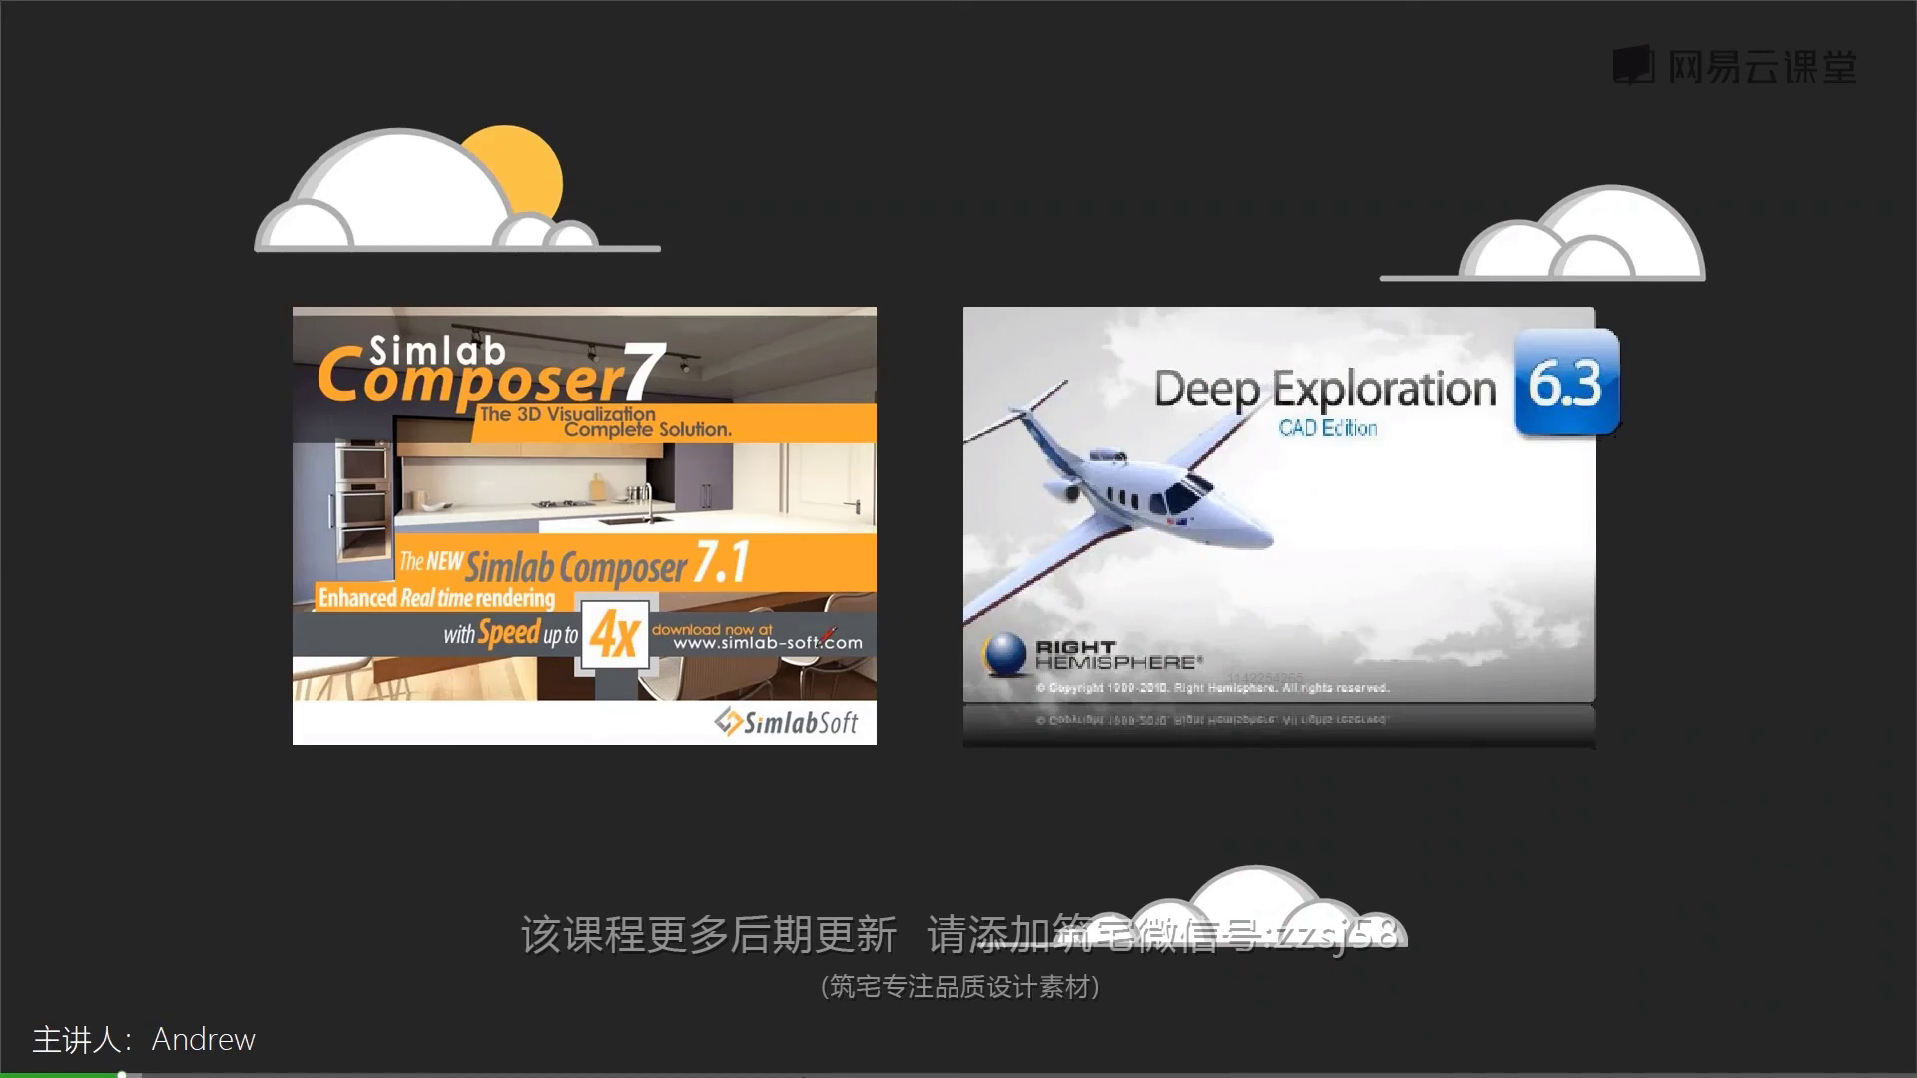
Advance to the one-month trial slide, then bring up the class group chat
key("Right")
key("Right")
key("Right")
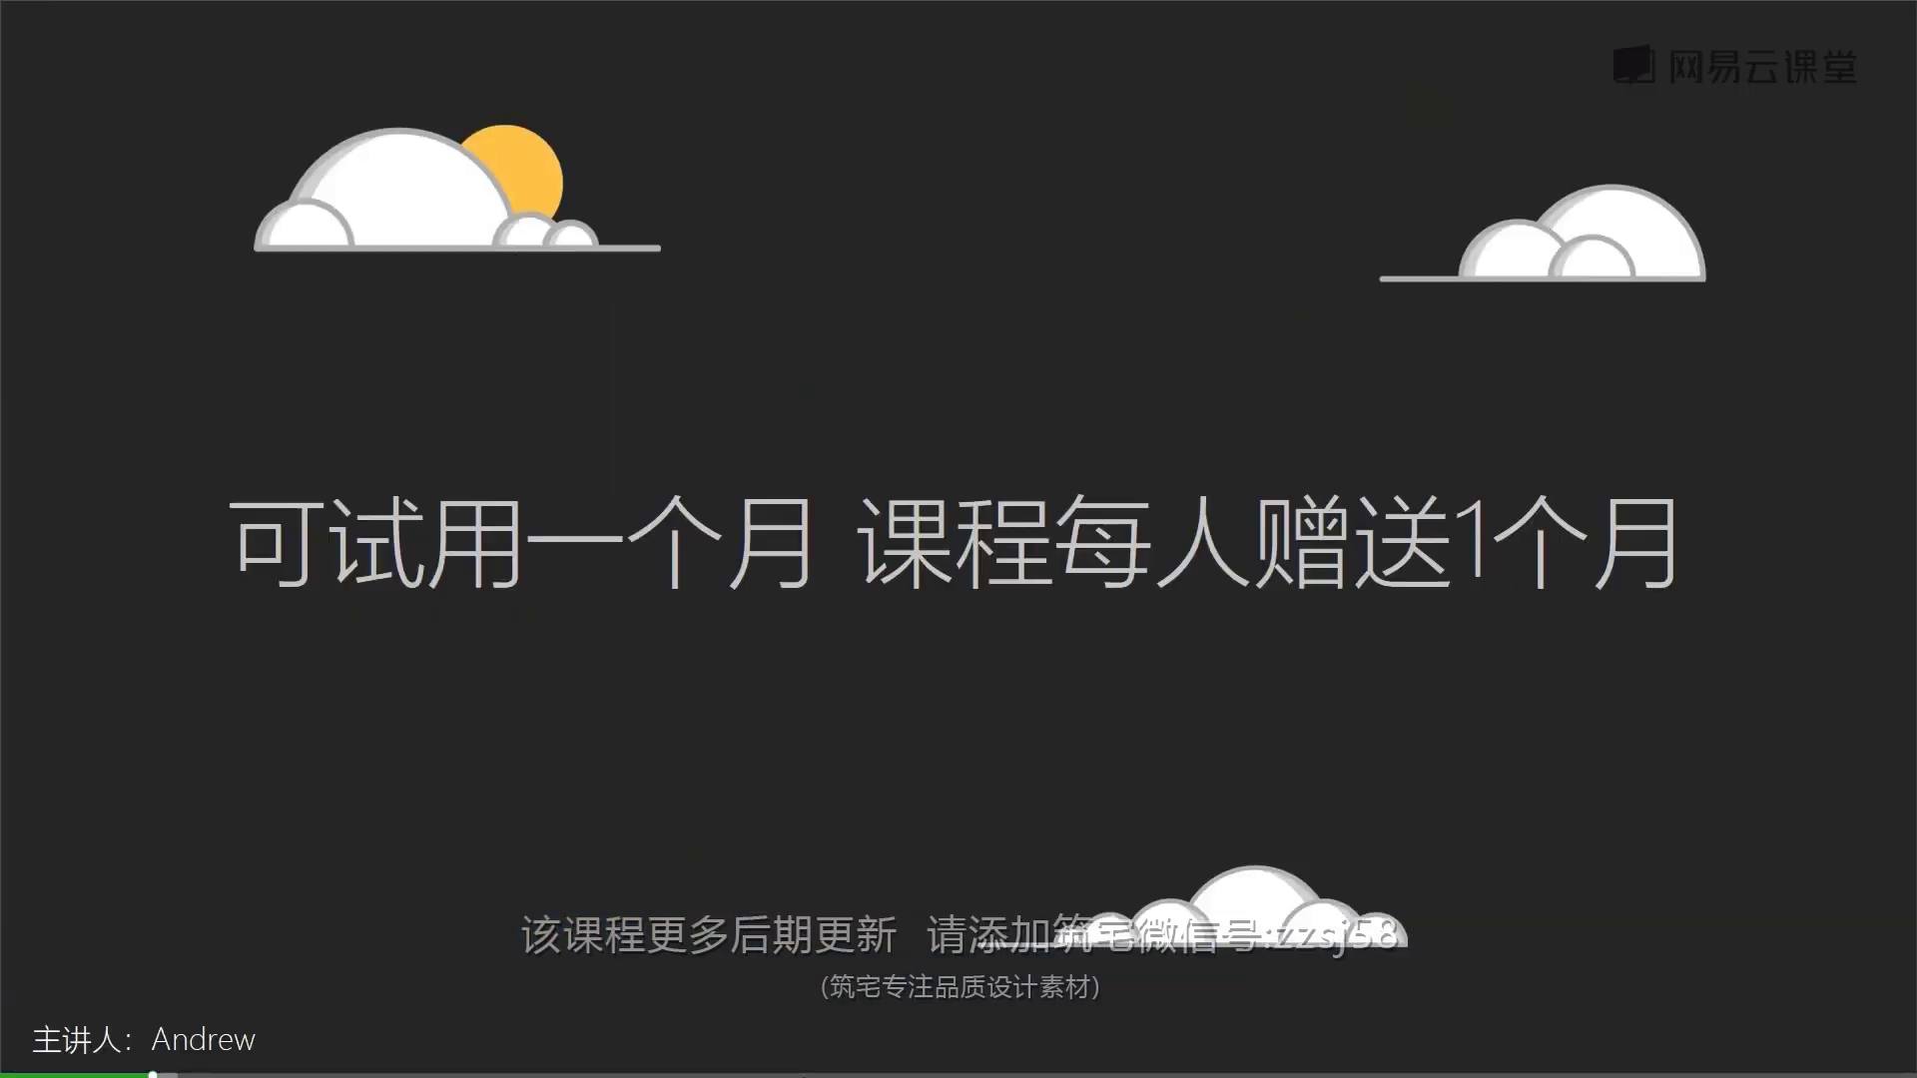
key("alt+Tab")
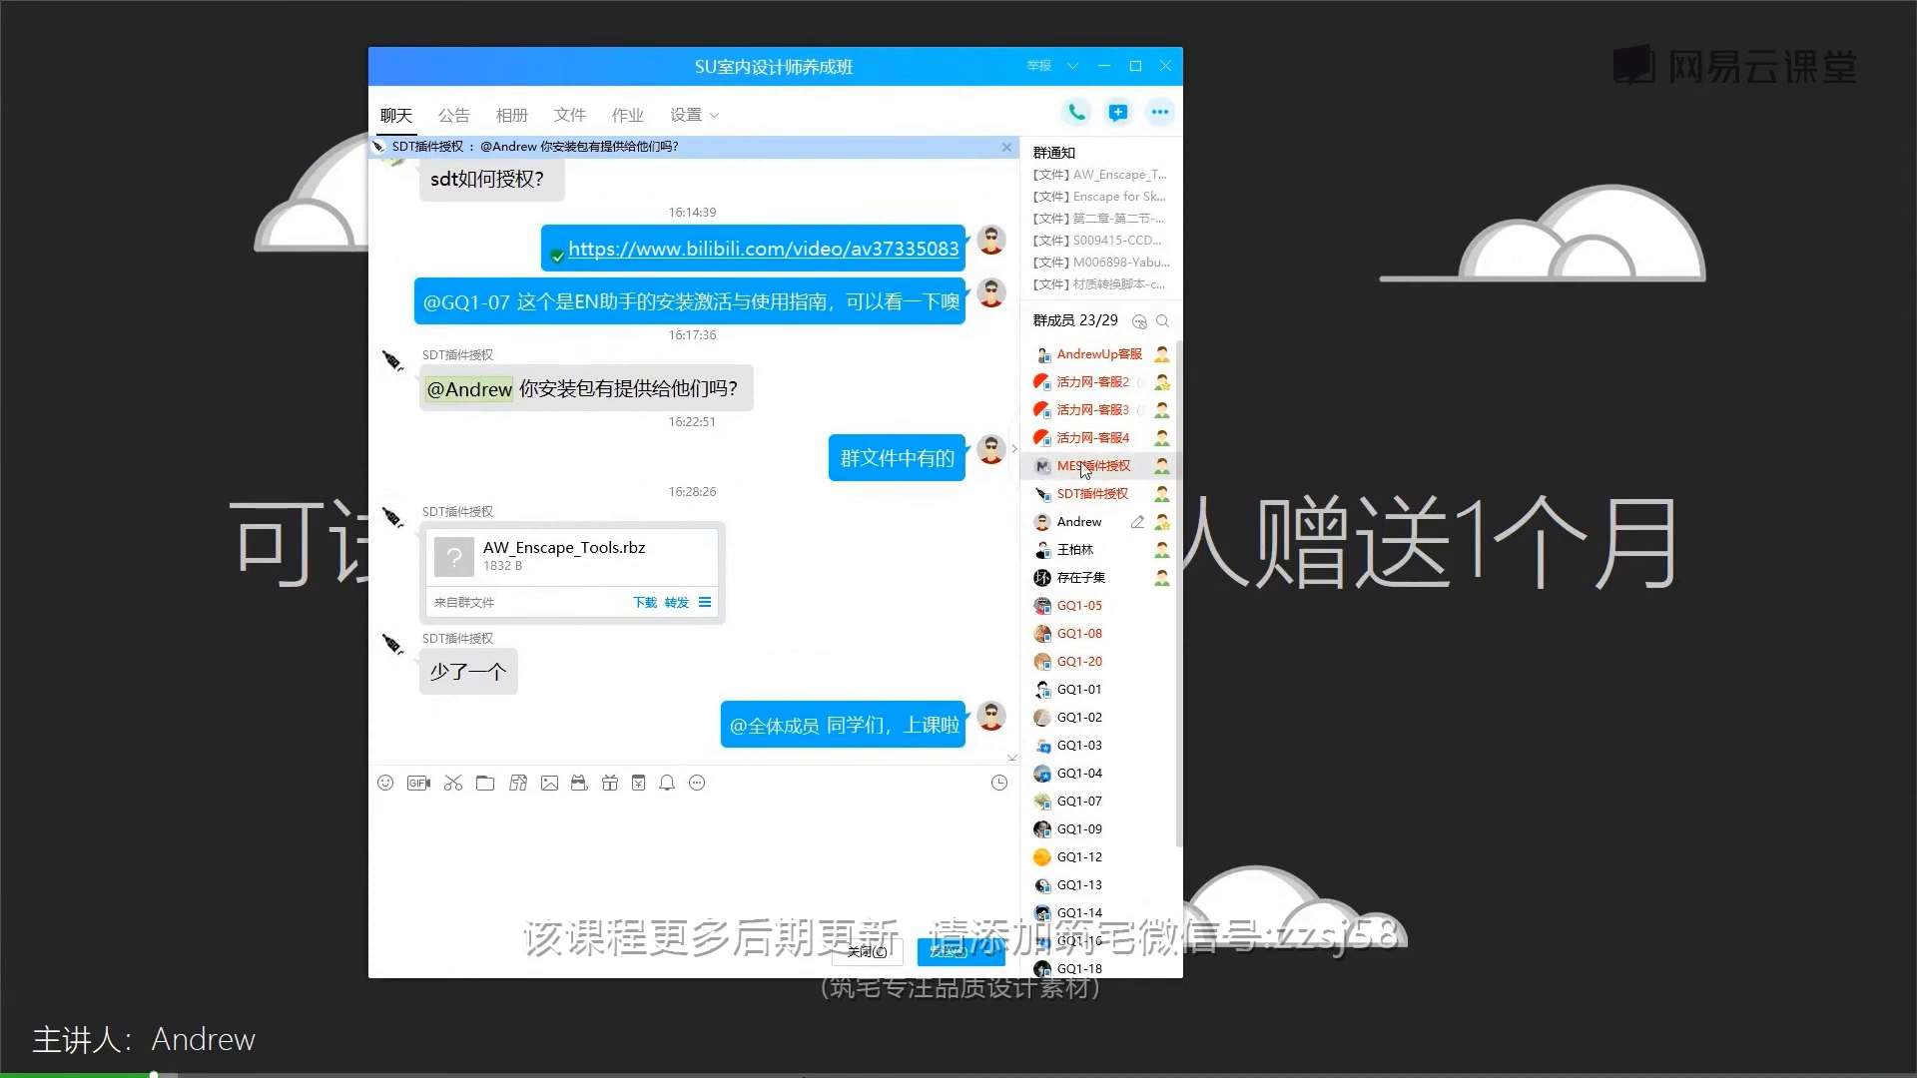
Close the QQ class group chat window so the slideshow is visible again
left_click(1165, 66)
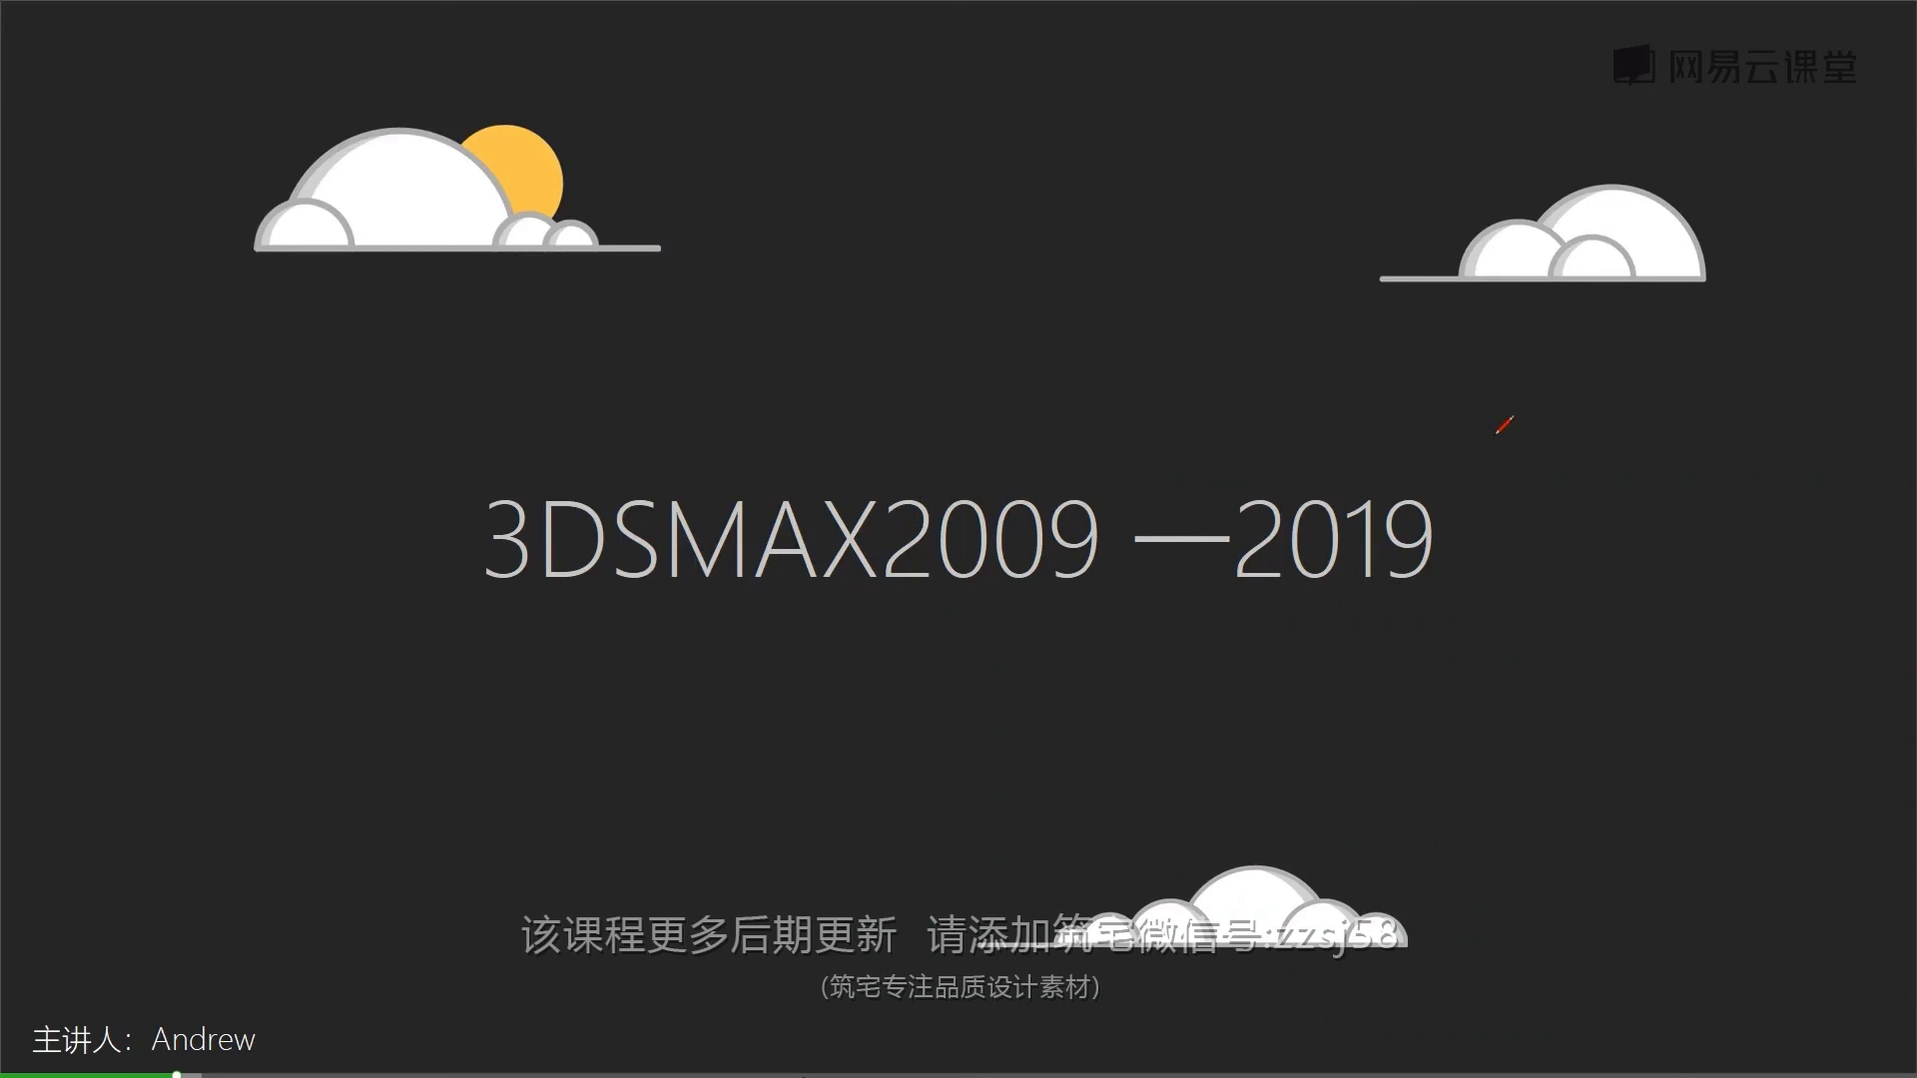
Advance two slides past the model-conversion slides to '站在巨人的肩膀上'
key("Right")
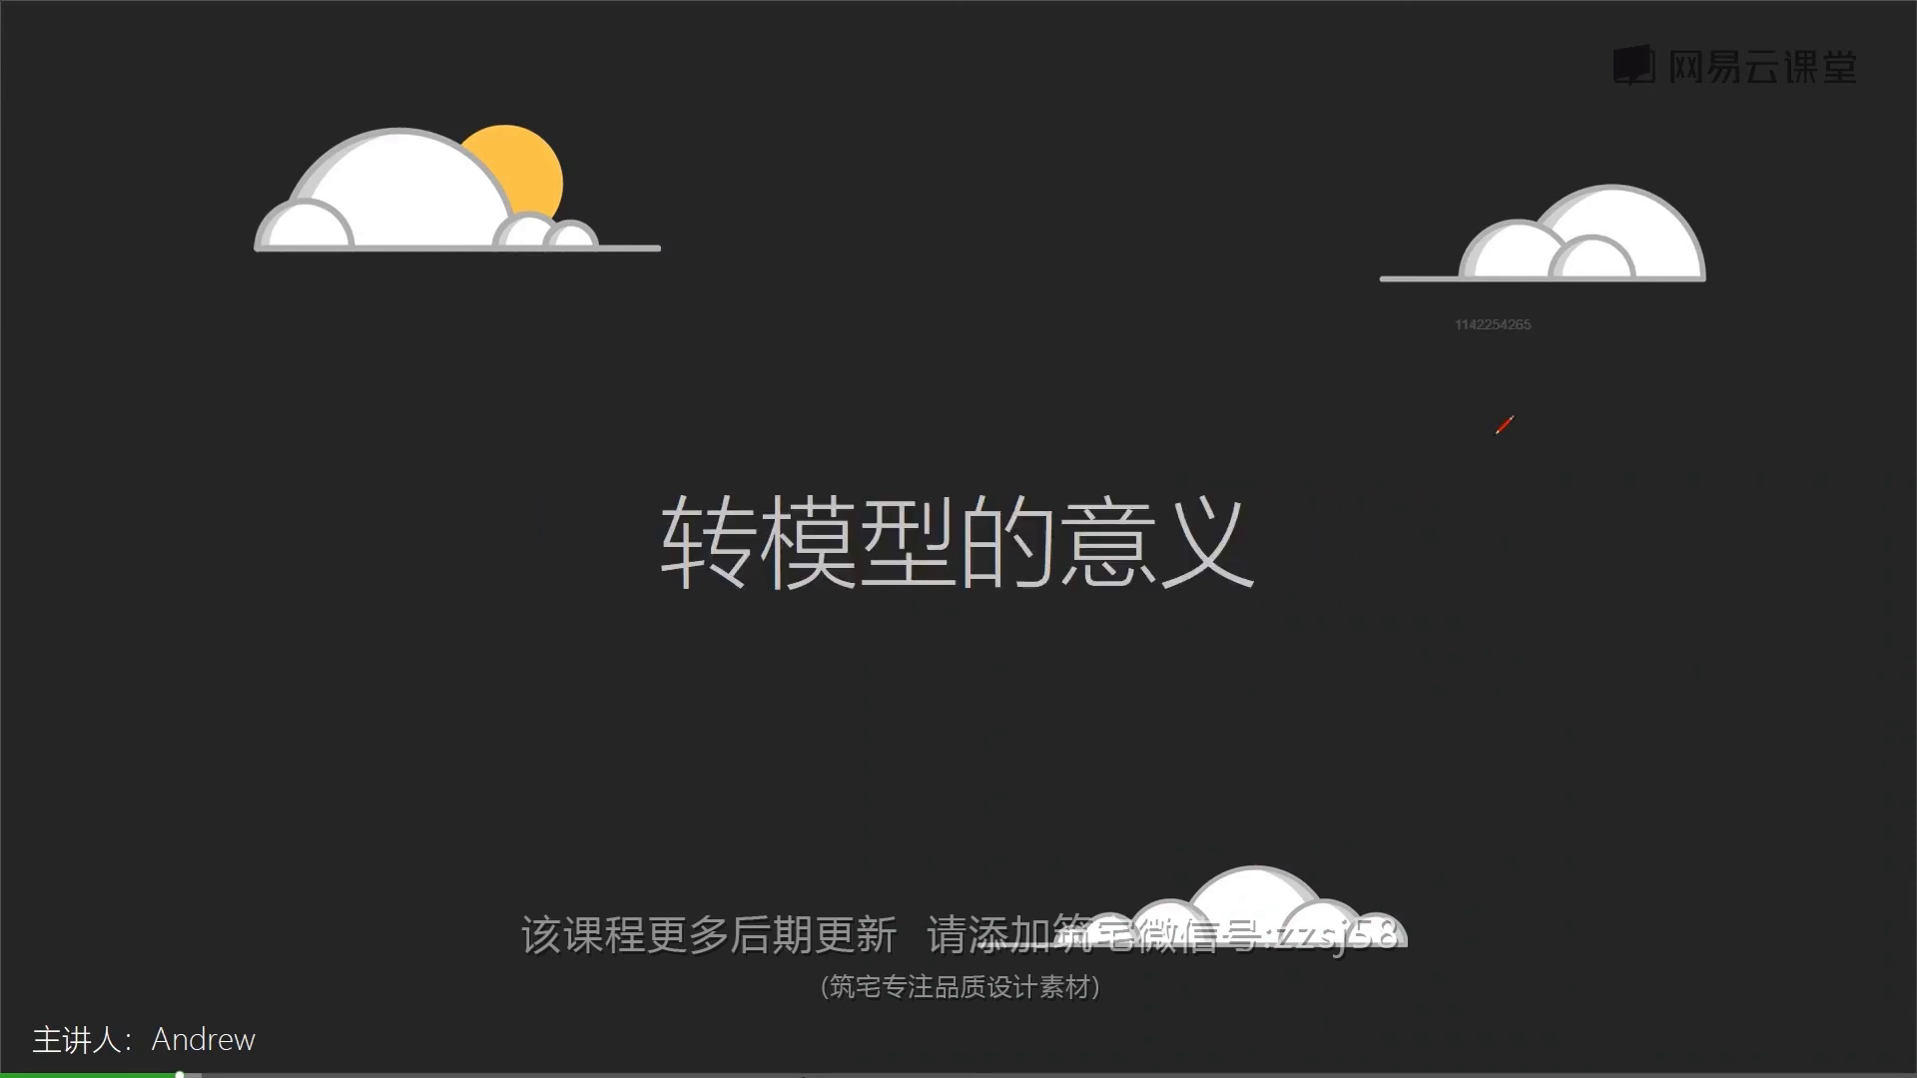
key("Right")
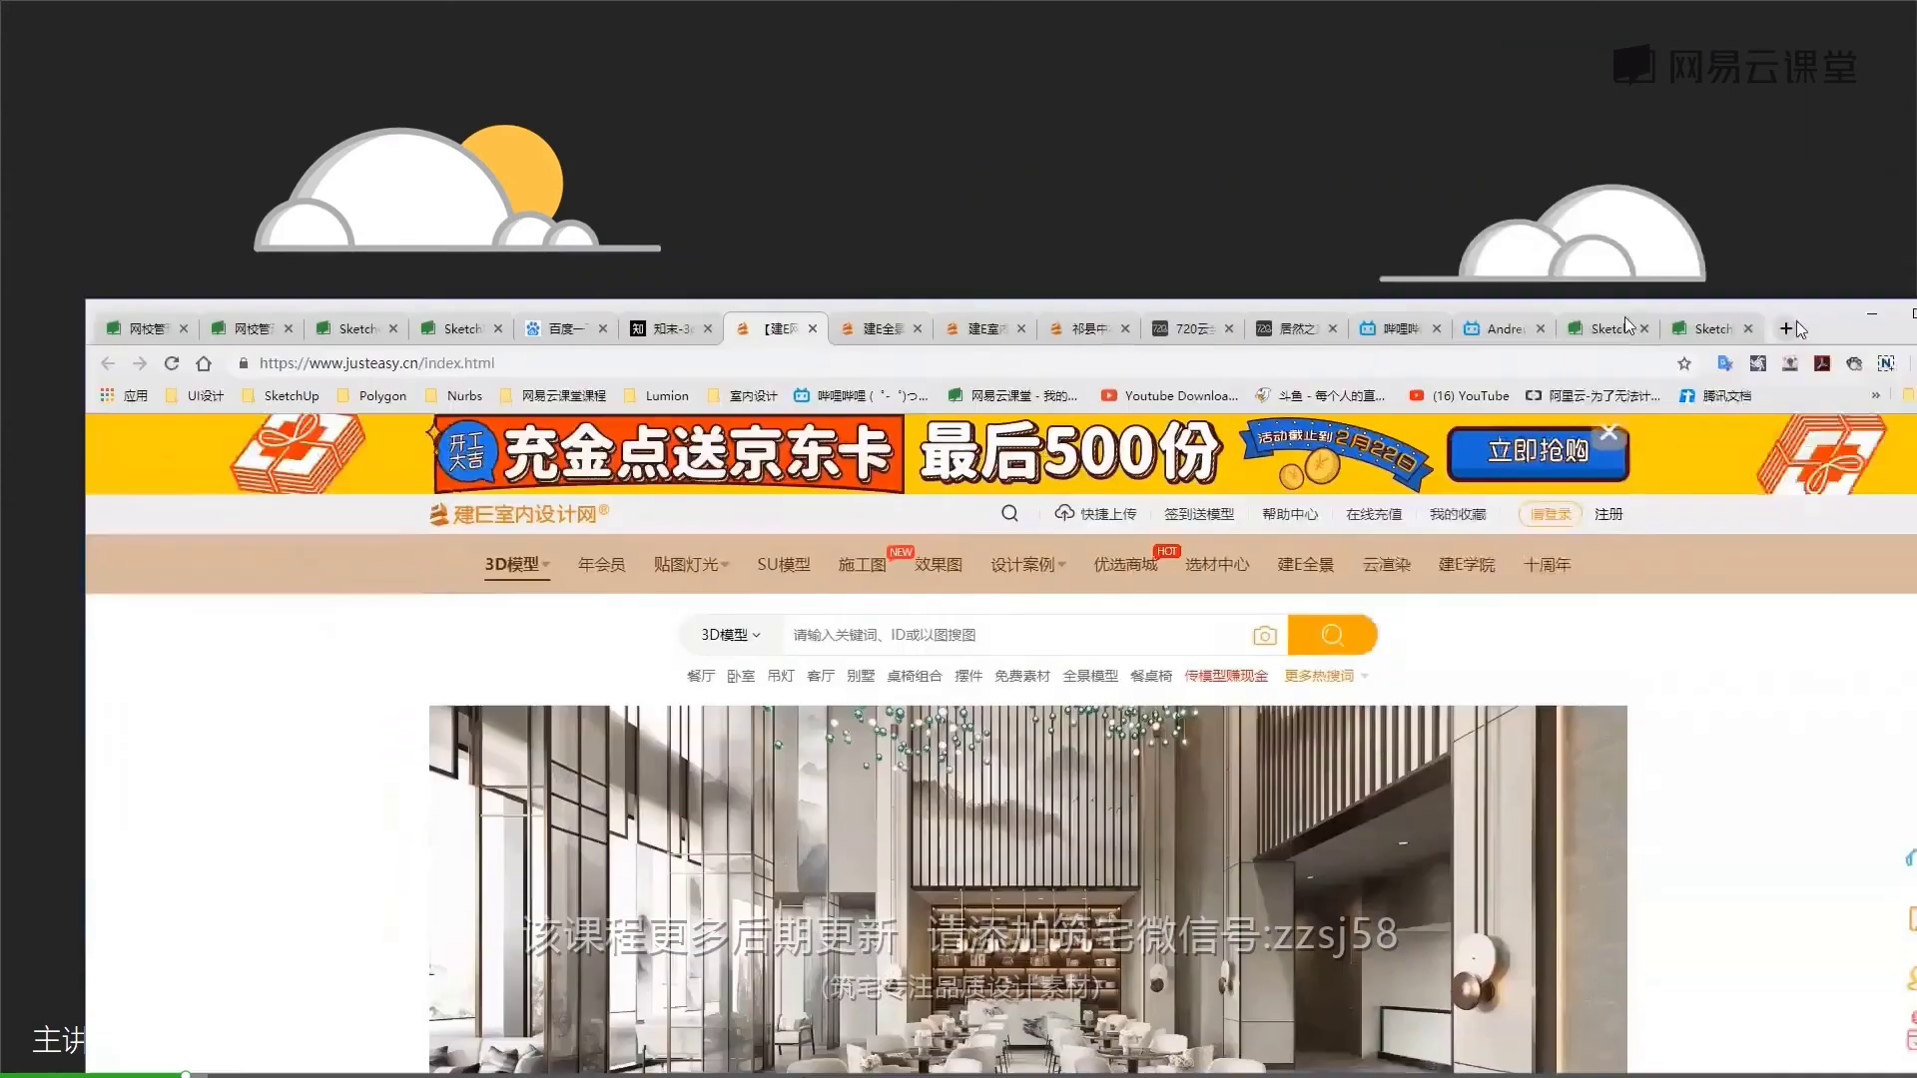
Scroll the justeasy.cn homepage and cycle the banner images, ending on the lobby image
scroll(1107, 567, "down", 1)
scroll(1106, 567, "down", 2)
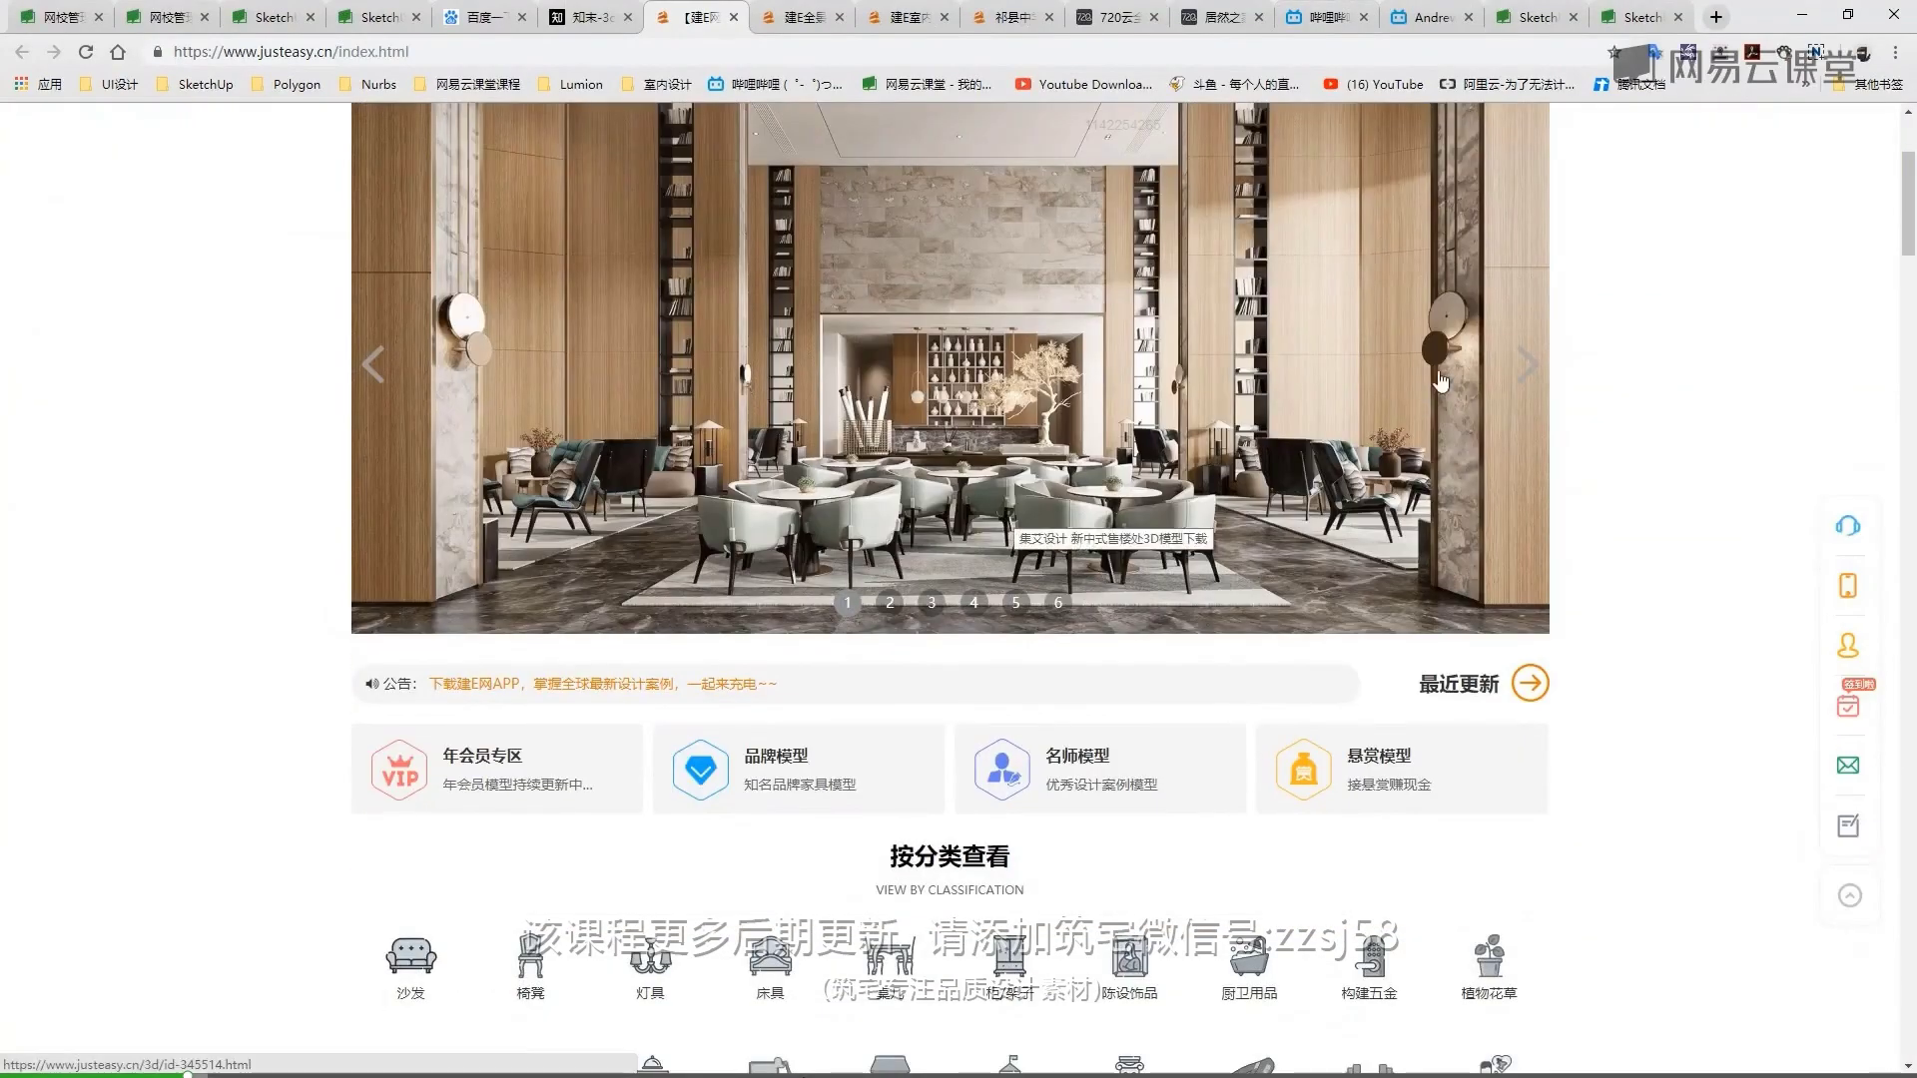
left_click(1508, 362)
scroll(1531, 519, "up", 2)
left_click(1533, 549)
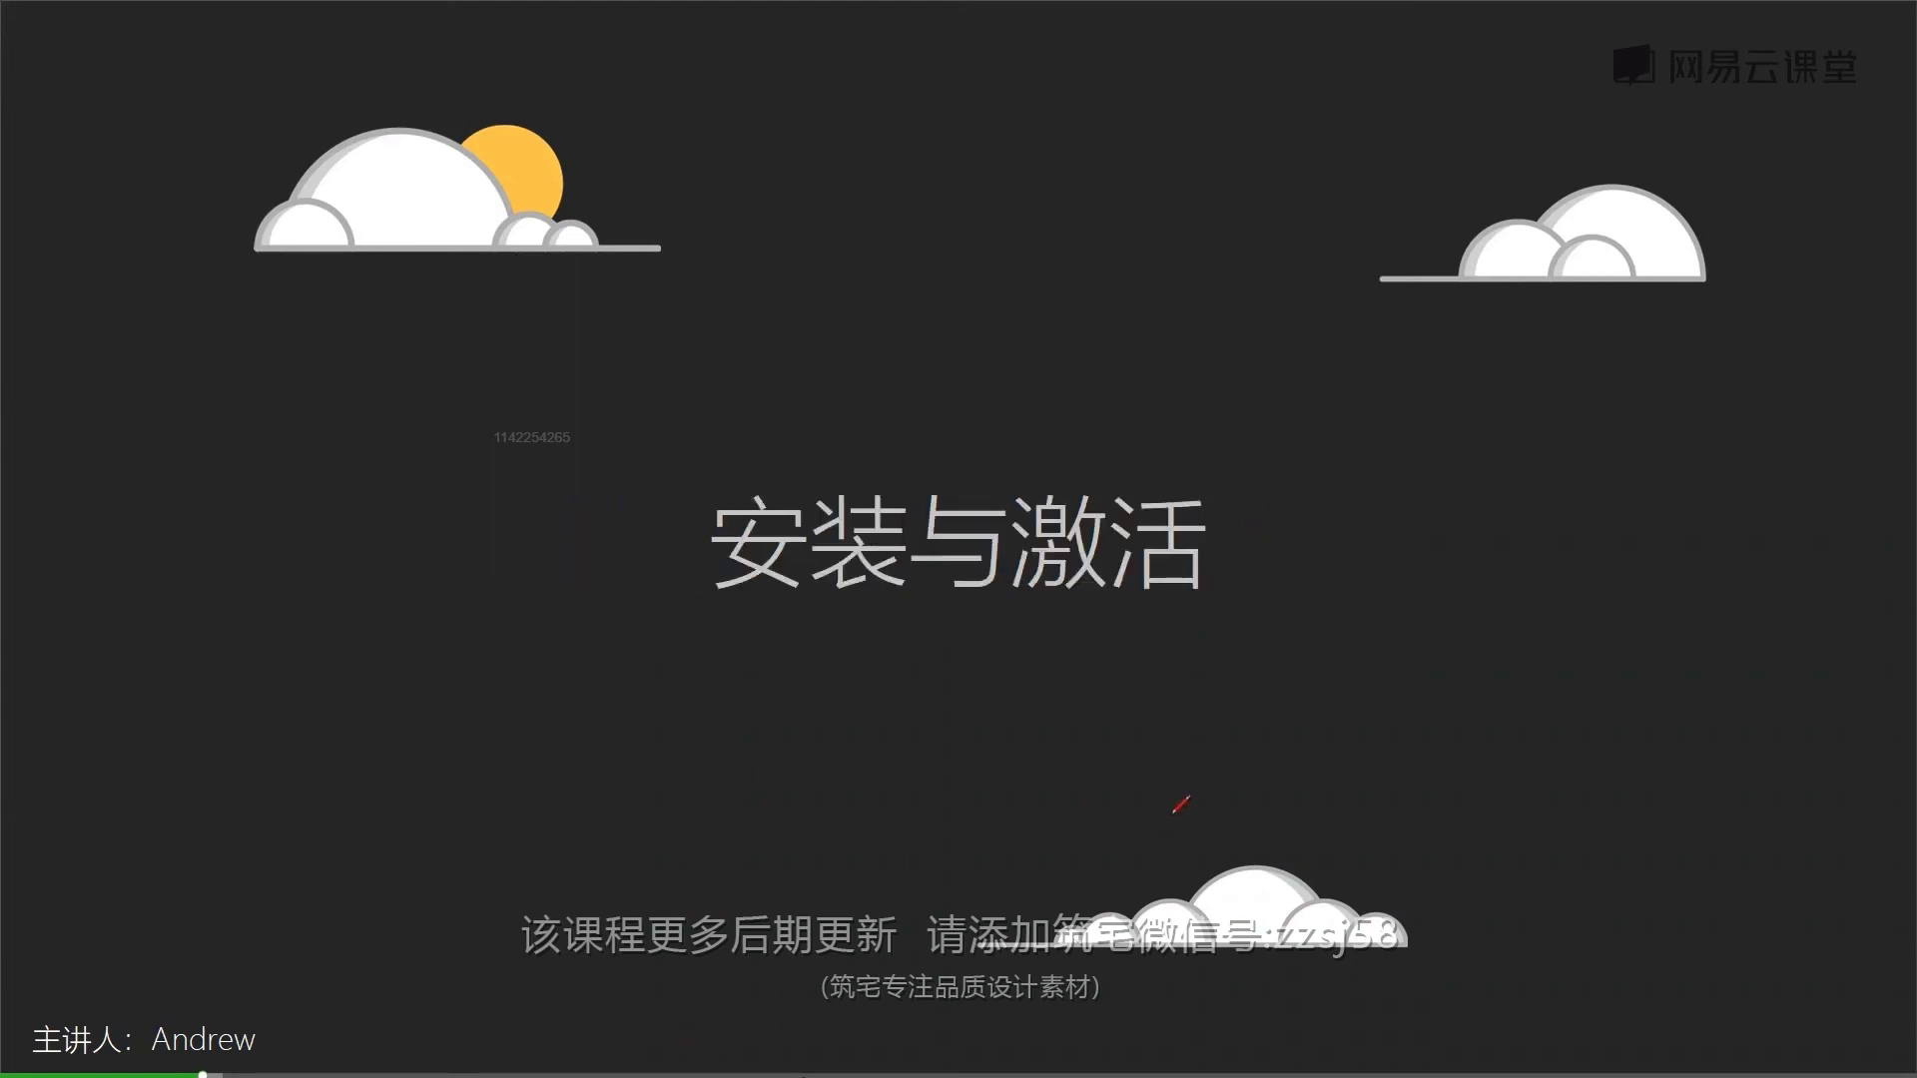
Download MAX转SU插件-v9a.exe from the group's shared 福利插件安装包 folder
key("super")
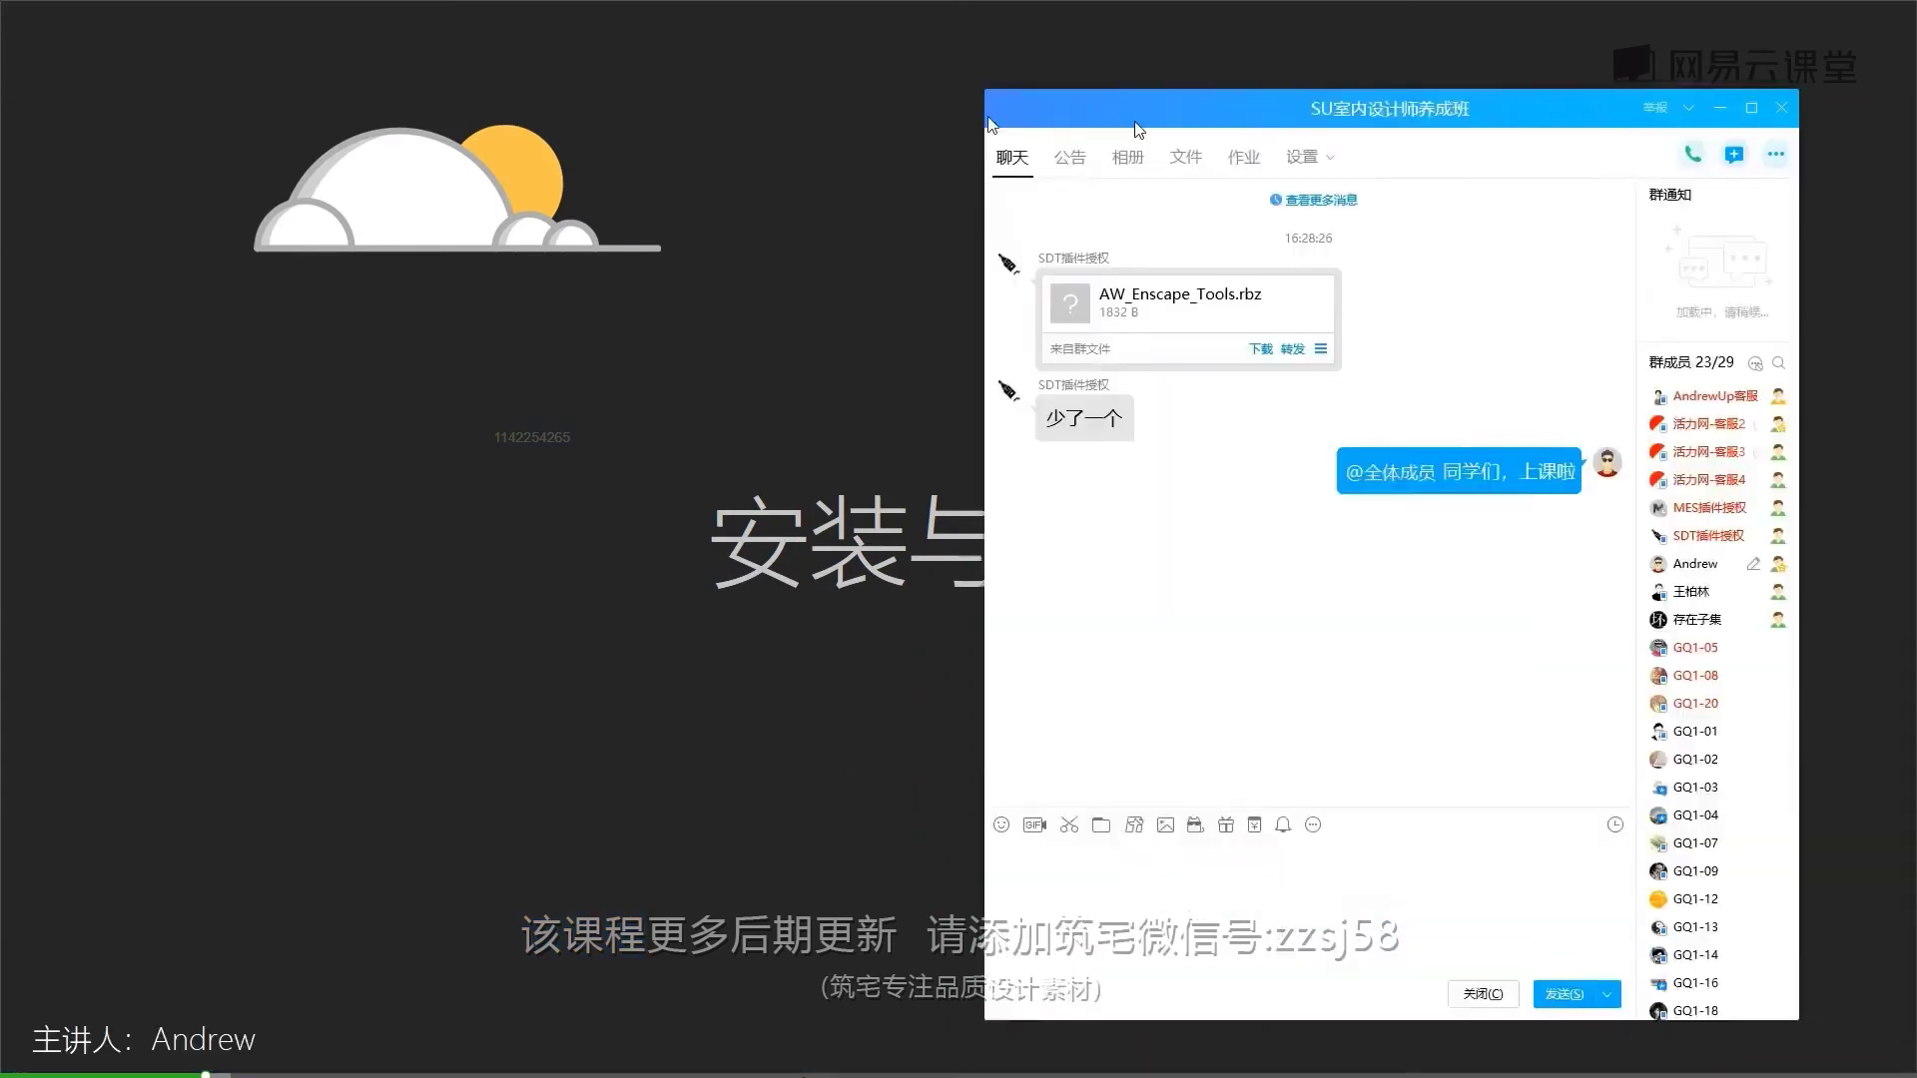
left_click_drag(1138, 129, 762, 115)
left_click(810, 141)
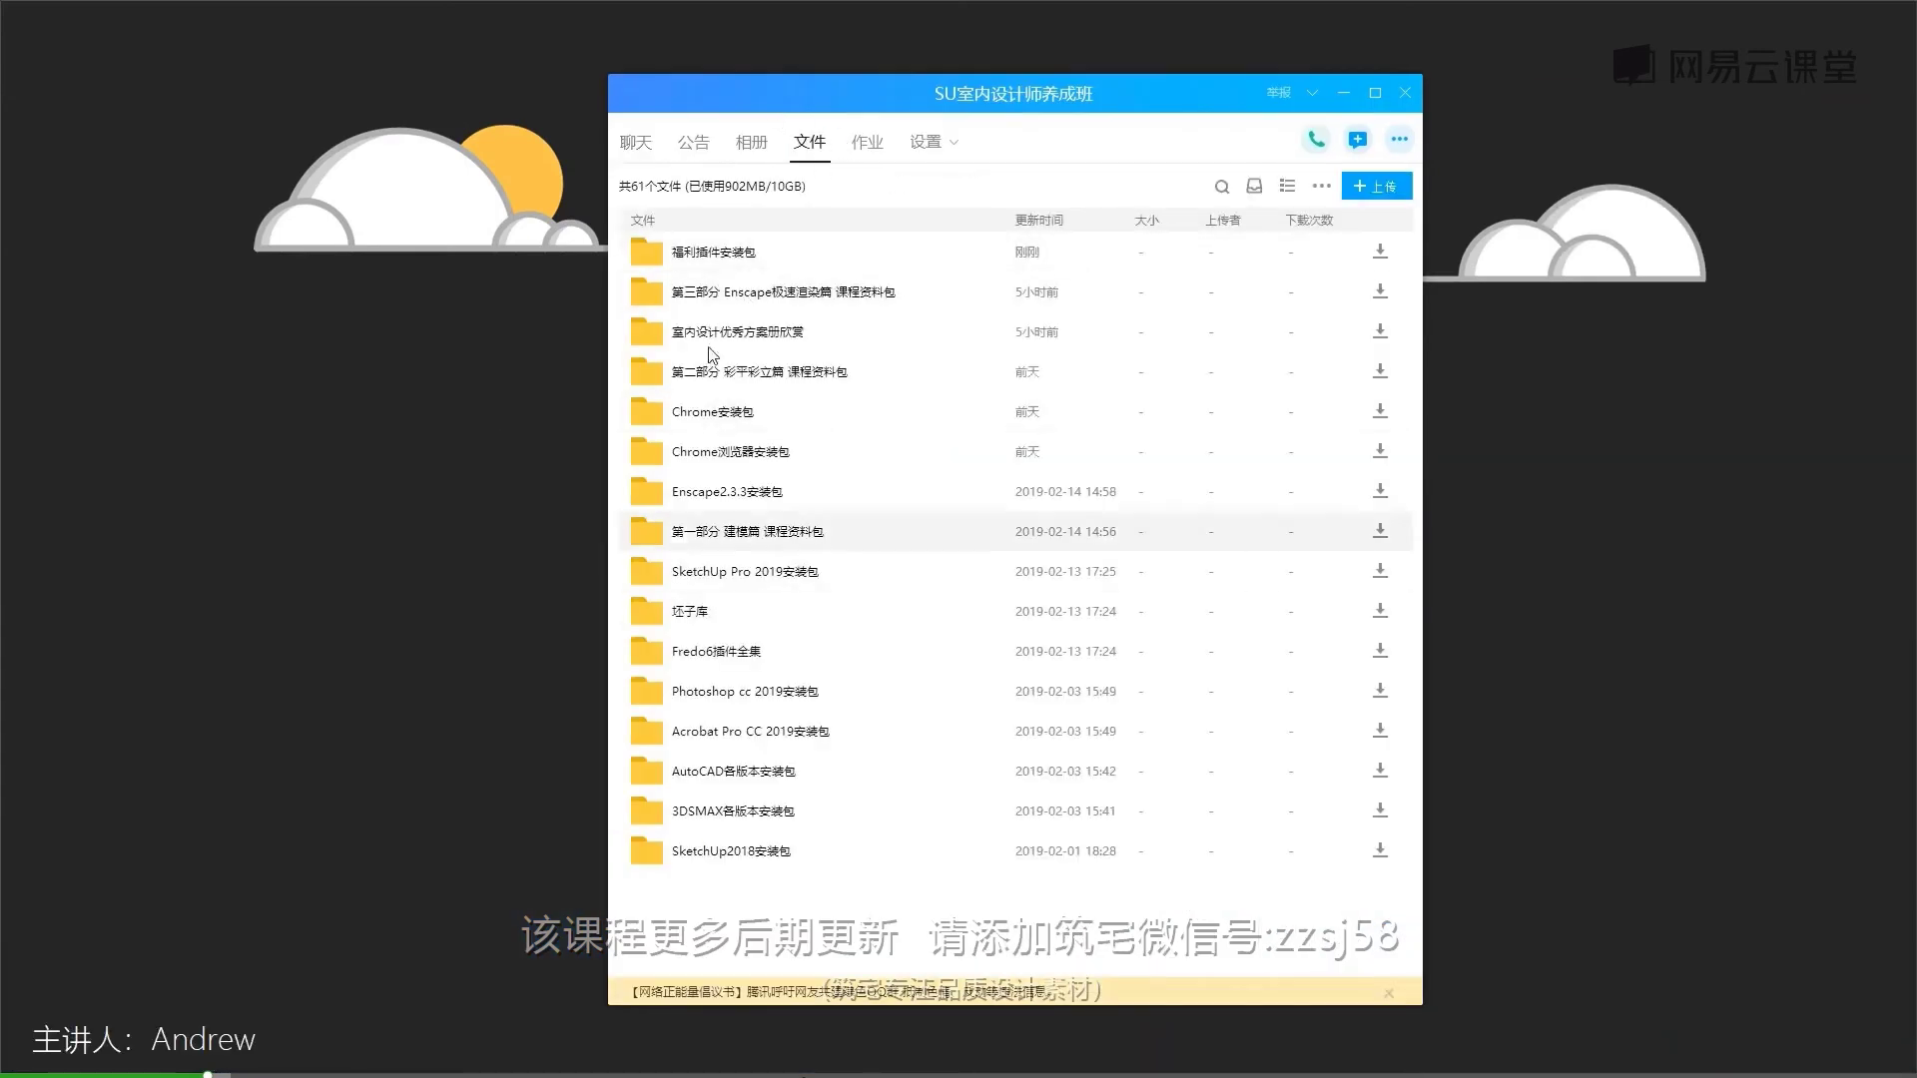
double_click(732, 252)
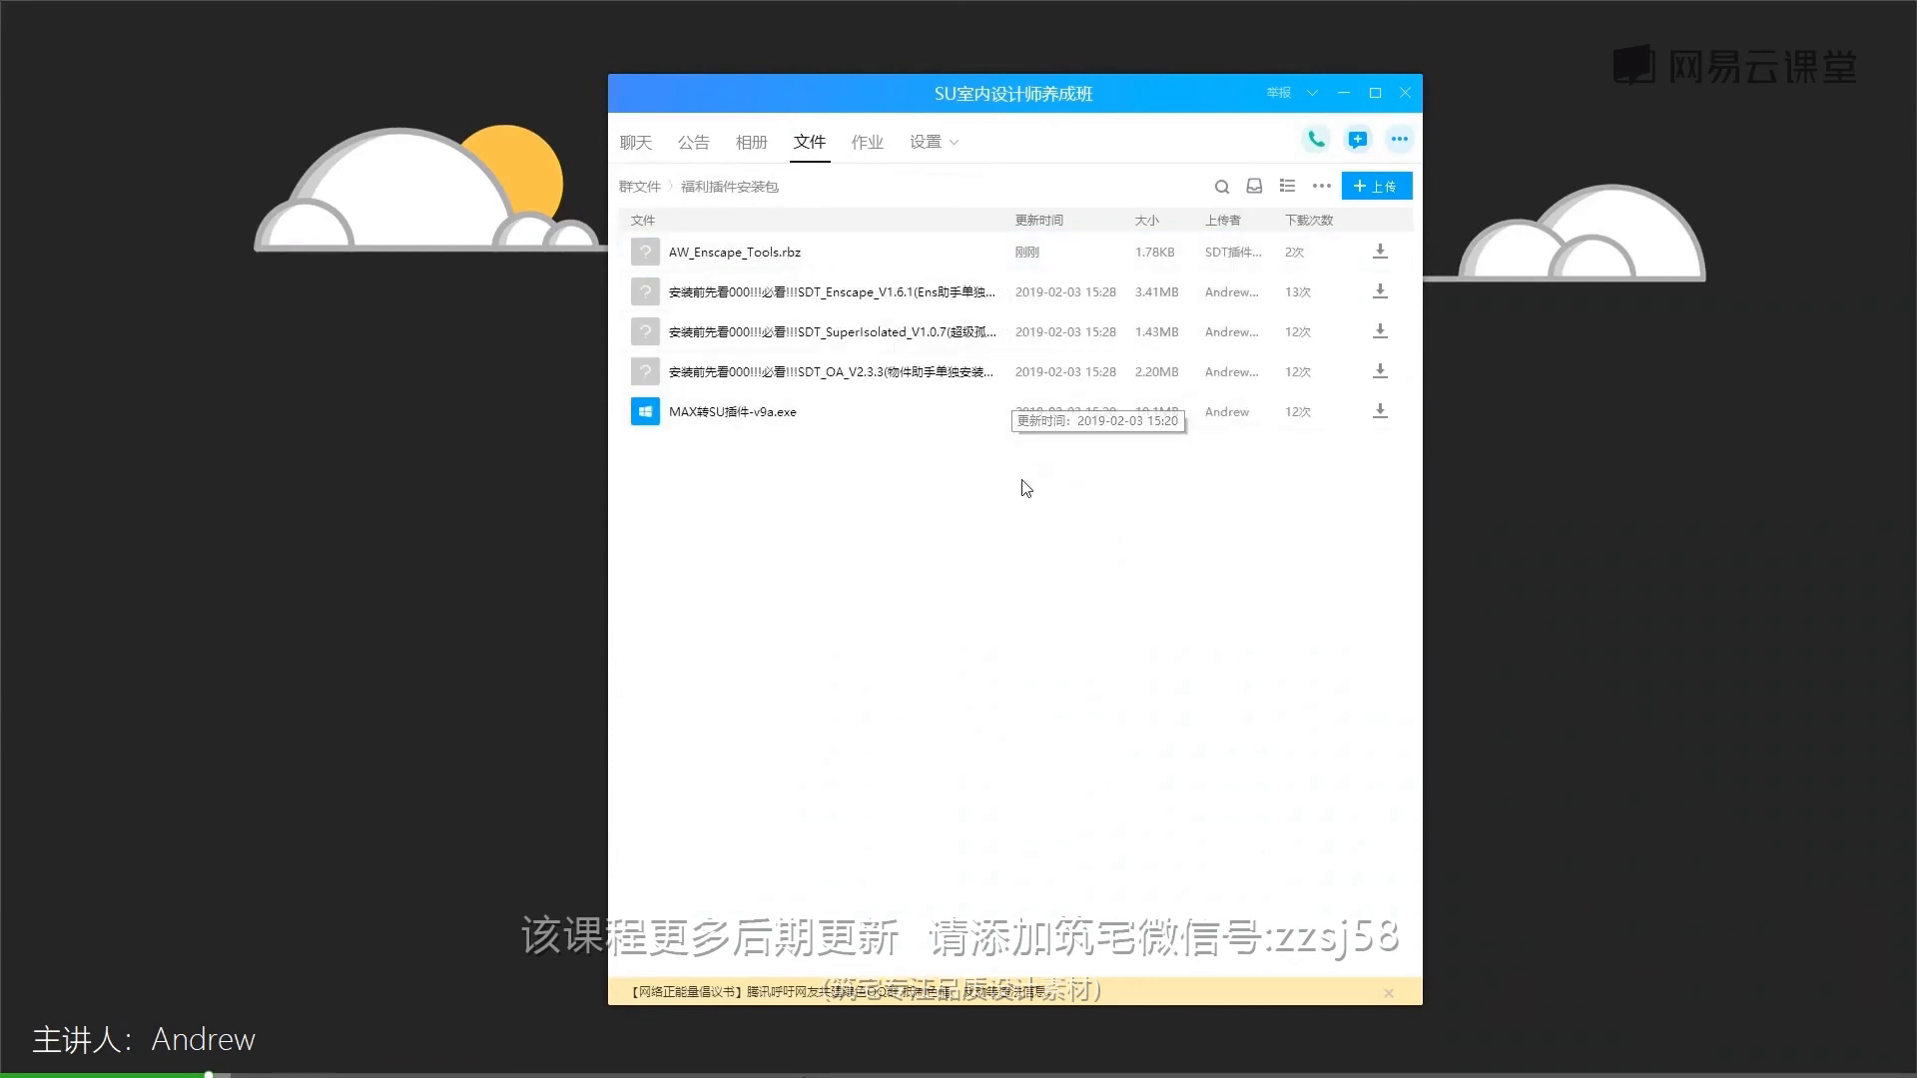
left_click(1380, 411)
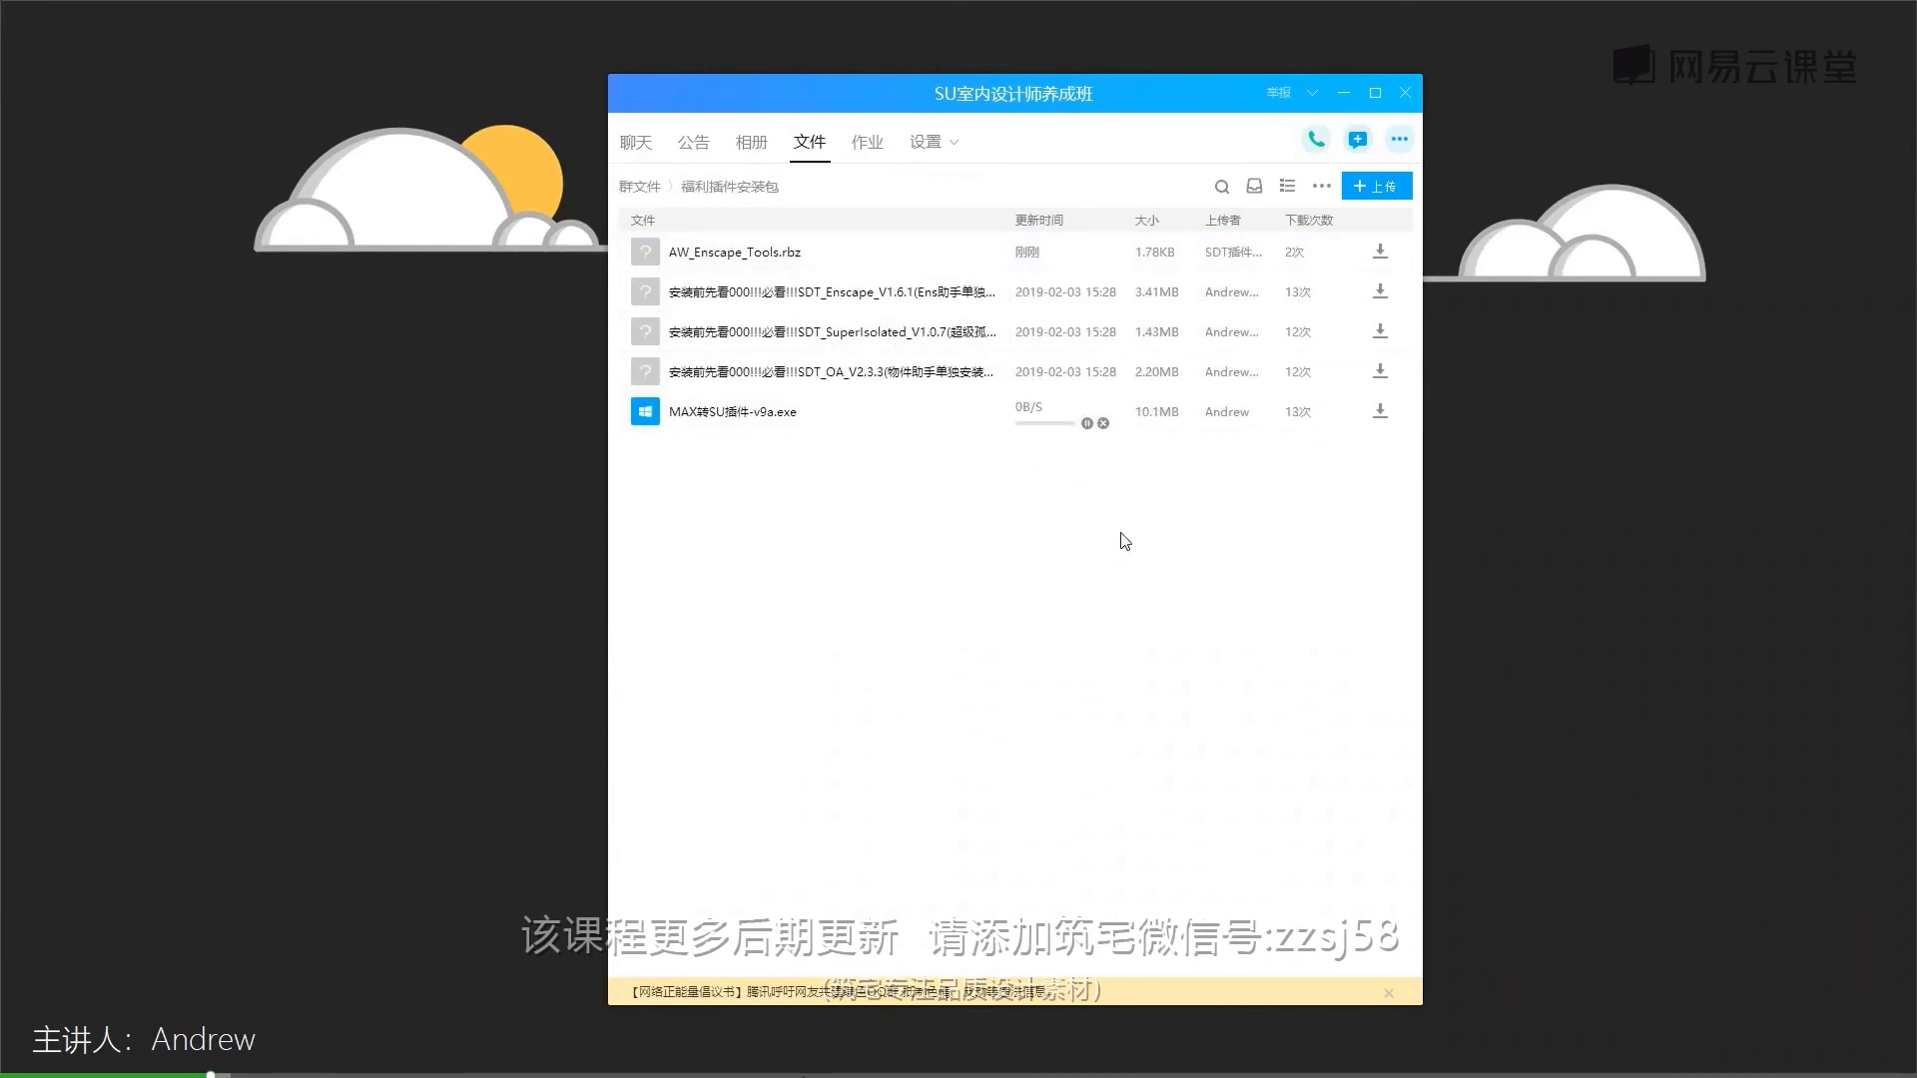
left_click_drag(1148, 107, 1744, 149)
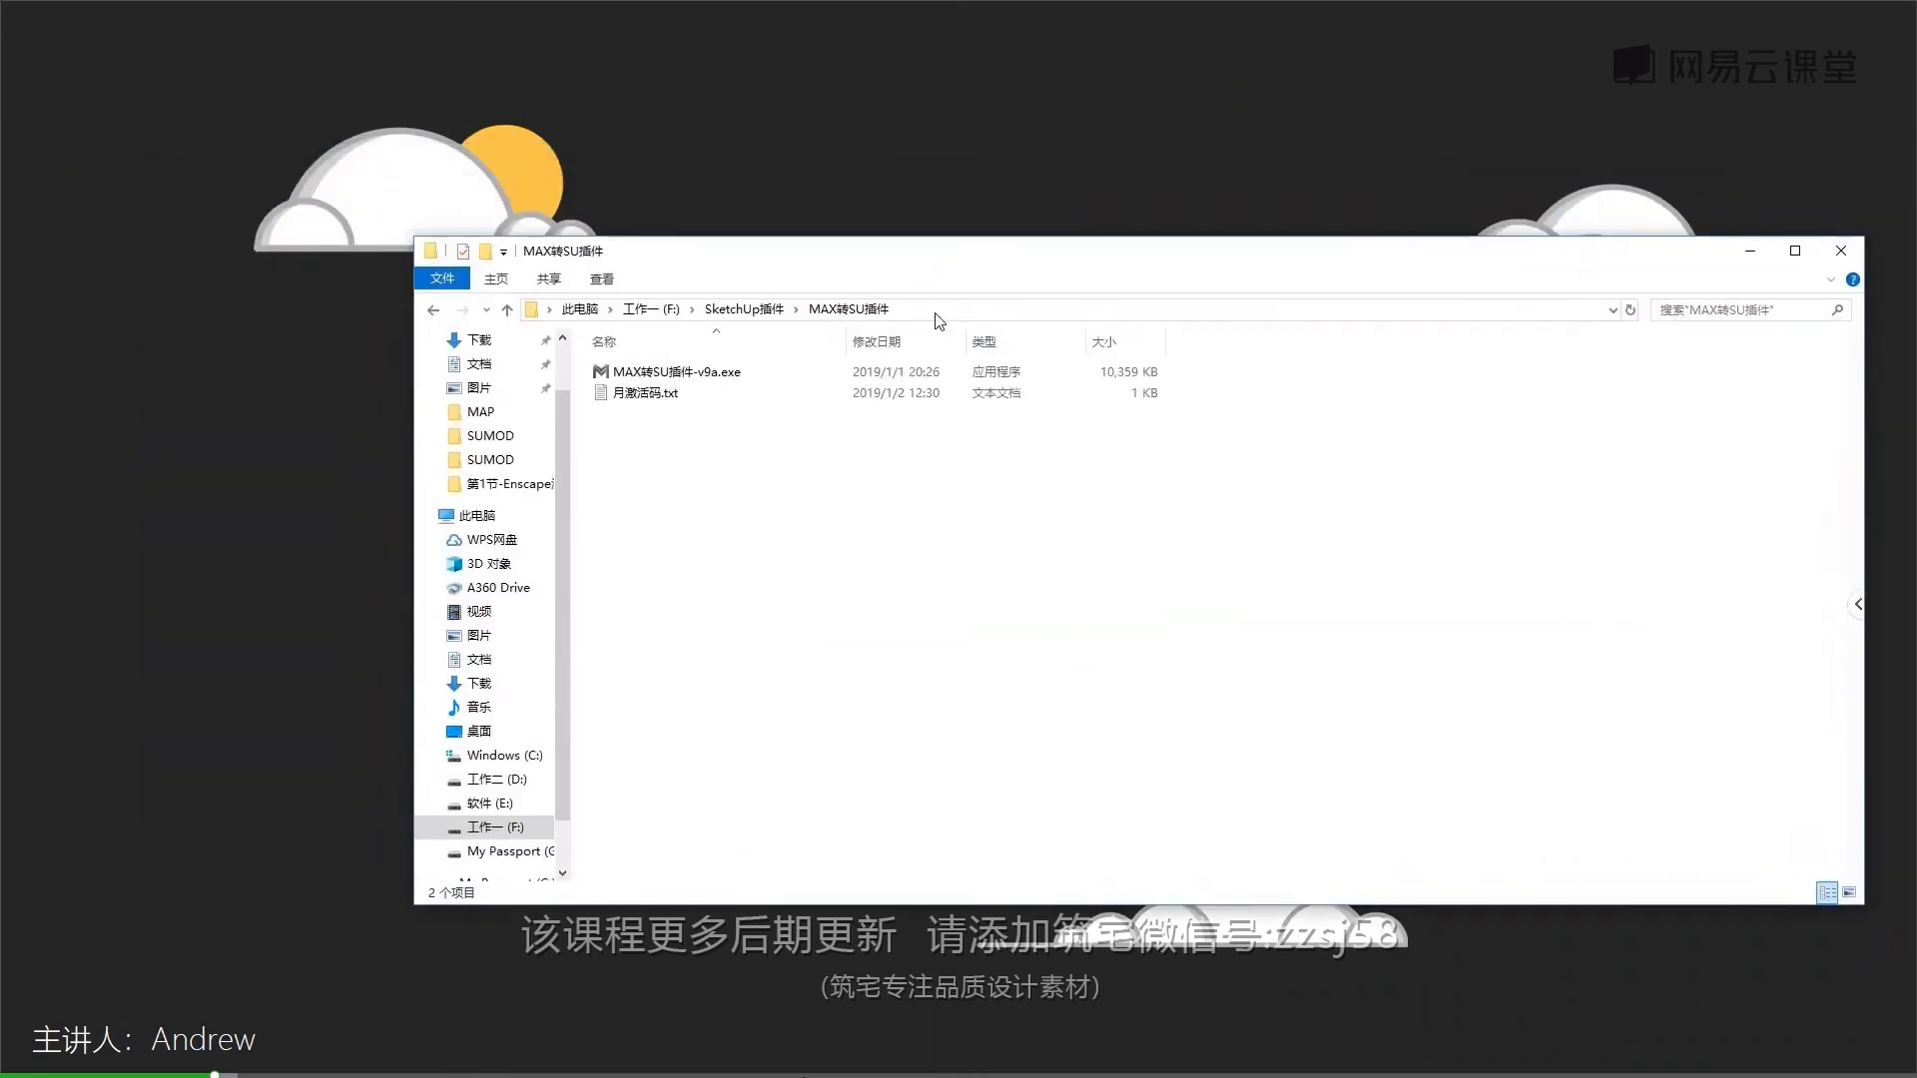
Launch the MAX转SU插件-v9a.exe installer from the plugin folder
left_click(664, 376)
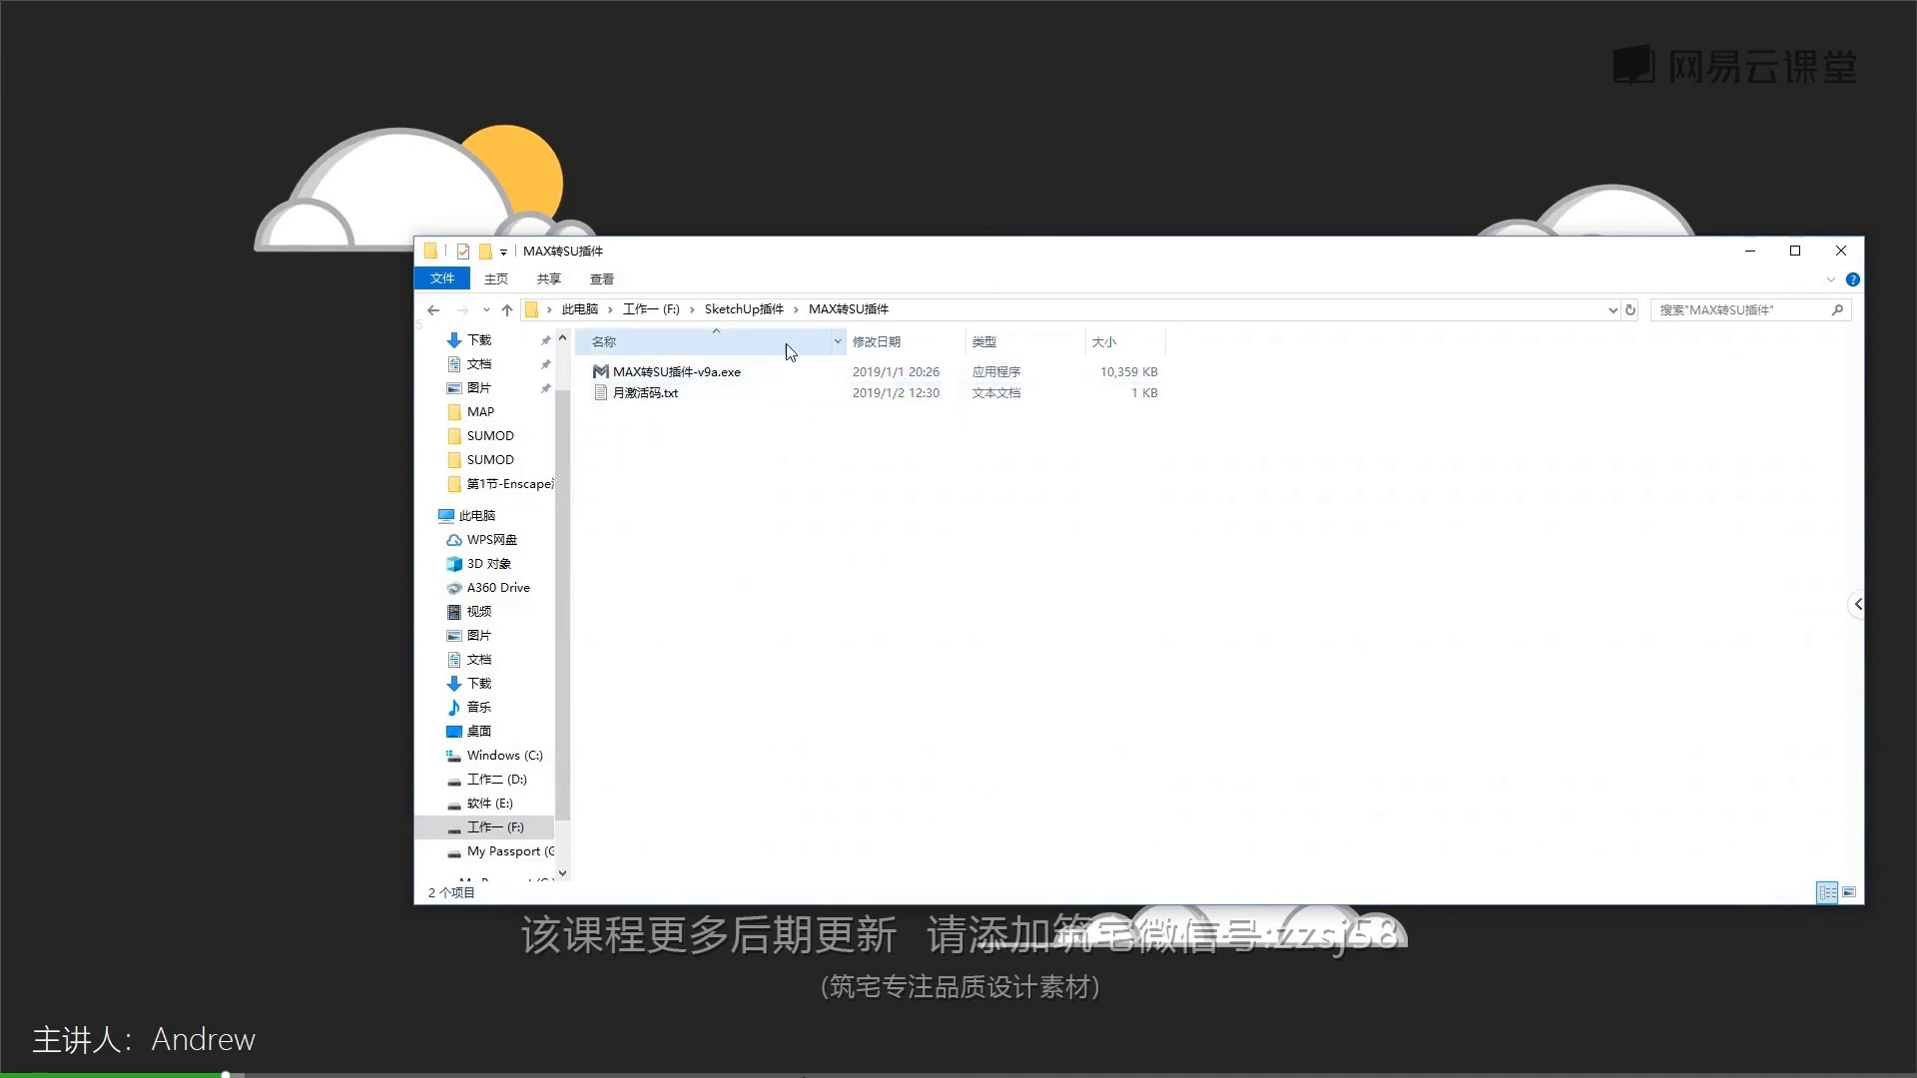
left_click_drag(923, 265, 877, 257)
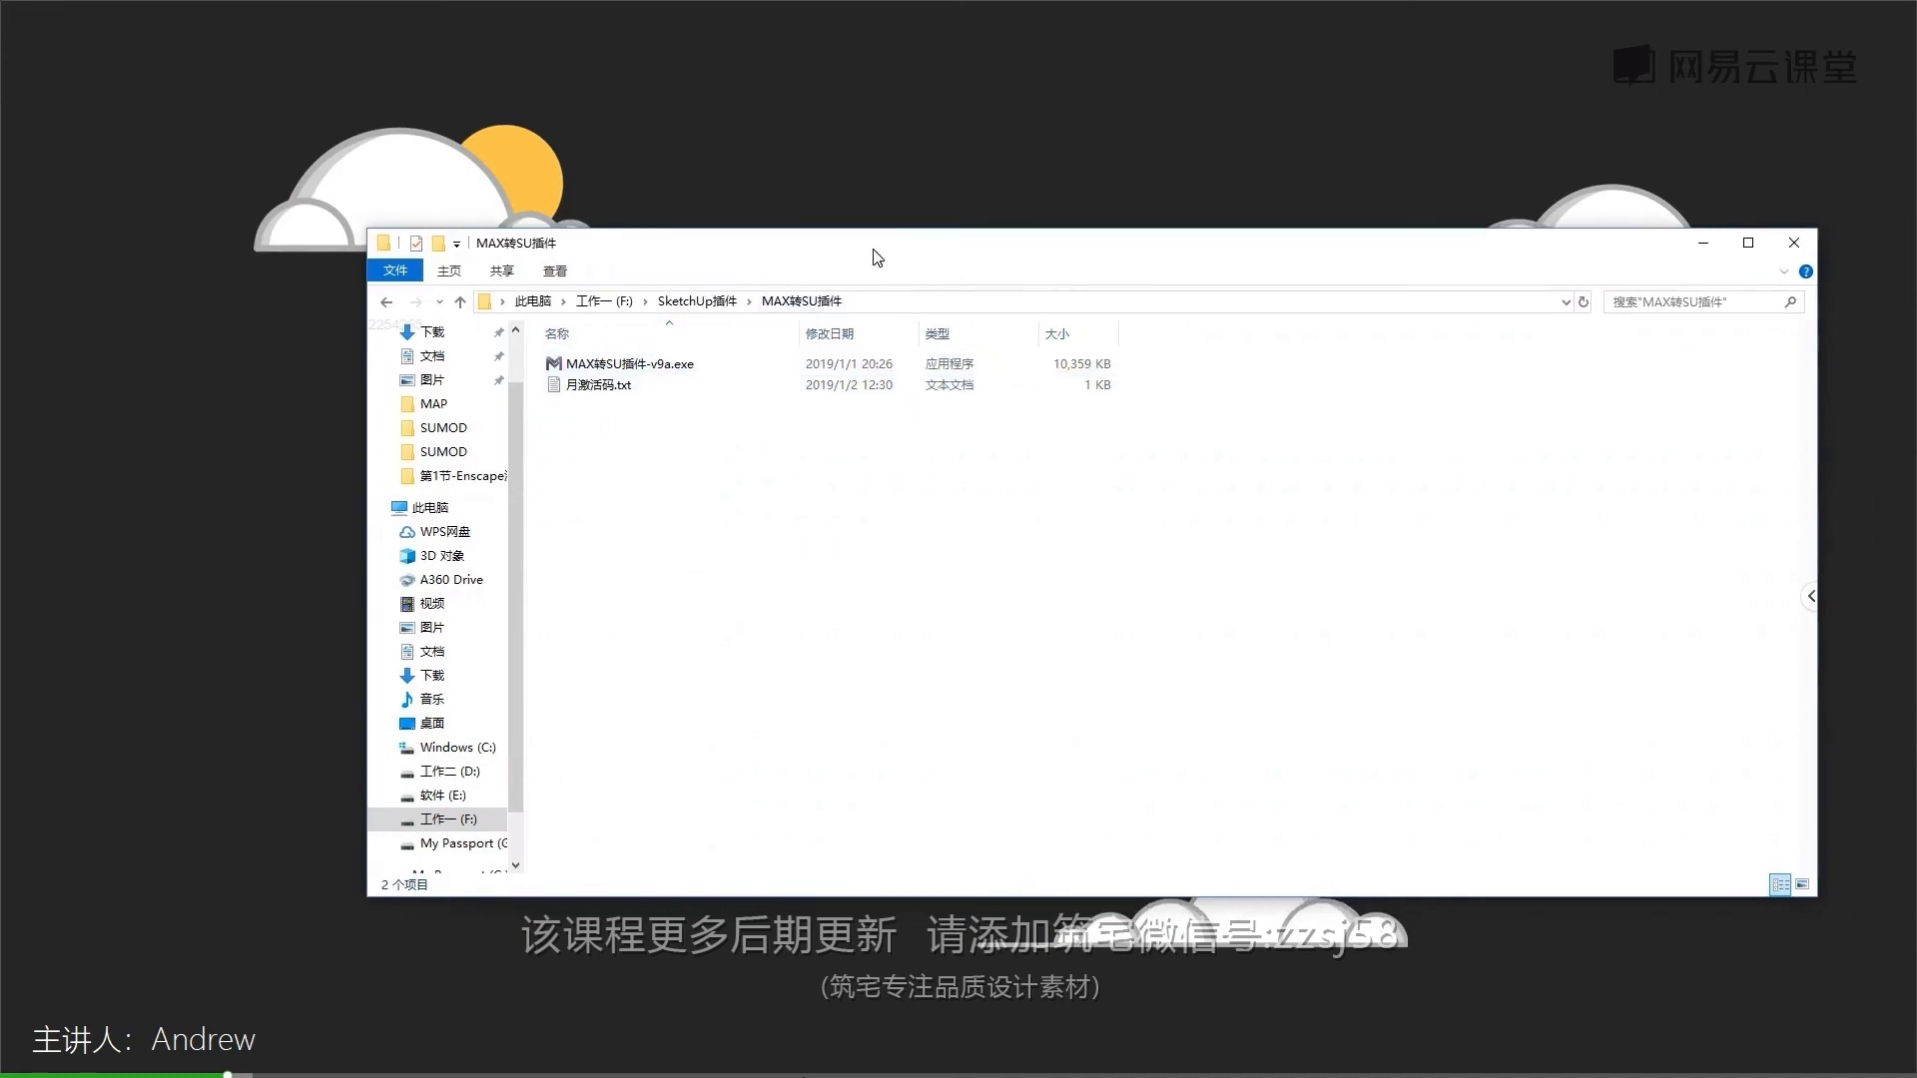
double_click(914, 363)
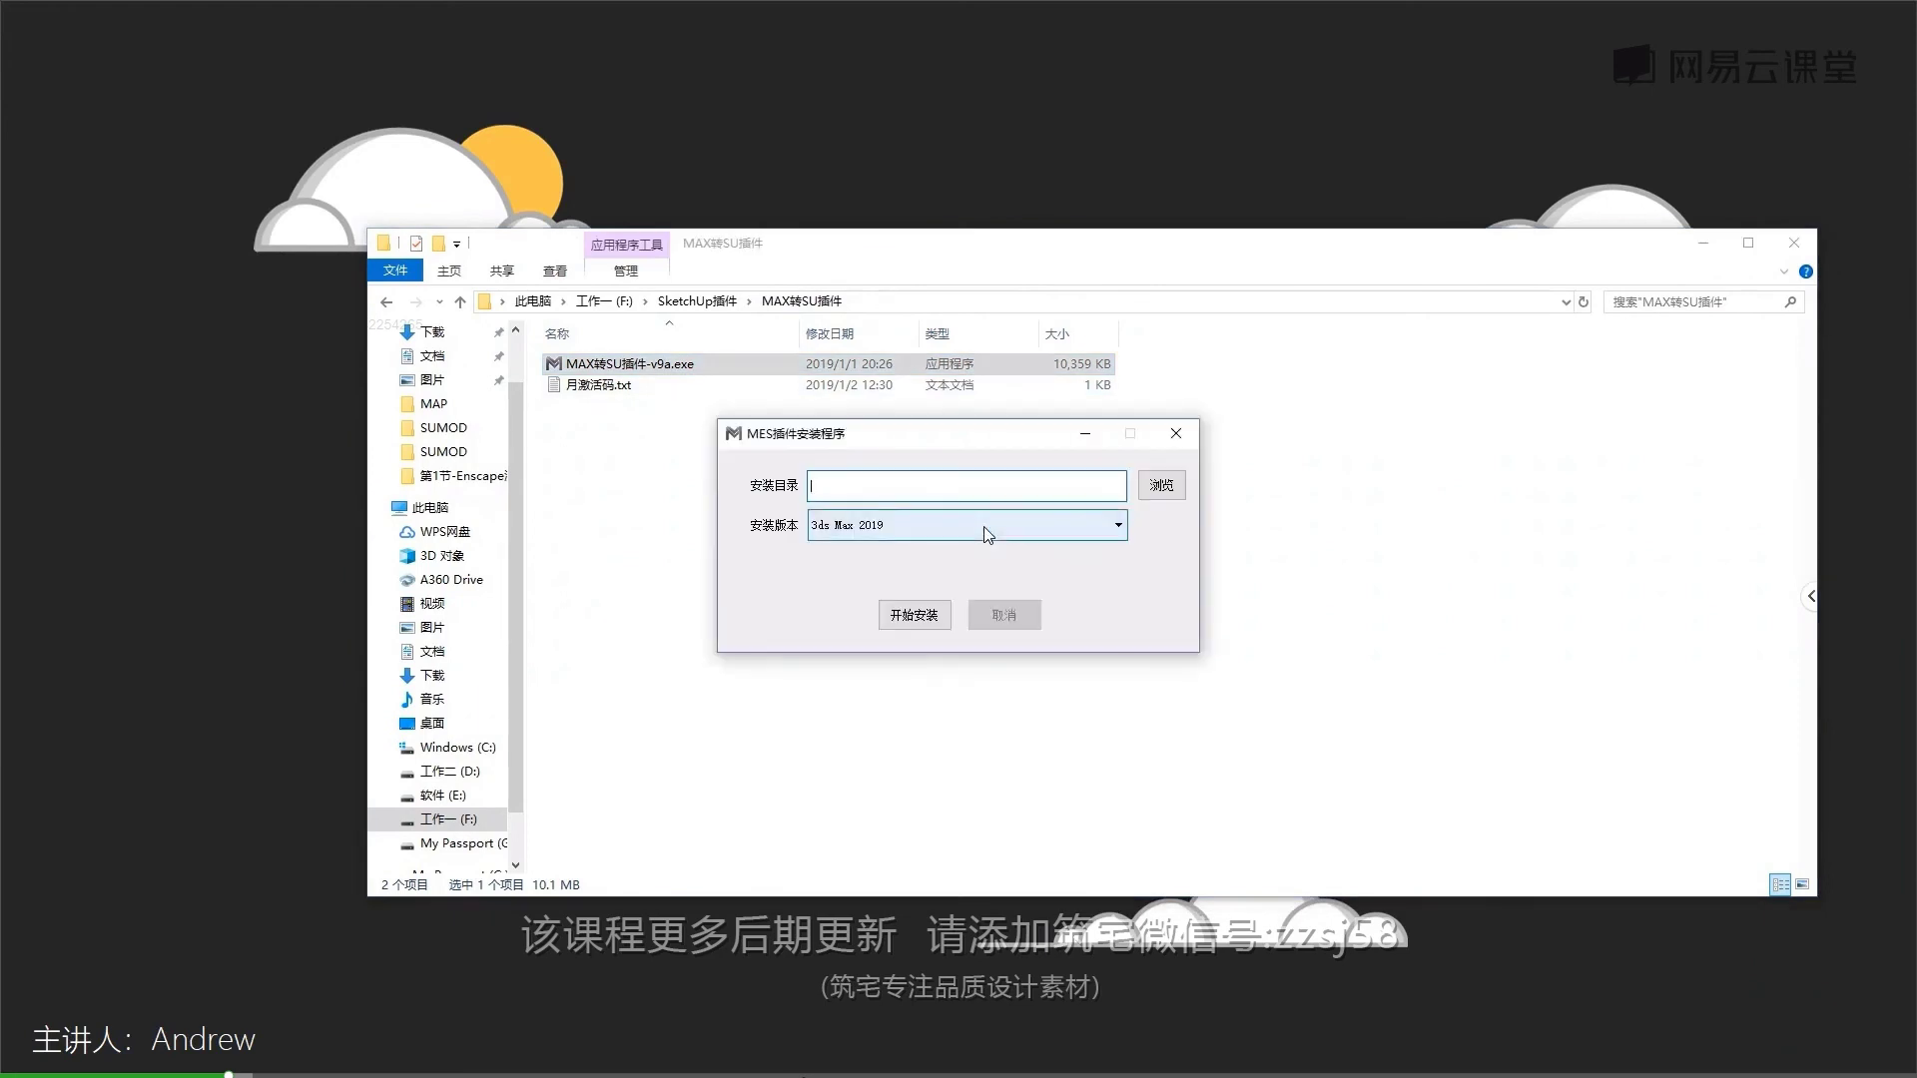
Set the install directory to E:\3DSMAX2018\AZCS\3ds Max 2018
left_click(1162, 486)
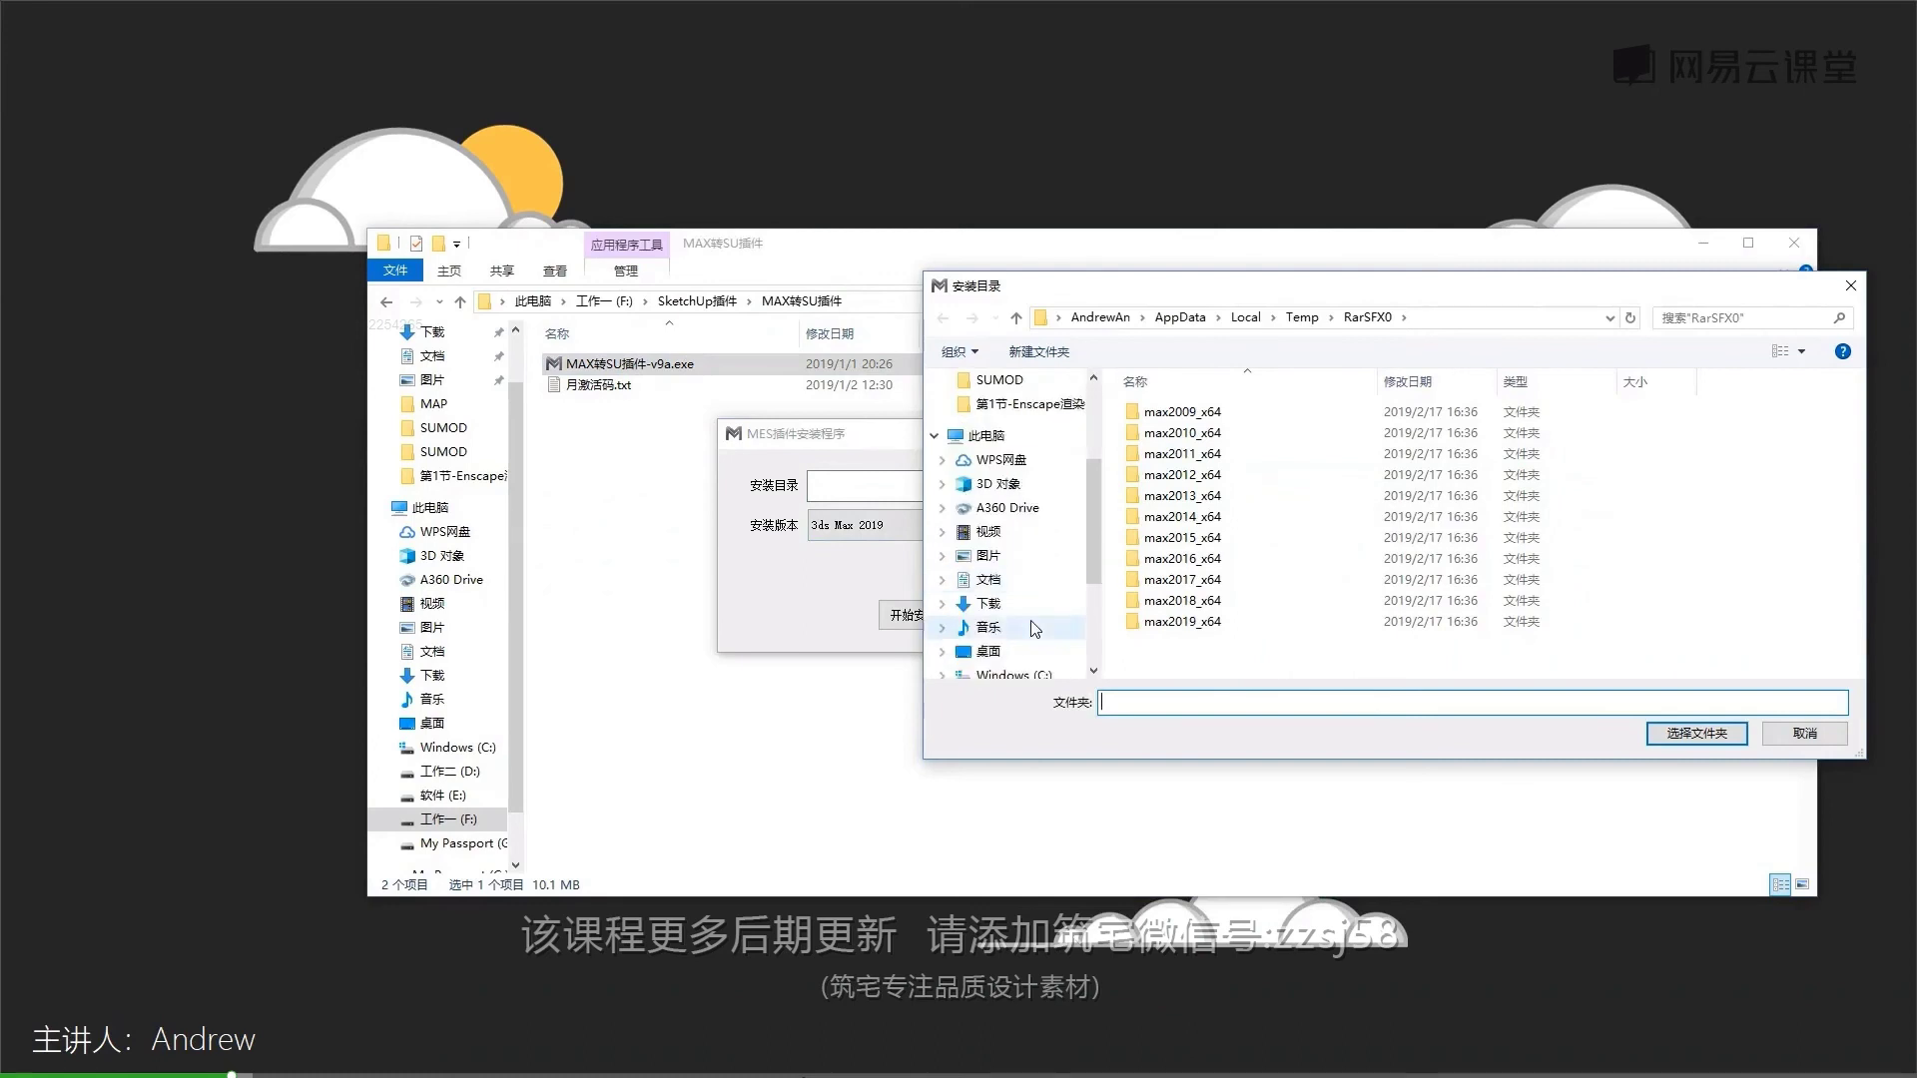
scroll(1034, 628, "down", 3)
left_click(991, 523)
left_click(1188, 452)
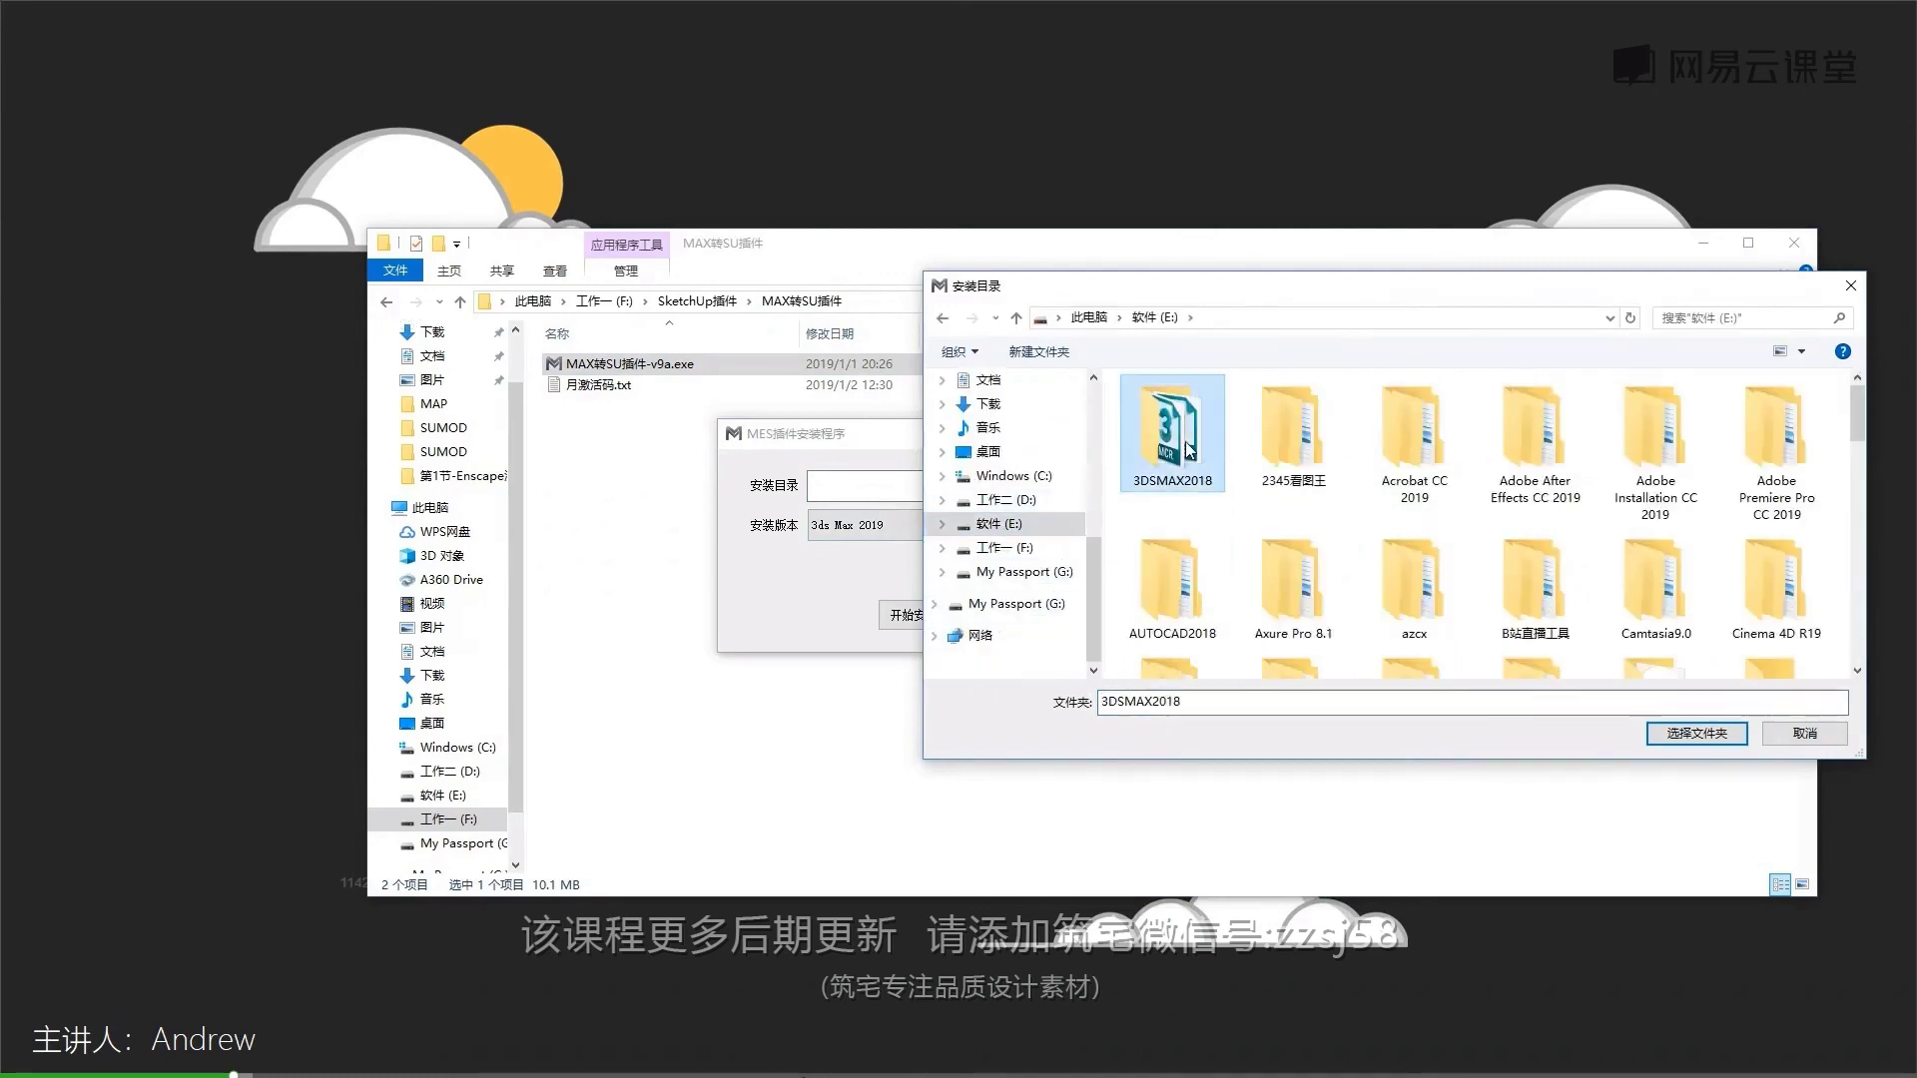
double_click(1188, 451)
double_click(1148, 412)
double_click(1142, 409)
left_click(1737, 673)
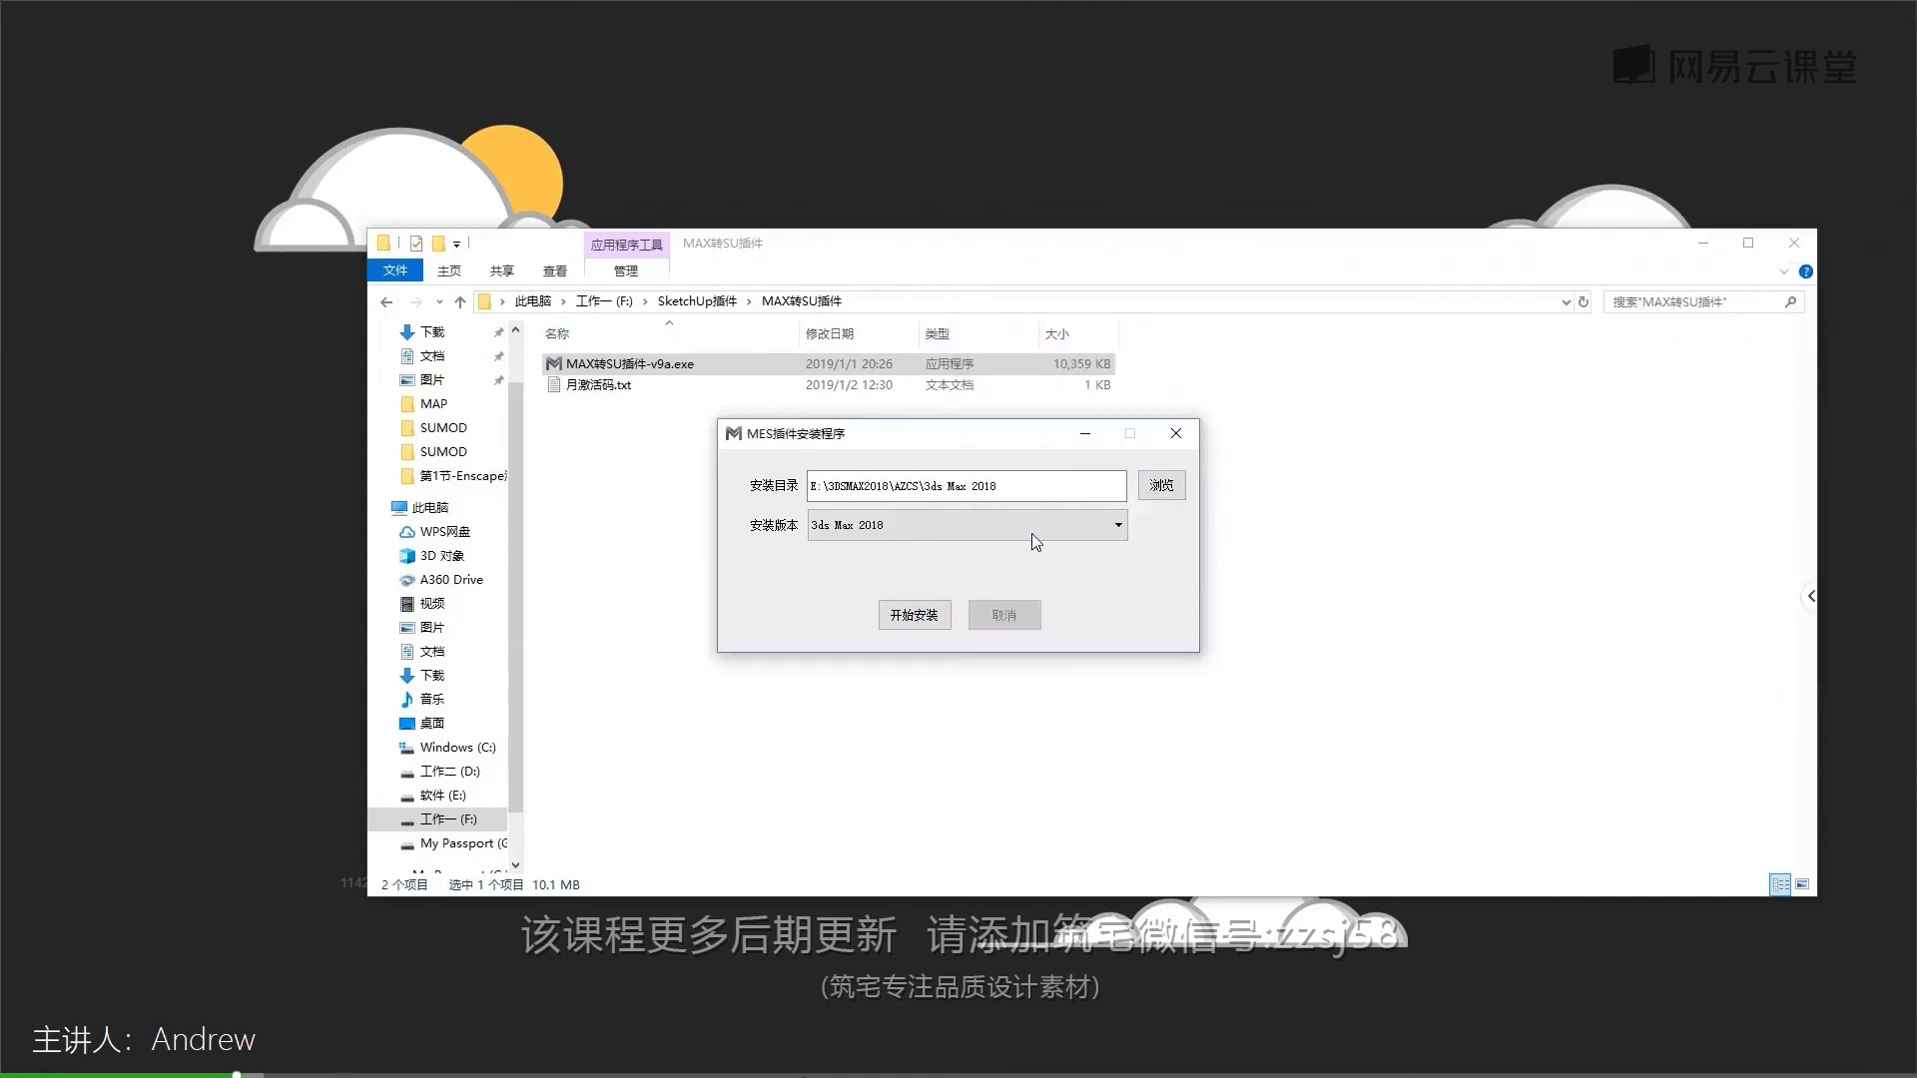
Keep 3ds Max 2018 as the target version, then close the installer and folder window
left_click(851, 529)
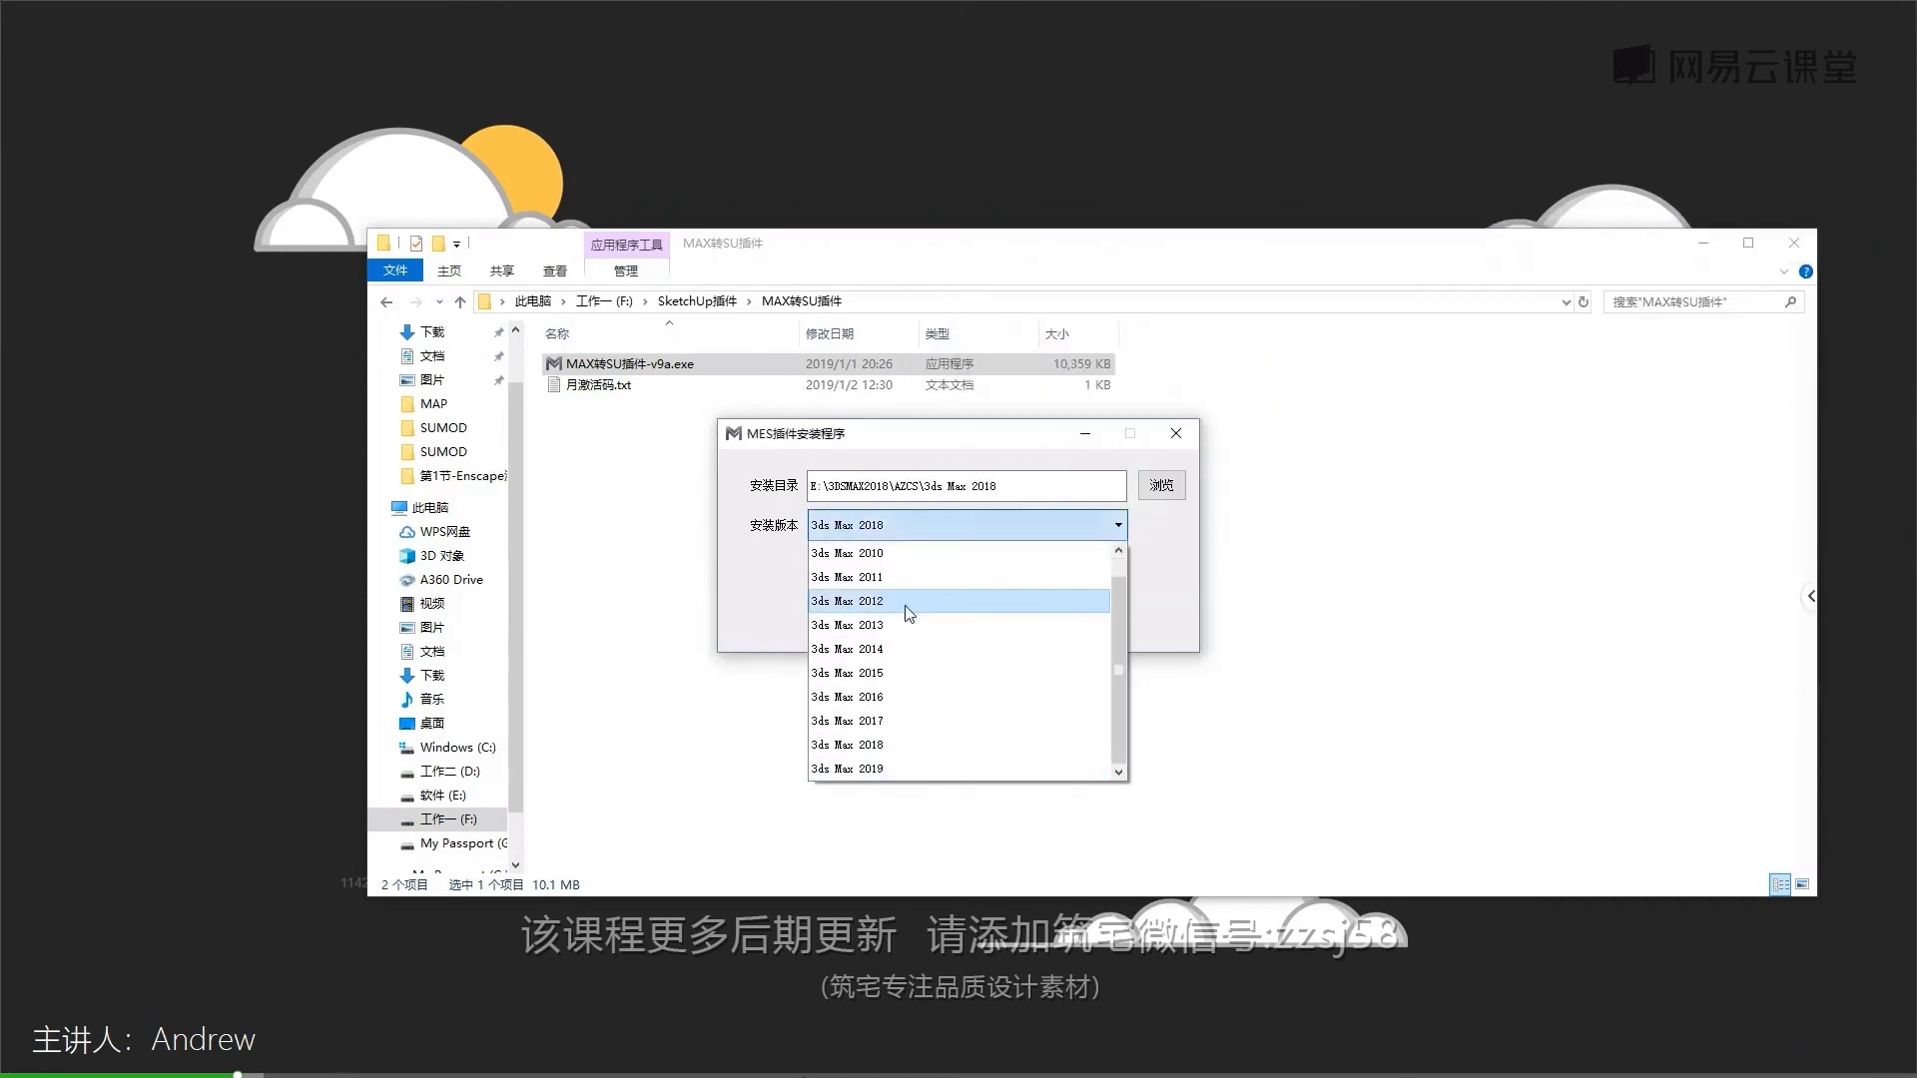
left_click(929, 523)
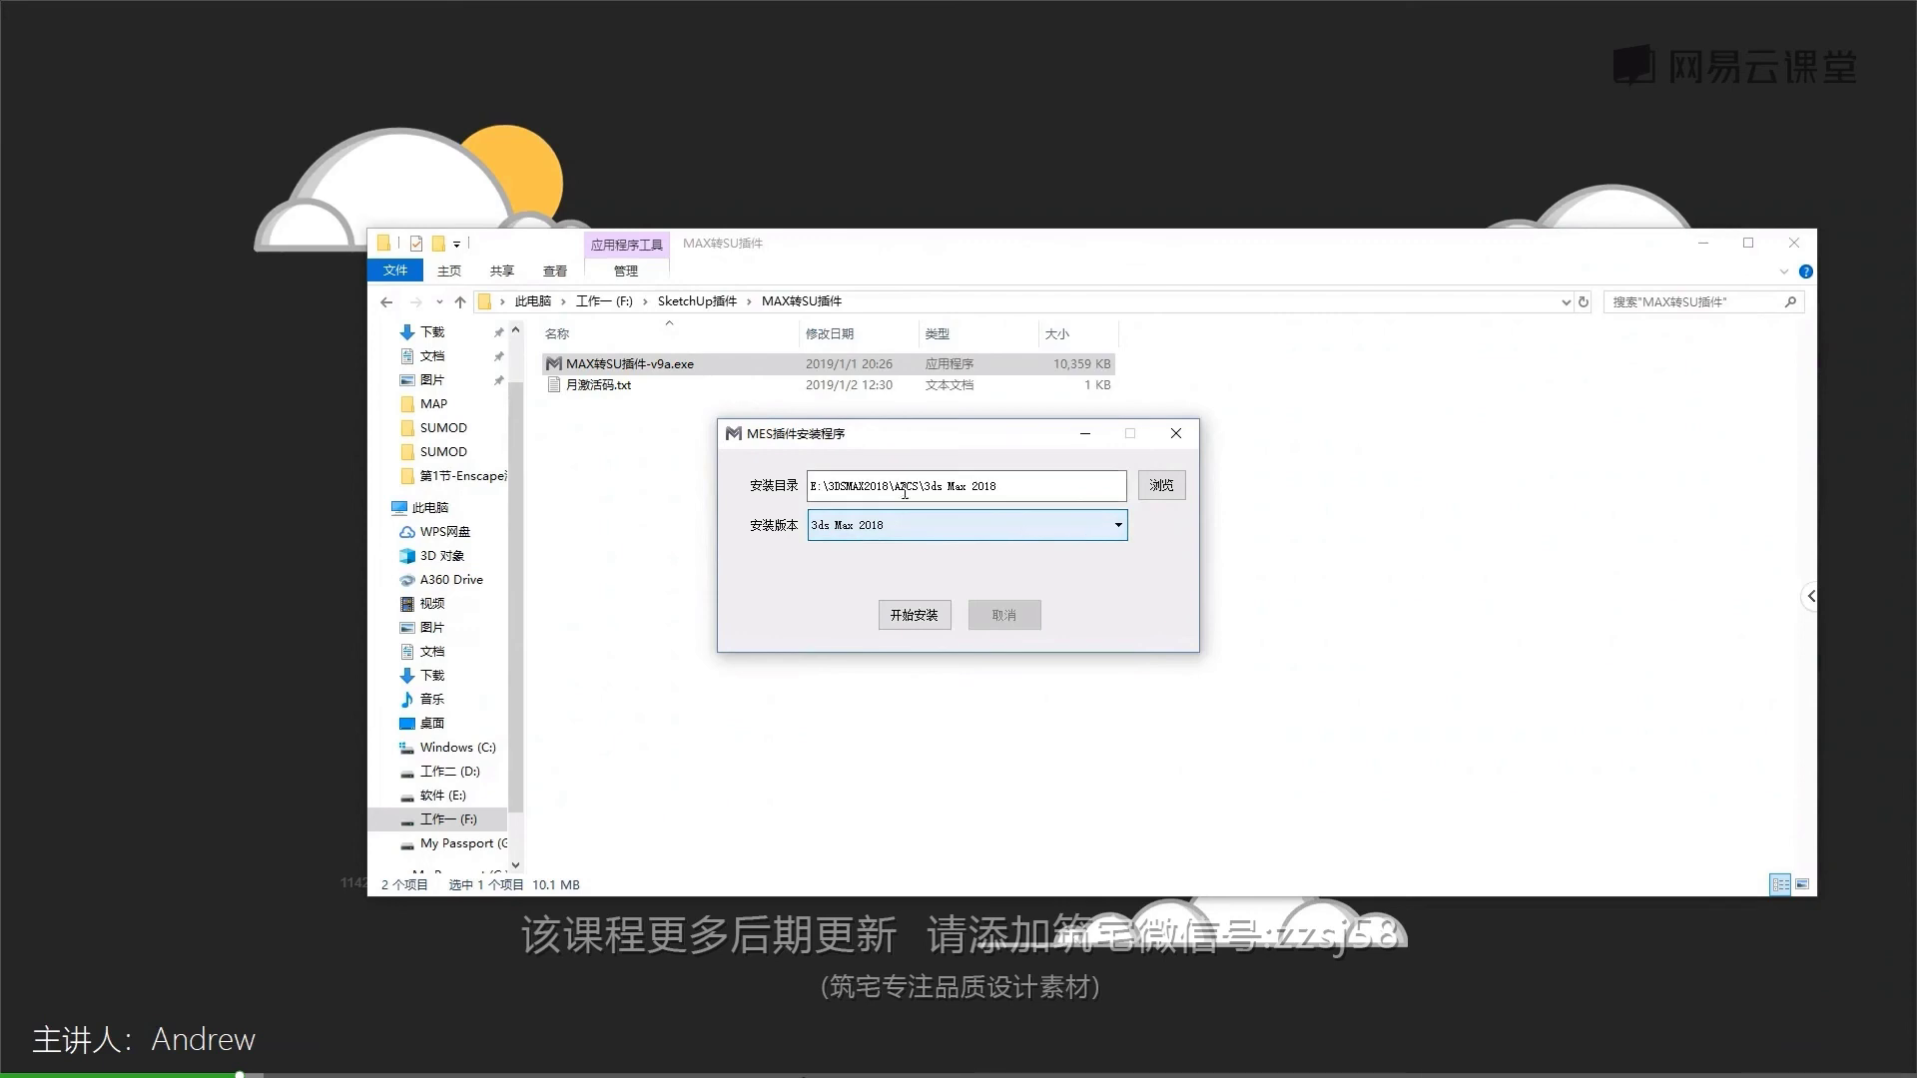
left_click(1174, 435)
left_click(1790, 250)
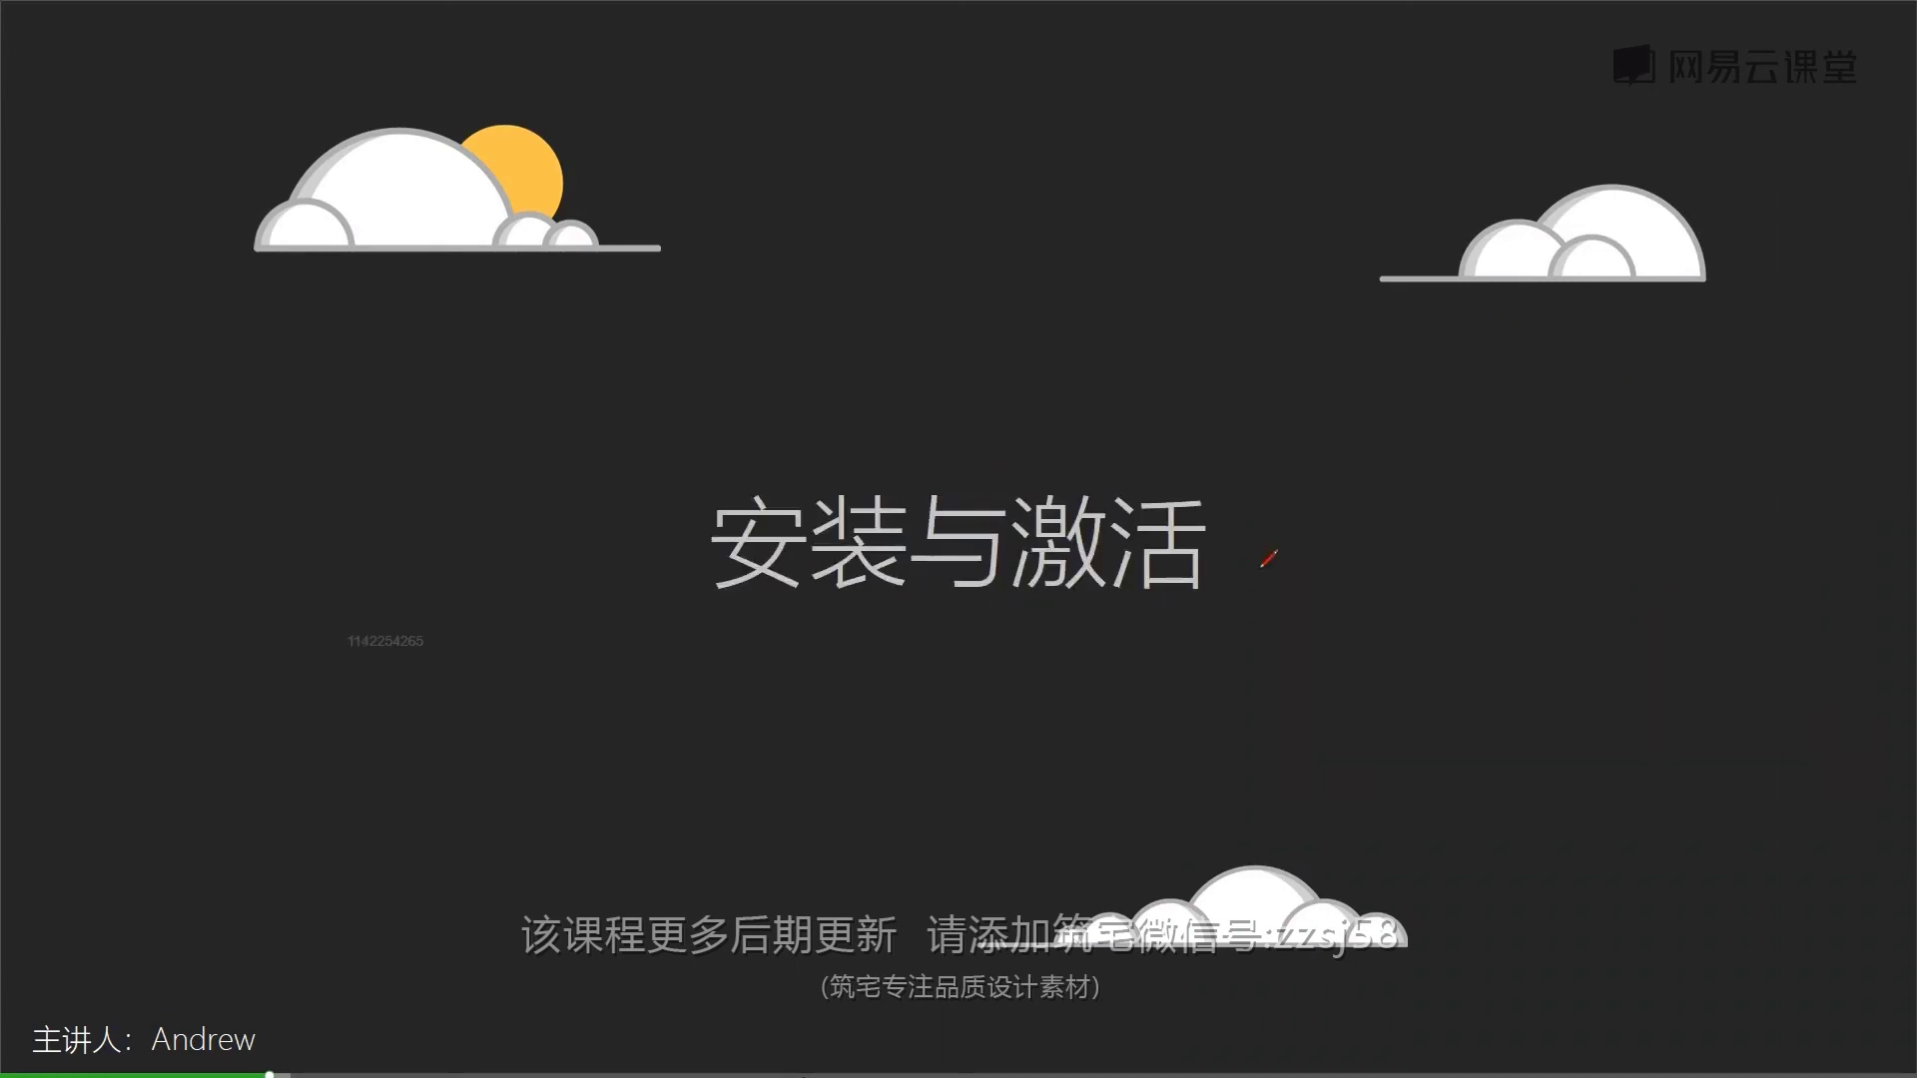
Exit the full-screen slideshow and hide the QQ group files window
key("Escape")
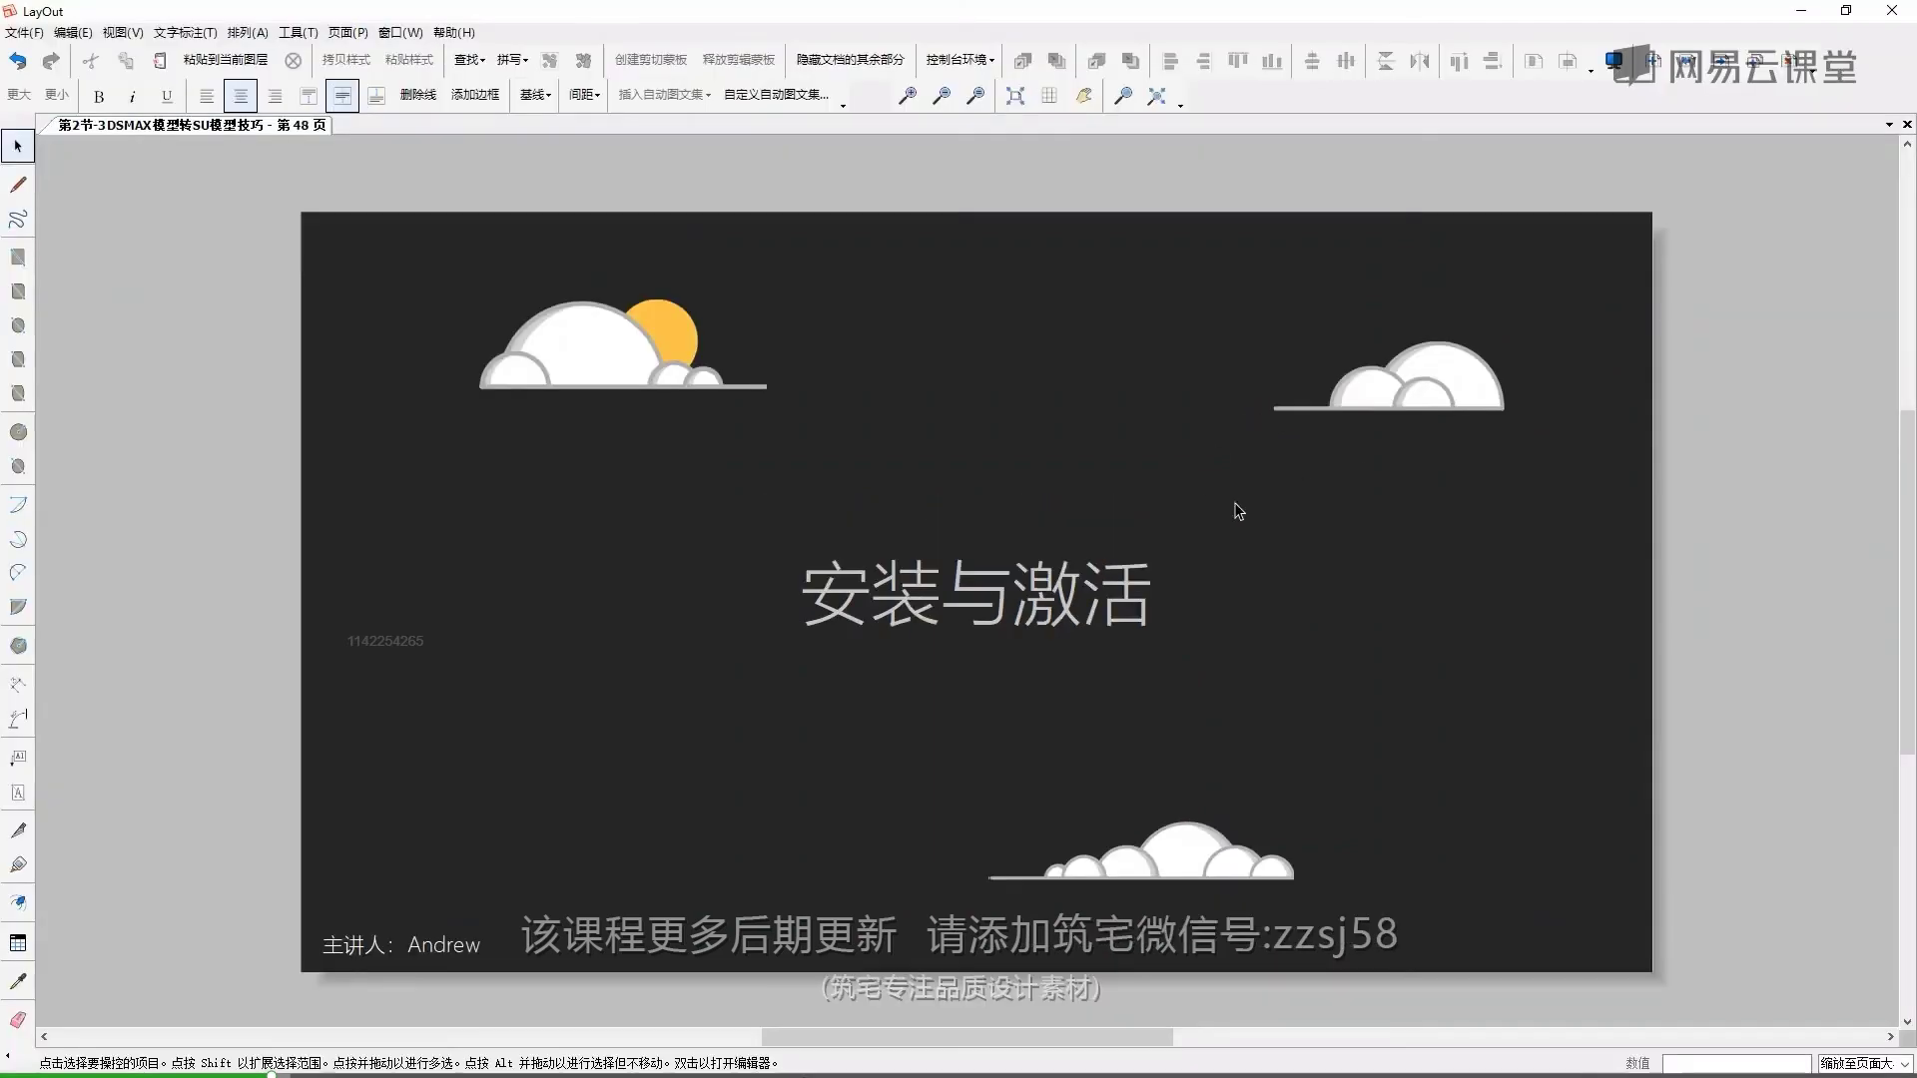
key("super")
key("super")
key("alt+Tab")
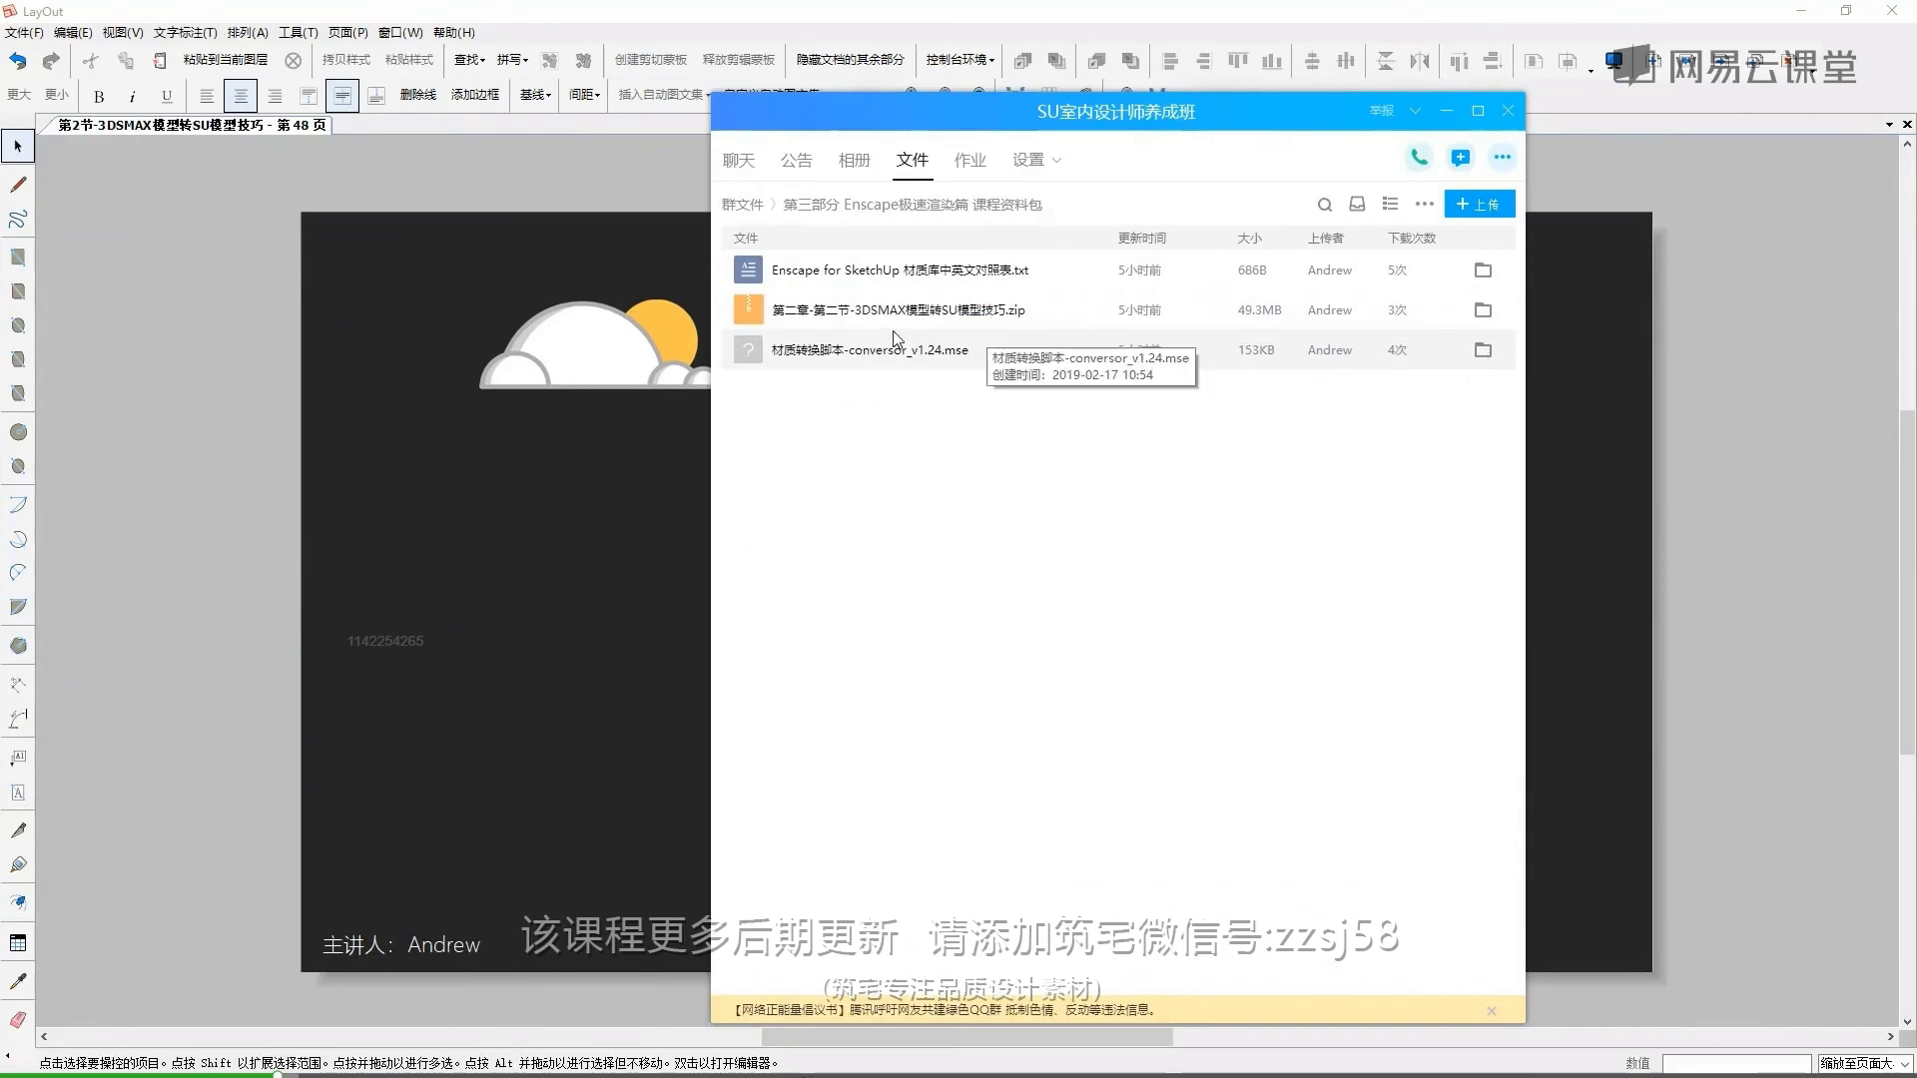
left_click(1812, 141)
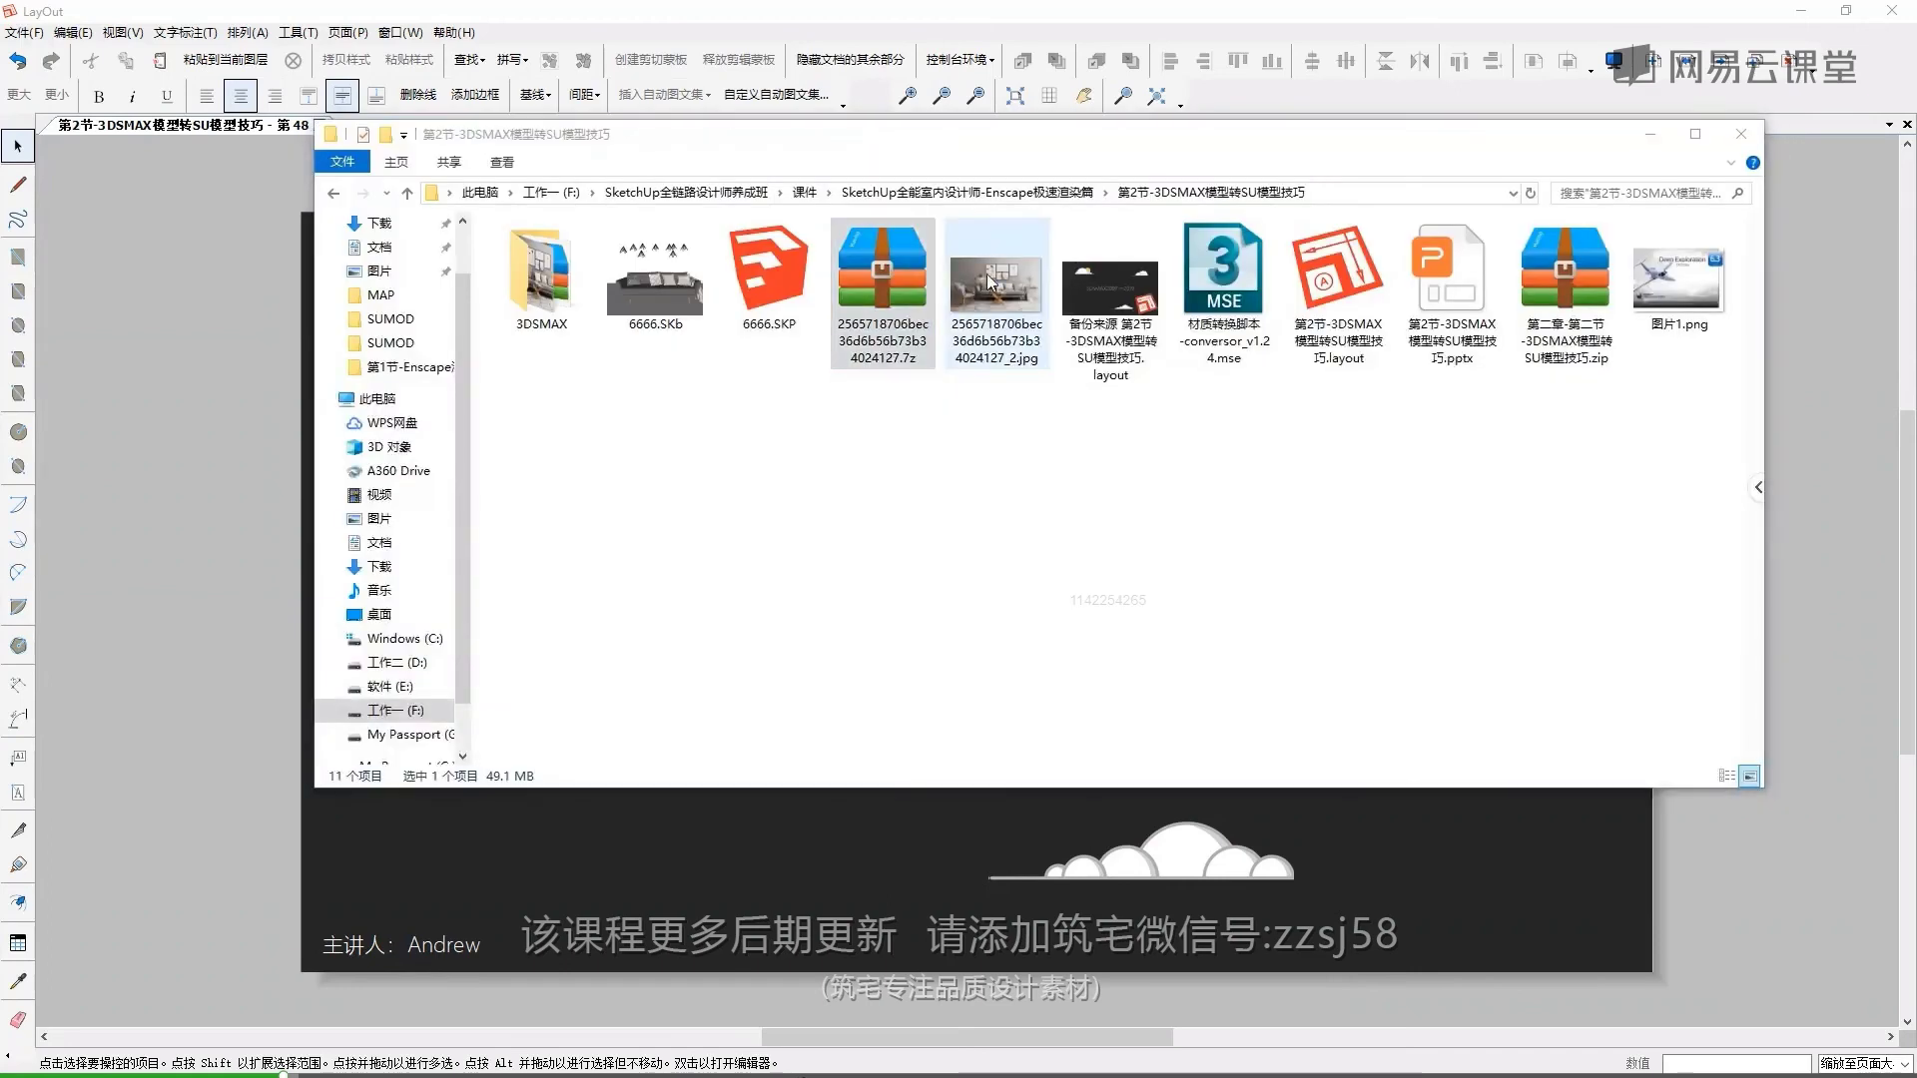
Extract the sofa .7z archive into the 4沙发 folder, close the windows, and start 3ds Max 2018
double_click(884, 268)
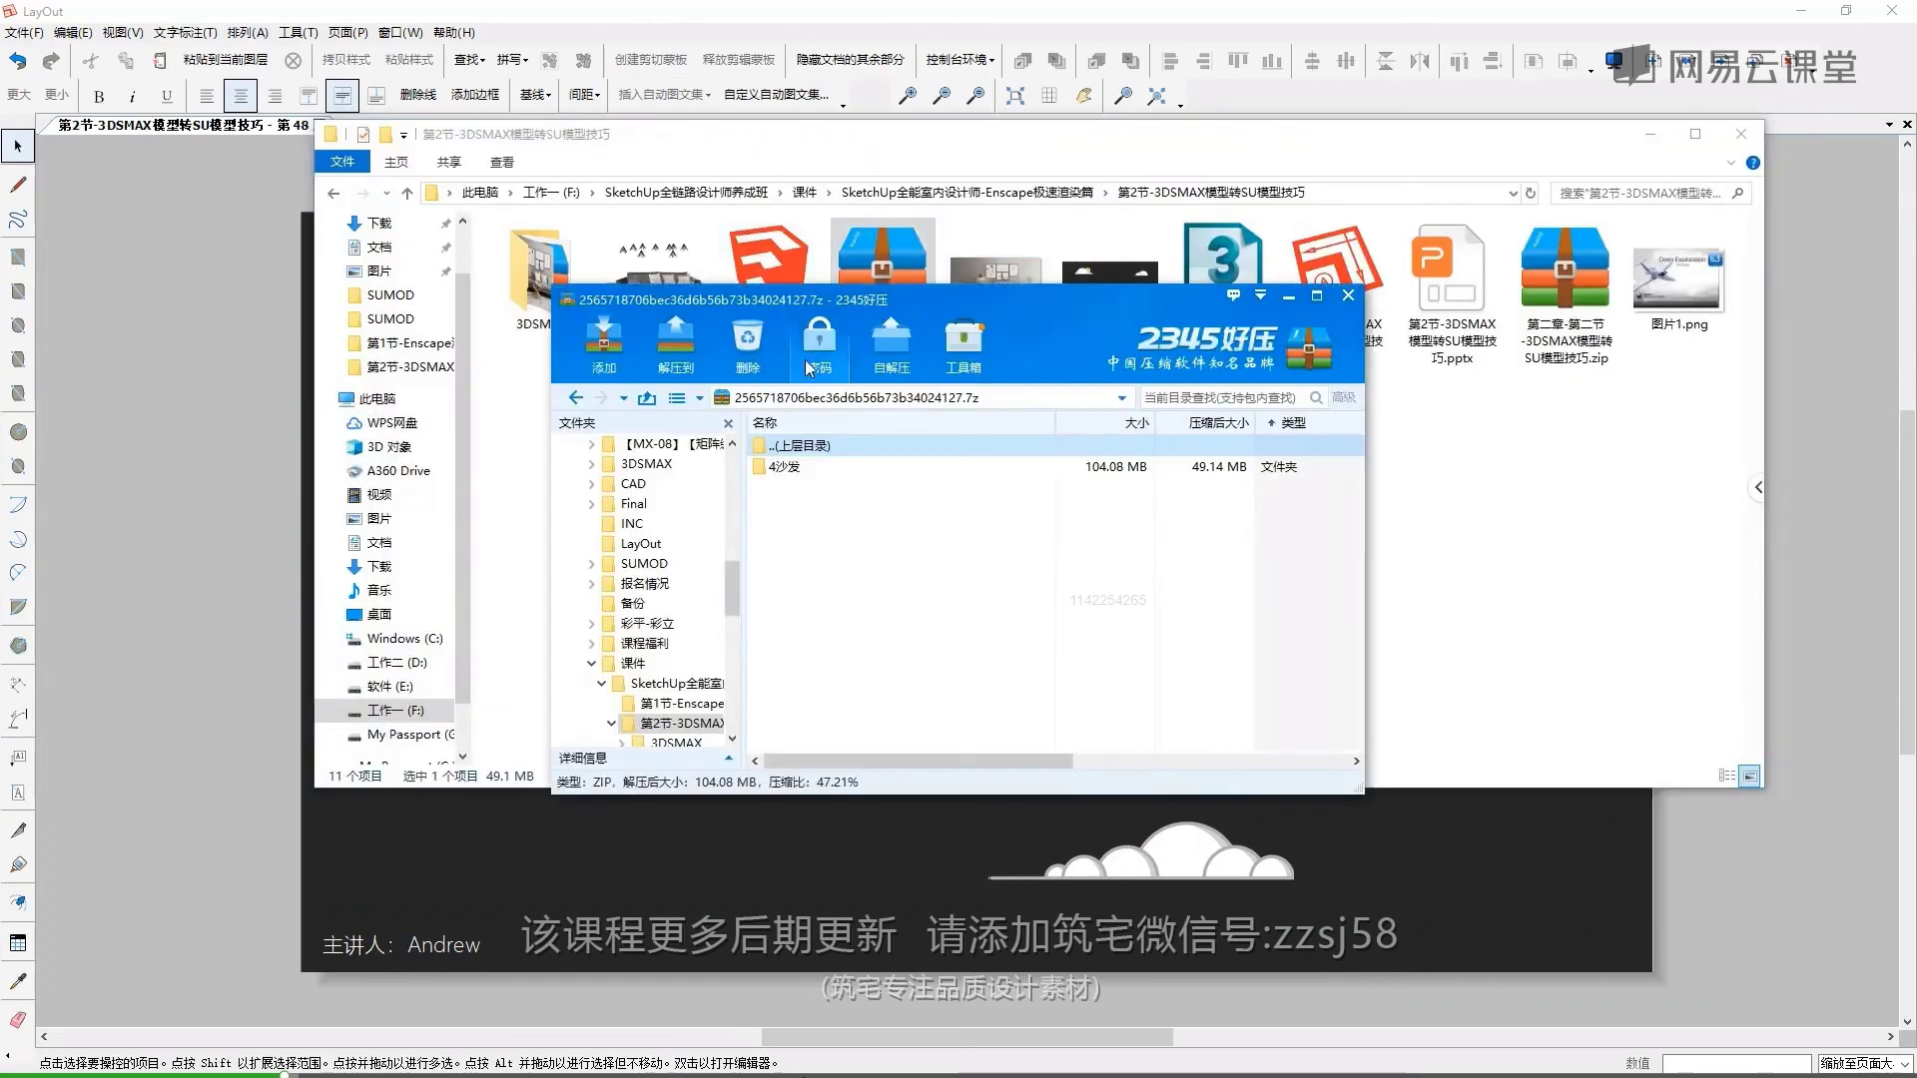
left_click(648, 368)
left_click(973, 611)
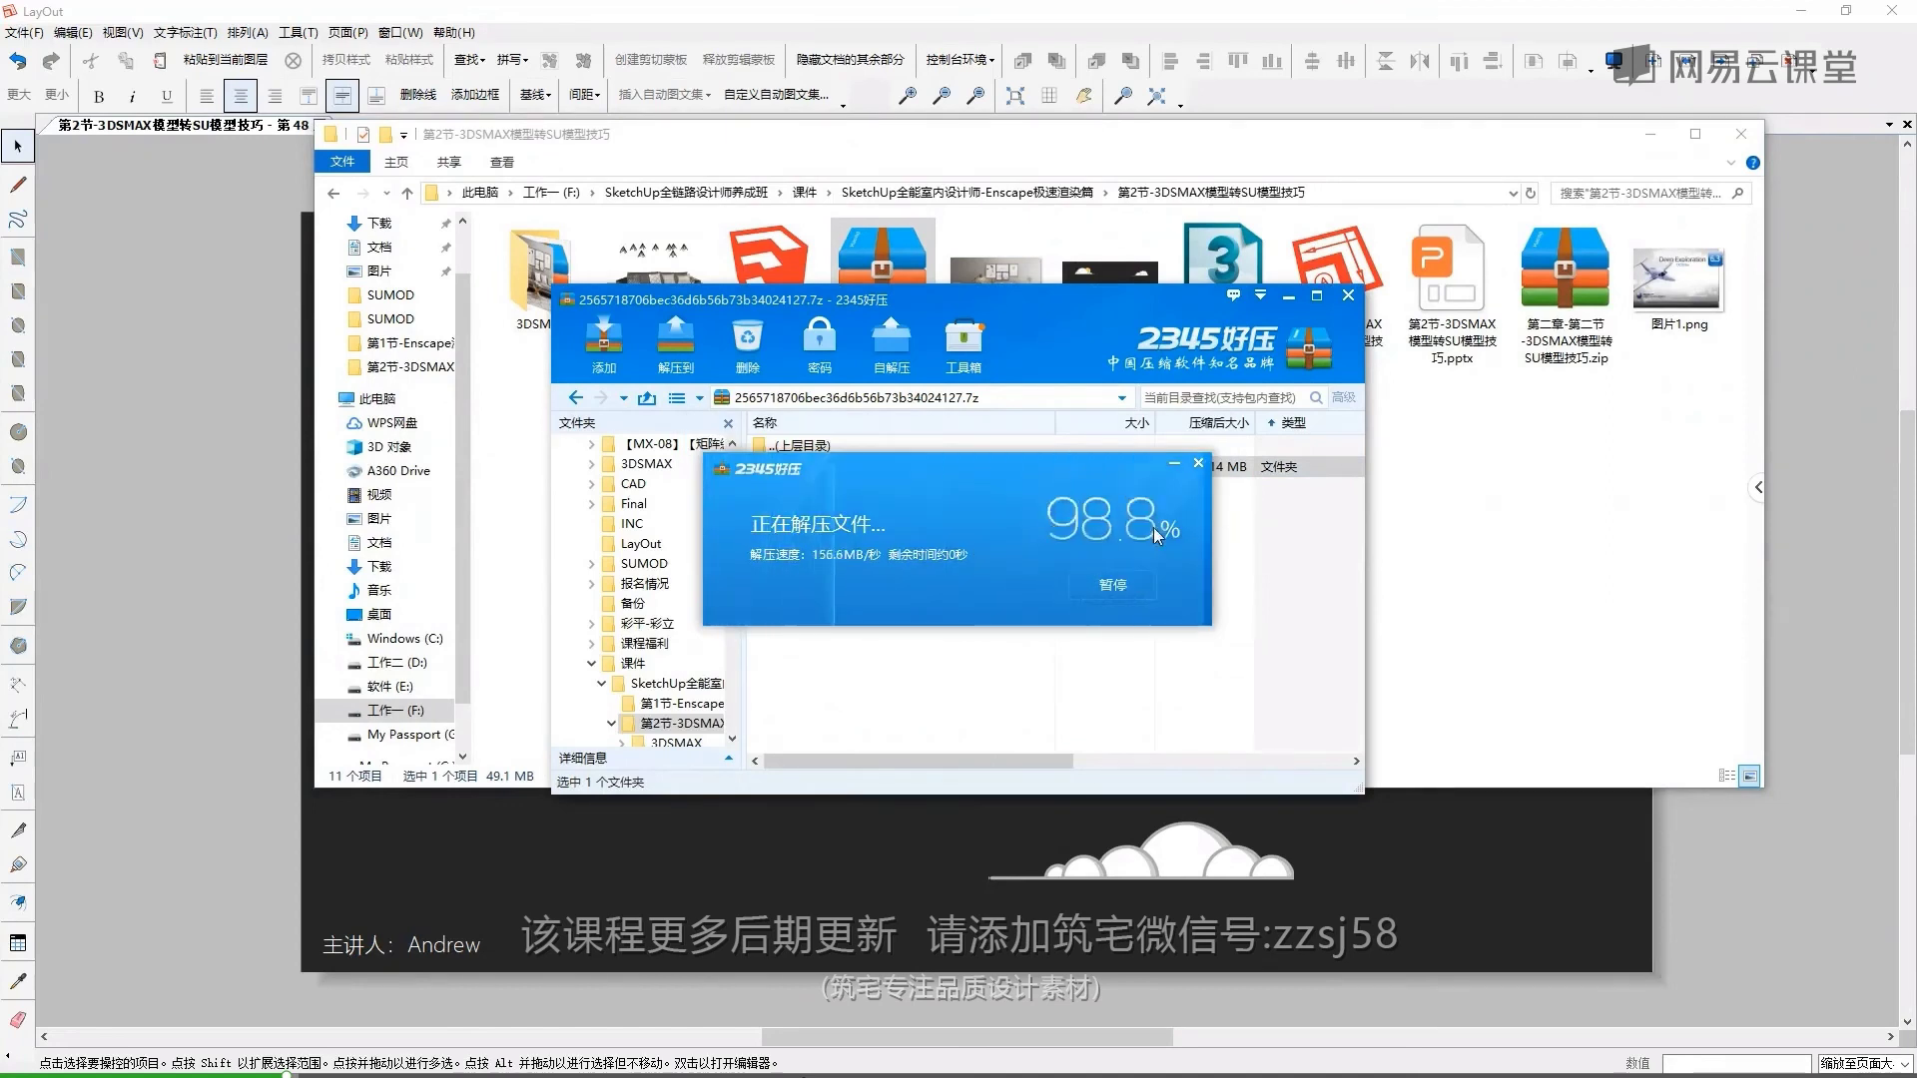
double_click(577, 290)
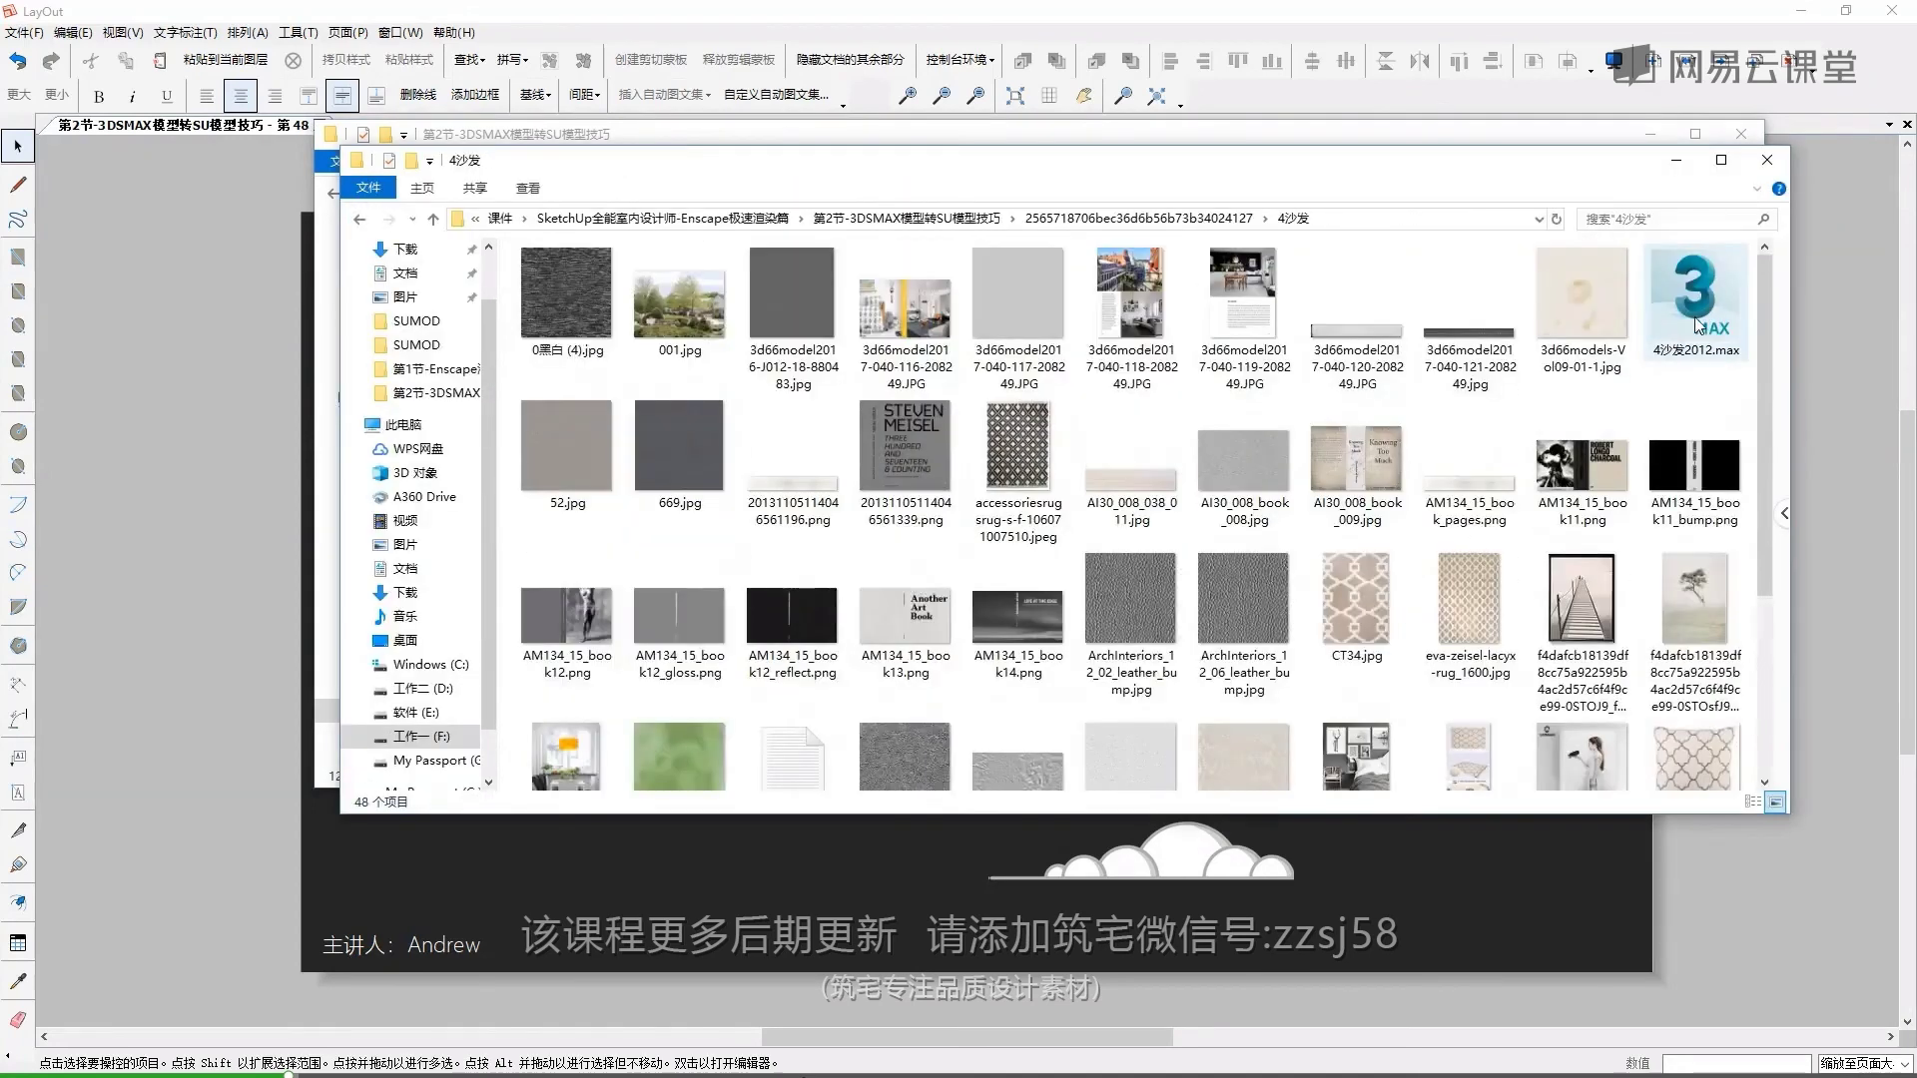
left_click(1677, 160)
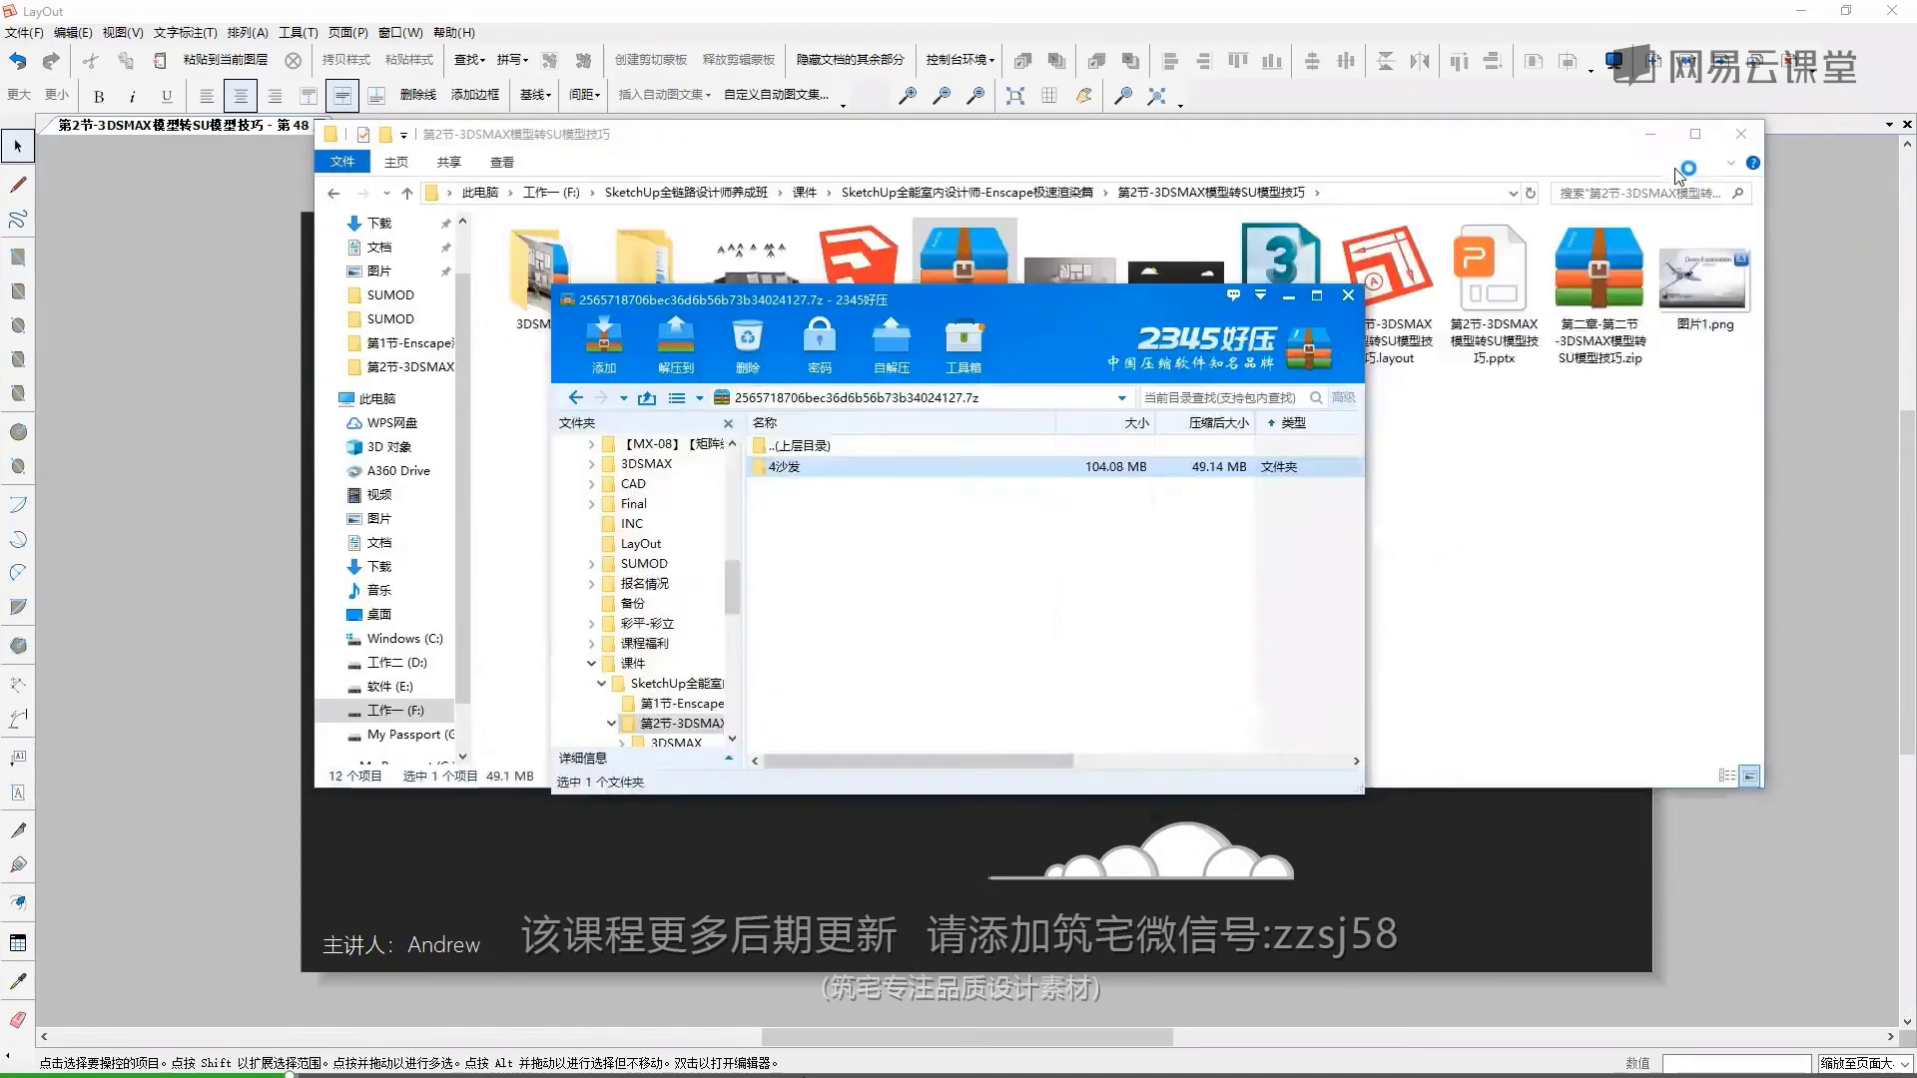
left_click(1348, 295)
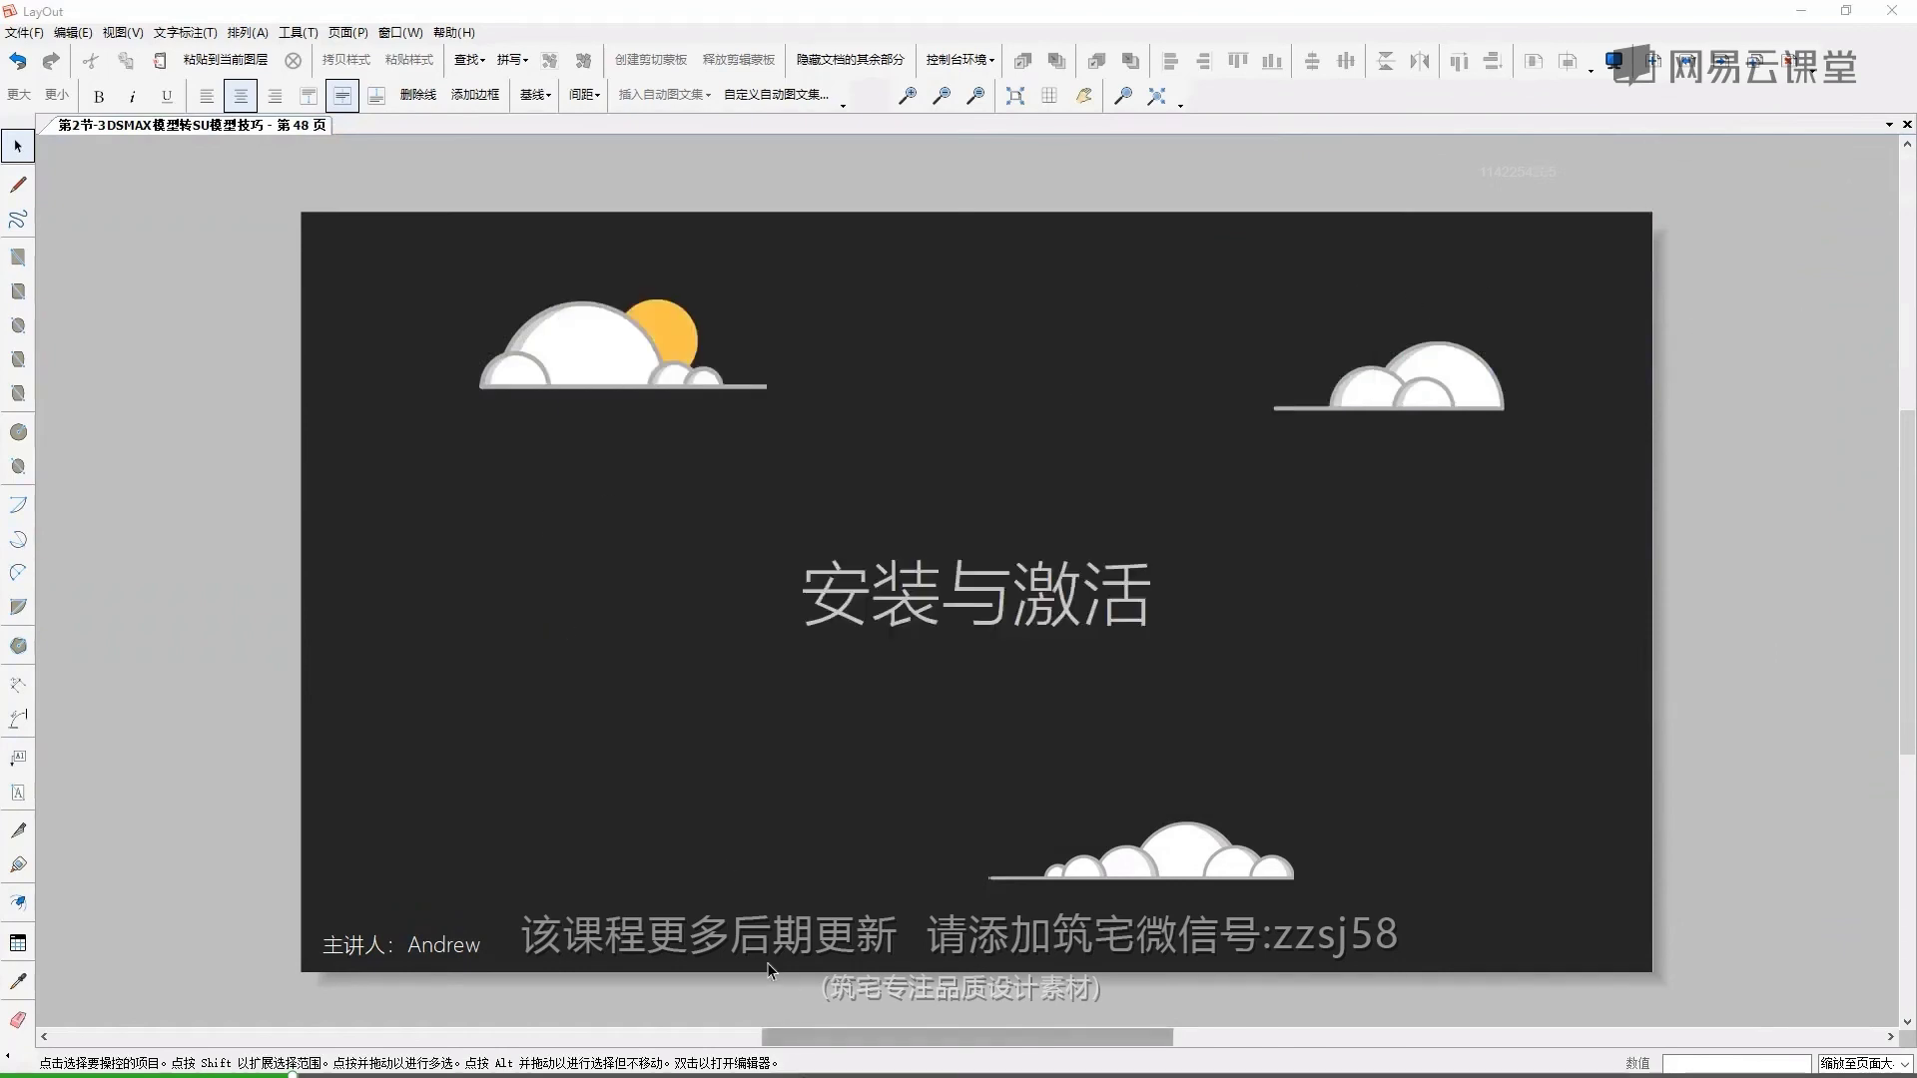
key("super")
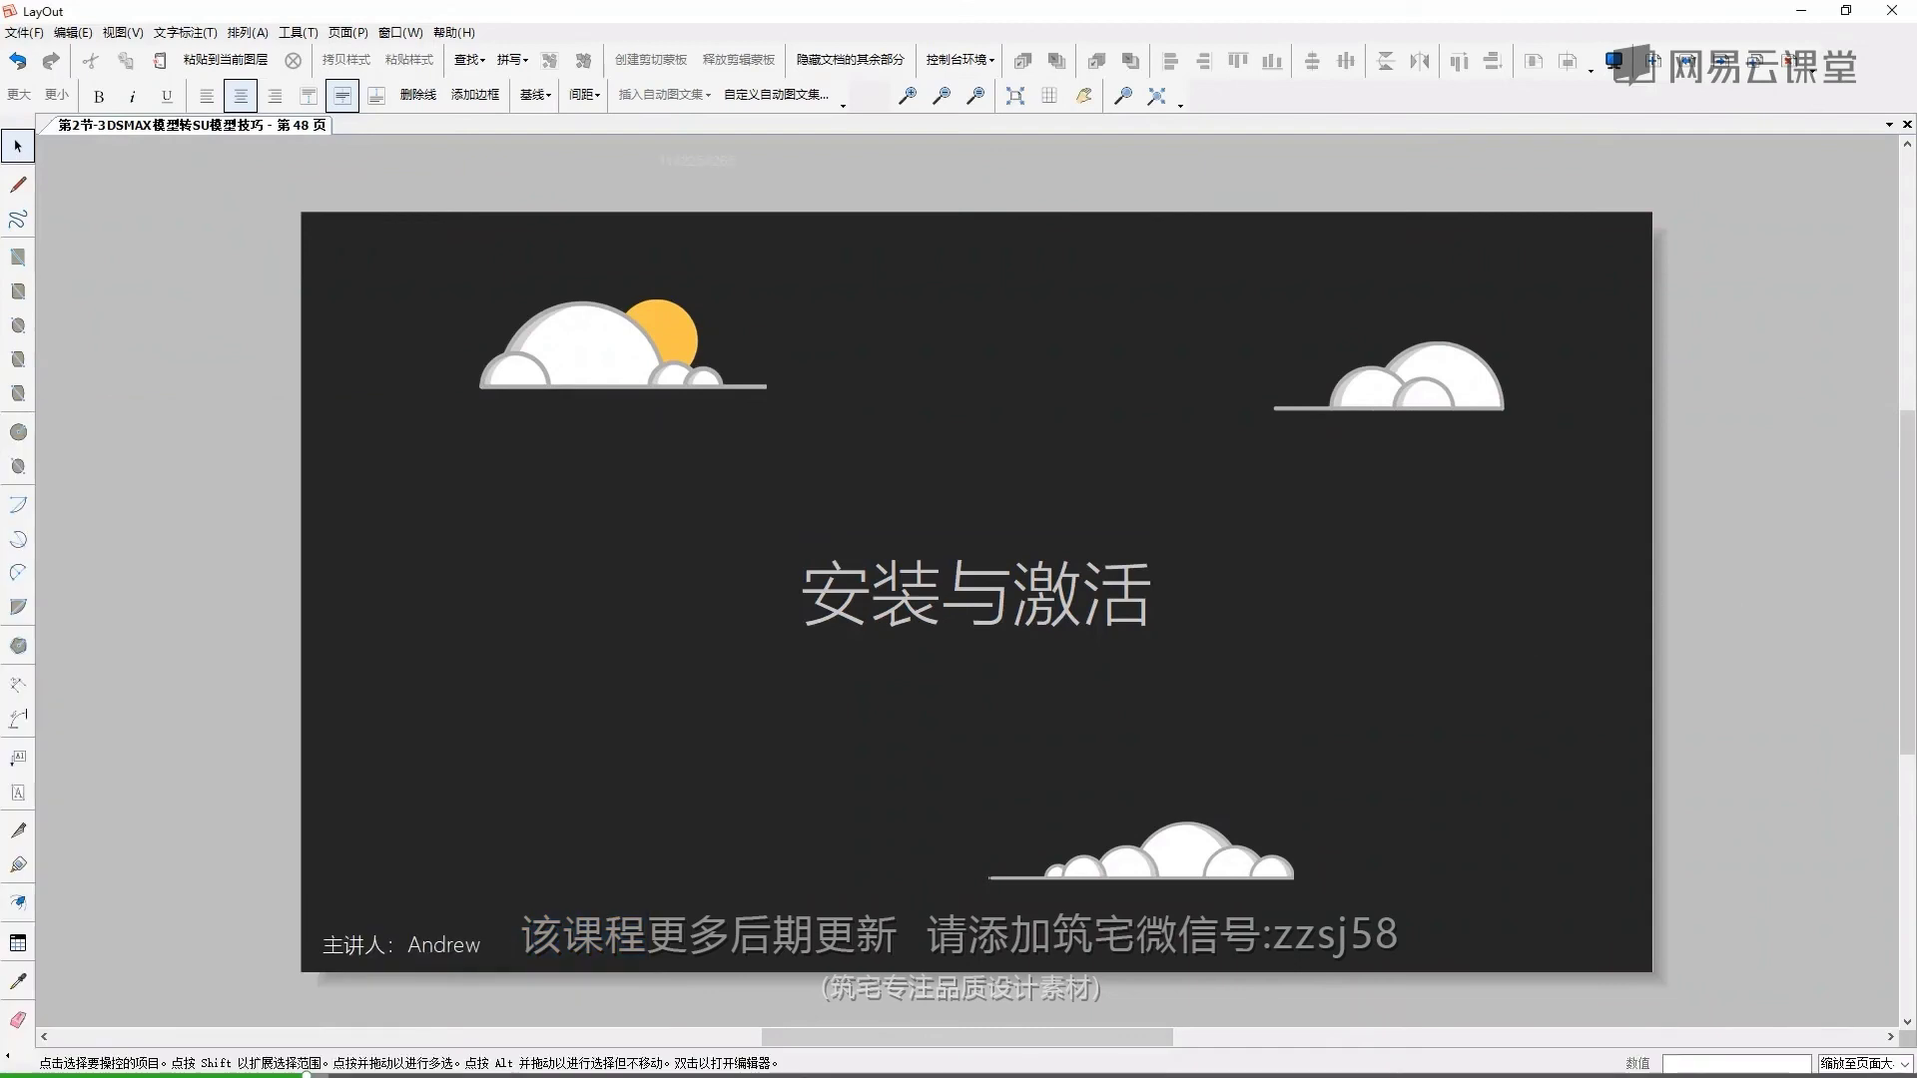
key("super")
Accept the file's gamma/LUT settings, dismiss the V-Ray warning, and skip missing external files
left_click(239, 1064)
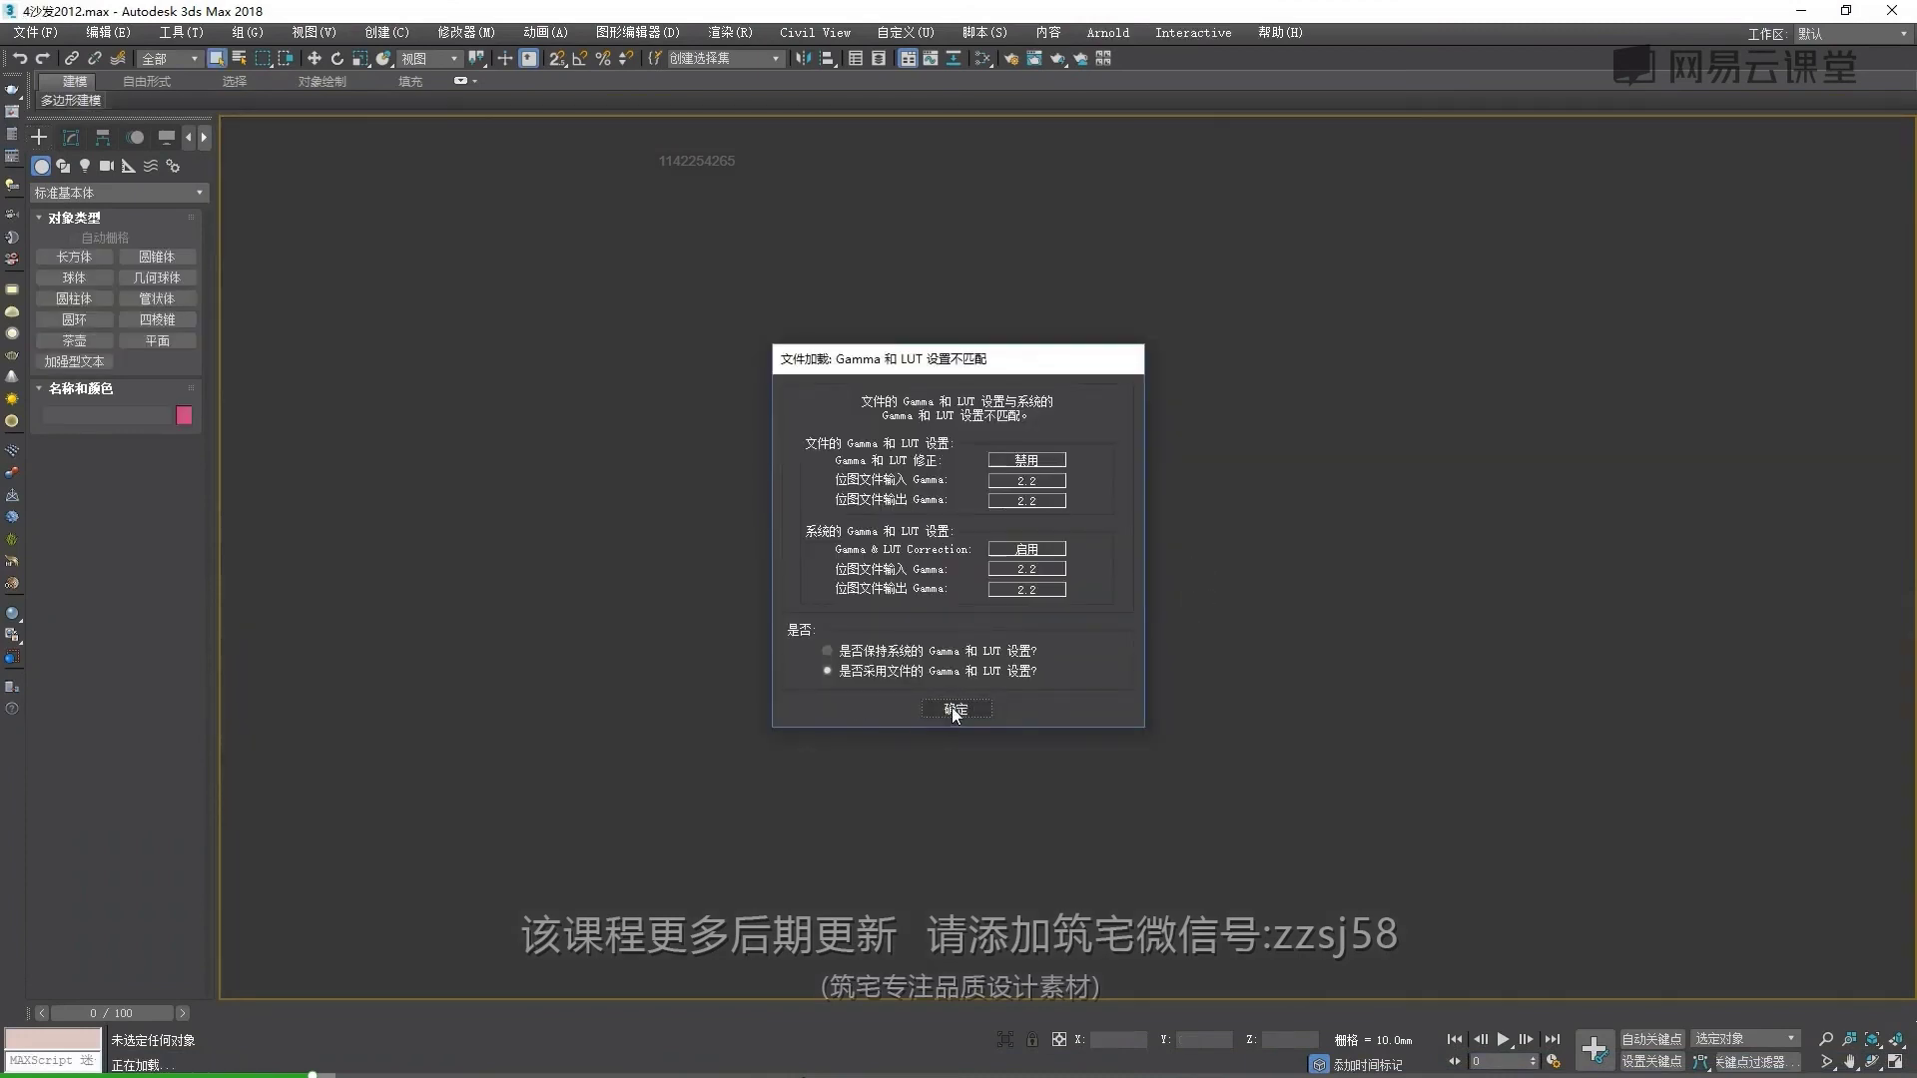
left_click(954, 710)
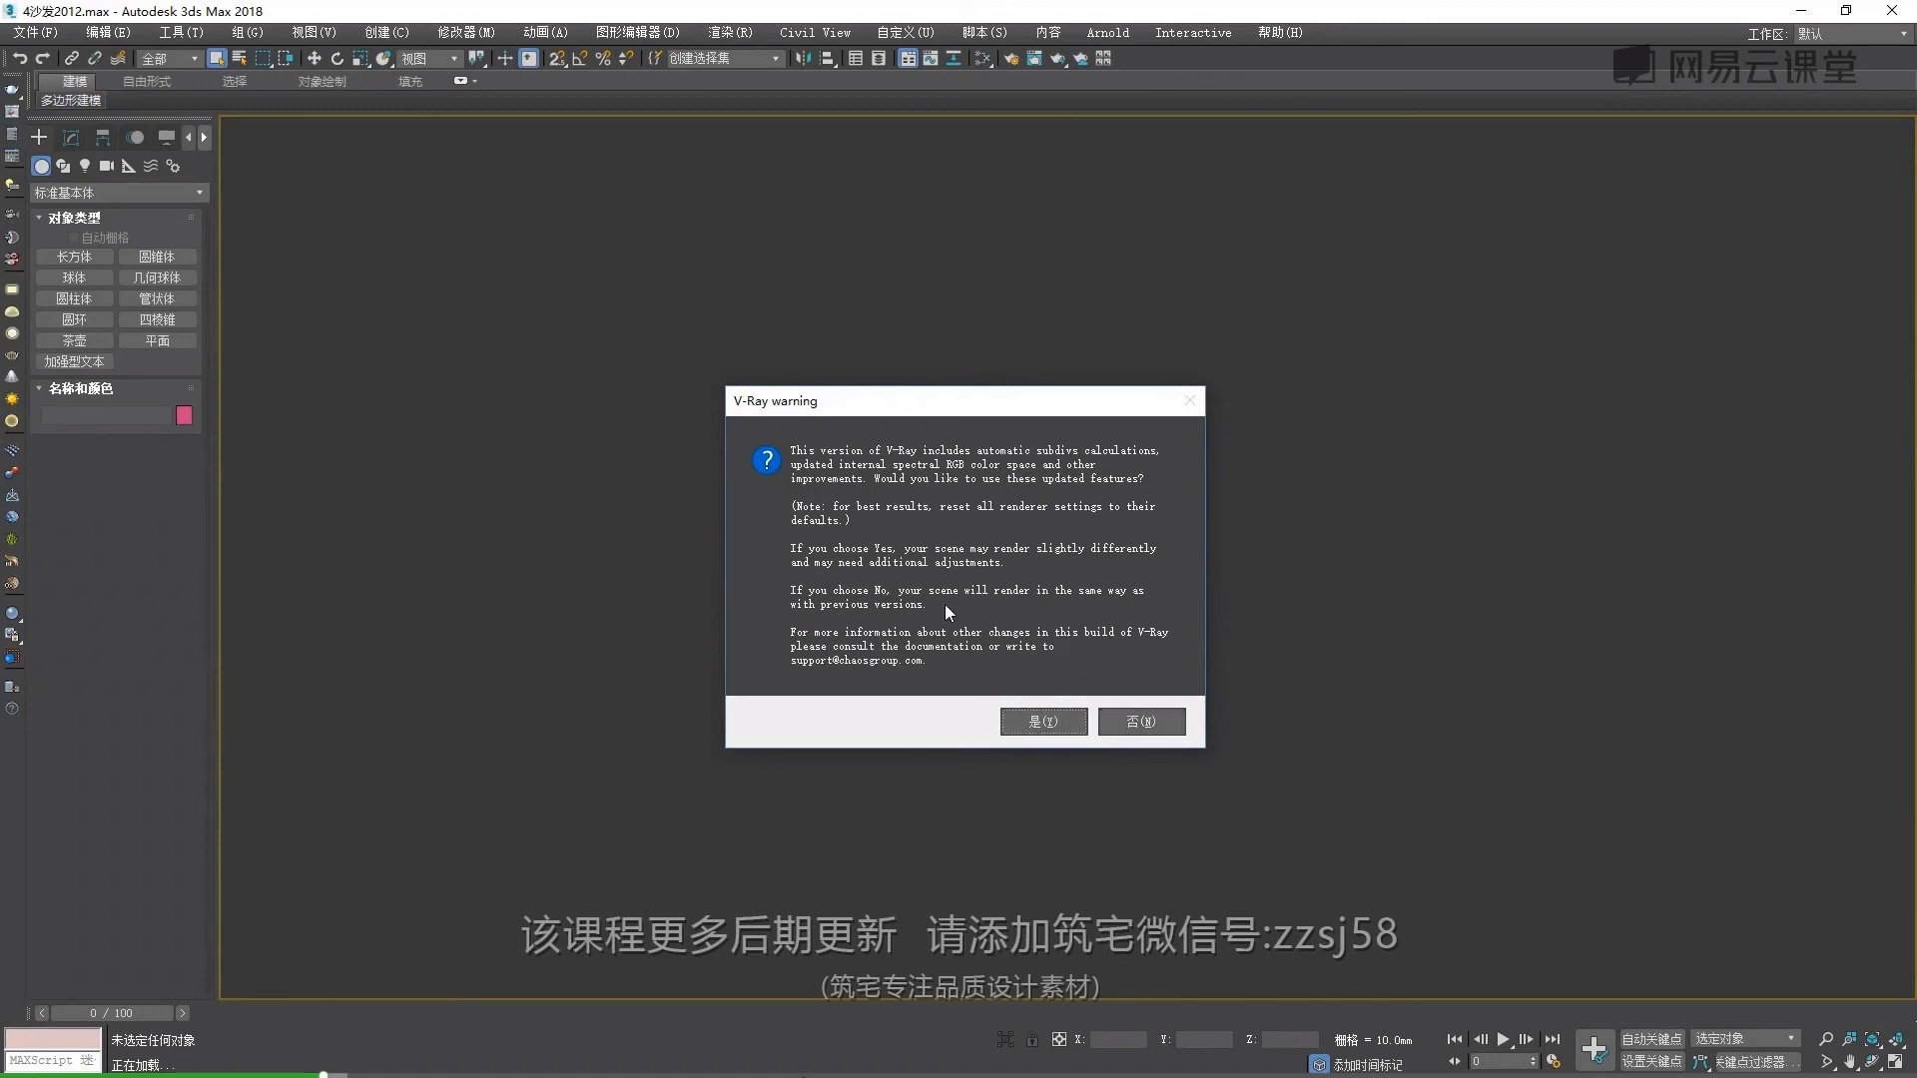
left_click(1041, 724)
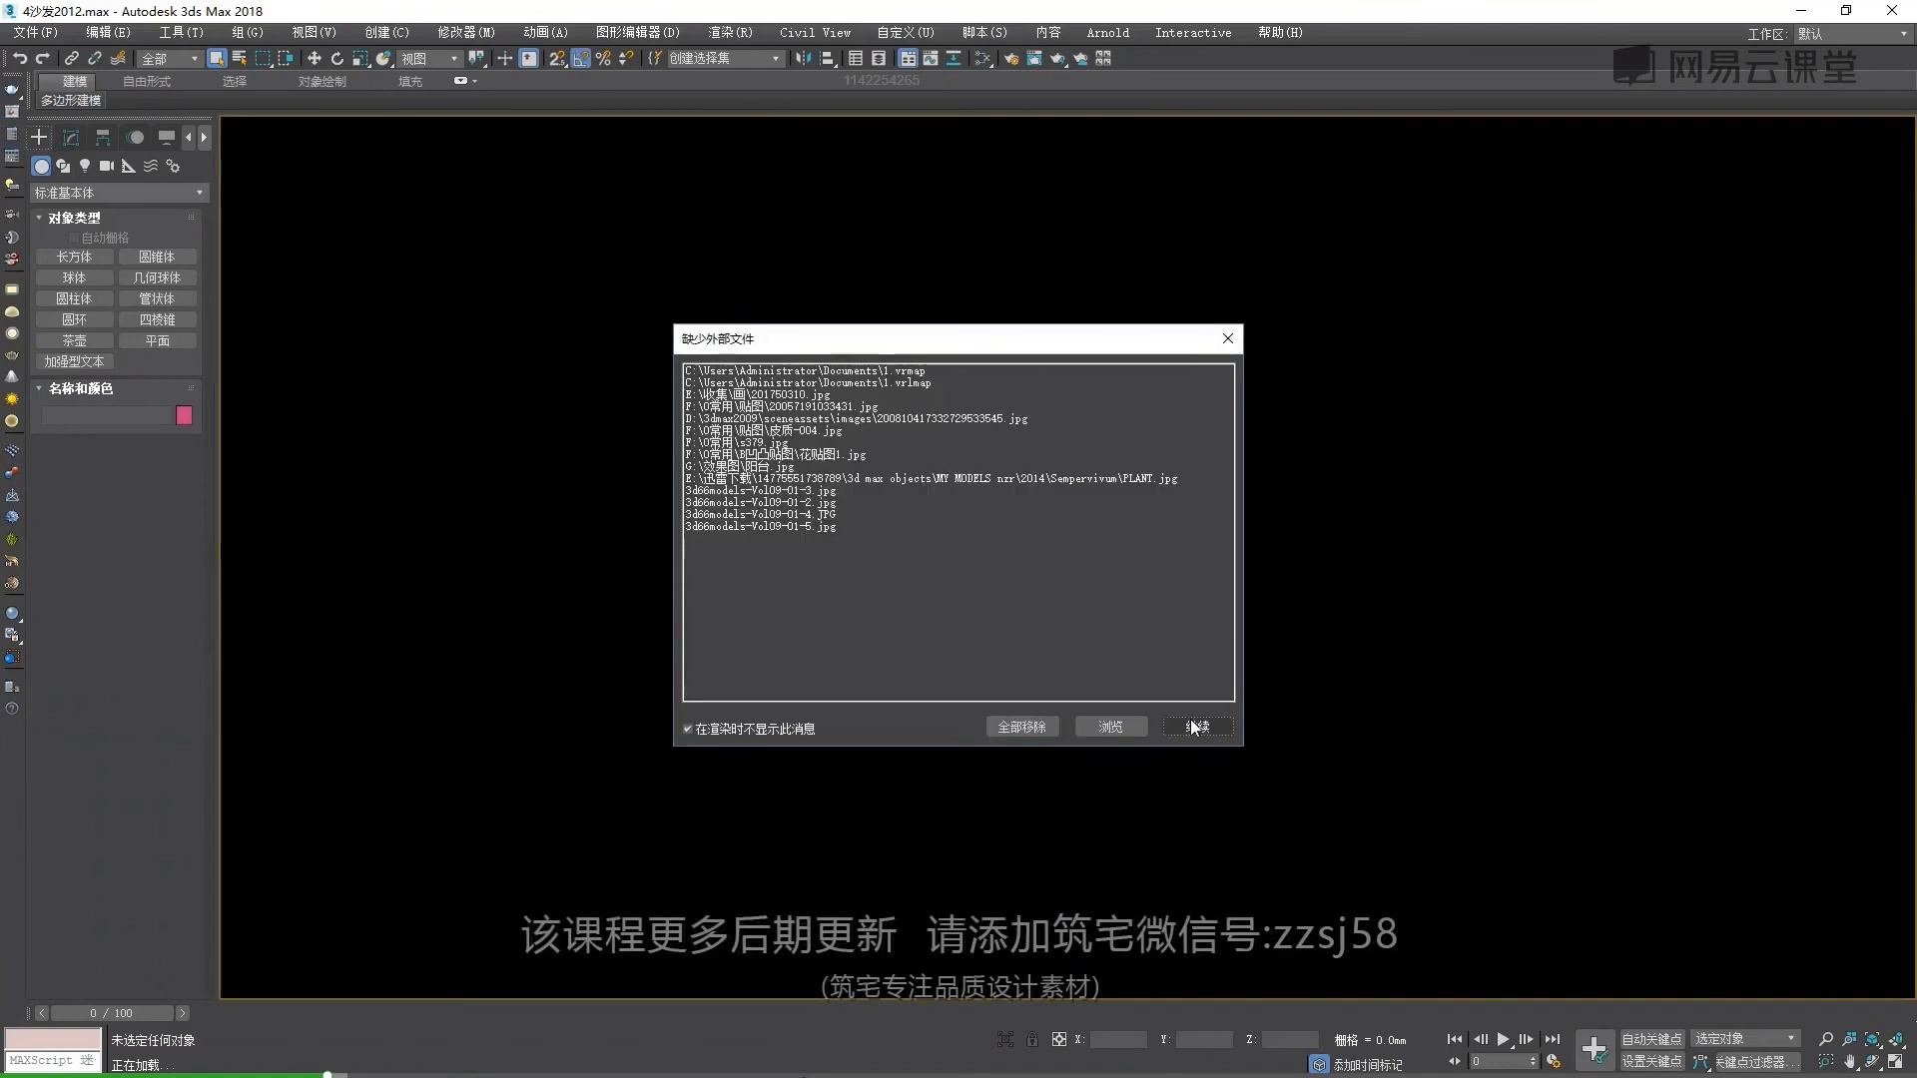
left_click(1197, 727)
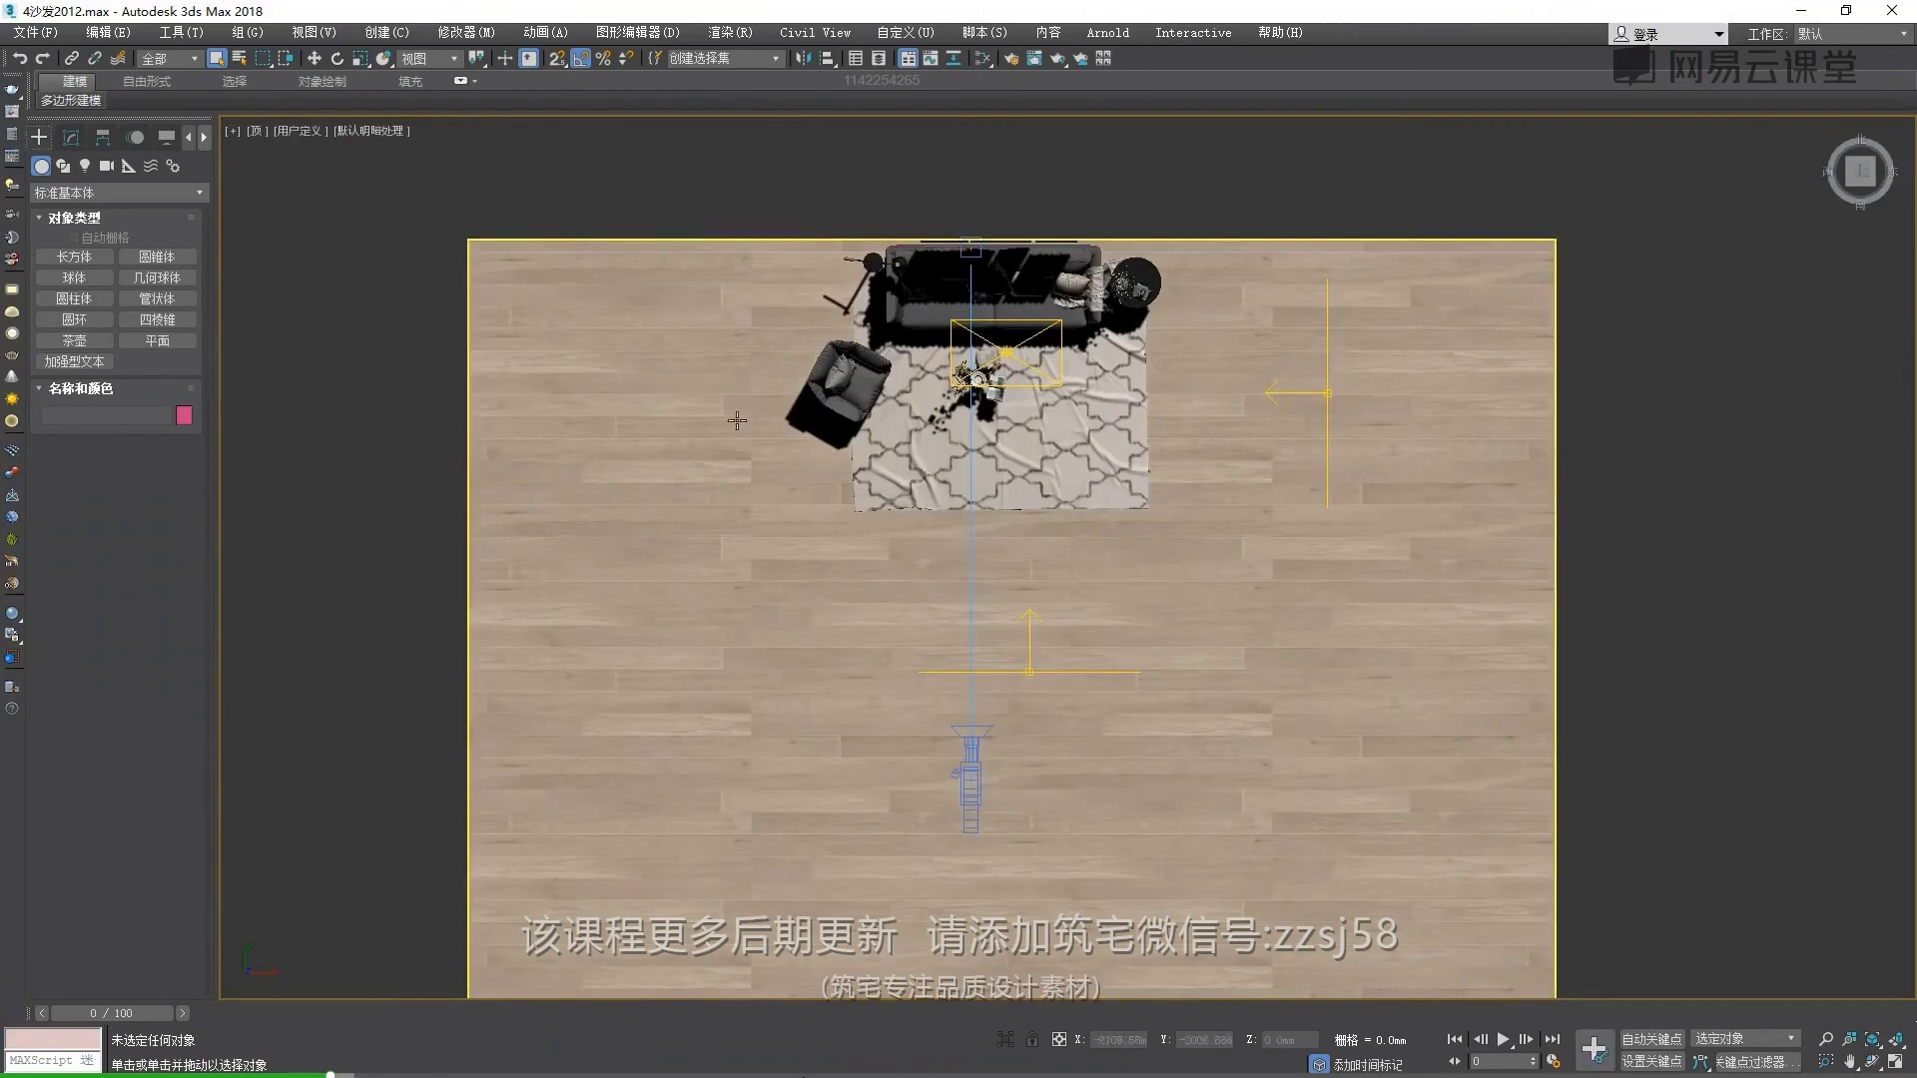
Switch the viewport to Standard shading and a Perspective view of the room
left_click(300, 130)
left_click(349, 172)
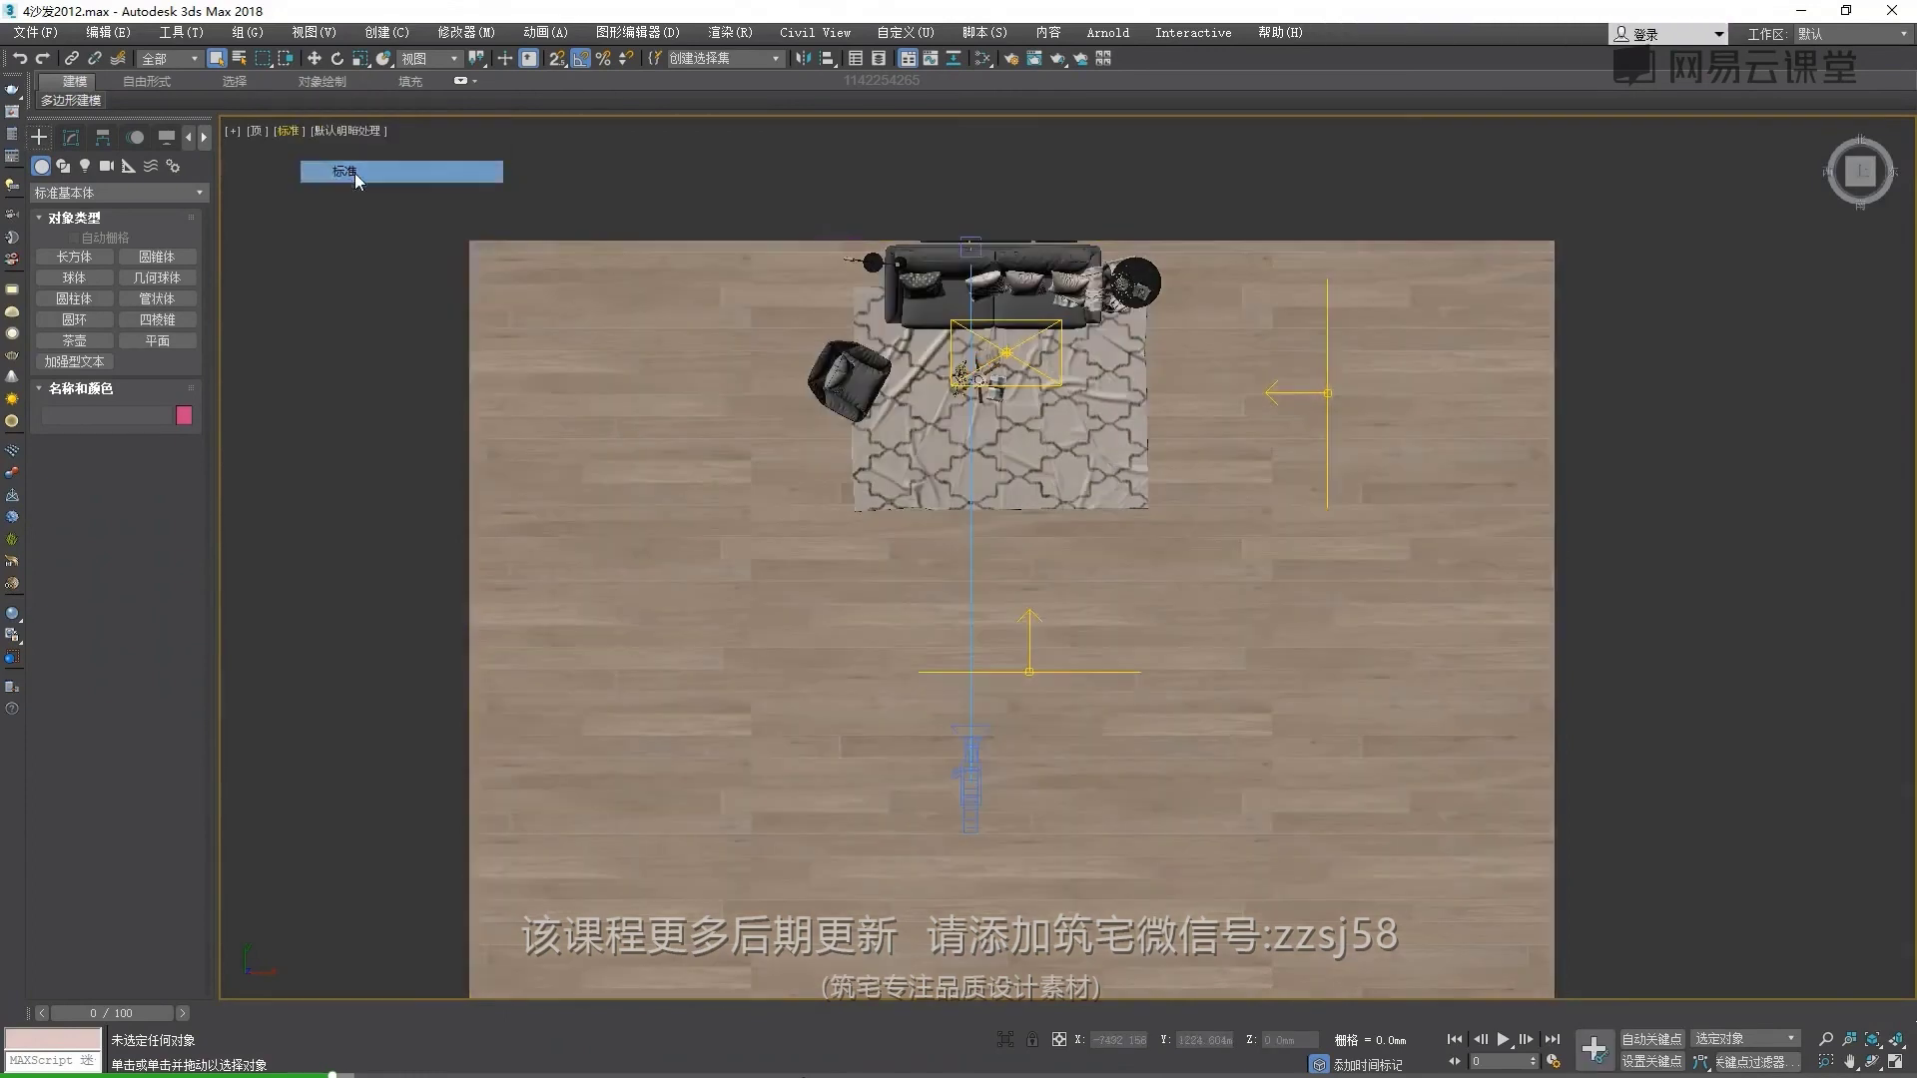
mouse_move(925, 638)
middle_mouse_down()
mouse_move(940, 580)
mouse_move(1095, 483)
middle_mouse_up()
key("p")
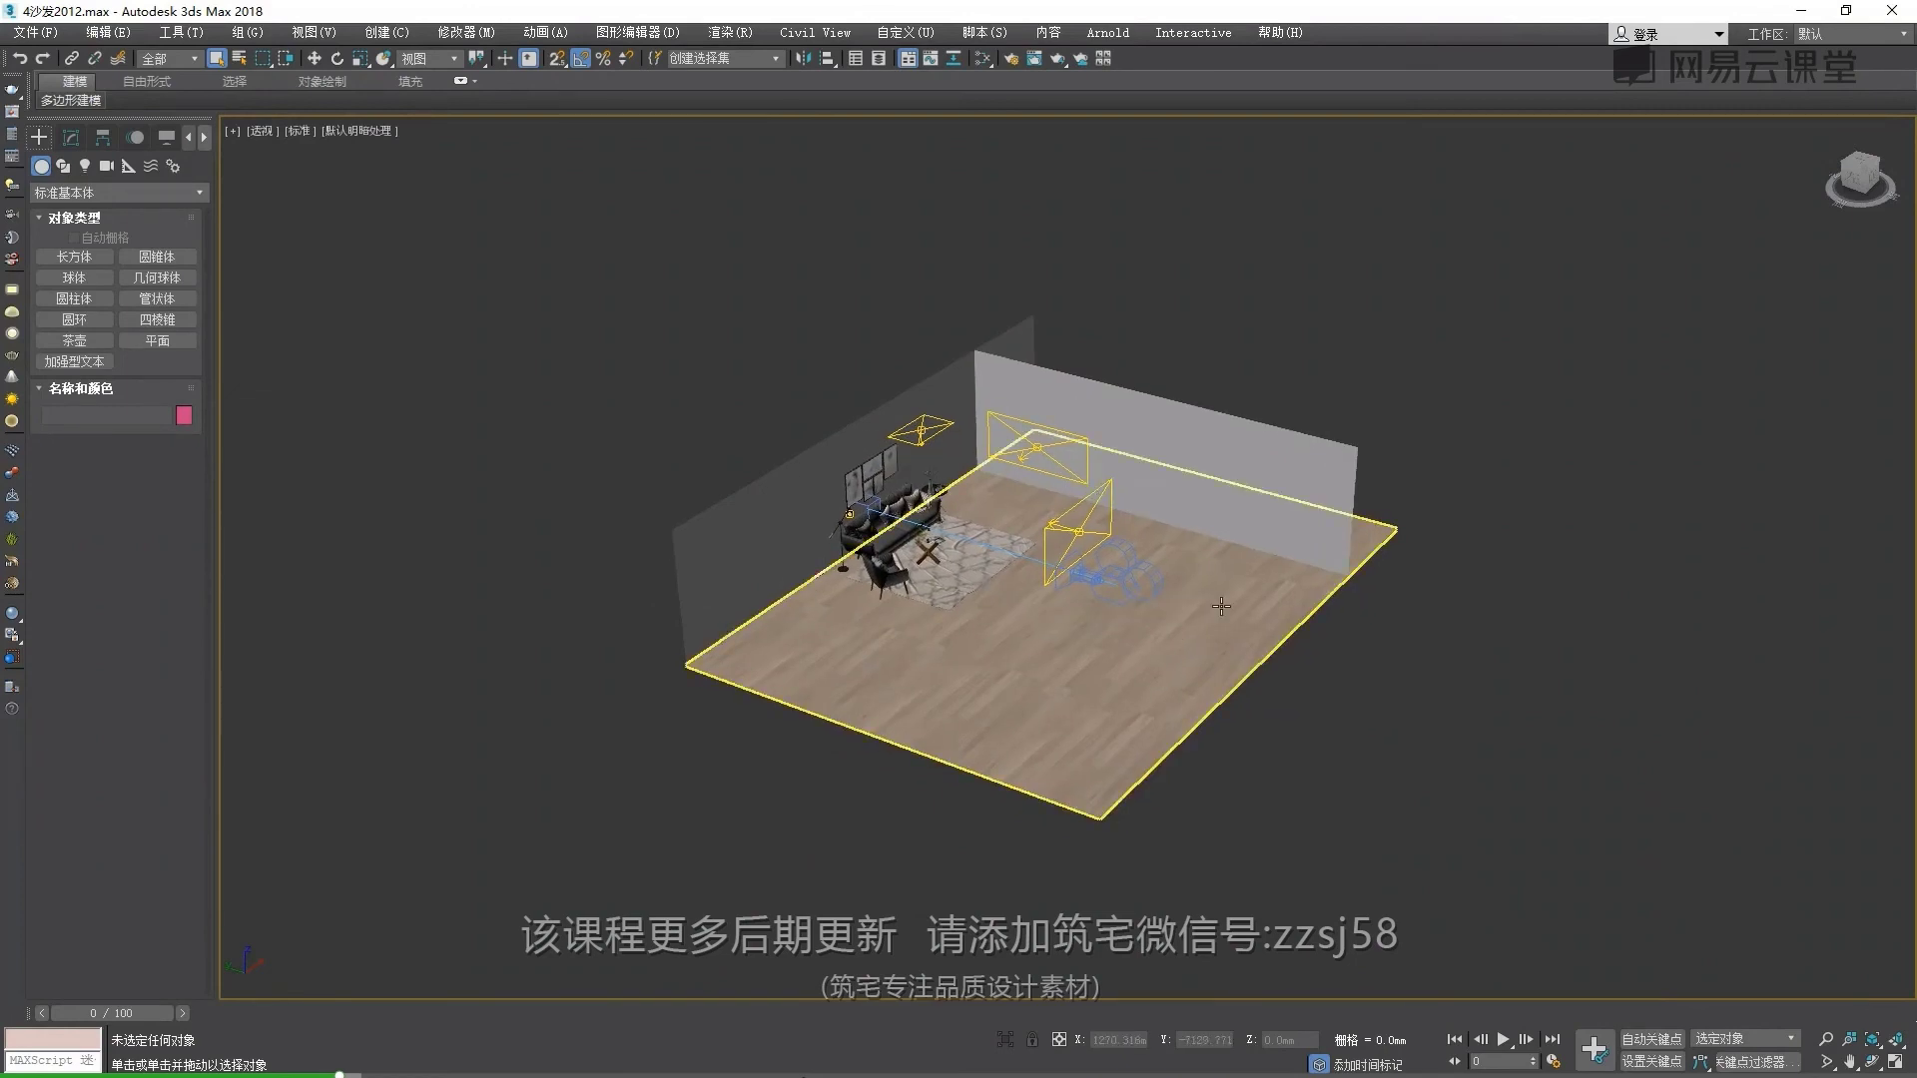
Orbit and zoom toward the sofa and select the blanket draped over its arm
middle_click_drag(1222, 606, 1224, 590, "alt")
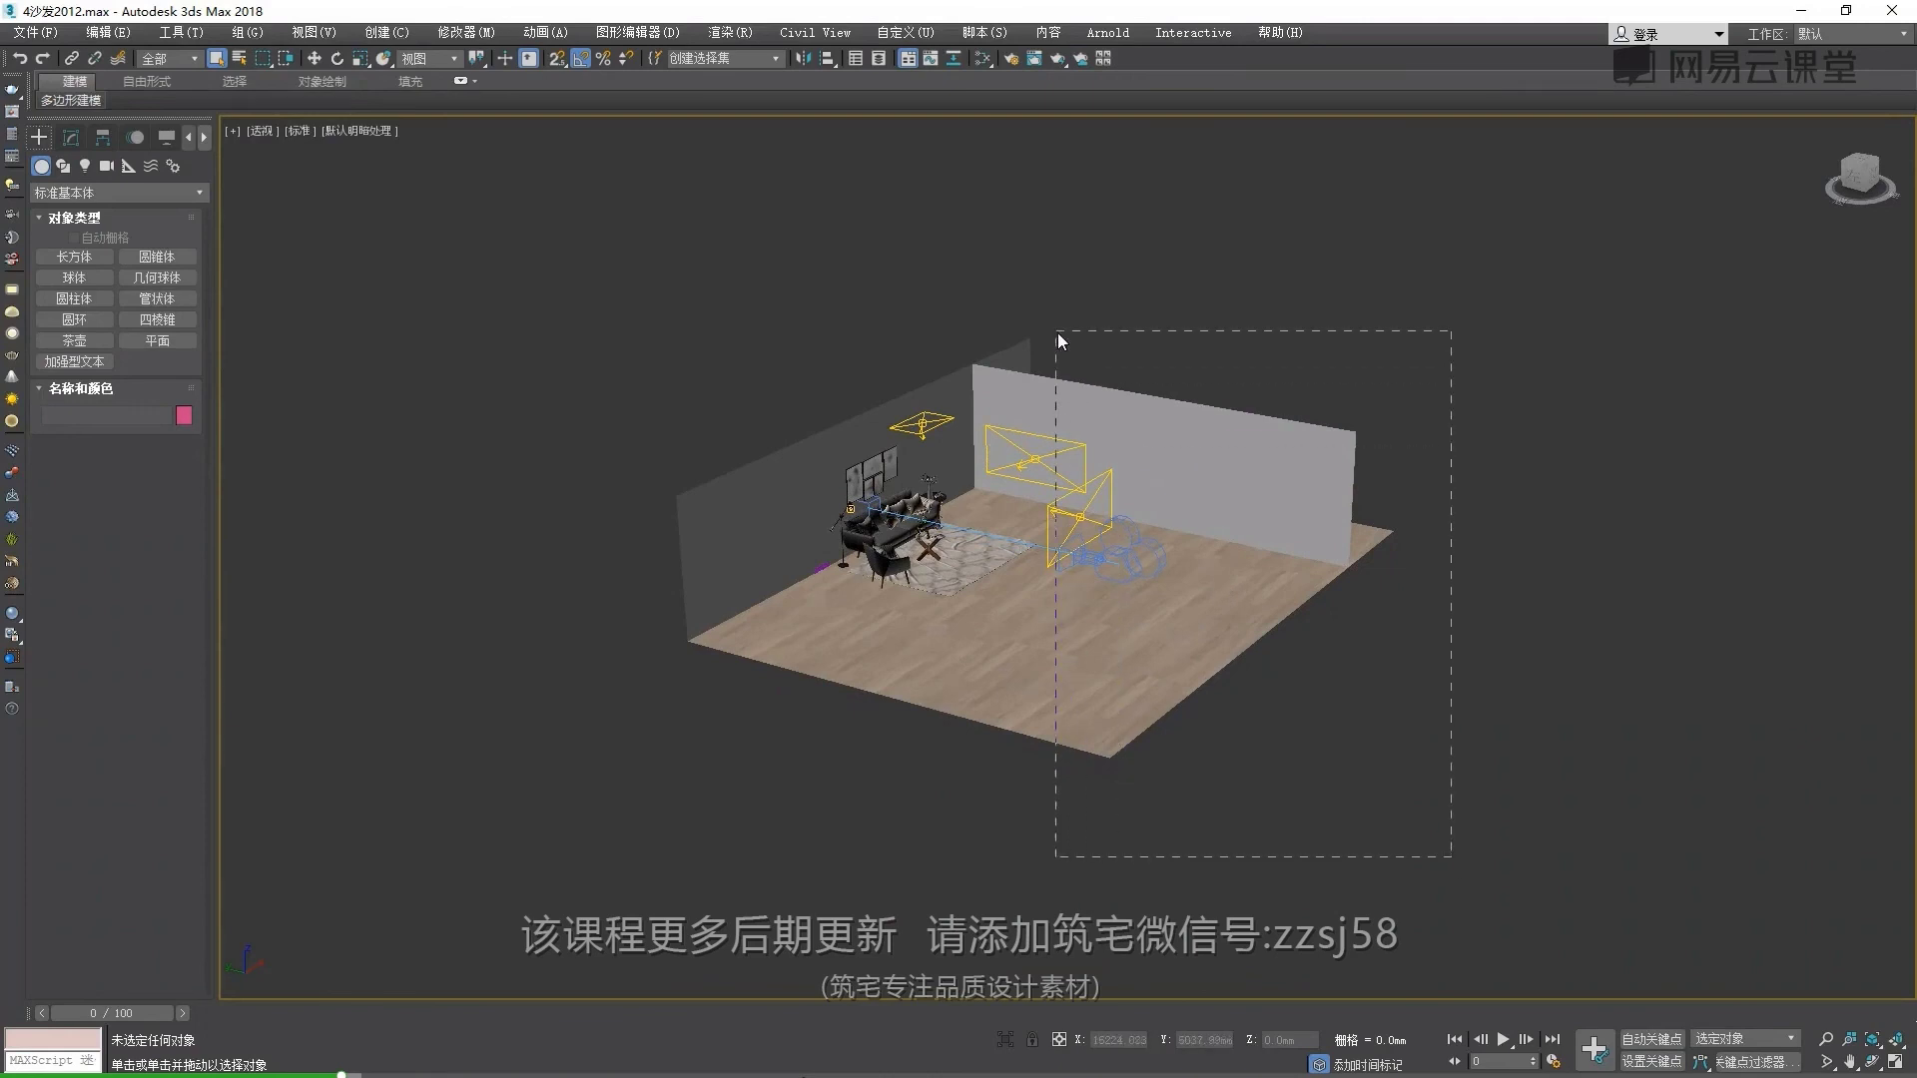
mouse_move(1058, 332)
middle_mouse_down("alt")
mouse_move(1476, 601)
mouse_move(965, 355)
middle_mouse_up("alt")
scroll(965, 355, "up", 5)
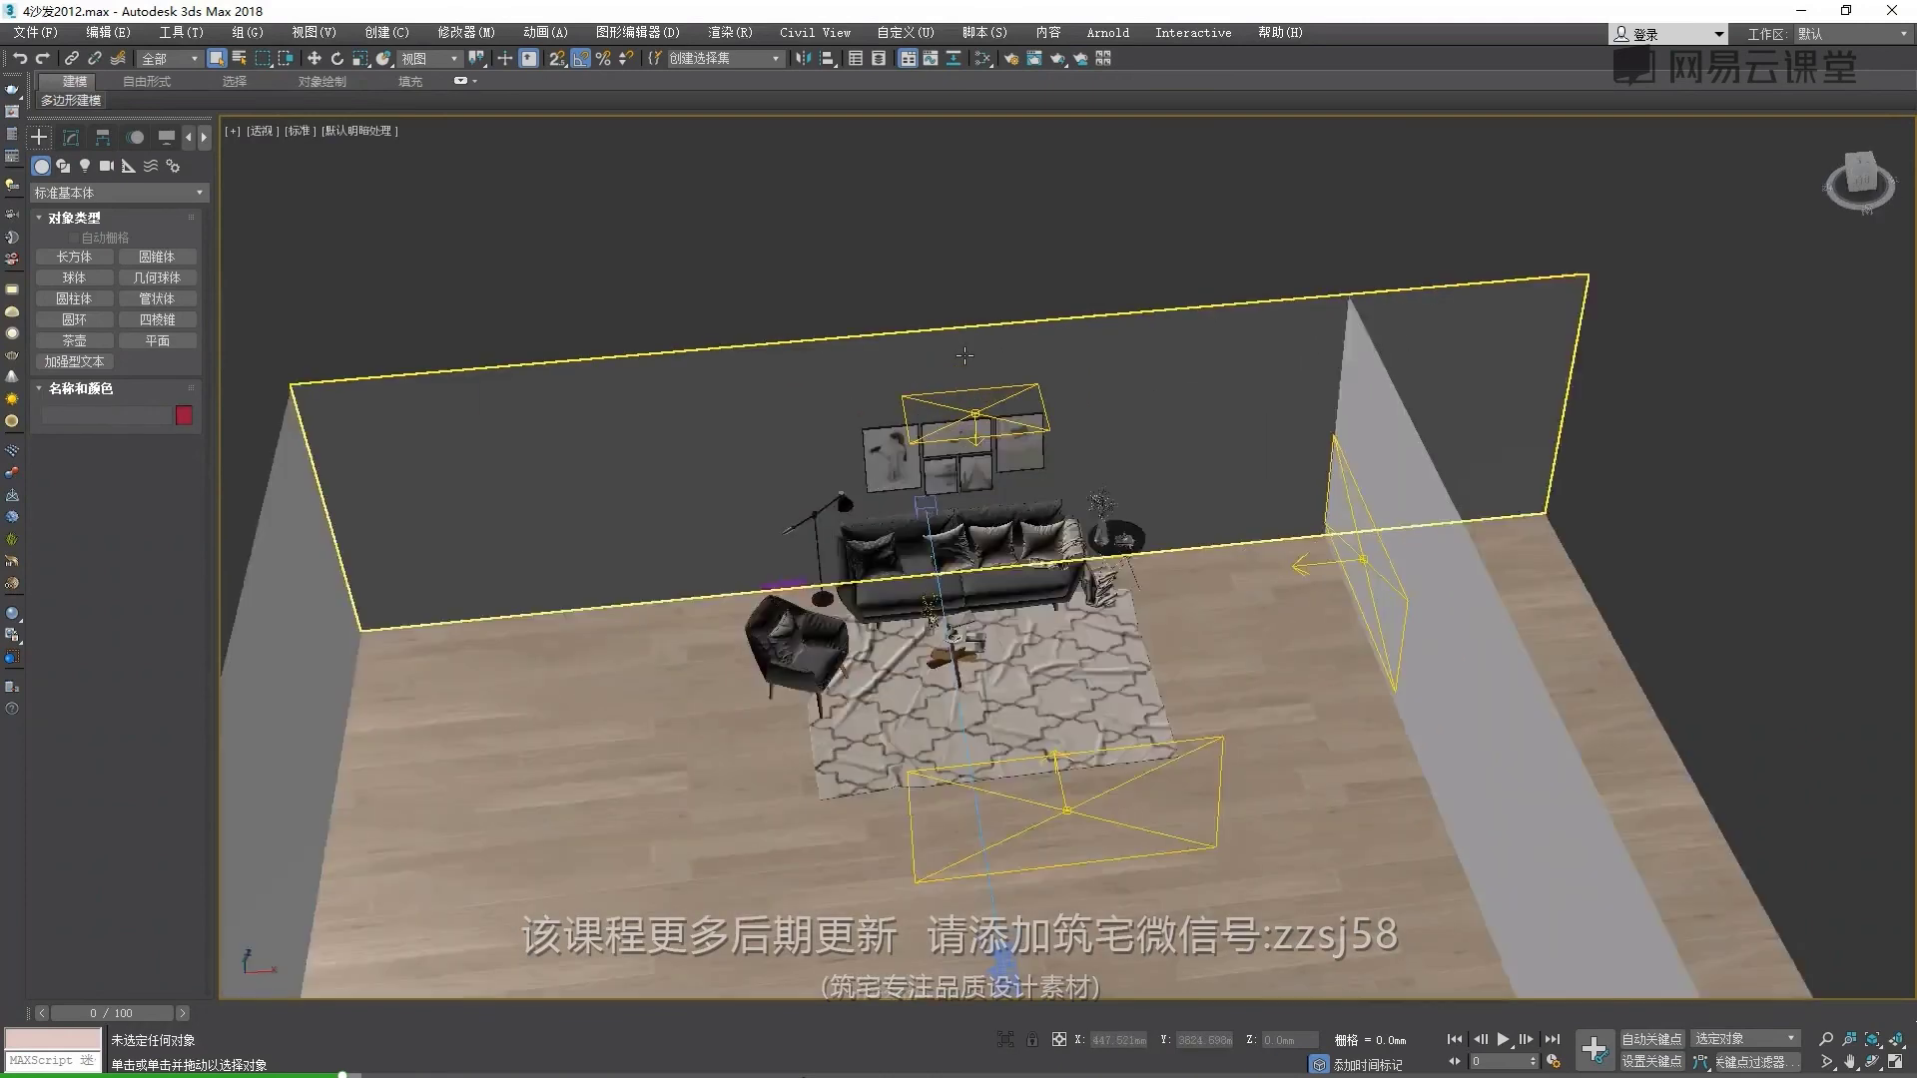
scroll(964, 355, "up", 2)
scroll(970, 555, "up", 2)
scroll(970, 556, "up", 6)
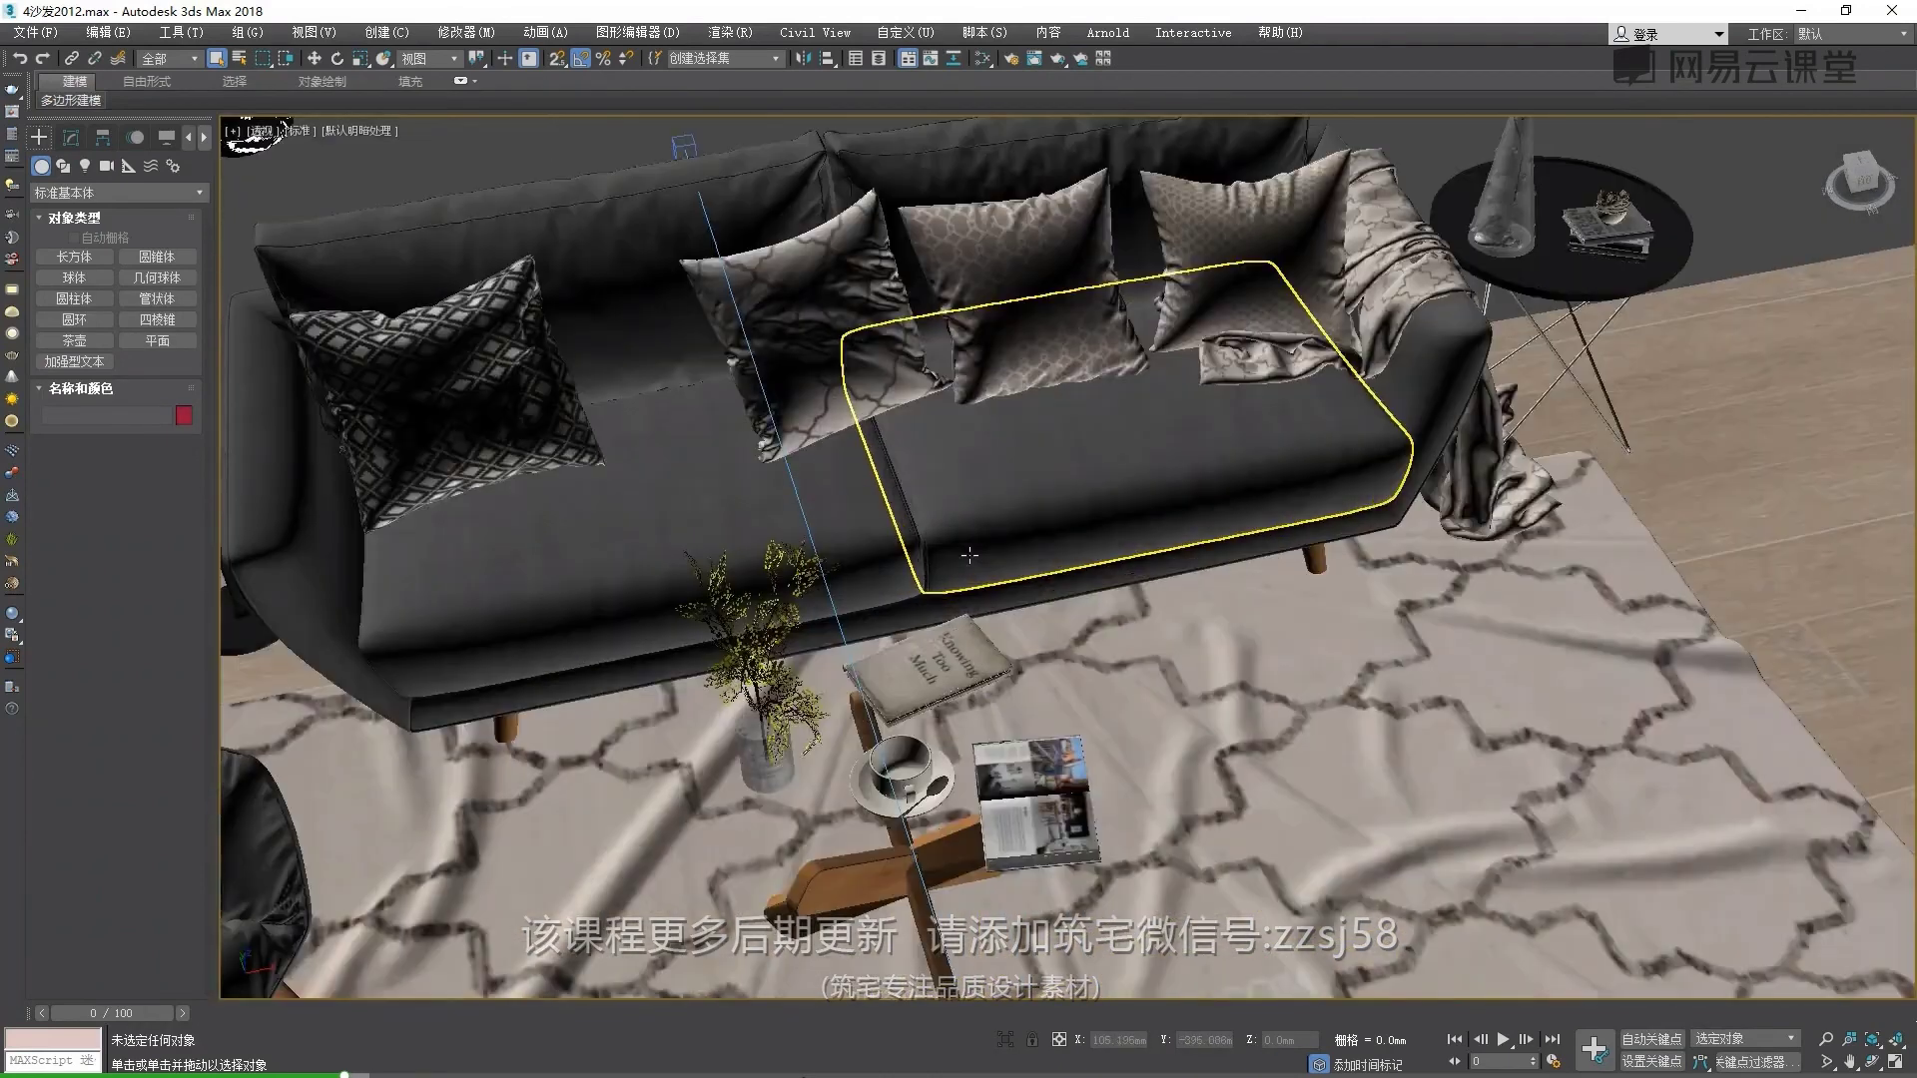
scroll(1116, 452, "down", 10)
scroll(1164, 569, "up", 5)
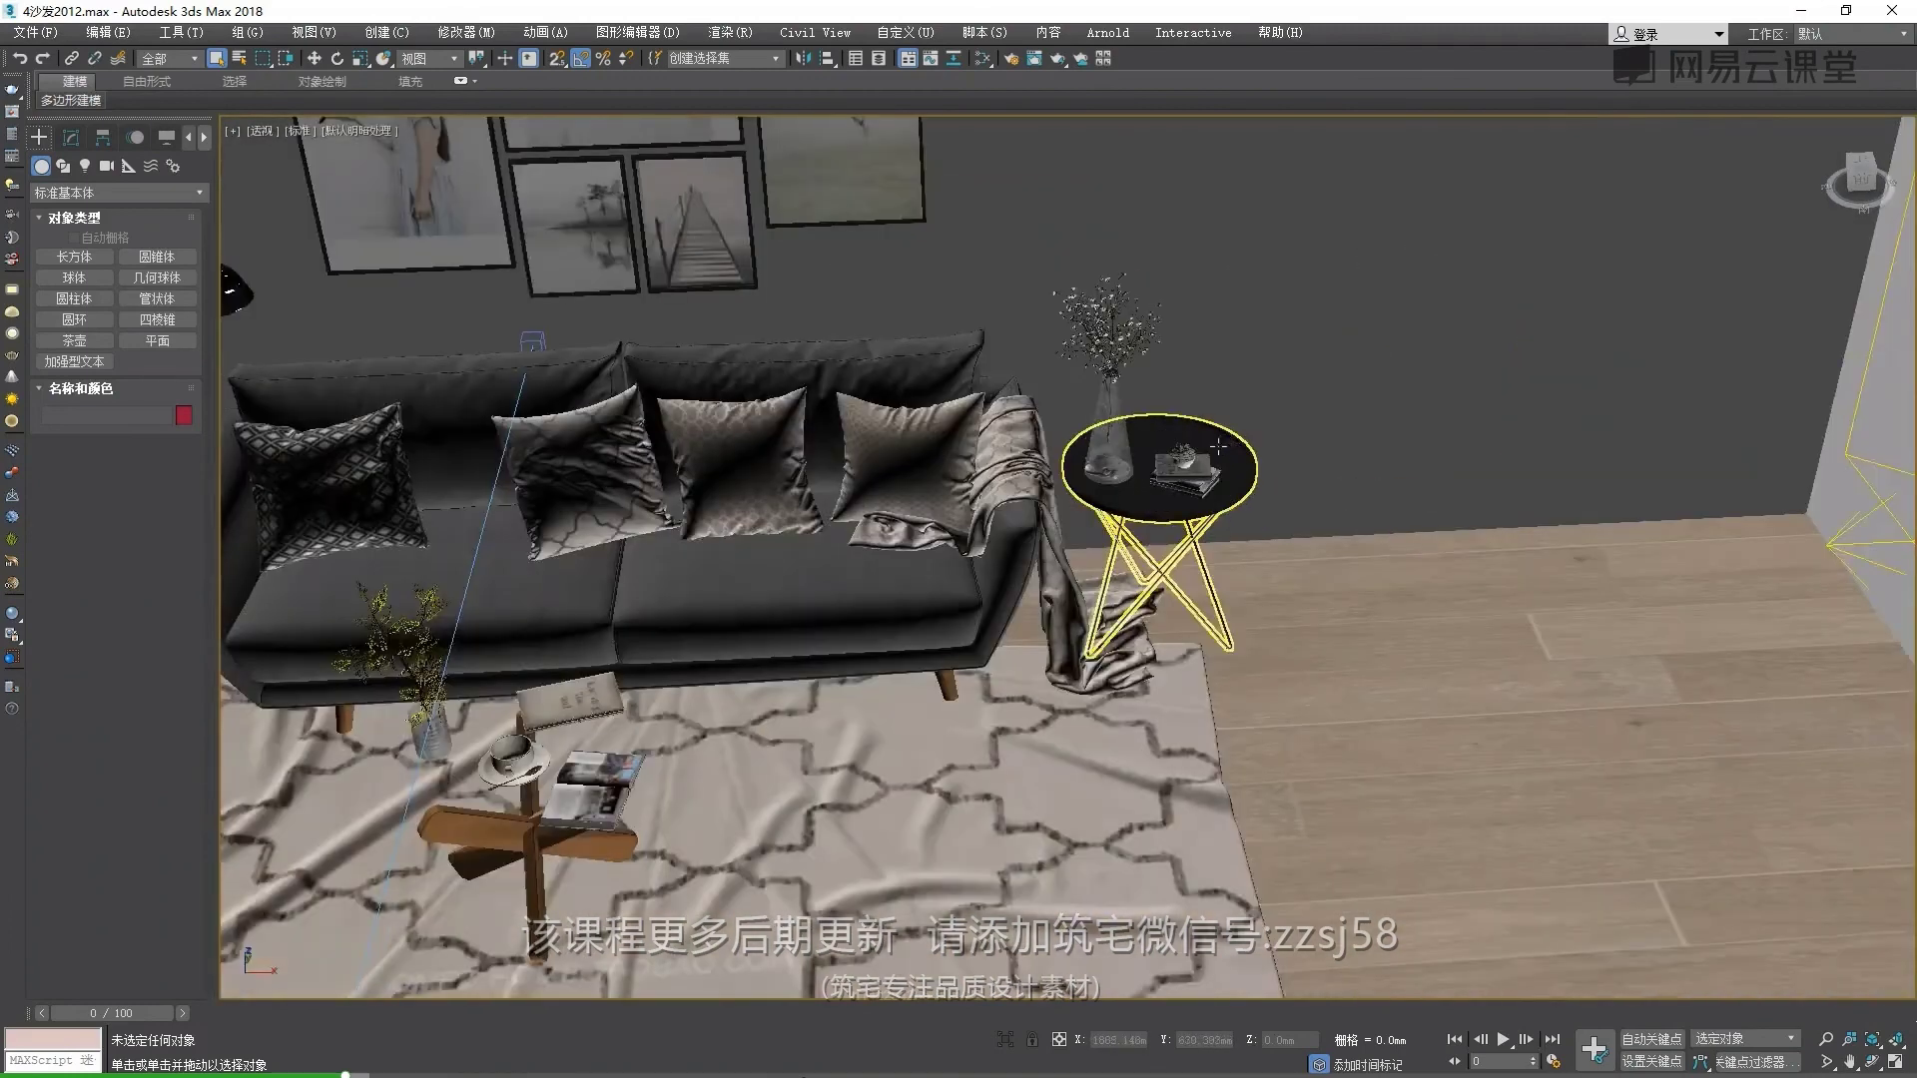
scroll(1165, 570, "up", 3)
middle_click_drag(1213, 601, 1211, 559, "alt")
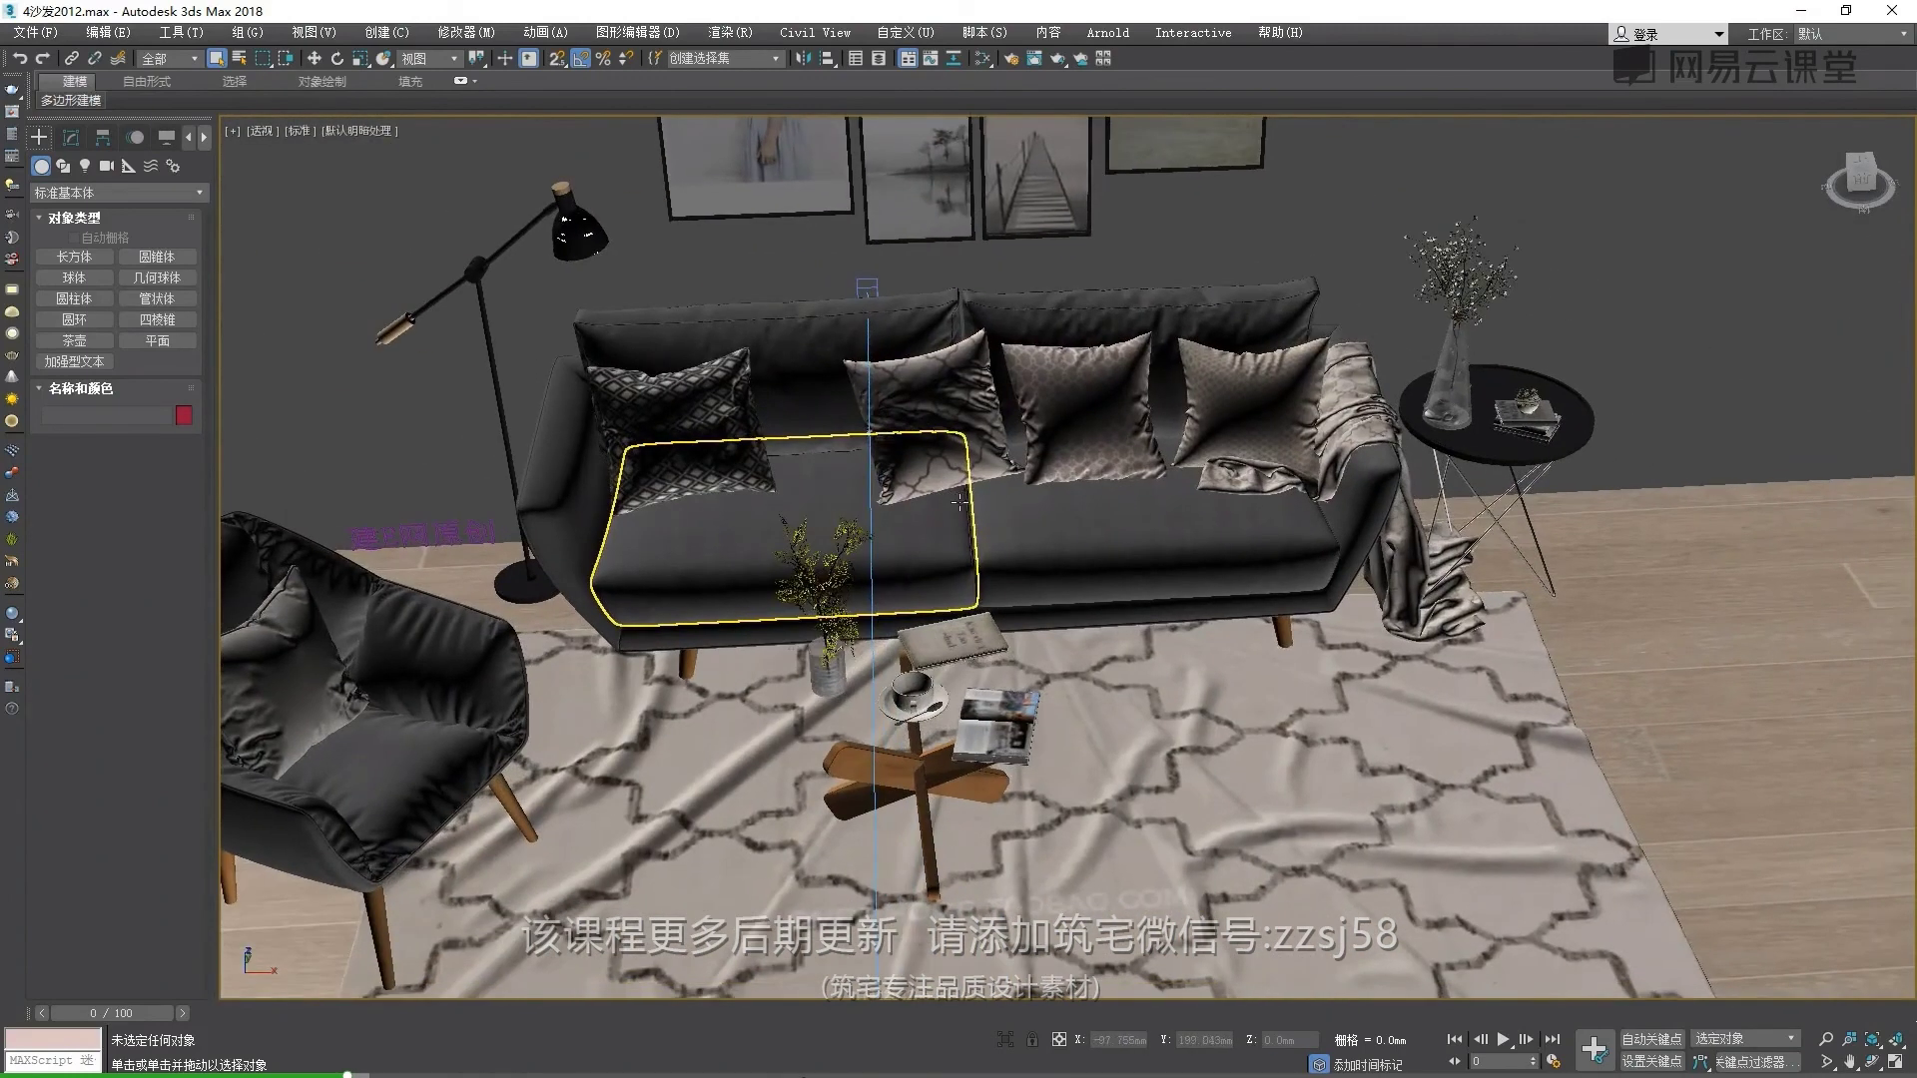
scroll(1210, 560, "up", 3)
scroll(1210, 522, "up", 3)
left_click(1209, 522)
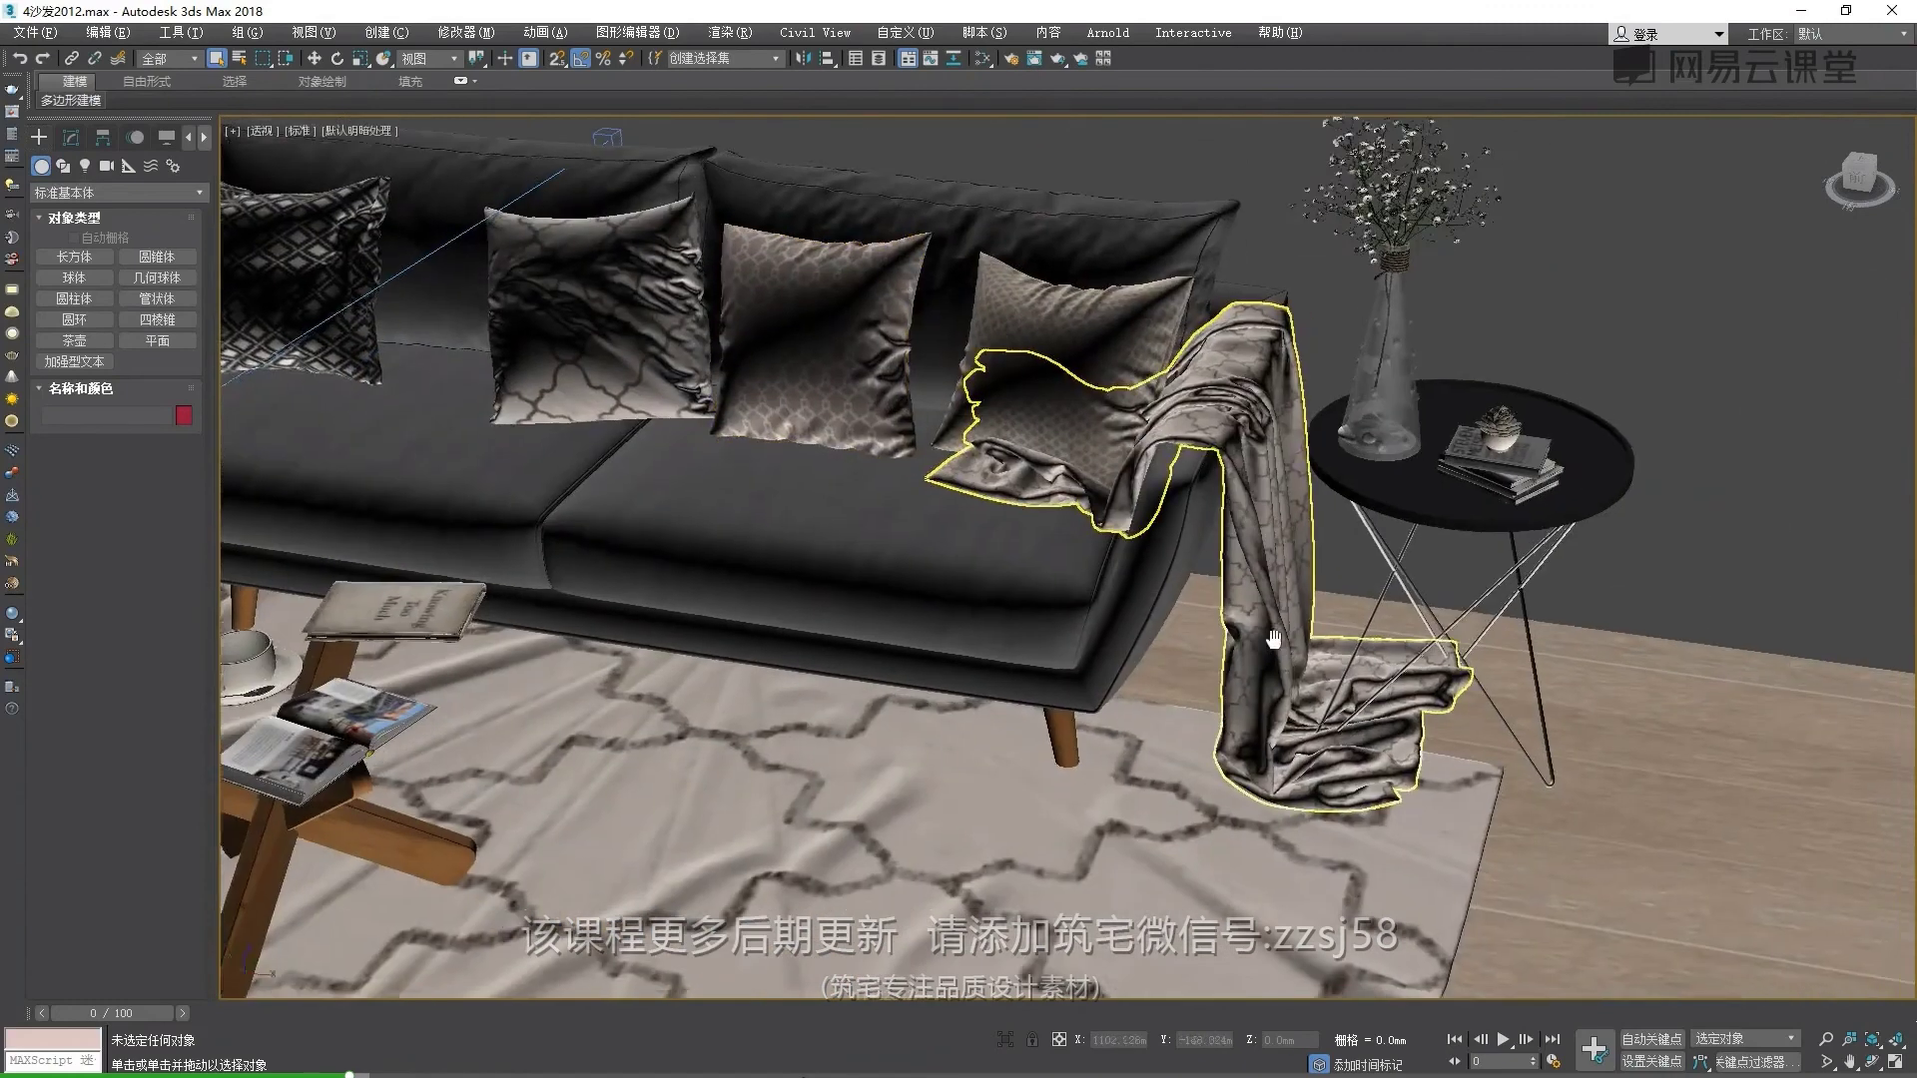
Orbit to view the sofa from the side, then select the floor and walls
scroll(1178, 529, "down", 5)
scroll(1099, 539, "down", 3)
scroll(1054, 544, "down", 2)
scroll(1054, 544, "up", 2)
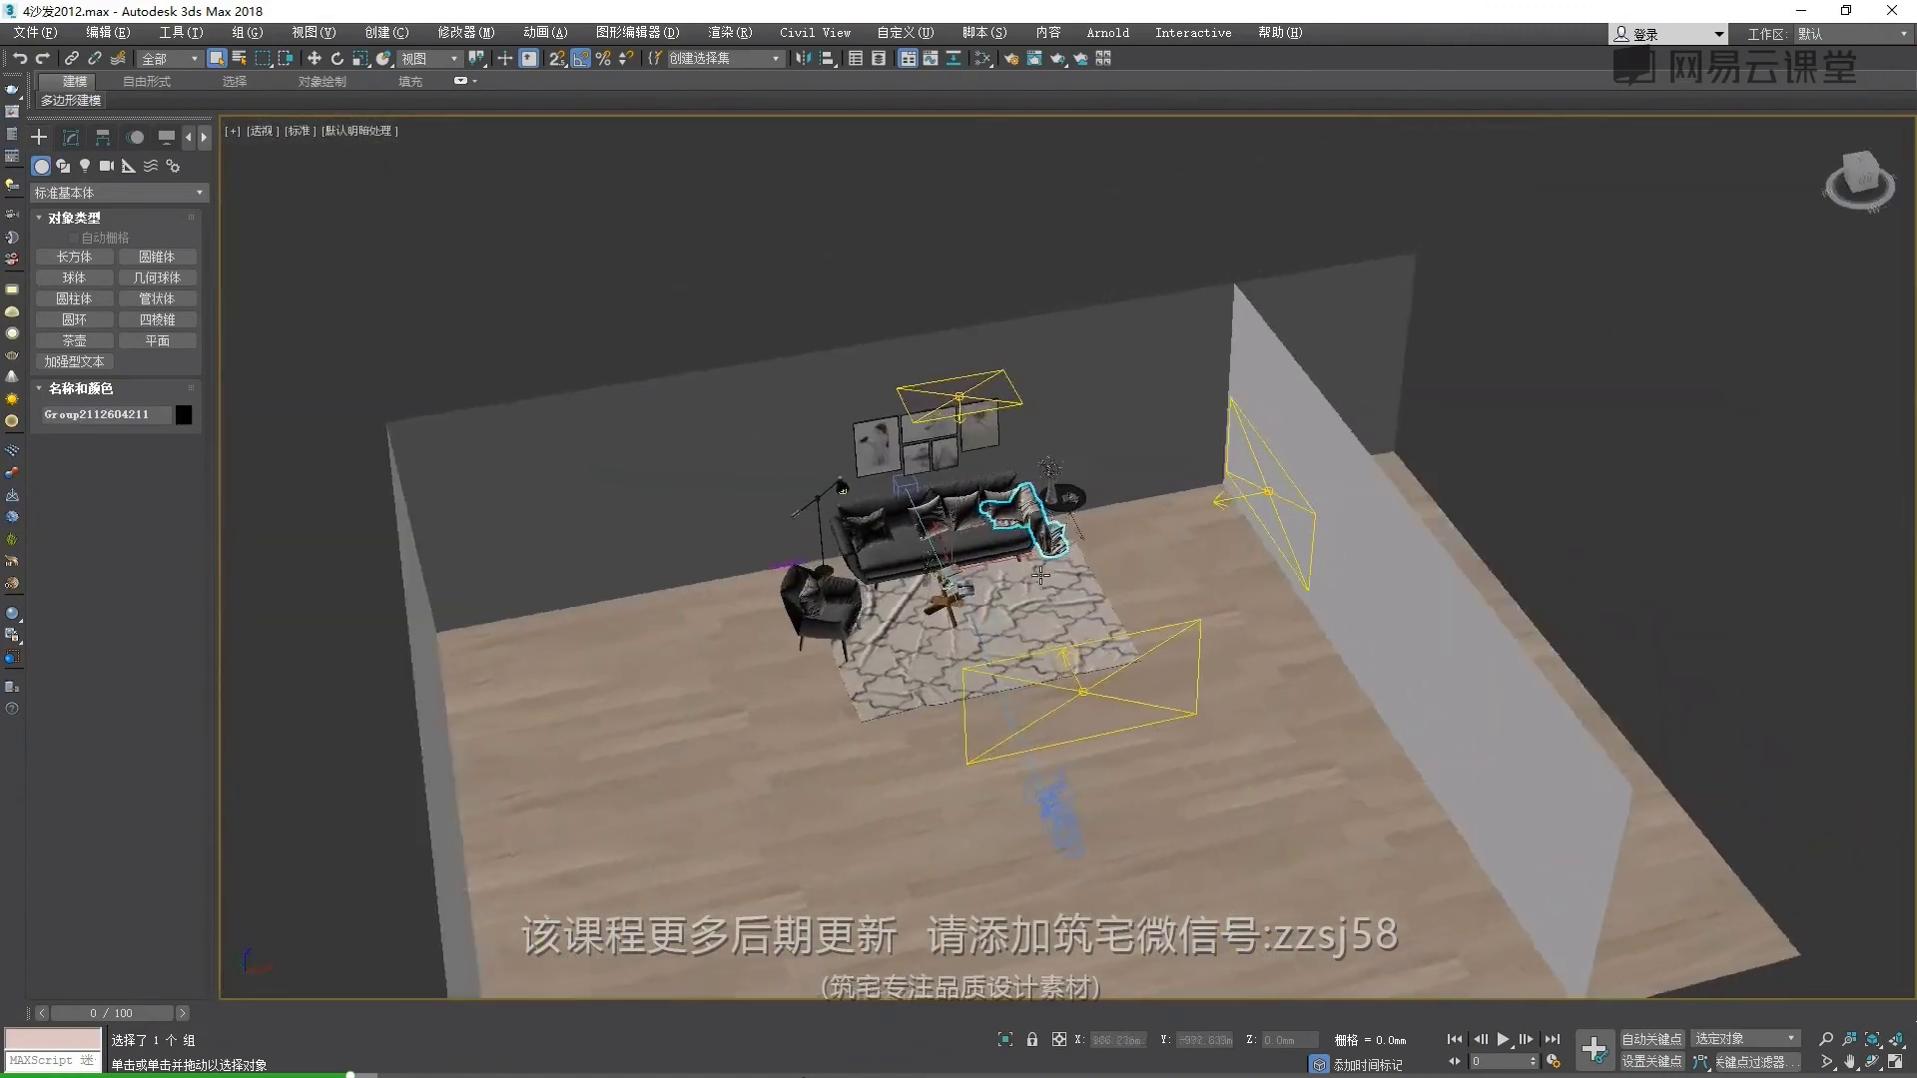
scroll(1038, 519, "up", 3)
scroll(989, 459, "up", 3)
scroll(948, 400, "up", 2)
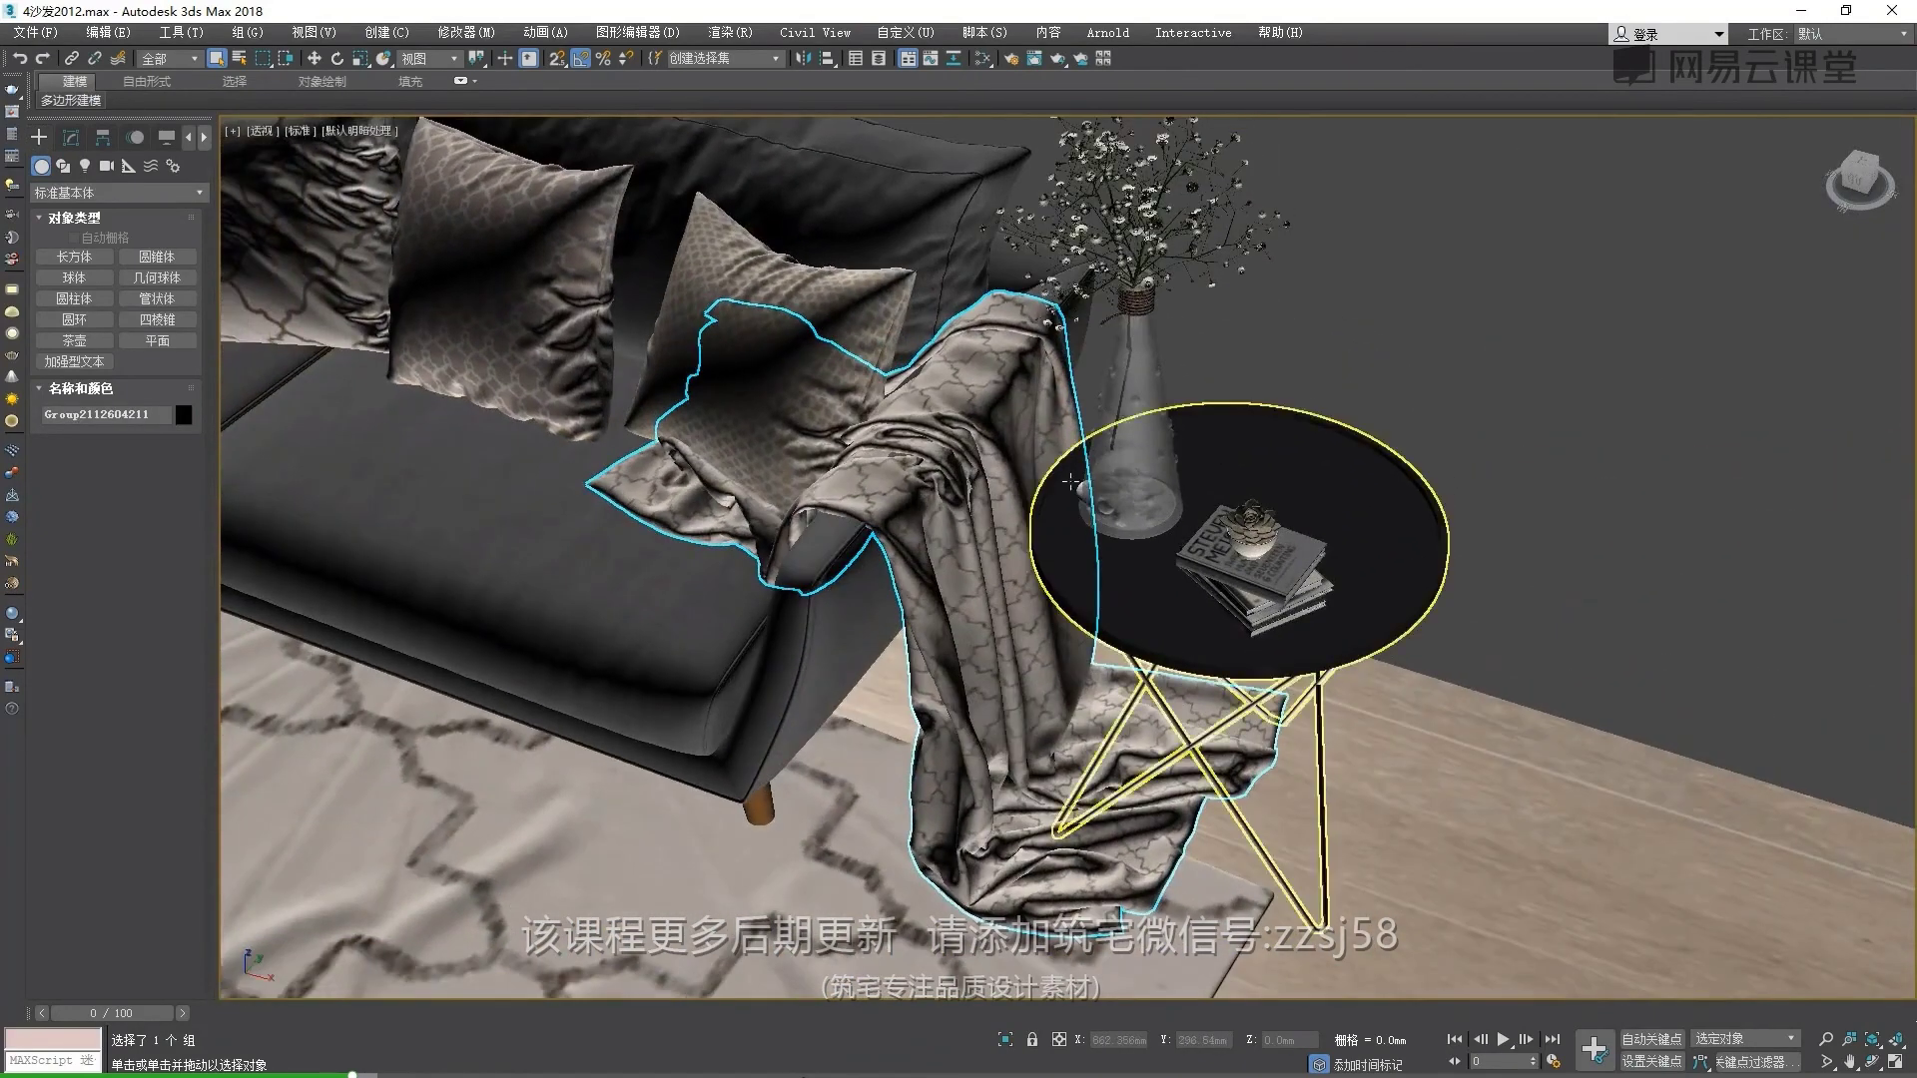
scroll(998, 449, "down", 6)
scroll(1058, 500, "up", 3)
scroll(1080, 511, "up", 1)
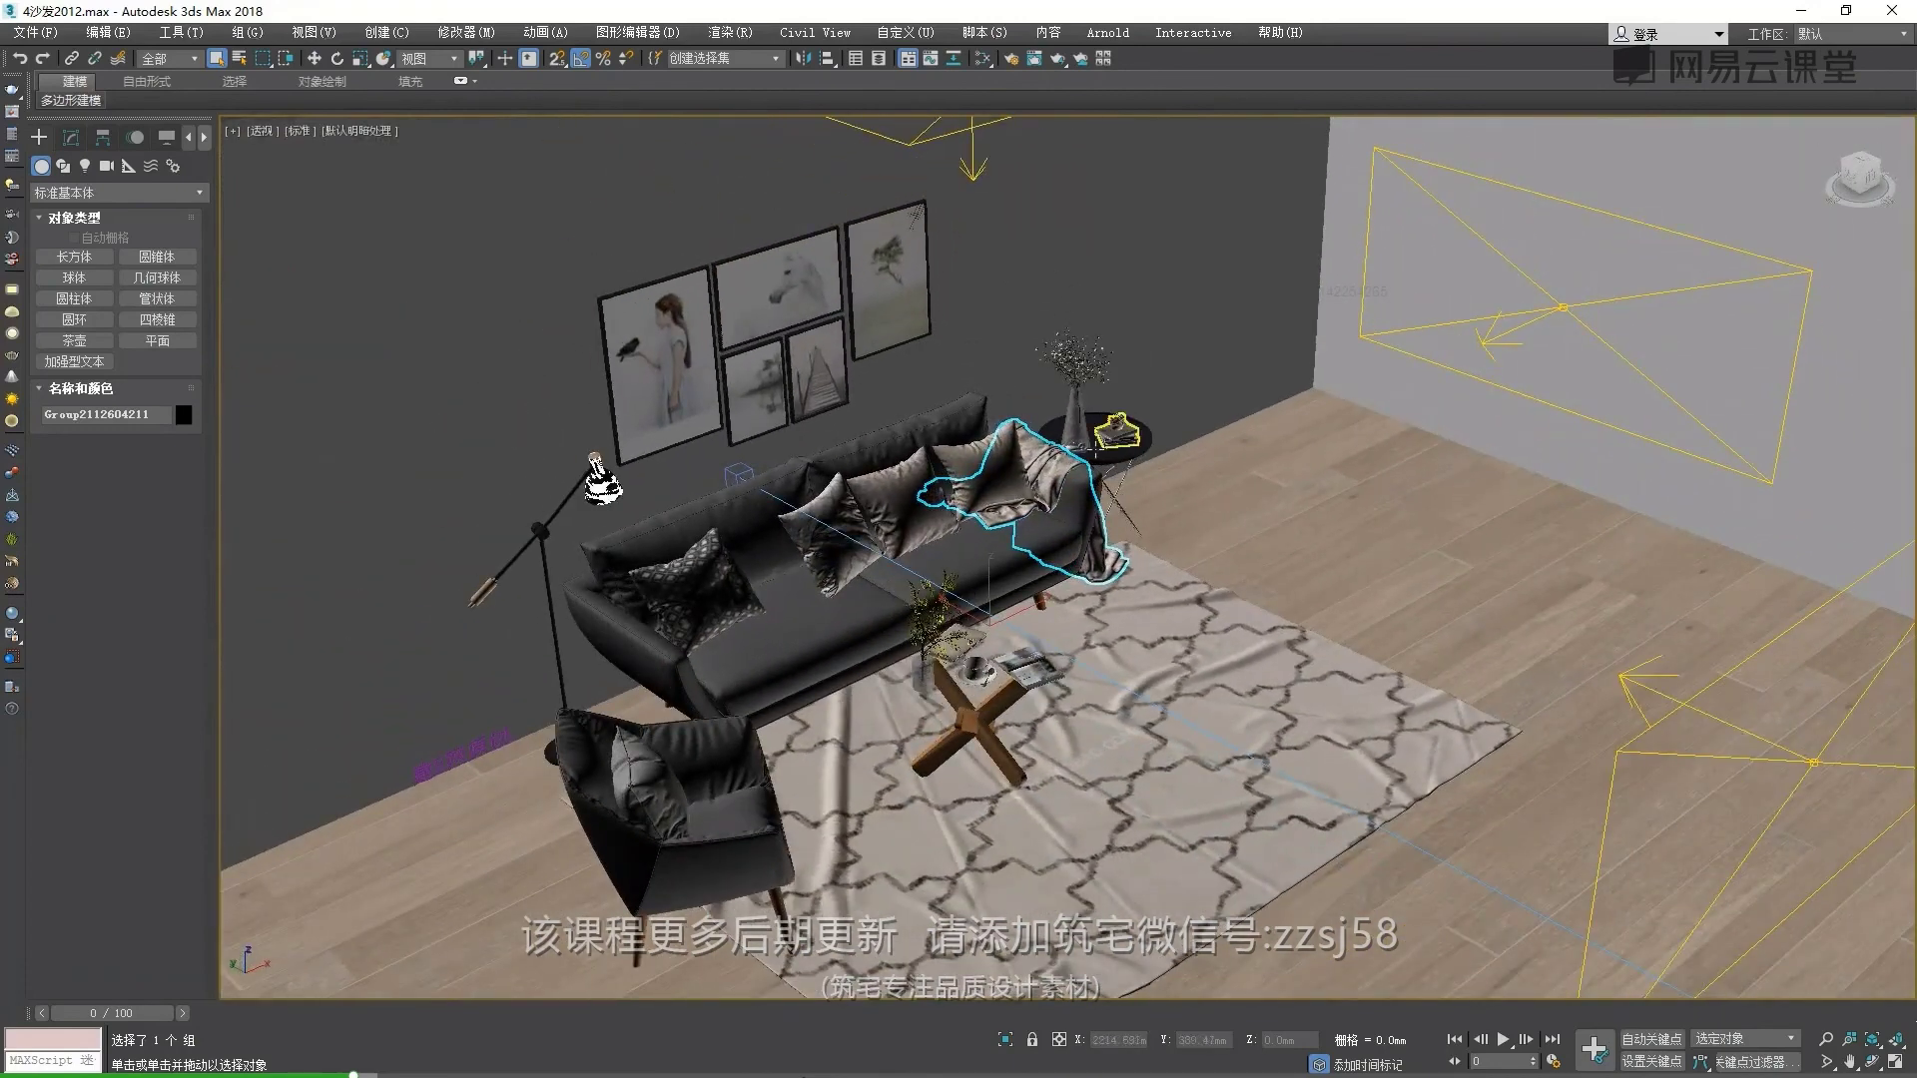
middle_click_drag(1014, 472, 650, 595, "alt")
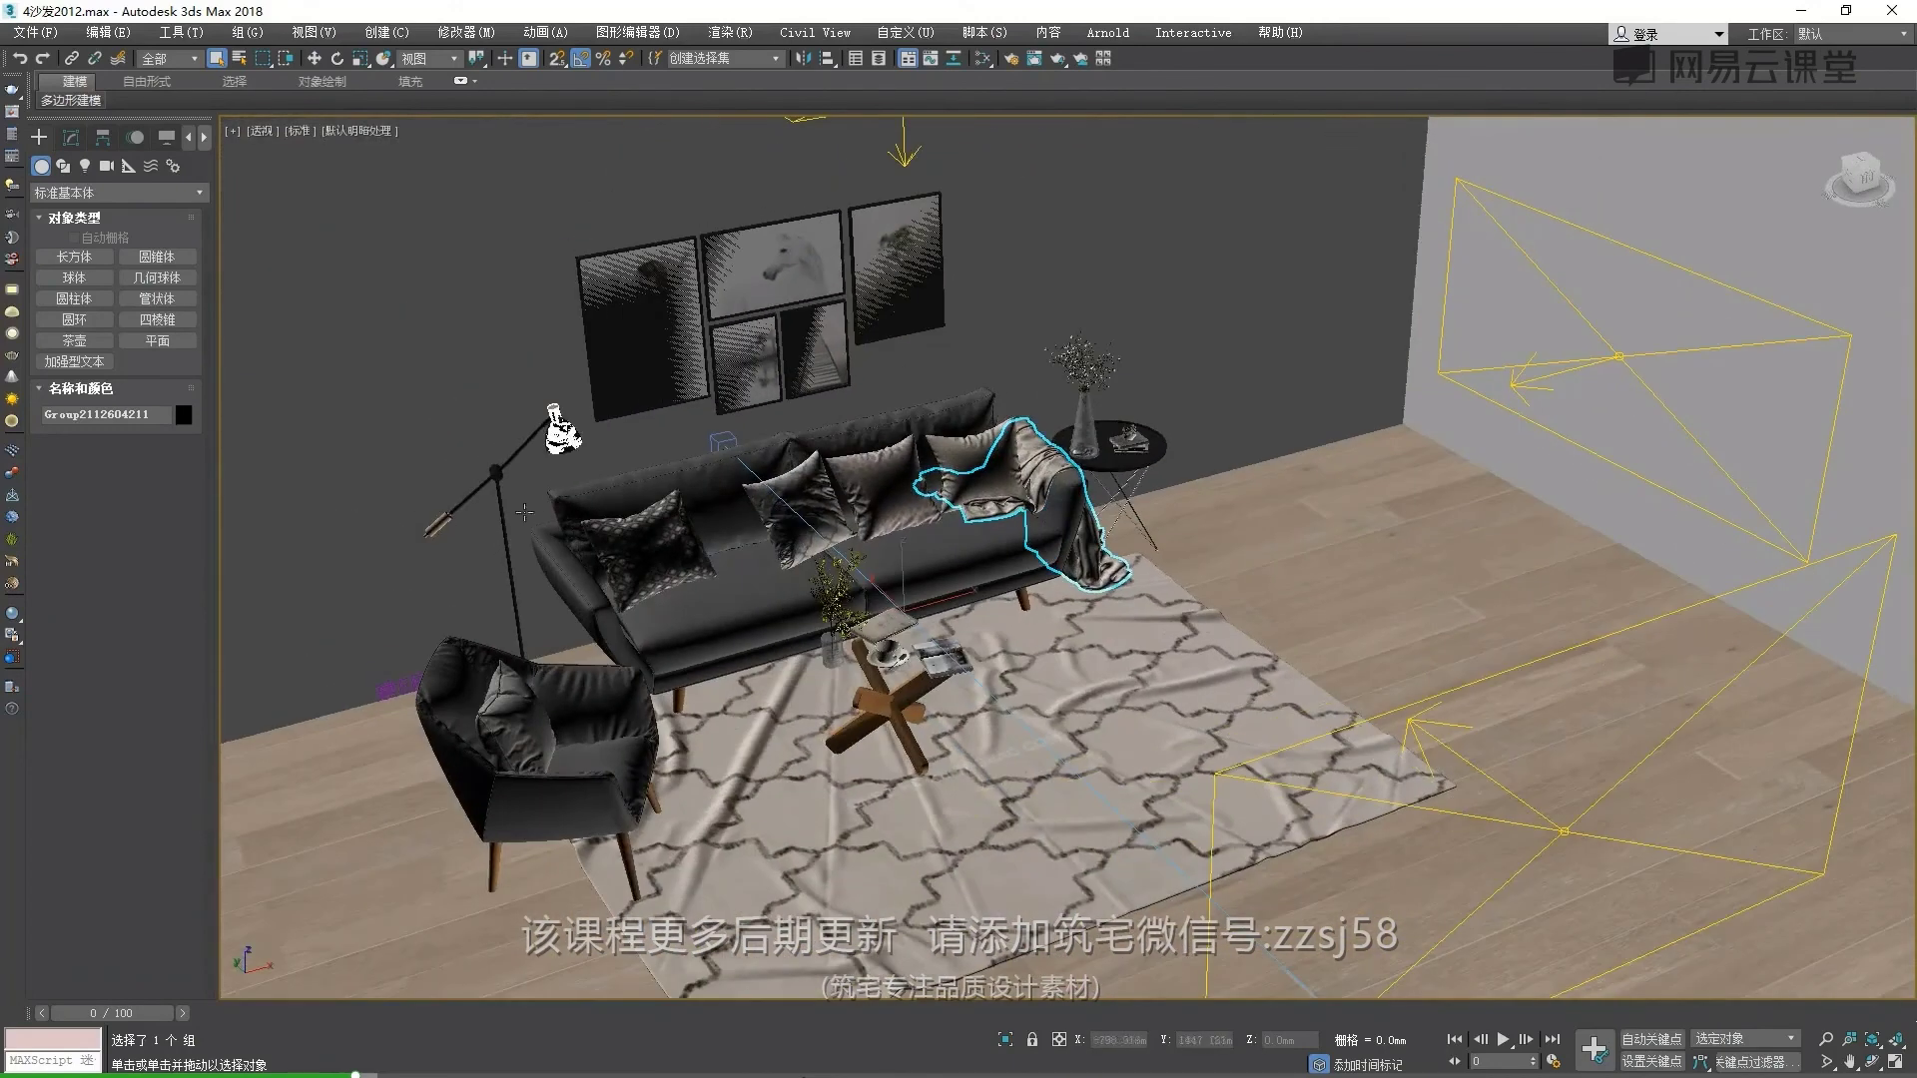
scroll(651, 595, "down", 2)
scroll(699, 579, "up", 4)
scroll(899, 530, "down", 6)
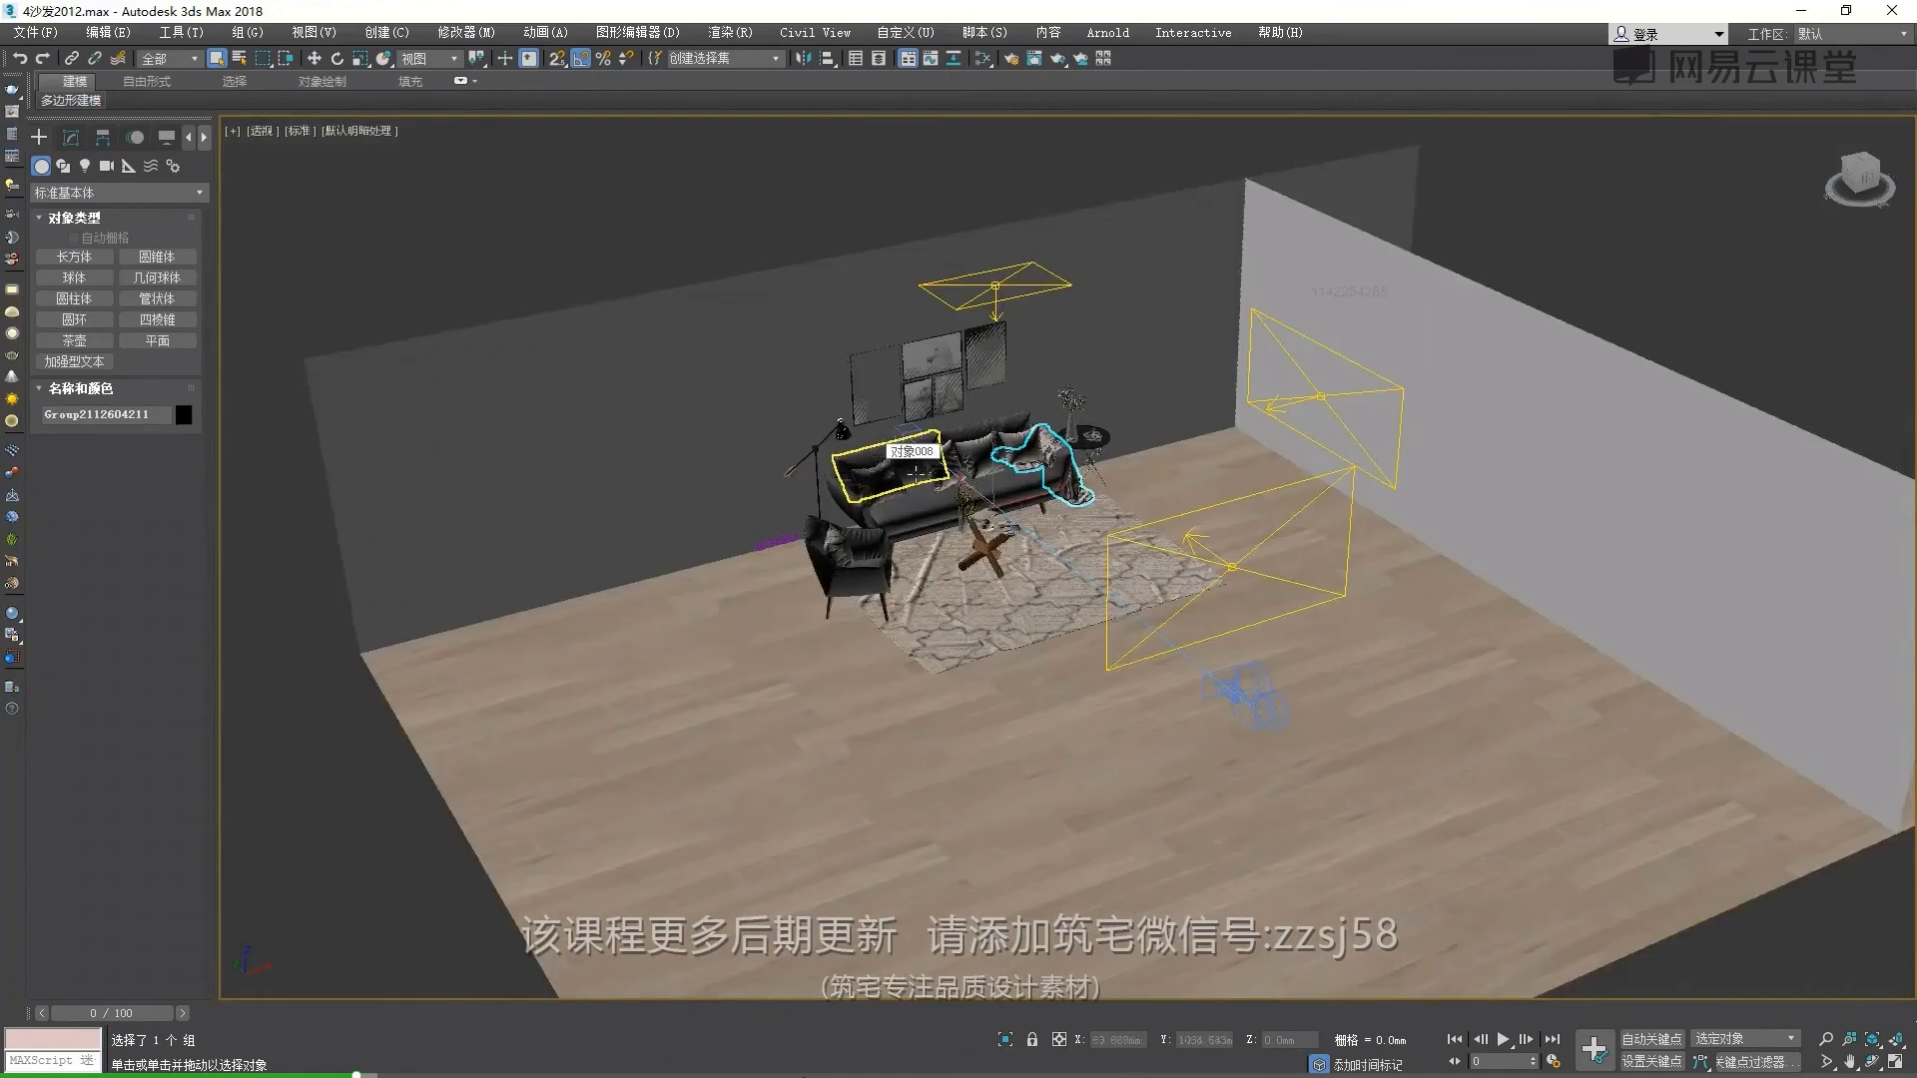
scroll(954, 517, "up", 1)
scroll(954, 517, "up", 5)
scroll(954, 518, "down", 1)
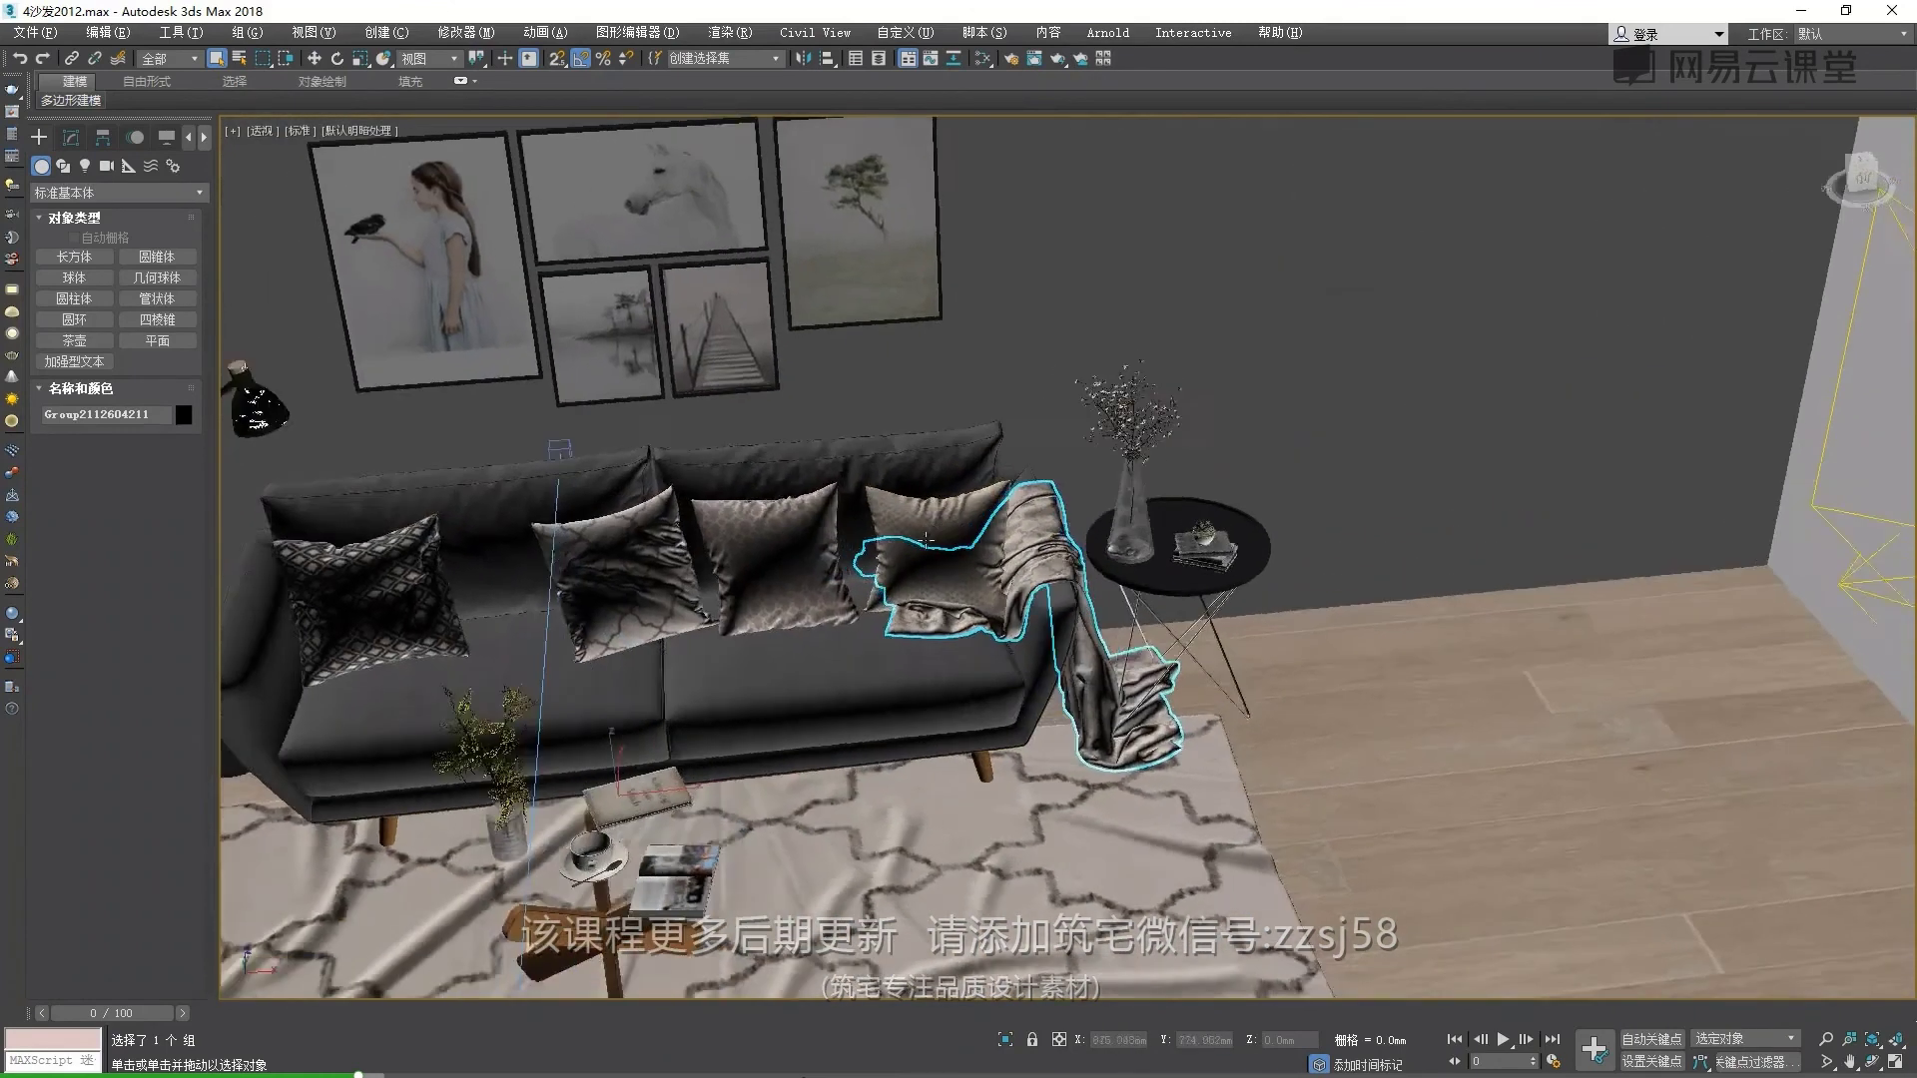
scroll(954, 516, "up", 4)
scroll(953, 517, "down", 6)
scroll(953, 517, "down", 4)
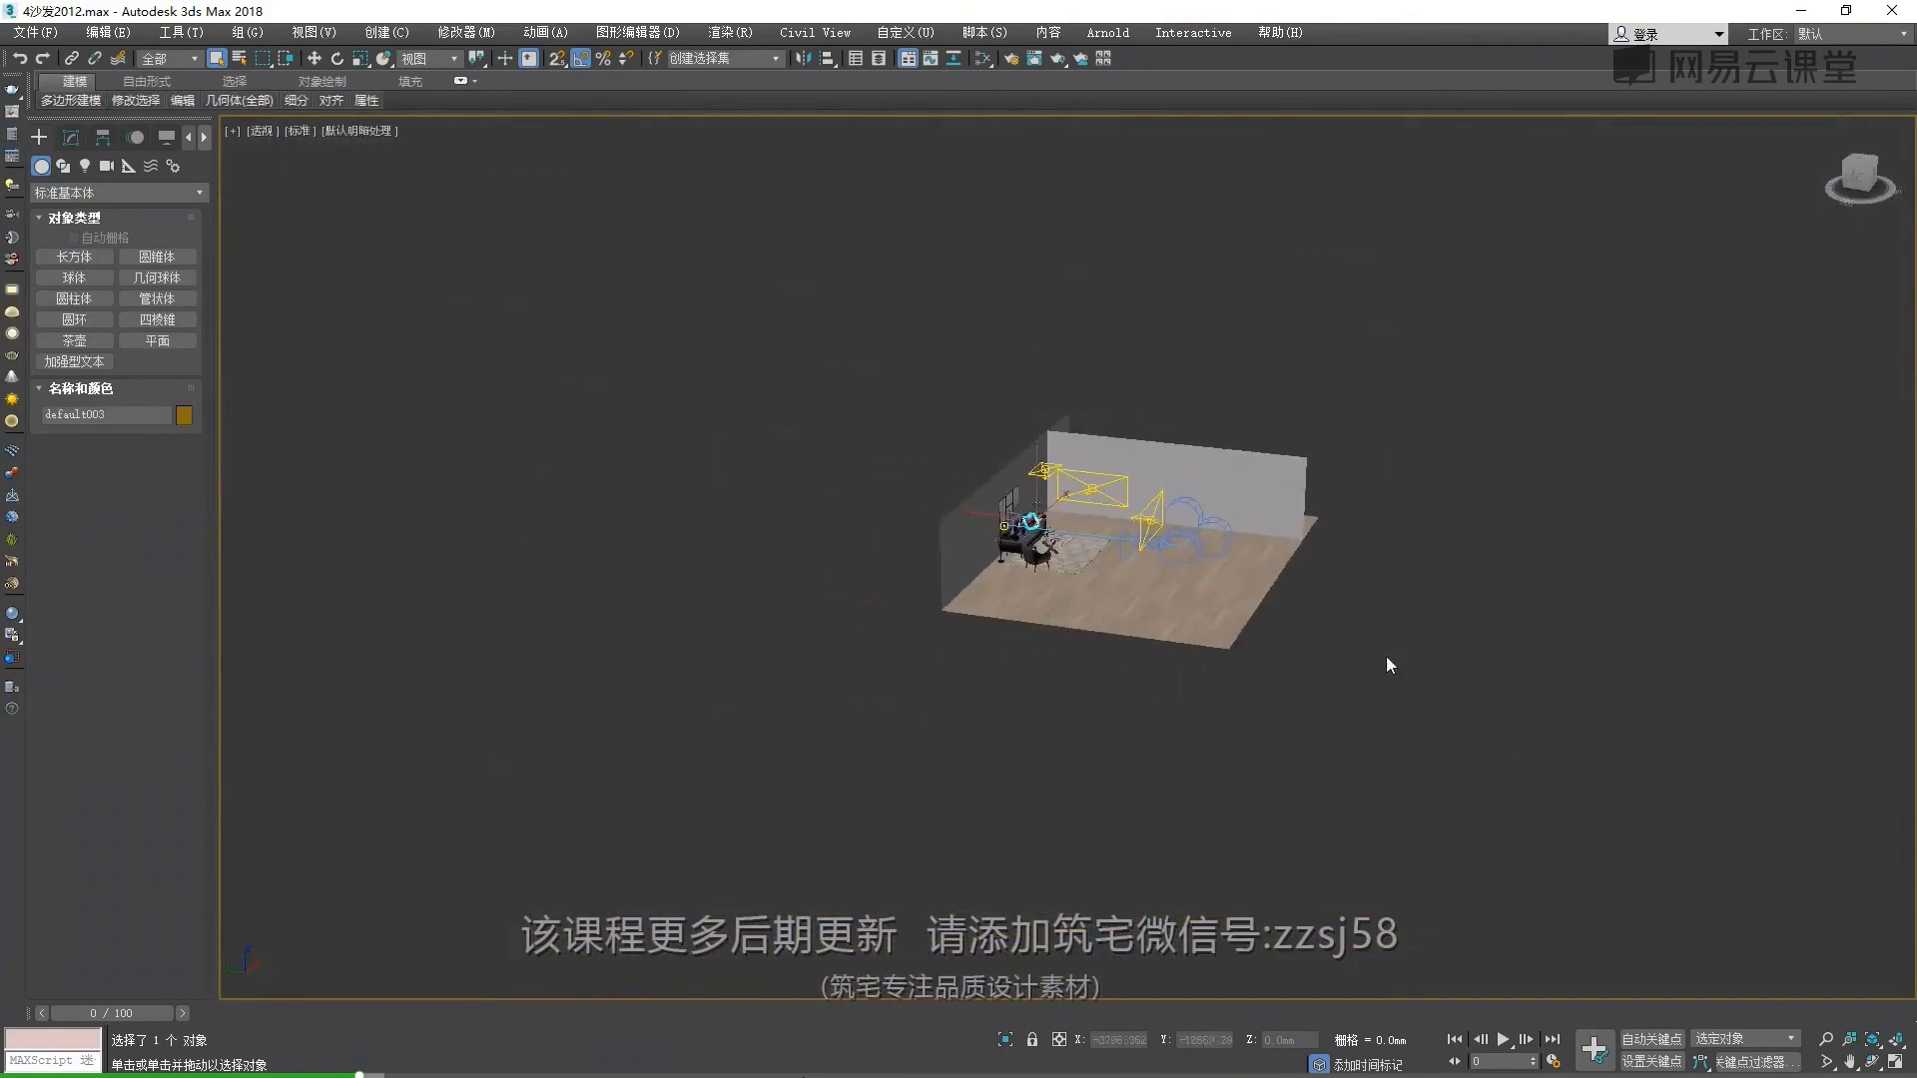
left_click(1210, 479)
Delete the floor and walls, then the back wall
middle_click_drag(1135, 567, 1047, 636)
scroll(1192, 716, "up", 3)
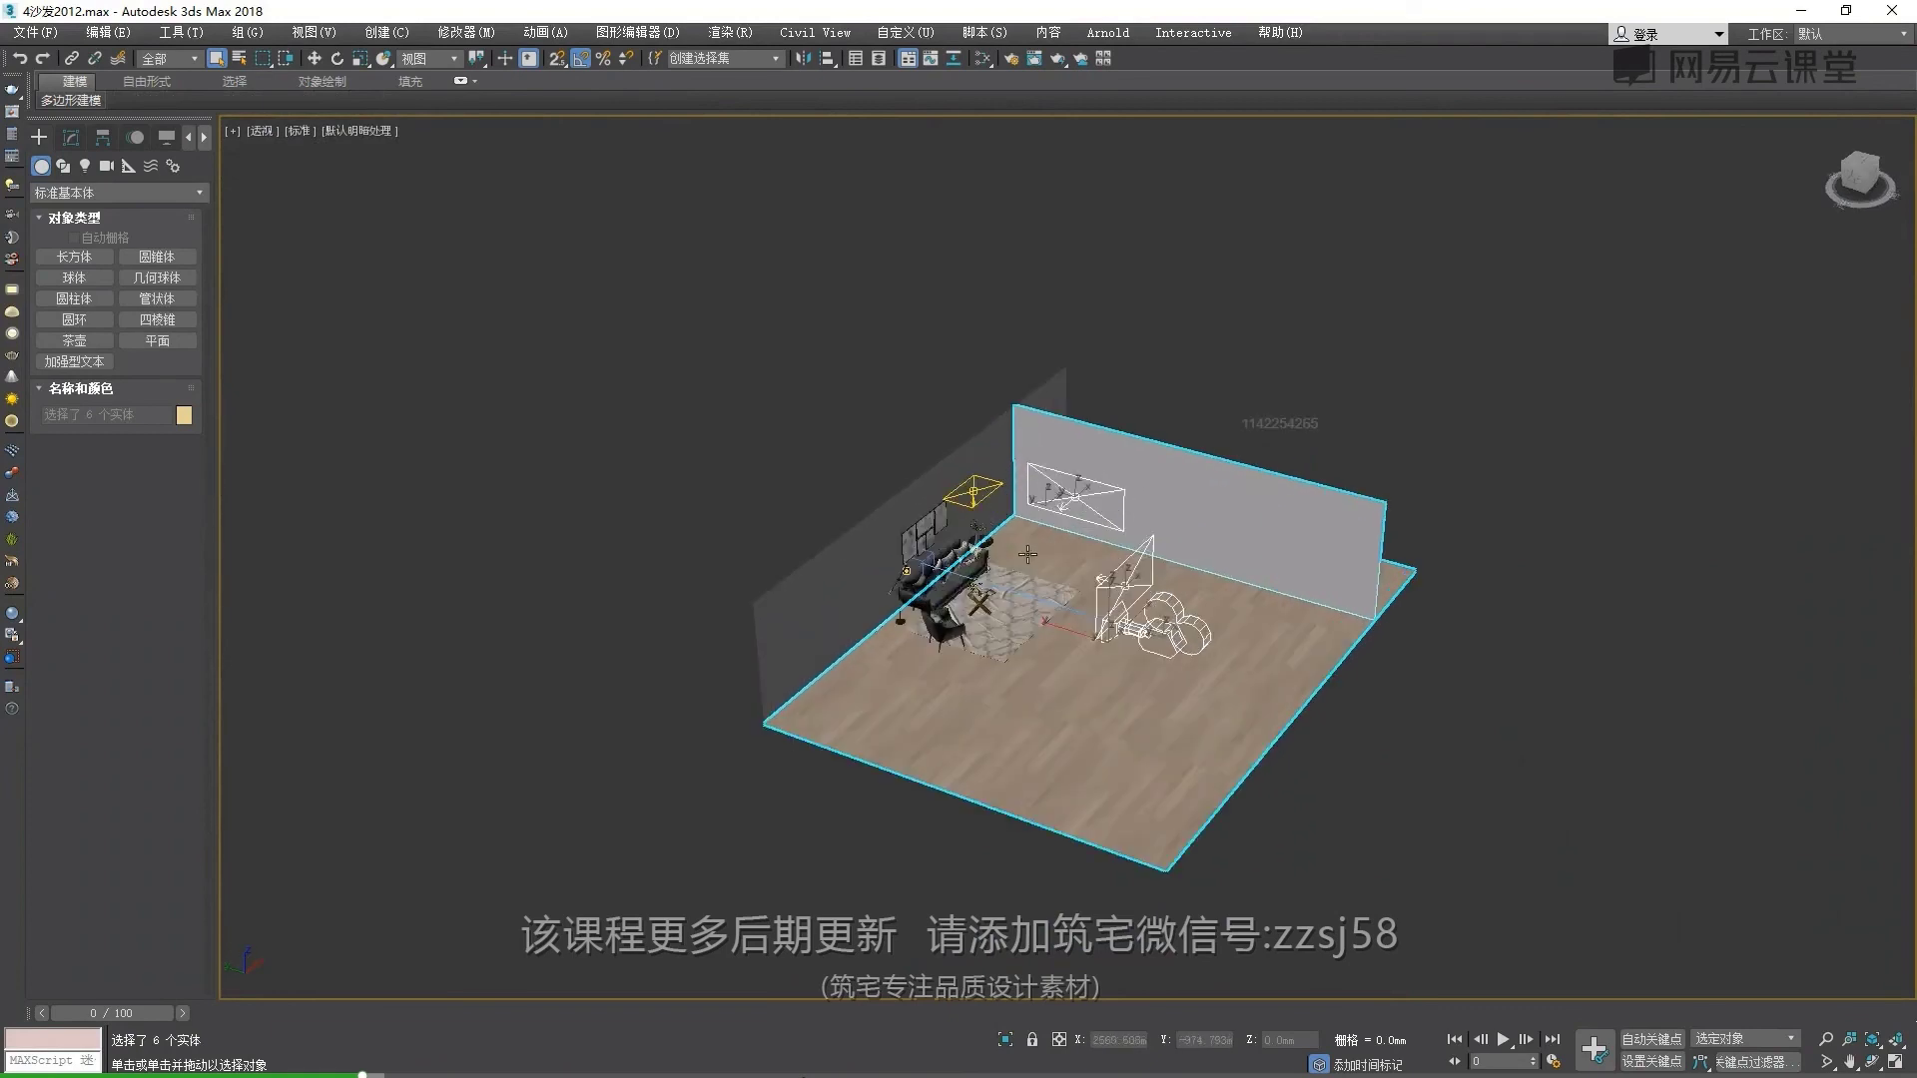
key("Delete")
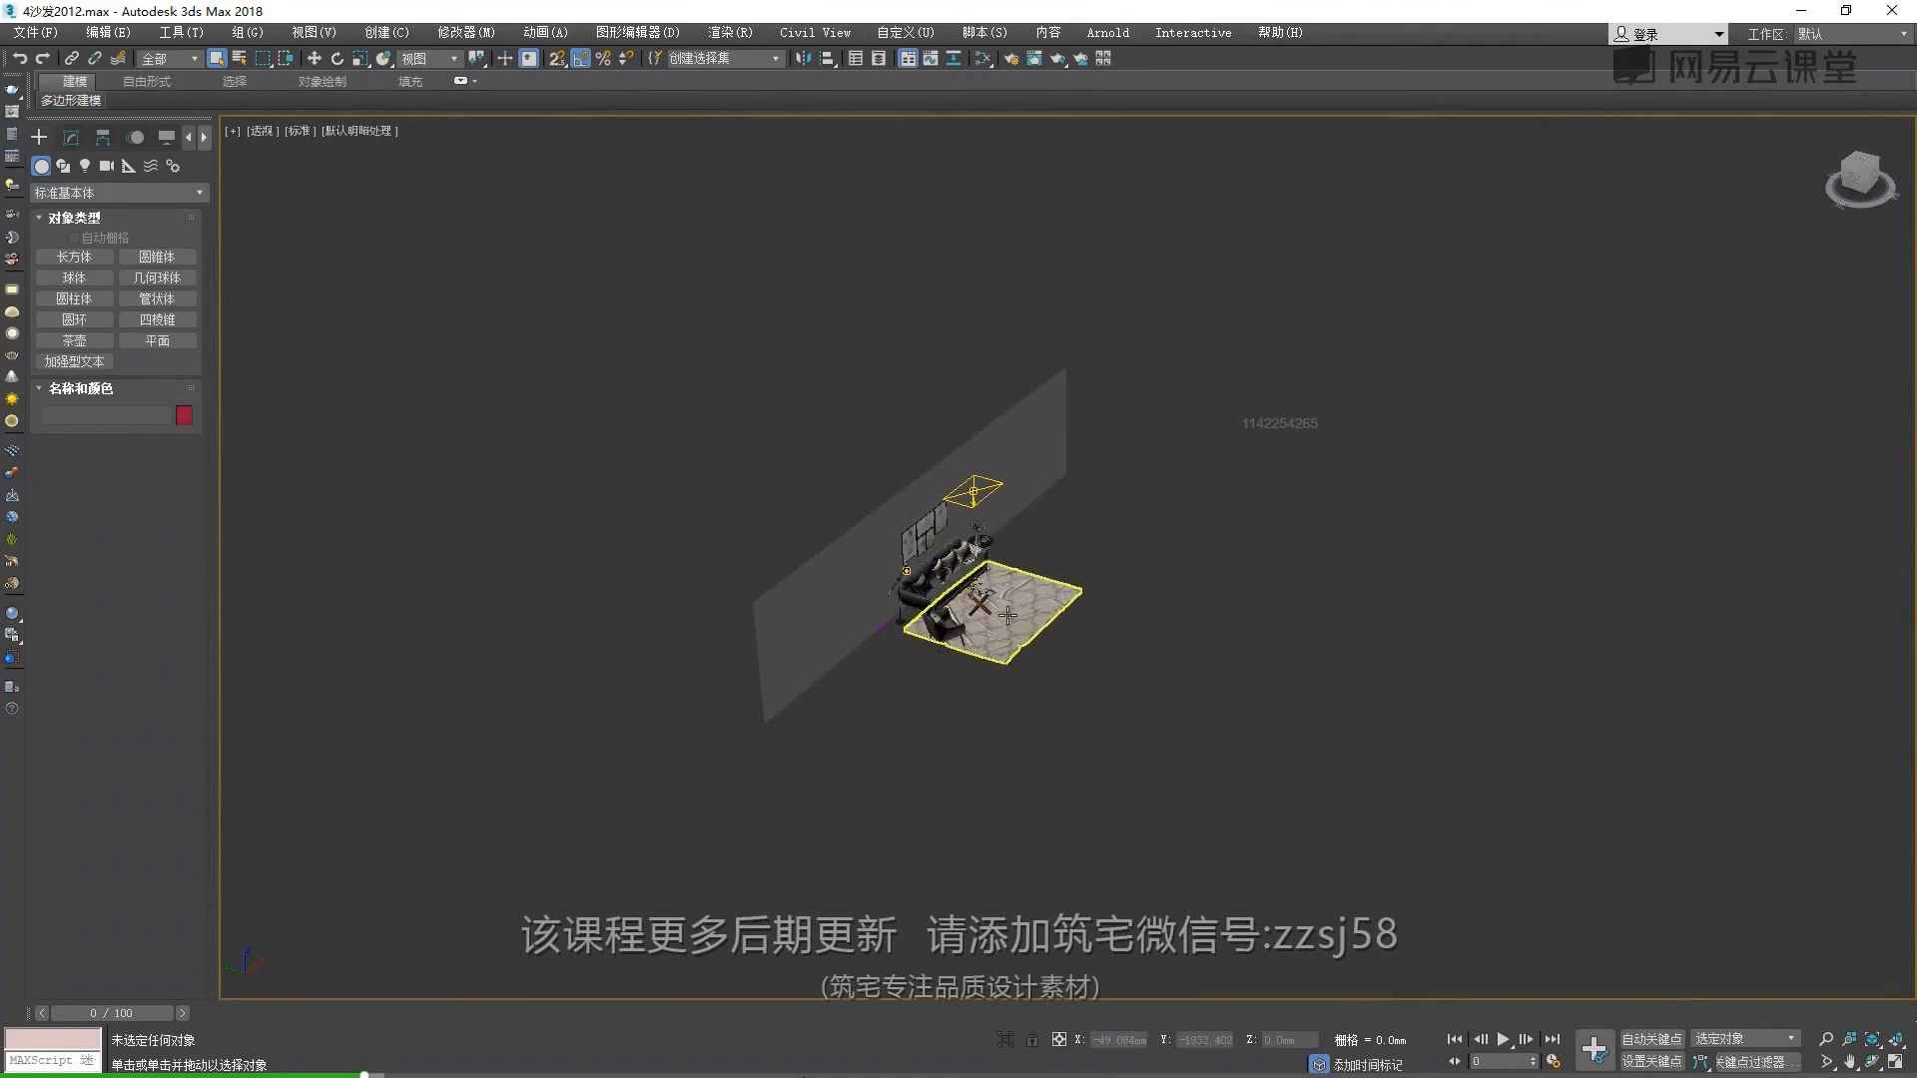
scroll(699, 619, "down", 2)
scroll(694, 616, "up", 4)
scroll(689, 613, "up", 4)
scroll(689, 614, "down", 4)
left_click(1009, 477)
key("Delete")
Delete the 建E网原创 watermark text object in front of the sofa
scroll(1008, 477, "up", 4)
middle_click_drag(669, 496, 958, 586)
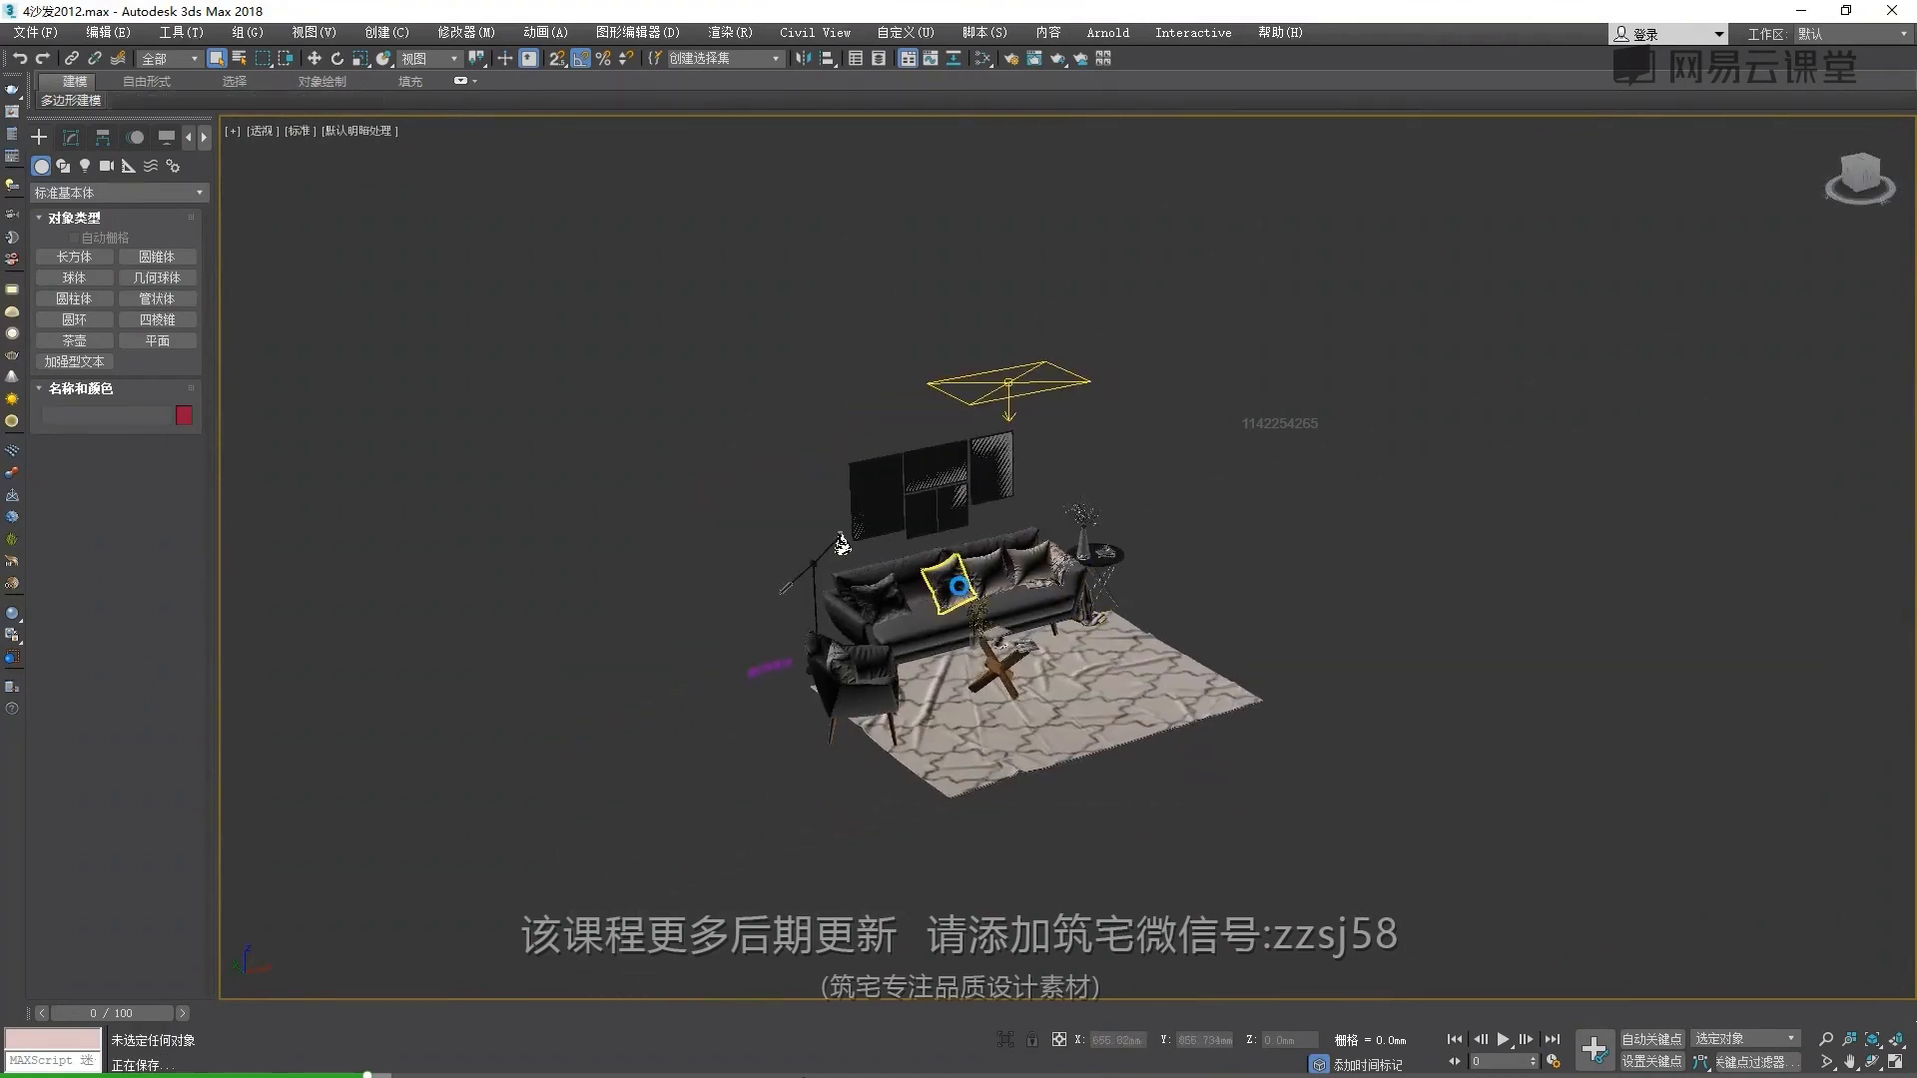
scroll(715, 649, "up", 2)
left_click(744, 664)
scroll(744, 664, "up", 5)
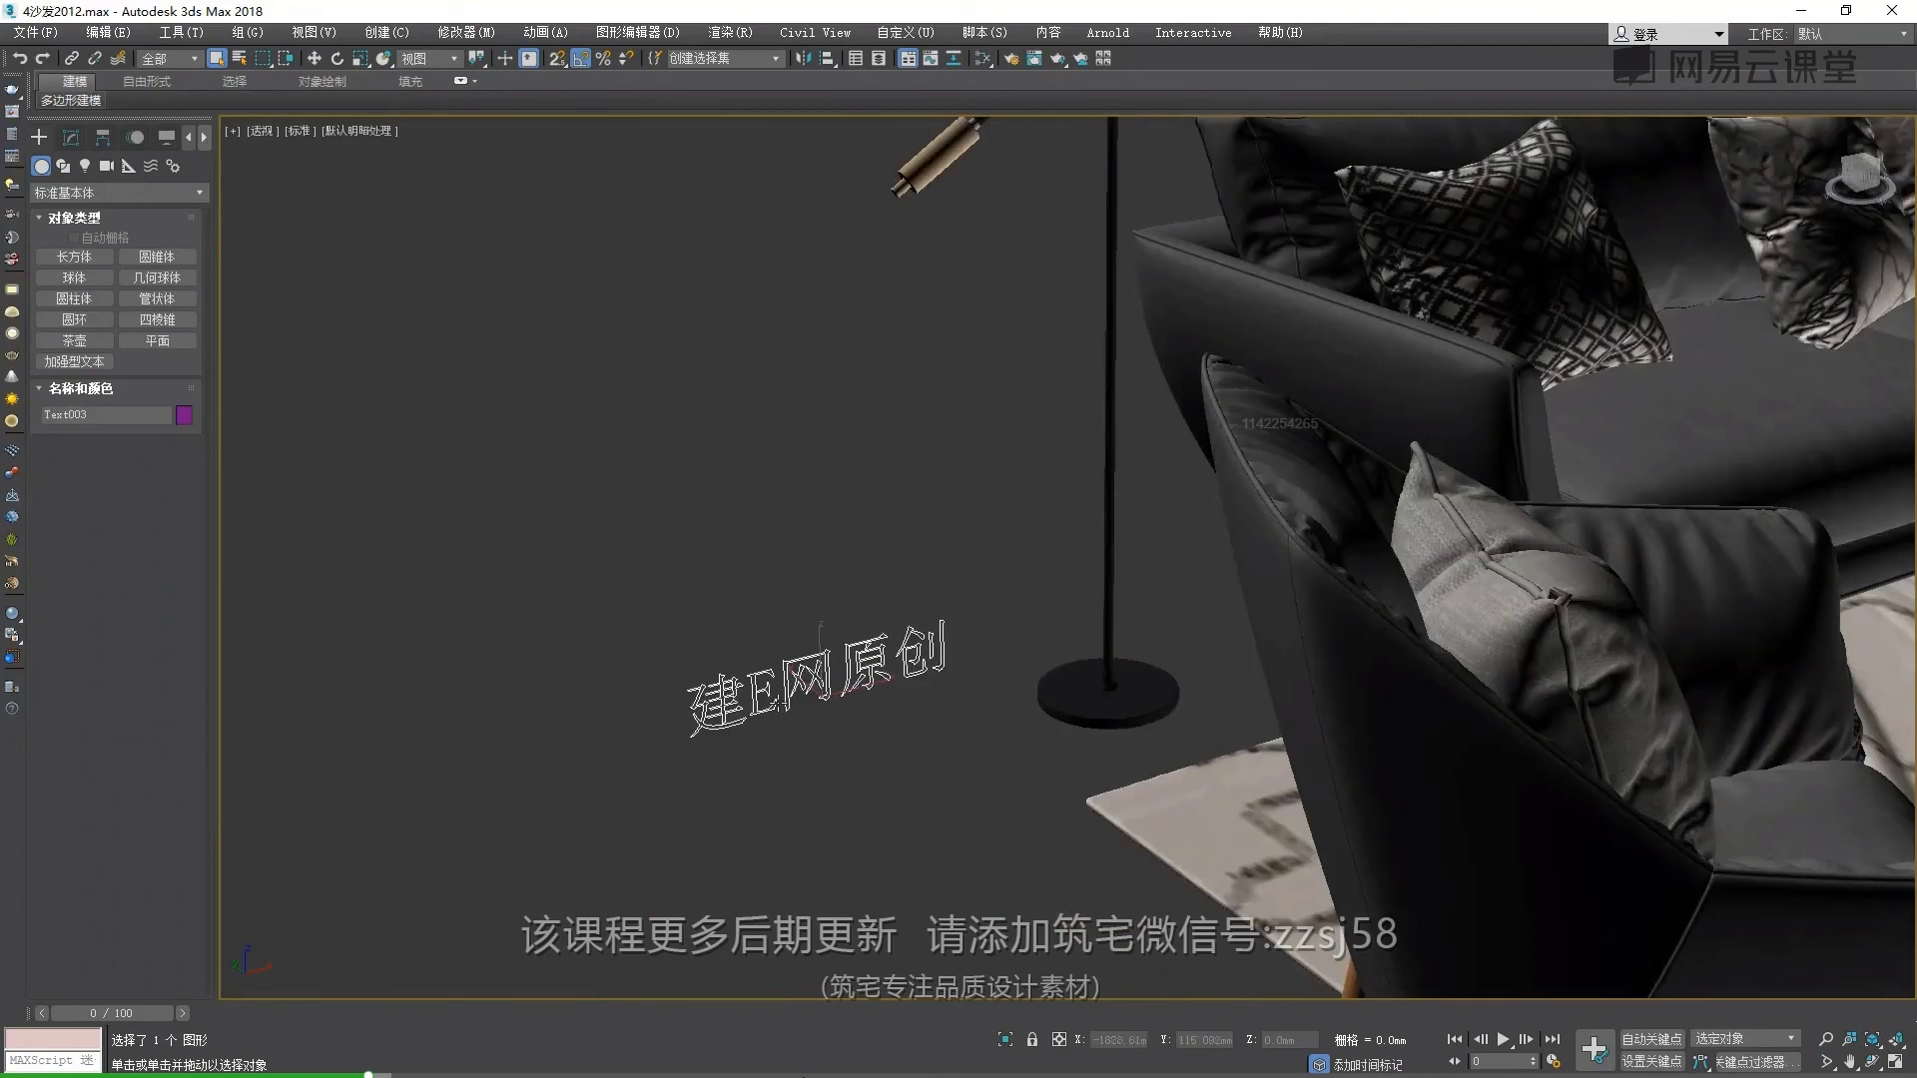
key("Delete")
Pan back to the sofa set and select every object in the scene
scroll(830, 499, "down", 8)
middle_click_drag(830, 500, 872, 549)
key("ctrl+a")
scroll(872, 549, "down", 3)
scroll(872, 549, "down", 1)
Ungroup the sofa scene three times to break up all nested groups, then deselect
left_click(225, 33)
left_click(262, 79)
left_click(250, 33)
left_click(262, 79)
left_click(249, 33)
left_click(261, 79)
left_click(262, 35)
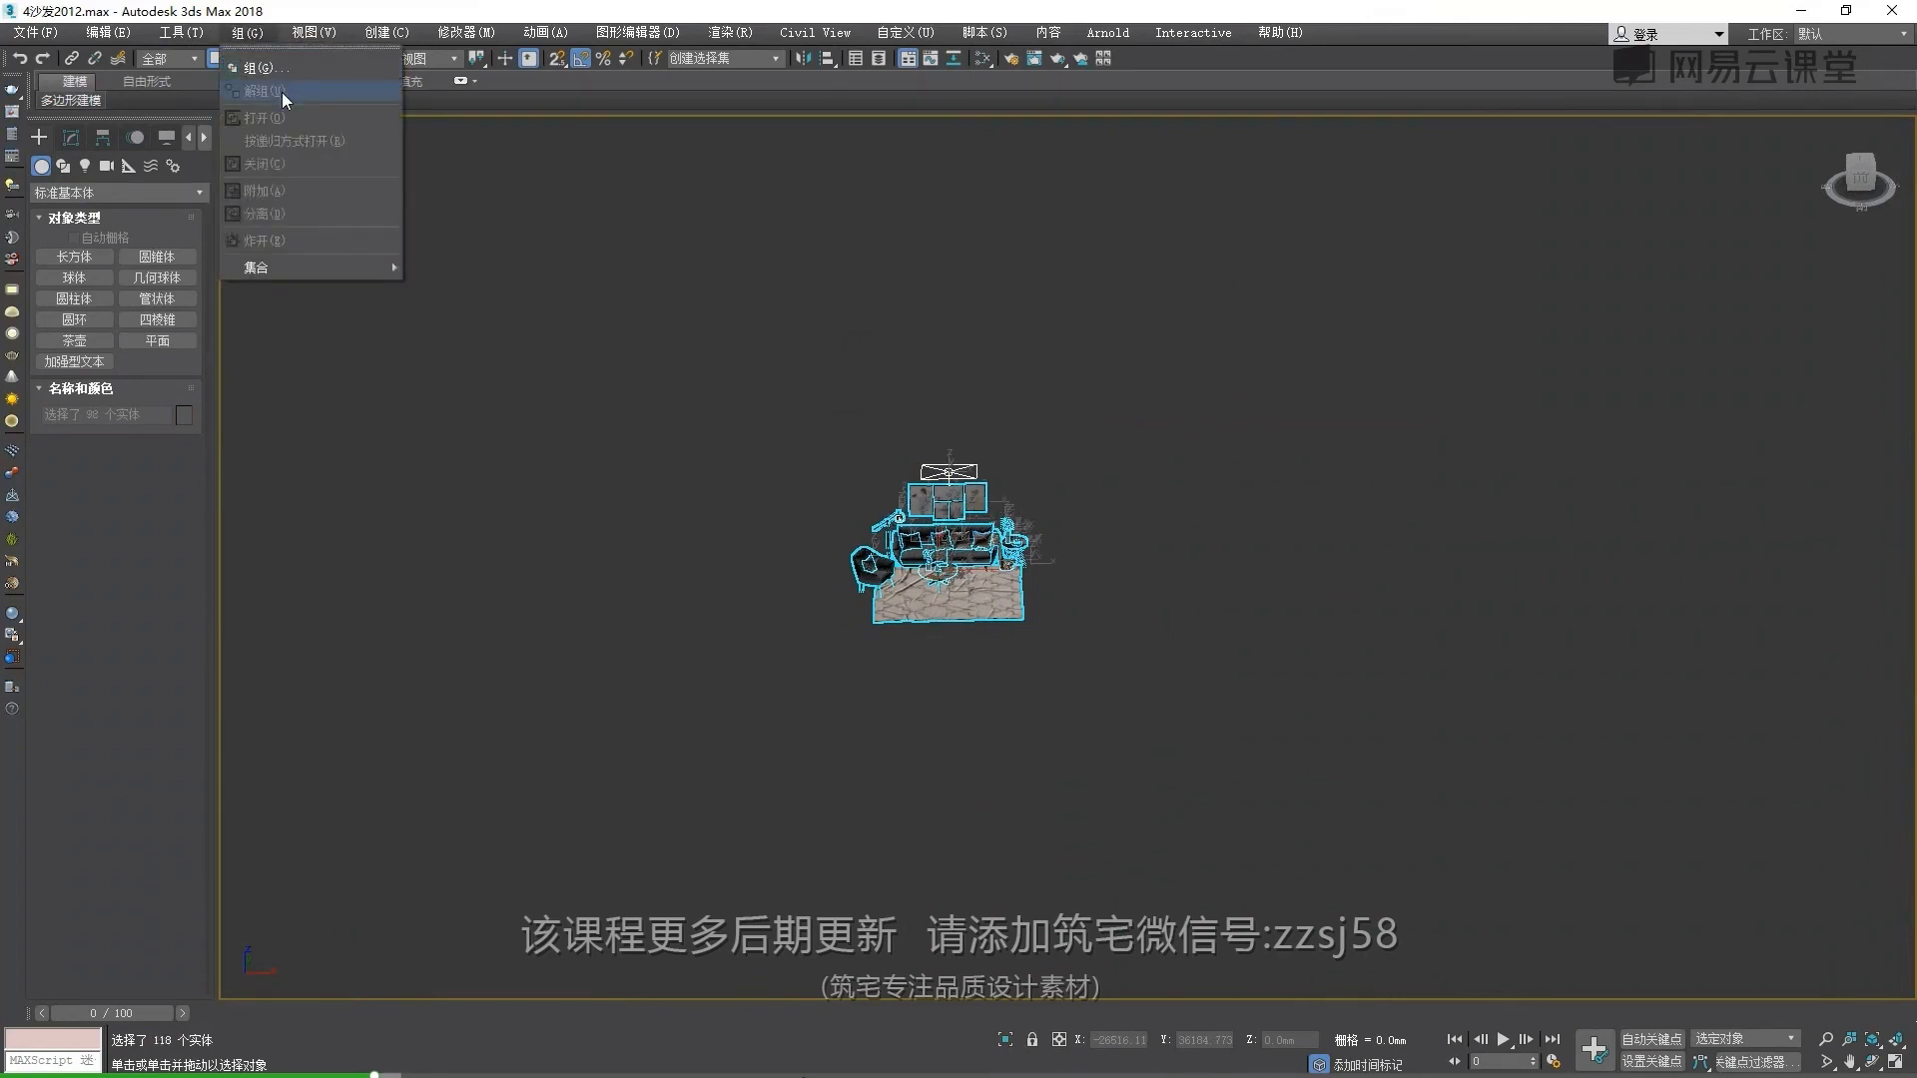
middle_click_drag(934, 519, 944, 526, "alt")
scroll(974, 506, "up", 2)
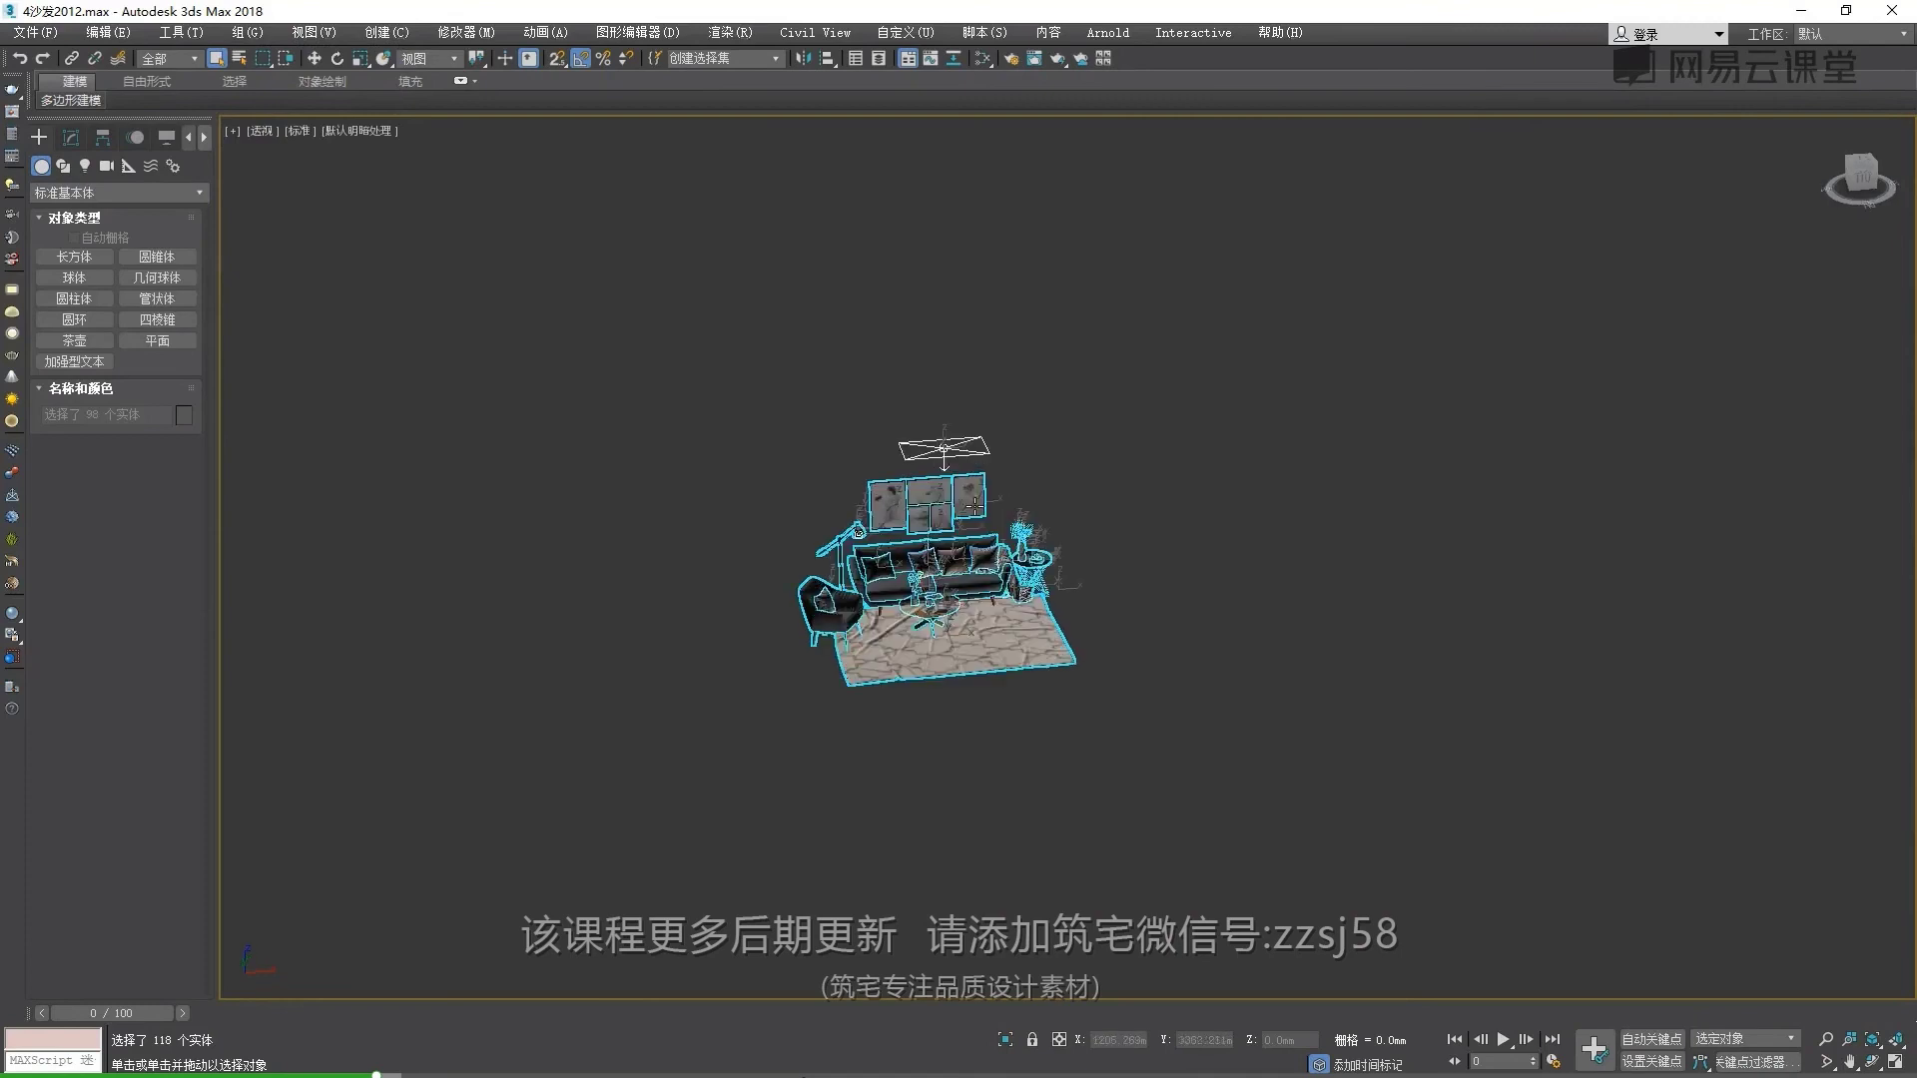
left_click(1075, 435)
scroll(872, 532, "up", 3)
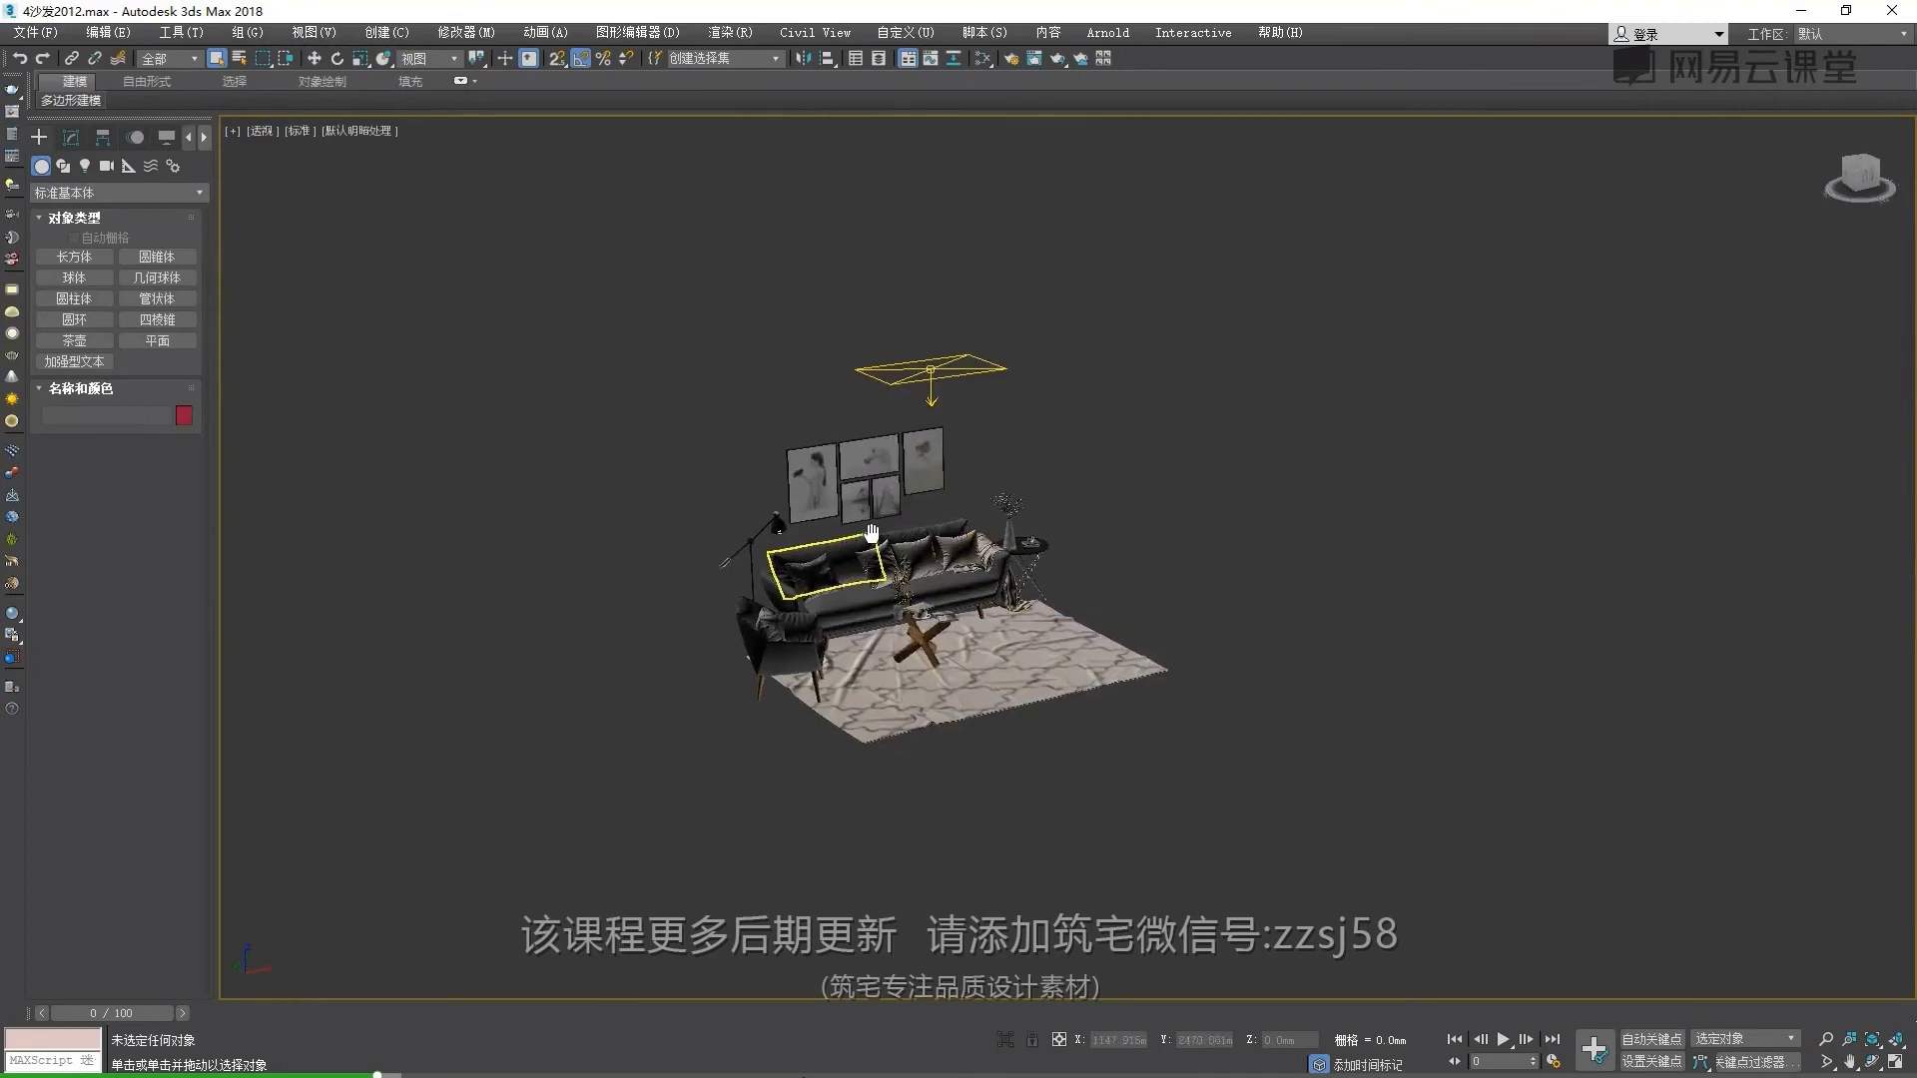
Set the selection filter to Lights, select all lights, then clear the selection
left_click(165, 58)
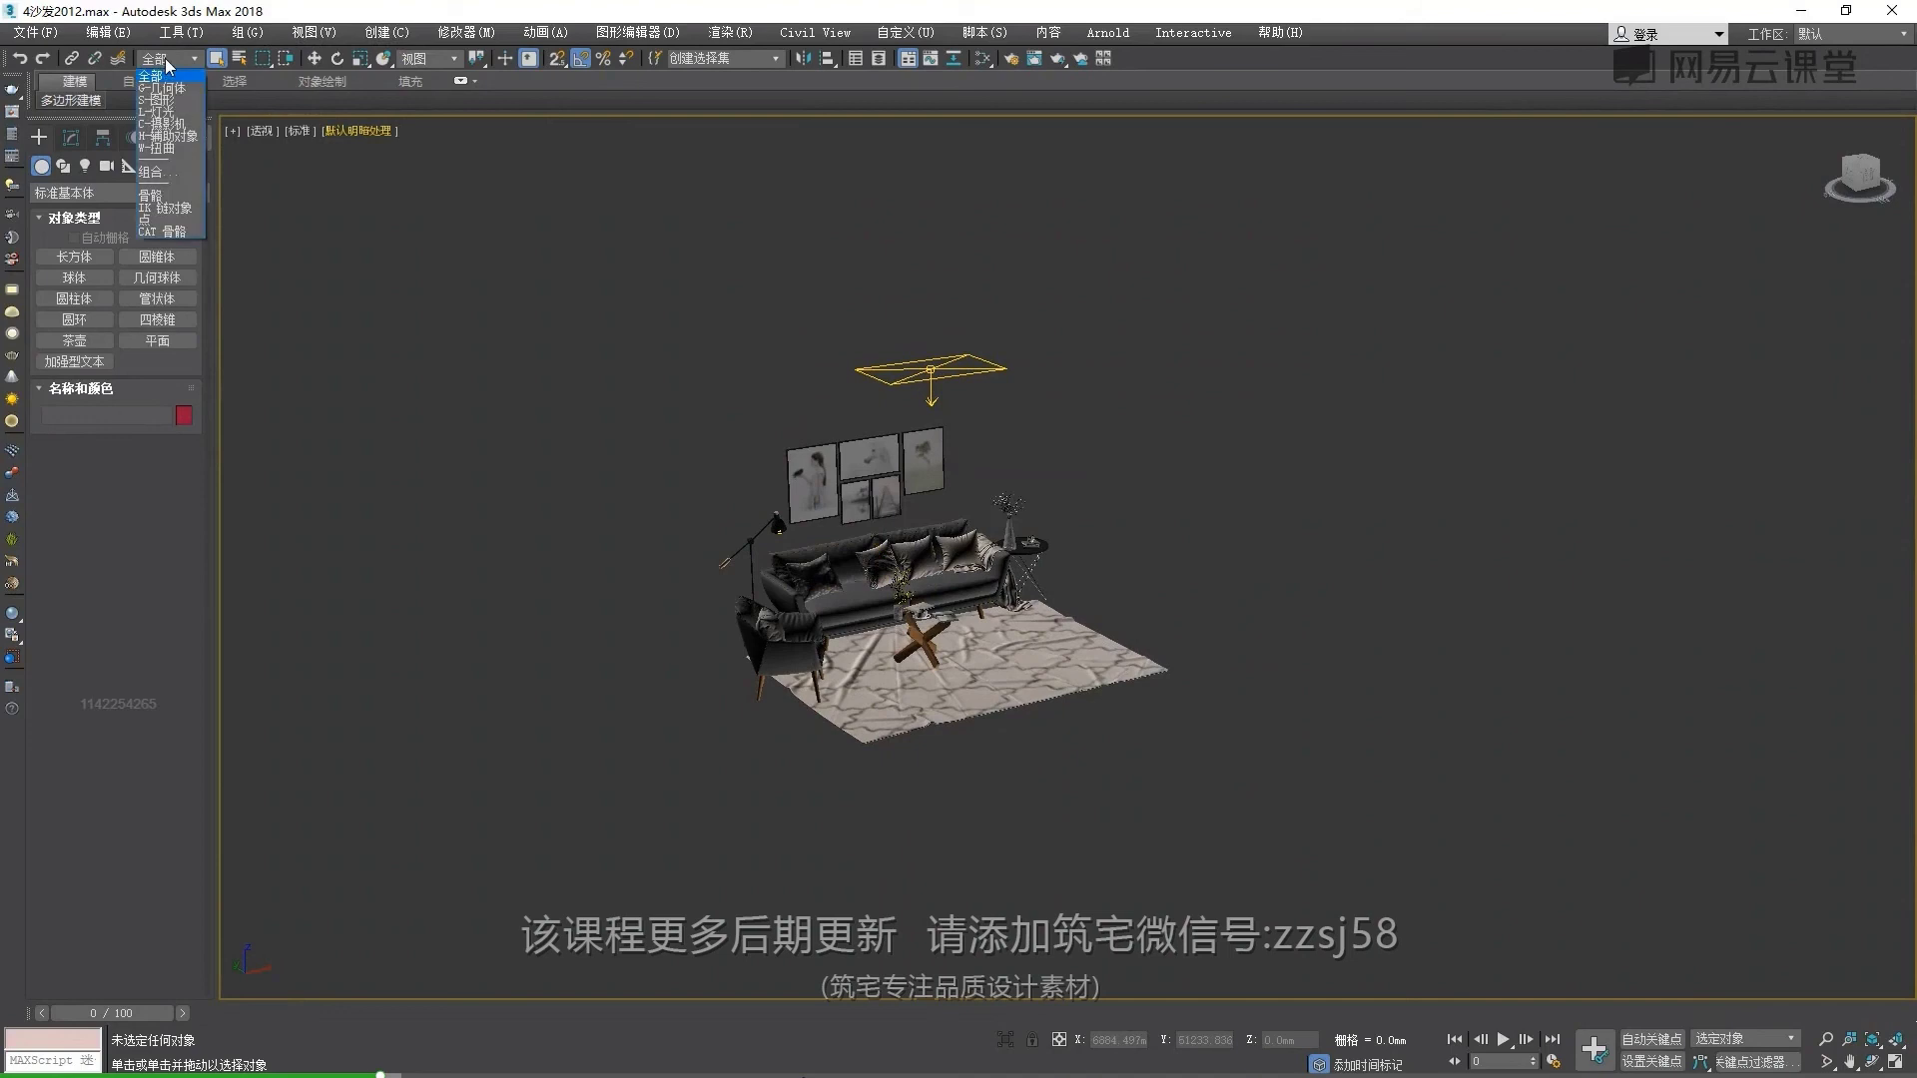
left_click(169, 117)
middle_click_drag(743, 490, 759, 484)
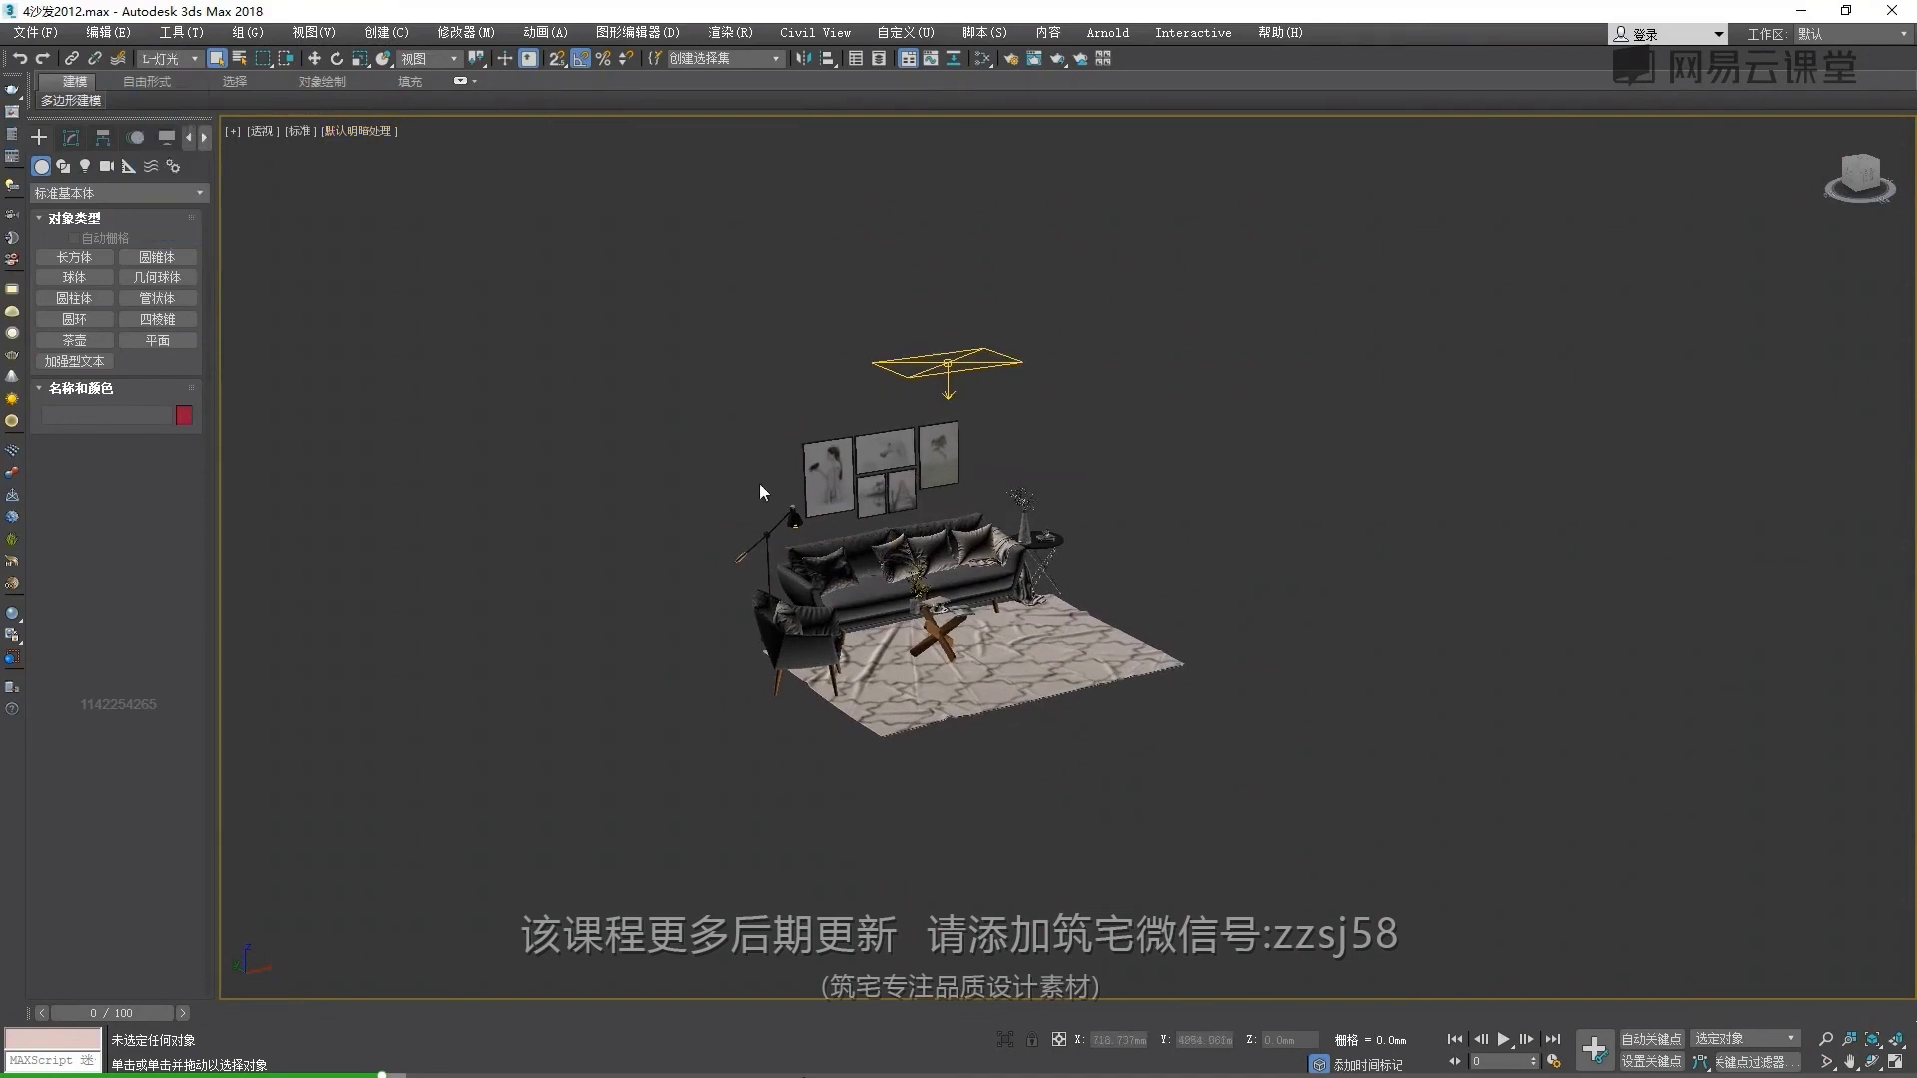
key("ctrl+a")
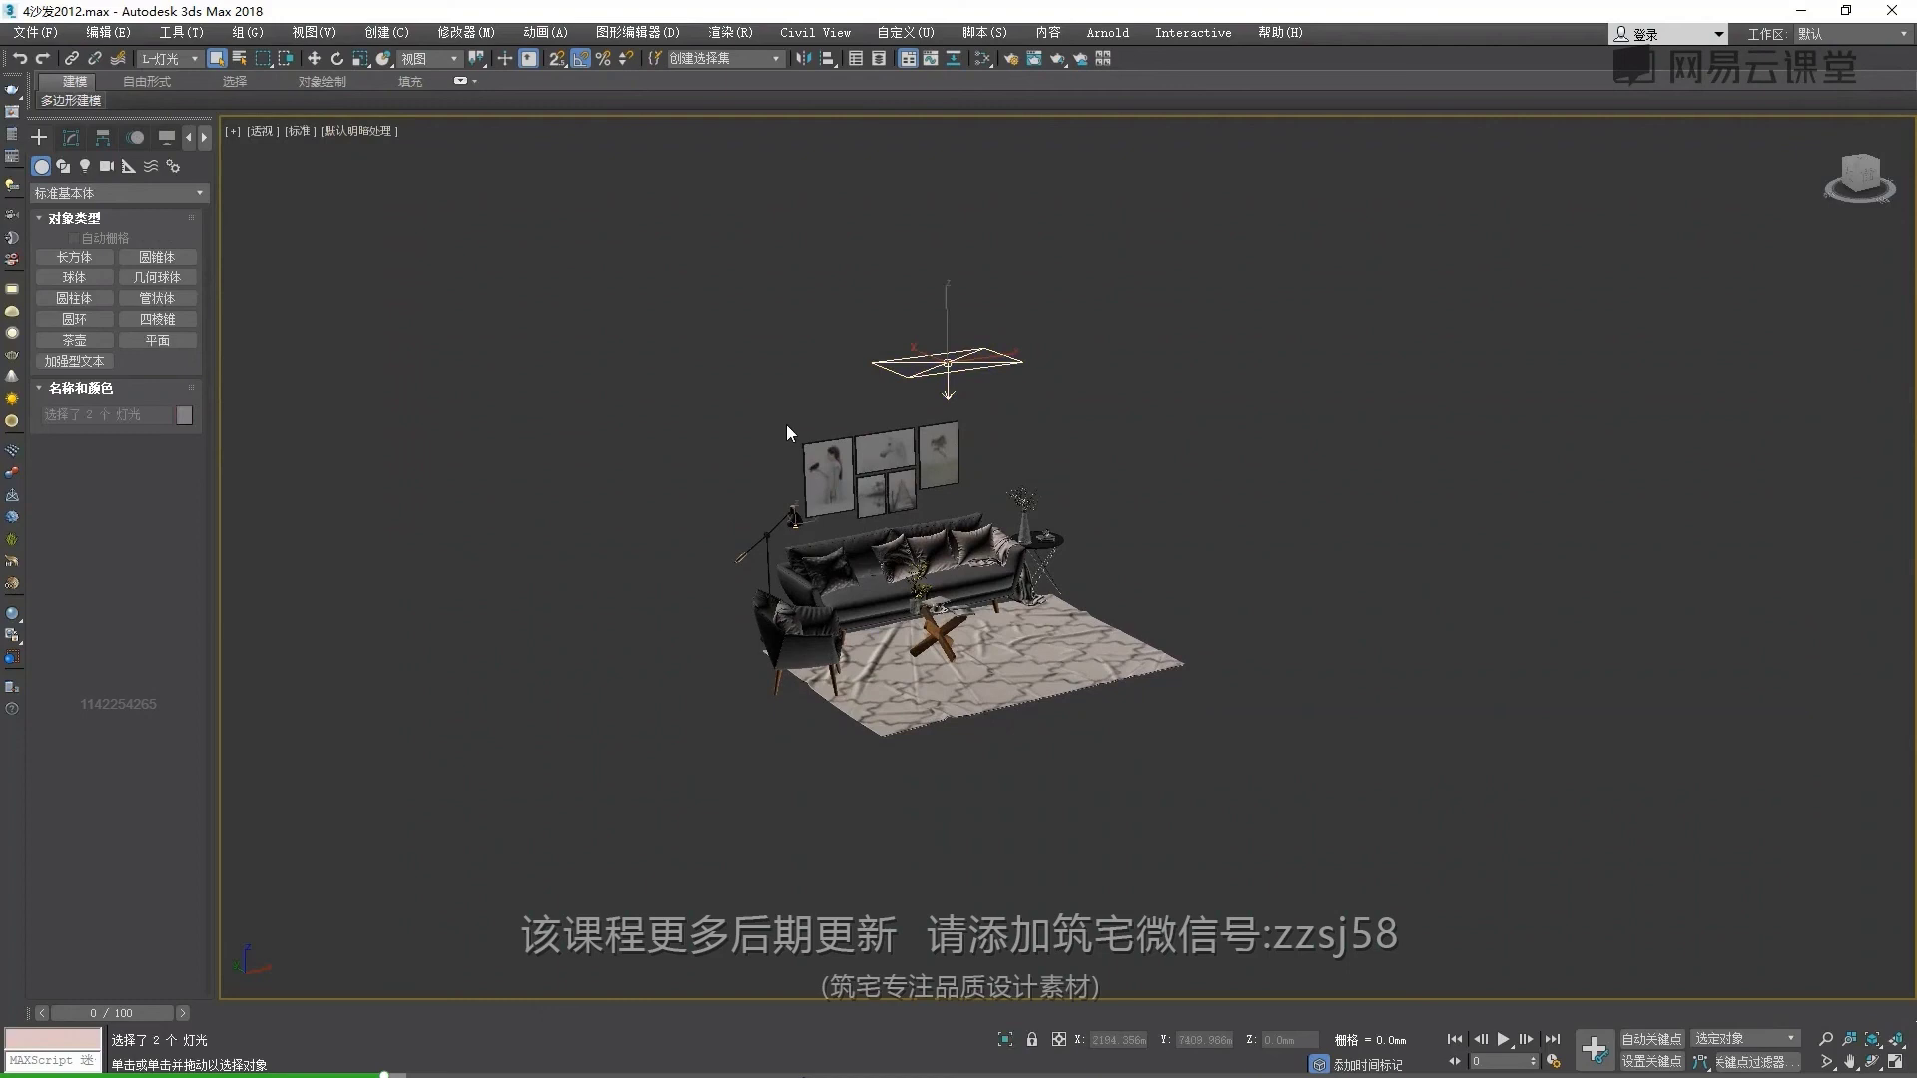
key("ctrl+d")
Switch the selection filter to Cameras and zoom around the scene
left_click(168, 58)
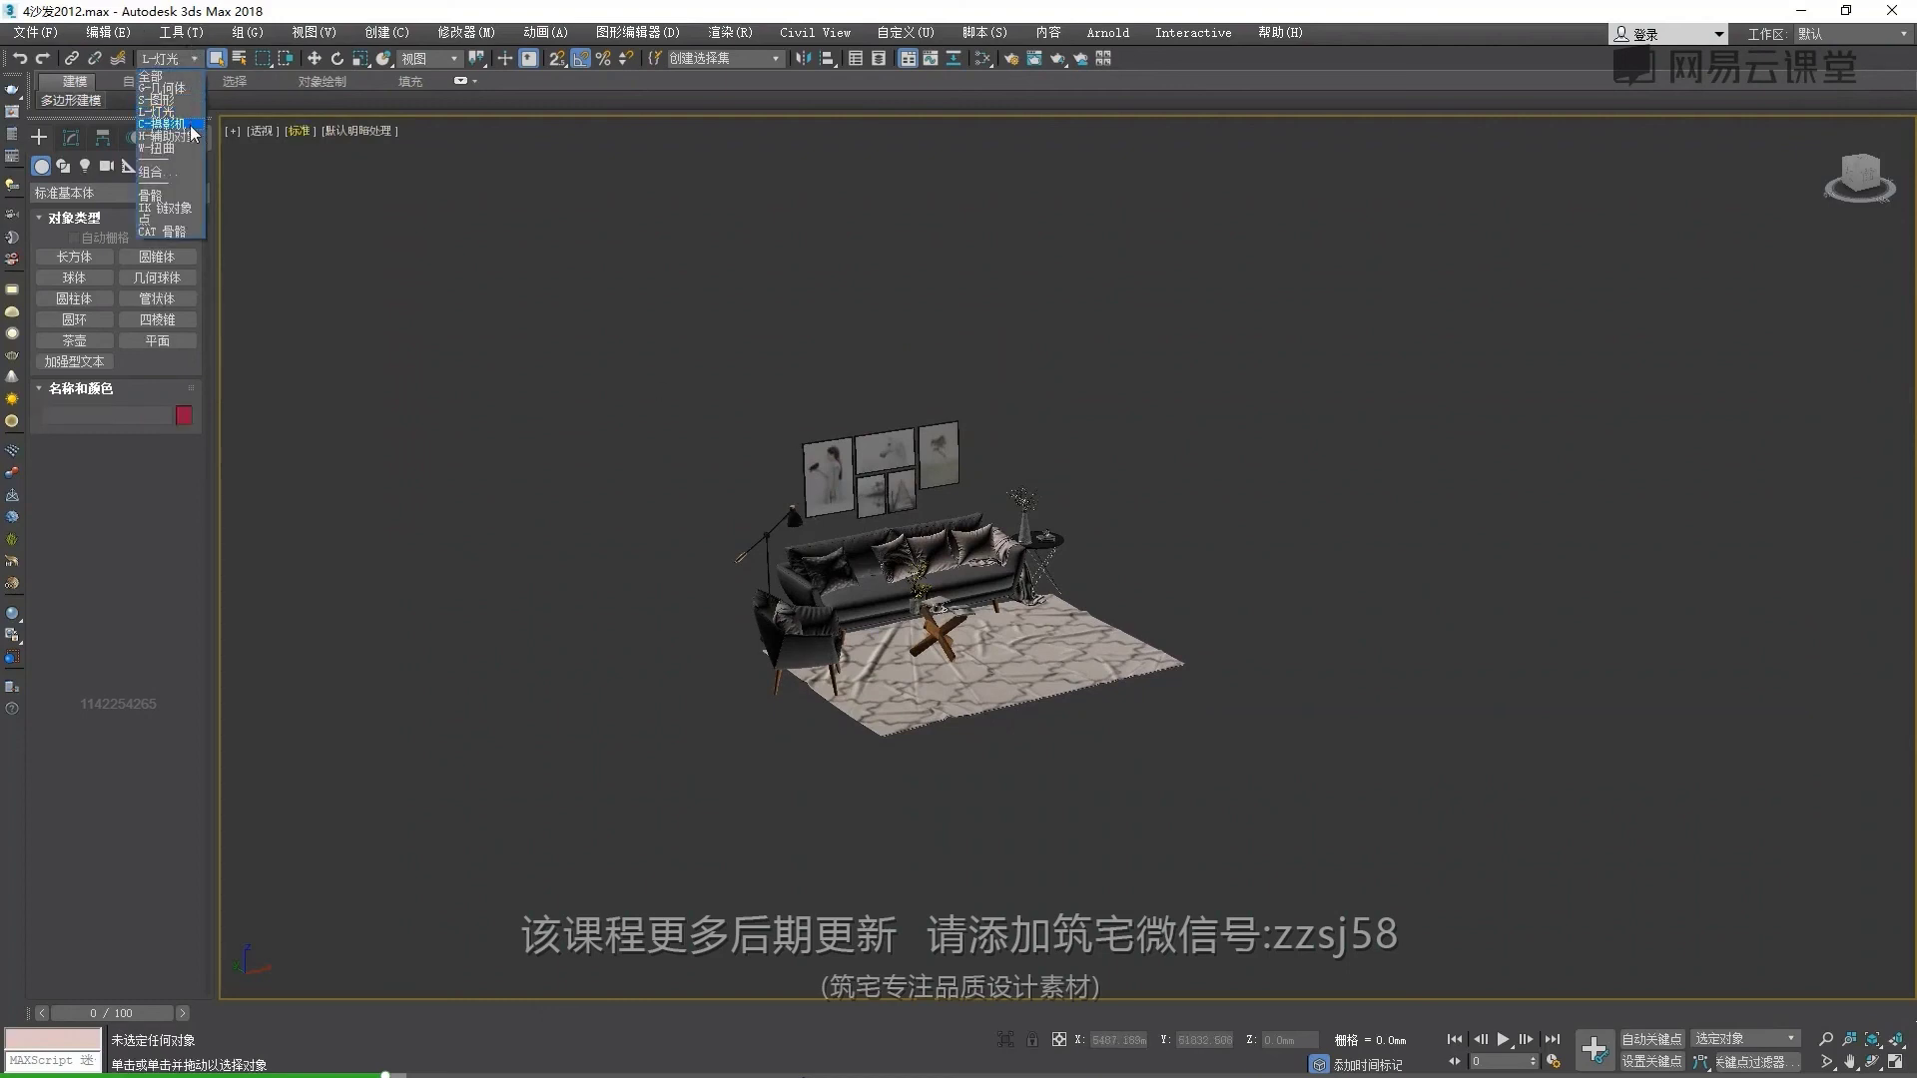
left_click(192, 125)
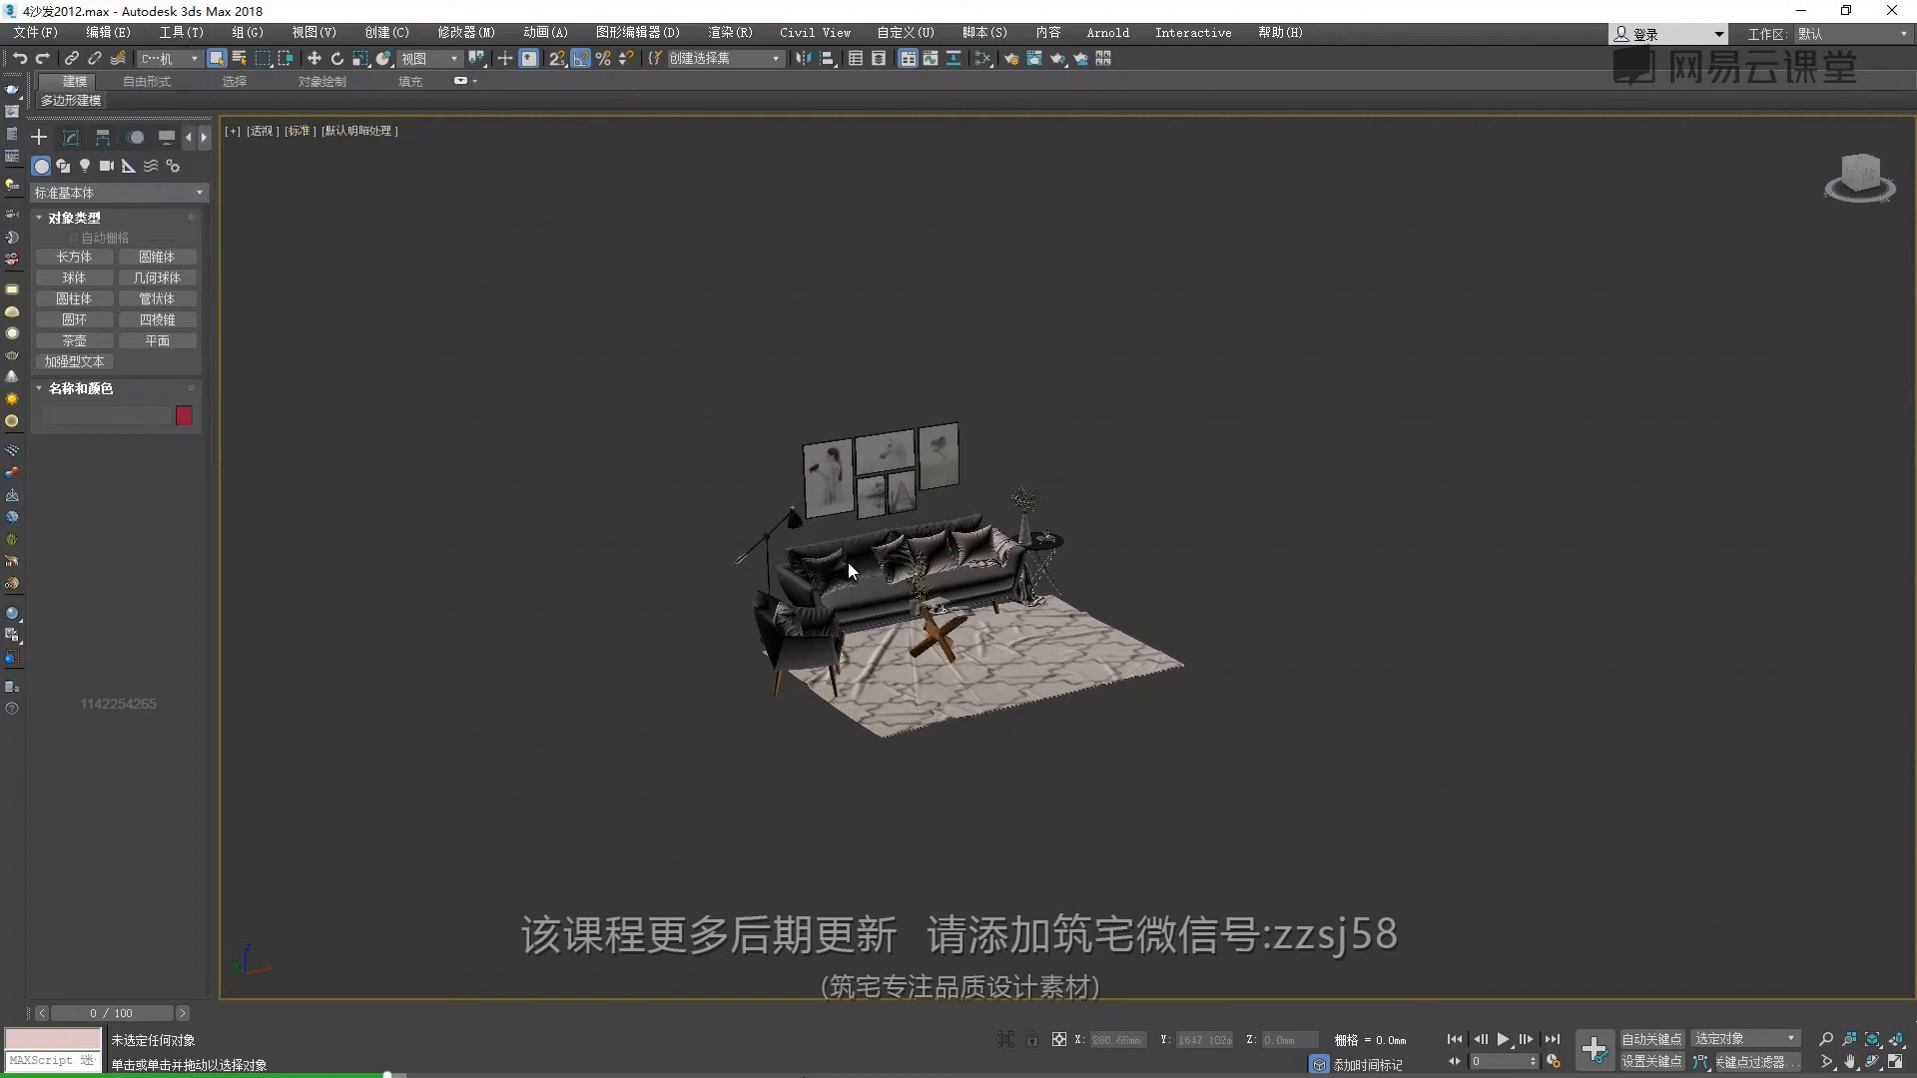
scroll(920, 567, "down", 2)
scroll(935, 599, "down", 3)
scroll(1076, 465, "up", 5)
scroll(1077, 465, "up", 5)
scroll(921, 543, "up", 5)
scroll(852, 617, "down", 6)
scroll(959, 584, "up", 4)
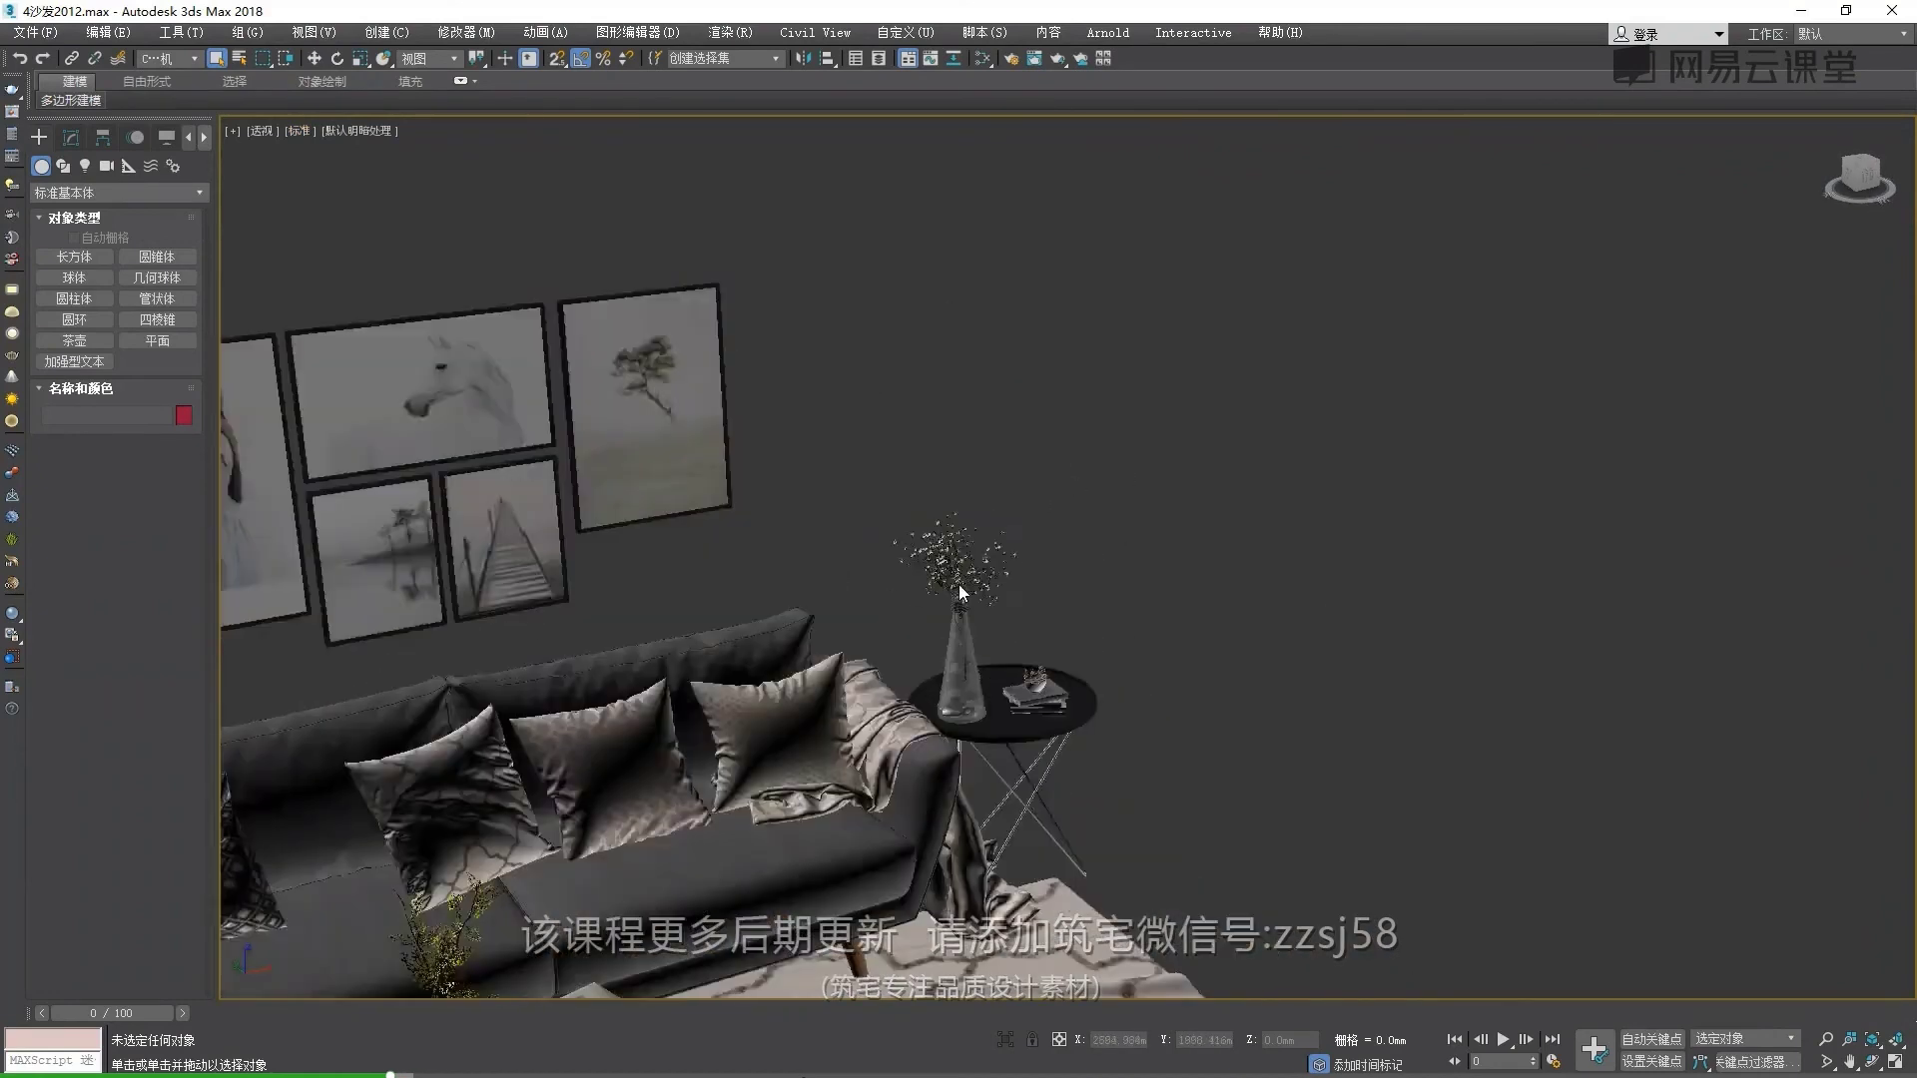
scroll(991, 545, "up", 2)
scroll(1011, 536, "down", 5)
scroll(1011, 536, "up", 5)
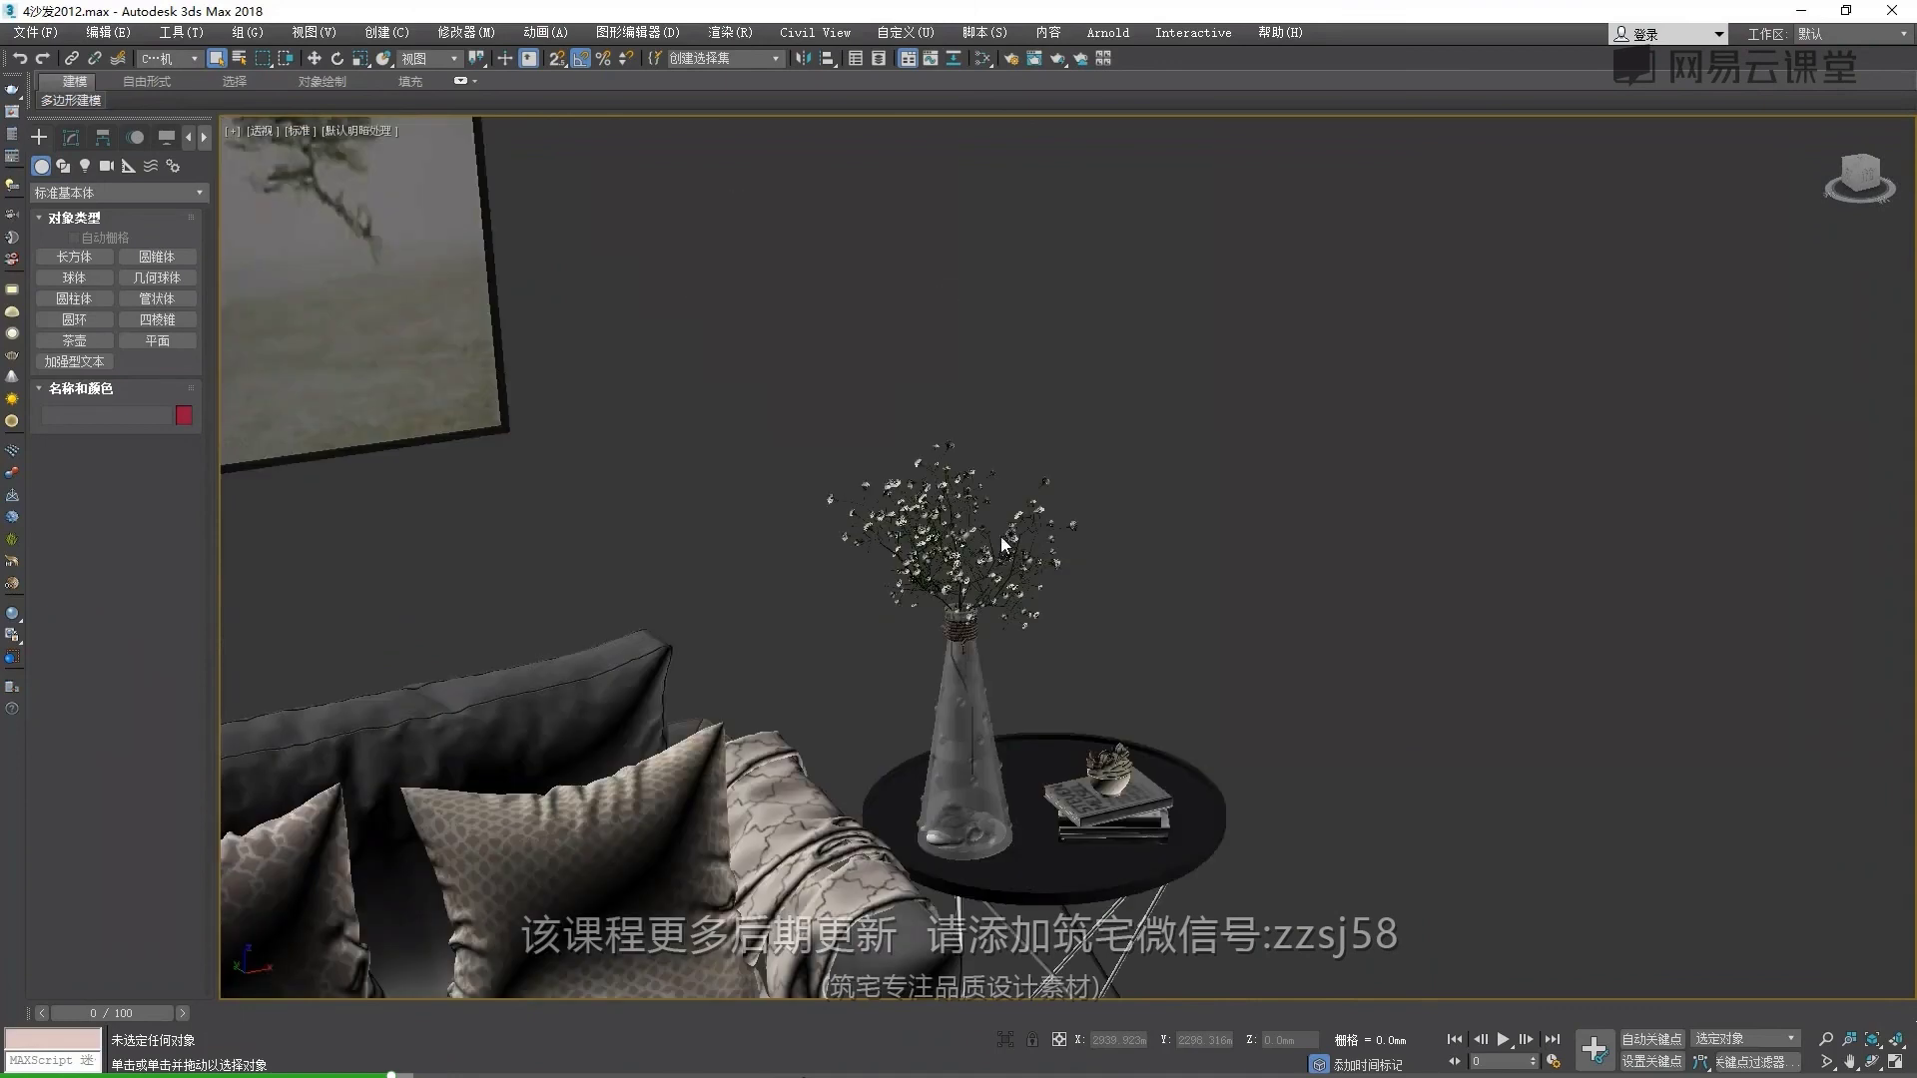
Set the selection filter back to 全部 (All)
left_click(188, 58)
left_click(187, 60)
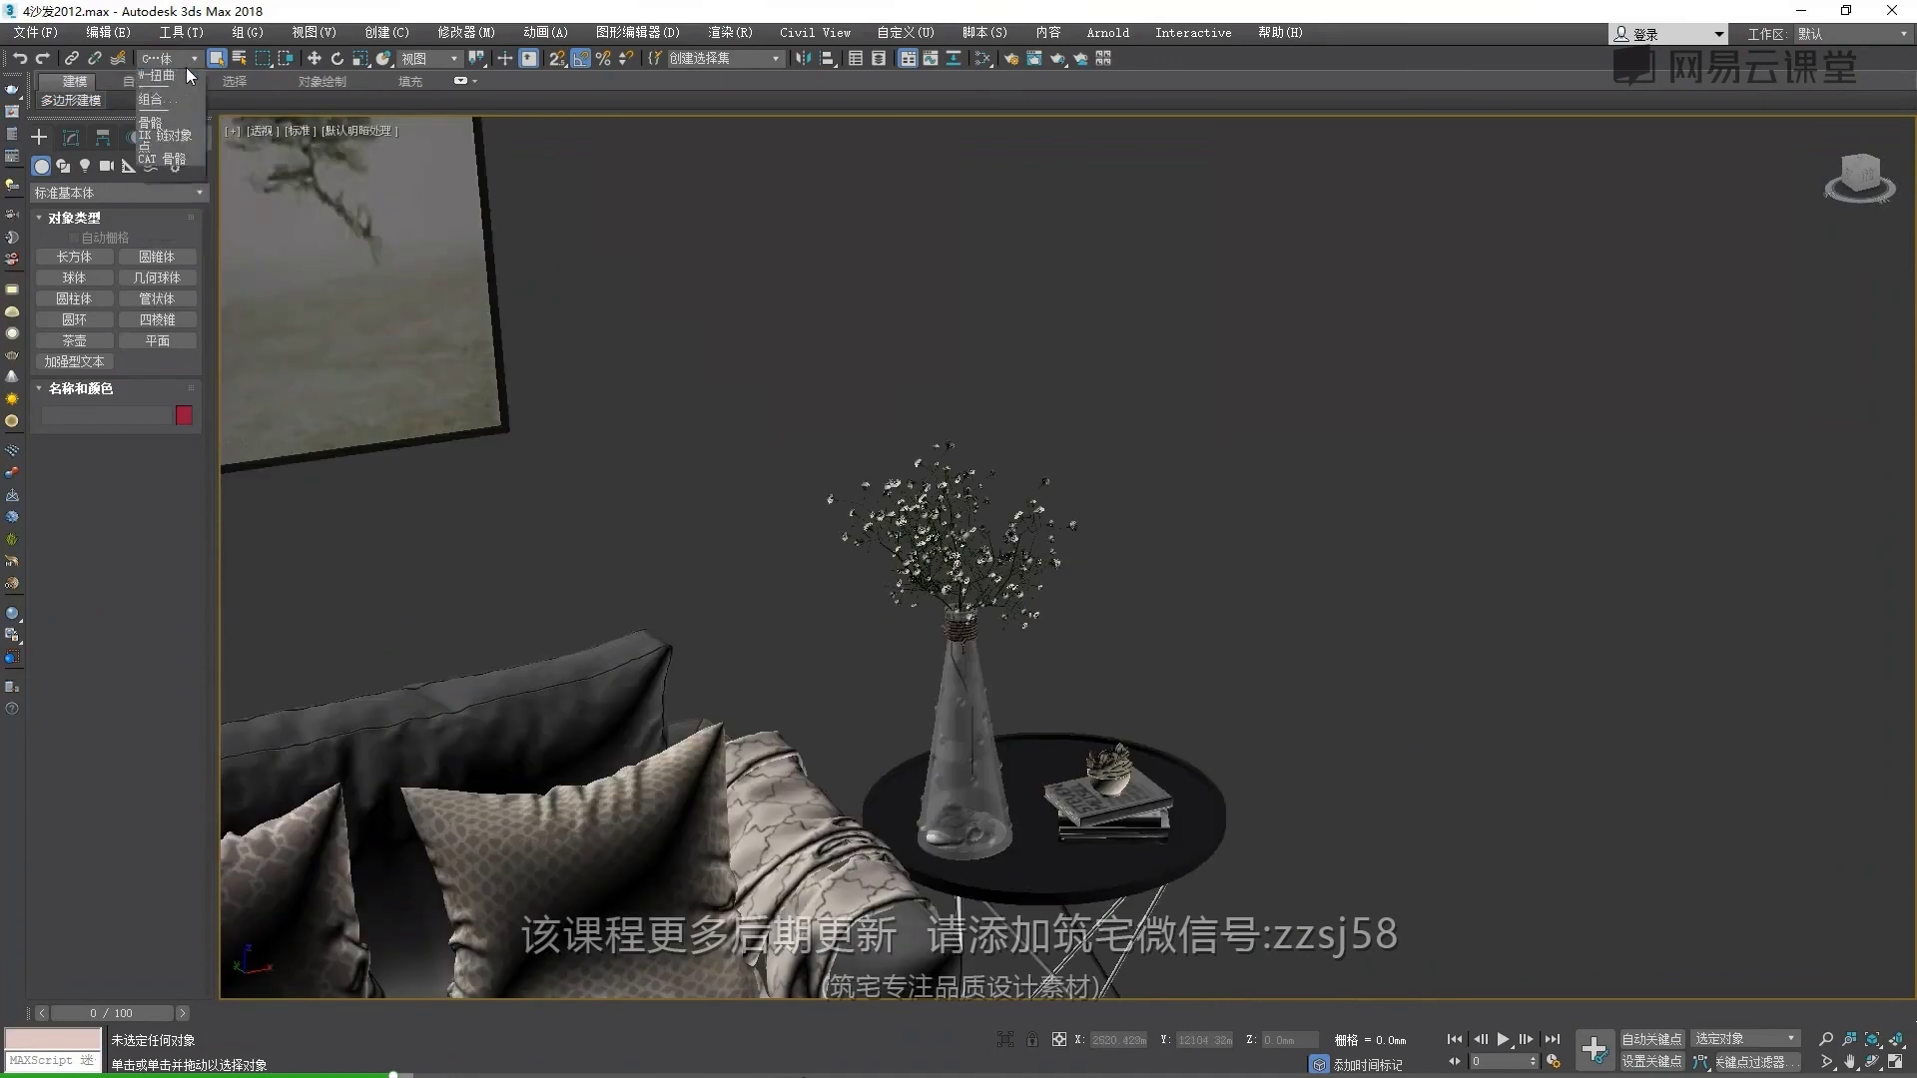
left_click(190, 77)
scroll(953, 540, "up", 3)
scroll(970, 496, "up", 3)
scroll(971, 496, "down", 3)
scroll(971, 496, "down", 3)
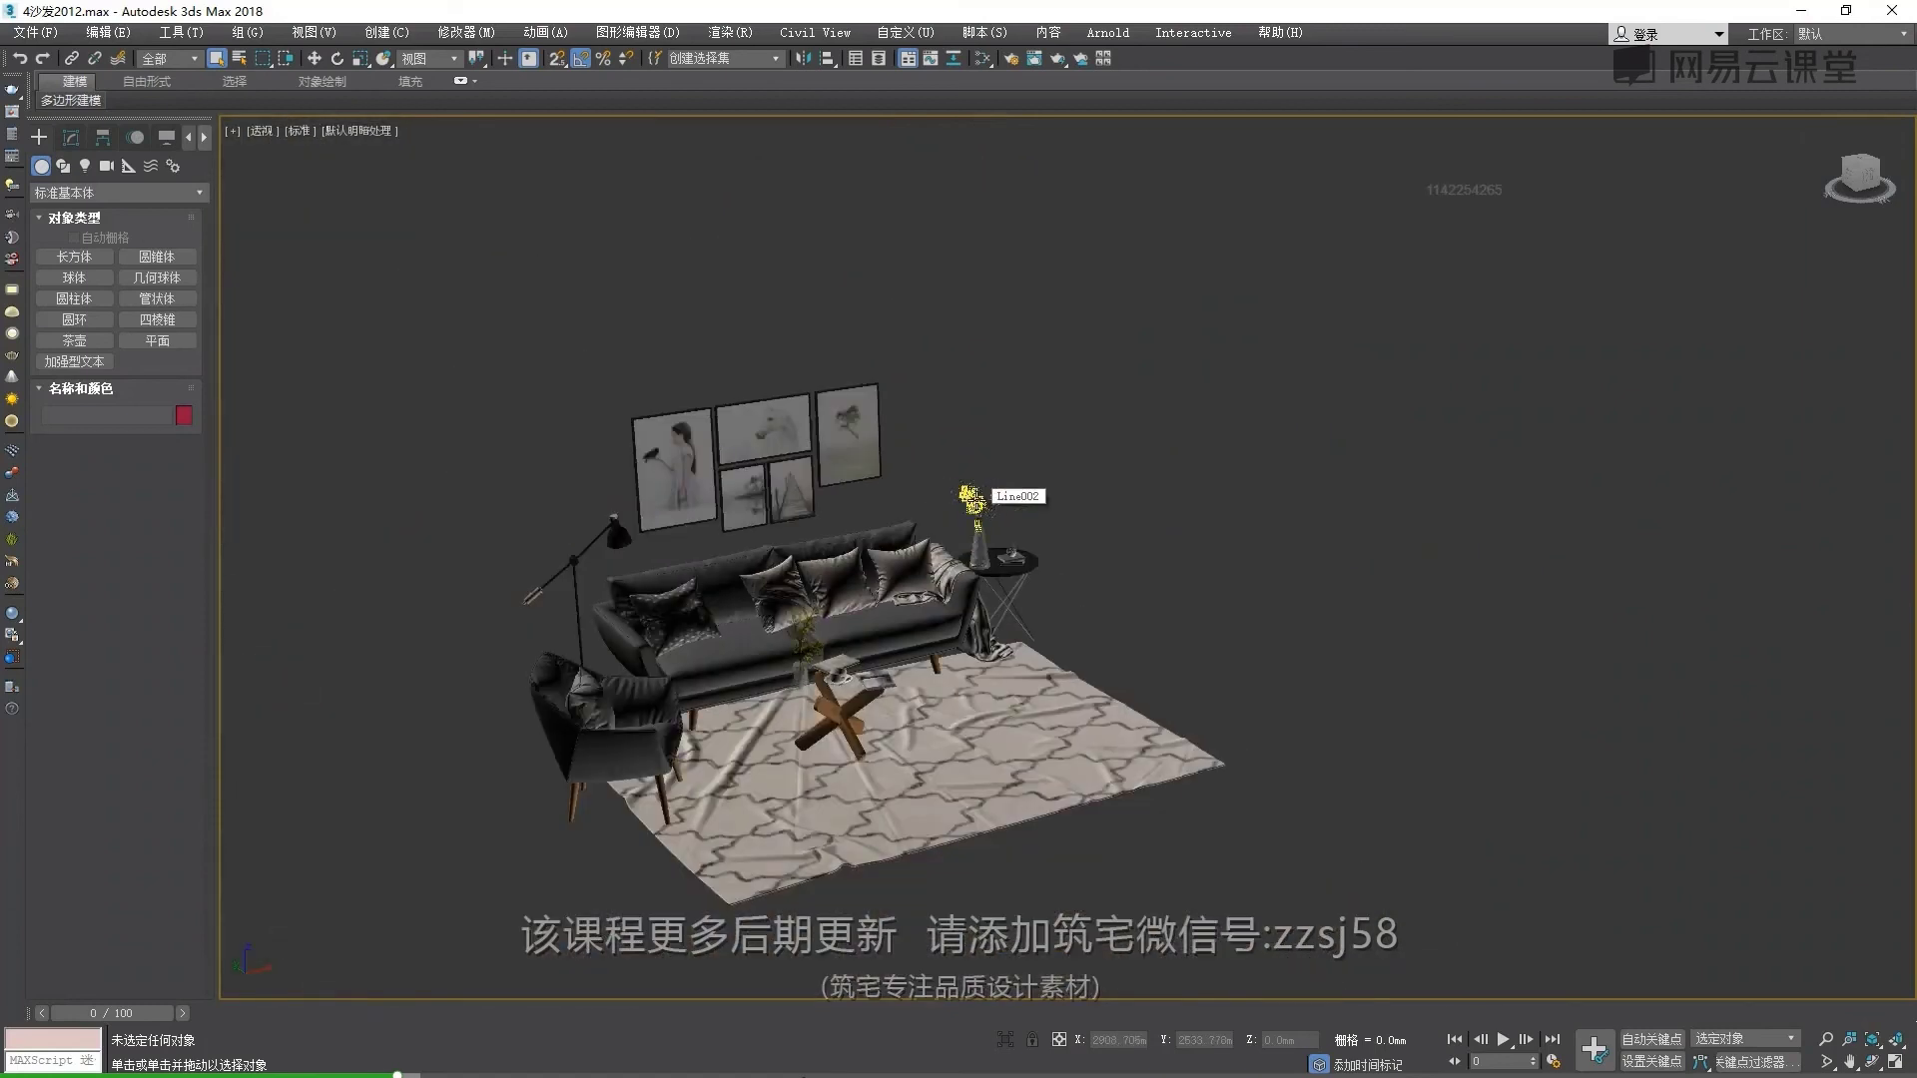
scroll(809, 639, "up", 3)
scroll(809, 639, "up", 2)
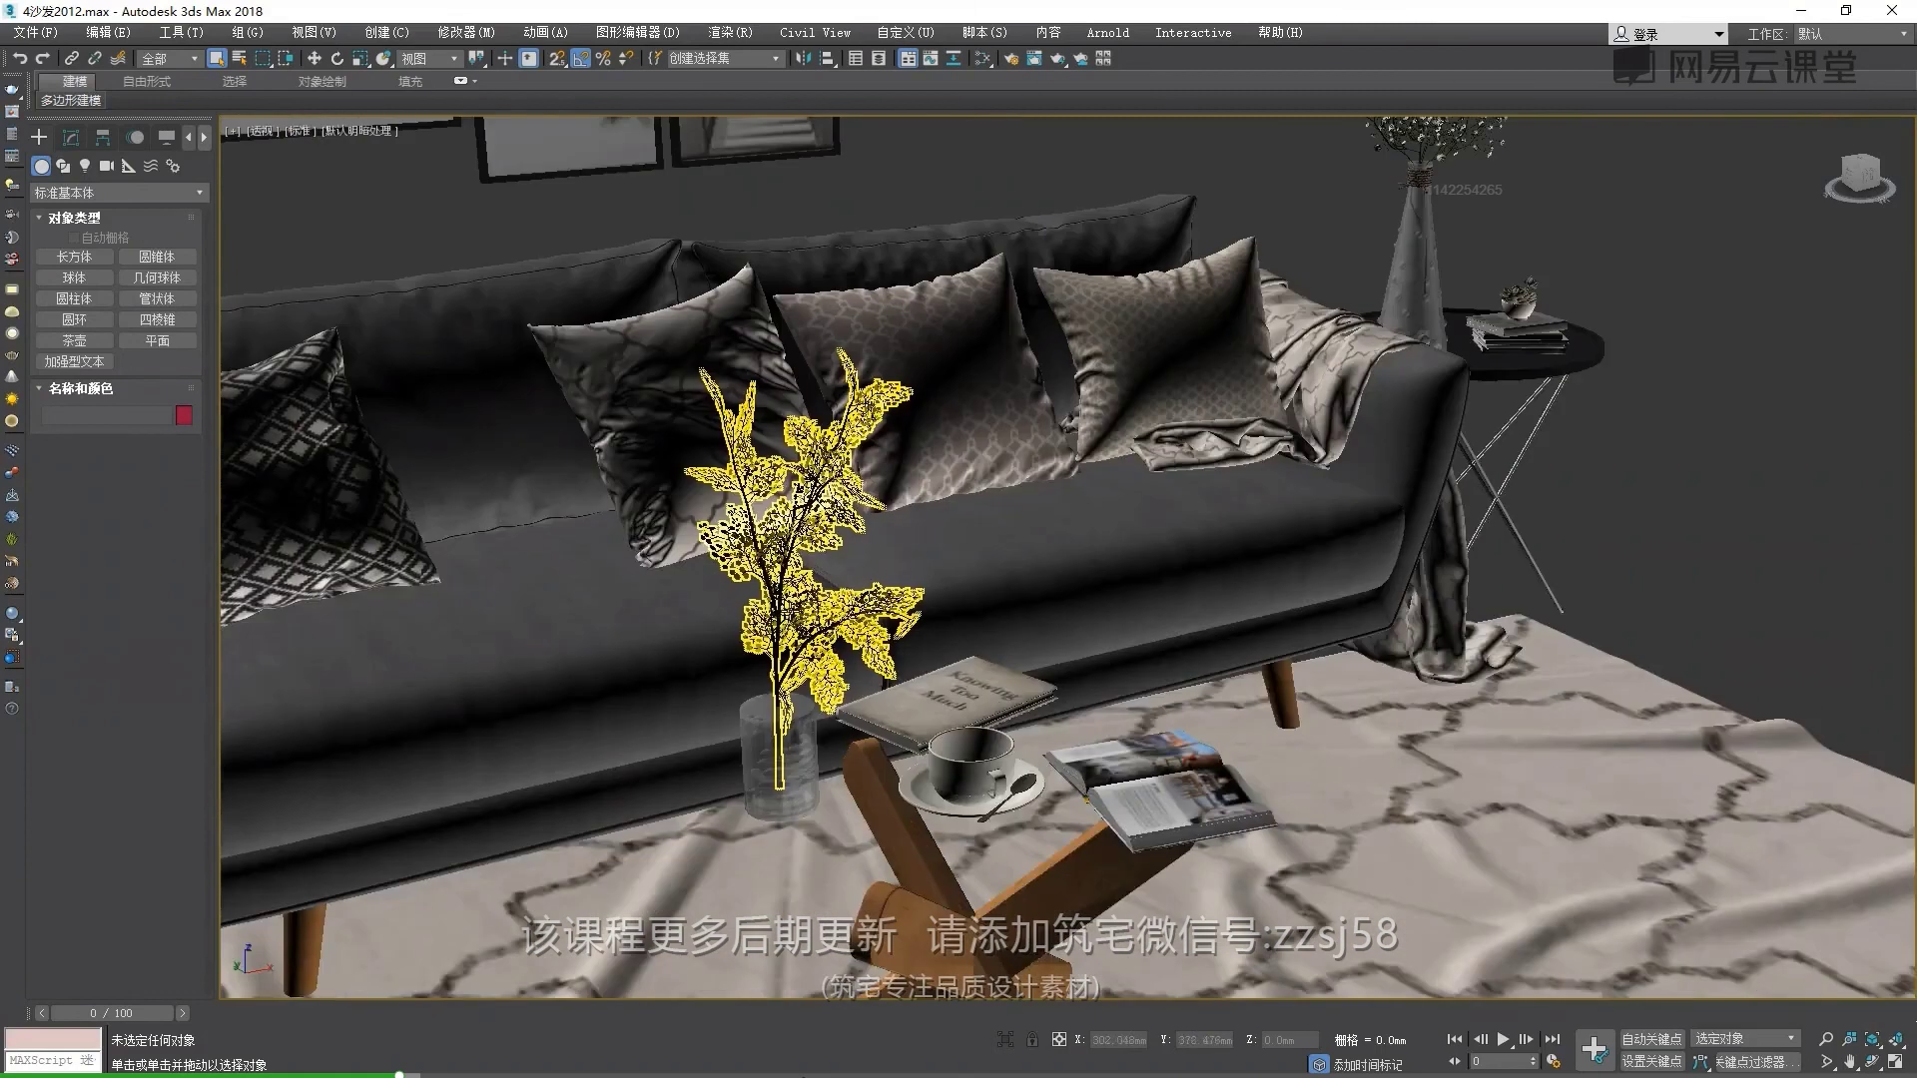
scroll(809, 649, "up", 3)
scroll(821, 612, "down", 3)
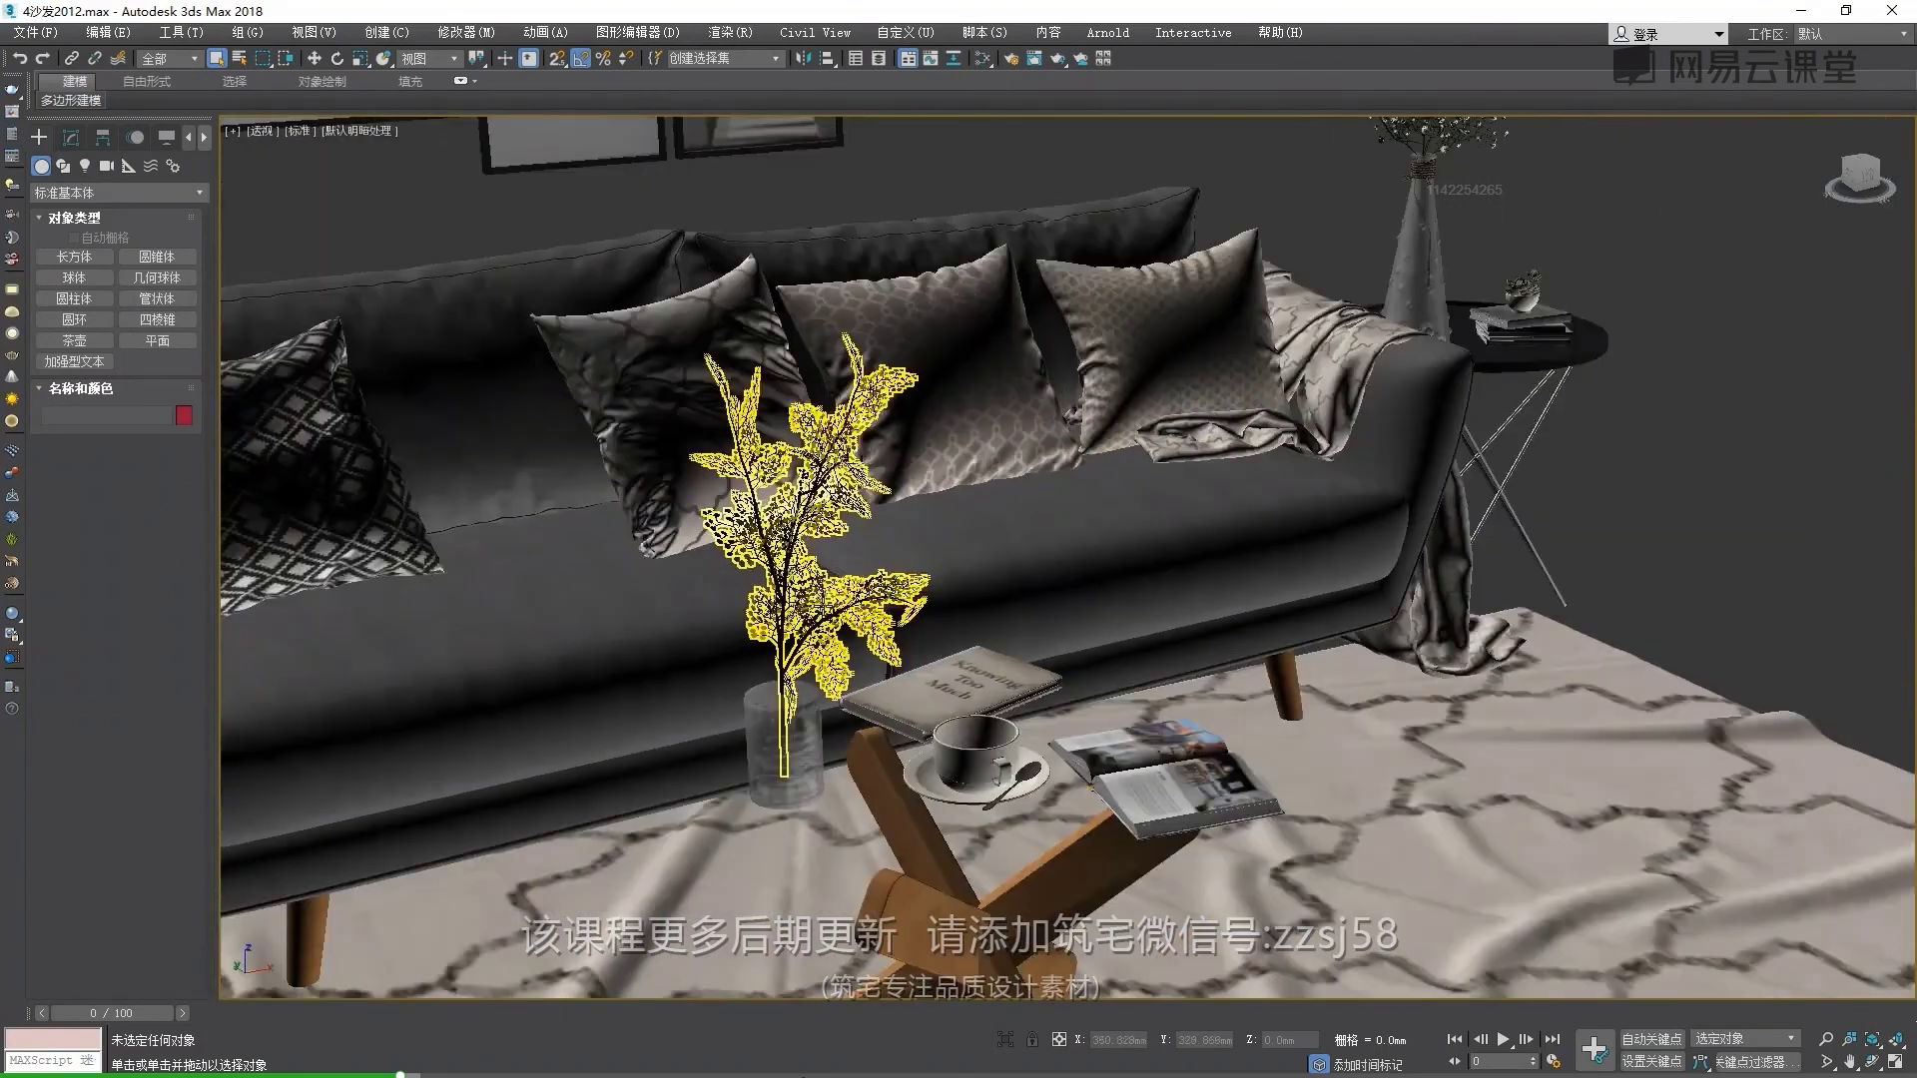
scroll(822, 604, "down", 3)
scroll(822, 602, "down", 3)
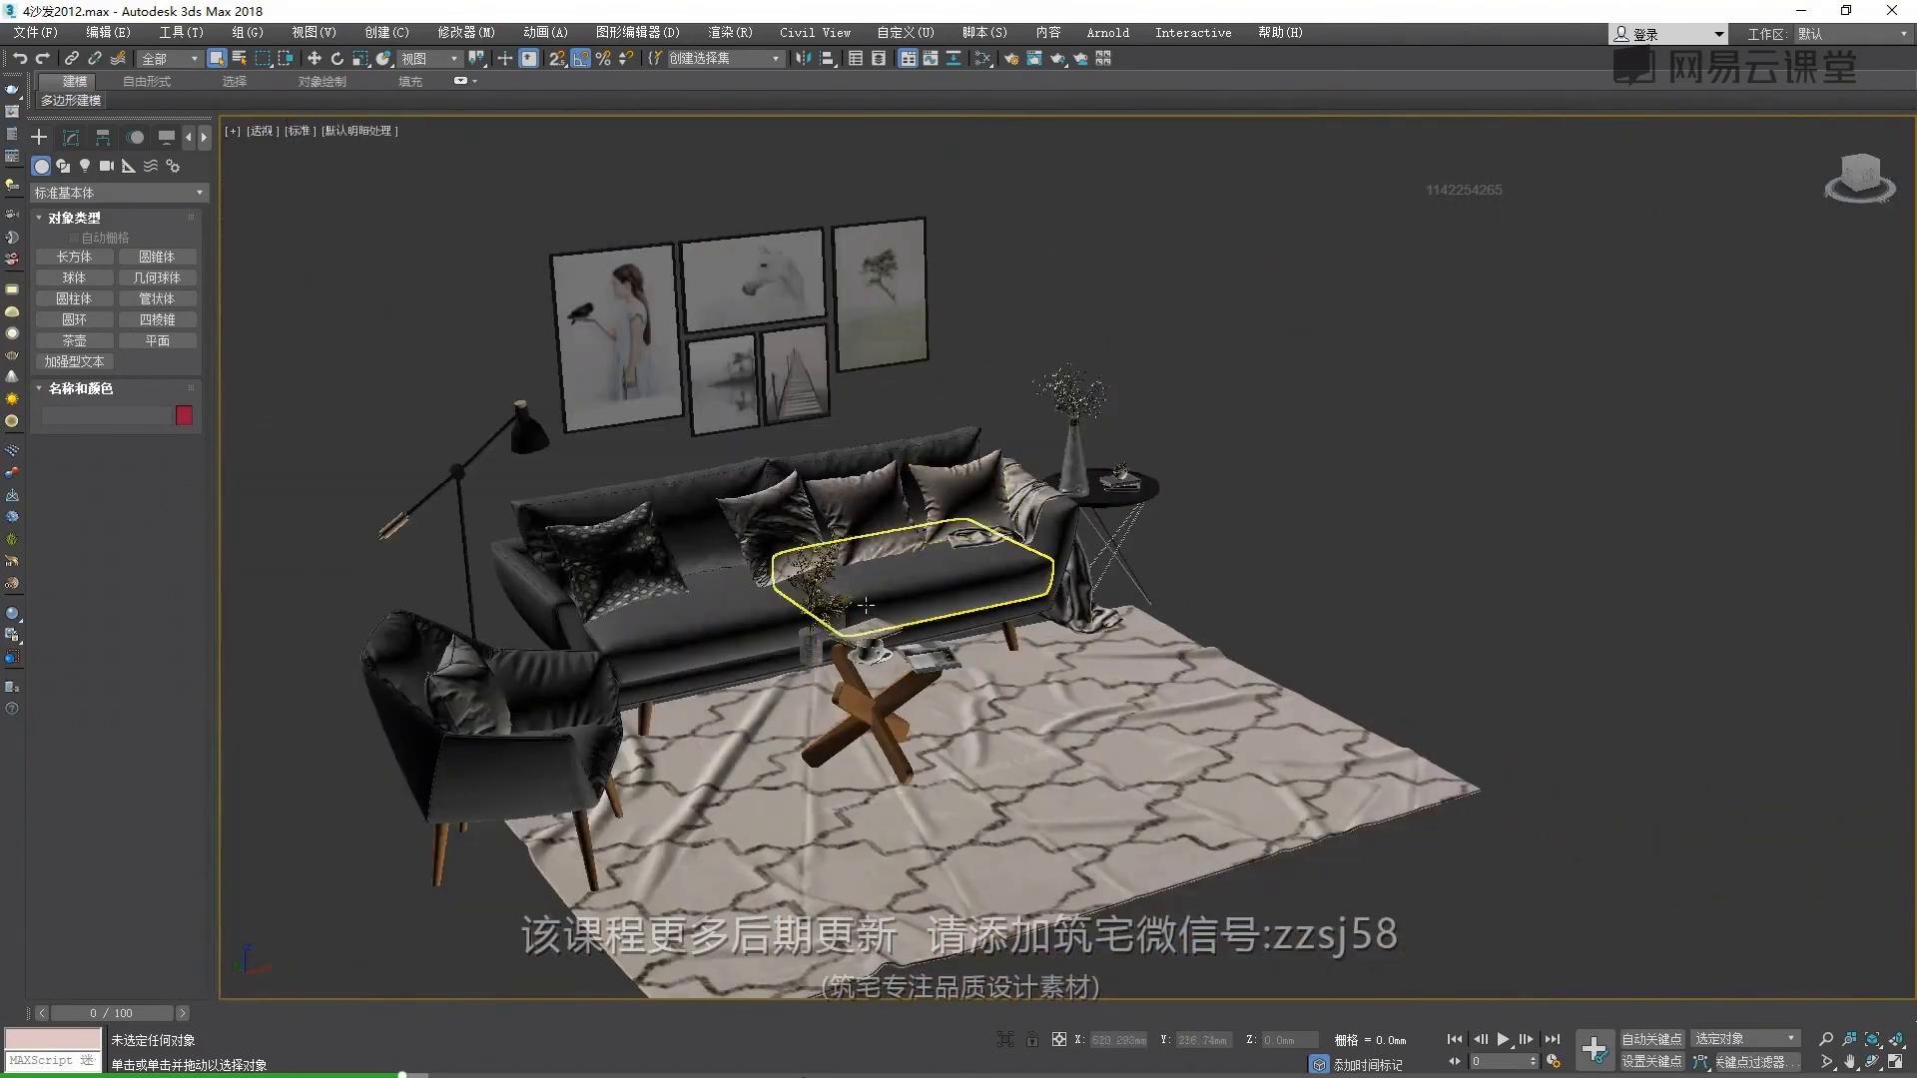
middle_click_drag(852, 607, 800, 601, "alt")
middle_click_drag(667, 543, 719, 559, "alt")
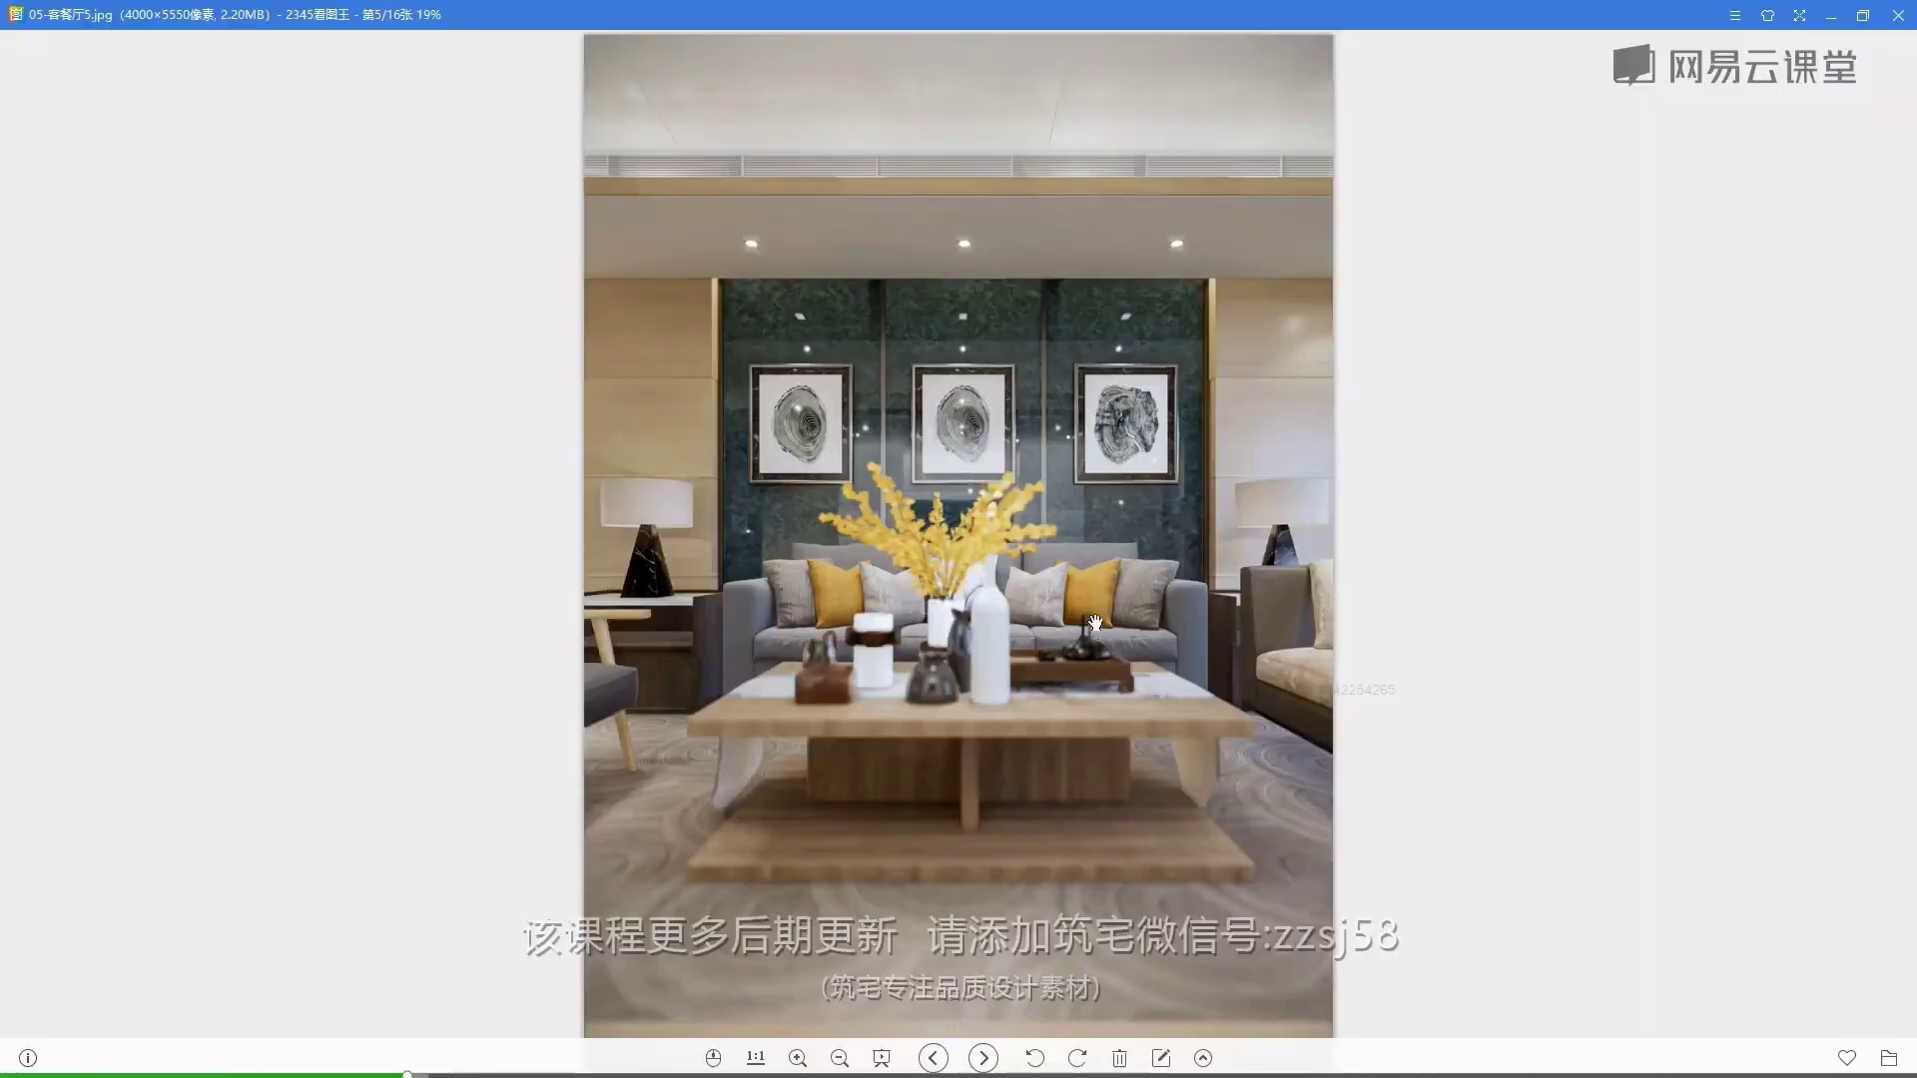
double_click(889, 605)
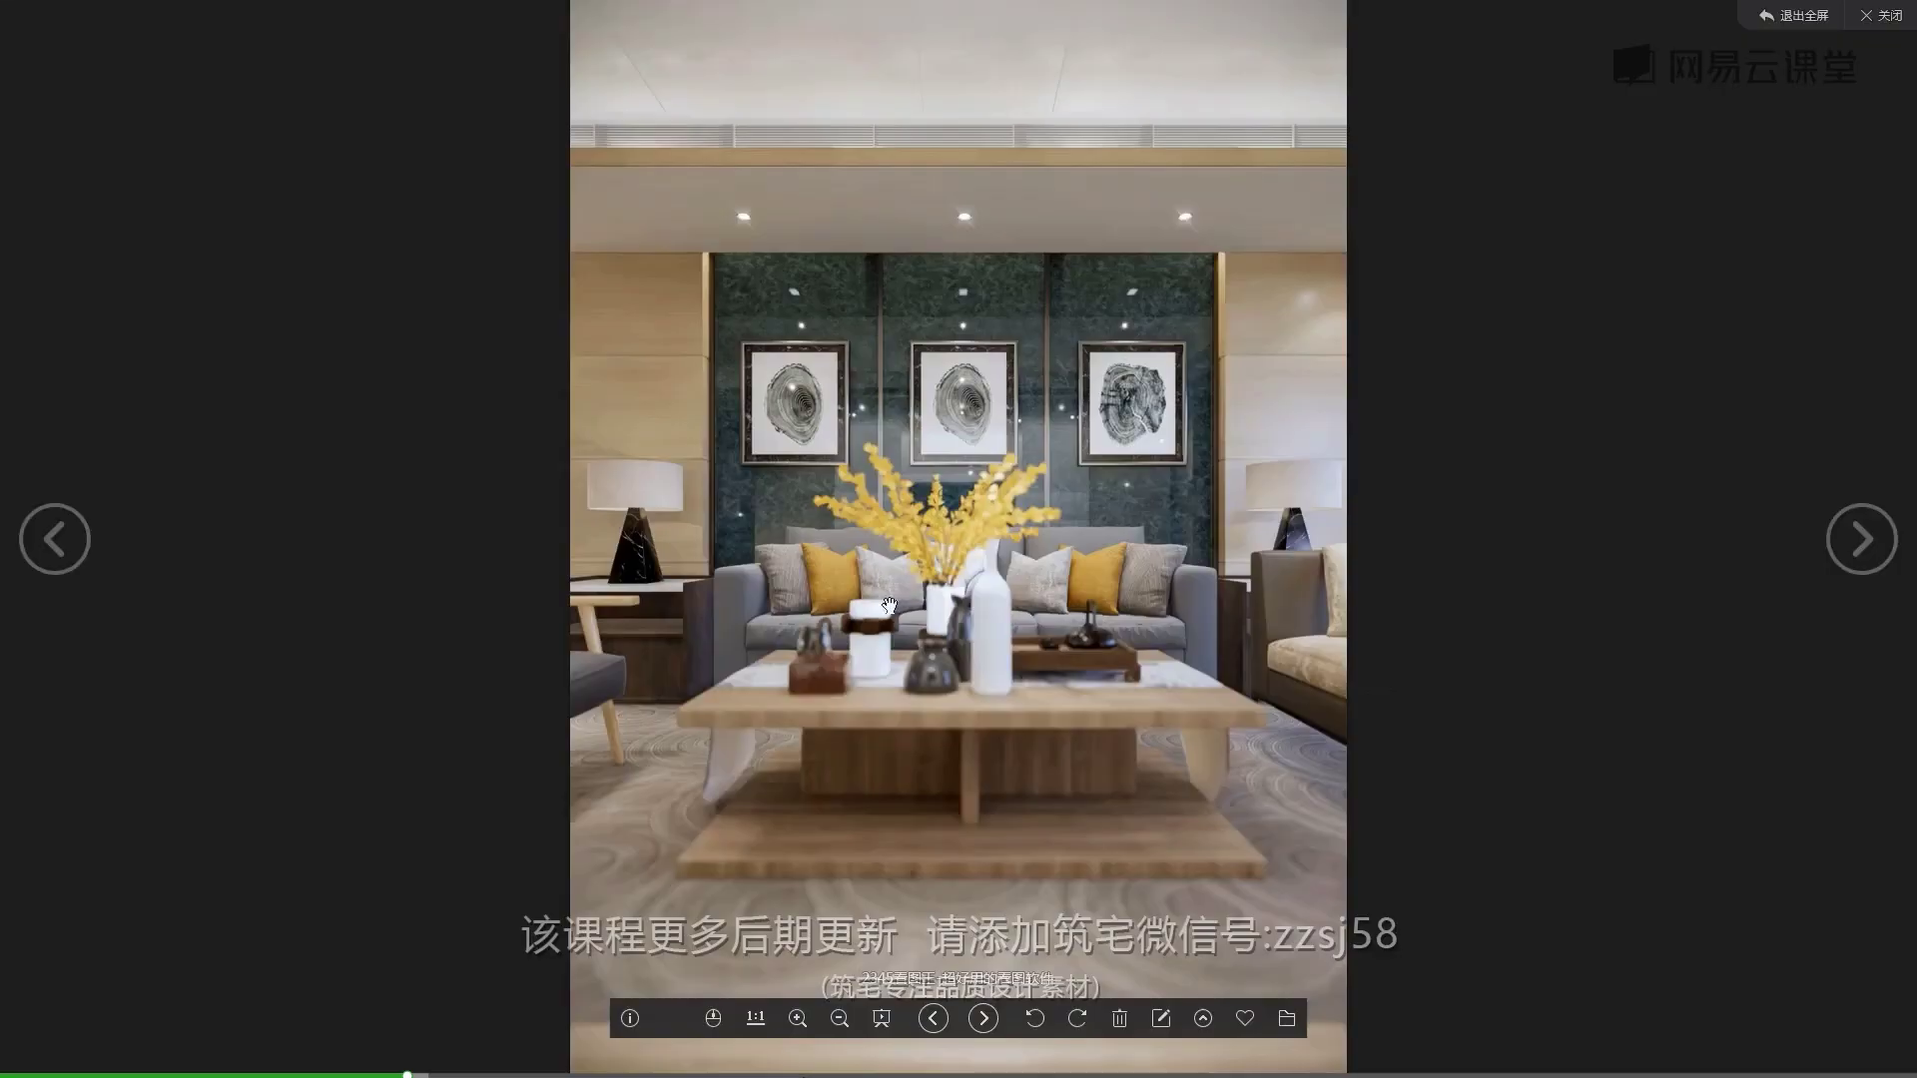
left_click(1879, 16)
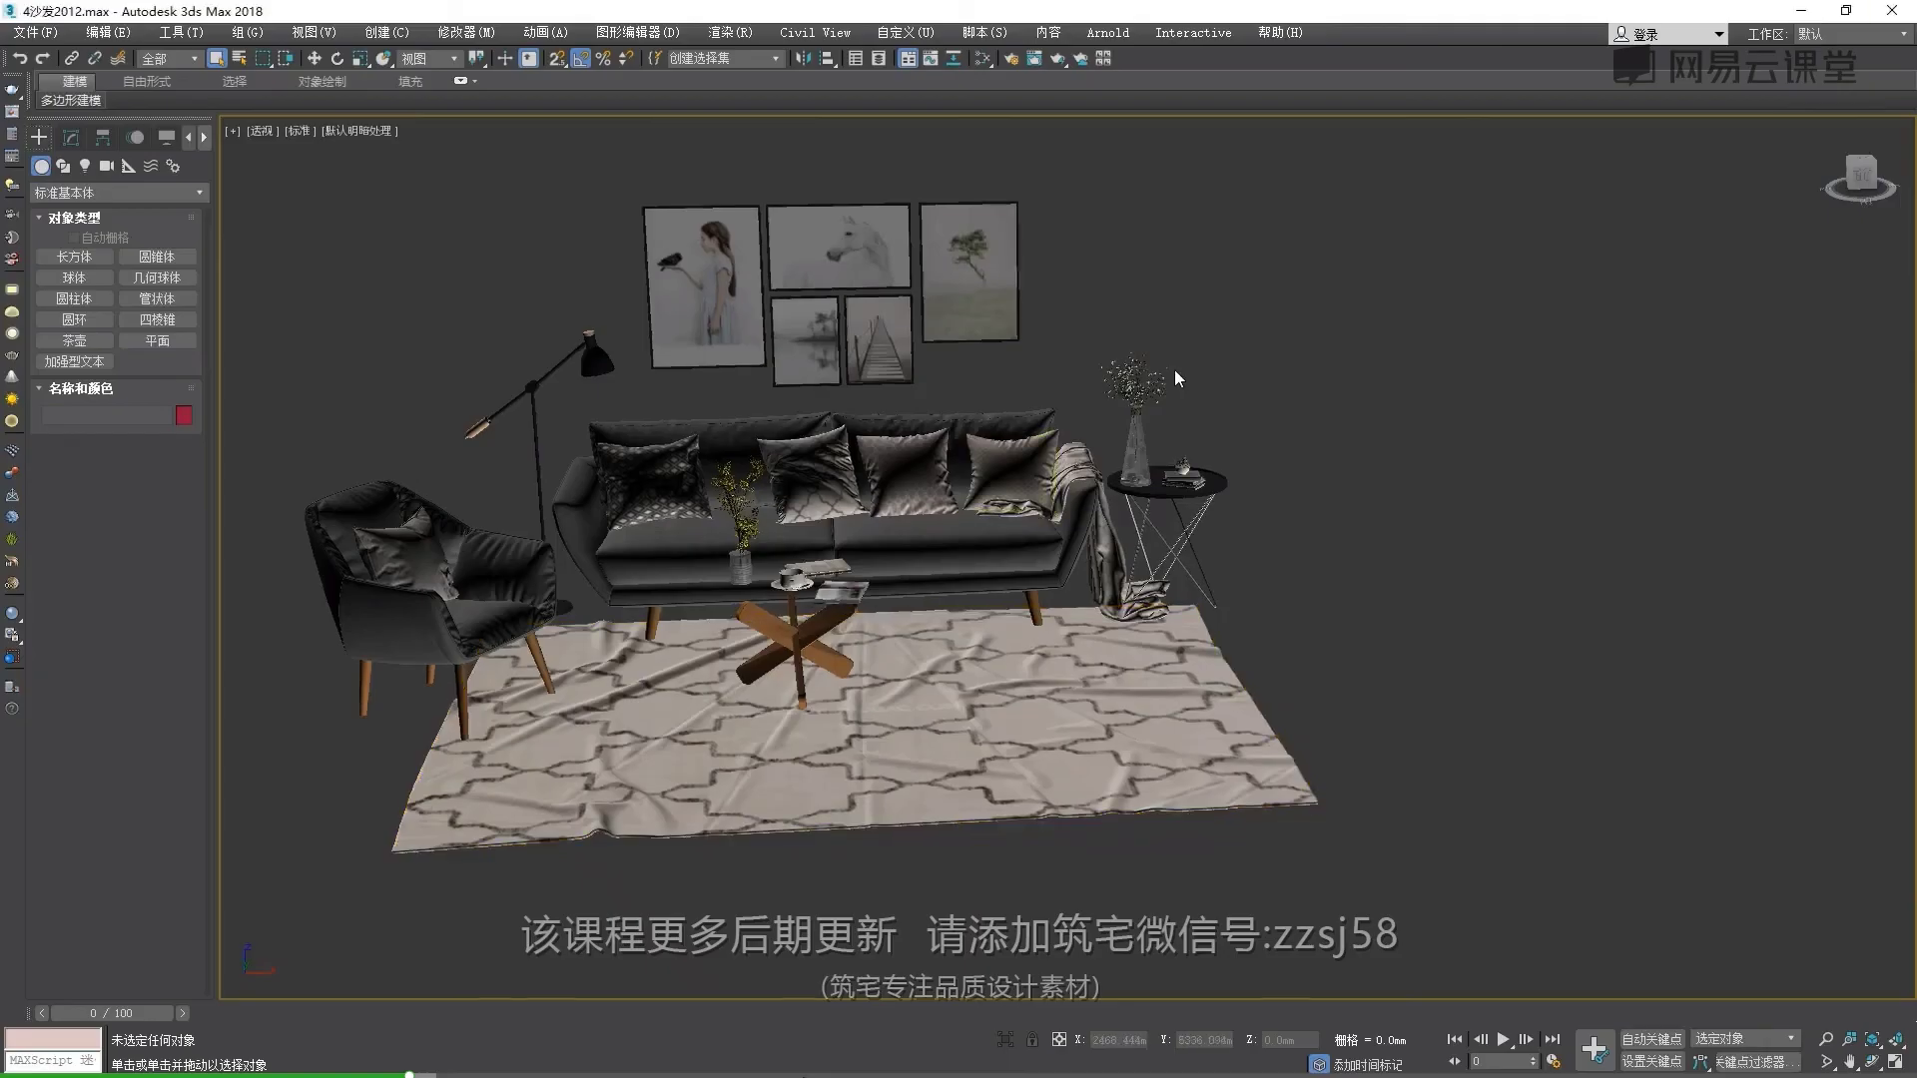
Zoom in on the side table and select a flower branch in its vase
scroll(1174, 370, "up", 3)
scroll(1139, 369, "up", 4)
scroll(1121, 369, "up", 3)
scroll(1118, 369, "up", 2)
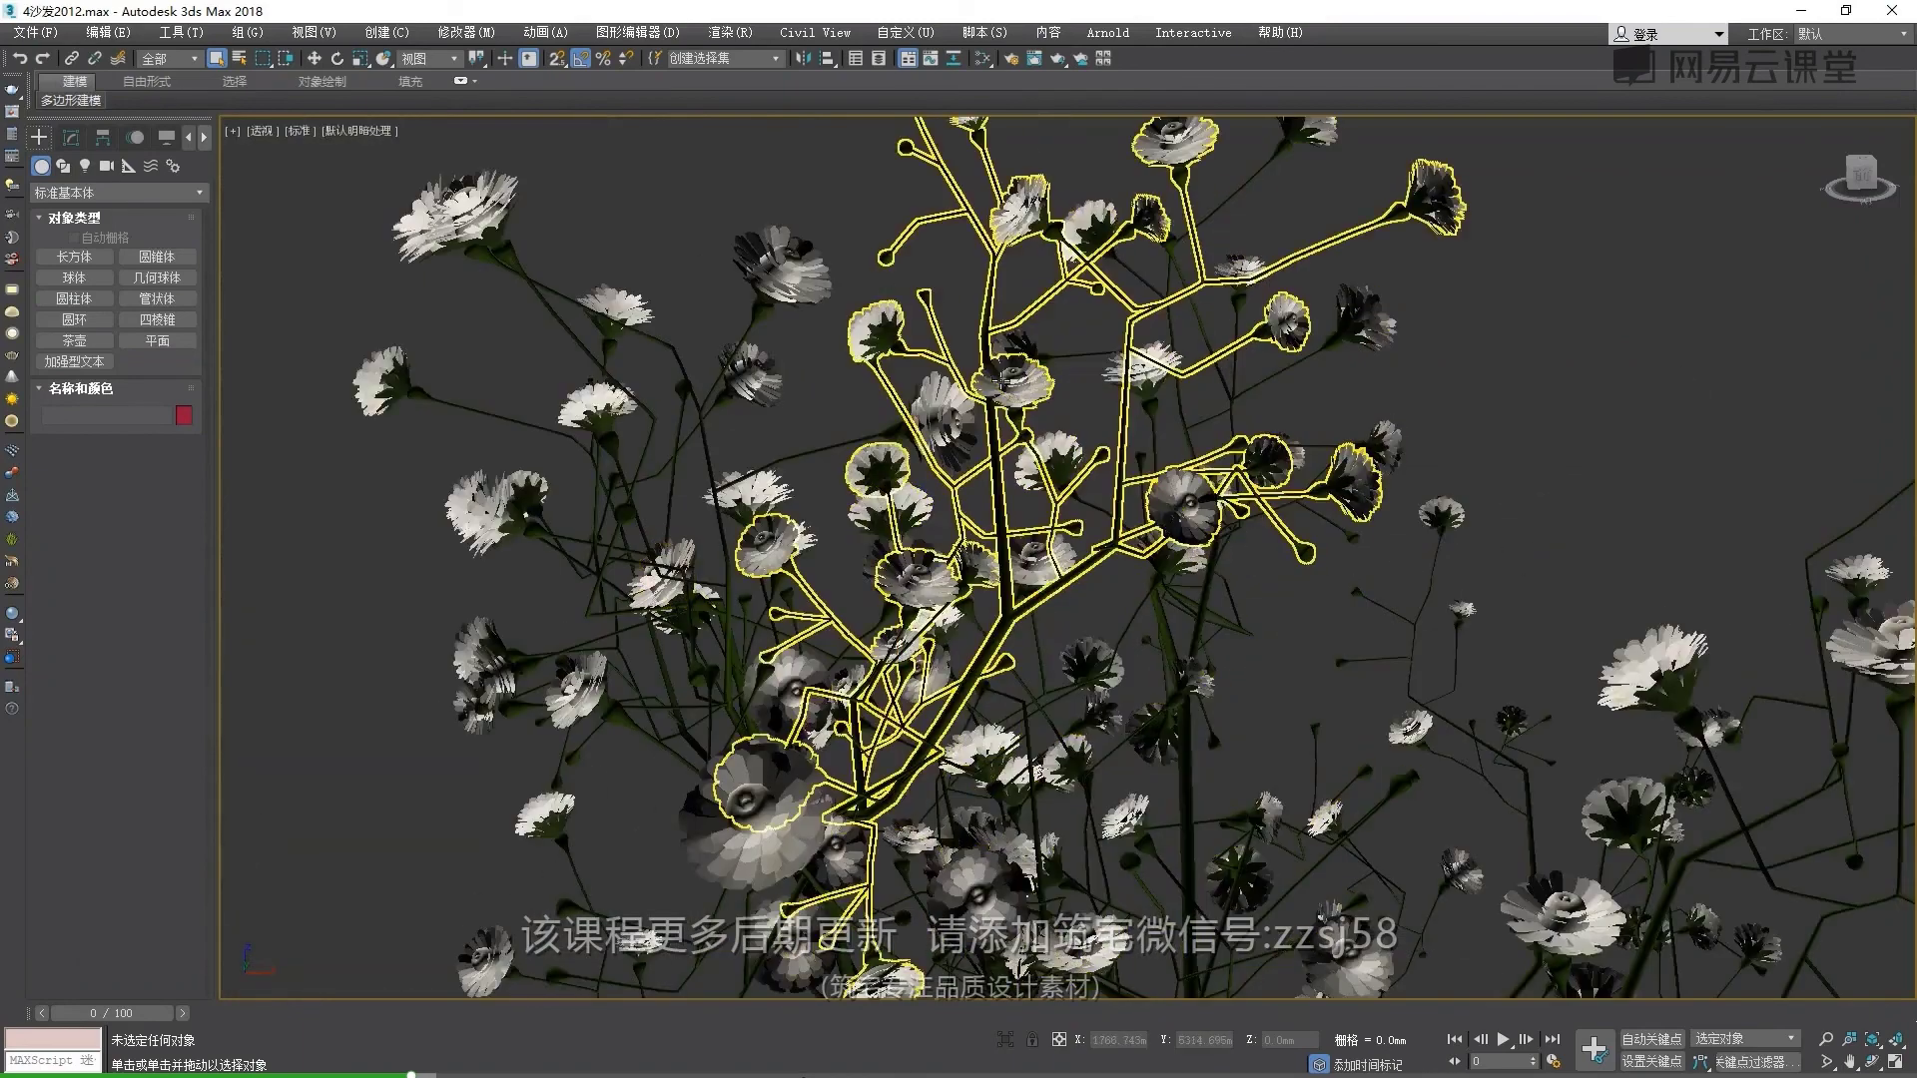
scroll(1099, 459, "up", 3)
left_click(1091, 496)
scroll(1091, 496, "down", 5)
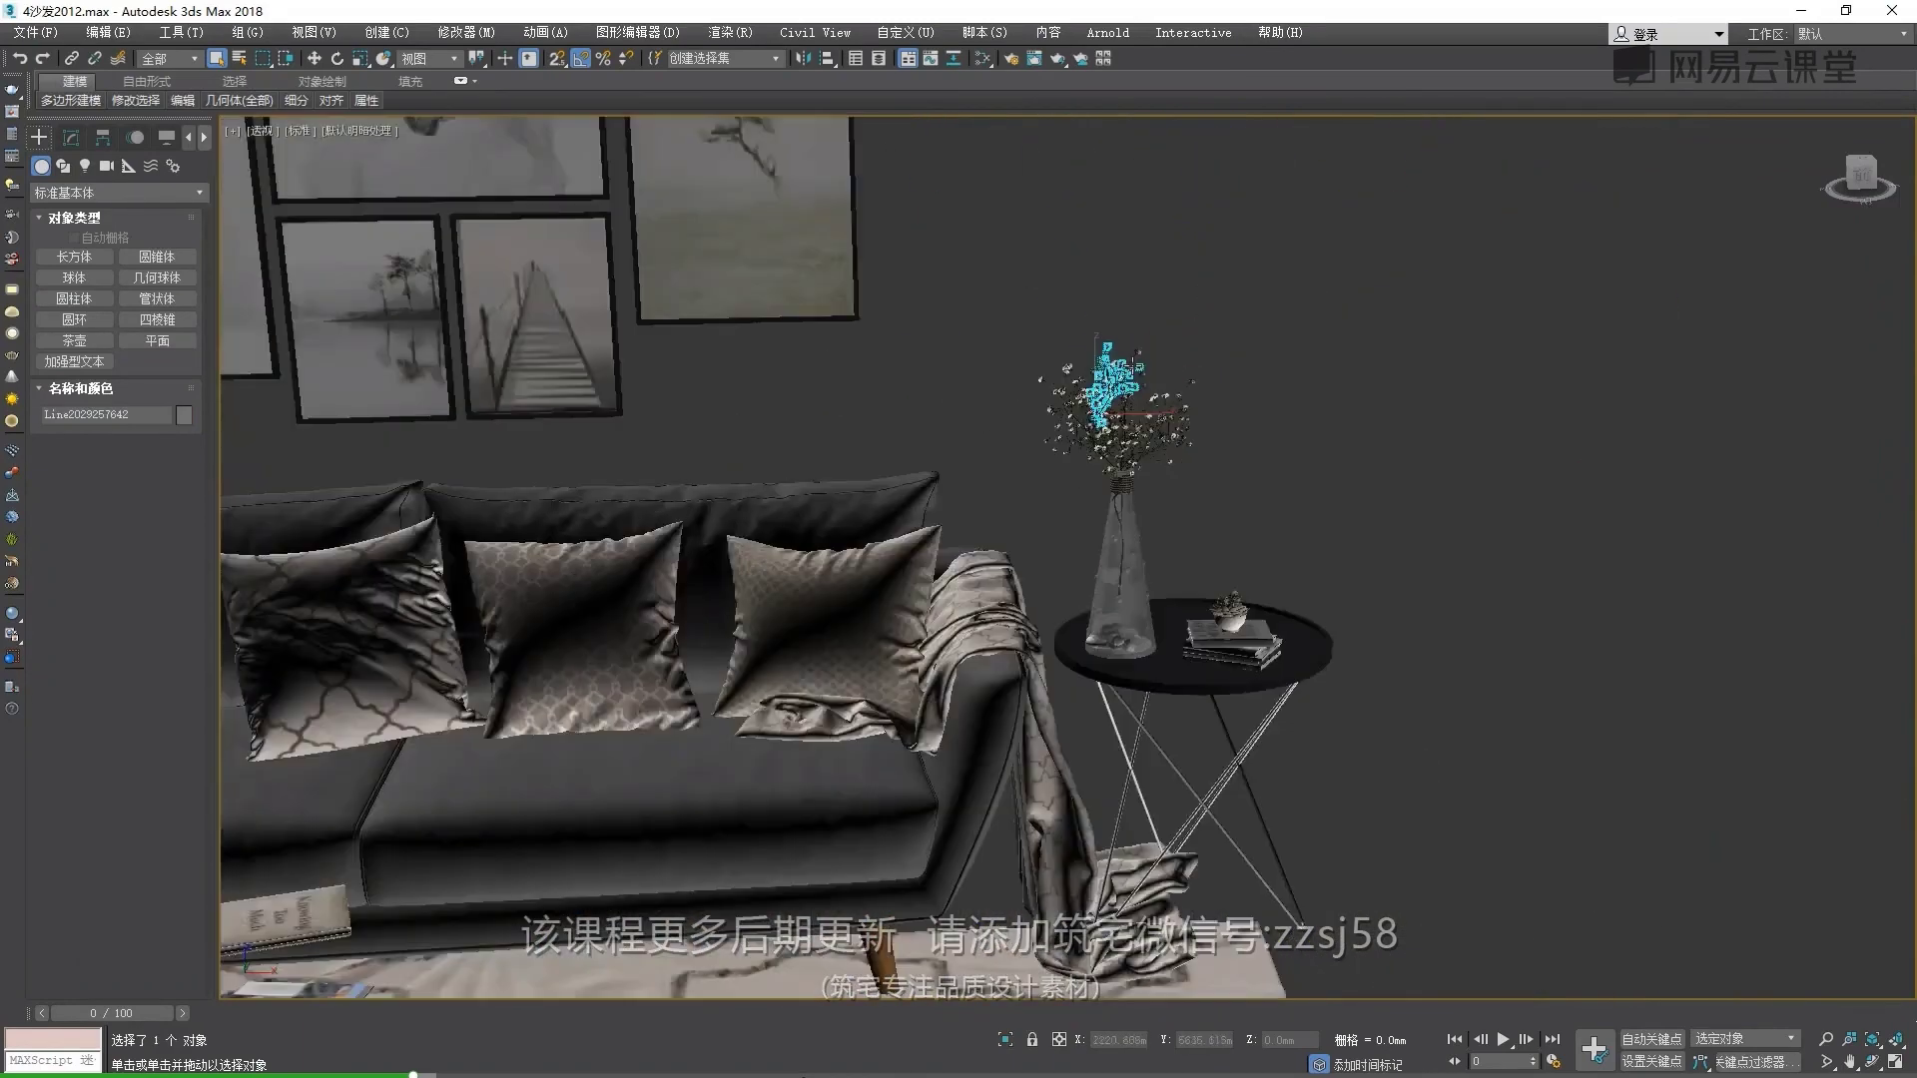
scroll(1099, 419, "down", 4)
scroll(1073, 385, "up", 2)
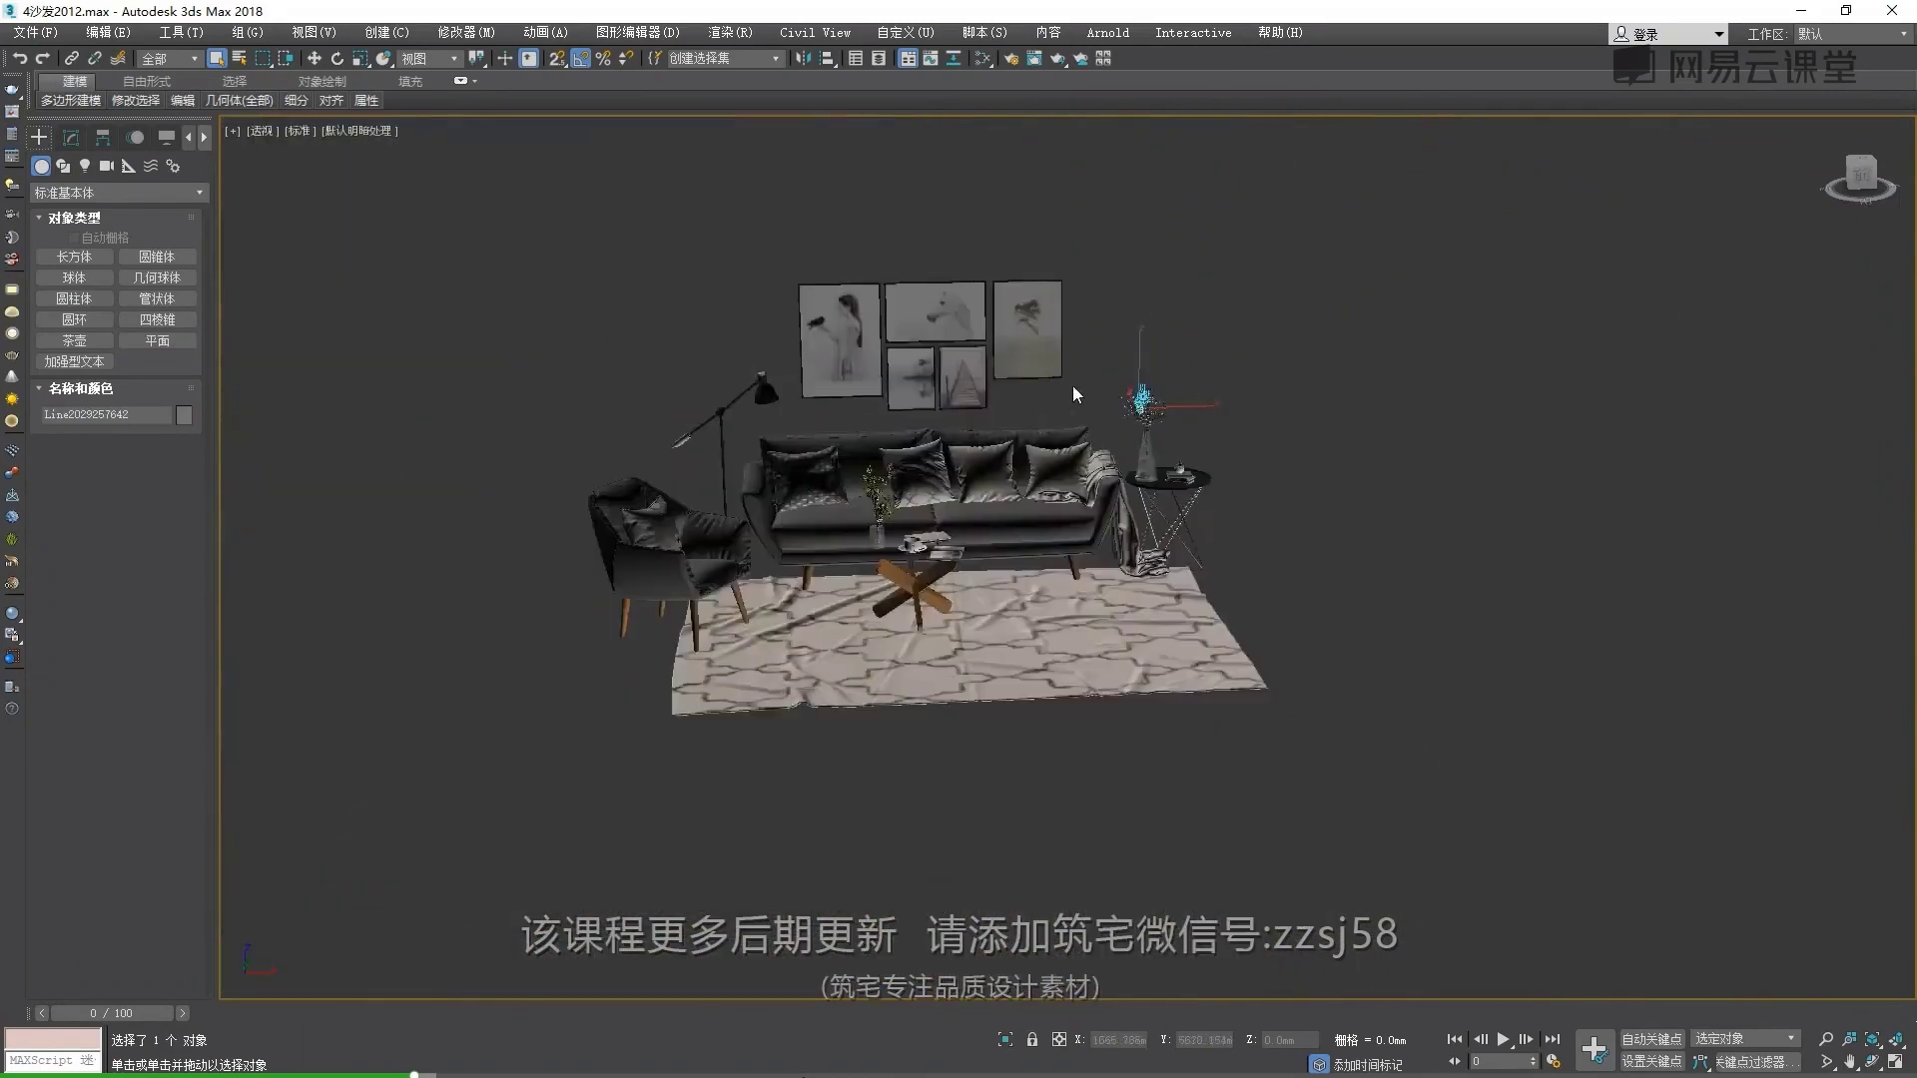
scroll(1119, 390, "up", 3)
scroll(1136, 402, "up", 3)
scroll(1163, 451, "up", 3)
scroll(1164, 451, "down", 5)
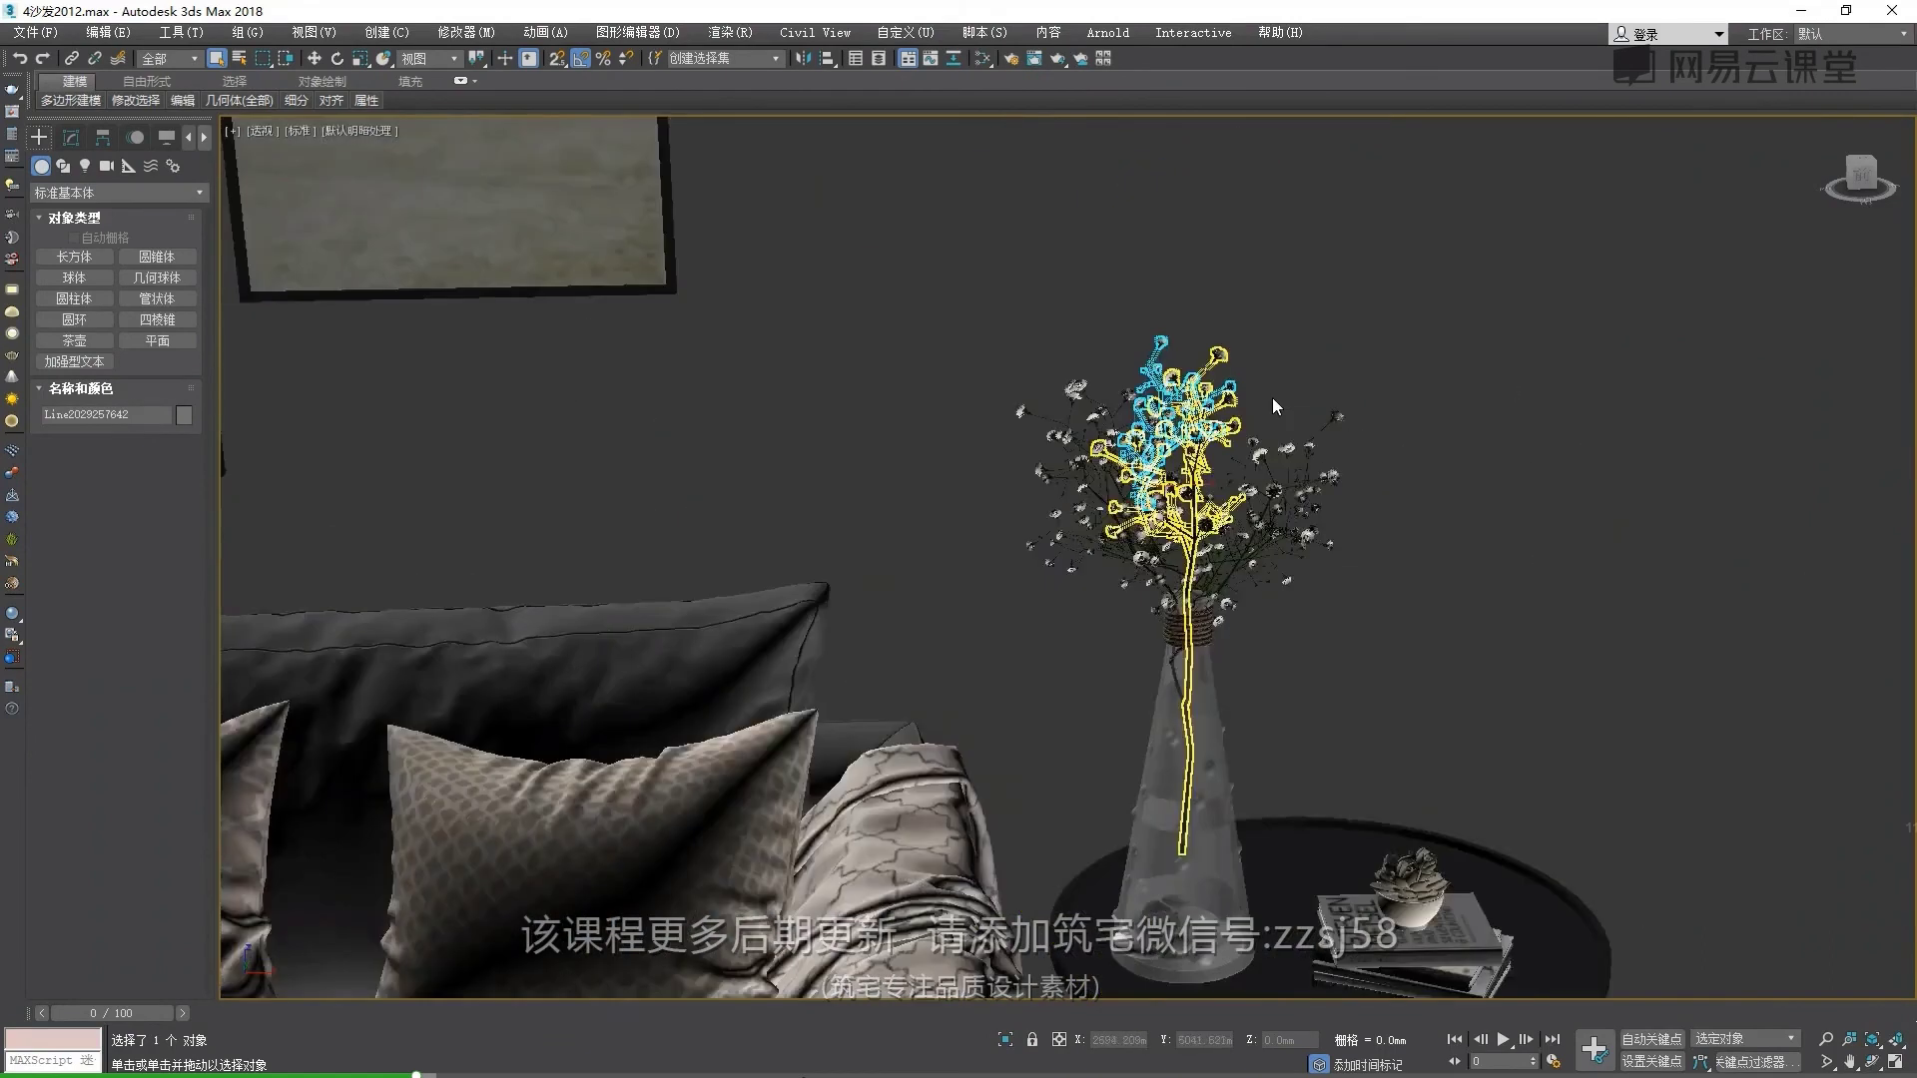
scroll(1272, 398, "down", 4)
Box-select all the flowers in the side-table vase and delete them
mouse_move(912, 370)
middle_mouse_down("alt")
mouse_move(1225, 514)
mouse_move(1106, 427)
mouse_move(948, 555)
middle_mouse_up("alt")
scroll(1107, 427, "up", 5)
scroll(985, 560, "up", 1)
scroll(998, 564, "up", 2)
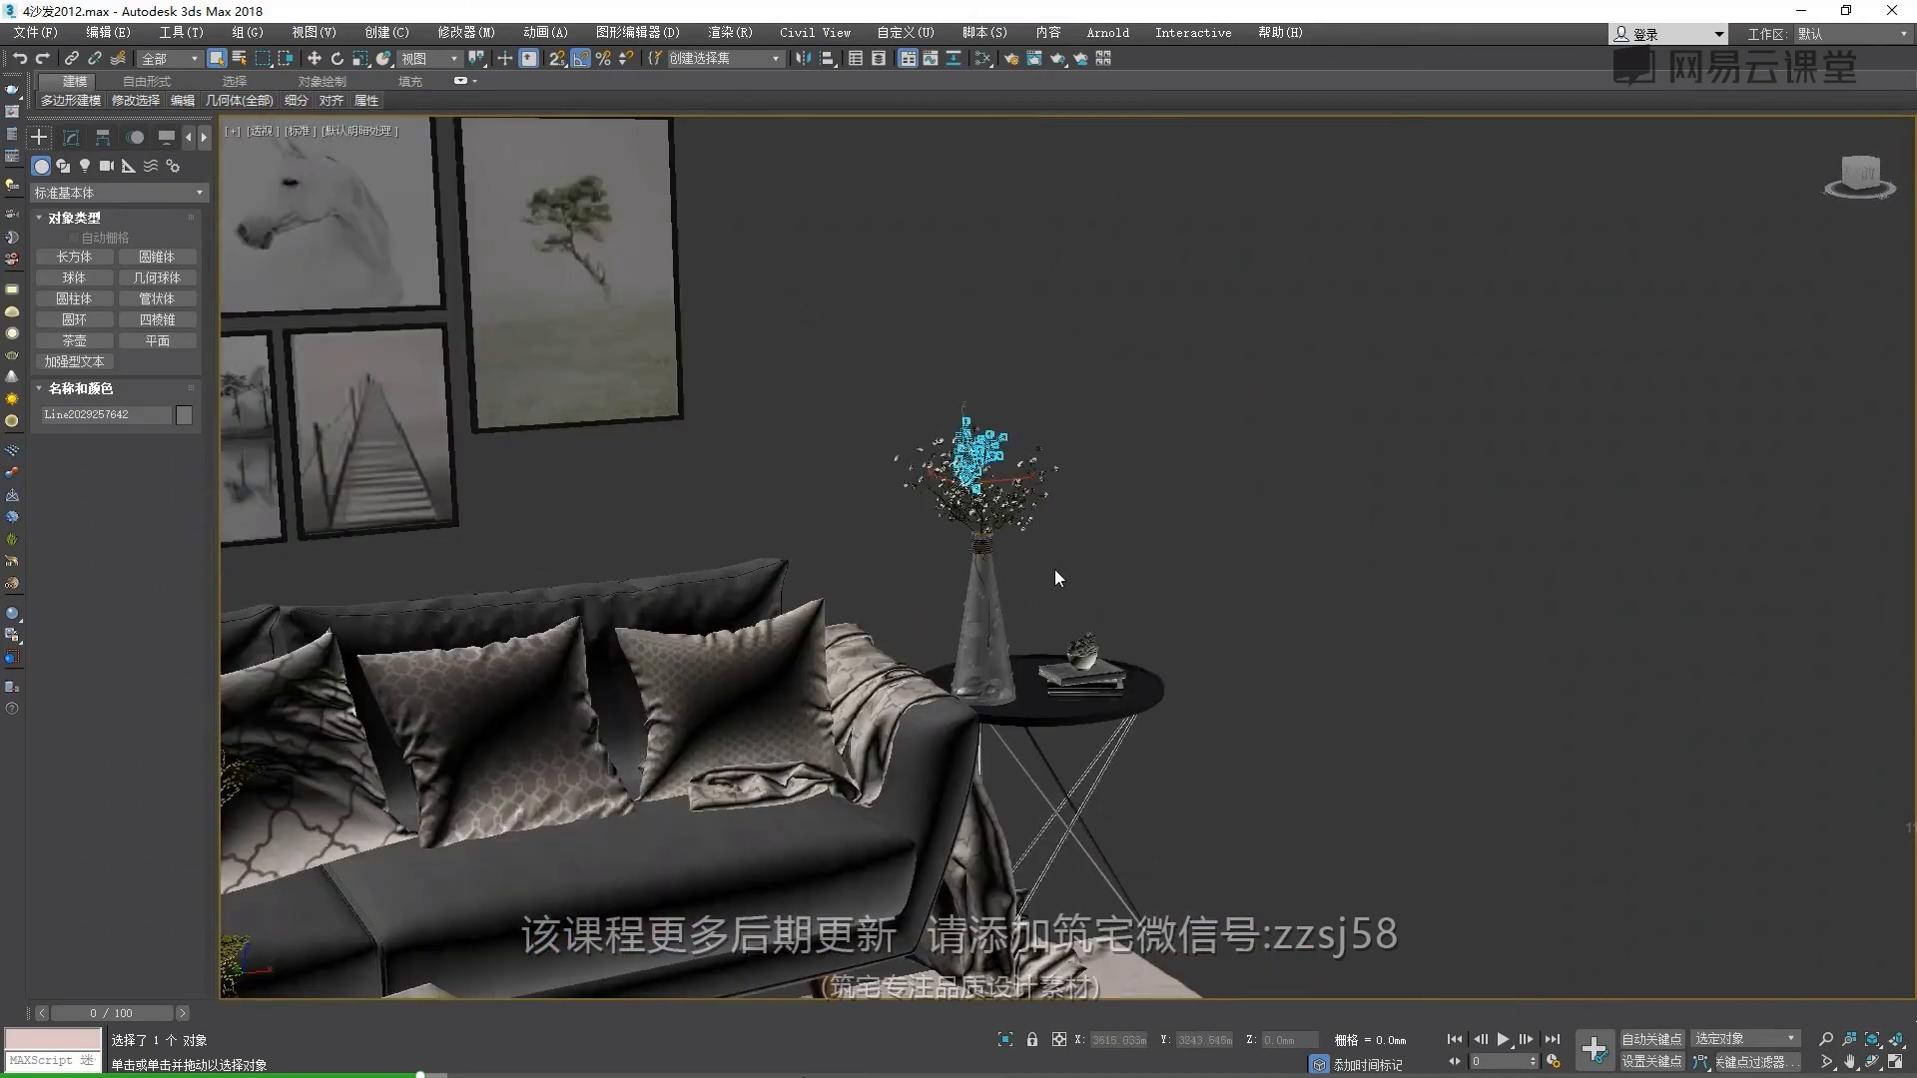
left_click_drag(1054, 569, 885, 297)
key("Delete")
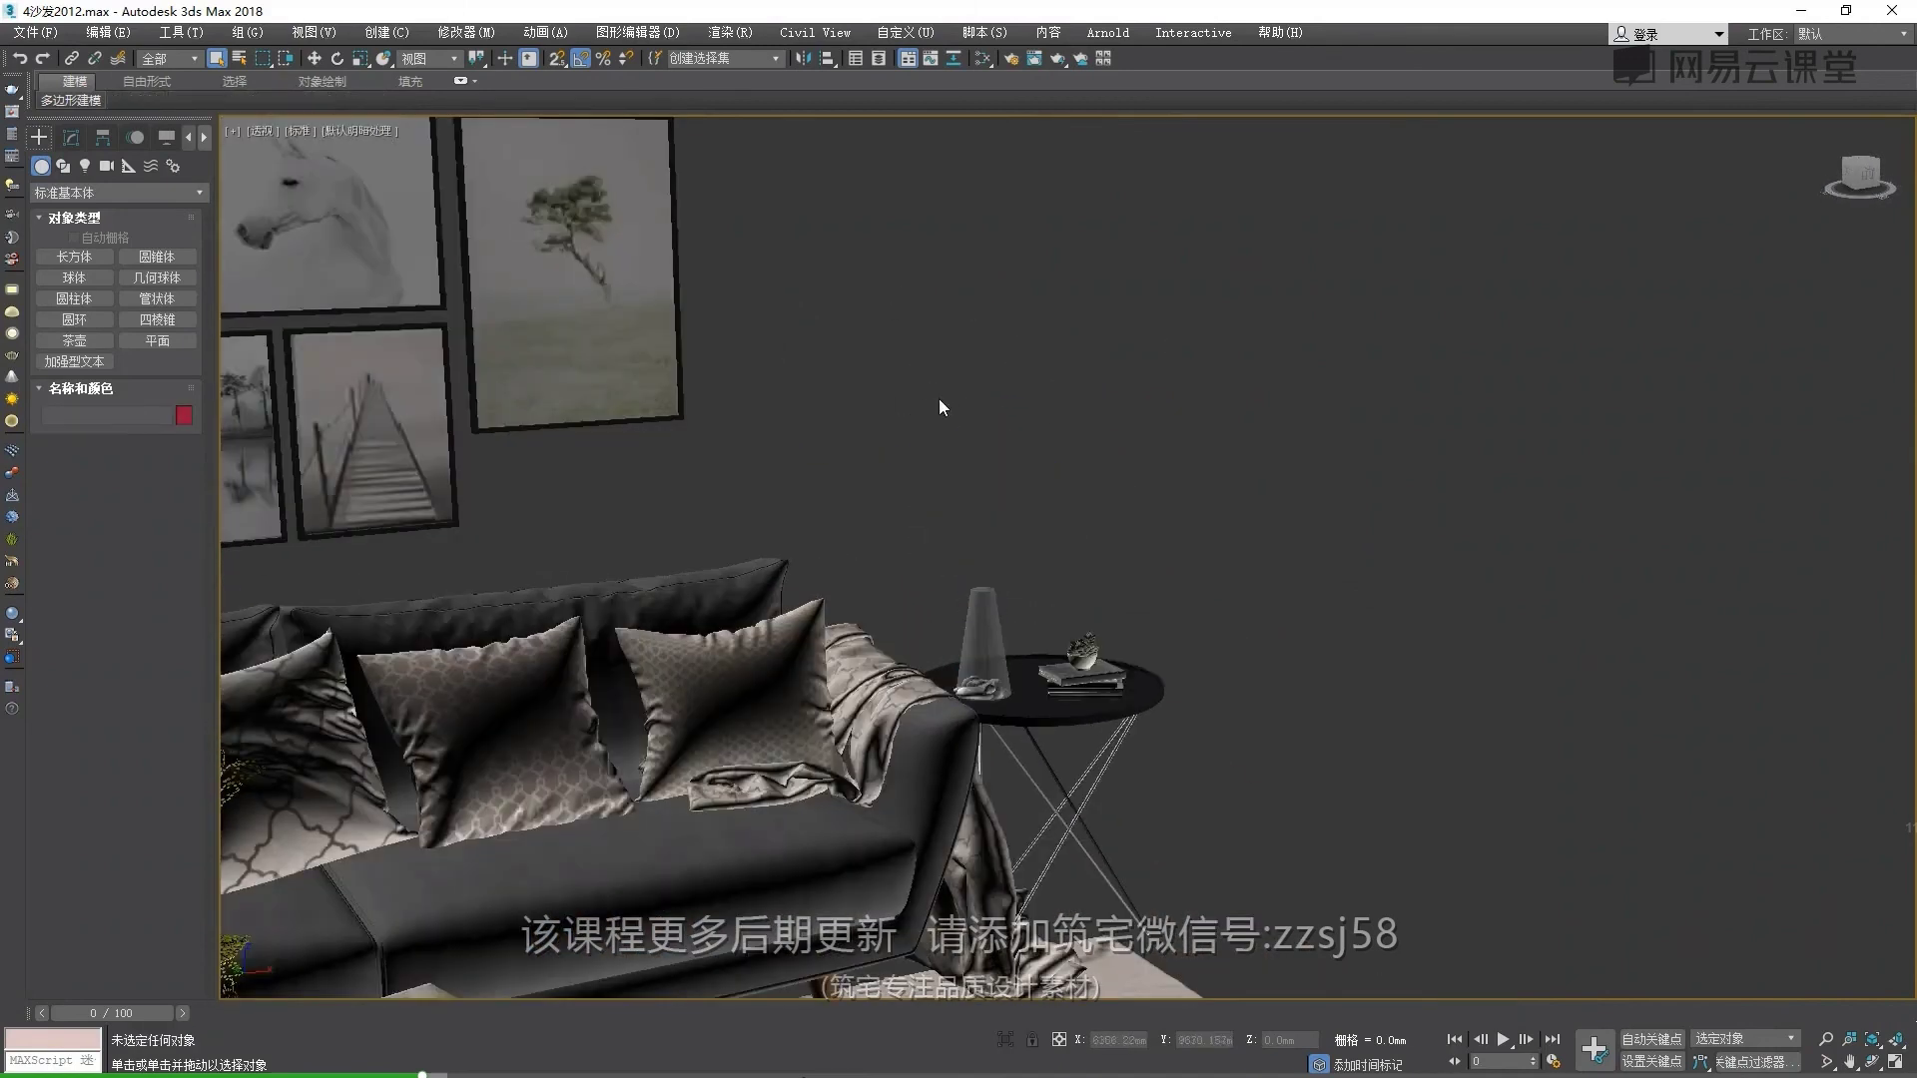
Delete the empty vase from the side table and clear the selection
scroll(939, 398, "up", 3)
left_click(983, 619)
key("Delete")
left_click(959, 774)
left_click(906, 736)
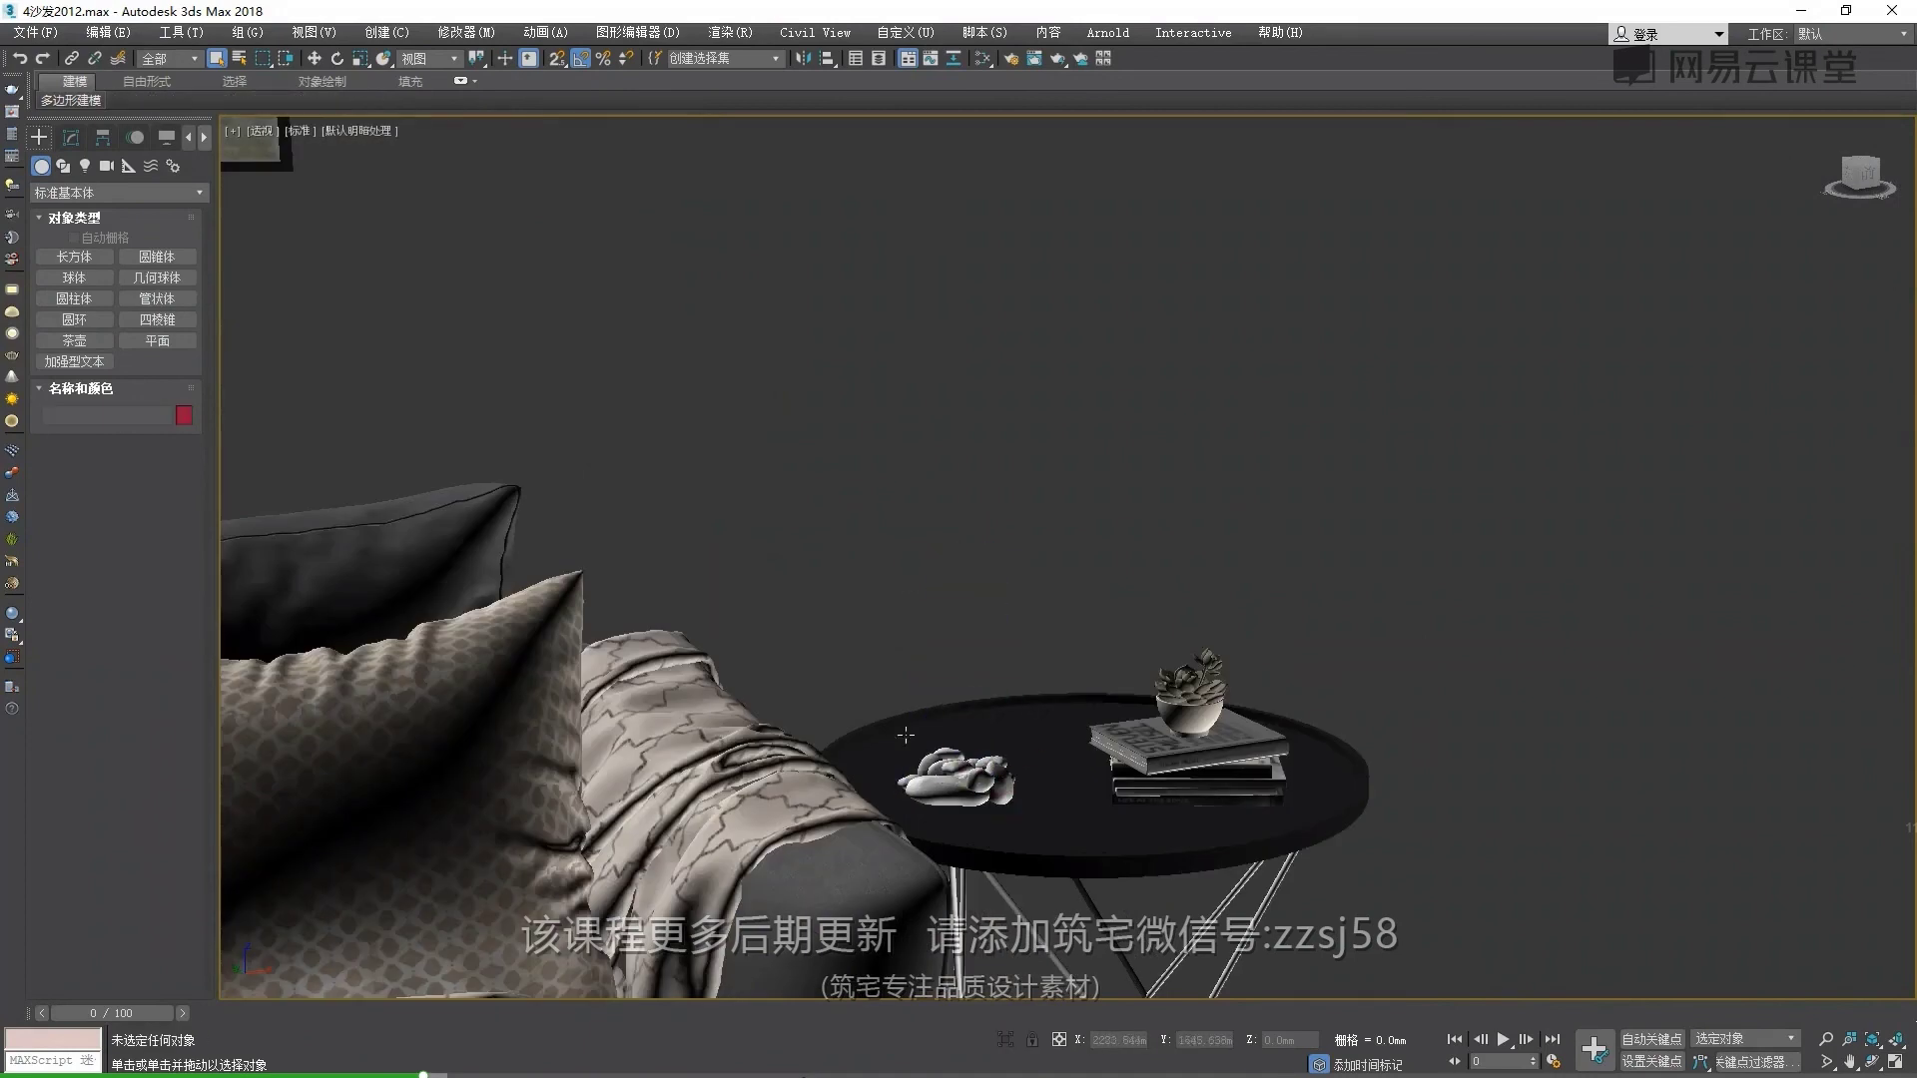
Zoom out and select the glass vase and spiral shape on the coffee table
key("z")
scroll(1038, 619, "up", 1)
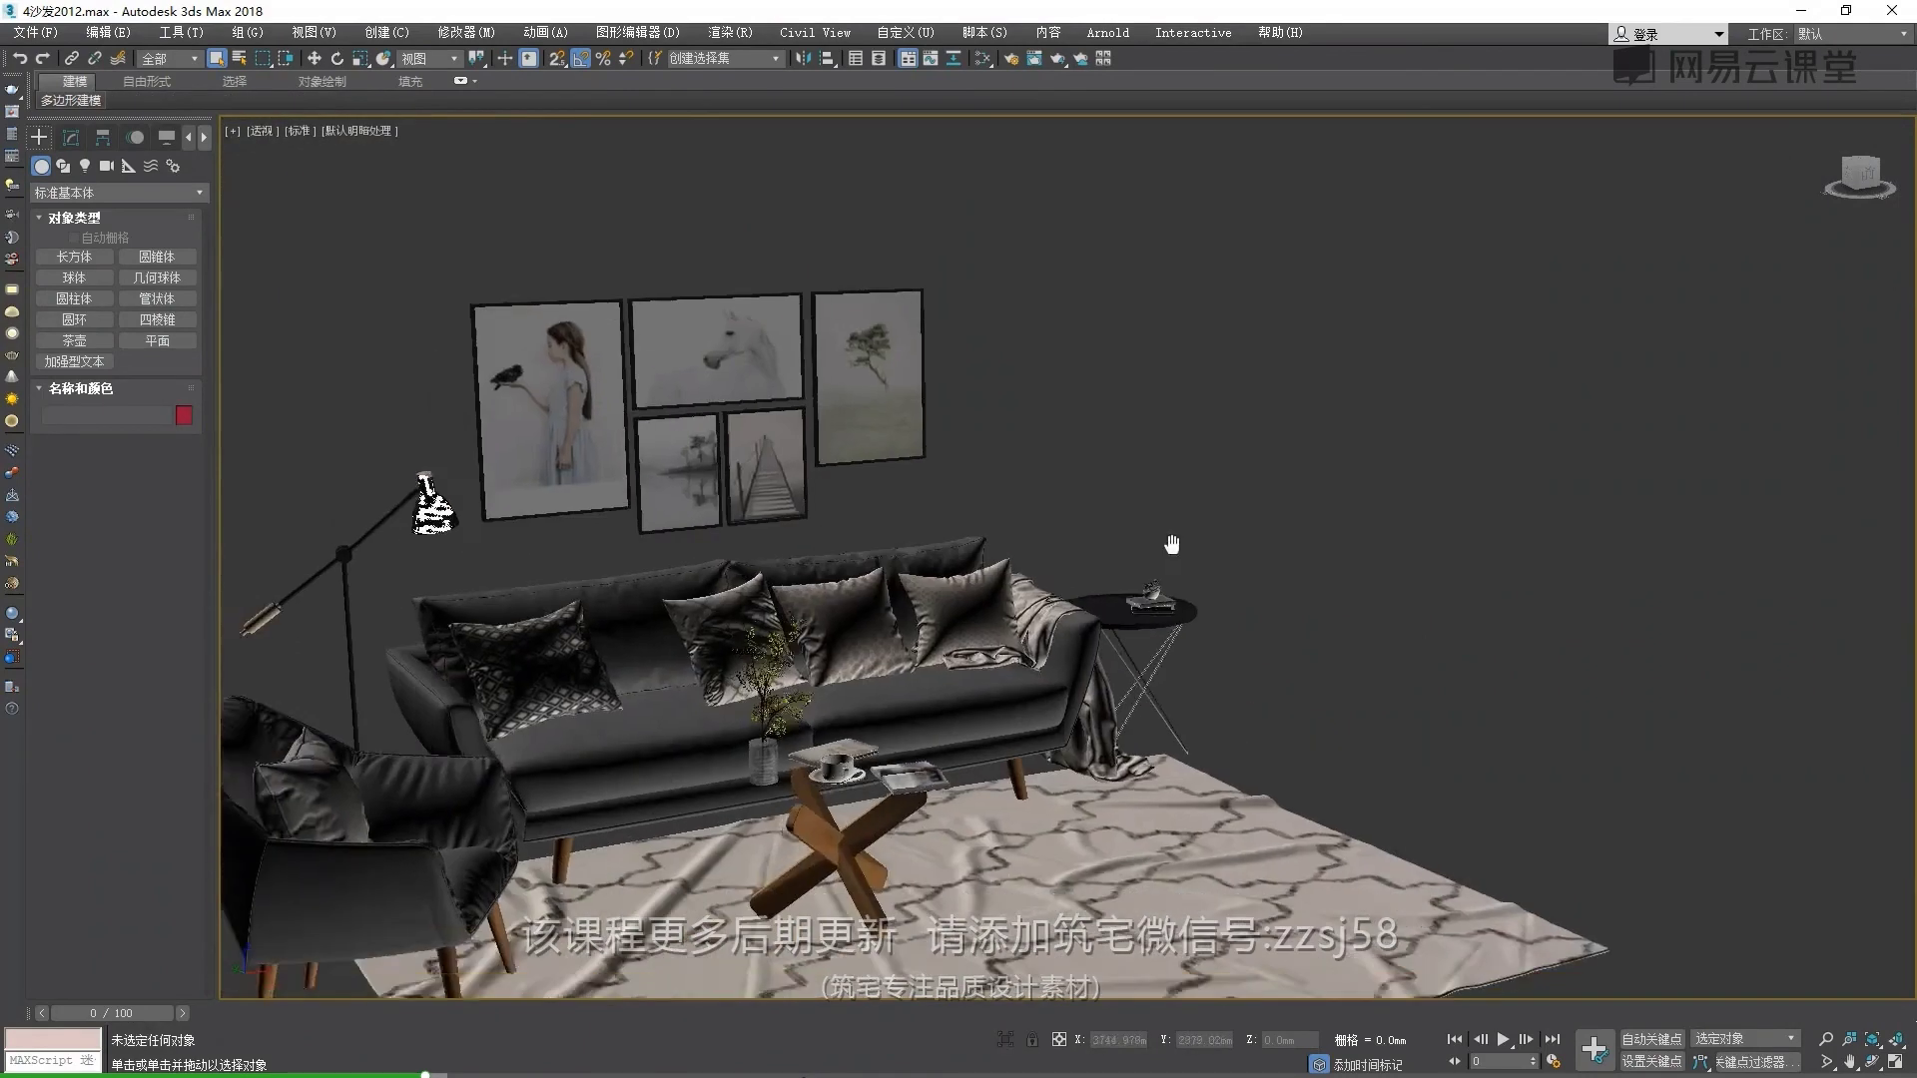
scroll(891, 682, "up", 1)
left_click(891, 682)
scroll(887, 663, "up", 2)
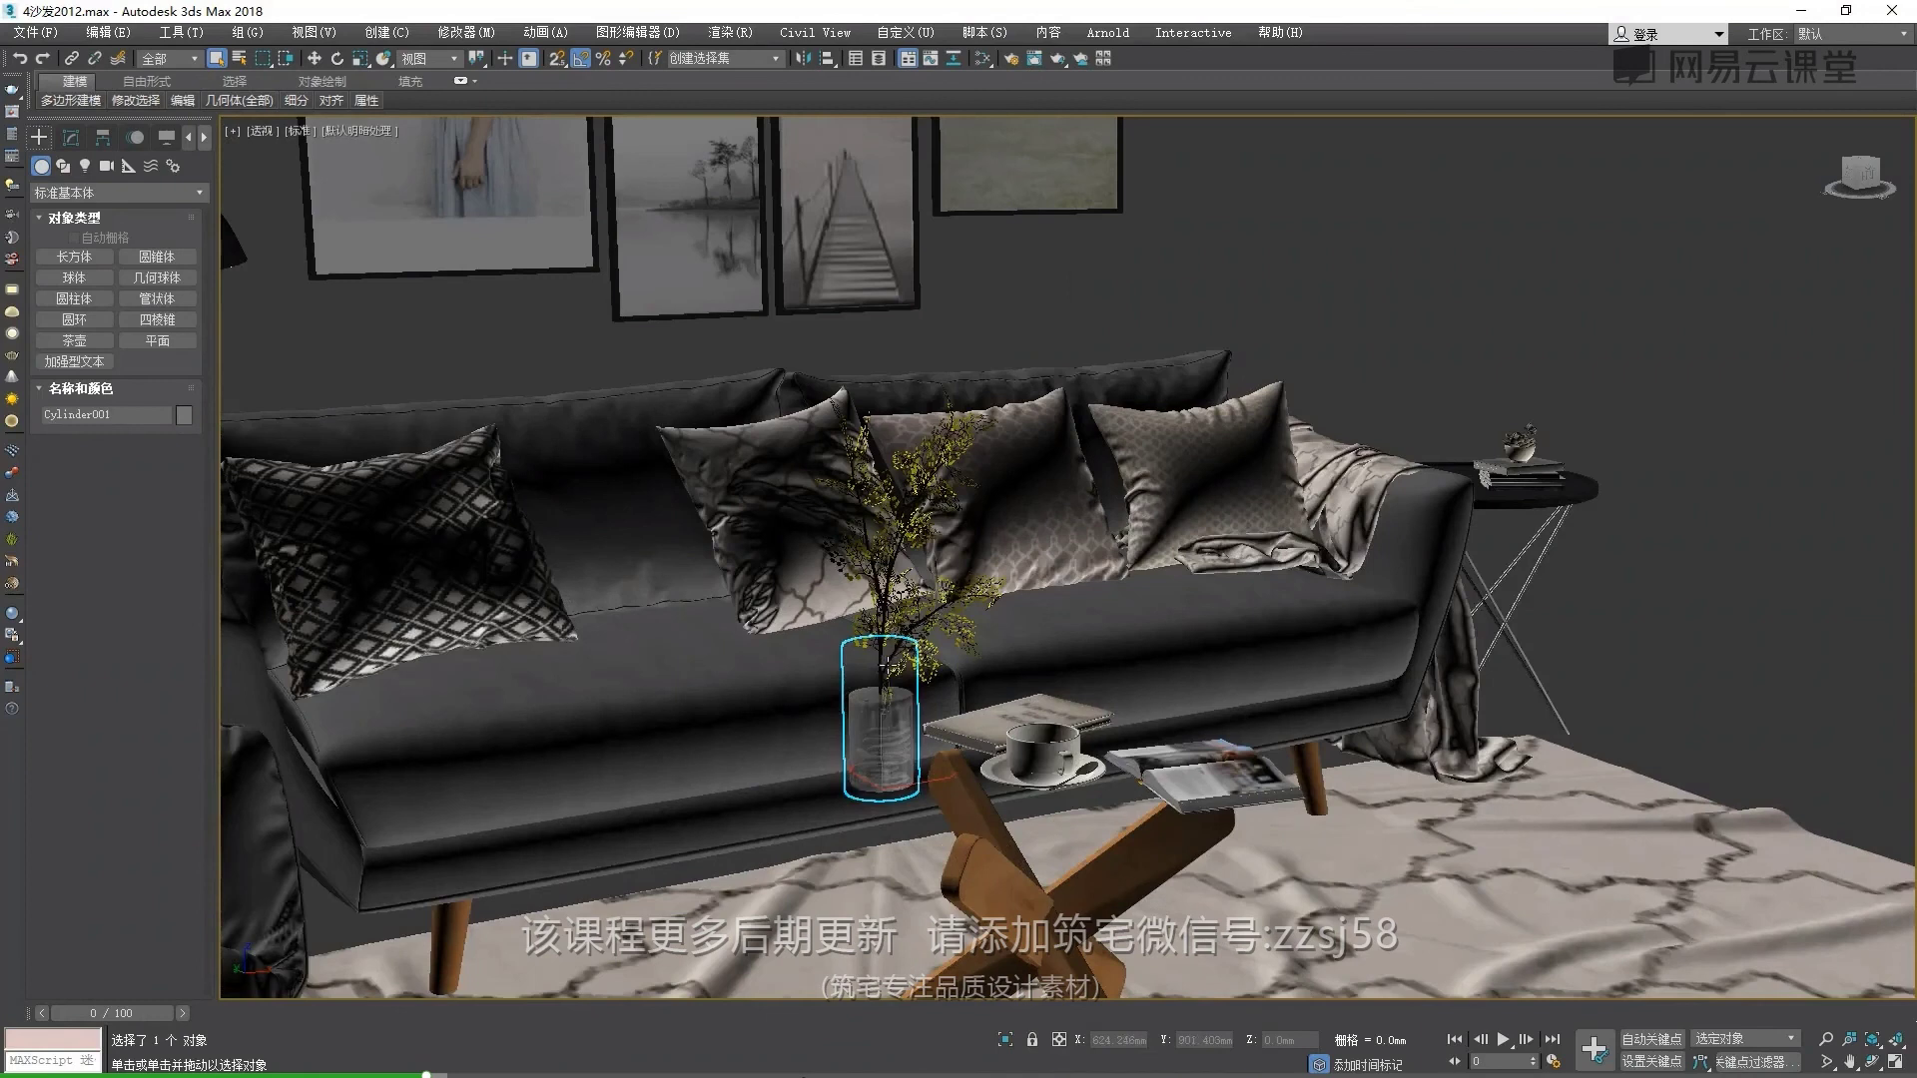
left_click(883, 744)
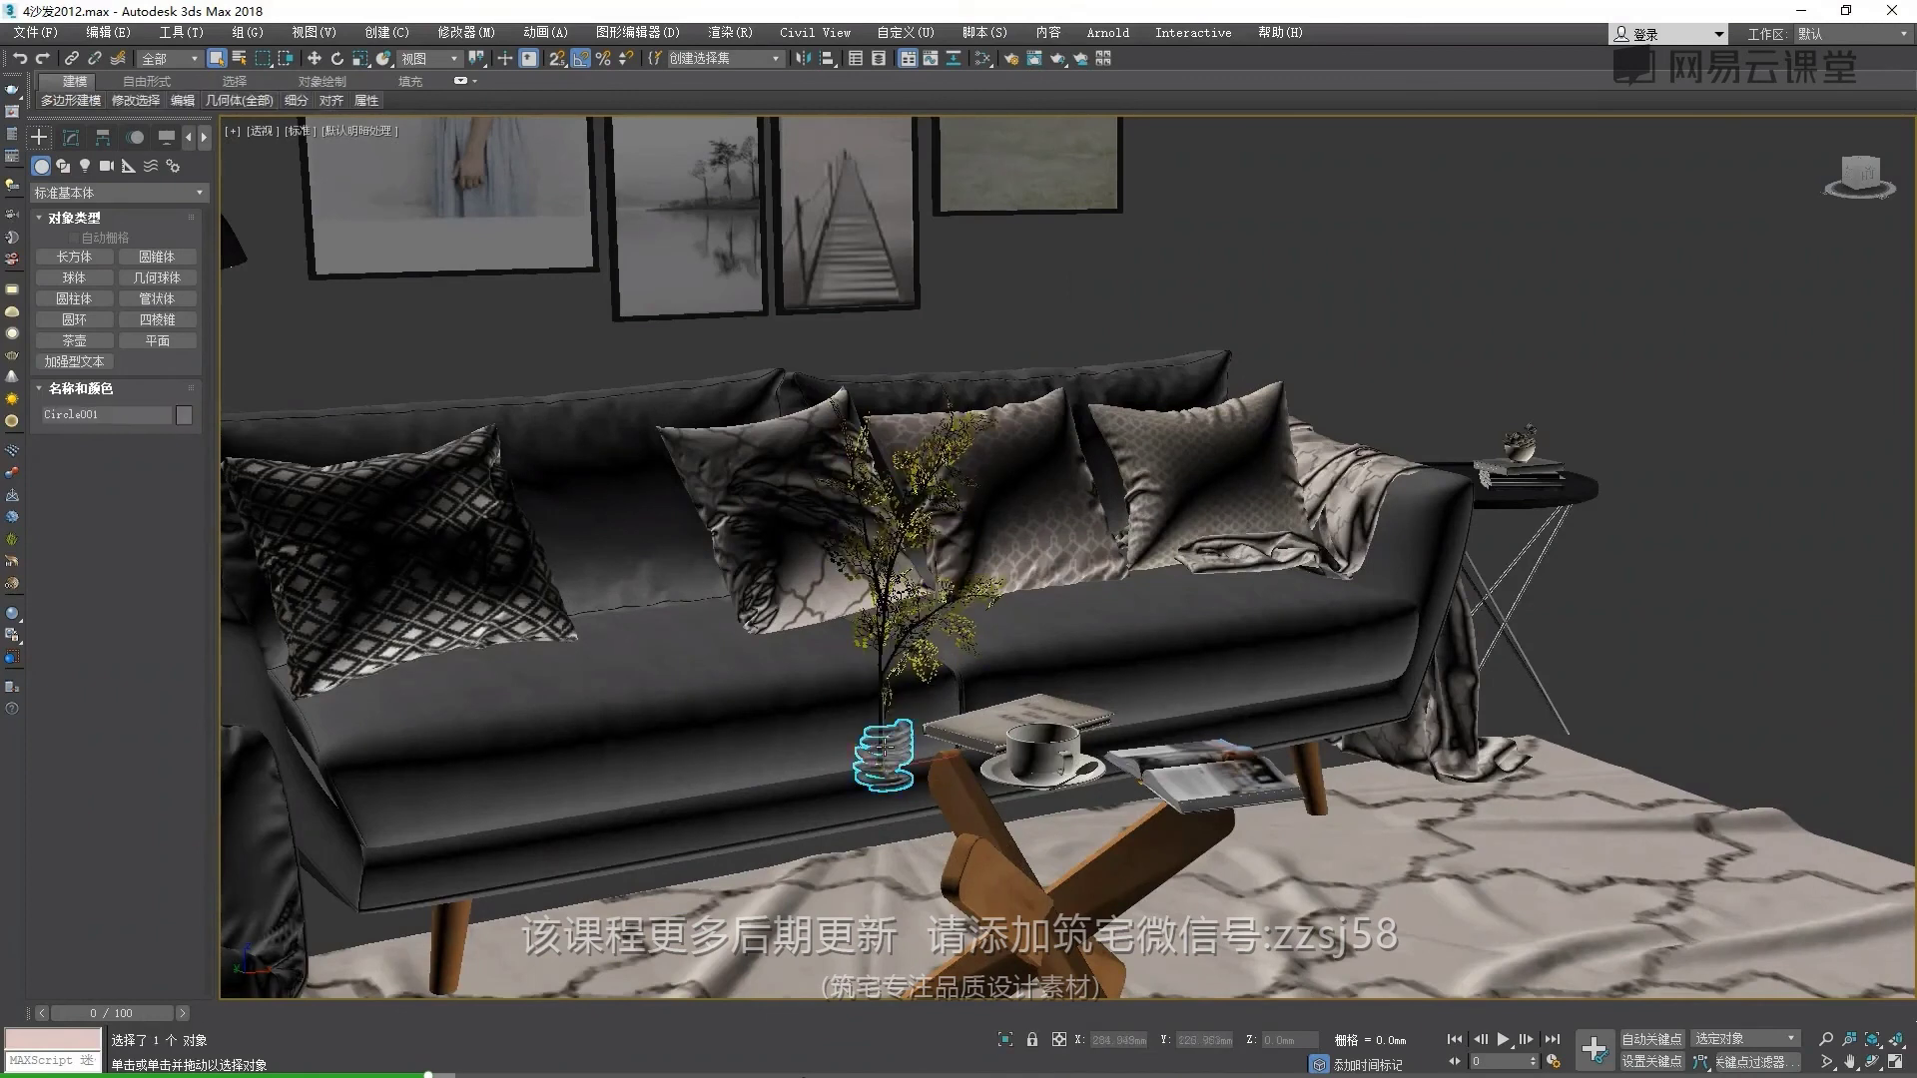
scroll(909, 649, "up", 4)
scroll(1028, 544, "up", 3)
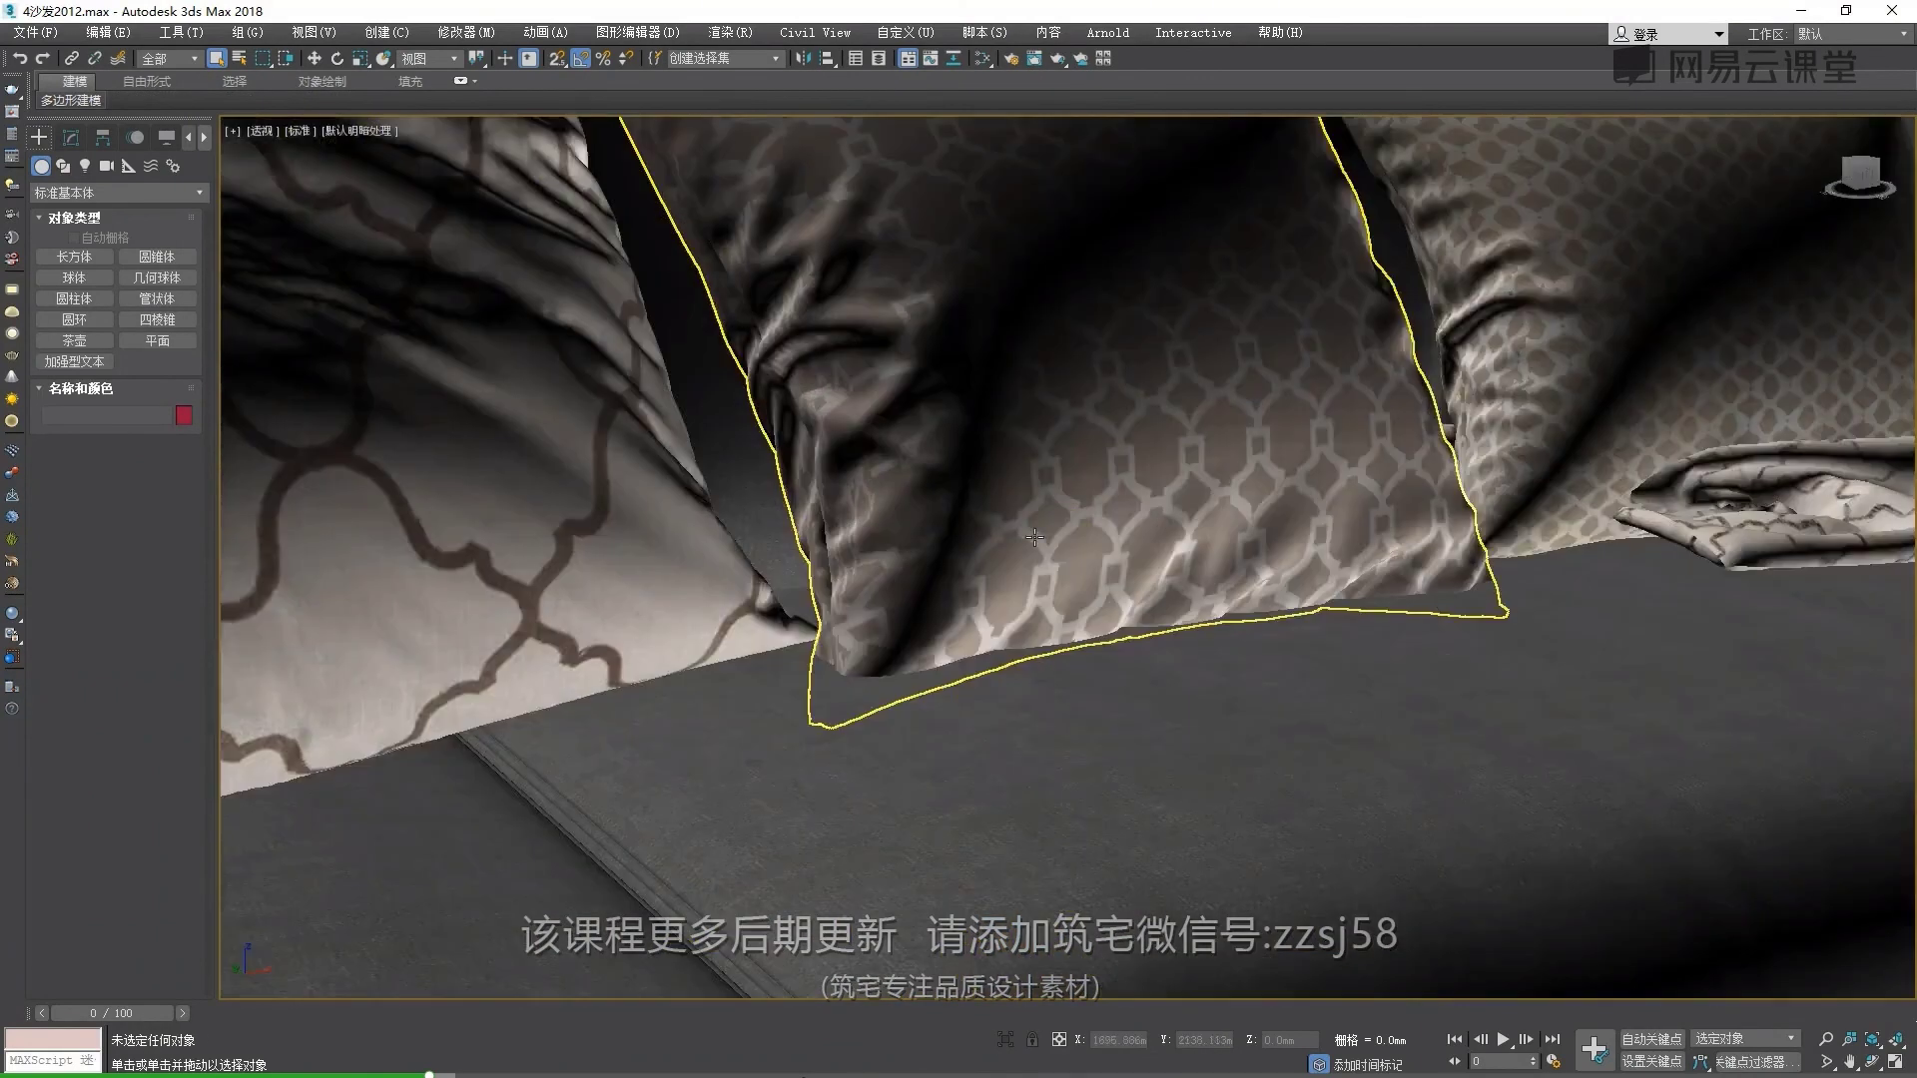
scroll(1034, 538, "down", 6)
Delete the plant (Line002) from the coffee table
left_click(1035, 544)
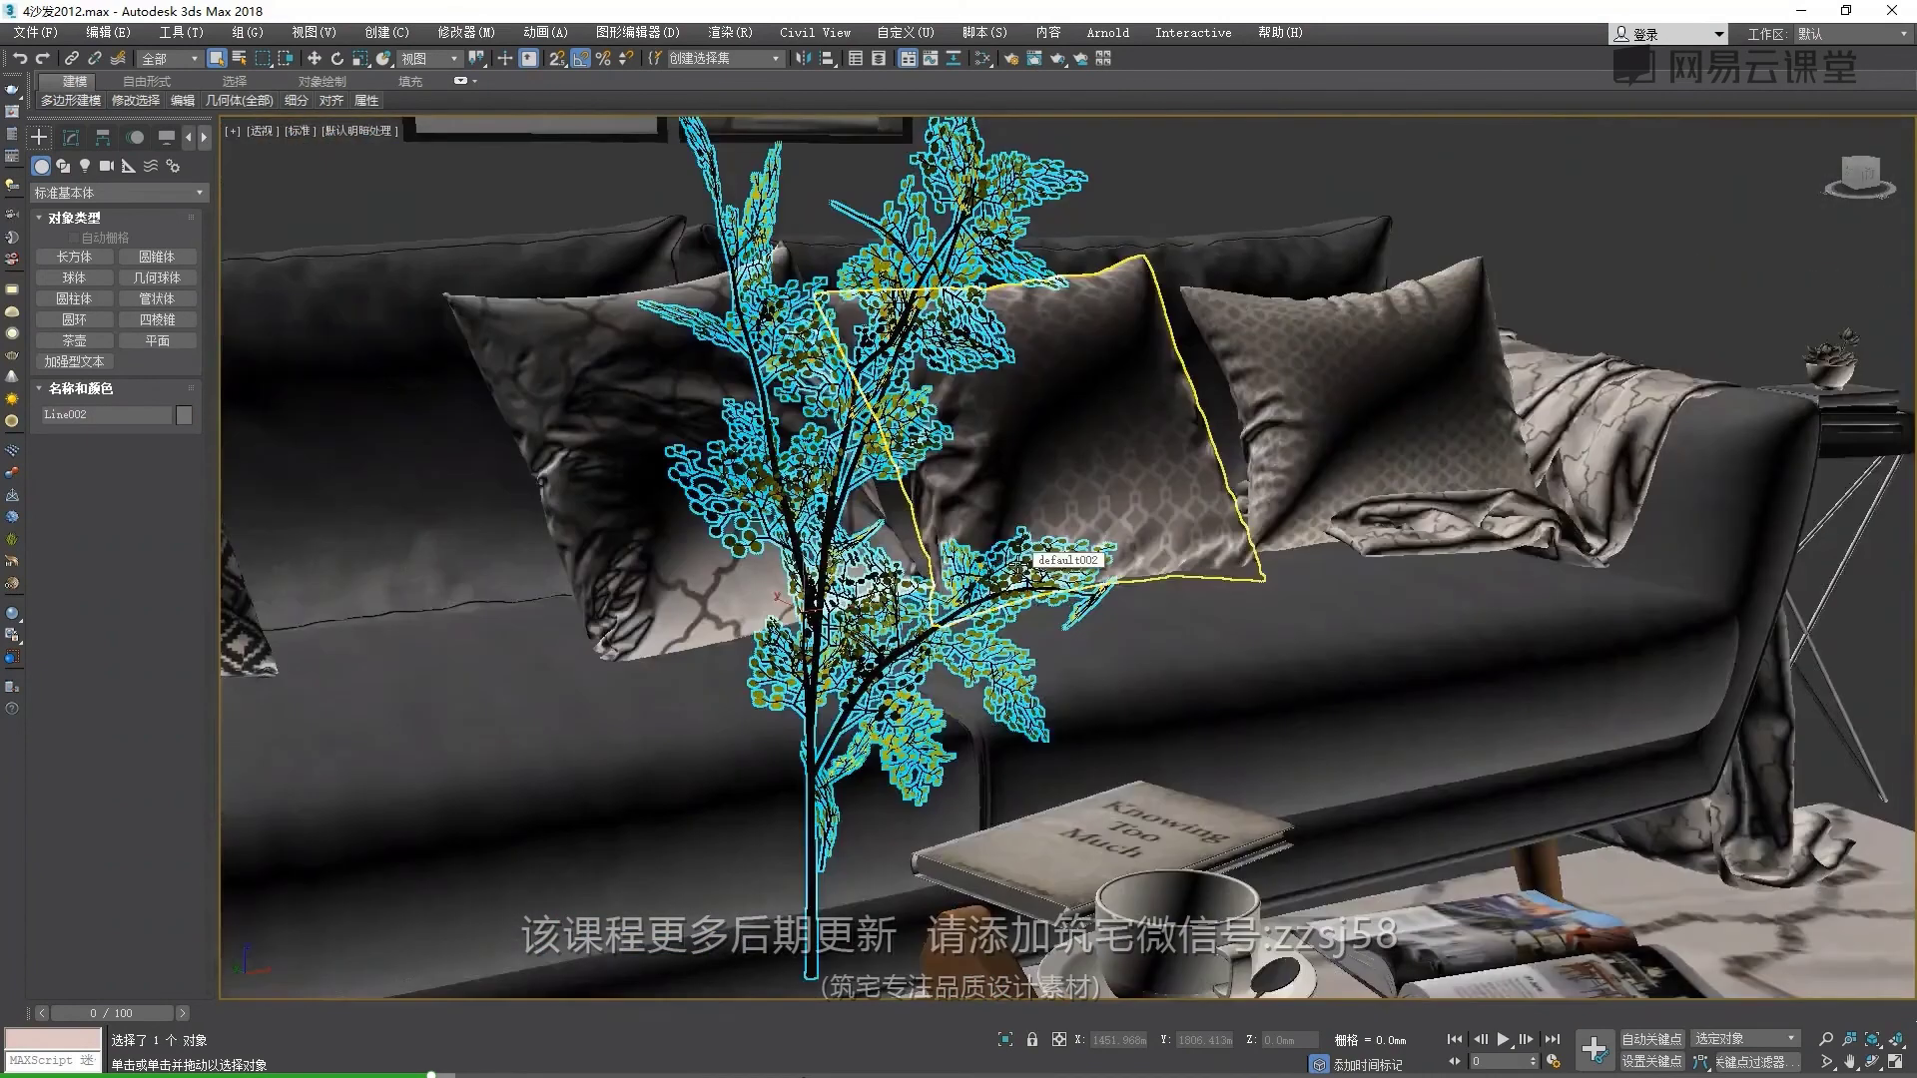
scroll(1020, 565, "down", 5)
scroll(1016, 566, "down", 2)
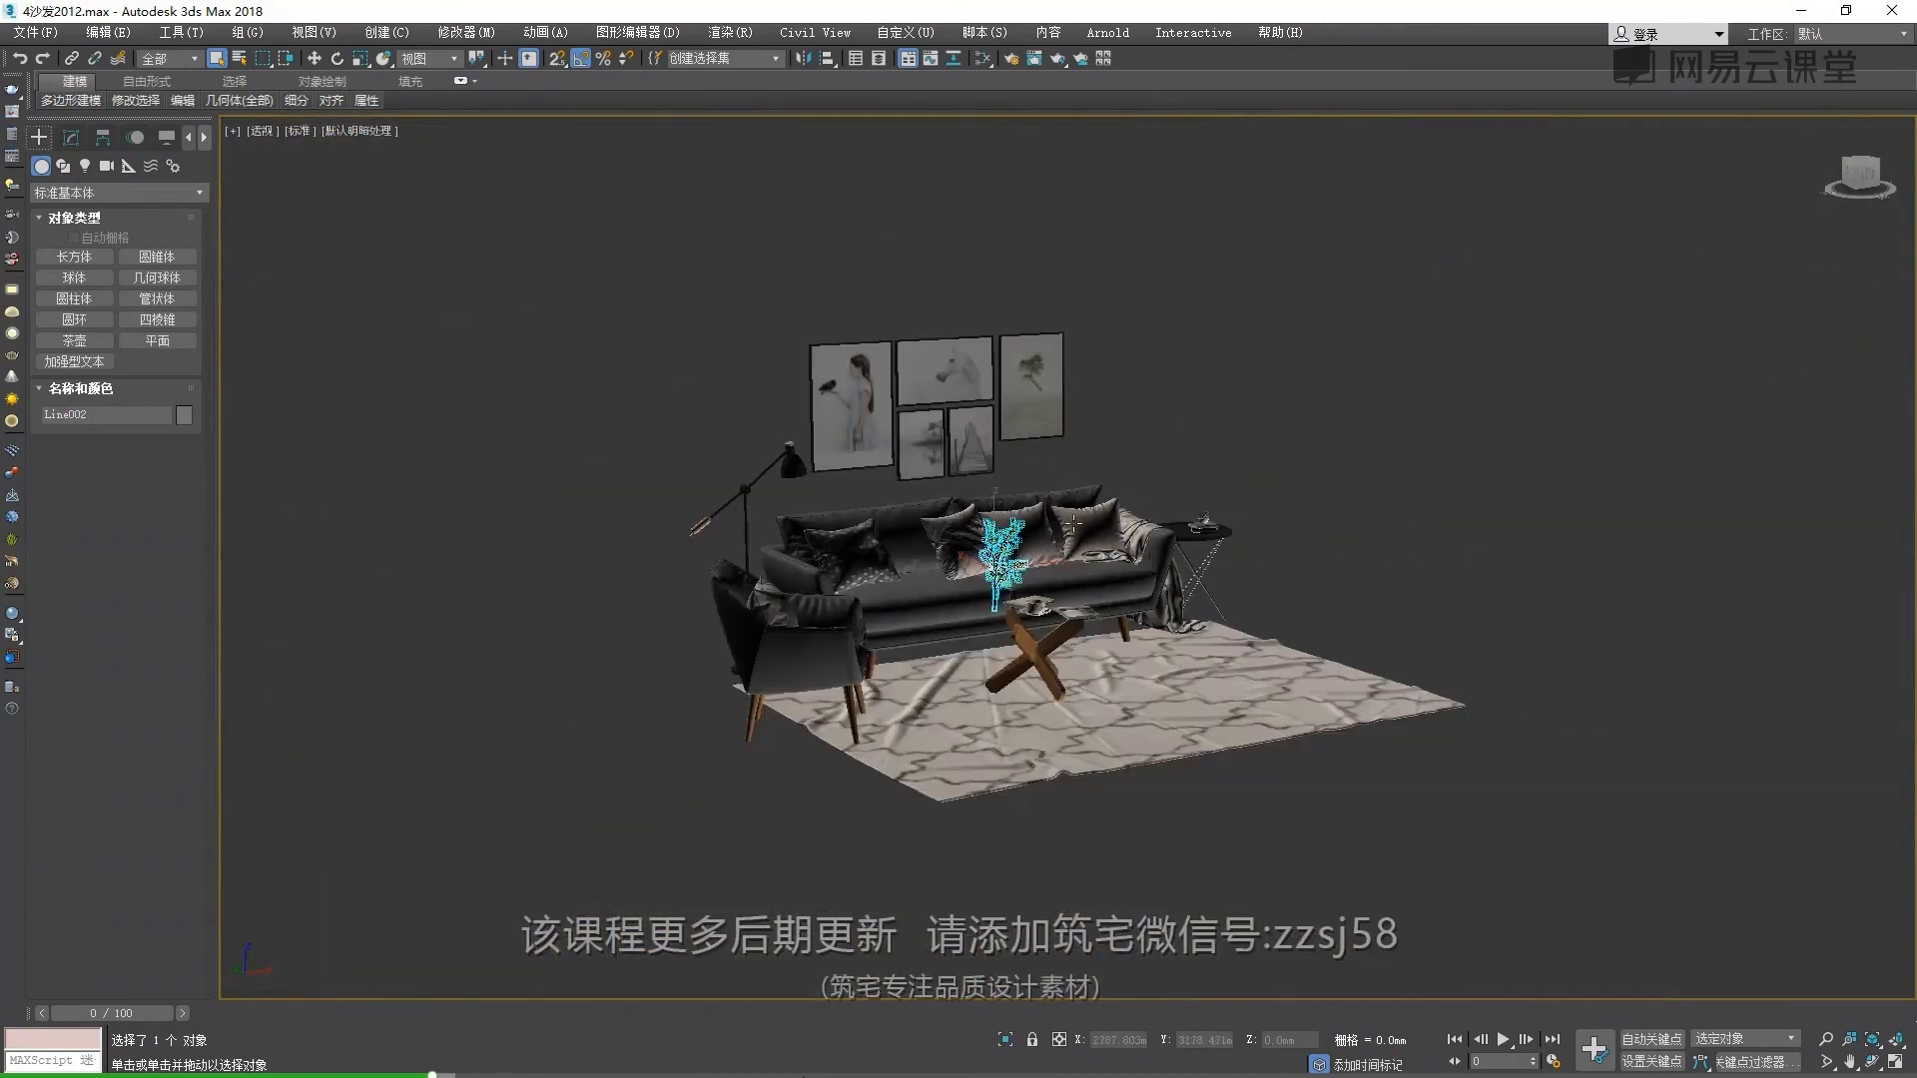
scroll(1039, 562, "up", 4)
key("Delete")
scroll(921, 551, "down", 5)
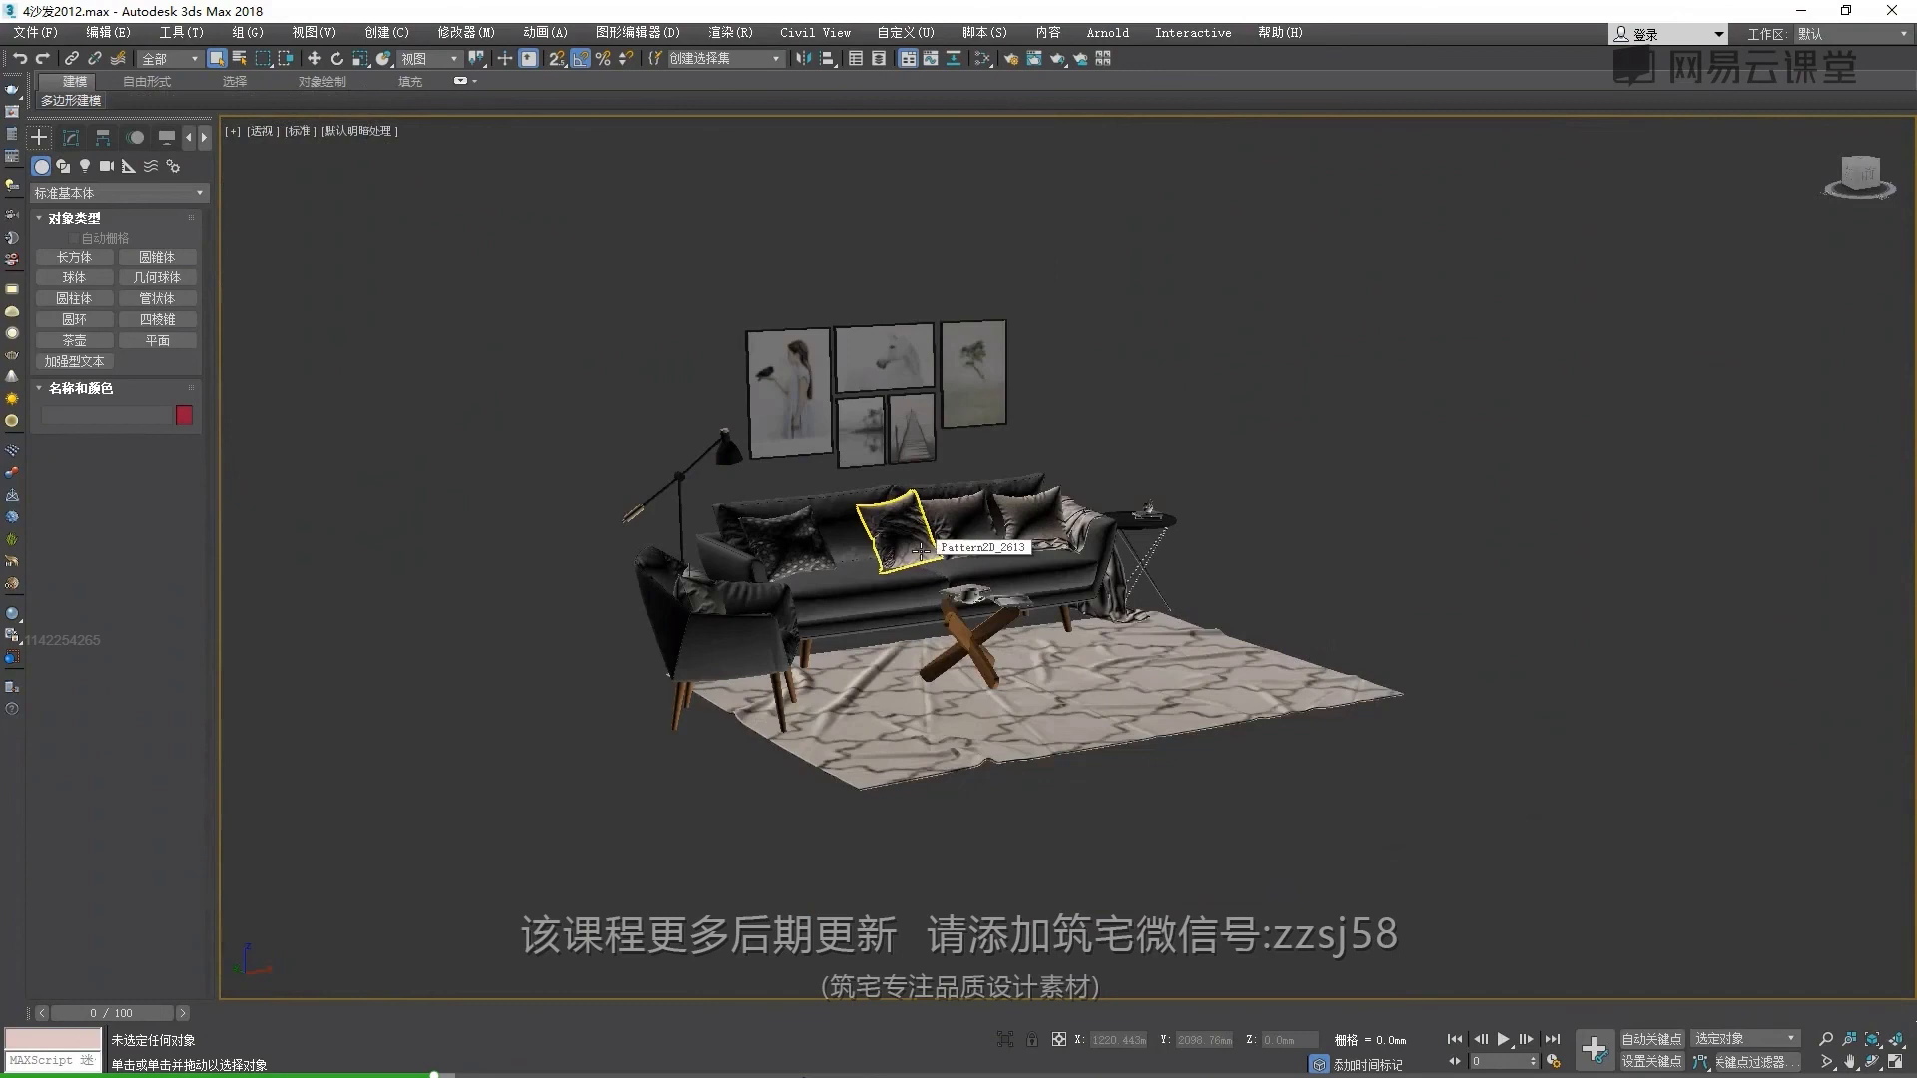
mouse_move(920, 554)
middle_mouse_down("alt")
mouse_move(896, 639)
mouse_move(799, 509)
mouse_move(1098, 599)
middle_mouse_up("alt")
Delete the rug and armchair, then undo to restore them
left_click_drag(1340, 792, 1031, 428)
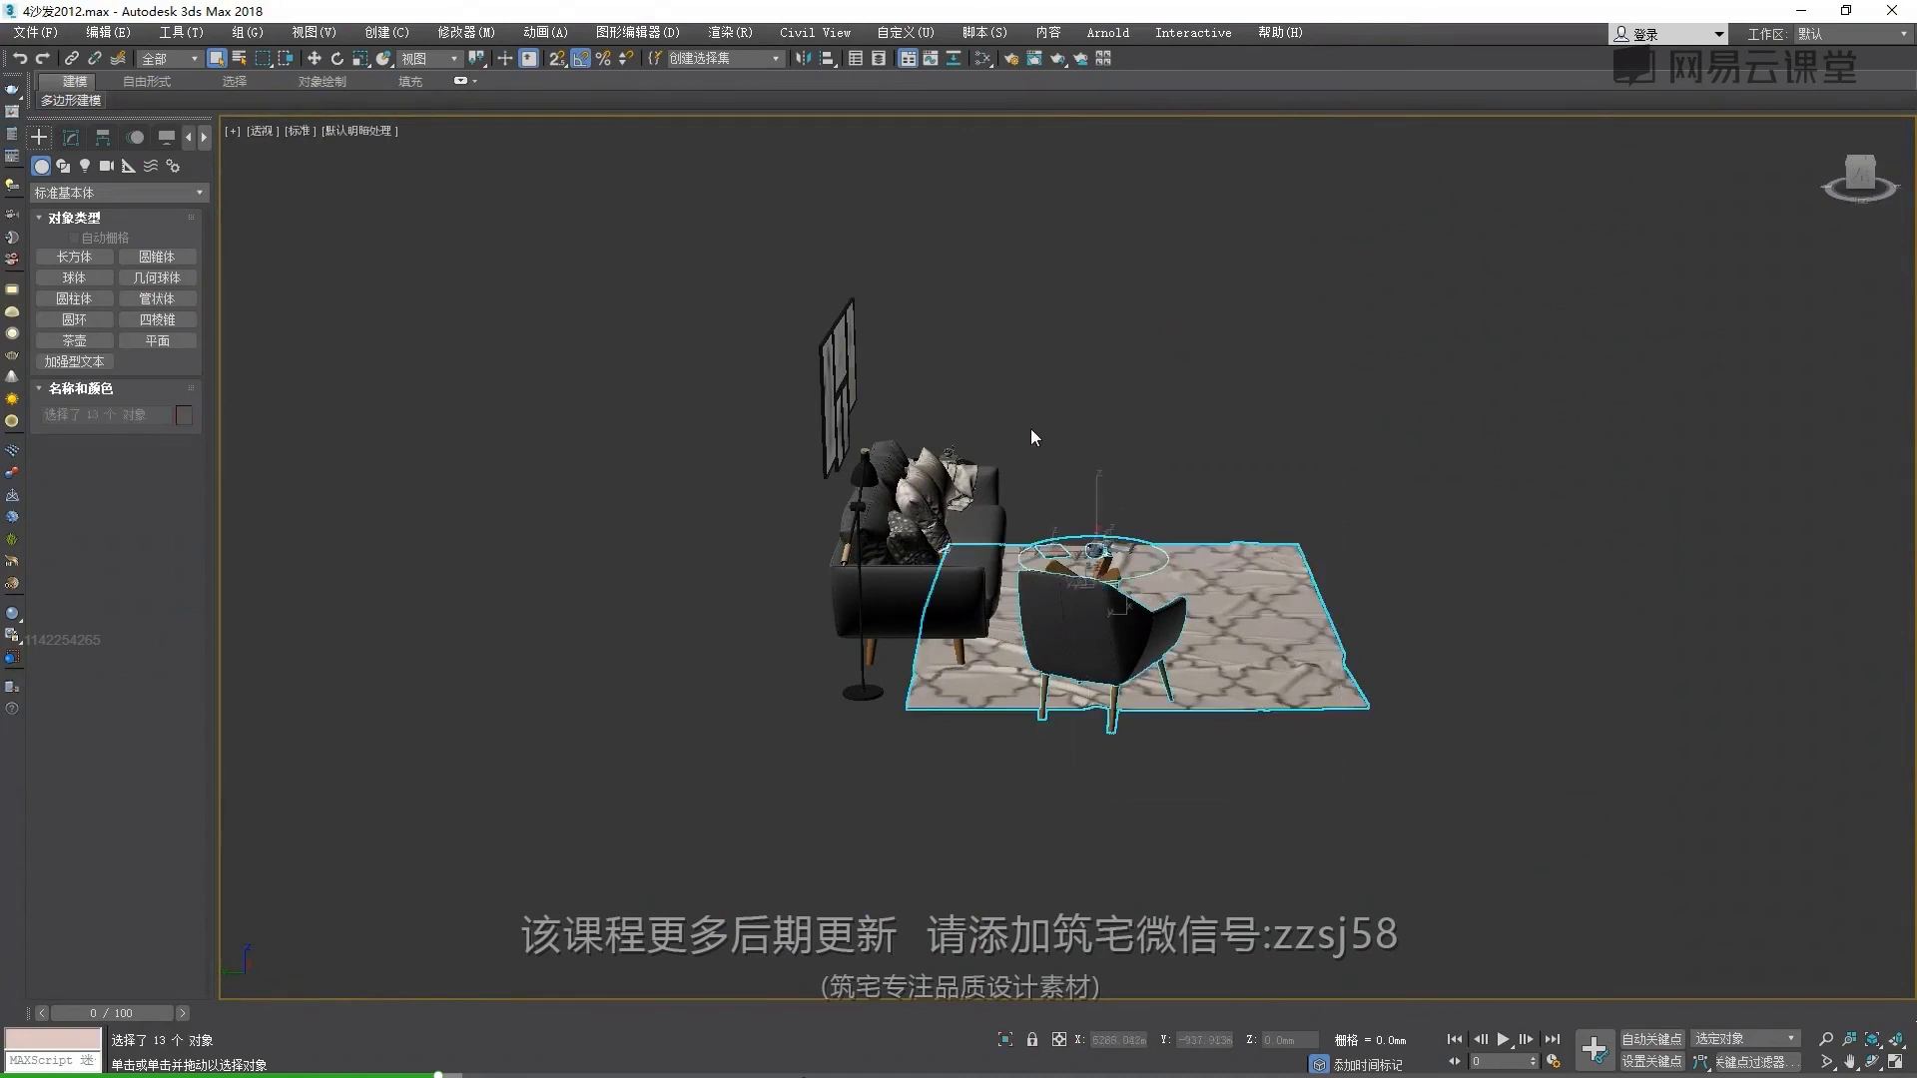
key("Delete")
middle_click_drag(969, 534, 860, 552, "alt")
key("ctrl+z")
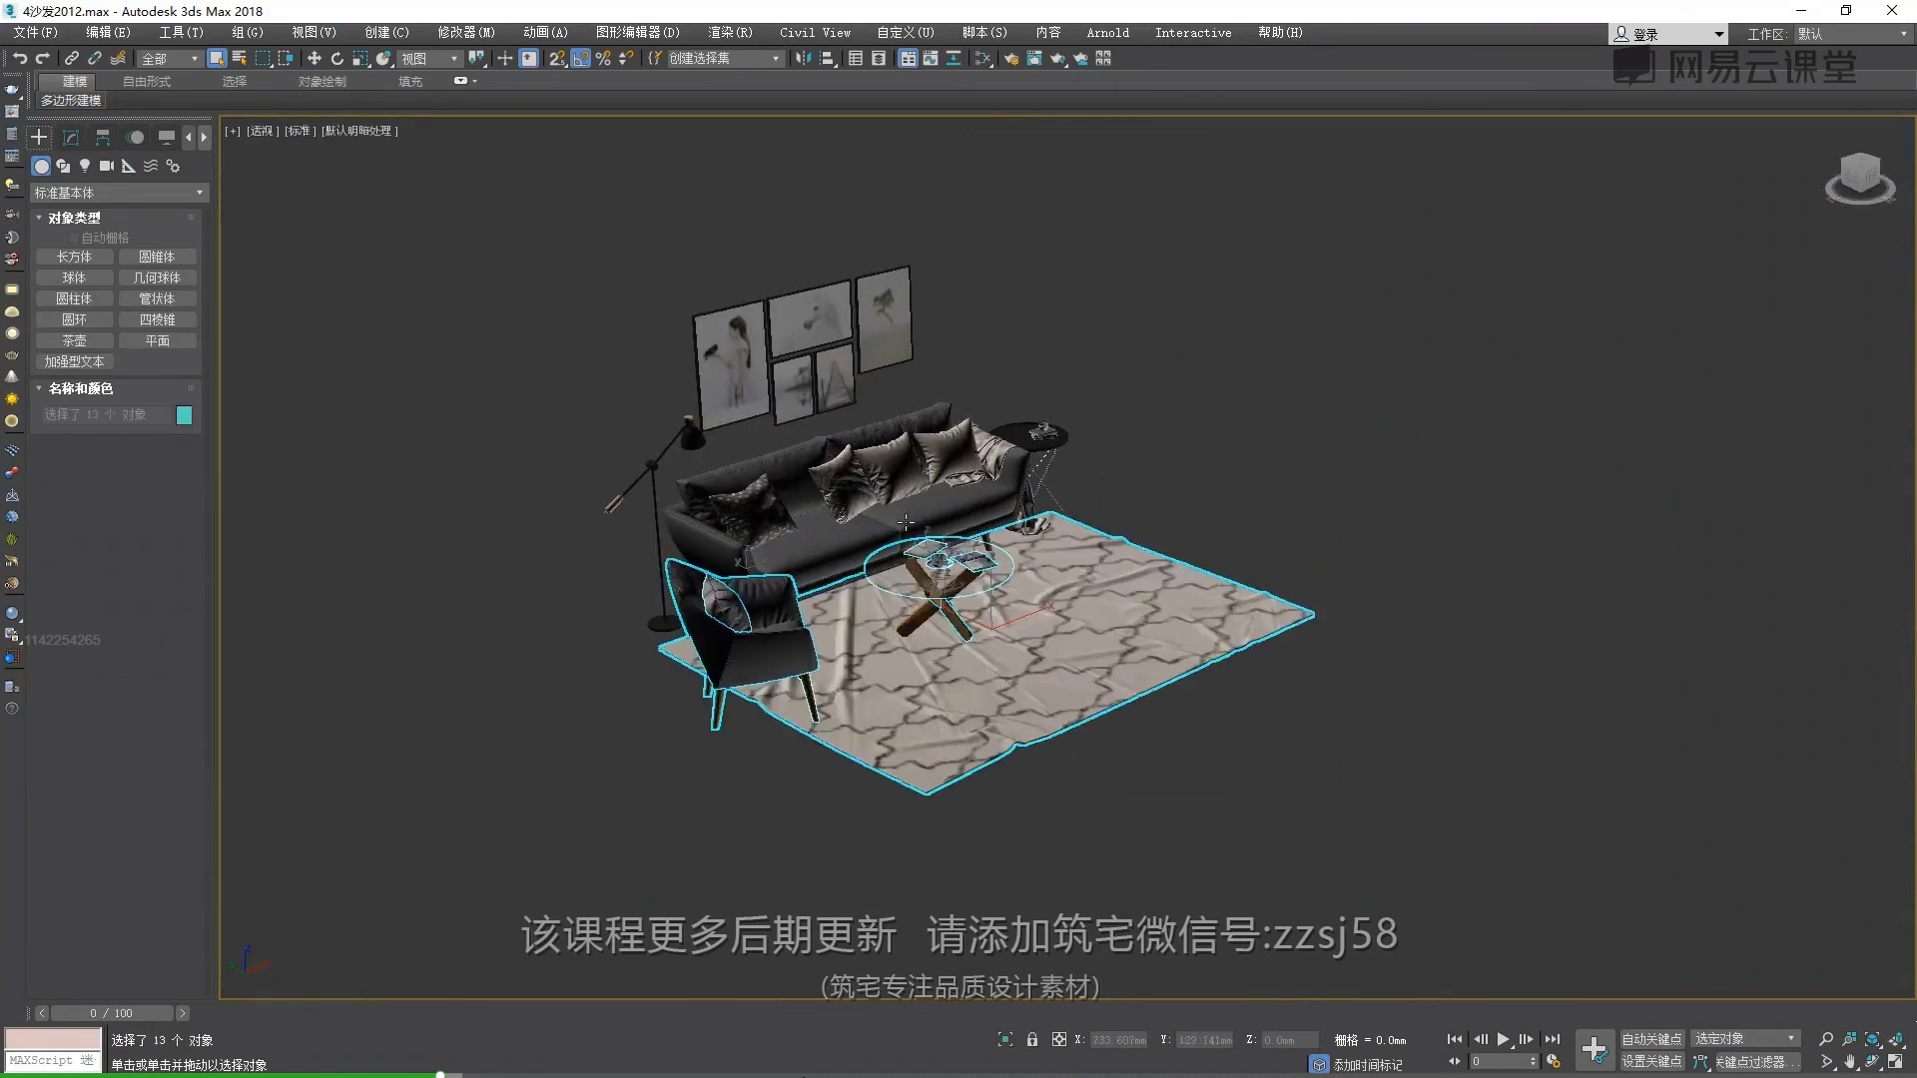
Box-select the sofa, pillows, paintings and decor in top view, then return to perspective
scroll(860, 552, "up", 2)
scroll(892, 425, "up", 3)
left_click(892, 424)
scroll(920, 435, "down", 3)
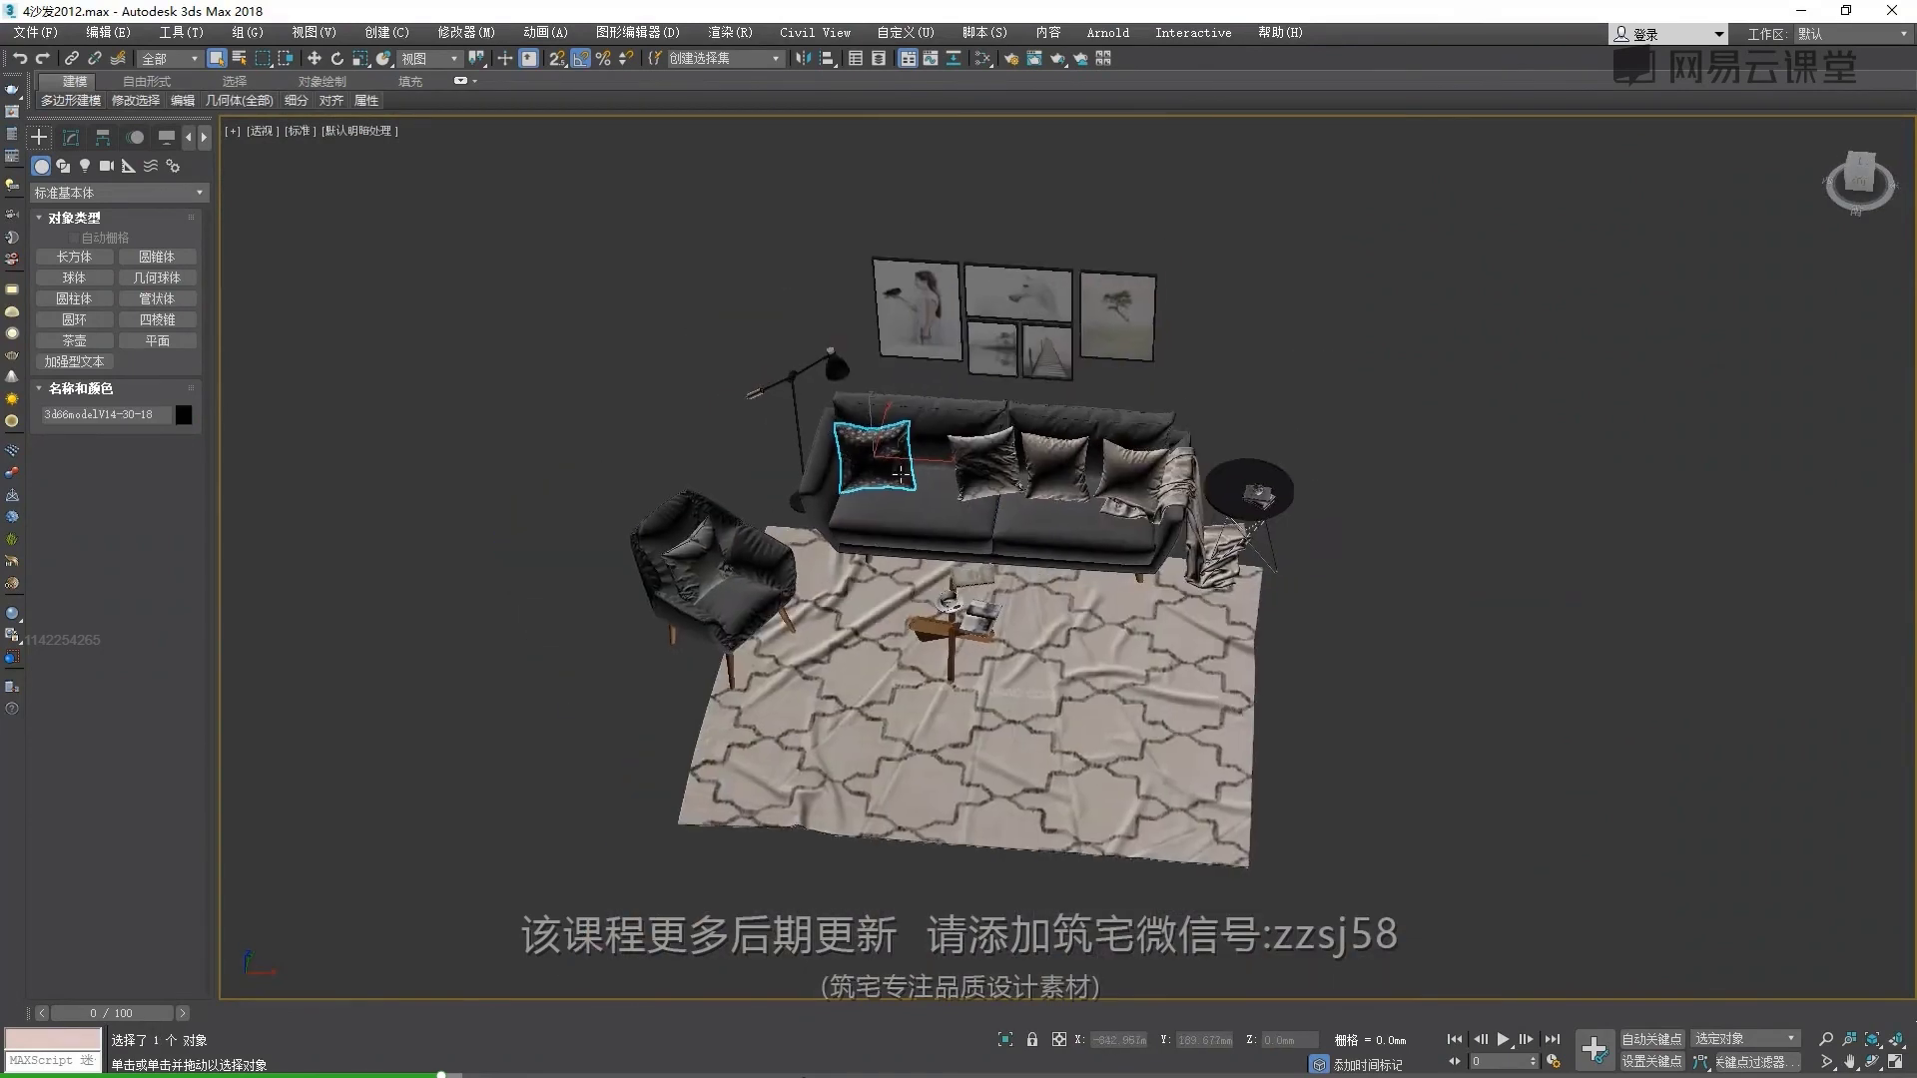
key("t")
scroll(901, 474, "down", 3)
scroll(901, 474, "down", 3)
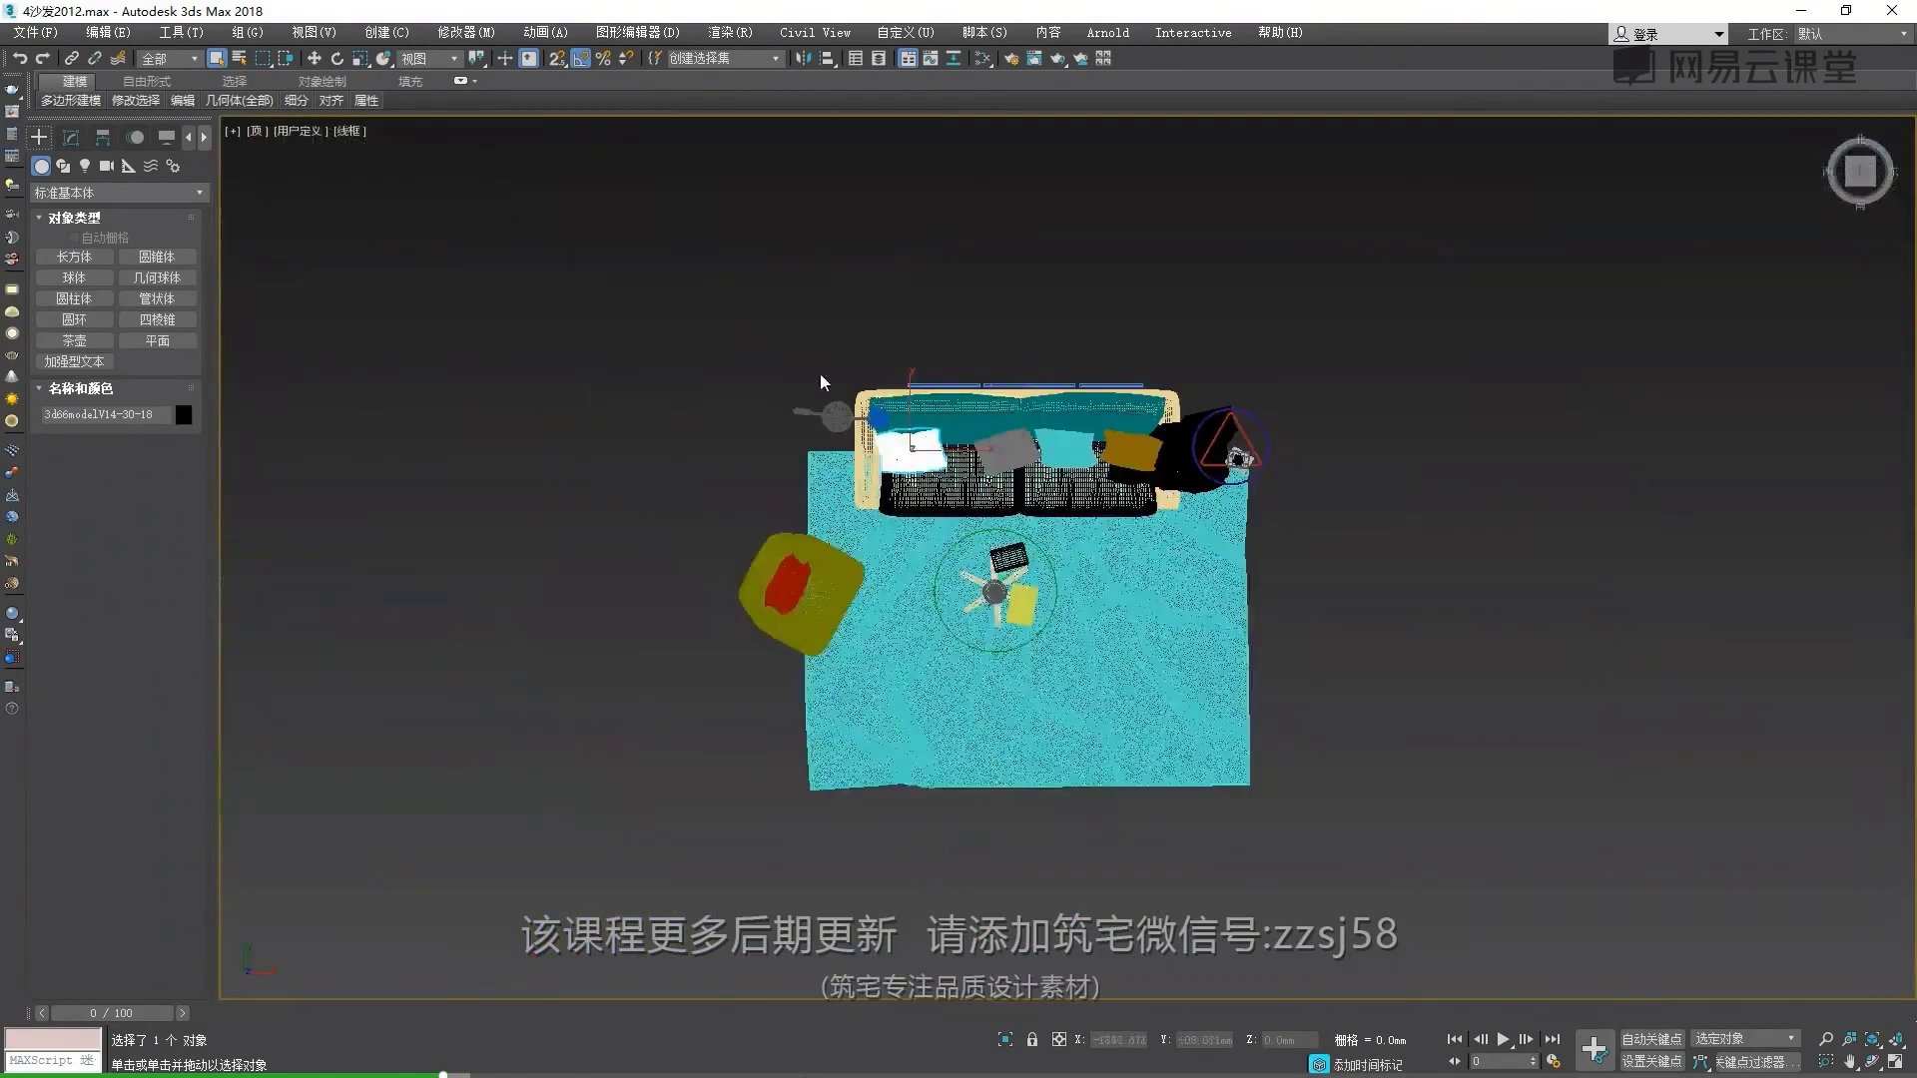
left_click_drag(837, 376, 1248, 554)
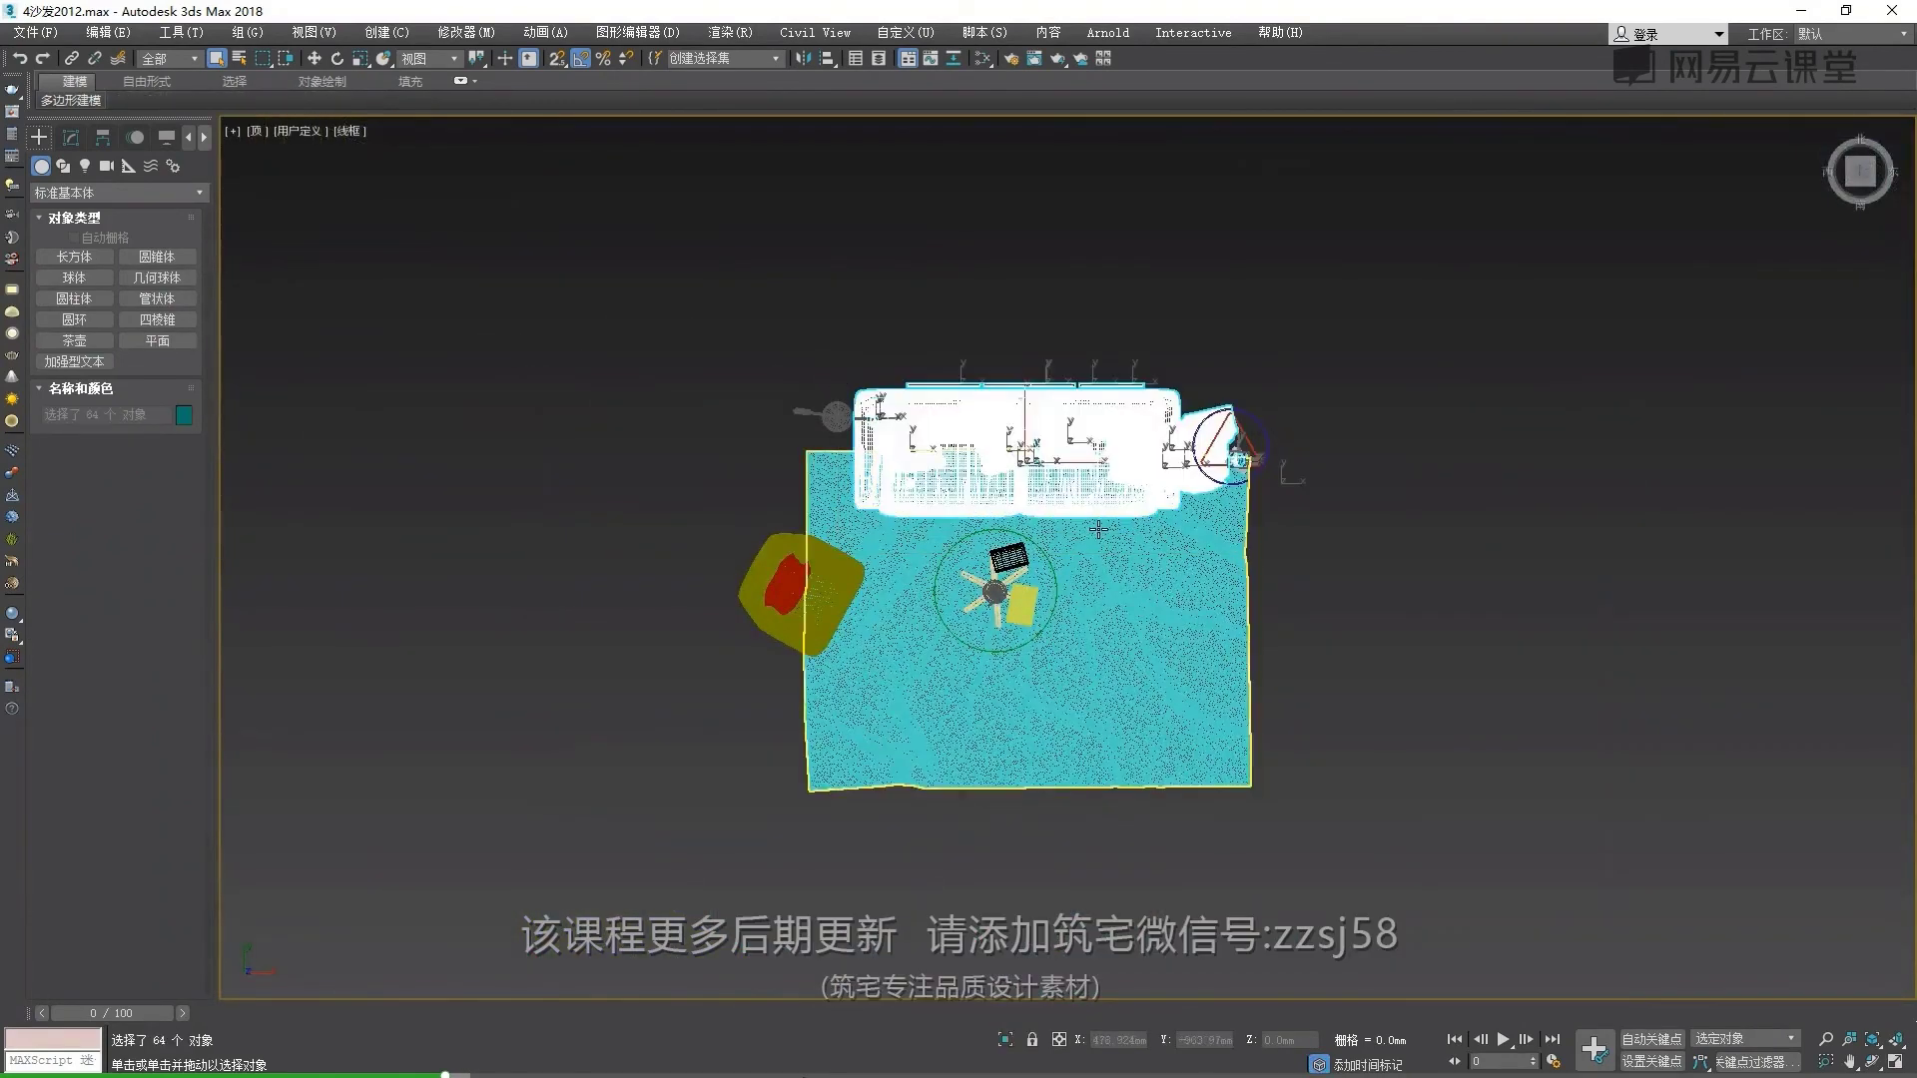
key("alt+q")
key("p")
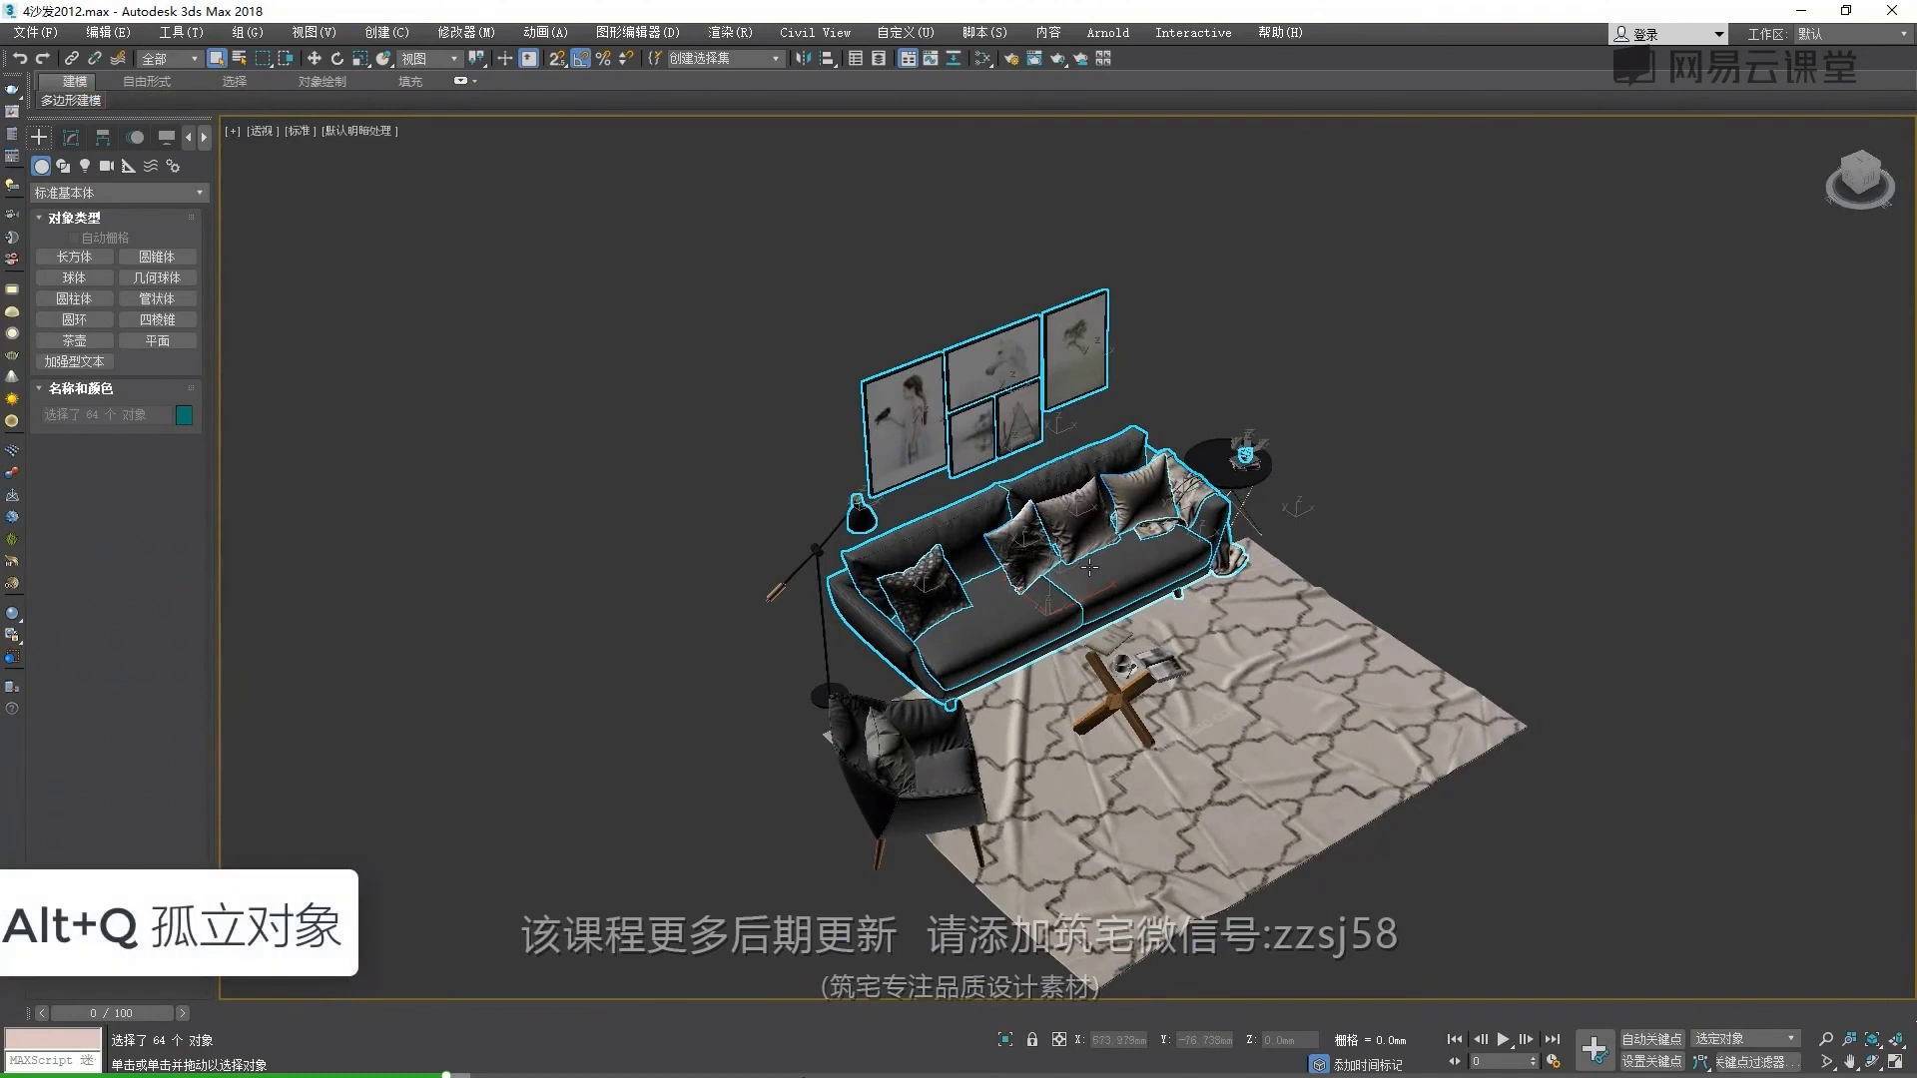
Deselect the picture frames and isolate the sofa with Alt+Q, framing it with Z
key("alt+q")
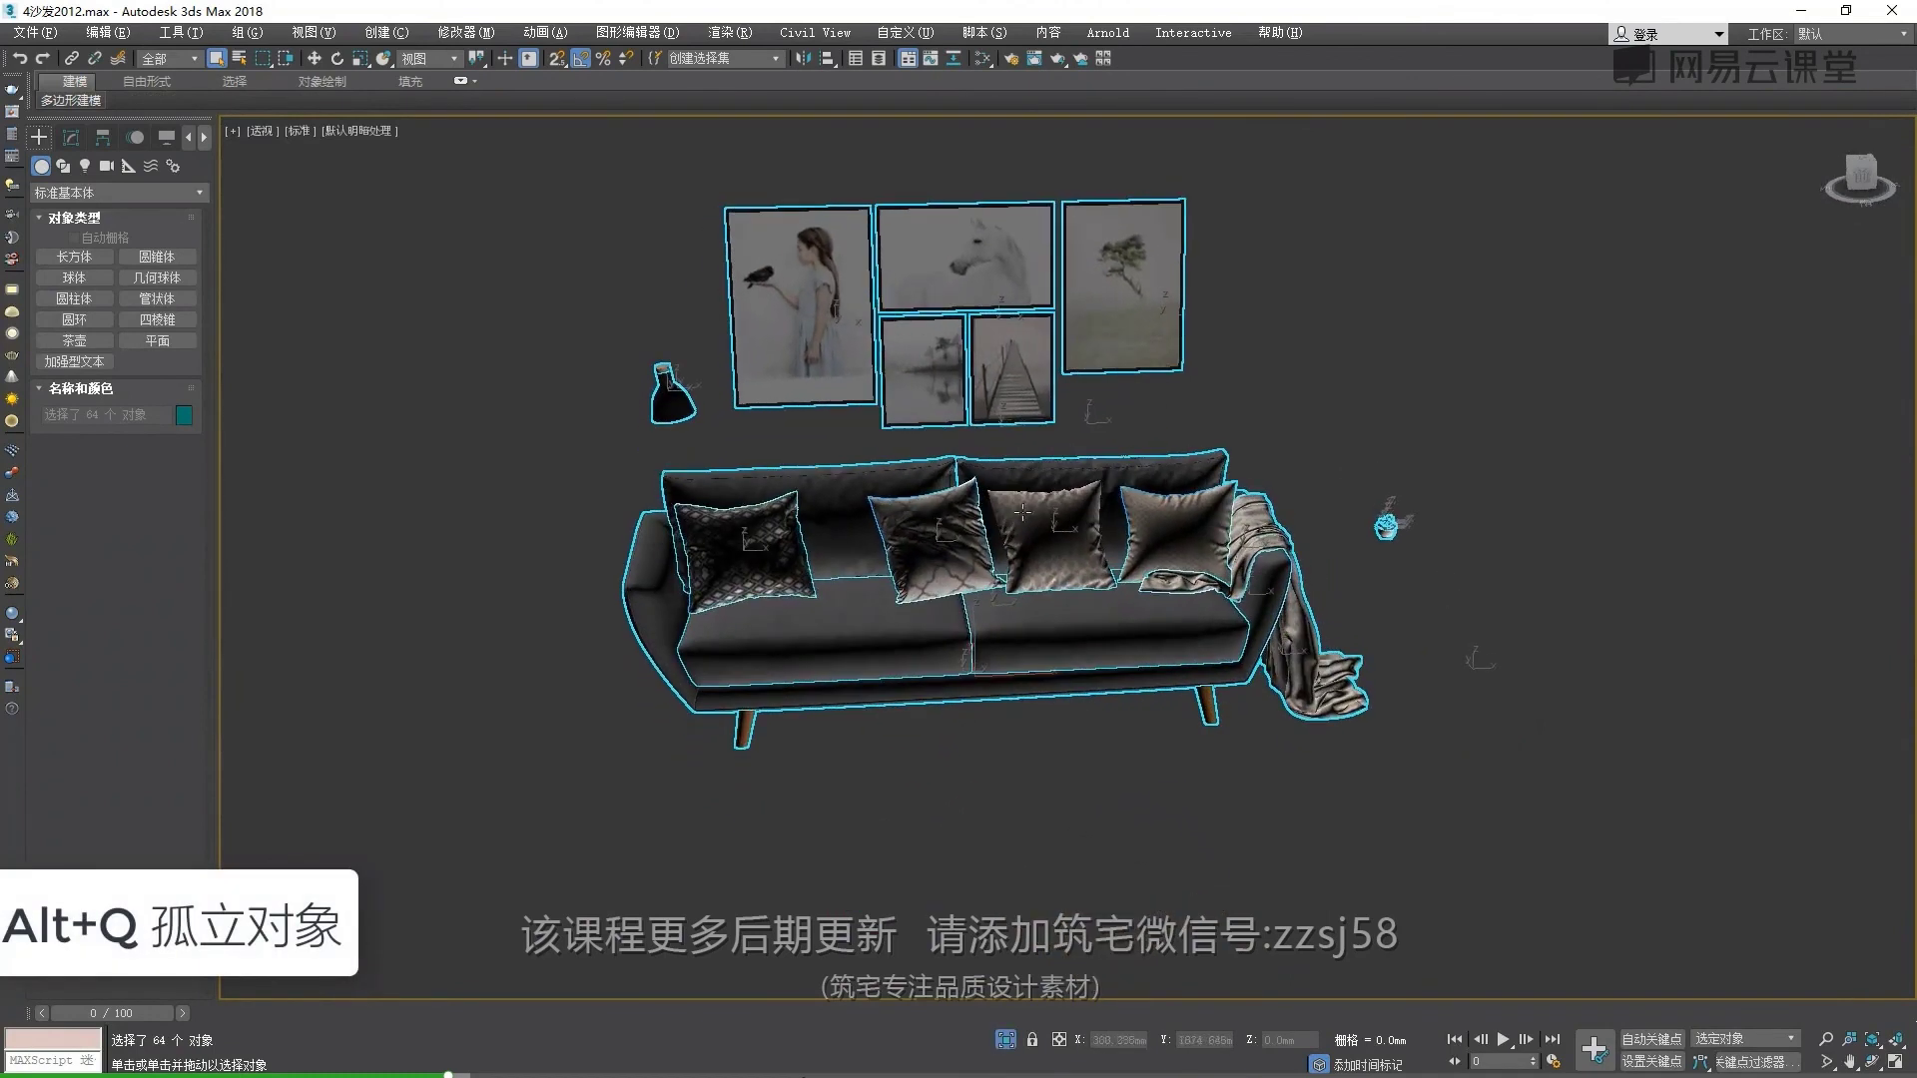
left_click(1010, 396, "alt")
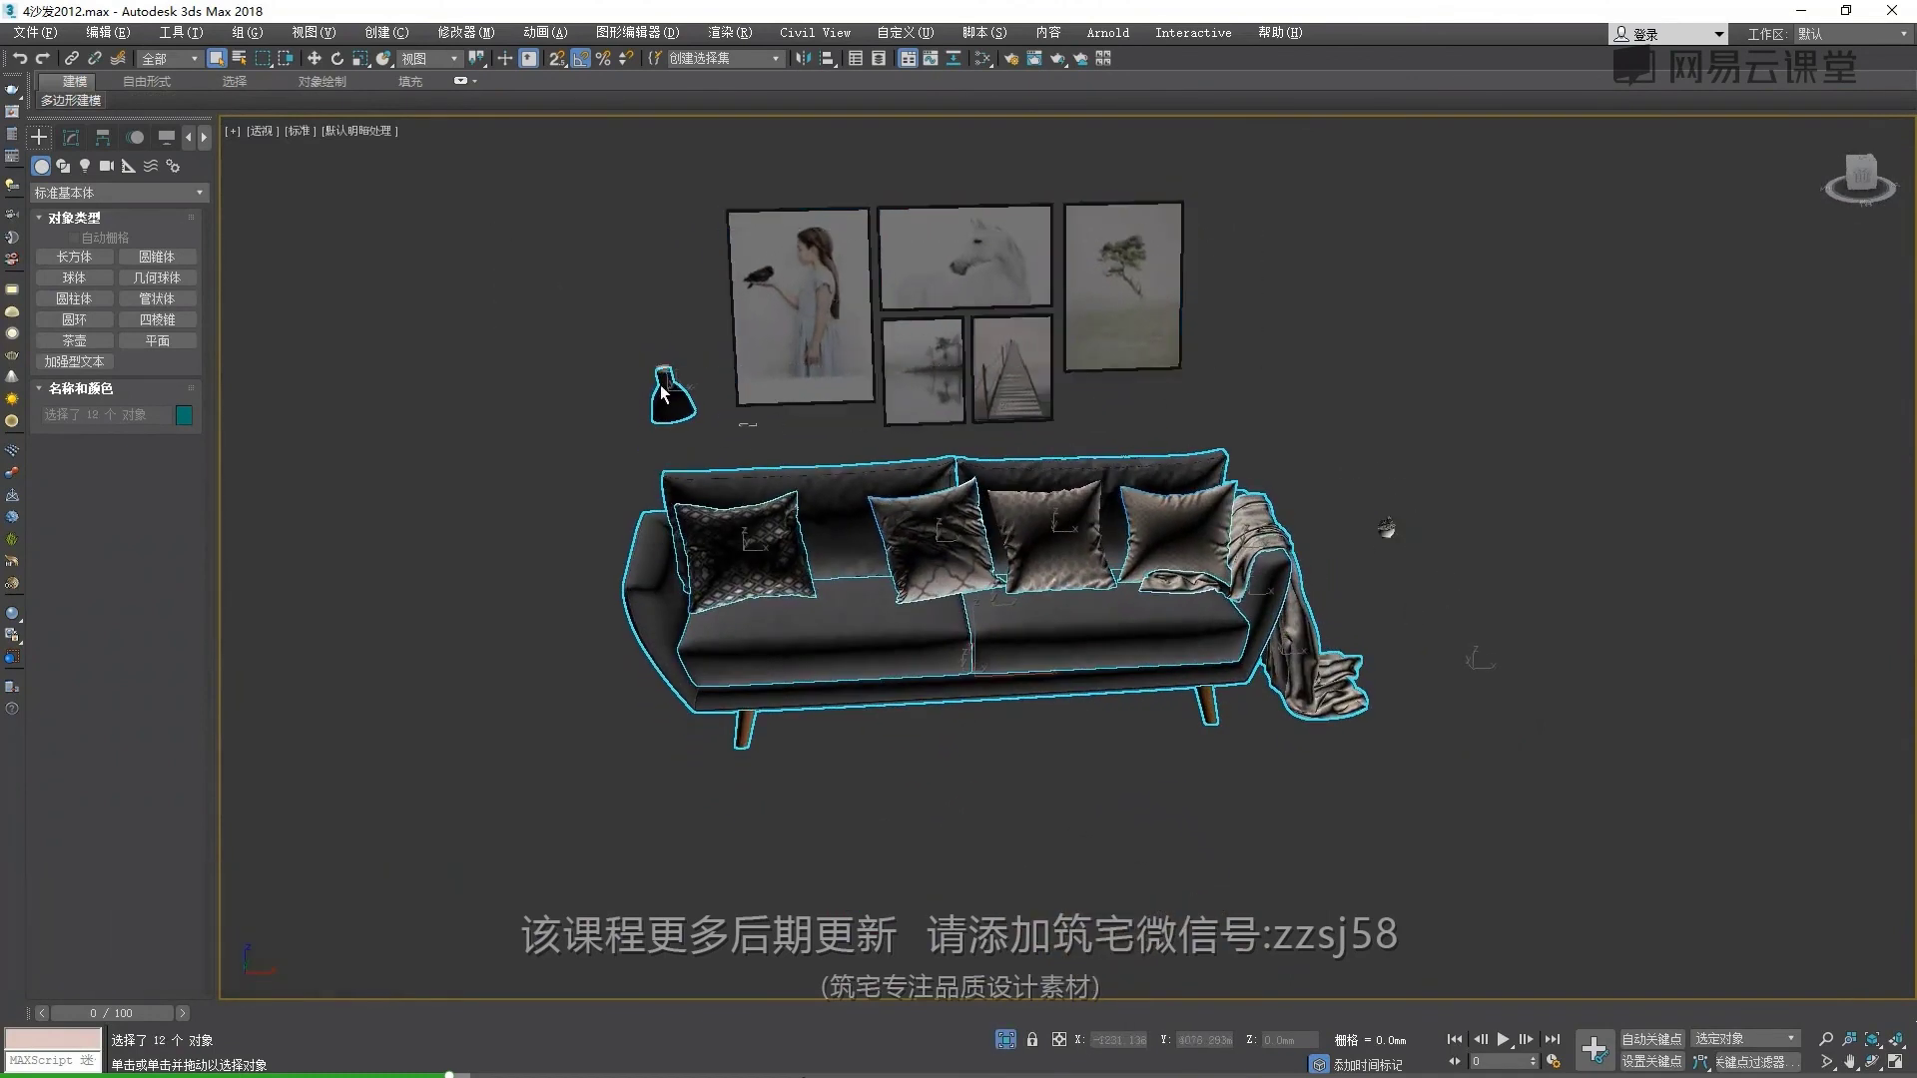
middle_click_drag(1398, 649, 1410, 659, "alt")
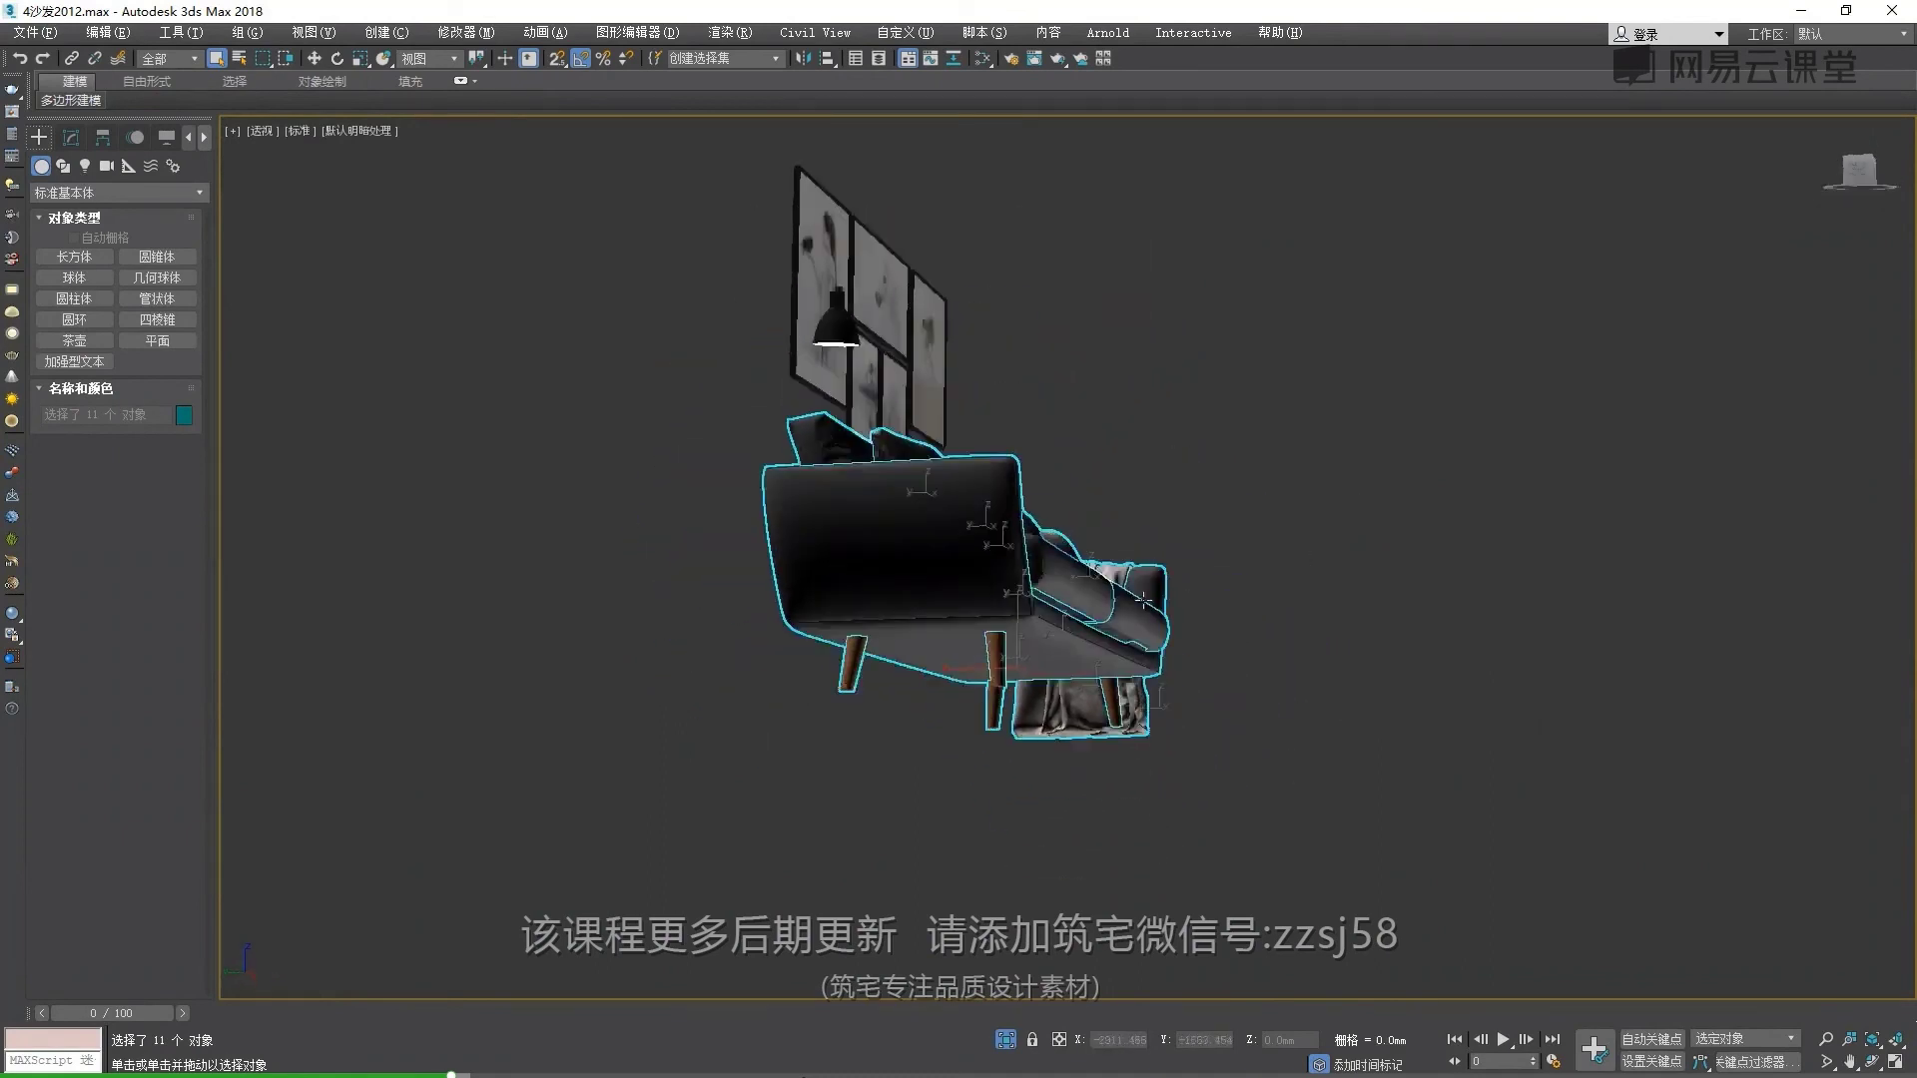
key("alt+q")
middle_click_drag(1372, 564, 1104, 368, "alt")
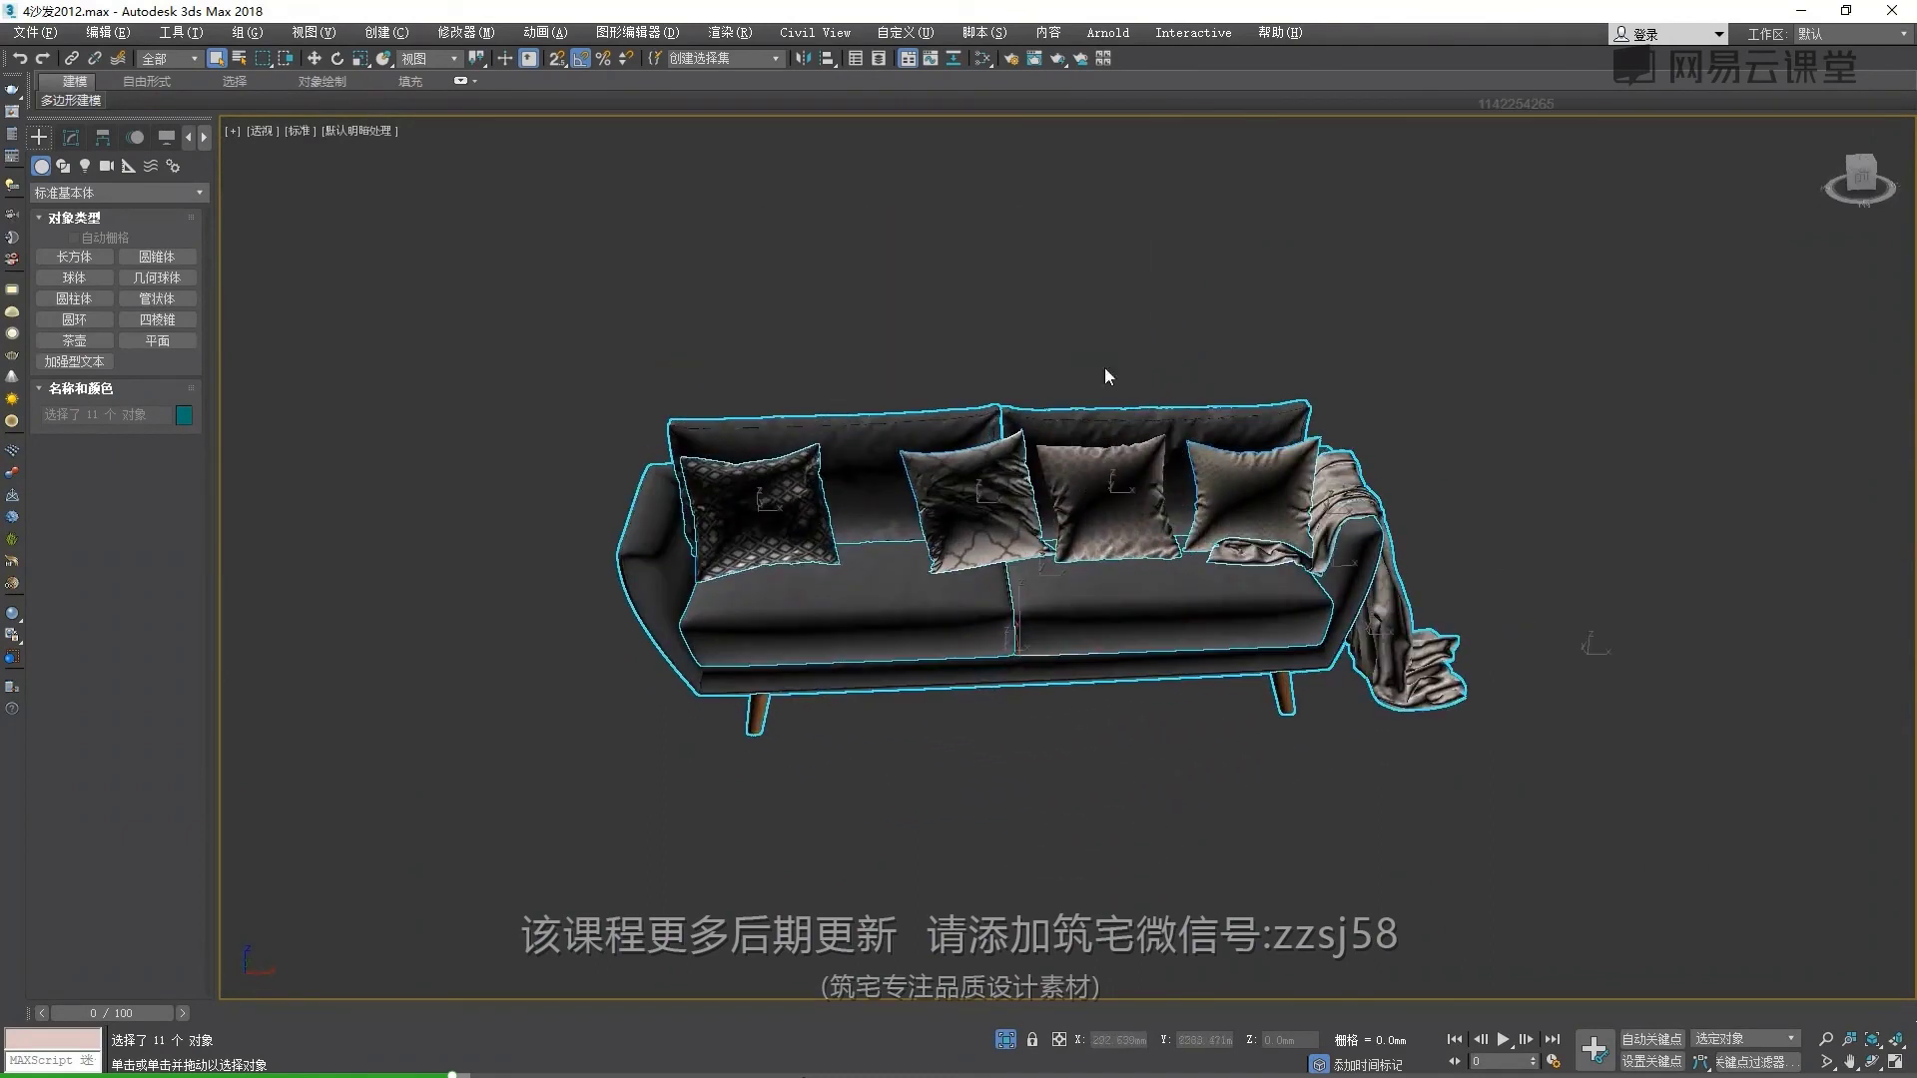
scroll(1105, 367, "down", 5)
key("z")
middle_click_drag(1105, 638, 782, 520, "alt")
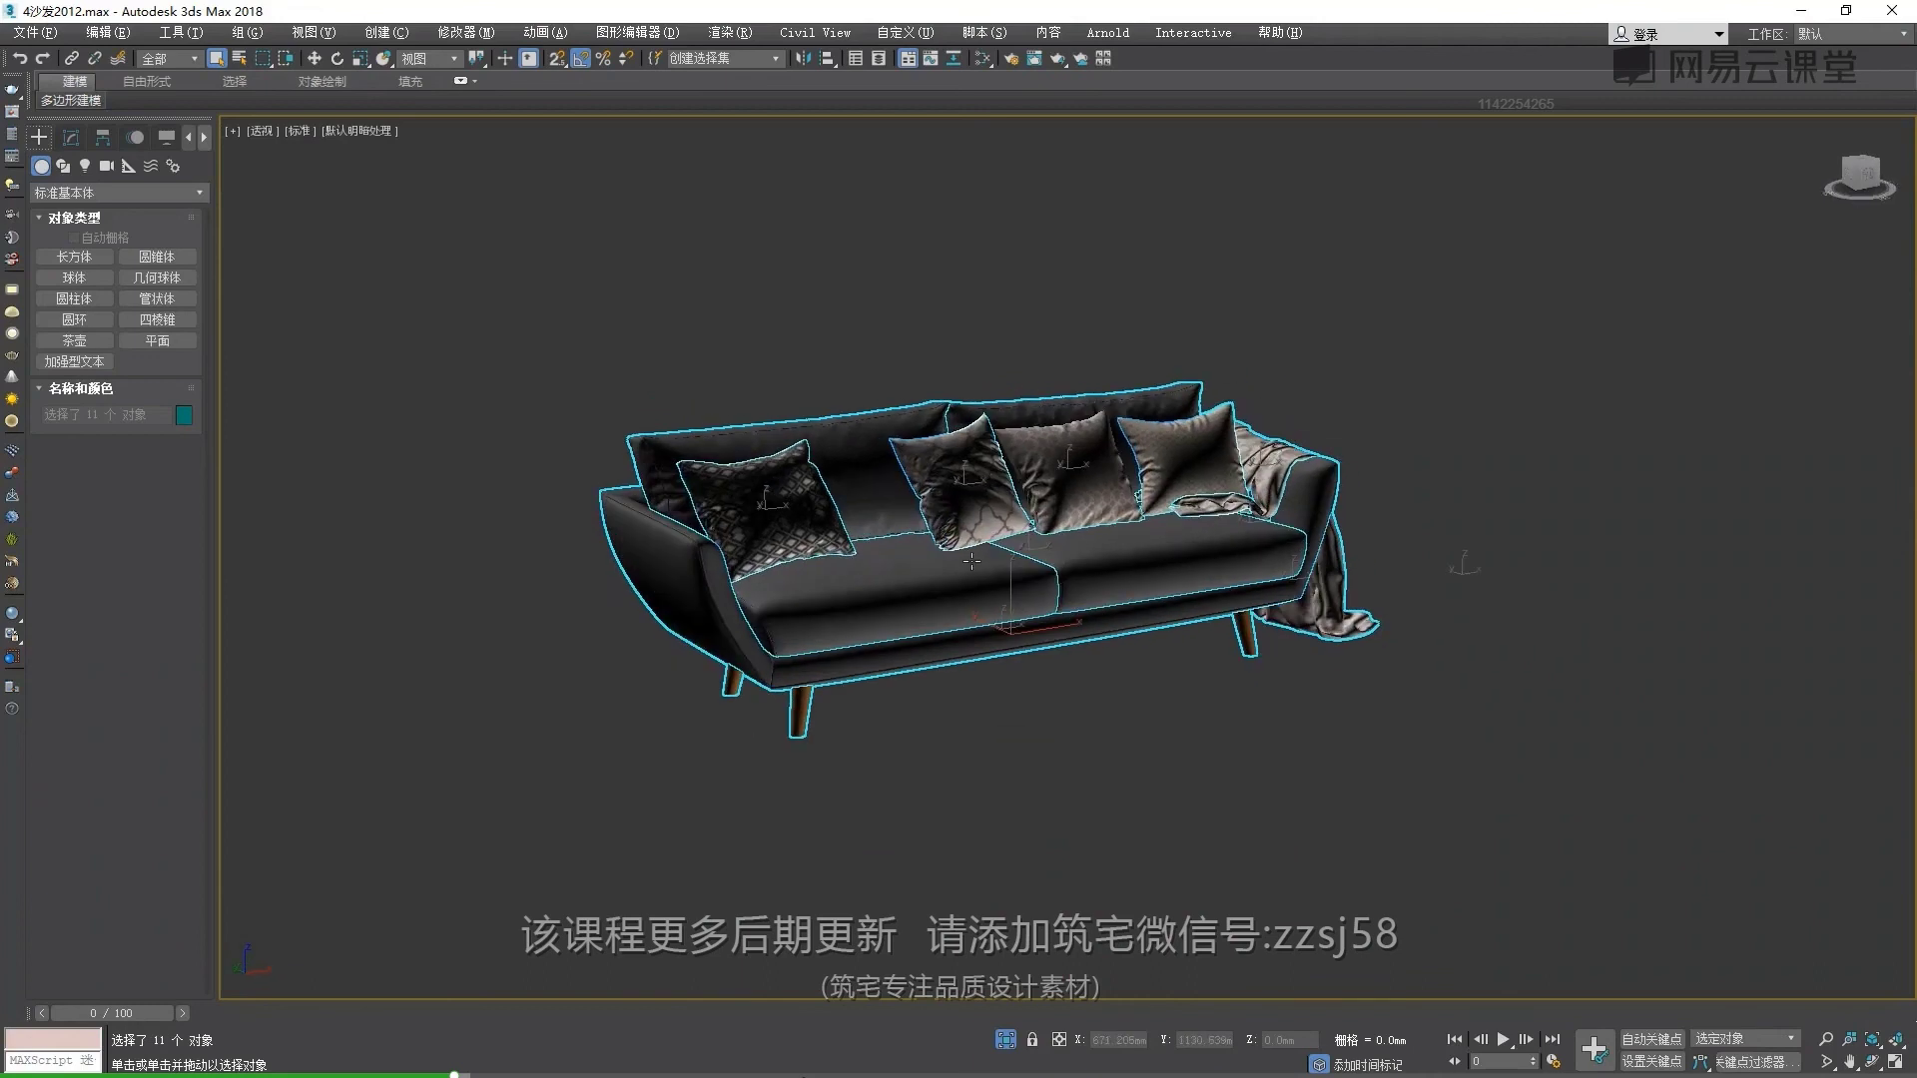
scroll(975, 566, "down", 2)
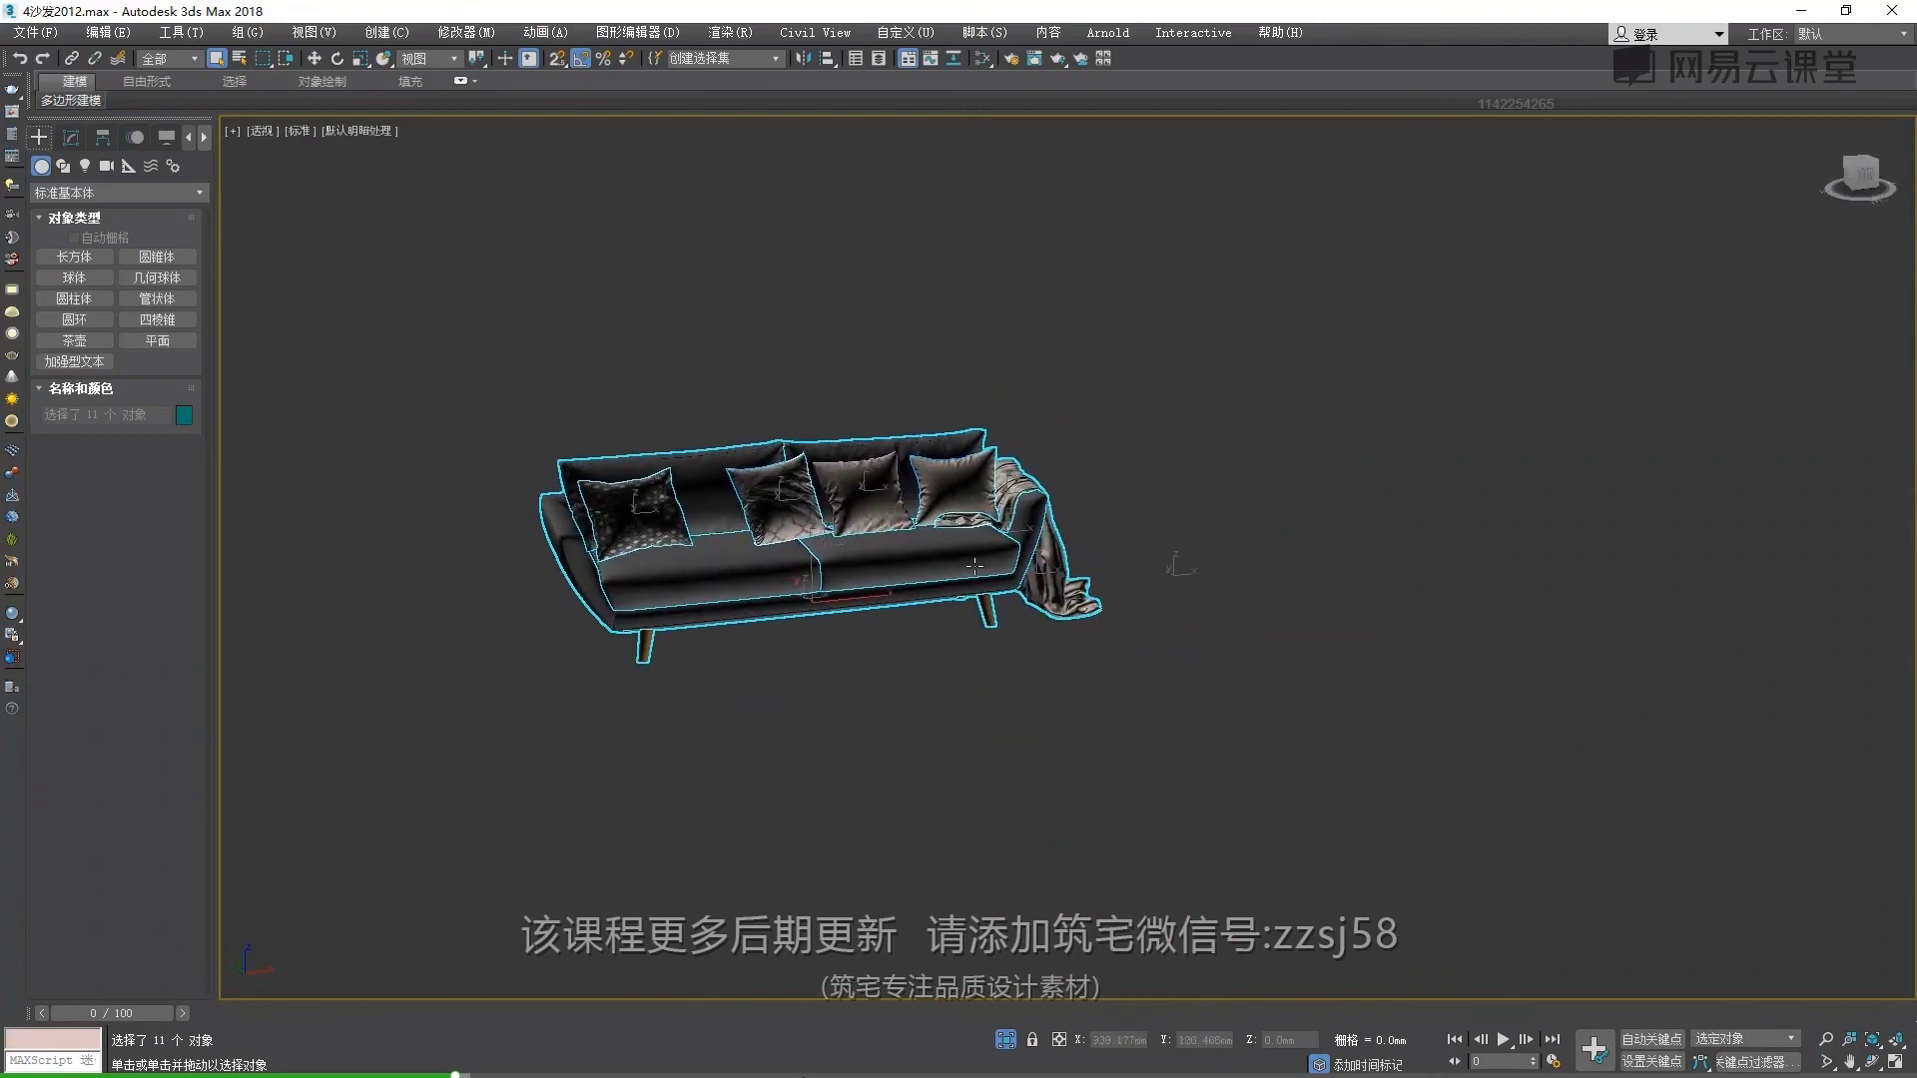
Reselect all the sofa parts, then deselect everything
left_click(1174, 566)
left_click_drag(398, 327, 1117, 812)
scroll(1248, 561, "up", 4)
scroll(1233, 569, "up", 4)
scroll(1288, 559, "down", 1)
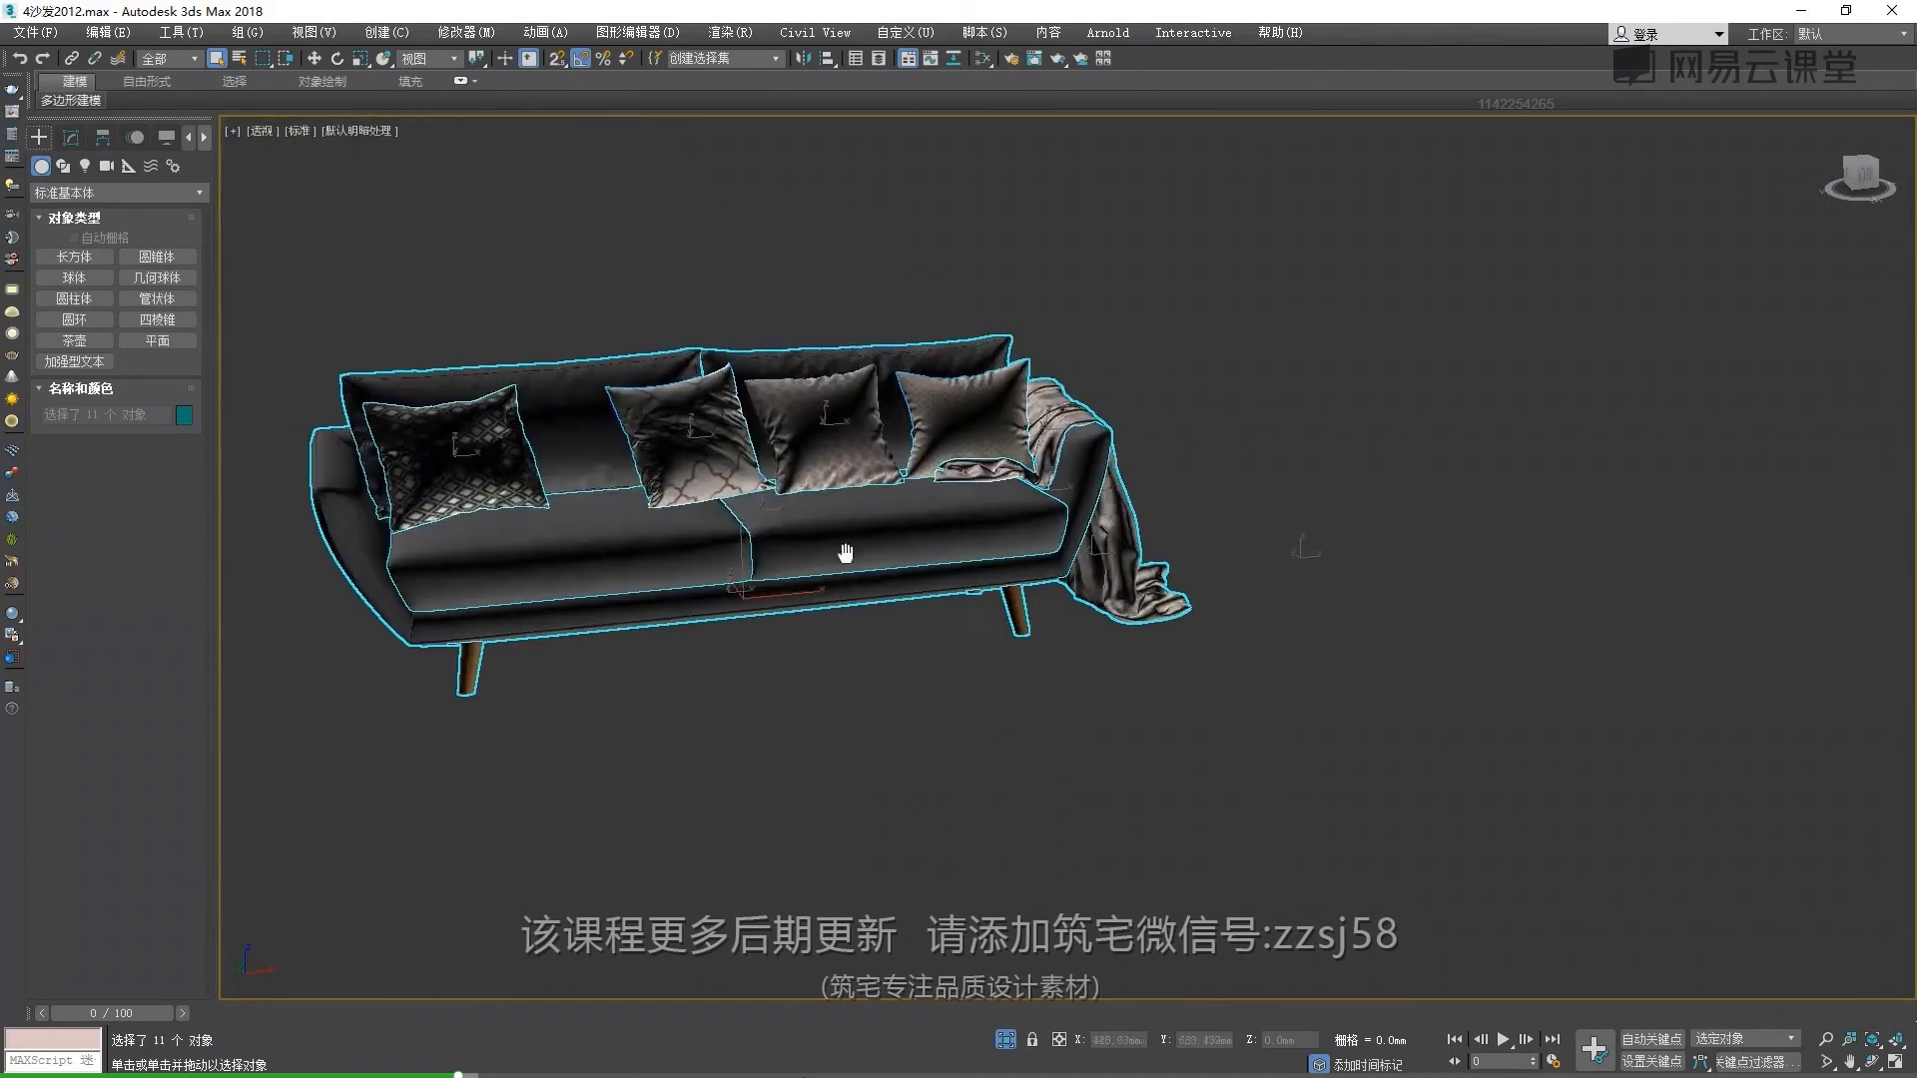
scroll(1398, 579, "down", 2)
scroll(1498, 599, "down", 1)
scroll(1291, 587, "down", 1)
left_click(1291, 587)
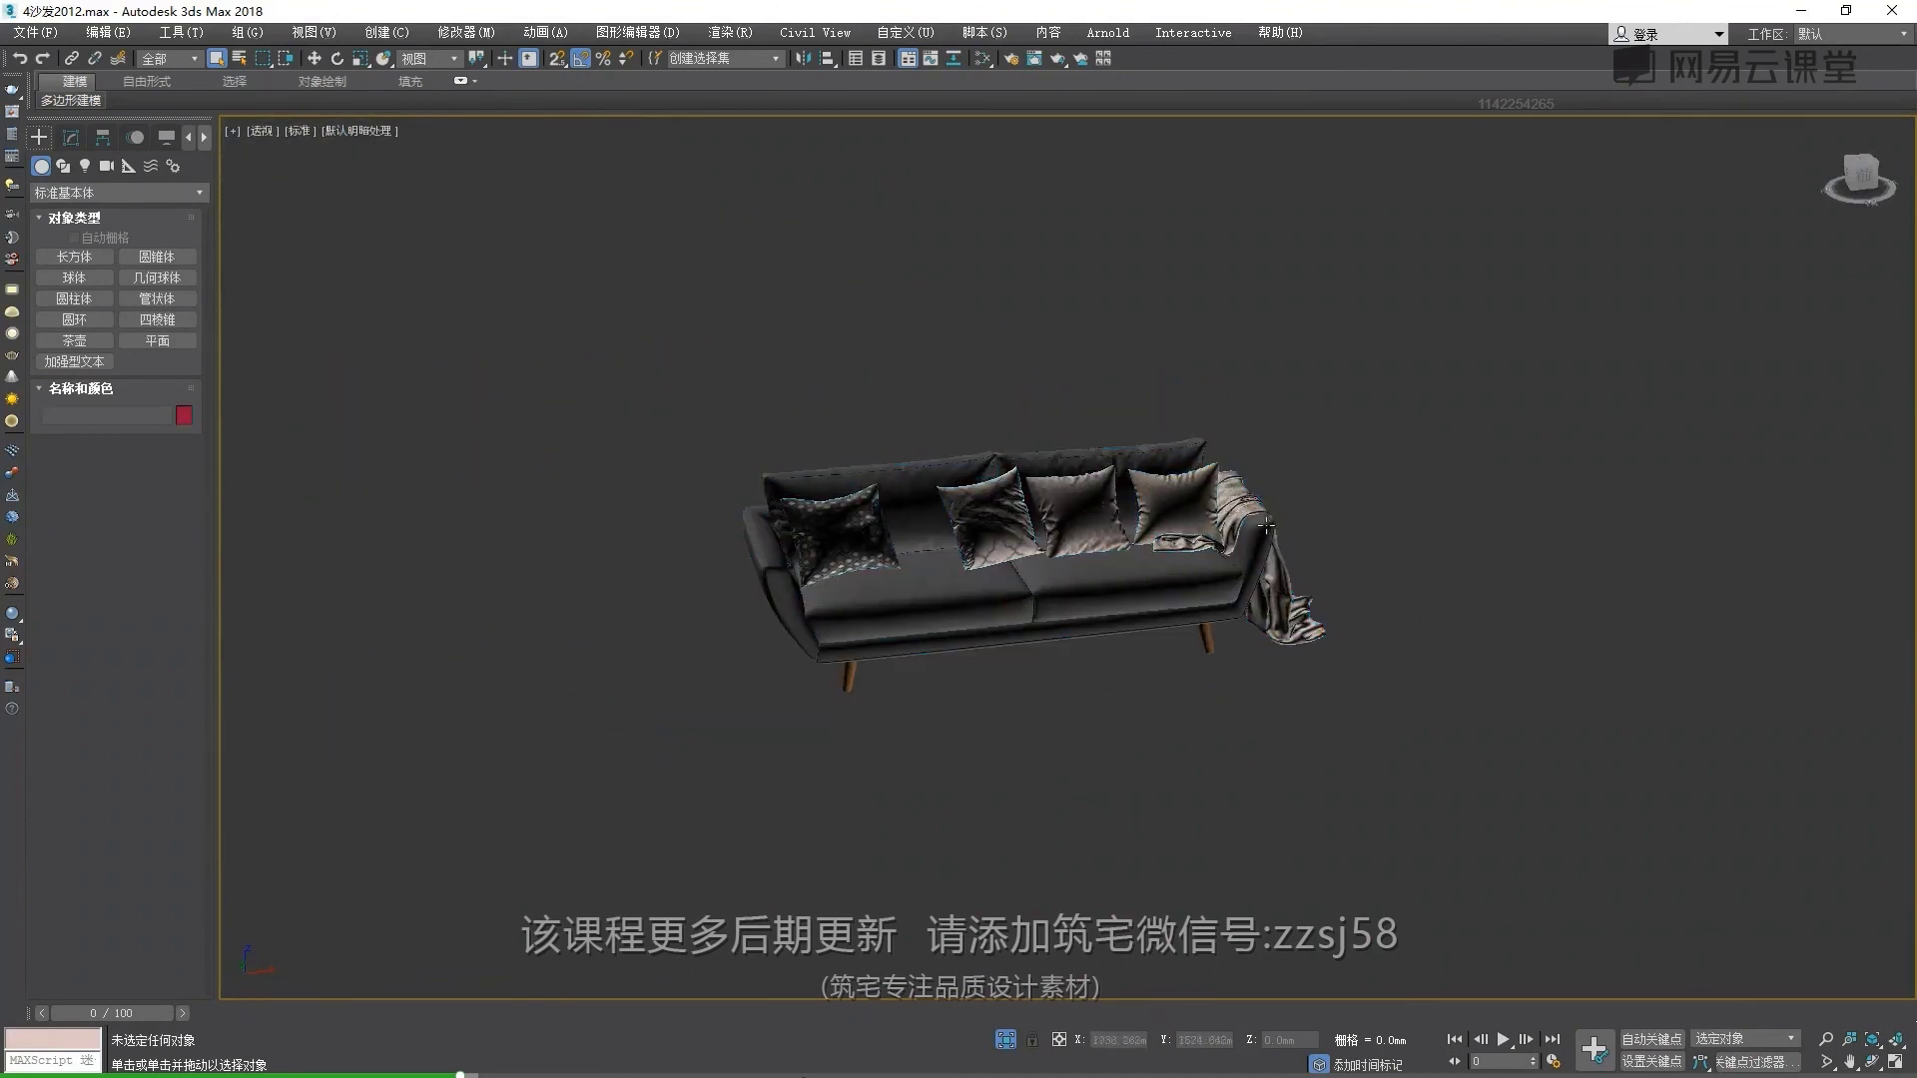
scroll(879, 565, "up", 2)
scroll(927, 564, "up", 2)
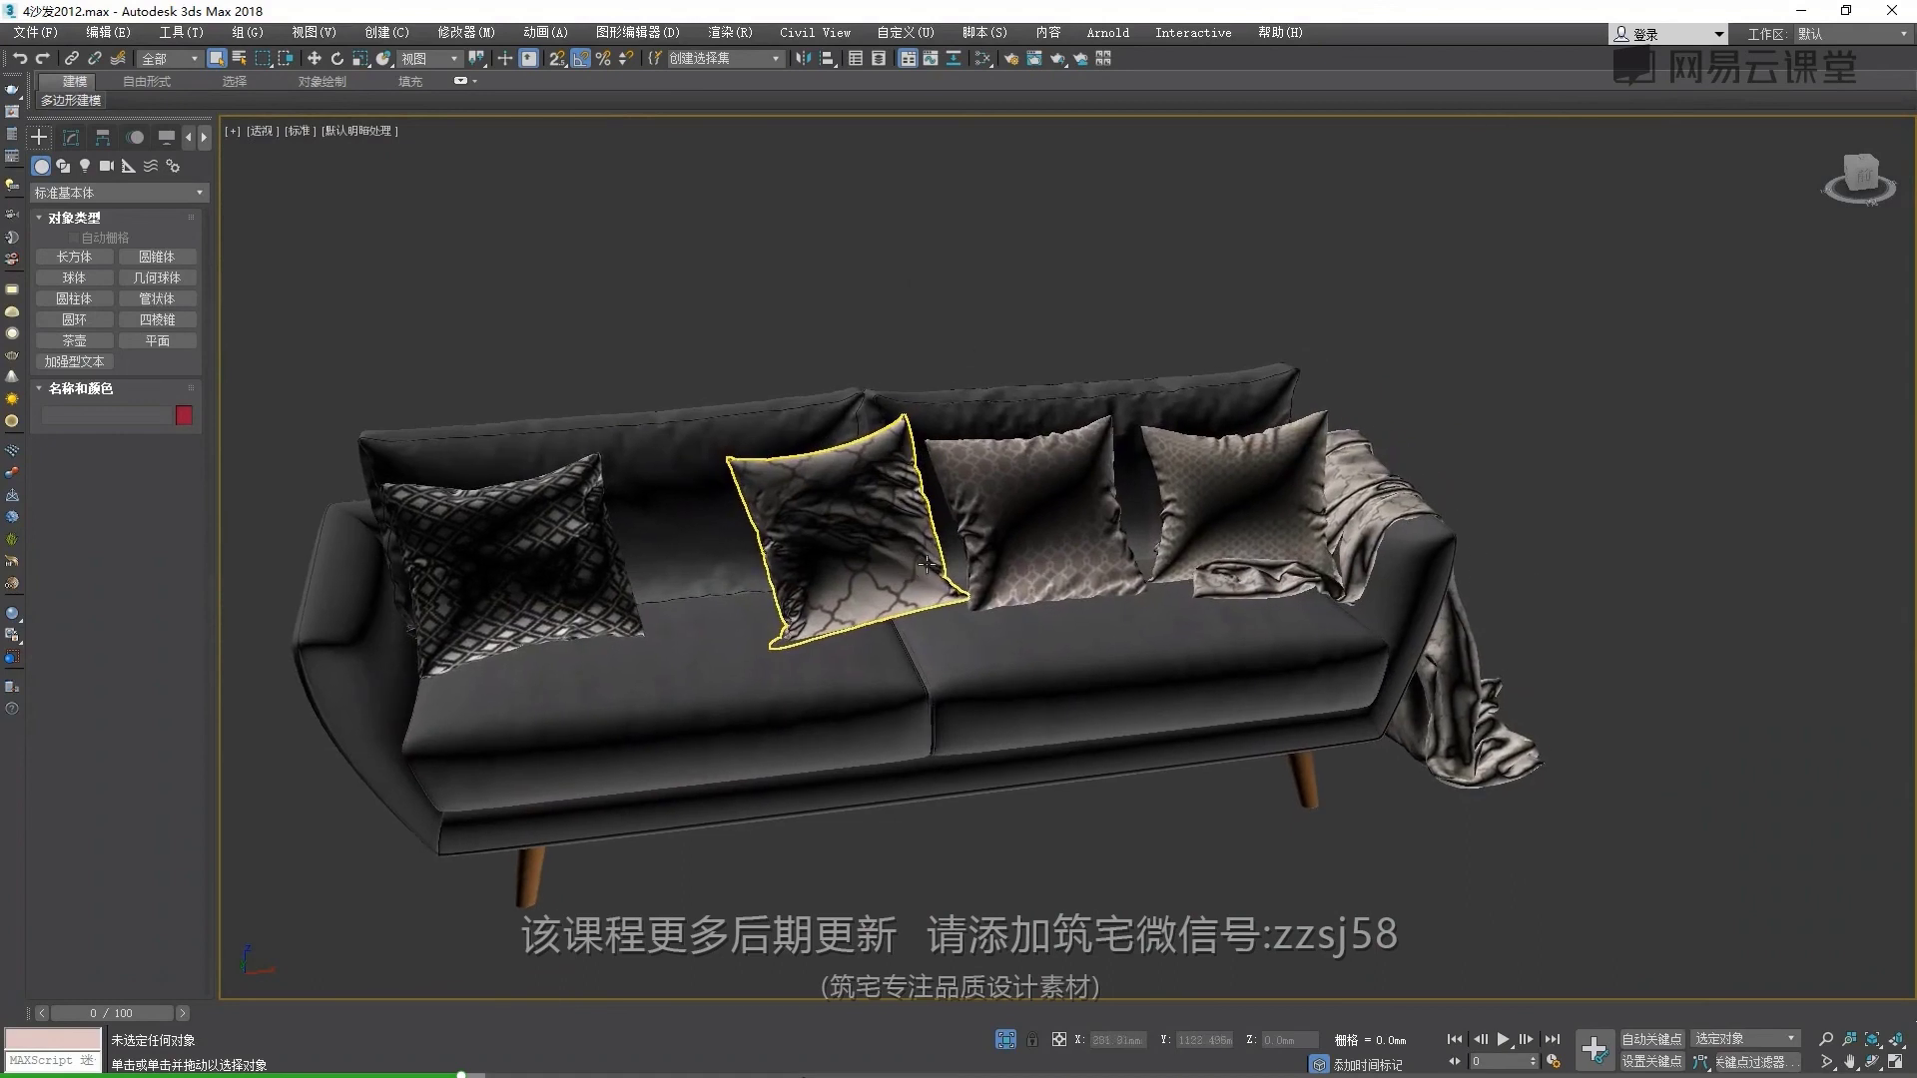
left_click(996, 33)
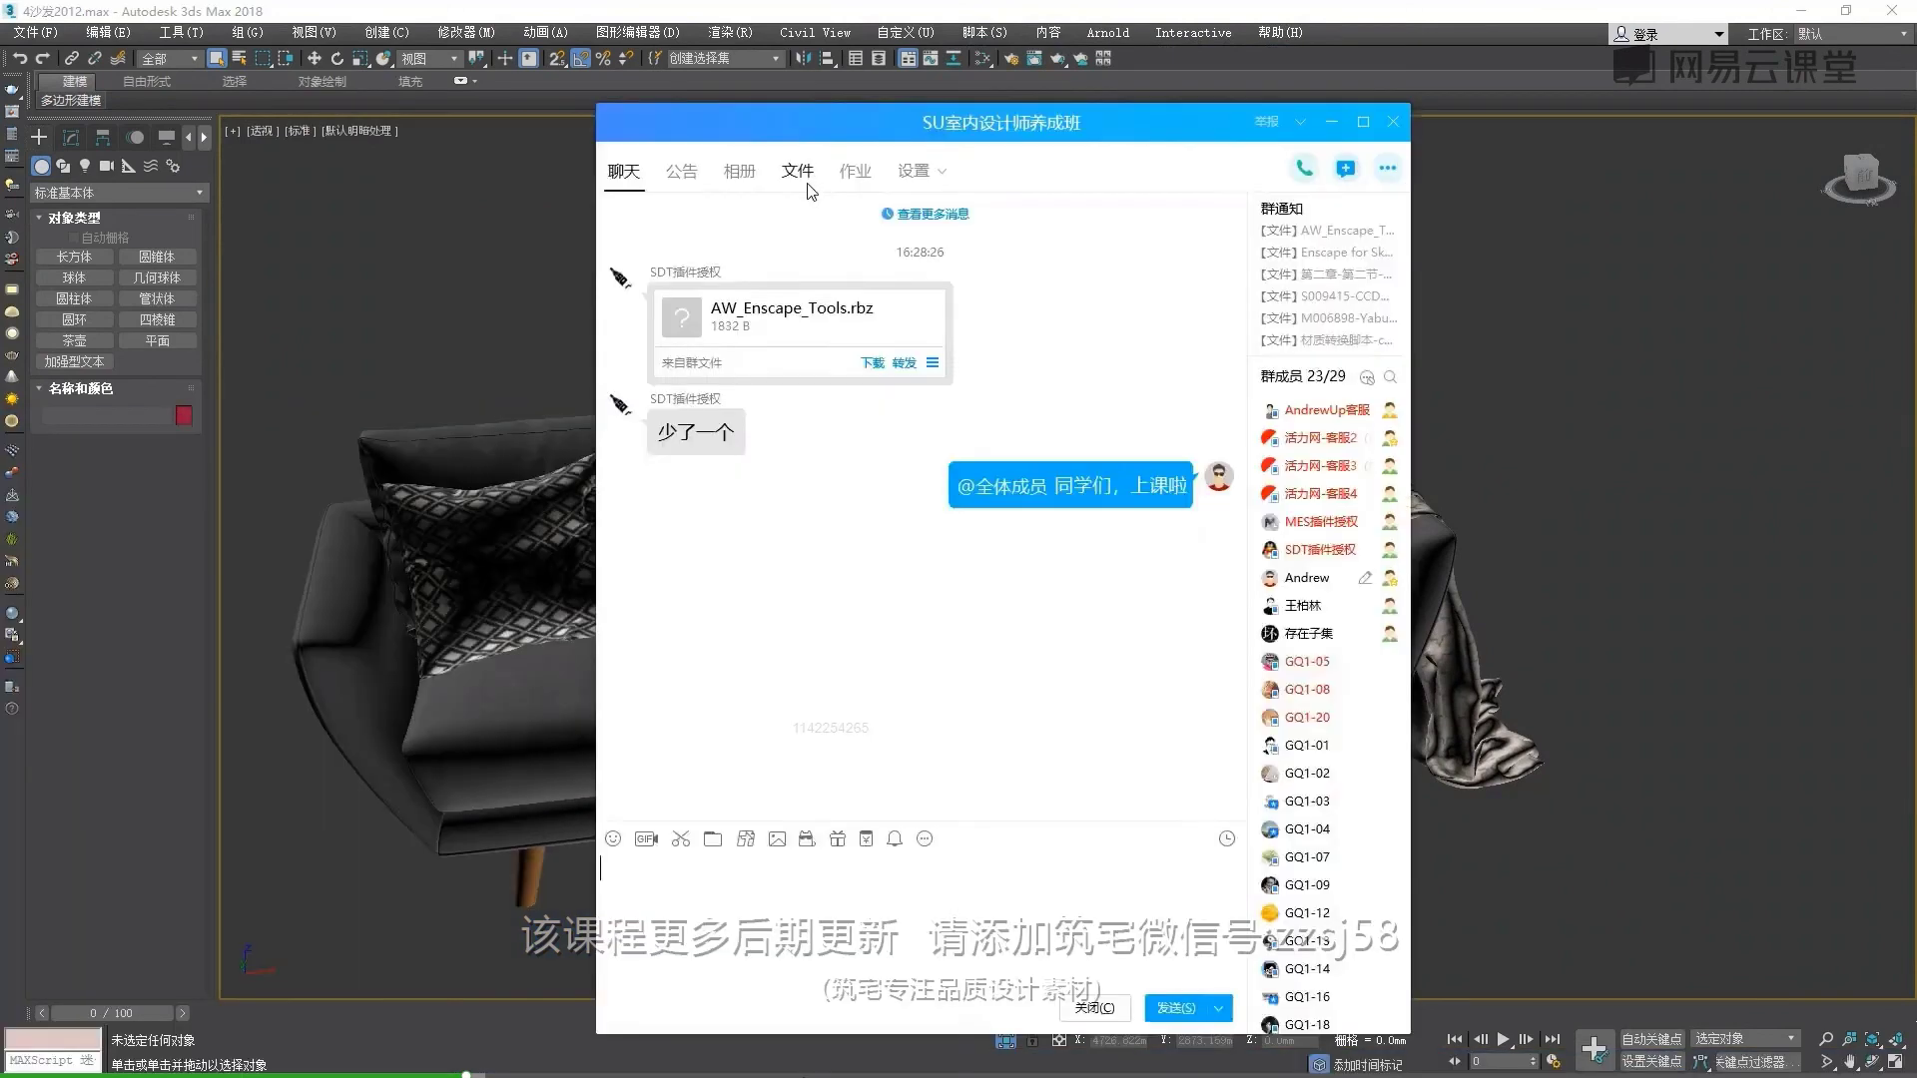
Open the QQ group's Enscape course folder and select conversor_v1.24.mse
left_click(797, 171)
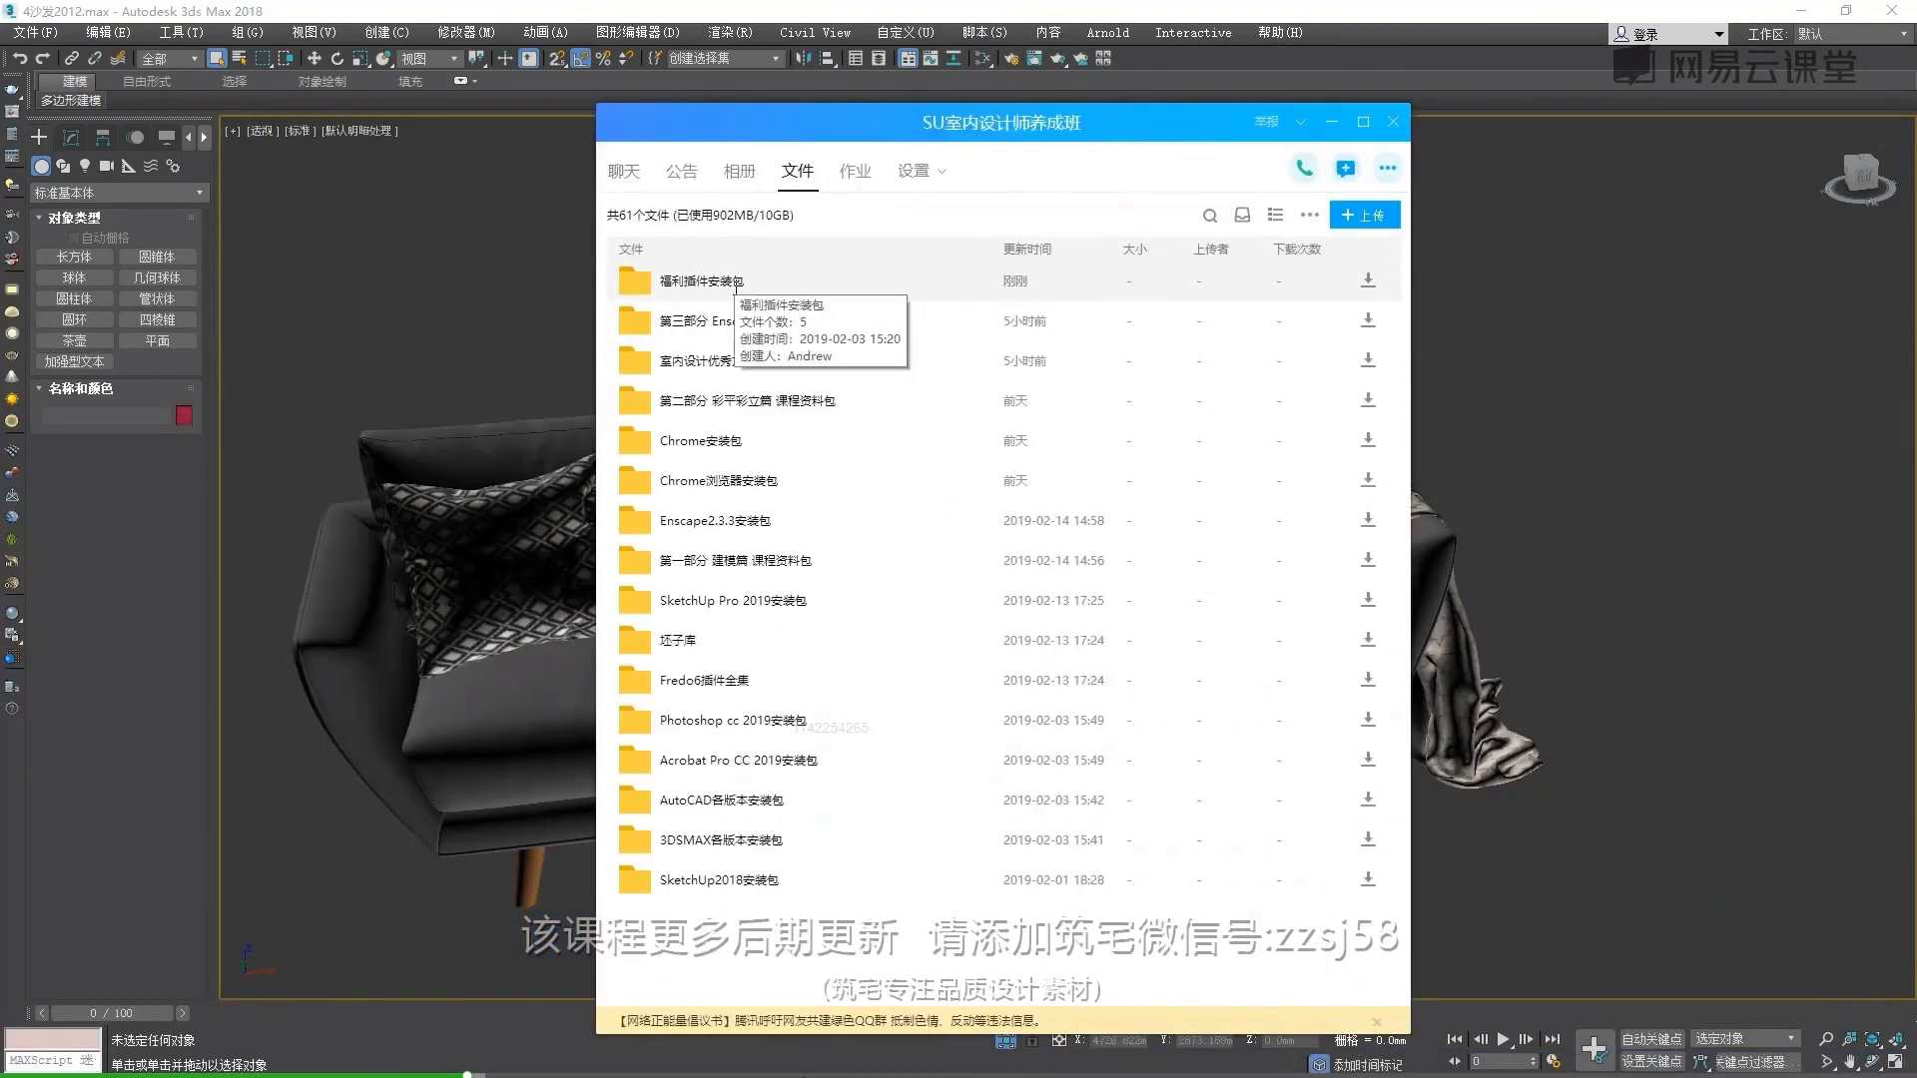
double_click(699, 320)
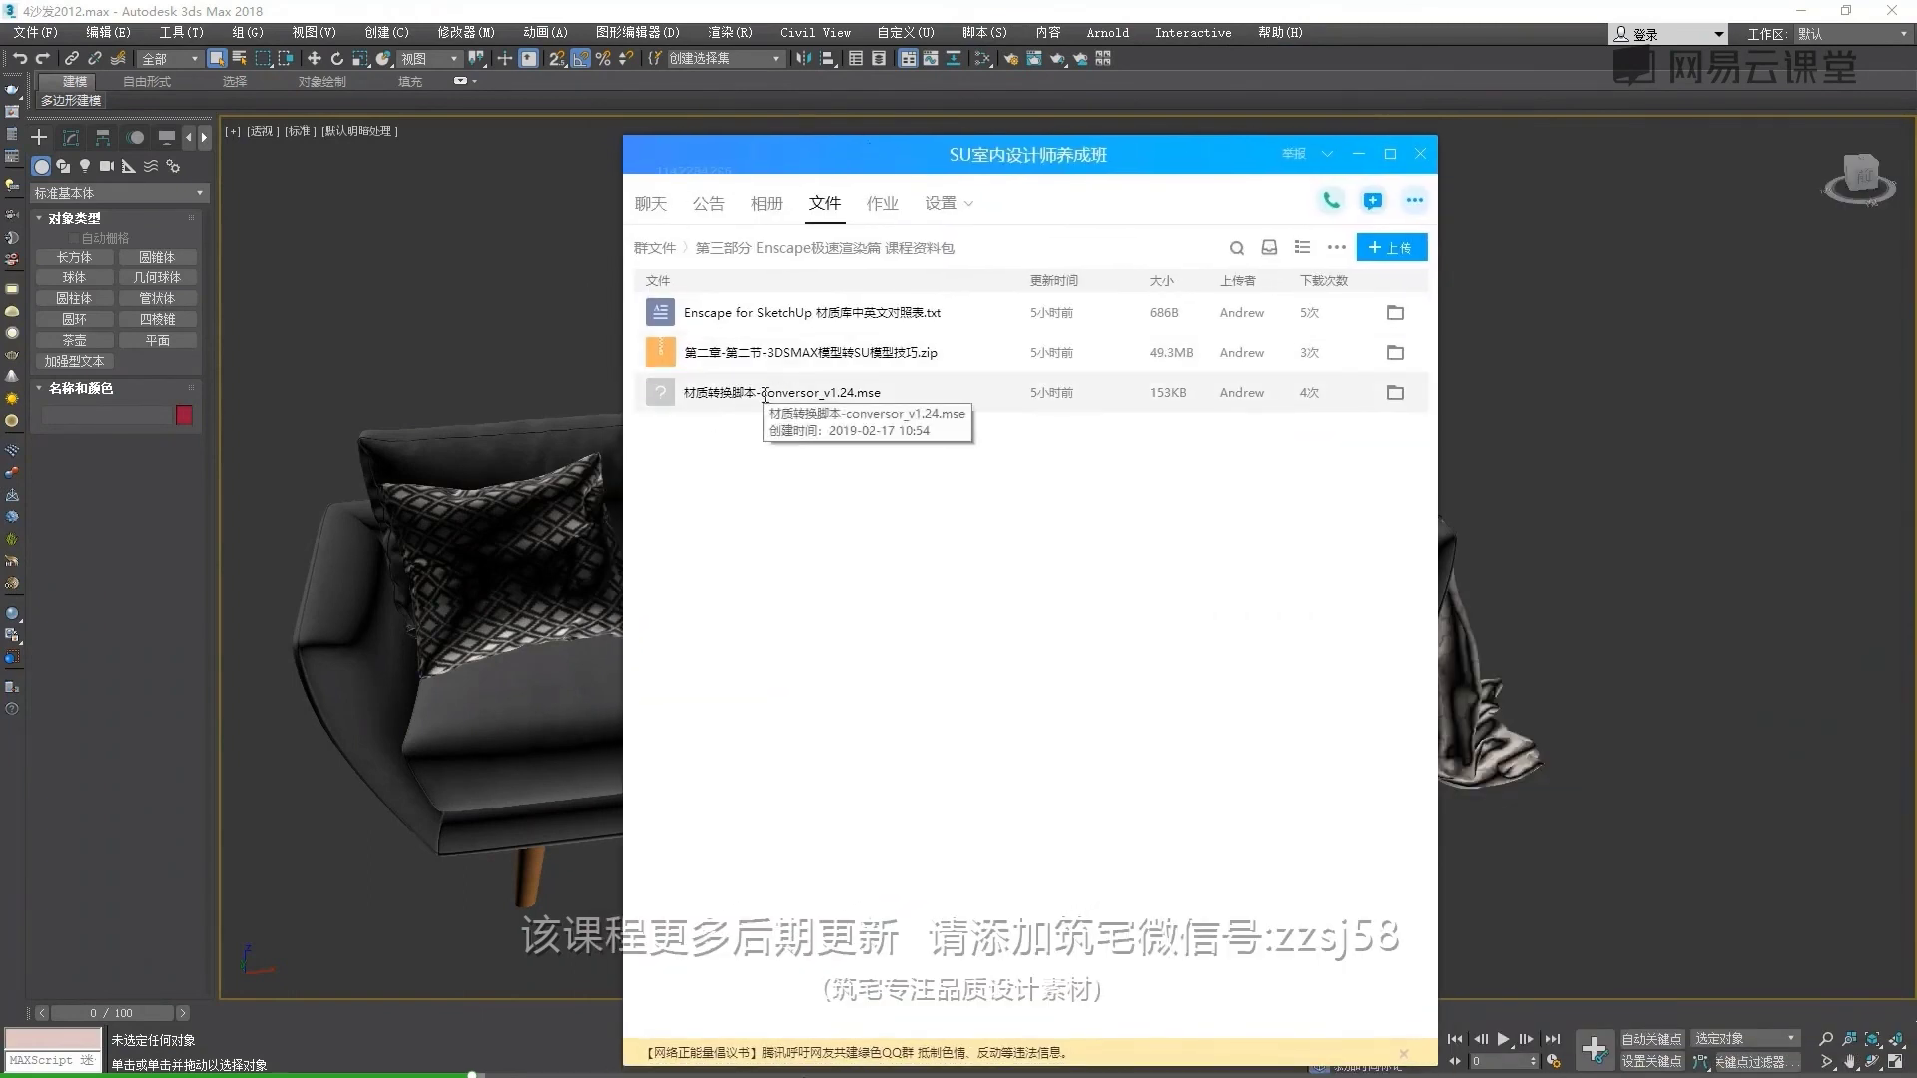
left_click(821, 399)
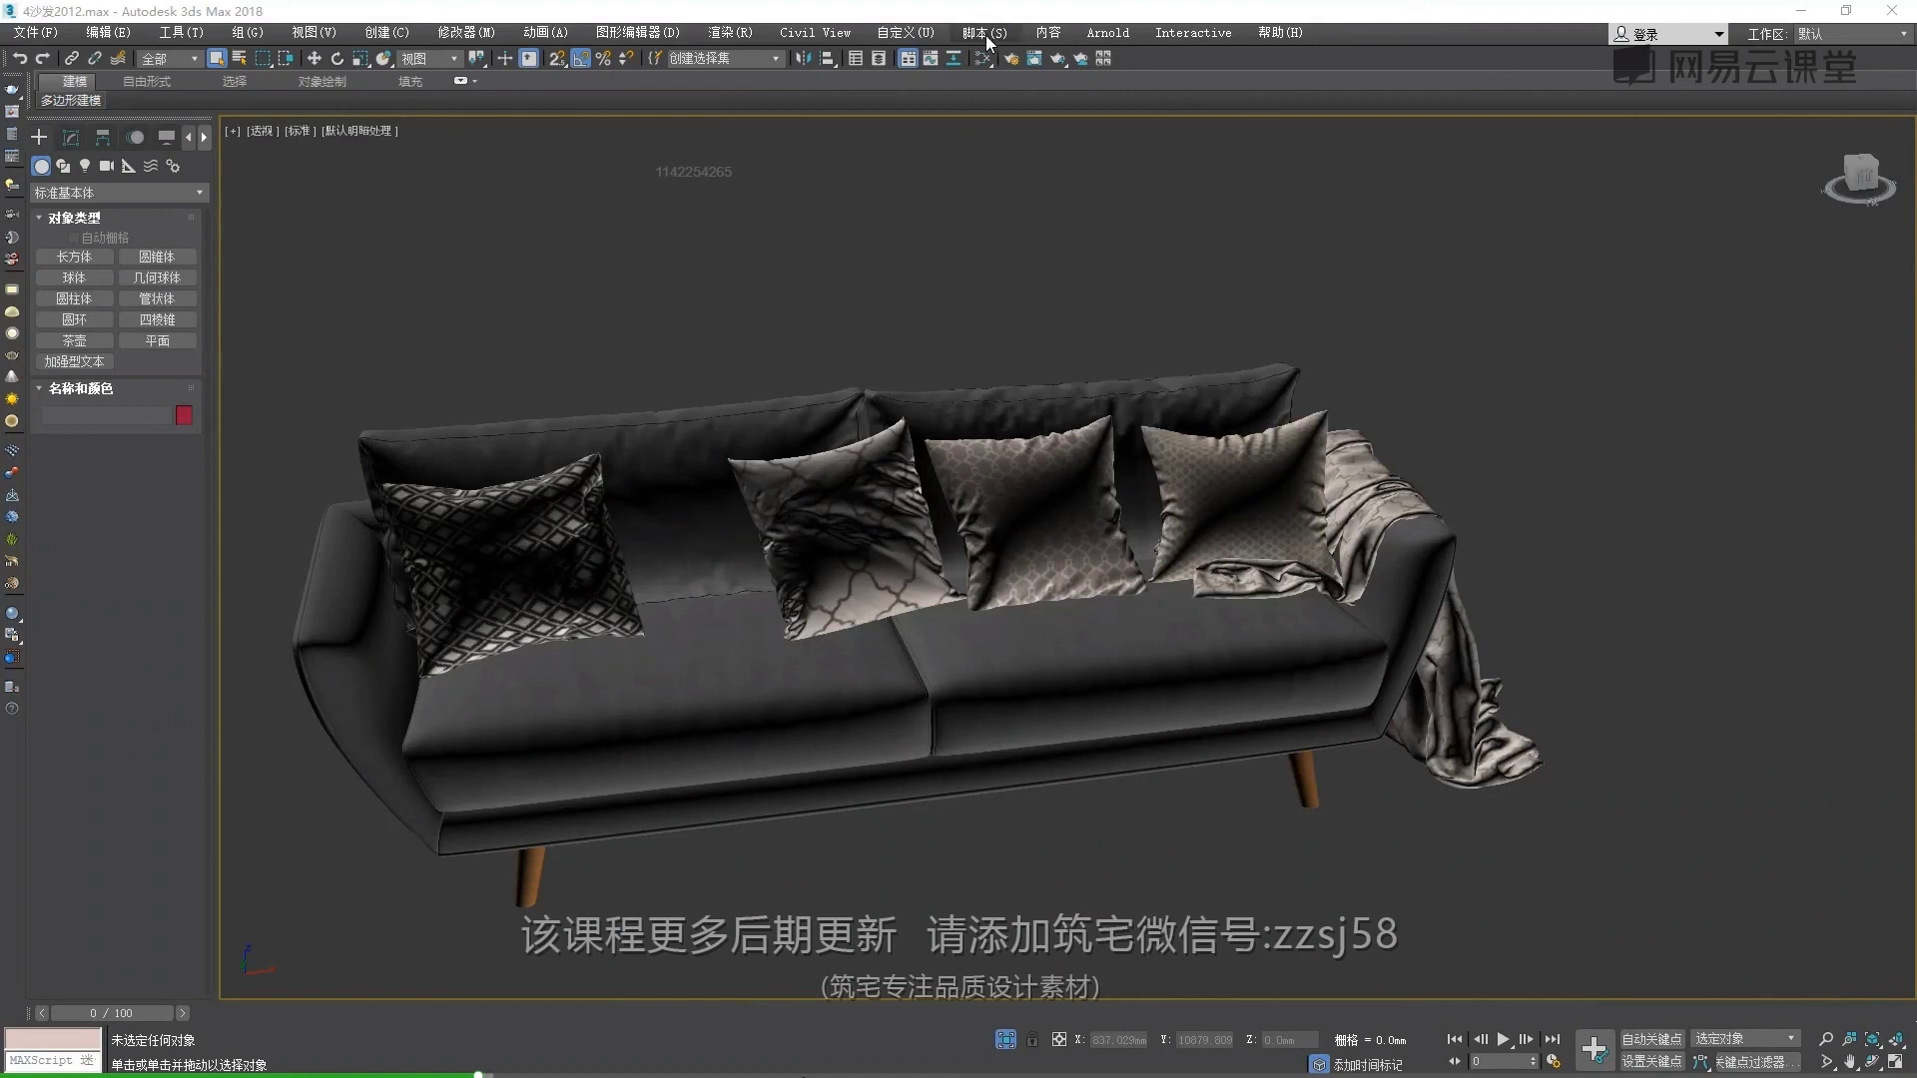
Run the material converter script from E:\3DSMAX2018 via Scripting > Run Script
left_click(985, 33)
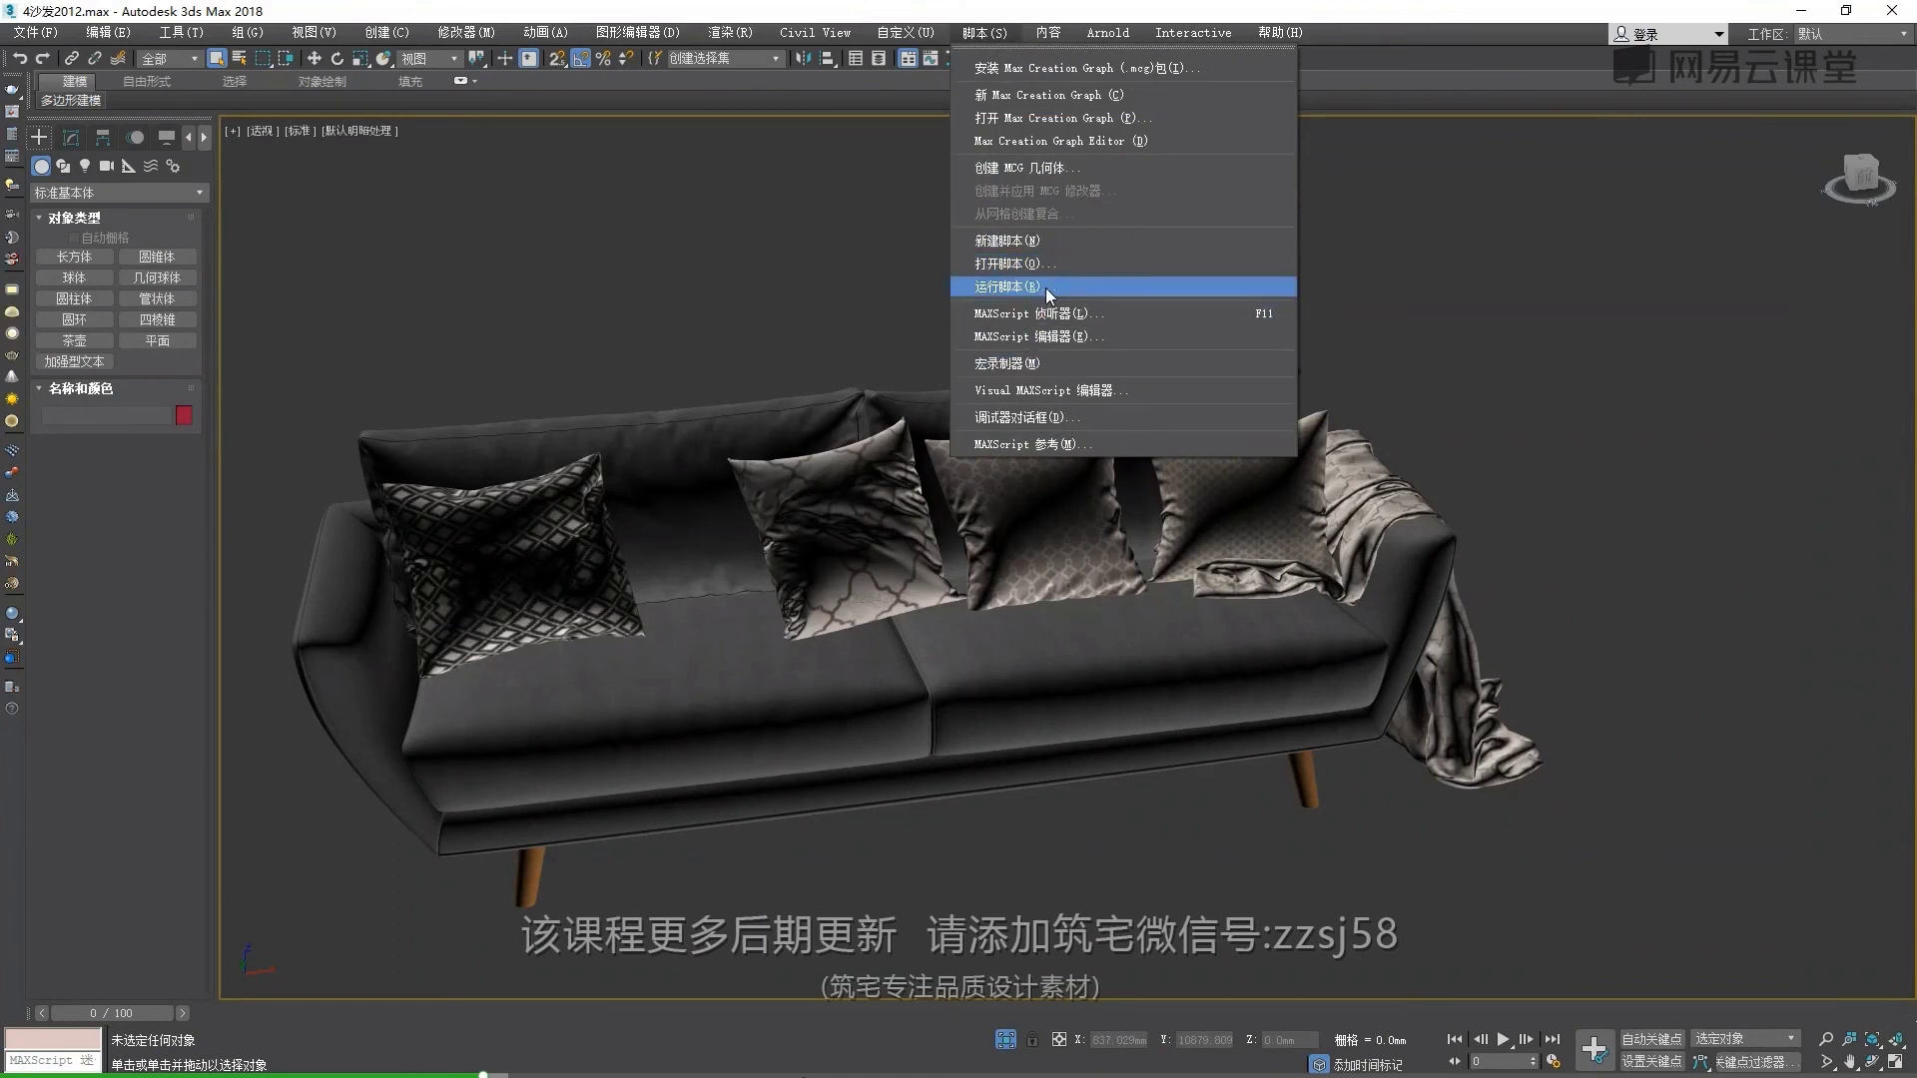
left_click(1049, 290)
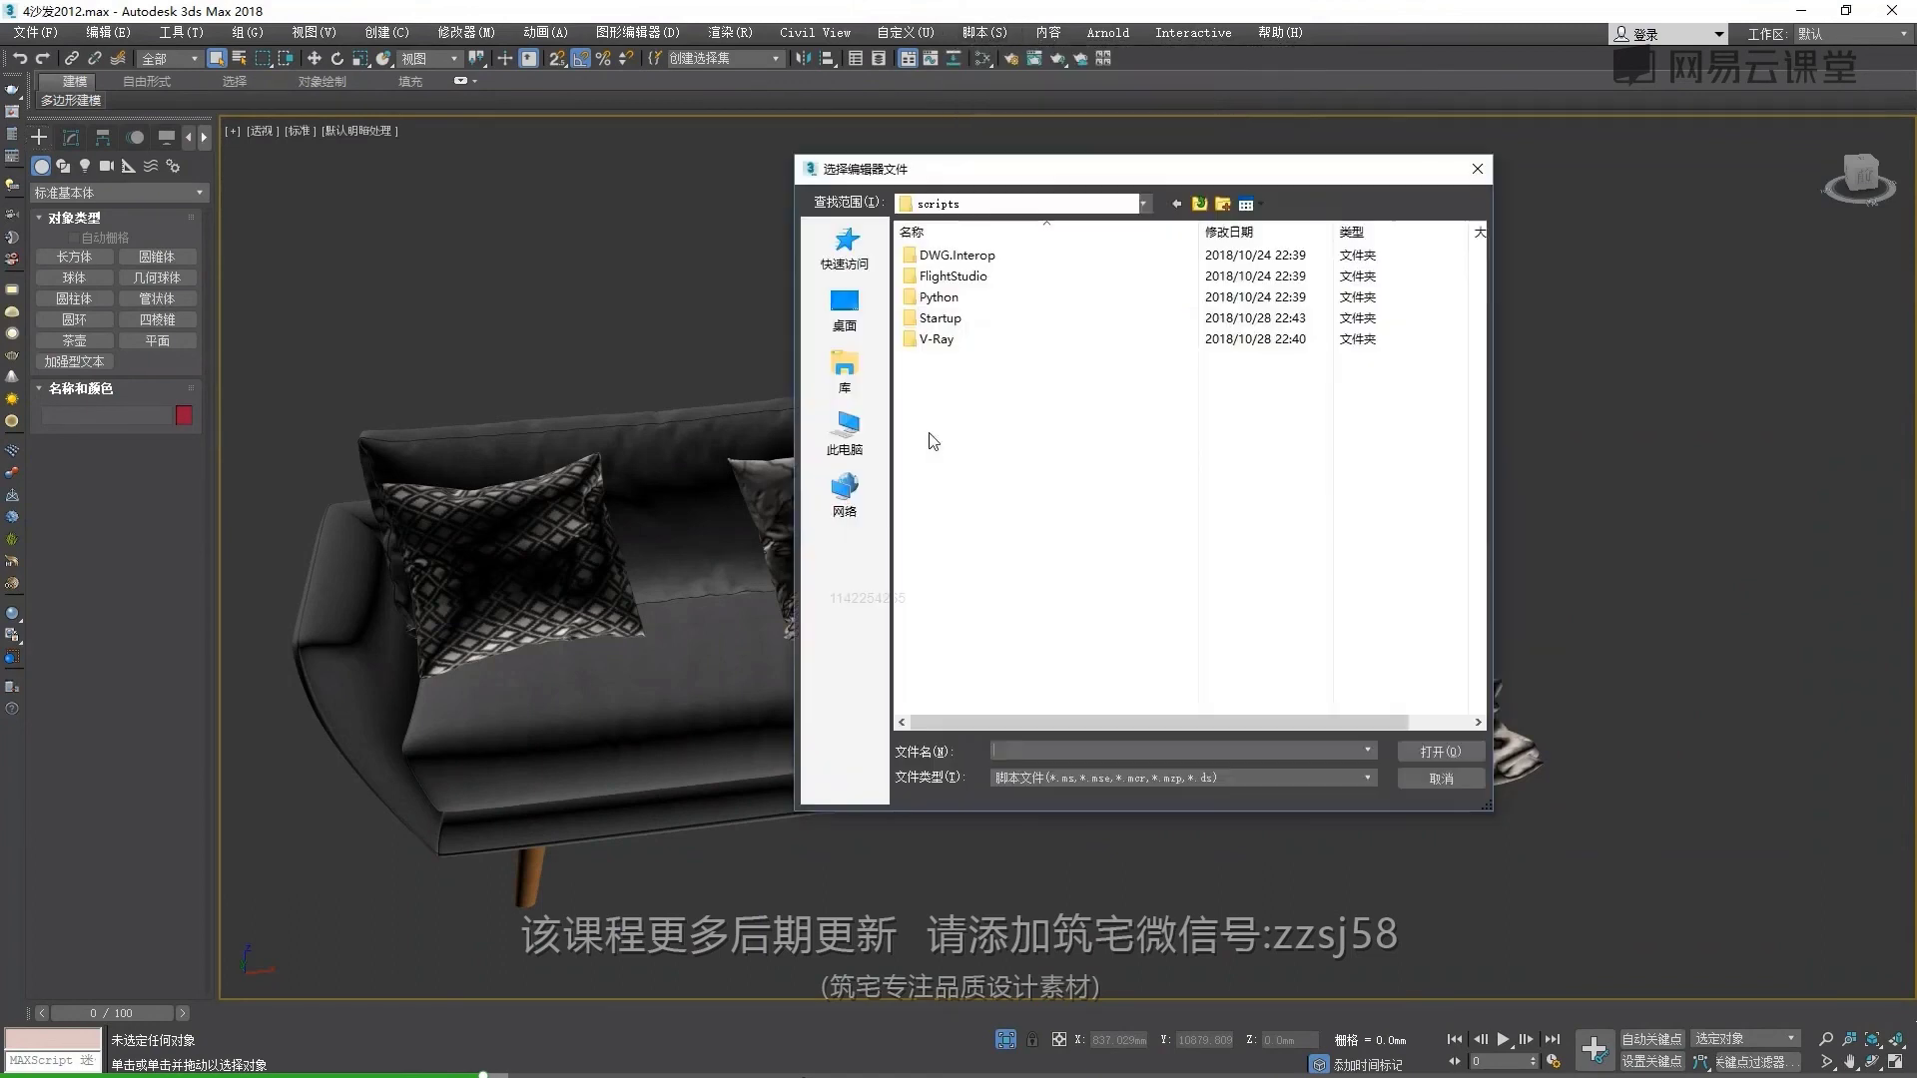
left_click(877, 447)
double_click(1043, 626)
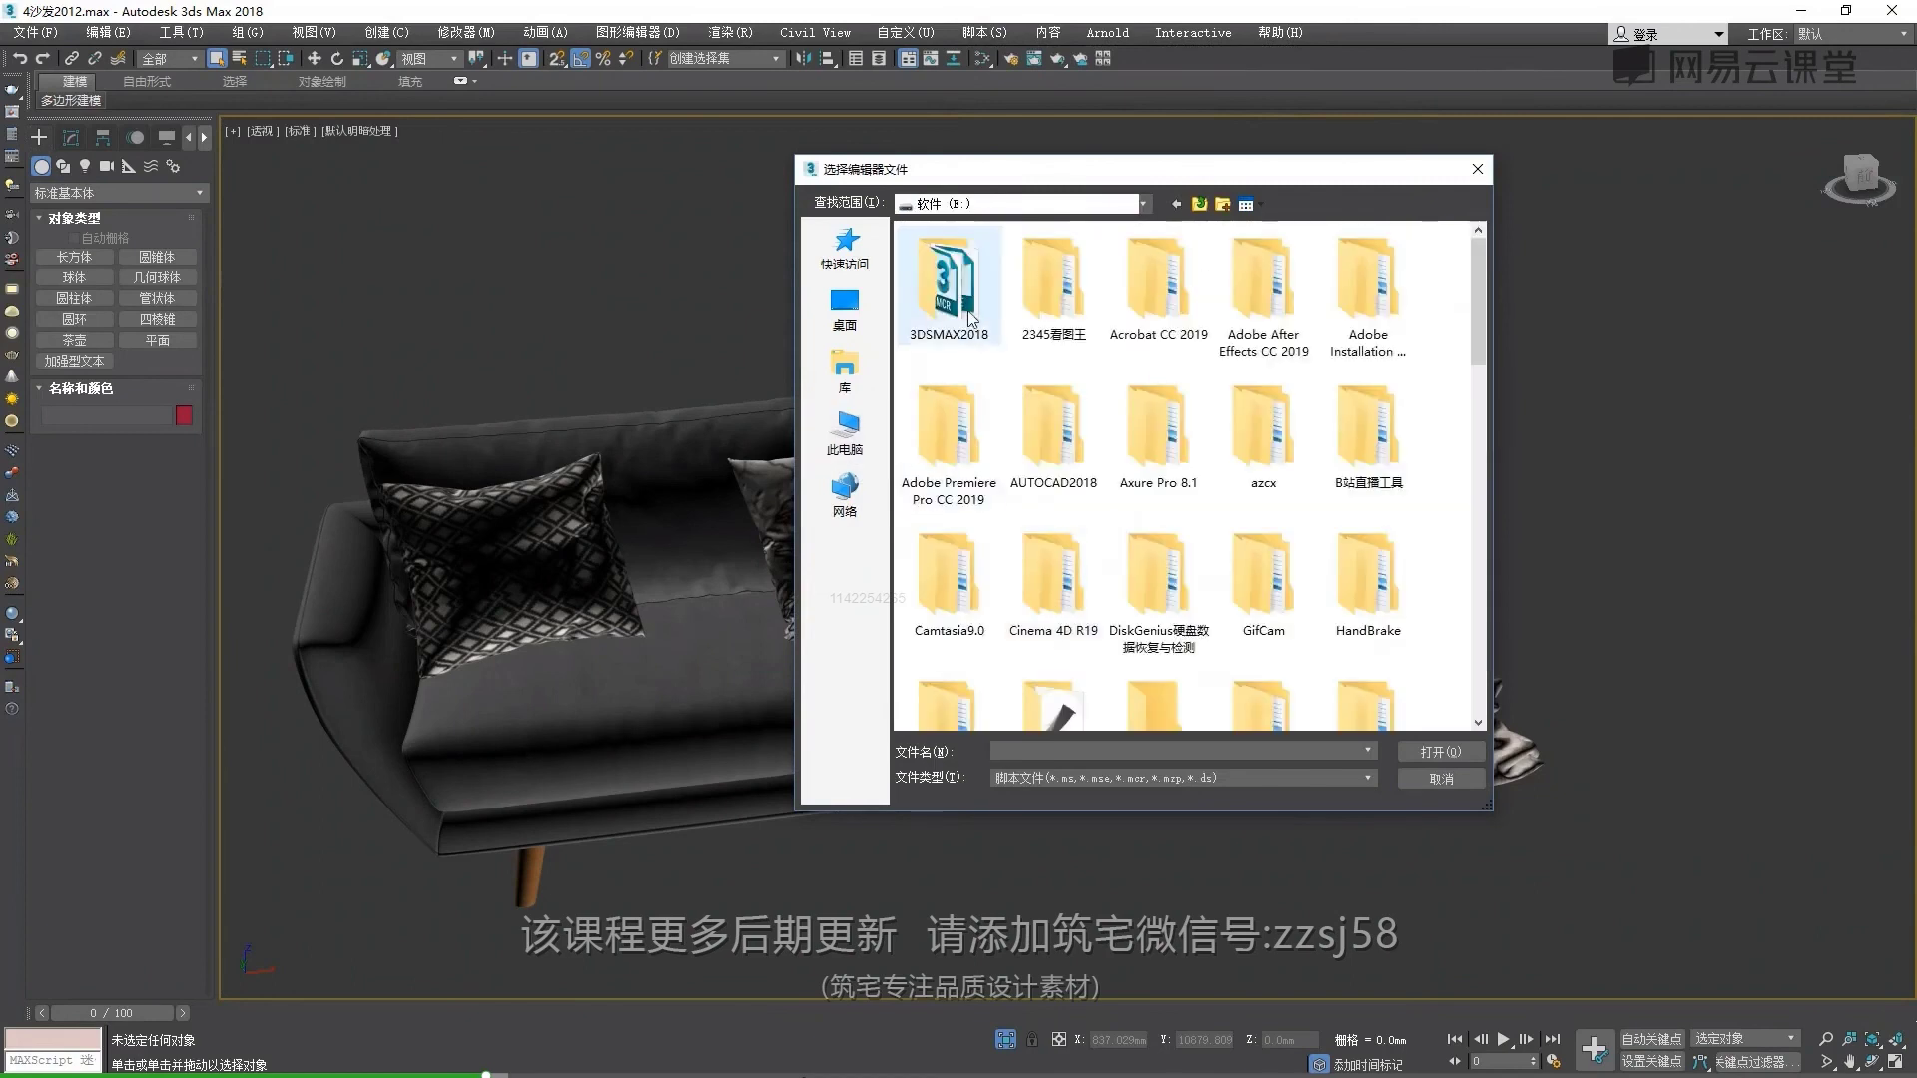
double_click(968, 318)
double_click(968, 339)
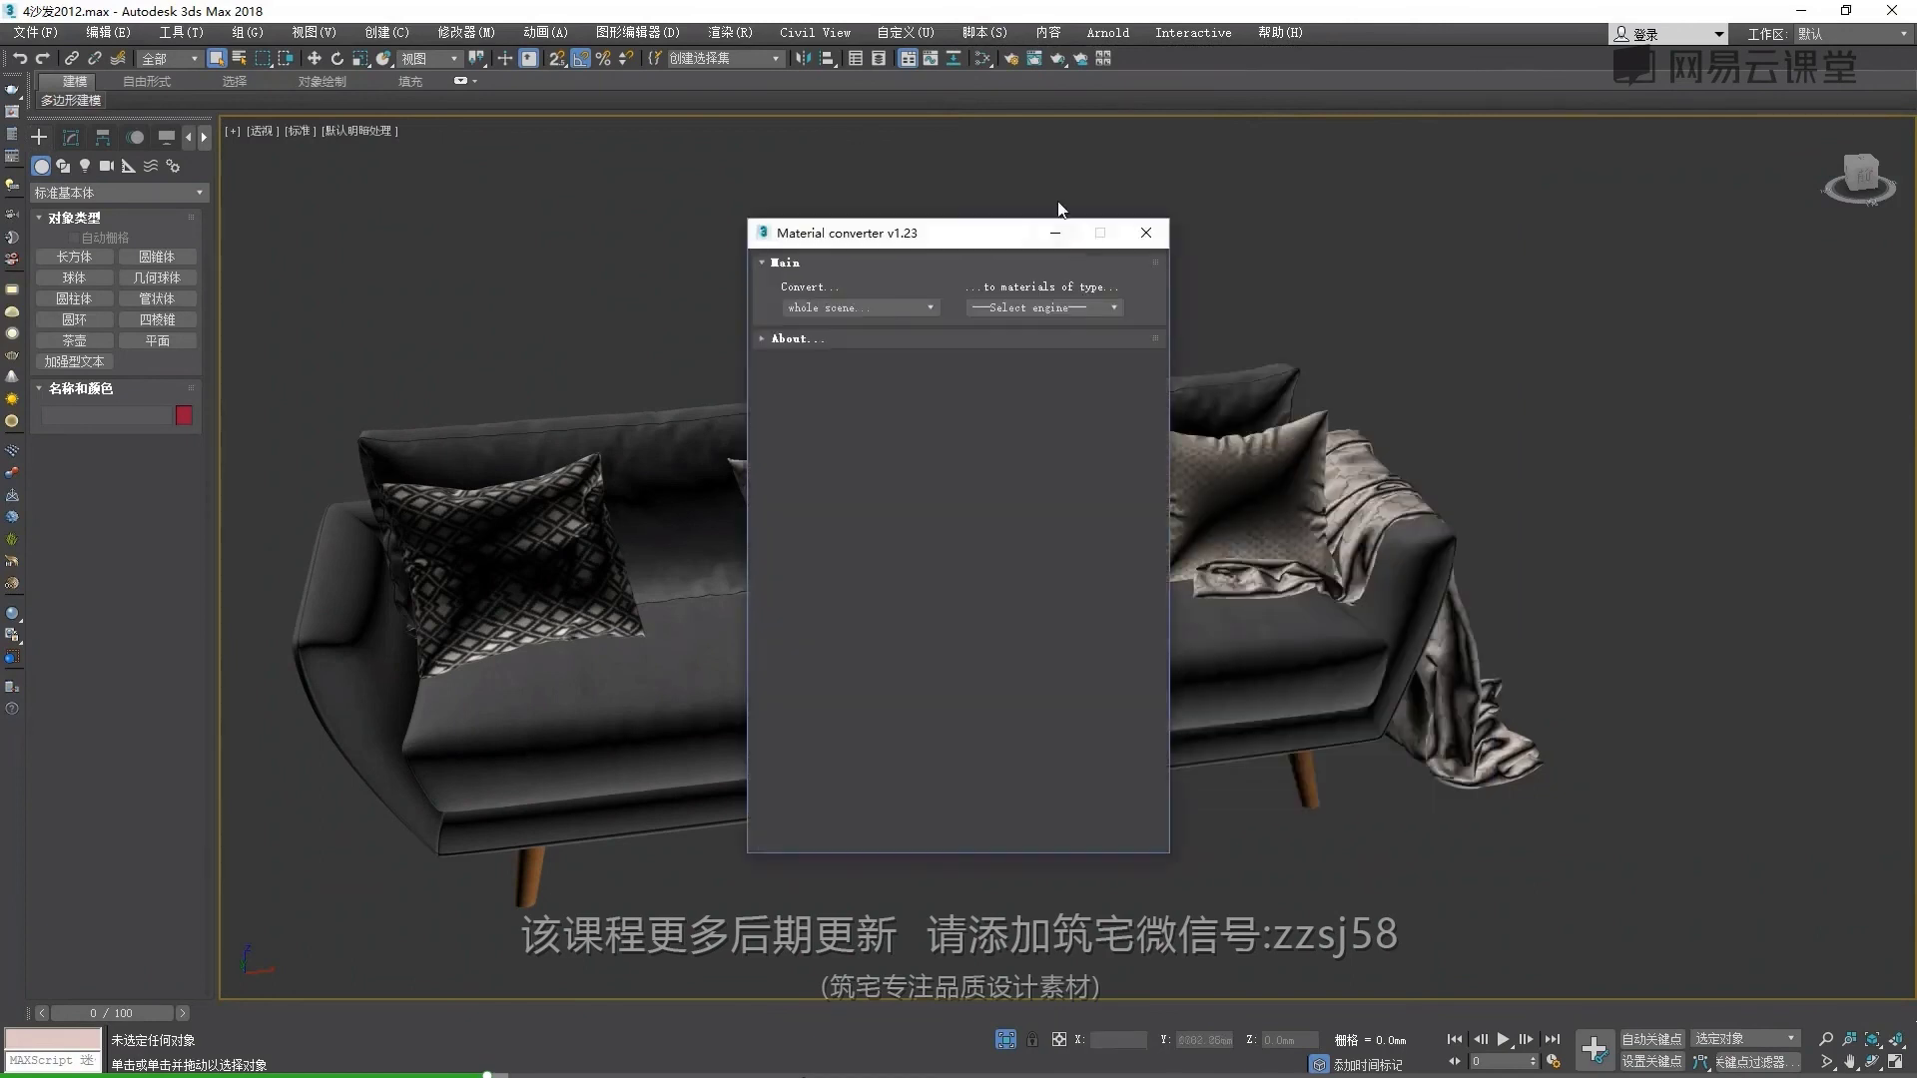
left_click_drag(1006, 246, 1104, 228)
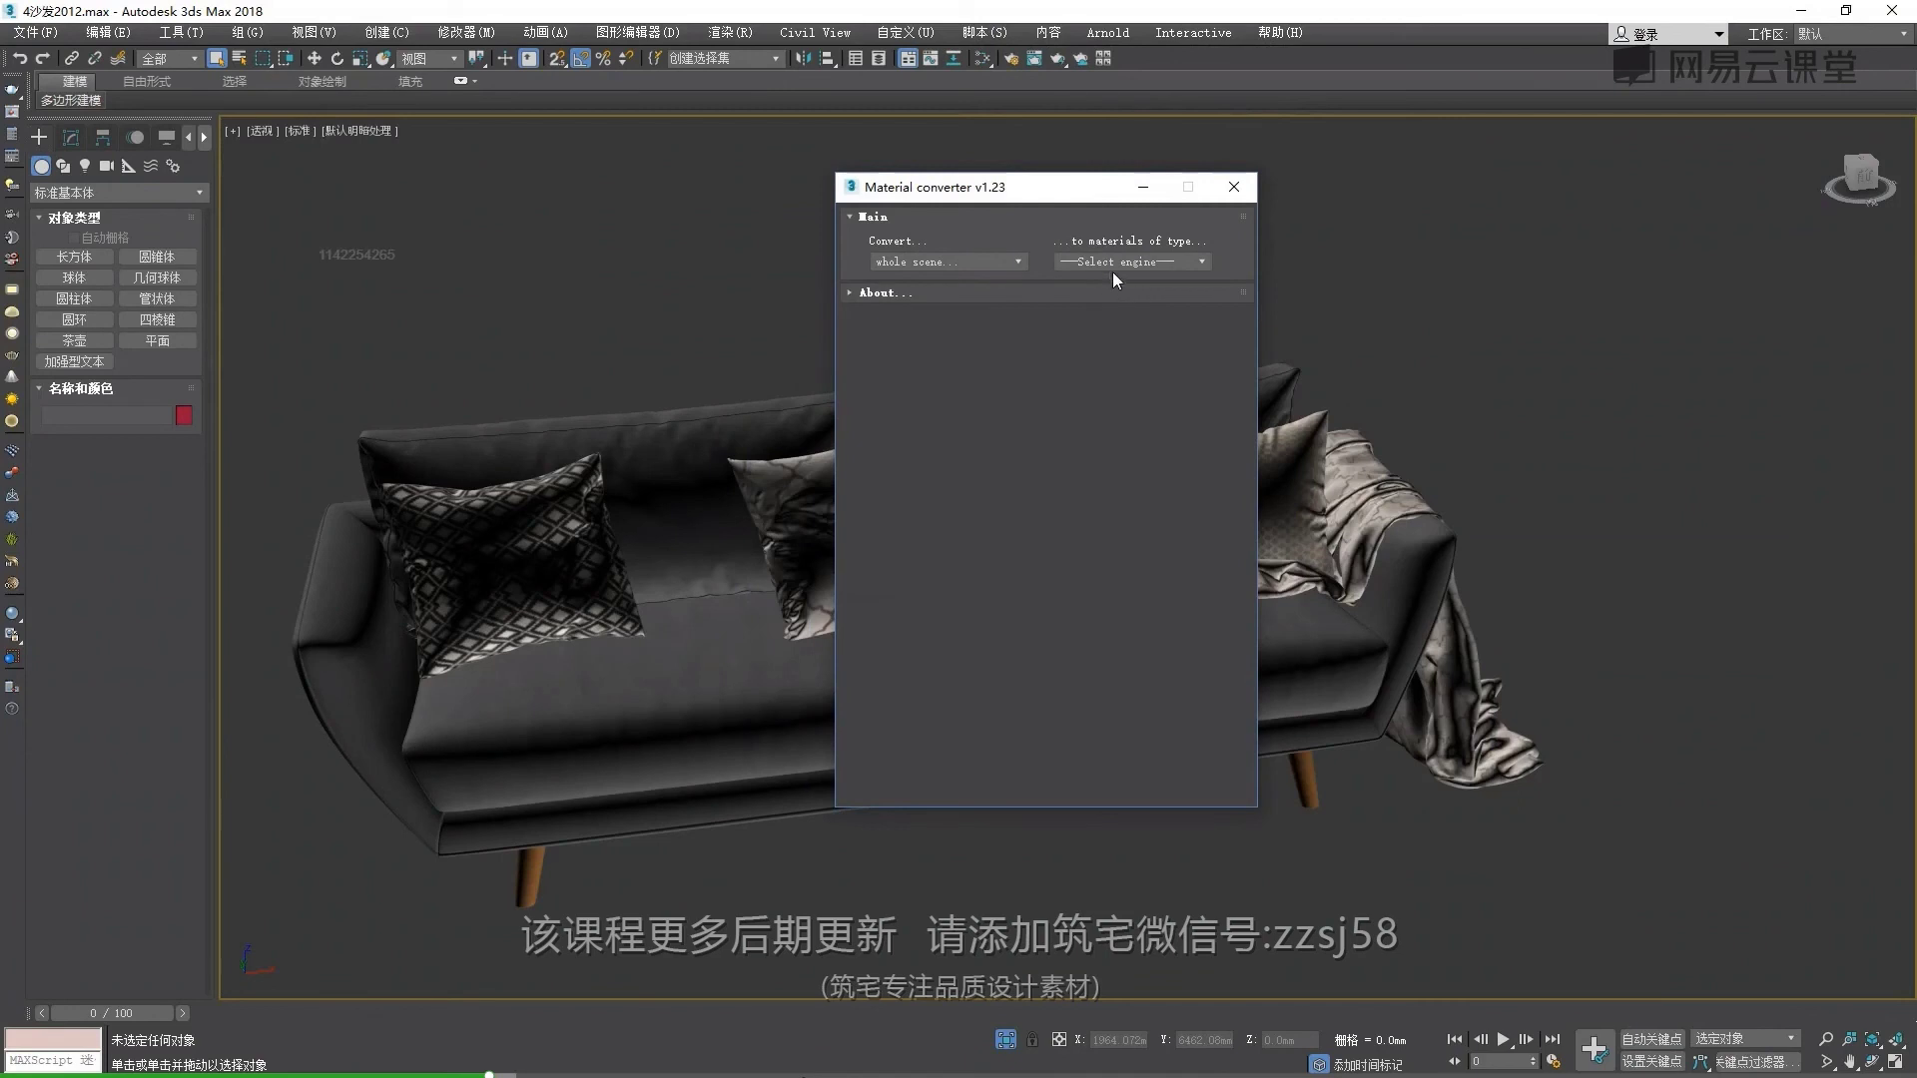
Convert the whole scene's materials to Scanline, decline the log, and close the converter
left_click(1112, 266)
left_click(1116, 293)
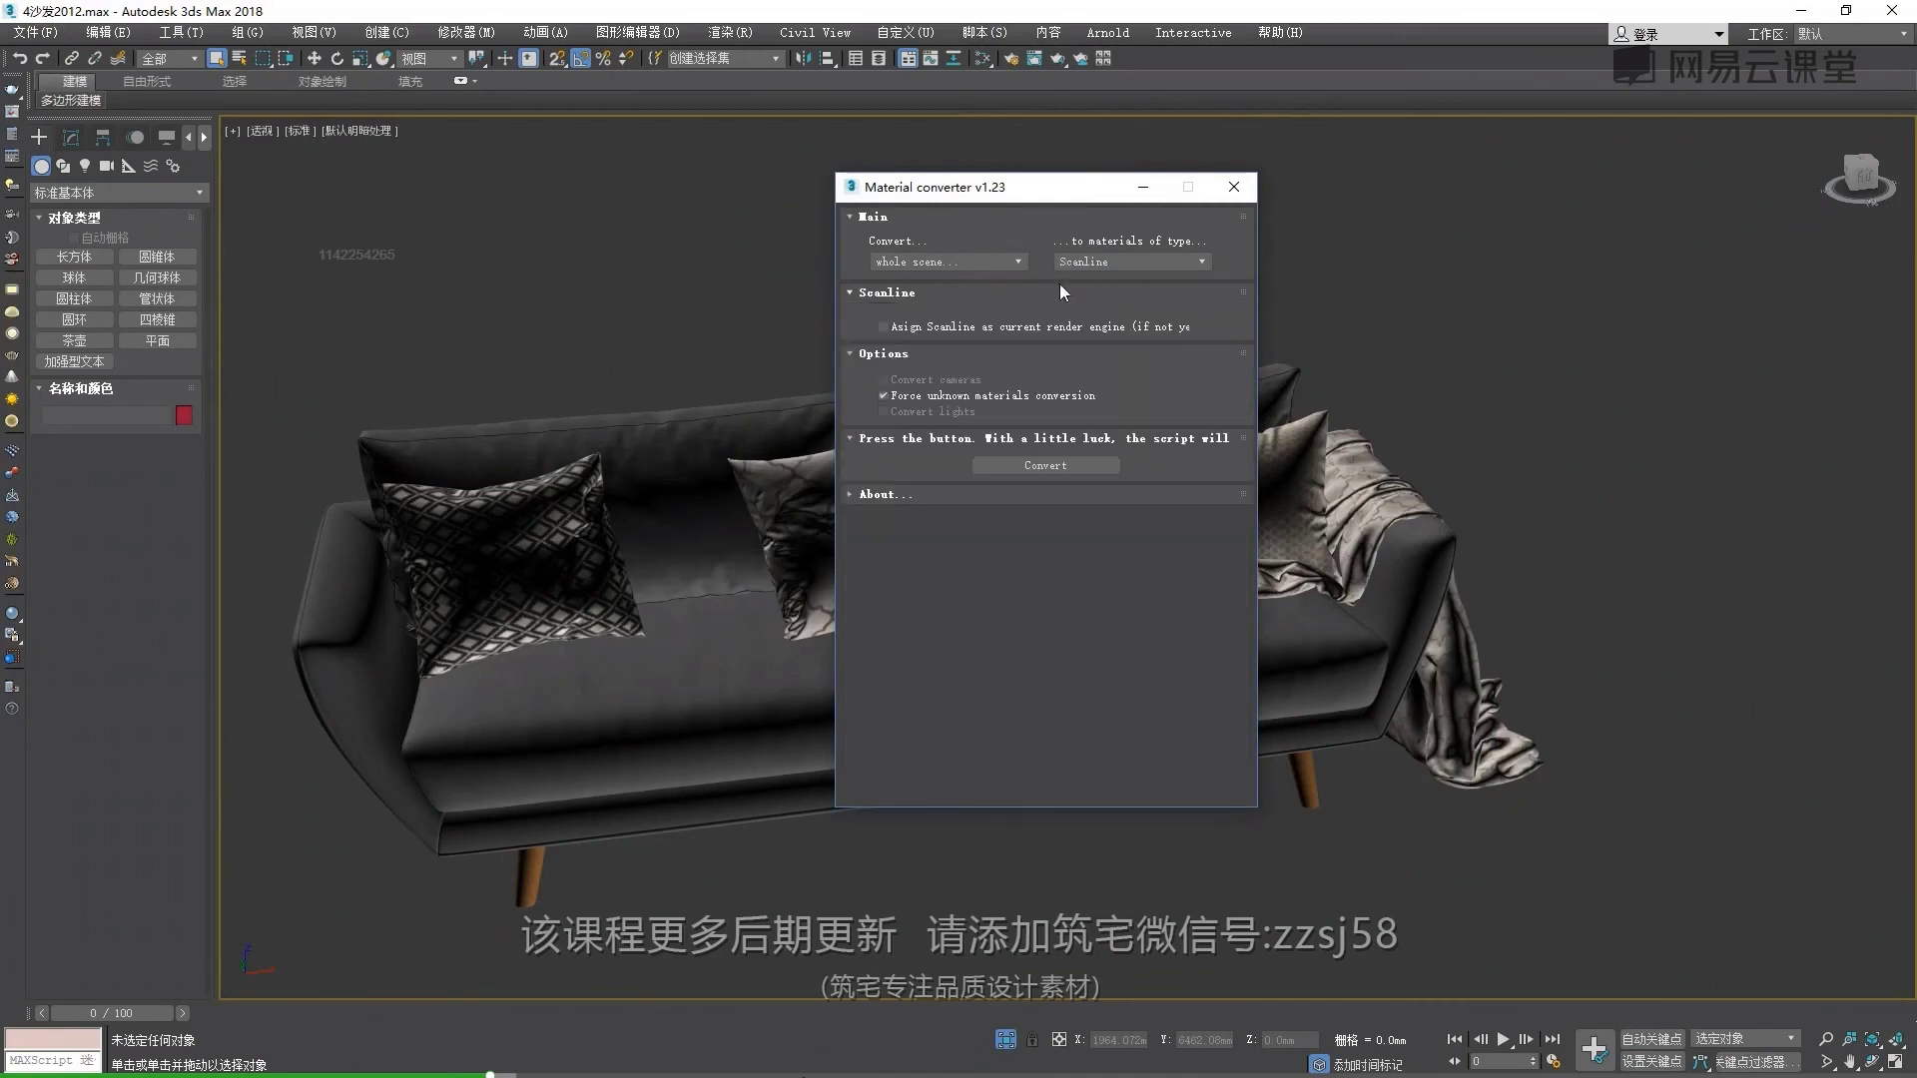
left_click(1117, 262)
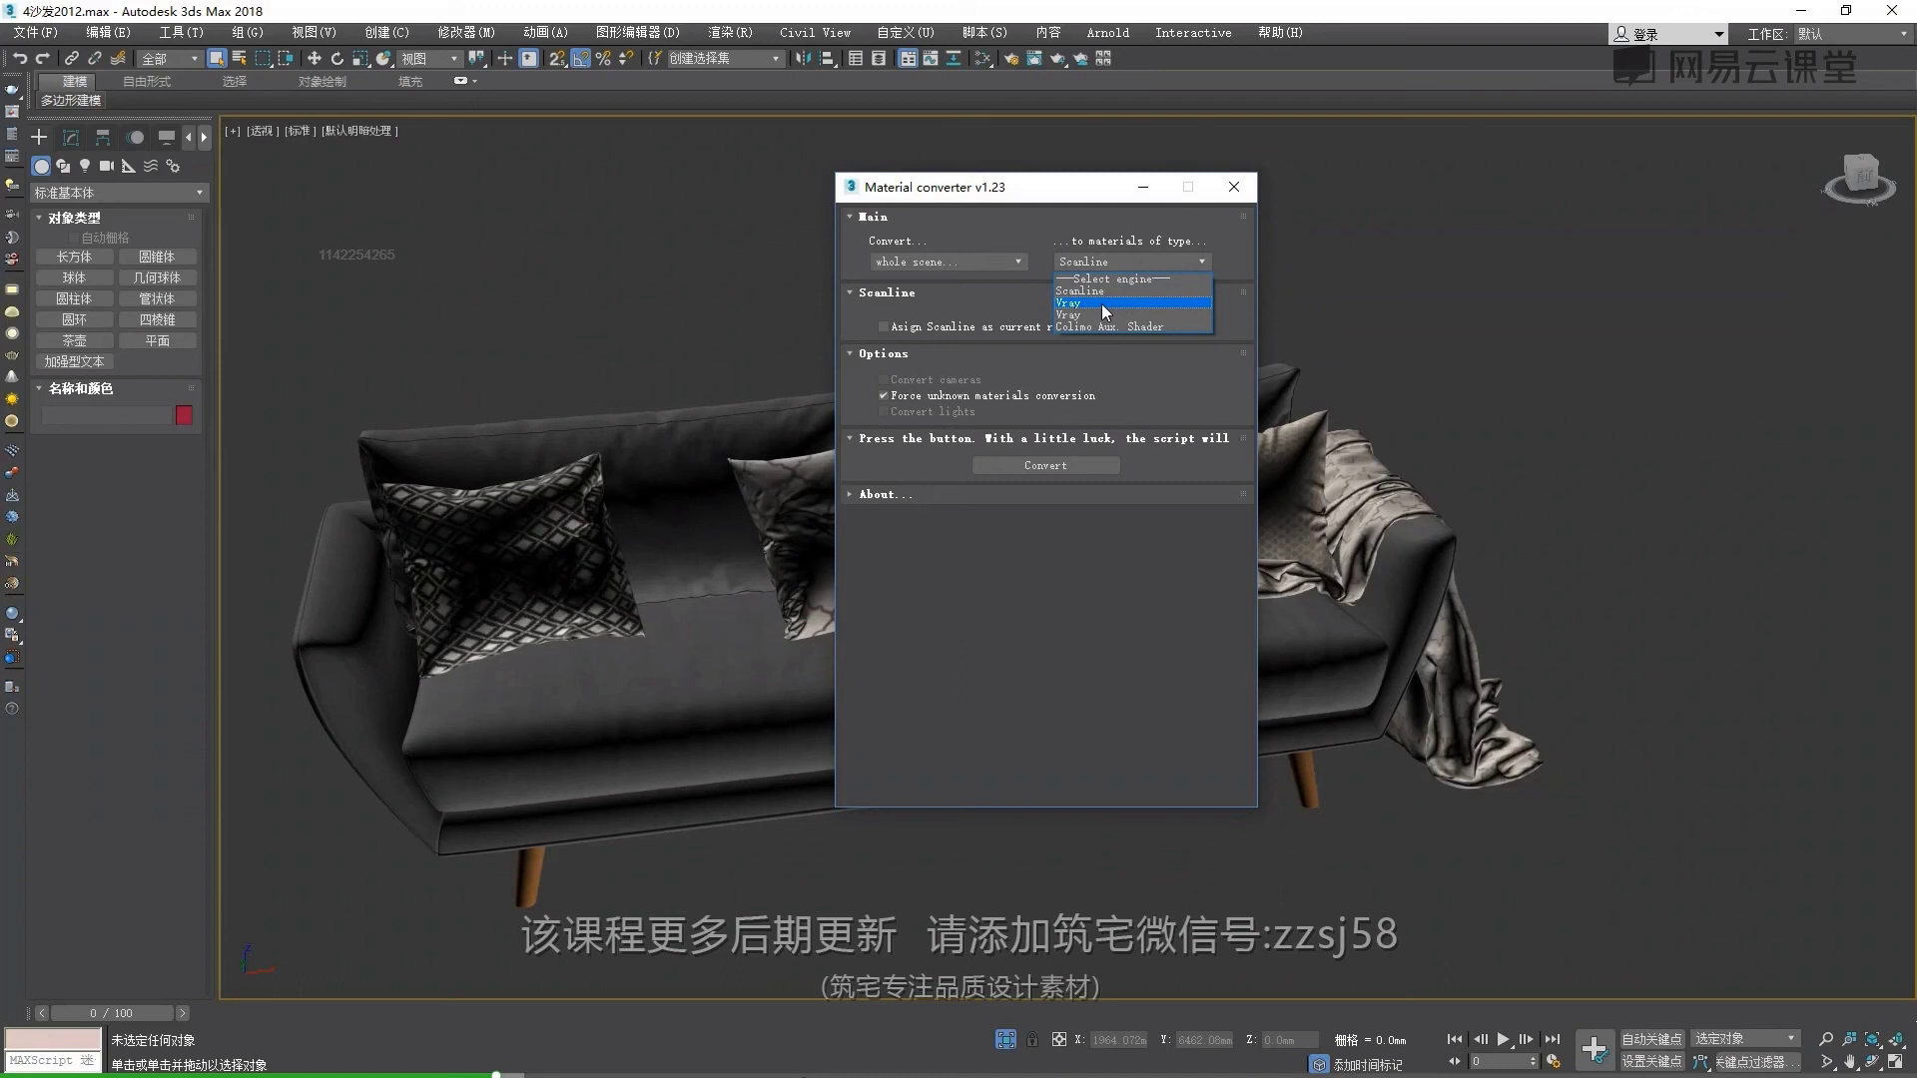
left_click(1110, 293)
left_click(1036, 473)
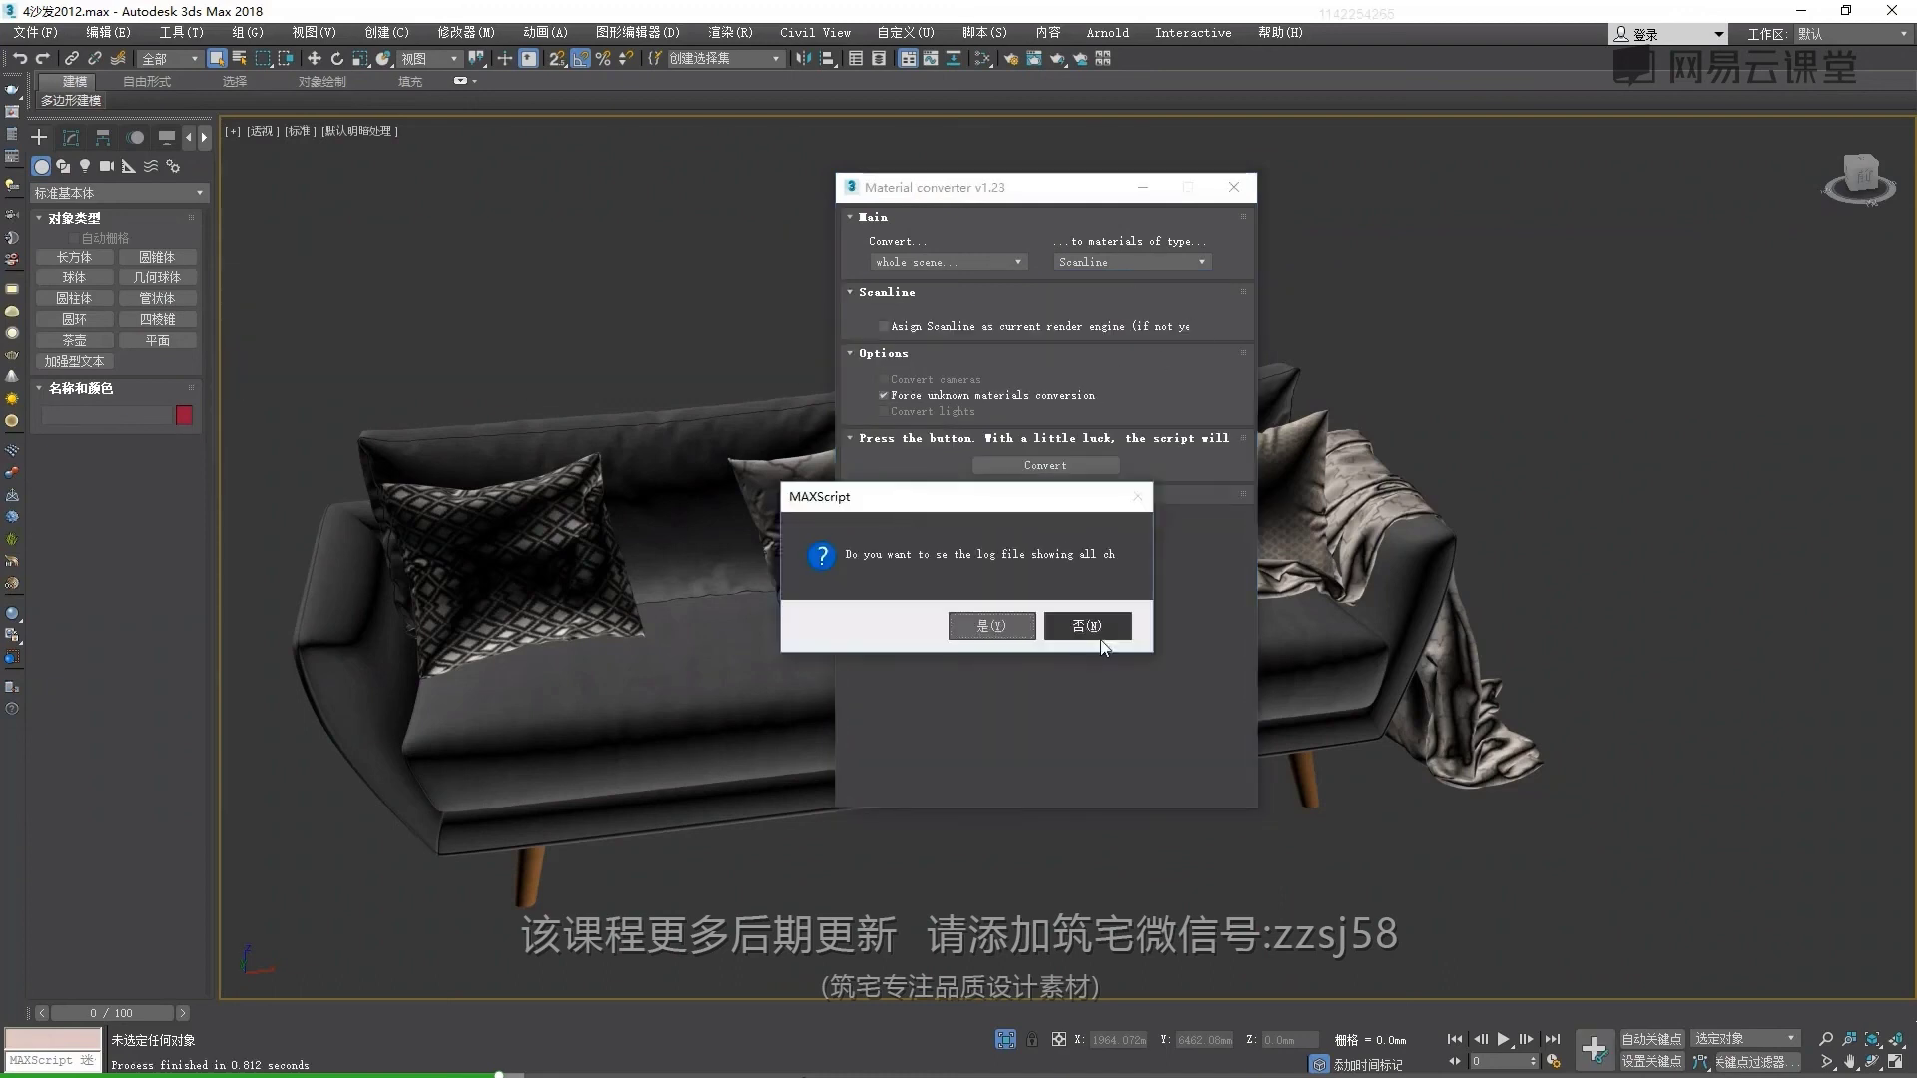
left_click(1087, 626)
left_click(1234, 186)
Set viewport shading to Realistic Materials with Maps to show the sofa's textures
scroll(998, 549, "down", 5)
scroll(1098, 469, "up", 3)
middle_click_drag(1109, 482, 939, 560)
scroll(939, 560, "up", 3)
left_click(298, 131)
left_click(573, 188)
left_click(299, 131)
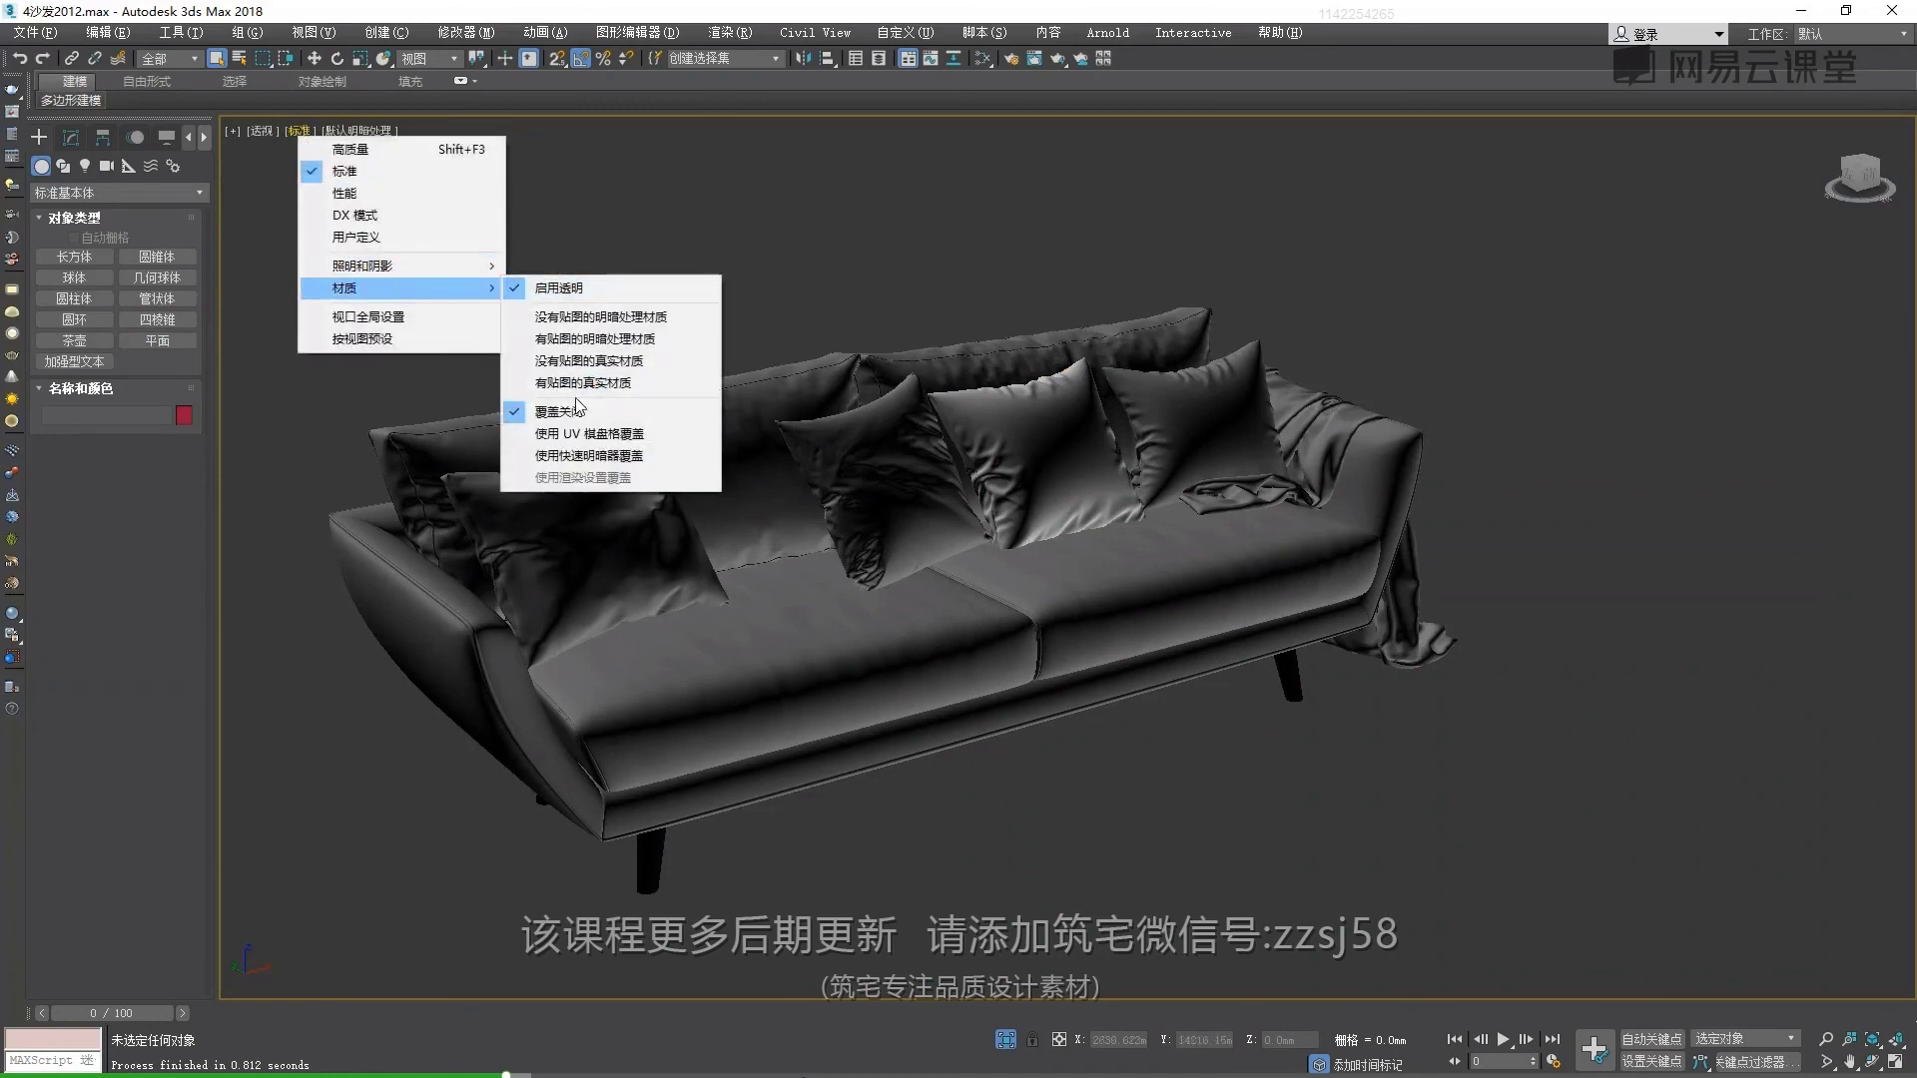
left_click(575, 383)
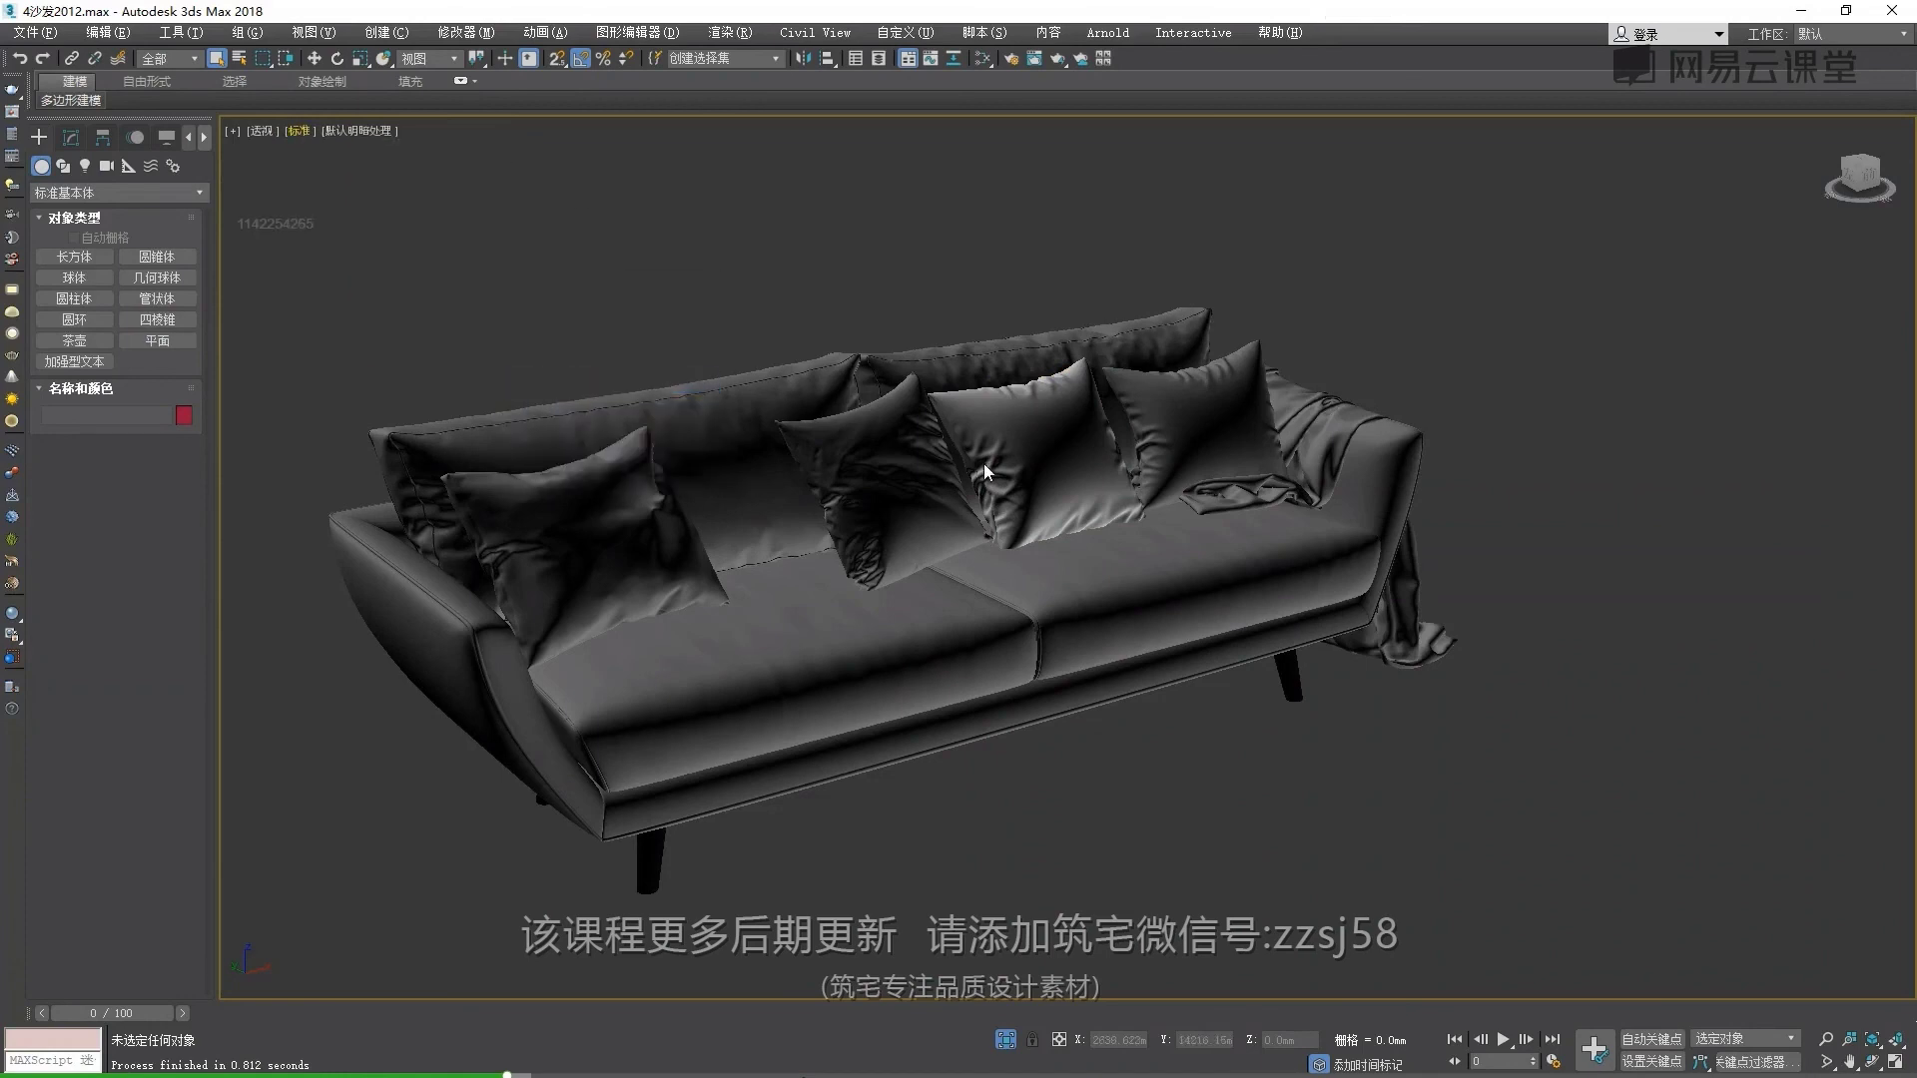
middle_click_drag(868, 564, 1112, 283, "alt")
scroll(912, 519, "up", 8)
scroll(912, 520, "down", 8)
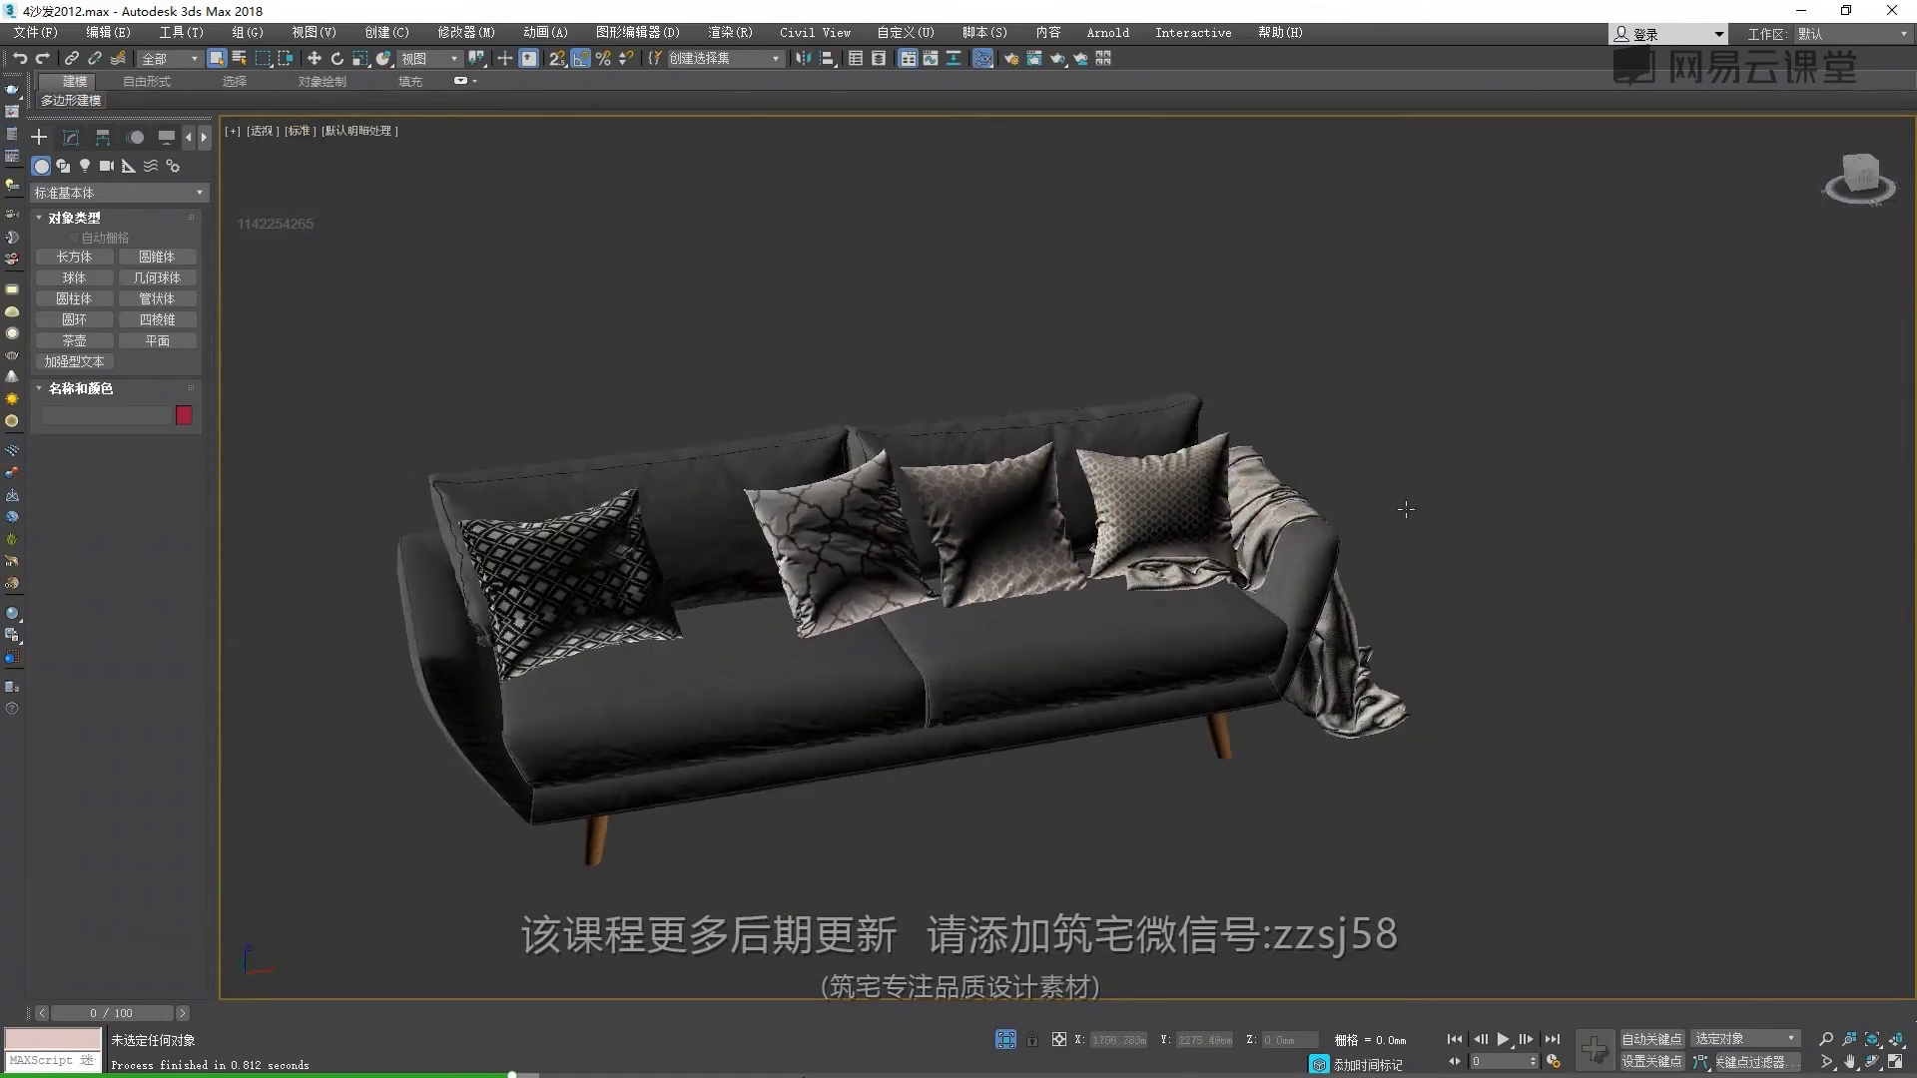
Open the Slate Material Editor and pick the pillow's fvDefault material into View1
key("m")
left_click_drag(807, 148, 1375, 234)
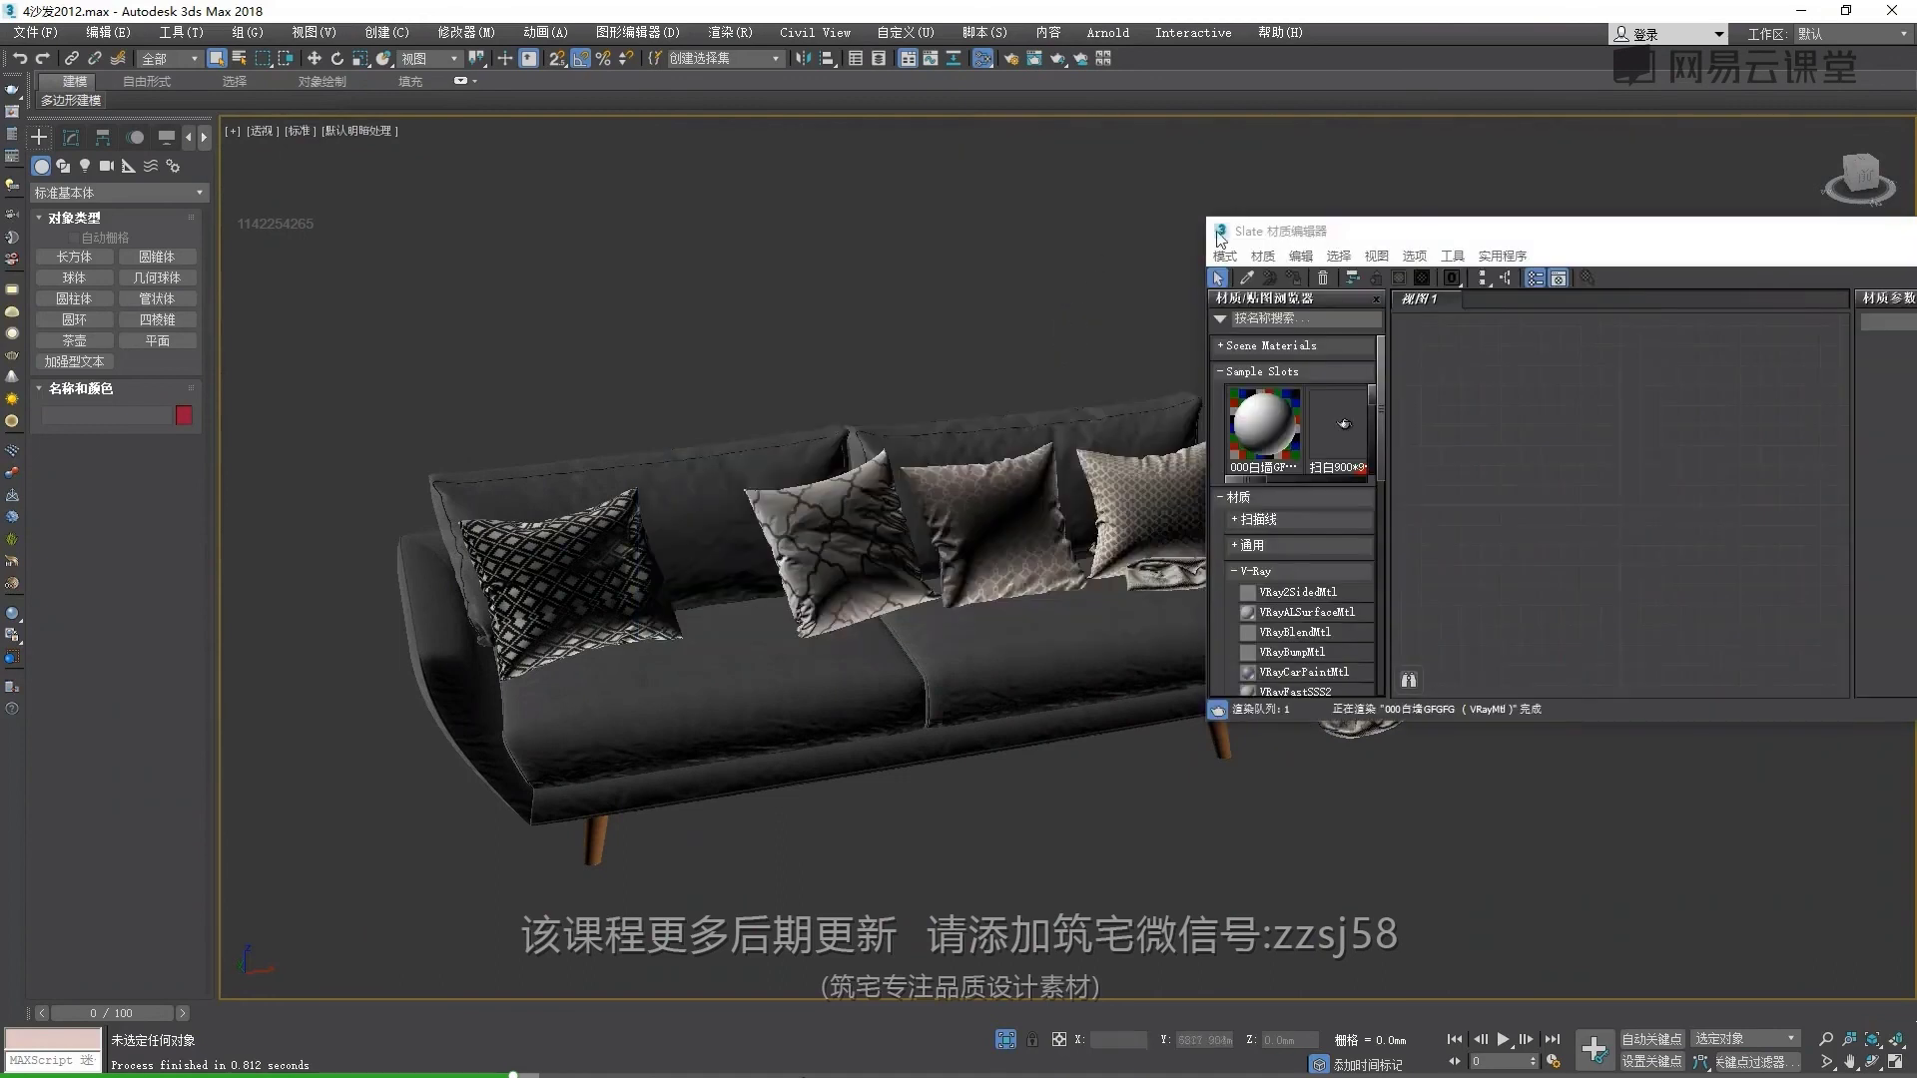
left_click(982, 486)
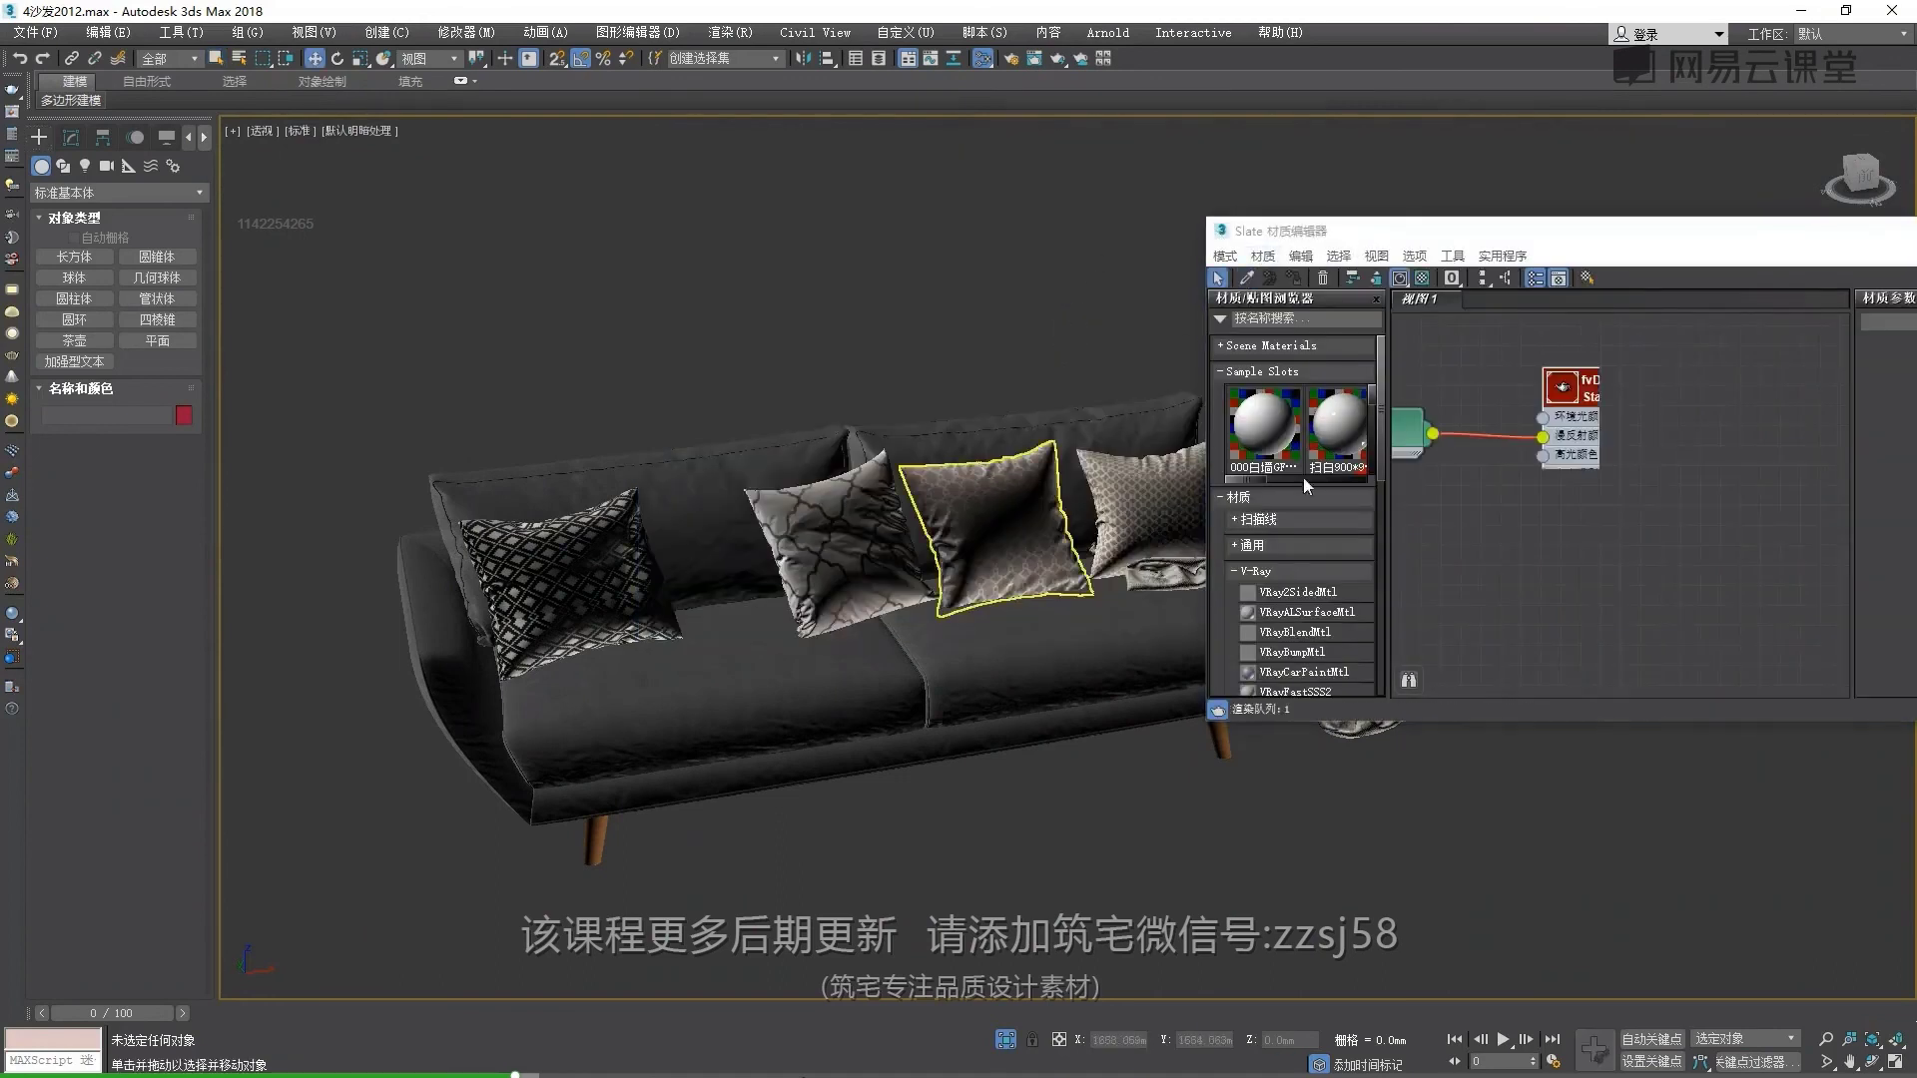
scroll(1536, 481, "up", 3)
scroll(1650, 459, "up", 2)
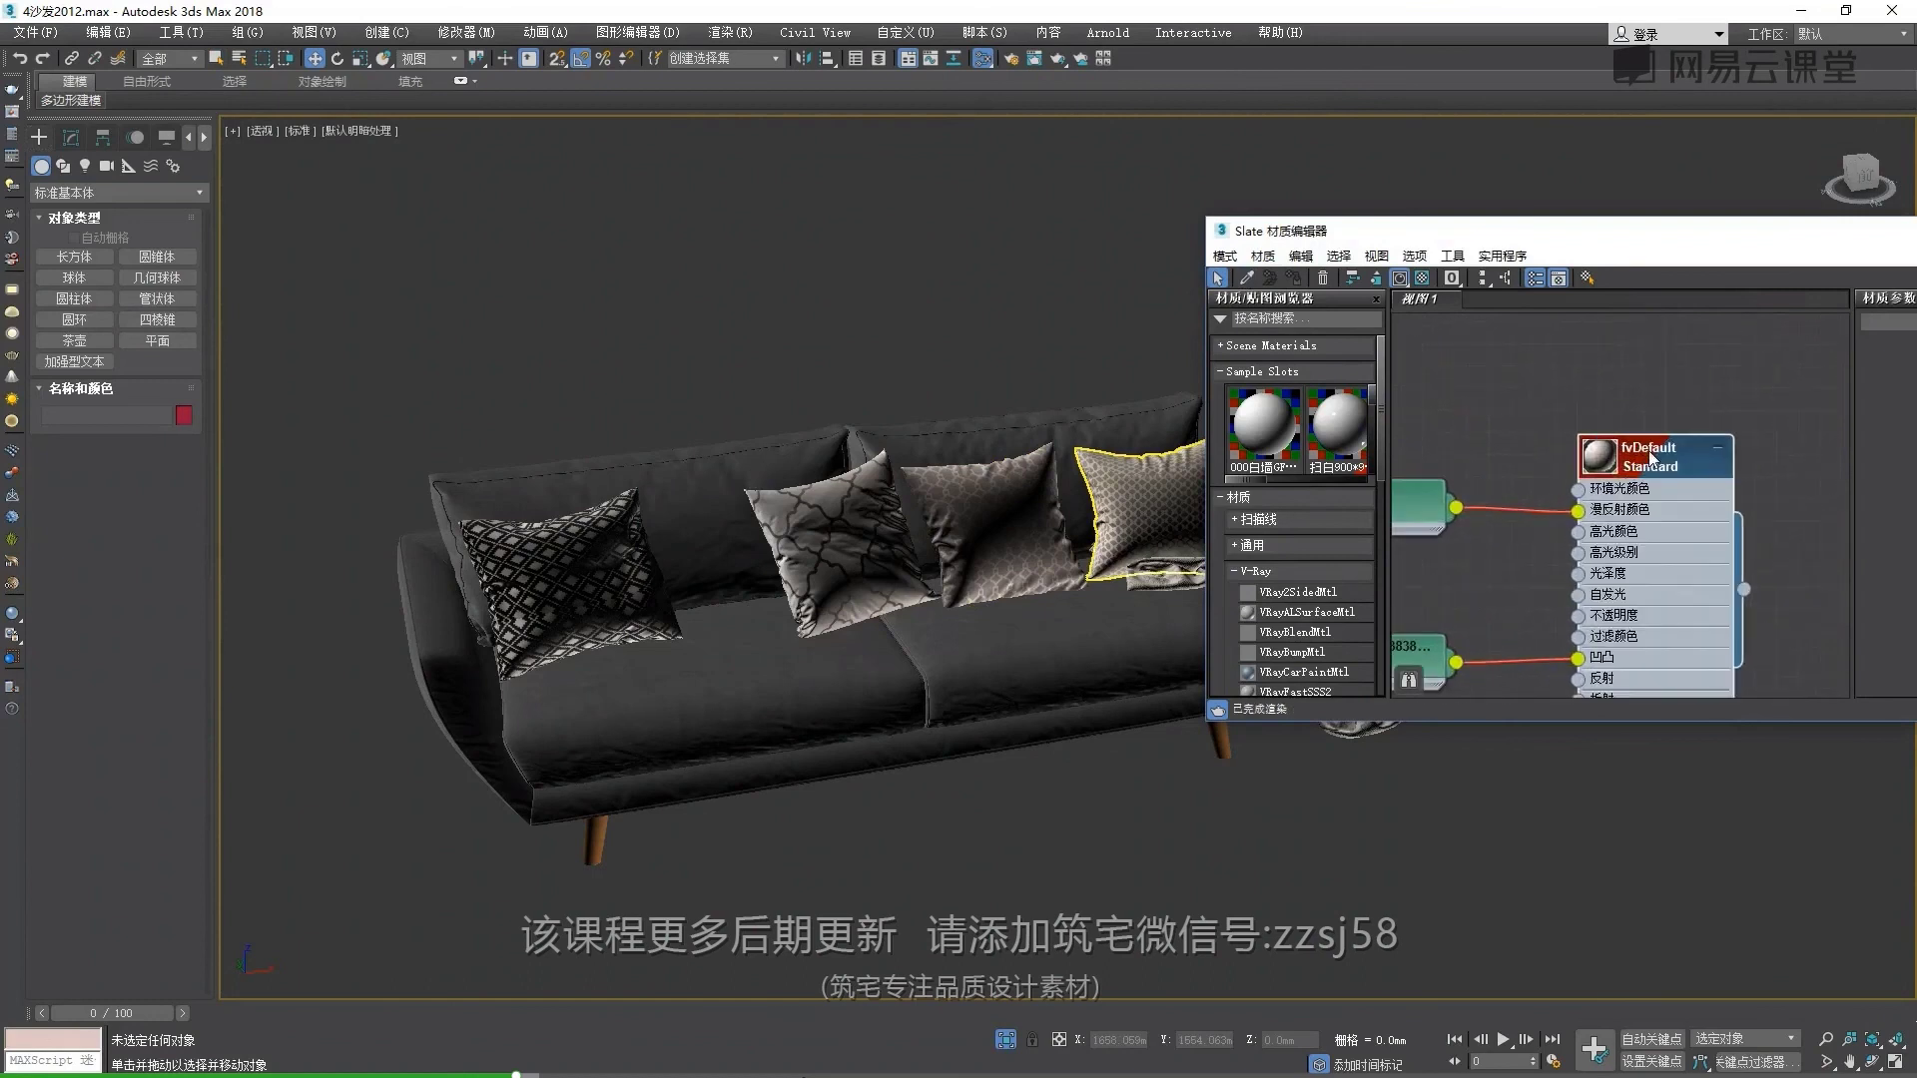
left_click_drag(1704, 222, 978, 157)
double_click(928, 403)
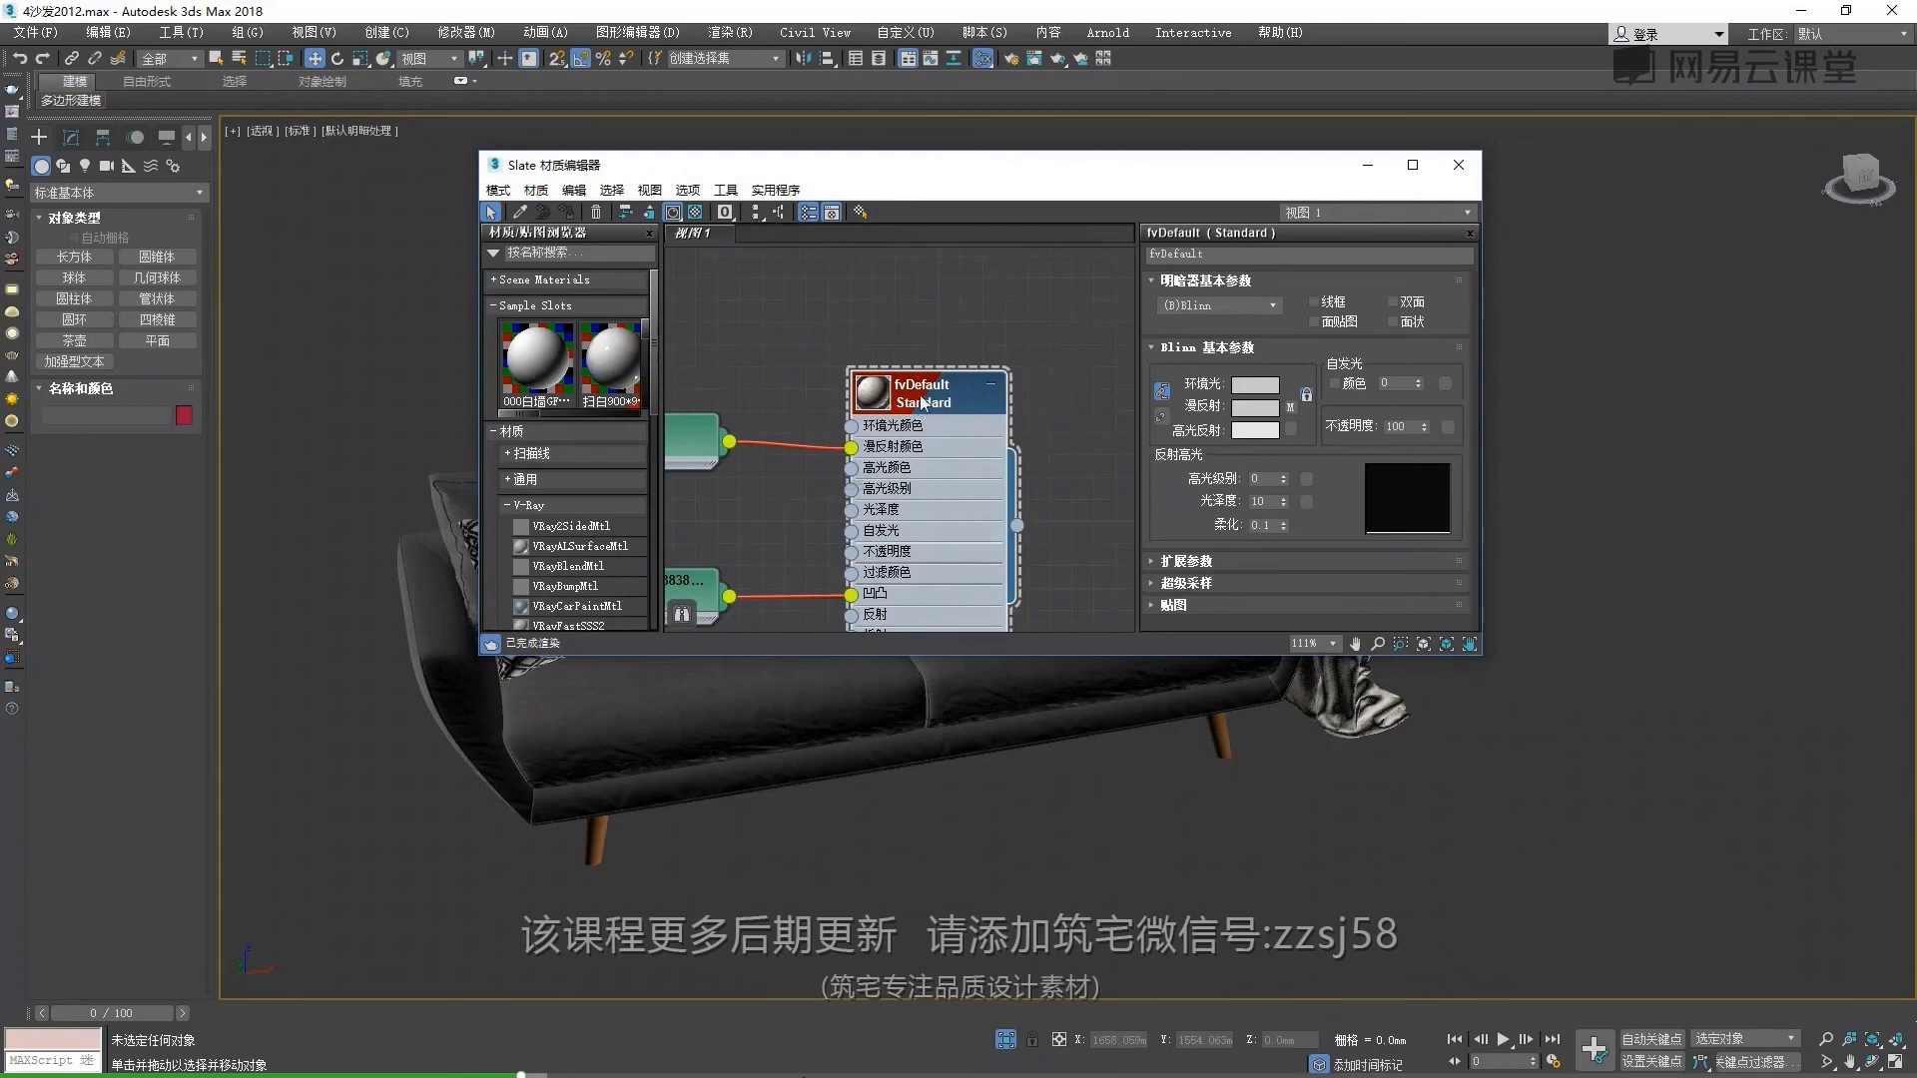
Inspect the fvDefault material's parameters and rearrange its nodes in View1
scroll(1053, 452, "down", 2)
scroll(920, 463, "down", 2)
scroll(921, 463, "down", 2)
mouse_move(844, 169)
left_mouse_down()
mouse_move(1769, 244)
mouse_move(1432, 139)
left_mouse_up()
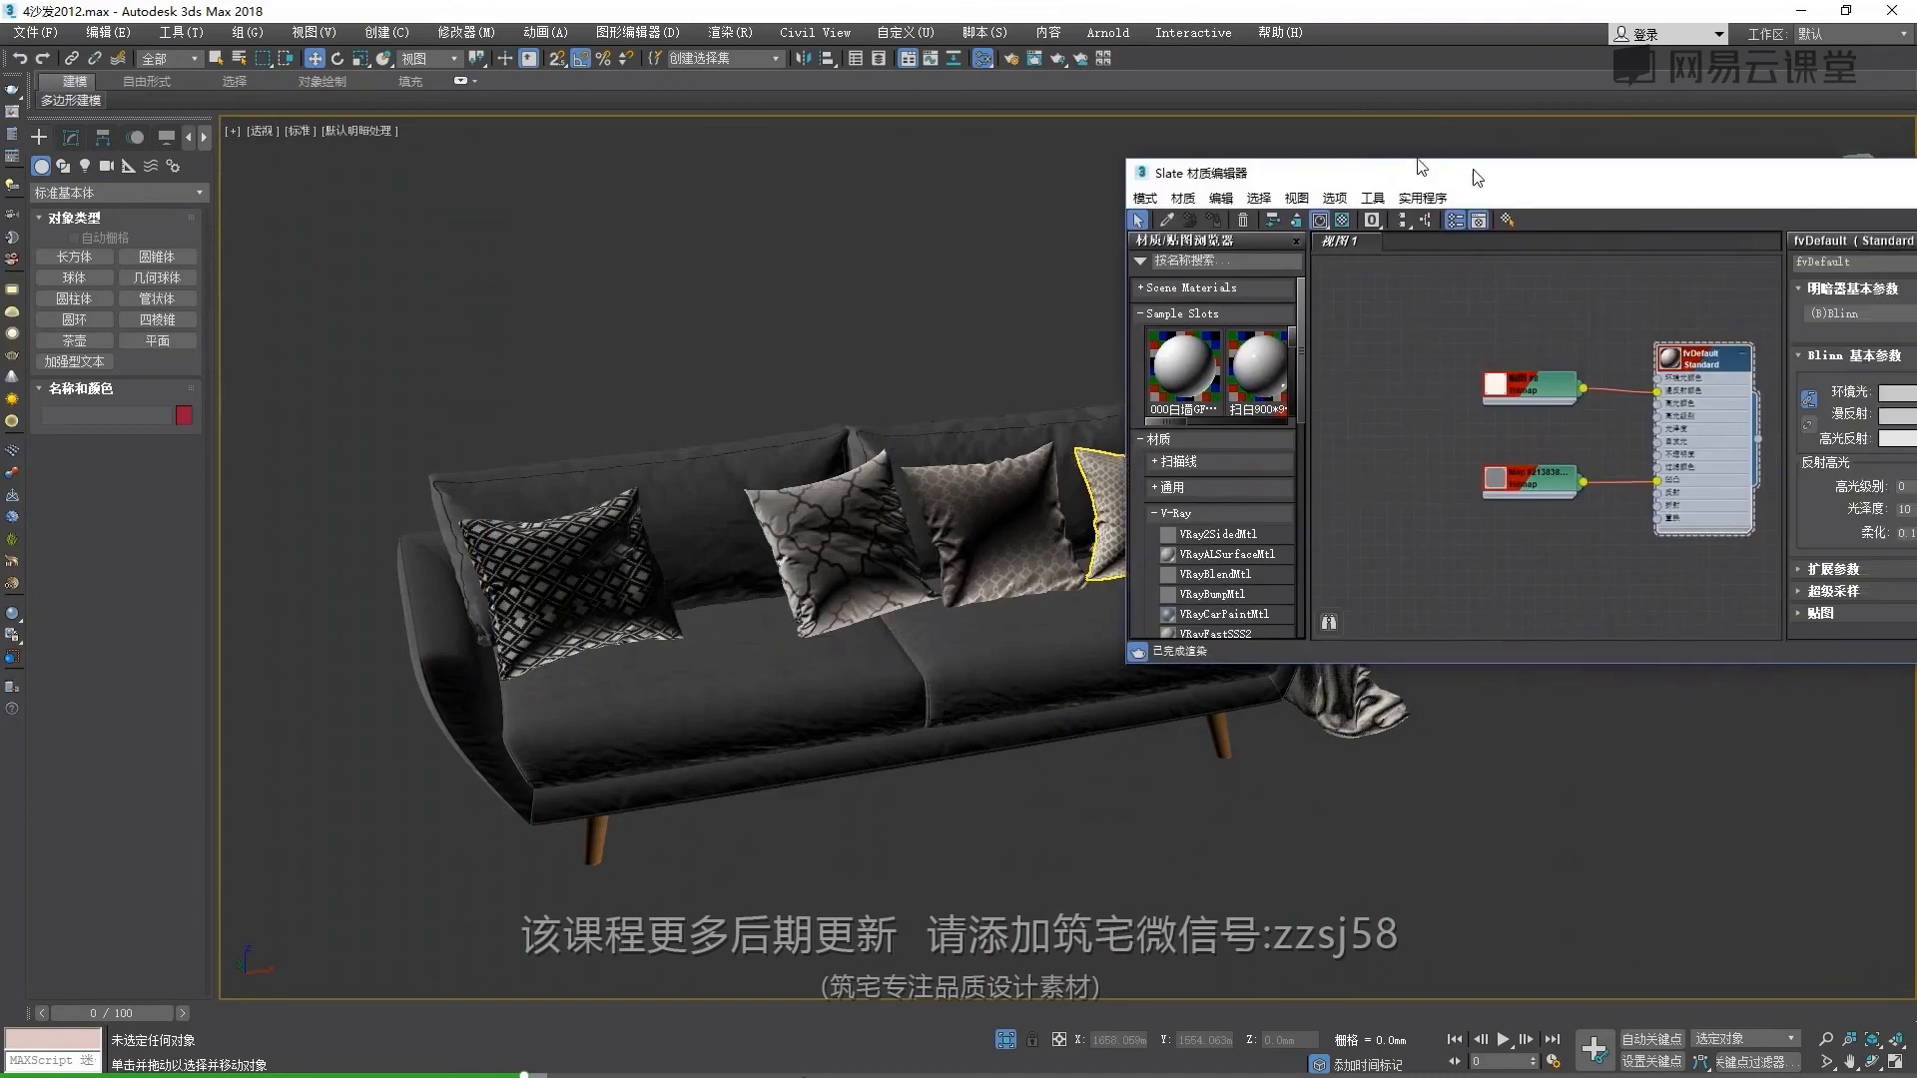
scroll(691, 339, "down", 5)
scroll(691, 347, "down", 2)
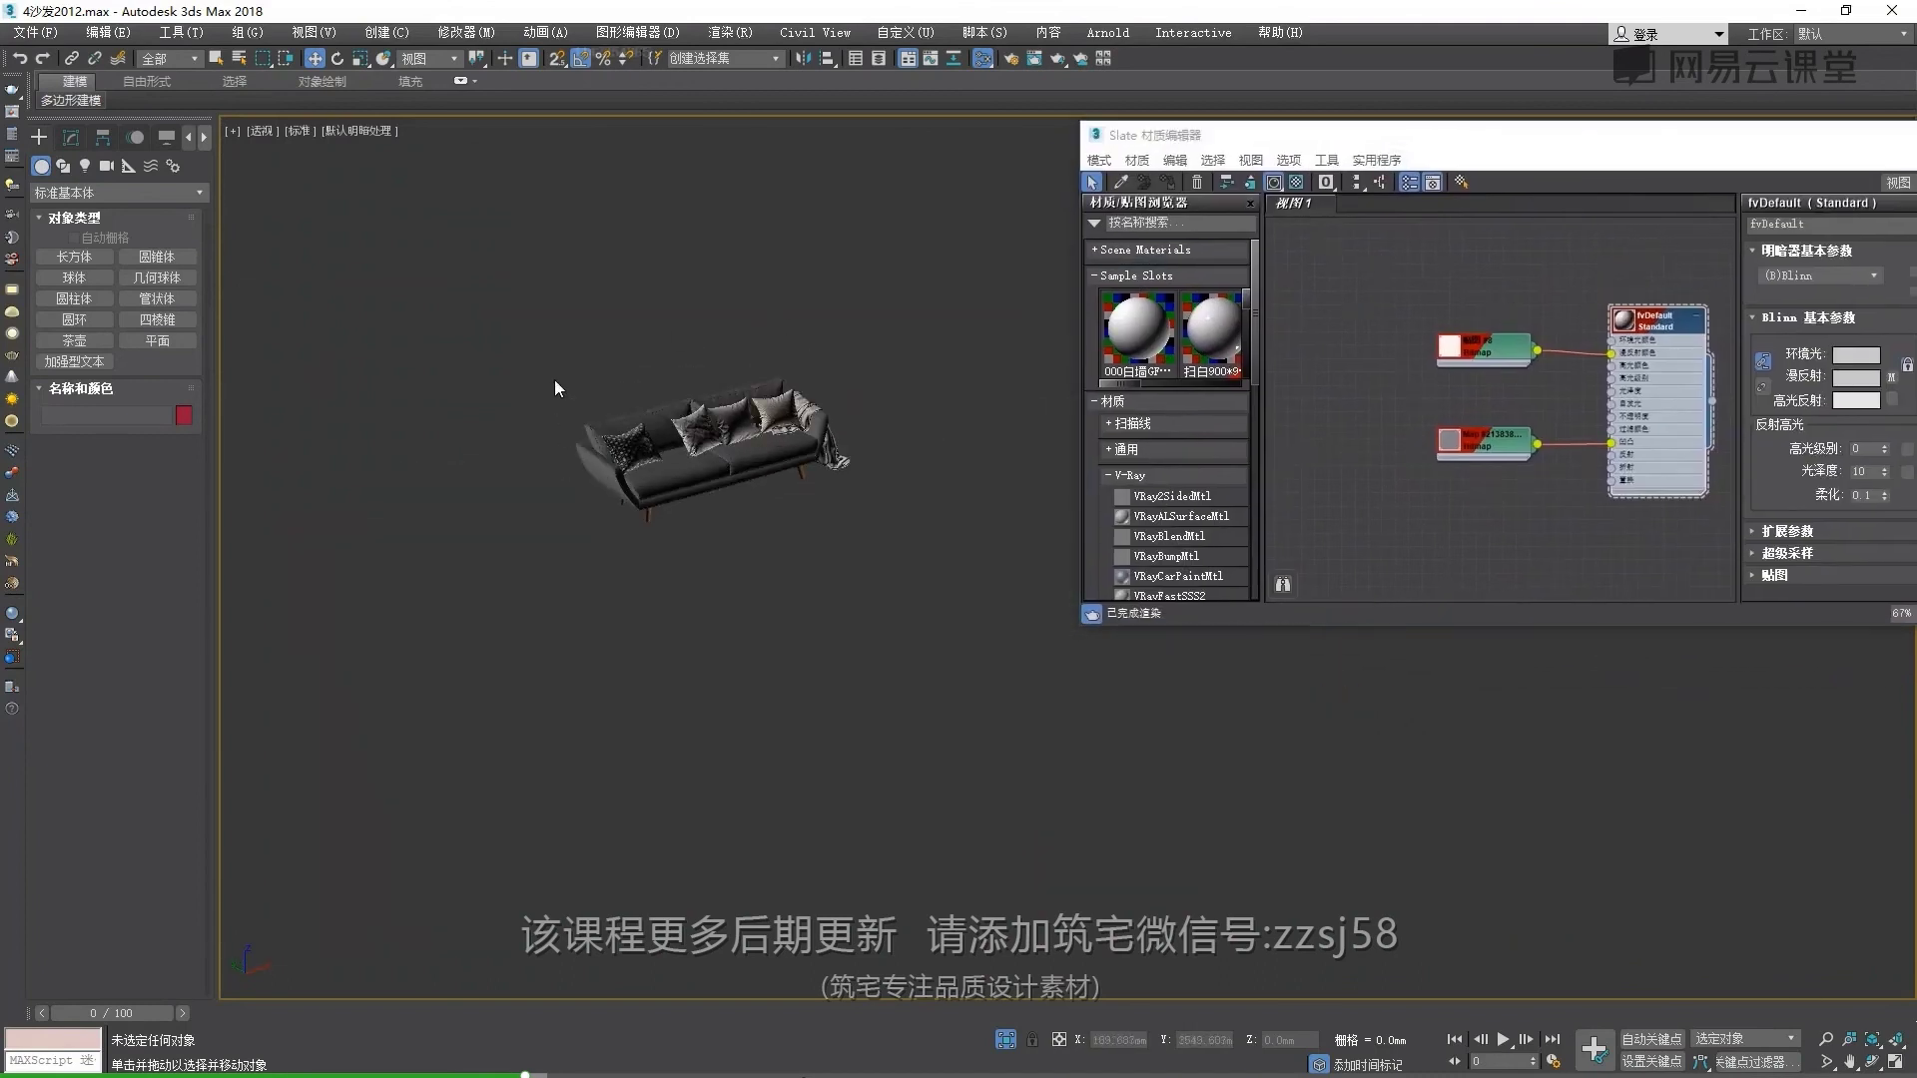
scroll(554, 380, "up", 8)
scroll(1420, 427, "up", 2)
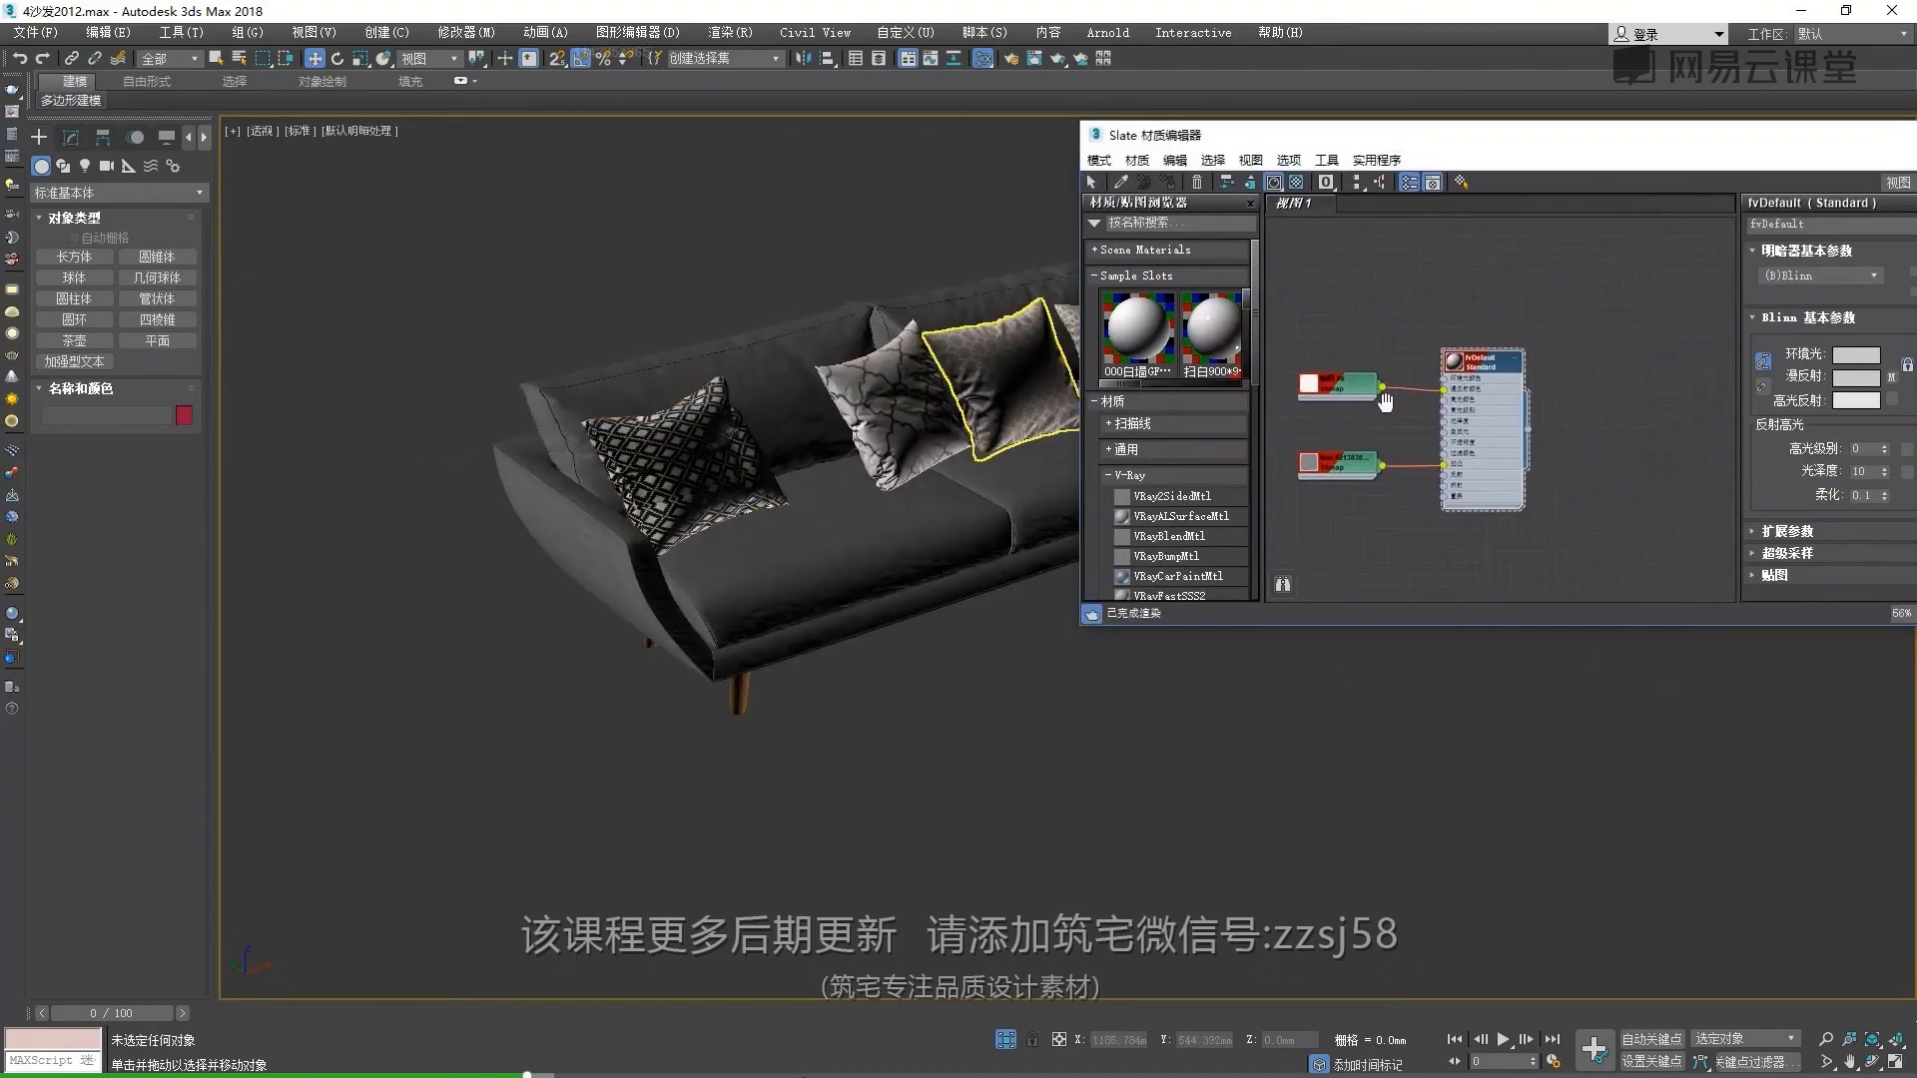
mouse_move(1417, 410)
middle_mouse_down()
mouse_move(1444, 413)
mouse_move(1519, 263)
middle_mouse_up()
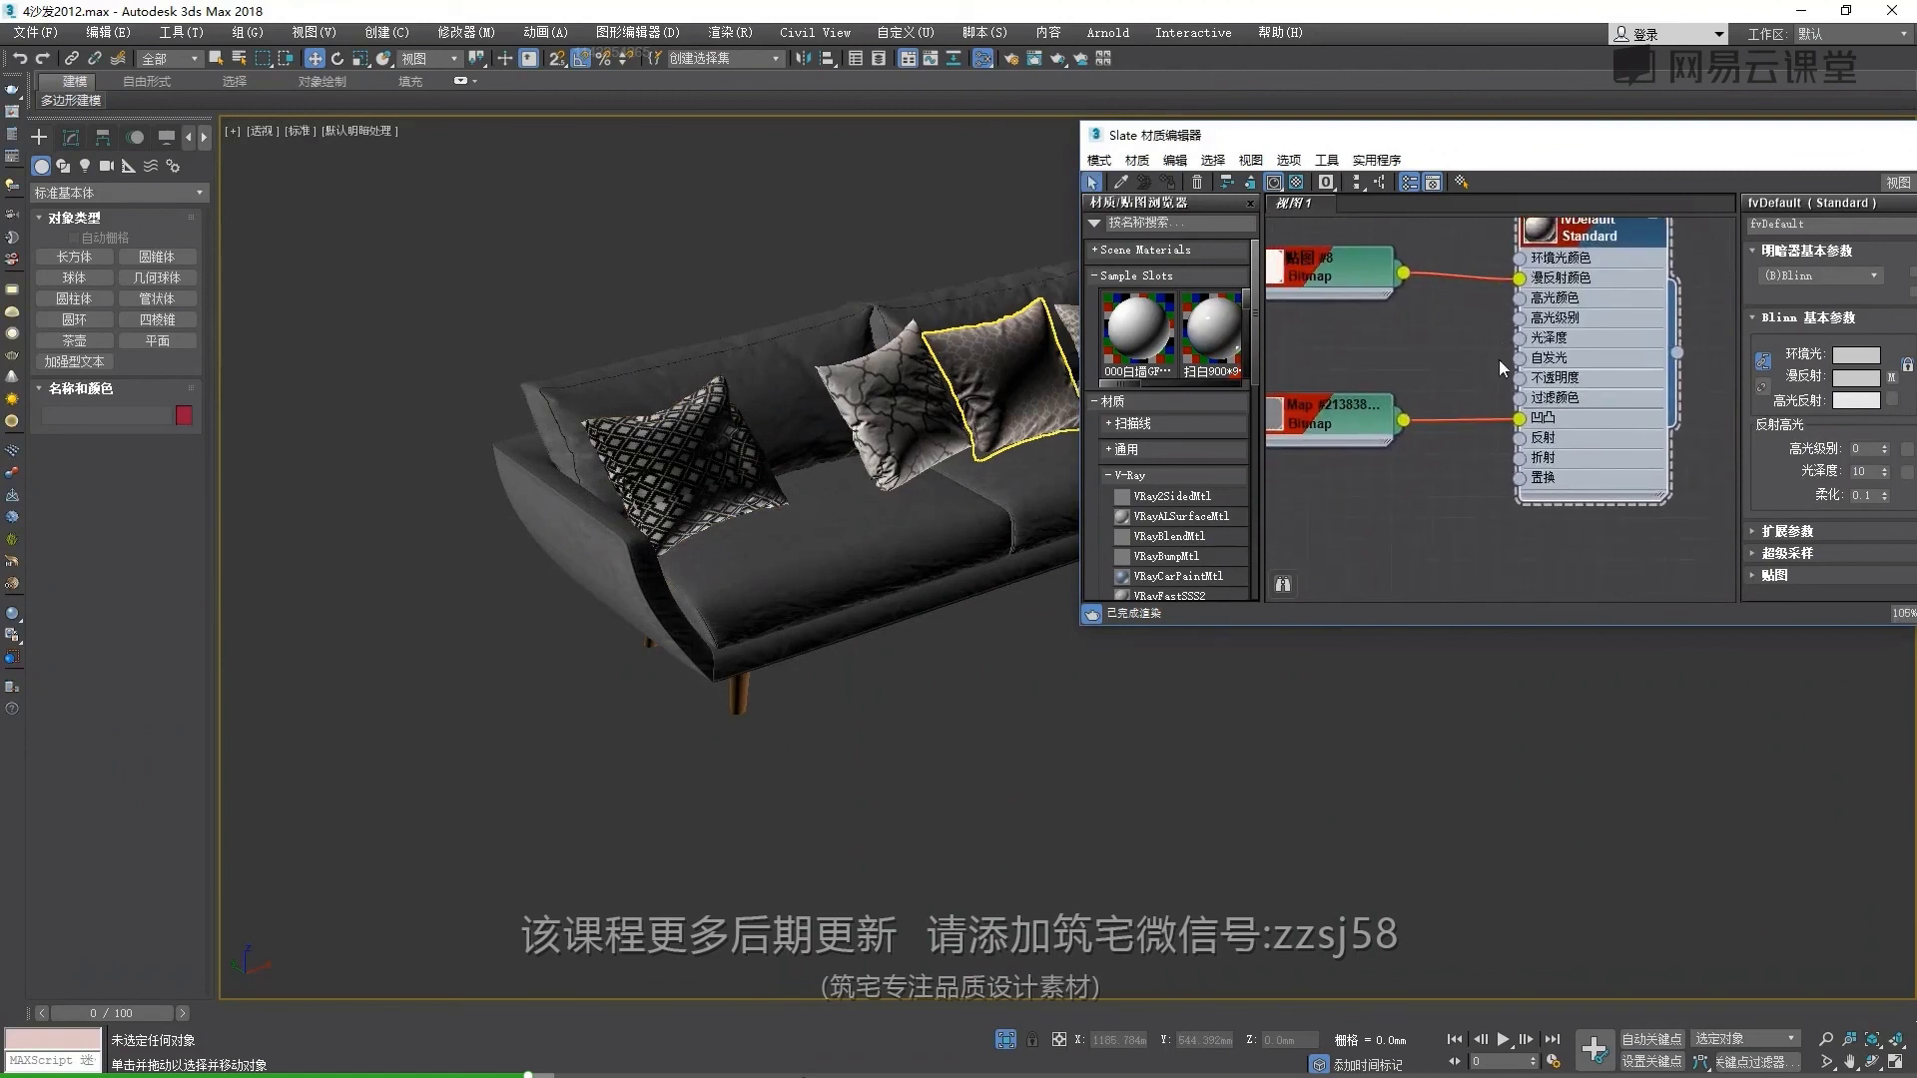
scroll(1524, 443, "down", 3)
scroll(1361, 504, "up", 2)
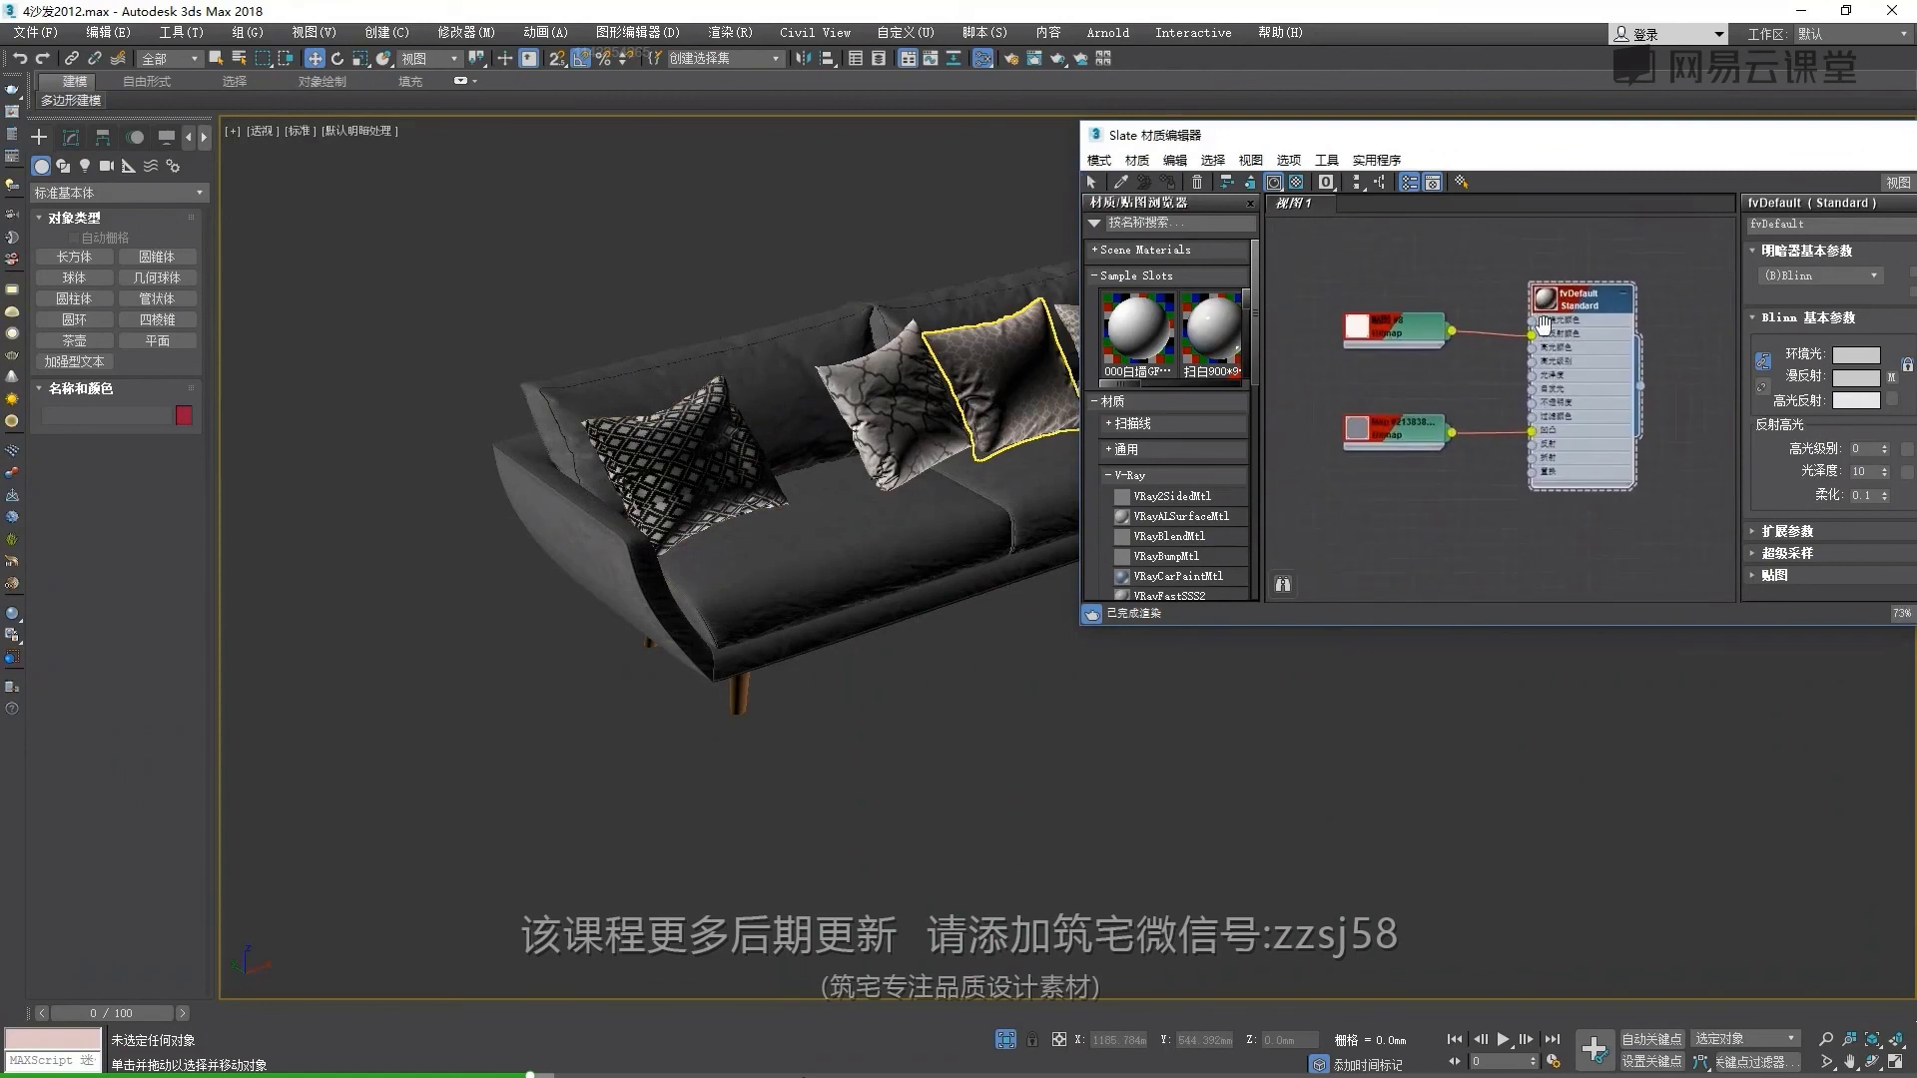
Pick the second pillow's and the cushion's materials from the scene into View1
left_click(767, 424)
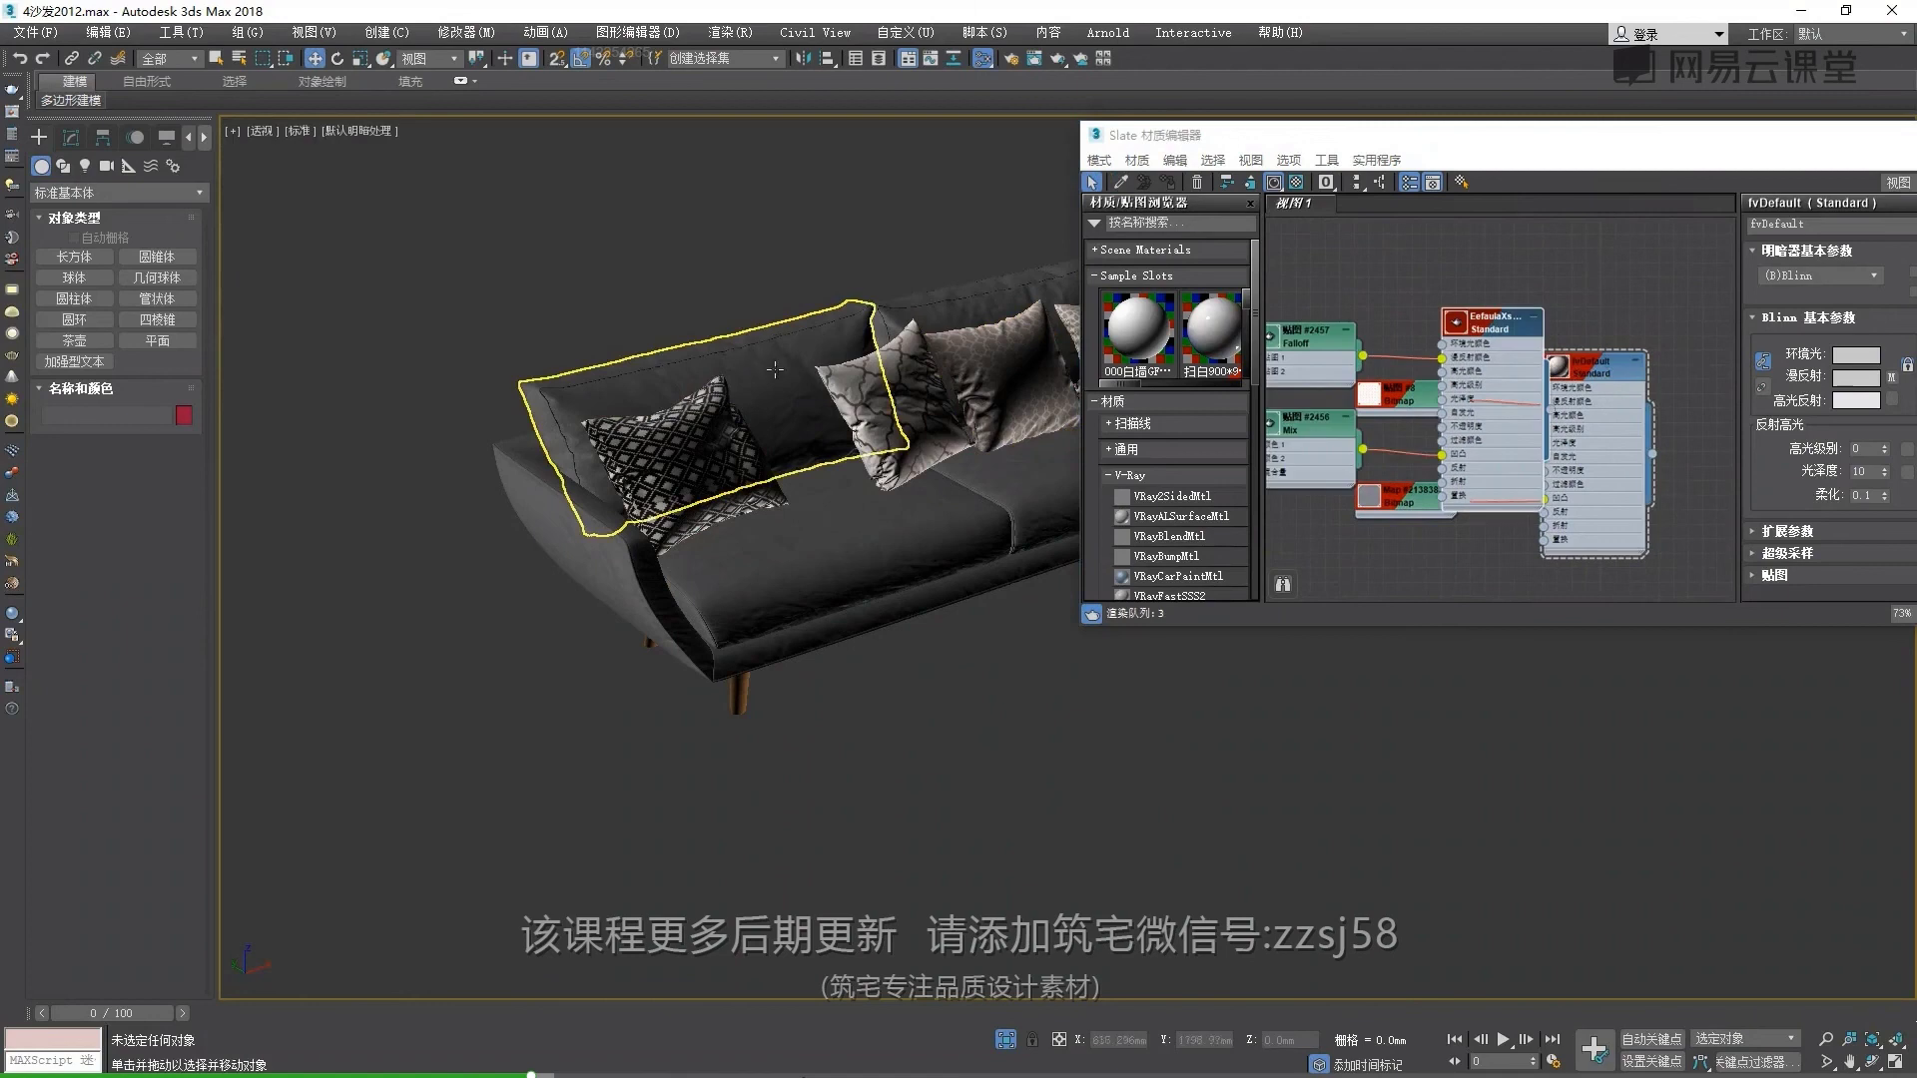
scroll(1291, 517, "up", 4)
key("z")
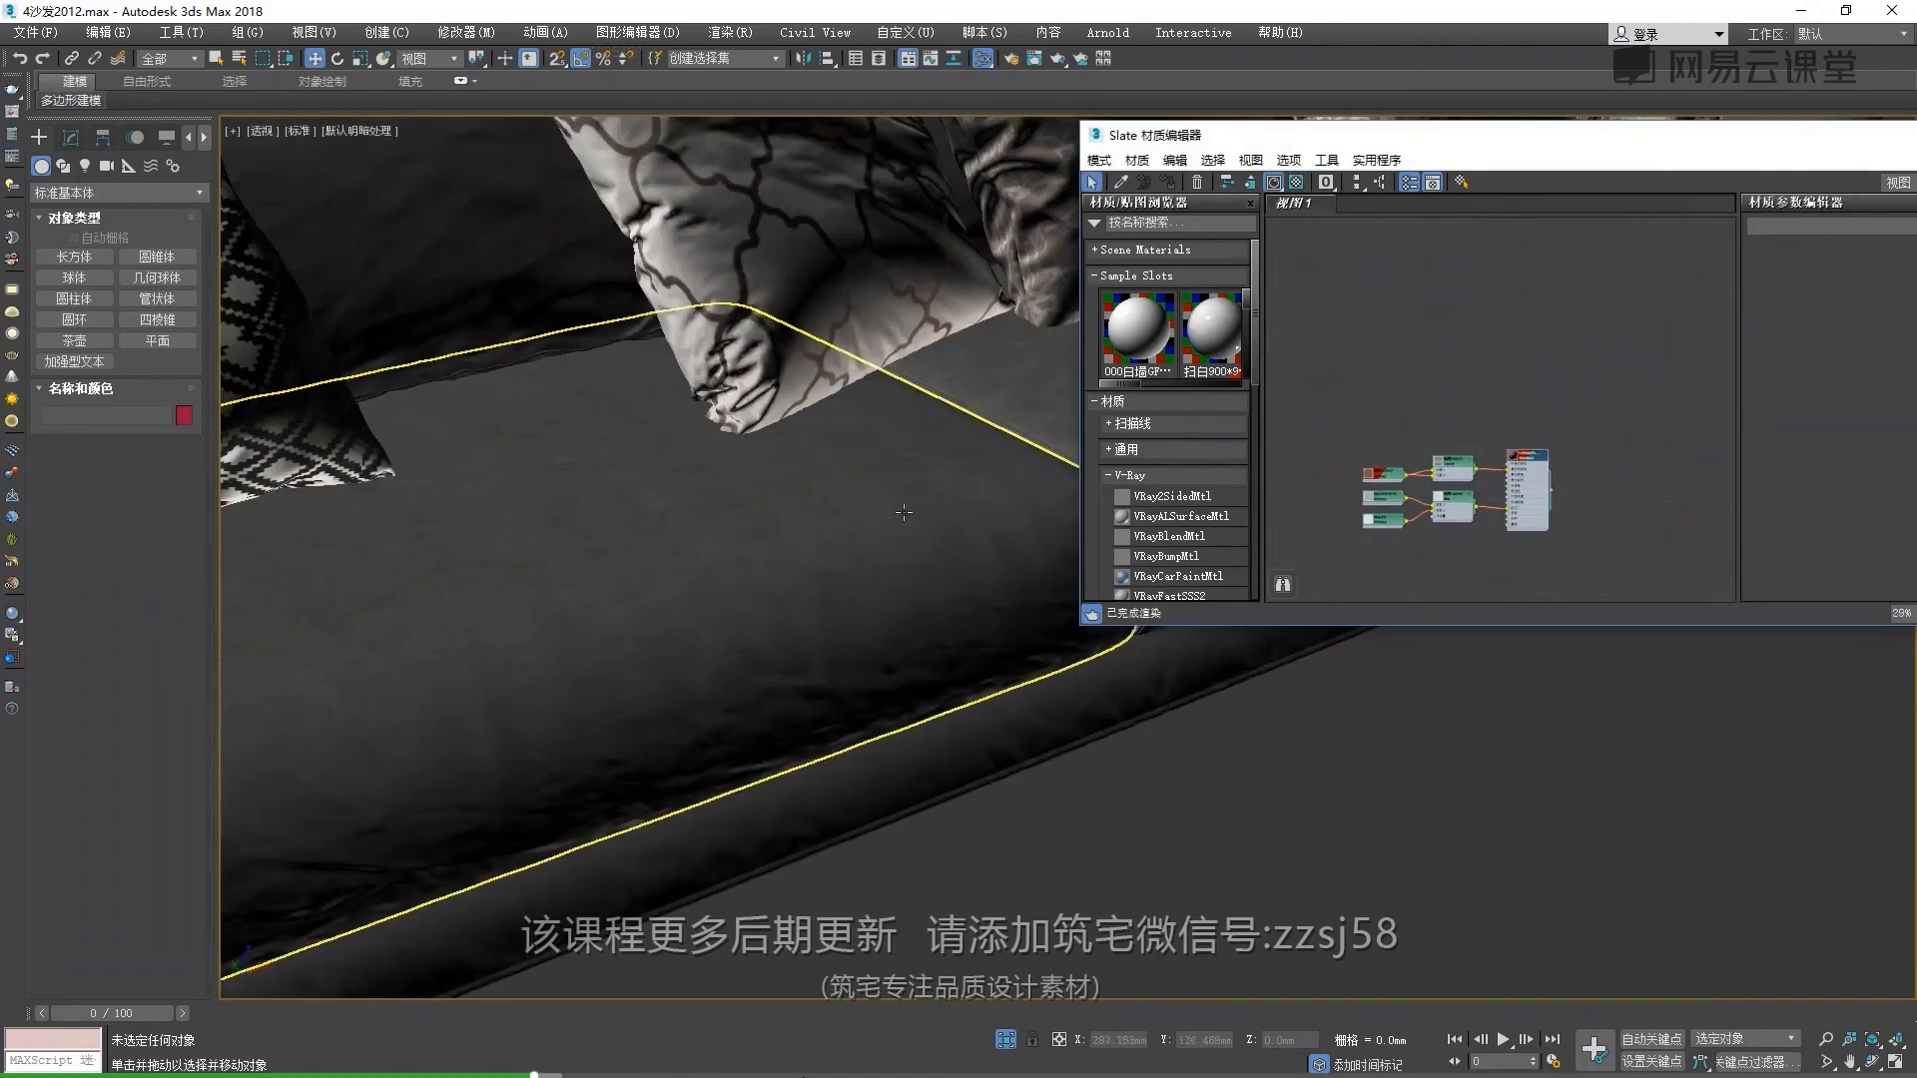
left_click(886, 211)
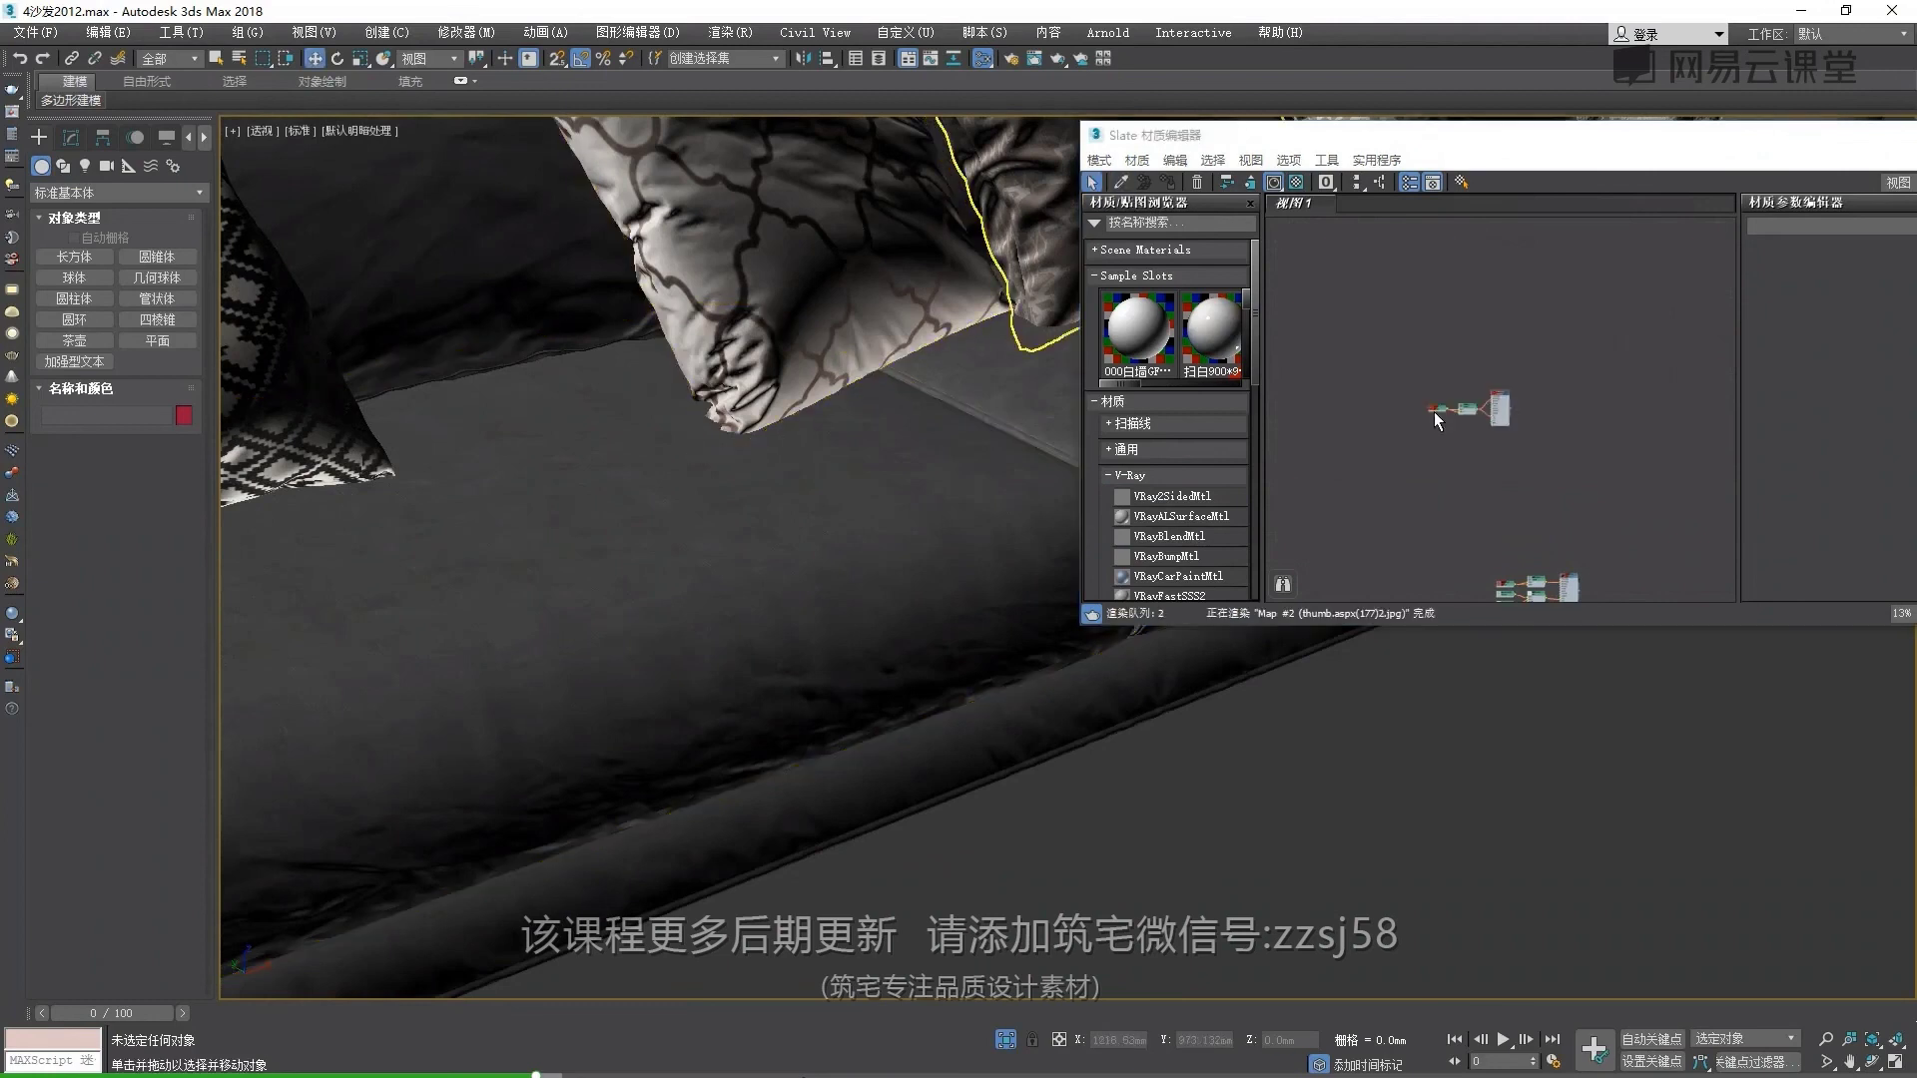
left_click(1123, 183)
key("z")
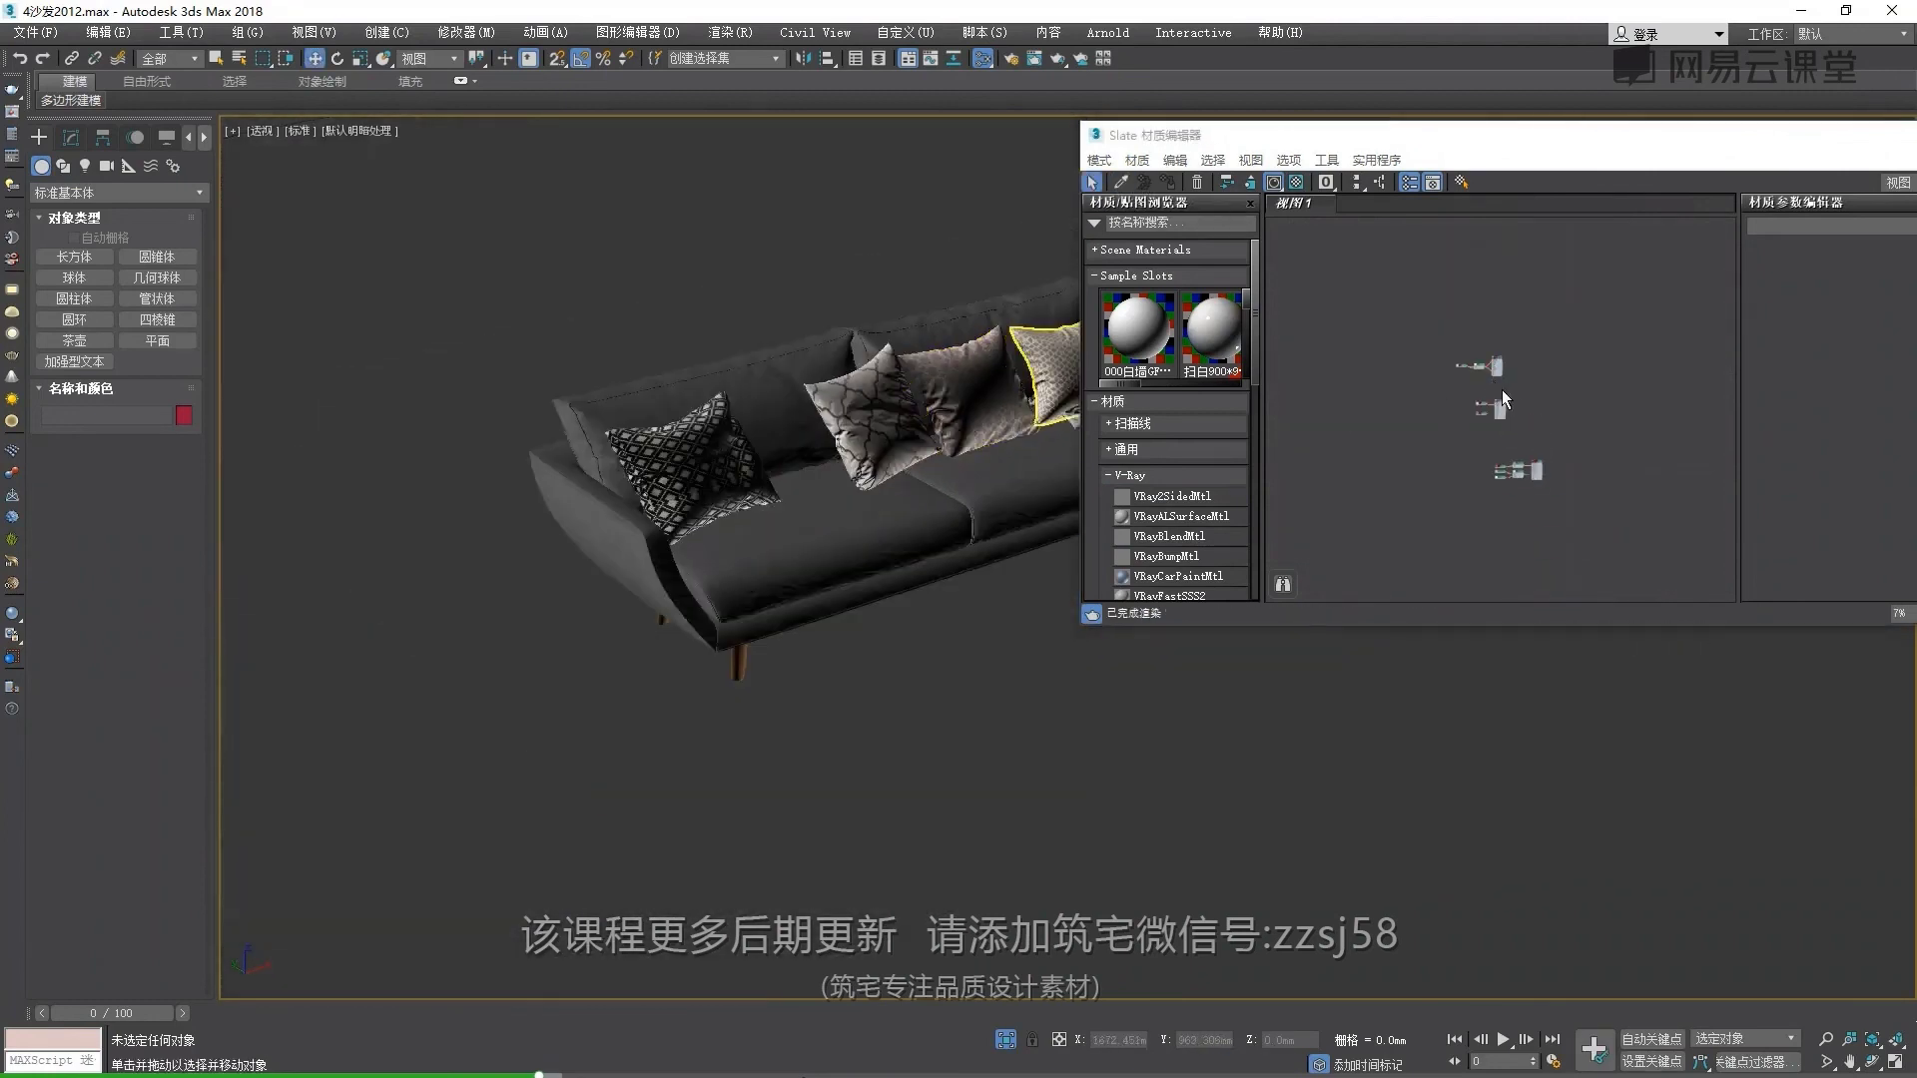
scroll(1465, 490, "up", 3)
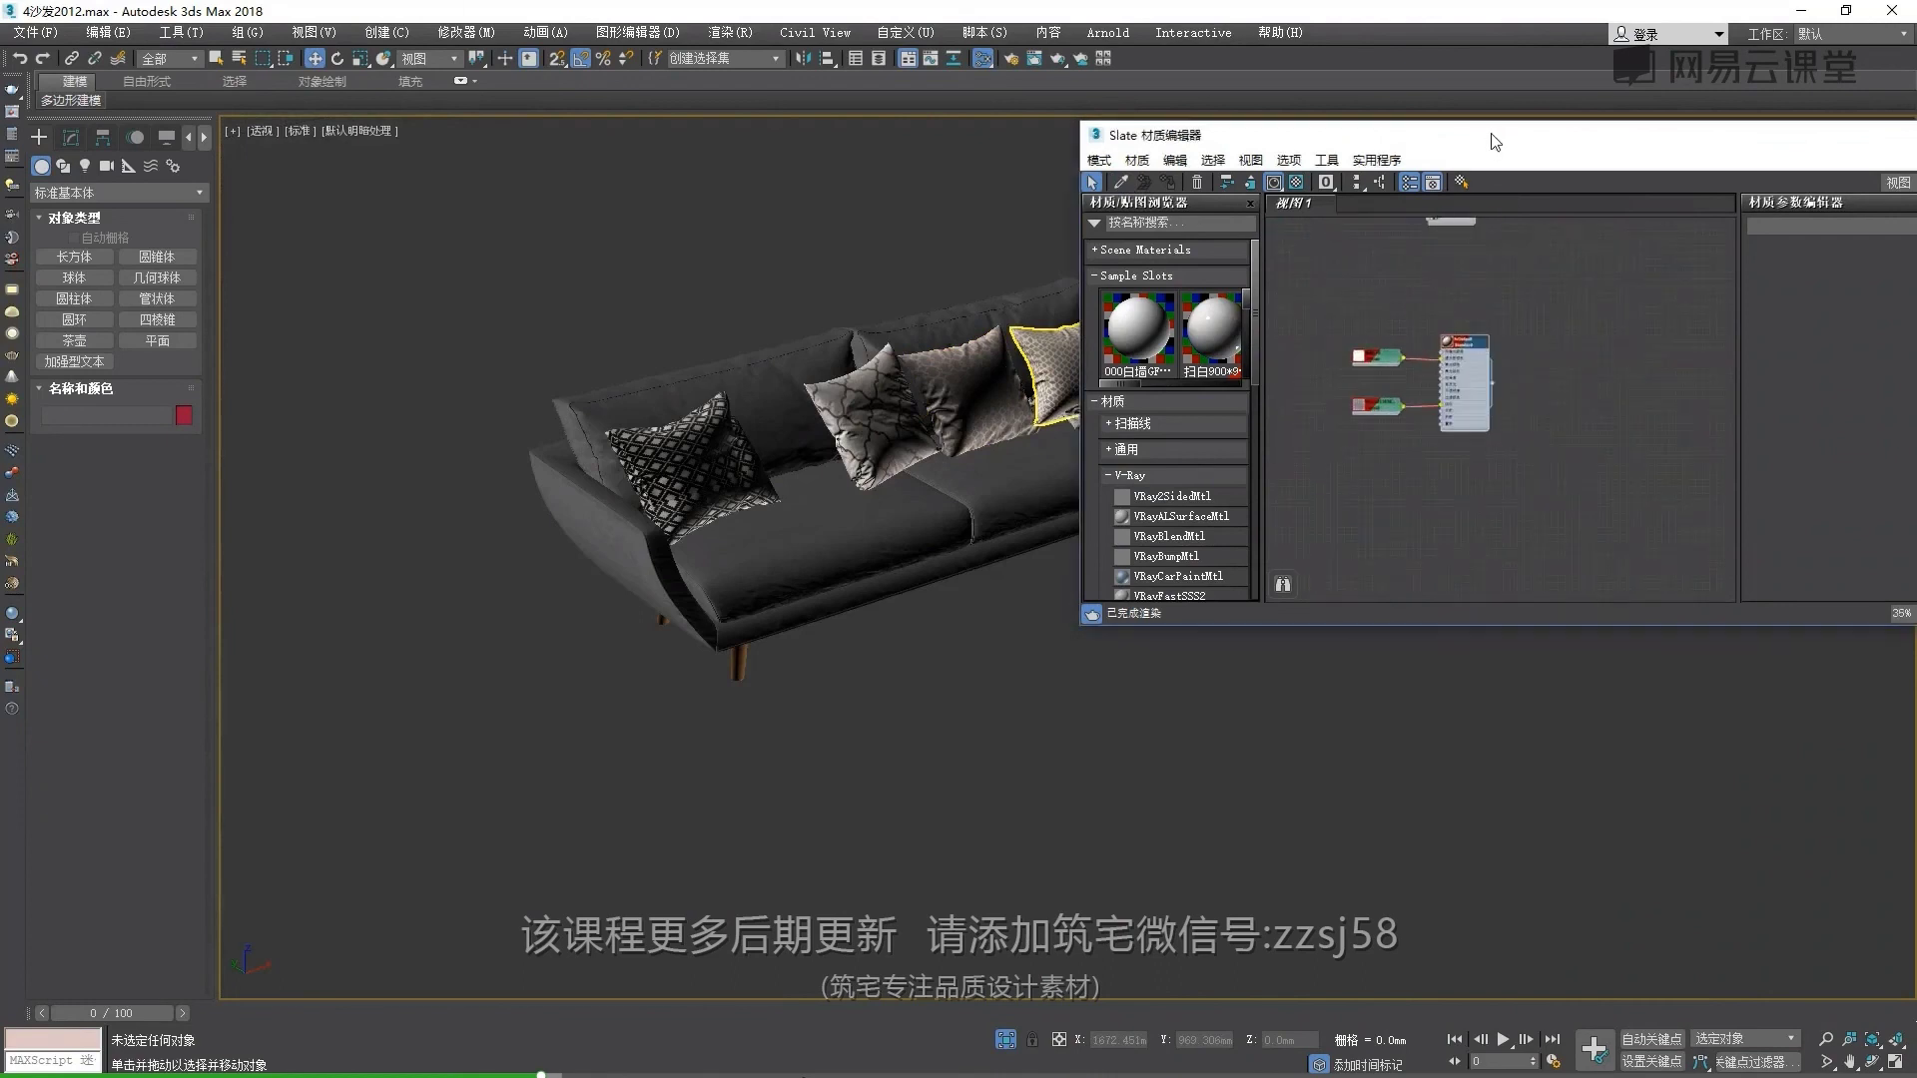
double_click(1495, 142)
Show the fvDefault material's parameters and its 贴图 #8 bitmap's parameters
scroll(878, 499, "up", 2)
scroll(925, 395, "up", 2)
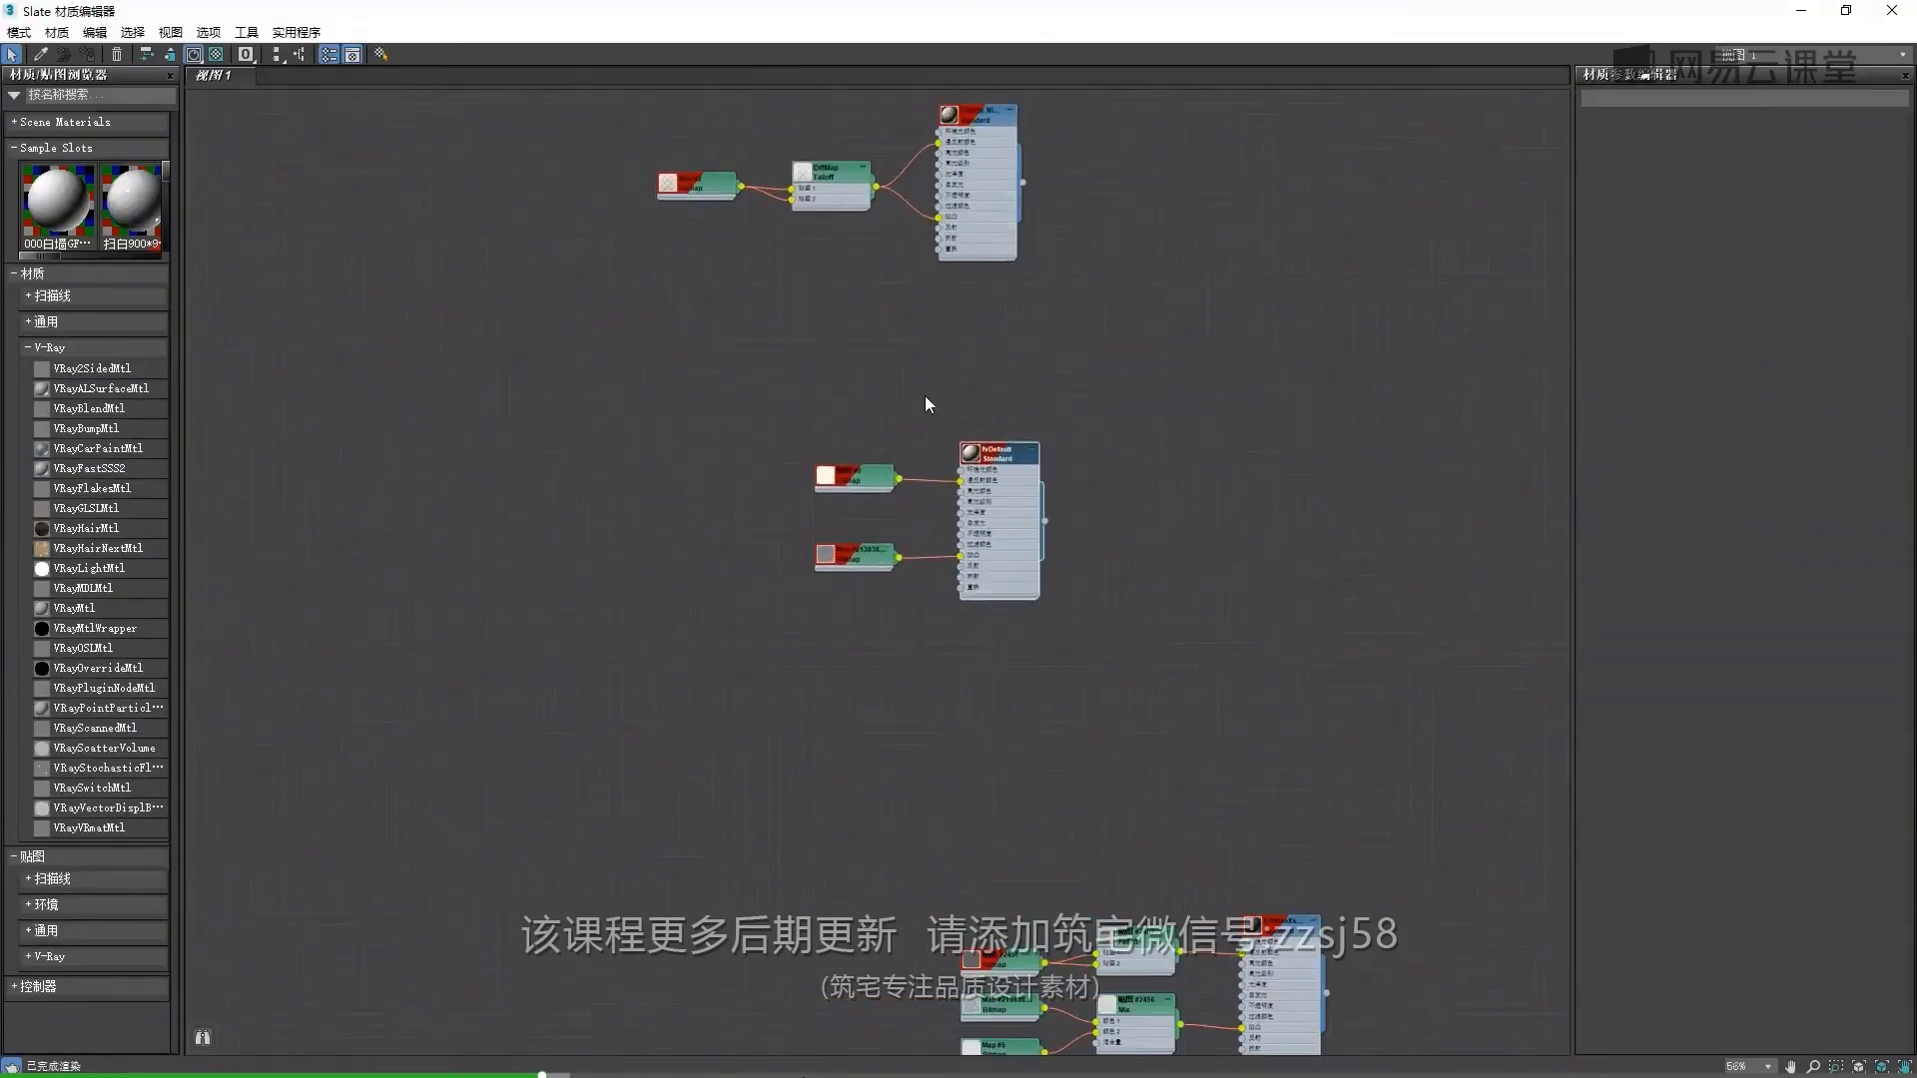
scroll(936, 492, "up", 2)
scroll(1040, 557, "up", 1)
scroll(1046, 553, "up", 1)
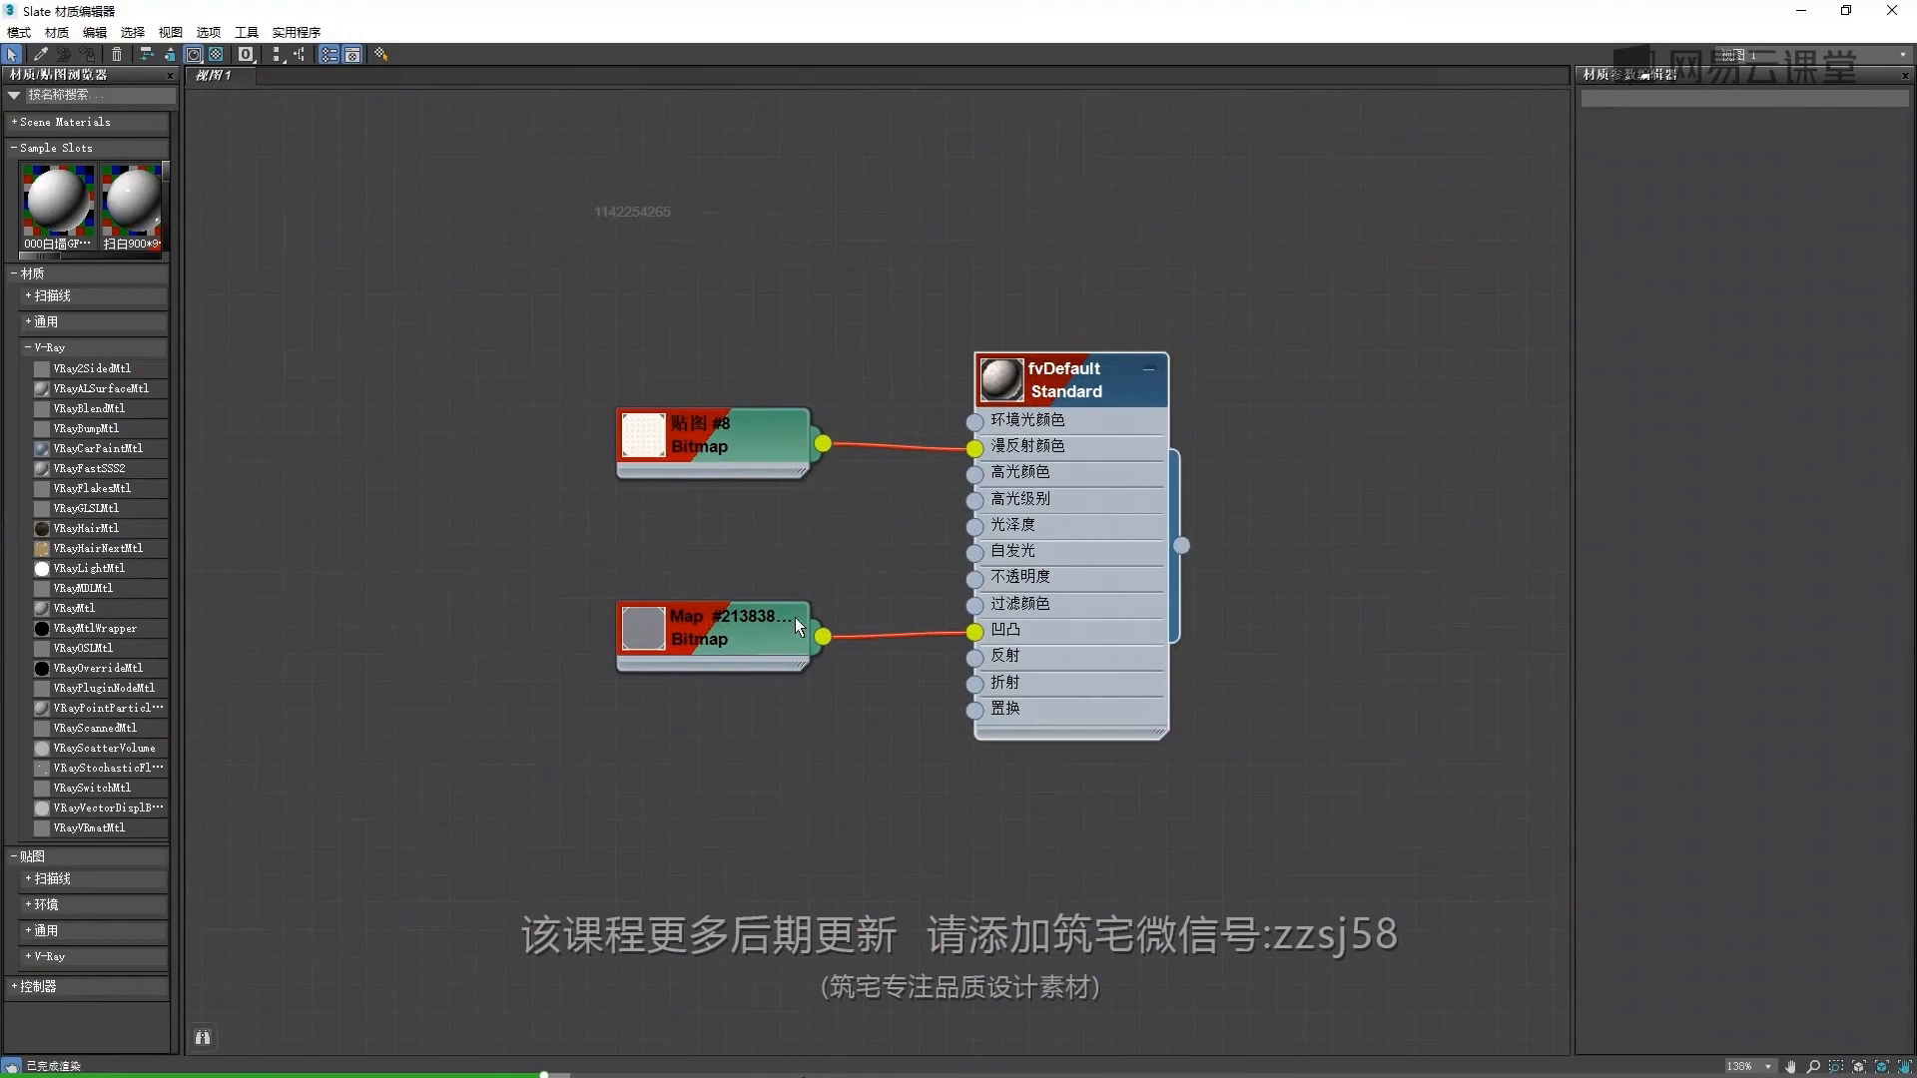
scroll(960, 403, "up", 1)
scroll(961, 404, "up", 1)
double_click(1029, 459)
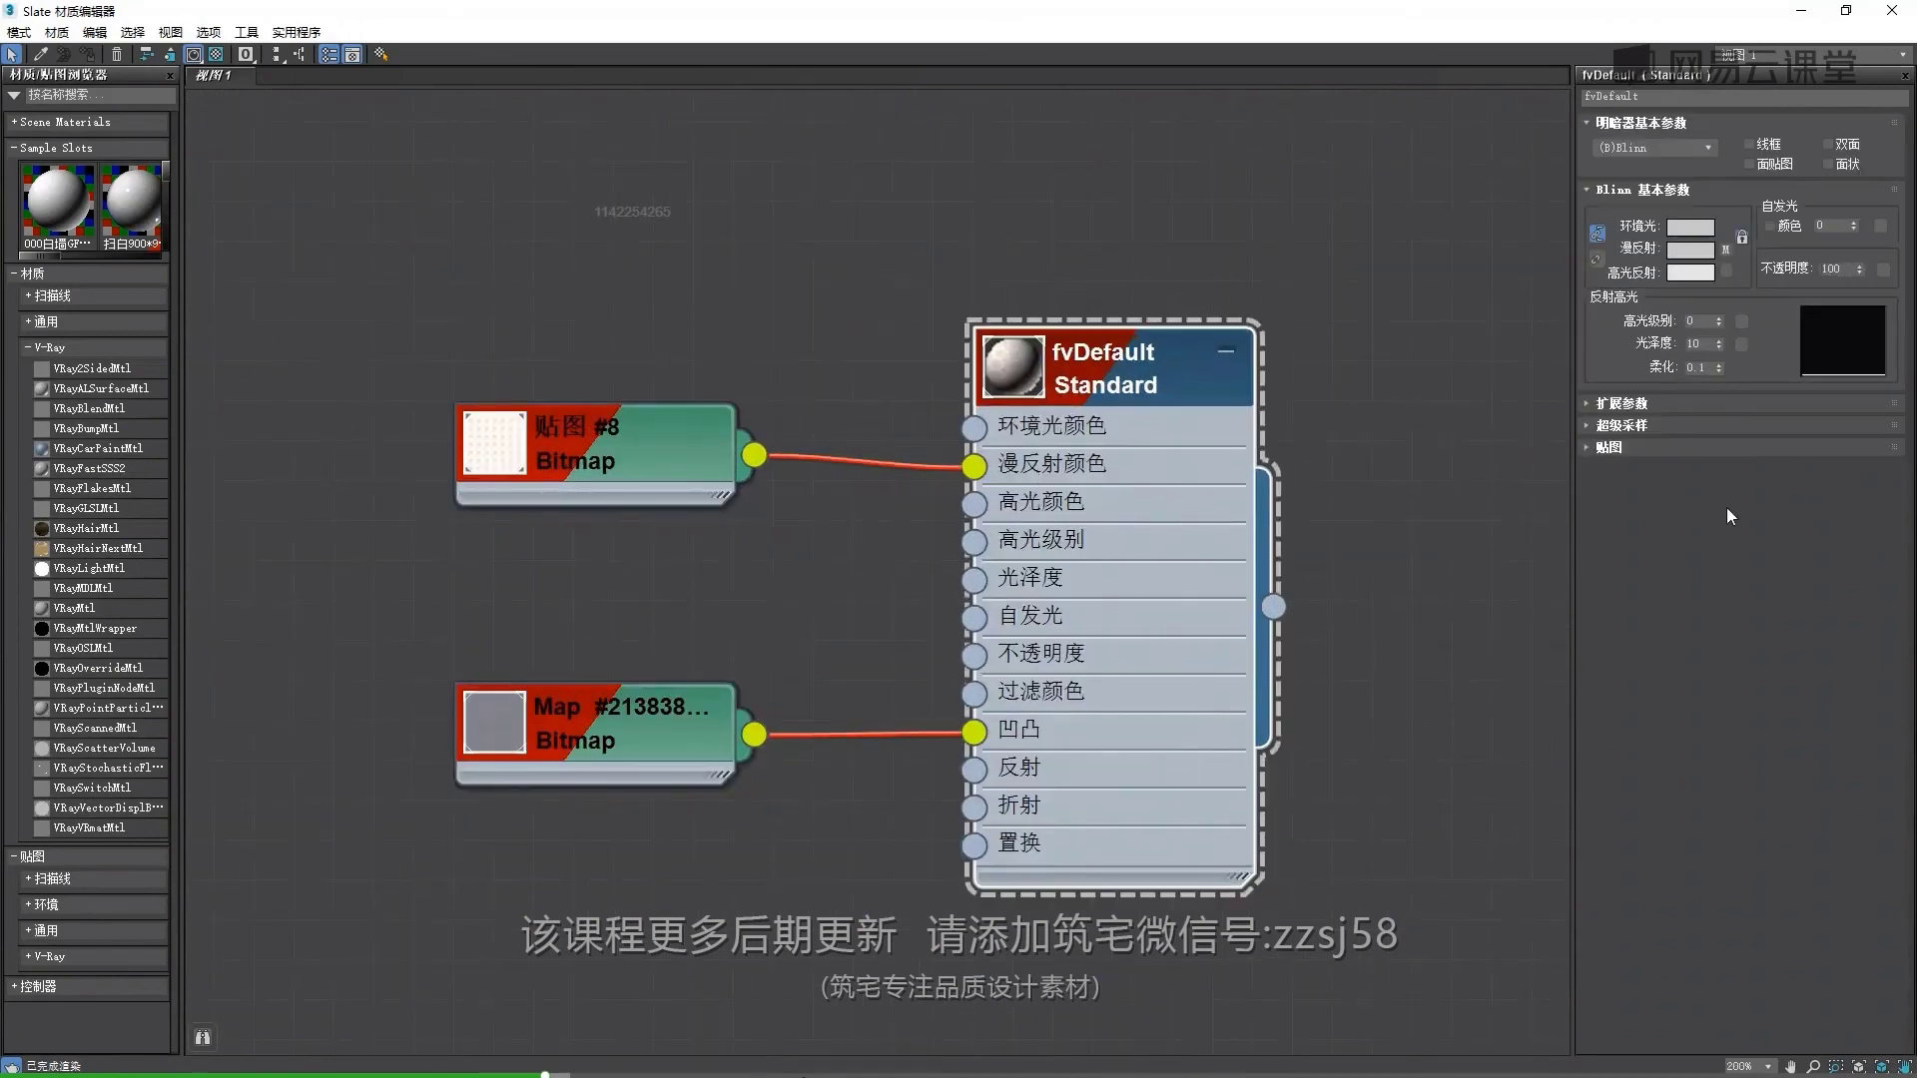
double_click(591, 449)
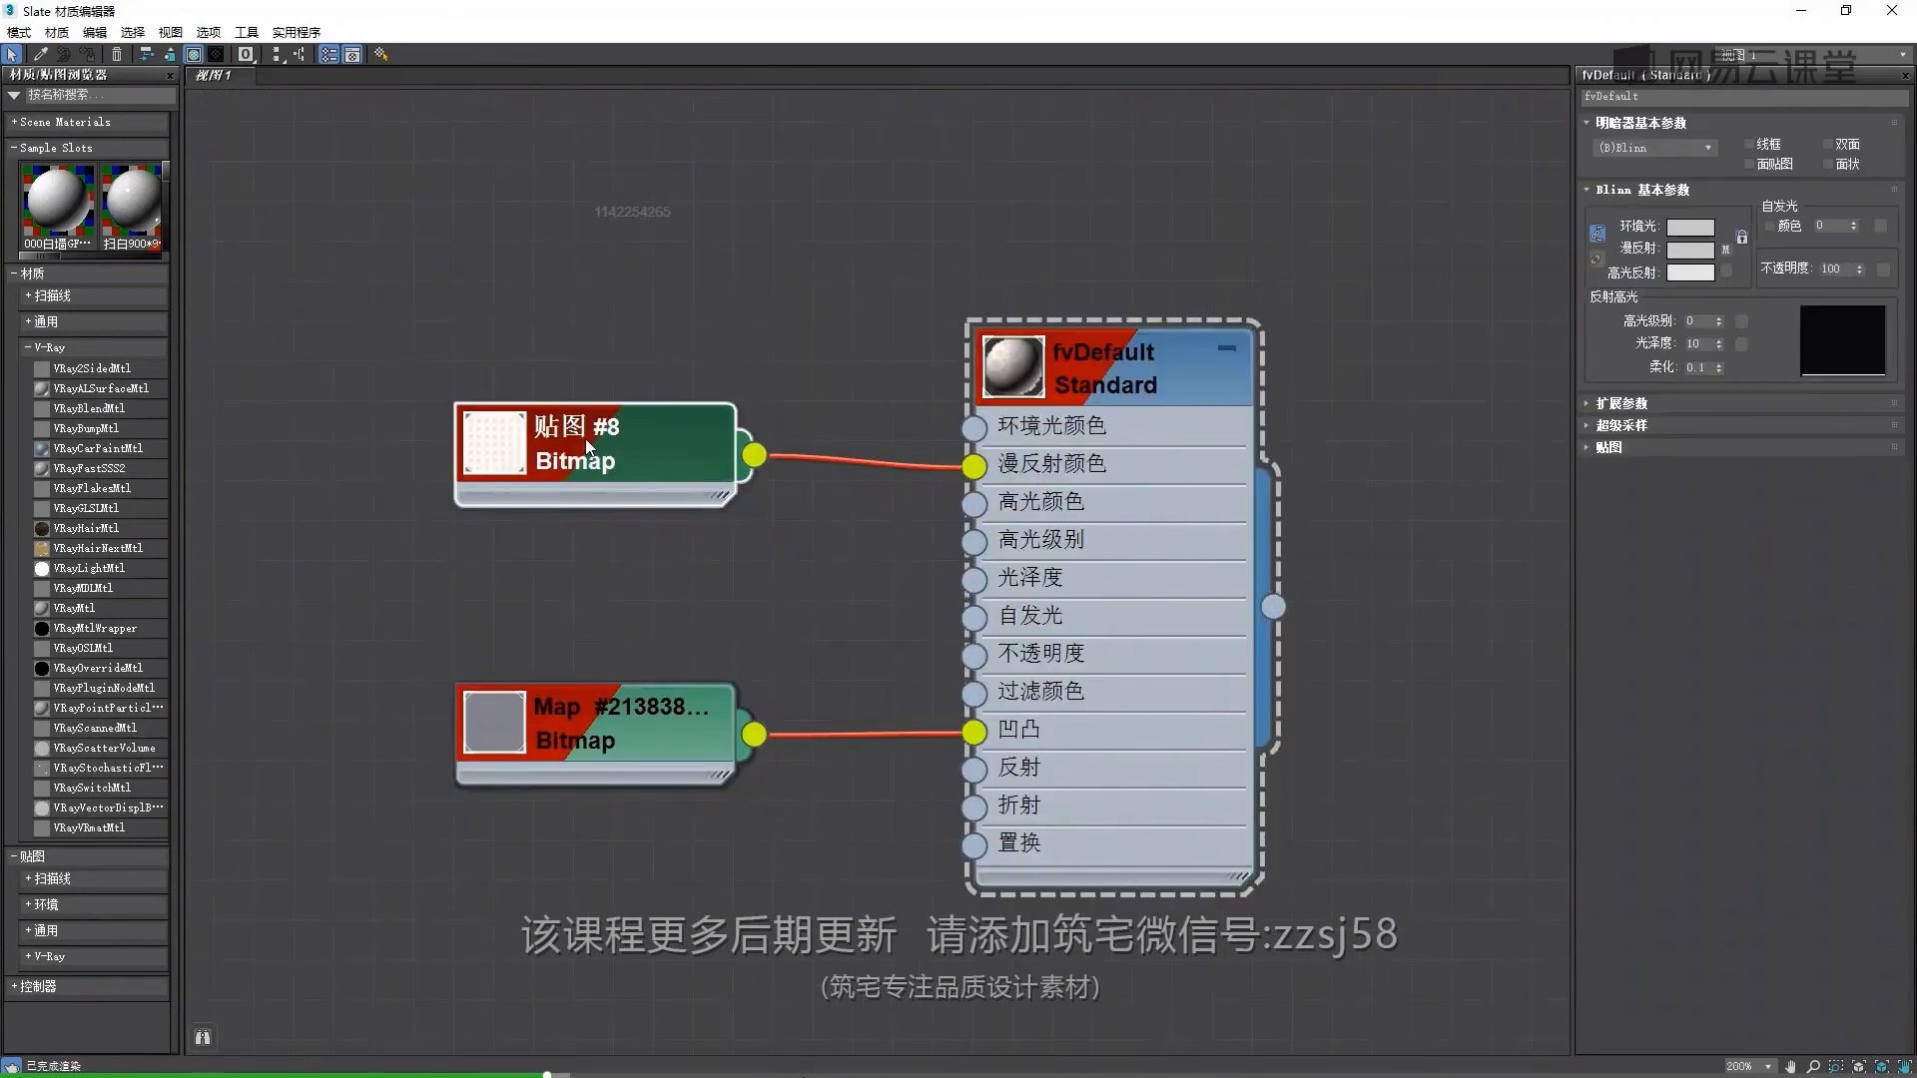
Check the 贴图 #8 bitmap's image file and preview its cropped carpet texture region
left_click(1706, 379)
key("Escape")
left_click(1816, 421)
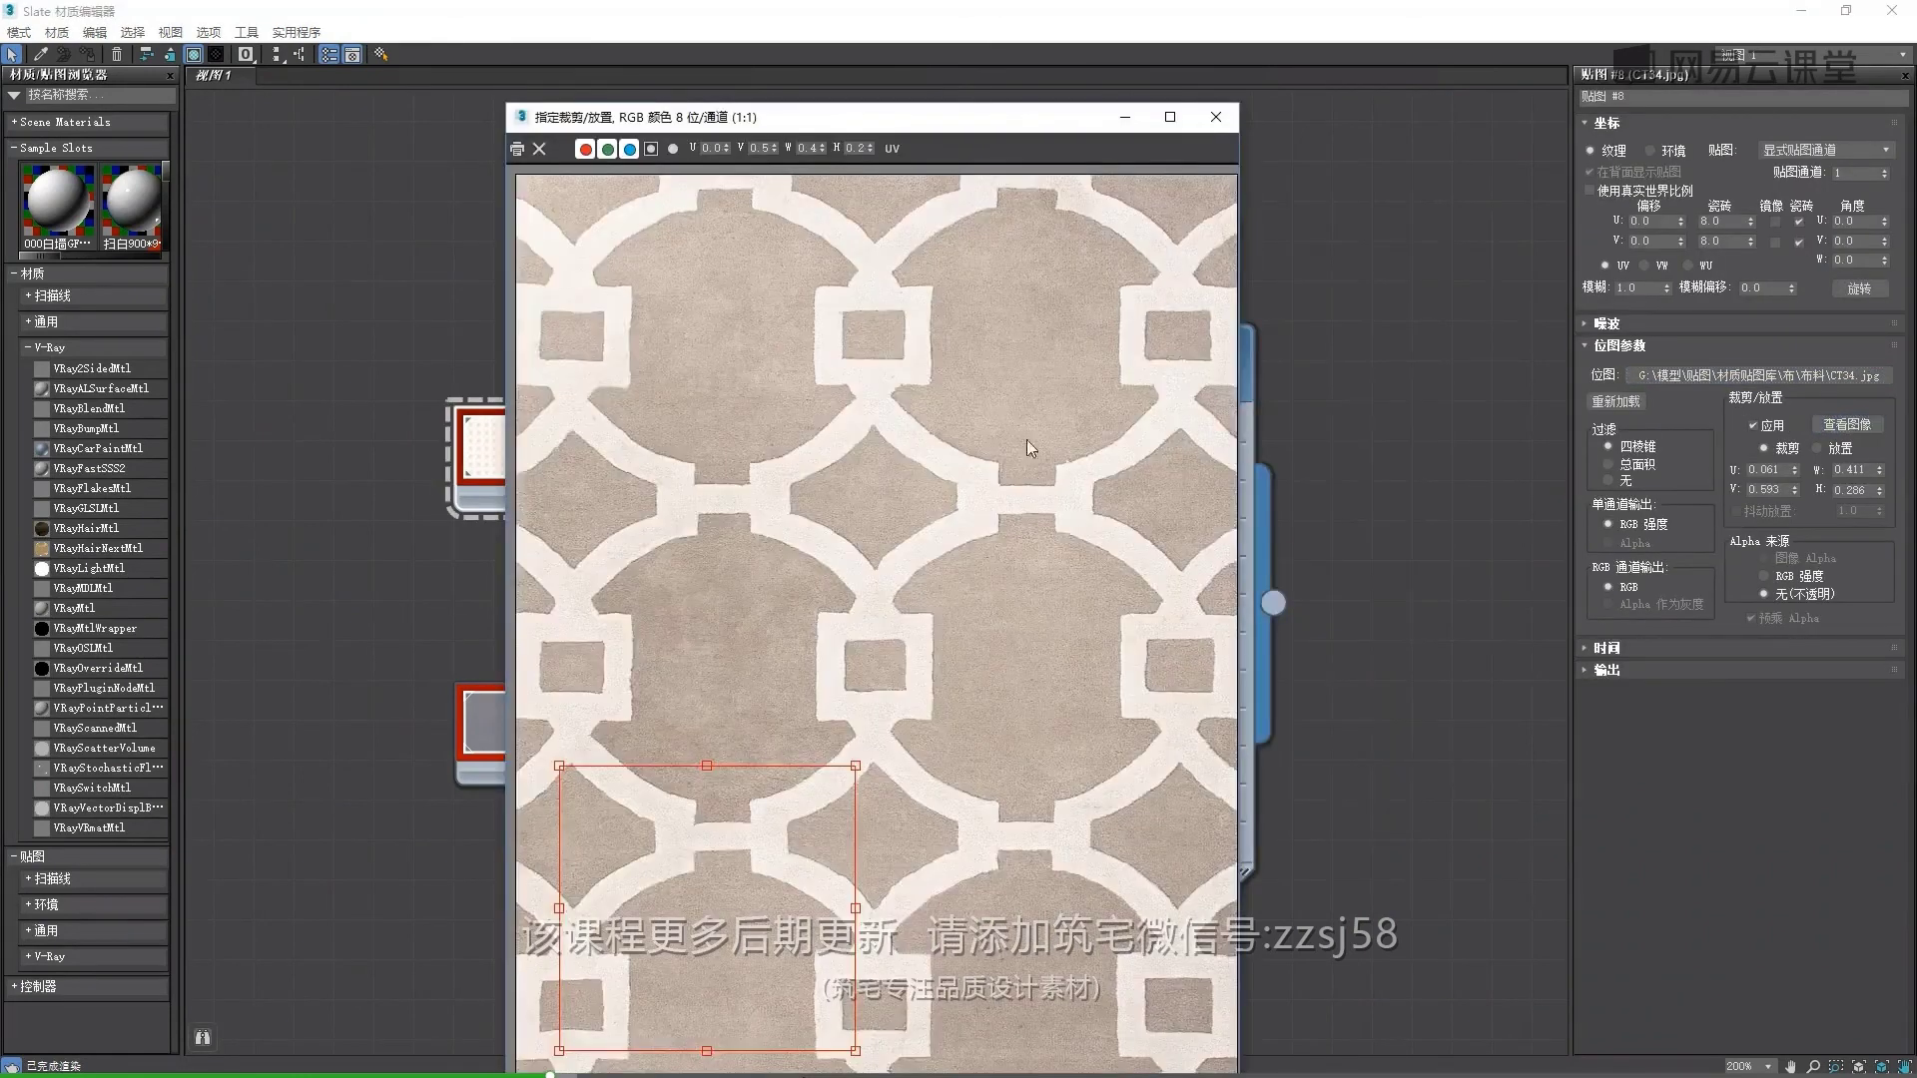
left_click(1216, 119)
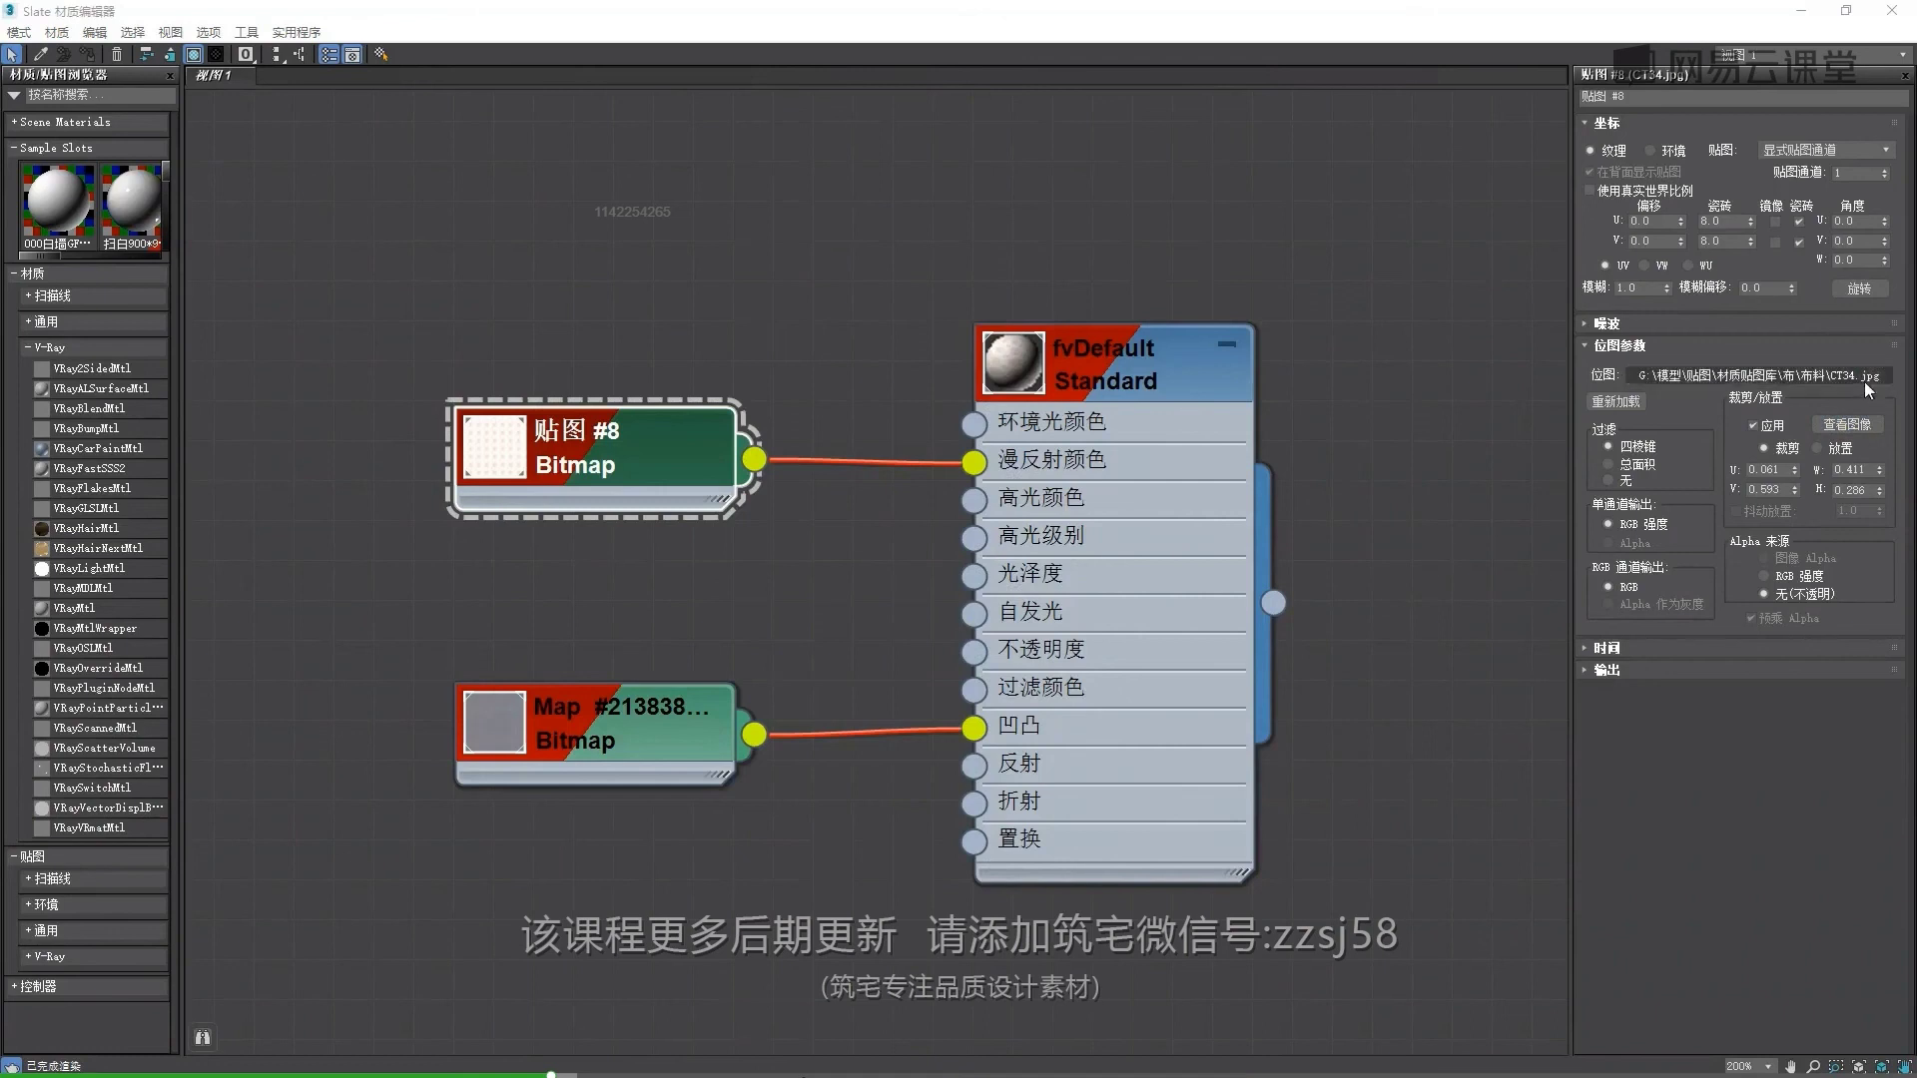
left_click(1847, 424)
left_click(1216, 118)
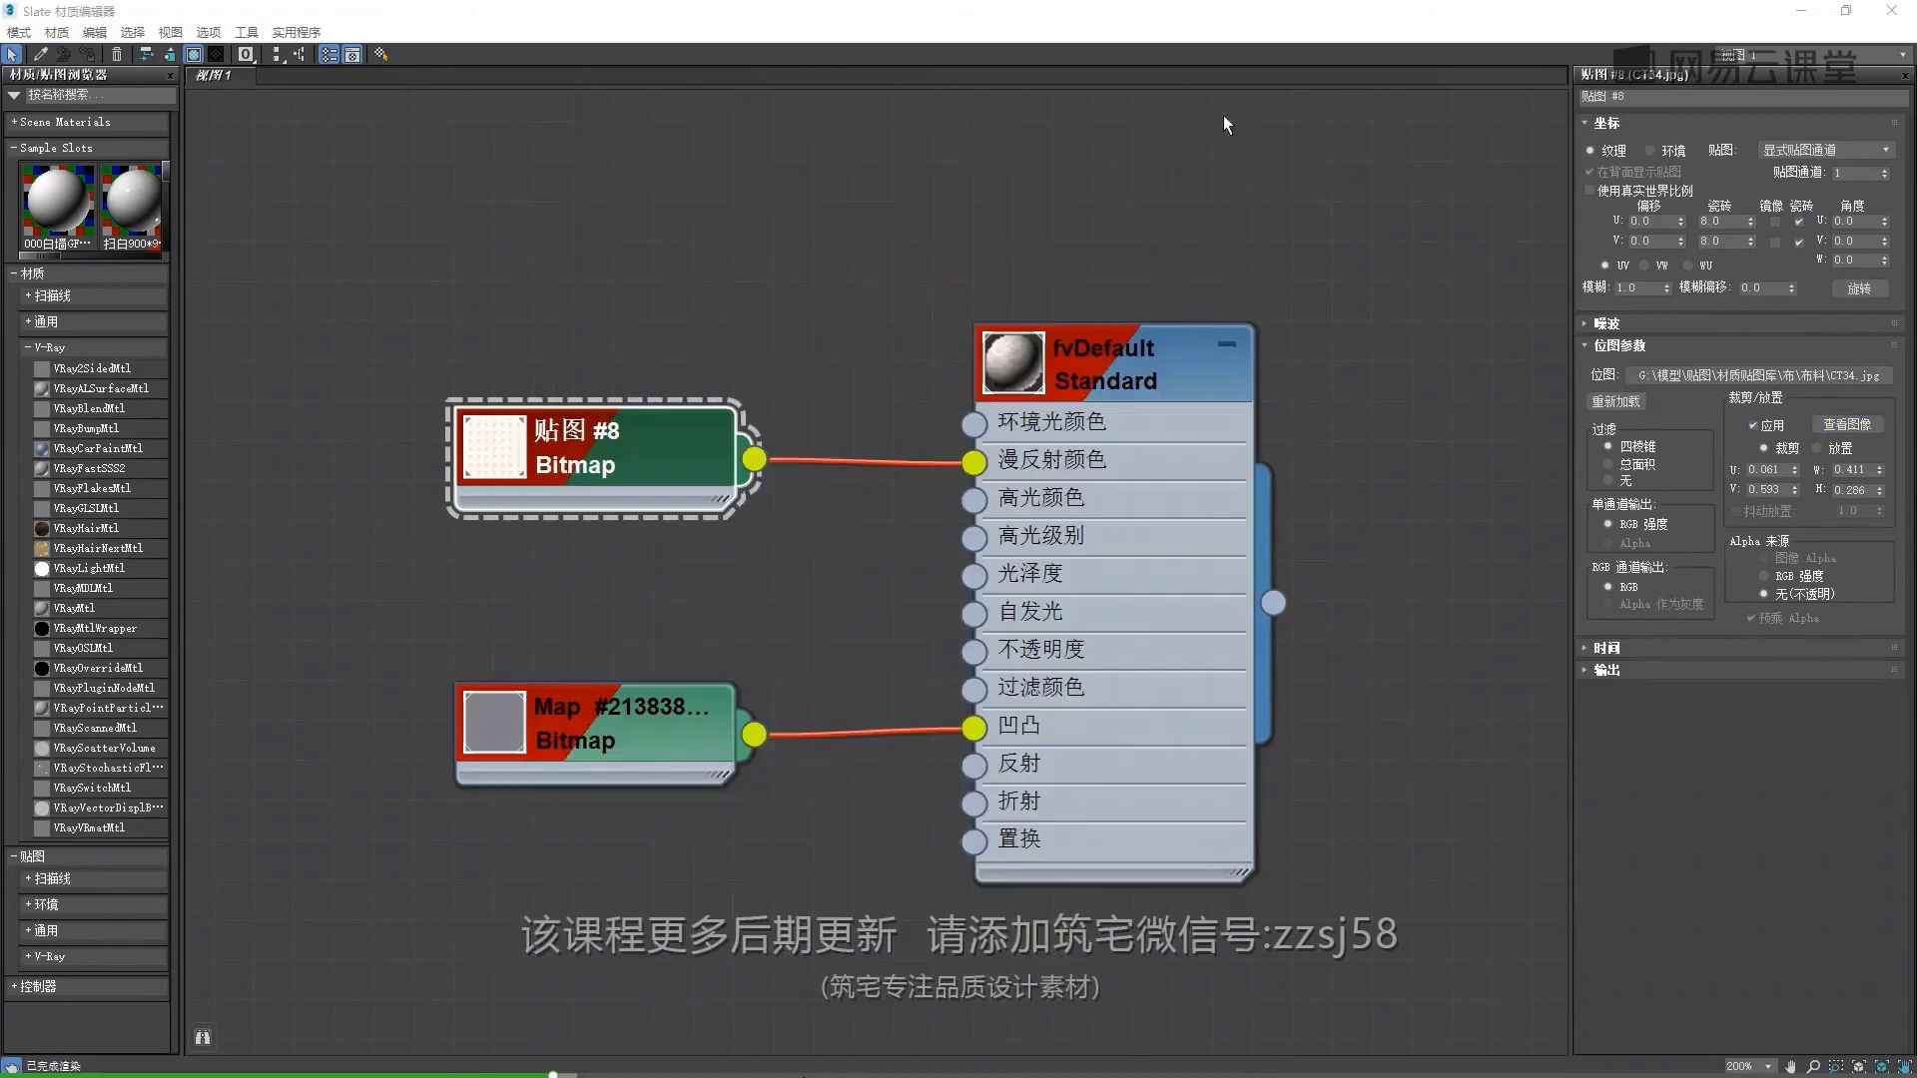
scroll(1224, 656, "down", 1)
scroll(1148, 499, "down", 3)
scroll(1126, 444, "down", 3)
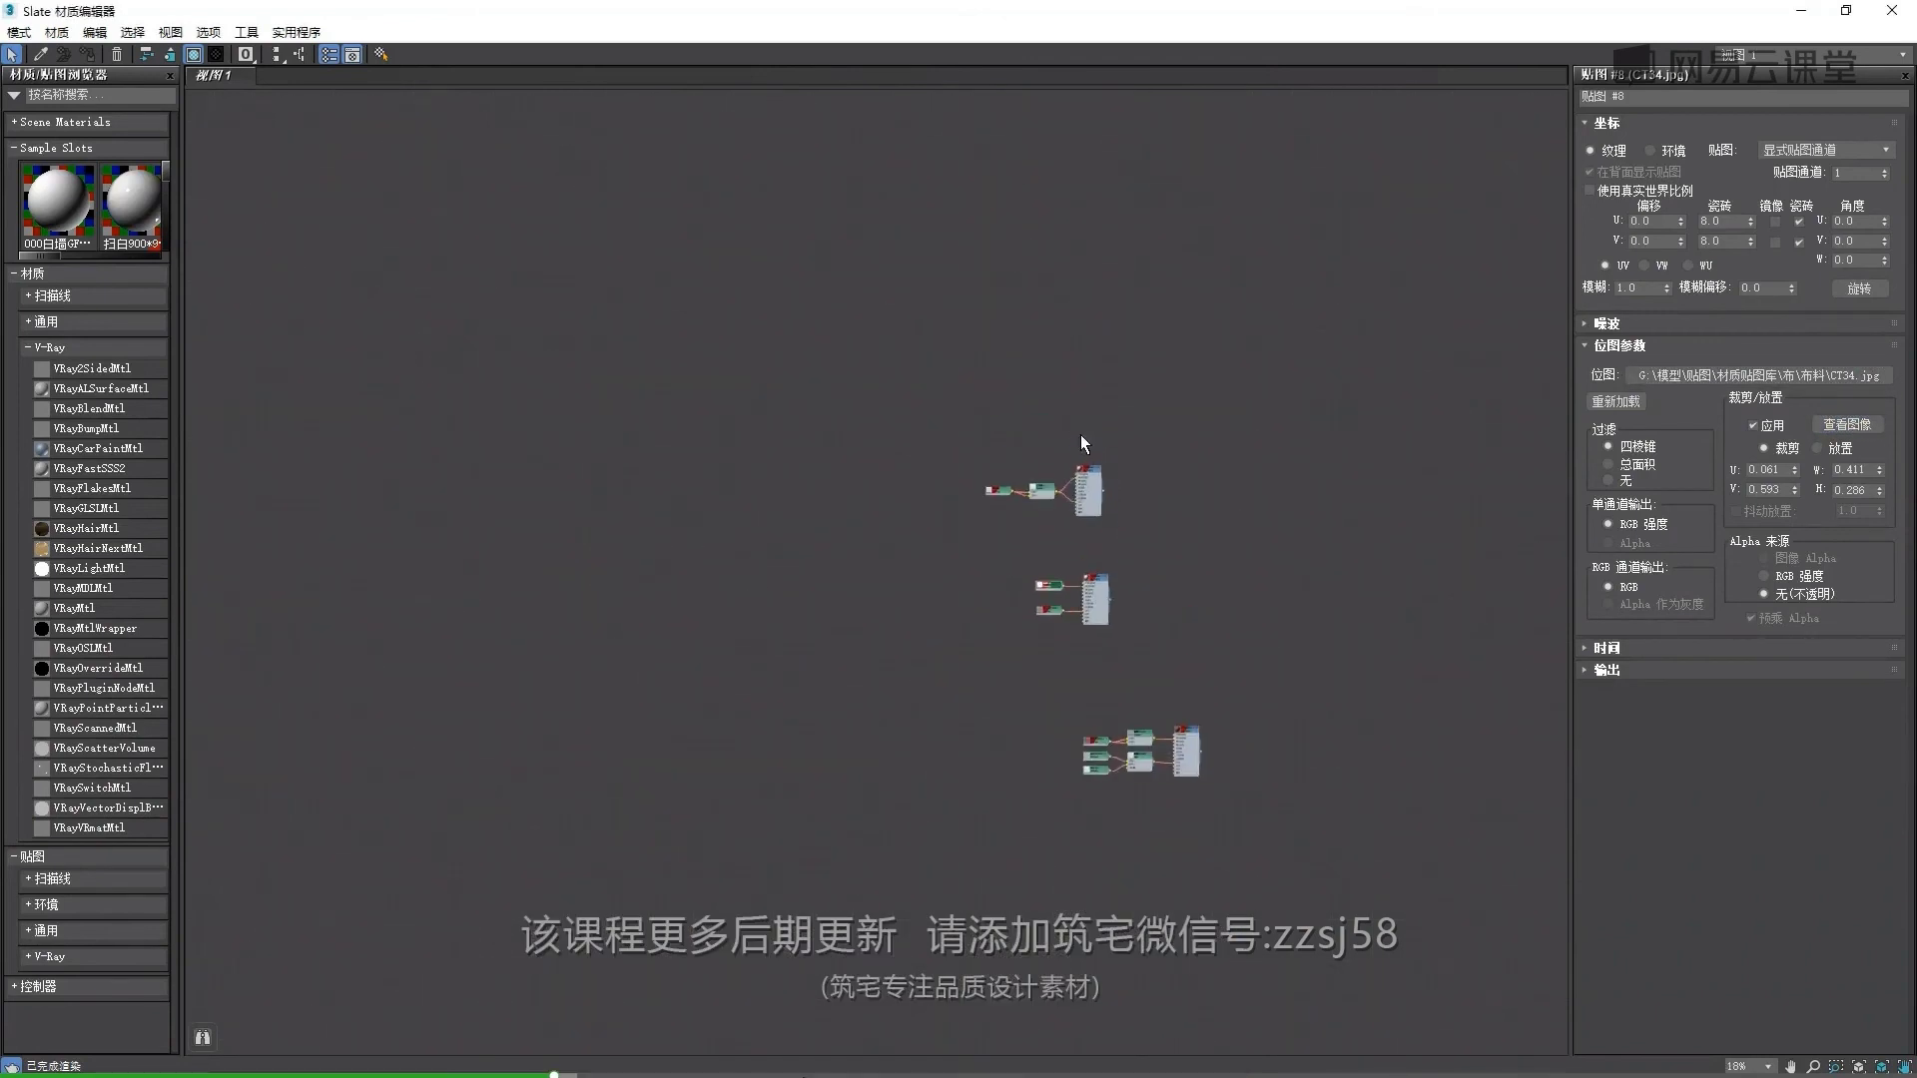
scroll(1098, 560, "up", 2)
scroll(1104, 569, "up", 2)
scroll(1110, 584, "up", 2)
scroll(1111, 583, "up", 1)
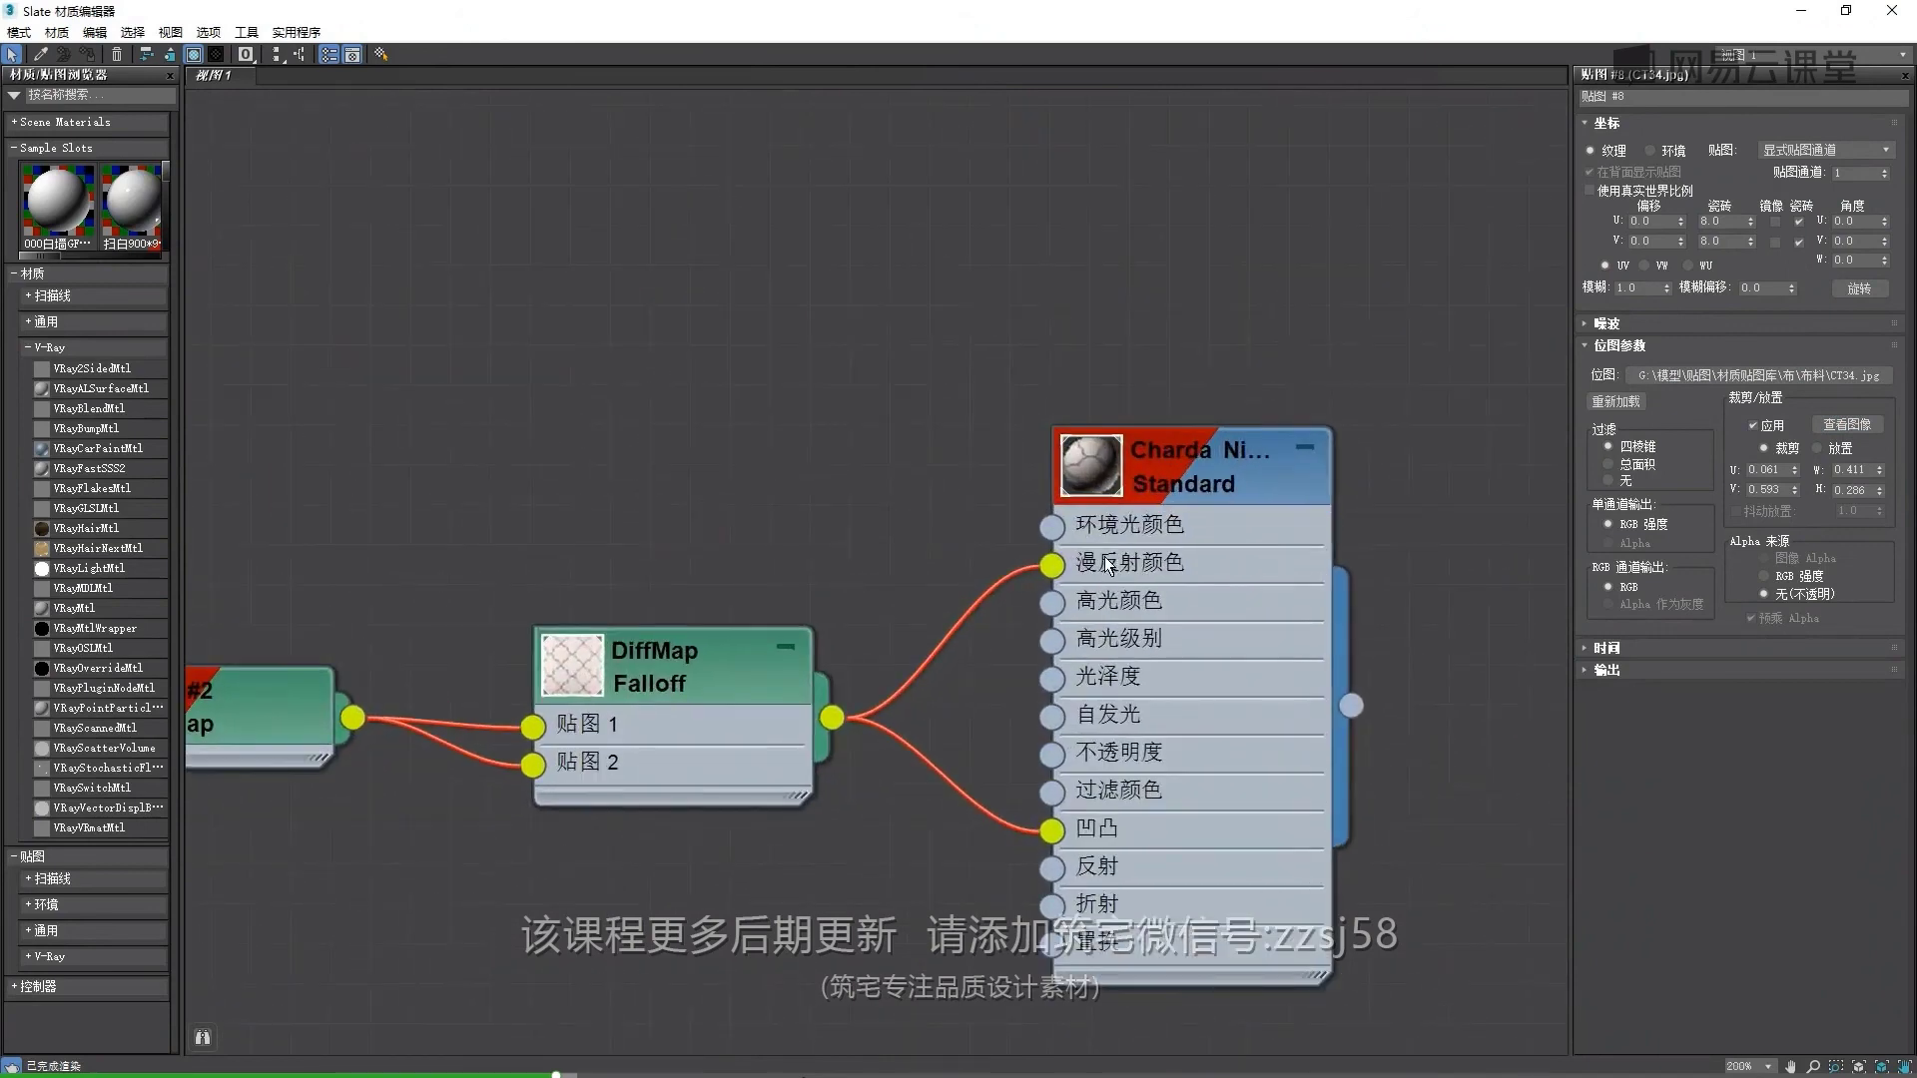
Inspect the DiffMap Falloff node and preview the Map #2 bitmap texture
middle_click_drag(1066, 577, 1209, 435)
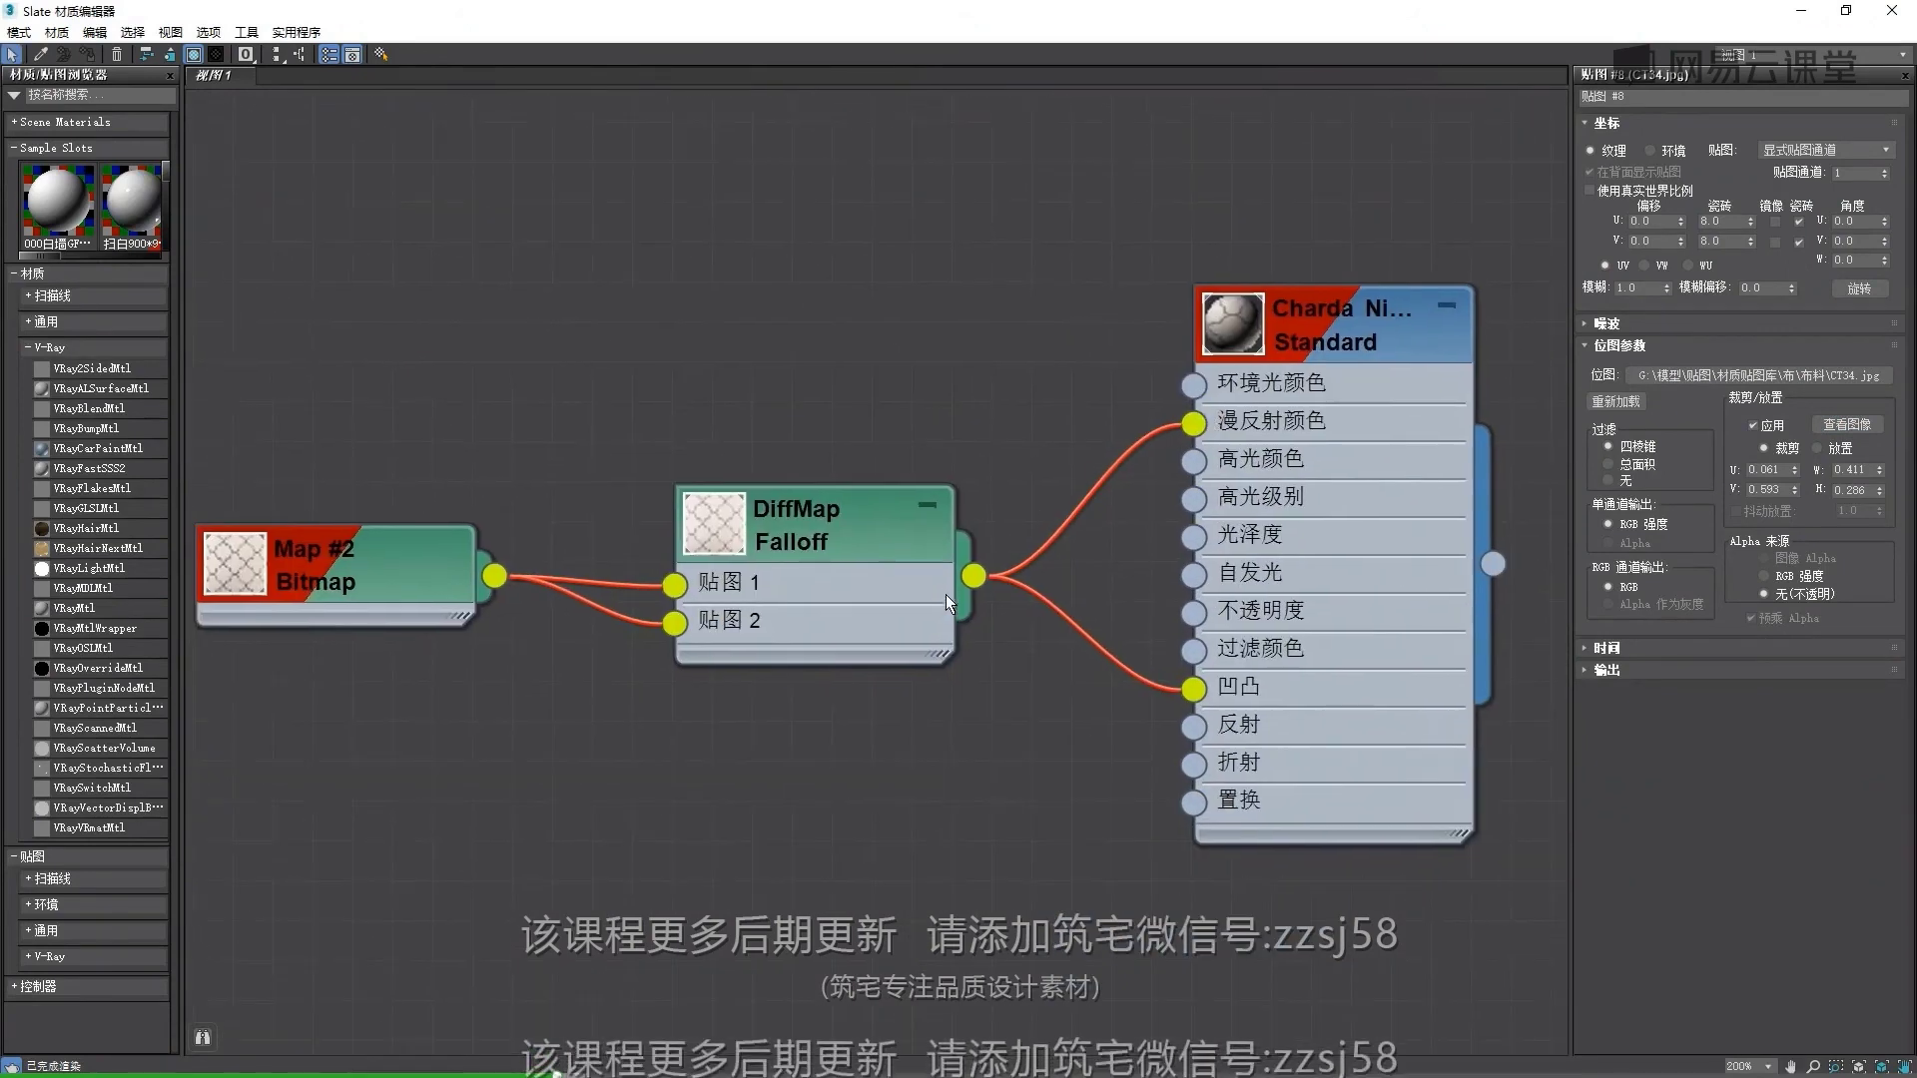
left_click(762, 526)
double_click(762, 527)
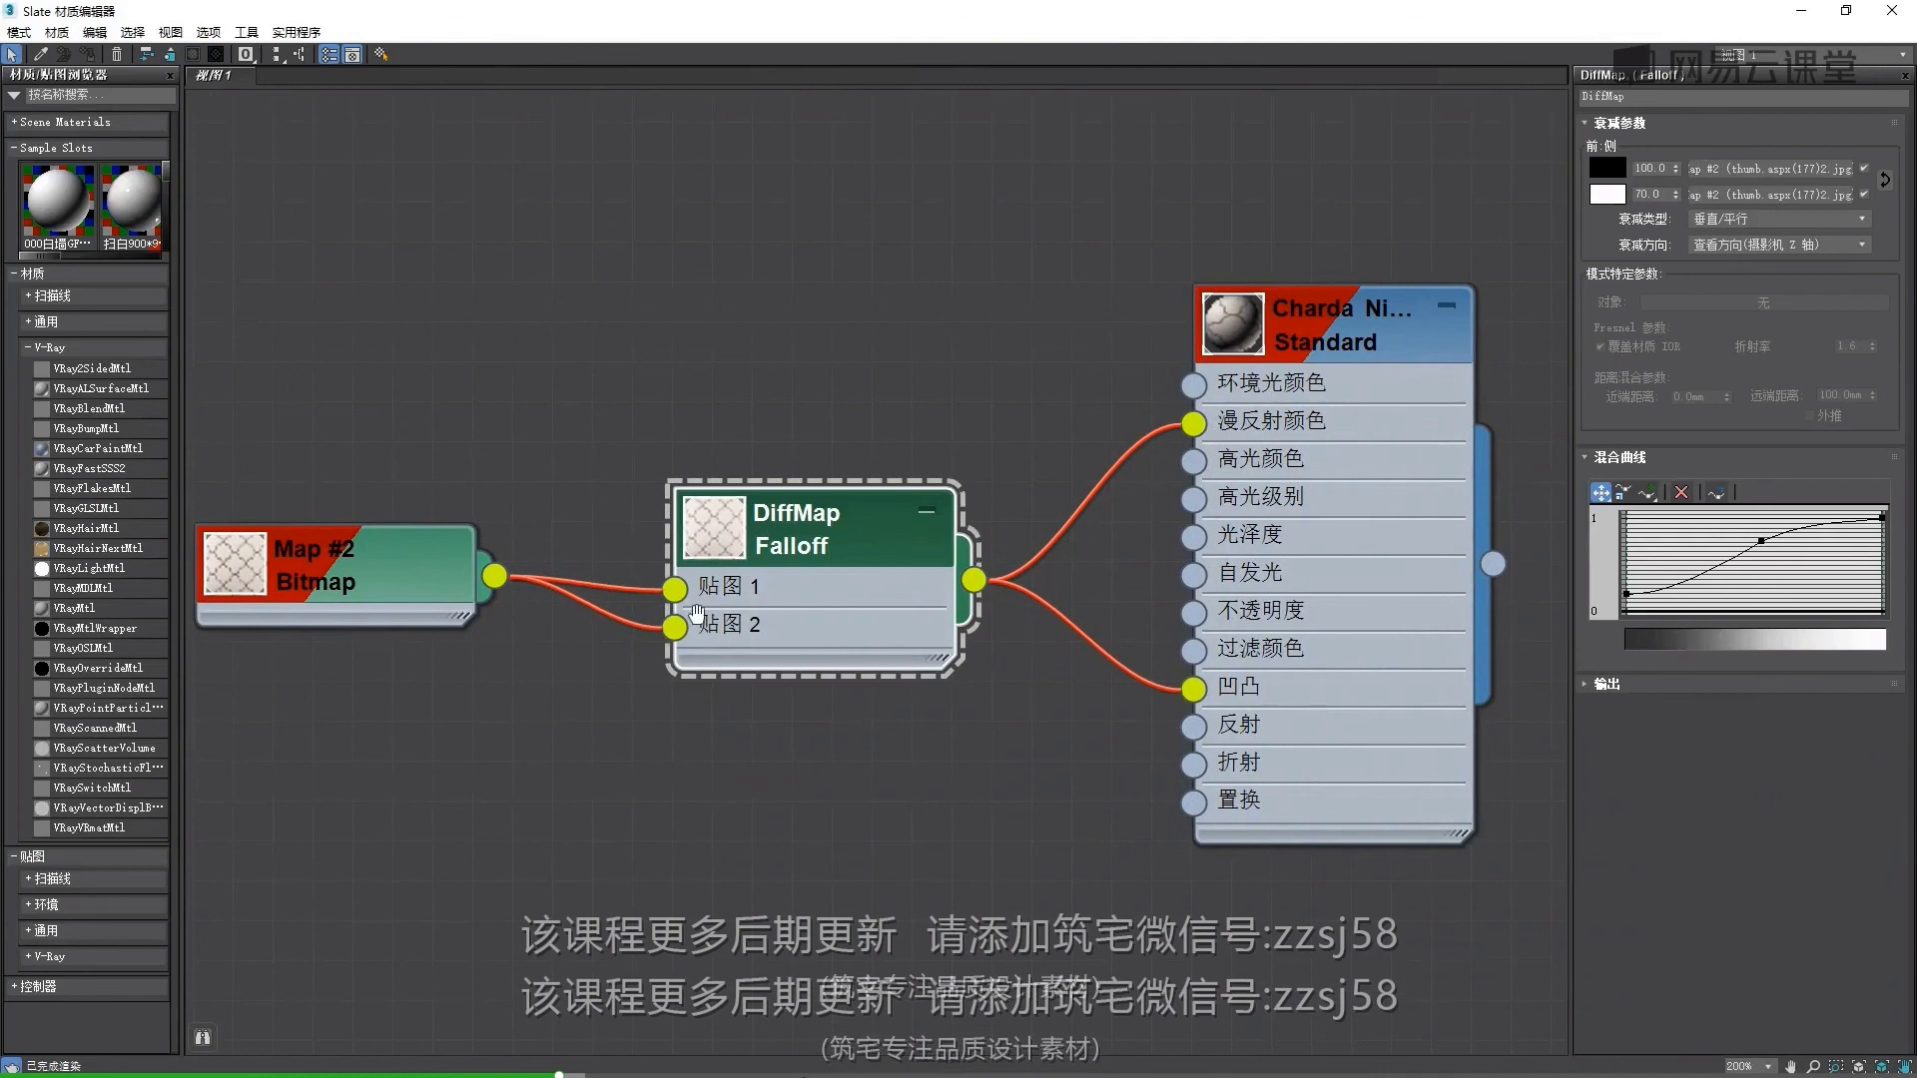
middle_click_drag(374, 573, 715, 588)
left_click(715, 588)
double_click(722, 583)
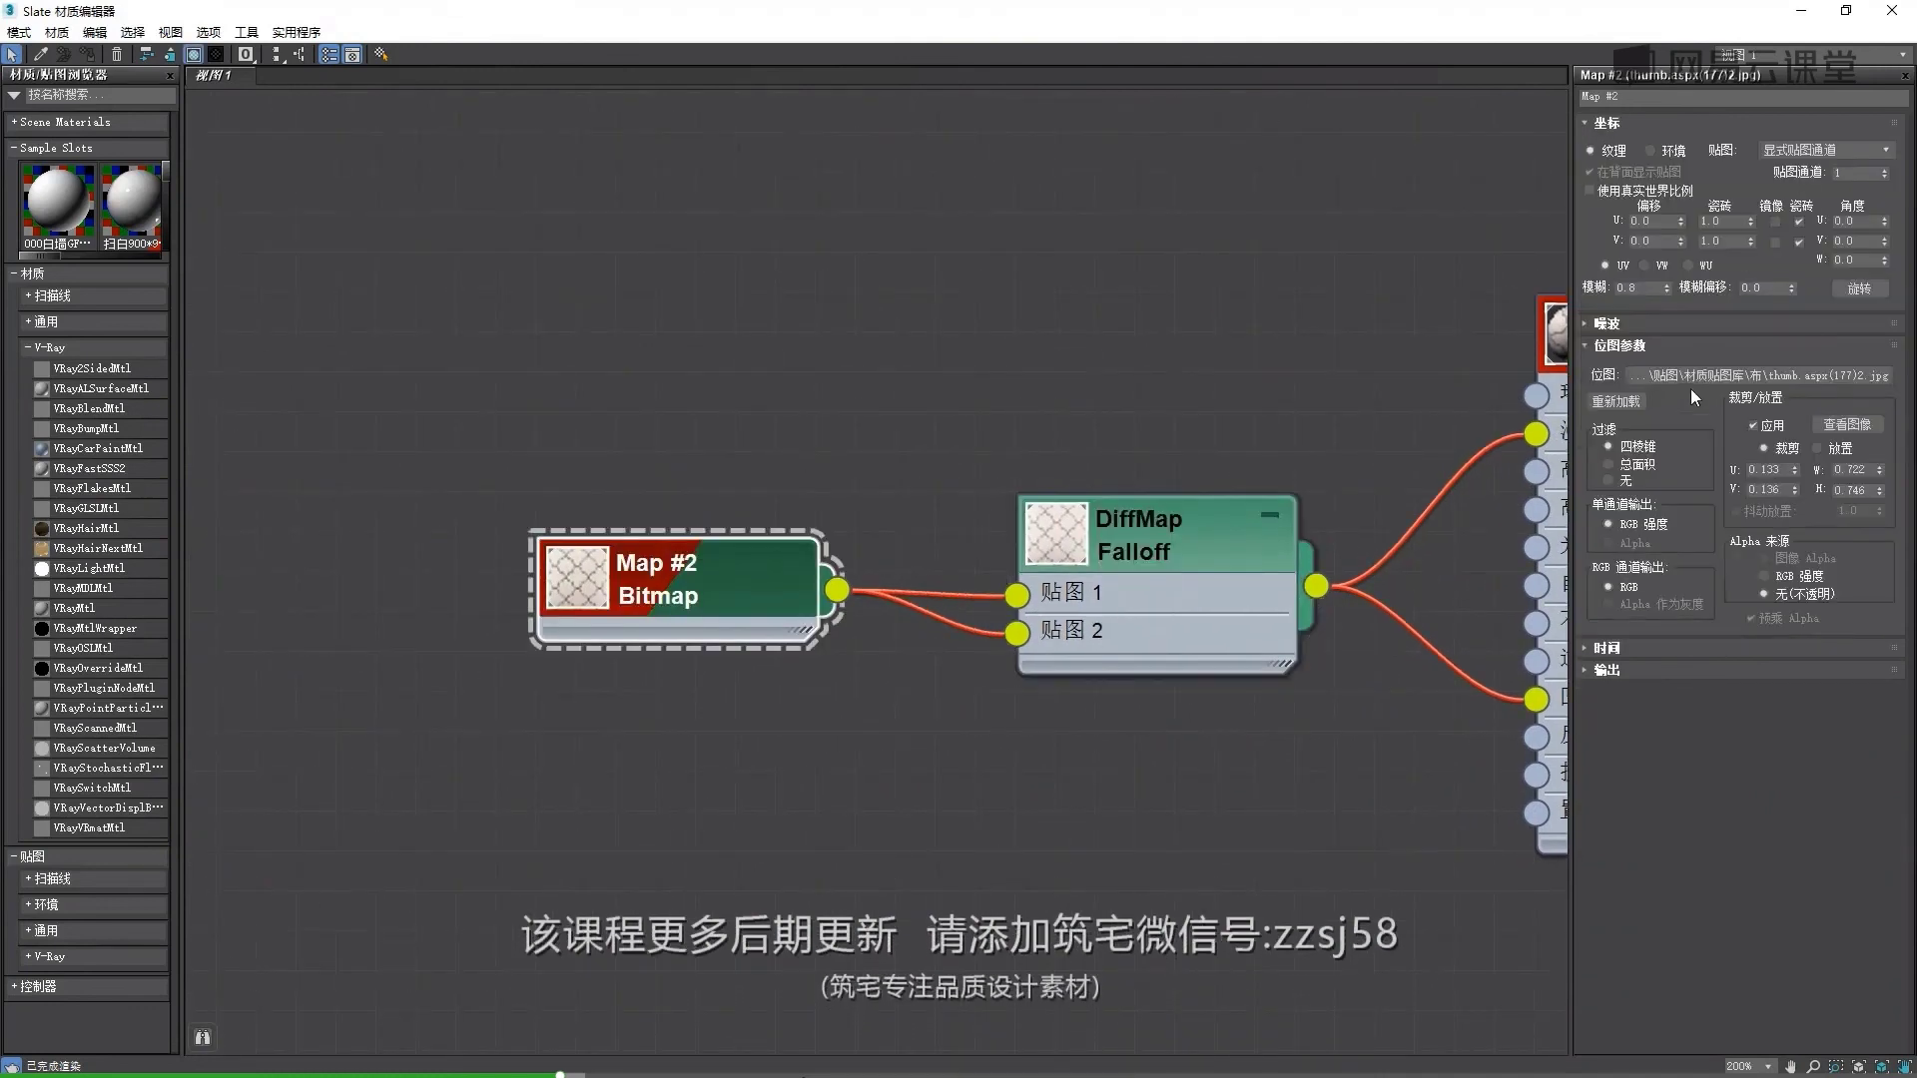
left_click(1847, 425)
left_click(1219, 117)
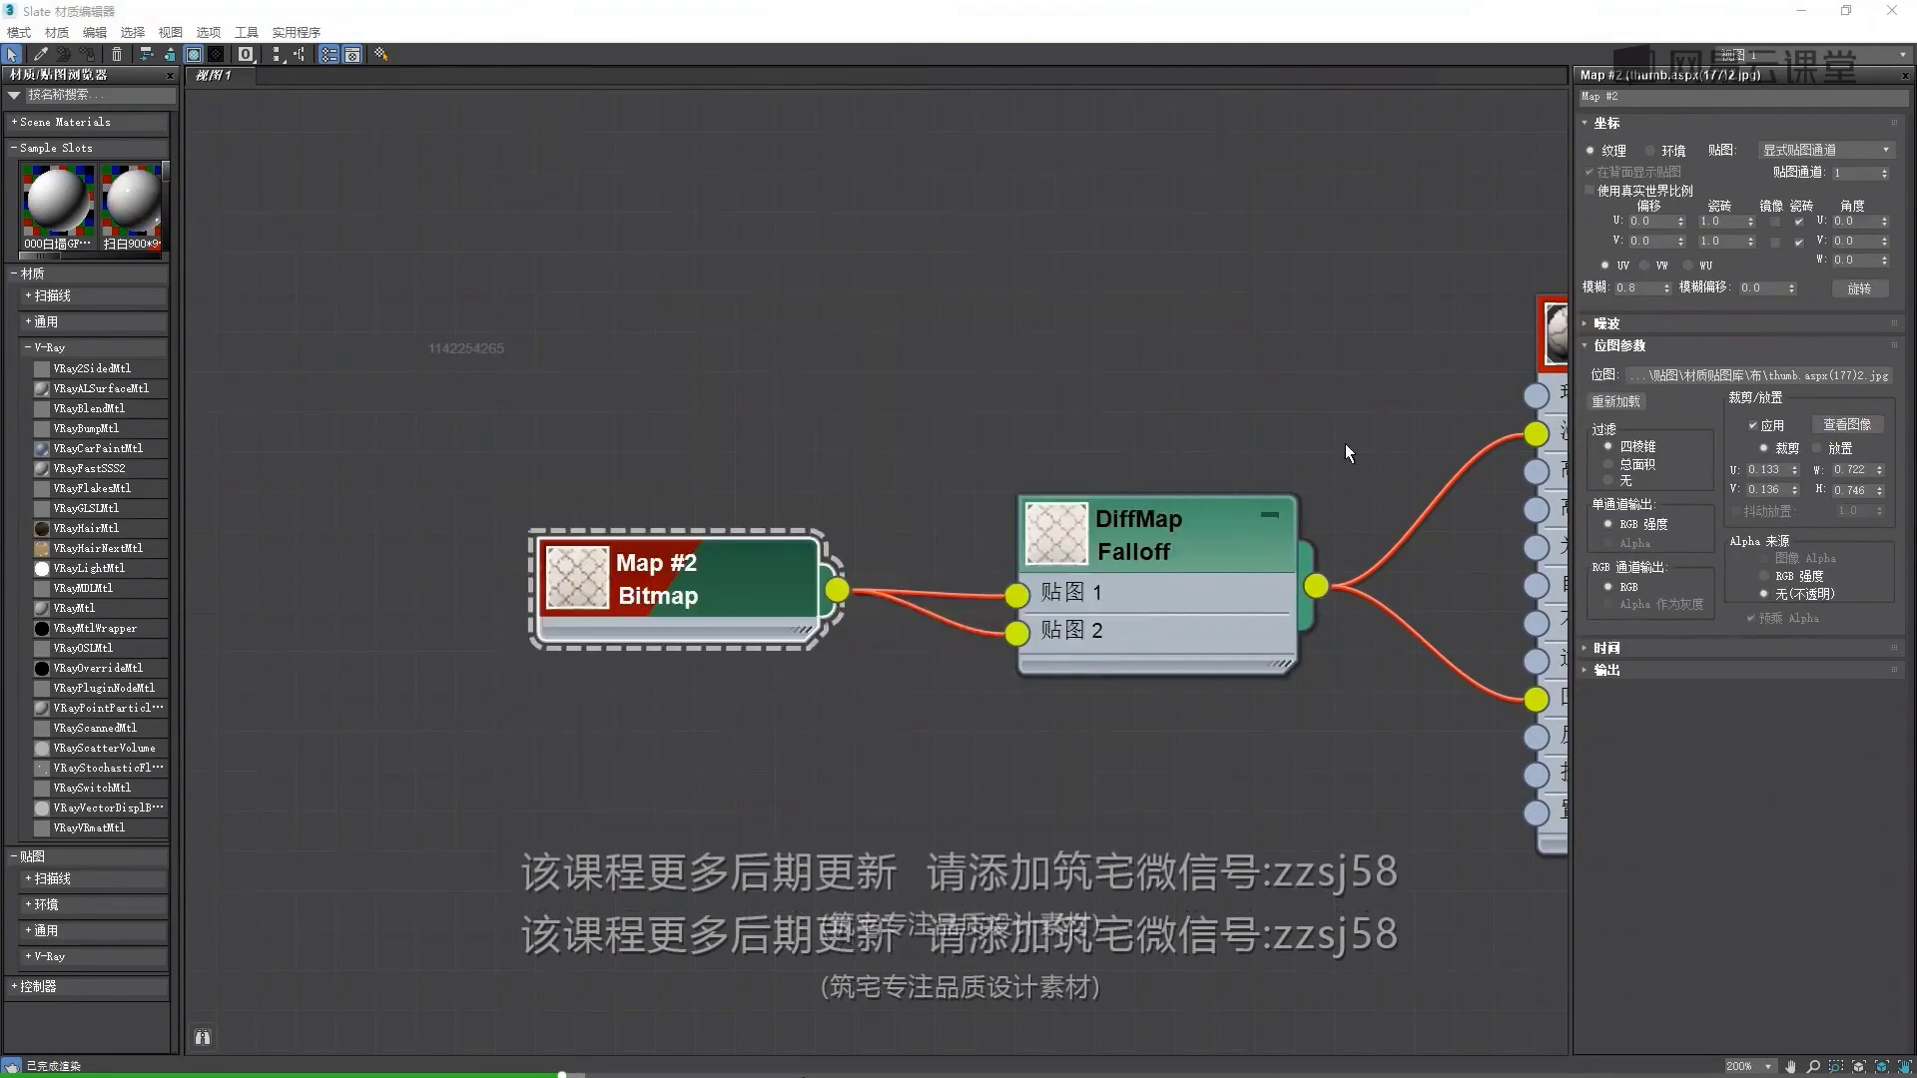
Pan the node view back and restore the editor to a smaller floating window
middle_click_drag(1558, 439, 1195, 451)
scroll(1196, 451, "down", 1)
scroll(1322, 300, "down", 1)
scroll(1322, 300, "down", 5)
scroll(1322, 299, "down", 6)
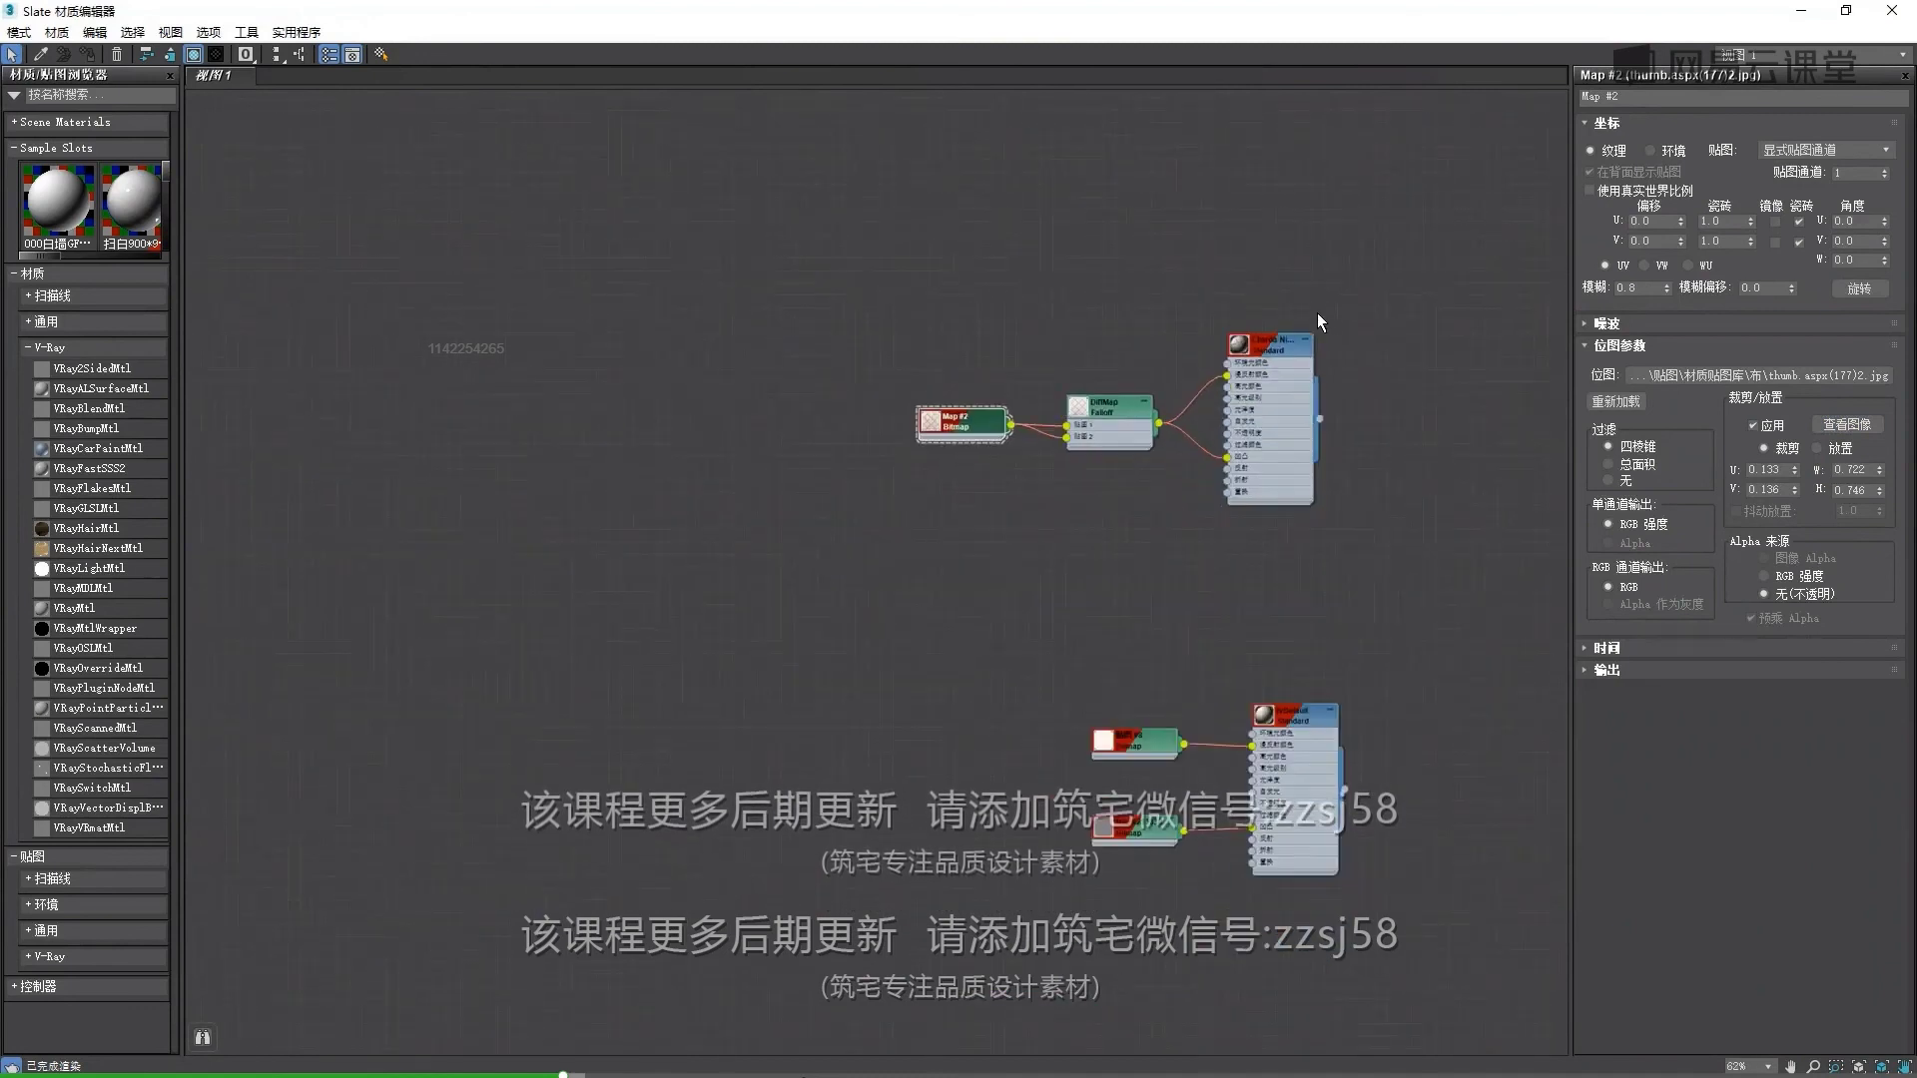
left_click_drag(1698, 12, 879, 253)
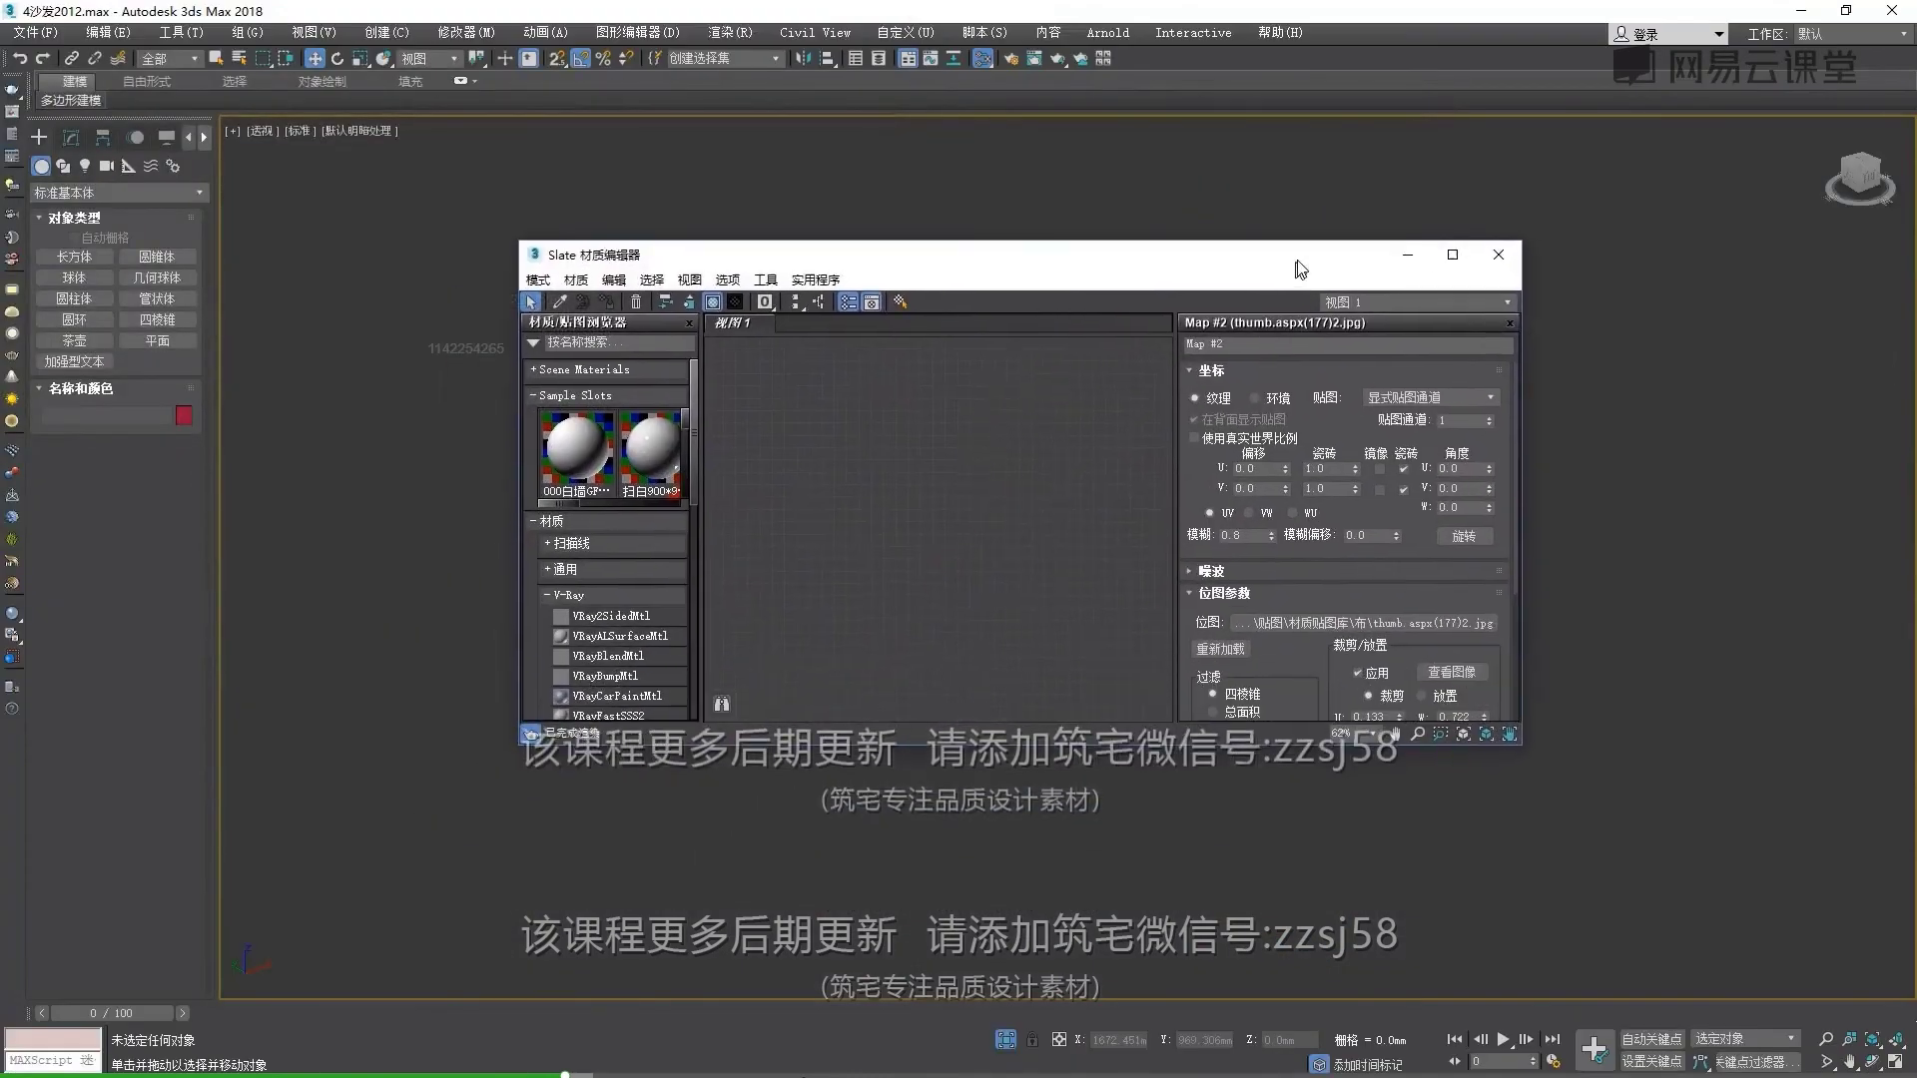
scroll(972, 501, "down", 5)
scroll(1015, 501, "up", 2)
scroll(995, 433, "up", 2)
scroll(1058, 523, "up", 1)
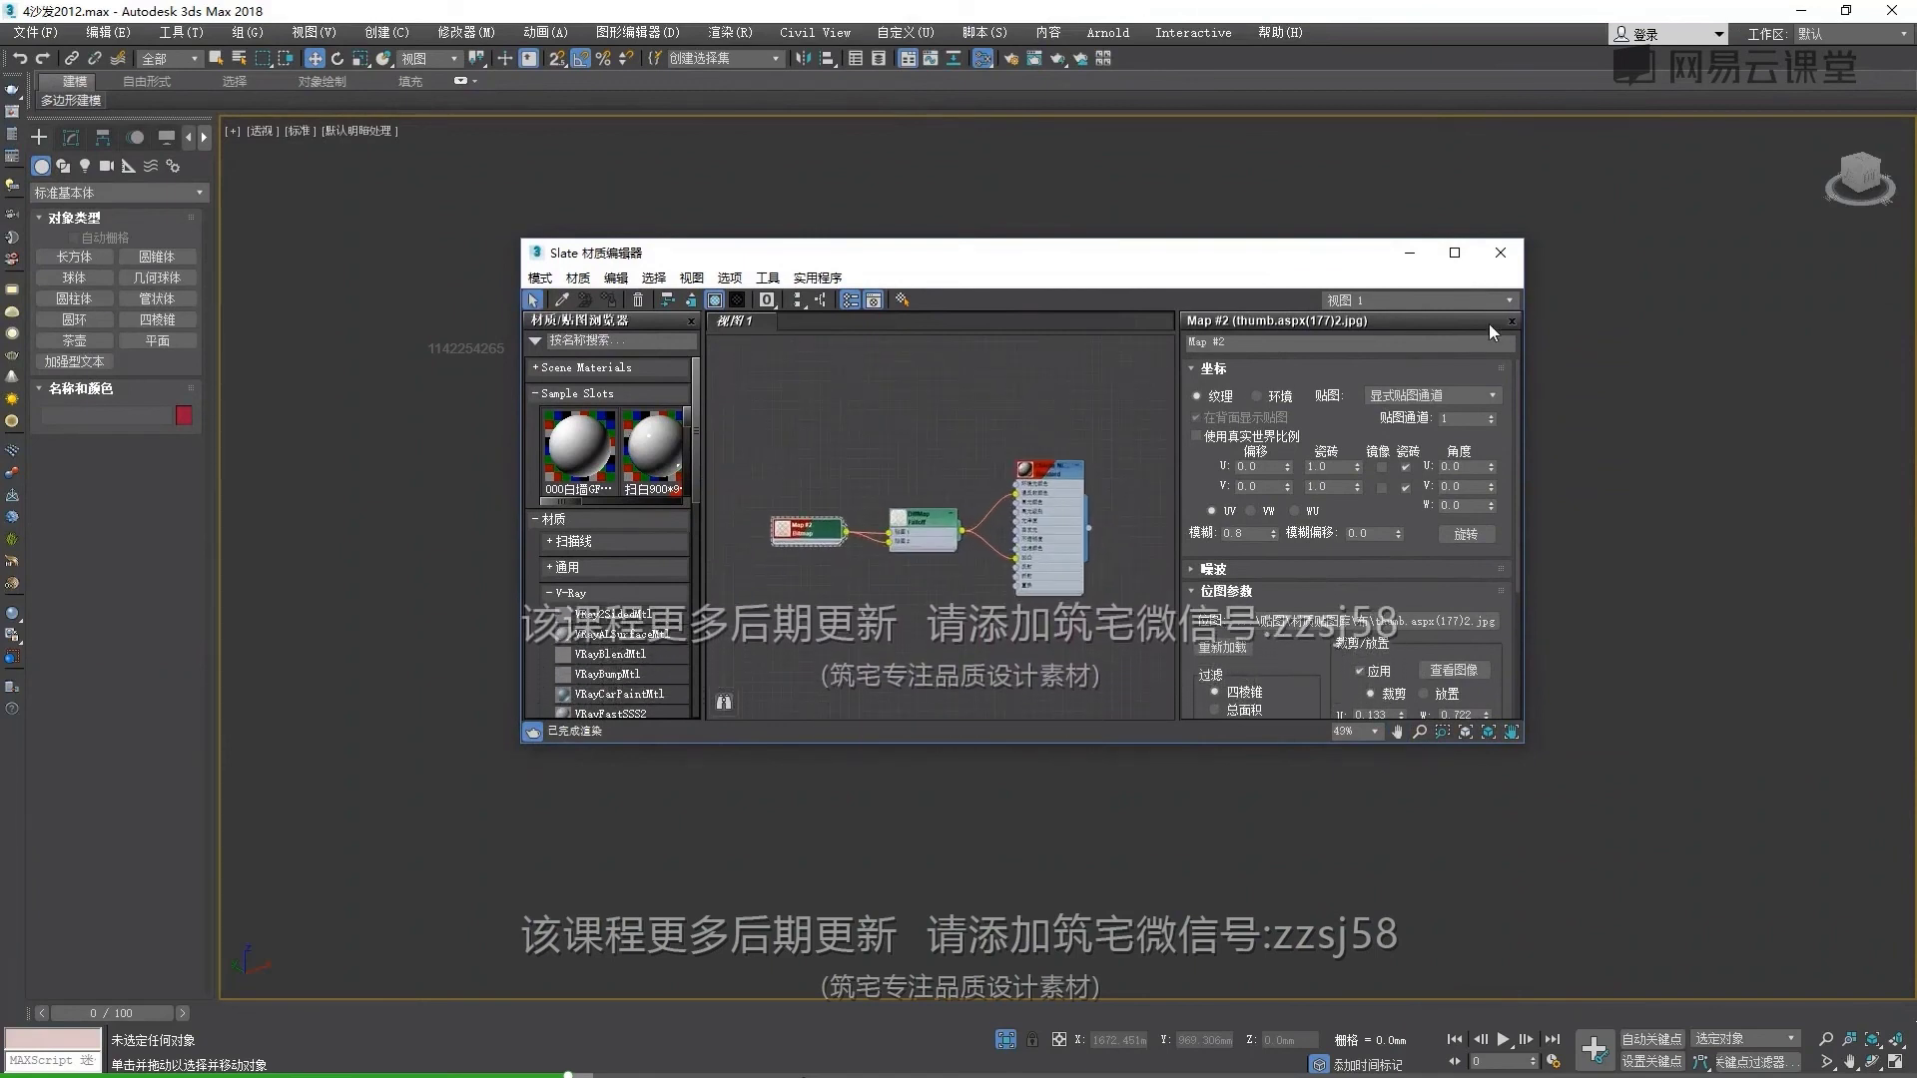
left_click(1507, 256)
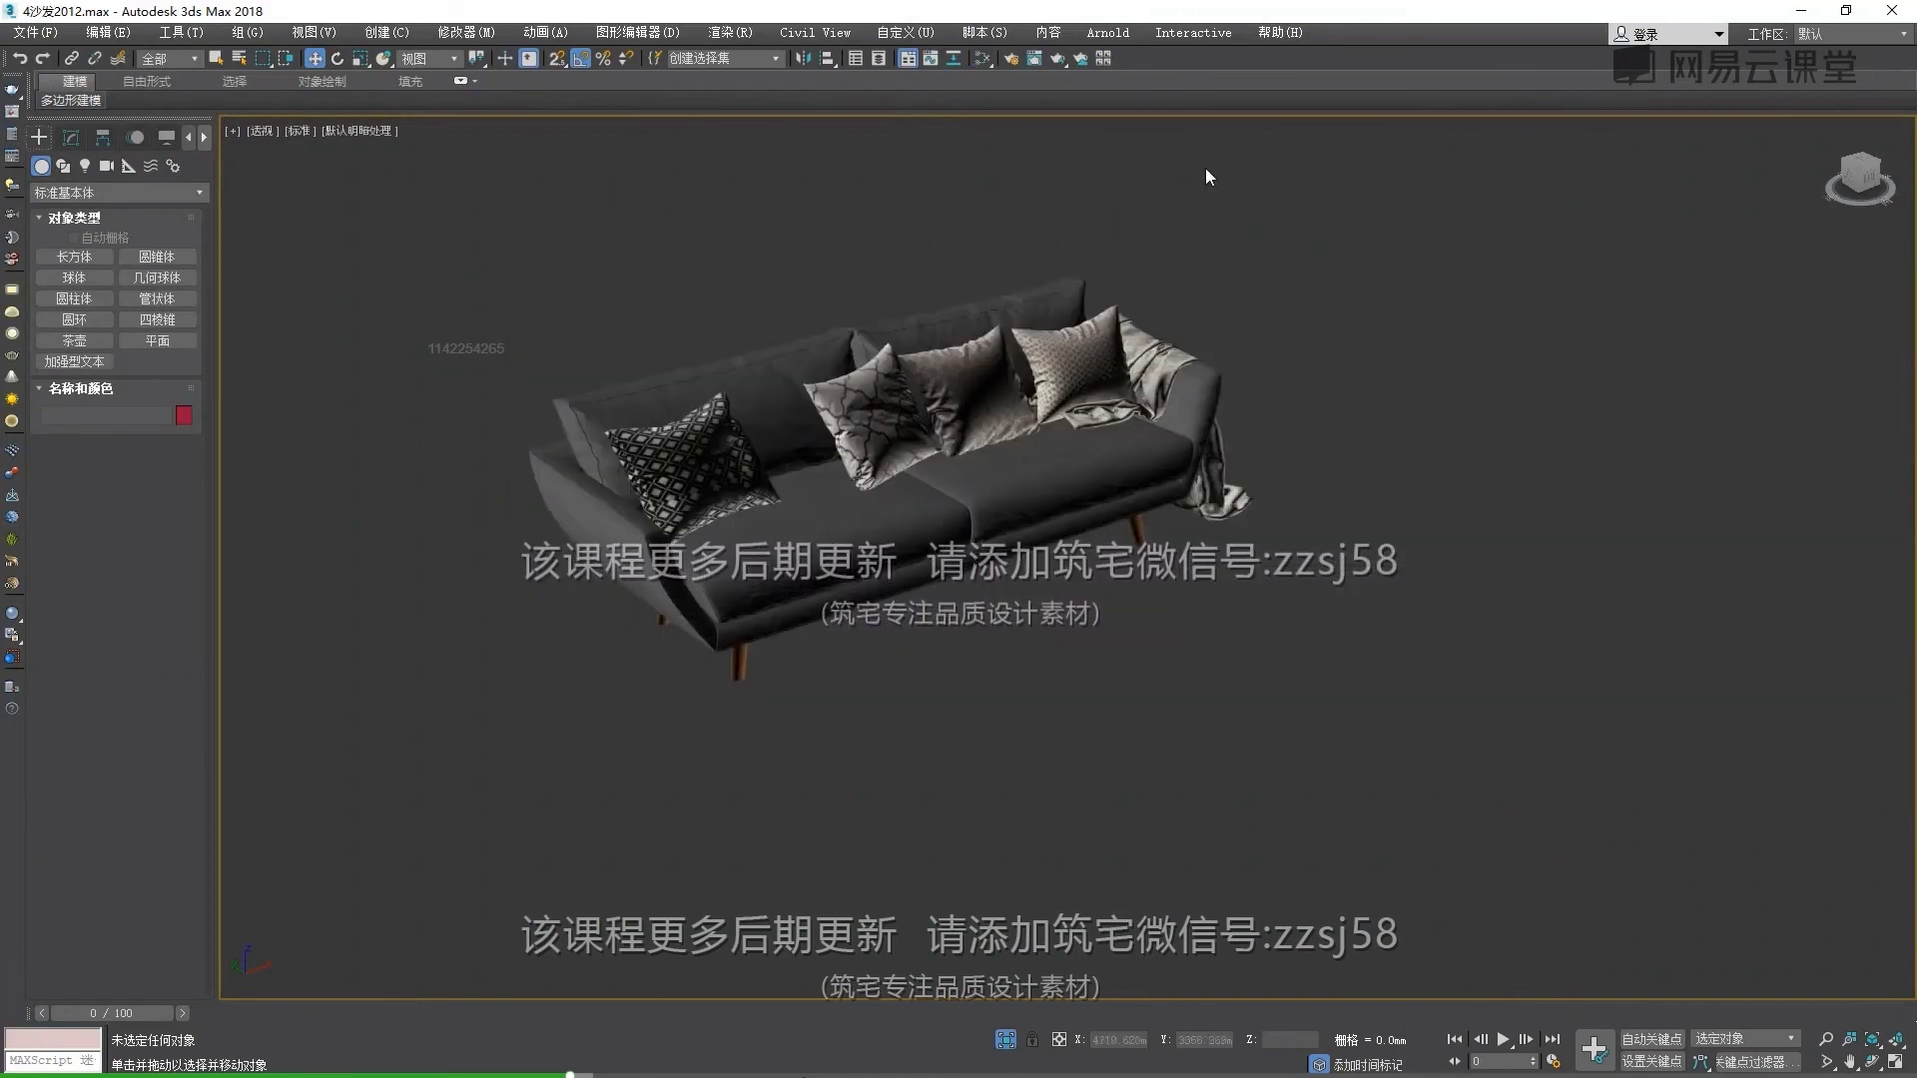
left_click(986, 63)
left_click(981, 80)
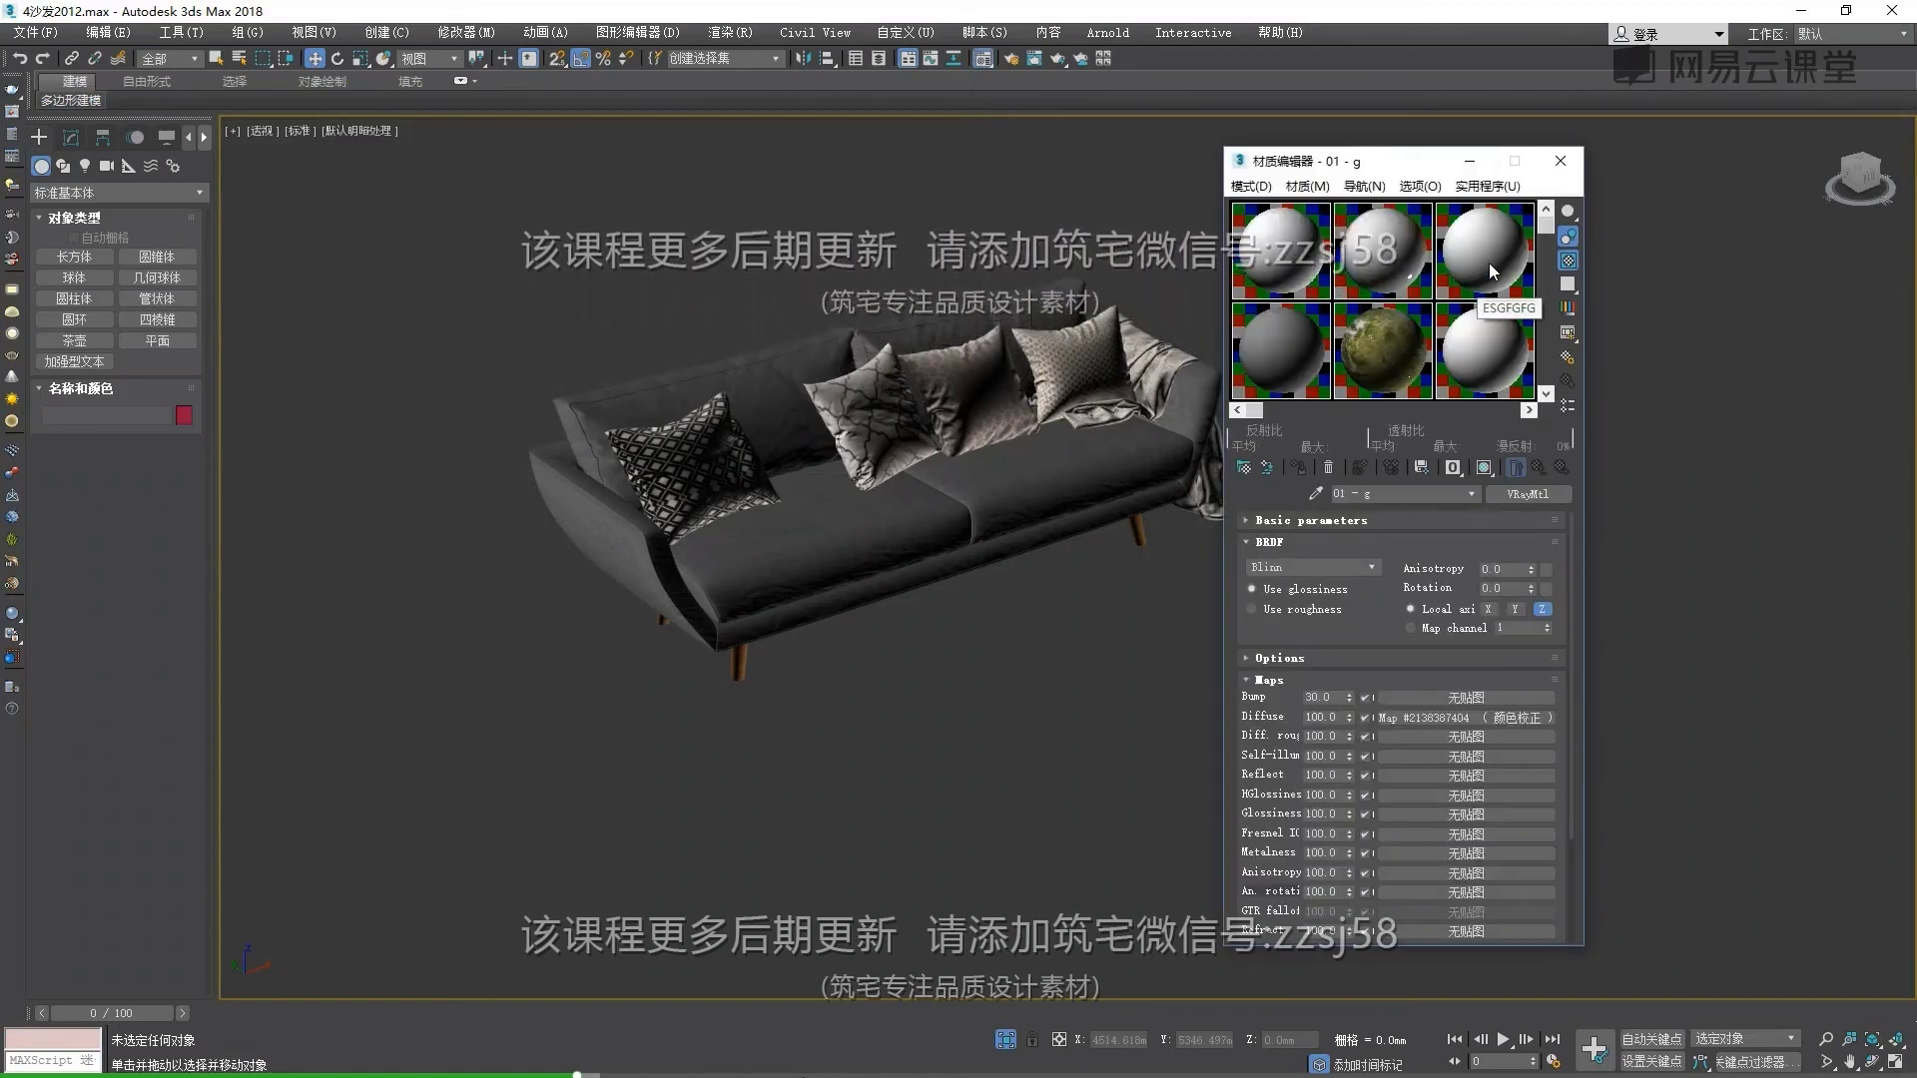
left_click(1469, 160)
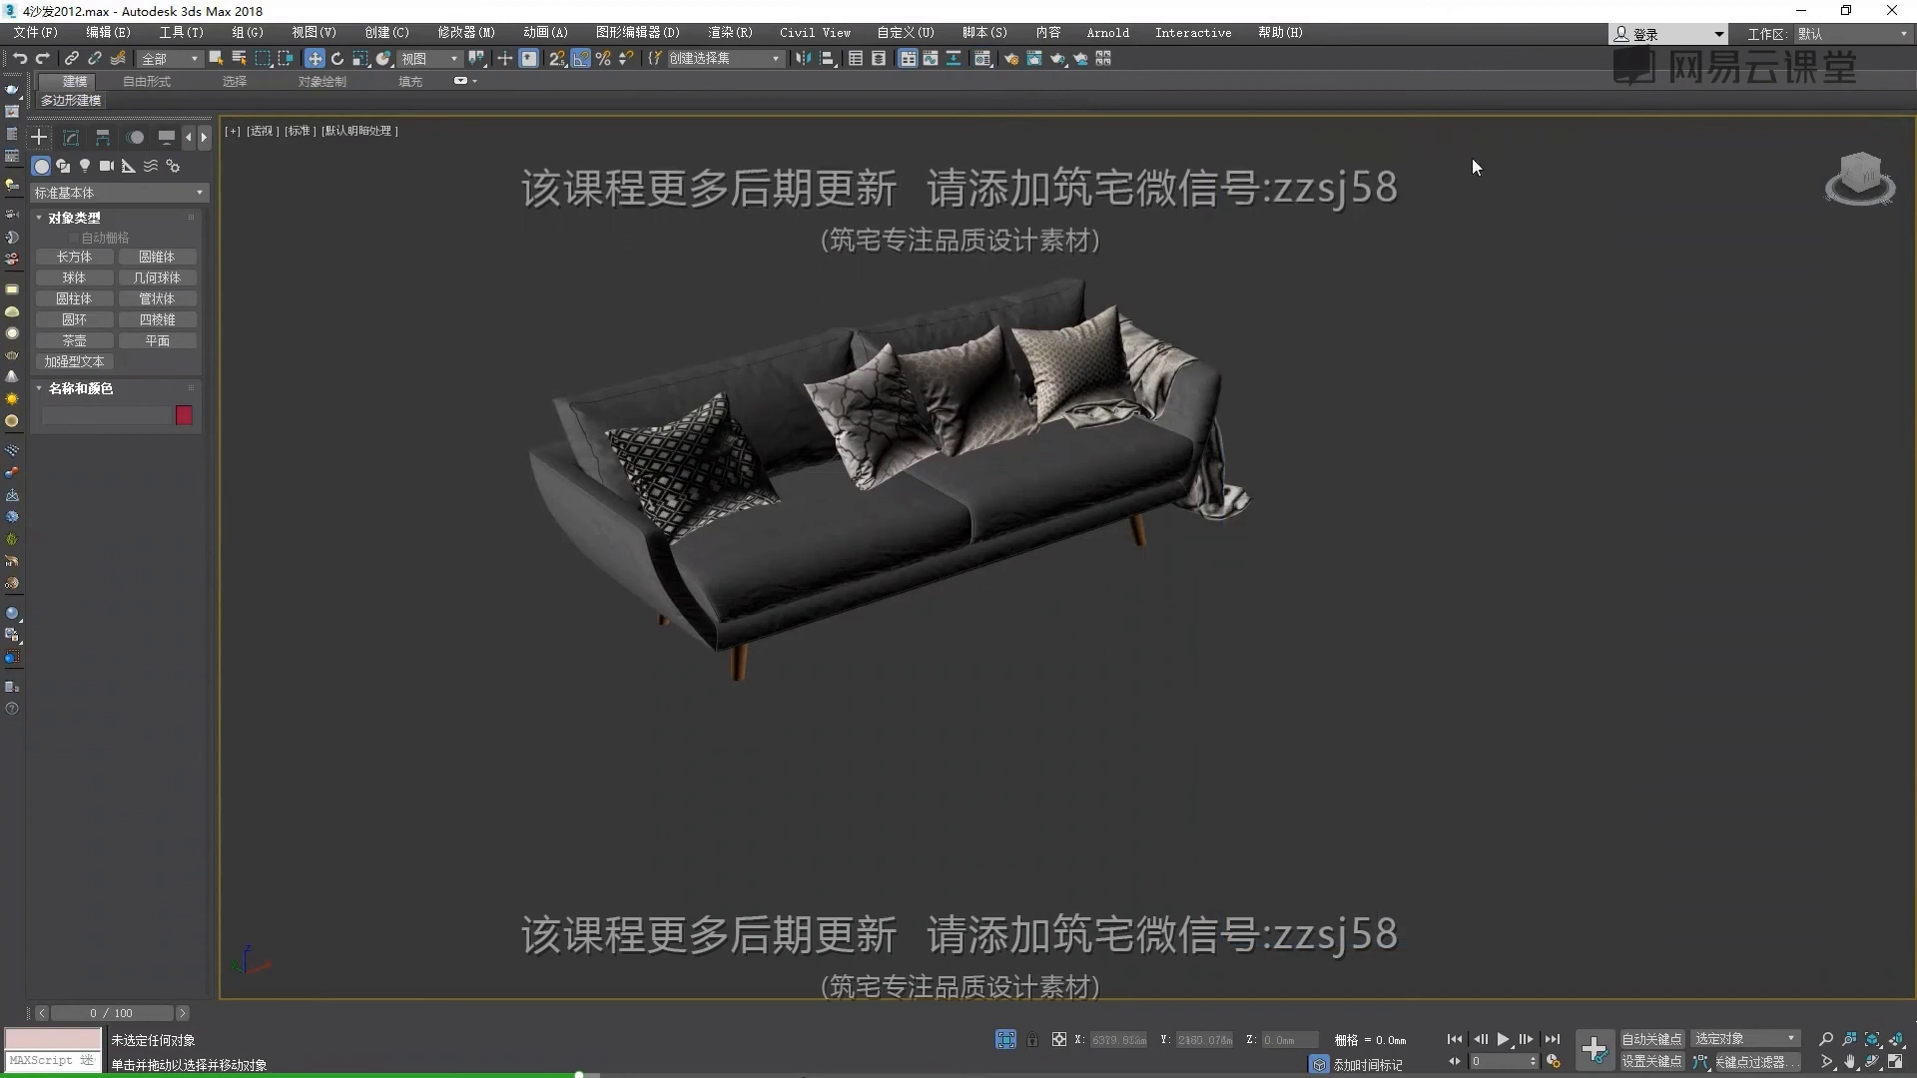
left_click_drag(978, 60, 984, 100)
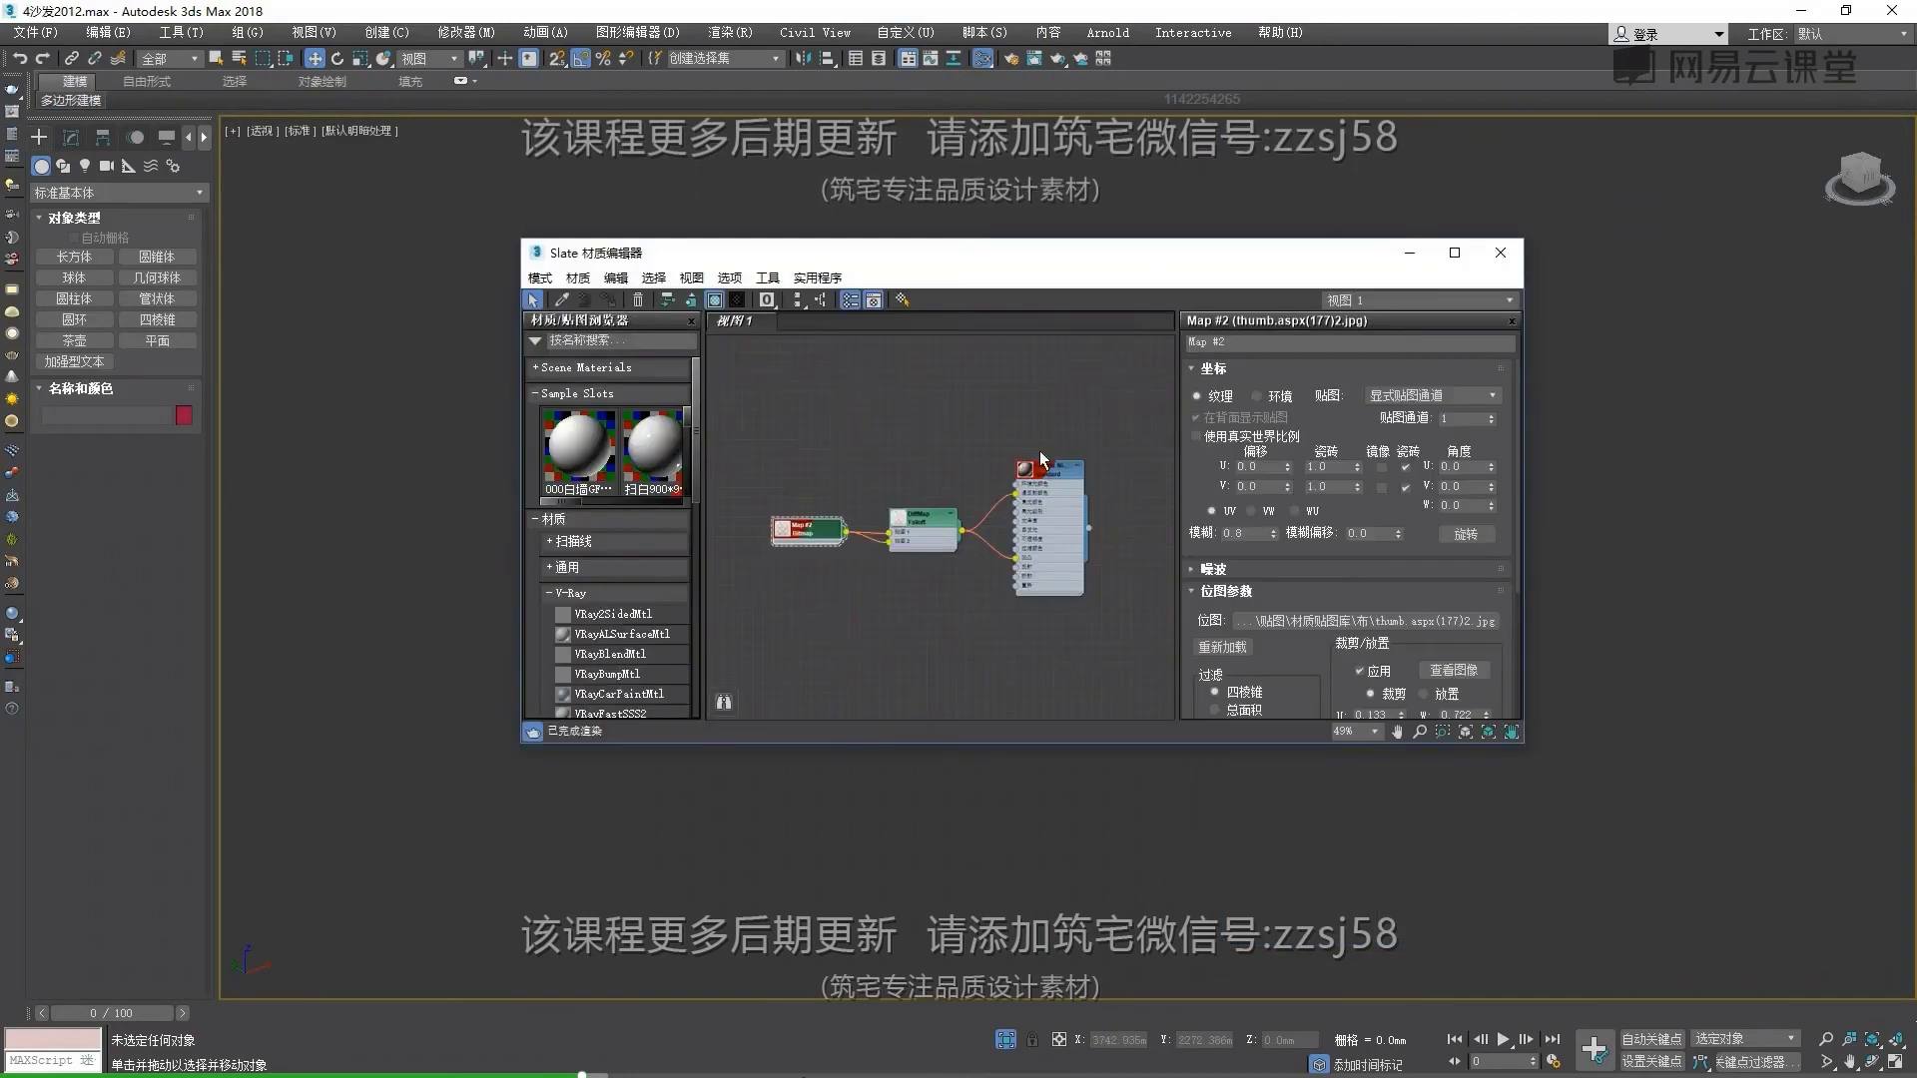
Maximize the Slate editor and bring the Map #2 and Falloff node group into view
left_click(1454, 252)
scroll(897, 256, "up", 2)
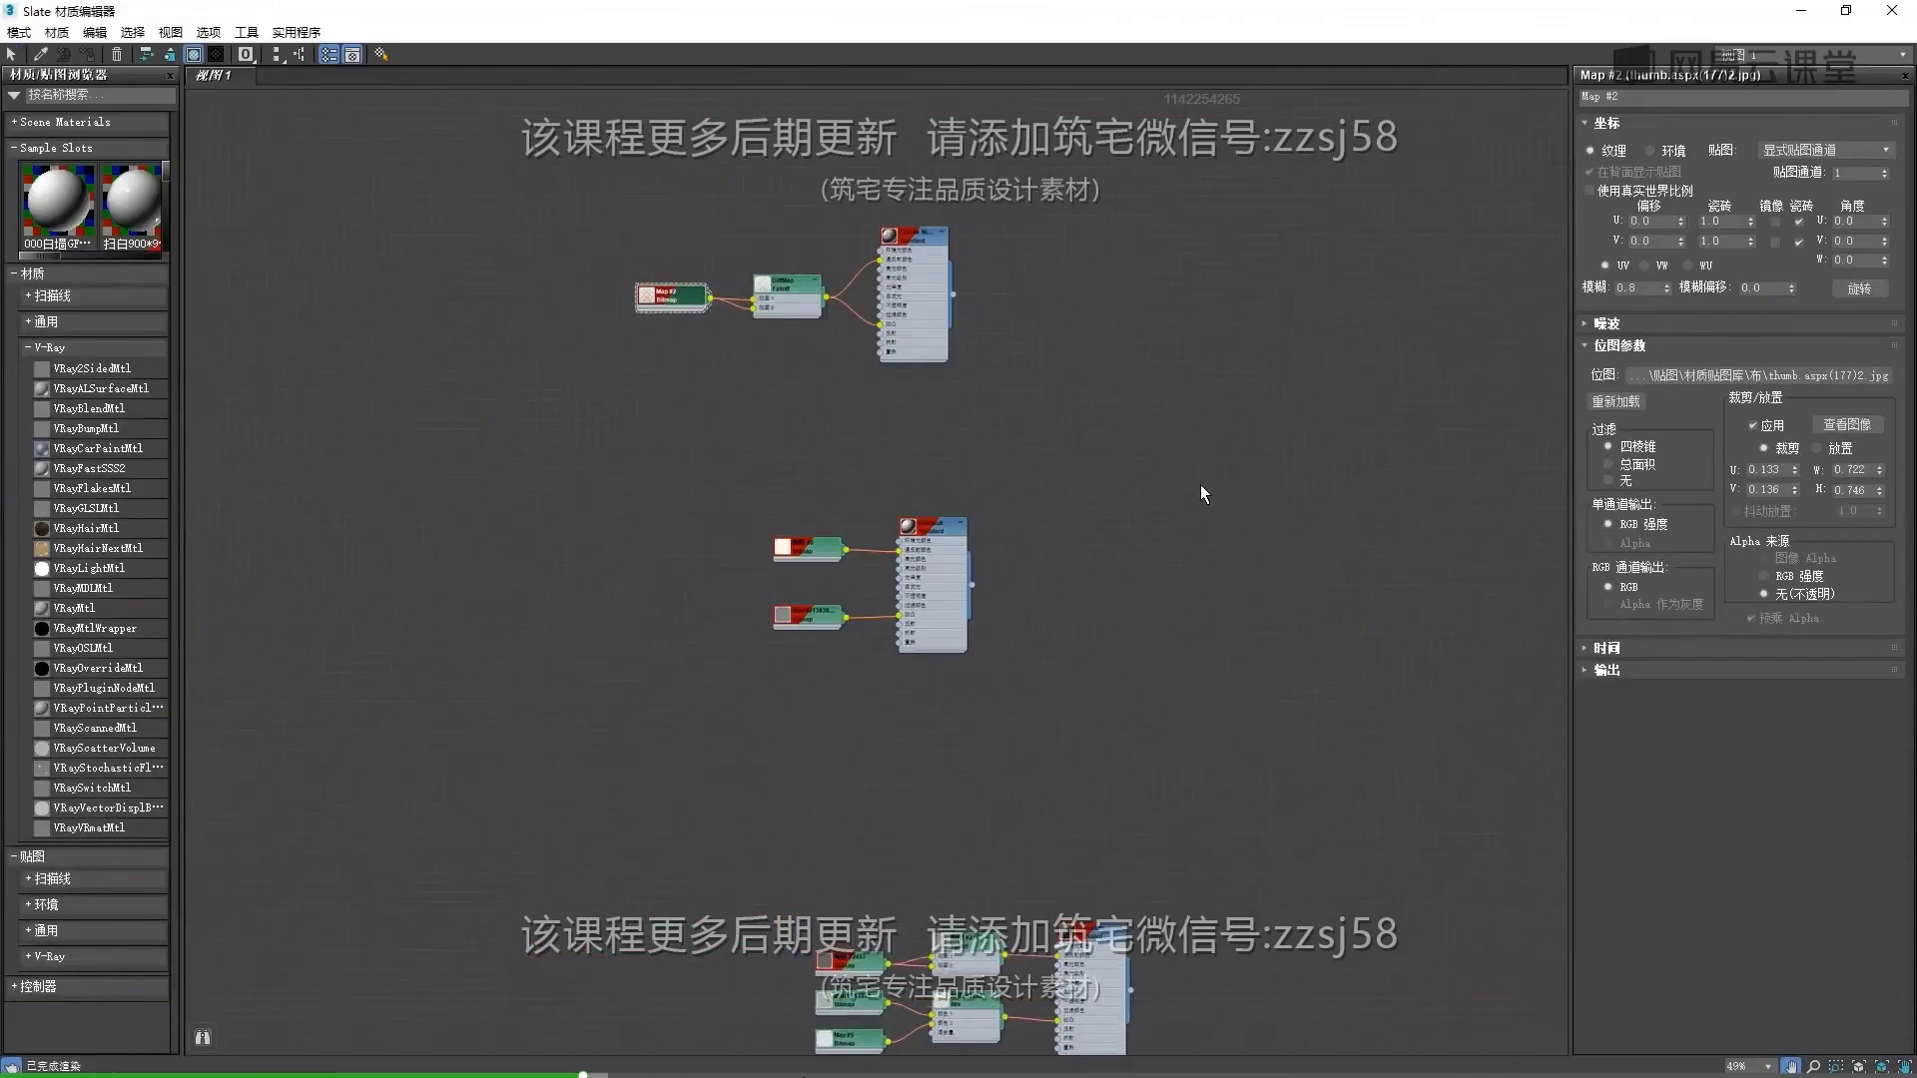
scroll(897, 256, "up", 3)
scroll(896, 255, "up", 2)
scroll(896, 256, "down", 5)
mouse_move(999, 649)
middle_mouse_down()
mouse_move(1021, 532)
mouse_move(1078, 590)
middle_mouse_up()
scroll(1020, 532, "up", 4)
scroll(1079, 589, "down", 2)
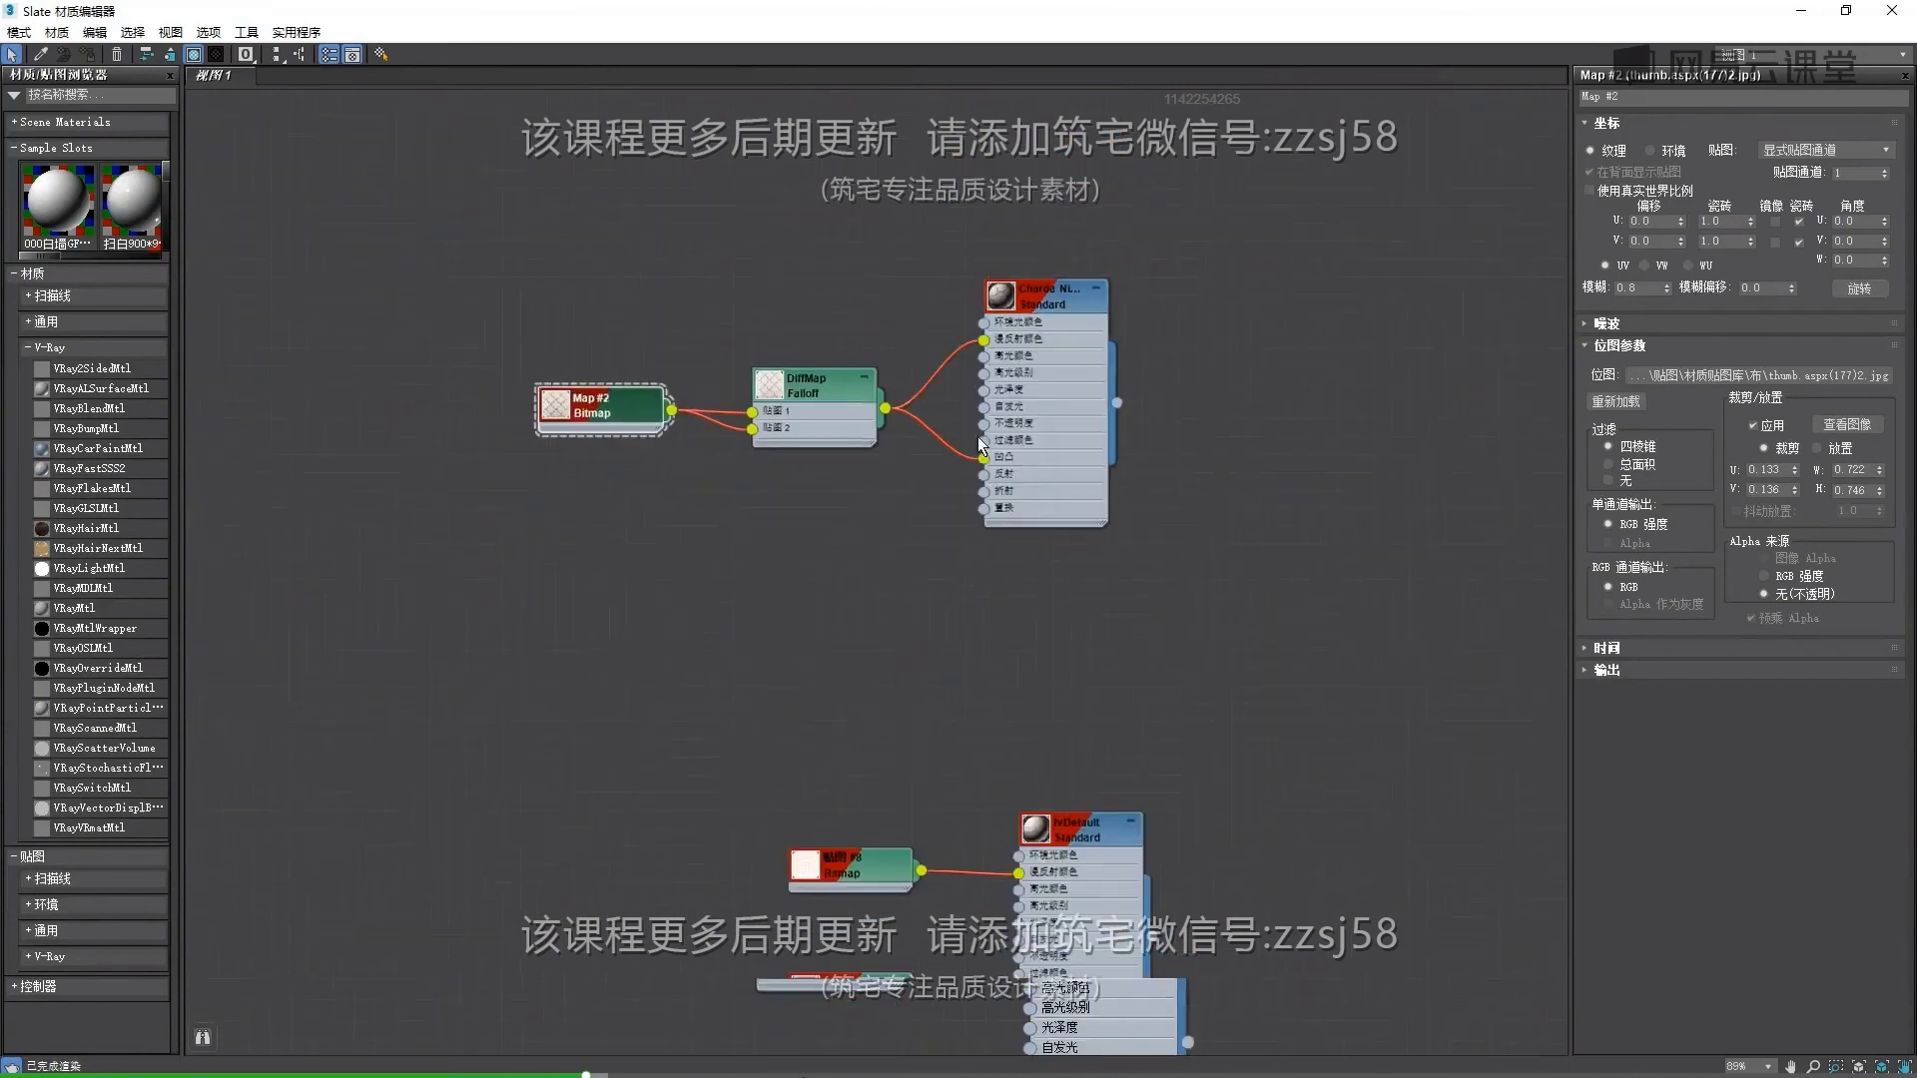
middle_click_drag(1078, 460, 1039, 80)
scroll(1109, 503, "up", 3)
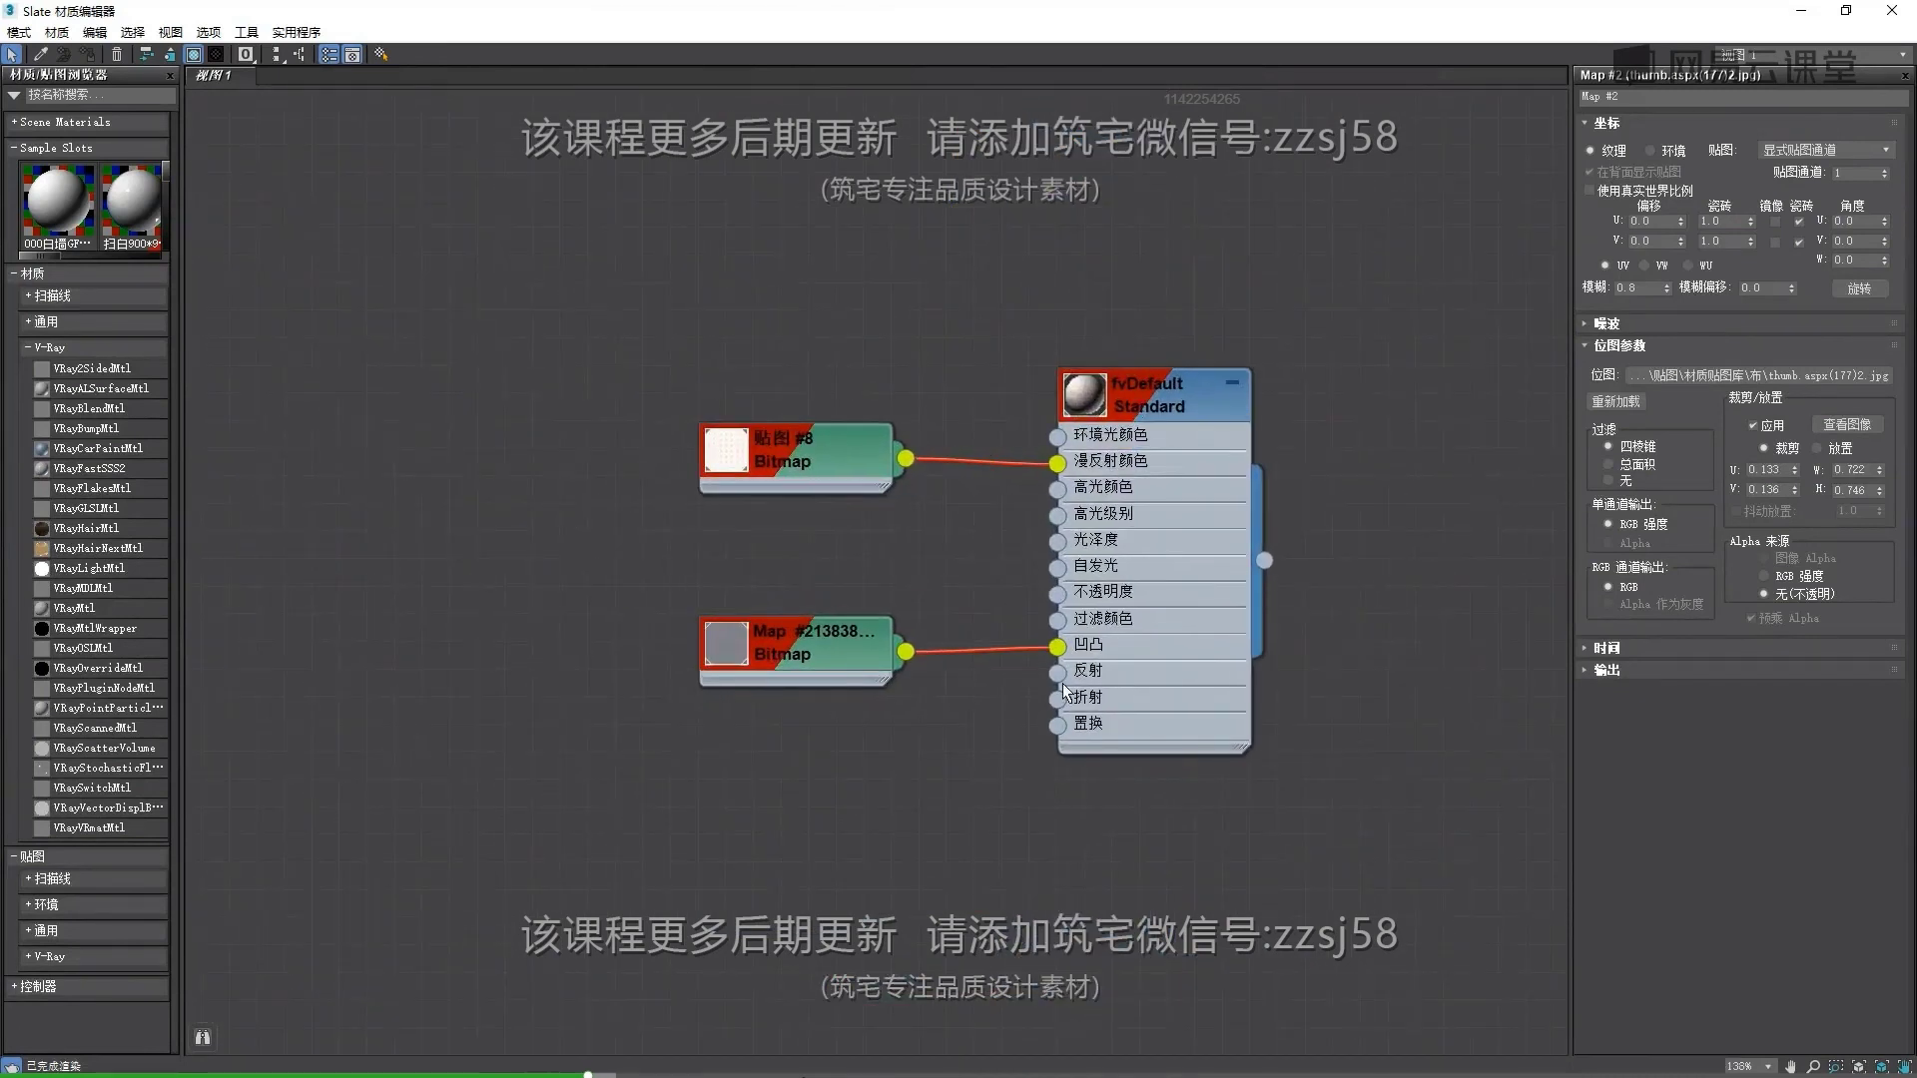
scroll(772, 557, "down", 5)
middle_click_drag(891, 364, 855, 492)
scroll(856, 492, "up", 2)
scroll(721, 487, "up", 3)
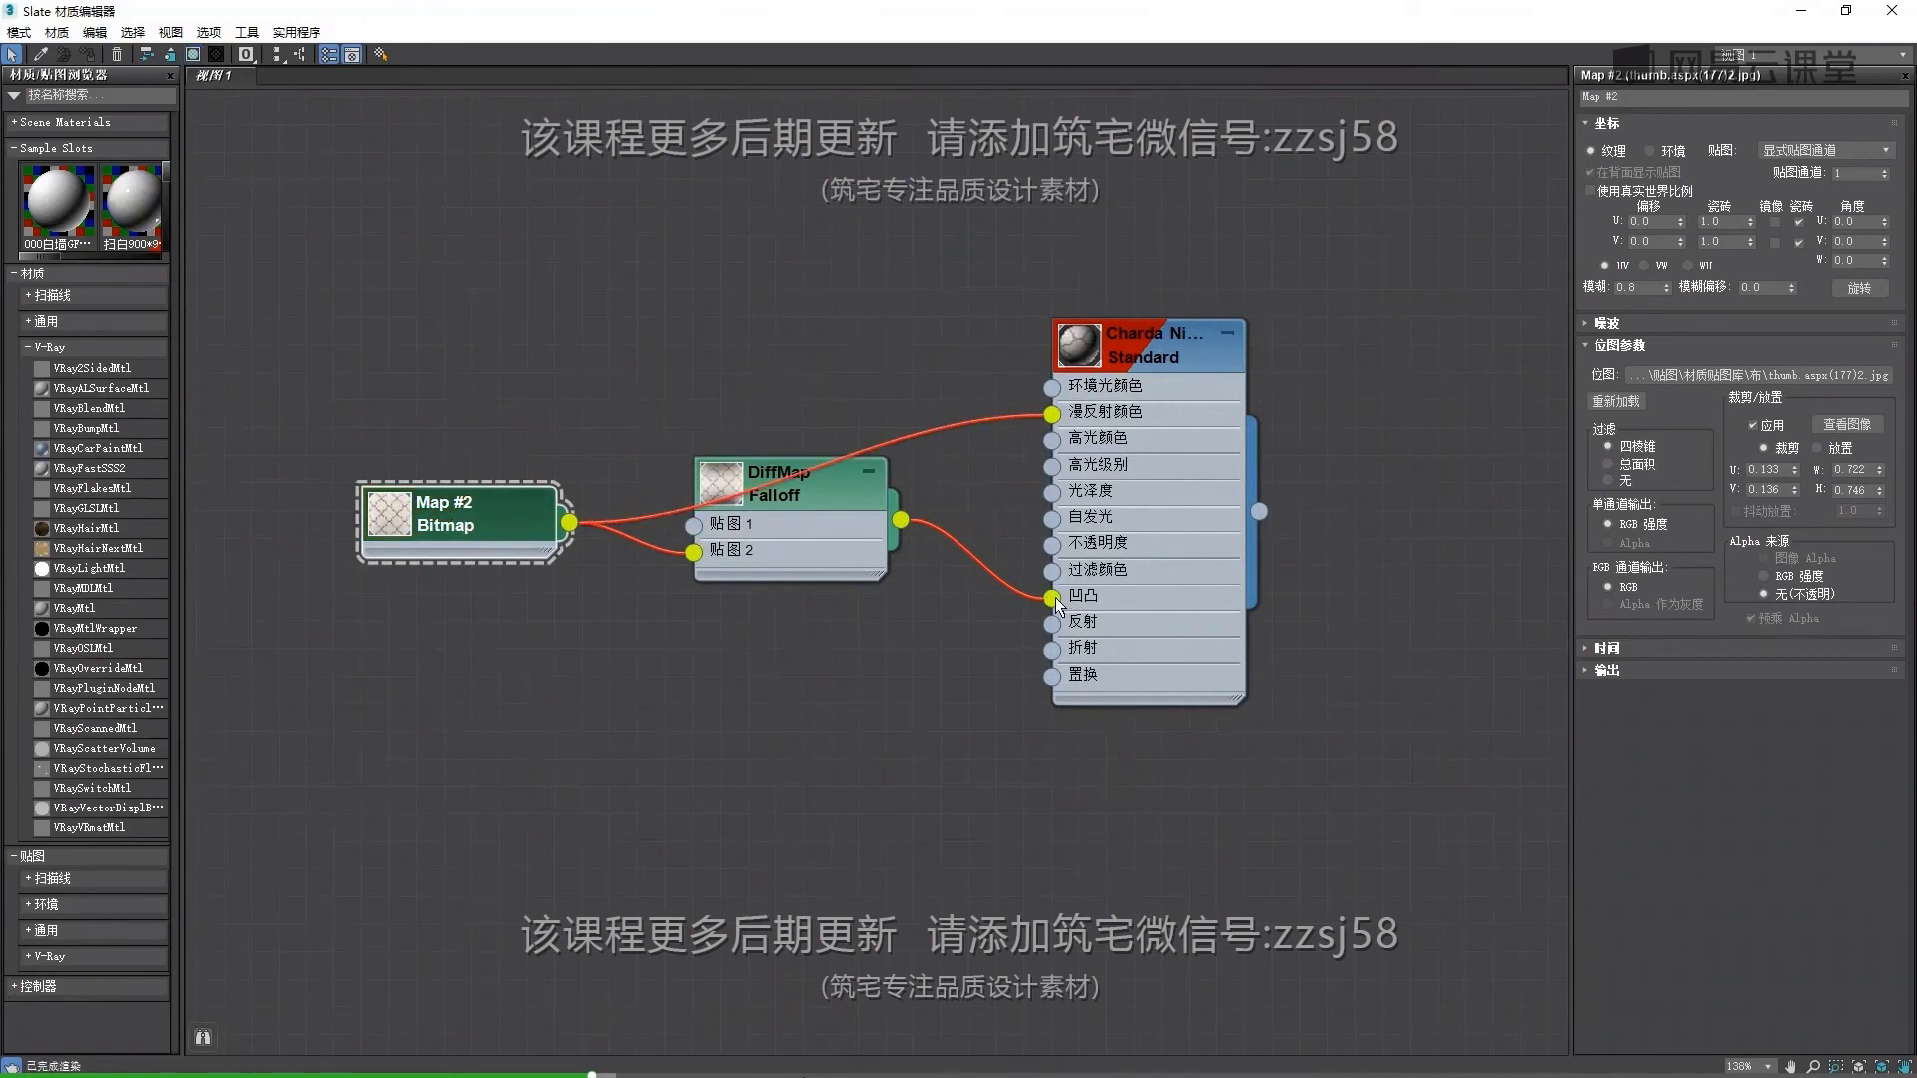
Delete the unused Falloff, Mix, Map #213838 and Map #5 nodes
left_click_drag(699, 555, 679, 661)
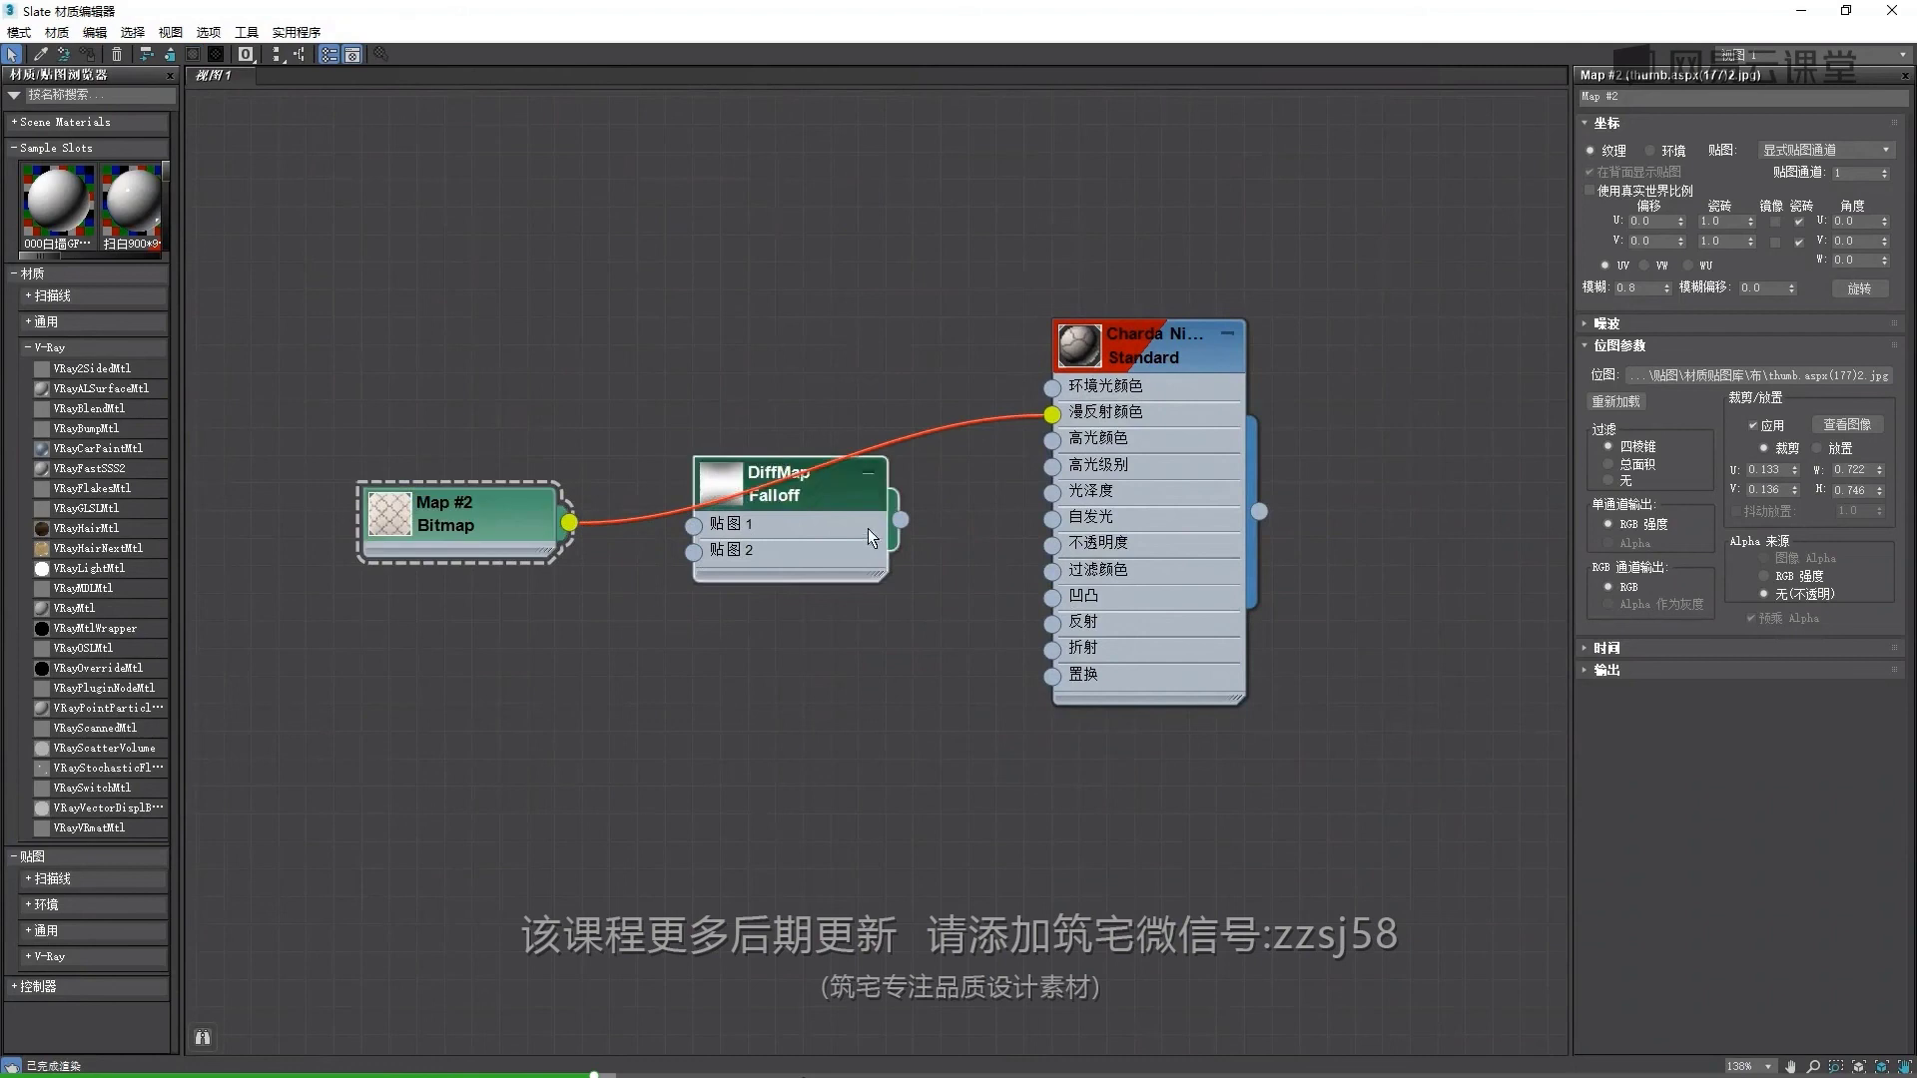
left_click_drag(754, 552, 660, 218)
key("Delete")
scroll(1061, 424, "down", 3)
scroll(1061, 424, "down", 2)
middle_click_drag(1156, 919, 1155, 706)
scroll(1155, 706, "up", 3)
scroll(1216, 604, "up", 2)
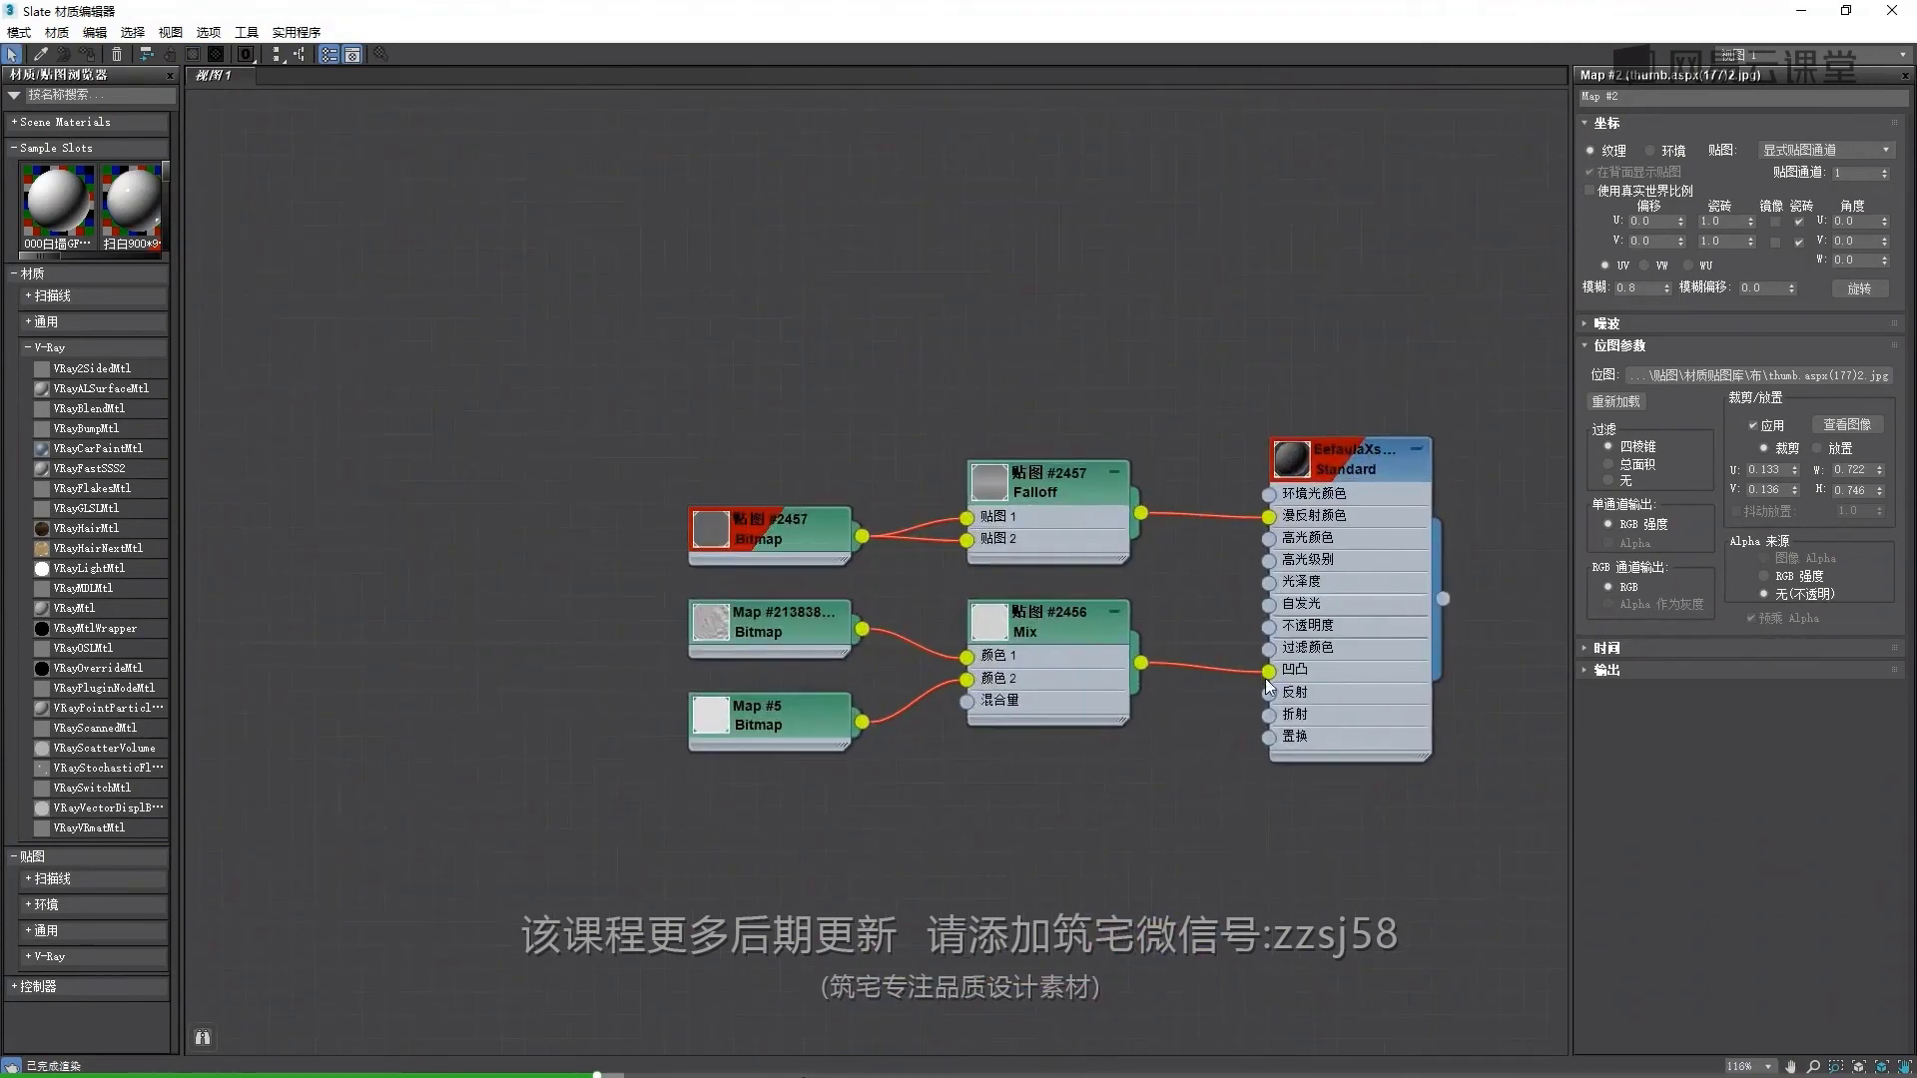
left_click_drag(1060, 616, 470, 627)
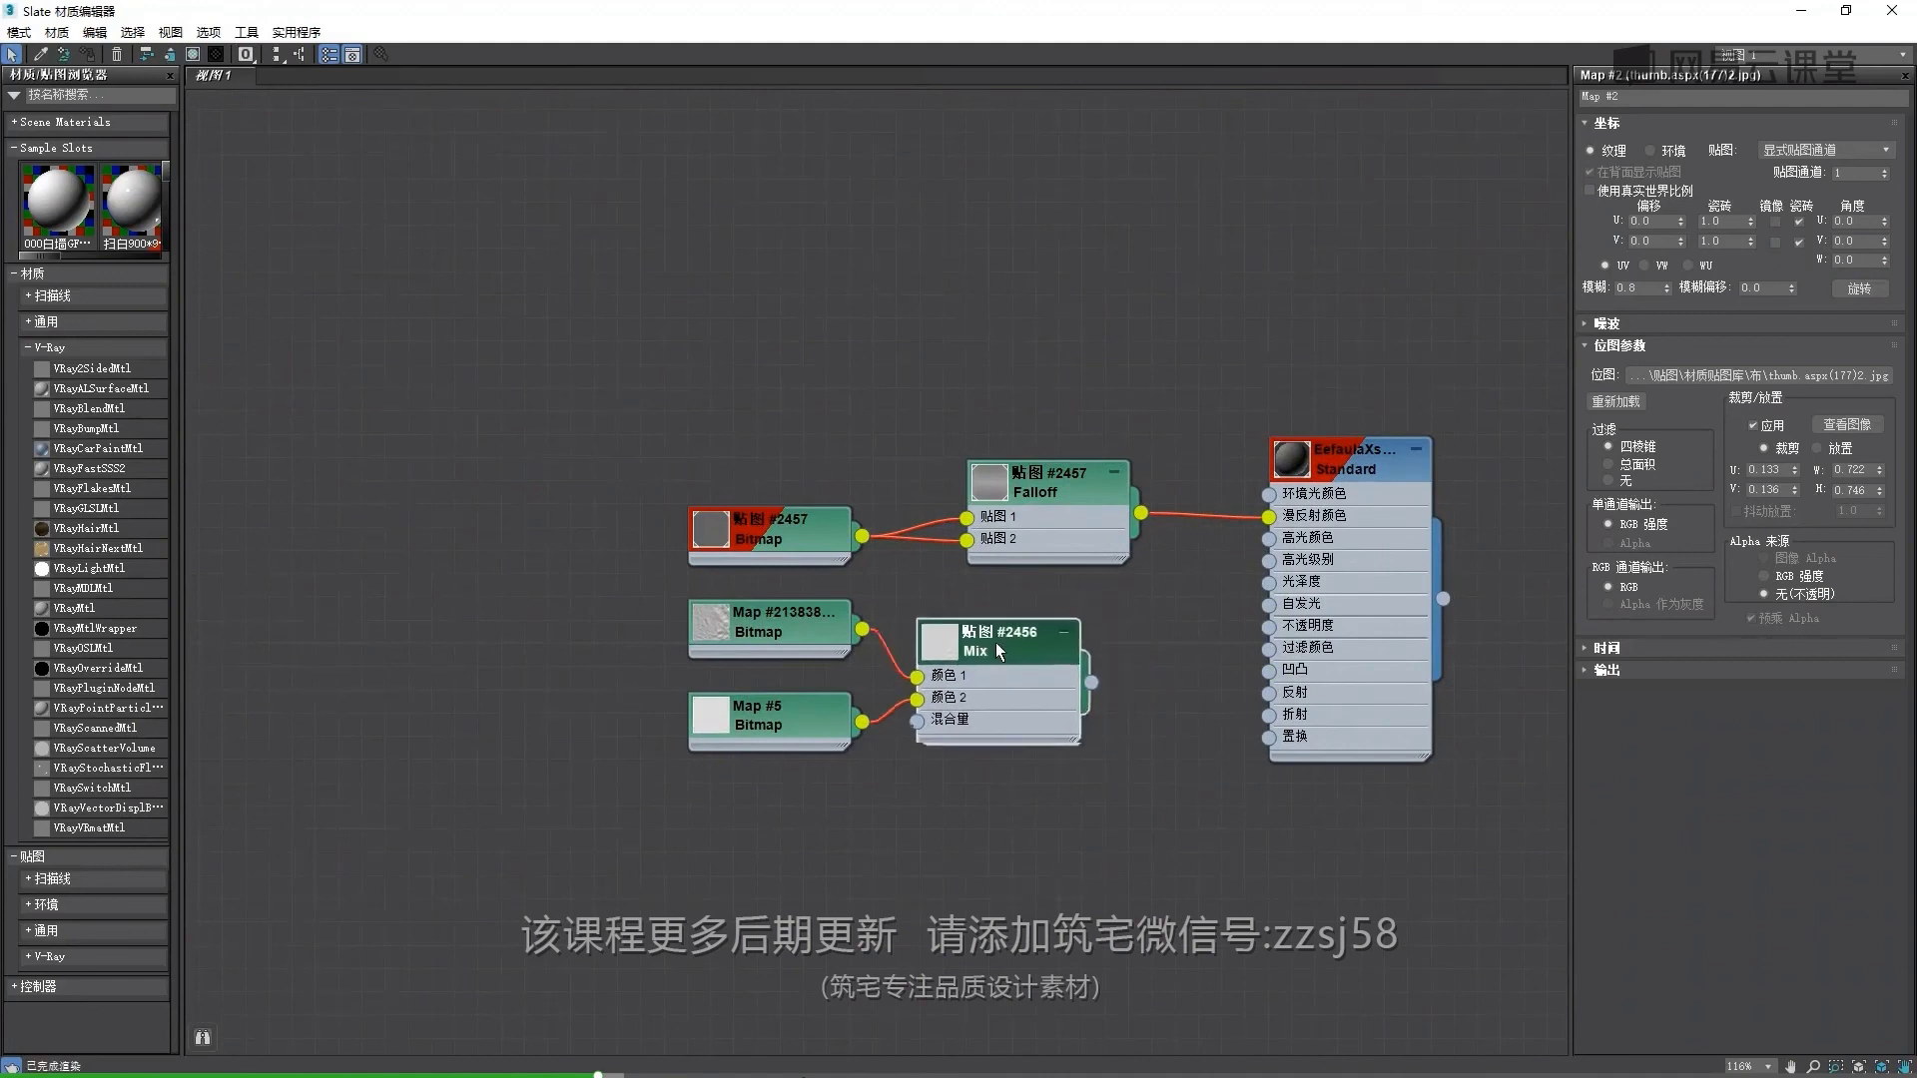
key("Delete")
left_click(799, 631)
key("Delete")
left_click(788, 736)
key("Delete")
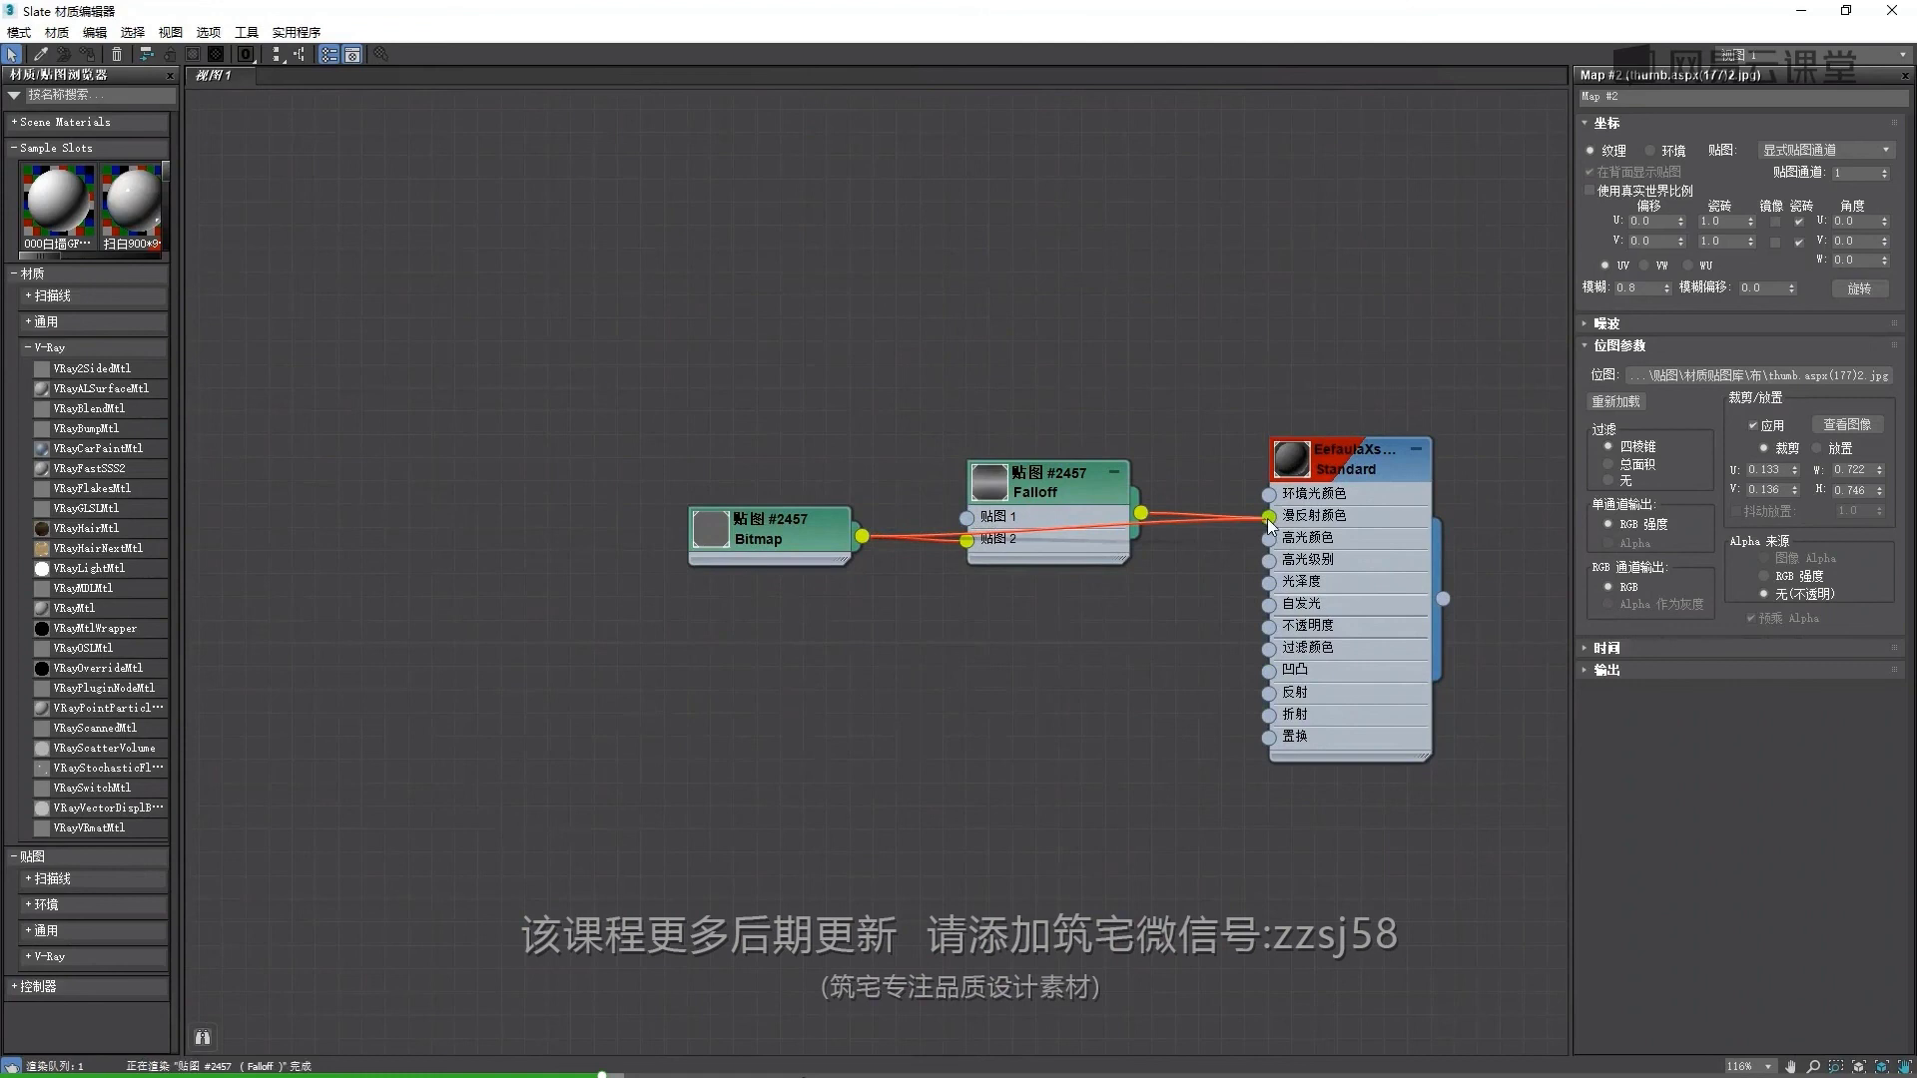
Unhook the bitmap from the second Falloff node and delete that Falloff
left_click_drag(1072, 486, 1072, 254)
left_click_drag(966, 306, 1014, 268)
key("Delete")
scroll(1086, 755, "down", 5)
scroll(1102, 643, "down", 3)
scroll(1102, 643, "up", 4)
scroll(794, 446, "up", 3)
middle_click_drag(794, 446, 993, 650)
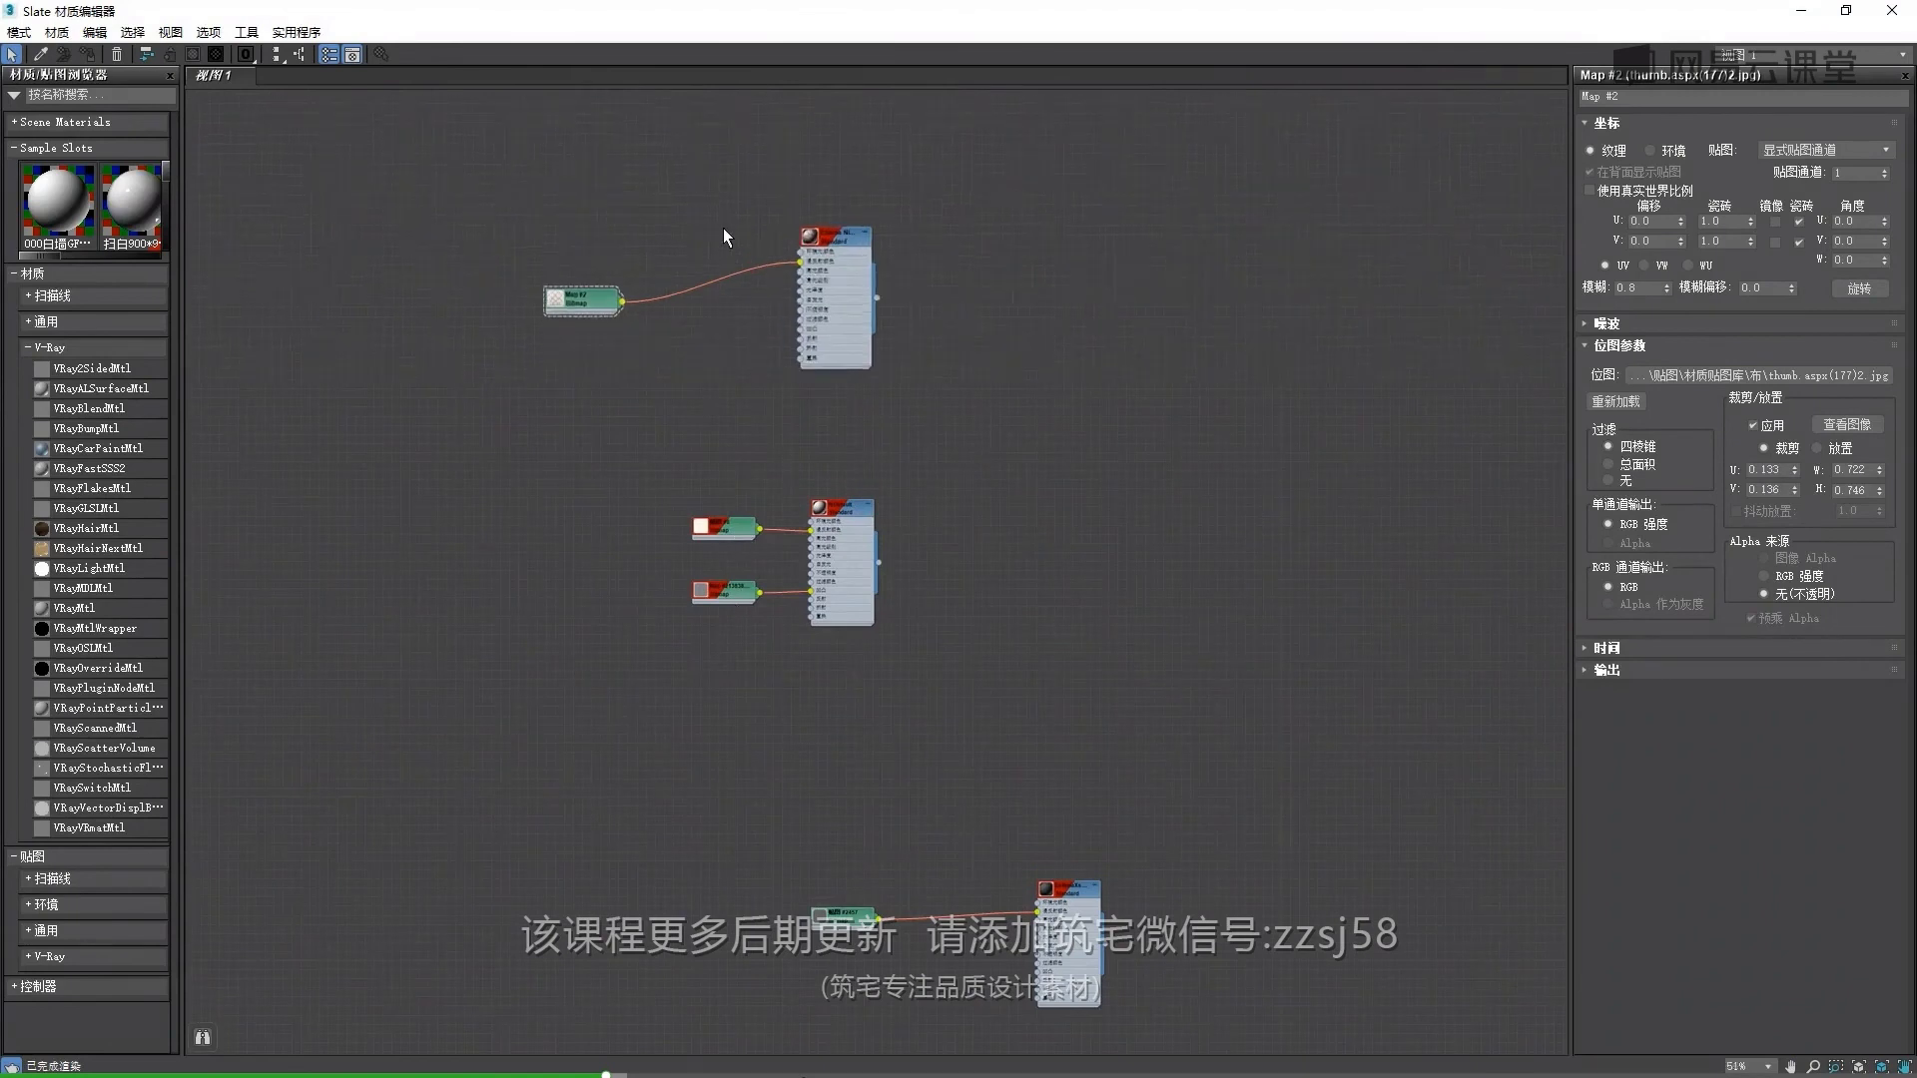
scroll(728, 244, "up", 4)
scroll(989, 274, "down", 4)
scroll(972, 389, "up", 2)
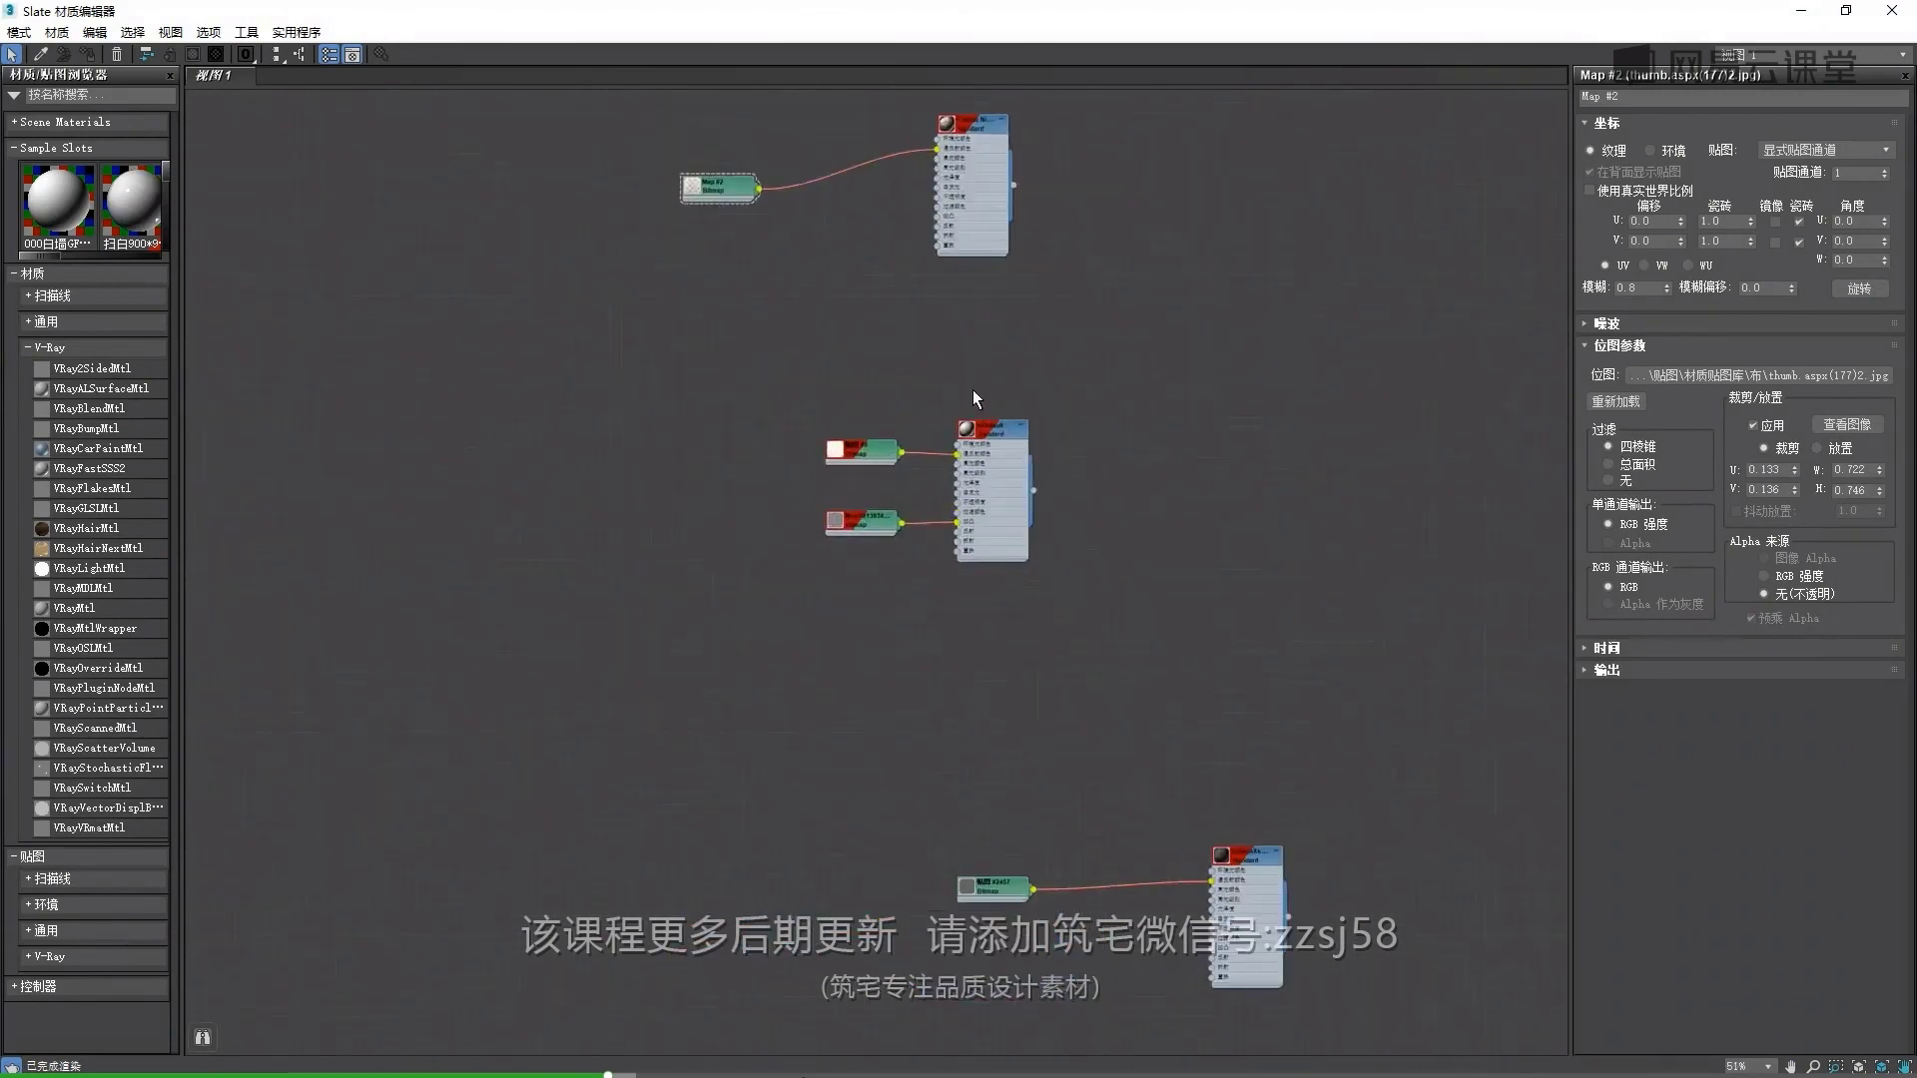
scroll(932, 538, "up", 3)
scroll(890, 508, "down", 3)
scroll(896, 507, "down", 2)
scroll(889, 343, "up", 3)
scroll(899, 352, "down", 4)
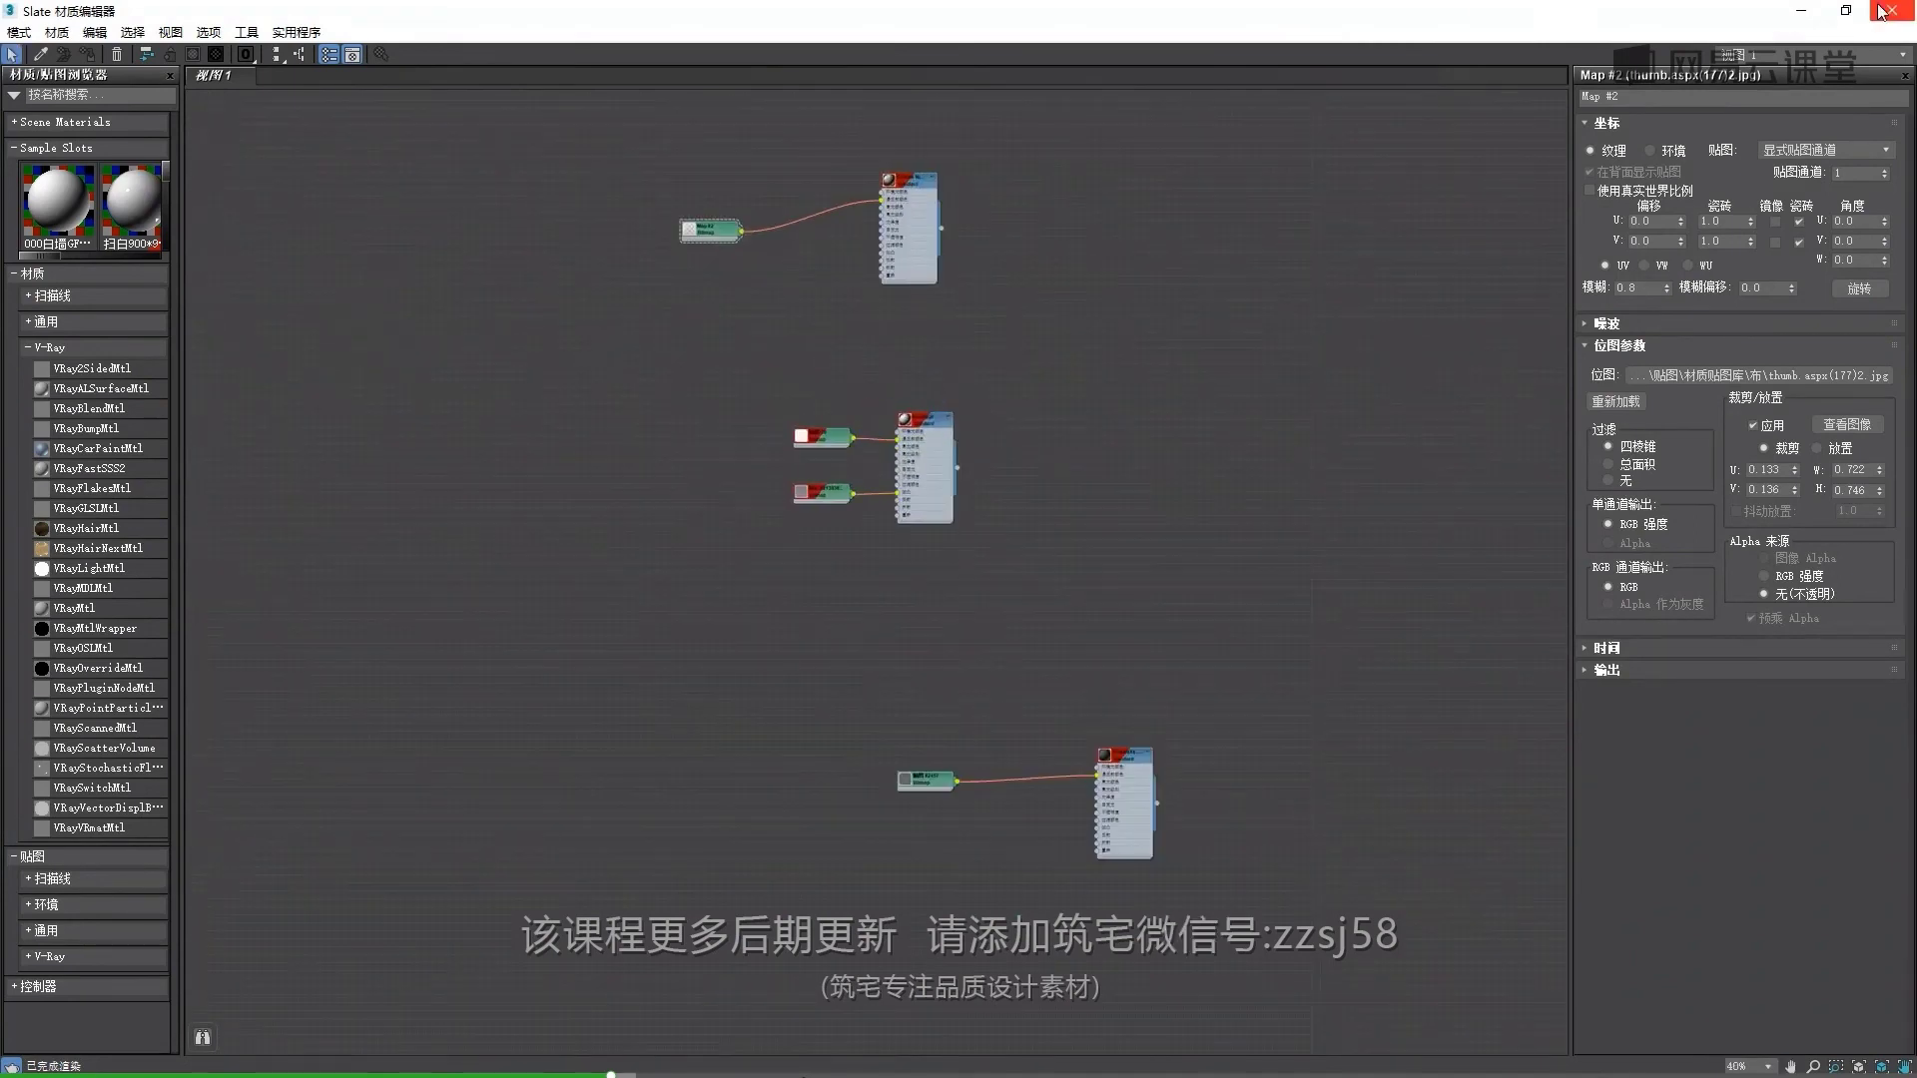
For the patterned pillow's material, wire Map #2 into Diffuse Color and delete DiffMap Falloff
left_click(1846, 10)
left_click(981, 270)
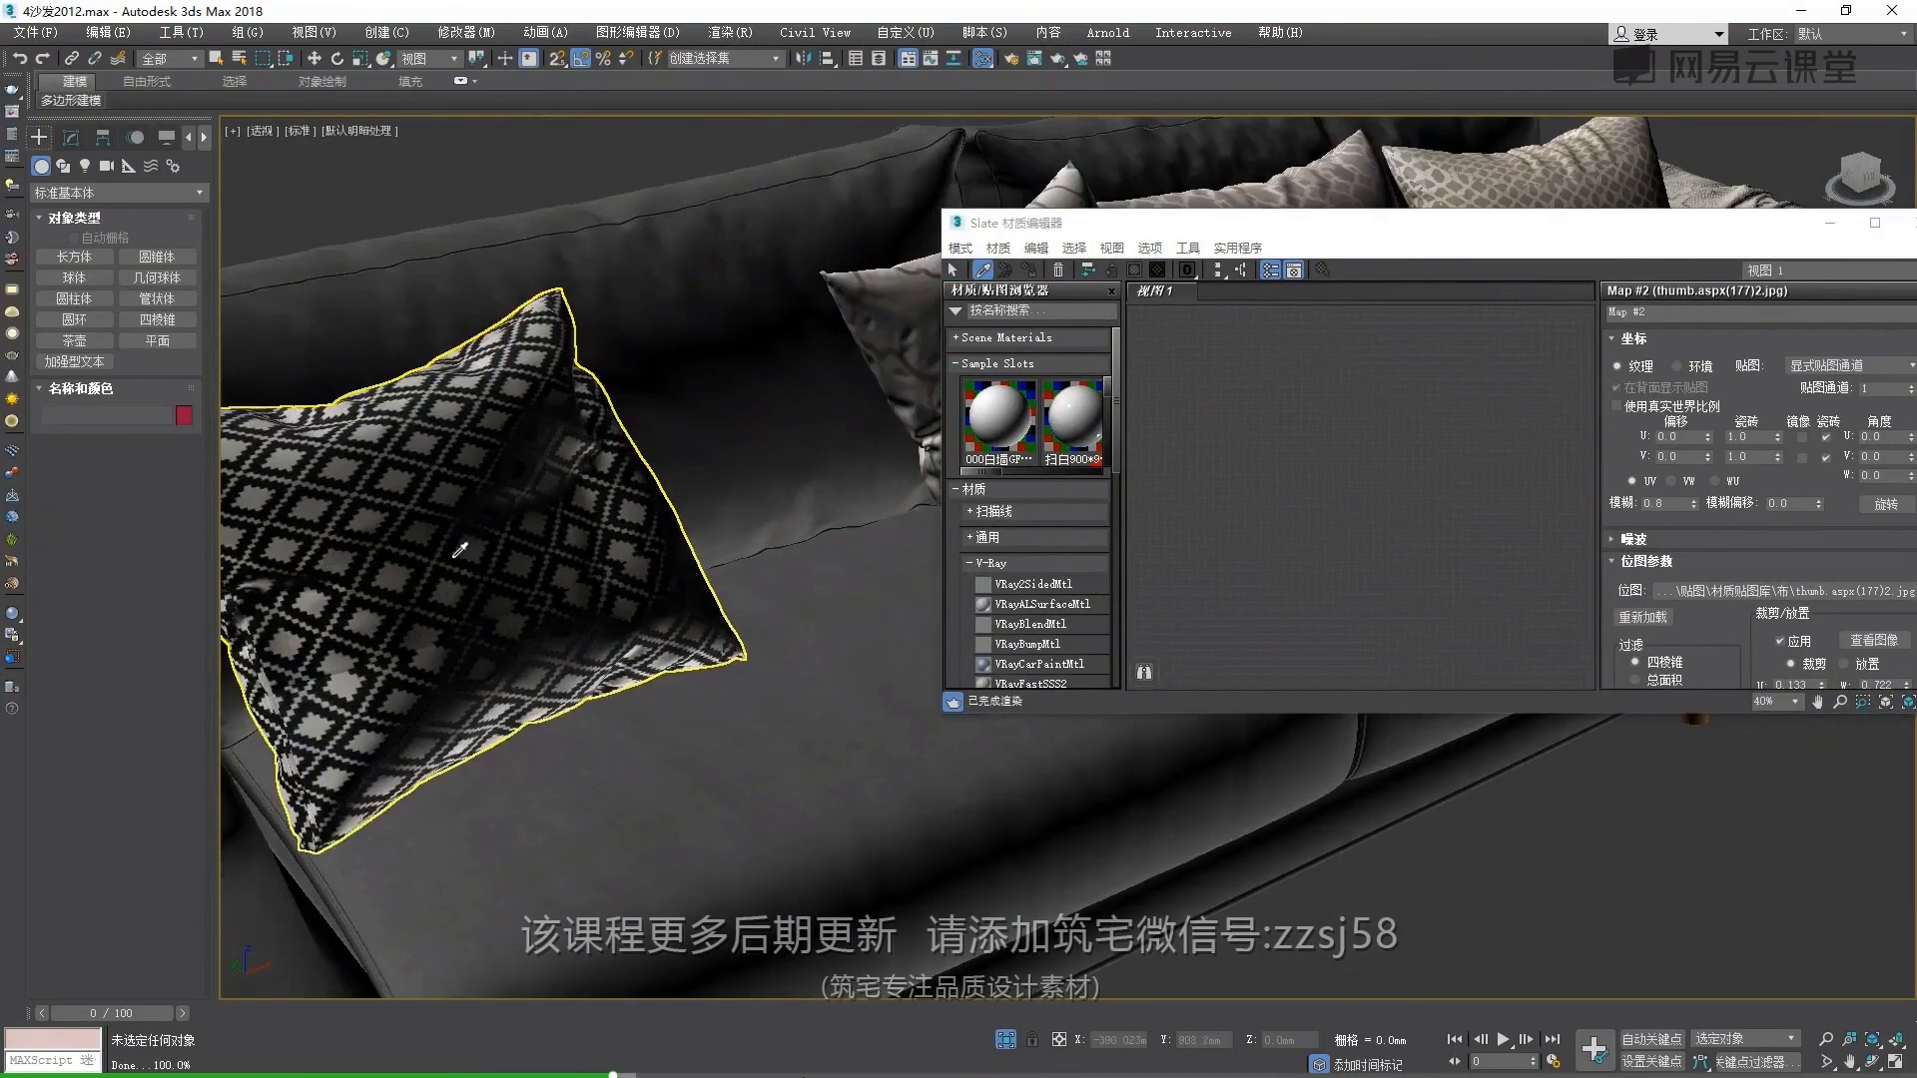
left_click(479, 559)
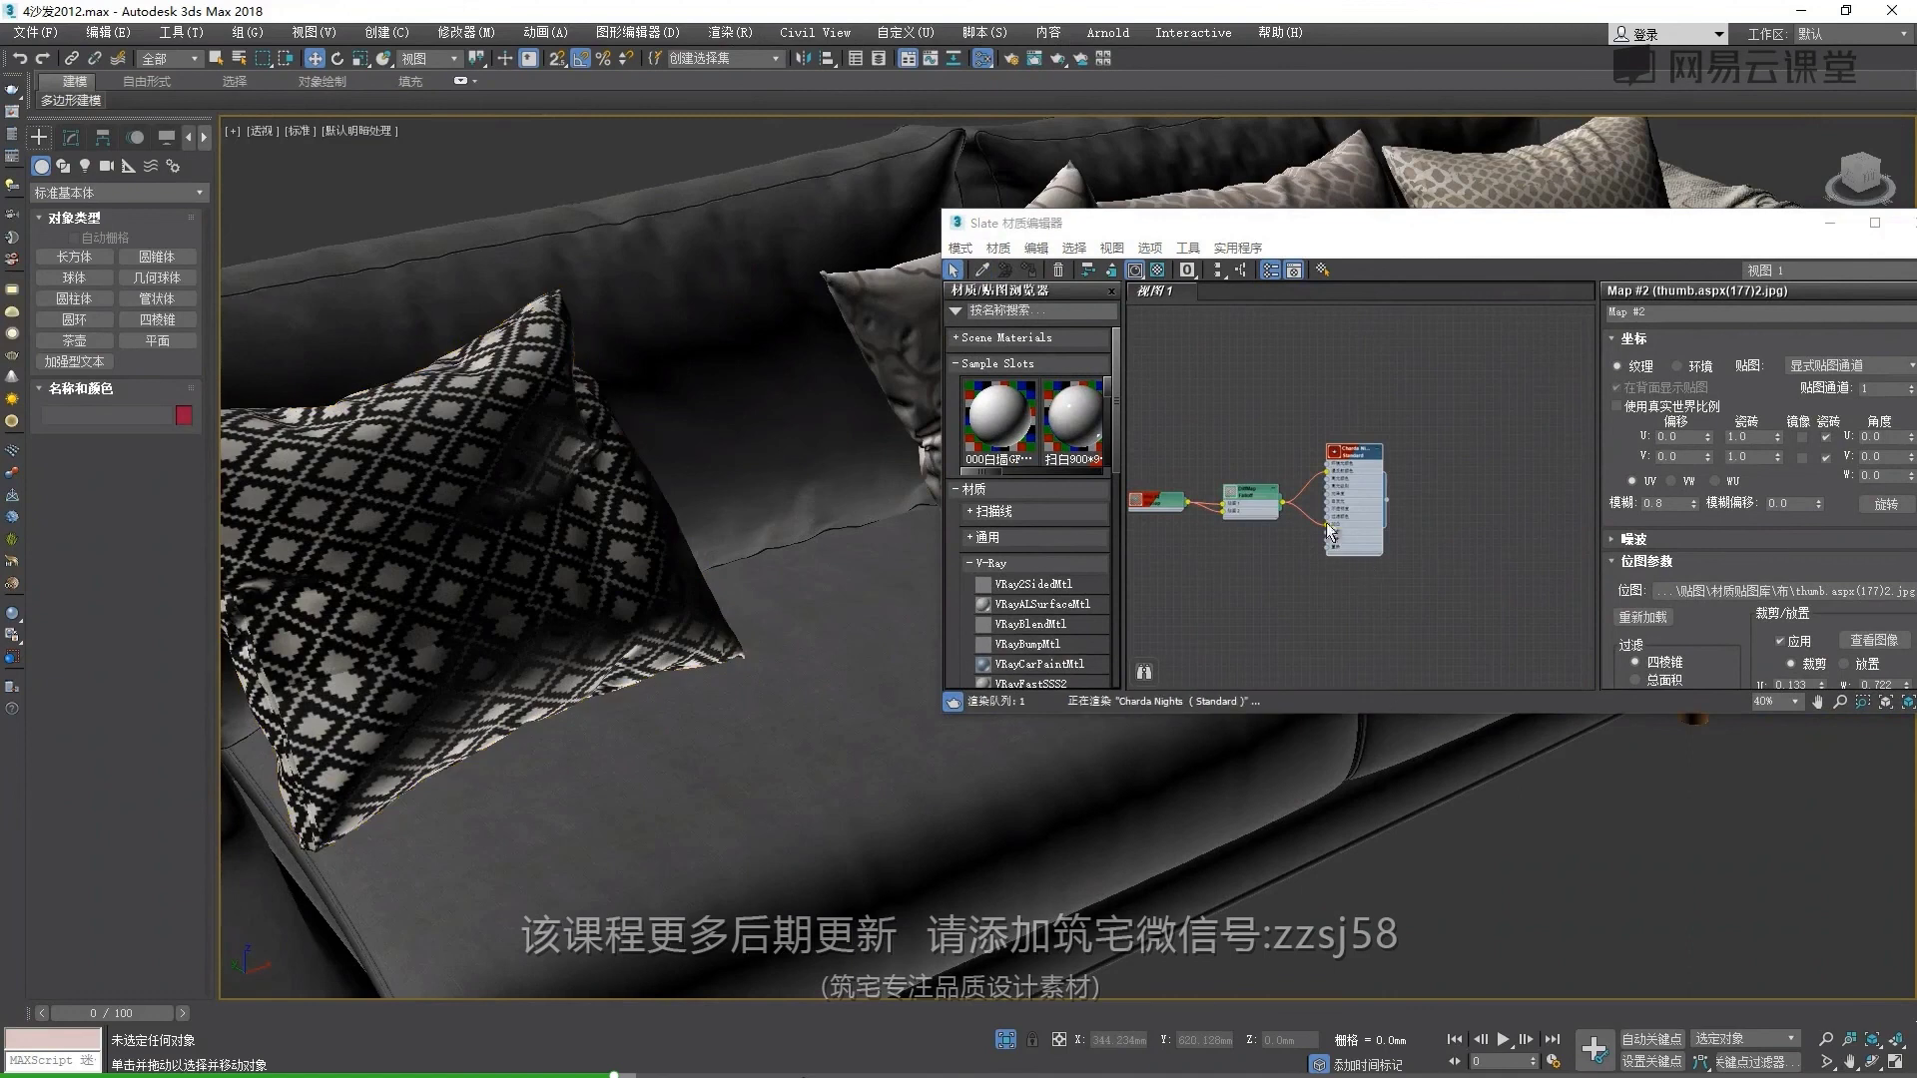
double_click(1494, 239)
scroll(565, 333, "up", 2)
scroll(885, 459, "up", 2)
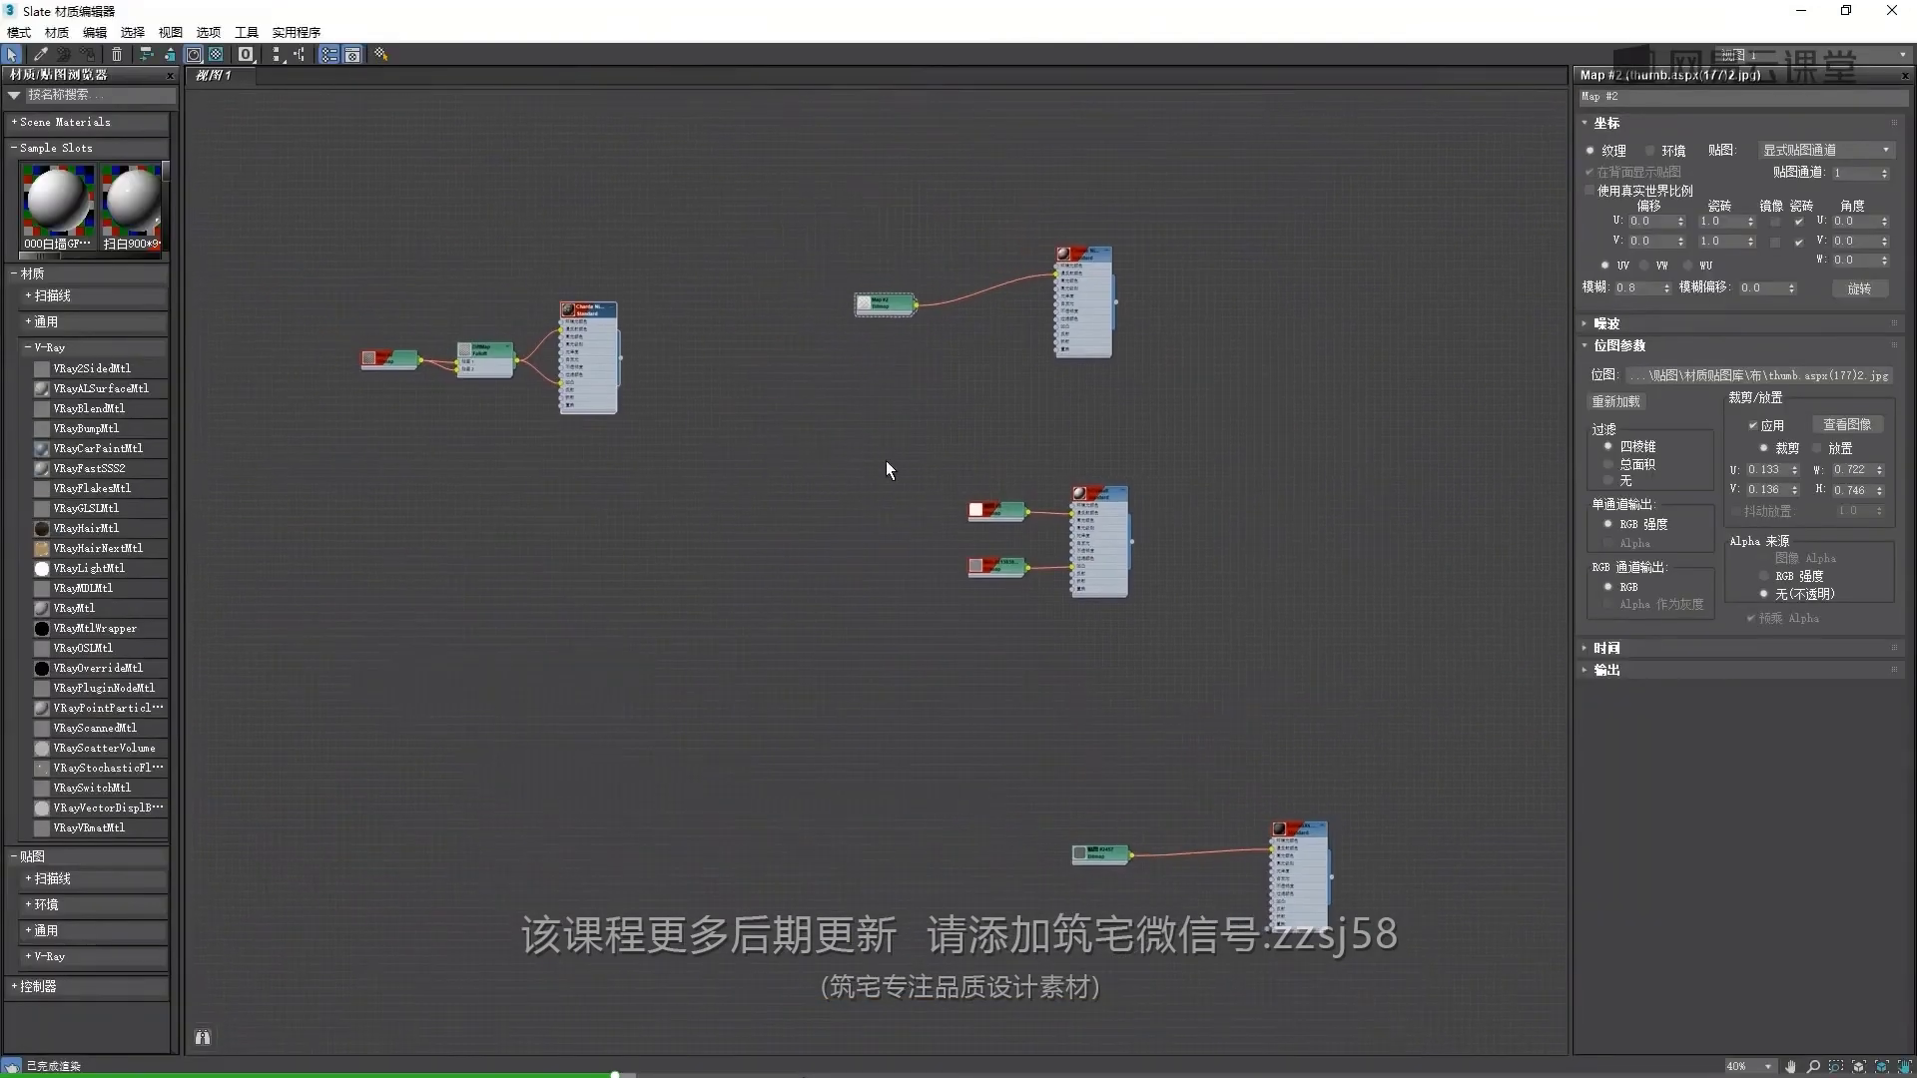
scroll(792, 345, "up", 3)
left_click_drag(792, 344, 793, 330)
left_click(729, 474)
key("Delete")
left_click(410, 444)
key("Delete")
key("Delete")
double_click(1360, 27)
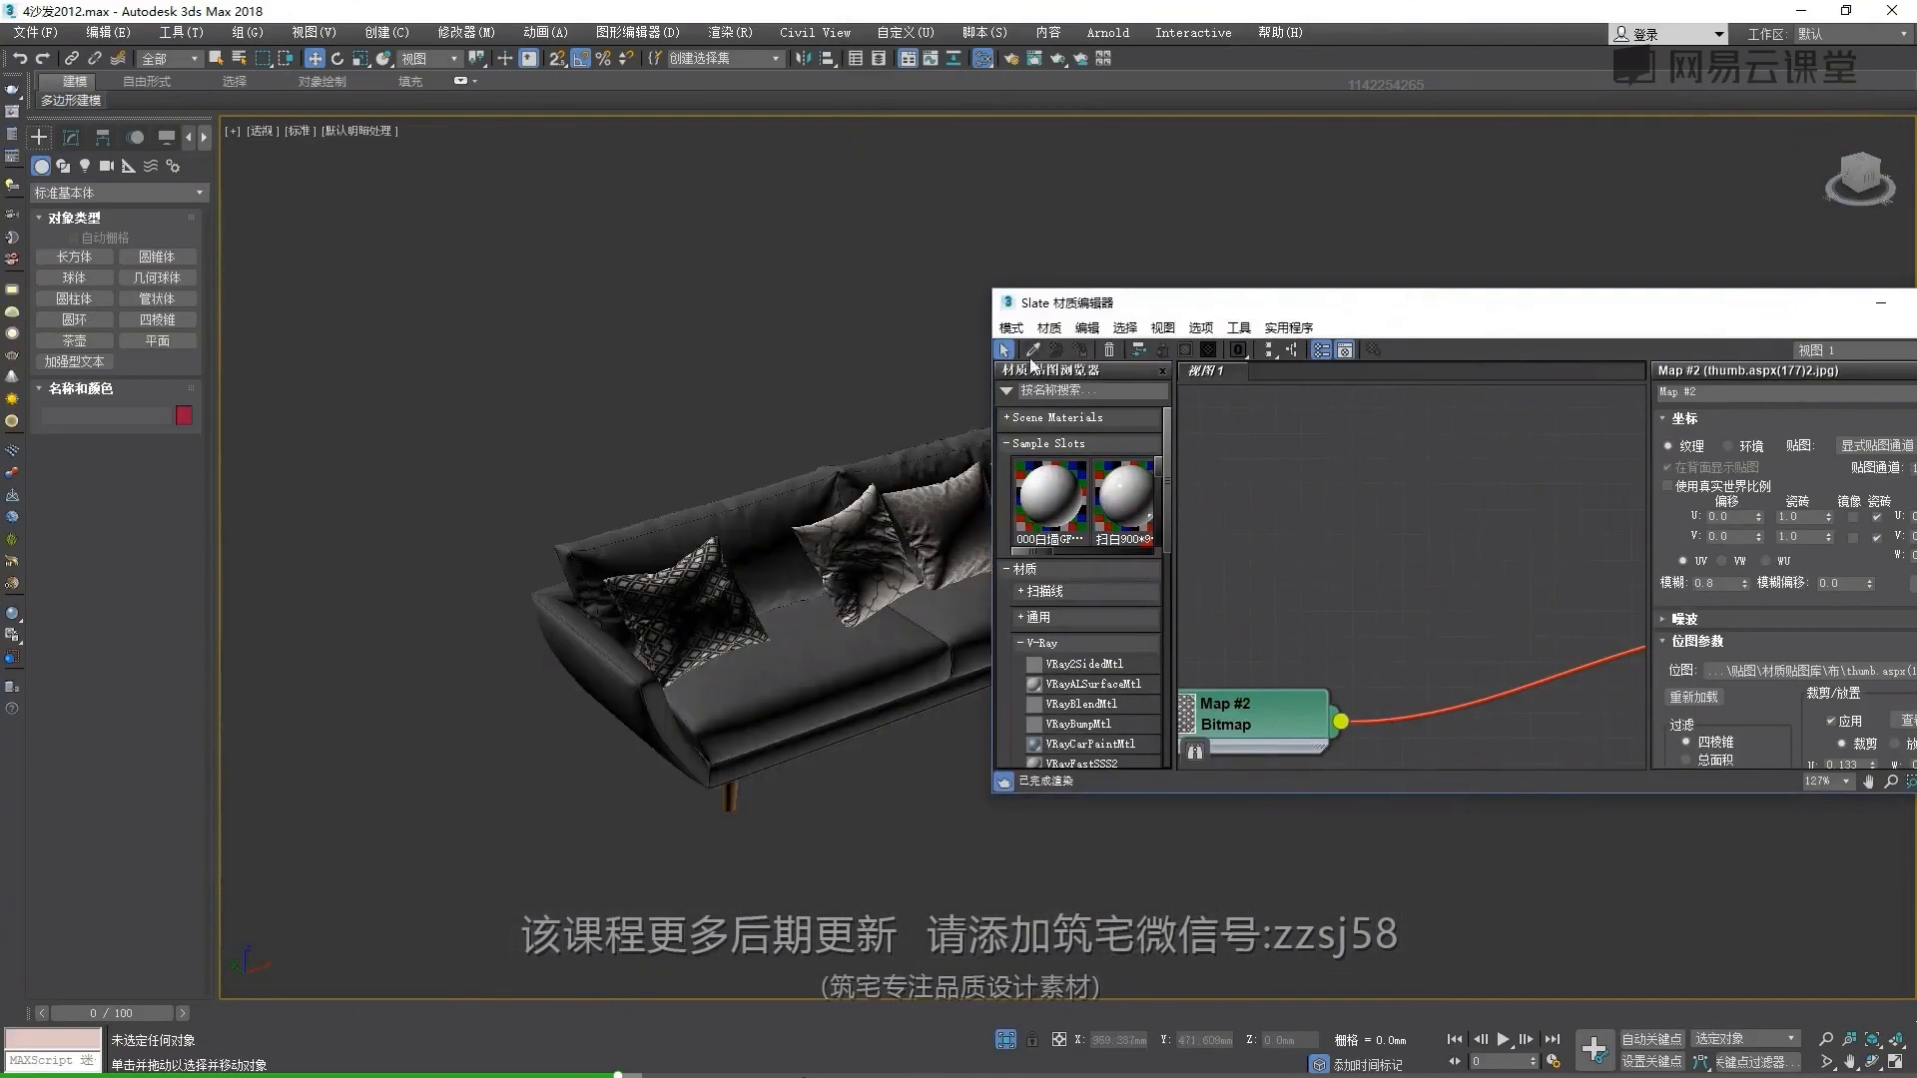
Load the sofa legs' material from the scene into the maximized Slate editor
left_click(661, 443)
scroll(759, 573, "up", 8)
left_click(883, 428)
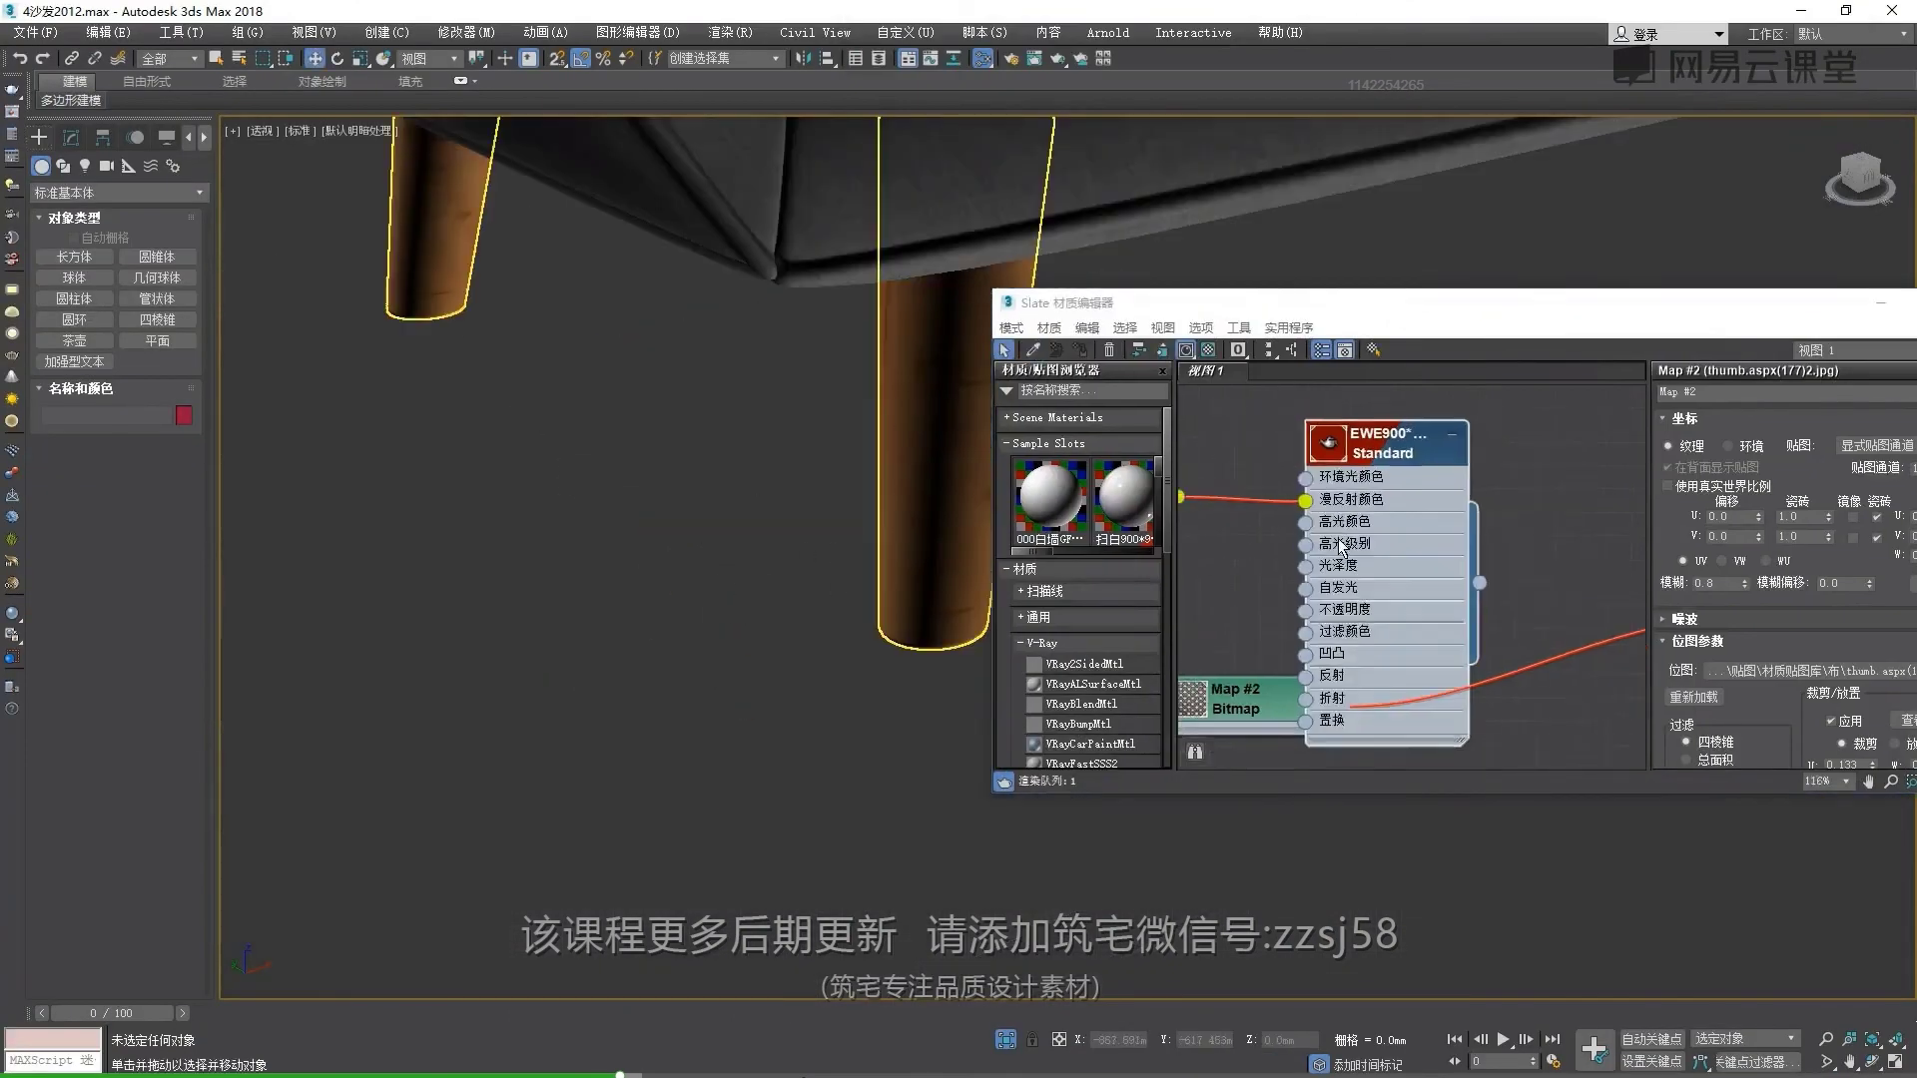
scroll(1368, 537, "down", 5)
scroll(1368, 537, "down", 3)
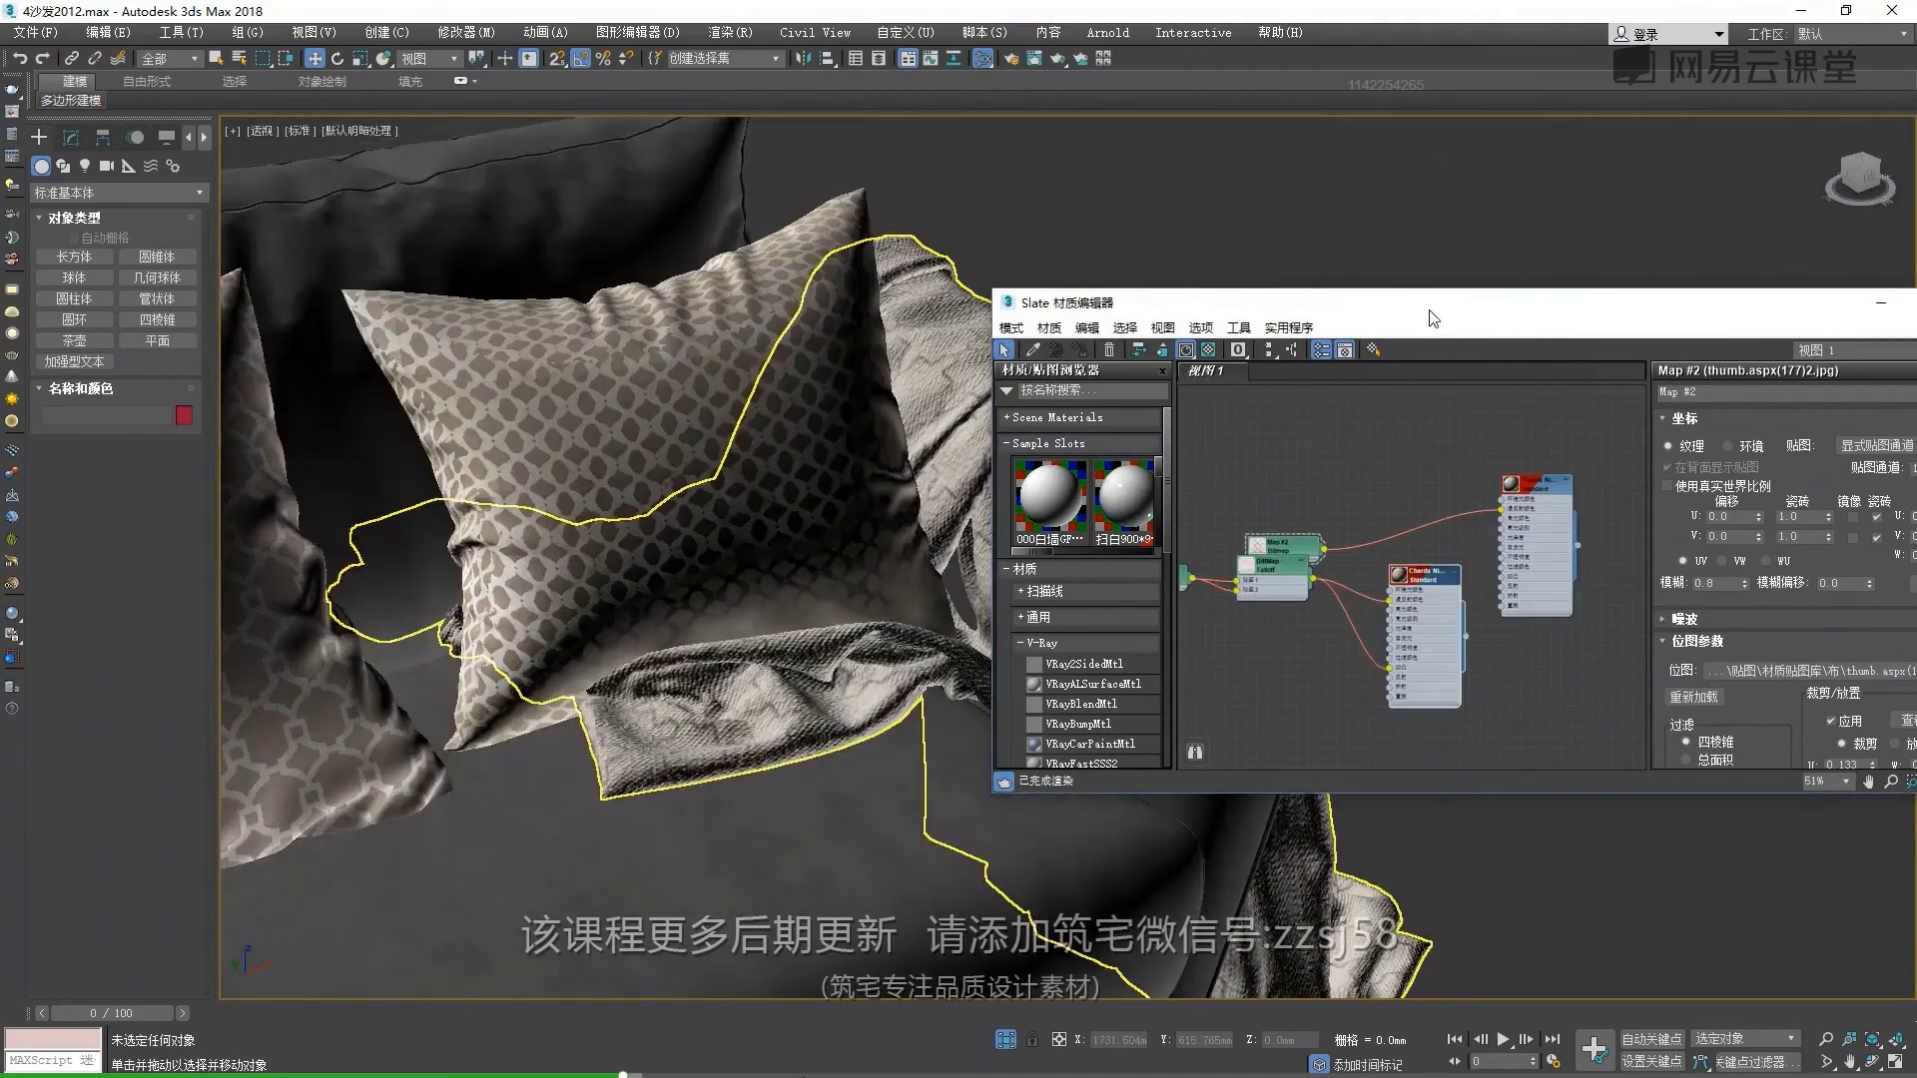
double_click(1434, 319)
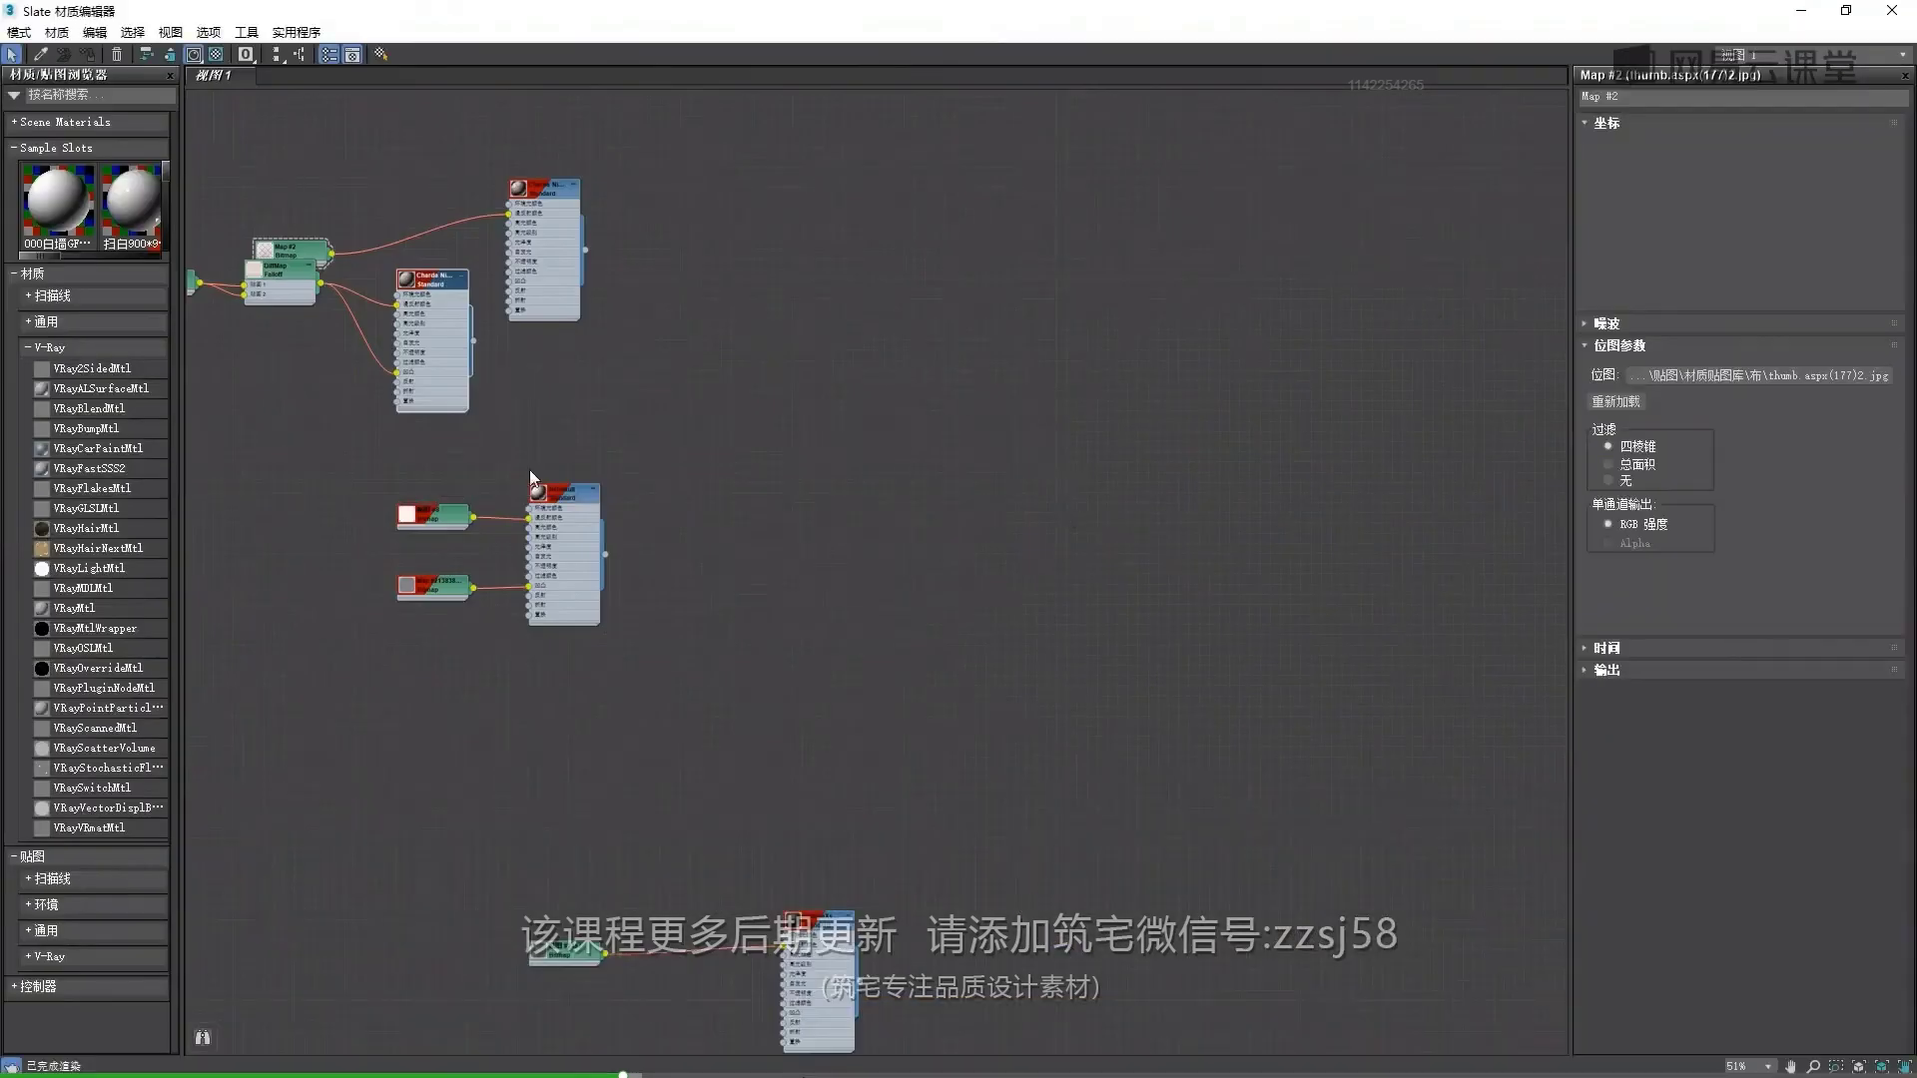
scroll(963, 514, "up", 3)
scroll(998, 500, "up", 3)
scroll(1062, 507, "up", 2)
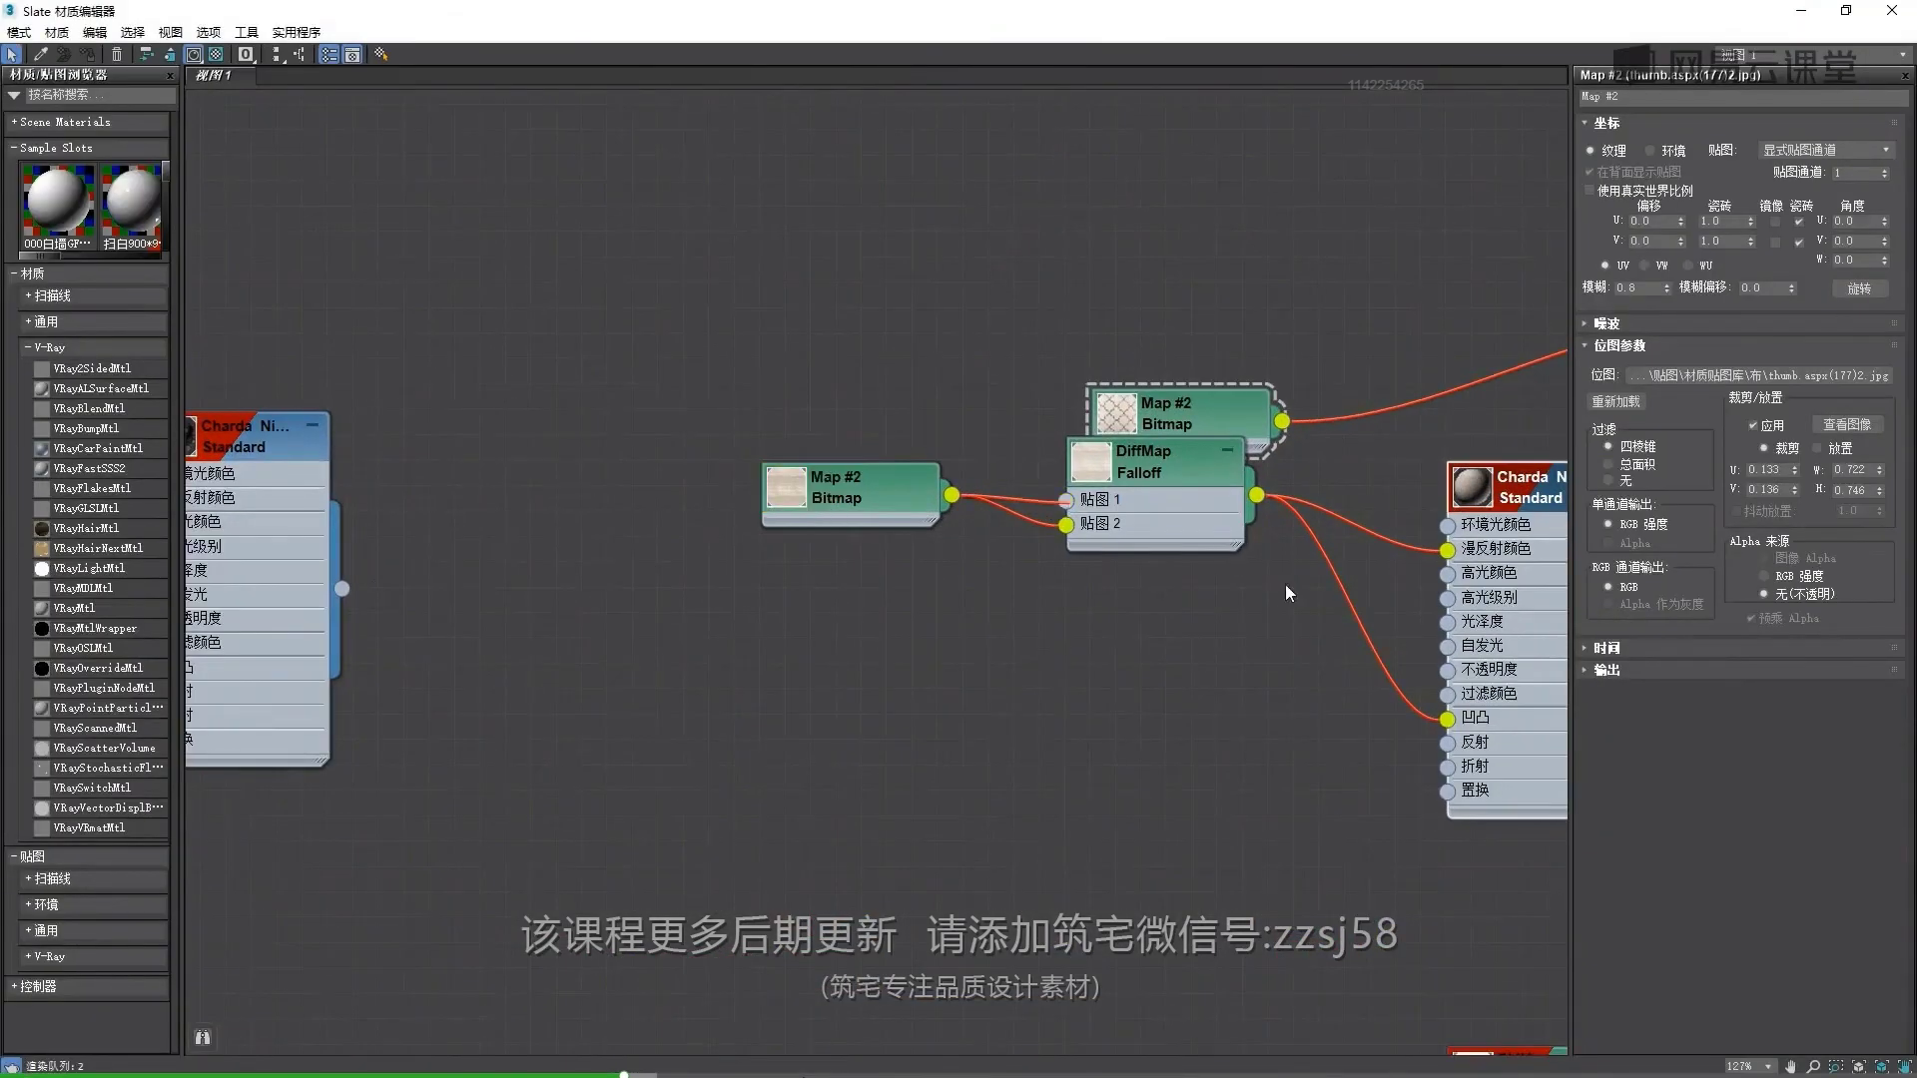
Wire Map #2 into Diffuse Color, deleting DiffMap Falloff, the unused Falloff and Map #8
left_click_drag(1066, 499, 1448, 548)
left_click_drag(1224, 506, 1046, 786)
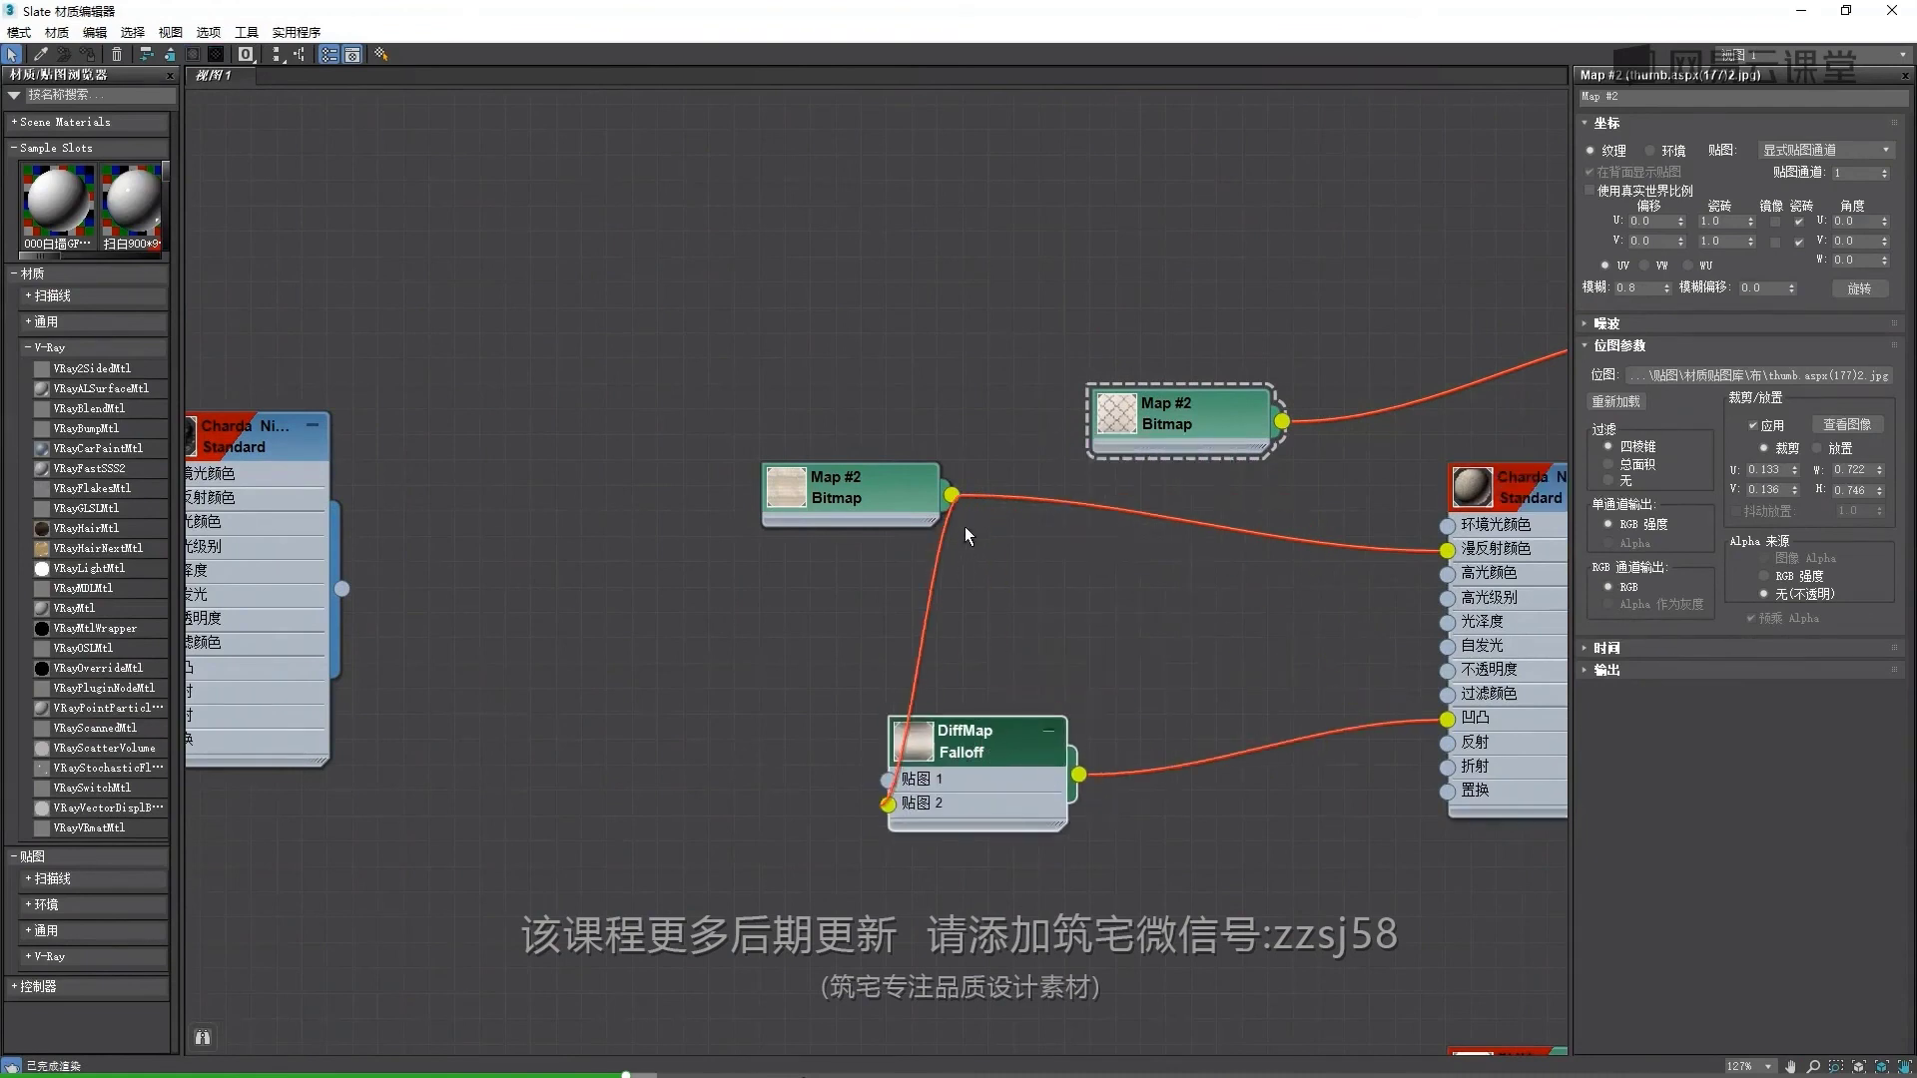
left_click_drag(891, 805, 975, 757)
left_click(1033, 743)
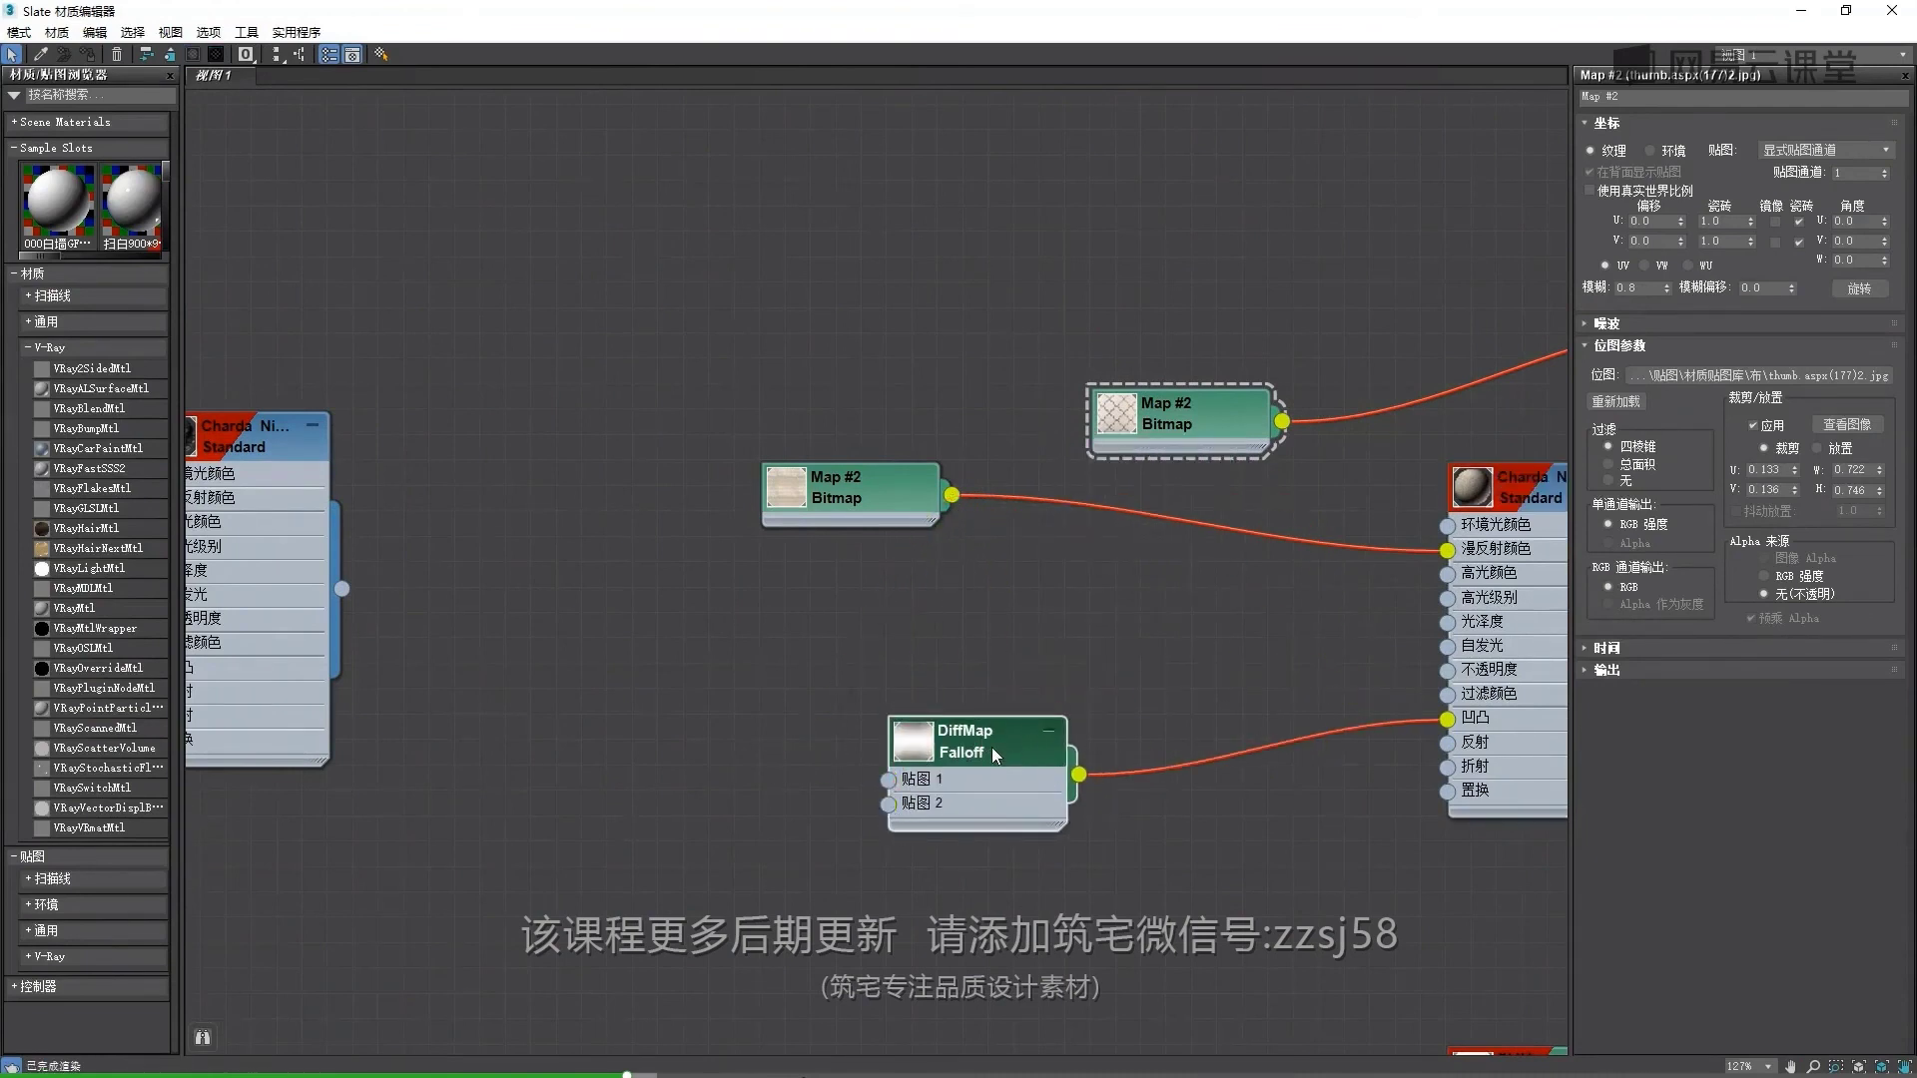
key("Delete")
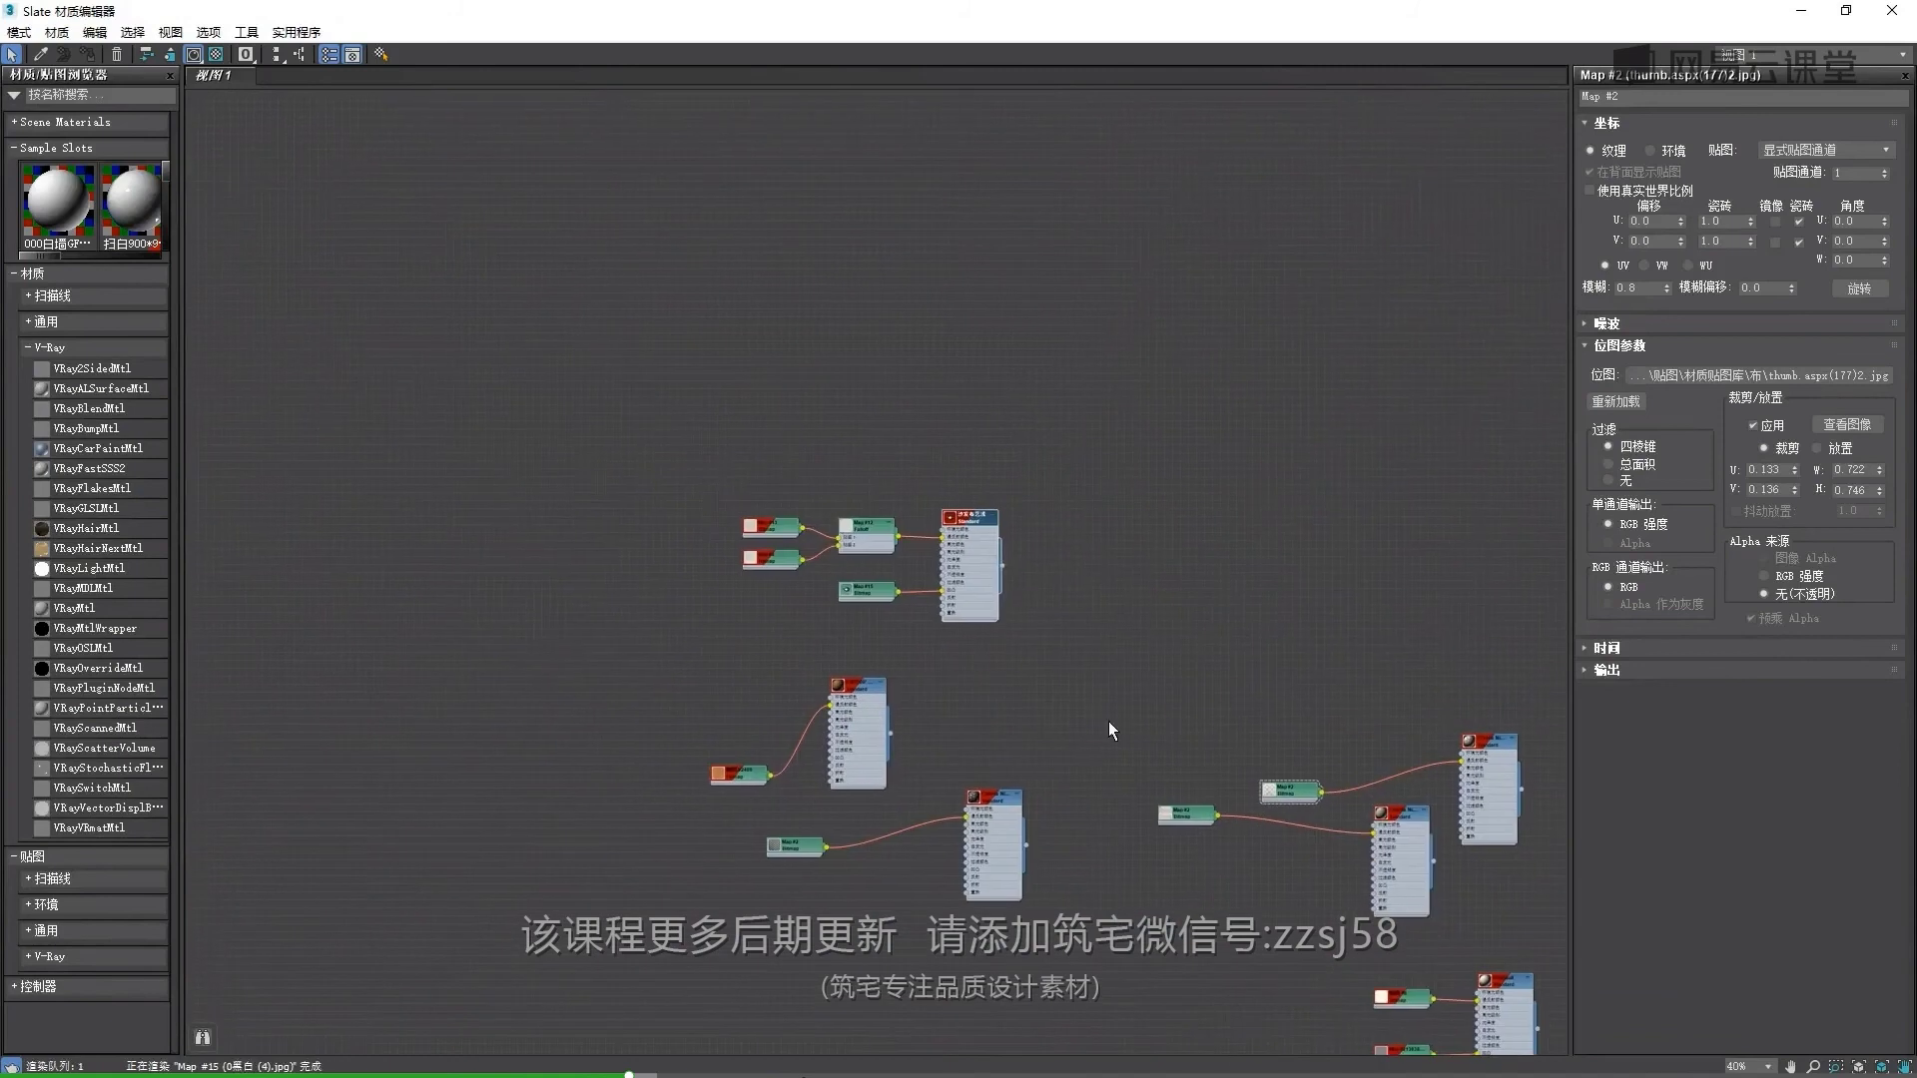
scroll(805, 493, "up", 5)
key("Delete")
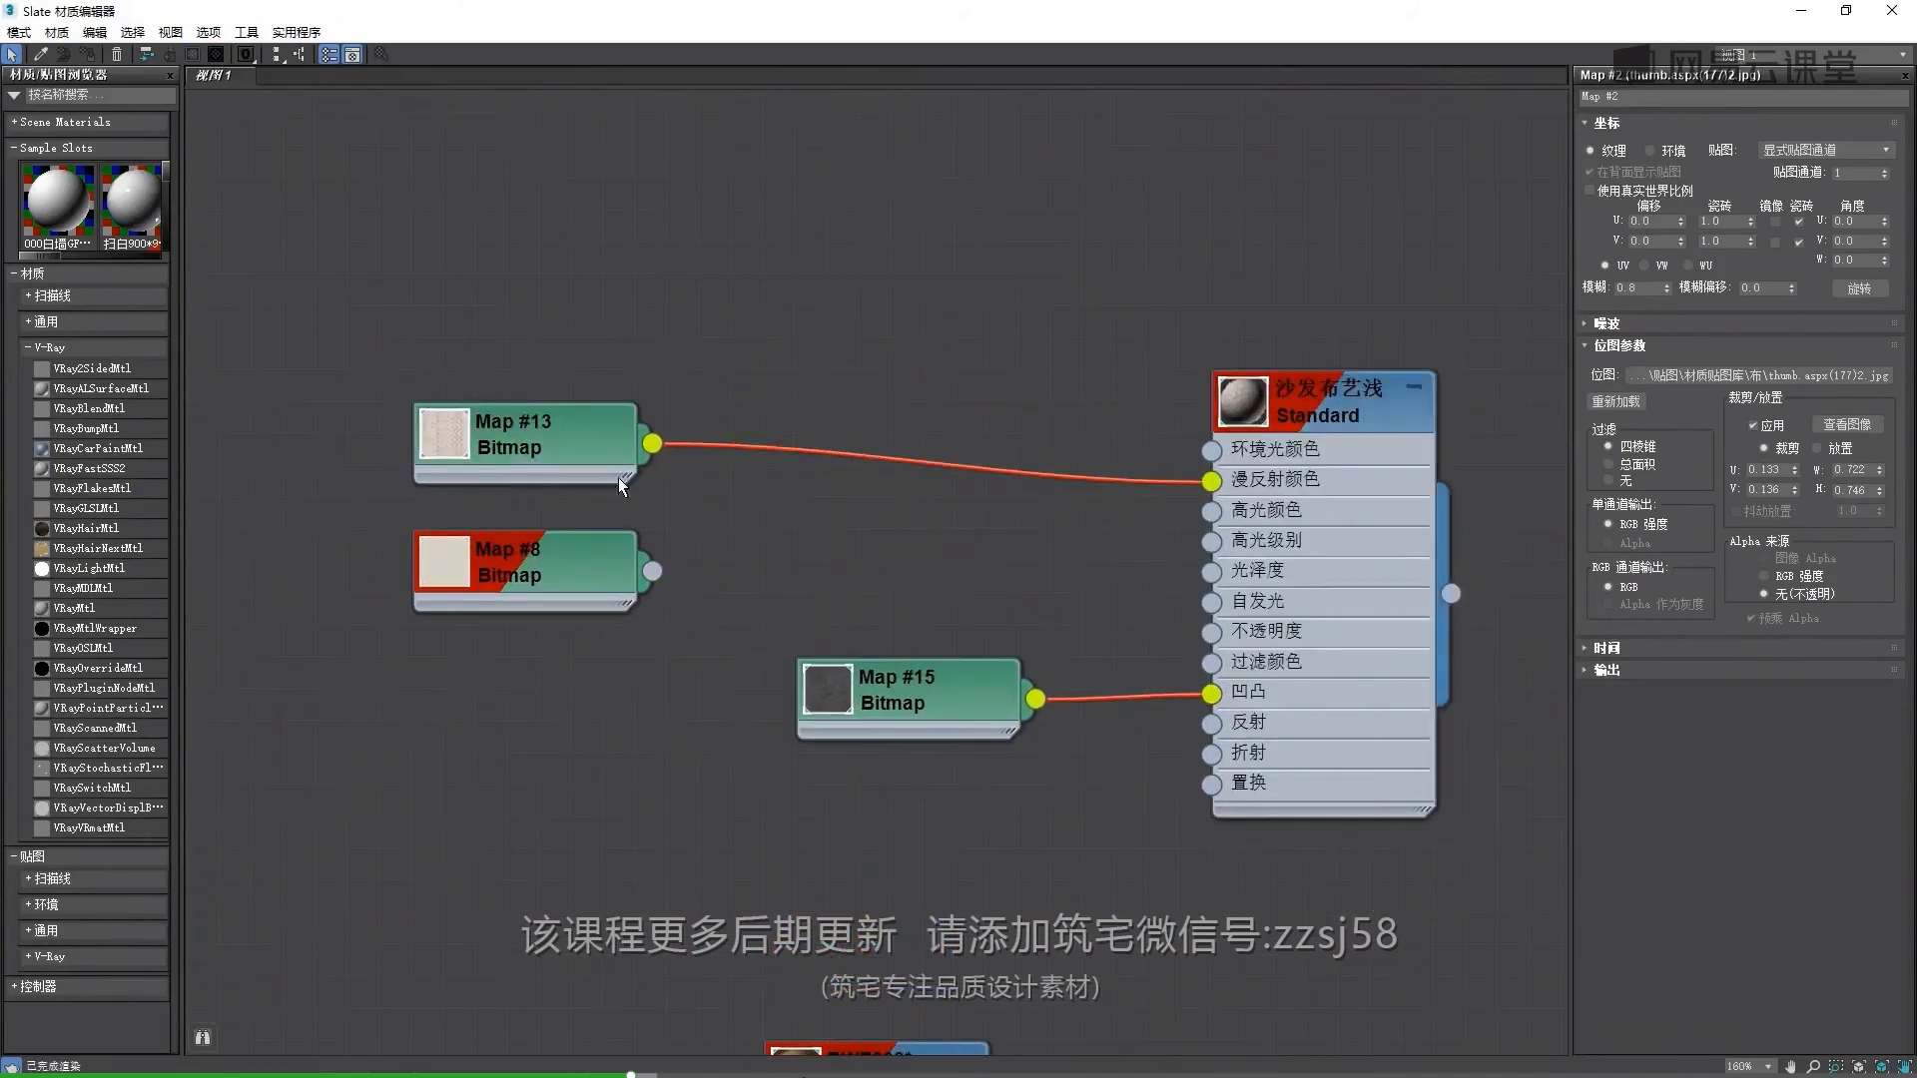
left_click(565, 587)
key("Delete")
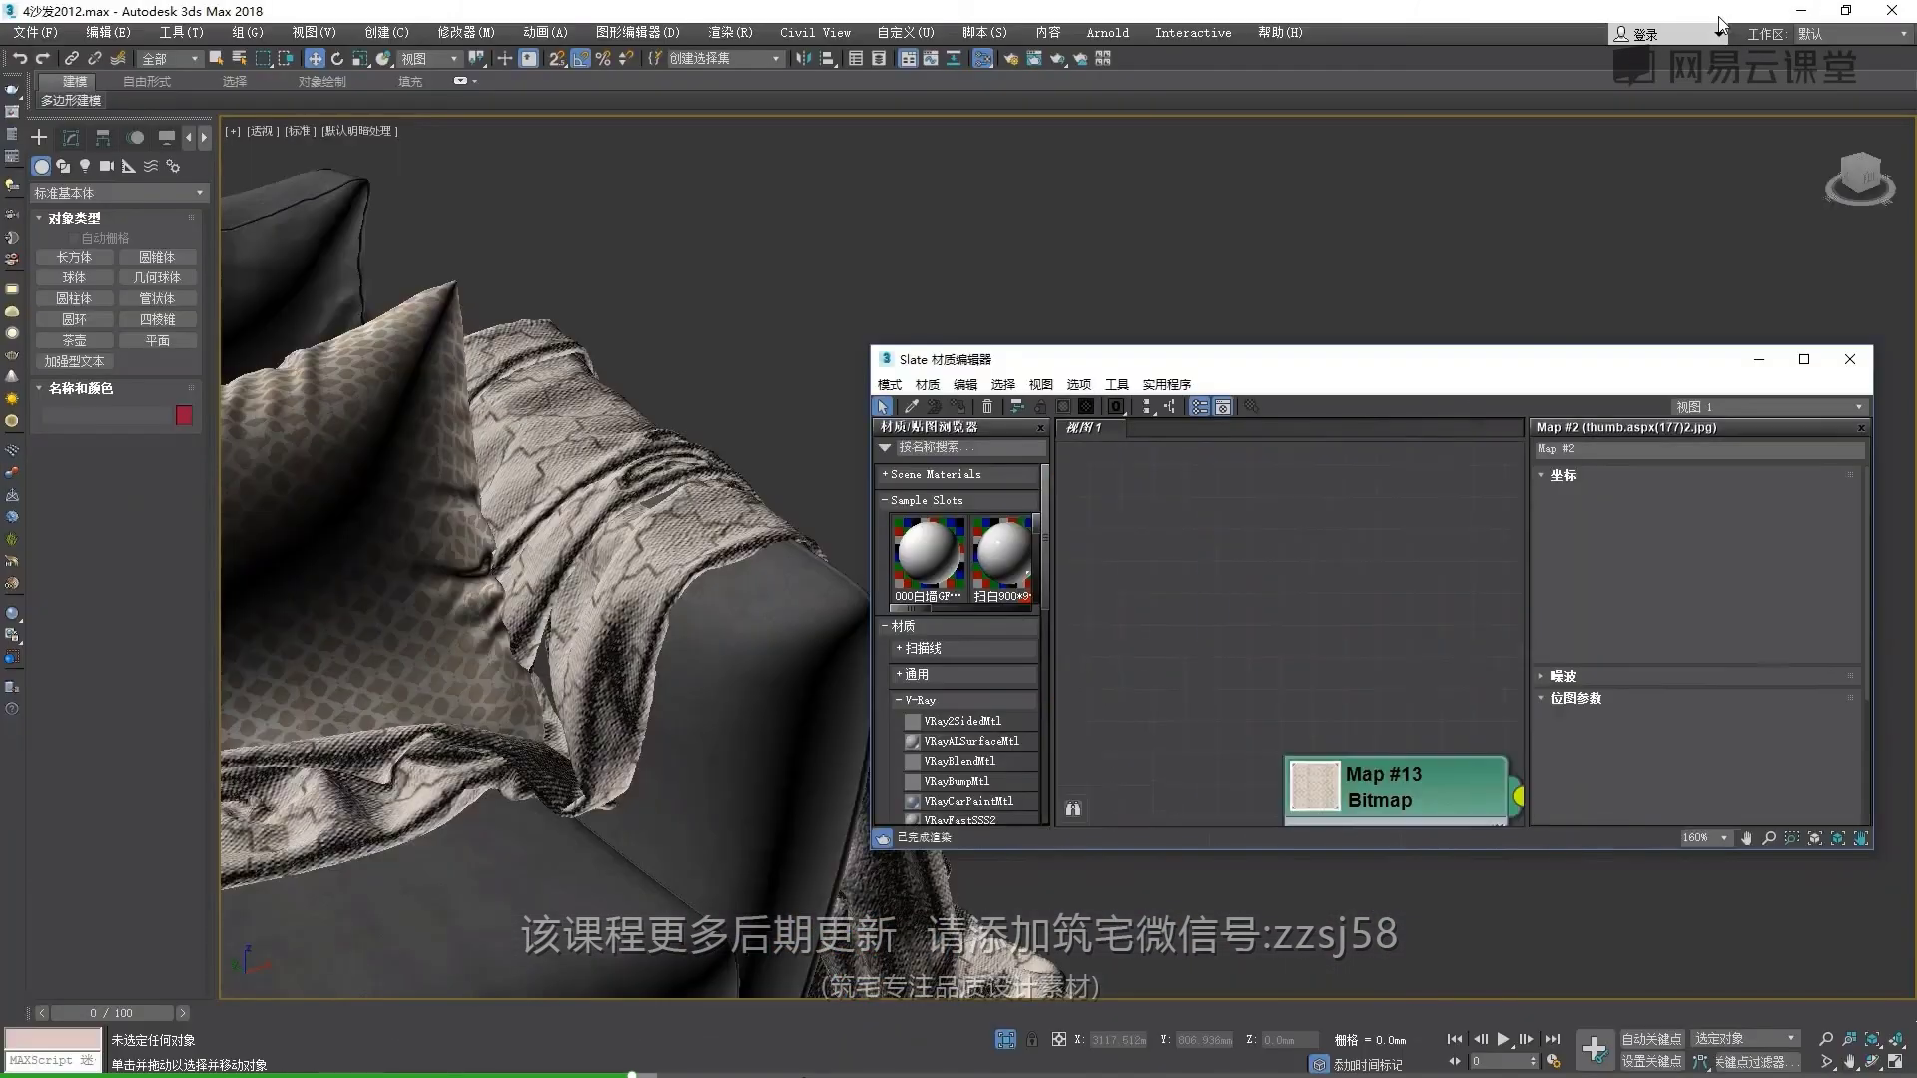
Close the Slate material editor, switch to wireframe and select the middle cushion
left_click(1846, 10)
left_click(1849, 360)
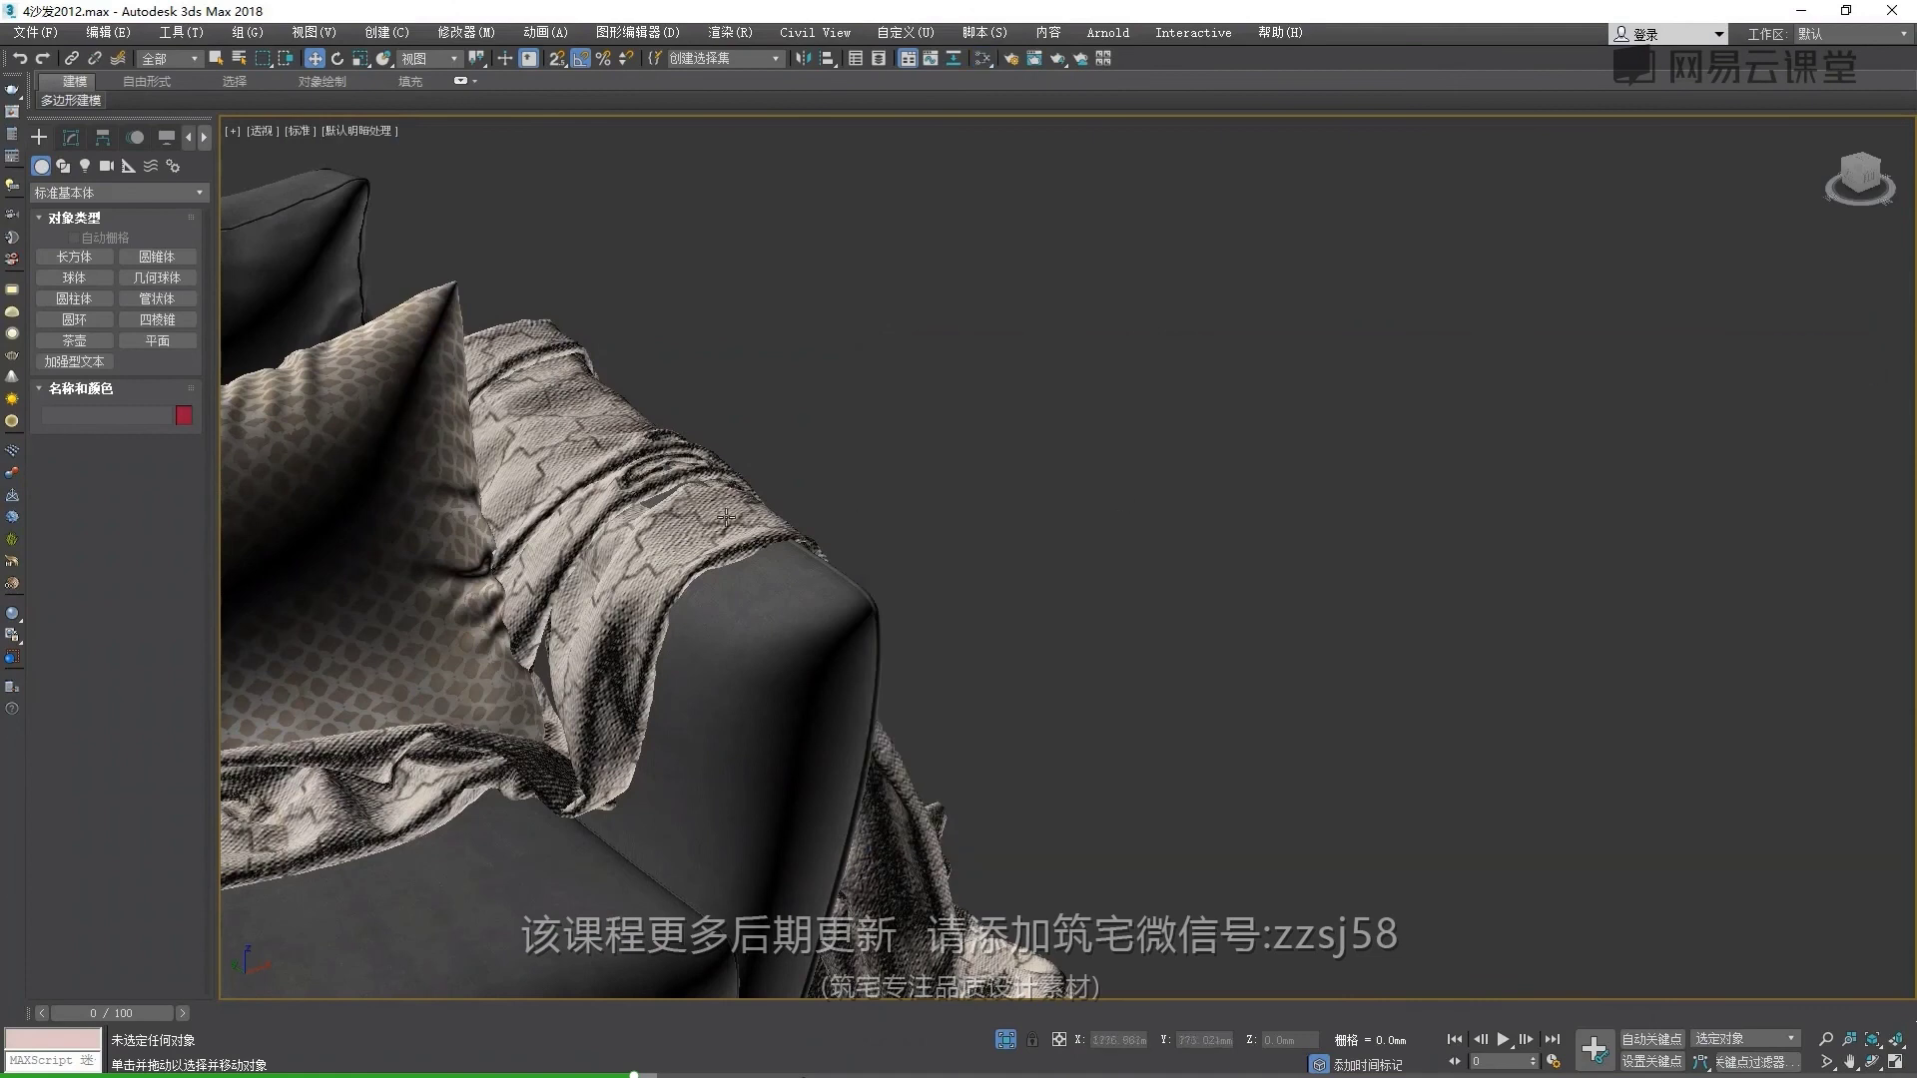
scroll(1350, 443, "down", 10)
middle_click_drag(1157, 471, 1289, 391, "alt")
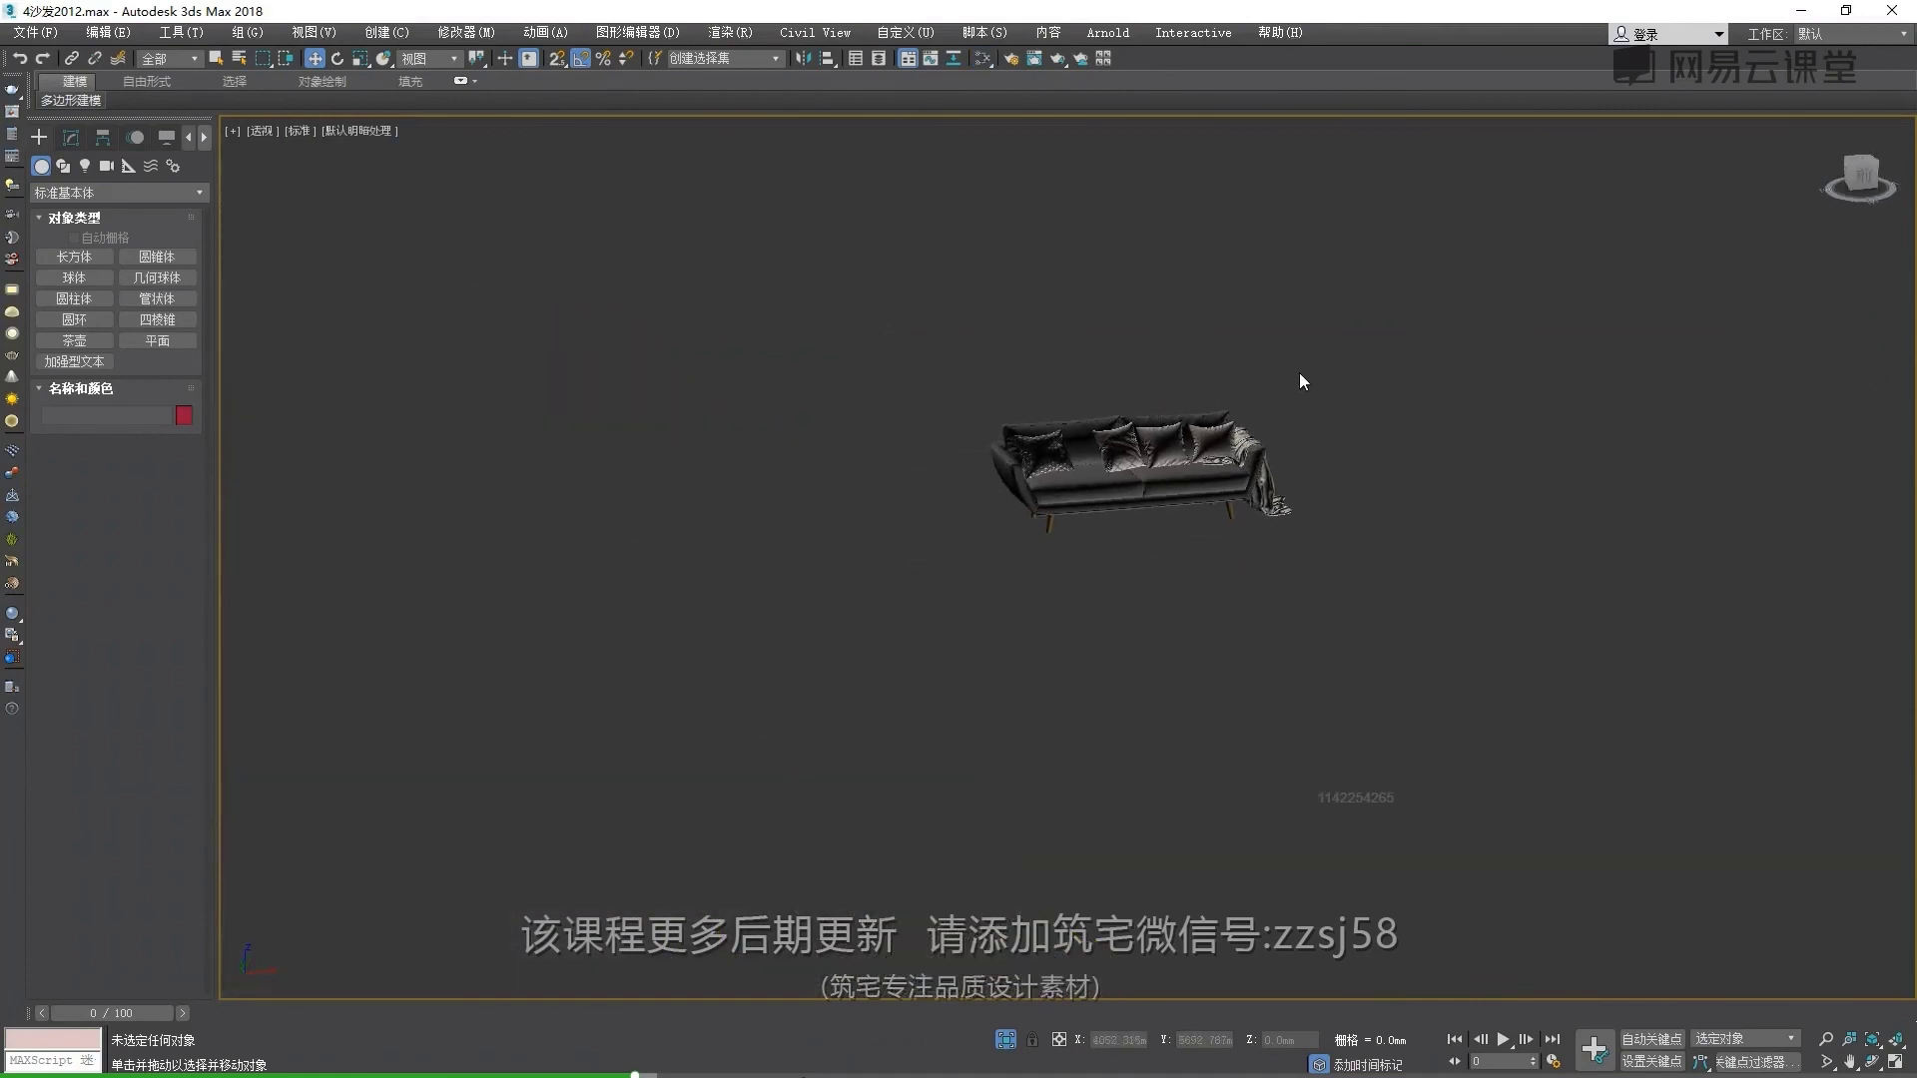
key("F3")
scroll(1150, 459, "up", 5)
left_click(1134, 473)
scroll(1099, 511, "up", 4)
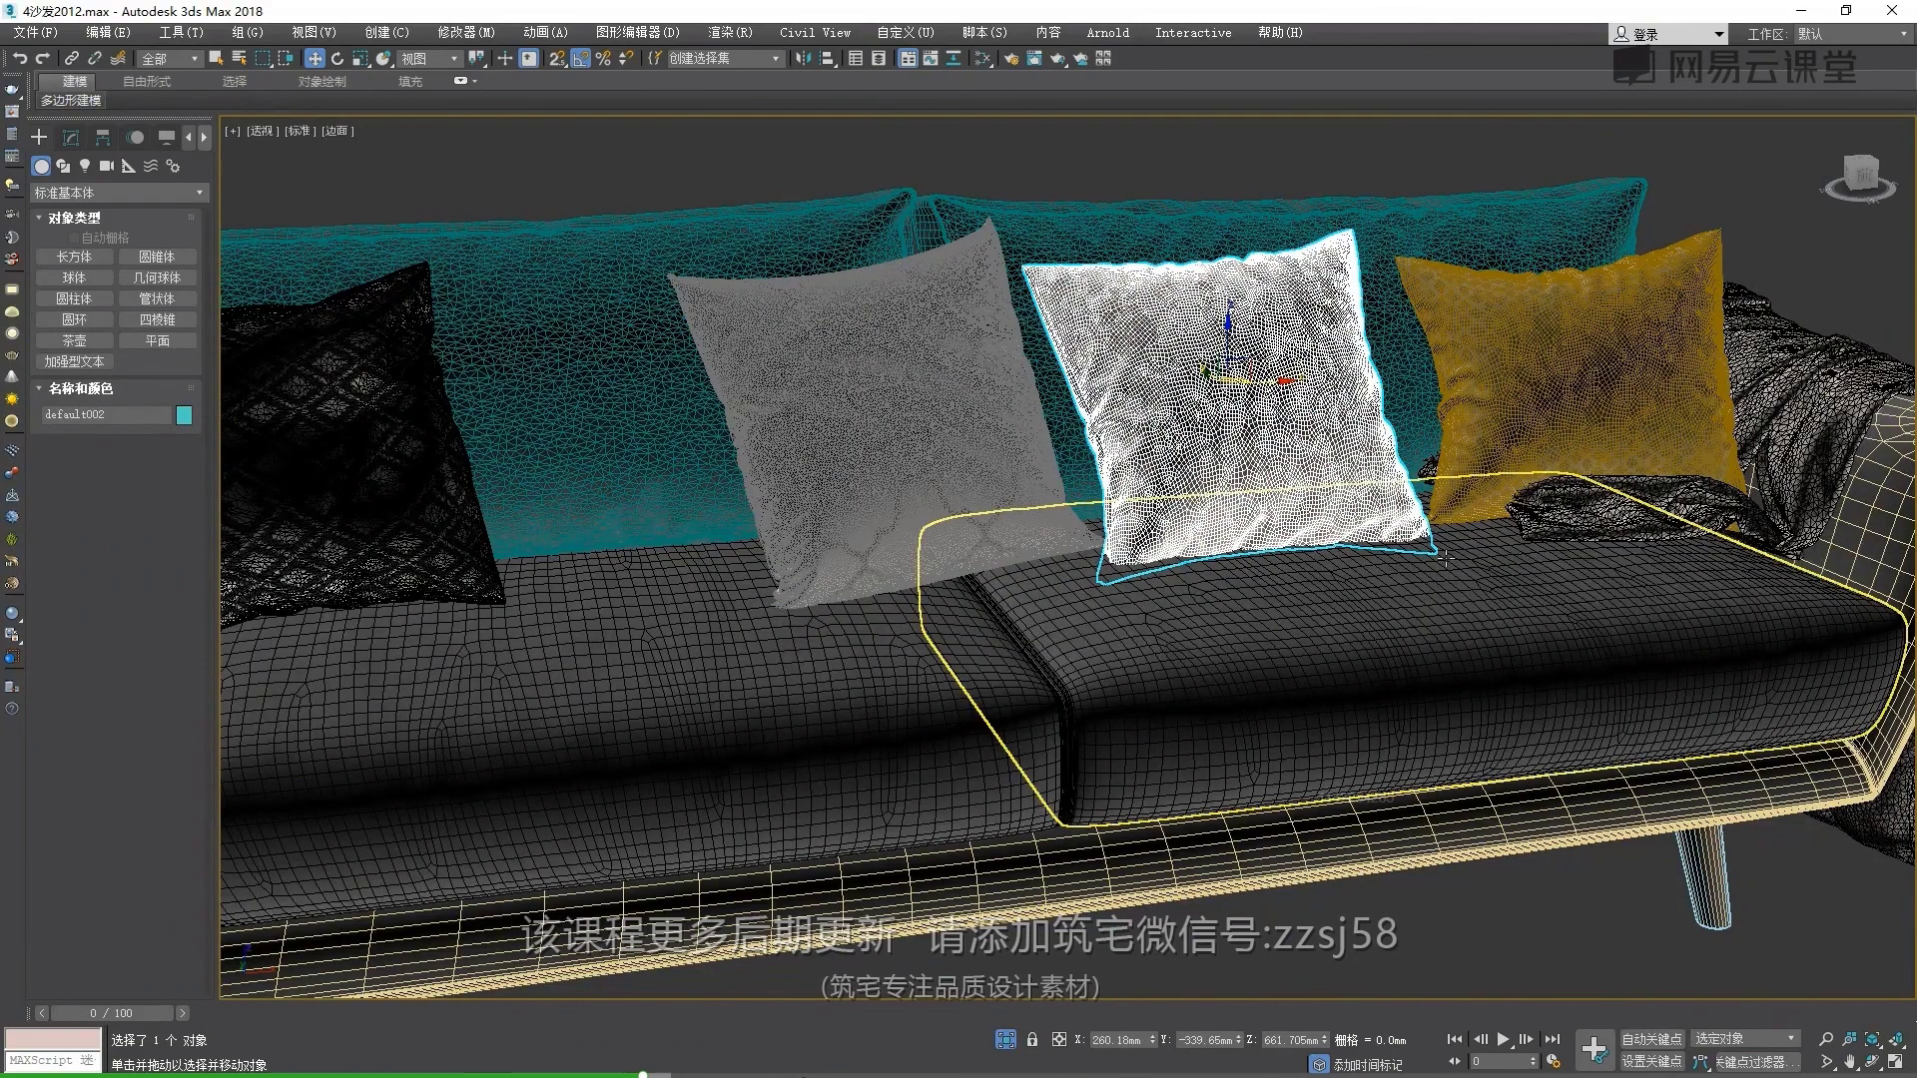
Orbit and zoom around the sofa, framing the selected cushion
middle_click_drag(1445, 558, 1248, 569, "alt")
scroll(1087, 269, "down", 3)
scroll(1087, 269, "down", 5)
scroll(1087, 269, "down", 4)
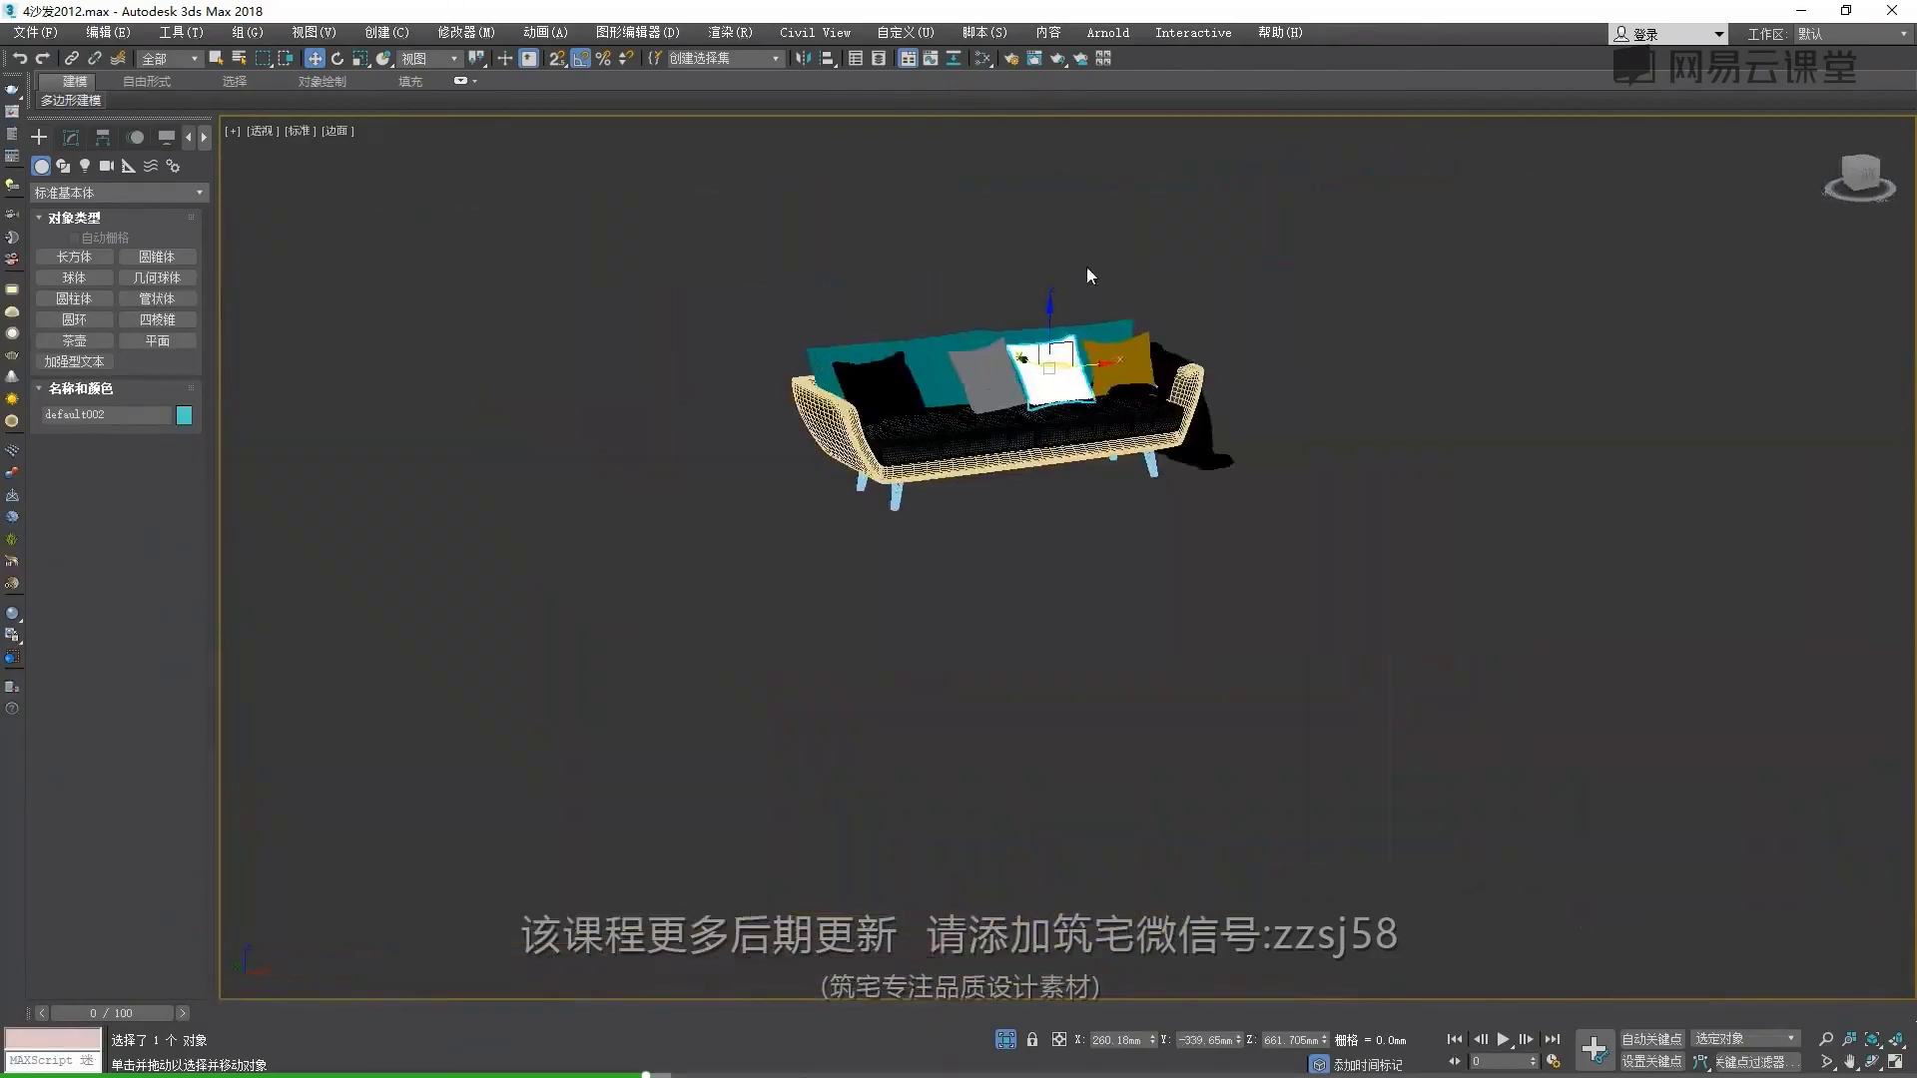
scroll(1087, 267, "up", 5)
scroll(1087, 266, "up", 2)
mouse_move(1086, 267)
middle_mouse_down("alt")
mouse_move(1043, 507)
mouse_move(1006, 513)
mouse_move(1102, 479)
middle_mouse_up("alt")
scroll(1044, 507, "down", 2)
scroll(1005, 513, "down", 2)
key("z")
scroll(1101, 479, "down", 3)
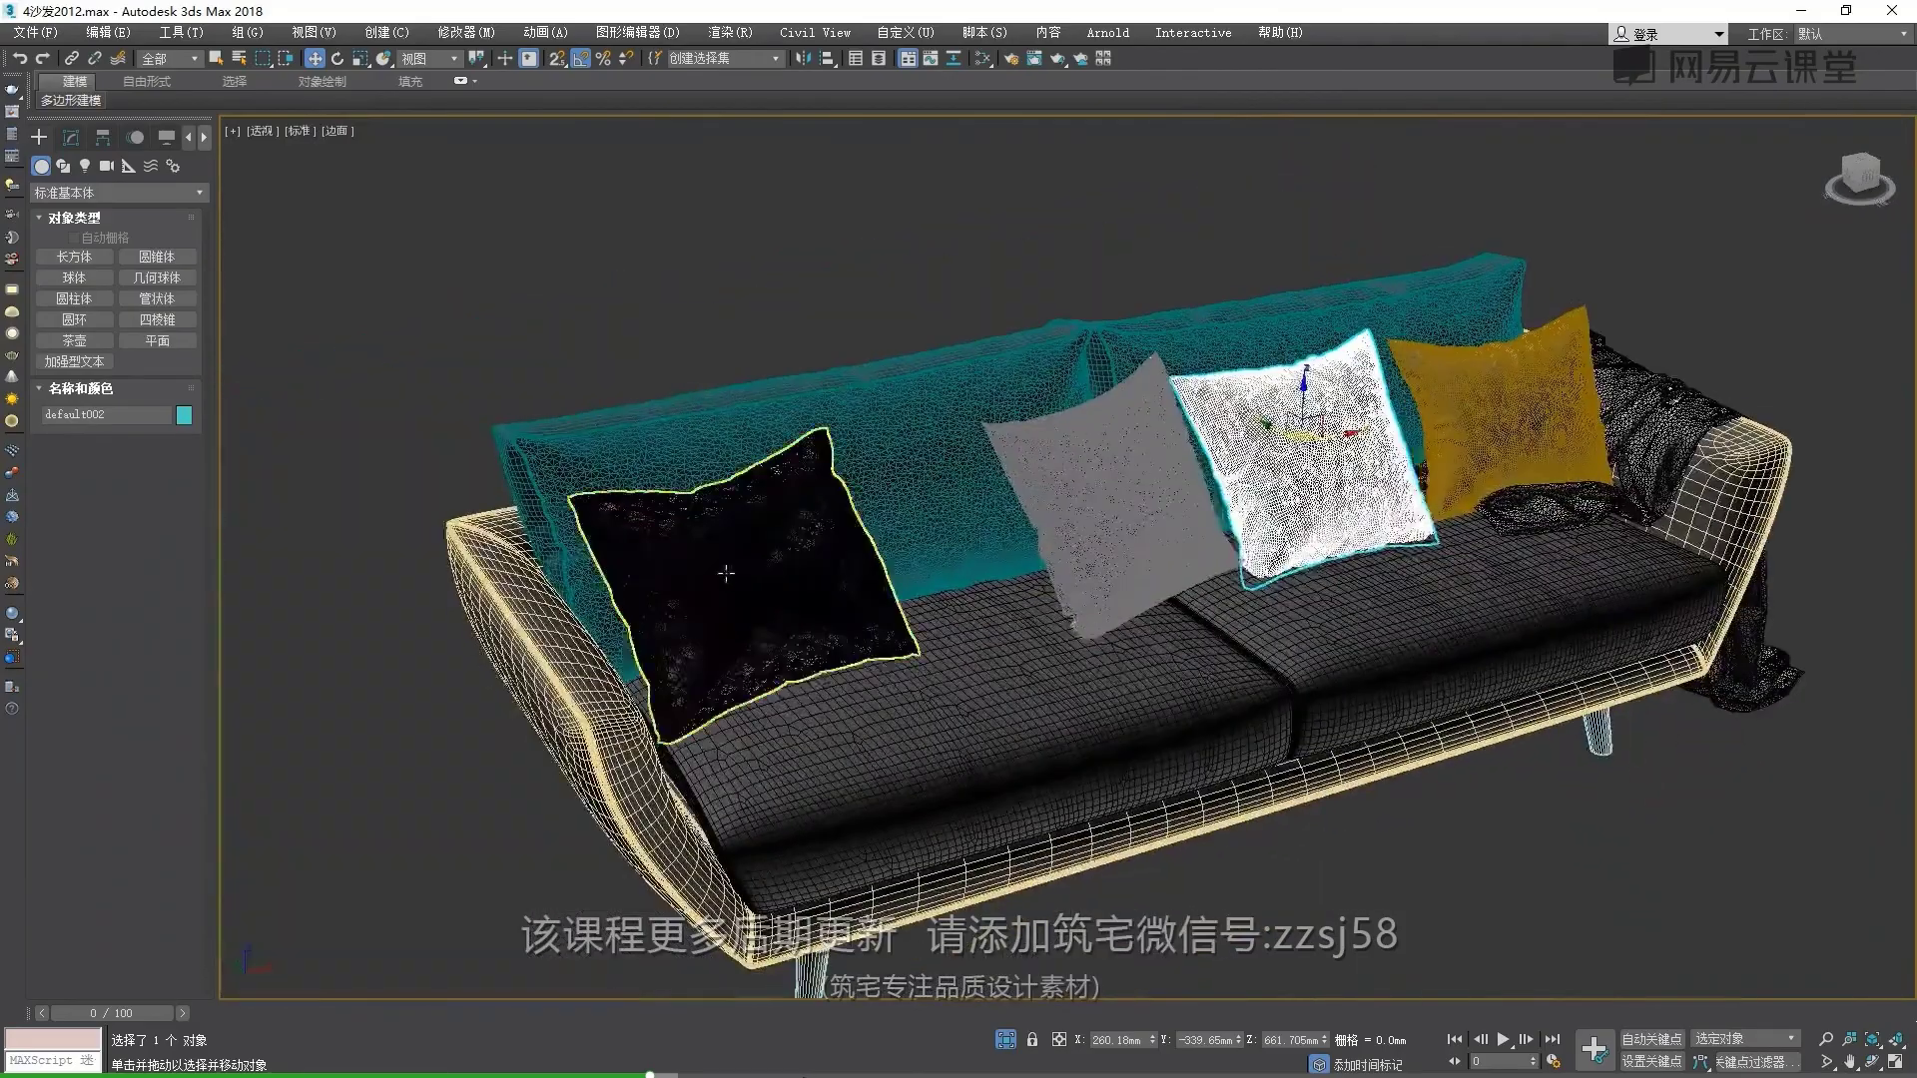
Select and frame the patterned left-end cushion, then return to shaded display
left_click(727, 577)
key("z")
middle_click_drag(727, 577, 791, 551, "alt")
key("F3")
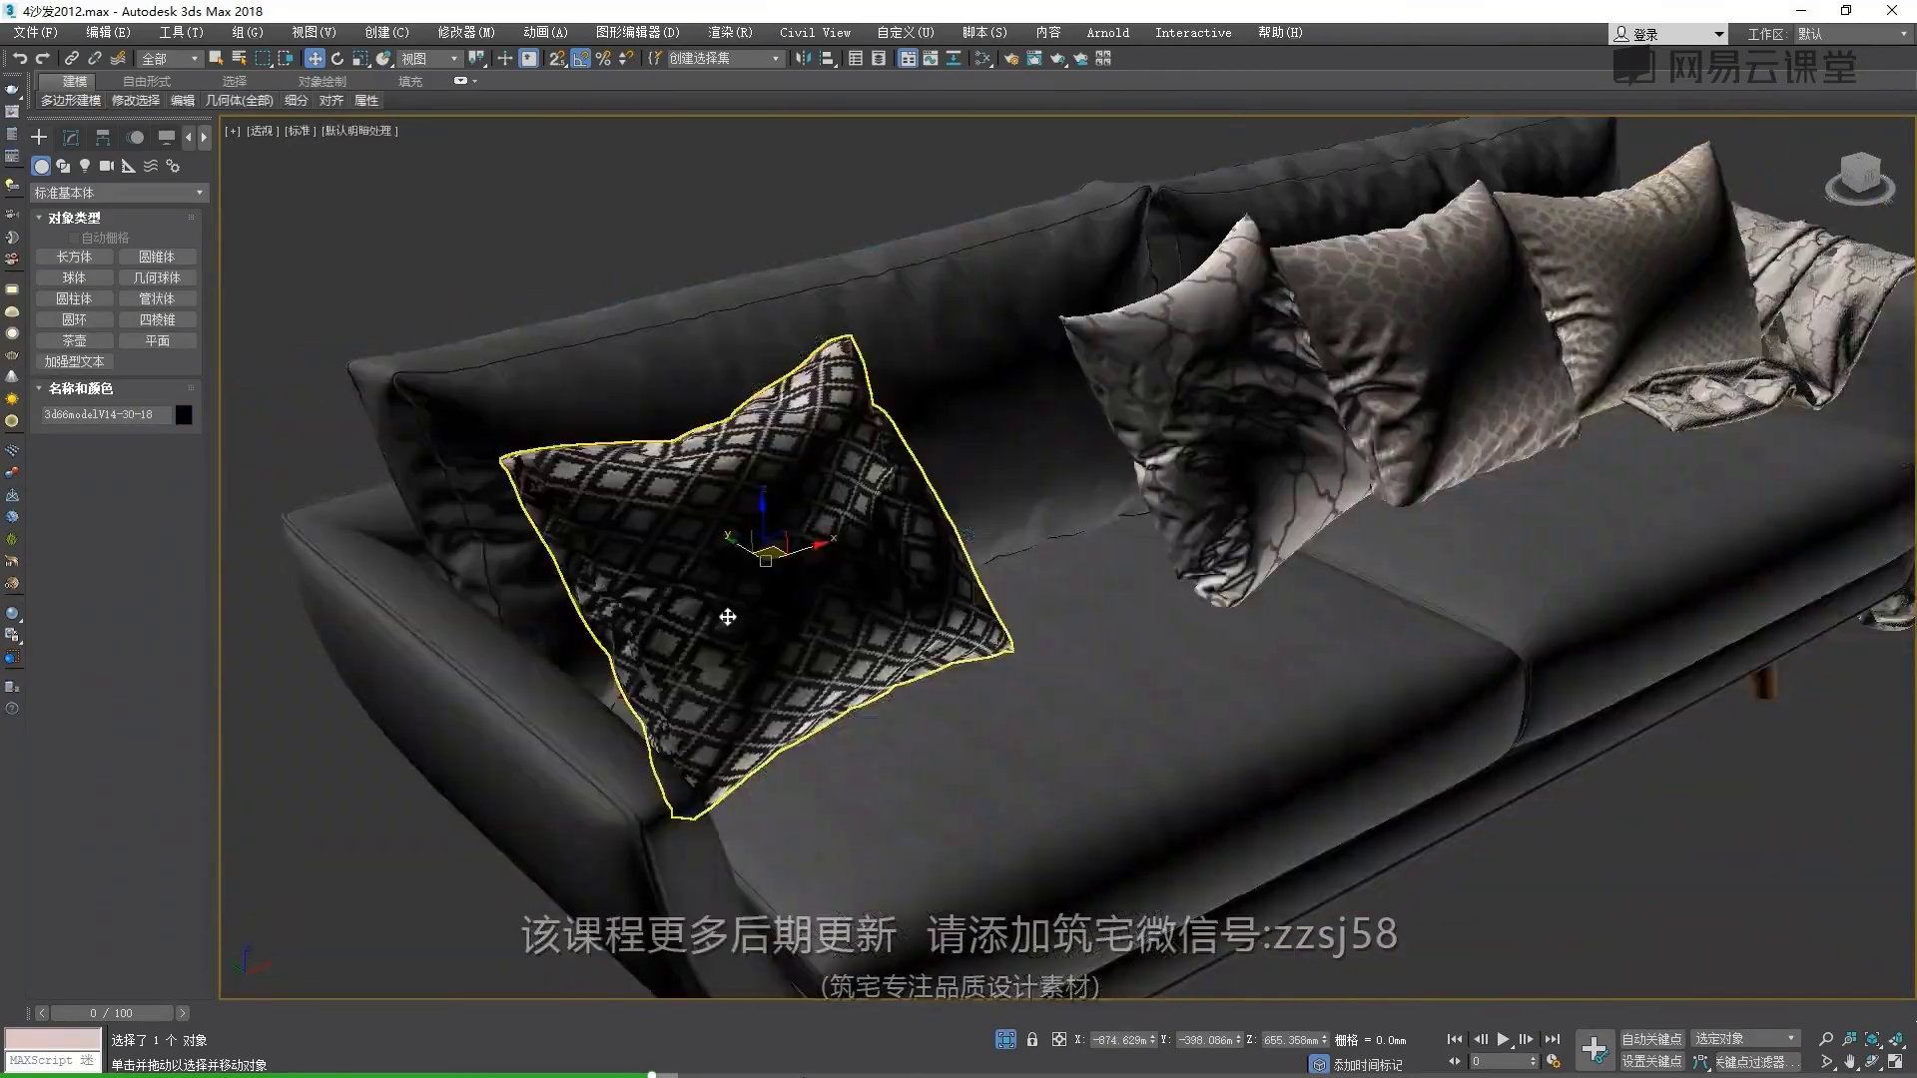
scroll(789, 559, "down", 5)
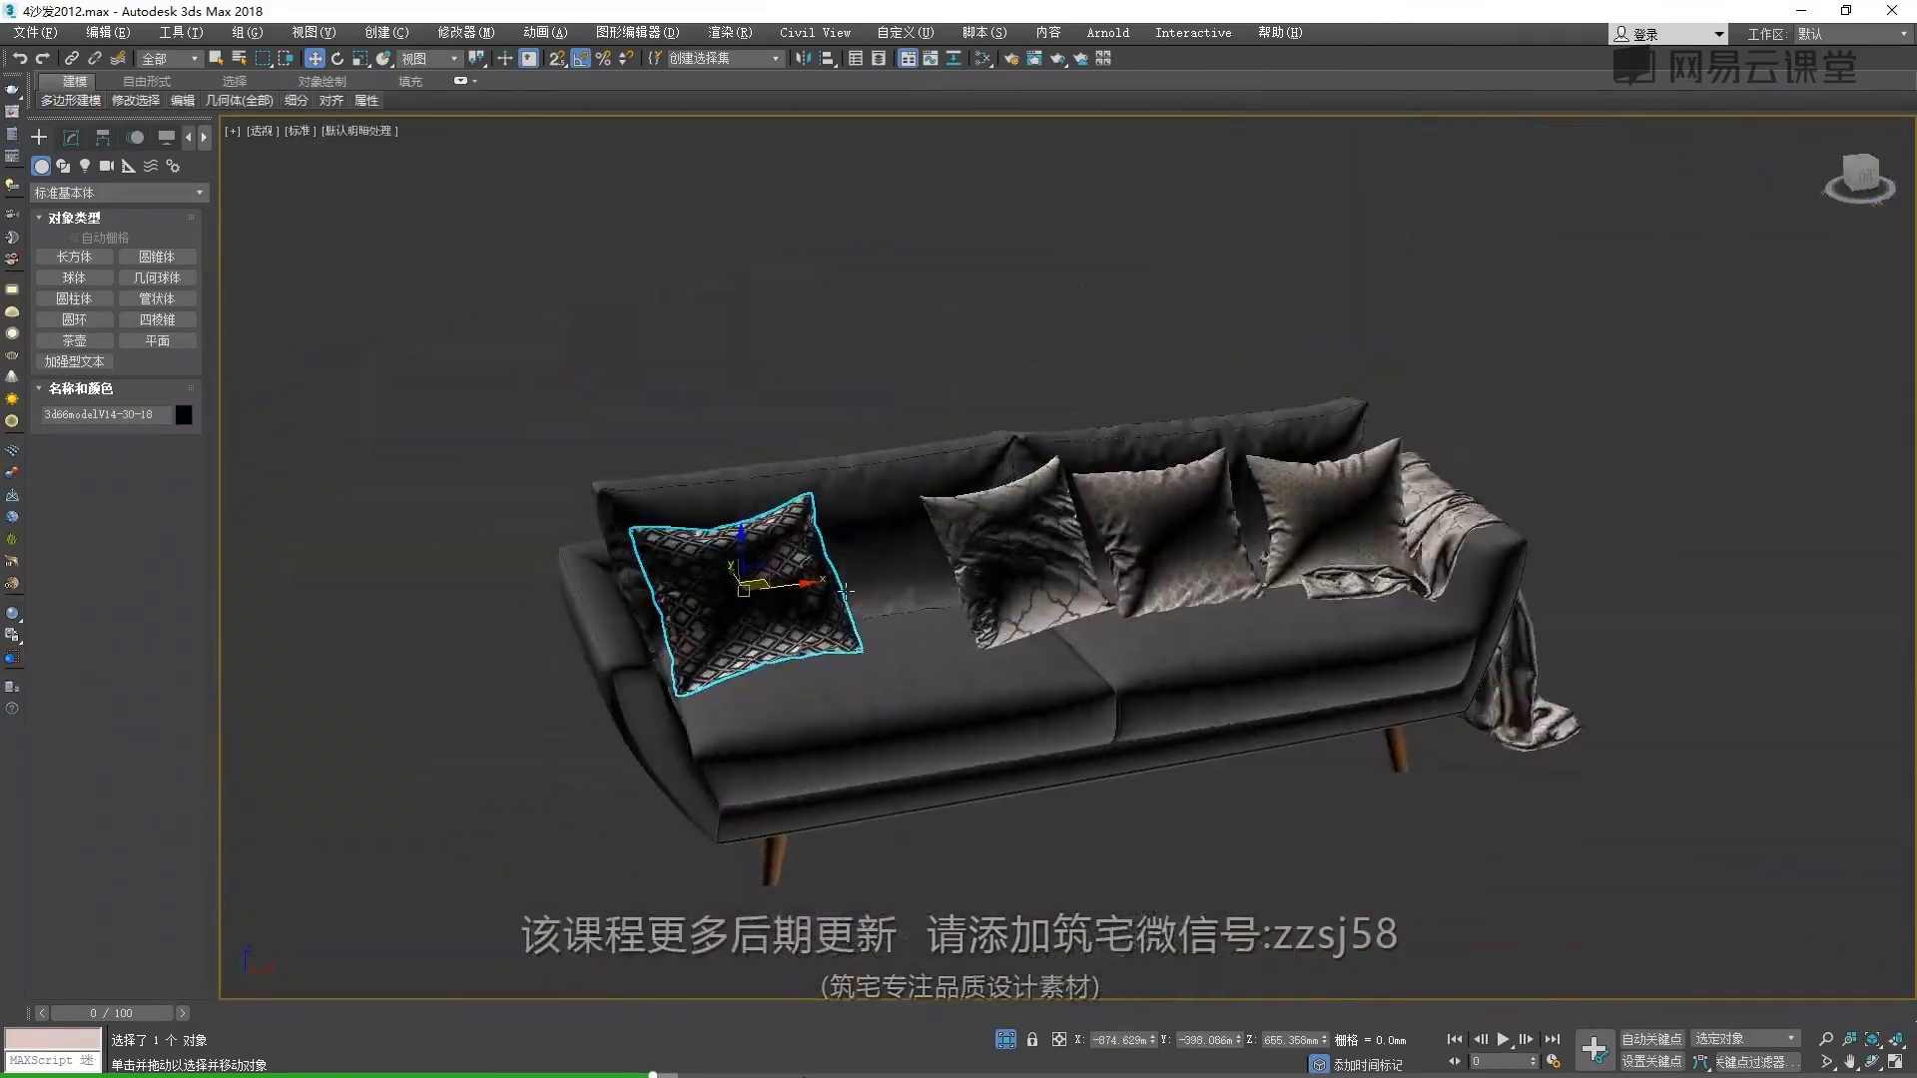
left_click(71, 137)
mouse_move(858, 530)
middle_mouse_down("alt")
mouse_move(935, 490)
mouse_move(767, 519)
middle_mouse_up("alt")
scroll(935, 489, "up", 3)
scroll(766, 519, "up", 3)
scroll(767, 519, "up", 2)
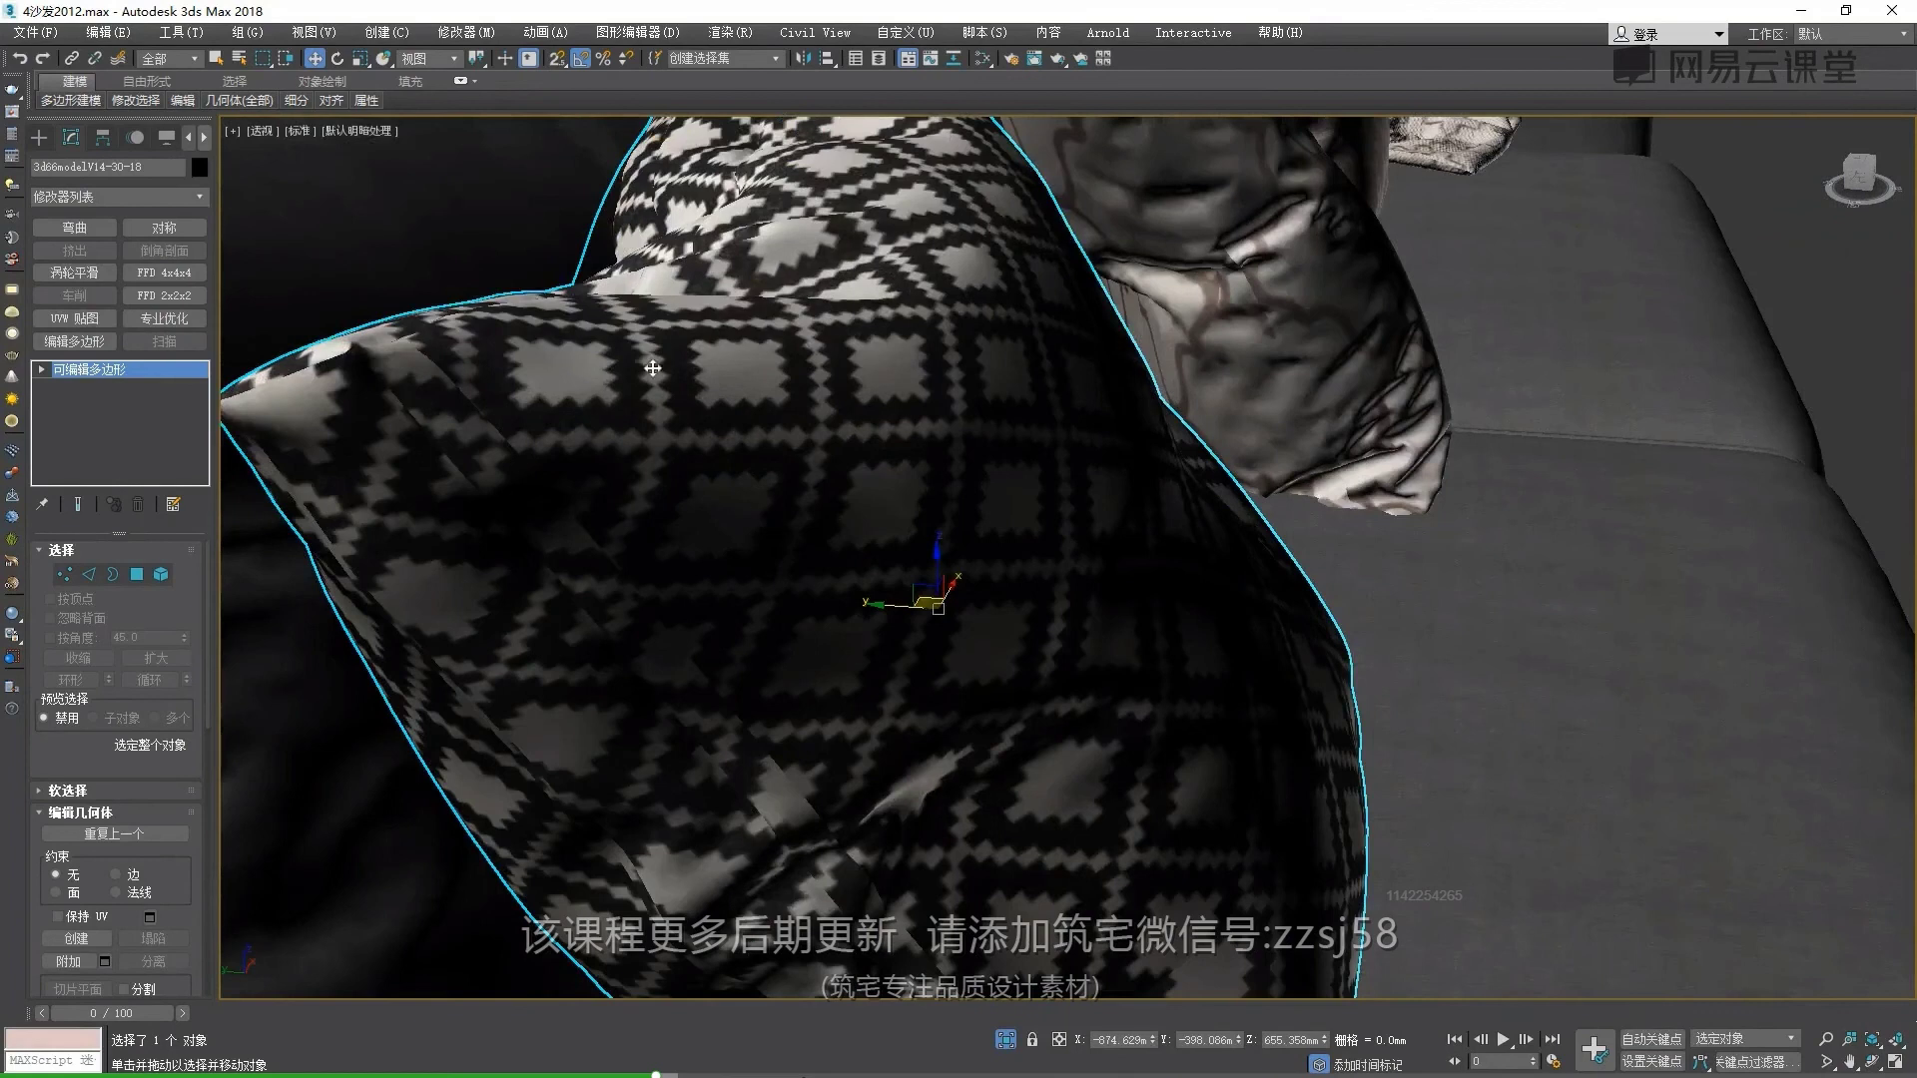
scroll(804, 406, "down", 5)
middle_click_drag(804, 405, 726, 495, "alt")
scroll(815, 395, "up", 5)
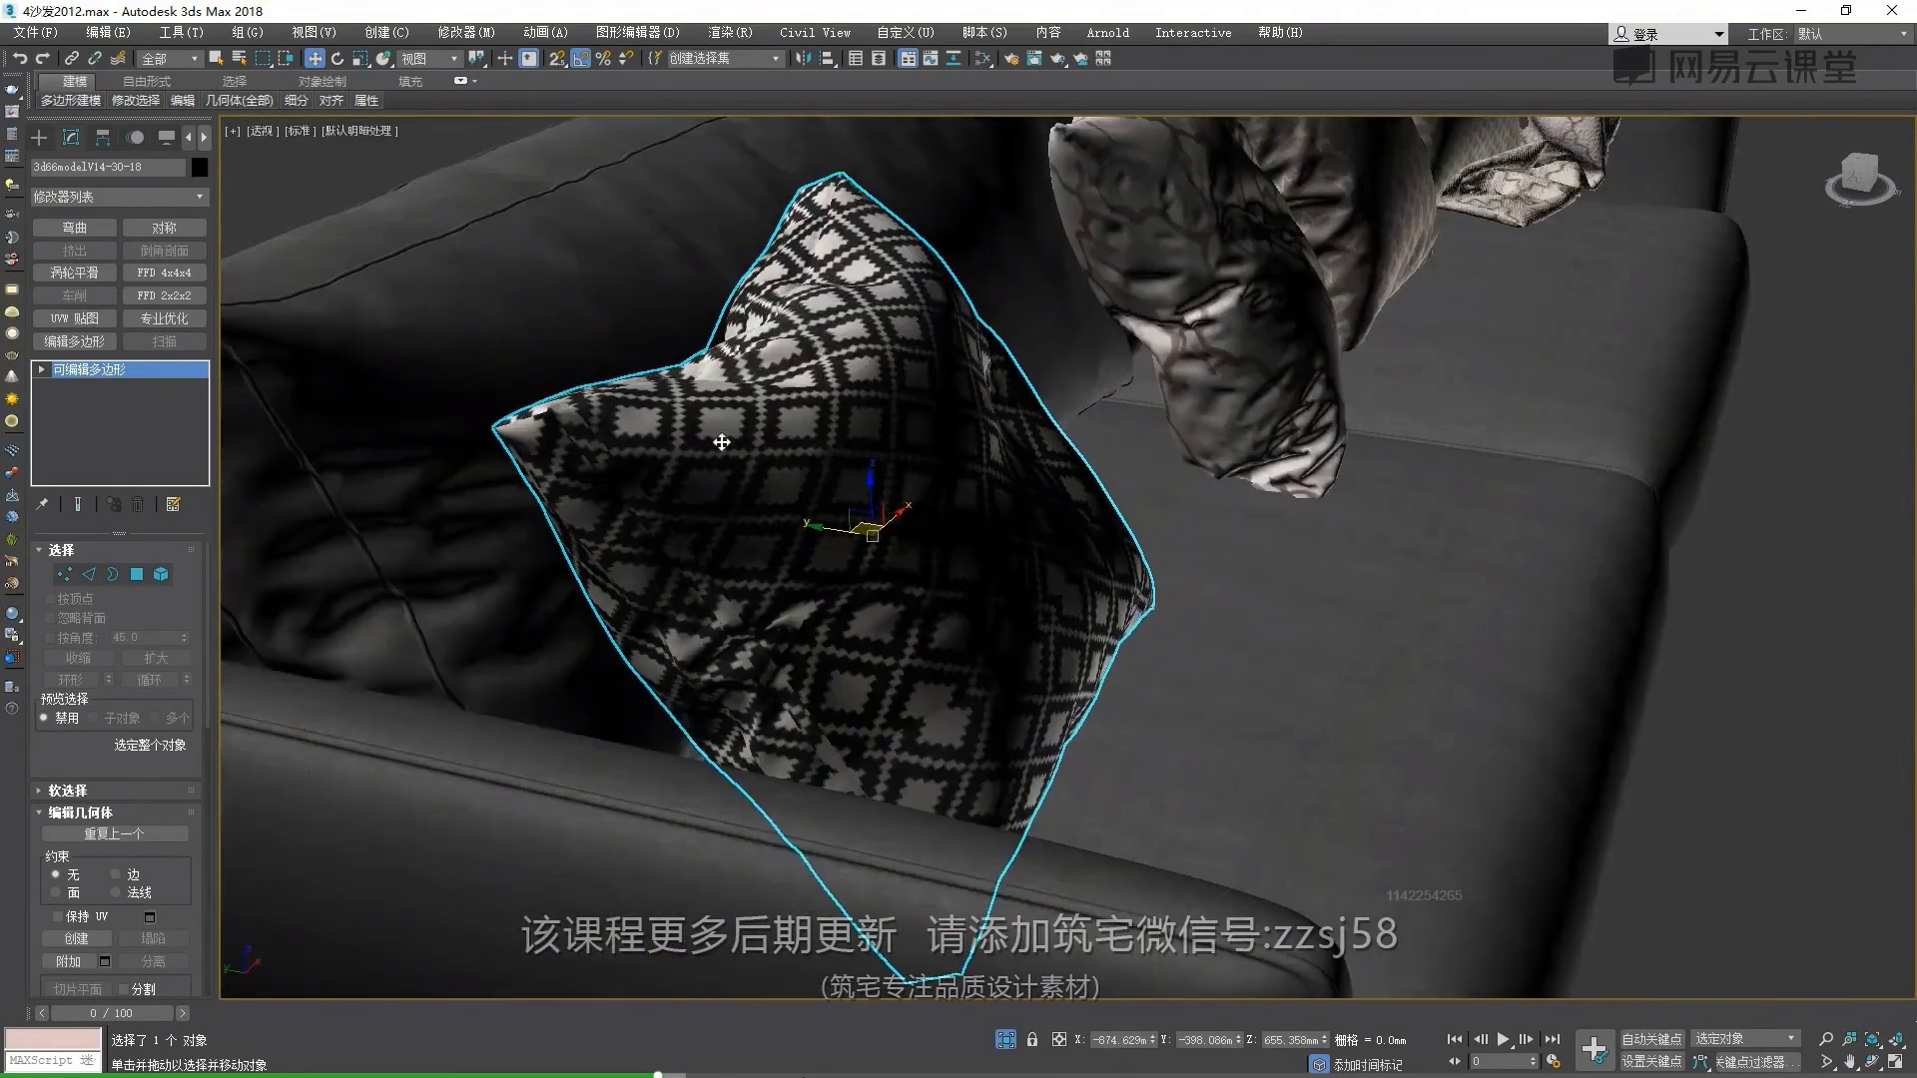
scroll(721, 442, "up", 2)
key("1")
scroll(827, 420, "up", 2)
right_click(826, 419)
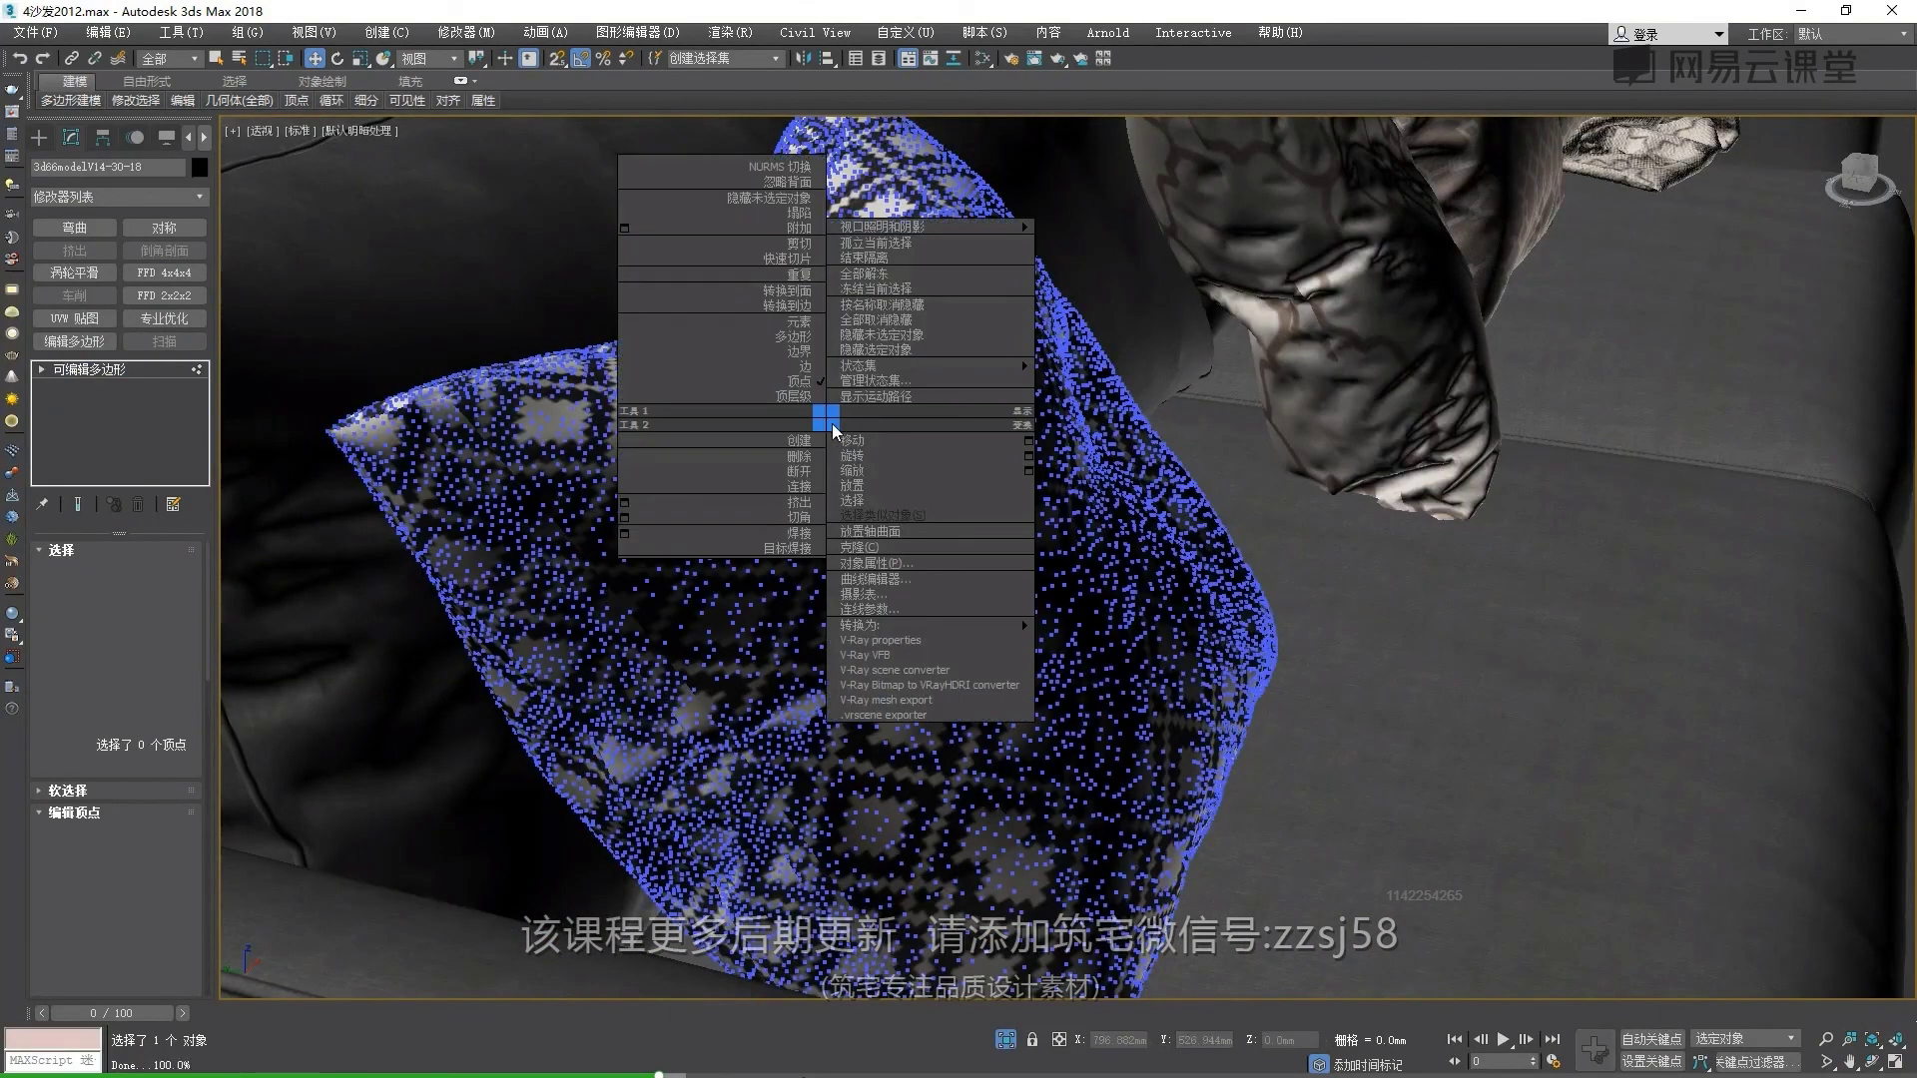
left_click(129, 372)
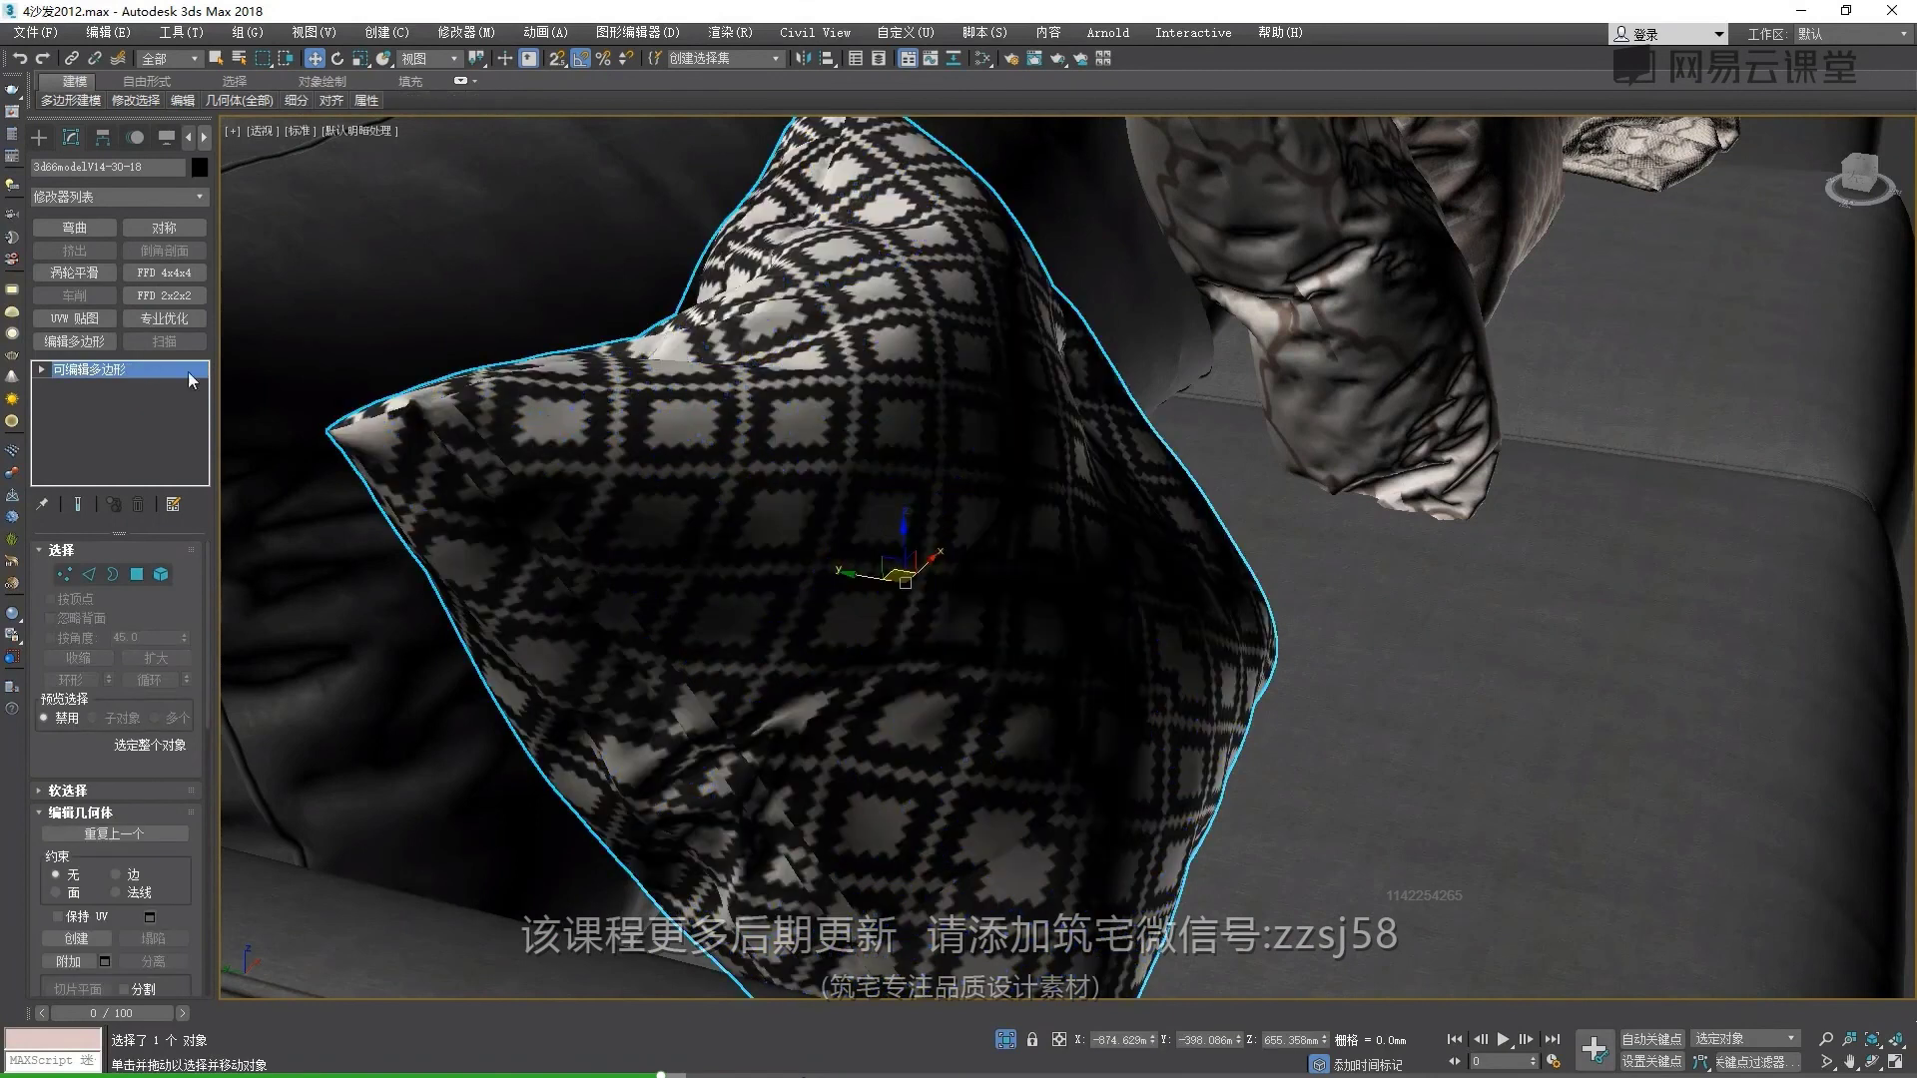
right_click(784, 400)
left_click(1049, 619)
scroll(999, 492, "down", 5)
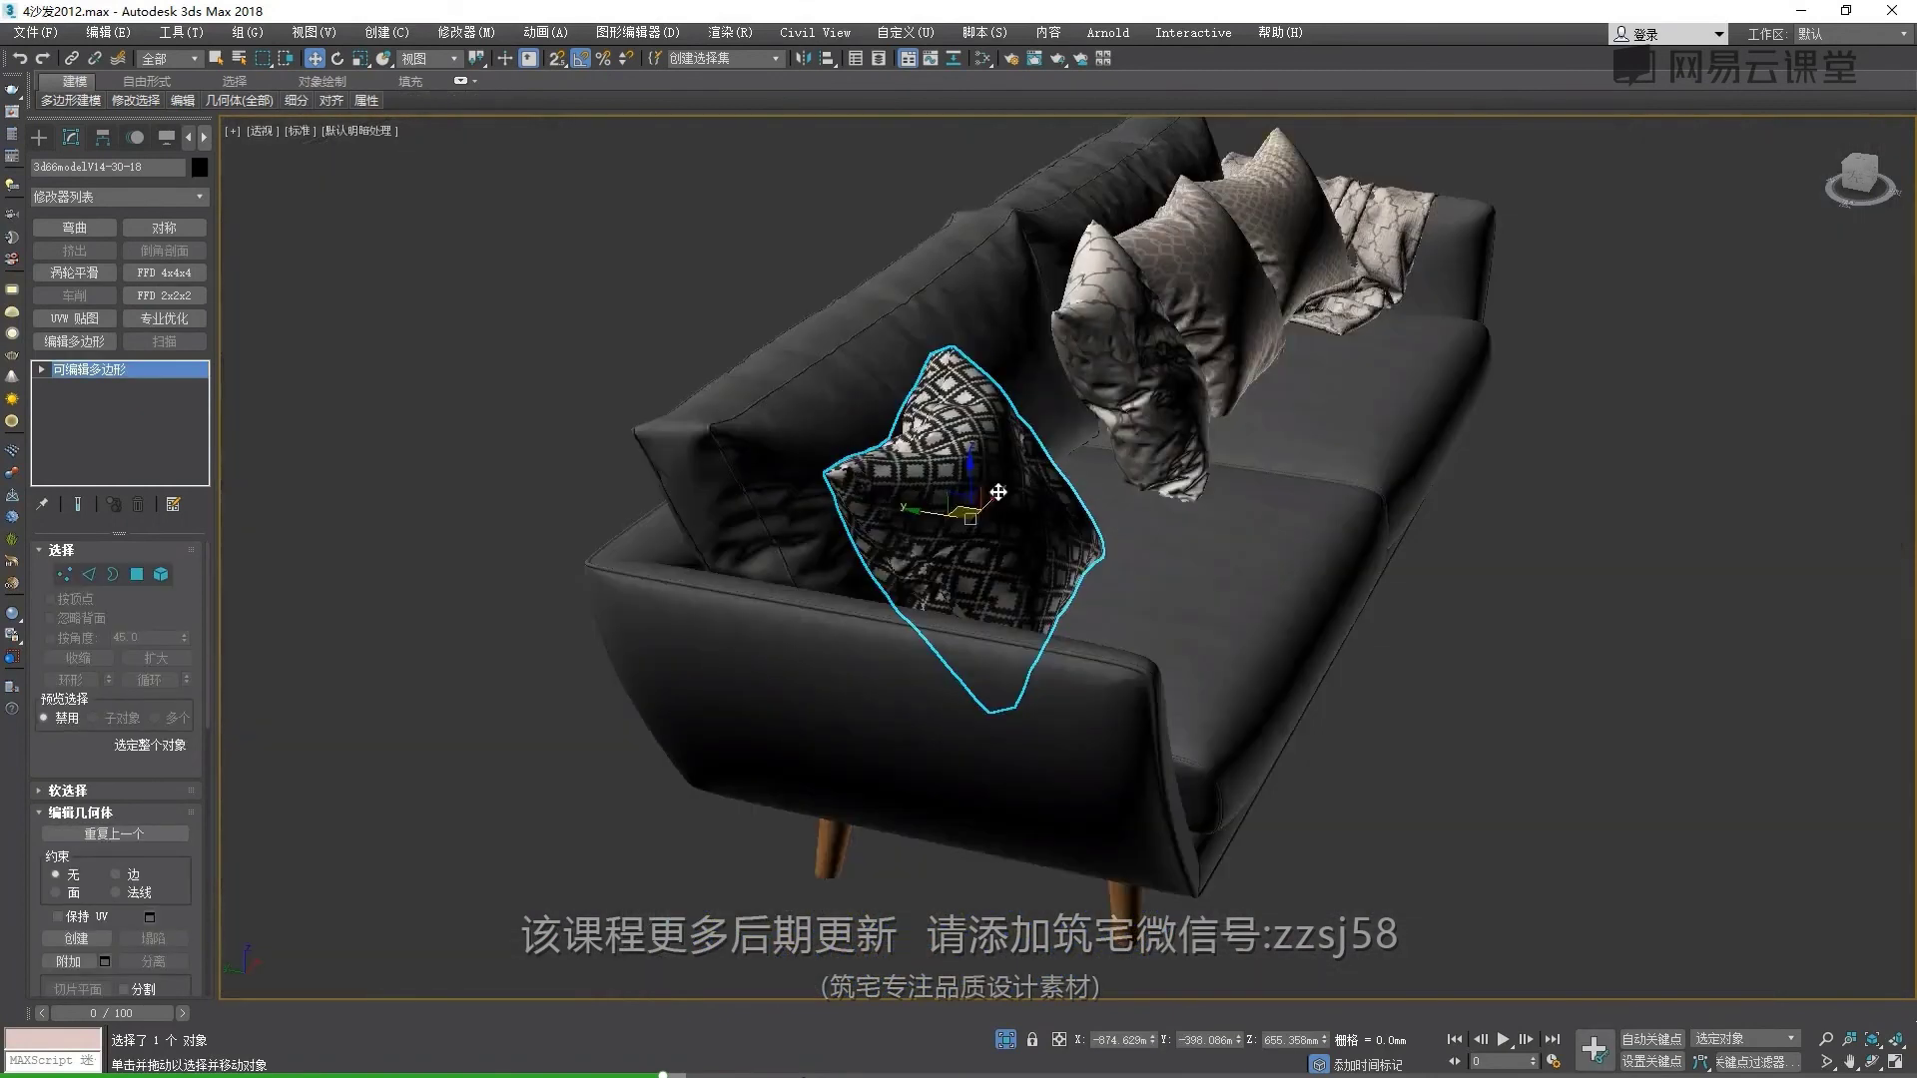
scroll(999, 492, "up", 1)
scroll(849, 474, "up", 3)
scroll(722, 463, "up", 2)
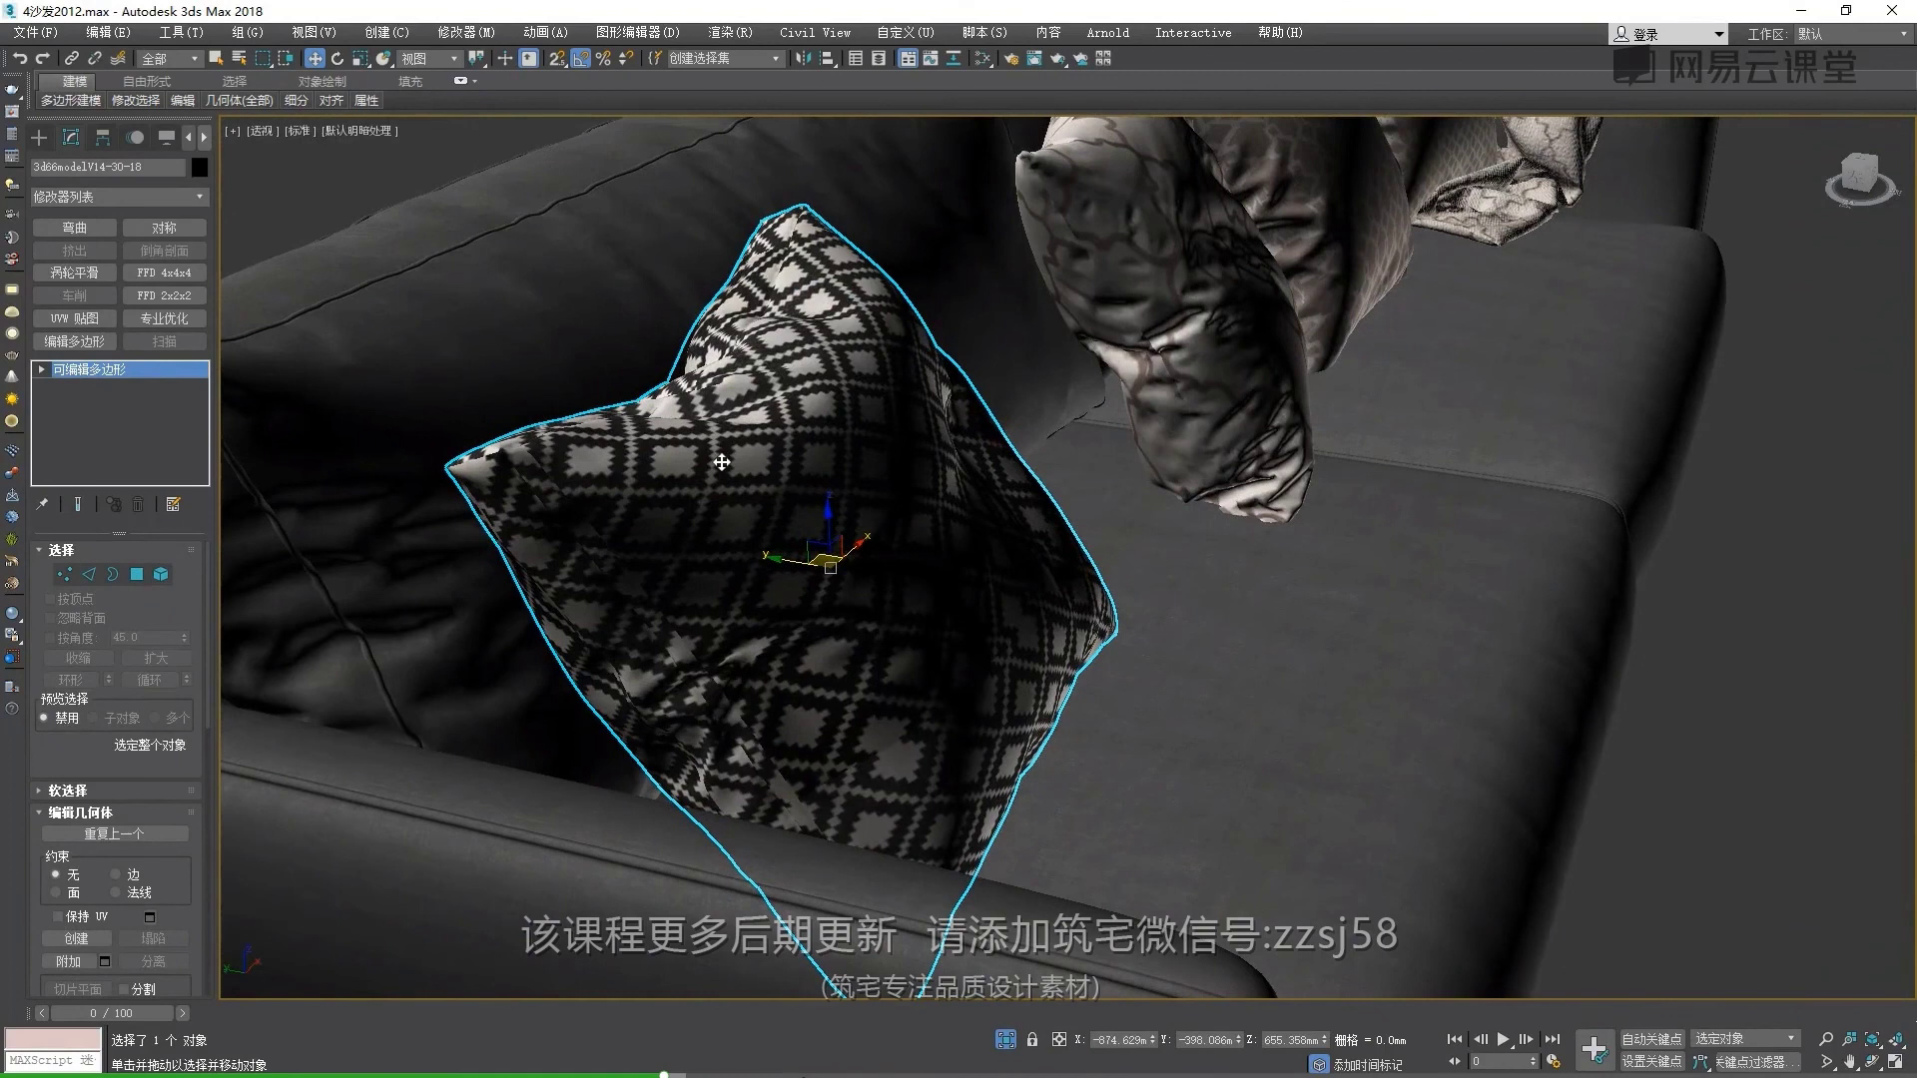
key("F4")
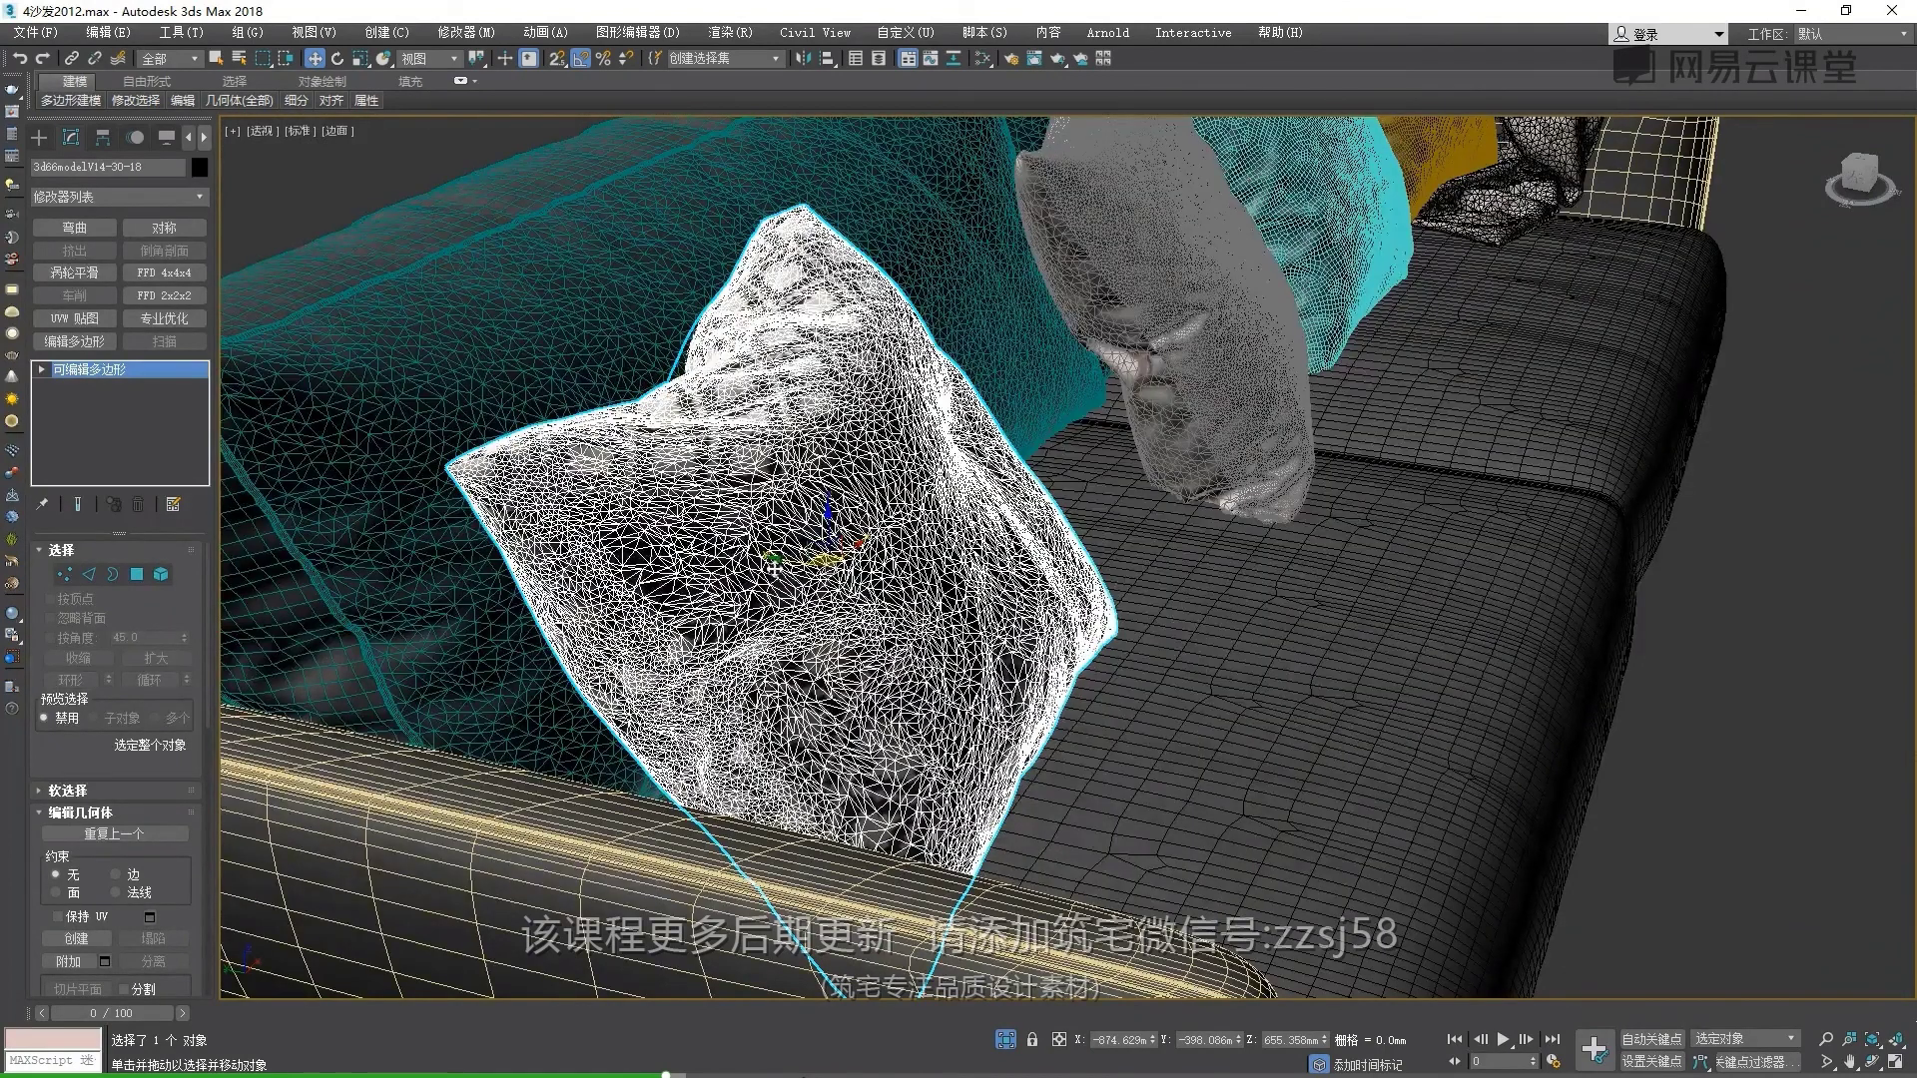
key("F4")
middle_click_drag(857, 517, 300, 512, "alt")
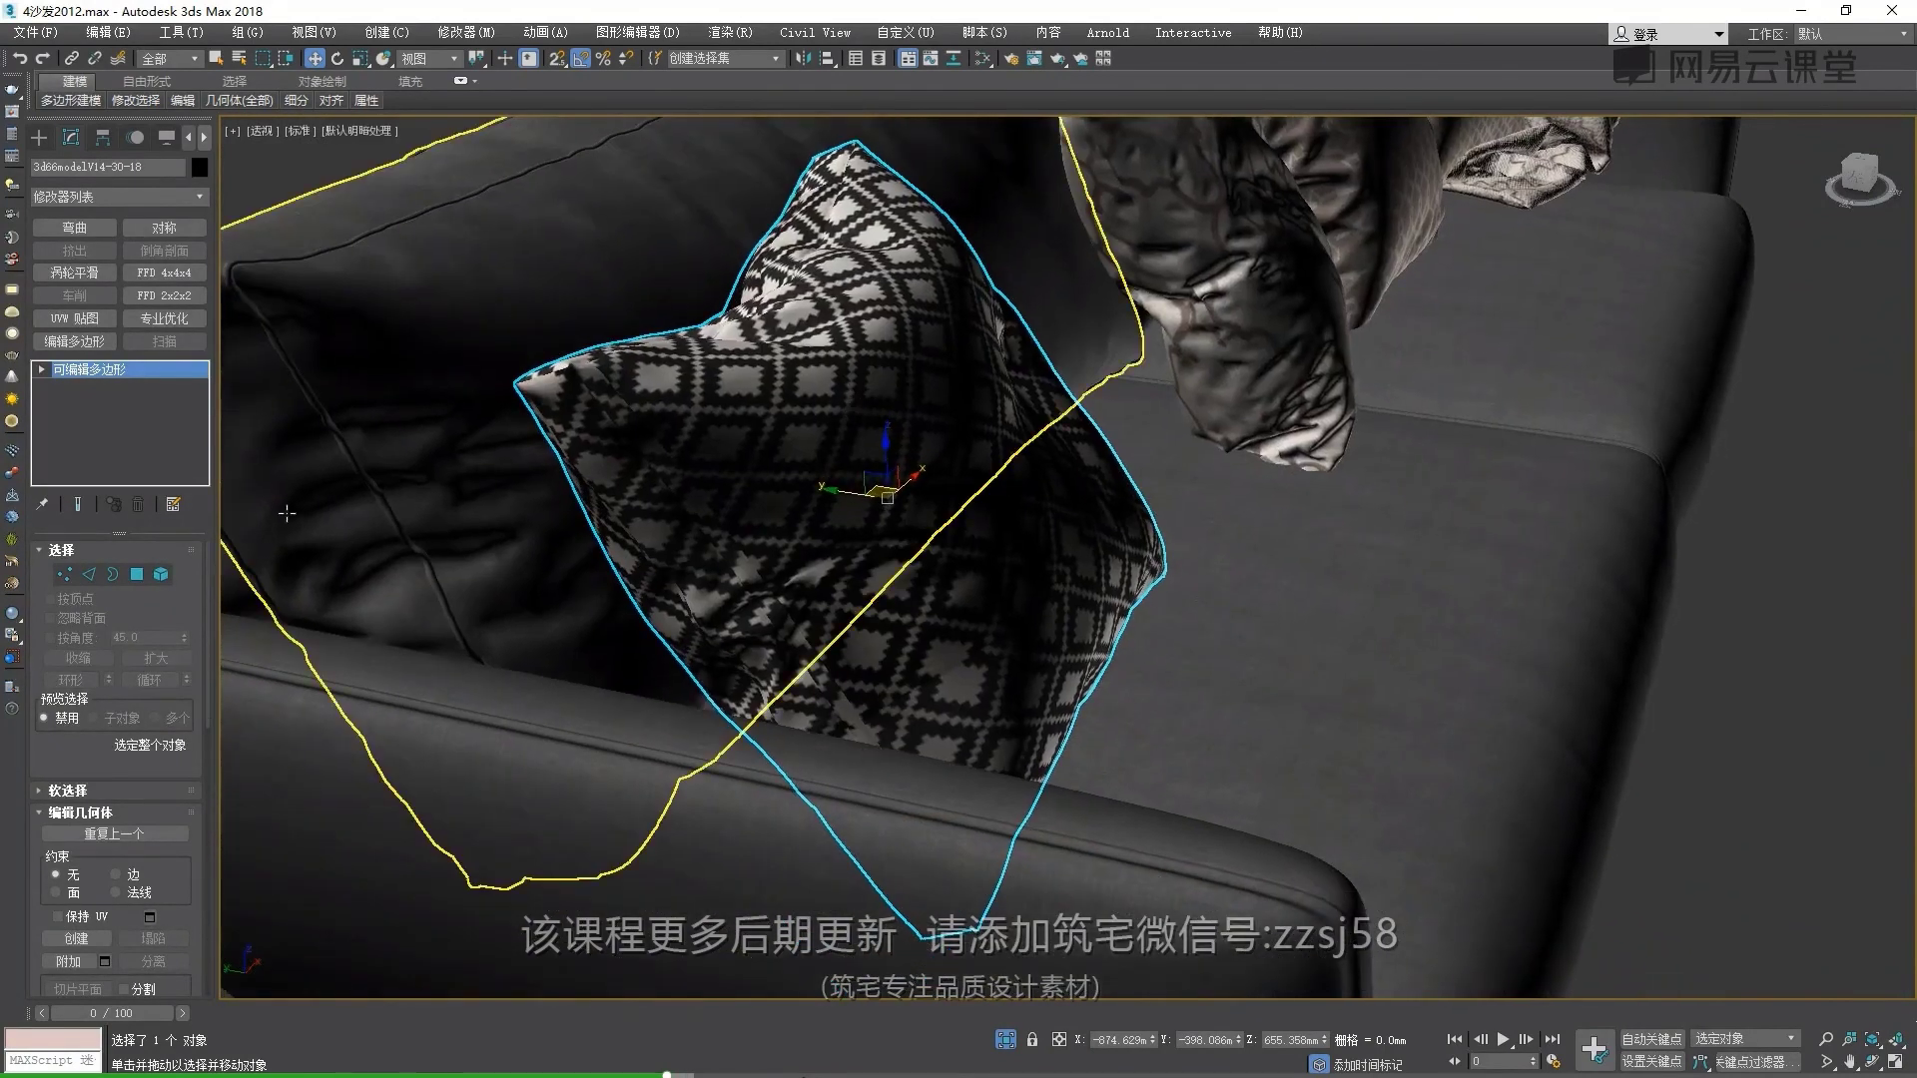
left_click(160, 577)
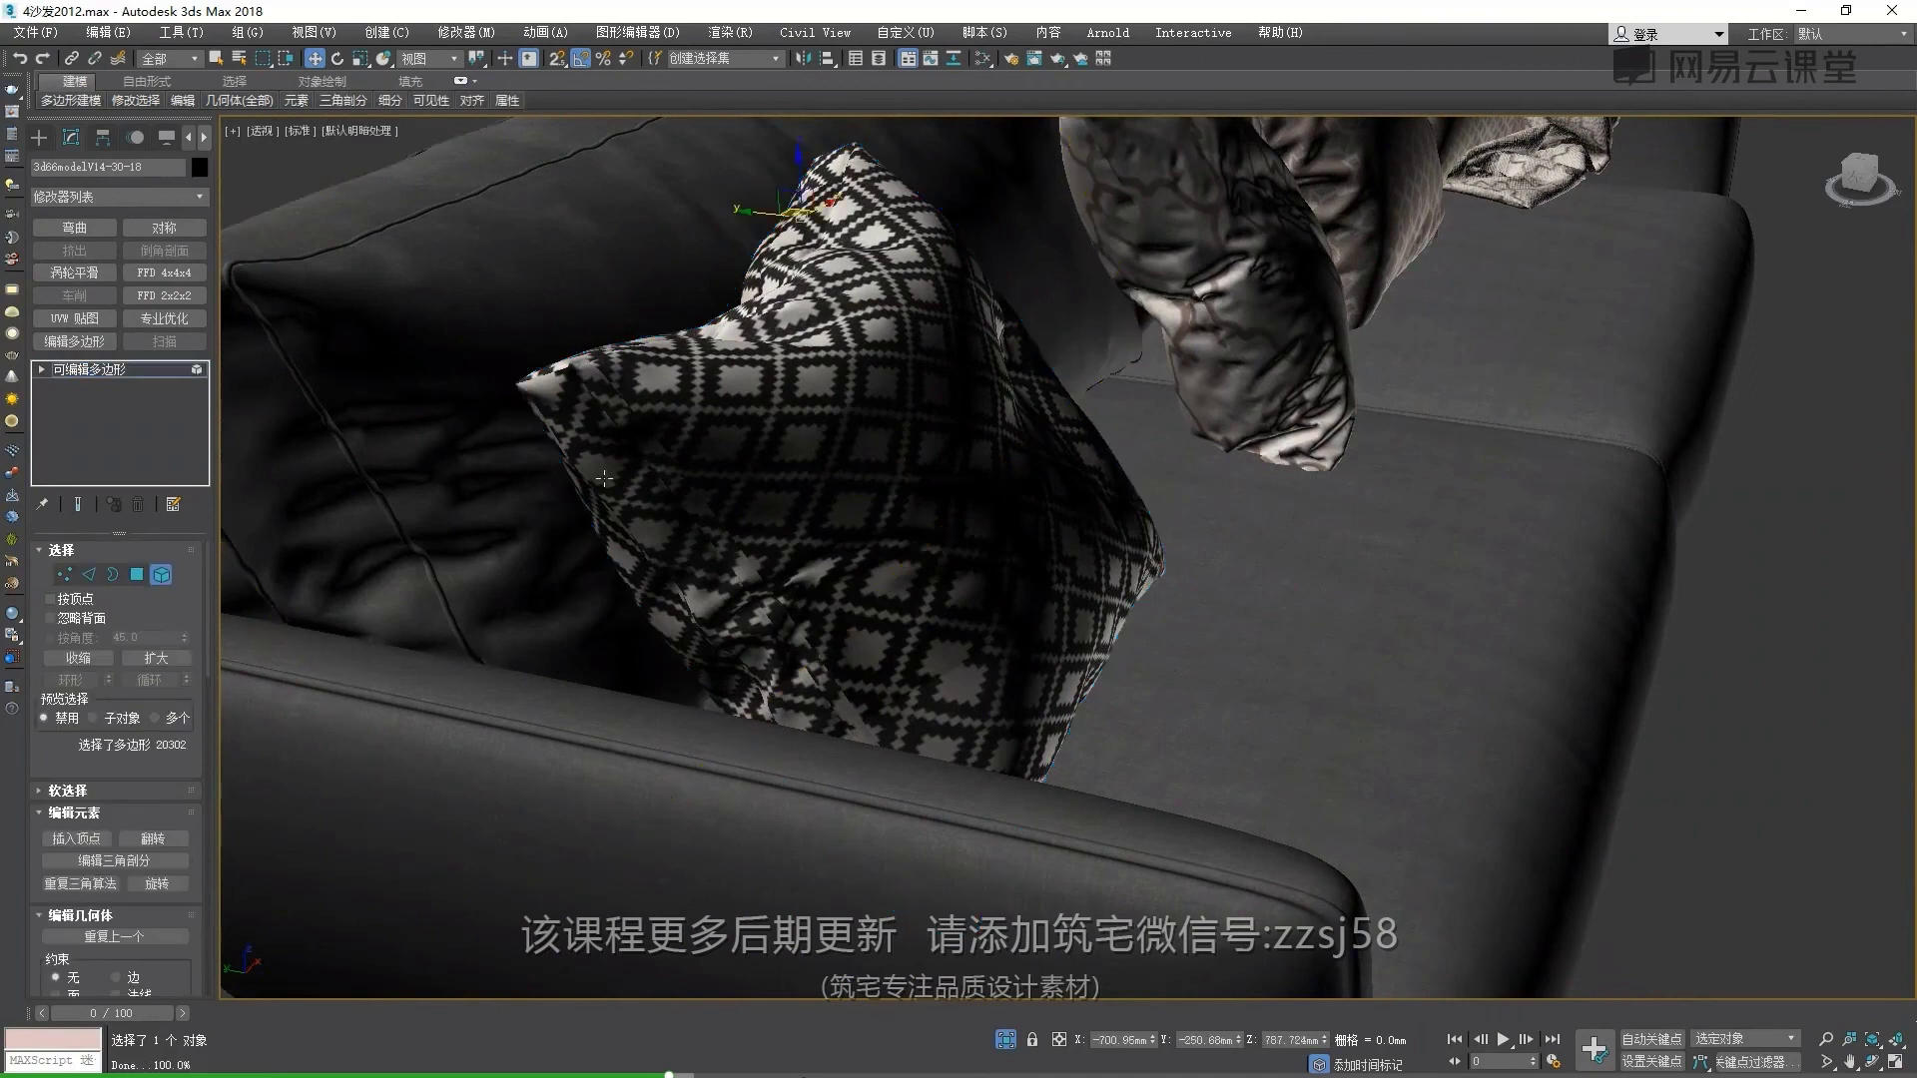
left_click(681, 453)
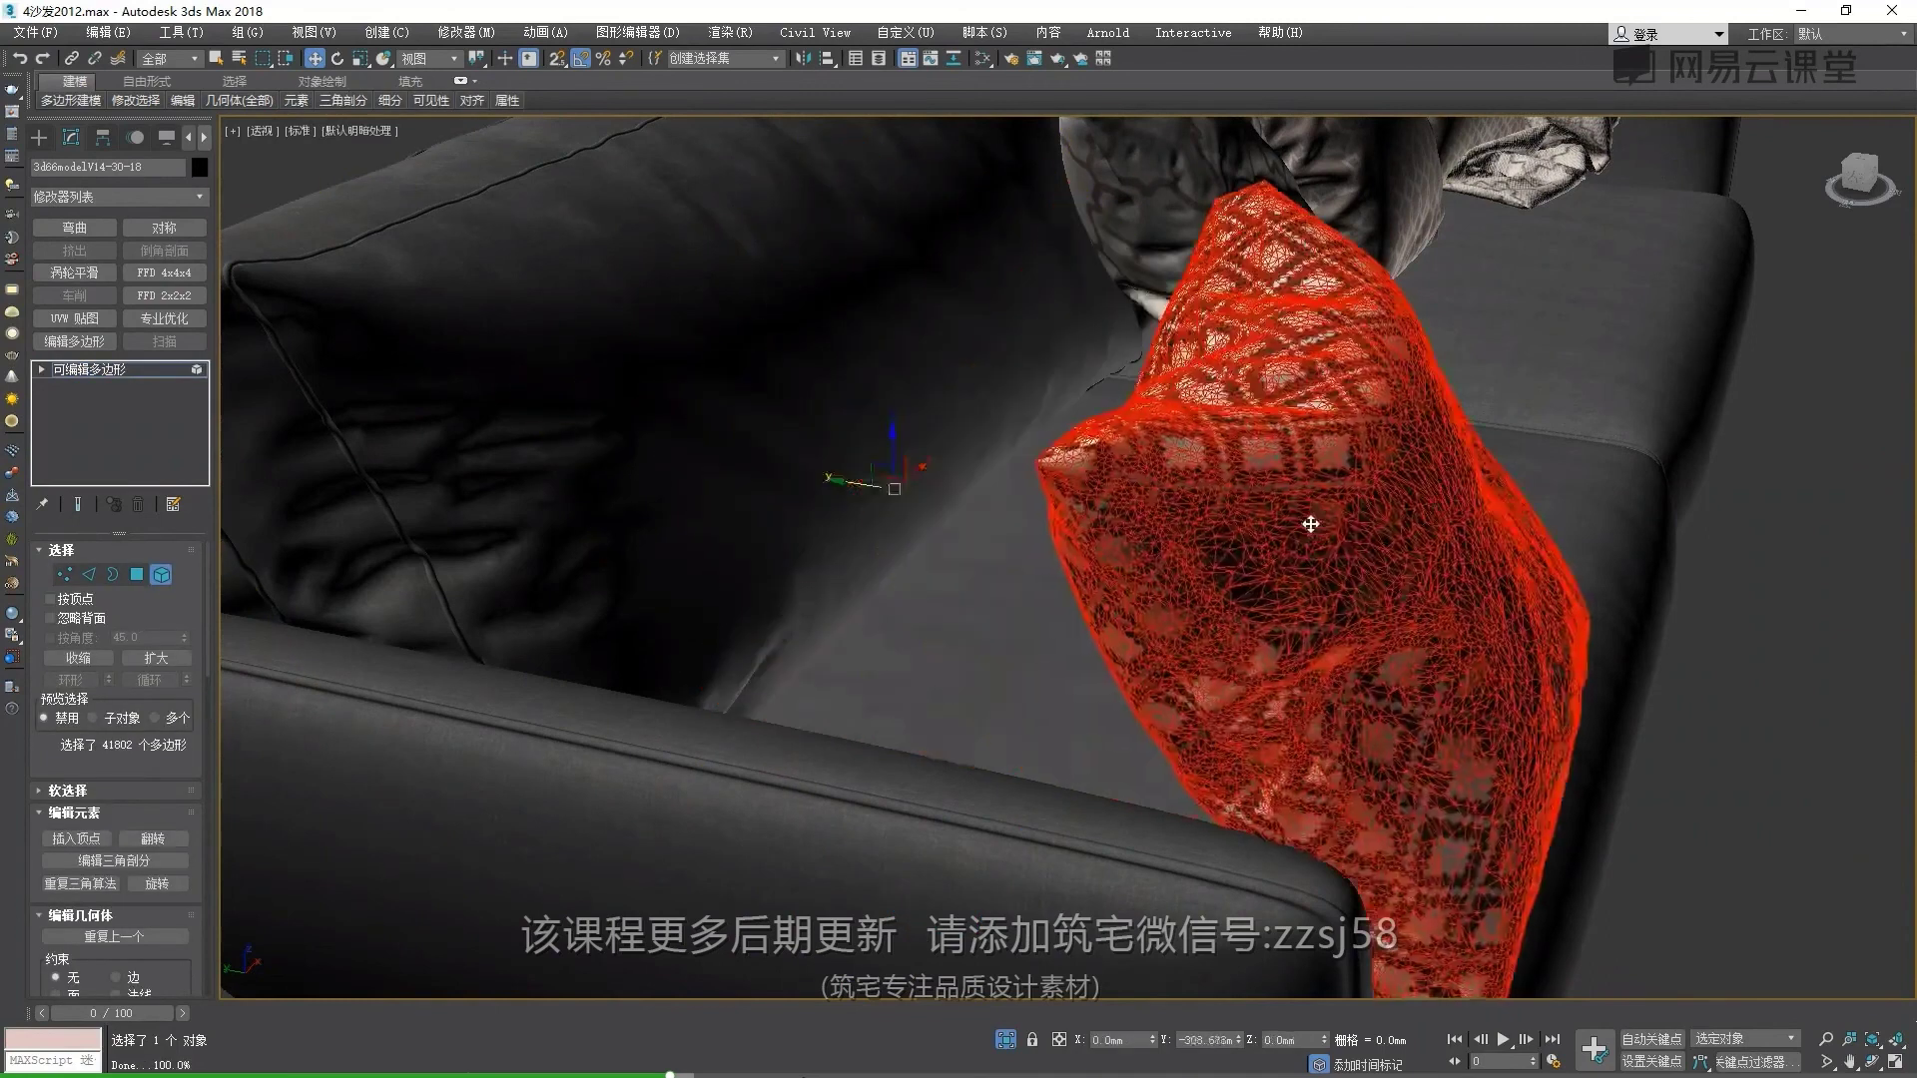
left_click(135, 372)
key("z")
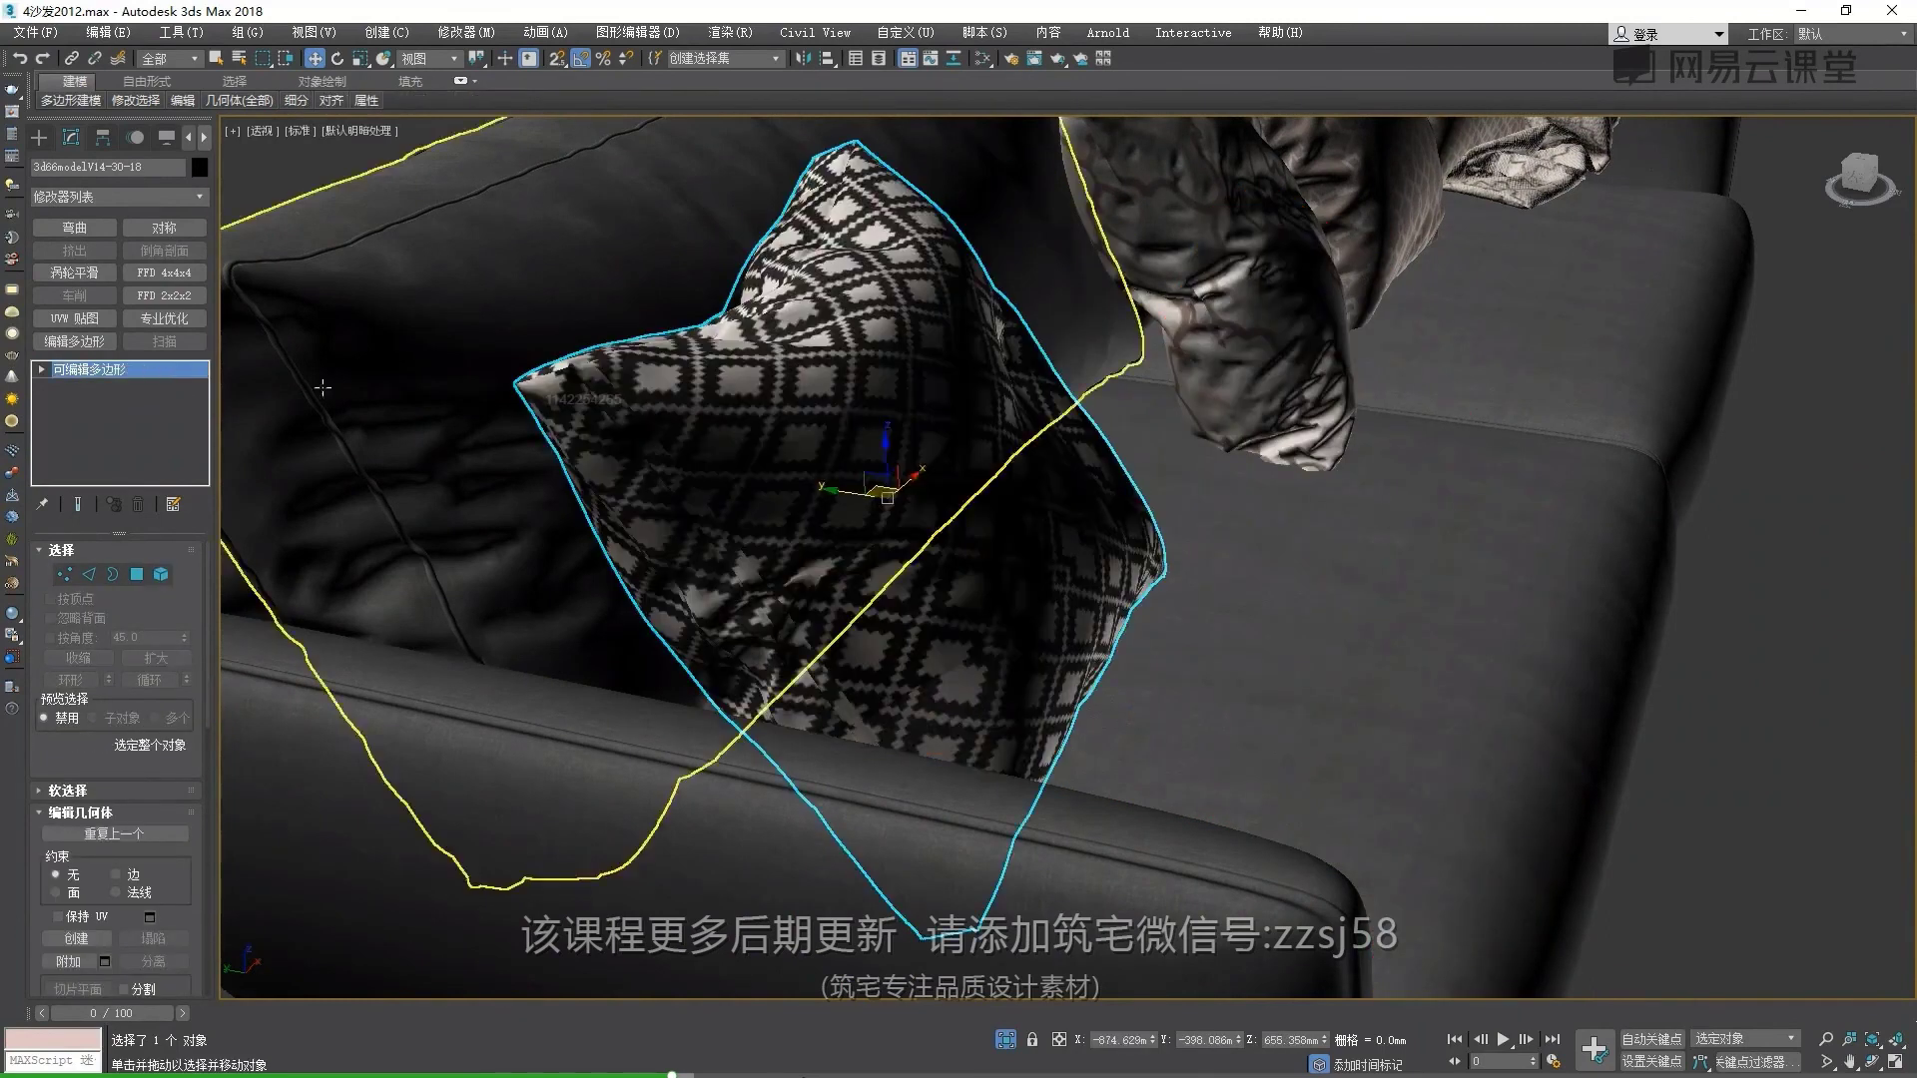
key("shift+z")
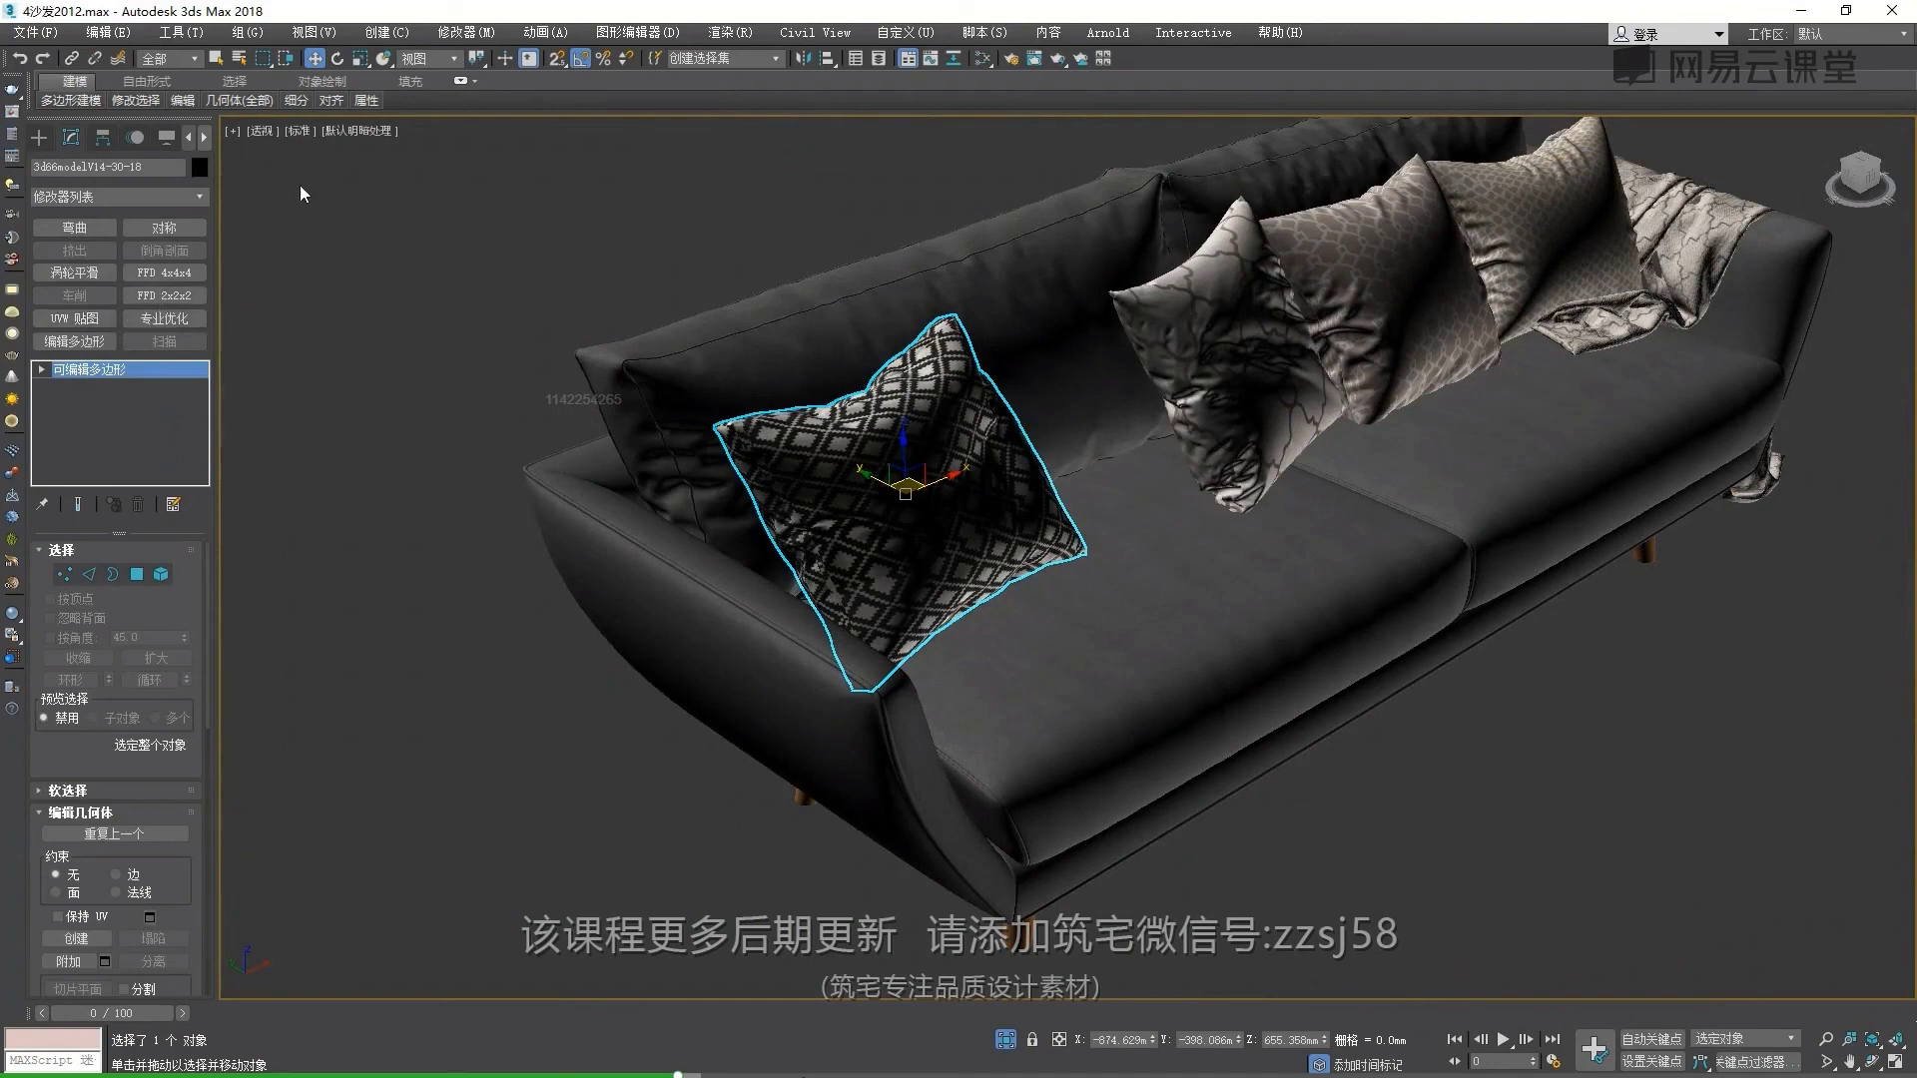
left_click(197, 198)
left_click(200, 200)
Browse the modifier list, then toggle the quick modifier buttons off and back on
left_click(200, 198)
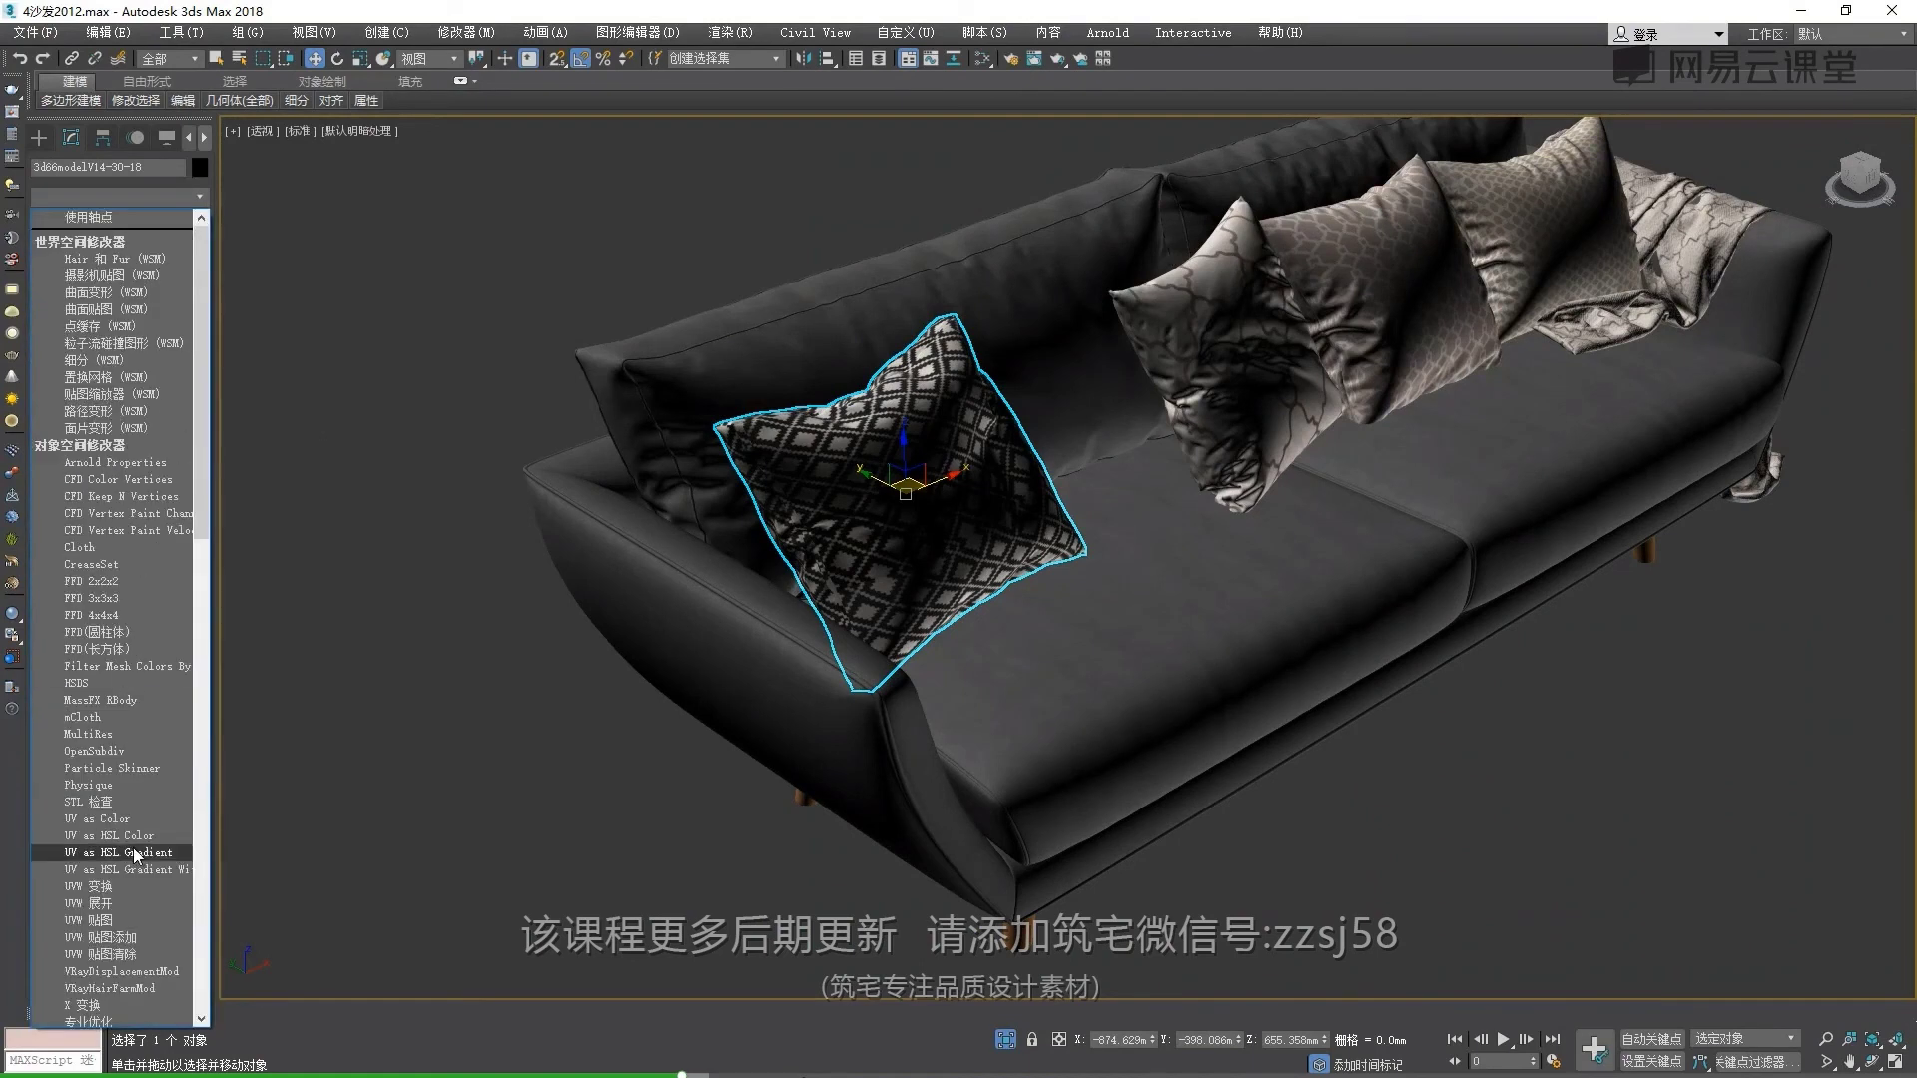
scroll(157, 799, "down", 5)
key("Escape")
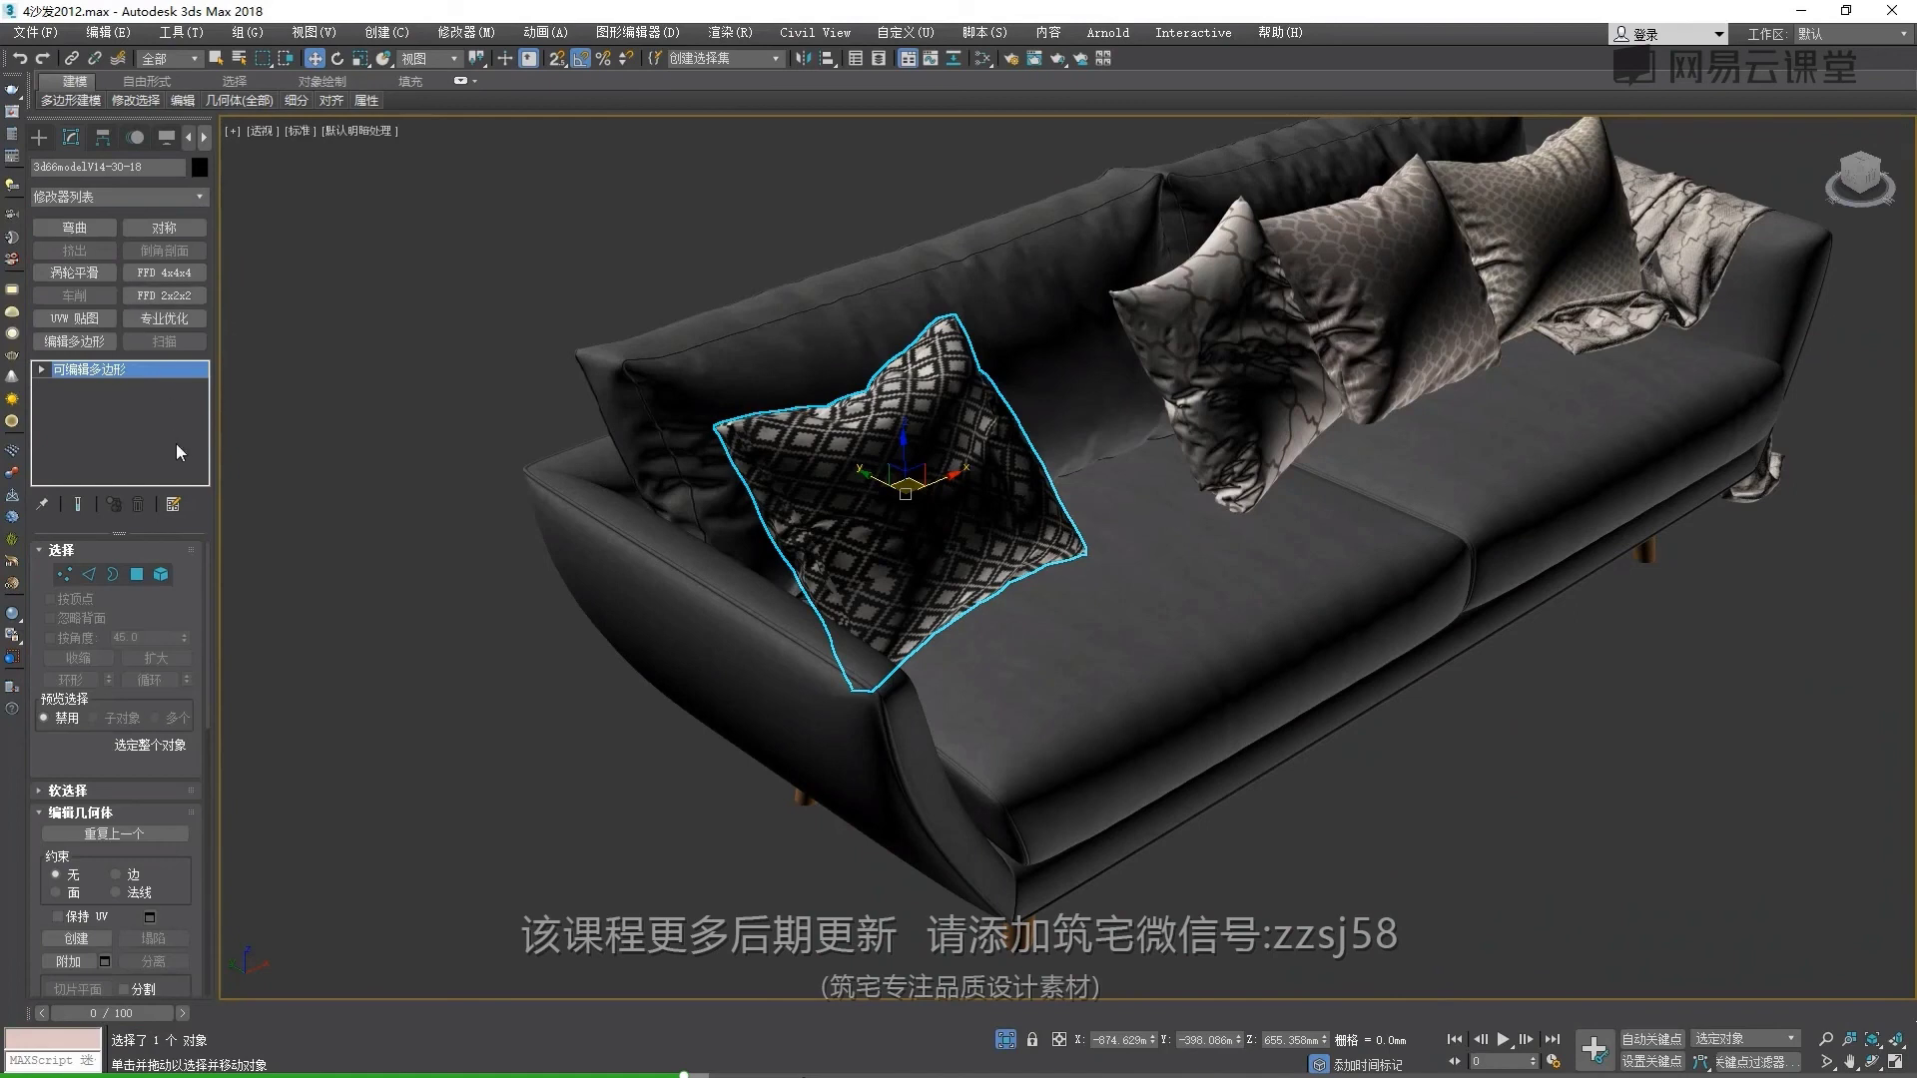
left_click(174, 510)
left_click(212, 564)
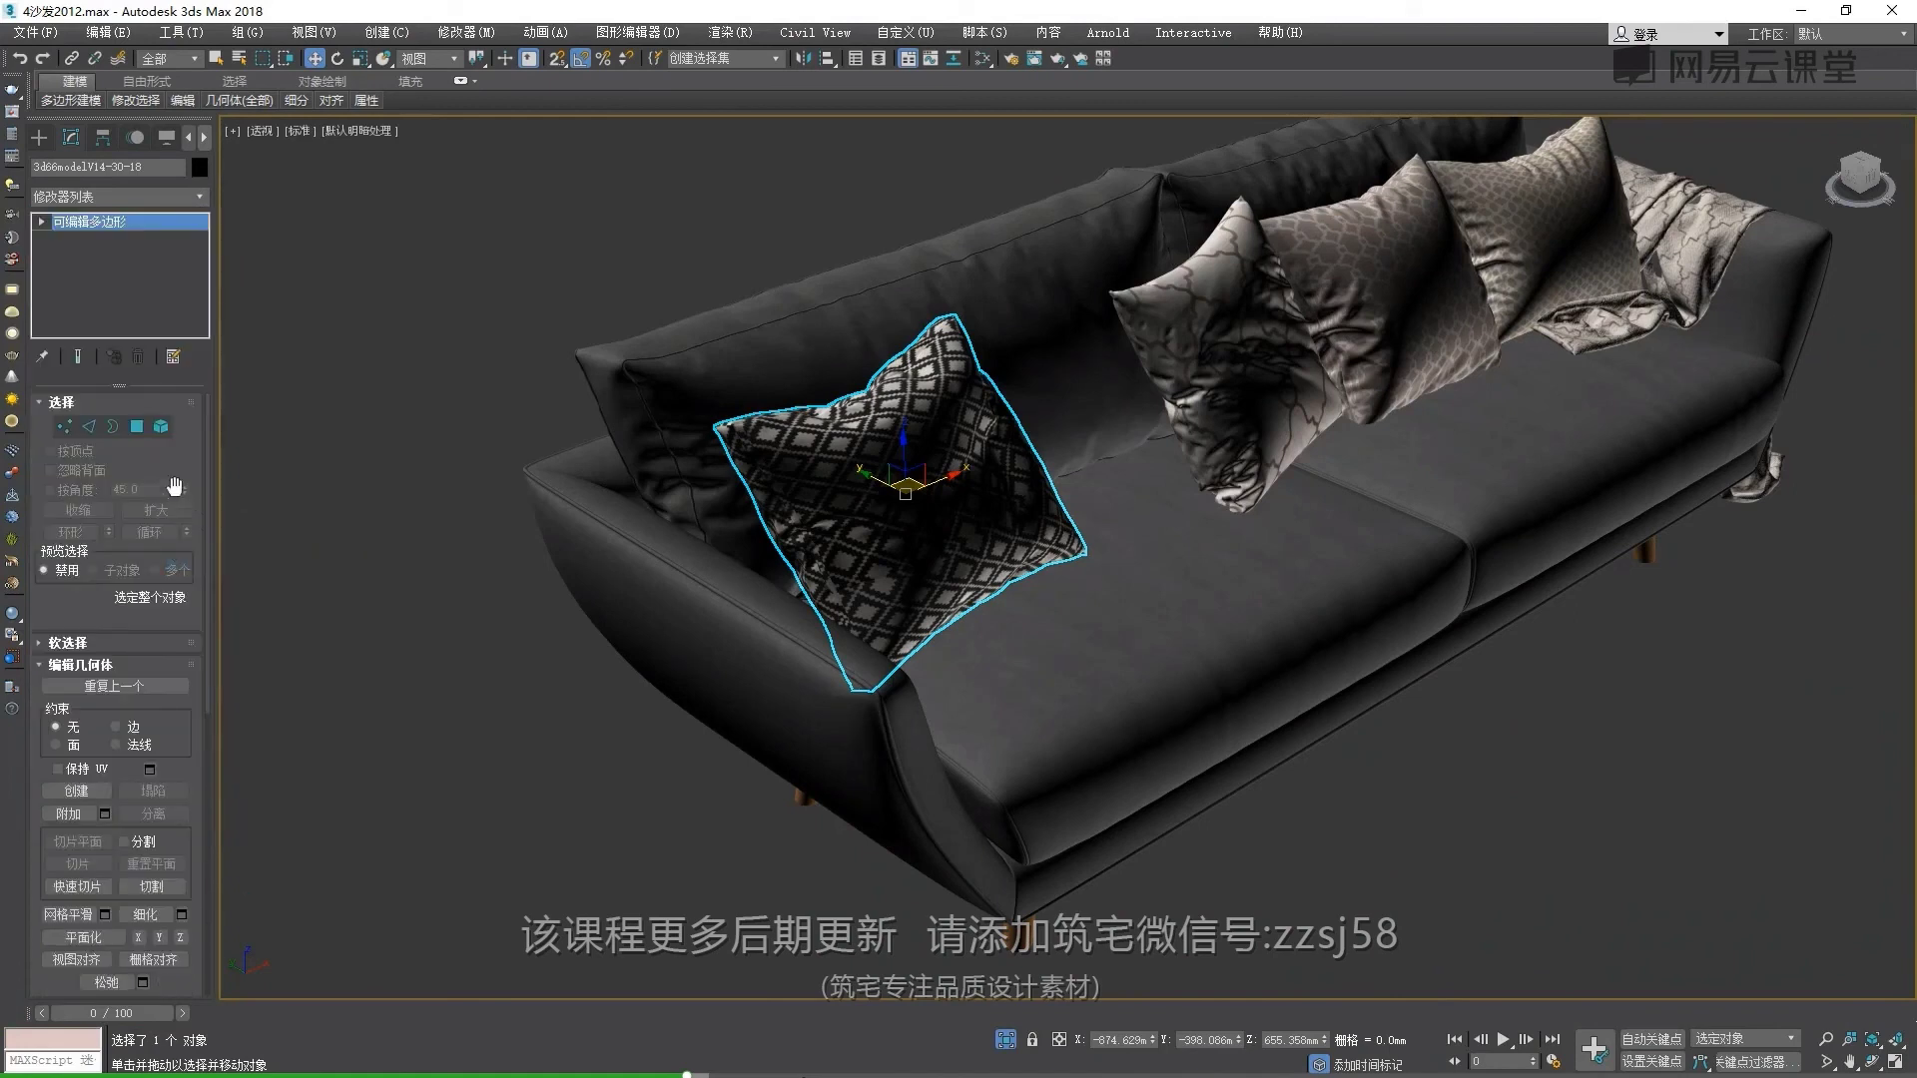
left_click(174, 357)
left_click(195, 418)
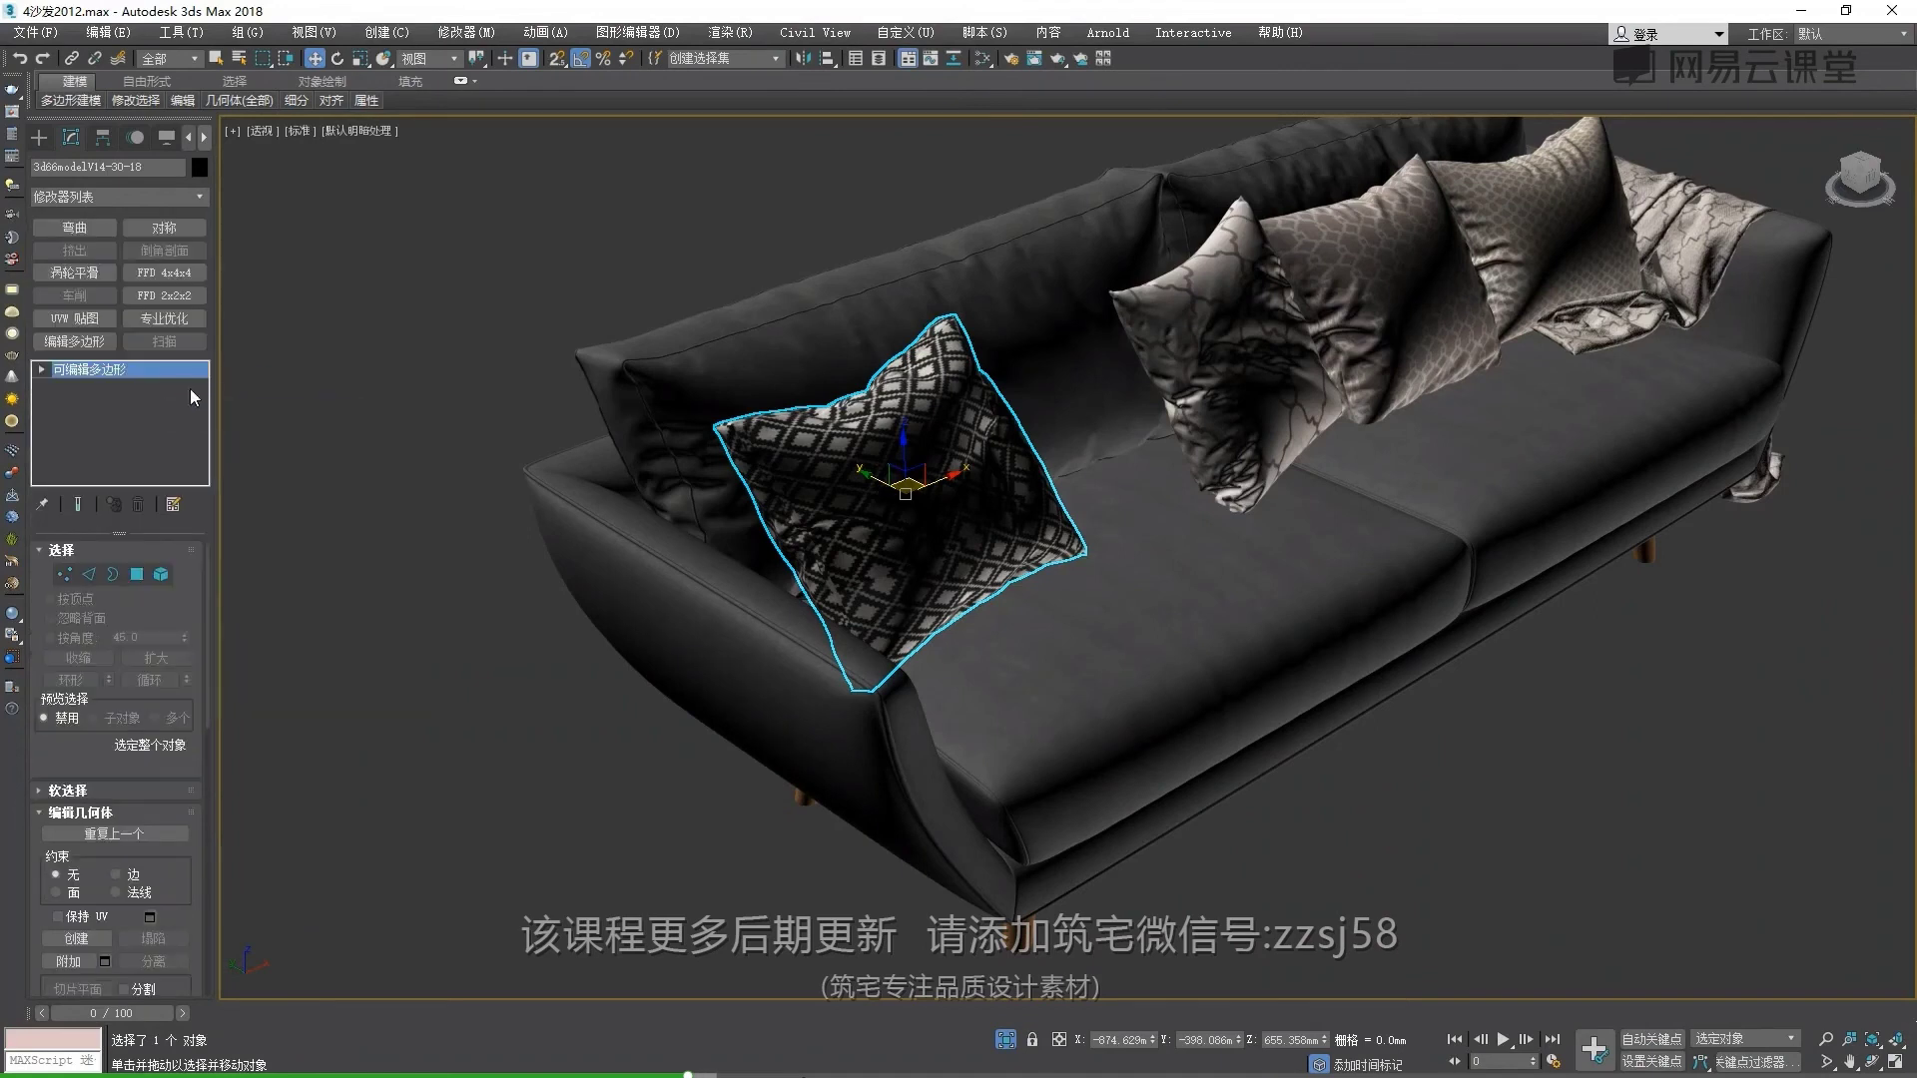
Place a modifier into the first button slot of the modifier set
left_click(173, 505)
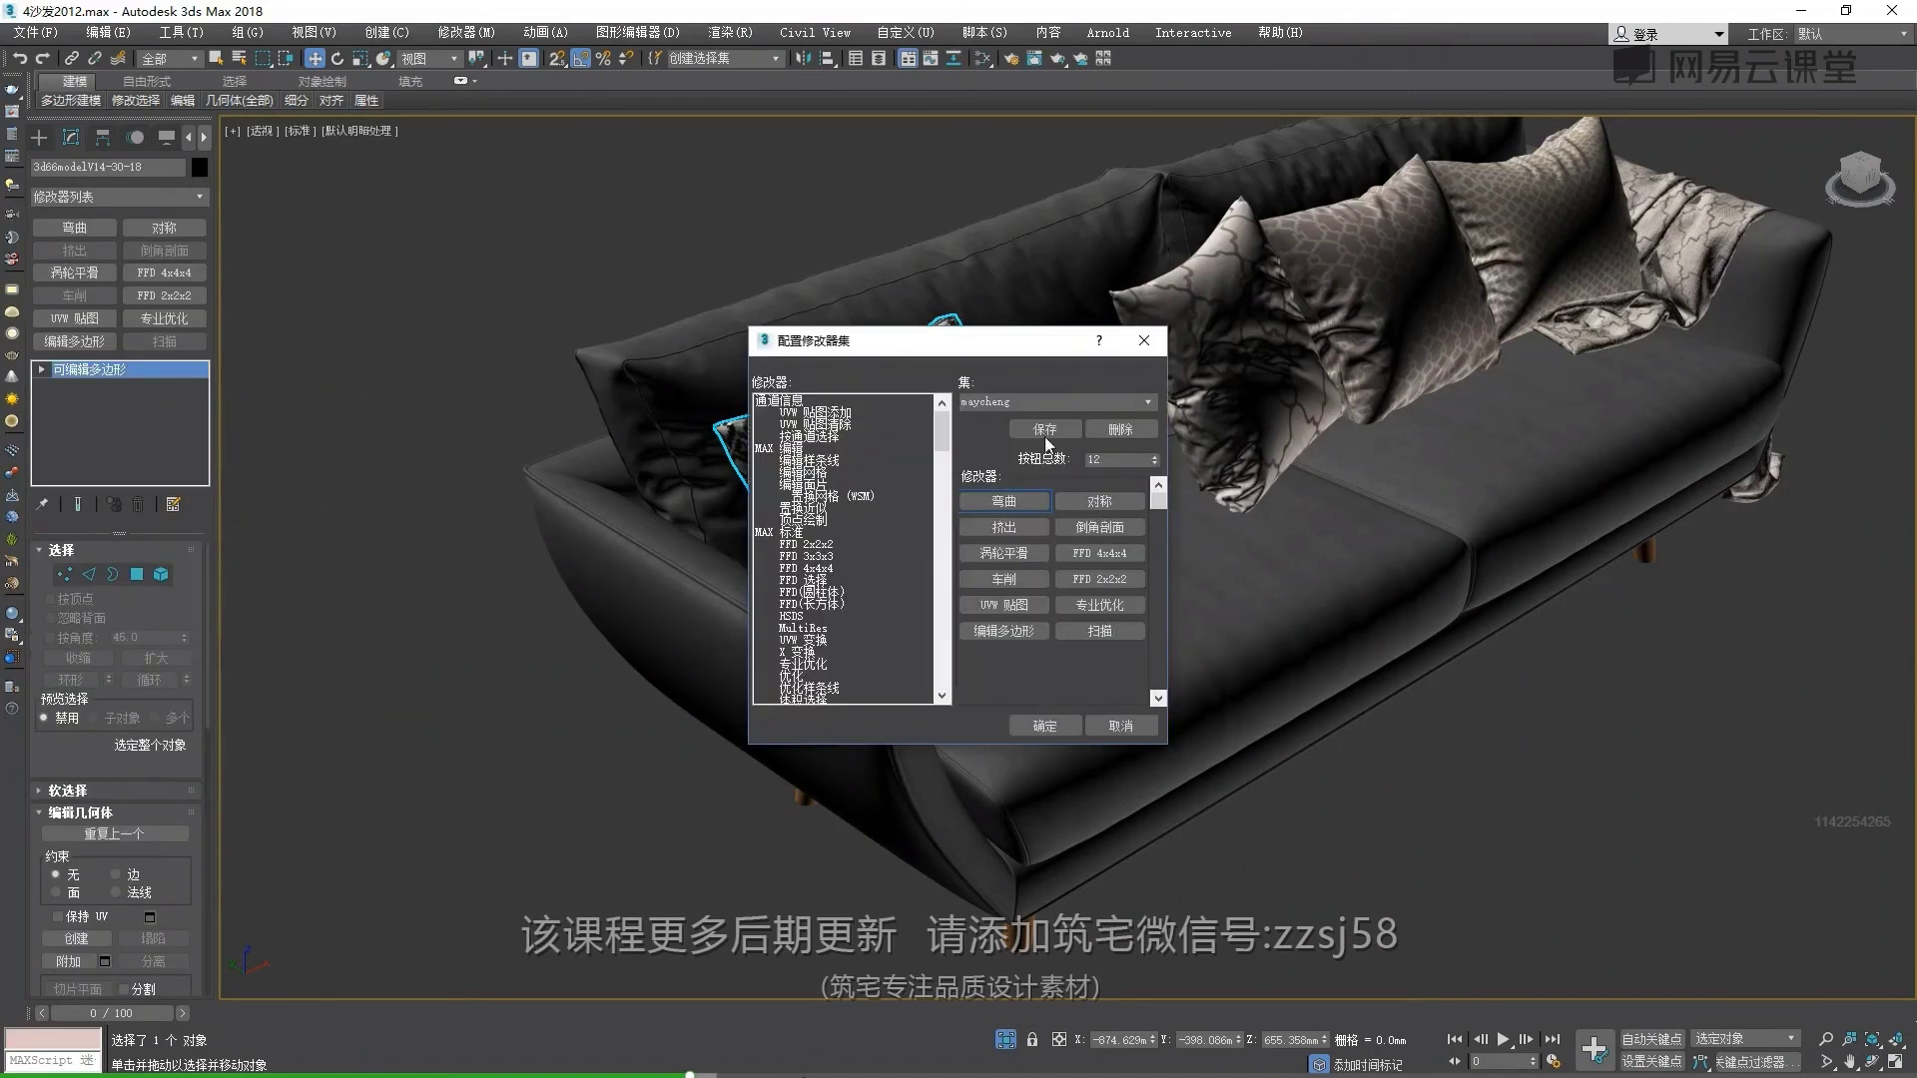
left_click_drag(1008, 365, 999, 365)
left_click_drag(929, 451, 930, 644)
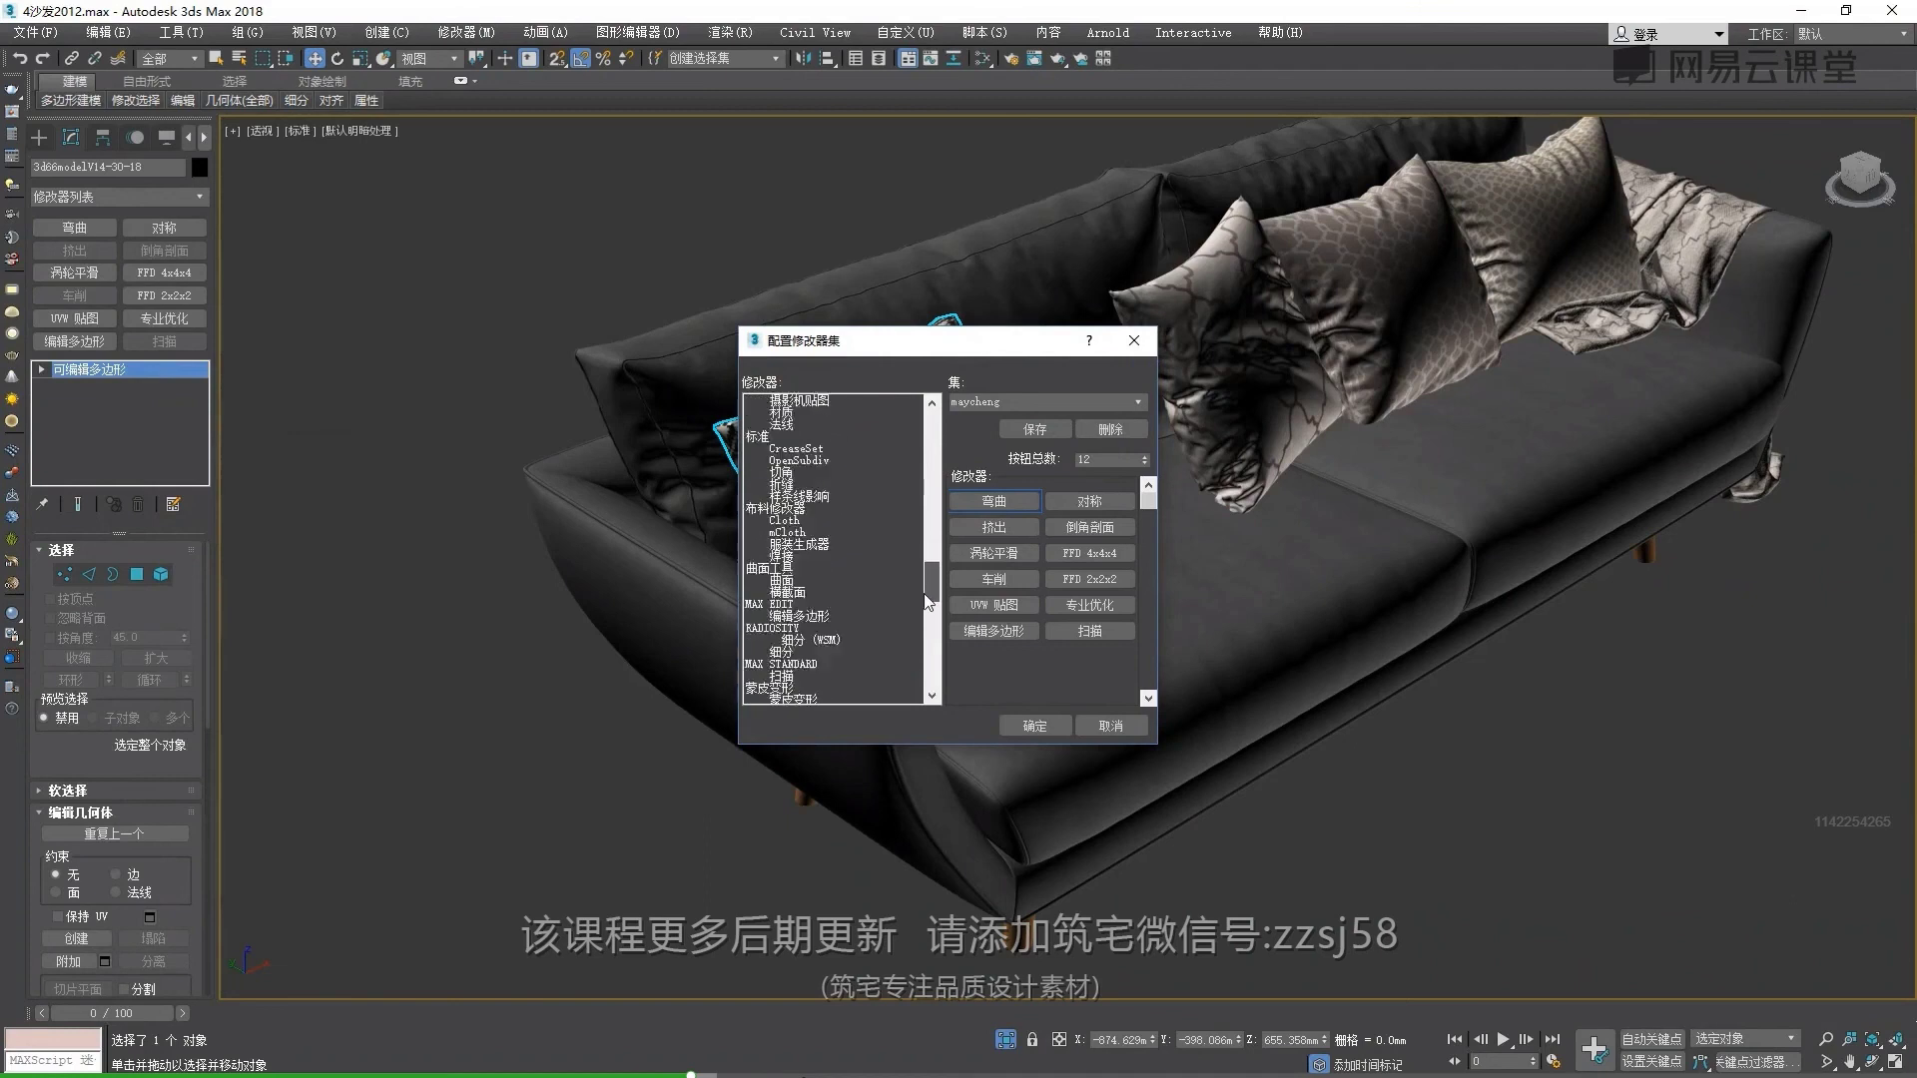
left_click_drag(797, 535, 804, 538)
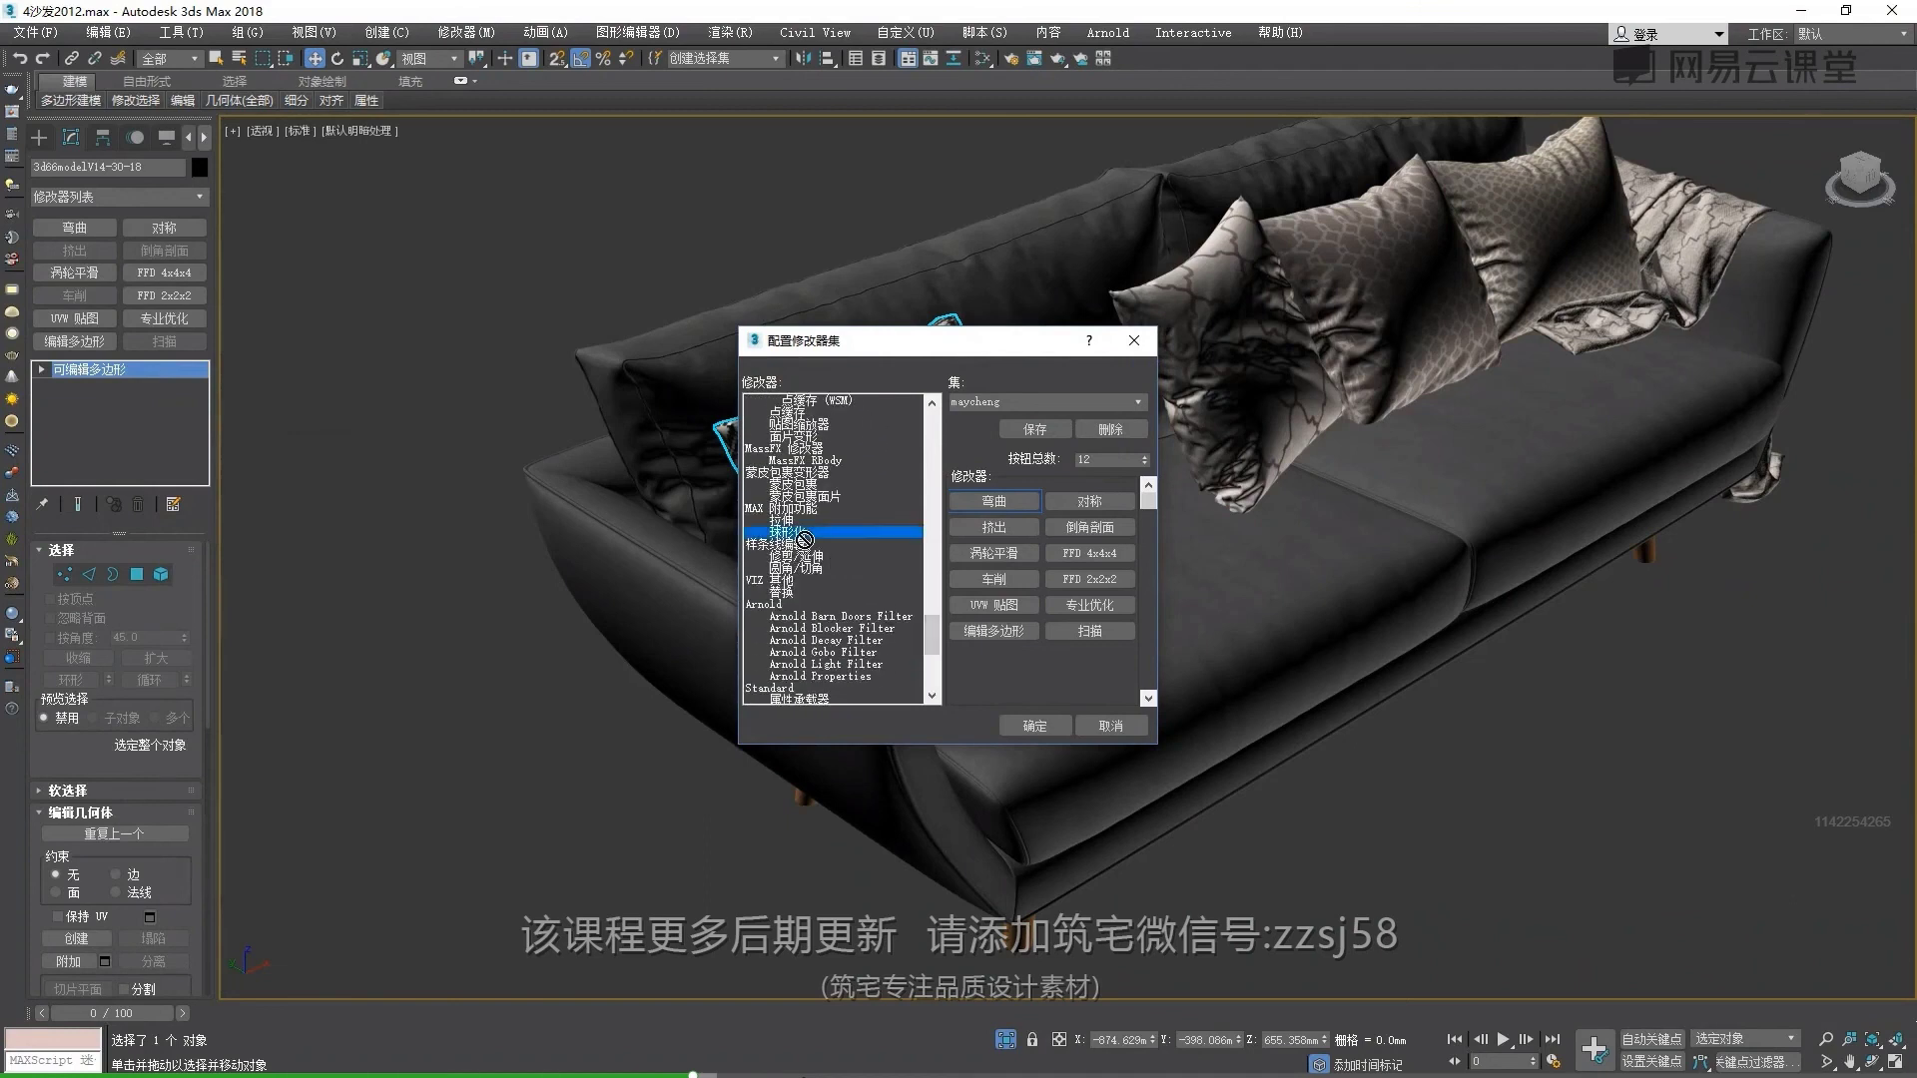
left_click_drag(1013, 505, 998, 502)
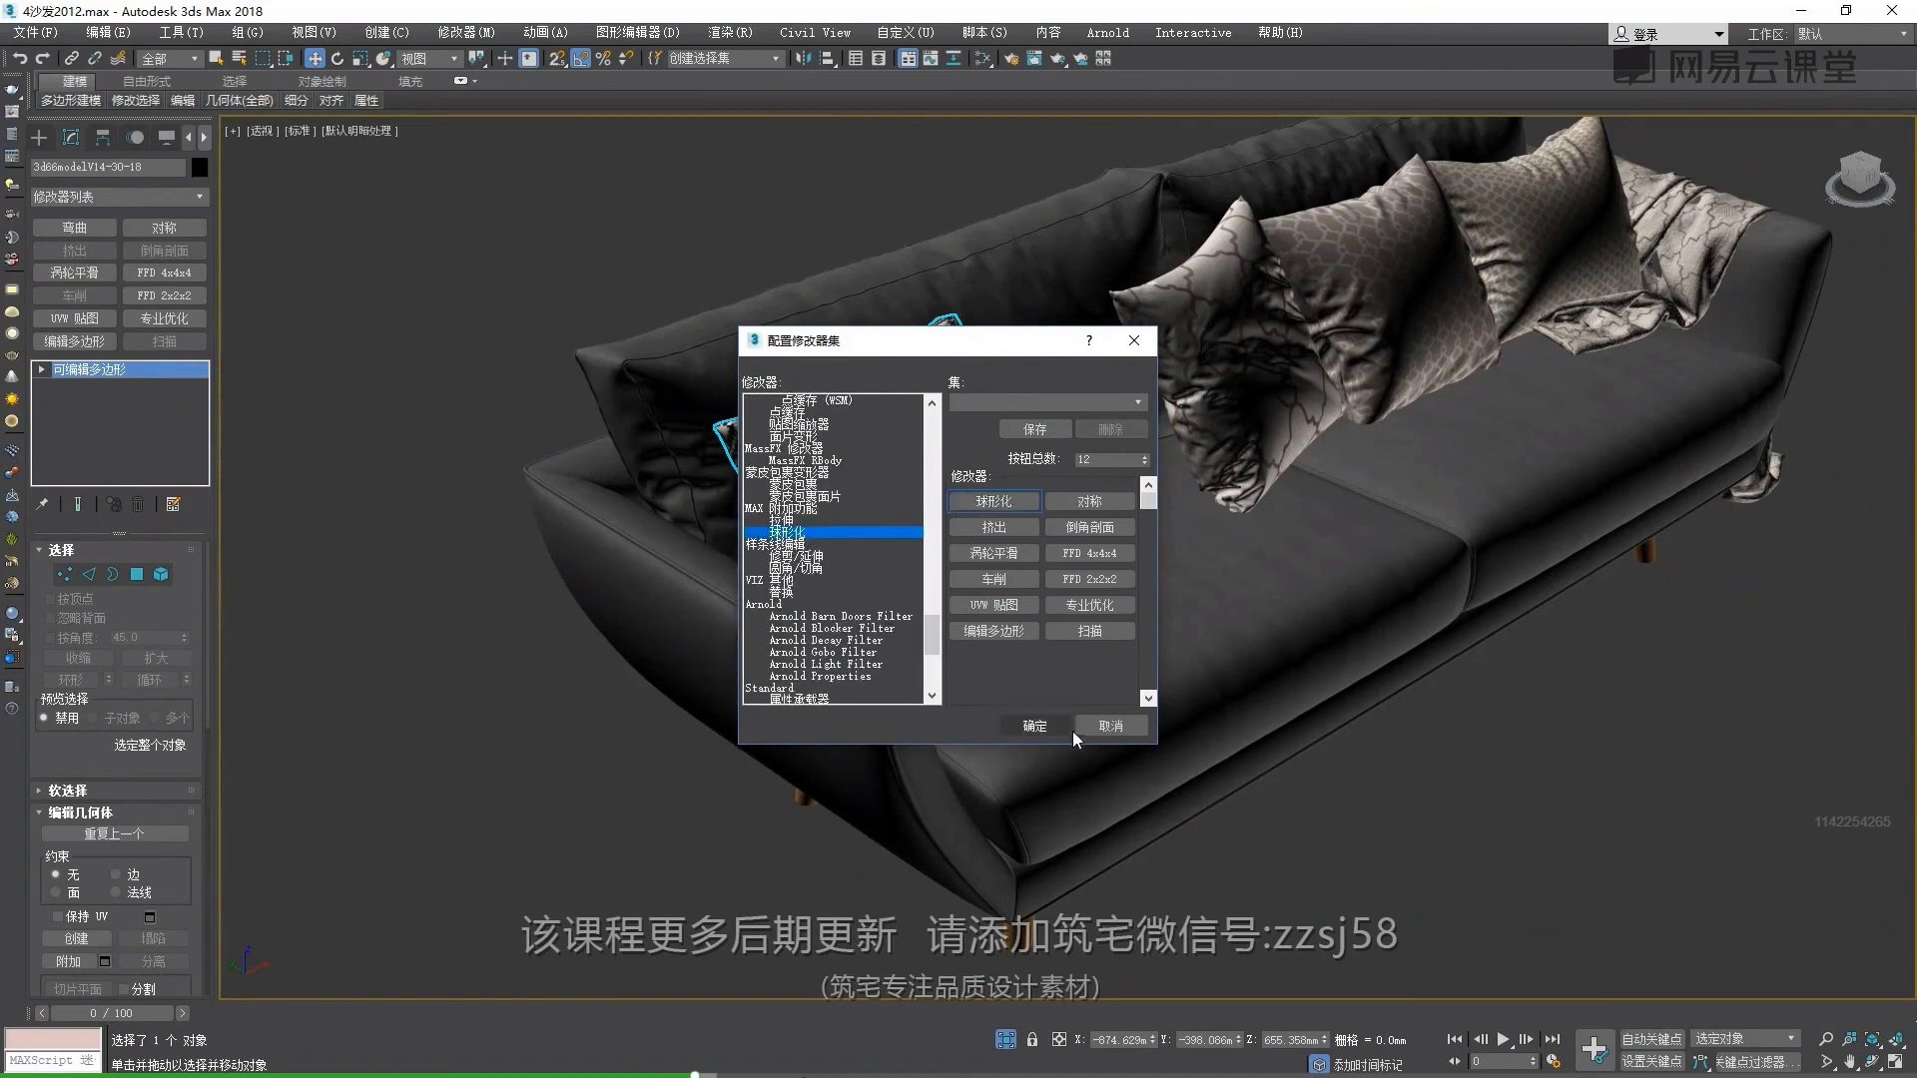
left_click(1034, 726)
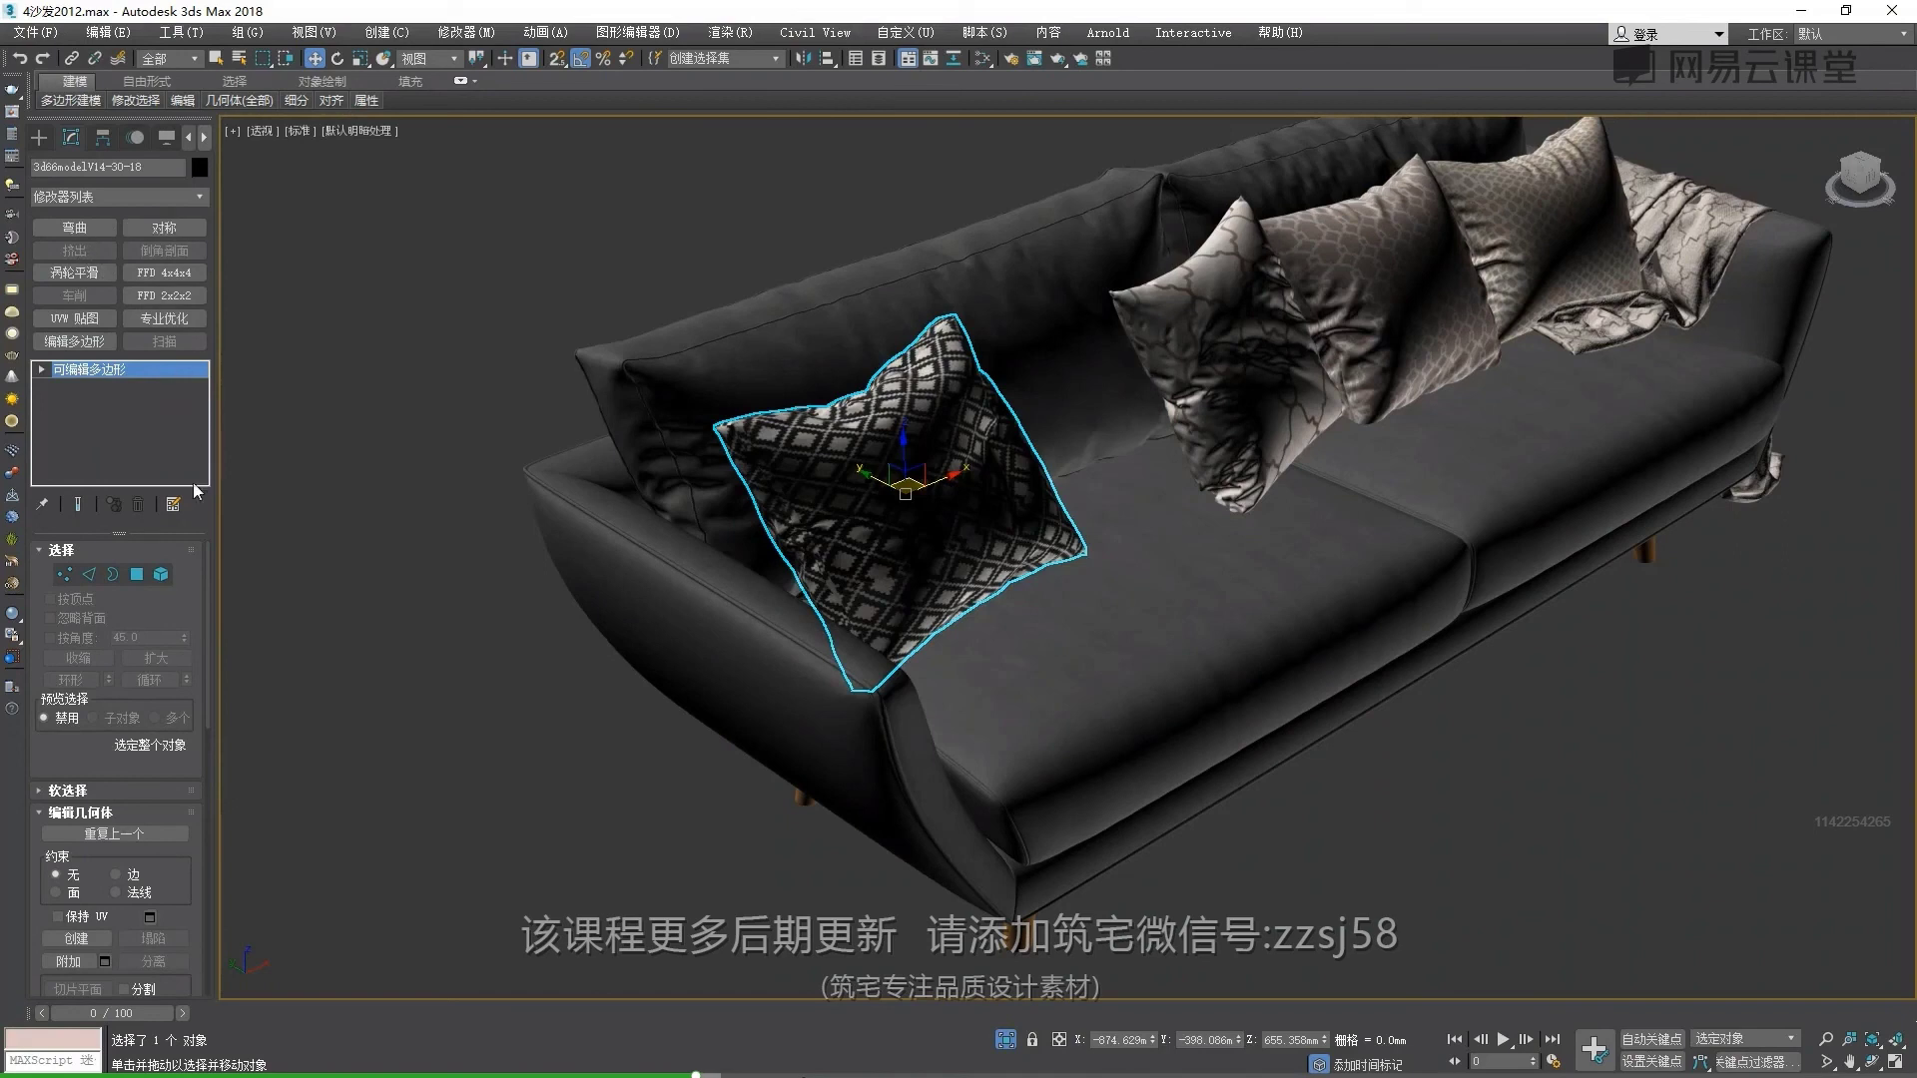
Raise the modifier set's total buttons to 14 and confirm
left_click(176, 505)
left_click(230, 530)
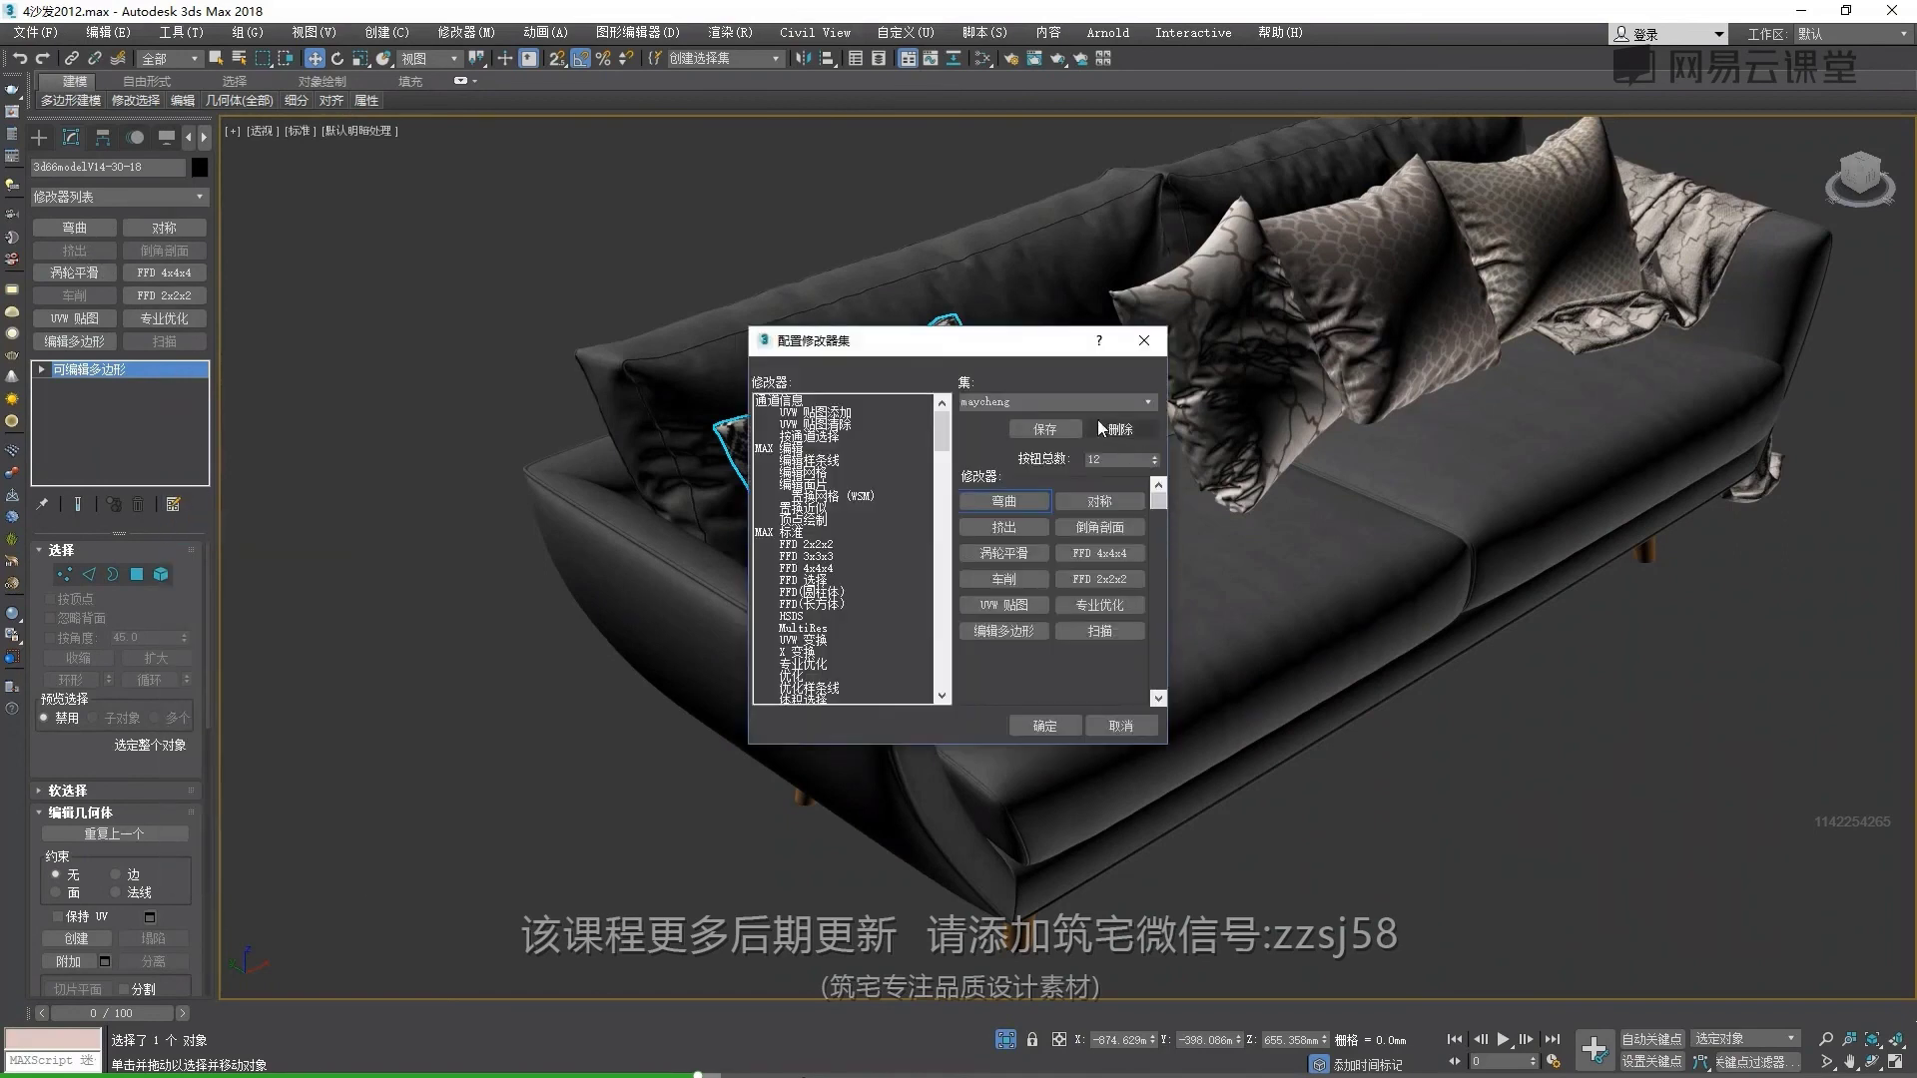
left_click(1154, 458)
left_click(1155, 457)
left_click(1045, 726)
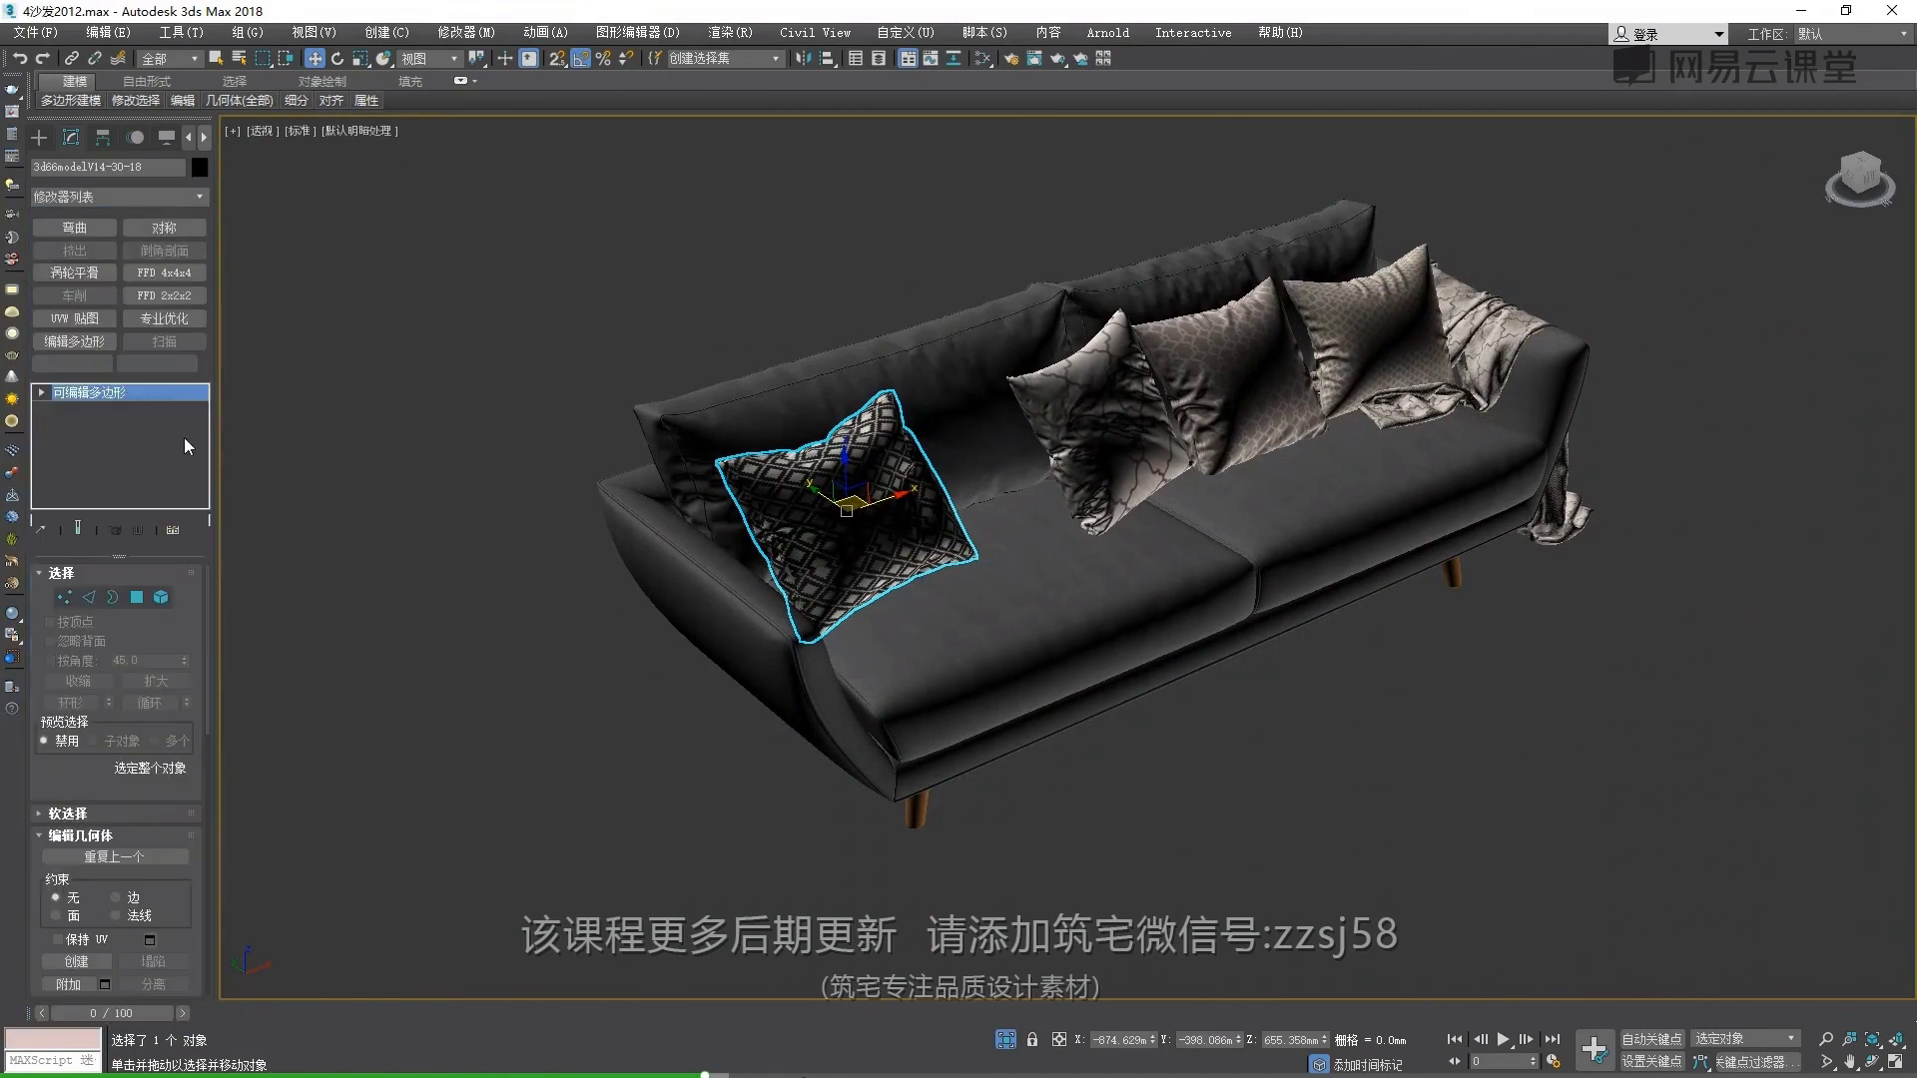
left_click(172, 528)
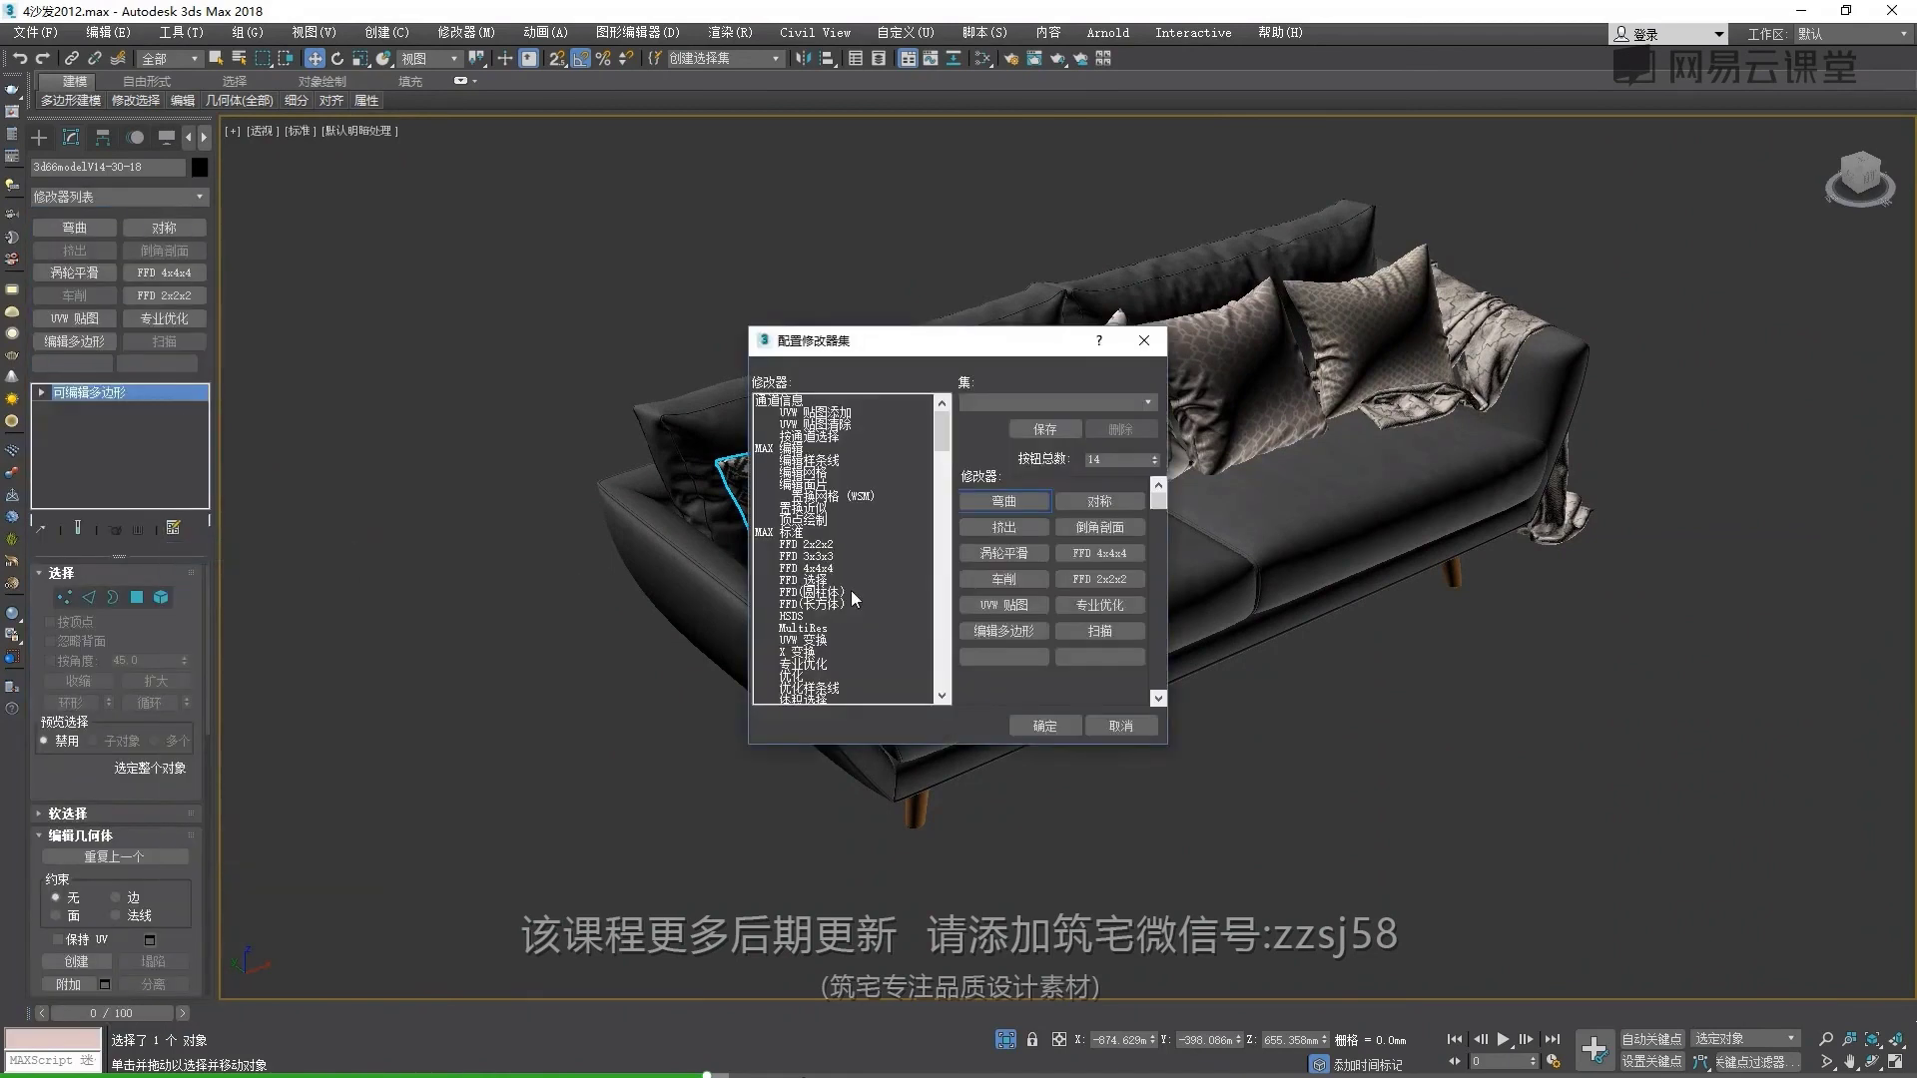
left_click_drag(945, 434, 942, 644)
left_click(1120, 726)
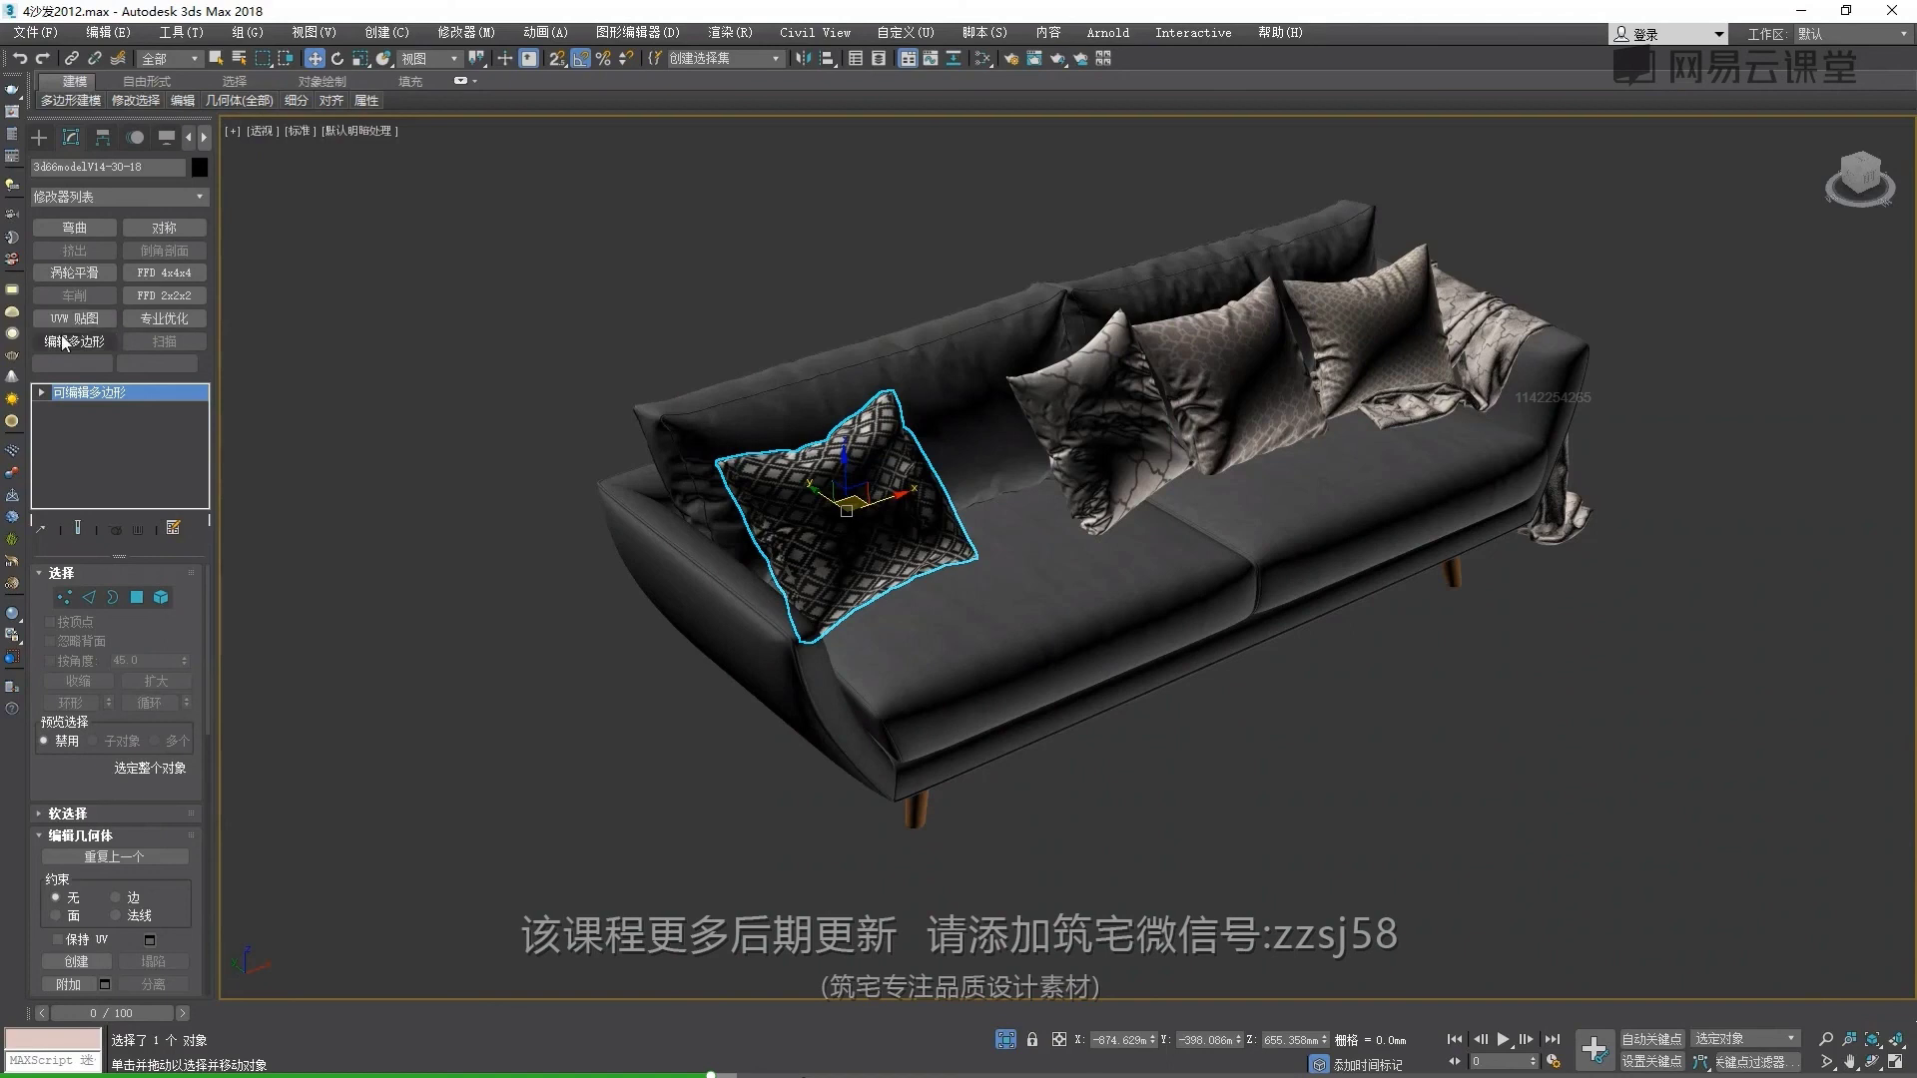
Add ProOptimizer to the left pillow, enable Keep Textures and calculate
key("z")
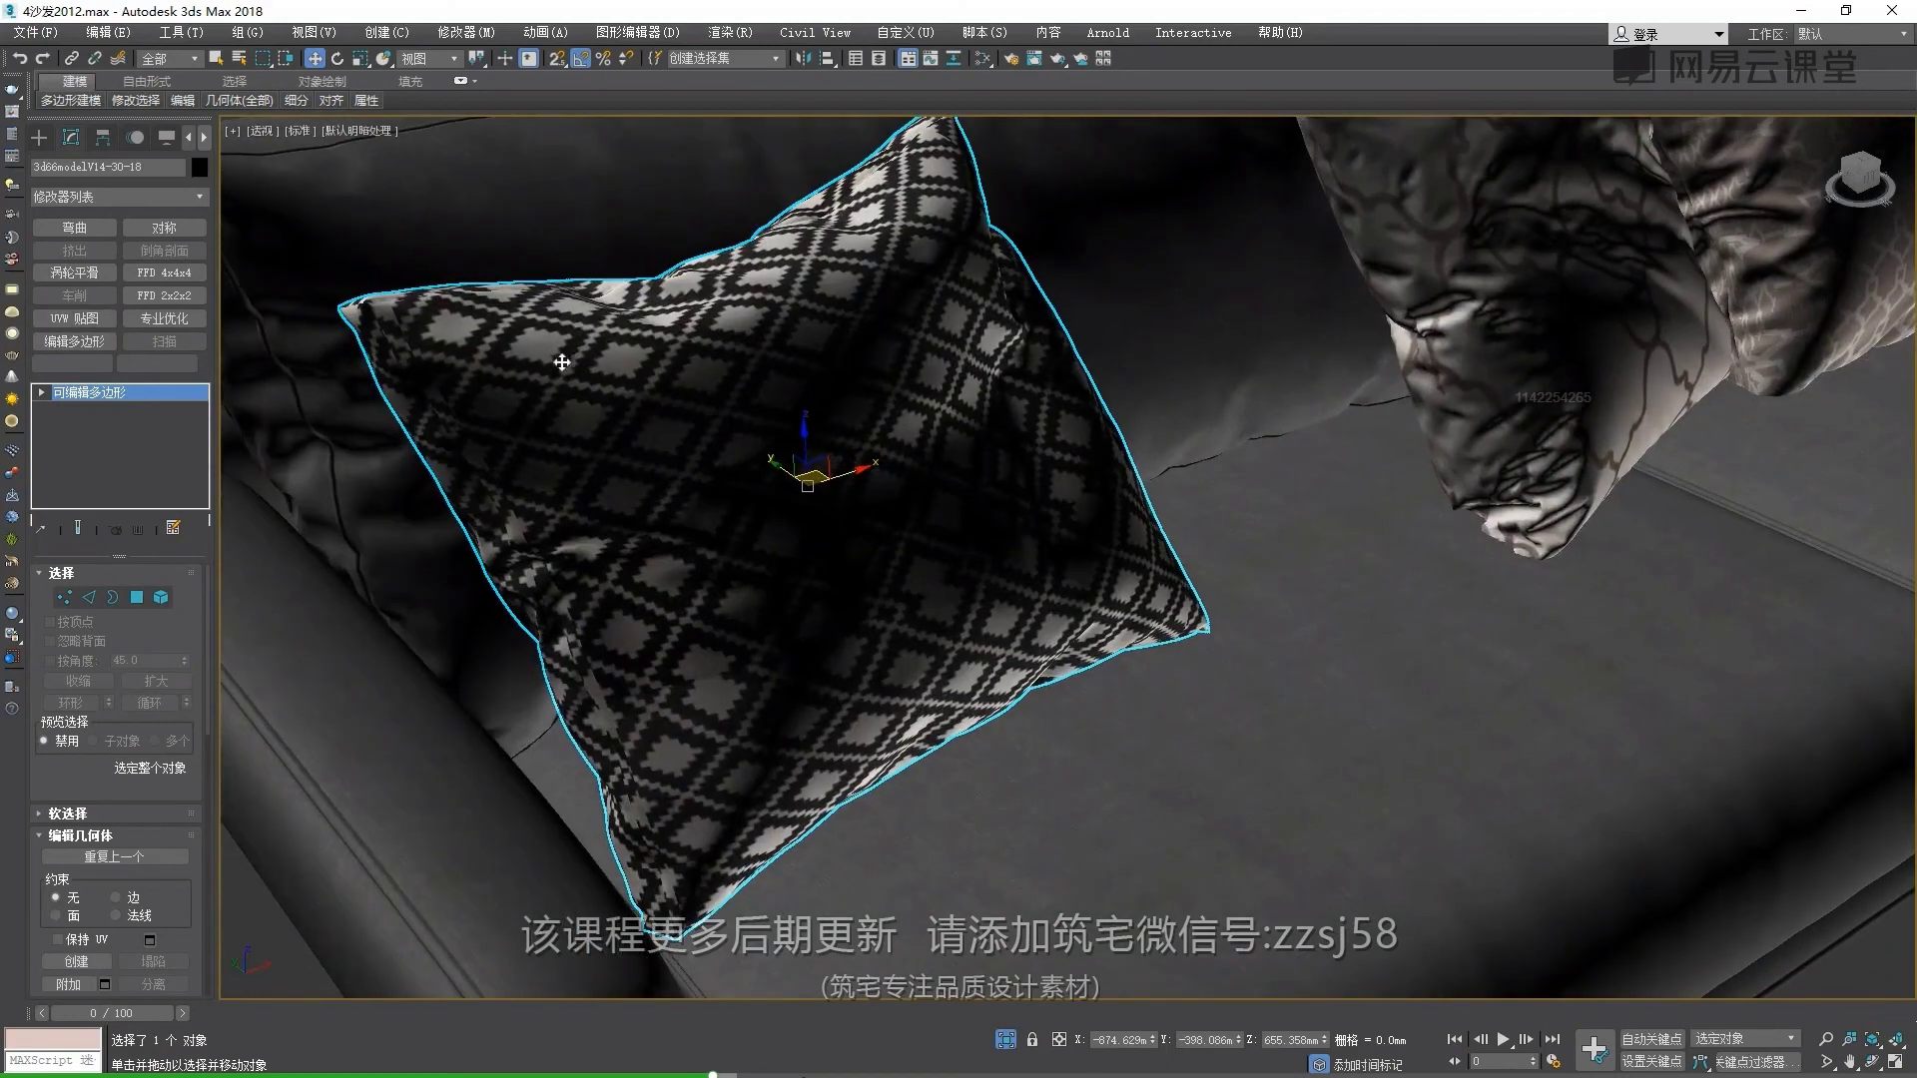
left_click(186, 328)
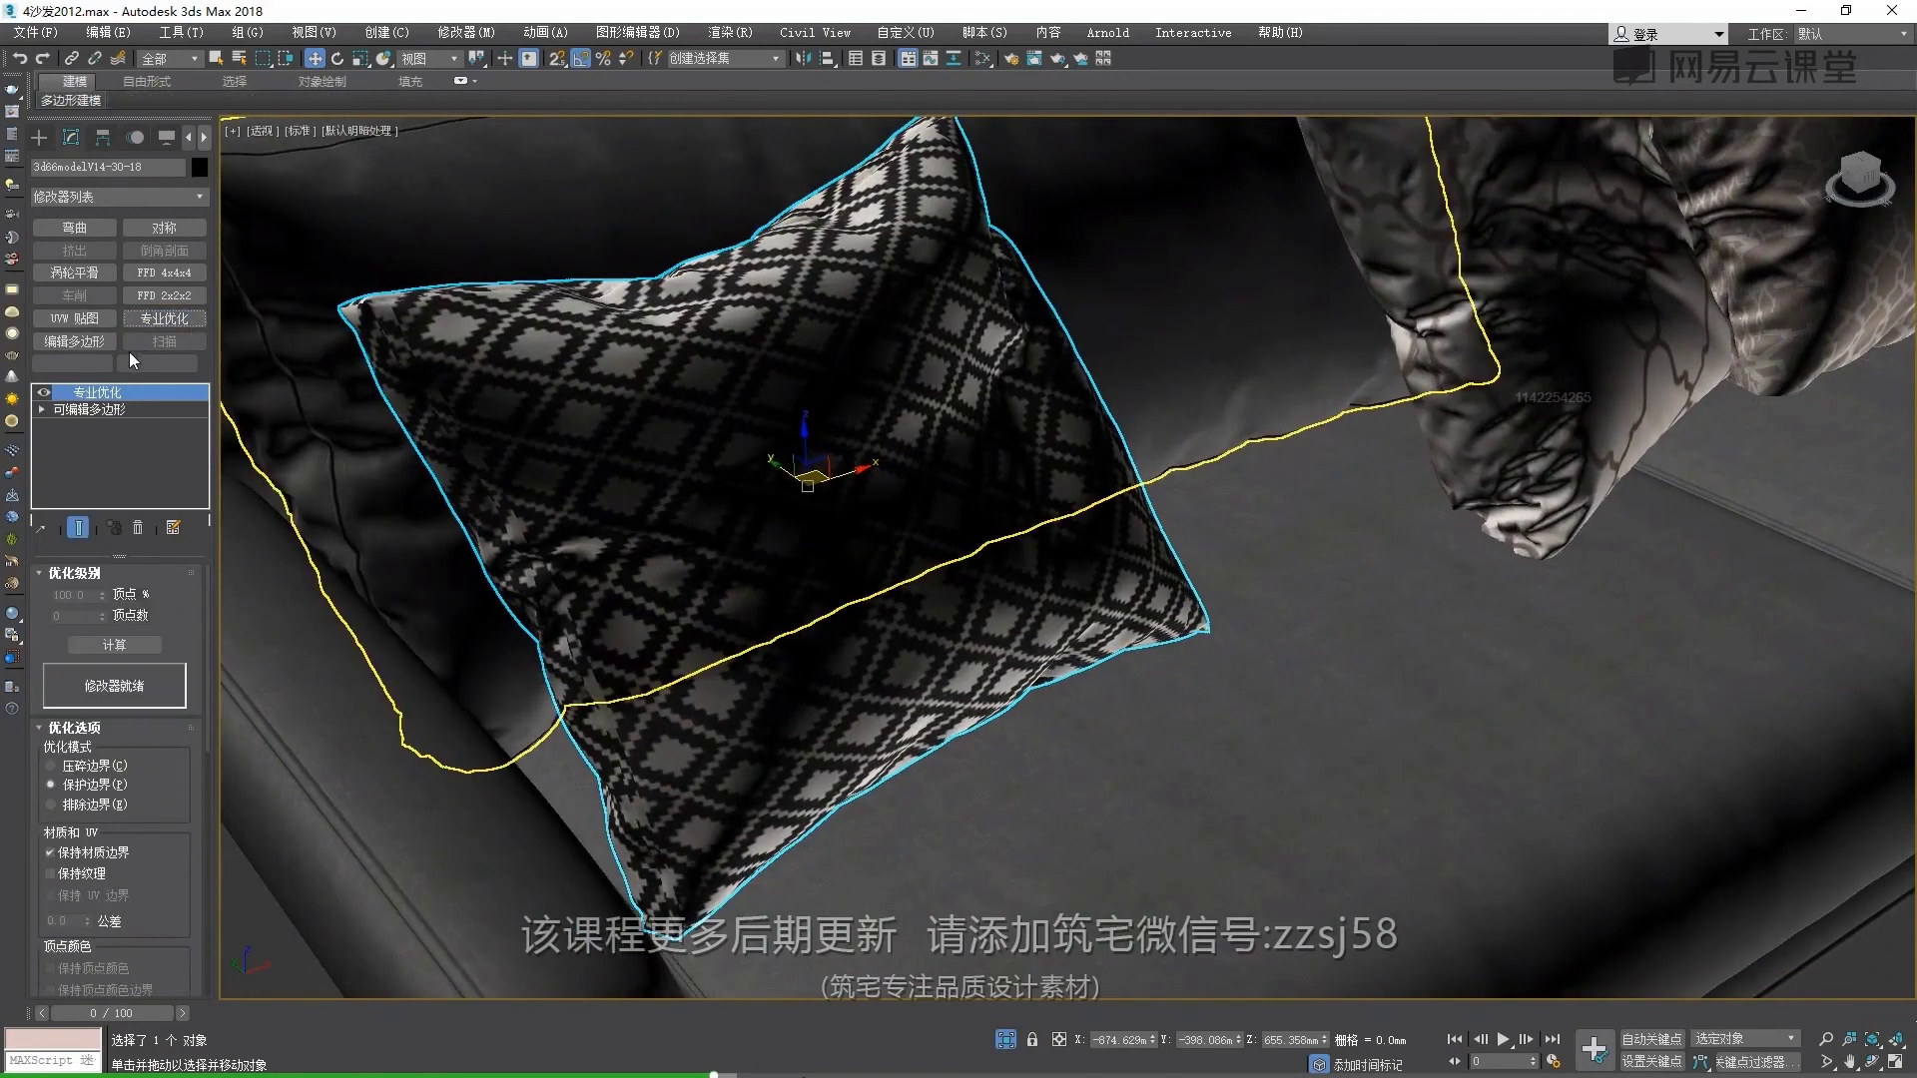
scroll(71, 774, "down", 2)
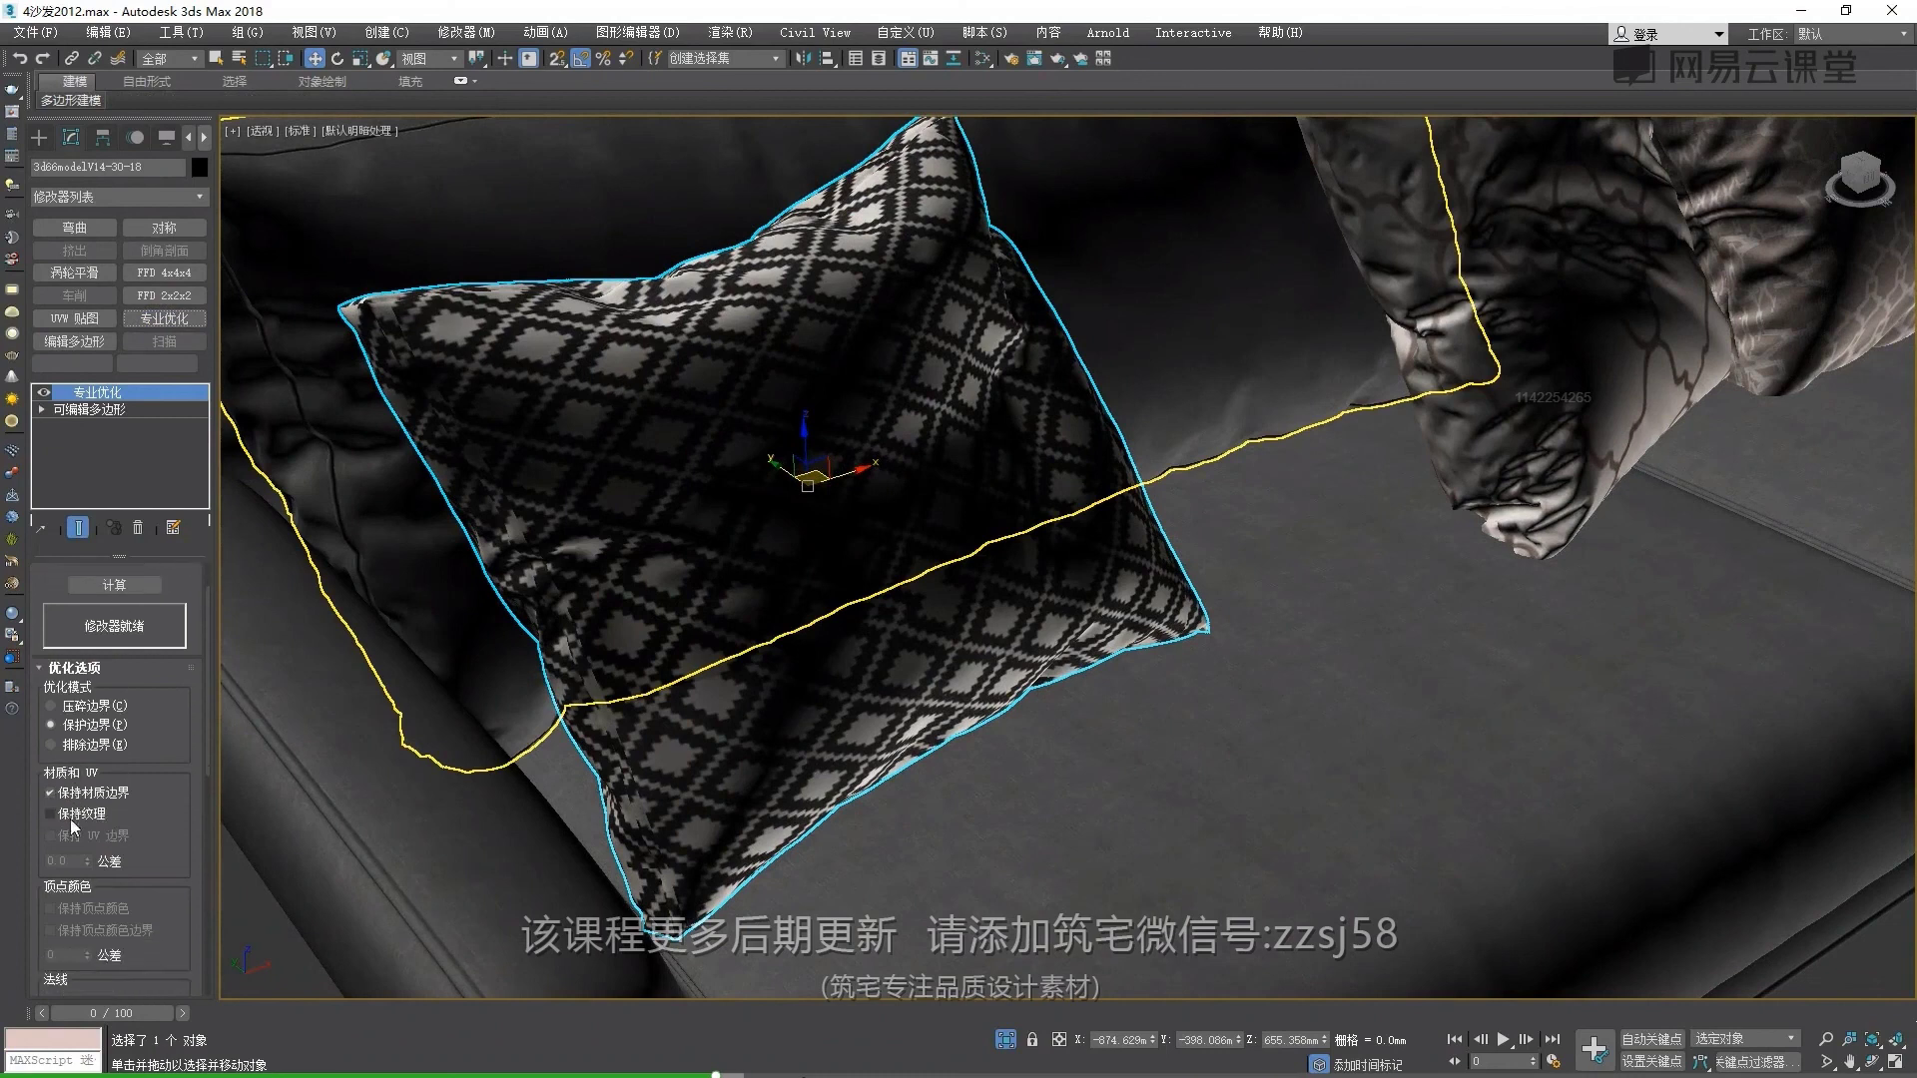
scroll(100, 599, "up", 2)
left_click(118, 646)
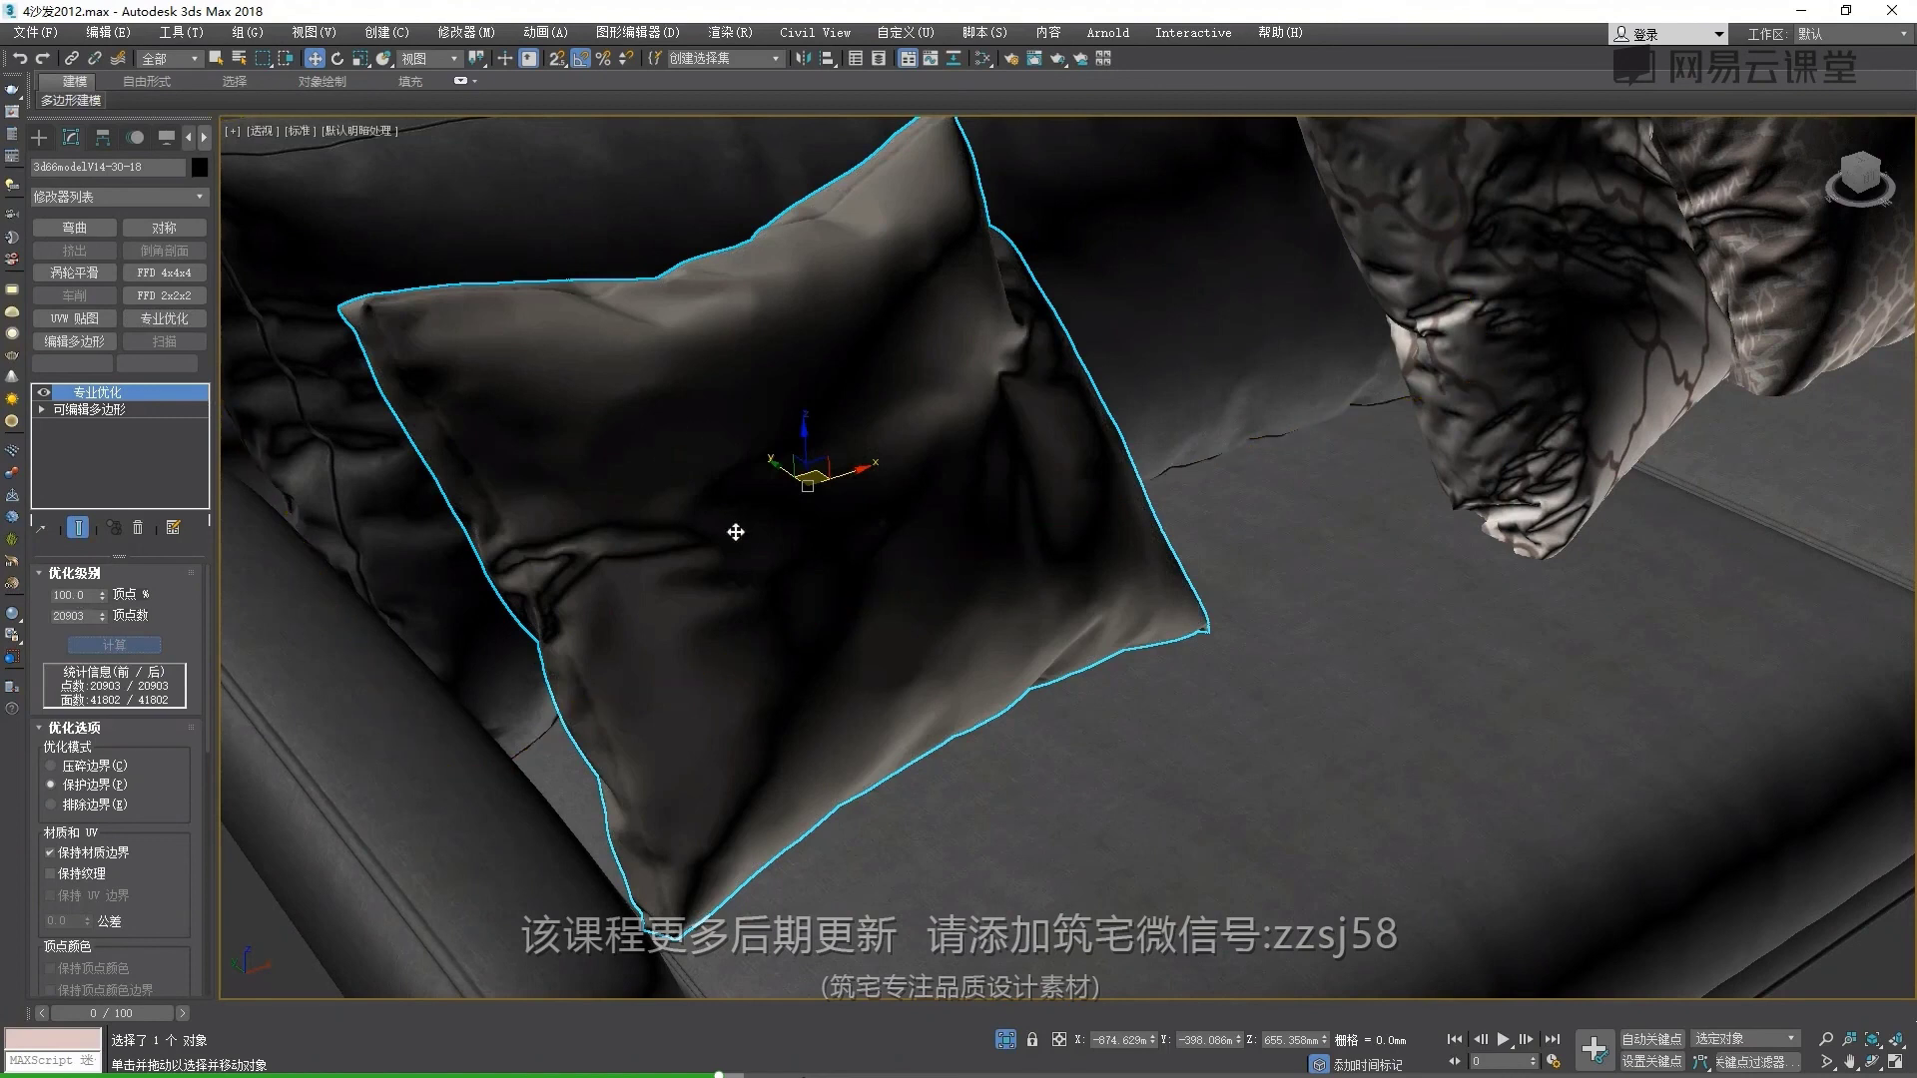
scroll(146, 721, "down", 3)
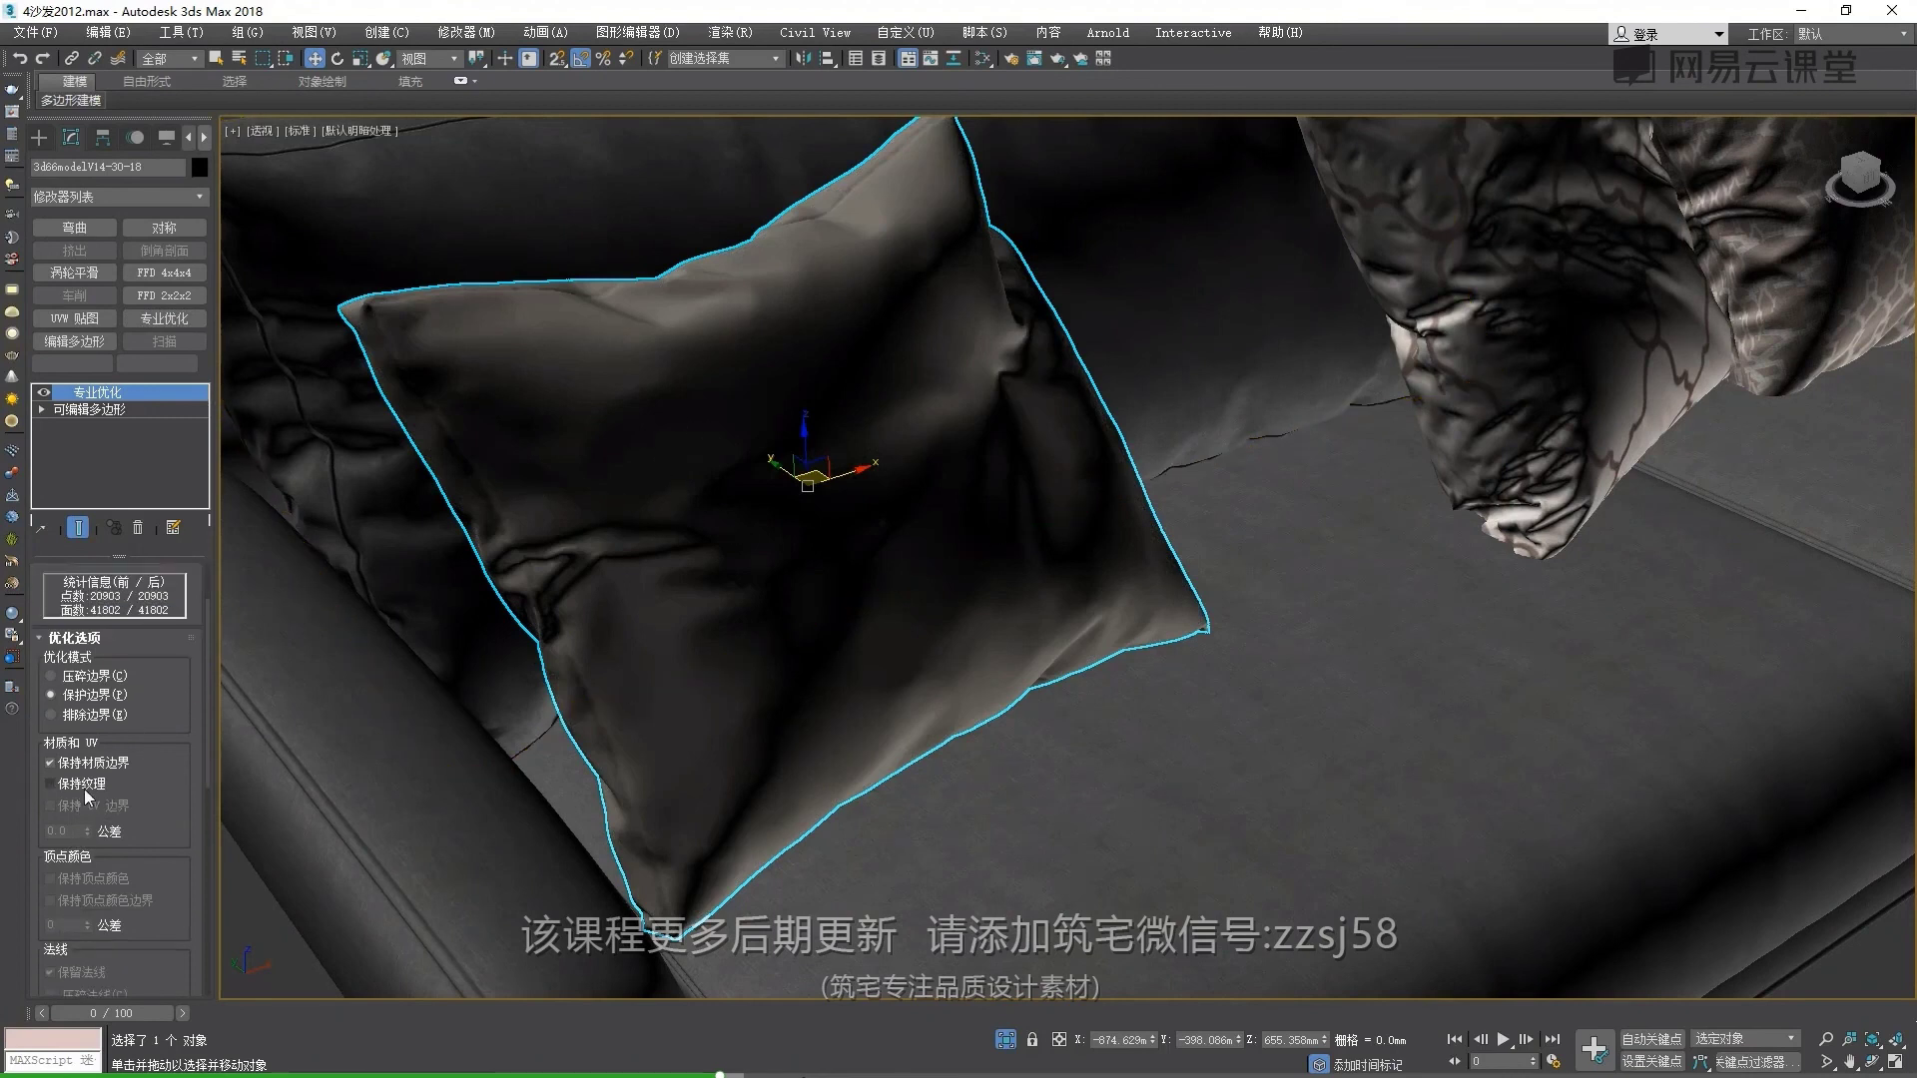
left_click(50, 784)
scroll(80, 784, "up", 3)
left_click(113, 644)
Orbit and pan to inspect the optimized pillow
middle_click_drag(672, 543, 689, 480, "alt")
scroll(419, 469, "up", 4)
mouse_move(365, 465)
middle_mouse_down()
mouse_move(466, 475)
mouse_move(565, 395)
middle_mouse_up()
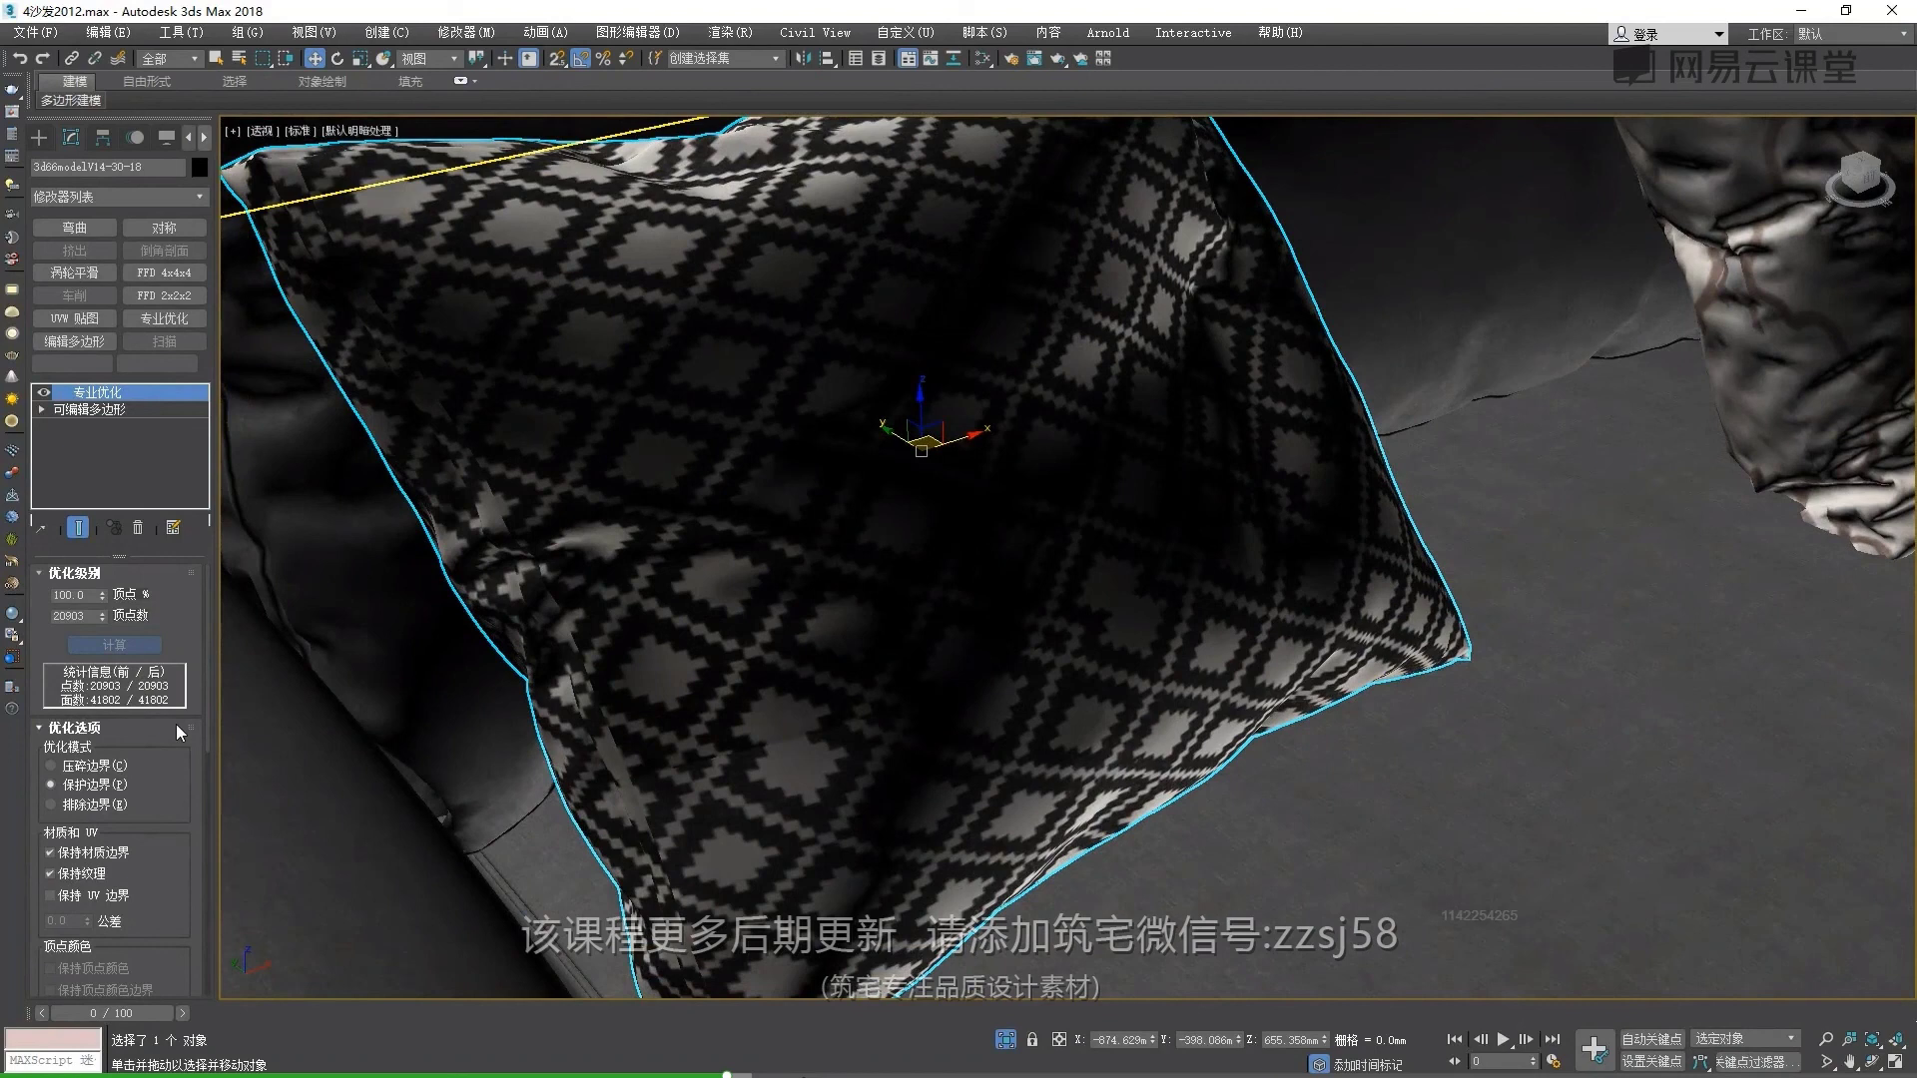
scroll(859, 556, "down", 3)
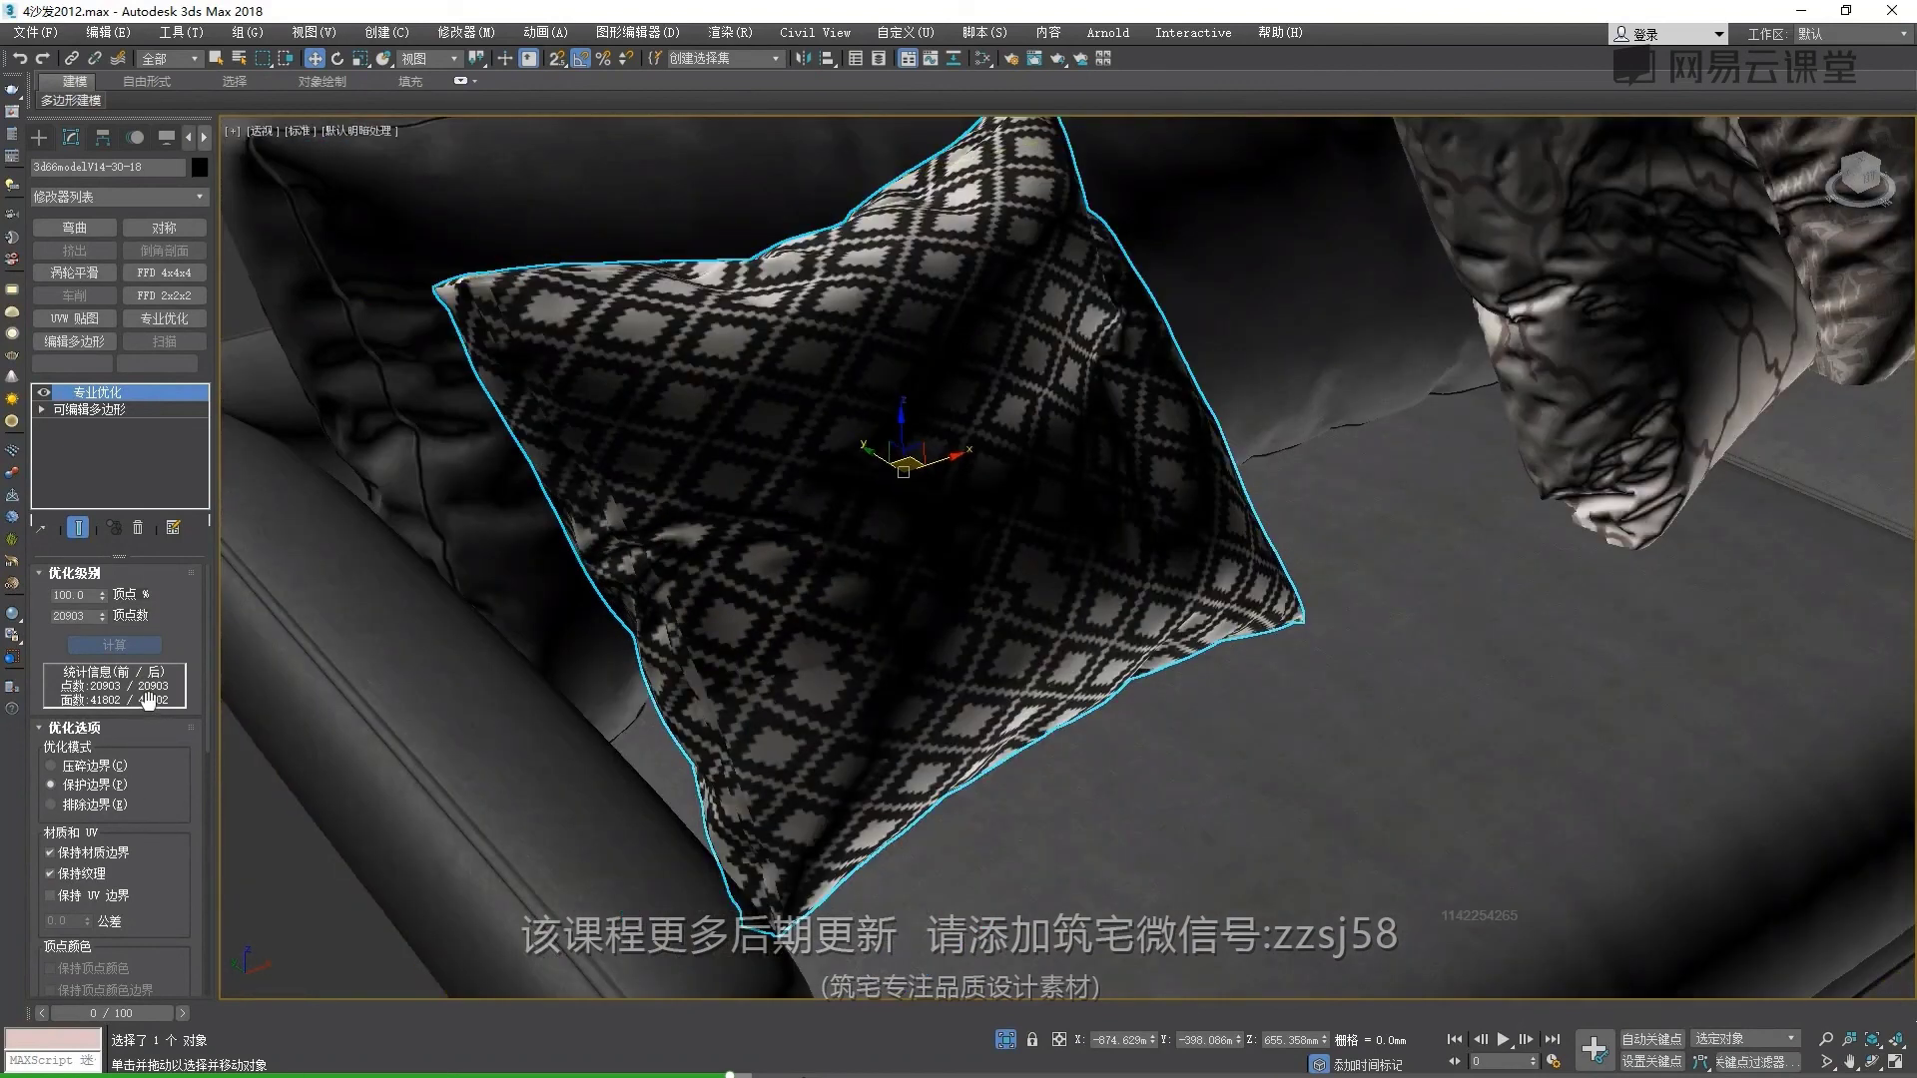
middle_click_drag(600, 519, 763, 463, "alt")
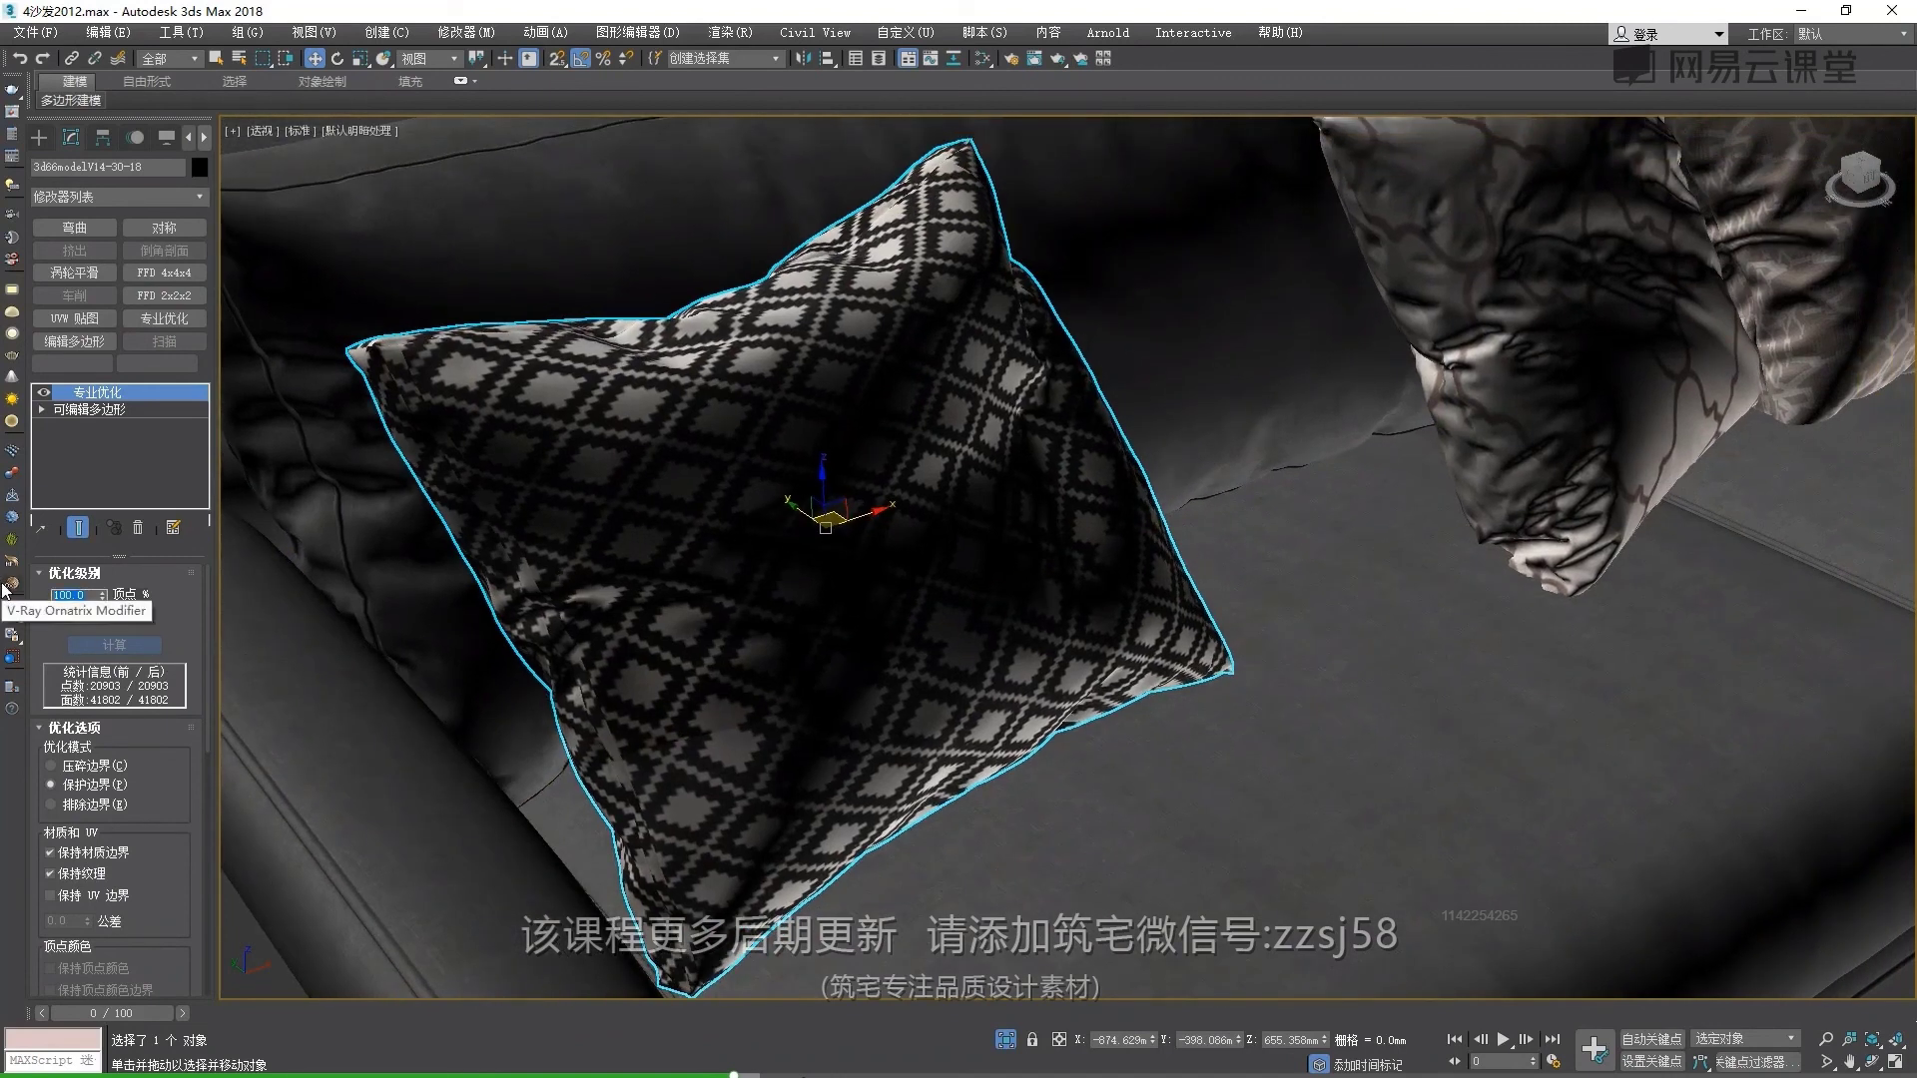
Lower the pillow's Vertex % step by step through 40, 30 and 25 to 20
type("40")
key("Return")
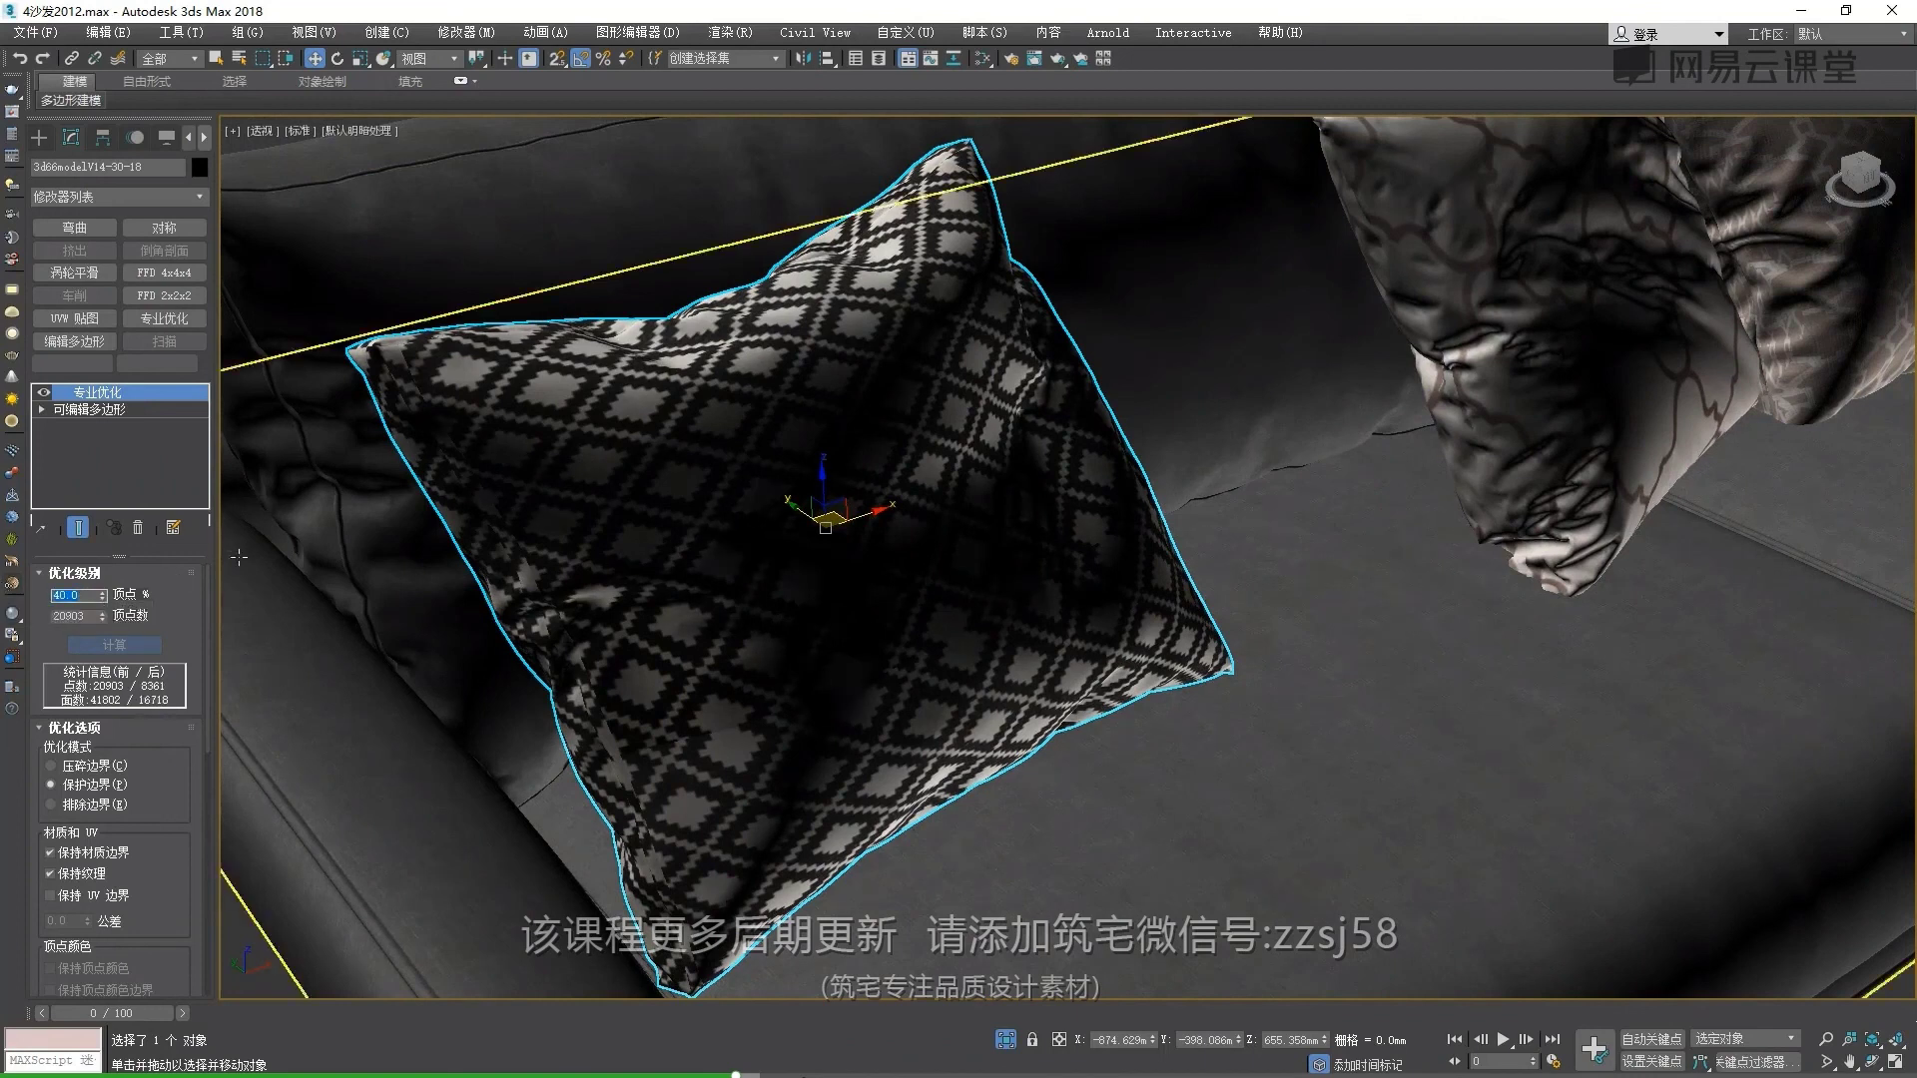
type("30")
key("Return")
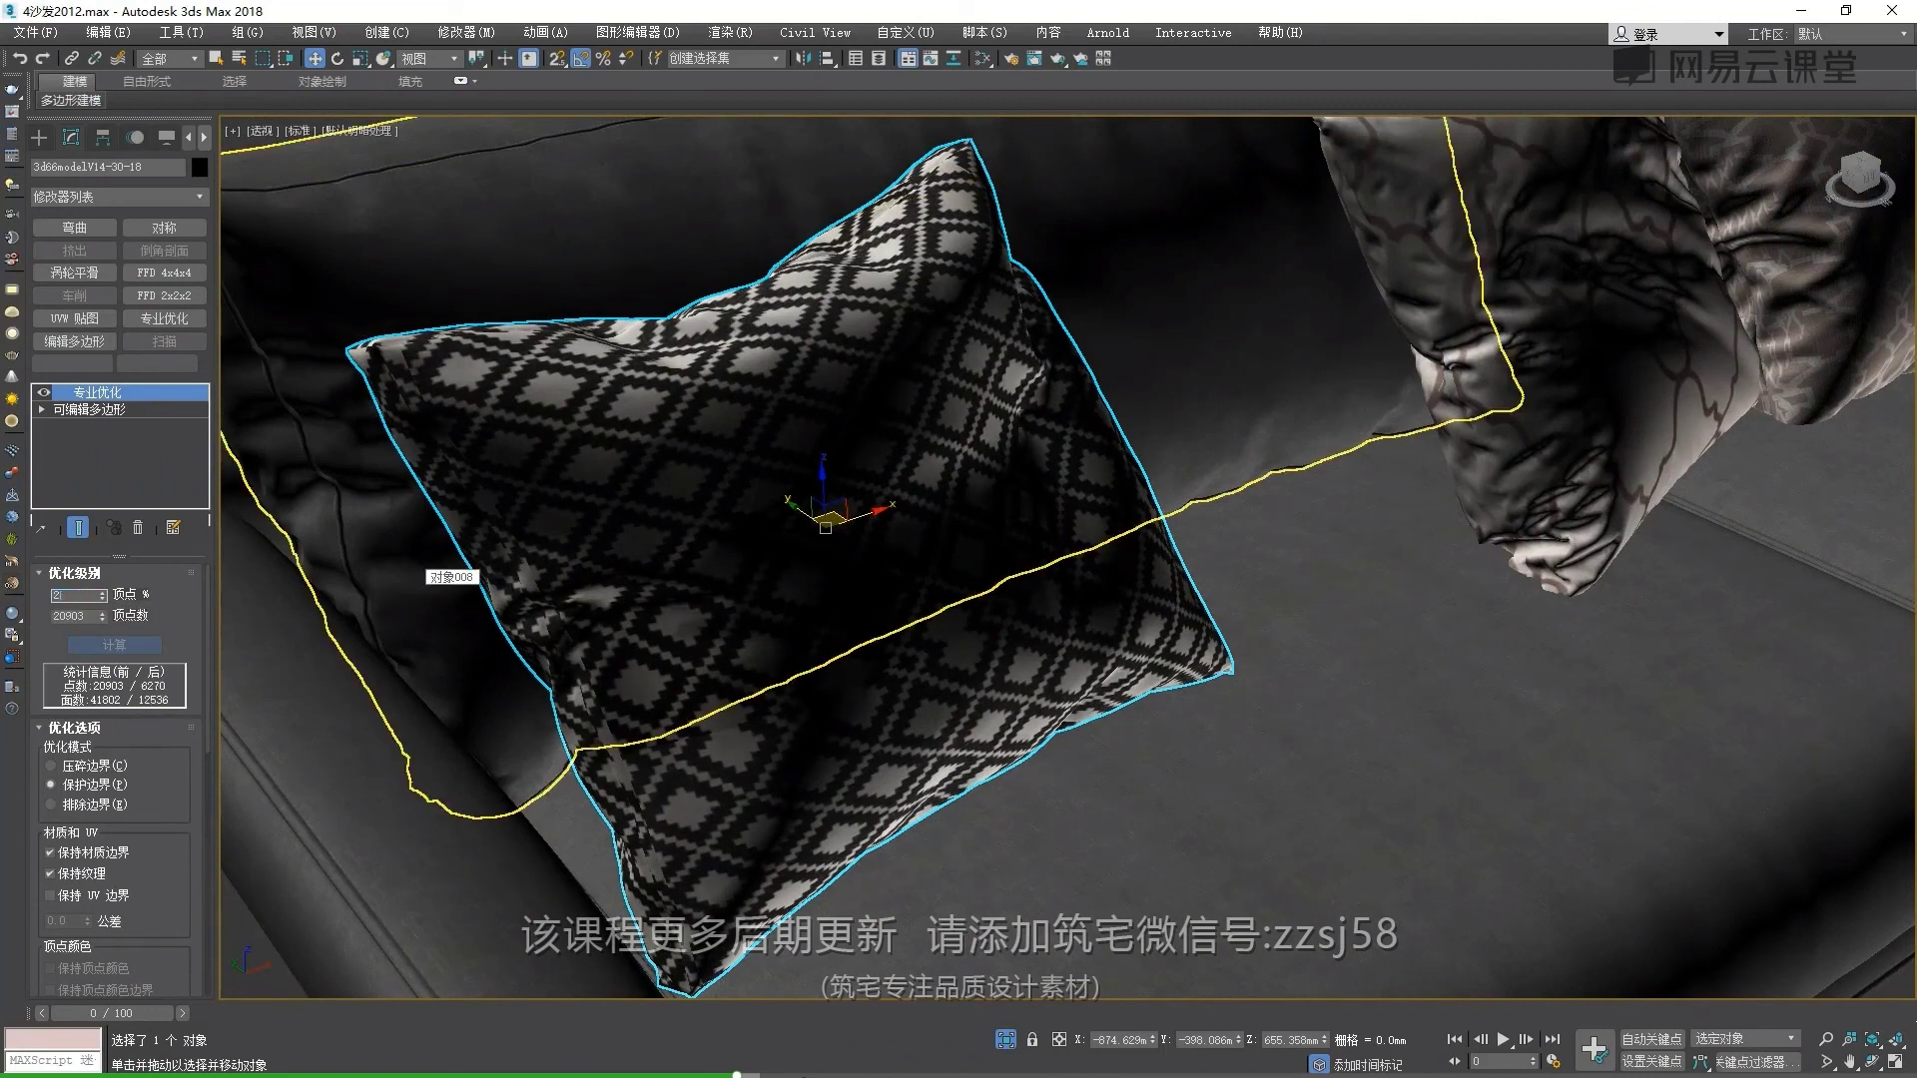
key("Return")
type("25")
key("Return")
scroll(933, 556, "down", 2)
scroll(787, 509, "down", 4)
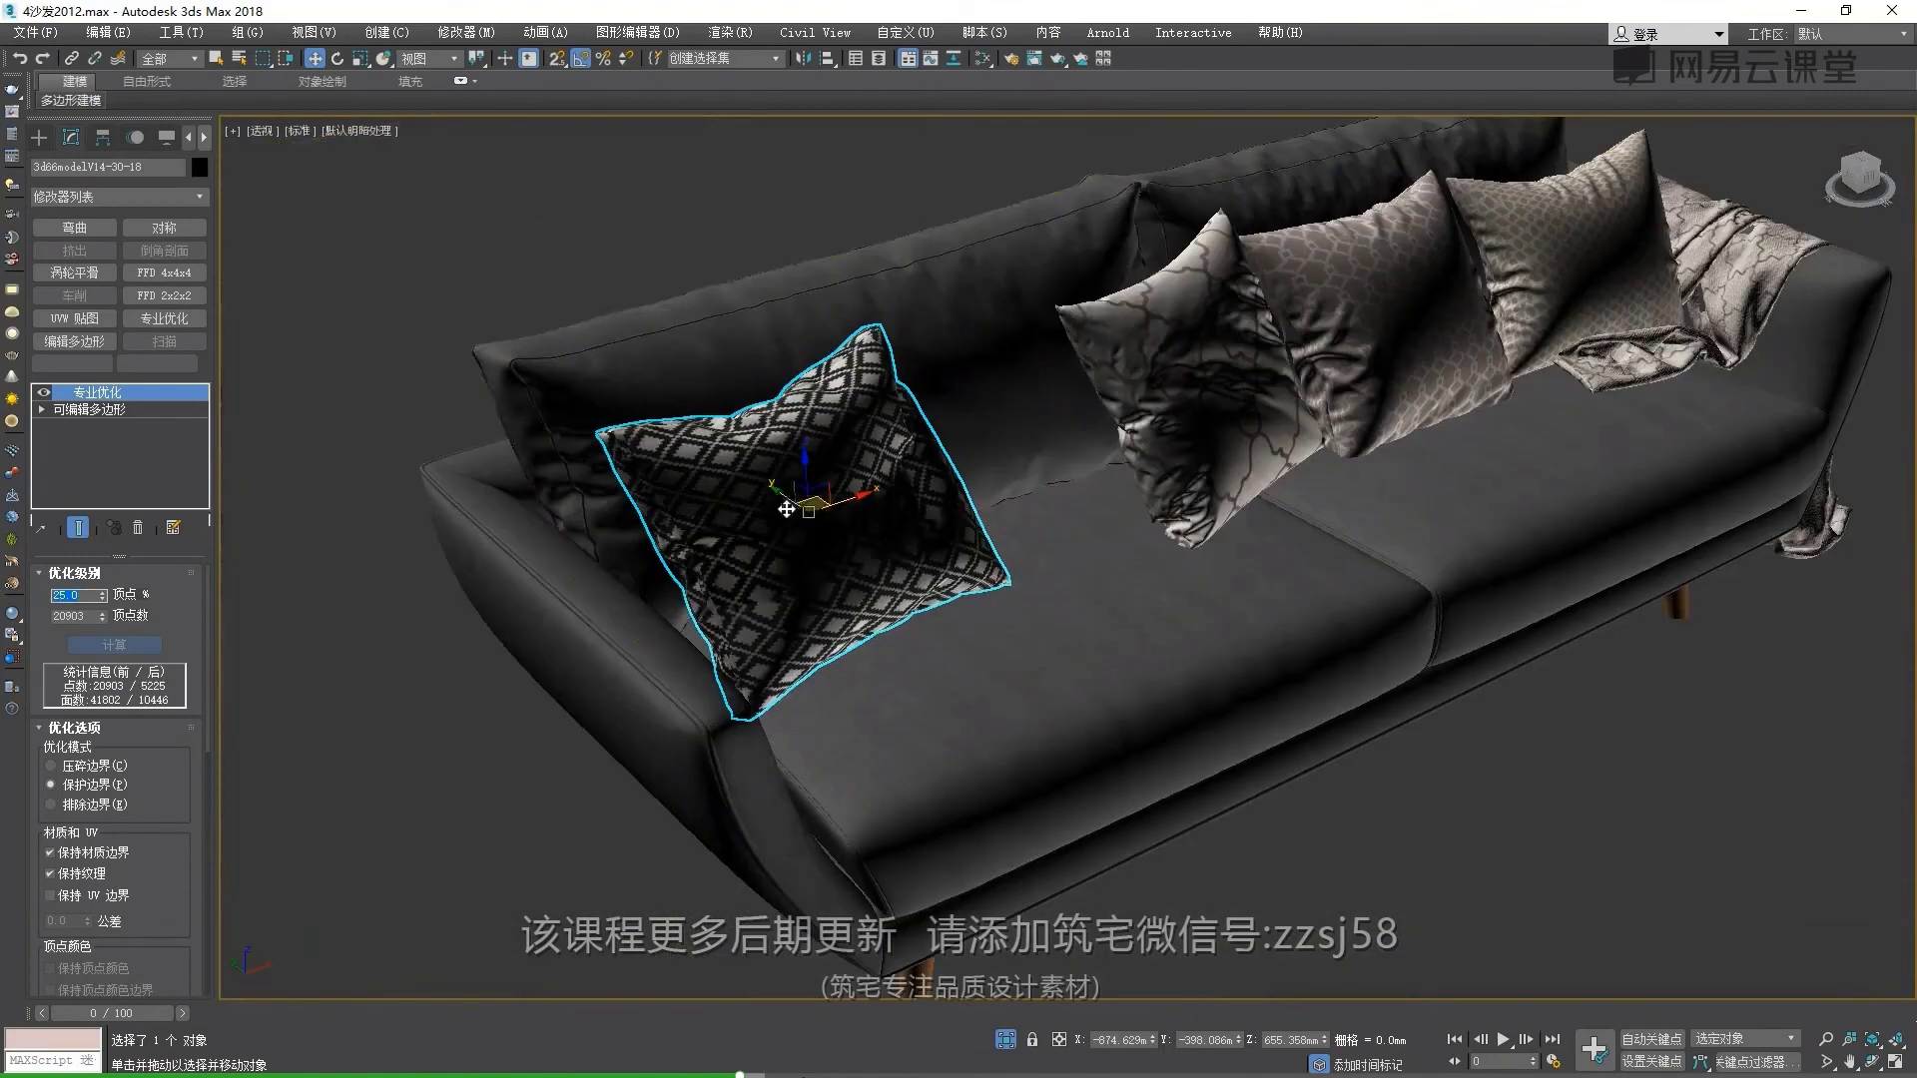
type("20")
key("Return")
scroll(727, 569, "up", 3)
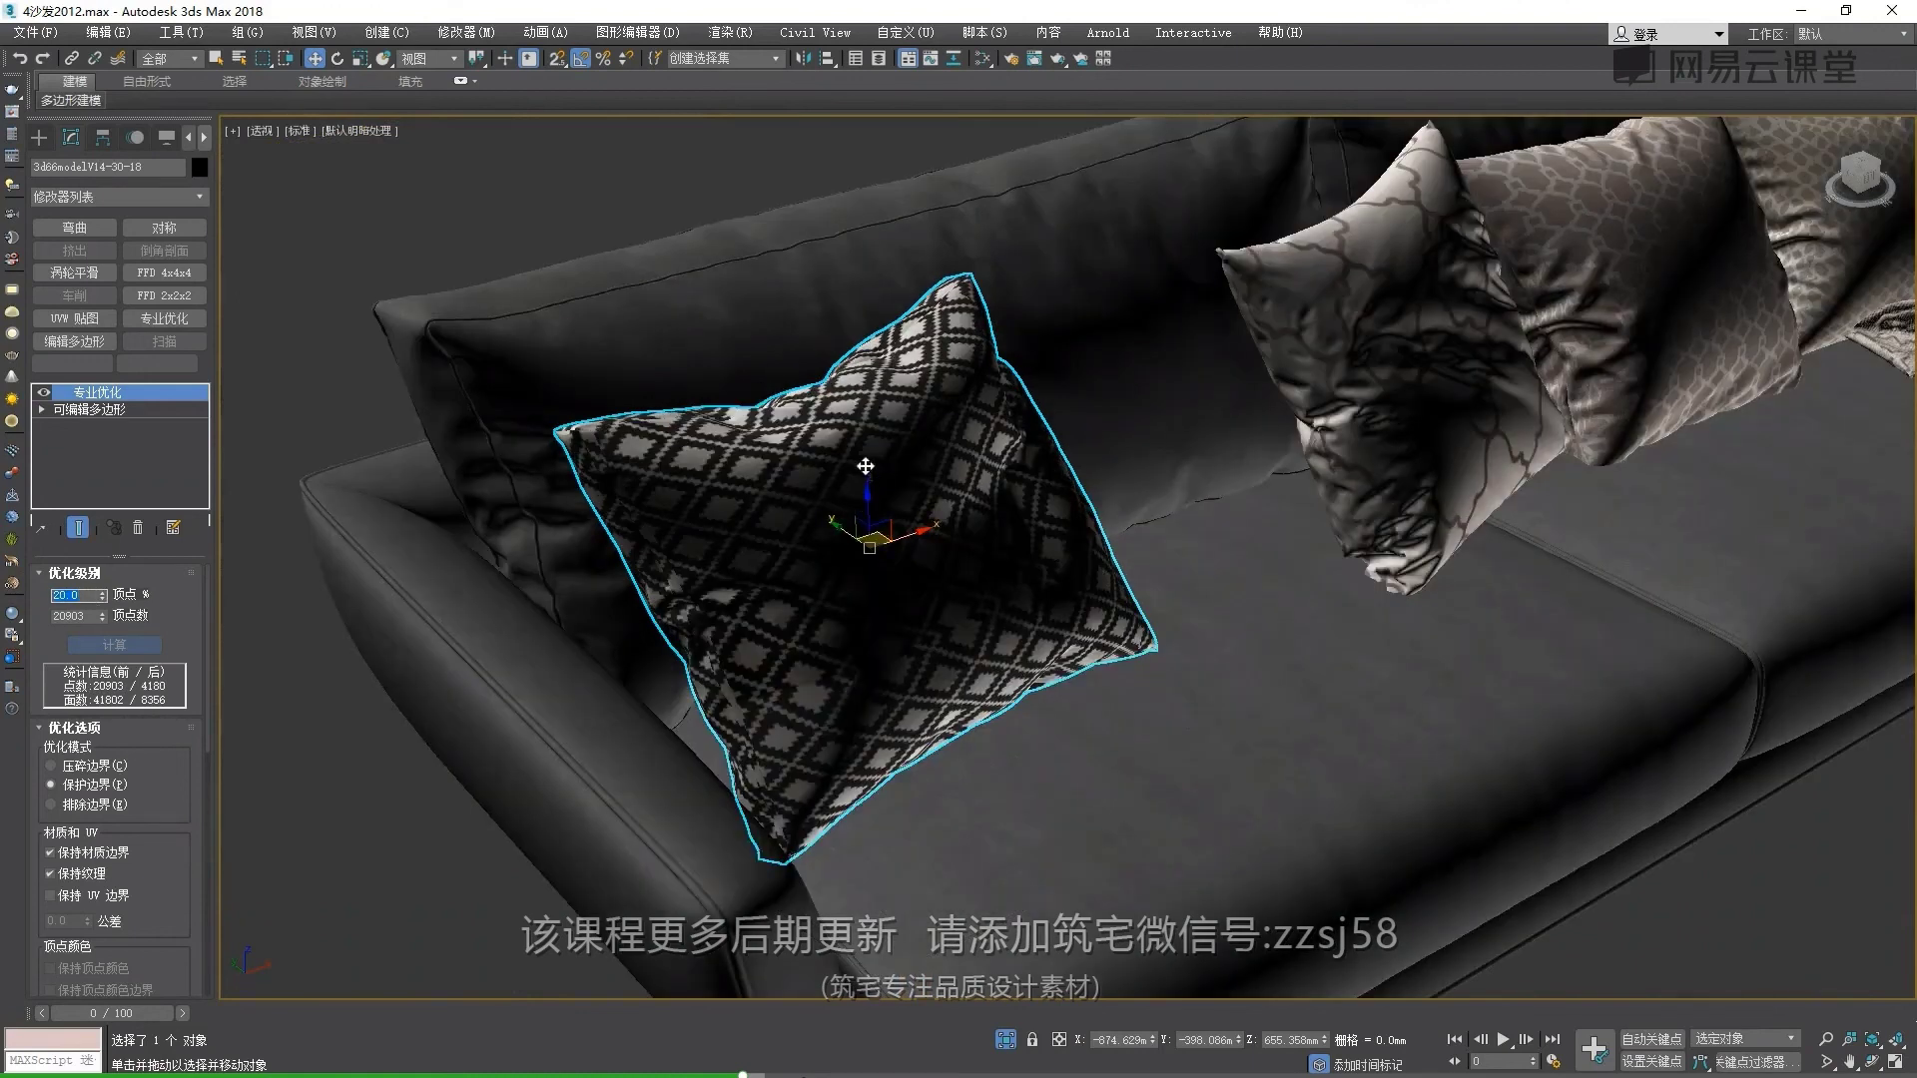
right_click(866, 466)
Convert the left pillow to editable poly and select the middle patterned pillow
left_click(1128, 687)
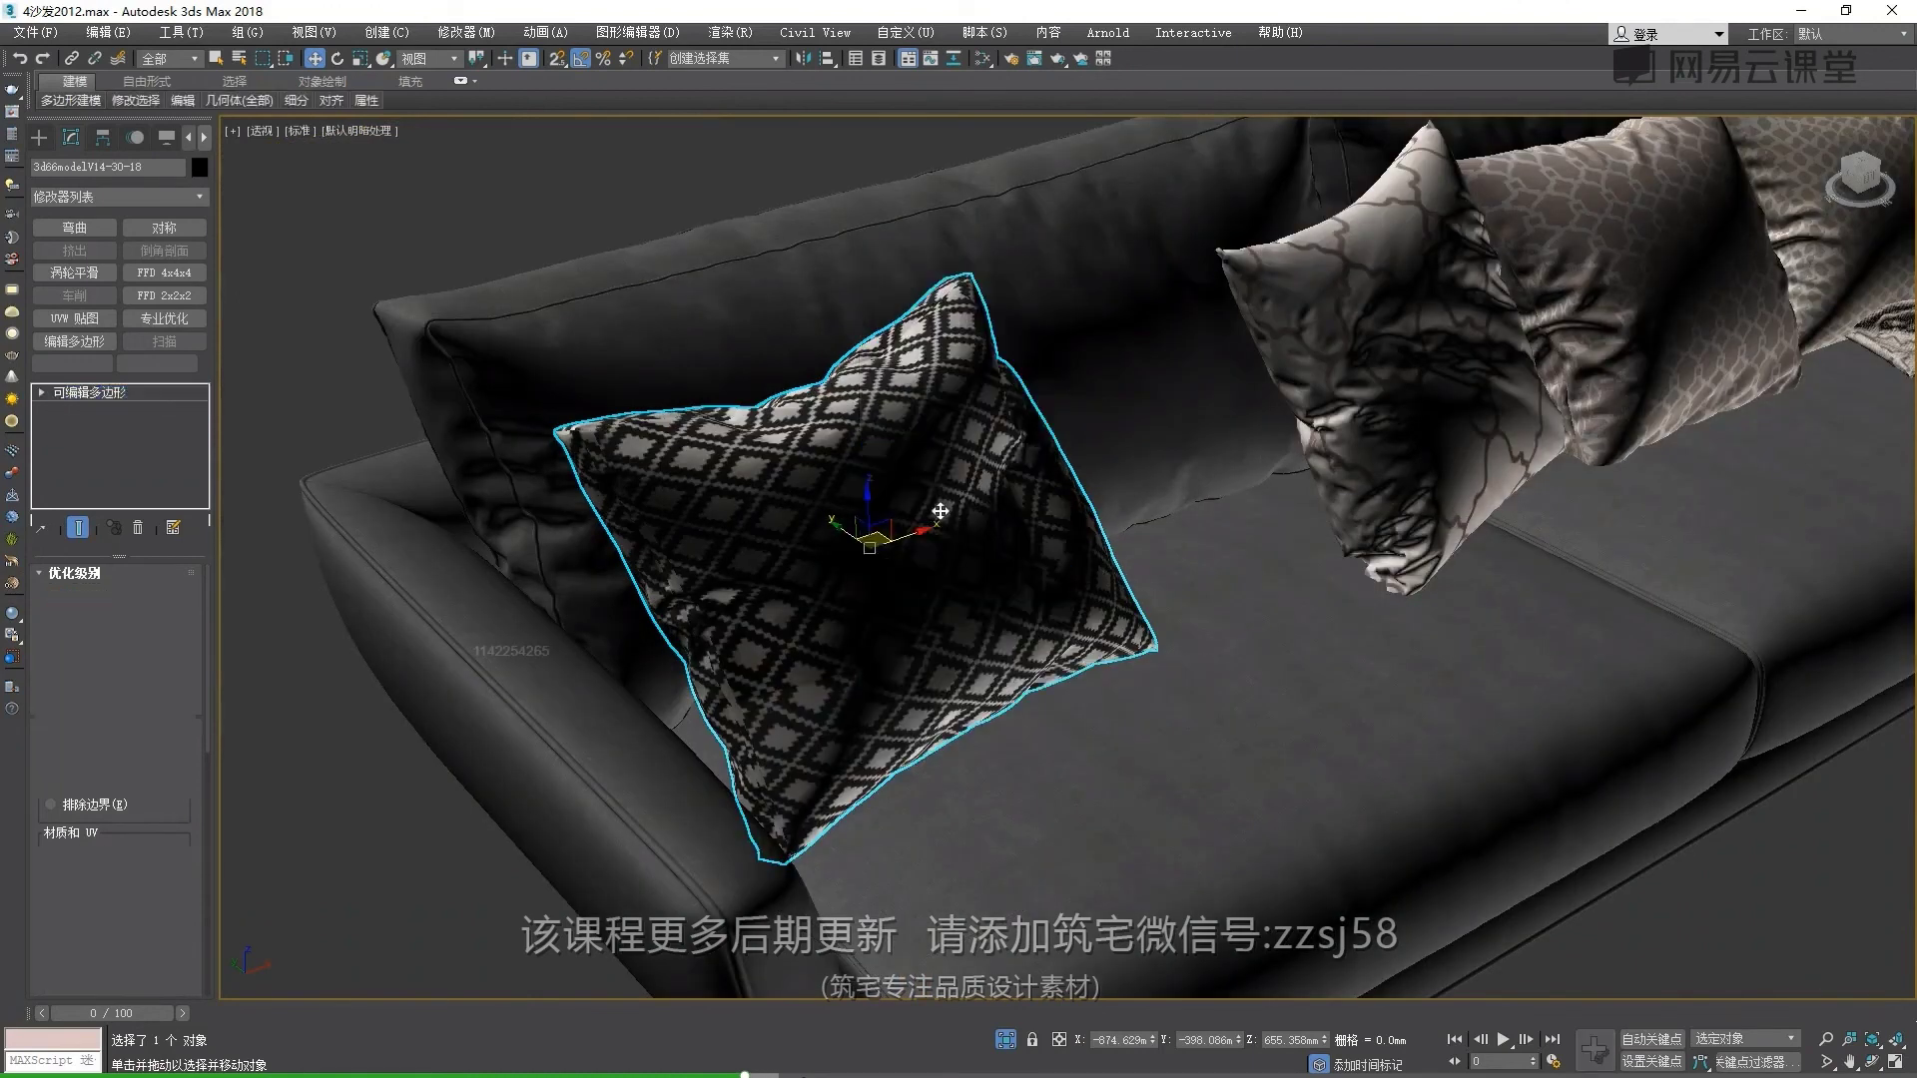
scroll(940, 511, "down", 4)
scroll(984, 526, "up", 1)
left_click(973, 479)
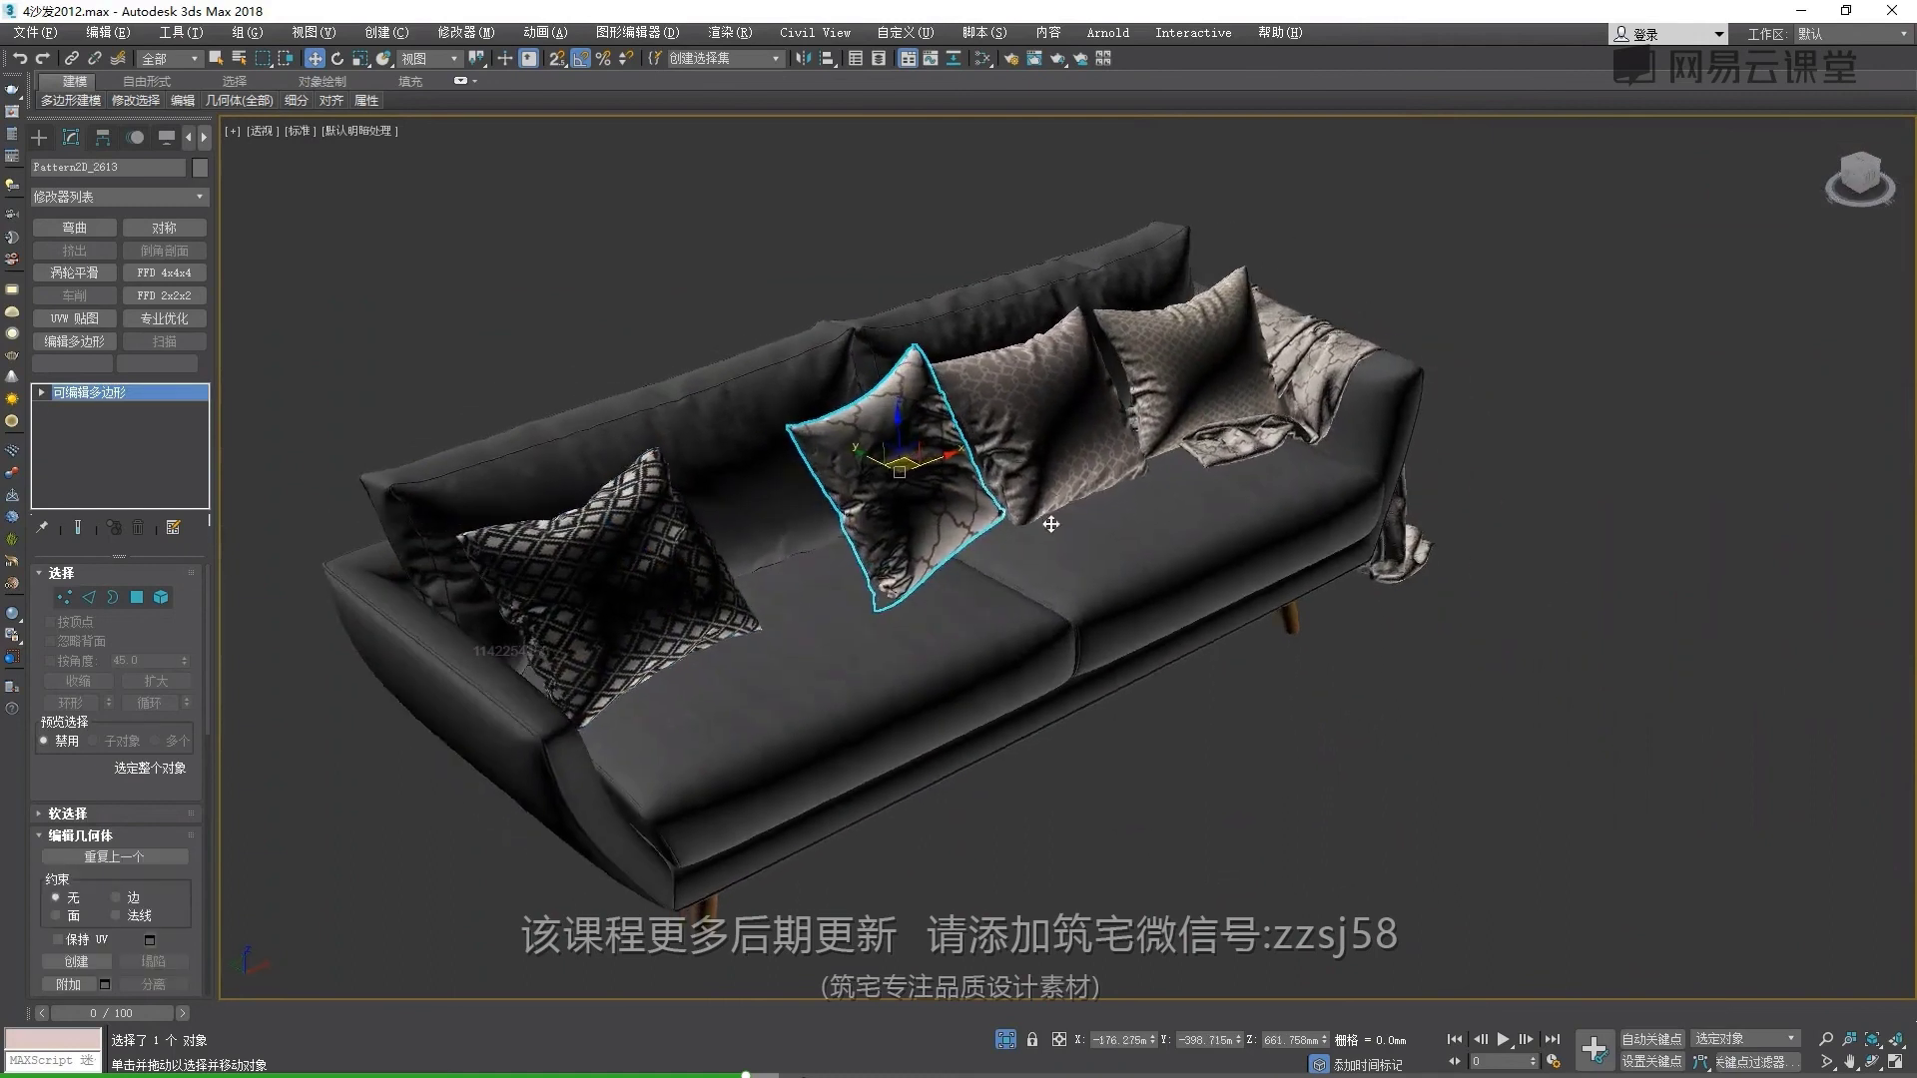
scroll(1051, 525, "up", 3)
scroll(1051, 524, "up", 1)
scroll(1051, 524, "up", 2)
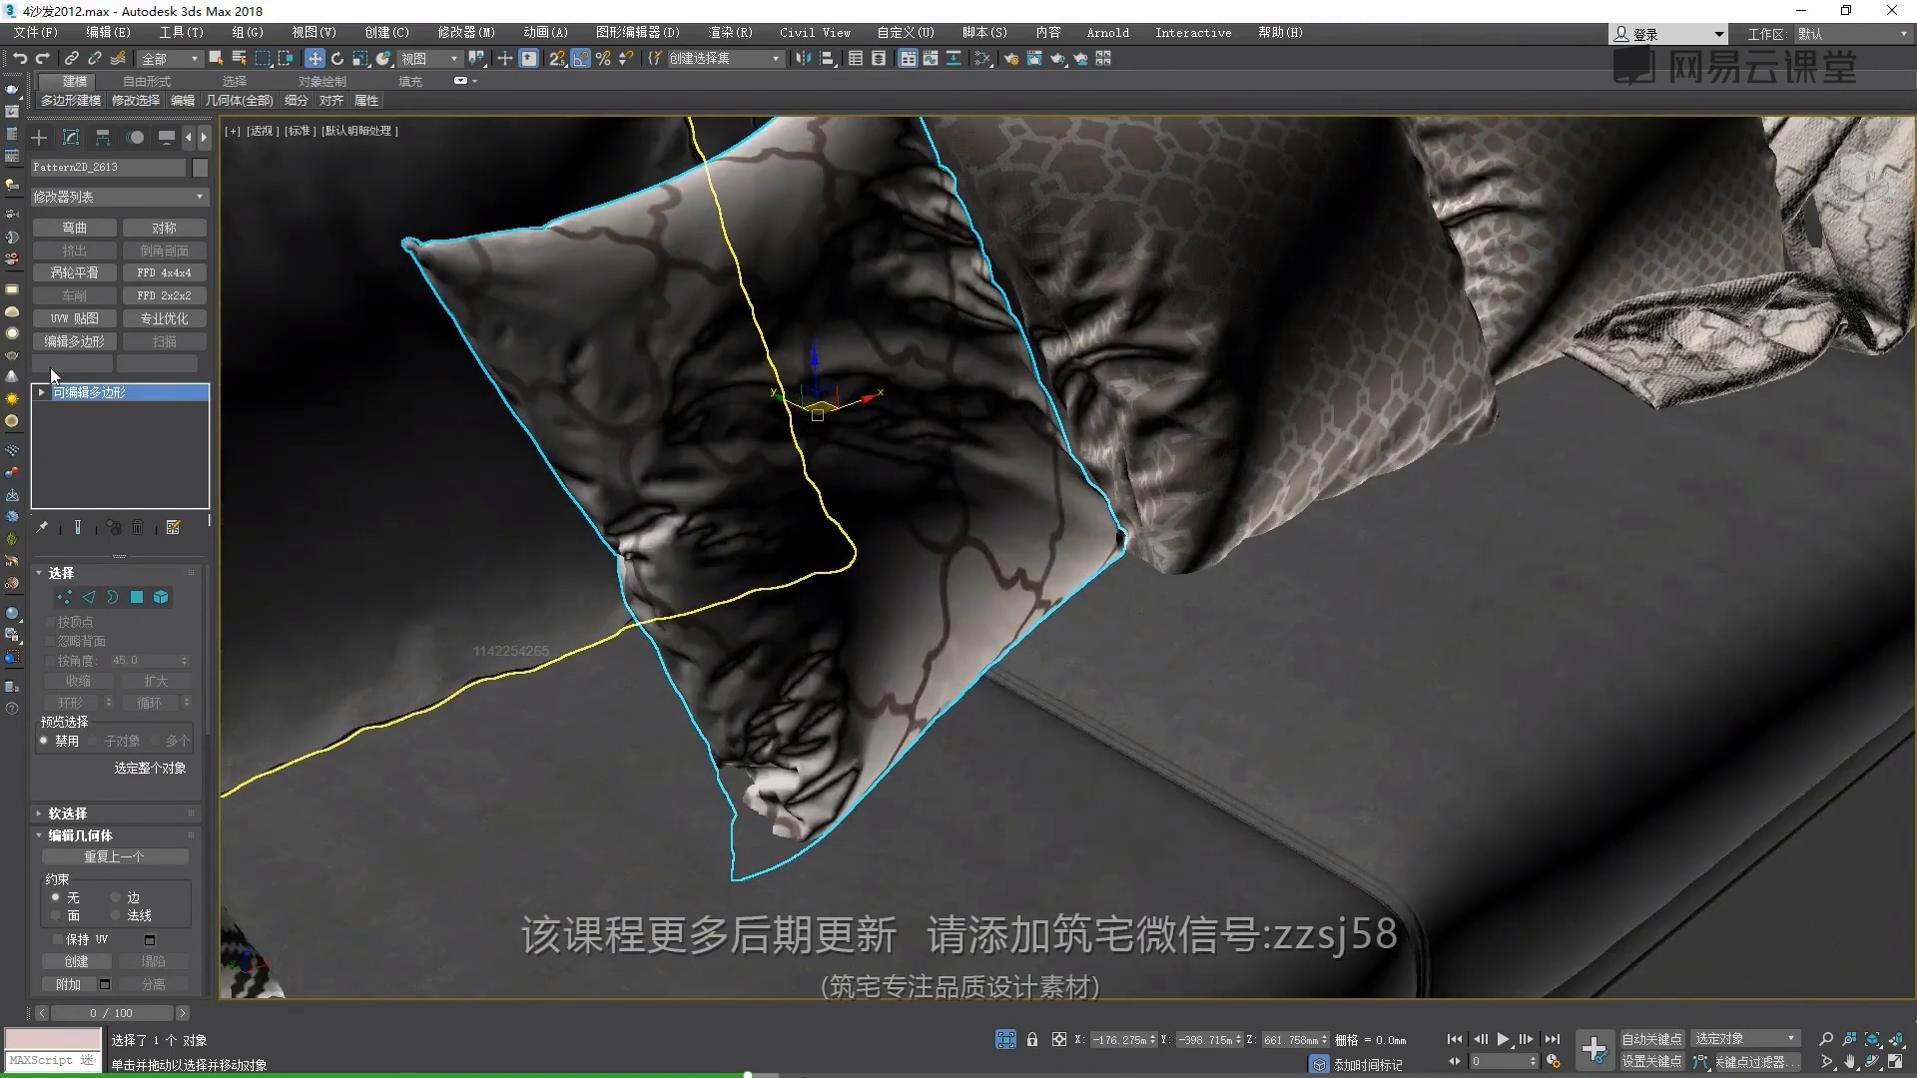
In Element mode, select the middle pillow's body element rather than its piping
left_click(161, 598)
left_click(679, 424)
mouse_move(685, 419)
middle_mouse_down("alt")
mouse_move(792, 539)
mouse_move(853, 544)
middle_mouse_up("alt")
left_click(804, 630)
left_click(899, 545)
left_click(824, 657)
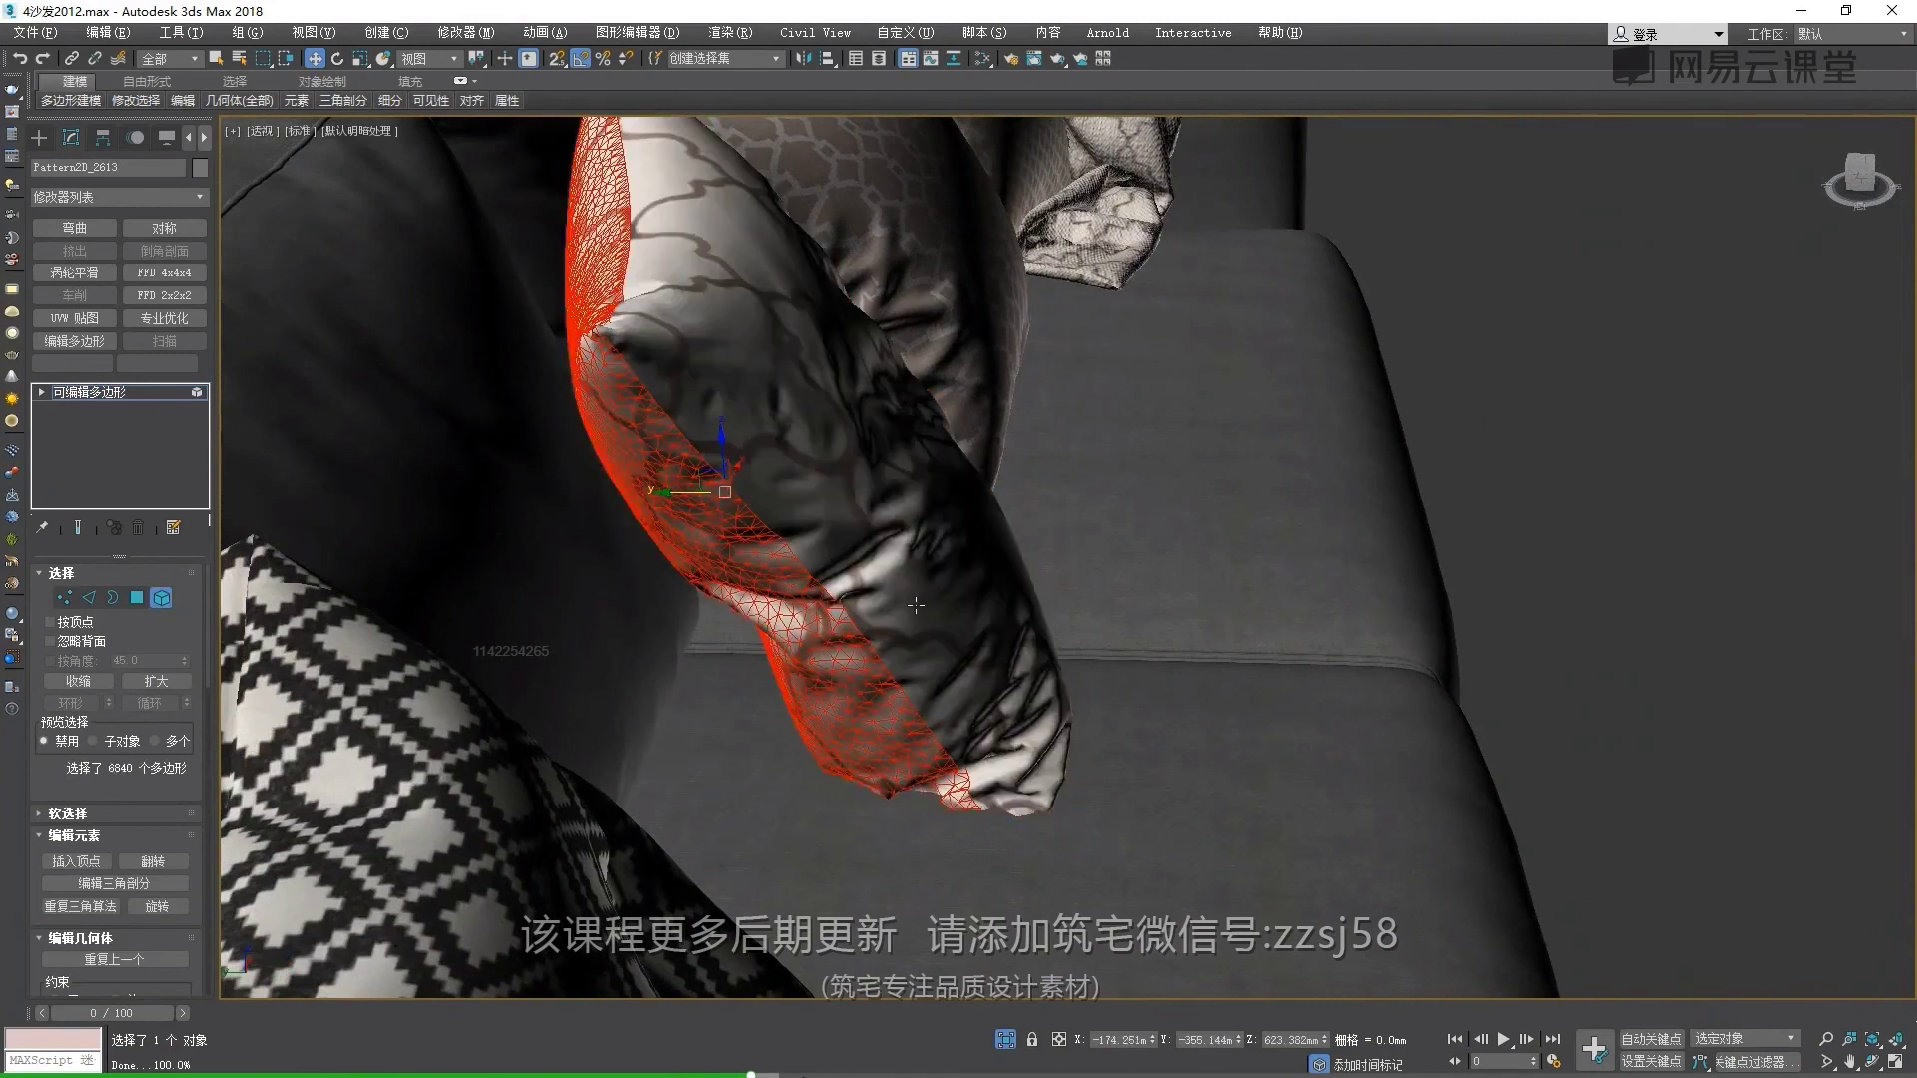
middle_click_drag(830, 656, 853, 462, "alt")
left_click(854, 461)
scroll(205, 675, "down", 2)
scroll(205, 675, "down", 3)
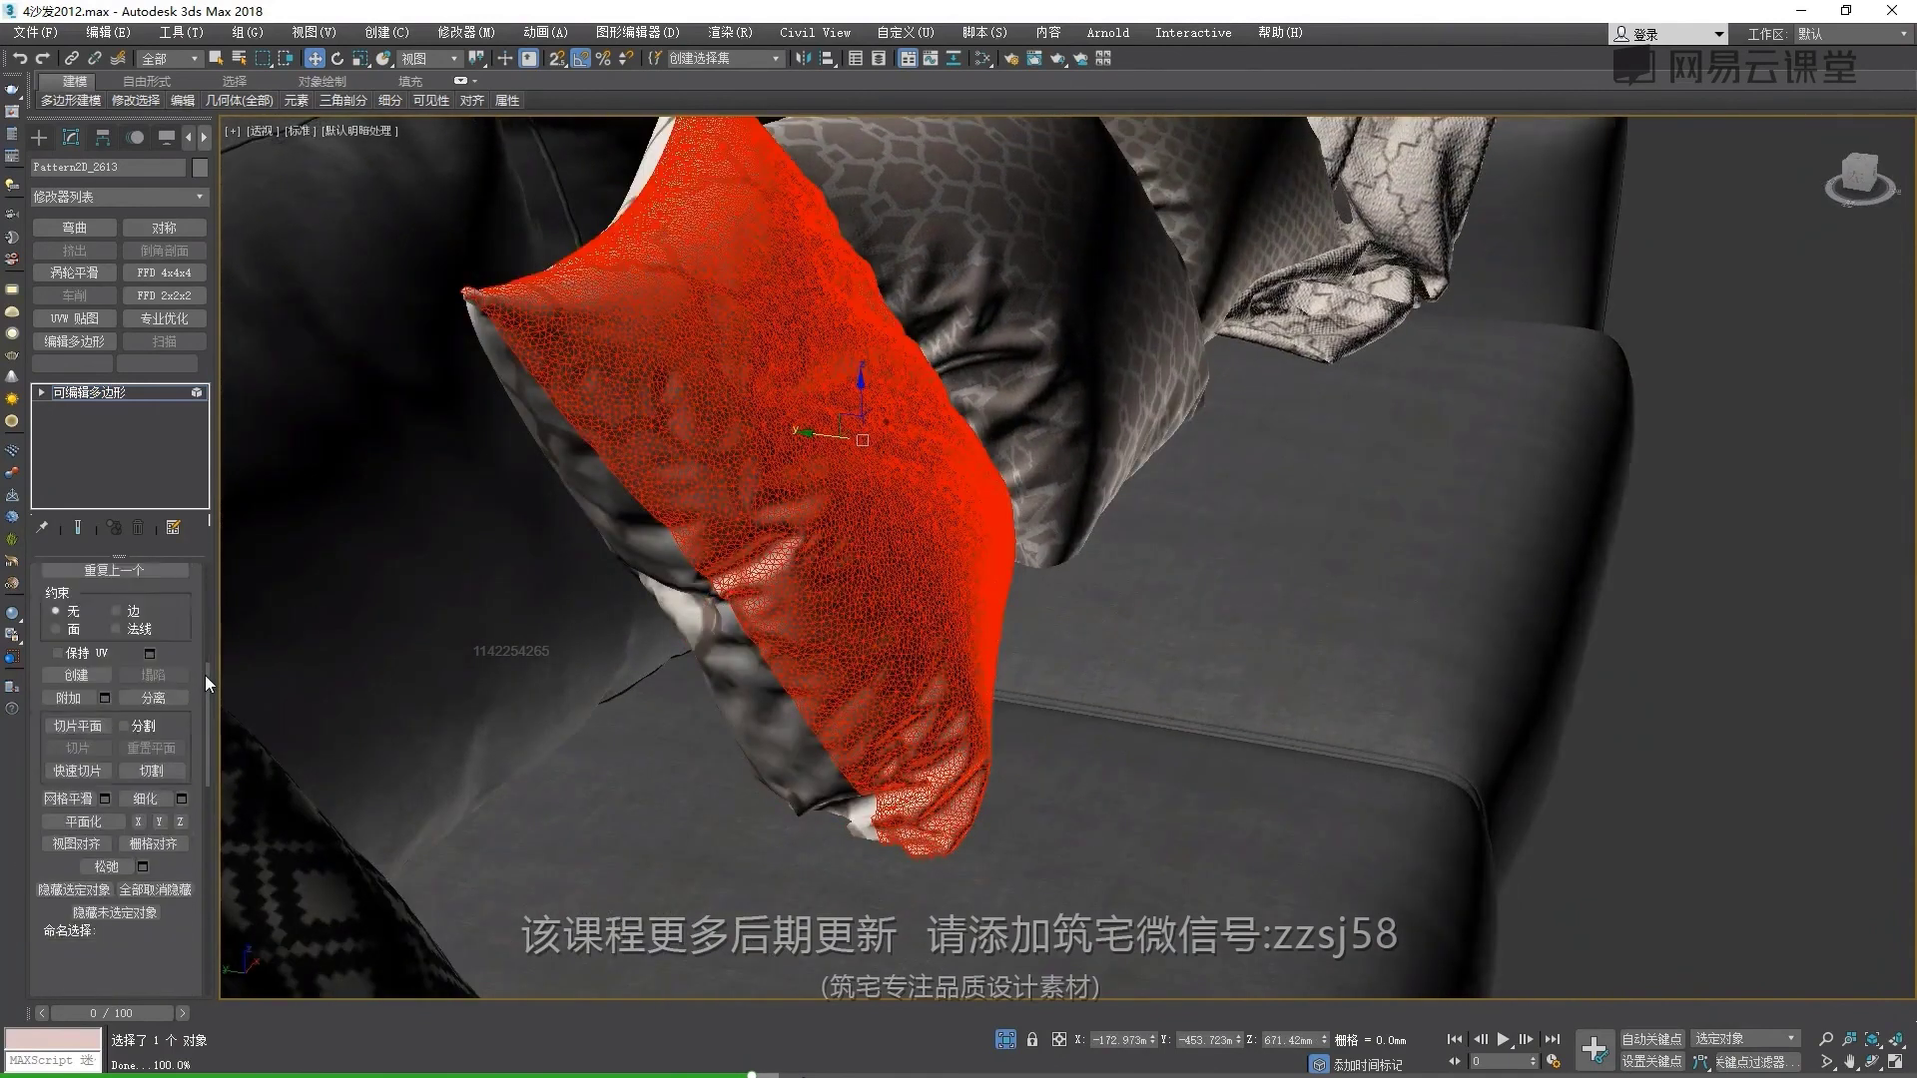
scroll(206, 675, "down", 2)
Detach the body element as 对象009, exit sub-object mode and deselect
left_click(154, 637)
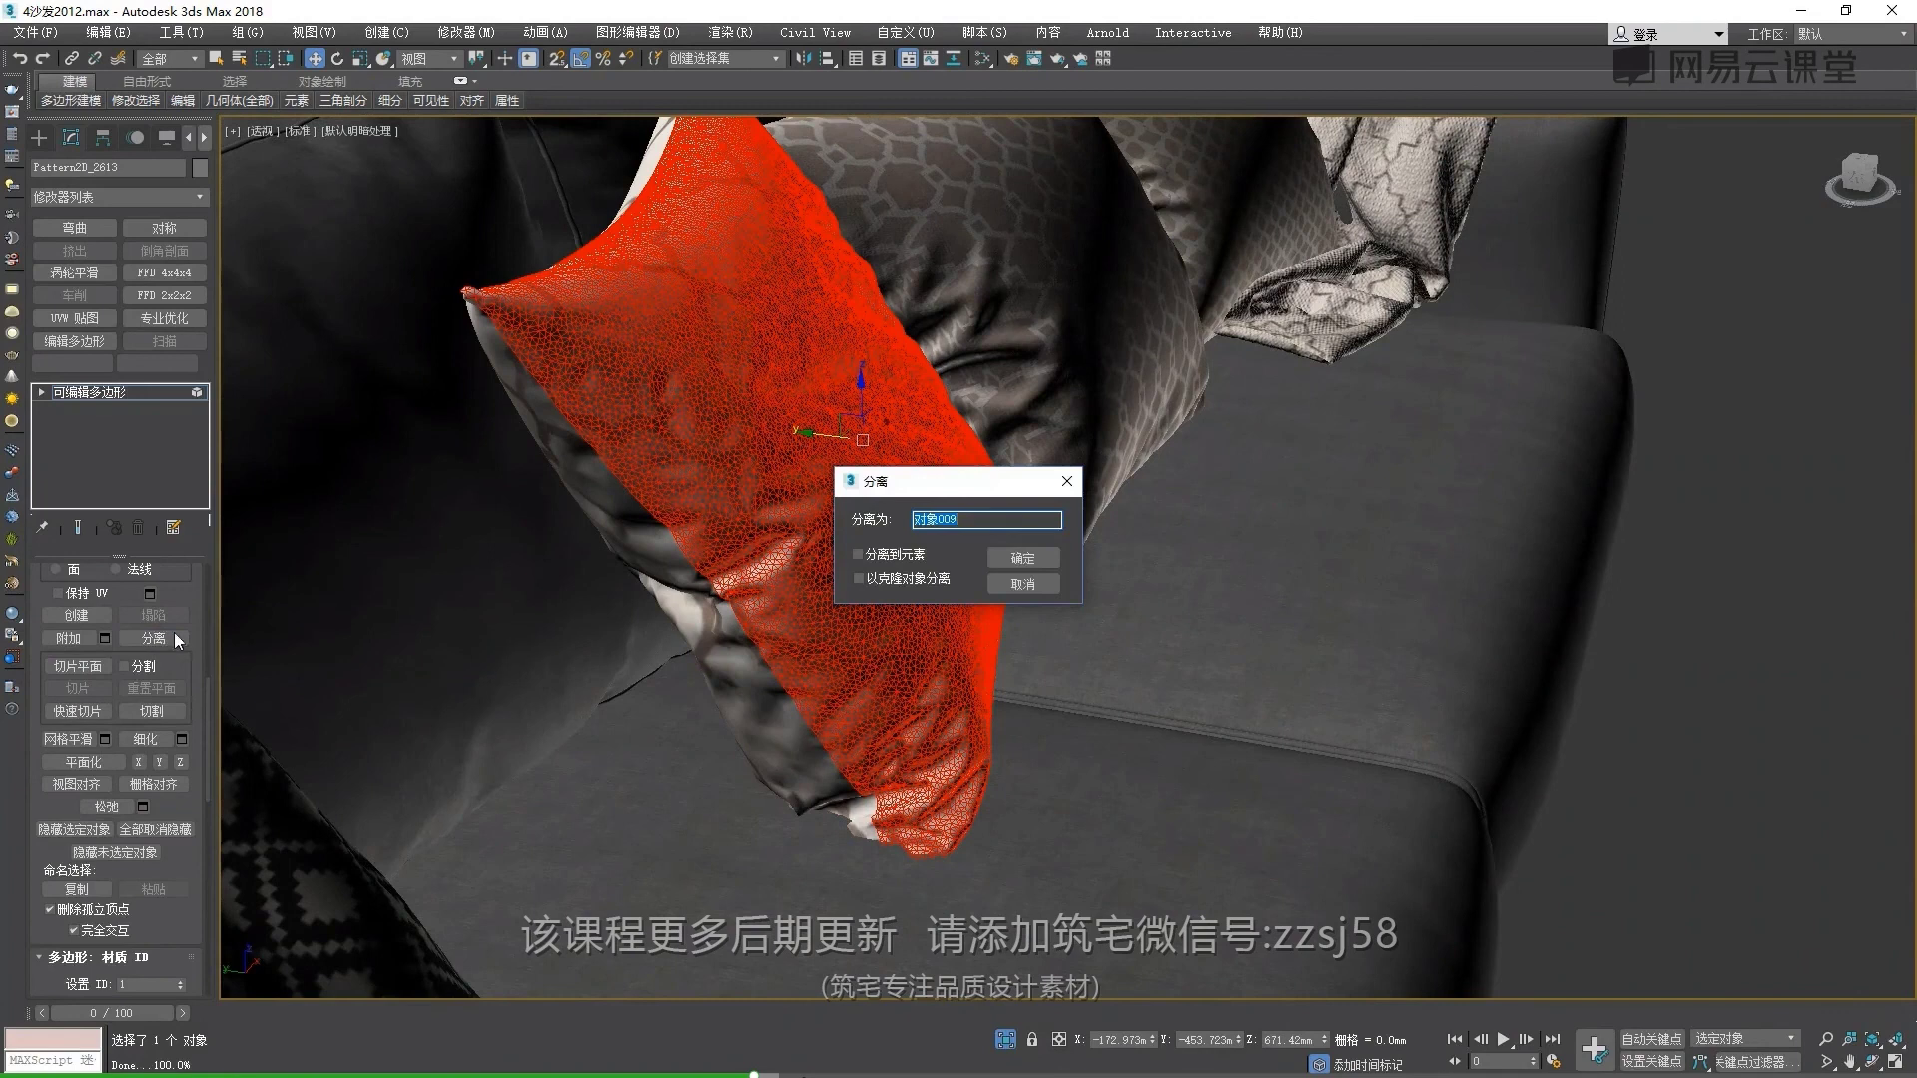
key("Return")
left_click(241, 633)
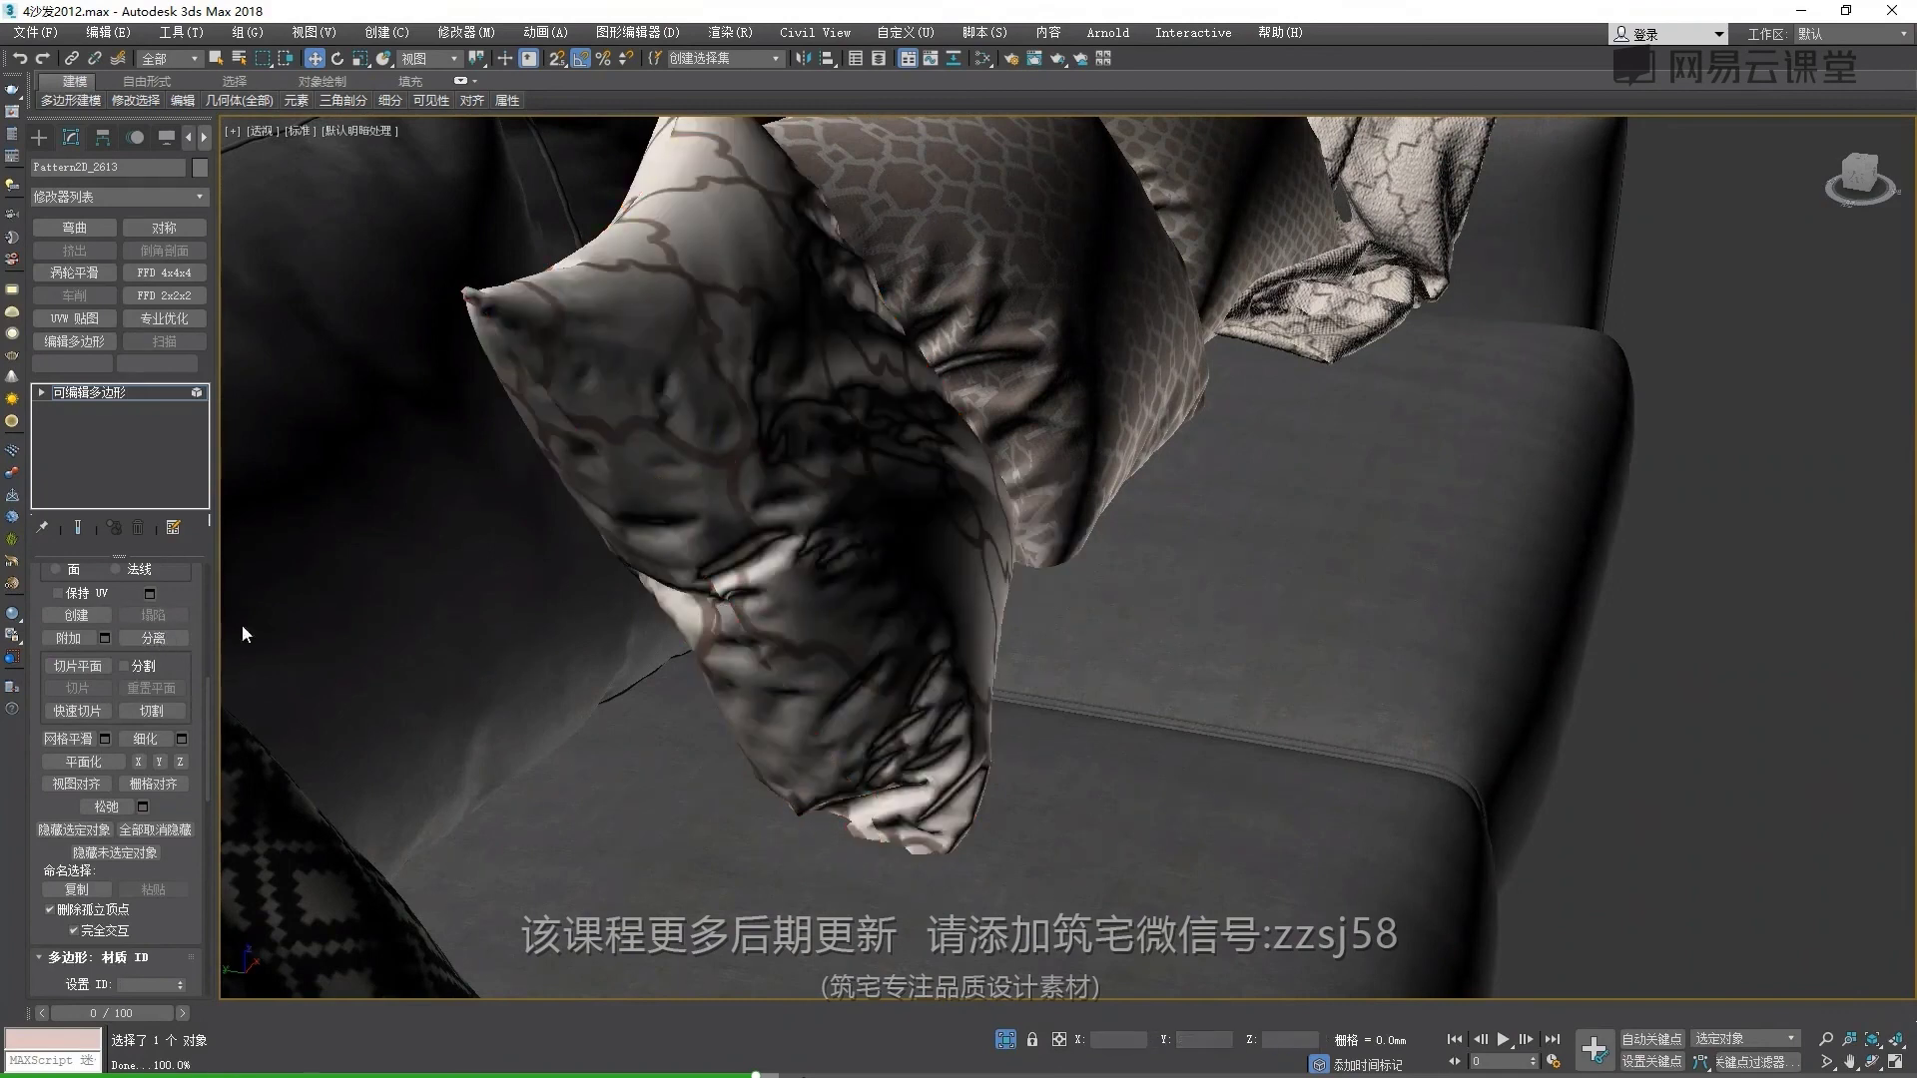
left_click(153, 392)
scroll(837, 579, "down", 5)
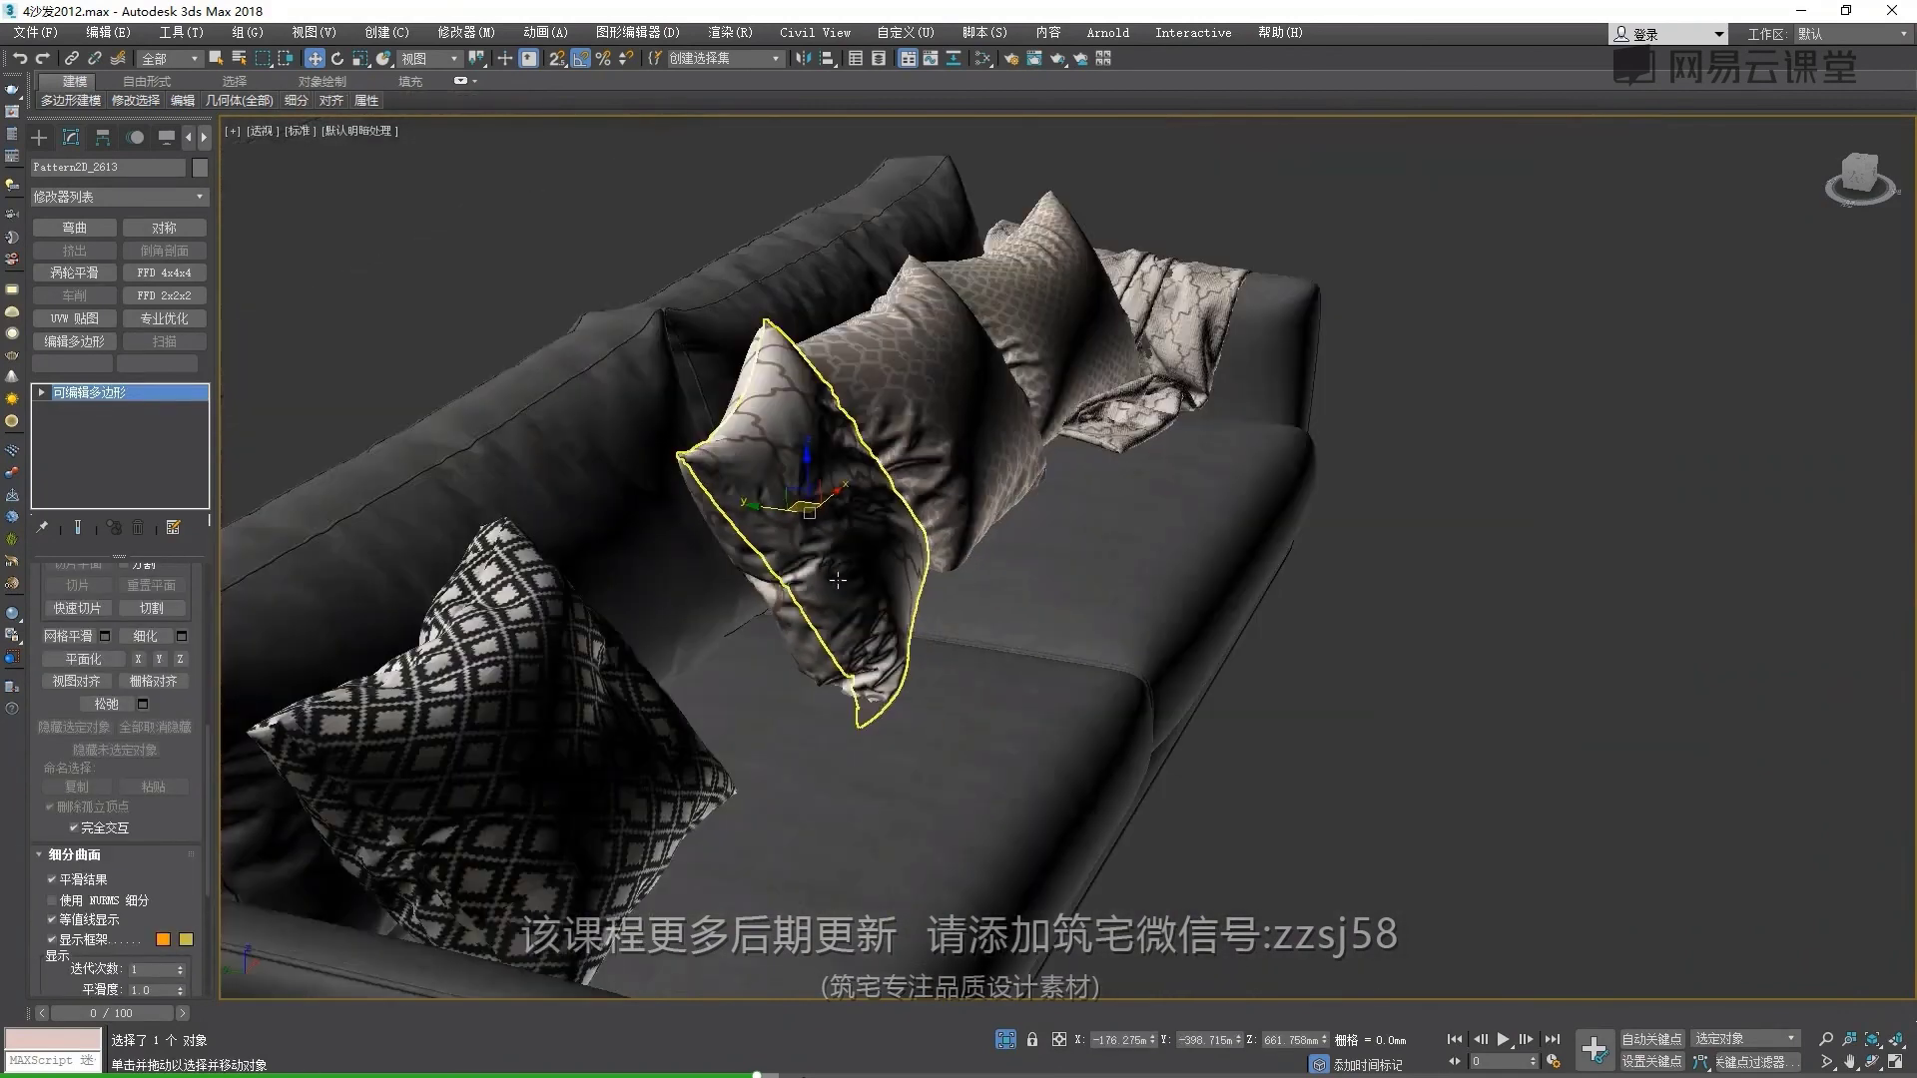
left_click(1206, 179)
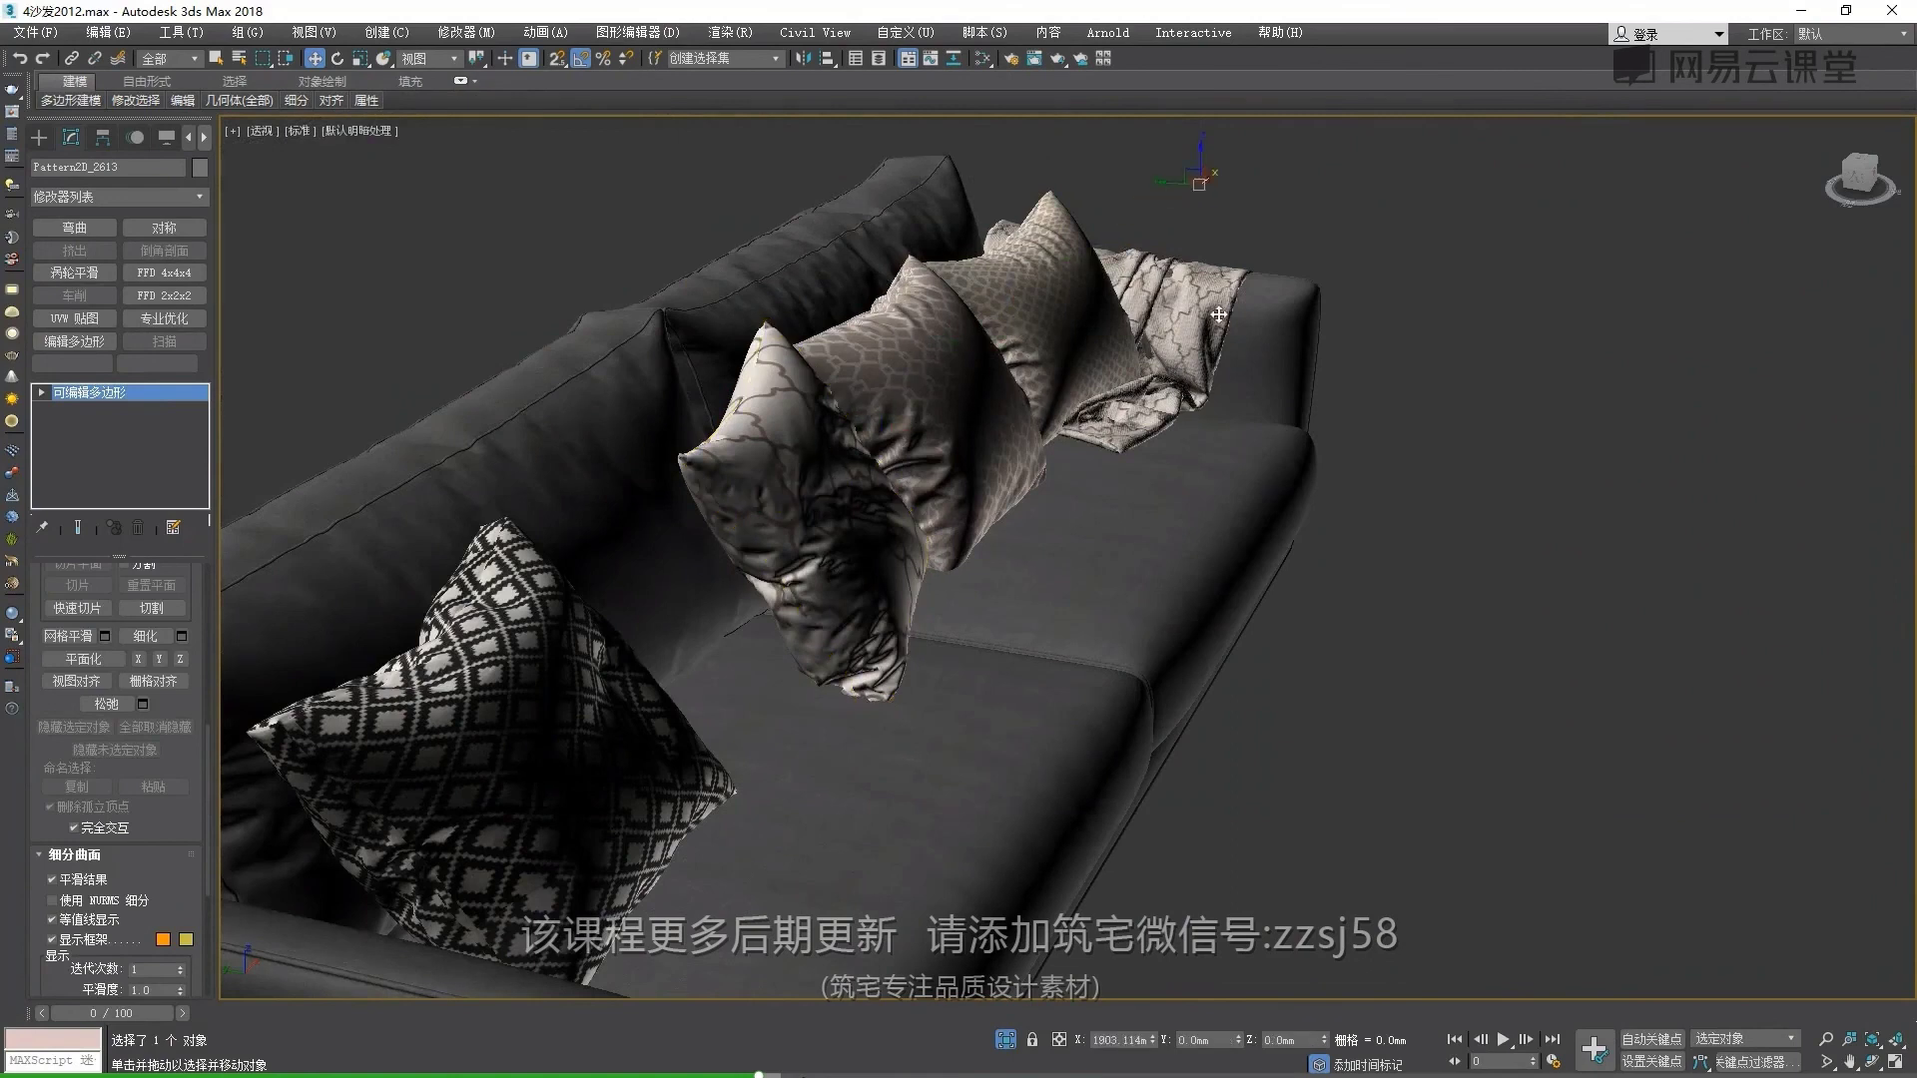
Select the detached pillow 对象009 and orbit around it
scroll(854, 509, "down", 4)
scroll(853, 504, "down", 2)
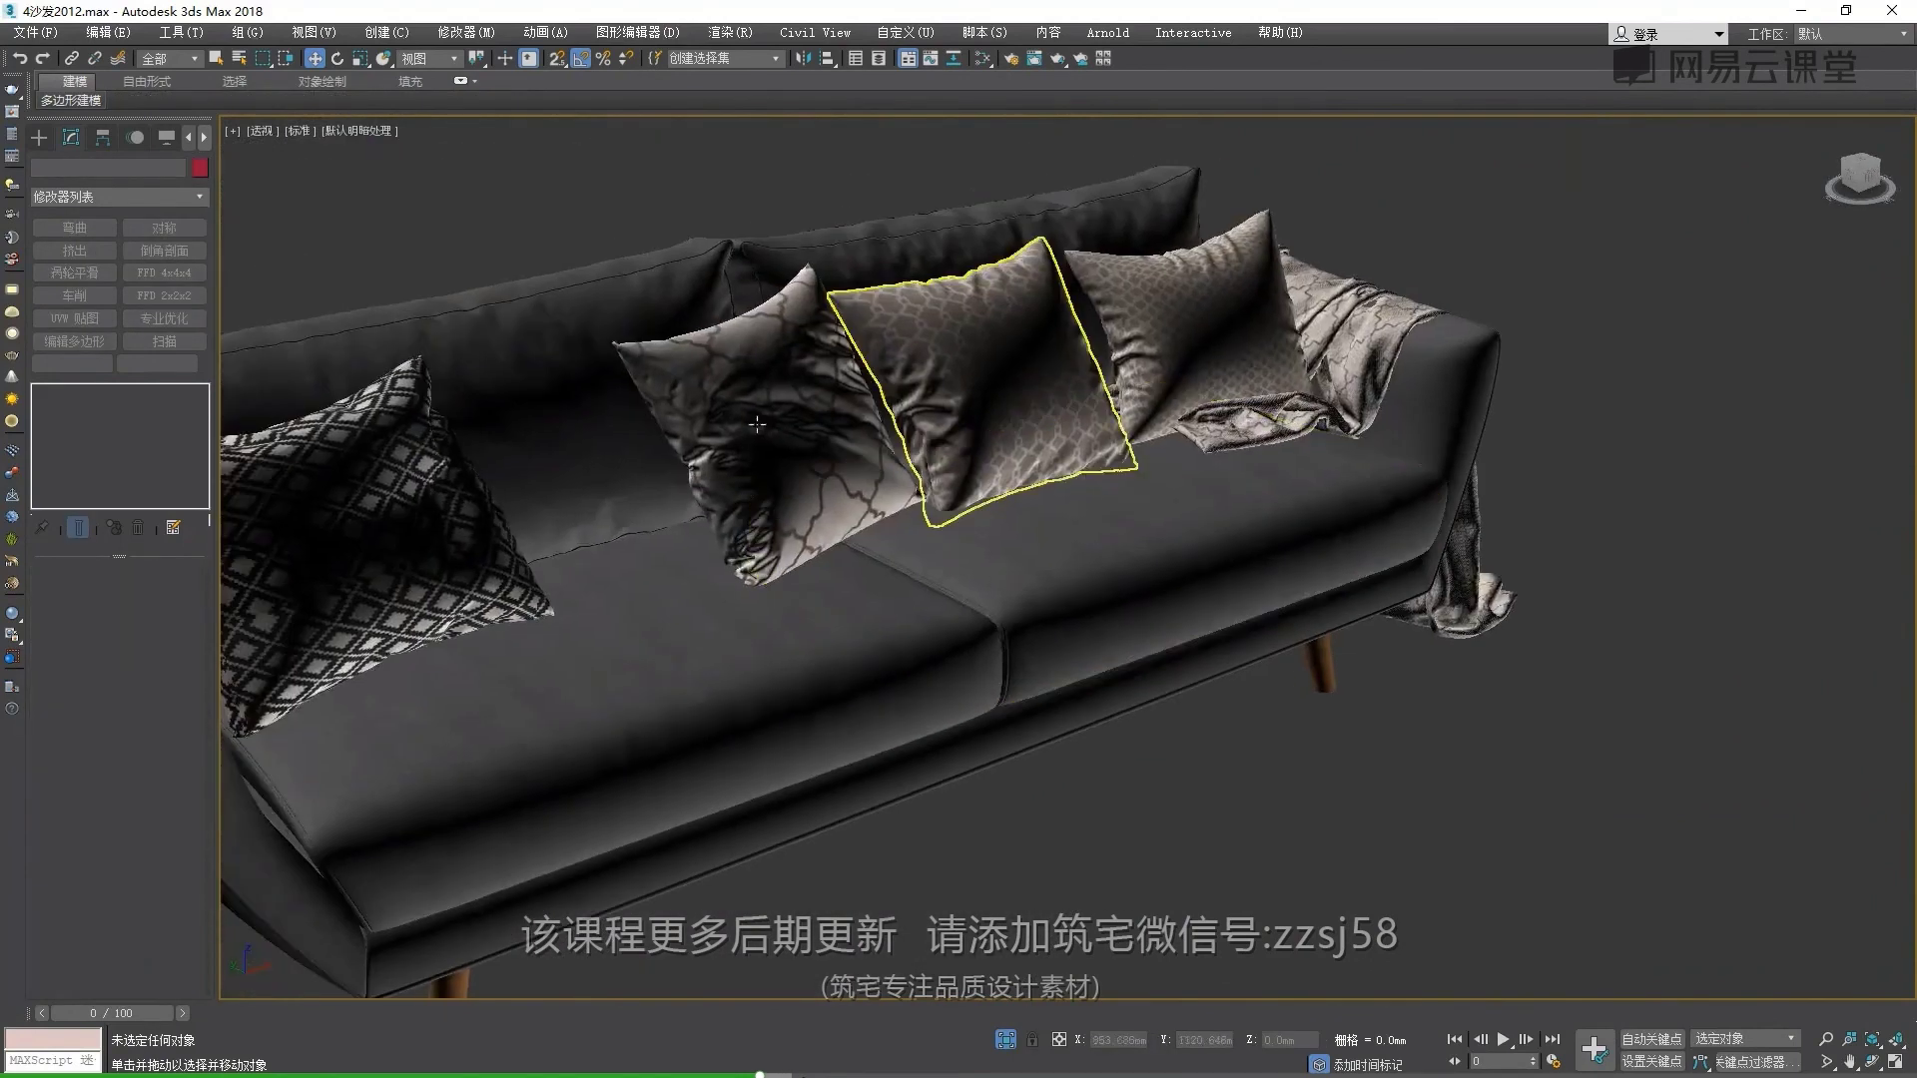
scroll(854, 500, "up", 4)
left_click(852, 498)
scroll(852, 495, "down", 2)
middle_click_drag(852, 495, 778, 508, "alt")
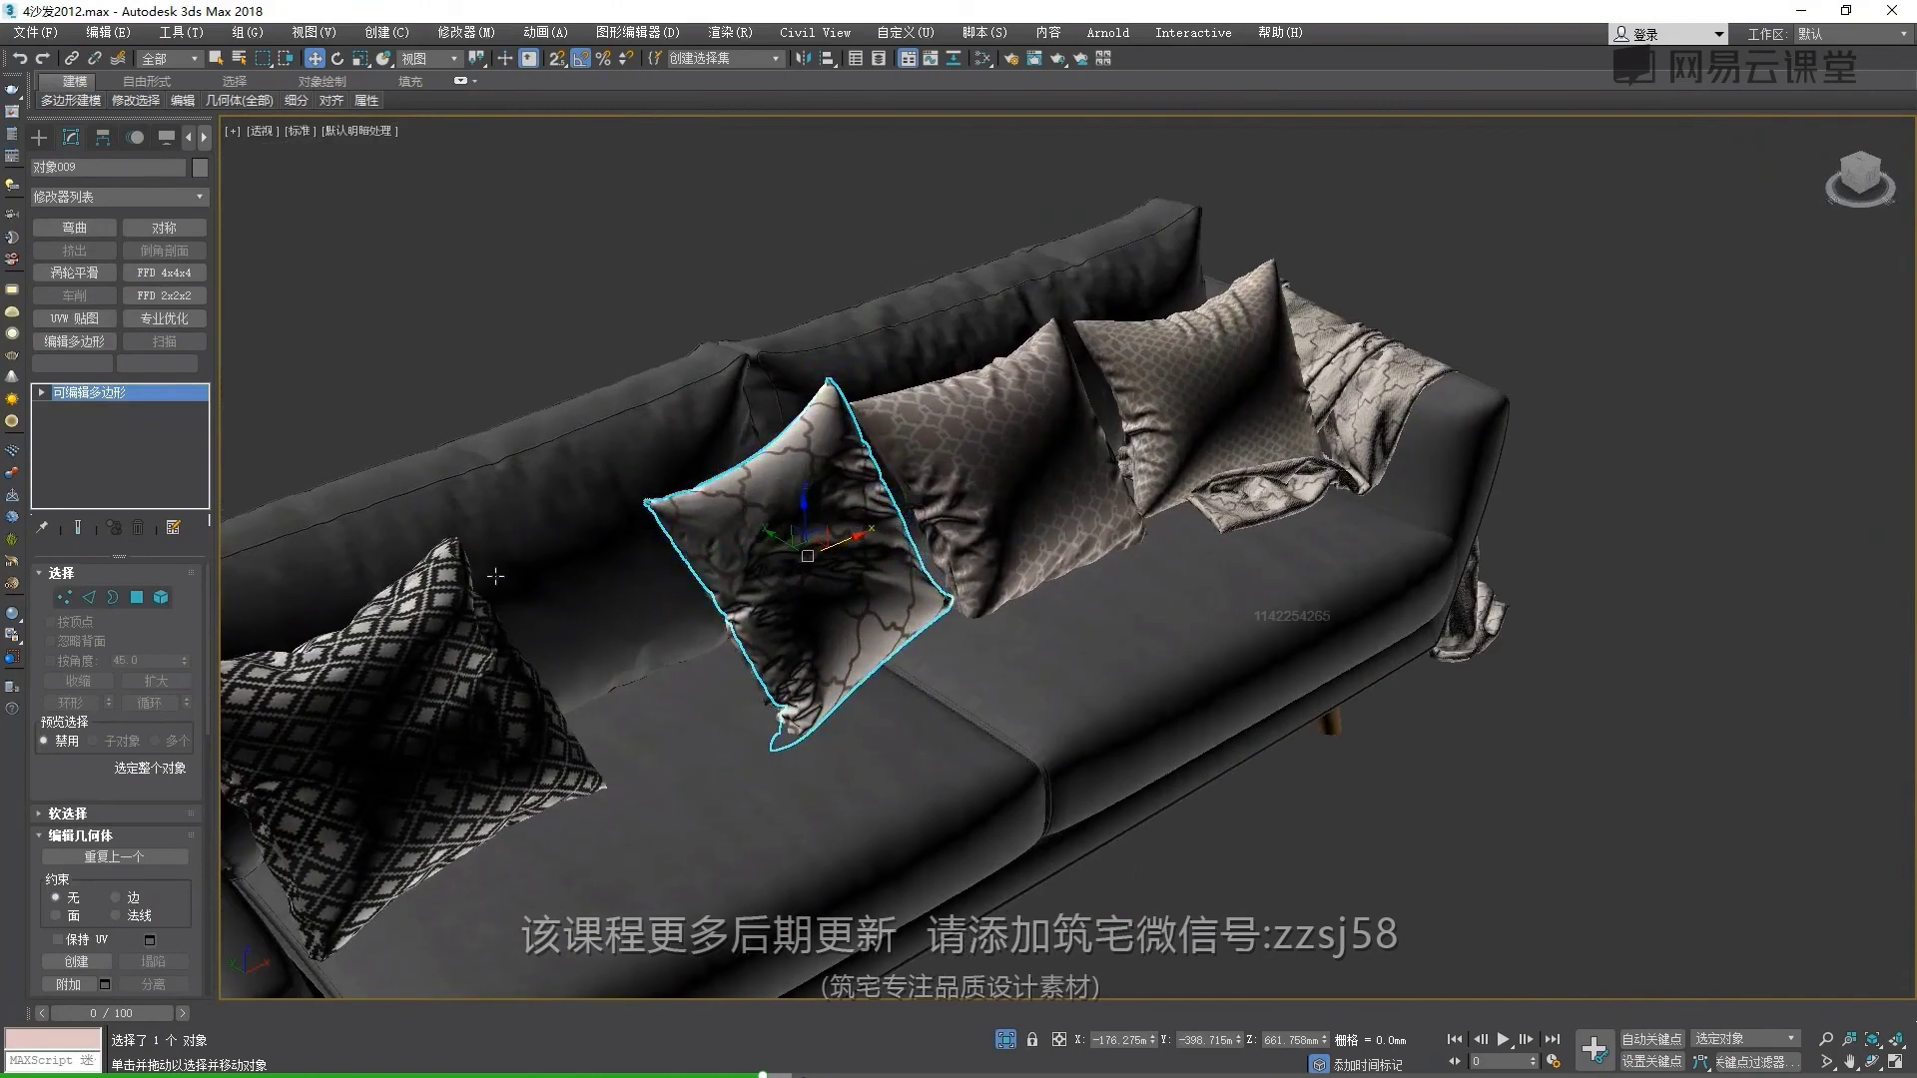
scroll(780, 593, "up", 3)
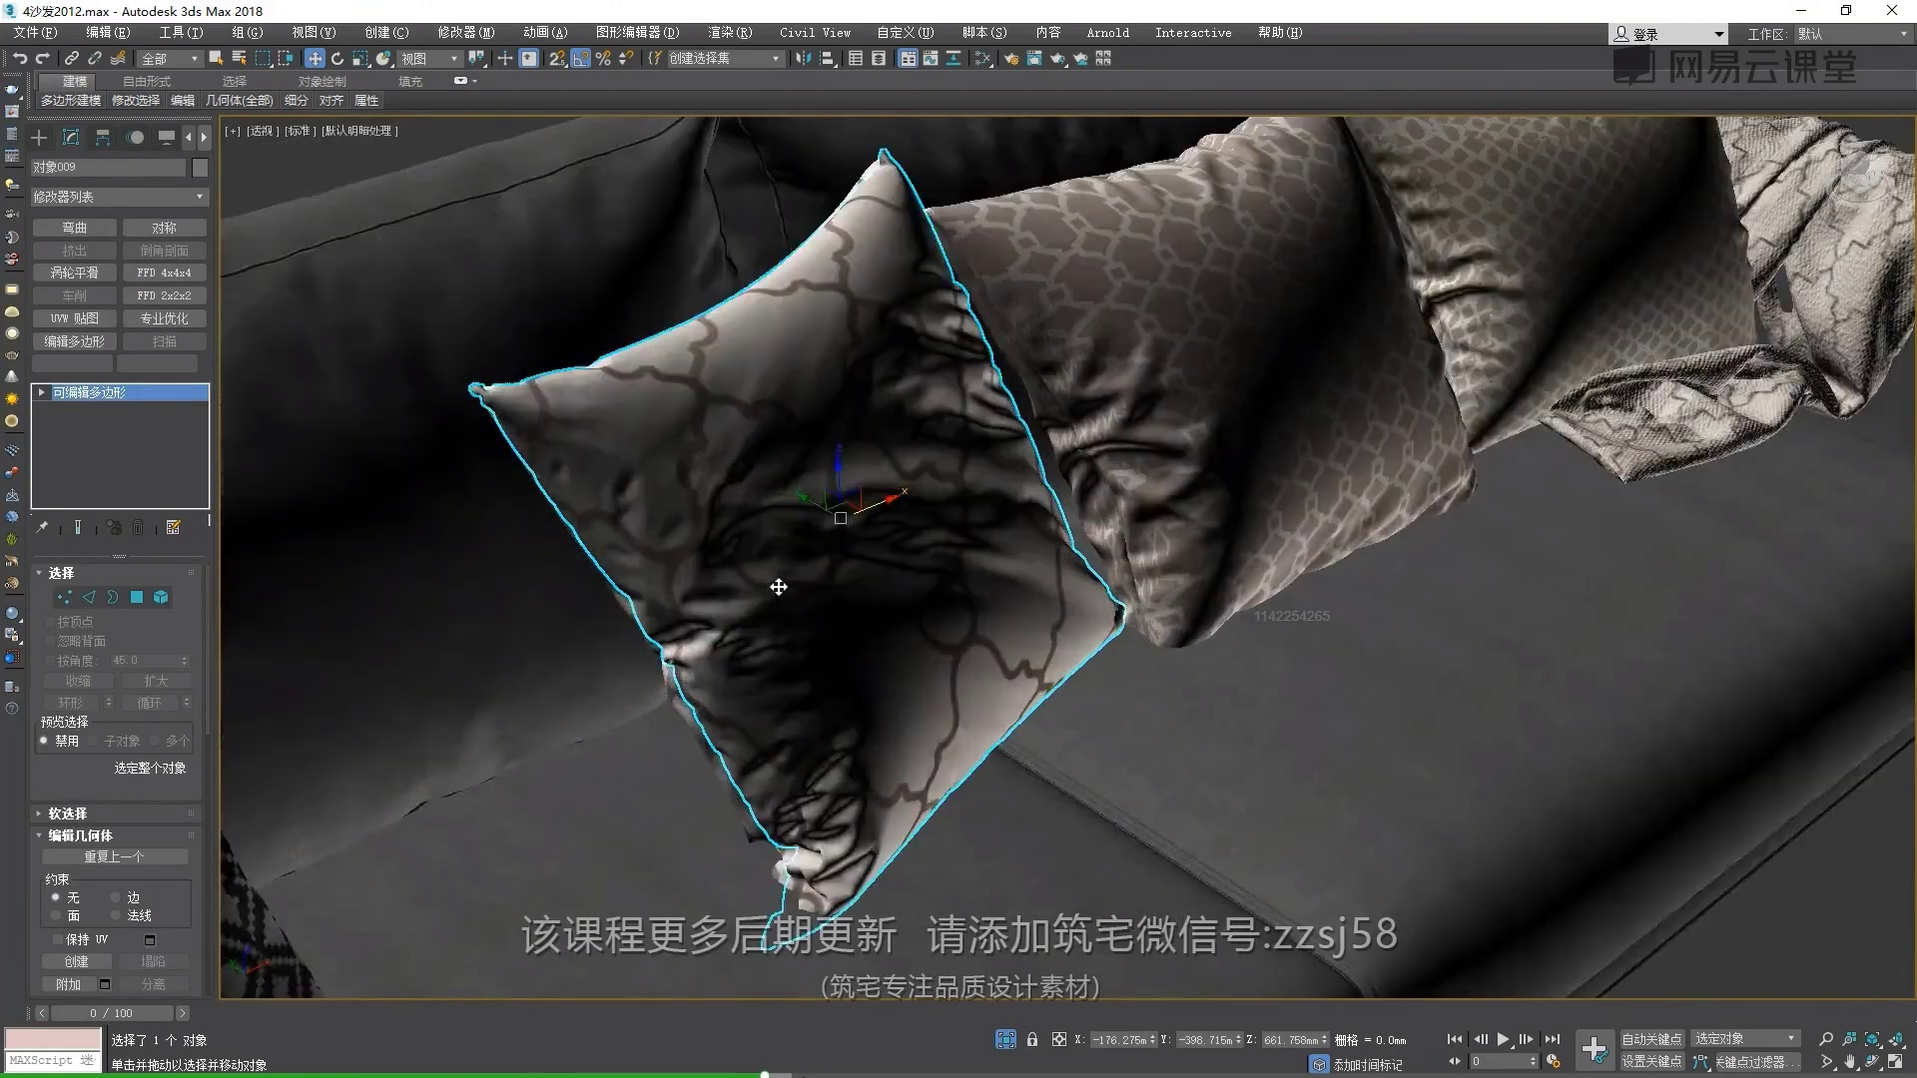
scroll(780, 592, "up", 2)
Add ProOptimizer to 对象009 with Keep Textures, calculate, and set Vertex % to 25
left_click(184, 311)
key("F4")
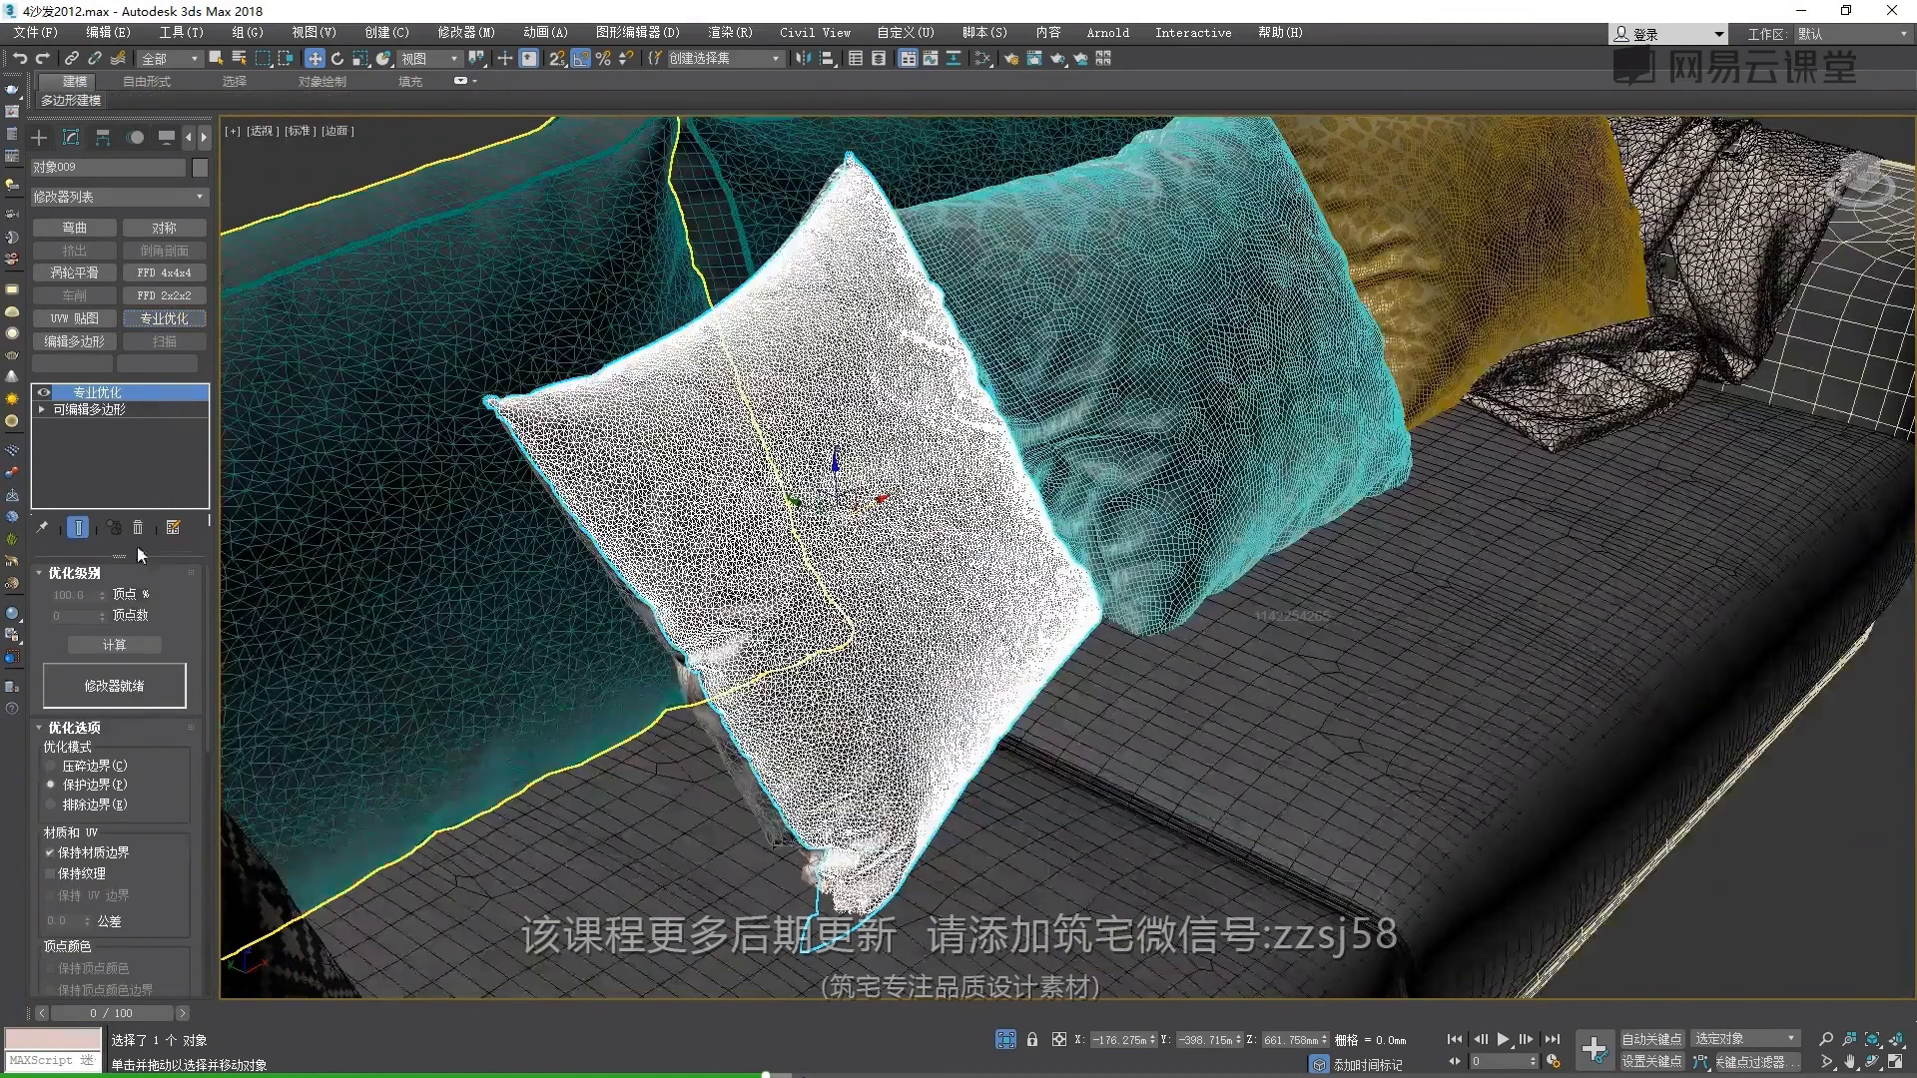
left_click(78, 877)
left_click(114, 645)
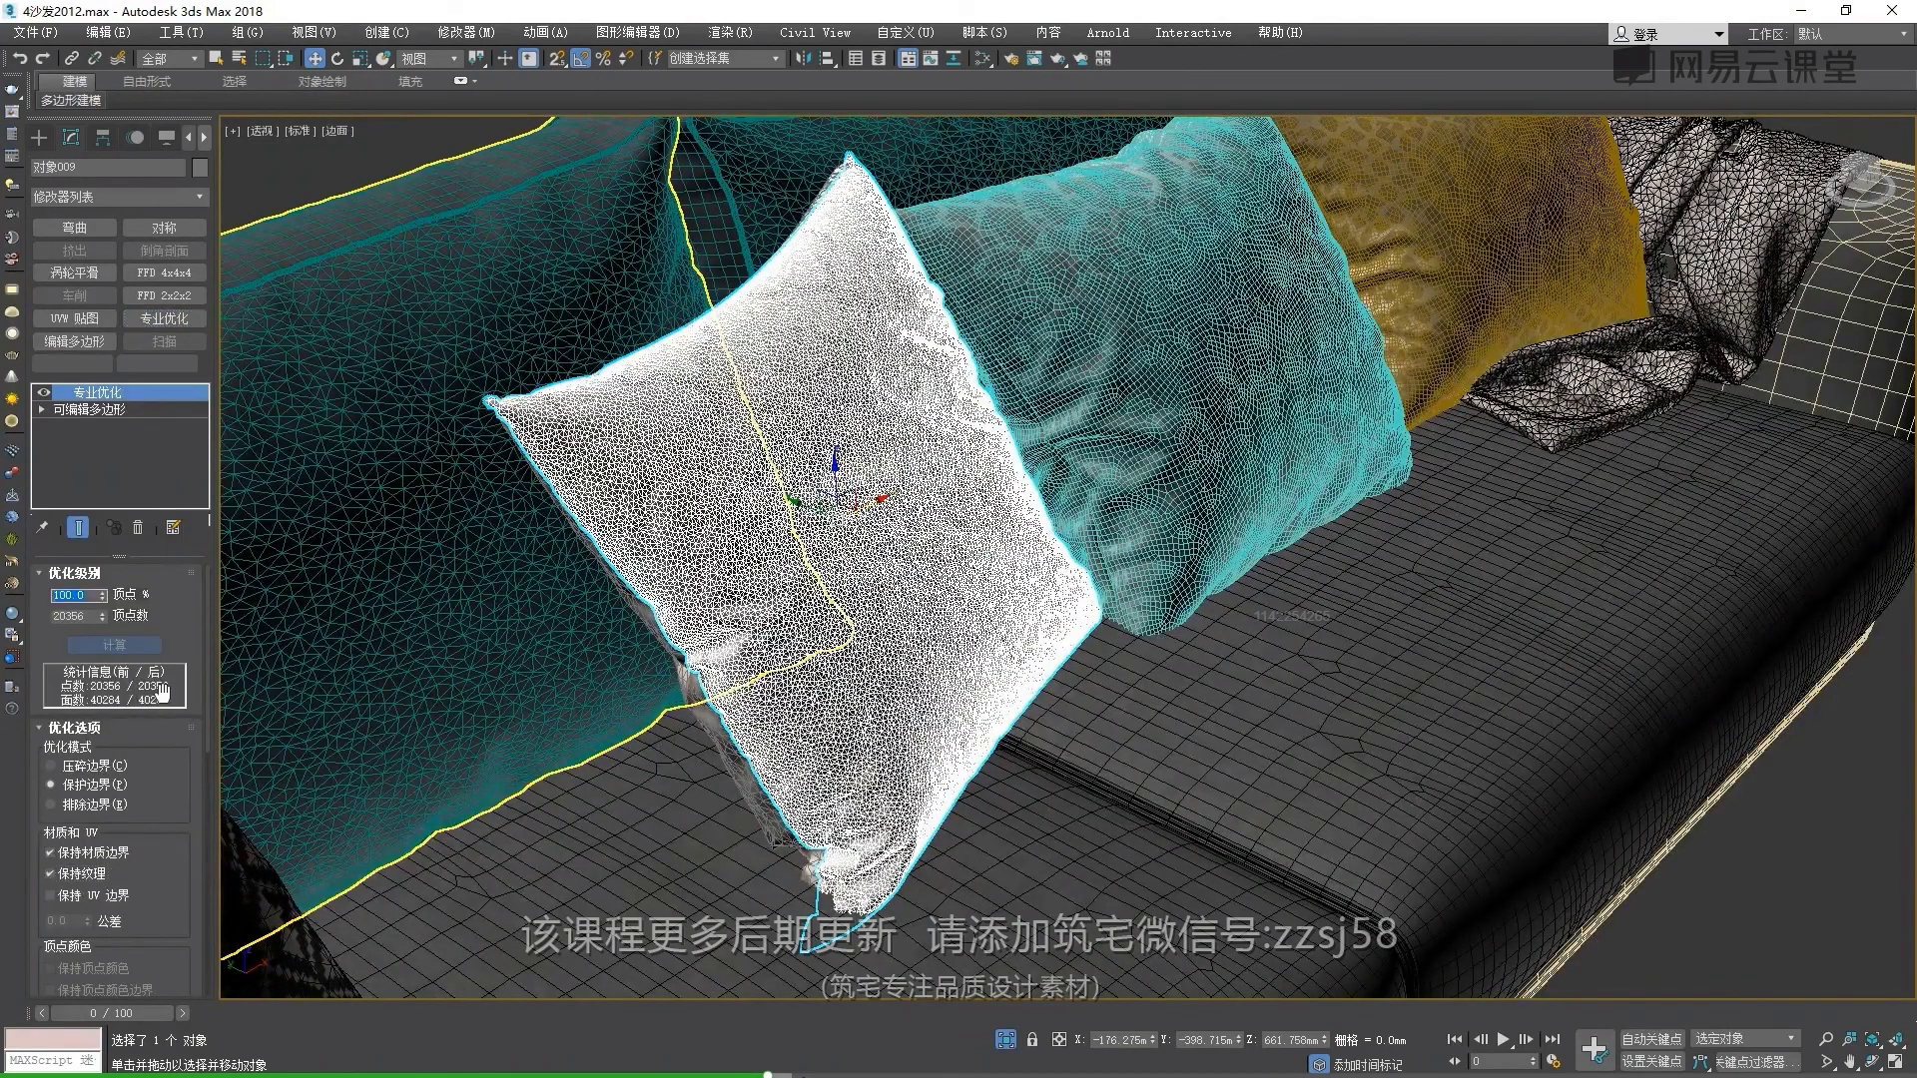
left_click(79, 594)
type("20")
key("Return")
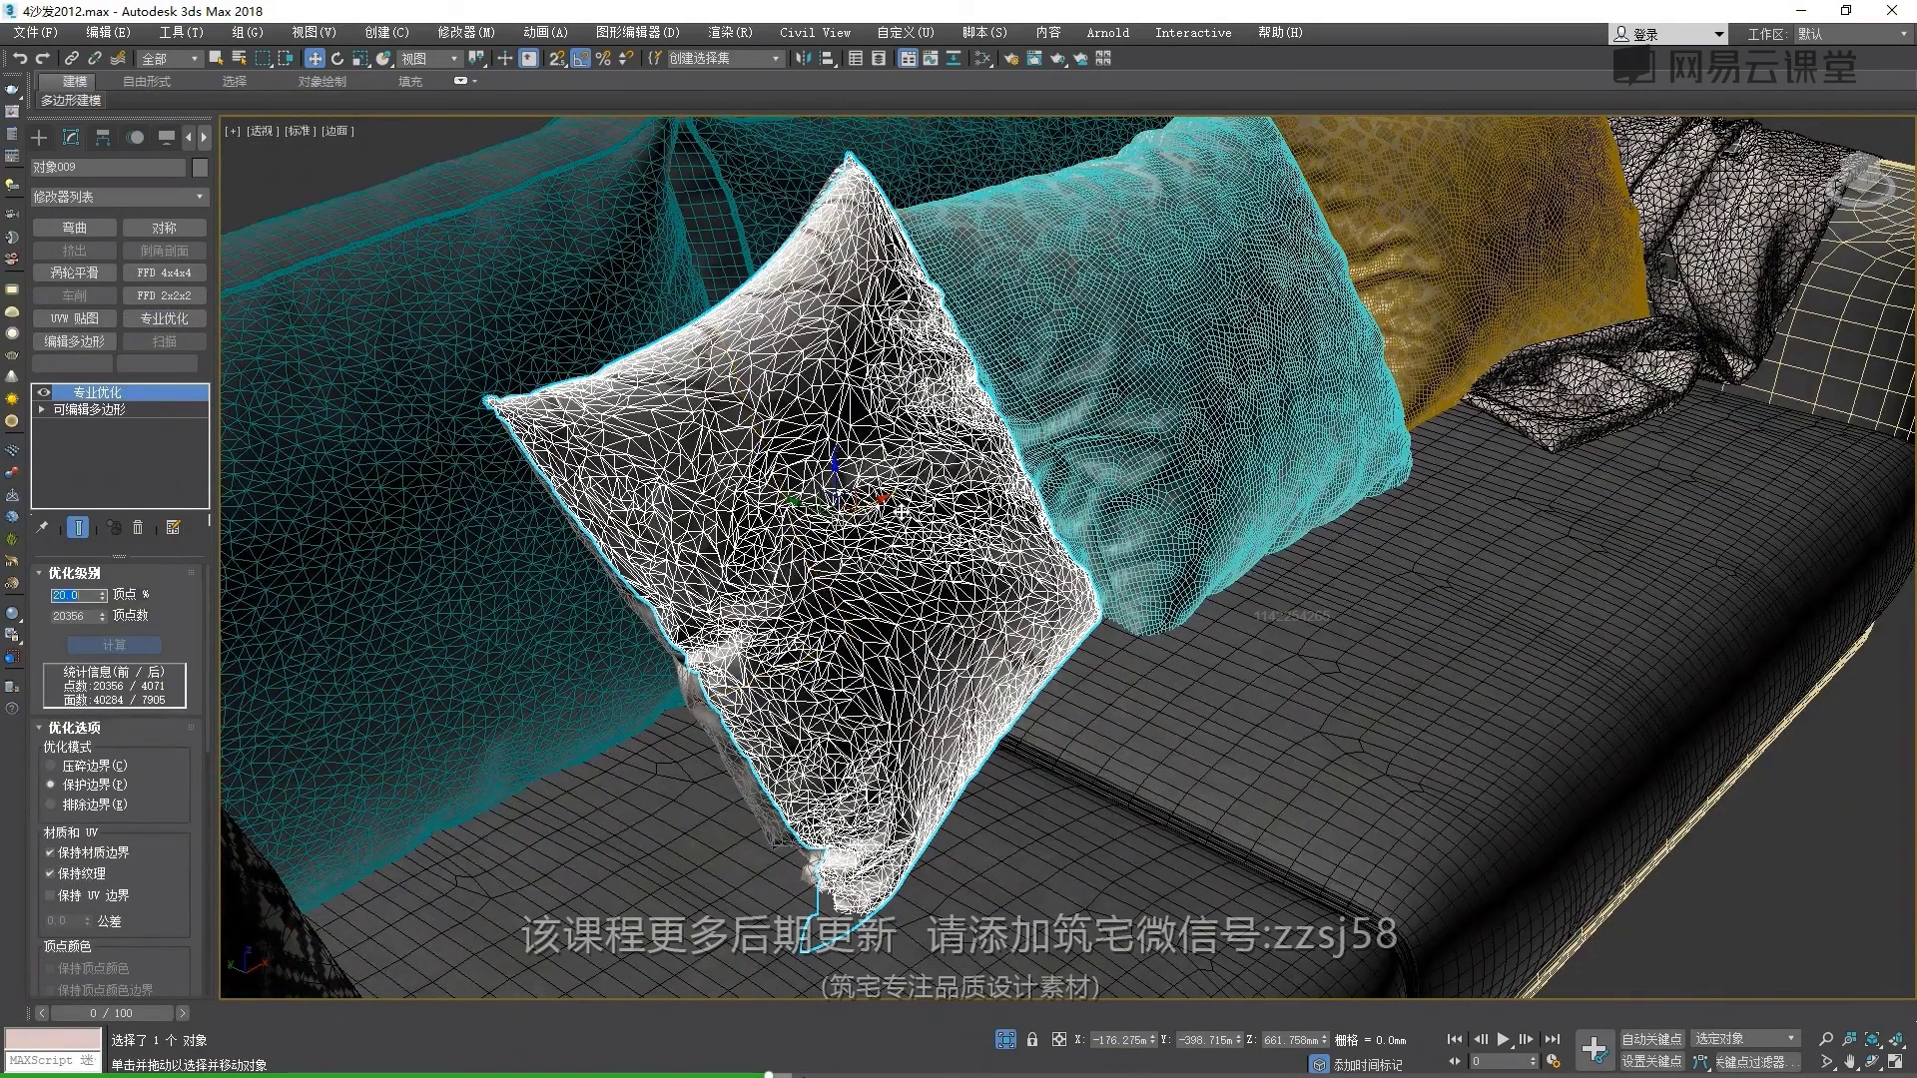
type("25")
key("Return")
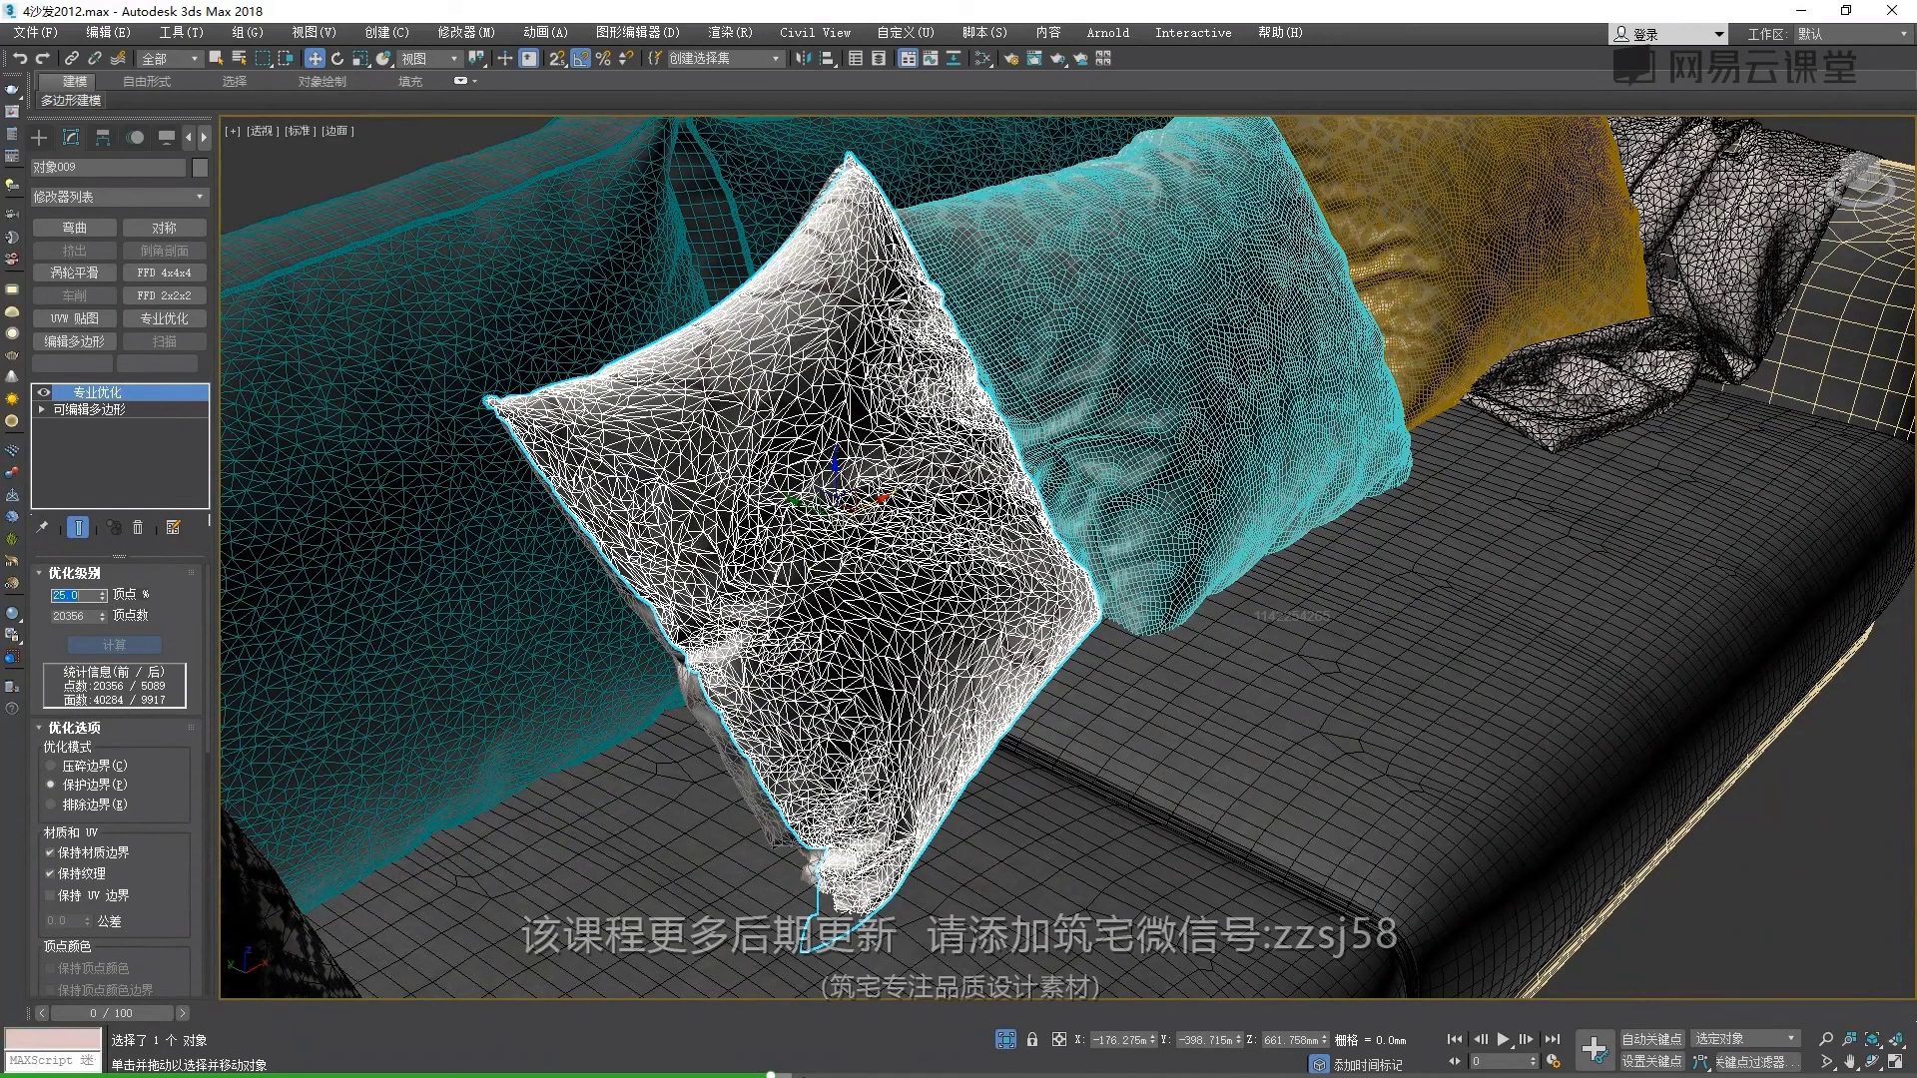
Convert 对象009 to editable poly, then add ProOptimizer to 对象010
right_click(929, 597)
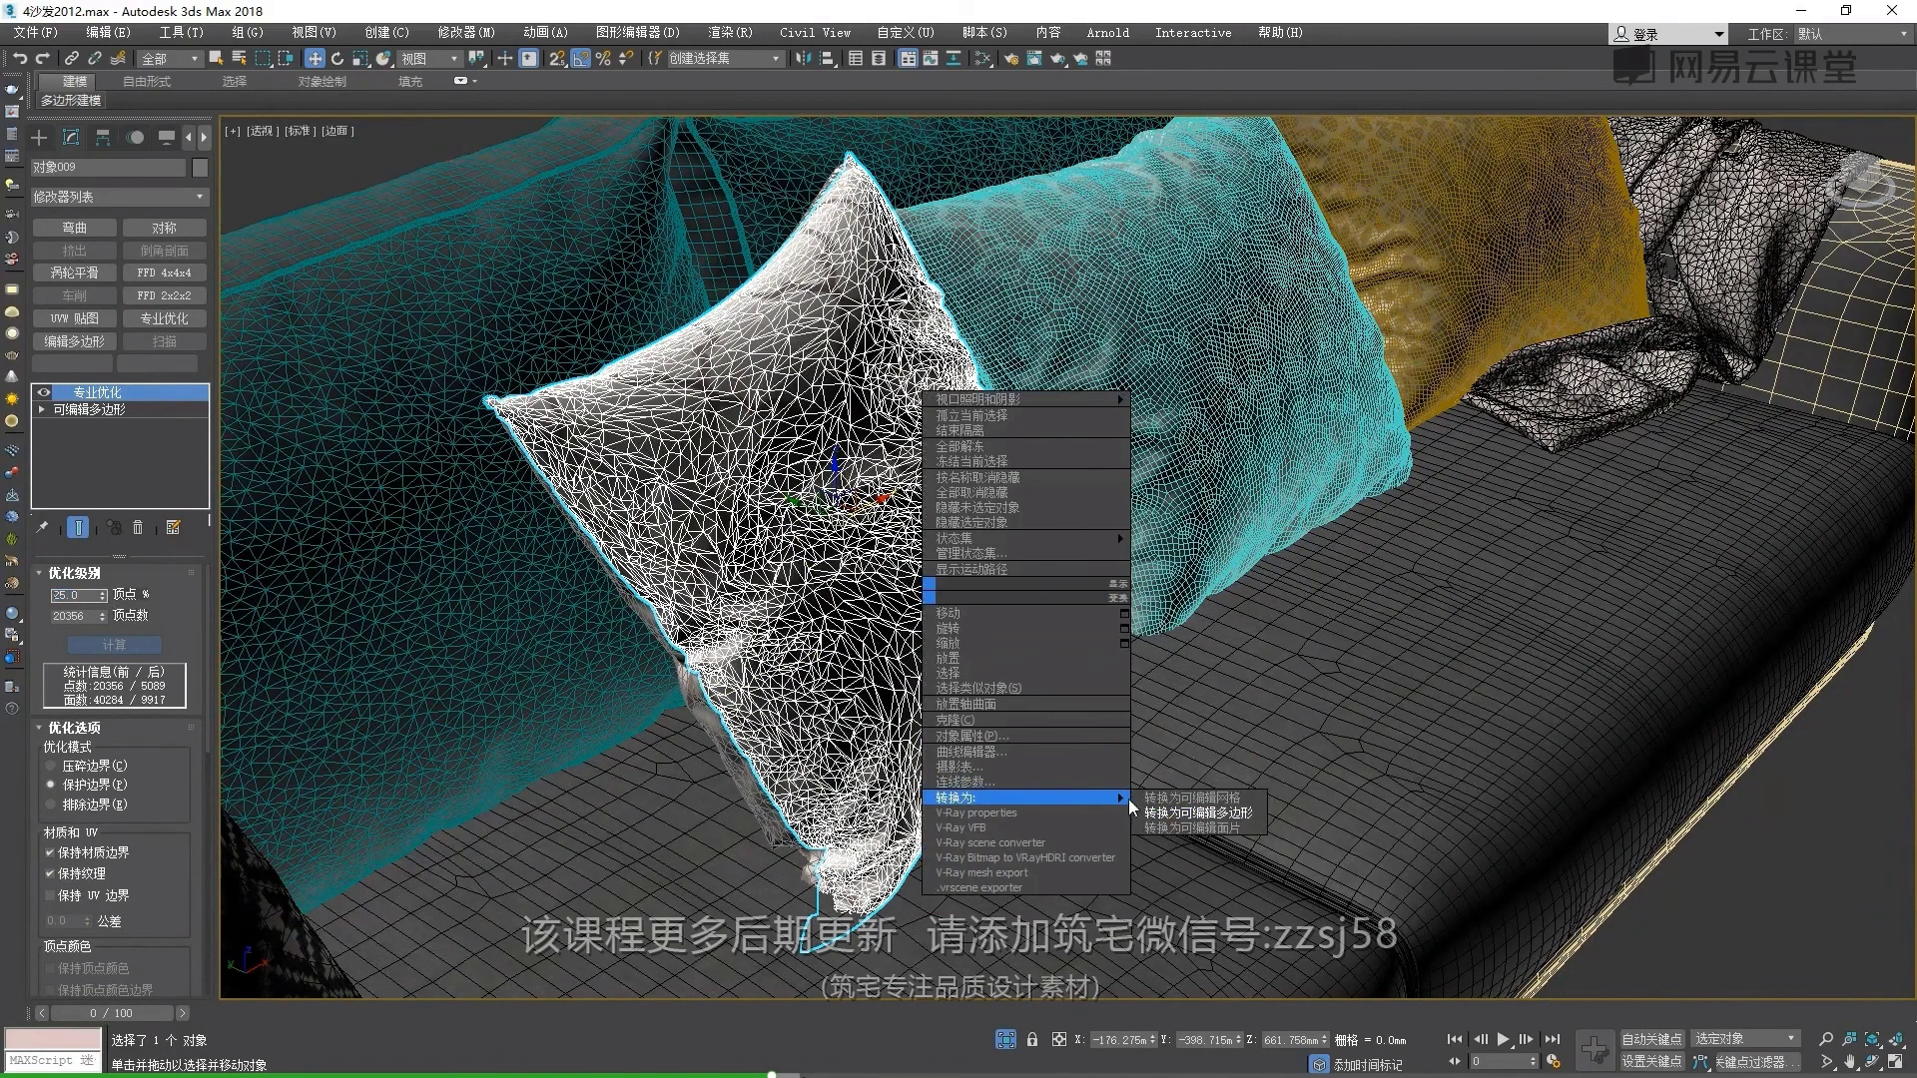
left_click(1188, 813)
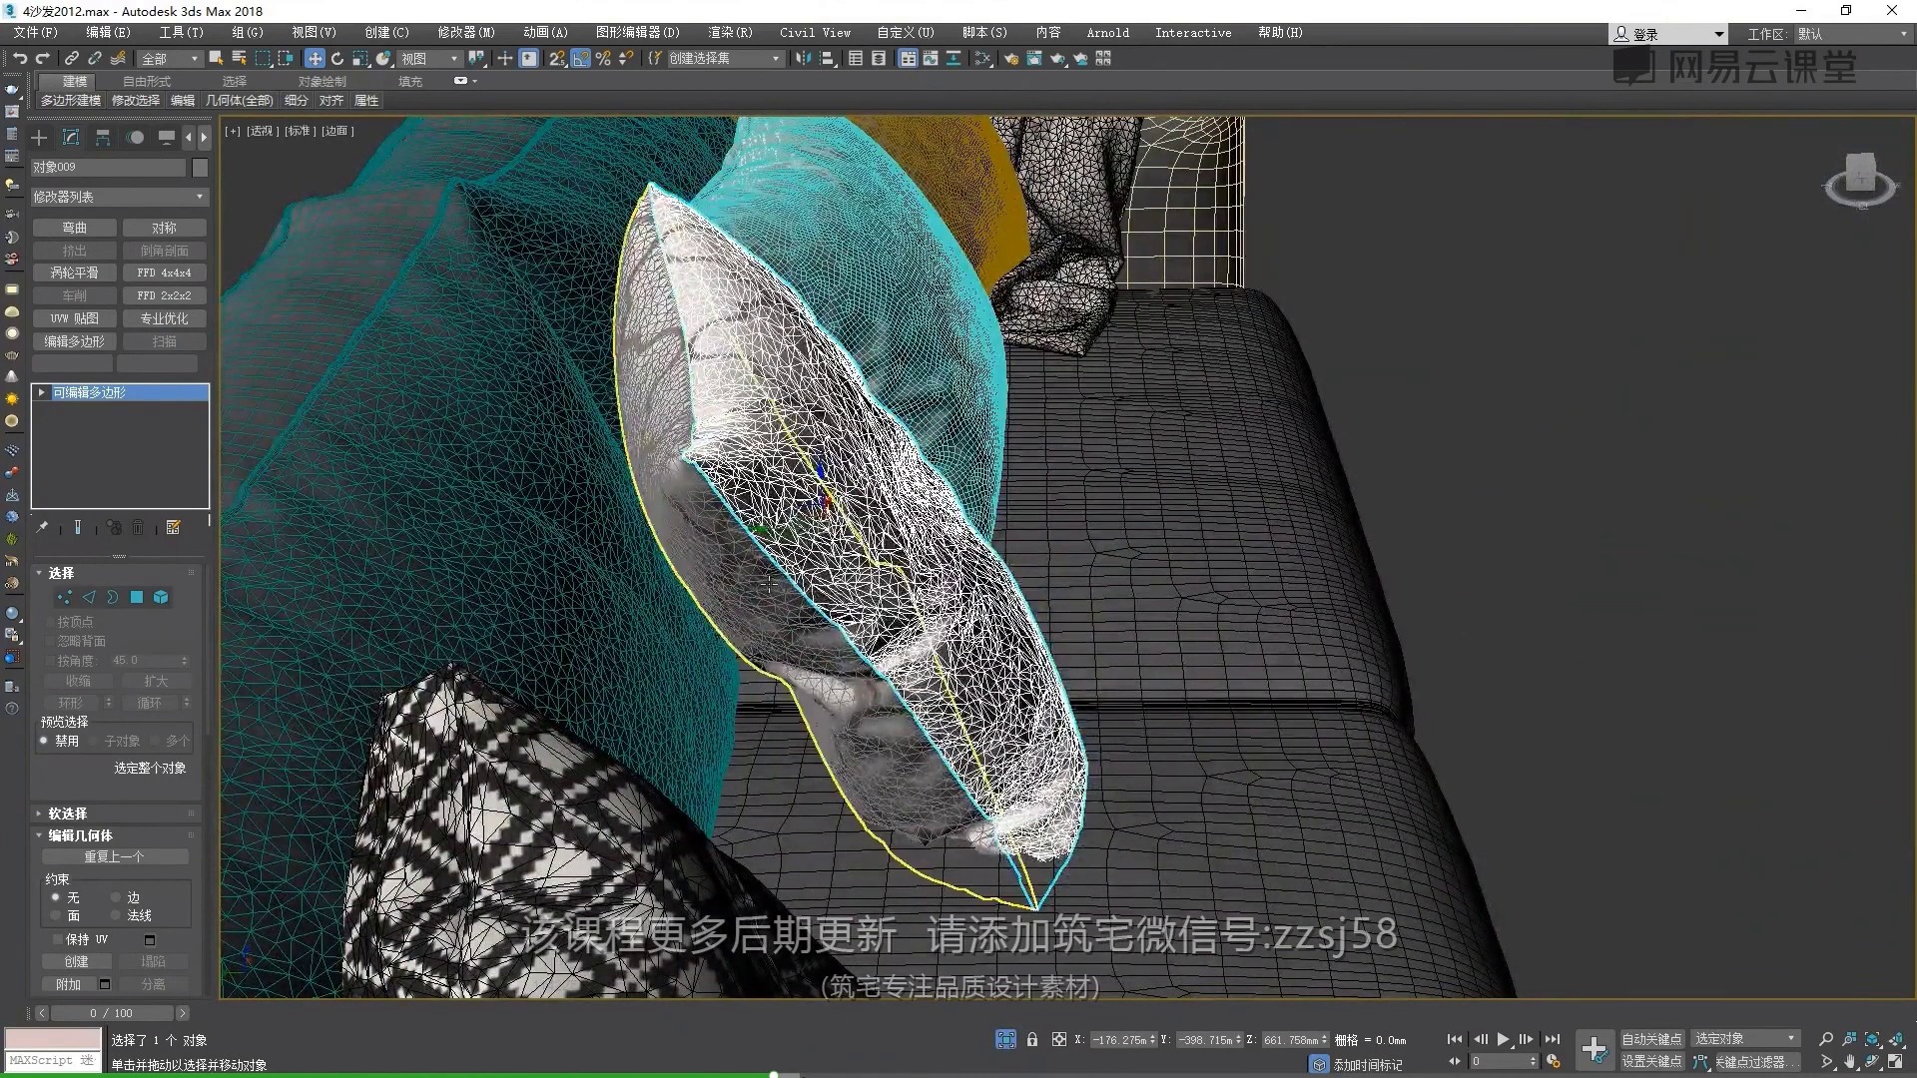
left_click(948, 531)
left_click(164, 318)
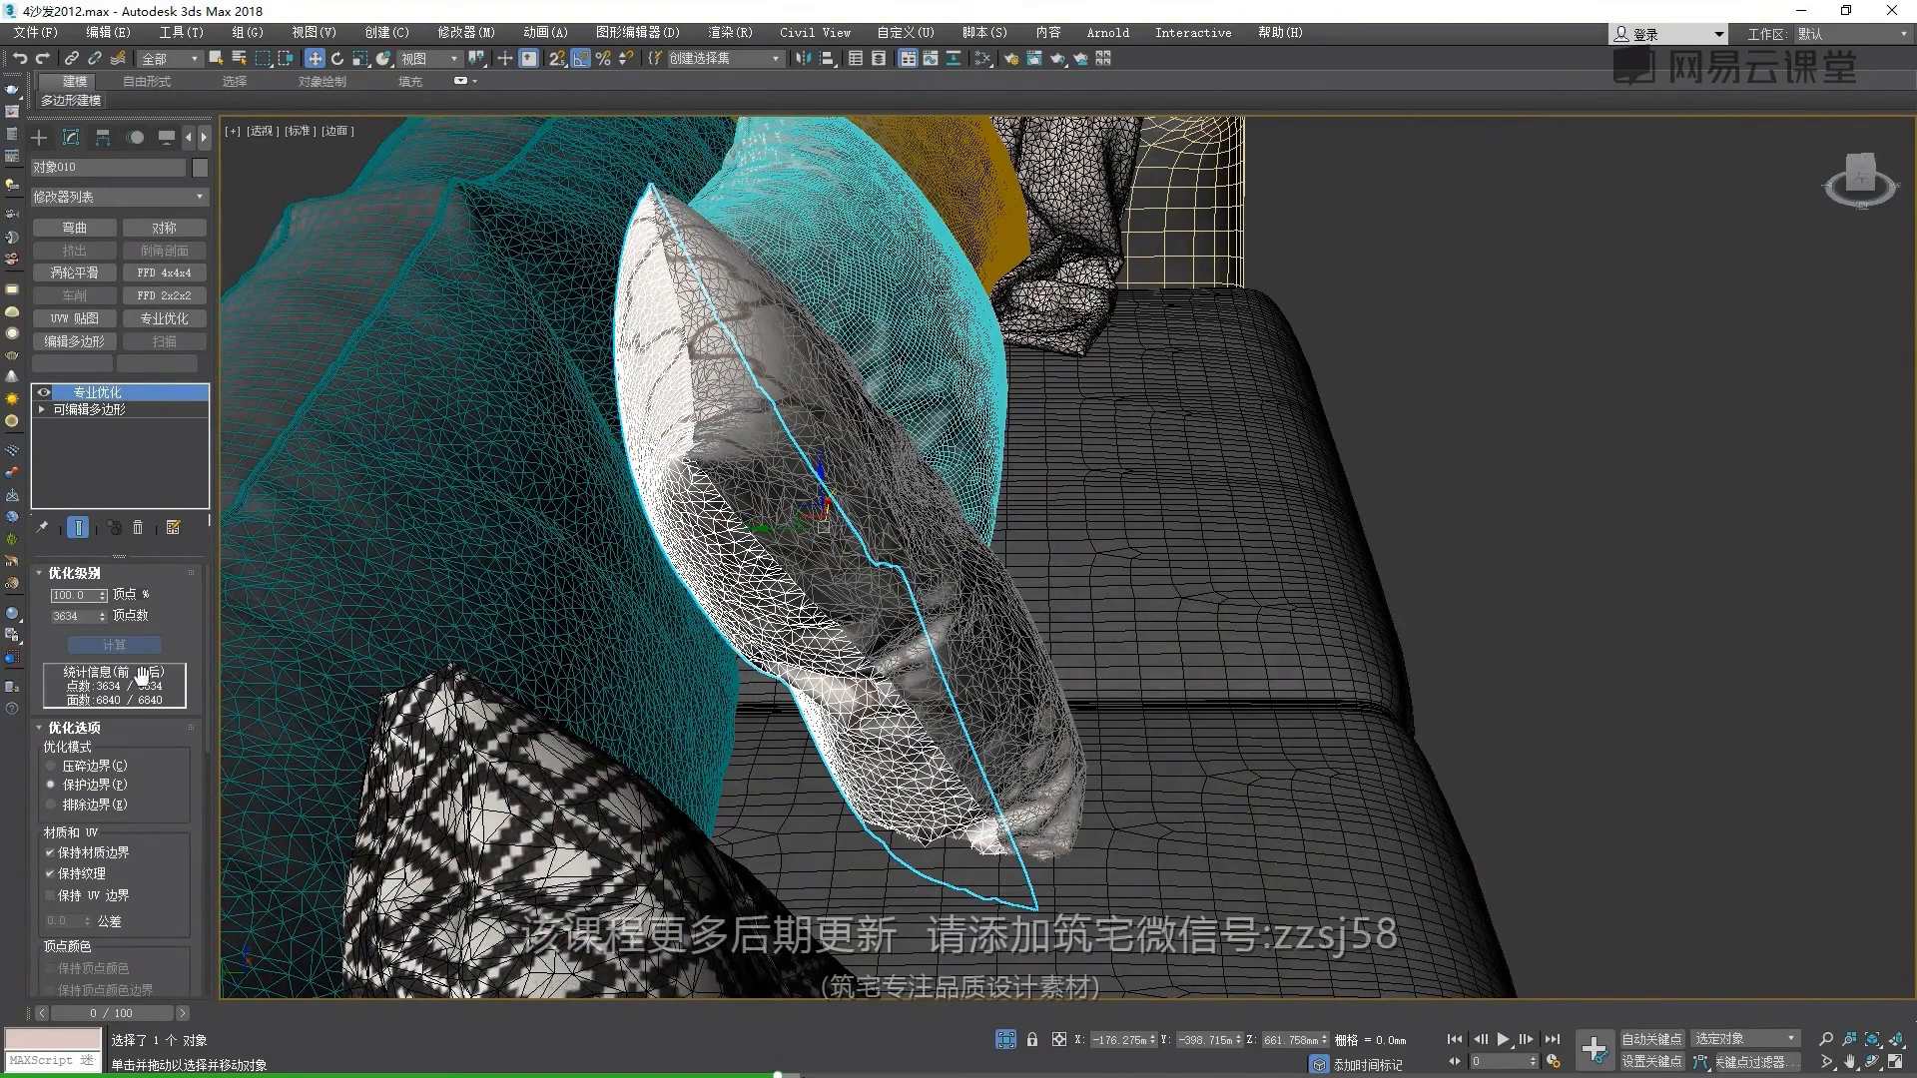
Collapse pillow default002 to editable poly, removing an accidentally added ProOptimizer
mouse_move(799, 499)
middle_mouse_down("alt")
mouse_move(942, 496)
mouse_move(699, 430)
middle_mouse_up("alt")
left_click(941, 496)
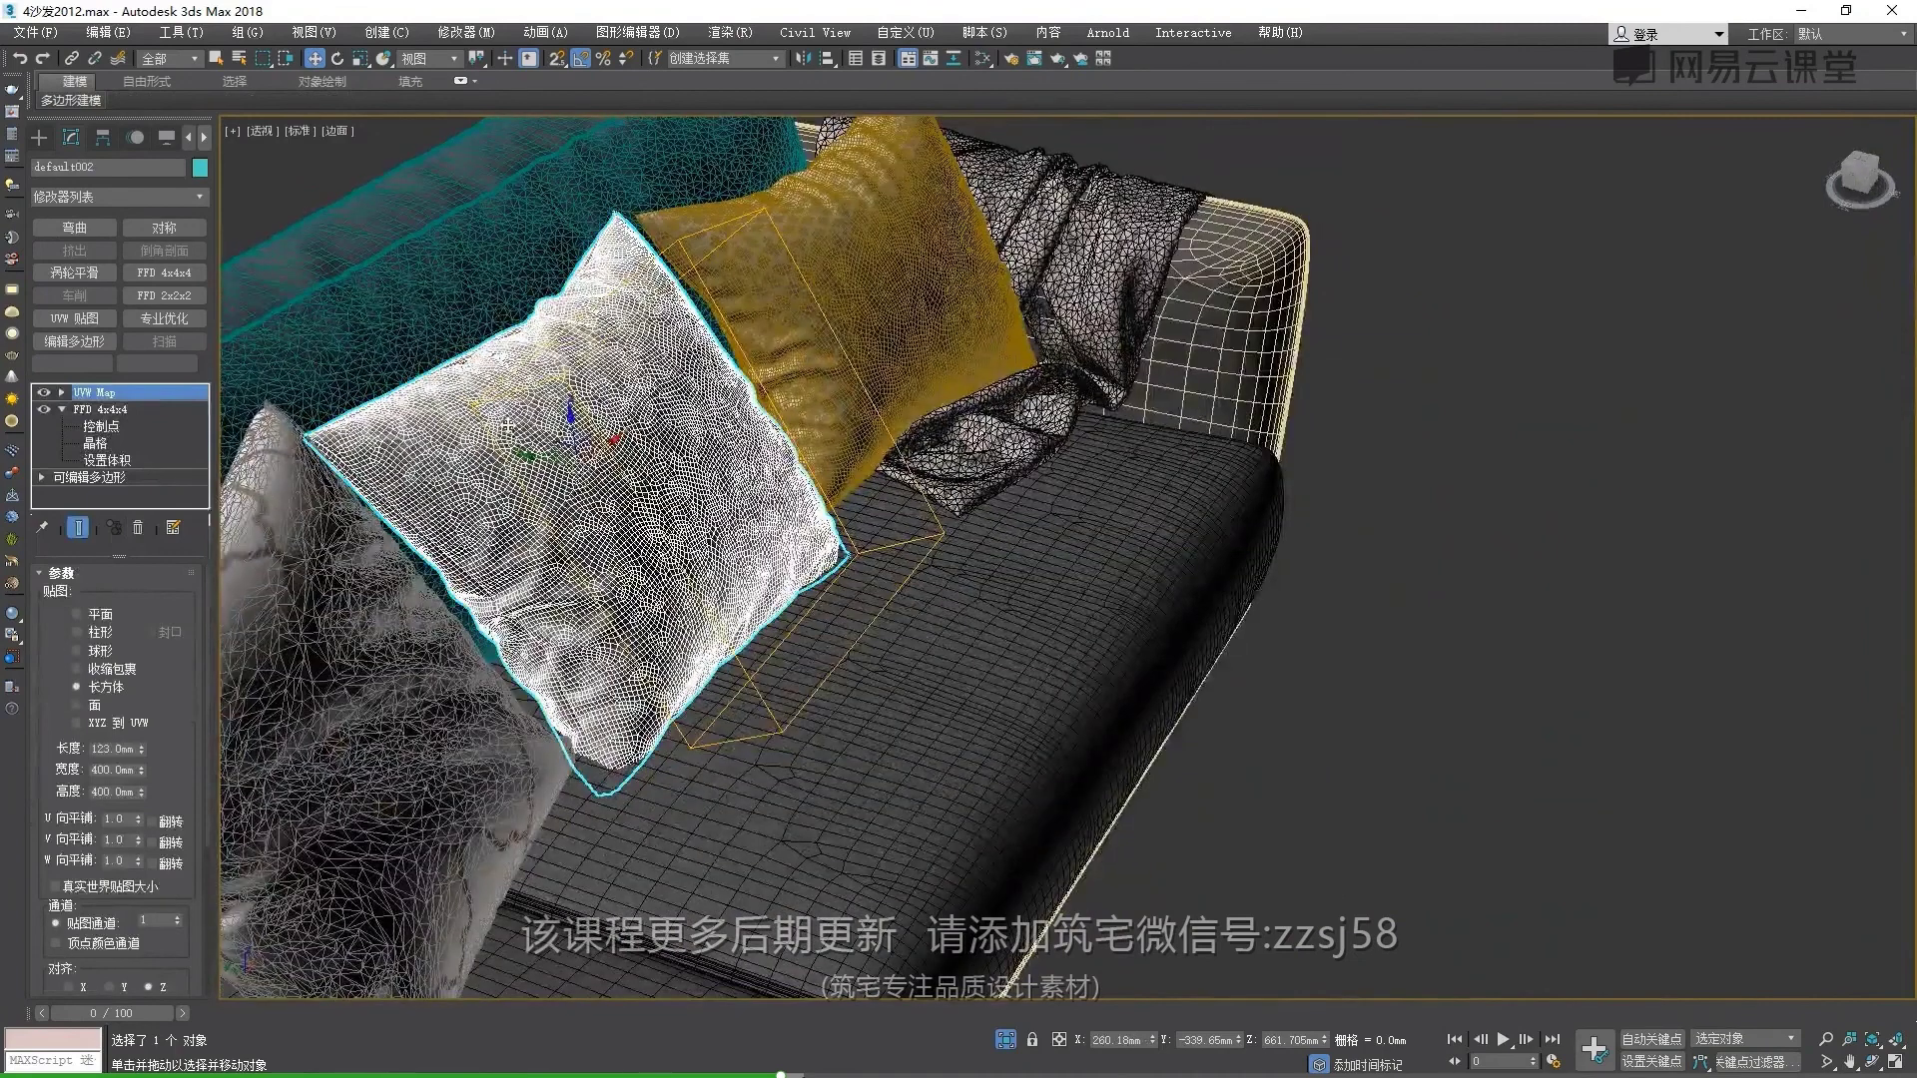
scroll(599, 380, "up", 5)
right_click(566, 339)
left_click(829, 571)
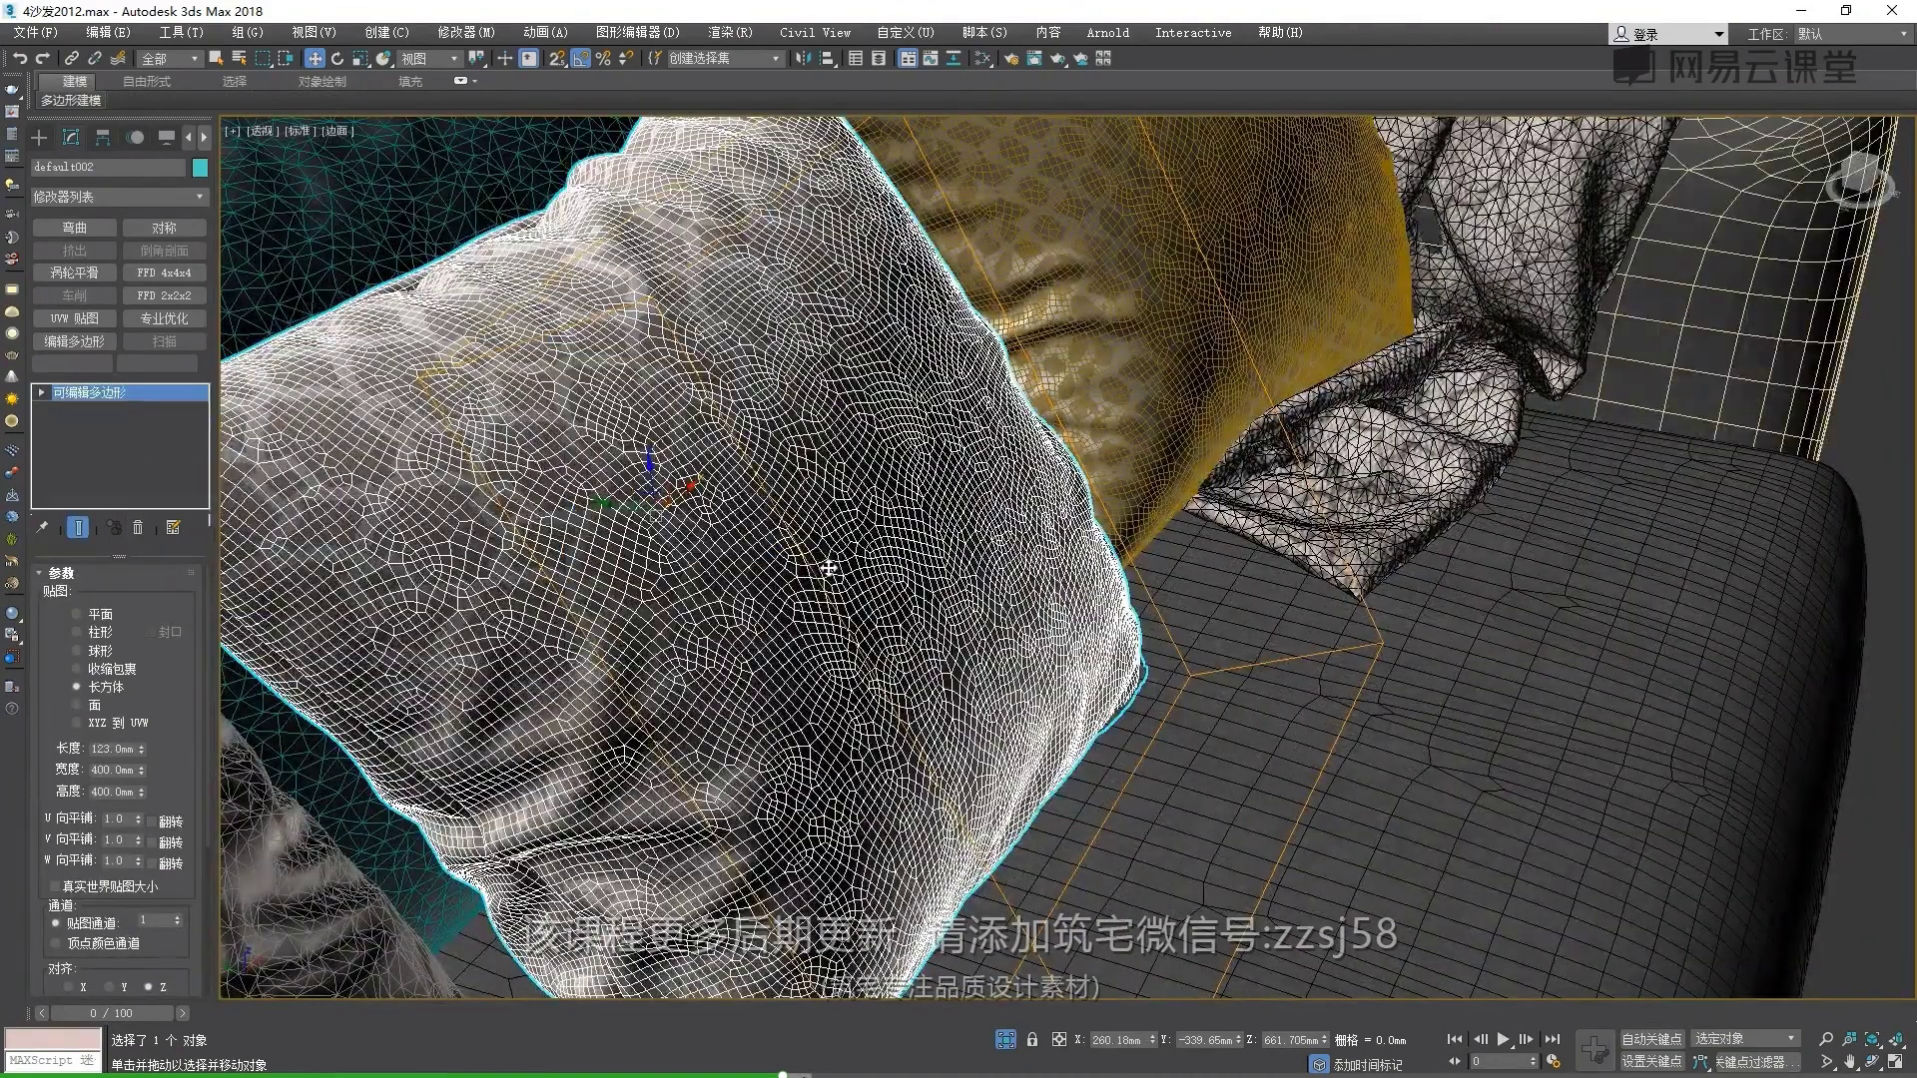
left_click(163, 318)
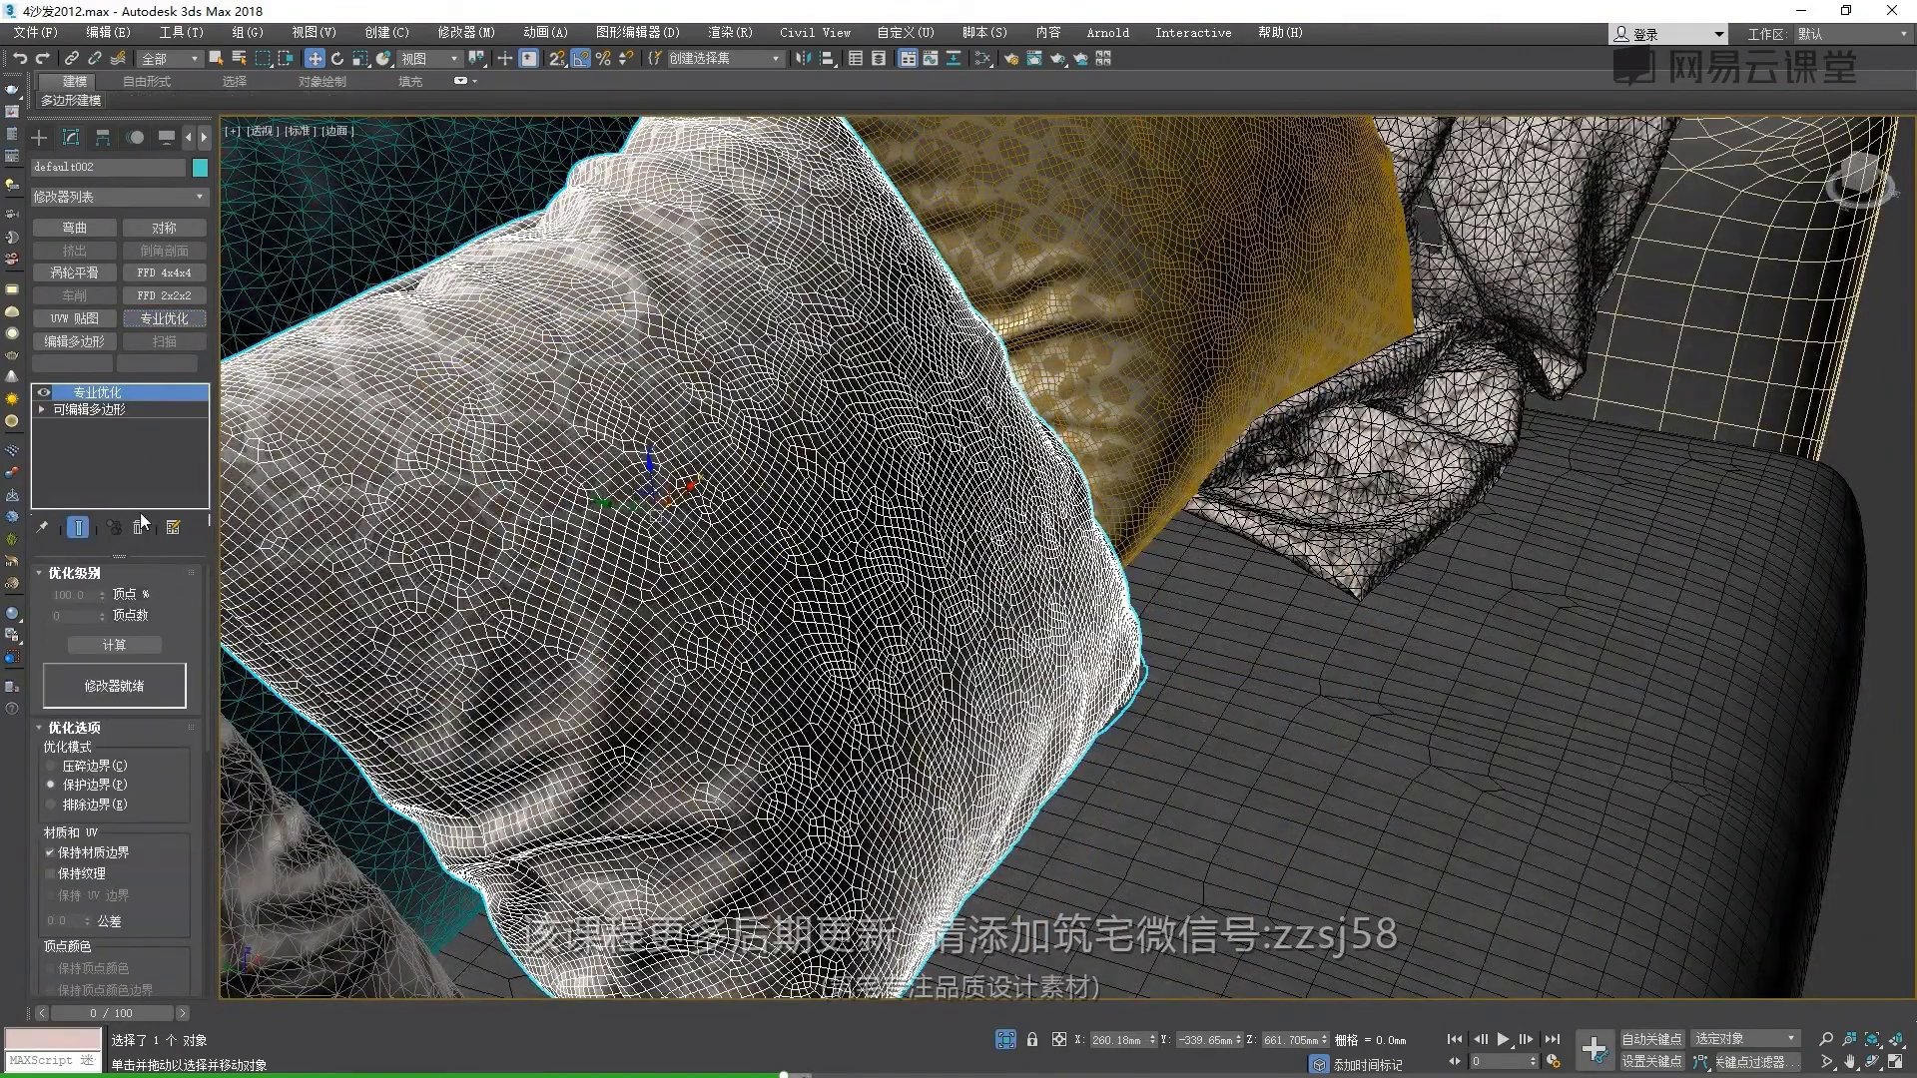
left_click(140, 527)
In Element mode, select the pillow element and detach it as 对象011
left_click(161, 597)
left_click(707, 480)
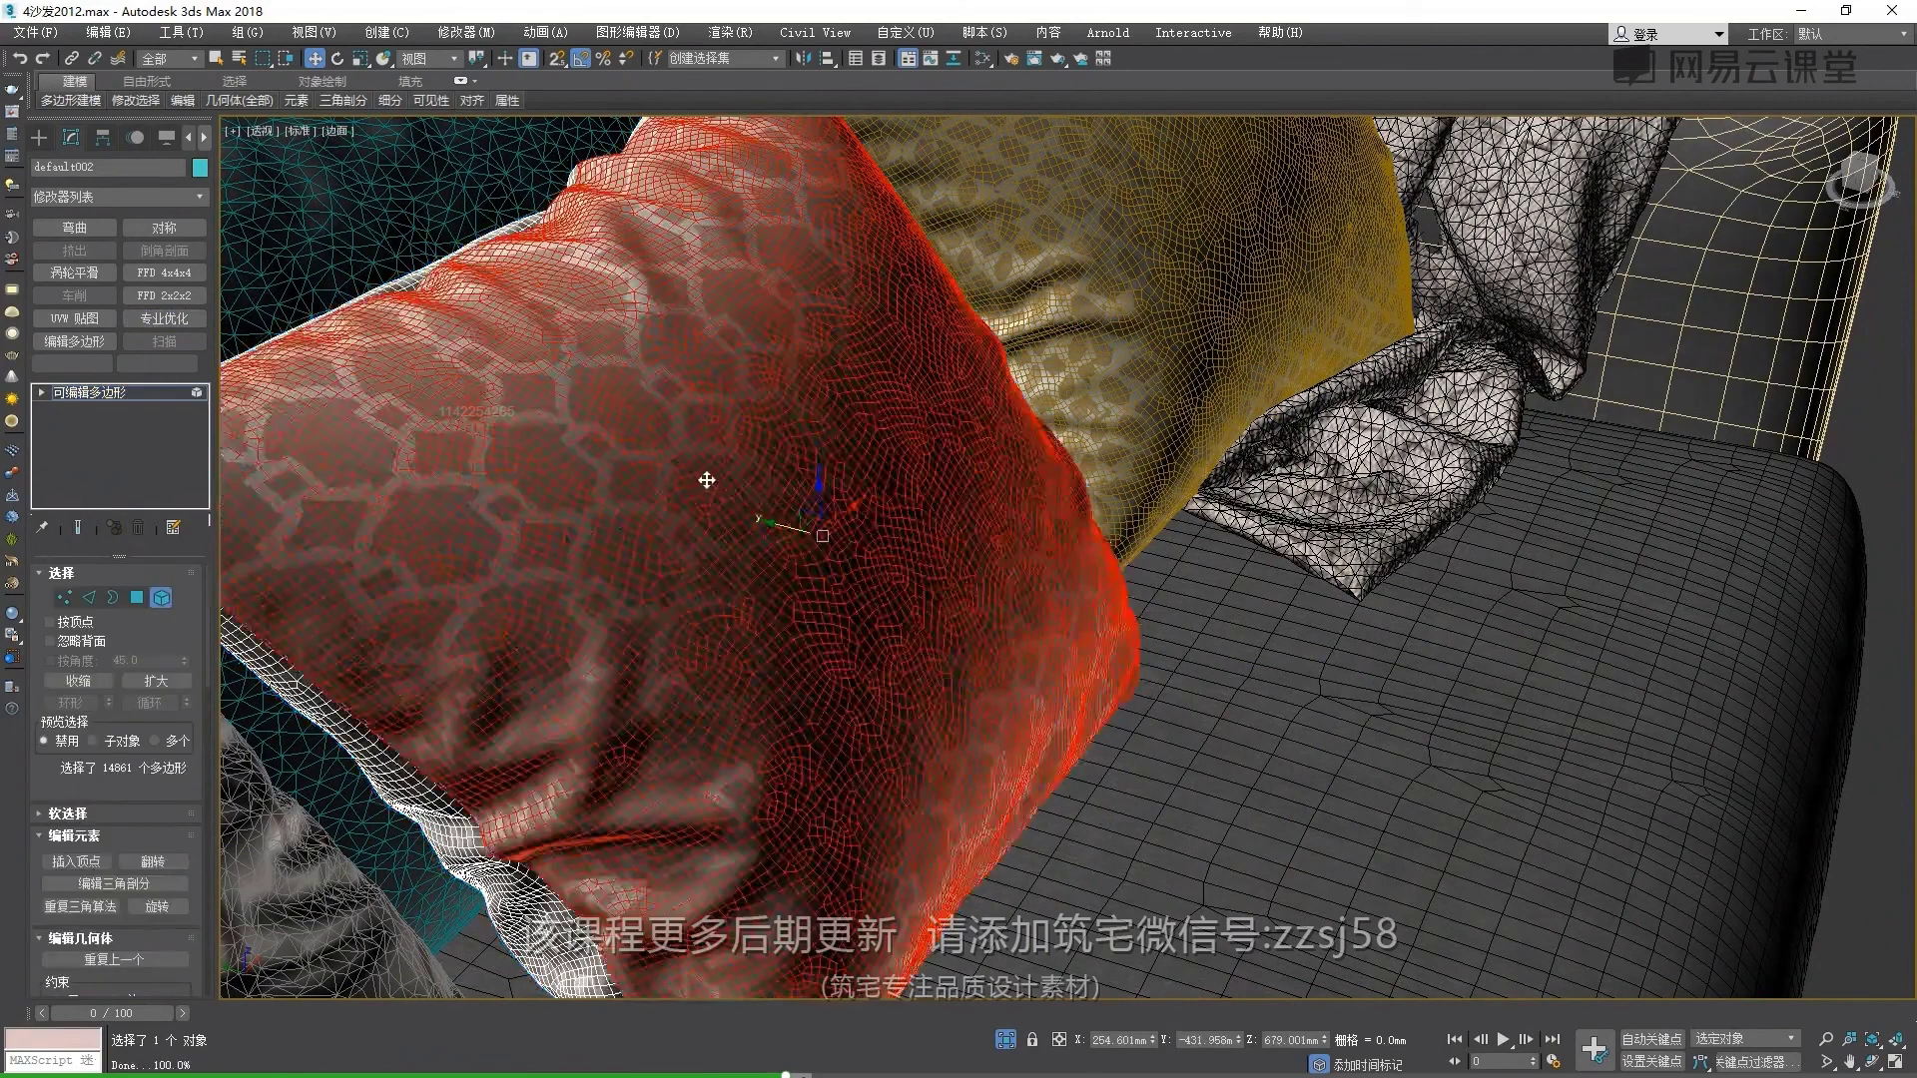
scroll(707, 481, "down", 3)
middle_click_drag(745, 496, 639, 519, "alt")
scroll(202, 745, "down", 2)
scroll(190, 799, "down", 4)
left_click(154, 667)
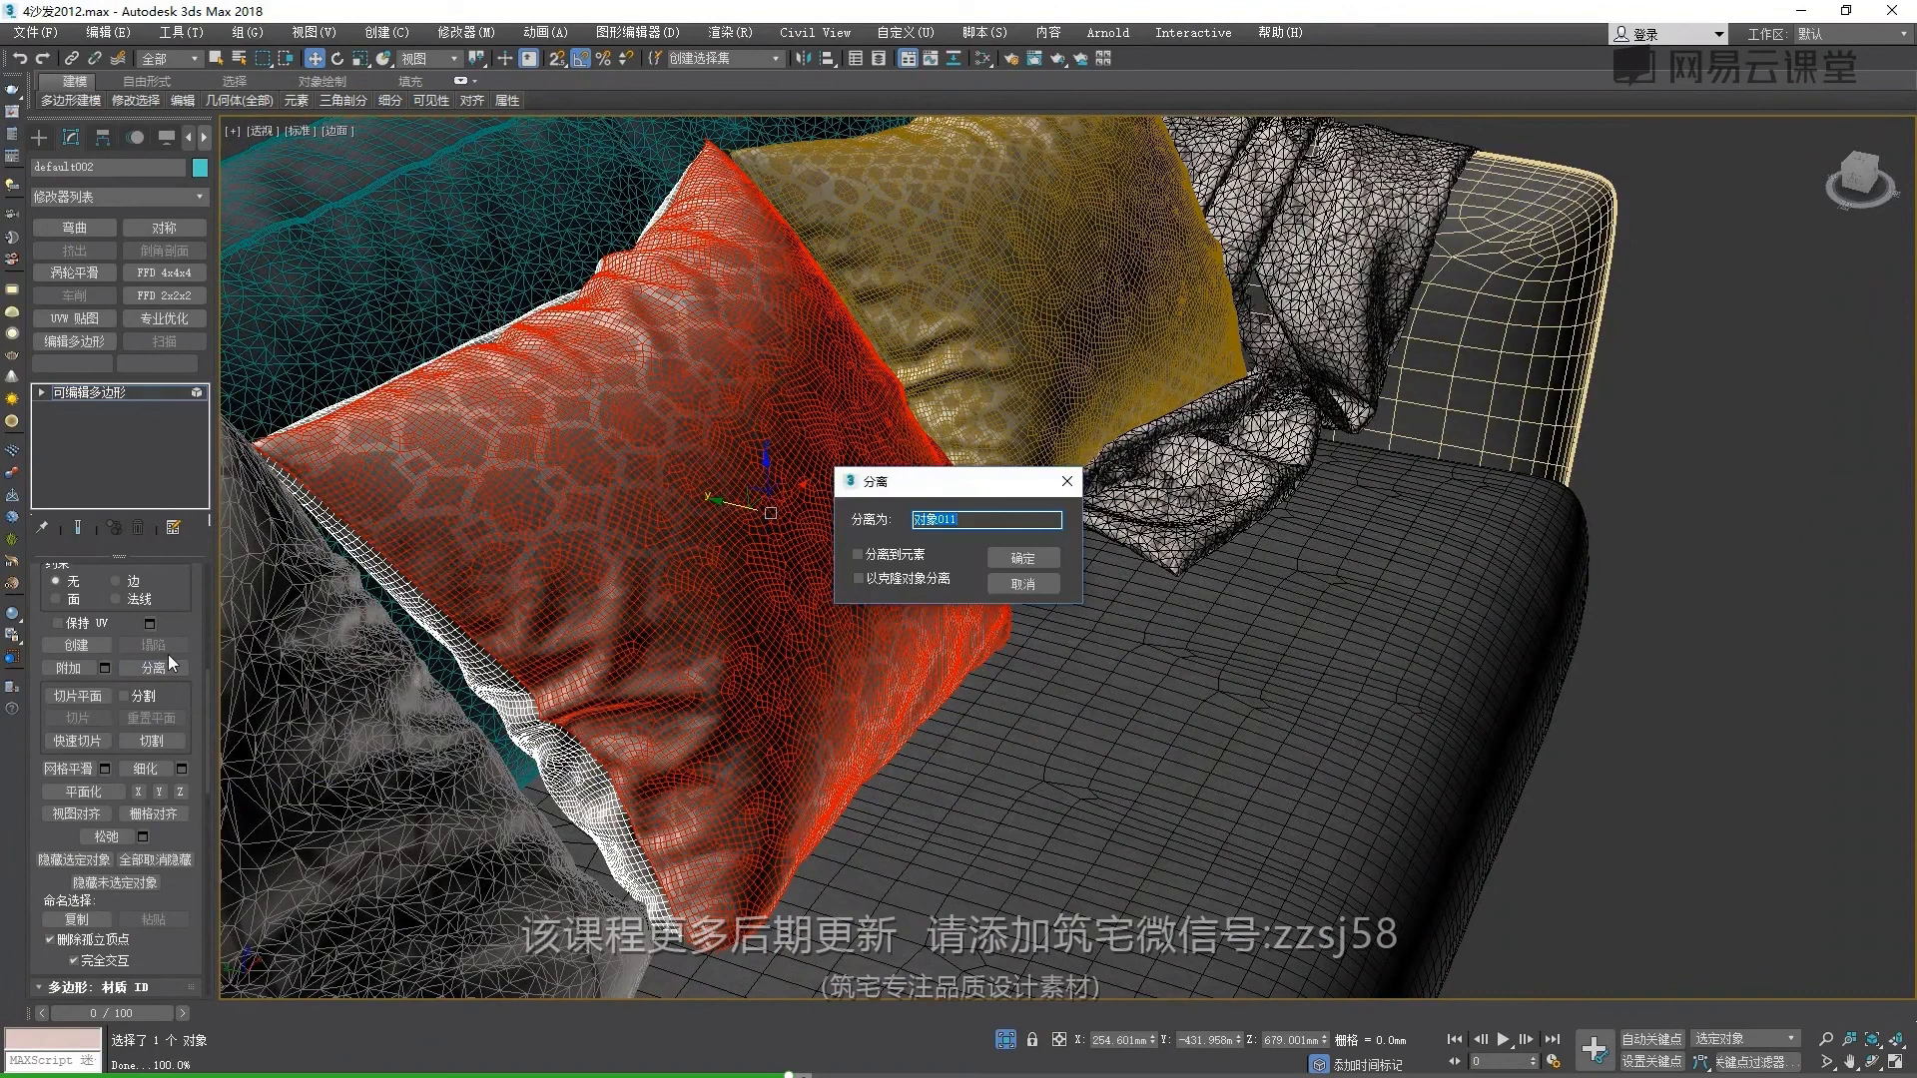
key("Return")
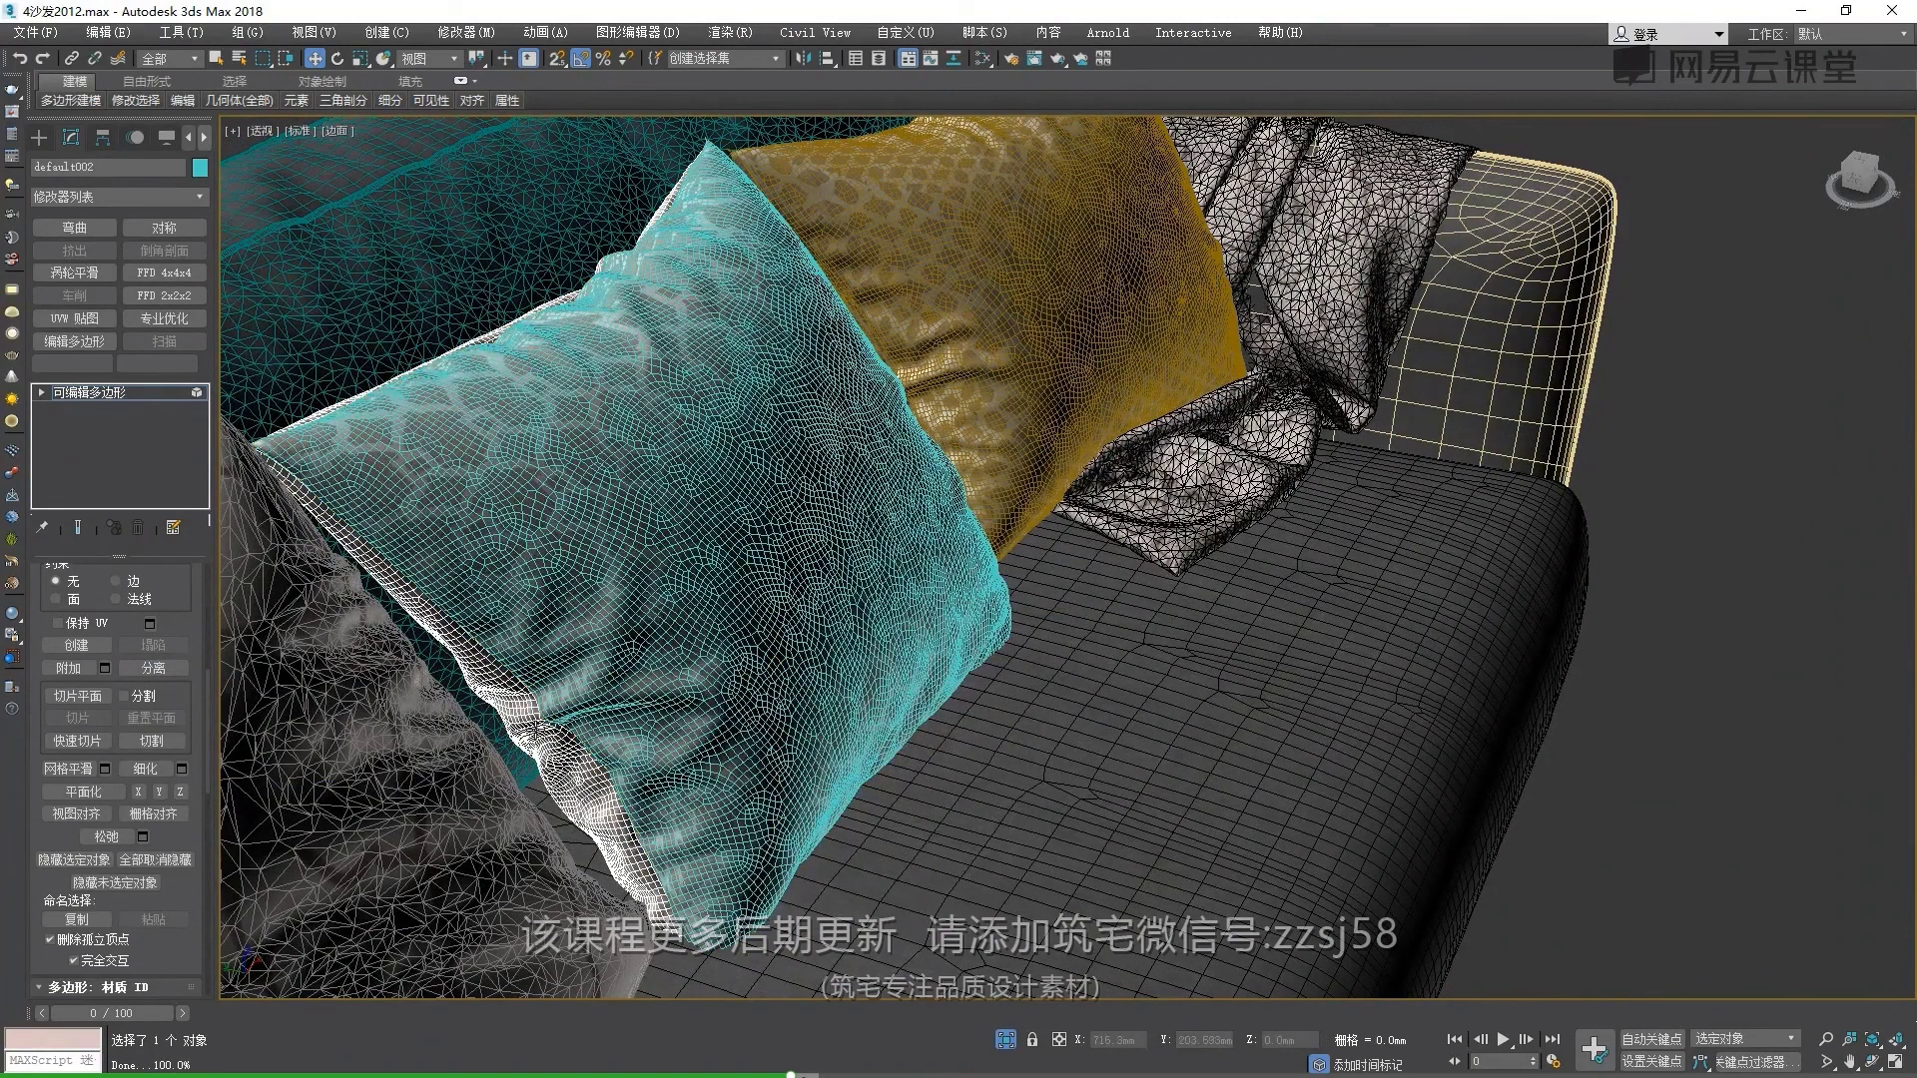
Orbit to the remaining red element and repeat Detach with the semicolon shortcut
middle_click_drag(620, 559, 683, 599, "alt")
key("semicolon")
key("Return")
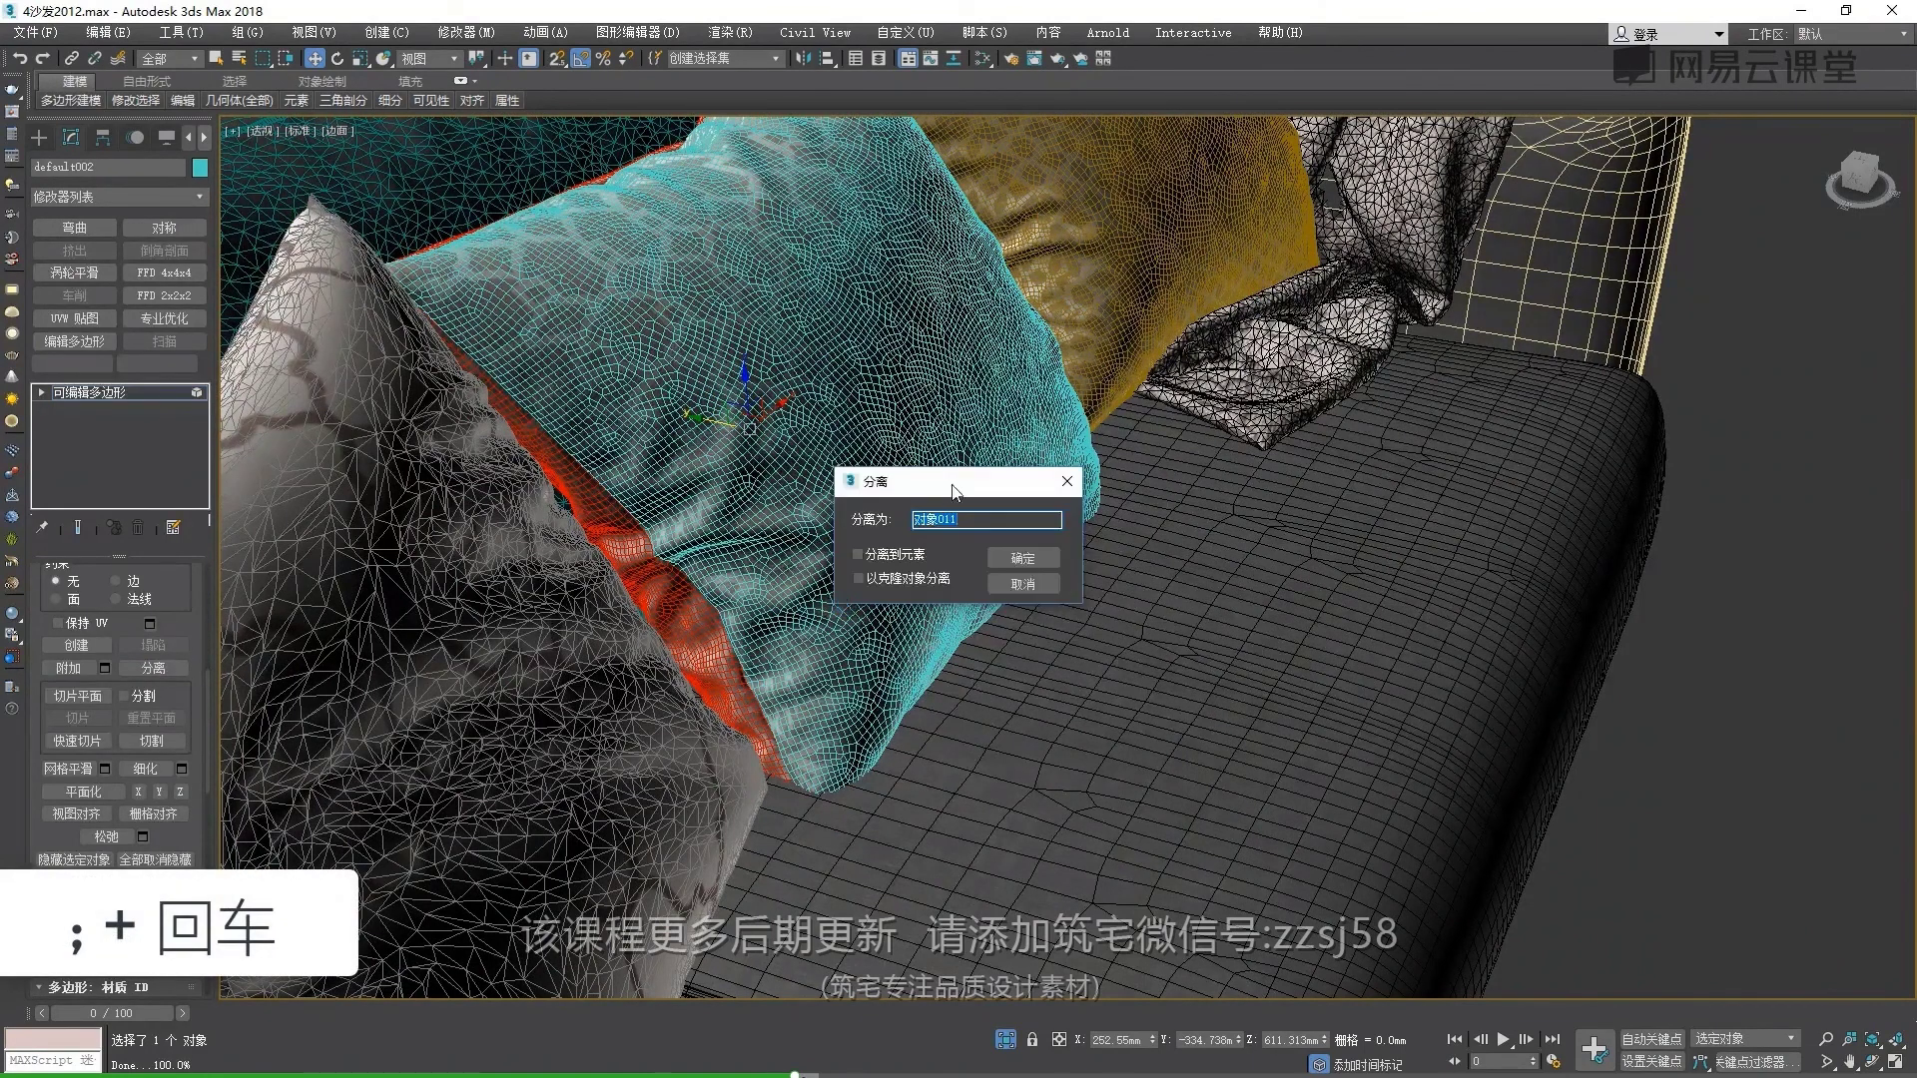
left_click_drag(954, 491, 812, 457)
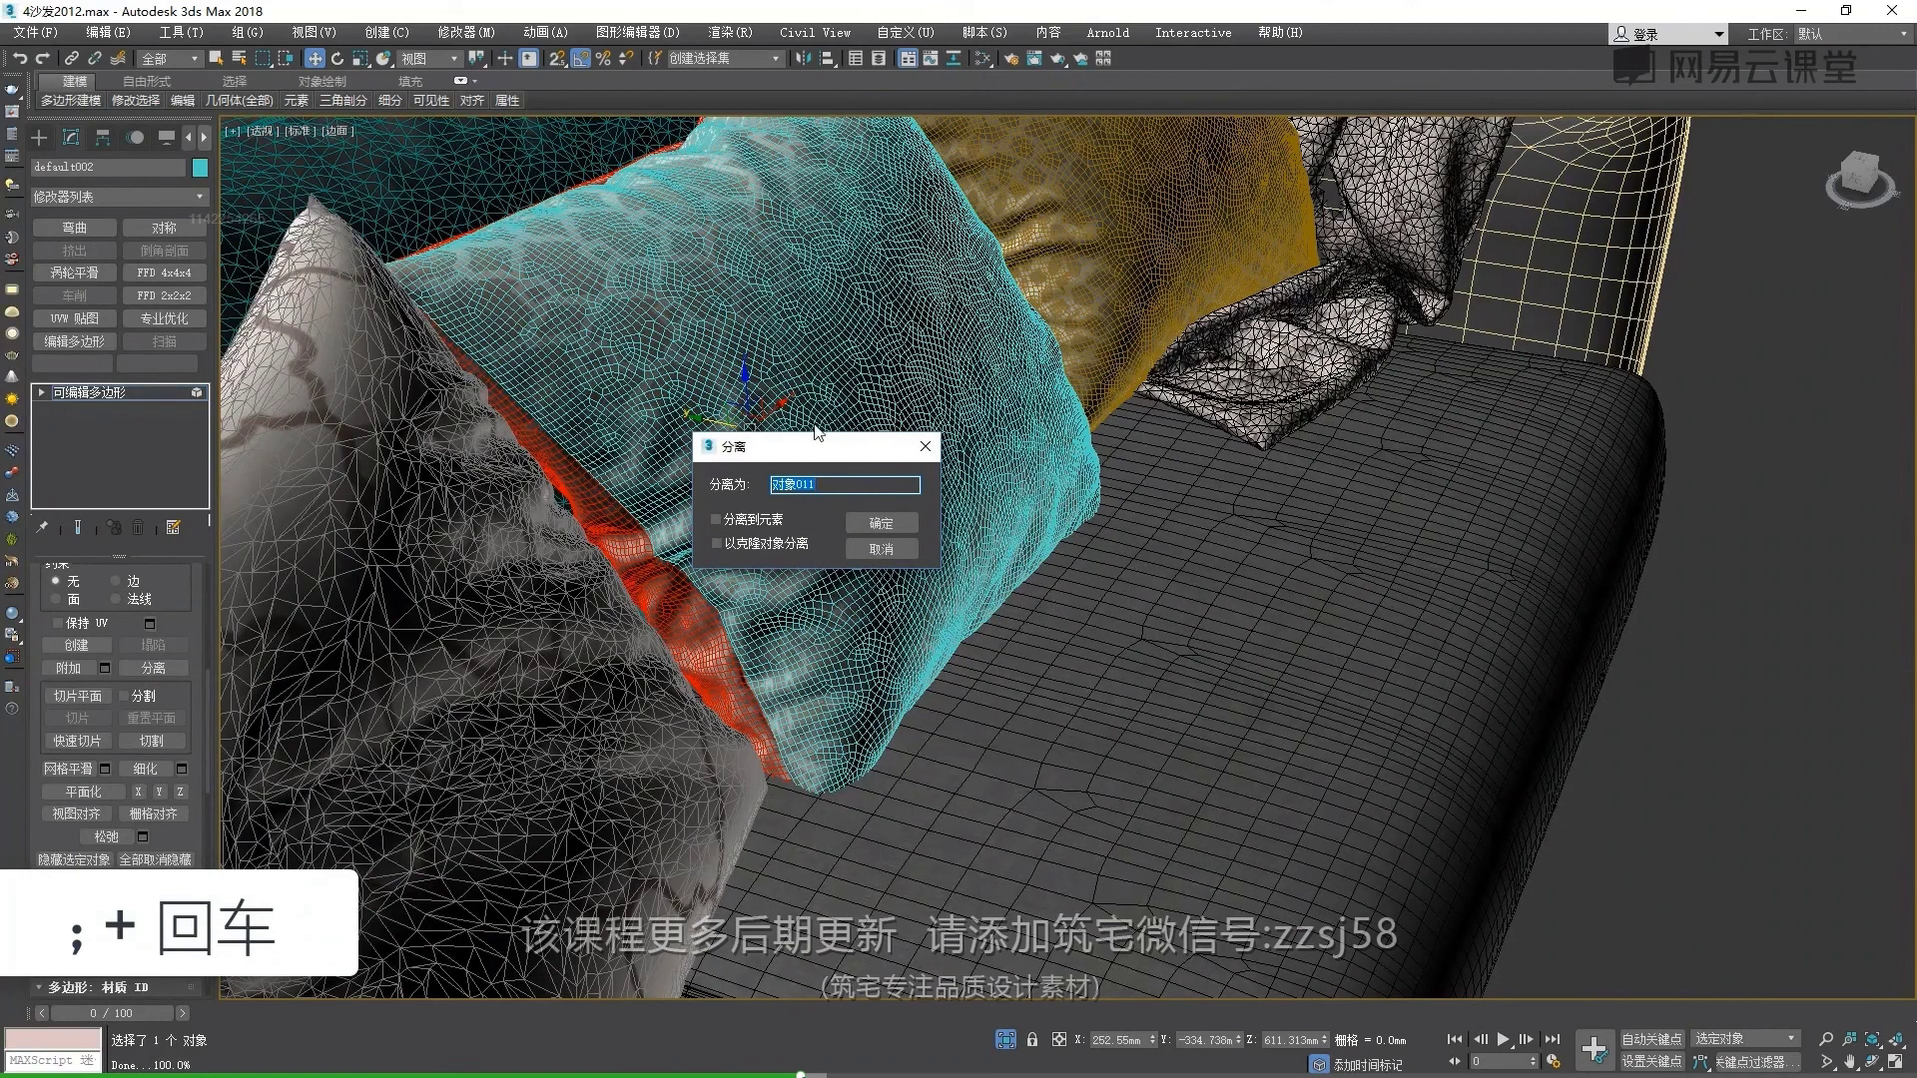
Detach the selected faces as a separate pillow object and select it
key("Return")
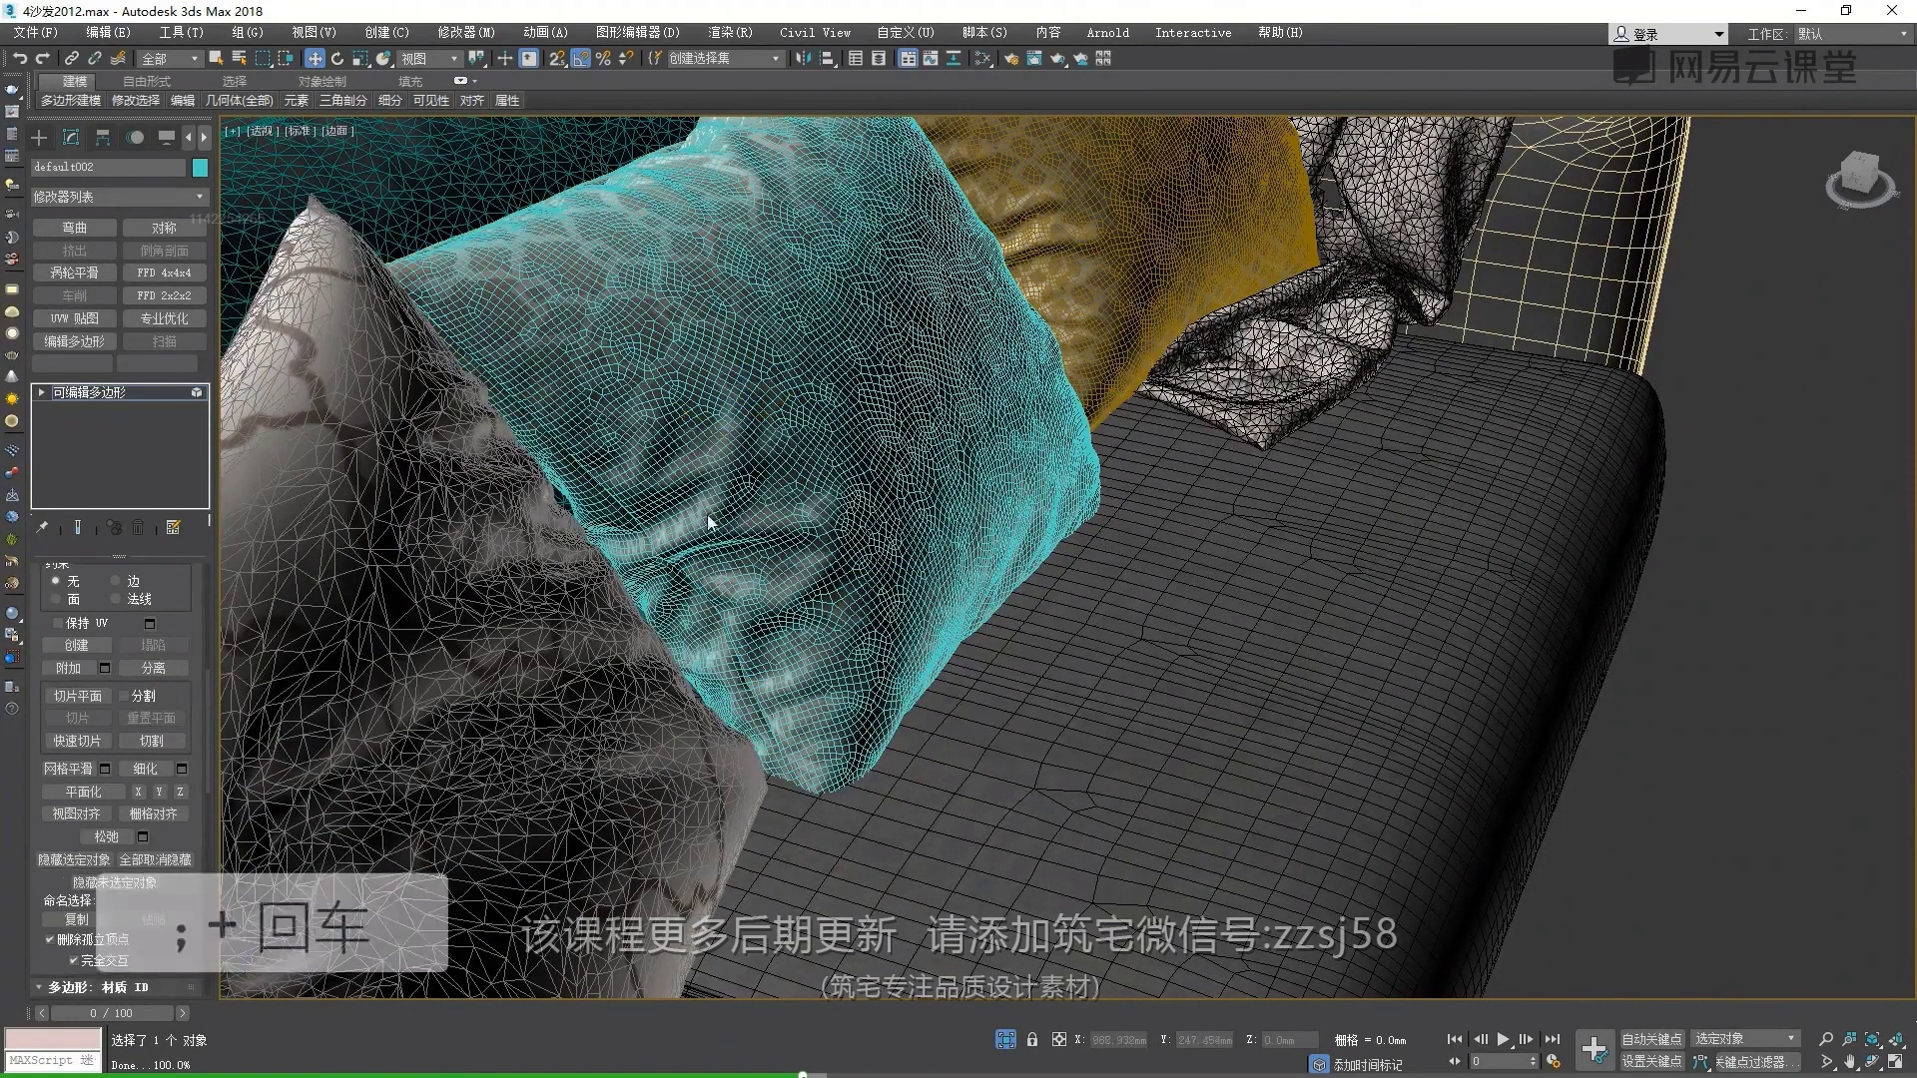
left_click(170, 397)
scroll(865, 517, "down", 10)
left_click(1298, 519)
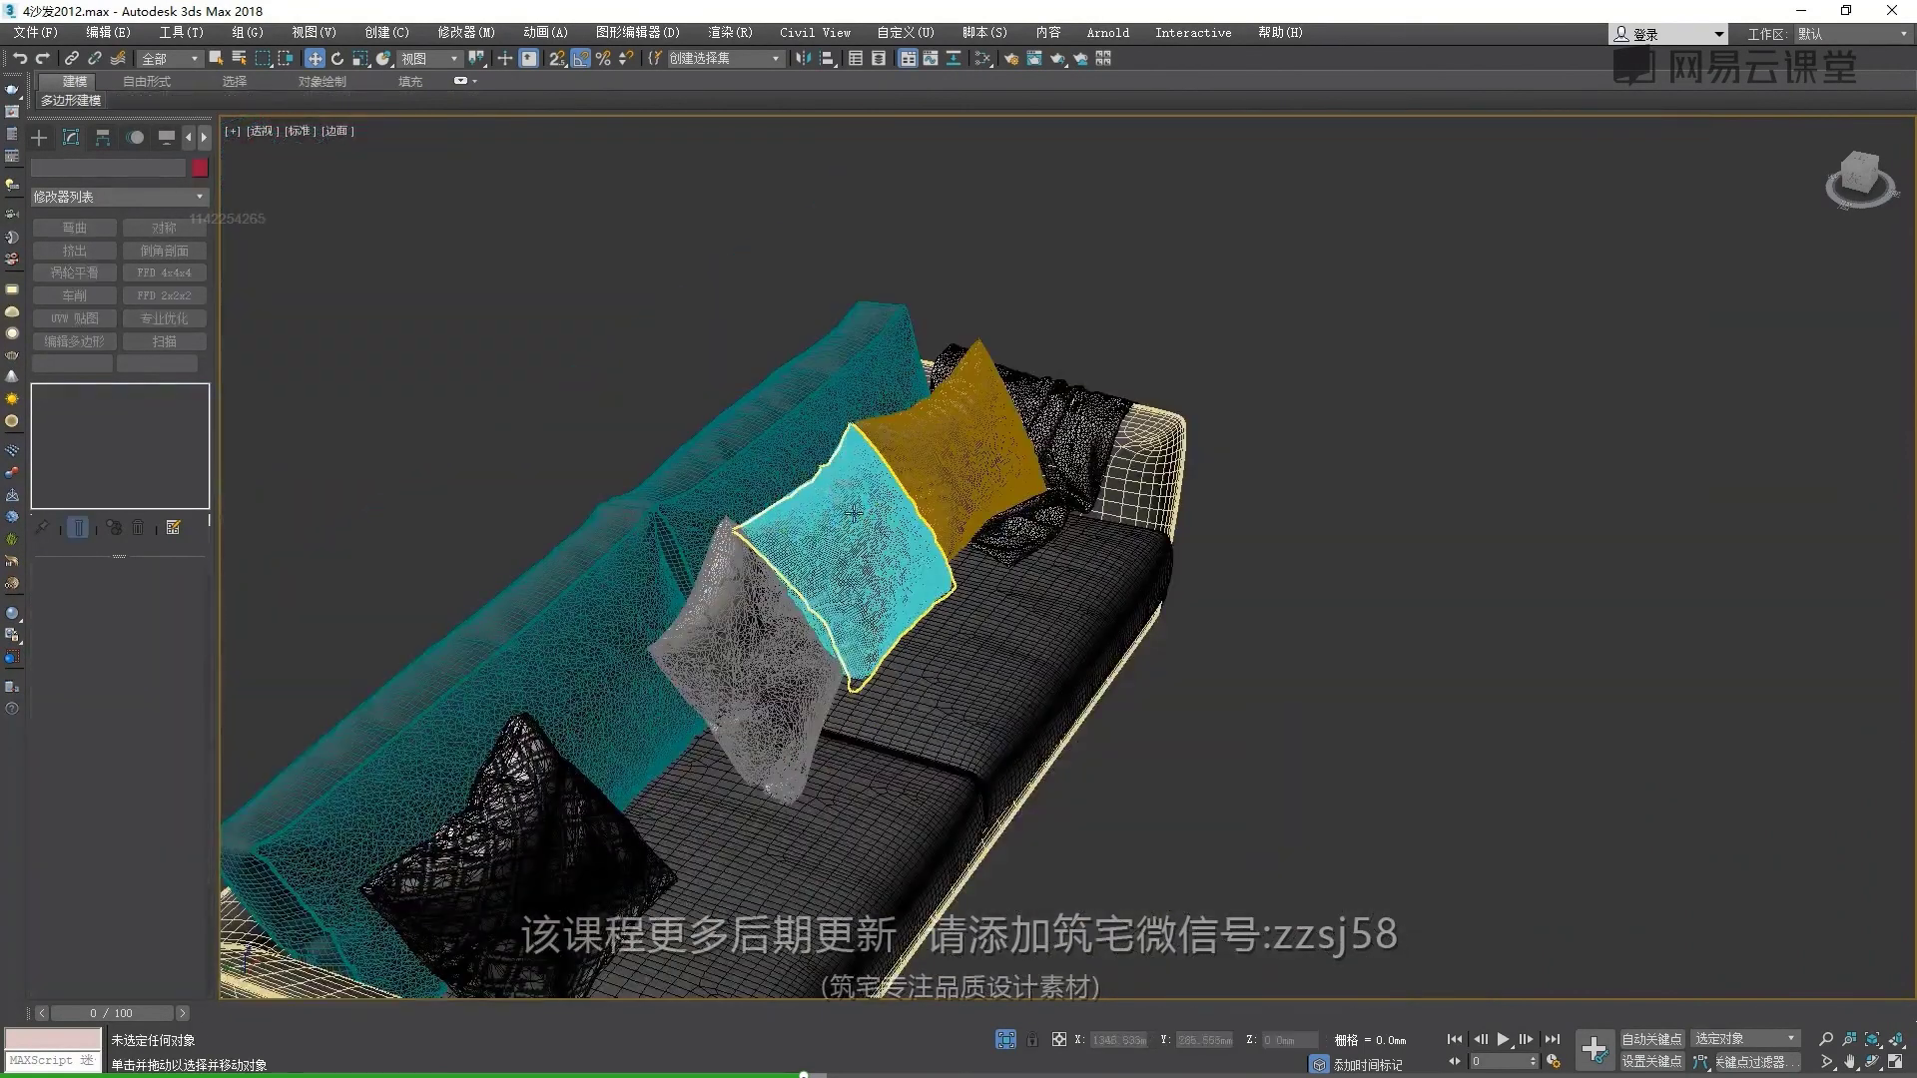
left_click(865, 517)
scroll(865, 517, "up", 5)
Give the pillow a ProOptimizer with Keep Textures on, calculated, at 30% vertices
left_click(164, 317)
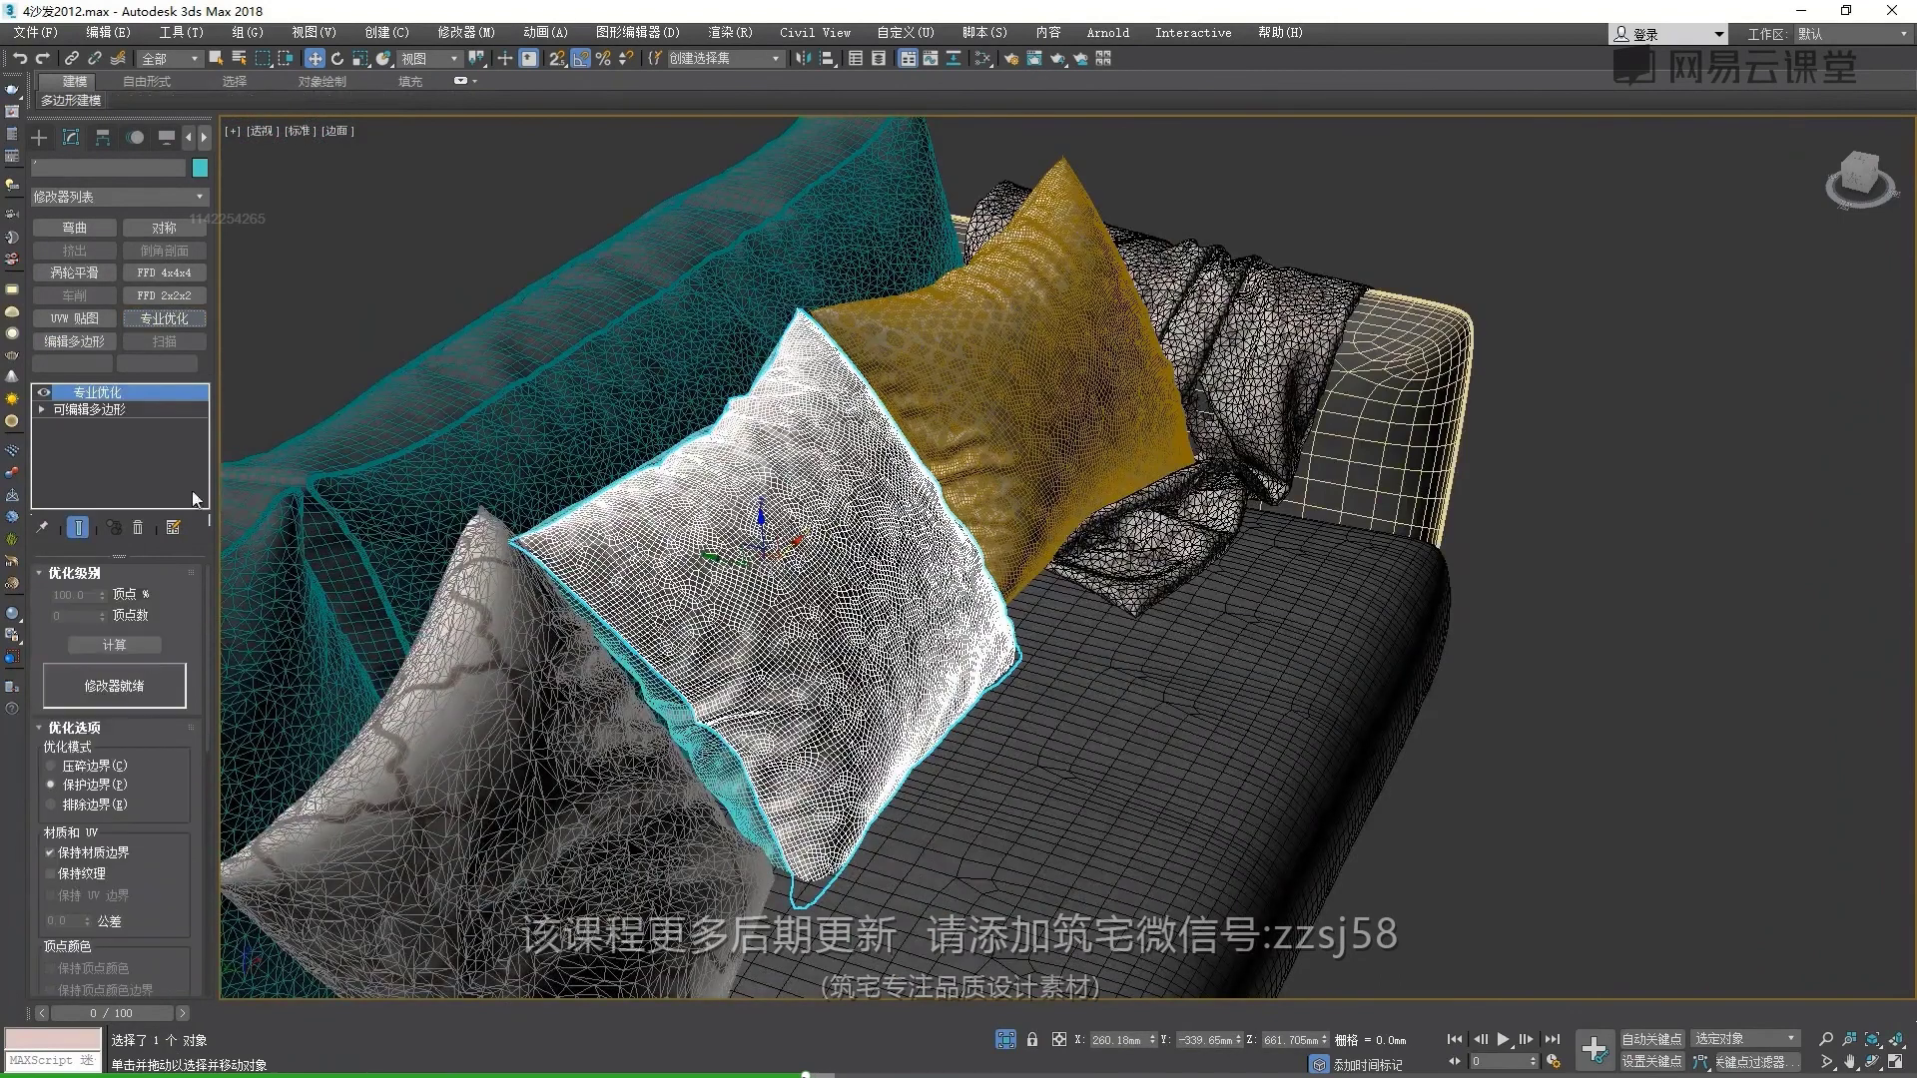
left_click(79, 879)
left_click(118, 645)
key("F4")
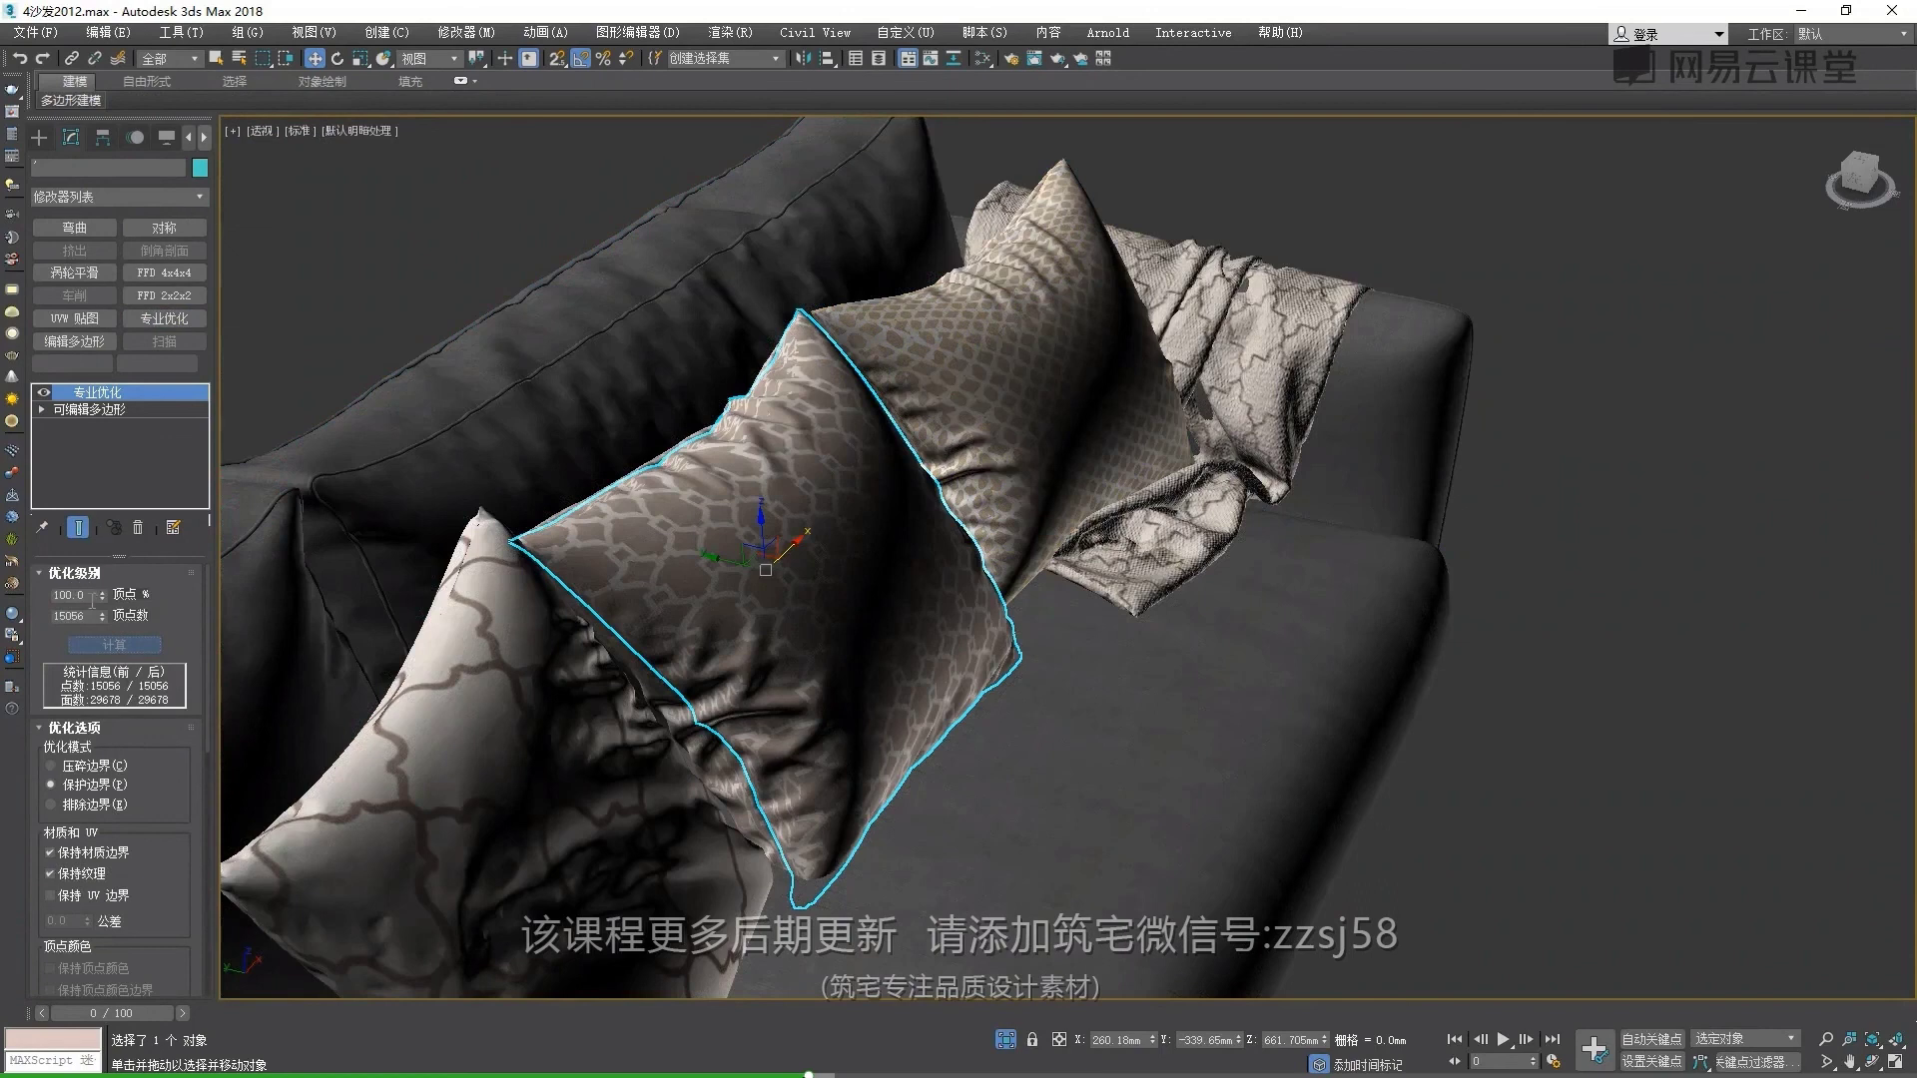
type("40")
key("Return")
type("30")
key("Return")
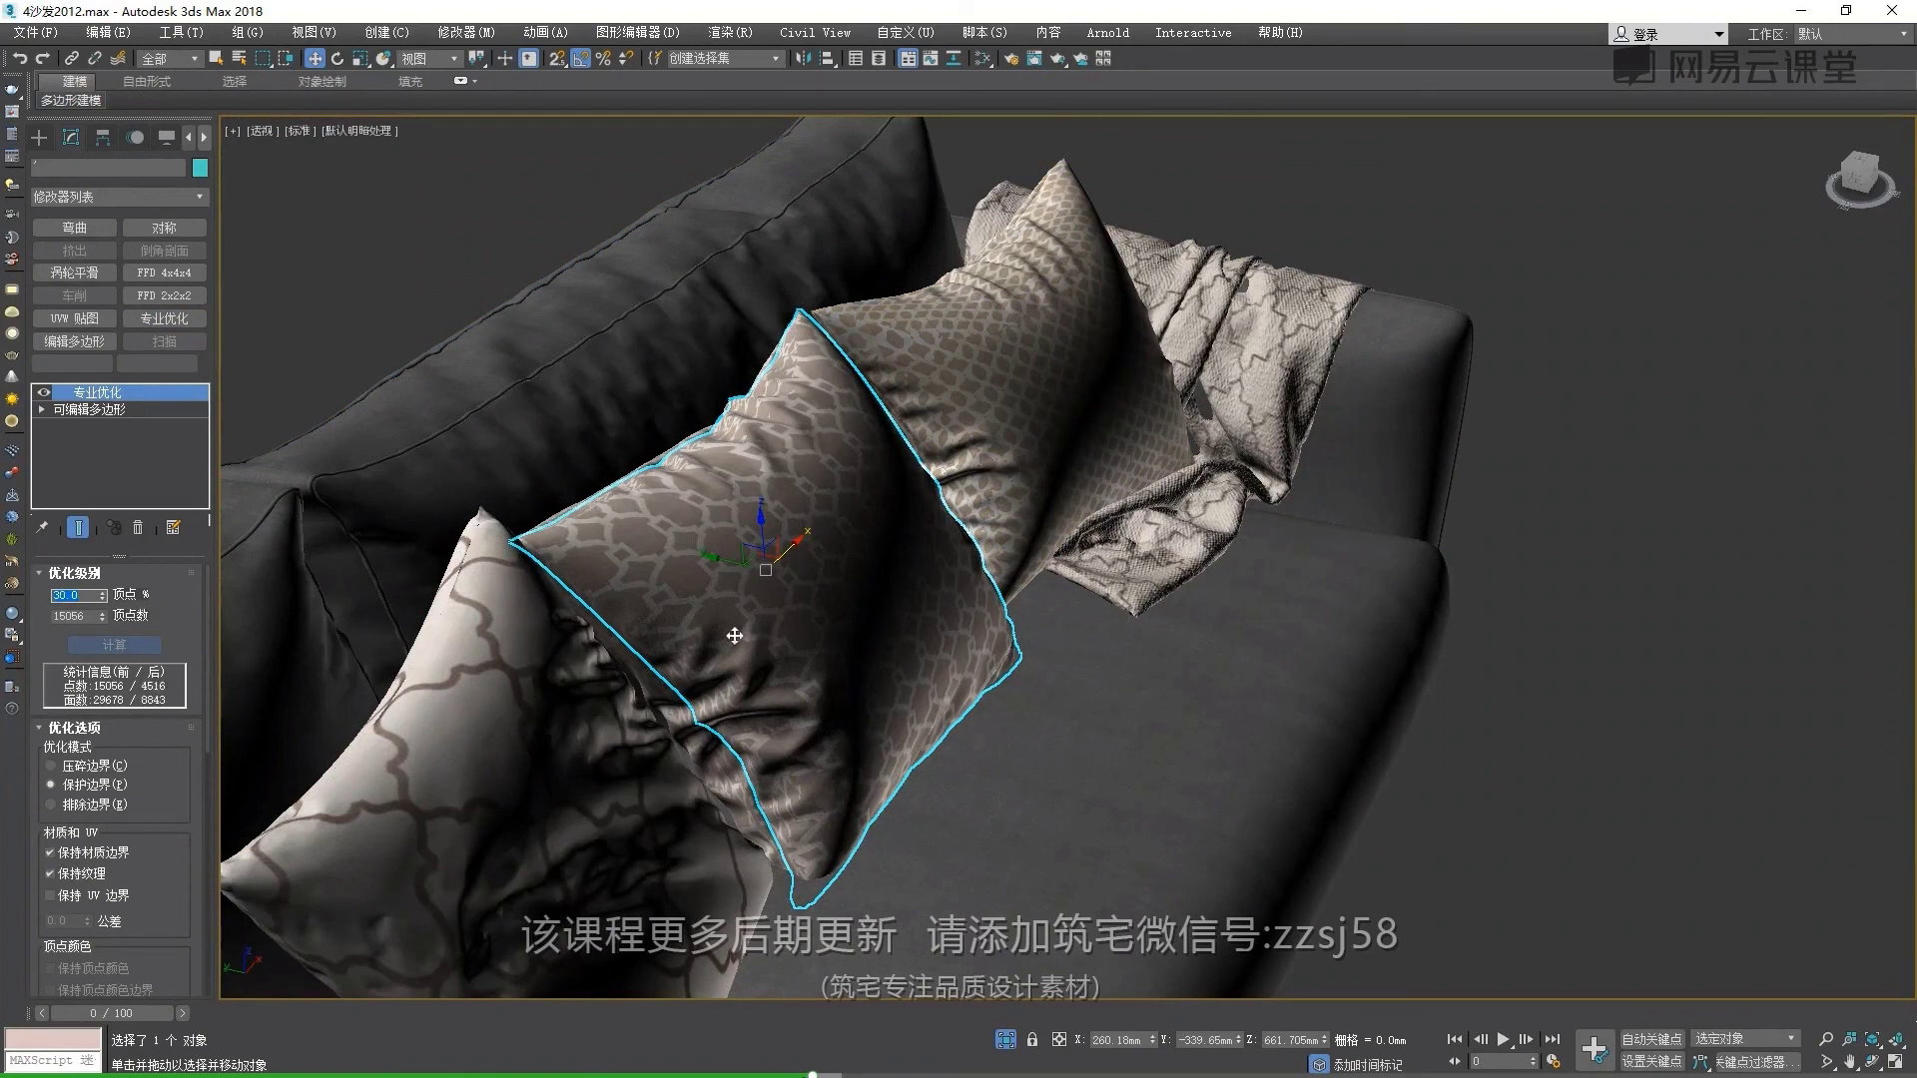
scroll(735, 636, "up", 5)
Collapse the reduced pillow to editable poly, reapply ProOptimizer at 30%, and collapse again
right_click(1032, 446)
mouse_move(926, 653)
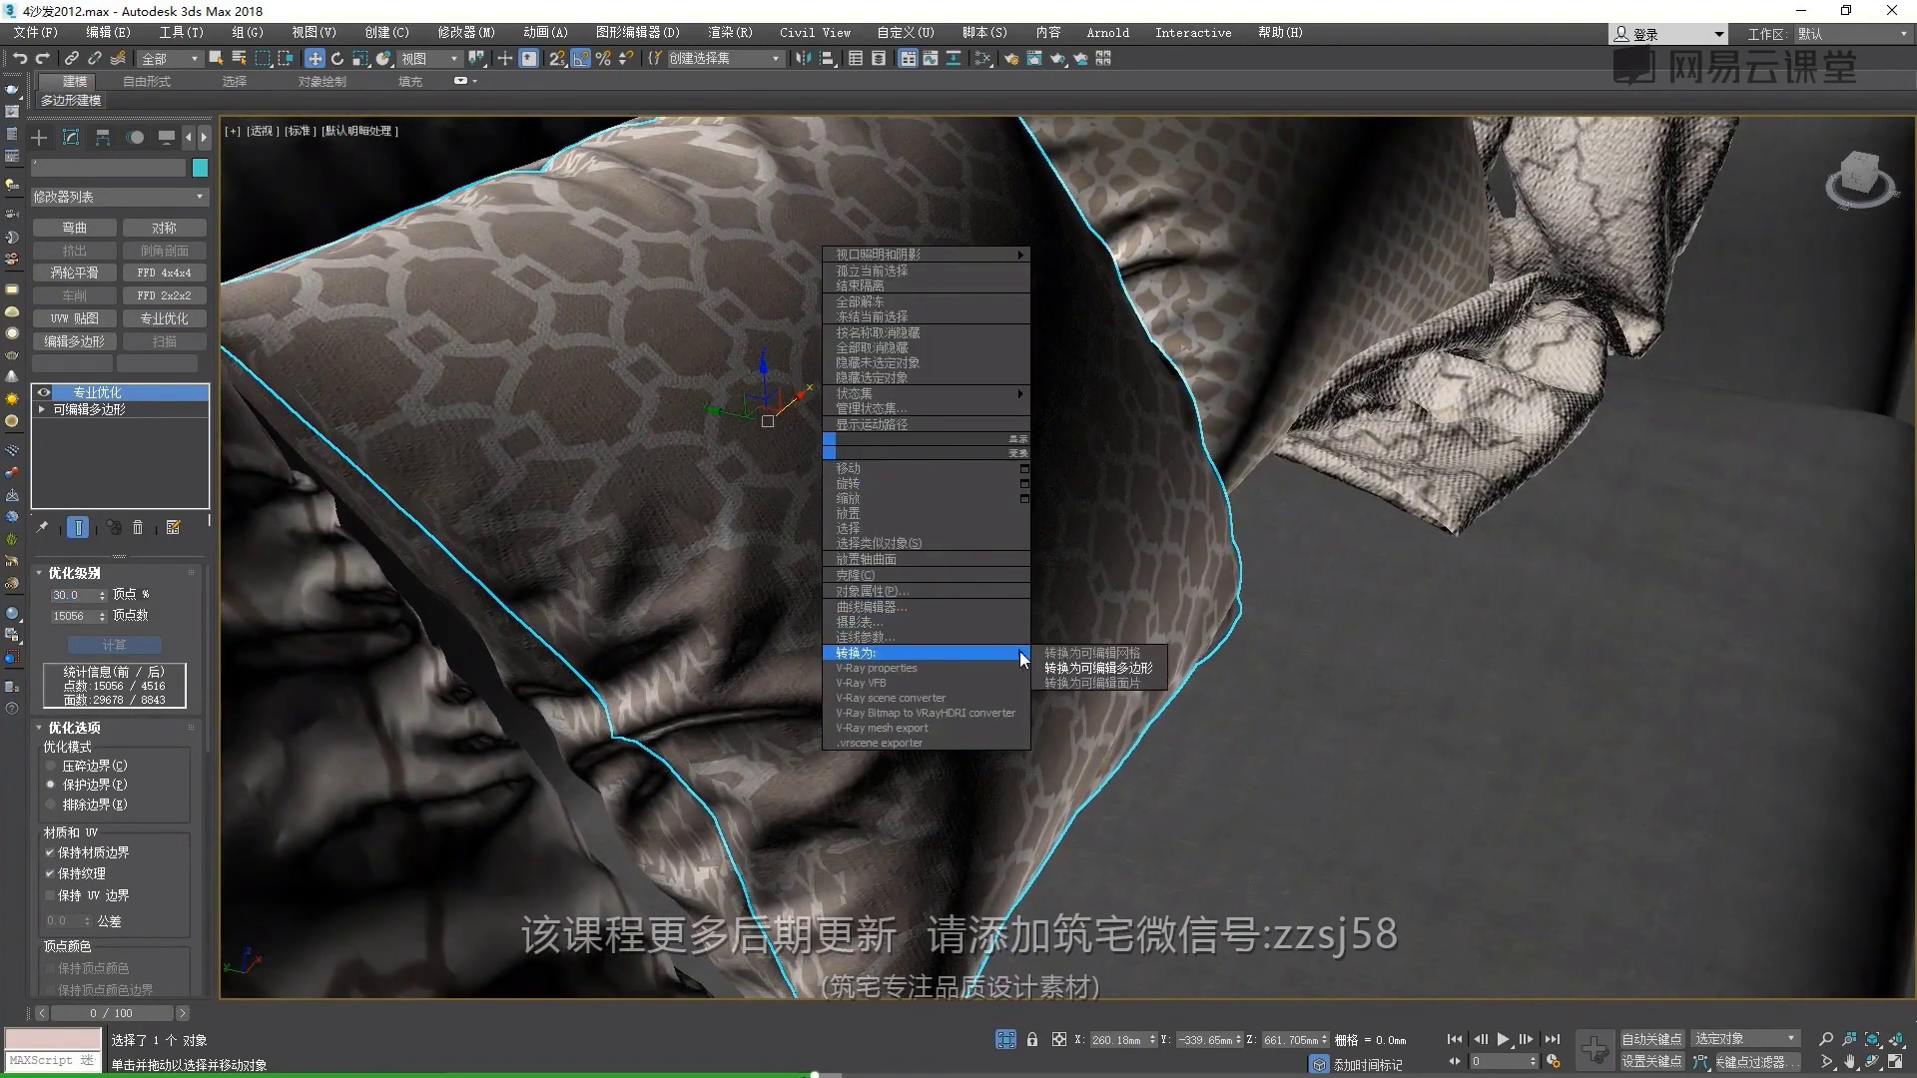
left_click(1098, 668)
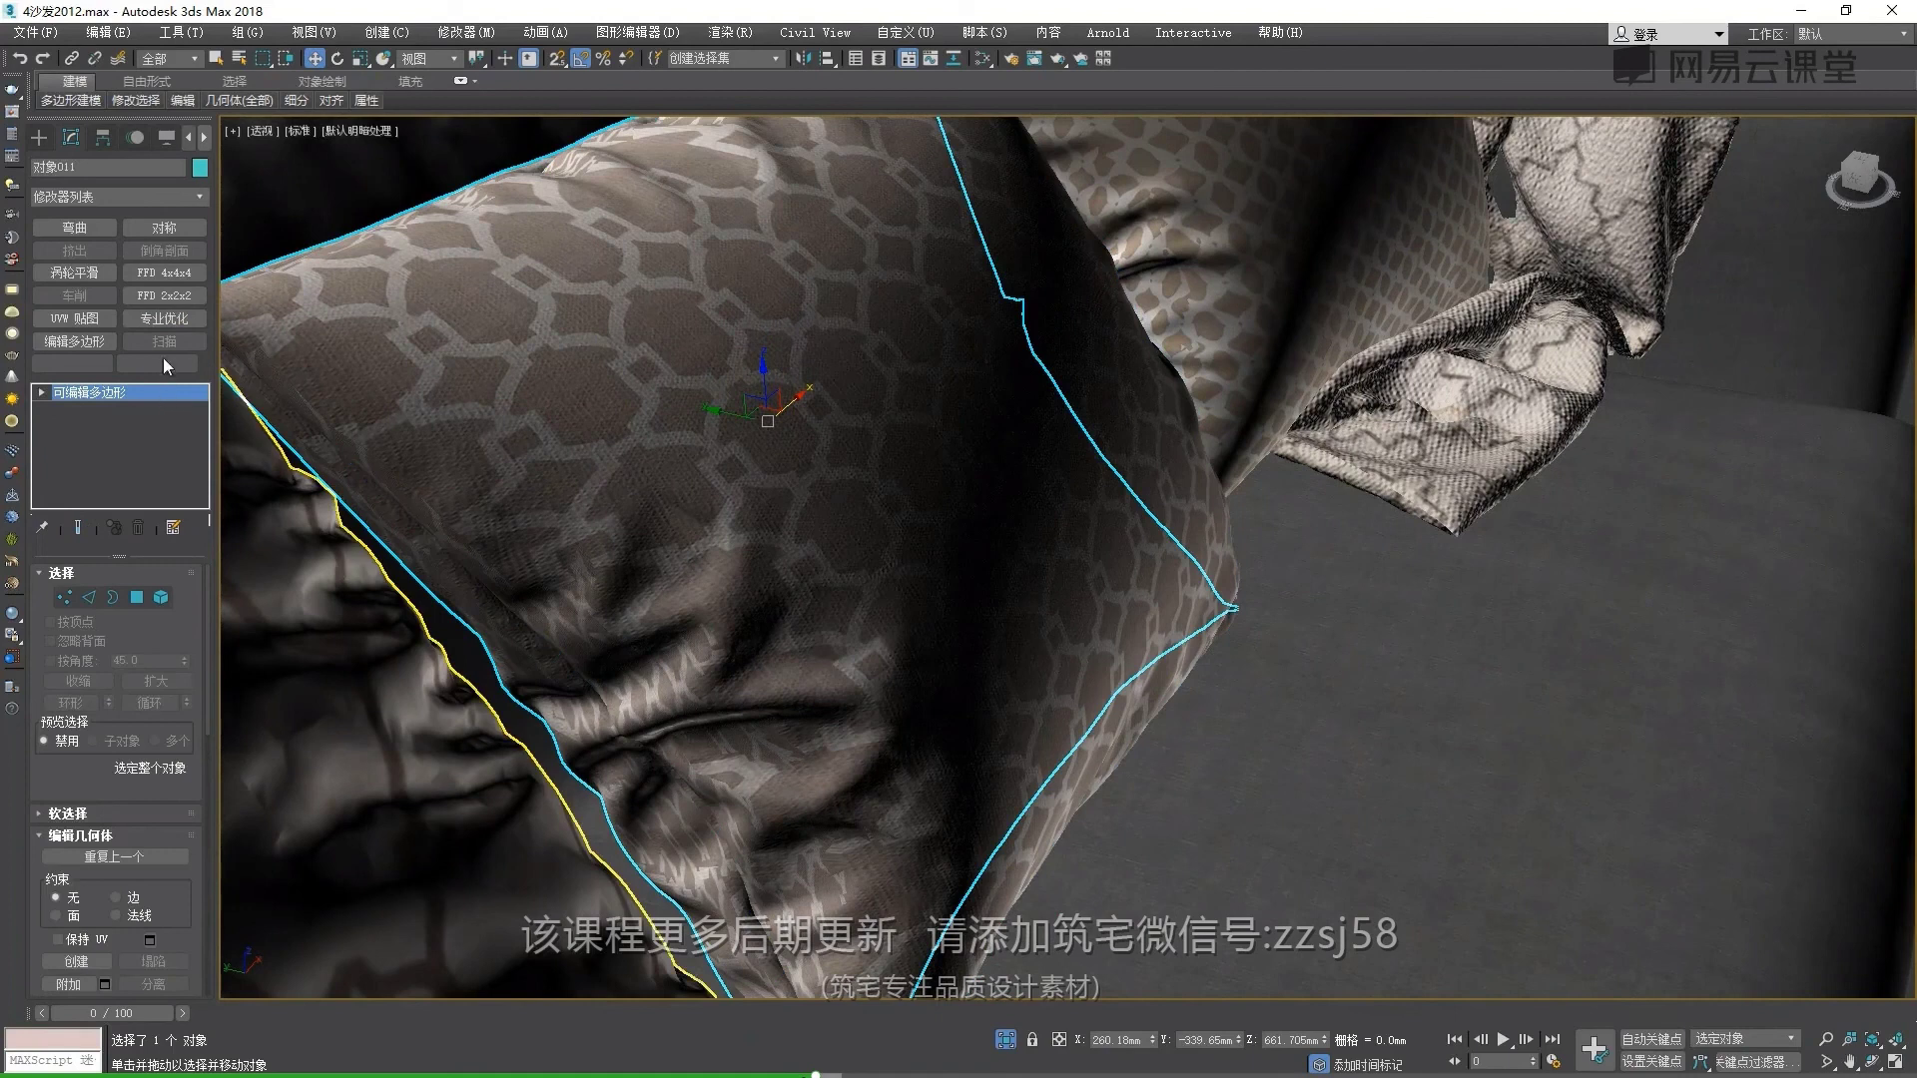
left_click(165, 319)
type("30")
key("Return")
right_click(769, 711)
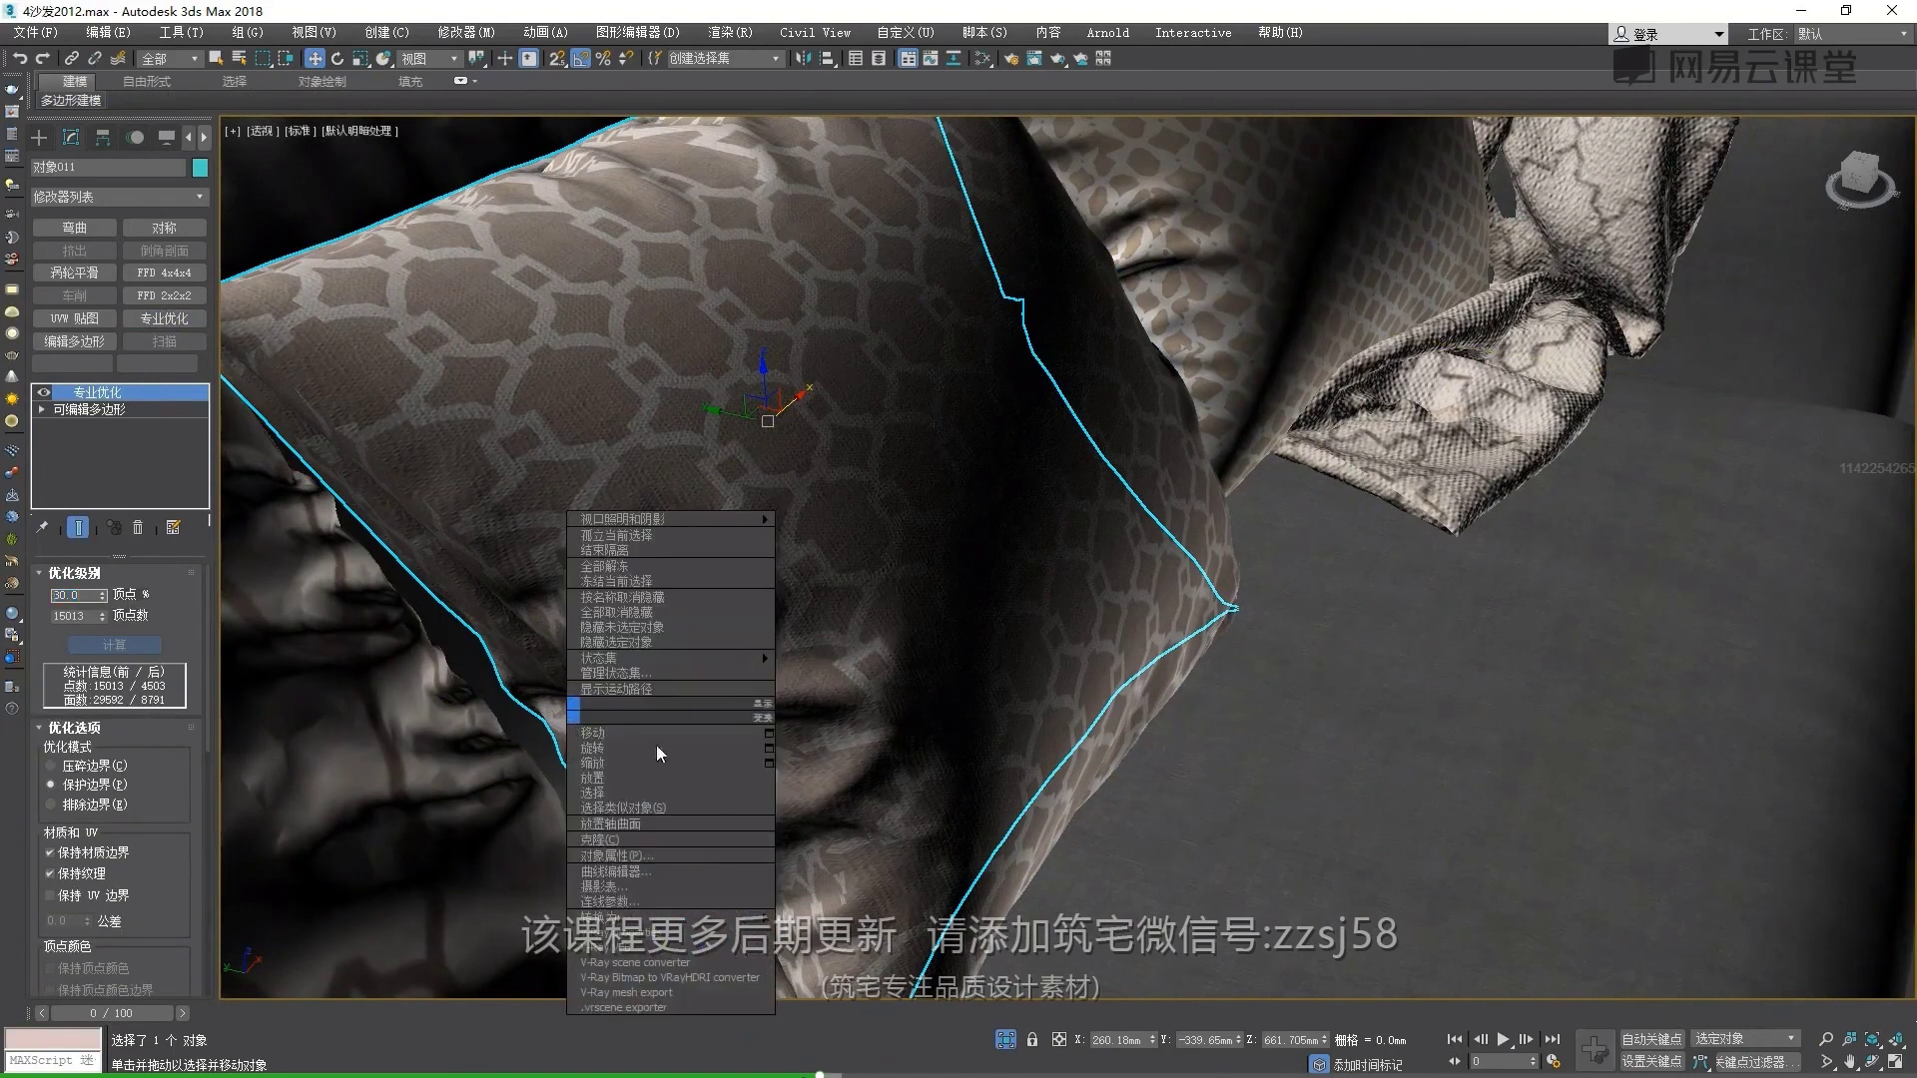
left_click(839, 932)
Detach the next pillow from default003 as a separate object, 对象012, and select it
scroll(839, 600, "down", 5)
left_click(877, 500)
key("z")
left_click(159, 598)
left_click(783, 445)
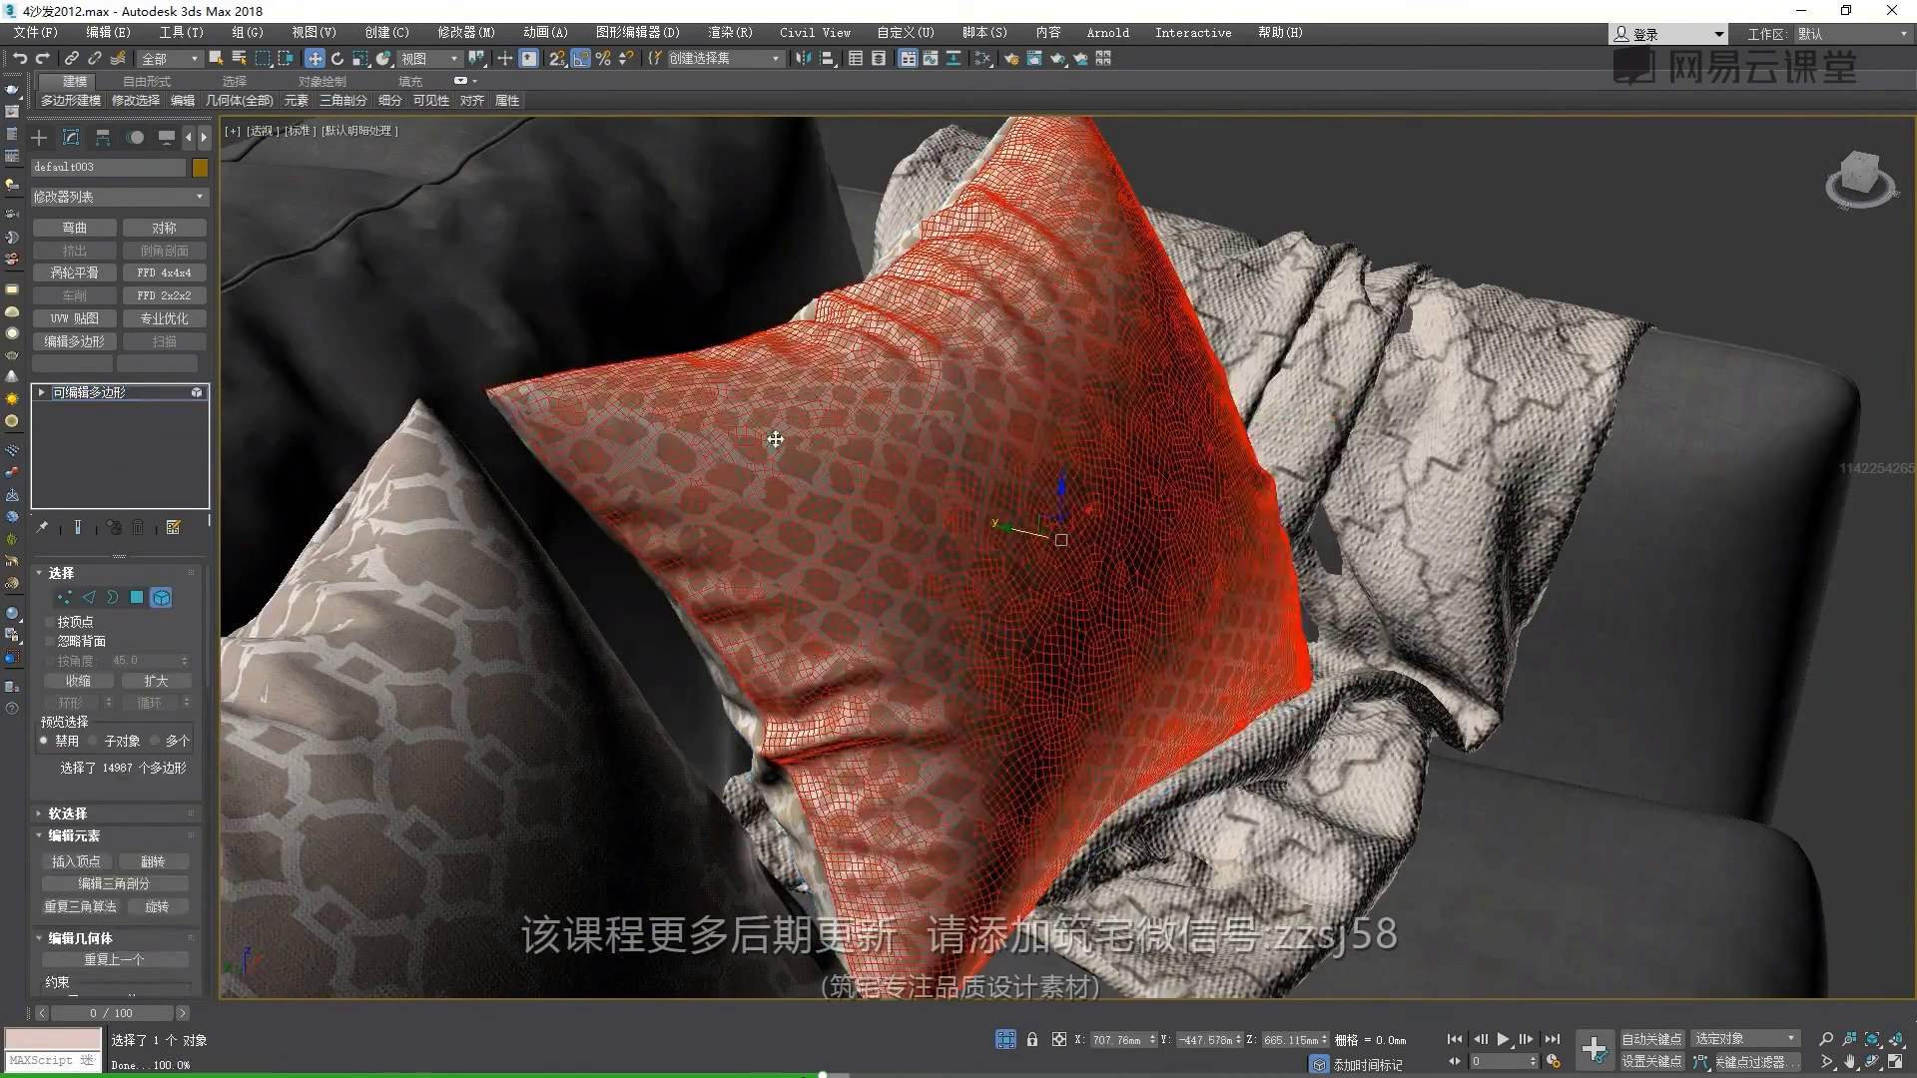
middle_click_drag(782, 446, 916, 548, "alt")
scroll(165, 927, "down", 3)
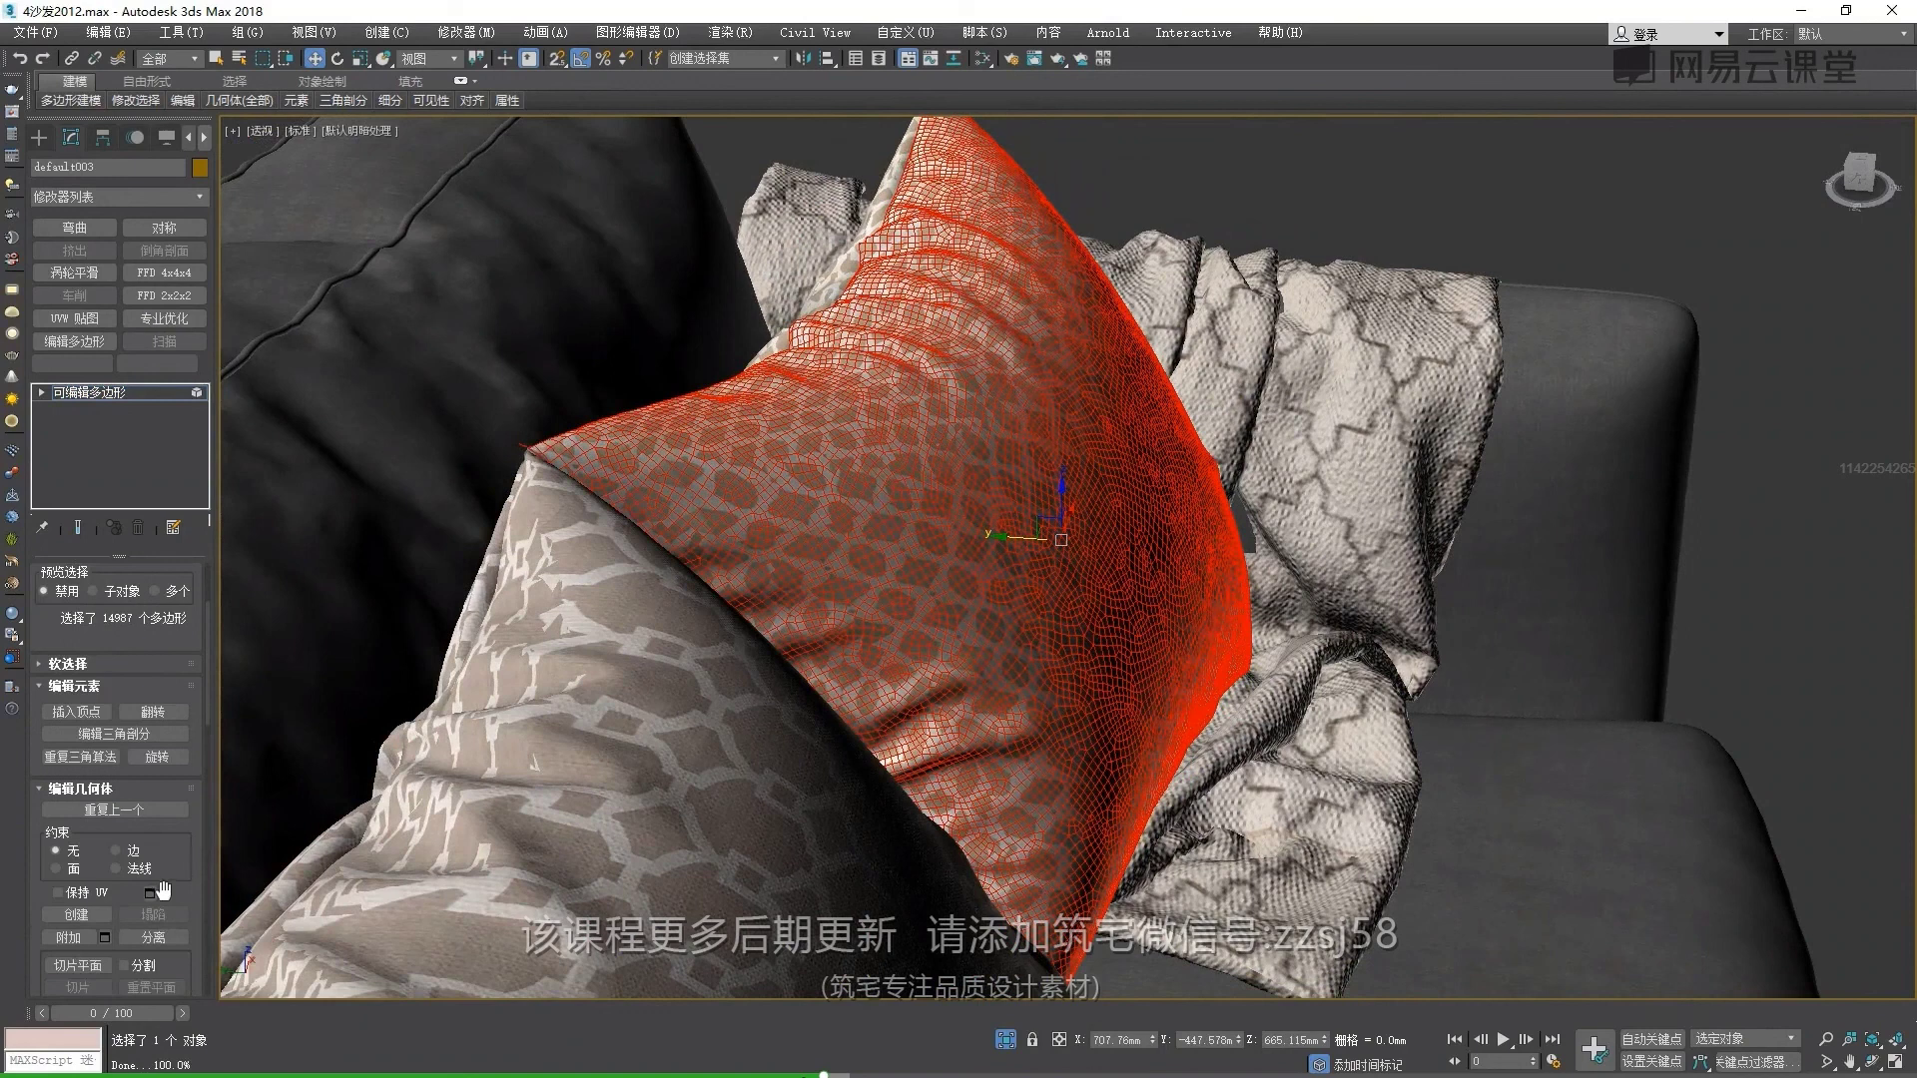
left_click(155, 938)
key("Return")
left_click(131, 391)
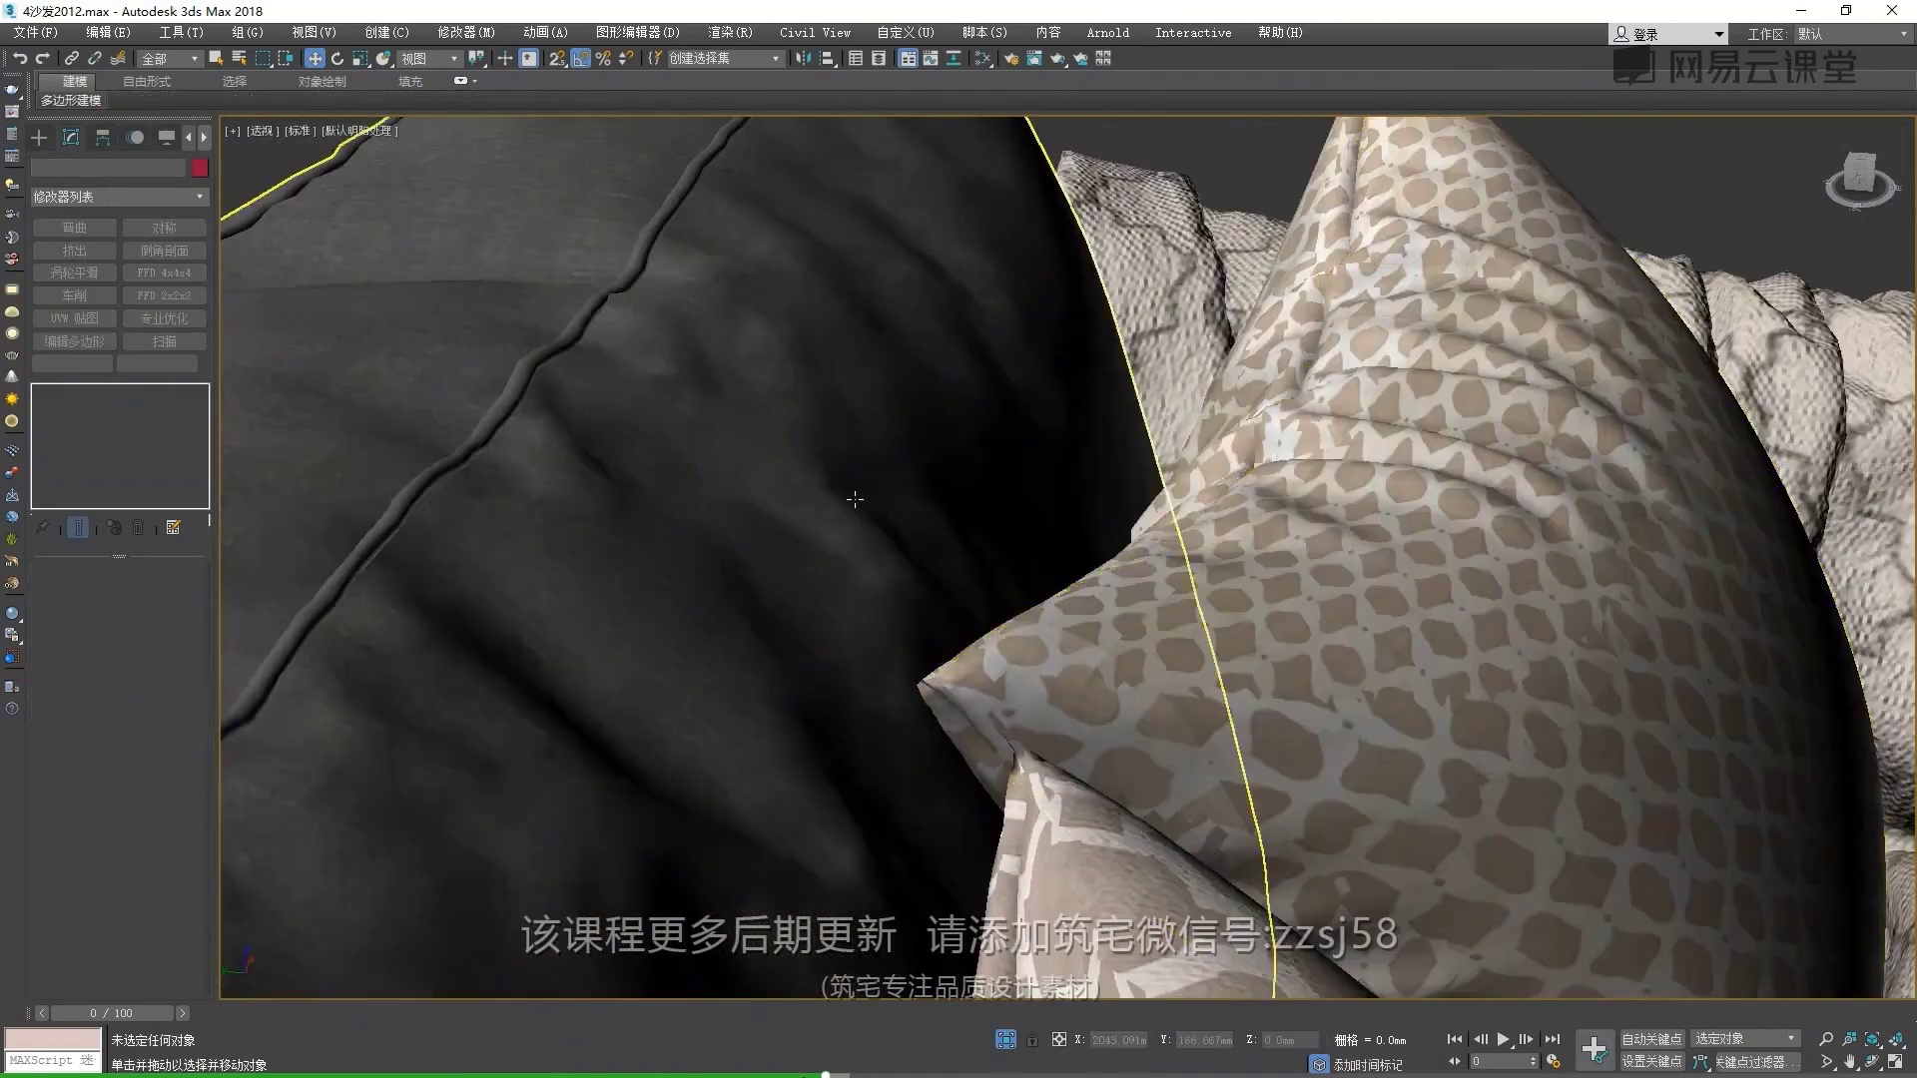
left_click(947, 505)
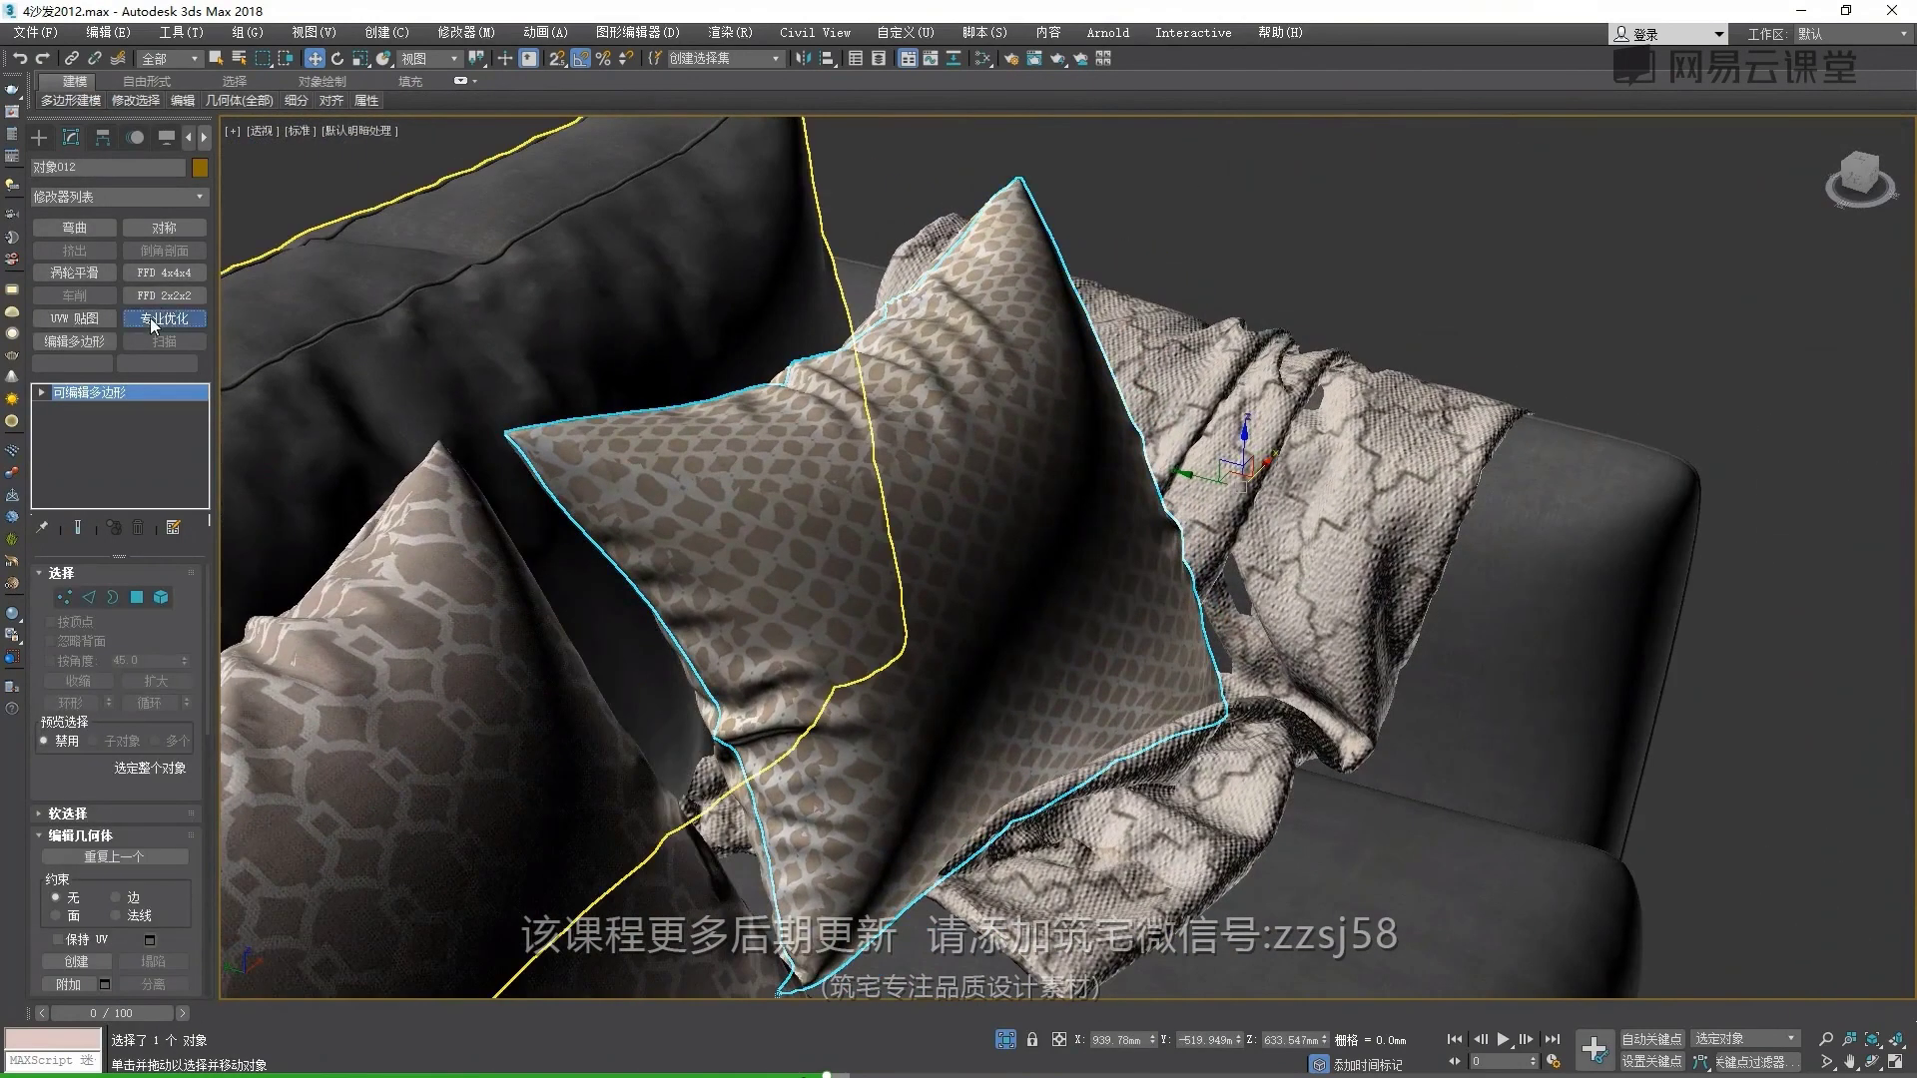
Reduce pillow 对象012 with ProOptimizer to 30% vertices and convert it to editable poly
left_click(152, 318)
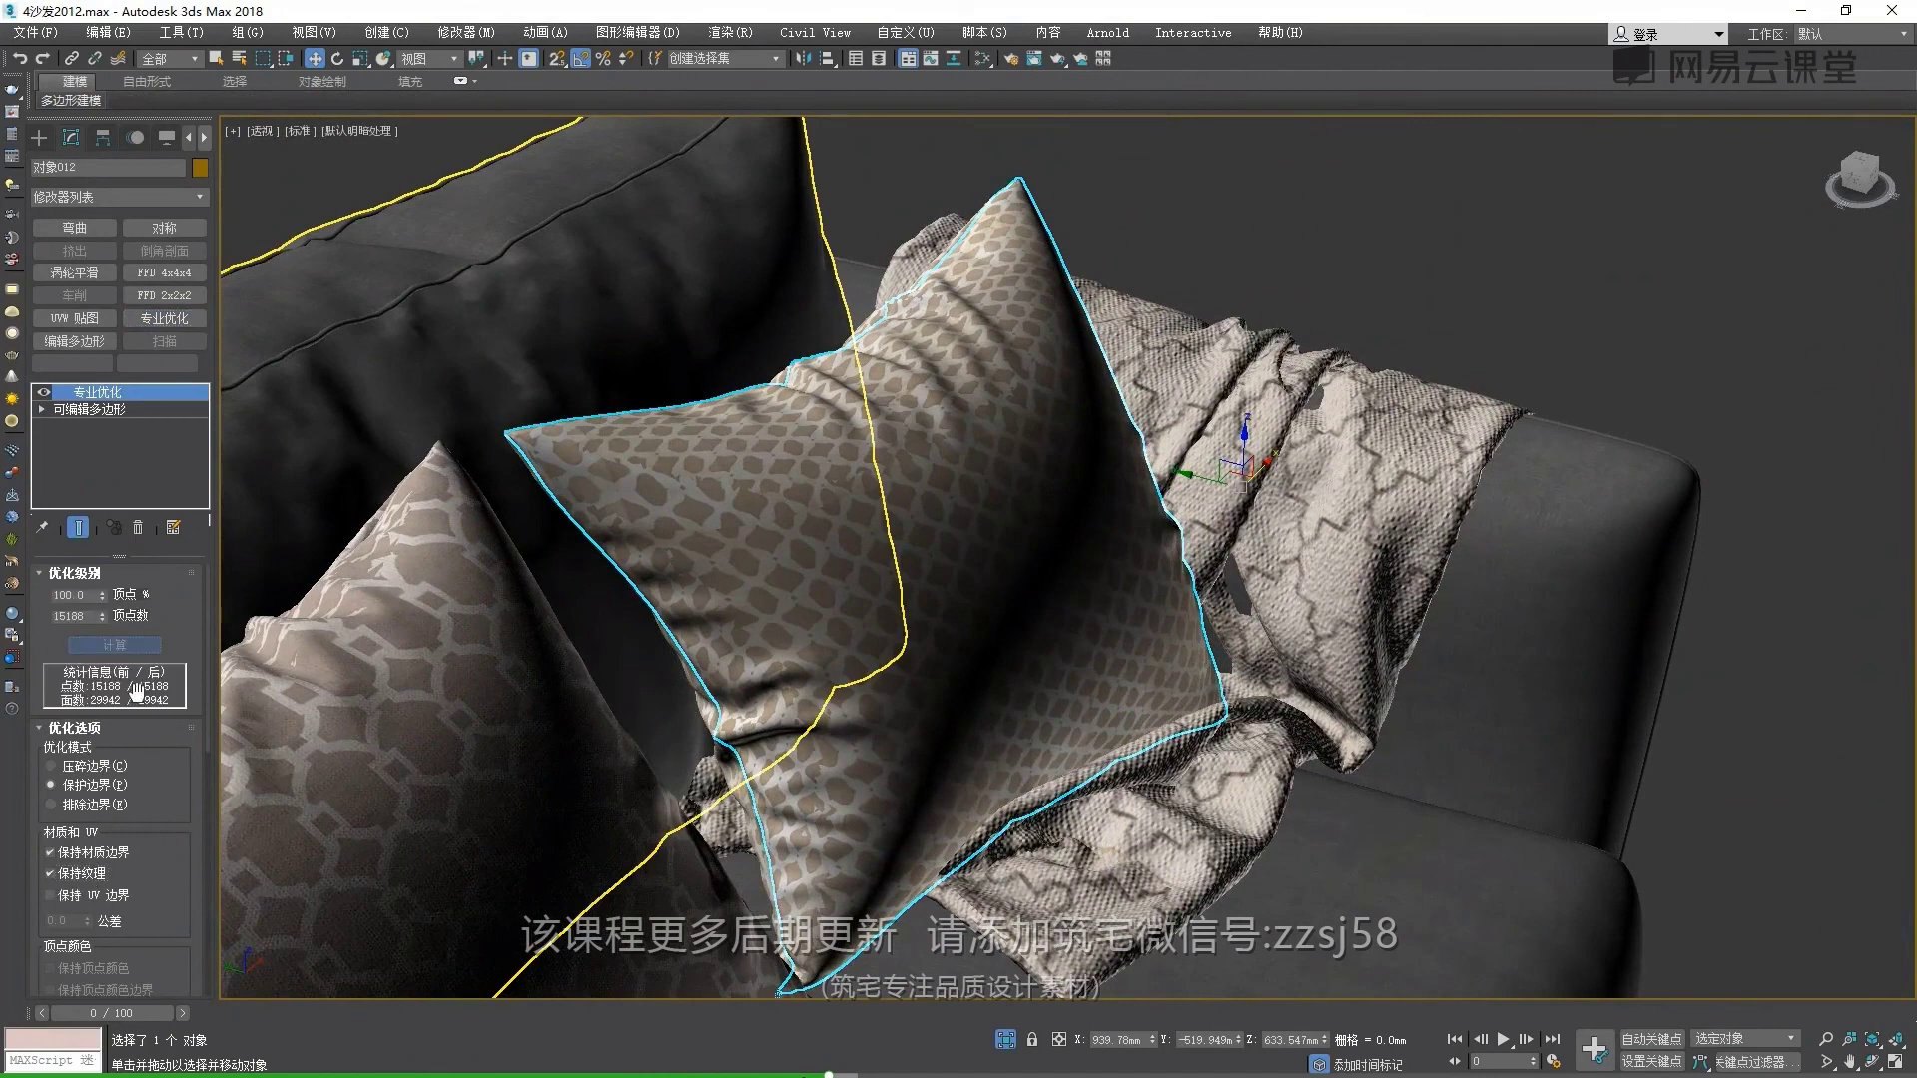
double_click(88, 597)
type("20")
key("Return")
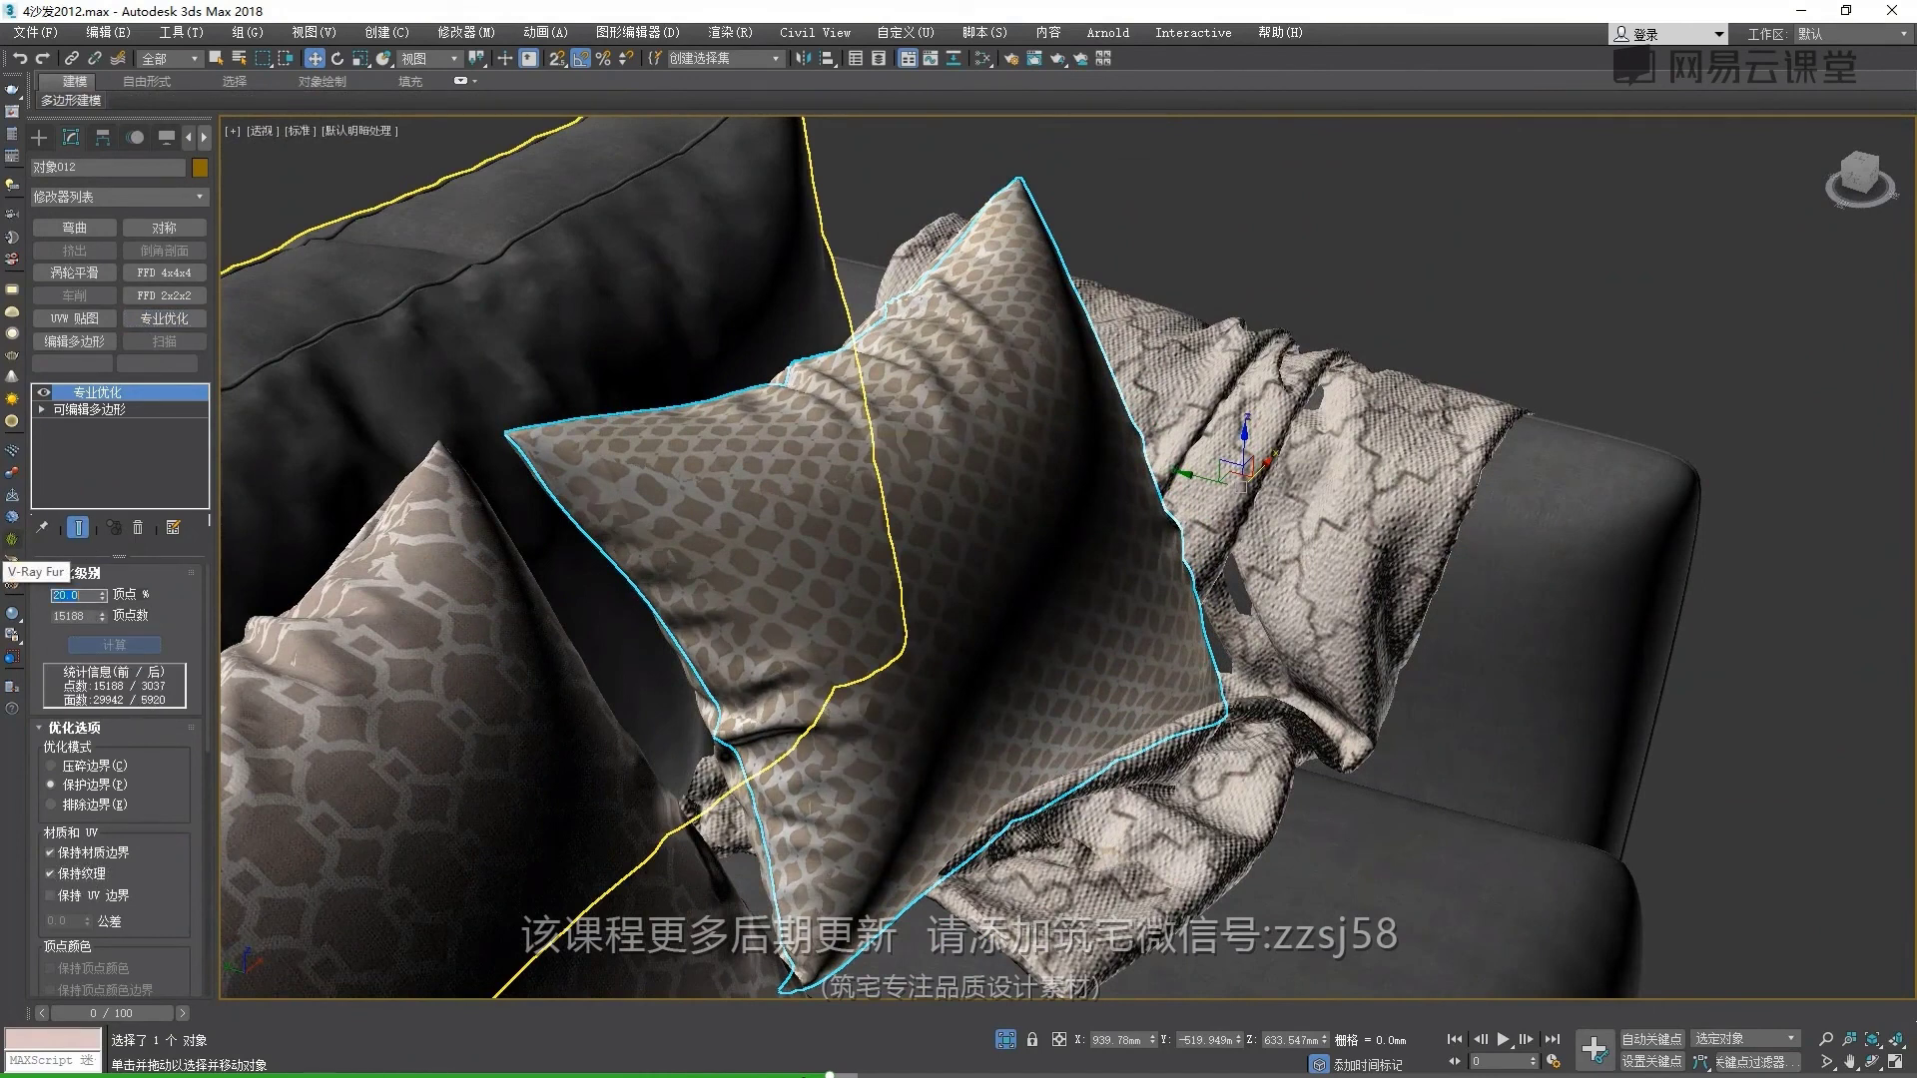
type("30")
key("Return")
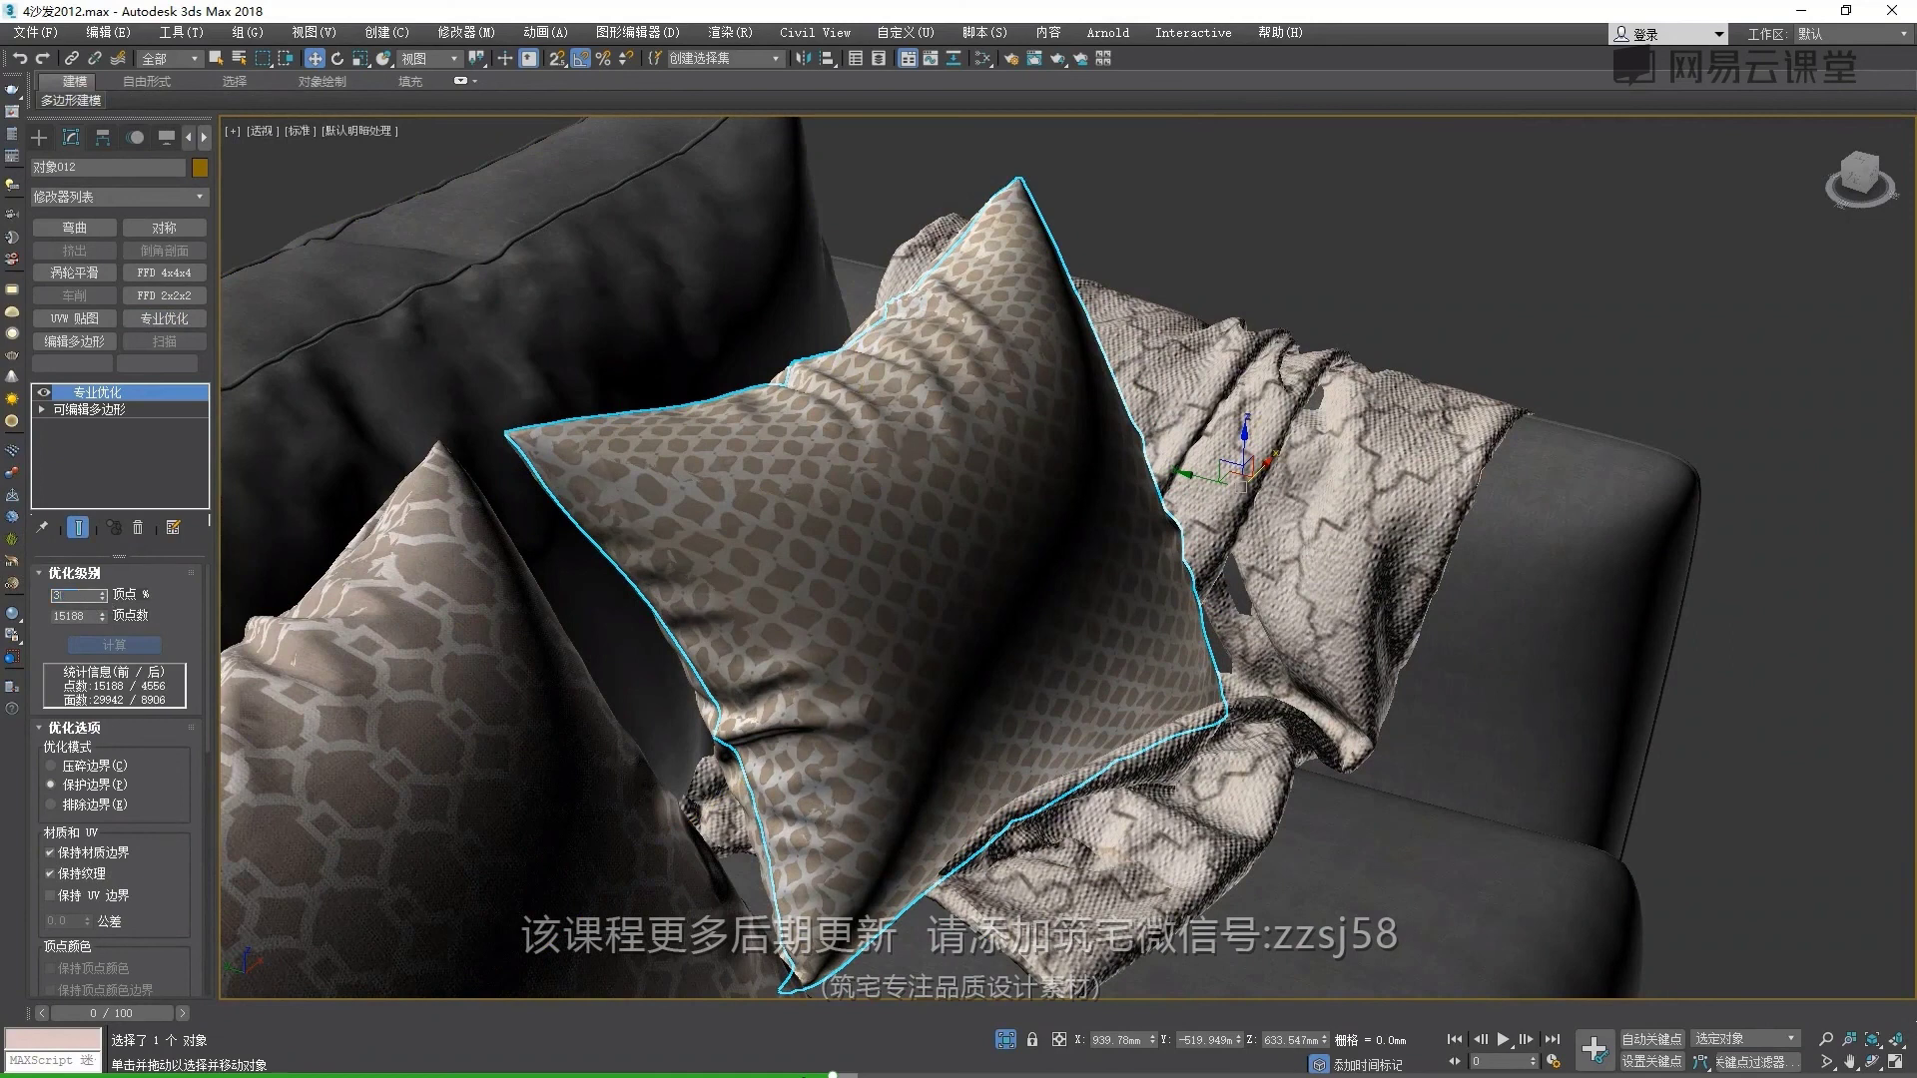
right_click(918, 645)
left_click(1024, 721)
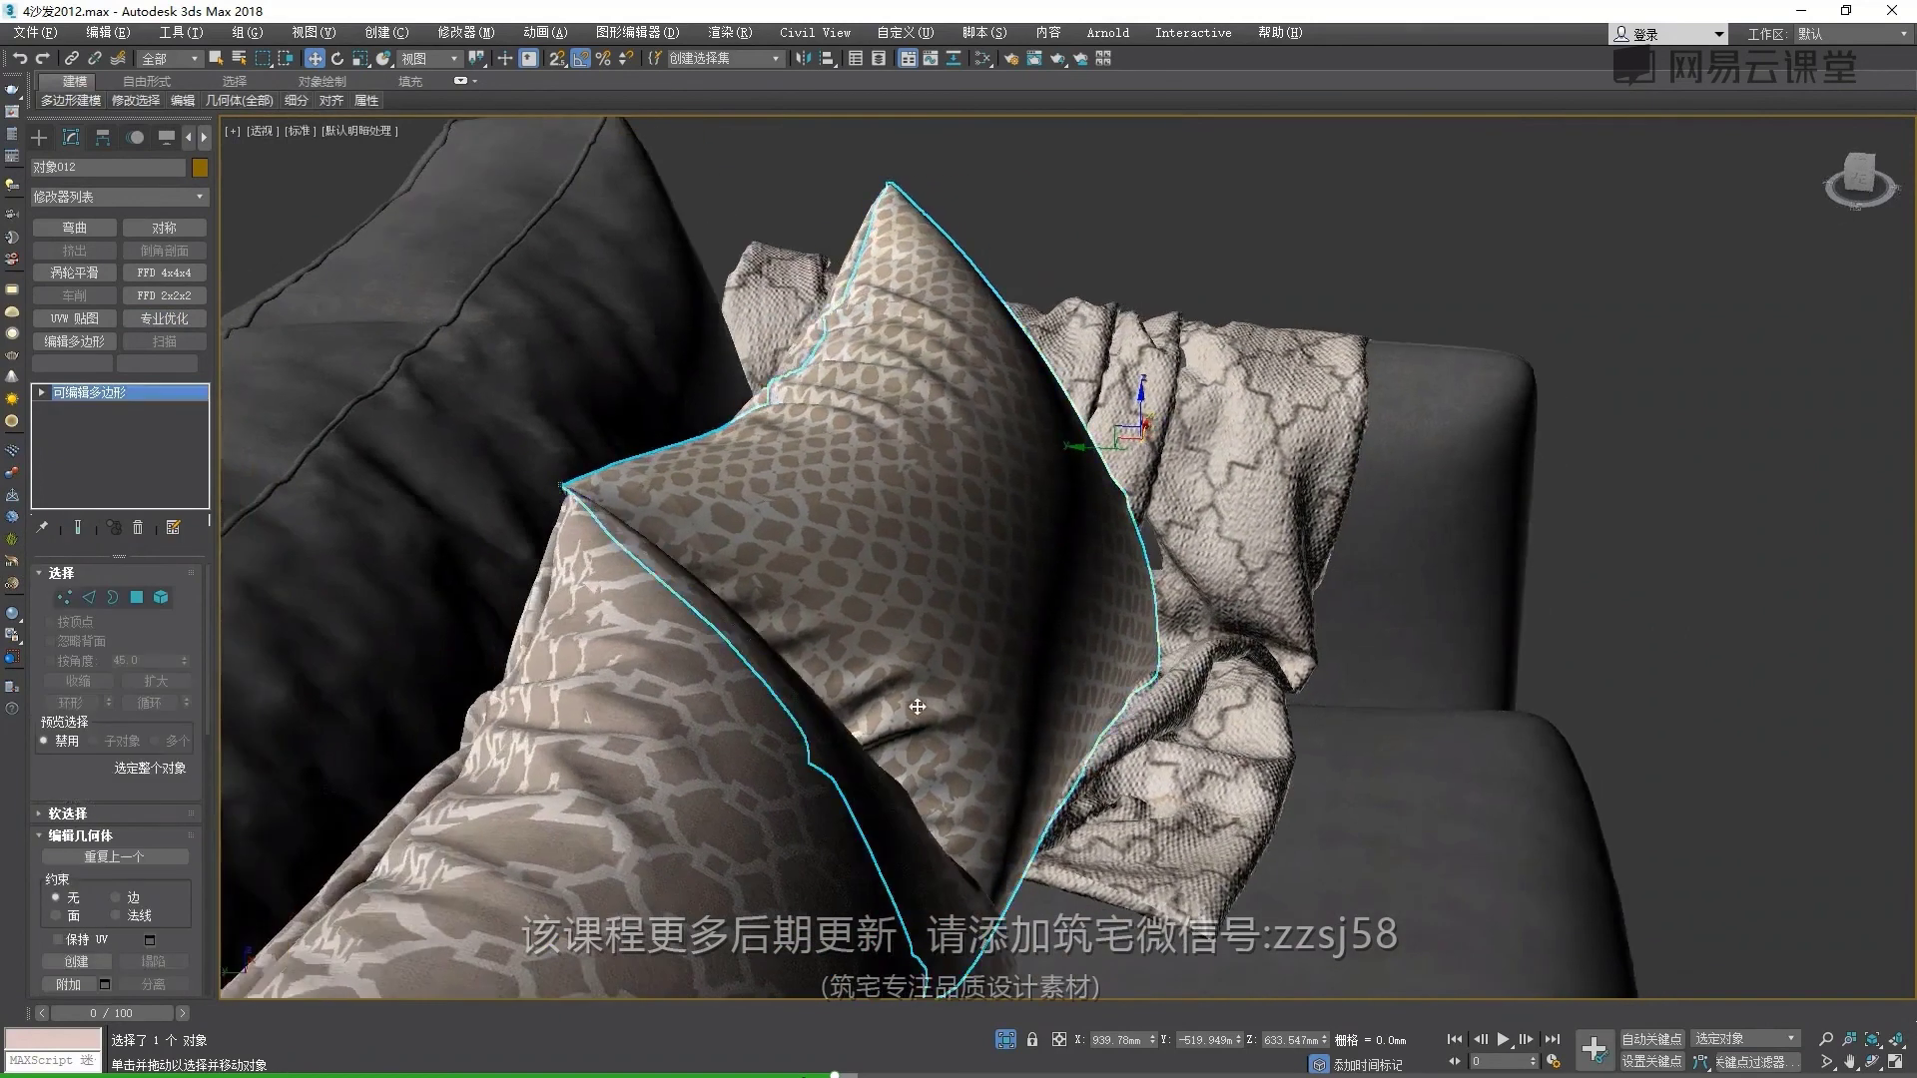
Optimize pillow 对象013 to 32% vertices with Keep Textures, then convert it to editable poly
middle_click_drag(1025, 721, 712, 717, "alt")
left_click(719, 715)
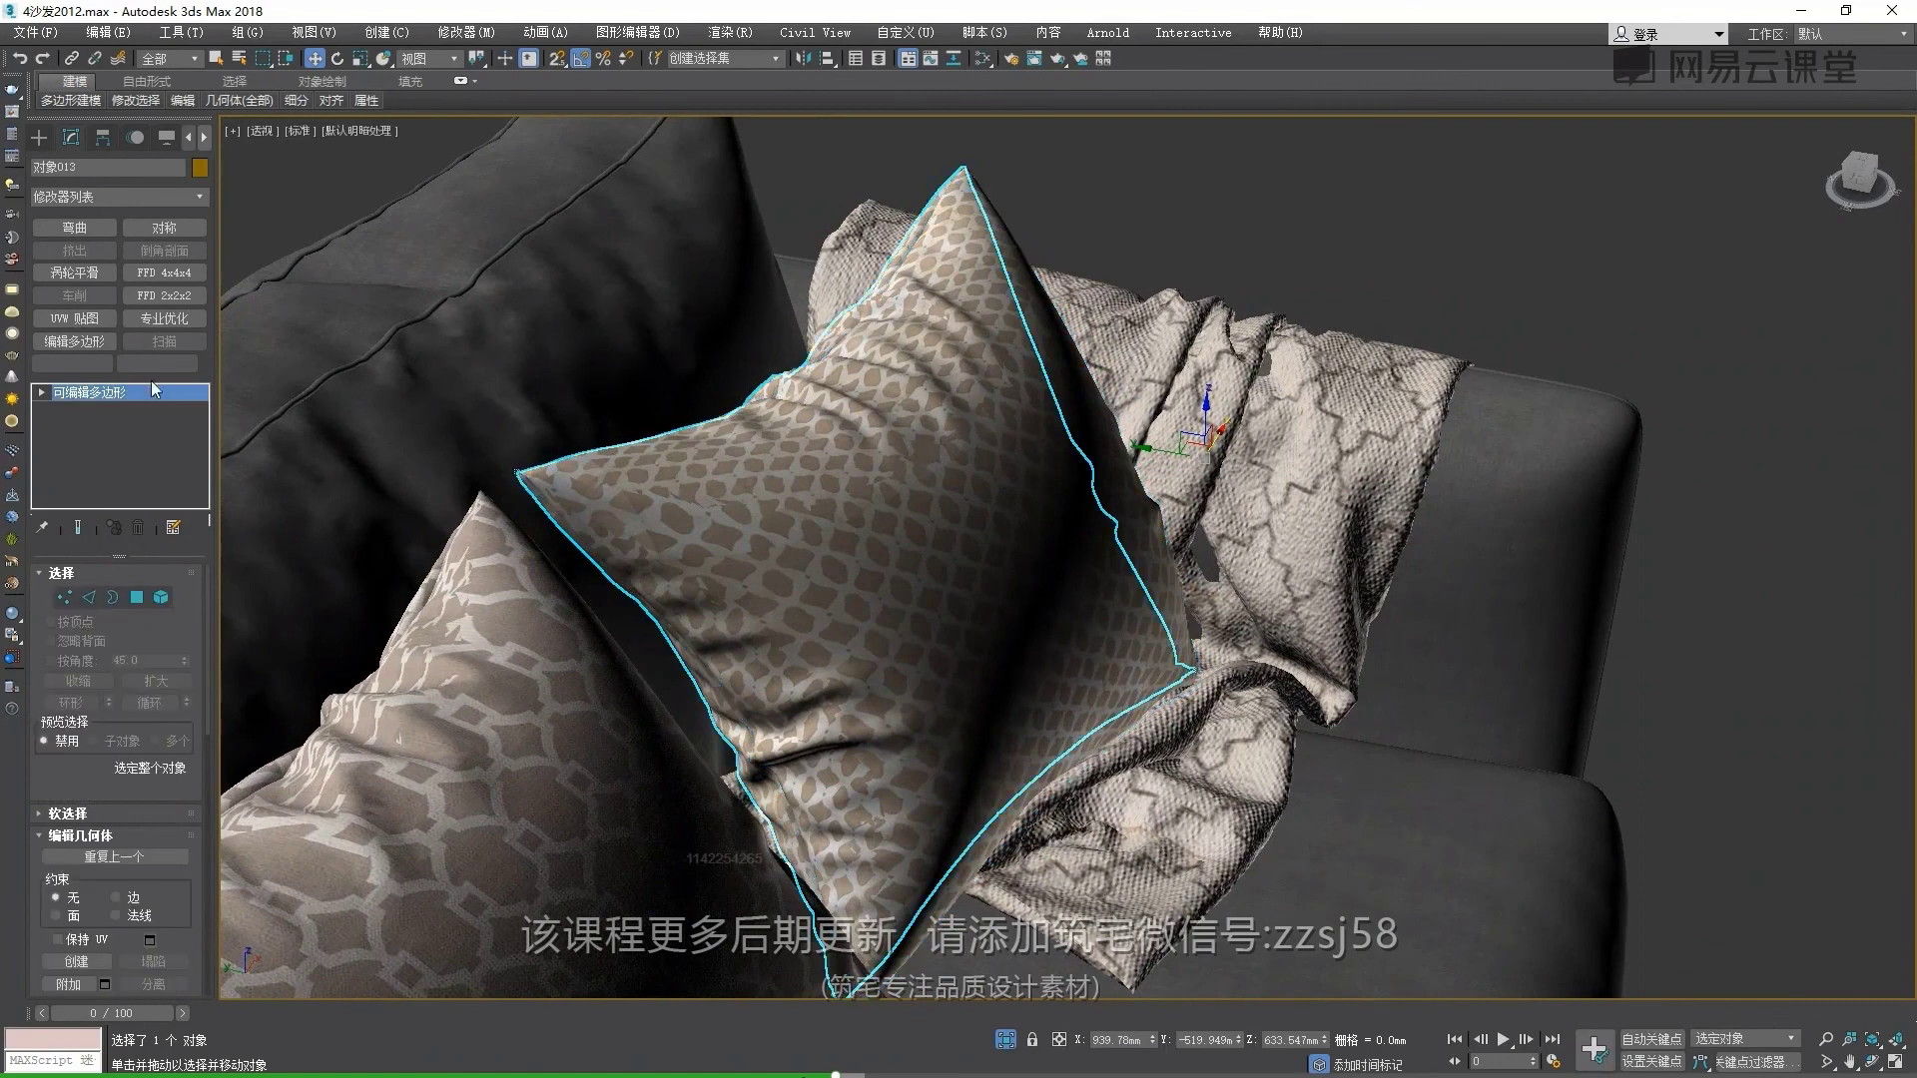
left_click(163, 318)
left_click(79, 879)
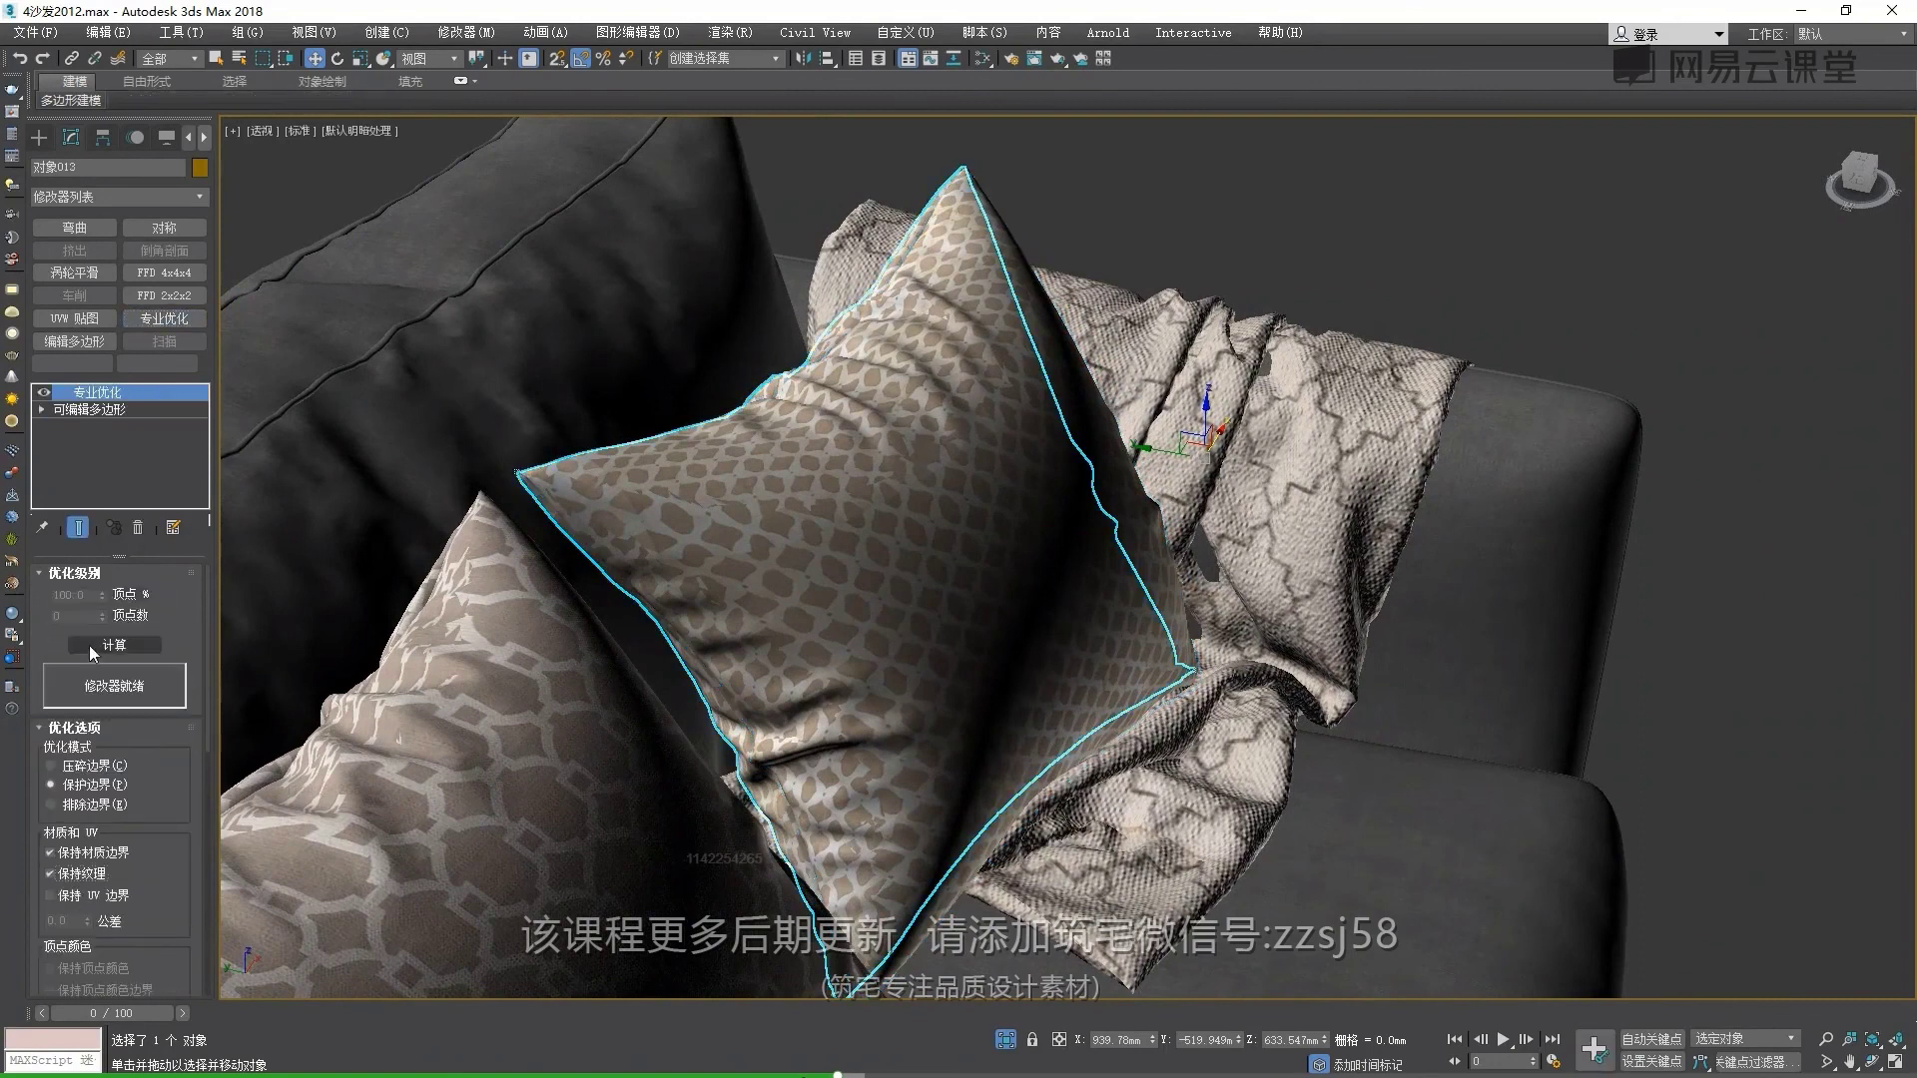
left_click(113, 645)
type("32")
key("Return")
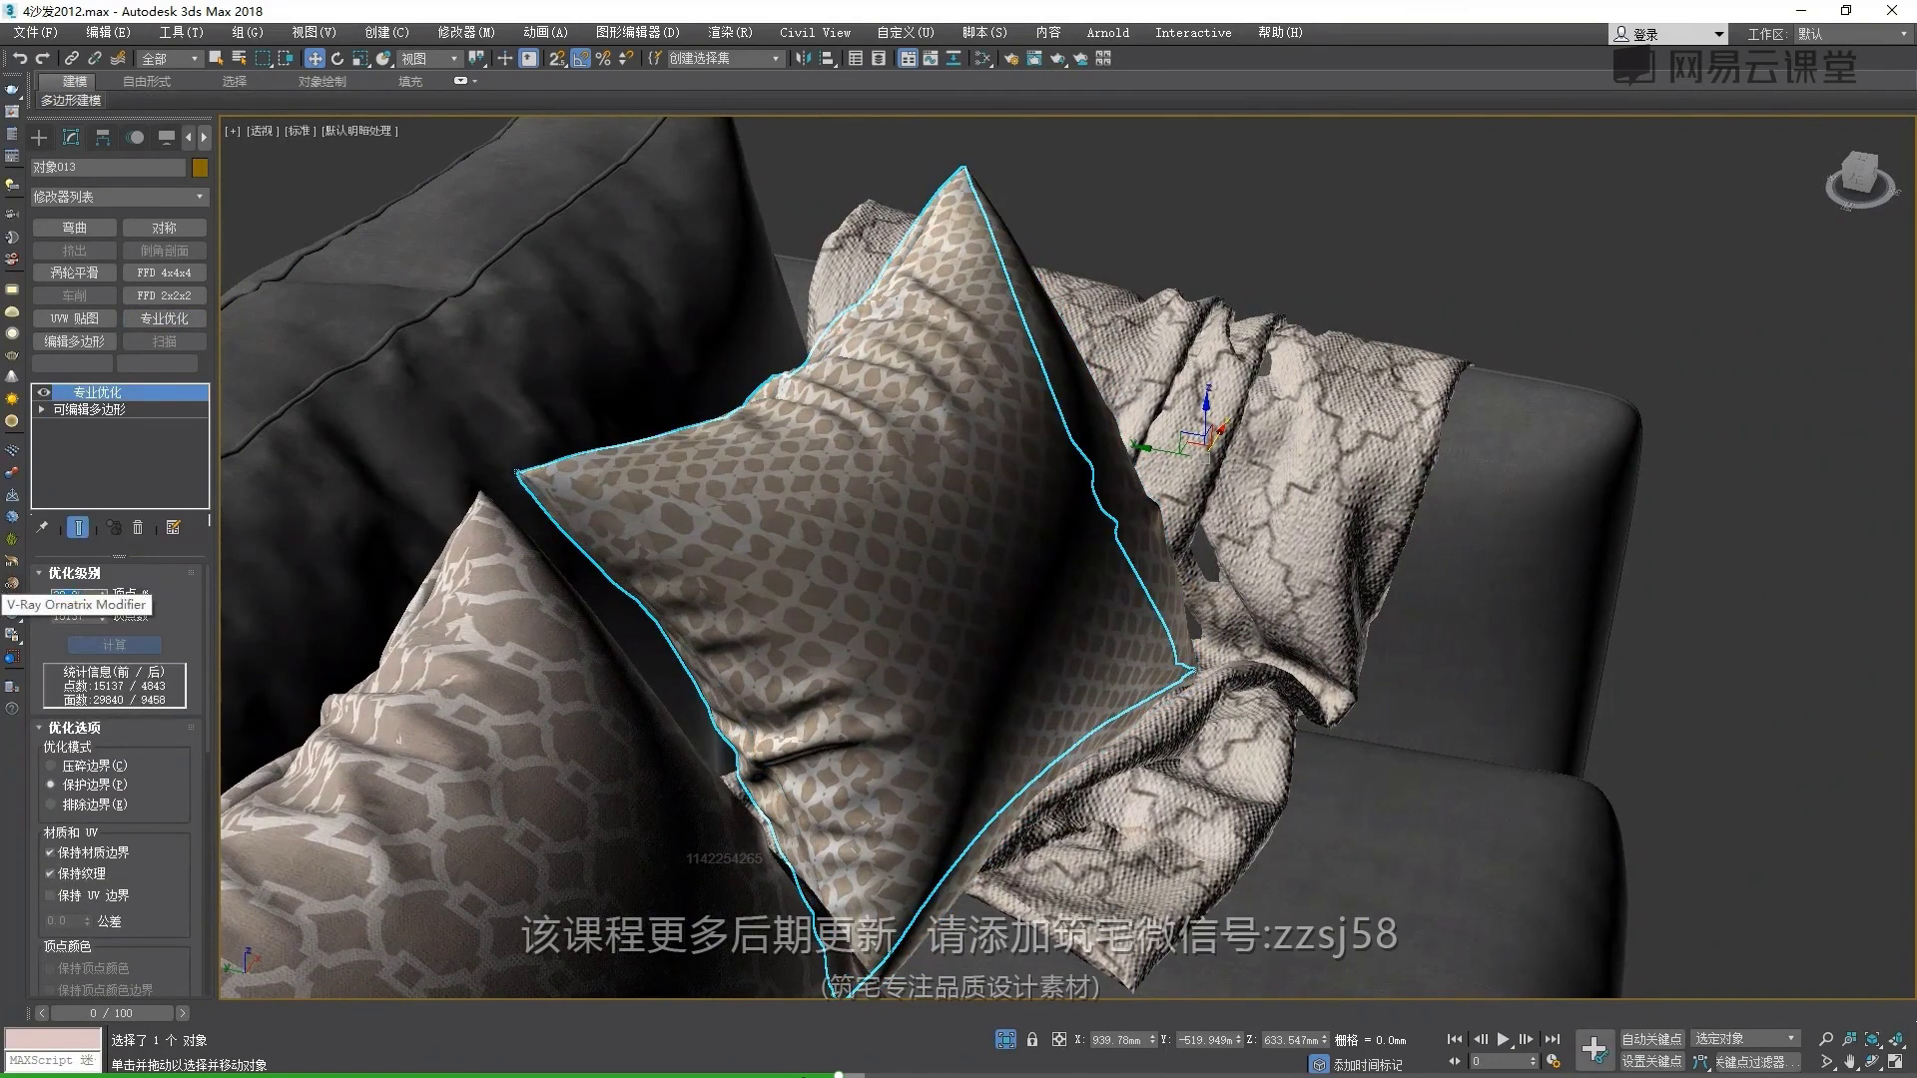
scroll(811, 774, "up", 3)
right_click(811, 774)
left_click(1050, 998)
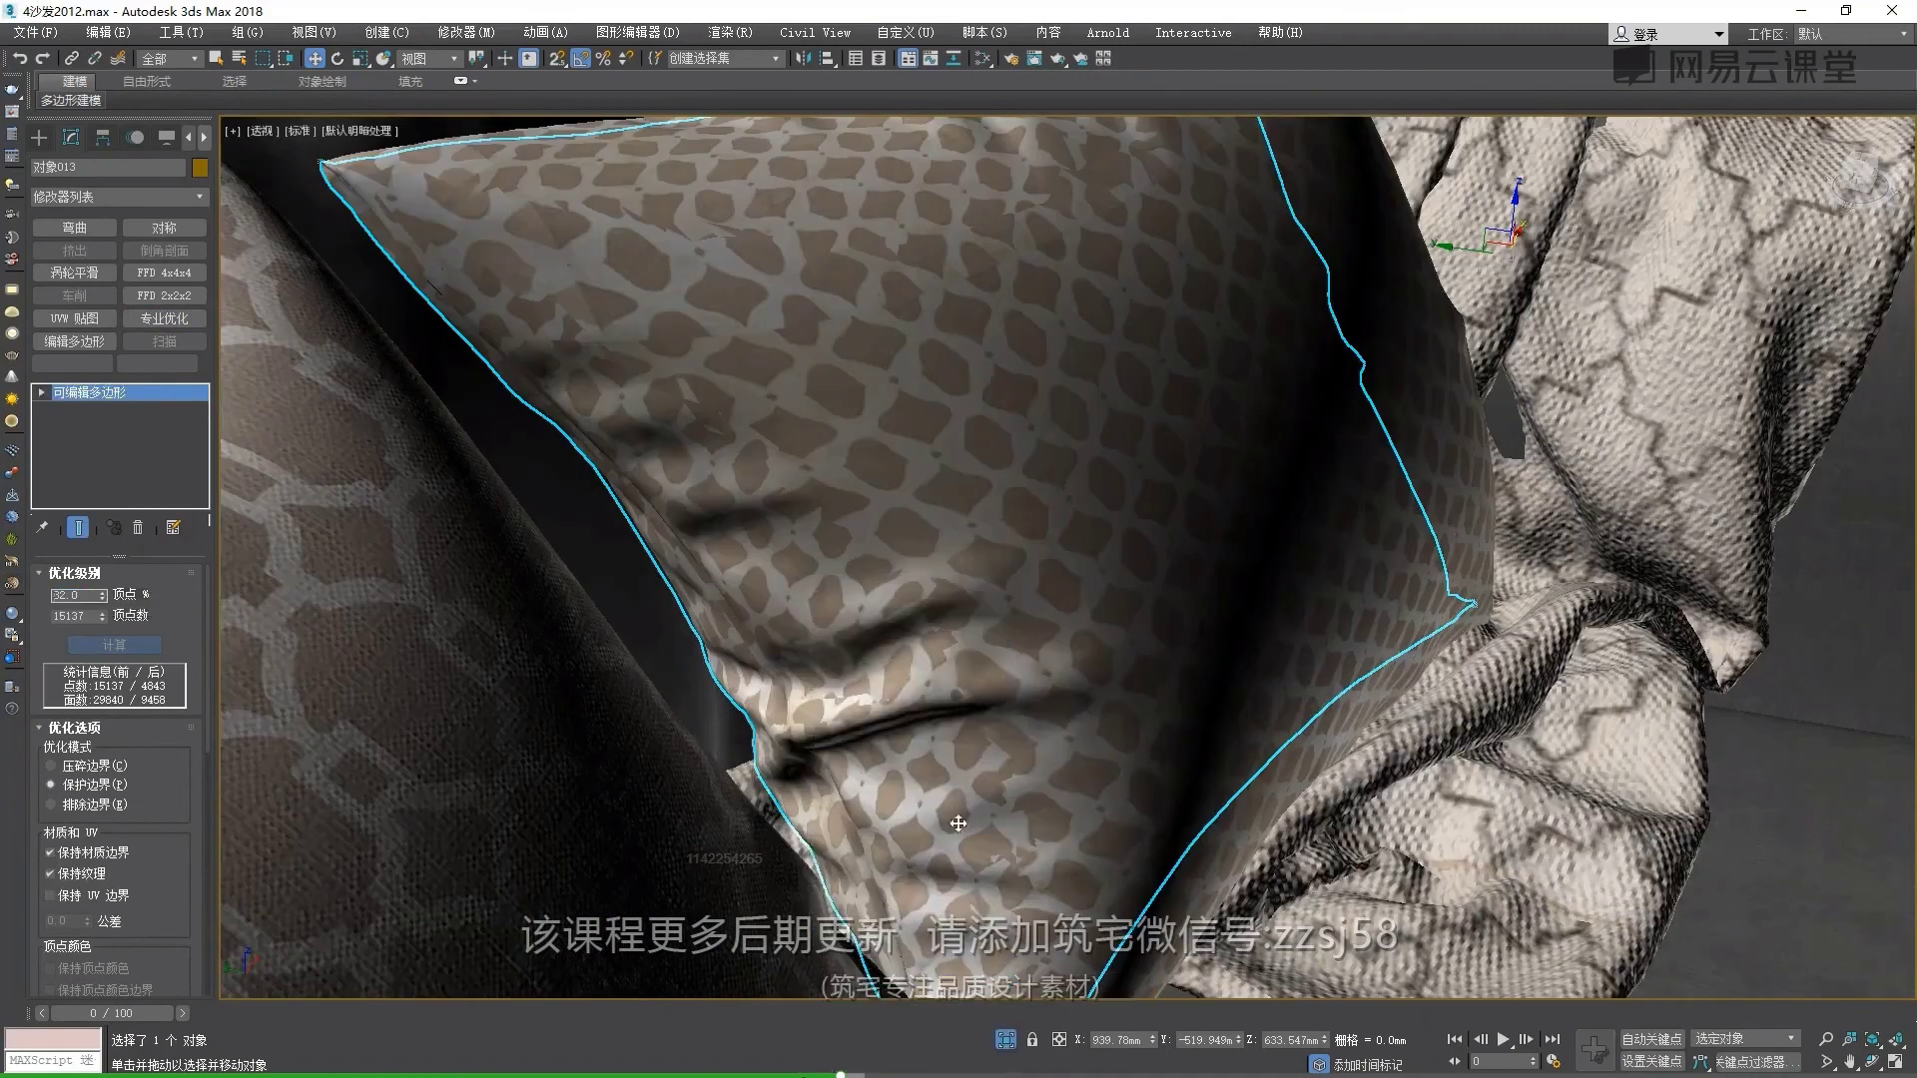
Check the pillow's vertex density, then select the whole throw blanket element
key("z")
key("1")
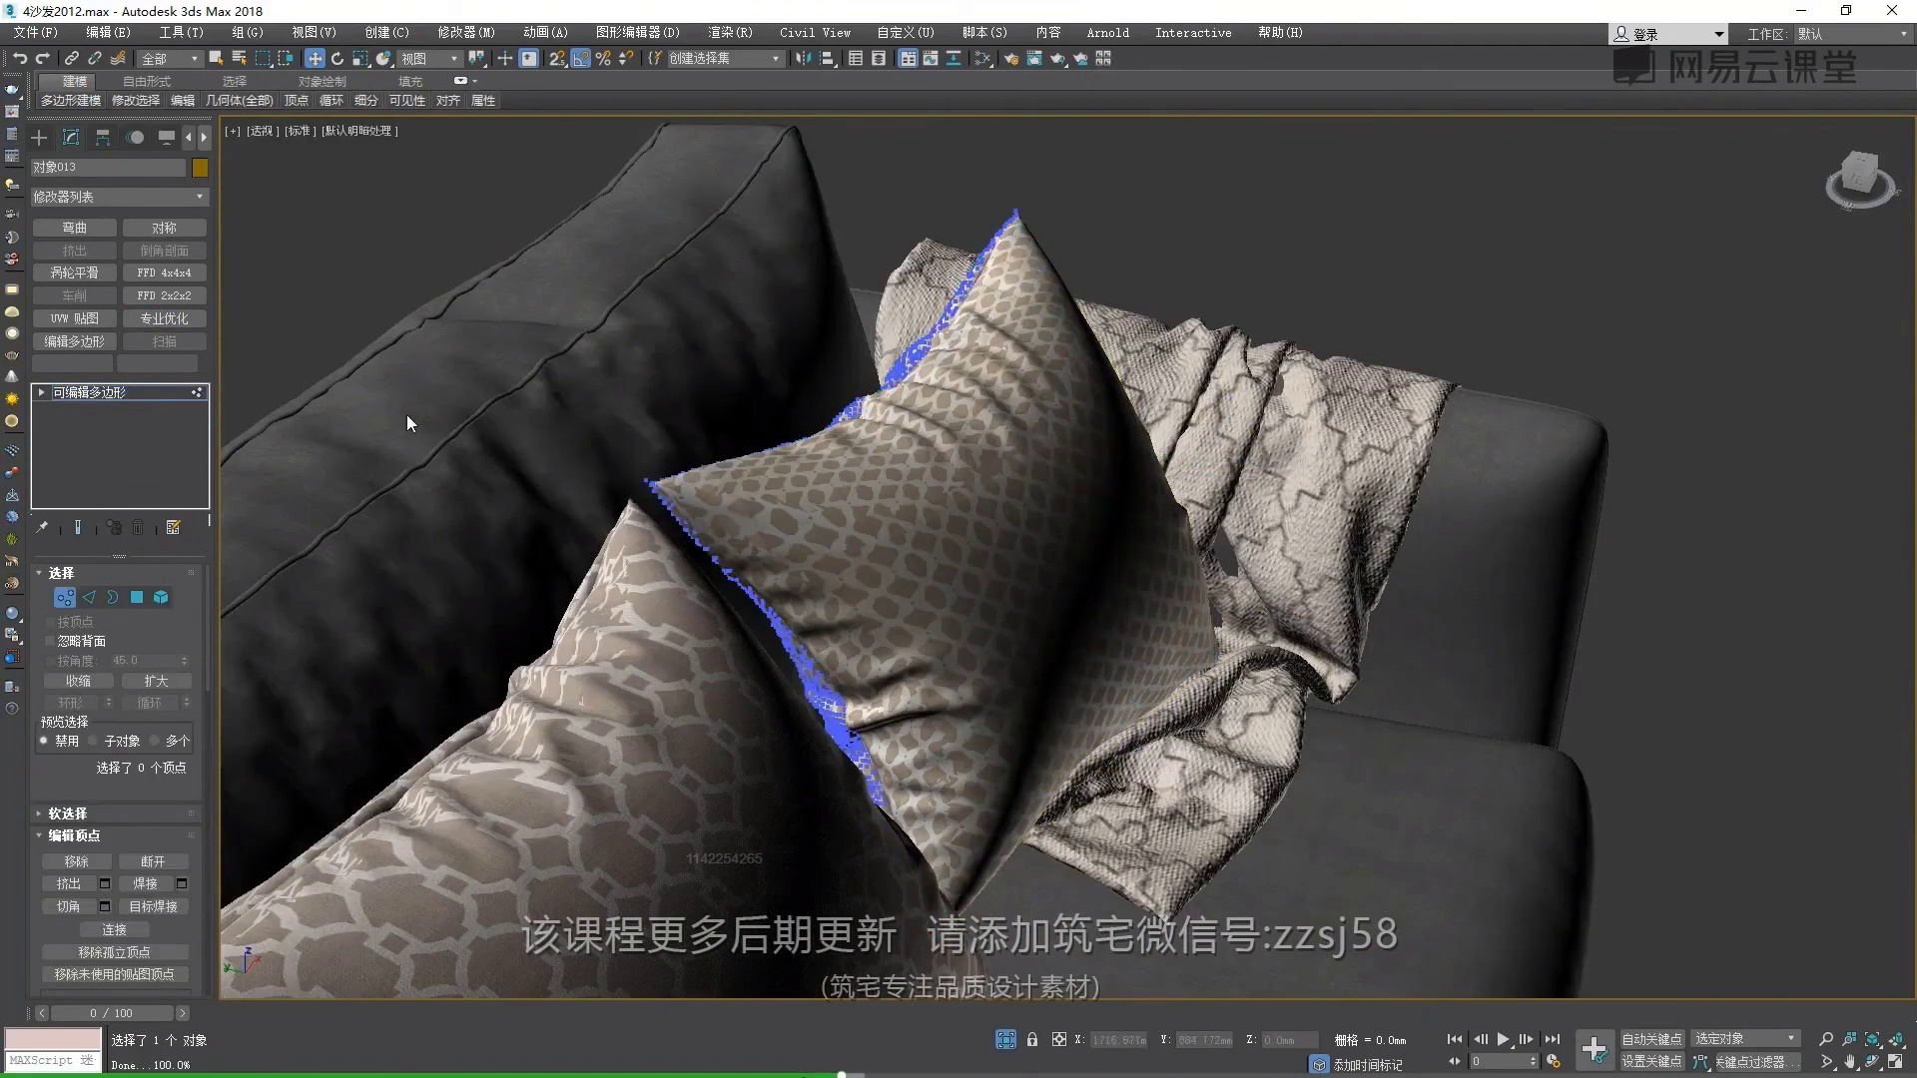
left_click(129, 391)
scroll(789, 543, "down", 5)
mouse_move(699, 539)
middle_mouse_down("alt")
mouse_move(788, 542)
mouse_move(859, 699)
middle_mouse_up("alt")
left_click(858, 759)
scroll(858, 699, "down", 4)
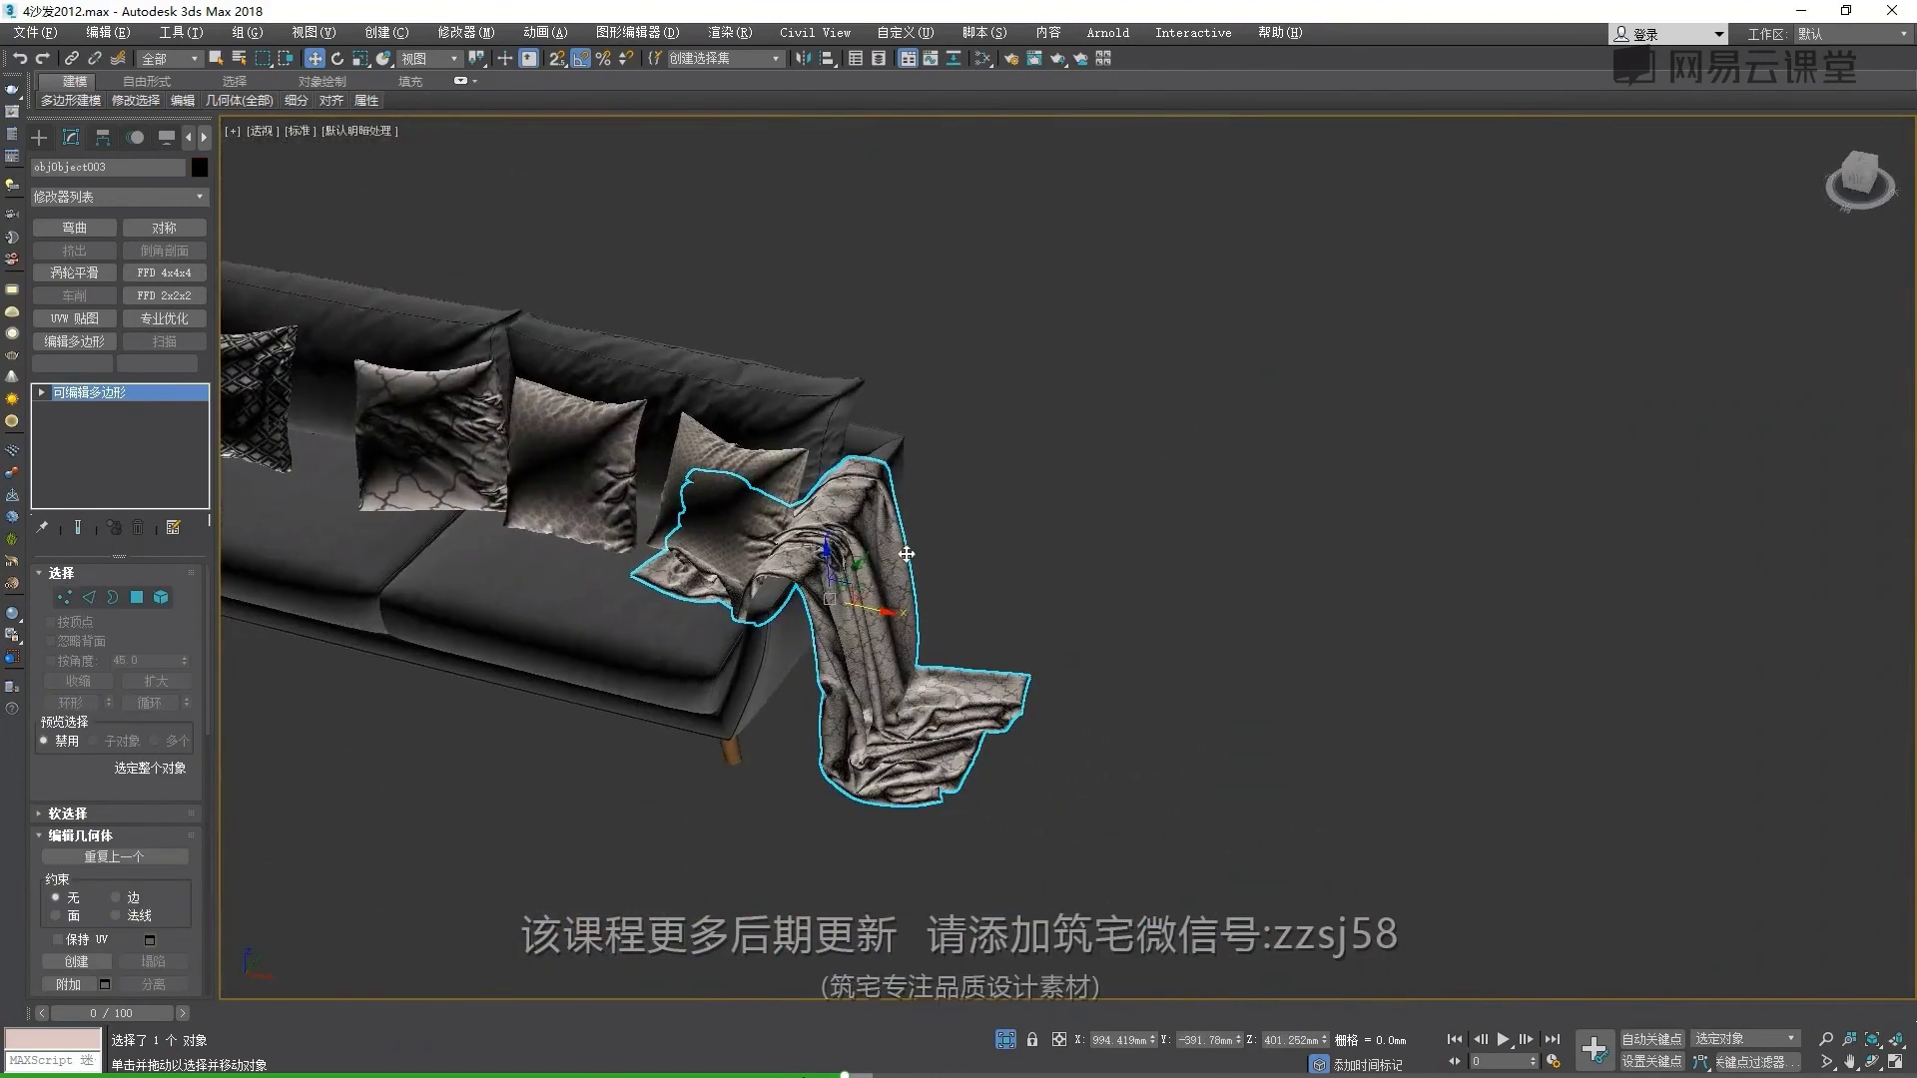
left_click(161, 597)
scroll(885, 544, "up", 4)
left_click(885, 544)
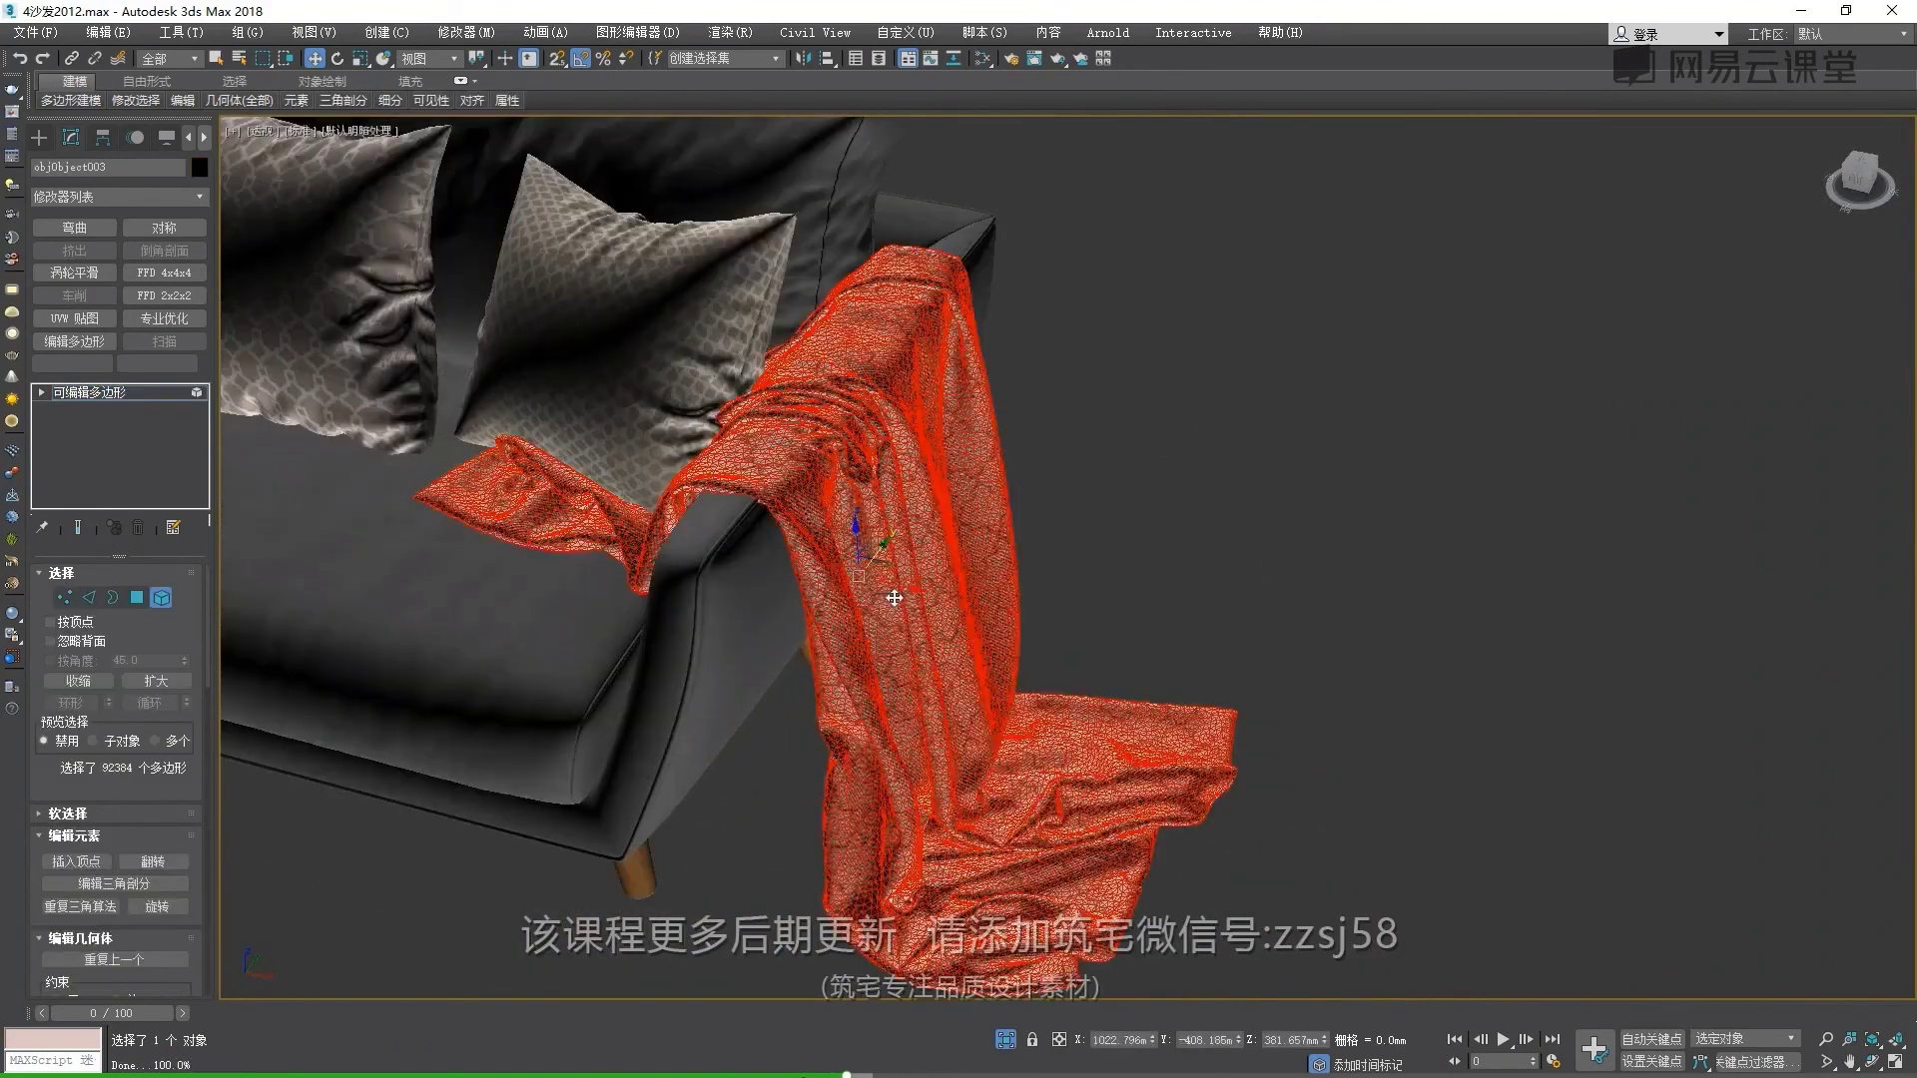
middle_click_drag(885, 544, 868, 480, "alt")
left_click(130, 392)
Reduce the blanket with ProOptimizer to 20% vertices and collapse it to editable poly
left_click(164, 319)
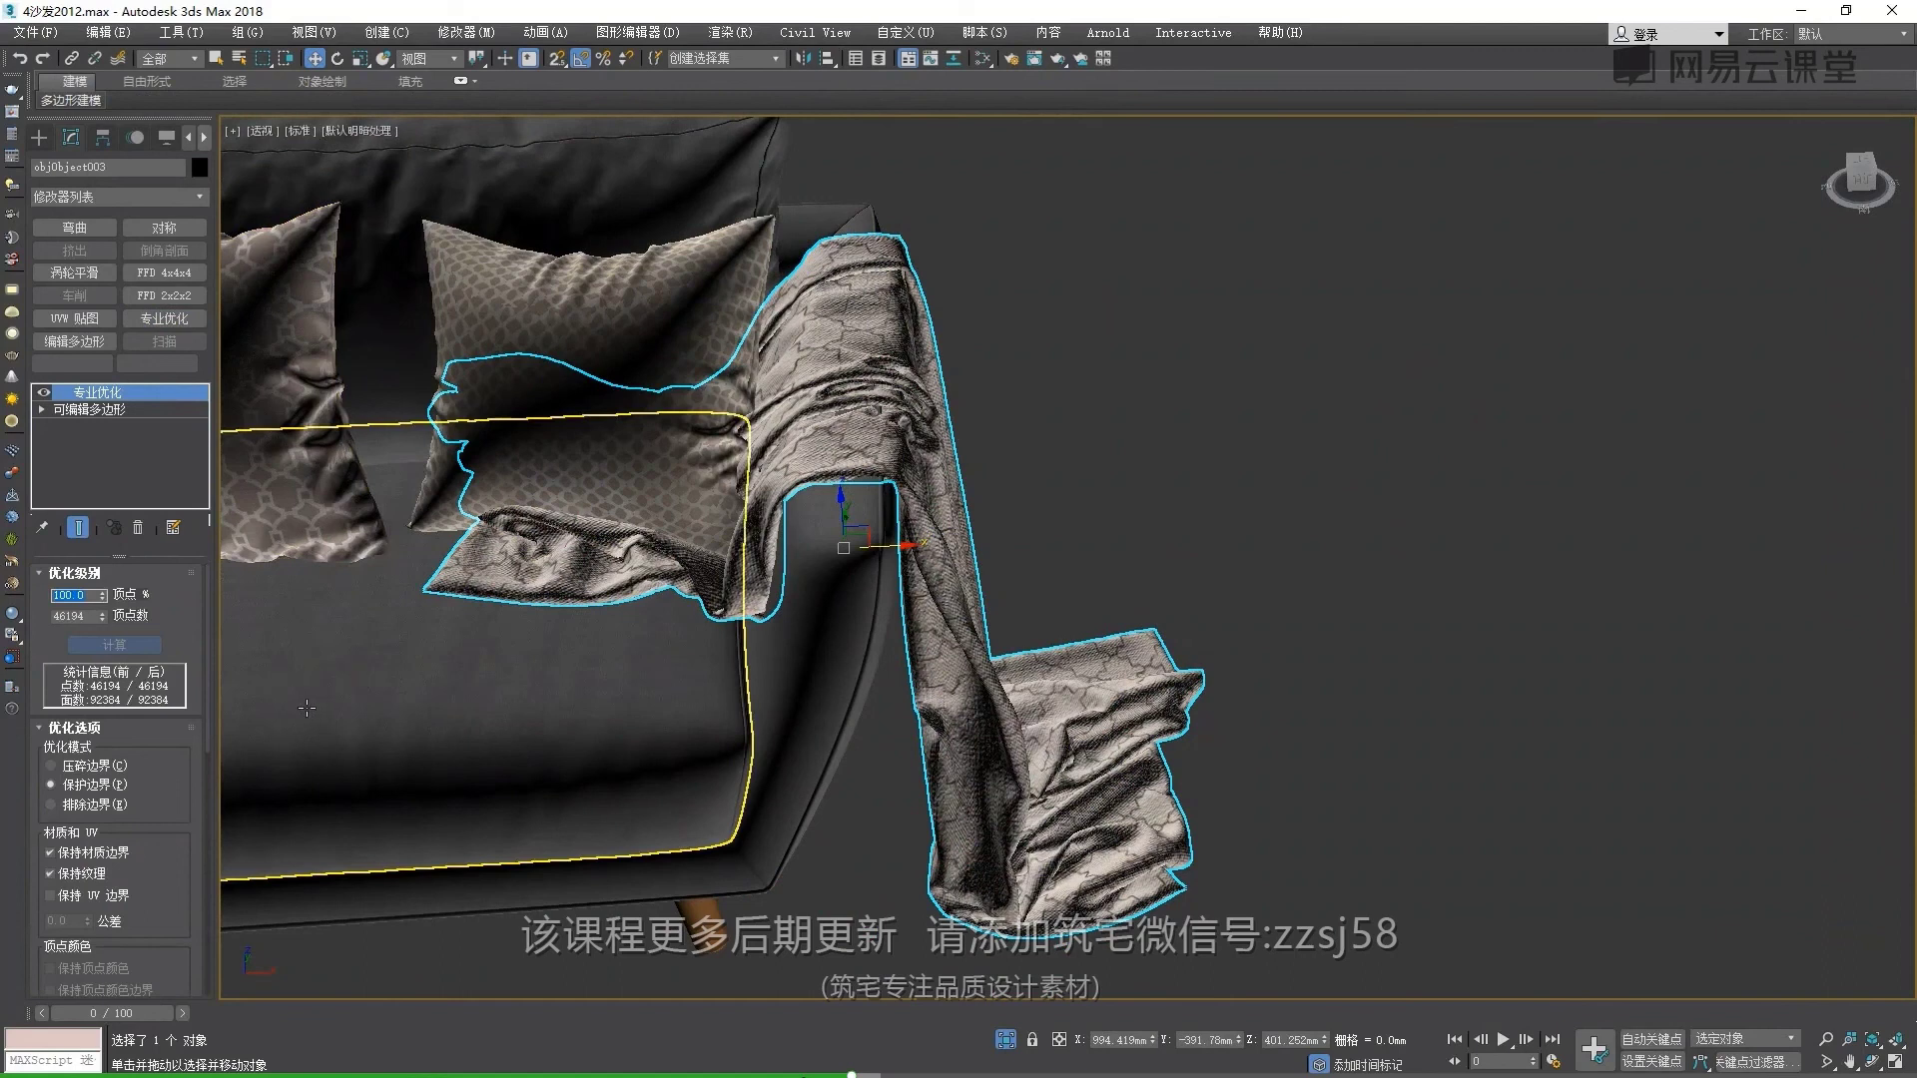
type("10")
key("Return")
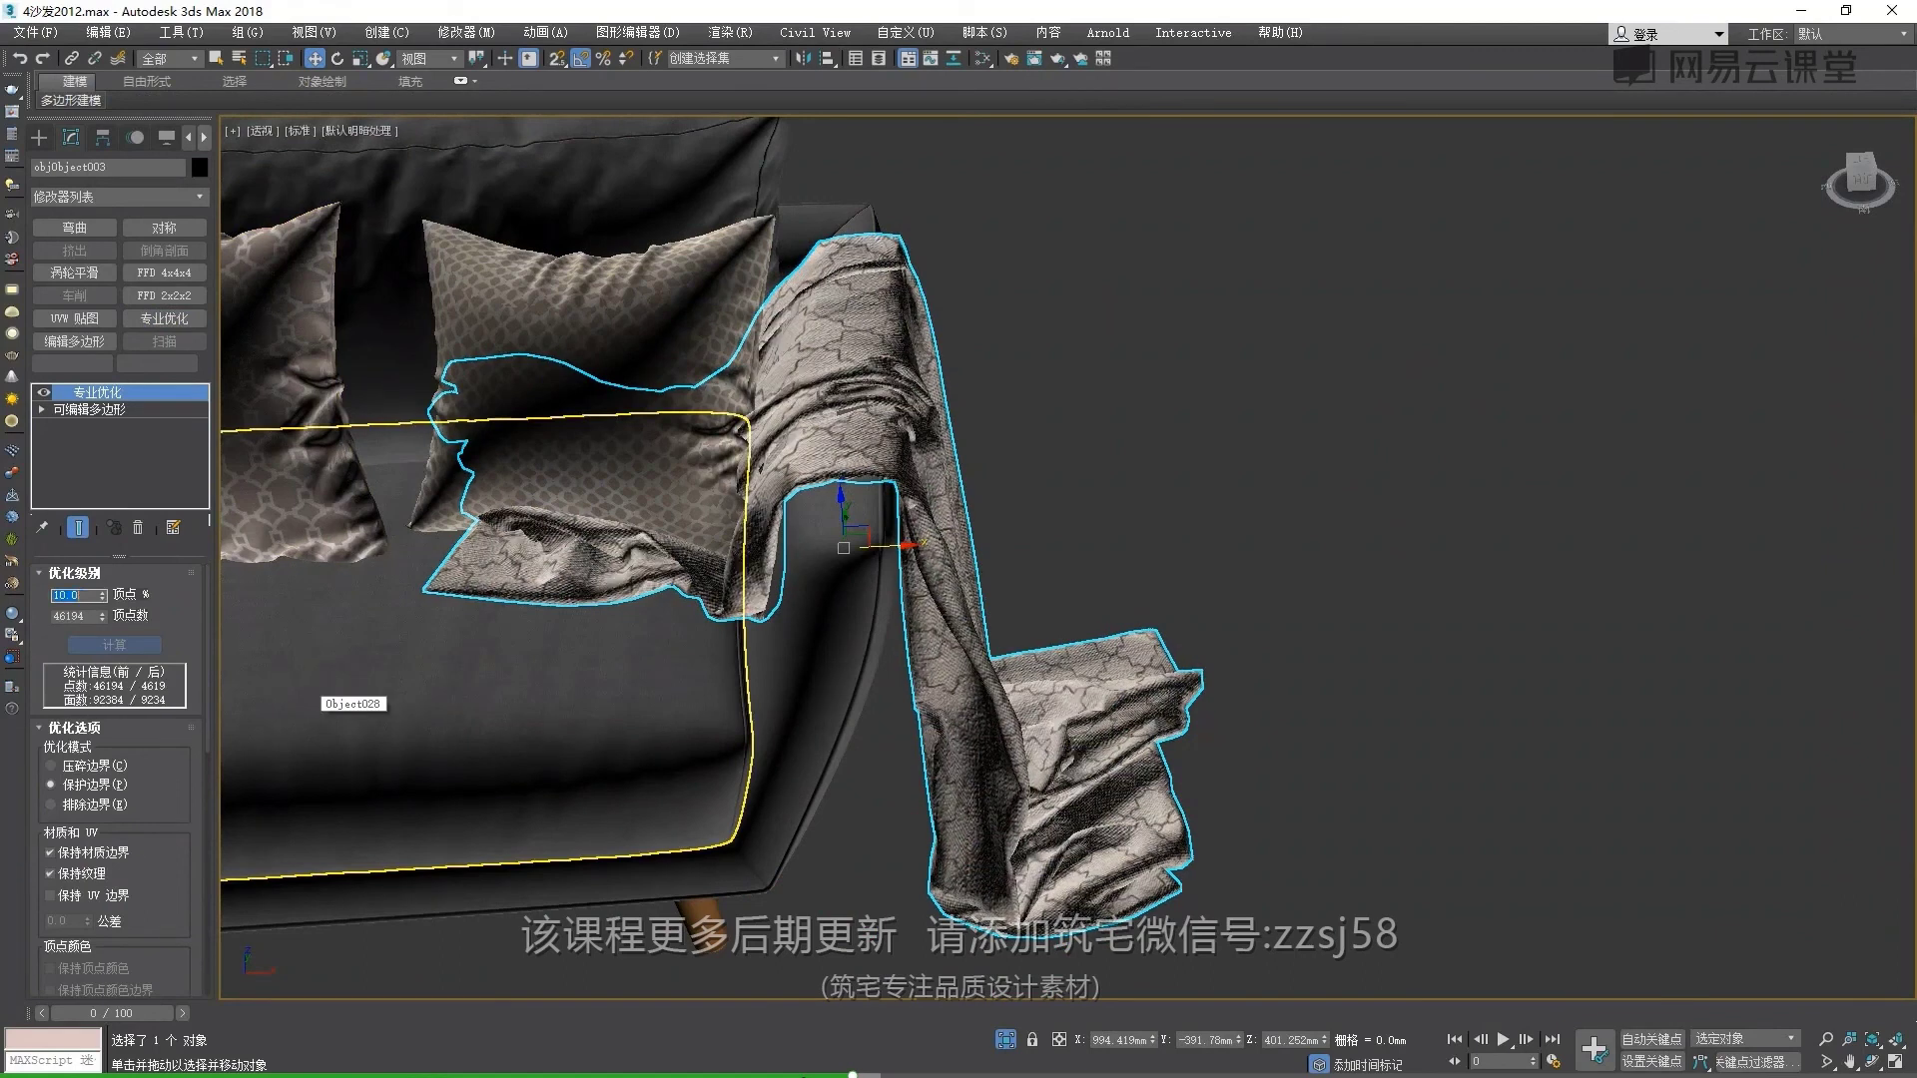
middle_click_drag(934, 468, 844, 410)
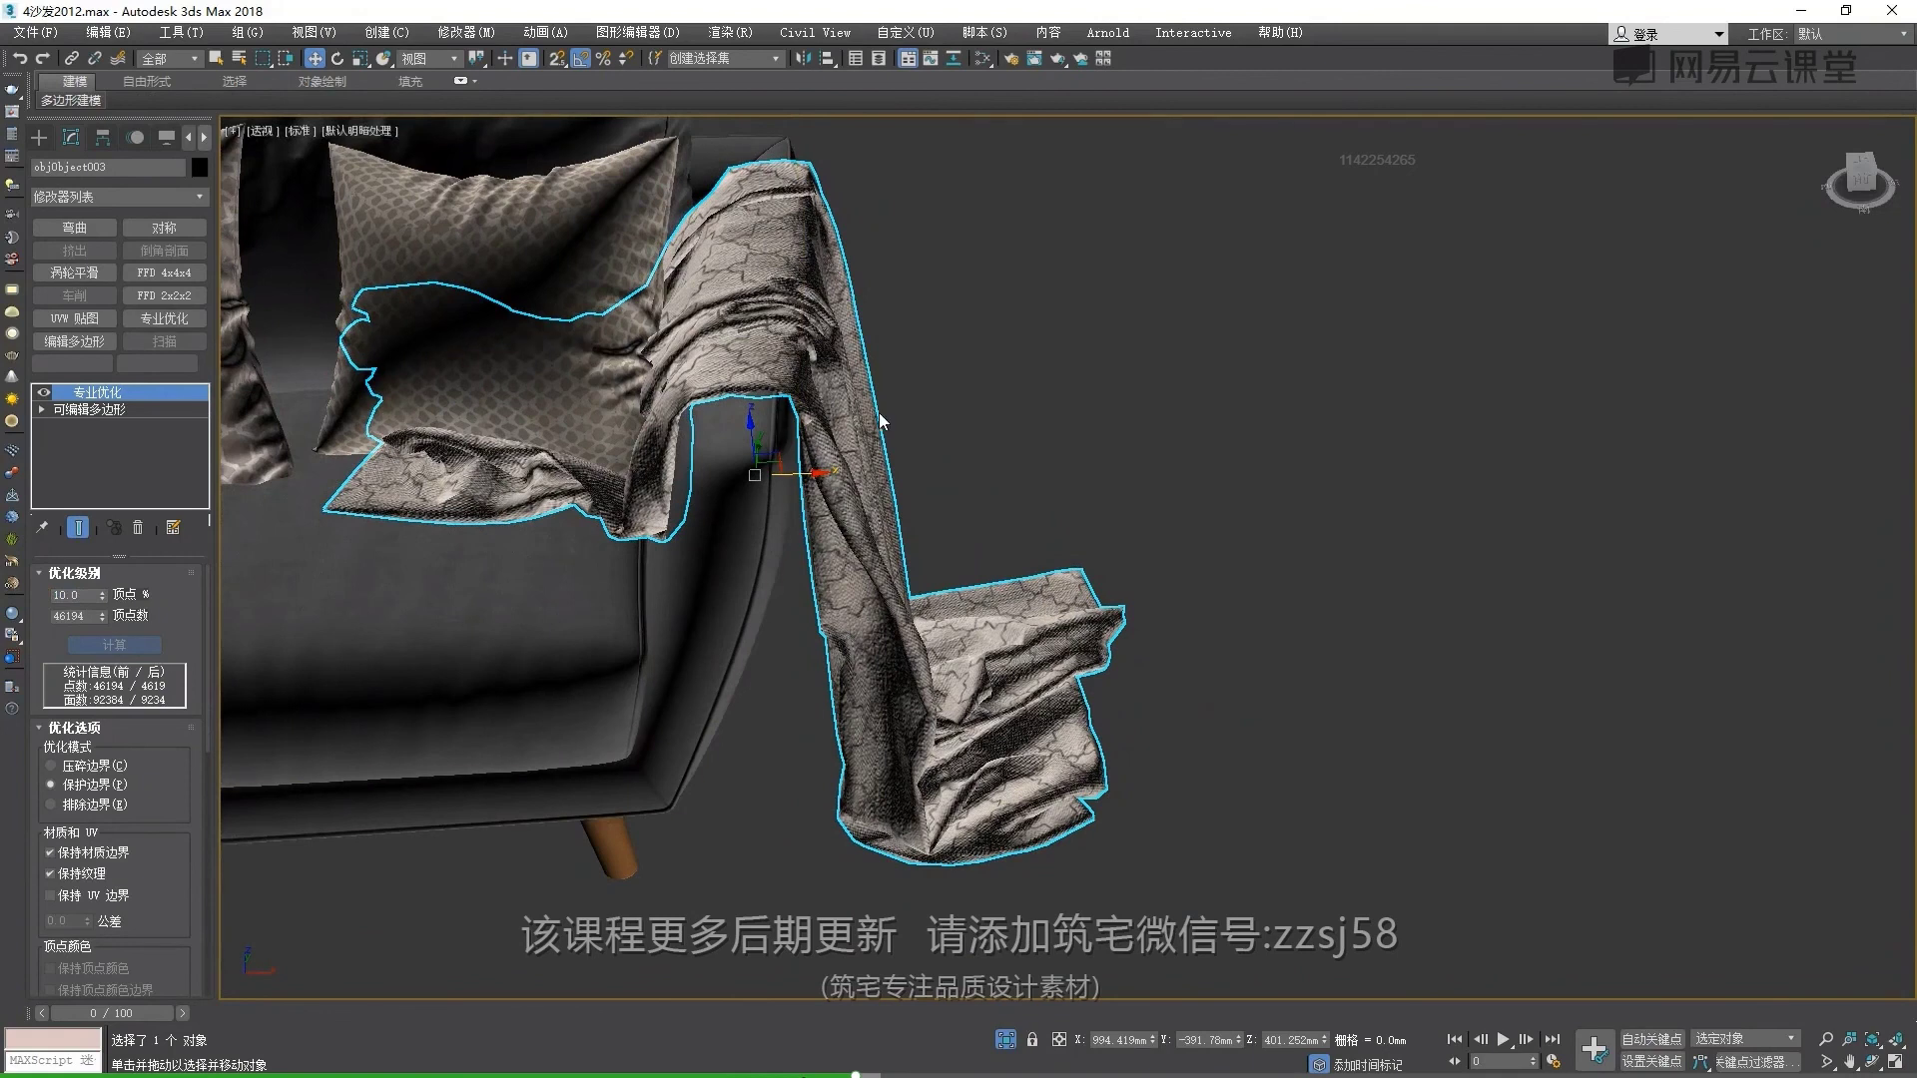
middle_click_drag(881, 420, 368, 572, "alt")
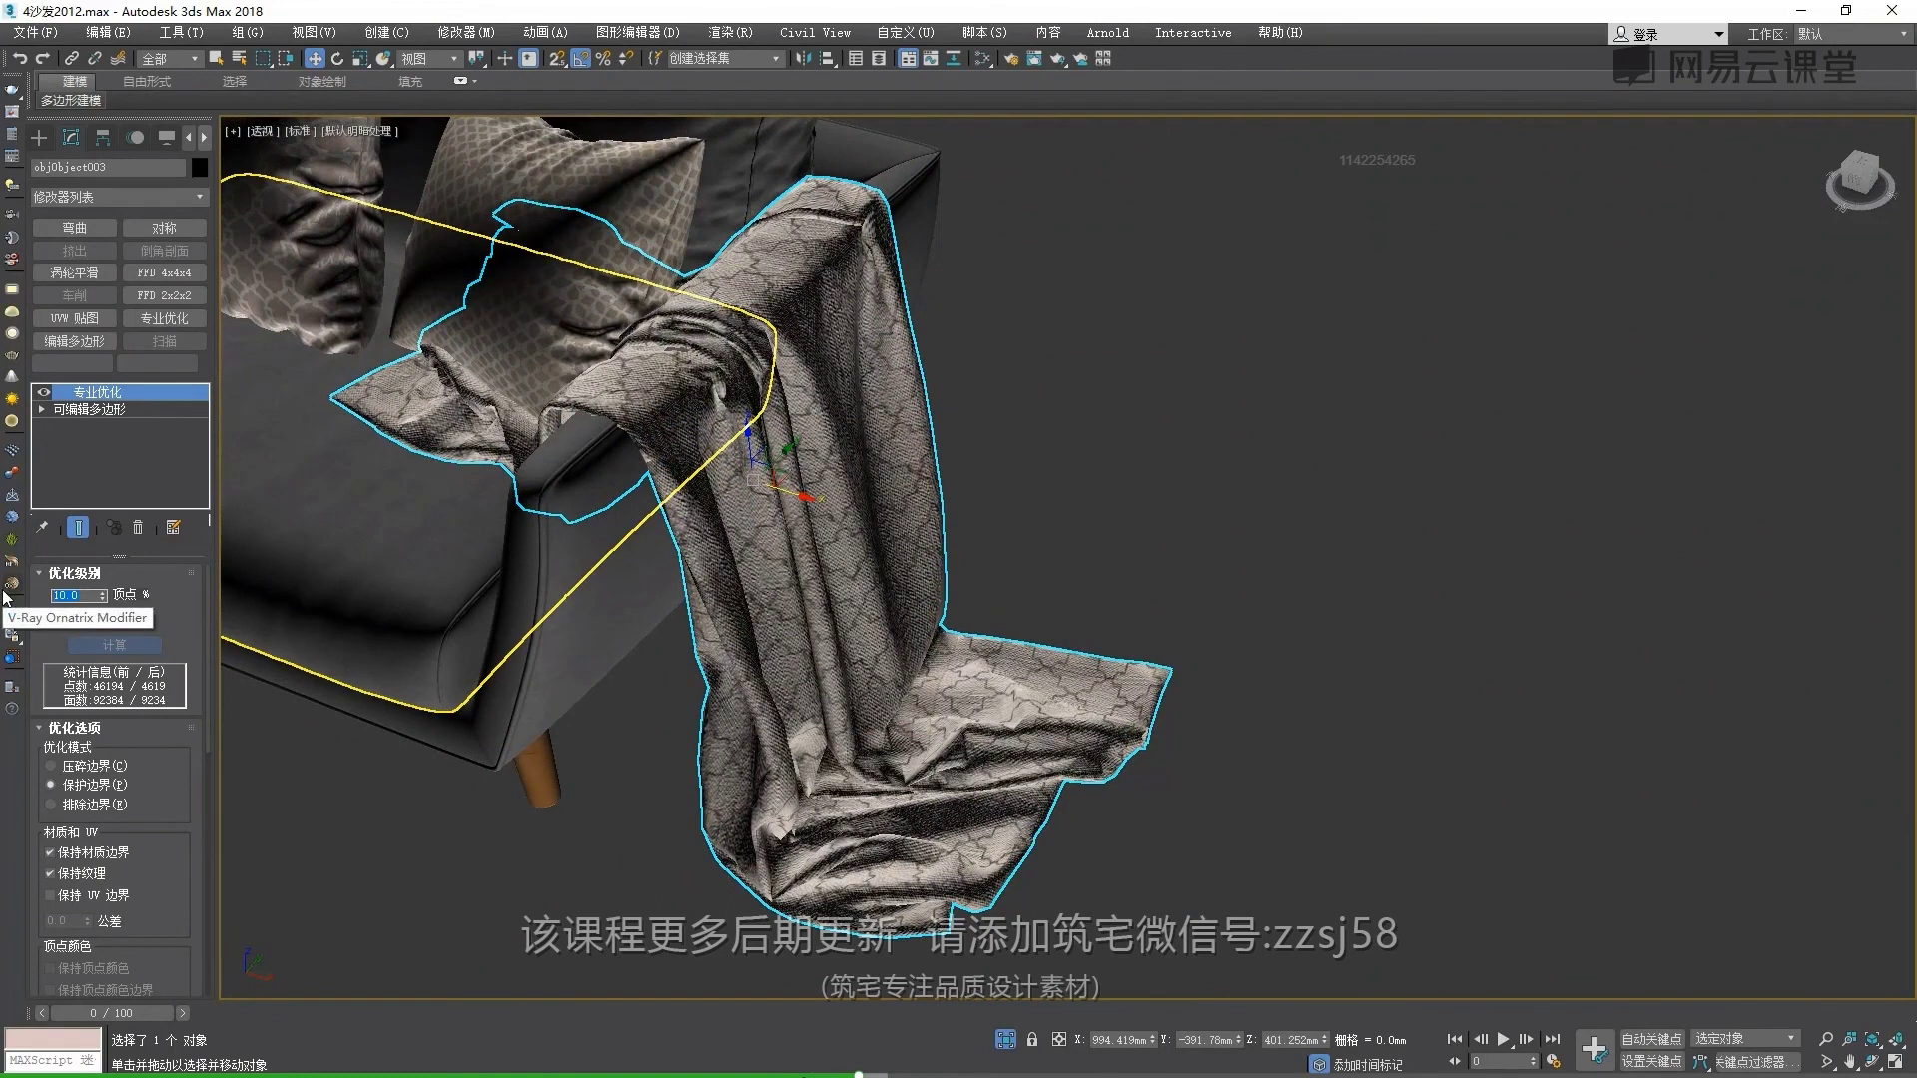
type("20")
key("Return")
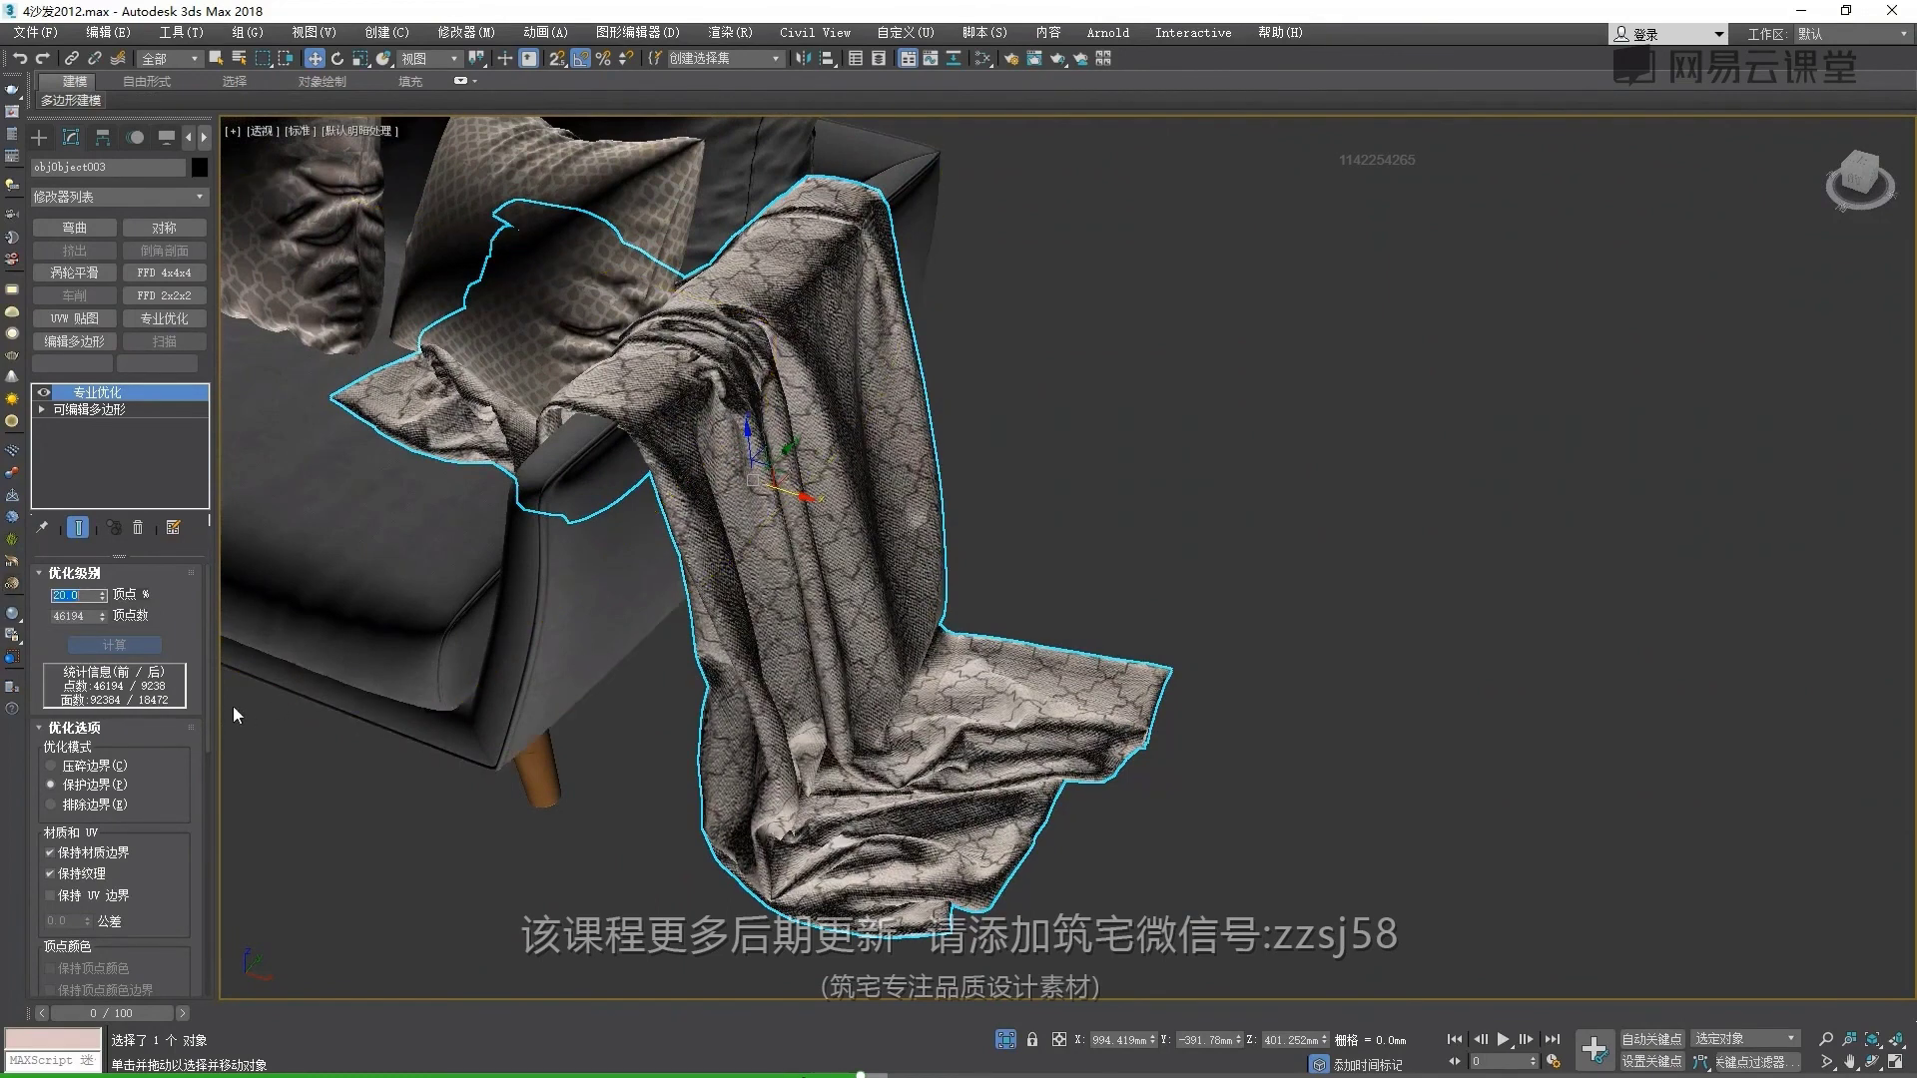
right_click(1011, 461)
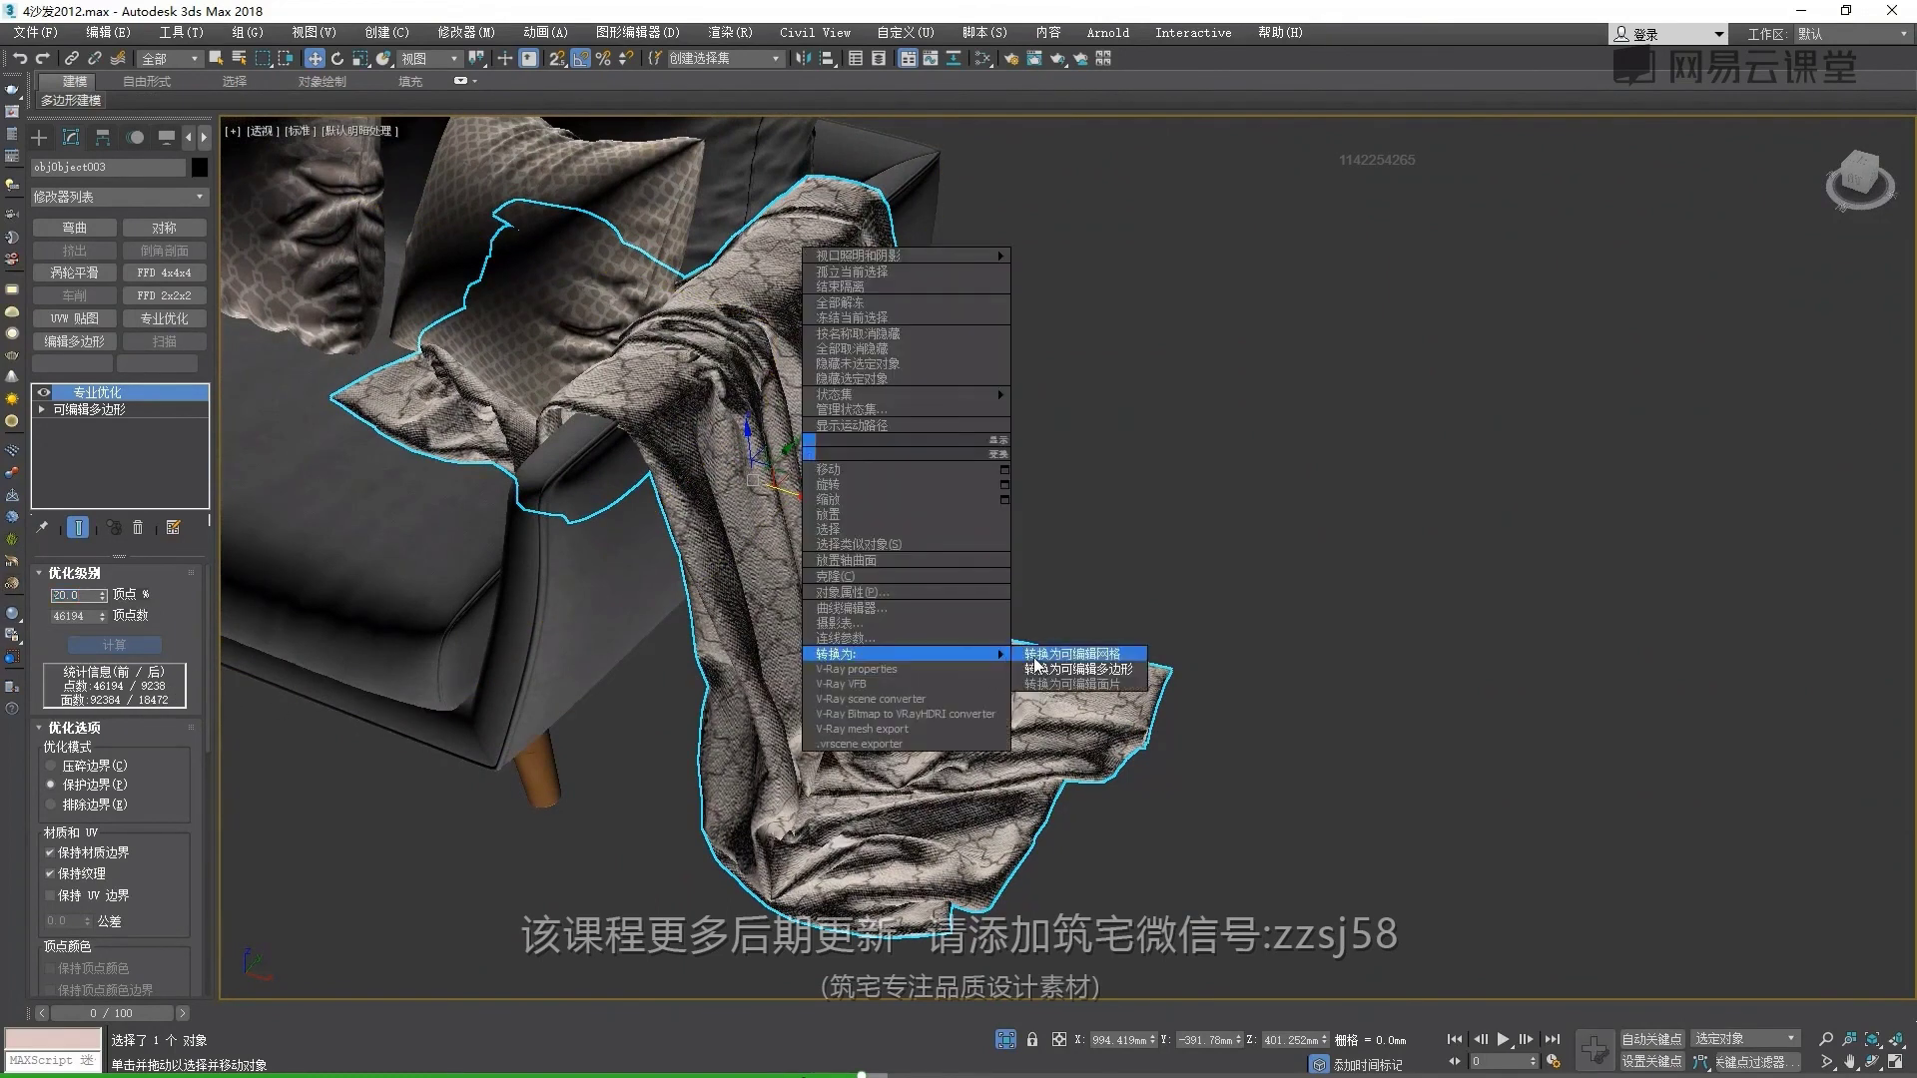
left_click(1052, 664)
scroll(1051, 664, "down", 10)
middle_click_drag(1051, 664, 652, 691, "alt")
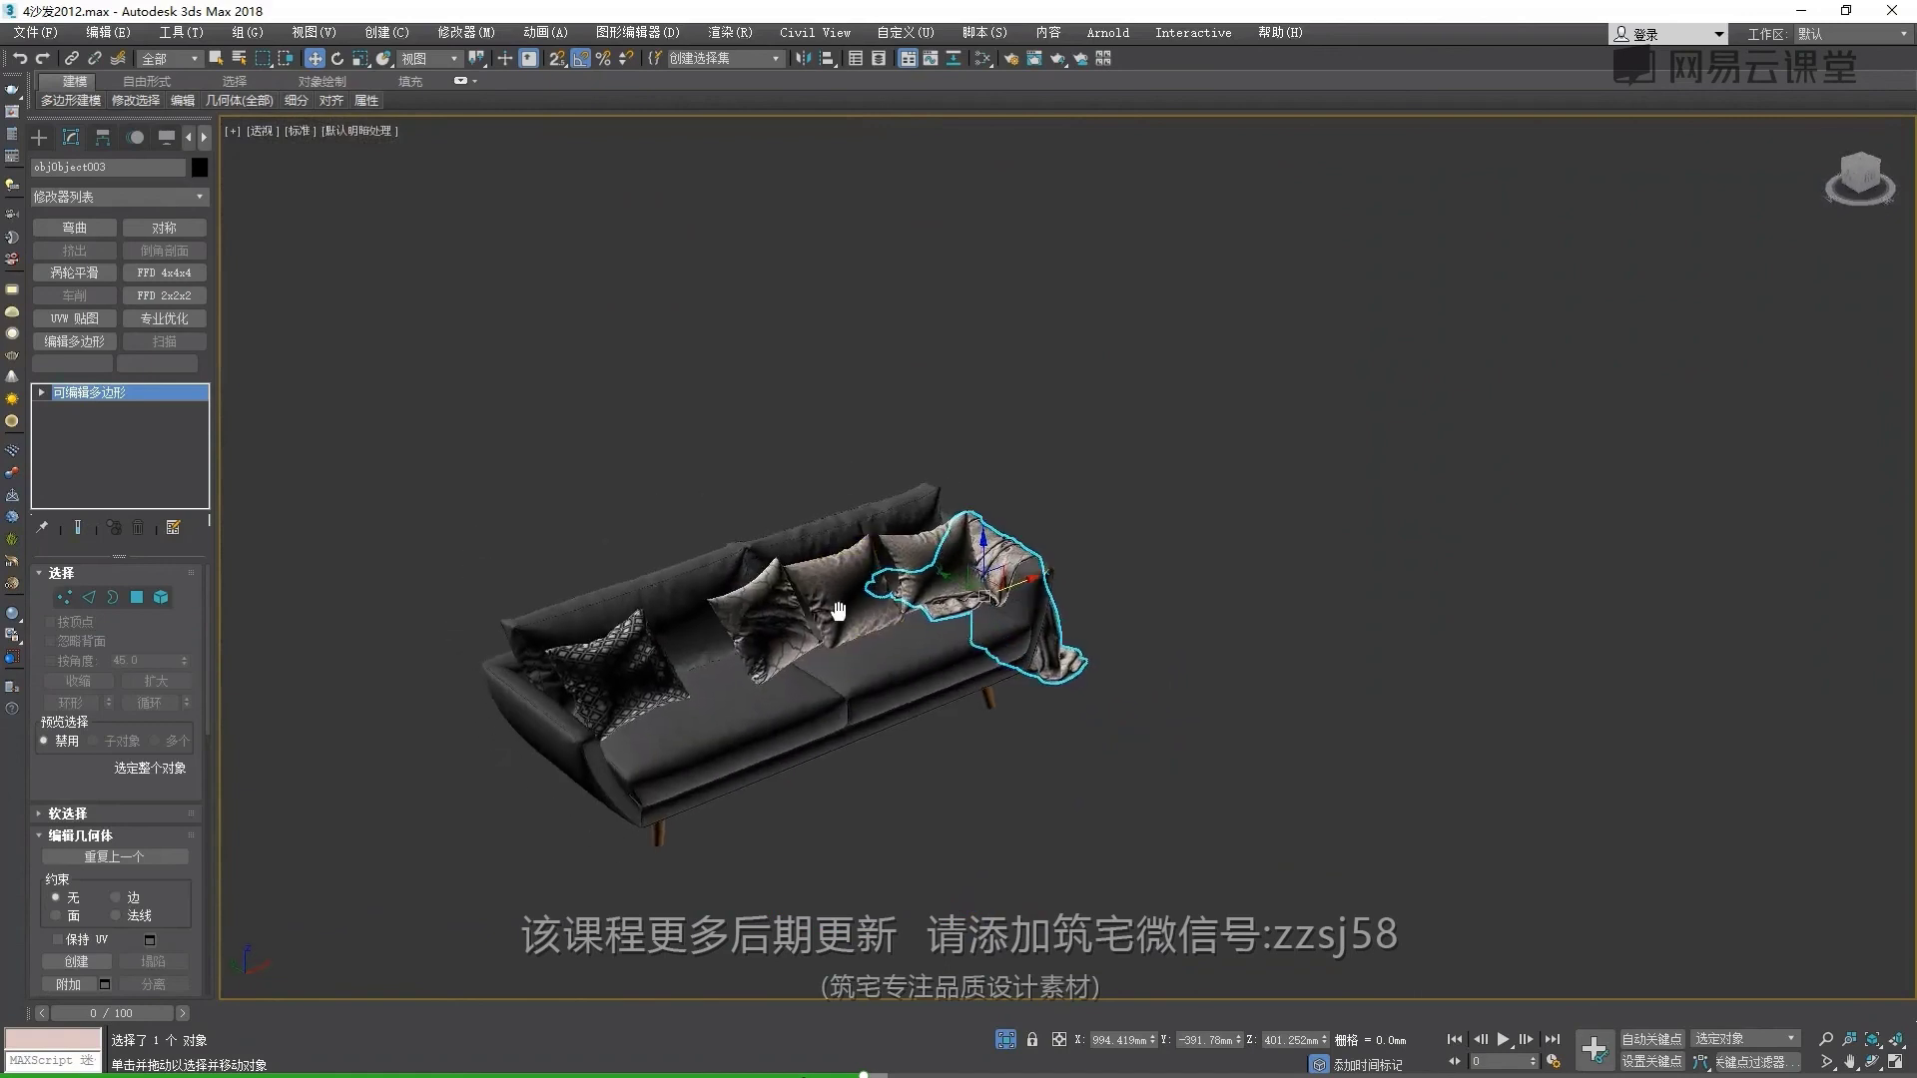
Test a ProOptimizer on the seat cushion, then remove the modifier
scroll(652, 691, "up", 2)
scroll(692, 728, "up", 2)
left_click(750, 677)
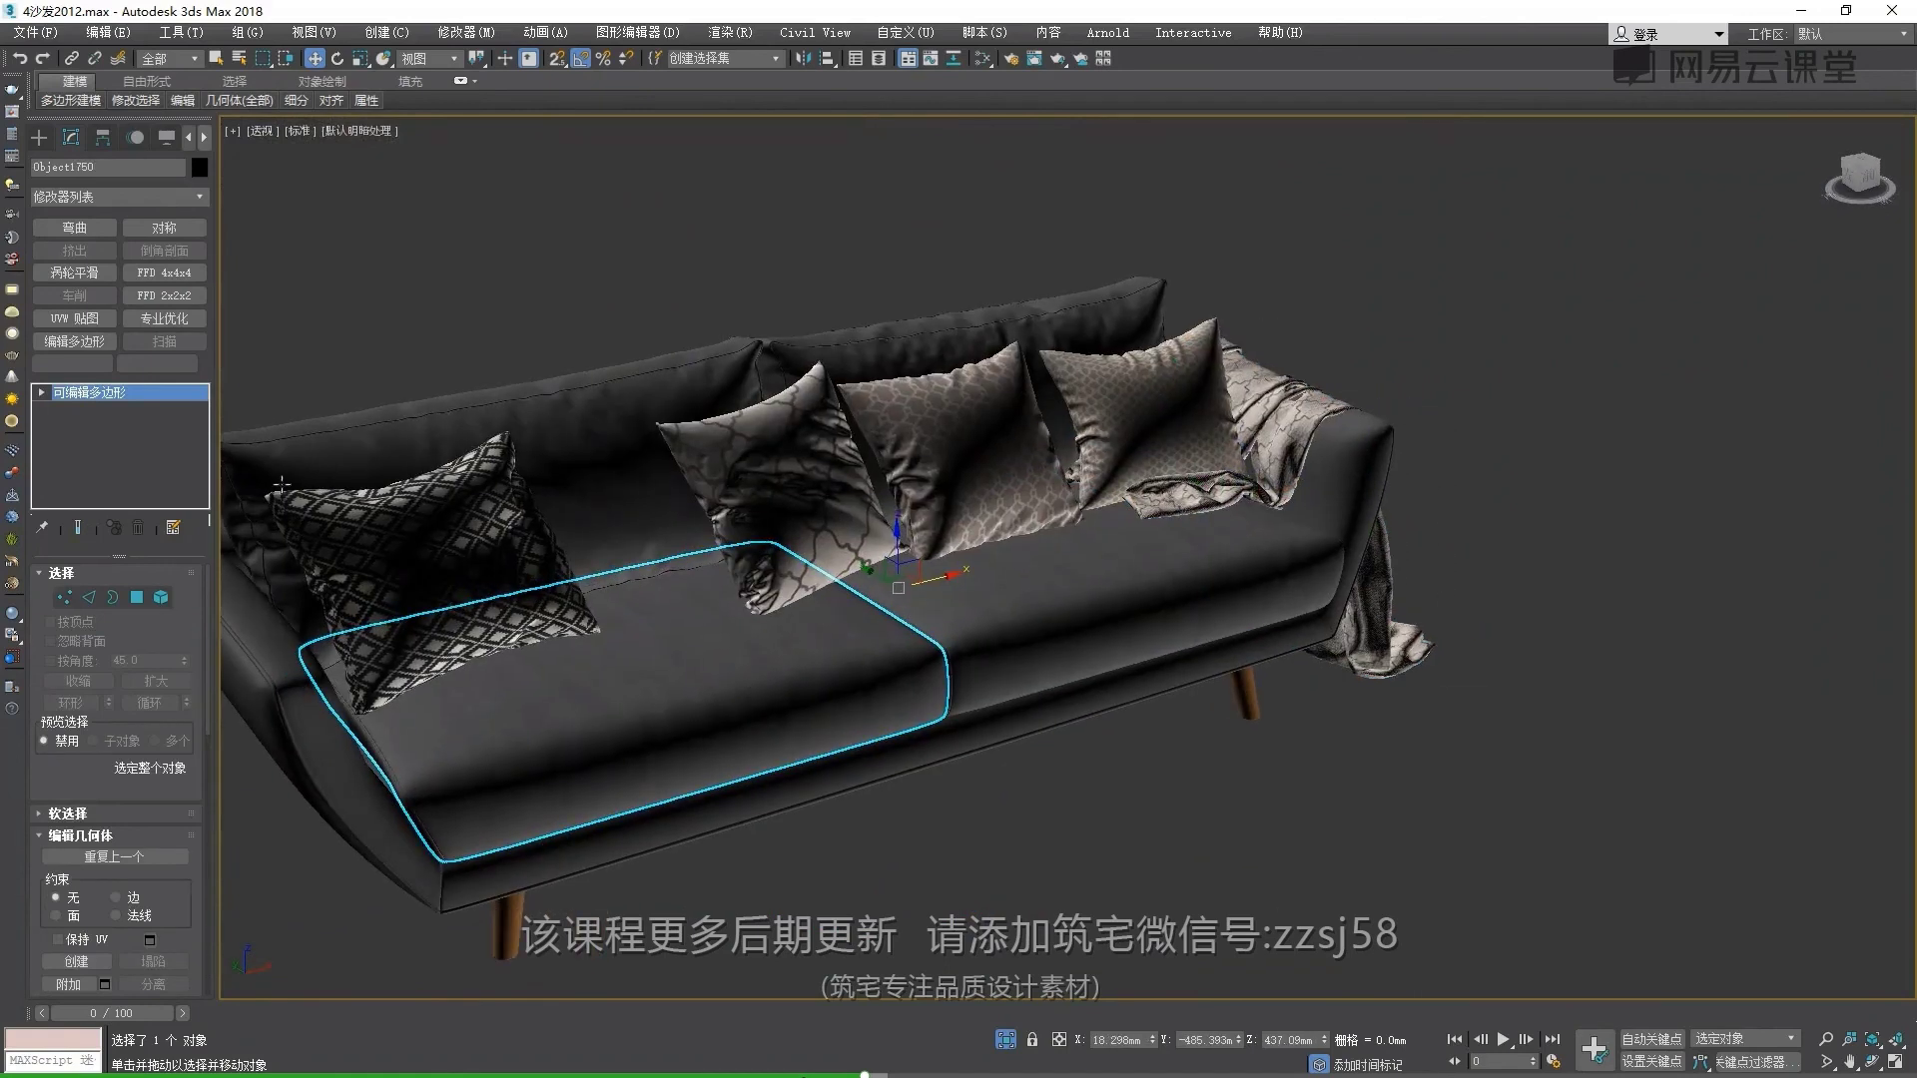
left_click(158, 319)
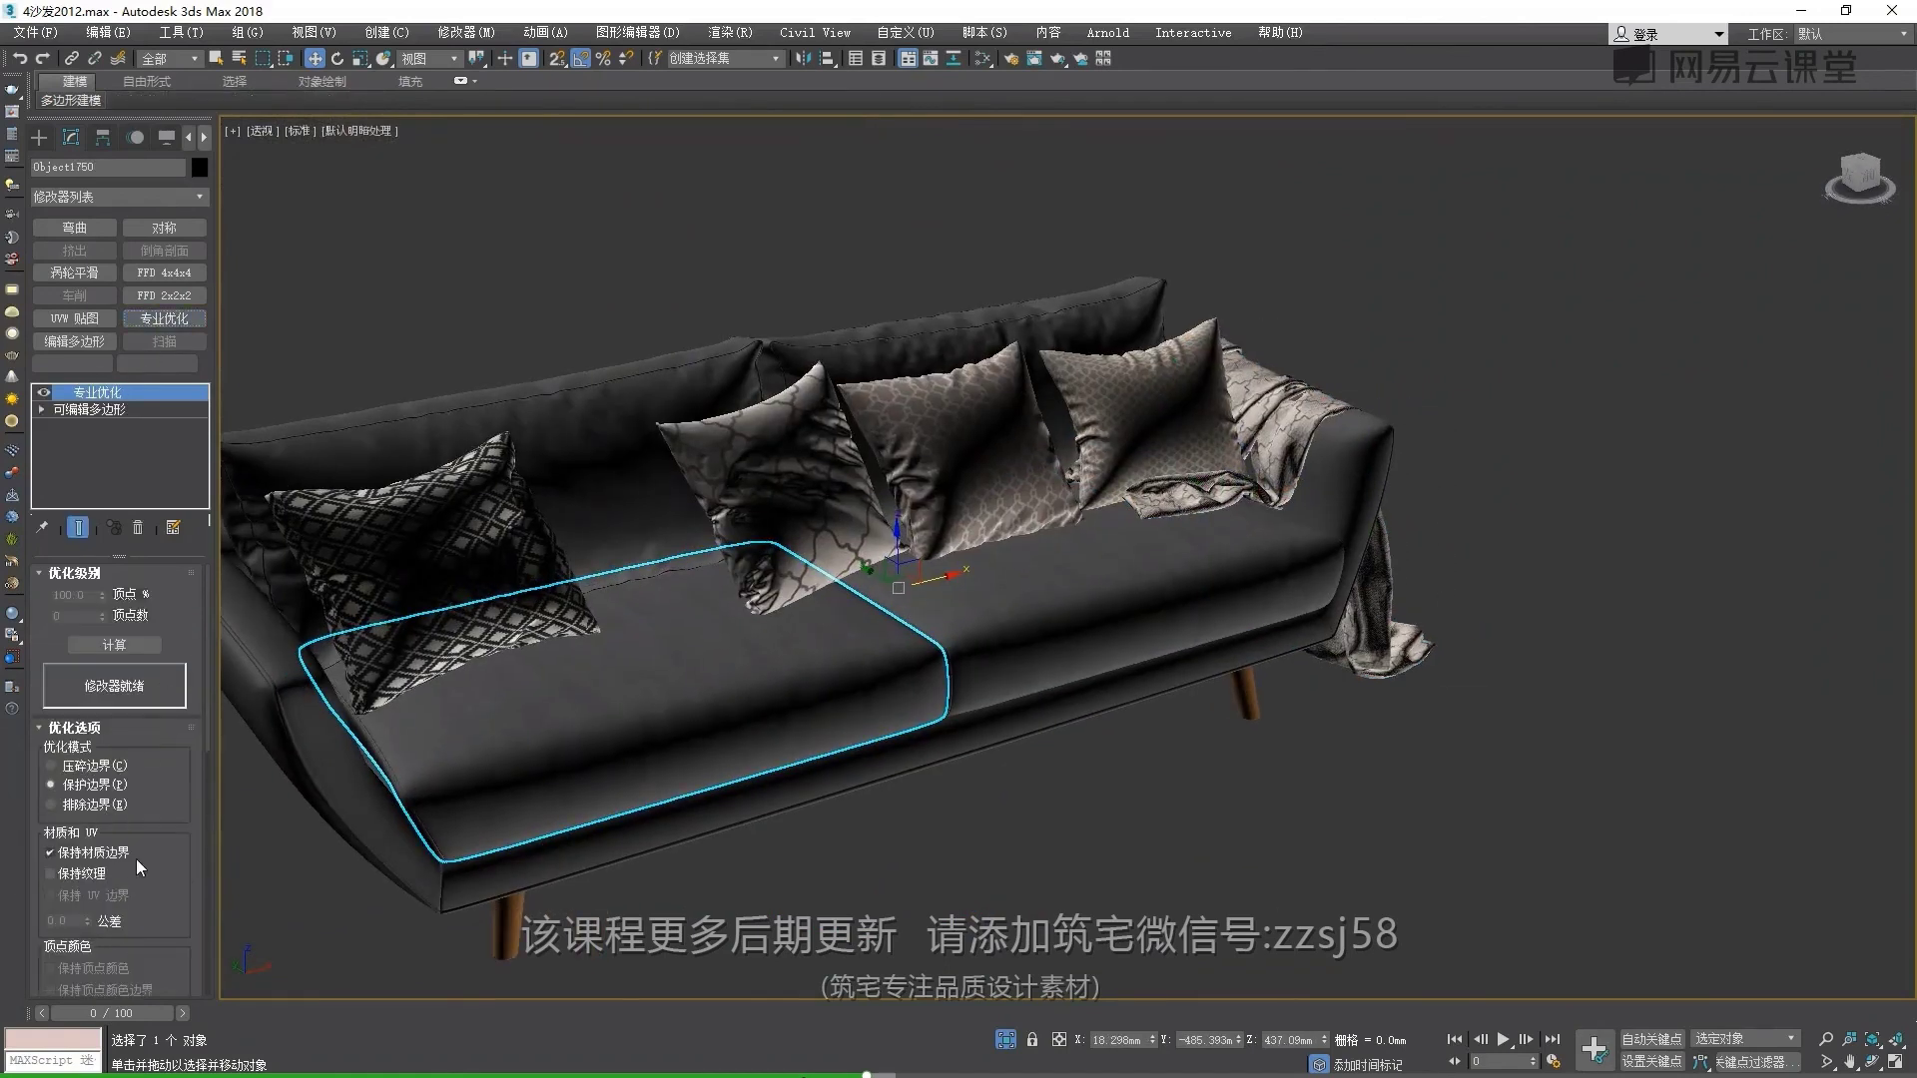
left_click(118, 645)
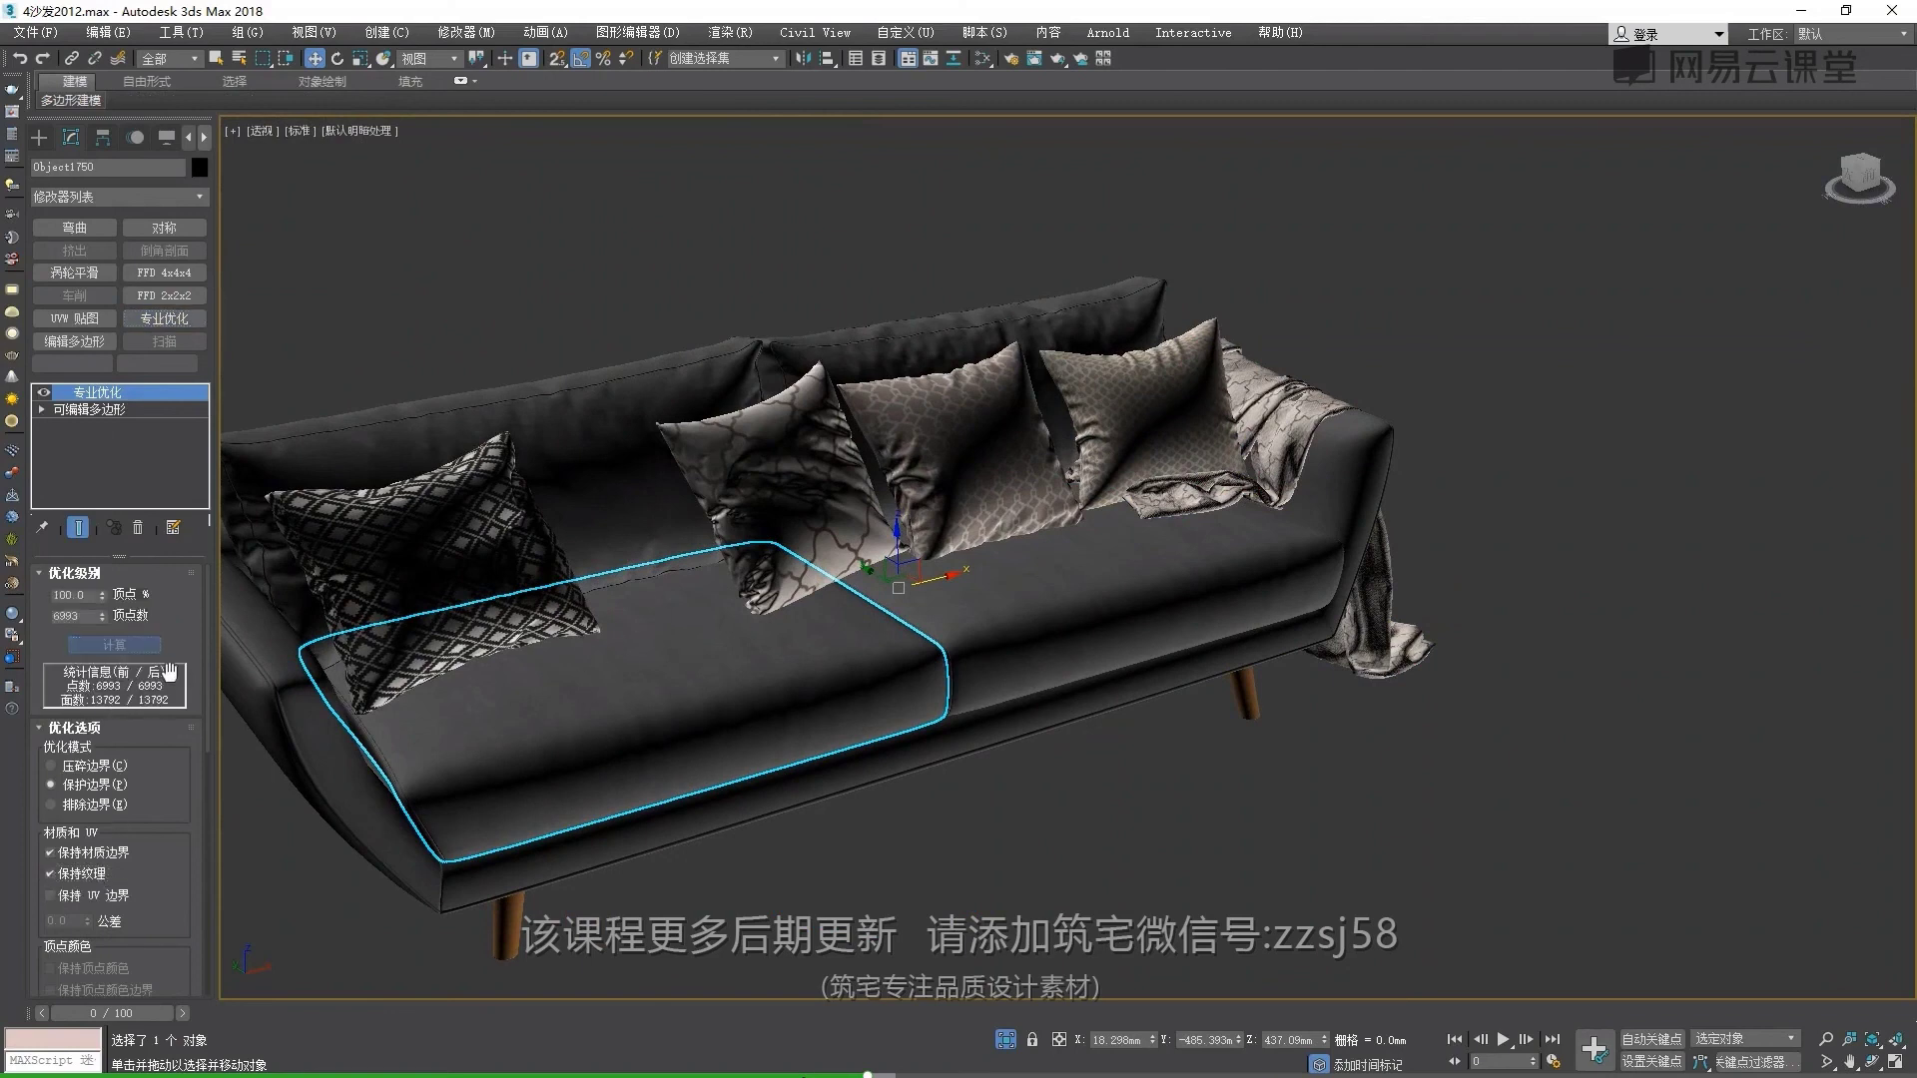
scroll(848, 699, "up", 4)
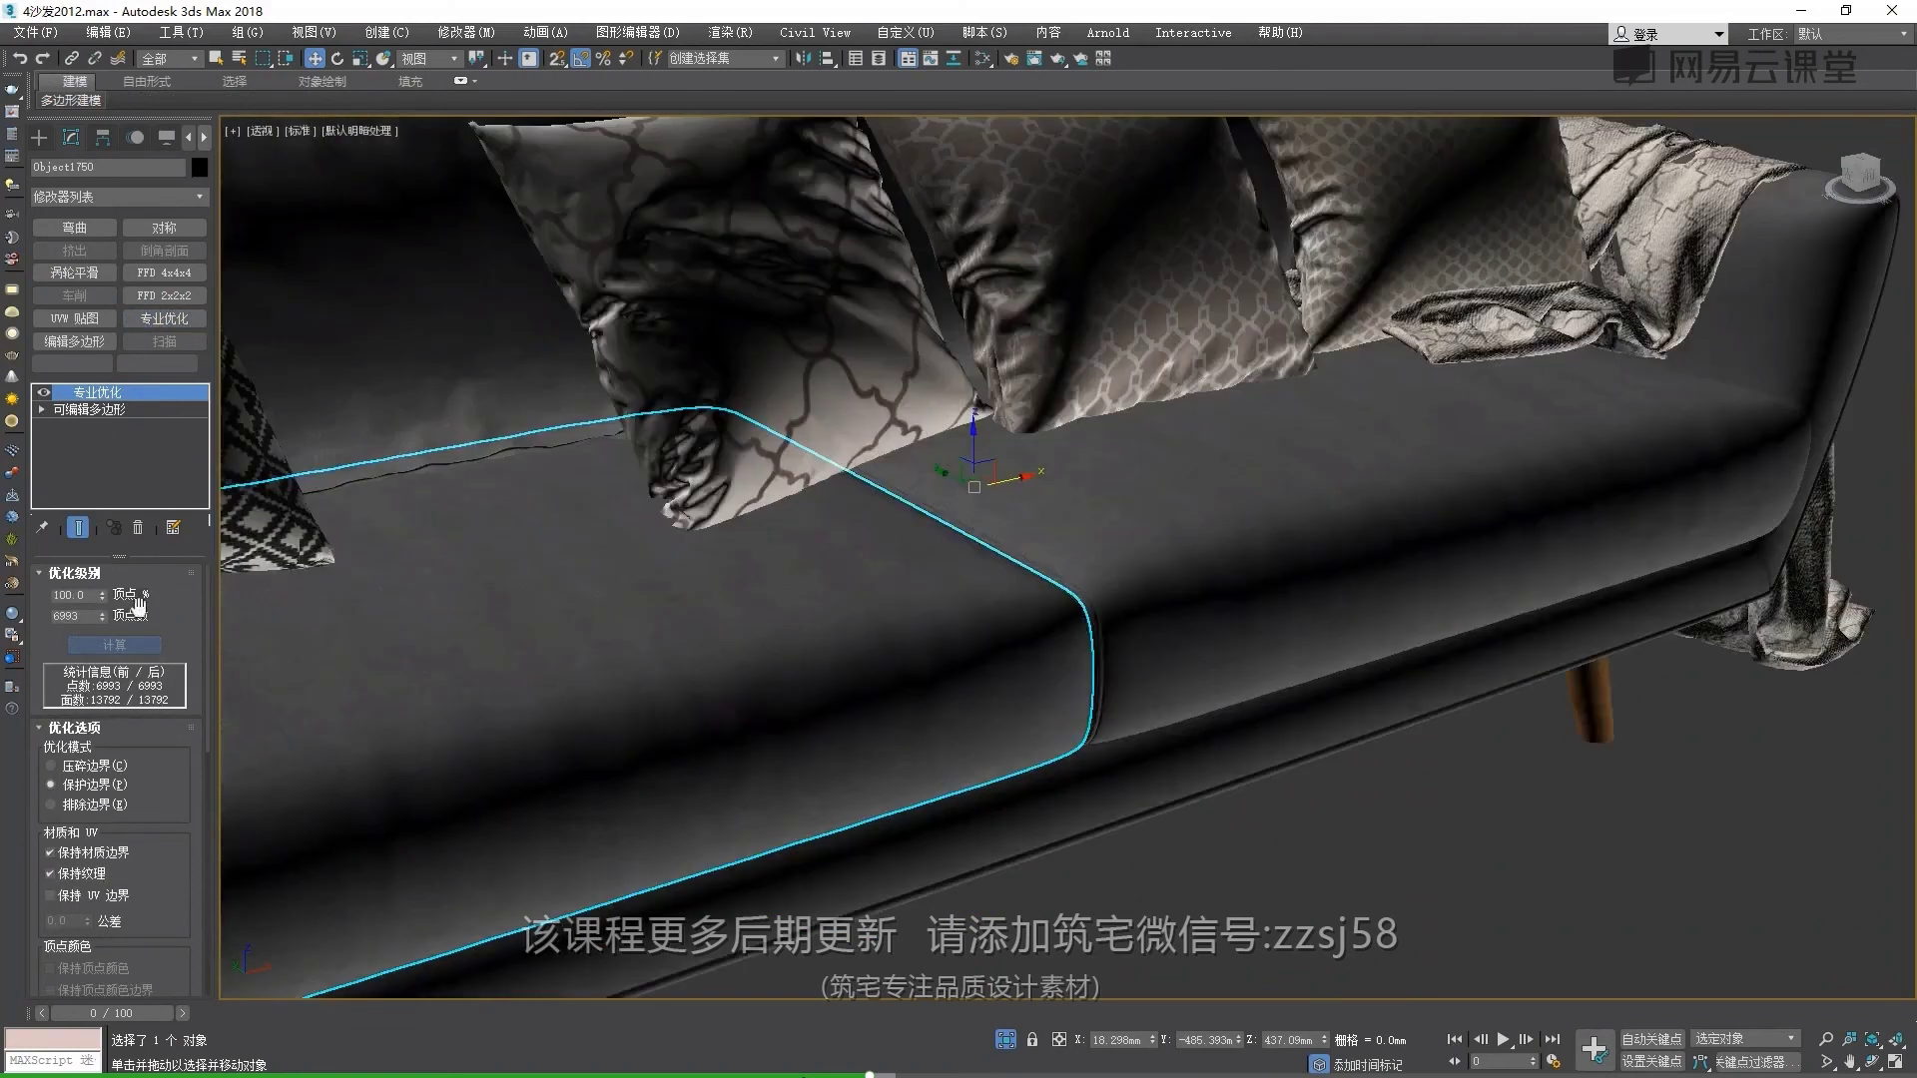
left_click(140, 528)
scroll(723, 449, "down", 5)
Detach the first back cushion element as its own object
left_click(723, 413)
scroll(584, 482, "up", 5)
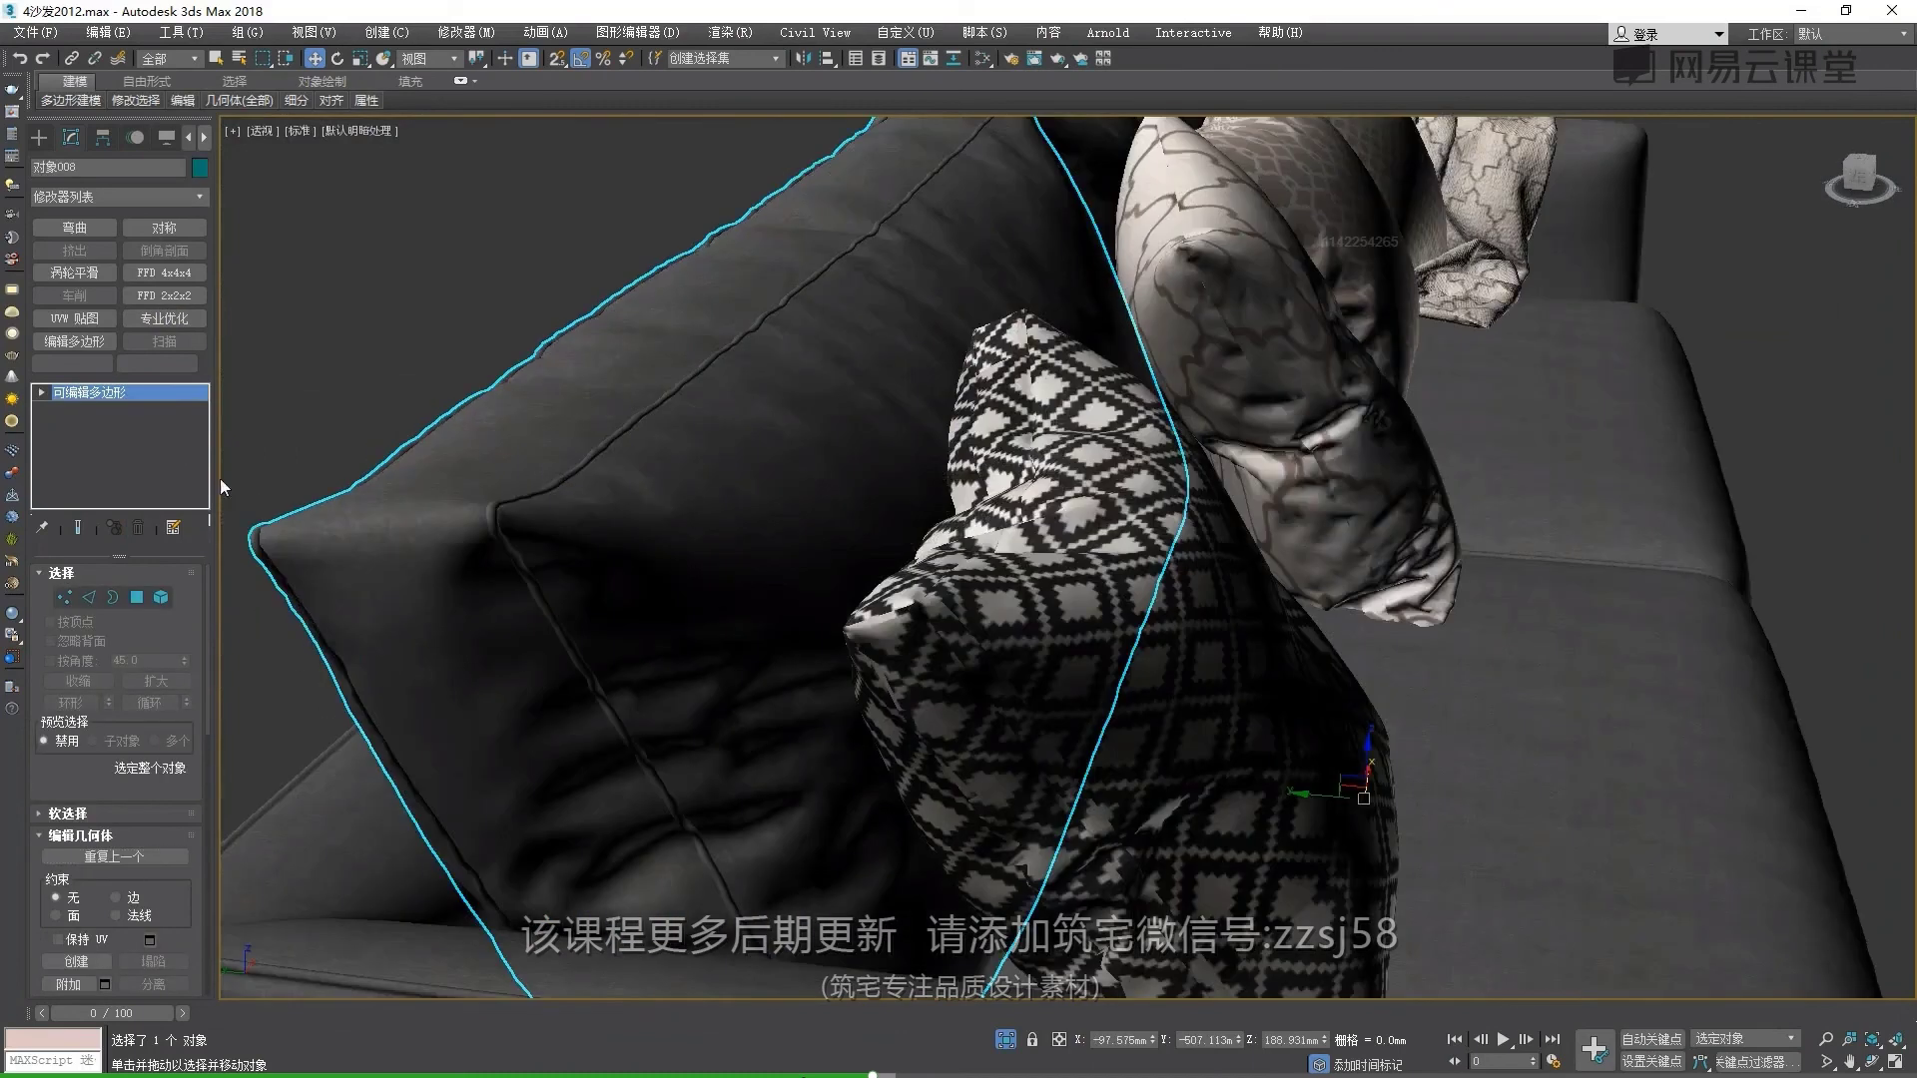
left_click(163, 598)
left_click(424, 571)
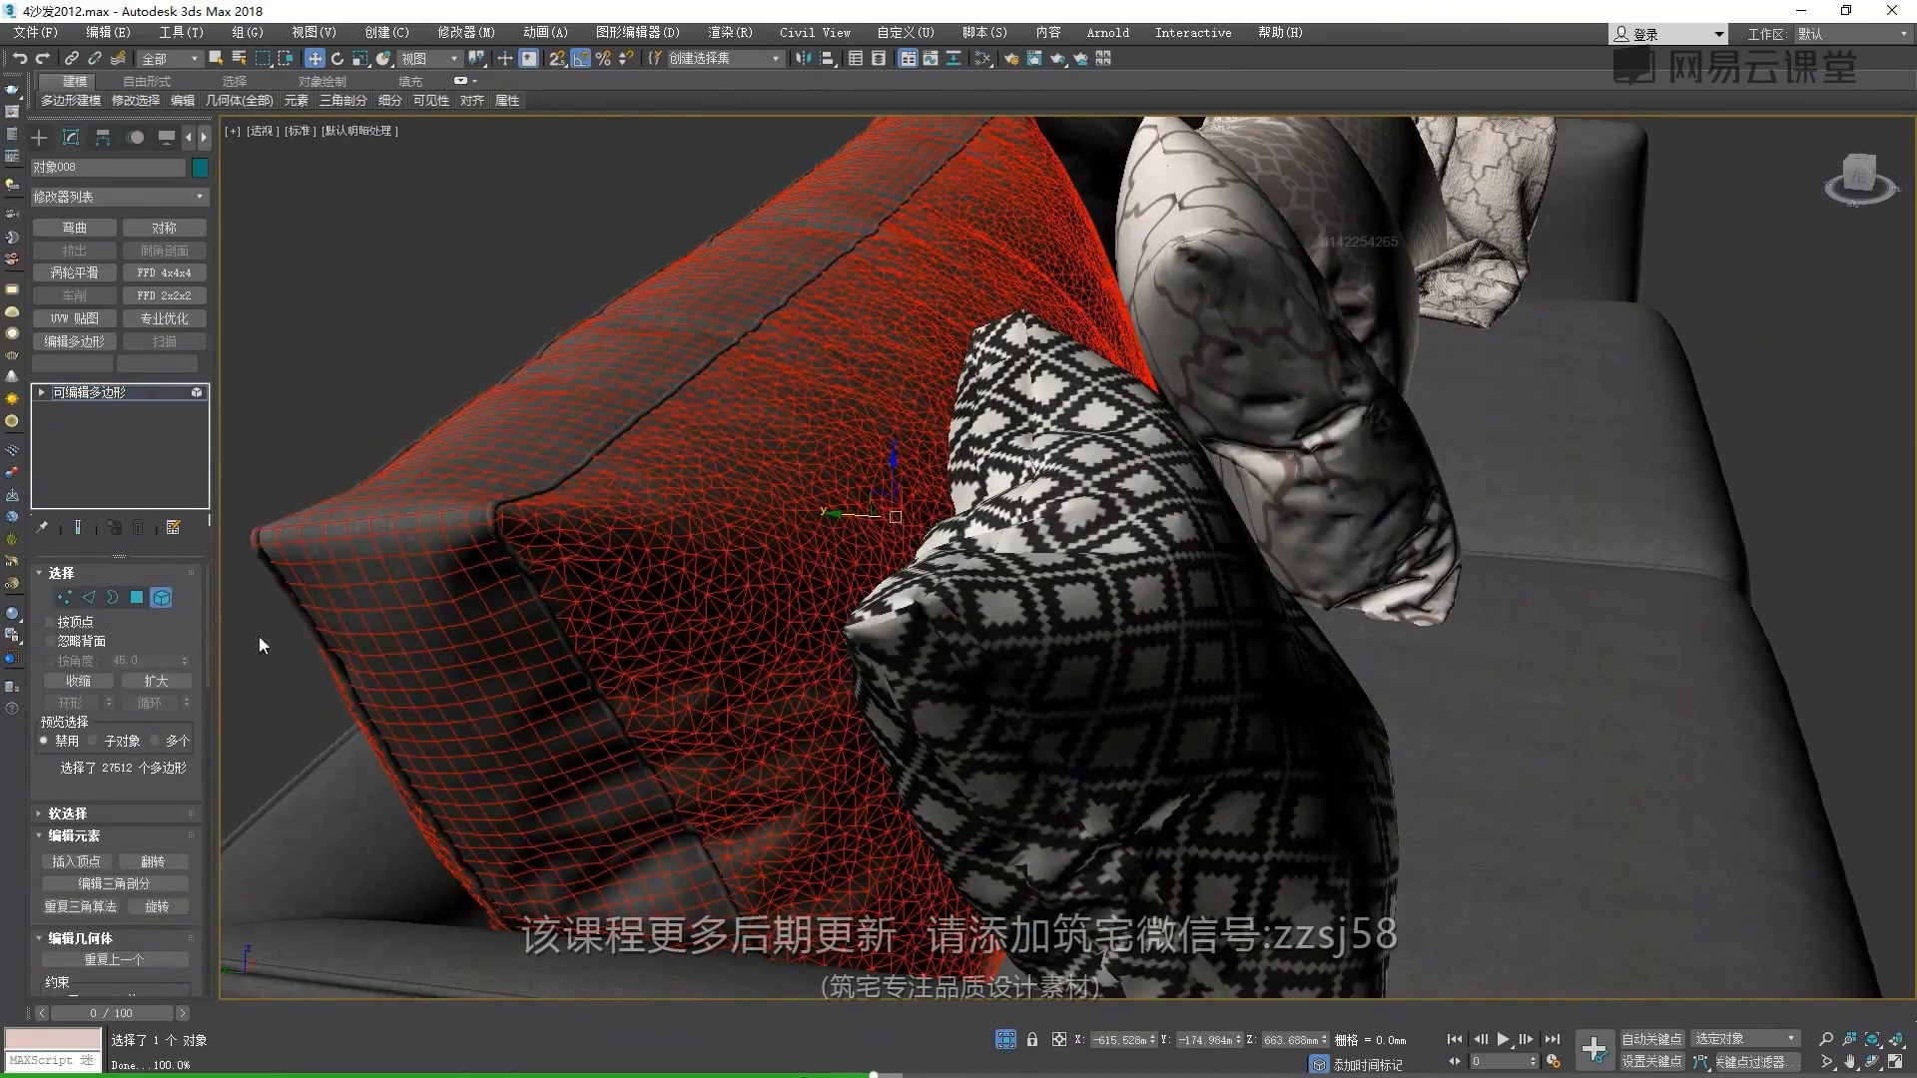
scroll(201, 865, "down", 3)
scroll(201, 866, "down", 2)
left_click(153, 848)
key("Return")
Detach two more back cushion elements as separate objects
left_click(382, 489)
key("semicolon")
key("Return")
left_click(366, 481)
key("semicolon")
key("Return")
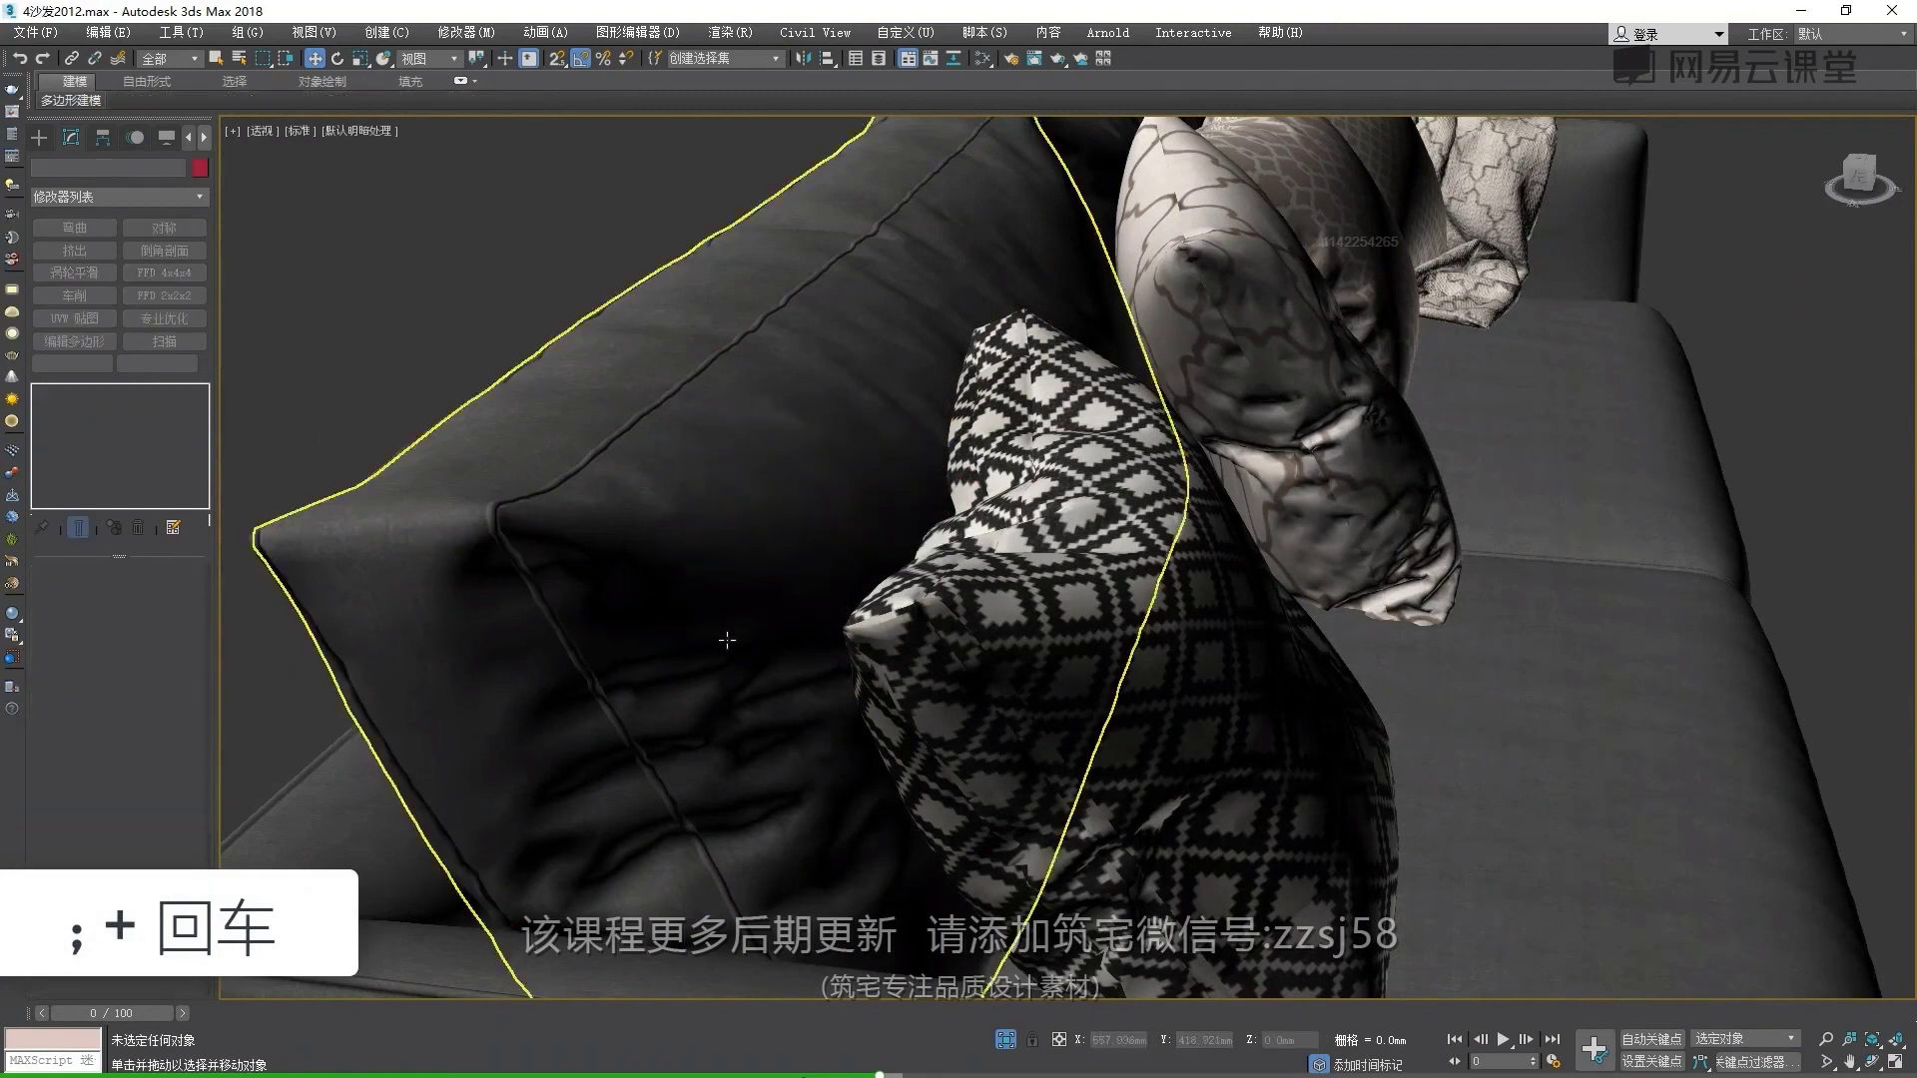
scroll(727, 640, "down", 5)
middle_click_drag(727, 640, 699, 500, "alt")
Add a 2x2x2 FFD to the left back cushion, collapse it, and detach it as 对象014
left_click(798, 450)
left_click(164, 296)
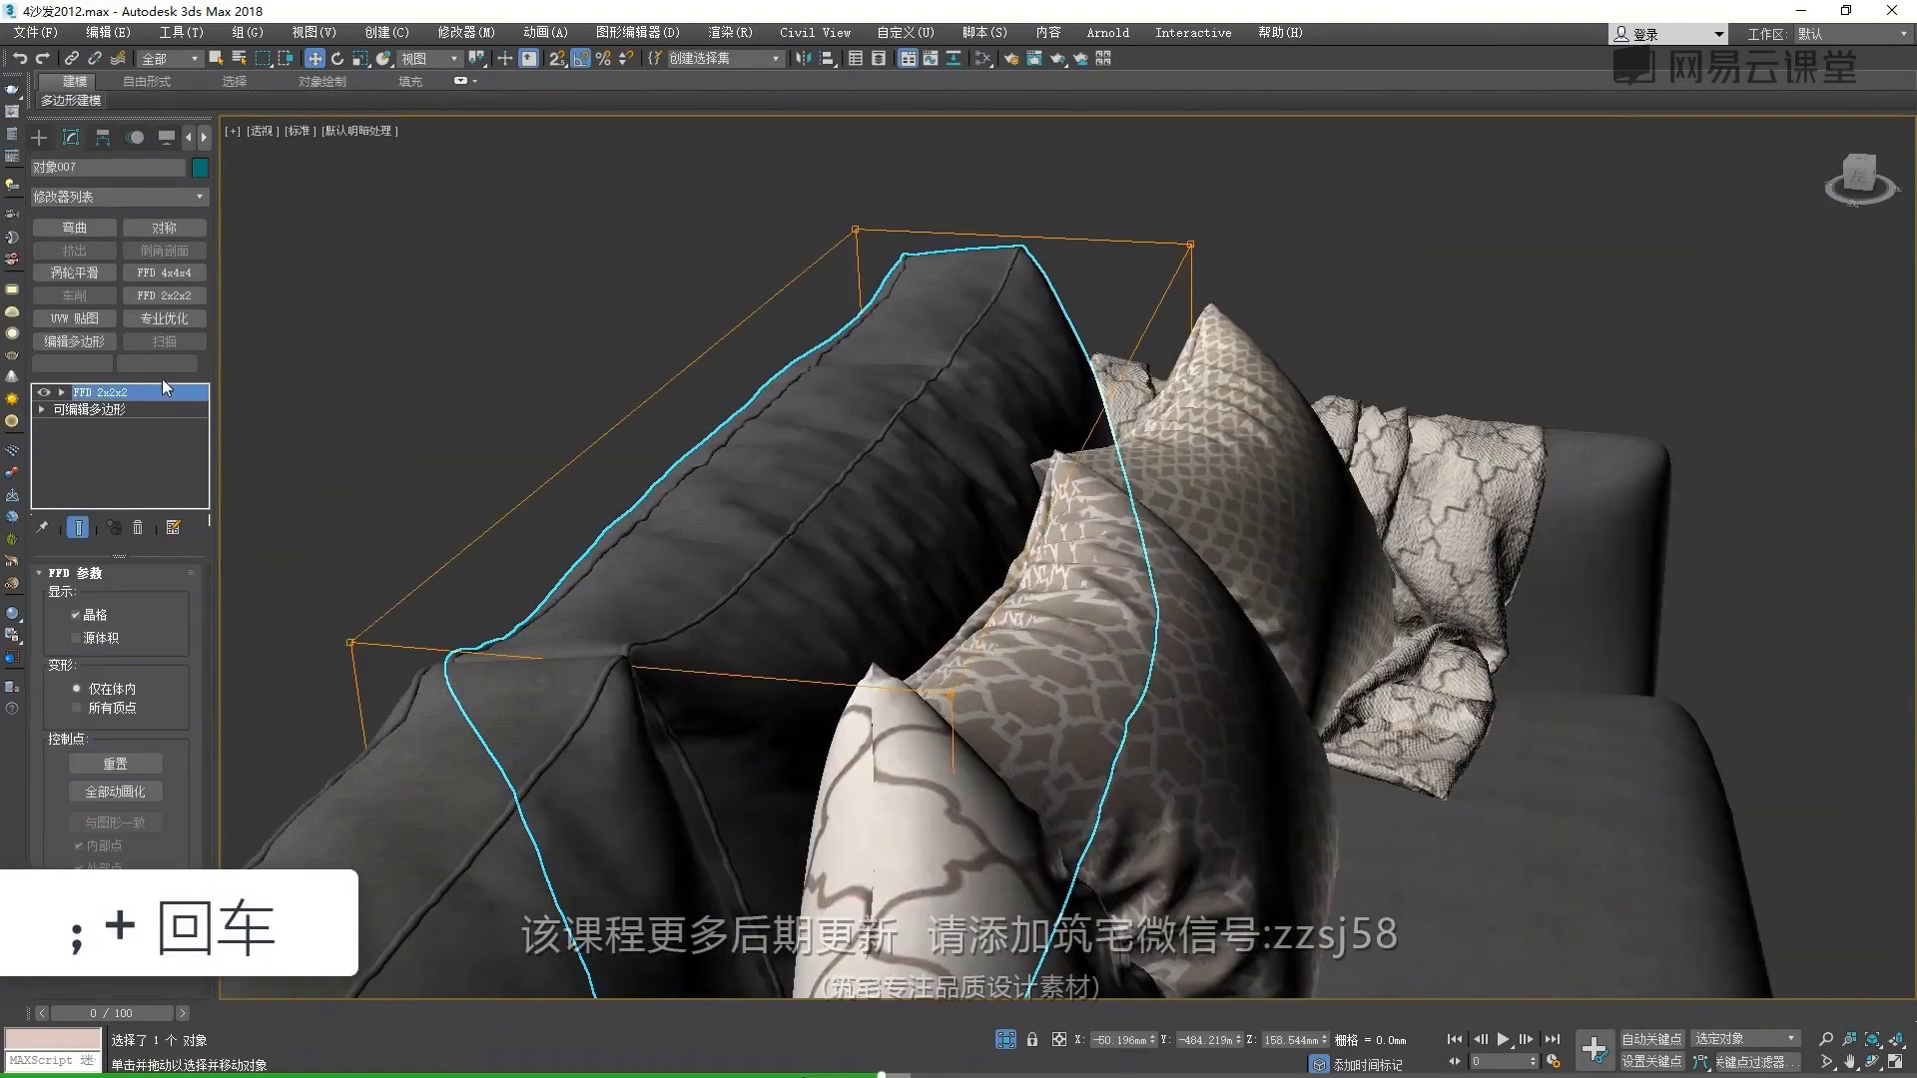
right_click(759, 514)
left_click(1004, 749)
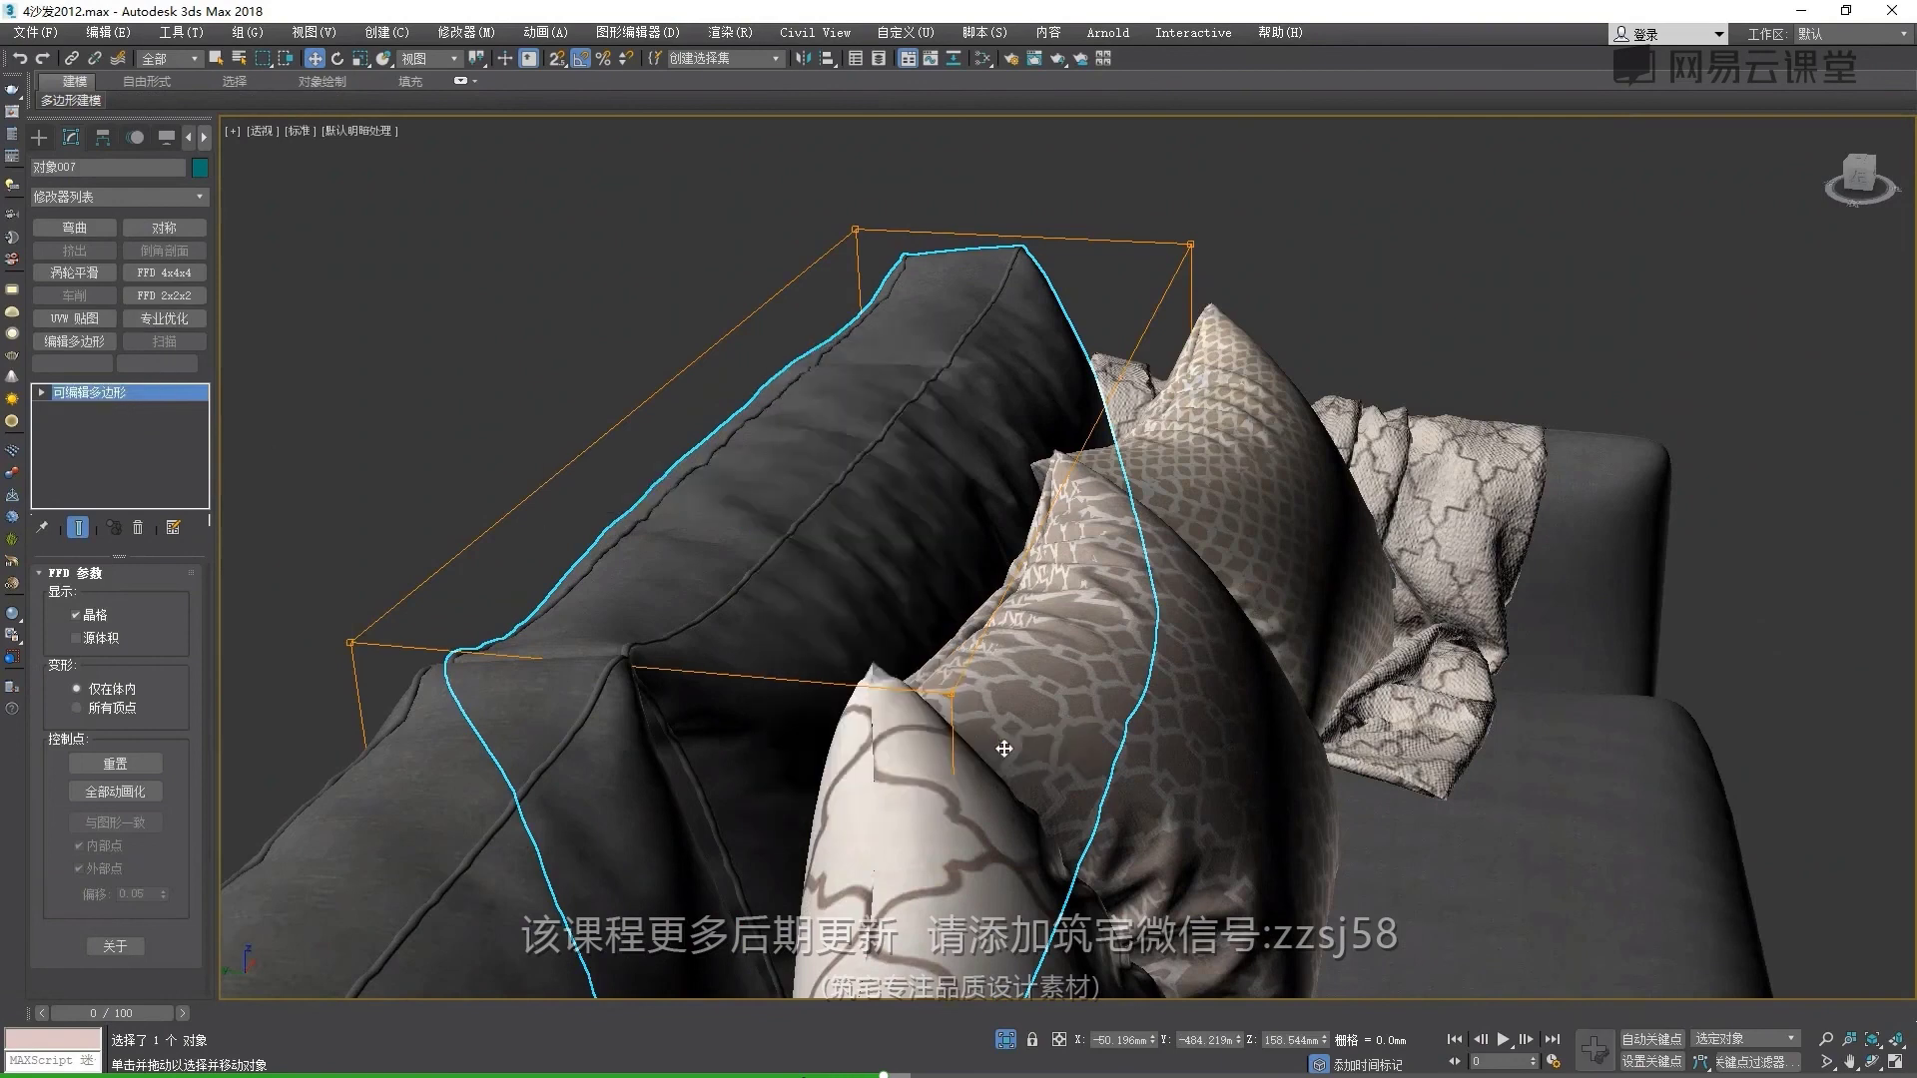
left_click(162, 597)
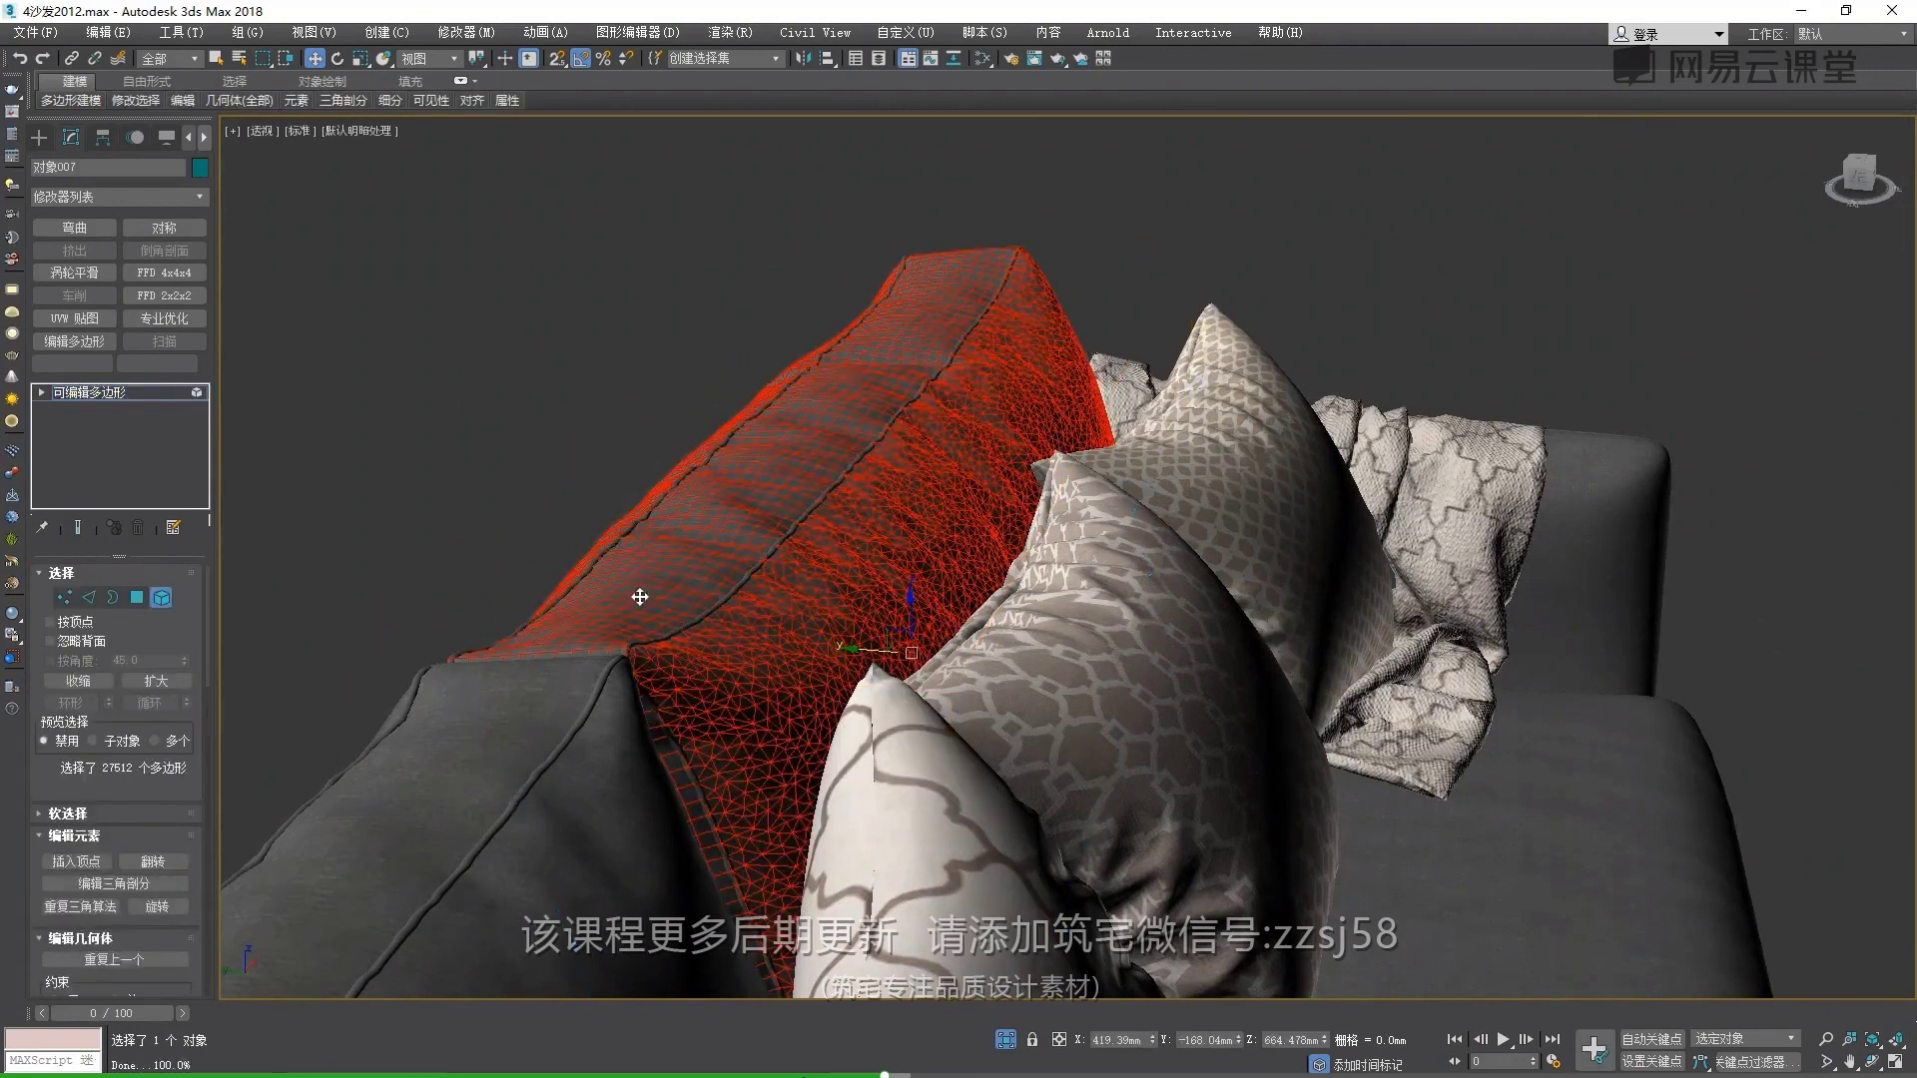
scroll(178, 885, "down", 3)
left_click(172, 929)
key("Return")
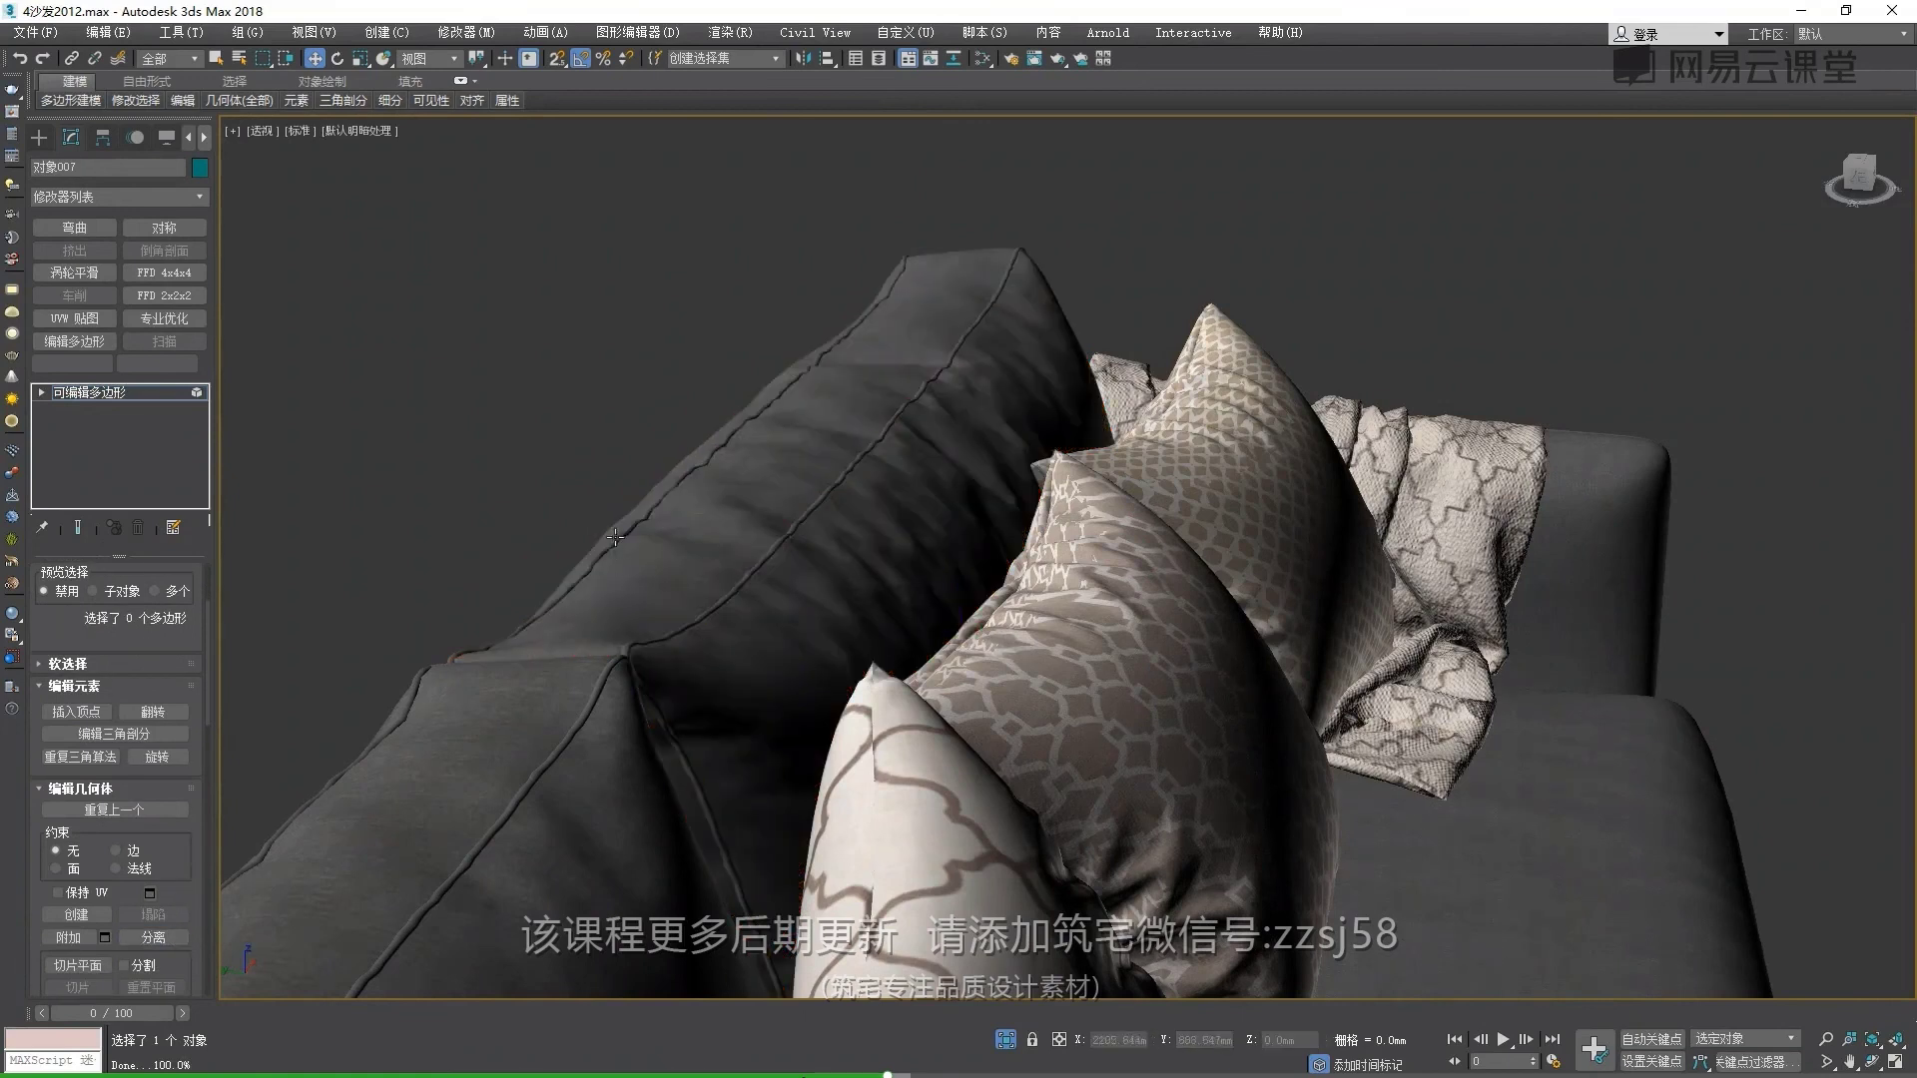
left_click(172, 395)
scroll(762, 578, "down", 5)
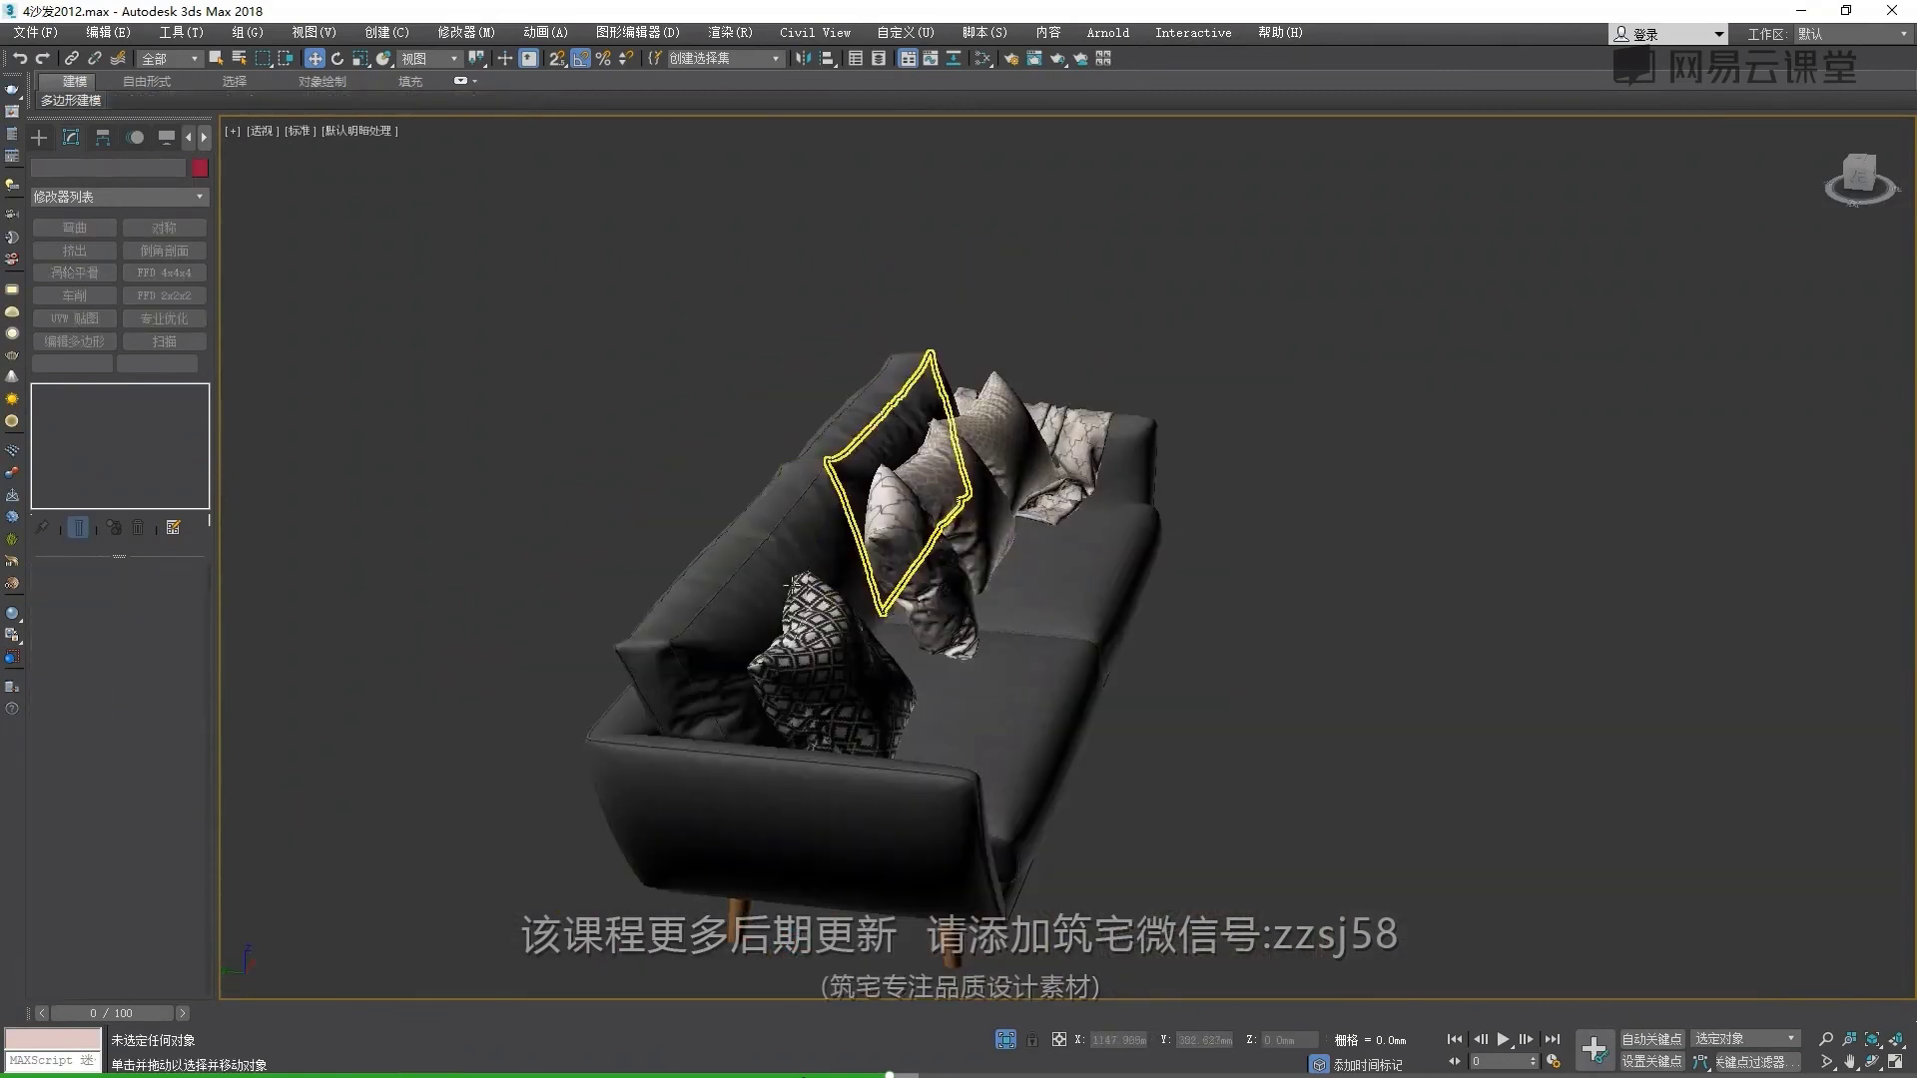
scroll(762, 577, "up", 6)
left_click(762, 577)
Optimize cushion 对象014 to 30% vertices with Keep Textures and convert to editable poly
left_click(165, 318)
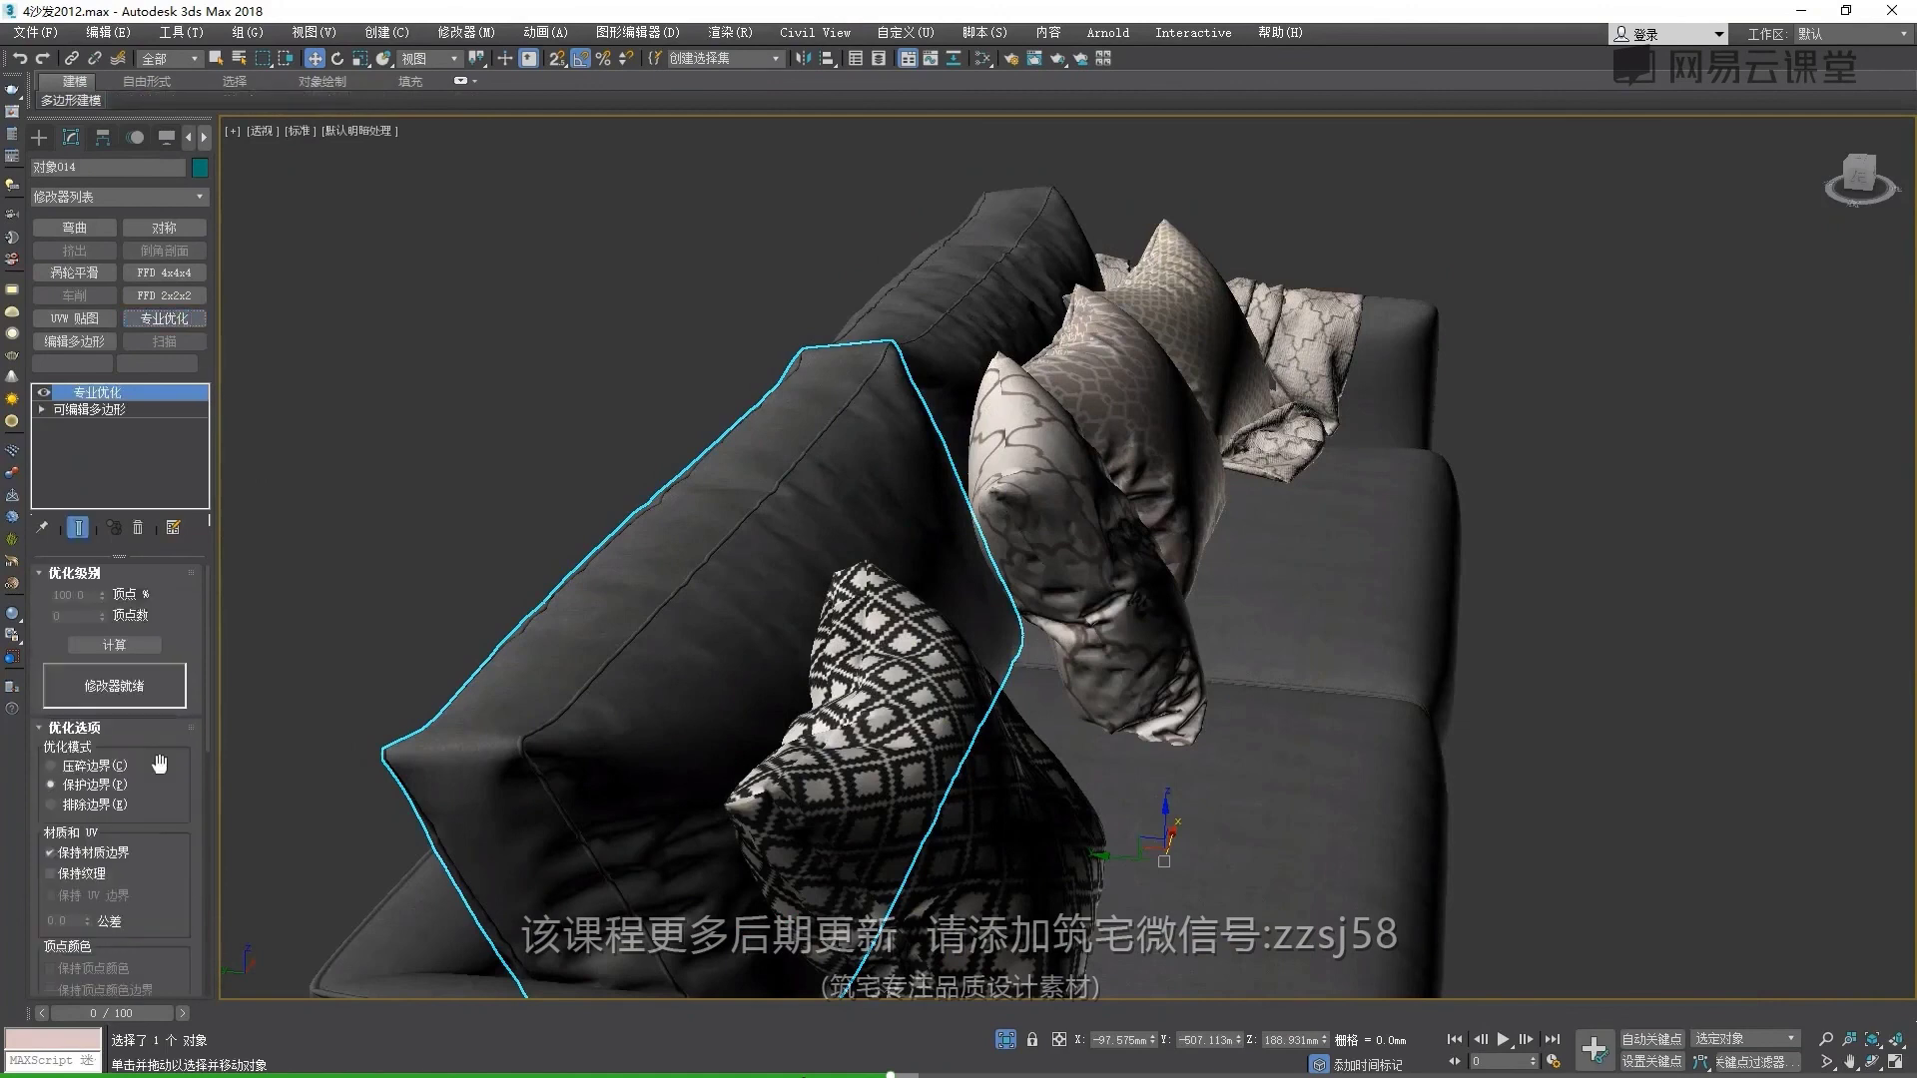
left_click(72, 874)
left_click(104, 643)
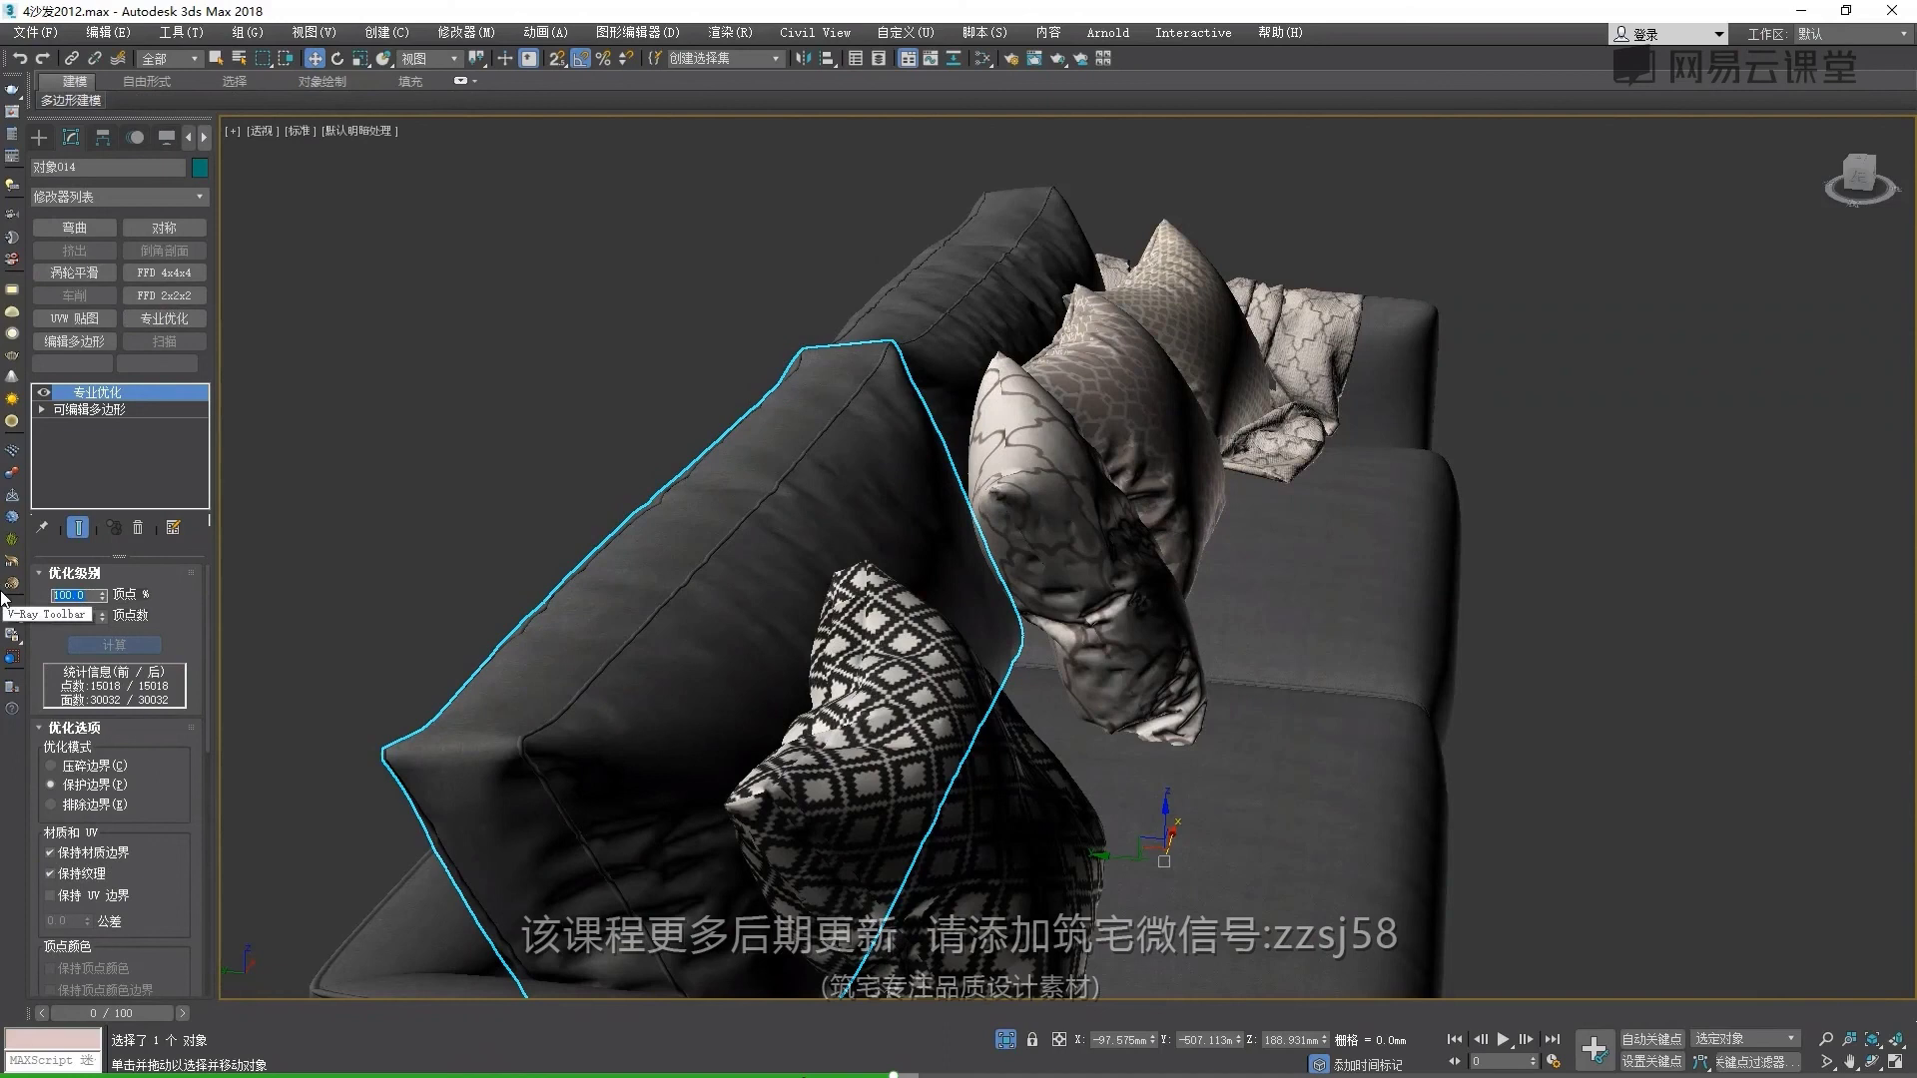
type("50")
key("Return")
type("30")
key("Return")
middle_click_drag(735, 587, 715, 500)
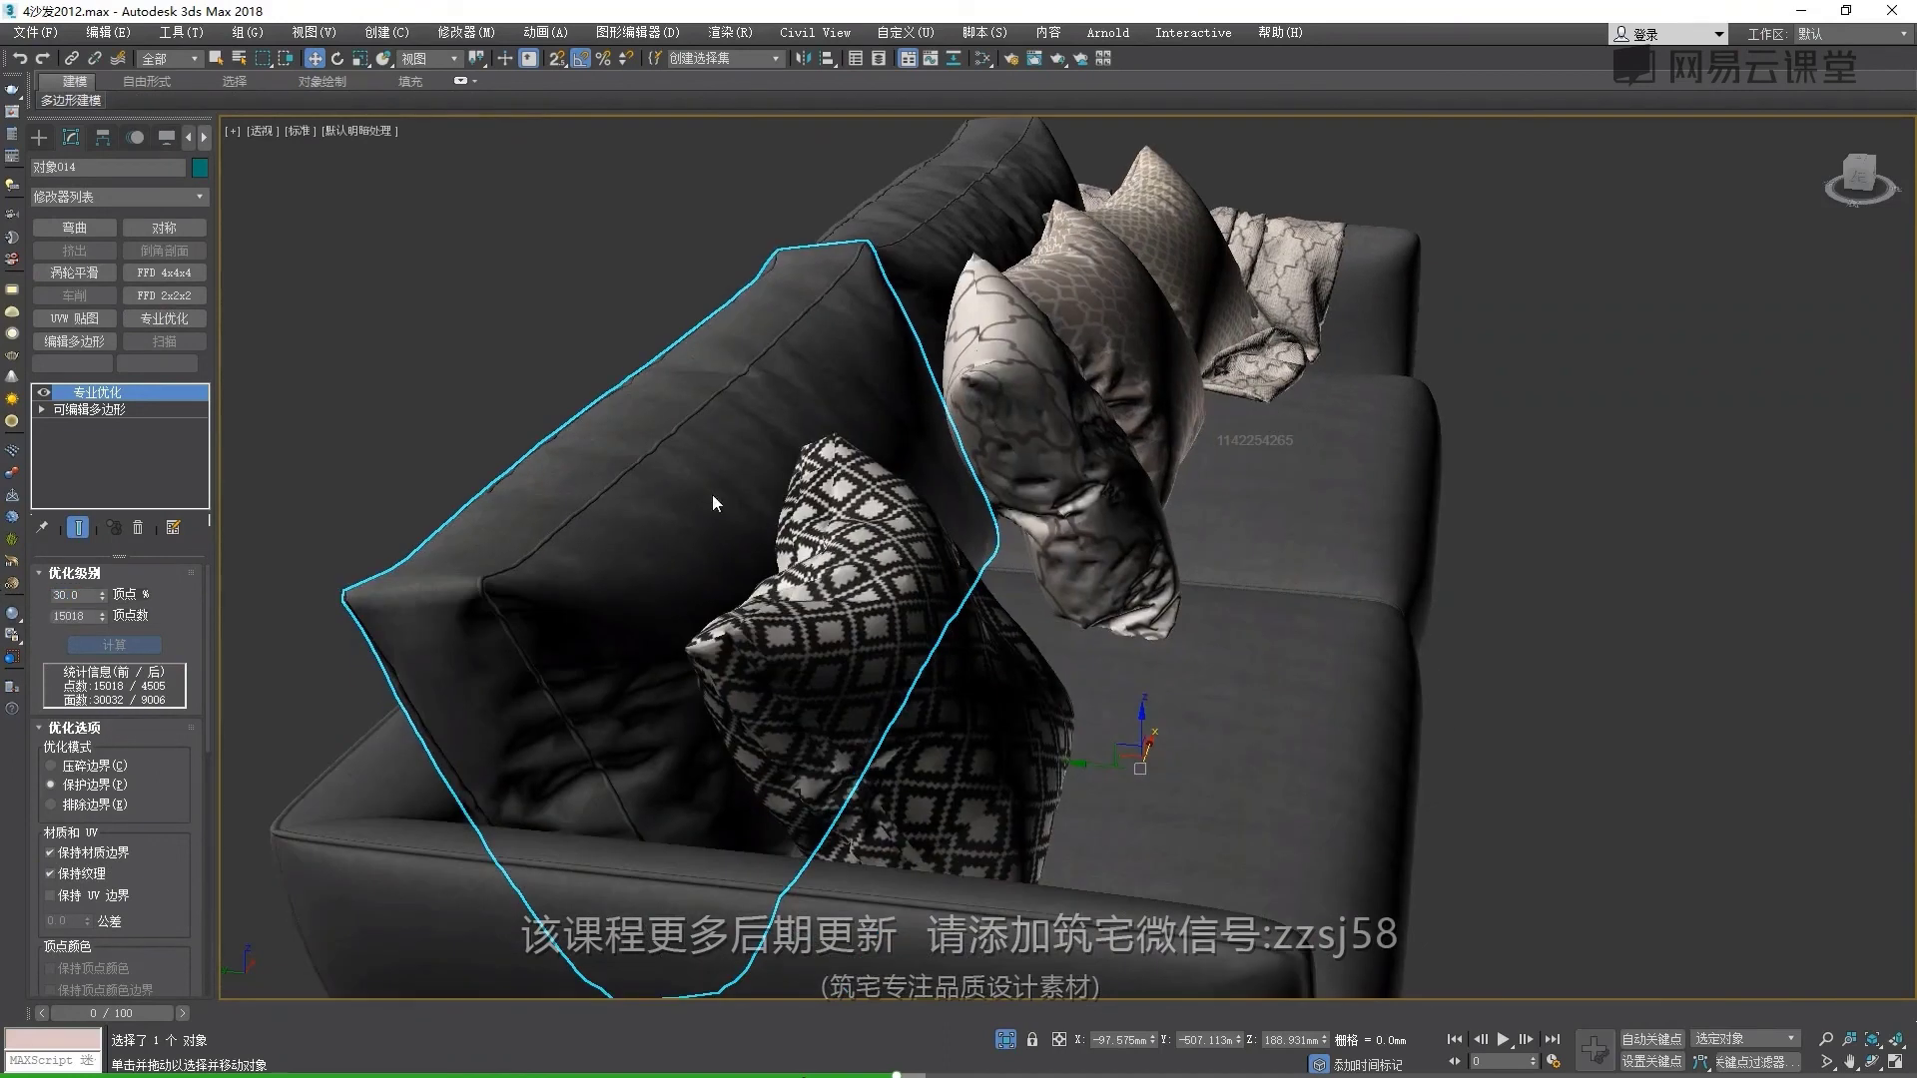
right_click(715, 500)
left_click(984, 711)
Reduce back cushion 对象017 to 30% vertices with ProOptimizer, keeping textures, then collapse to editable poly
middle_click_drag(932, 433, 639, 410, "alt")
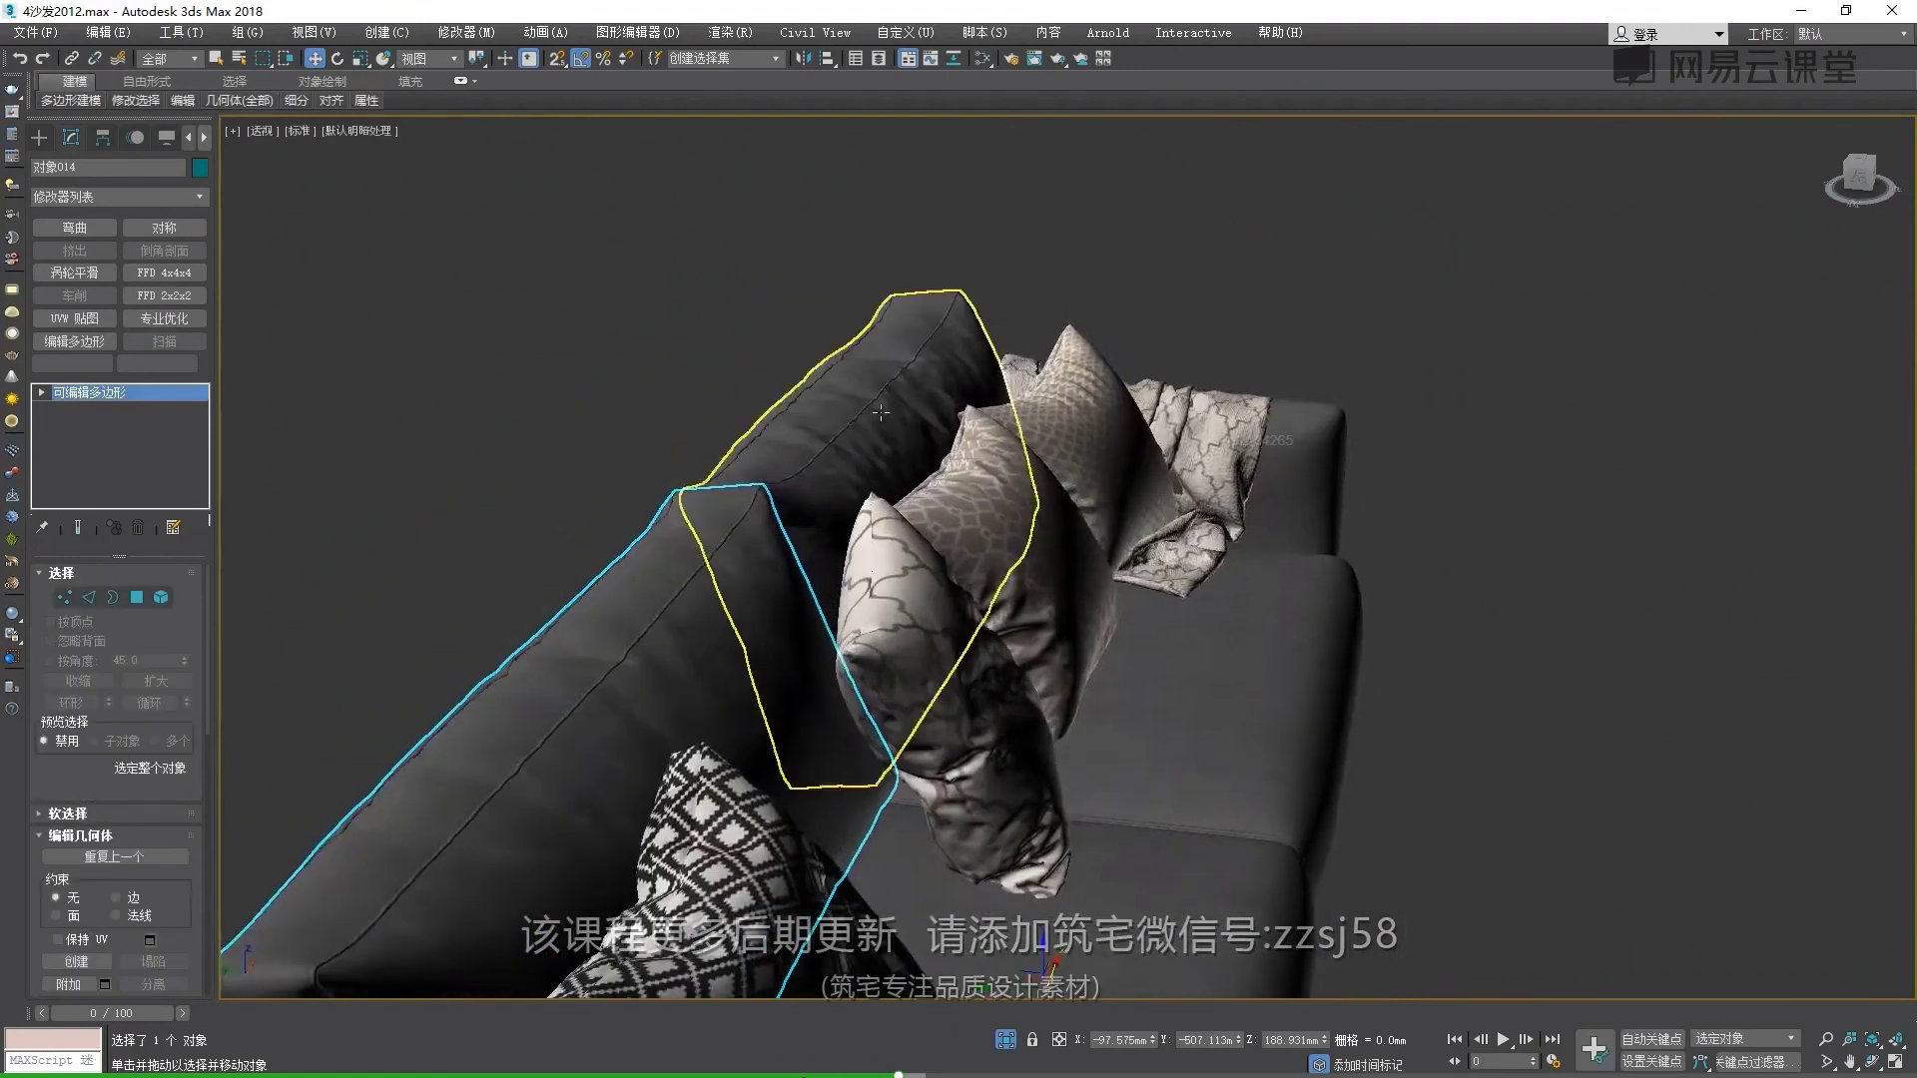
scroll(619, 408, "up", 3)
left_click(617, 408)
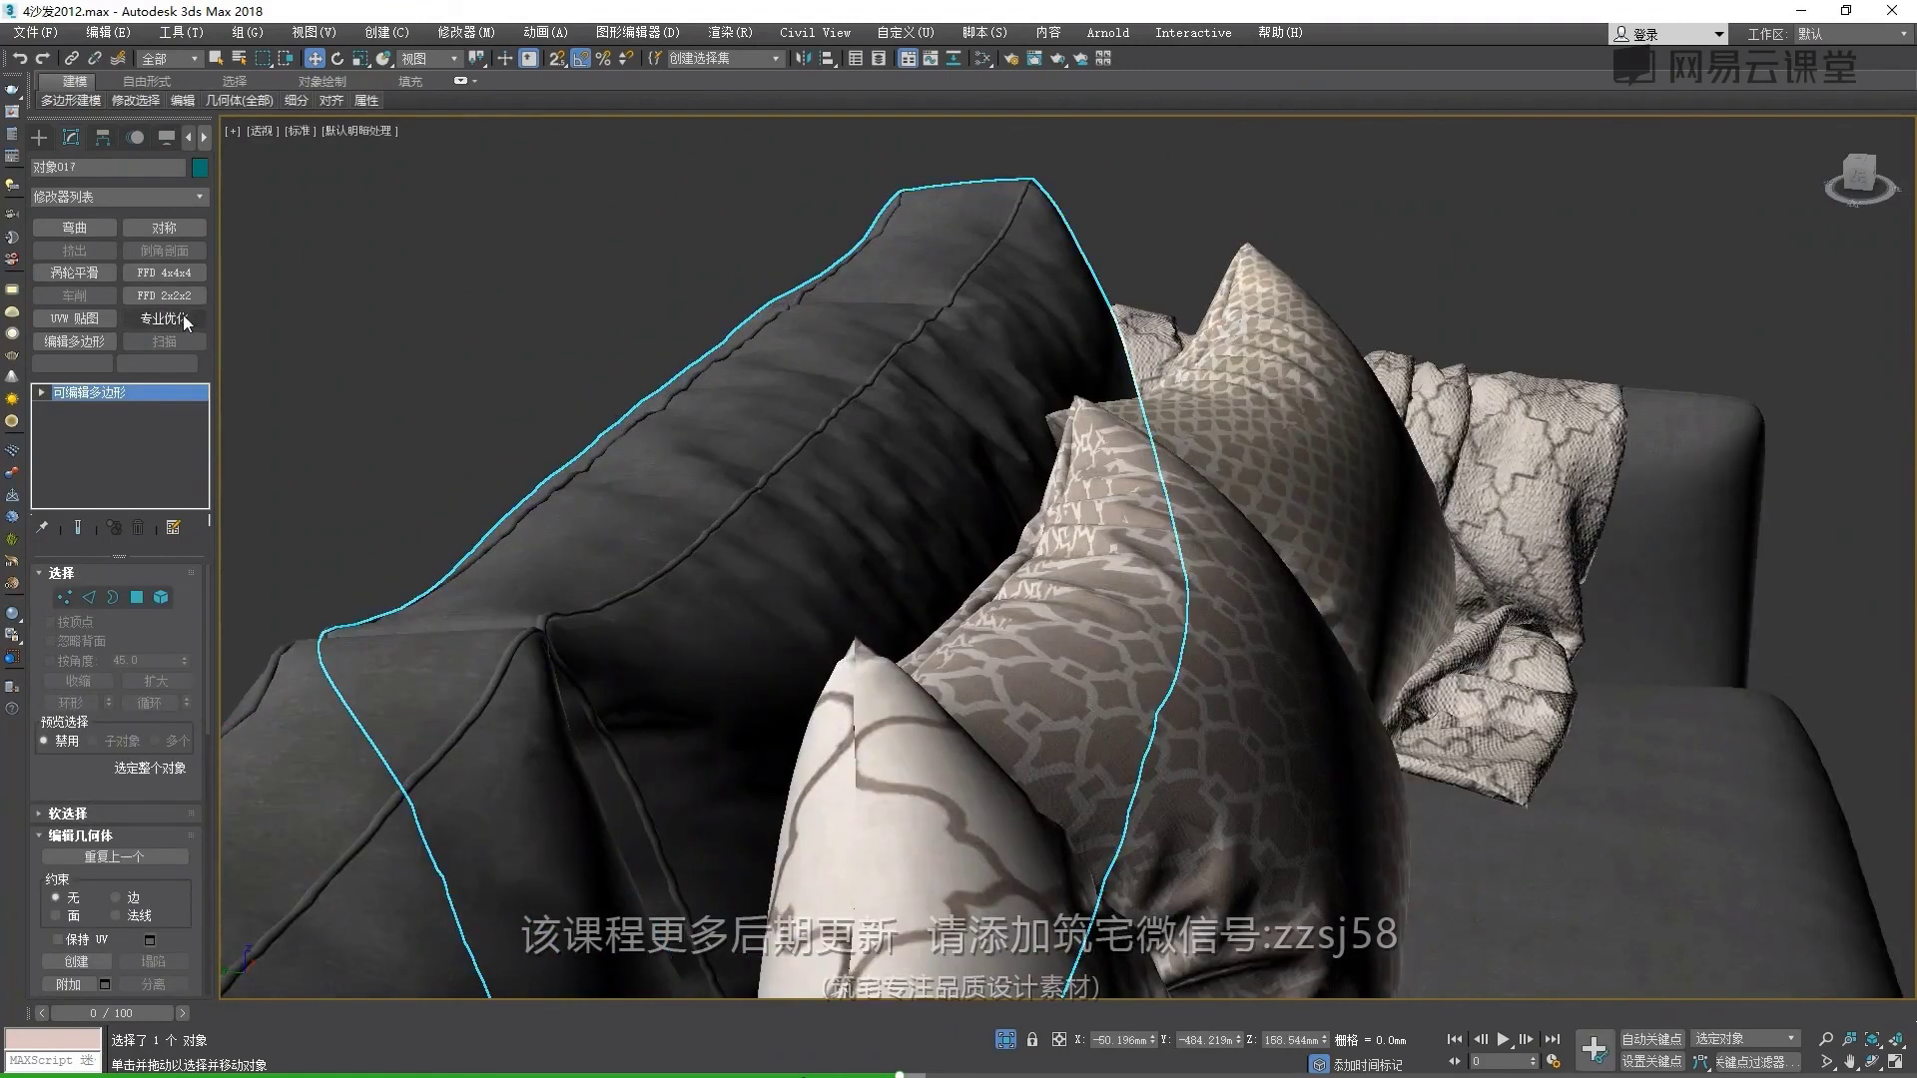
left_click(164, 319)
left_click(95, 875)
left_click(114, 645)
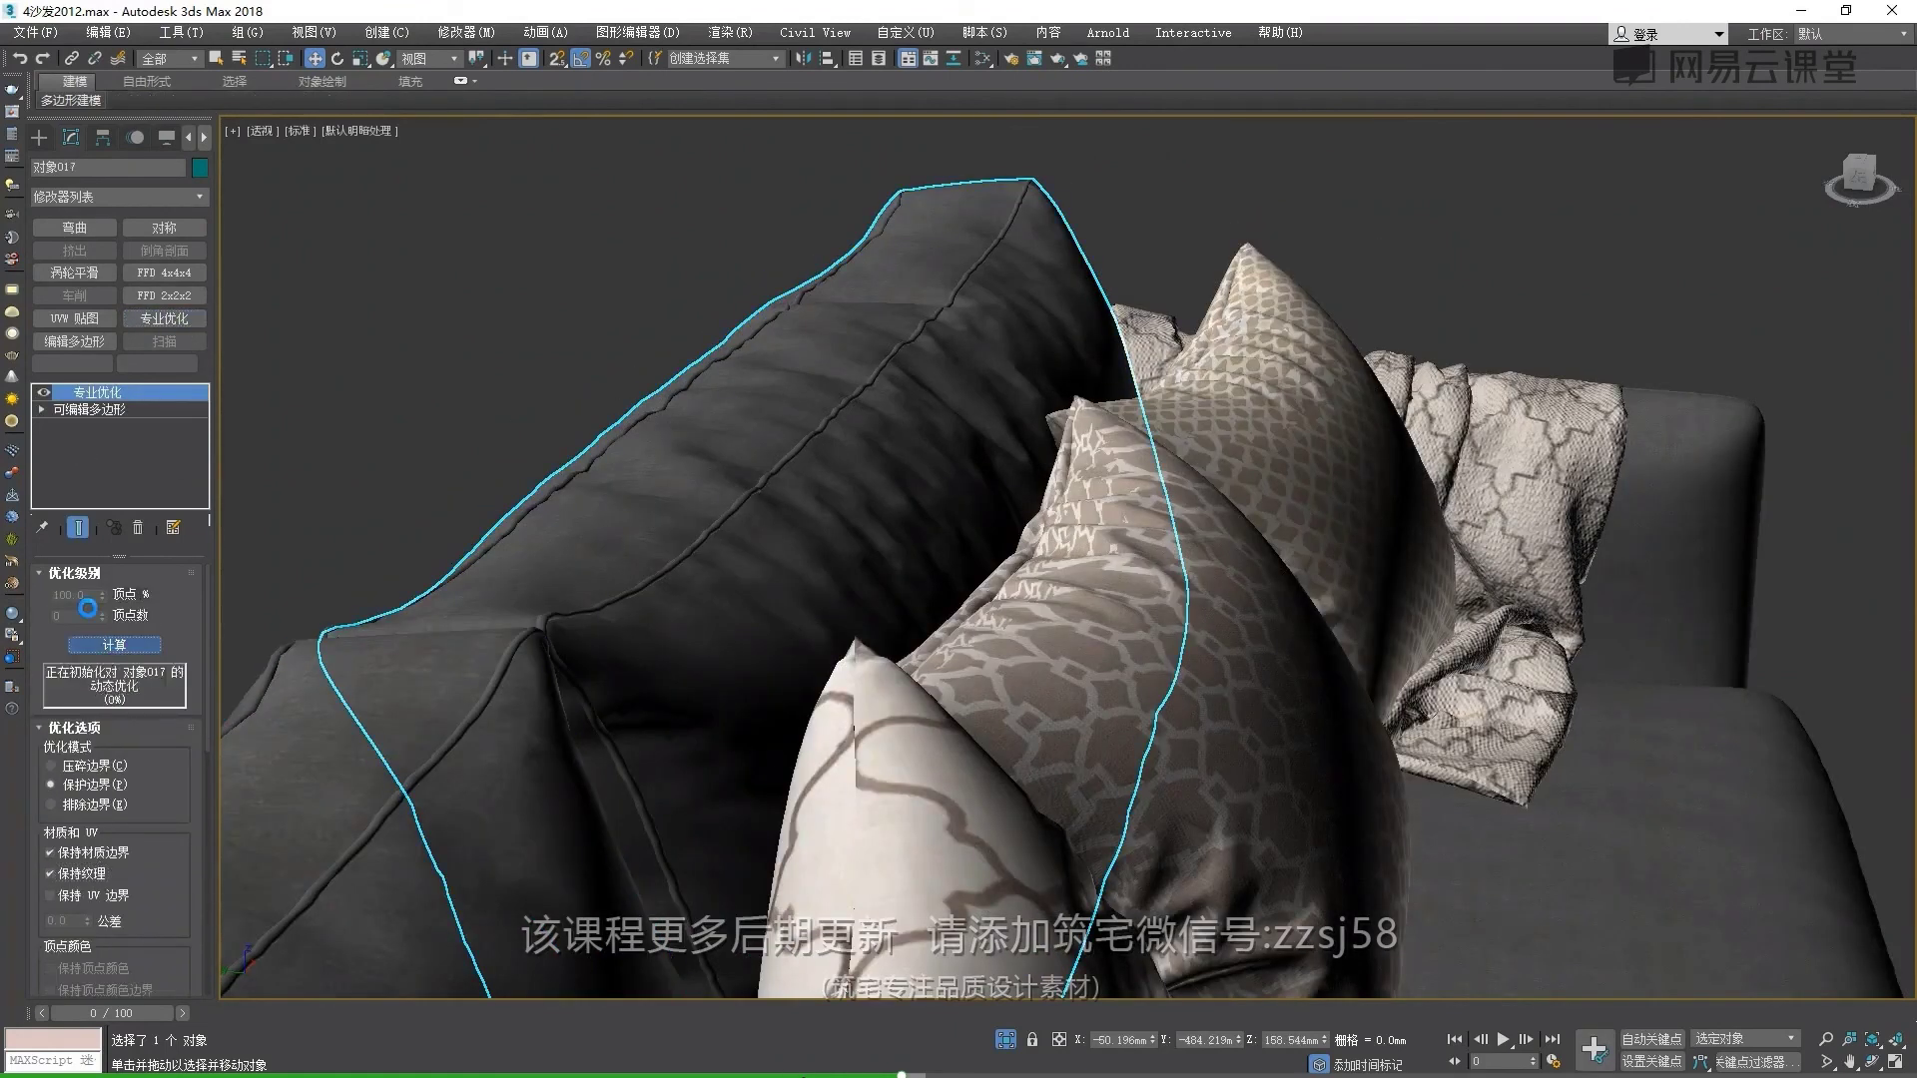
type("30")
key("Return")
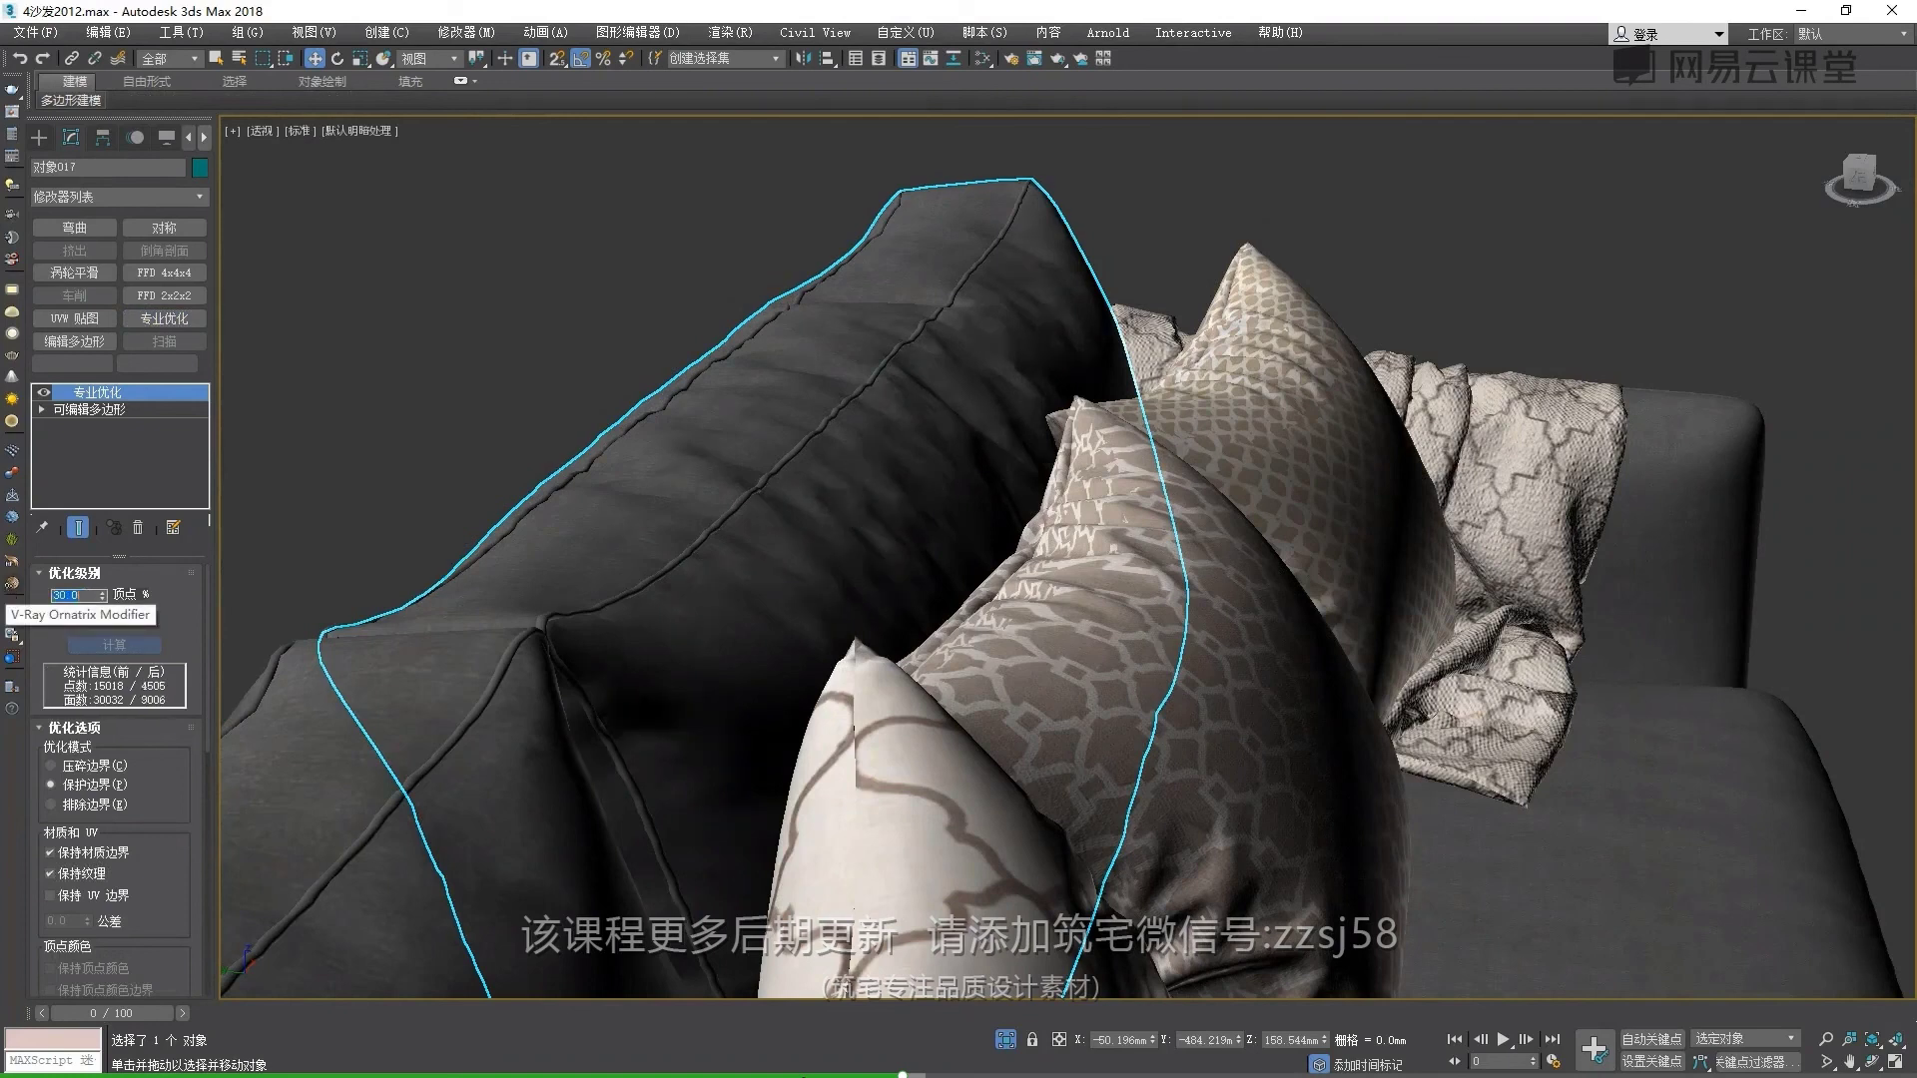
right_click(859, 490)
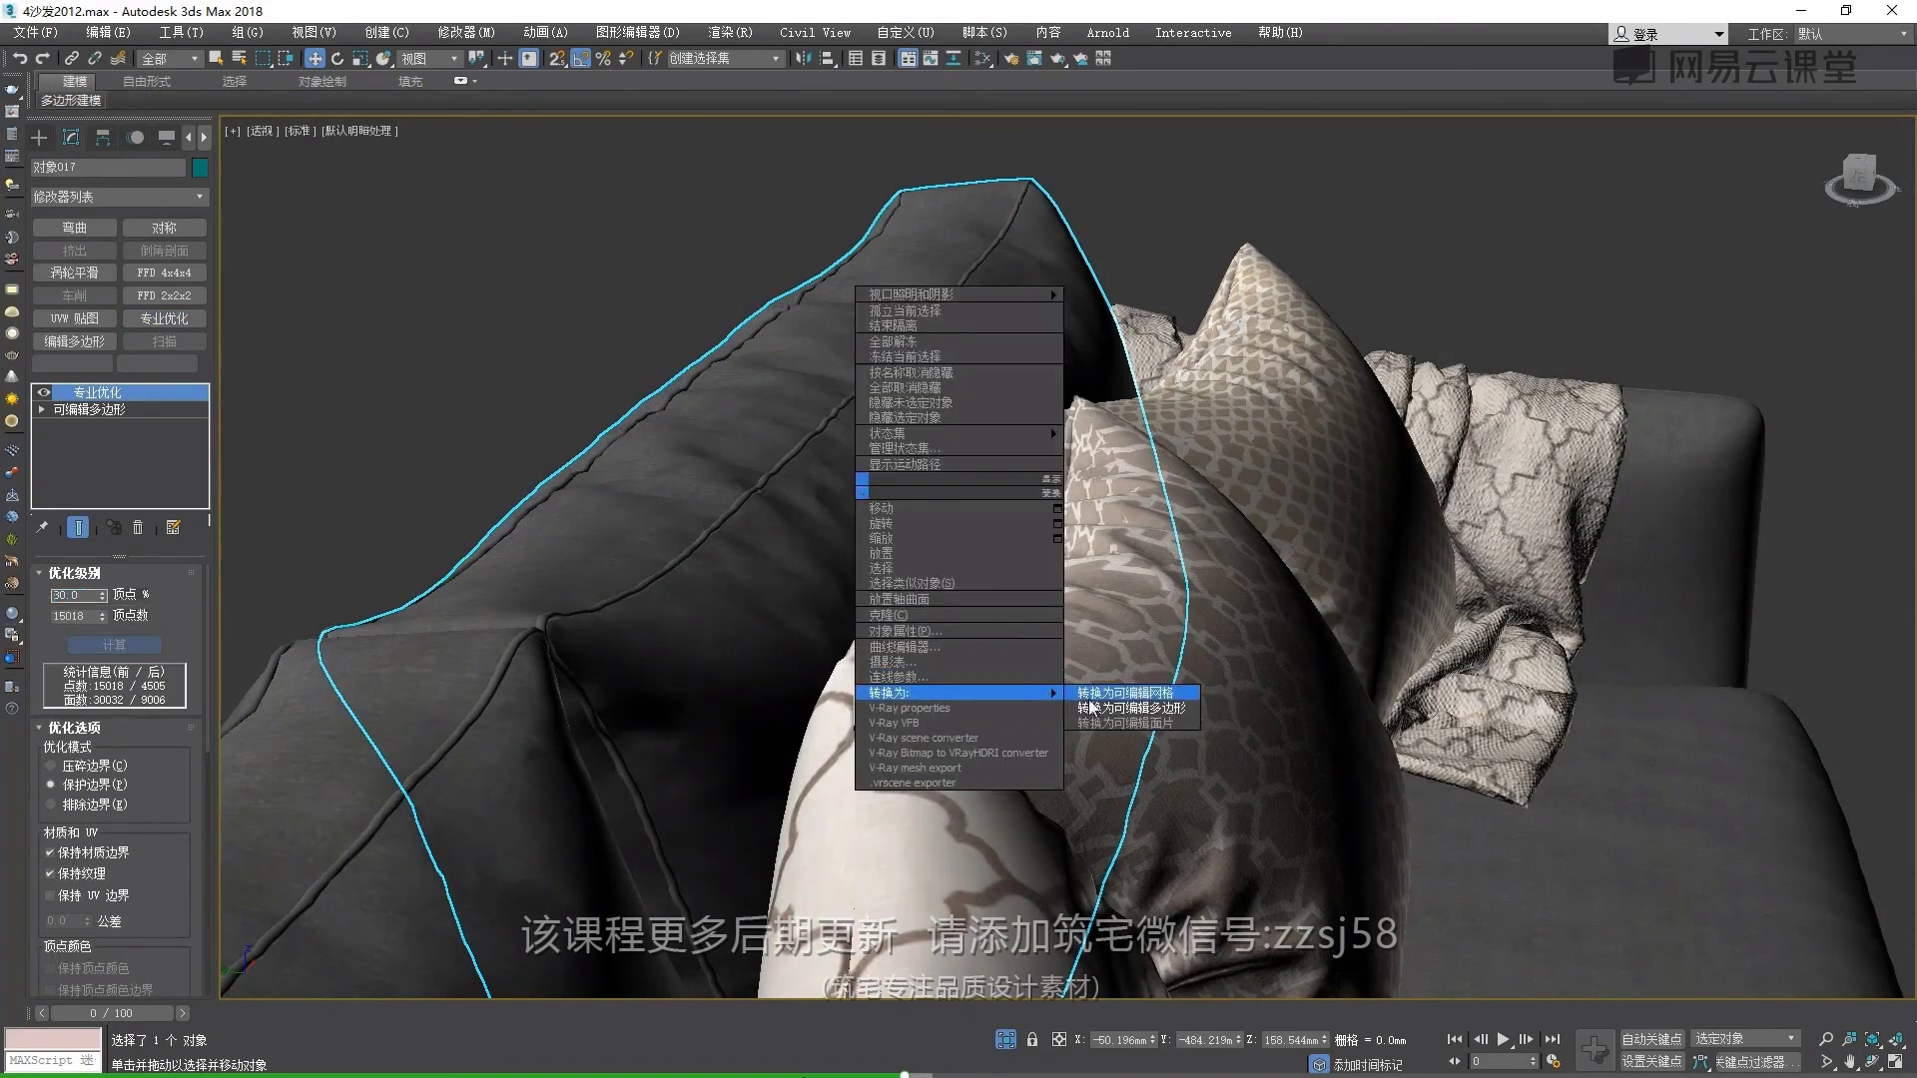
left_click(1138, 707)
Reduce inner cushion 对象018 to 50% vertices with ProOptimizer, keeping textures
left_click(717, 520)
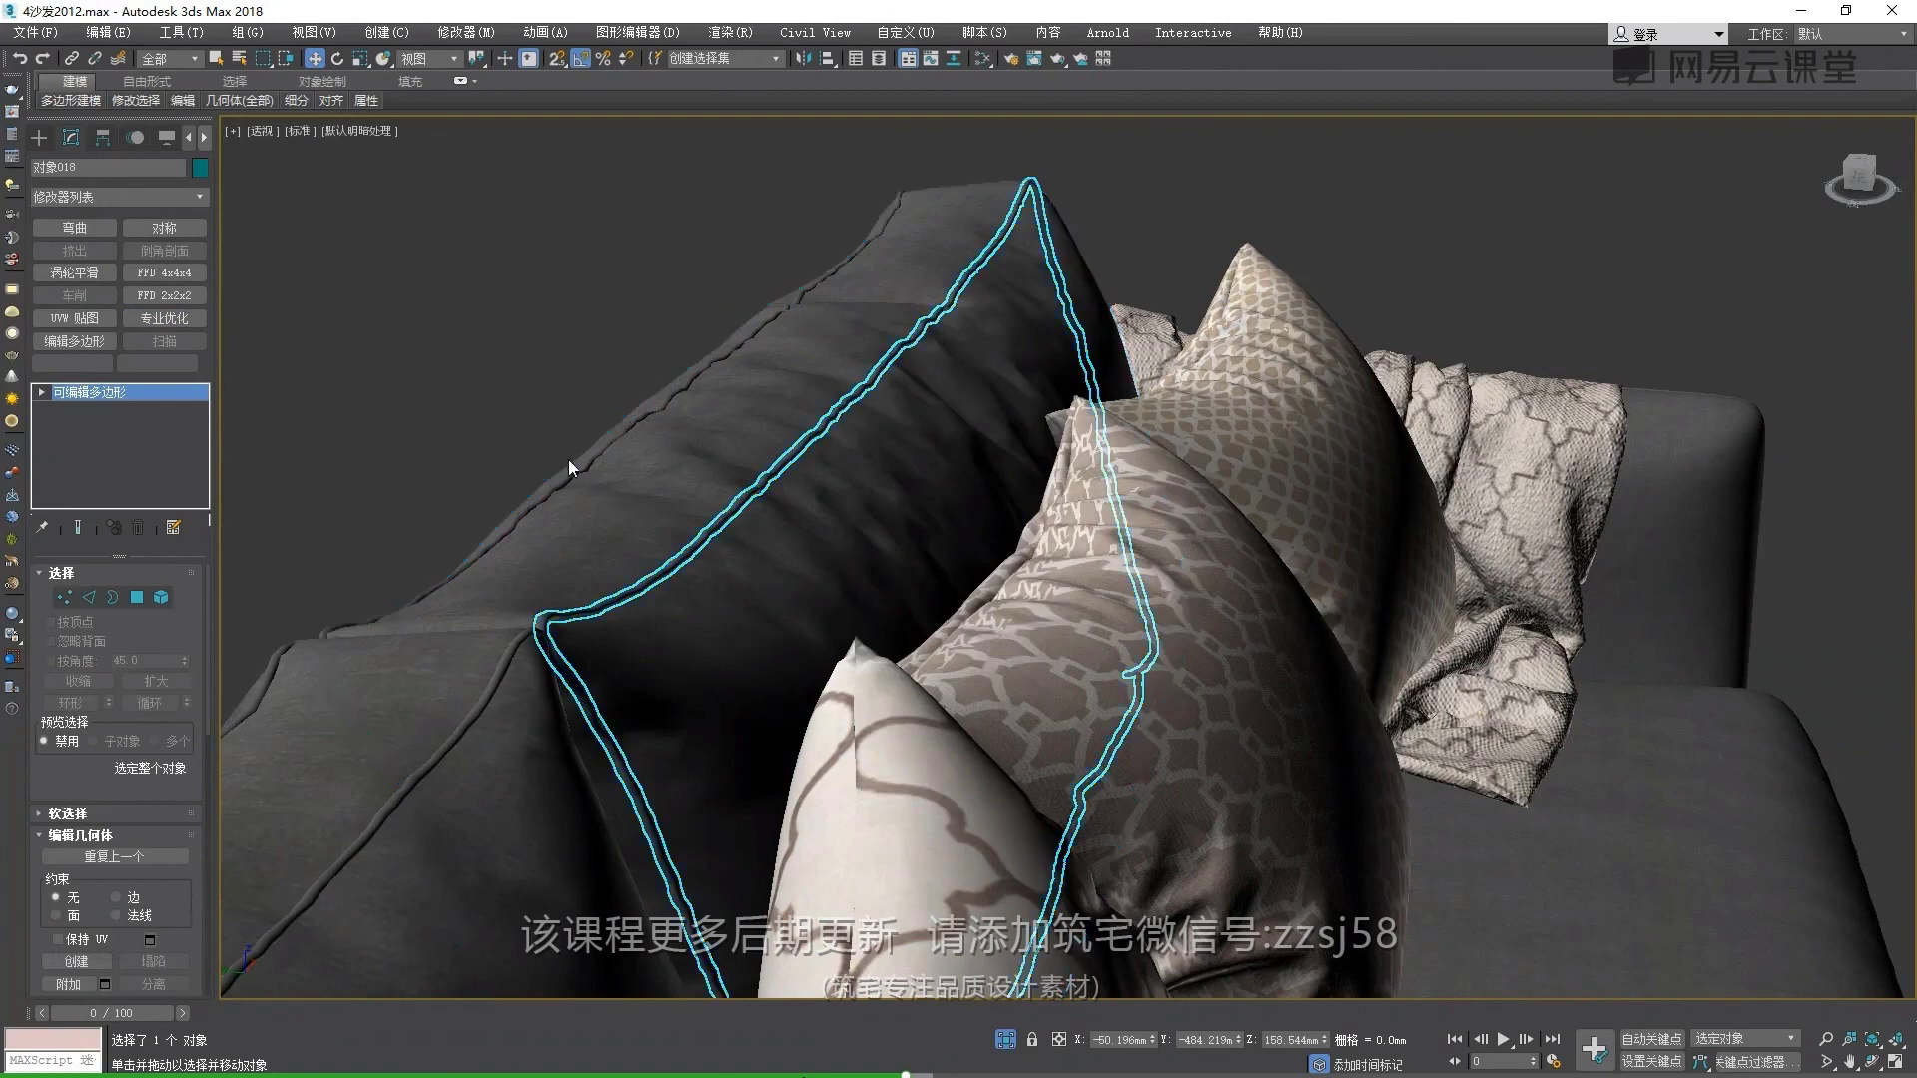
left_click(163, 320)
left_click(91, 879)
left_click(113, 646)
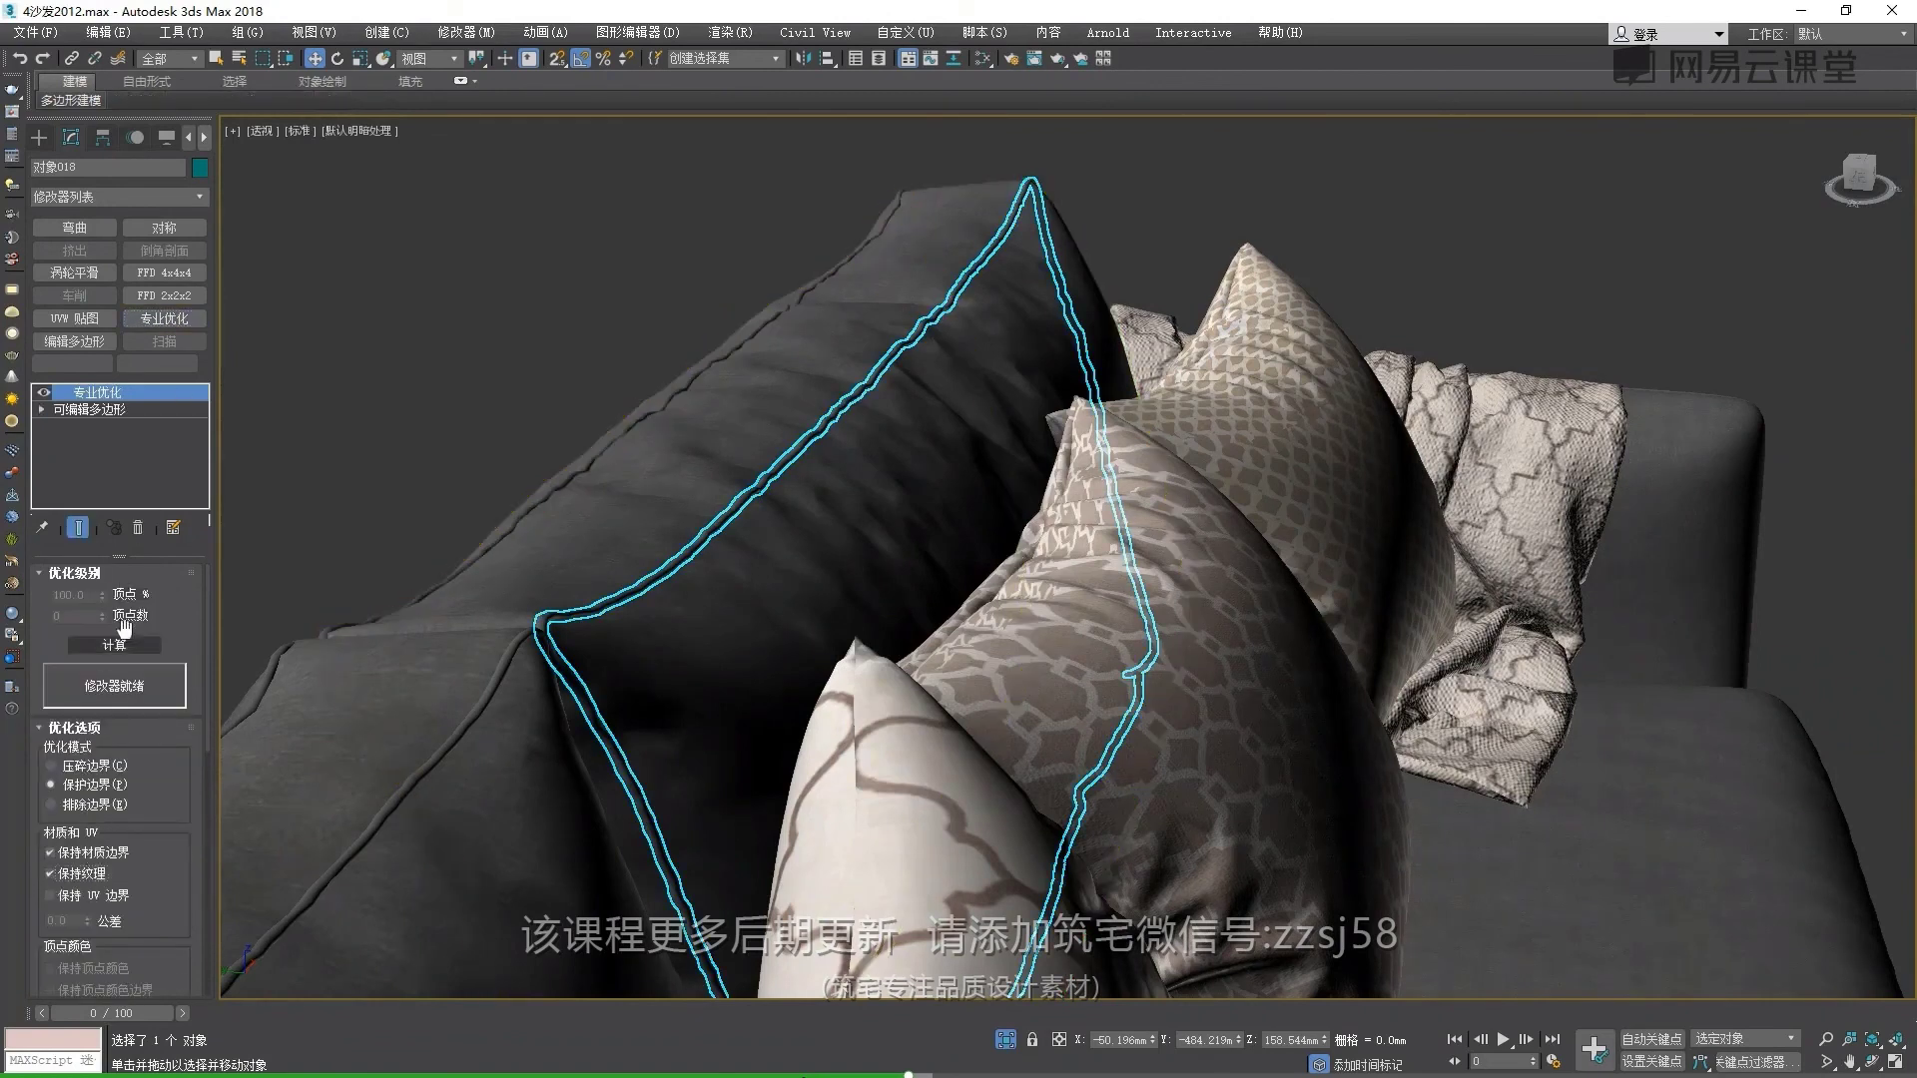
type("50")
key("Return")
Copy the ProOptimizer modifier onto lower-left cushion 对象016 and calculate it
scroll(474, 504, "up", 3)
mouse_move(899, 450)
middle_mouse_down("alt")
mouse_move(928, 483)
mouse_move(928, 593)
middle_mouse_up("alt")
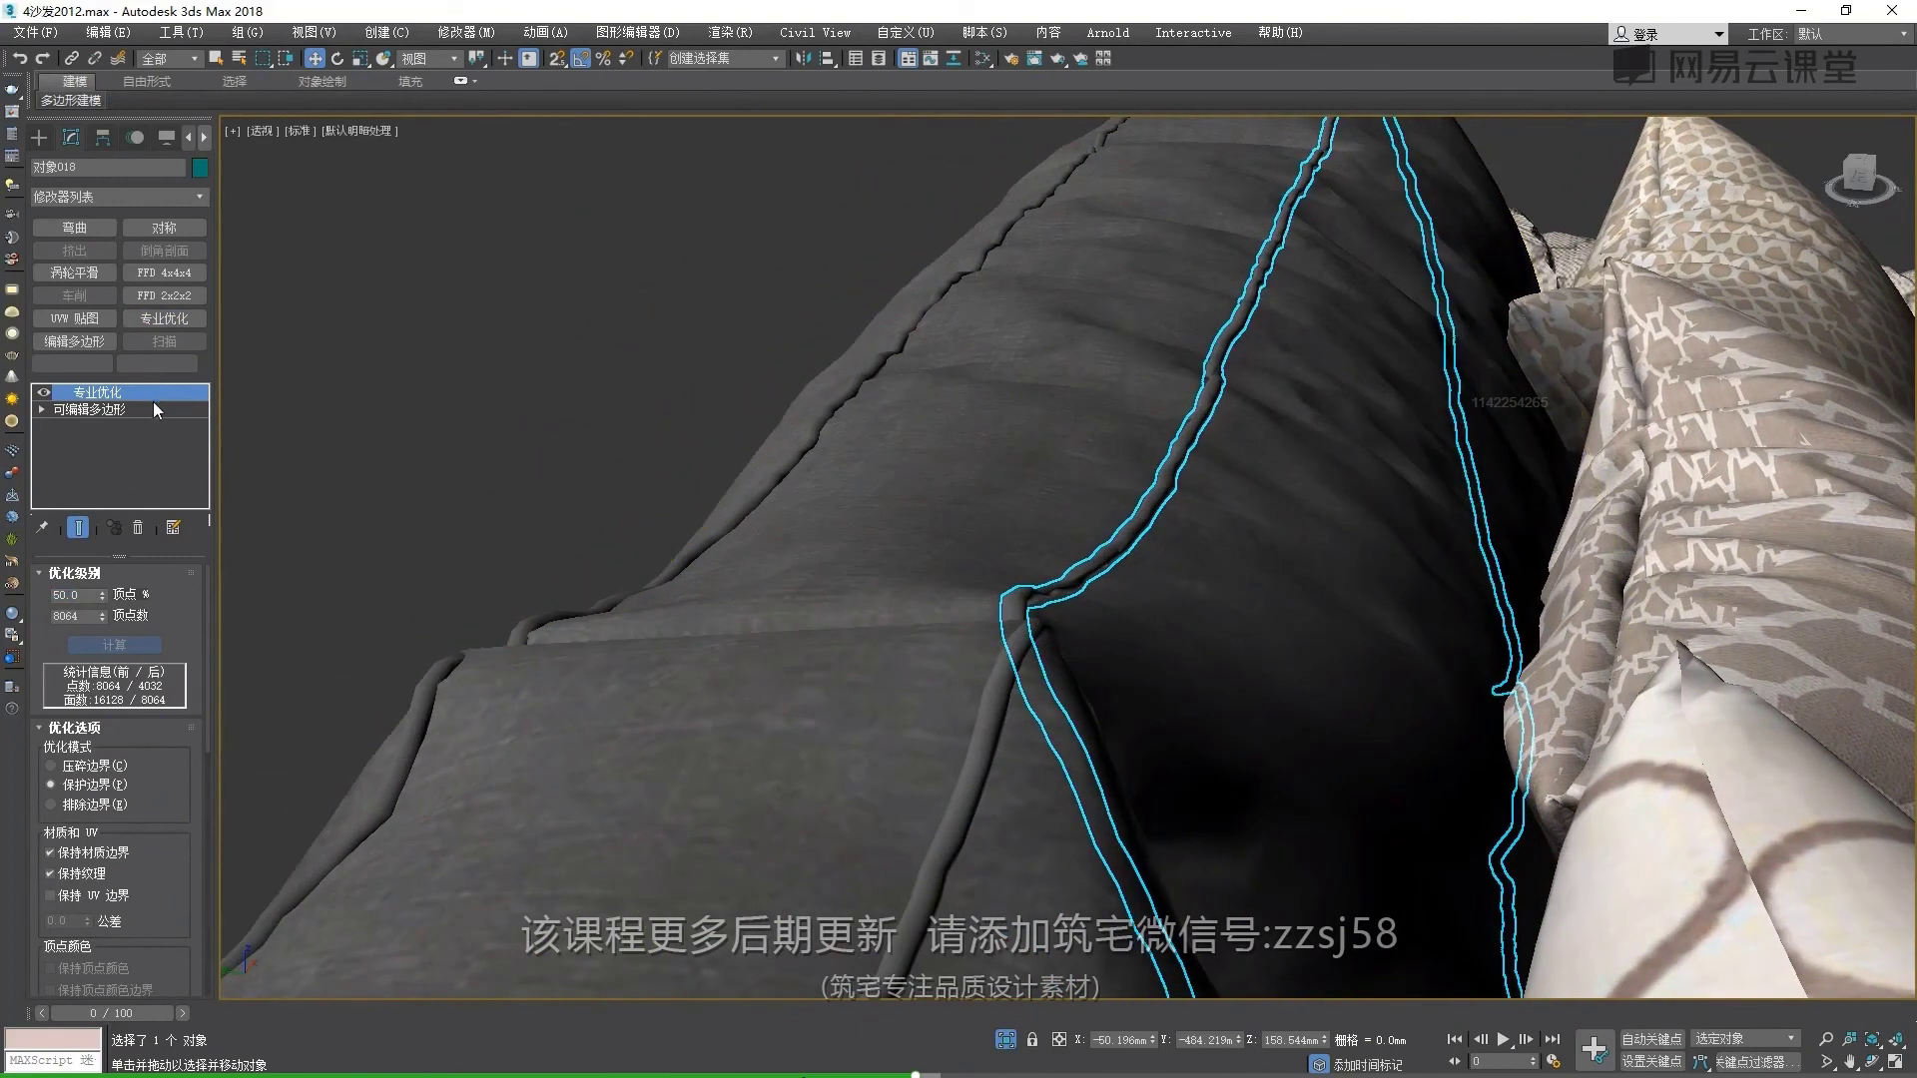
left_click_drag(156, 392, 885, 433)
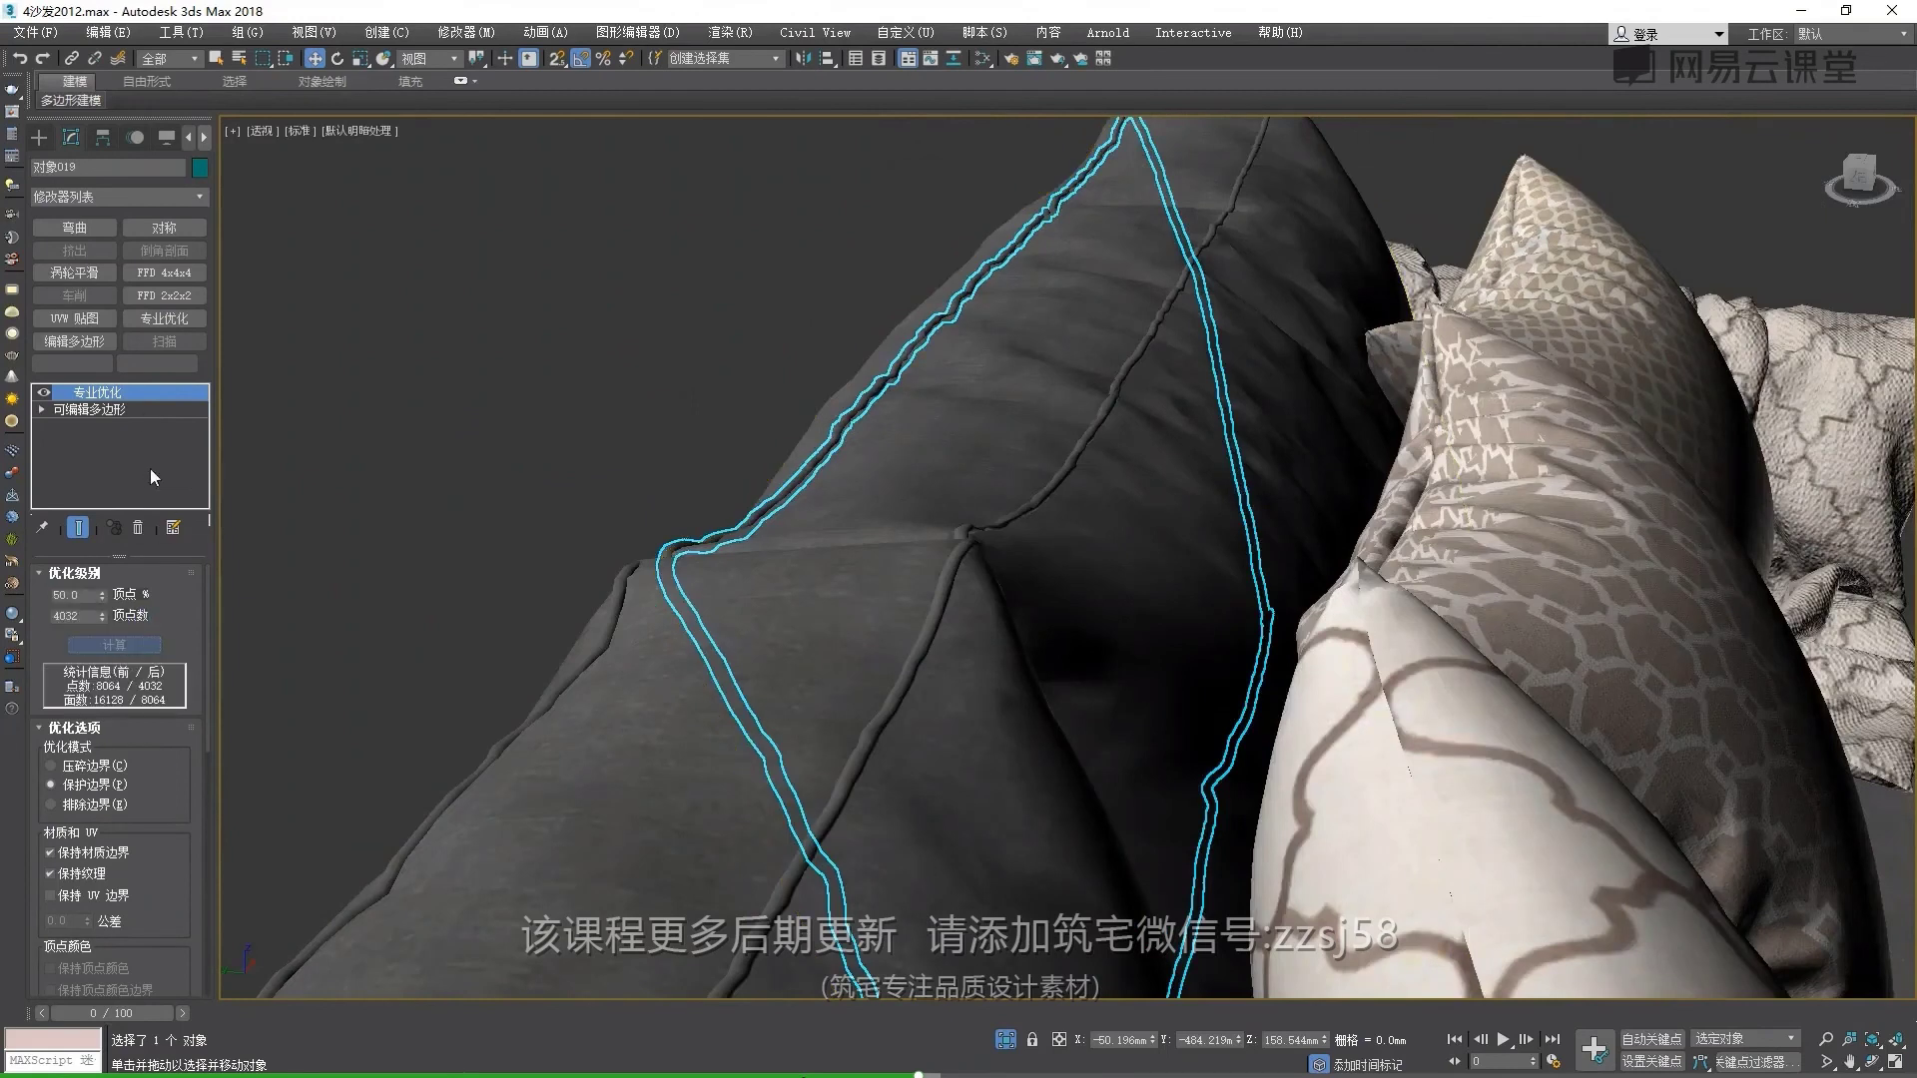
left_click(616, 611)
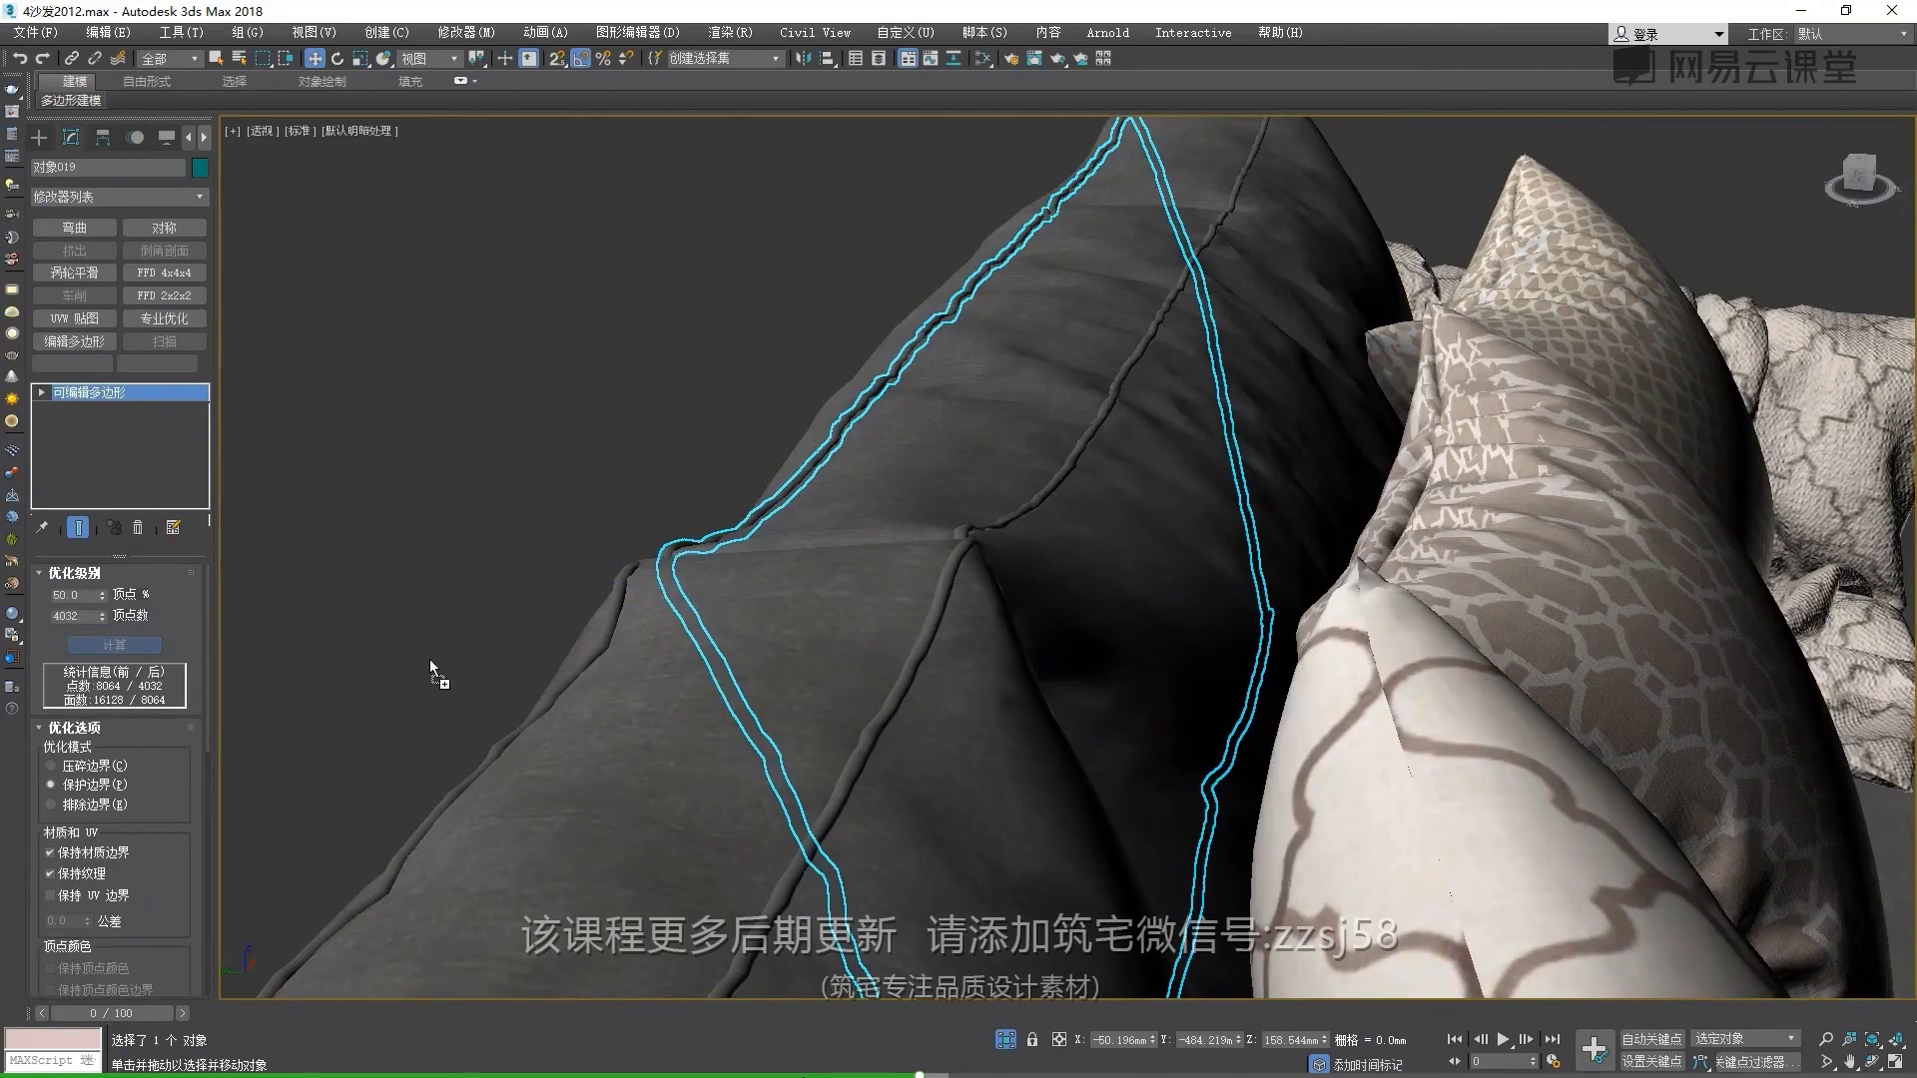
left_click(118, 646)
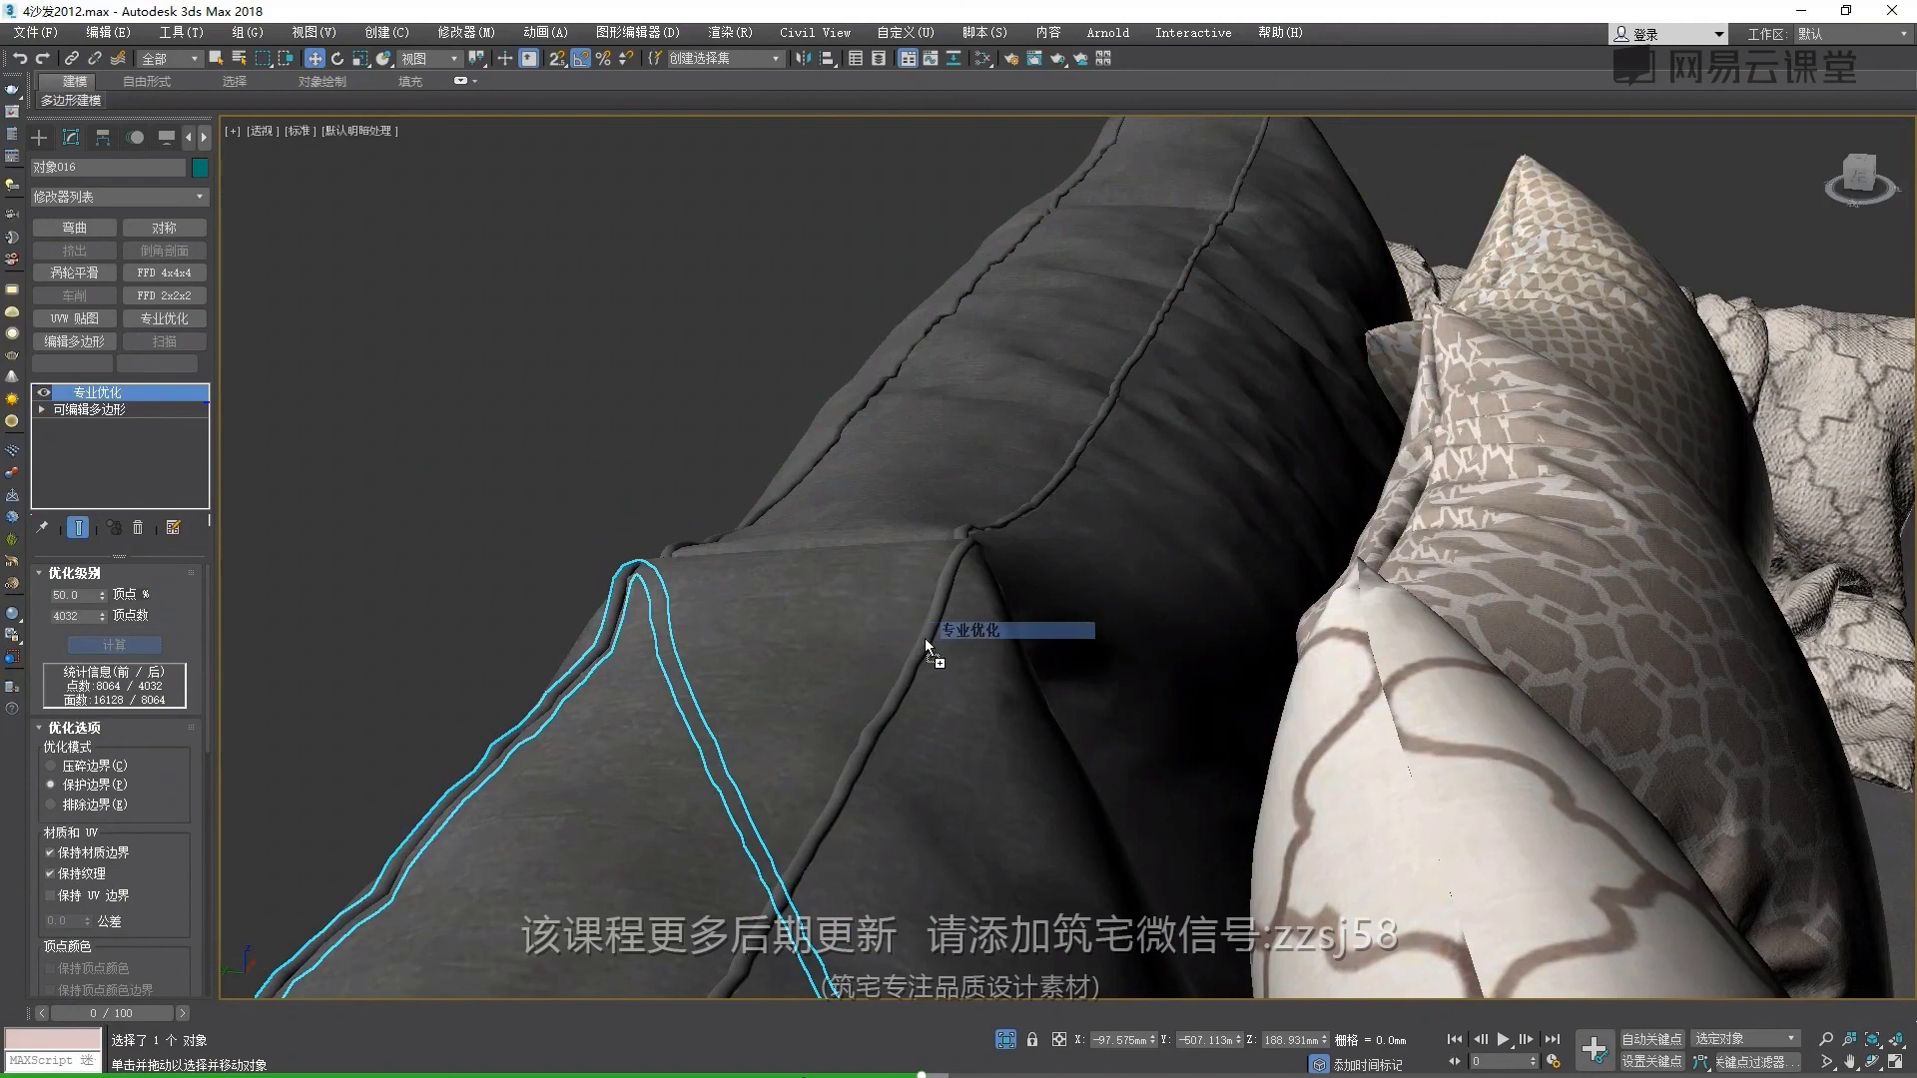
Convert cushion 对象015 and two other cushions to editable poly, then select the sofa body
left_click(708, 556)
left_click(1099, 399, "ctrl")
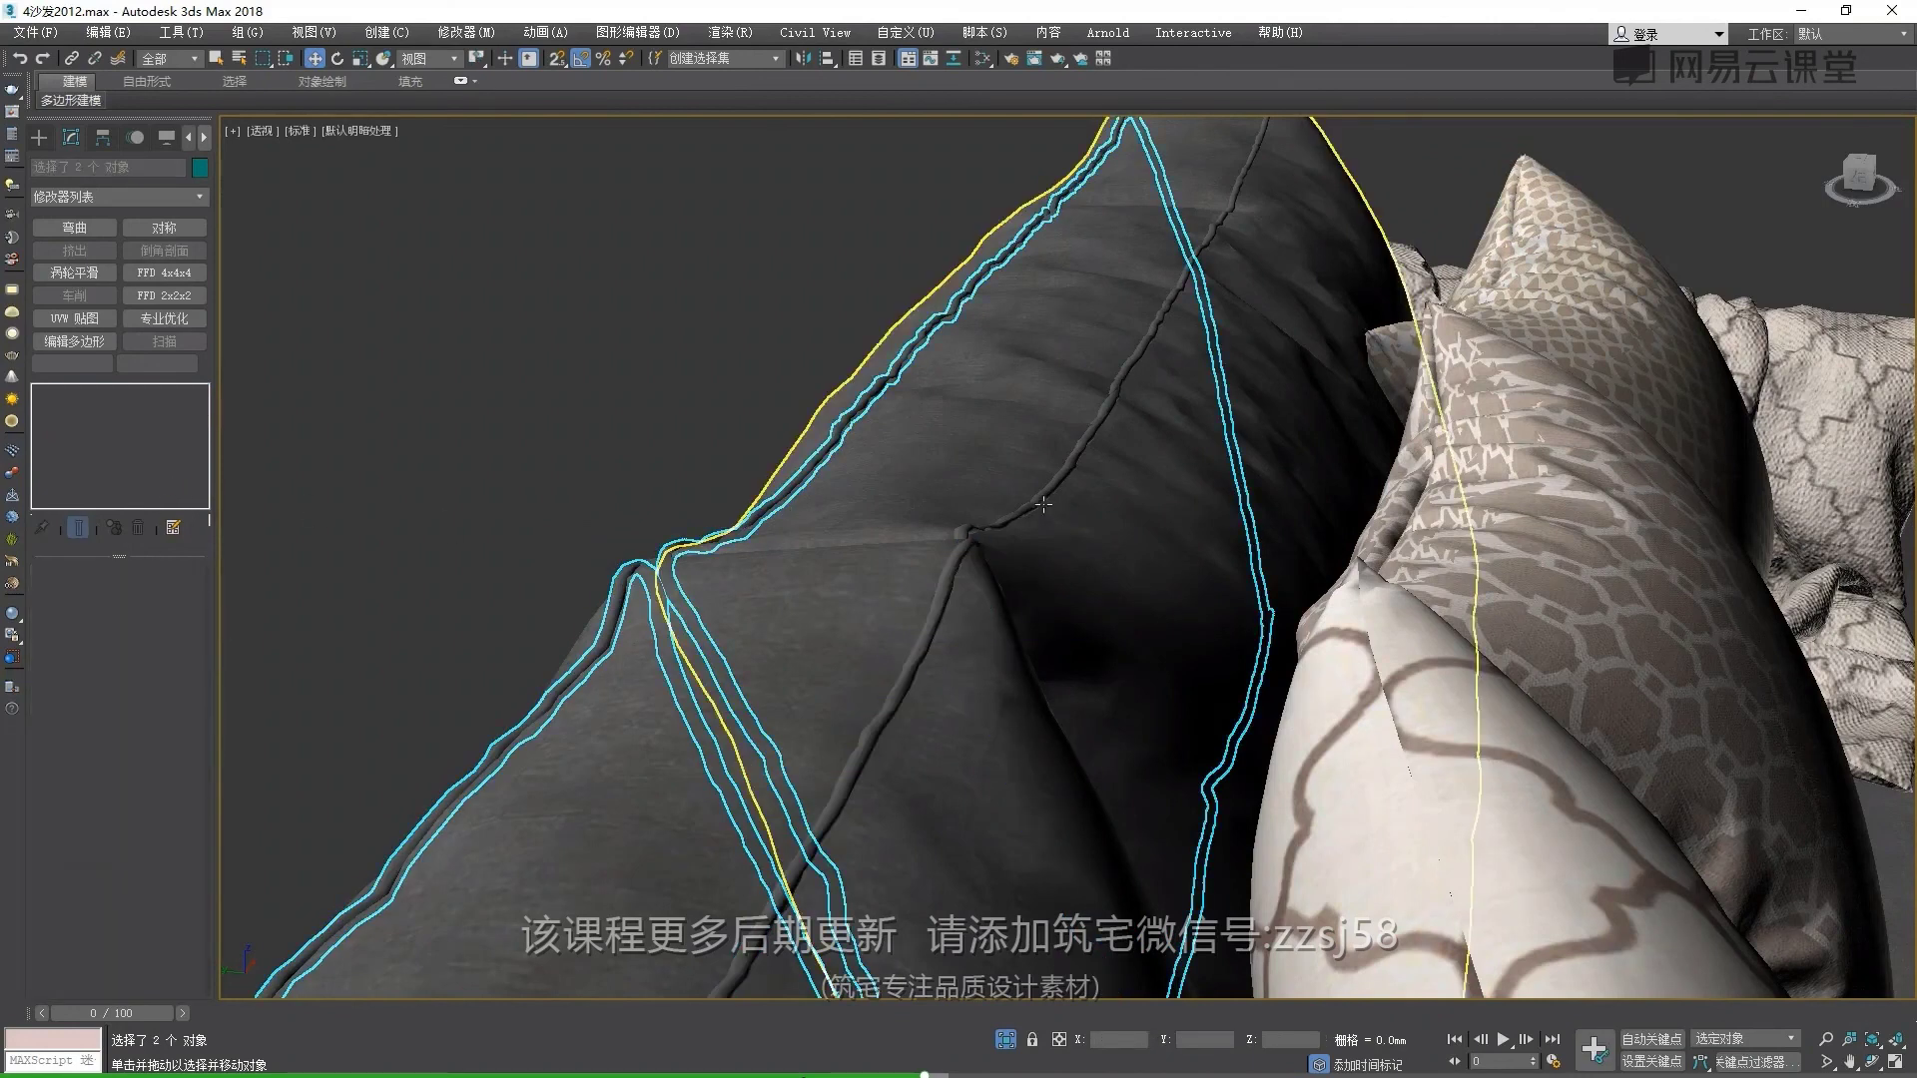
left_click(948, 556, "ctrl")
key("F4")
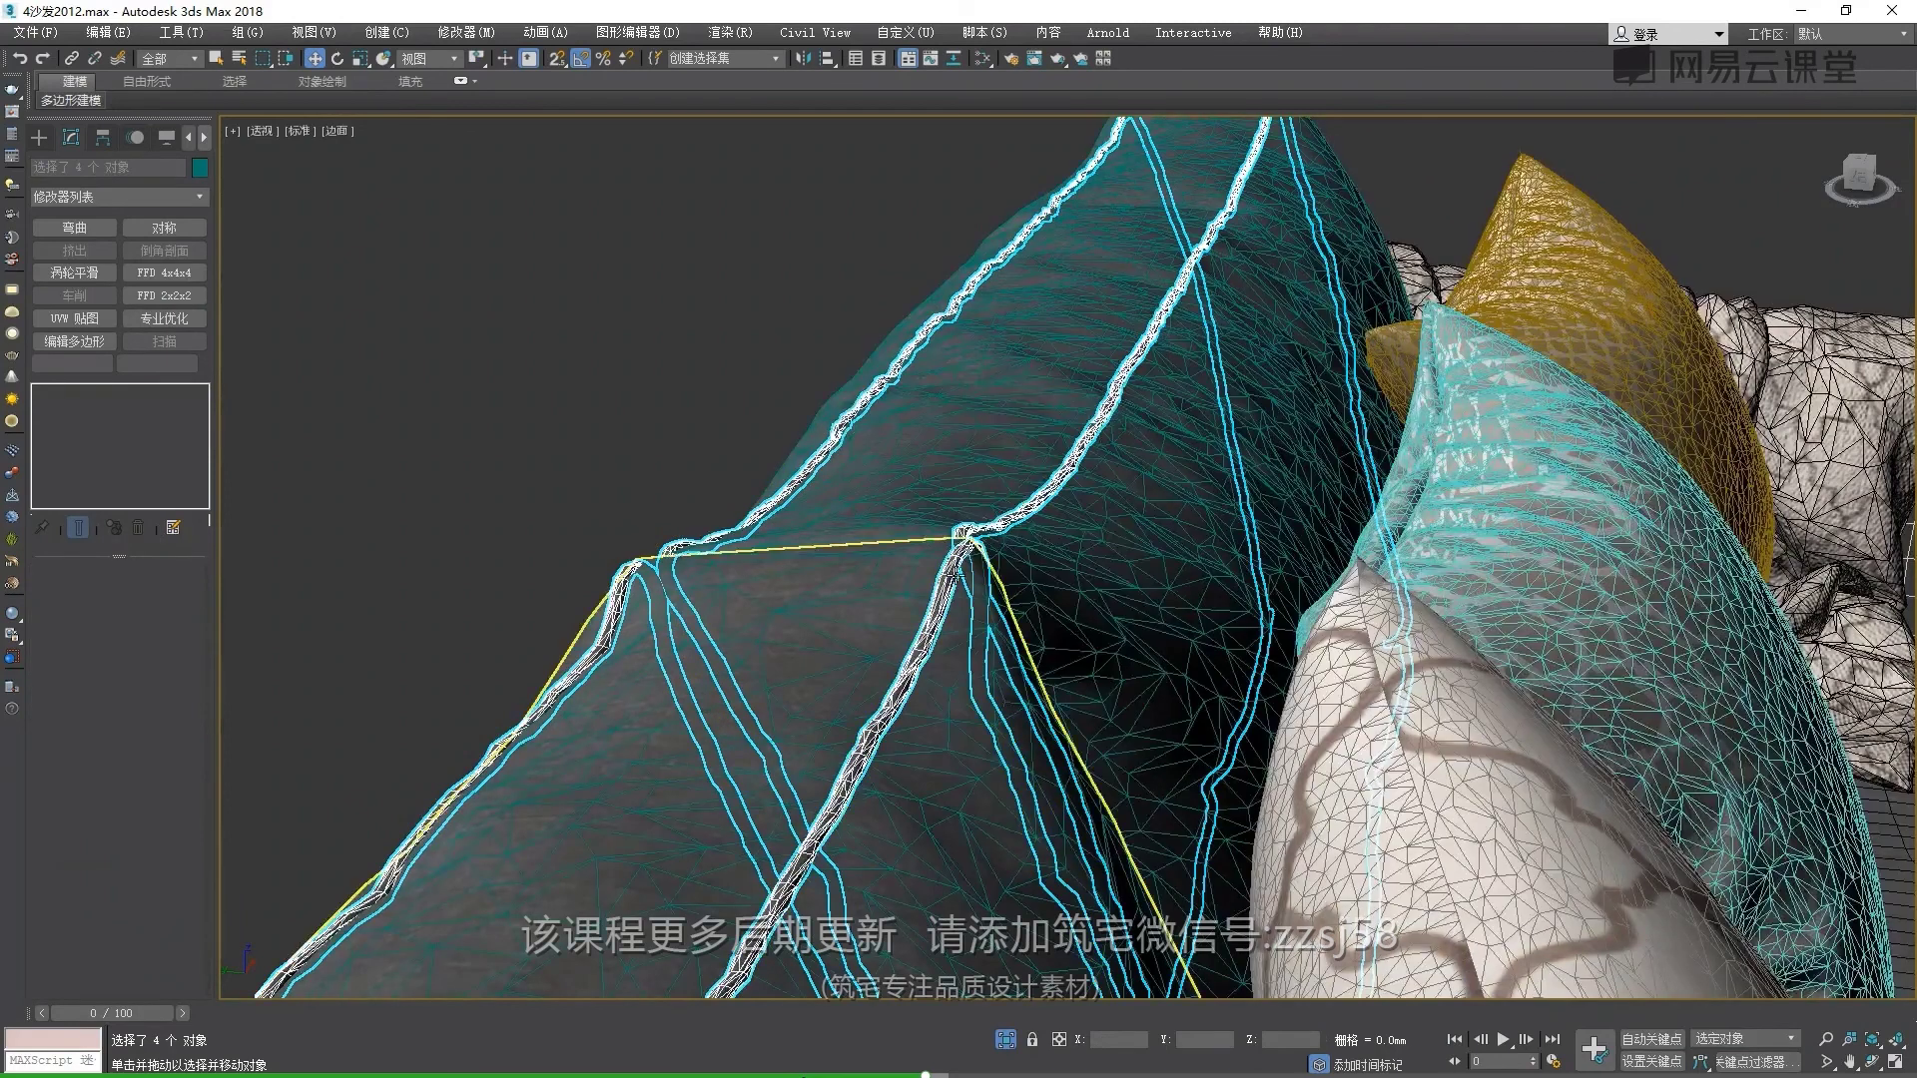
right_click(952, 567)
left_click(1218, 781)
key("F4")
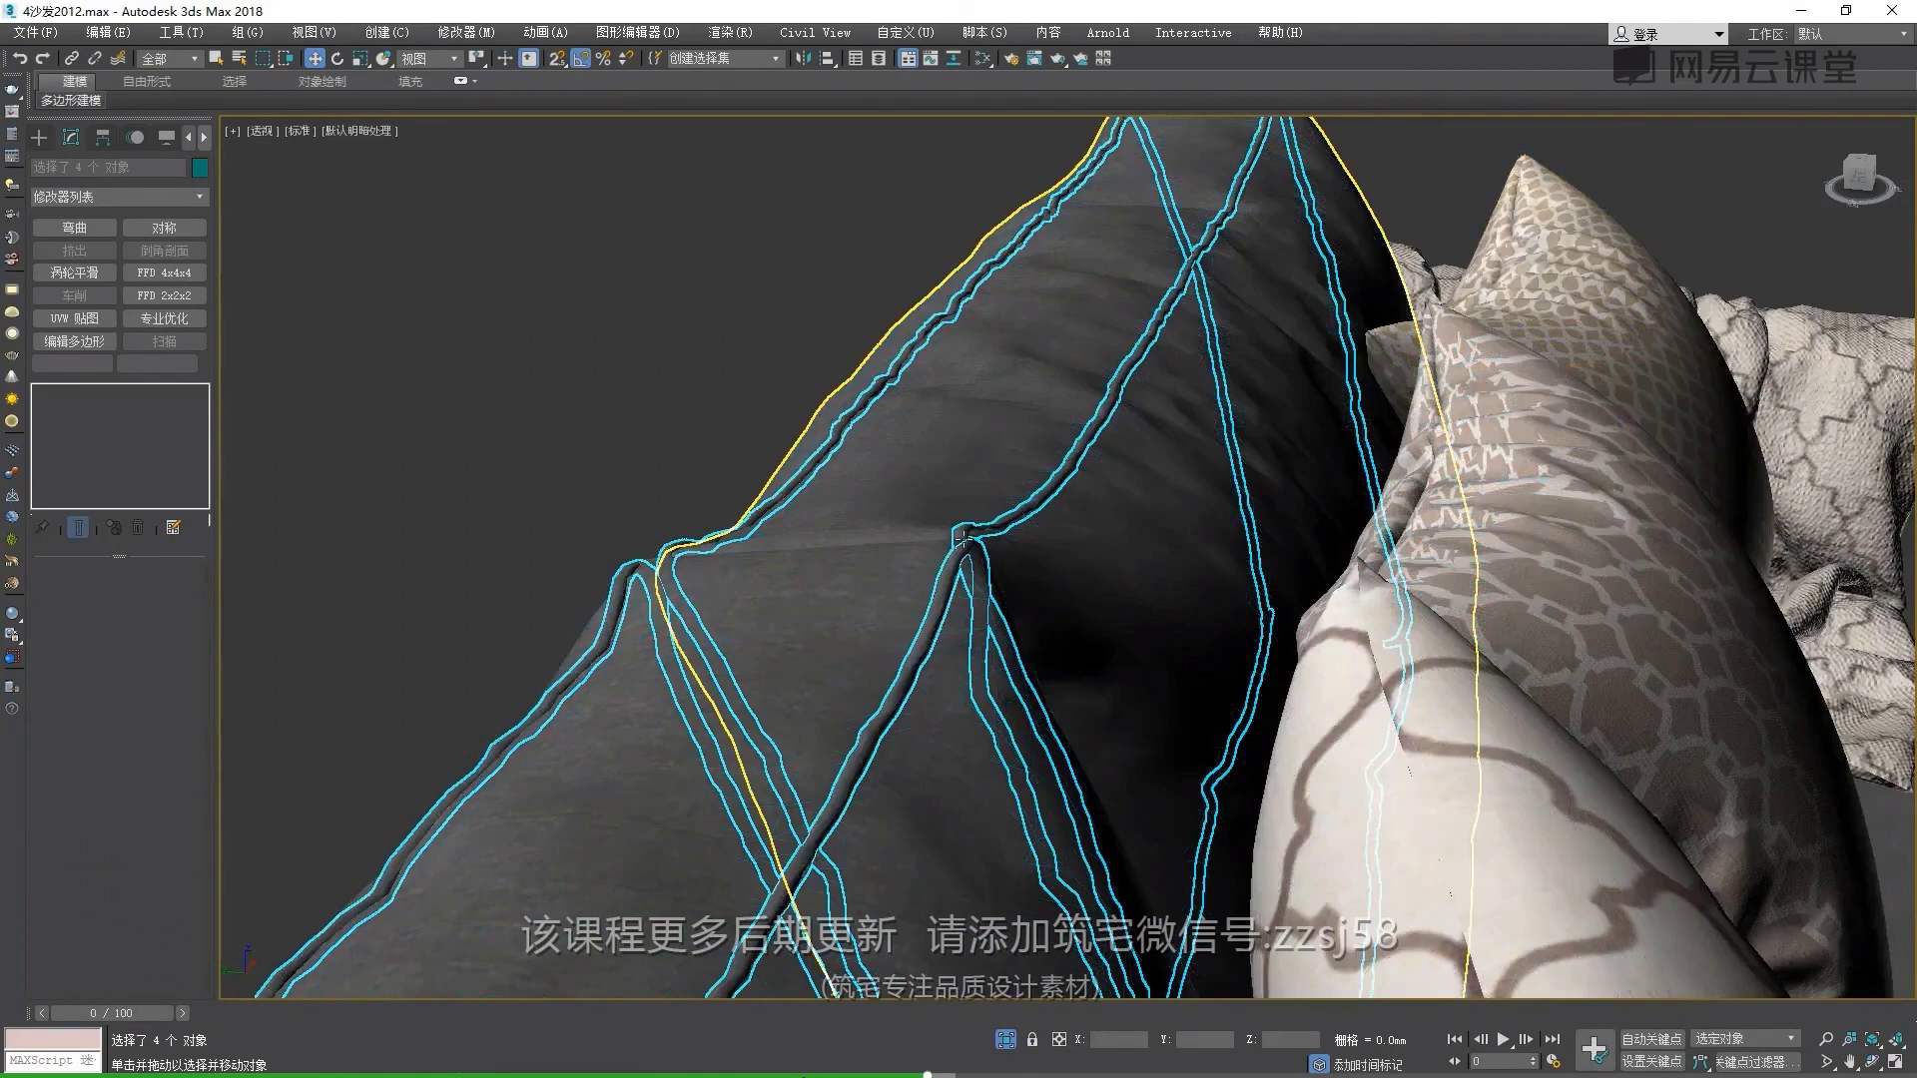
scroll(984, 426, "down", 10)
scroll(984, 425, "up", 5)
left_click(1001, 606)
scroll(988, 575, "up", 3)
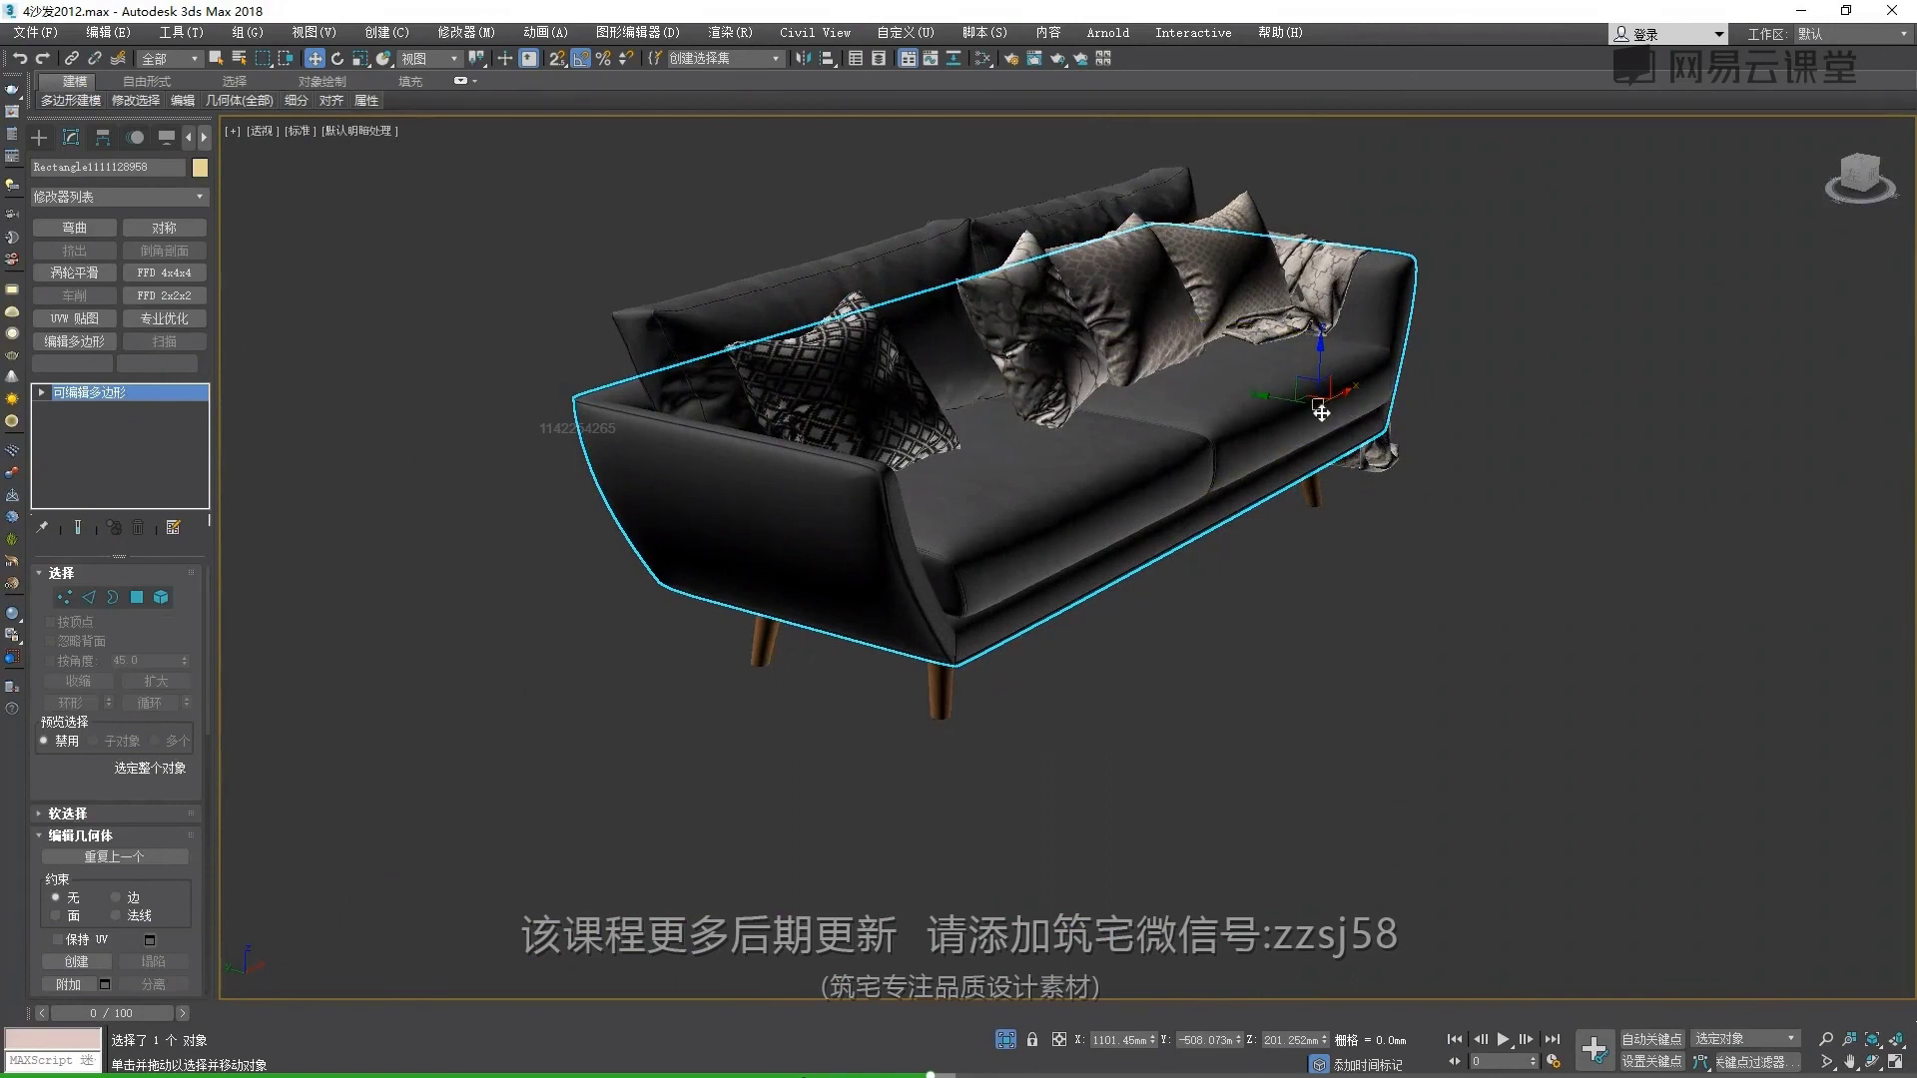
left_click(164, 597)
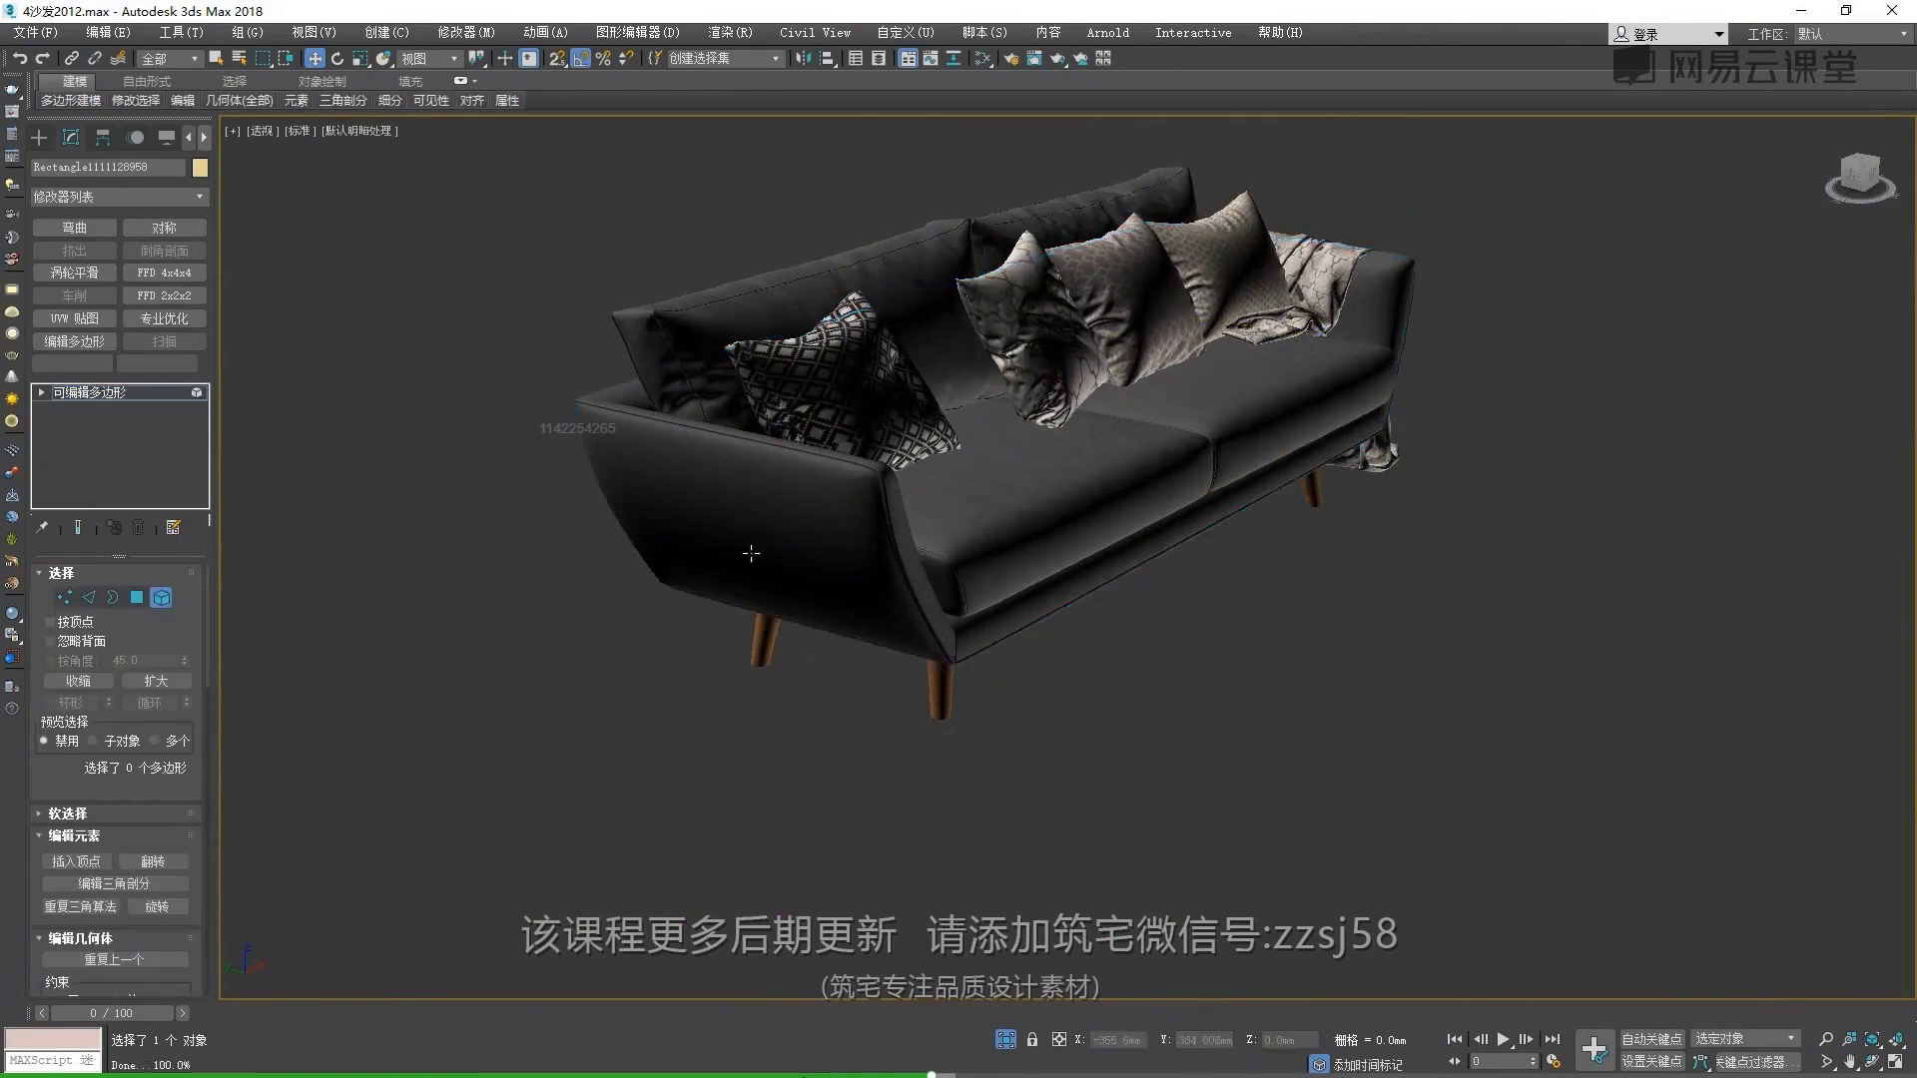
left_click(741, 552)
left_click_drag(1081, 405, 1338, 352)
key("ctrl+z")
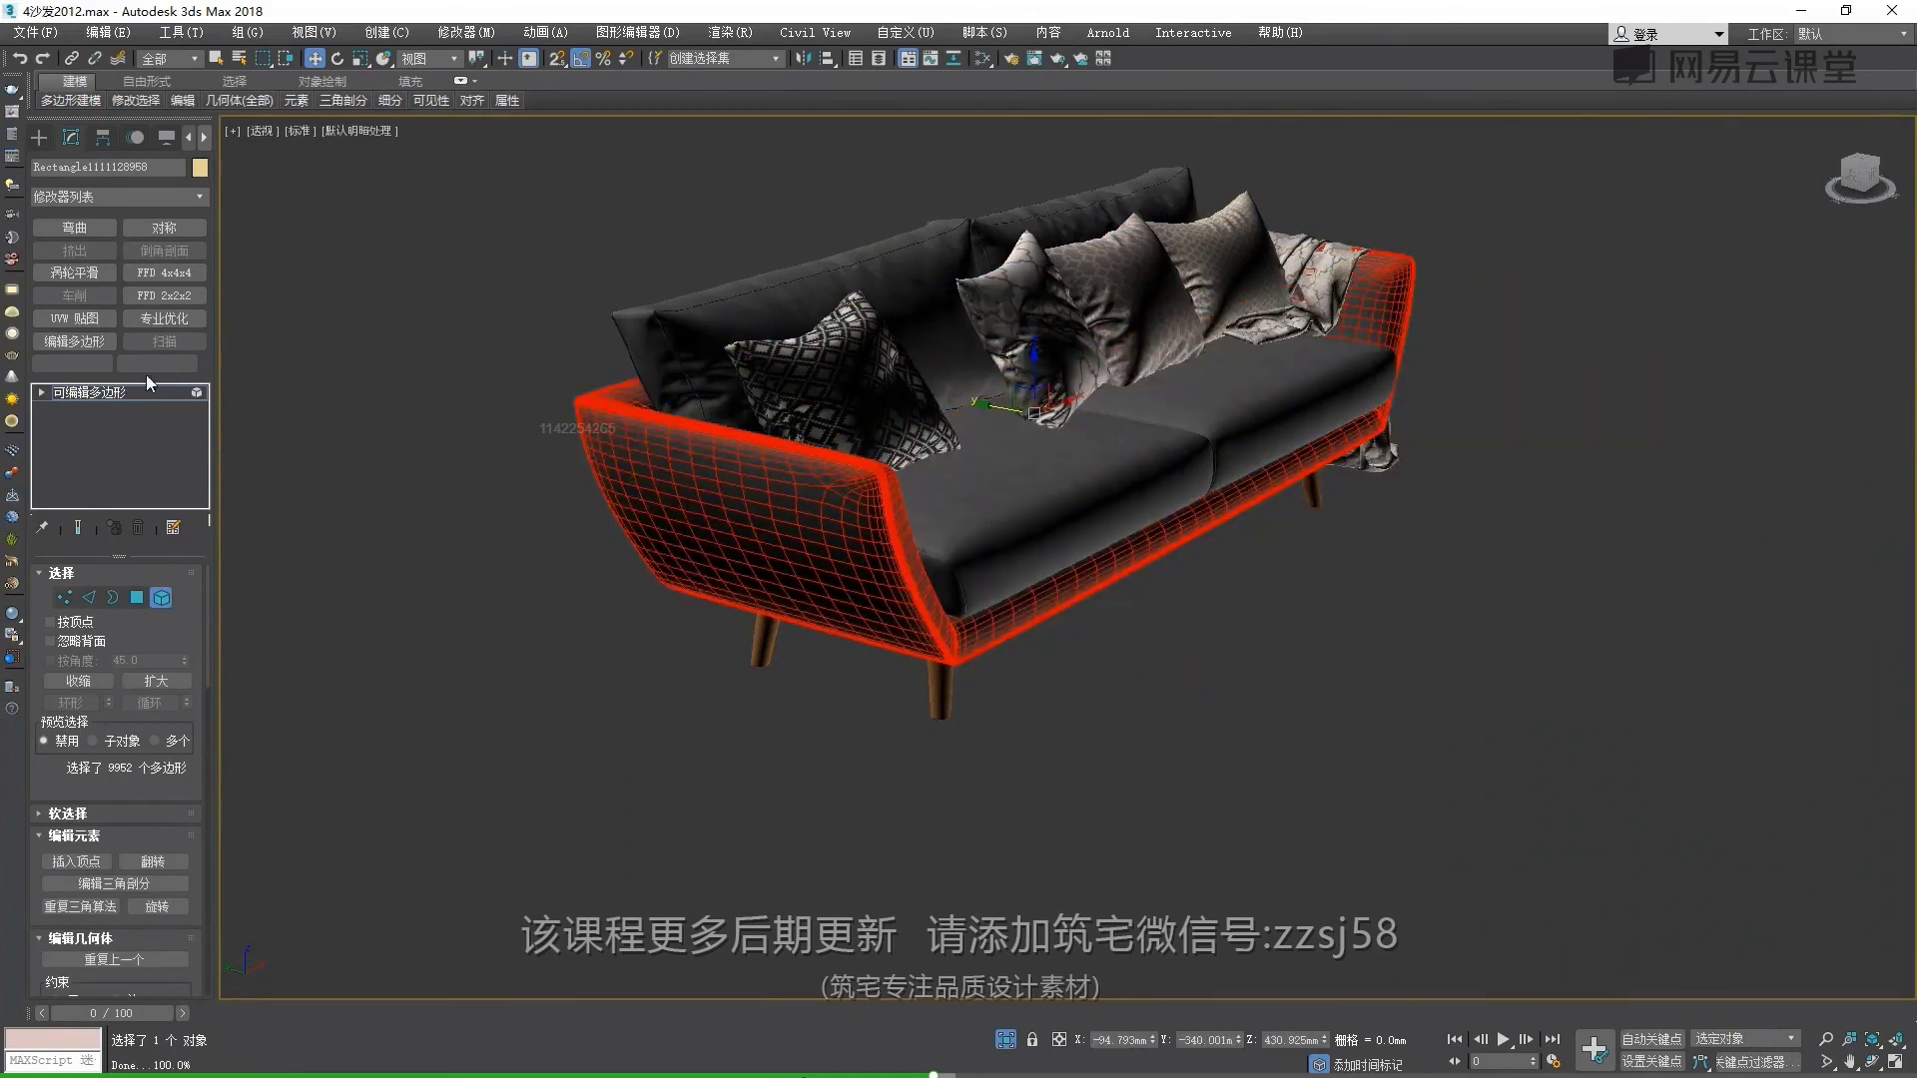
left_click(122, 392)
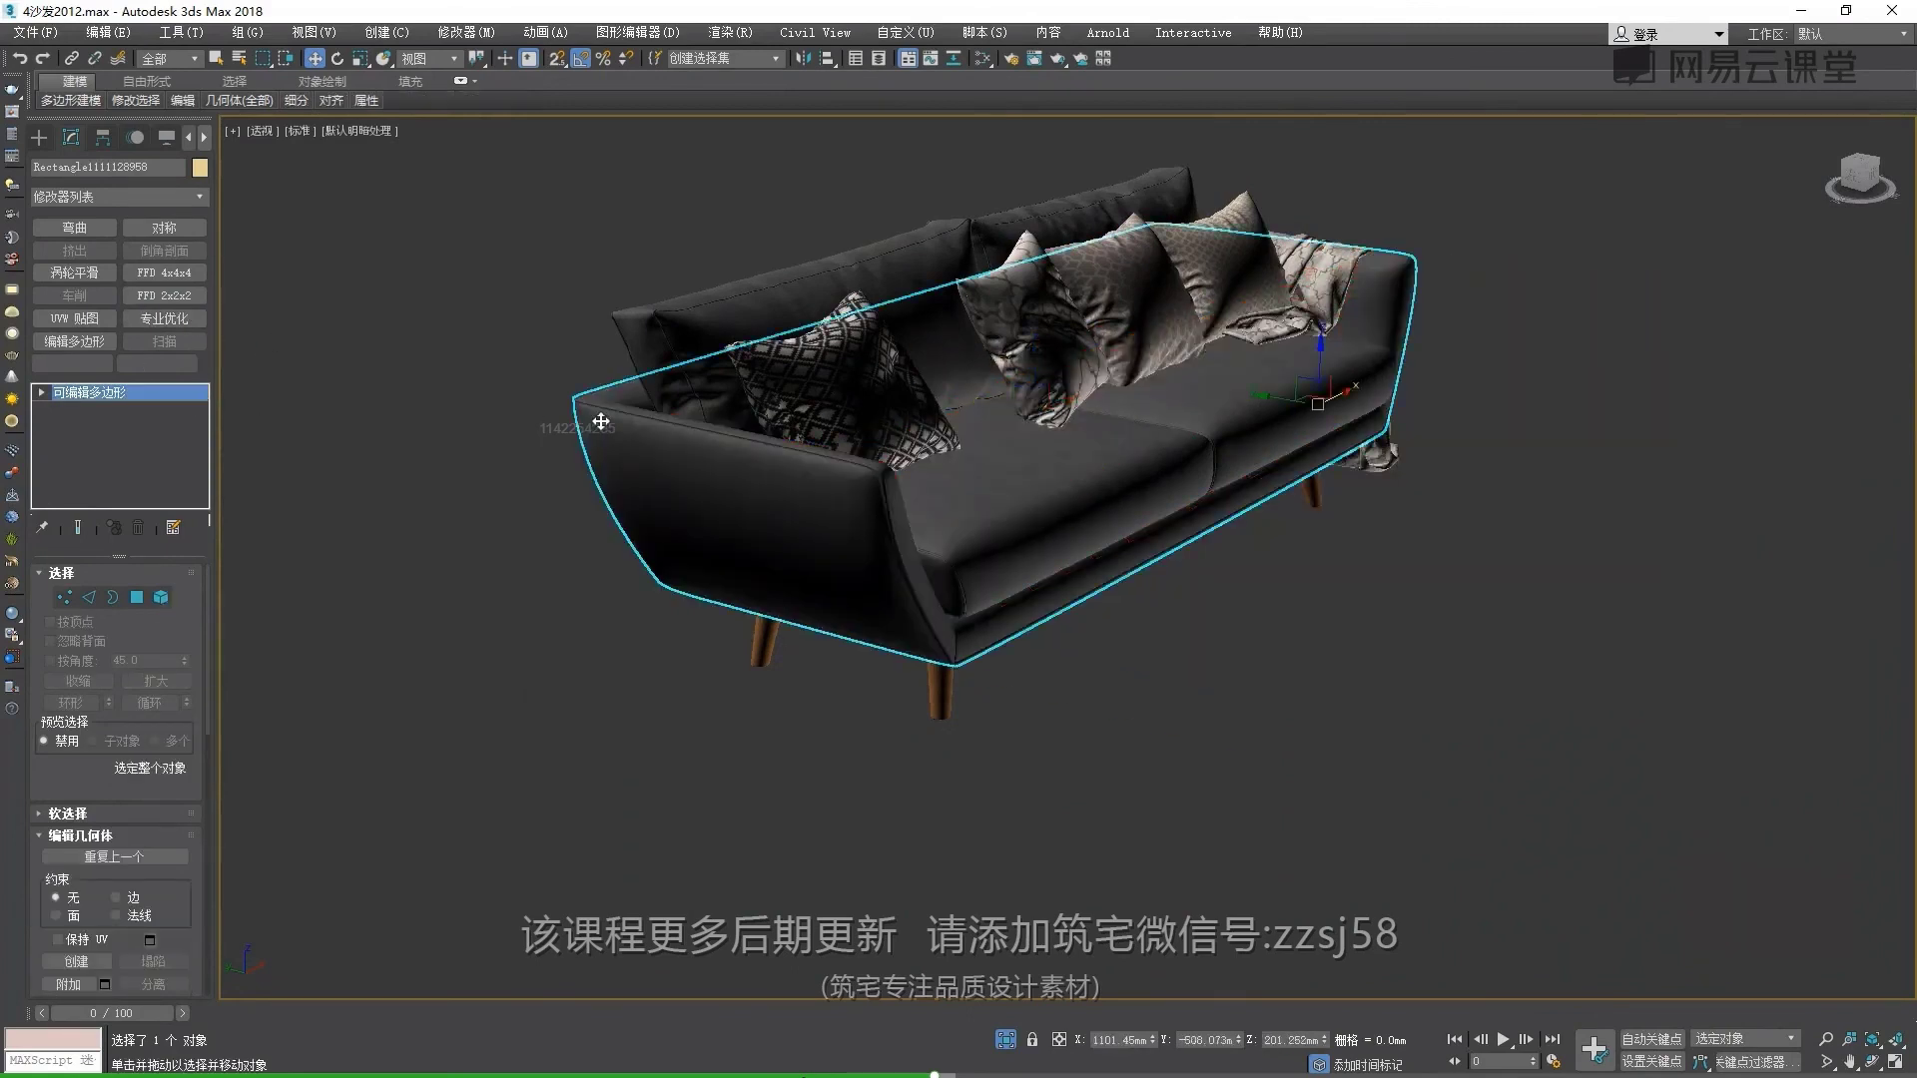
left_click(180, 314)
left_click(85, 874)
left_click(114, 646)
double_click(91, 596)
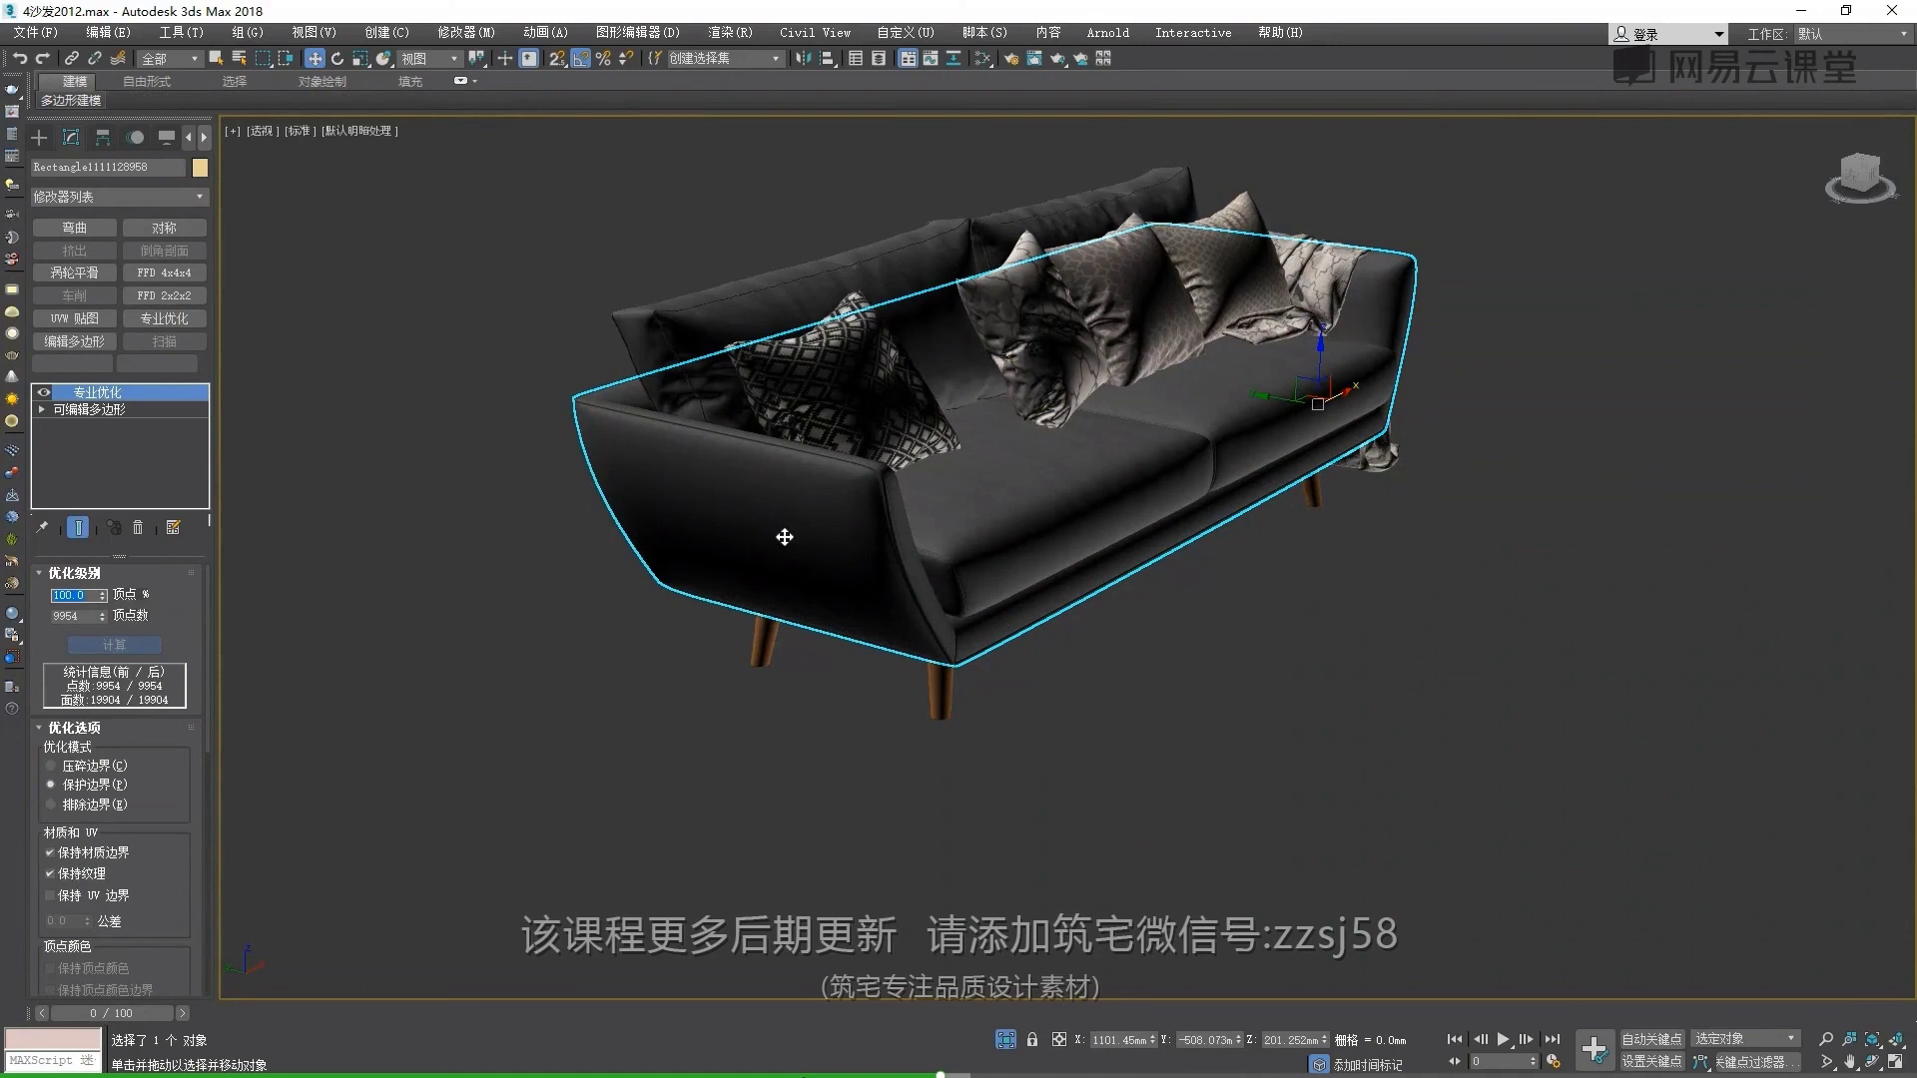
left_click(141, 529)
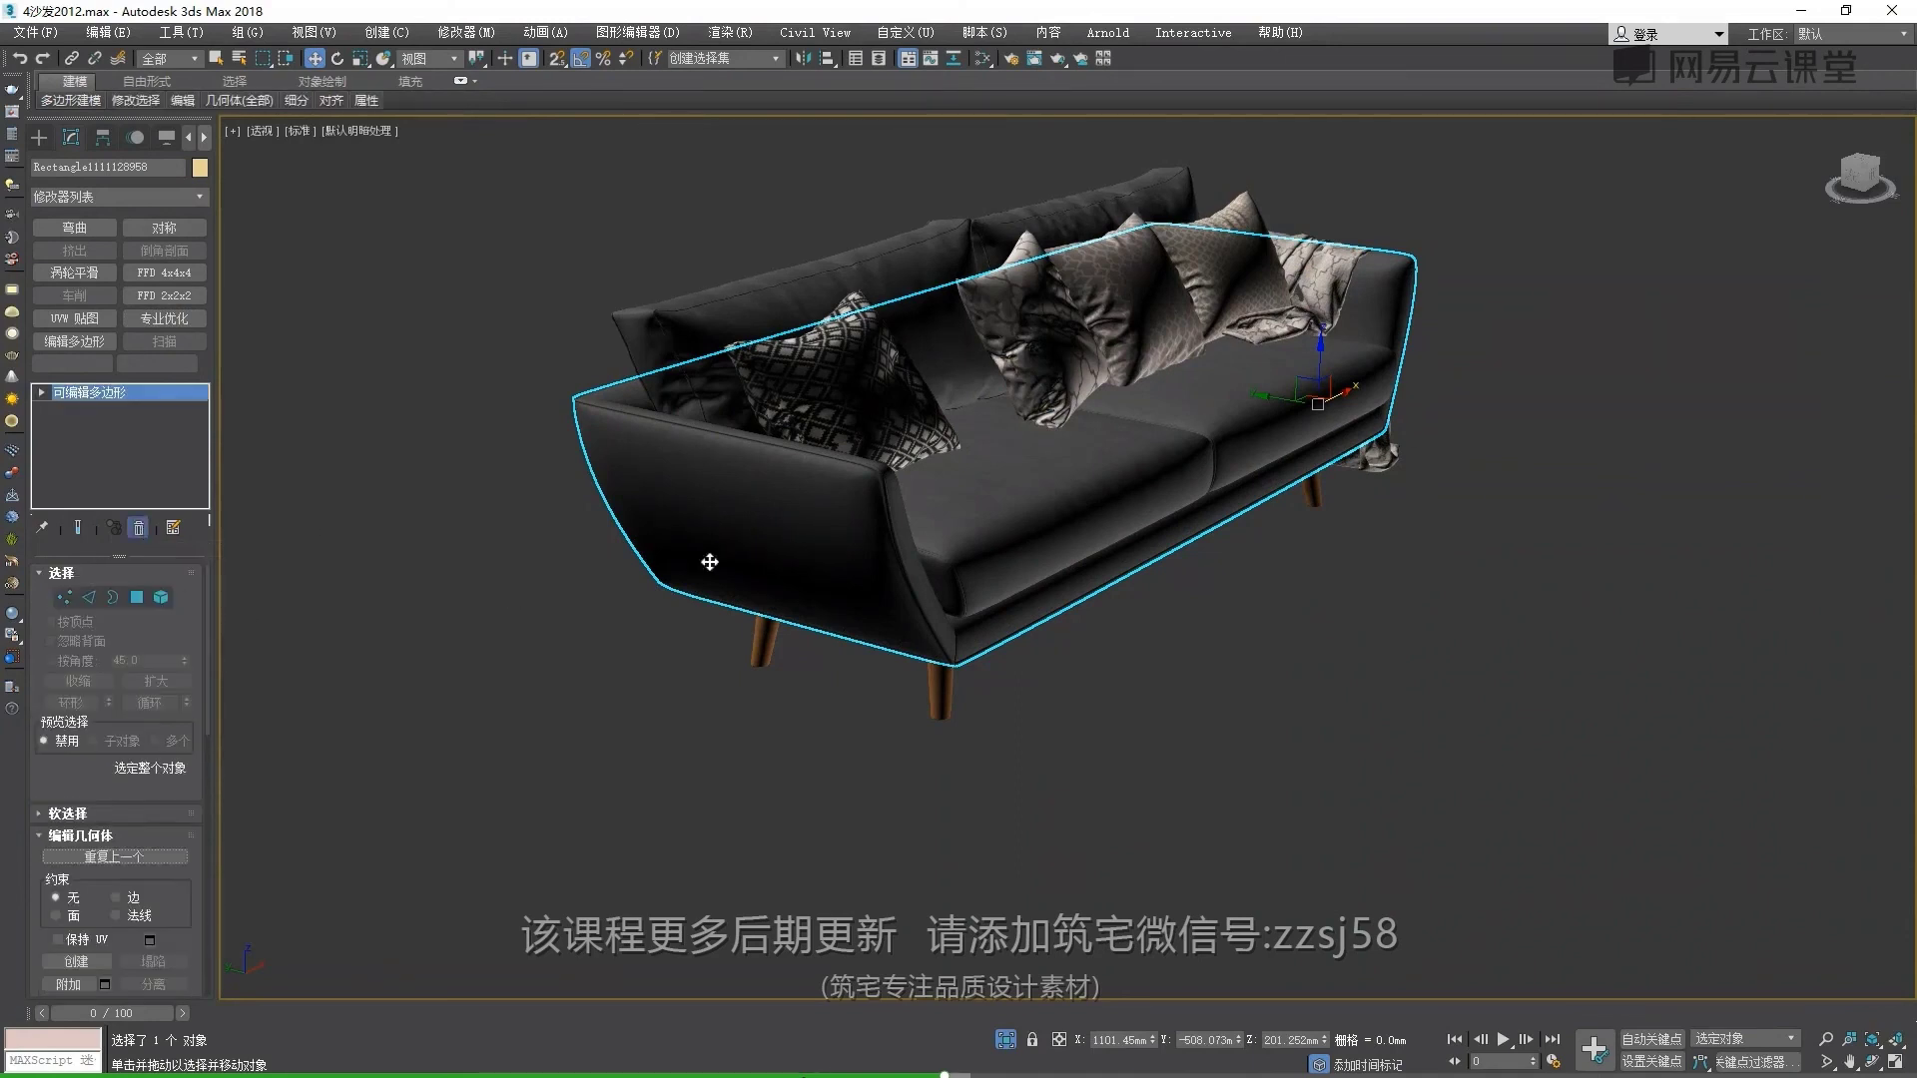
middle_click_drag(1061, 495, 1044, 451)
middle_click_drag(892, 466, 838, 584, "alt")
left_click(817, 609)
left_click(170, 318)
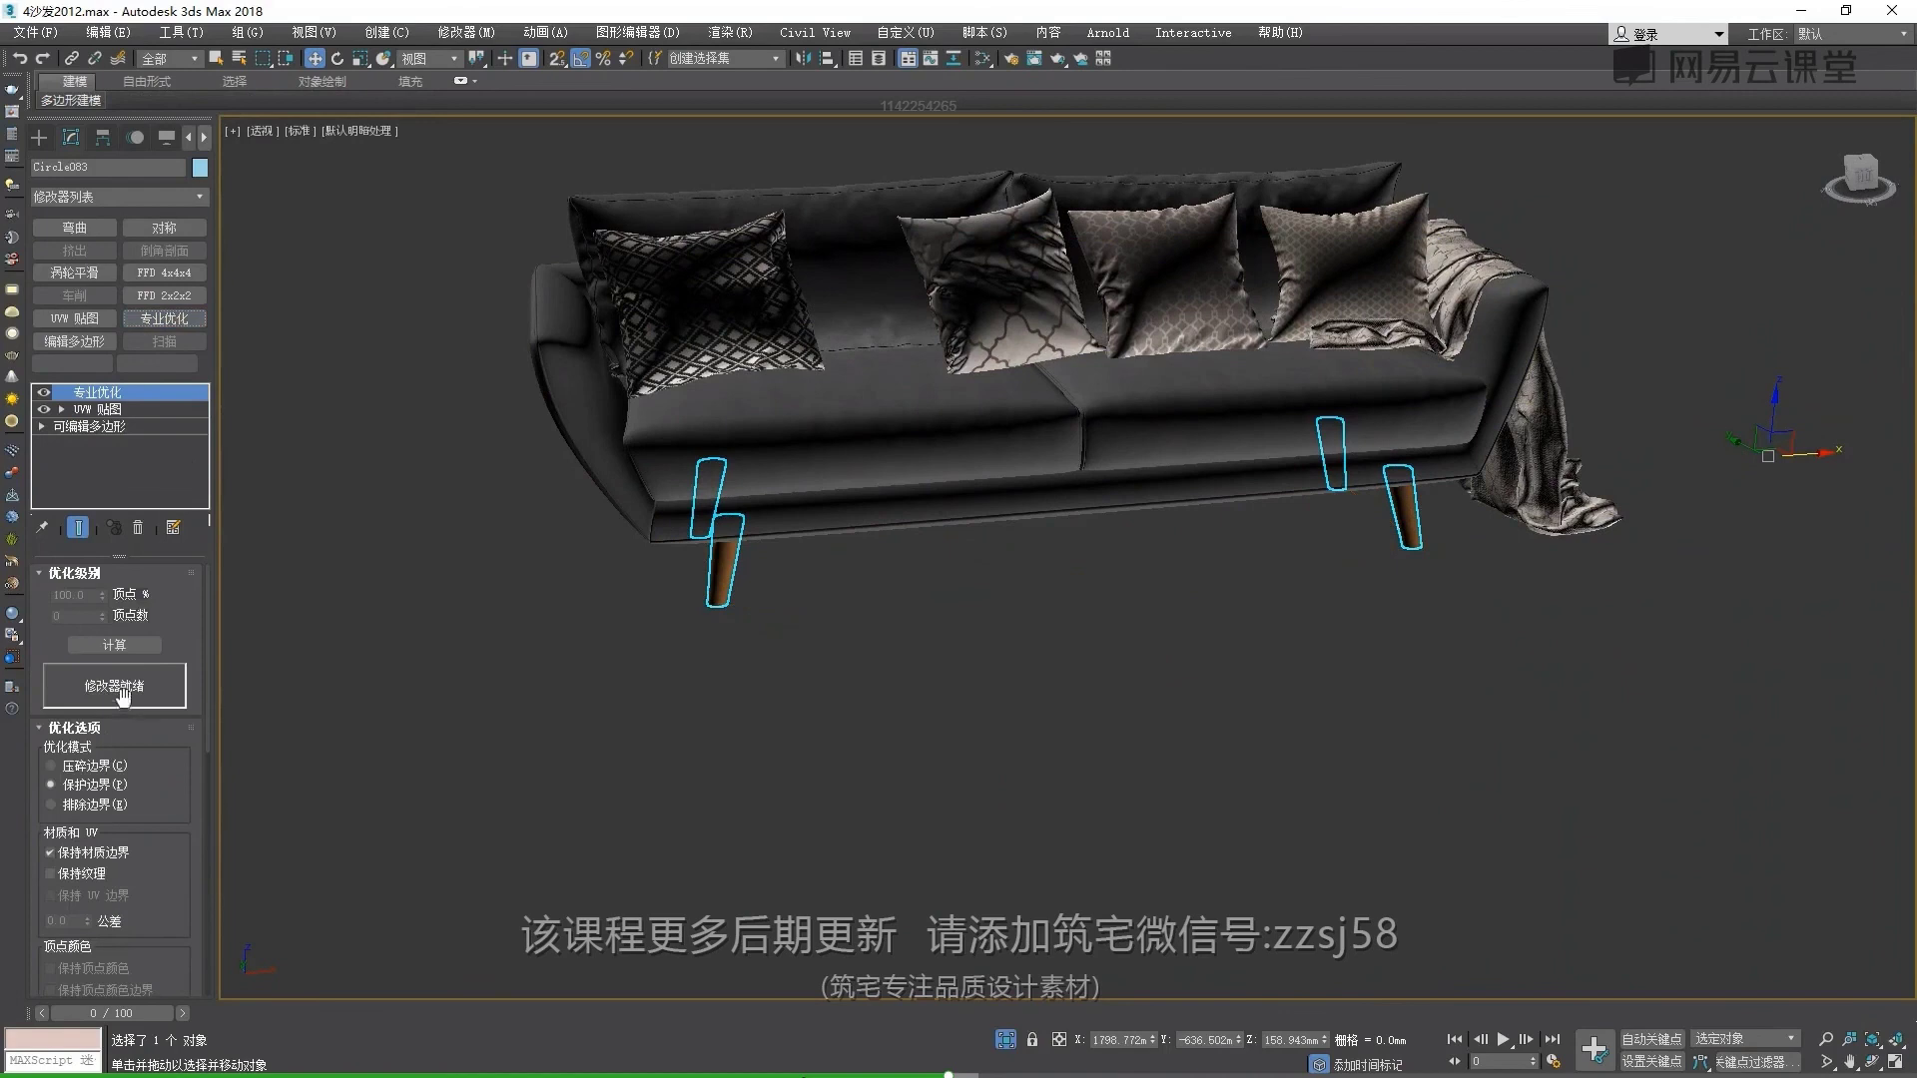
left_click(139, 527)
middle_click_drag(818, 639, 933, 660, "alt")
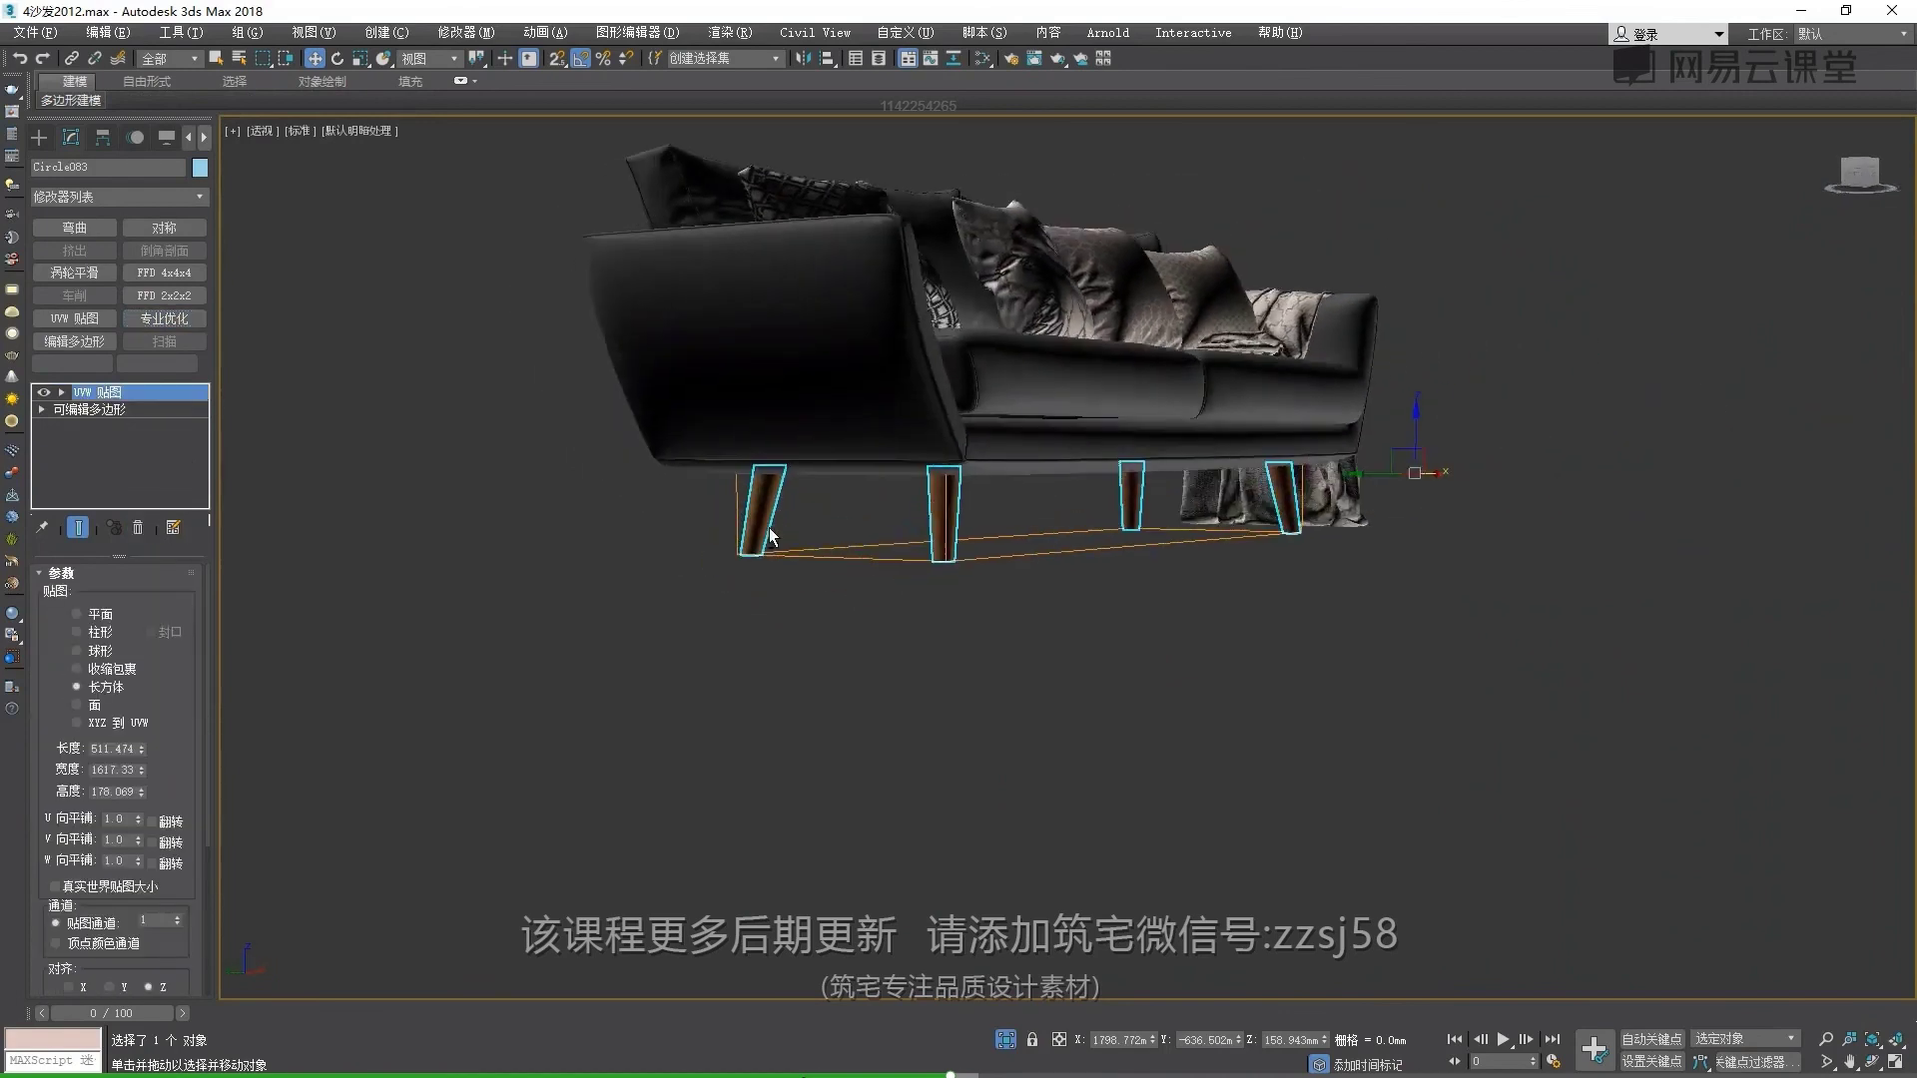
left_click(838, 505)
middle_click_drag(839, 505, 880, 525, "alt")
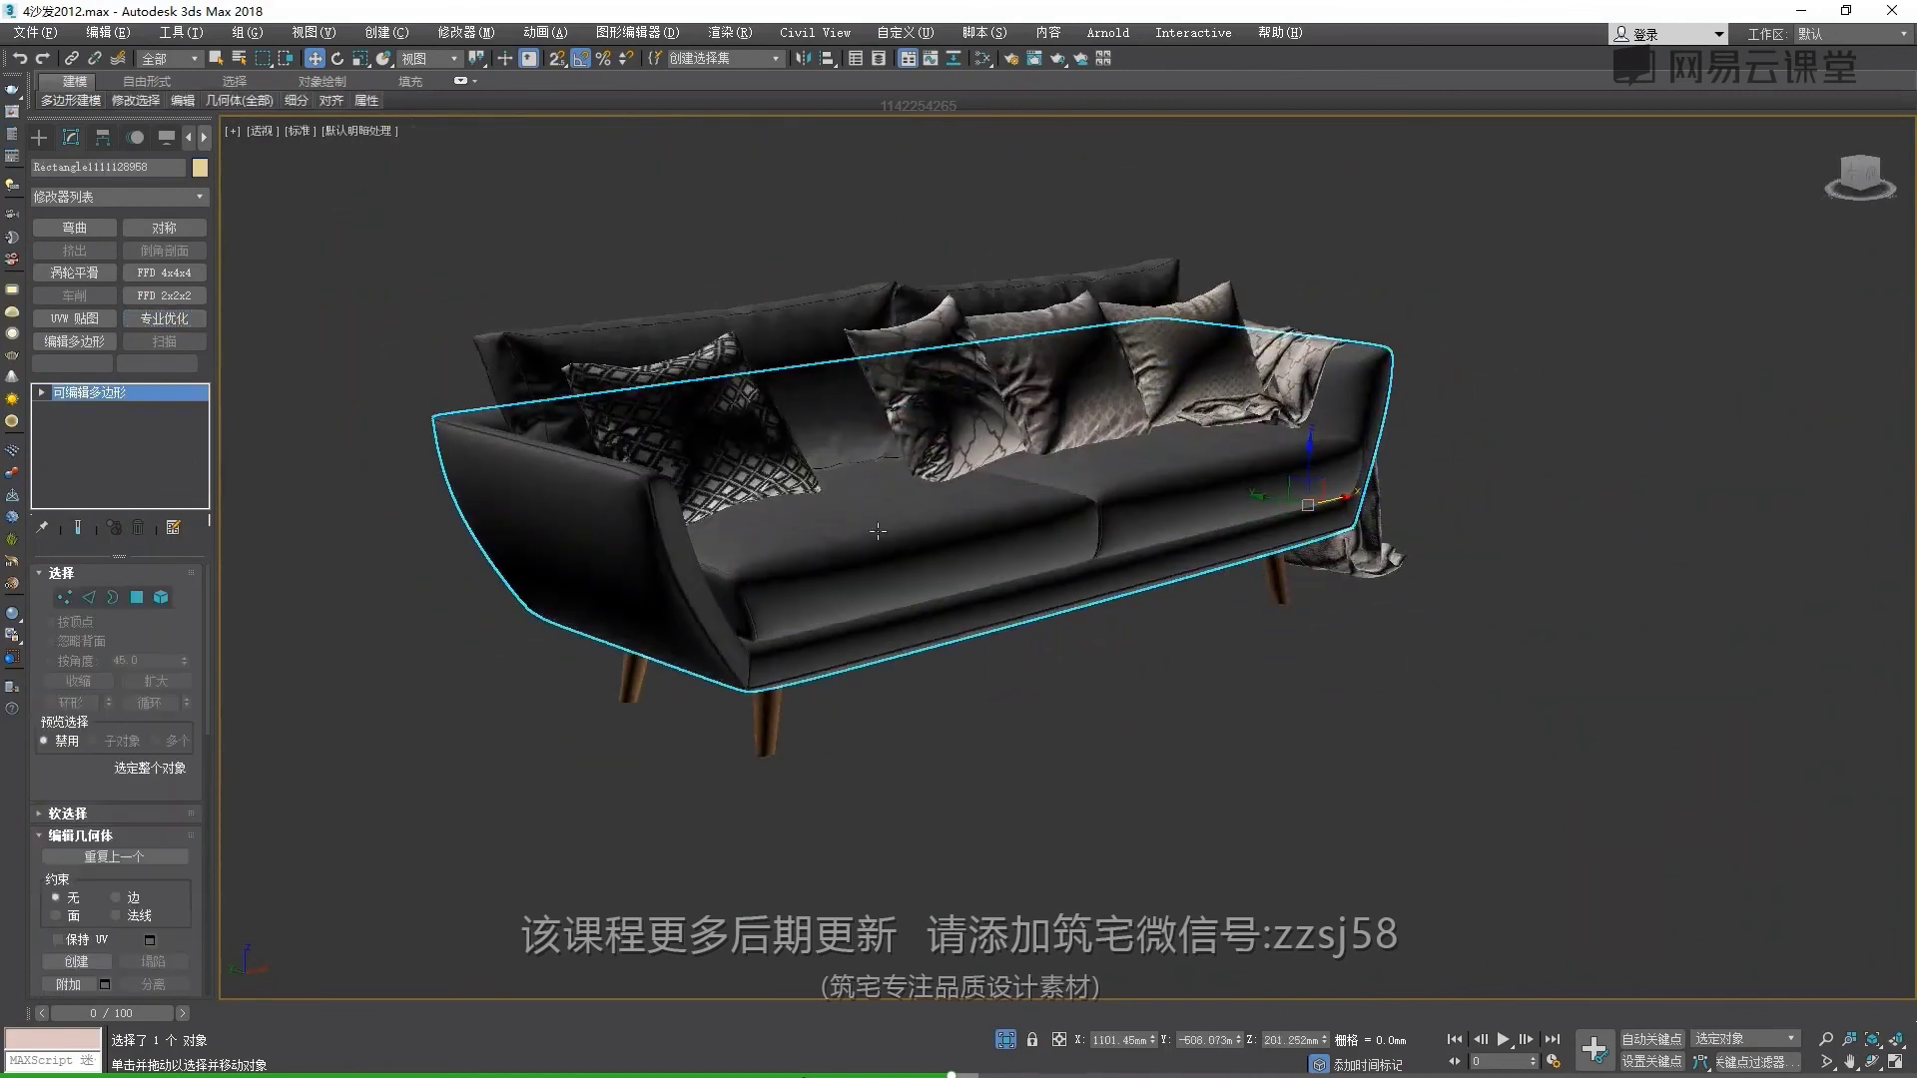
scroll(880, 525, "down", 10)
left_click_drag(594, 336, 1286, 744)
key("z")
left_click_drag(369, 330, 1168, 739)
middle_click_drag(820, 579, 826, 550, "alt")
middle_click_drag(970, 566, 687, 368, "alt")
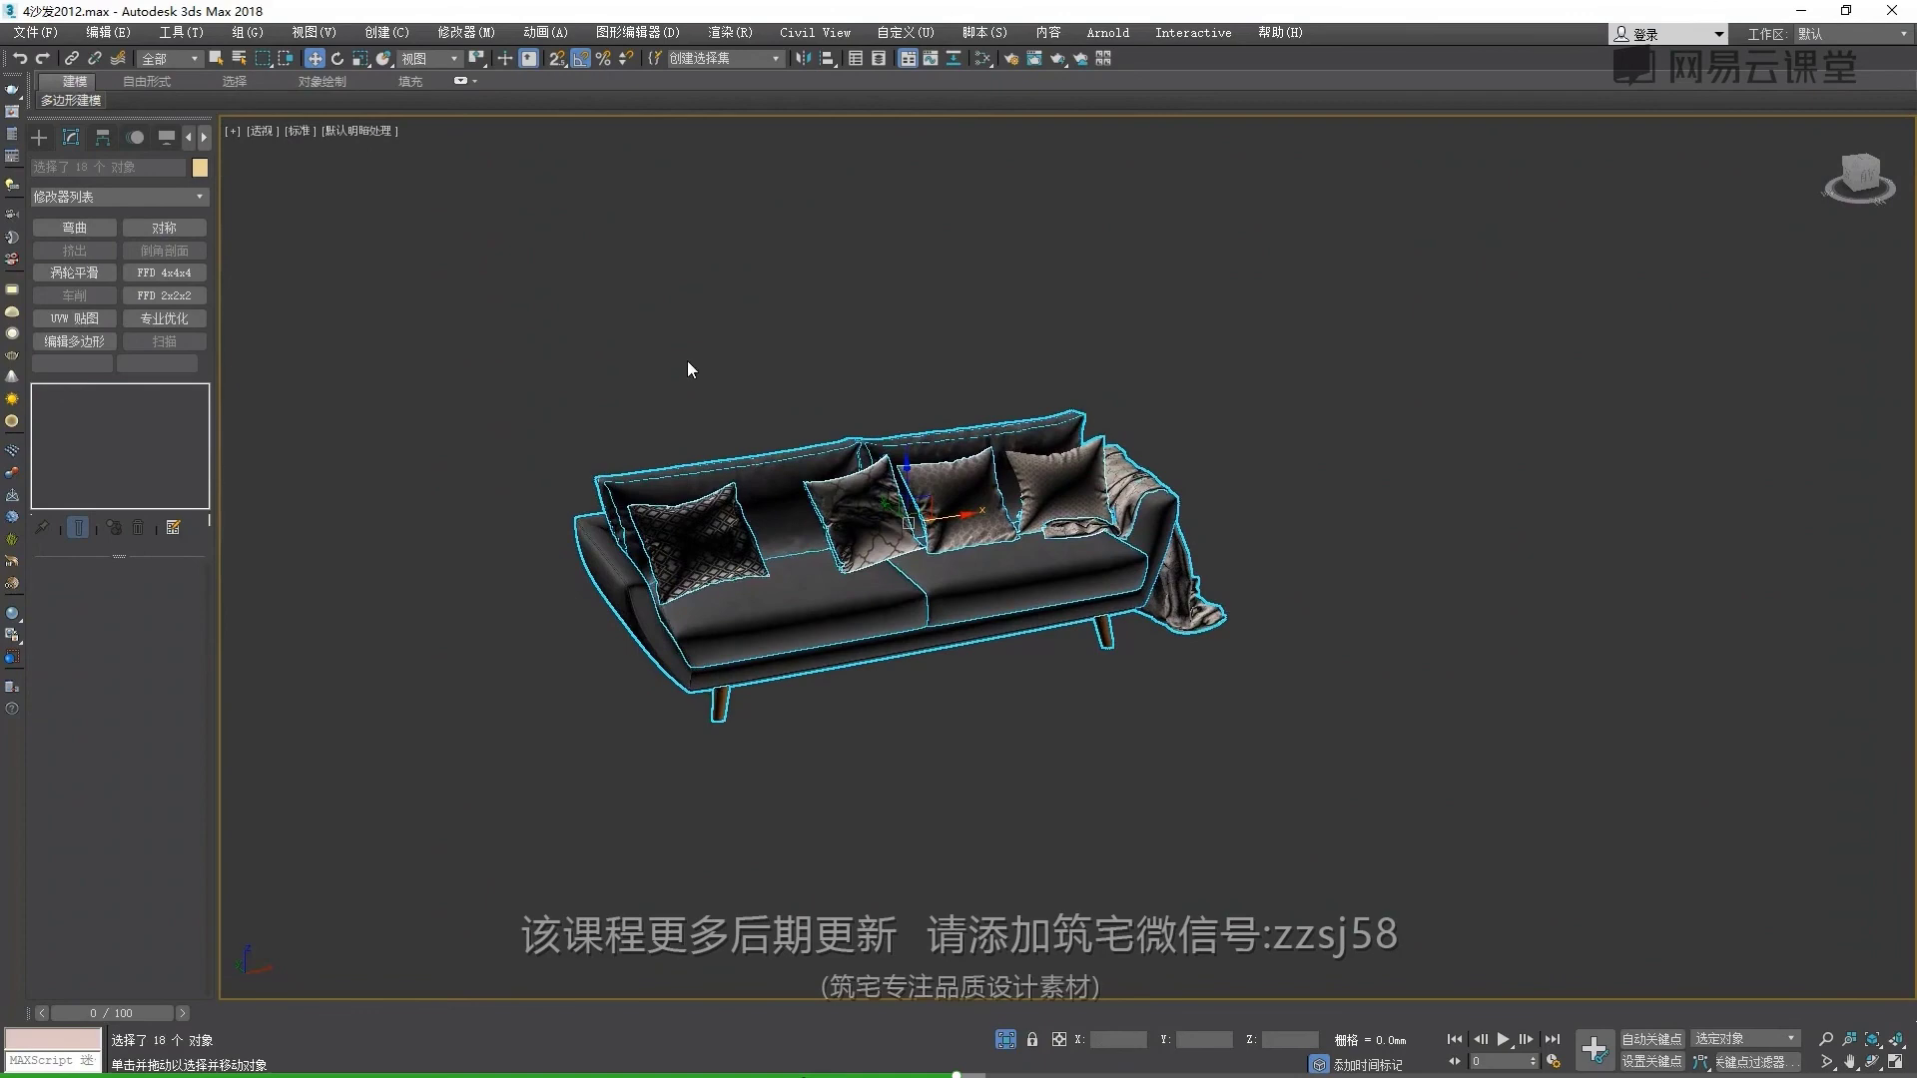
left_click(687, 370)
scroll(677, 493, "up", 3)
scroll(677, 493, "down", 3)
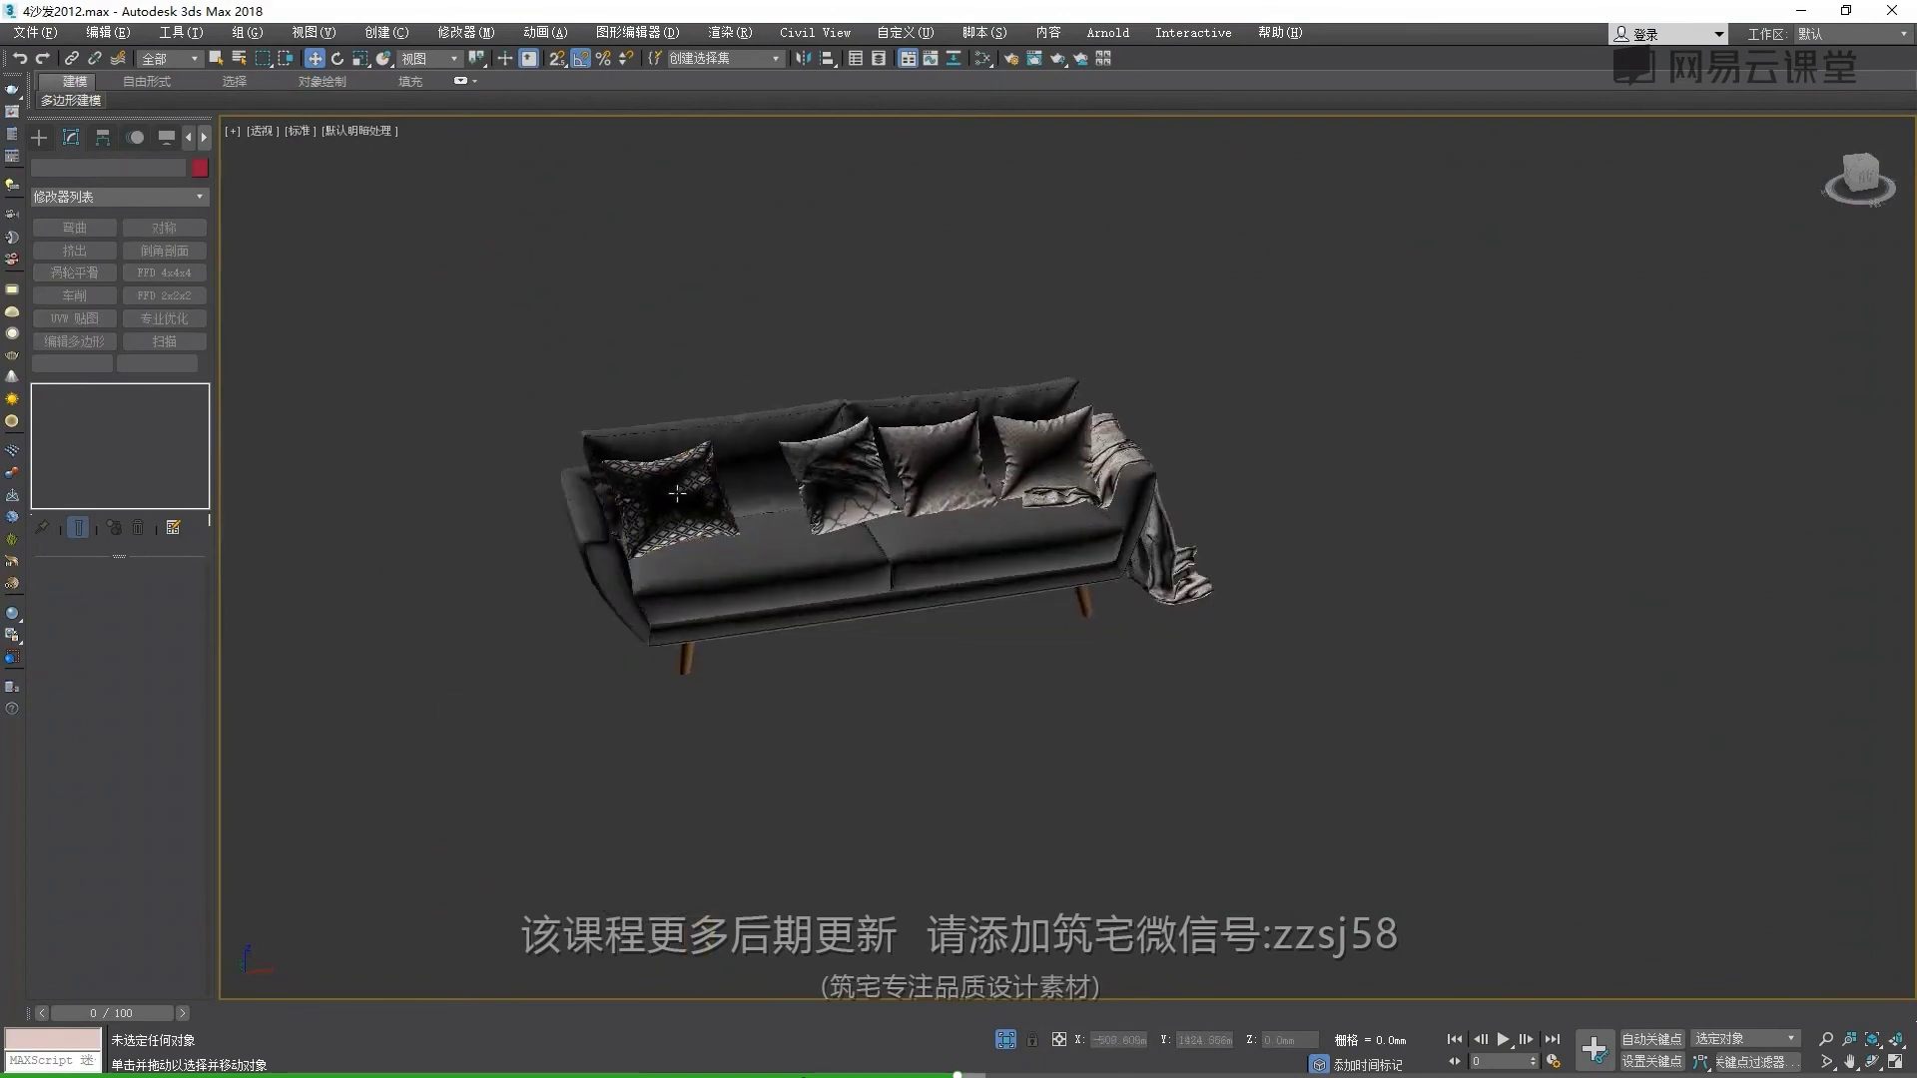
scroll(677, 494, "up", 3)
scroll(738, 480, "up", 2)
scroll(782, 463, "up", 4)
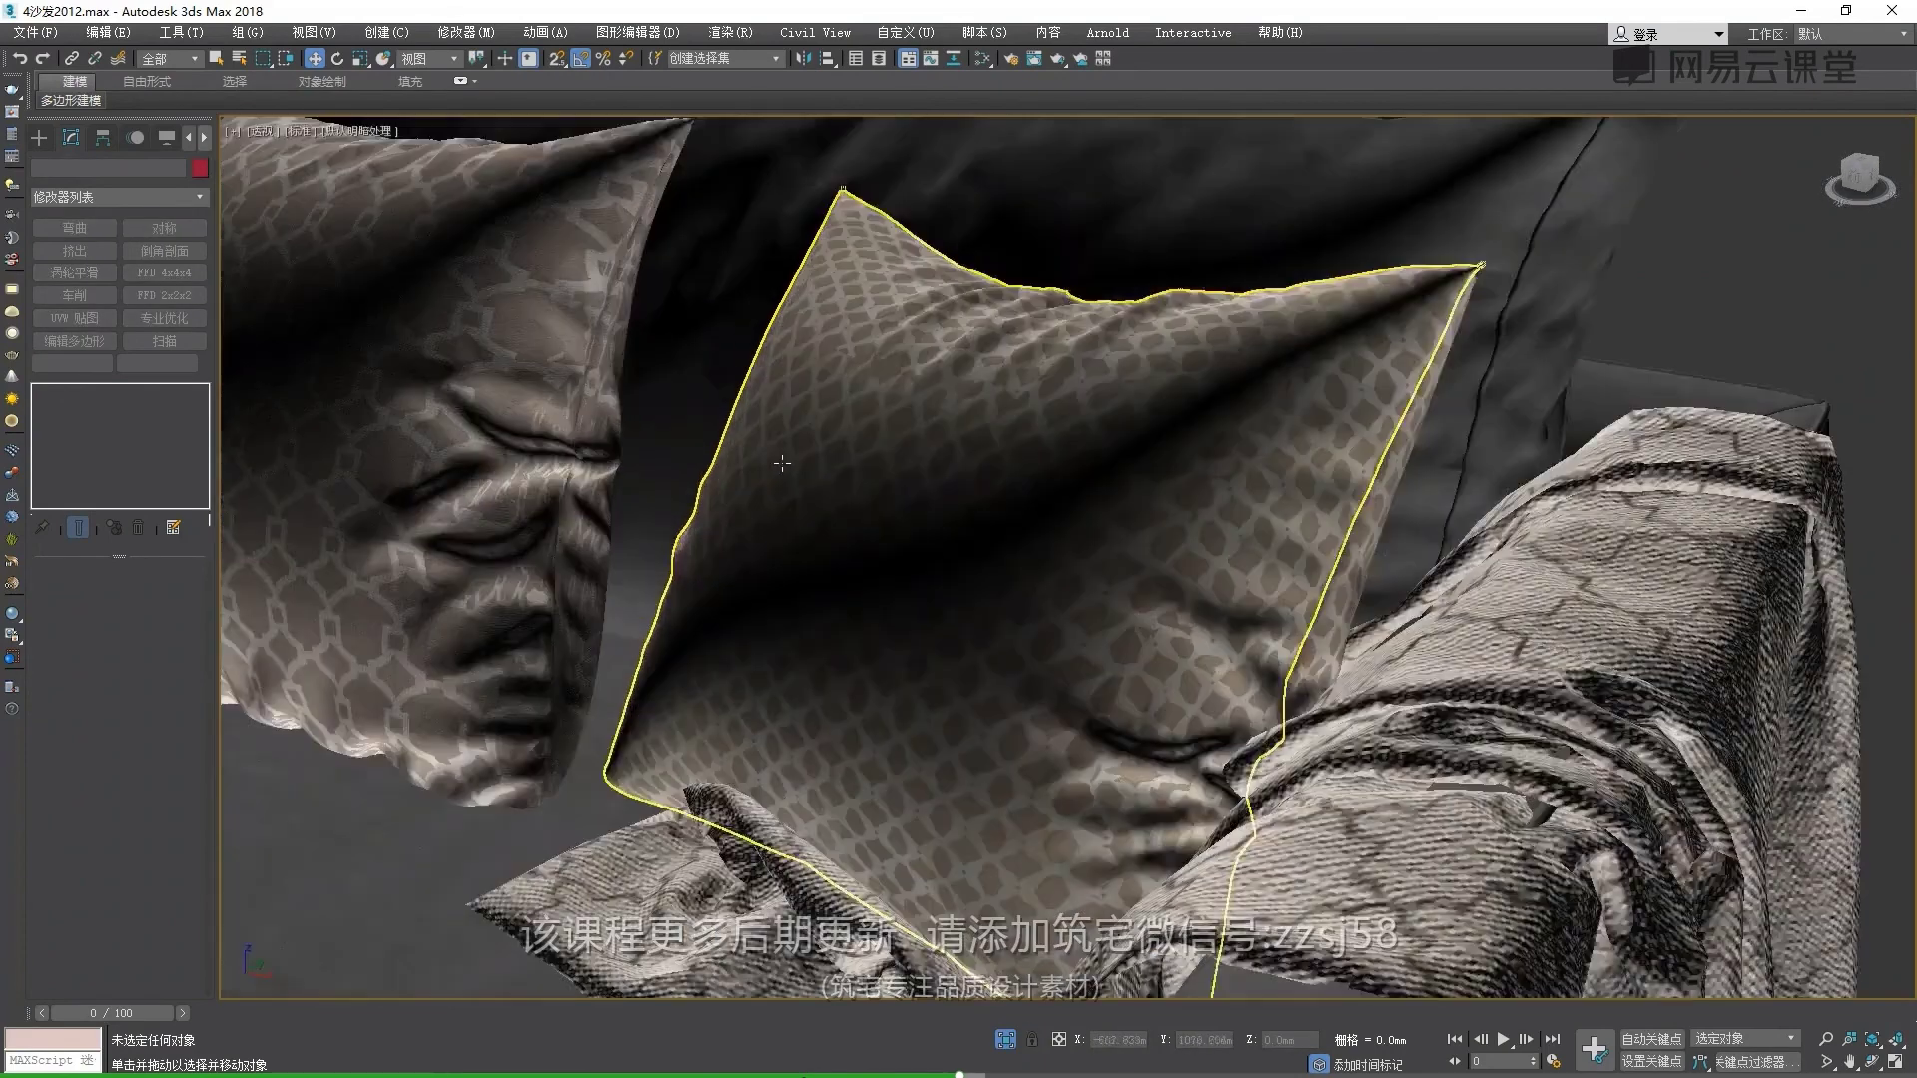
scroll(782, 464, "down", 3)
scroll(782, 464, "down", 2)
scroll(781, 463, "down", 3)
mouse_move(782, 463)
middle_mouse_down()
mouse_move(875, 501)
mouse_move(883, 626)
middle_mouse_up()
scroll(875, 501, "down", 3)
scroll(875, 502, "down", 4)
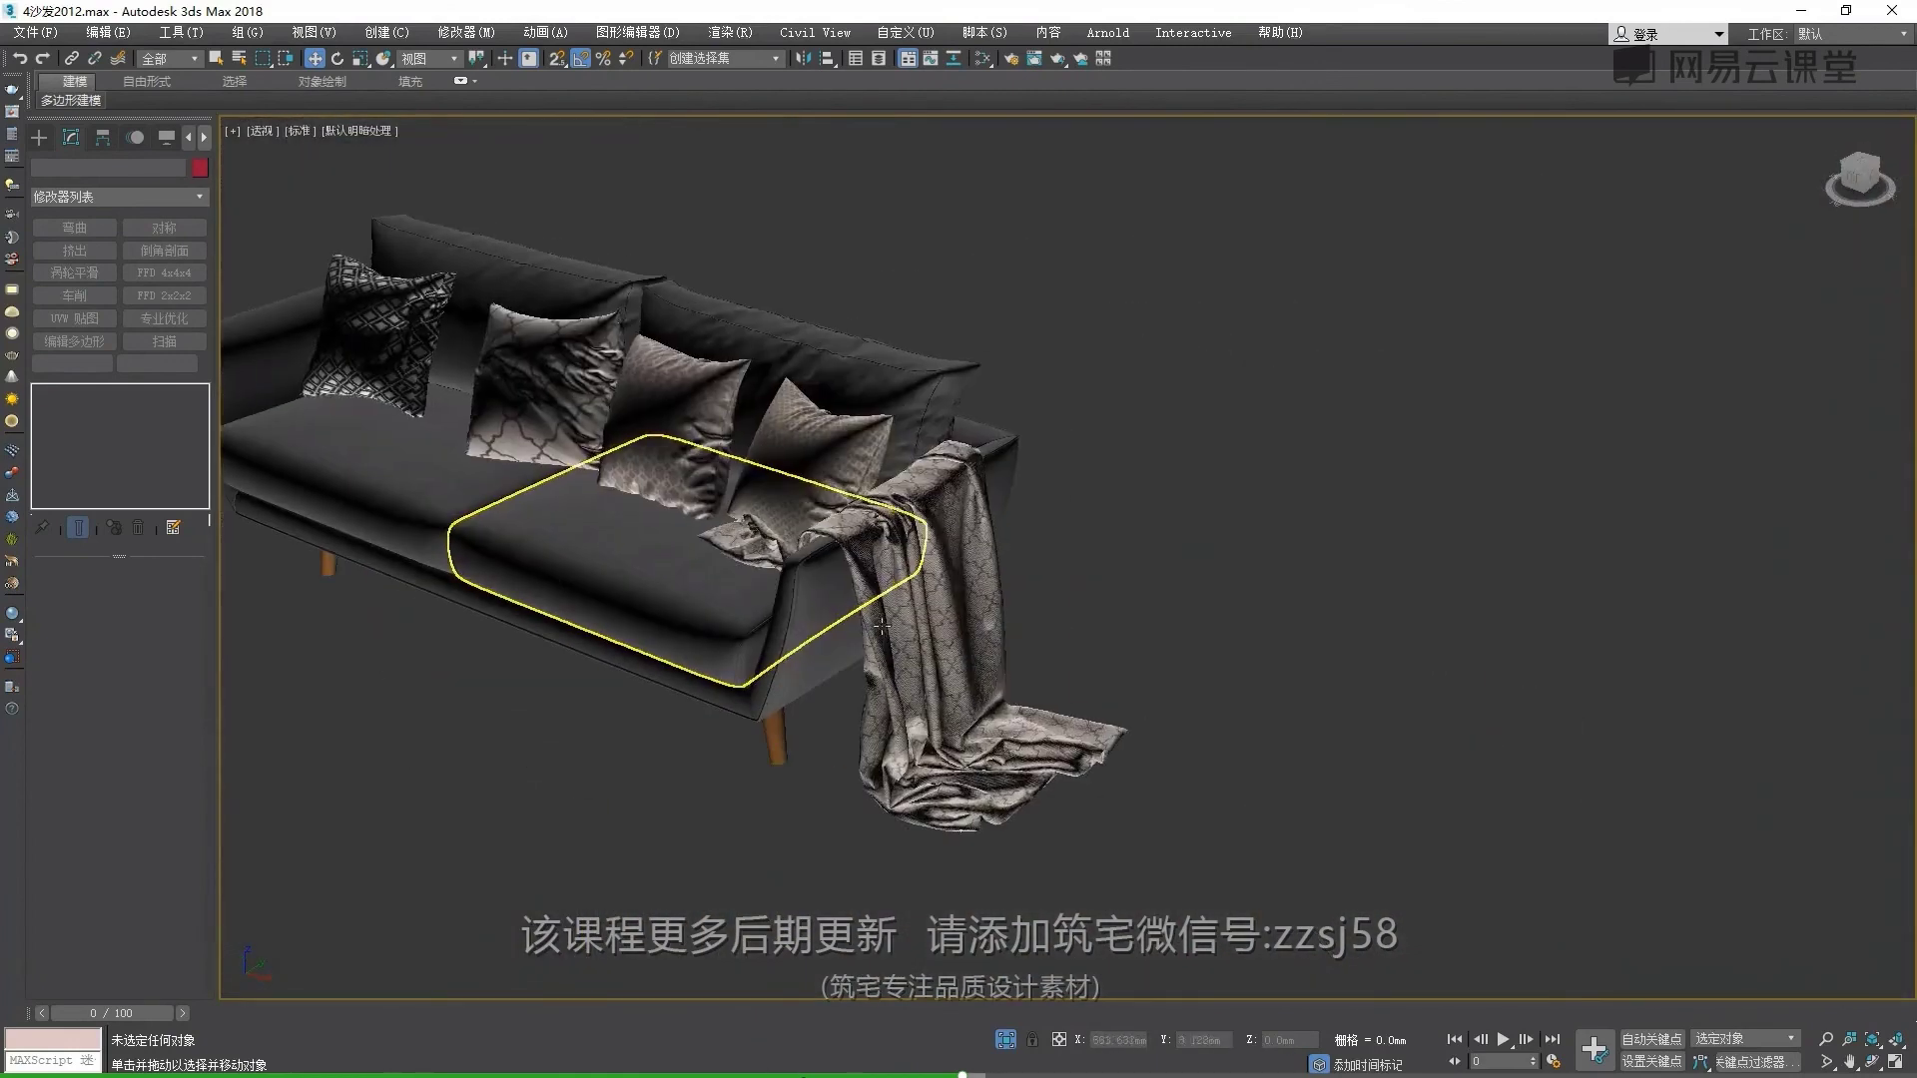
scroll(883, 626, "up", 4)
scroll(859, 519, "up", 2)
scroll(816, 366, "up", 3)
scroll(816, 366, "down", 4)
left_click(816, 366)
scroll(858, 459, "down", 5)
scroll(906, 554, "down", 1)
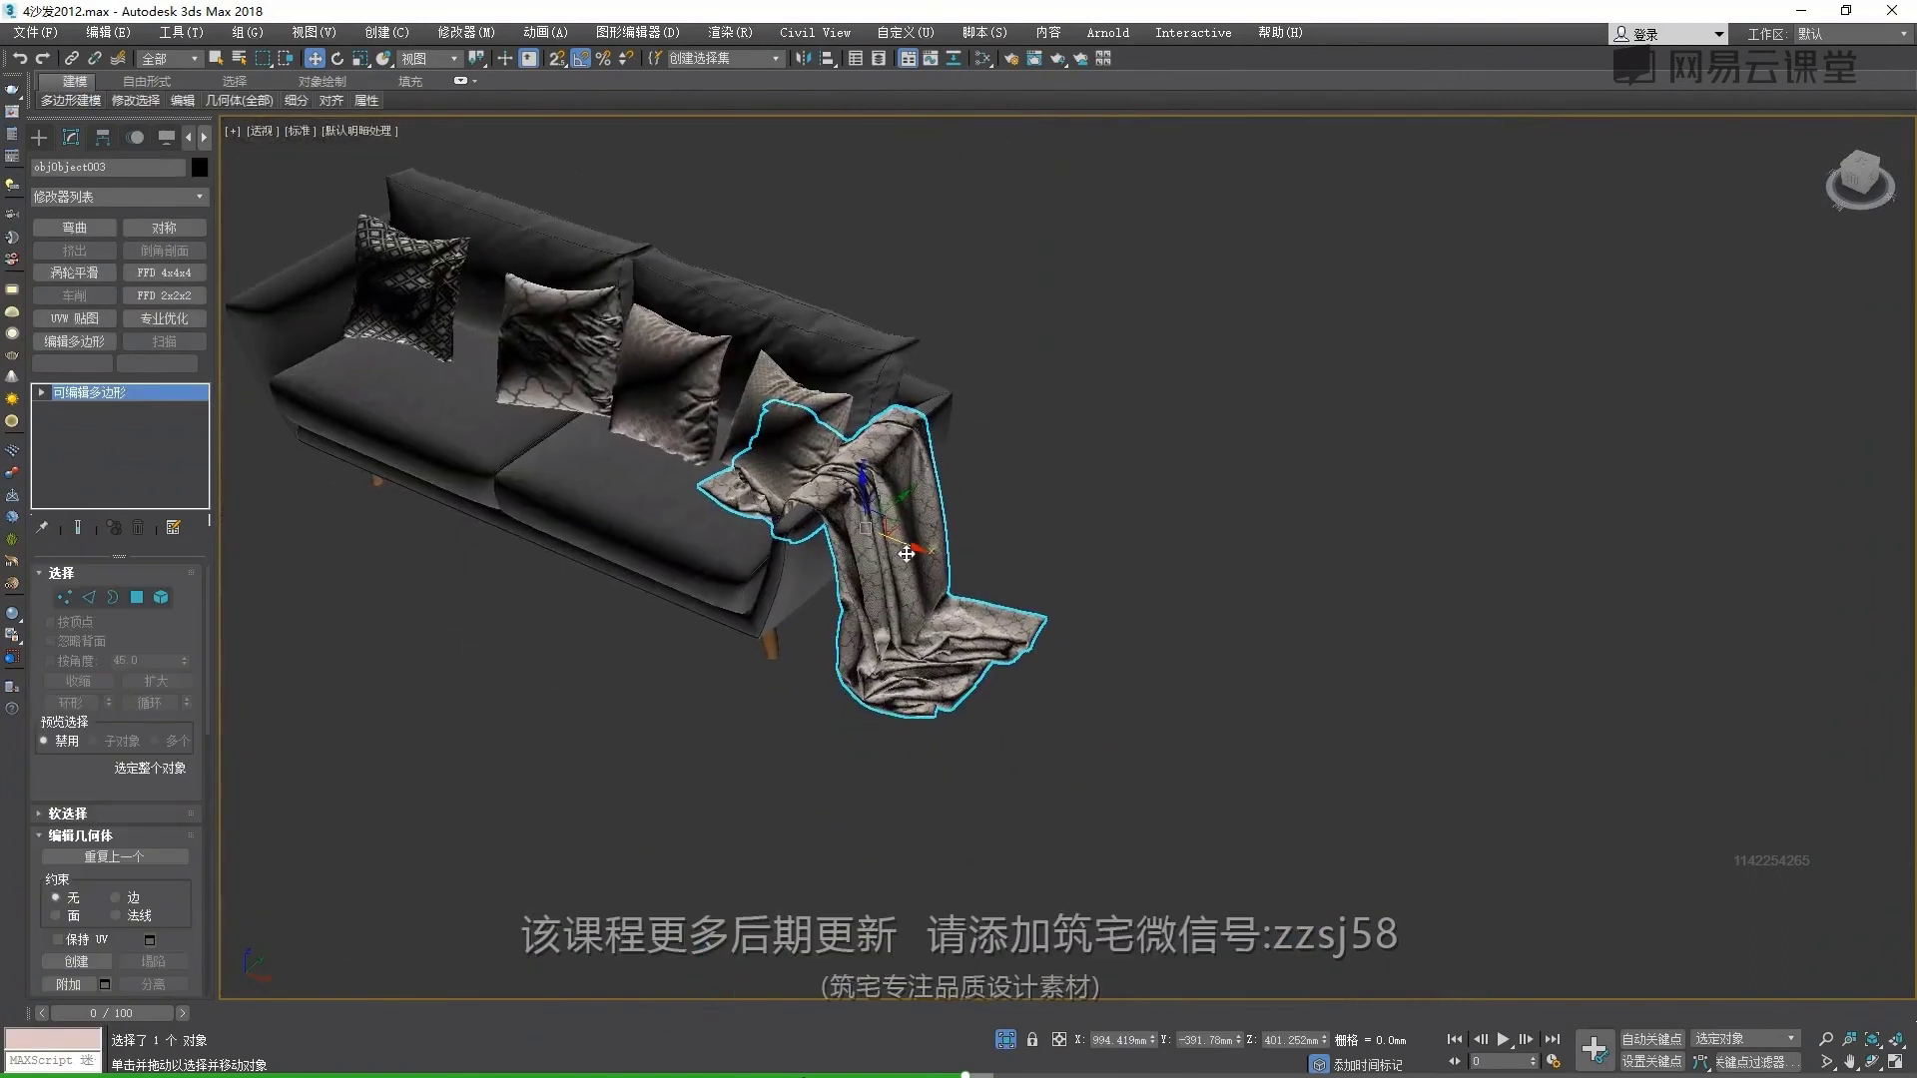
scroll(906, 553, "up", 3)
scroll(906, 553, "up", 3)
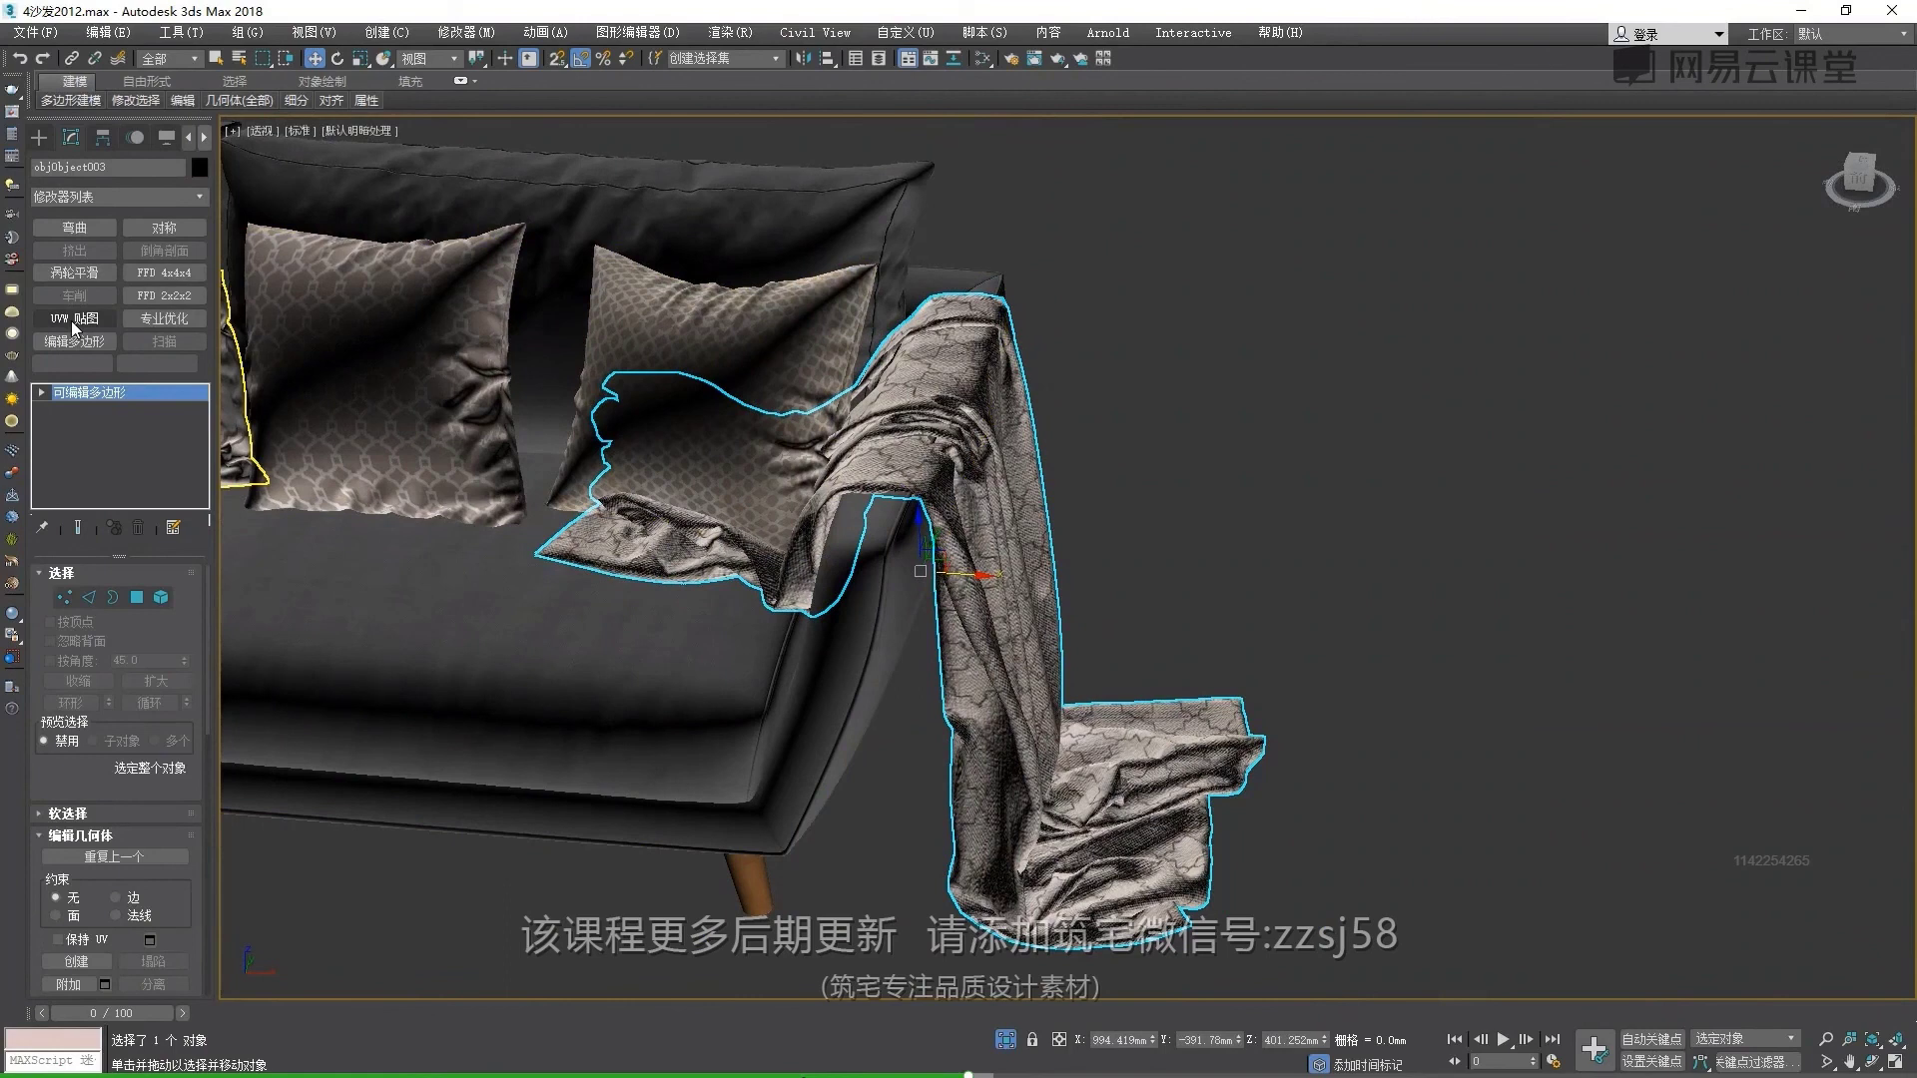
Add a UVW Map modifier to the throw blanket from the modifier list
left_click(176, 197)
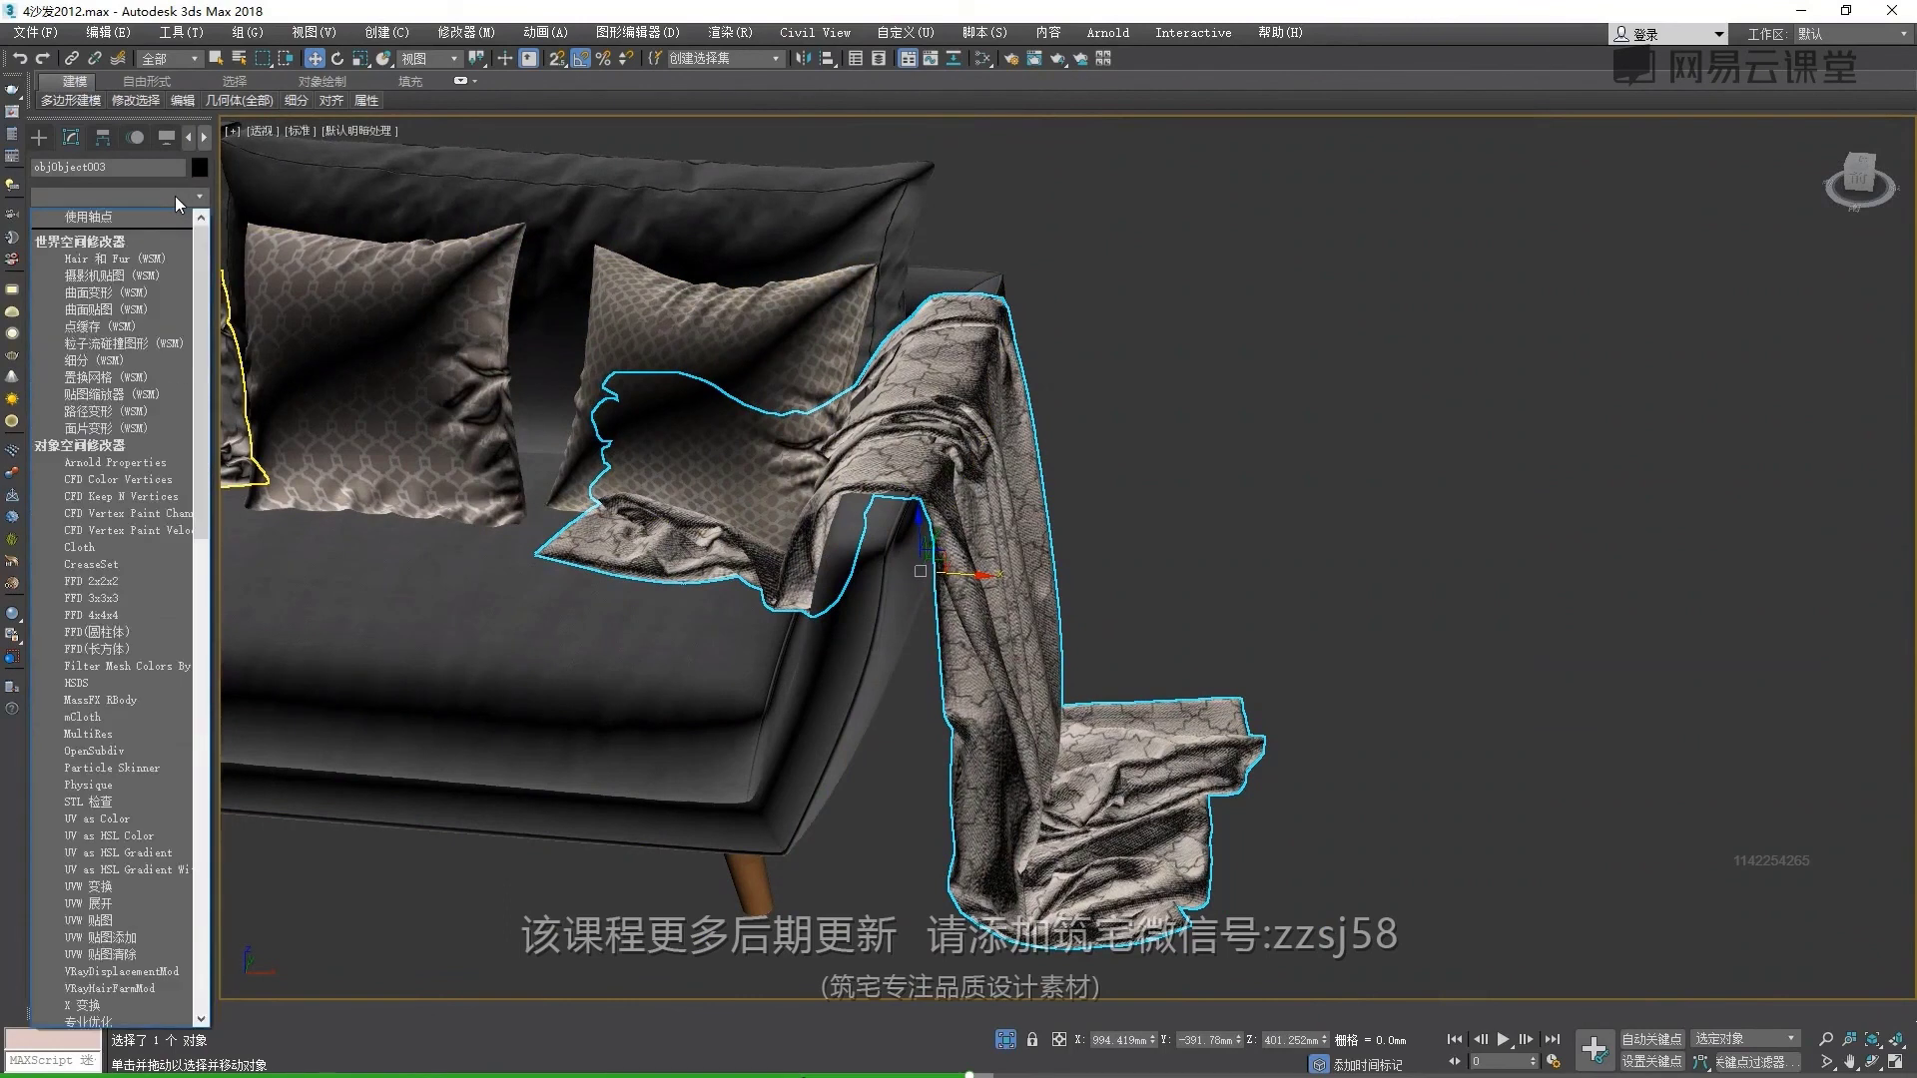
left_click(173, 528)
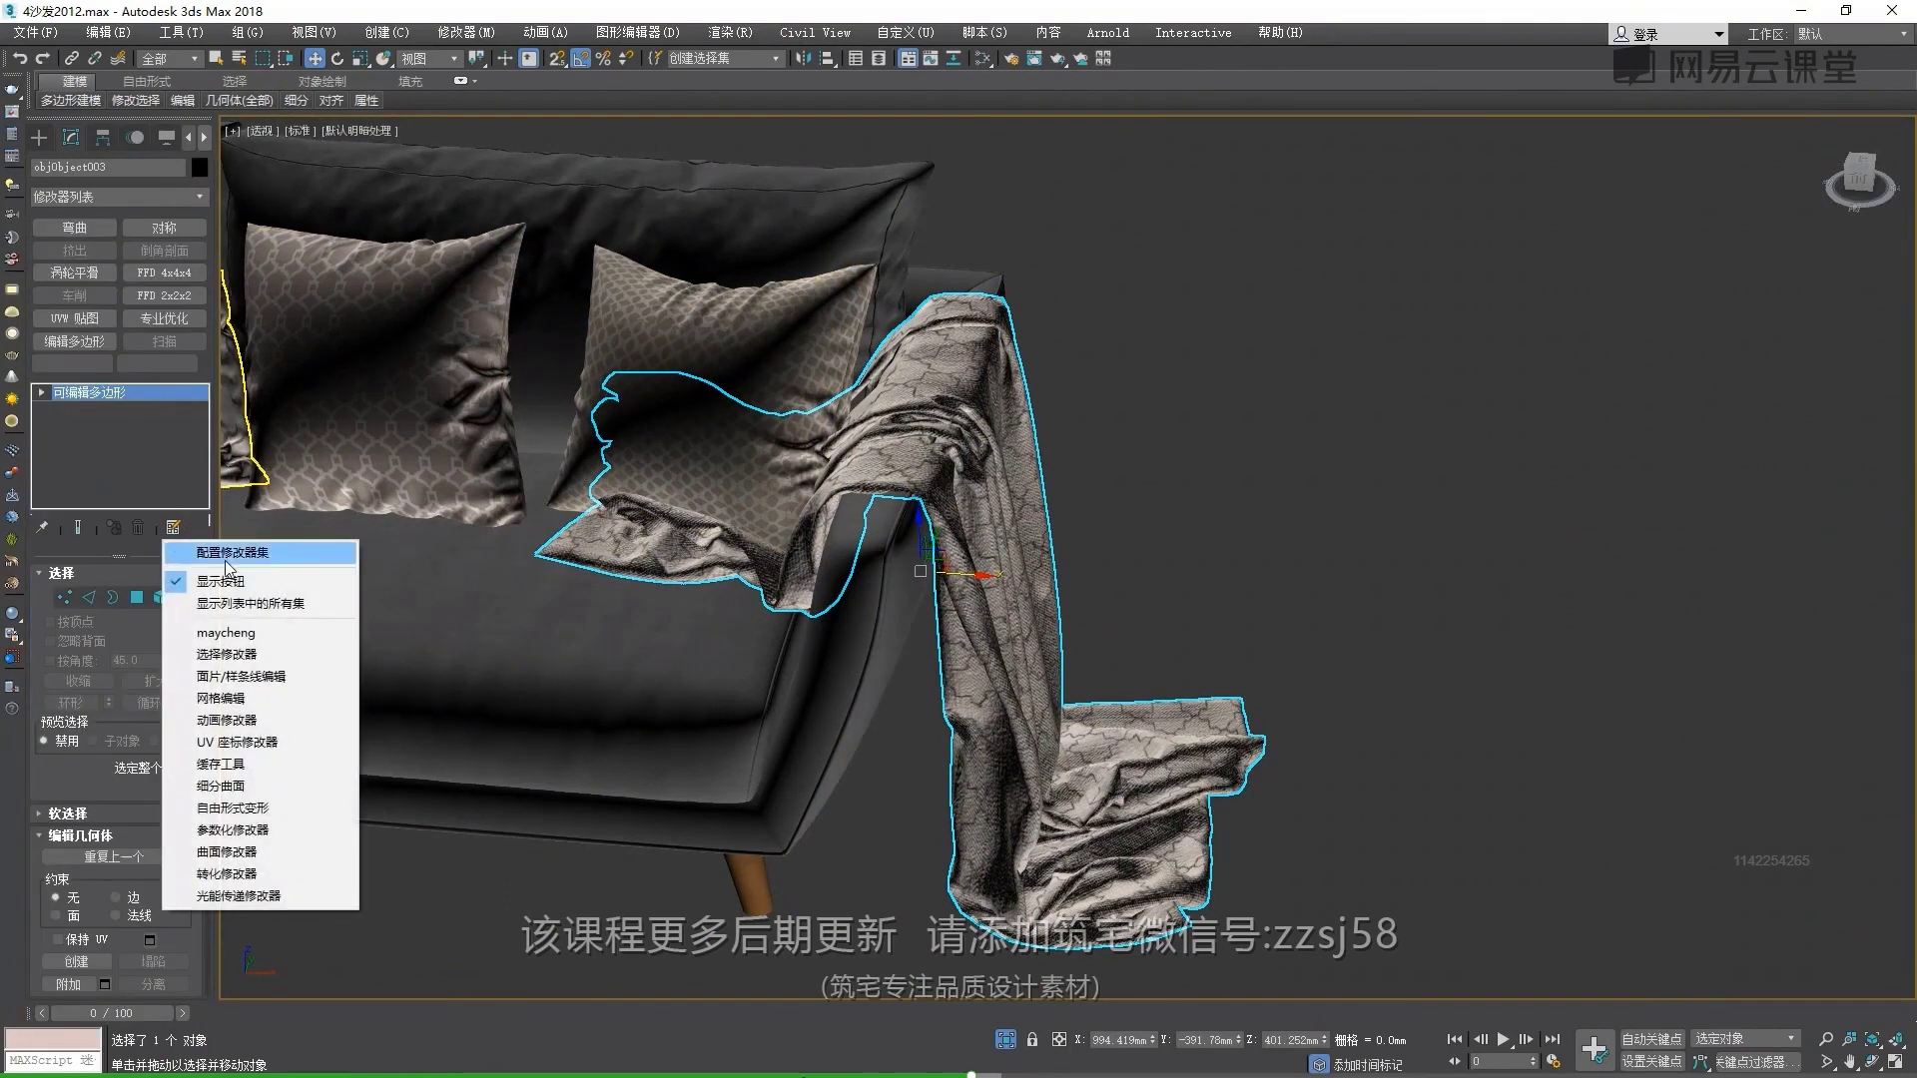
left_click(227, 561)
scroll(786, 542, "down", 3)
scroll(786, 542, "down", 5)
scroll(786, 543, "down", 5)
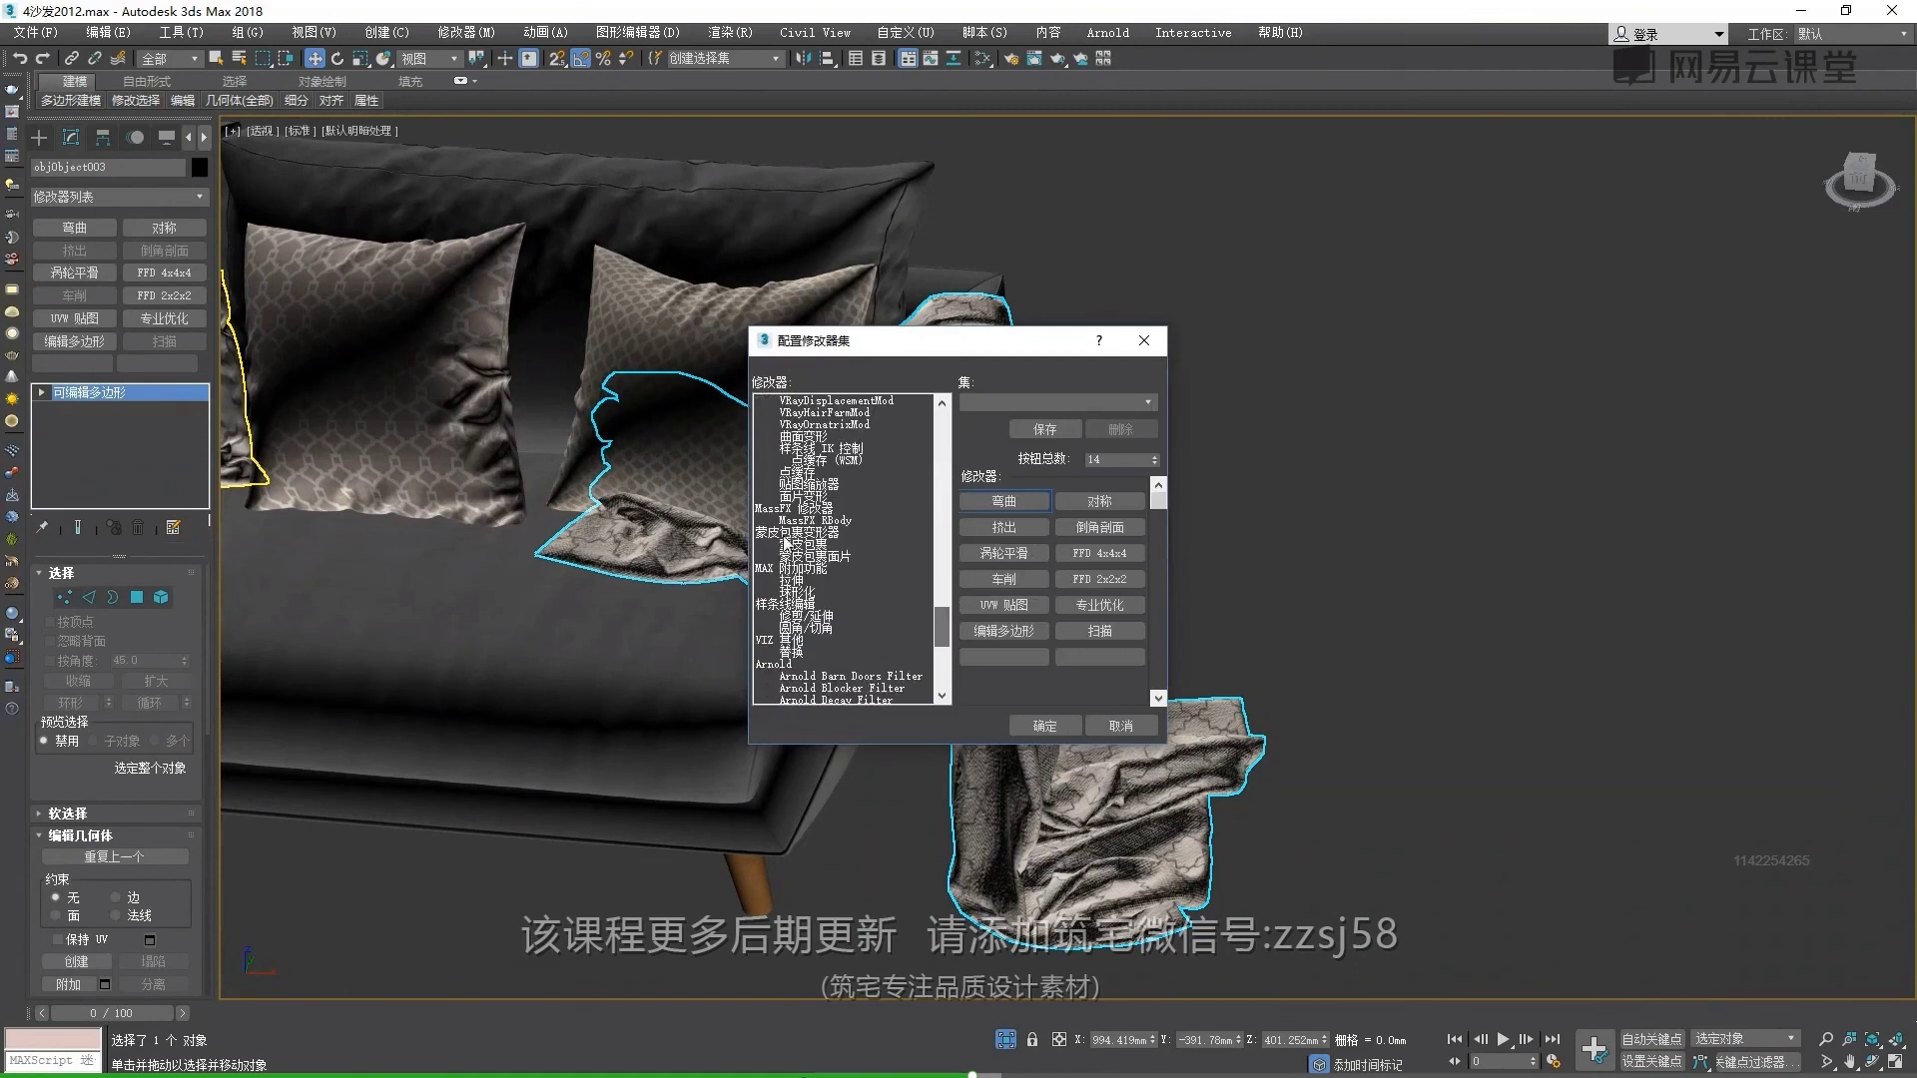
left_click(1145, 340)
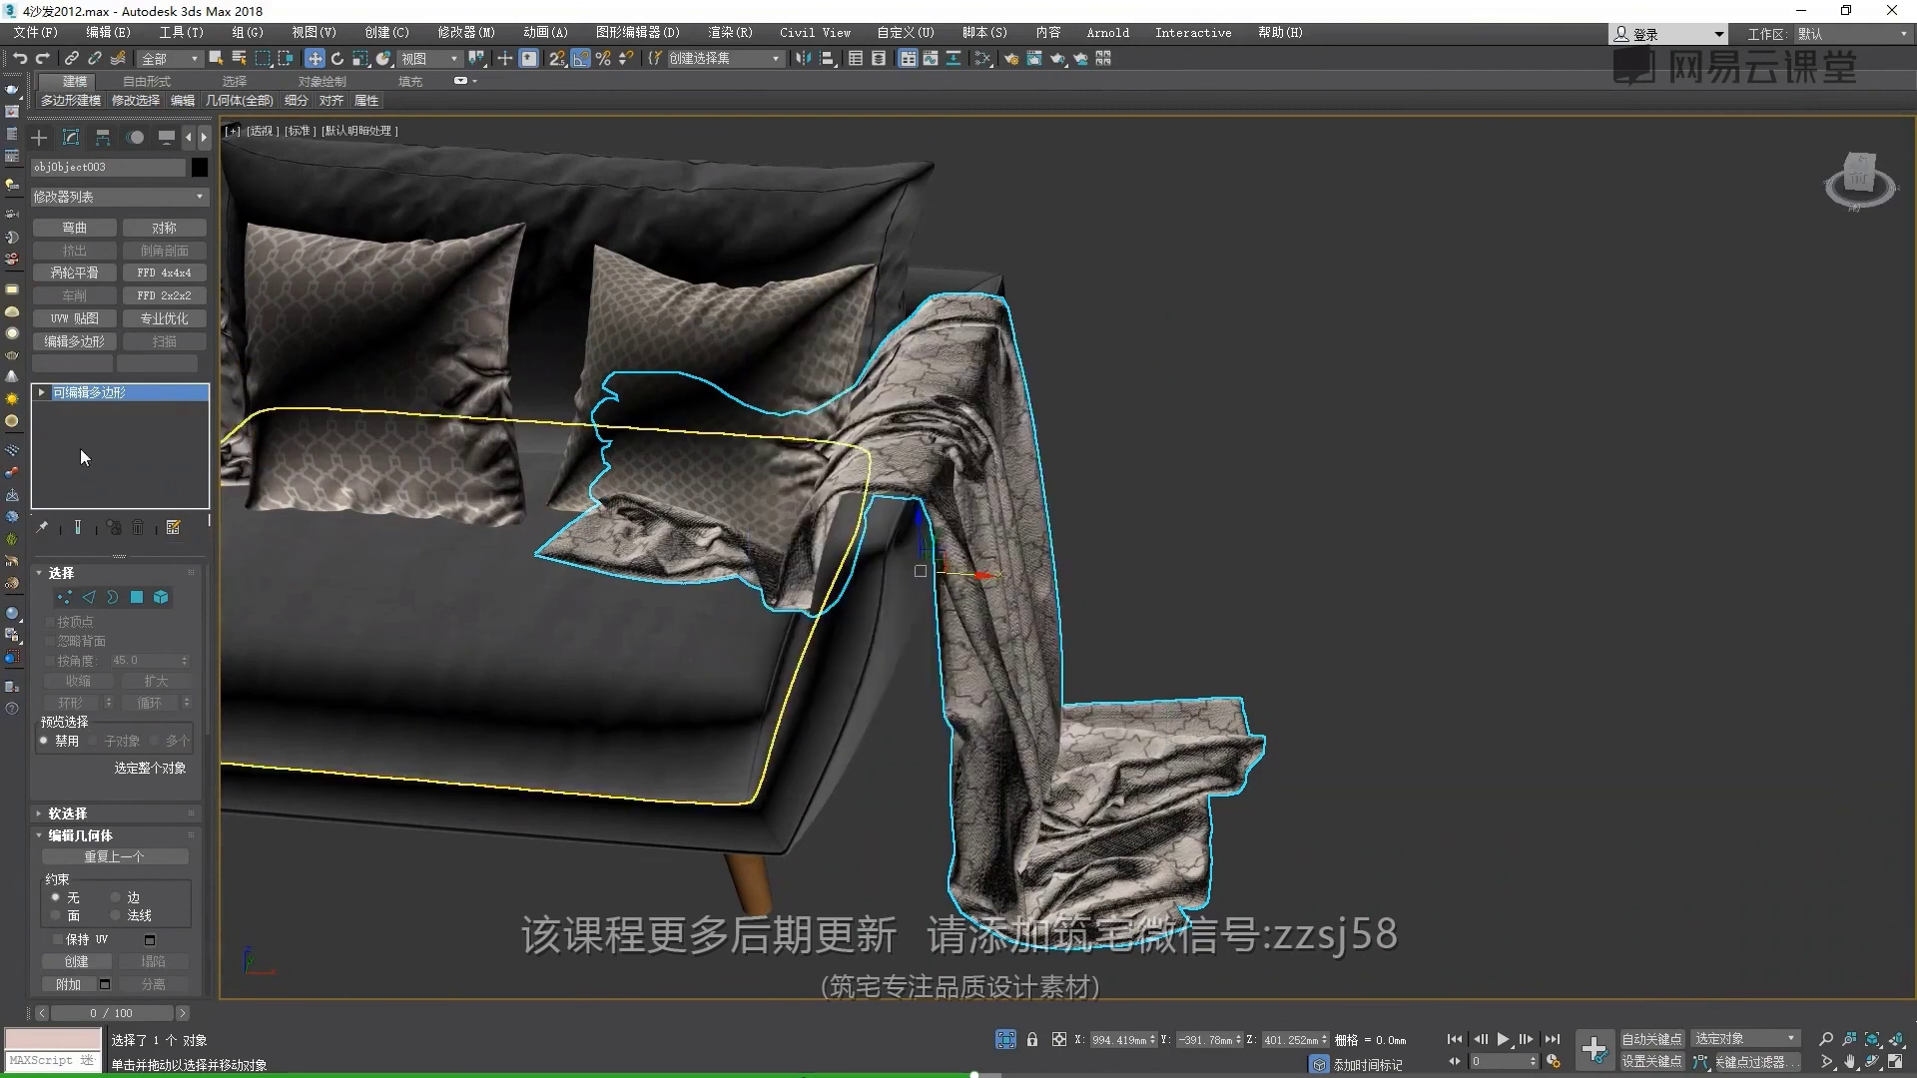
left_click(85, 319)
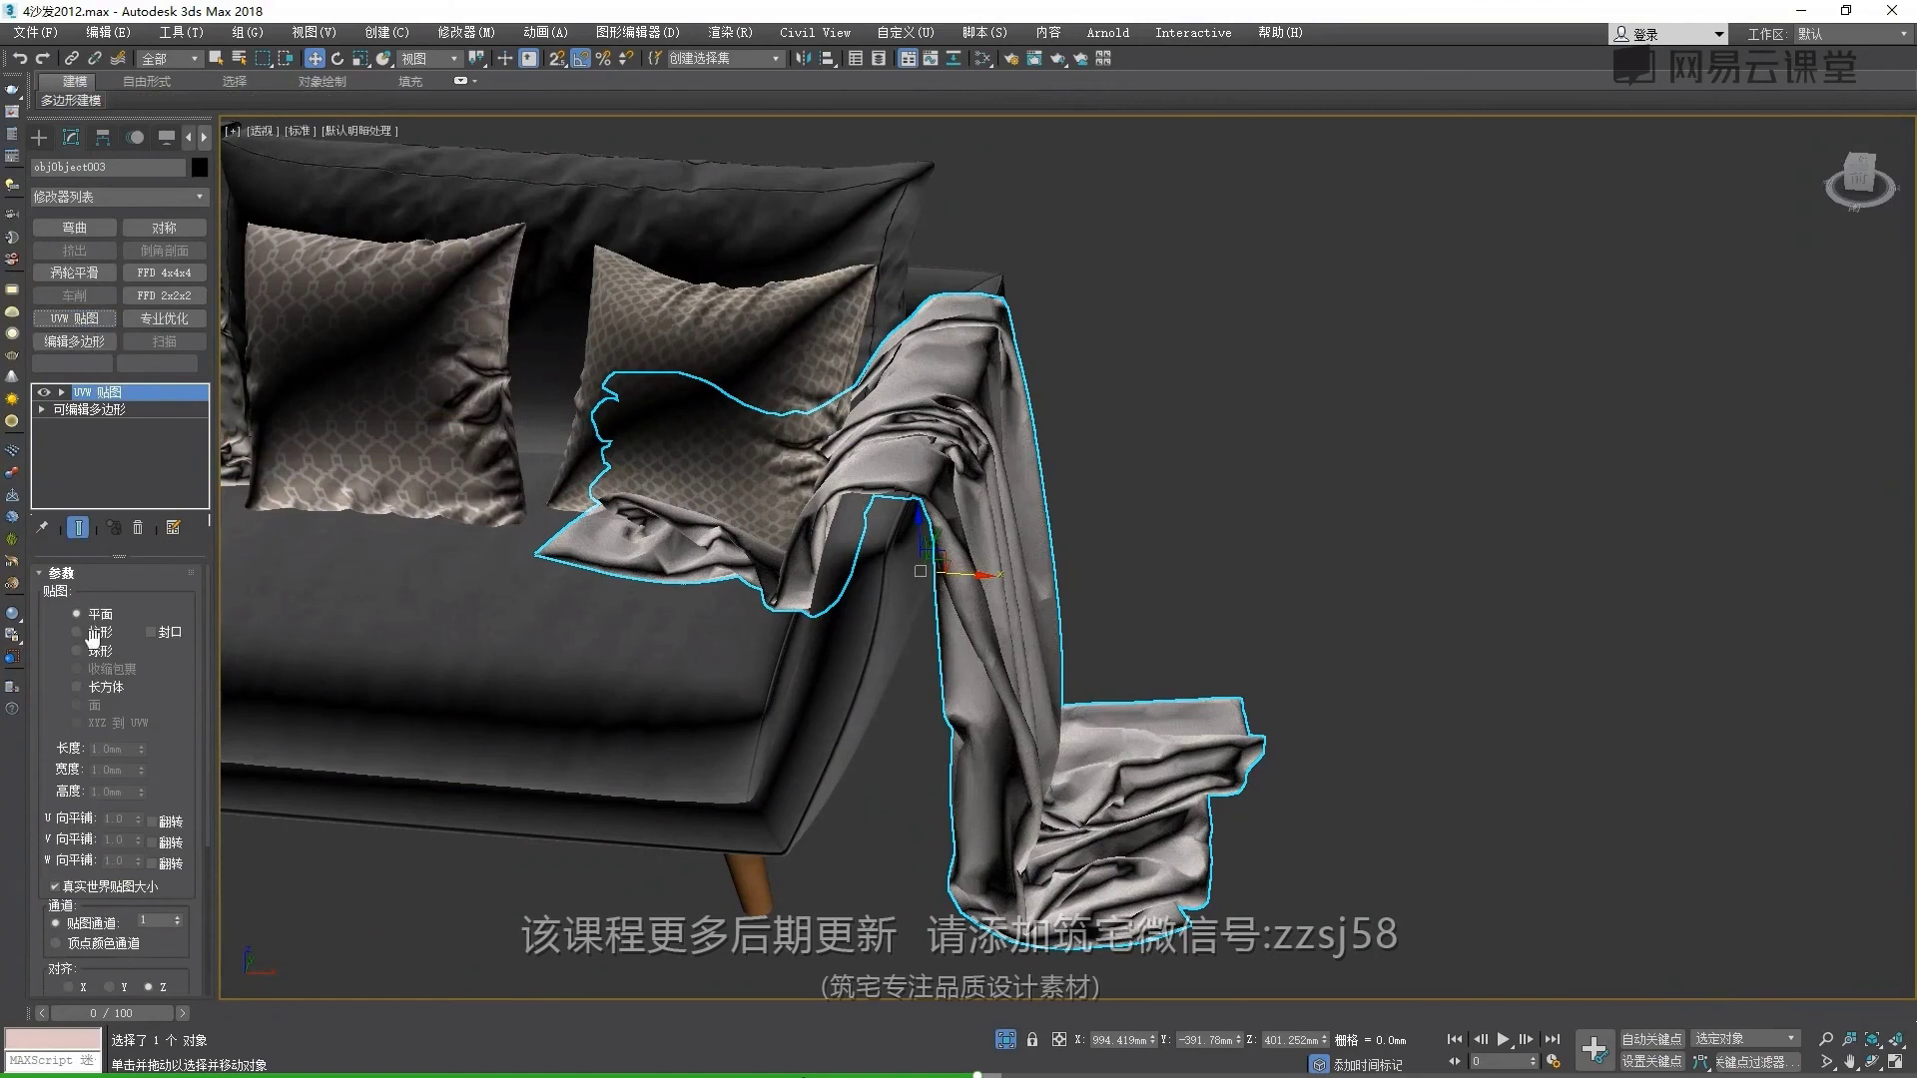
middle_click_drag(735, 564, 239, 789, "alt")
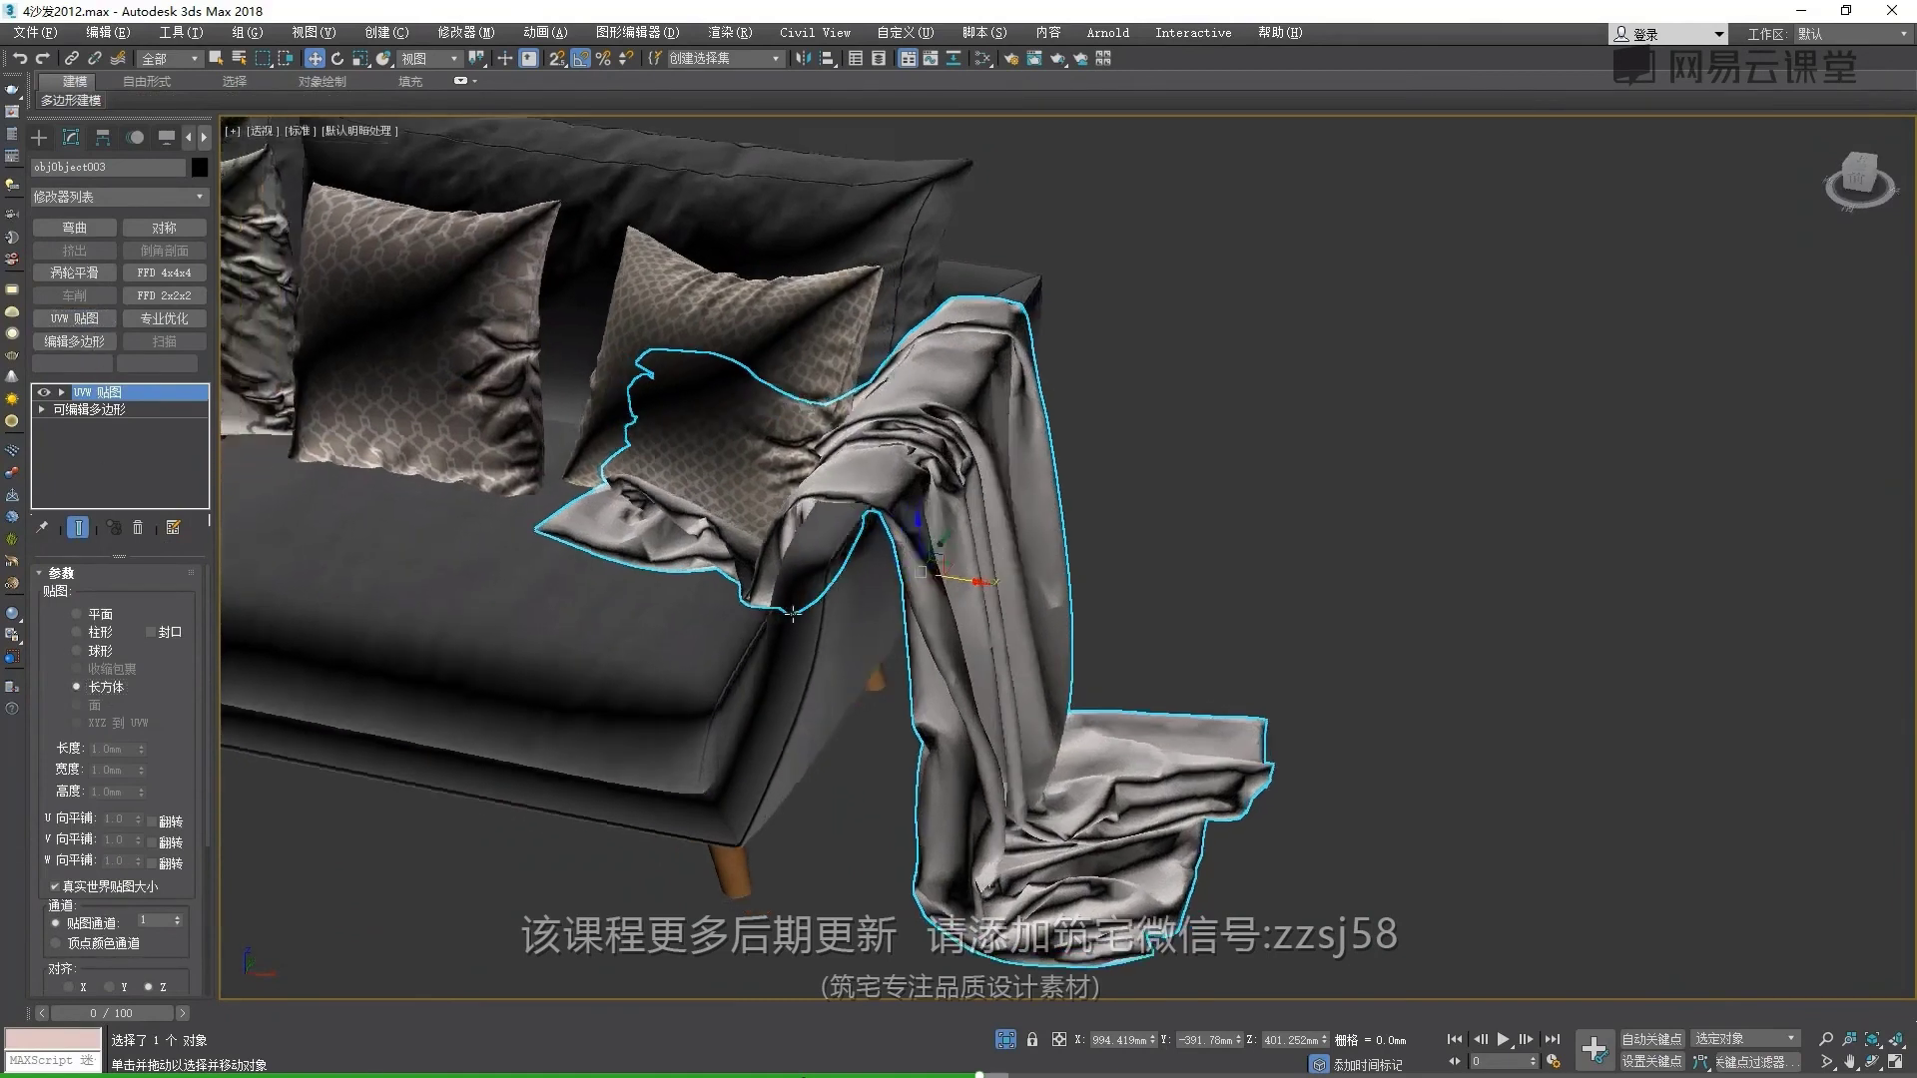
scroll(189, 781, "down", 2)
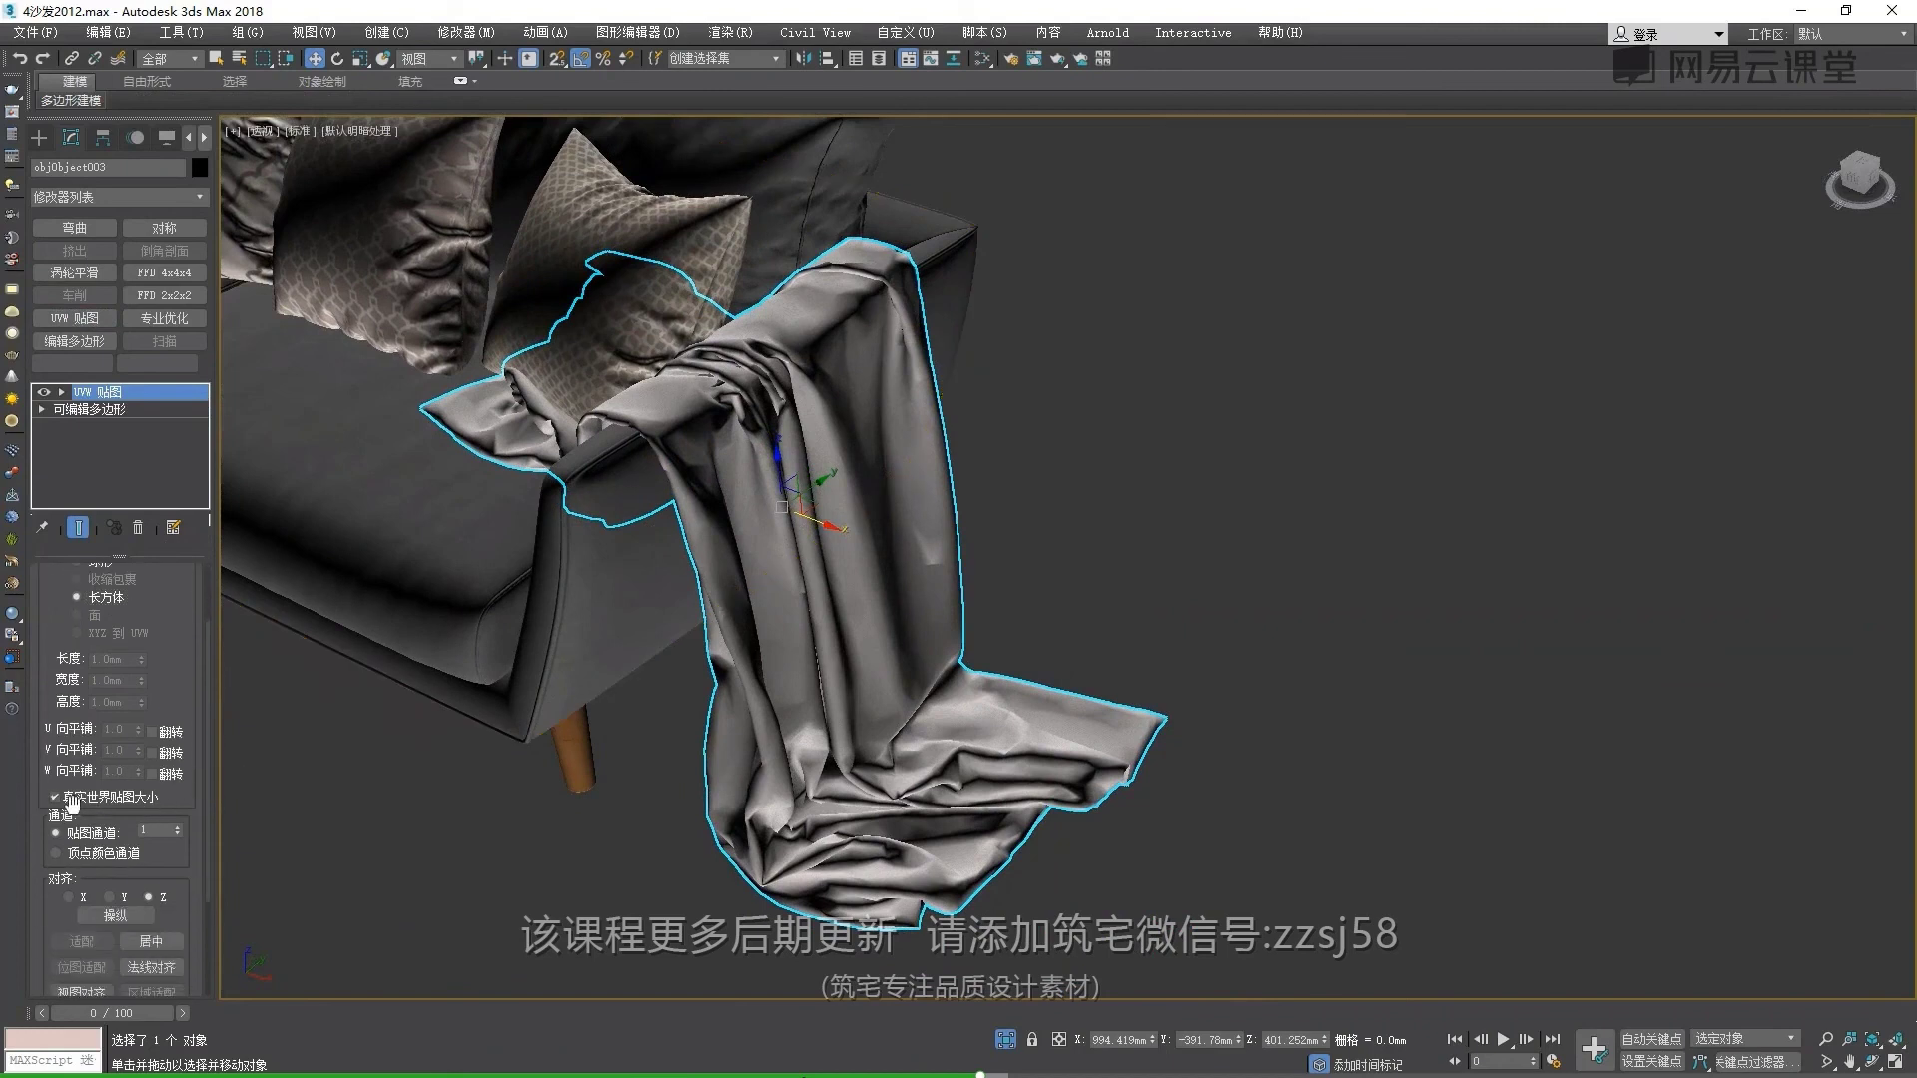
Turn off Real-World Map Size and set the map's length, width and height to 500 mm
left_click(117, 799)
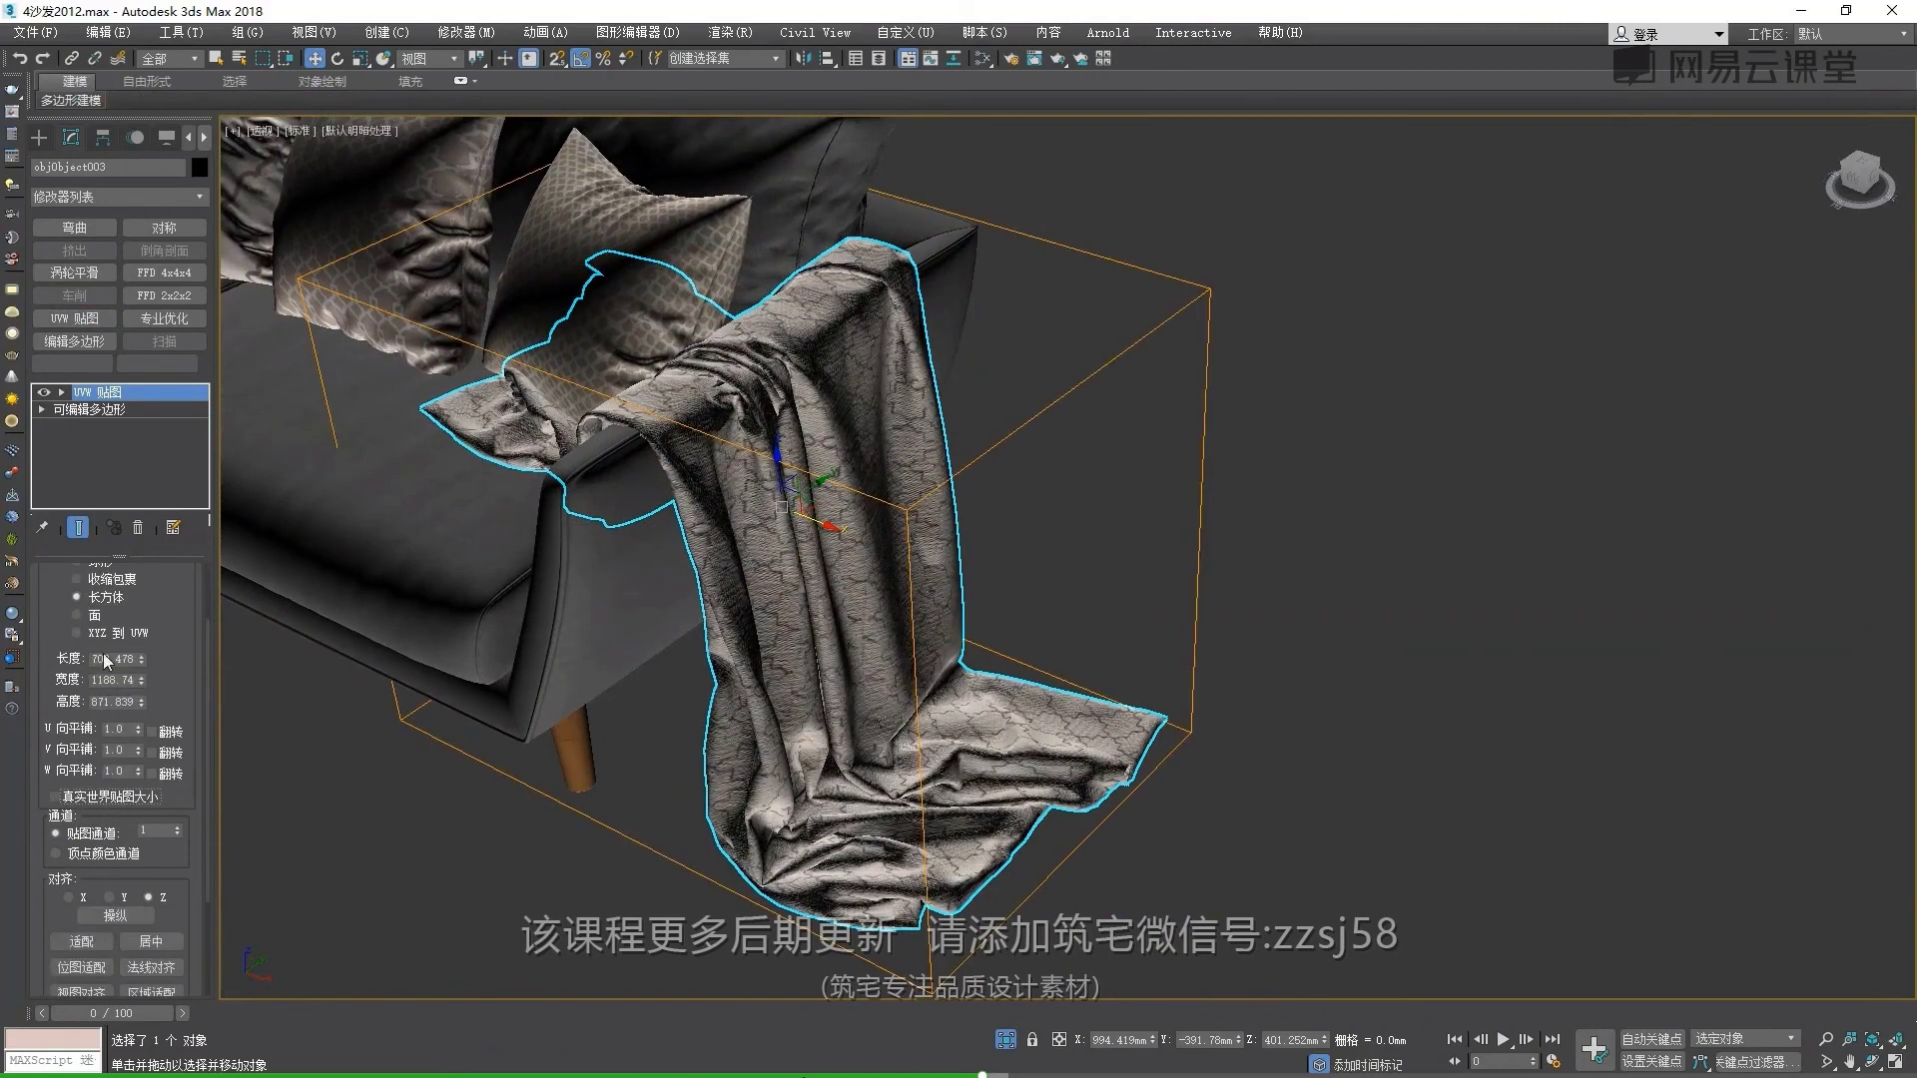
double_click(118, 659)
type("500")
key("Tab")
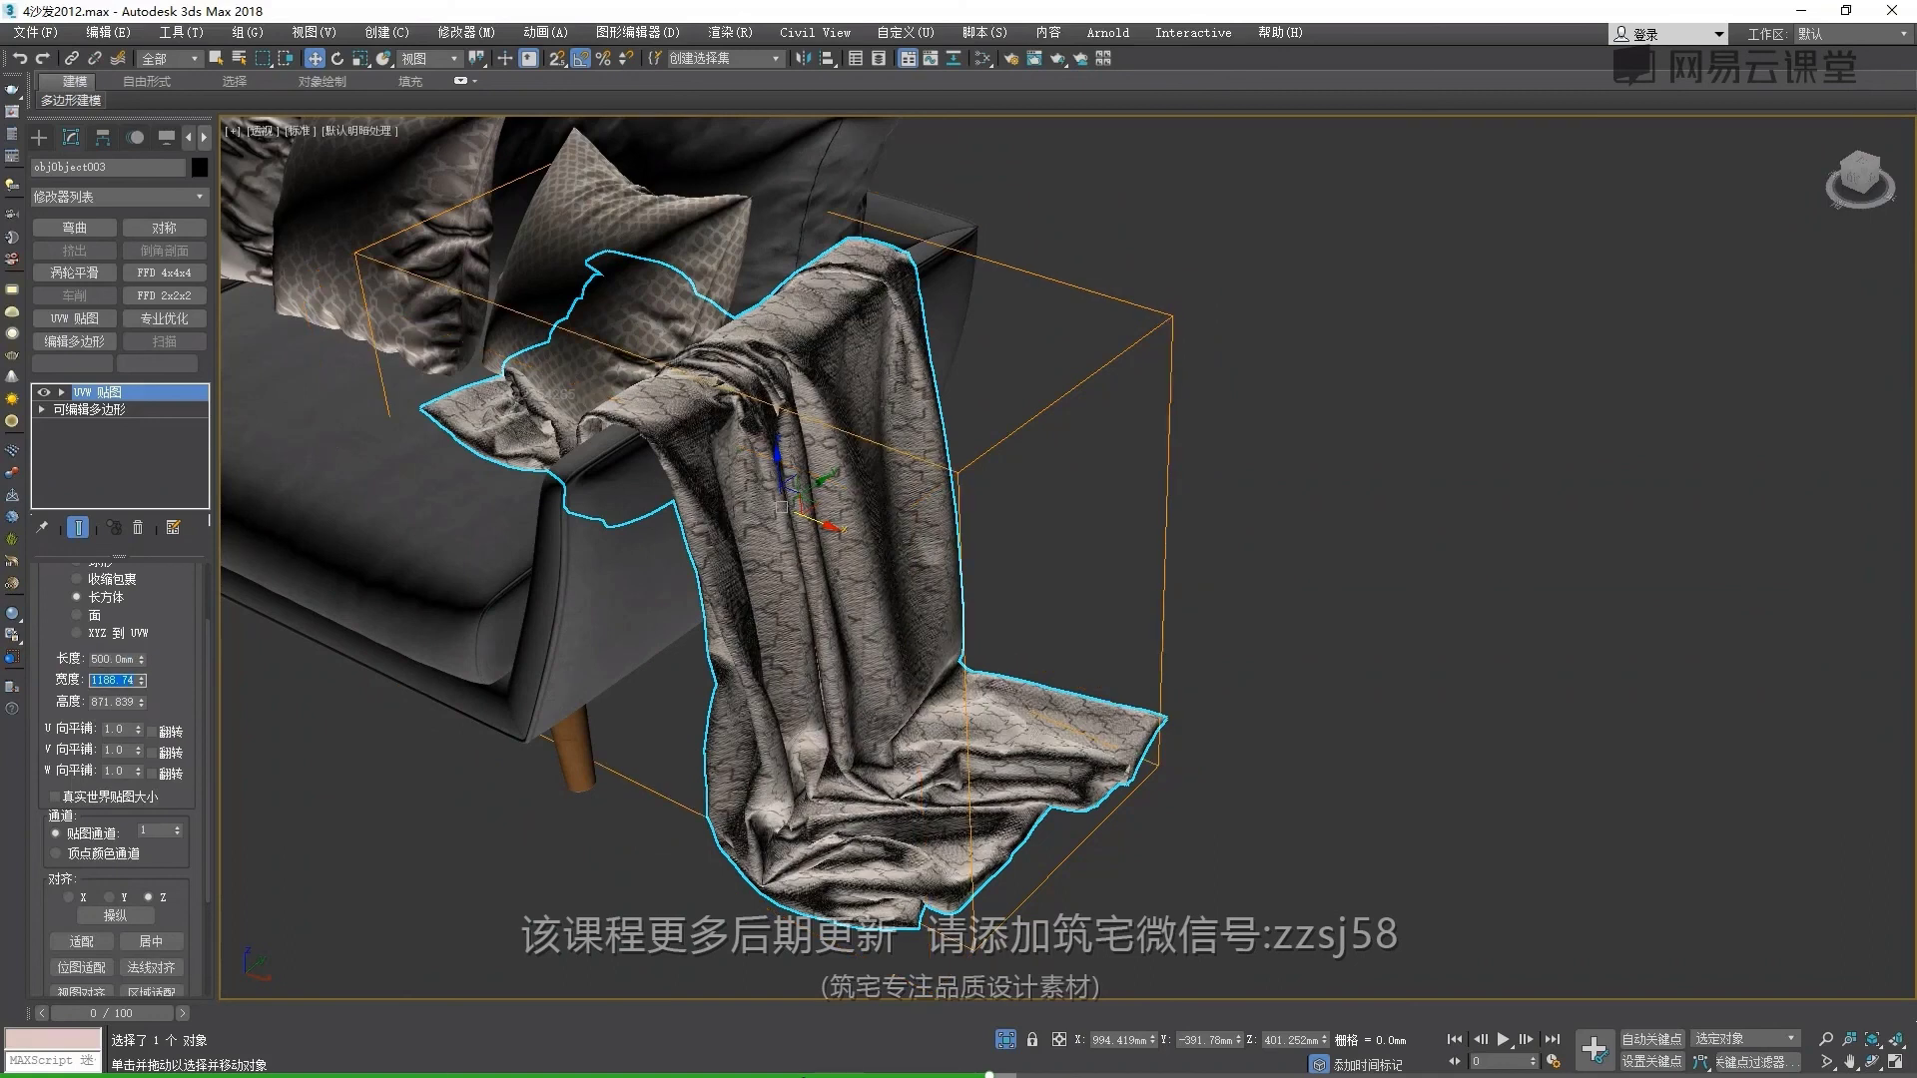
type("500")
key("Tab")
type("500")
key("Return")
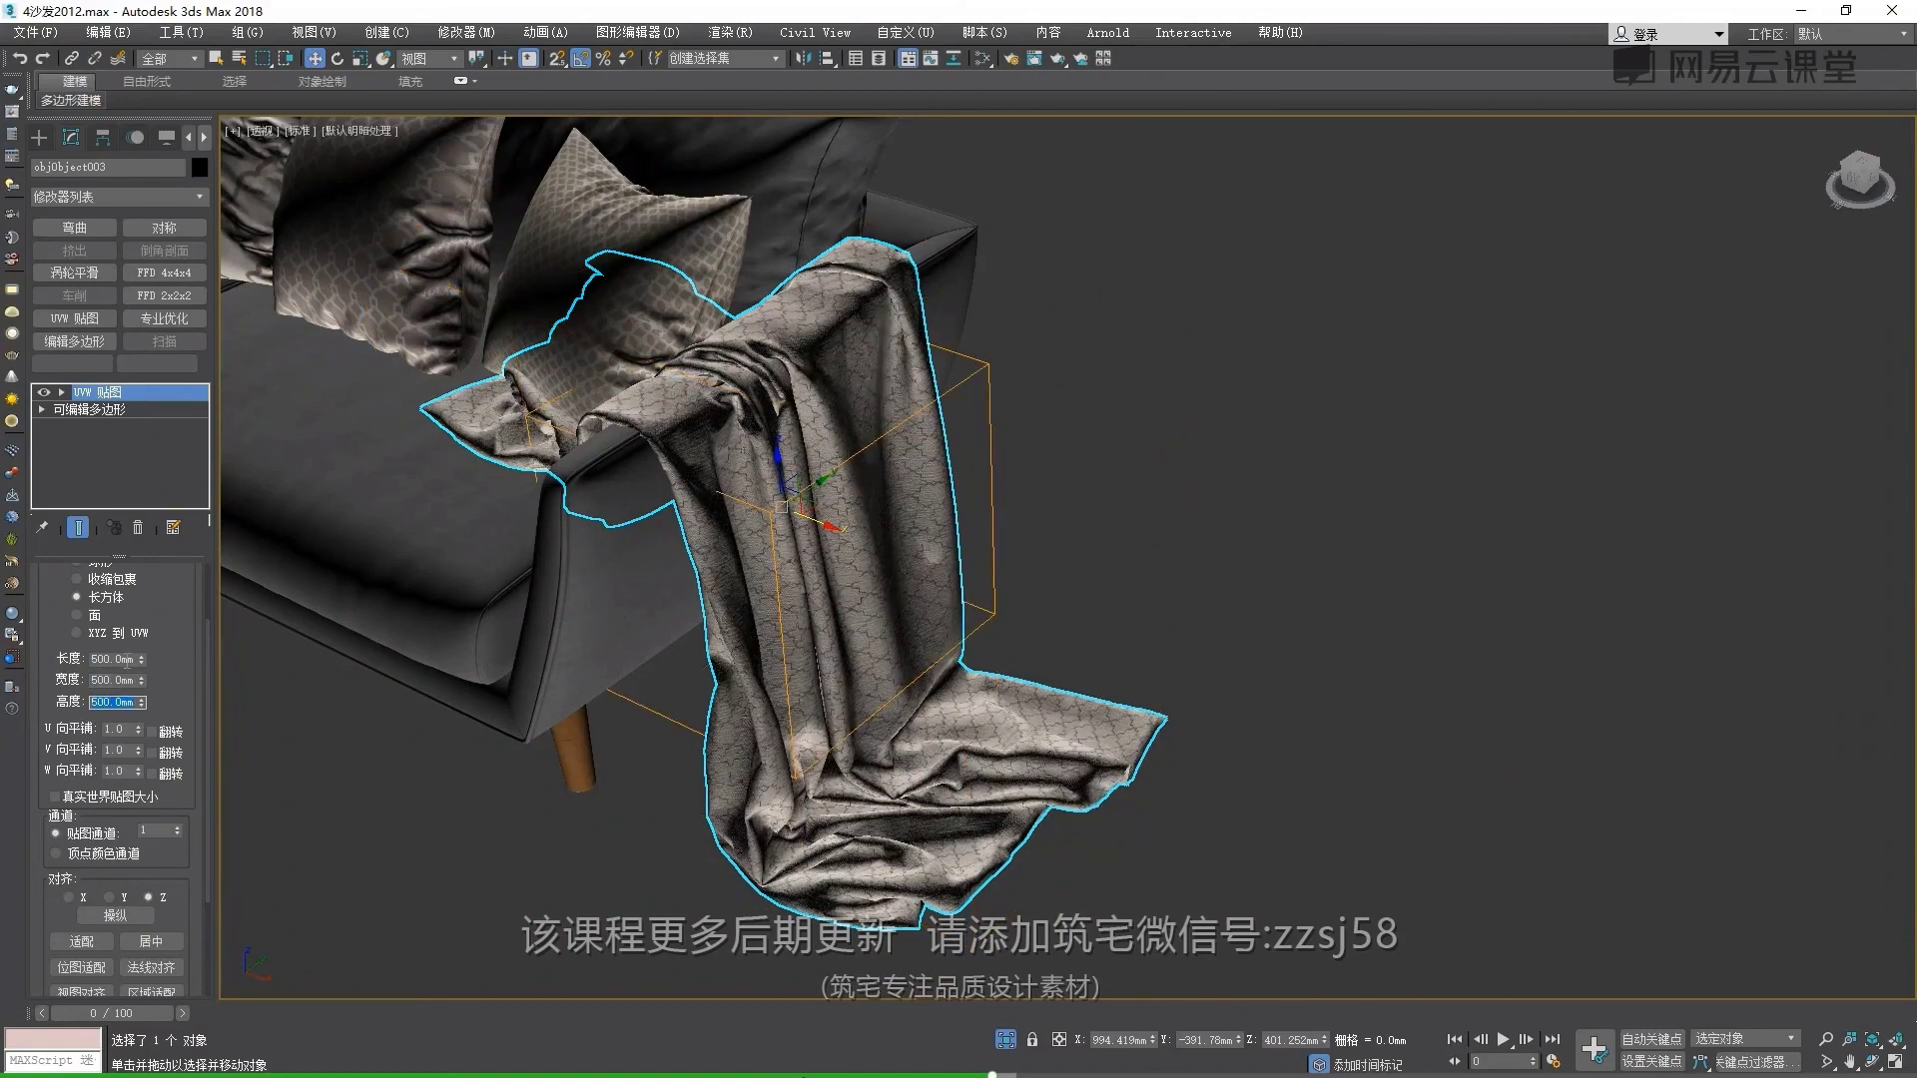
Select all the sofa parts, toggling Affect Pivot Only on and back off
left_click(1091, 570)
scroll(949, 553, "up", 5)
scroll(950, 552, "down", 3)
scroll(989, 548, "down", 3)
scroll(1028, 539, "down", 5)
scroll(1053, 536, "down", 3)
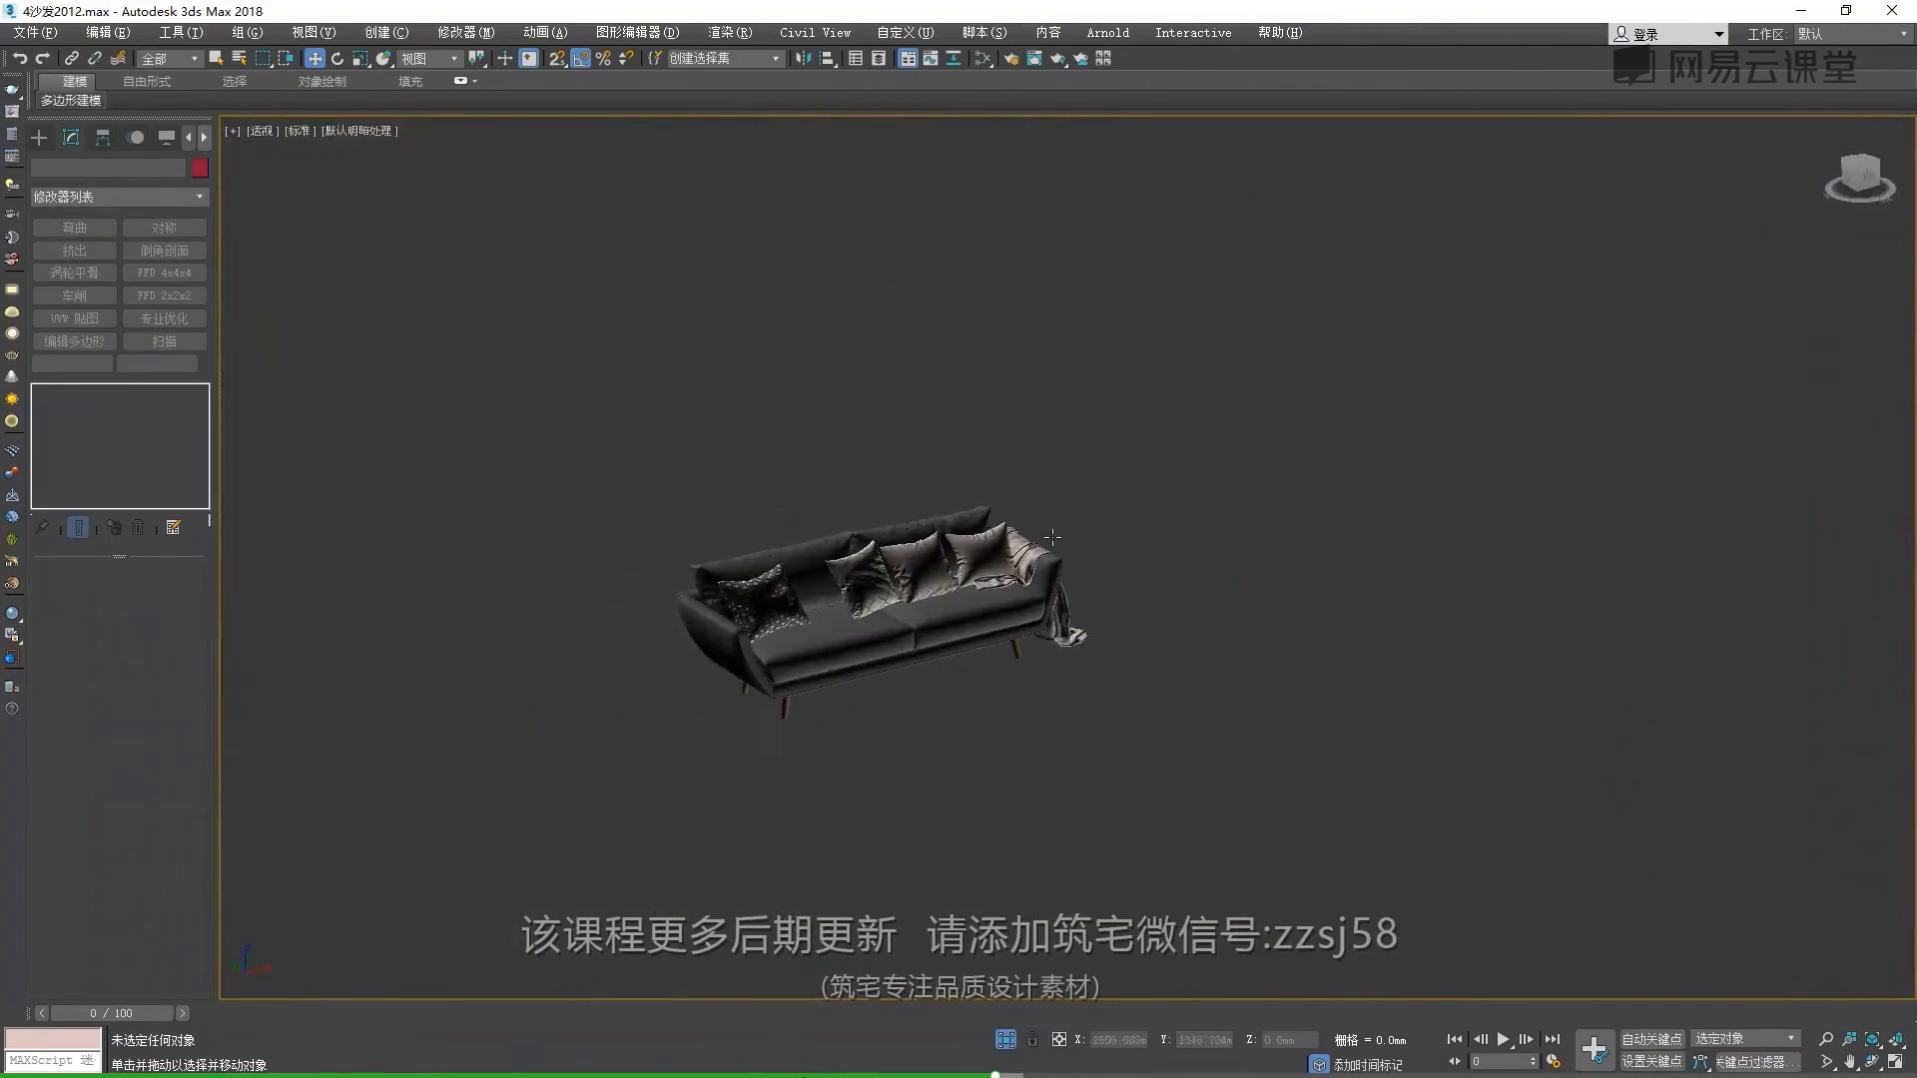
middle_click_drag(1053, 536, 998, 559, "alt")
left_click_drag(461, 656, 983, 368)
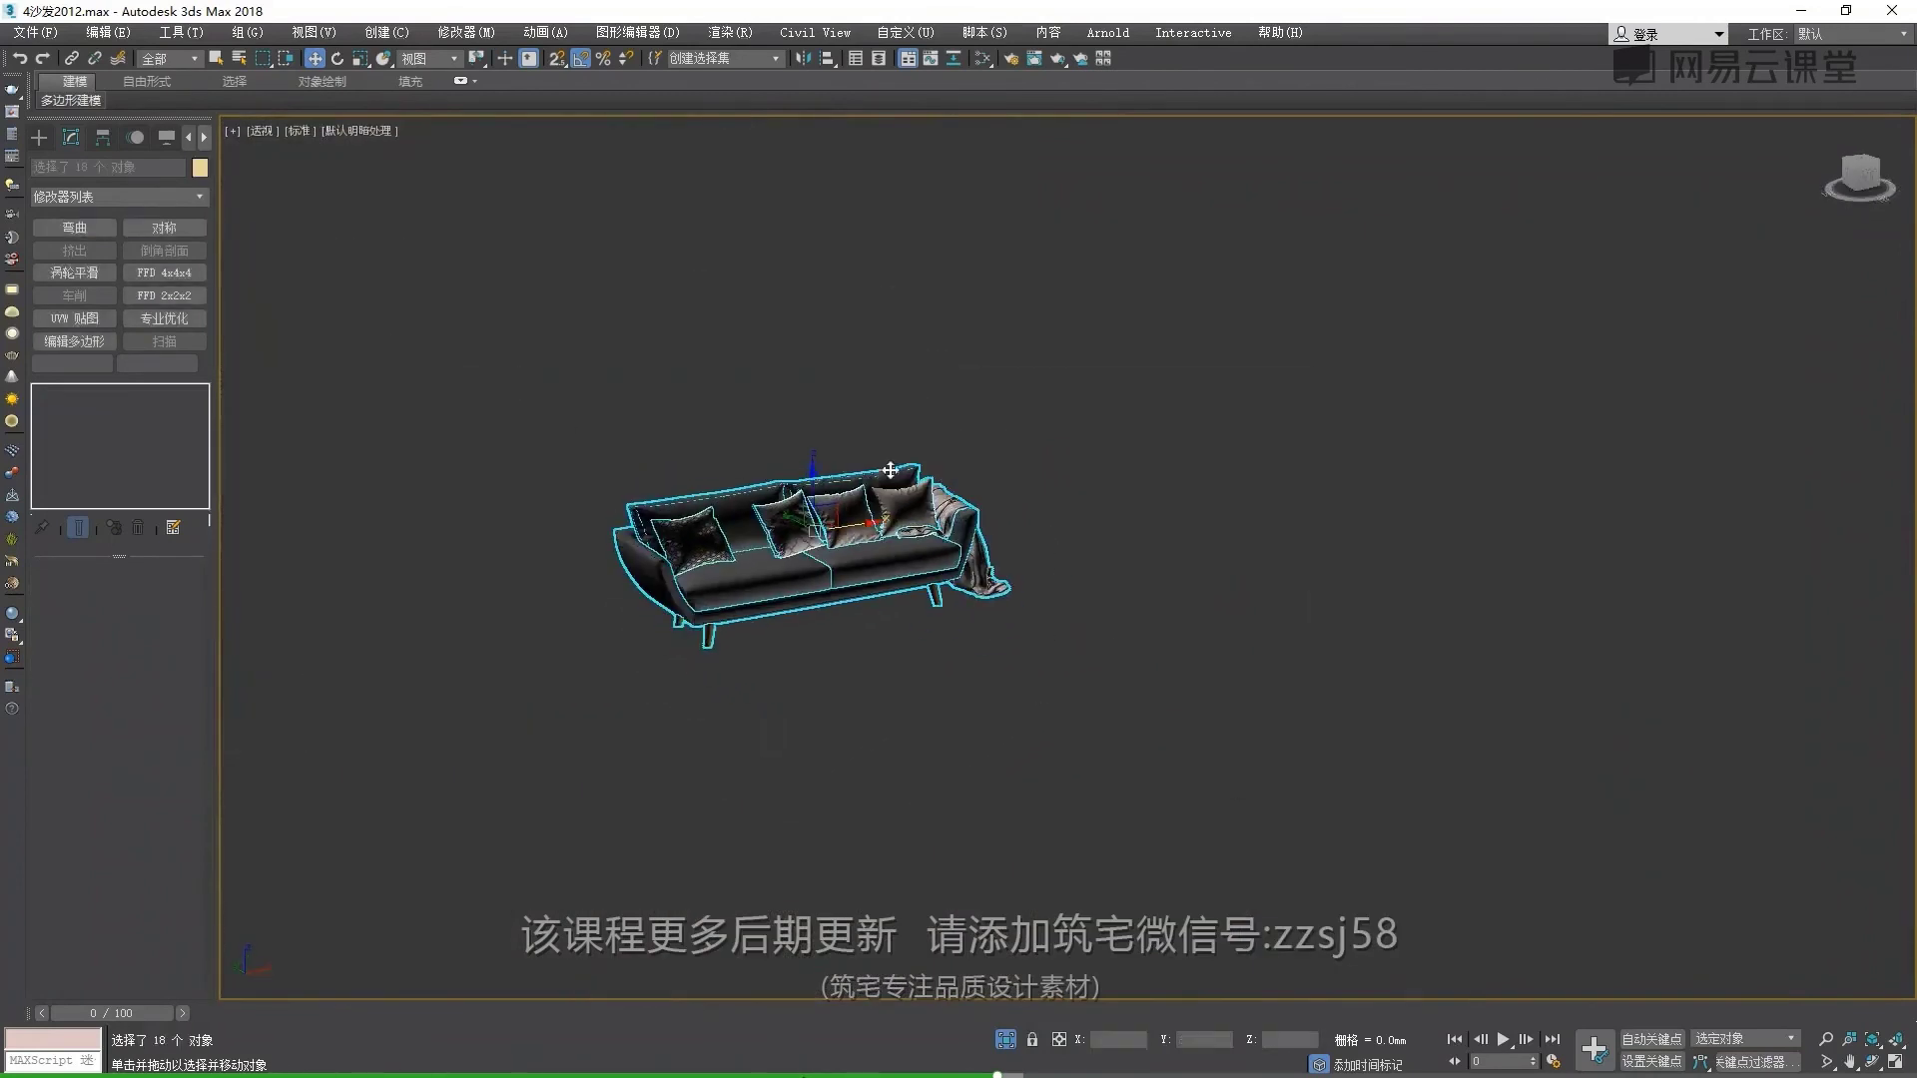
scroll(890, 469, "up", 5)
left_click(102, 135)
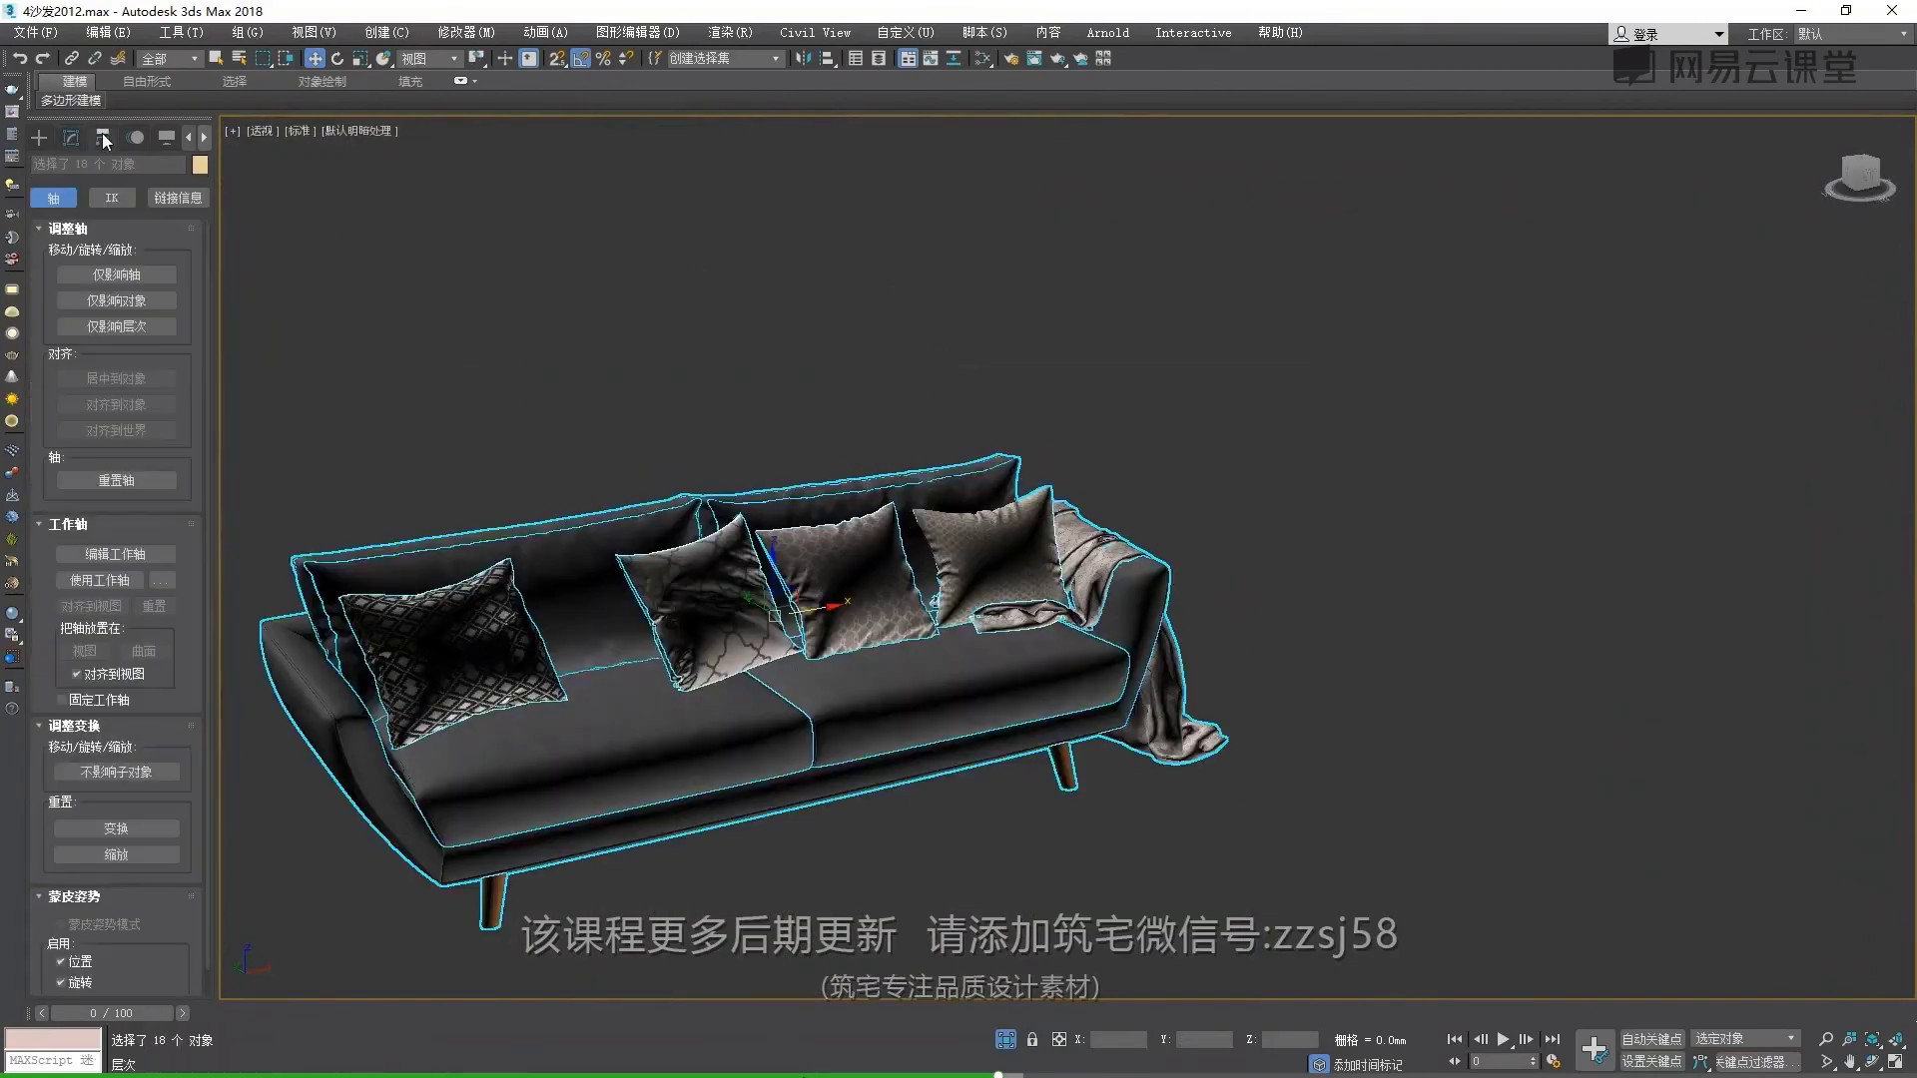
left_click(117, 275)
left_click(117, 275)
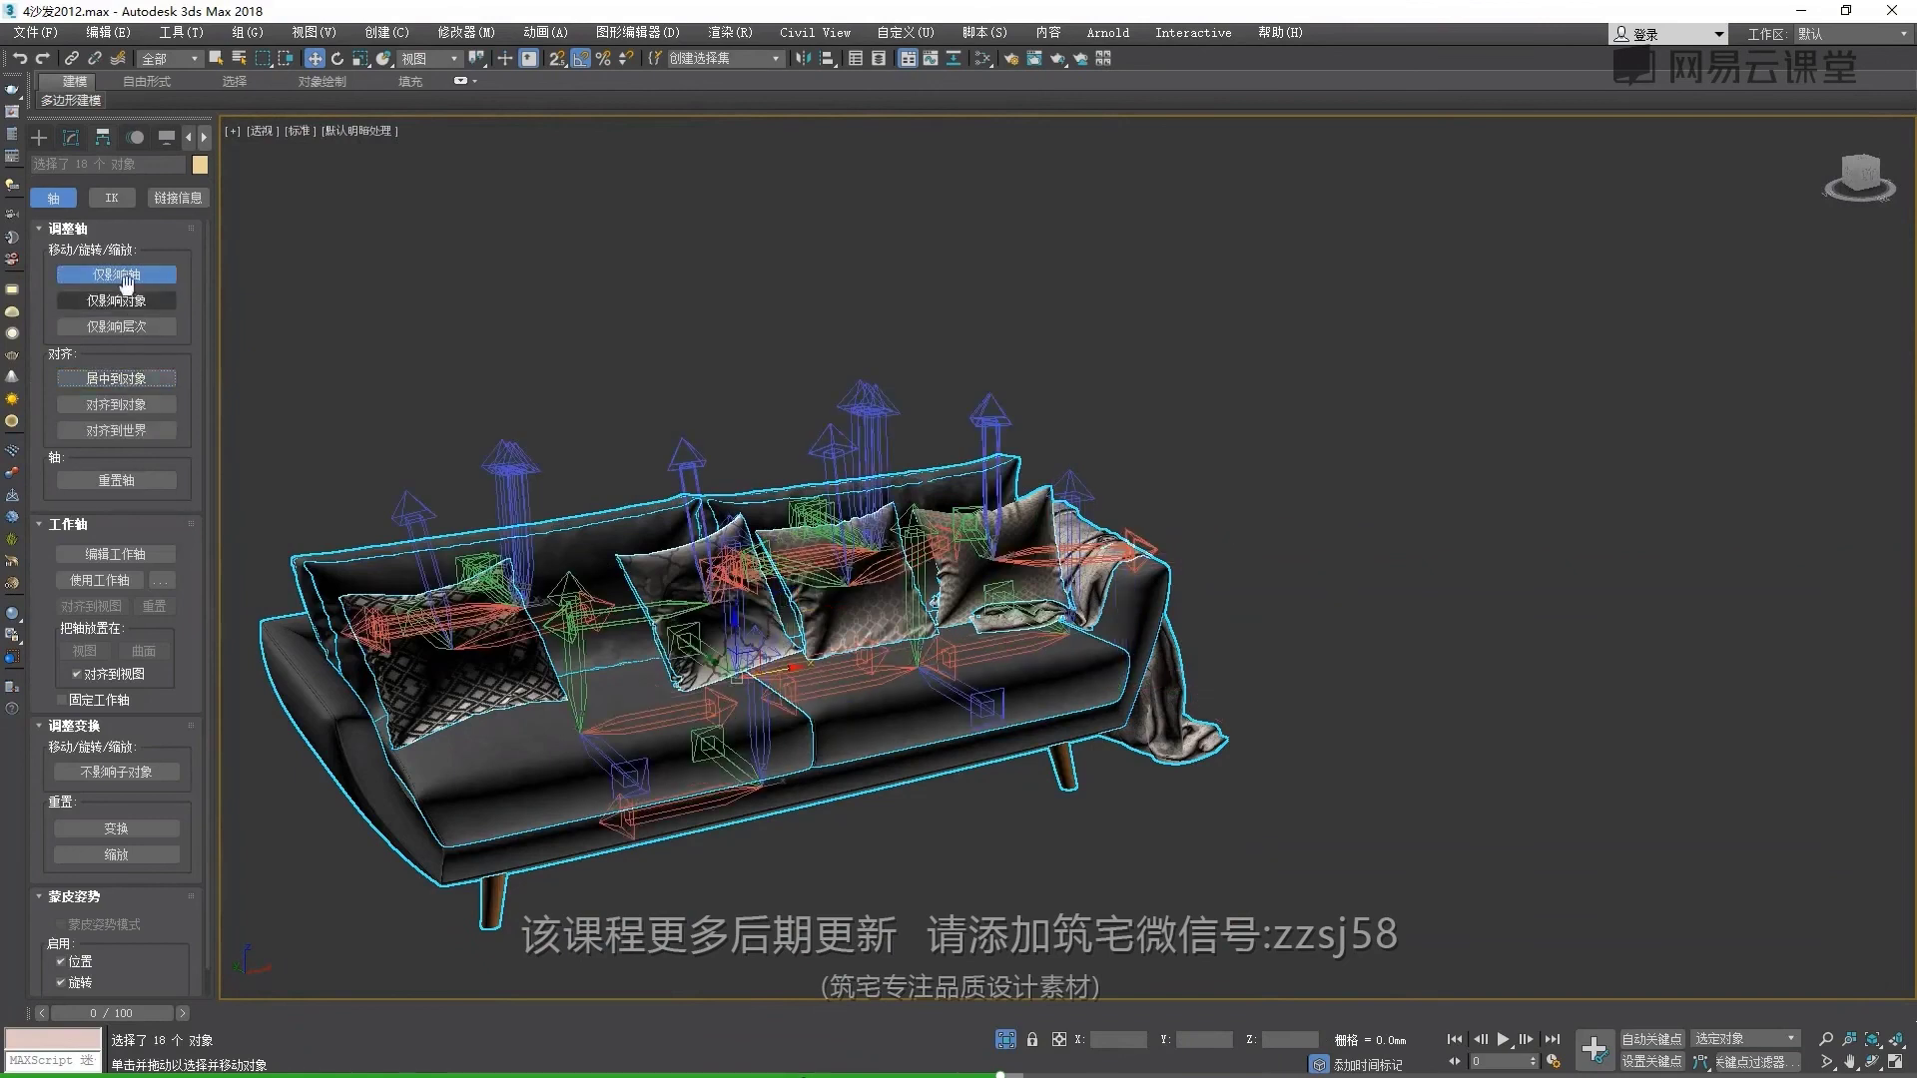
Group the selected sofa parts as 组001, reselect the group, and open the File menu
left_click(247, 32)
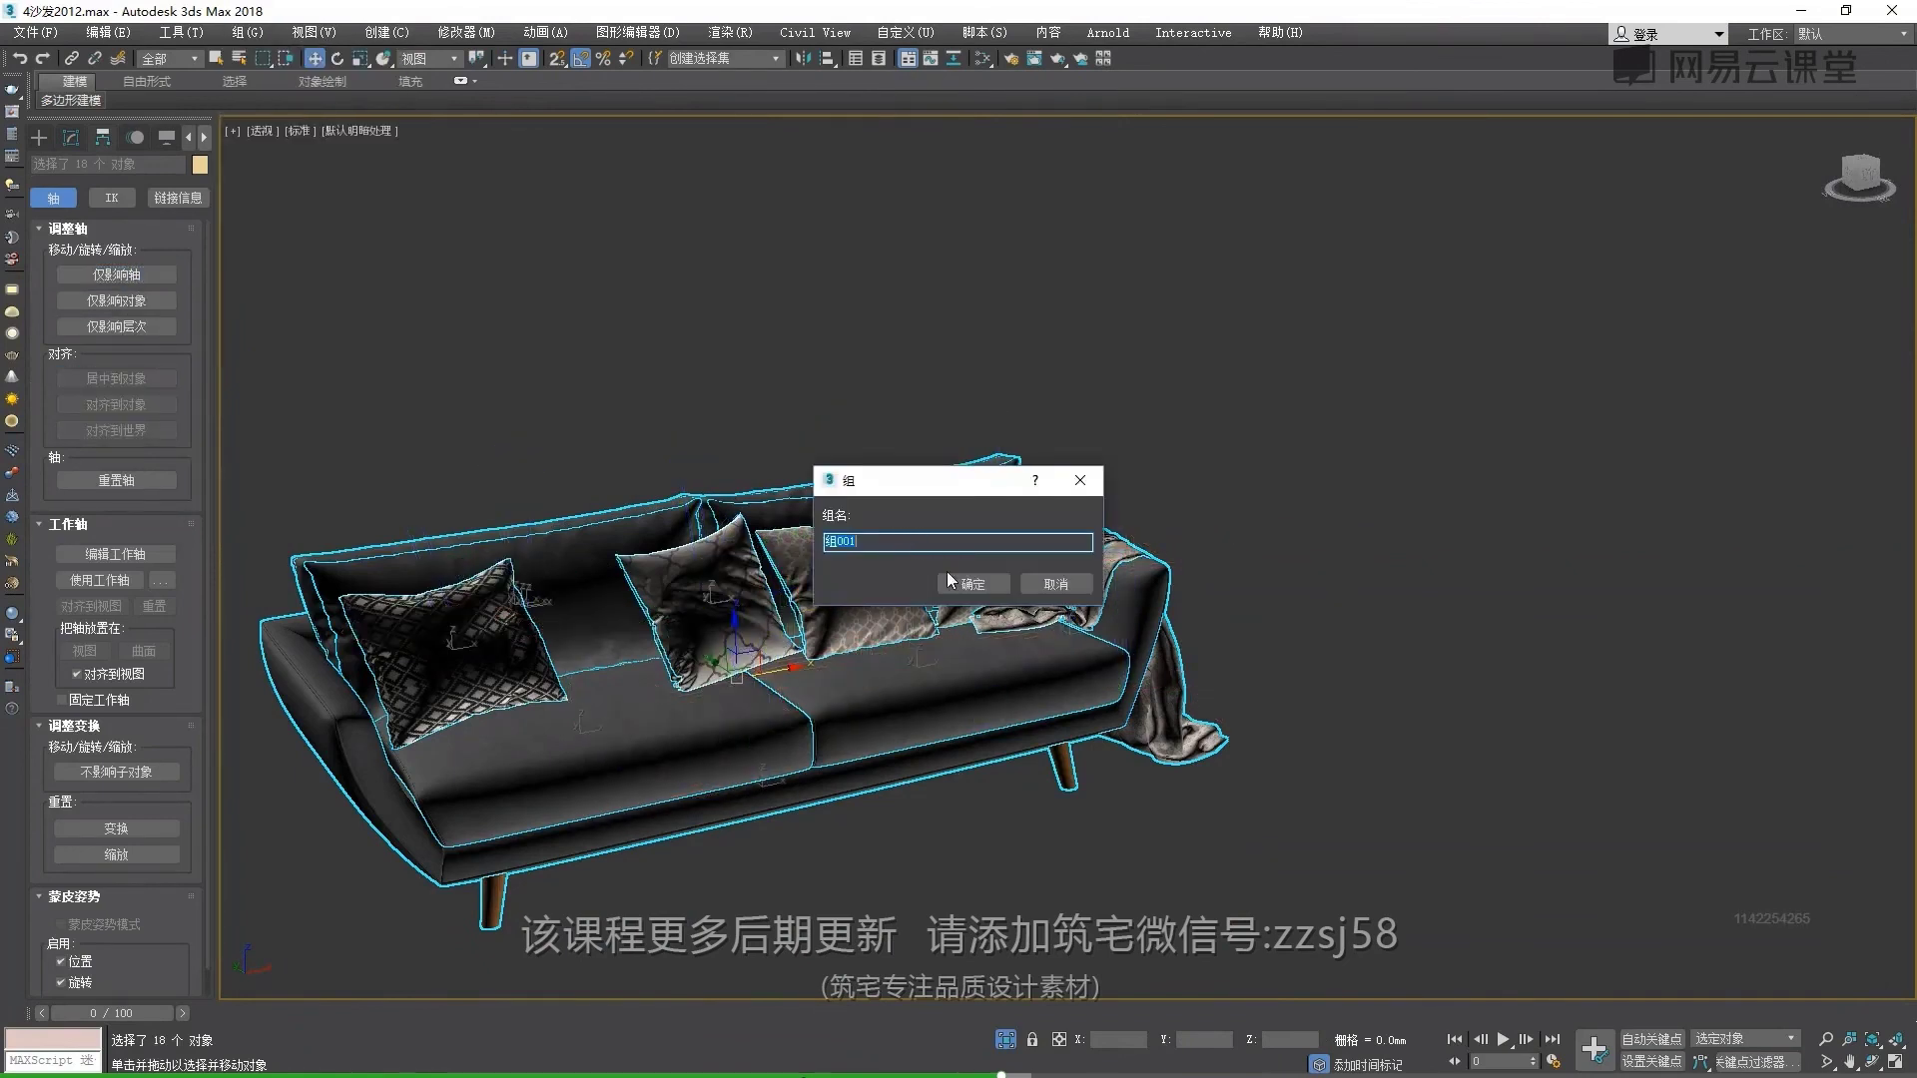
left_click(971, 584)
left_click(1232, 447)
scroll(931, 445, "down", 5)
left_click(919, 525)
scroll(838, 450, "up", 3)
scroll(839, 449, "up", 2)
left_click(37, 33)
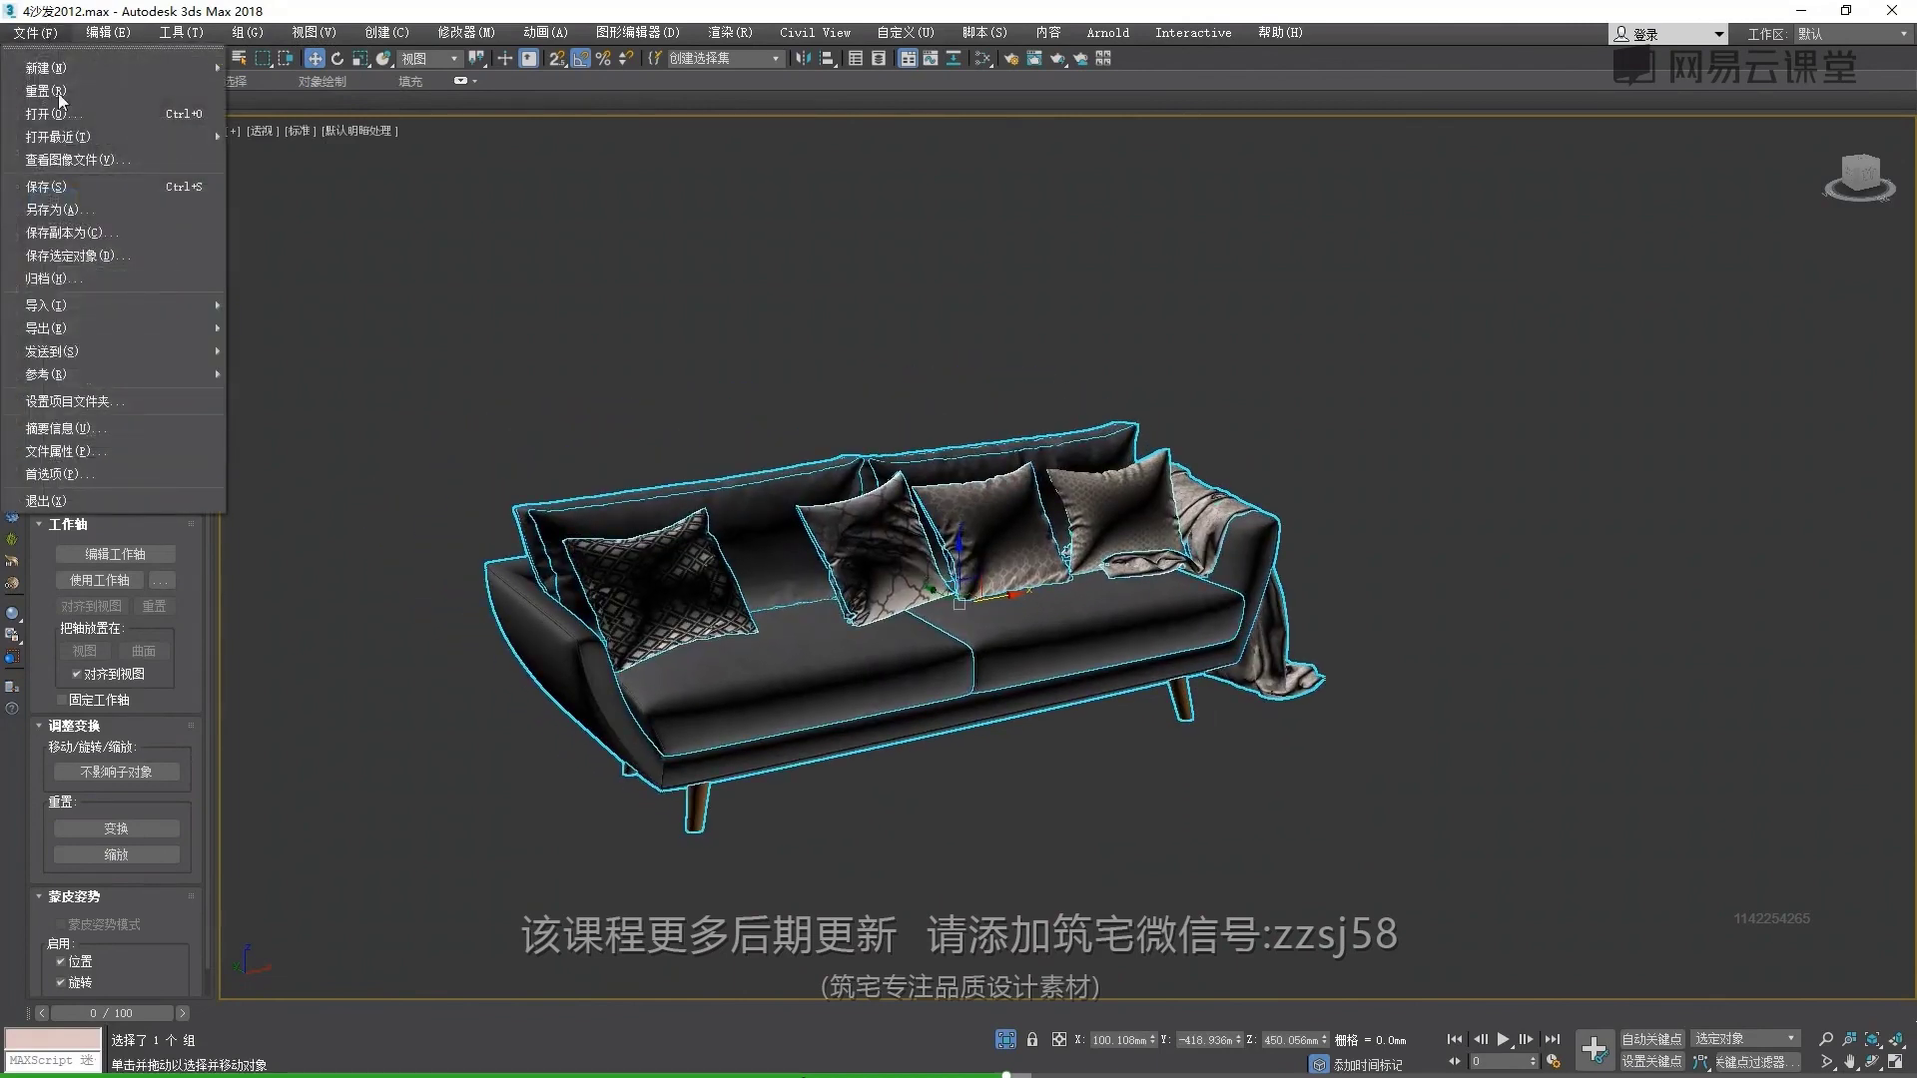
mouse_move(45, 327)
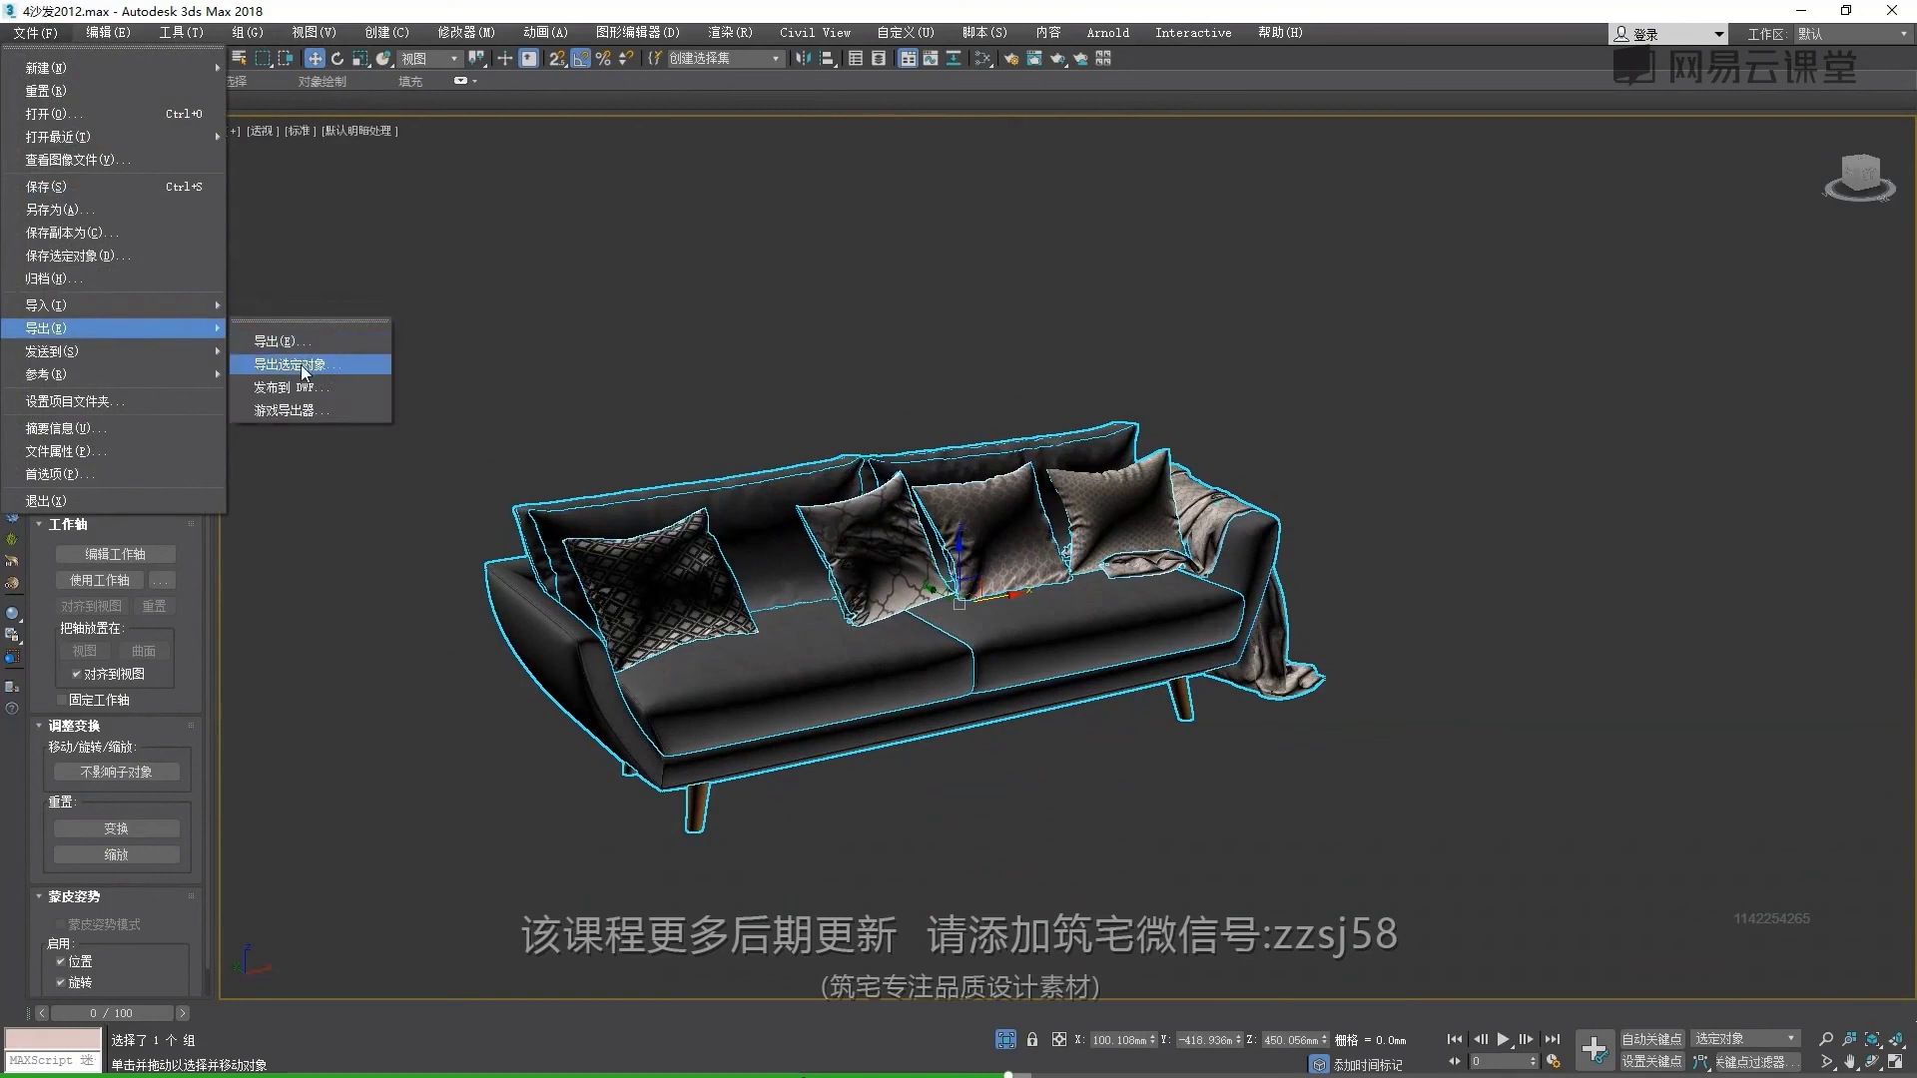
Export the selected sofa group as a Skp File (*.SKP) to the 工作一 (F:) drive
left_click(305, 370)
left_click(1087, 781)
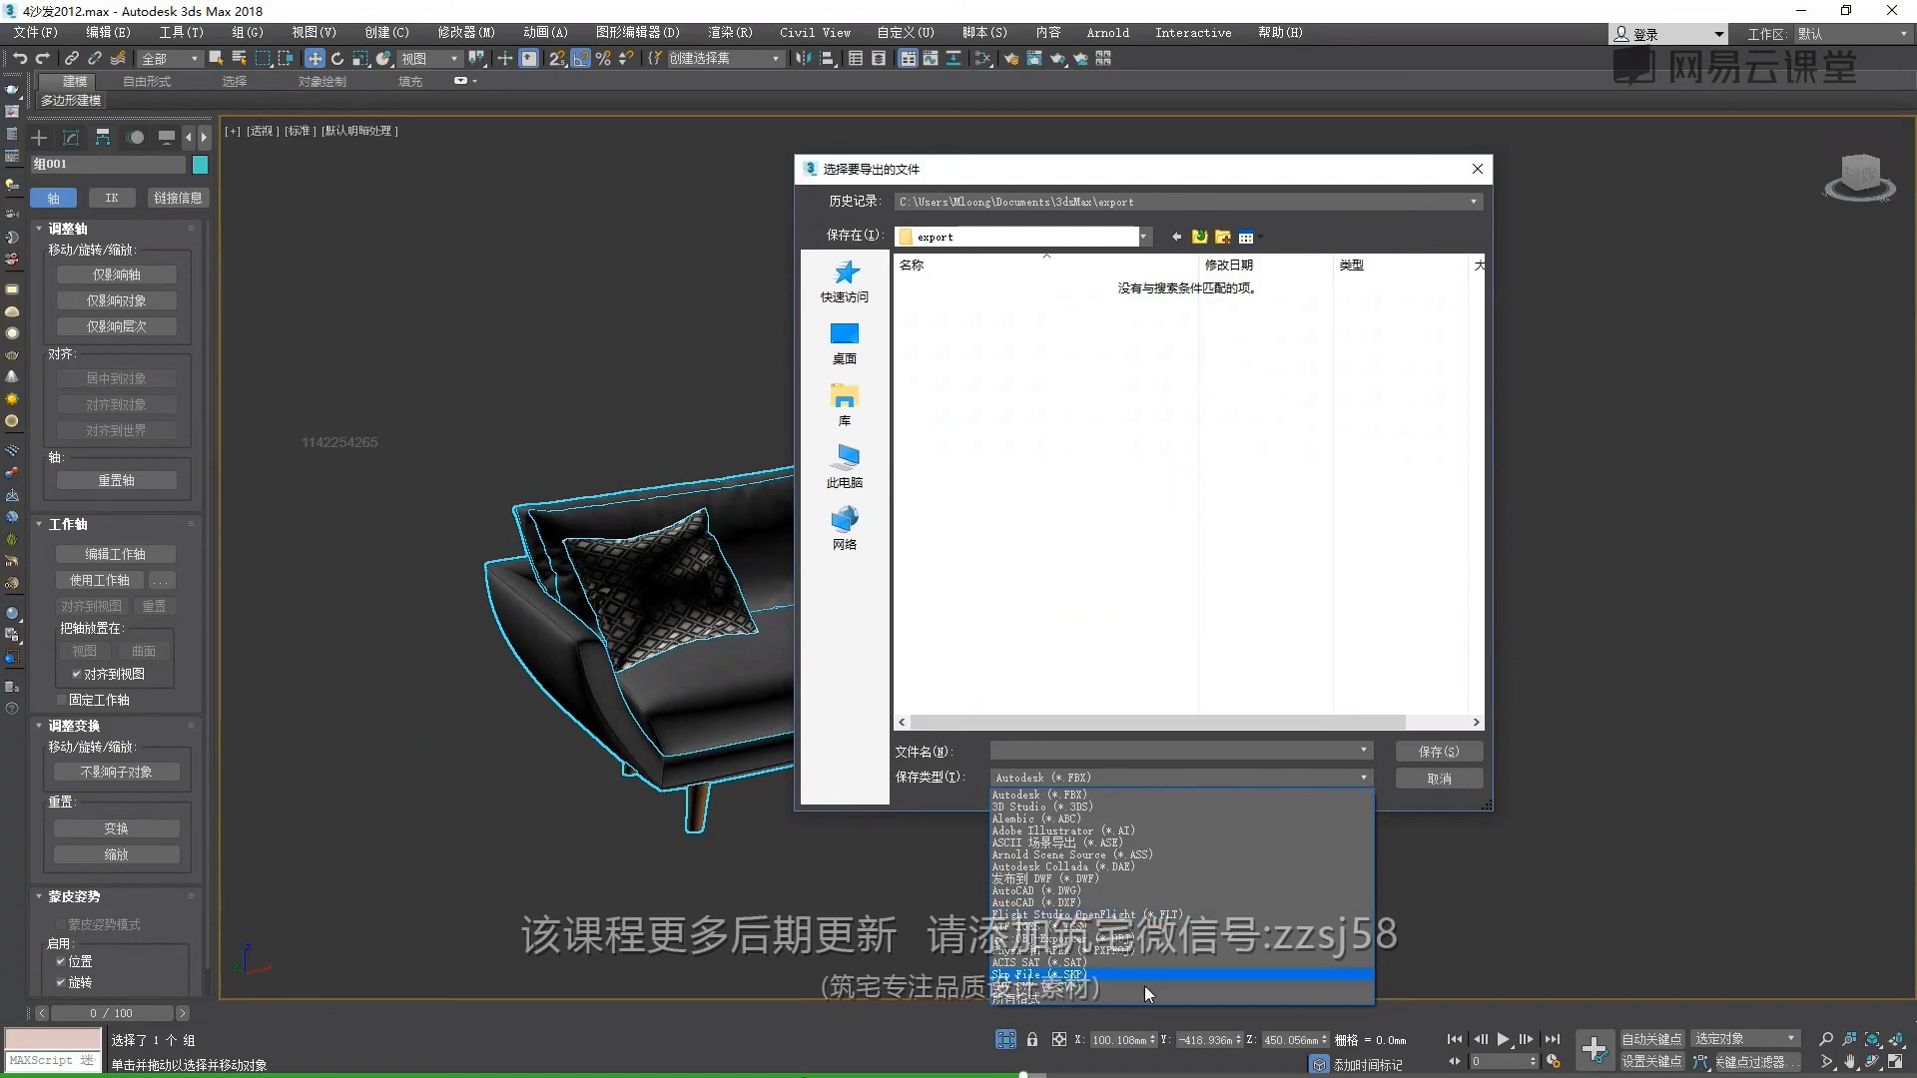
left_click(1090, 977)
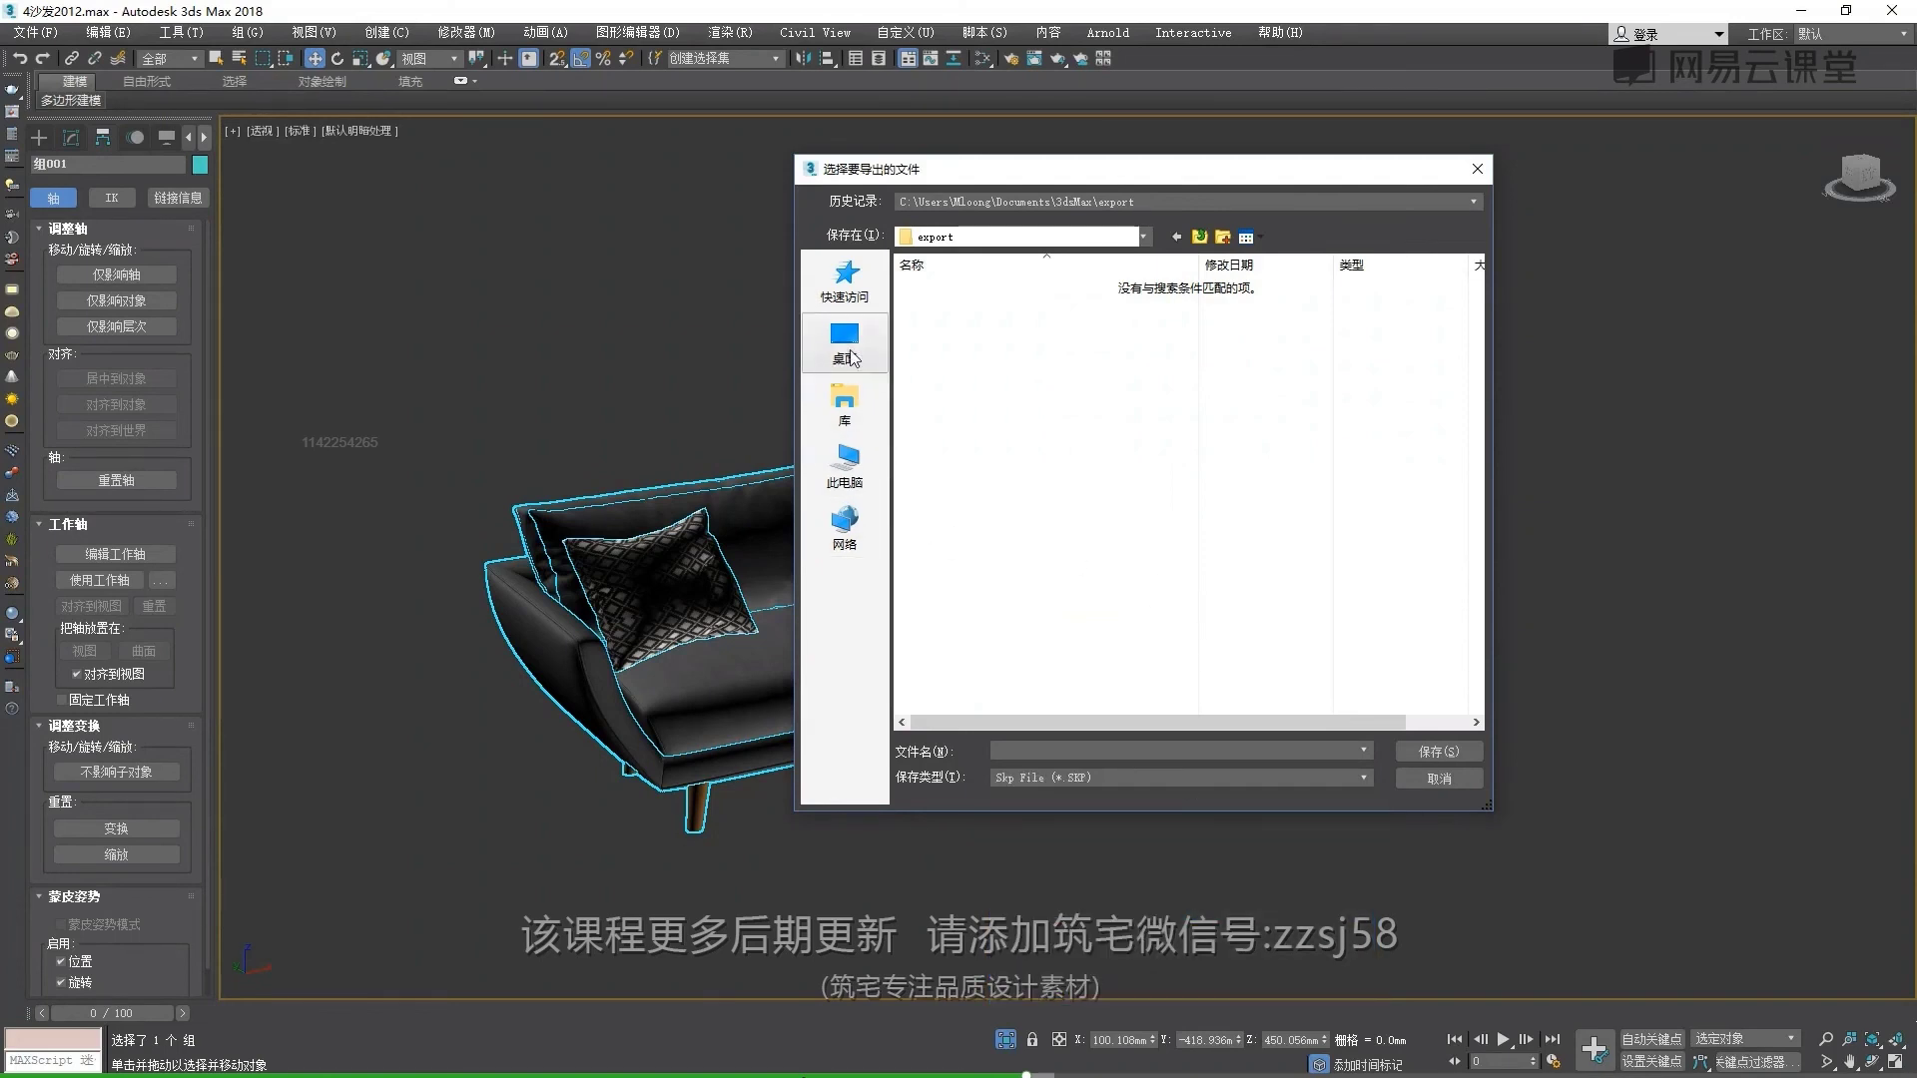
left_click(845, 464)
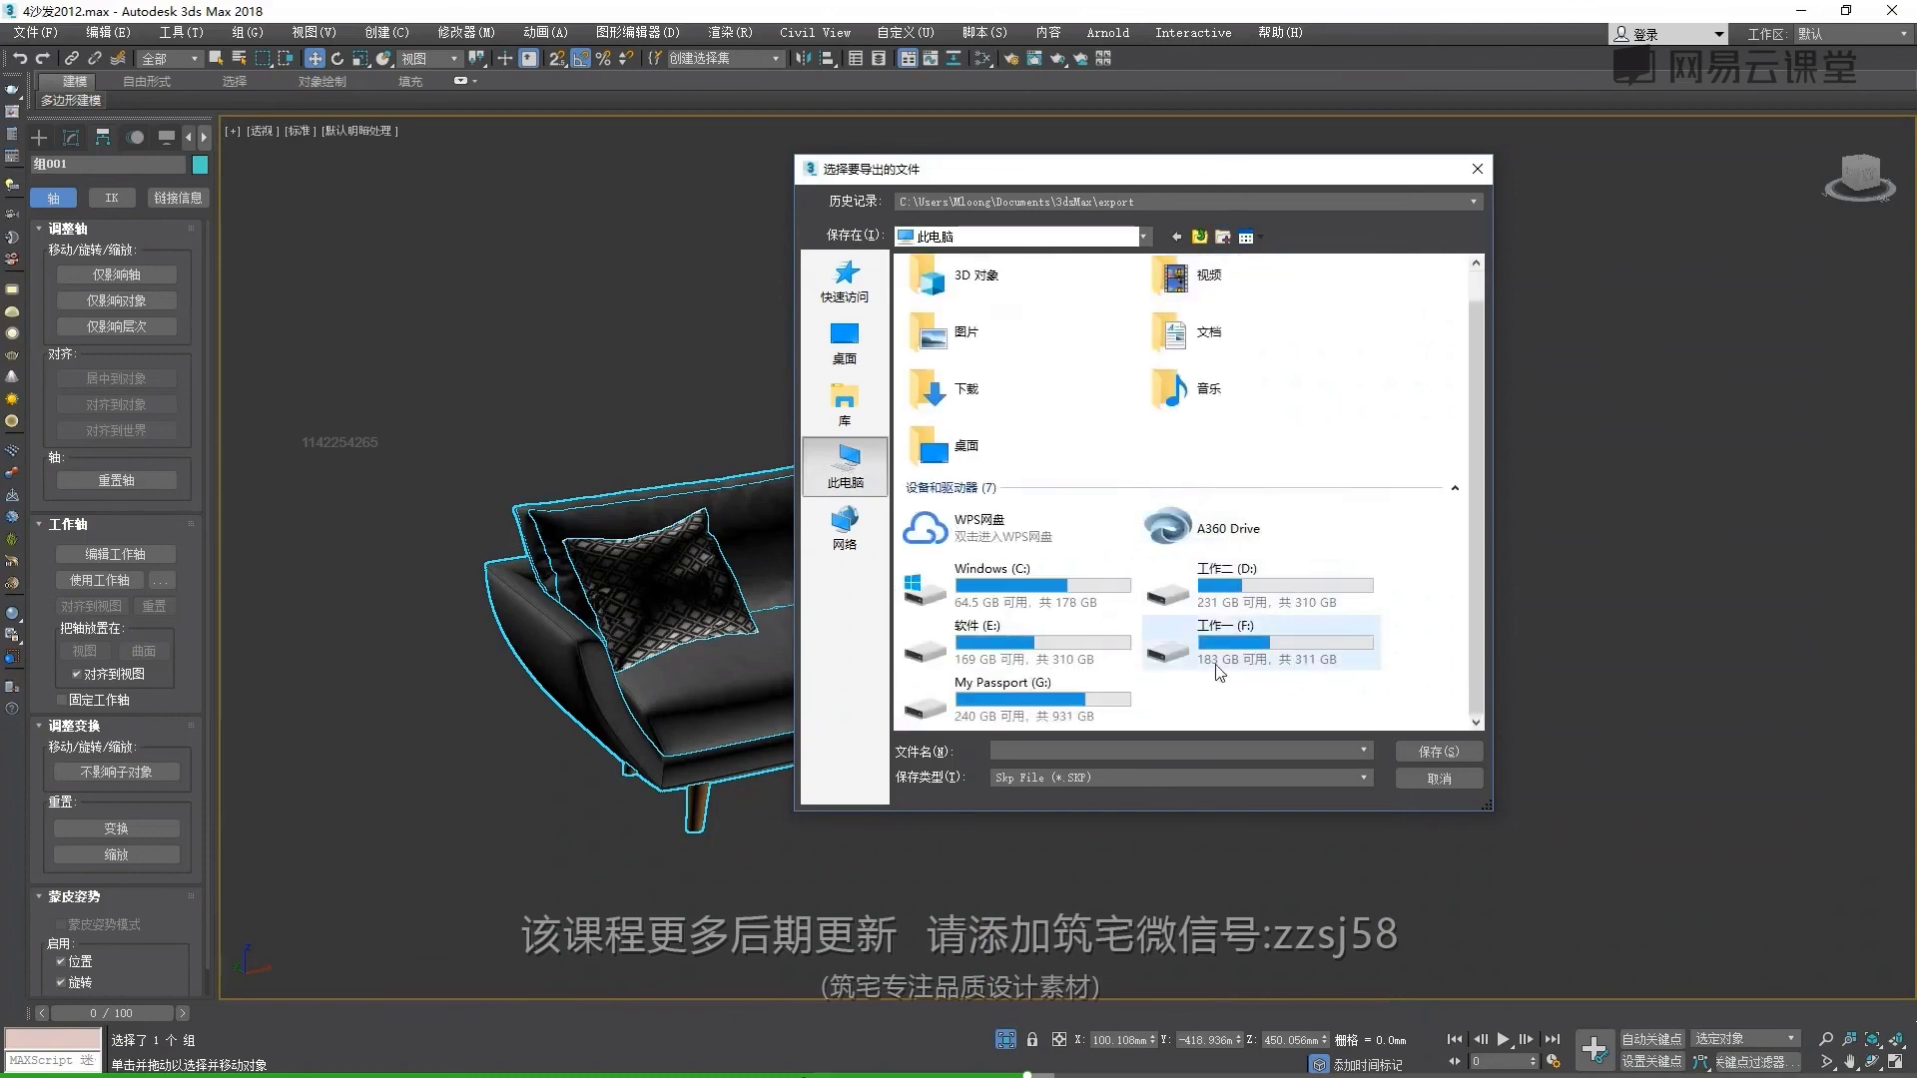
double_click(1155, 665)
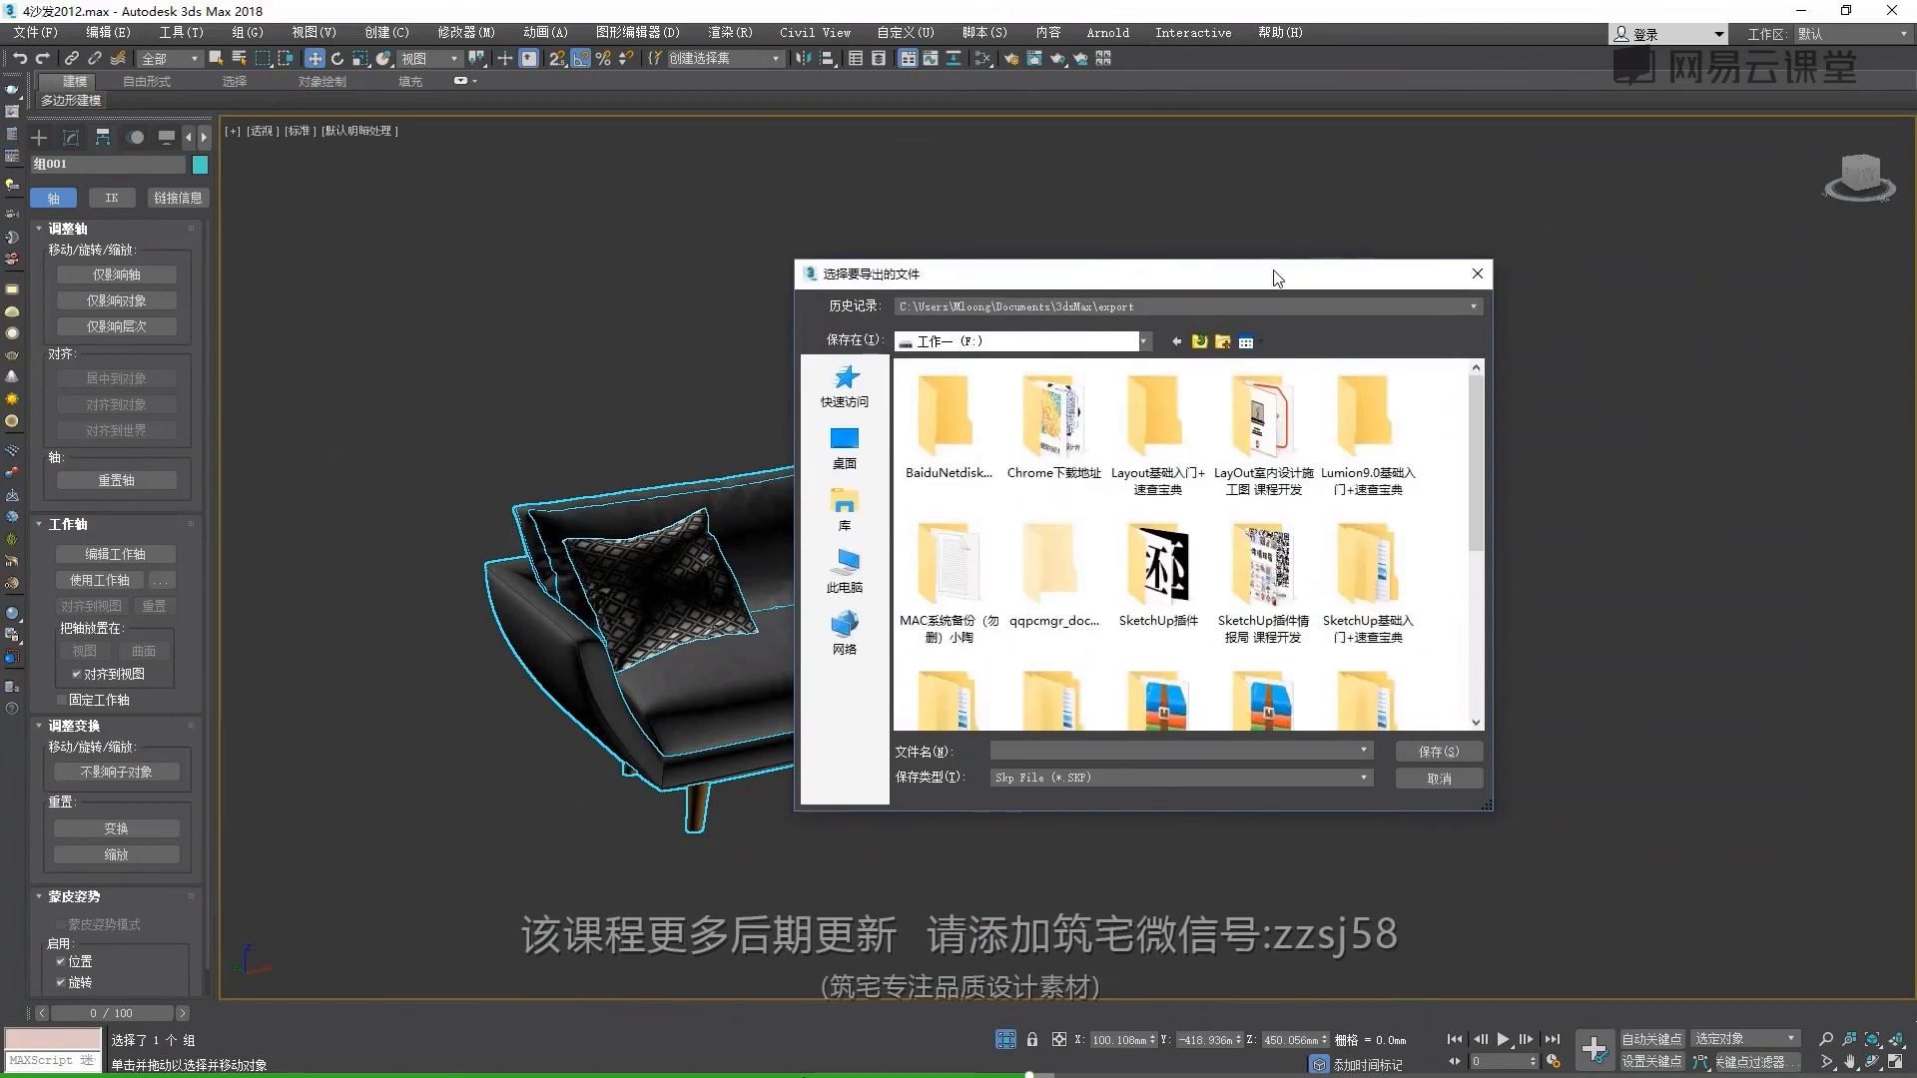
left_click_drag(1126, 215, 1126, 204)
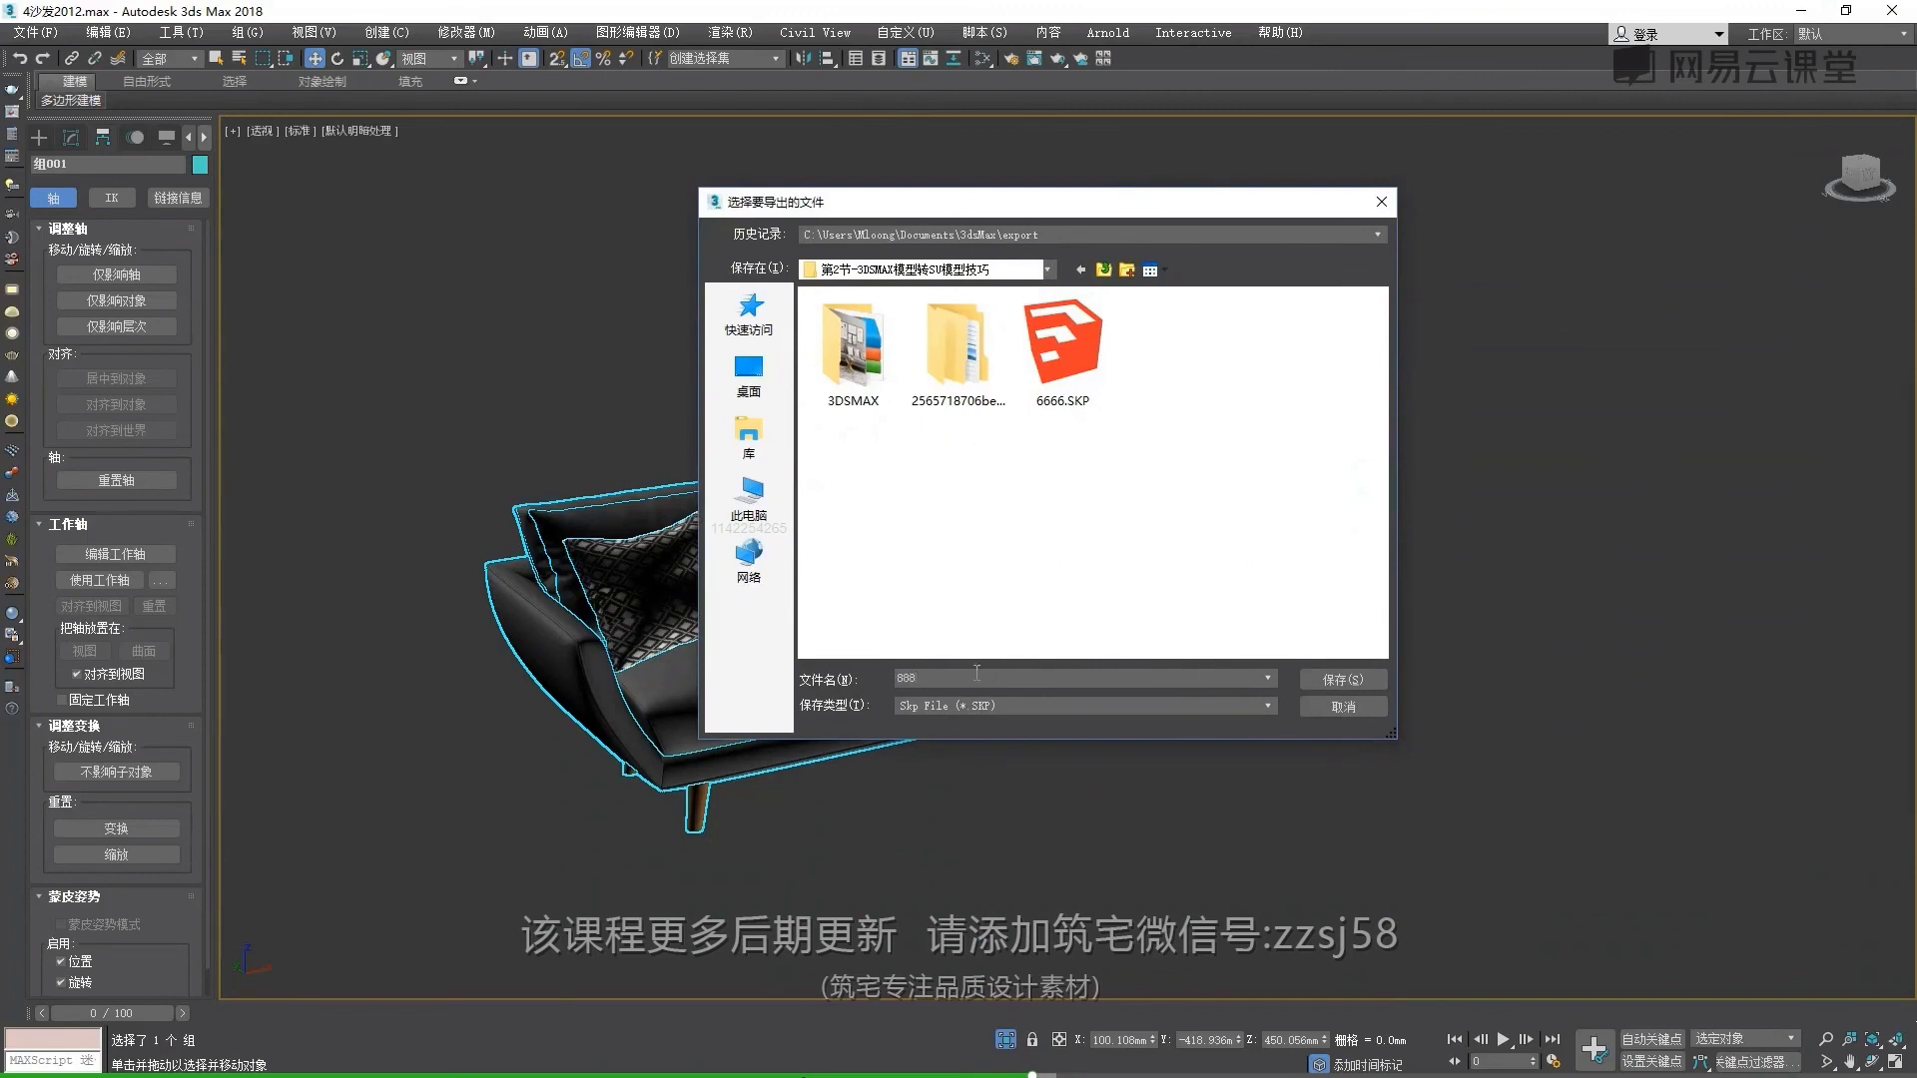
left_click(1321, 682)
left_click_drag(985, 437, 1040, 433)
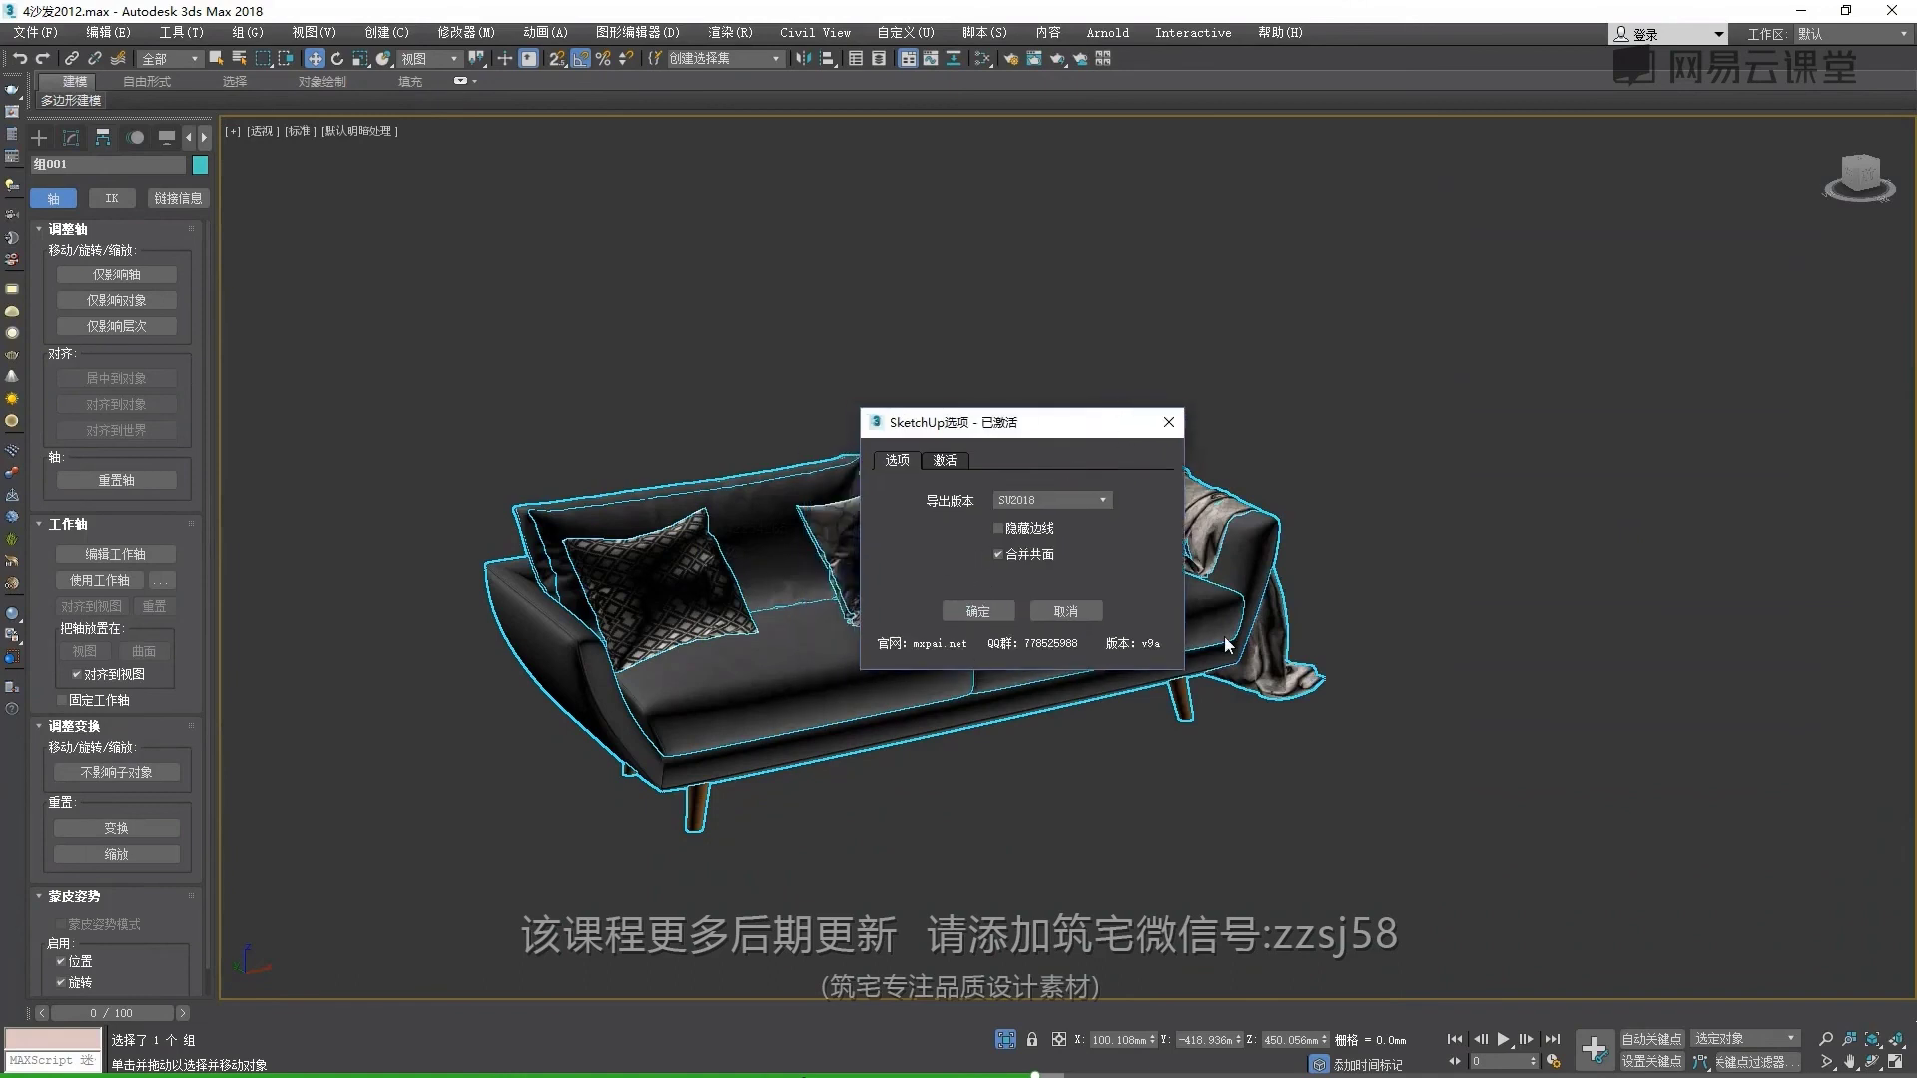
Keep SU2018 as the SketchUp export version, then bring up the Windows Start menu
mouse_move(1064, 424)
left_mouse_down()
mouse_move(1198, 379)
mouse_move(1007, 401)
left_mouse_up()
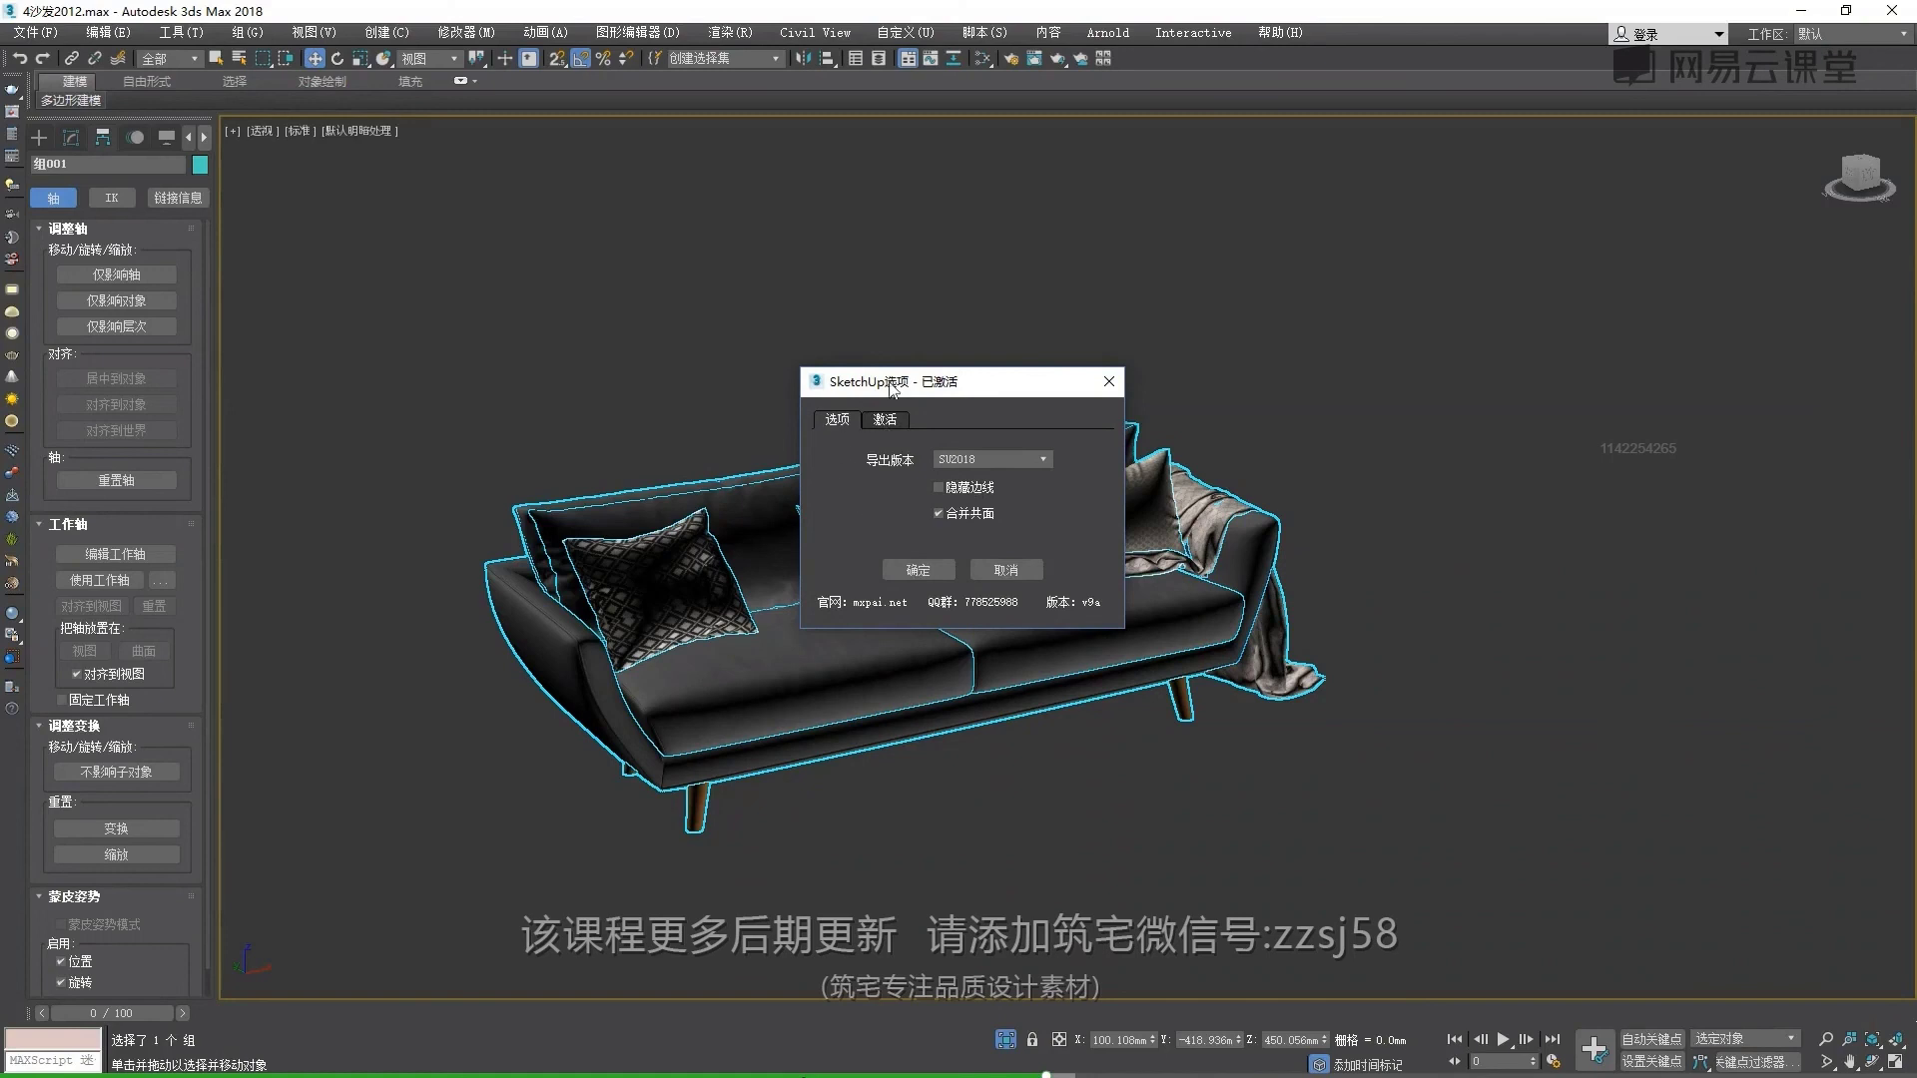
left_click(949, 460)
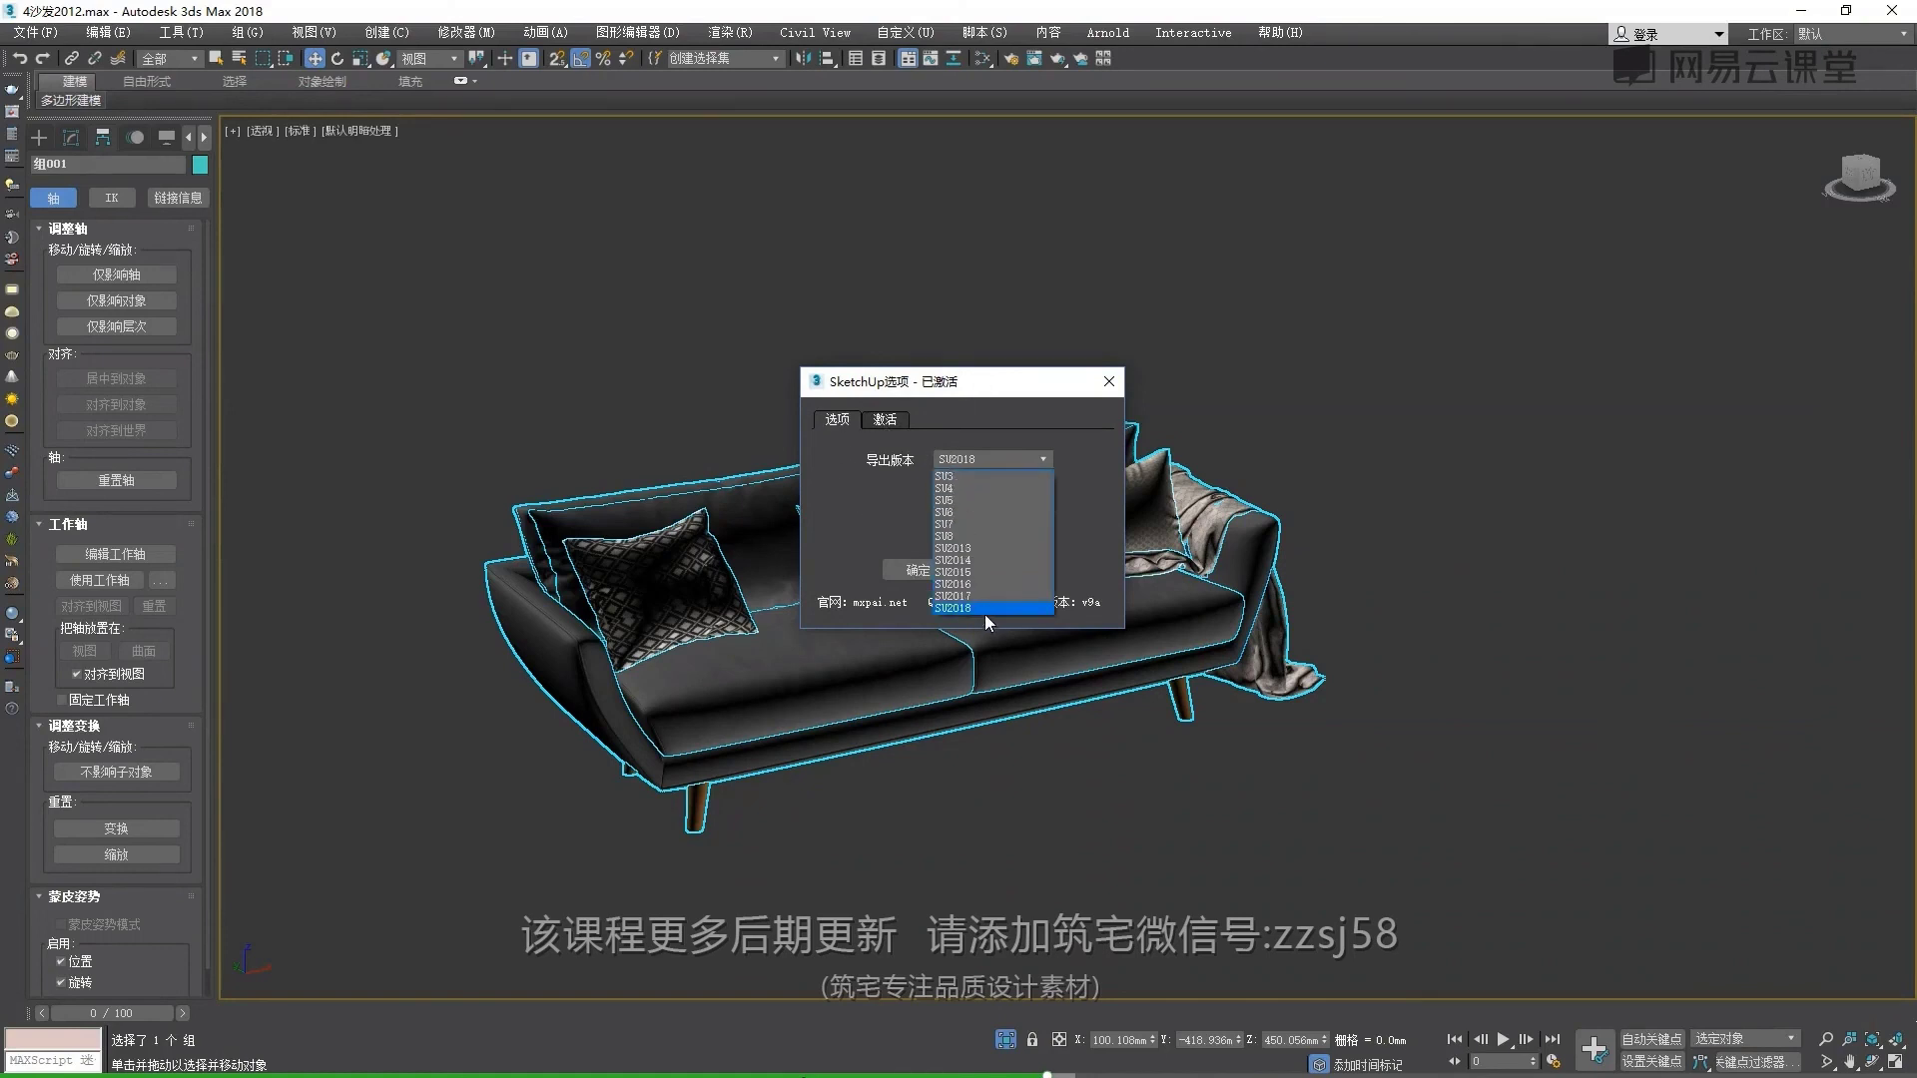
left_click(985, 609)
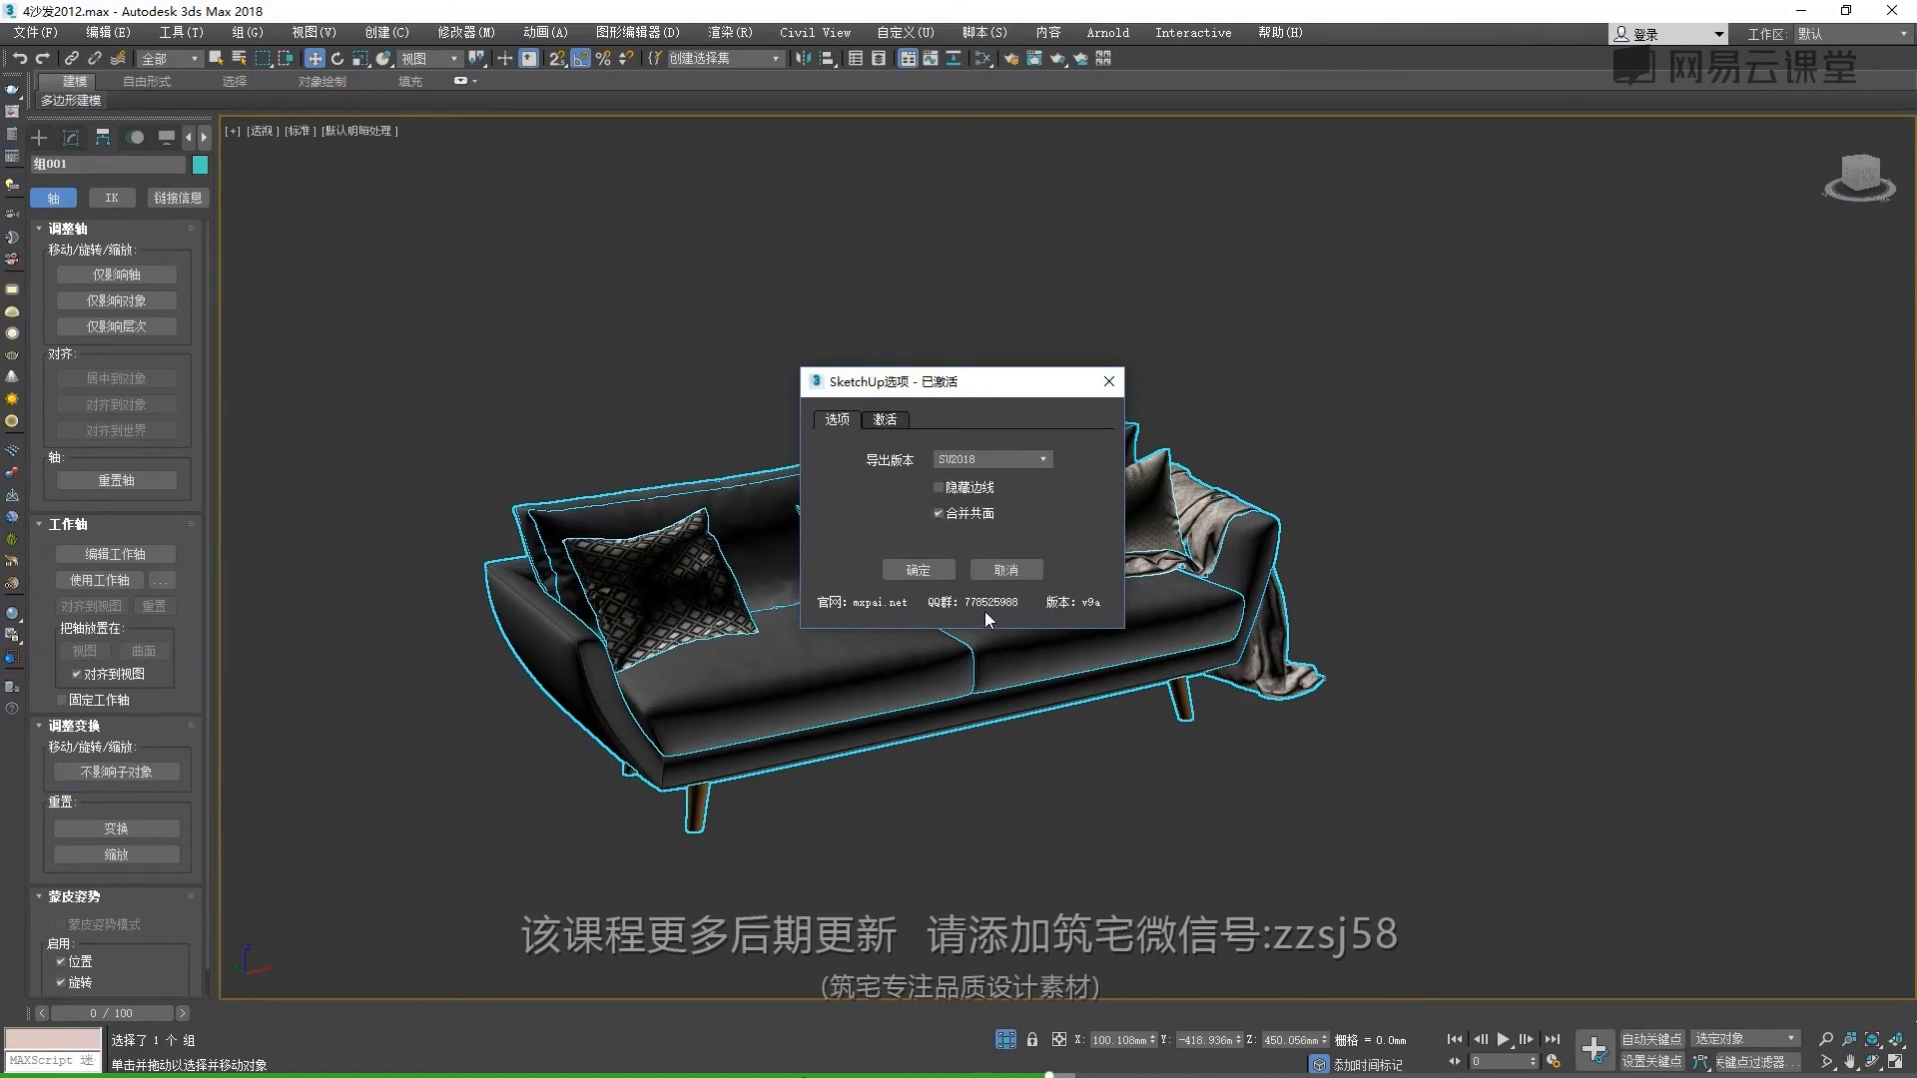
left_click(1039, 462)
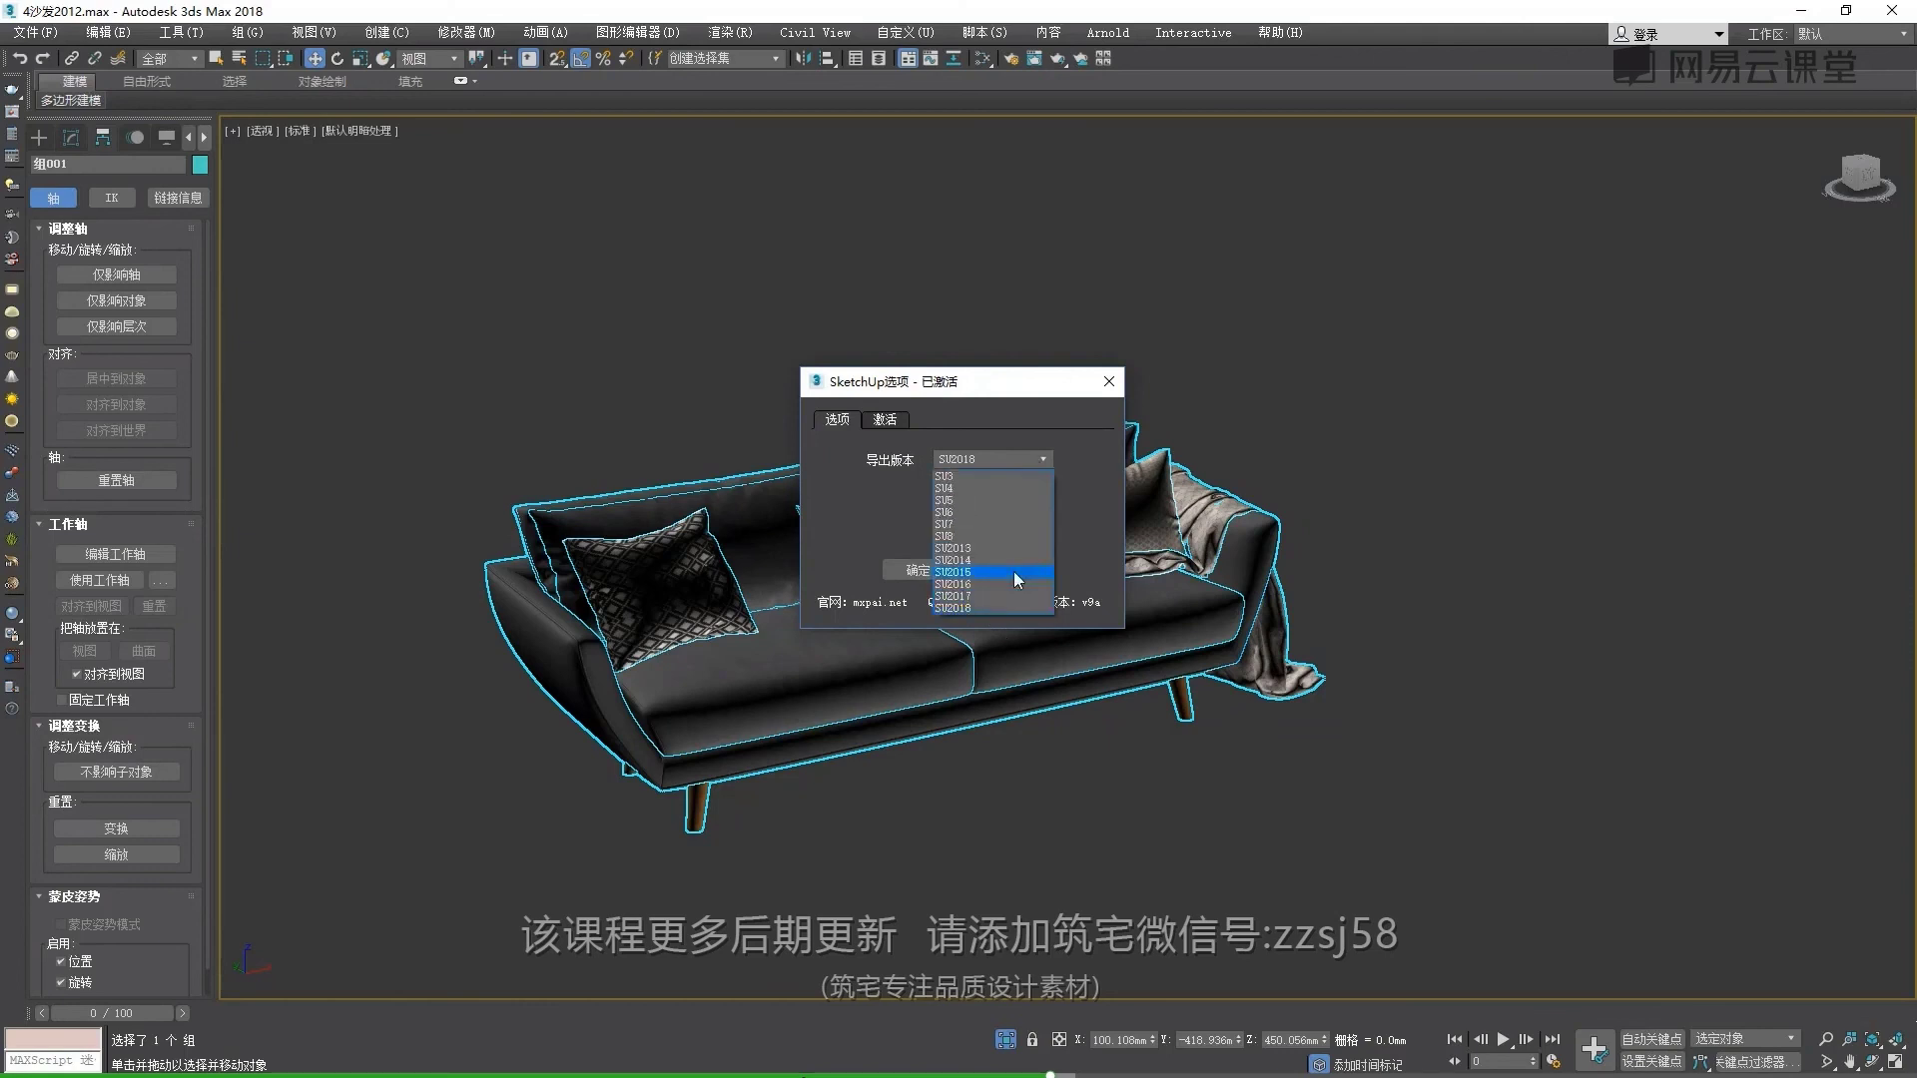
left_click(986, 607)
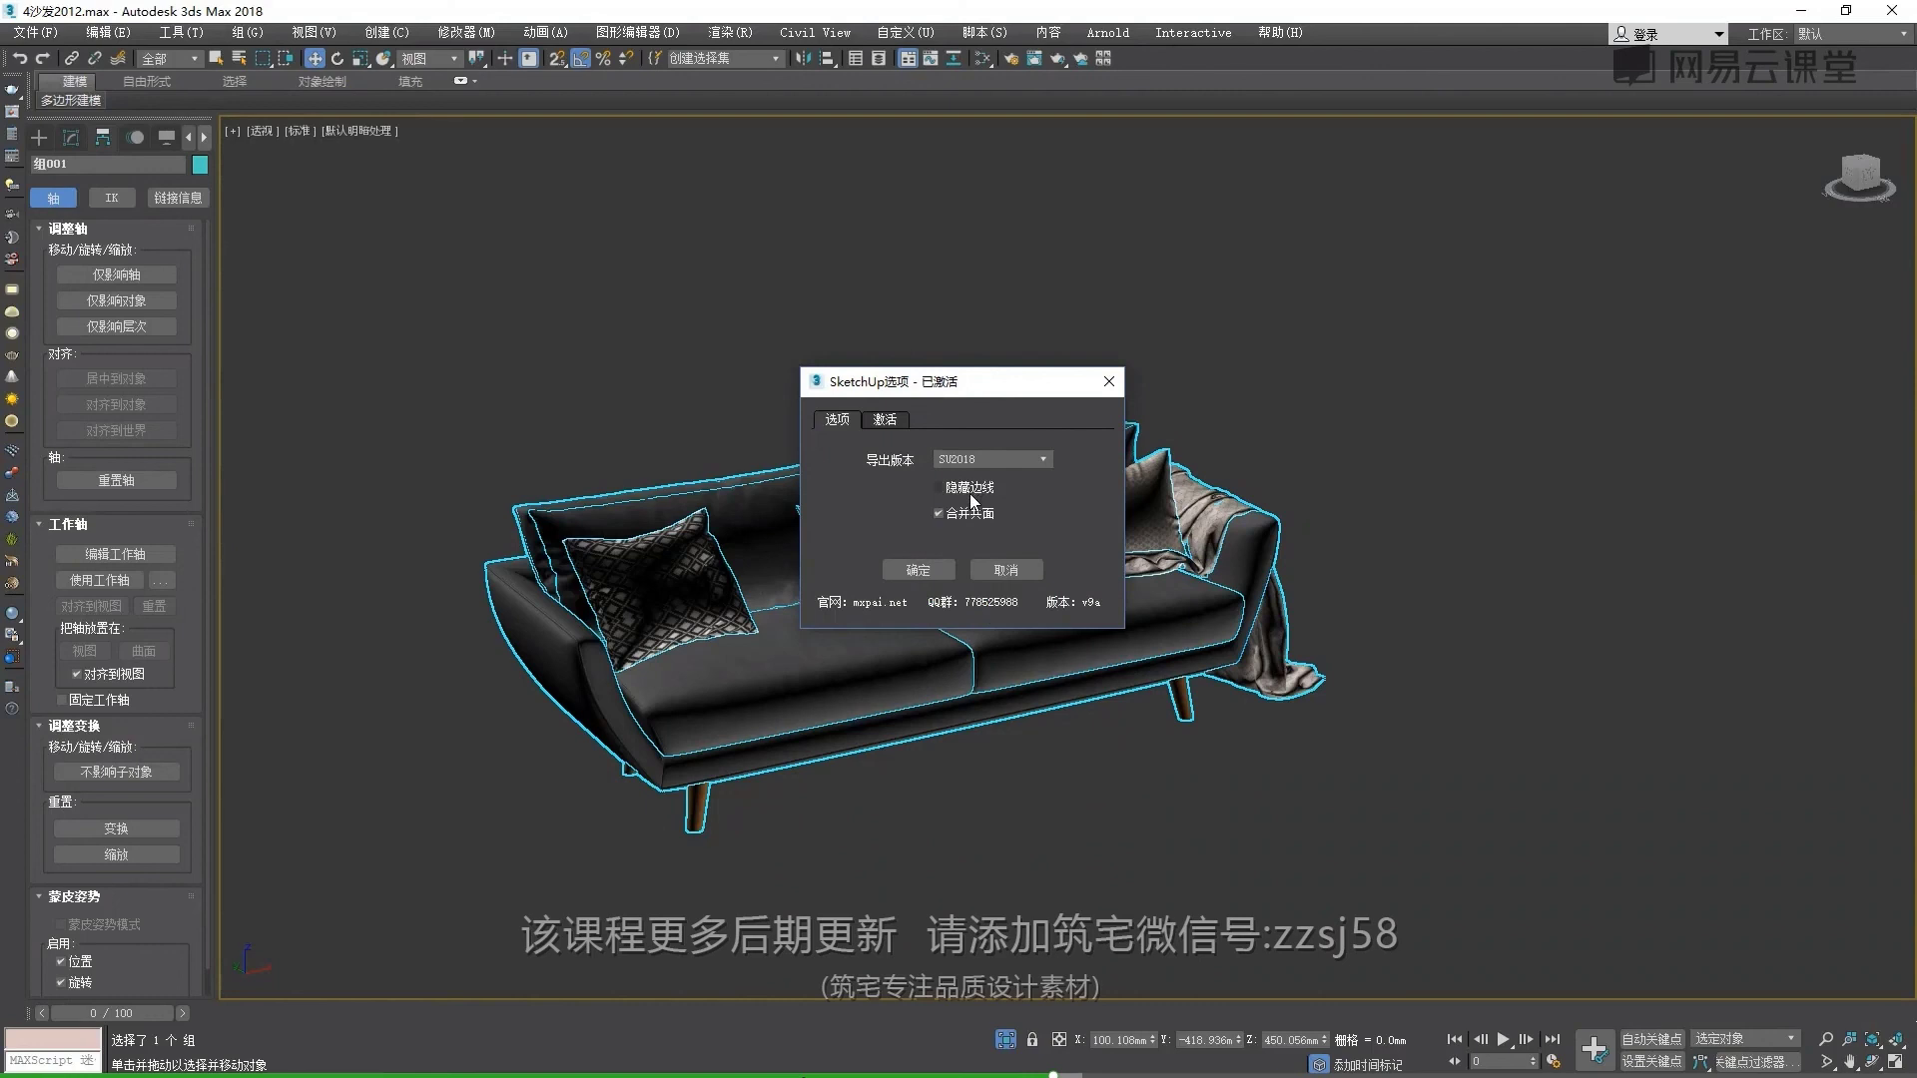
key("super")
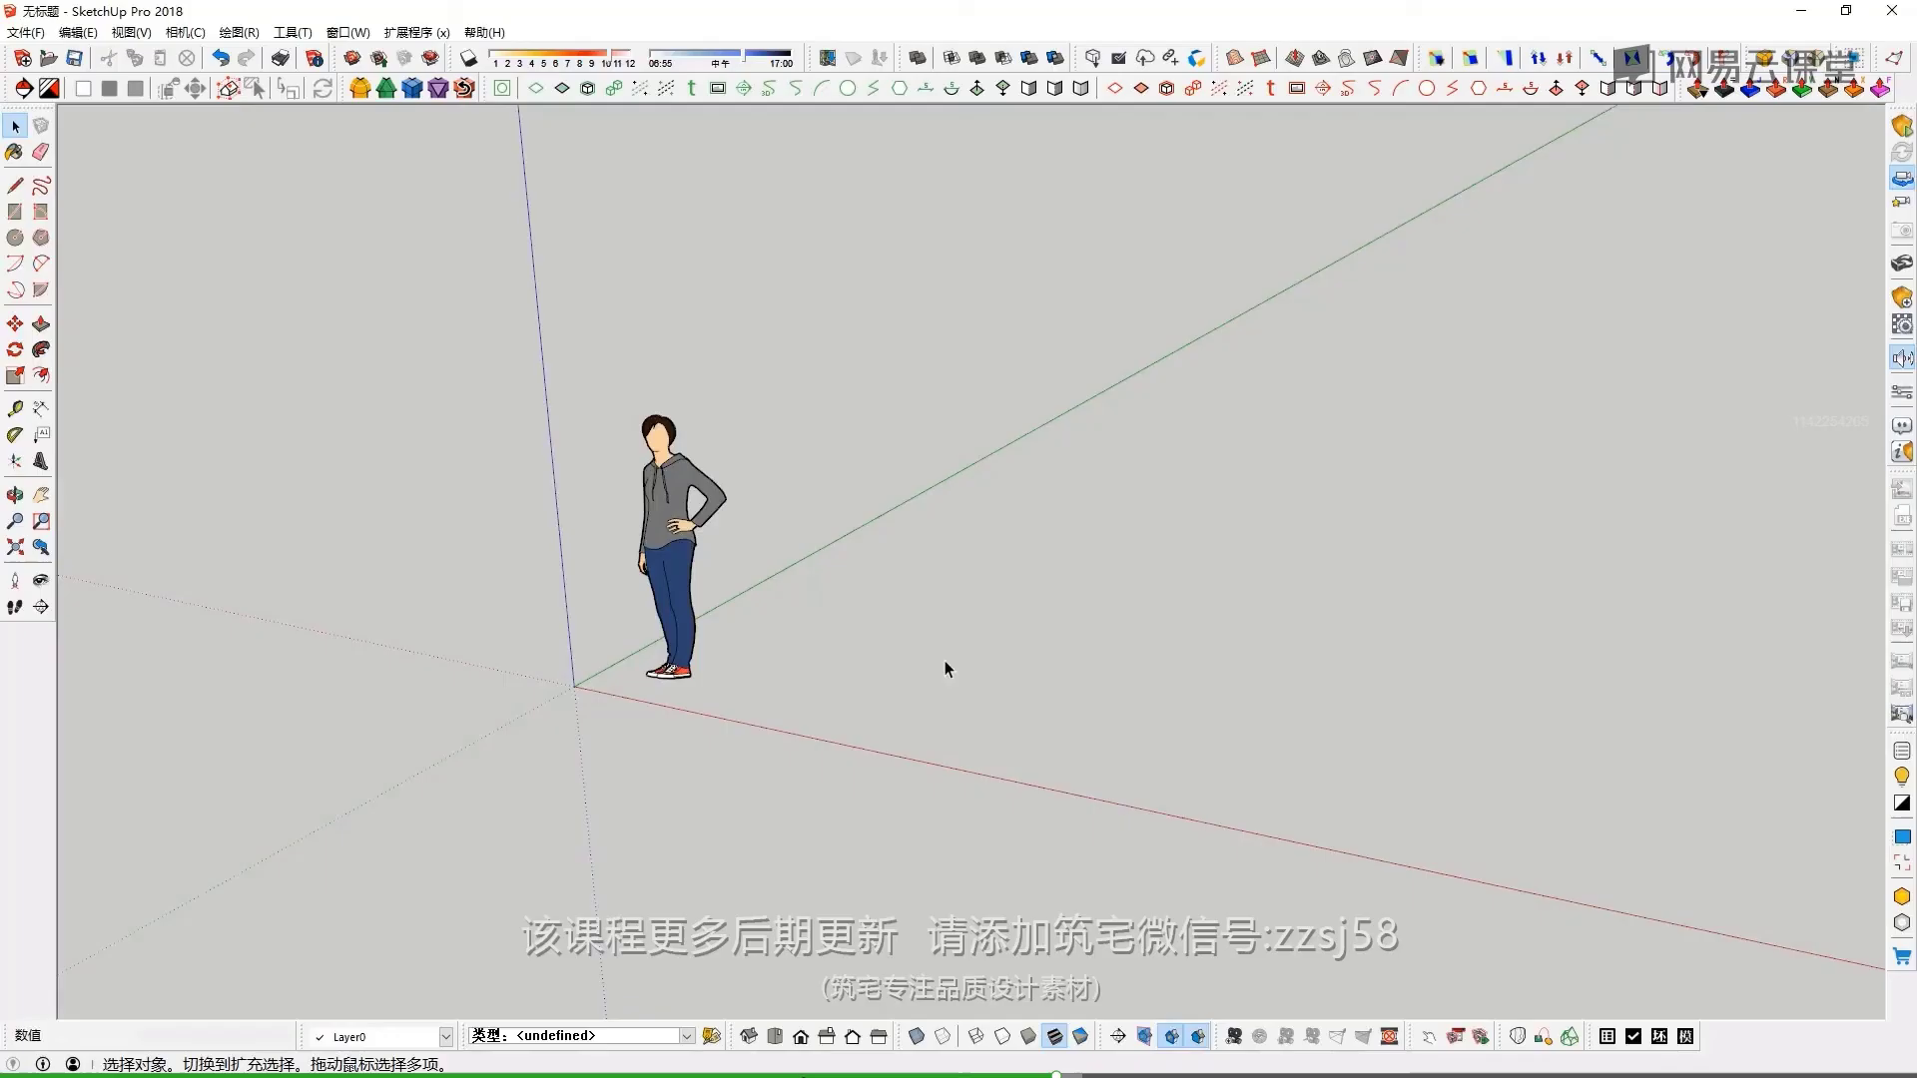
In SketchUp, adjust the sphere's soften angle and enable Soften coplanar, then select the sphere
key("c")
left_click(992, 632)
left_click(1071, 647)
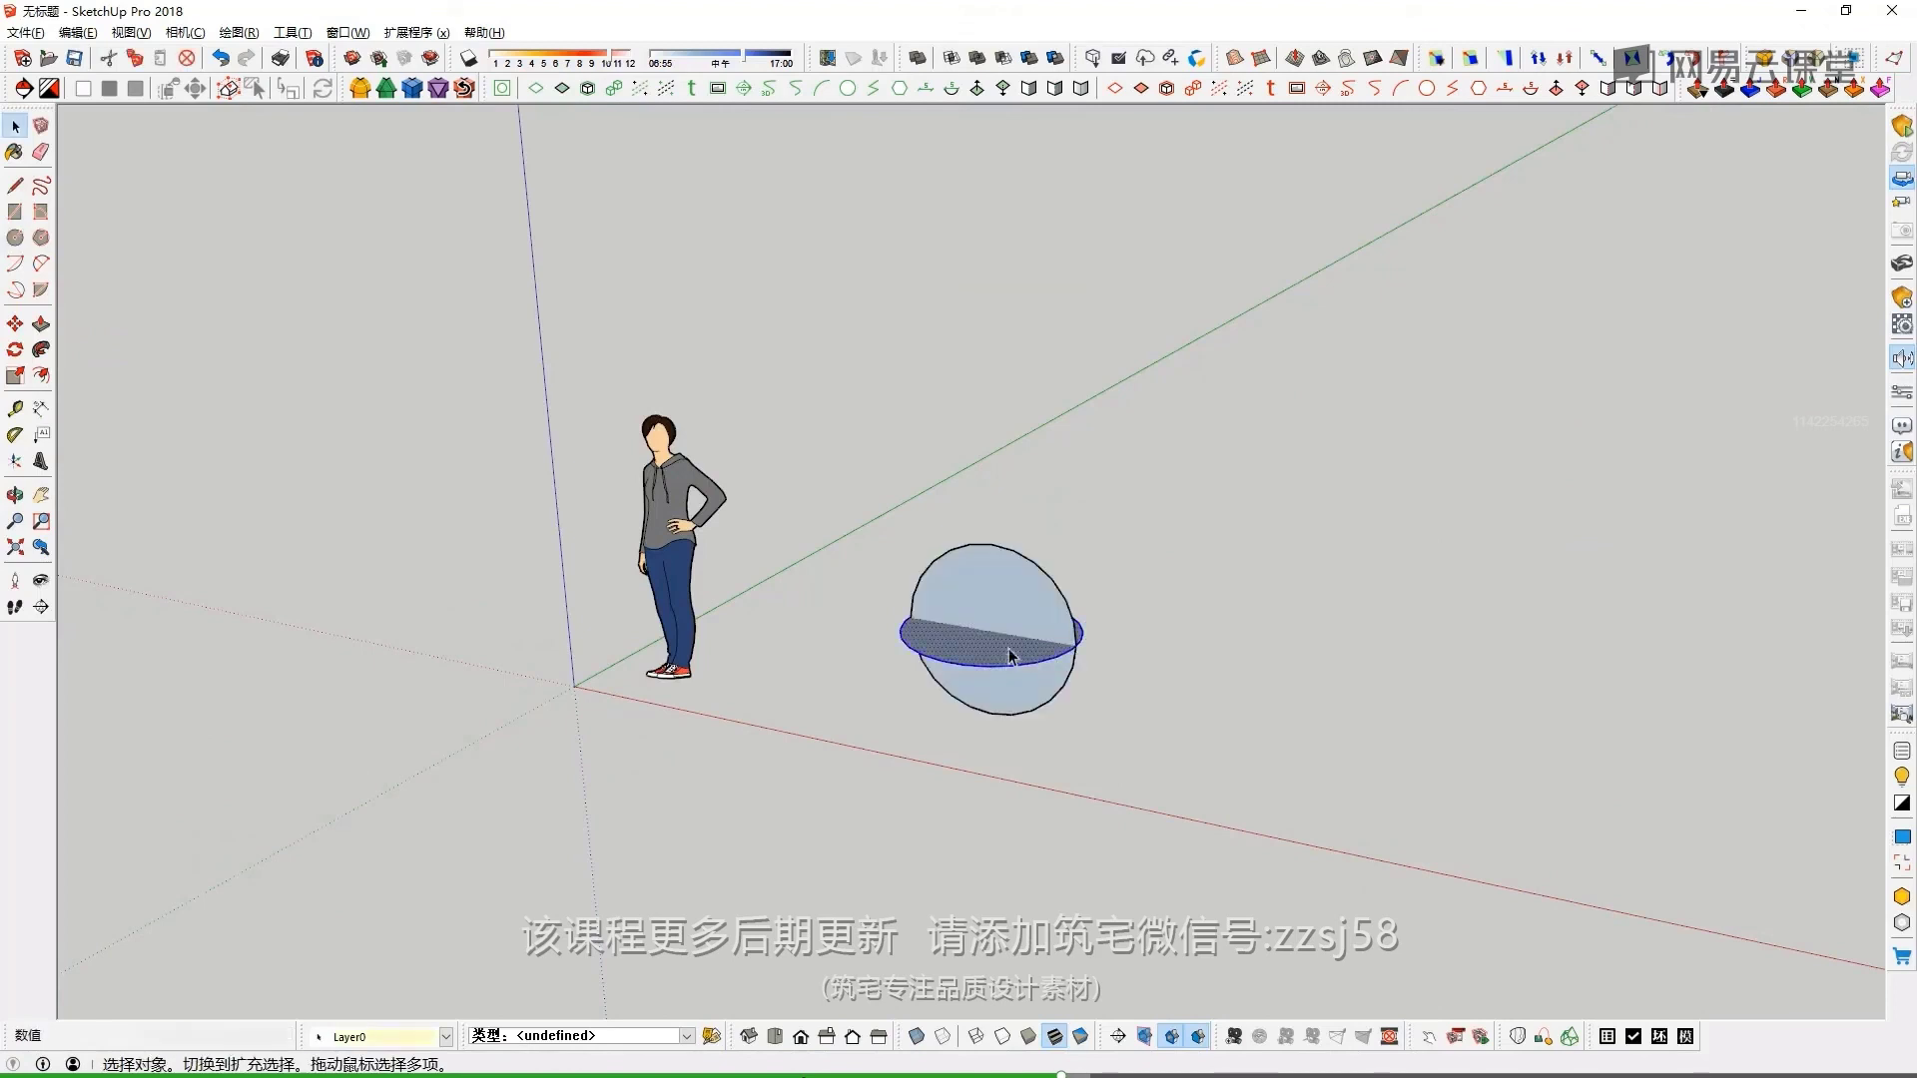
scroll(262, 694, "down", 15)
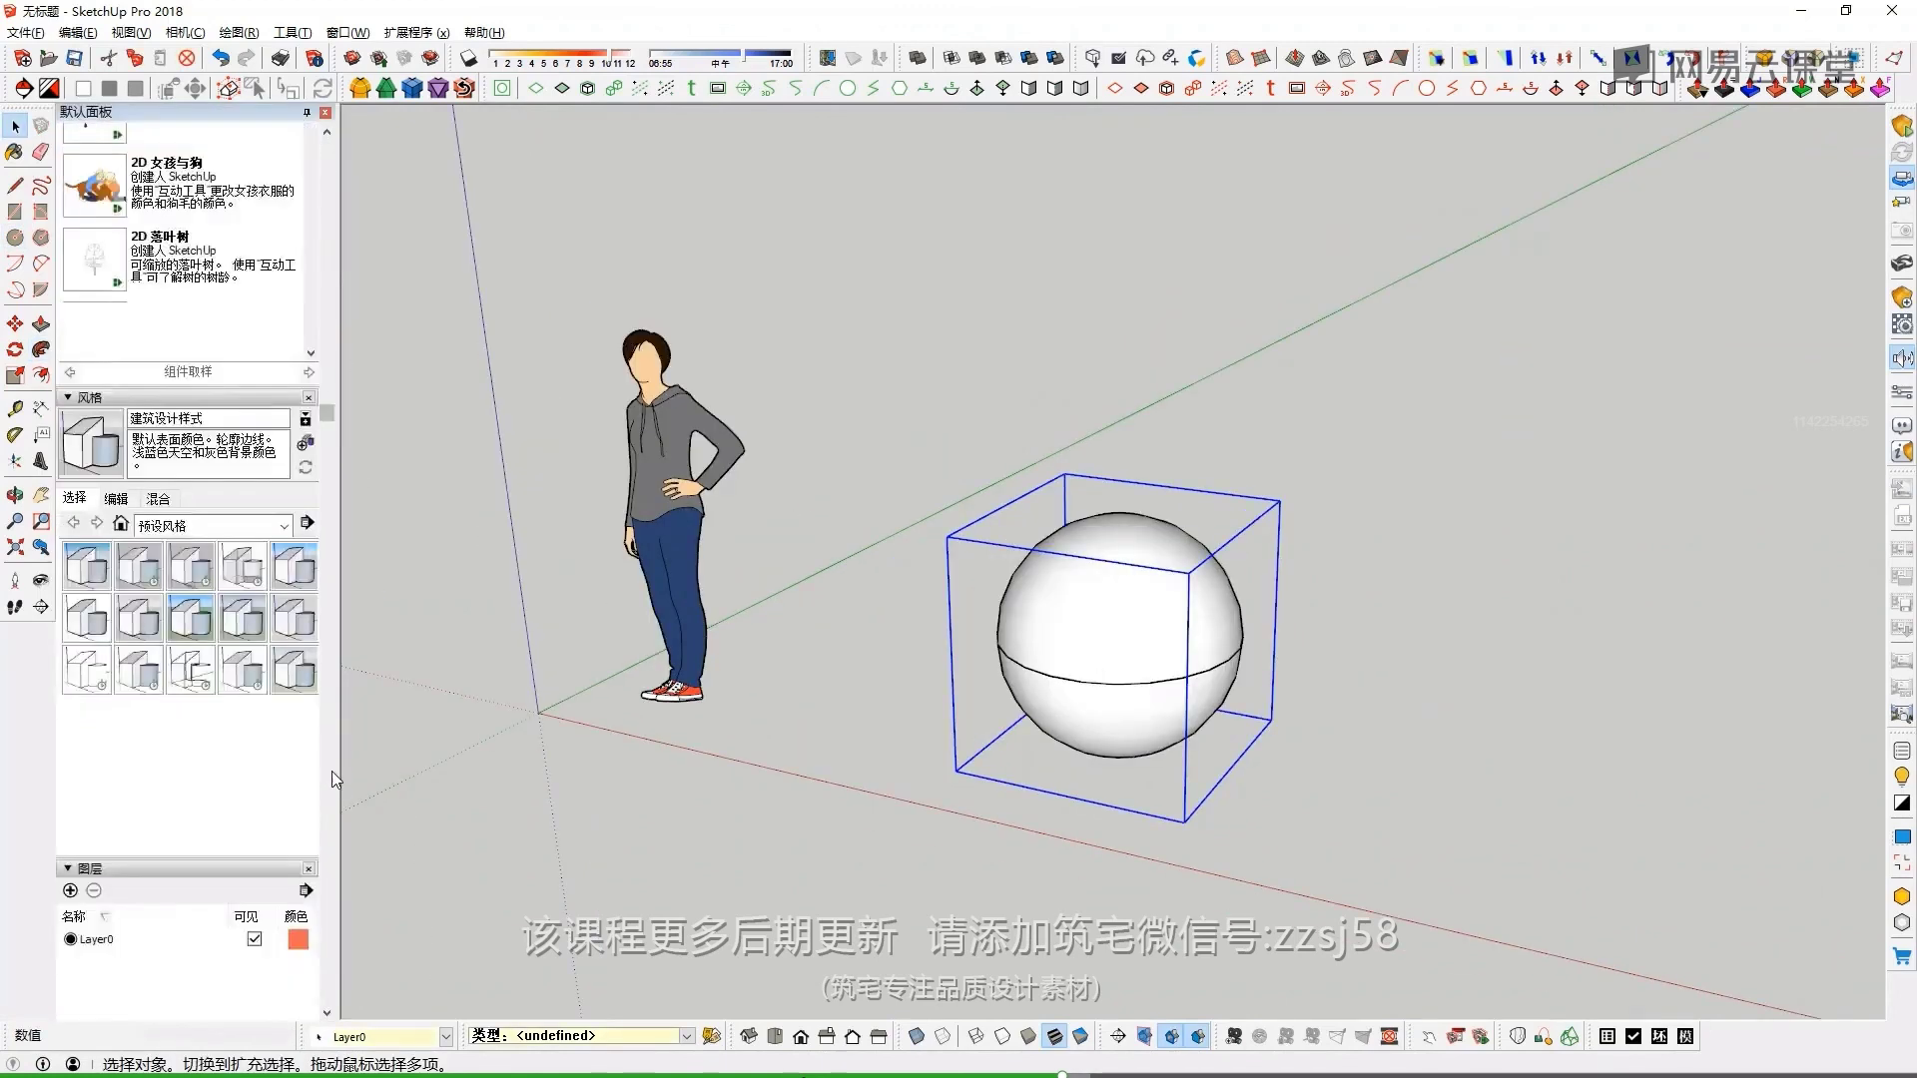
left_click_drag(95, 916, 73, 916)
left_click(70, 958)
middle_click_drag(1207, 582, 1134, 526)
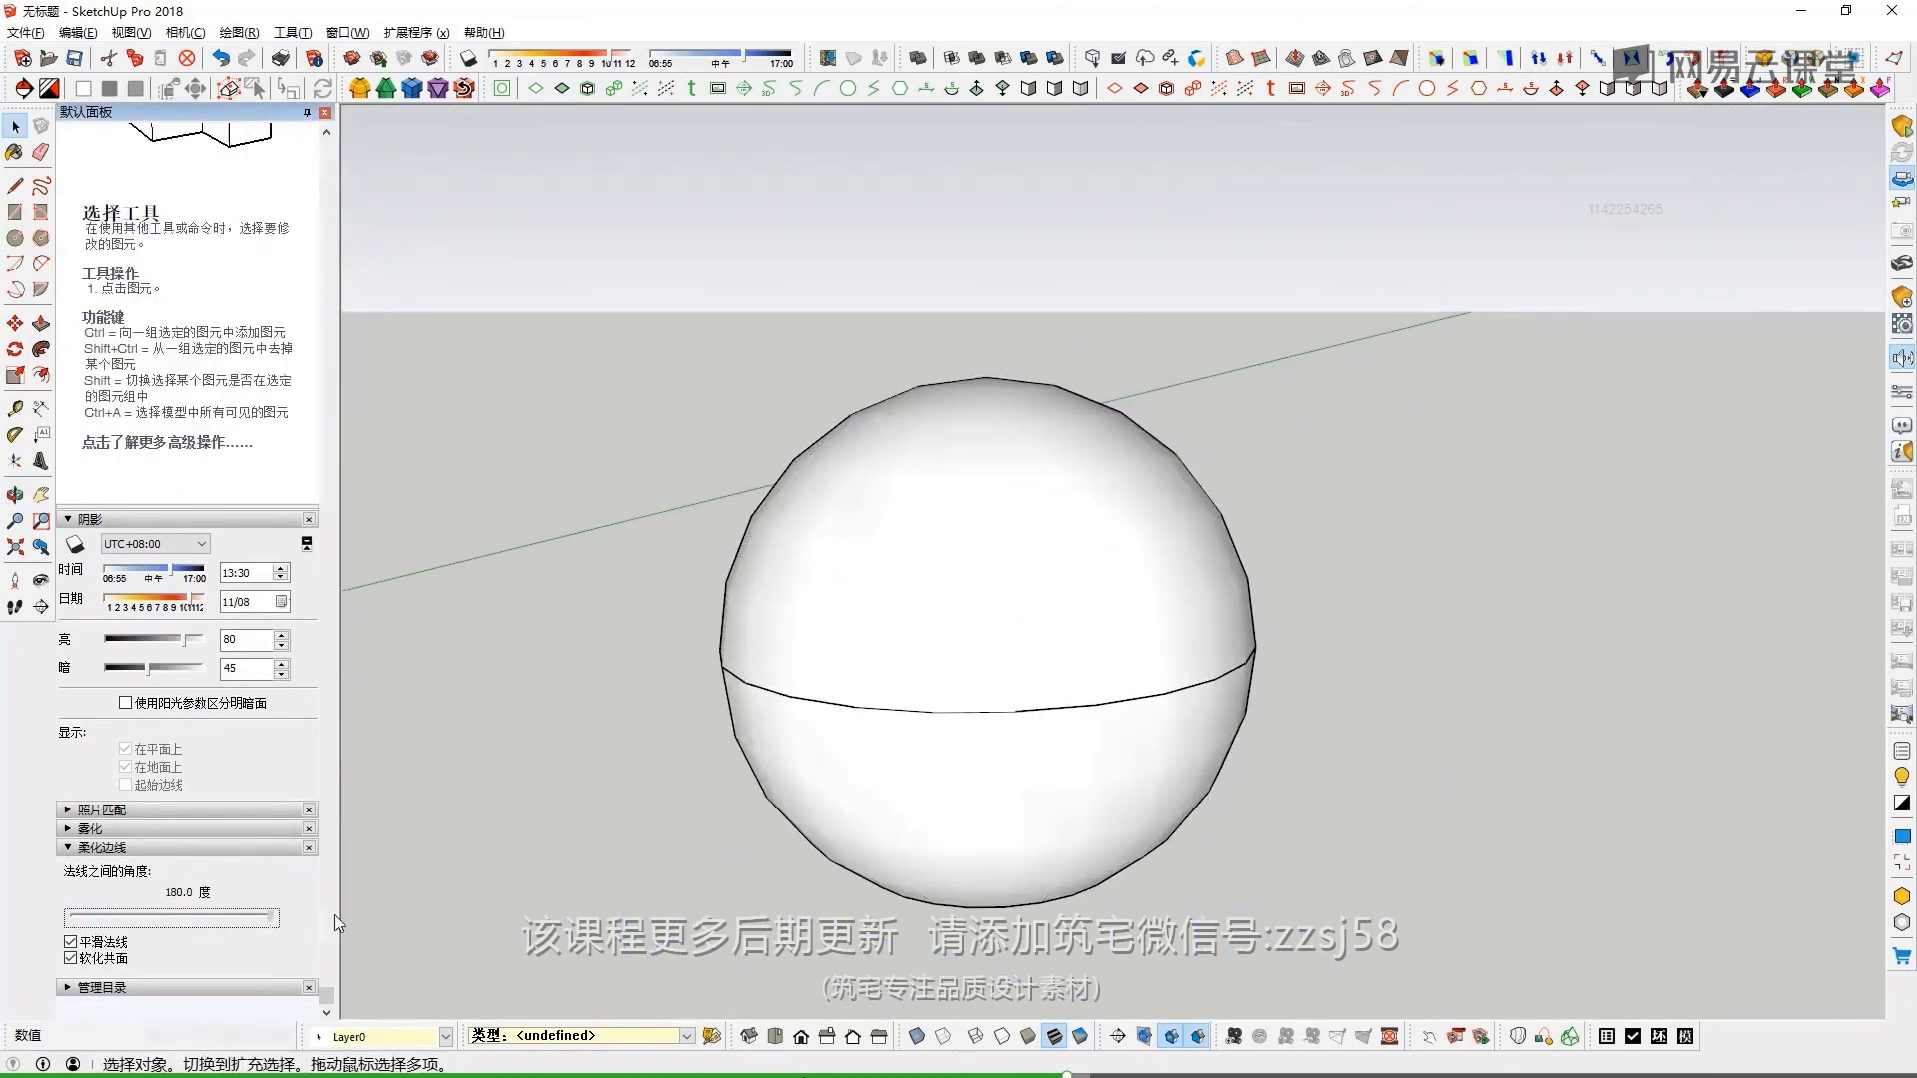
middle_click_drag(958, 699, 992, 706)
left_click(1164, 714)
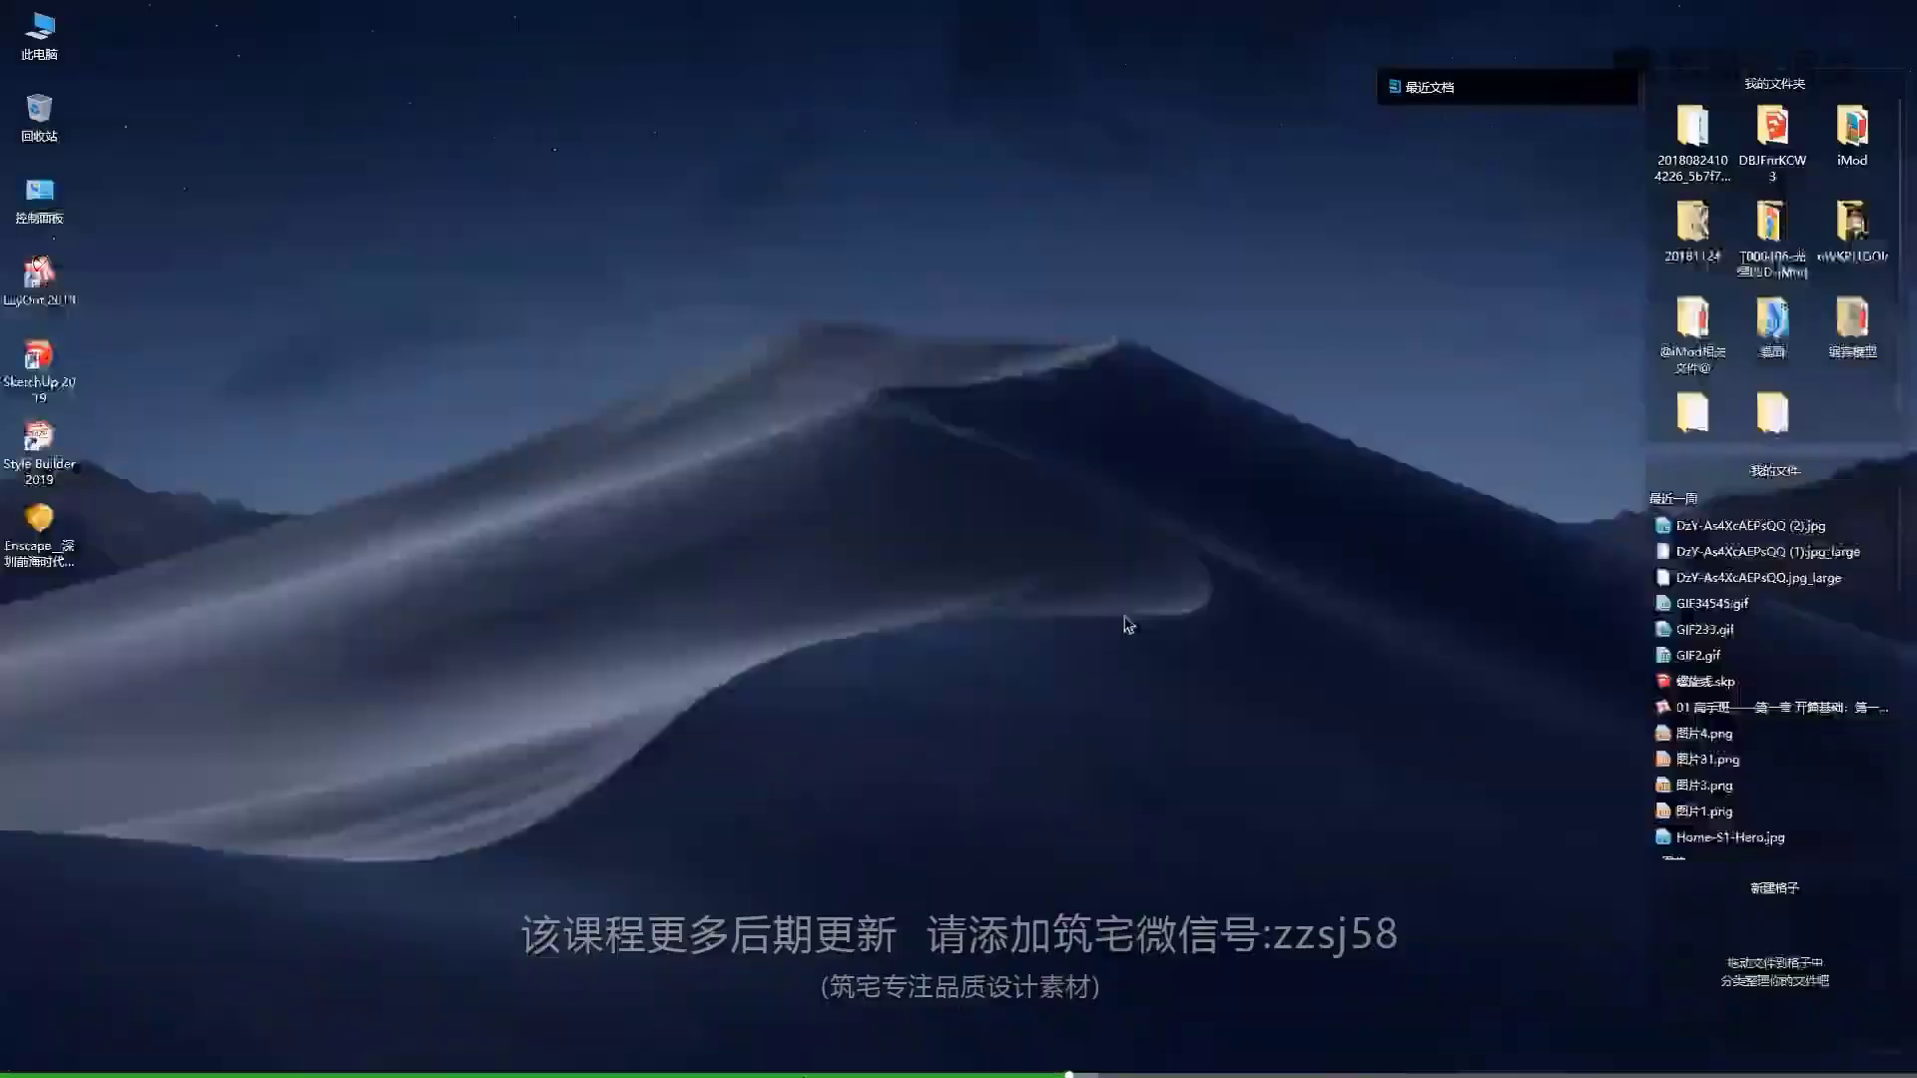
Use Task View to check 3ds Max's export options, then return to SketchUp
key("super+Tab")
left_click(1113, 401)
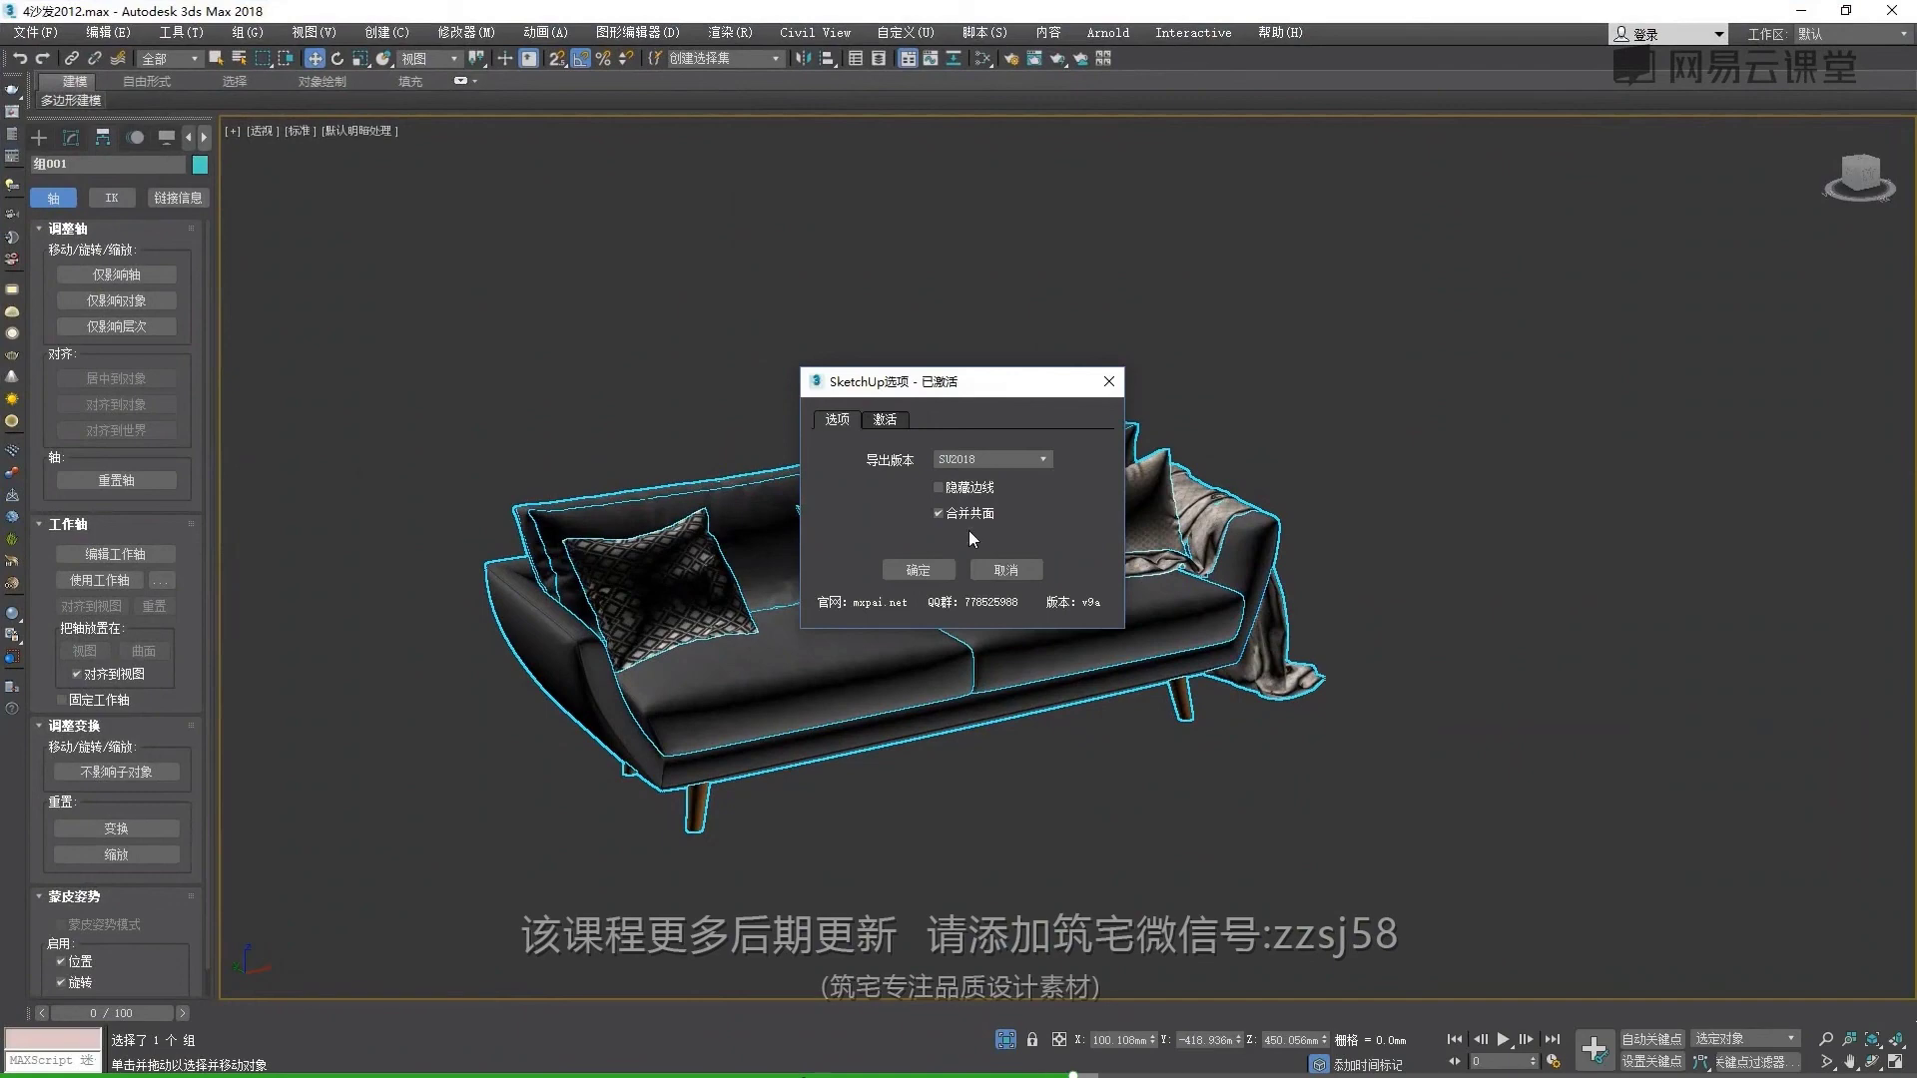
key("super+Tab")
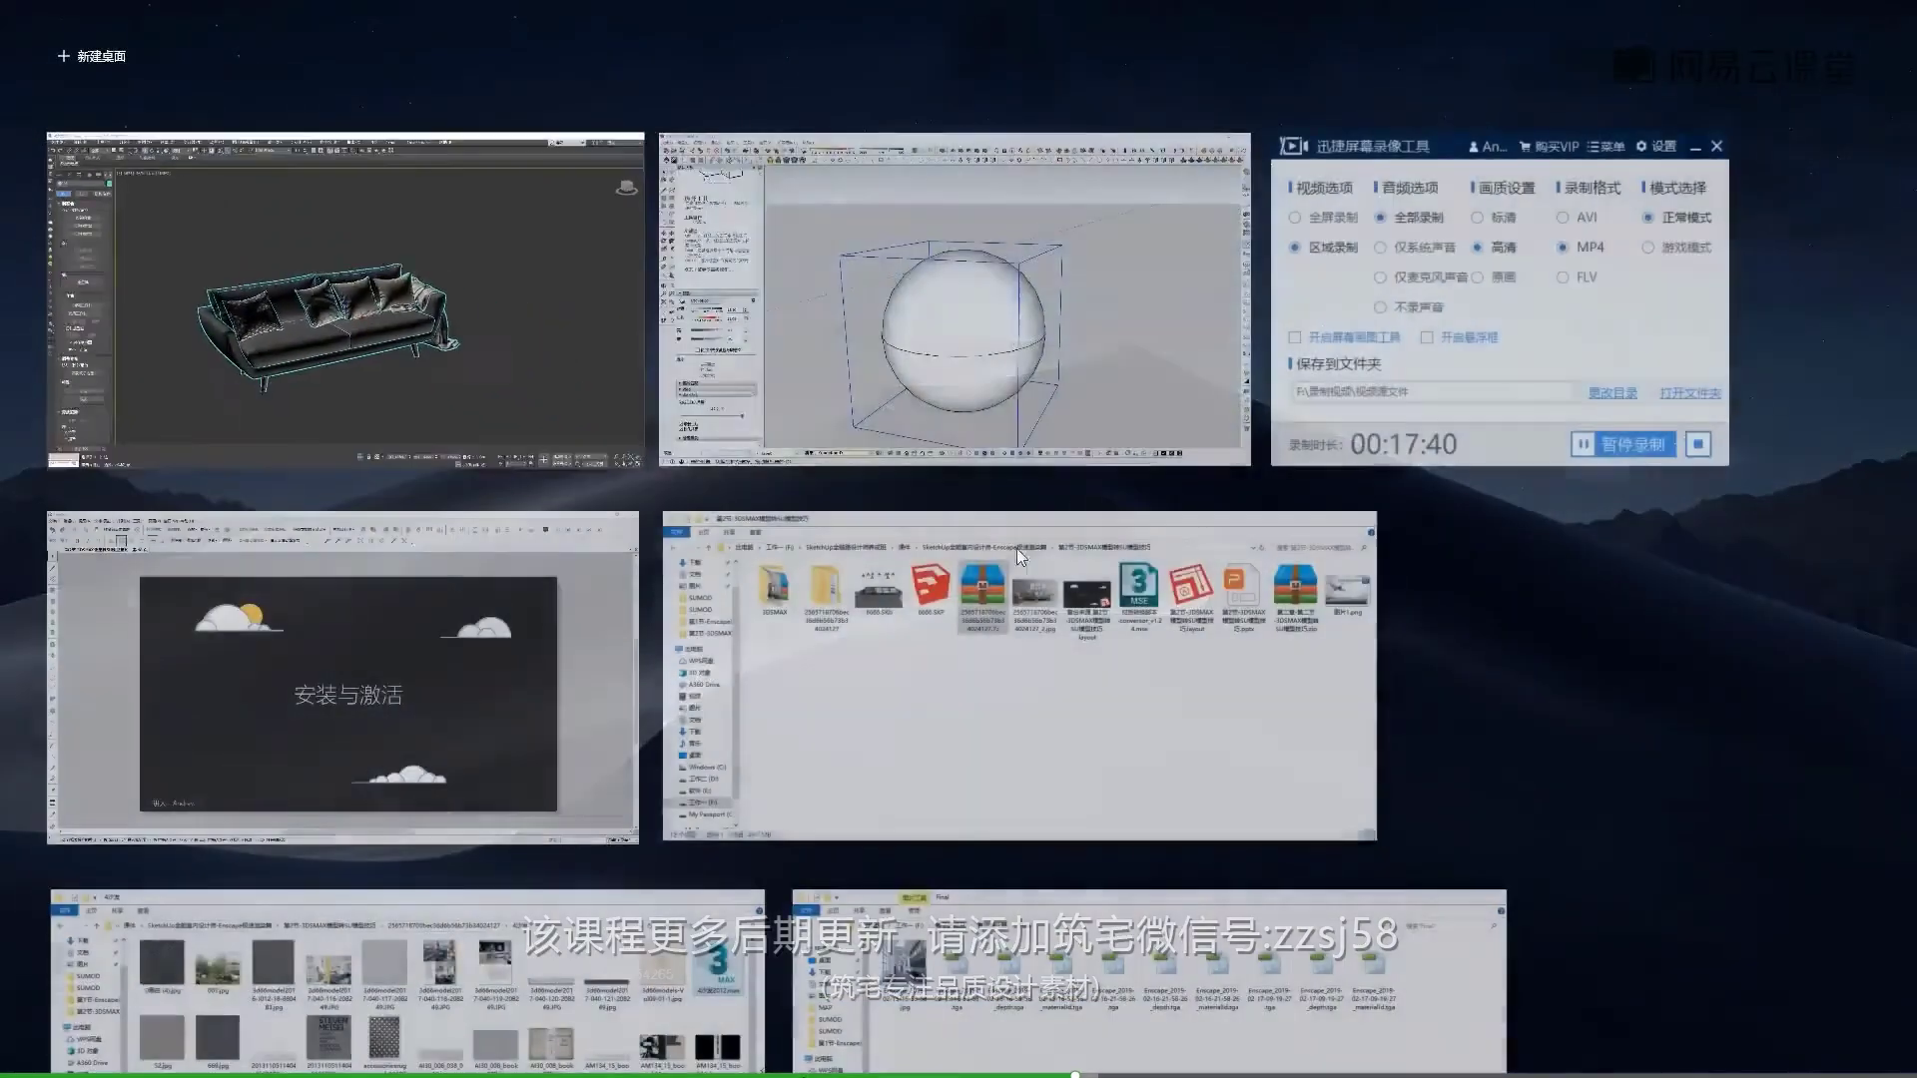
left_click(1009, 499)
Draw a rectangle beside the sphere and select its left edge
key("r")
middle_click_drag(976, 506, 1198, 693)
left_click(1076, 488)
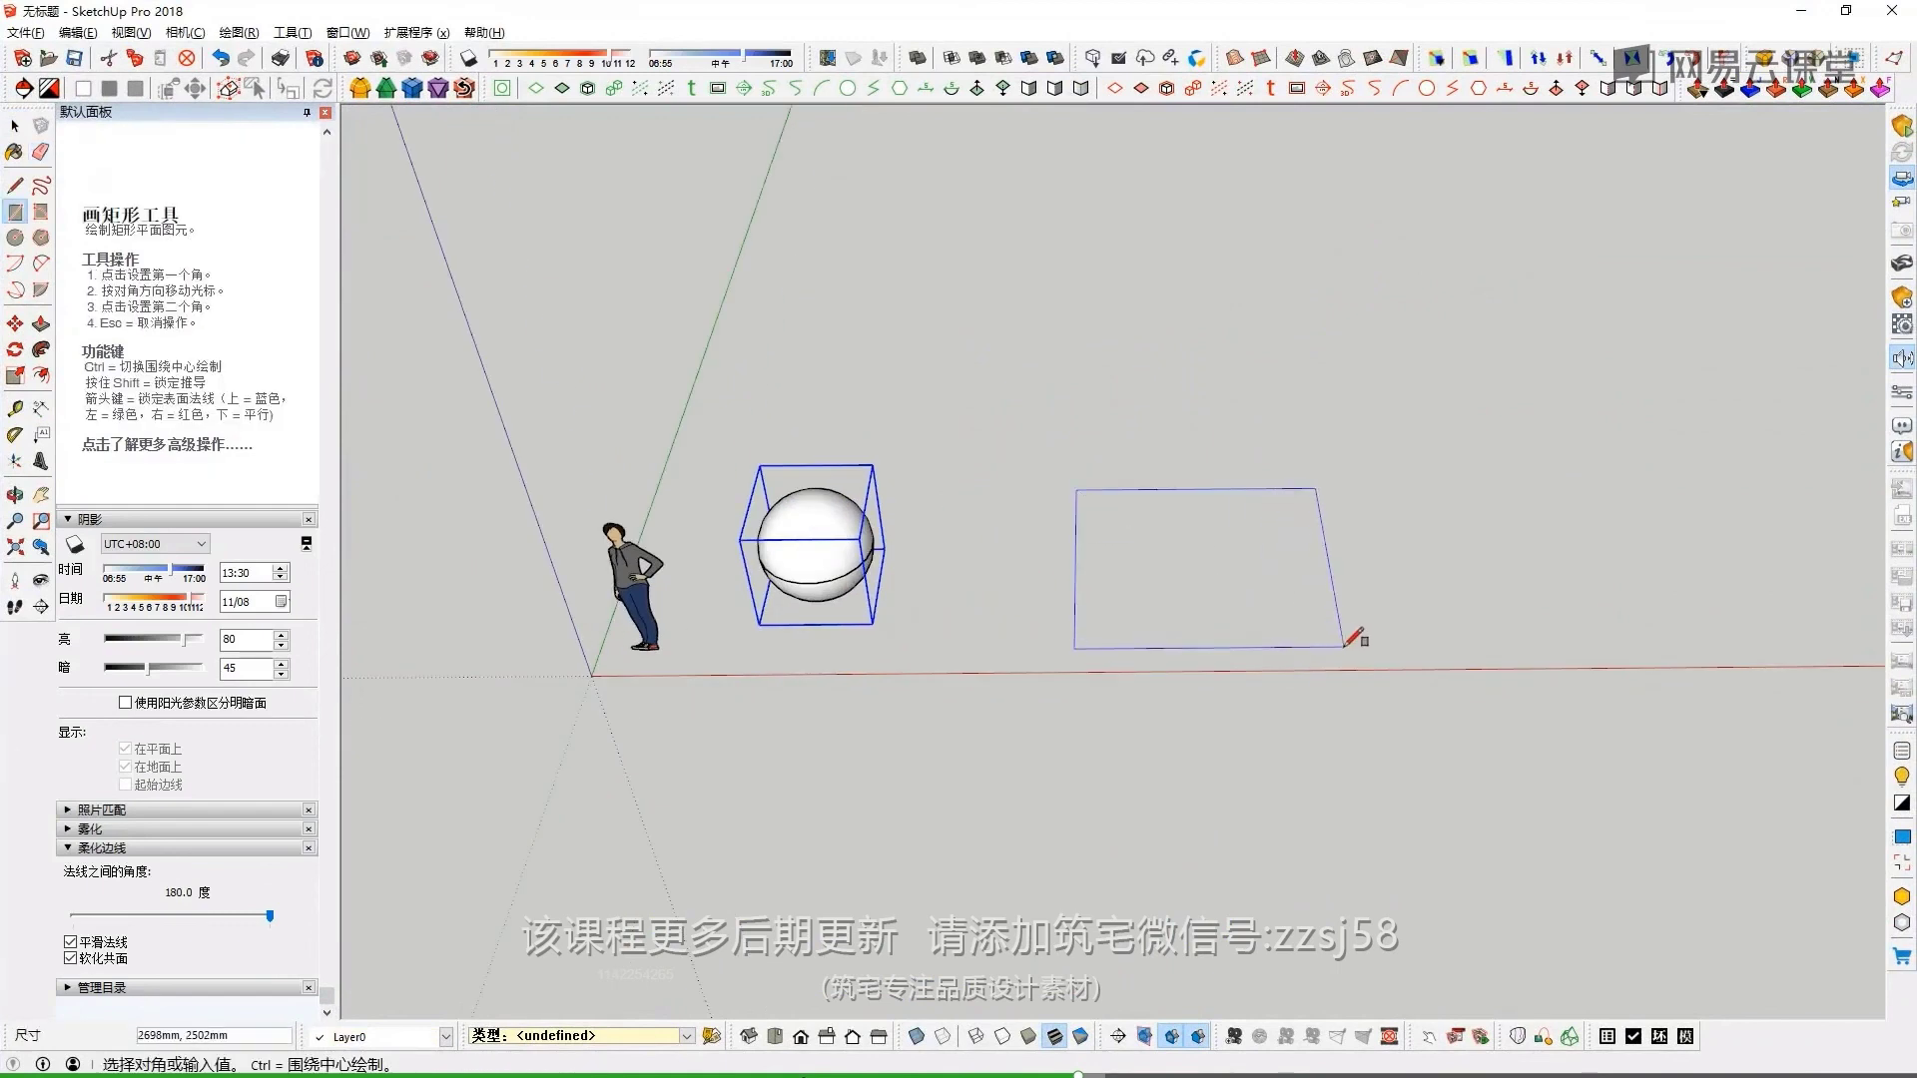
left_click(1343, 649)
key("space")
left_click(1099, 552)
left_click(1076, 548)
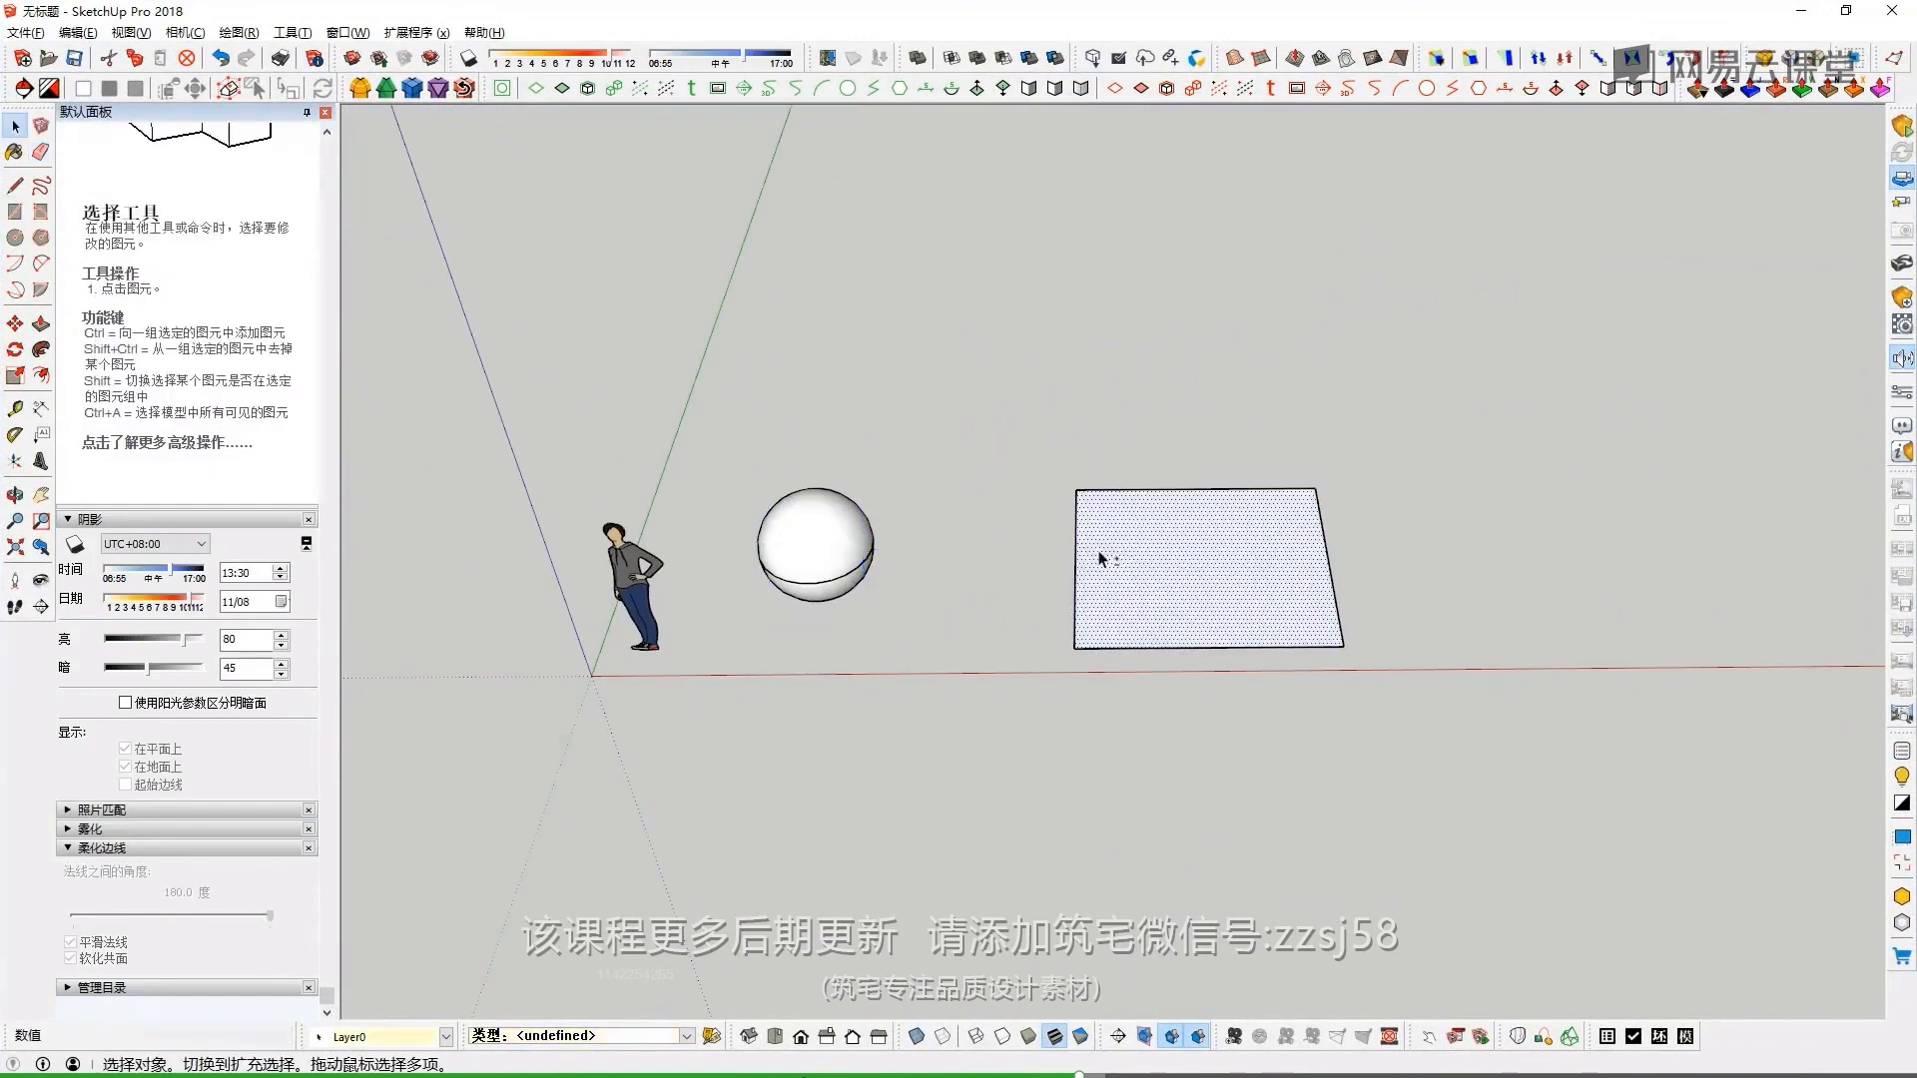
Copy the left edge across the rectangle to divide it into five equal strips
key("m")
left_click(1076, 527, "ctrl")
left_click(1314, 534)
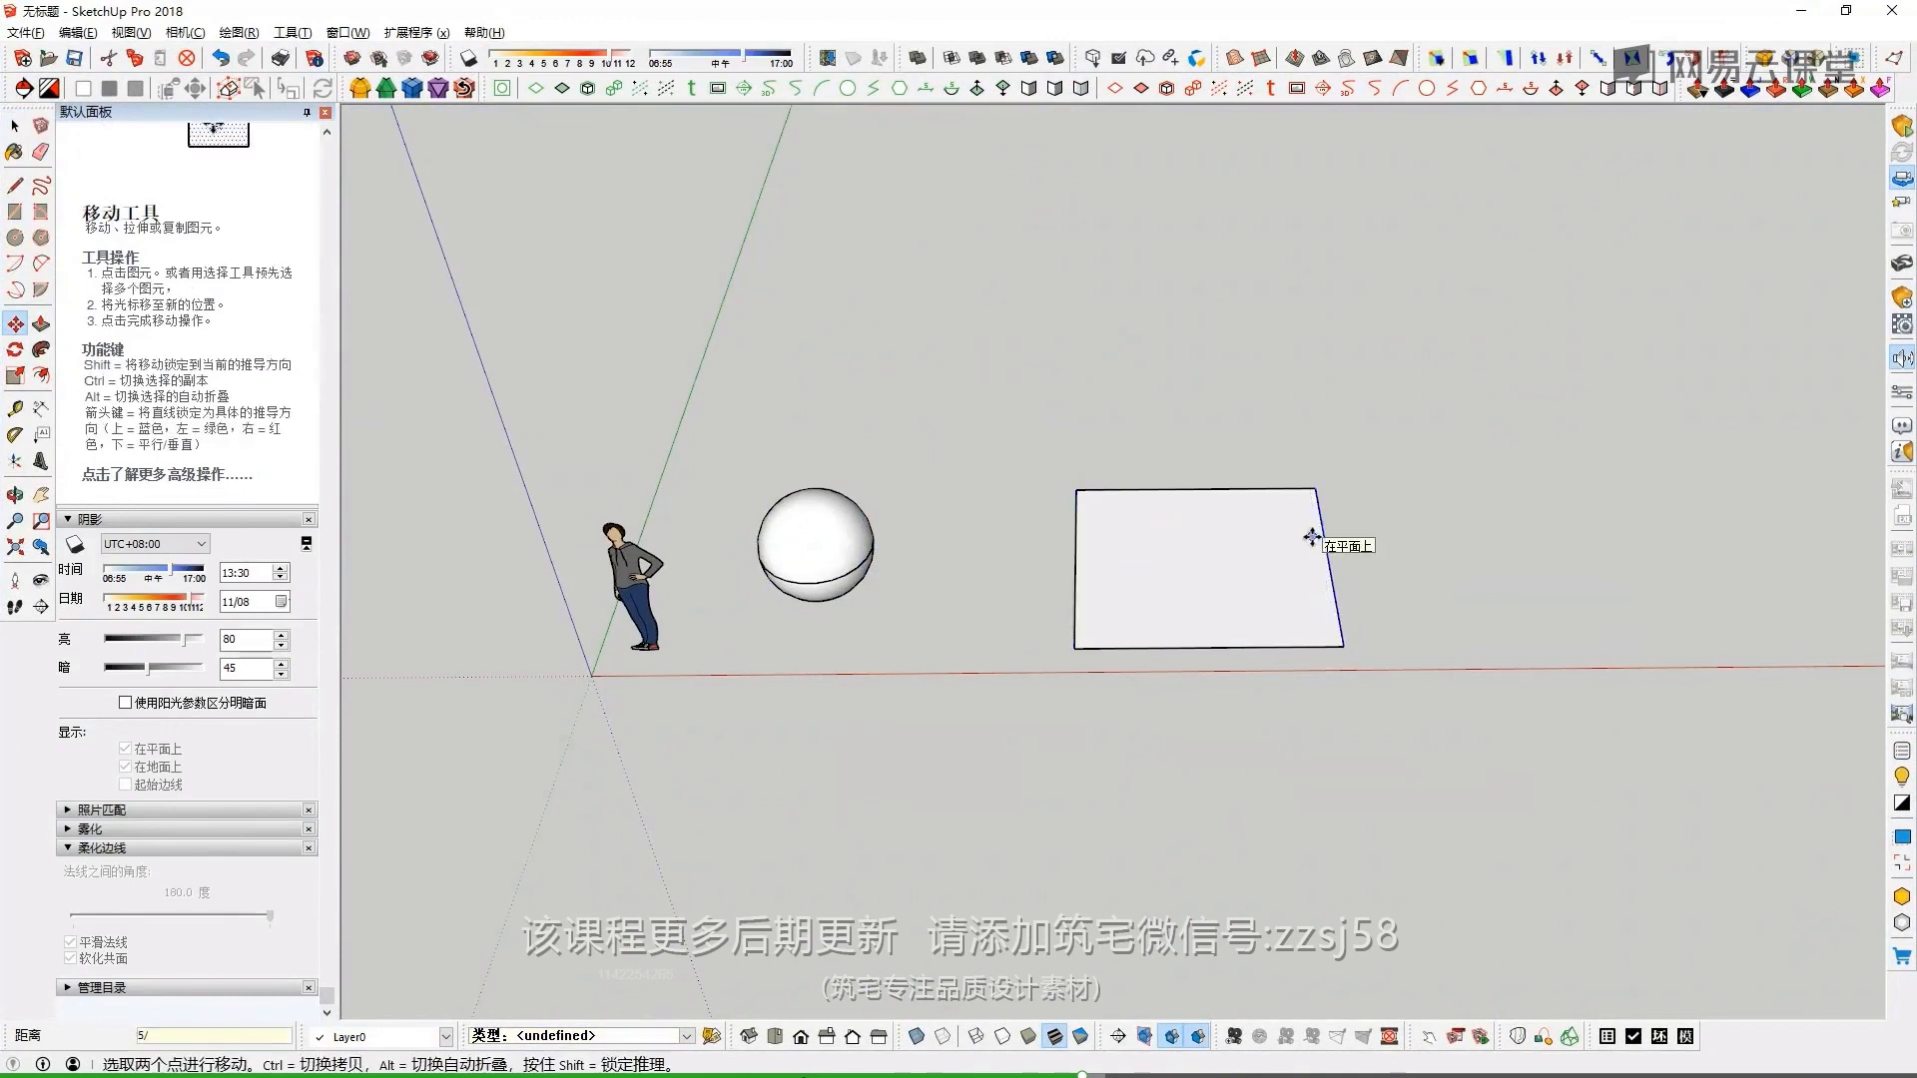
key("Return")
key("space")
middle_click_drag(1312, 537, 1049, 519, "shift")
Fold the two outer strips up into side walls at 680mm
left_click(1088, 525)
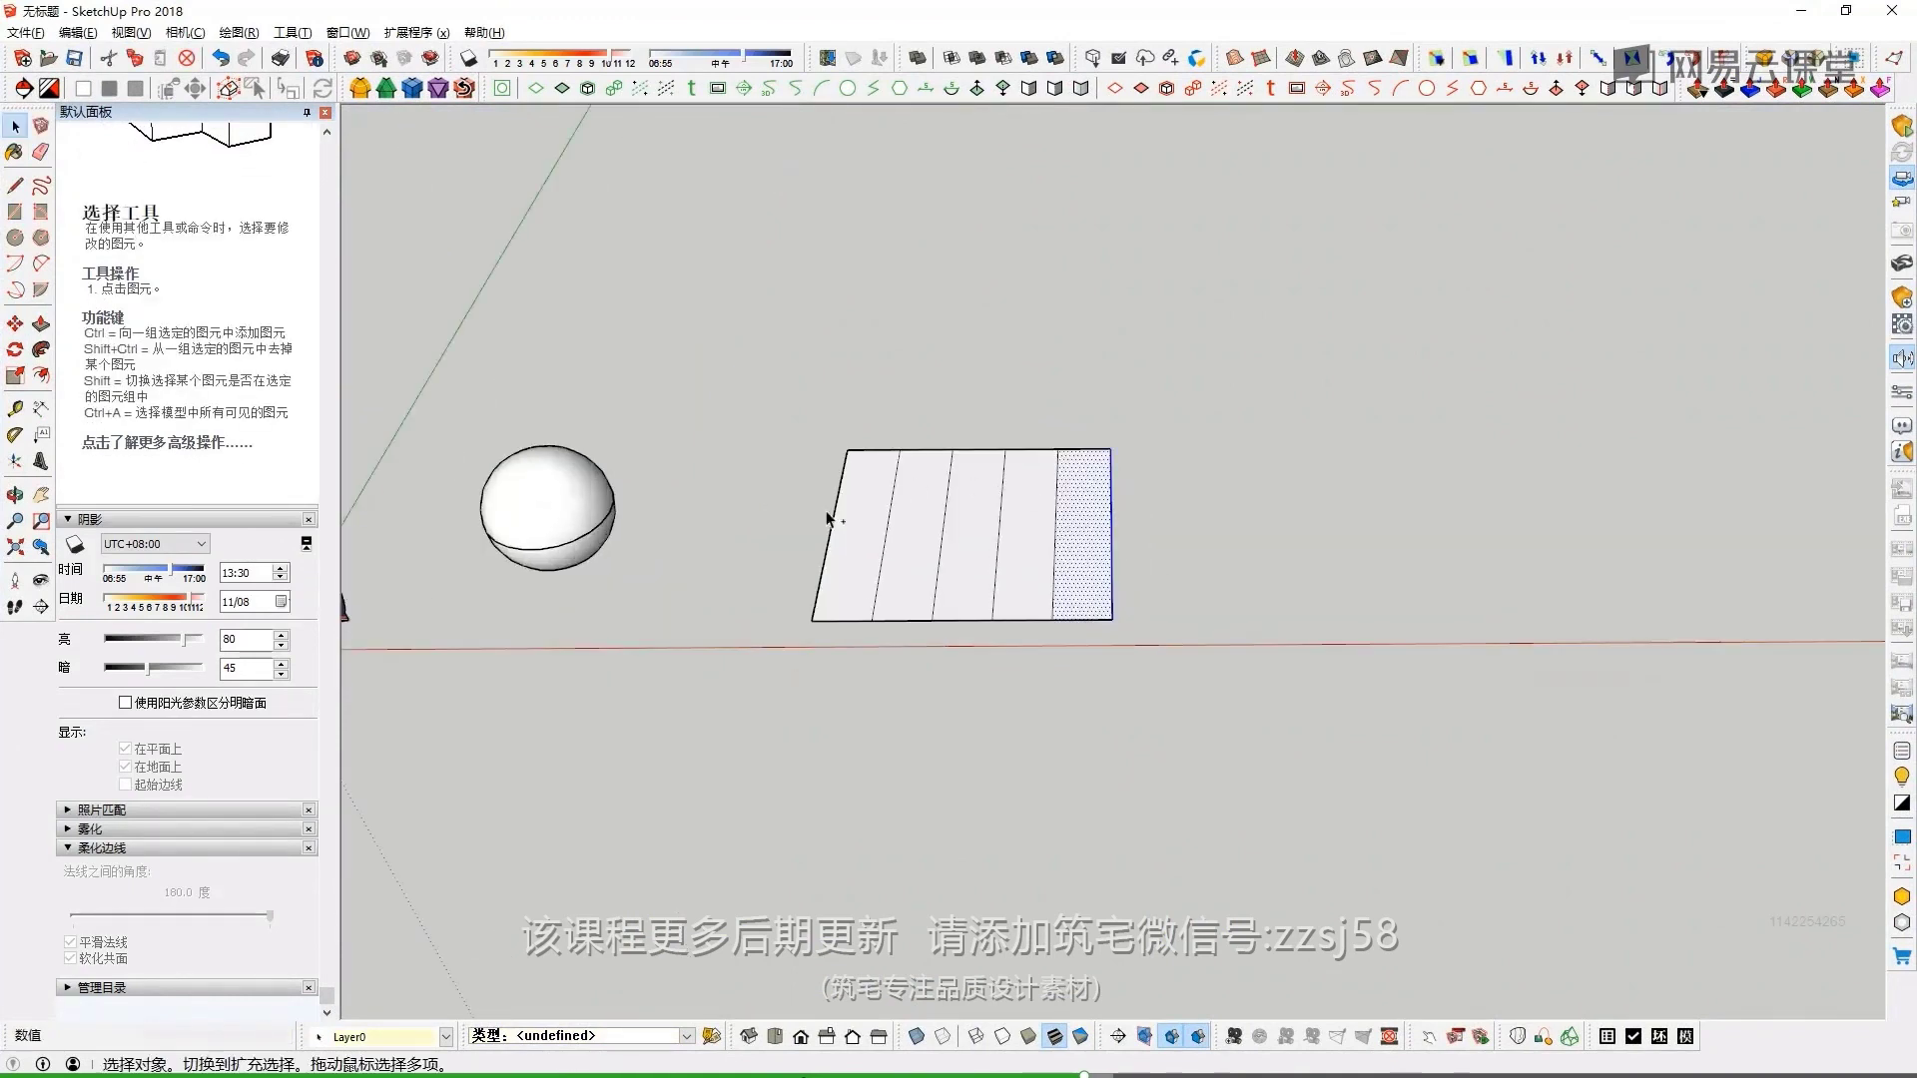
left_click(836, 525)
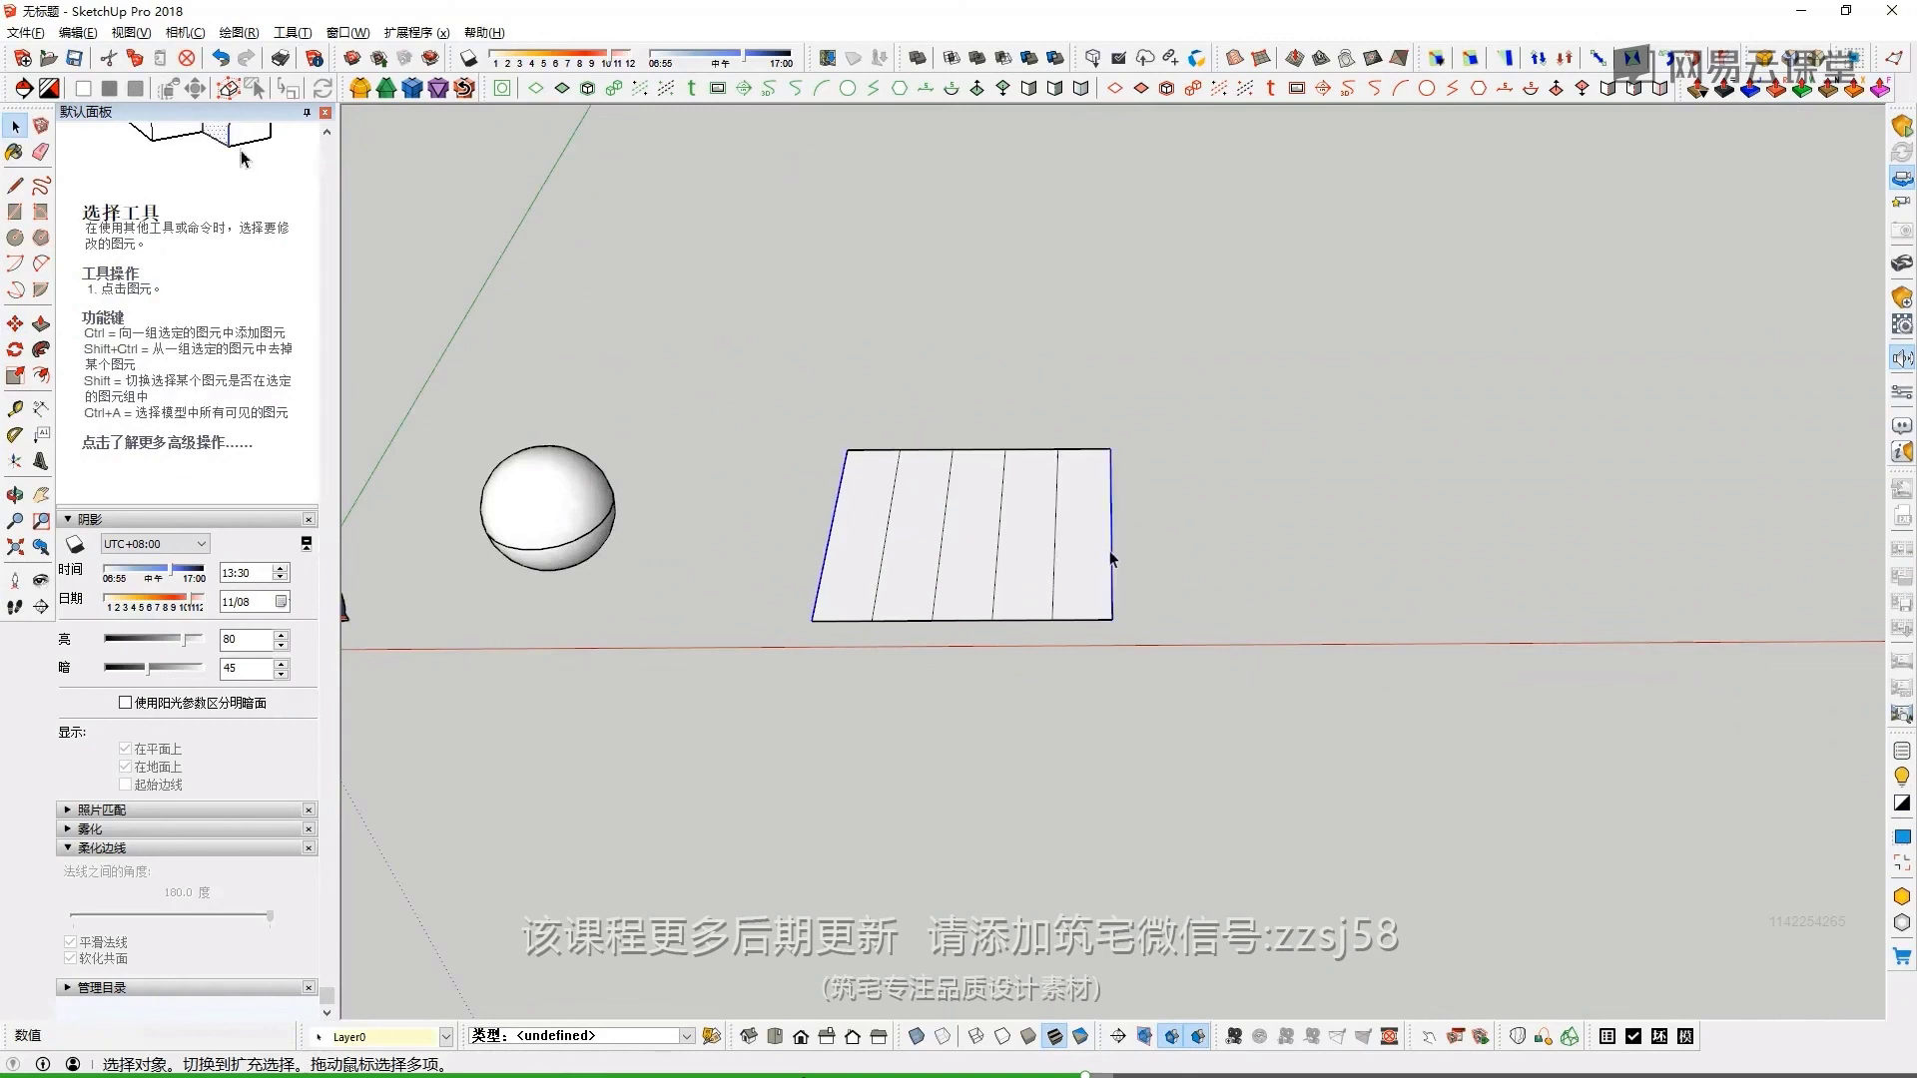
key("m")
left_click(1108, 597)
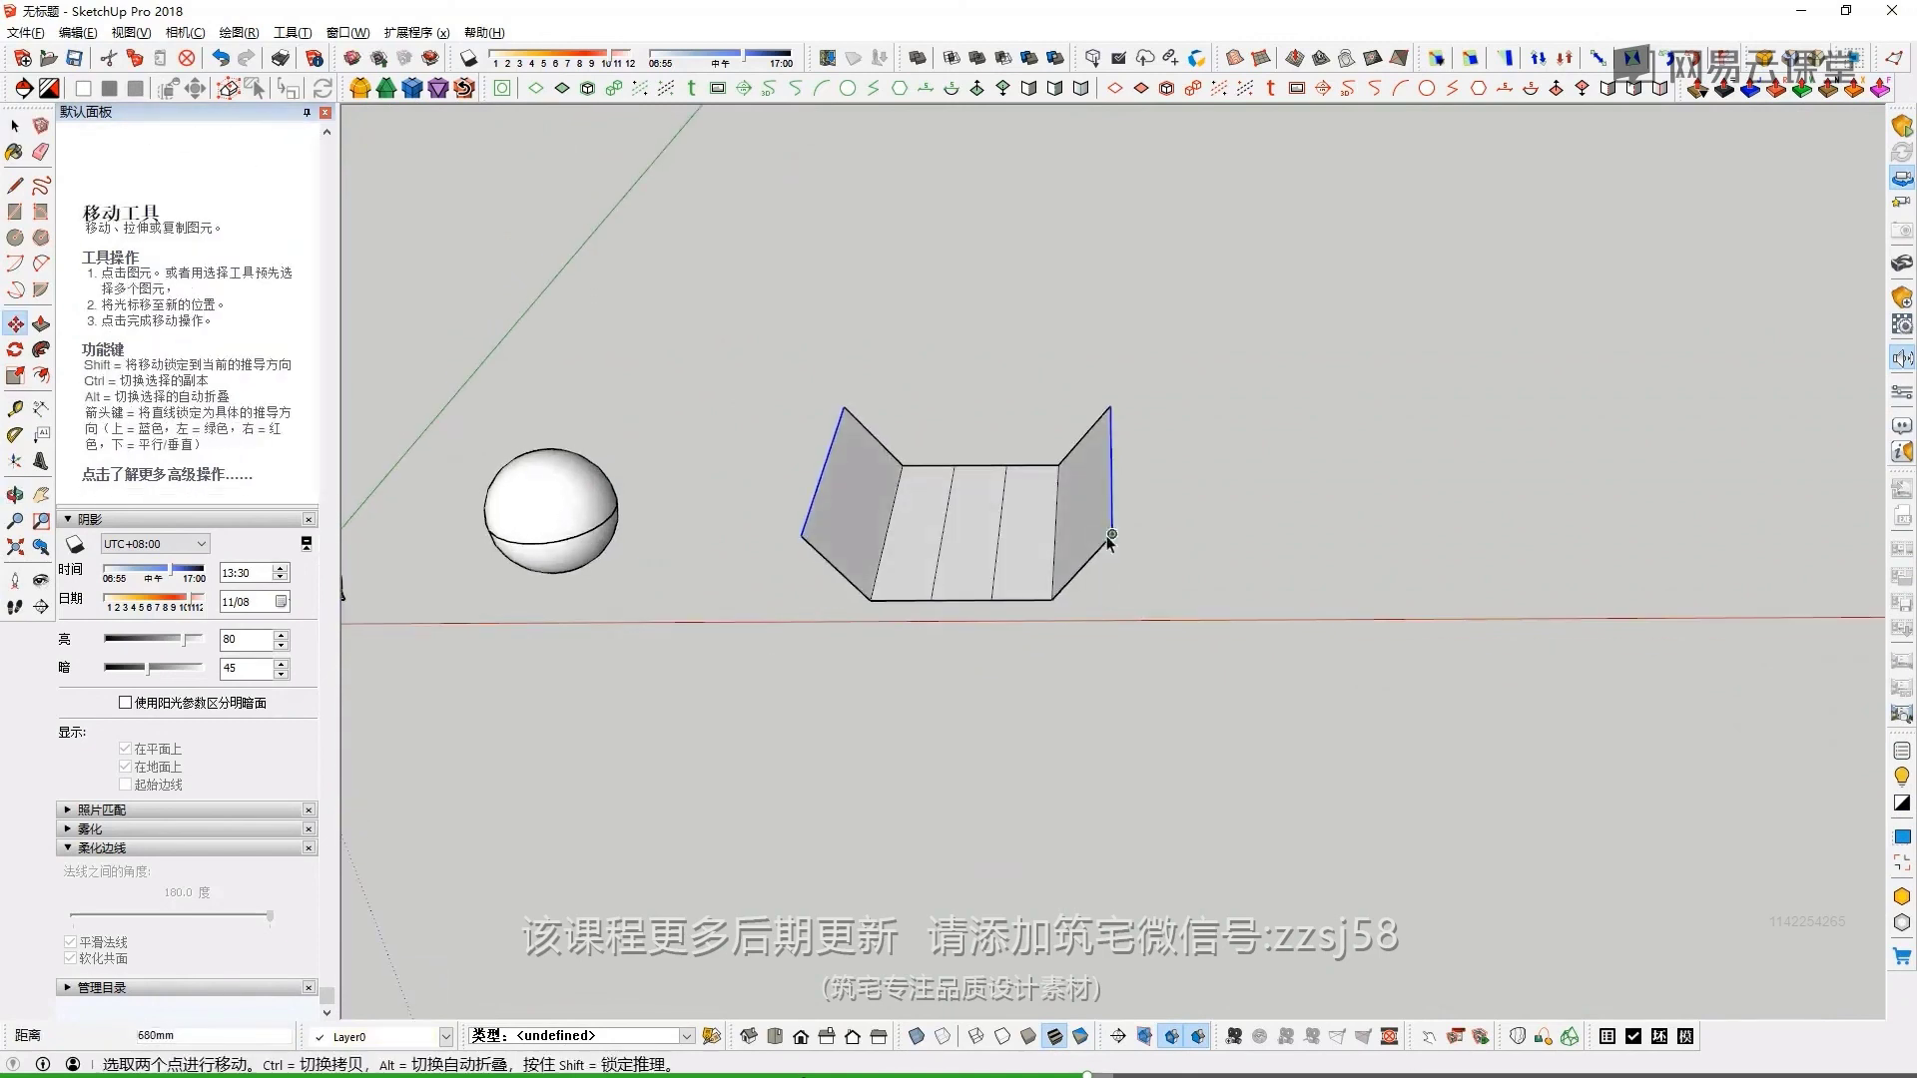
left_click(1109, 540)
key("space")
middle_click_drag(1008, 373, 970, 467)
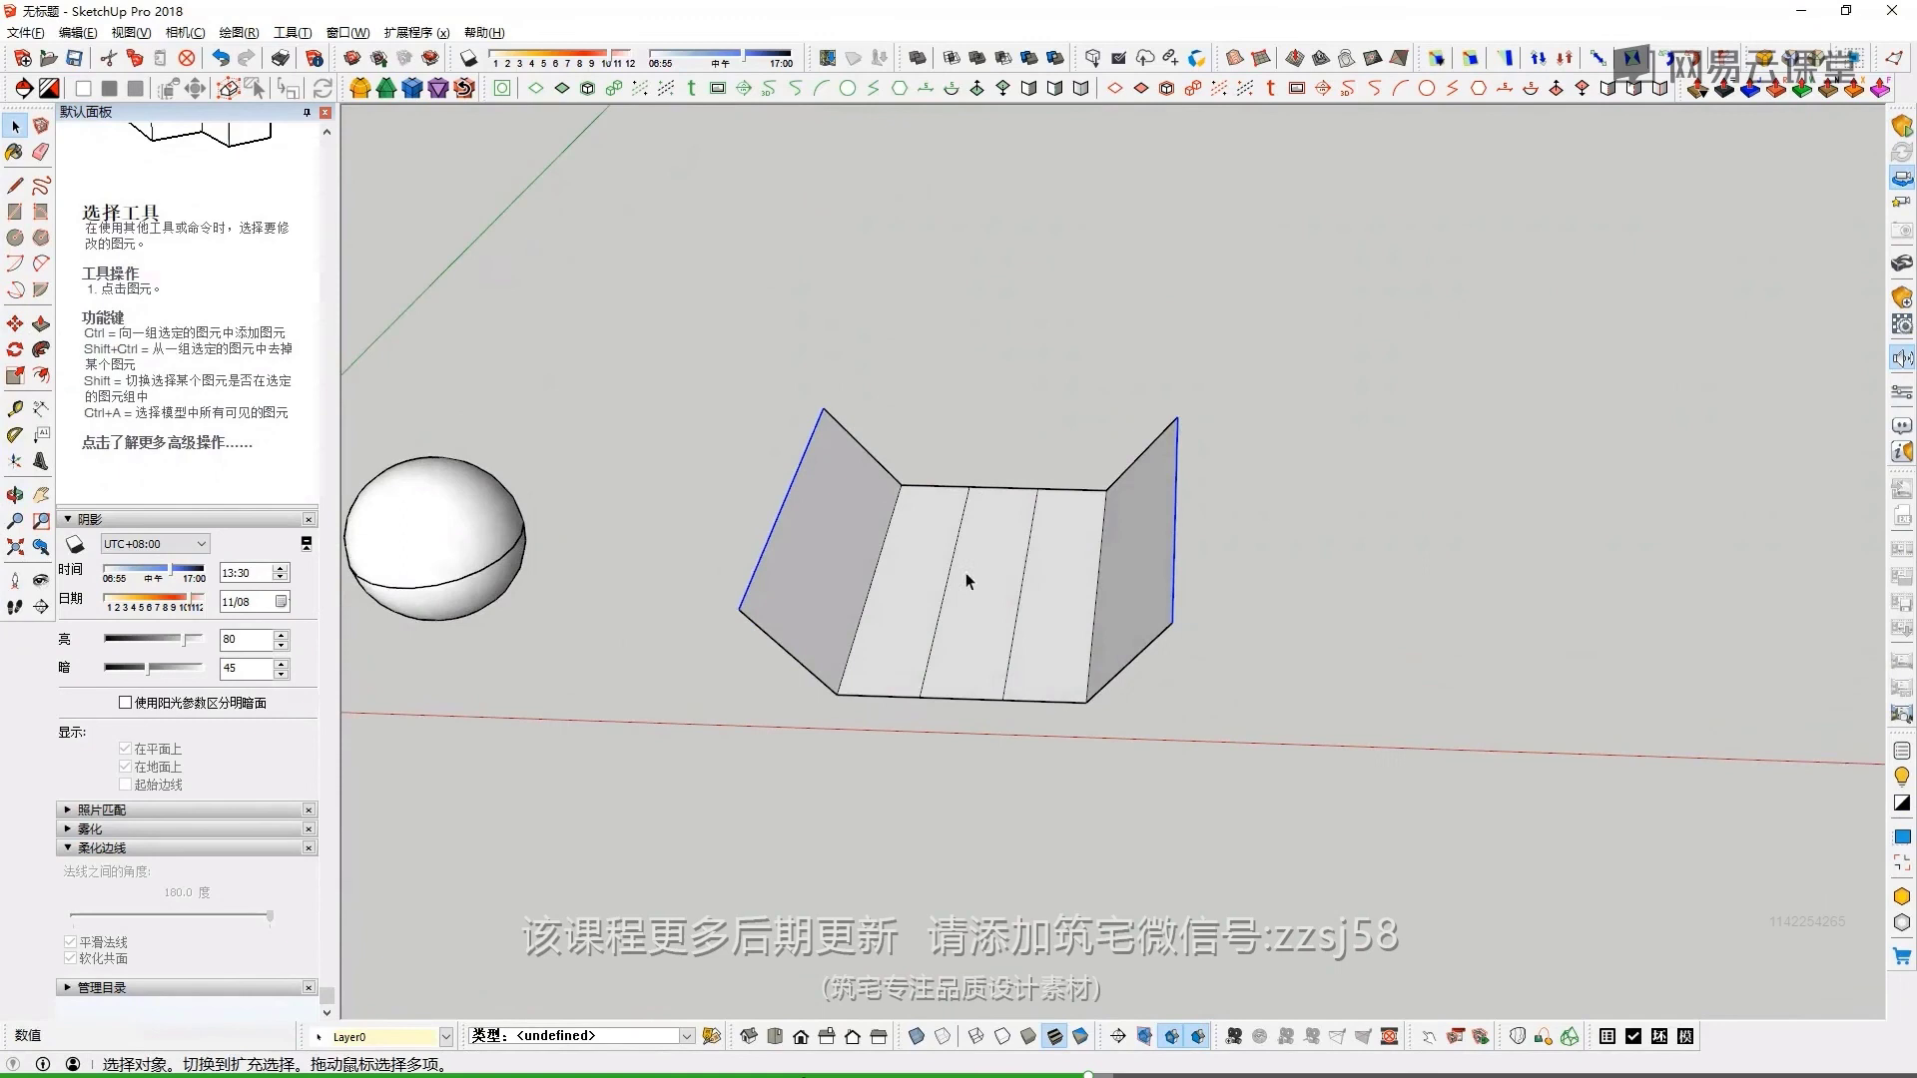
scroll(967, 573, "up", 2)
Try erasing the two interior floor lines, then undo it
left_click(925, 524)
left_click(1067, 539)
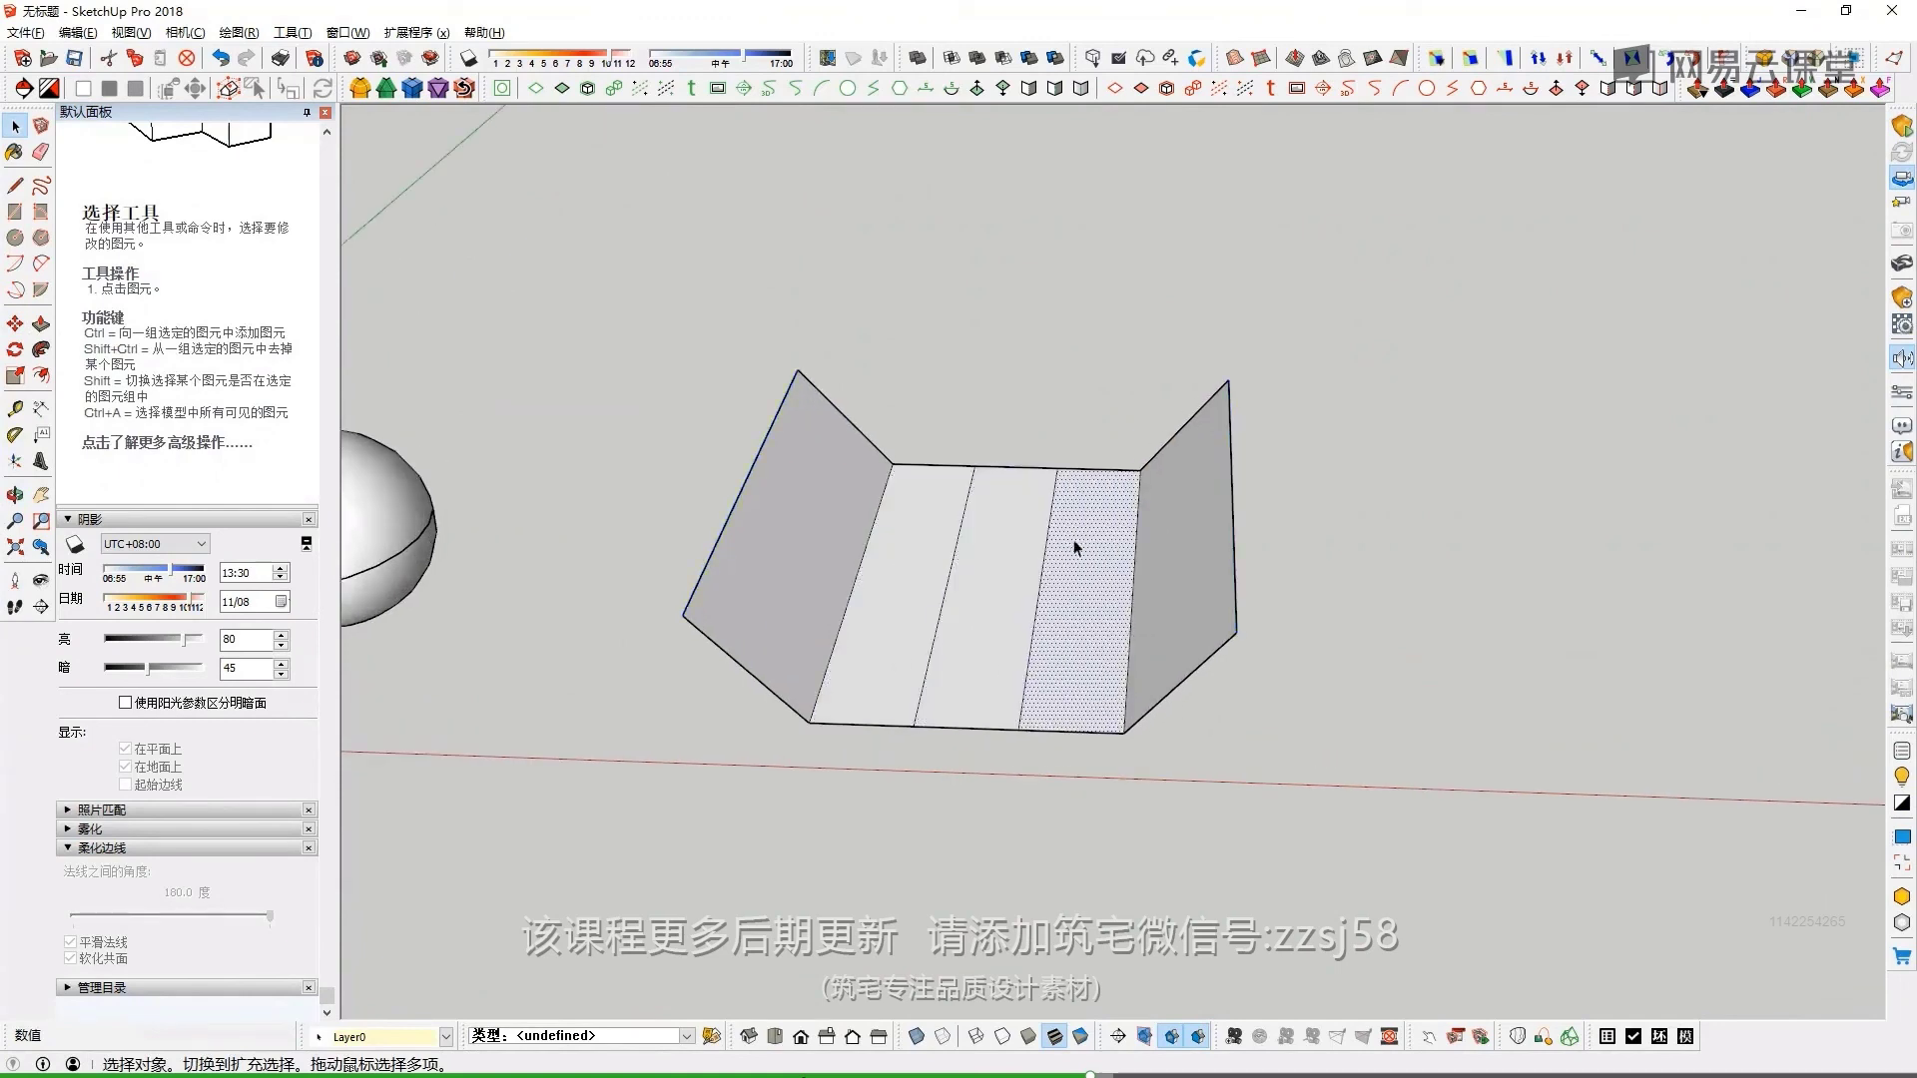
key("e")
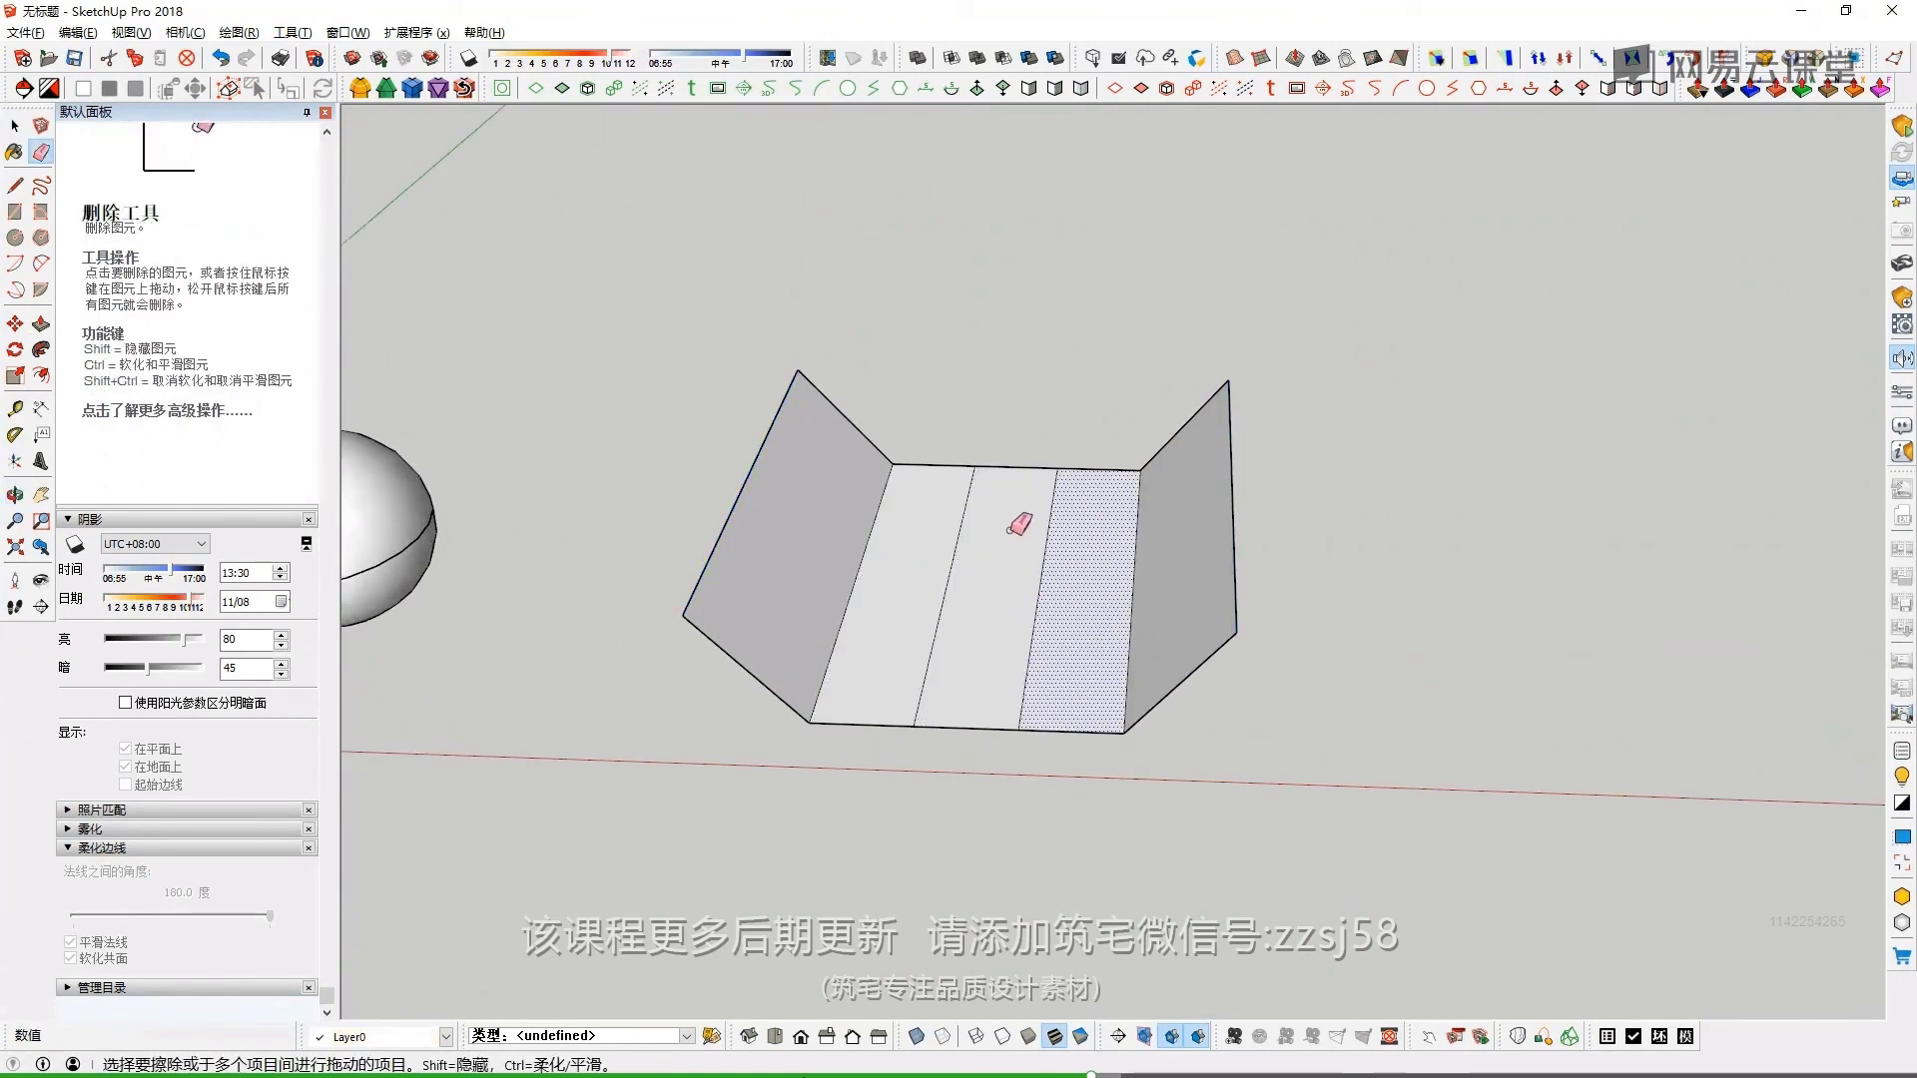
left_click_drag(1052, 576, 1028, 556)
key("space")
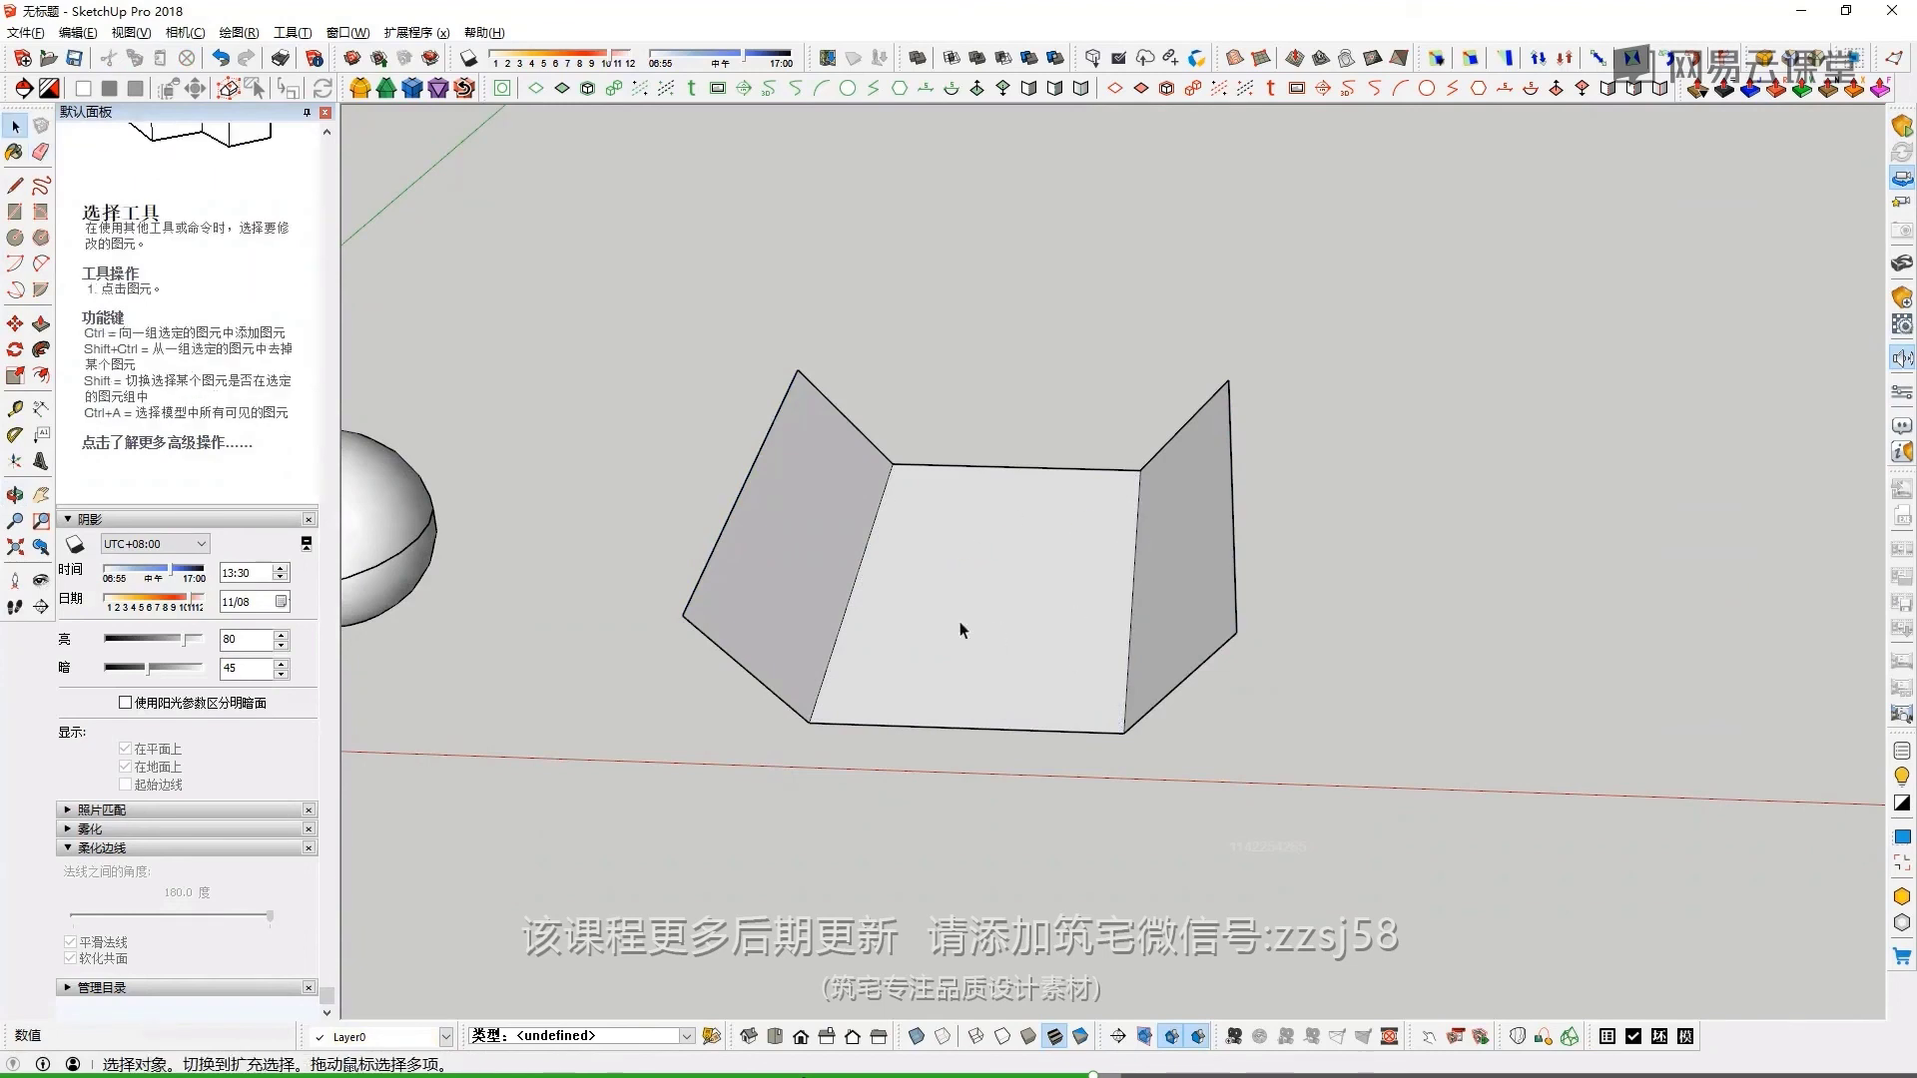
key("ctrl+z")
scroll(1076, 619, "up", 3)
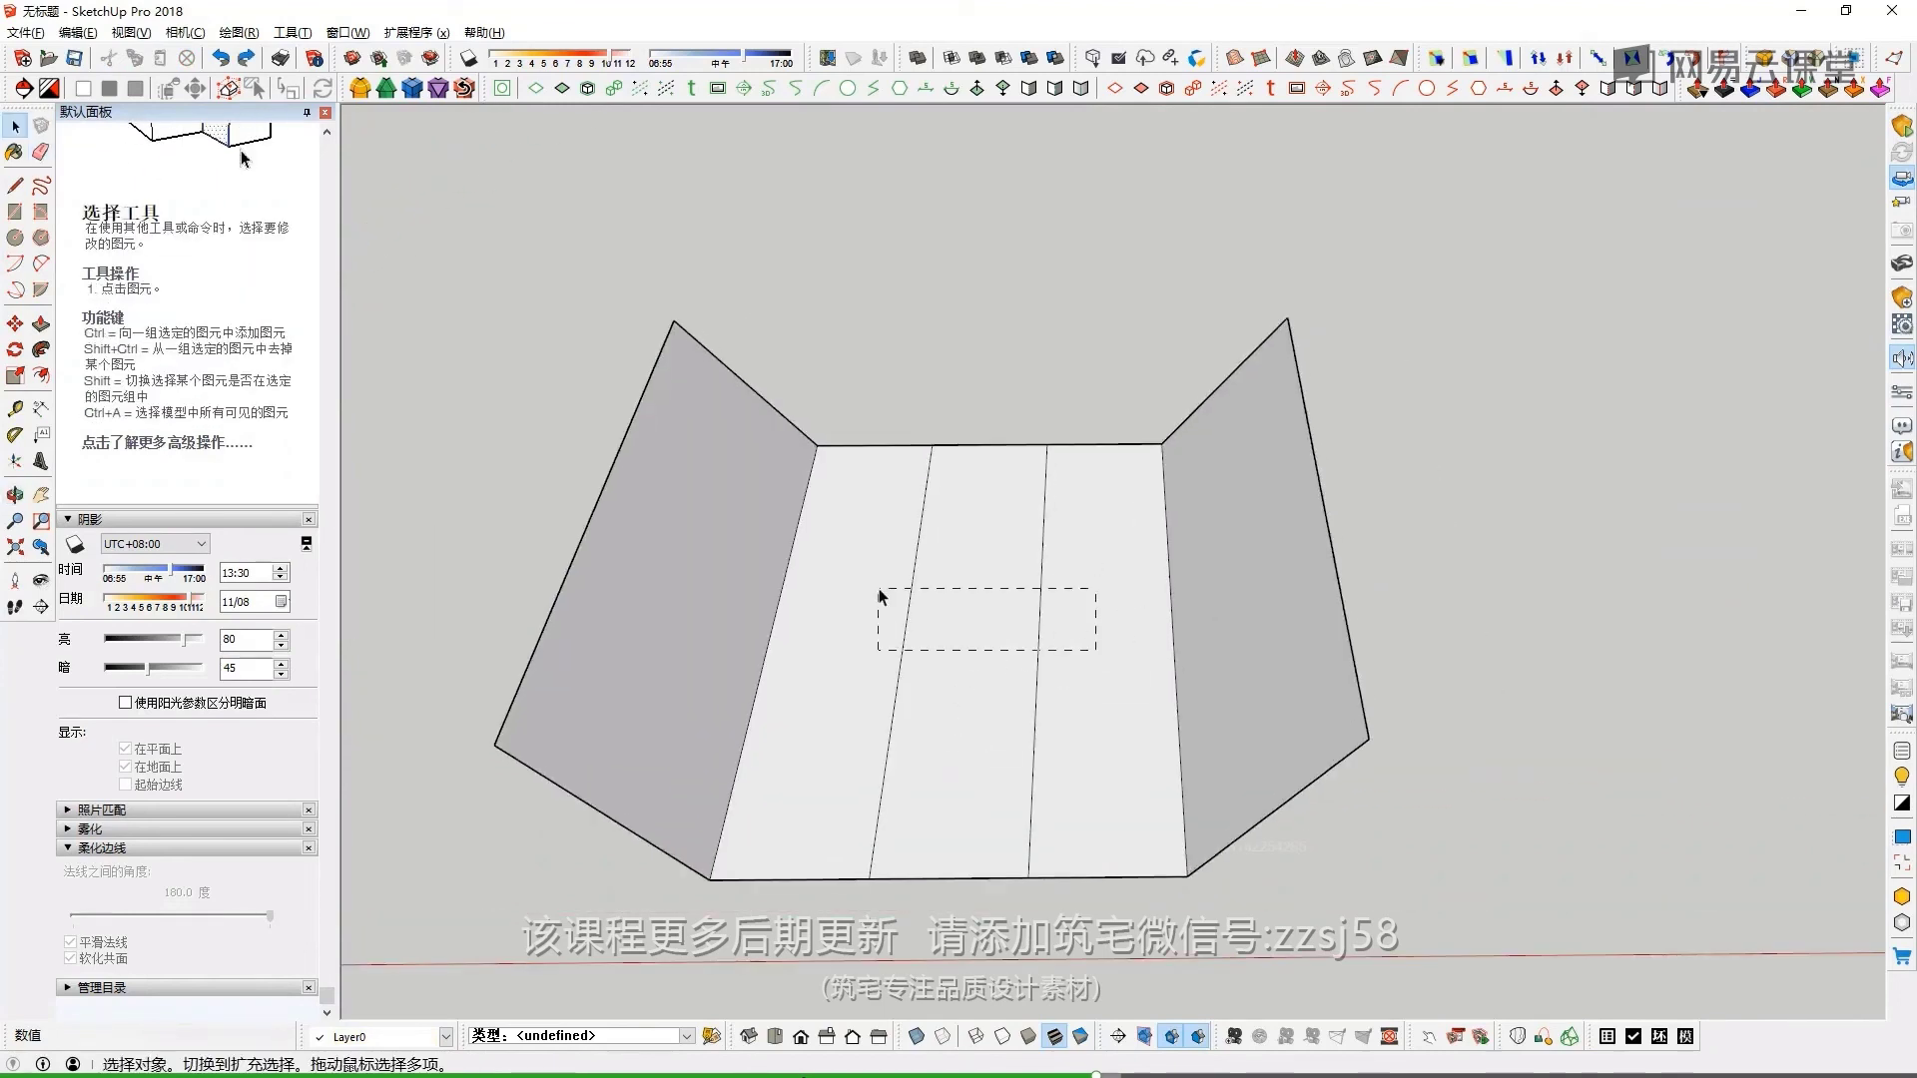
Select the floor faces and dividing lines and test erasing and redoing them
left_click_drag(878, 596, 878, 596)
key("e")
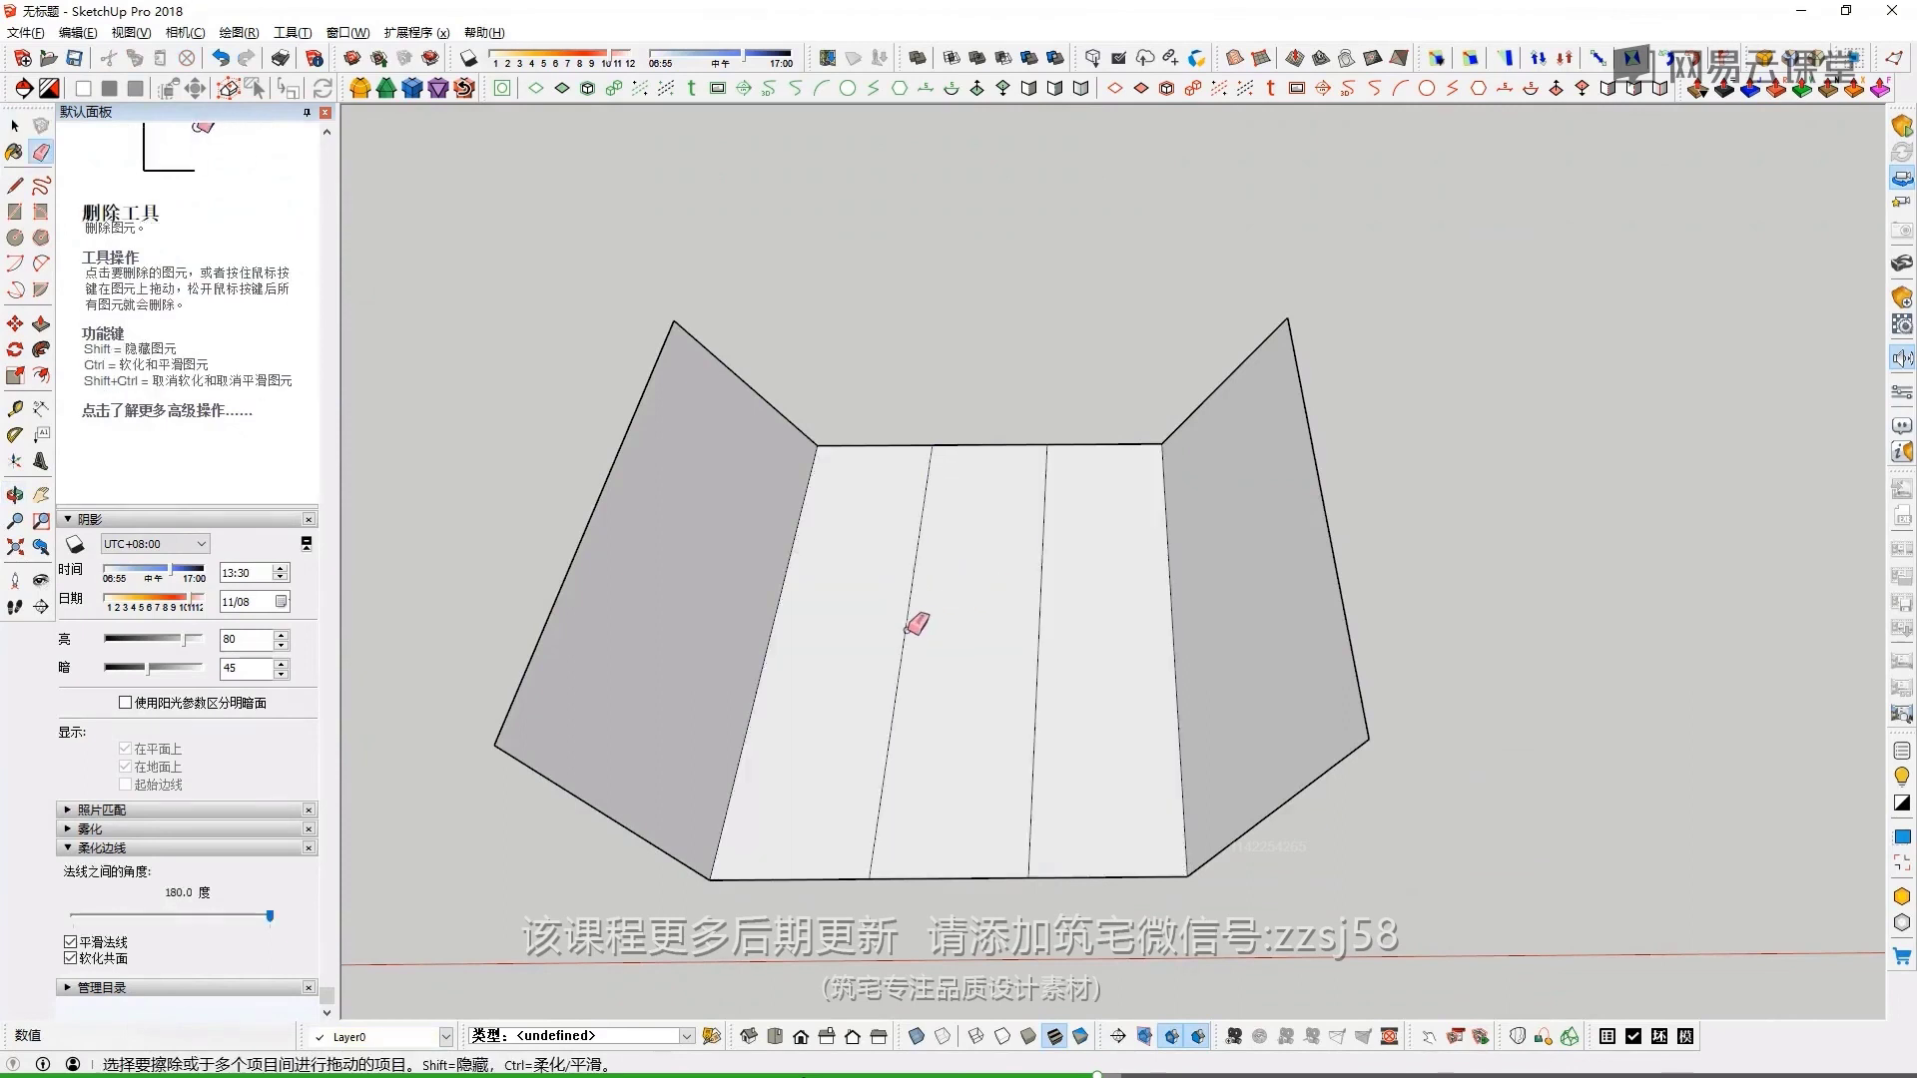
key("space")
key("e")
key("ctrl+y")
key("space")
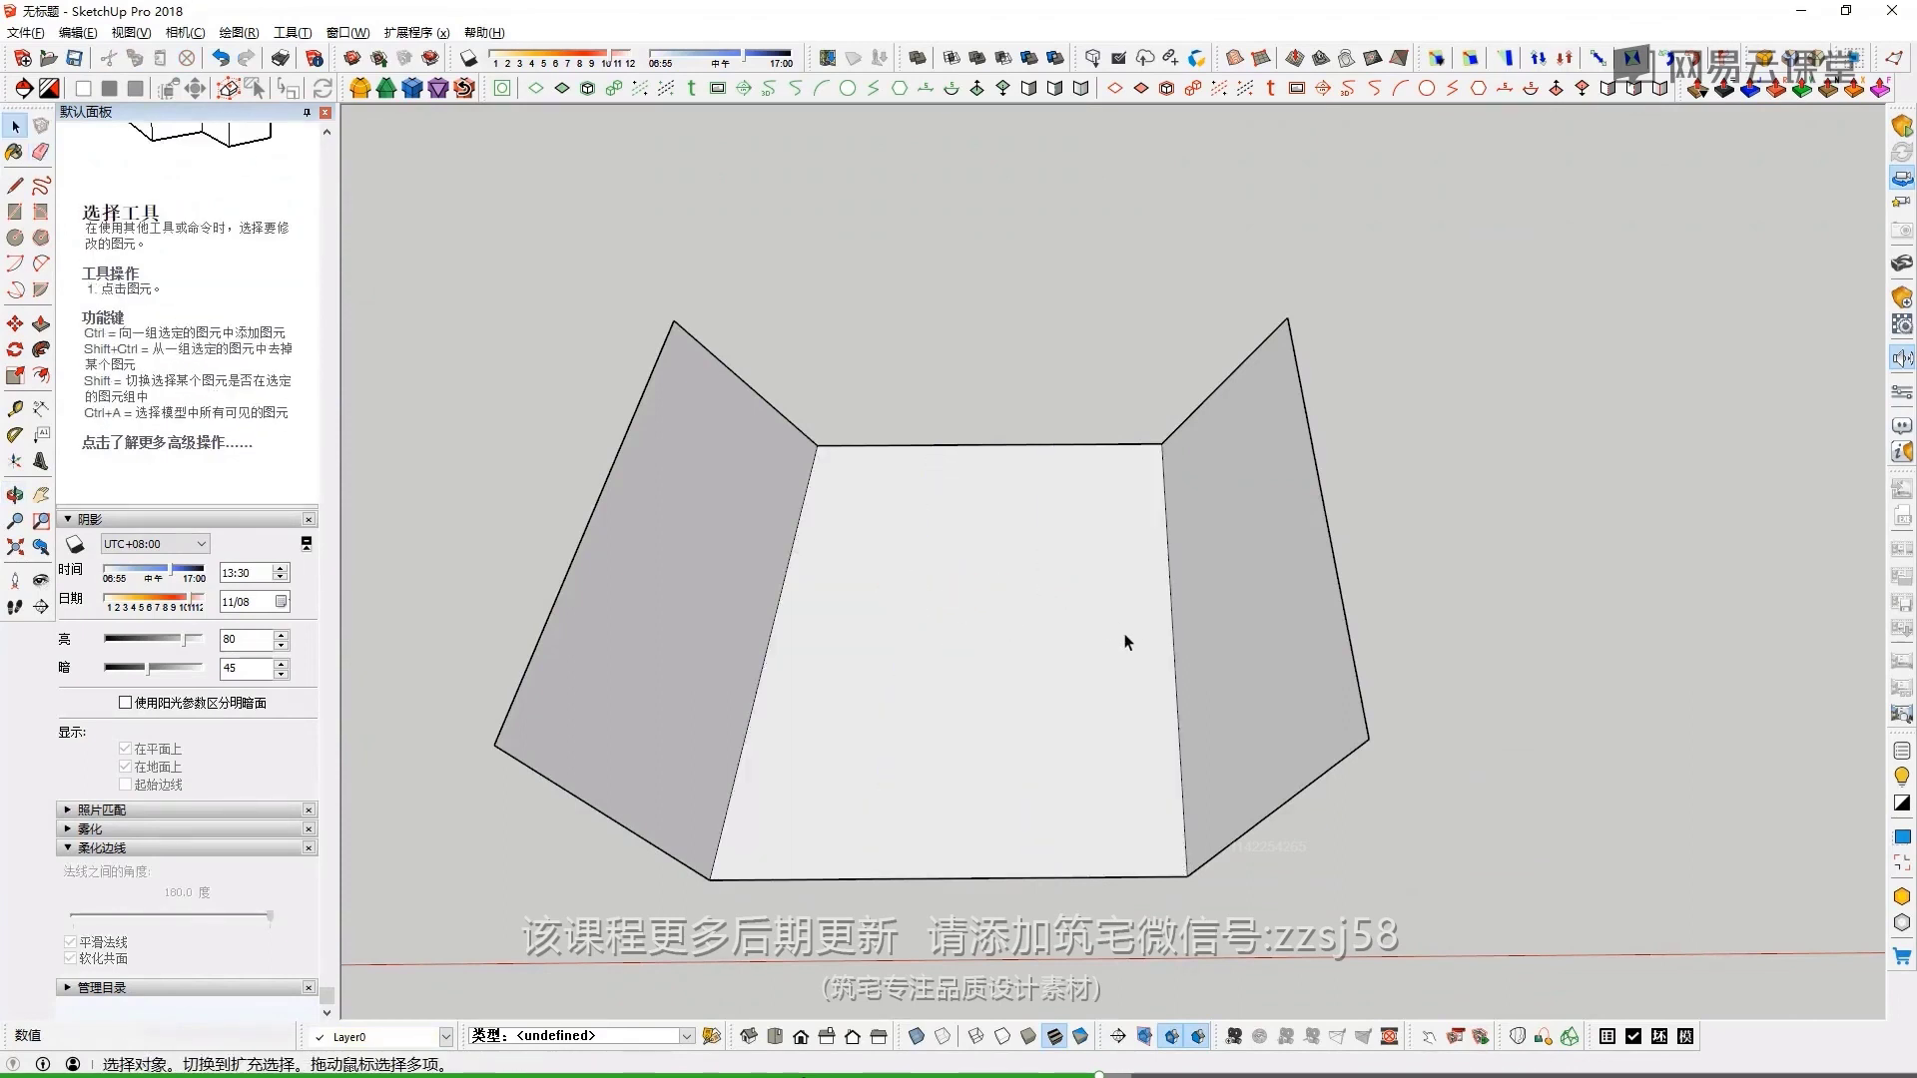
Try erasing the edge between the floor strip and right wall, restoring it each time
key("e")
left_click(1177, 611)
key("space")
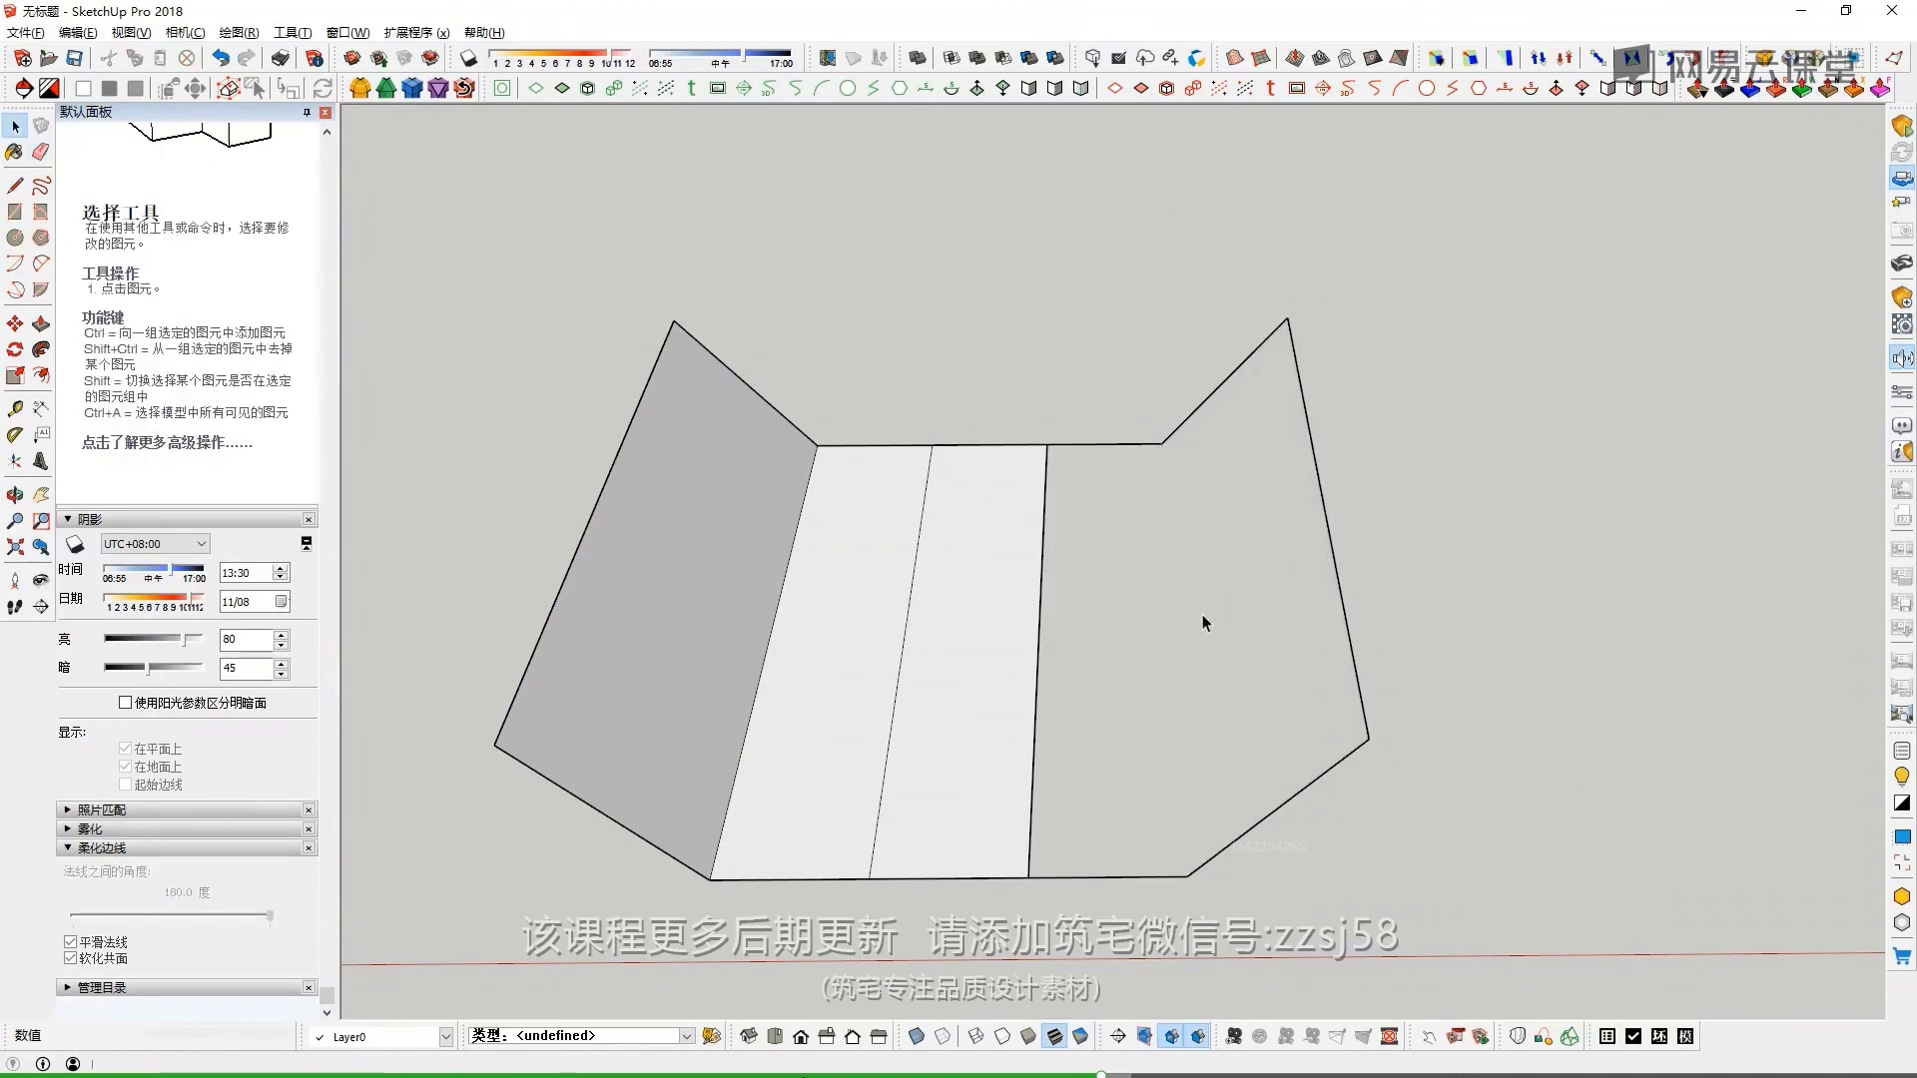
key("ctrl+z")
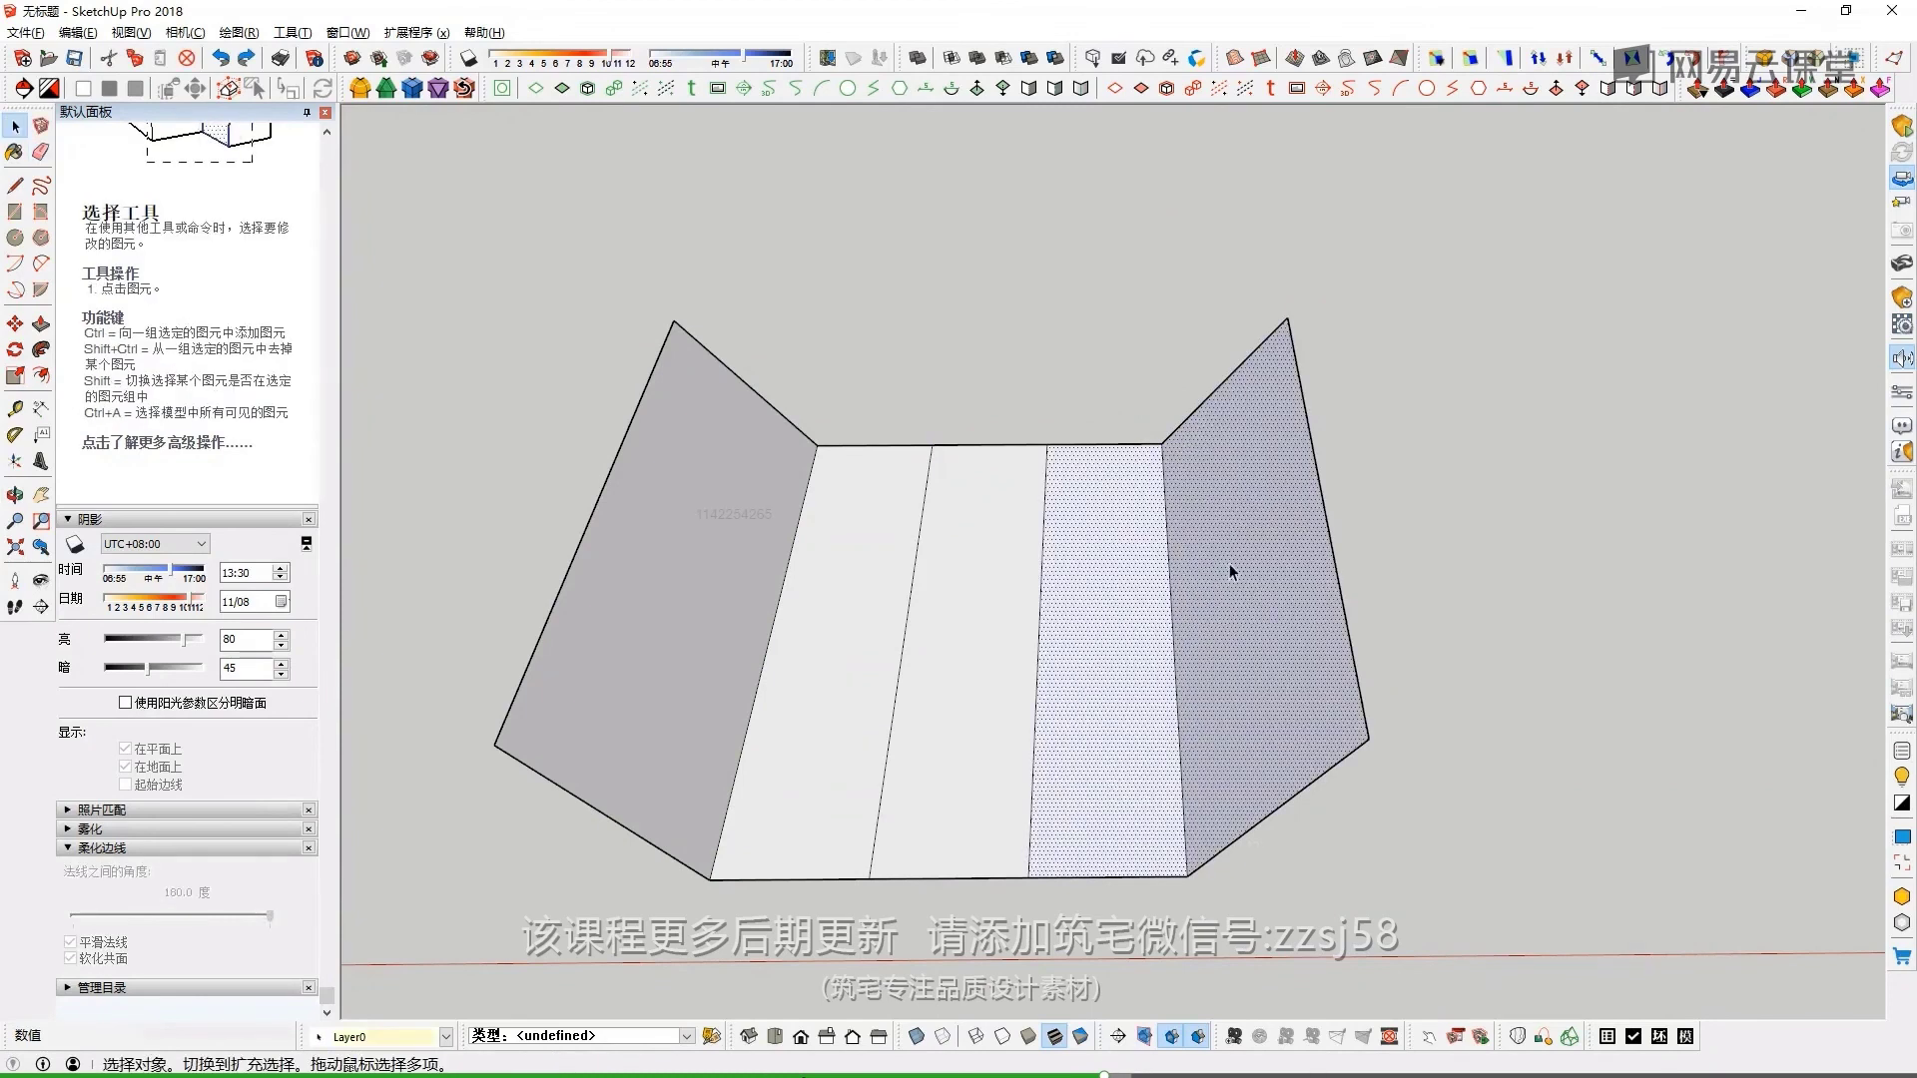
key("e")
left_click_drag(1158, 601, 1213, 606)
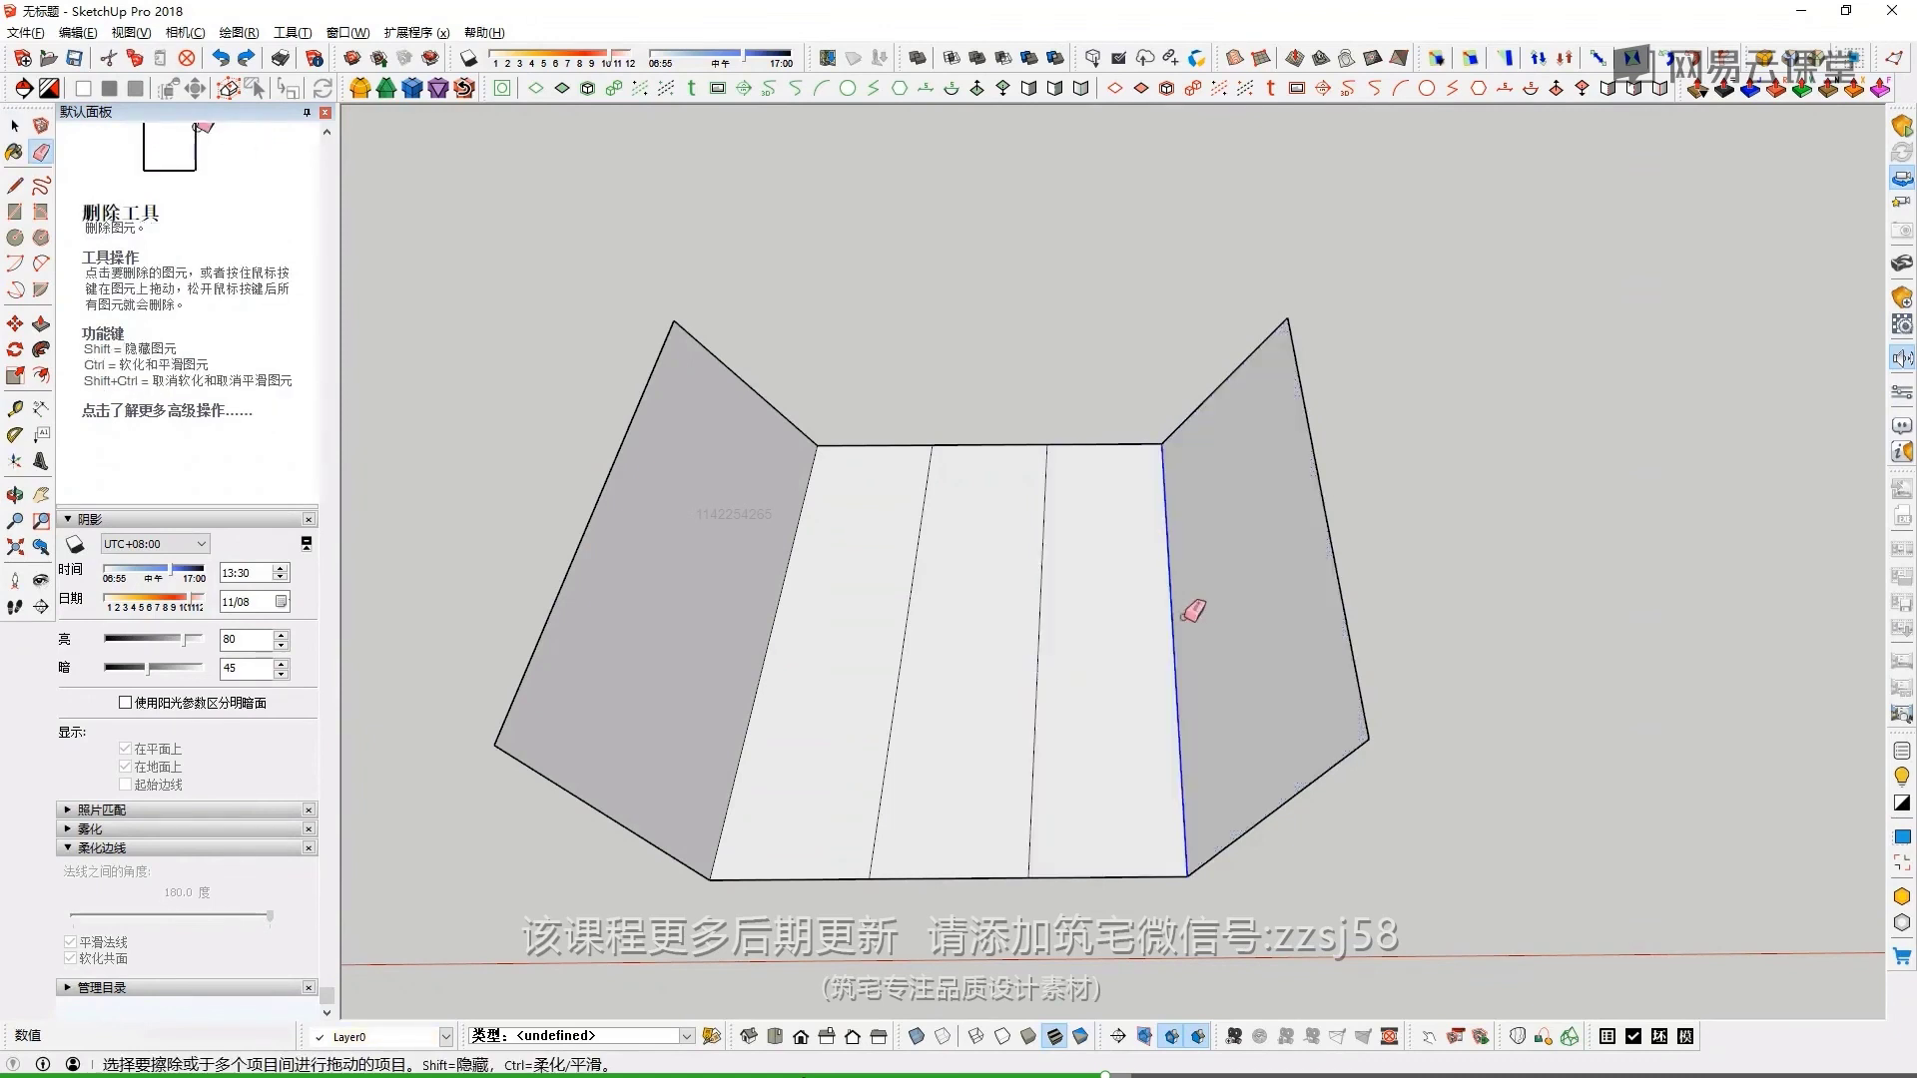
key("ctrl+z")
key("space")
scroll(1072, 650, "down", 2)
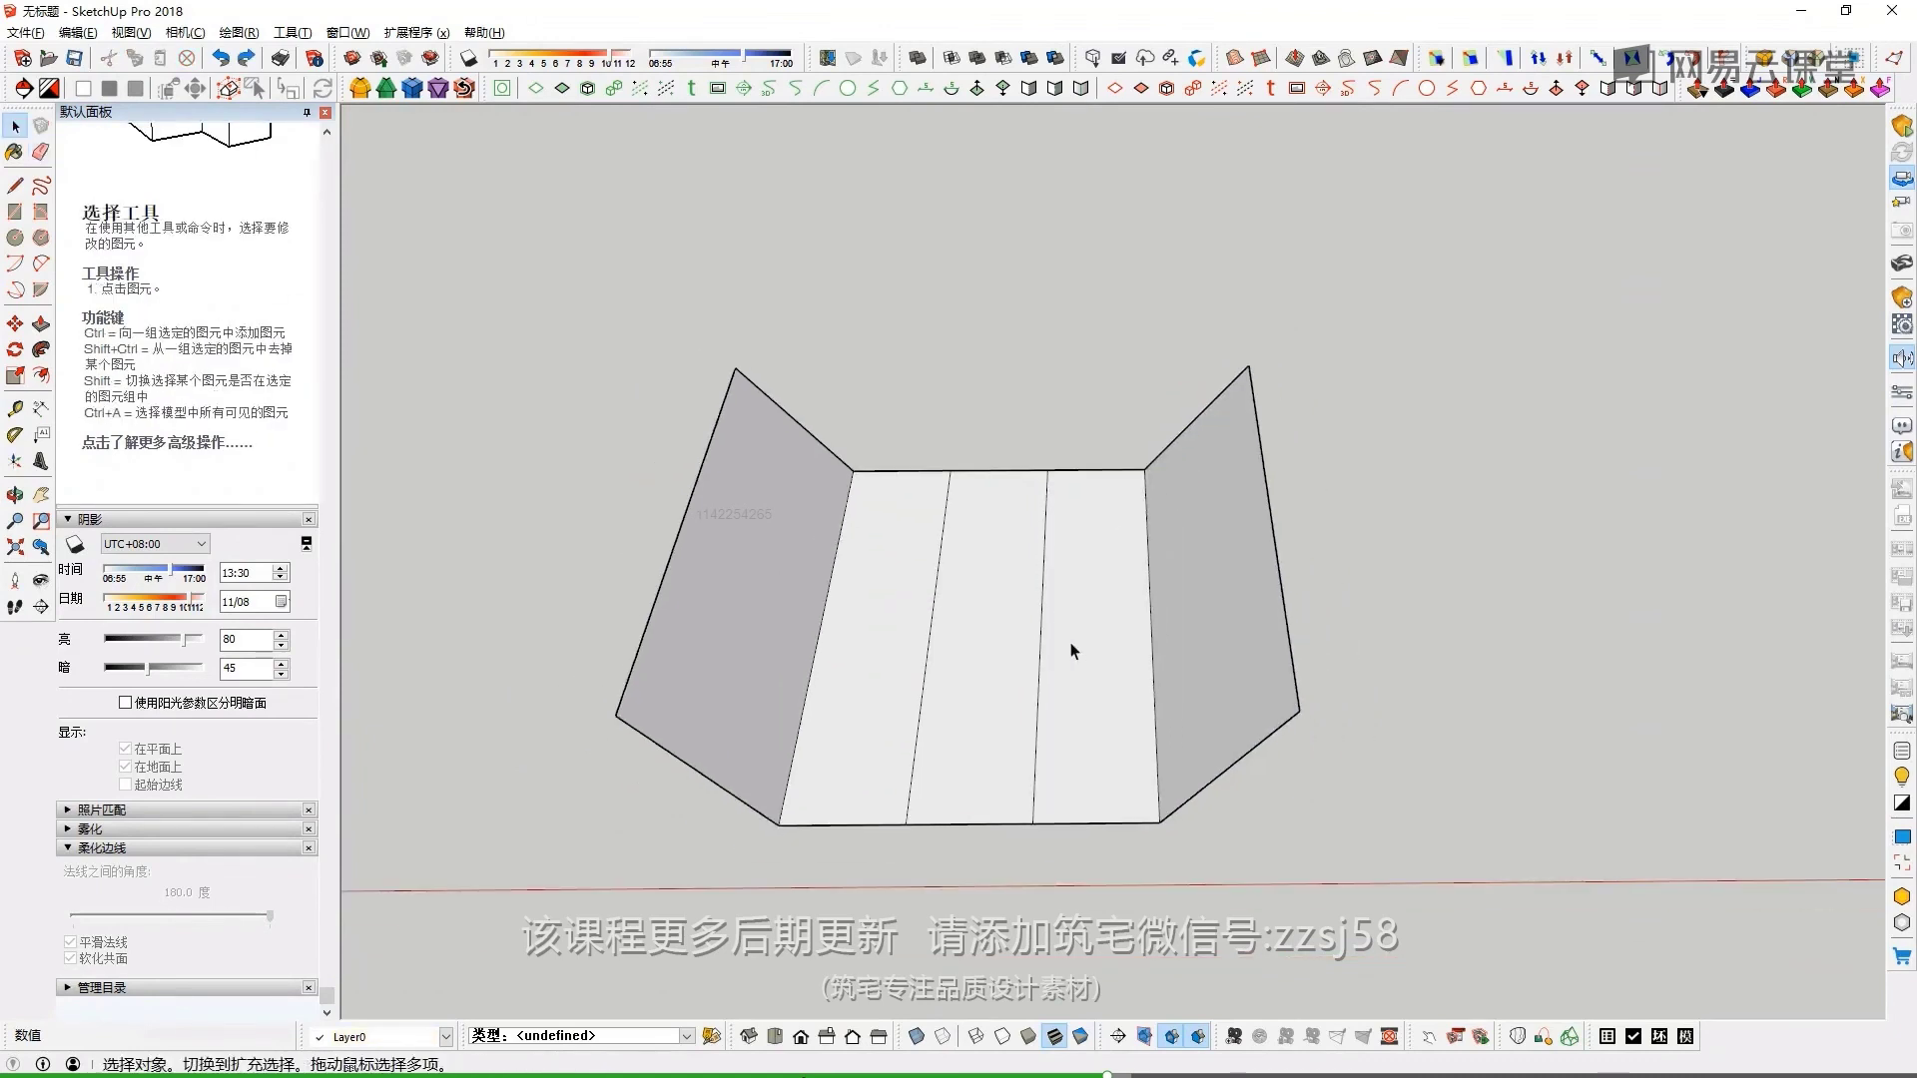
Select the middle strip's face and its left edge, then minimize SketchUp
left_click_drag(911, 584, 1186, 989)
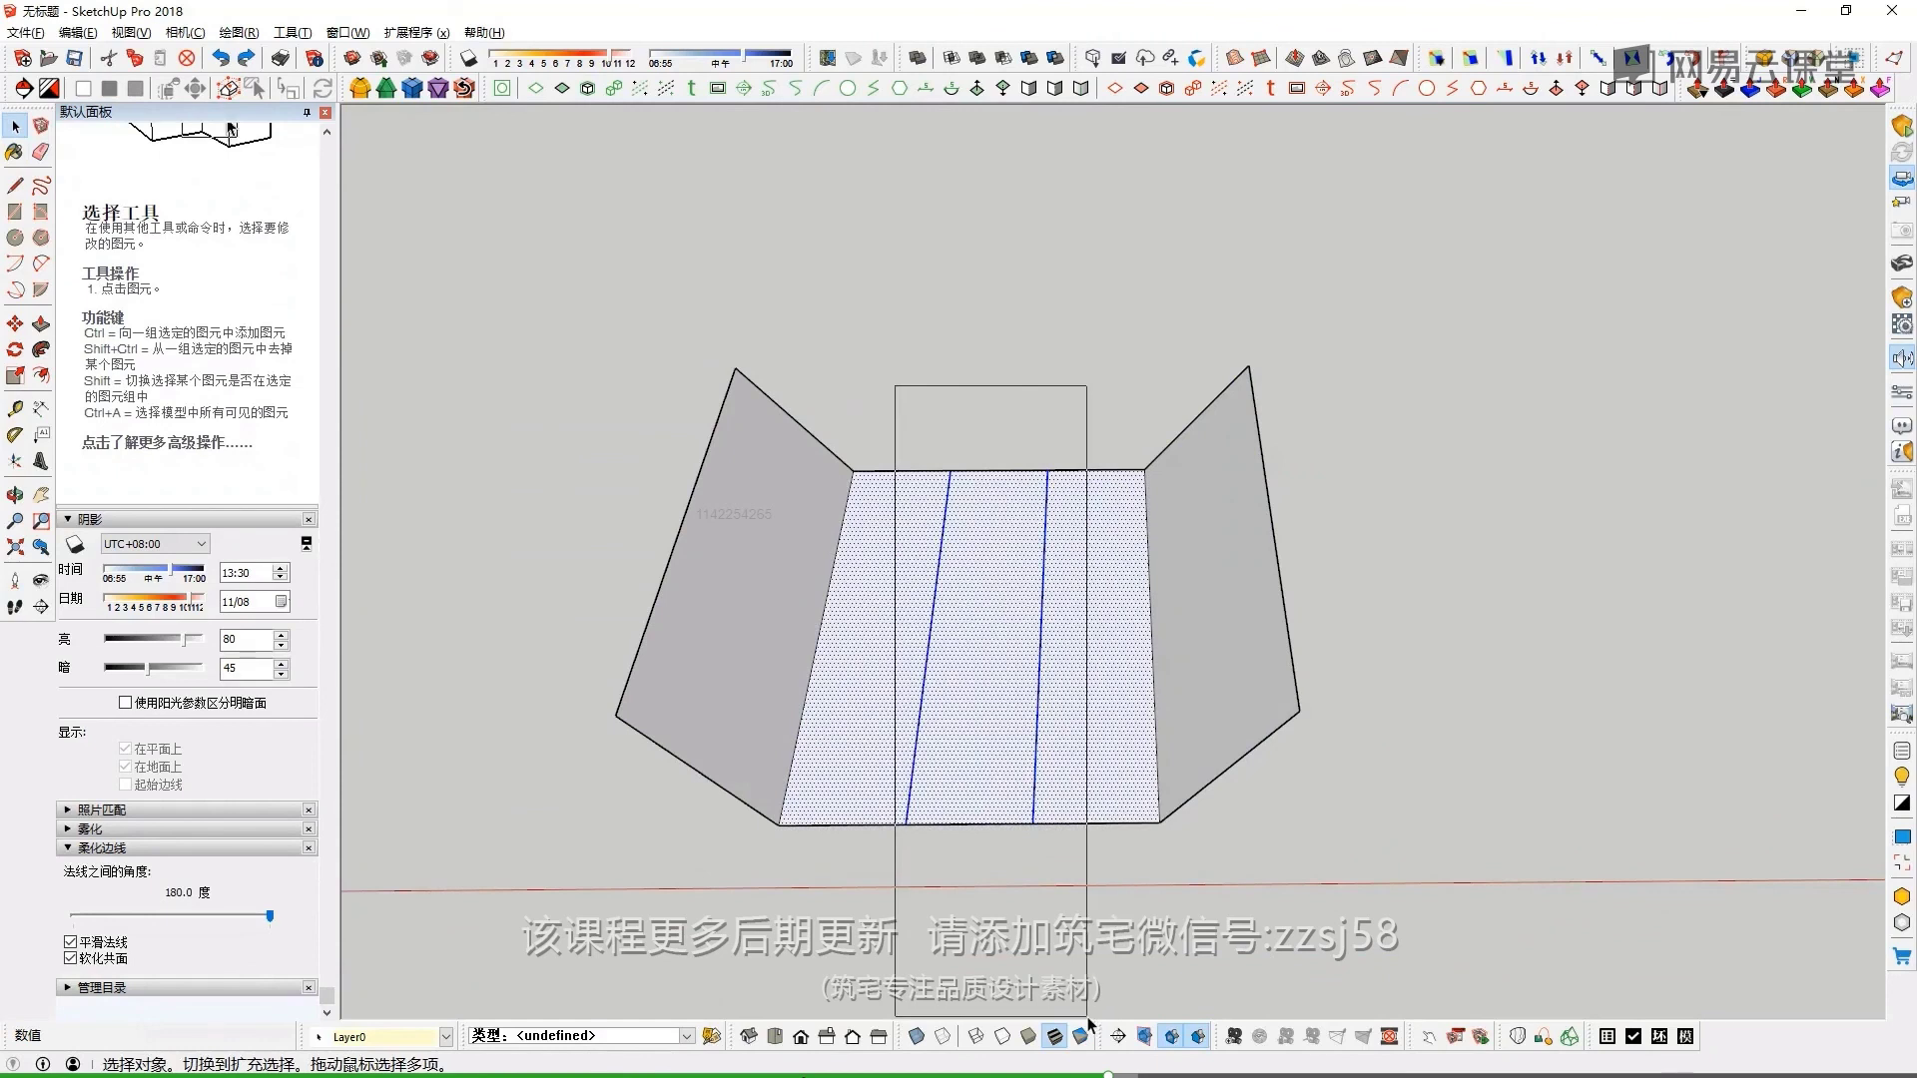
double_click(995, 547)
left_click_drag(896, 384, 1009, 460)
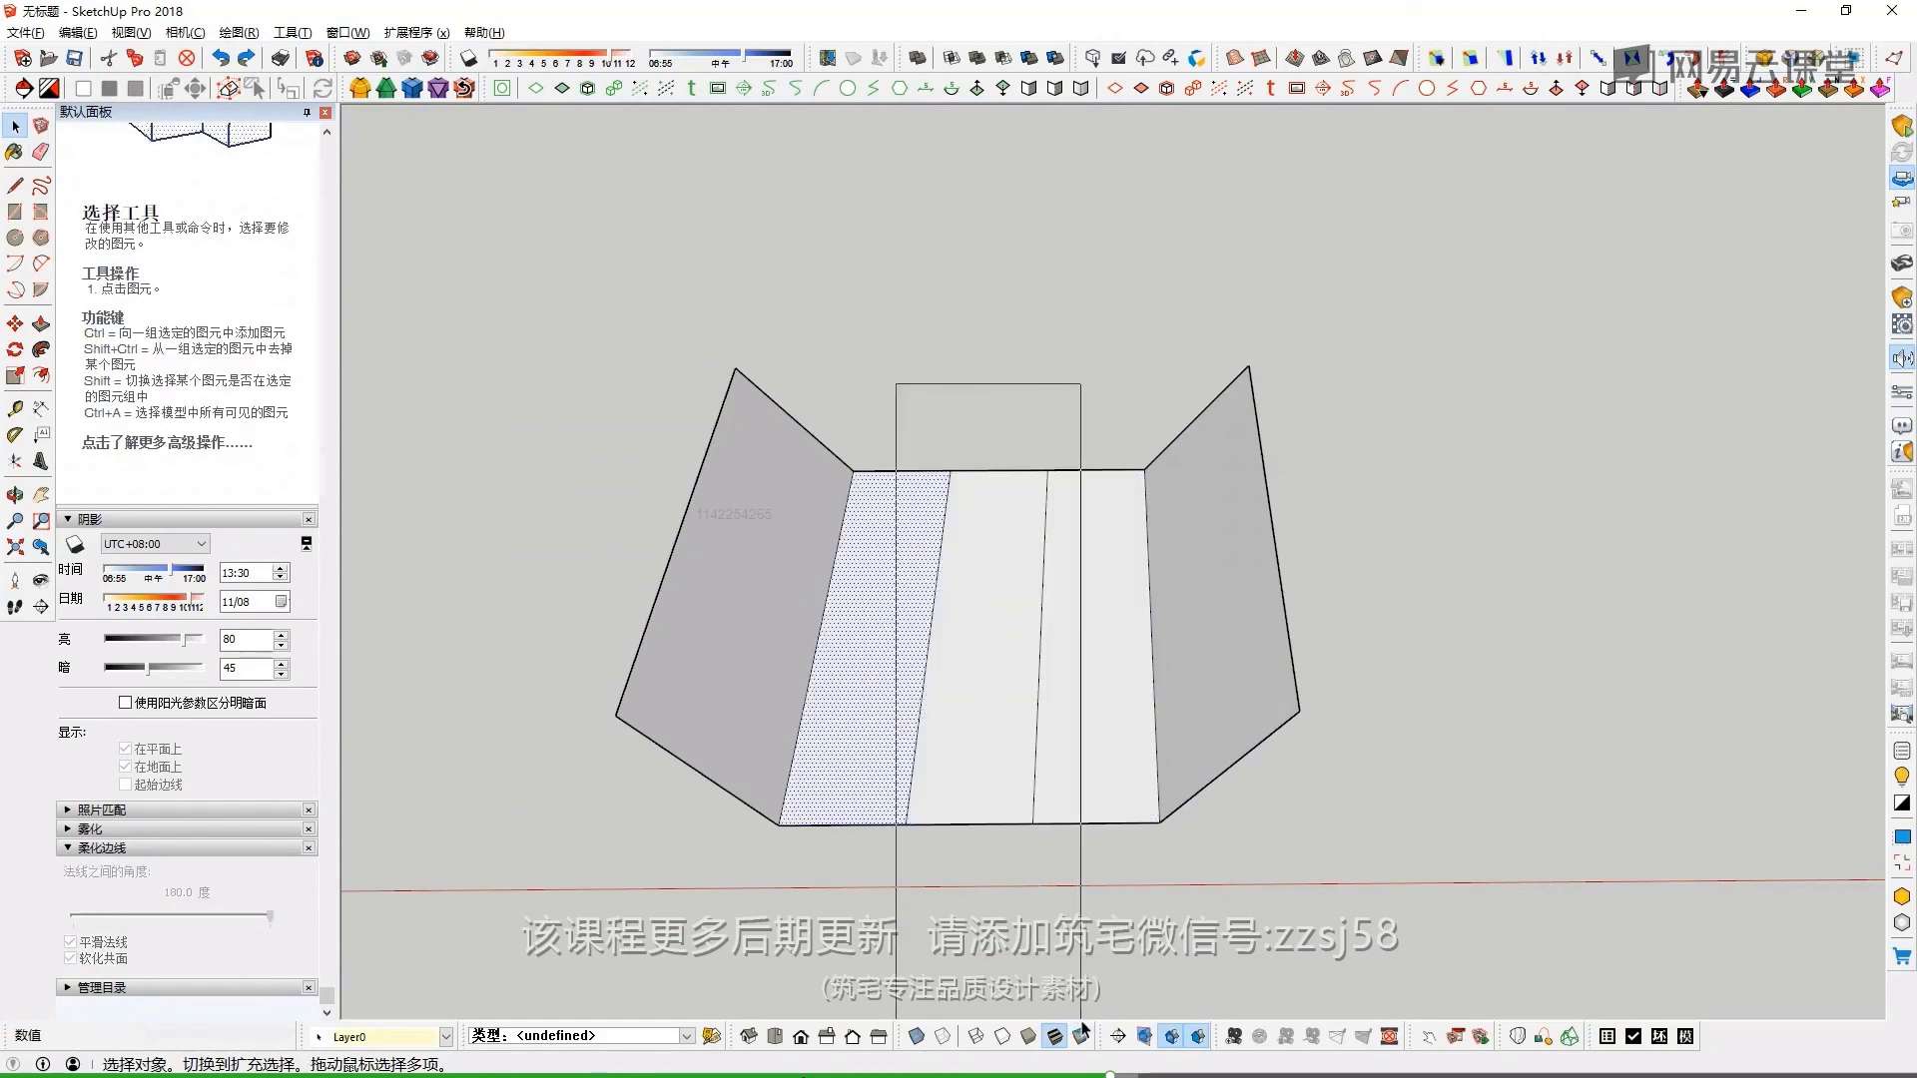
left_click(1026, 504)
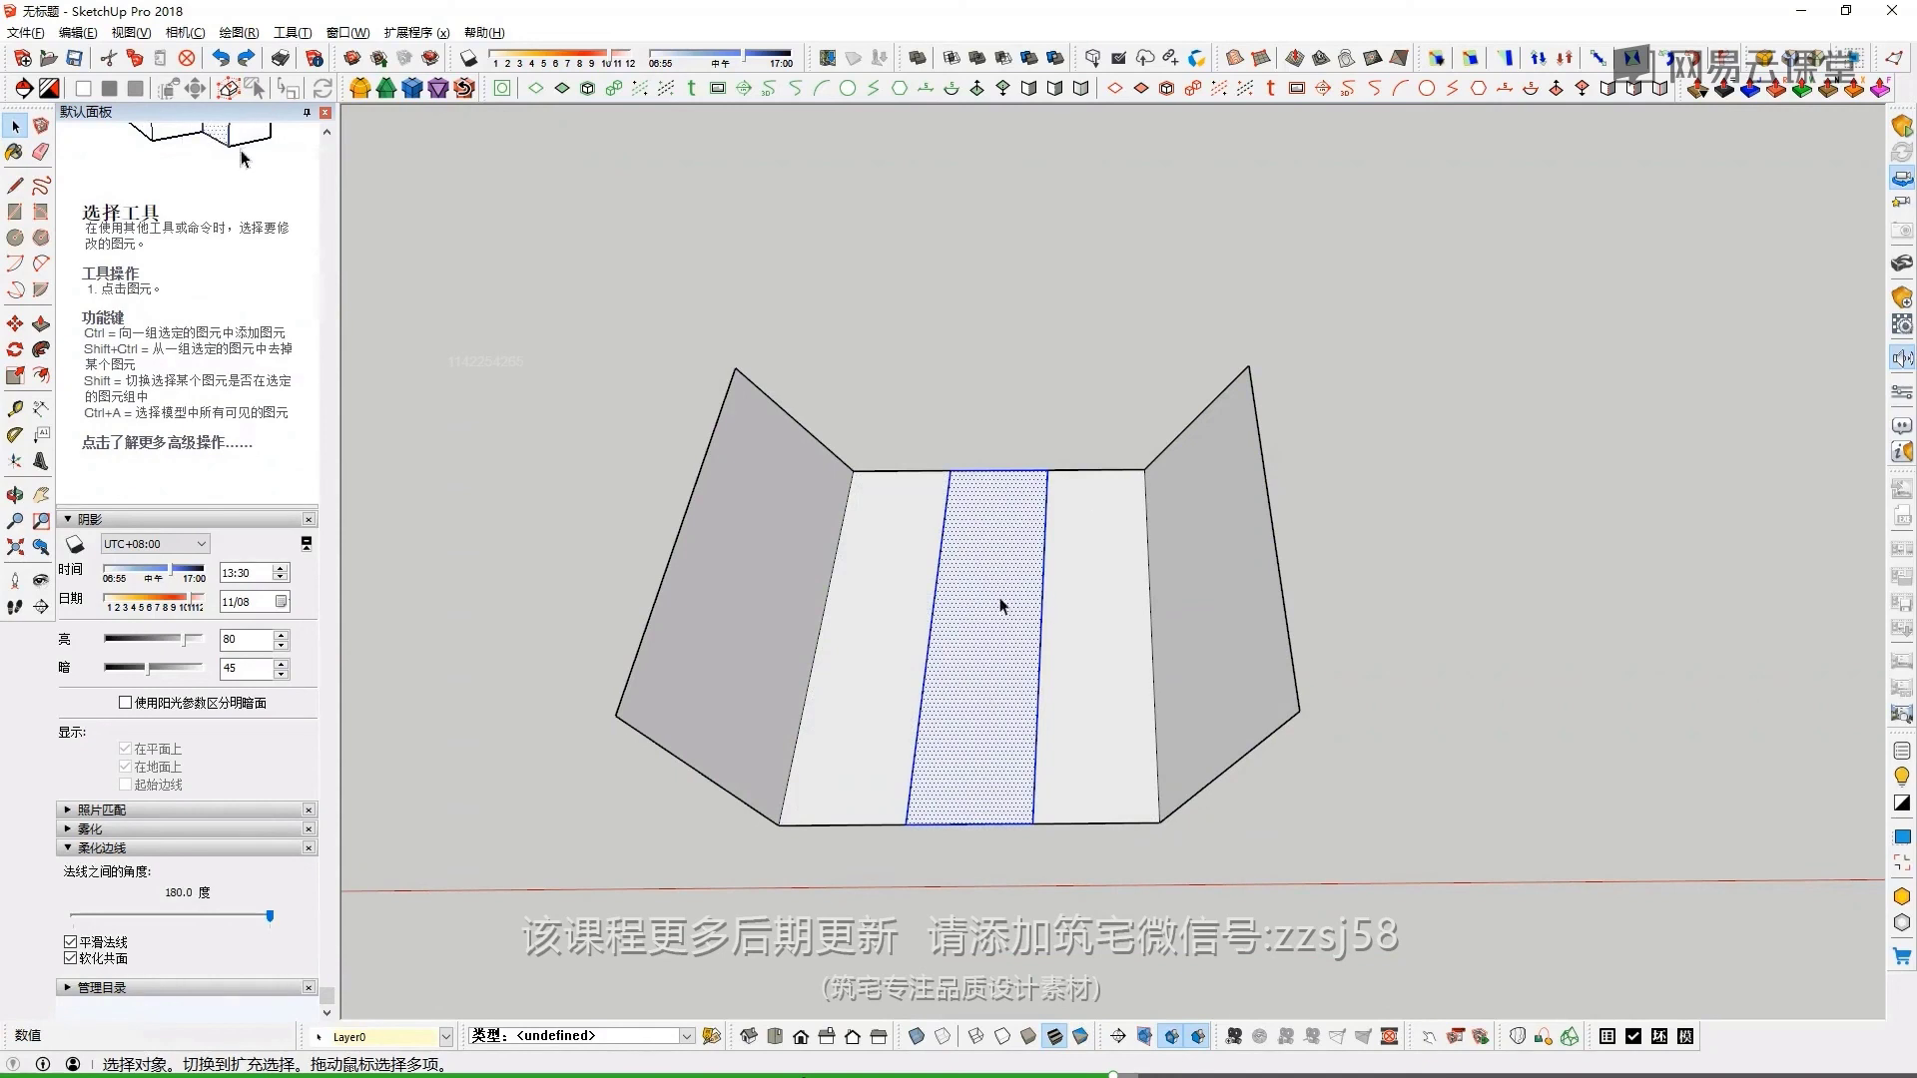
key("l")
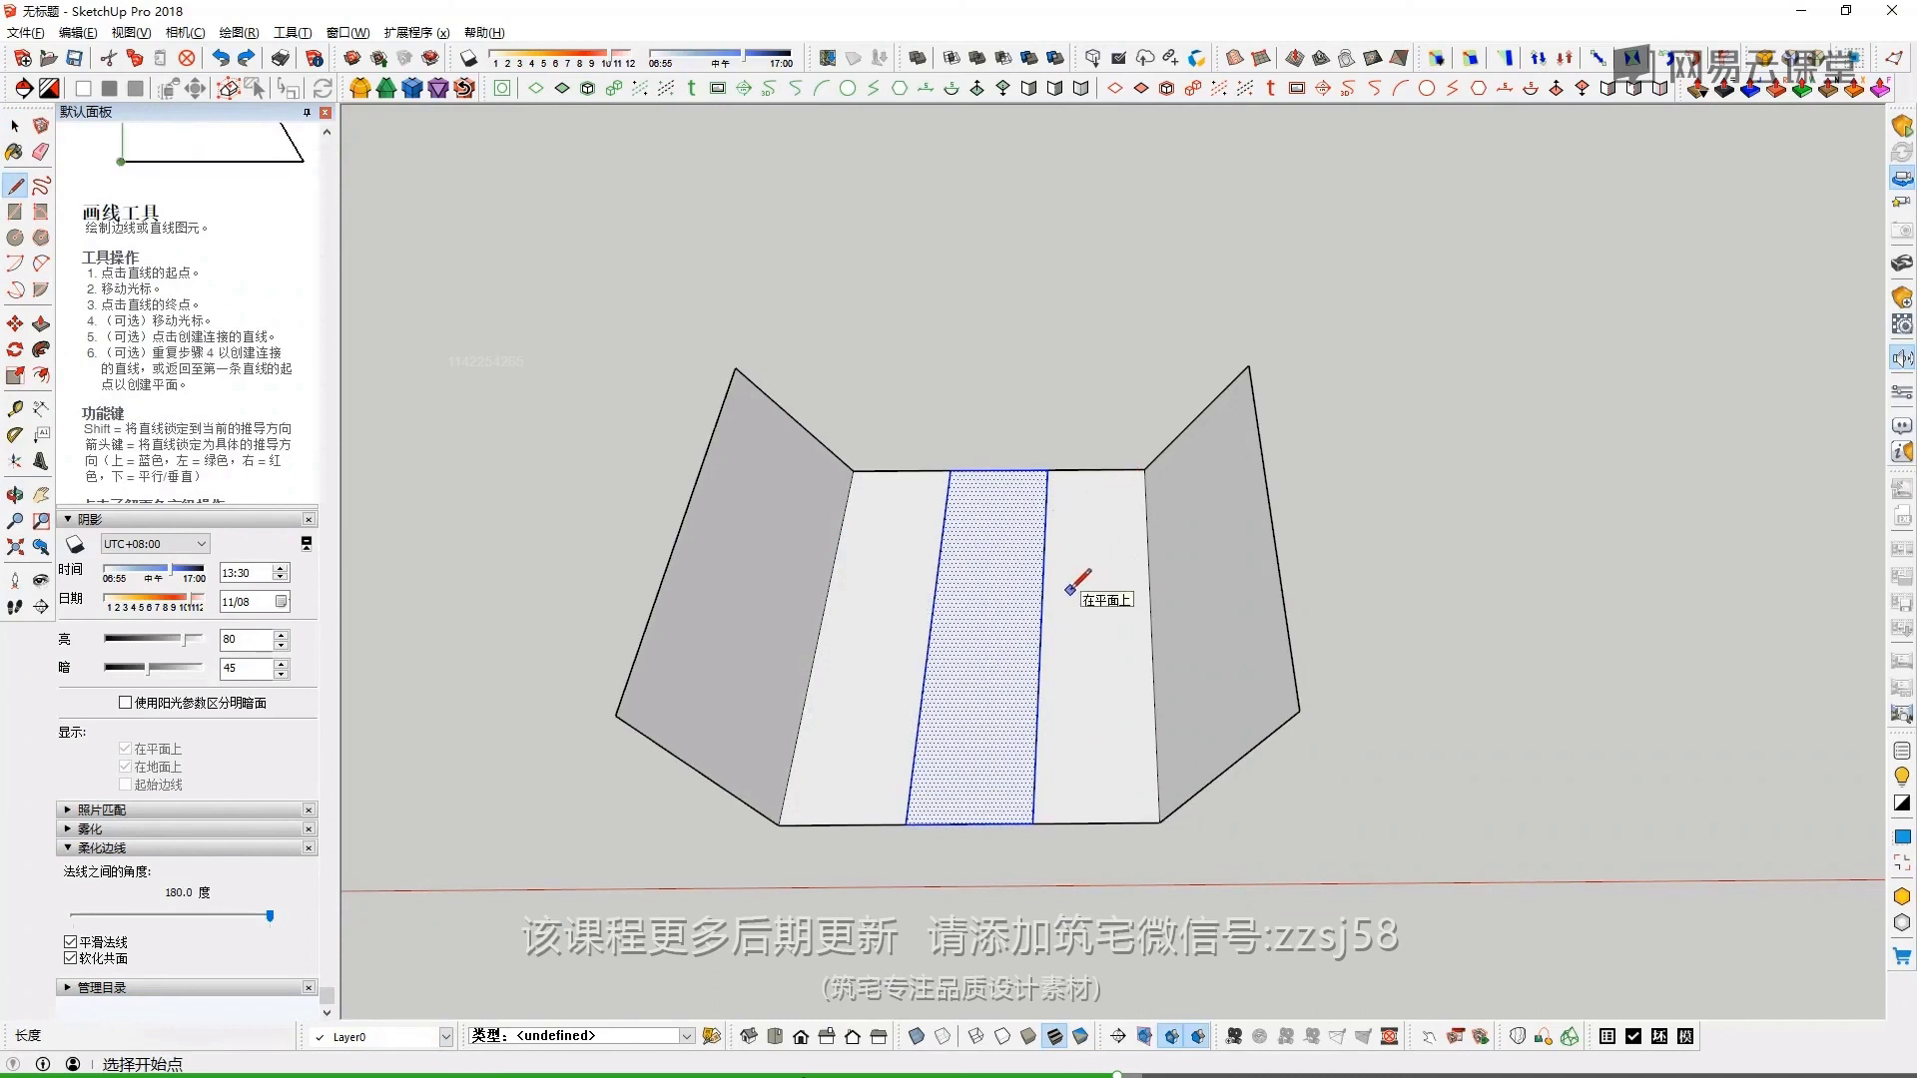
key("space")
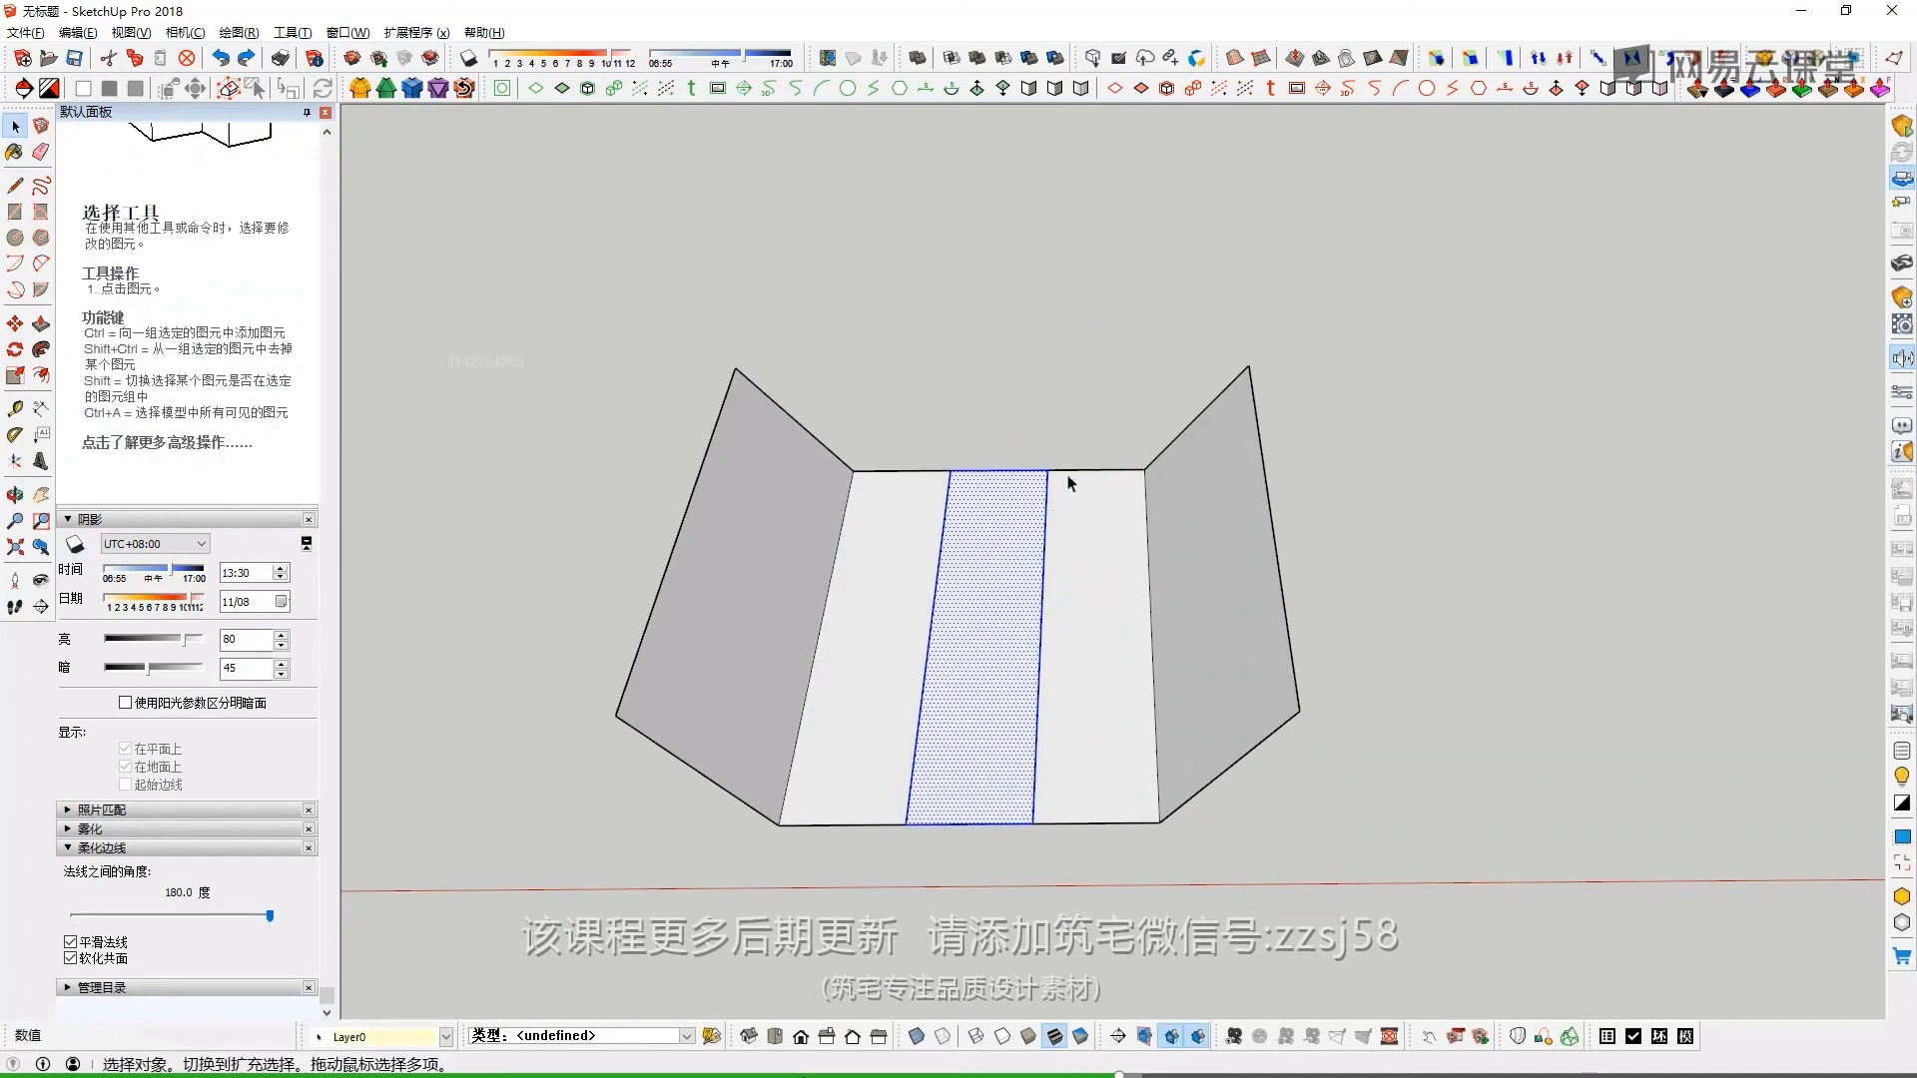
left_click(951, 581)
left_click(939, 571)
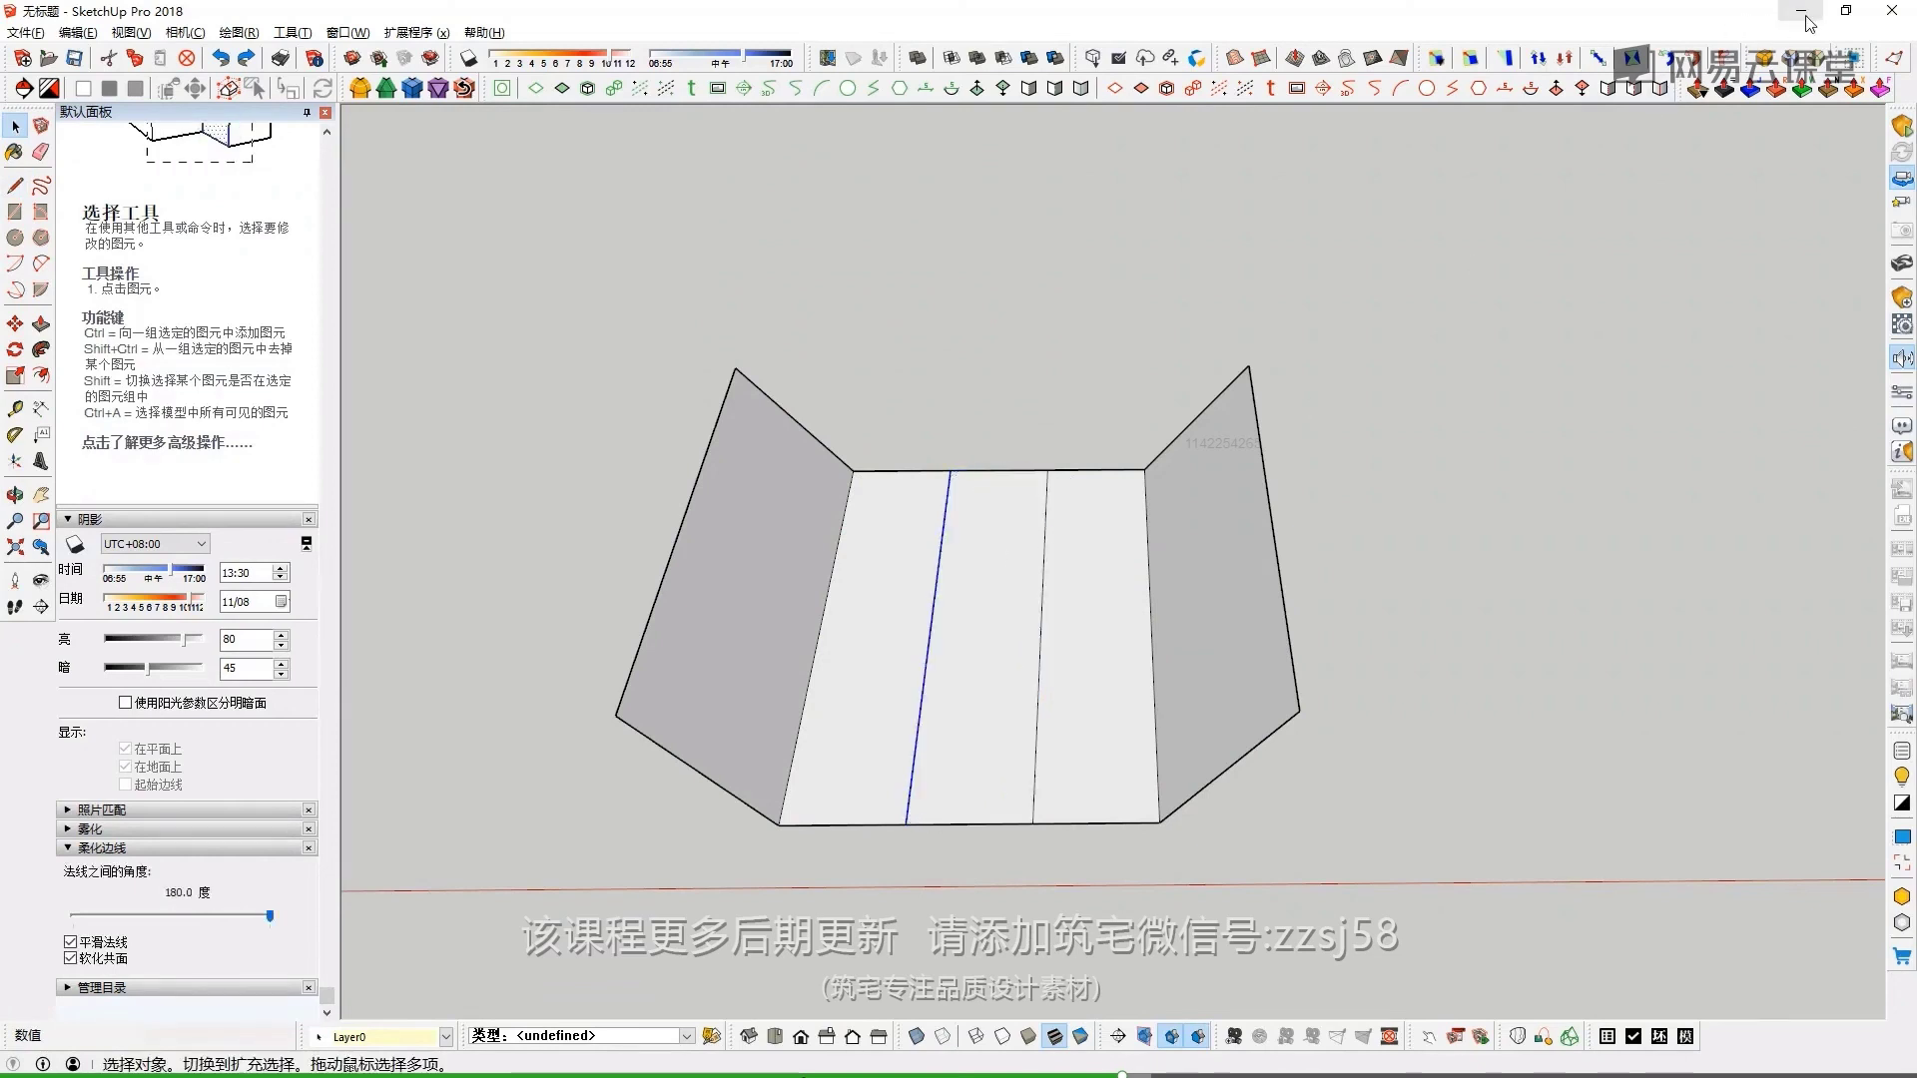
left_click(1804, 14)
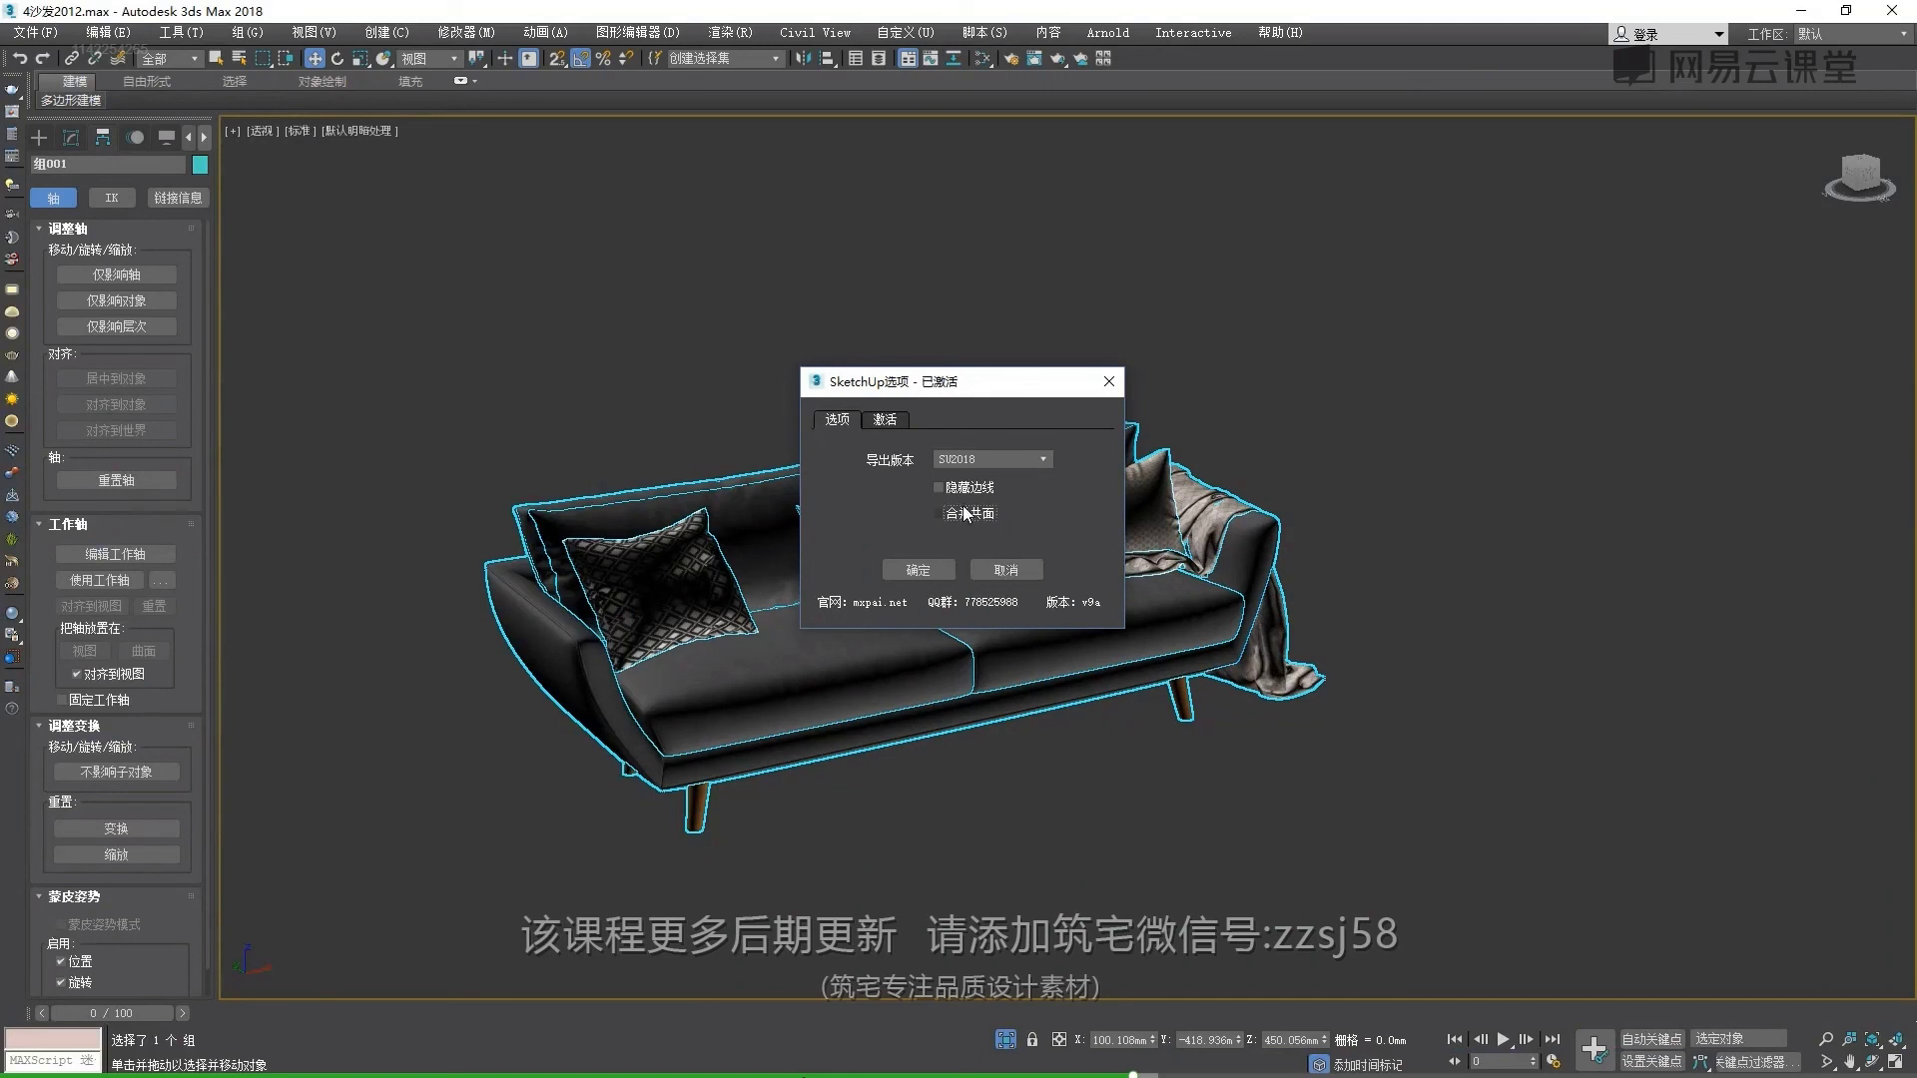
Confirm the SU2018 export with coplanar merge and bring up the window overview
left_click(905, 575)
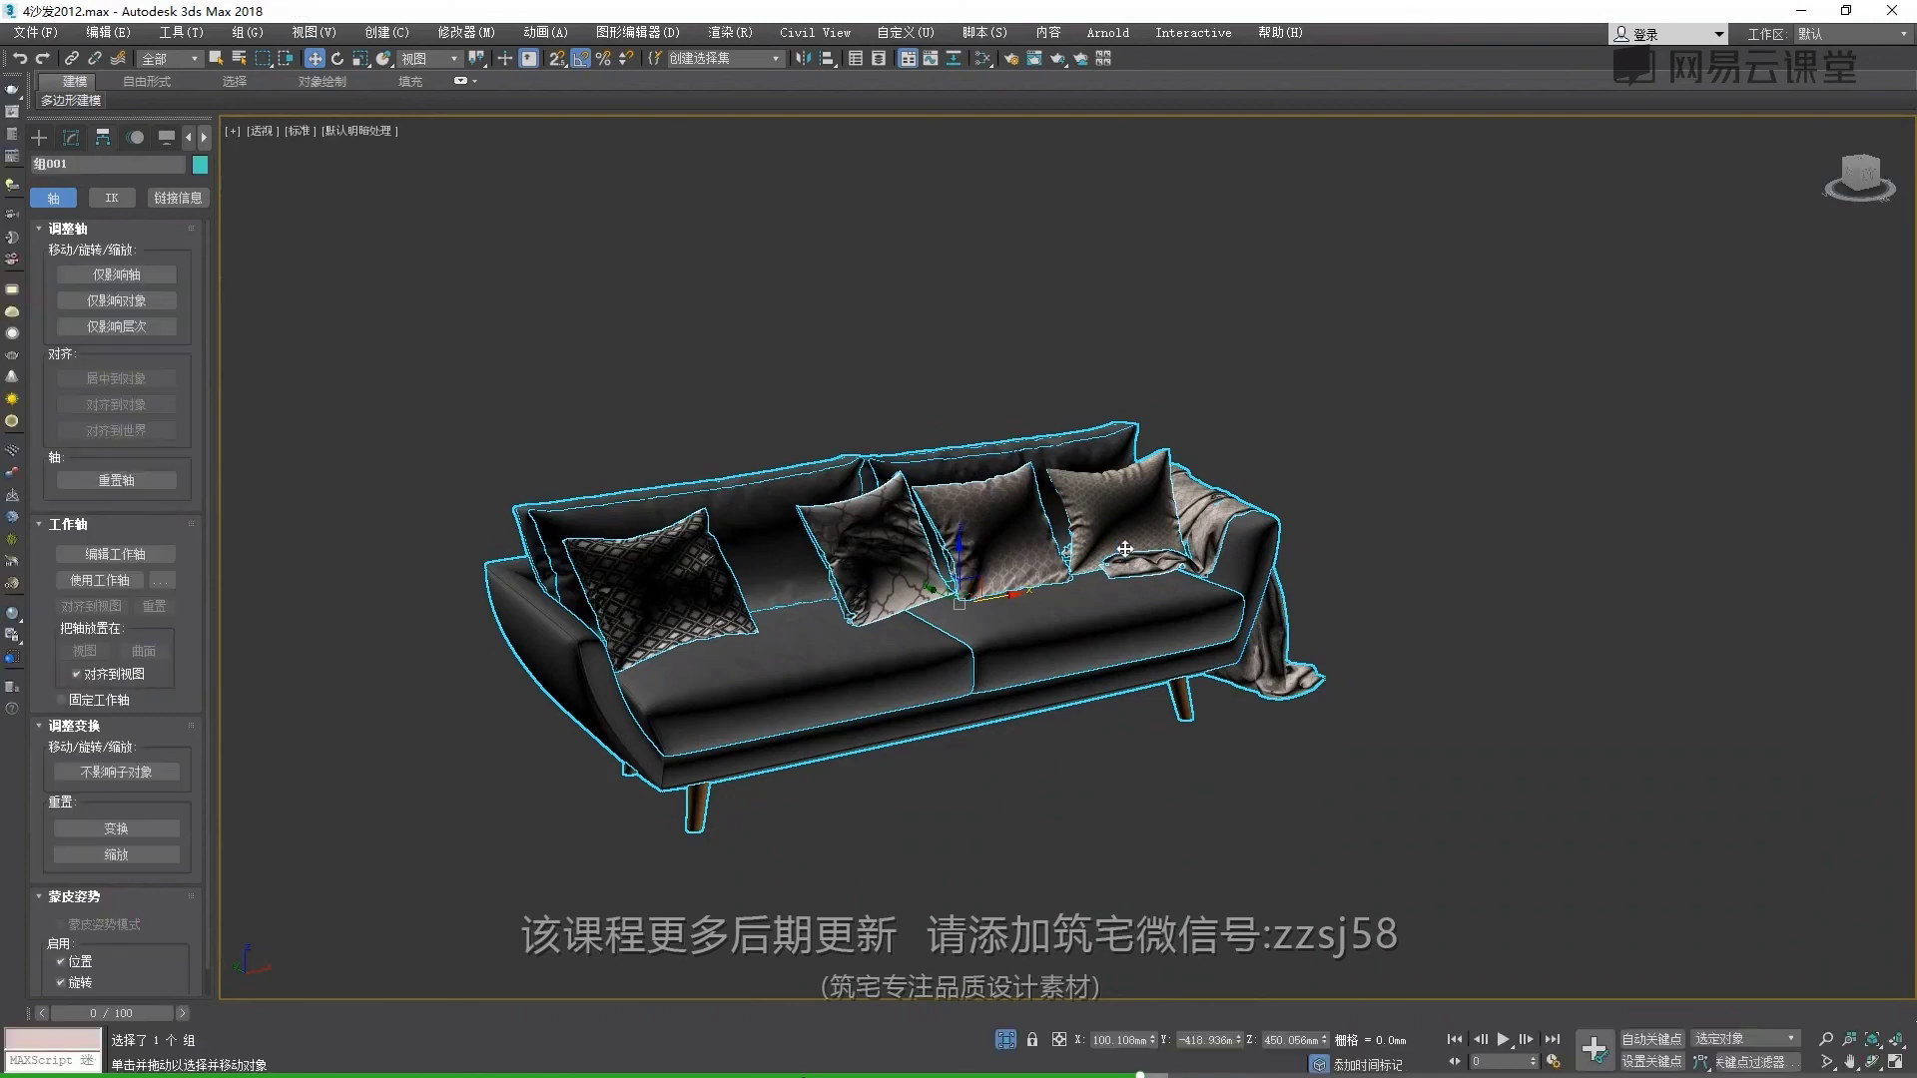
key("super+Tab")
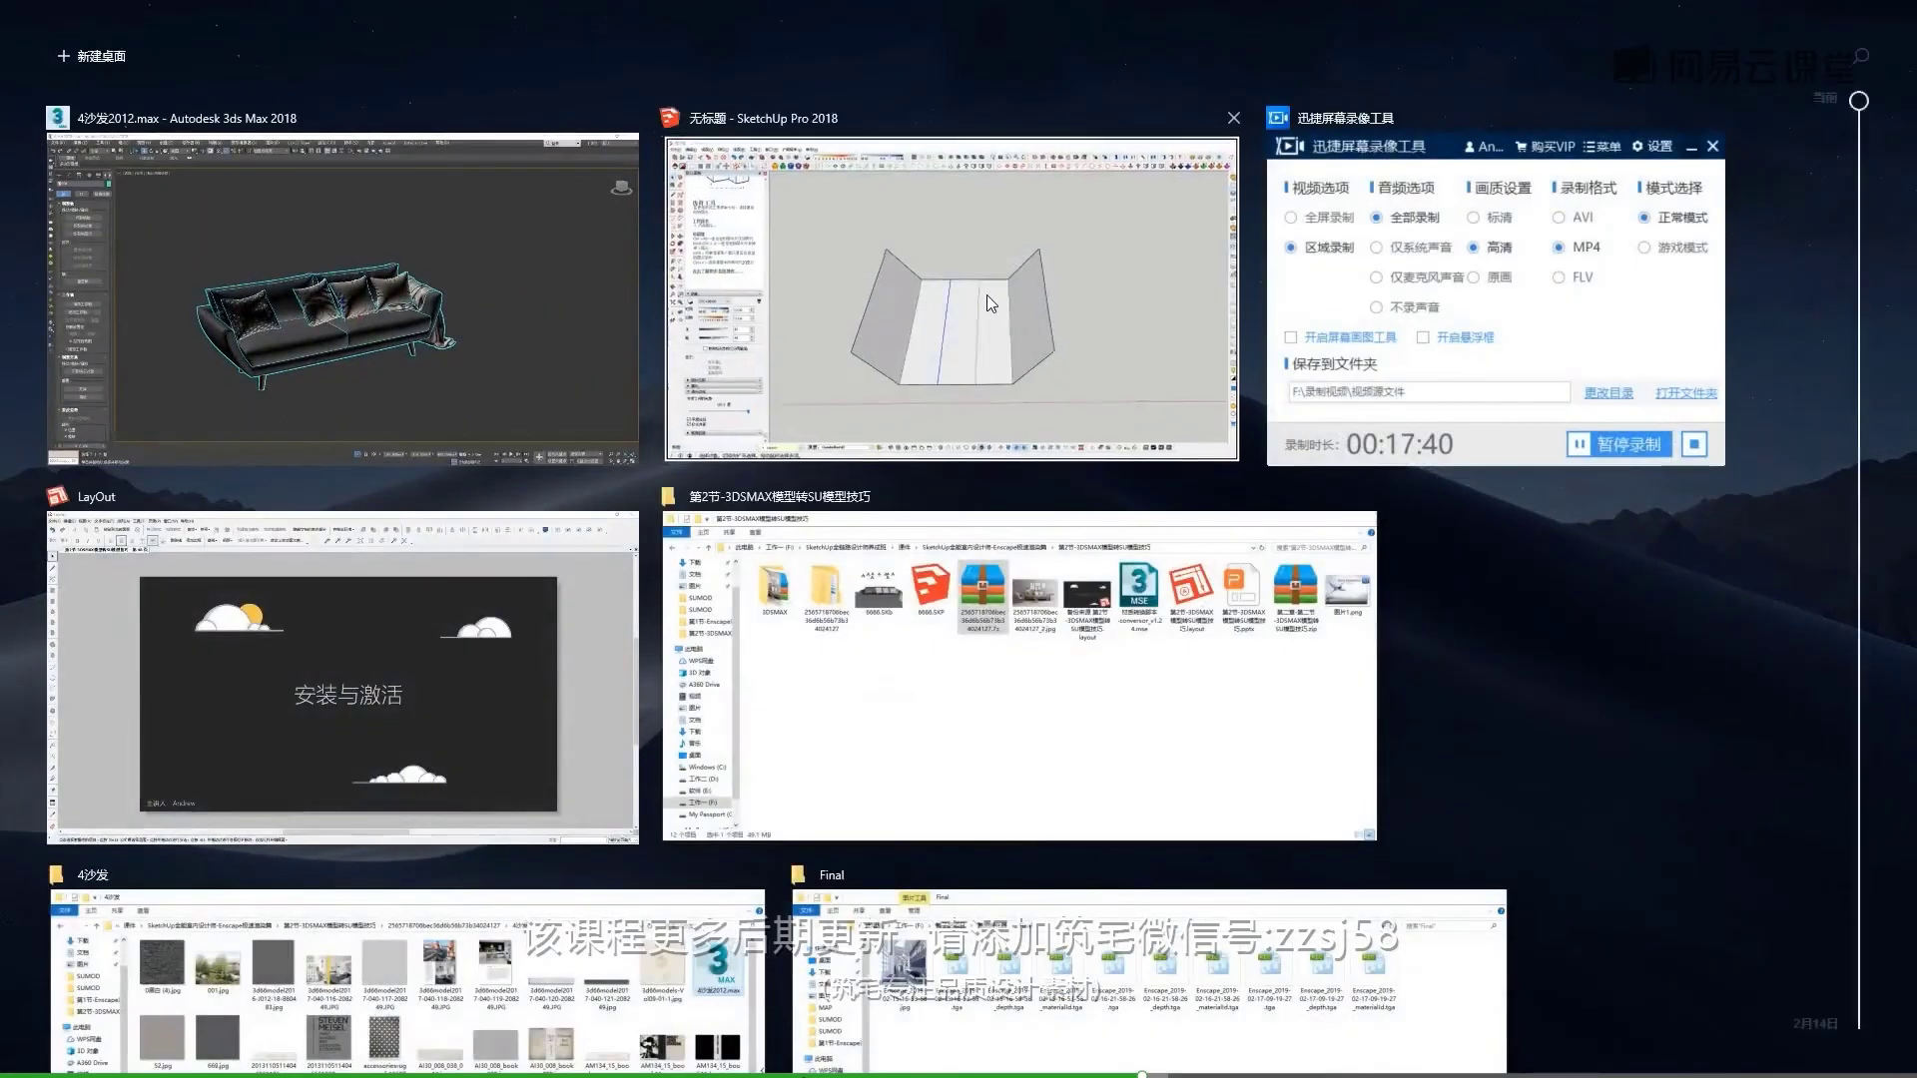
Back in SketchUp, start a new model without saving the folded one
left_click(986, 296)
left_click(25, 33)
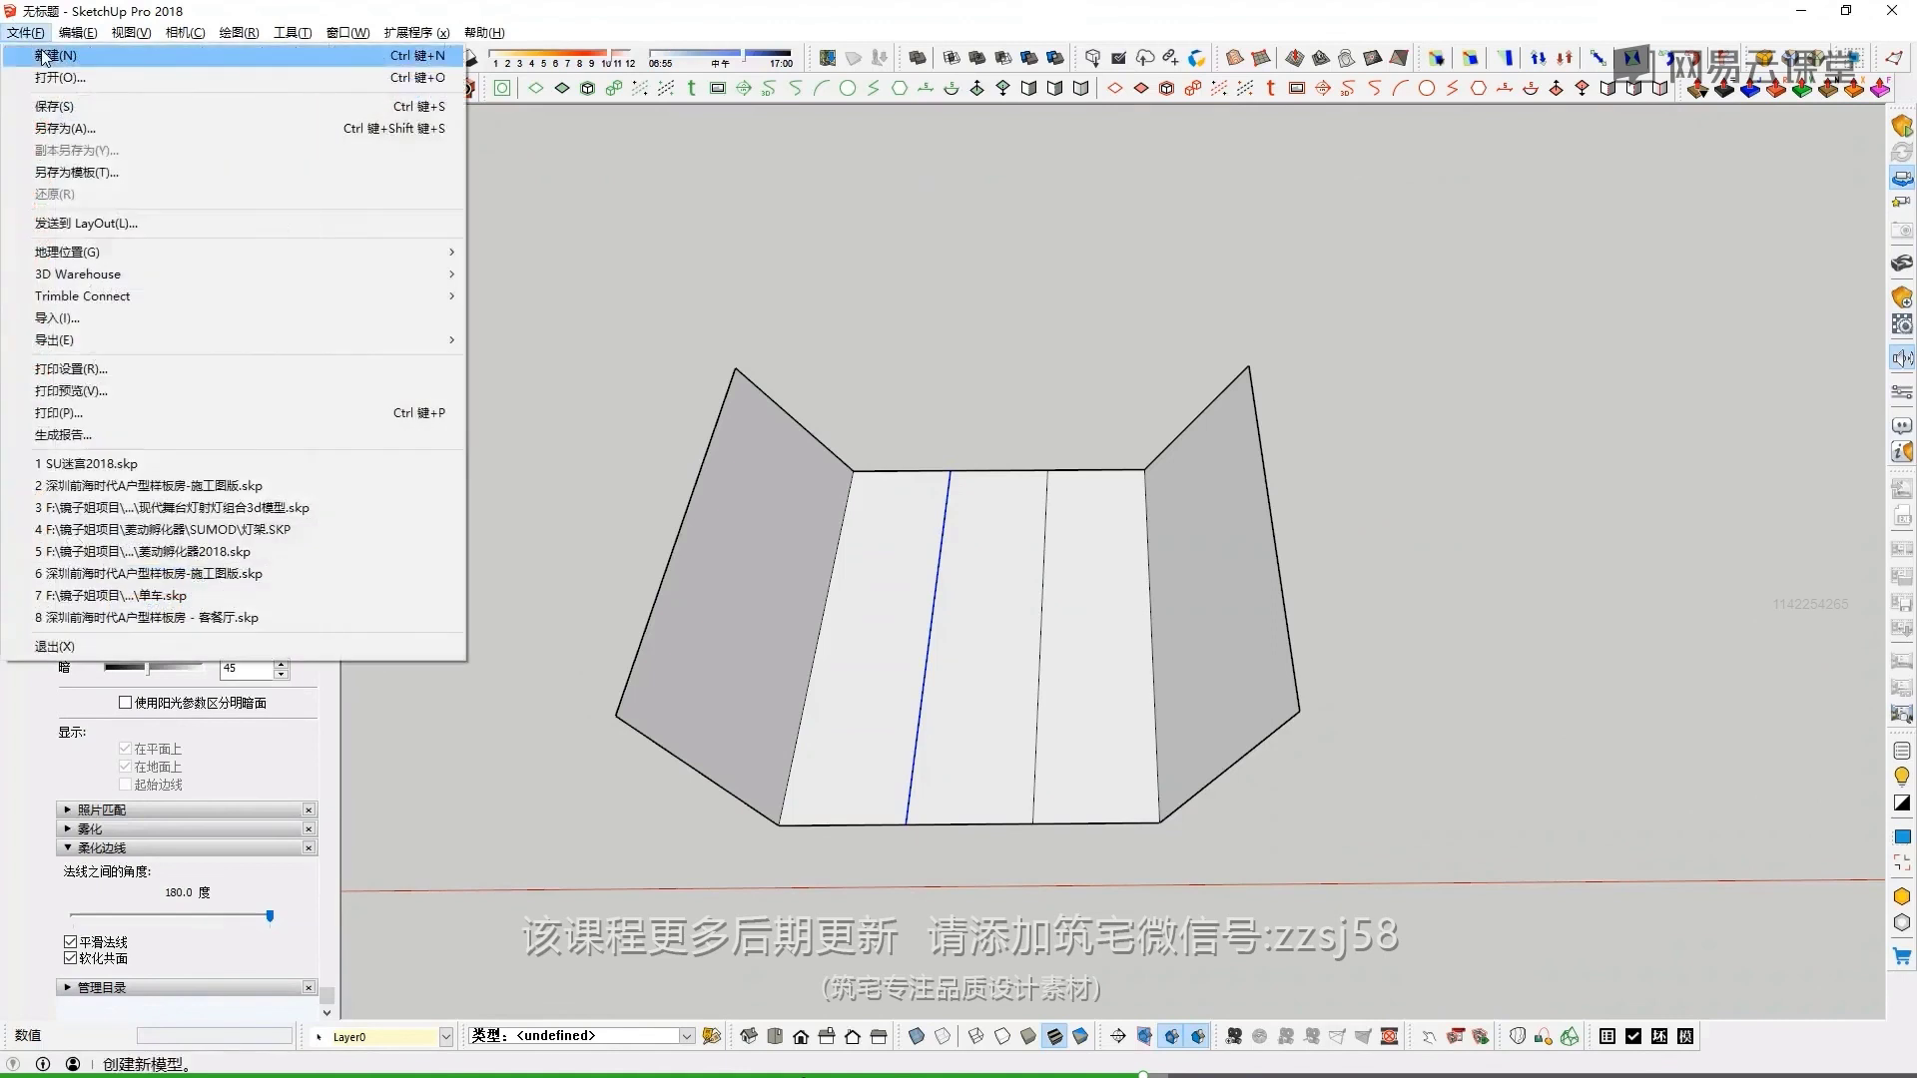
left_click(1028, 596)
Open 8888.SKP from the 第2节-3DSMAX模型转SU模型技巧 lesson folder, skipping the save
left_click(25, 33)
left_click(117, 78)
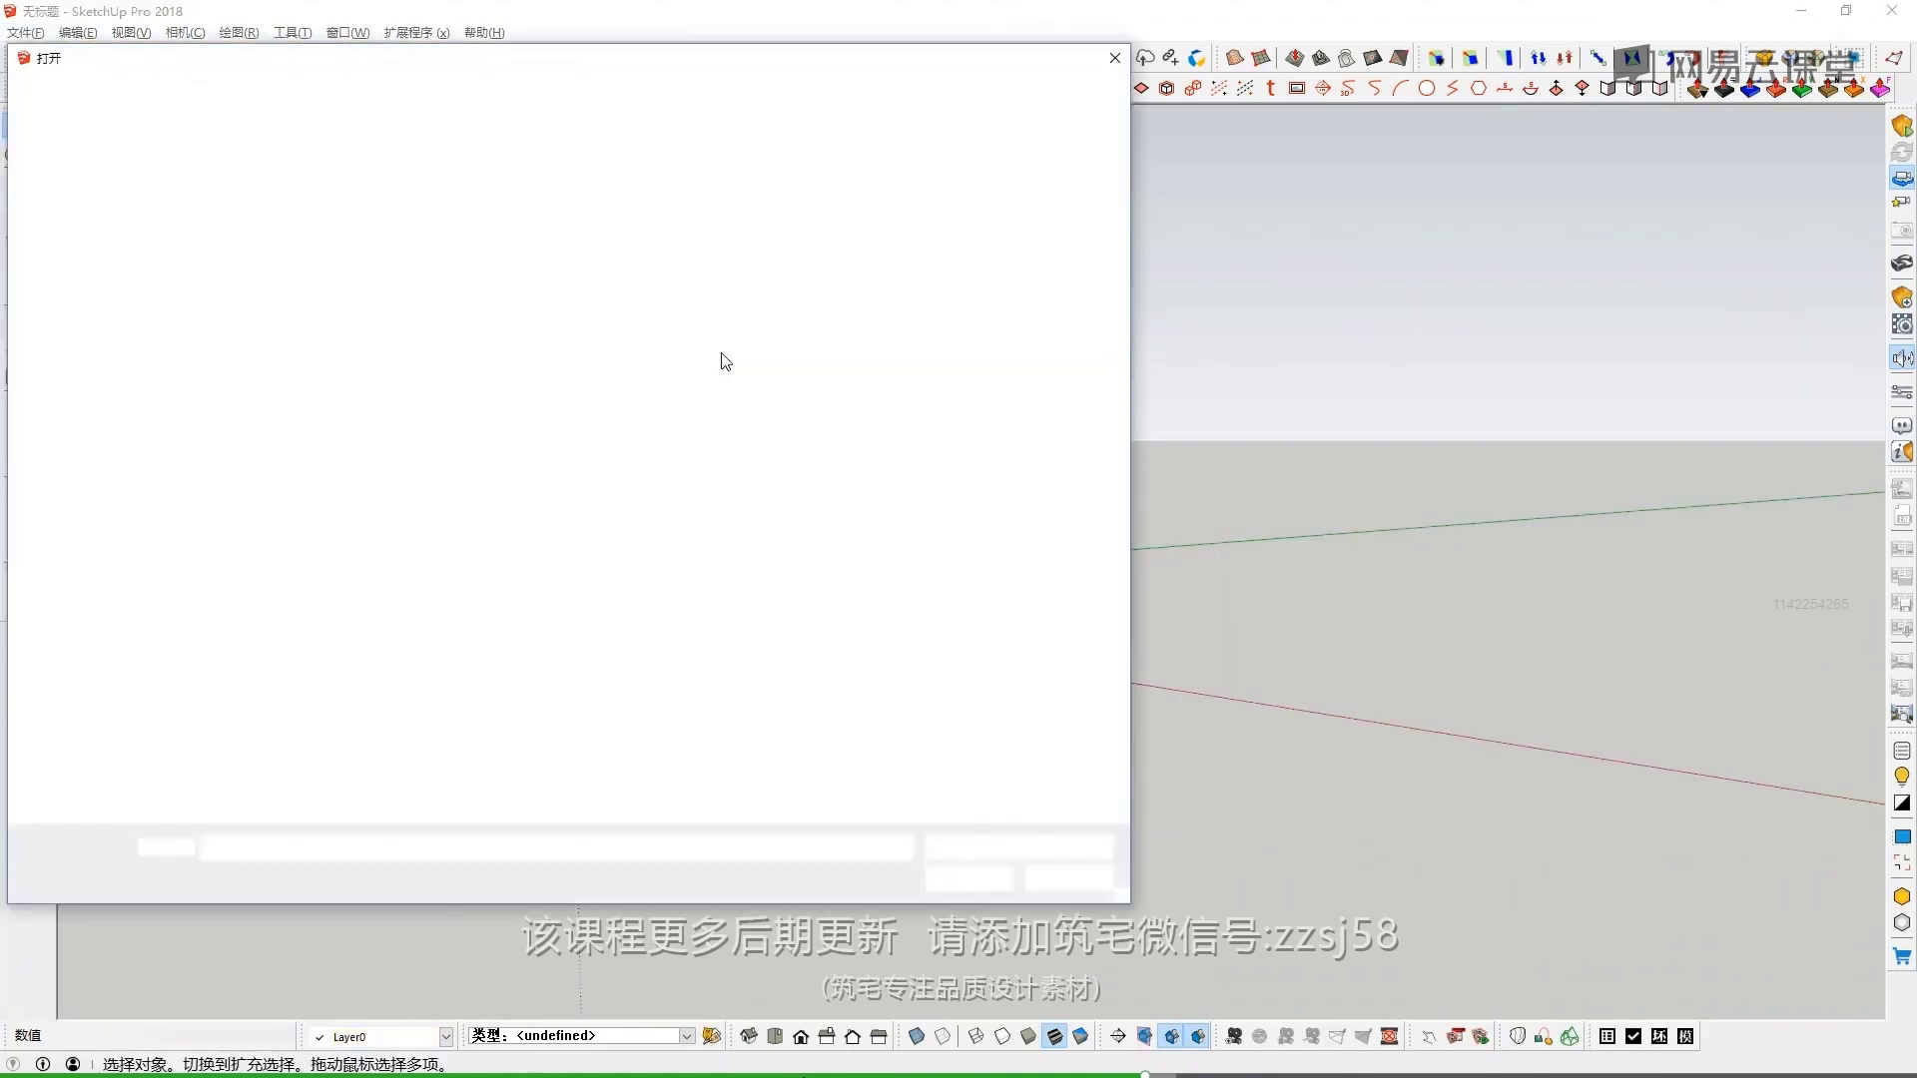
left_click(701, 113)
left_click(759, 162)
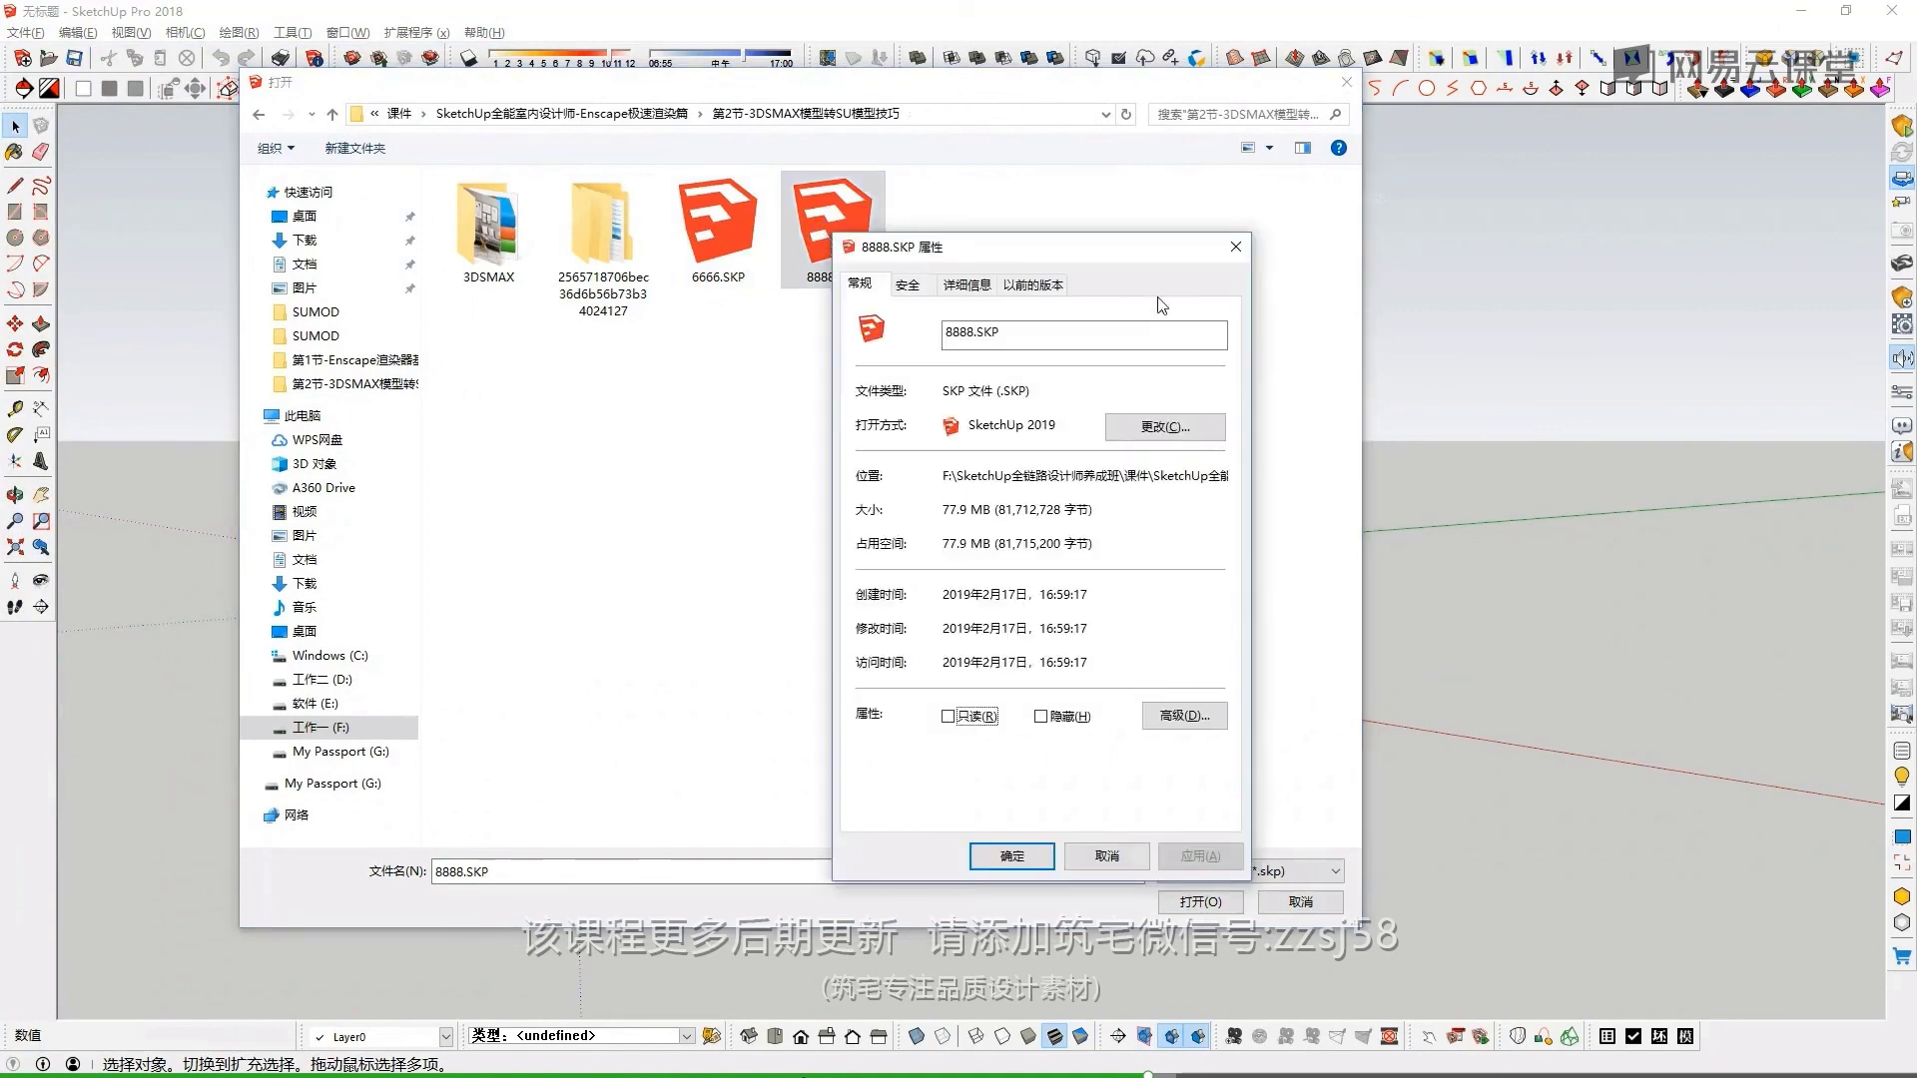
left_click(1236, 247)
right_click(739, 208)
left_click(799, 699)
left_click(1148, 222)
double_click(841, 221)
left_click(965, 596)
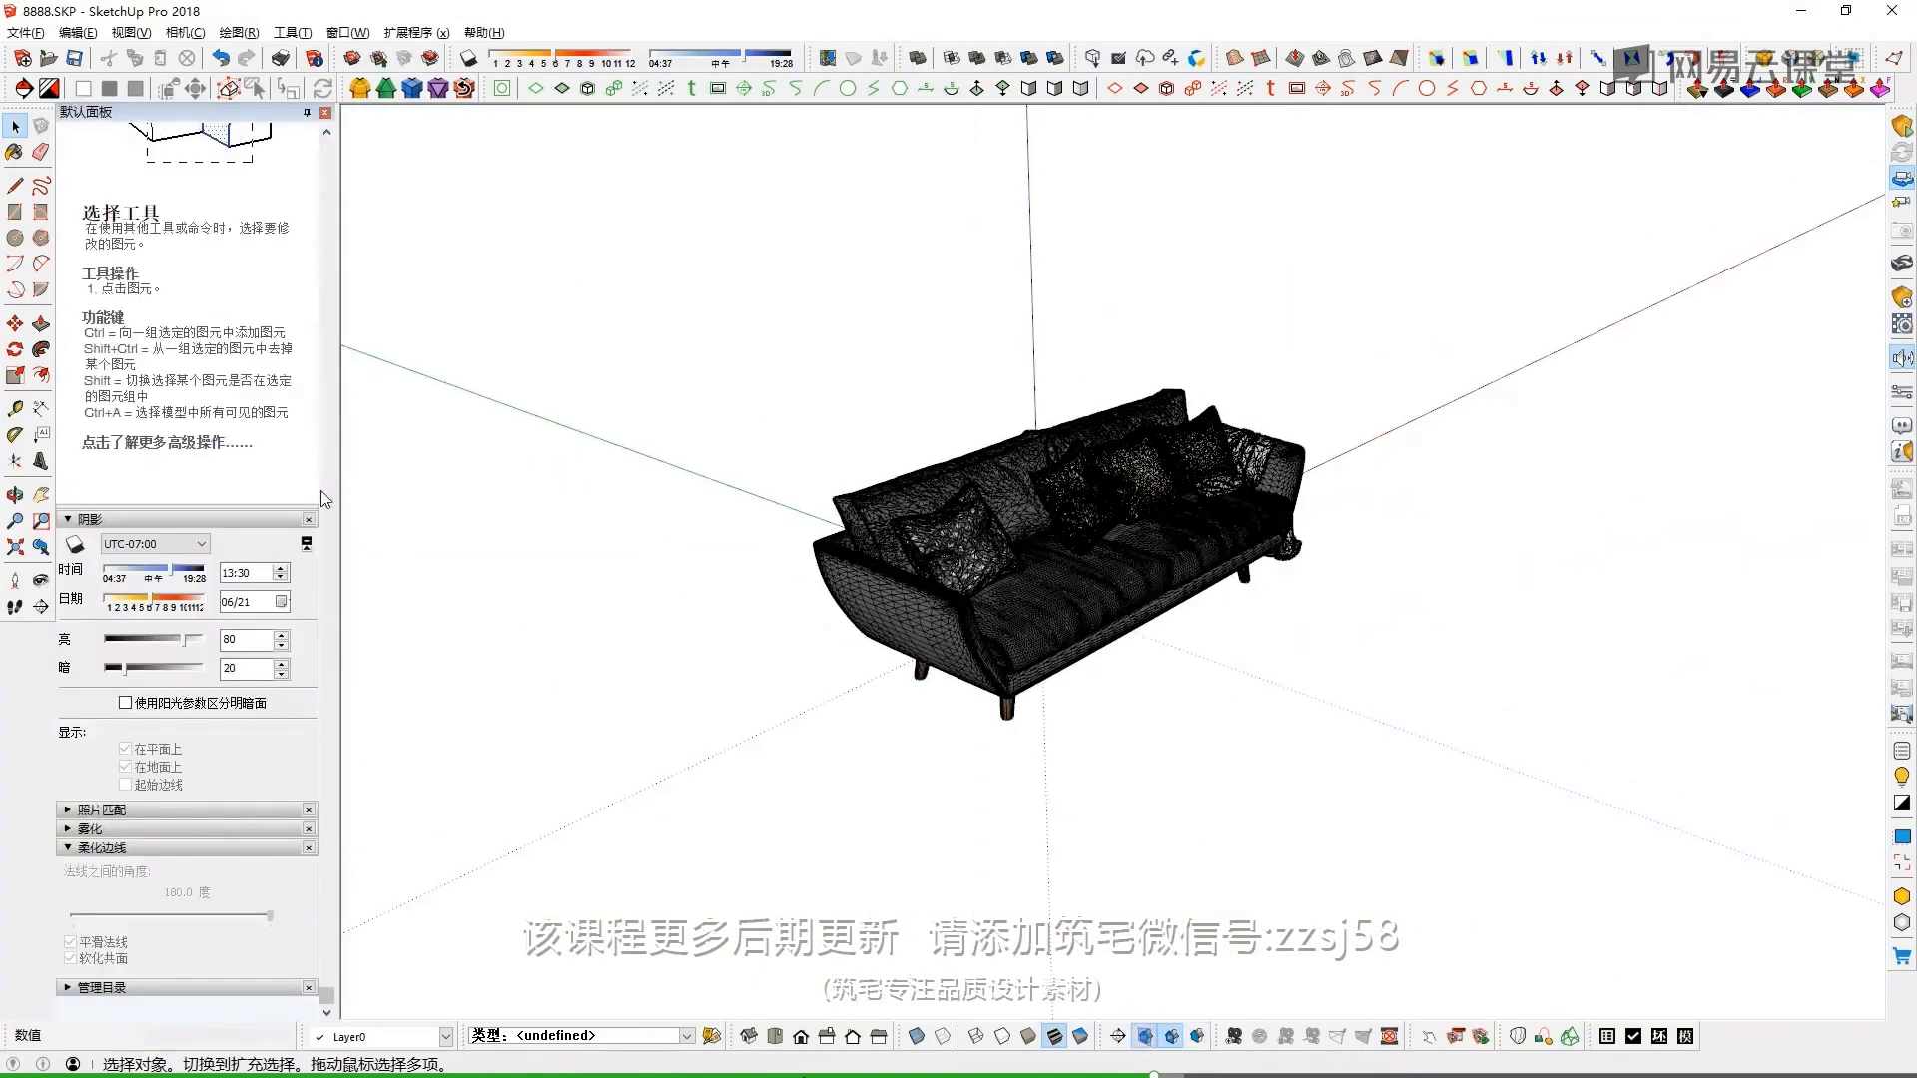
Select the sofa and apply a grey-background style from the Styles tray
left_click(1008, 639)
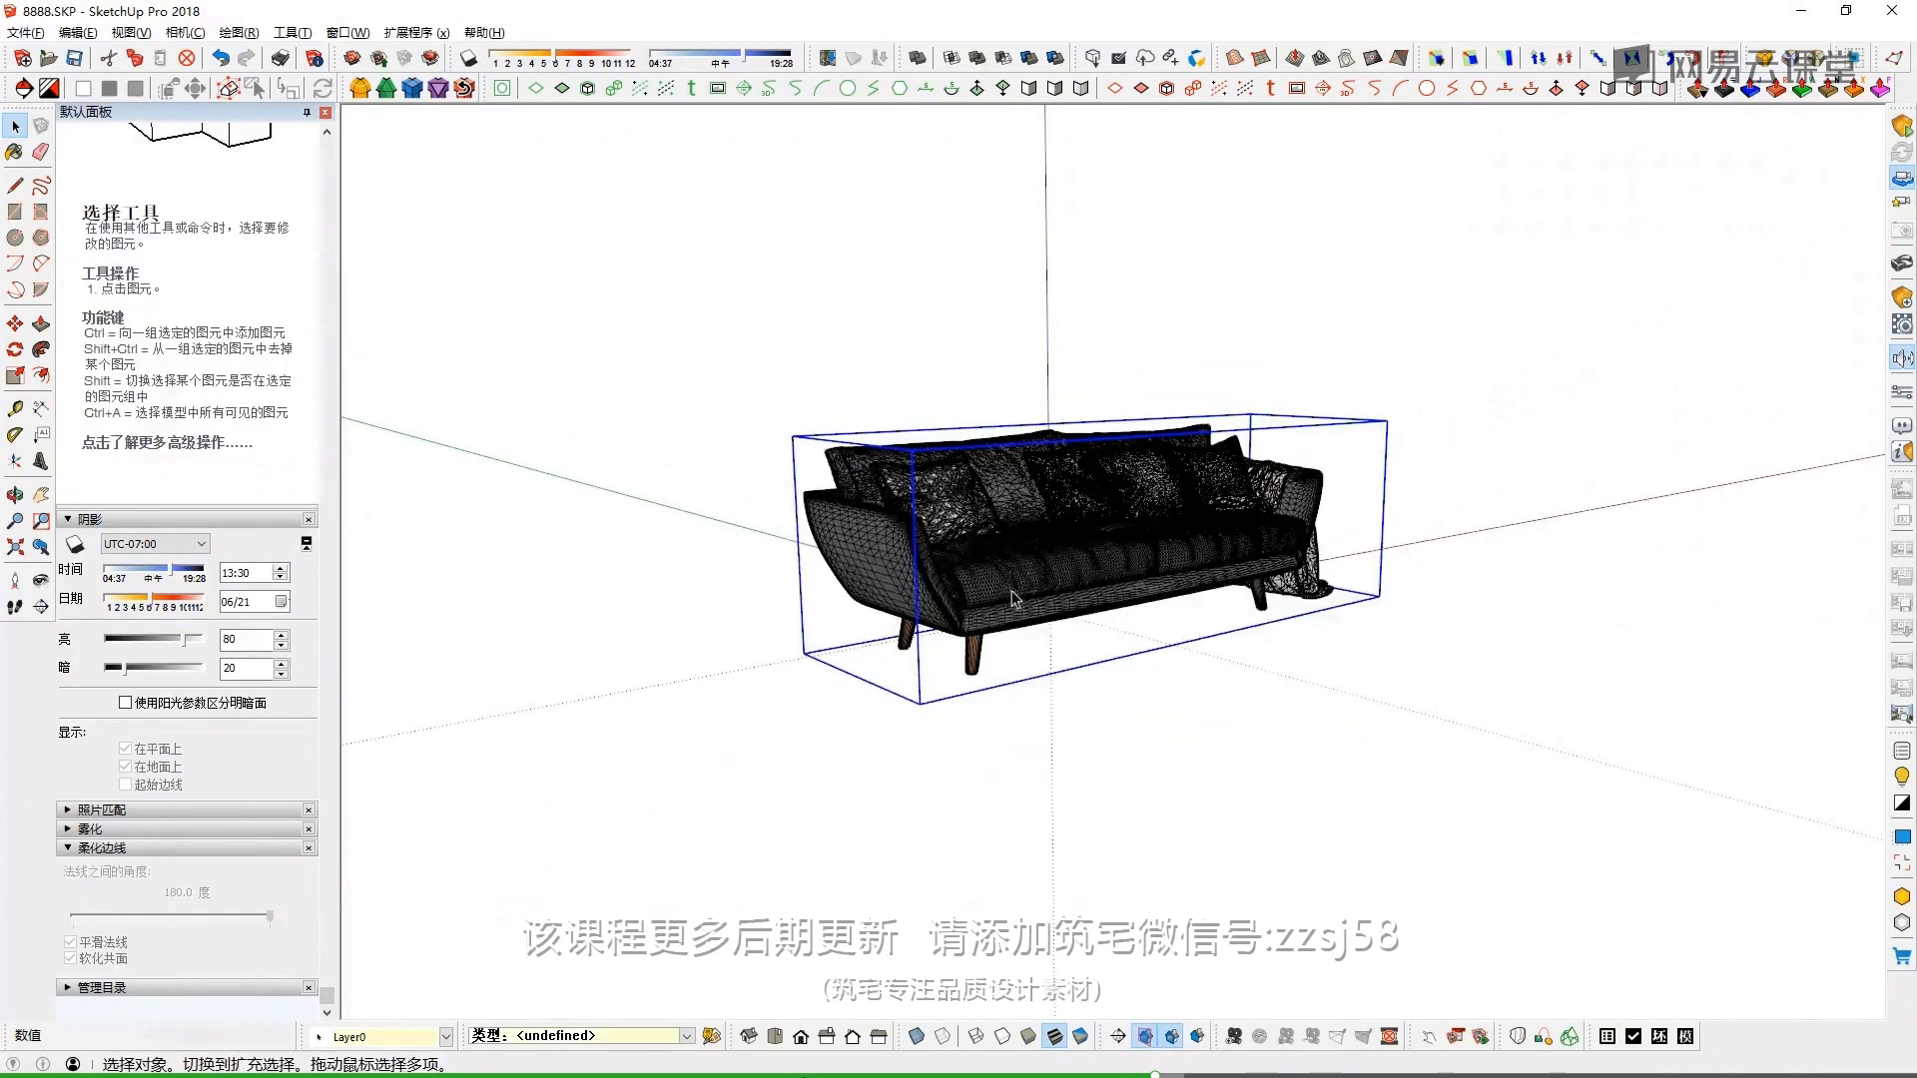
scroll(249, 450, "up", 5)
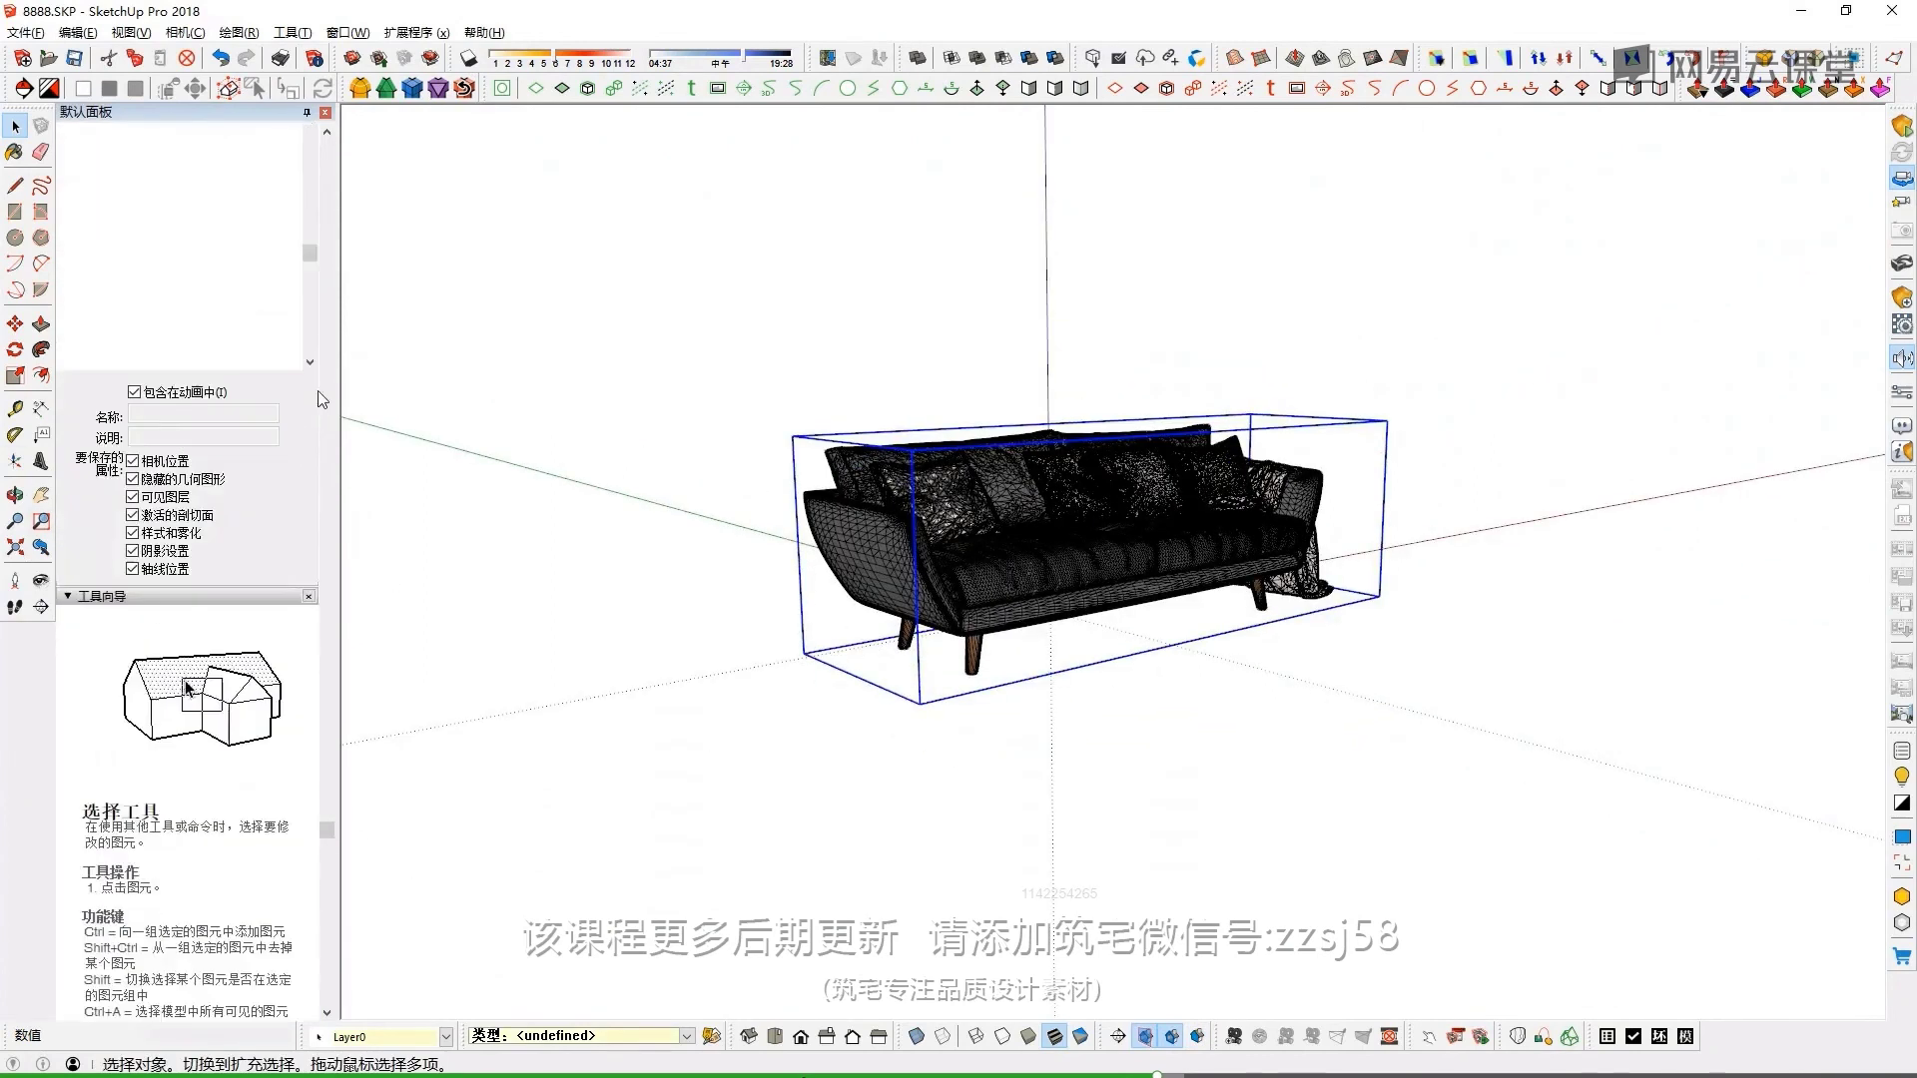
scroll(260, 419, "up", 5)
scroll(323, 393, "up", 5)
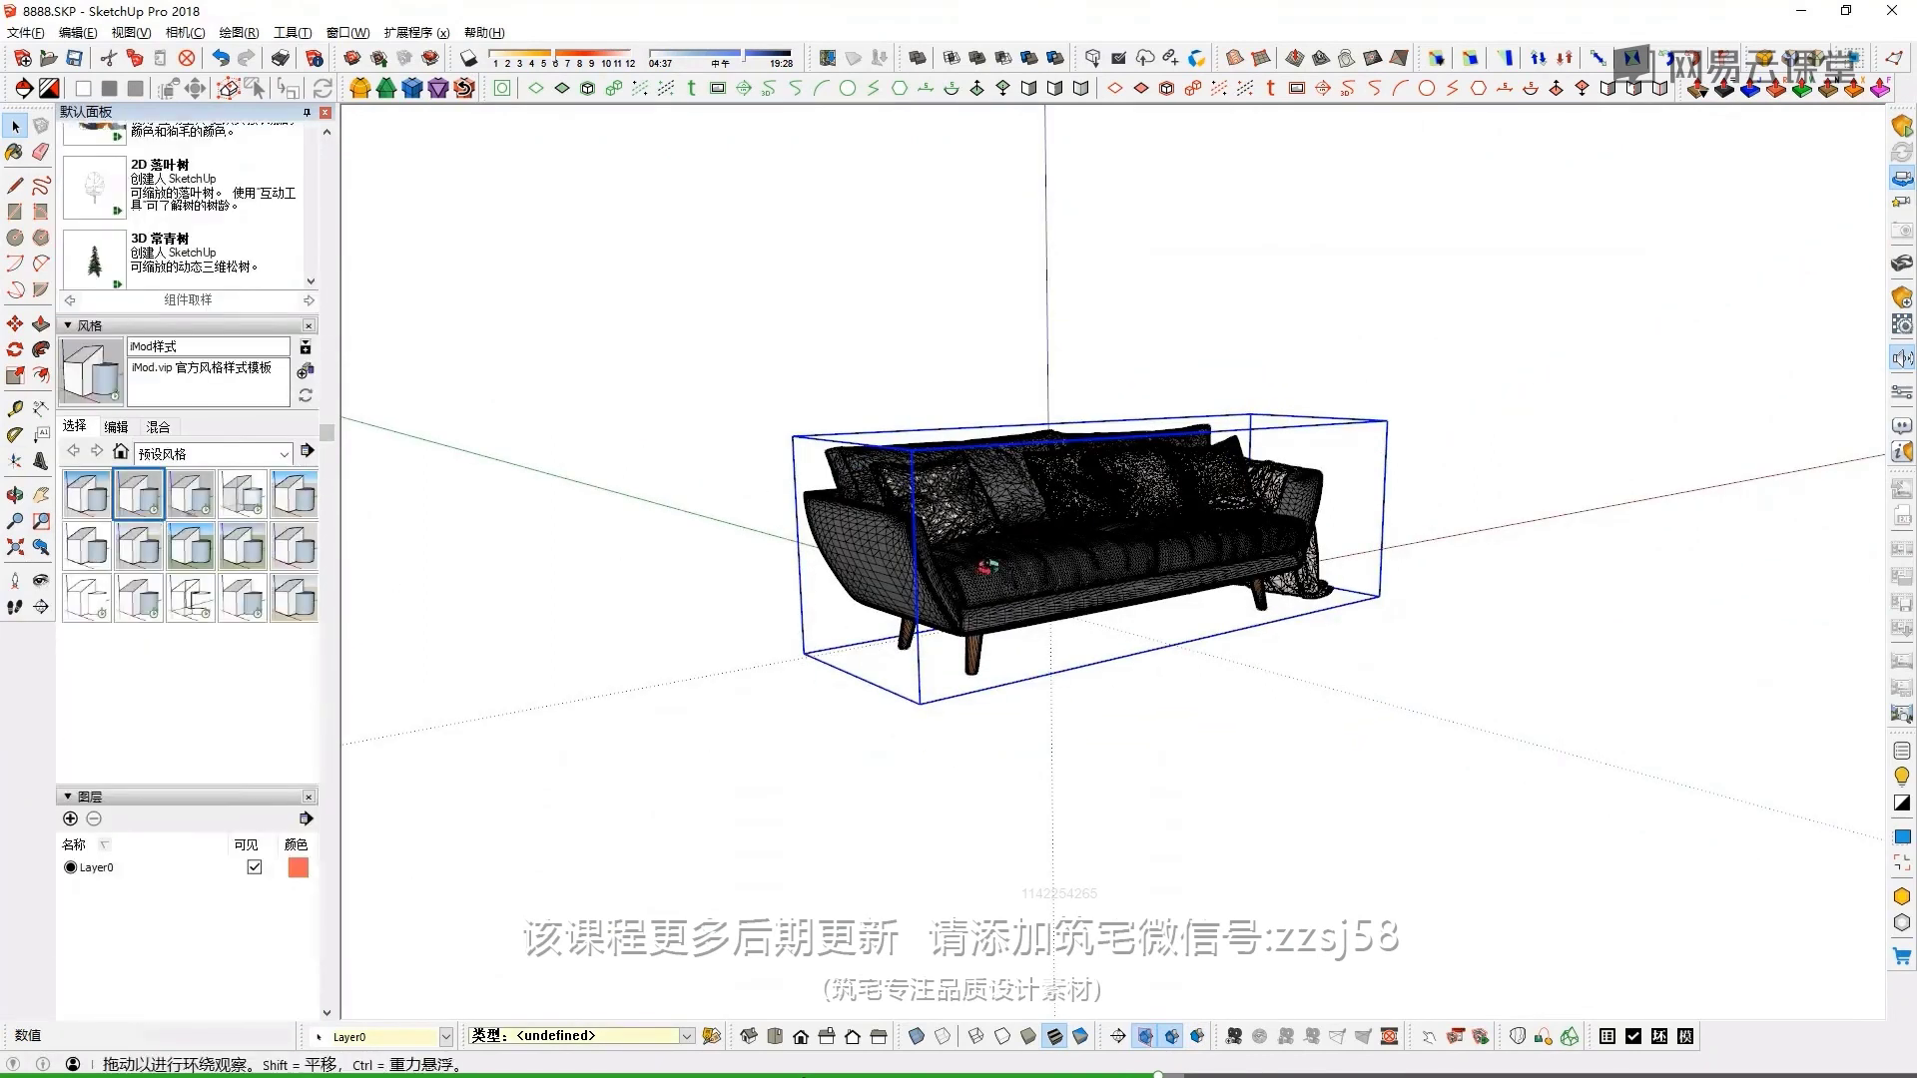
left_click(190, 379)
scroll(867, 521, "up", 3)
scroll(867, 521, "up", 5)
scroll(867, 522, "down", 3)
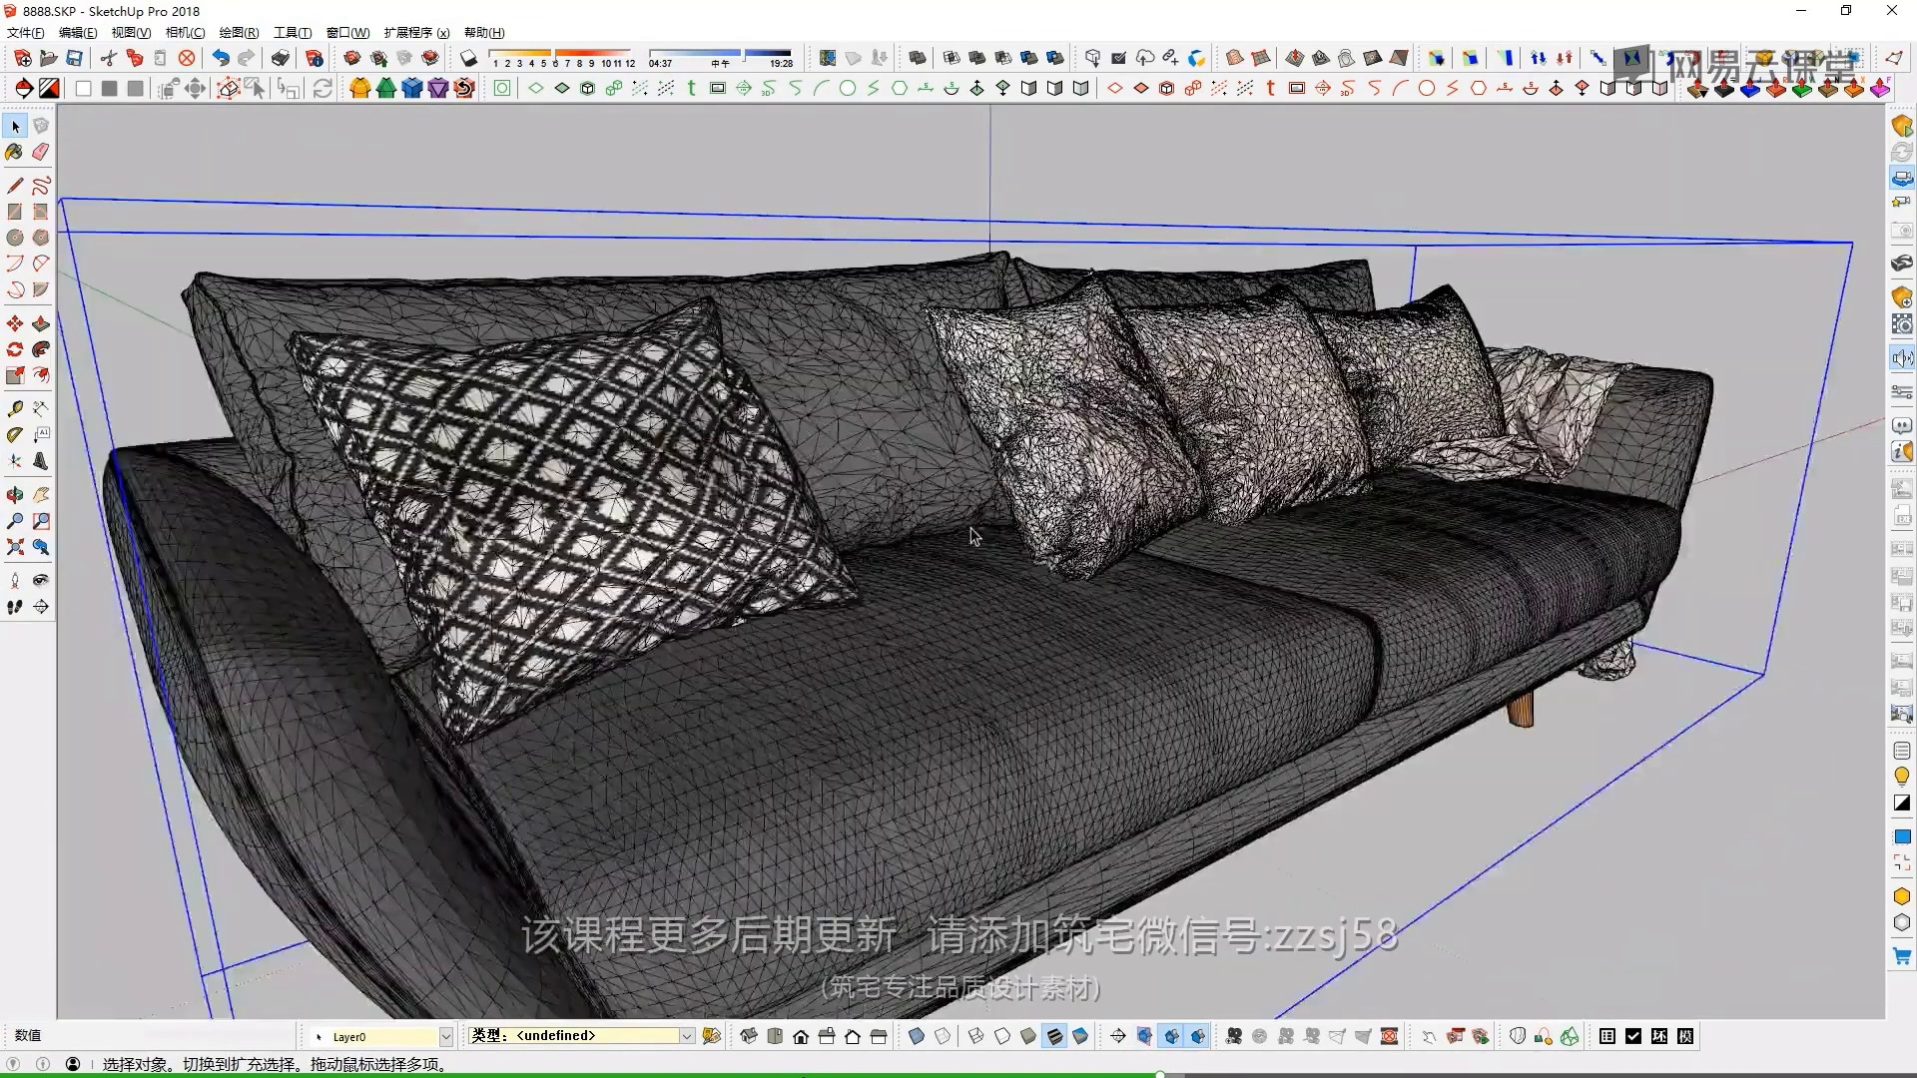
scroll(867, 522, "down", 3)
Inspect the sofa from several angles, then bring up and reposition the CleanUp³ settings
mouse_move(1098, 569)
middle_mouse_down()
mouse_move(1303, 607)
mouse_move(1288, 628)
middle_mouse_up()
left_click(1303, 607)
mouse_move(898, 619)
middle_mouse_down()
mouse_move(982, 640)
mouse_move(935, 644)
mouse_move(761, 584)
middle_mouse_up()
scroll(982, 639, "up", 3)
scroll(981, 639, "down", 5)
scroll(935, 644, "up", 5)
scroll(936, 644, "down", 5)
scroll(911, 599, "up", 2)
middle_click_drag(911, 599, 974, 583)
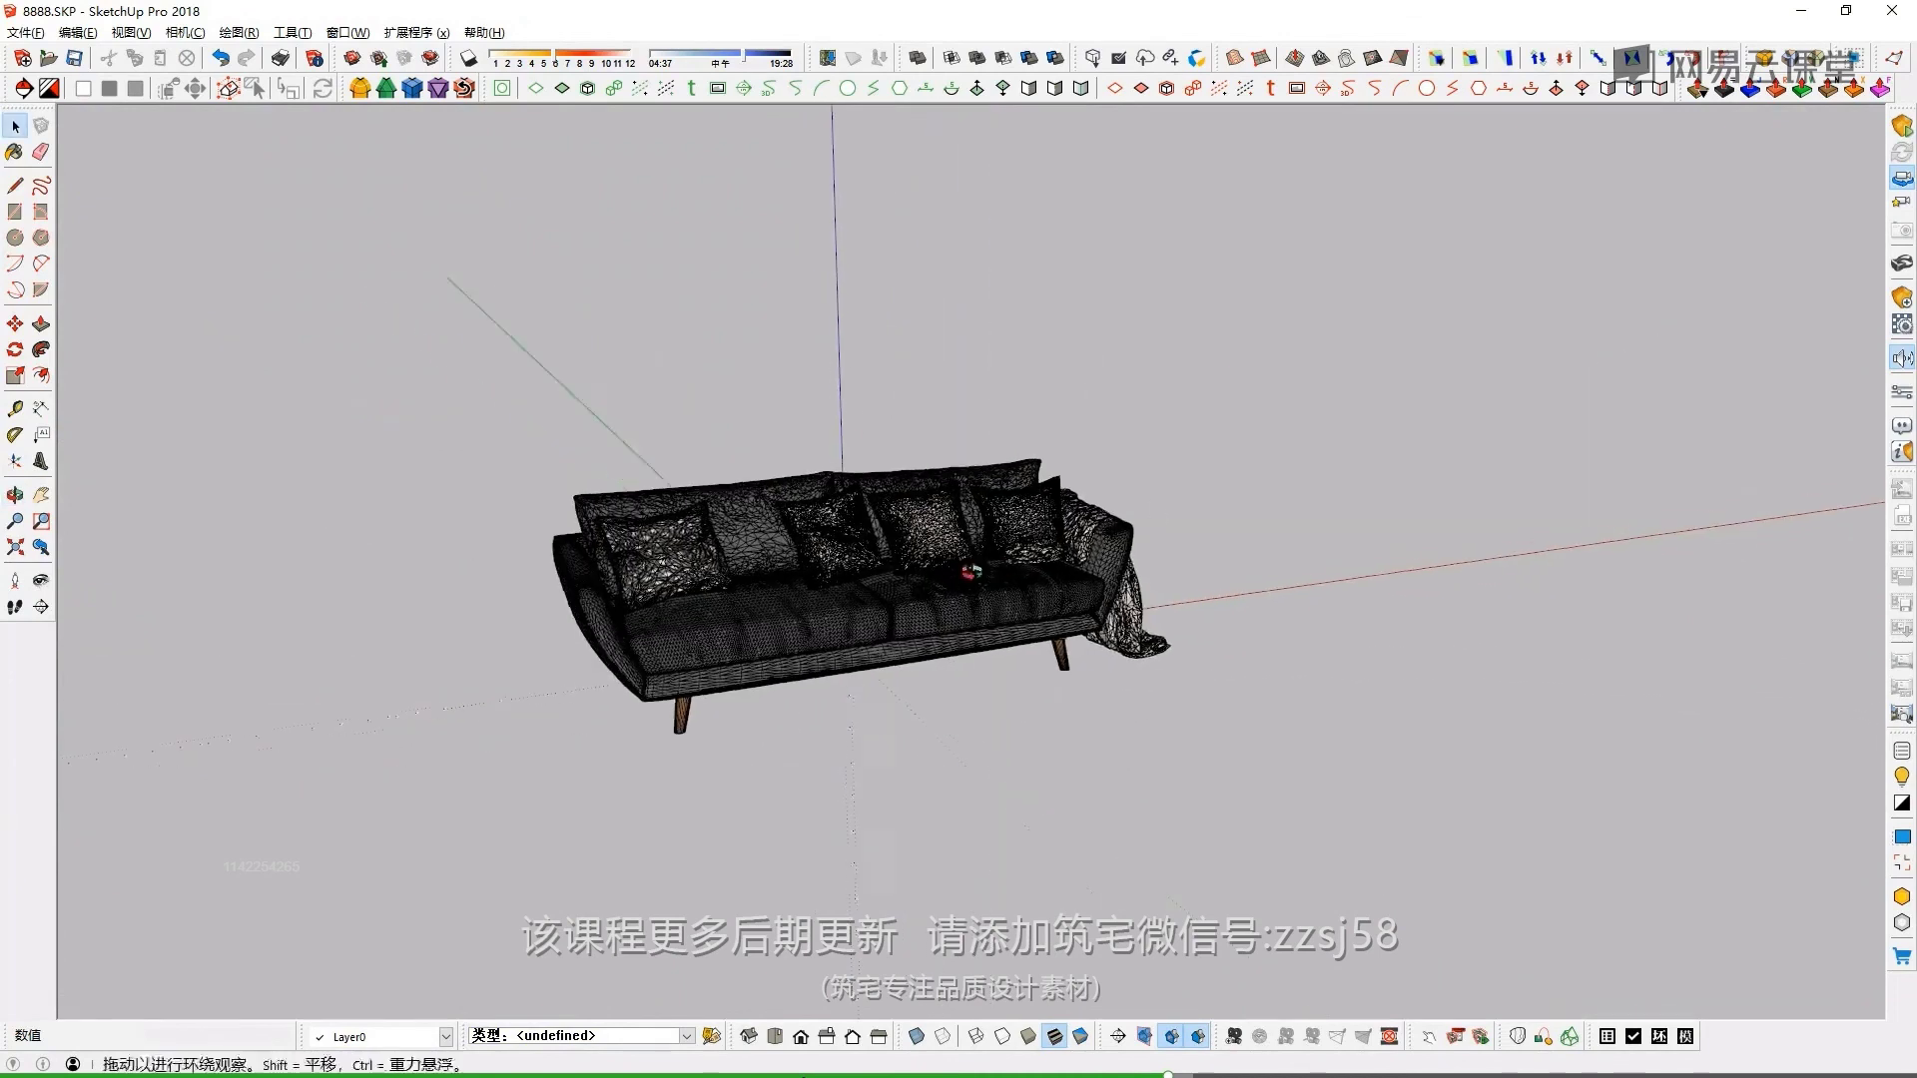
key("space")
left_click_drag(1198, 193, 1172, 177)
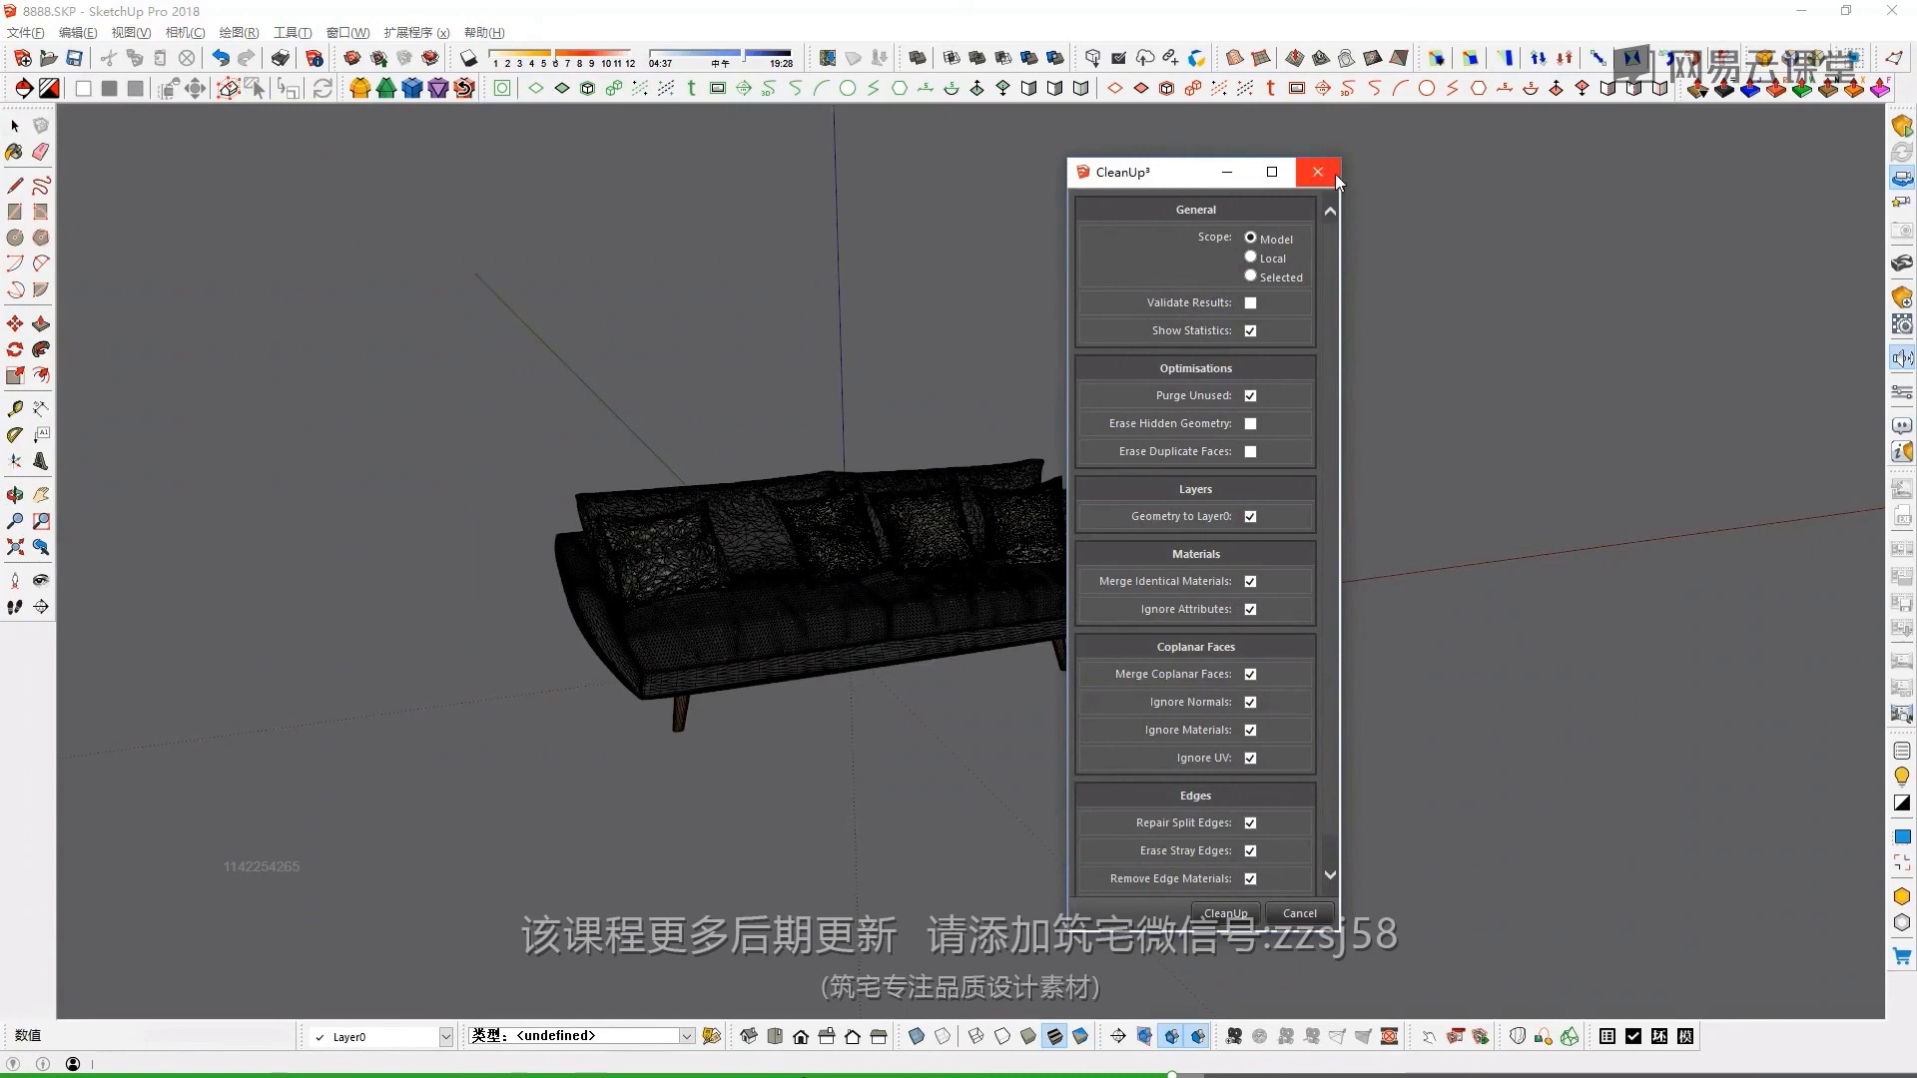
Nudge the CleanUp³ window up and switch over to the Chrome browser
left_click_drag(1173, 178, 1167, 156)
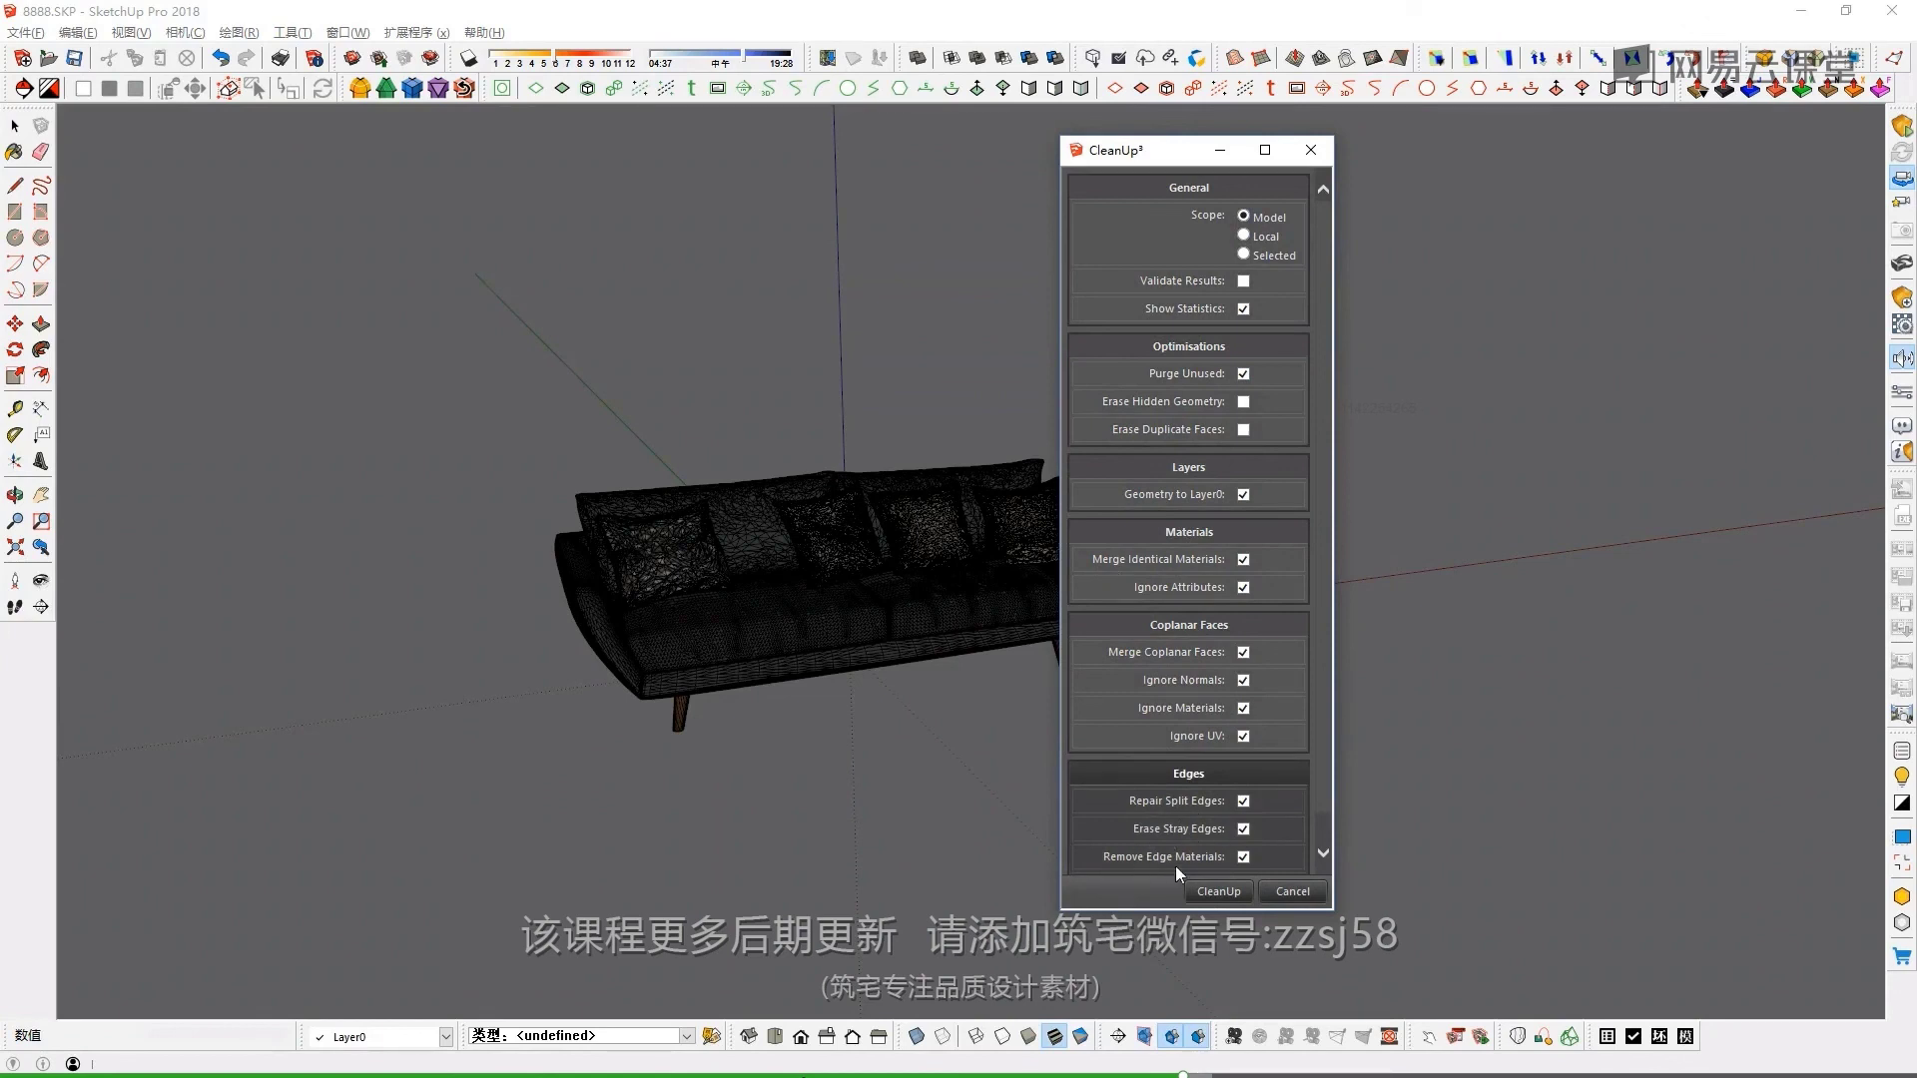
key("super+Tab")
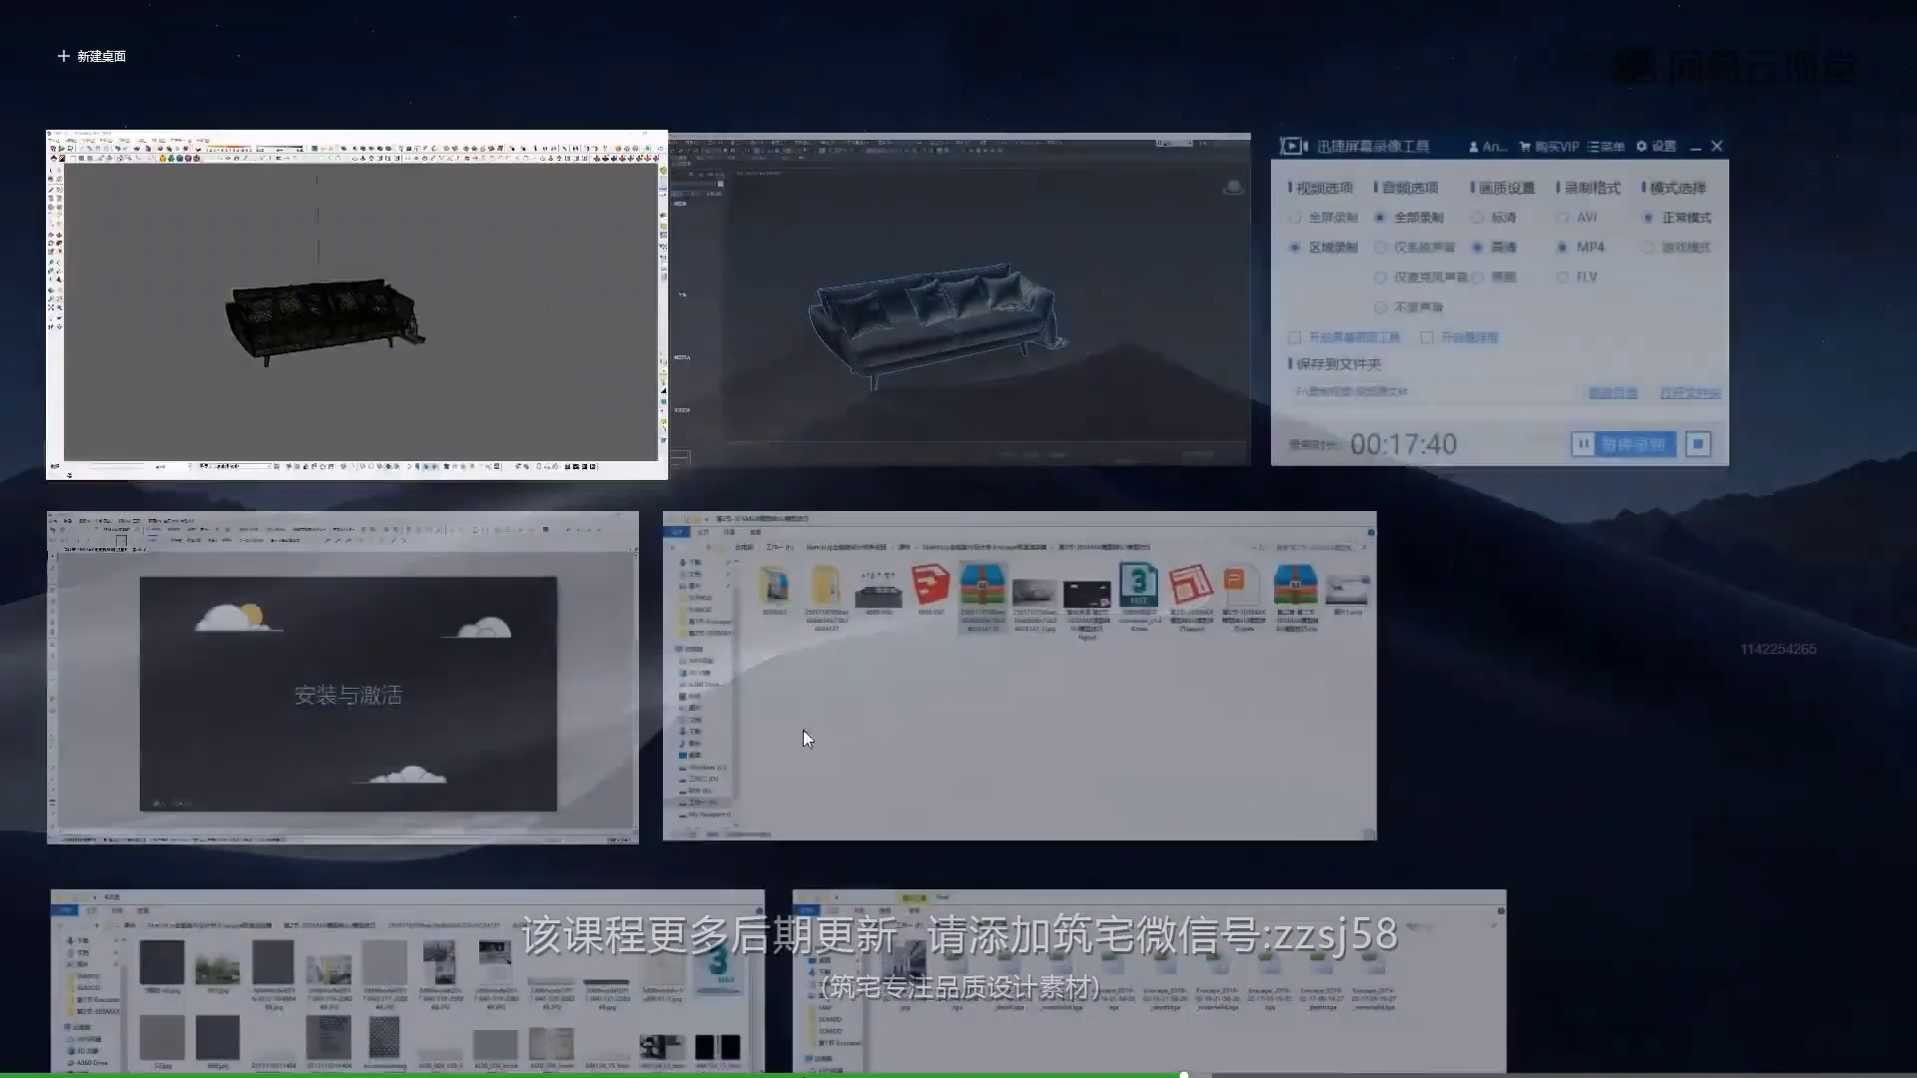
key("Escape")
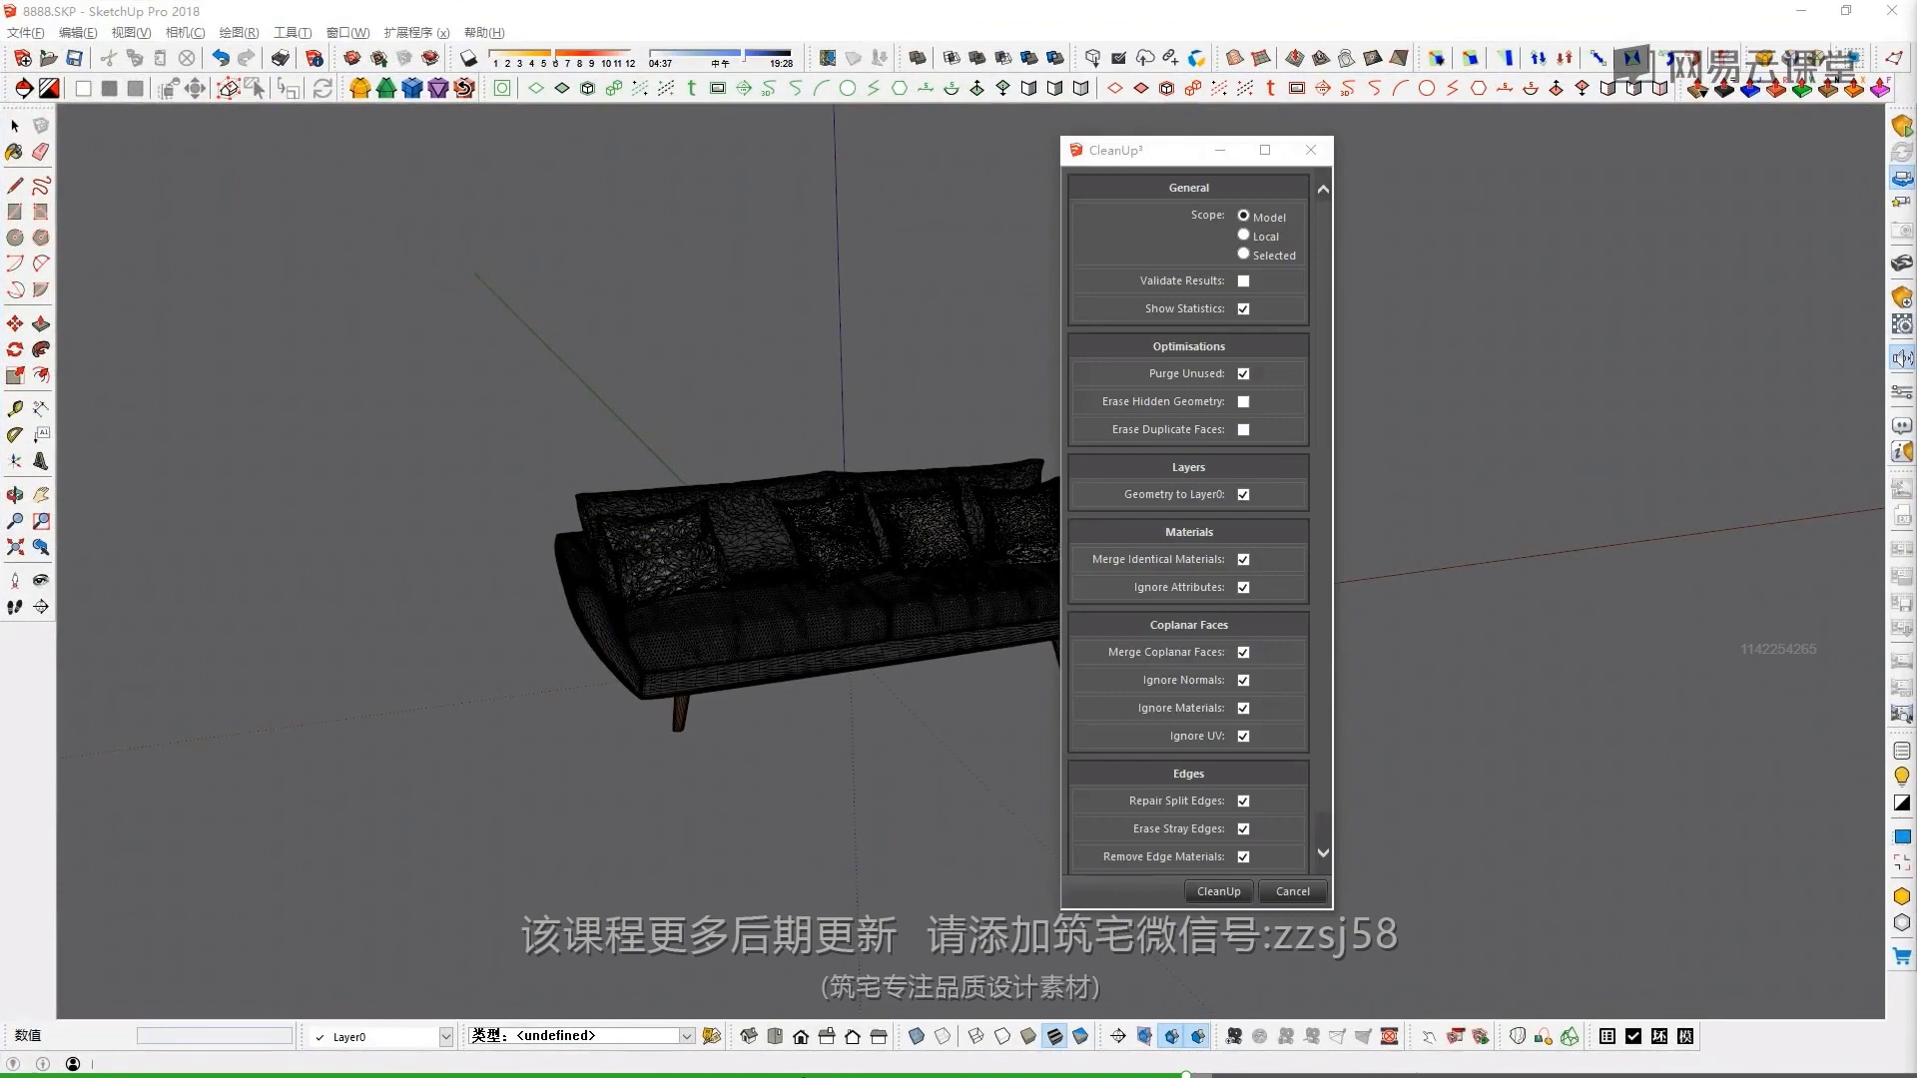
key("alt+Tab")
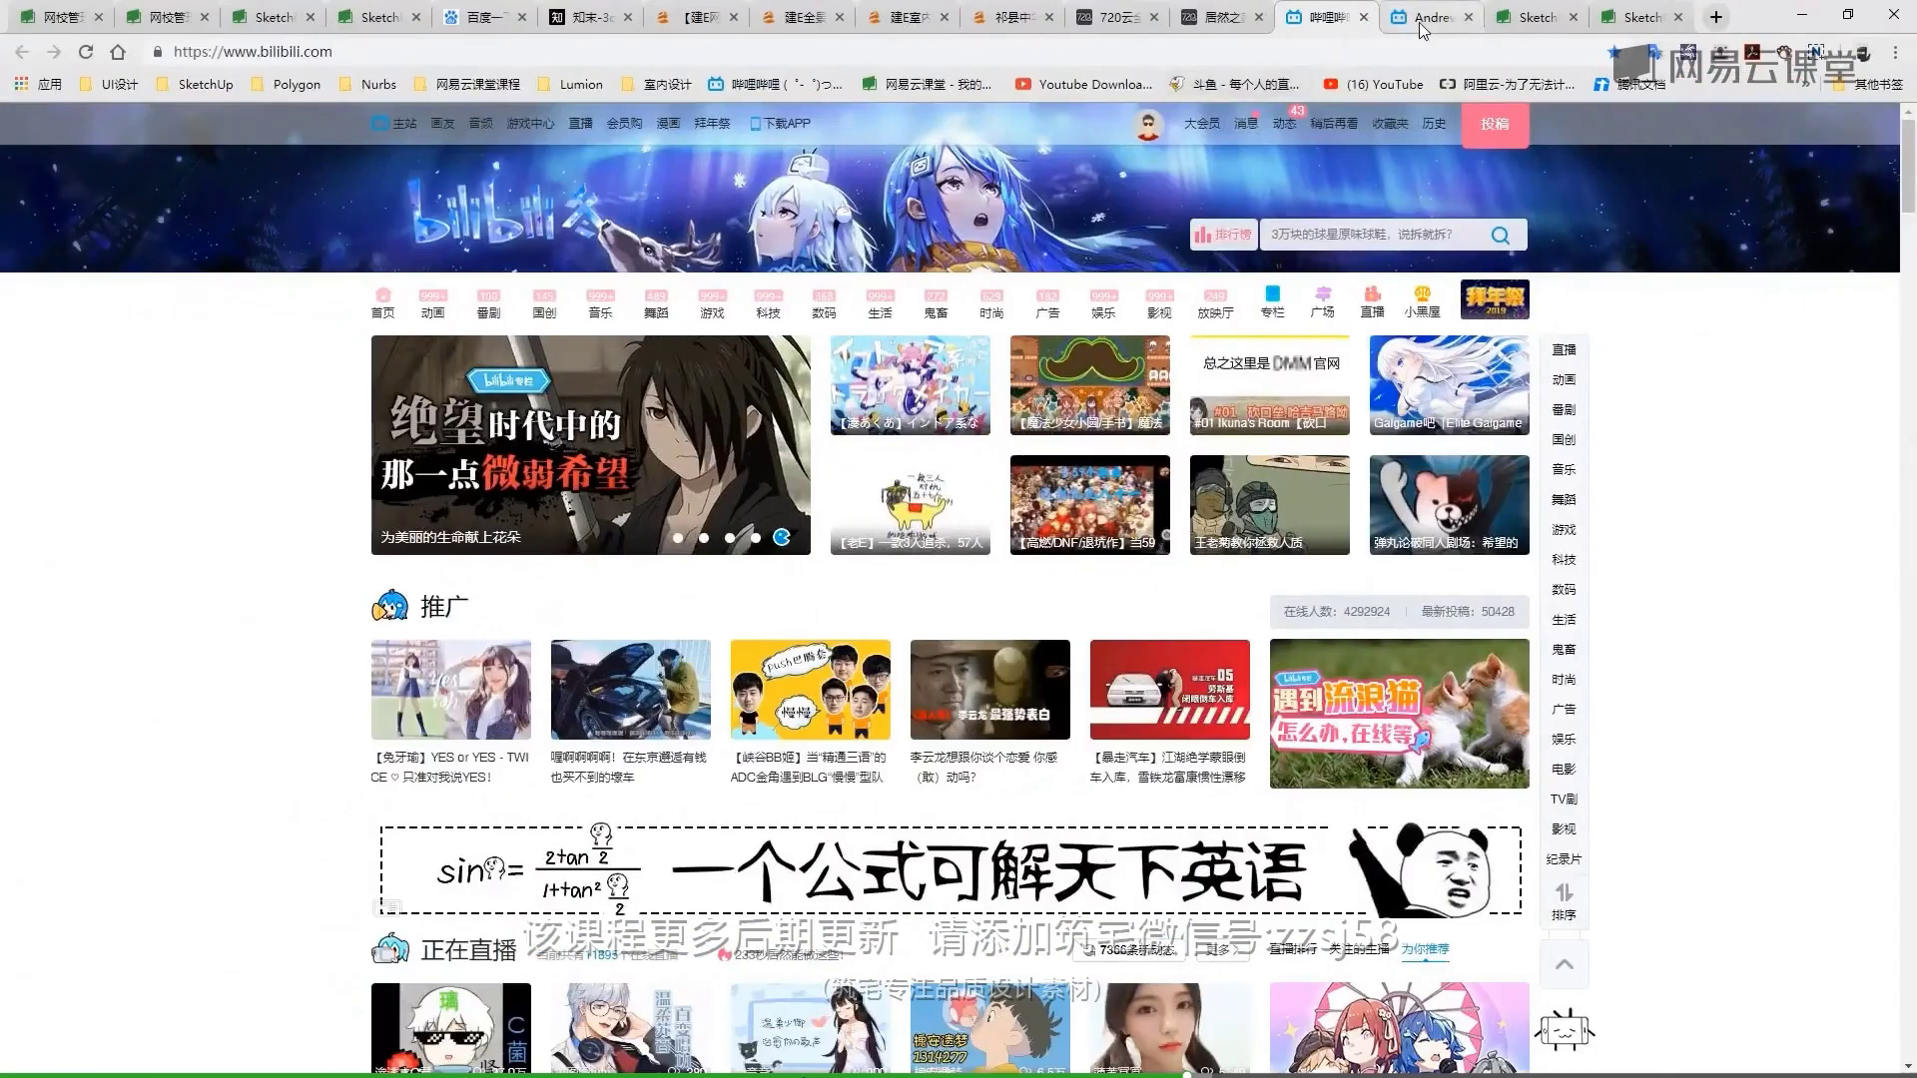
Browse the SU插件情报局 channel's video list, then minimize the browser
scroll(837, 452, "up", 5)
scroll(879, 480, "up", 5)
scroll(919, 522, "down", 5)
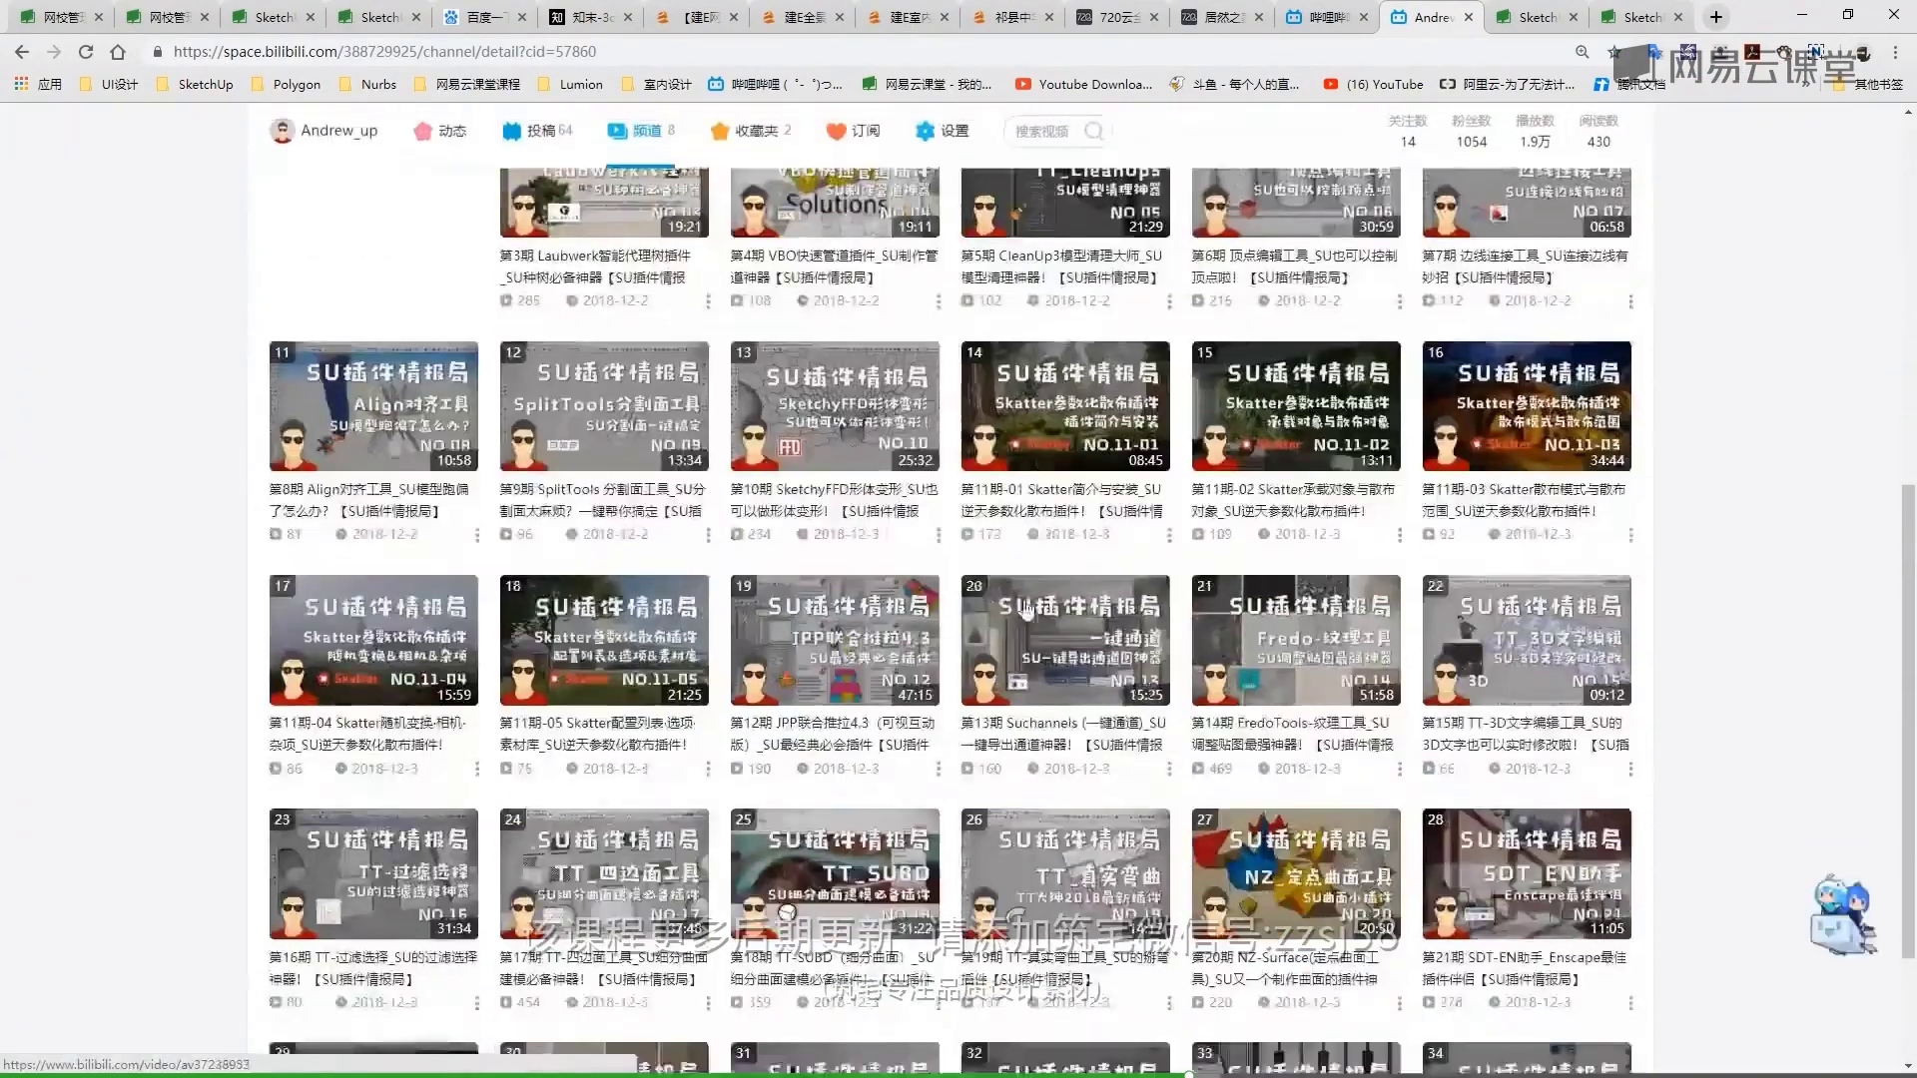
scroll(1048, 590, "down", 5)
mouse_move(1525, 907)
scroll(1098, 759, "up", 5)
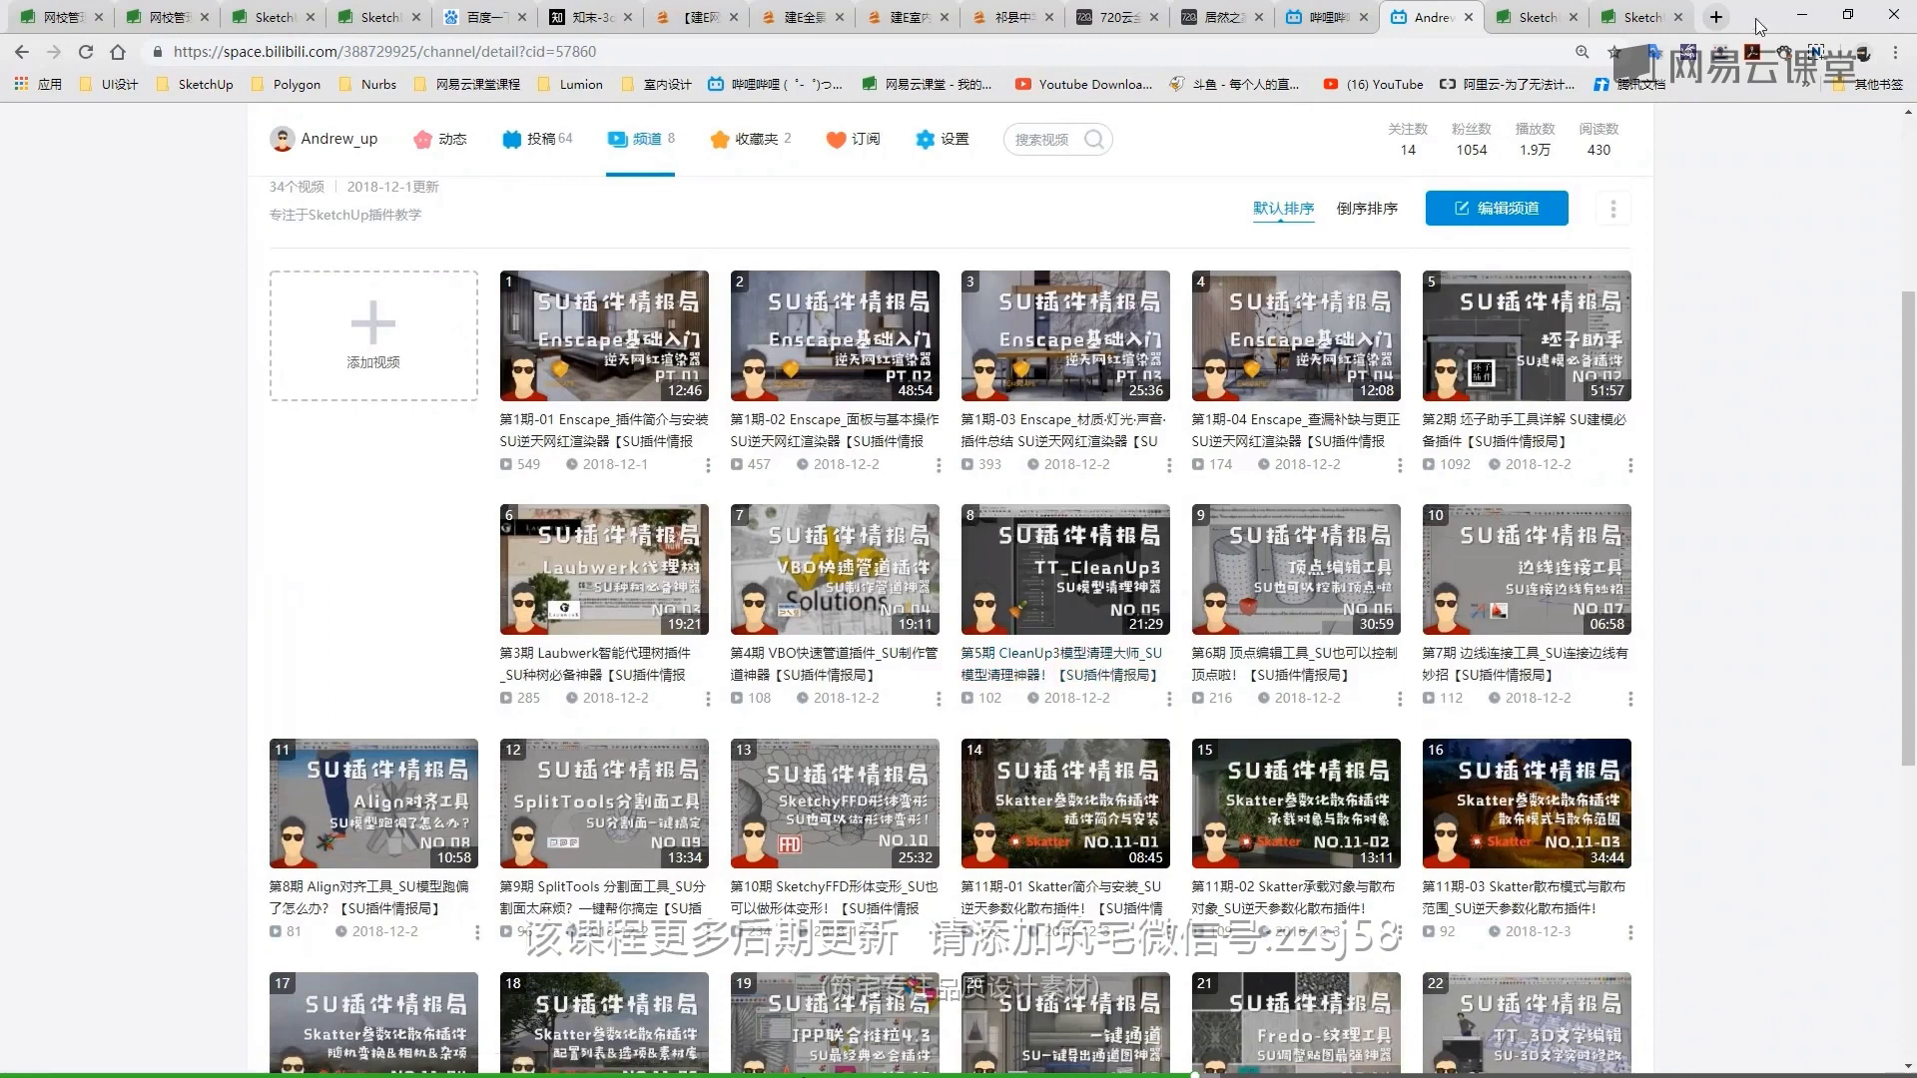
left_click(1802, 14)
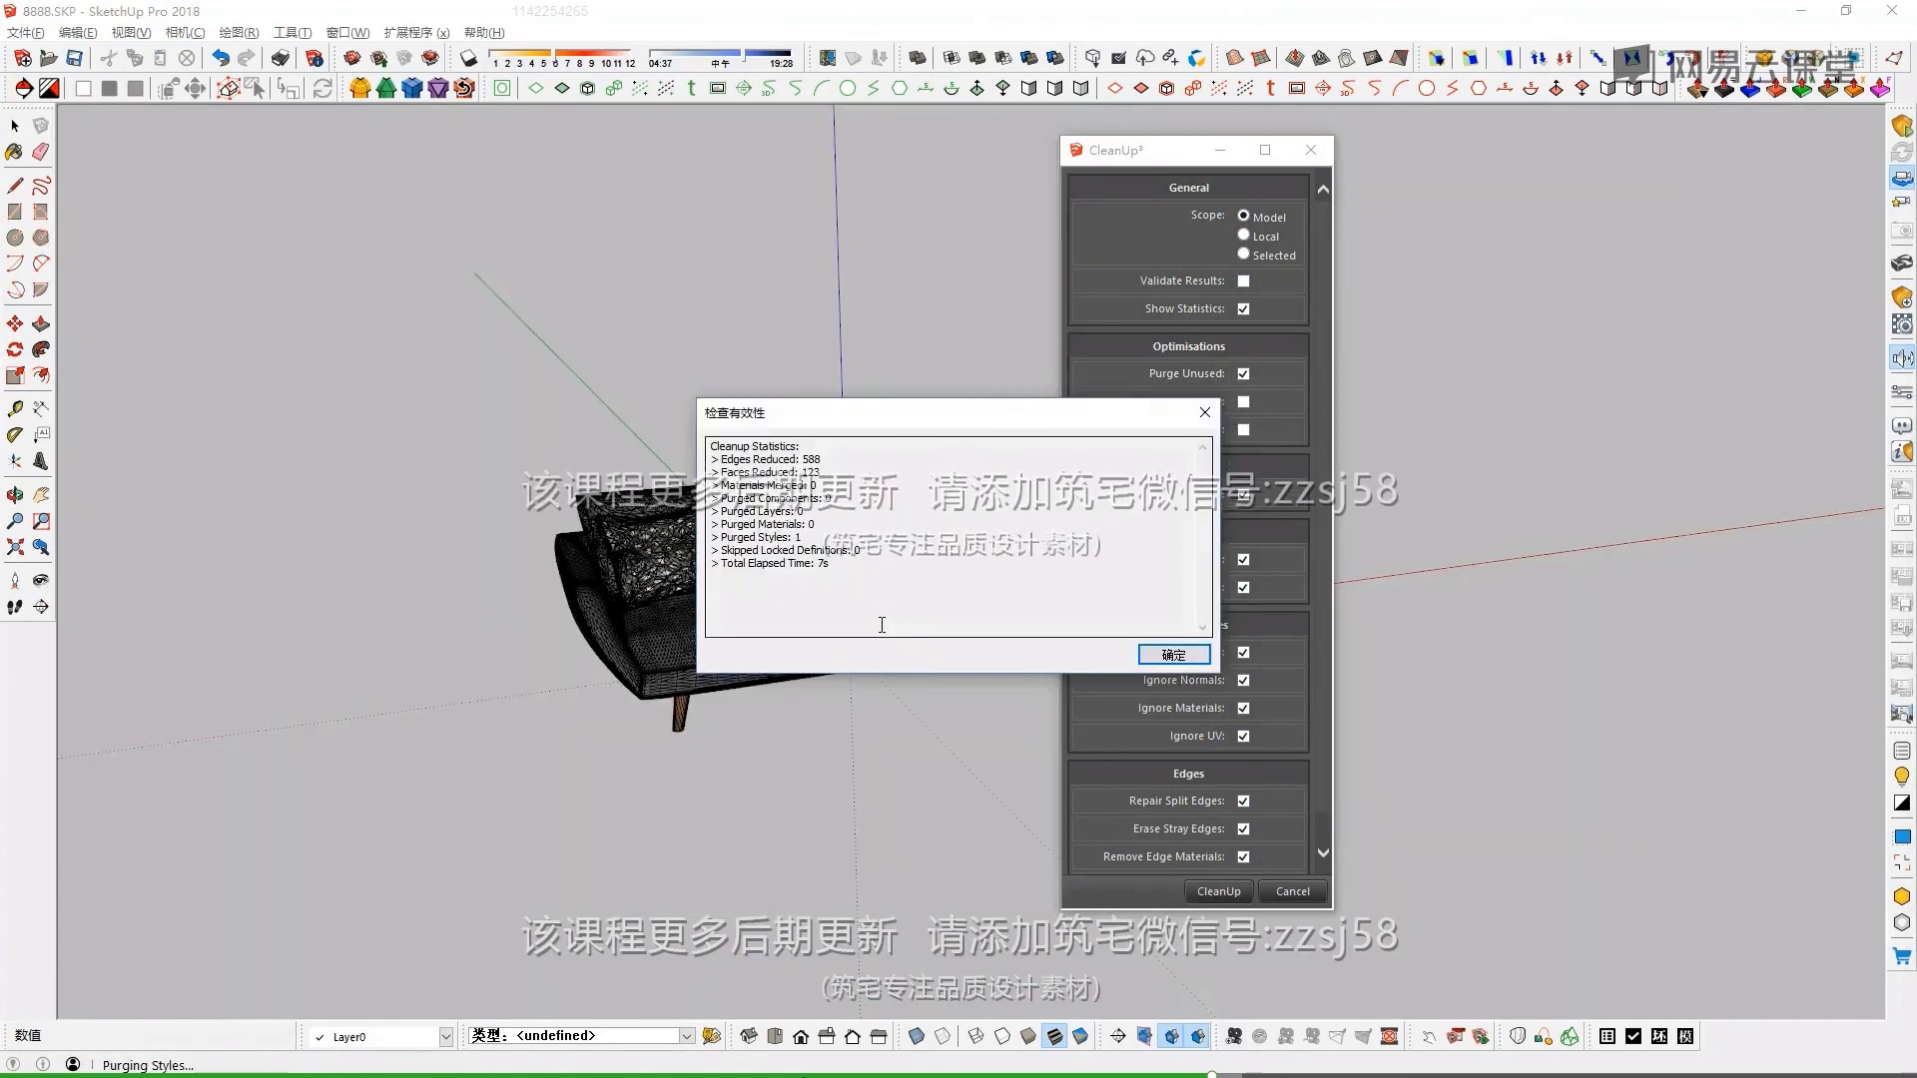
Dismiss the 588-edge cleanup statistics, run cleanup again, and close CleanUp³
left_click(1174, 655)
left_click(1228, 890)
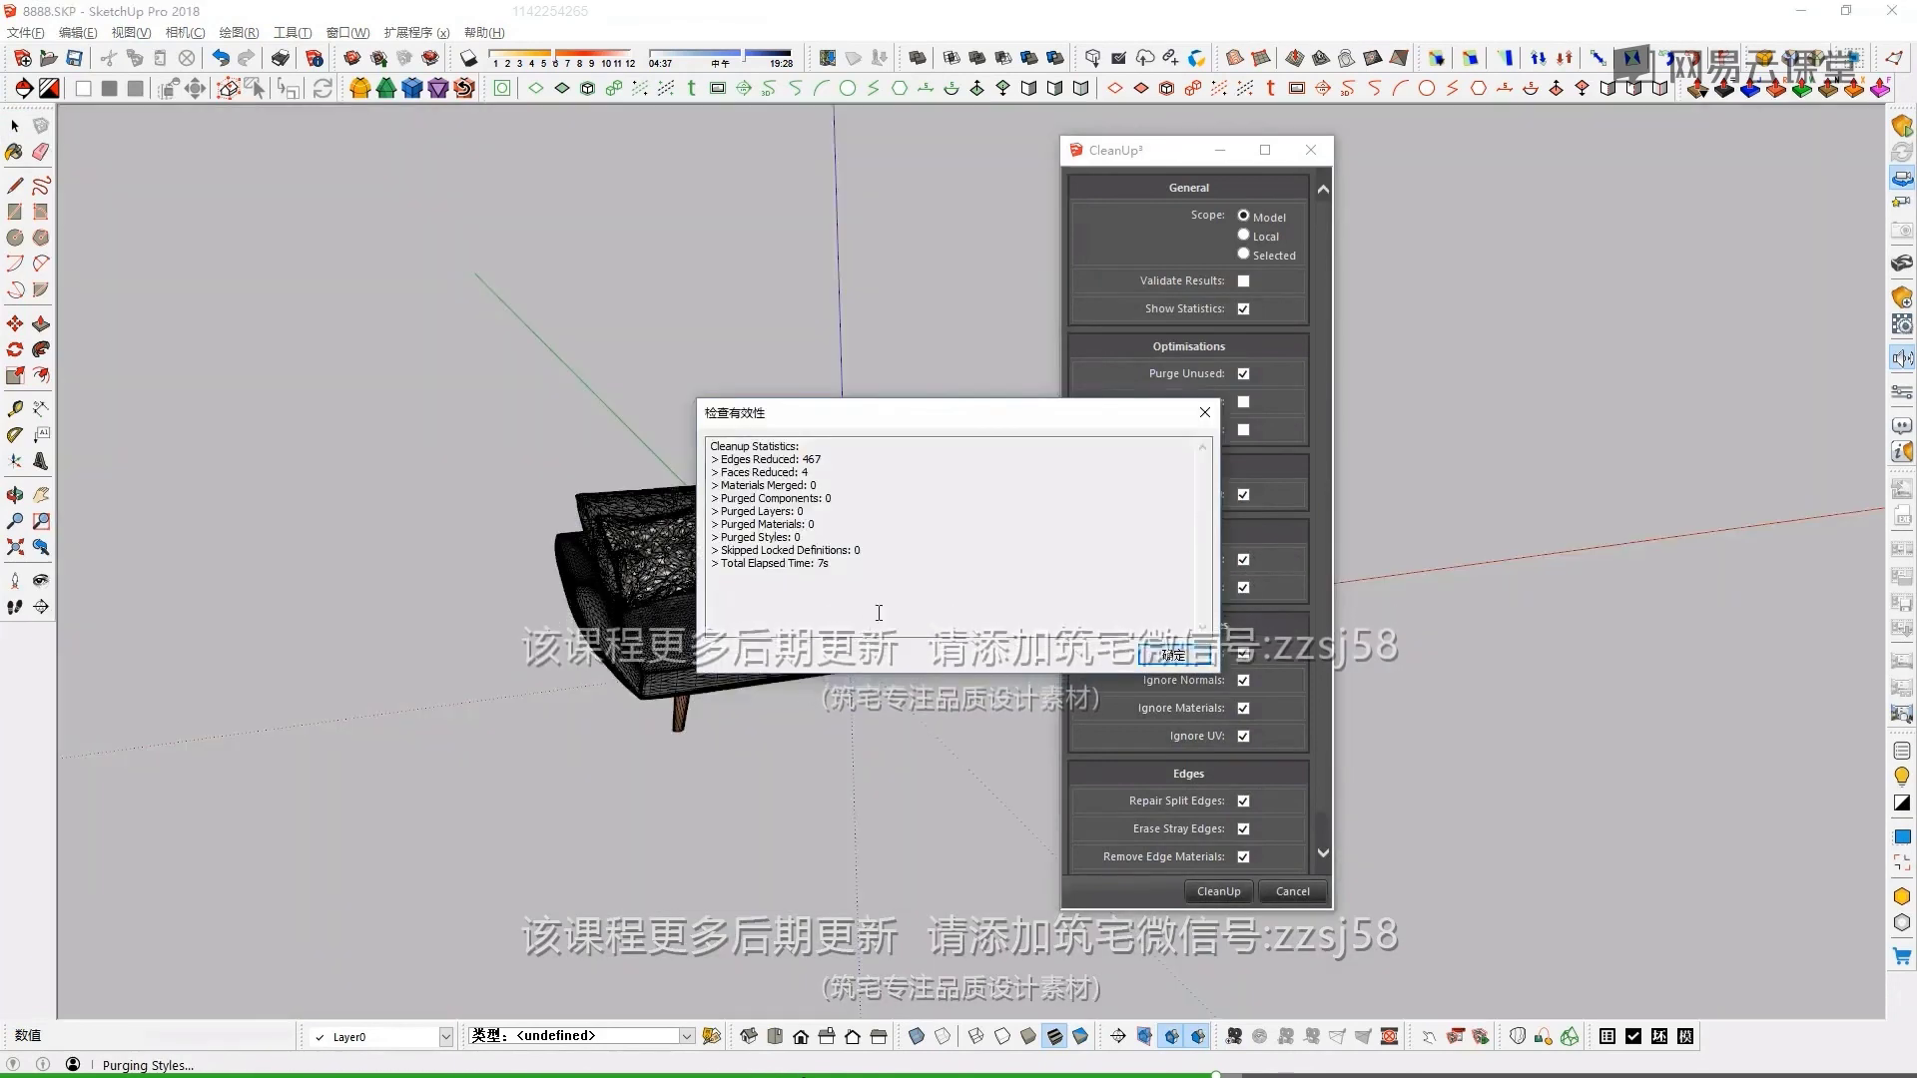
left_click(1159, 652)
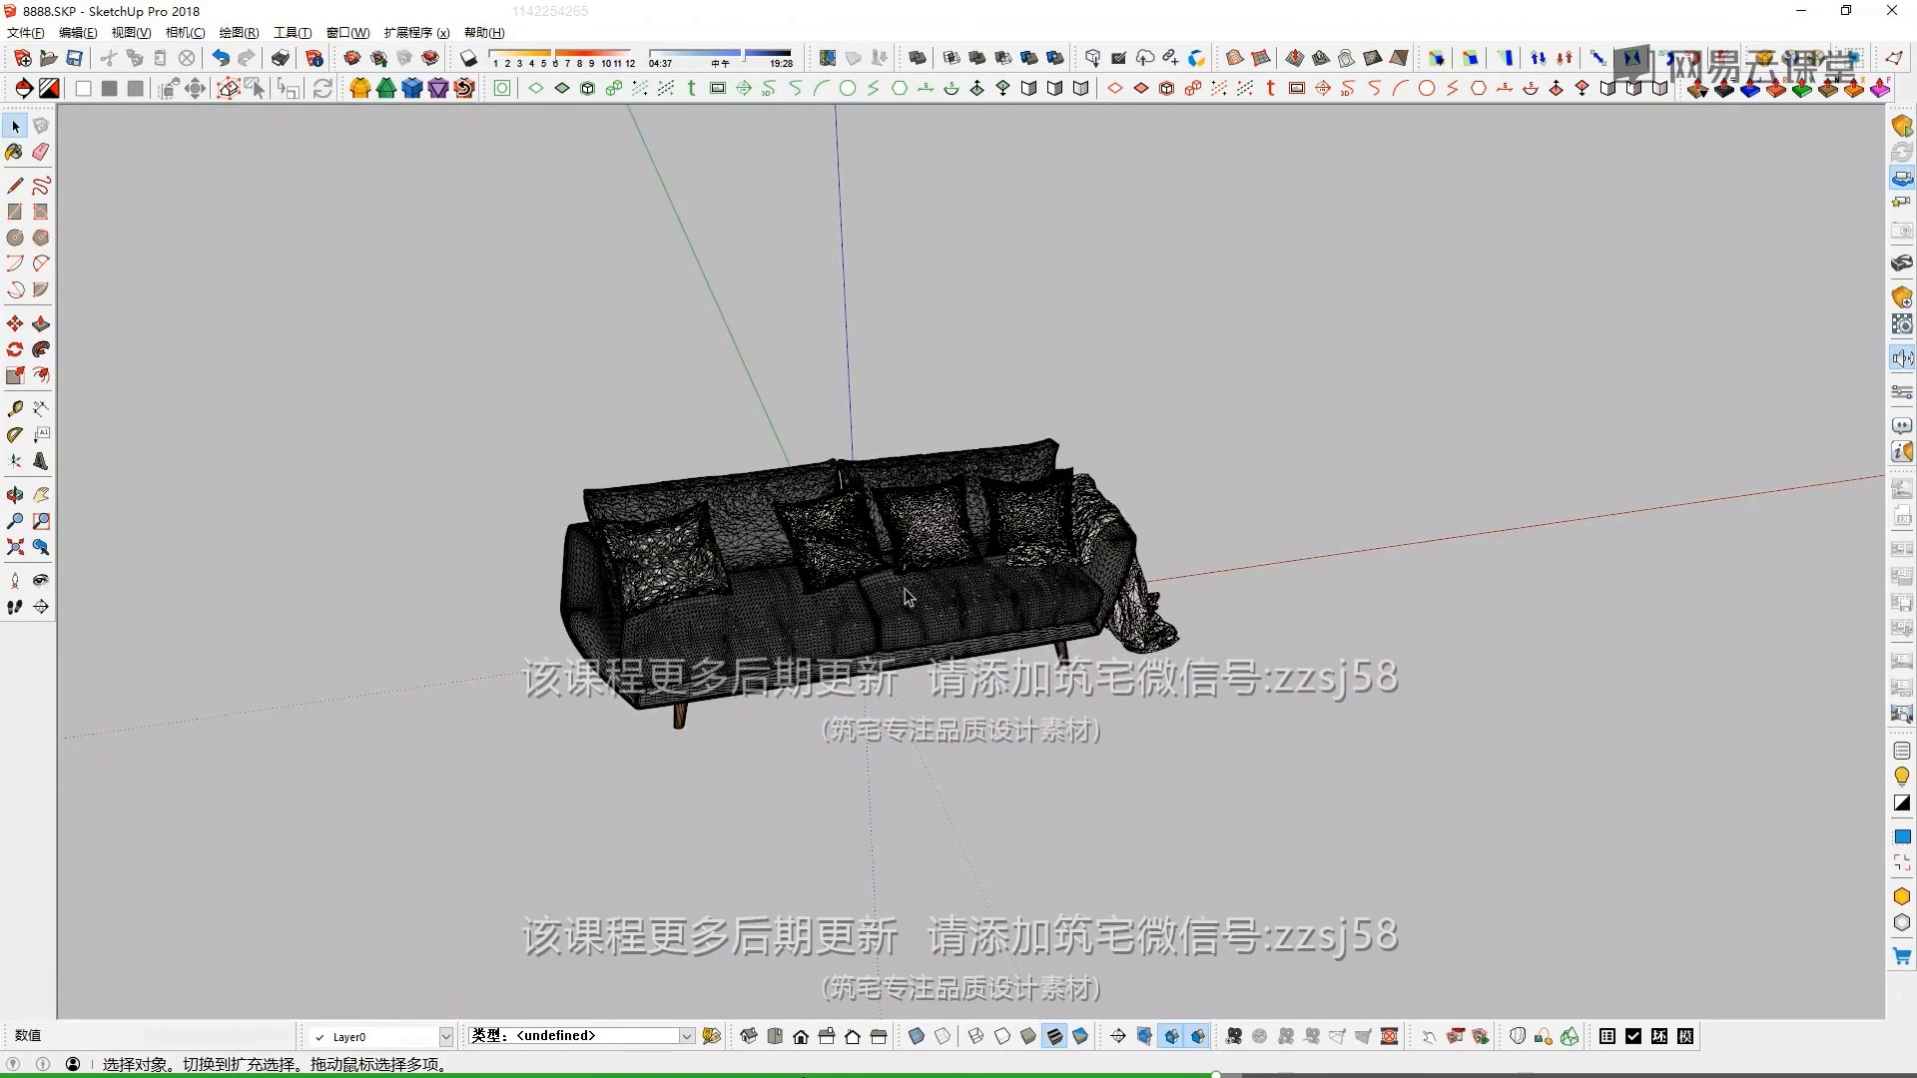
Select the sofa, drag the Soften Edges slider to hide the mesh, and view the whole sofa
middle_click_drag(907, 616, 1127, 510)
left_click(1127, 511)
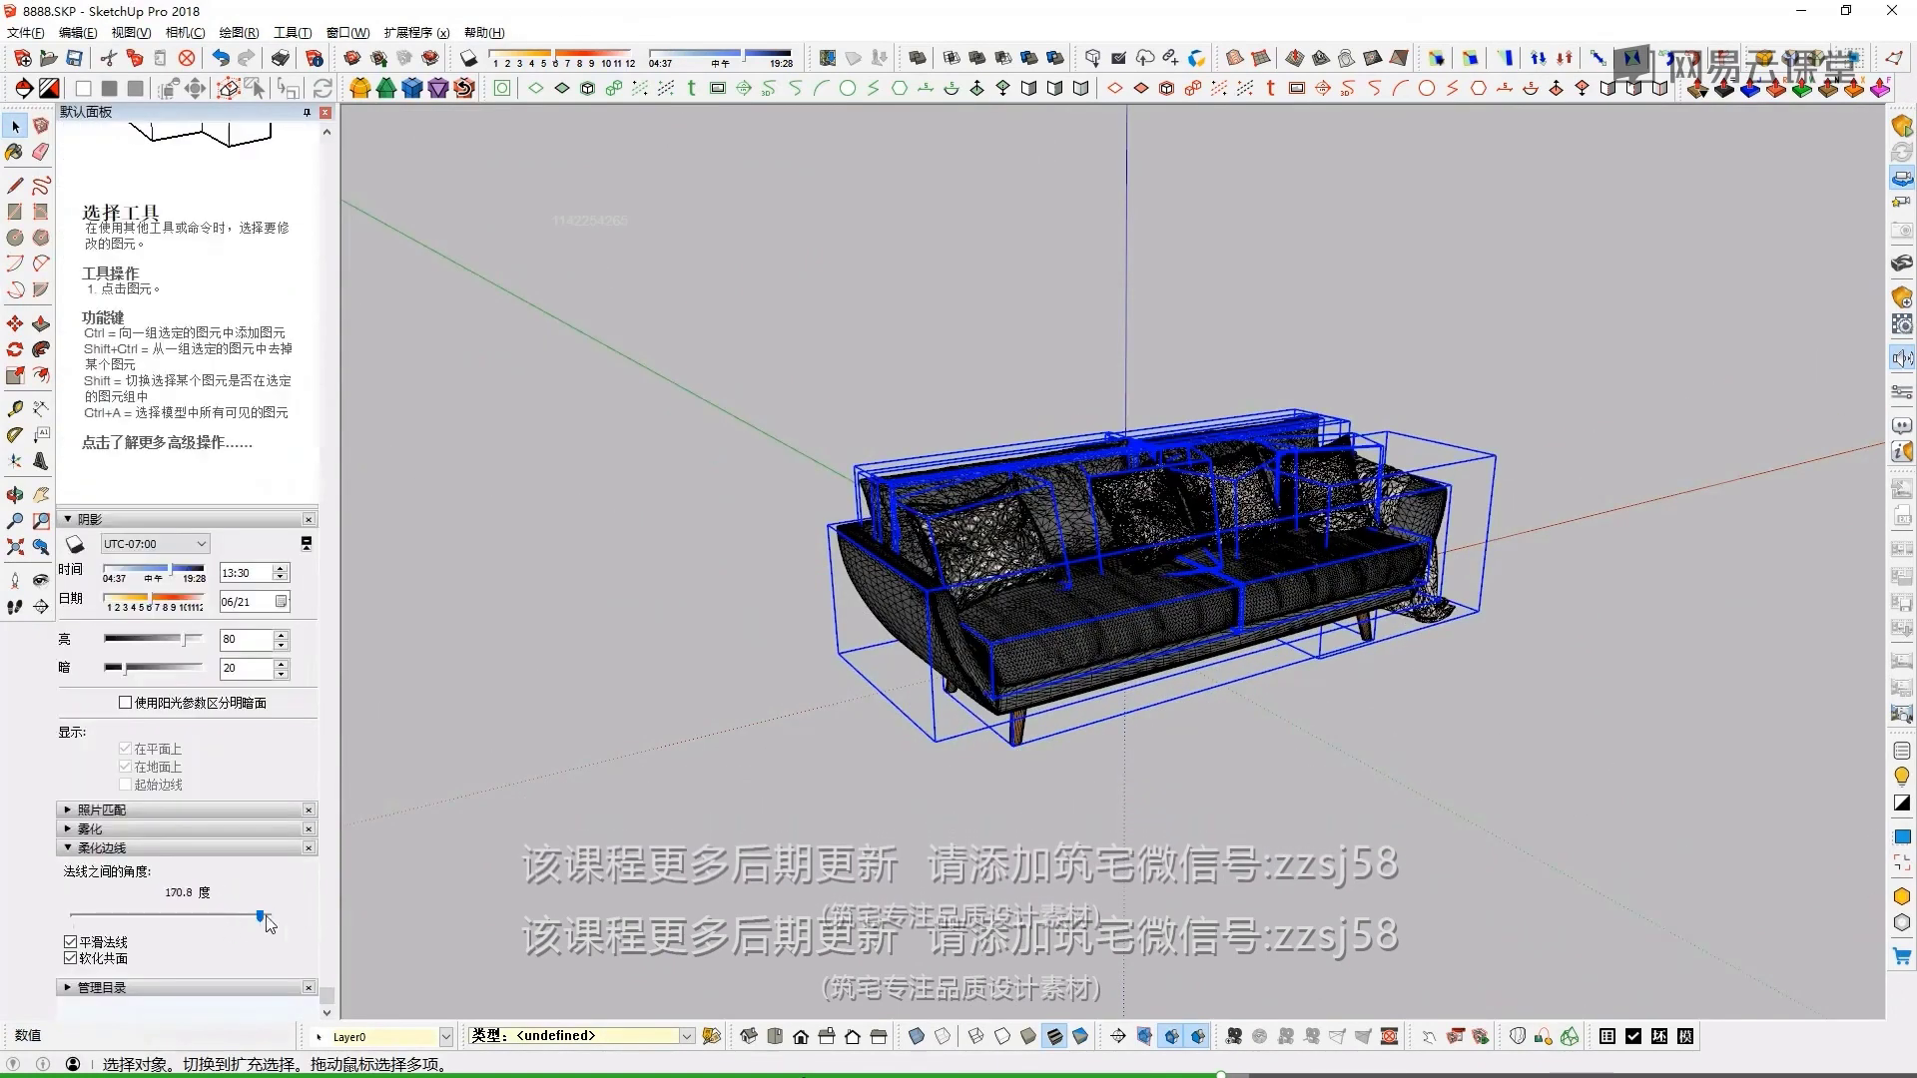
mouse_move(1231, 612)
middle_mouse_down()
mouse_move(1119, 514)
mouse_move(248, 945)
middle_mouse_up()
scroll(1133, 521, "up", 3)
mouse_move(966, 751)
middle_mouse_down()
mouse_move(979, 605)
mouse_move(997, 663)
mouse_move(996, 243)
middle_mouse_up()
Turn on shadows and orbit to a frontal view of the cushions
left_click(469, 58)
middle_click_drag(1055, 627, 311, 659)
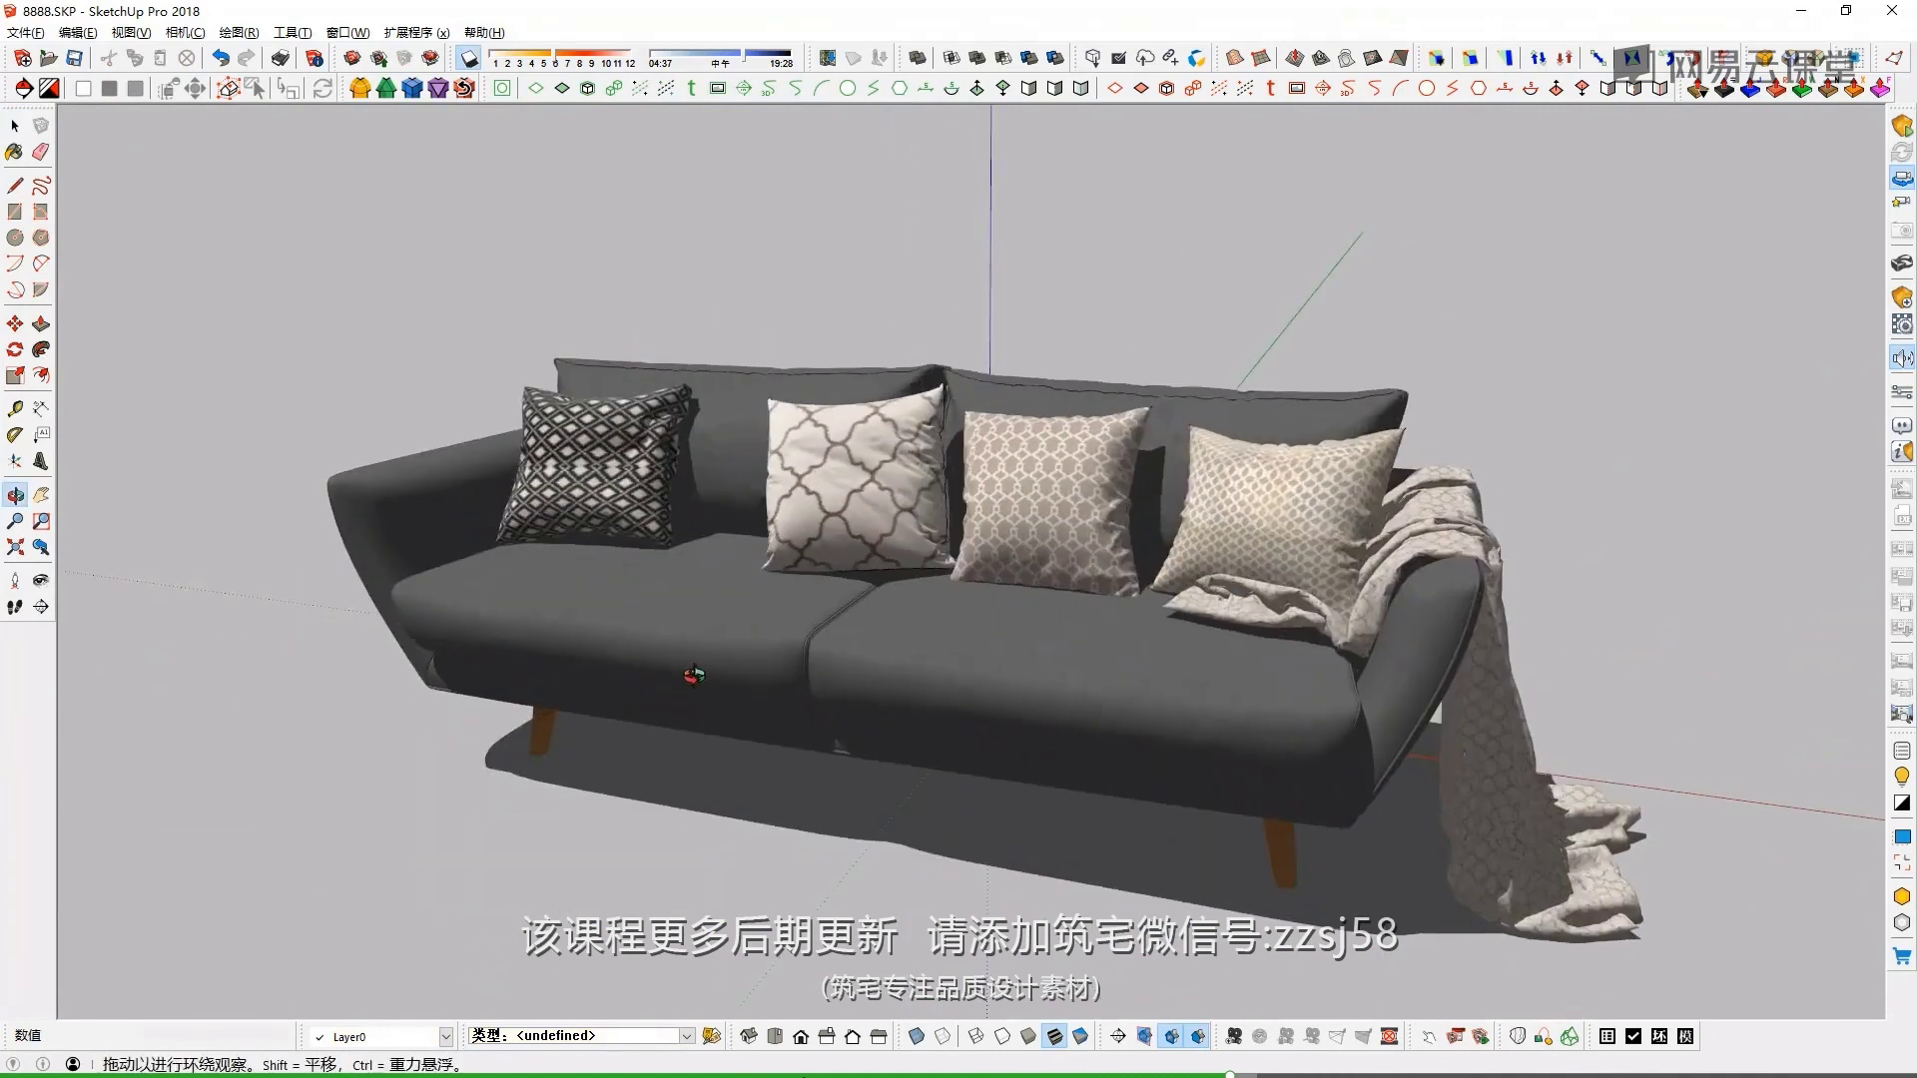
middle_click_drag(753, 638, 1165, 599)
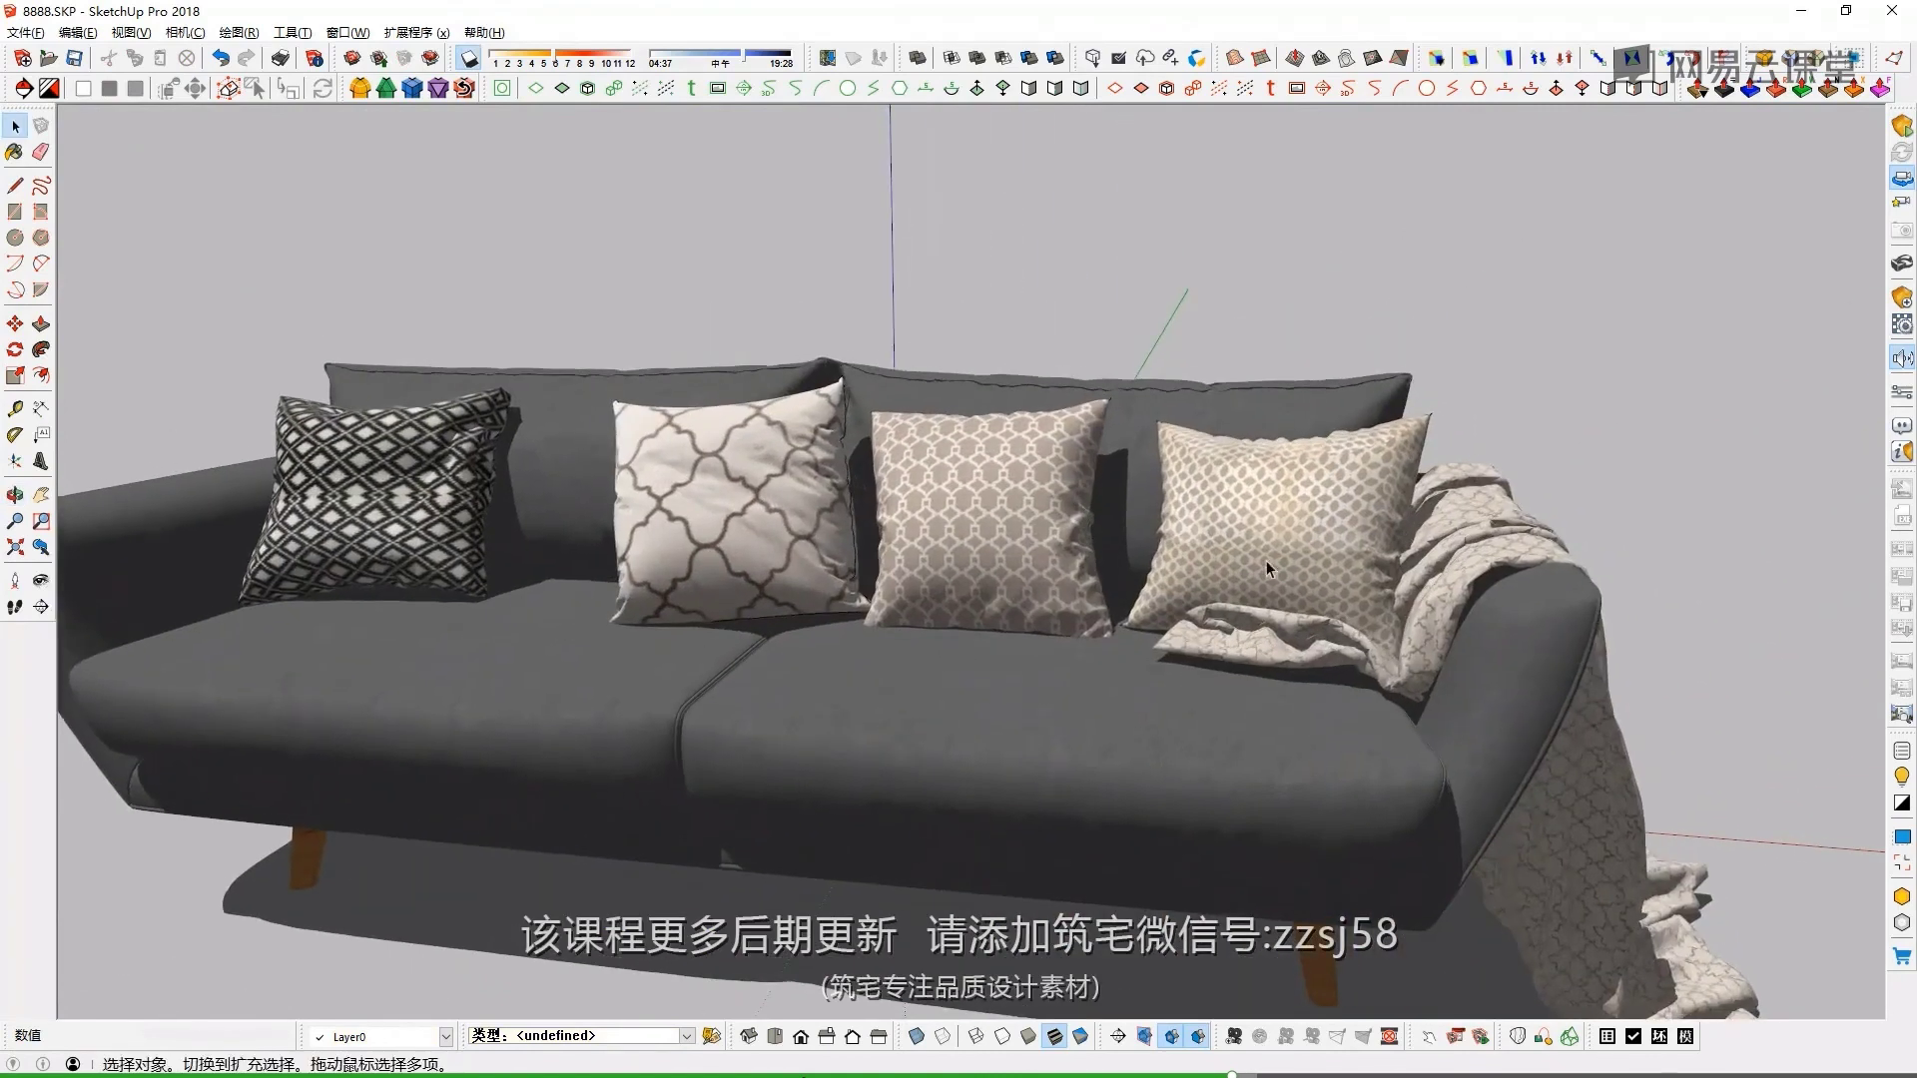
scroll(1332, 496, "up", 5)
scroll(1332, 498, "up", 3)
scroll(1332, 497, "down", 3)
scroll(741, 457, "up", 3)
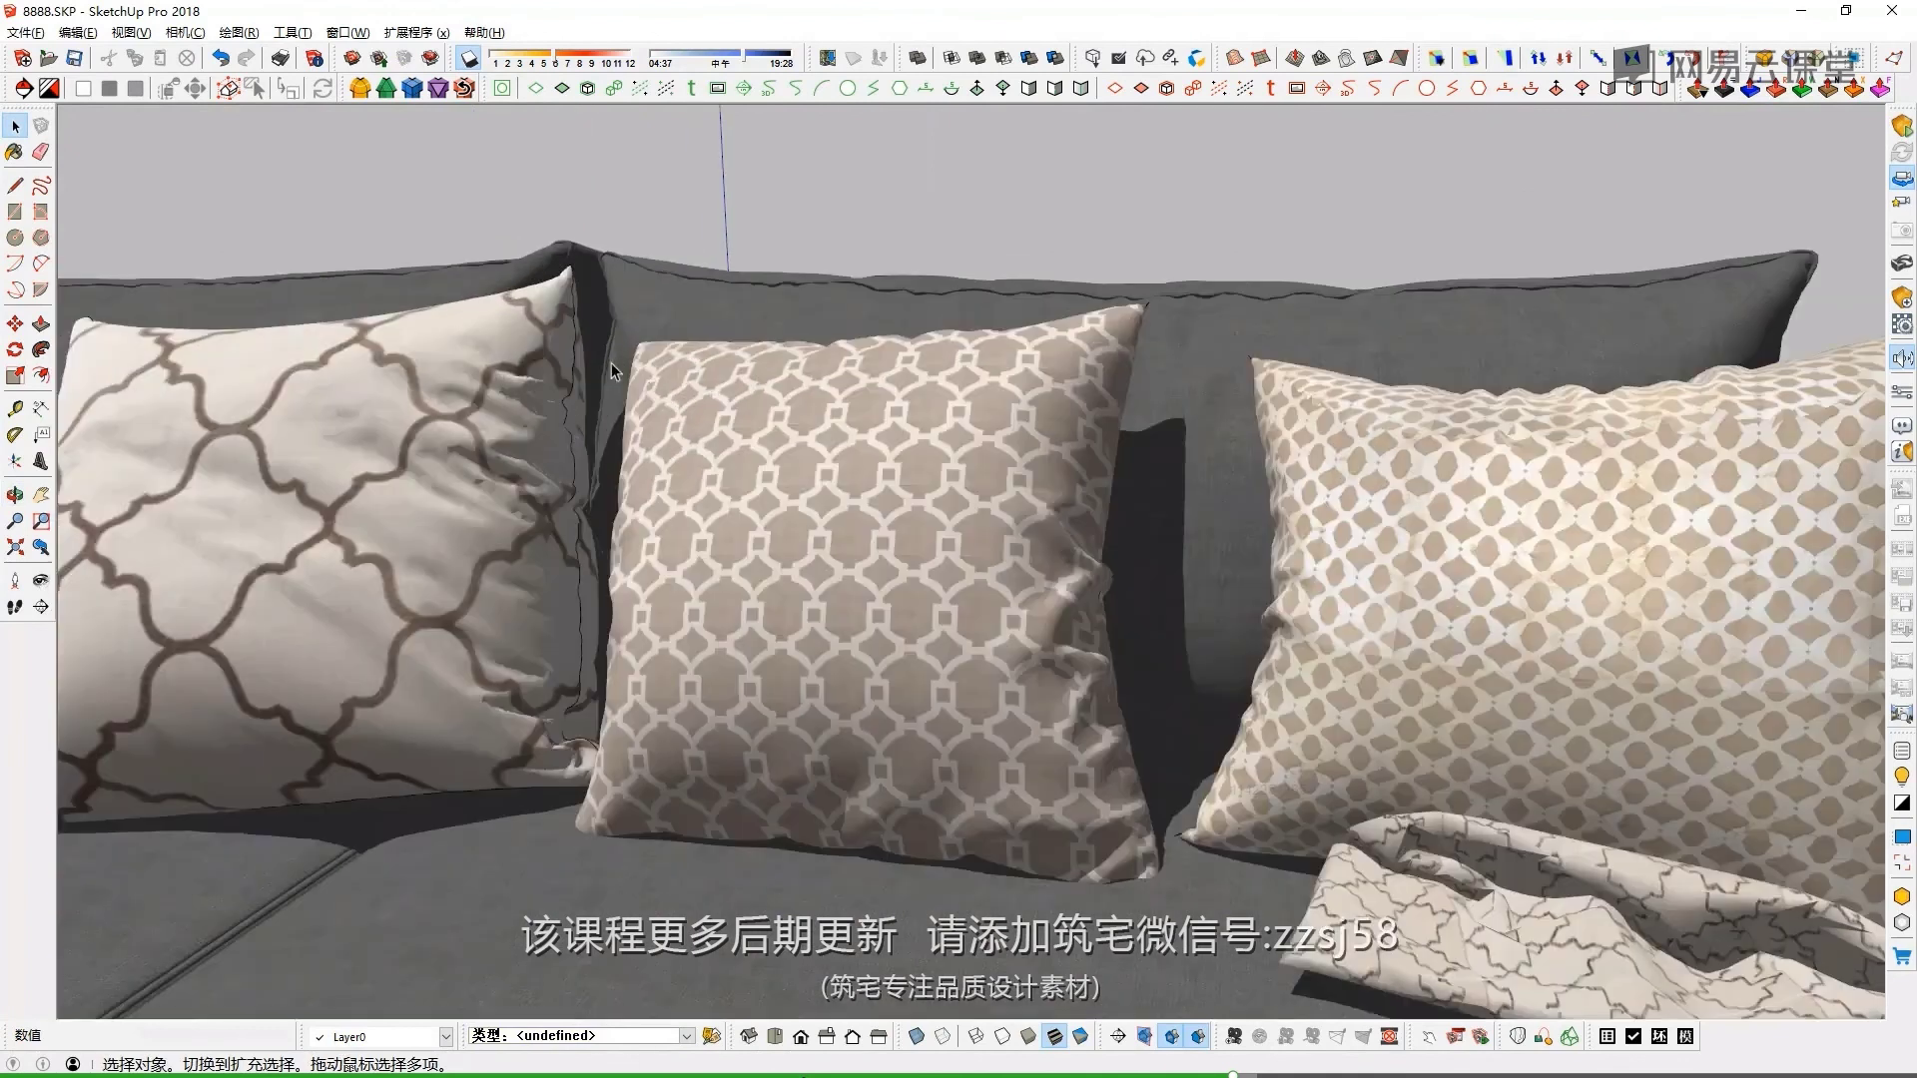
scroll(741, 457, "up", 2)
Inspect the middle pillow and sweep along the sofa backrest
mouse_move(741, 457)
middle_mouse_down()
mouse_move(715, 555)
mouse_move(667, 504)
mouse_move(883, 585)
mouse_move(961, 441)
mouse_move(1445, 548)
mouse_move(651, 455)
middle_mouse_up()
scroll(667, 503, "up", 3)
scroll(667, 504, "down", 3)
scroll(758, 526, "up", 2)
mouse_move(758, 527)
middle_mouse_down()
mouse_move(950, 483)
mouse_move(856, 449)
mouse_move(535, 407)
middle_mouse_up()
scroll(1062, 570, "up", 2)
scroll(1063, 570, "down", 3)
scroll(1081, 579, "down", 3)
Orbit around the blanket, across the pillows, and to a three-quarter view of the legs
mouse_move(1081, 579)
middle_mouse_down()
mouse_move(775, 572)
mouse_move(907, 539)
middle_mouse_up()
scroll(908, 539, "up", 3)
scroll(824, 631, "up", 2)
scroll(824, 631, "down", 3)
middle_click_drag(655, 526, 811, 553)
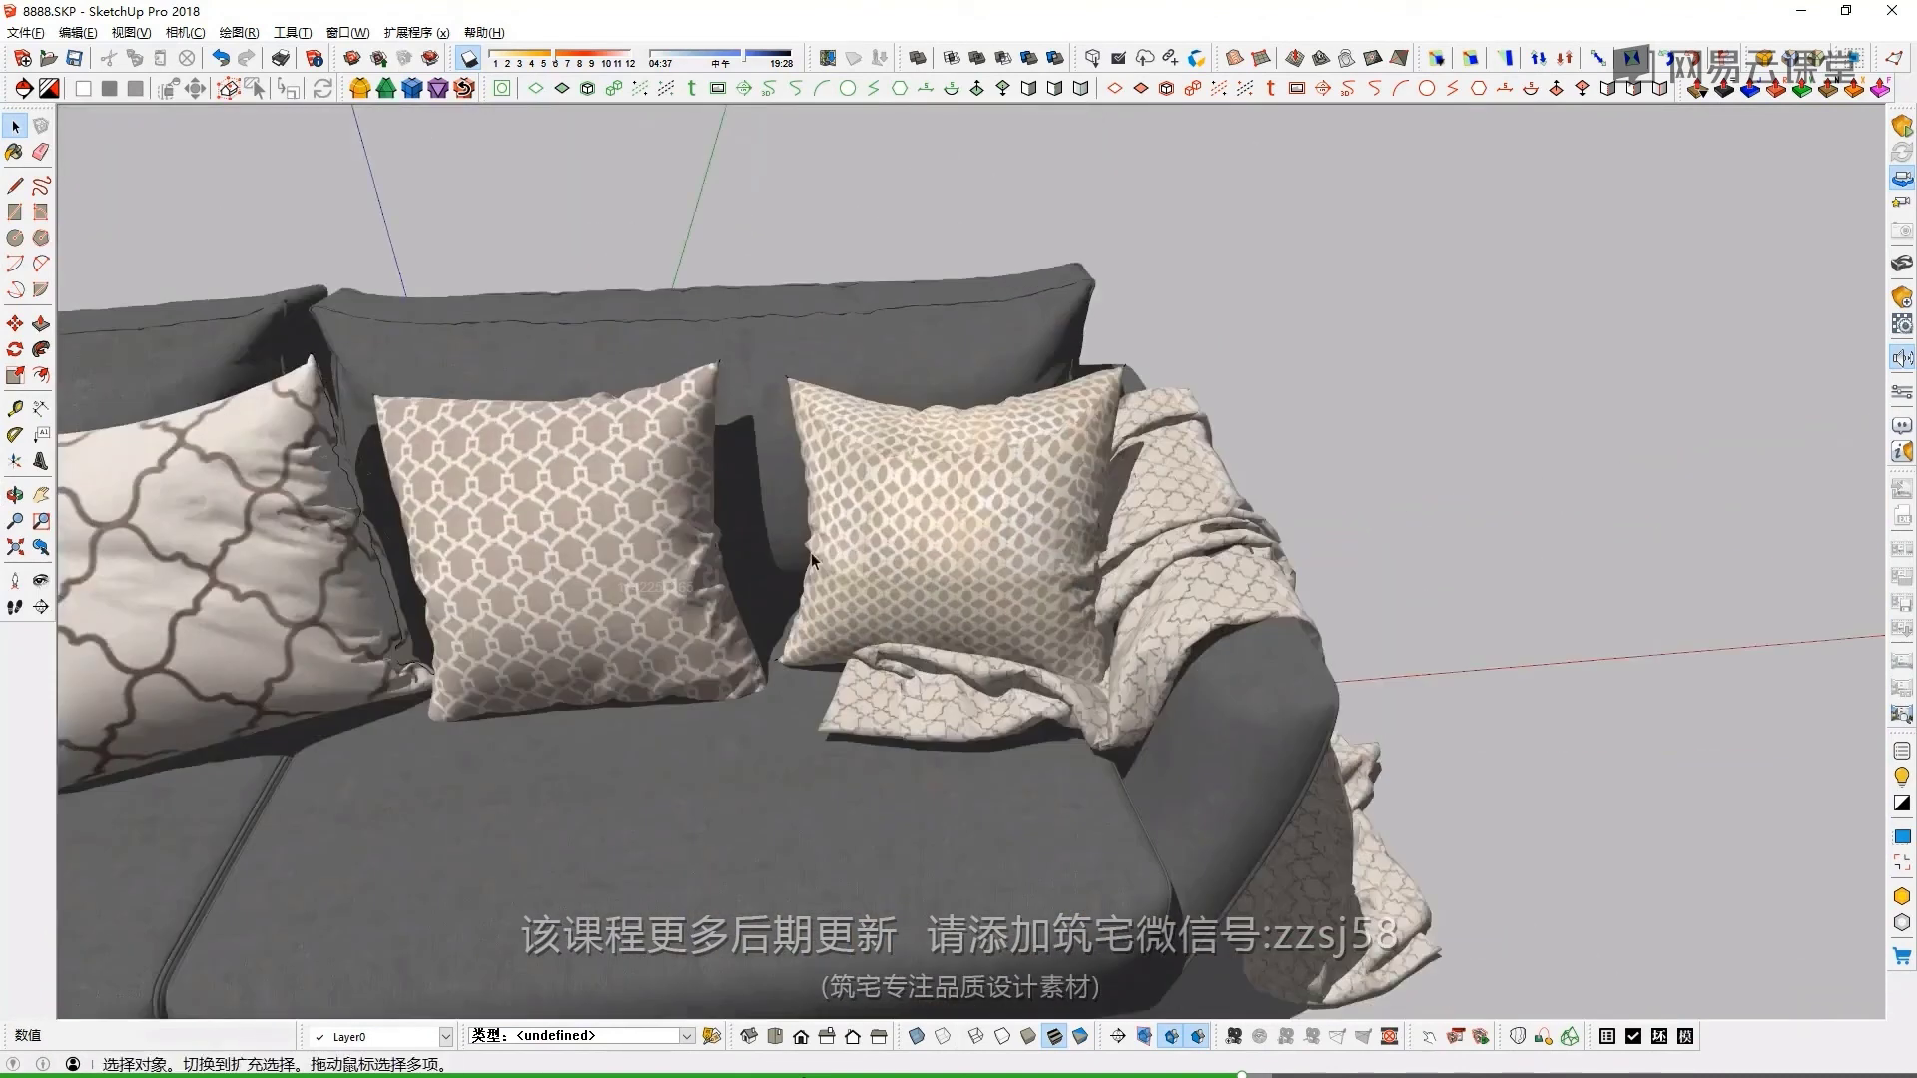
scroll(811, 553, "up", 3)
middle_click_drag(845, 259, 699, 200)
scroll(1161, 357, "down", 2)
scroll(1161, 357, "down", 2)
mouse_move(1160, 358)
middle_mouse_down()
mouse_move(1123, 445)
mouse_move(989, 508)
middle_mouse_up()
scroll(1077, 470, "up", 2)
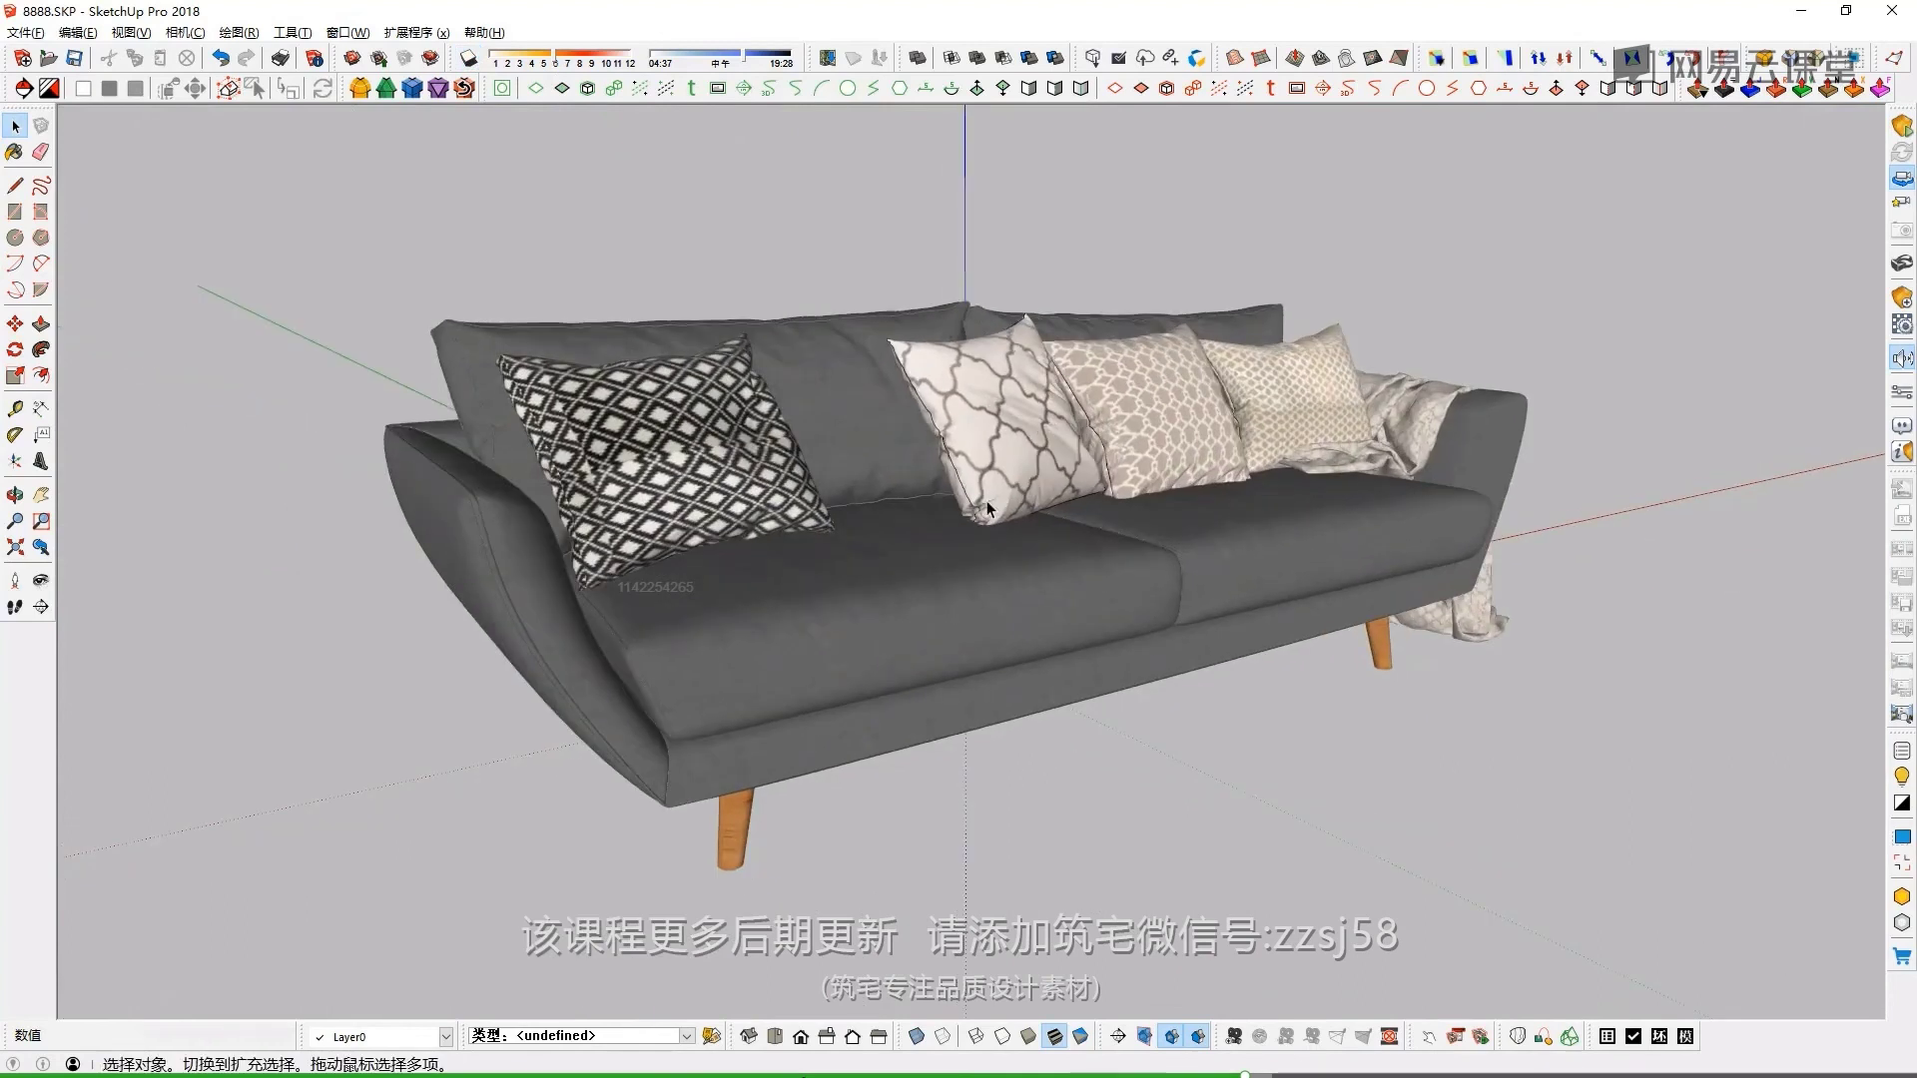
scroll(749, 645, "down", 2)
Run CleanUp³ on all faces inside the left seat cushion group
scroll(861, 616, "down", 1)
left_click(835, 640)
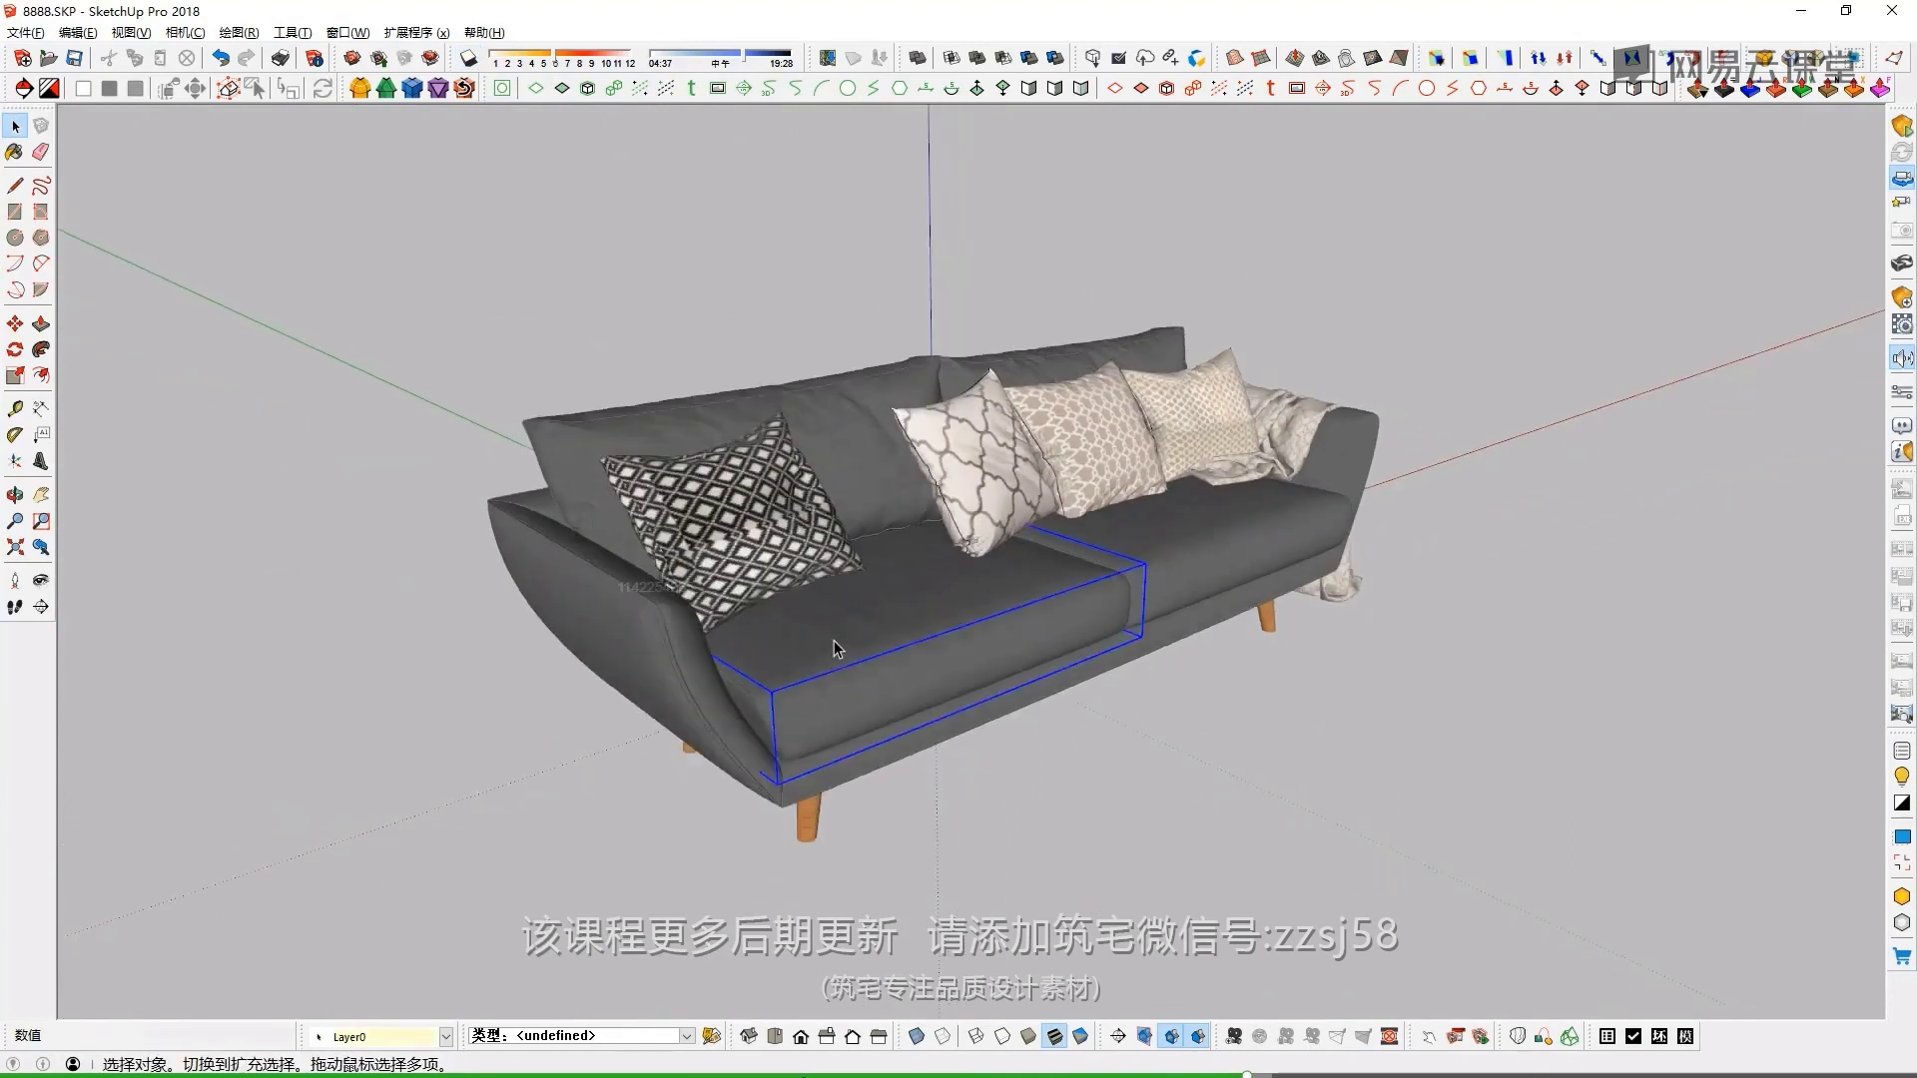
double_click(835, 639)
triple_click(888, 637)
scroll(889, 637, "up", 3)
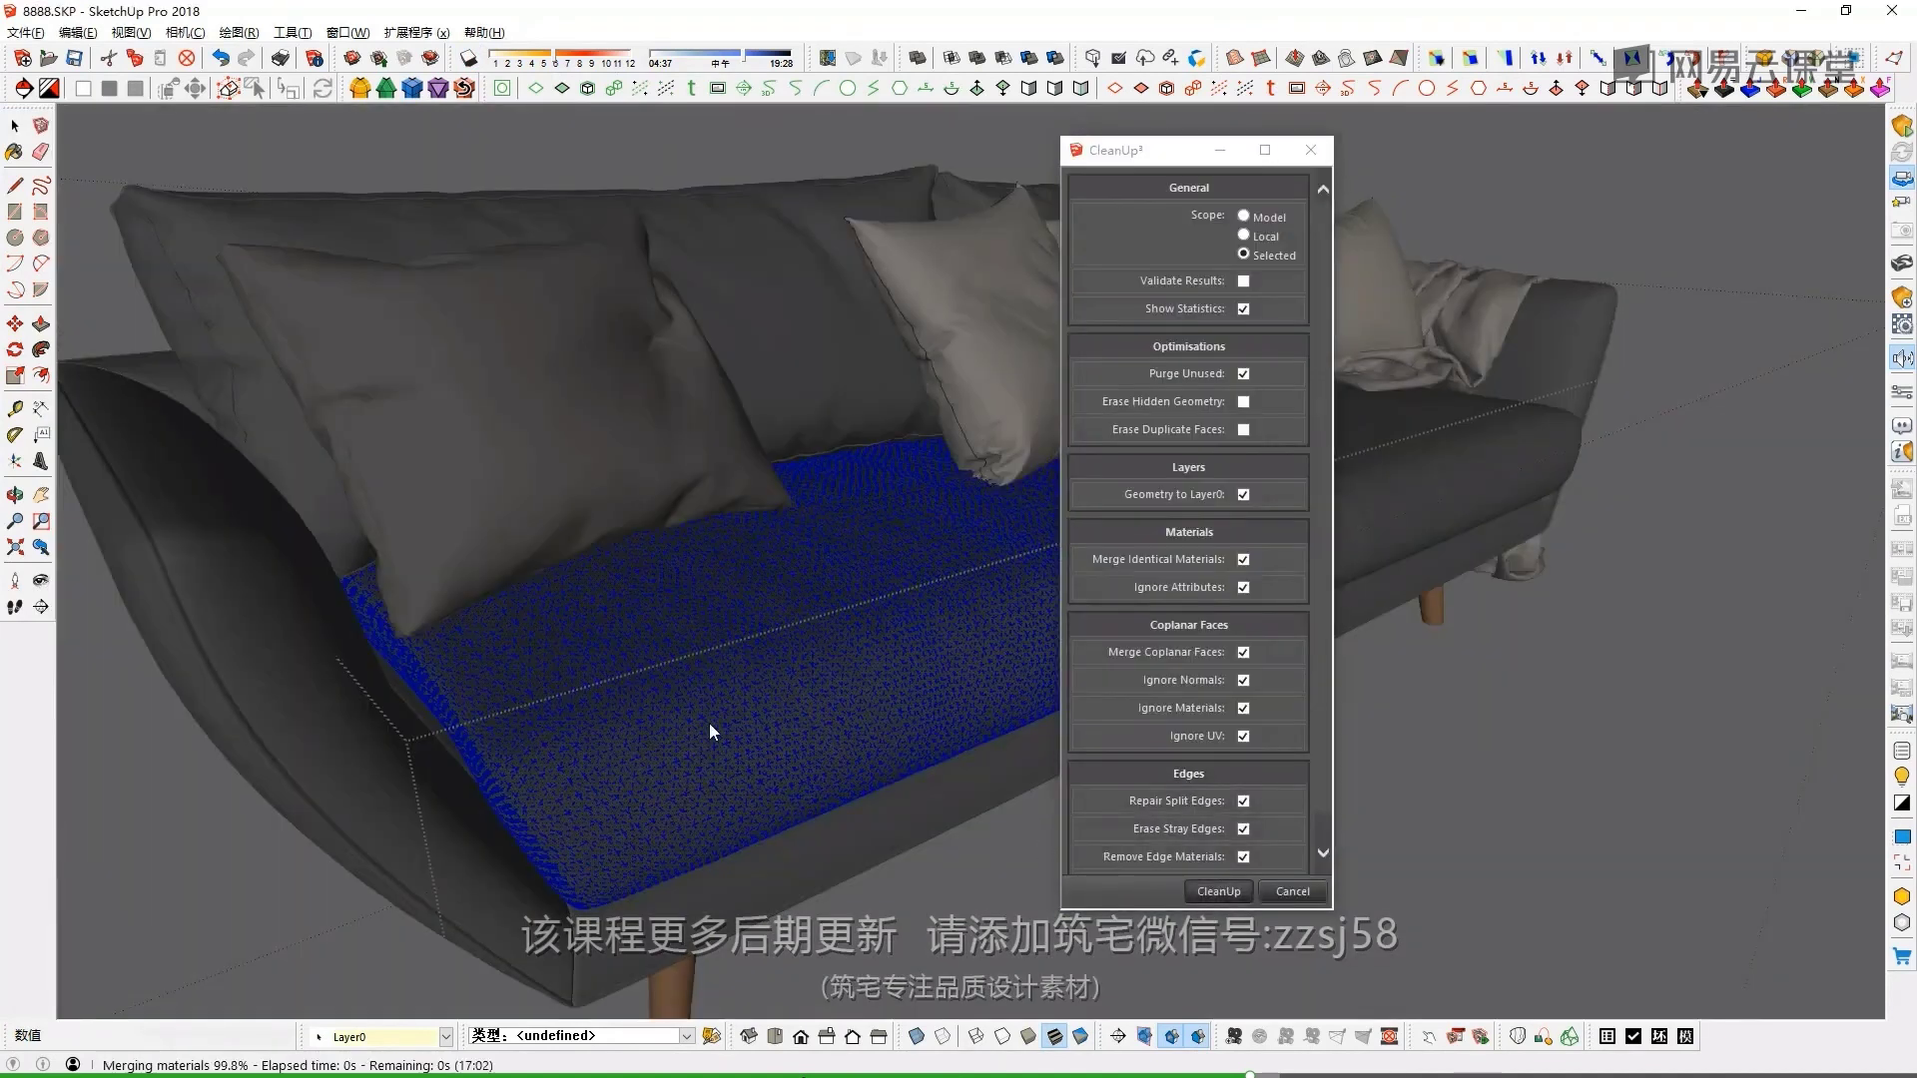
key("Return")
Clean up the right seat cushion's faces with CleanUp³ in Selected scope
scroll(949, 664, "down", 2)
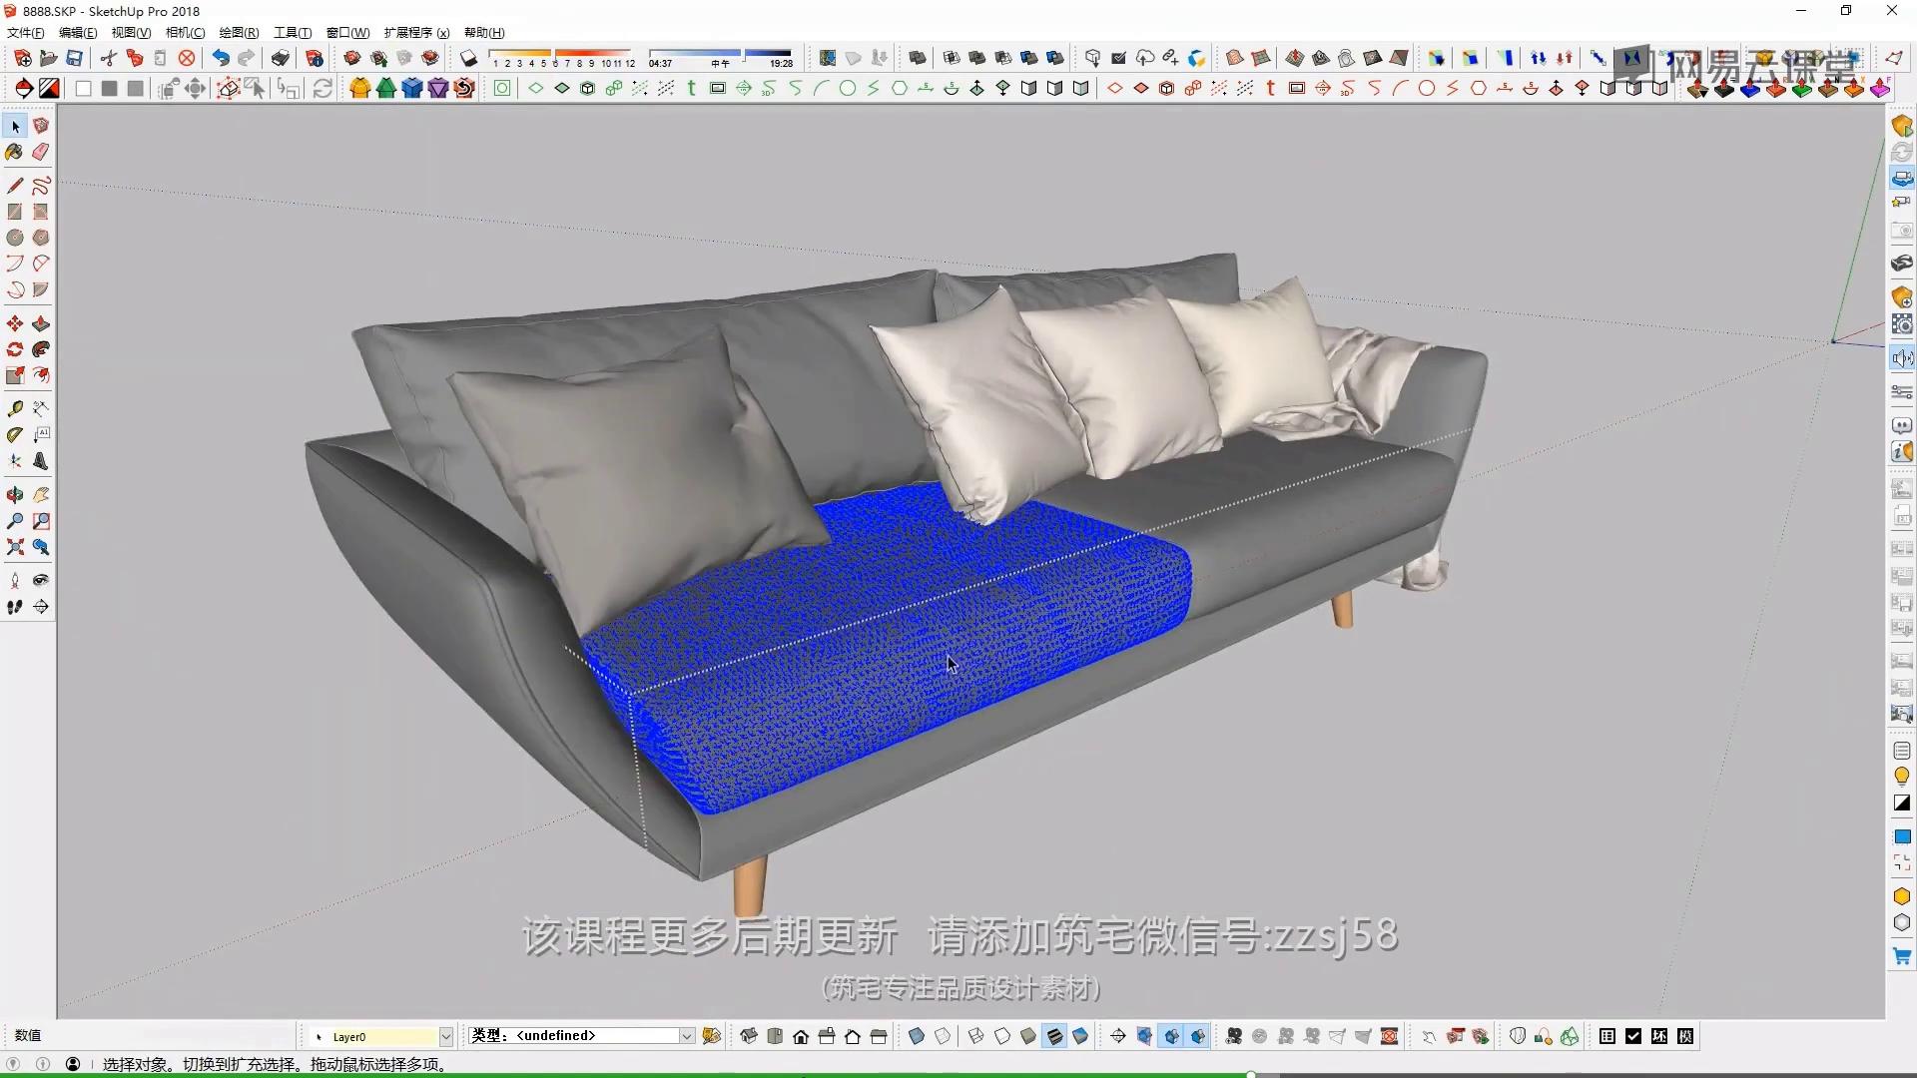
key("ctrl+shift+c")
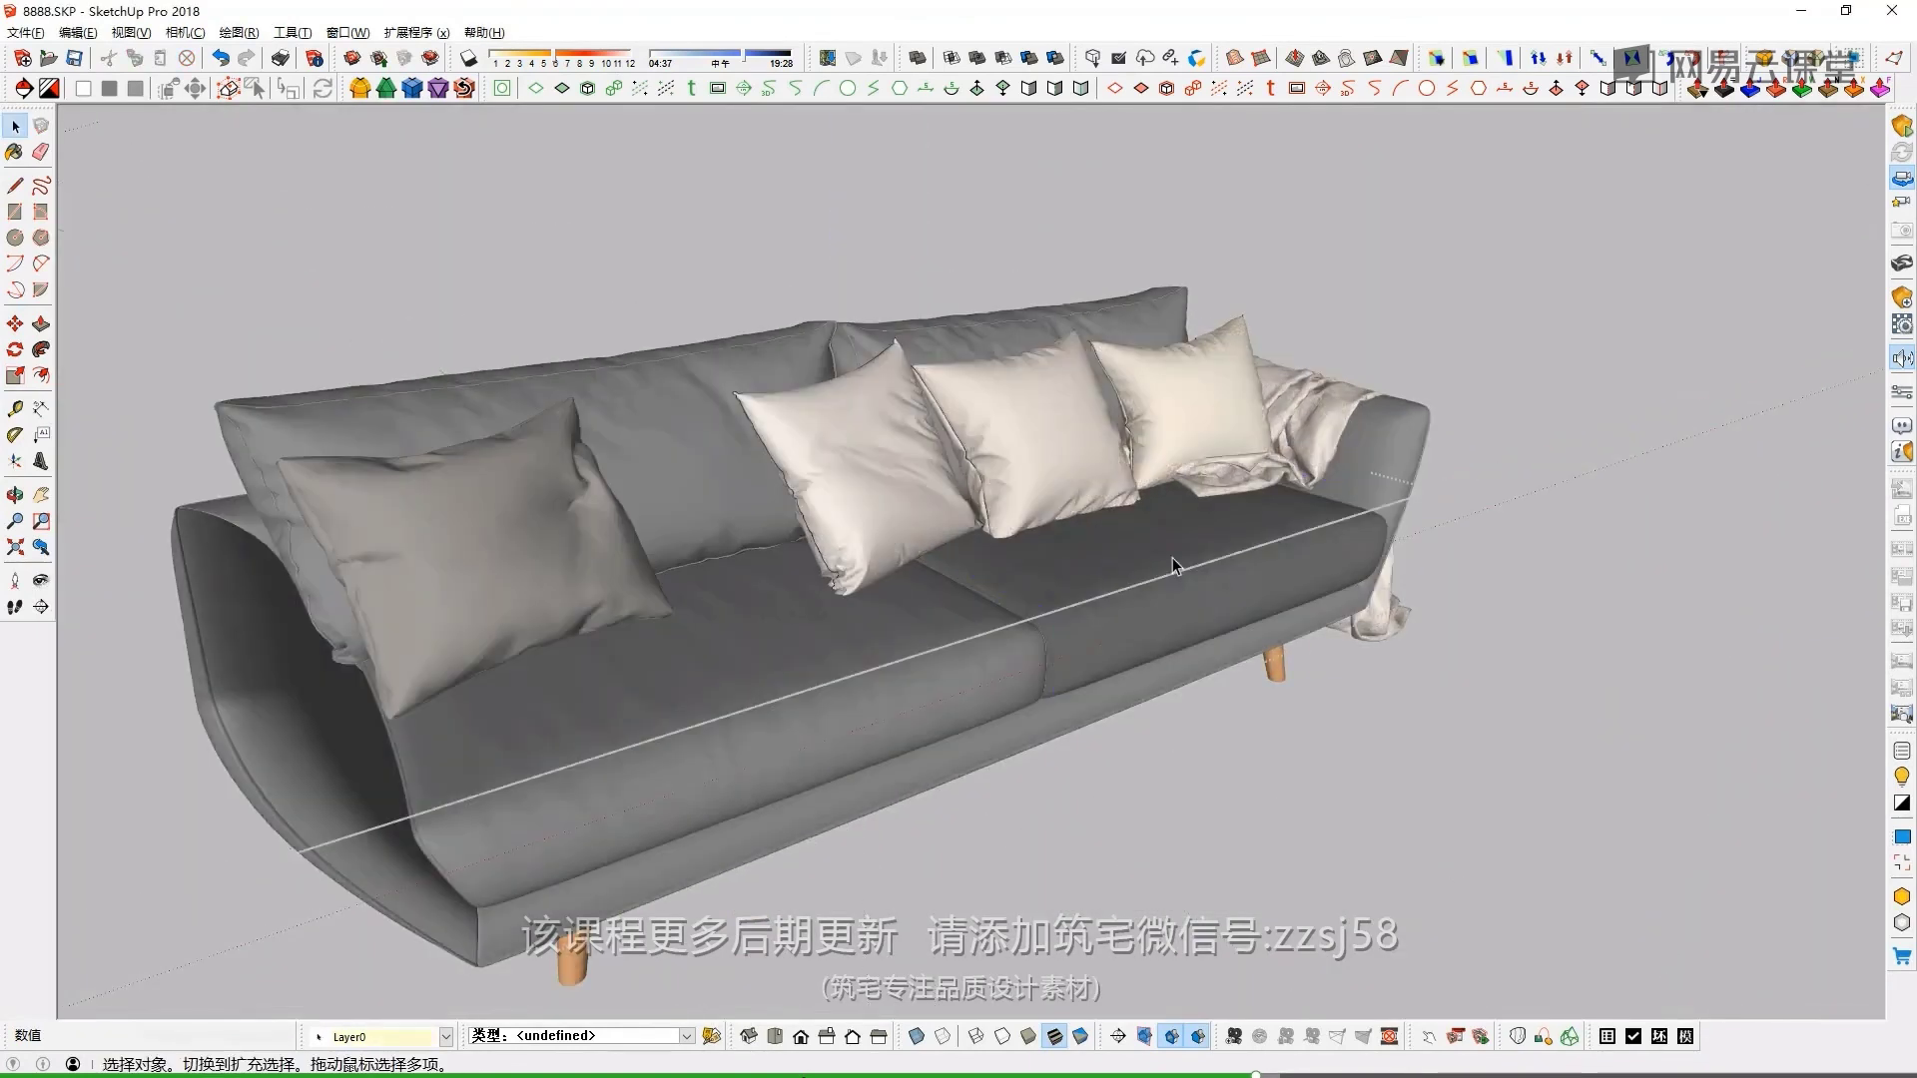
left_click(1173, 565)
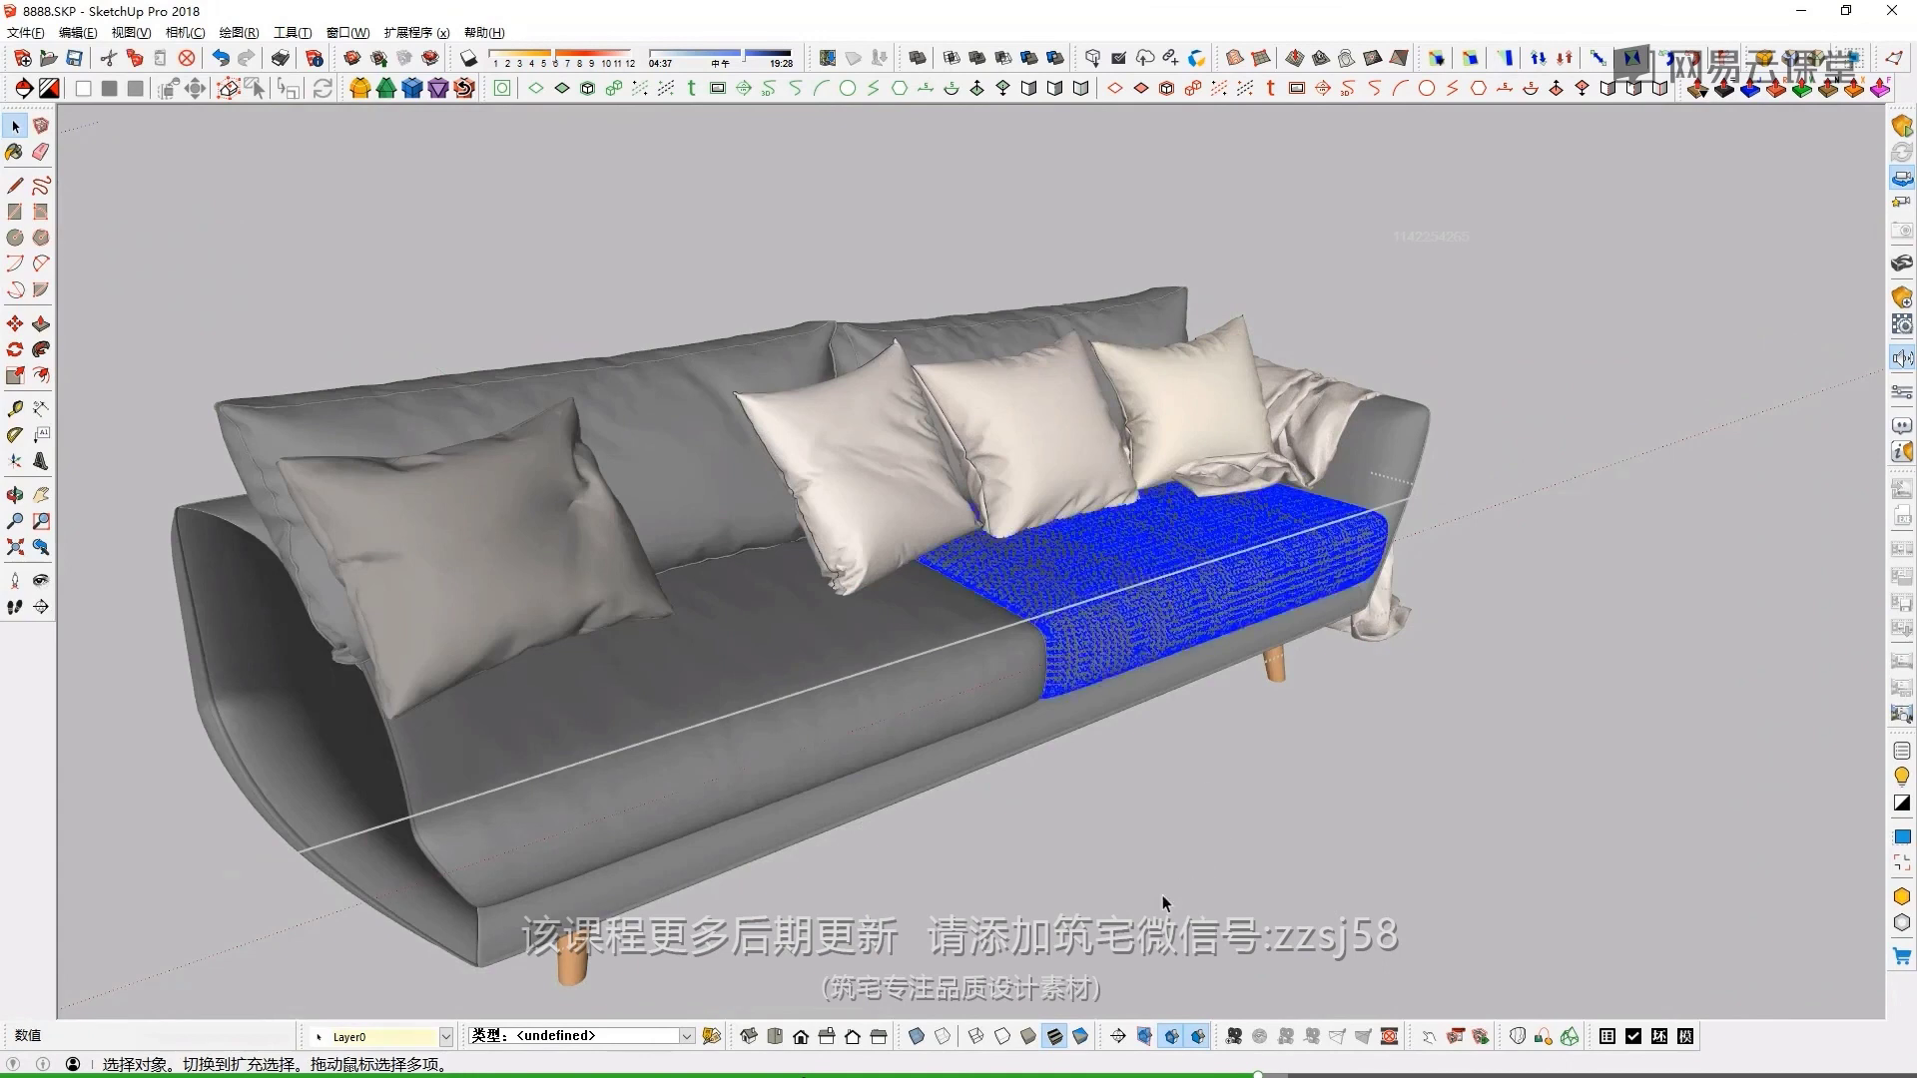
left_click(1214, 890)
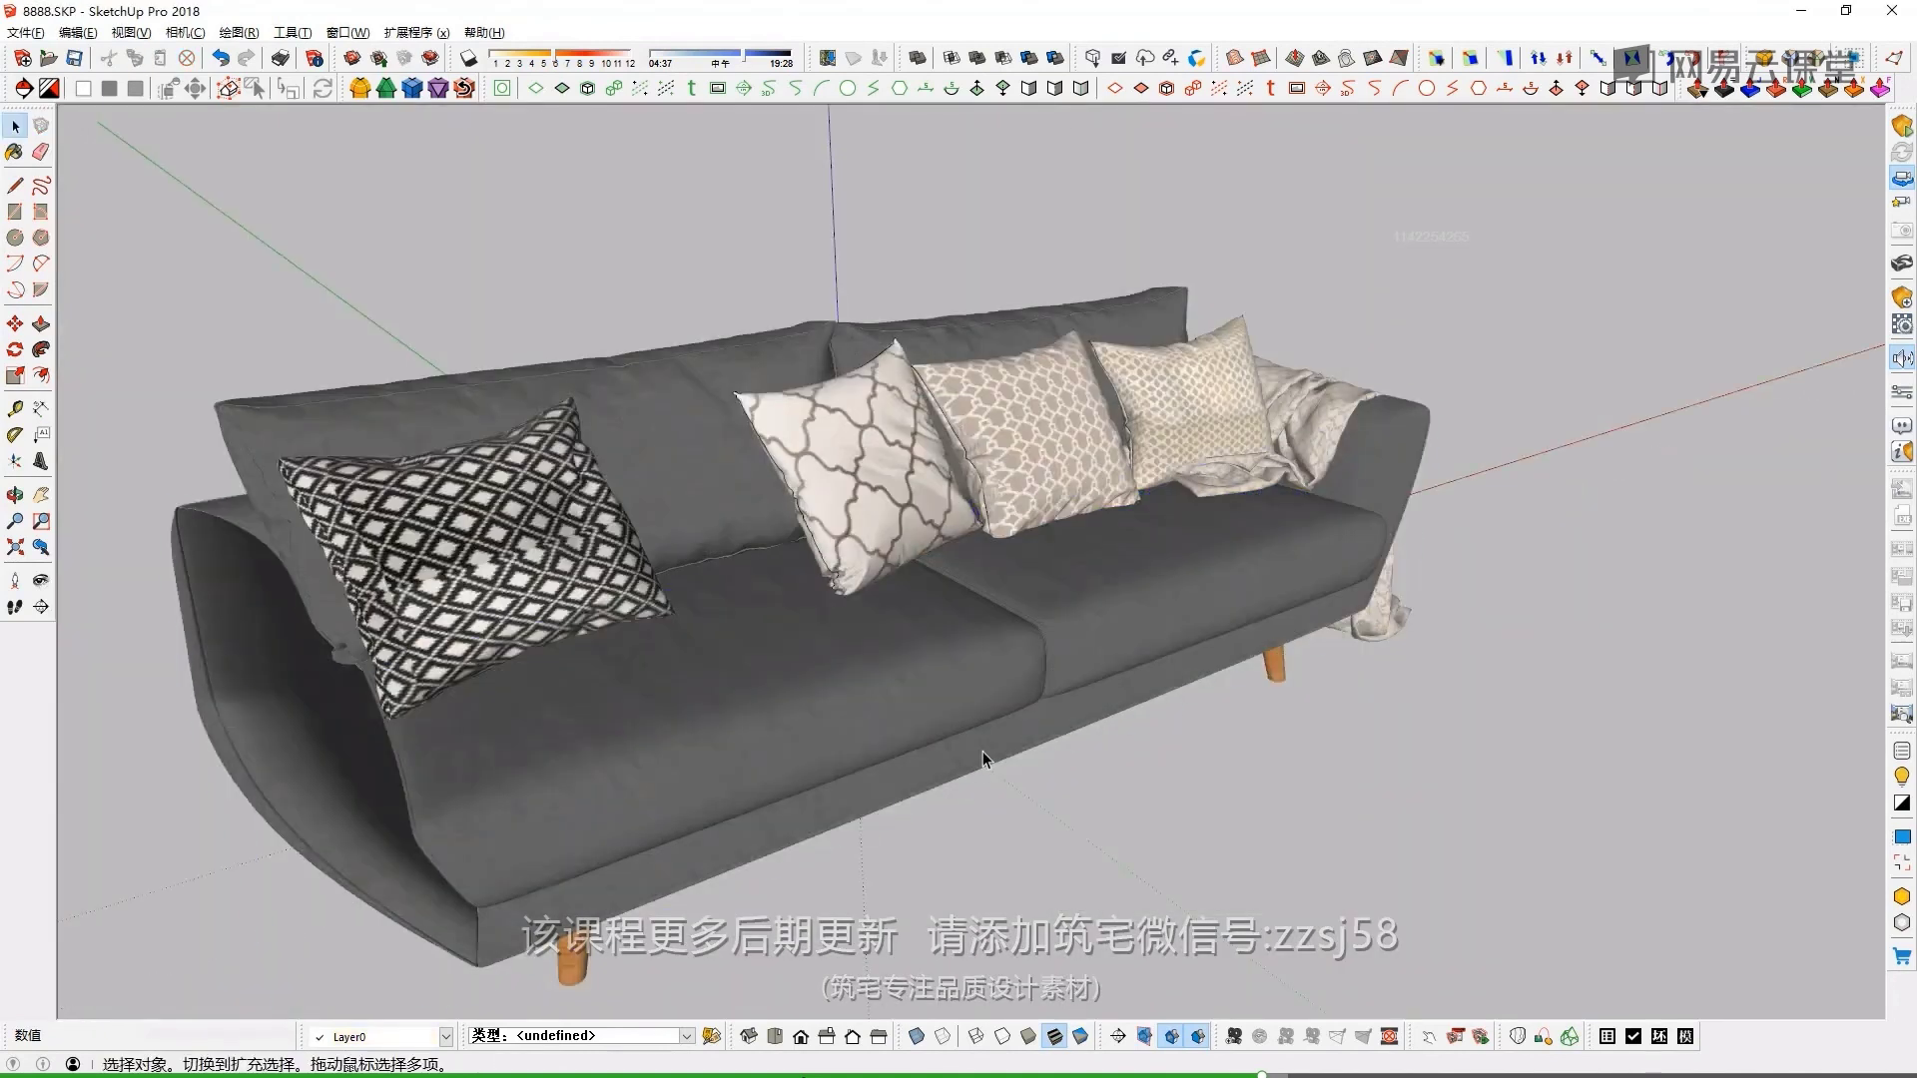
left_click(982, 751)
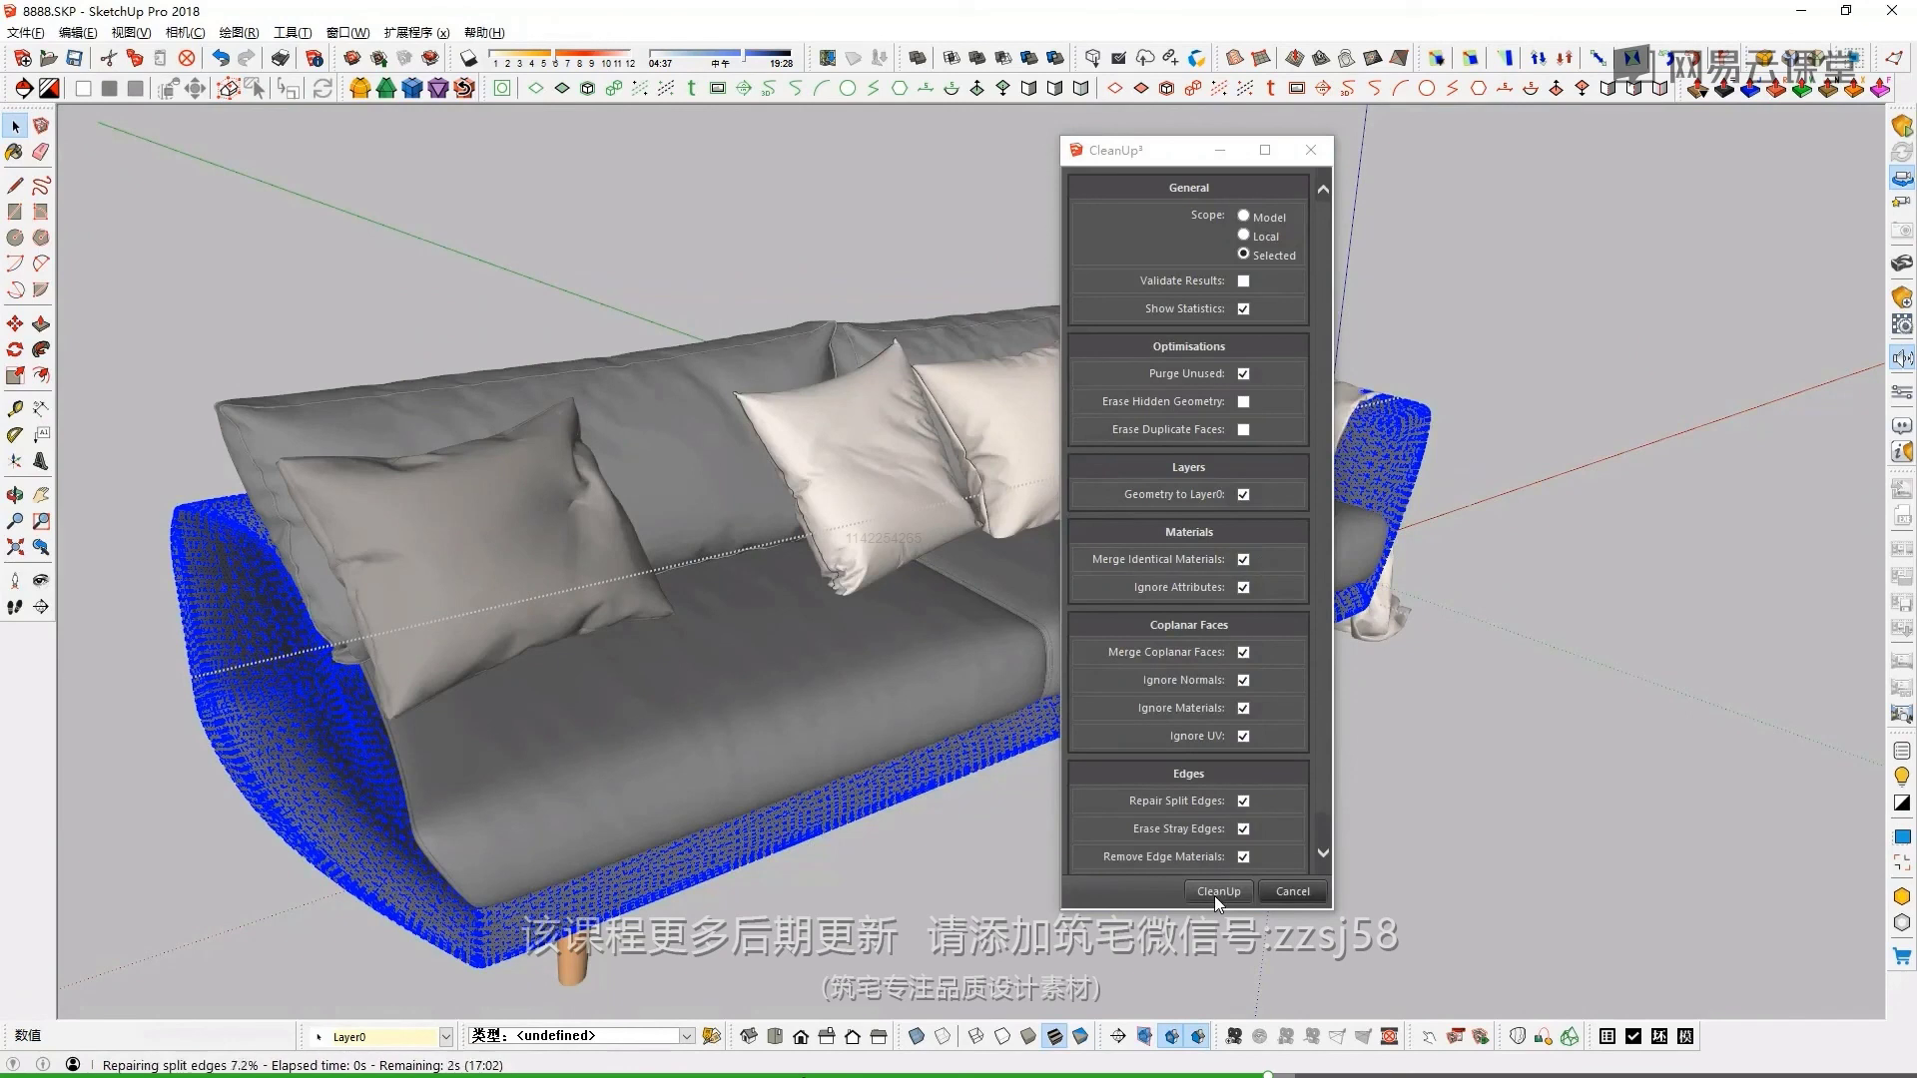
Run CleanUp³ on the back cushion group
mouse_move(947, 703)
middle_mouse_down()
mouse_move(693, 620)
mouse_move(872, 620)
mouse_move(471, 475)
mouse_move(839, 579)
middle_mouse_up()
left_click(471, 475)
double_click(777, 552)
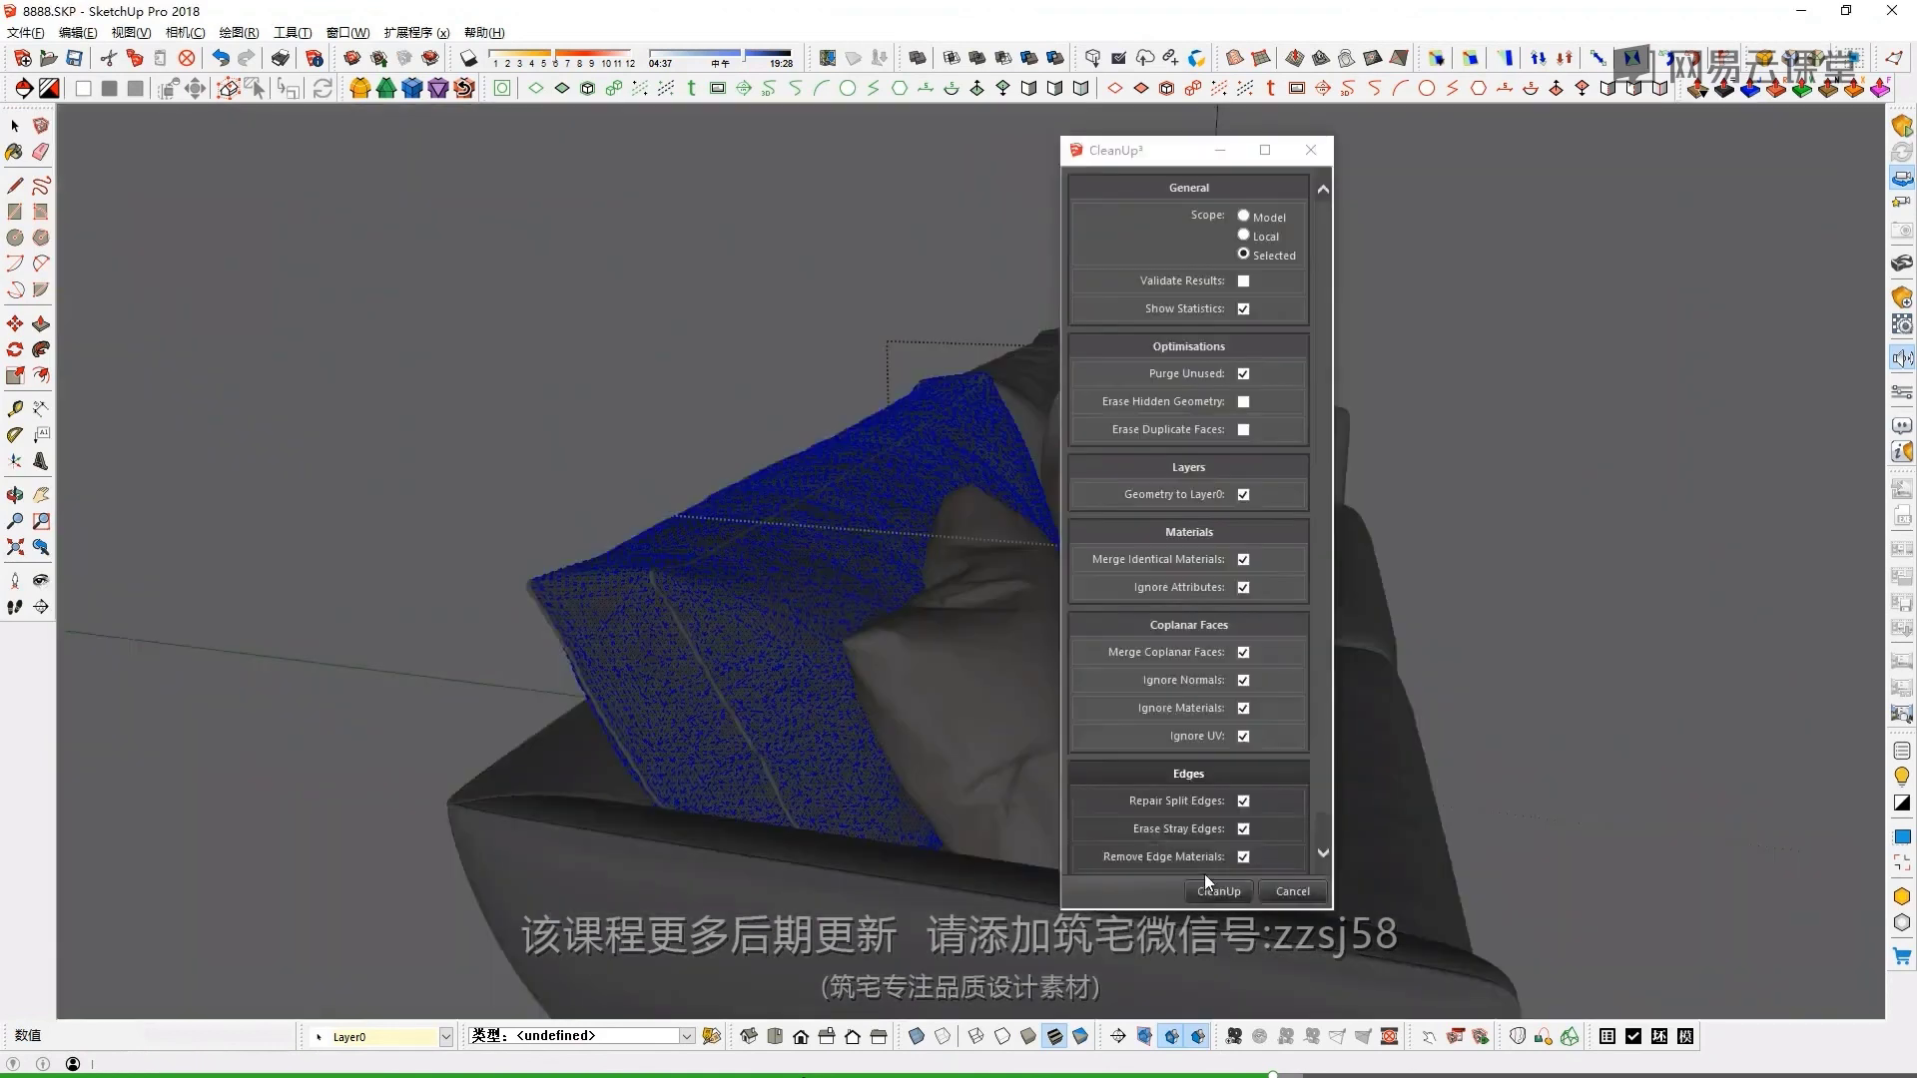
left_click(1217, 891)
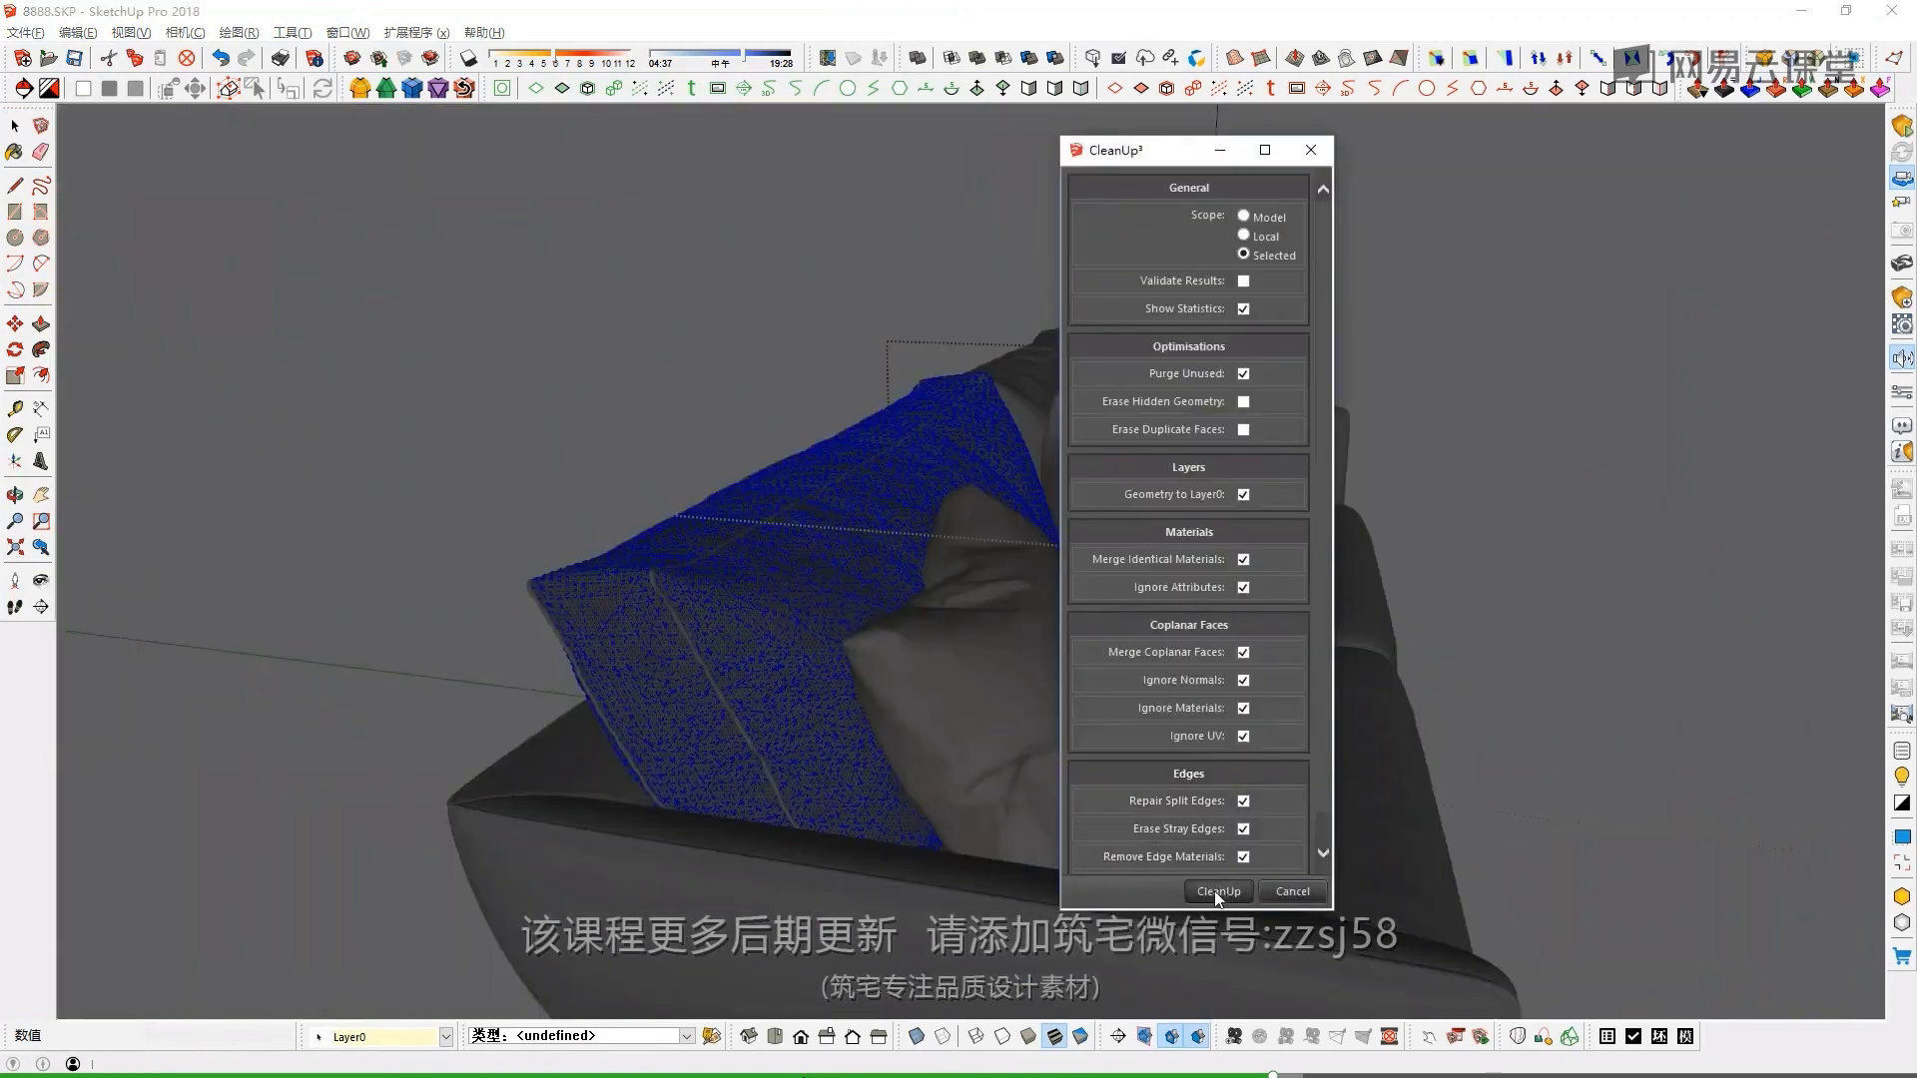
key("Return")
scroll(653, 619, "down", 3)
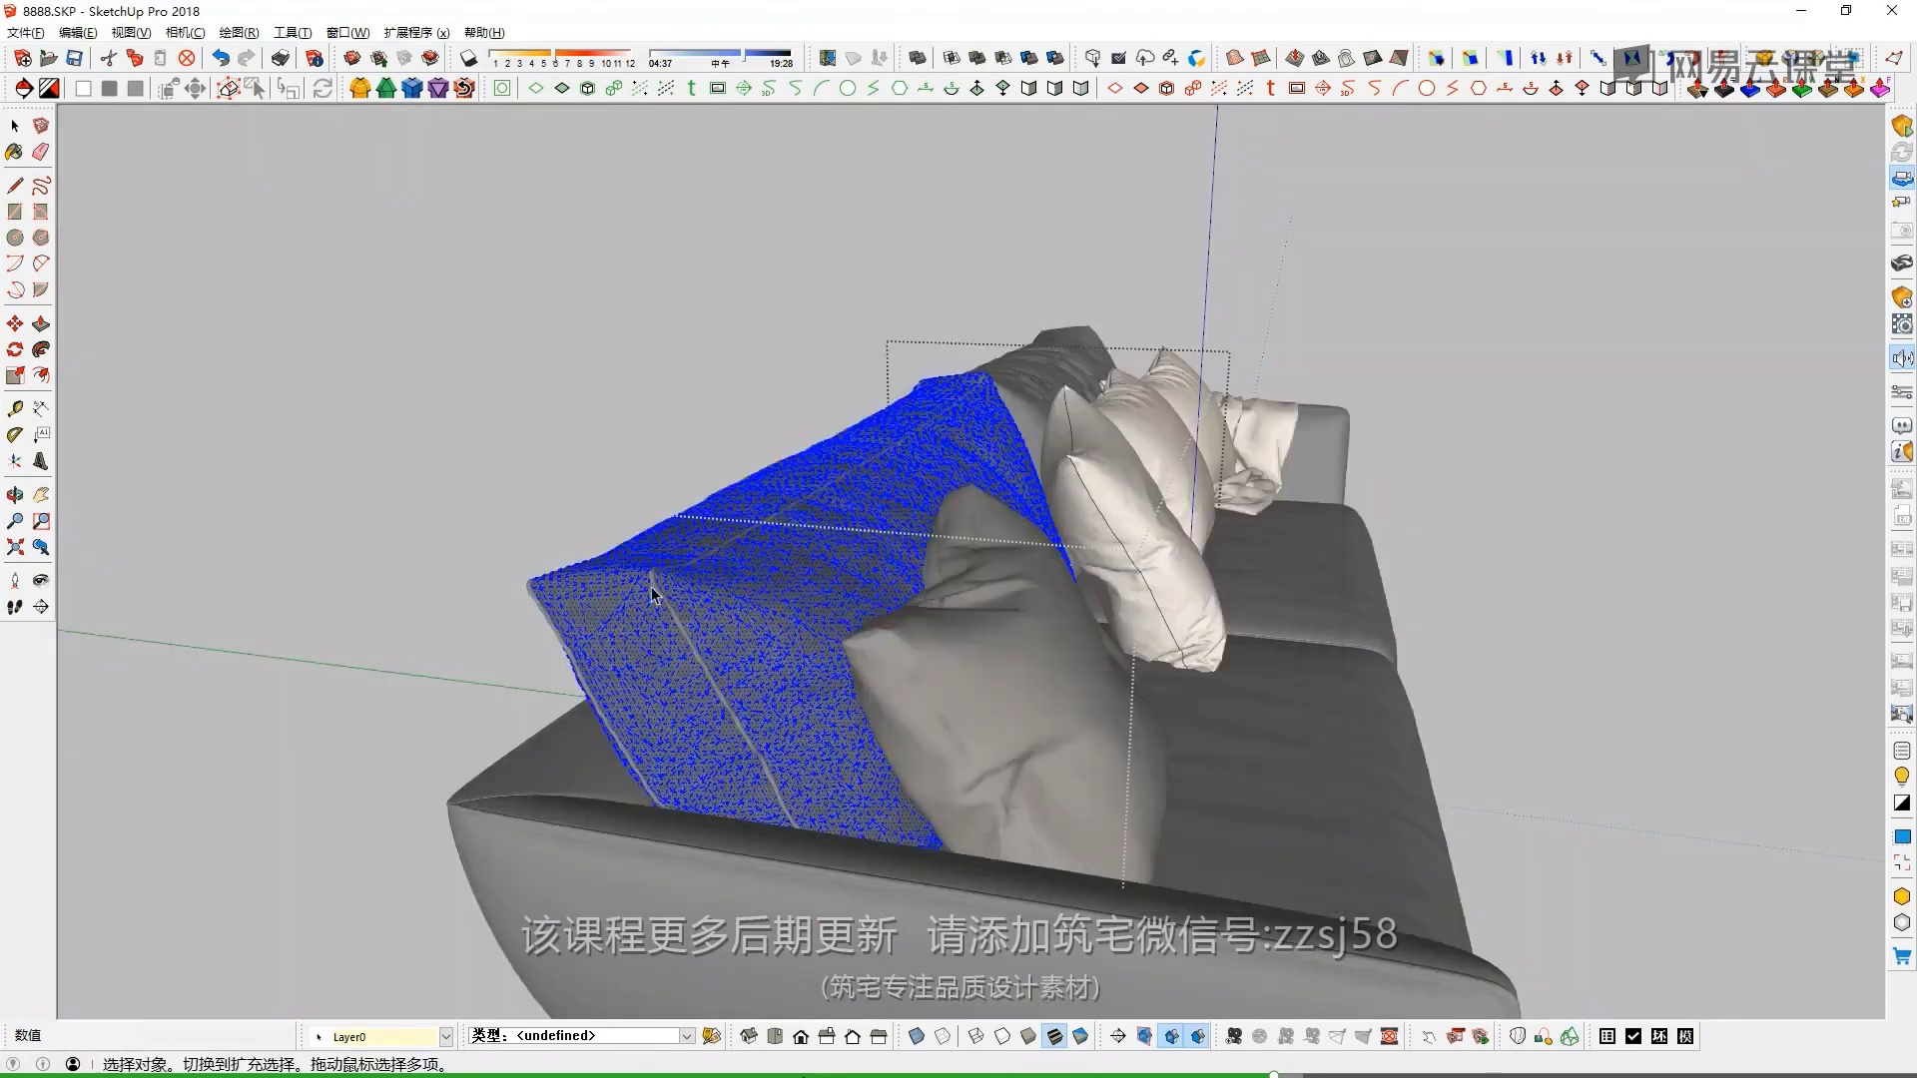
scroll(651, 585, "up", 4)
Clean up the next cushion group with CleanUp³
double_click(656, 585)
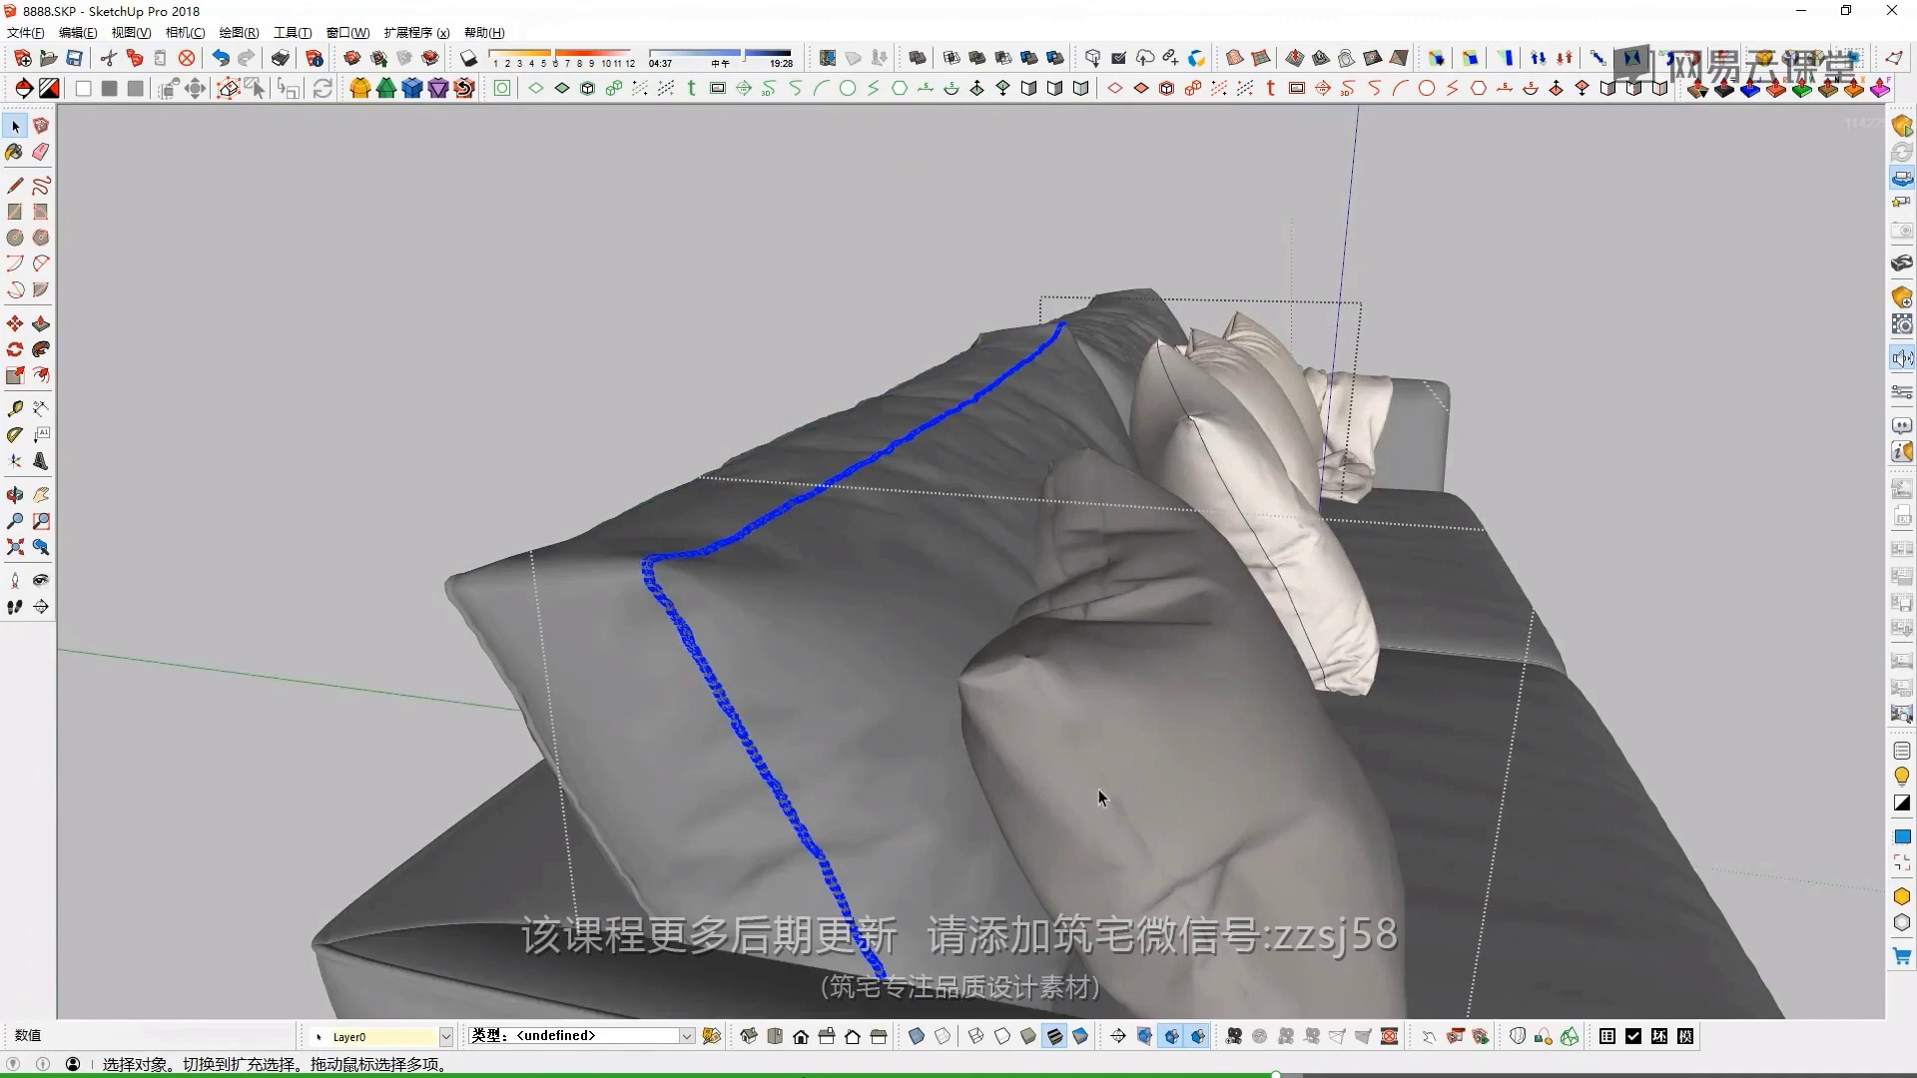
key("ctrl+shift+c")
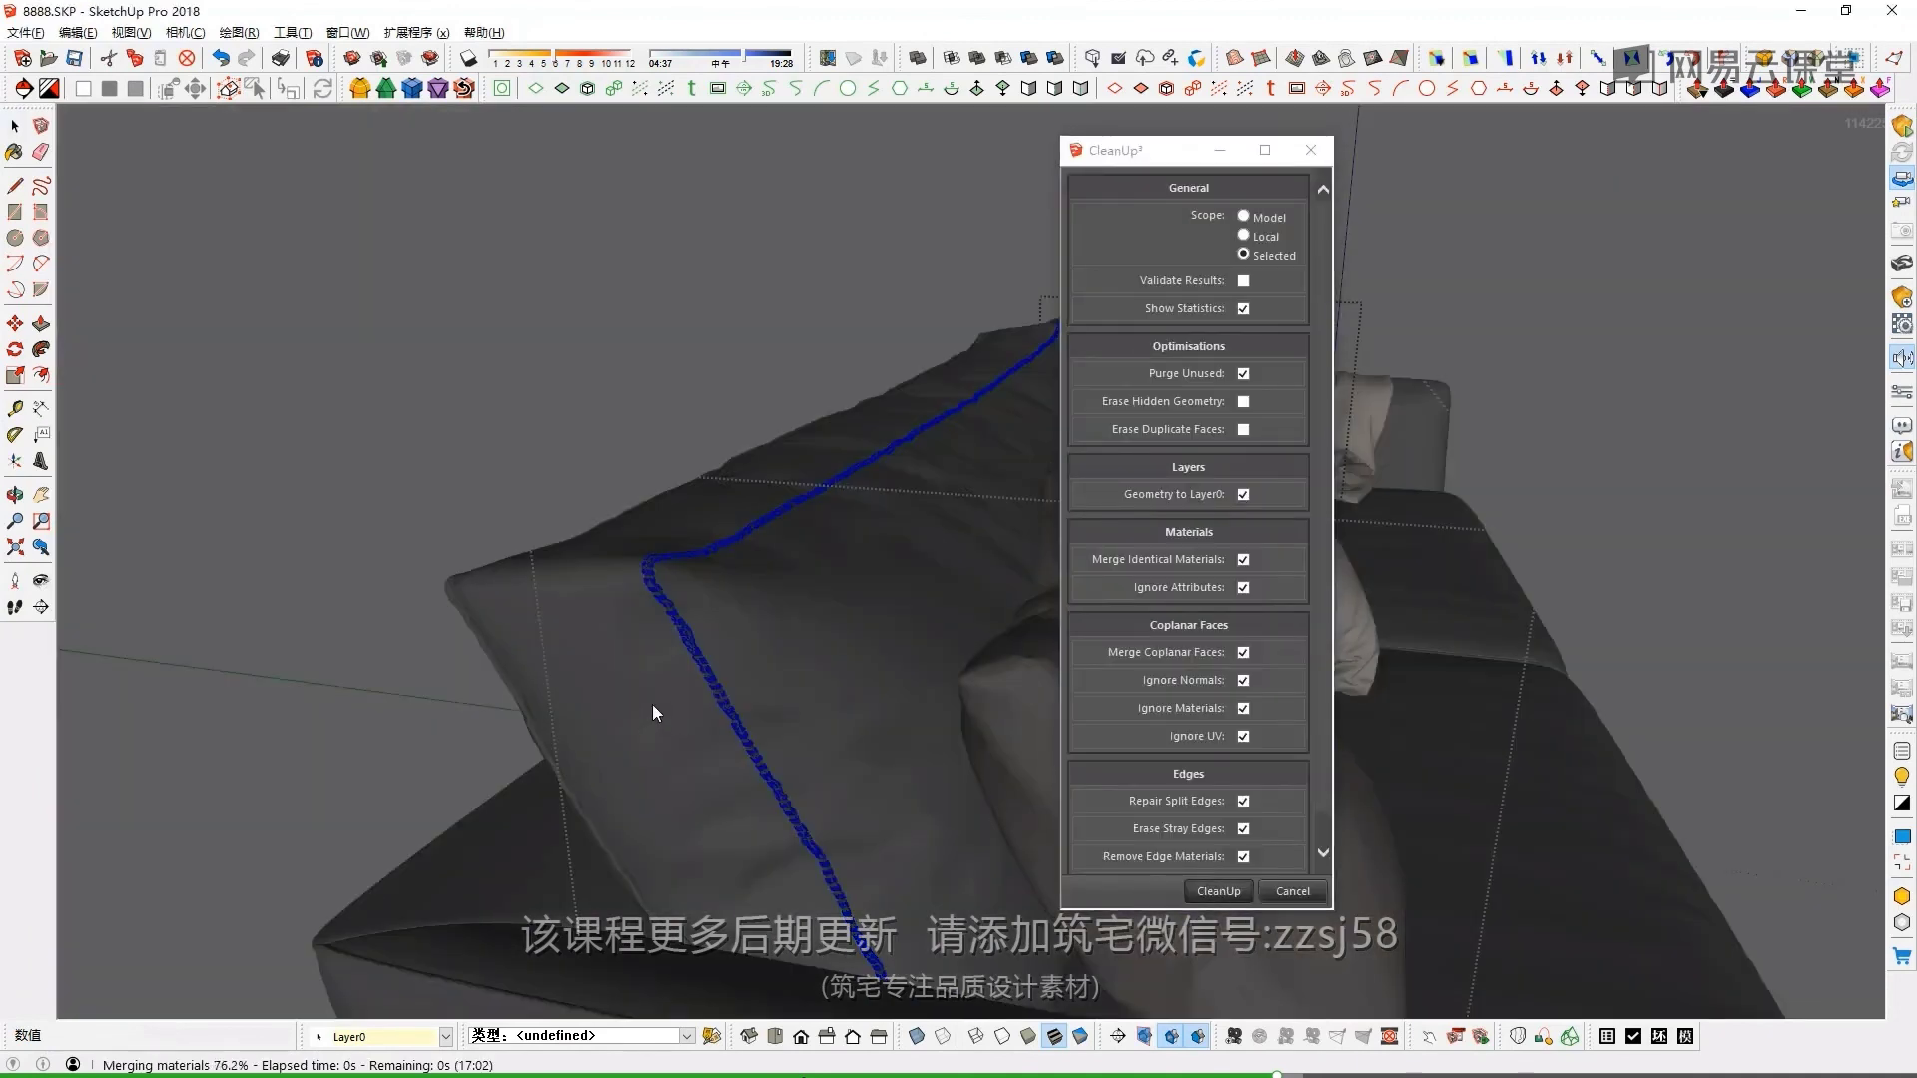
key("Return")
scroll(679, 707, "down", 3)
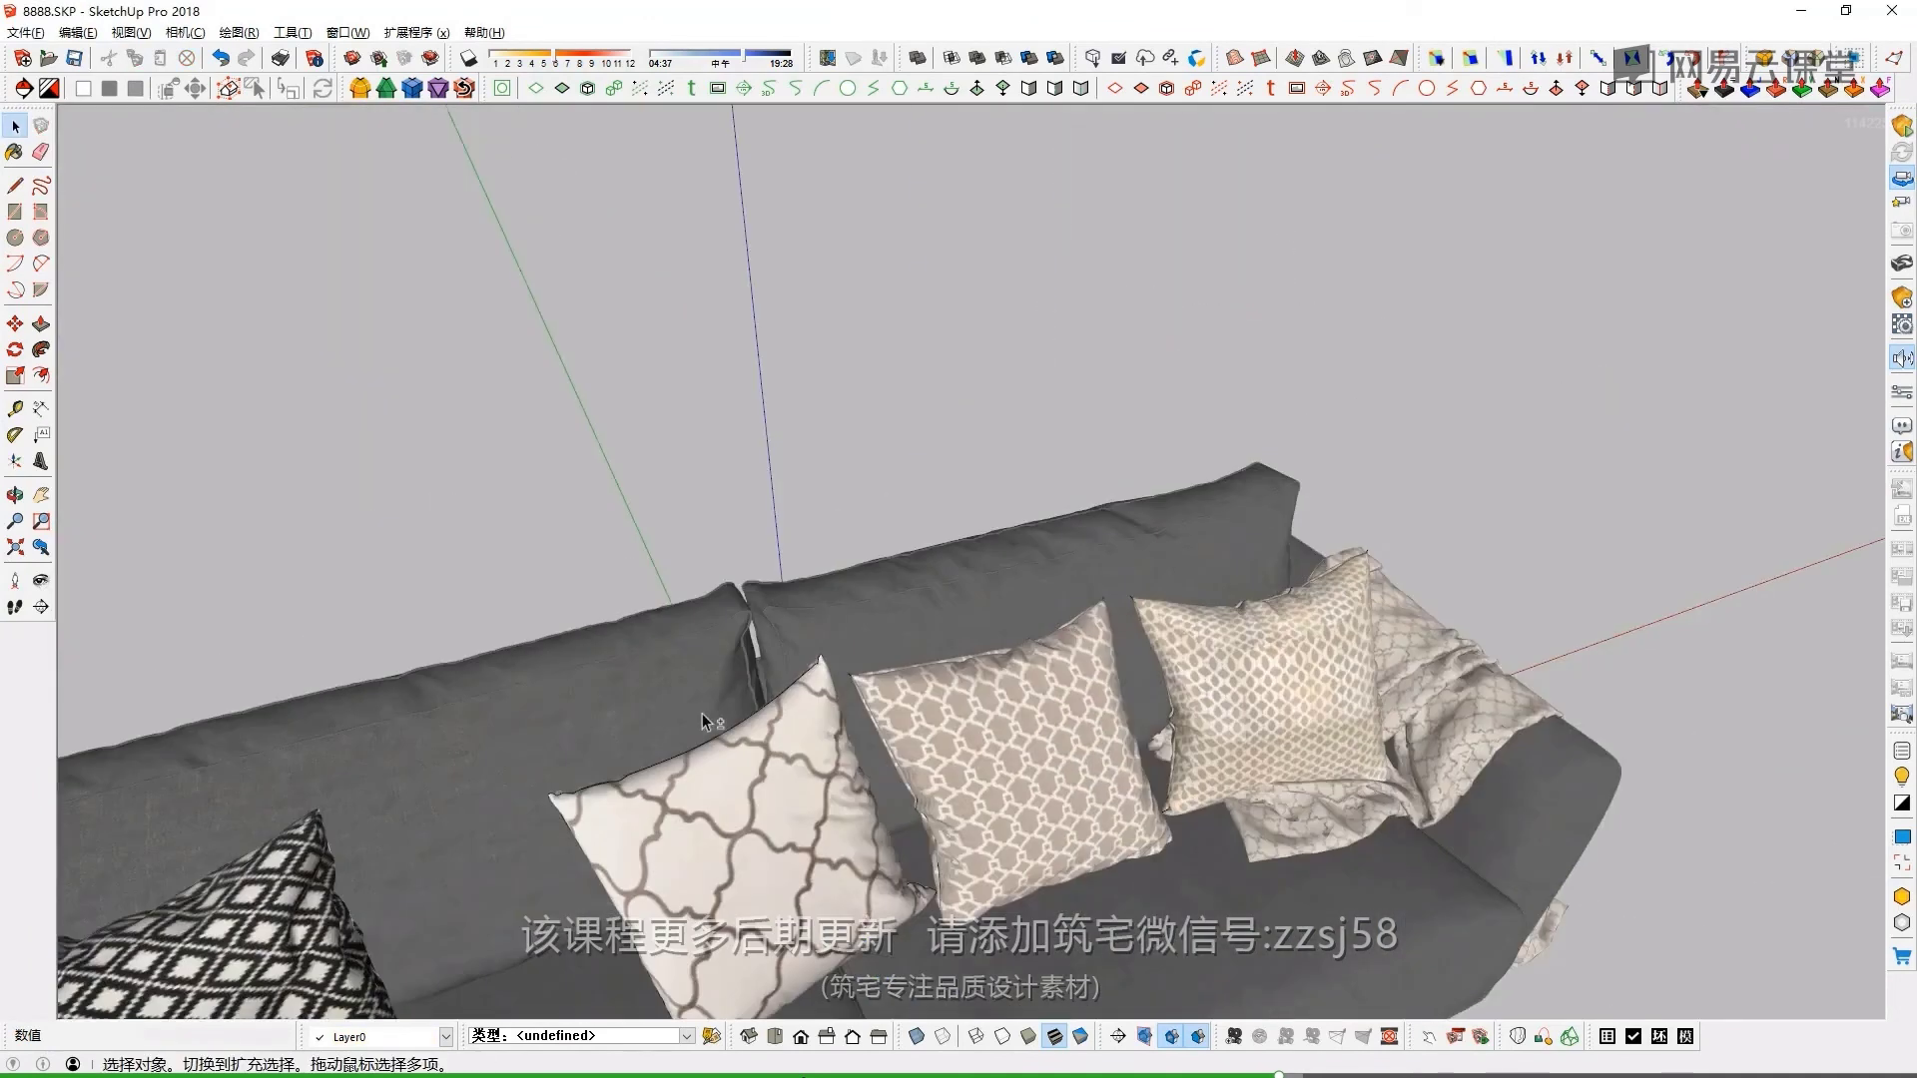
scroll(867, 626, "up", 3)
Clean up the trellis-patterned pillow's mesh and side panels, then exit the group
middle_click_drag(867, 626, 956, 609)
scroll(873, 619, "up", 2)
left_click(956, 609)
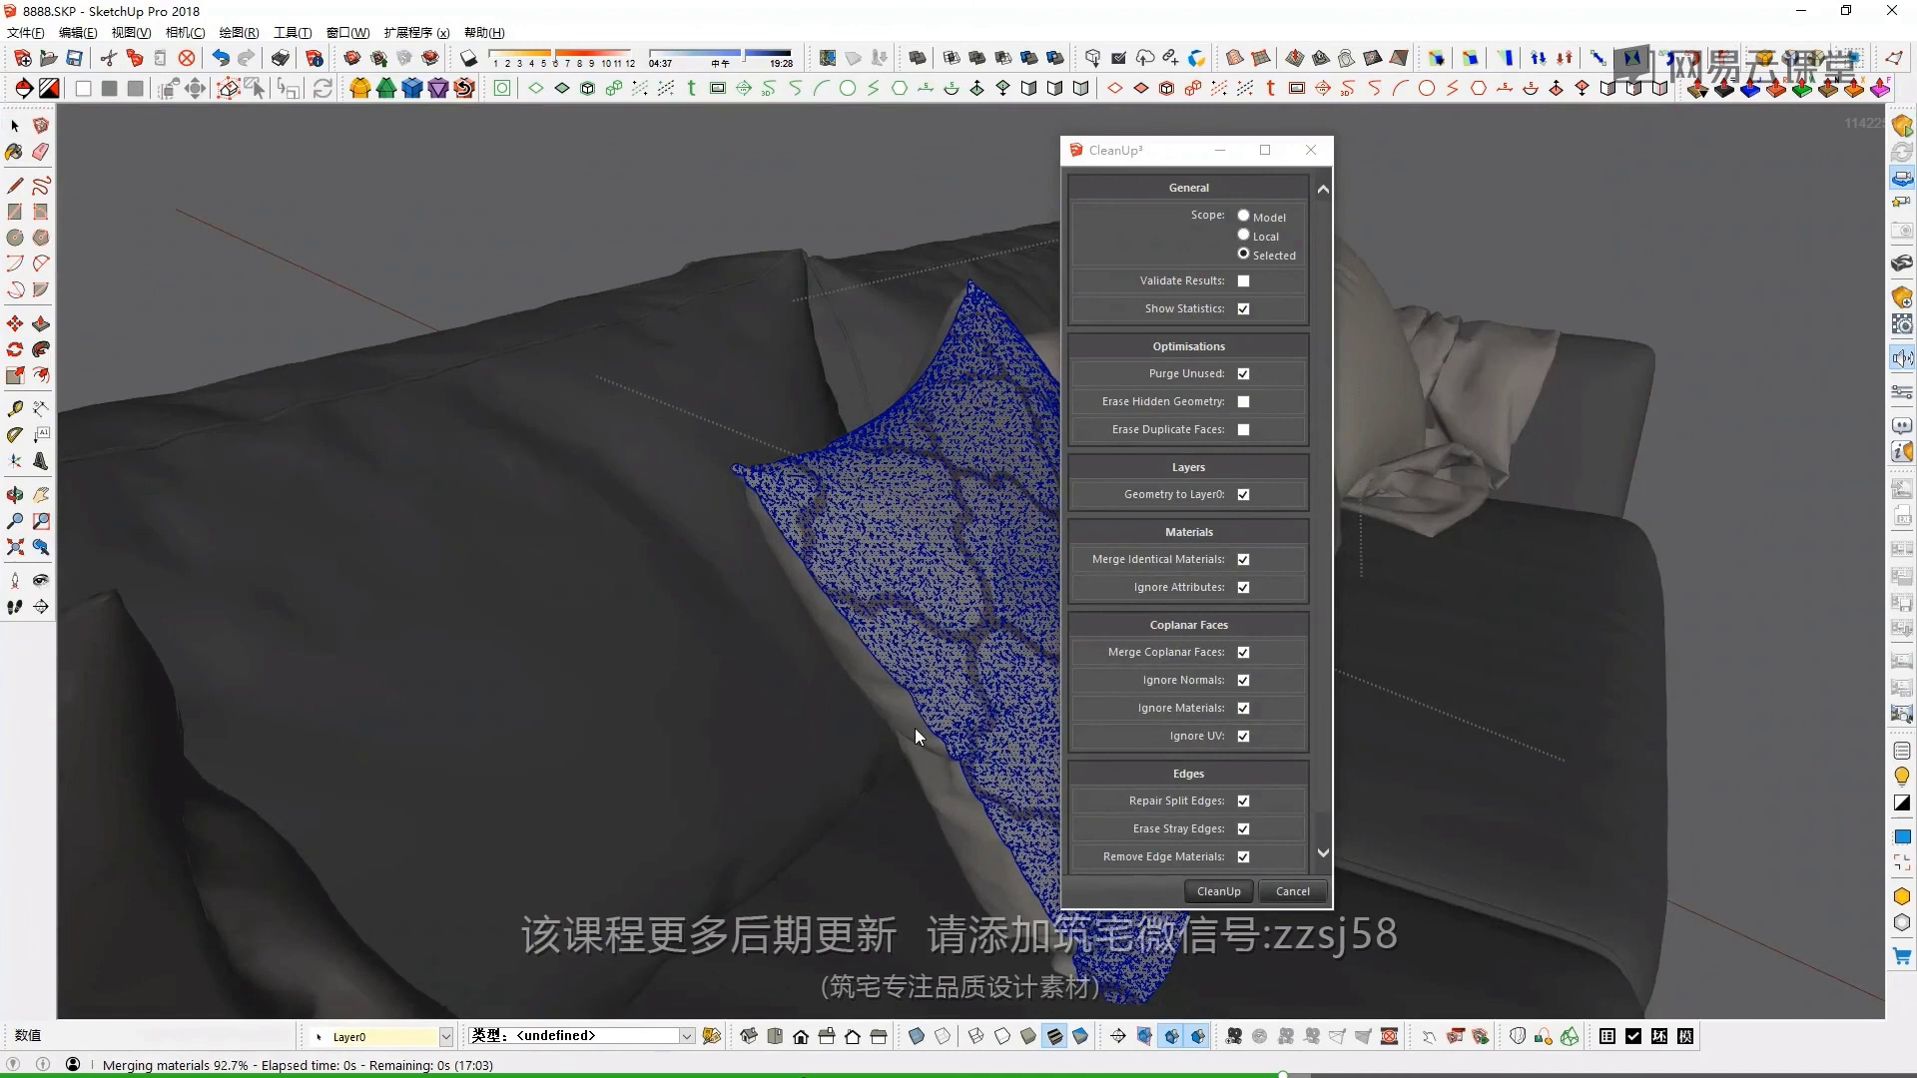
key("Return")
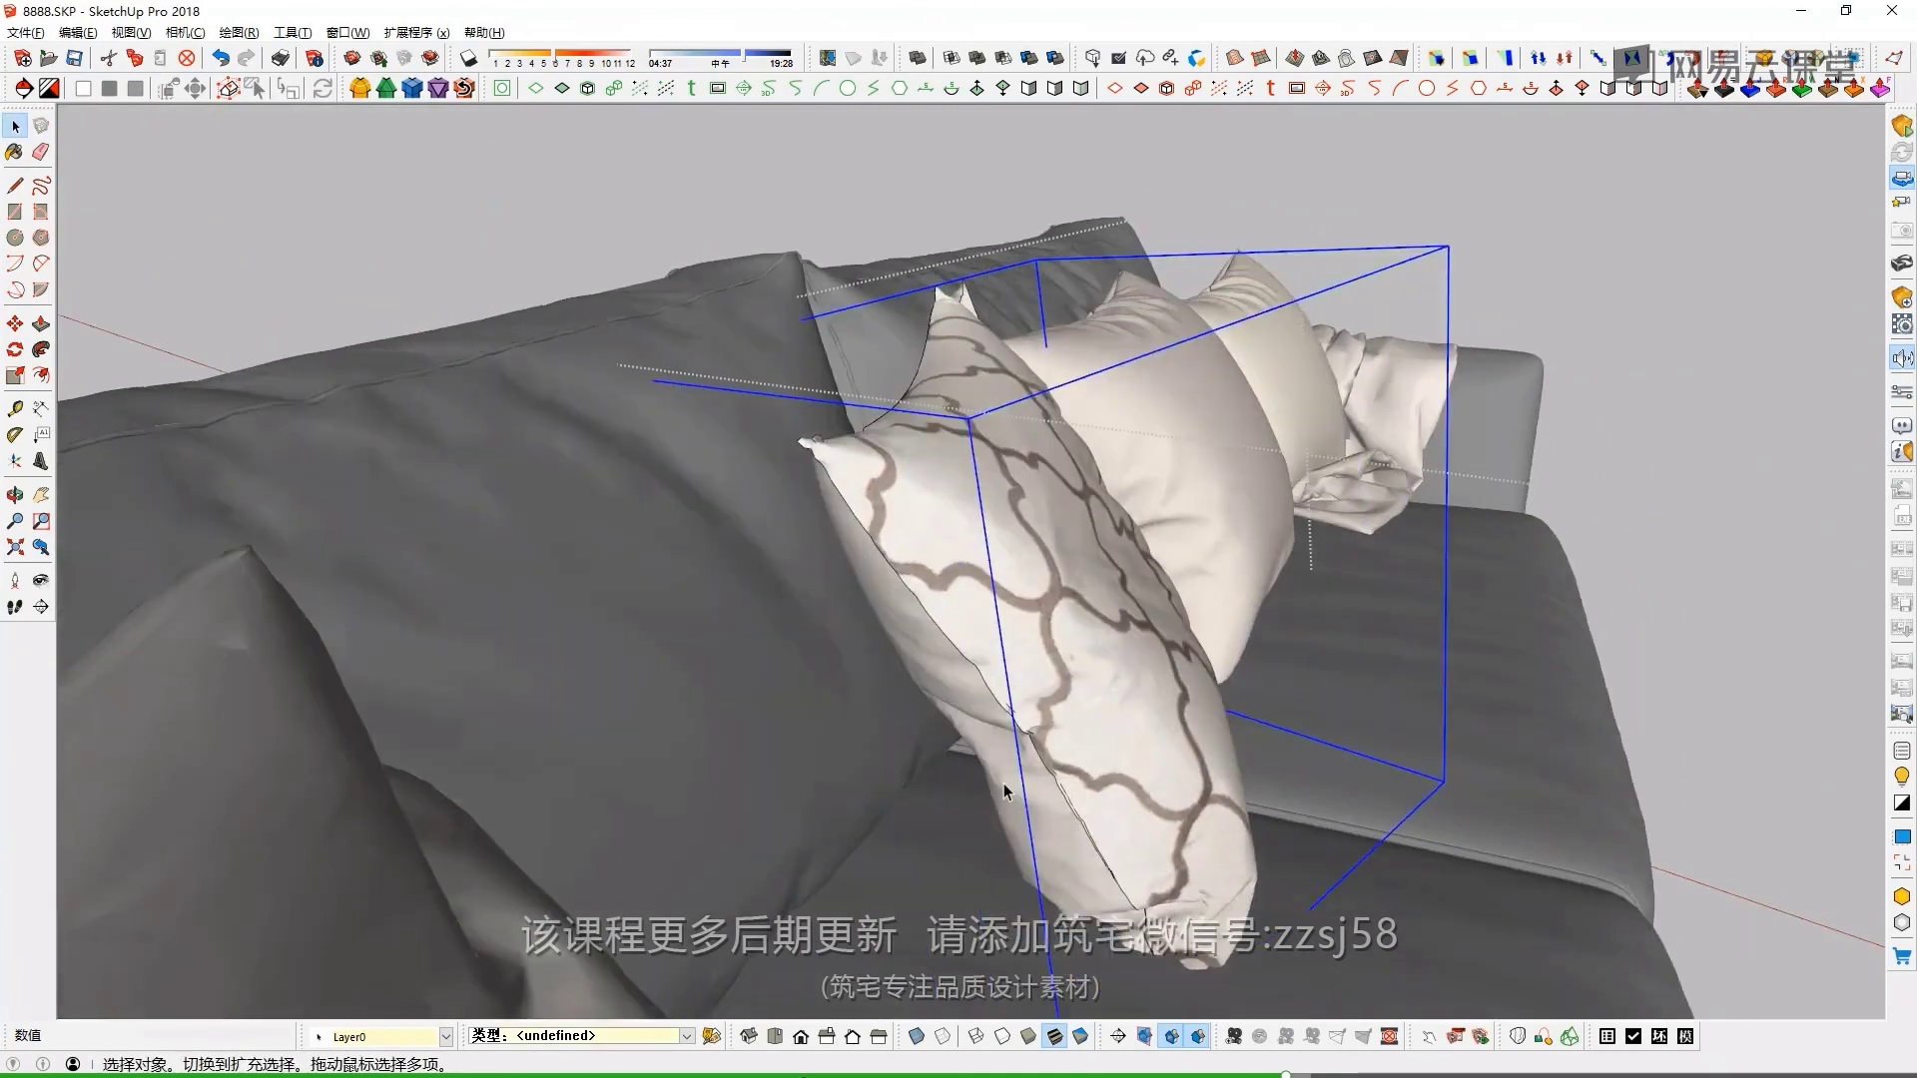
middle_click_drag(912, 801, 1003, 791)
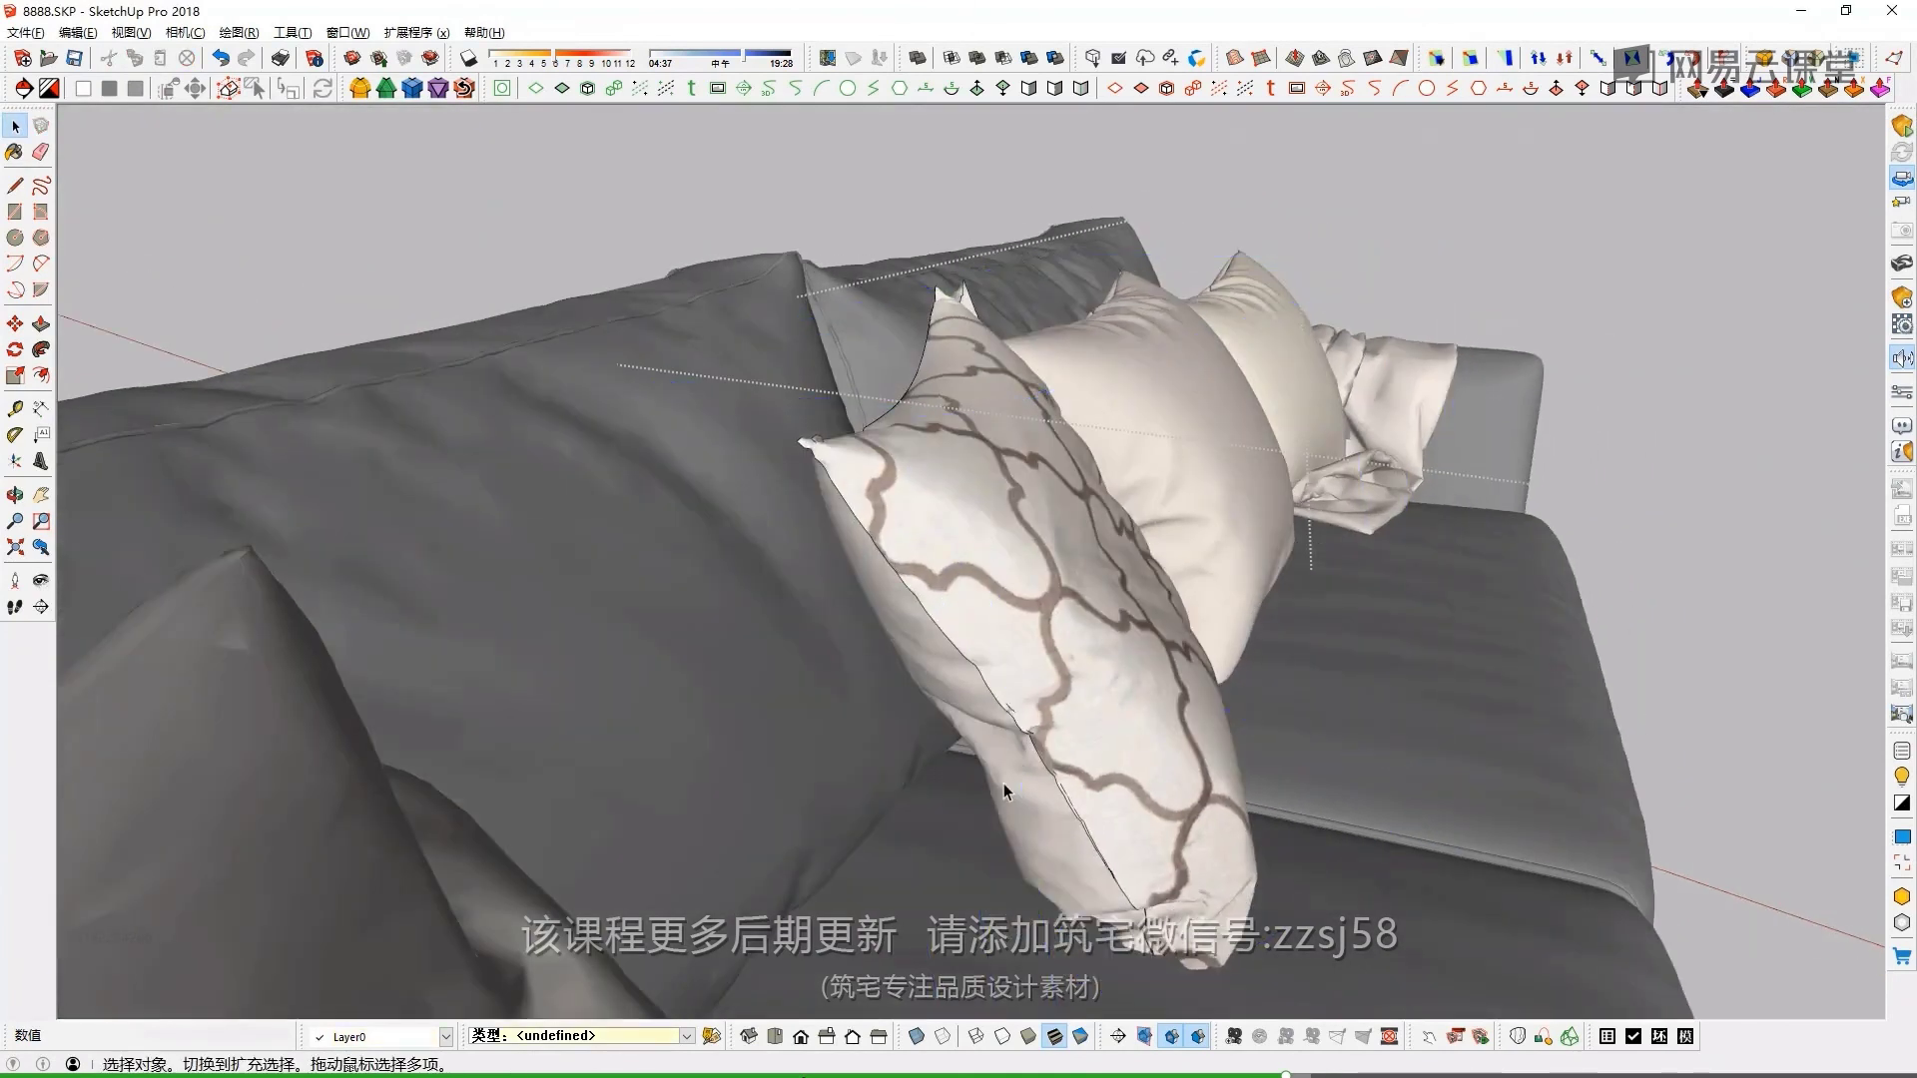
left_click(1004, 790)
key("ctrl+shift+c")
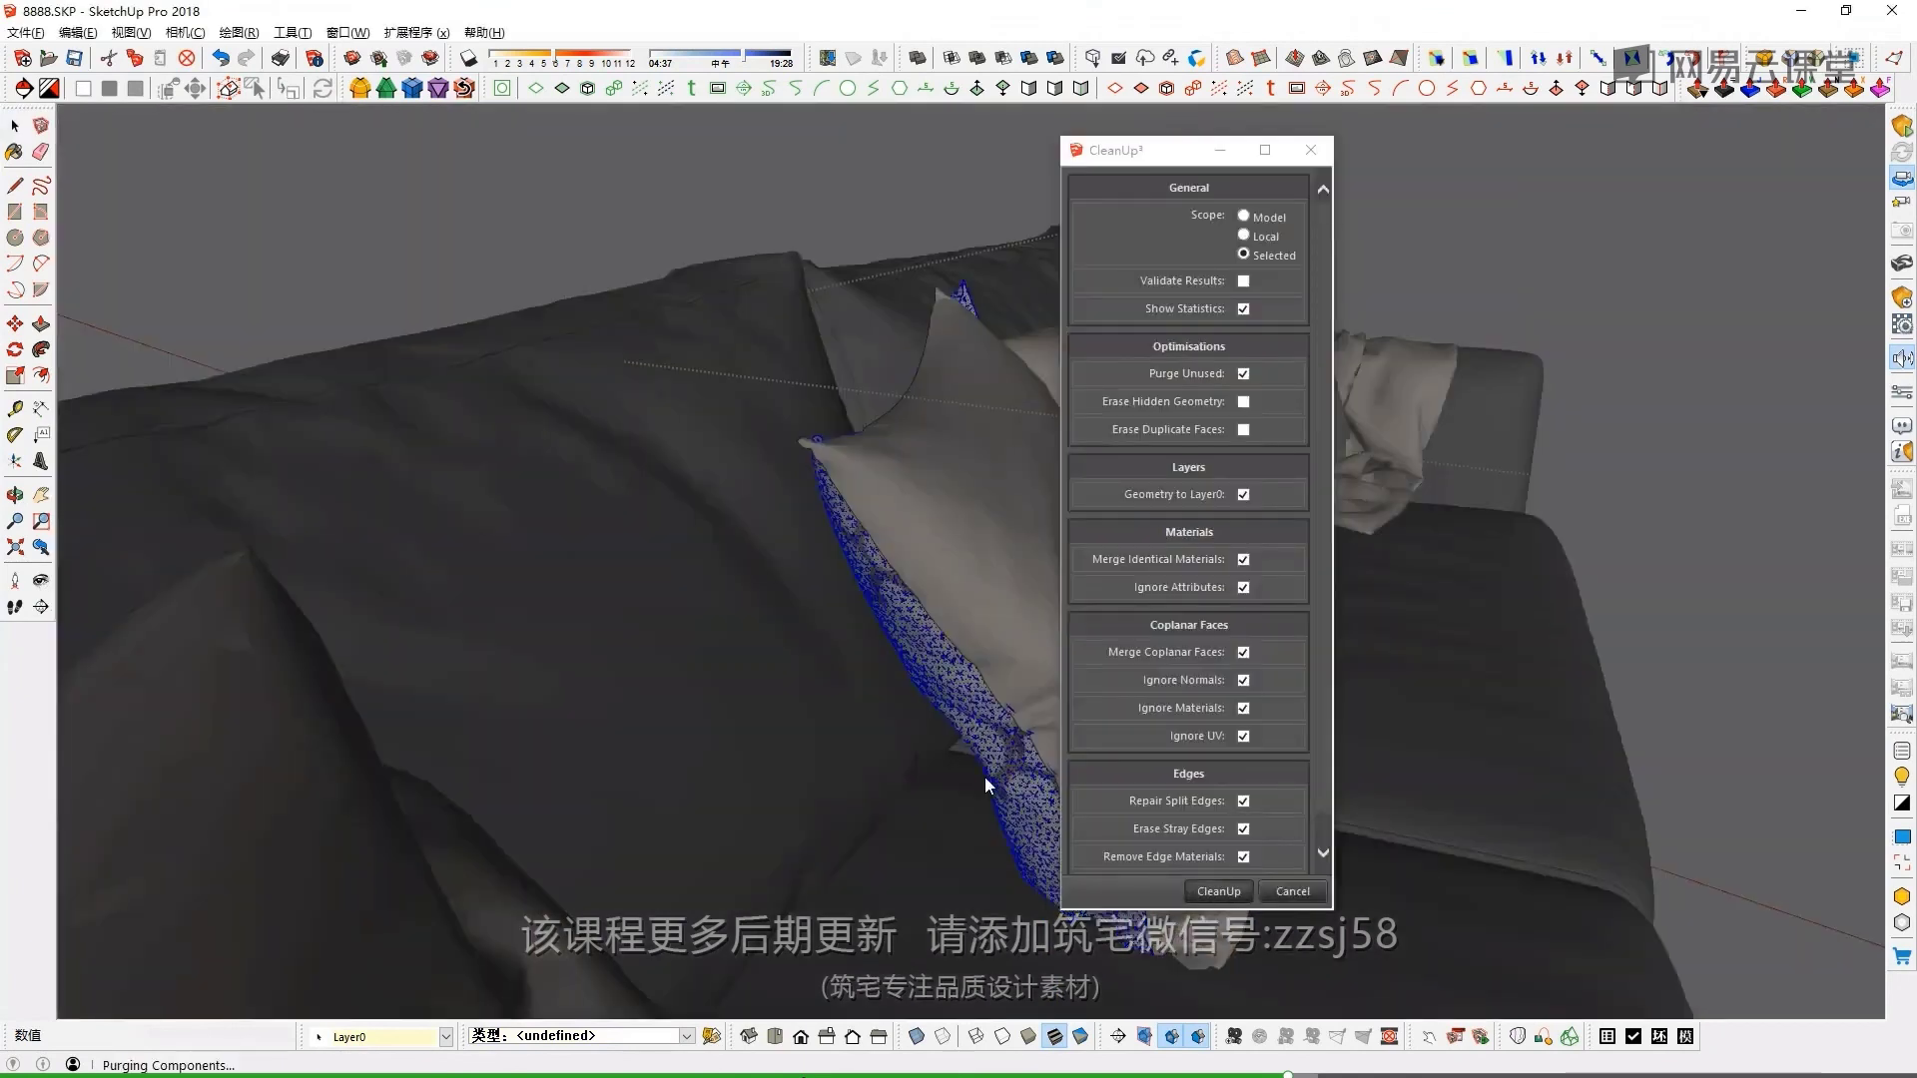
key("Return")
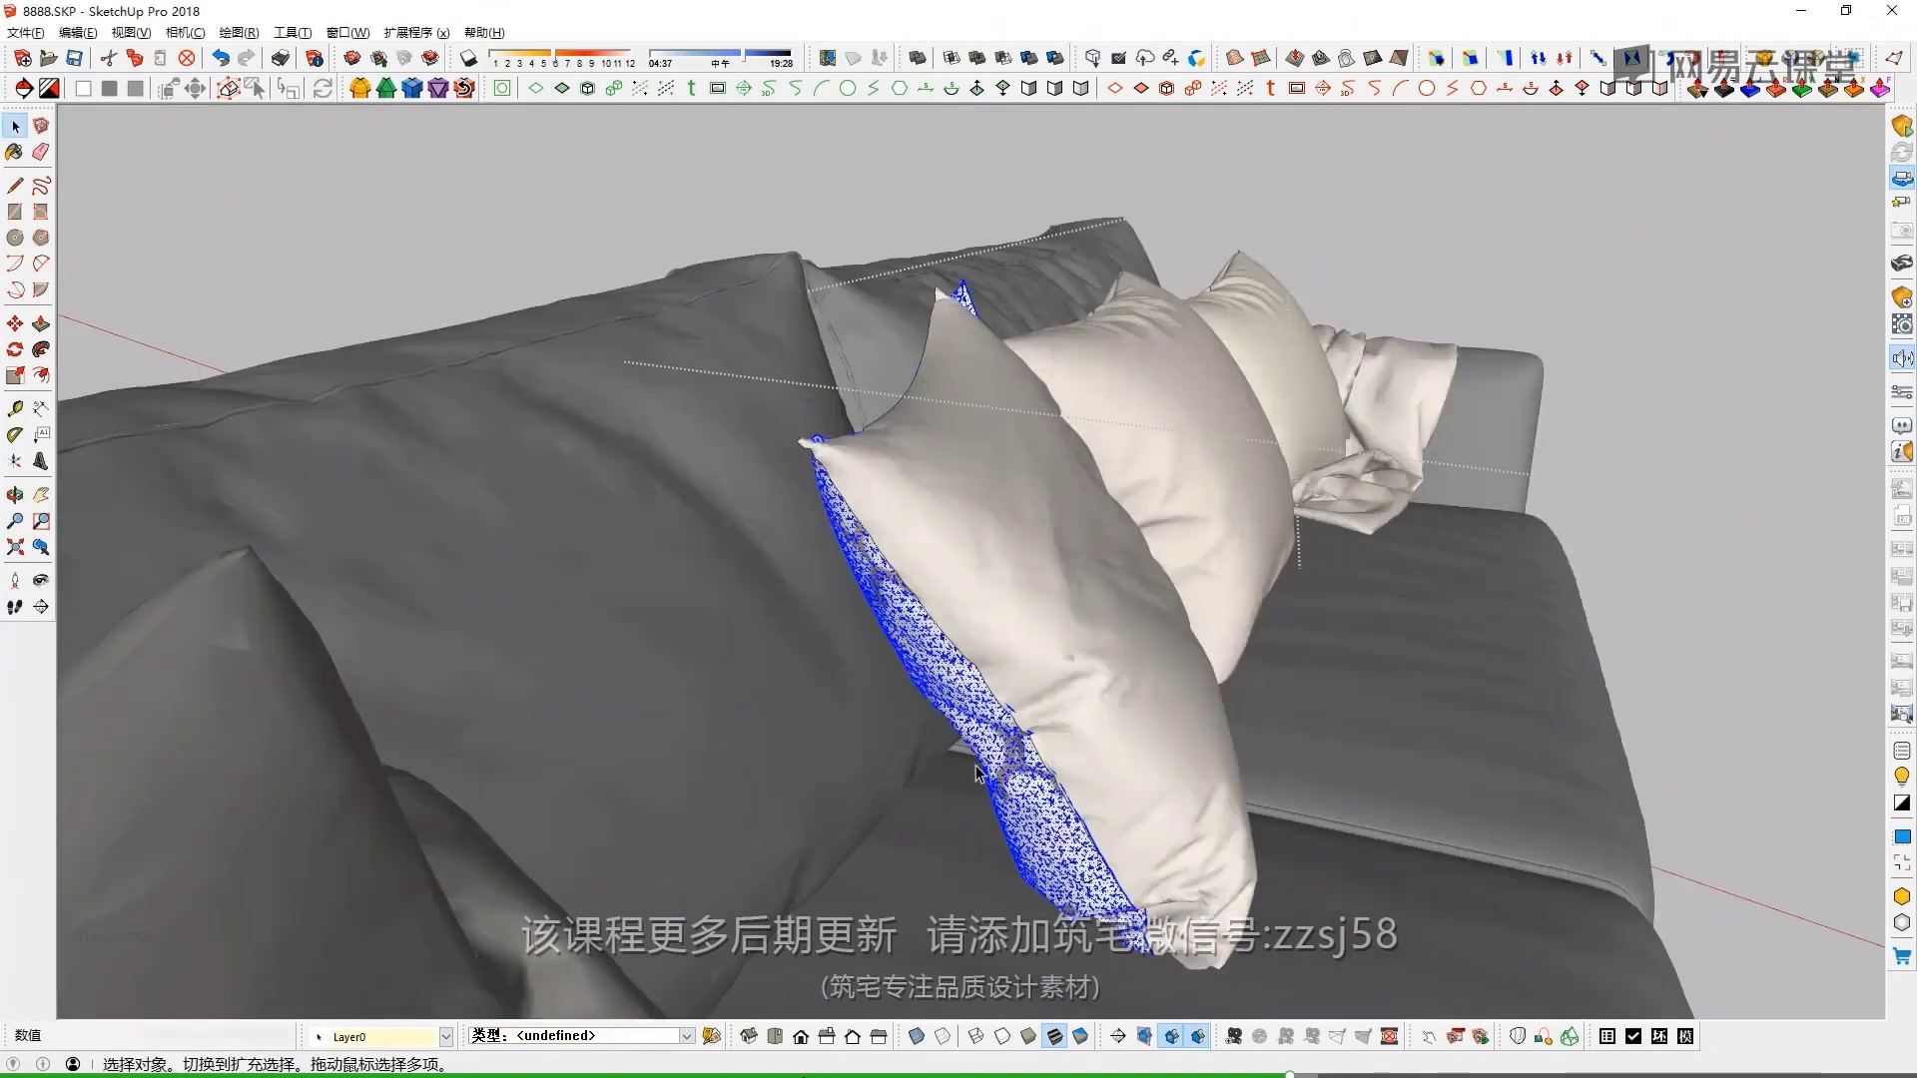
key("Escape")
Run CleanUp³ on the whole model, reducing 559 edges and 30 faces
middle_click_drag(965, 693, 729, 639)
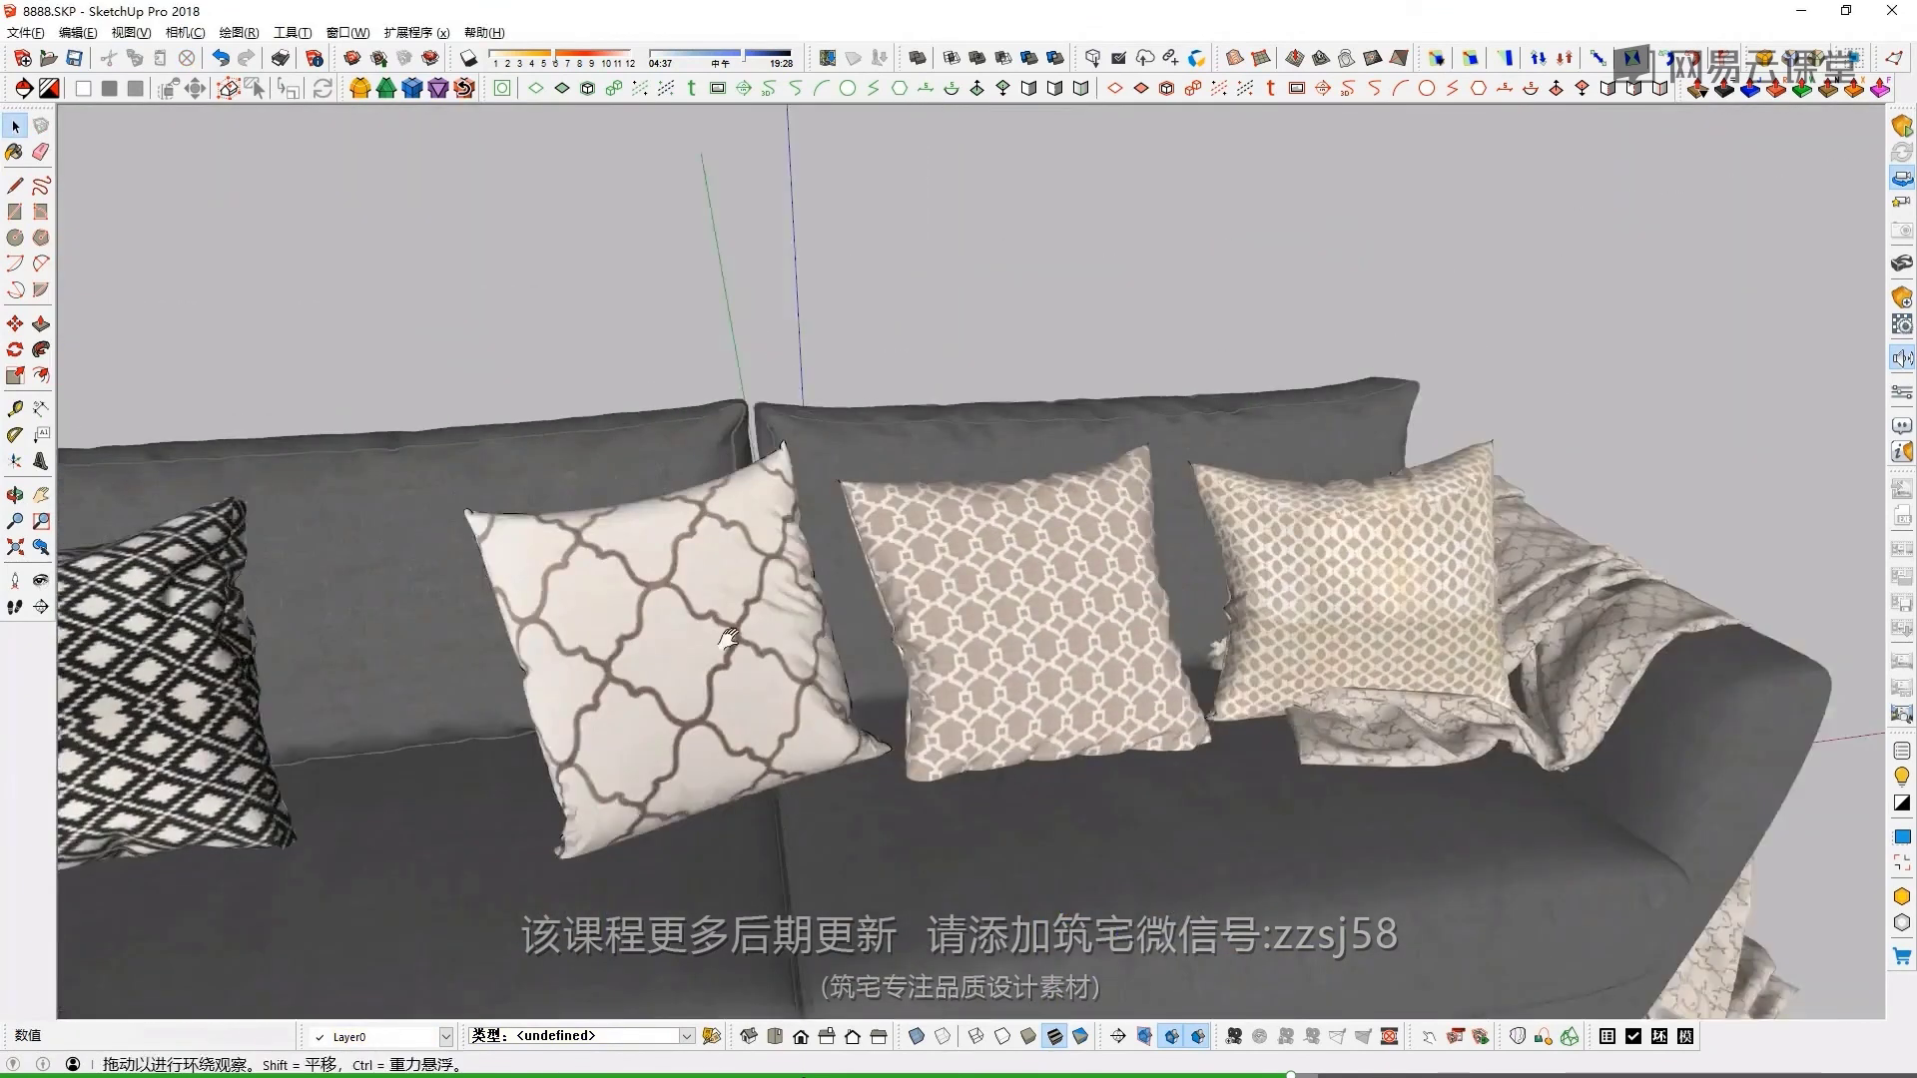
scroll(1208, 649, "down", 3)
scroll(1176, 669, "down", 5)
middle_click_drag(1176, 669, 874, 586)
left_click(254, 78)
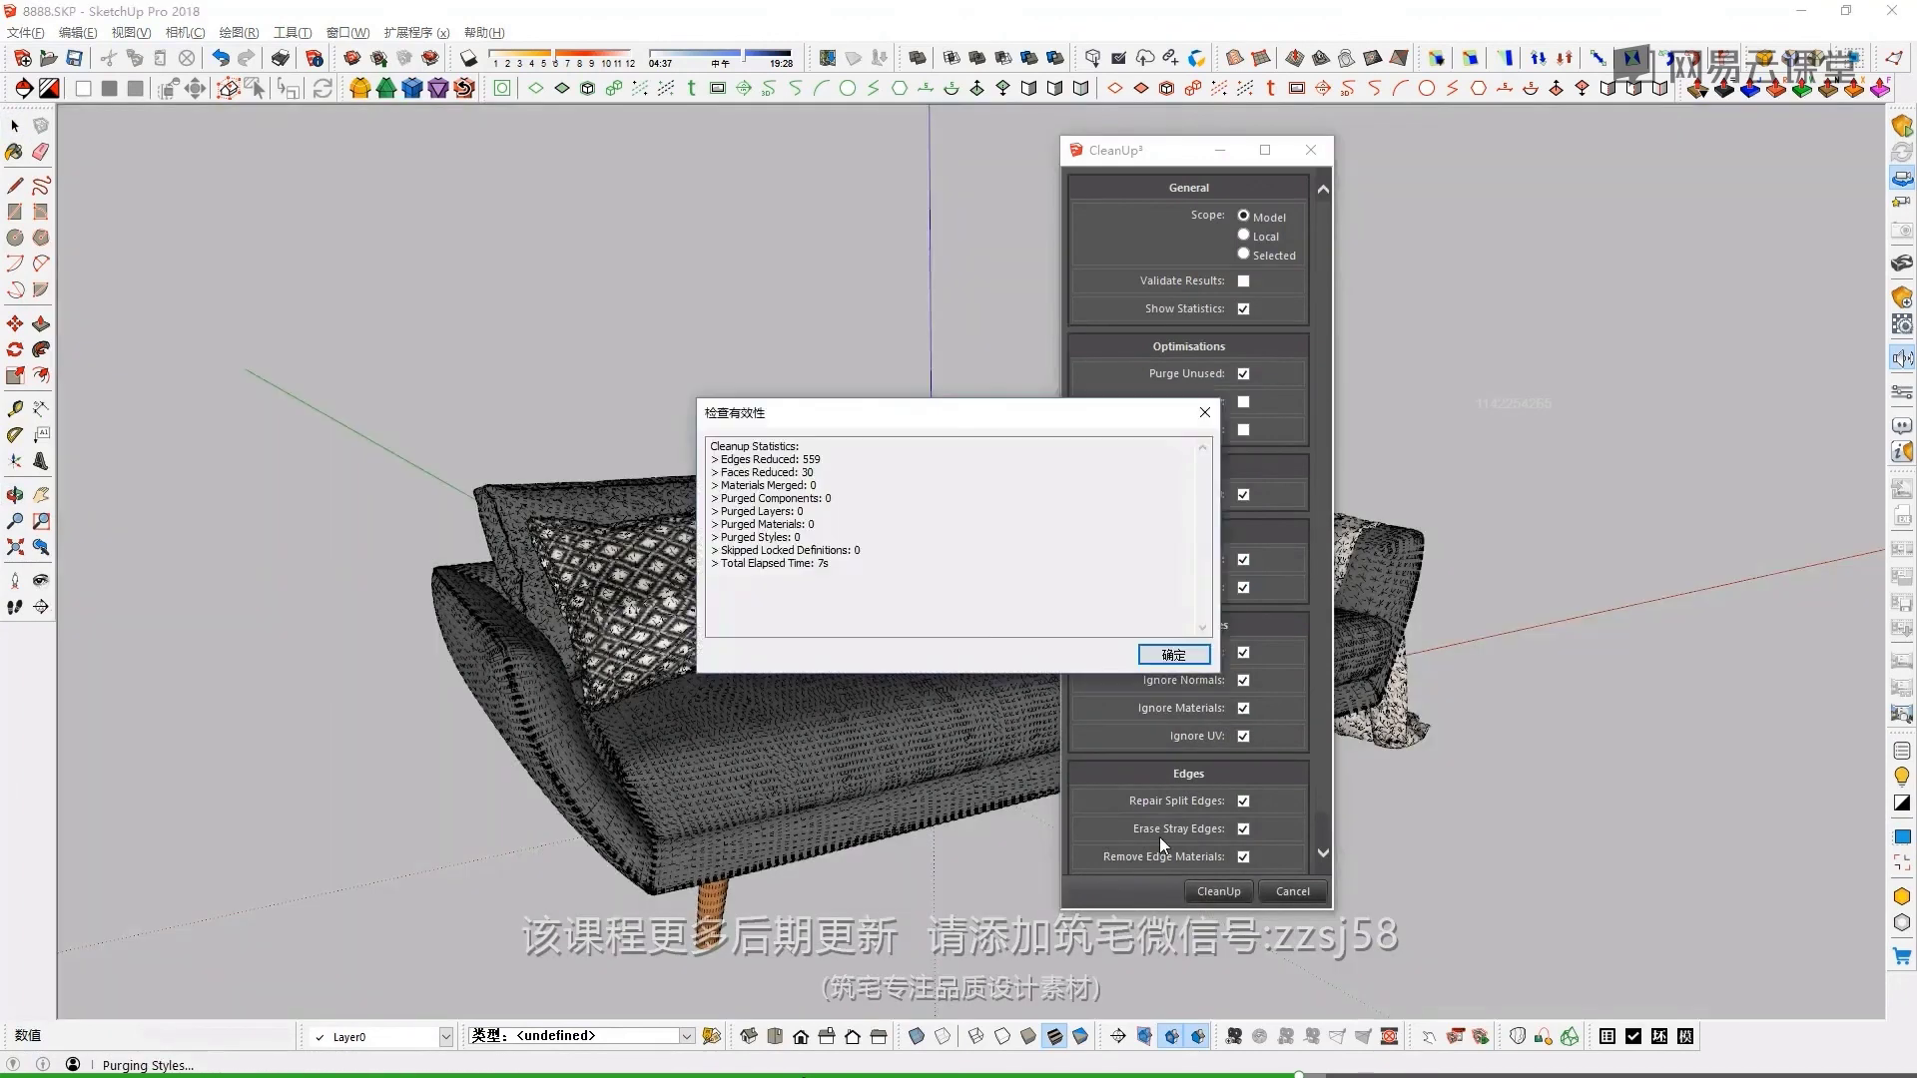
Close the CleanUp³ statistics and select all the sofa's components
left_click(1165, 650)
scroll(1298, 649, "down", 2)
left_click_drag(398, 391, 1418, 884)
scroll(999, 689, "up", 2)
Tape-measure from the seat front down to a leg tip, about 483.45 mm
key("t")
scroll(878, 659, "up", 2)
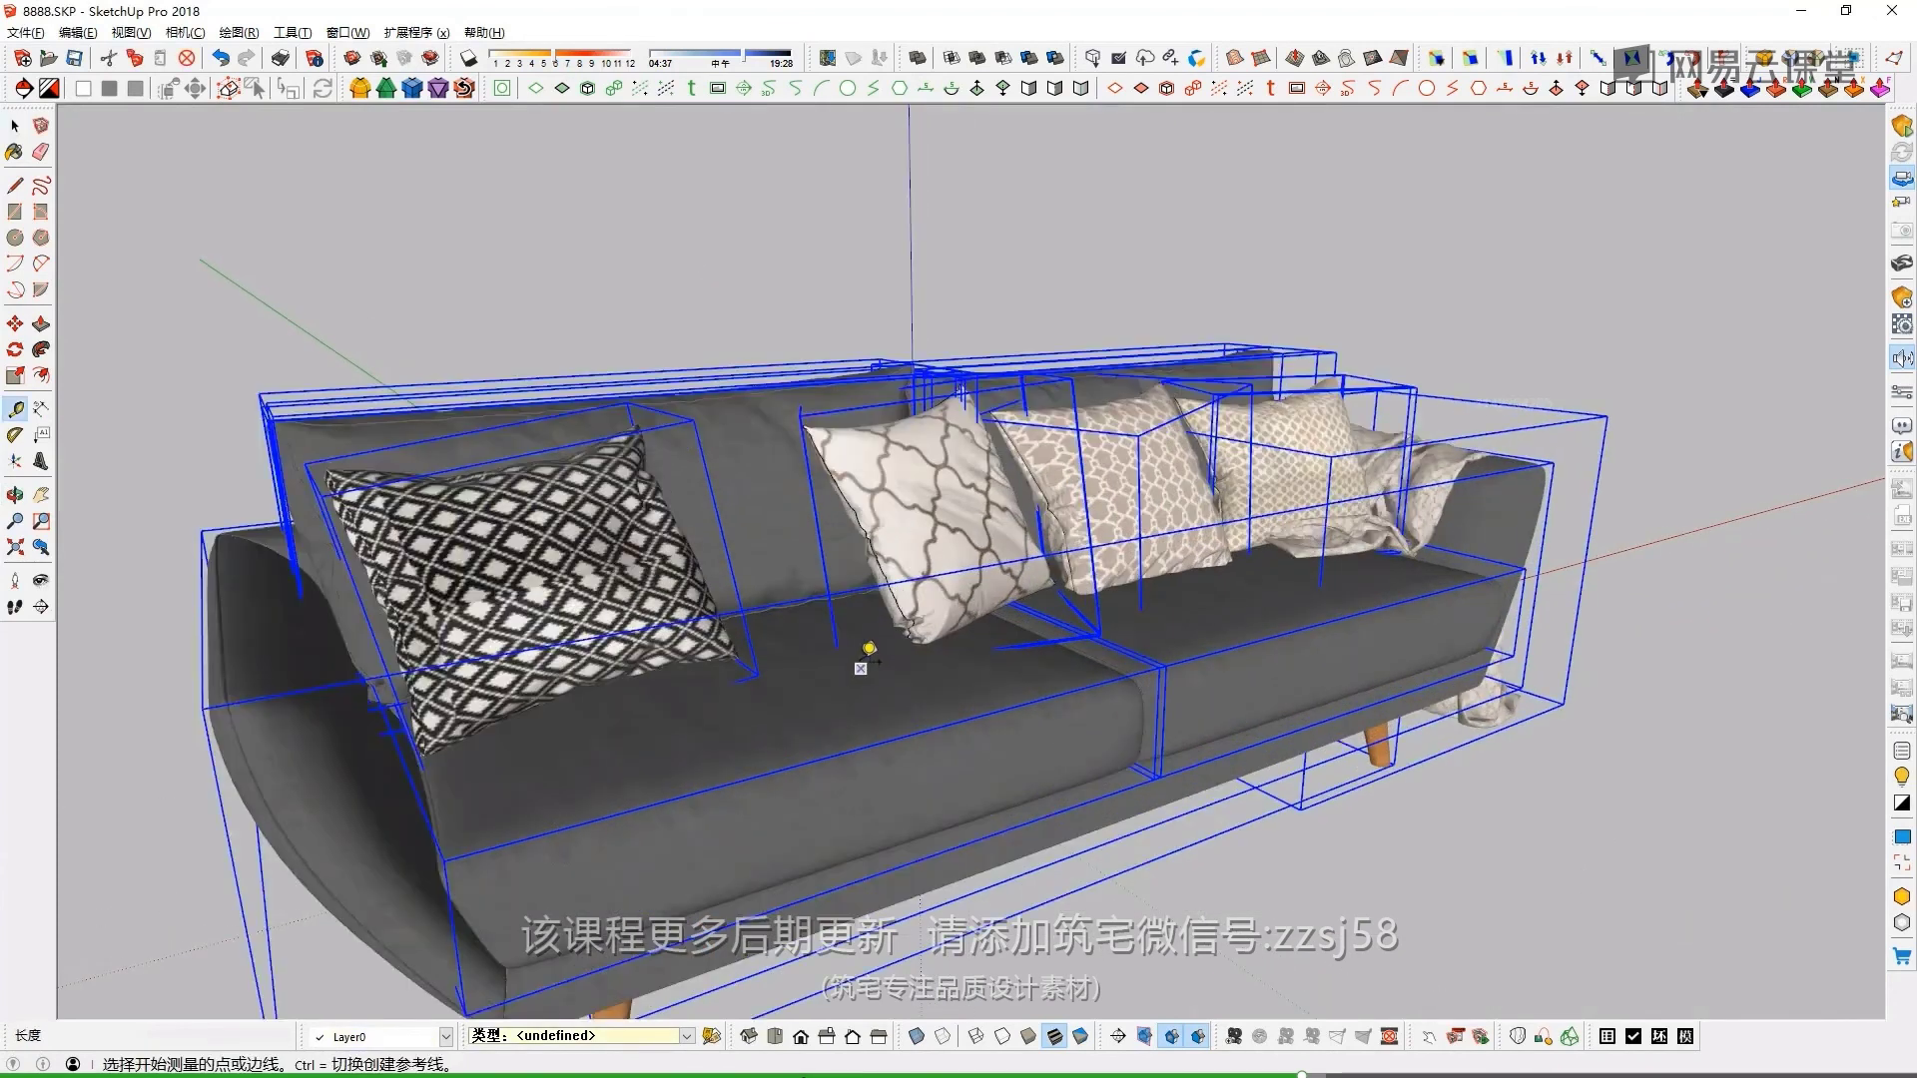
left_click(874, 636)
scroll(874, 636, "down", 2)
middle_click_drag(874, 636, 717, 856)
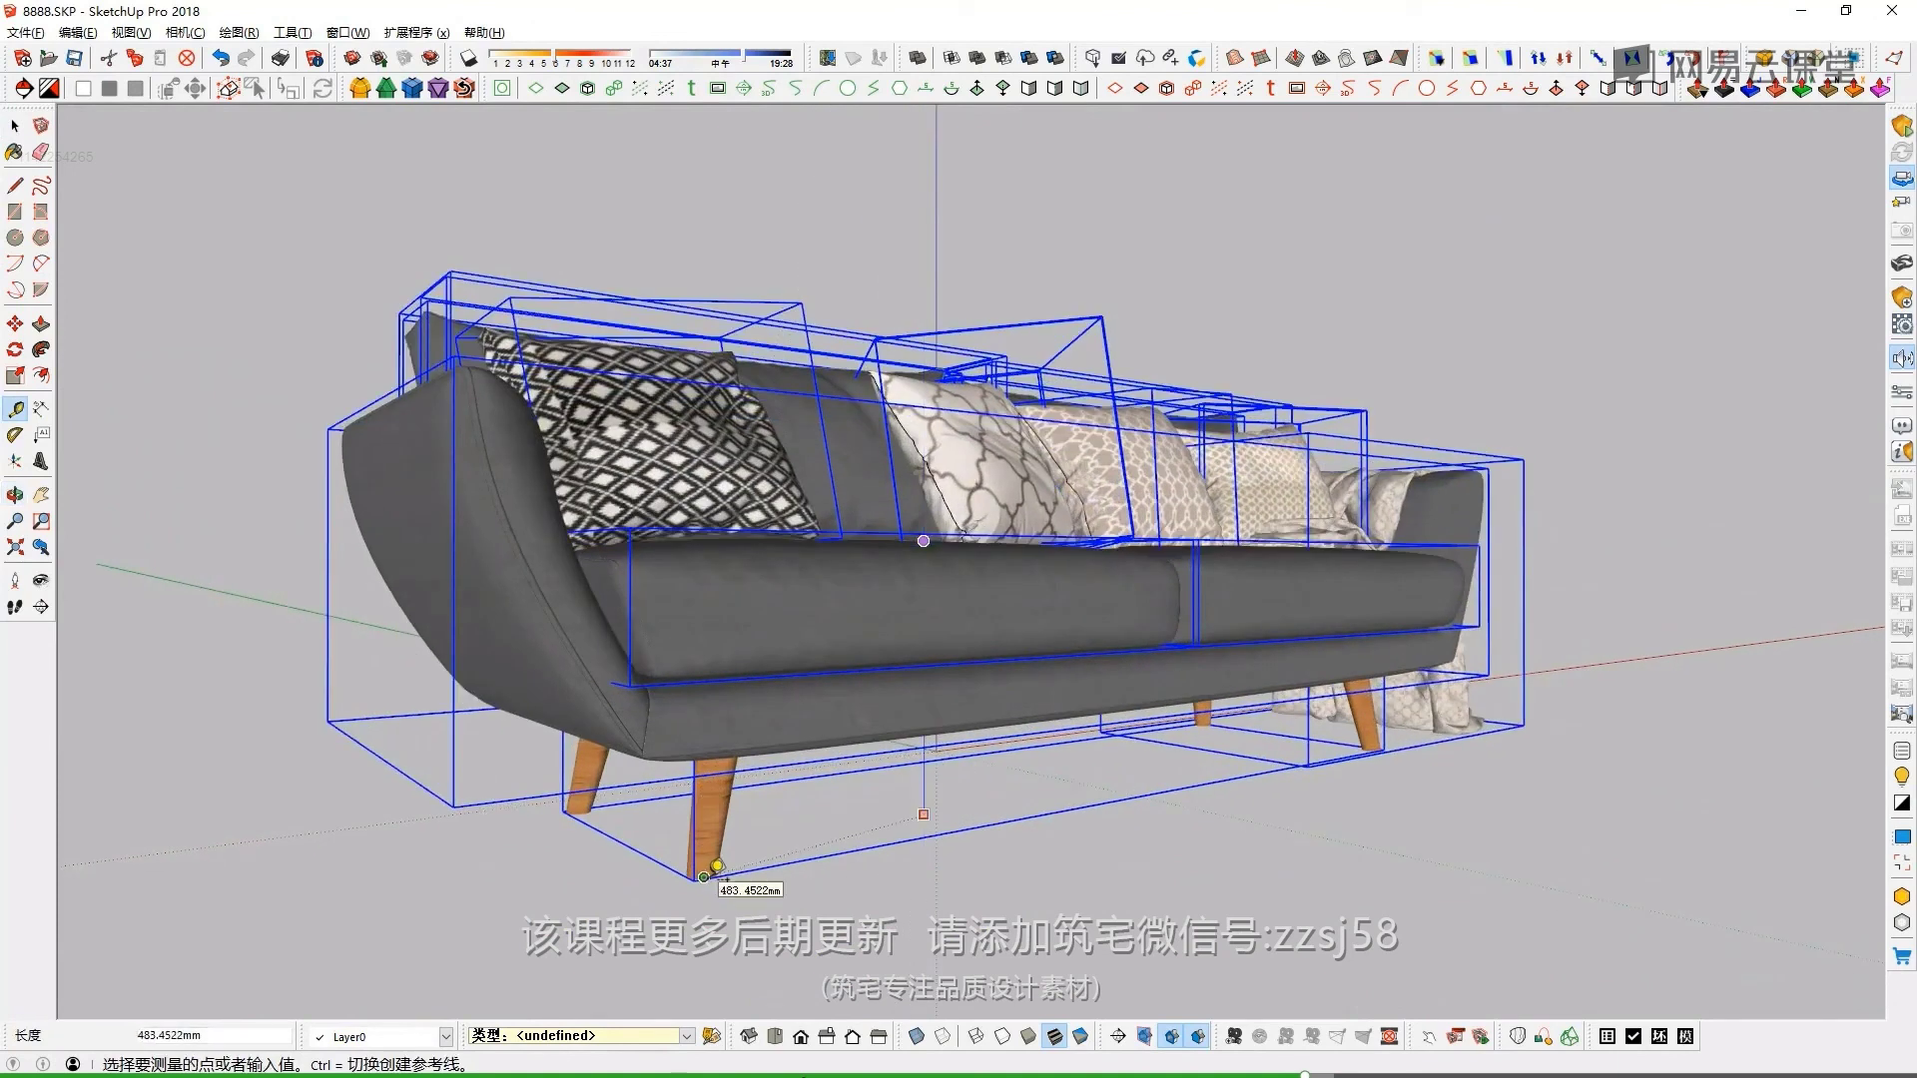
middle_click_drag(717, 865, 999, 778)
scroll(998, 778, "down", 2)
key("Escape")
middle_click_drag(1124, 775, 1076, 609)
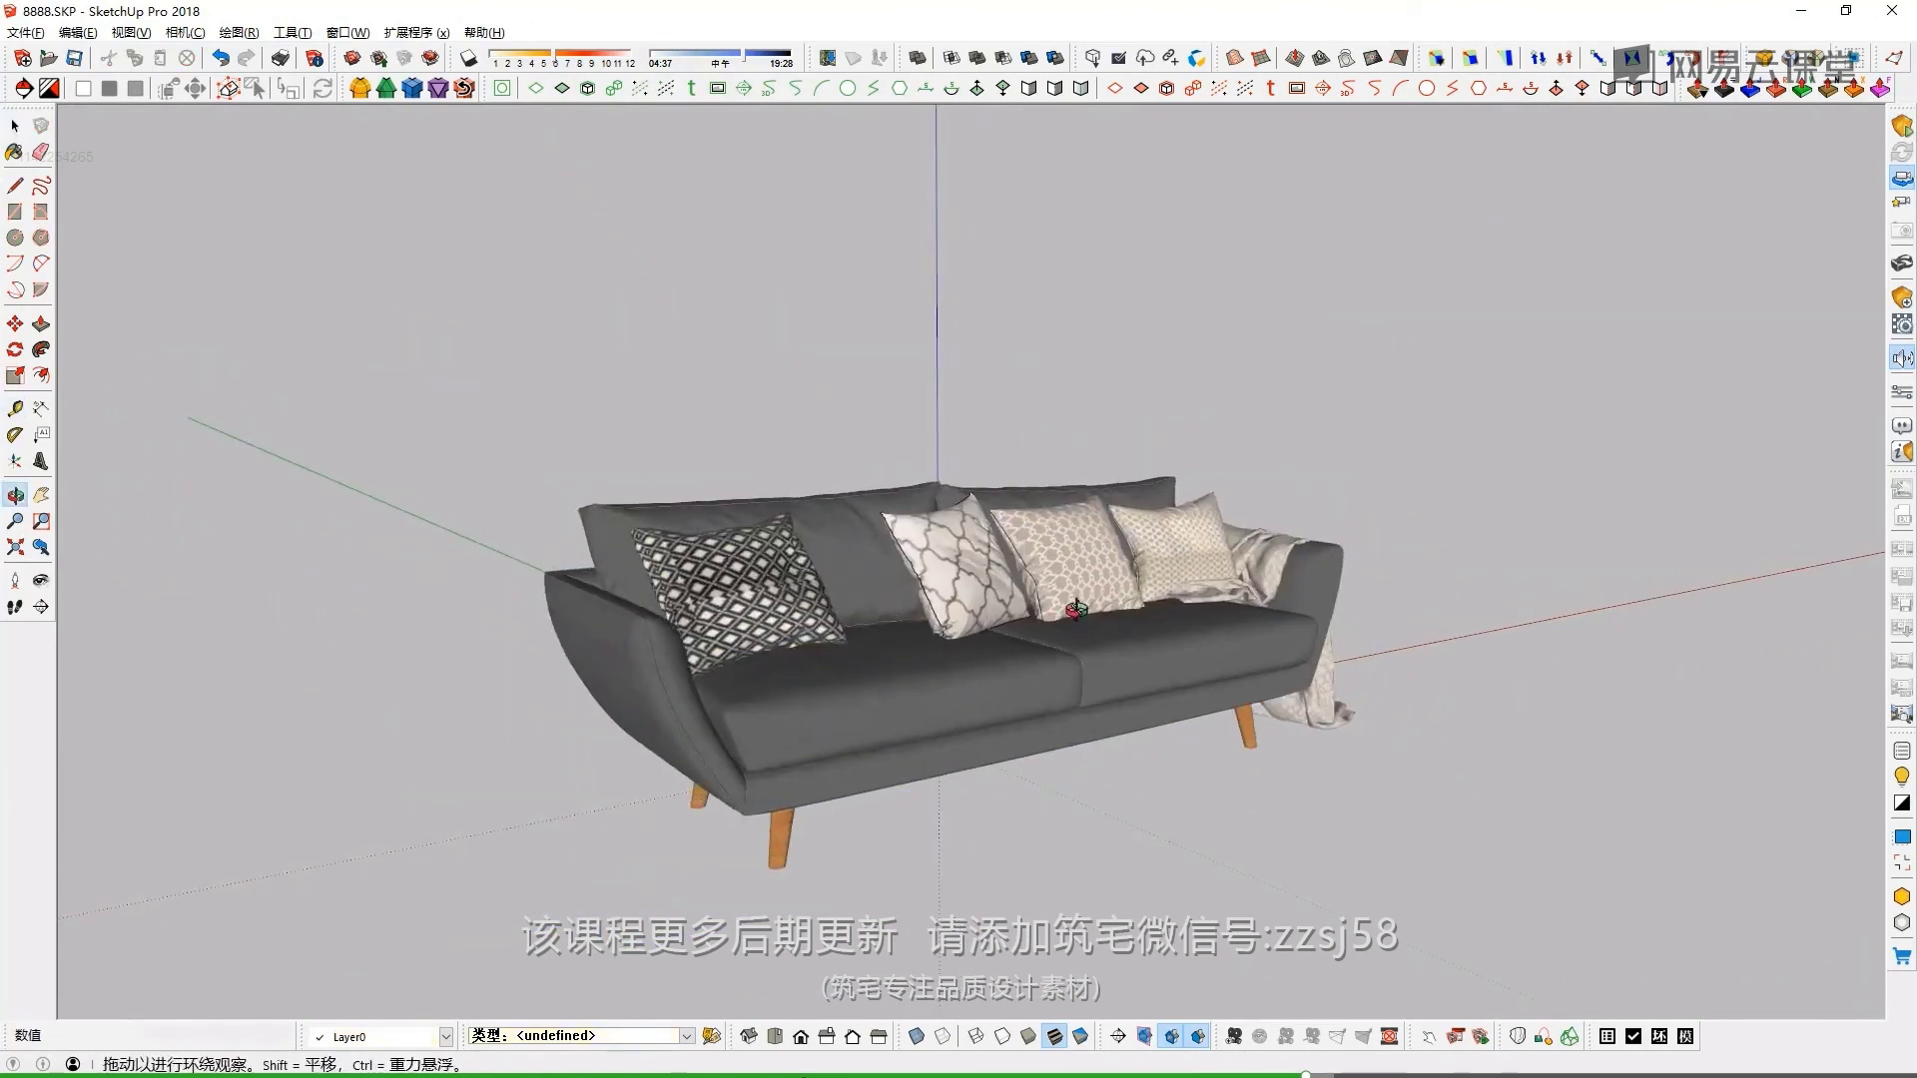
Draw a floor rectangle on the ground around the sofa
mouse_move(904, 577)
middle_mouse_down()
mouse_move(959, 479)
mouse_move(1069, 532)
mouse_move(999, 519)
mouse_move(927, 460)
mouse_move(926, 491)
middle_mouse_up()
scroll(998, 520, "up", 3)
scroll(928, 457, "up", 4)
scroll(928, 456, "up", 2)
scroll(928, 456, "down", 5)
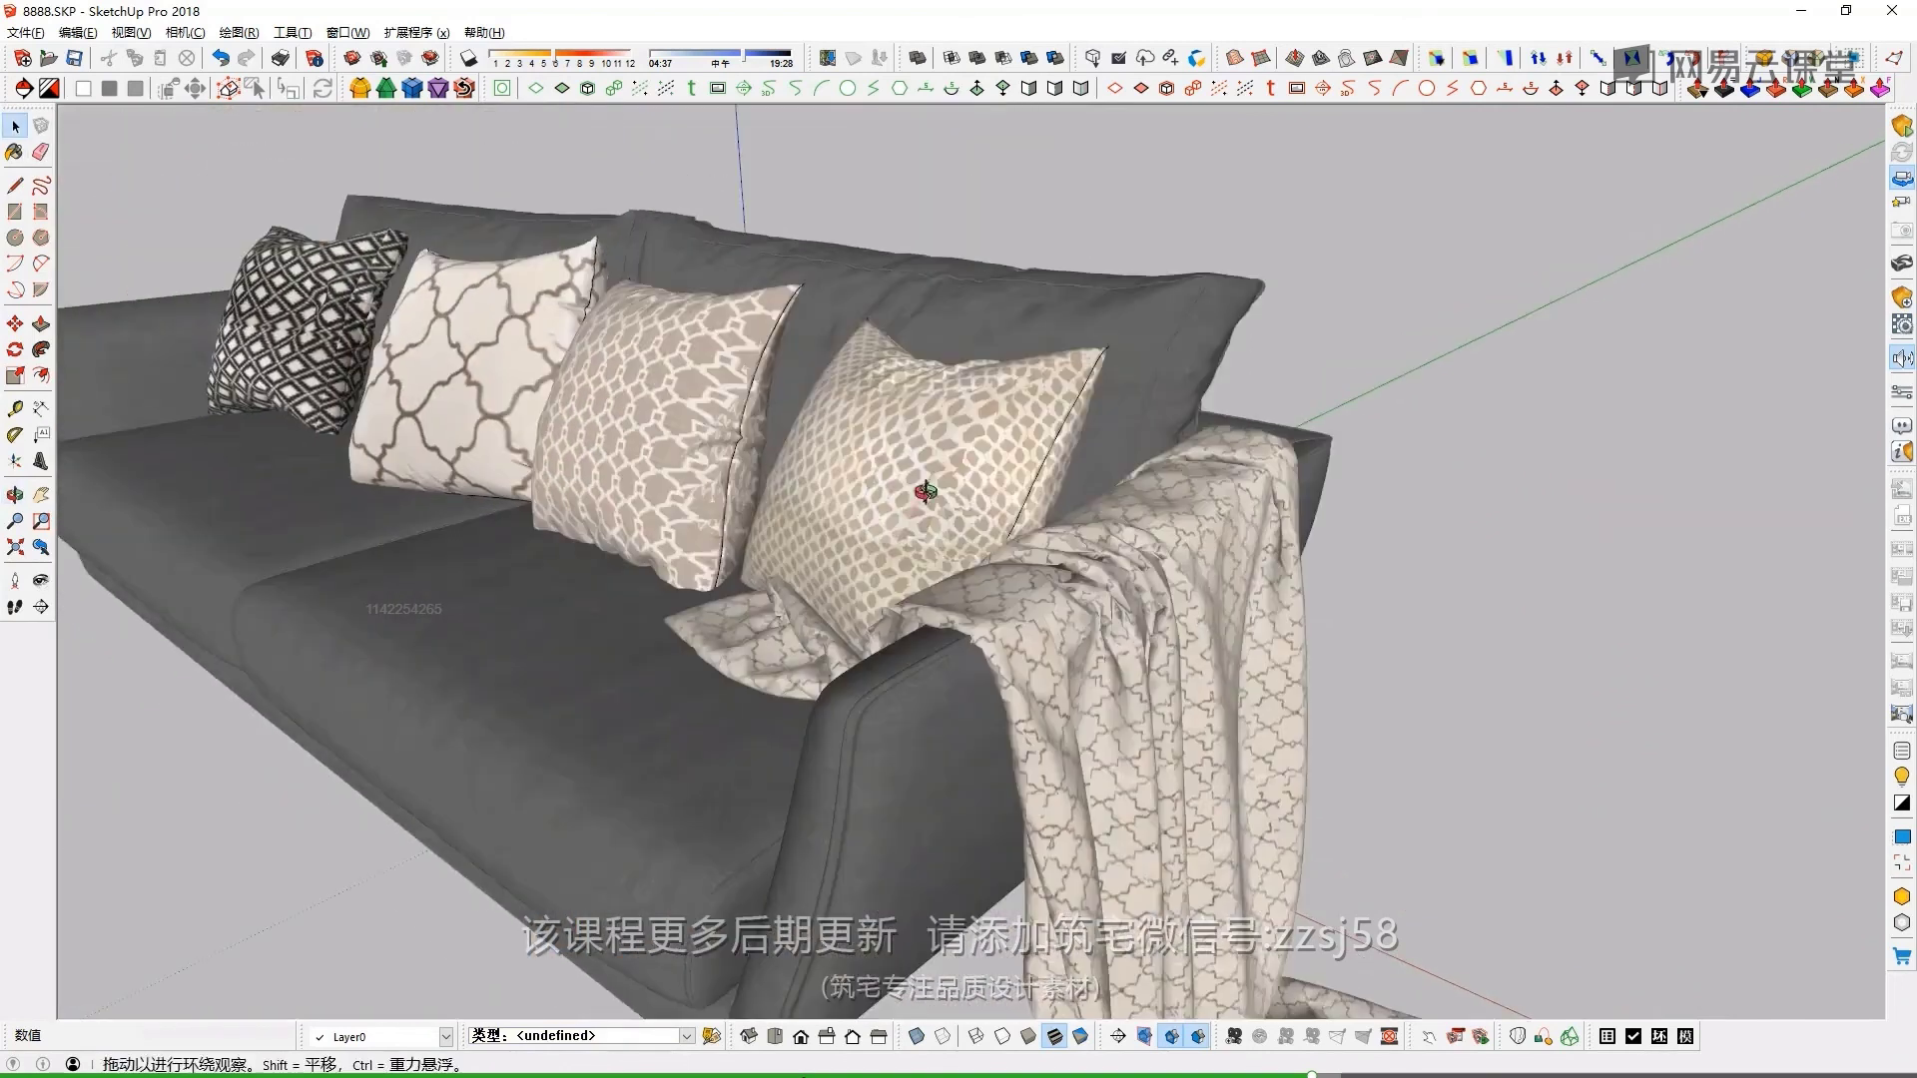
scroll(926, 491, "down", 3)
scroll(926, 492, "down", 3)
key("r")
scroll(963, 596, "down", 3)
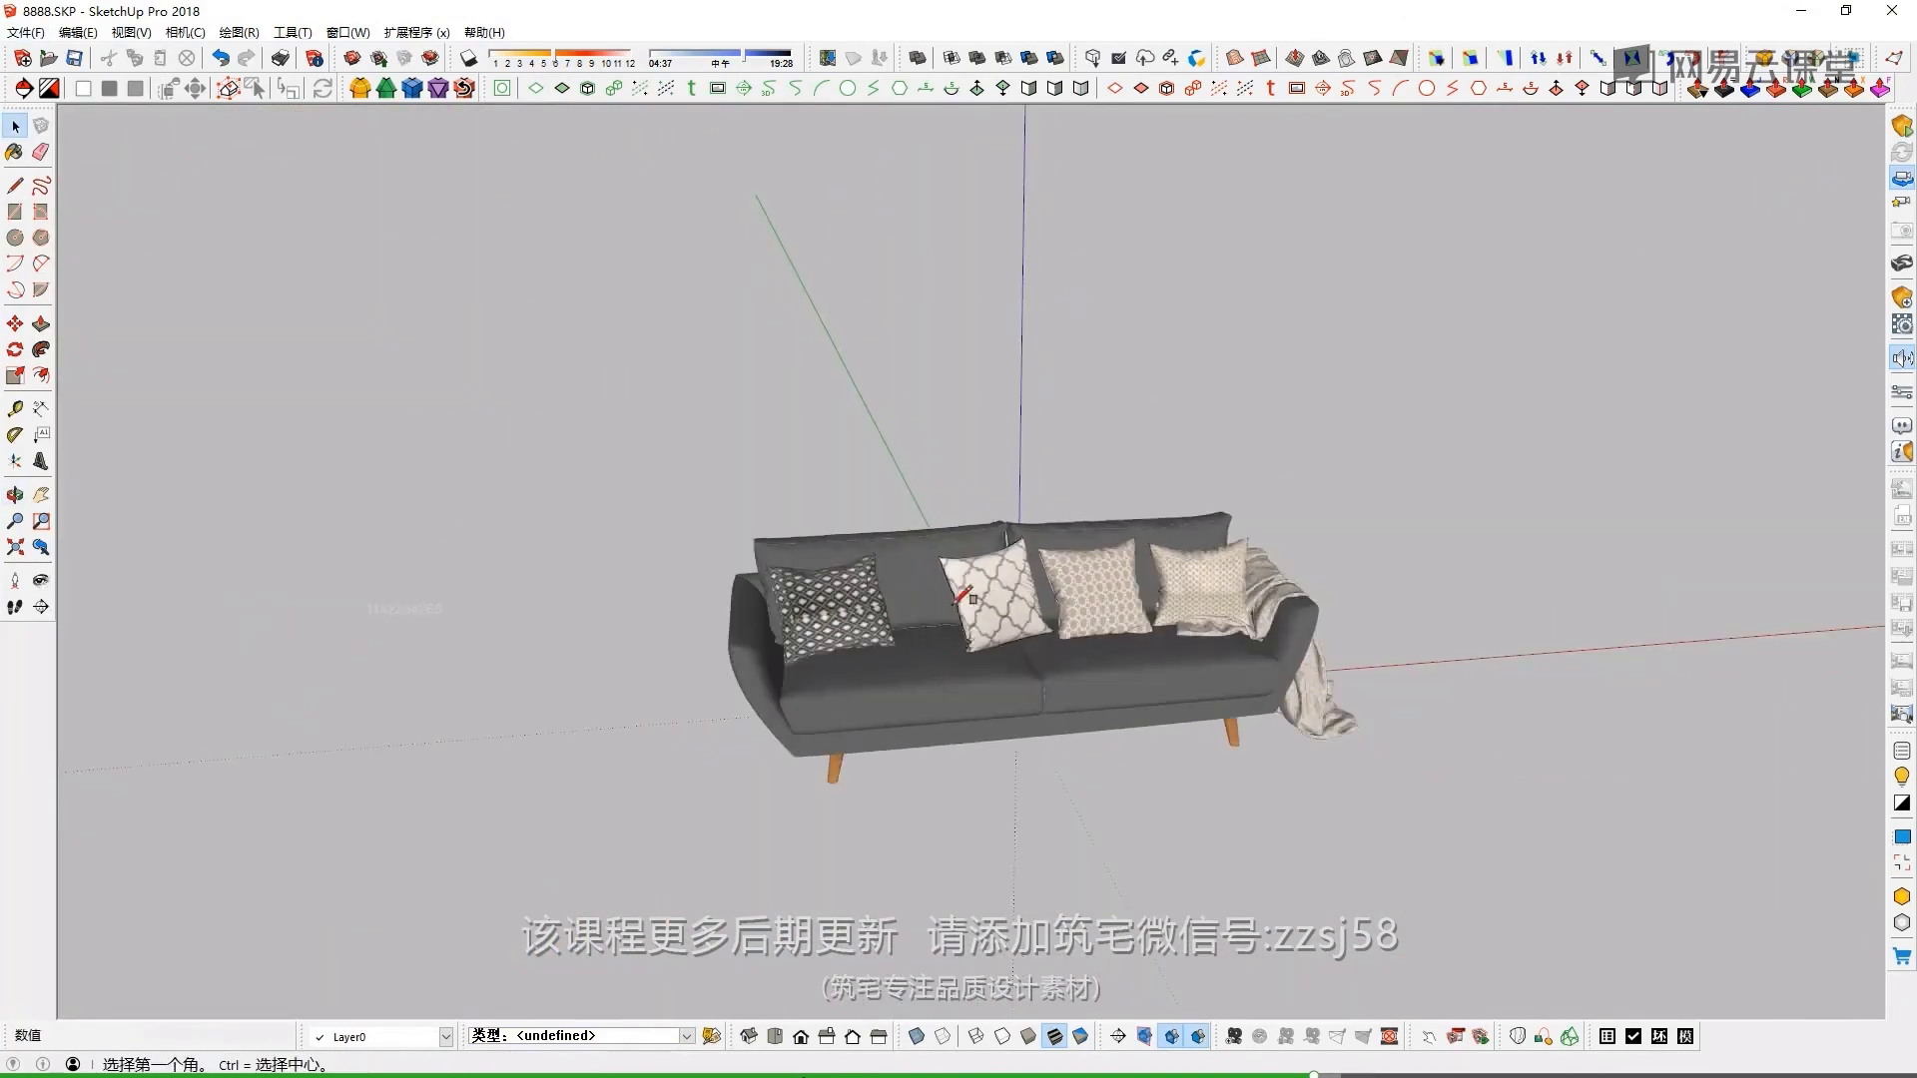
scroll(957, 603, "down", 3)
middle_click_drag(957, 603, 919, 805)
left_click(546, 493)
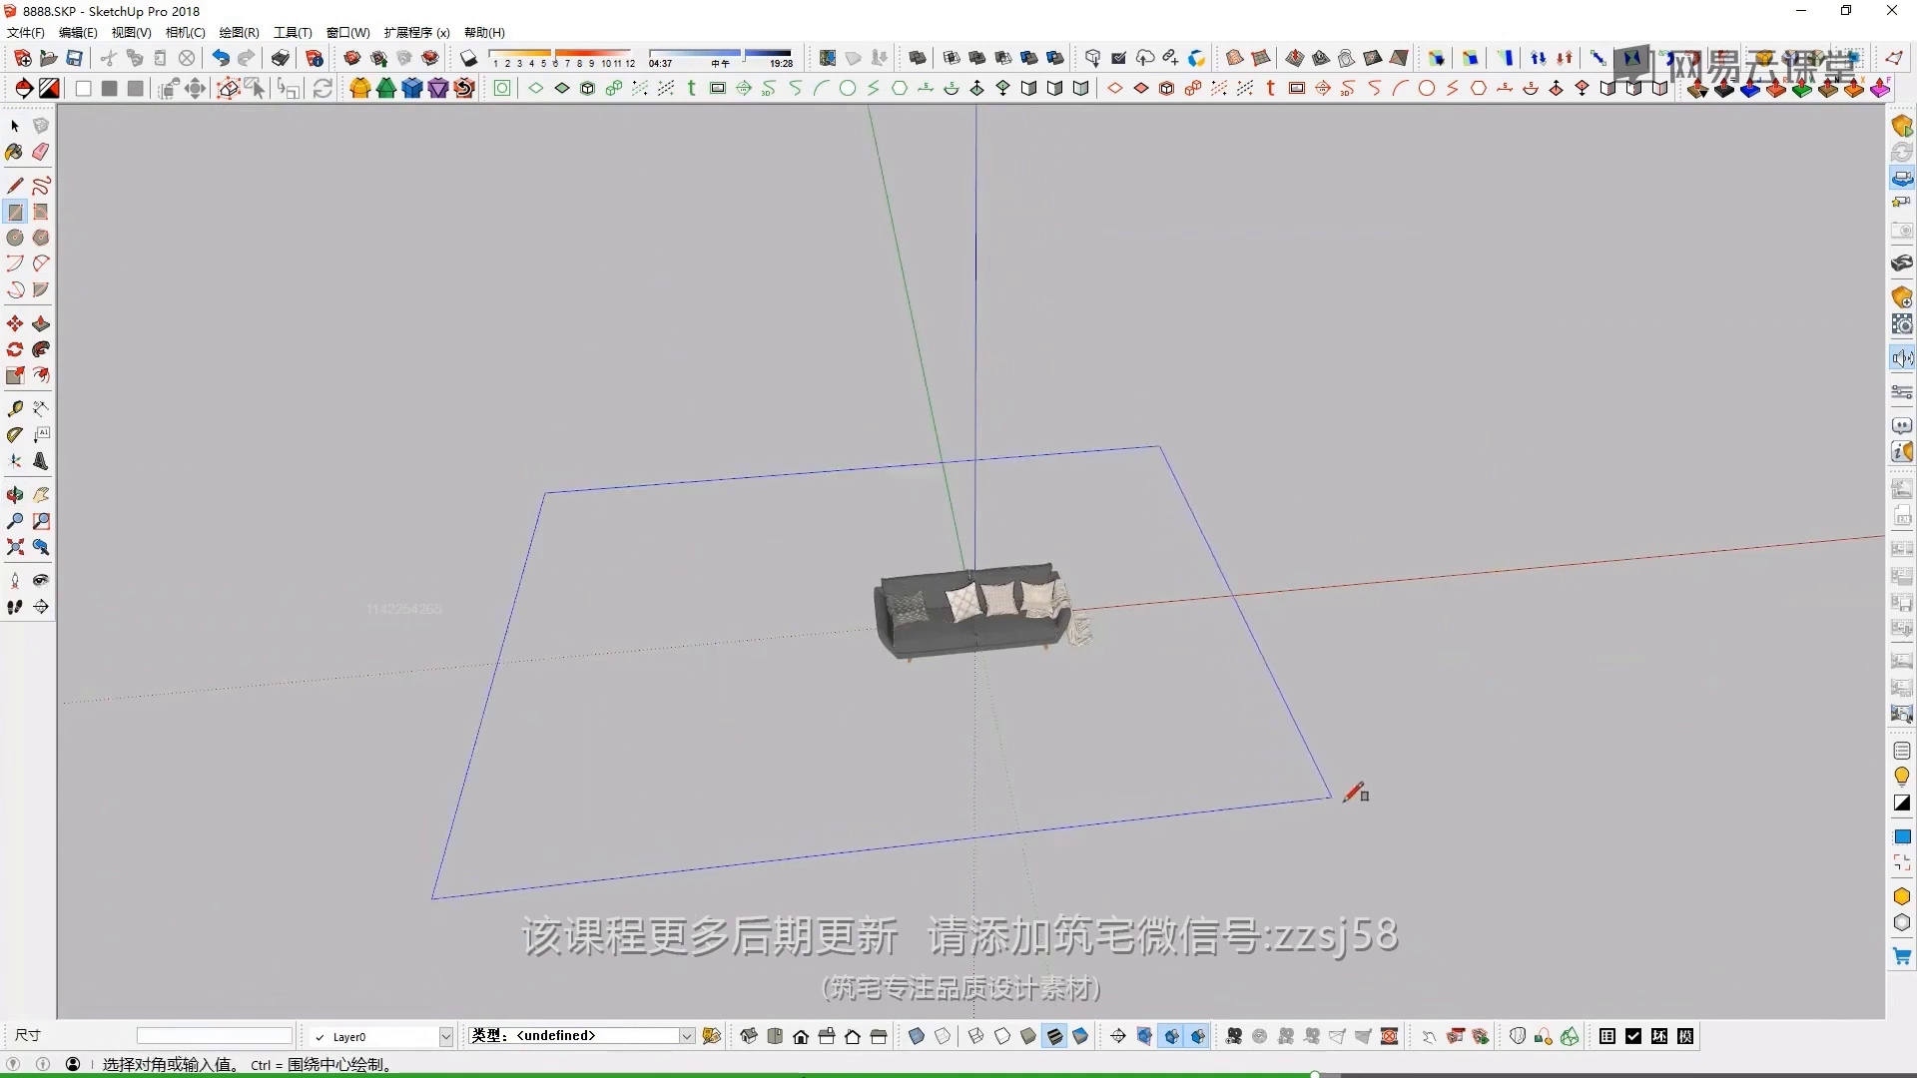
left_click(1344, 798)
Extrude the floor about 158.75mm and group the slab
middle_click_drag(1126, 770, 1254, 698)
key("p")
left_click_drag(1292, 672, 1296, 689)
key("space")
triple_click(1219, 672)
key("ctrl+g")
scroll(1165, 689, "down", 3)
key("r")
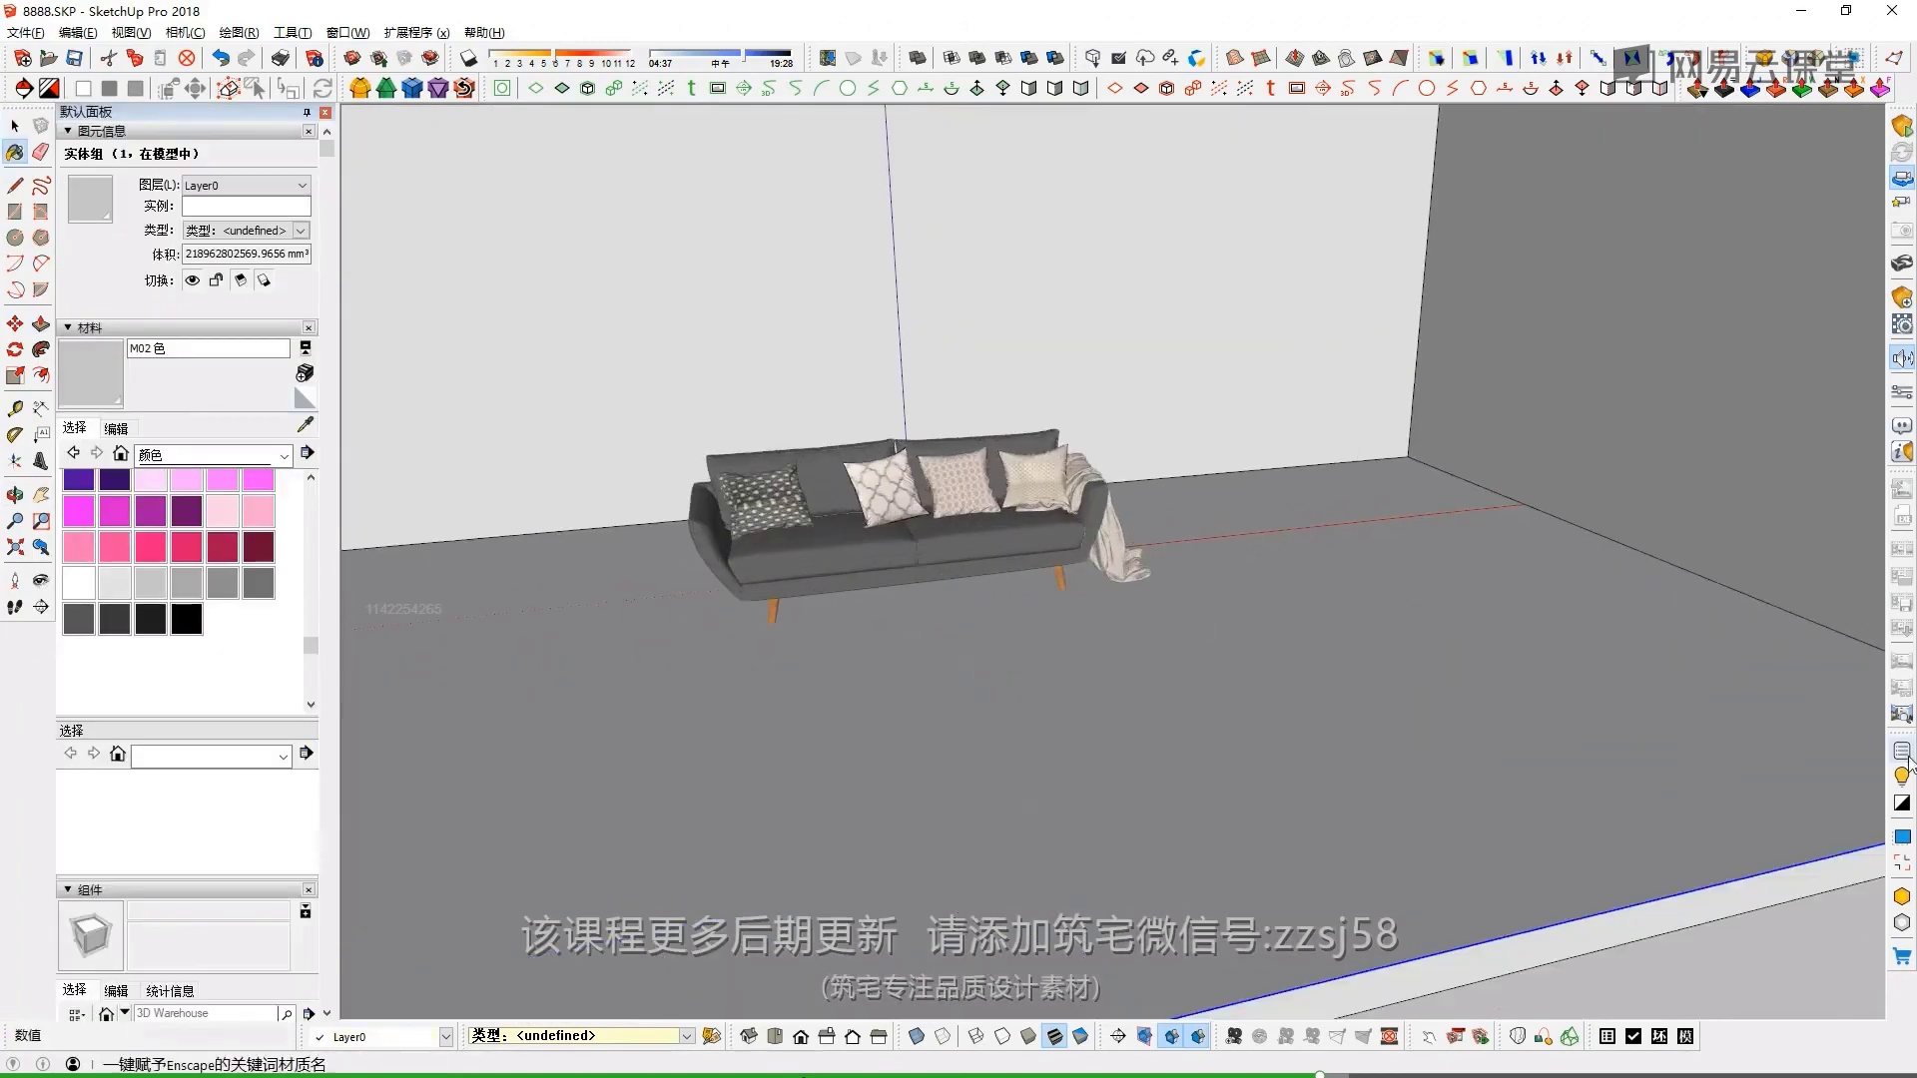
Give the cushion material Enscape Cloth and Fabric presets with albedo bump
left_click(1907, 759)
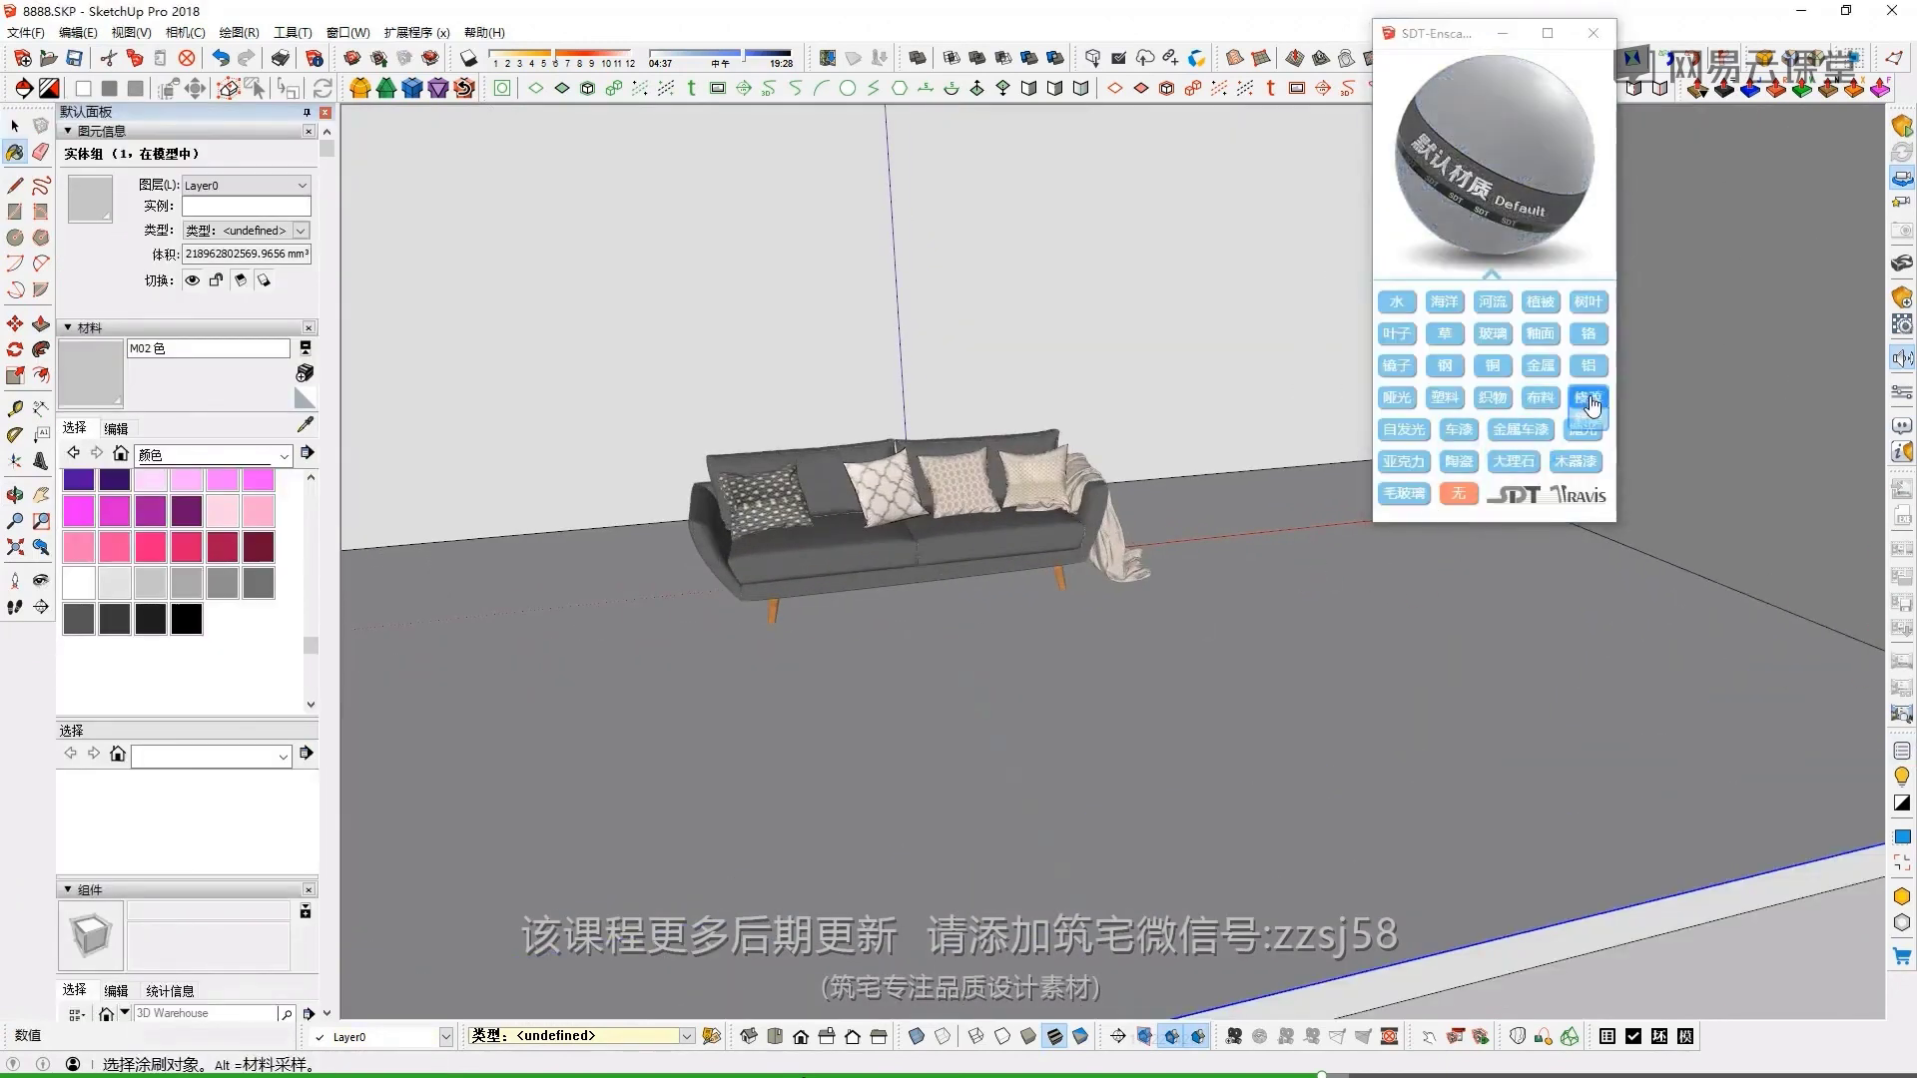
left_click(1585, 430)
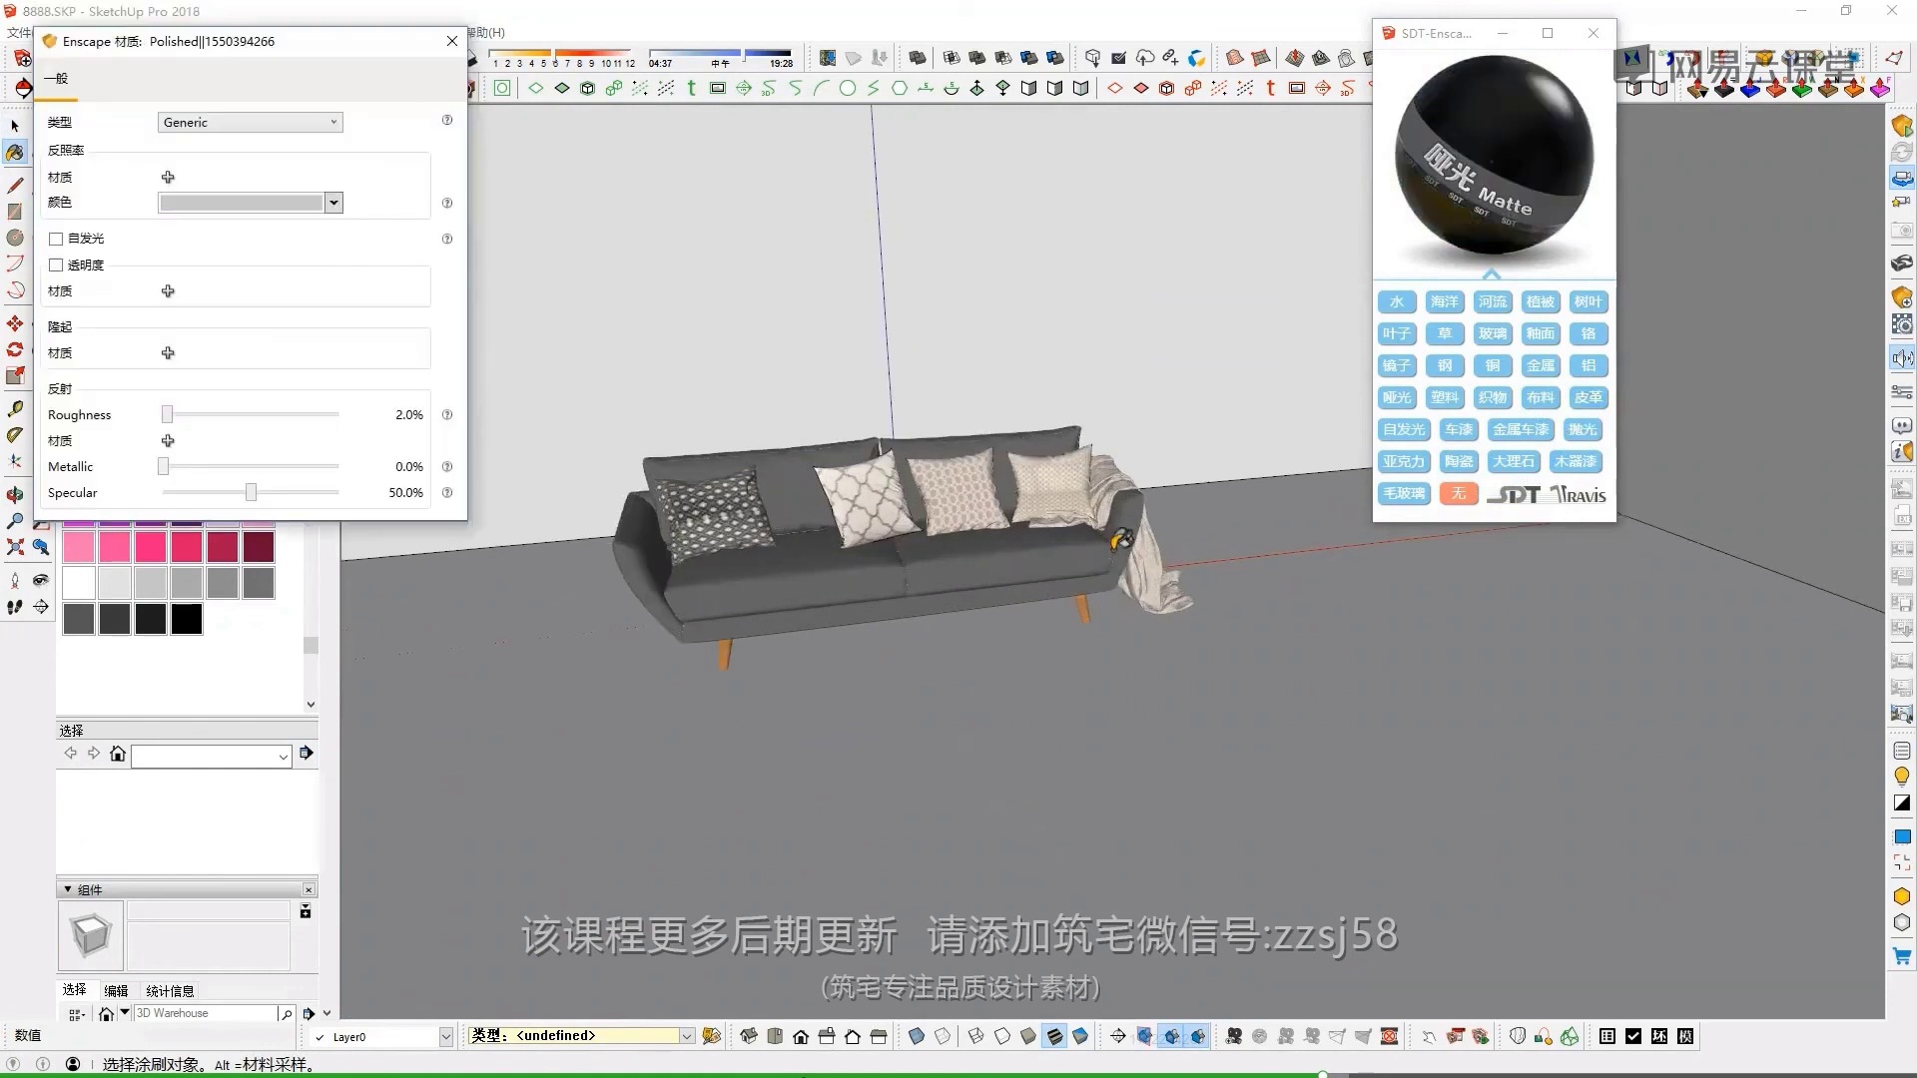
scroll(1121, 539, "up", 5)
scroll(1076, 559, "up", 3)
scroll(1076, 559, "up", 2)
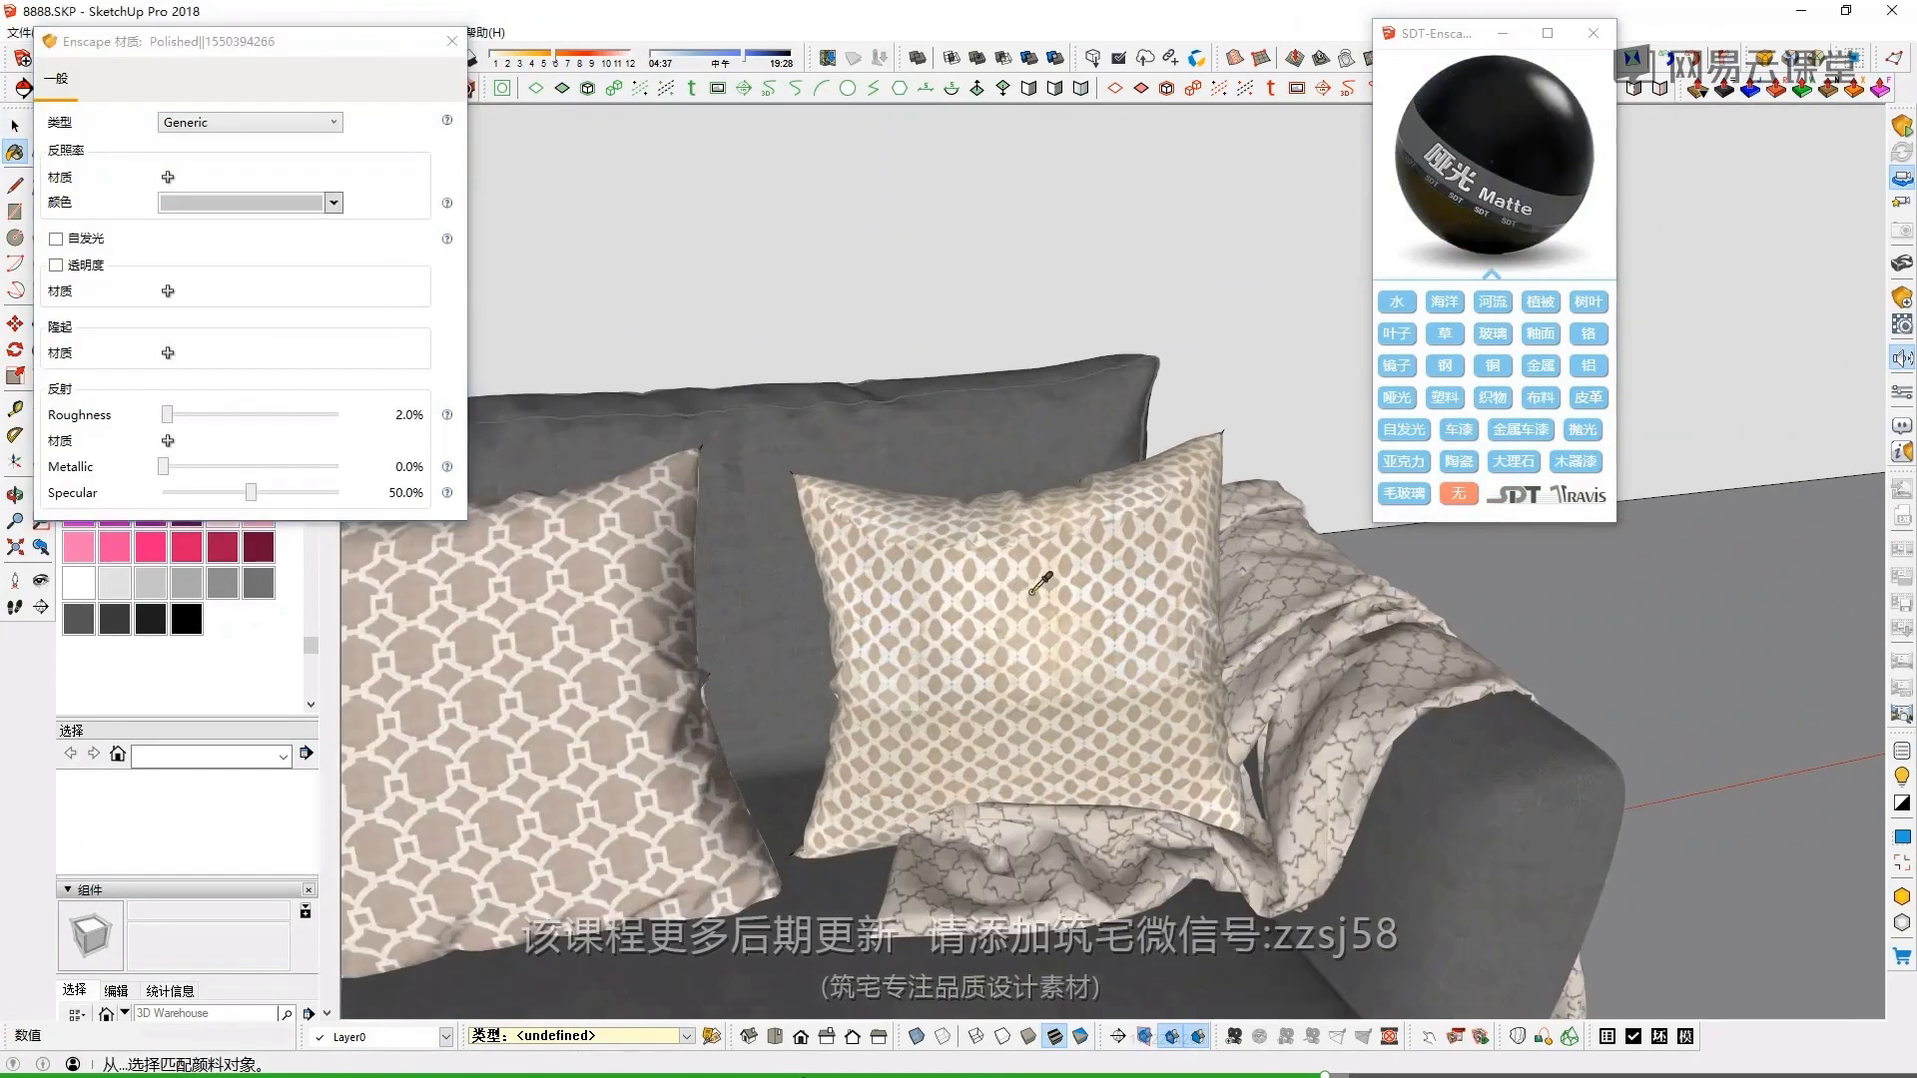
left_click(559, 559, "alt")
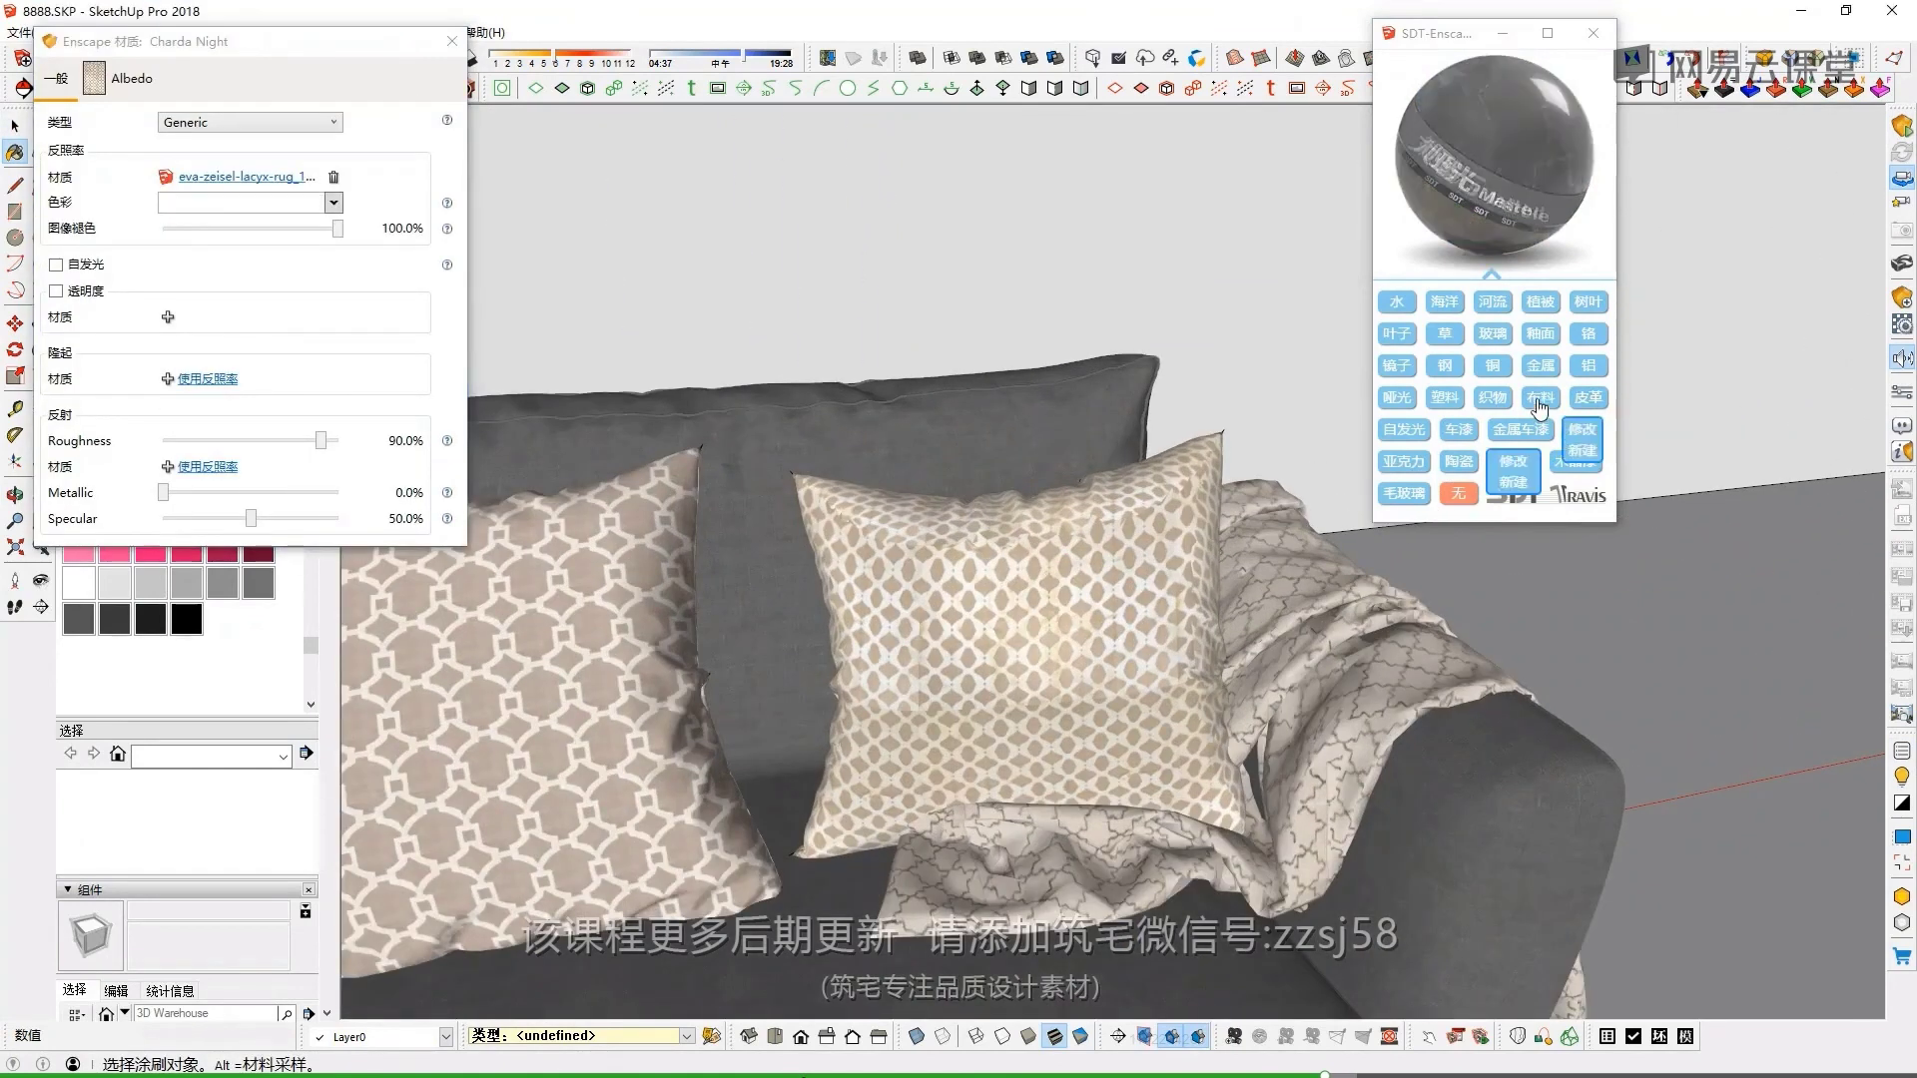
left_click(208, 380)
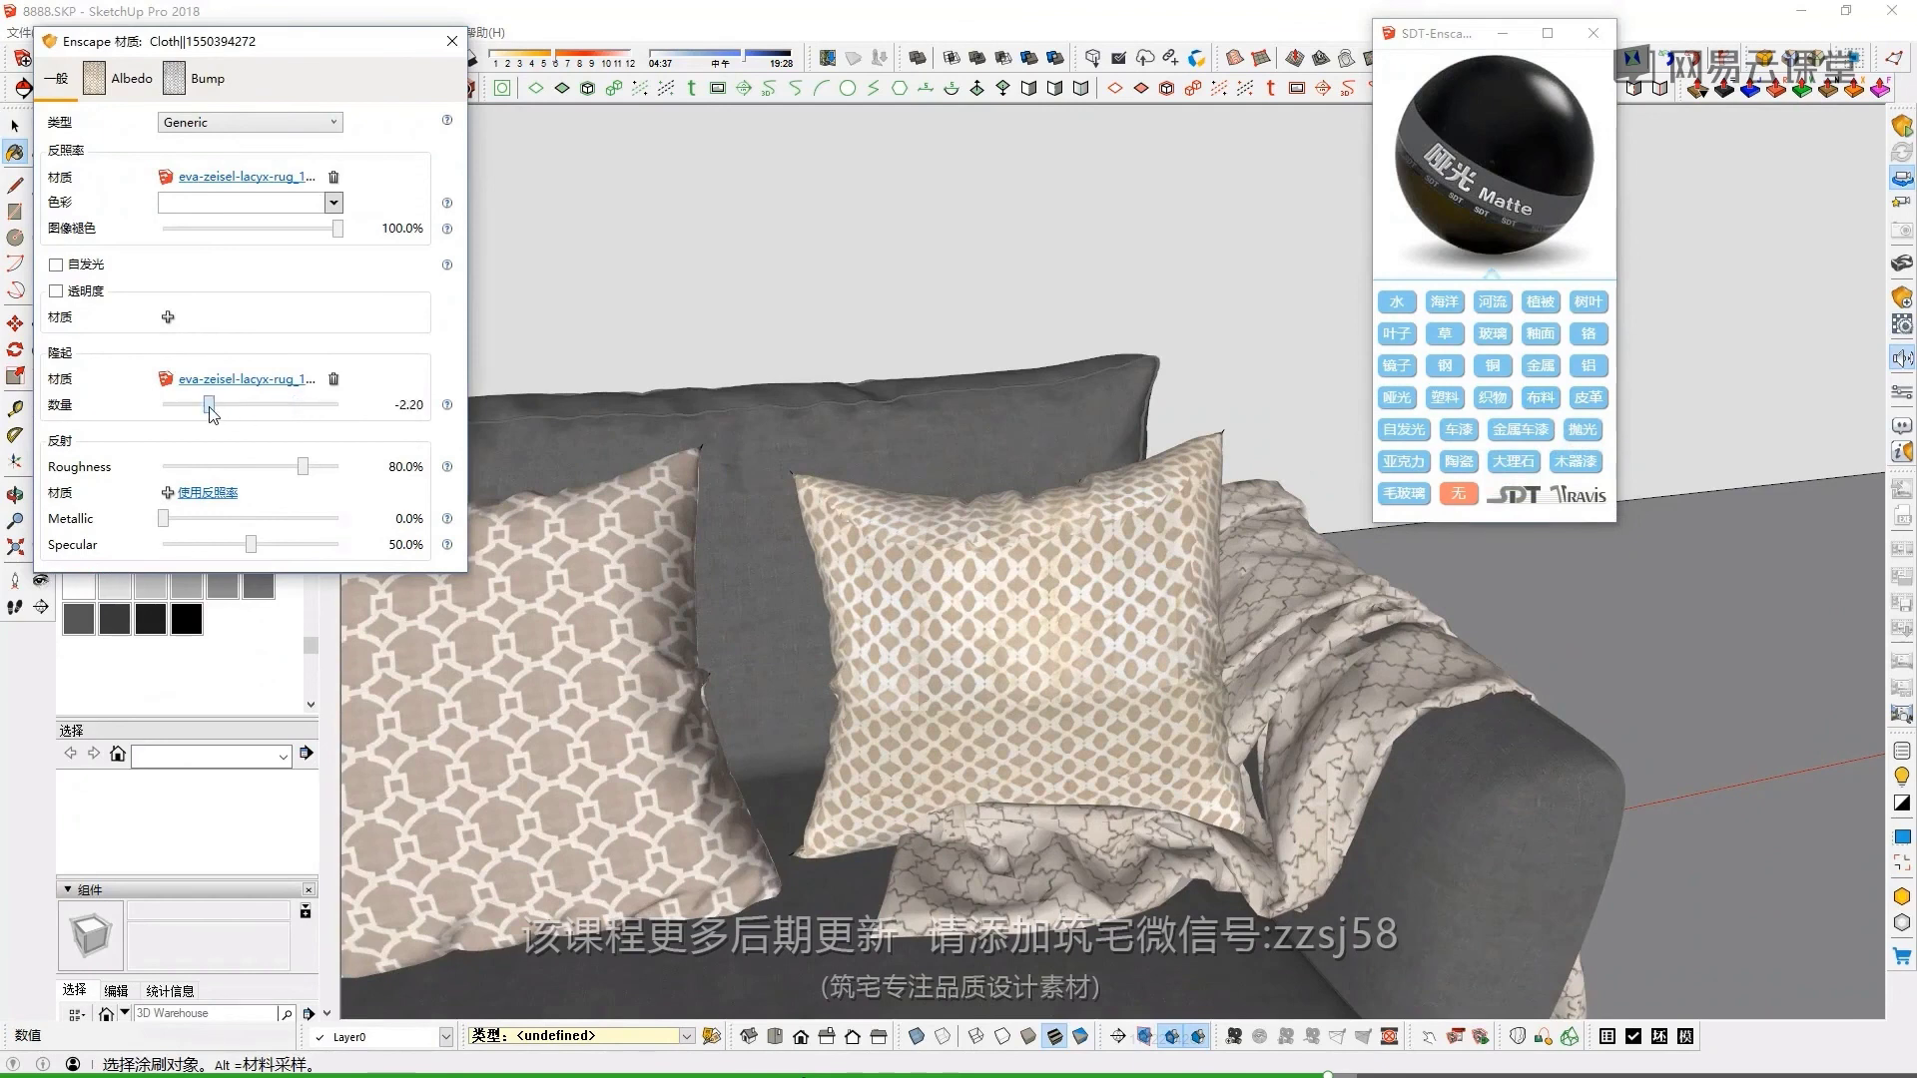
left_click(1302, 702, "alt")
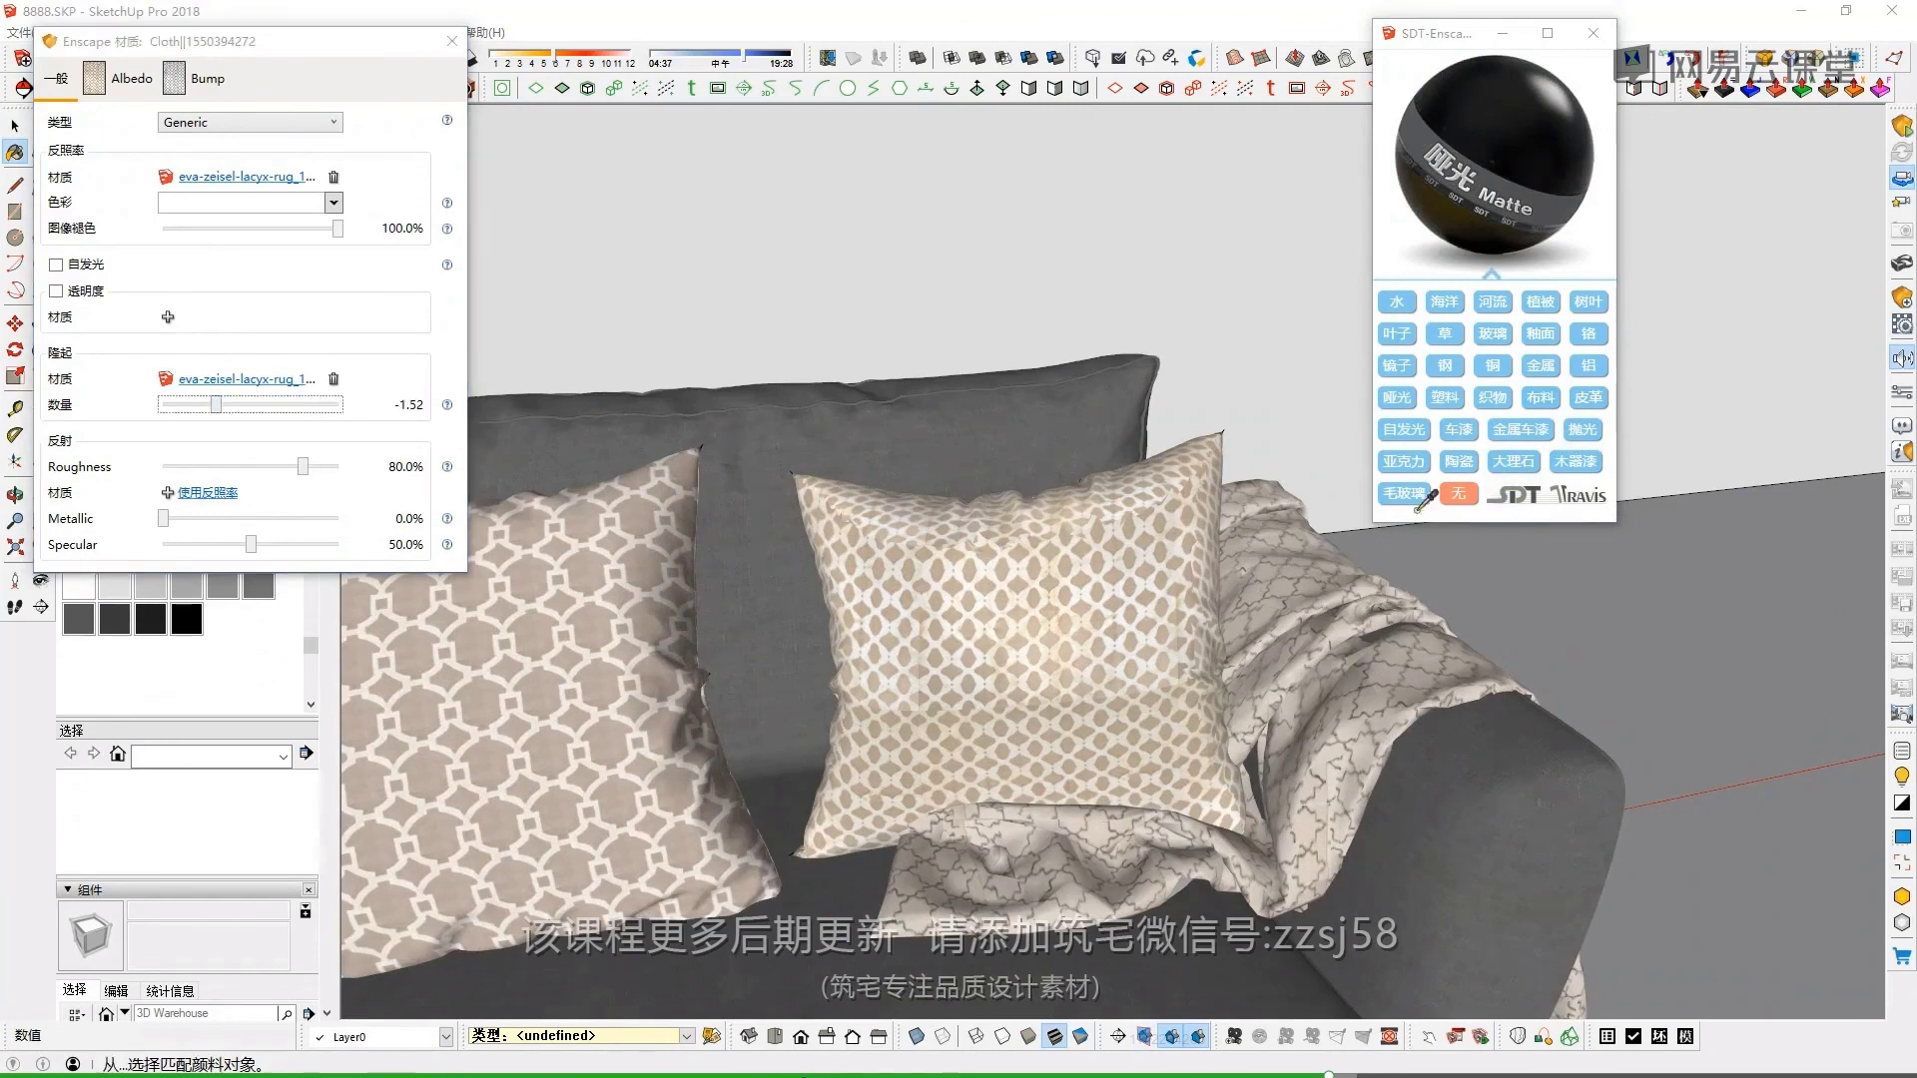
left_click(1540, 397)
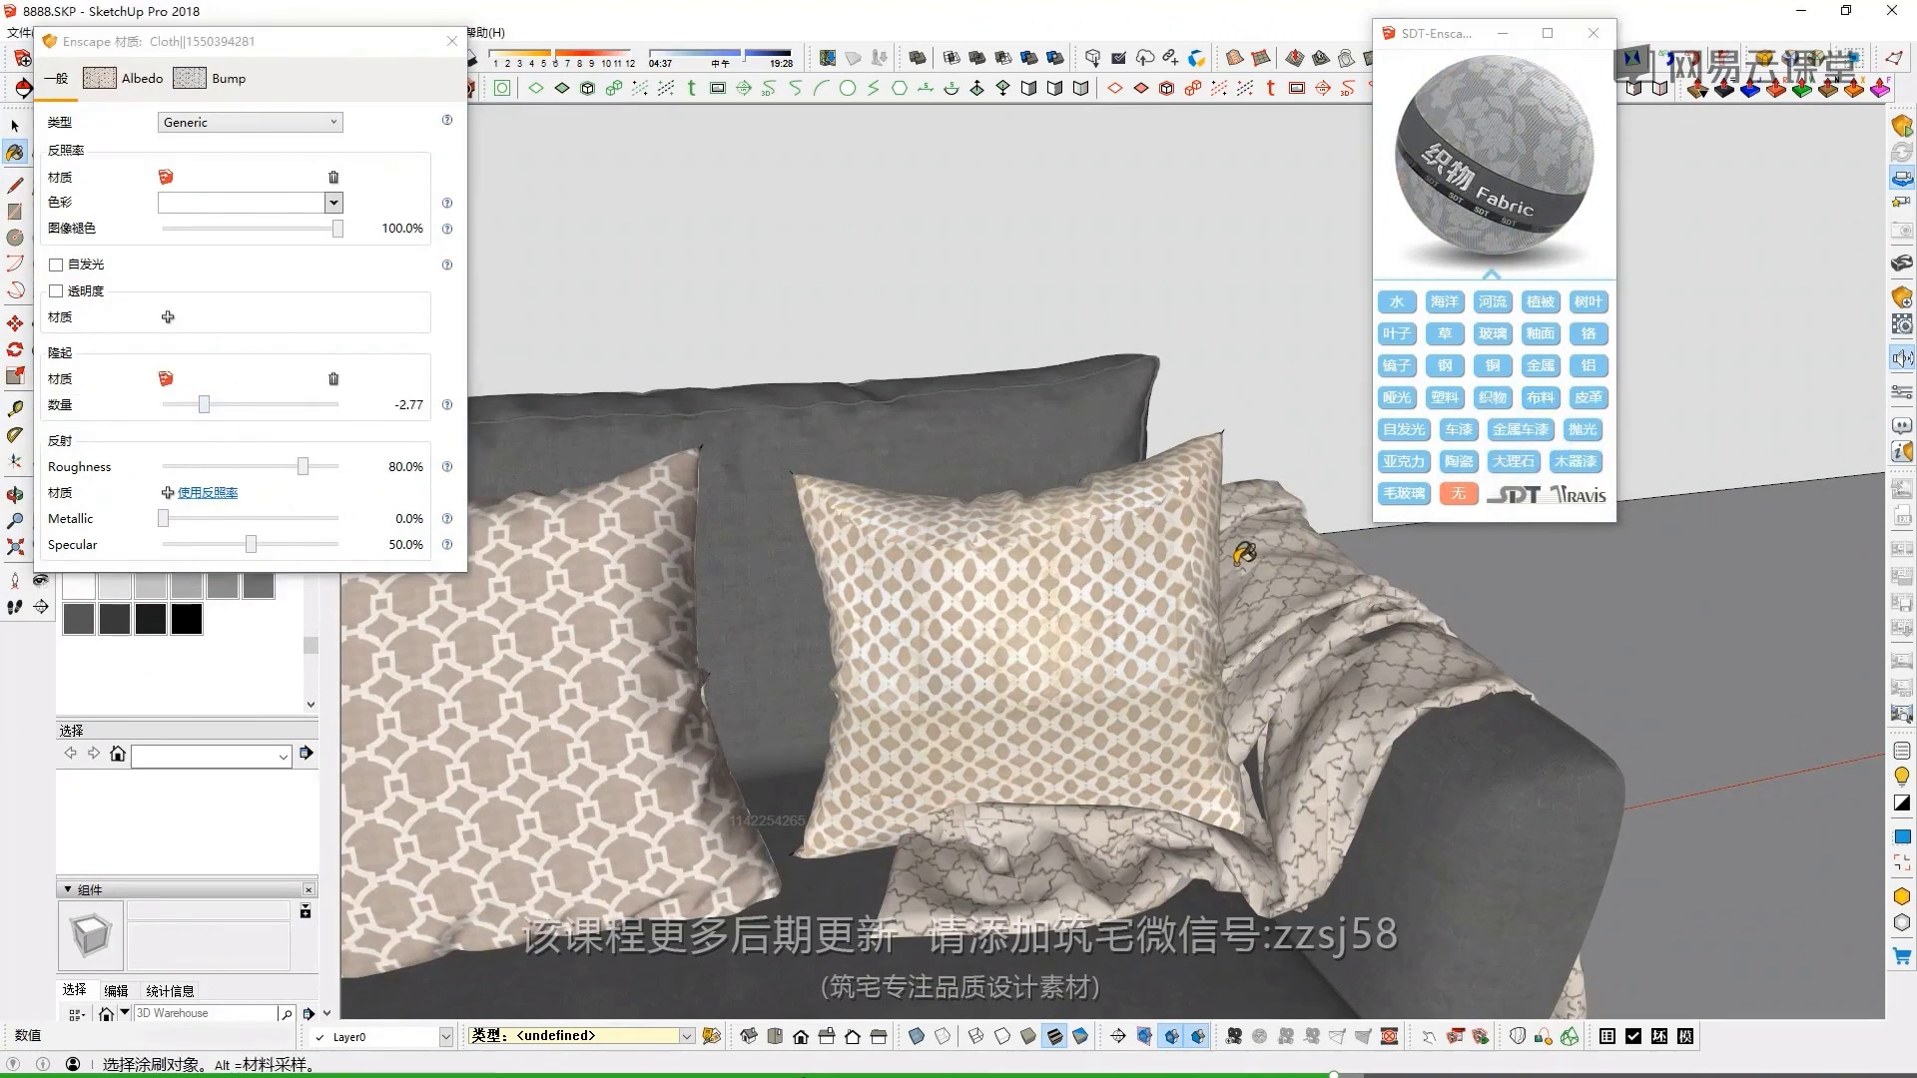
middle_click_drag(958, 597, 1069, 595)
left_click(1545, 404)
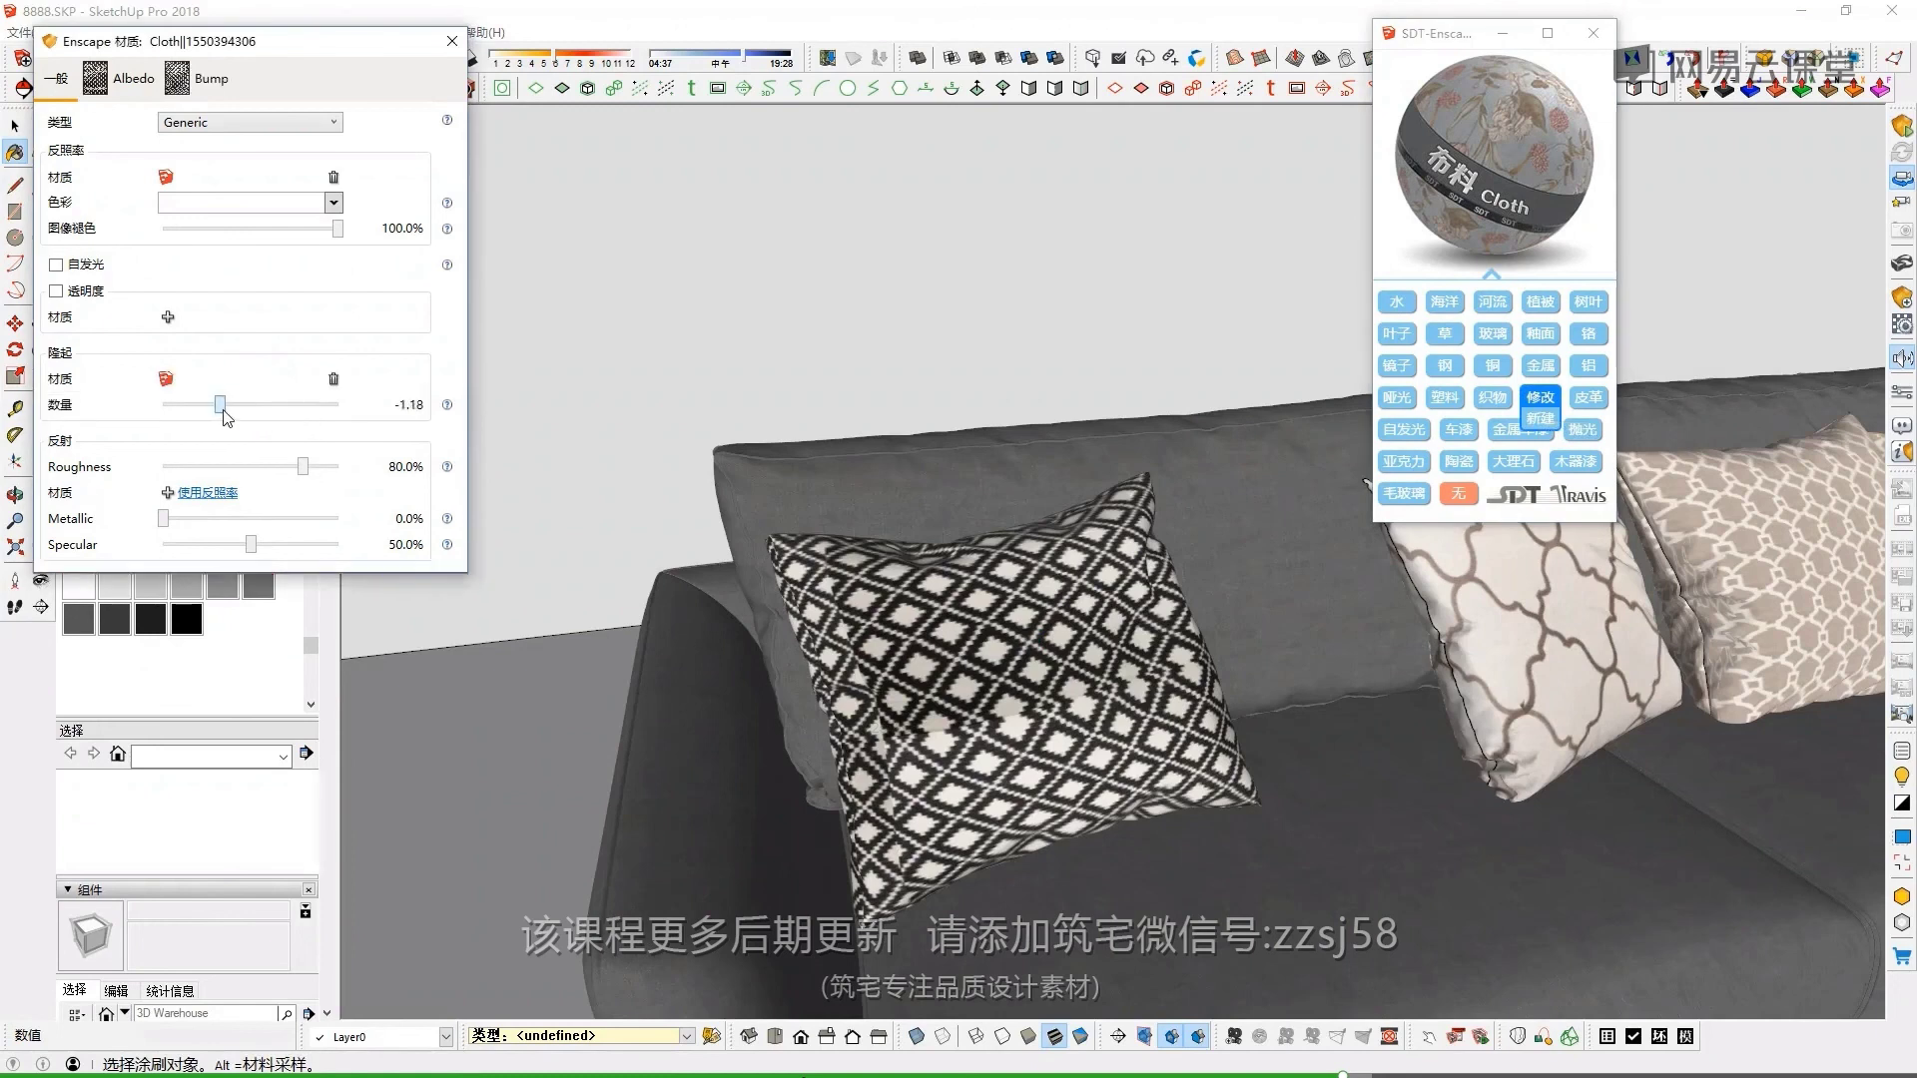
Make the wooden legs' material Polished at 2% roughness
key("alt")
left_click(1543, 399)
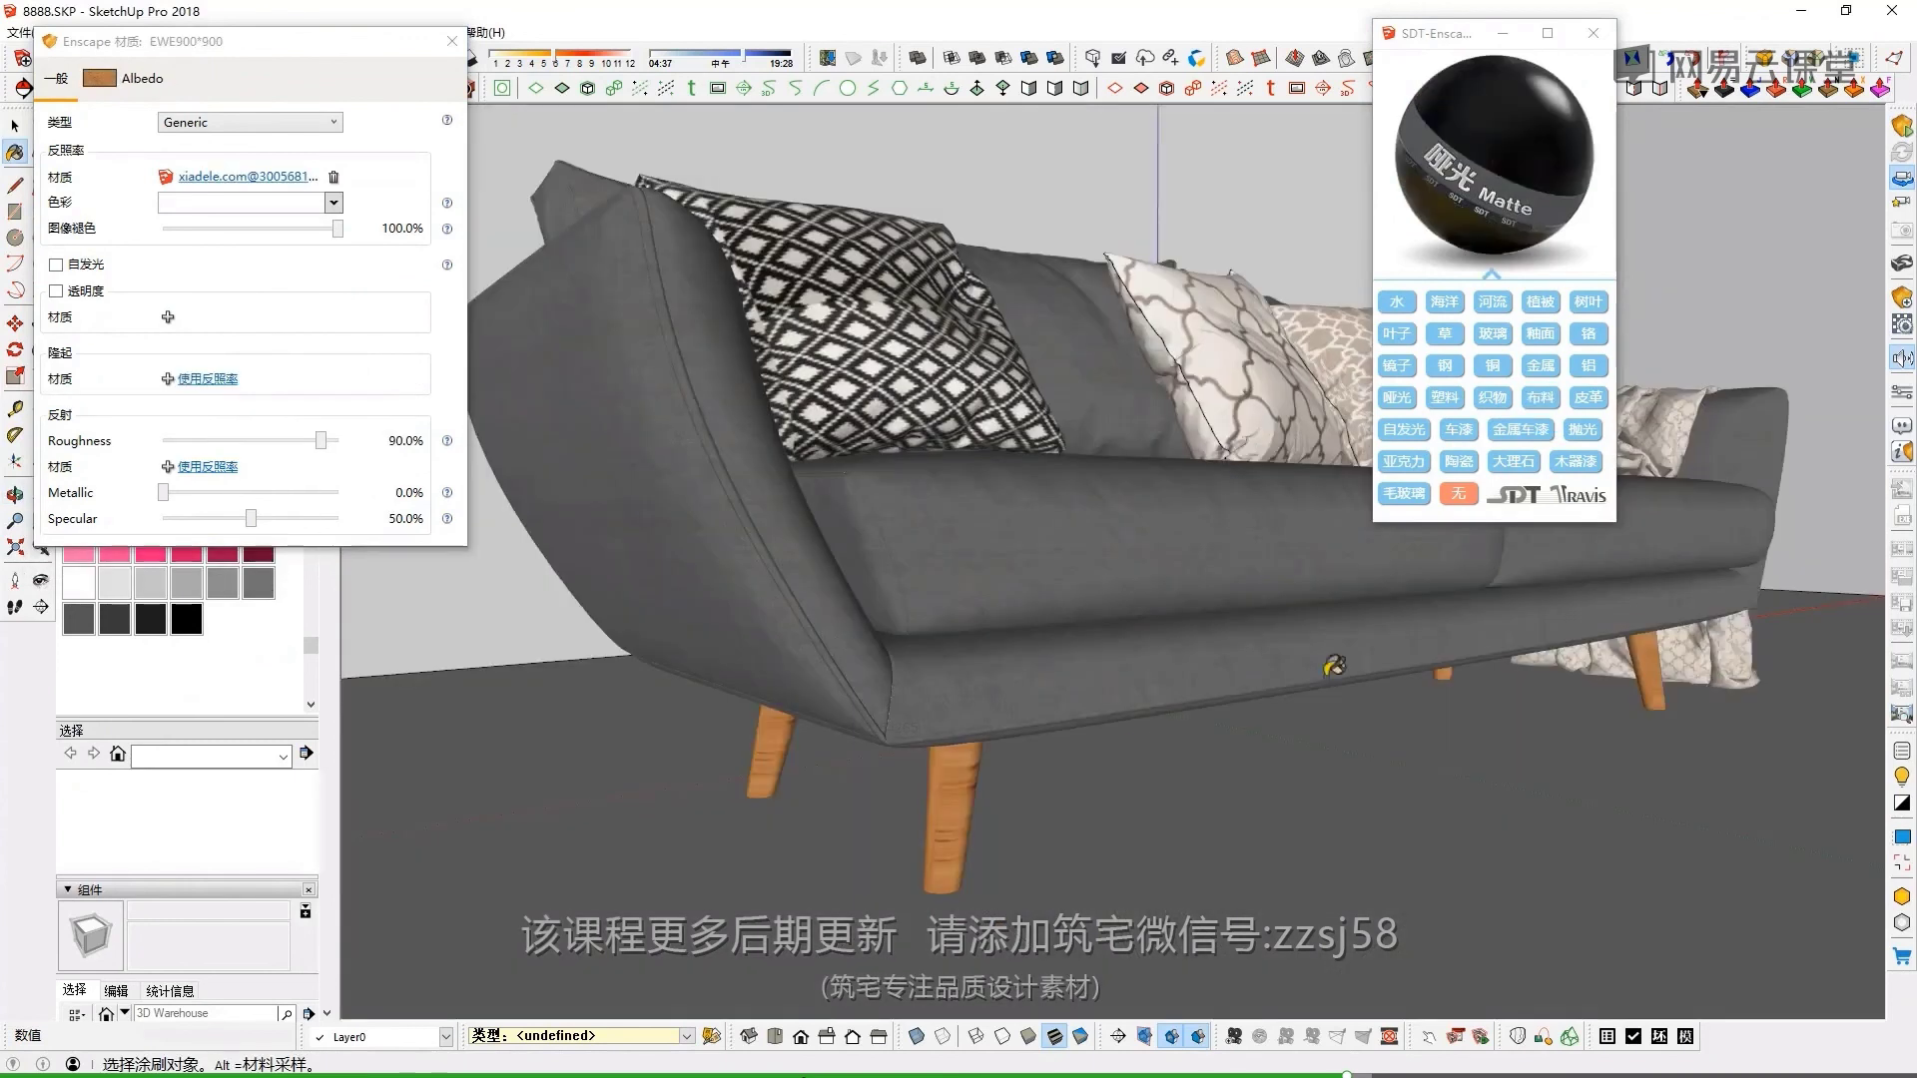
left_click(1576, 461)
left_click(1583, 430)
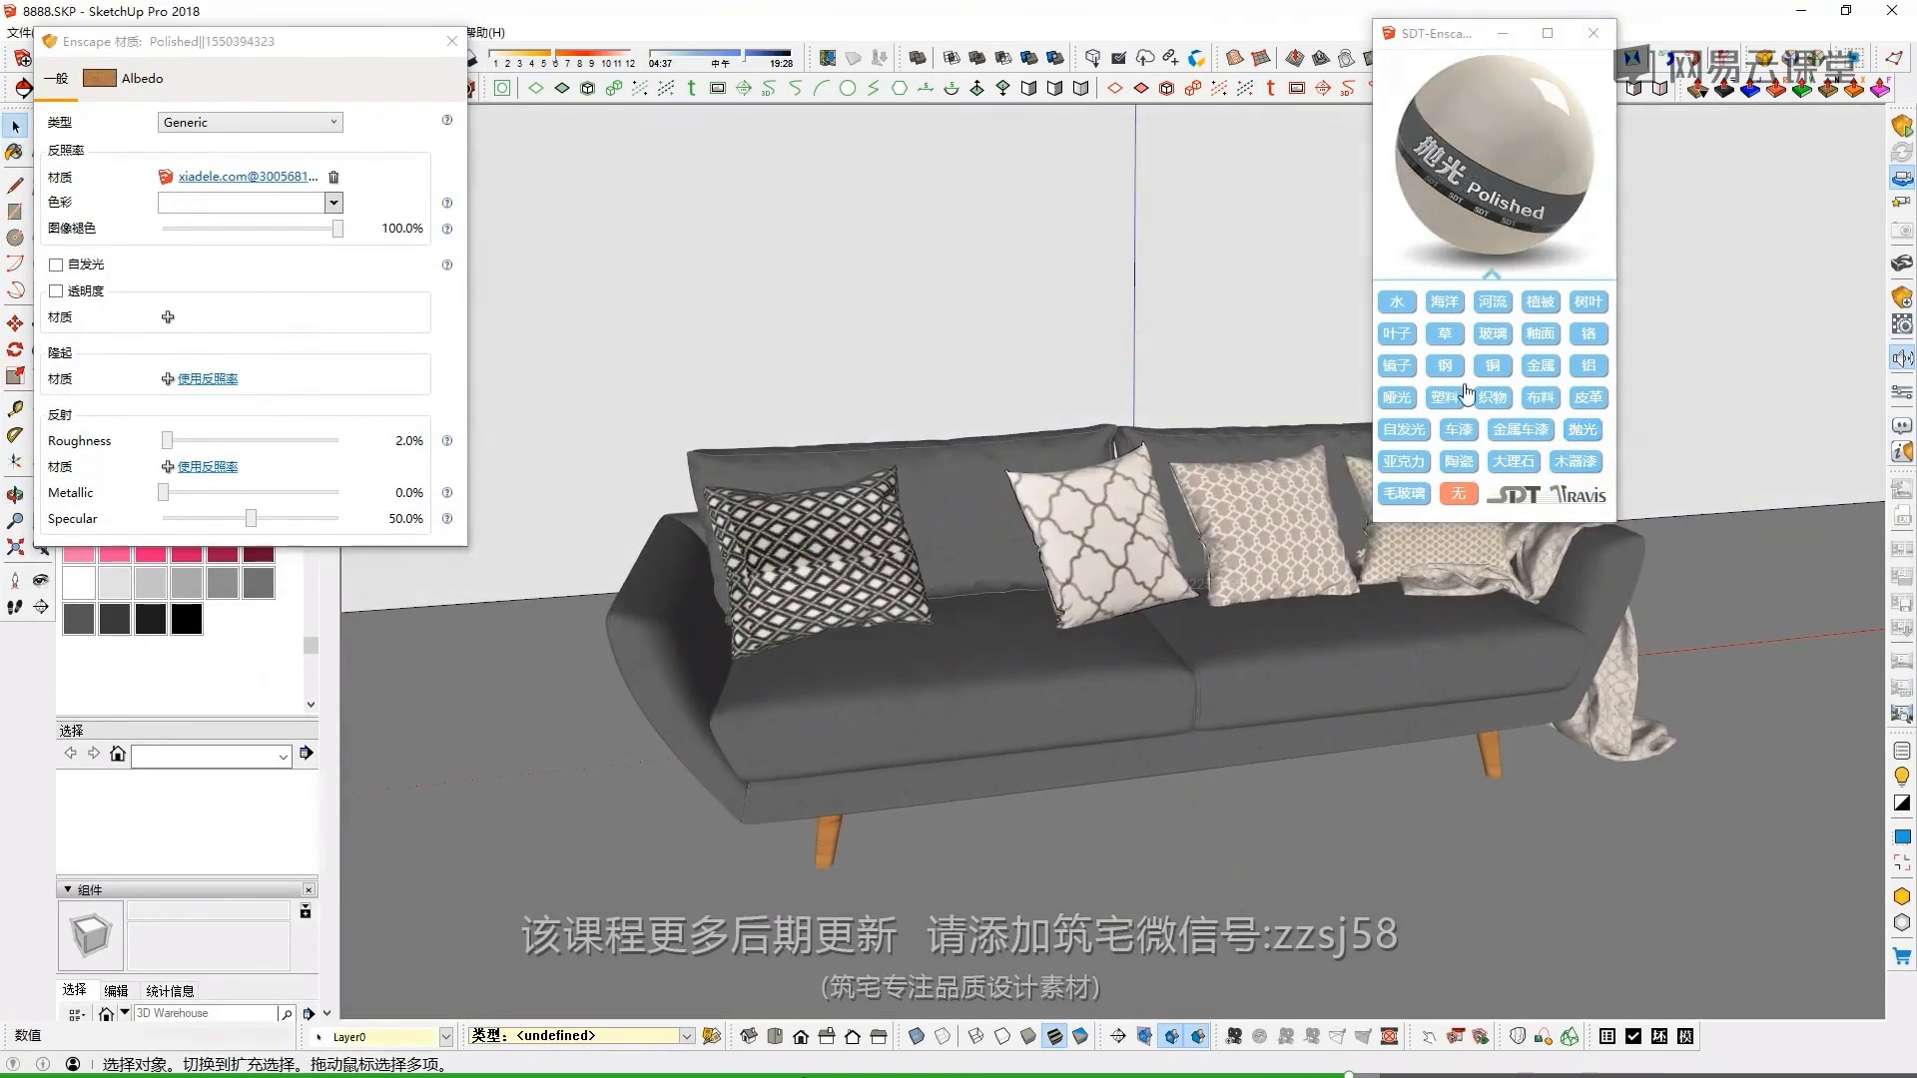
Place an Enscape spotlight and move it to the sofa's left end
left_click(445, 41)
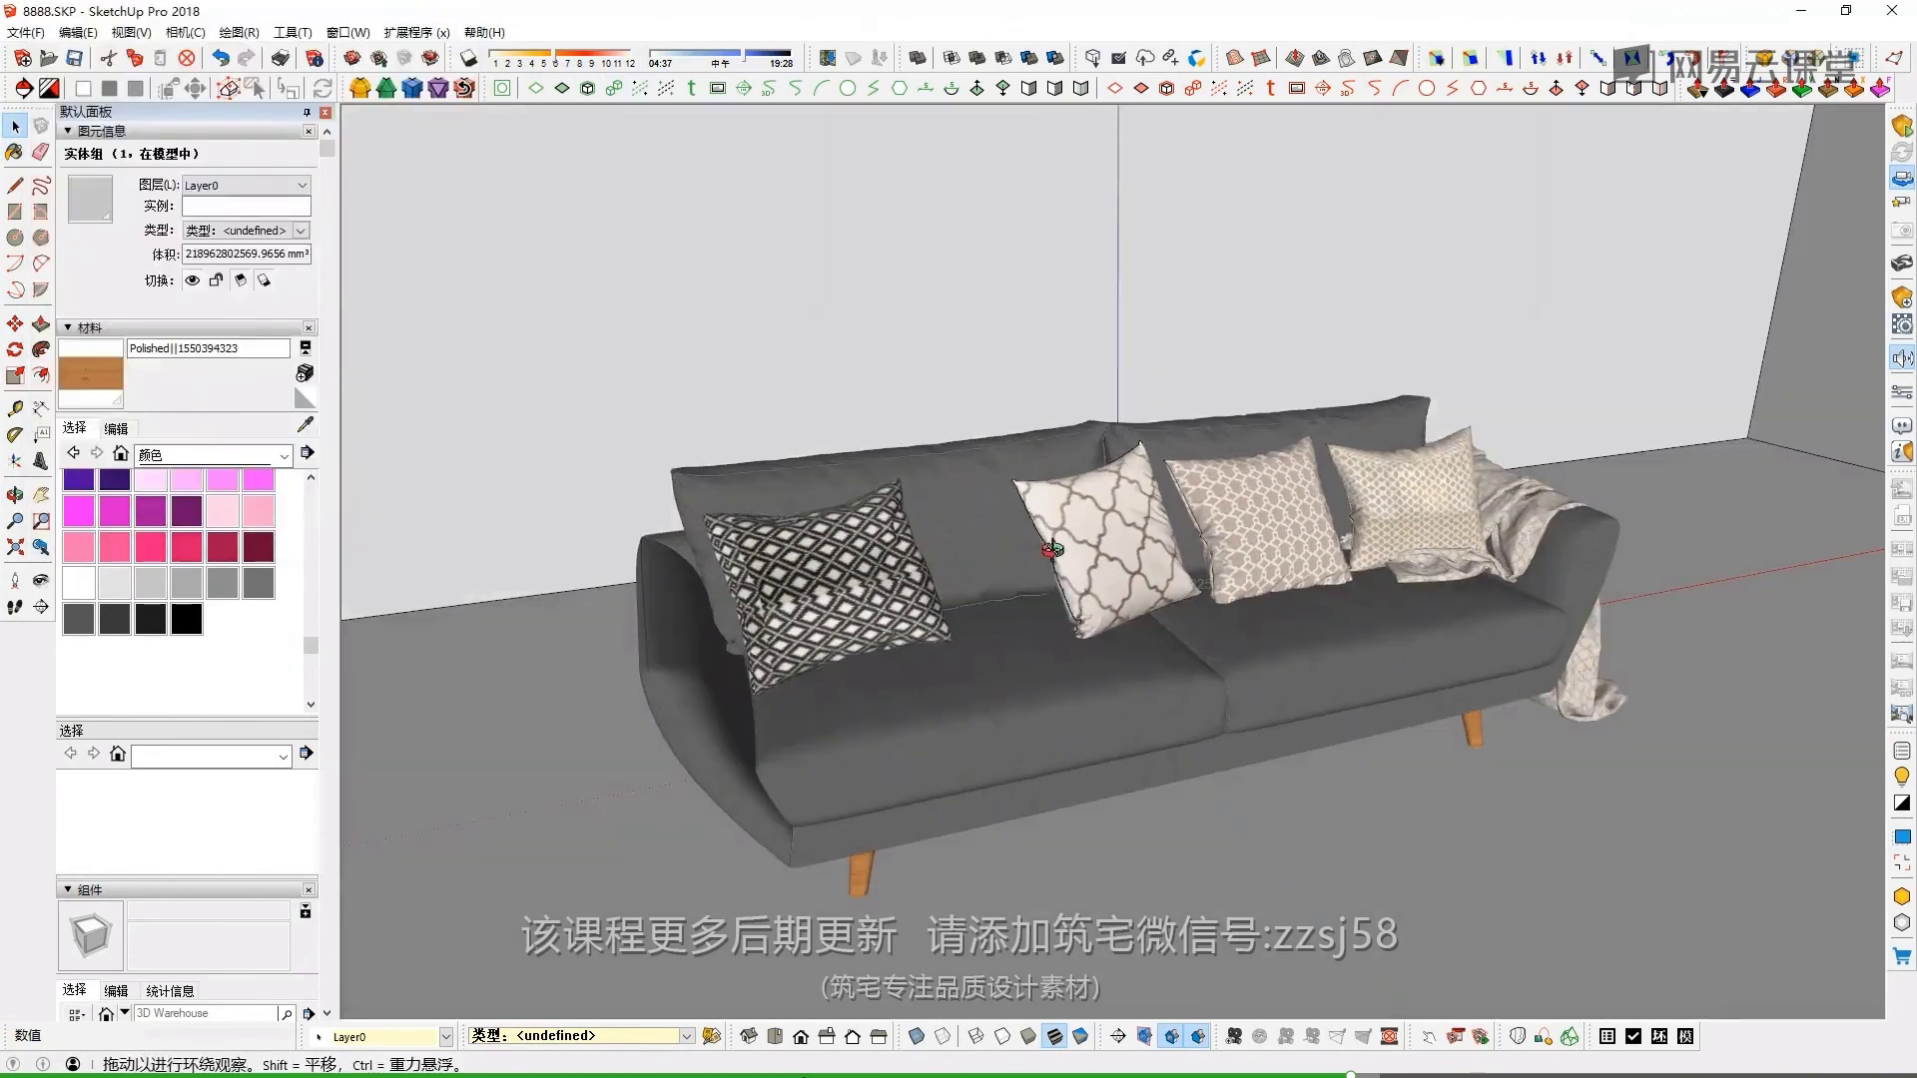
left_click(1902, 298)
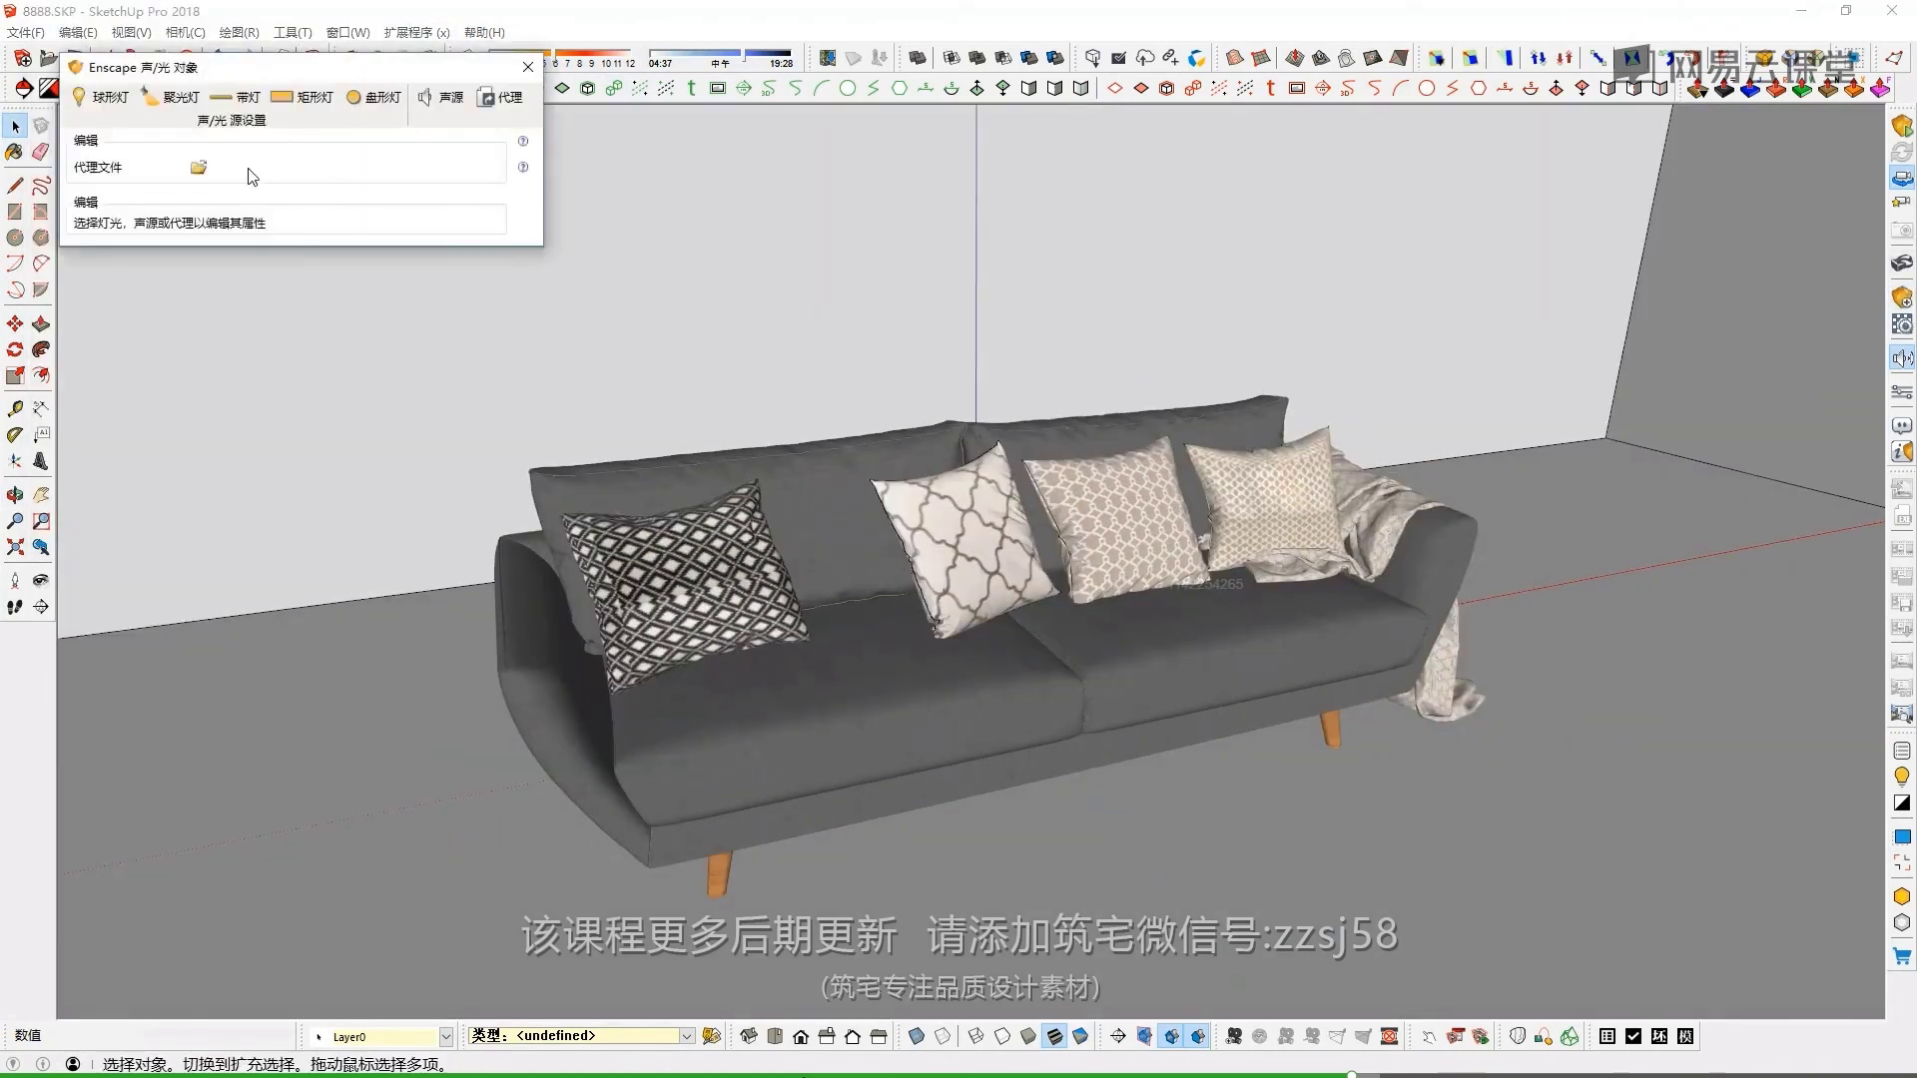
left_click(165, 100)
scroll(1098, 390, "down", 3)
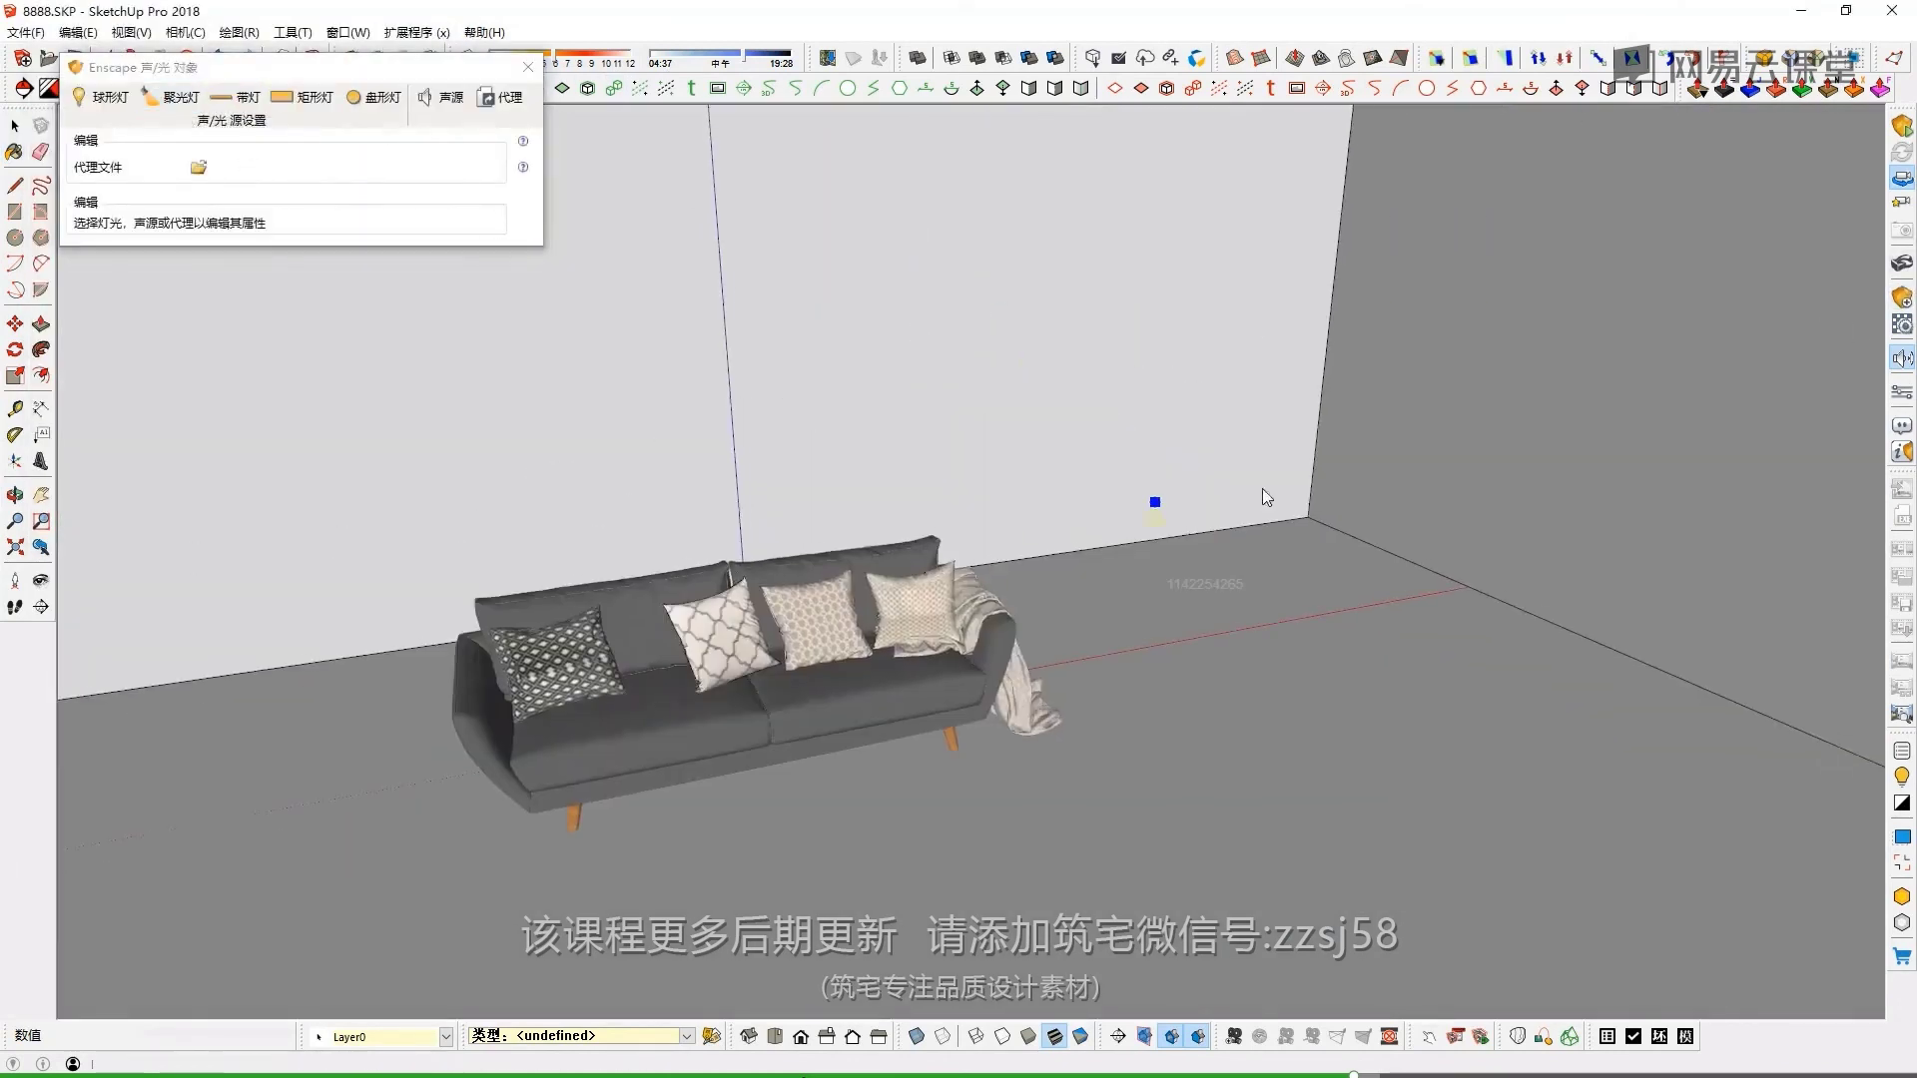
left_click(1316, 446)
left_click(1330, 299)
key("m")
scroll(493, 628, "up", 2)
scroll(494, 627, "up", 2)
scroll(493, 627, "up", 3)
left_click(493, 641)
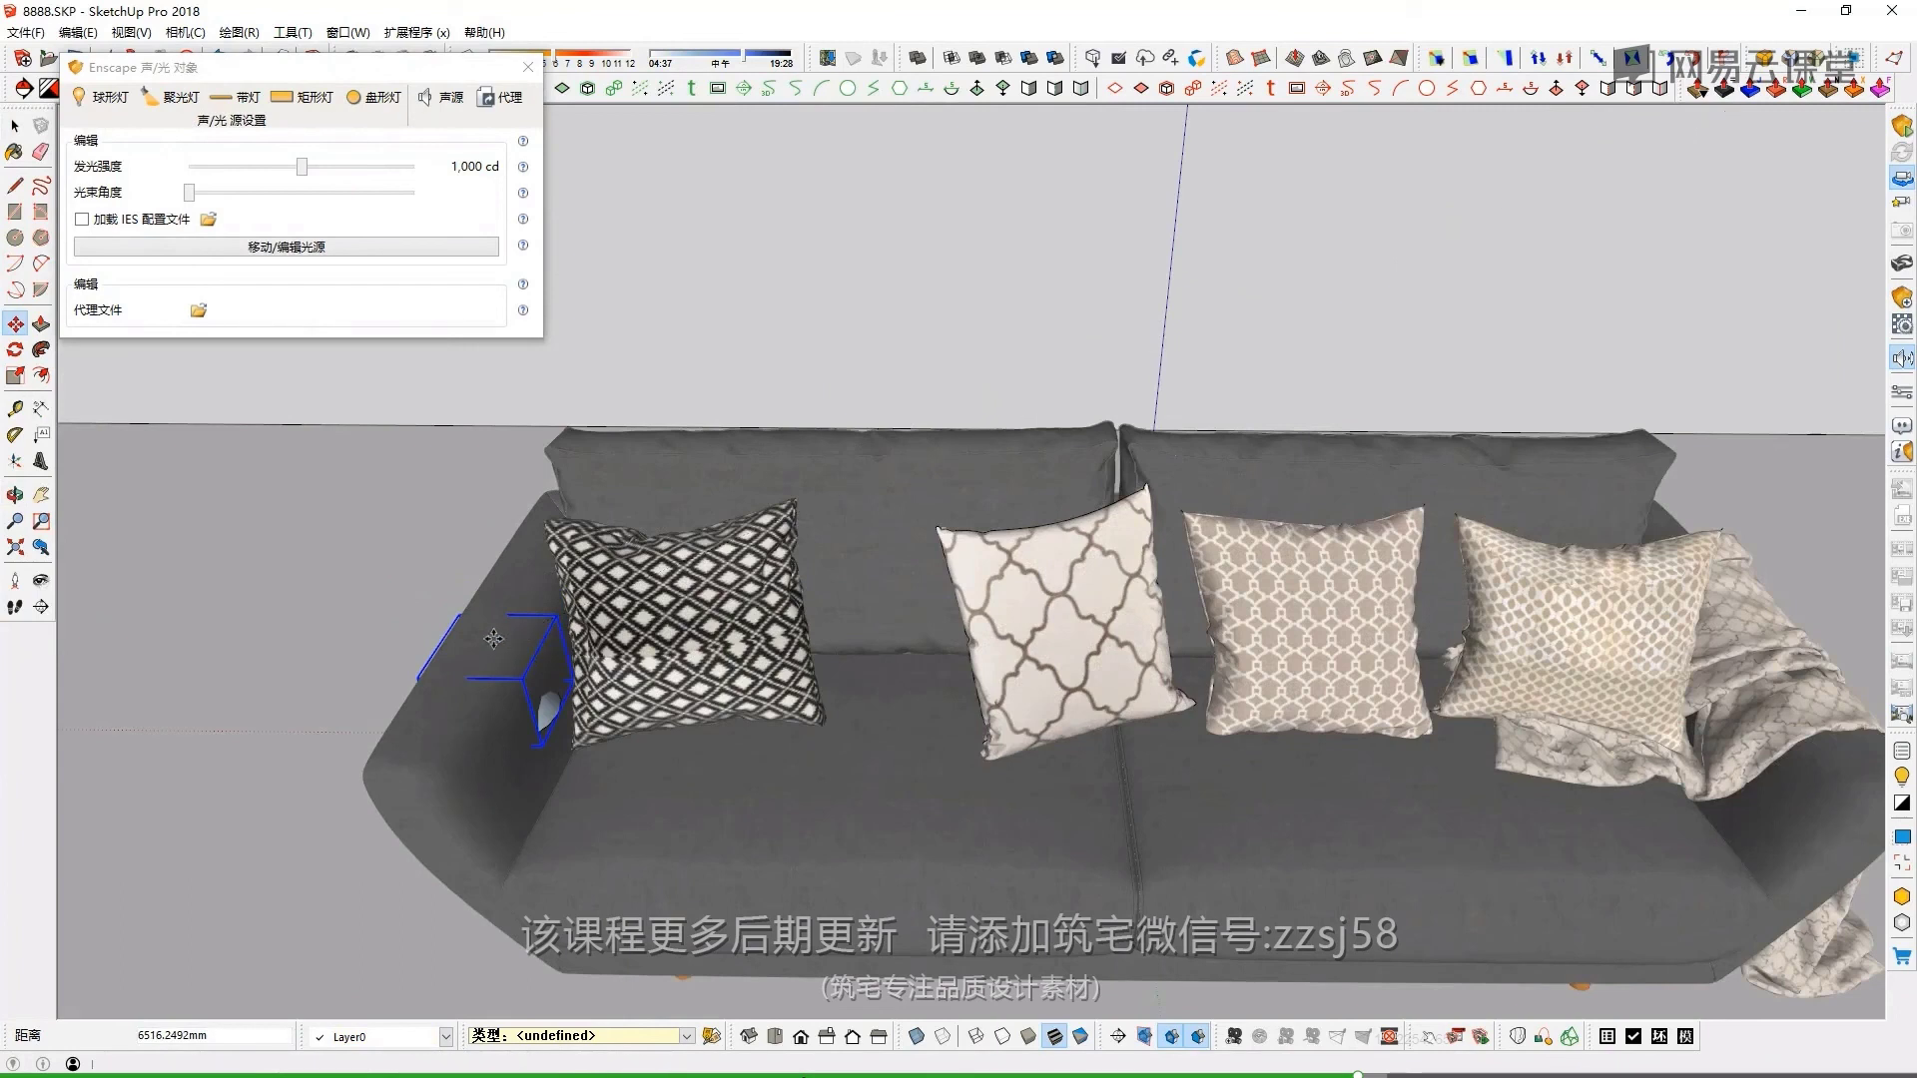
Browse the 4000–5000 K colour presets and load the I001125-射灯-iMod.ies profile into the spotlight
left_click(1903, 777)
left_click(1368, 487)
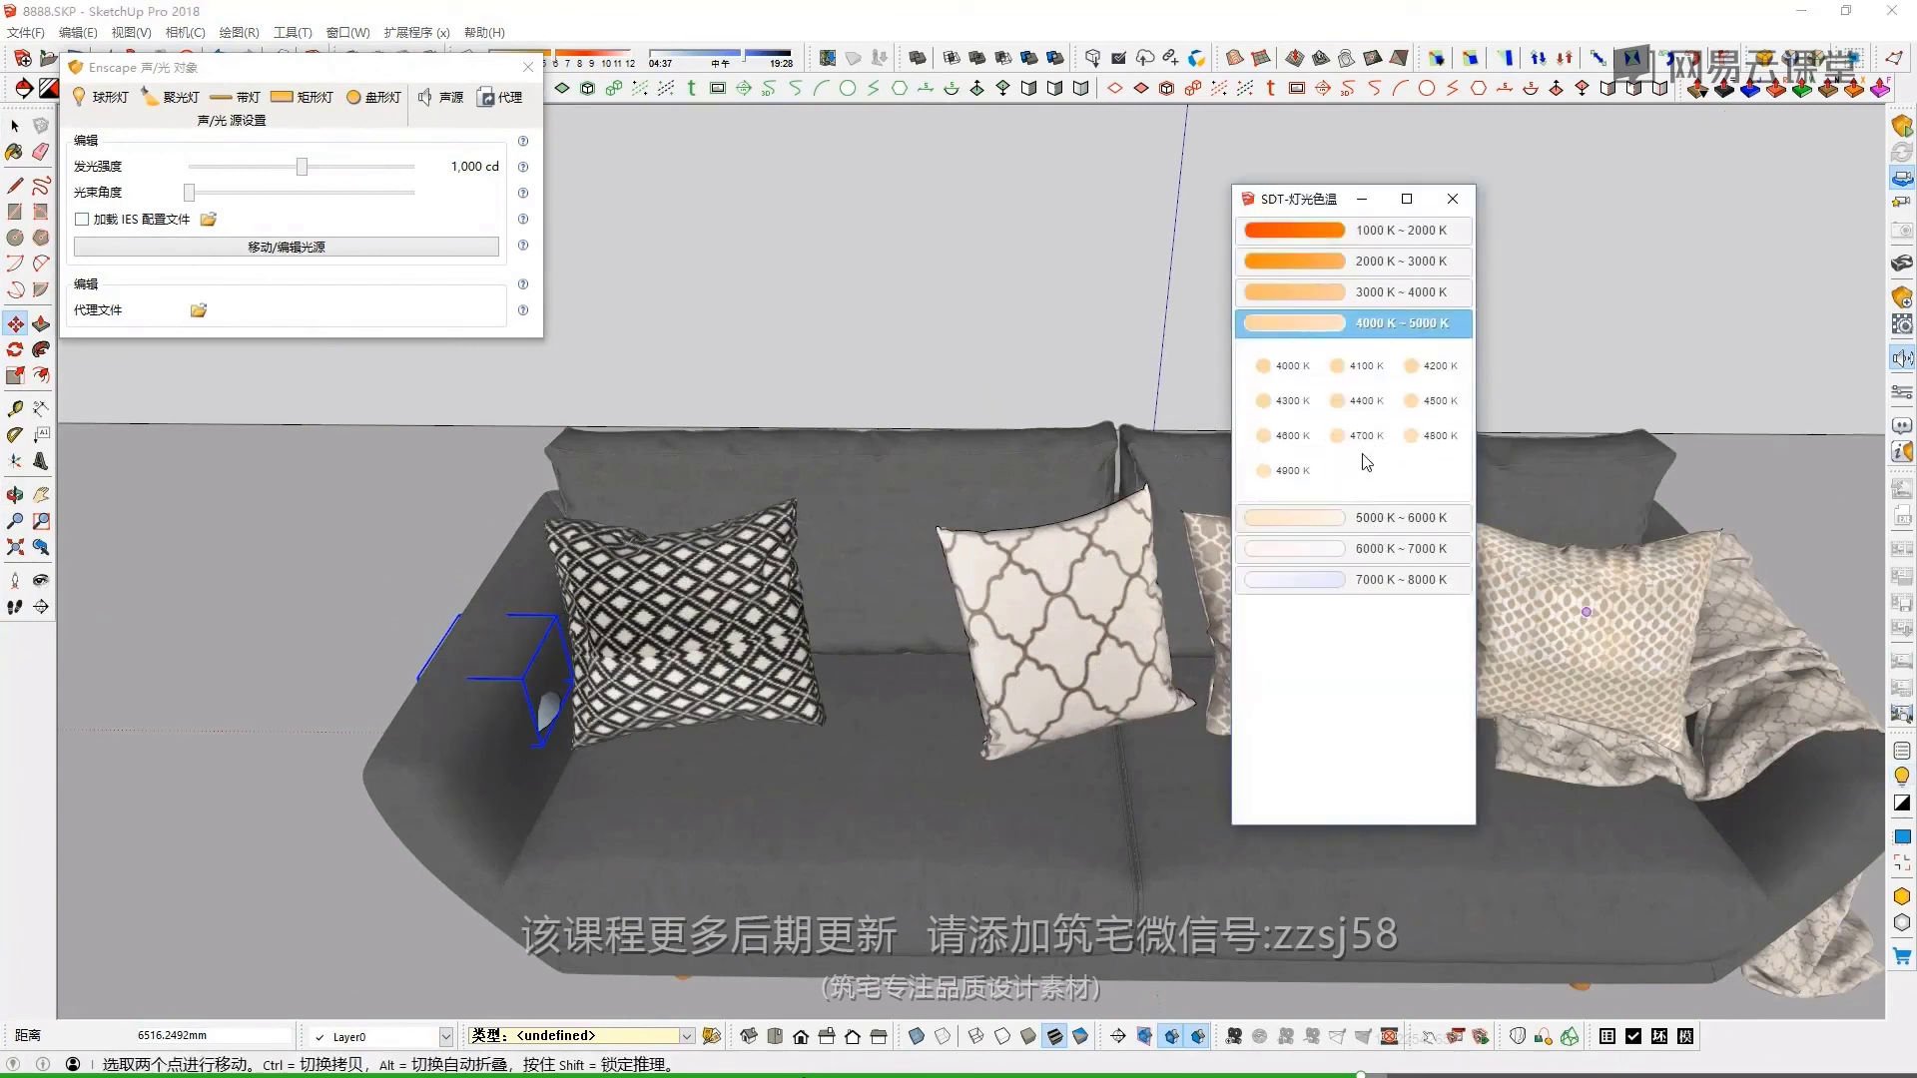
left_click(1455, 197)
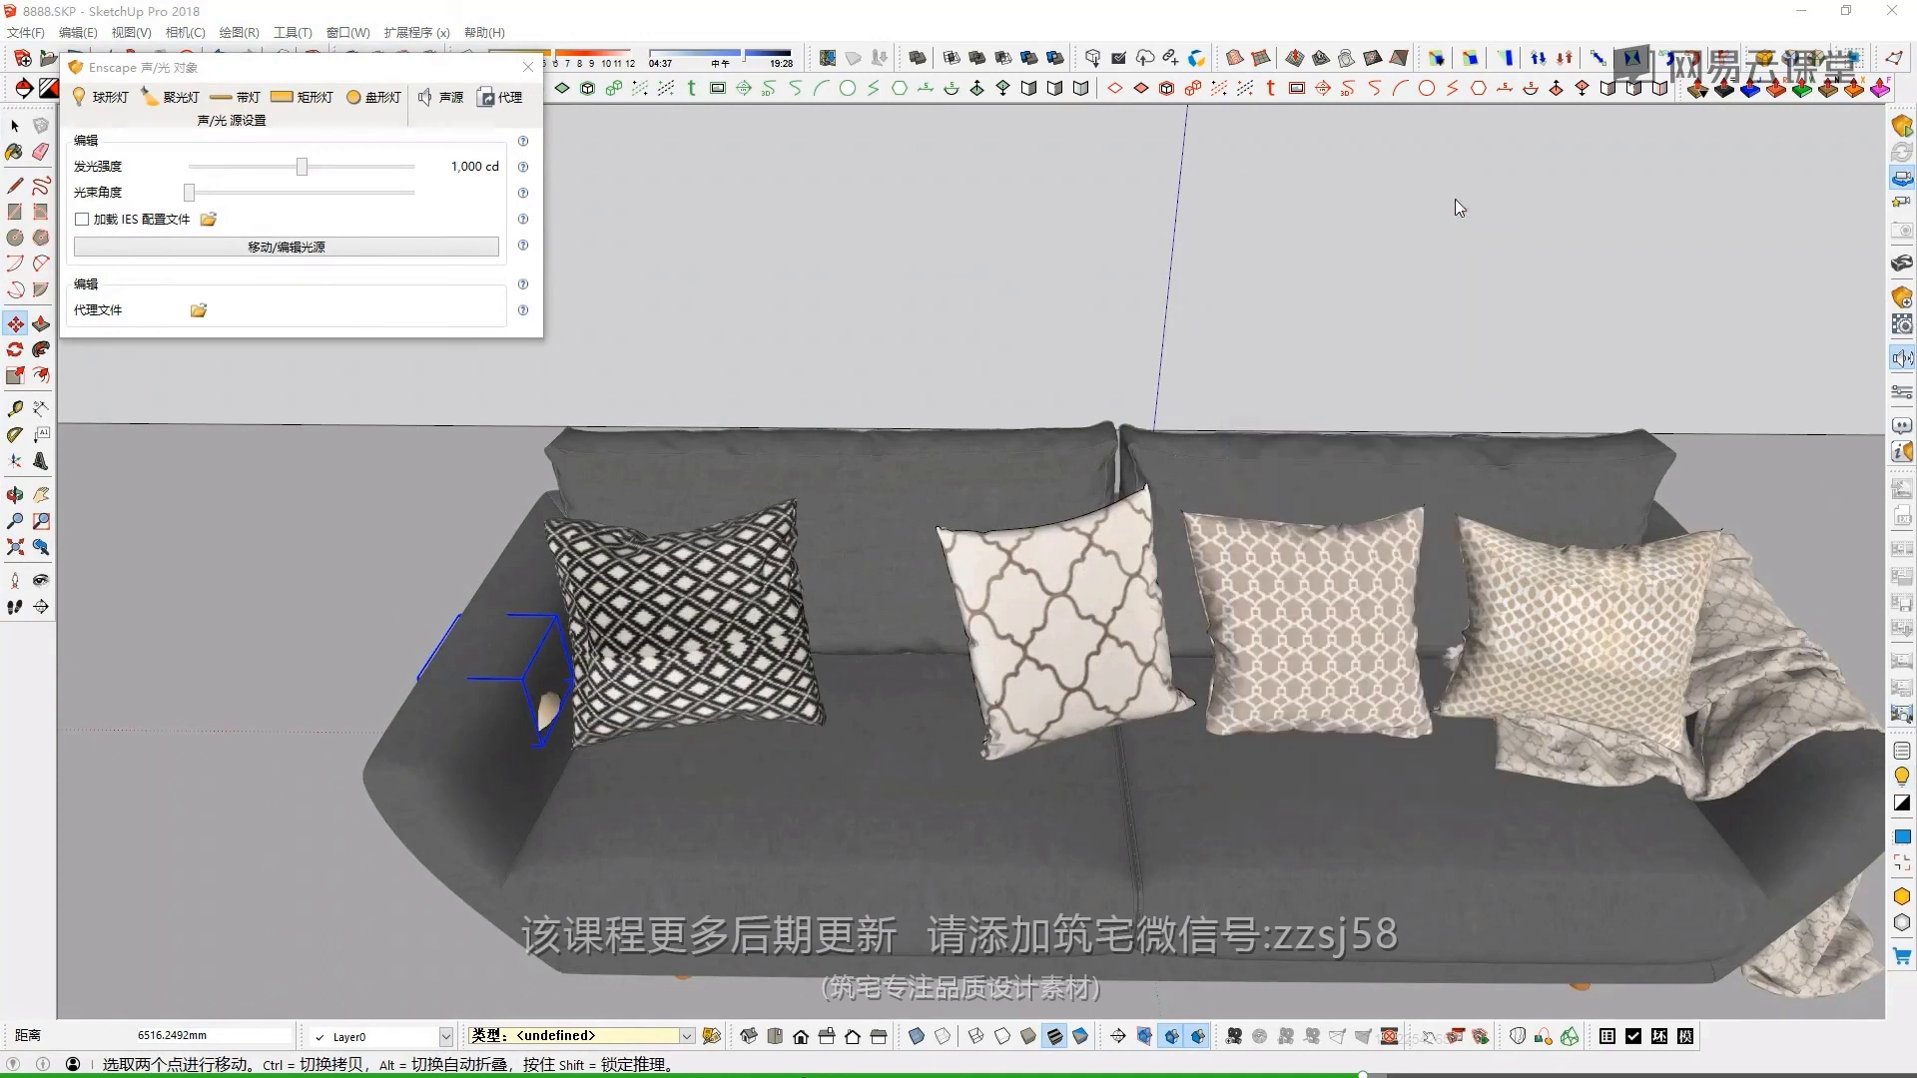
key("space")
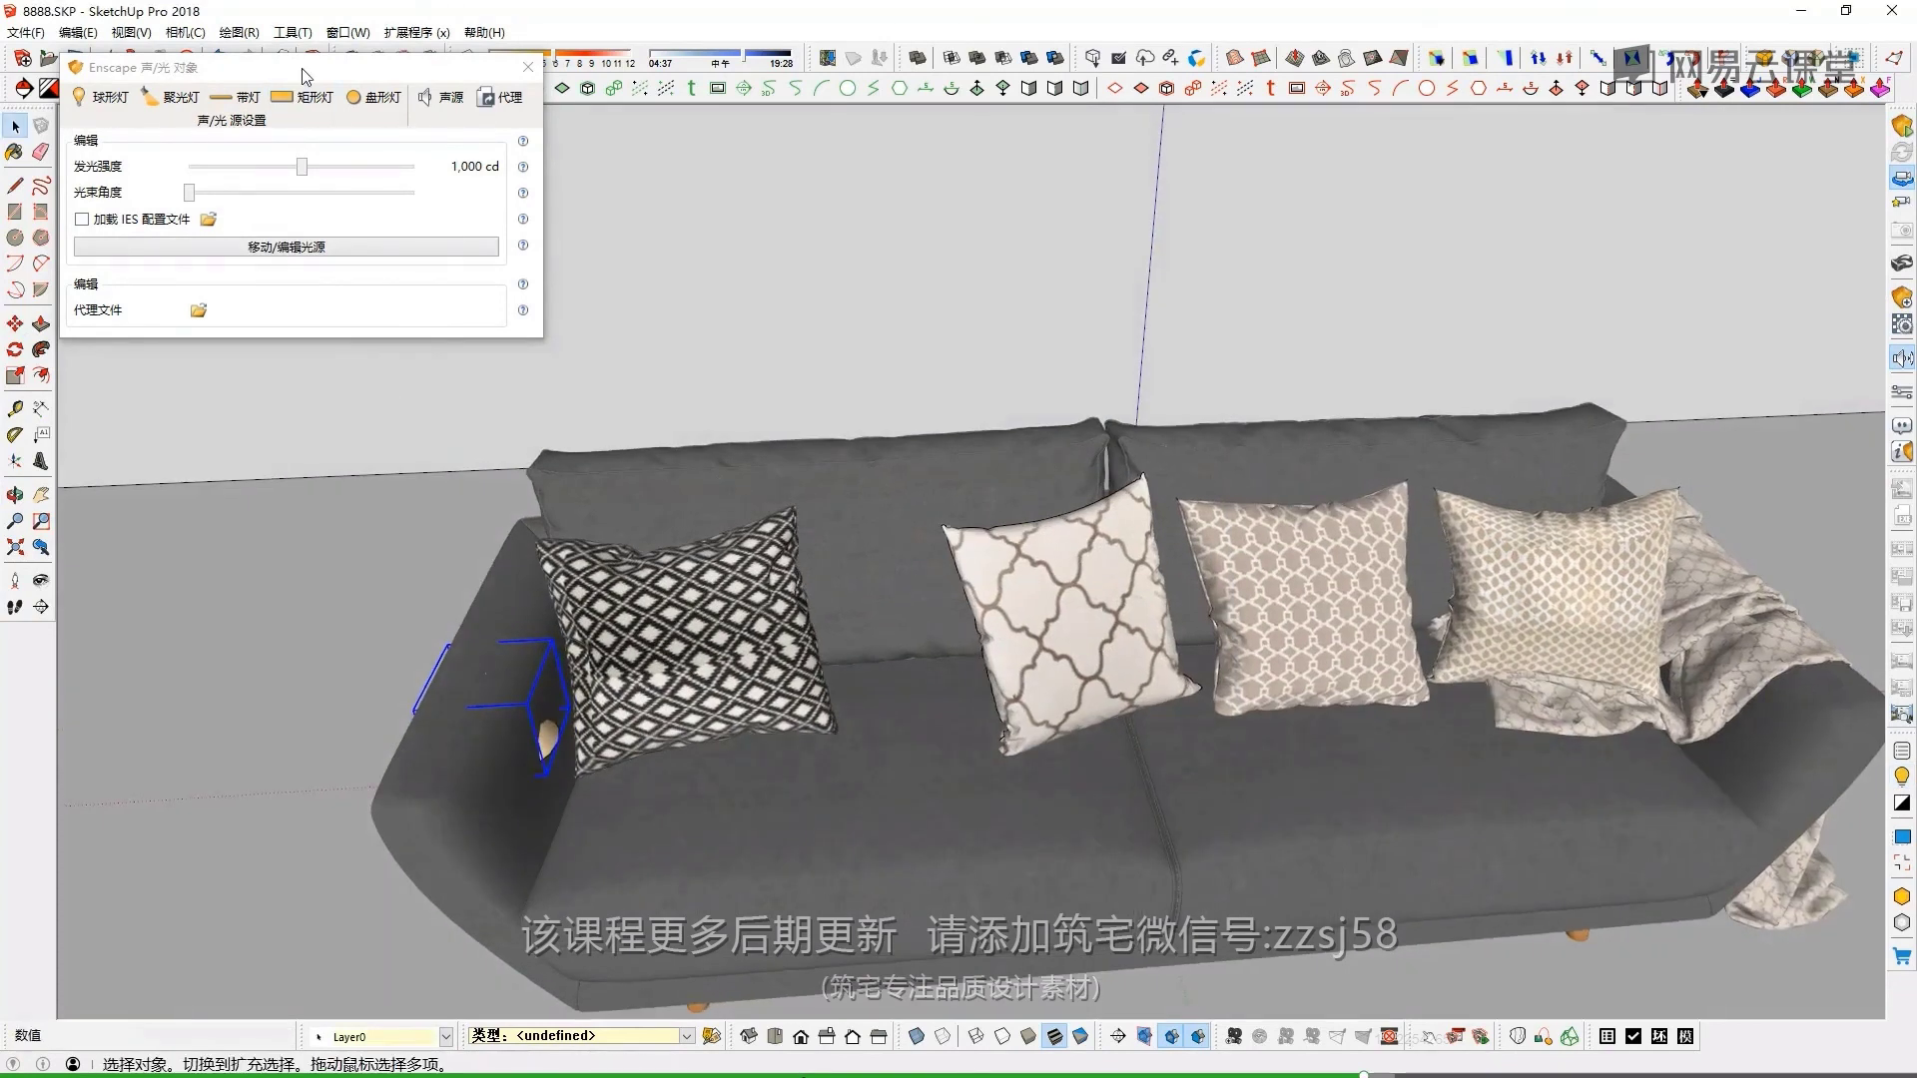
left_click_drag(304, 76, 736, 172)
left_click(606, 317)
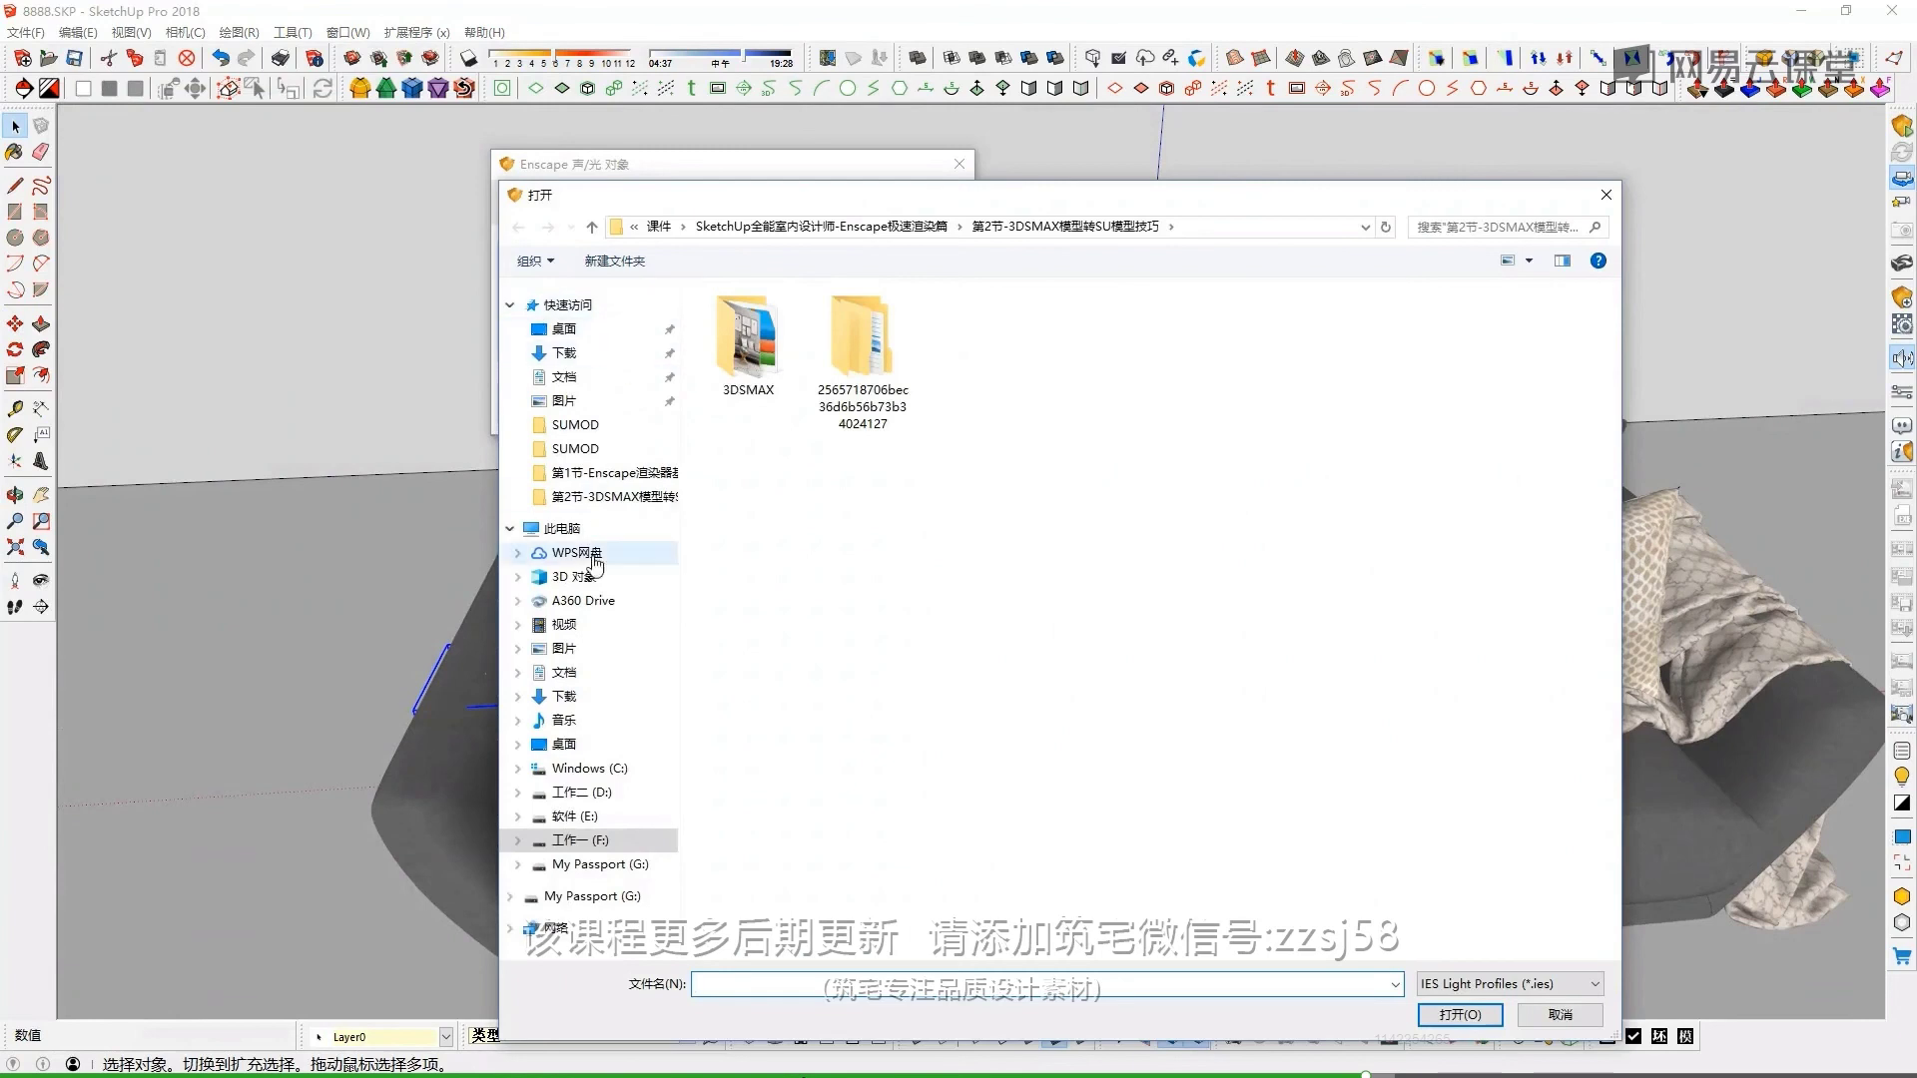
left_click(564, 335)
double_click(749, 334)
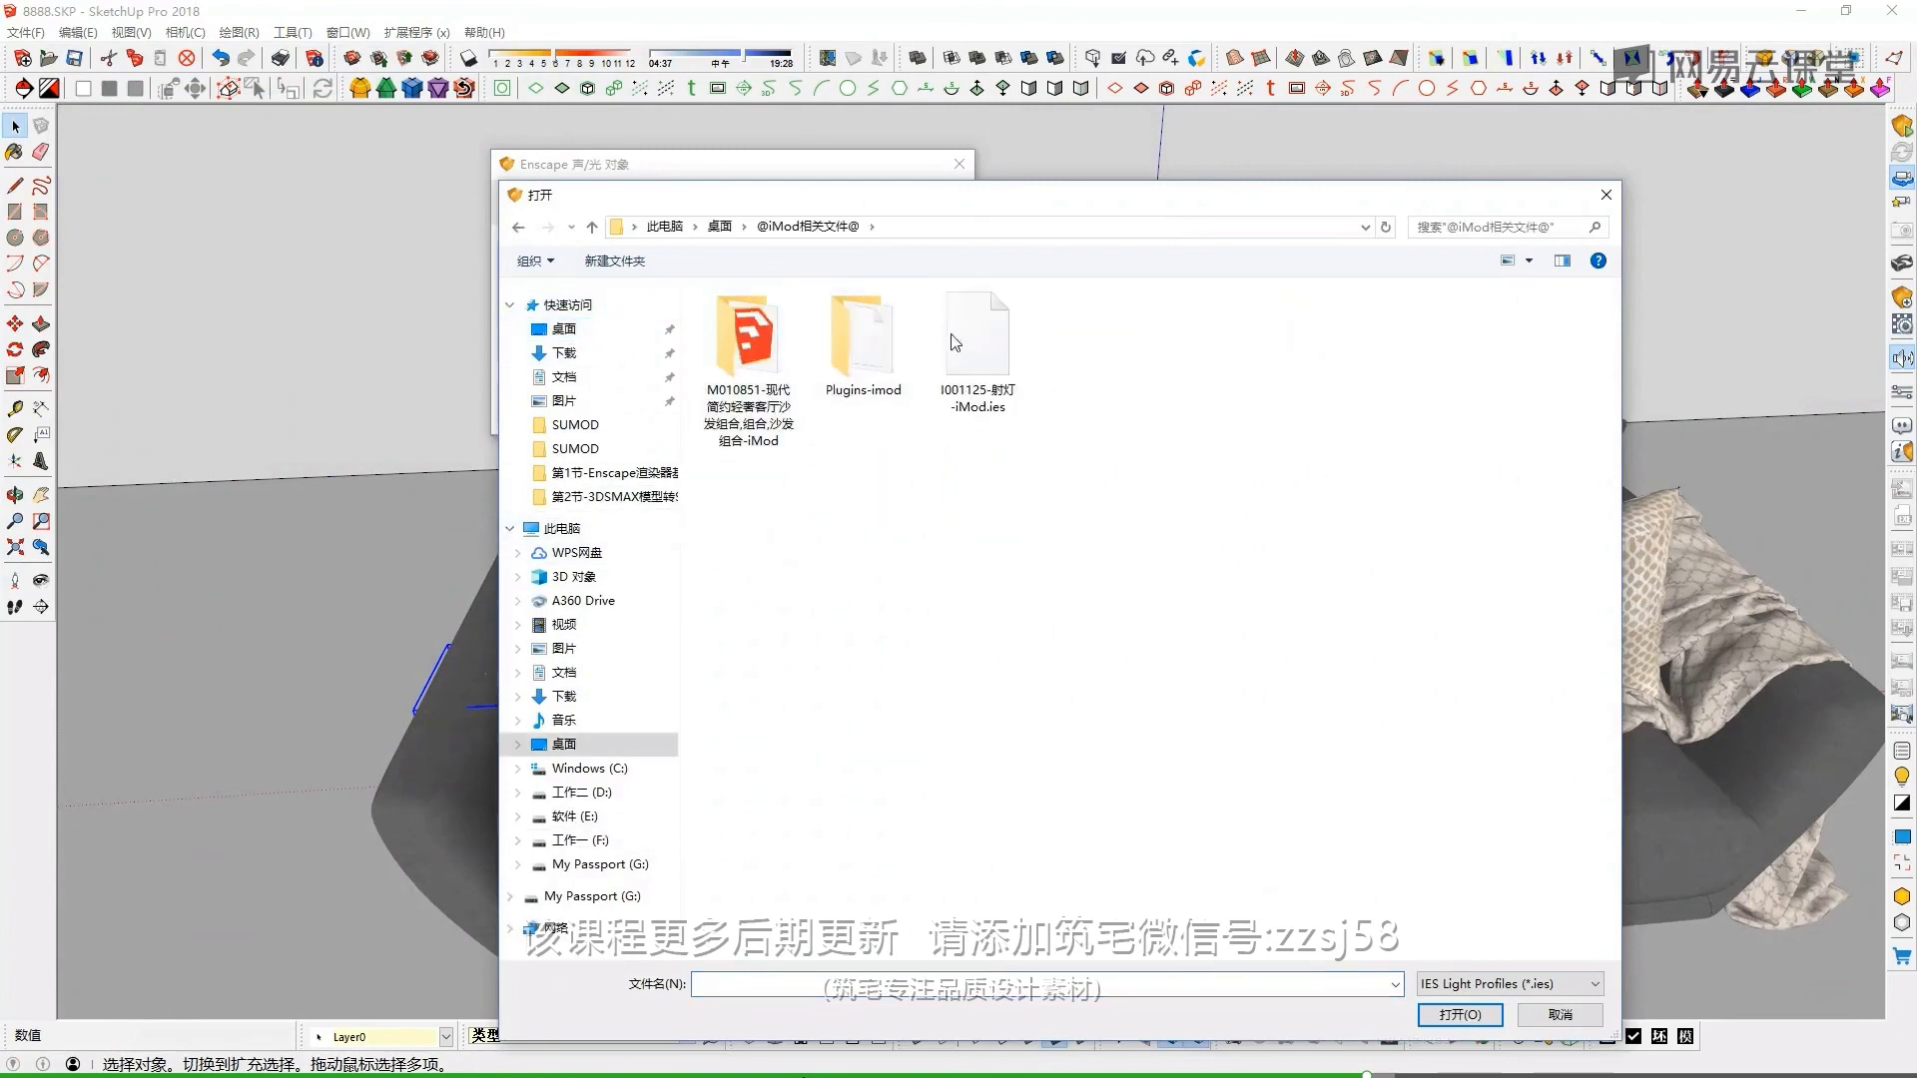
double_click(974, 339)
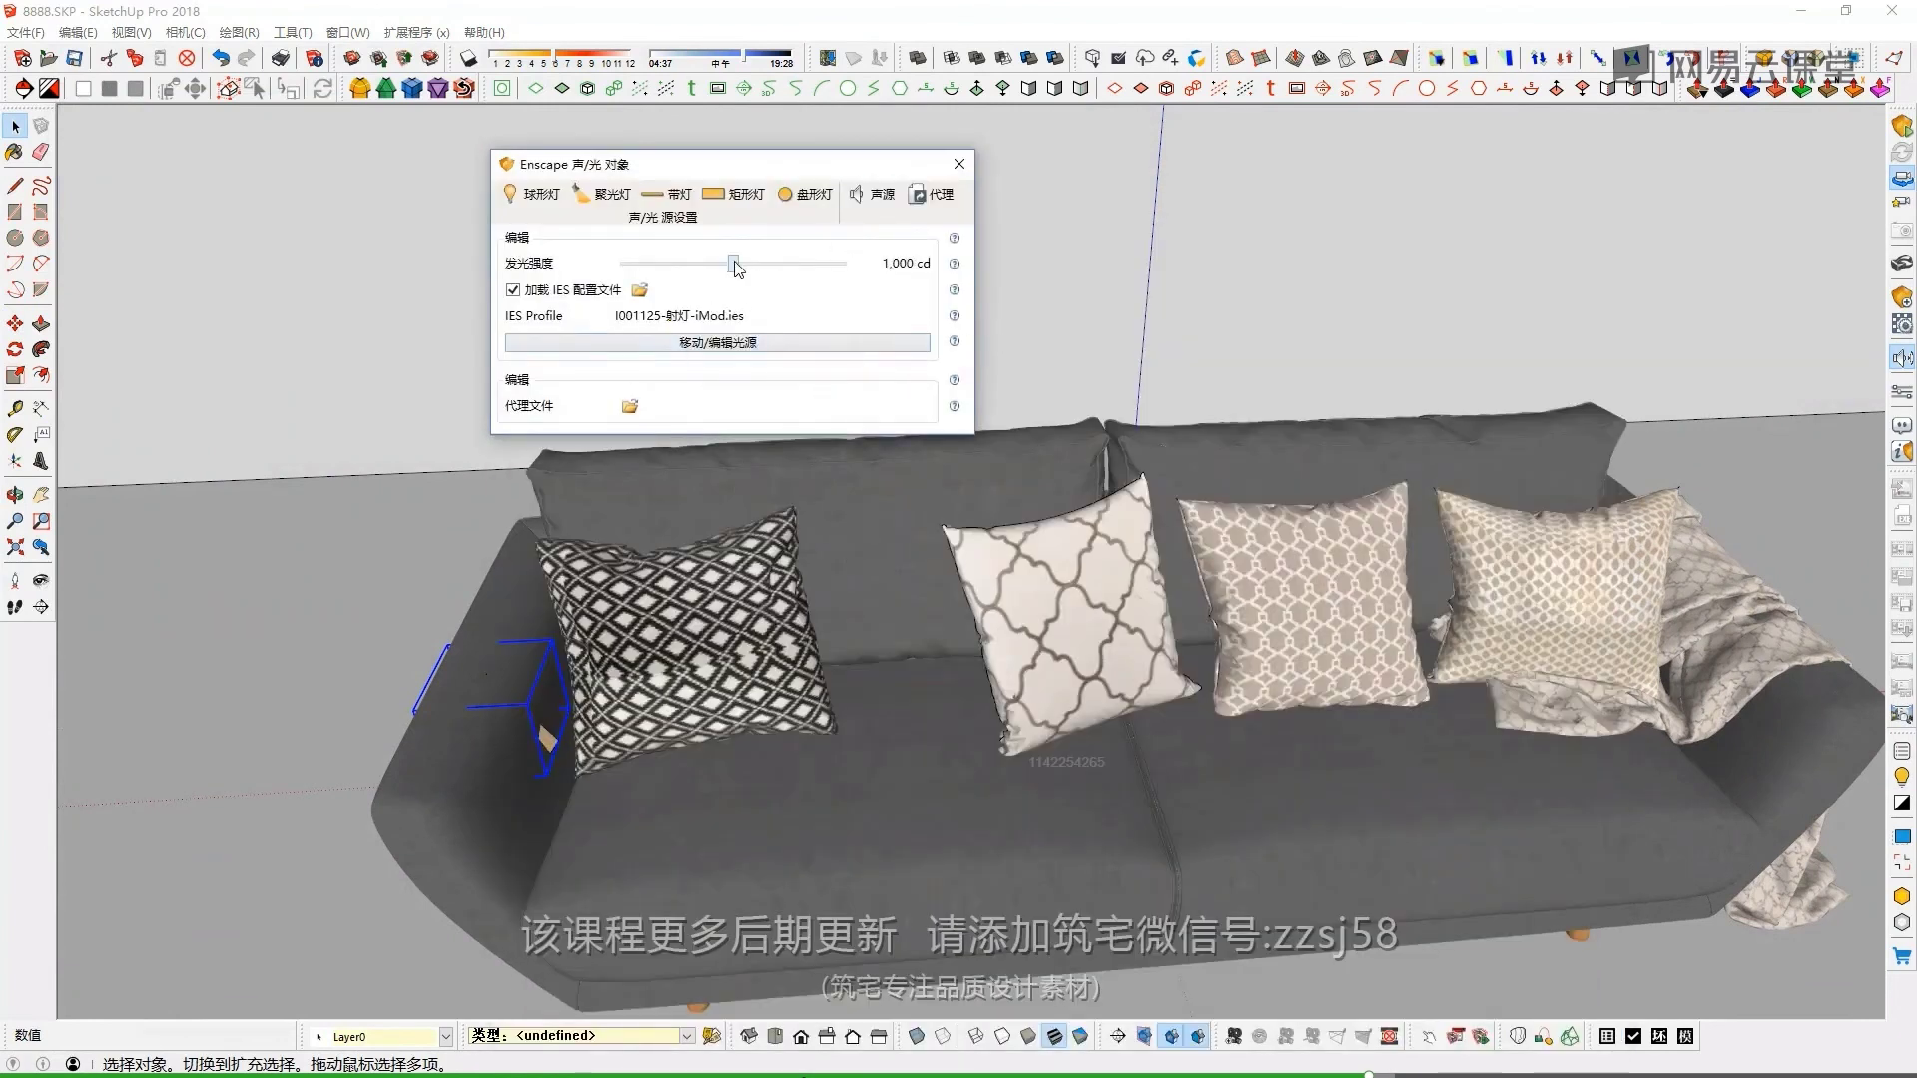
left_click(959, 163)
Copy the spotlight in front of the black, third and fourth pillows
scroll(565, 399, "down", 3)
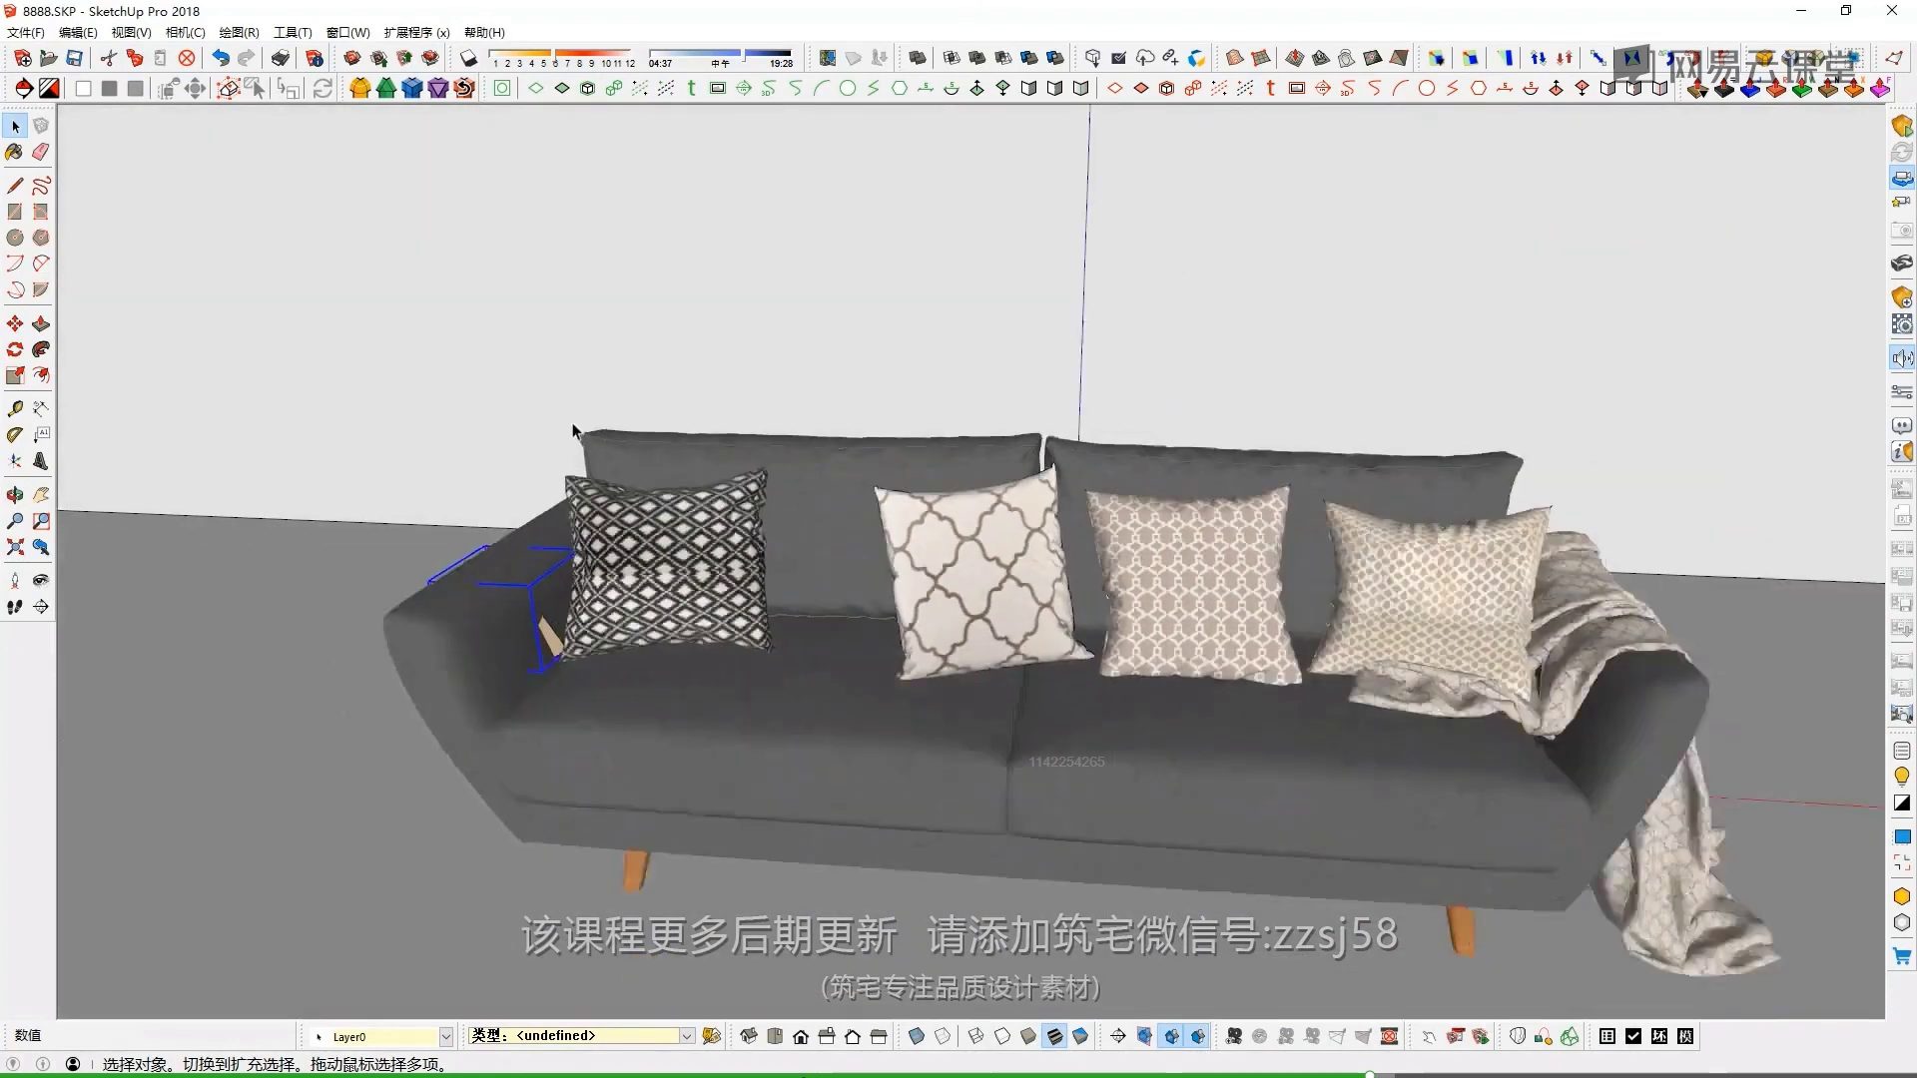
scroll(565, 400, "down", 2)
key("m")
left_click(629, 515)
left_click(866, 520)
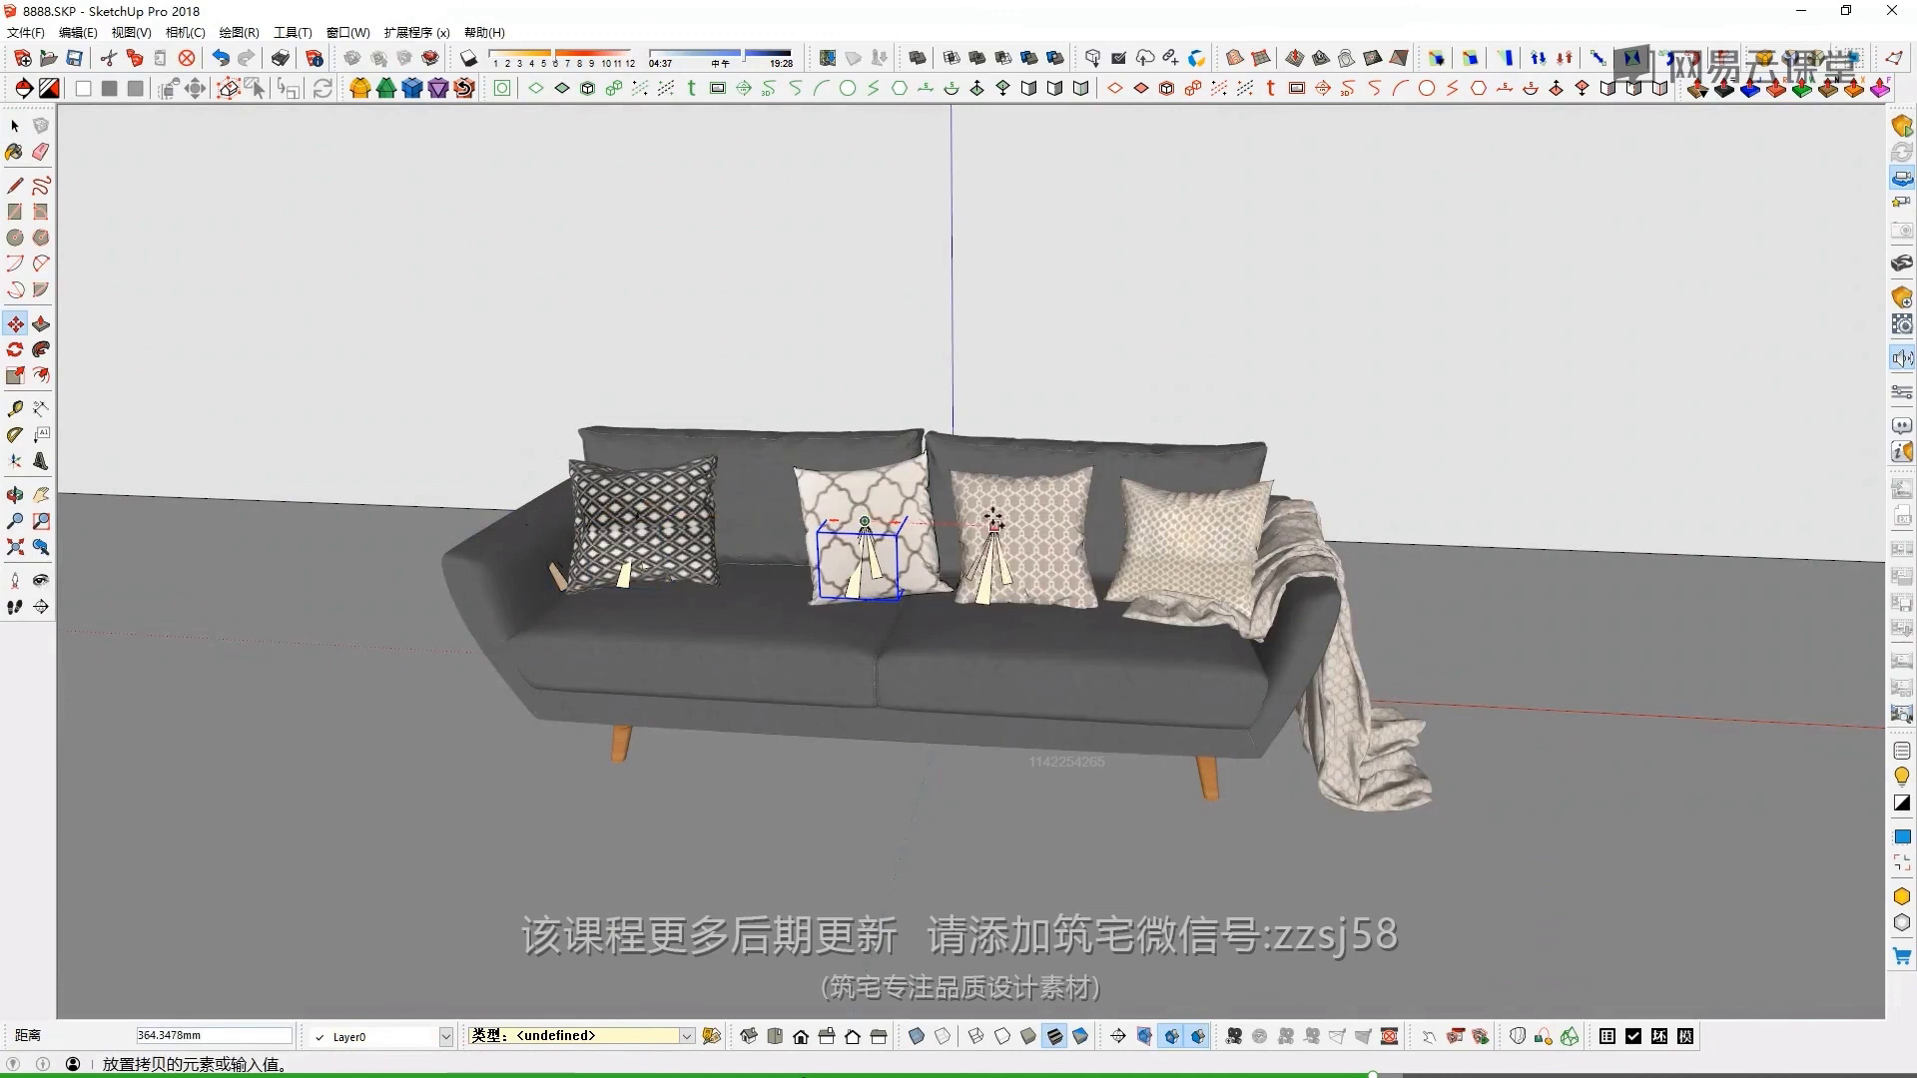
left_click(1013, 526)
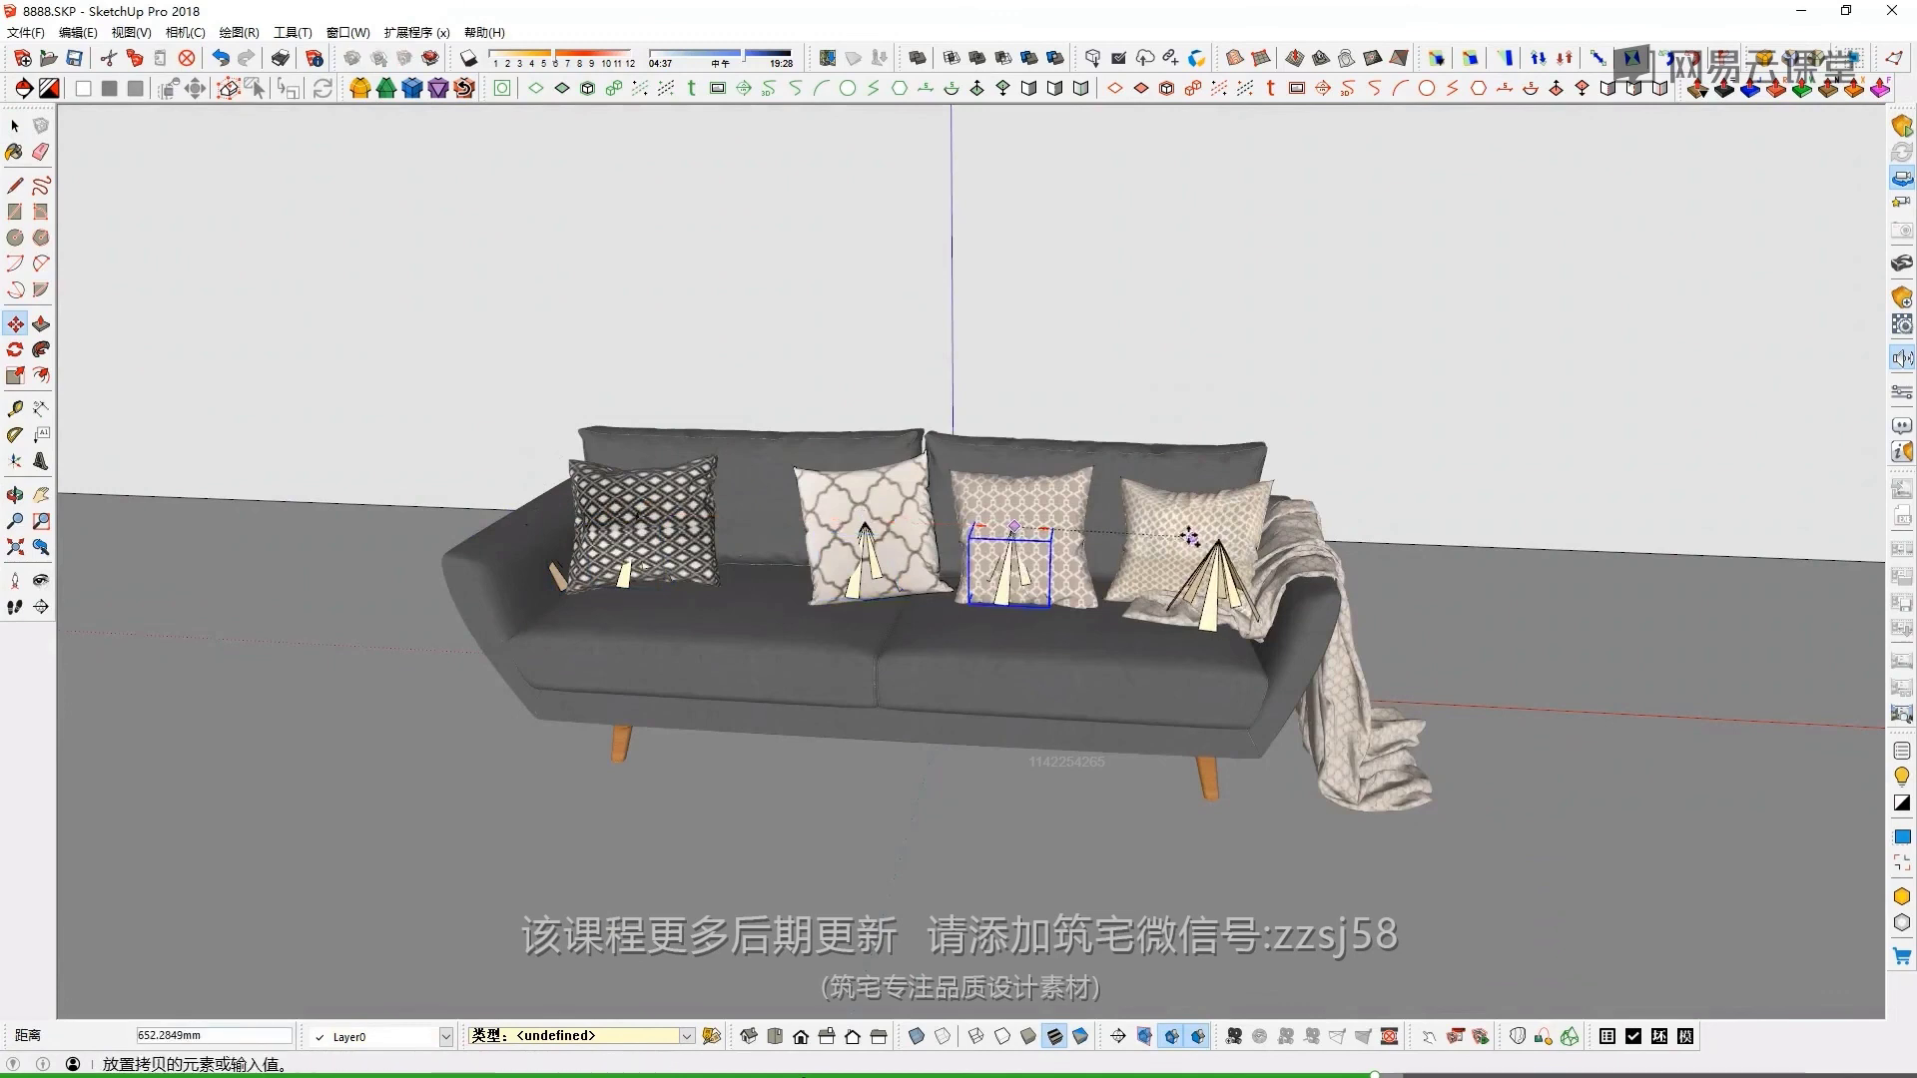
left_click(1194, 536)
Copy further spotlights by the throw blanket and onto the seat, cancelling a stray copy
middle_click_drag(1194, 536, 1158, 639)
scroll(1158, 639, "up", 2)
scroll(1156, 644, "up", 2)
left_click(1157, 644)
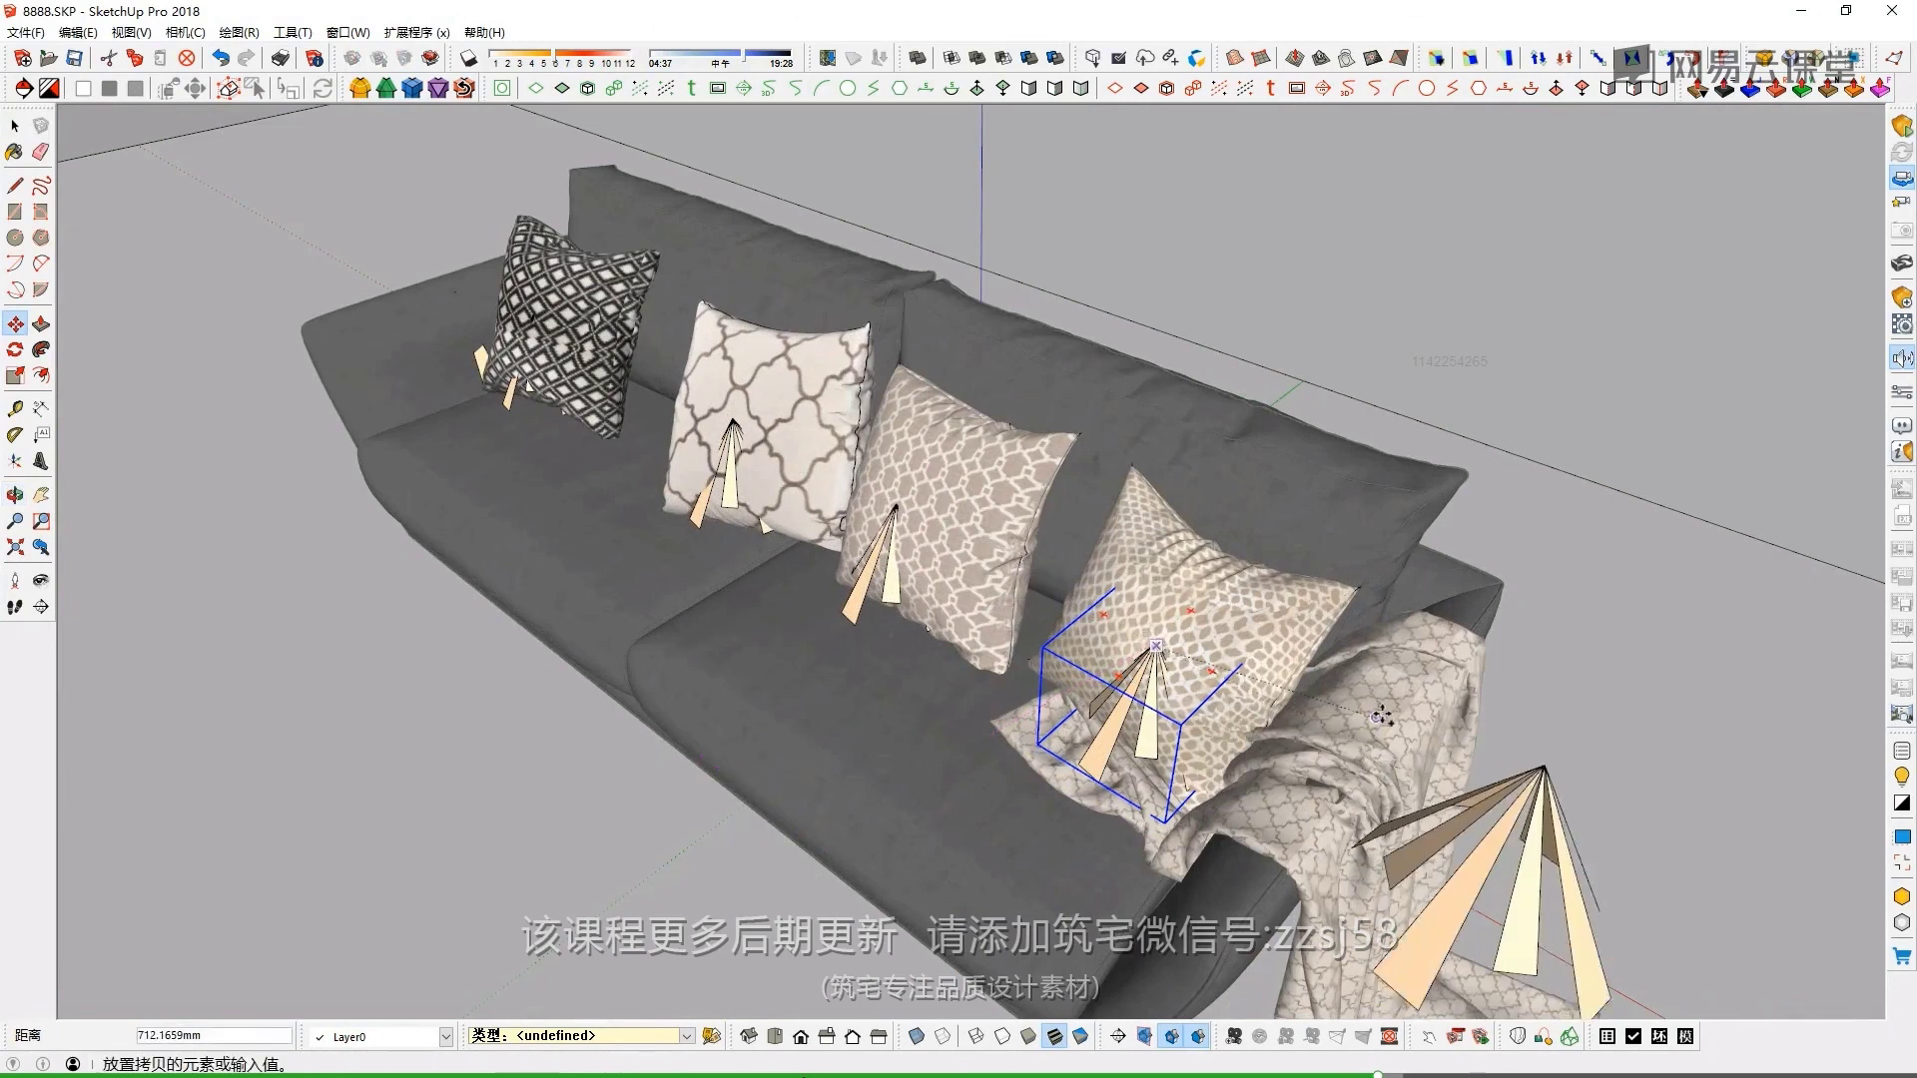
key("Escape")
left_click(1158, 644)
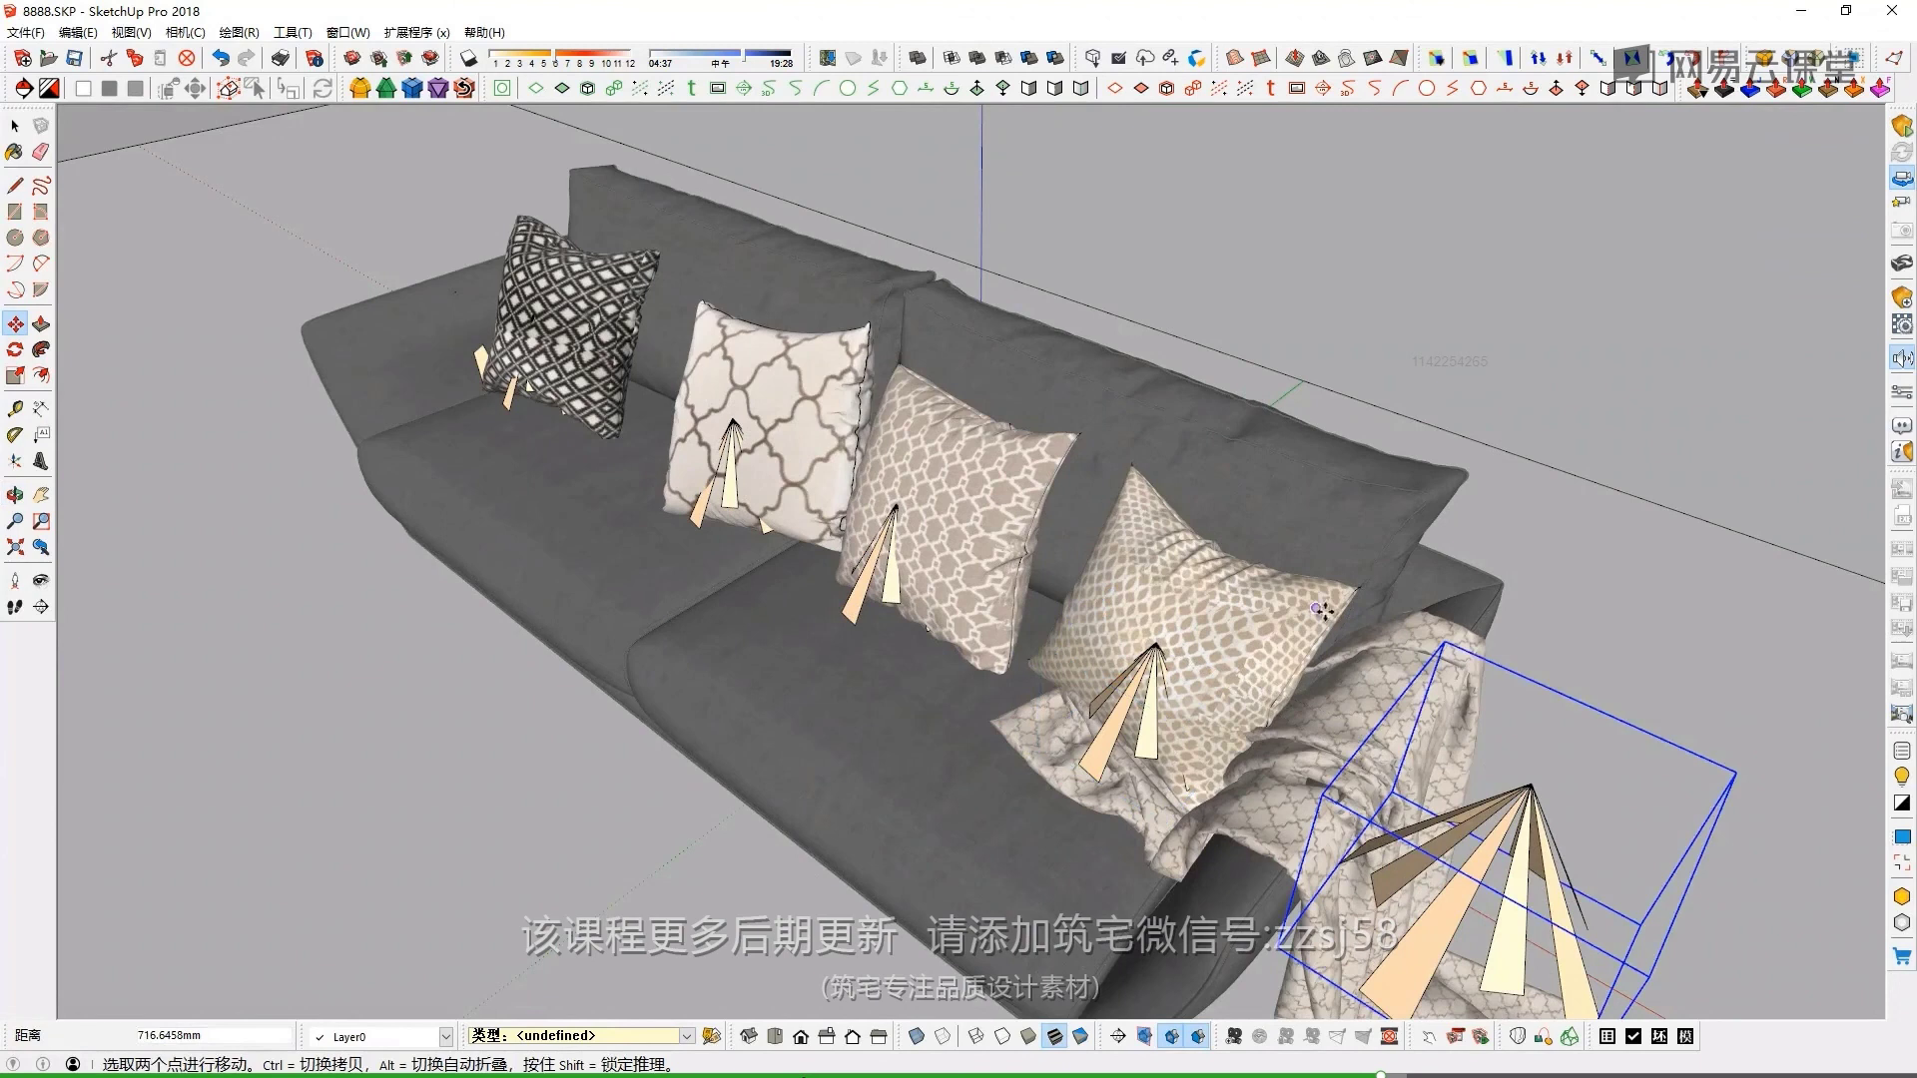
scroll(1364, 729, "down", 2)
left_click(1366, 701)
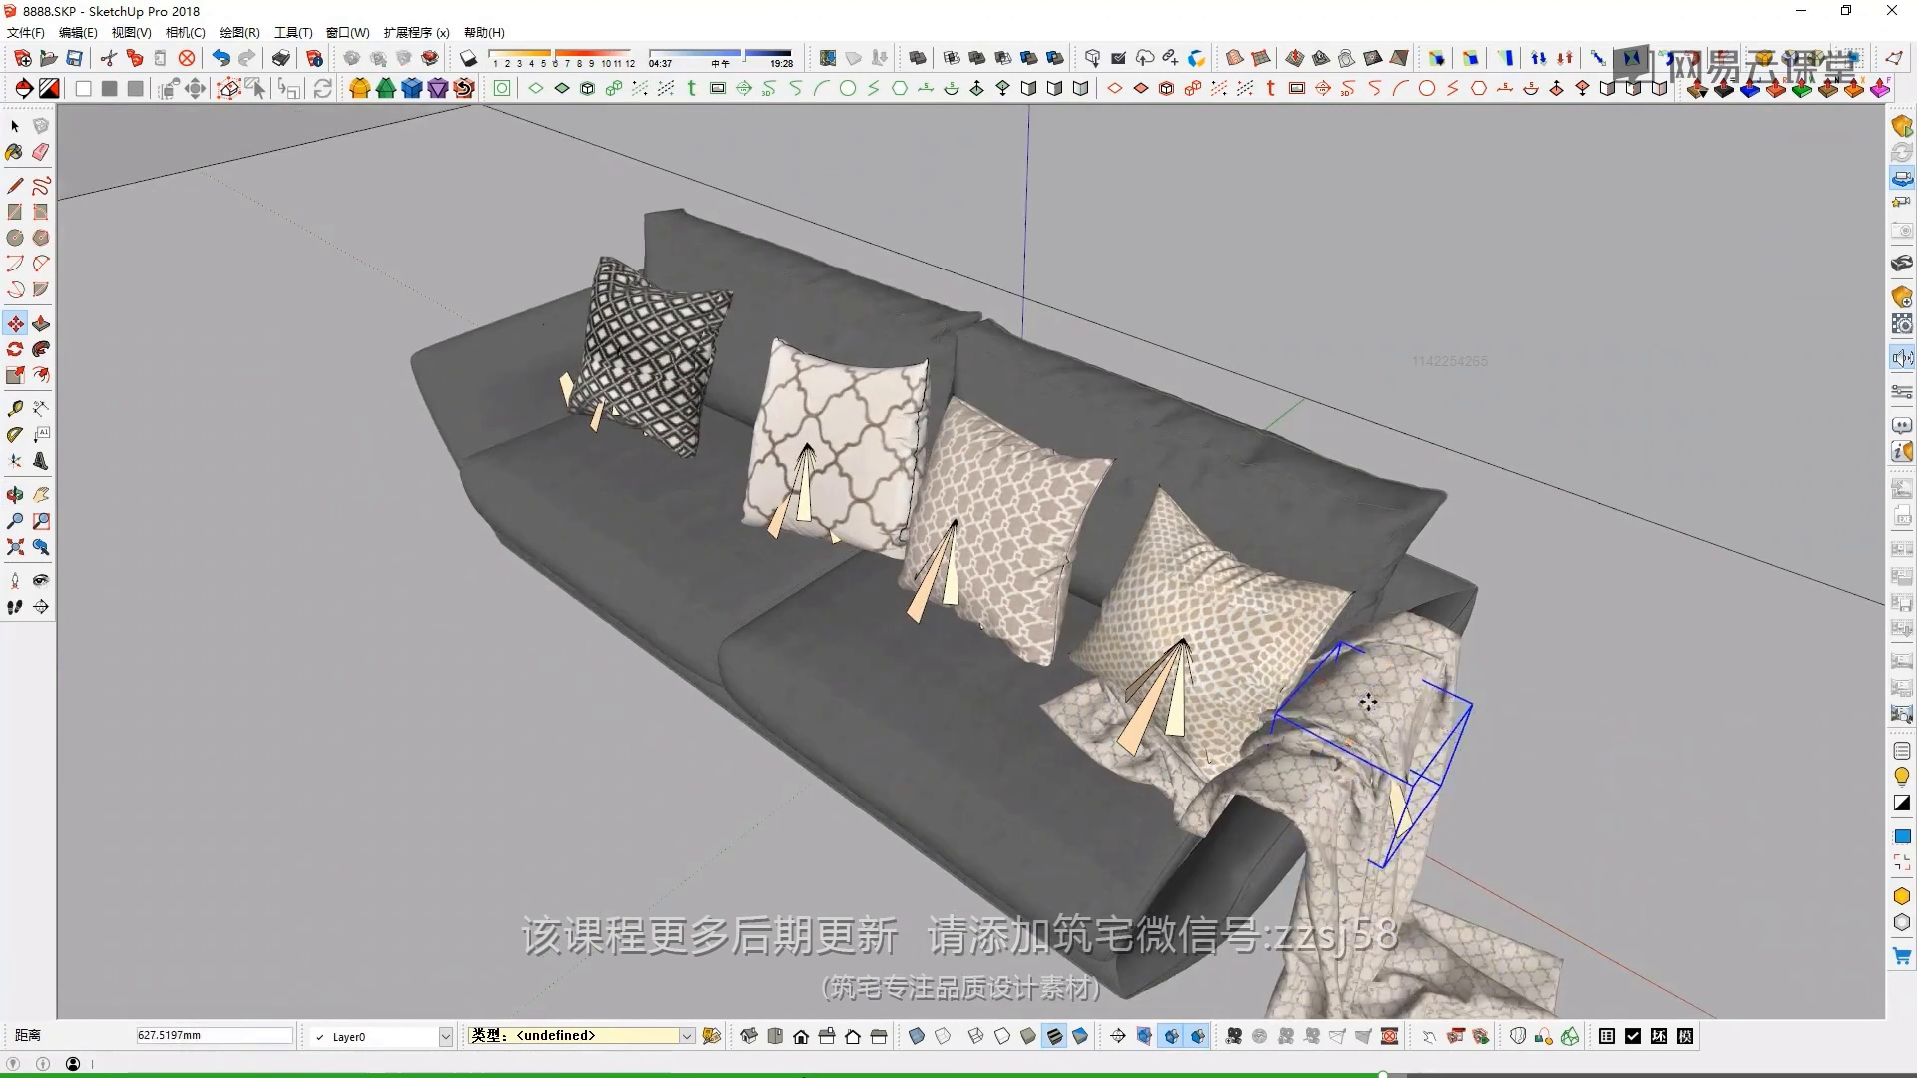
left_click(934, 682)
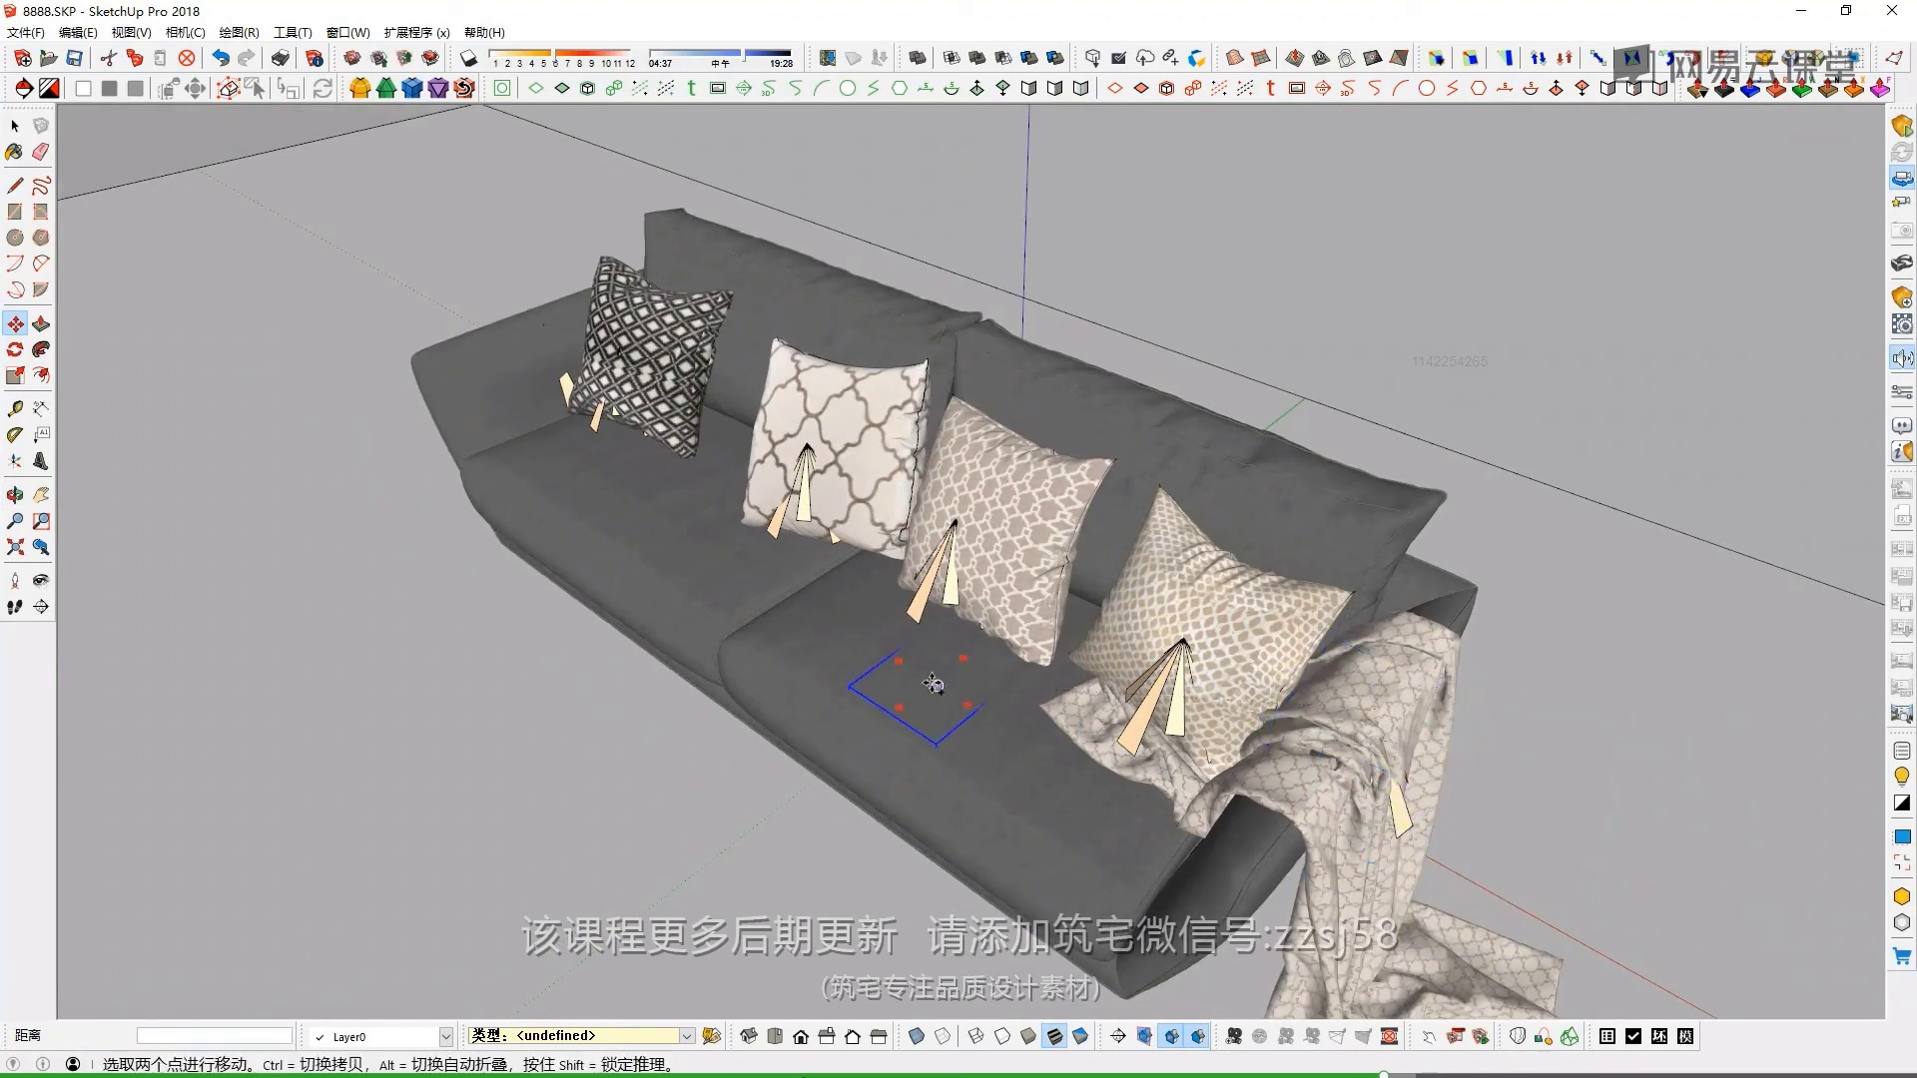
mouse_move(644, 496)
middle_mouse_down()
mouse_move(1015, 588)
mouse_move(926, 631)
middle_mouse_up()
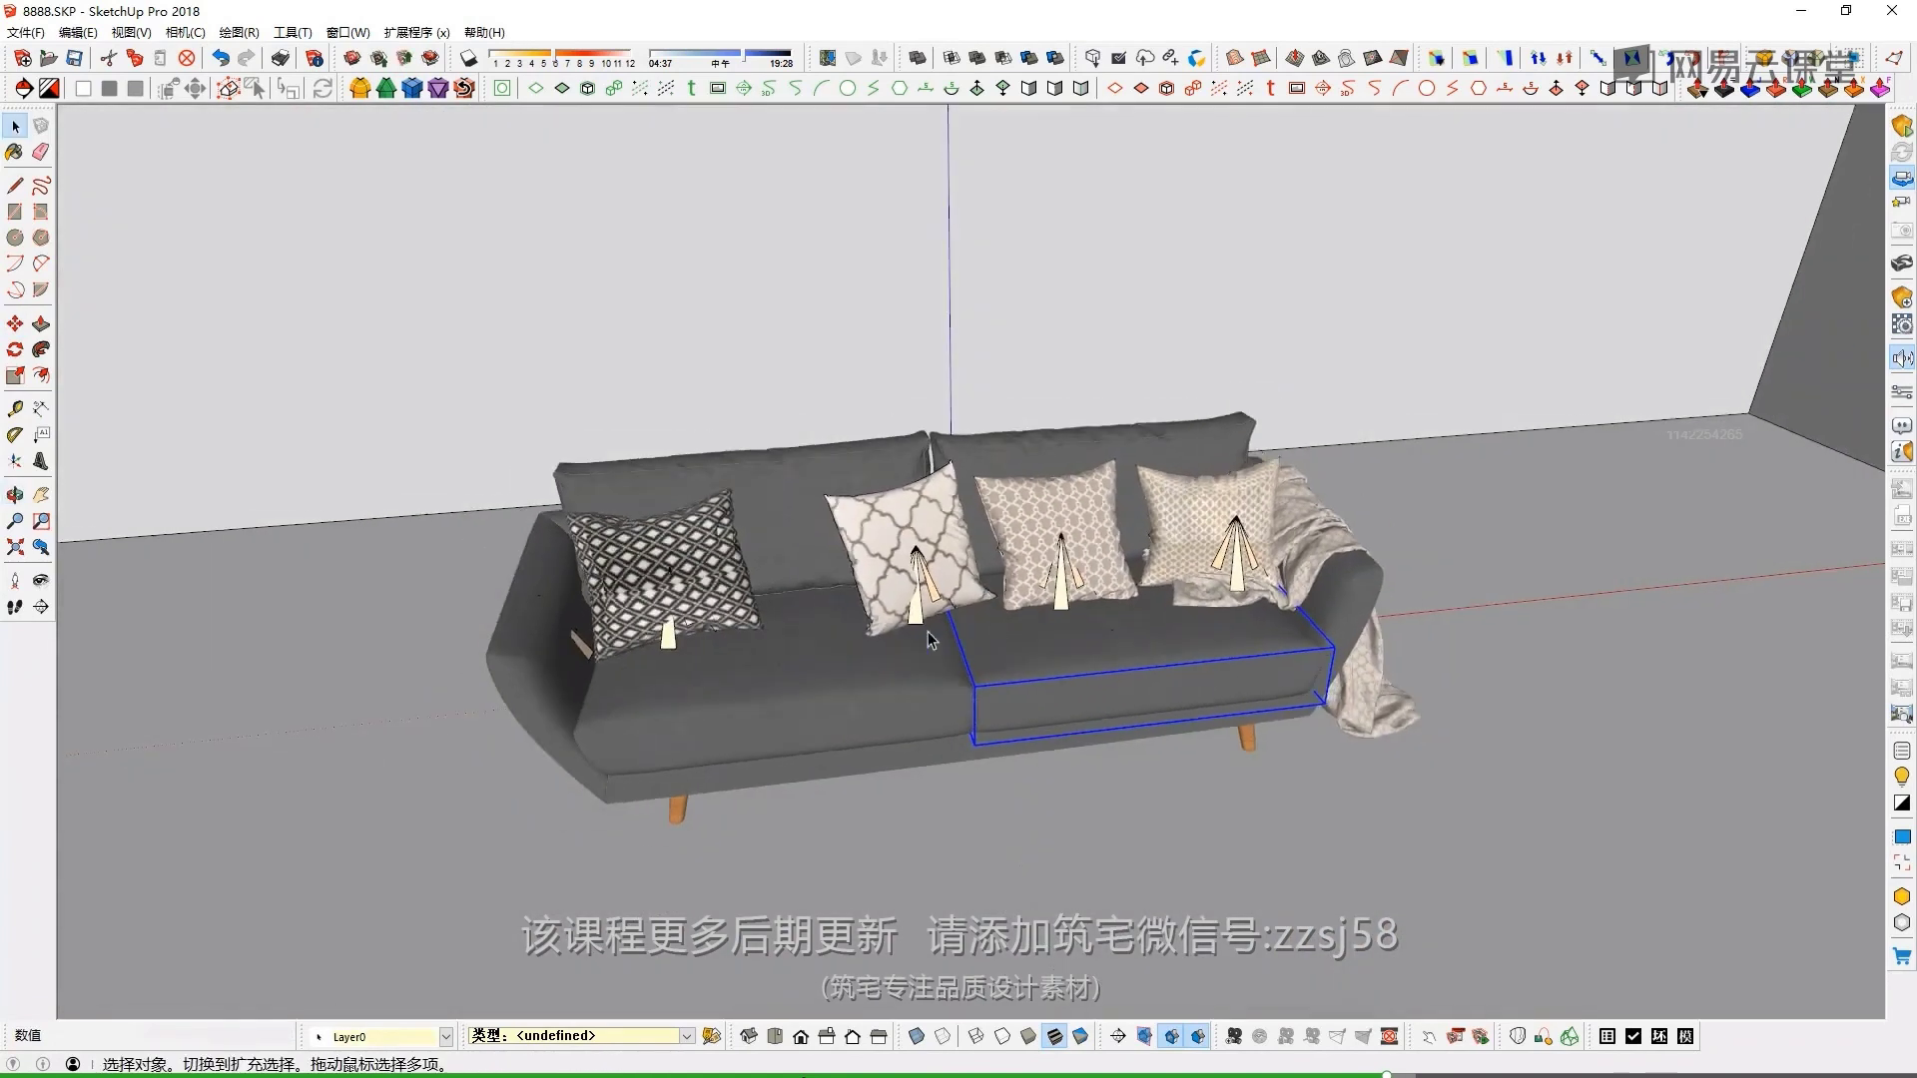
Select the spotlights sitting on the cushions
scroll(529, 471, "down", 2)
left_click_drag(363, 358, 606, 459)
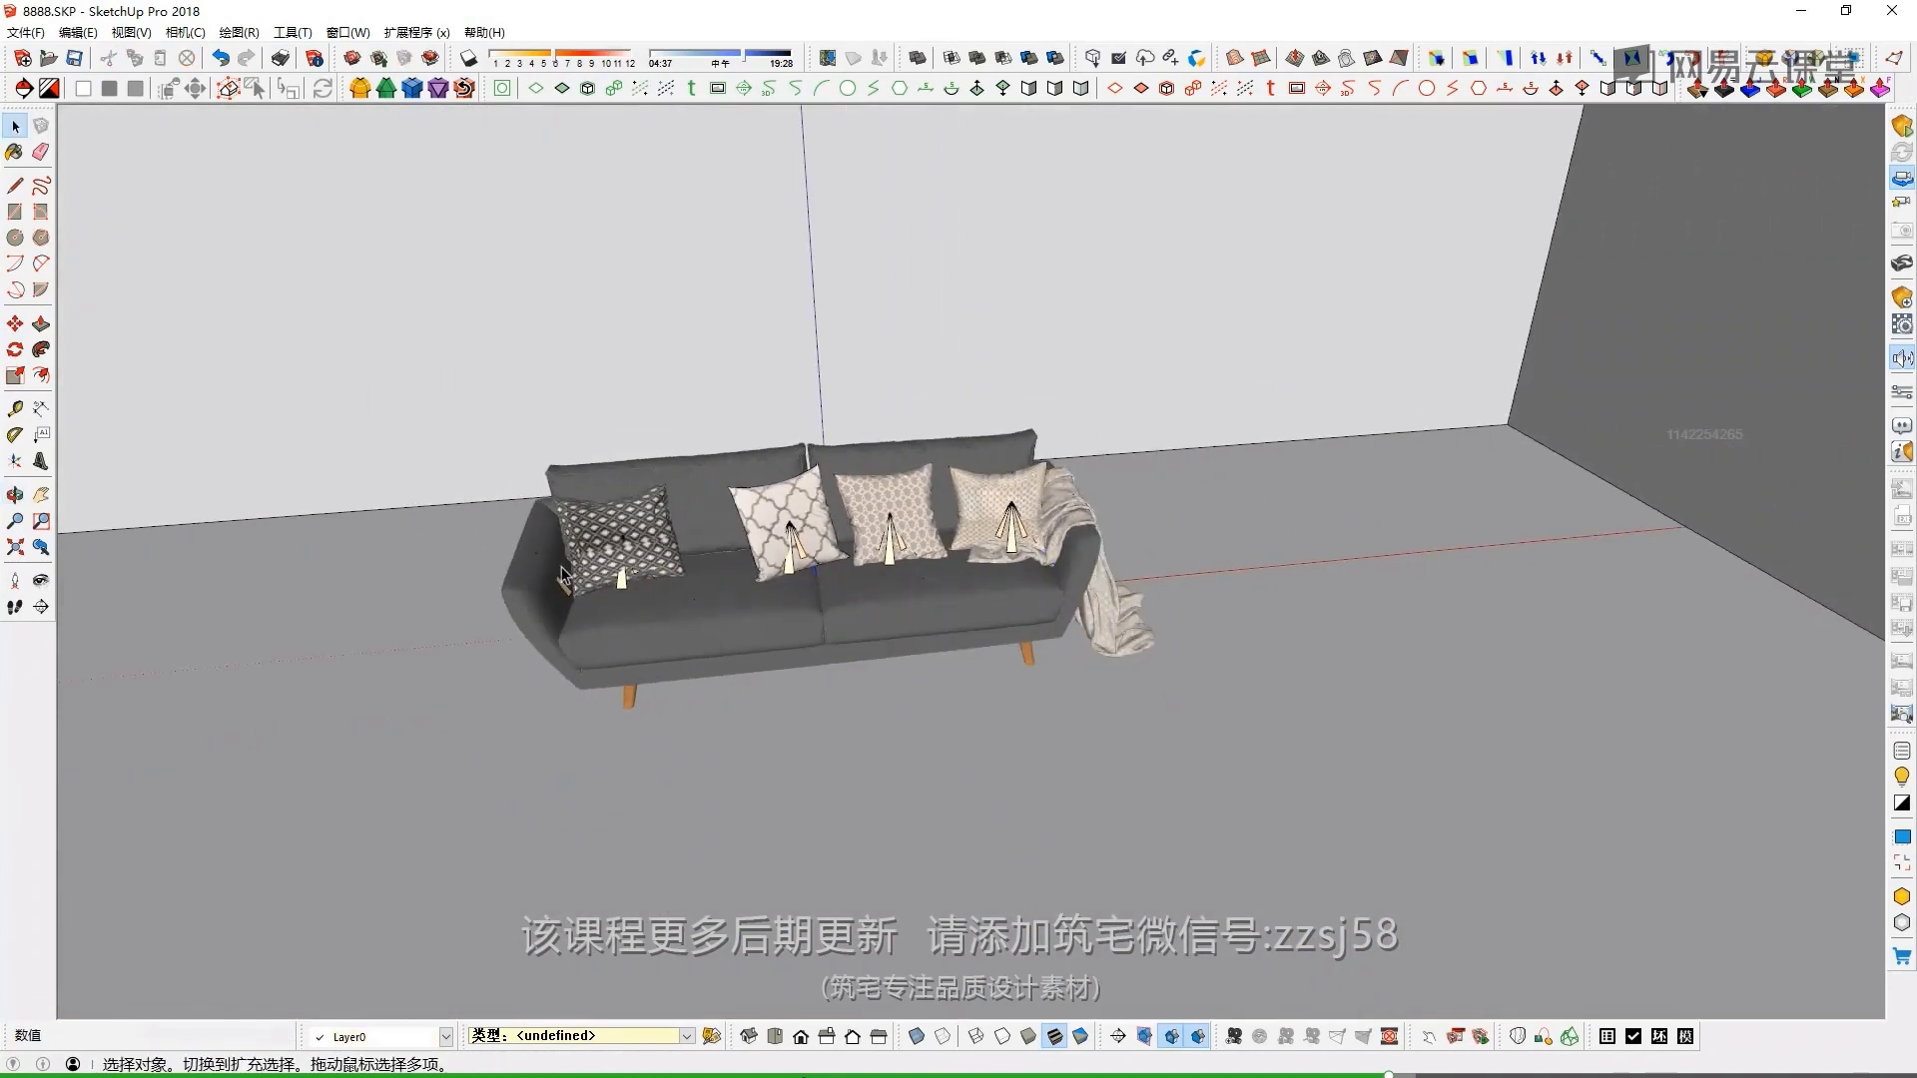
left_click(566, 591)
left_click(788, 539, "ctrl")
left_click(849, 514, "ctrl")
left_click(844, 505, "ctrl")
left_click(844, 487, "shift")
left_click(892, 545, "shift")
left_click(1011, 529, "ctrl")
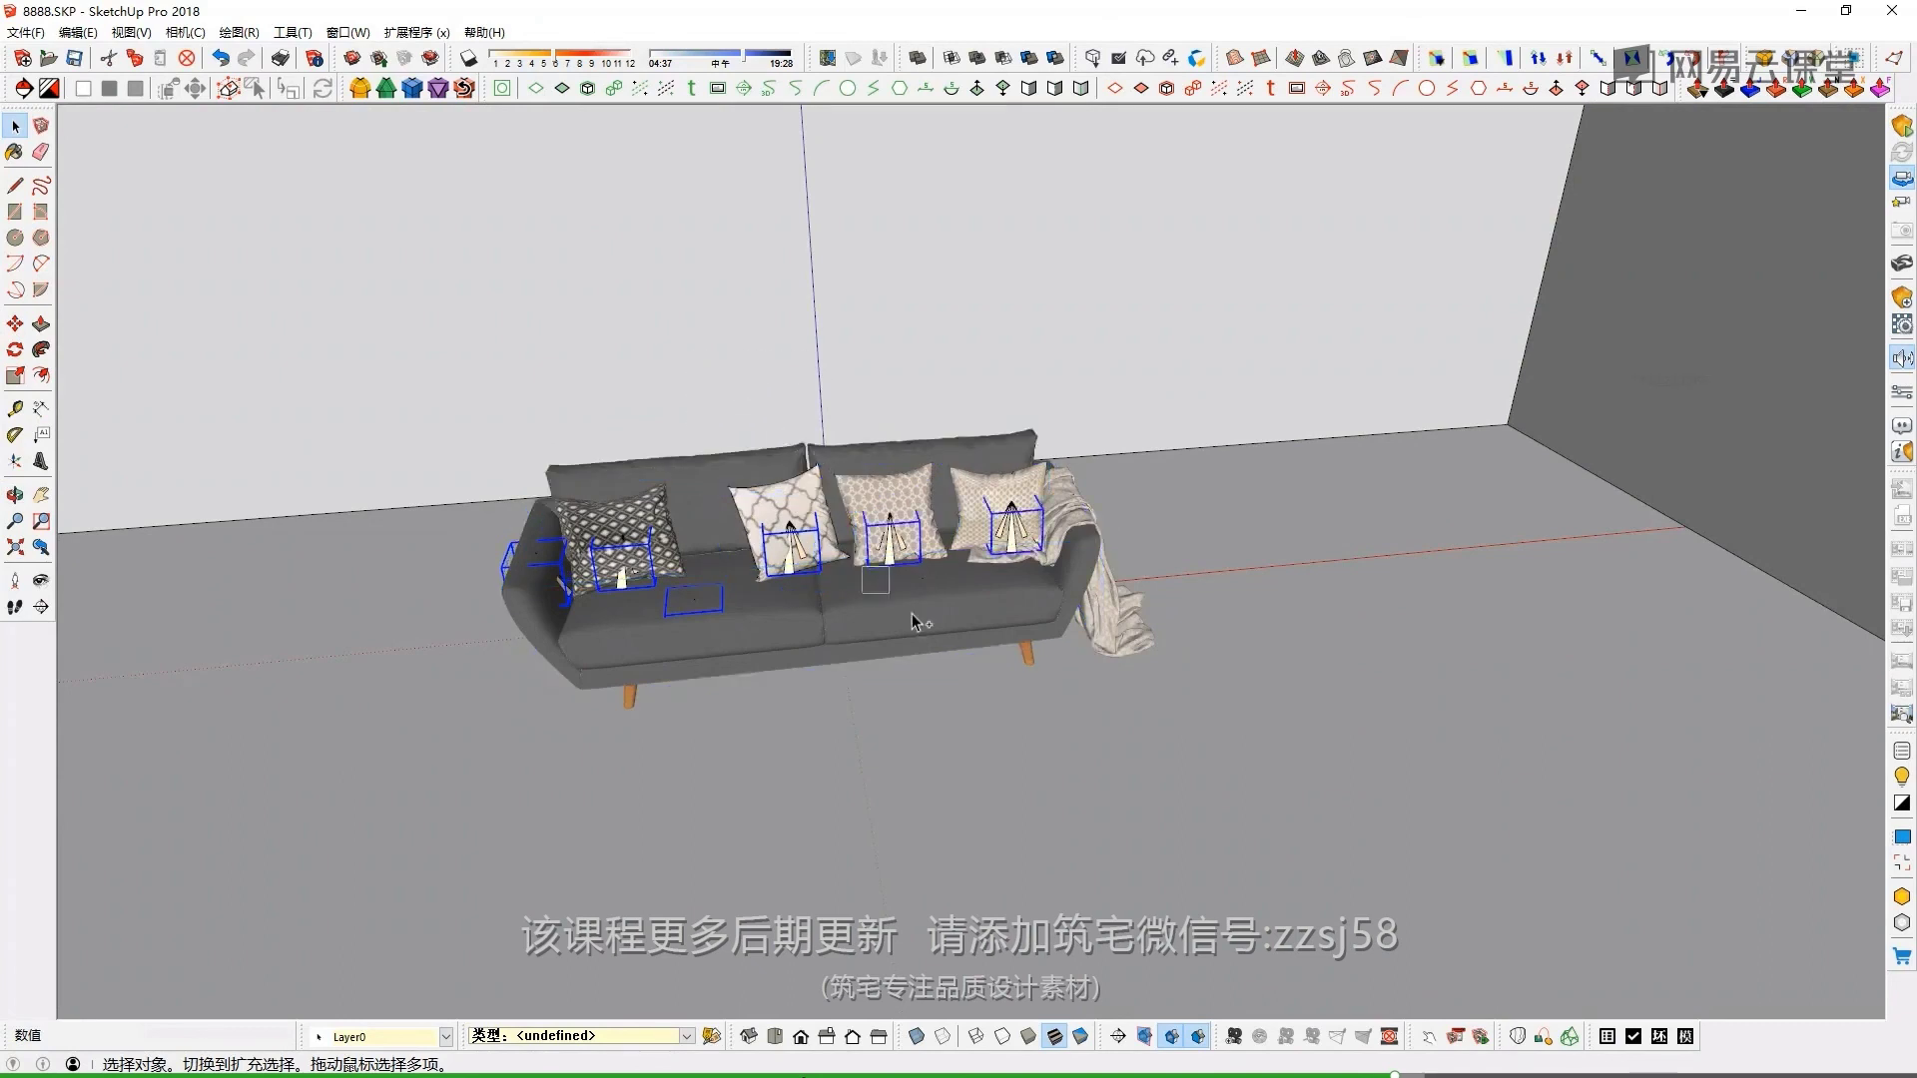
Move the selected lights up onto the wall above the sofa and start the Enscape preview
key("m")
left_click(1079, 415)
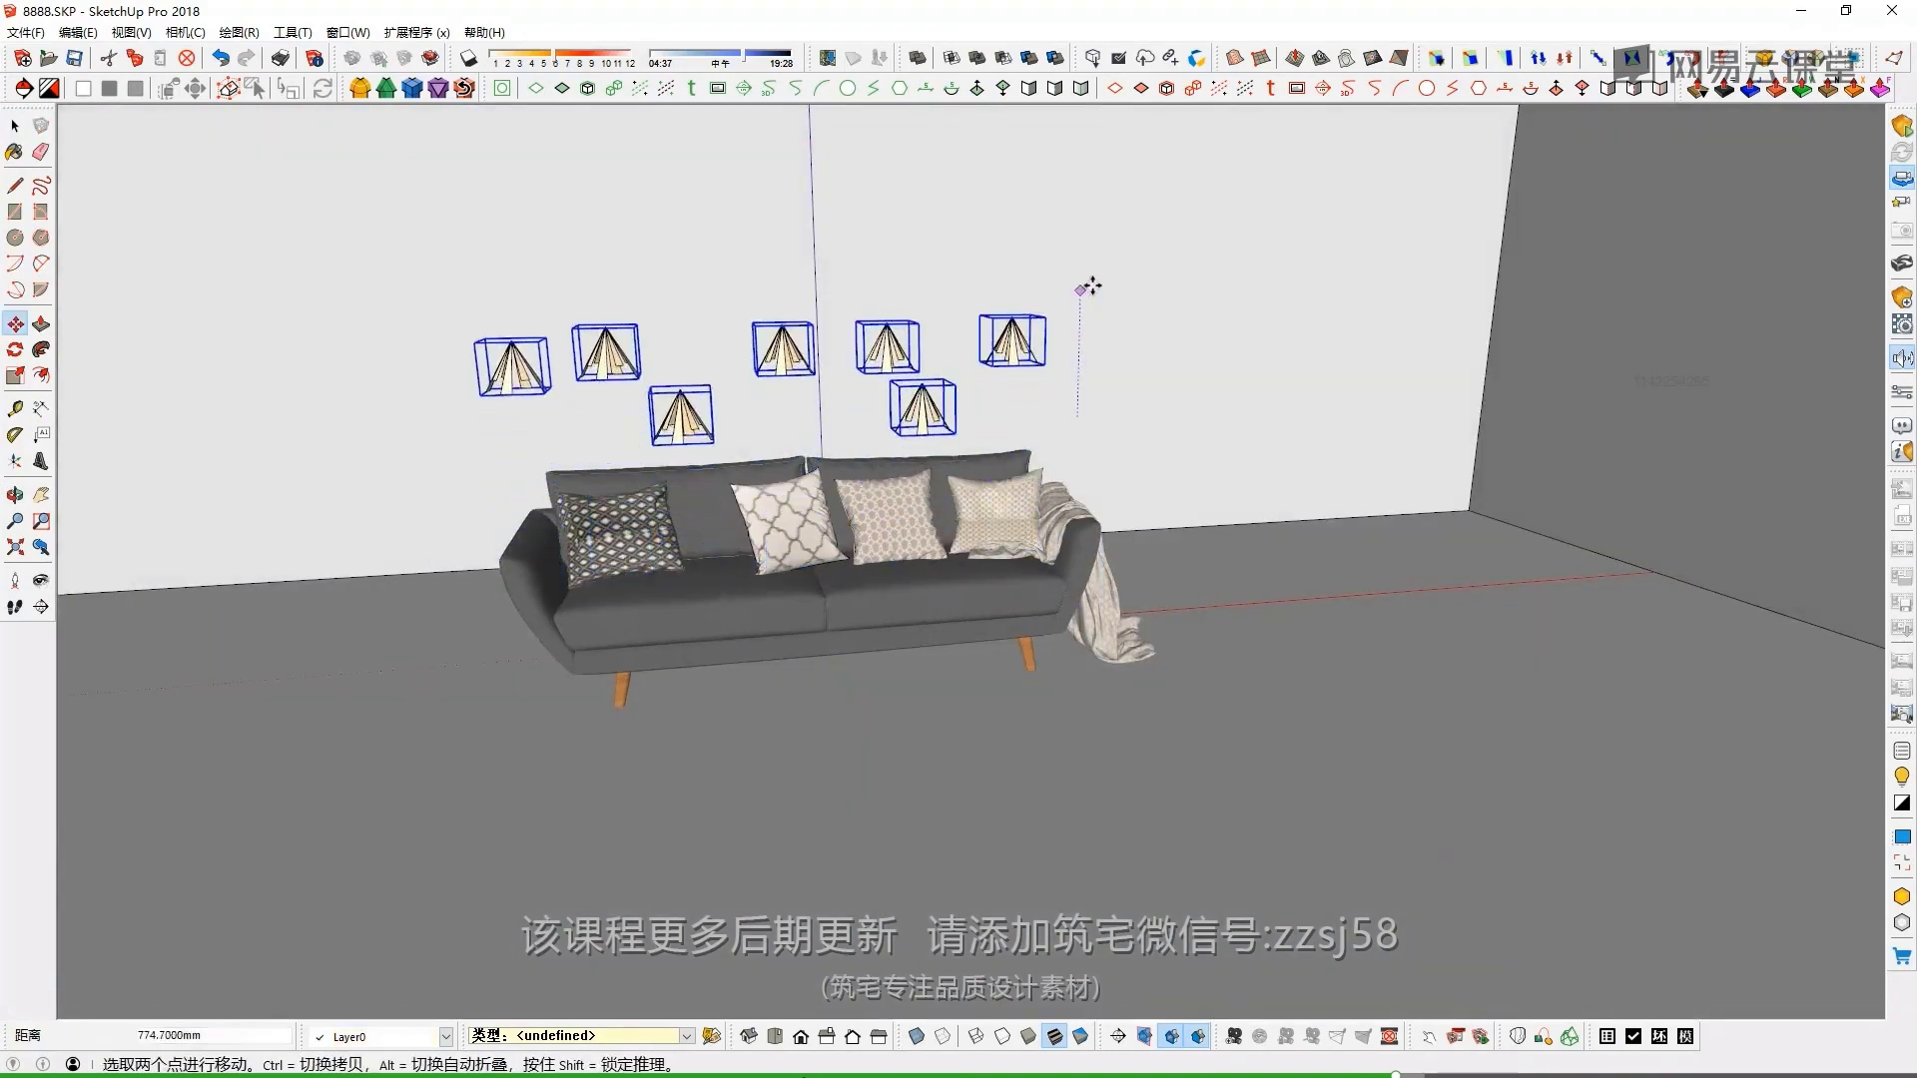
left_click(1089, 240)
key("space")
scroll(838, 373, "up", 2)
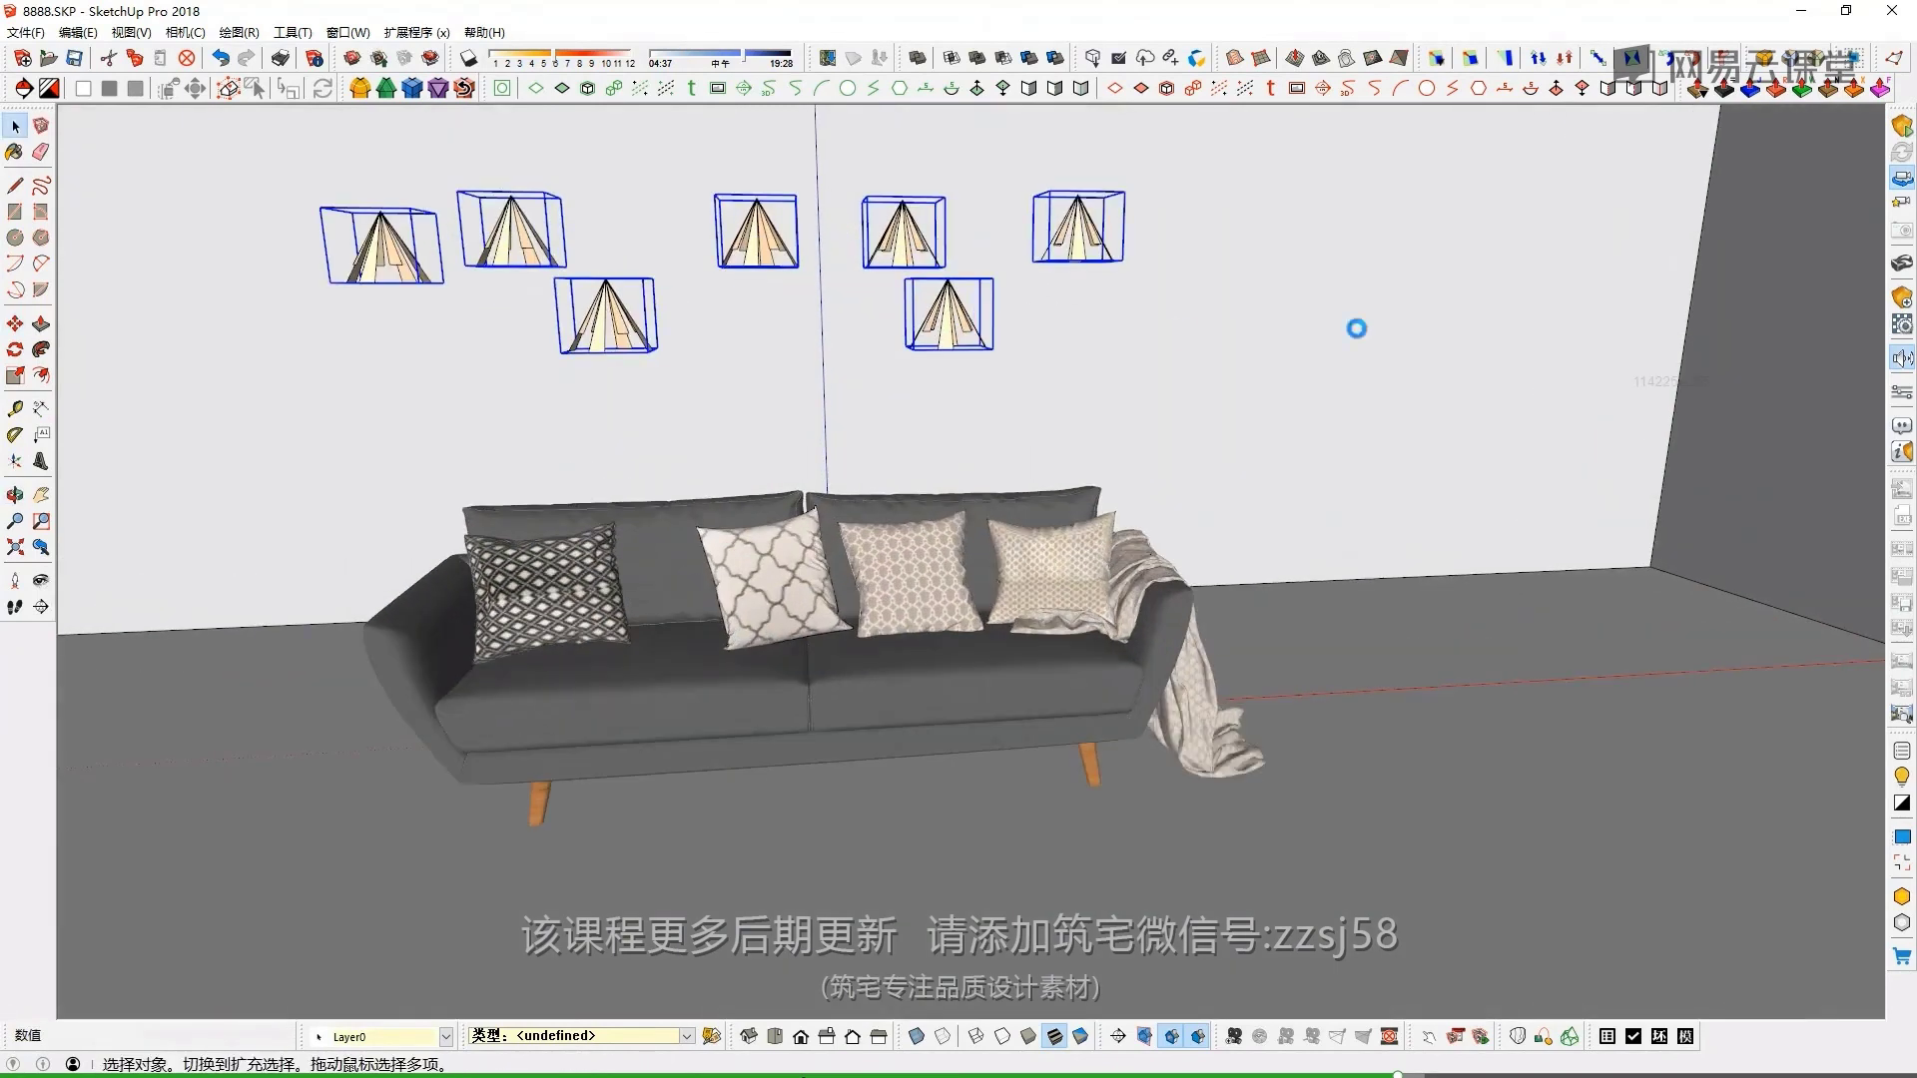
left_click(1903, 127)
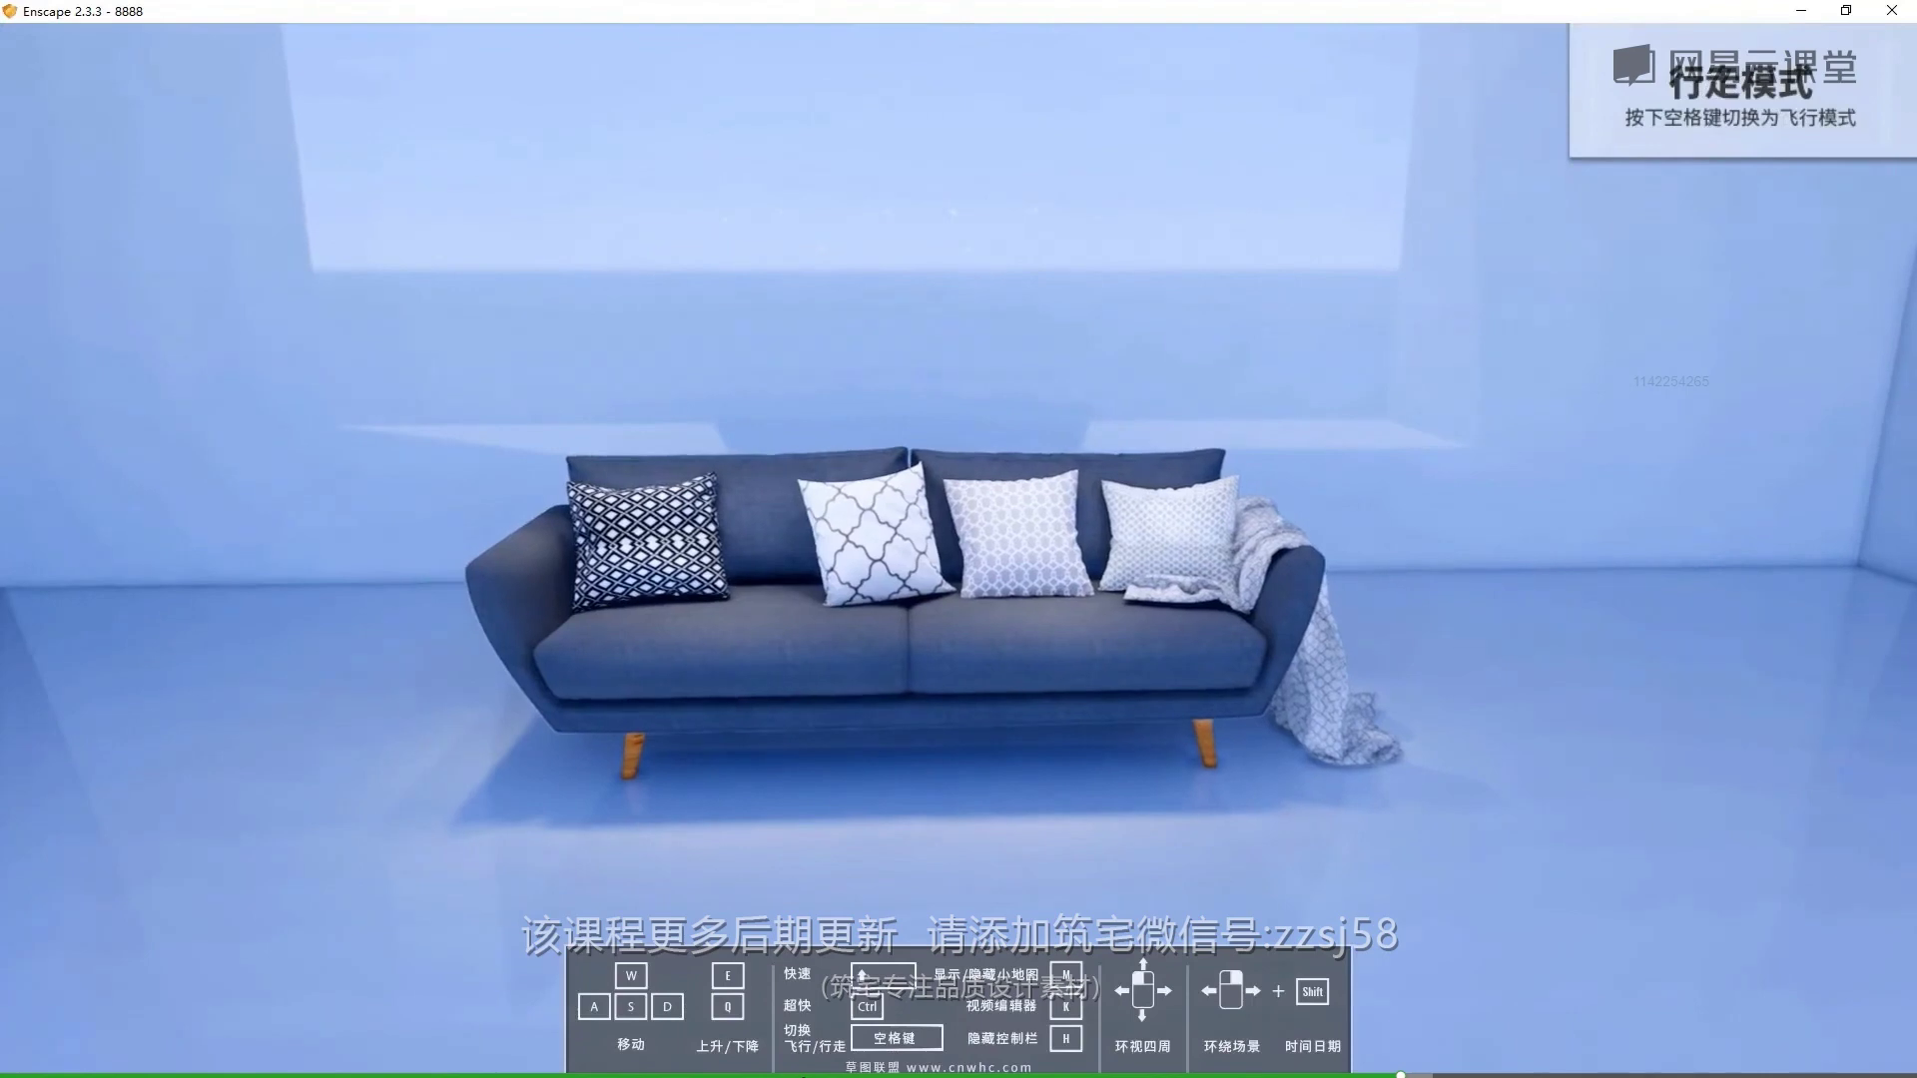
Walk toward the rendered sofa, along it to the right, and back to view it whole
key("w")
key("h")
key("w")
key("a")
key("w")
key("w")
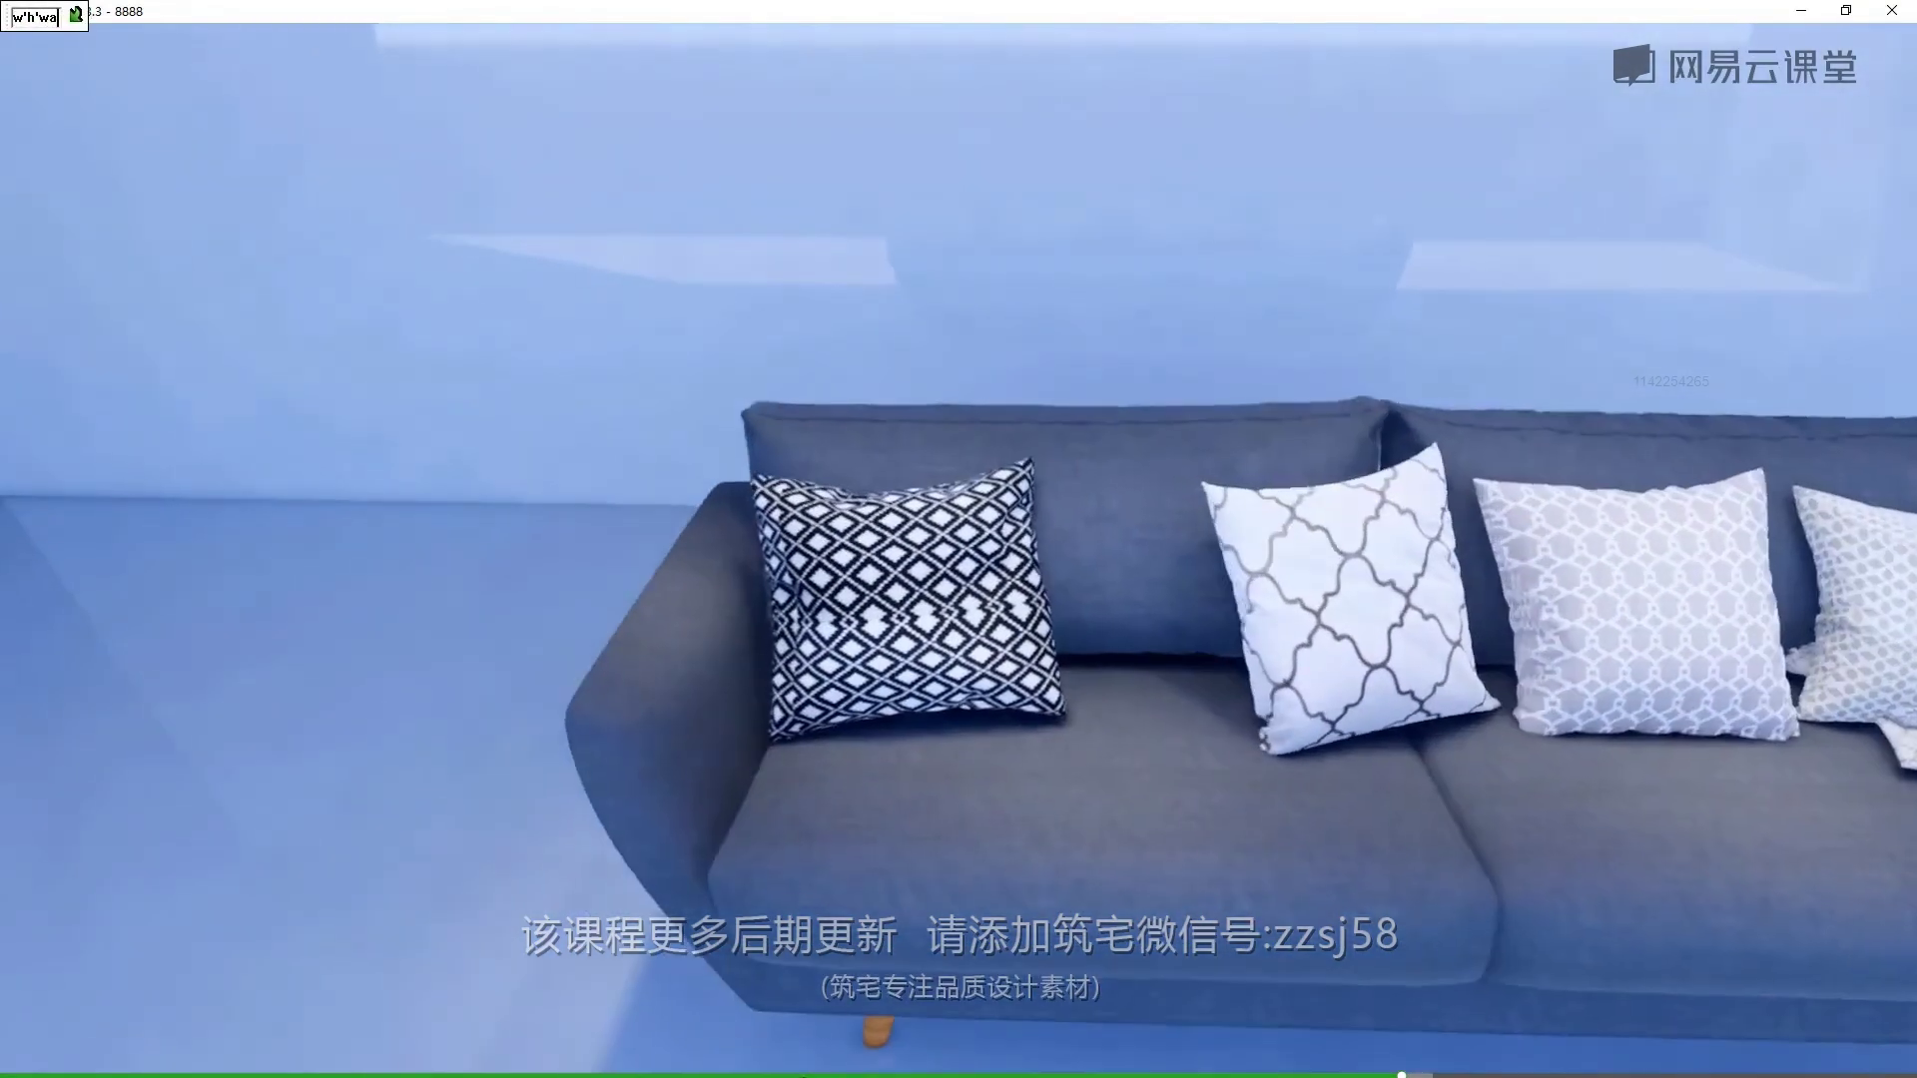
key("a")
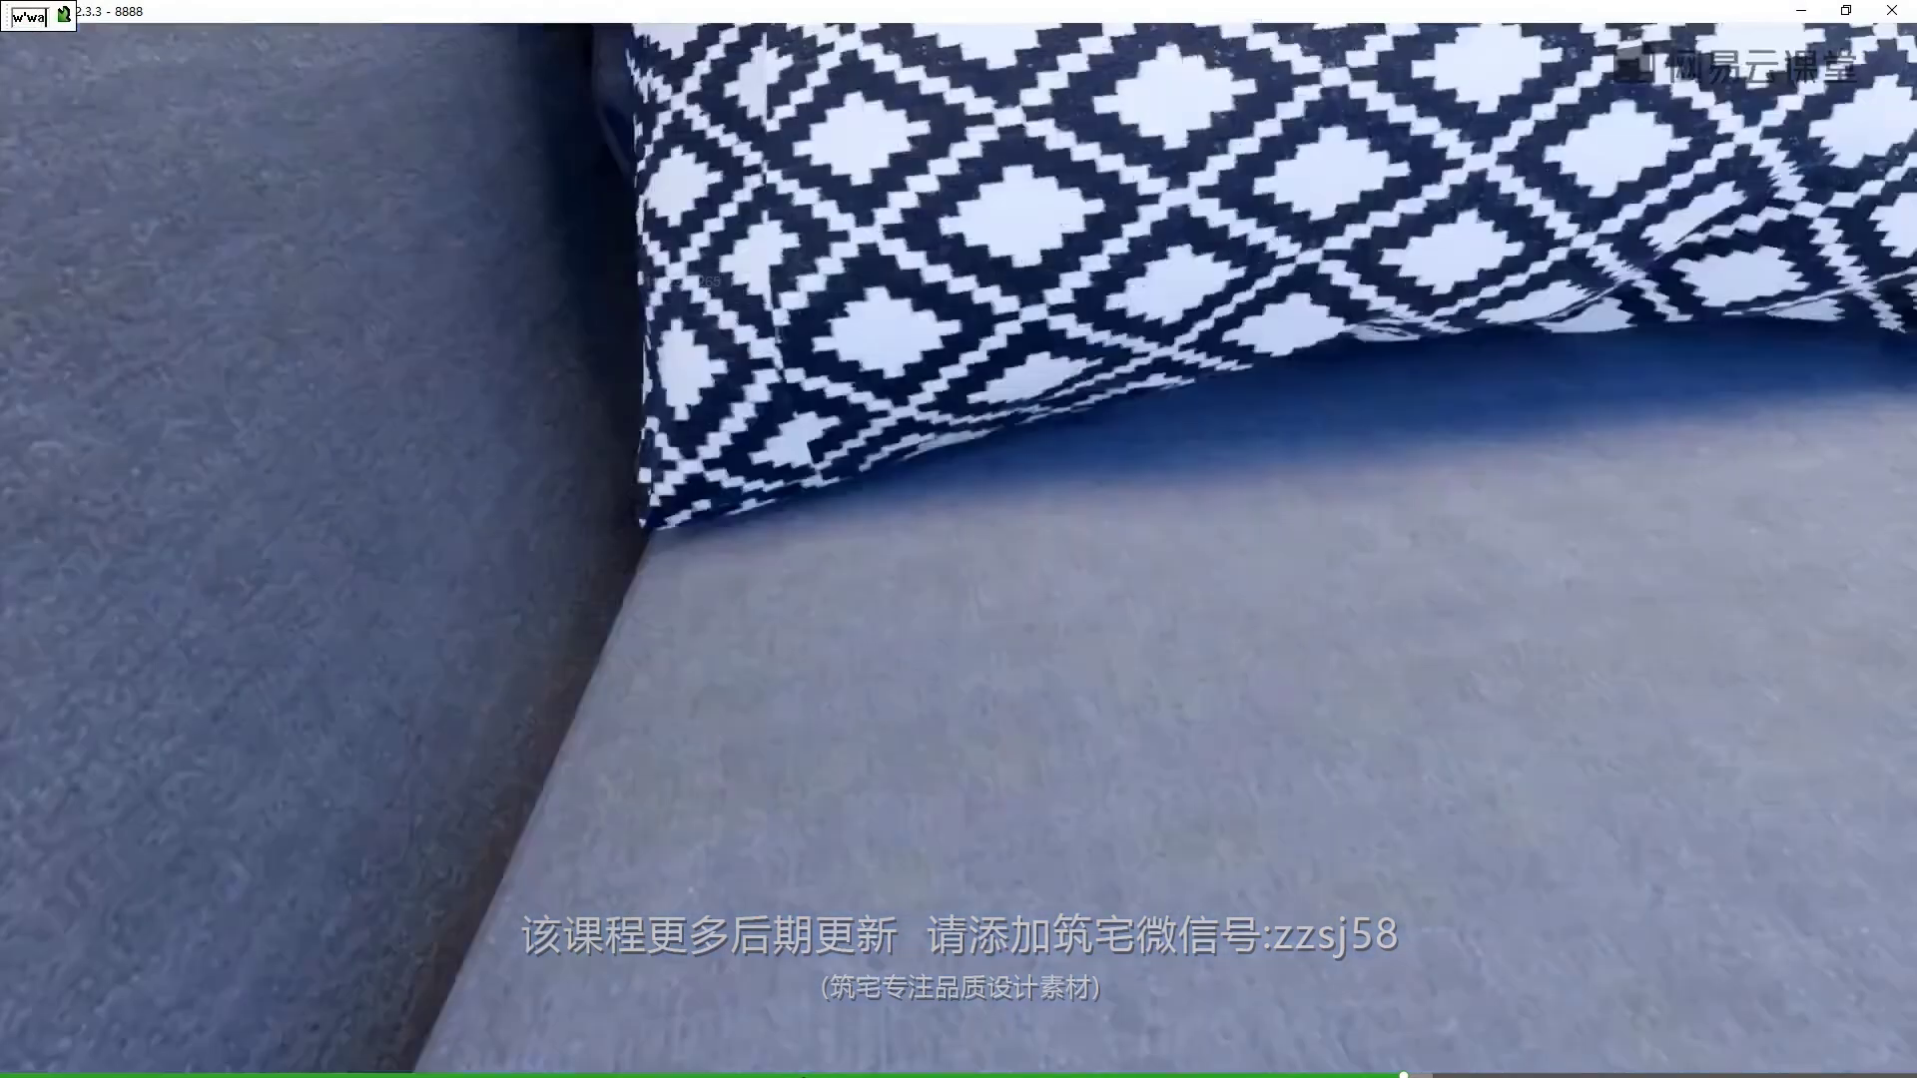
key("s")
key("a")
key("w")
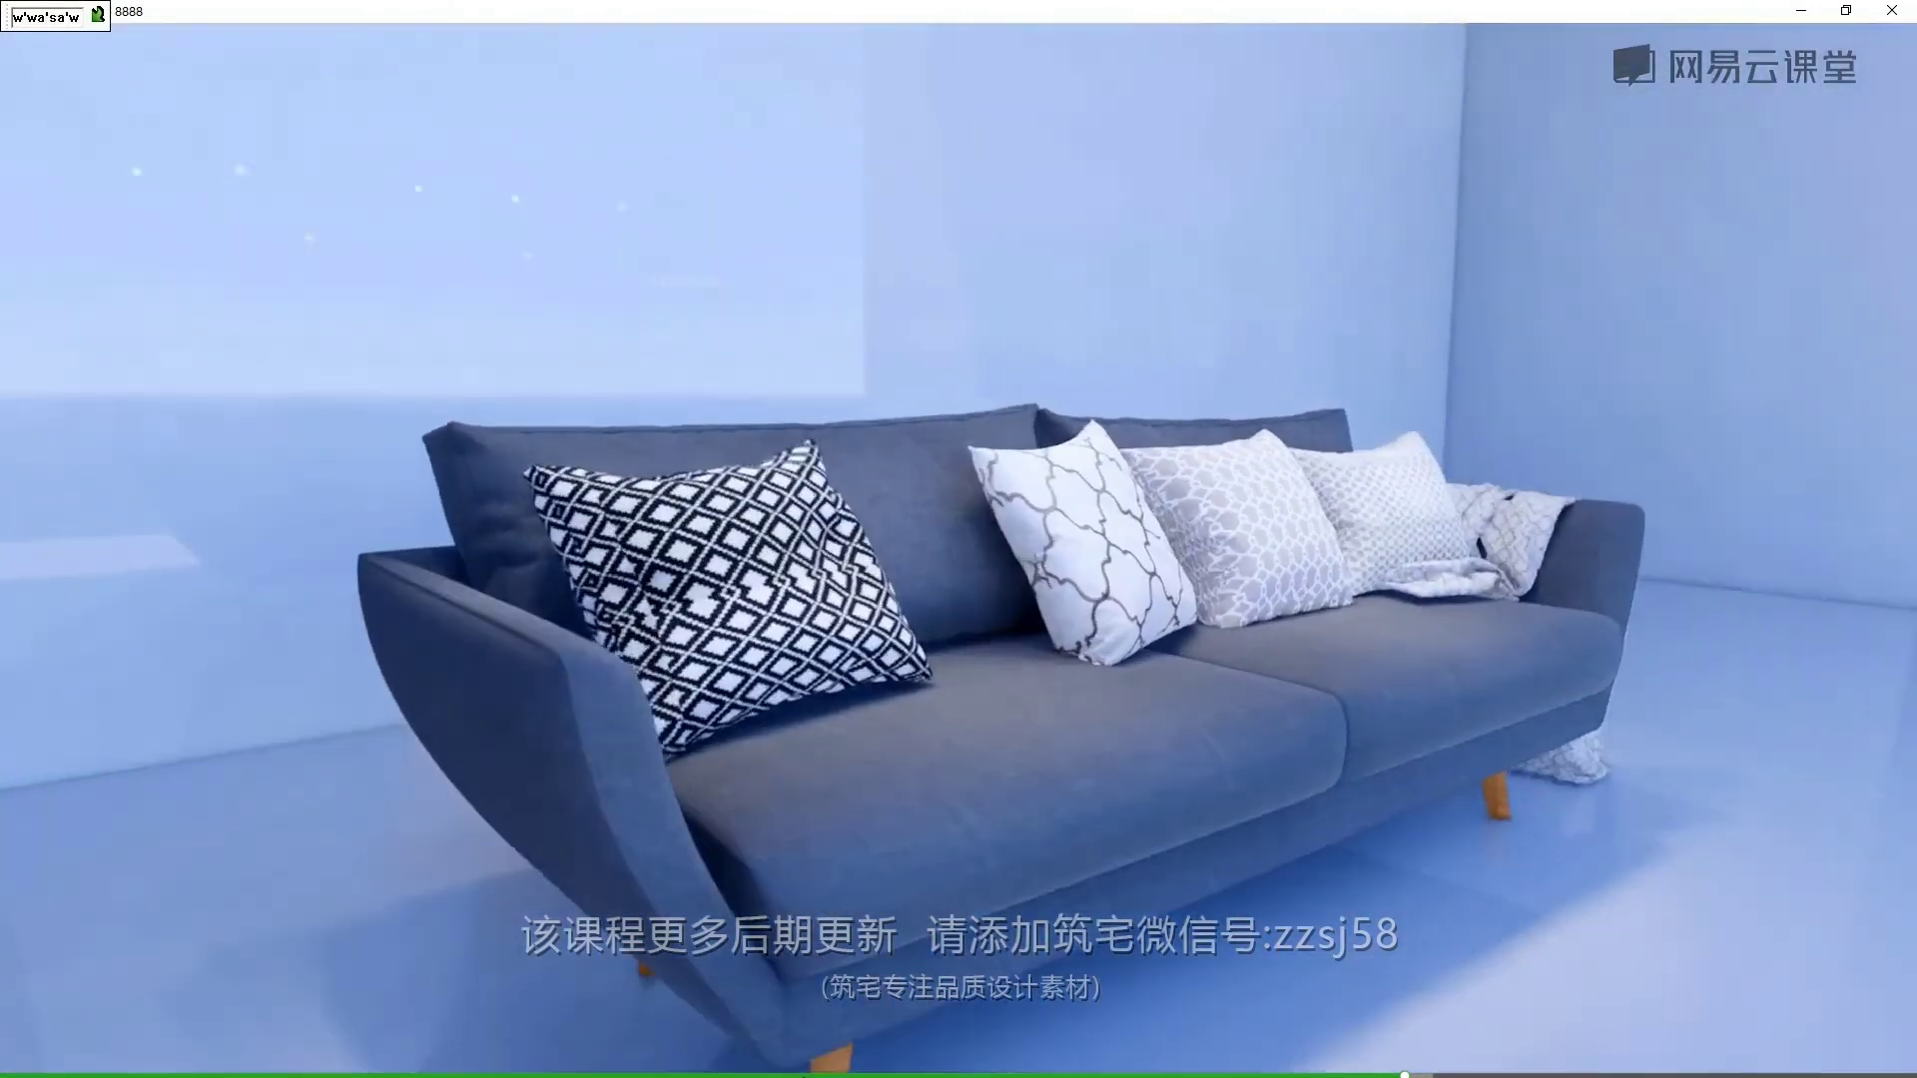
key("d")
key("w")
key("w")
key("s")
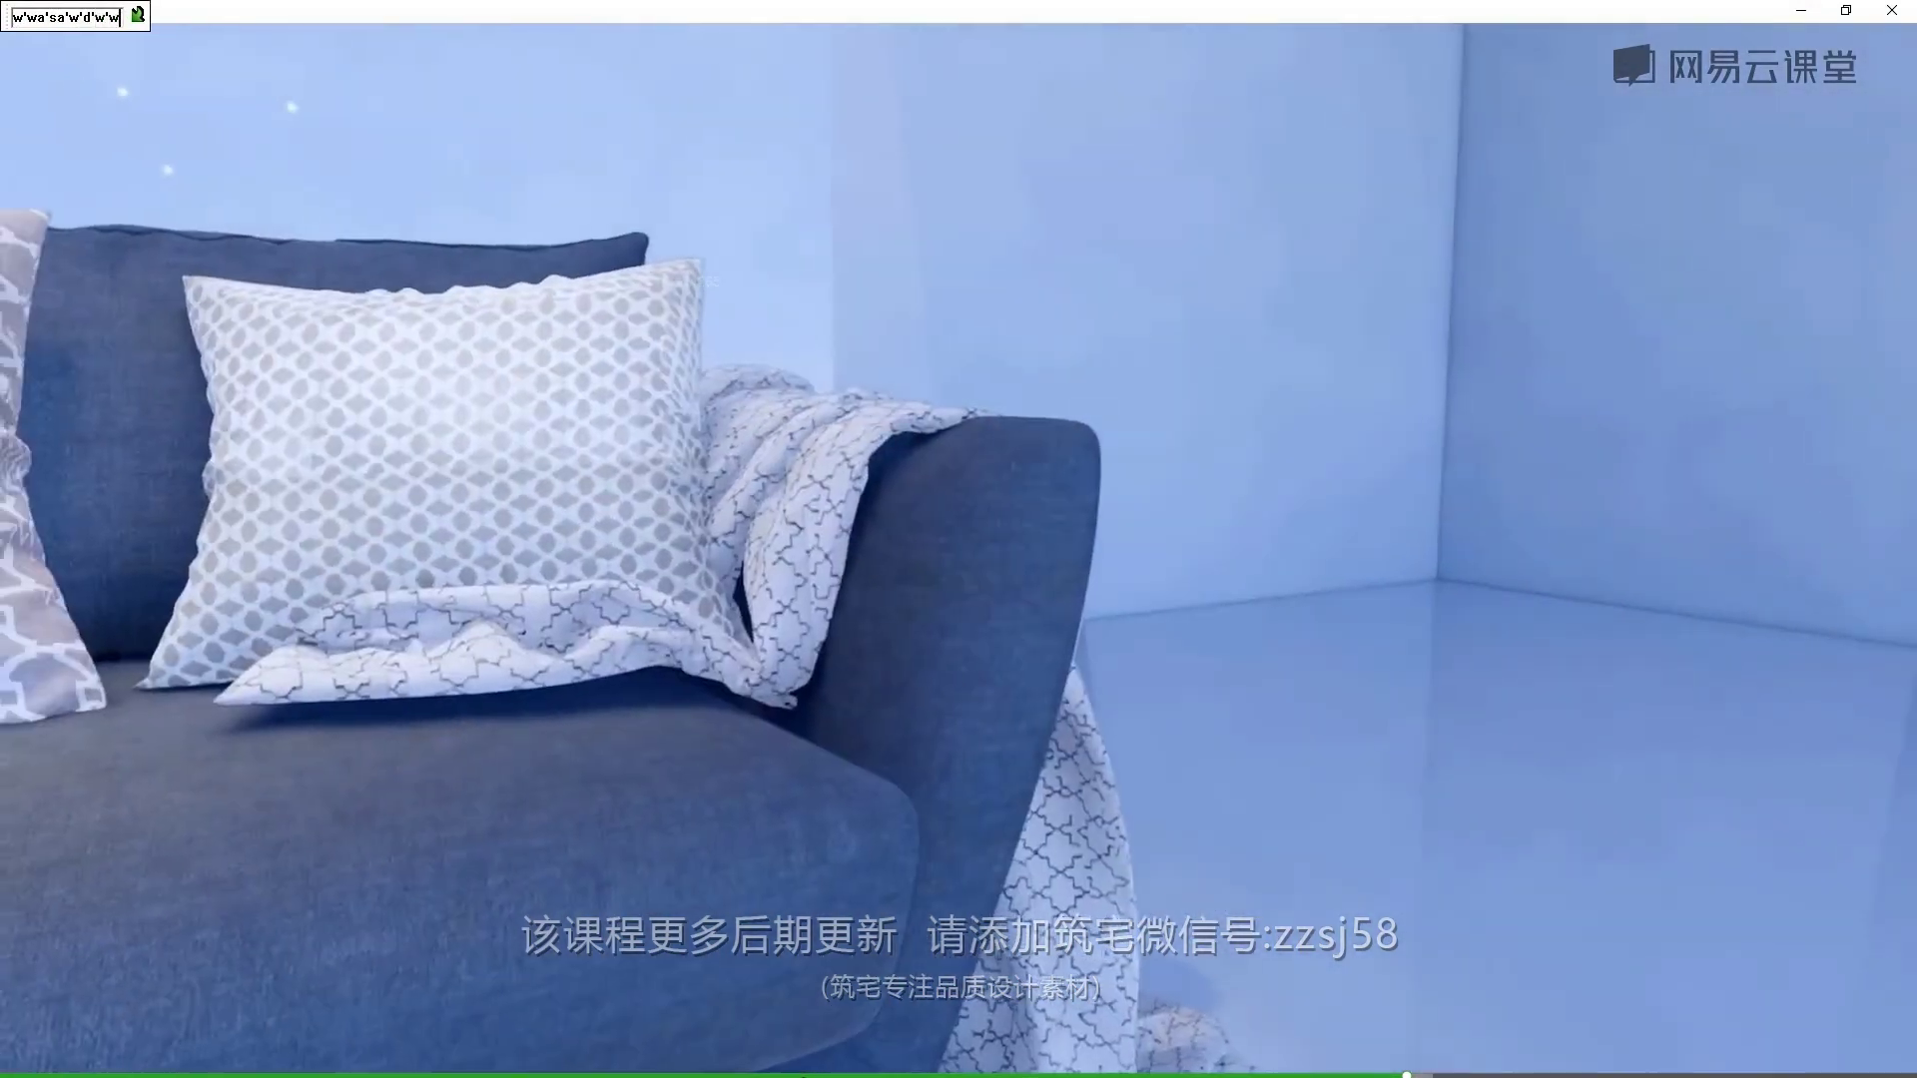
key("a")
key("a")
key("a")
key("a")
key("a")
key("a")
key("a")
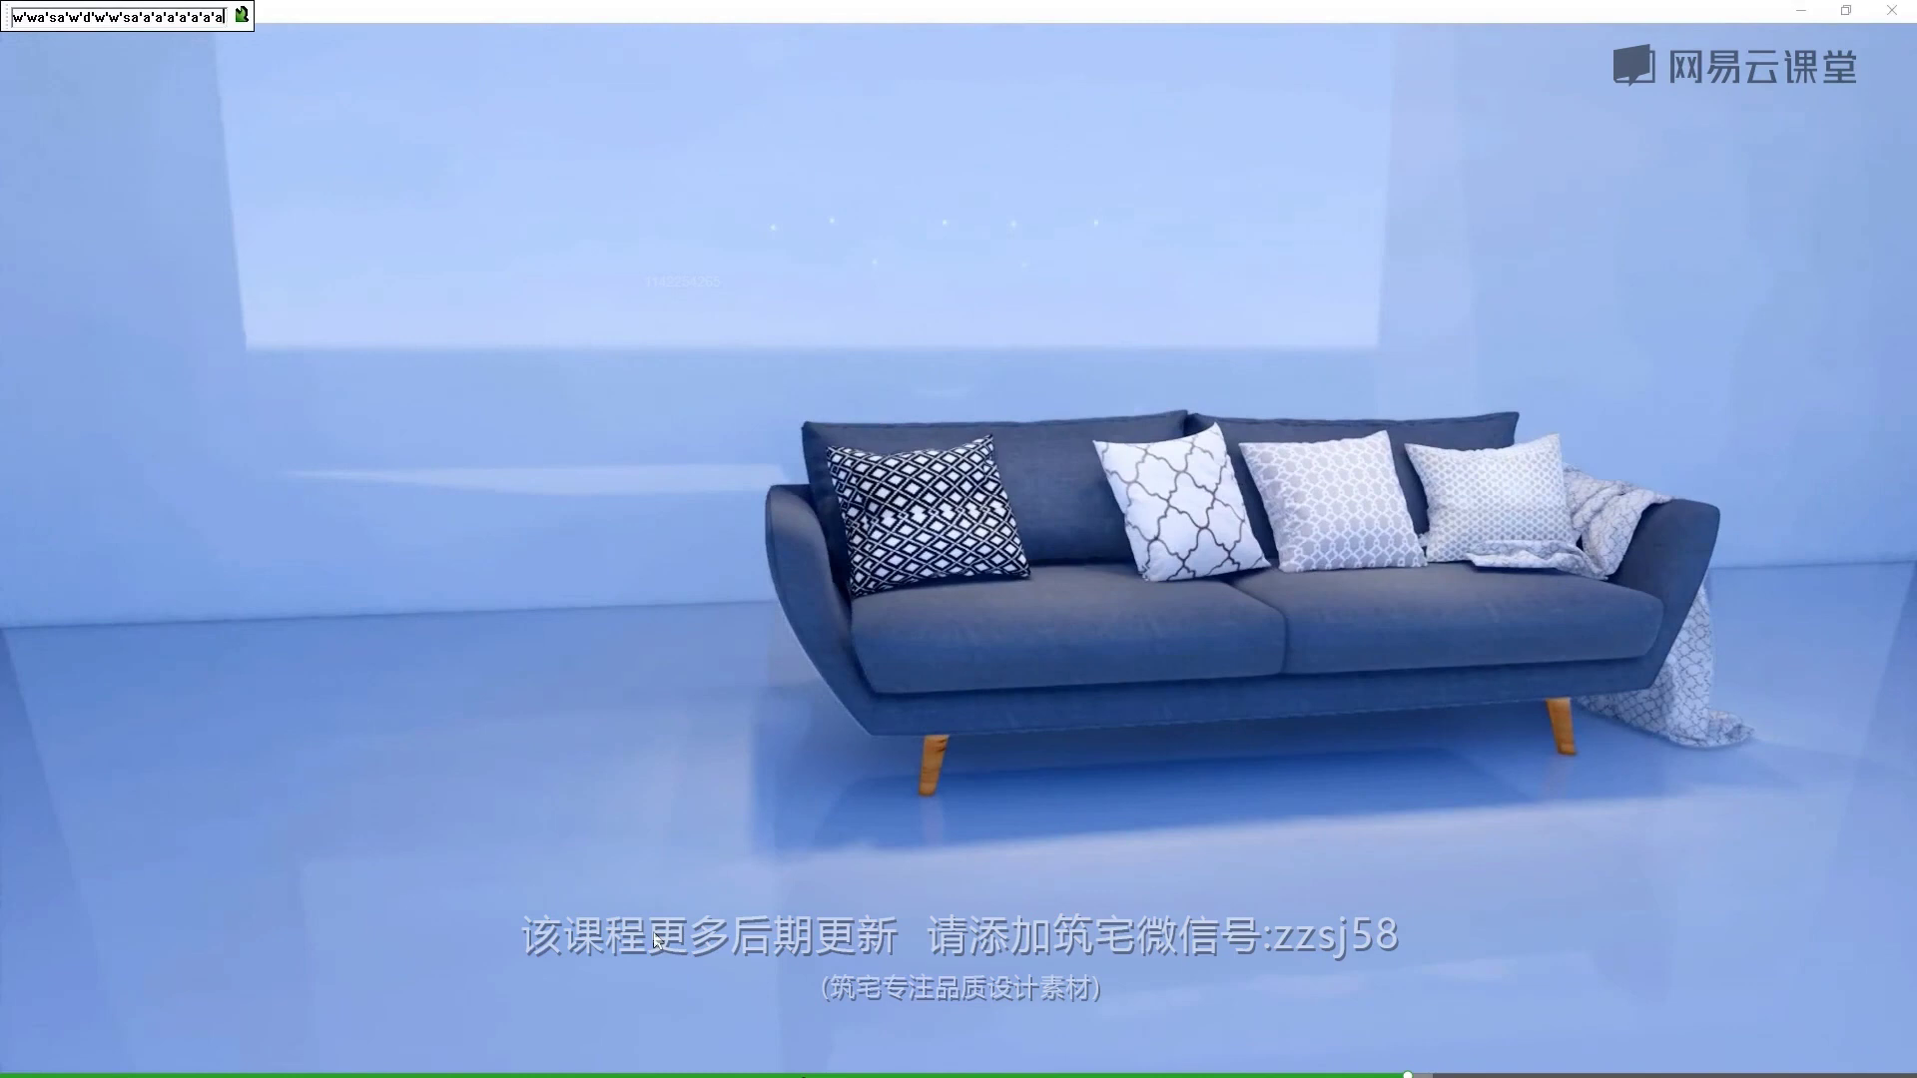
key("super")
key("super")
Circle close around the sofa to inspect the black pillow and the patterned draped blanket
key("w")
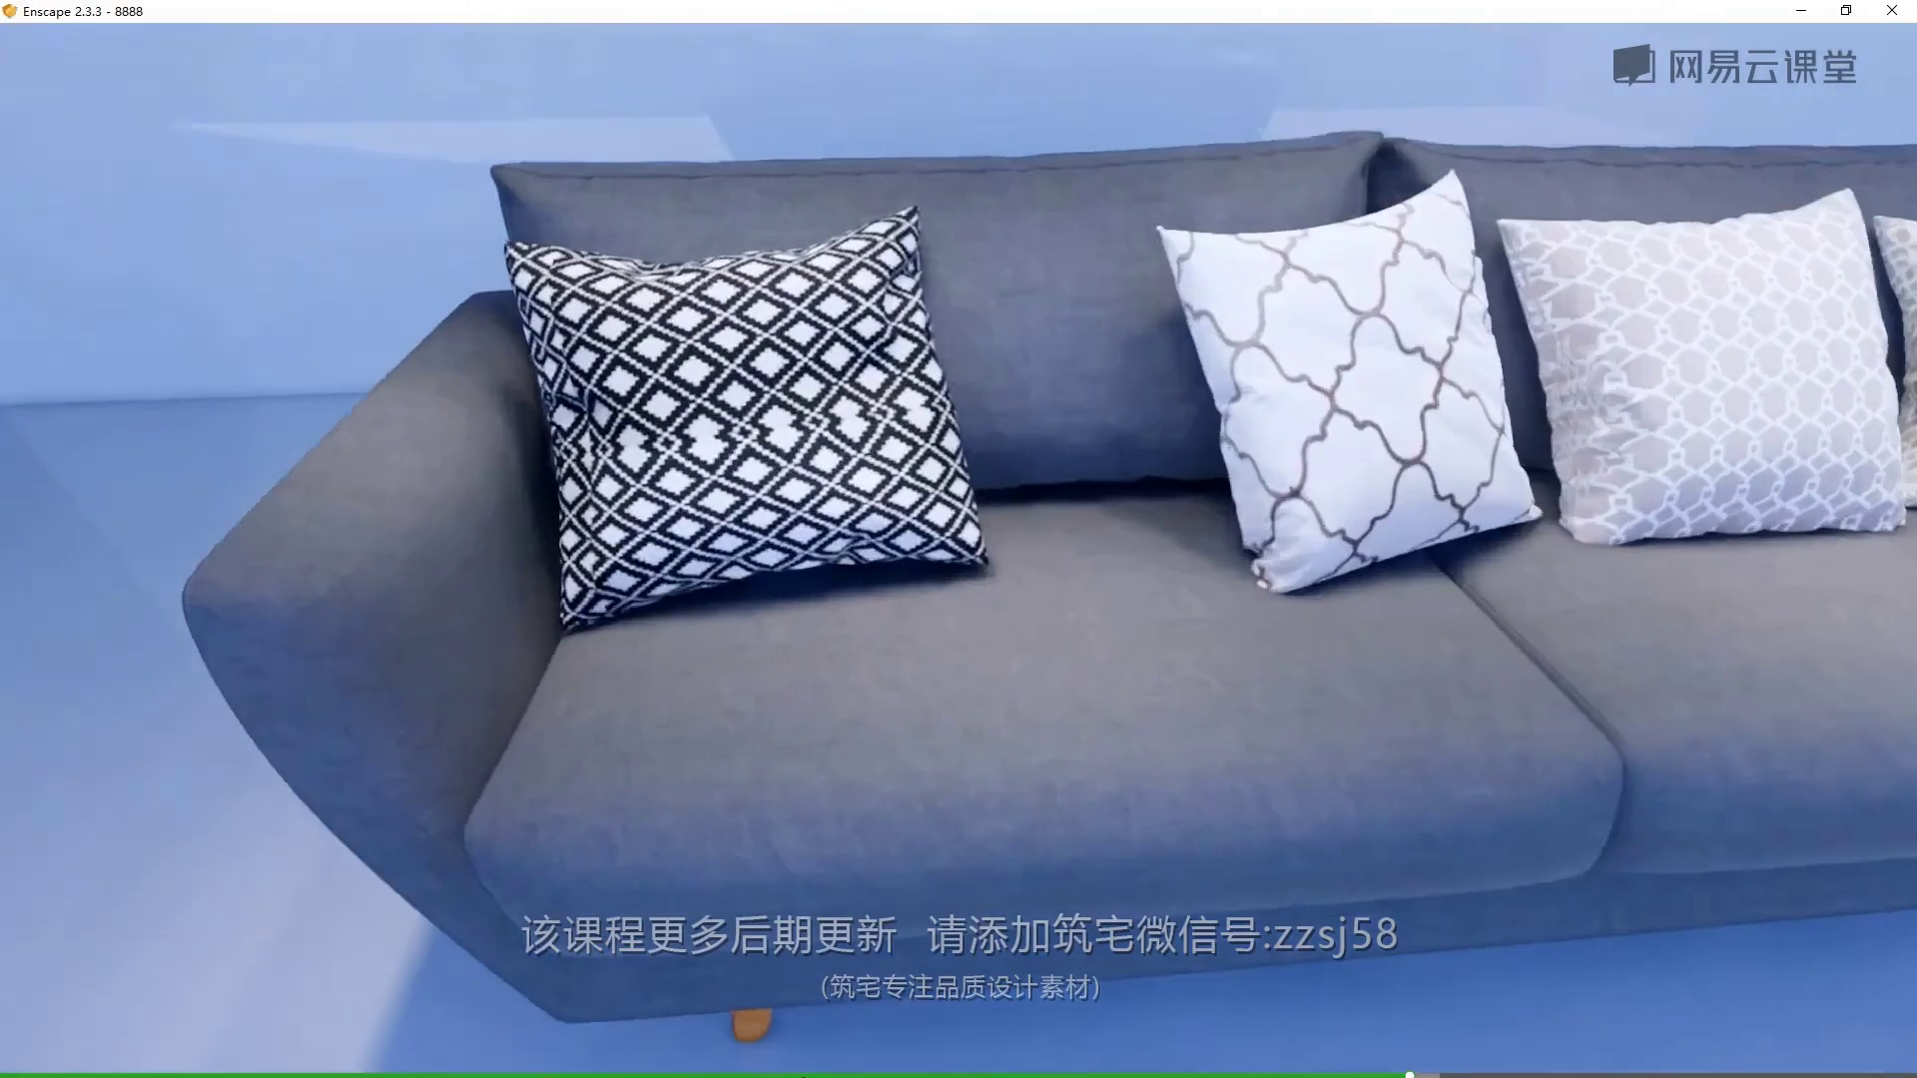
key("s")
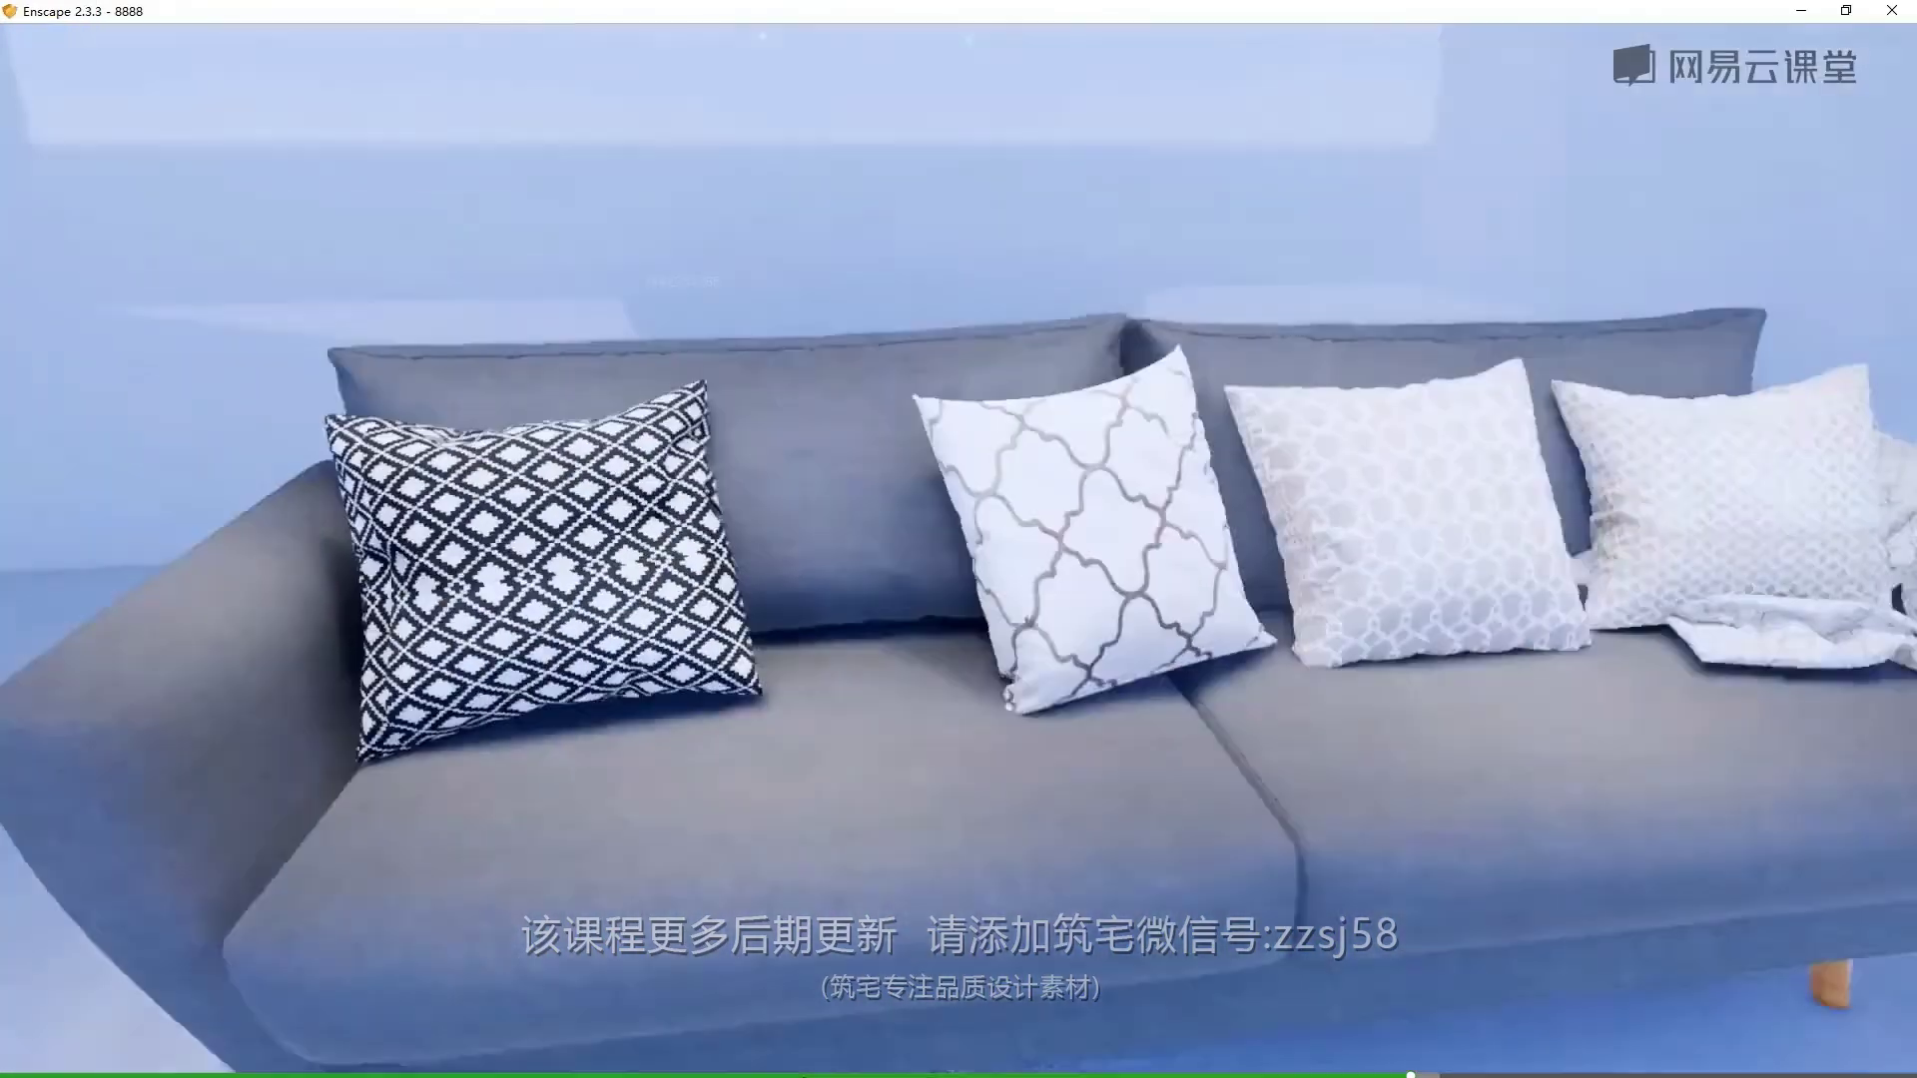
key("d")
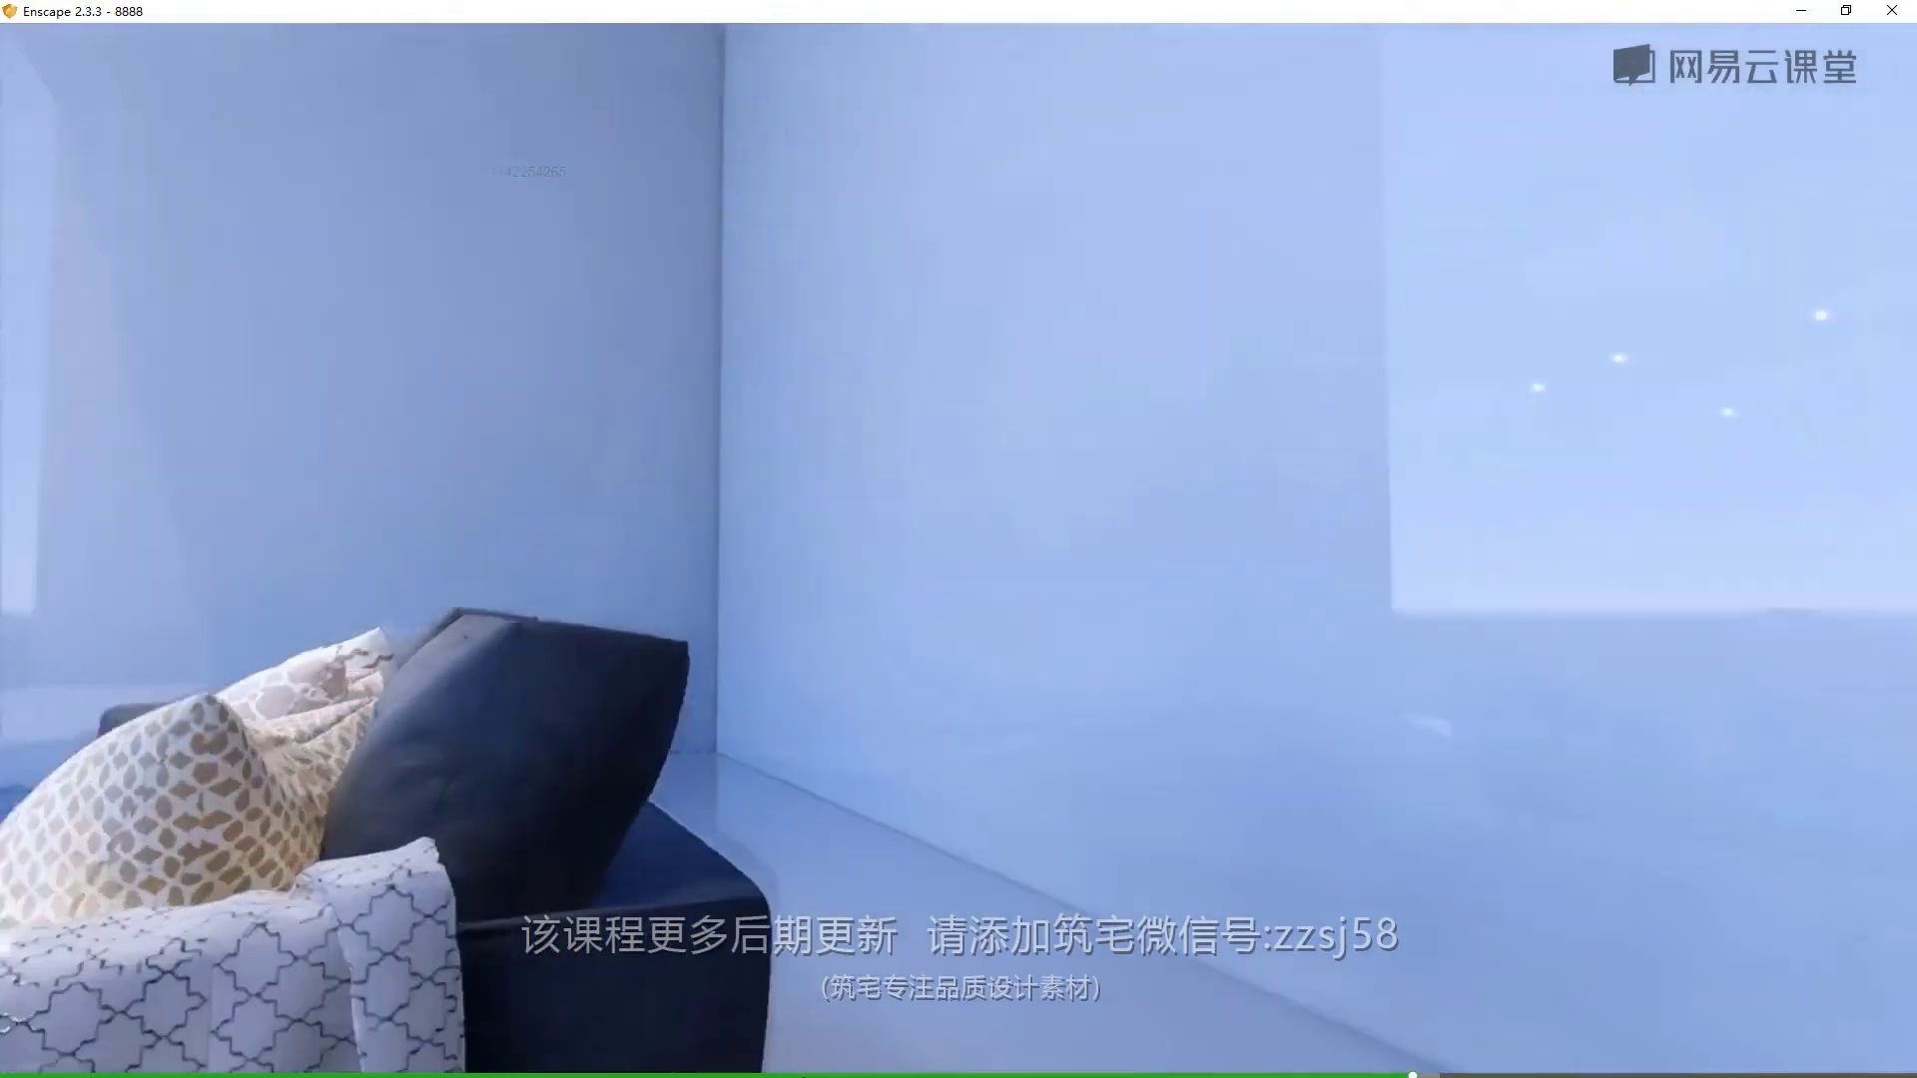
key("a")
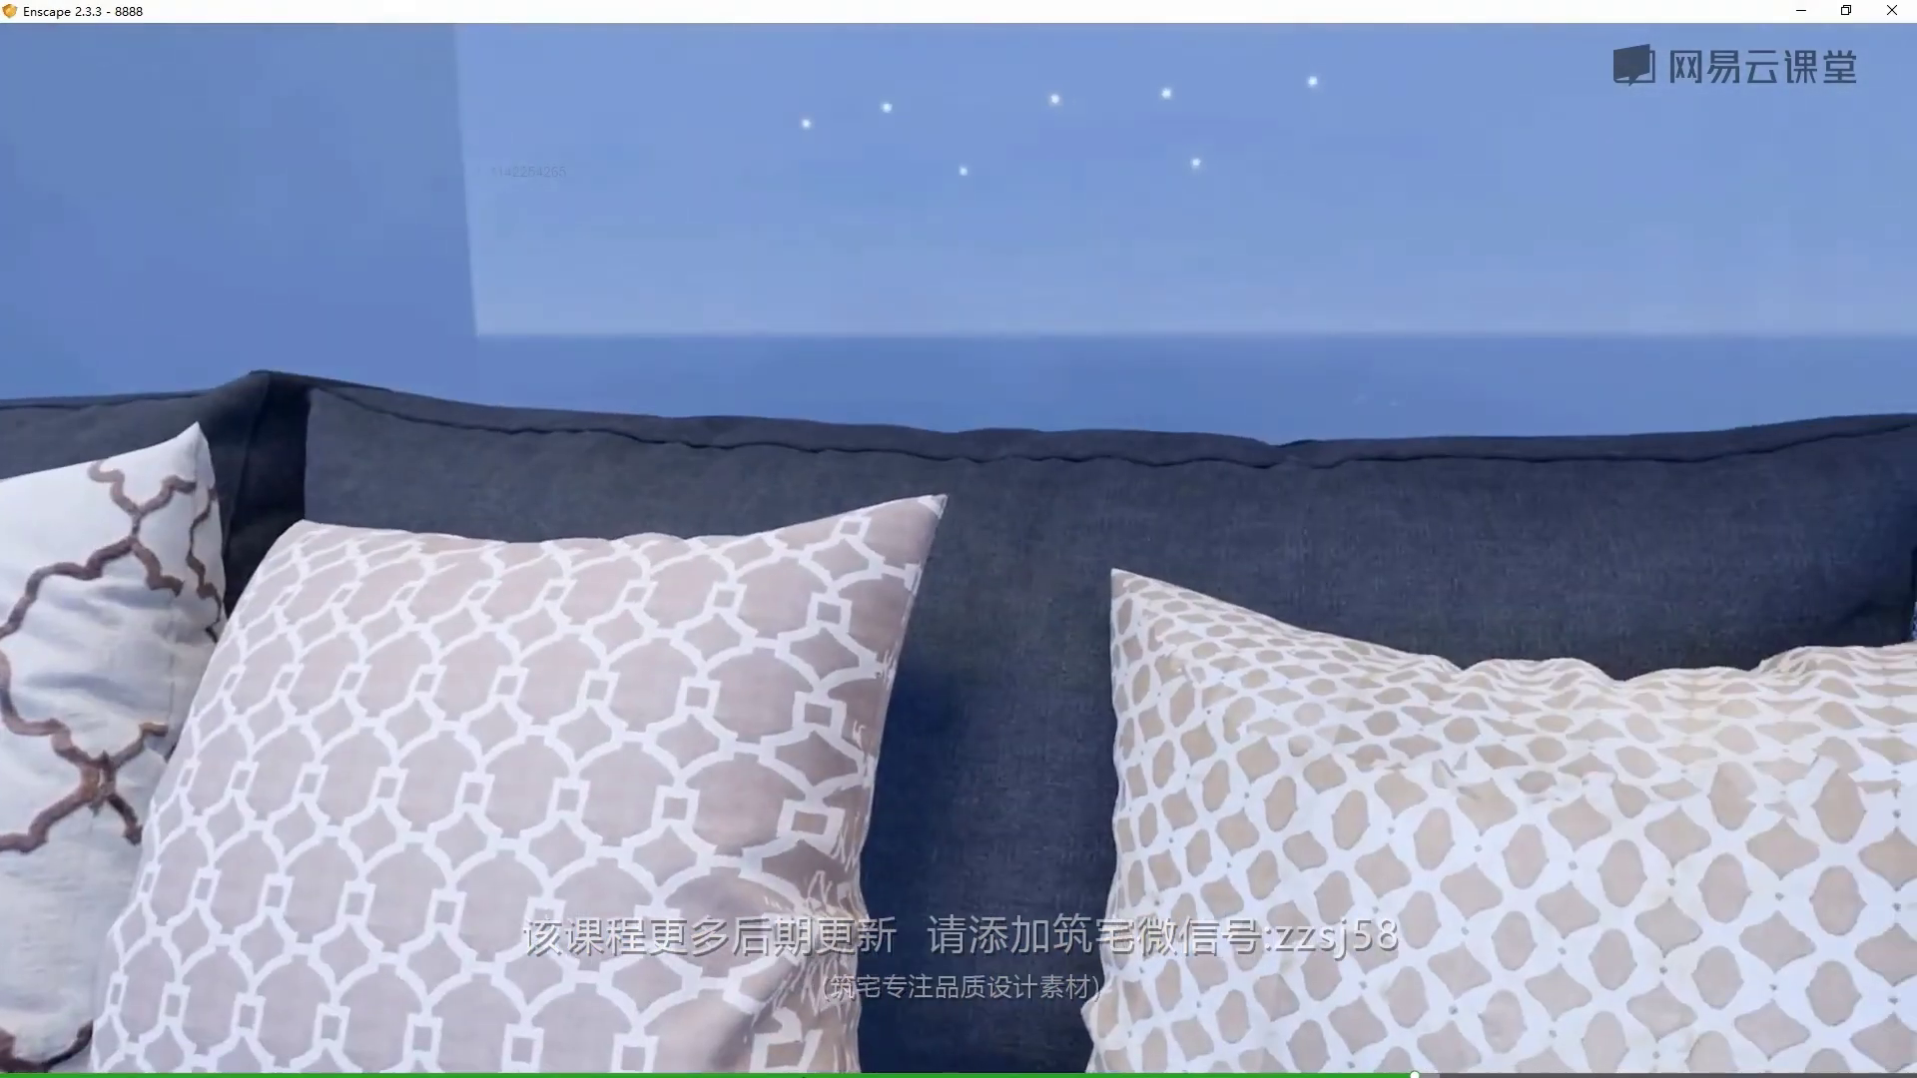
key("d")
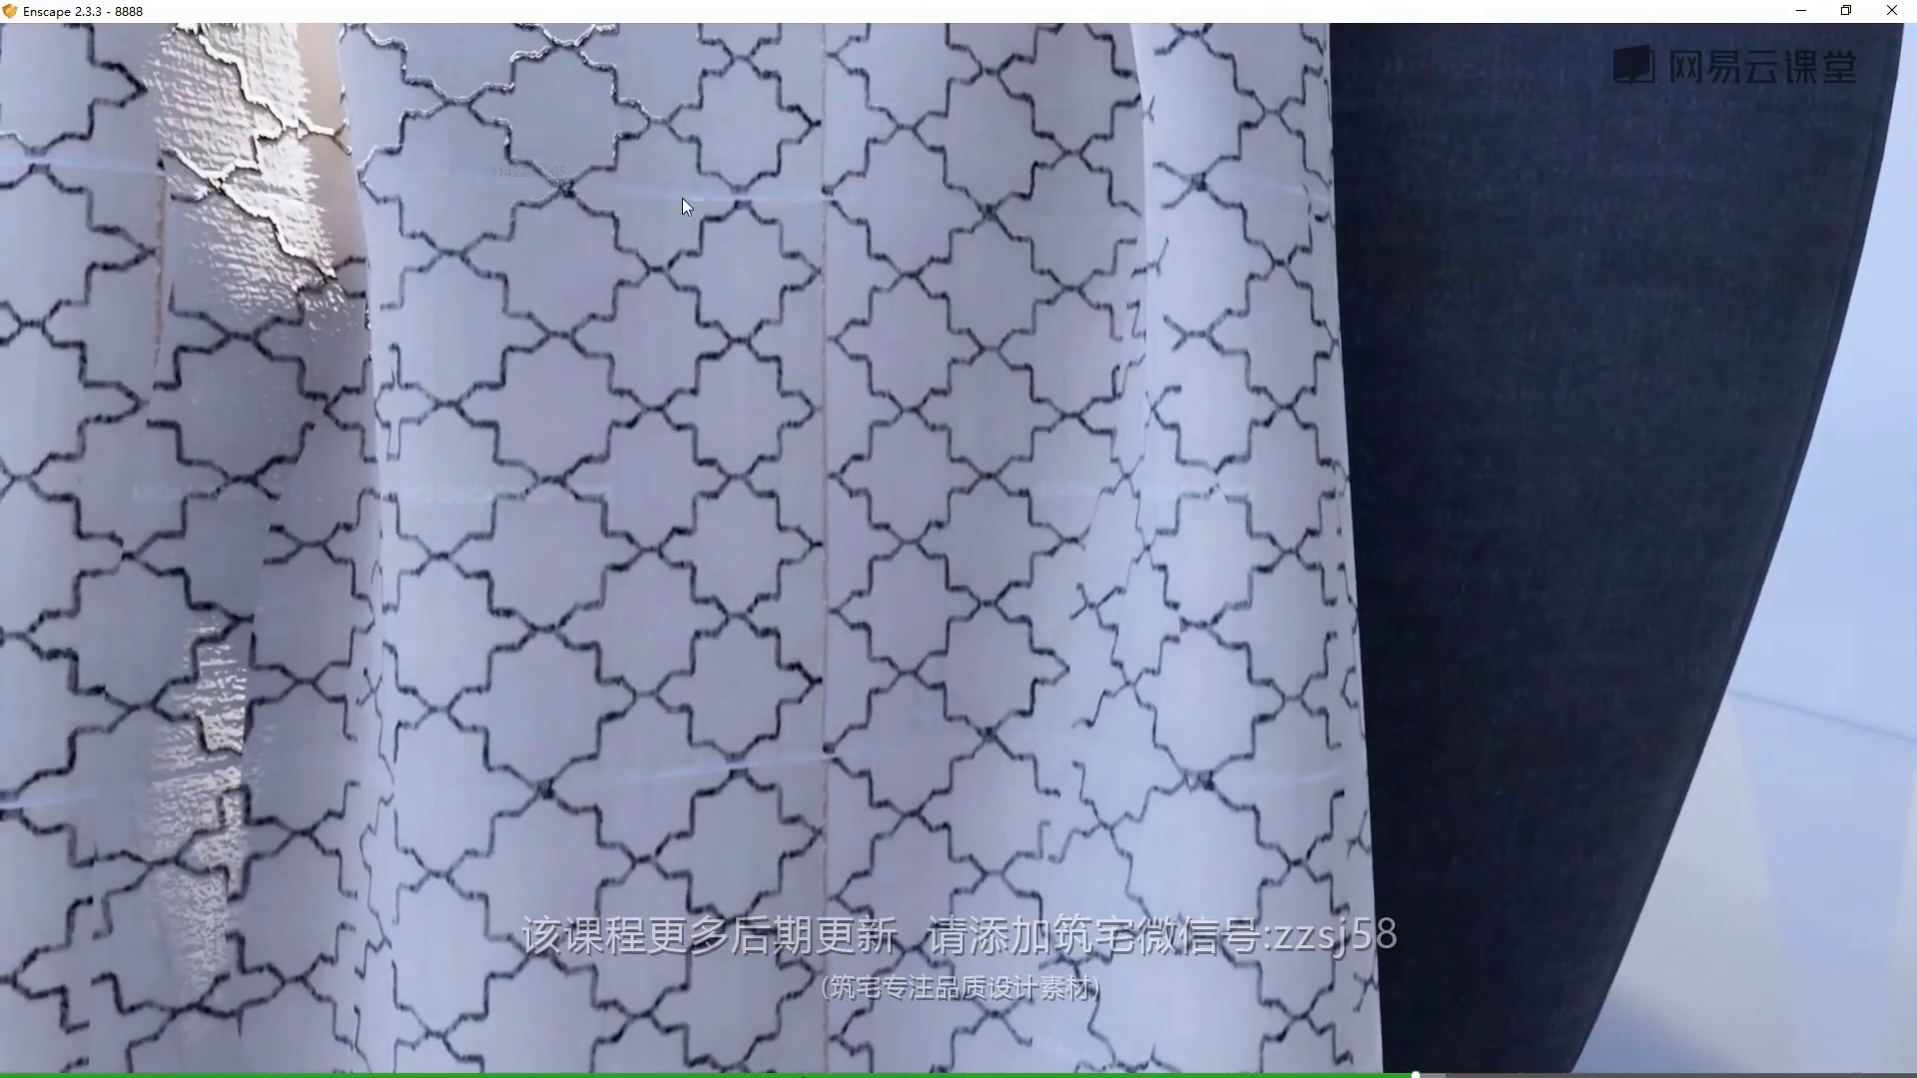
key("s")
key("w")
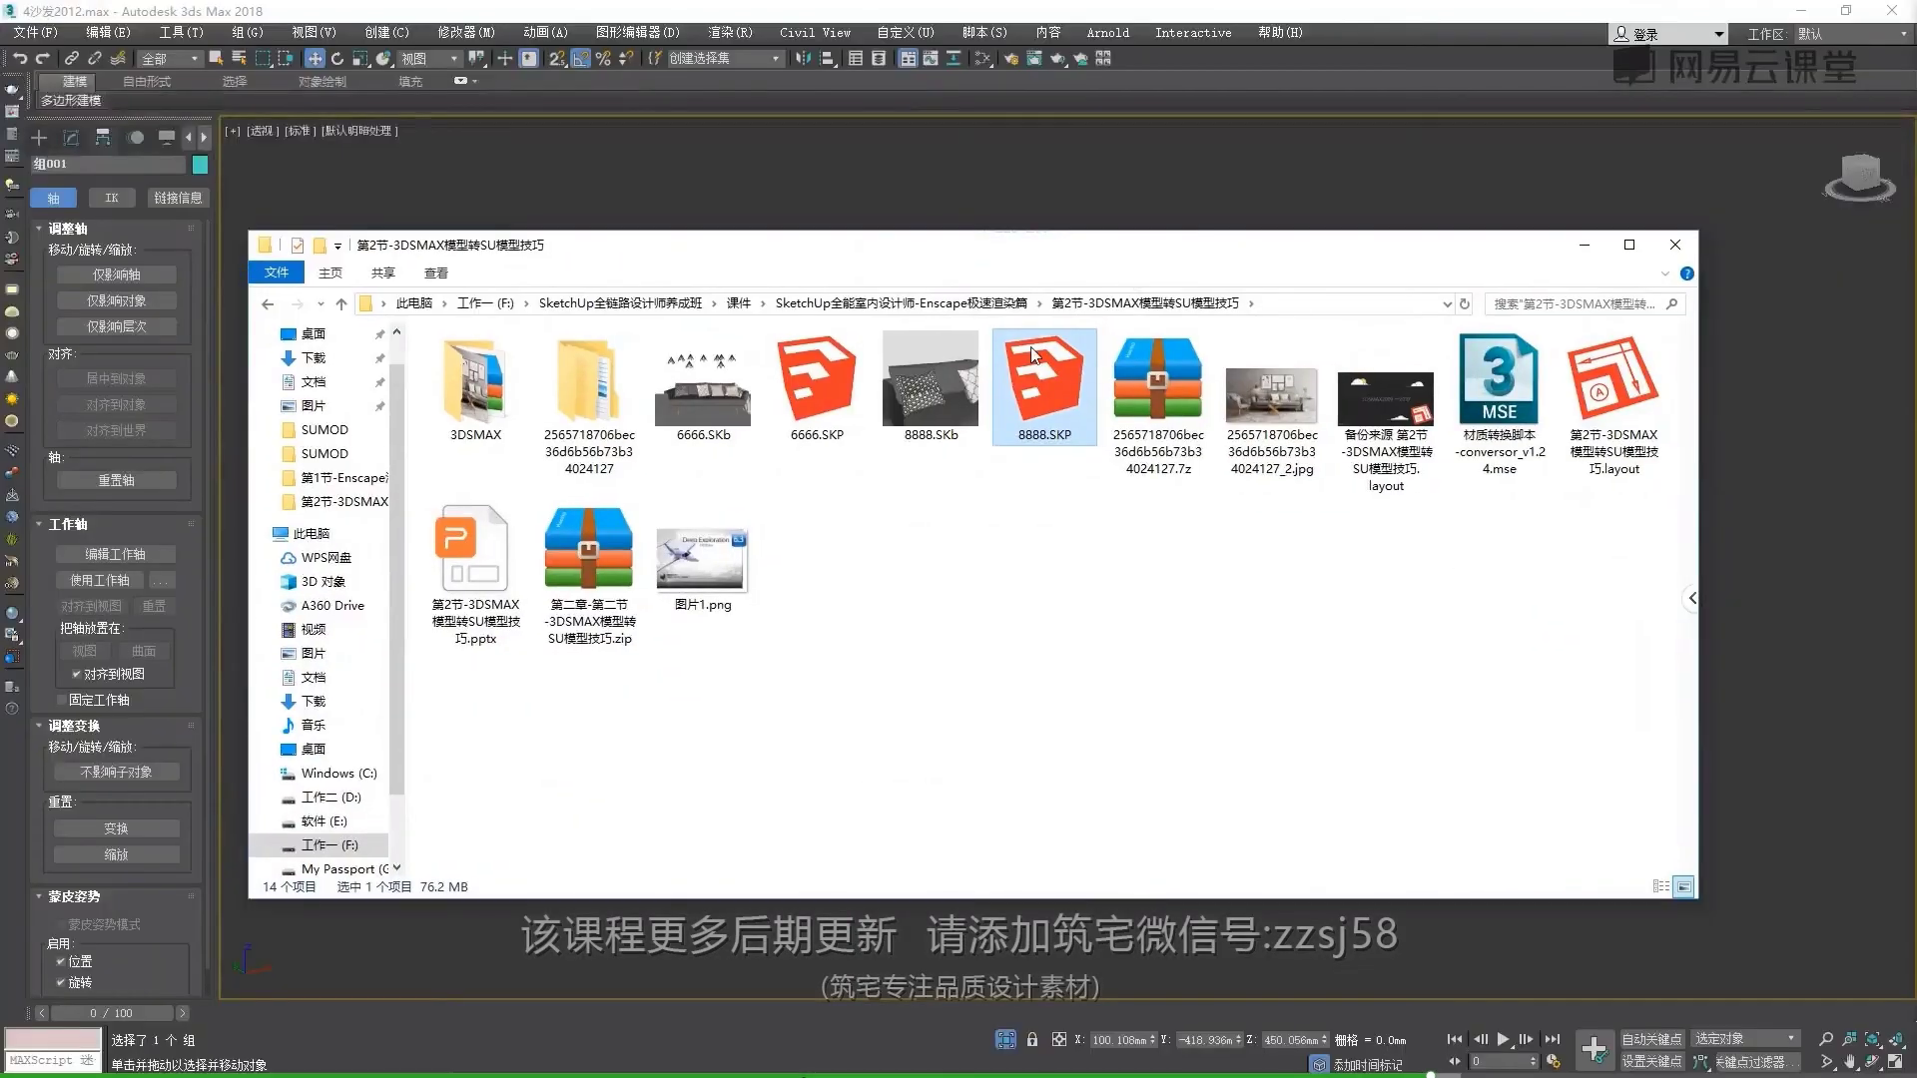
Bring up the context menu for 8888.SKP in the project folder
right_click(1059, 400)
Confirm 8888.SKP is 76.2 MB, then minimize 3ds Max and the folder to reveal the slides
left_click(1148, 999)
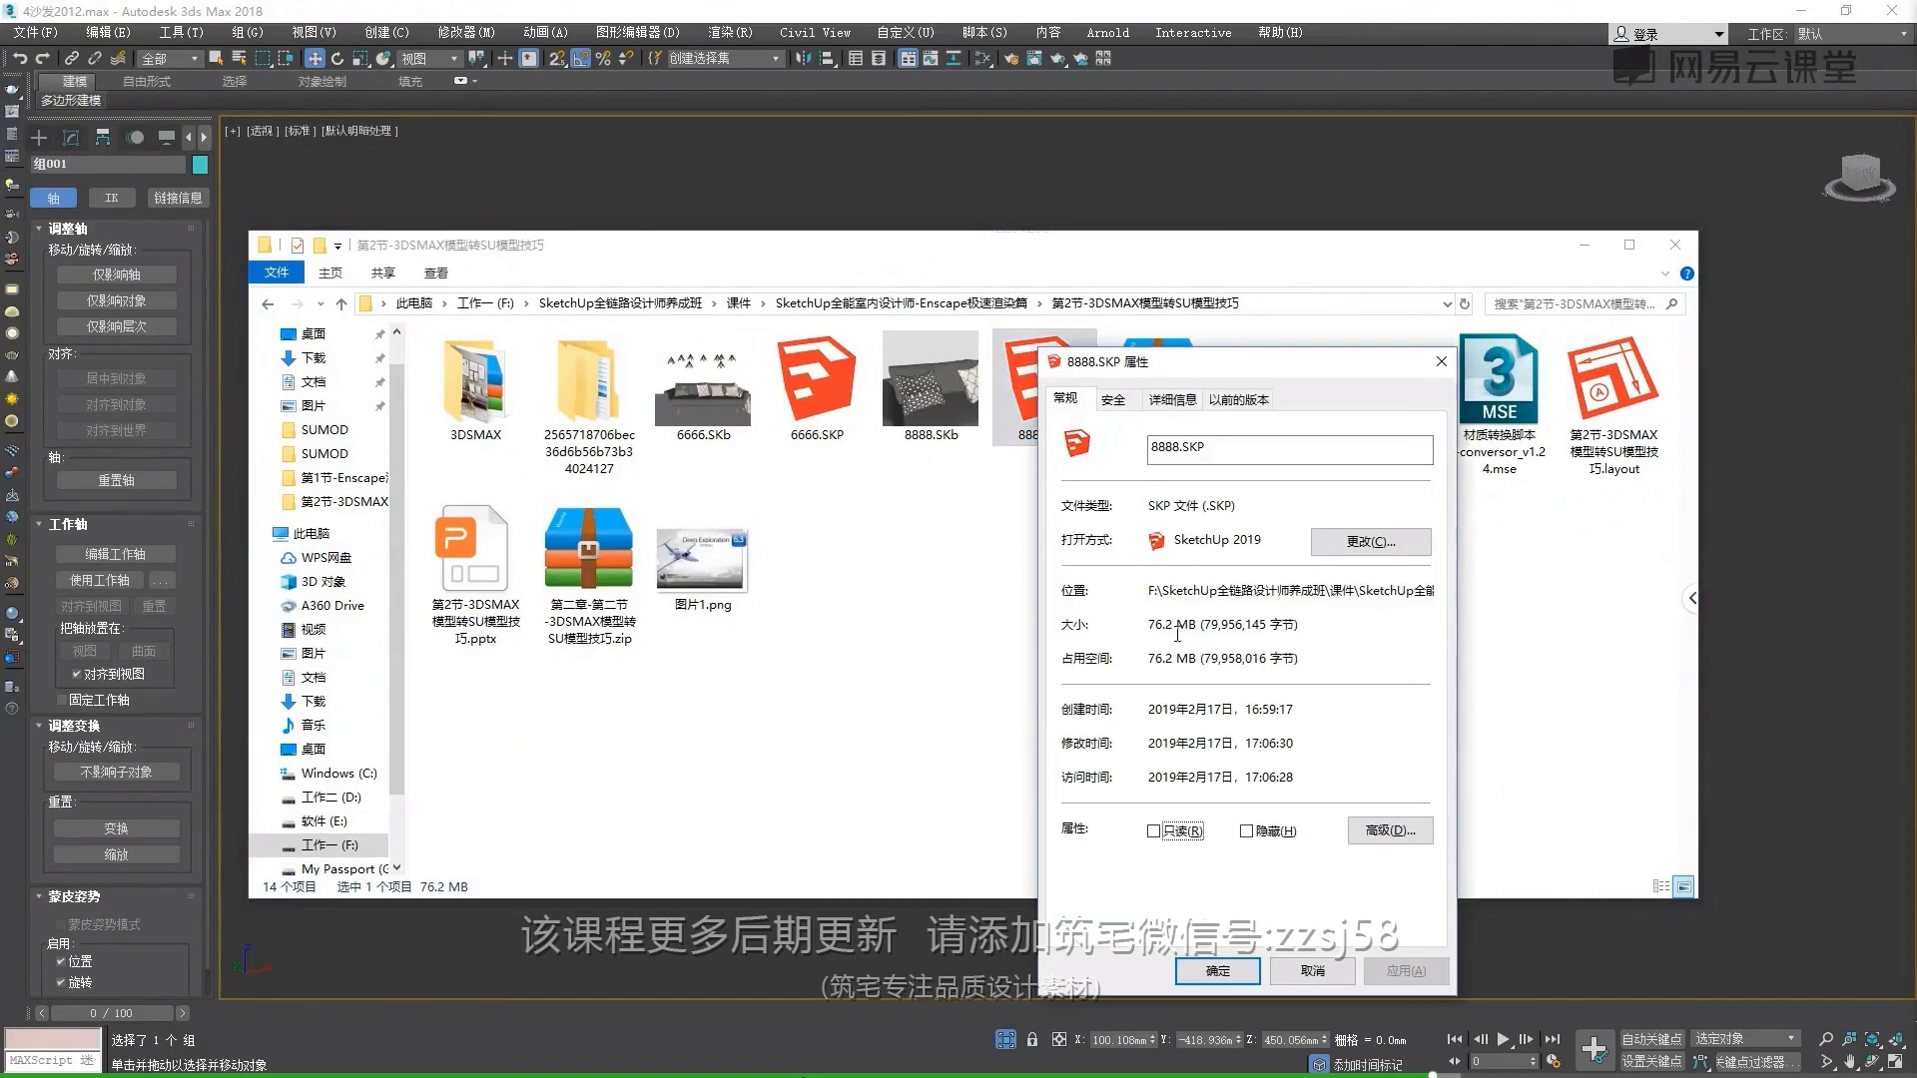
left_click(1441, 361)
key("super")
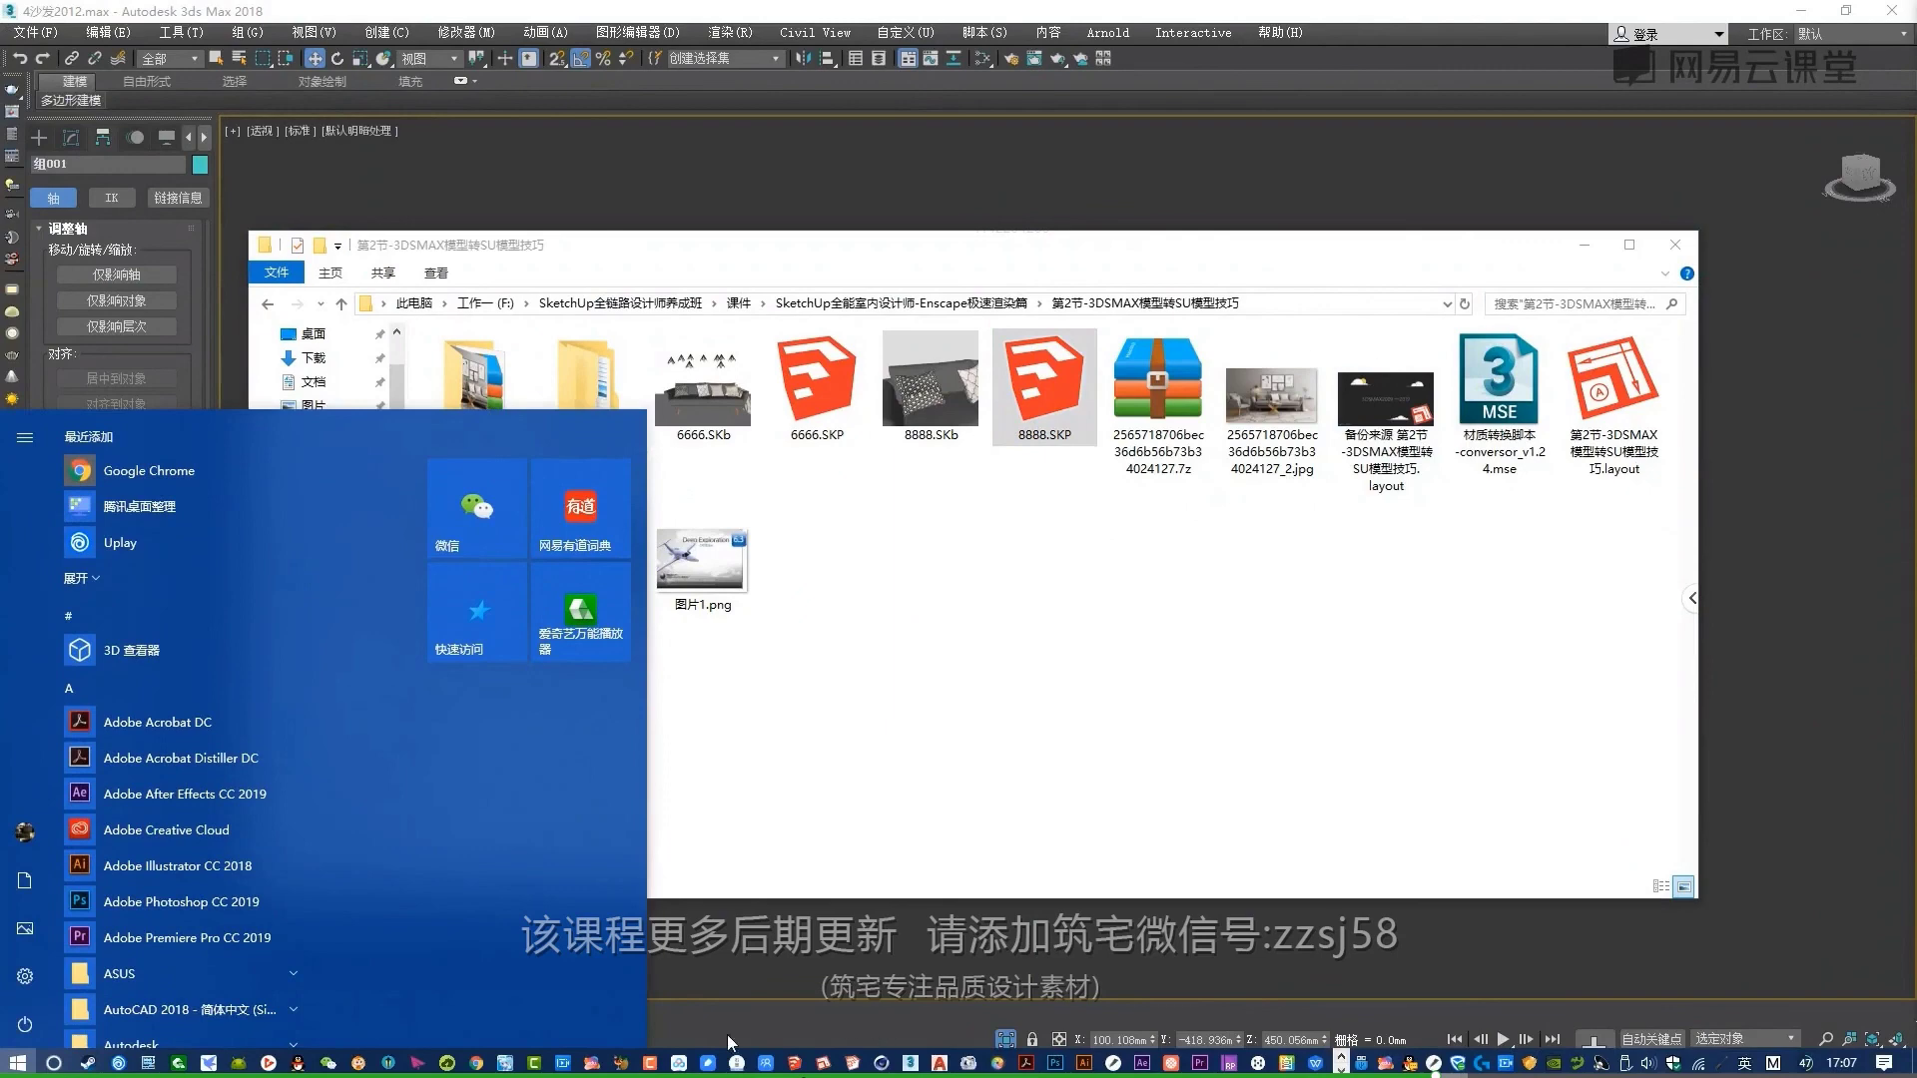
left_click(1025, 689)
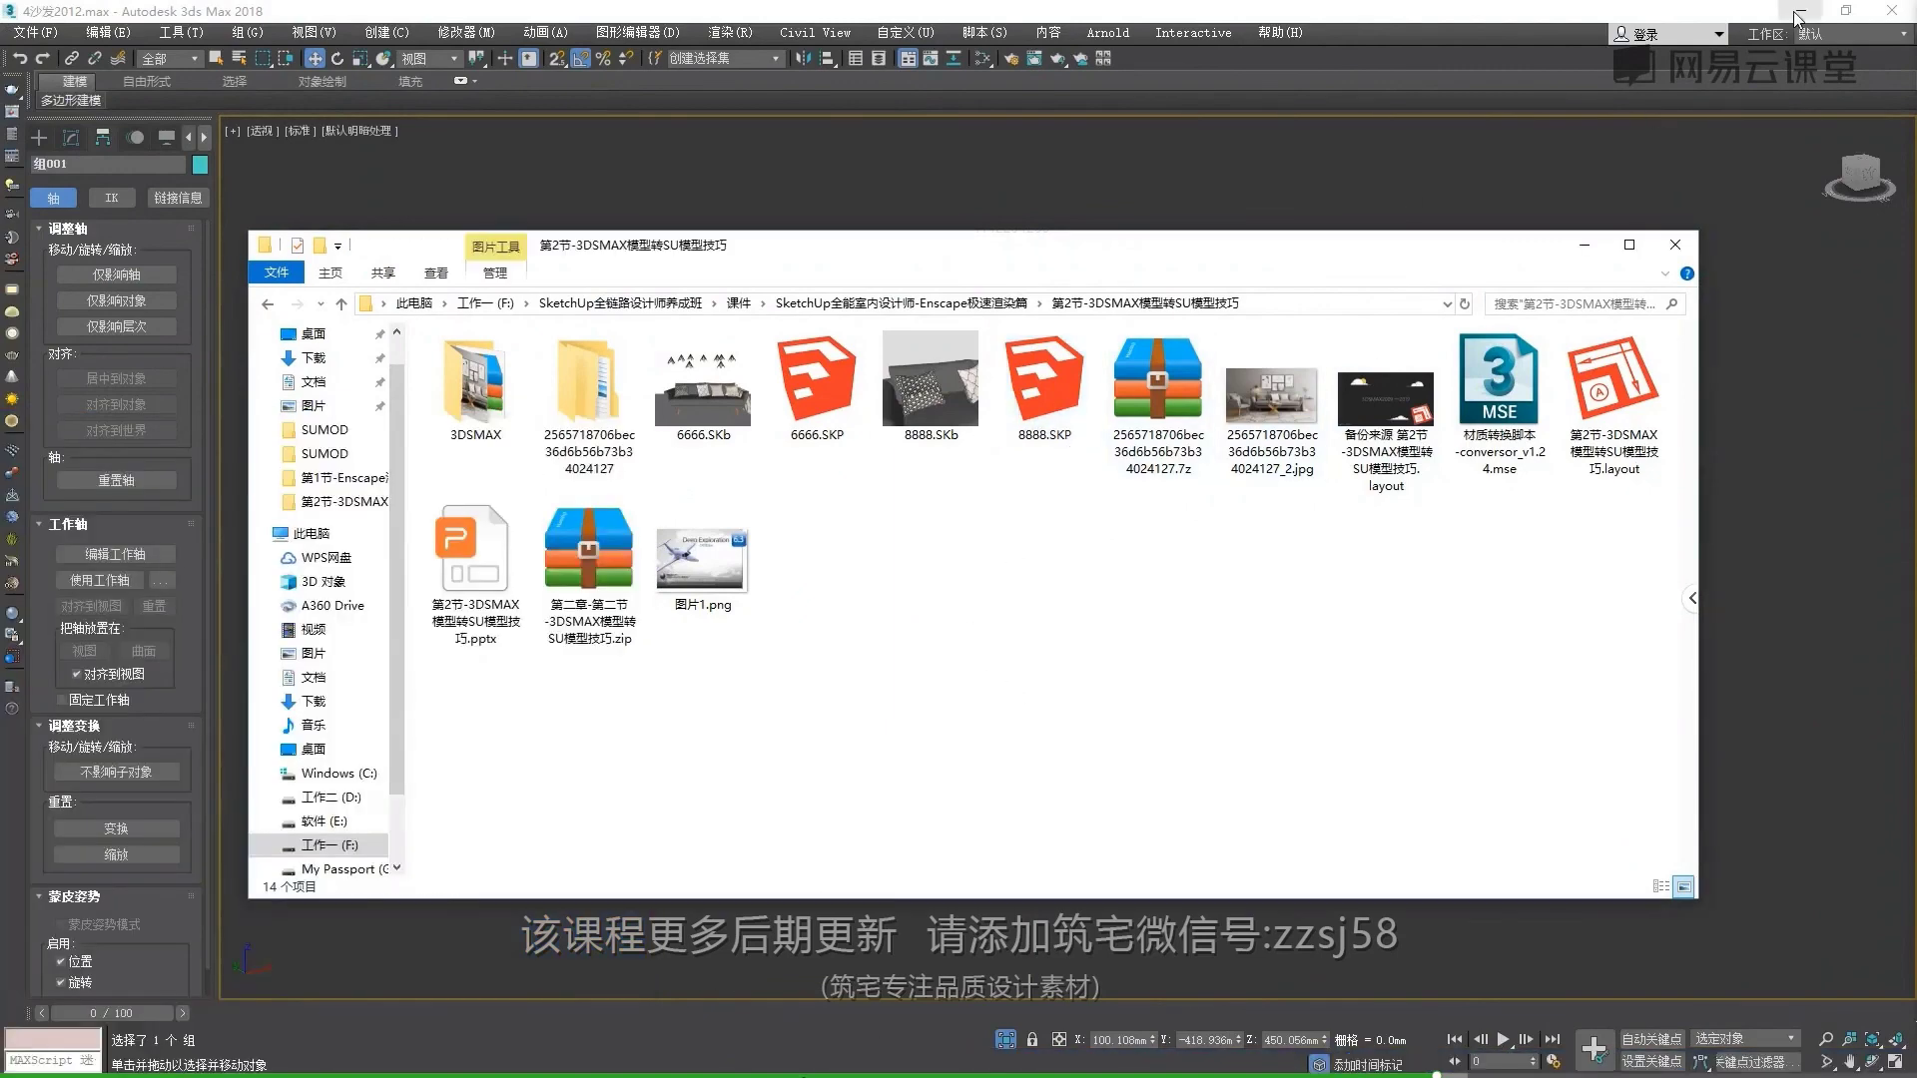
left_click(1788, 14)
left_click(1585, 245)
Minimize 3ds Max and present the 安装与激活 slide full screen with F5
key("super")
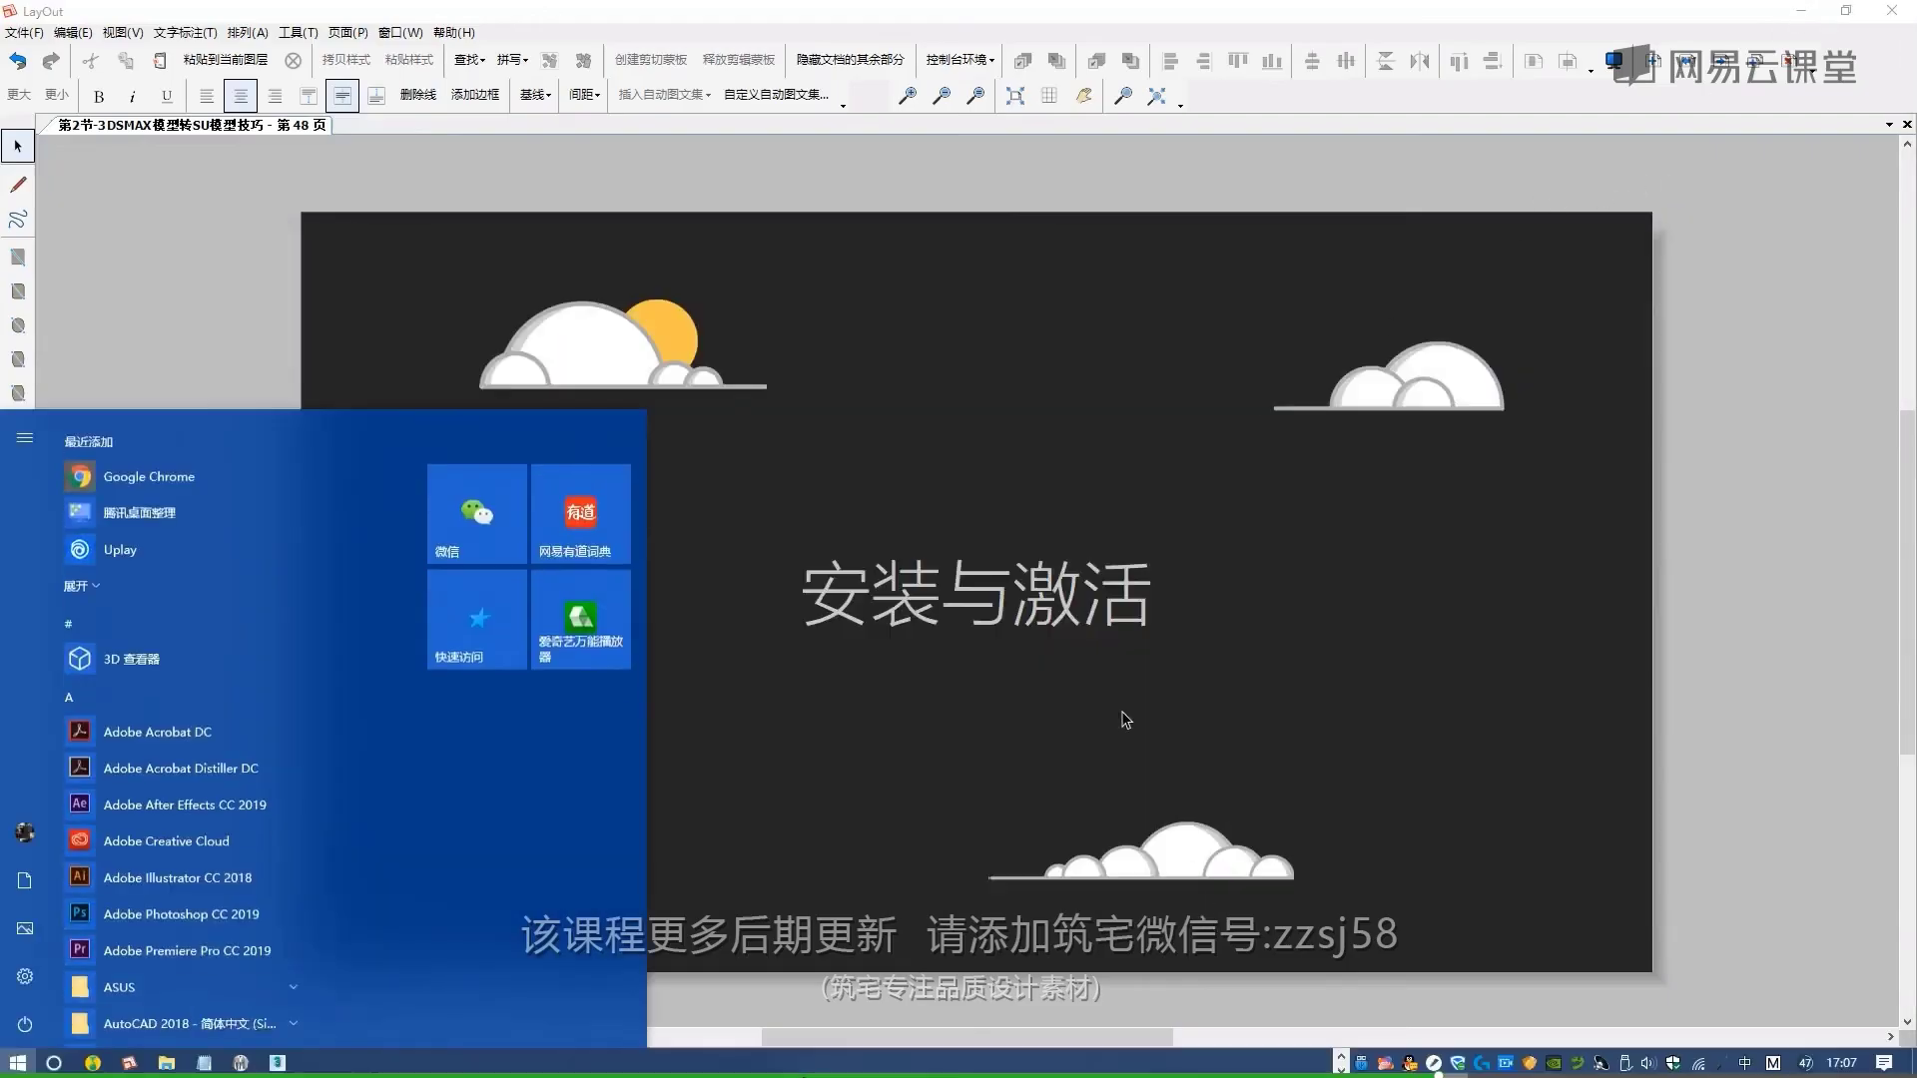
key("super")
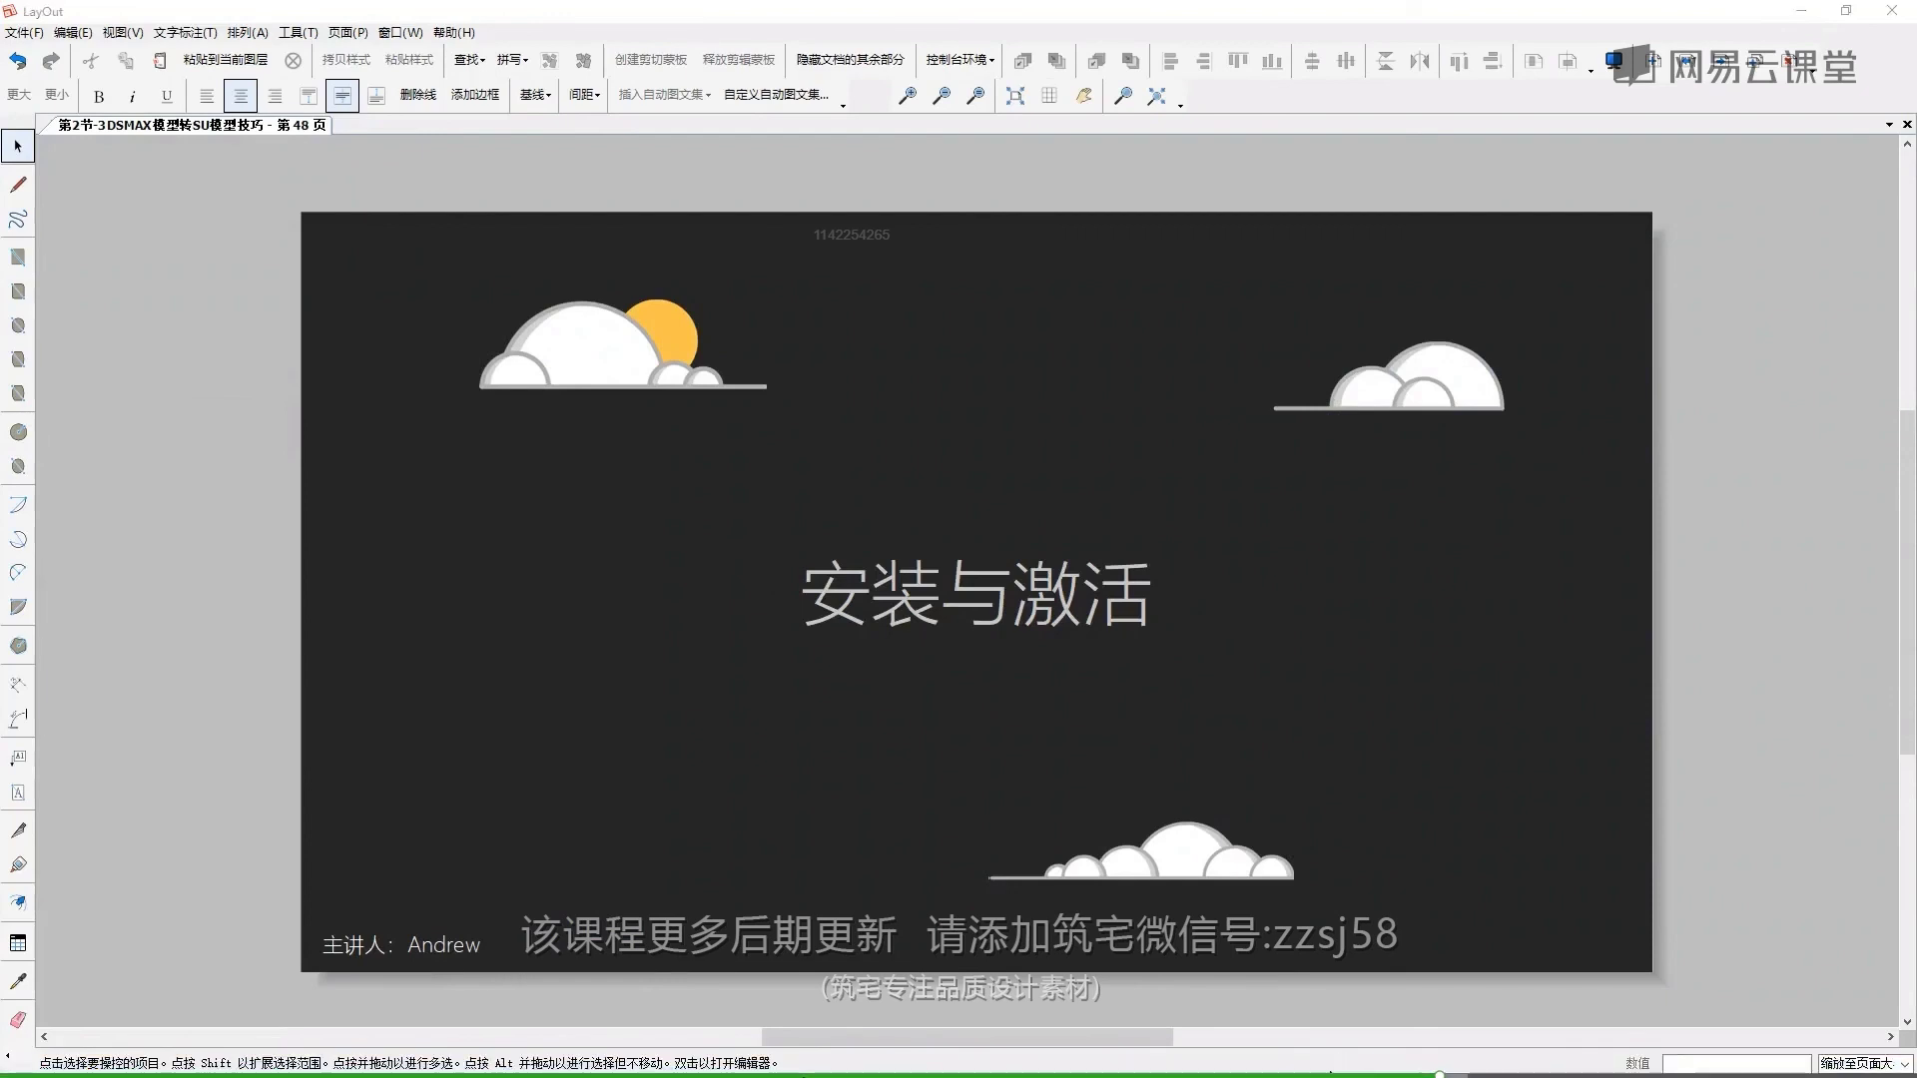
key("super")
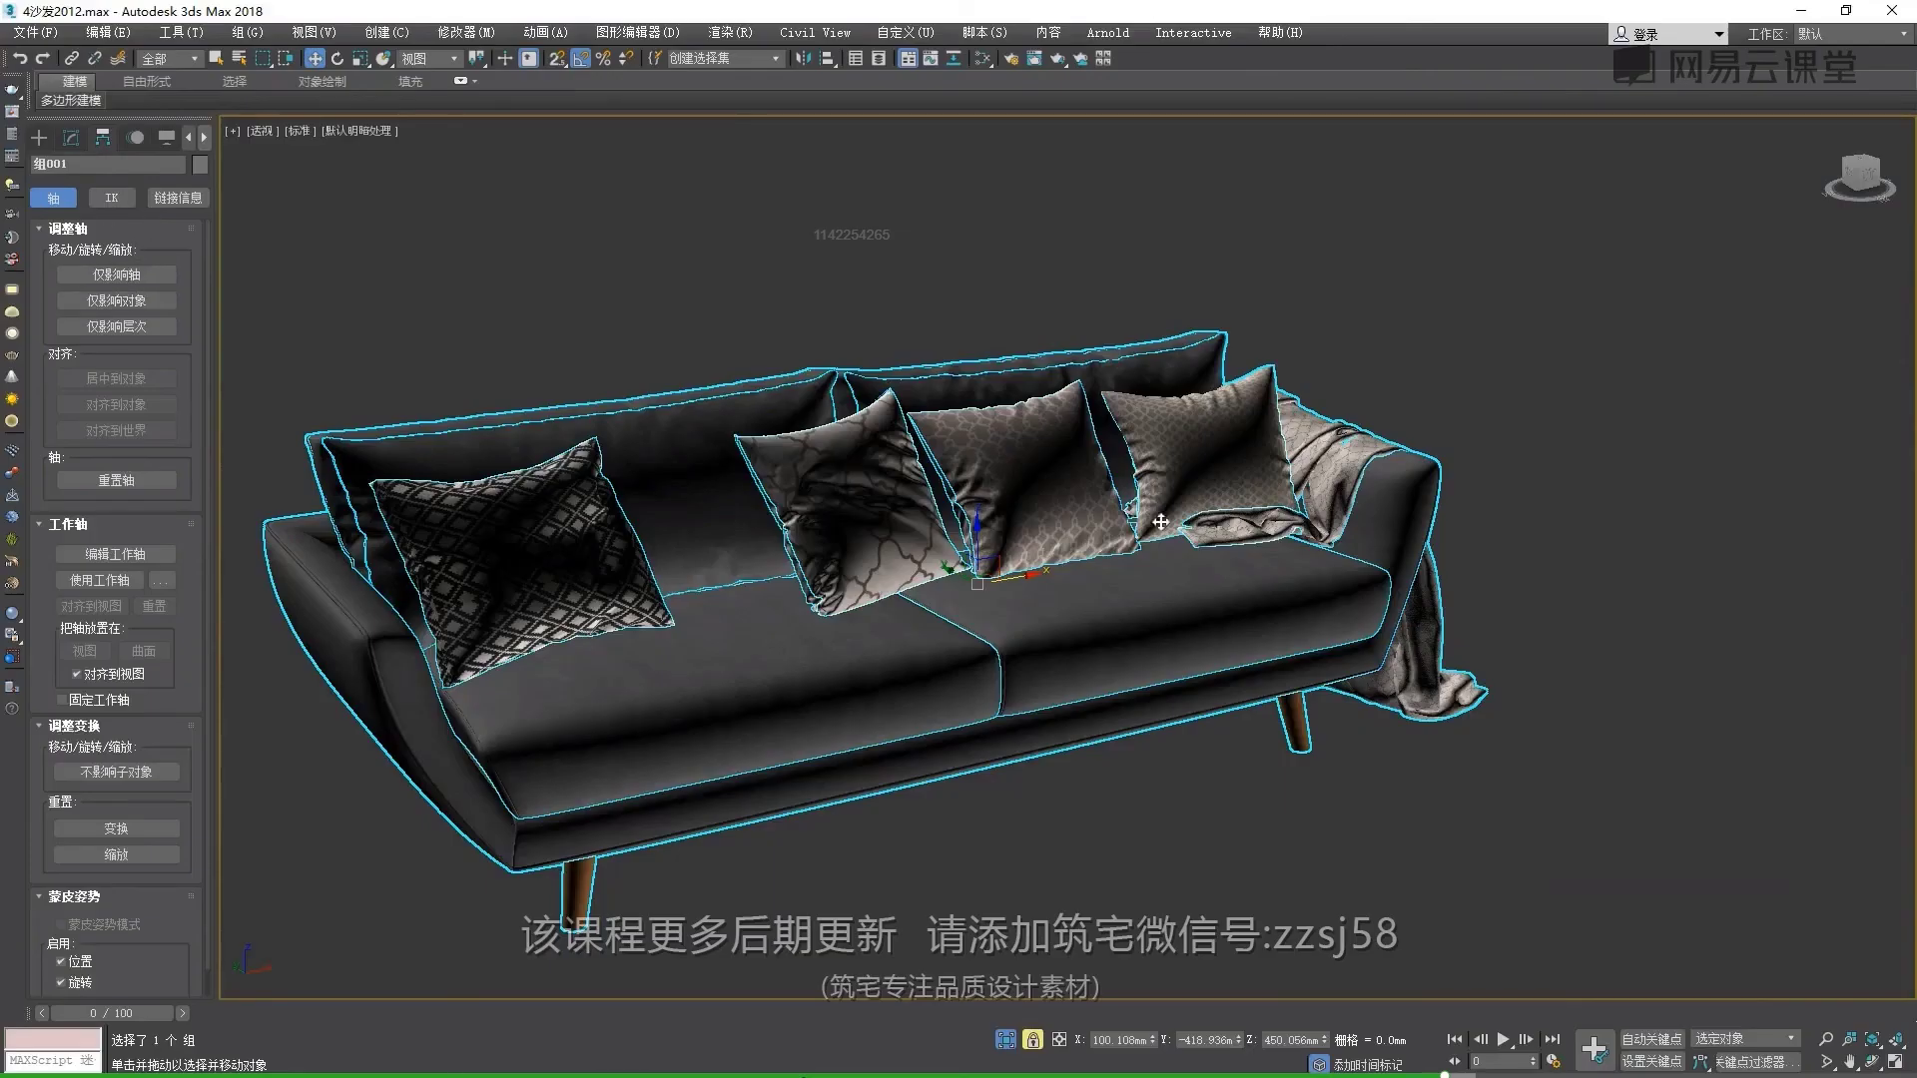
left_click(1802, 12)
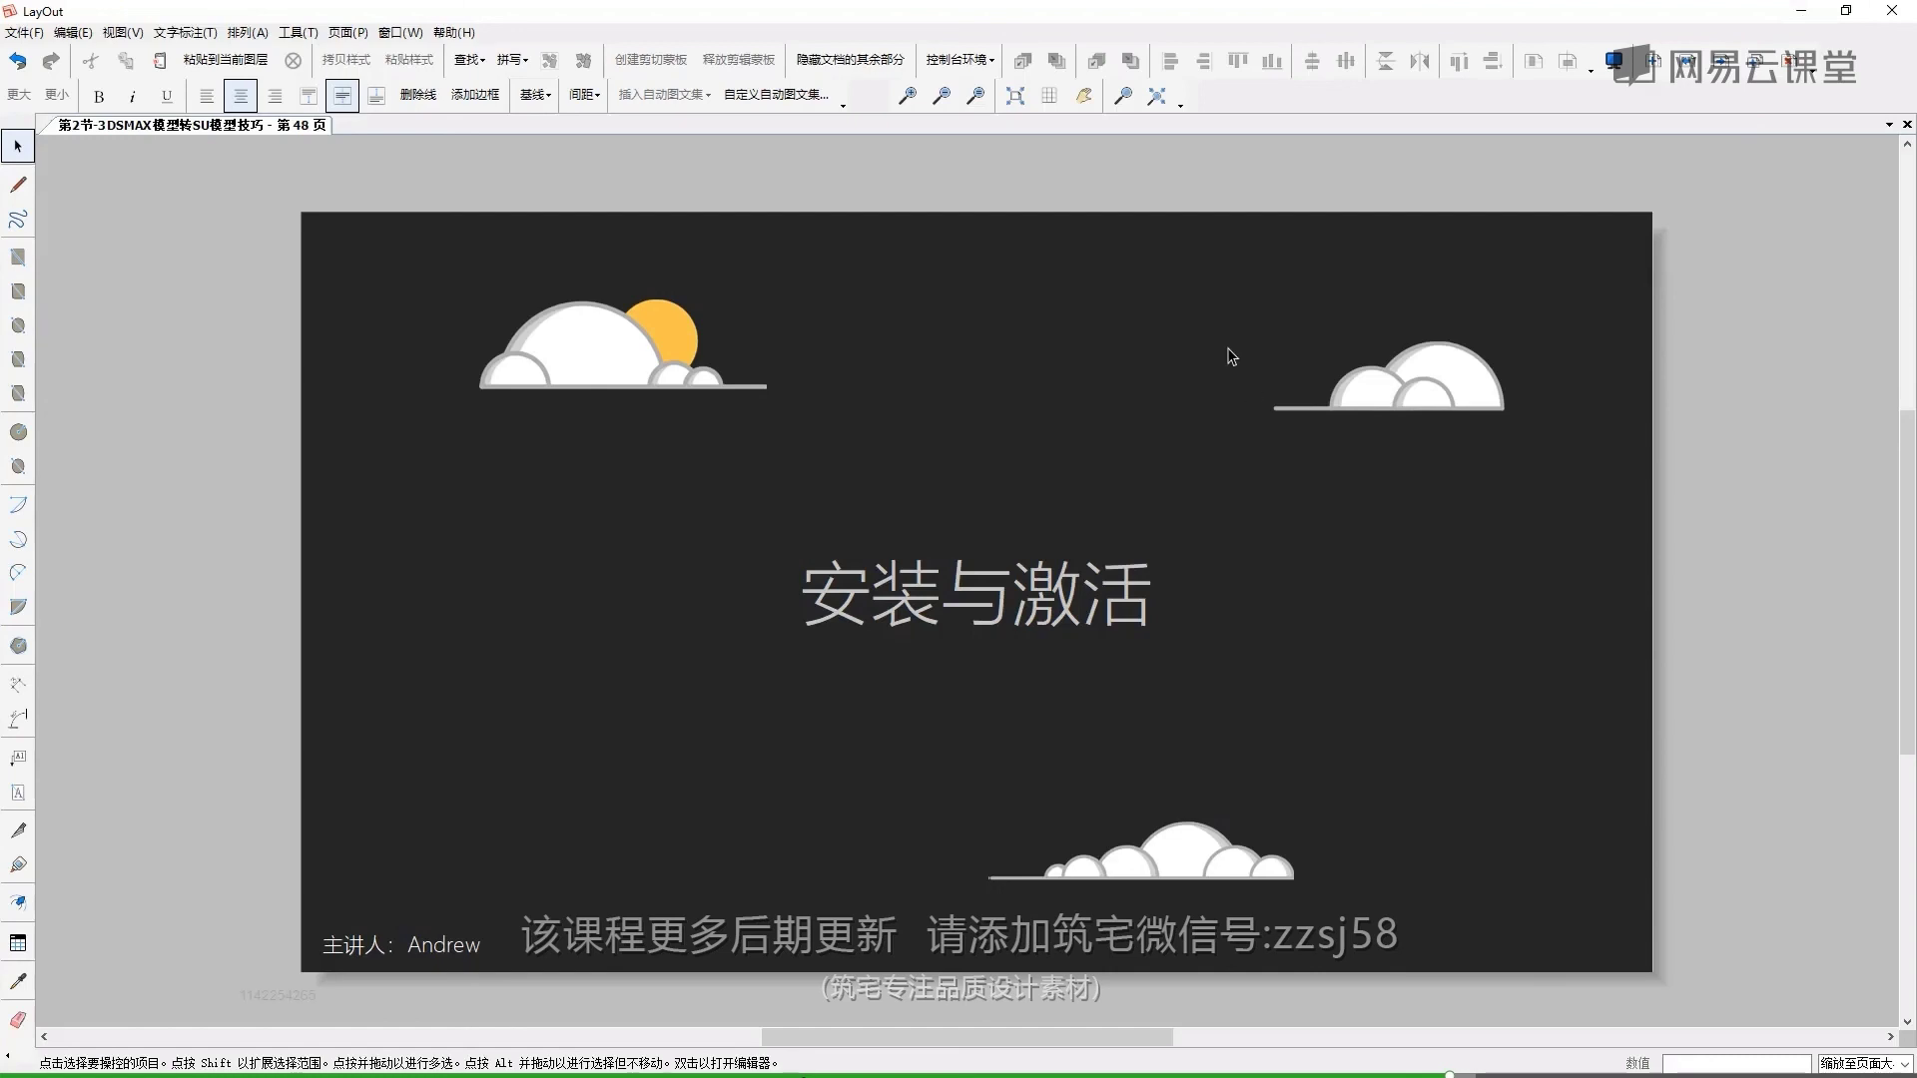
key("F5")
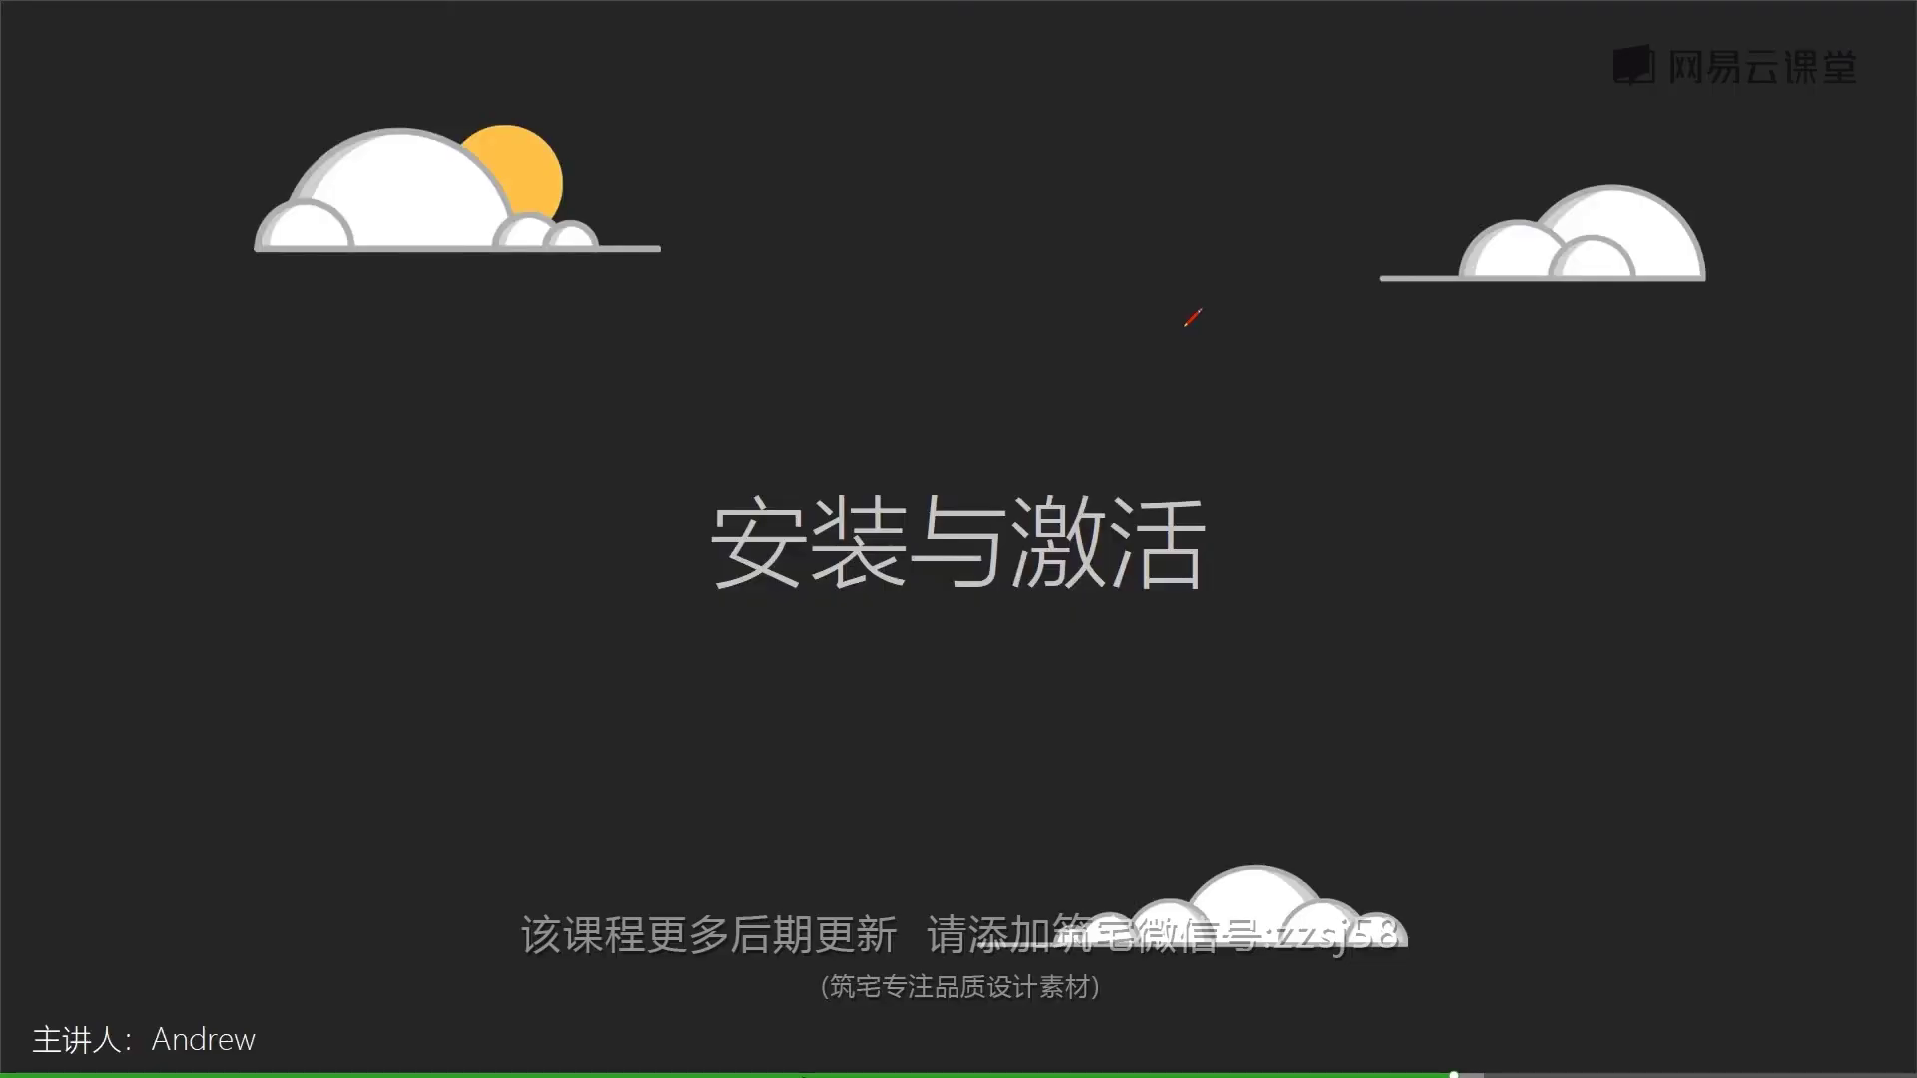
Step past the 总结 and MAX部分 slides to the 要点一 V-Ray maps slide
key("Right")
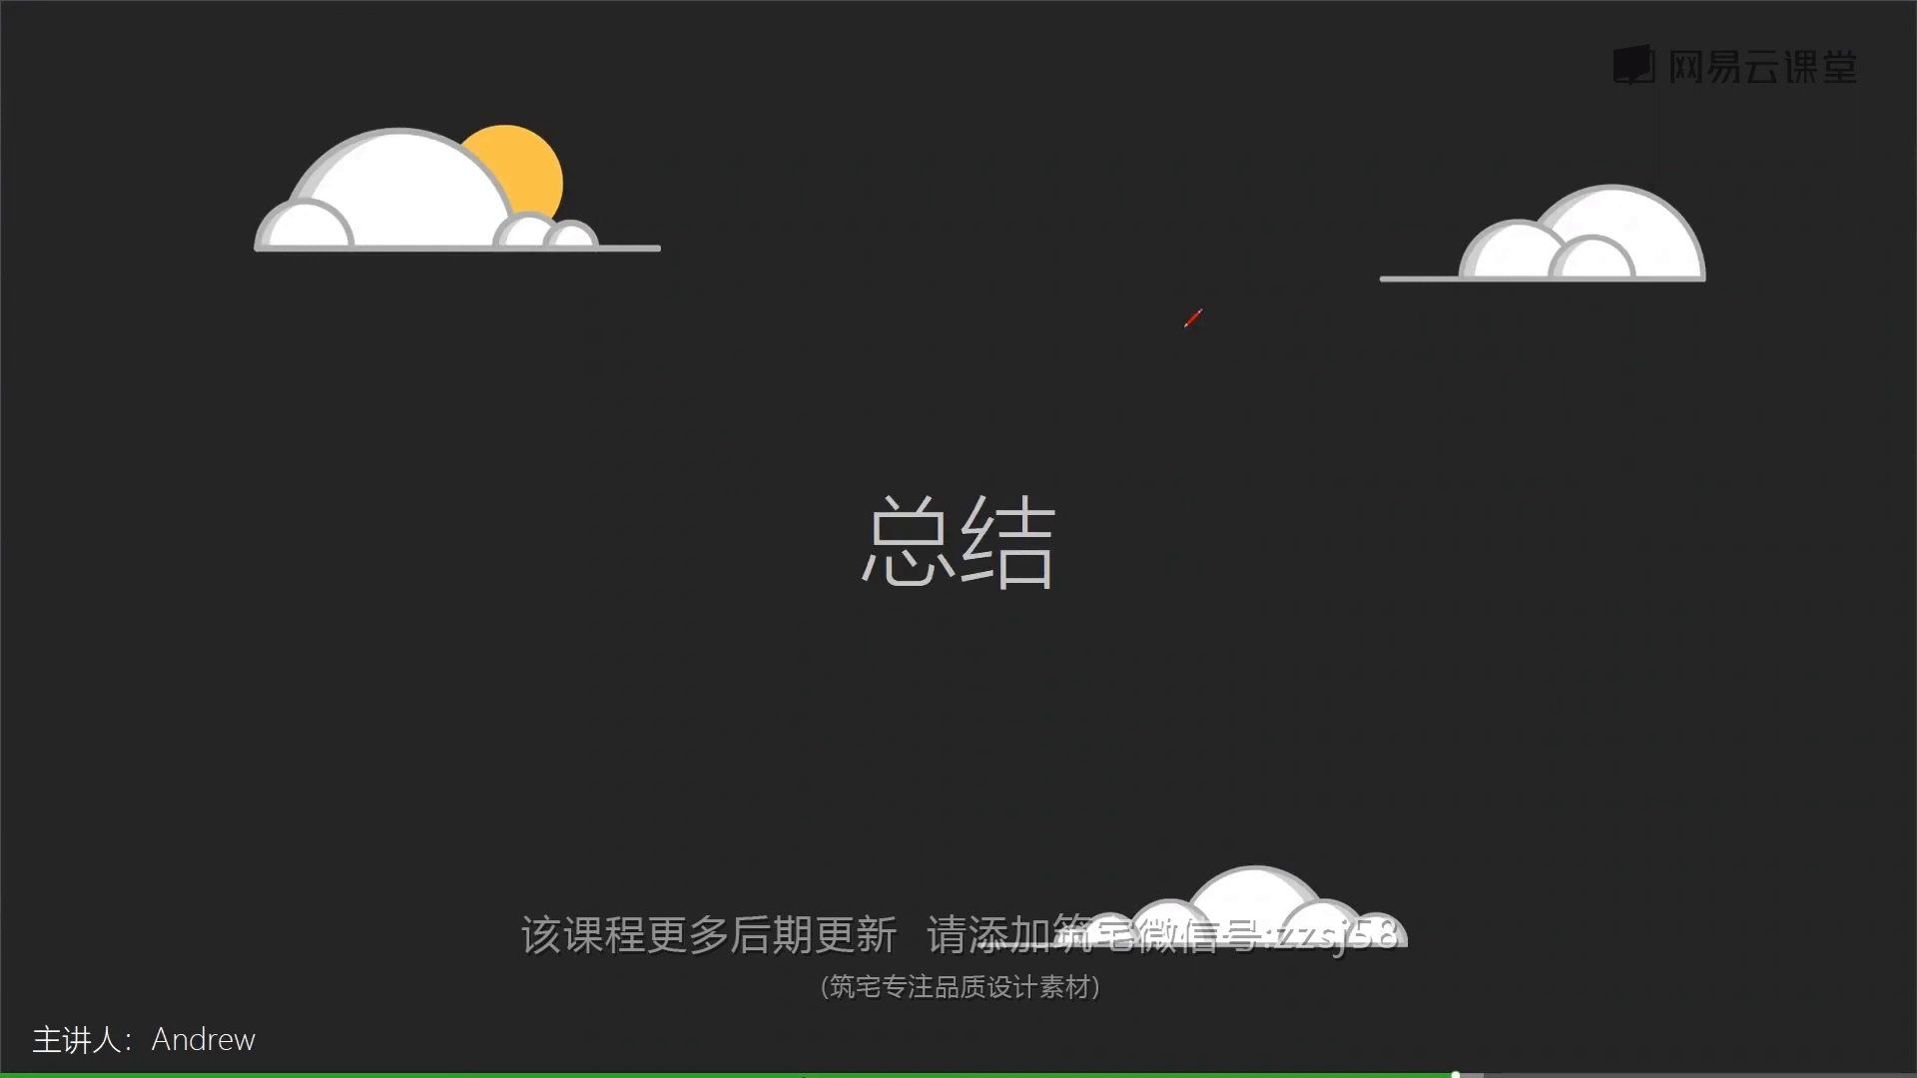
key("Right")
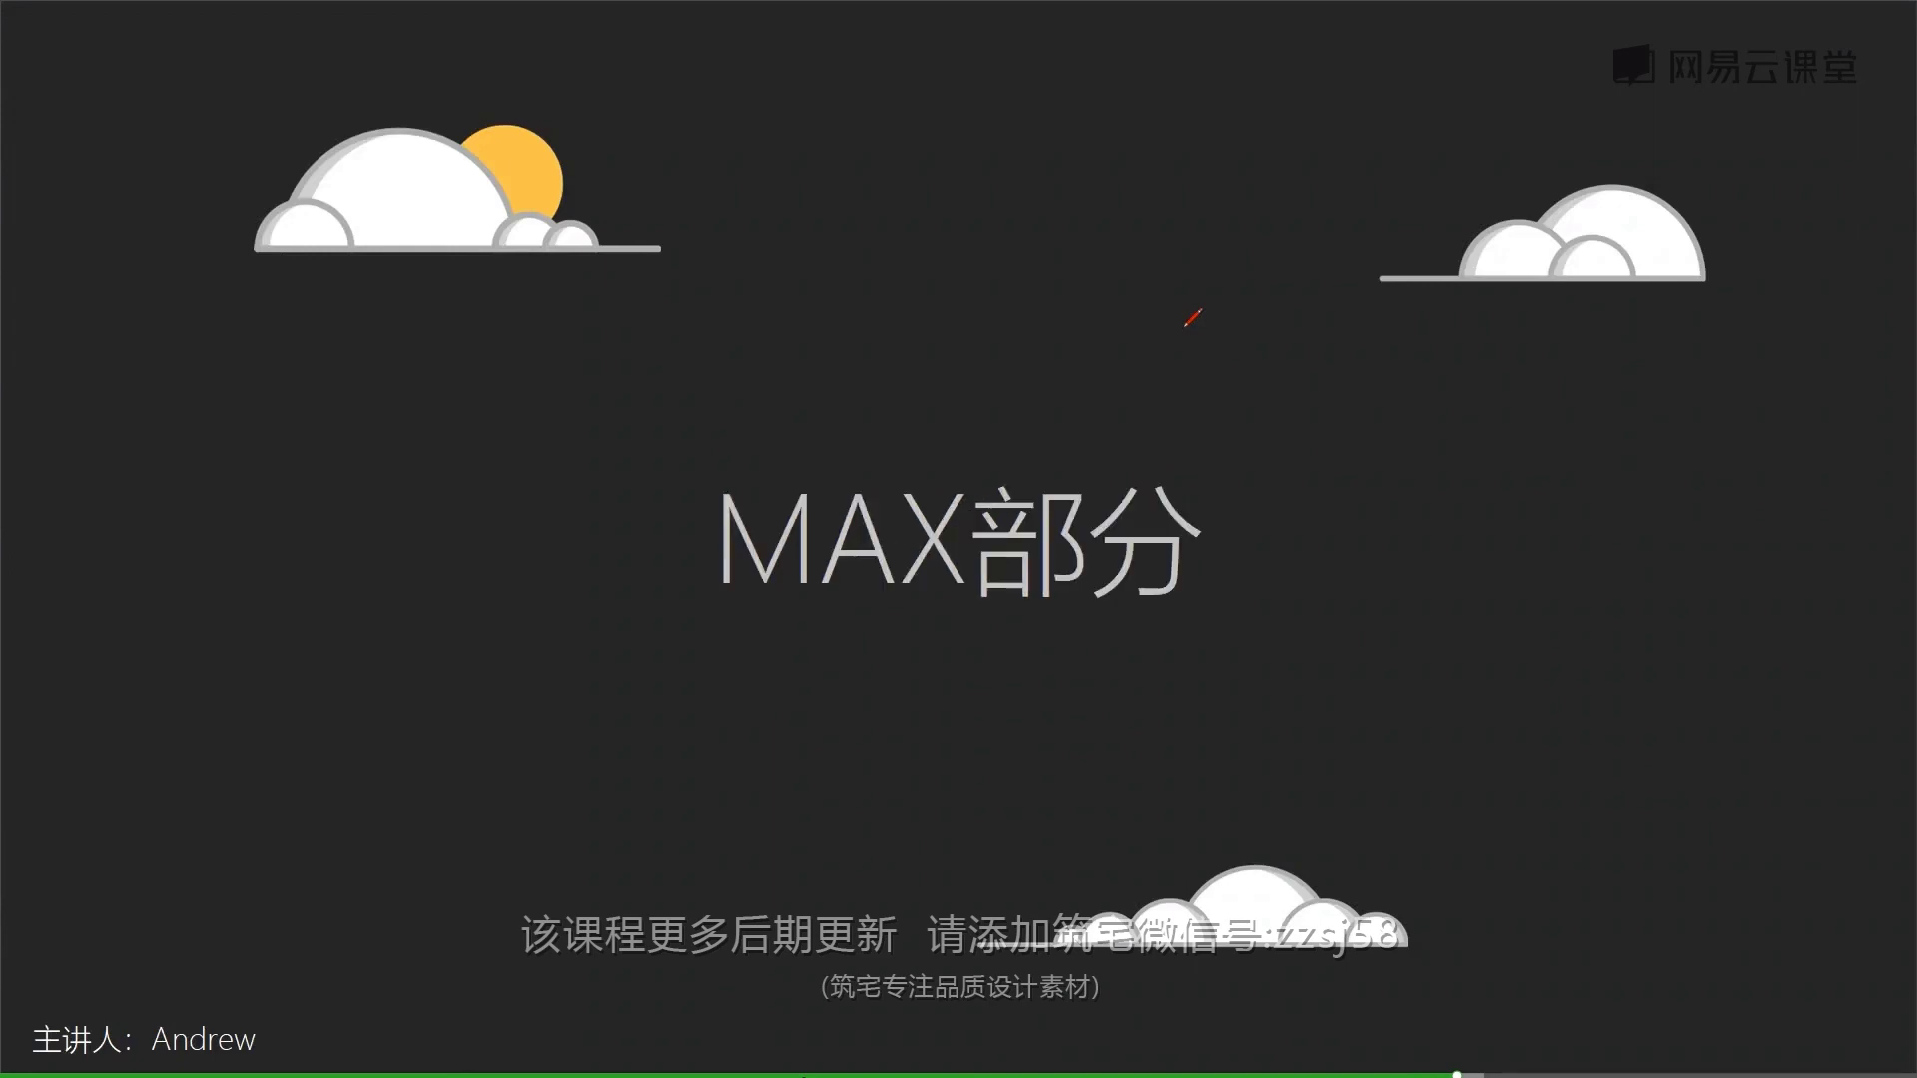
key("Right")
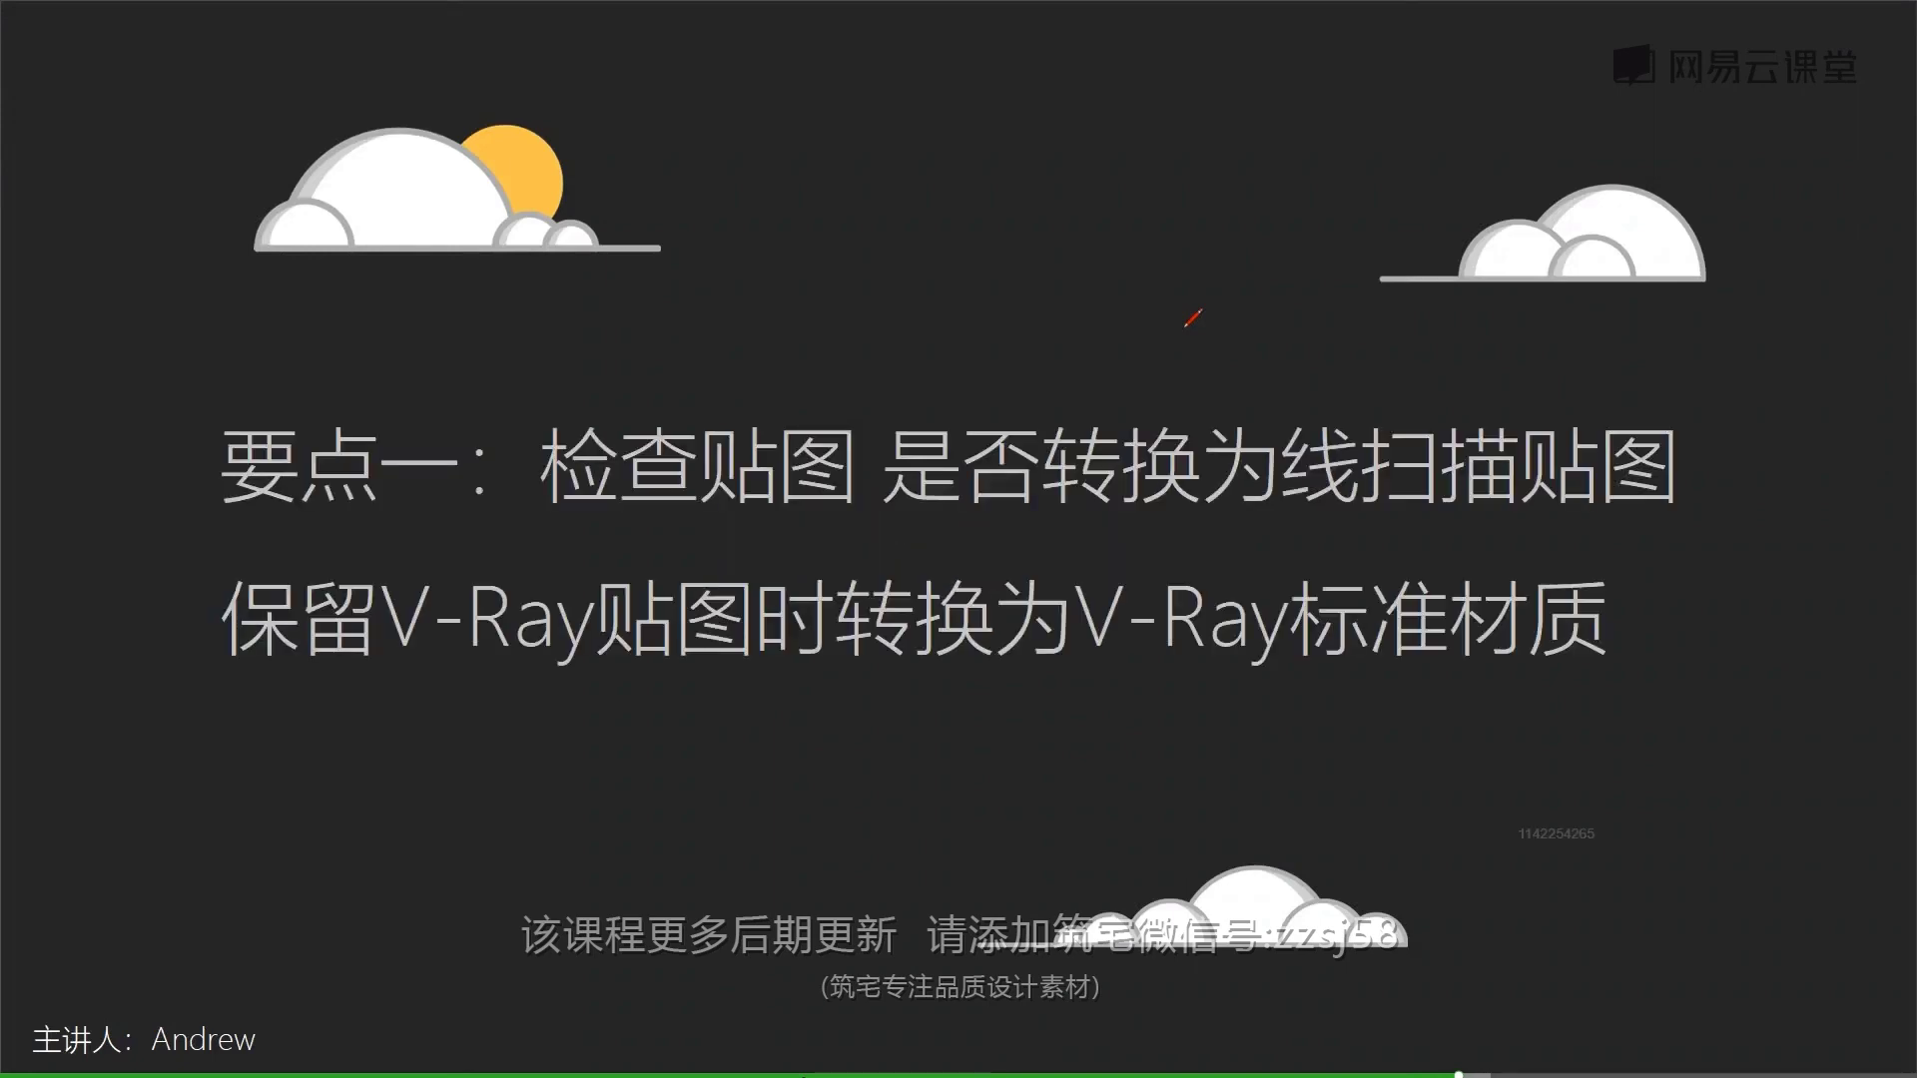
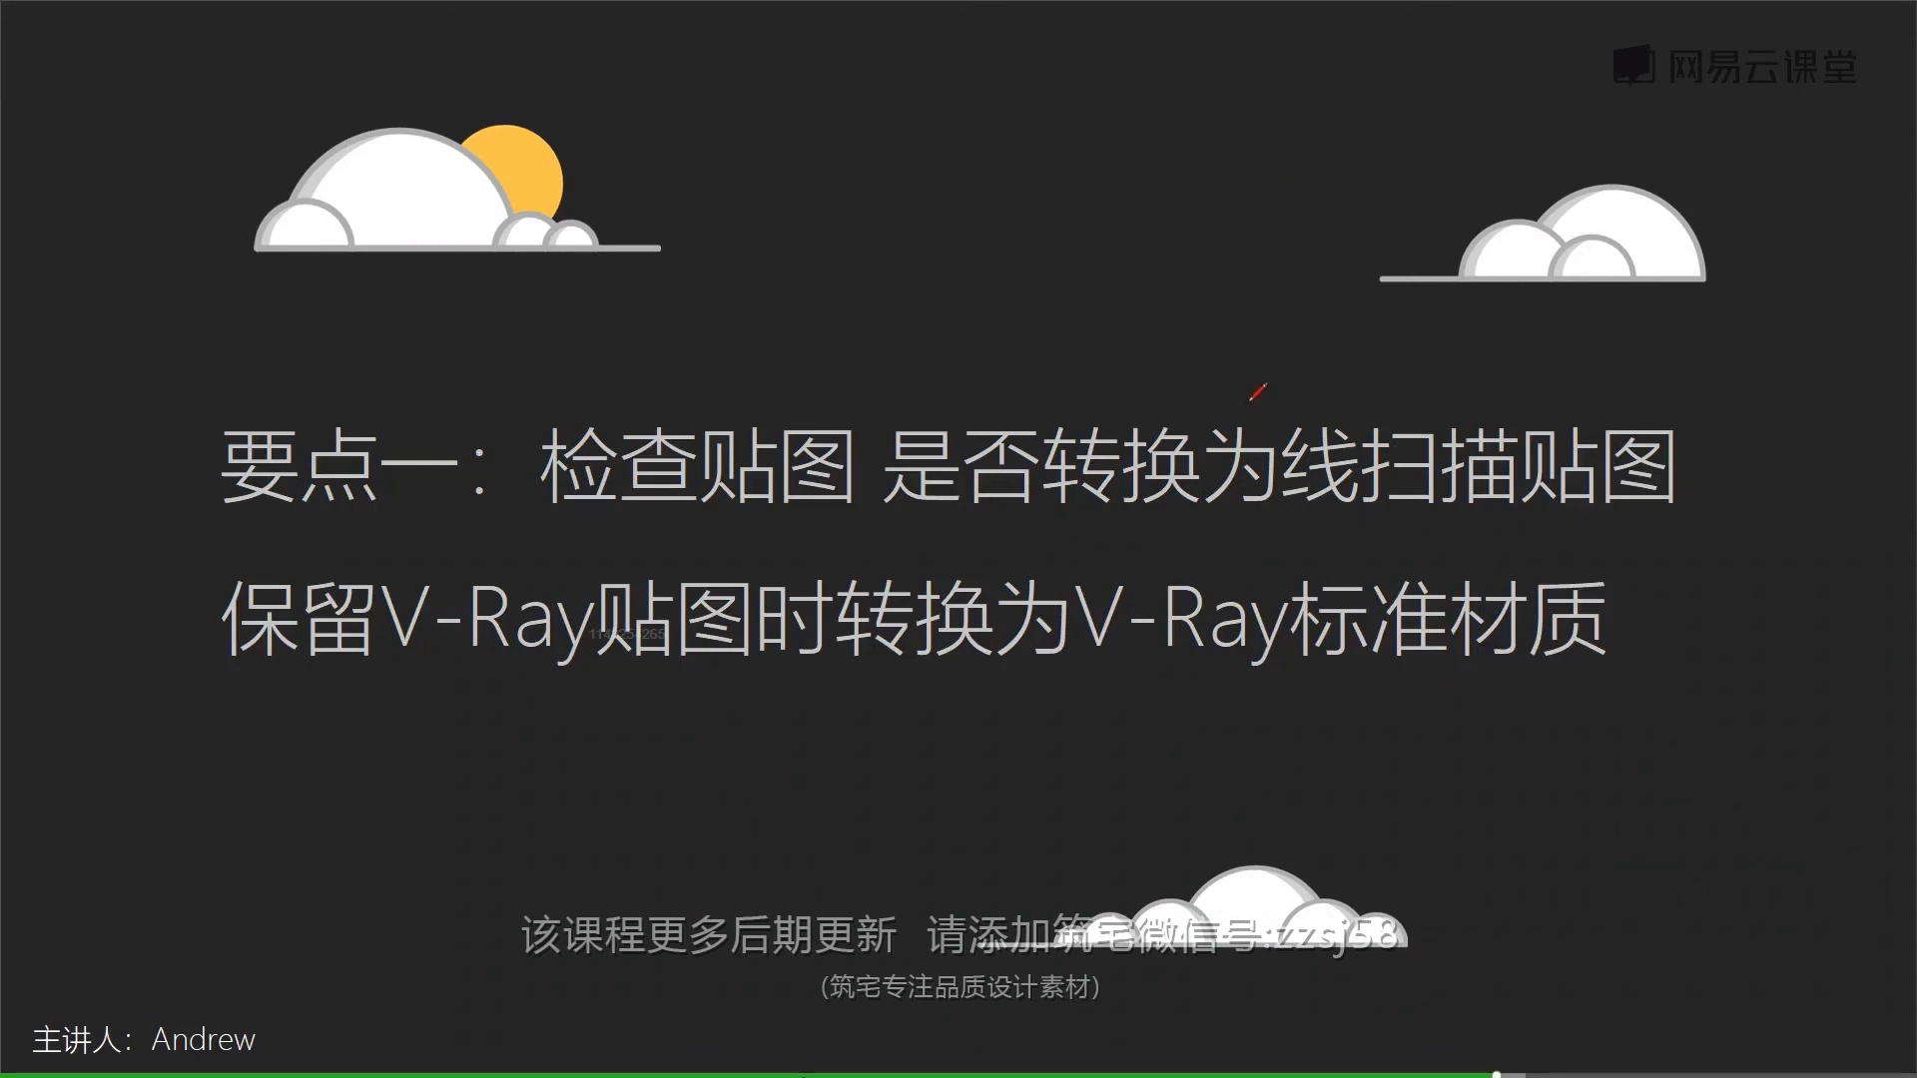
Switch to the 3ds Max sofa scene and bring up the Slate Material Editor
key("super+Tab")
left_click(763, 271)
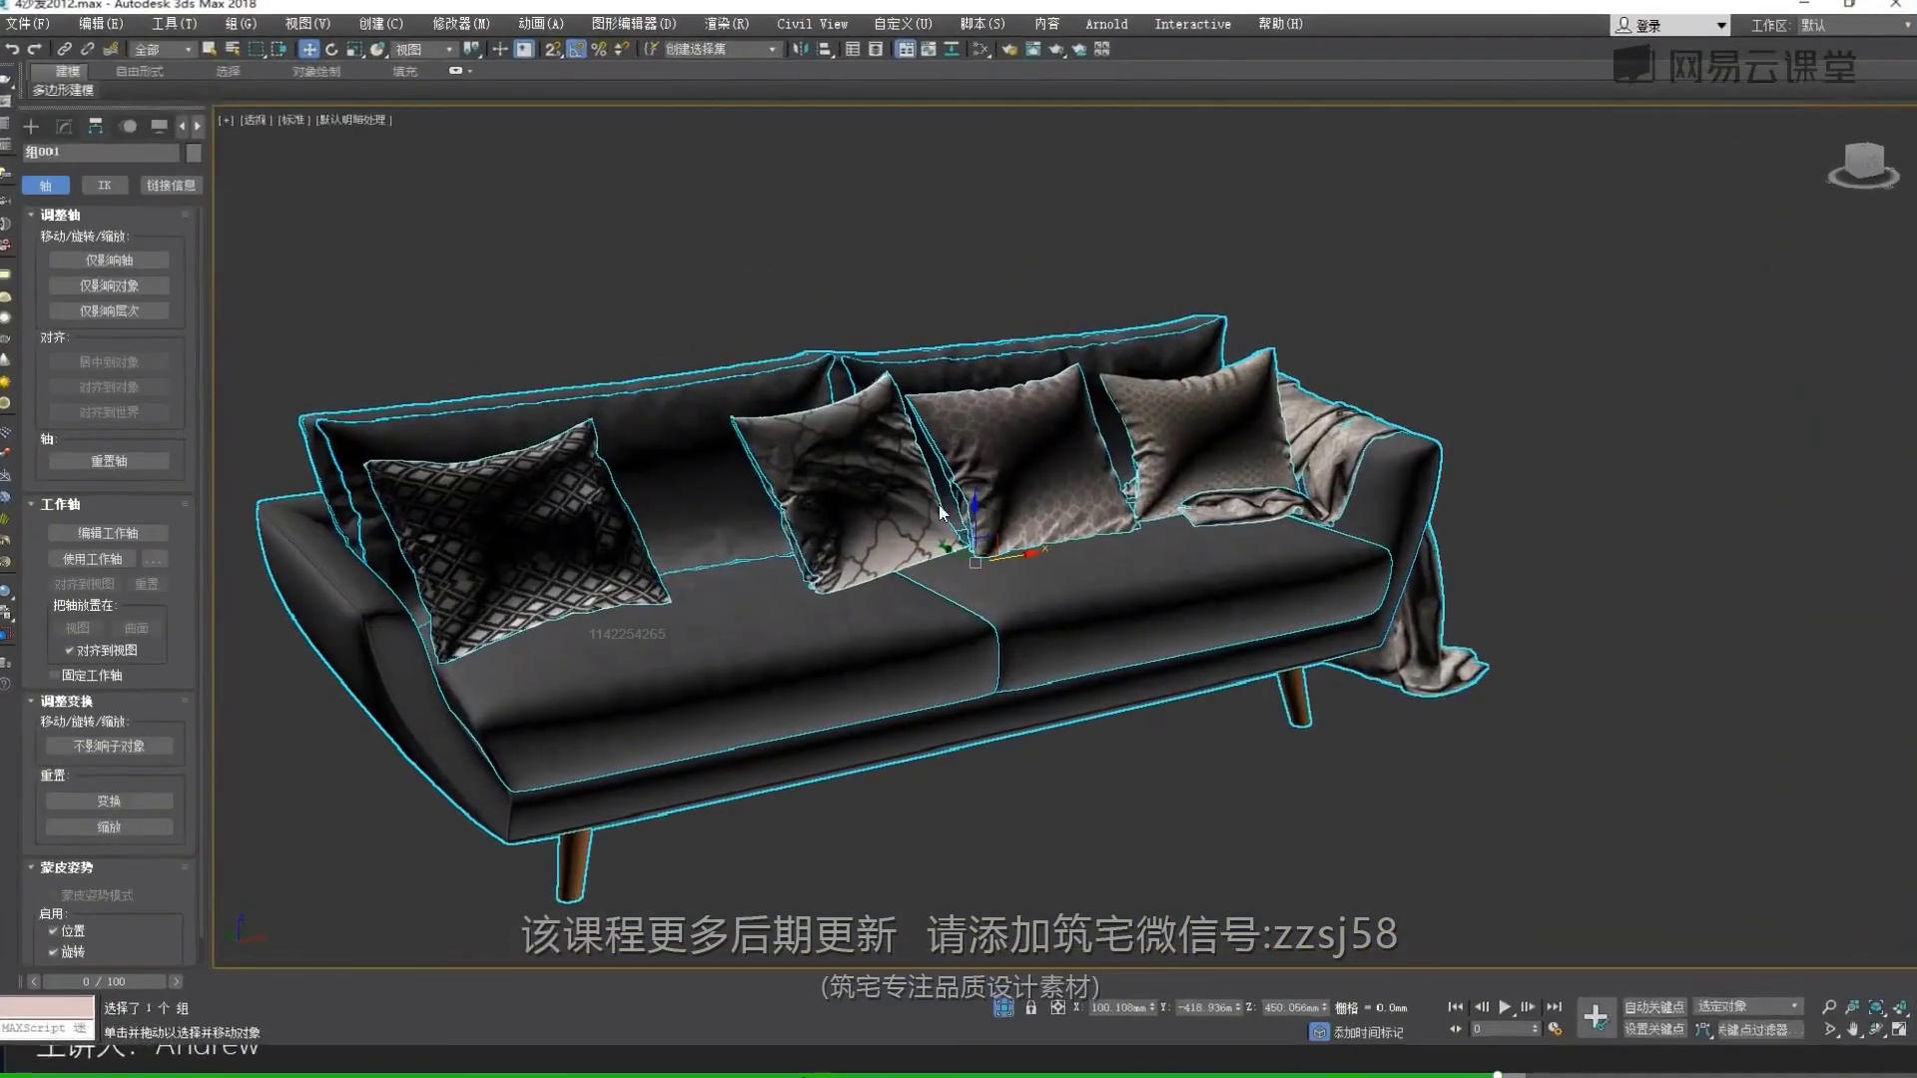
key("m")
scroll(1303, 596, "down", 5)
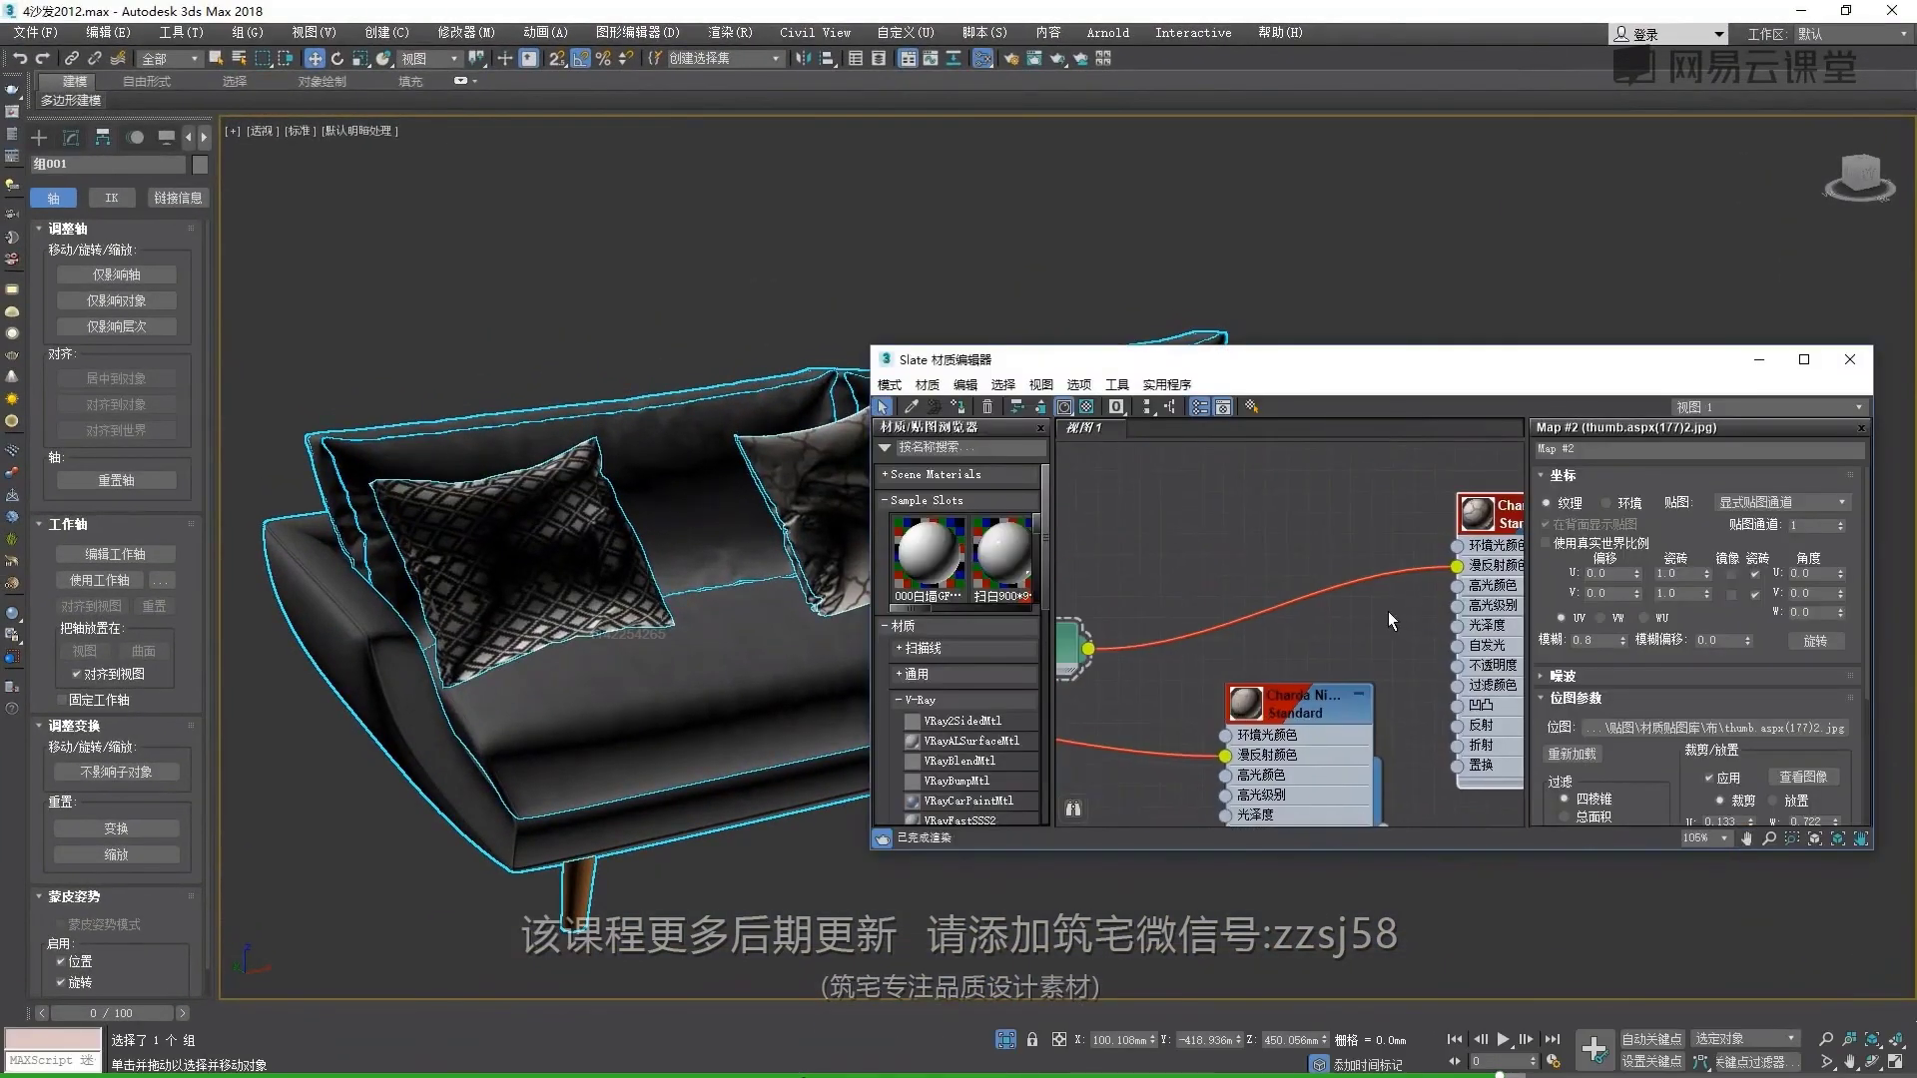
scroll(1344, 649, "up", 5)
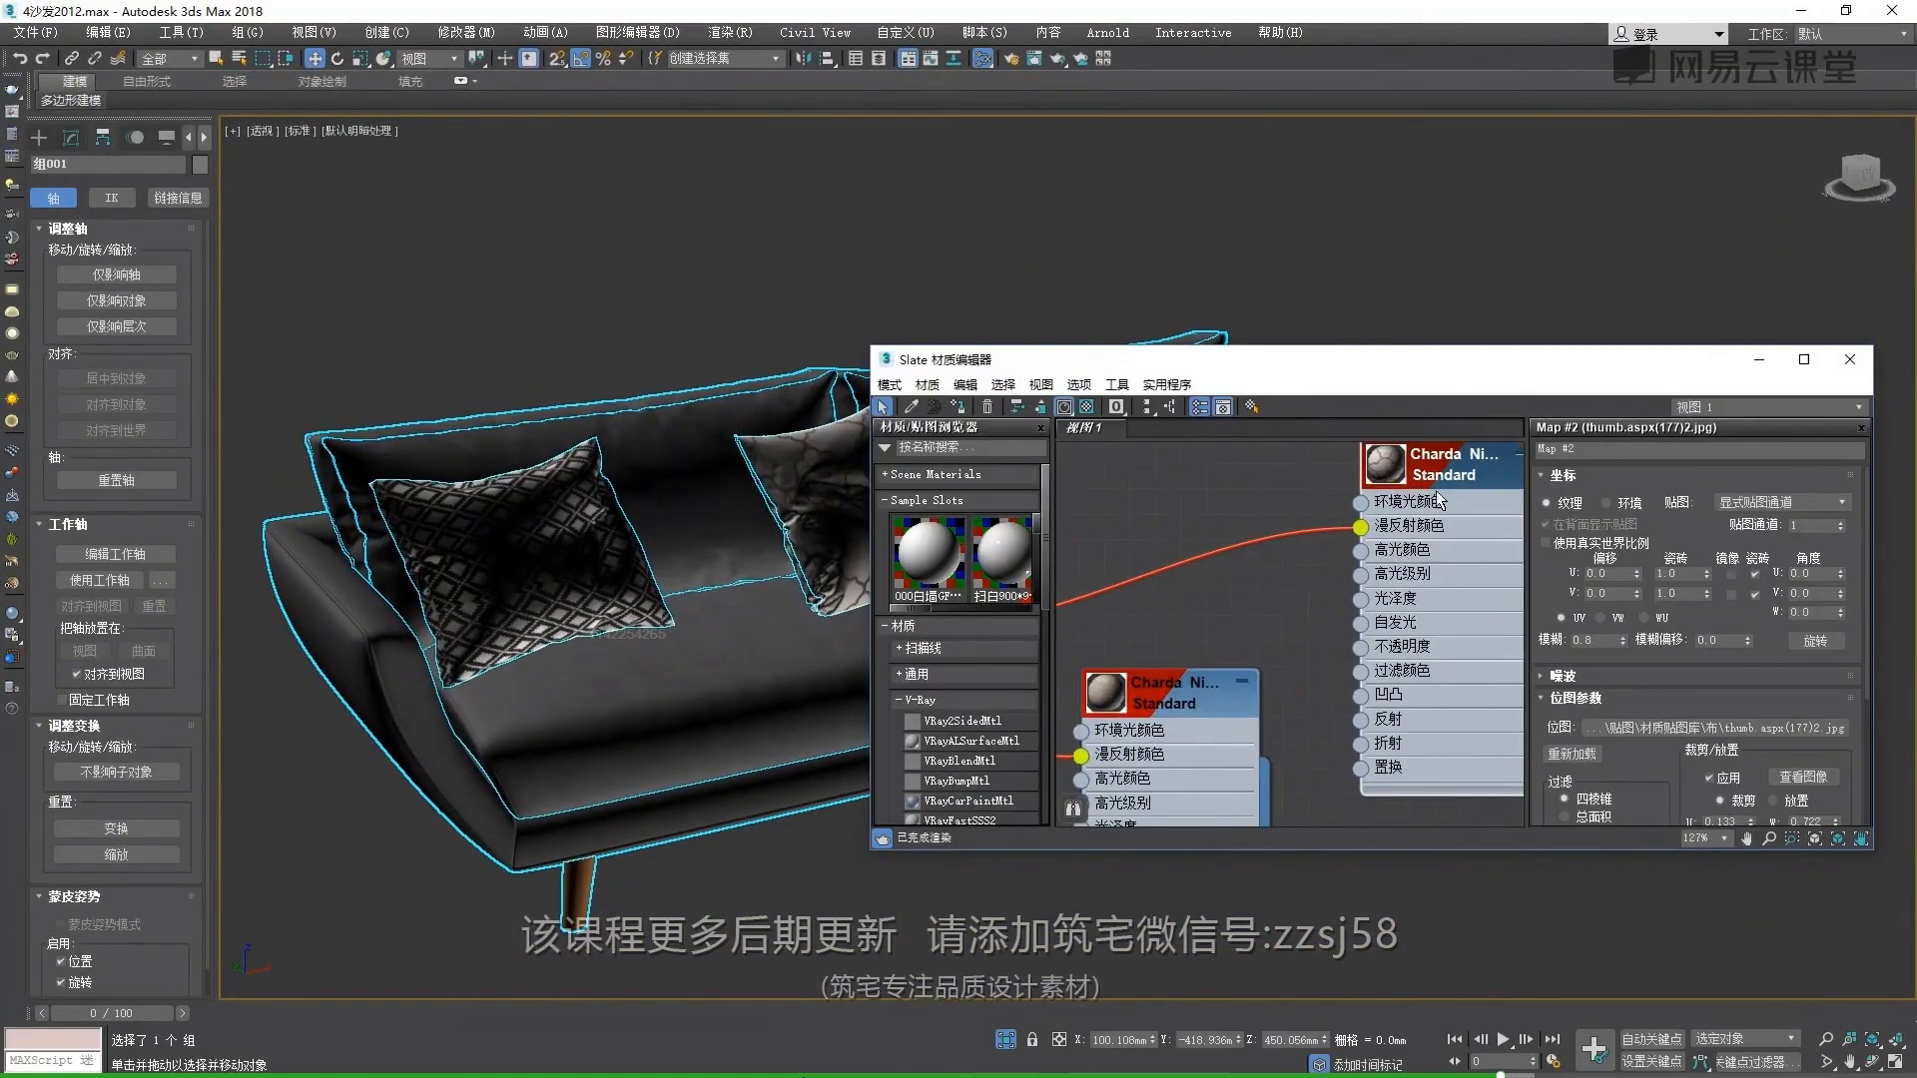
View the pillow's bitmap texture image, close it, and minimize the material editor
double_click(1470, 371)
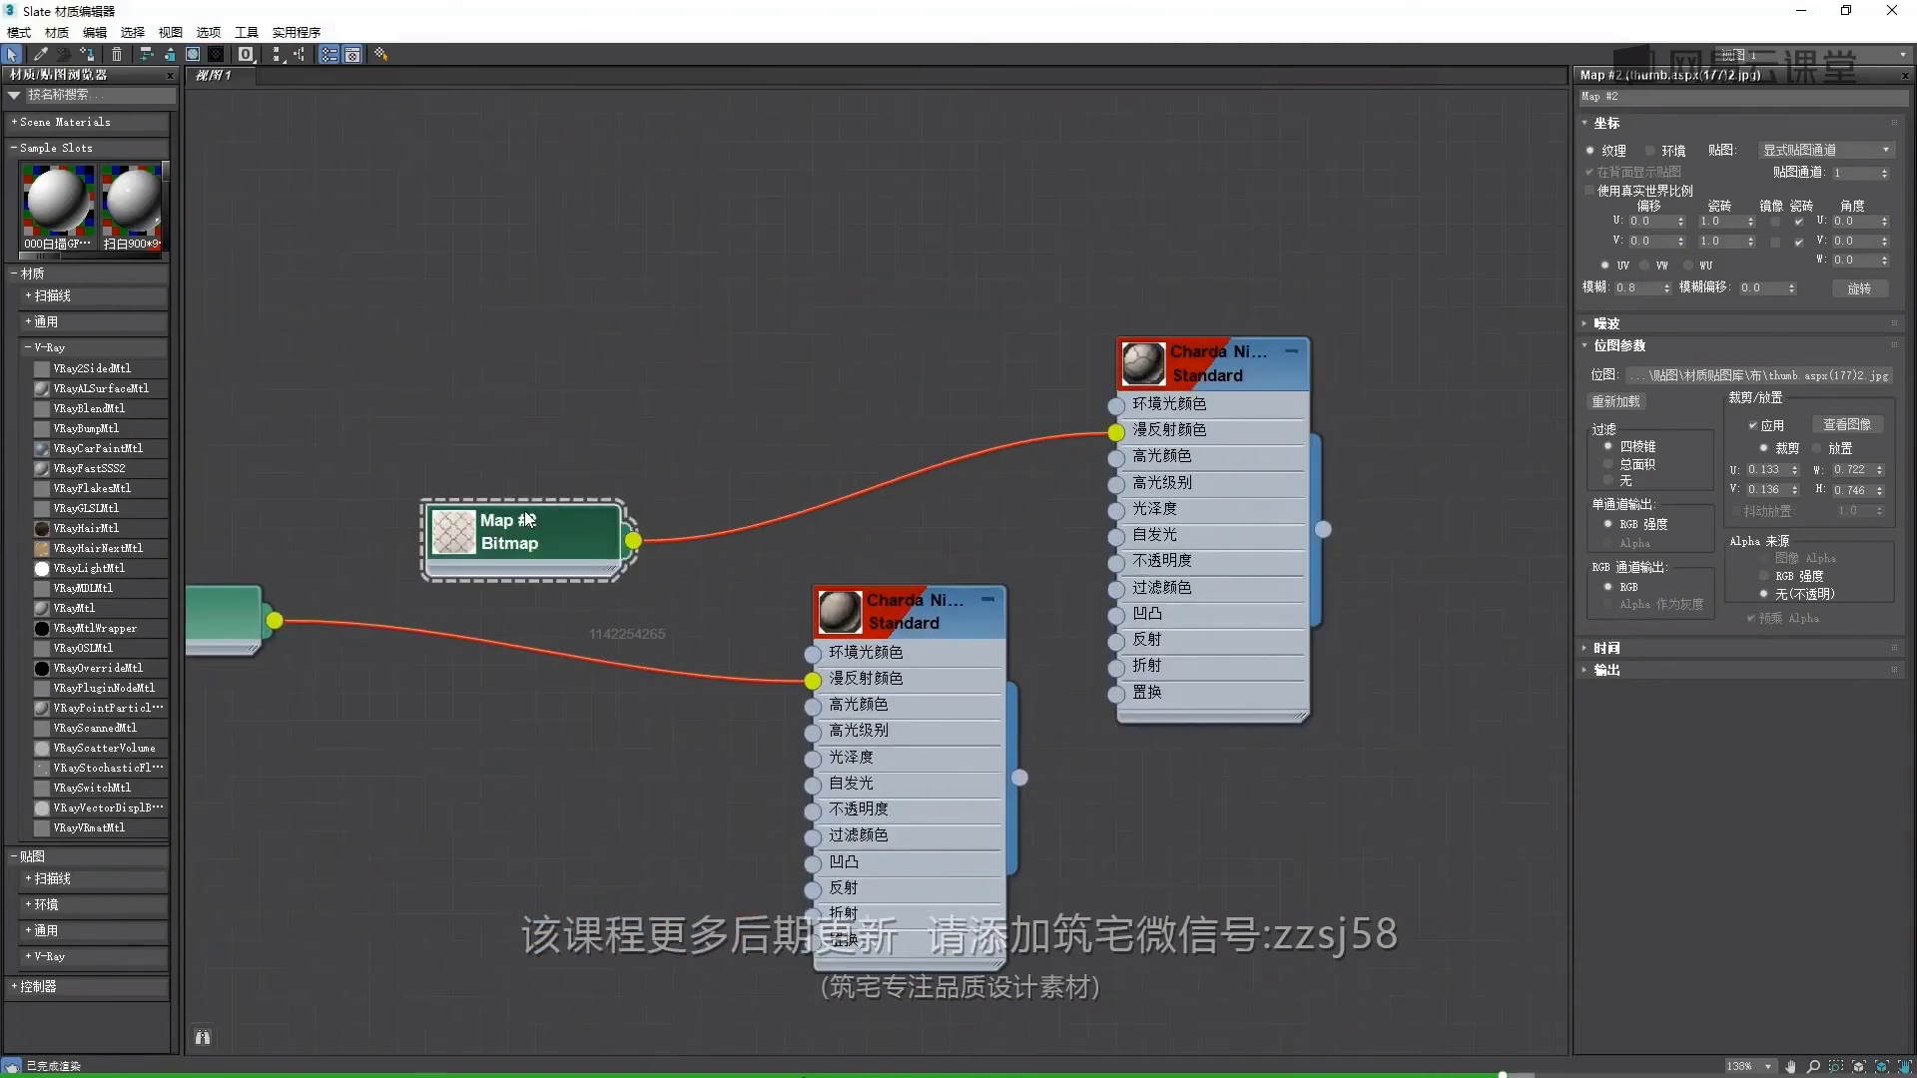
left_click(1847, 425)
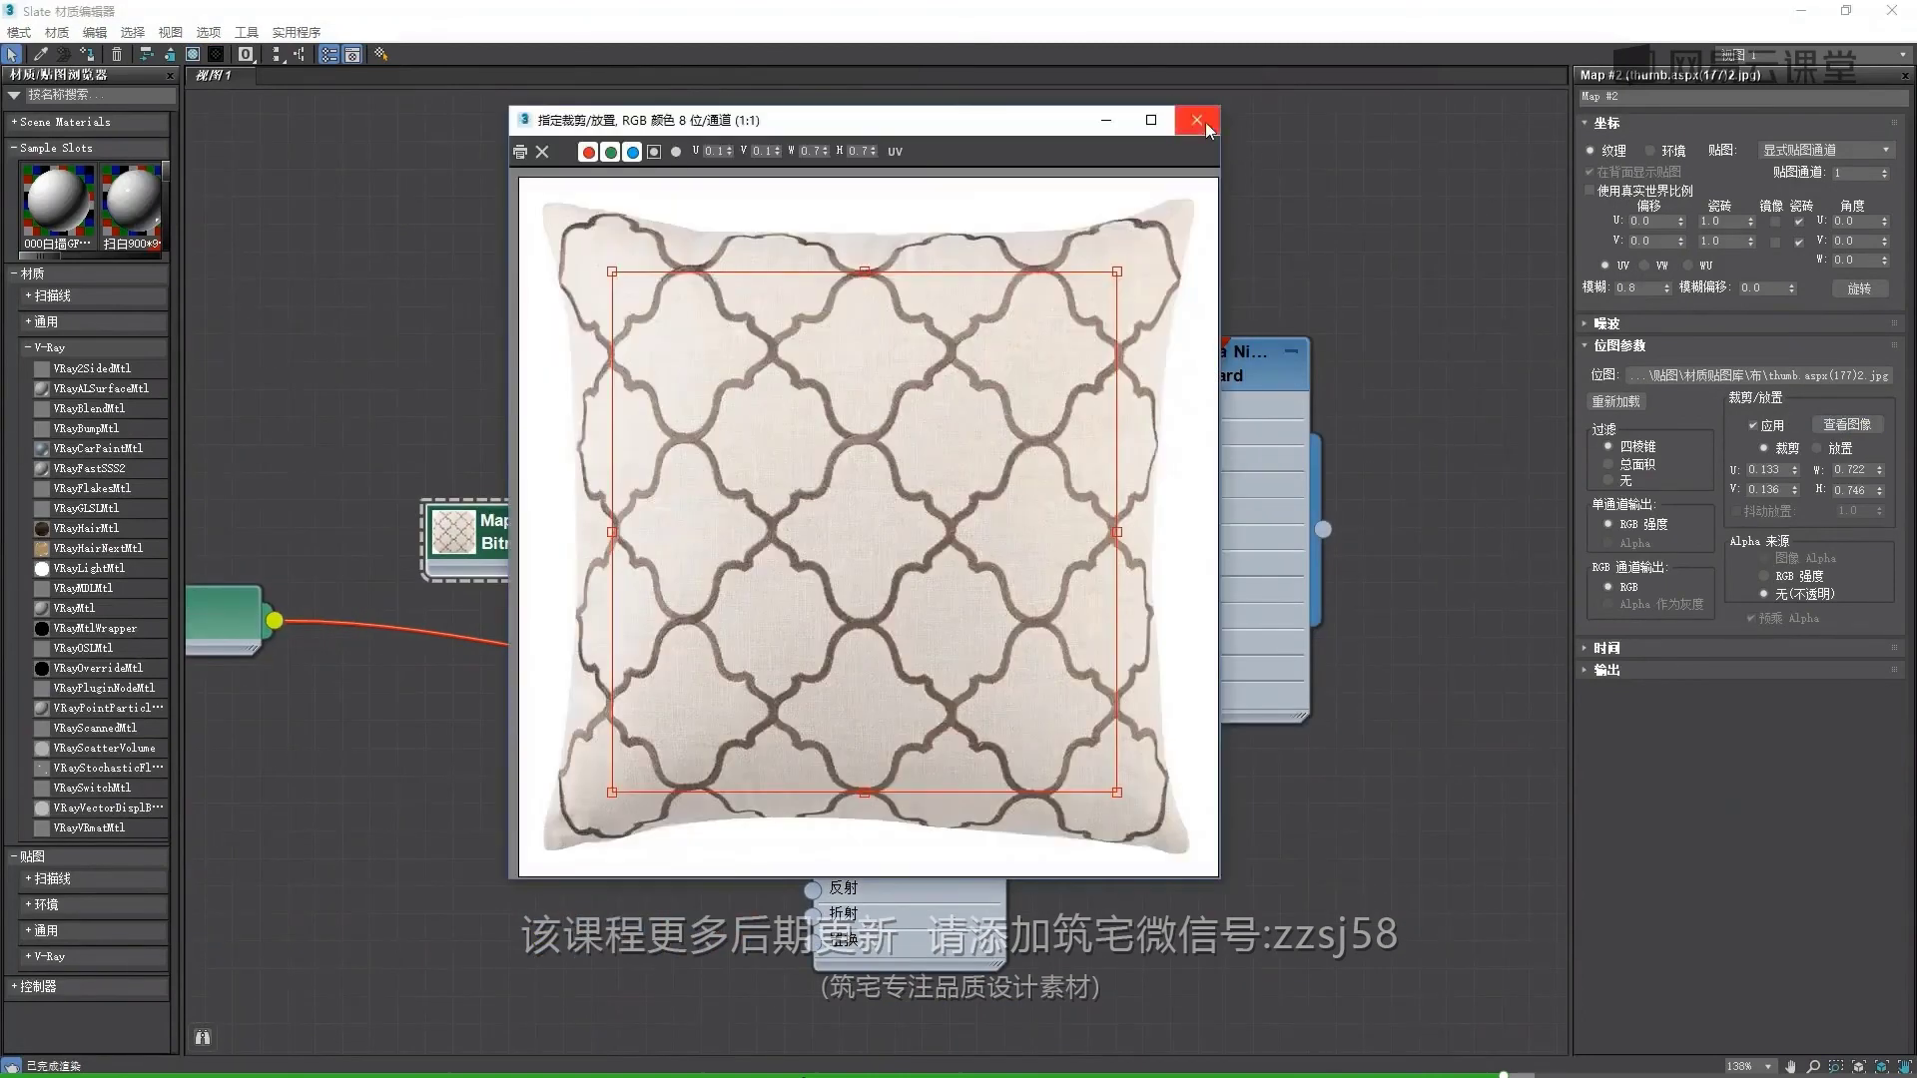
left_click(1206, 122)
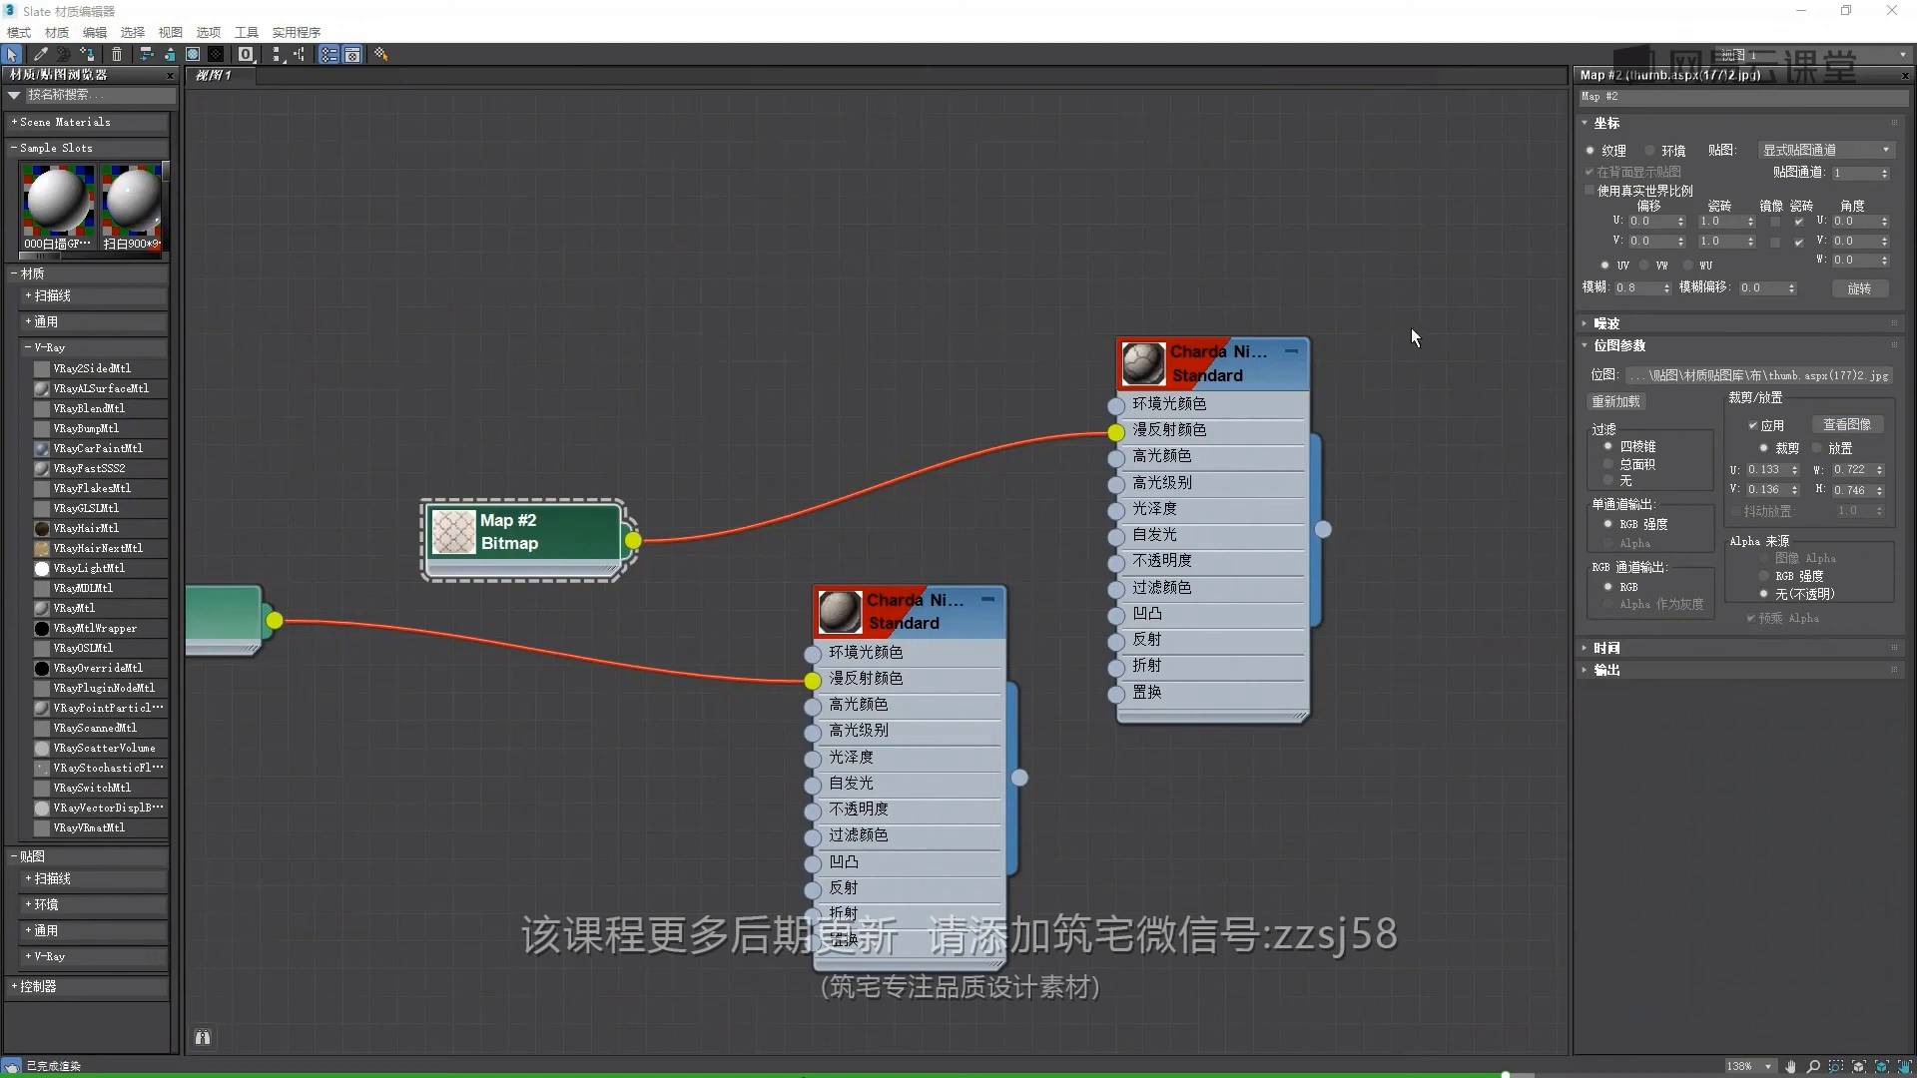
left_click(1795, 19)
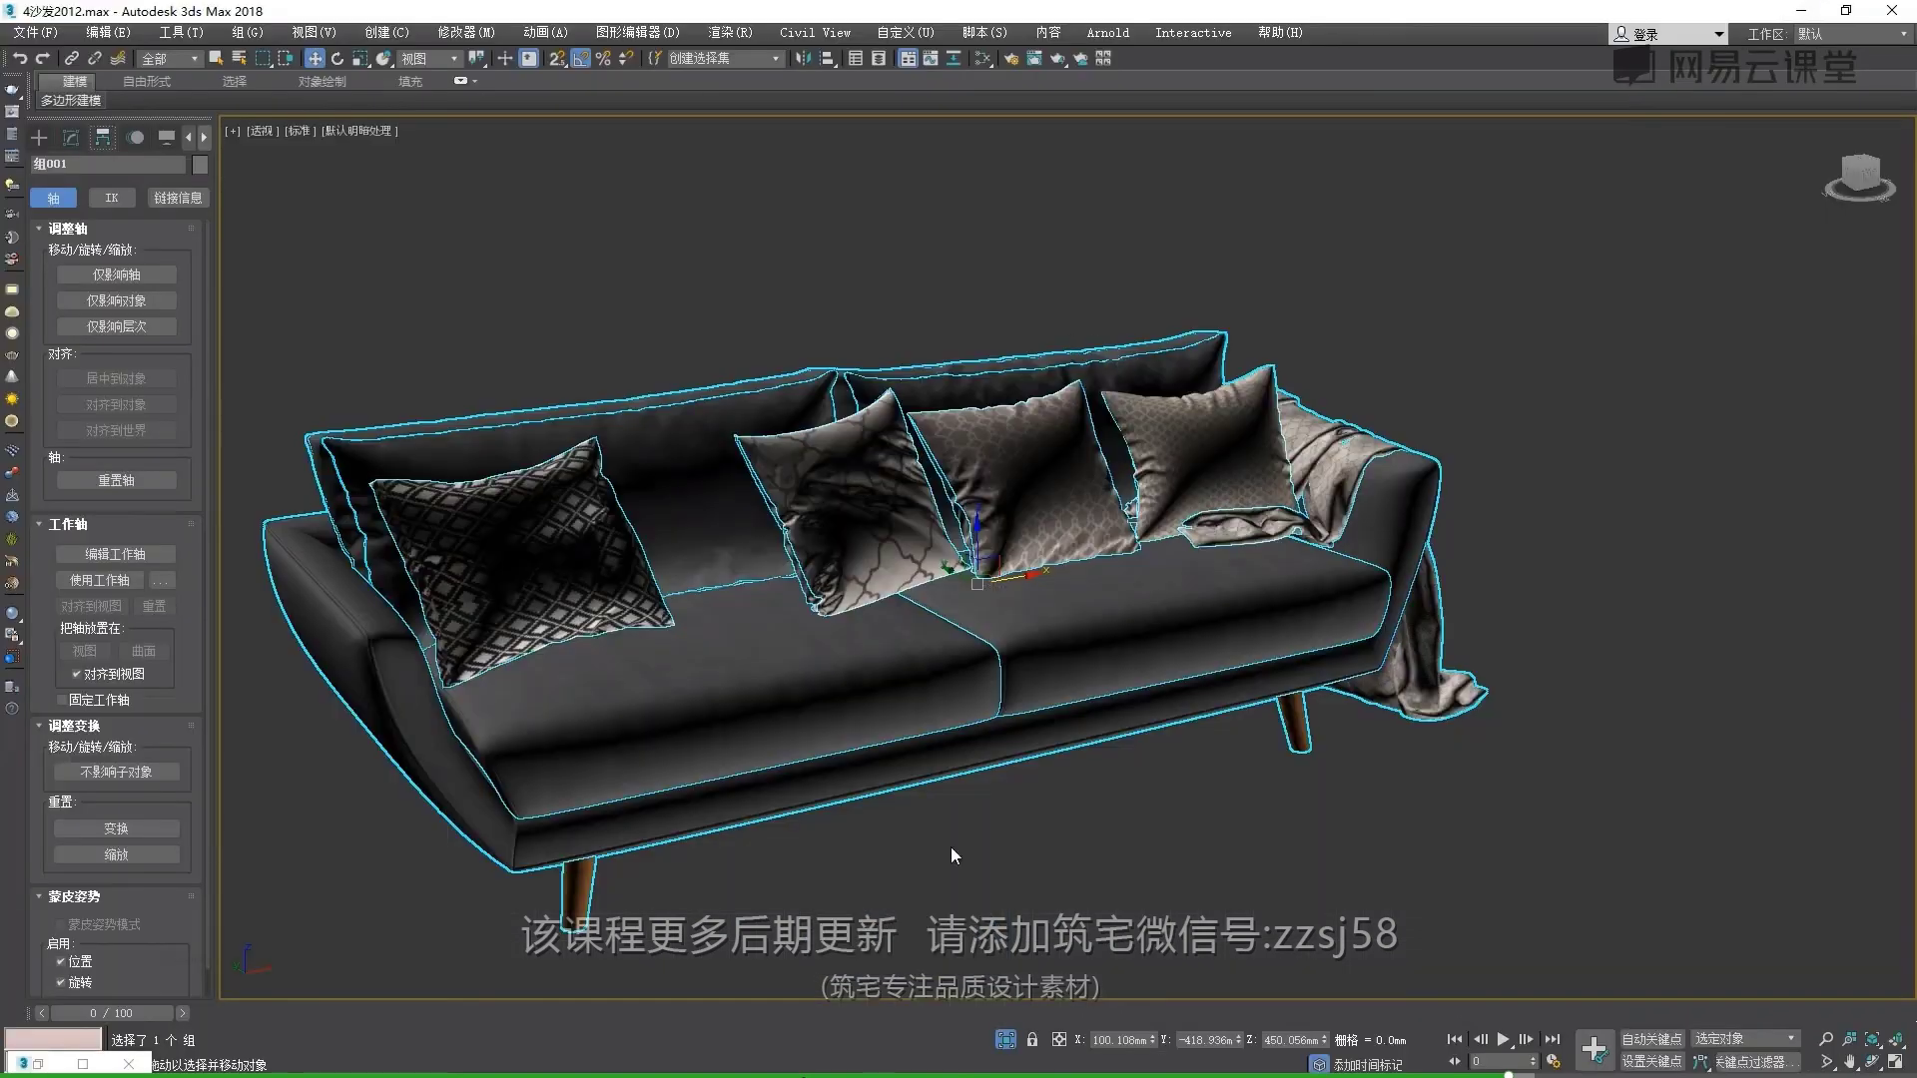
Glance at the tips slideshow, then return to the 3ds Max sofa scene
key("super+Tab")
left_click(794, 313)
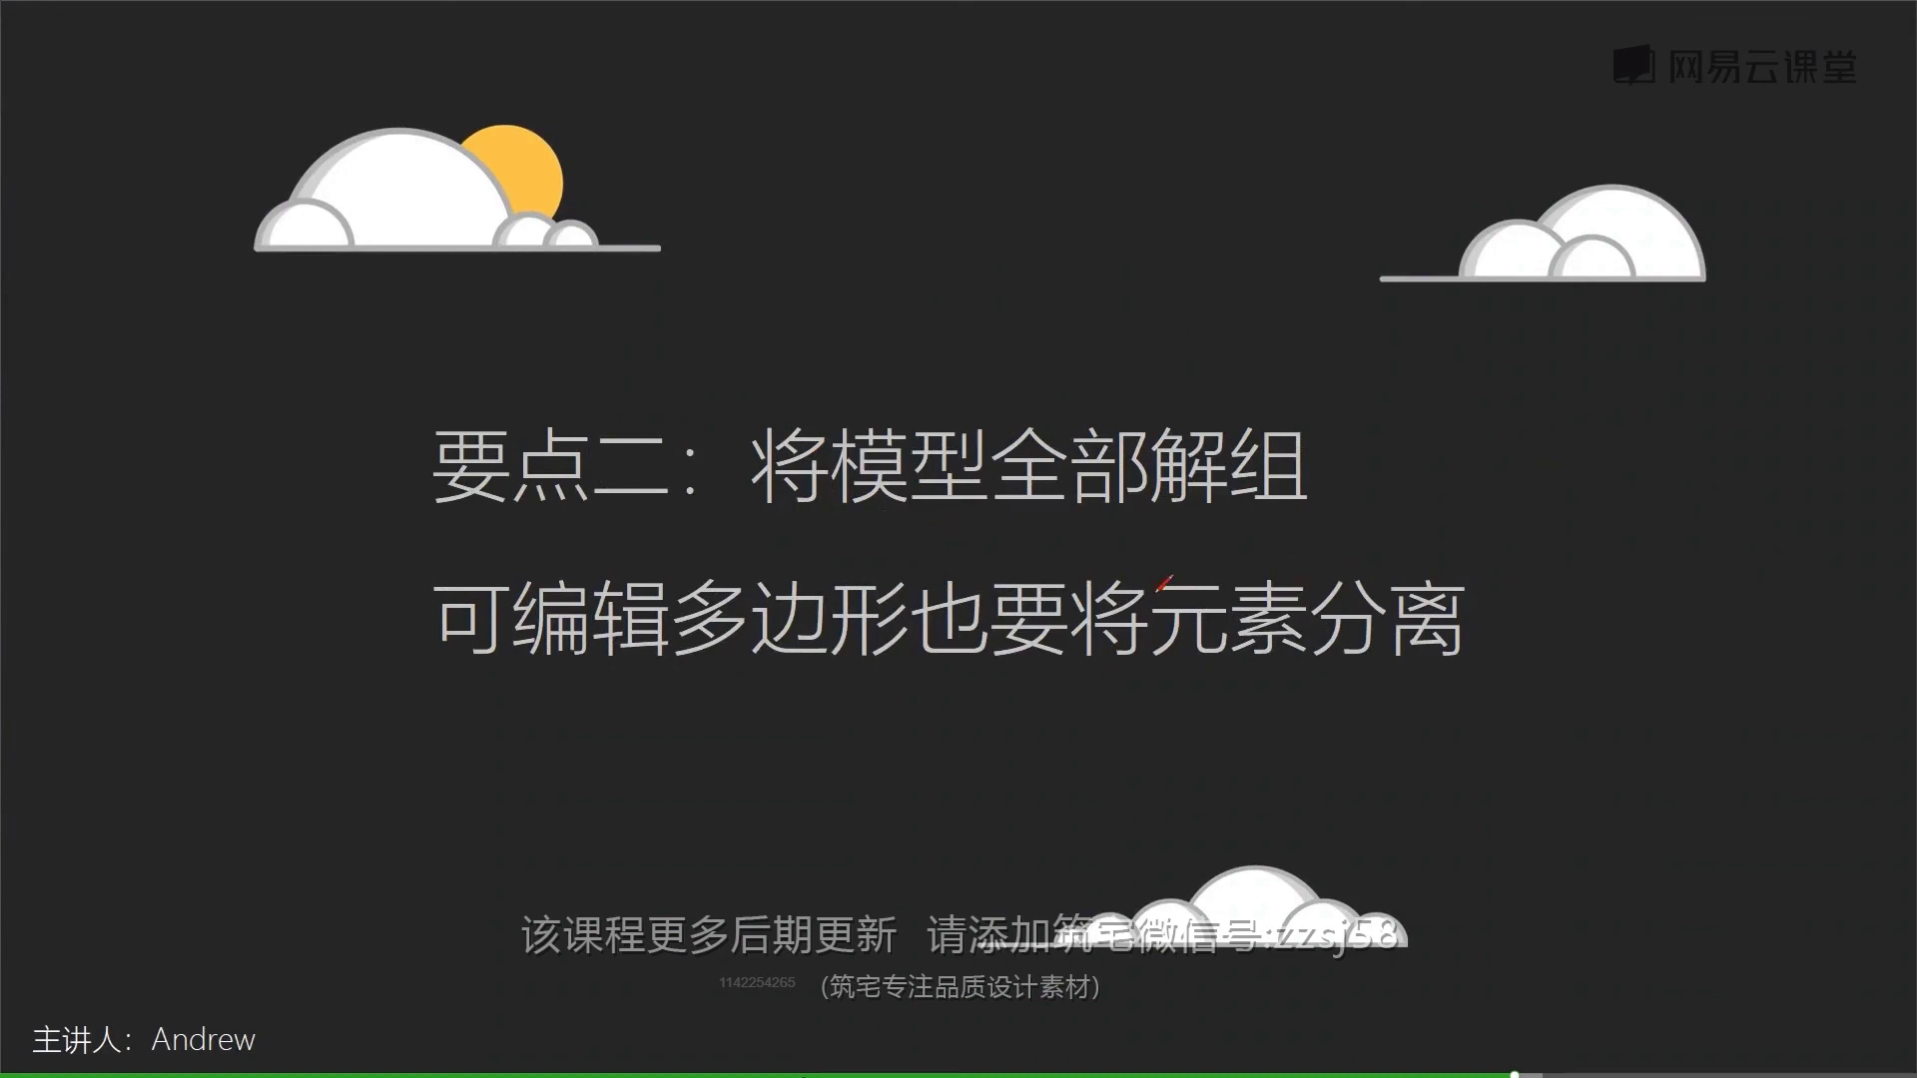
key("super+Tab")
left_click(801, 296)
scroll(829, 486, "up", 5)
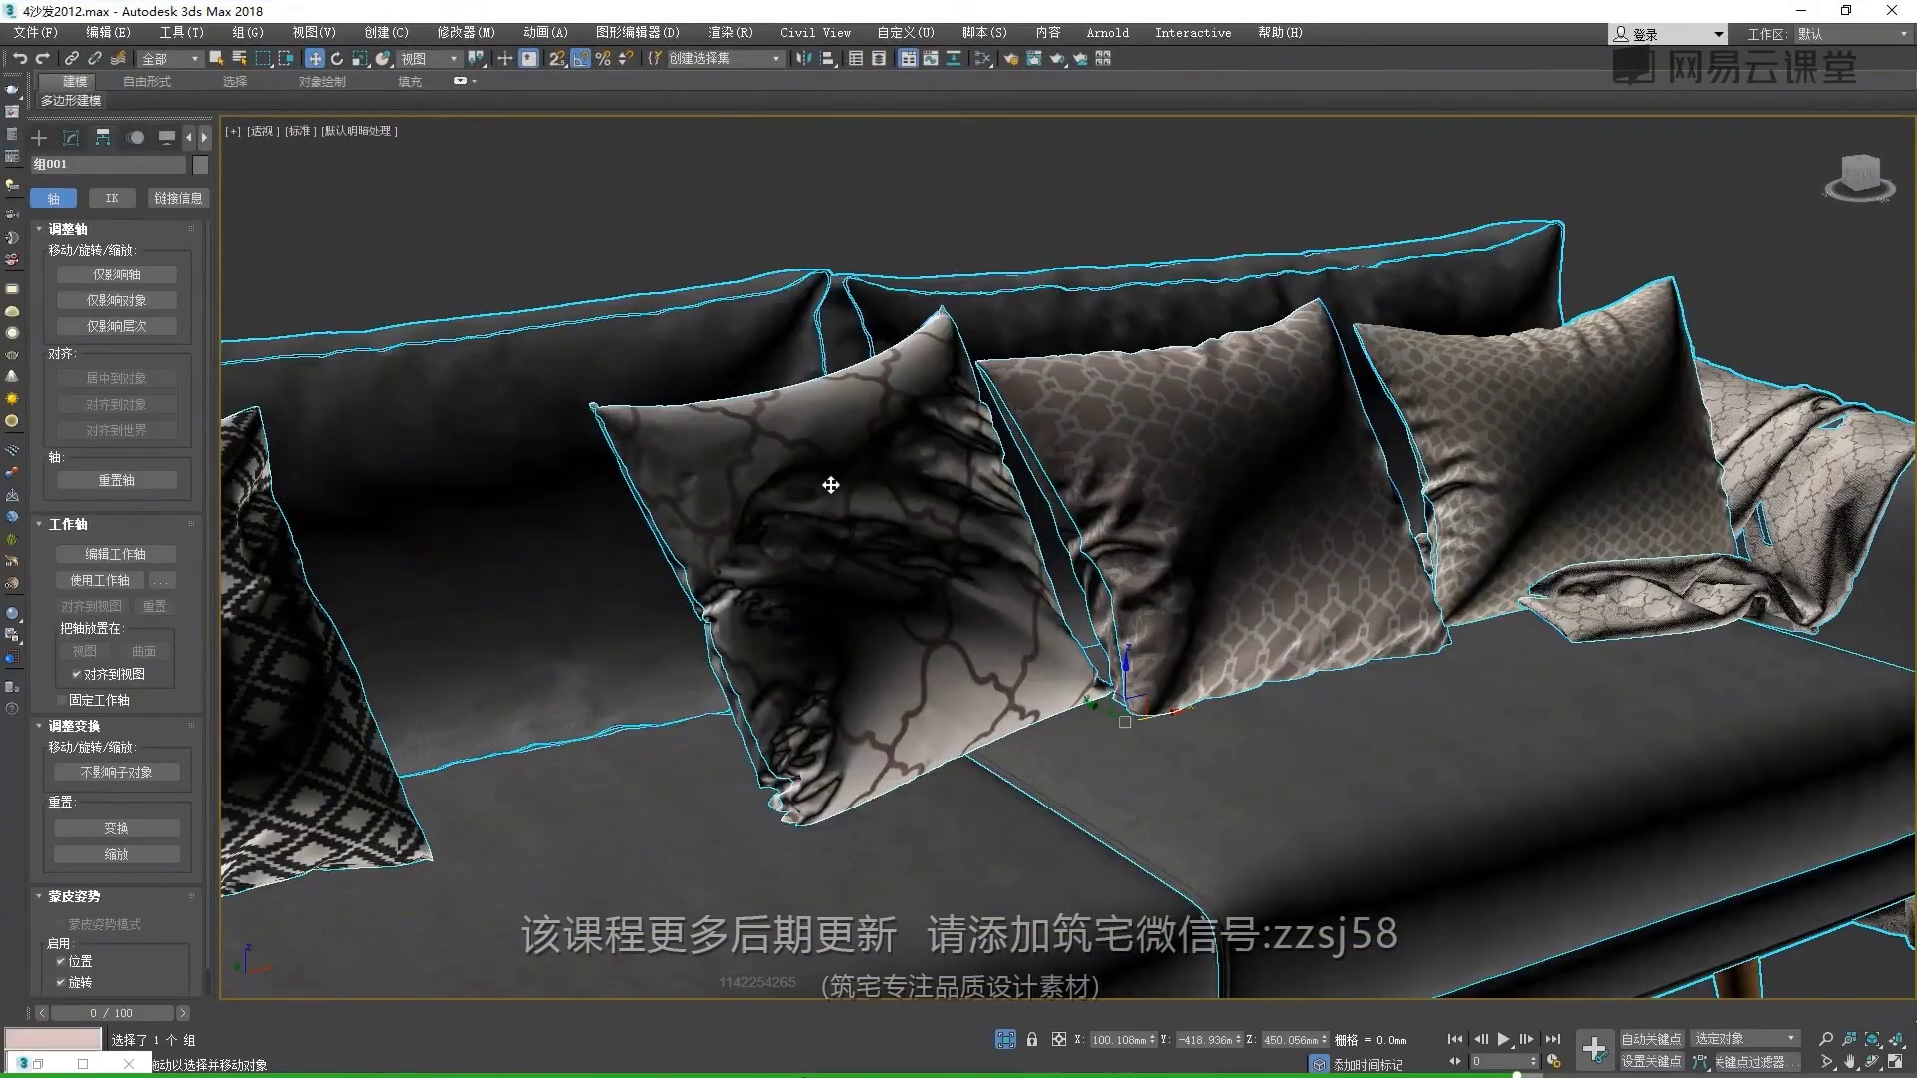
middle_click_drag(843, 522, 904, 522, "alt")
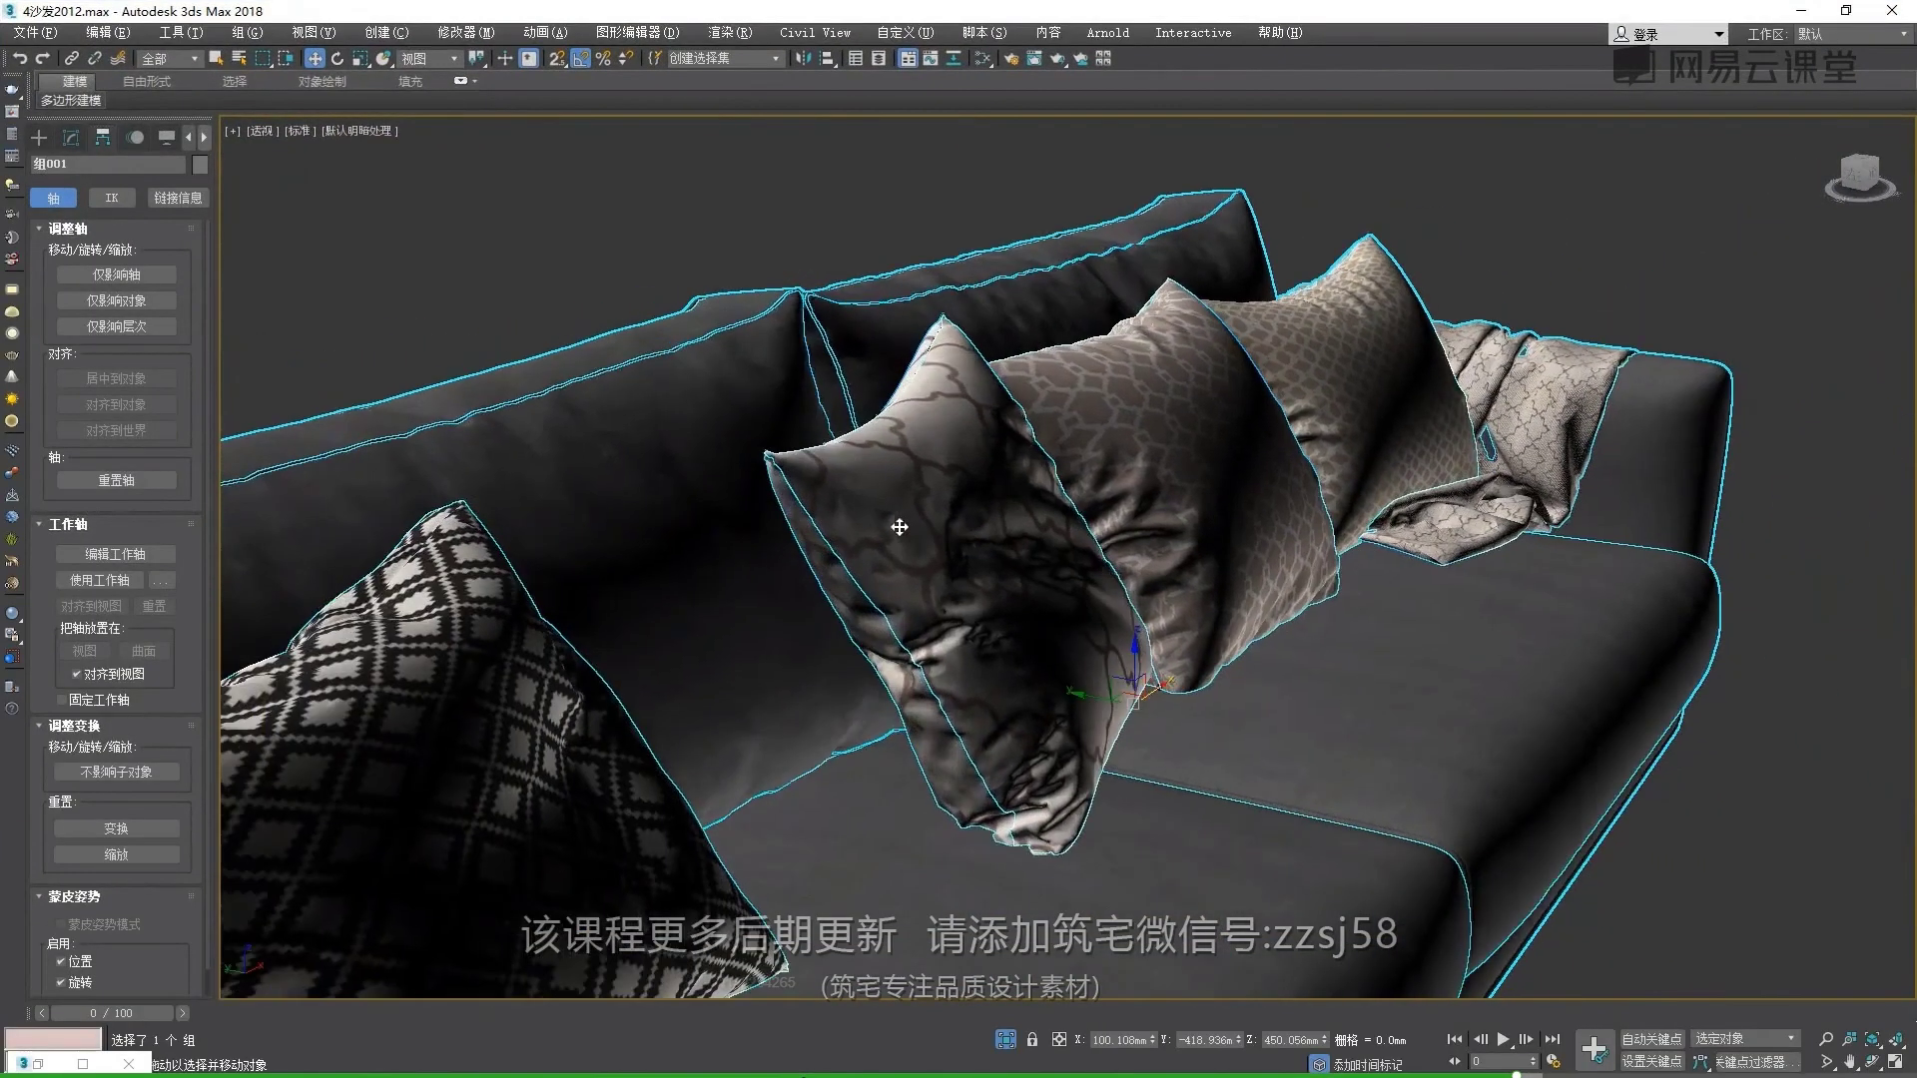
Ungroup the sofa with Group > Ungroup so each pillow is a separate object
left_click(247, 32)
left_click(280, 91)
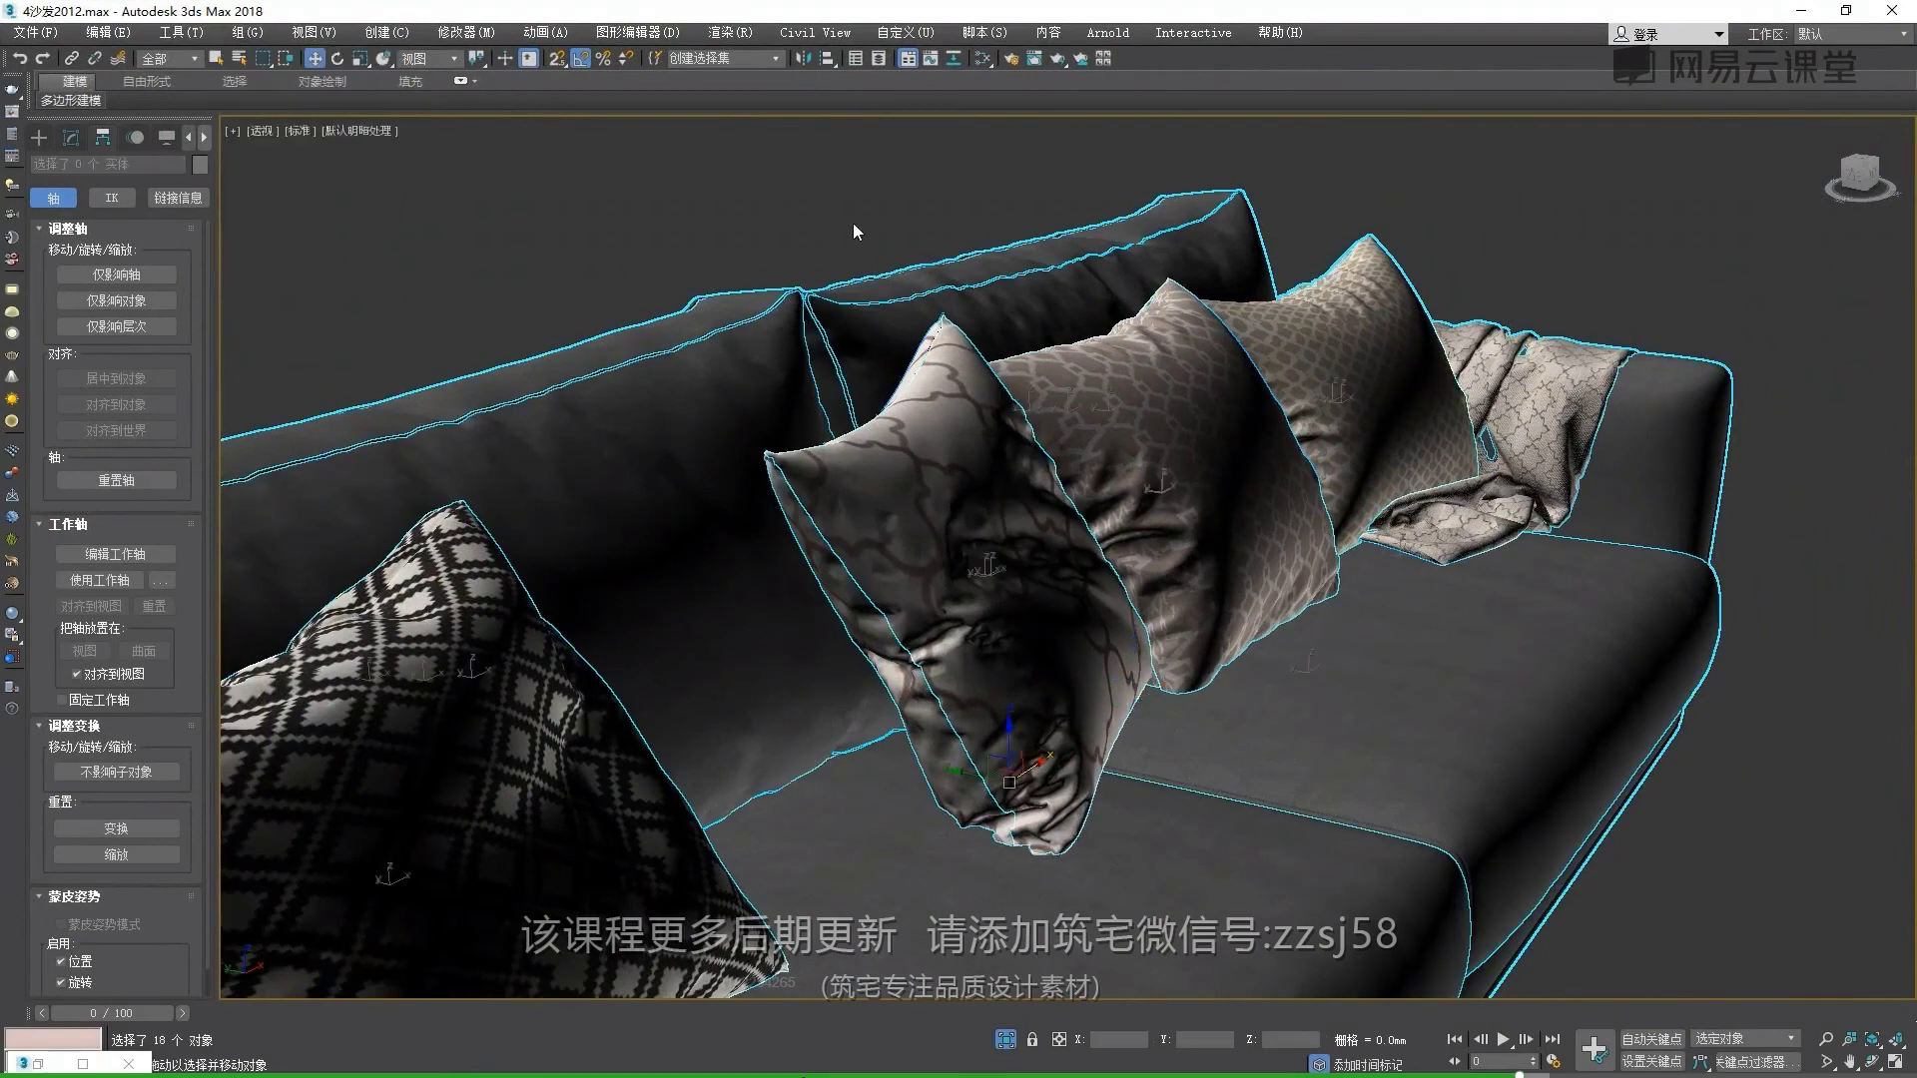
left_click(924, 429)
left_click(942, 645)
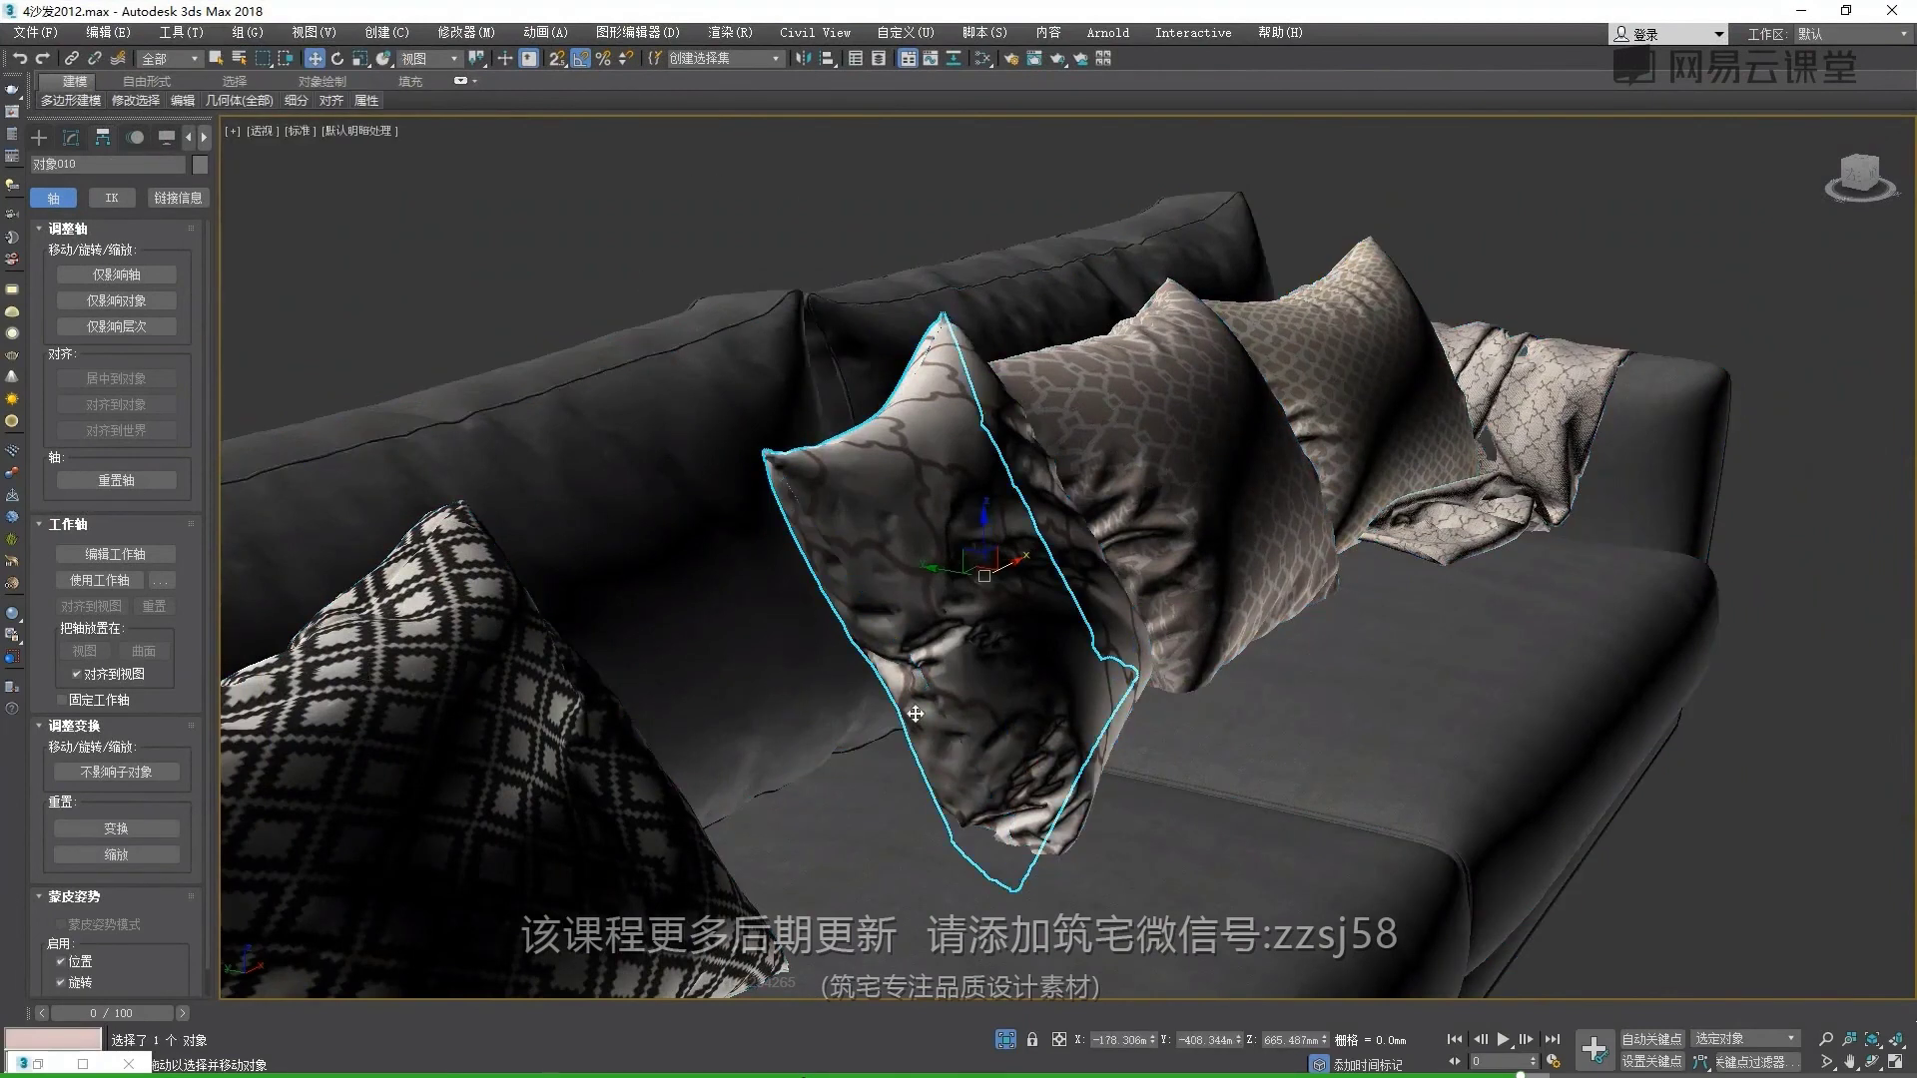
scroll(959, 664, "up", 5)
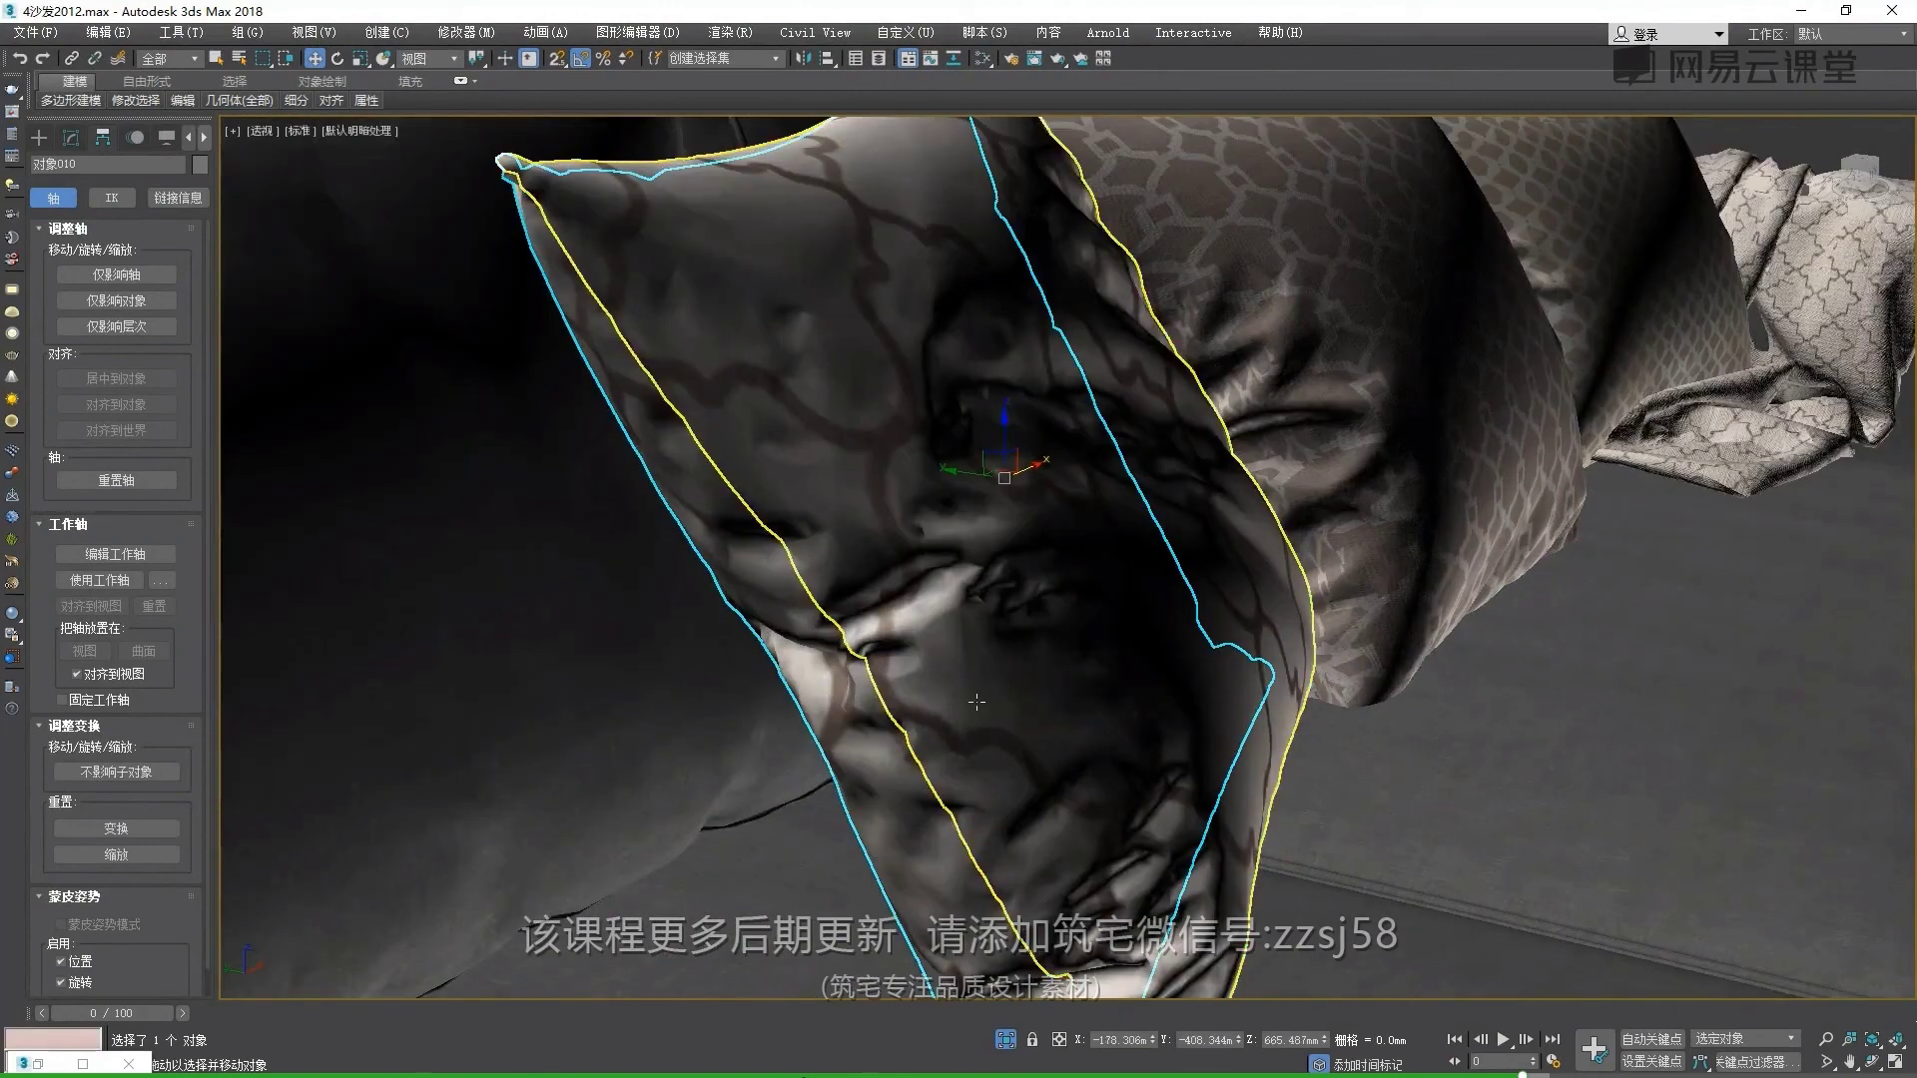
scroll(877, 799, "down", 5)
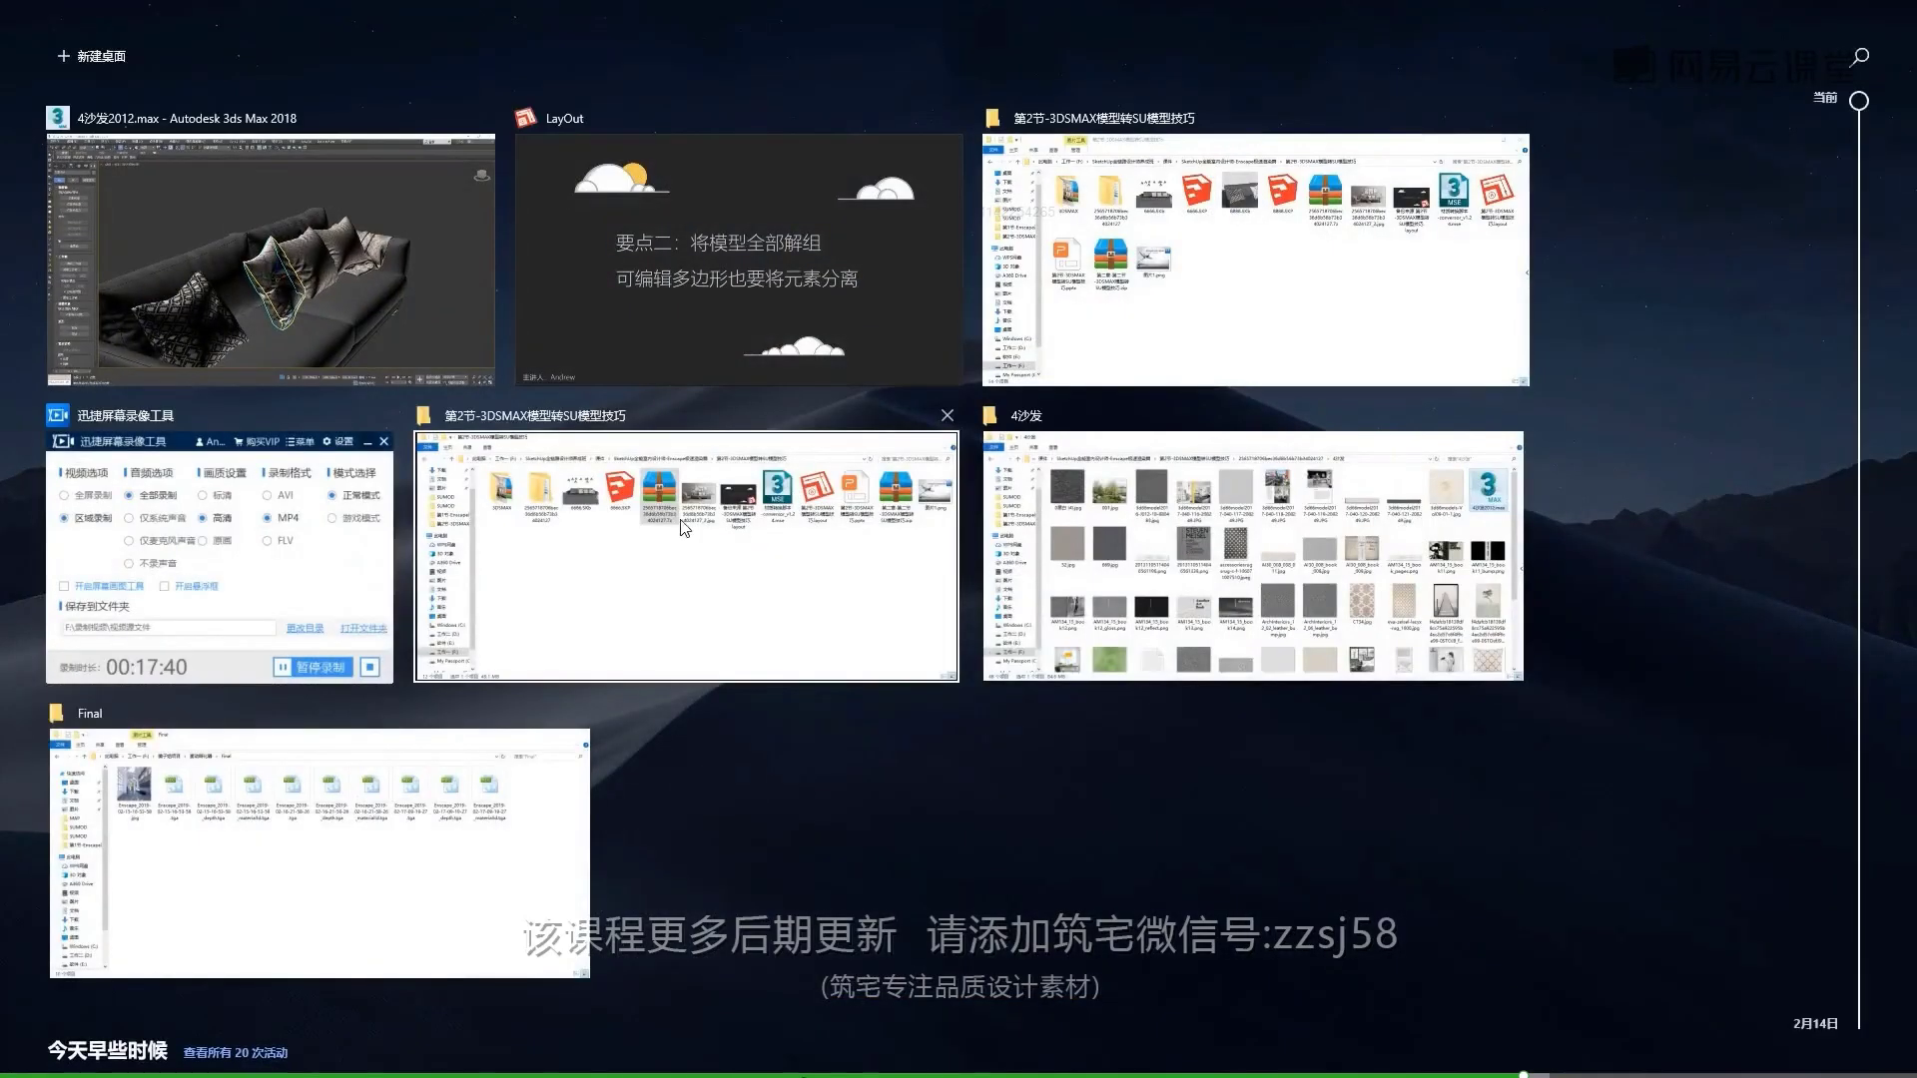
Select the front pillow plus a second object and orbit around to inspect them
left_click(365, 212)
left_click(902, 268)
scroll(879, 600, "up", 3)
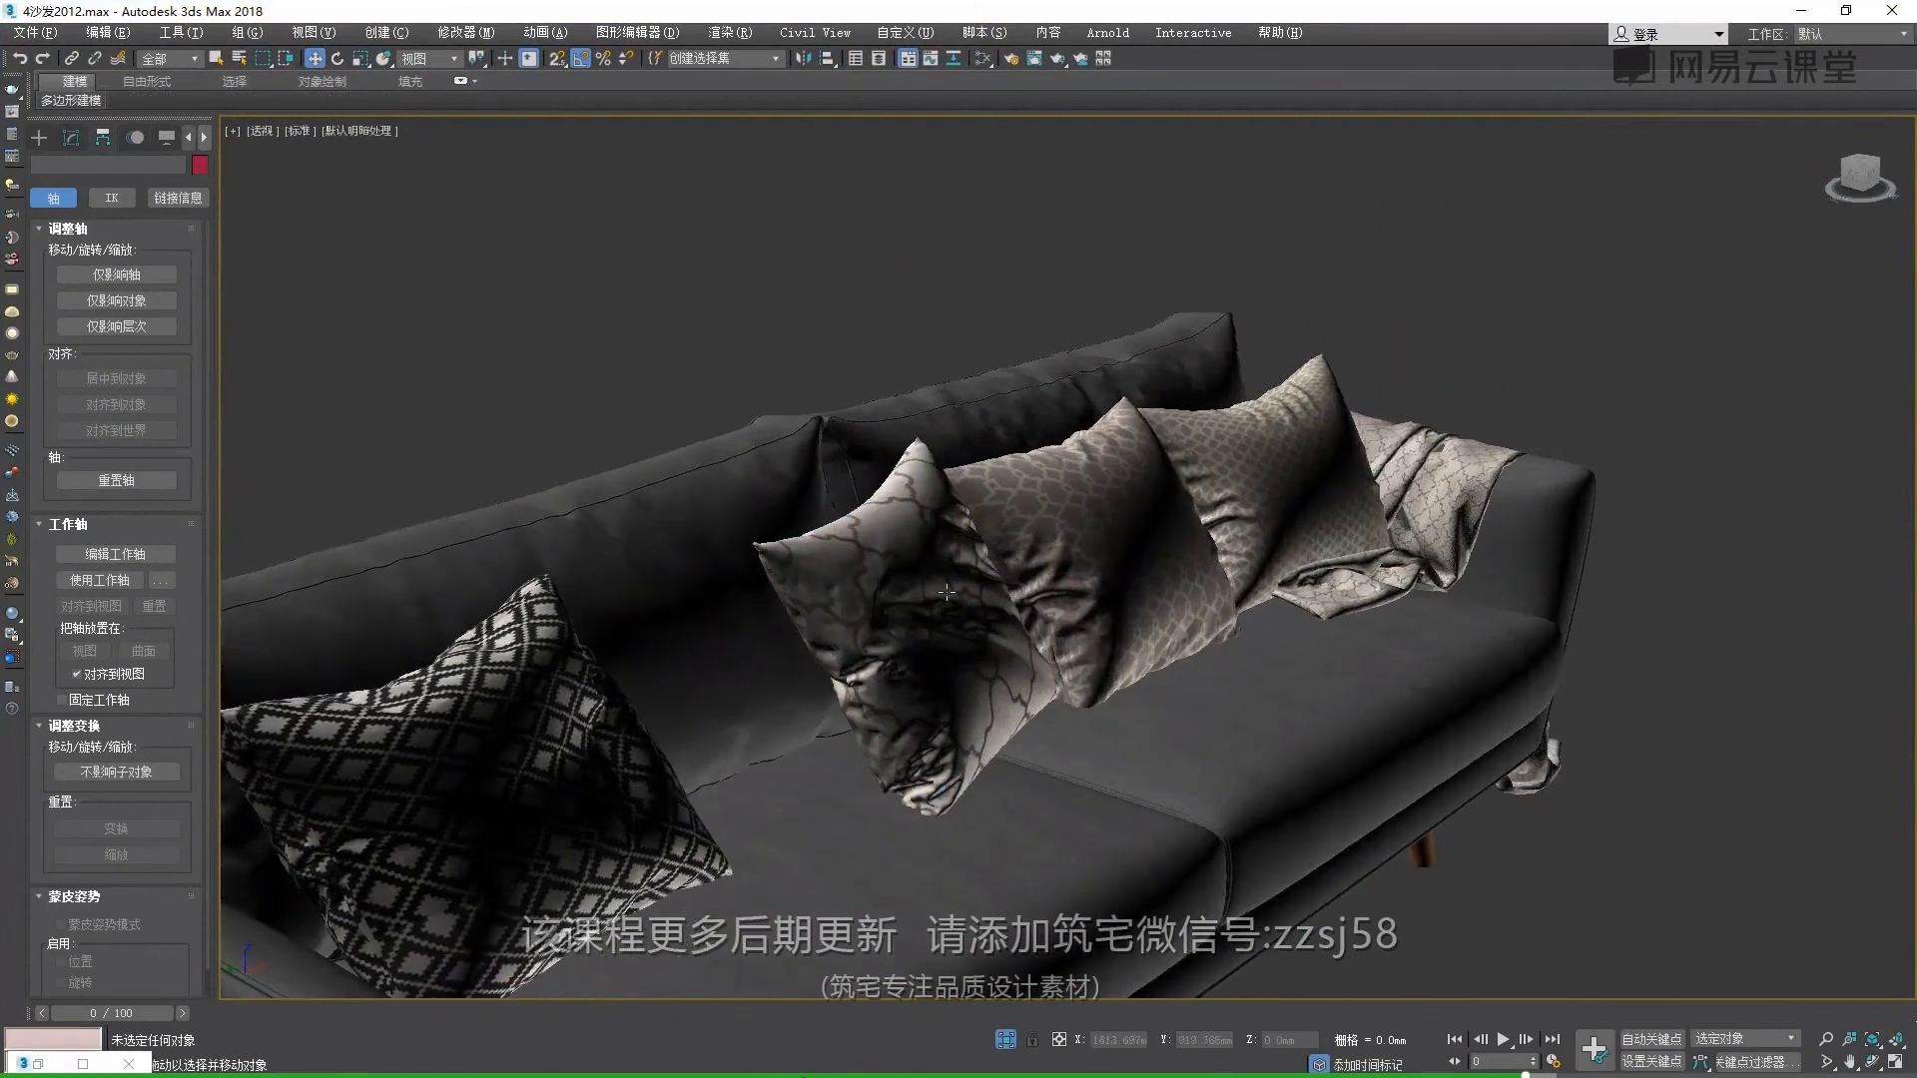
left_click(866, 709)
scroll(867, 709, "up", 3)
left_click(868, 764, "ctrl")
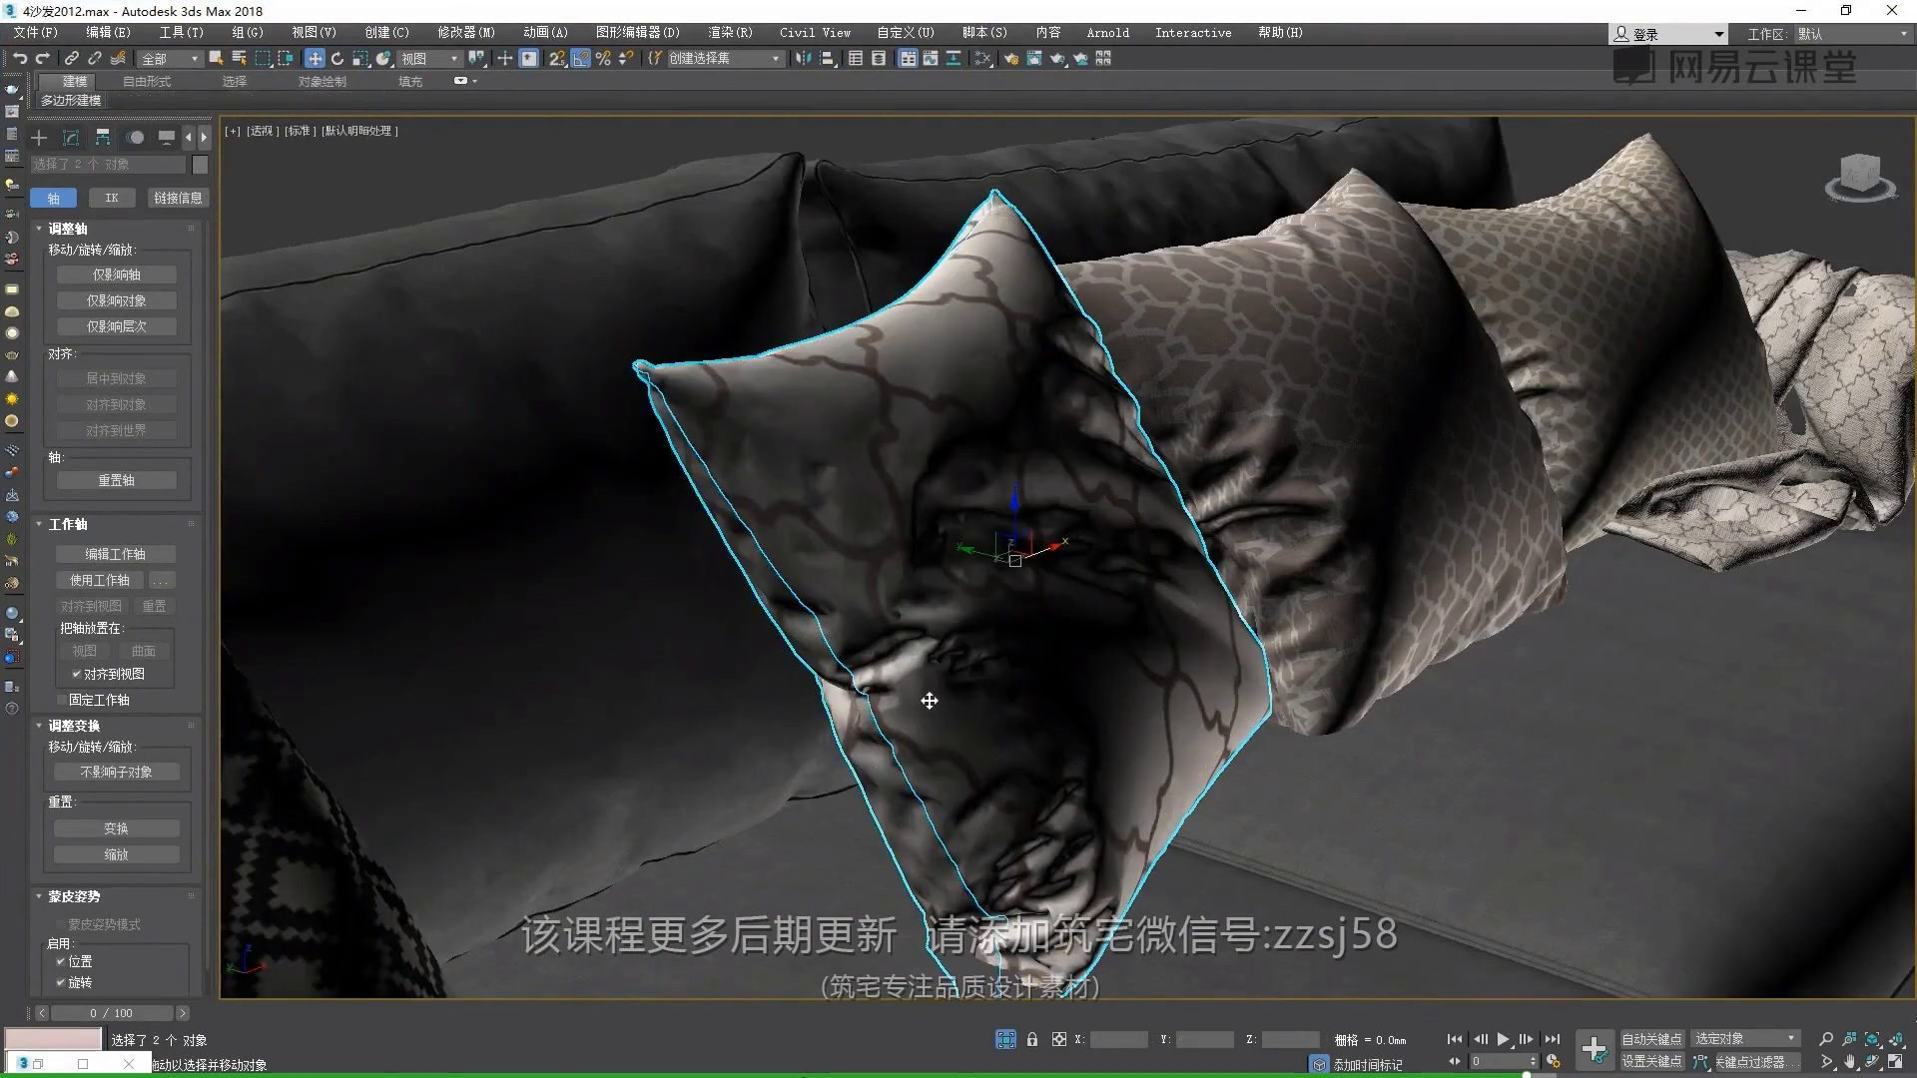
middle_click_drag(929, 699, 1009, 462, "alt")
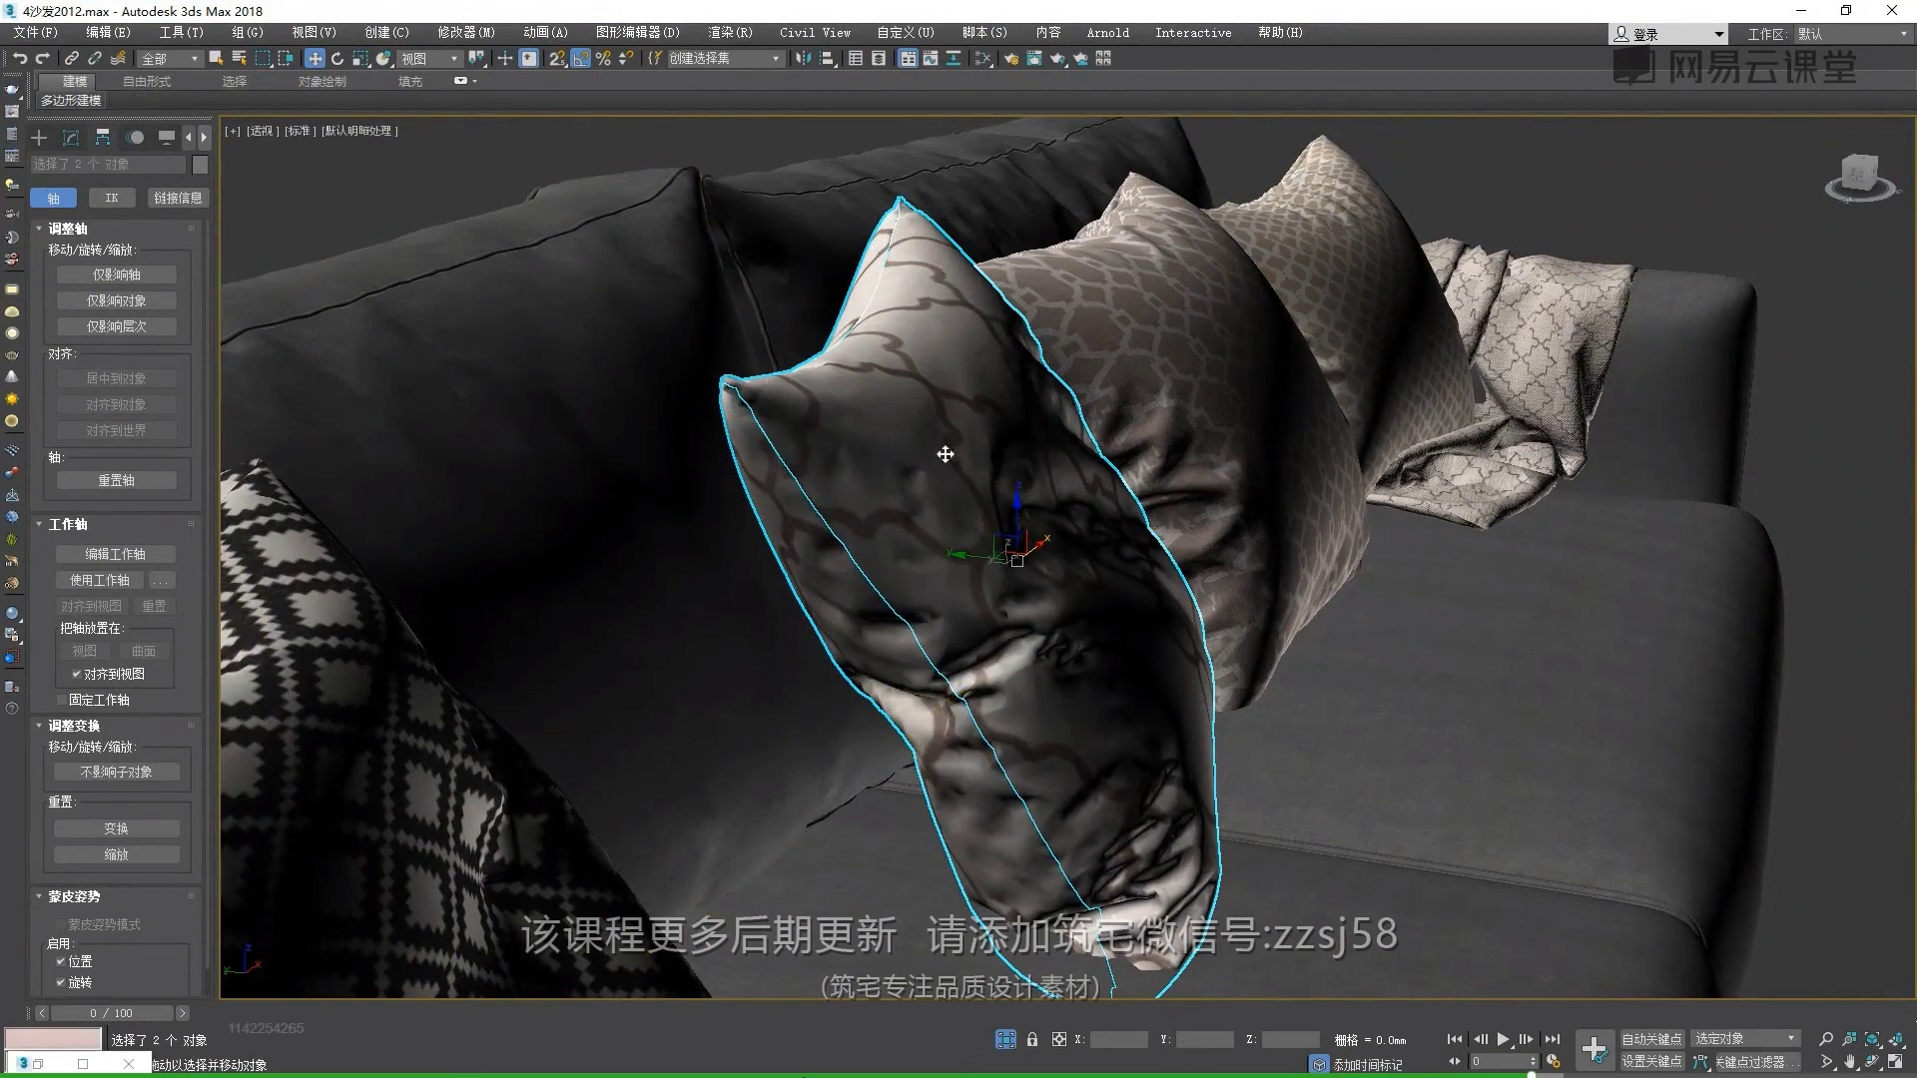
middle_click_drag(899, 505, 898, 405, "alt")
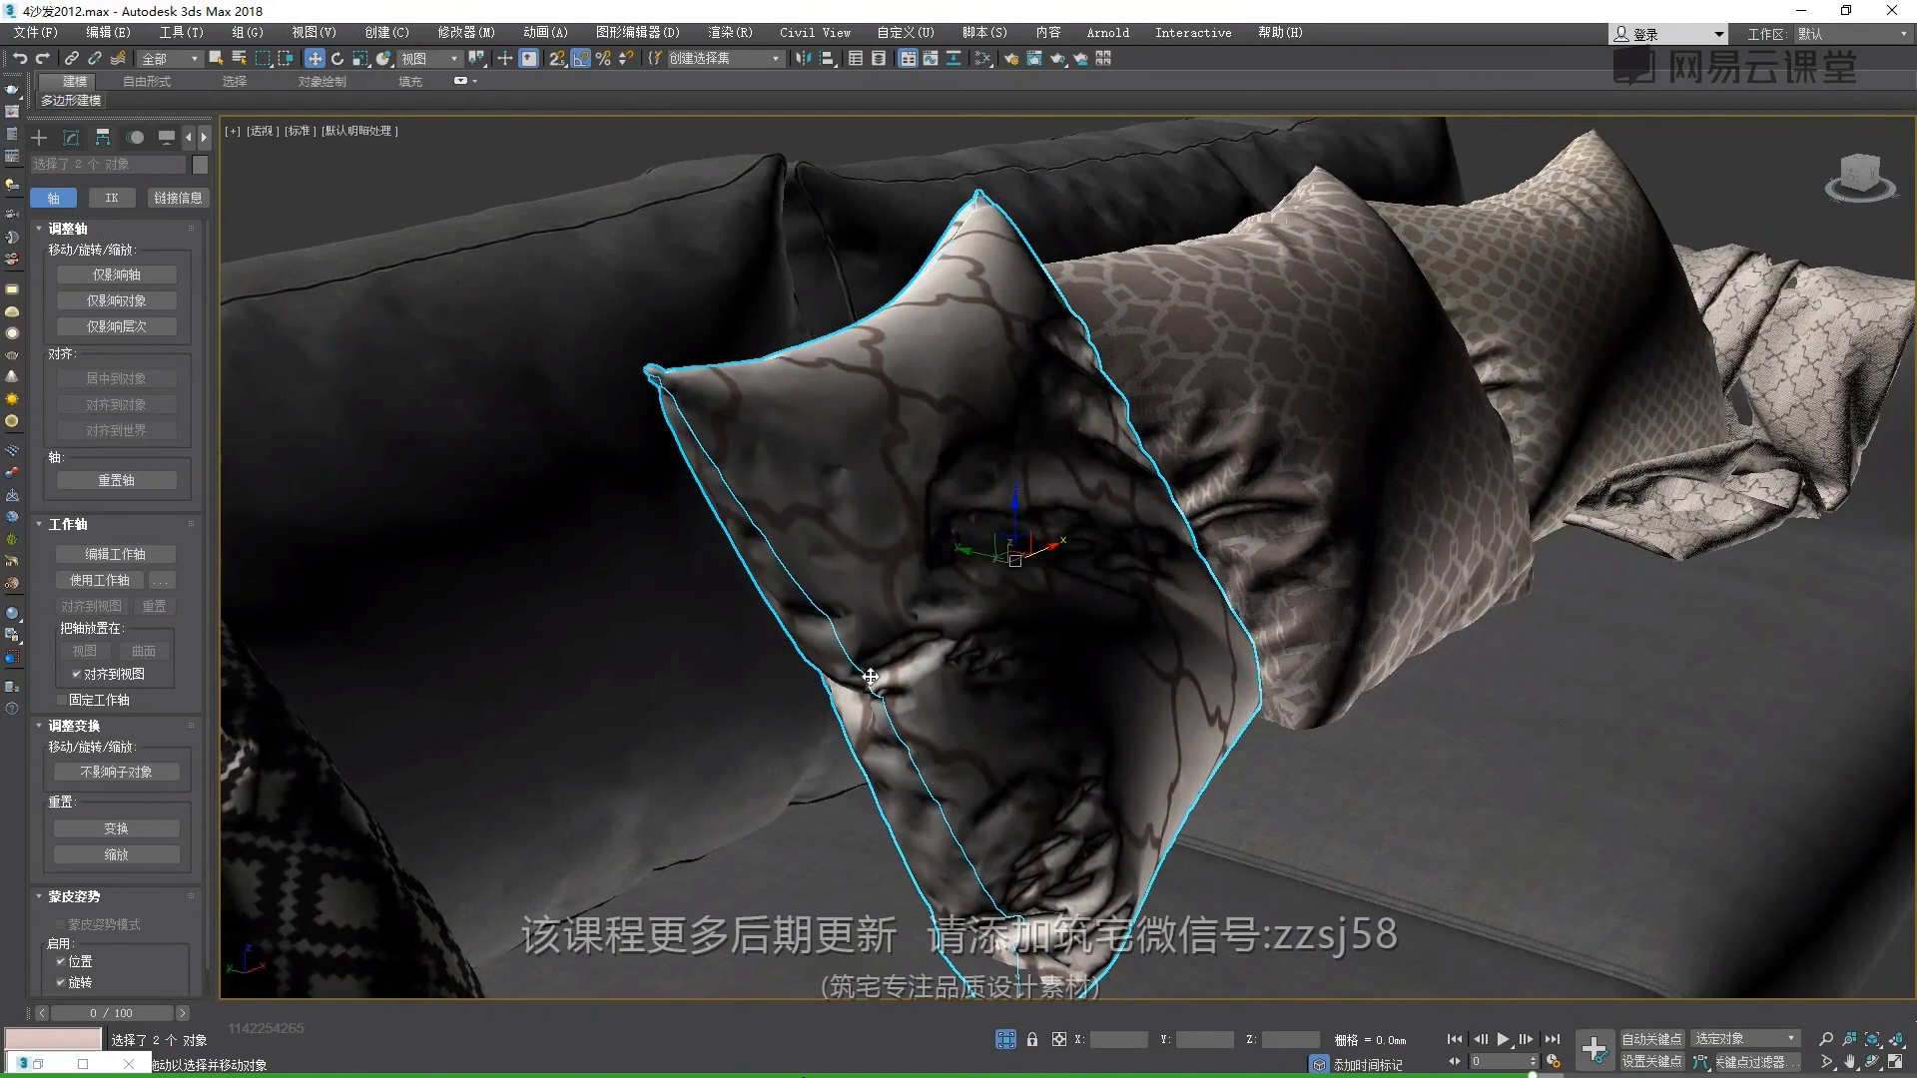
scroll(954, 399, "down", 5)
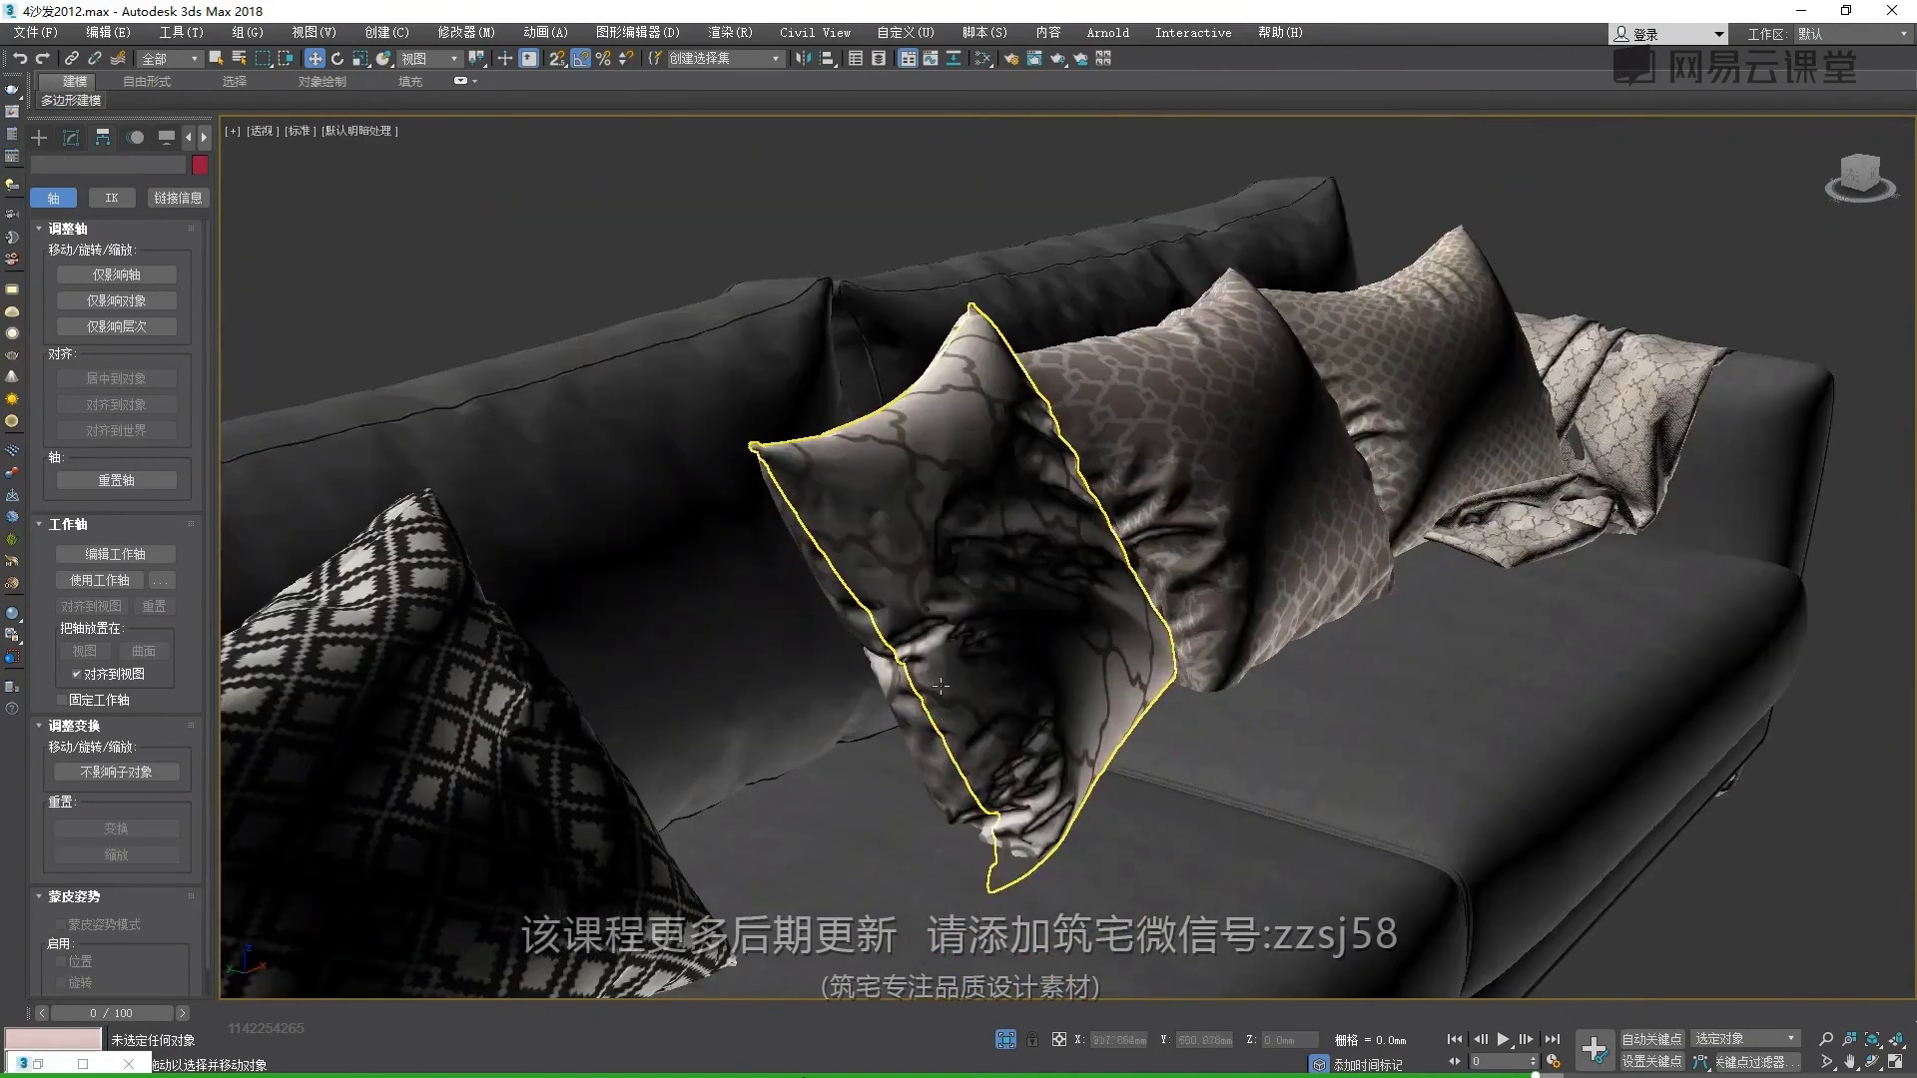
Check pillows 对象009 and 对象010 up close, then return to the optimising-parts slide
left_click(973, 689)
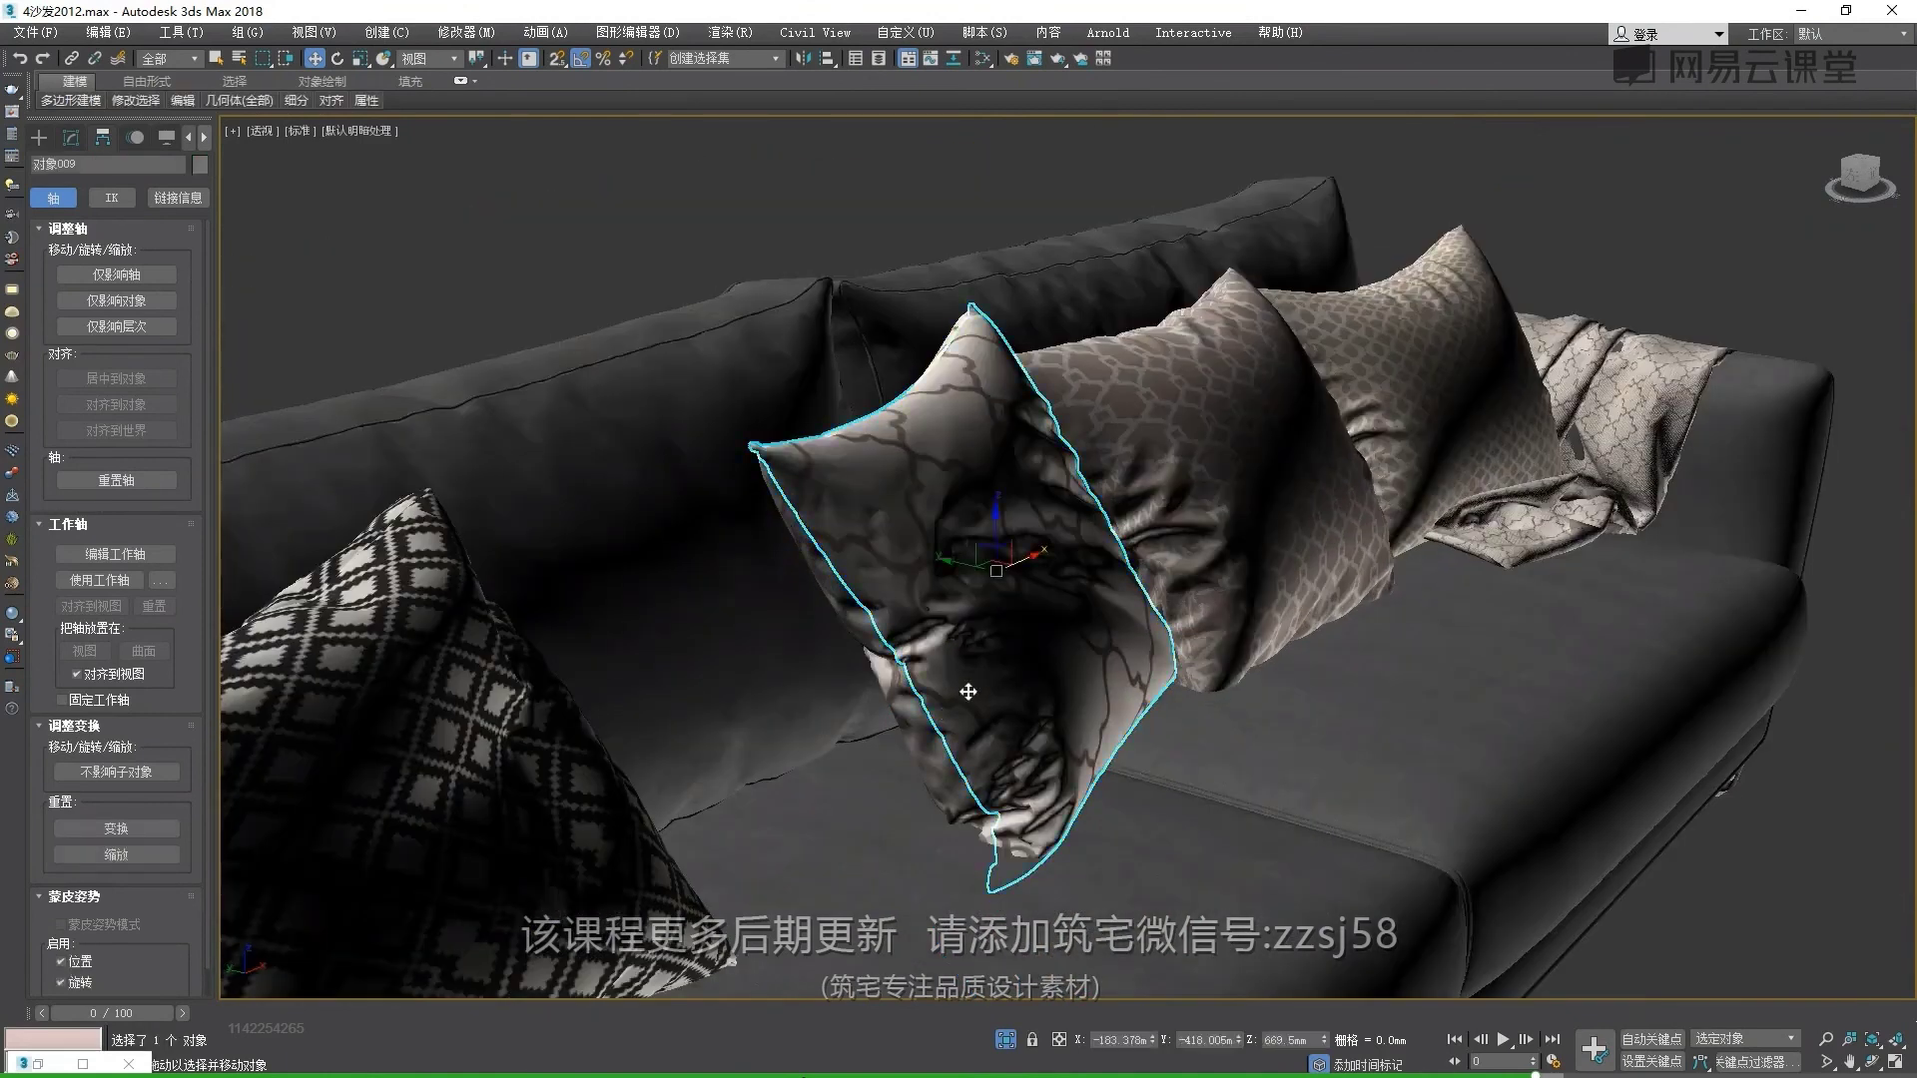
left_click(950, 798)
key("z")
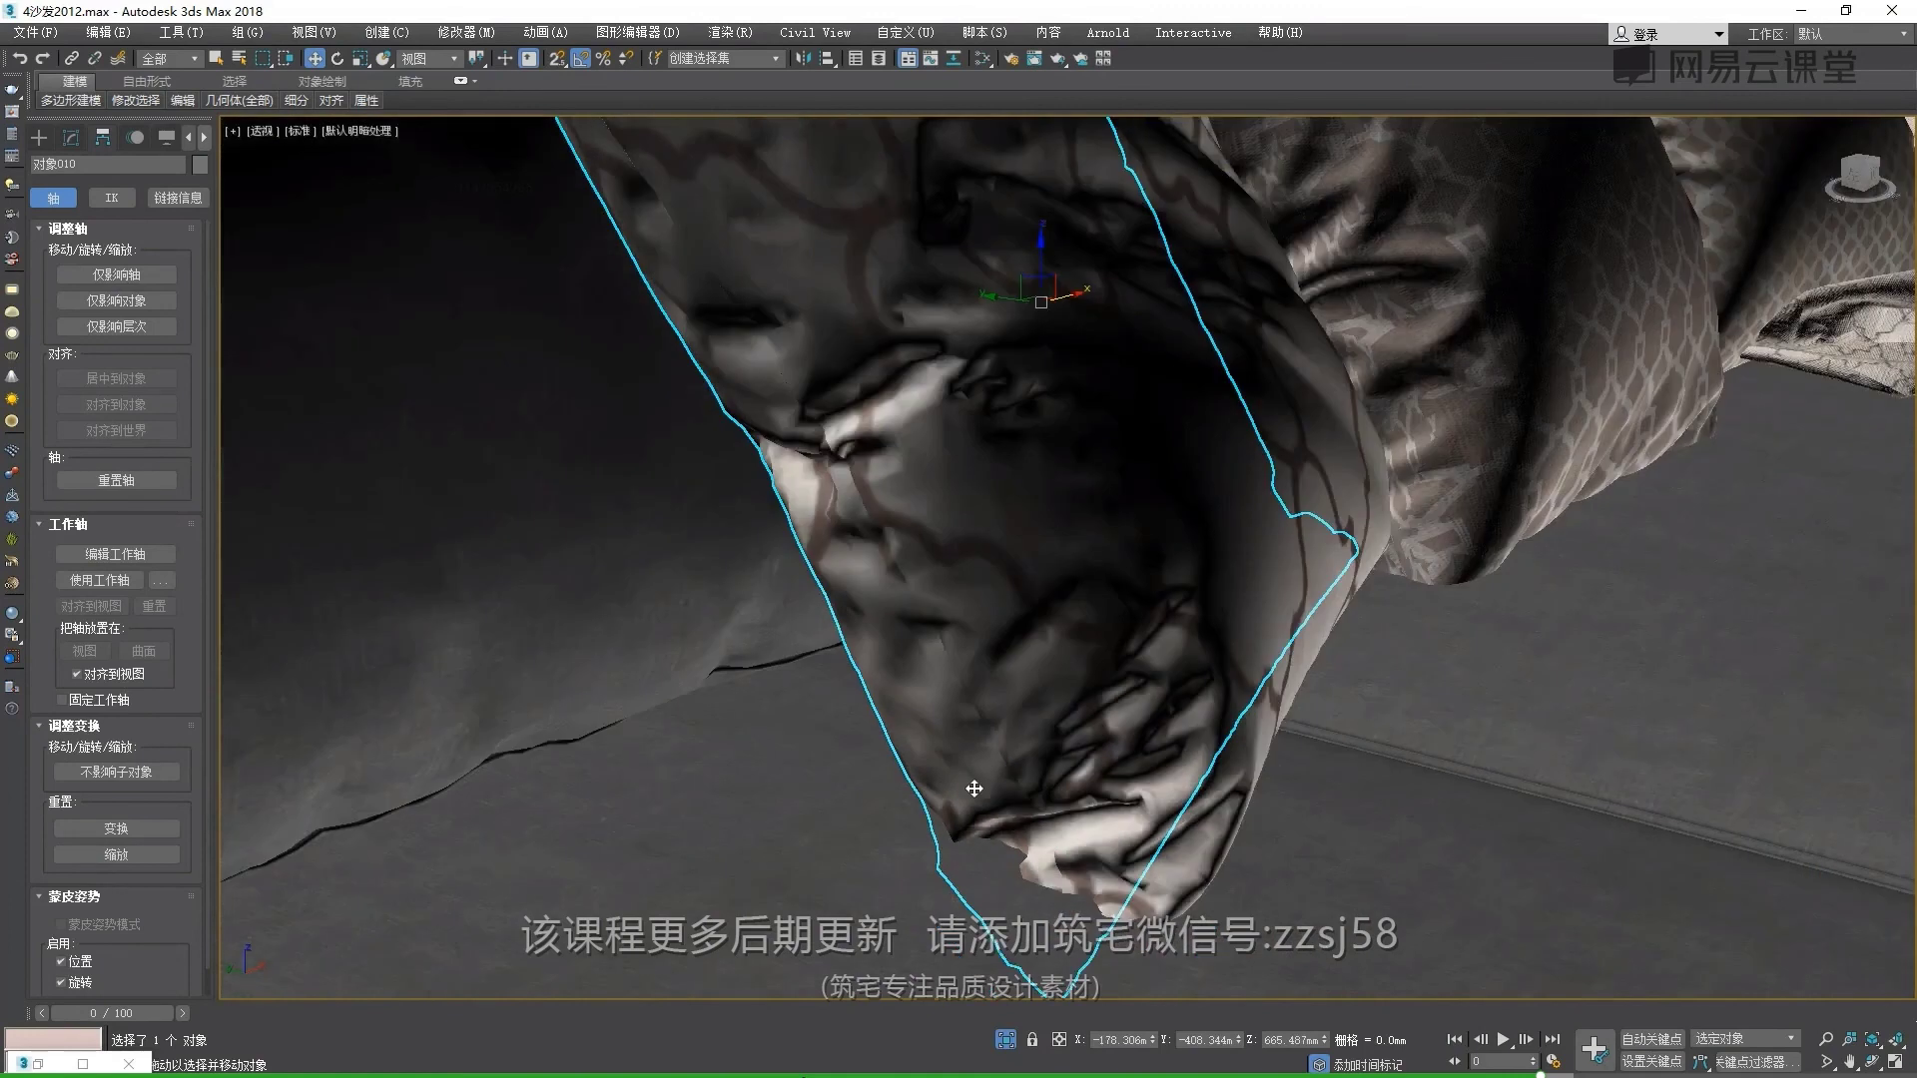
middle_click_drag(1017, 533, 1004, 372, "alt")
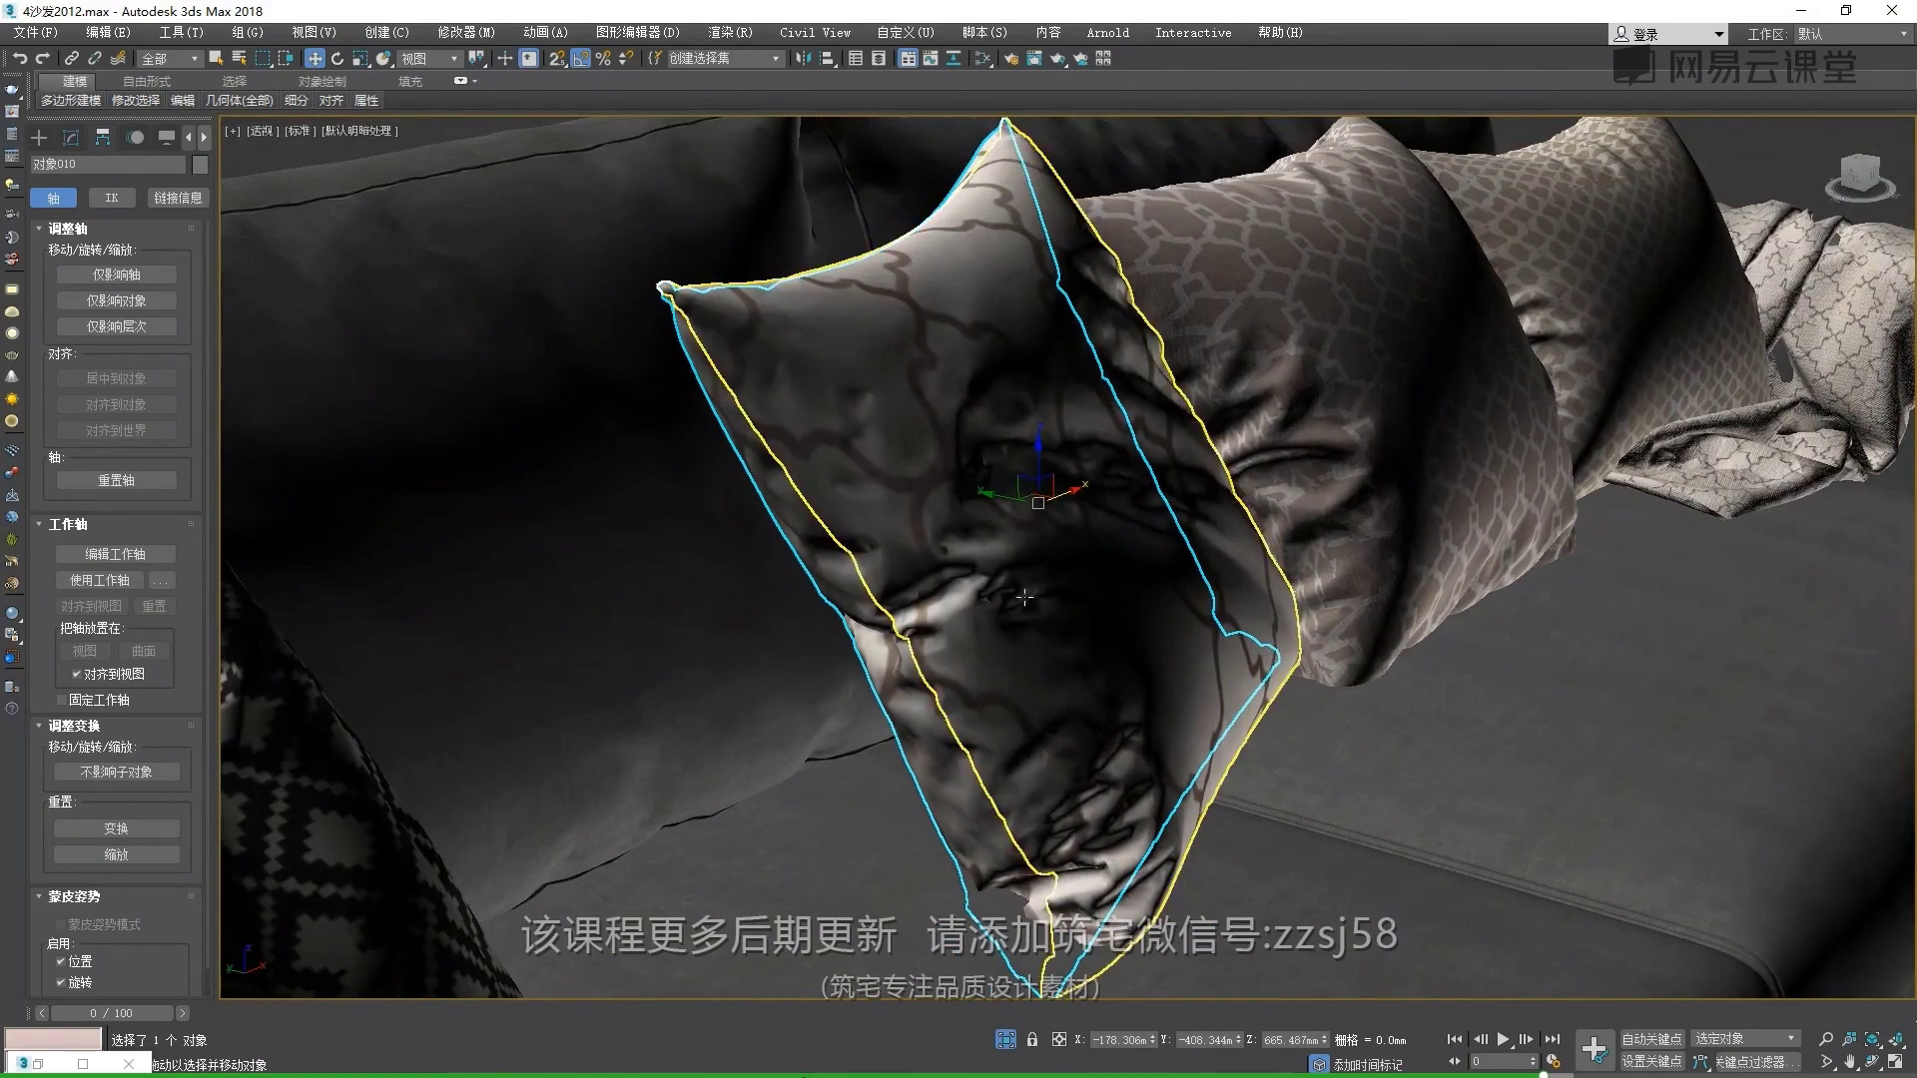
scroll(1056, 667, "down", 5)
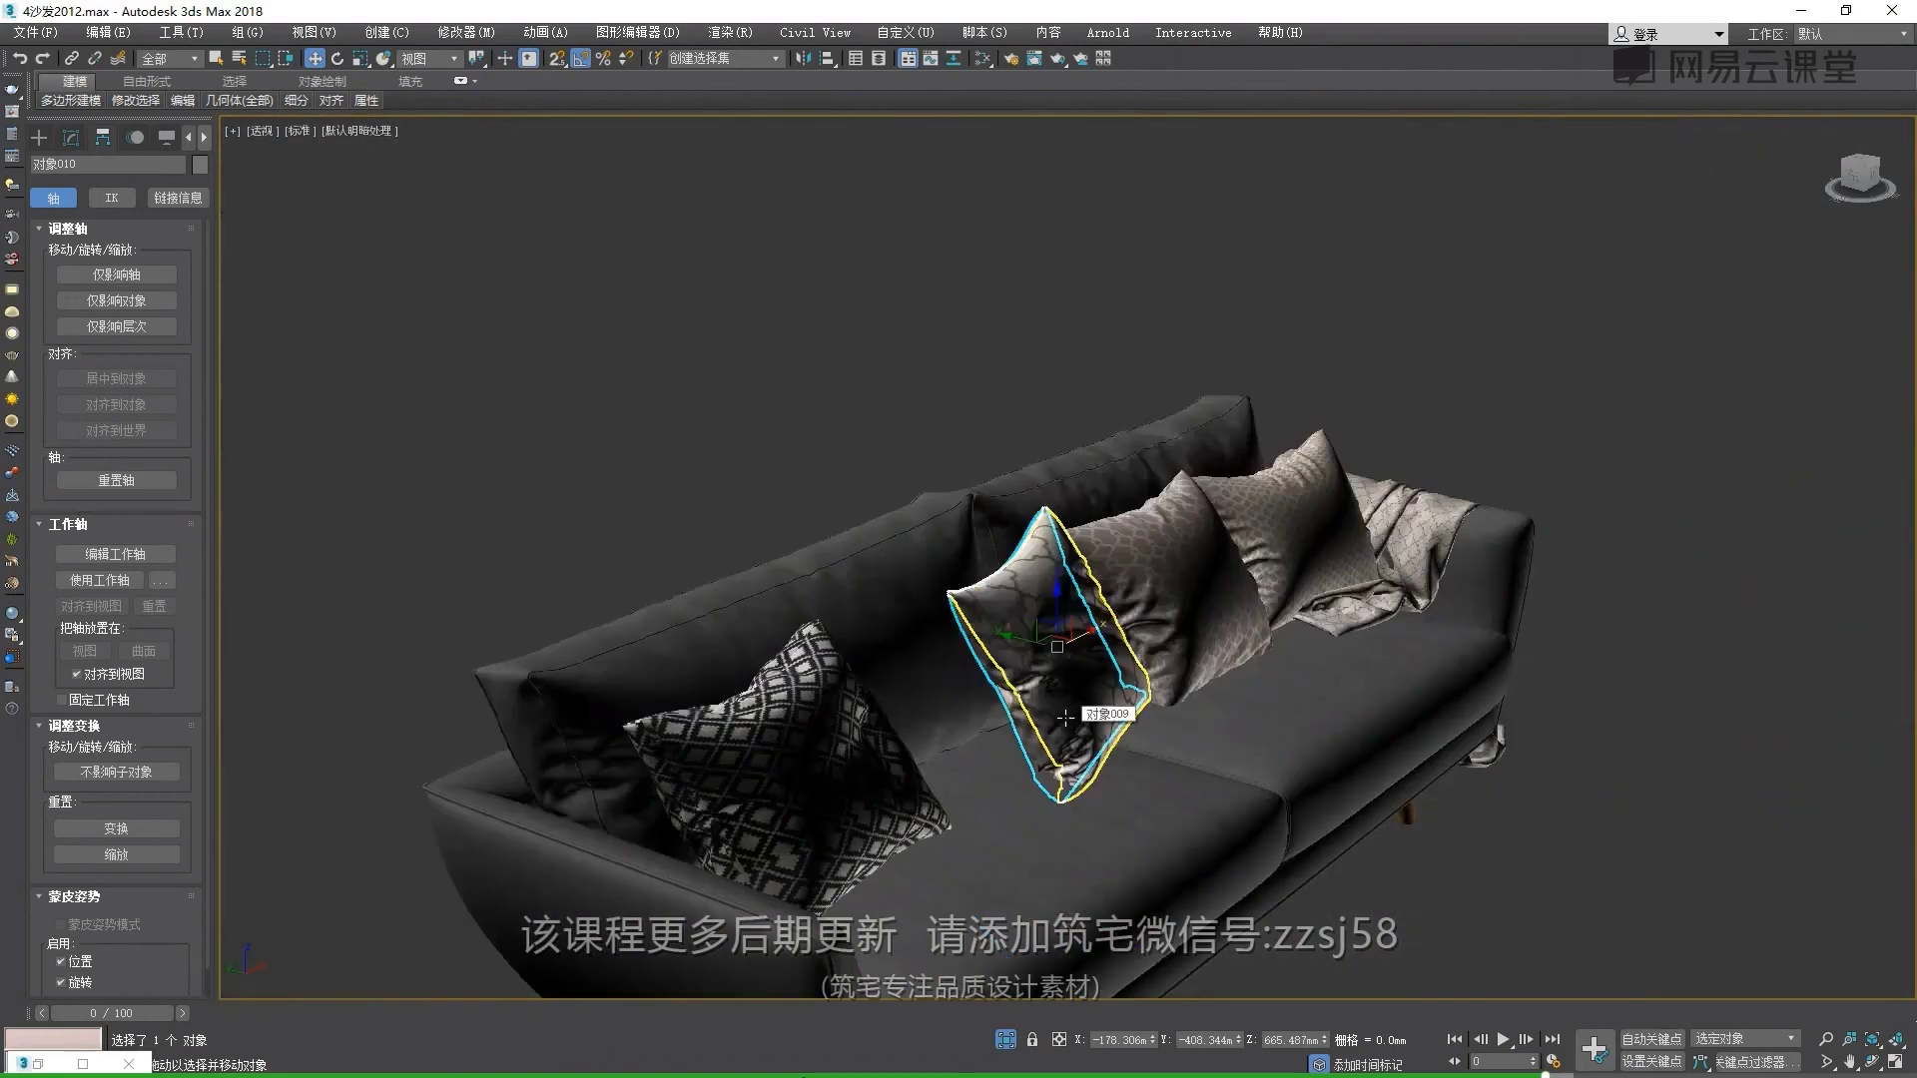
middle_click_drag(1098, 699, 977, 572)
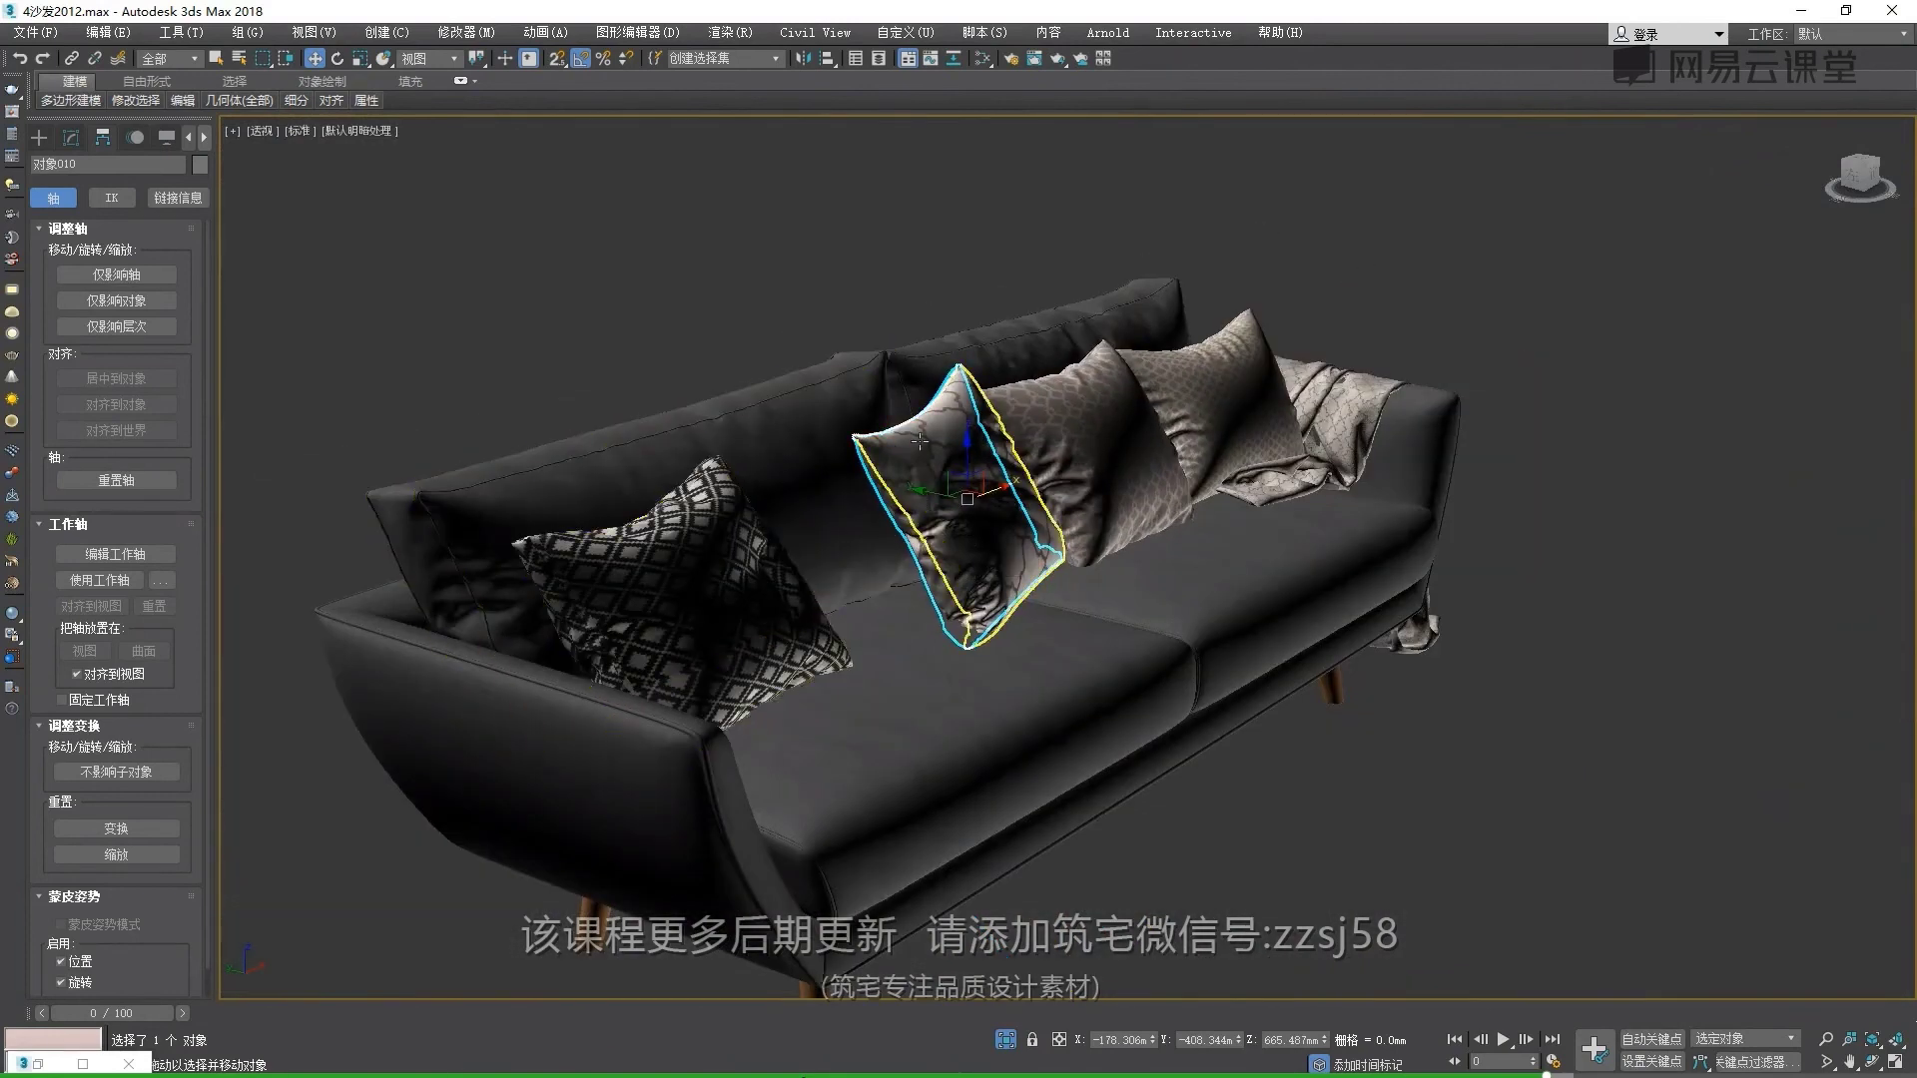
key("super+Tab")
left_click(907, 358)
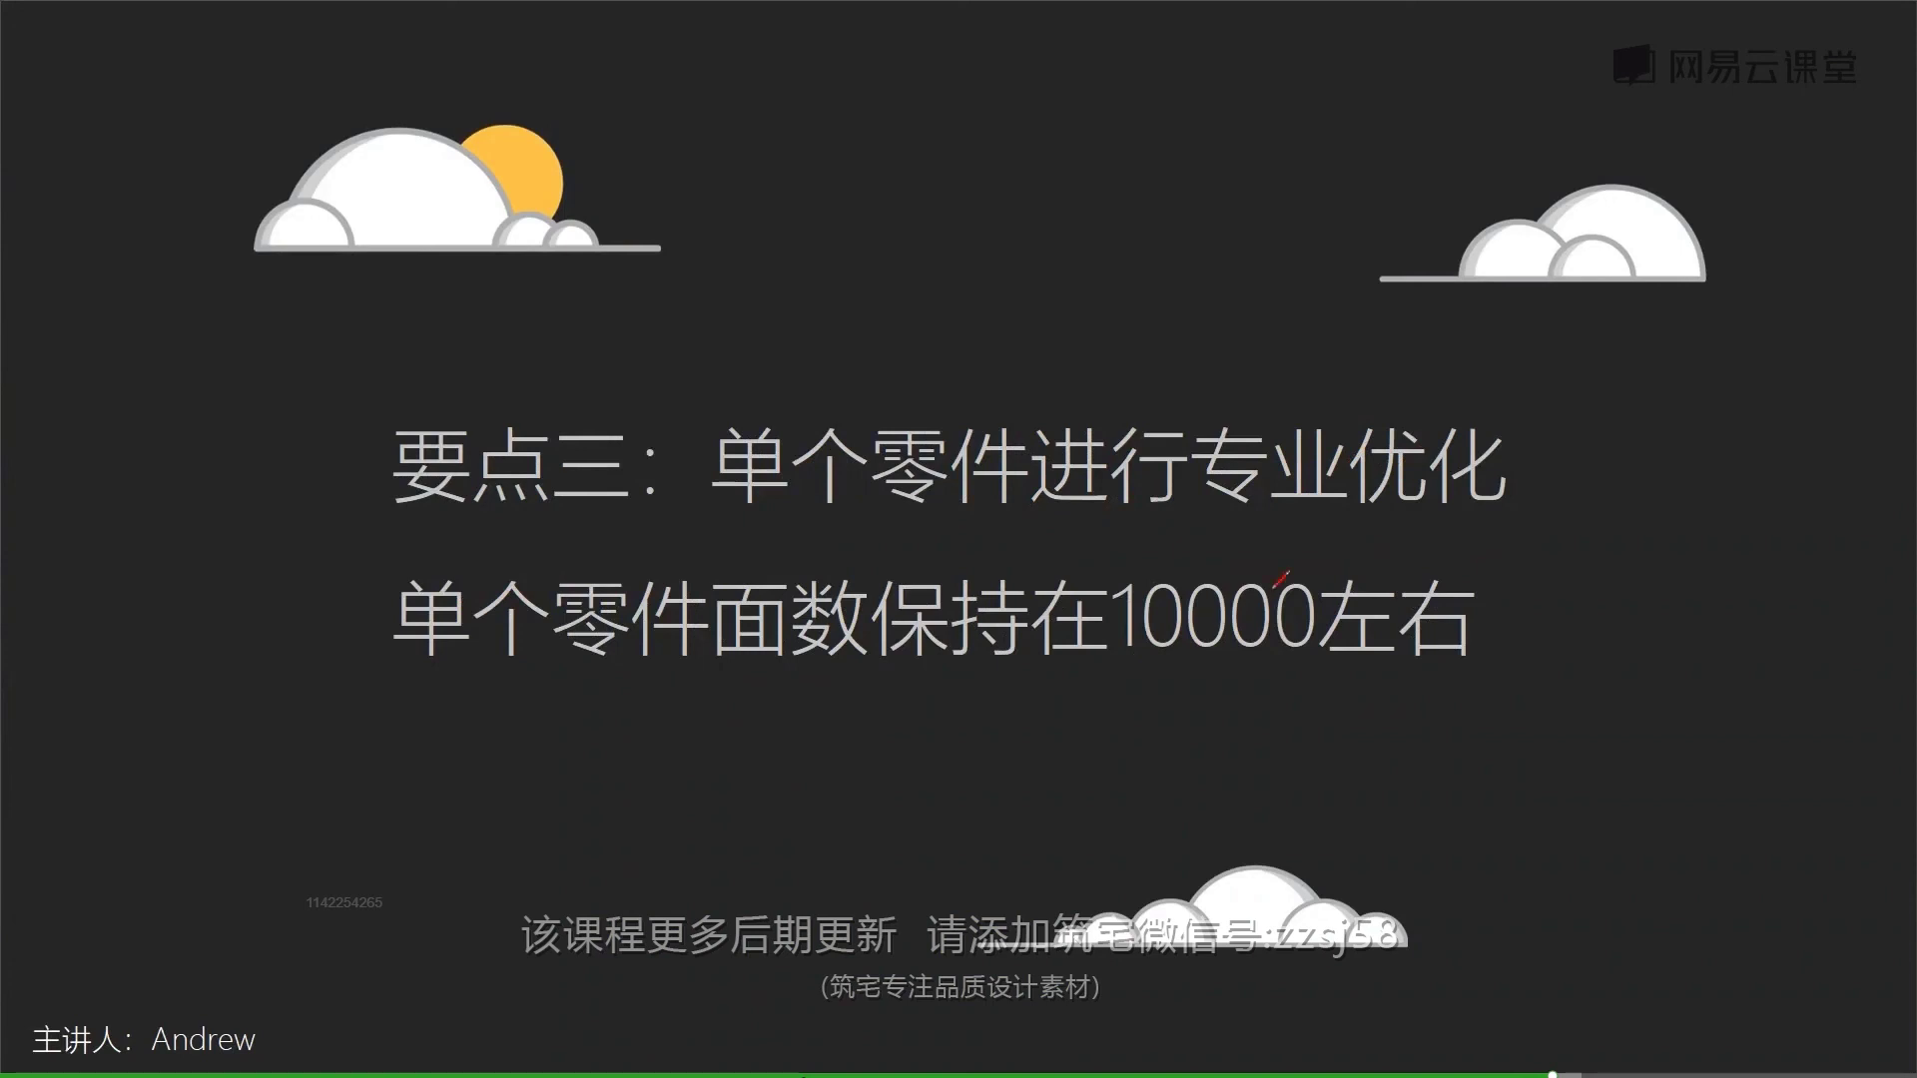
Select the rear right pillow 对象012 and back cushions 对象014 and 对象015 individually
key("super+Tab")
left_click(787, 278)
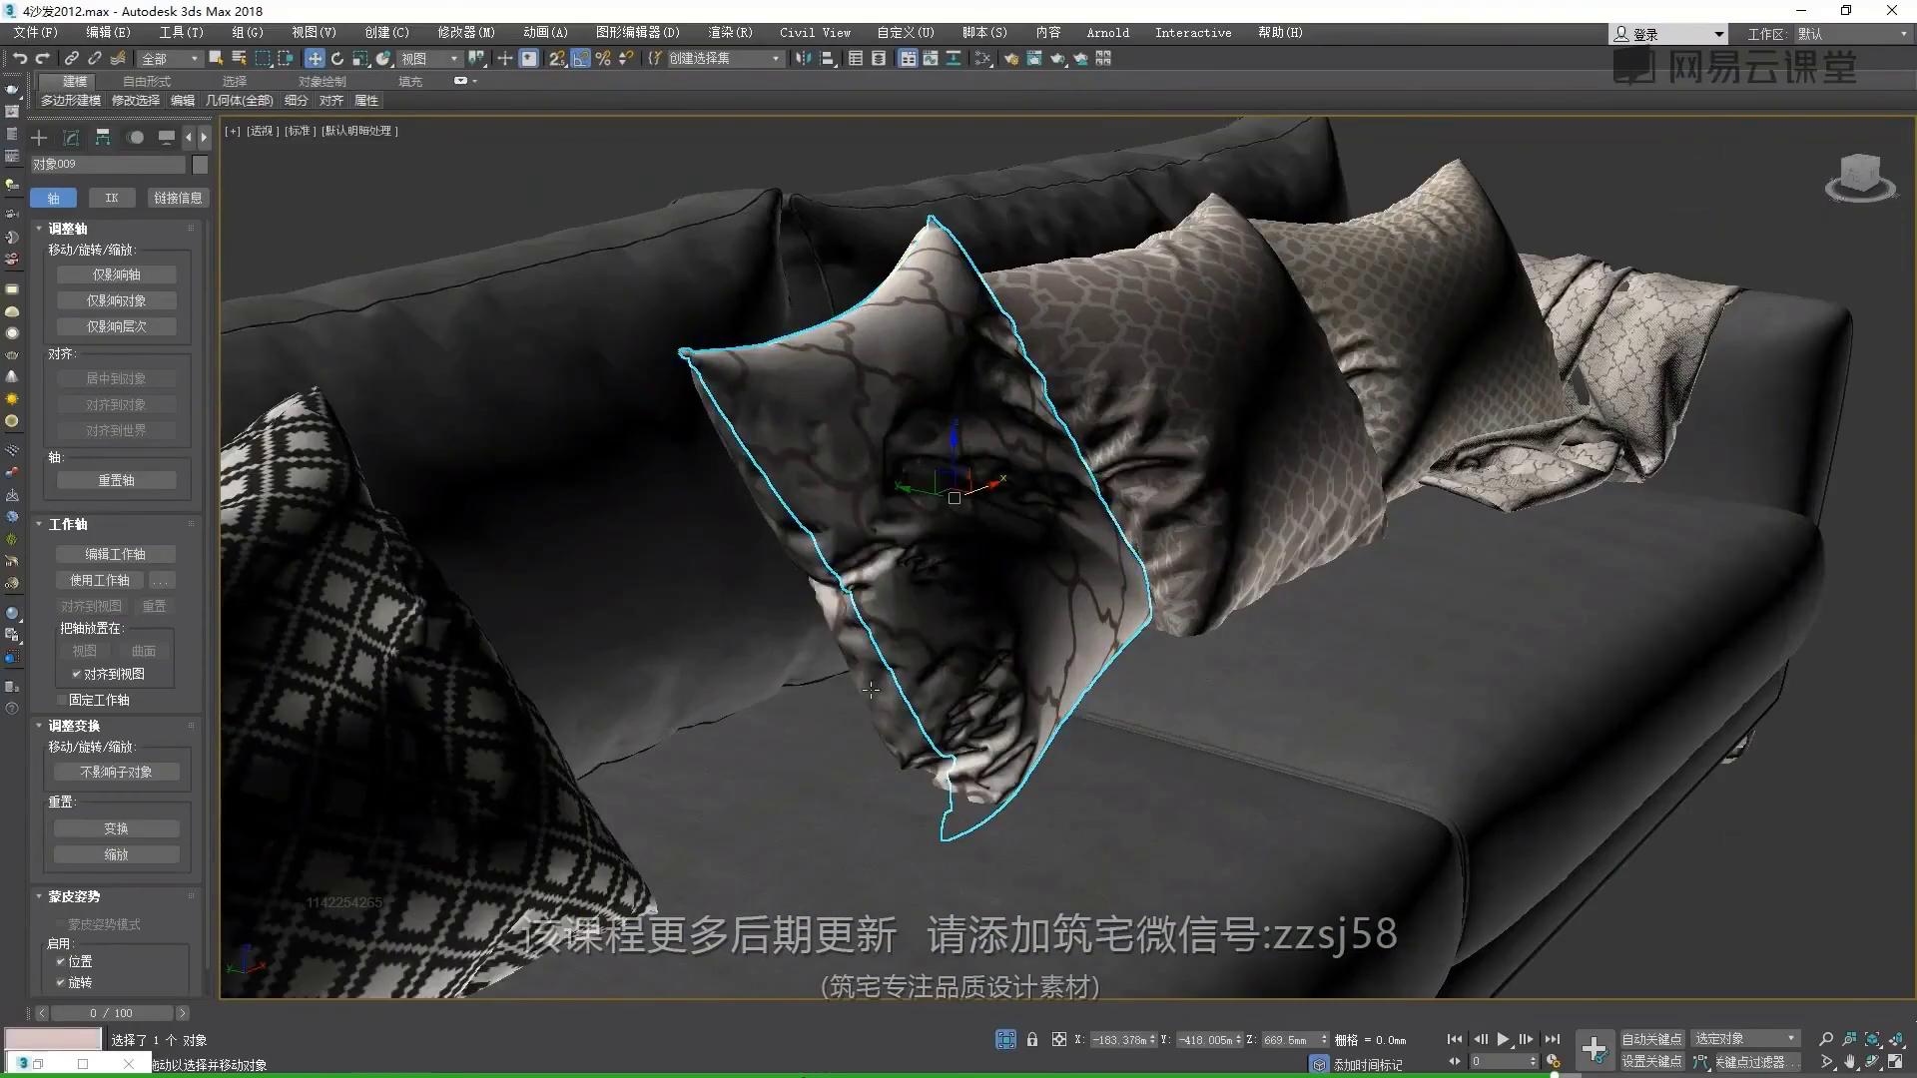
left_click(1475, 359)
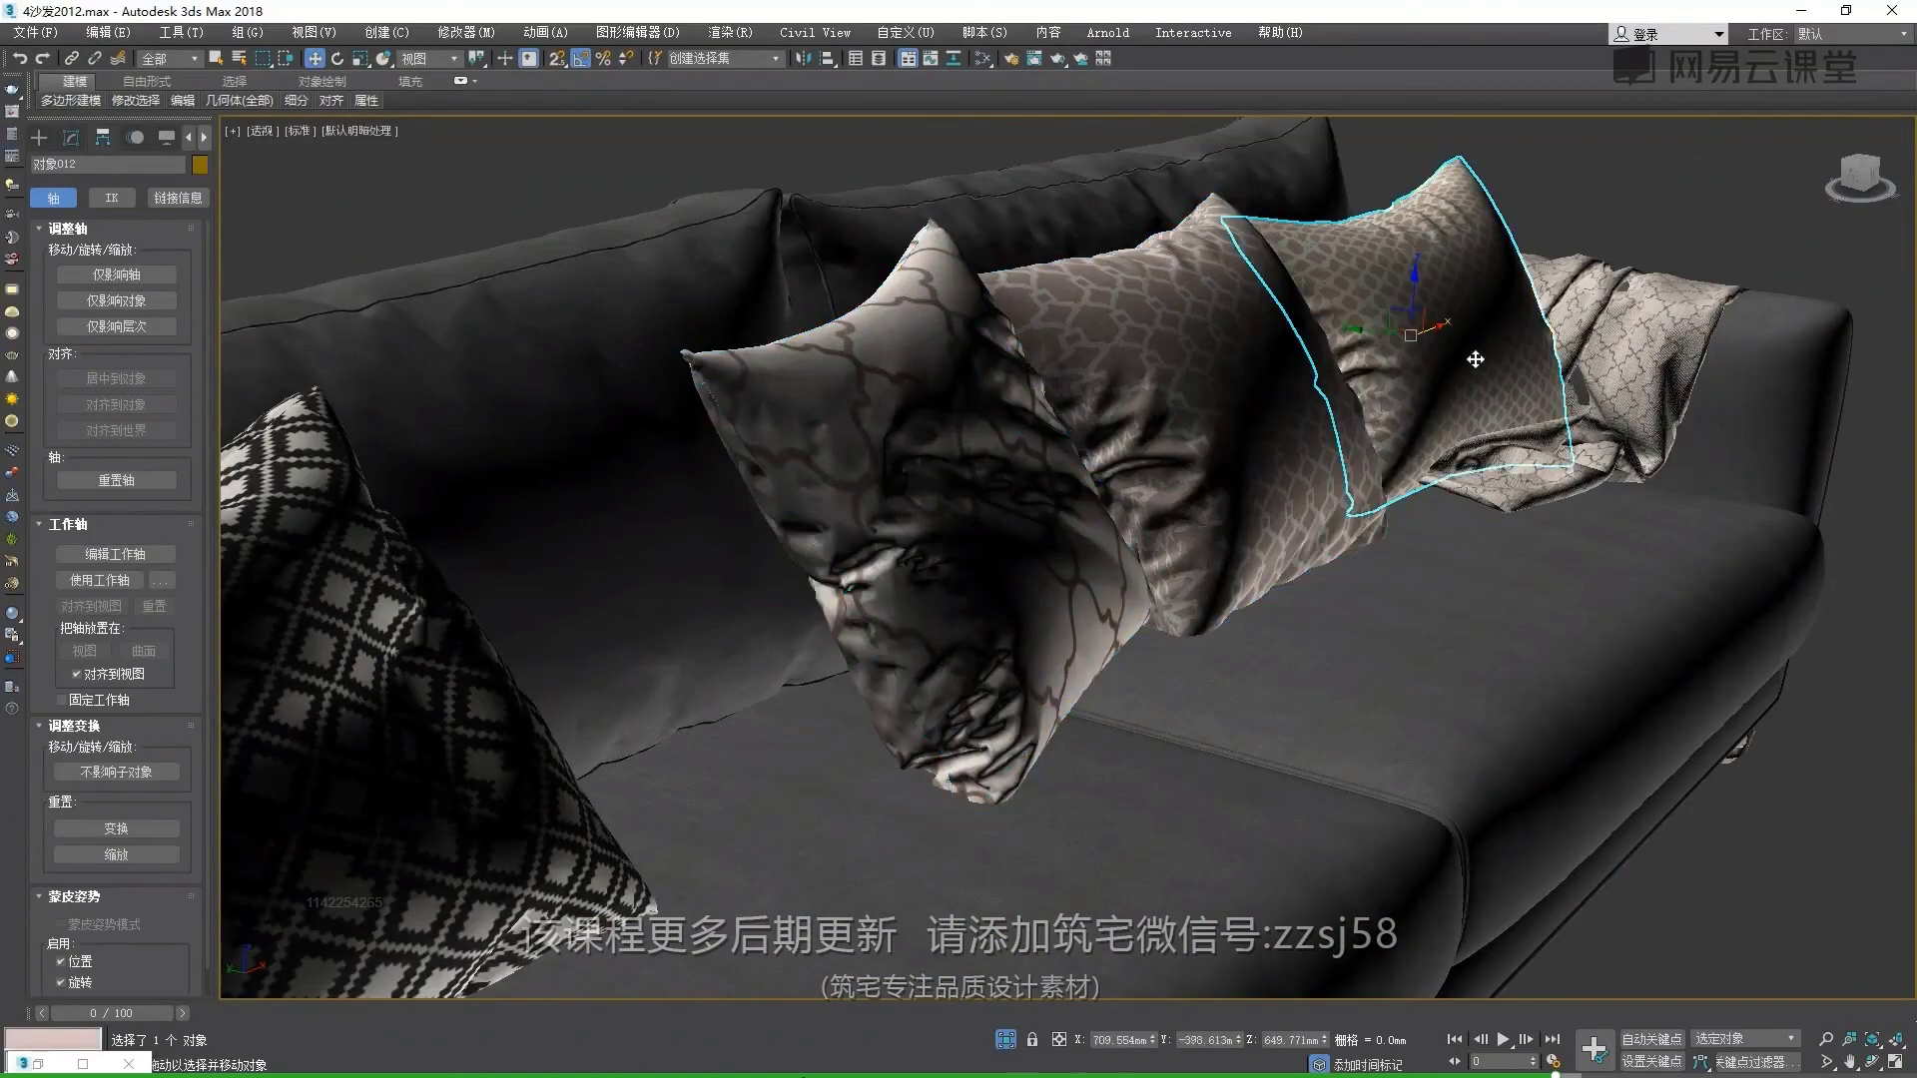
left_click(663, 667)
scroll(571, 471, "up", 5)
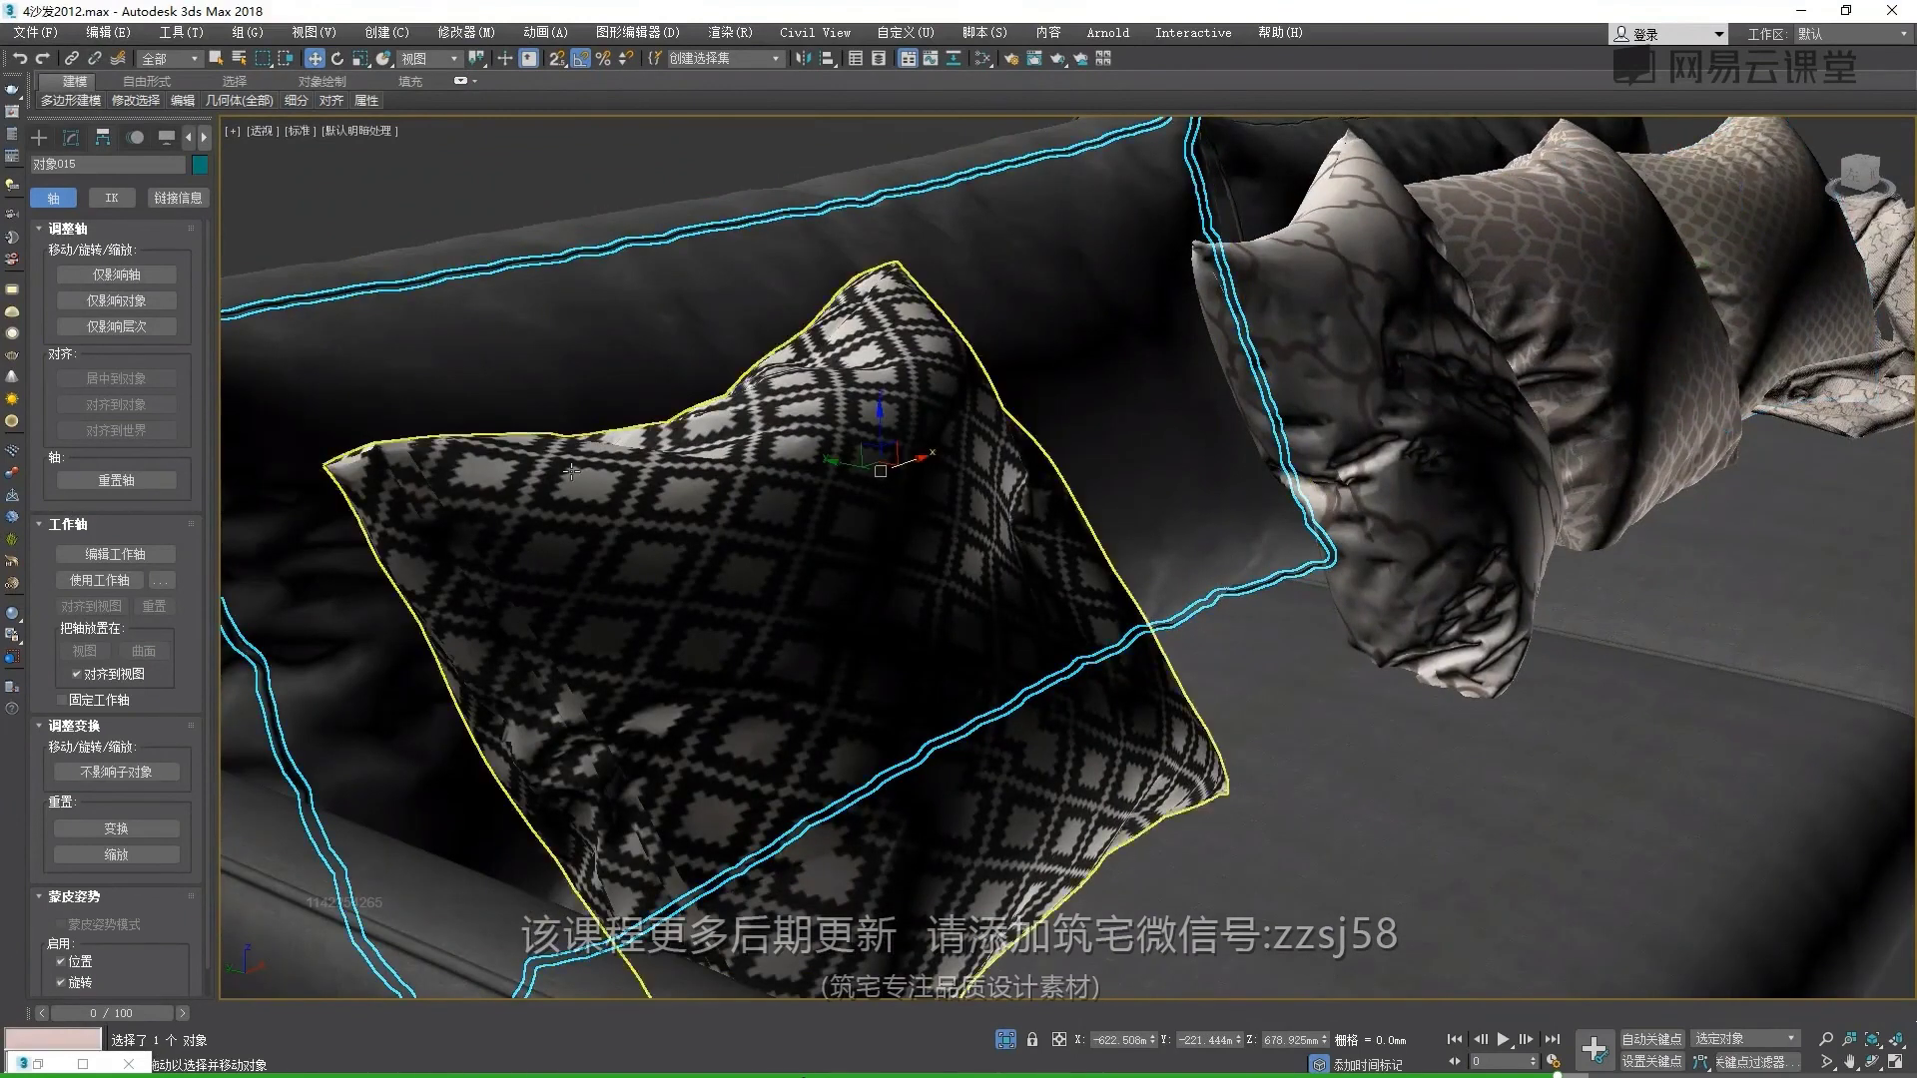
scroll(571, 472, "down", 3)
left_click(562, 460)
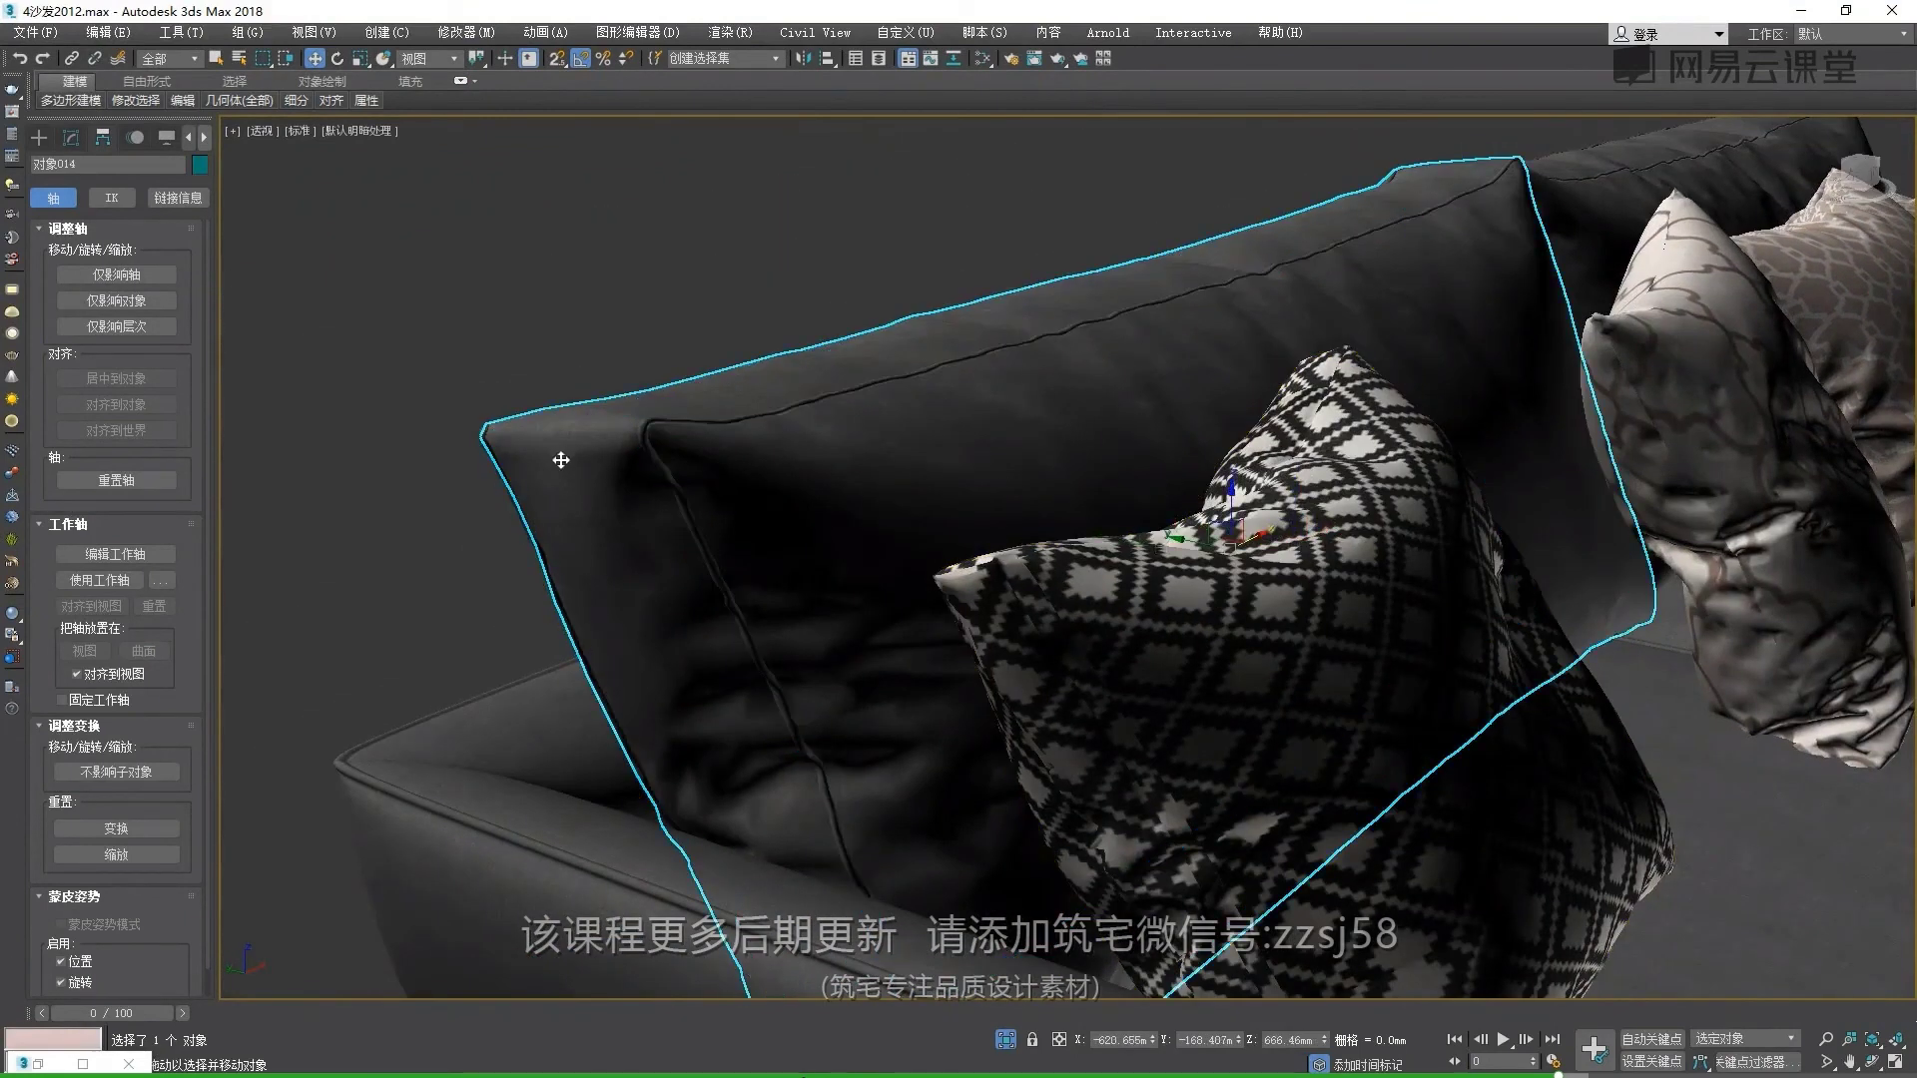
left_click(794, 406)
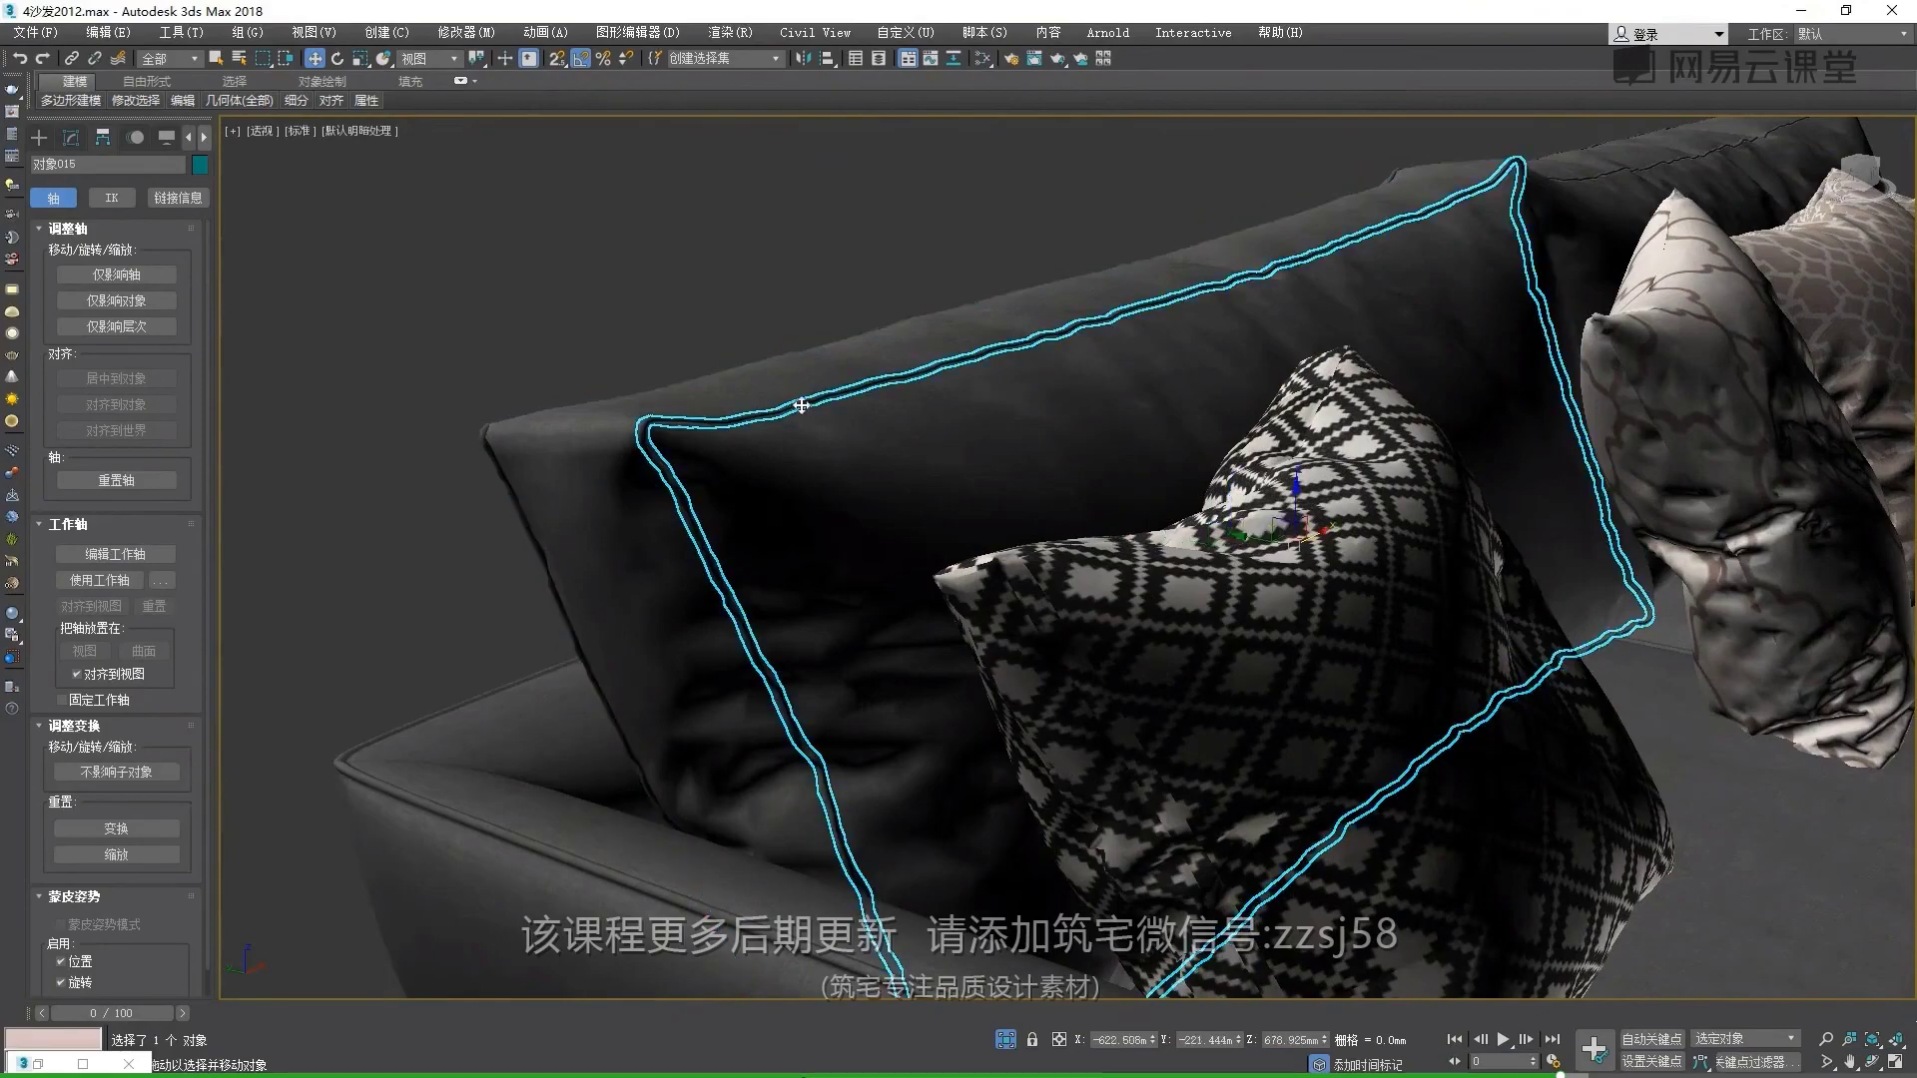
Glance at the slides, then select the cushion's seam piping in 3ds Max
key("super+Tab")
left_click(739, 257)
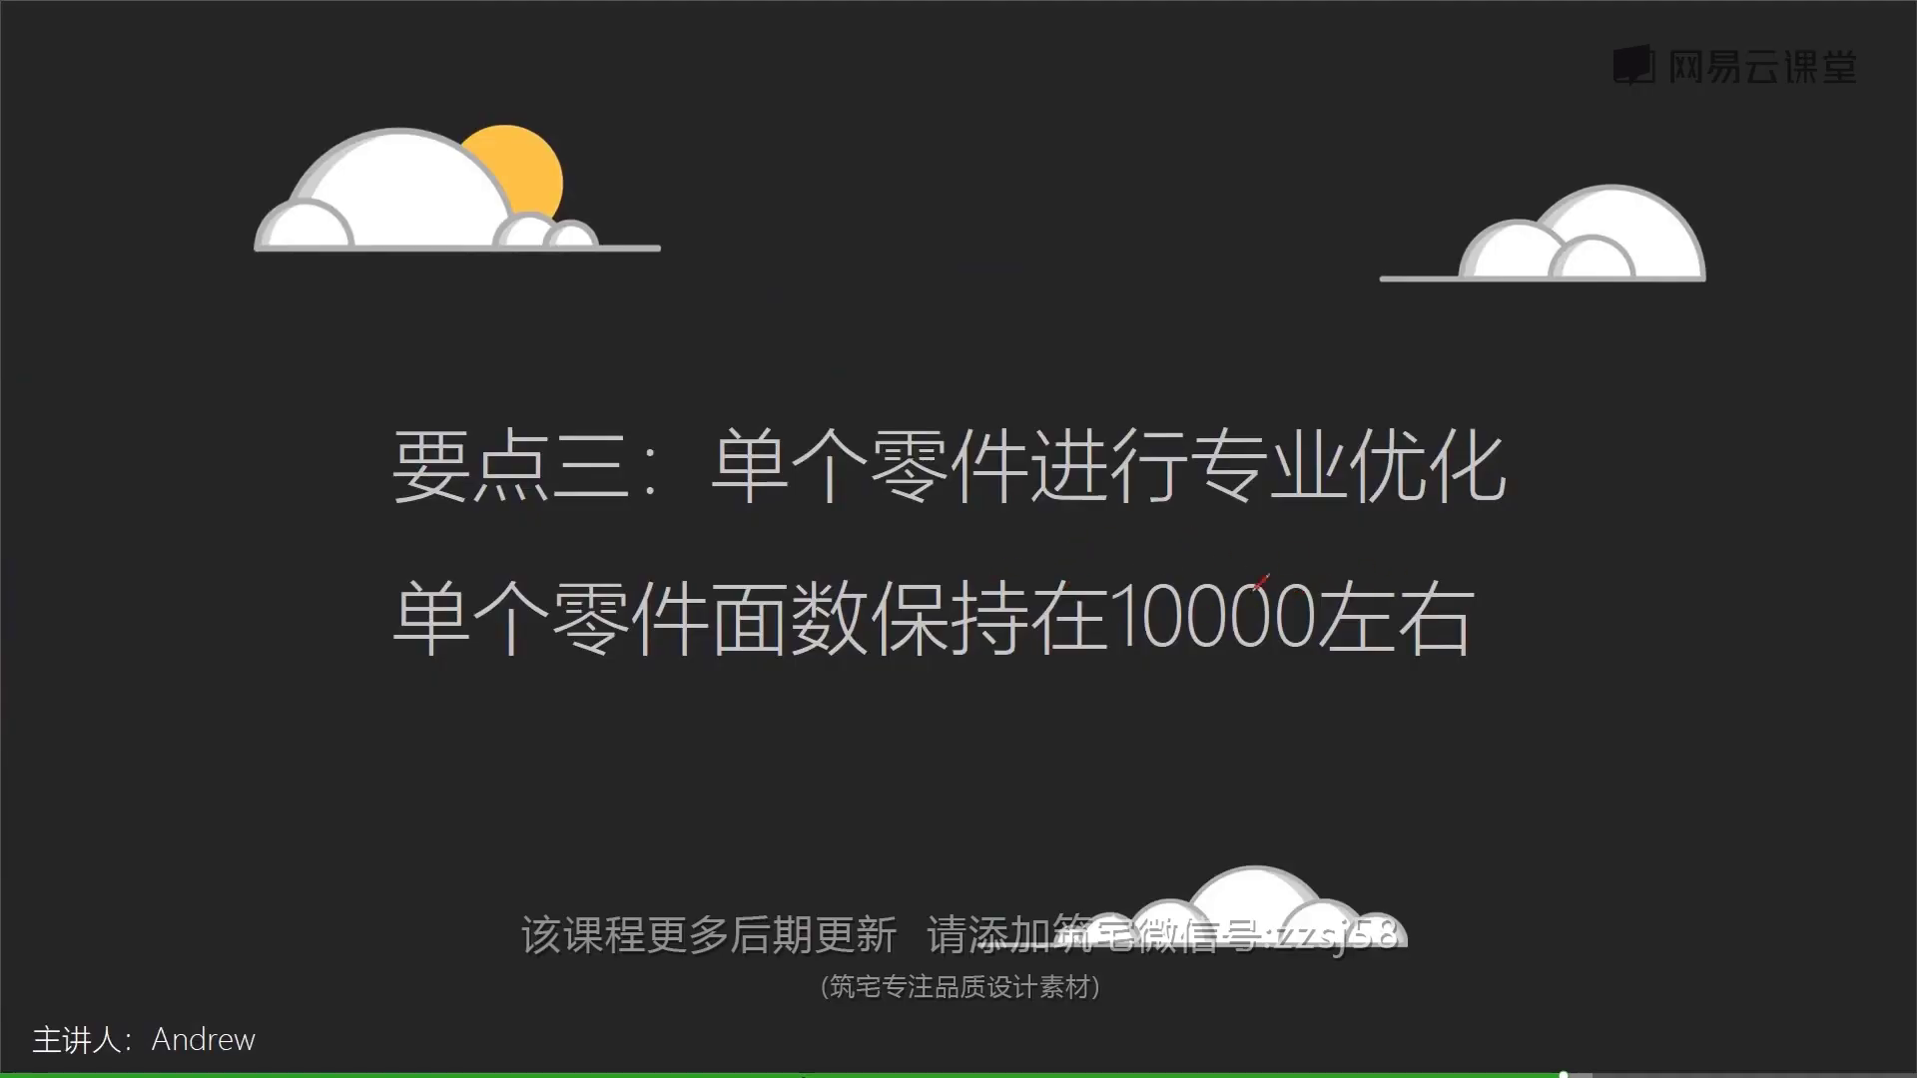
key("super+Tab")
left_click(867, 297)
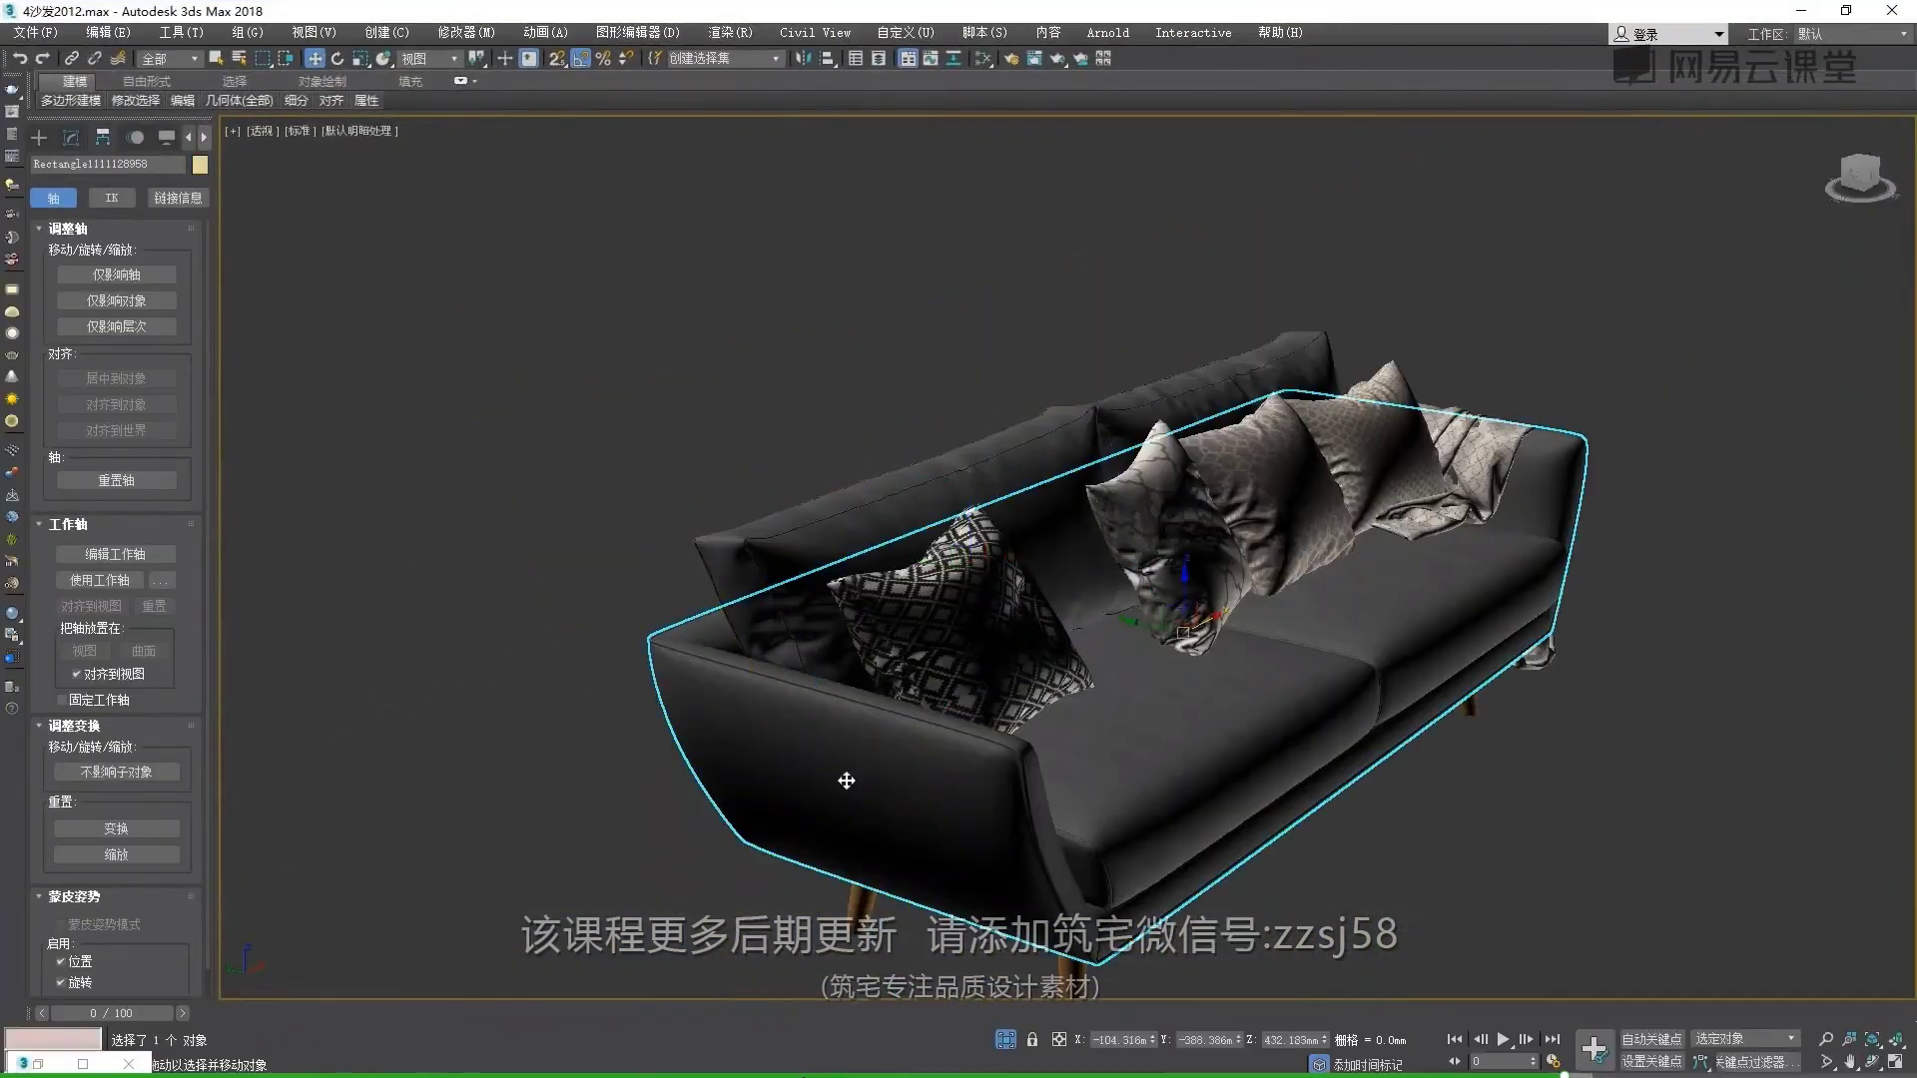
scroll(759, 559, "up", 10)
left_click(639, 651)
Advance the presentation to key point four on grouping the model
scroll(642, 654, "down", 4)
scroll(799, 599, "down", 3)
scroll(975, 522, "down", 2)
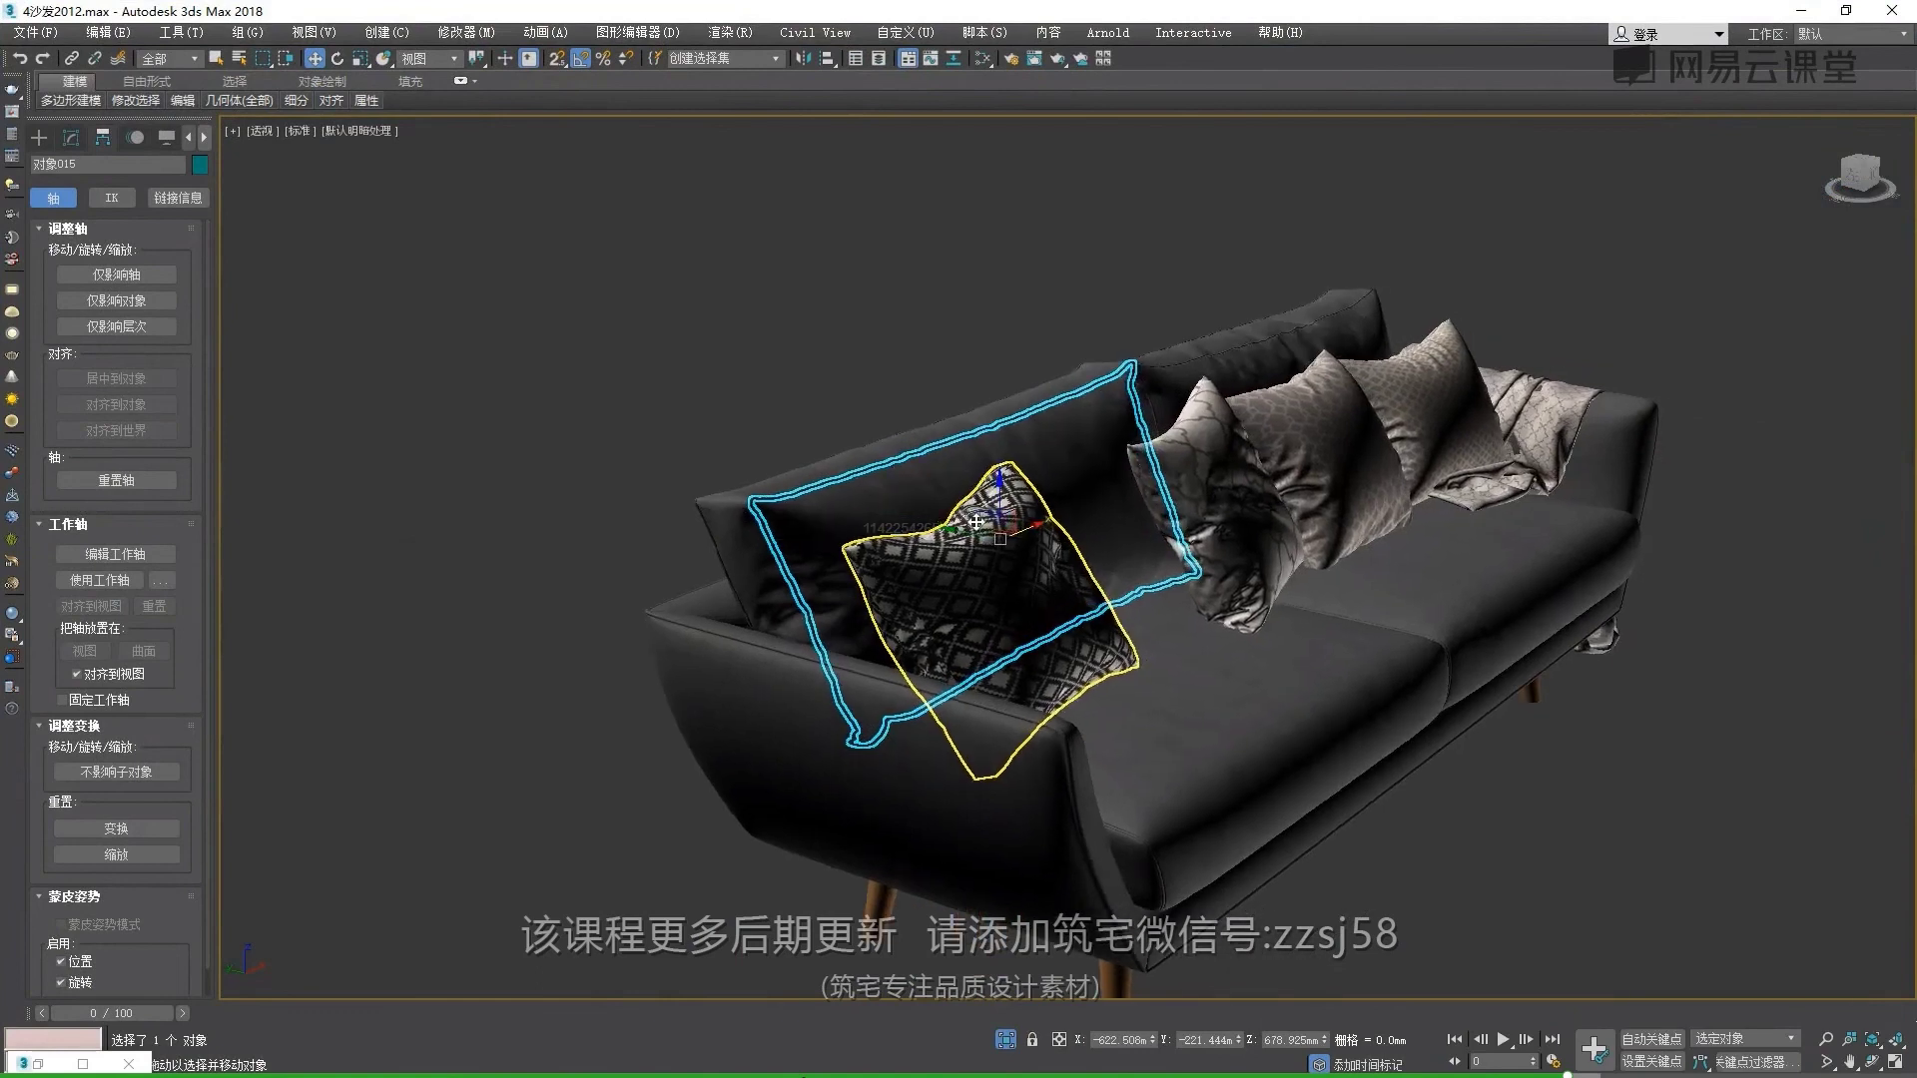
scroll(948, 554, "down", 1)
scroll(926, 584, "down", 1)
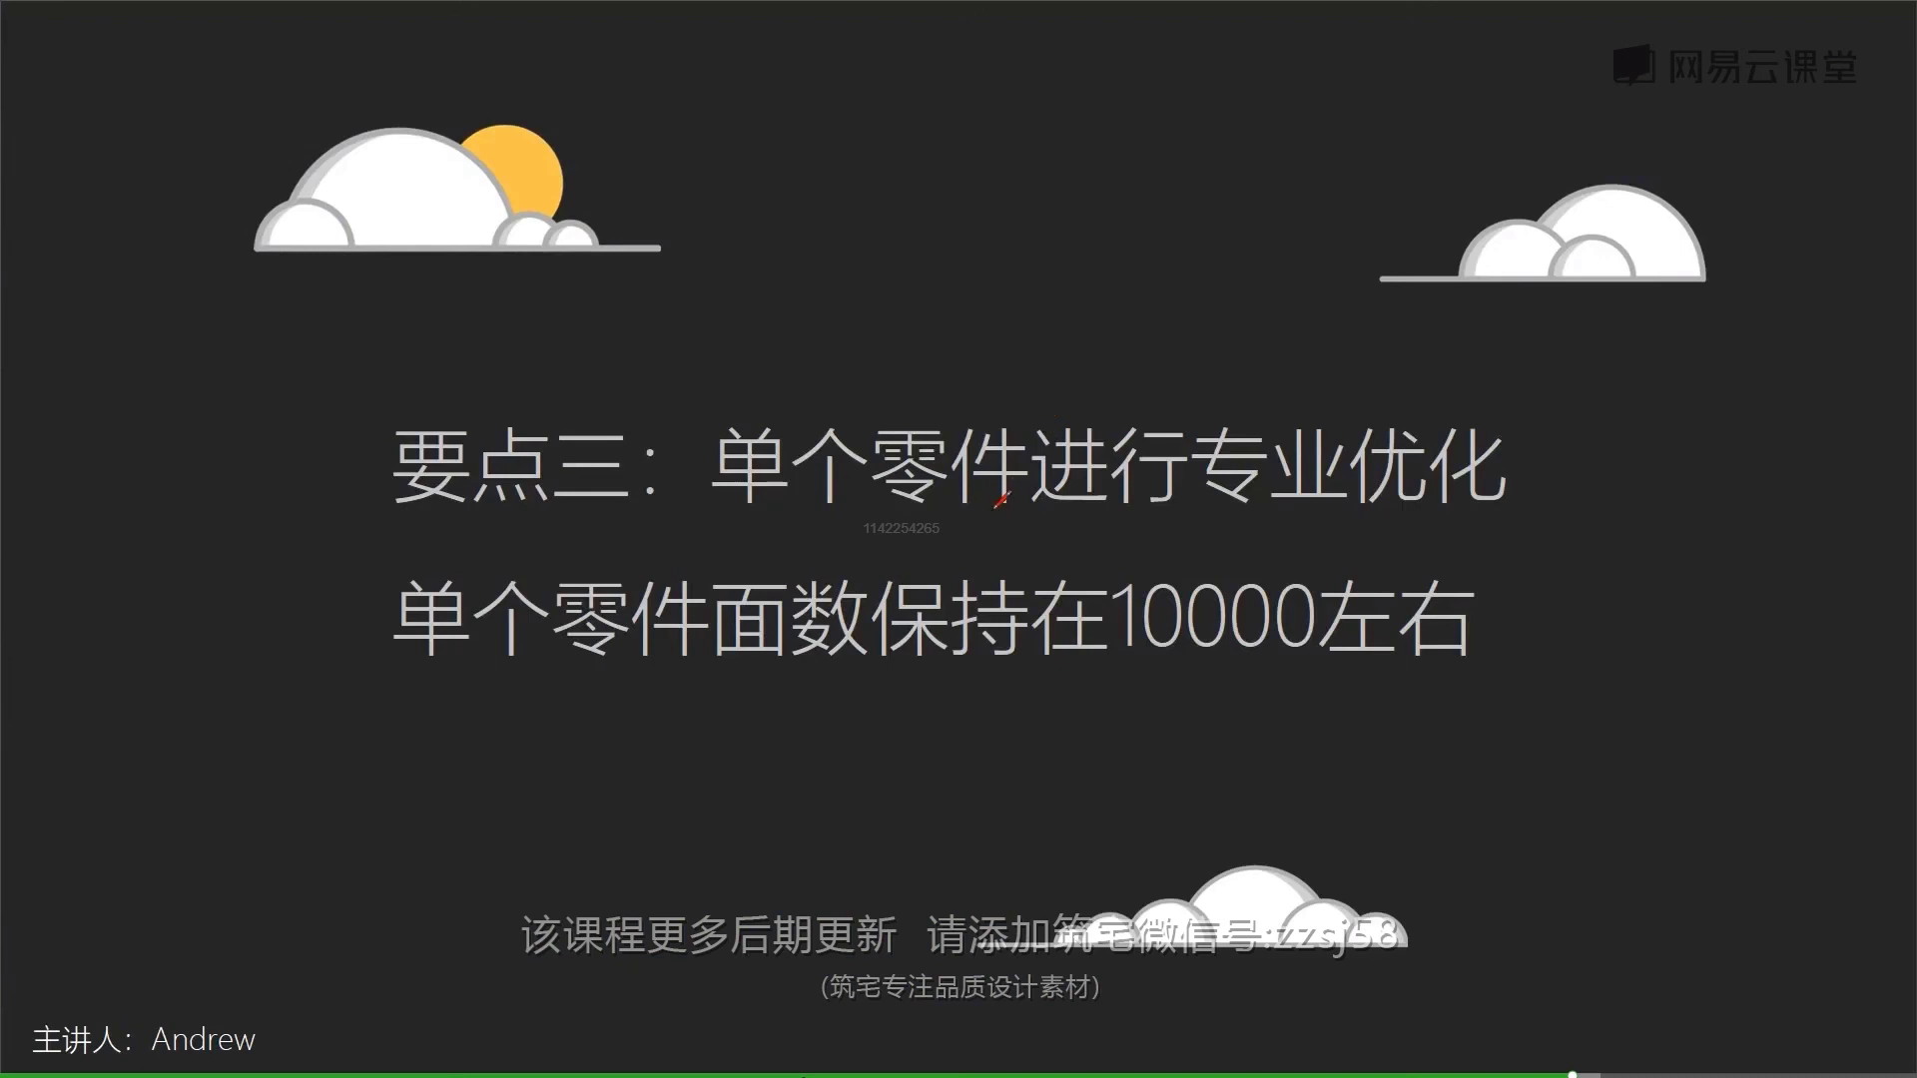
key("Right")
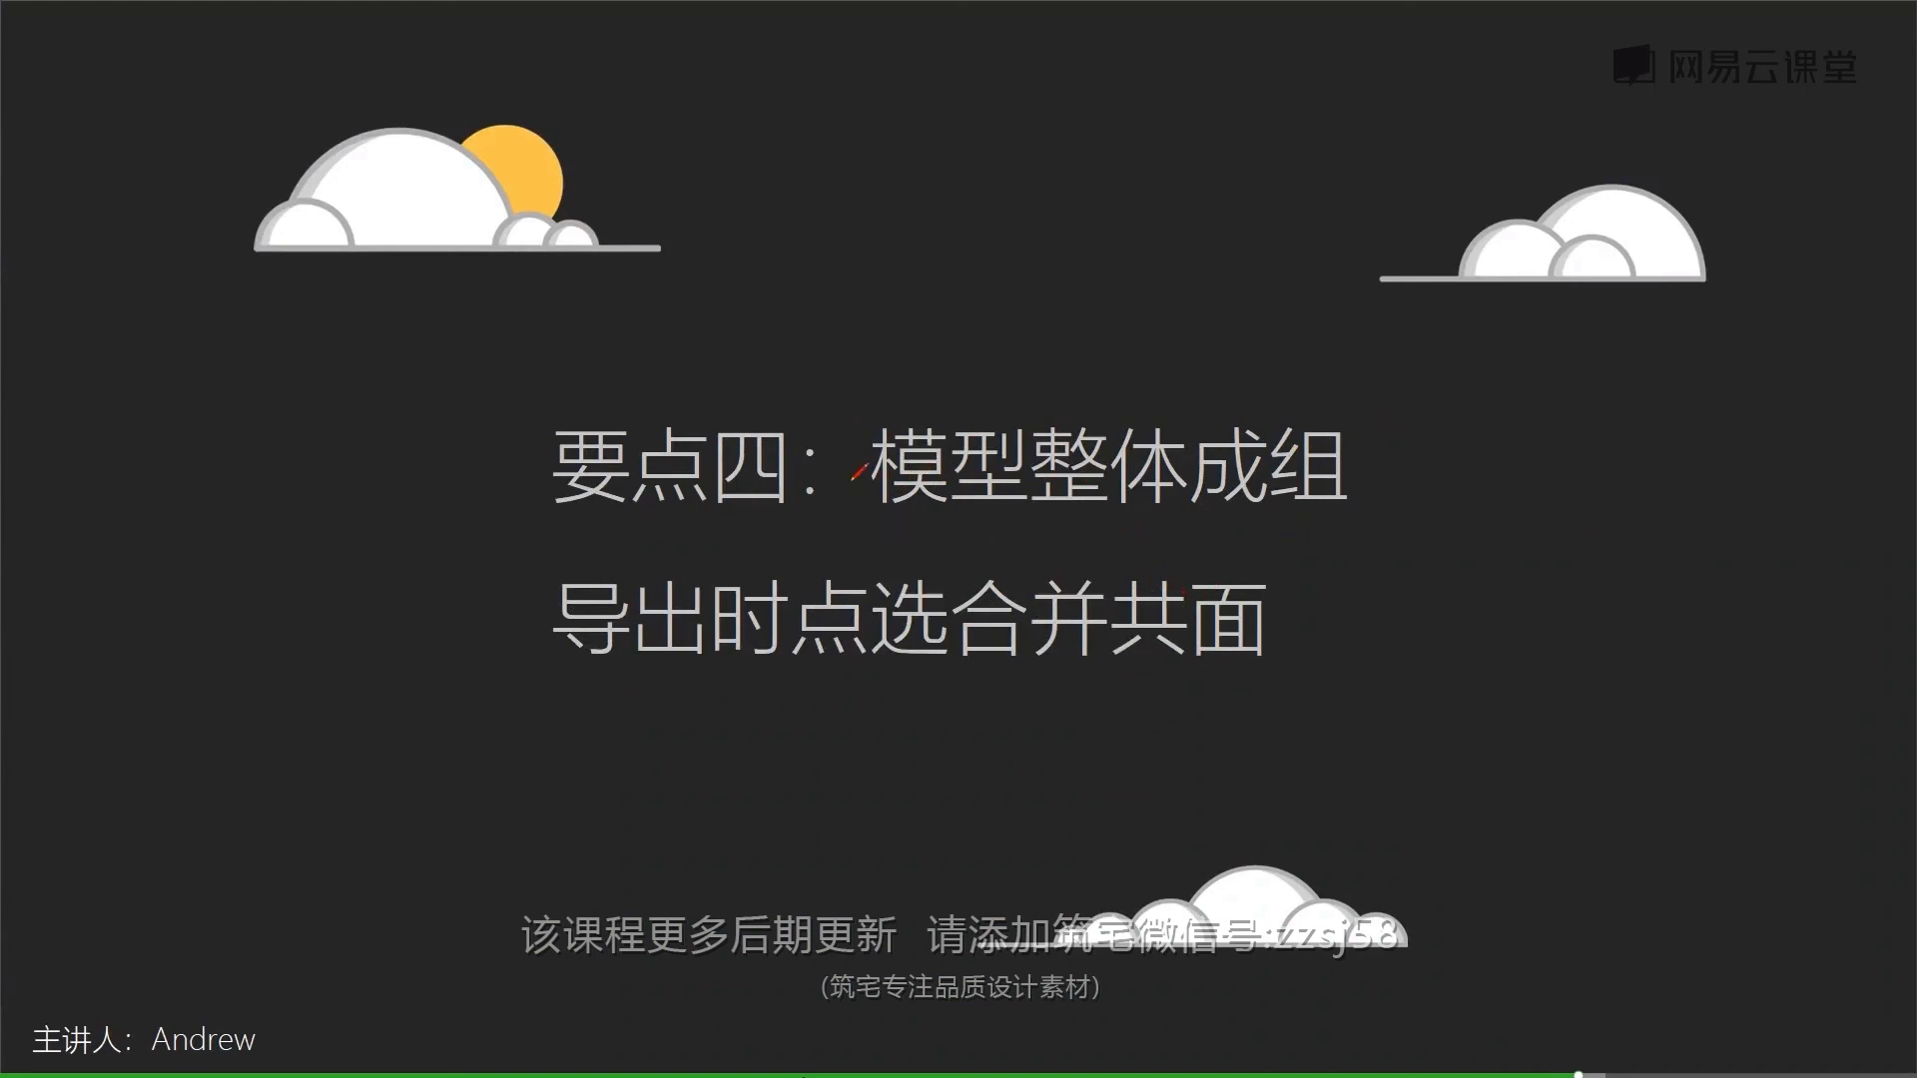
Preview the SKP export's SketchUp options with 合并共面 checked, closing without exporting
key("super+Tab")
left_click(841, 393)
left_click(35, 32)
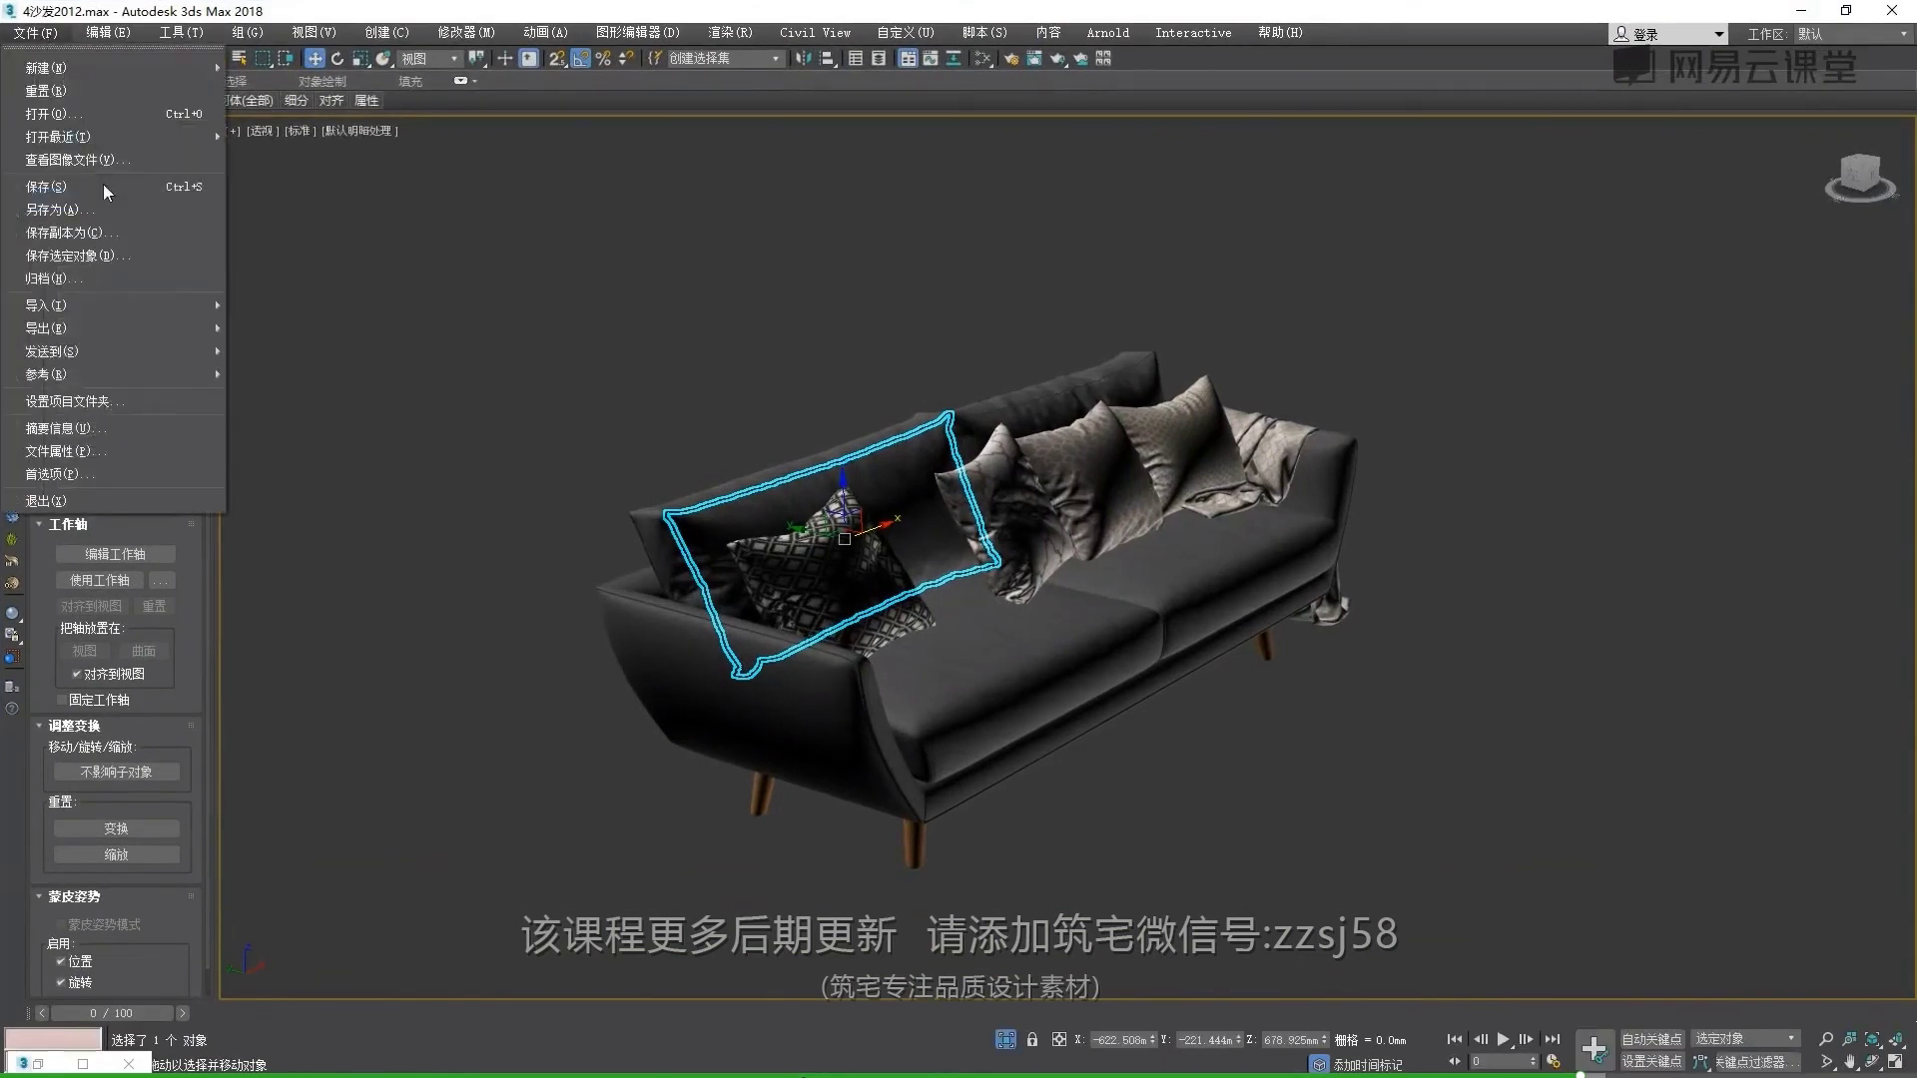
left_click(290, 364)
type("sadsad")
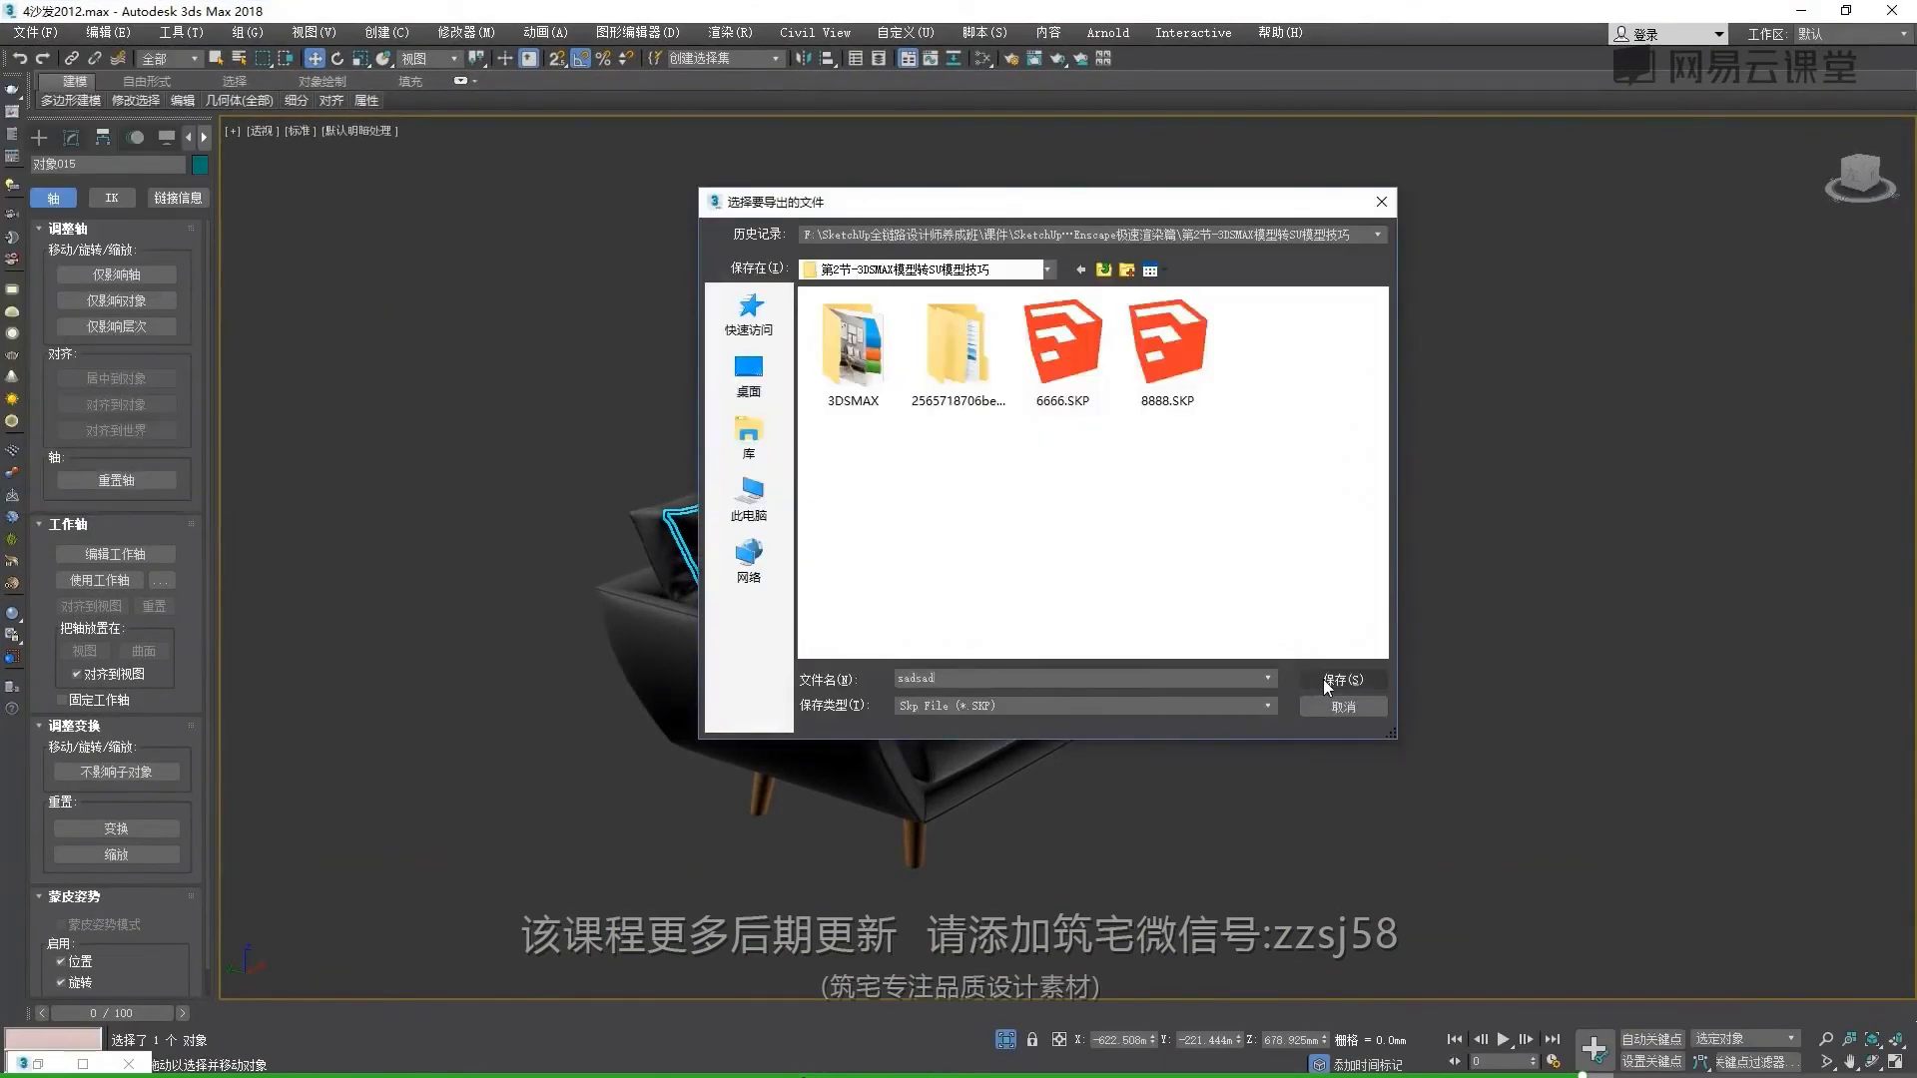
left_click(1322, 679)
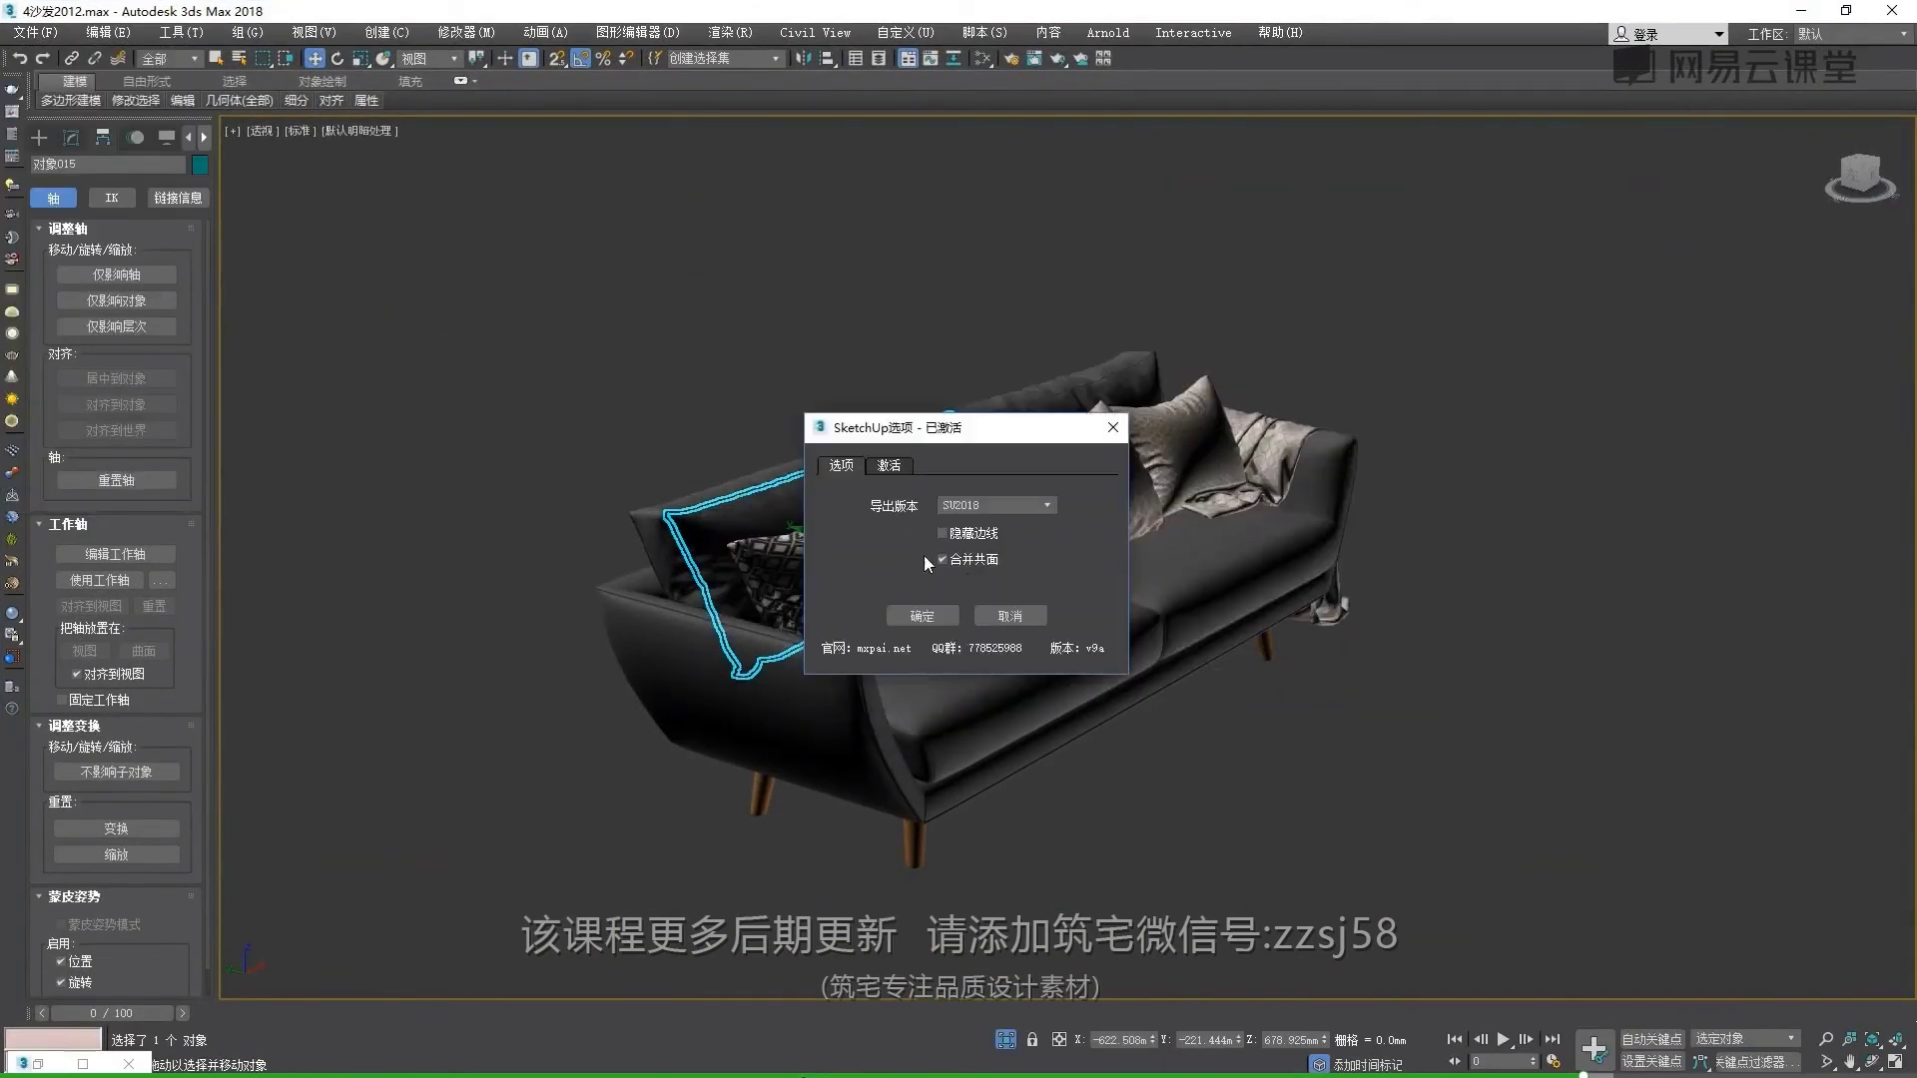
left_click(1111, 436)
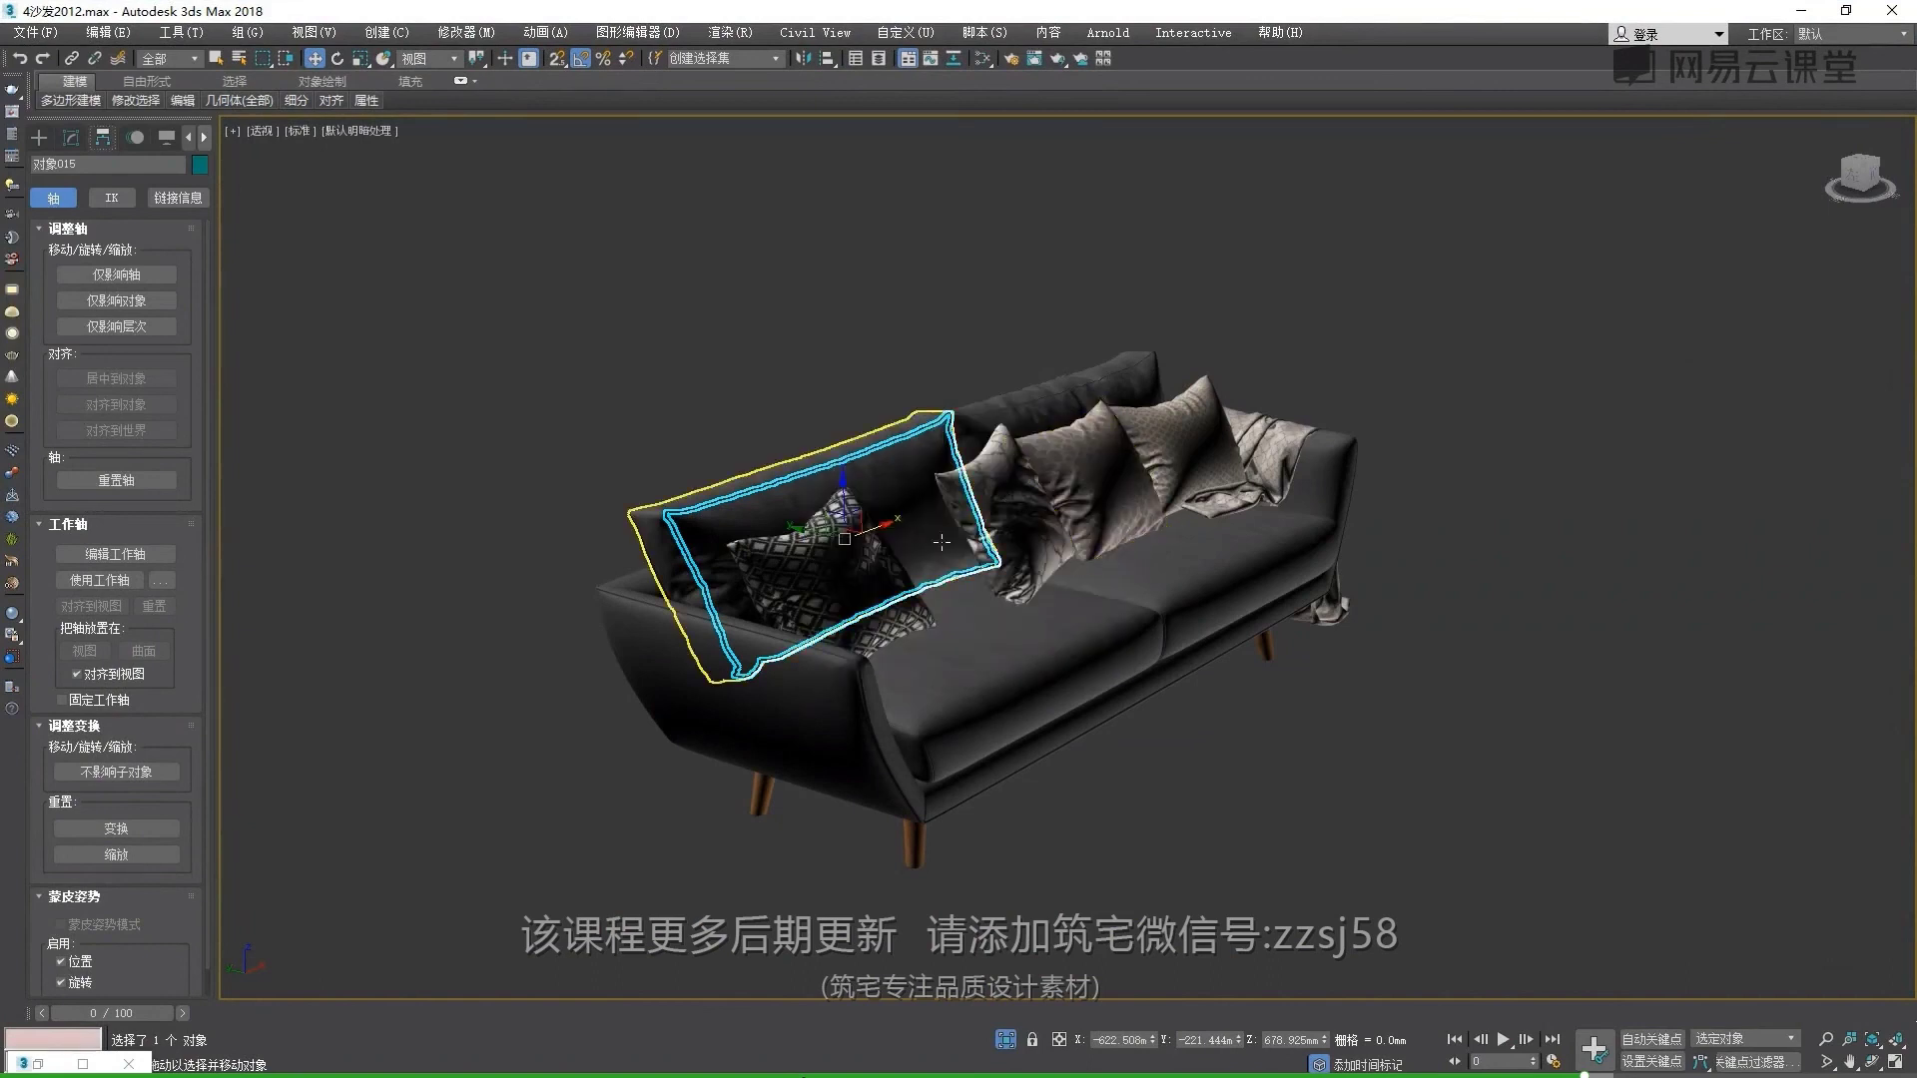
Advance the slides to key point five on UVWMAP, then return to 3ds Max
key("super+Tab")
left_click(895, 308)
key("Right")
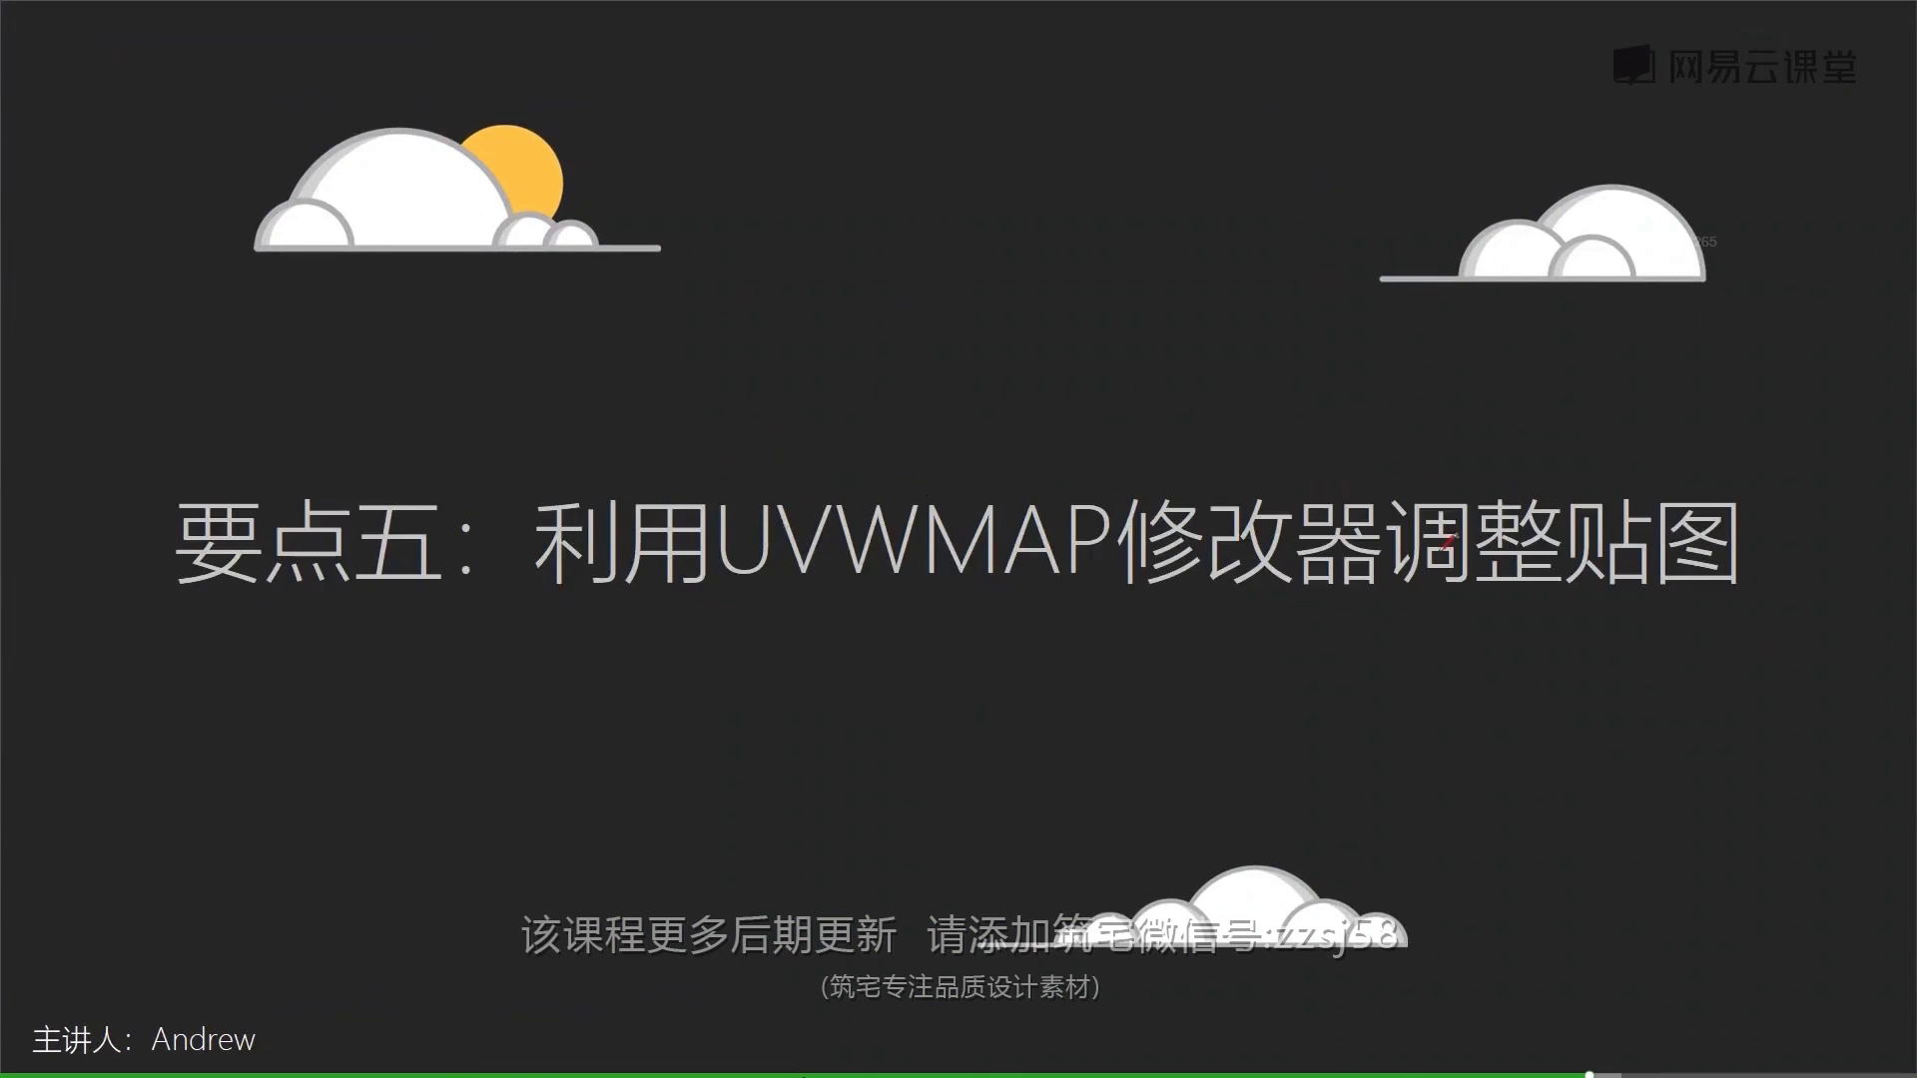
key("super+Tab")
left_click(803, 316)
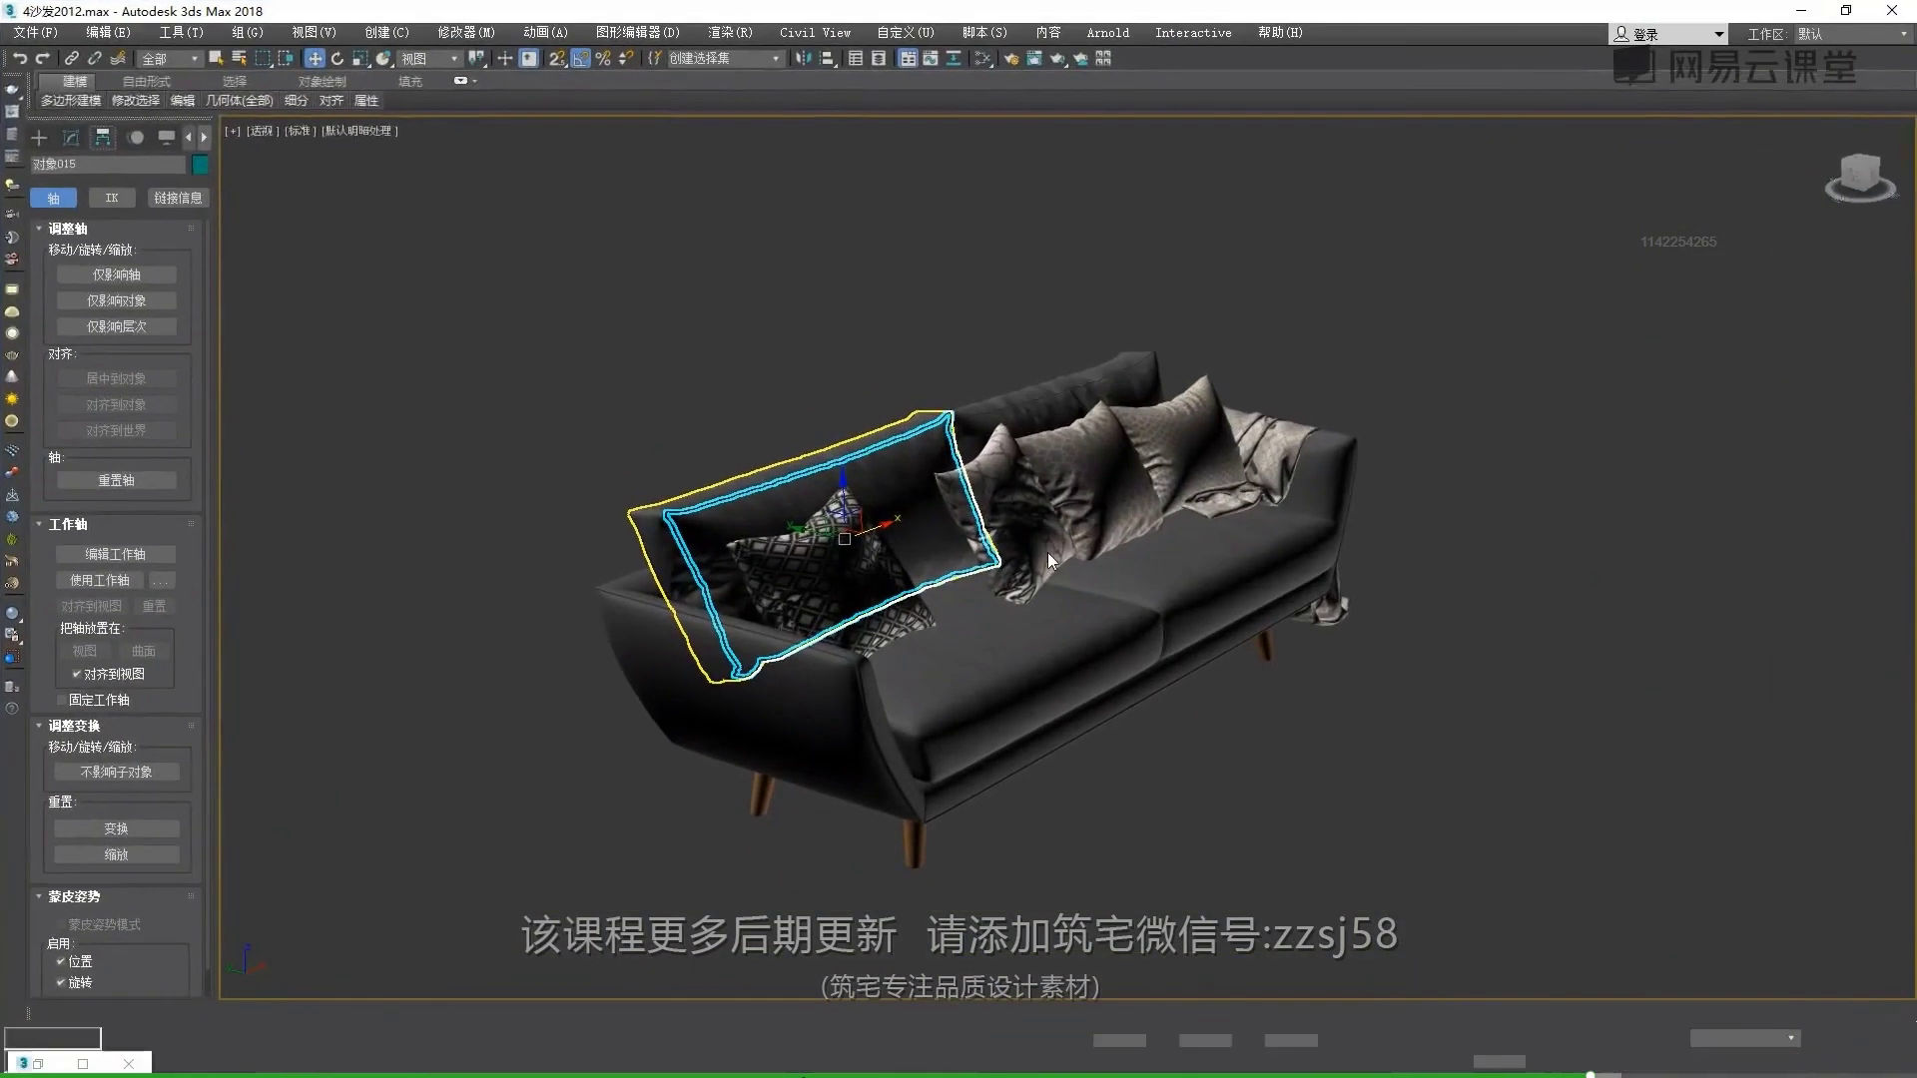
Clear the pillow selection and orbit to a high view of the sofa
left_click(1277, 351)
mouse_move(888, 573)
middle_mouse_down("alt")
mouse_move(1276, 351)
mouse_move(1086, 590)
middle_mouse_up("alt")
scroll(979, 604, "up", 2)
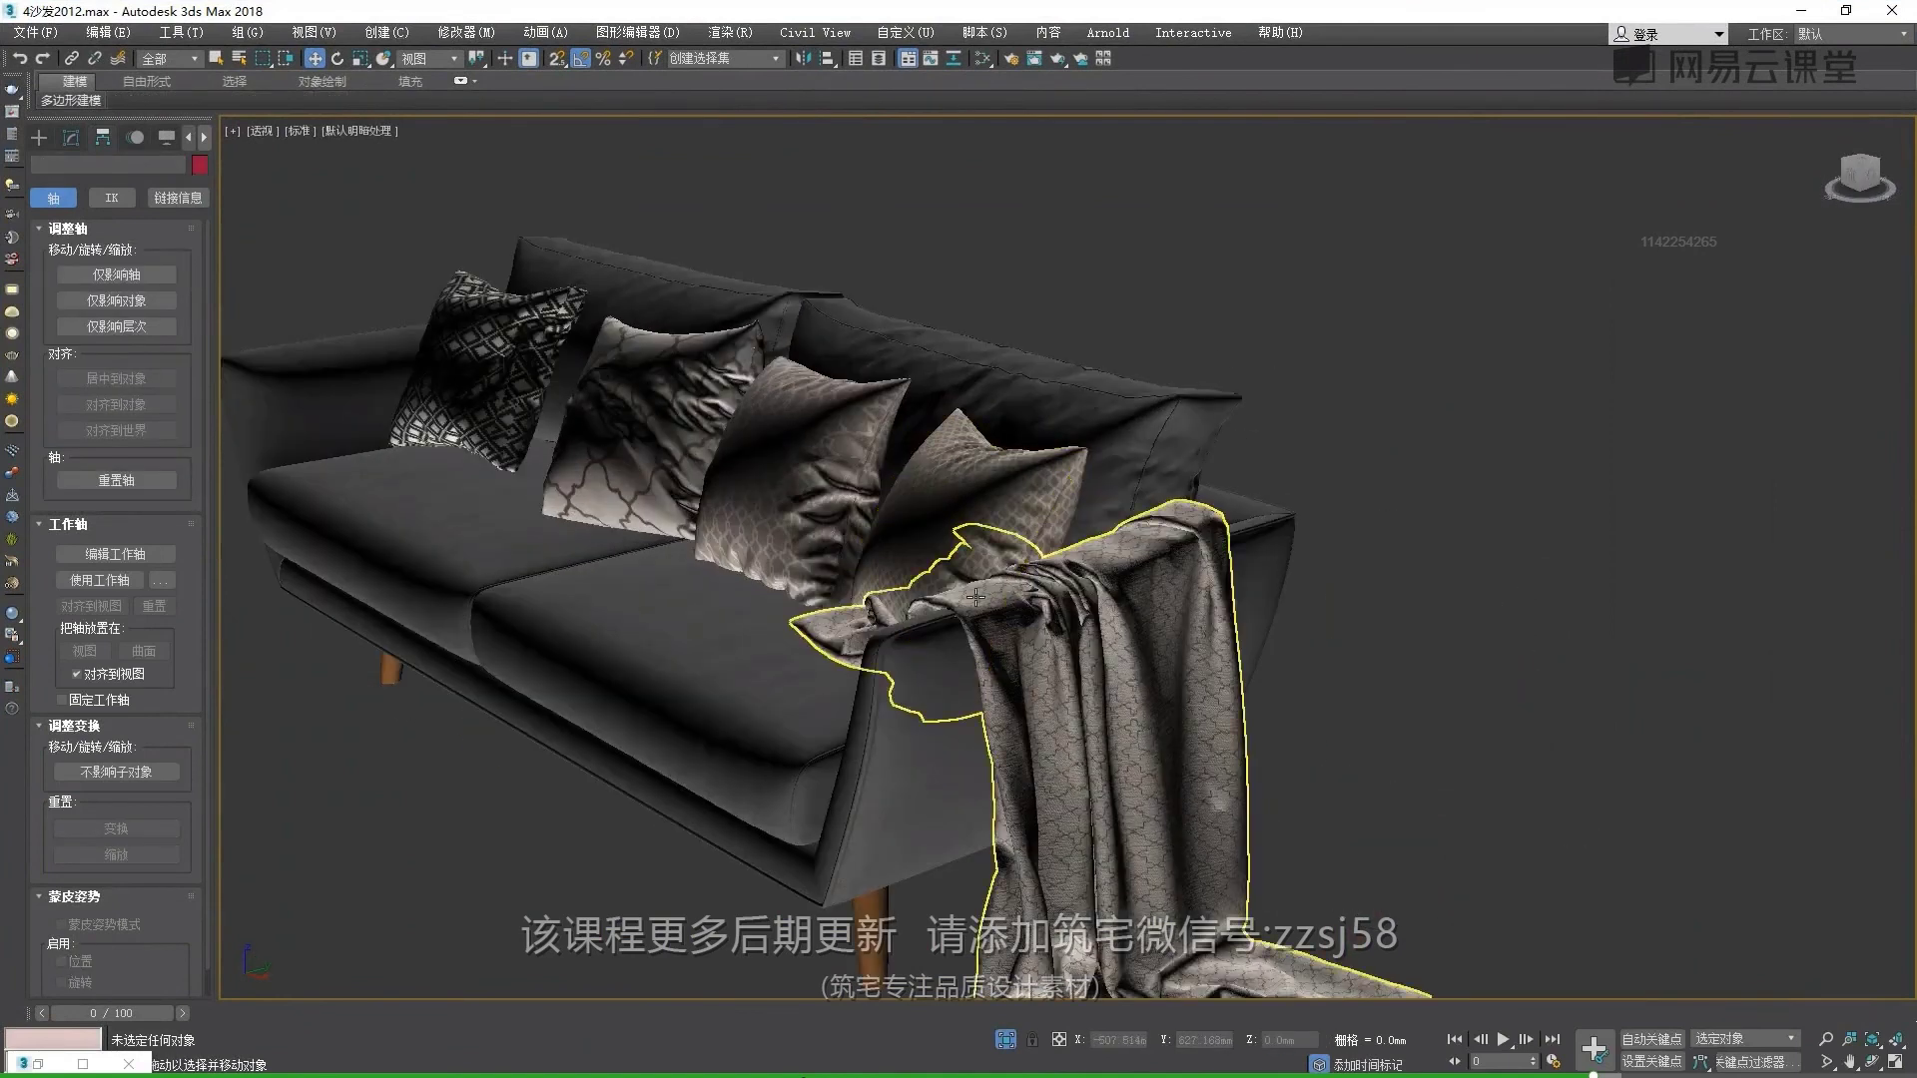
scroll(1044, 598, "up", 2)
scroll(1043, 597, "down", 3)
mouse_move(719, 479)
middle_mouse_down("alt")
mouse_move(759, 449)
mouse_move(808, 469)
mouse_move(877, 616)
mouse_move(888, 530)
middle_mouse_up("alt")
scroll(759, 449, "up", 5)
scroll(789, 459, "down", 3)
scroll(809, 469, "down", 3)
scroll(859, 580, "up", 2)
scroll(881, 589, "down", 2)
scroll(893, 503, "up", 1)
scroll(894, 502, "up", 3)
Select the throw blanket as its own piece, then show all open windows
left_click(894, 503)
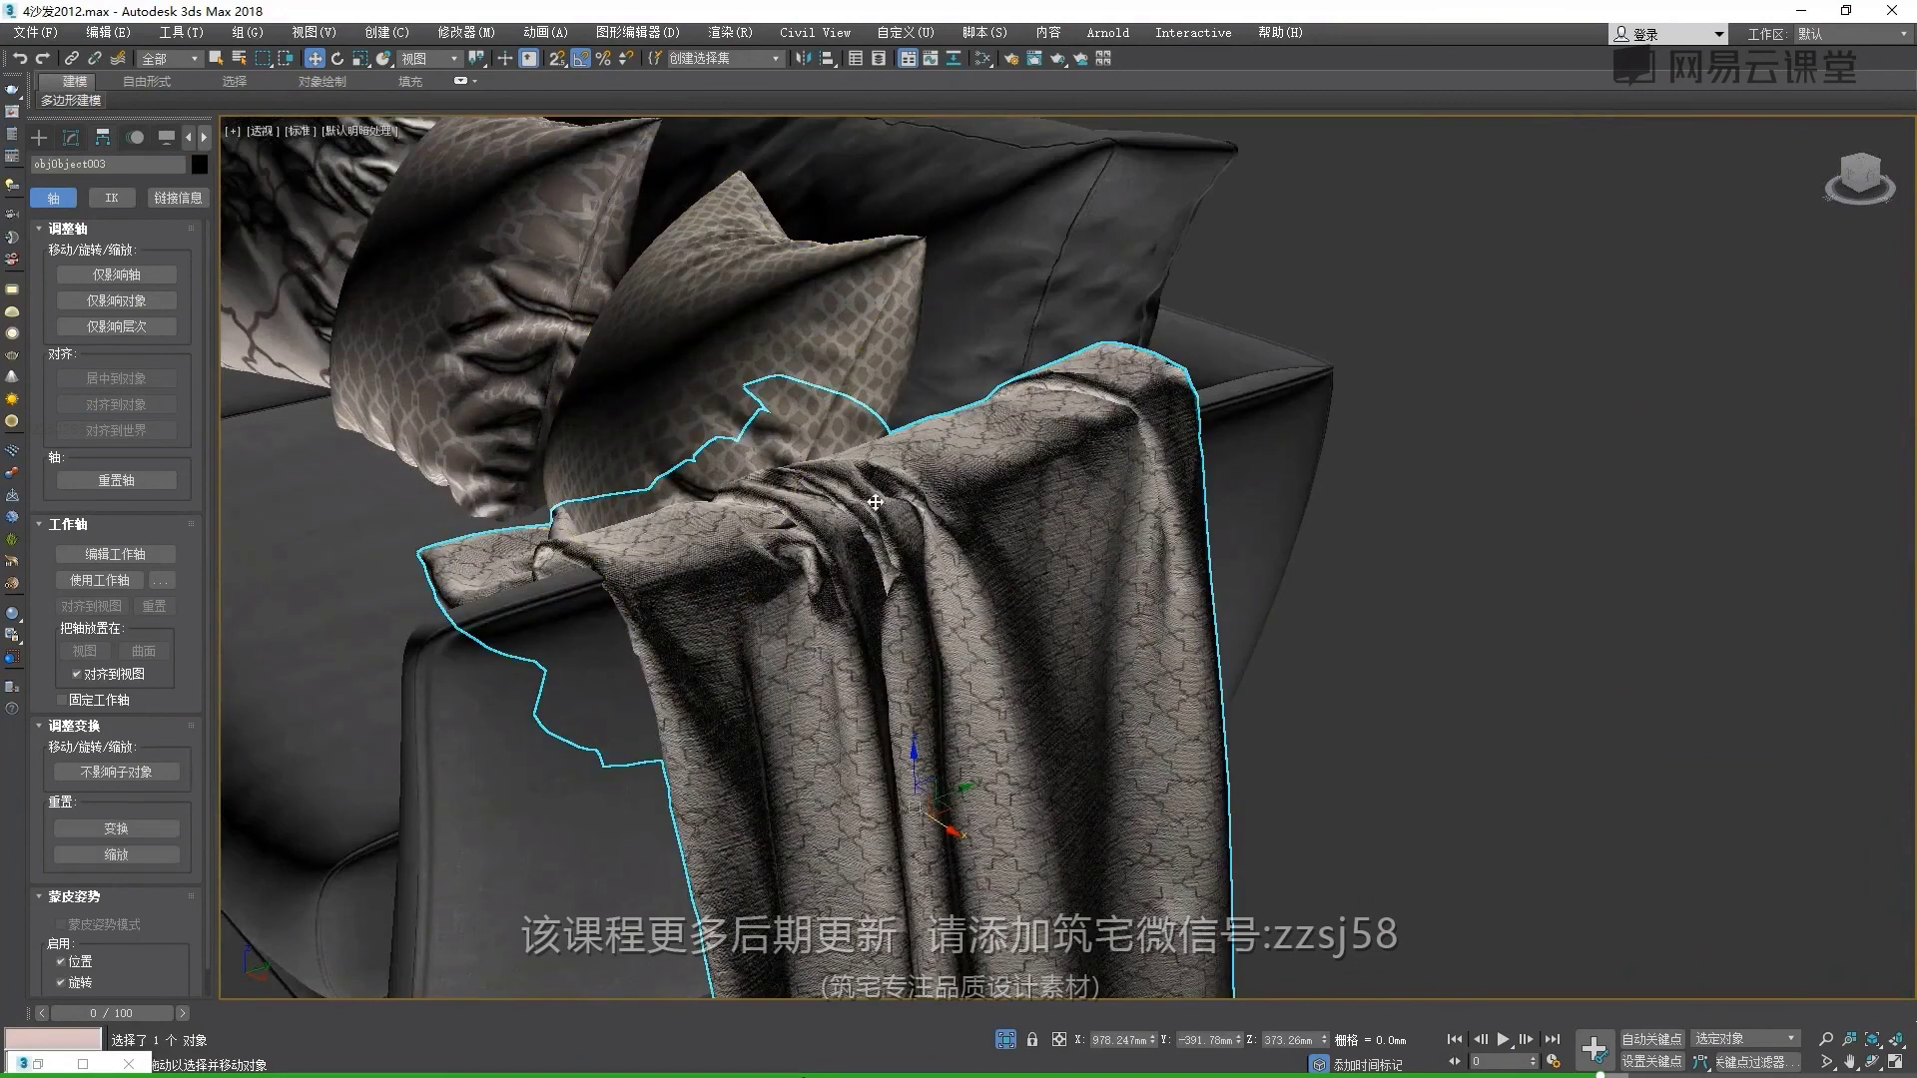
scroll(941, 580, "down", 1)
middle_click_drag(941, 580, 1284, 543, "alt")
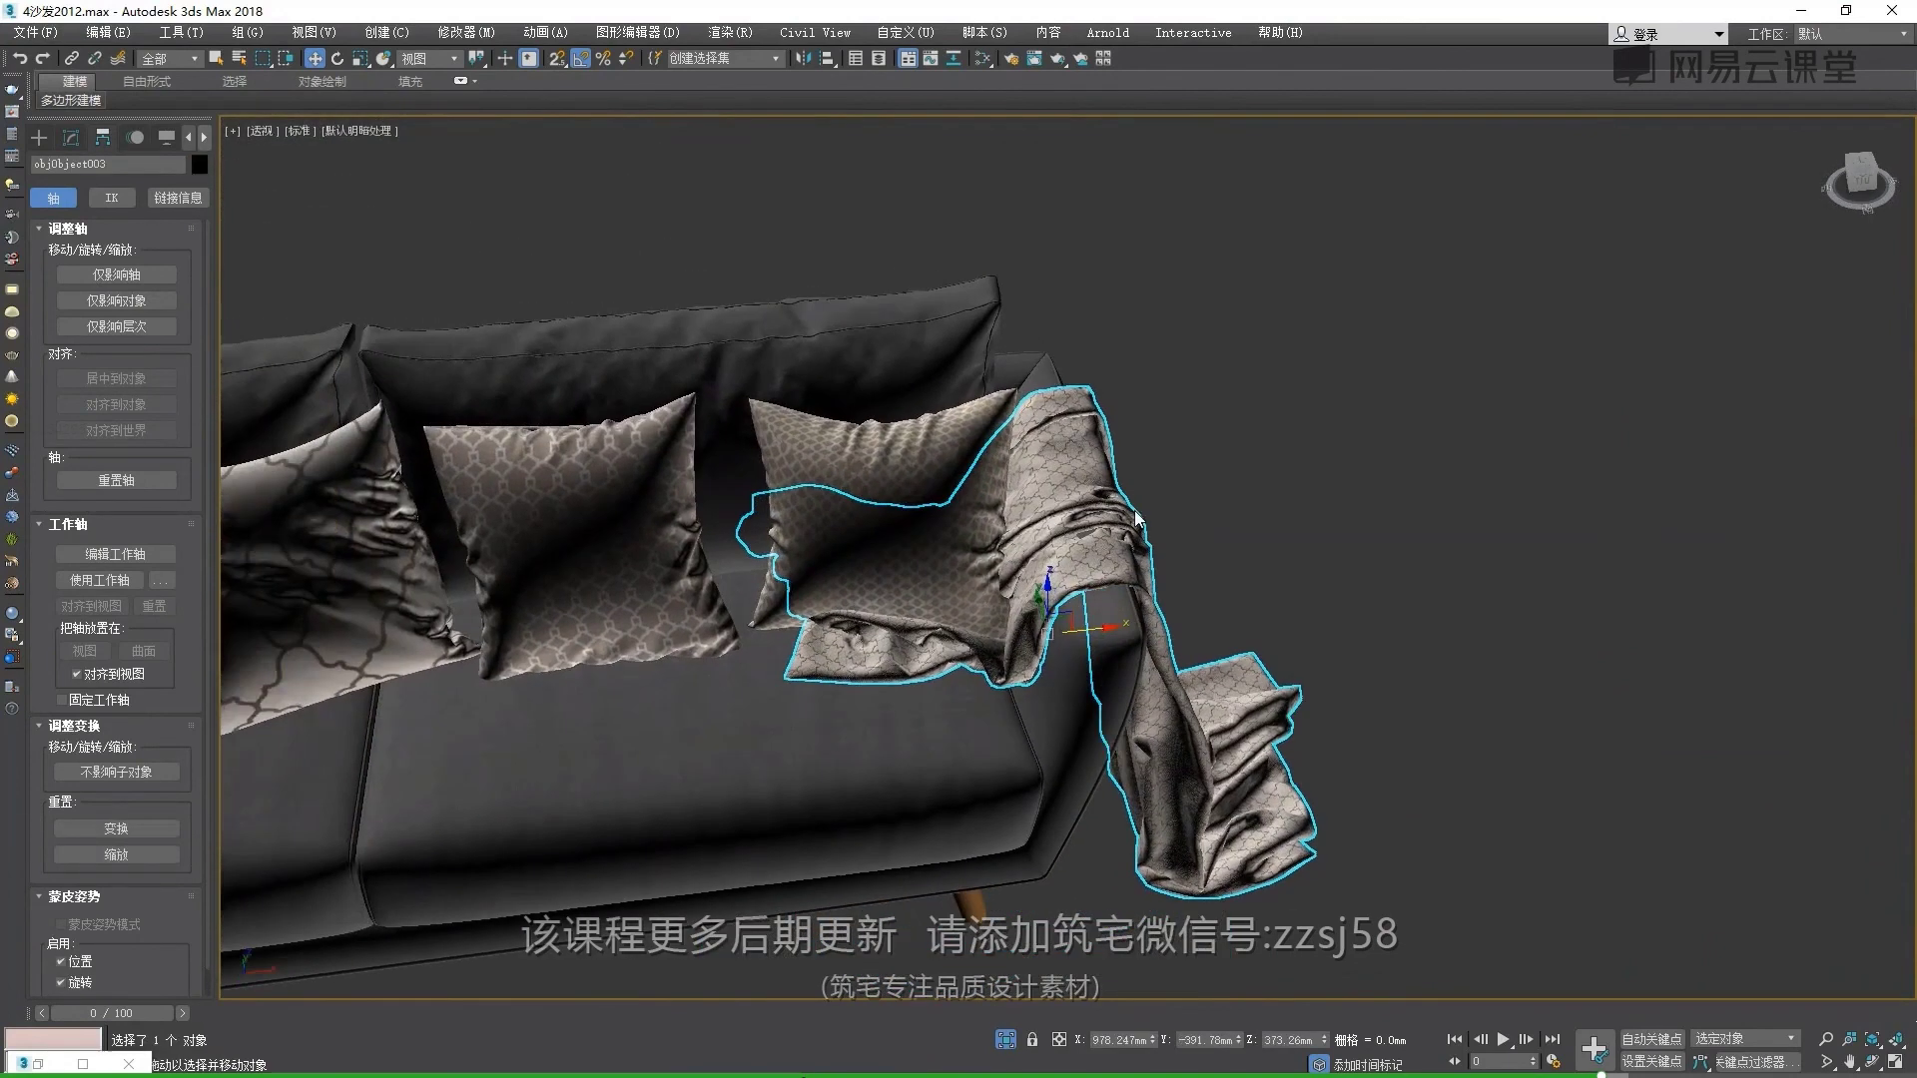
key("super+Tab")
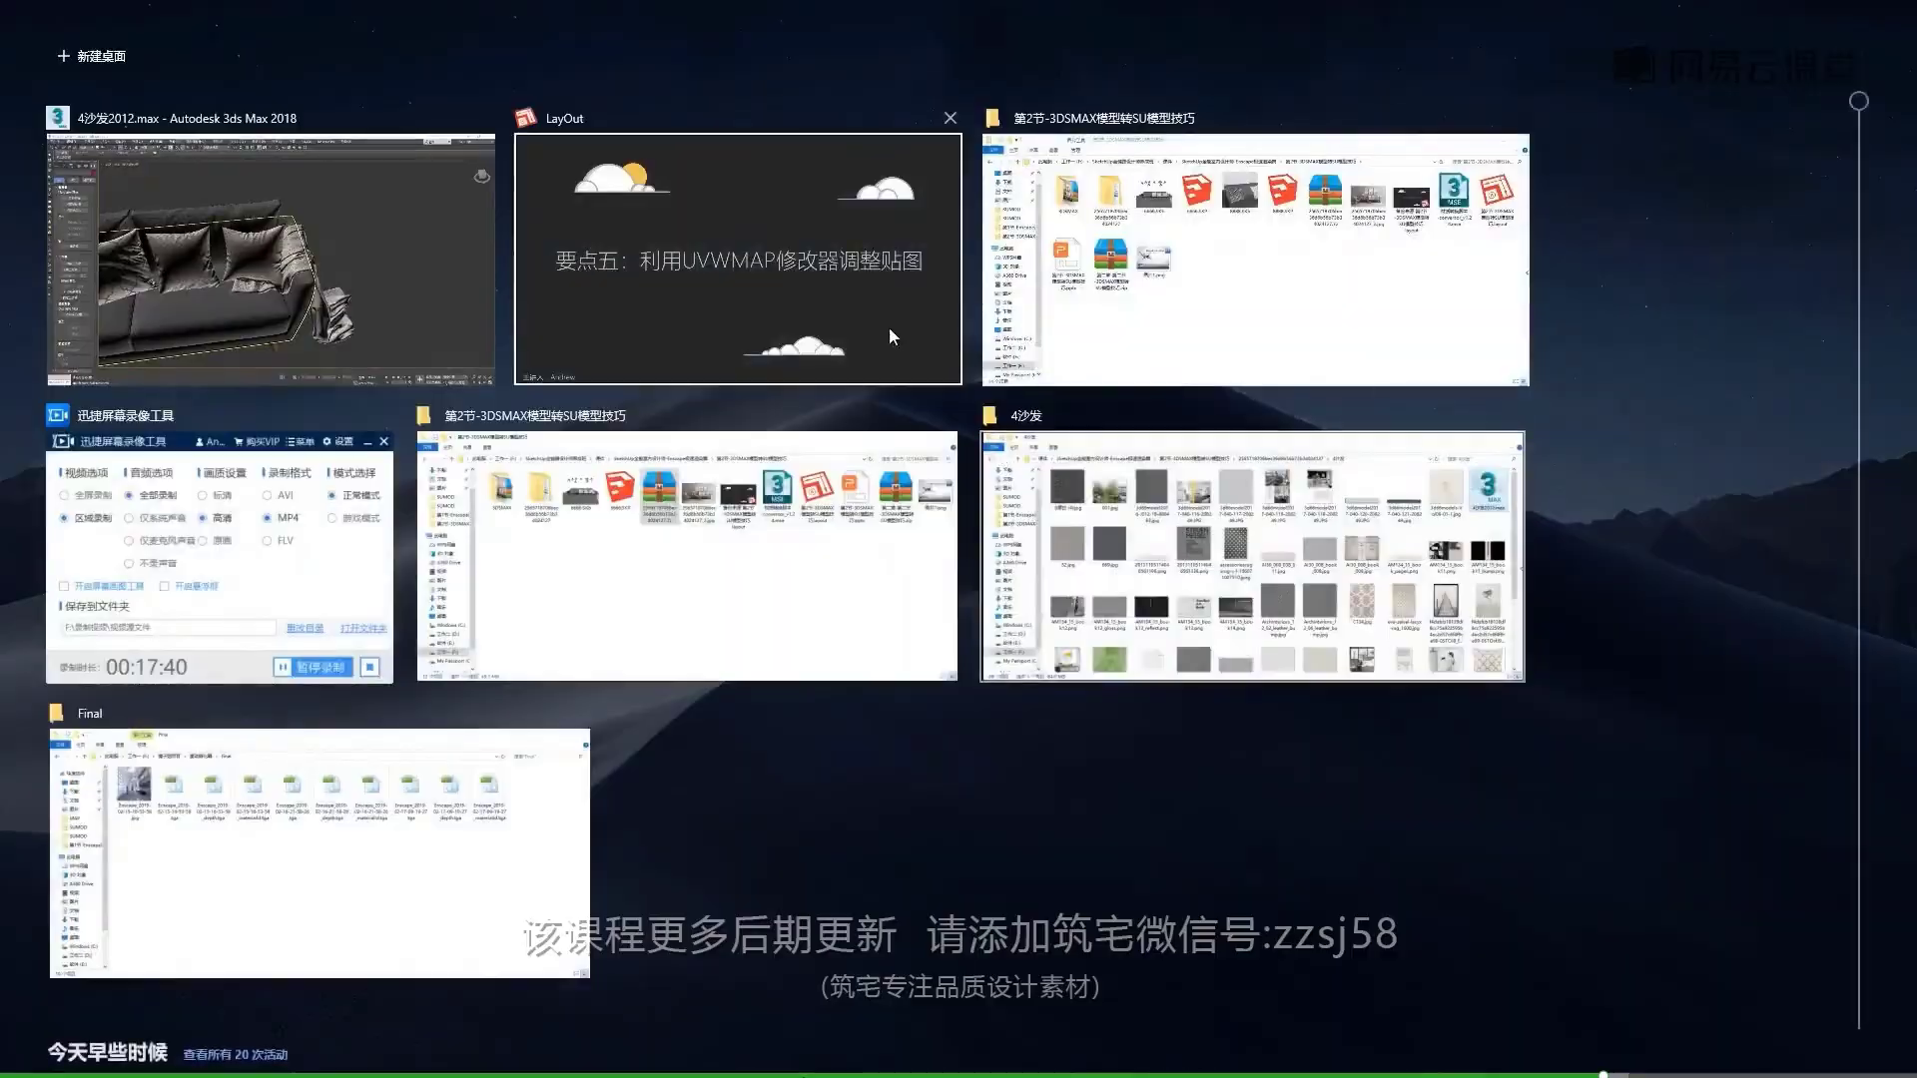
Advance the LayOut slides past model units to model styles, then switch to SketchUp
left_click(888, 327)
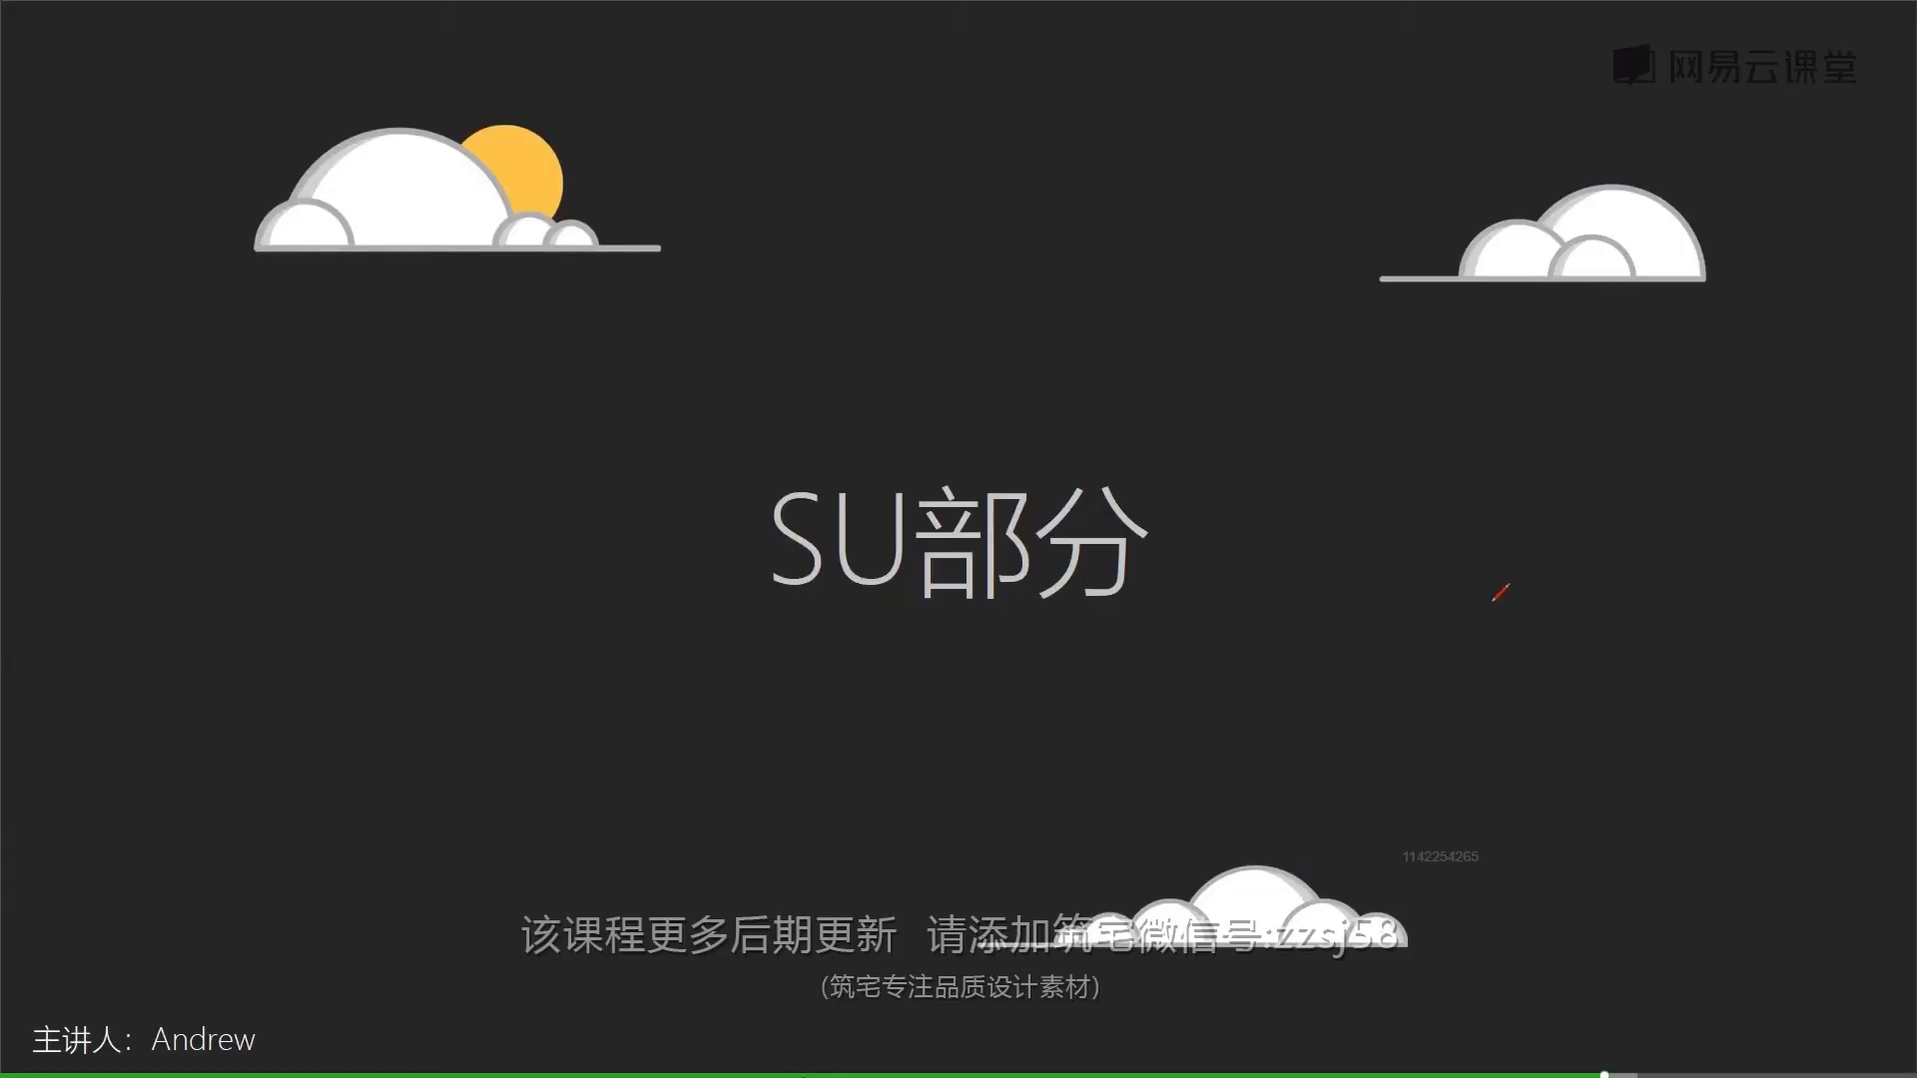
key("Right")
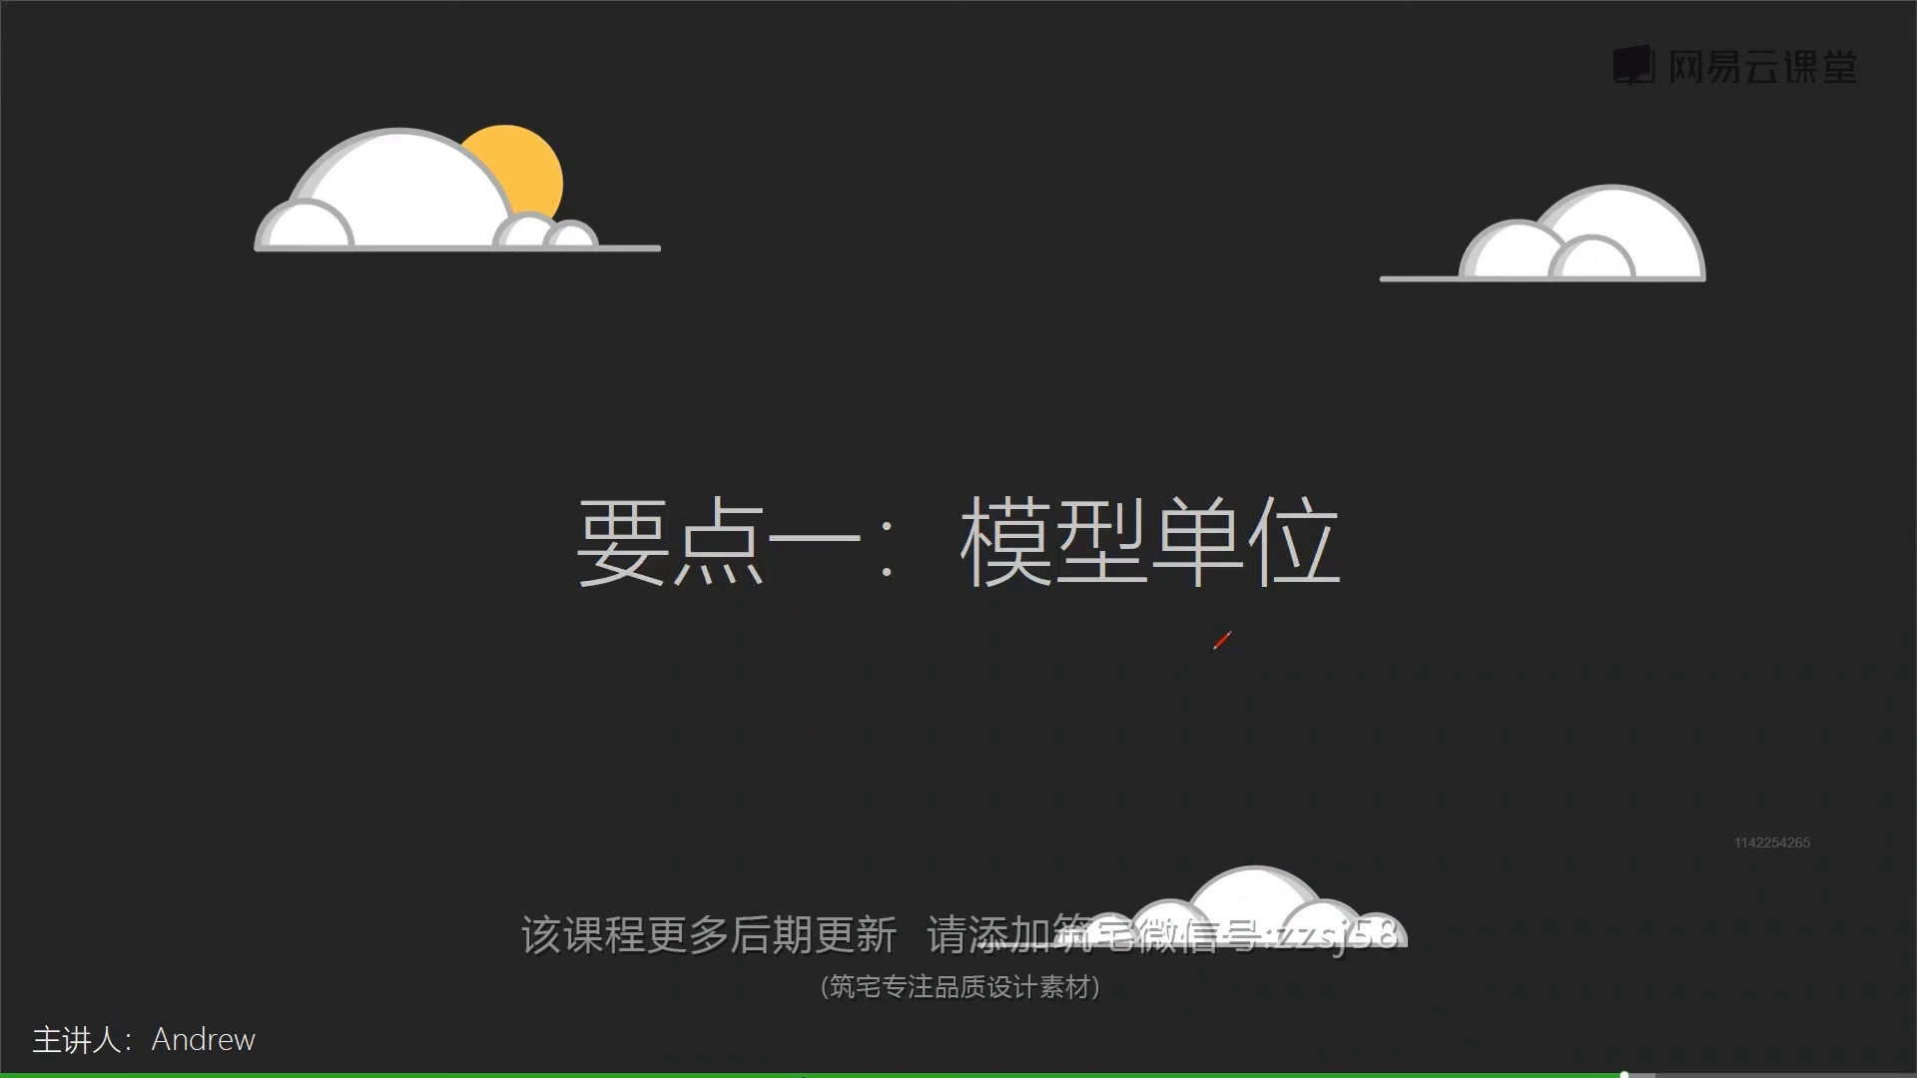
key("Right")
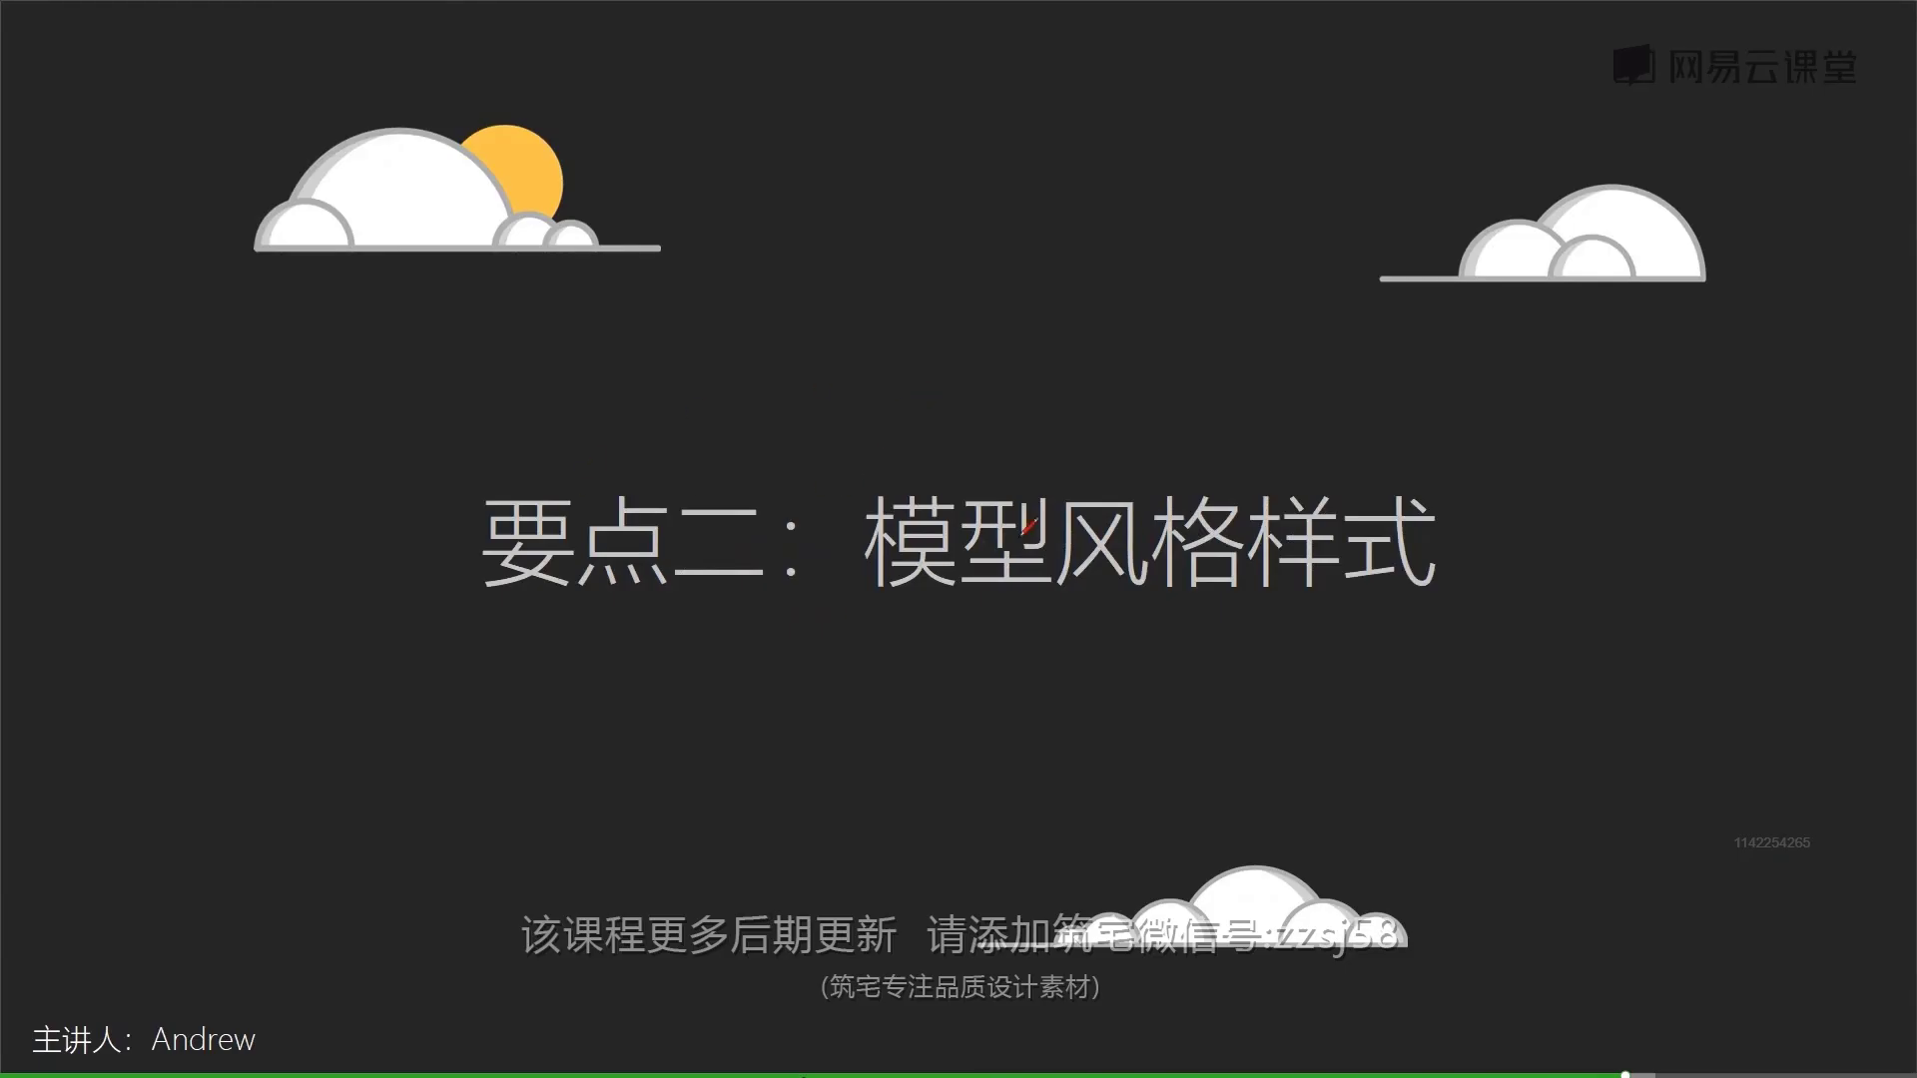
key("alt+Tab")
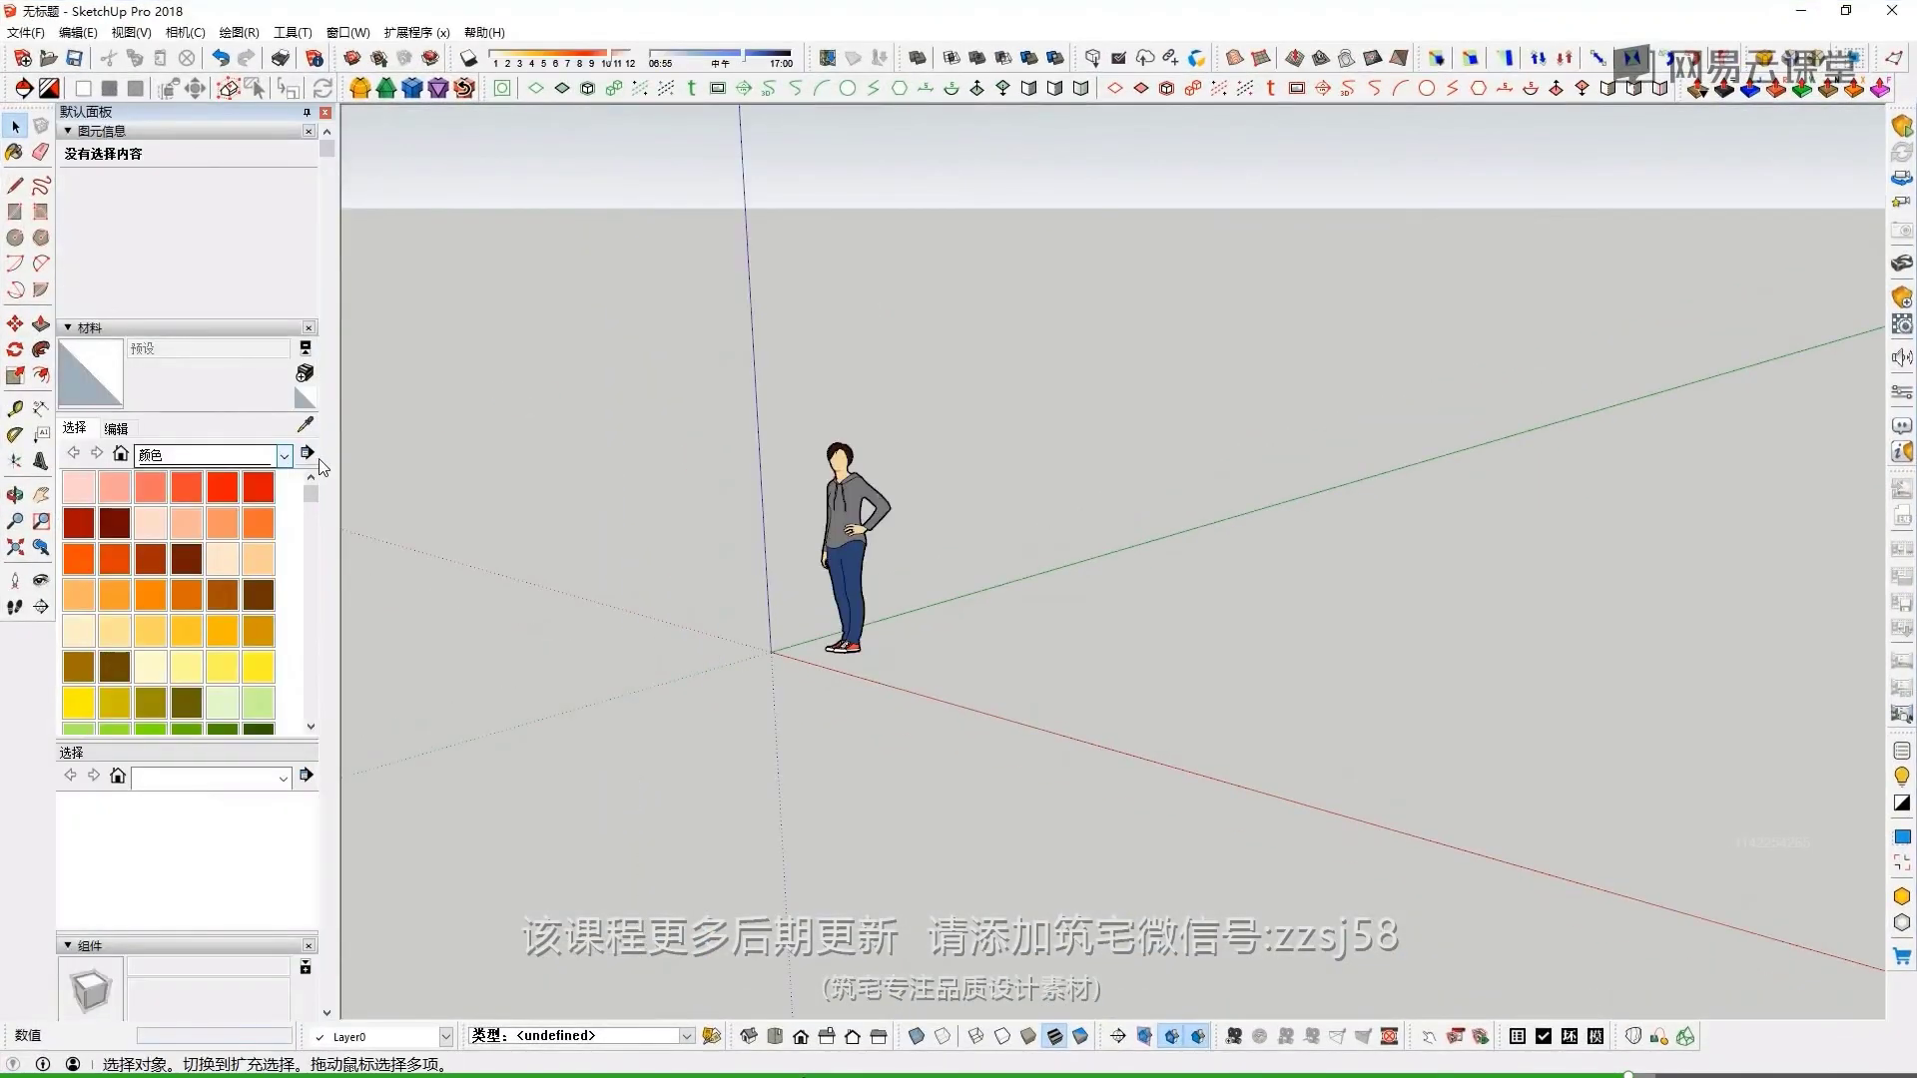
Apply the iMod样式 style and pan and orbit to view it
scroll(284, 486, "down", 5)
scroll(285, 486, "down", 5)
left_click(157, 500)
middle_click_drag(613, 539, 827, 544, "shift")
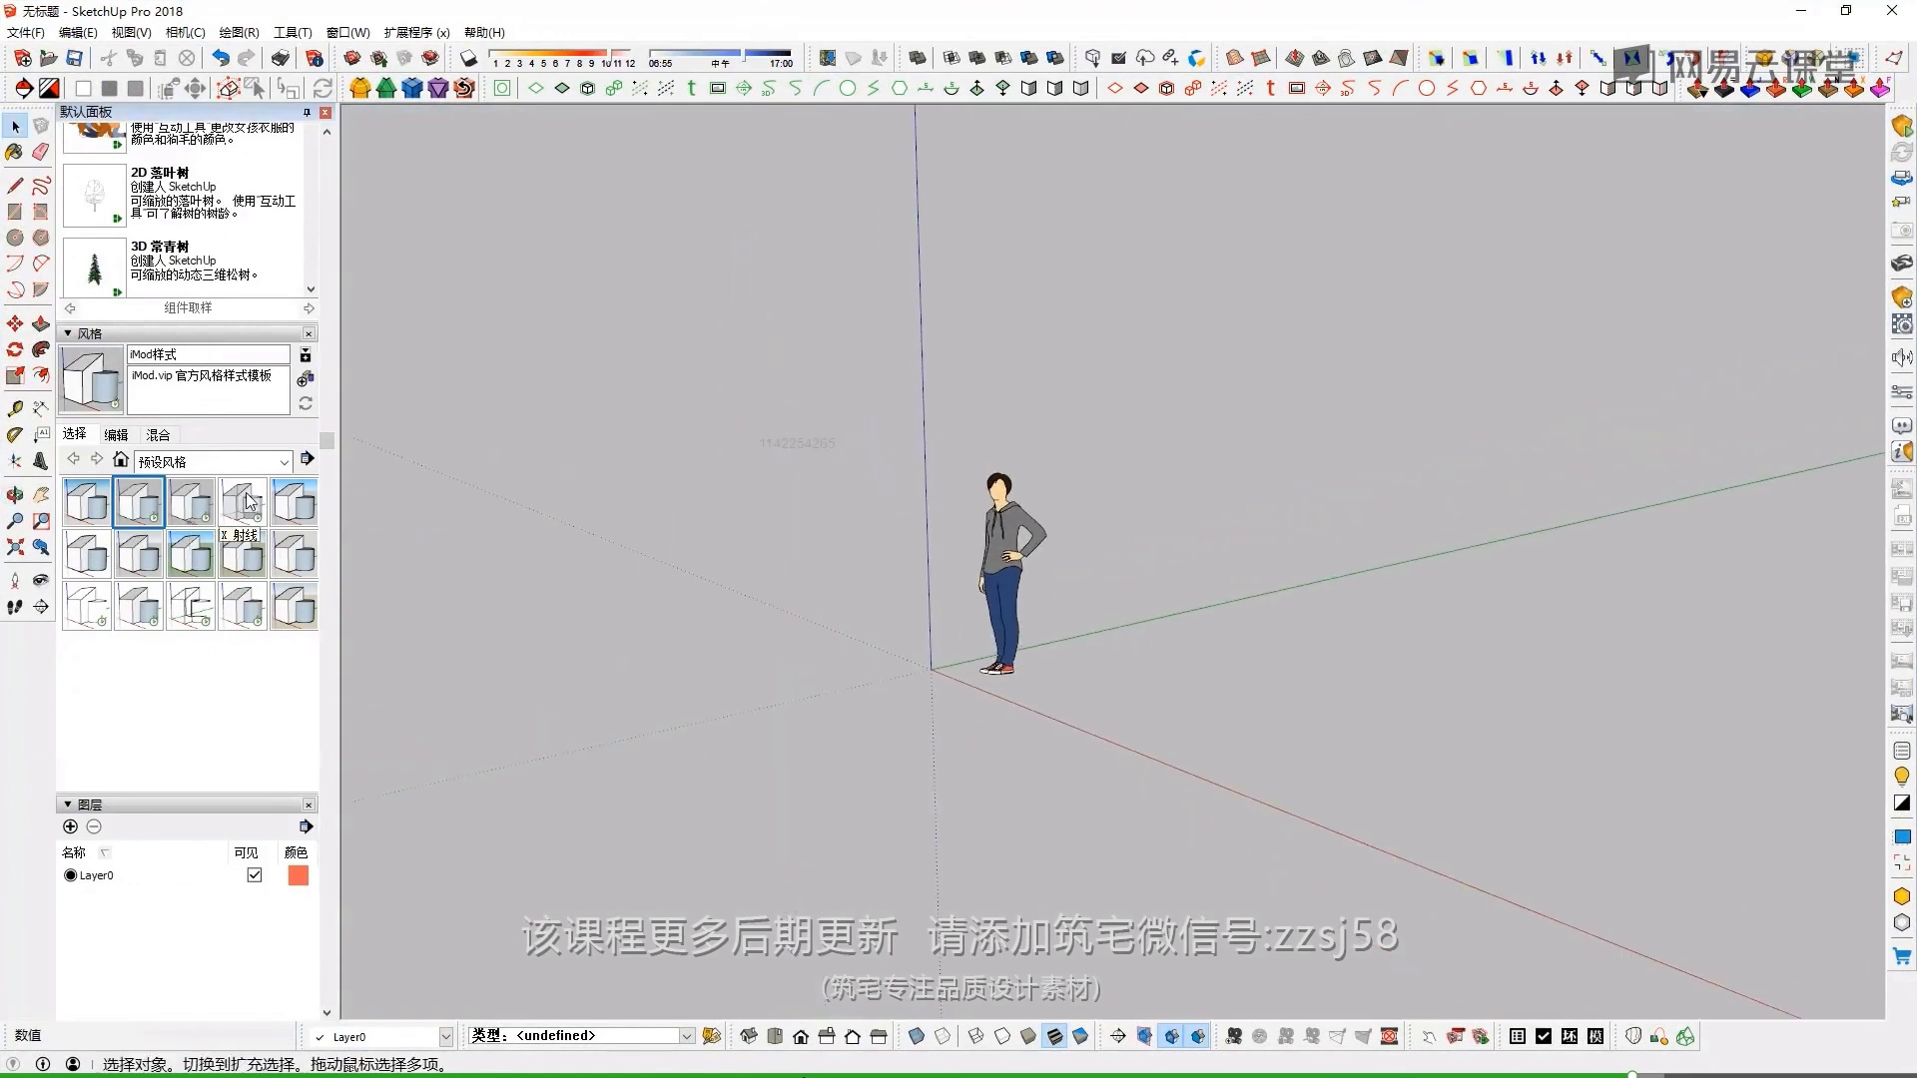
middle_click_drag(1058, 544, 1105, 543)
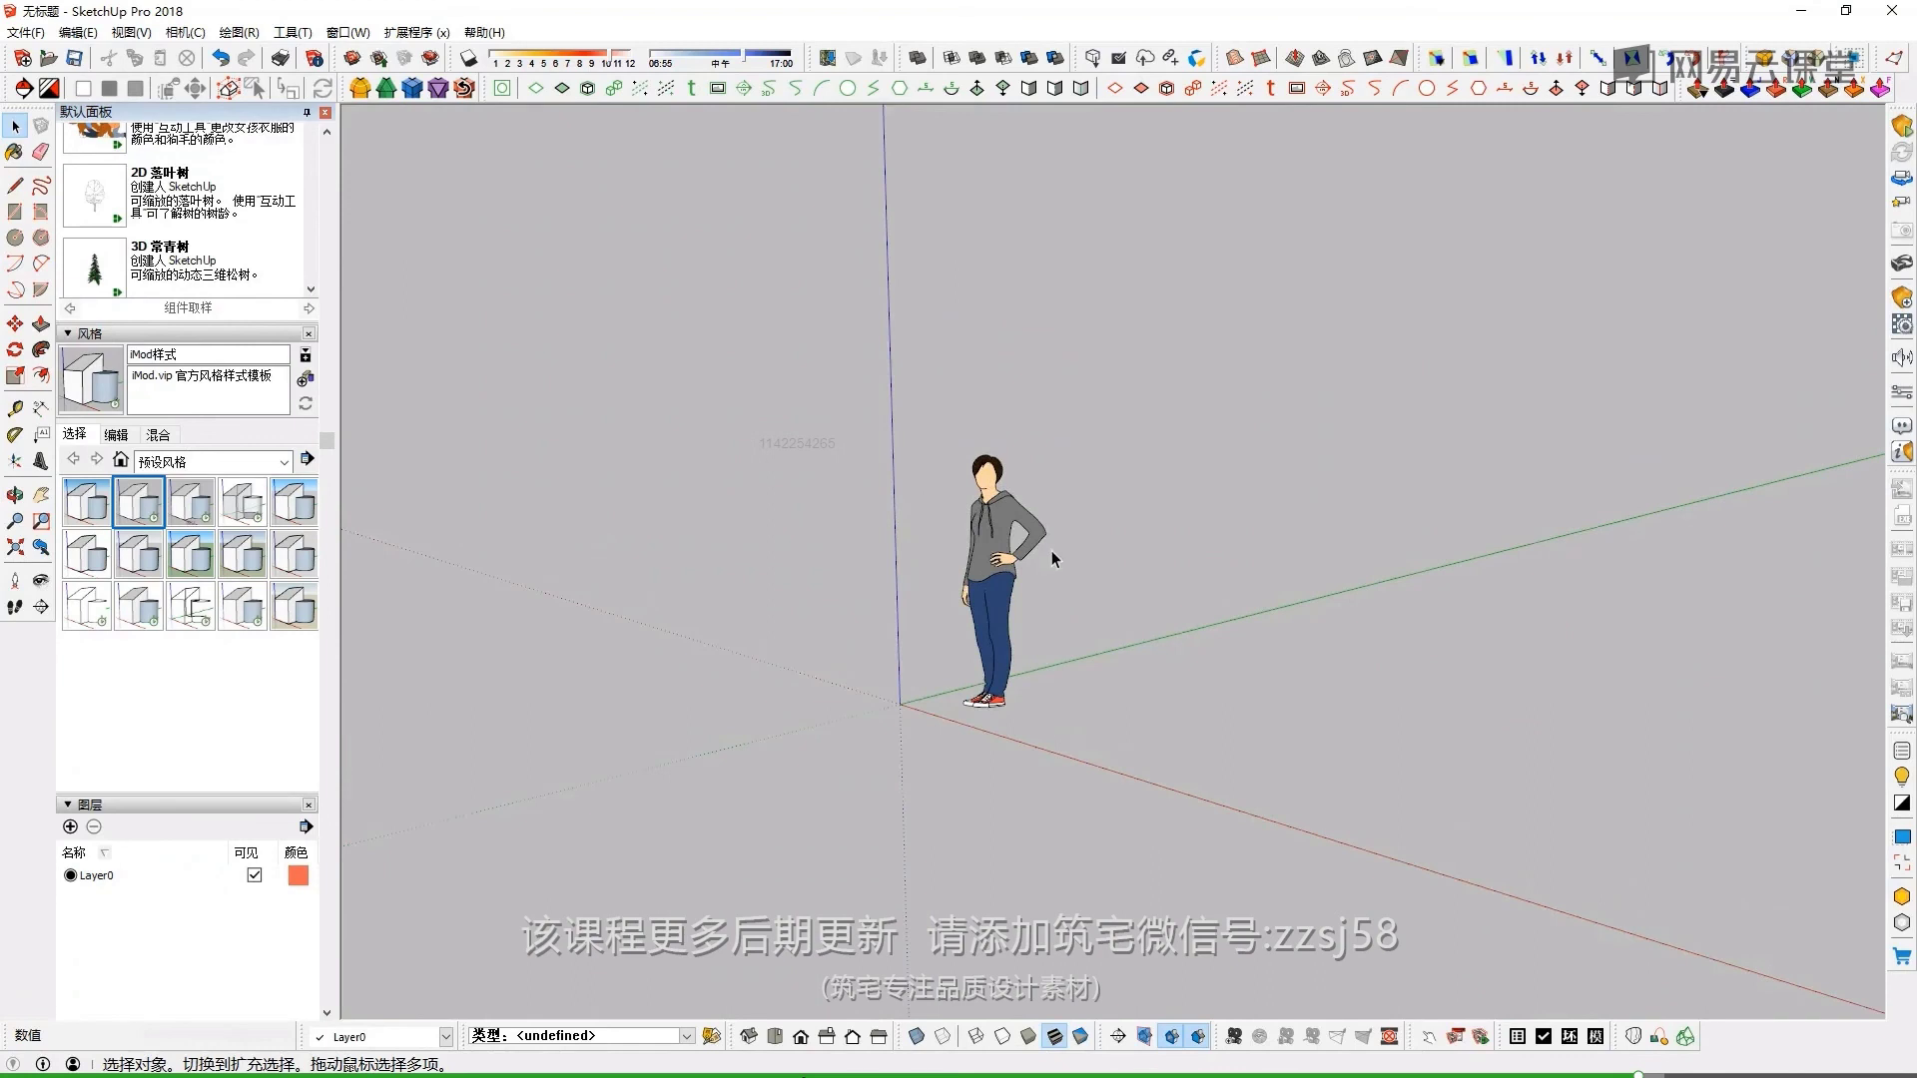
scroll(1051, 549, "up", 3)
scroll(985, 464, "up", 4)
scroll(973, 474, "down", 2)
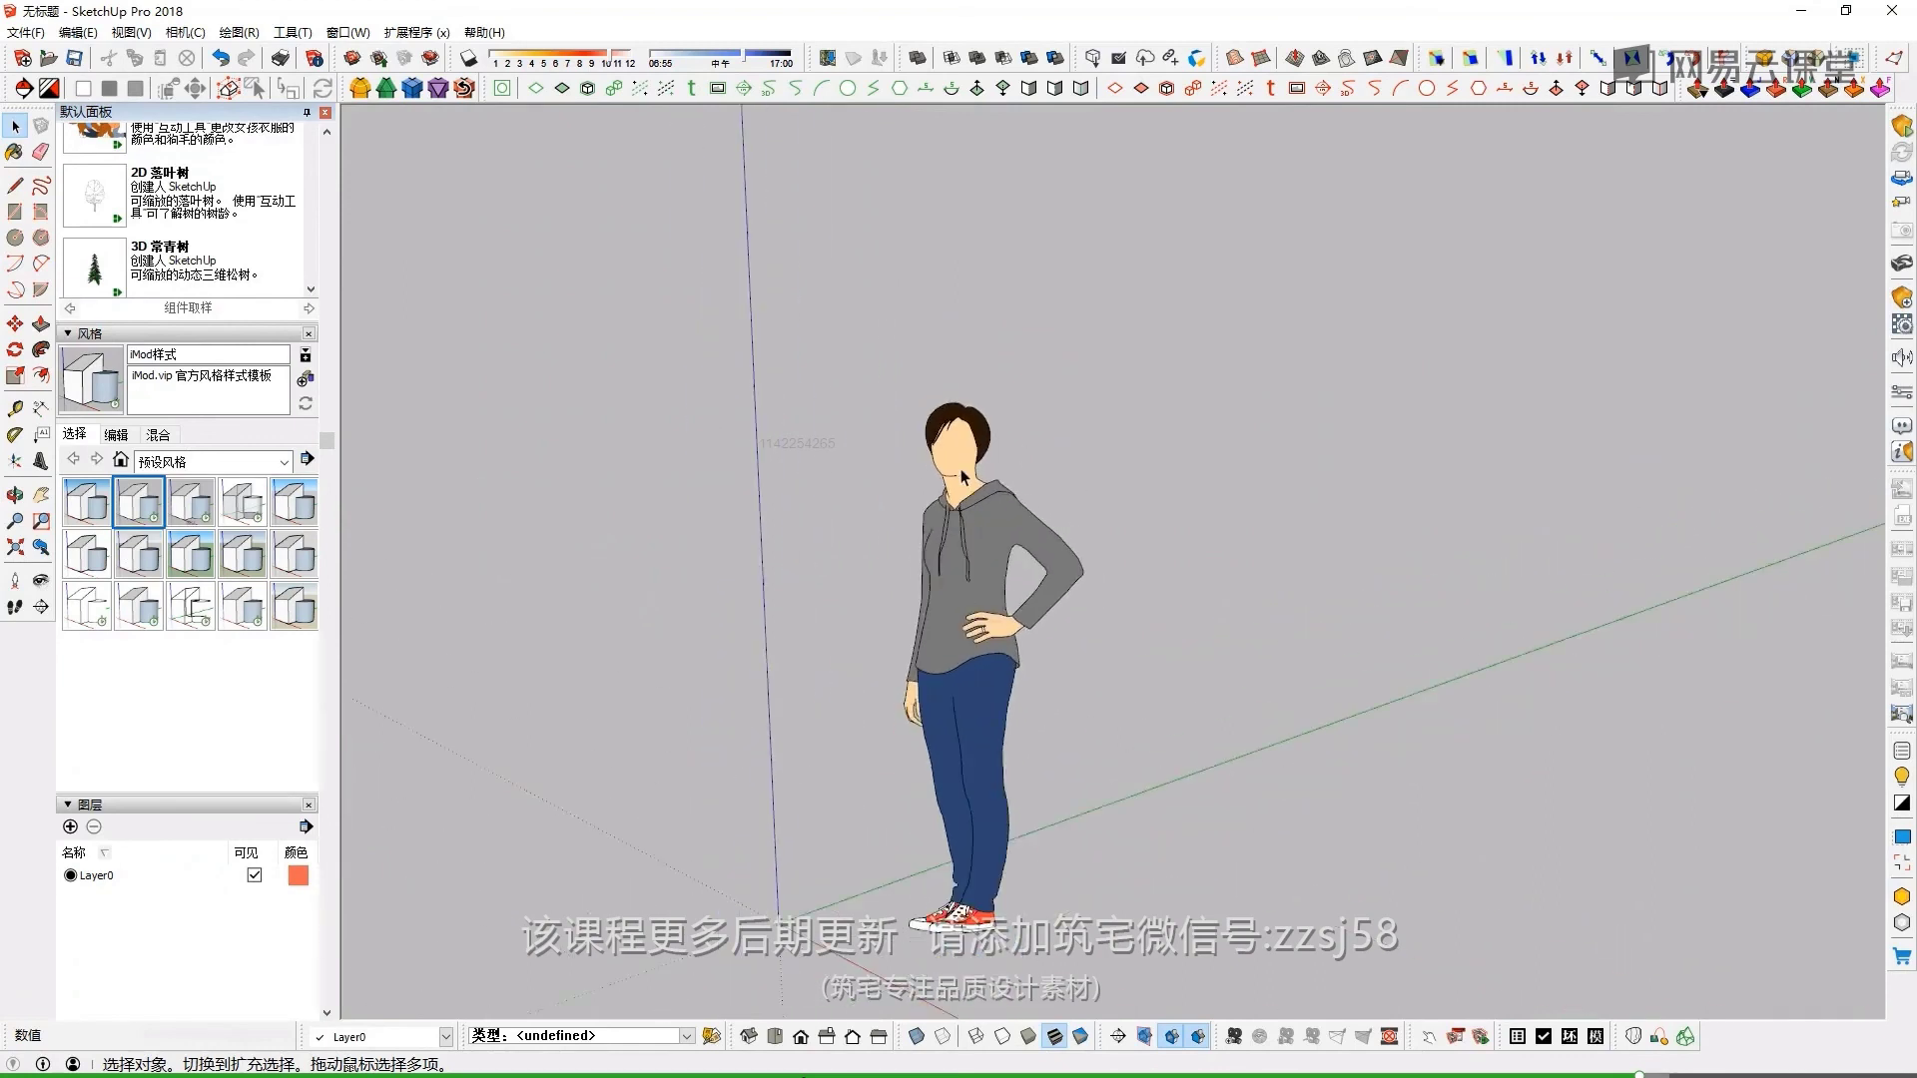
scroll(973, 474, "down", 2)
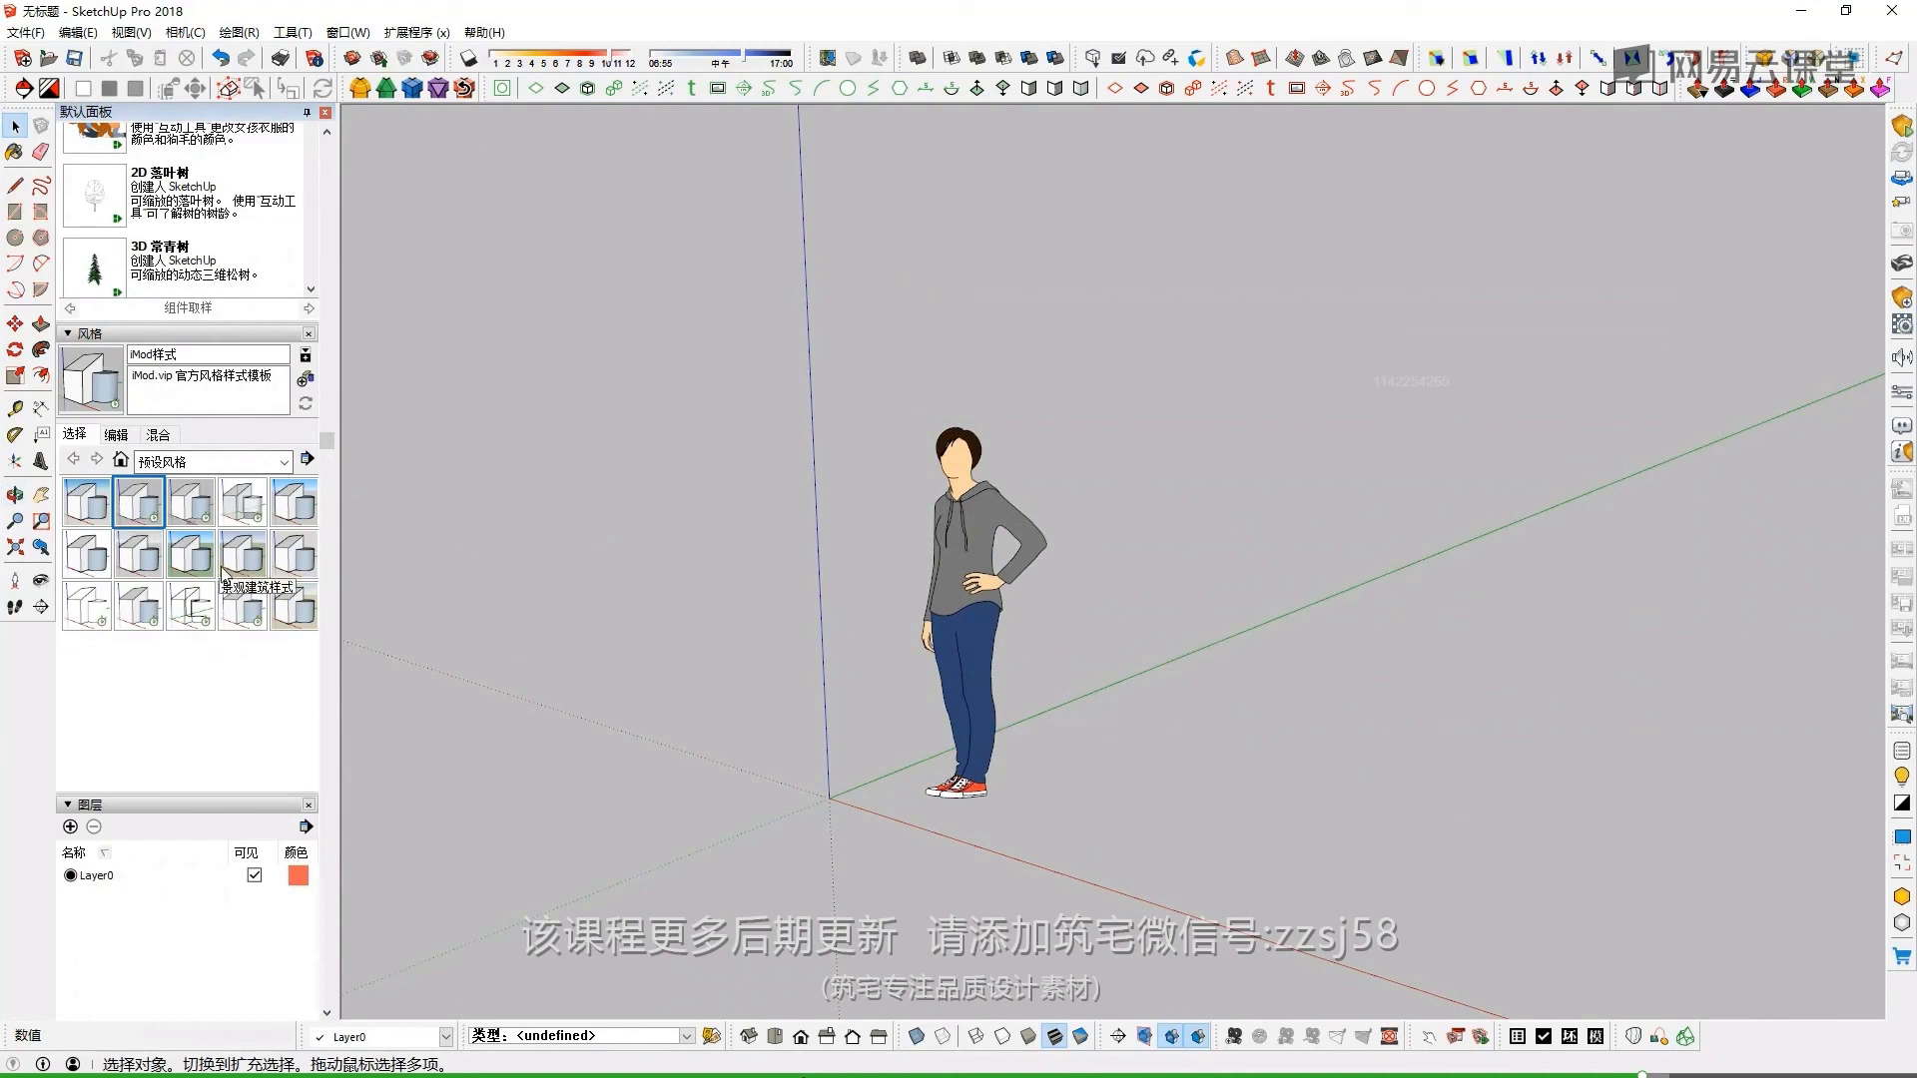
Apply the 3D 打印样式 style, then return to the model-styles slide
left_click(88, 504)
key("o")
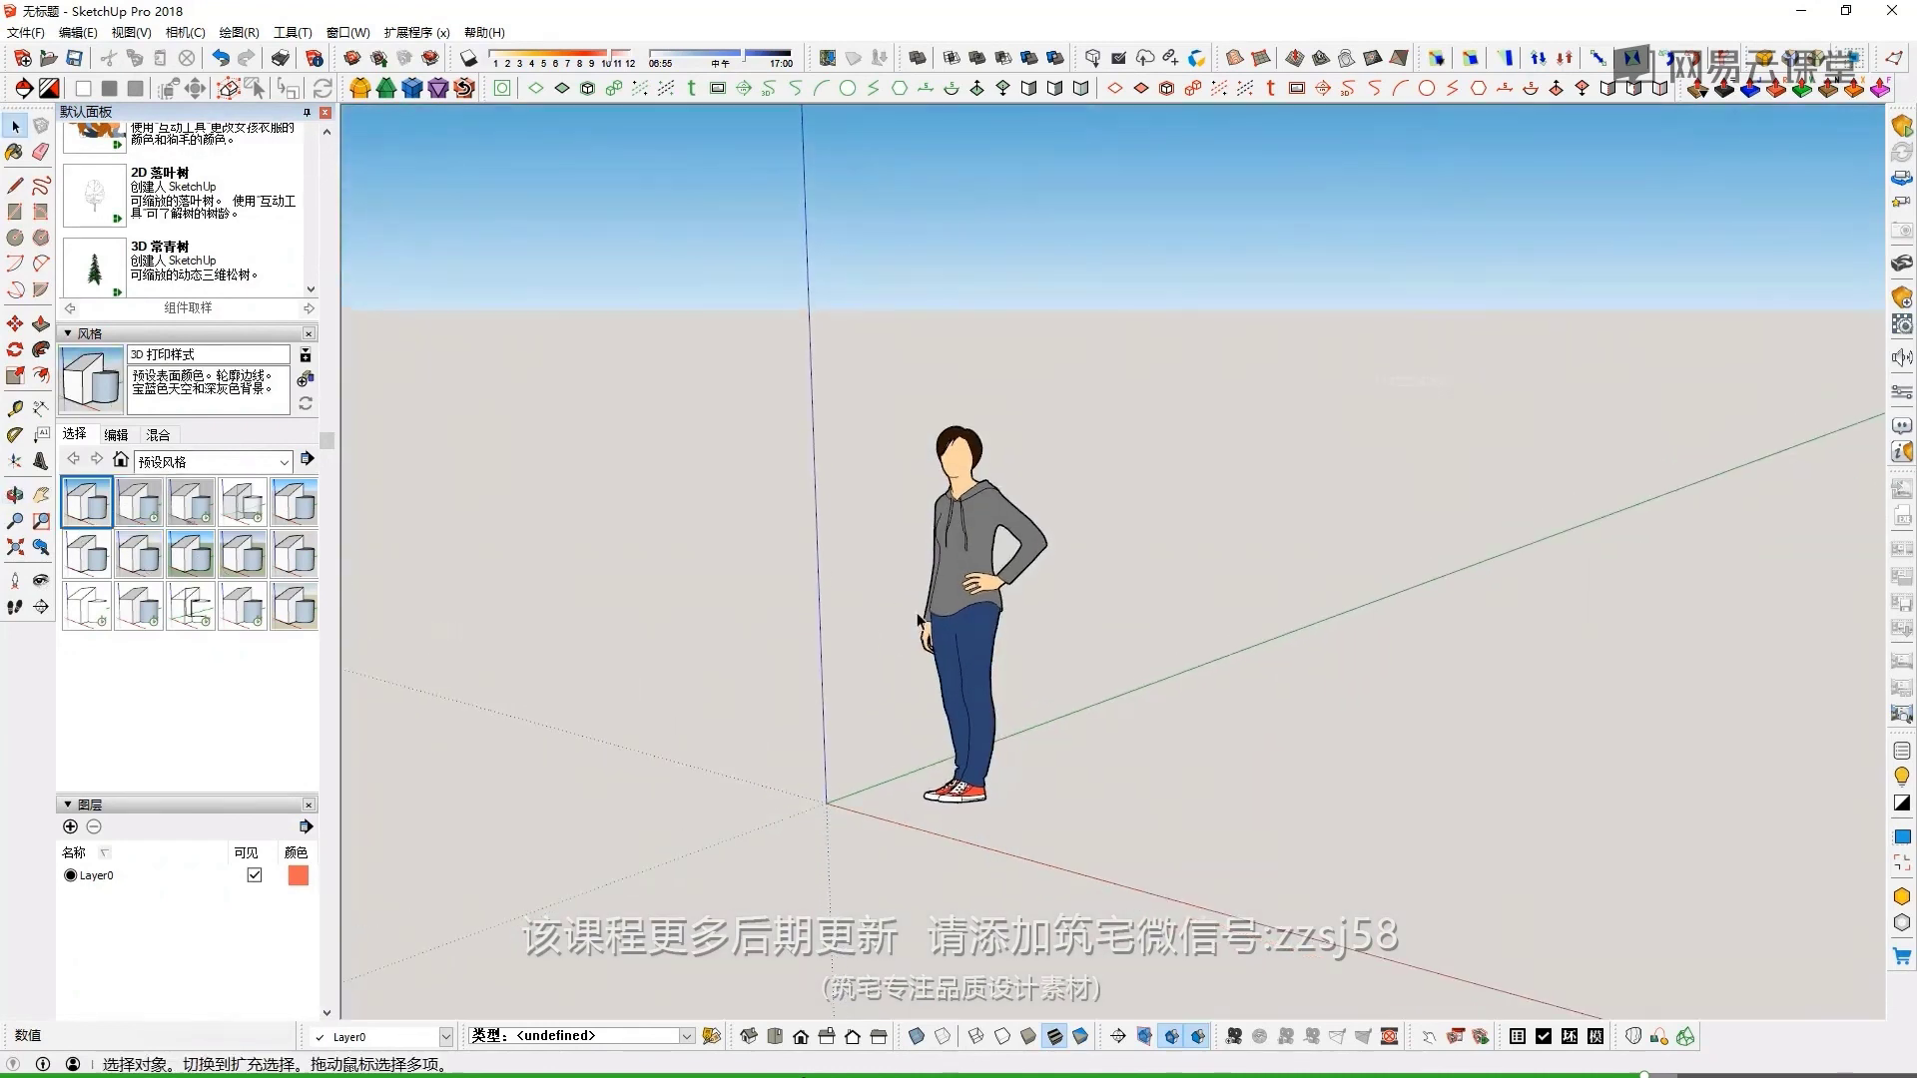
key("super+Tab")
left_click(945, 368)
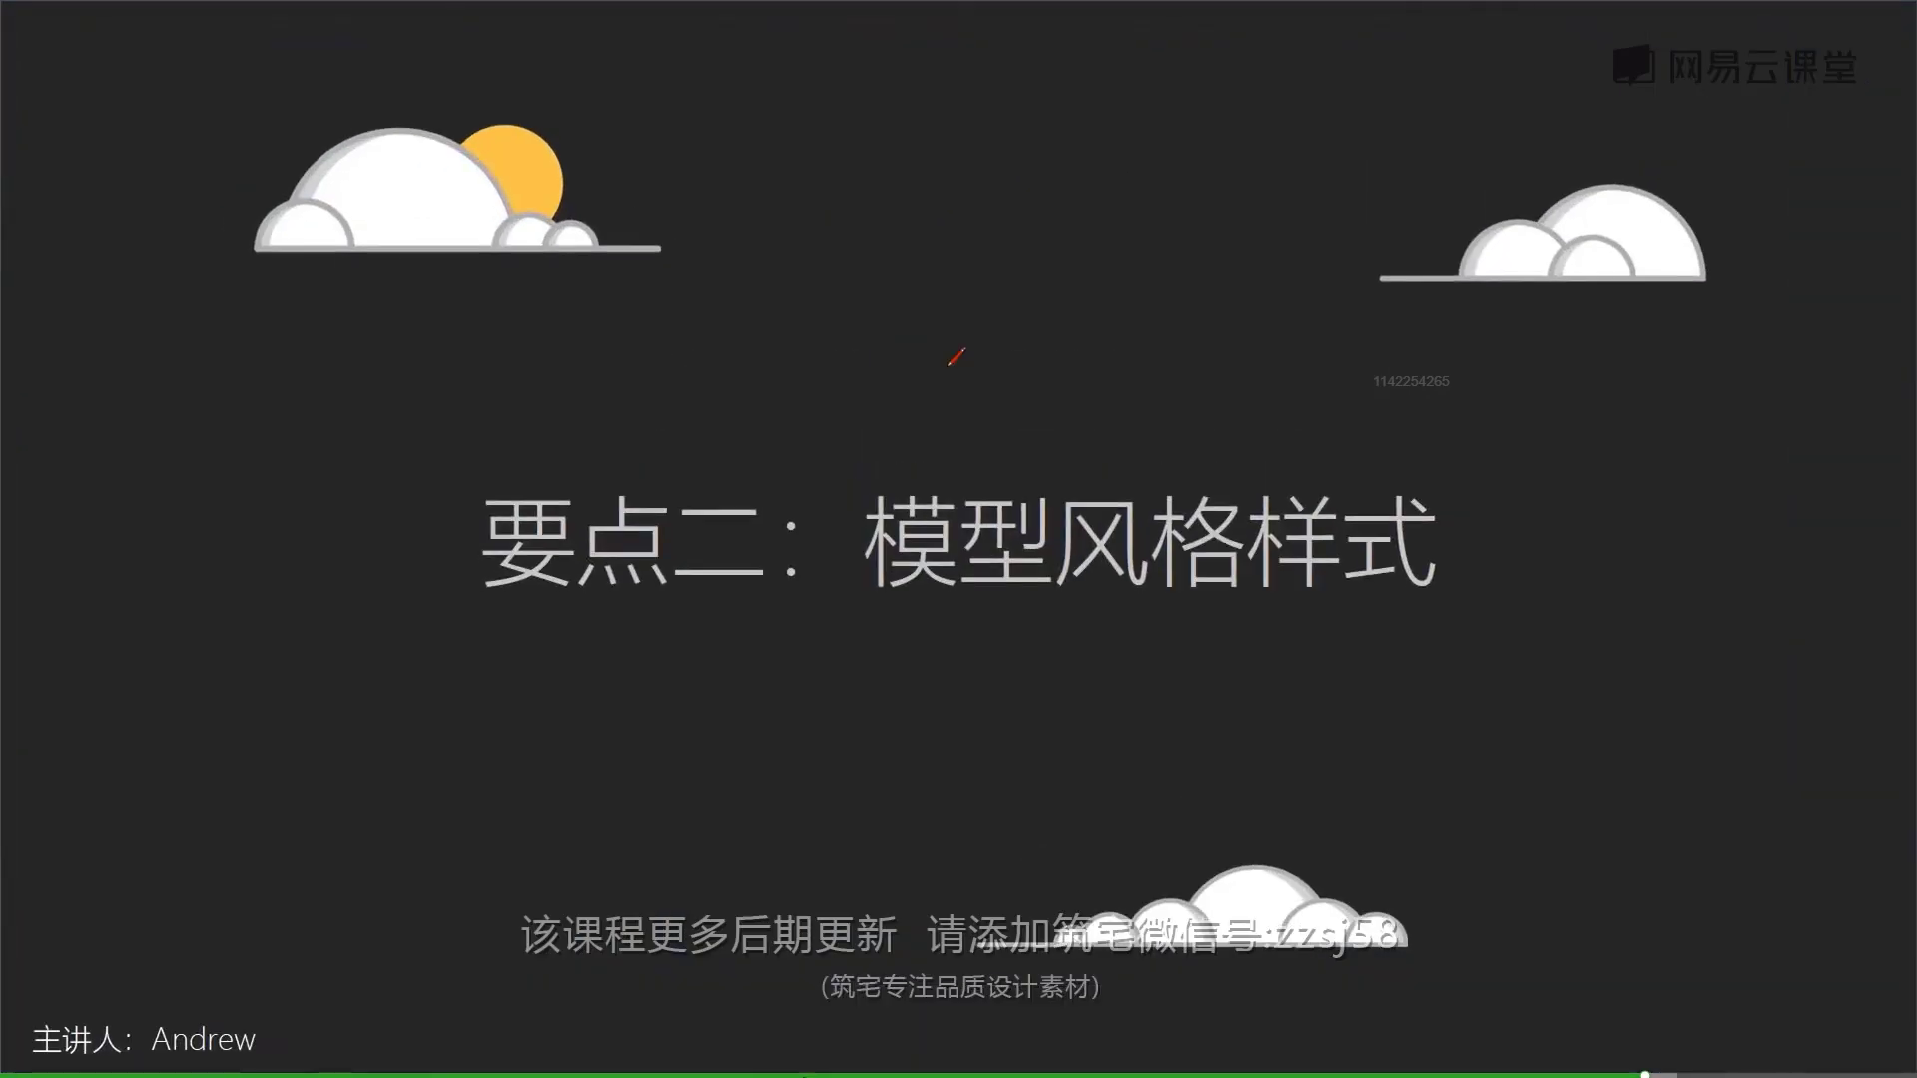
Advance to the SketchUV texture slide, then bring the SketchUp model back
left_click(948, 364)
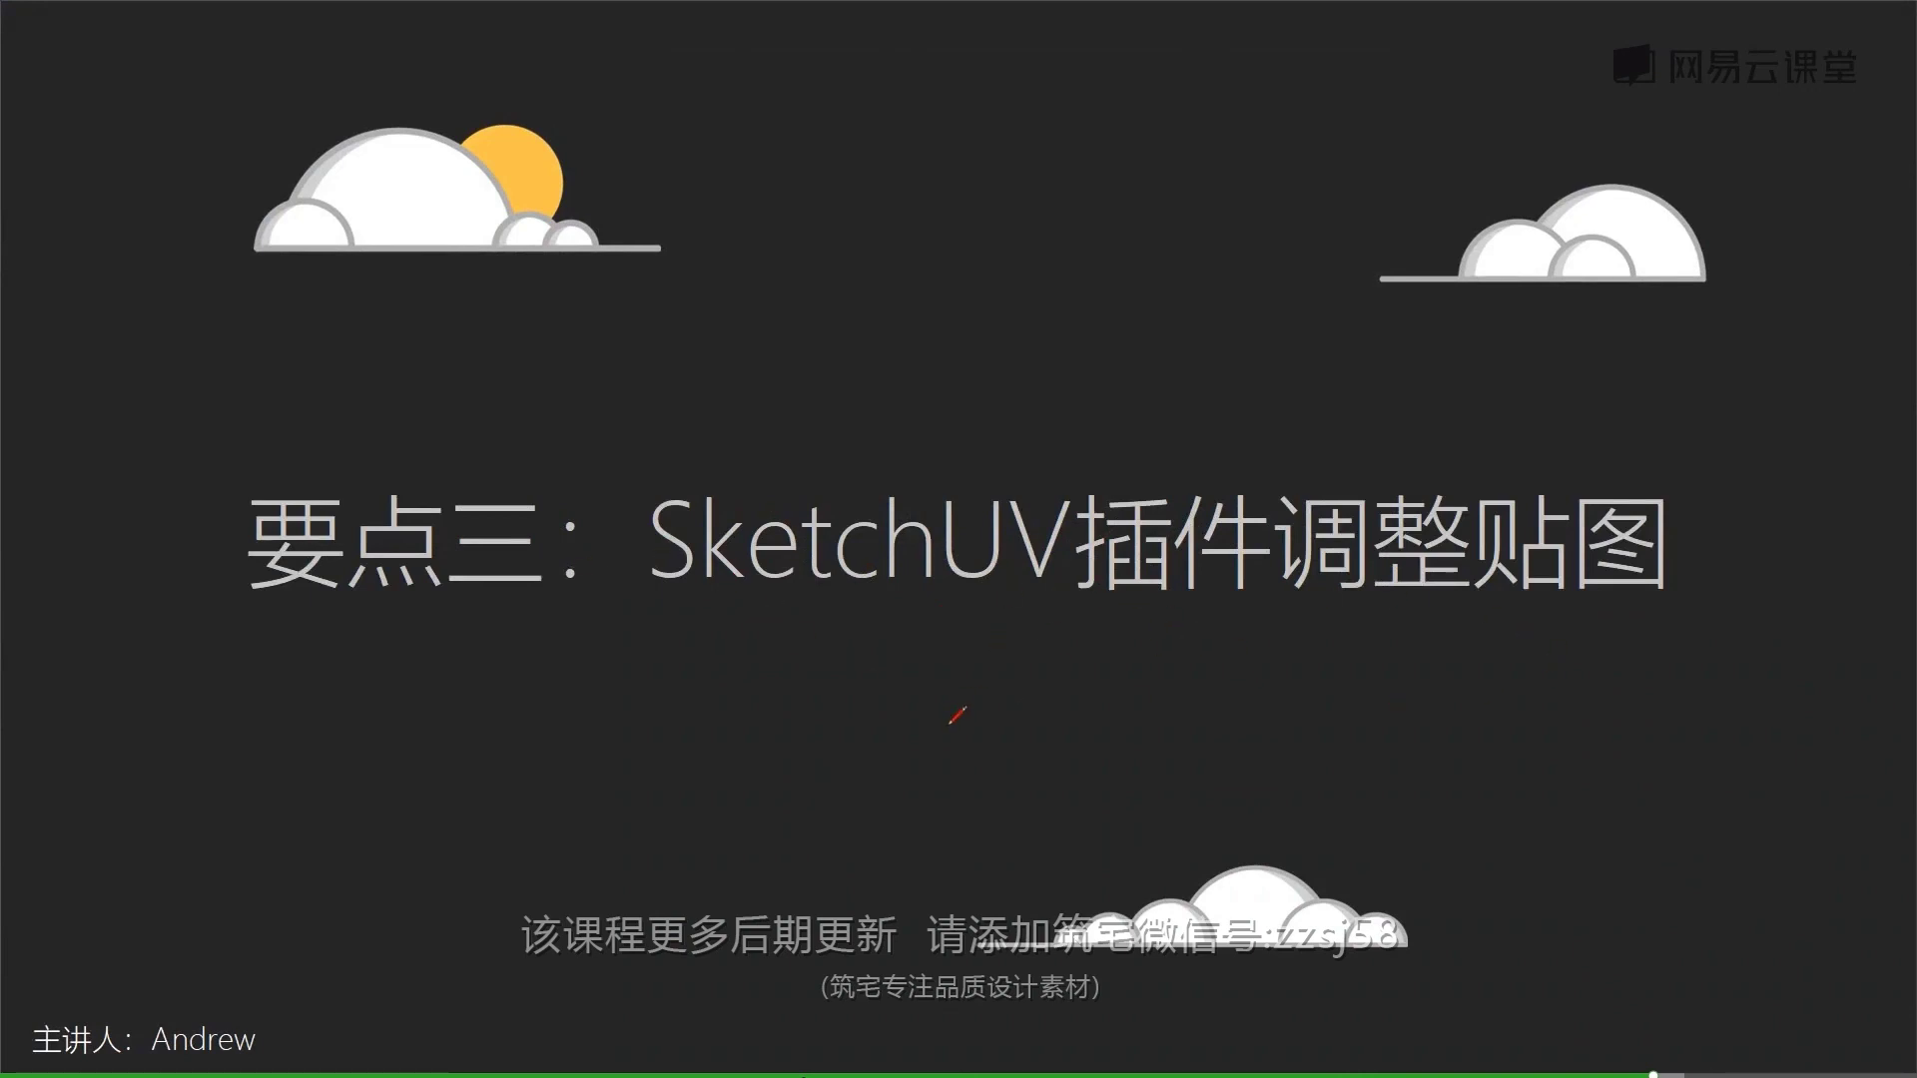
key("super+Tab")
left_click(845, 365)
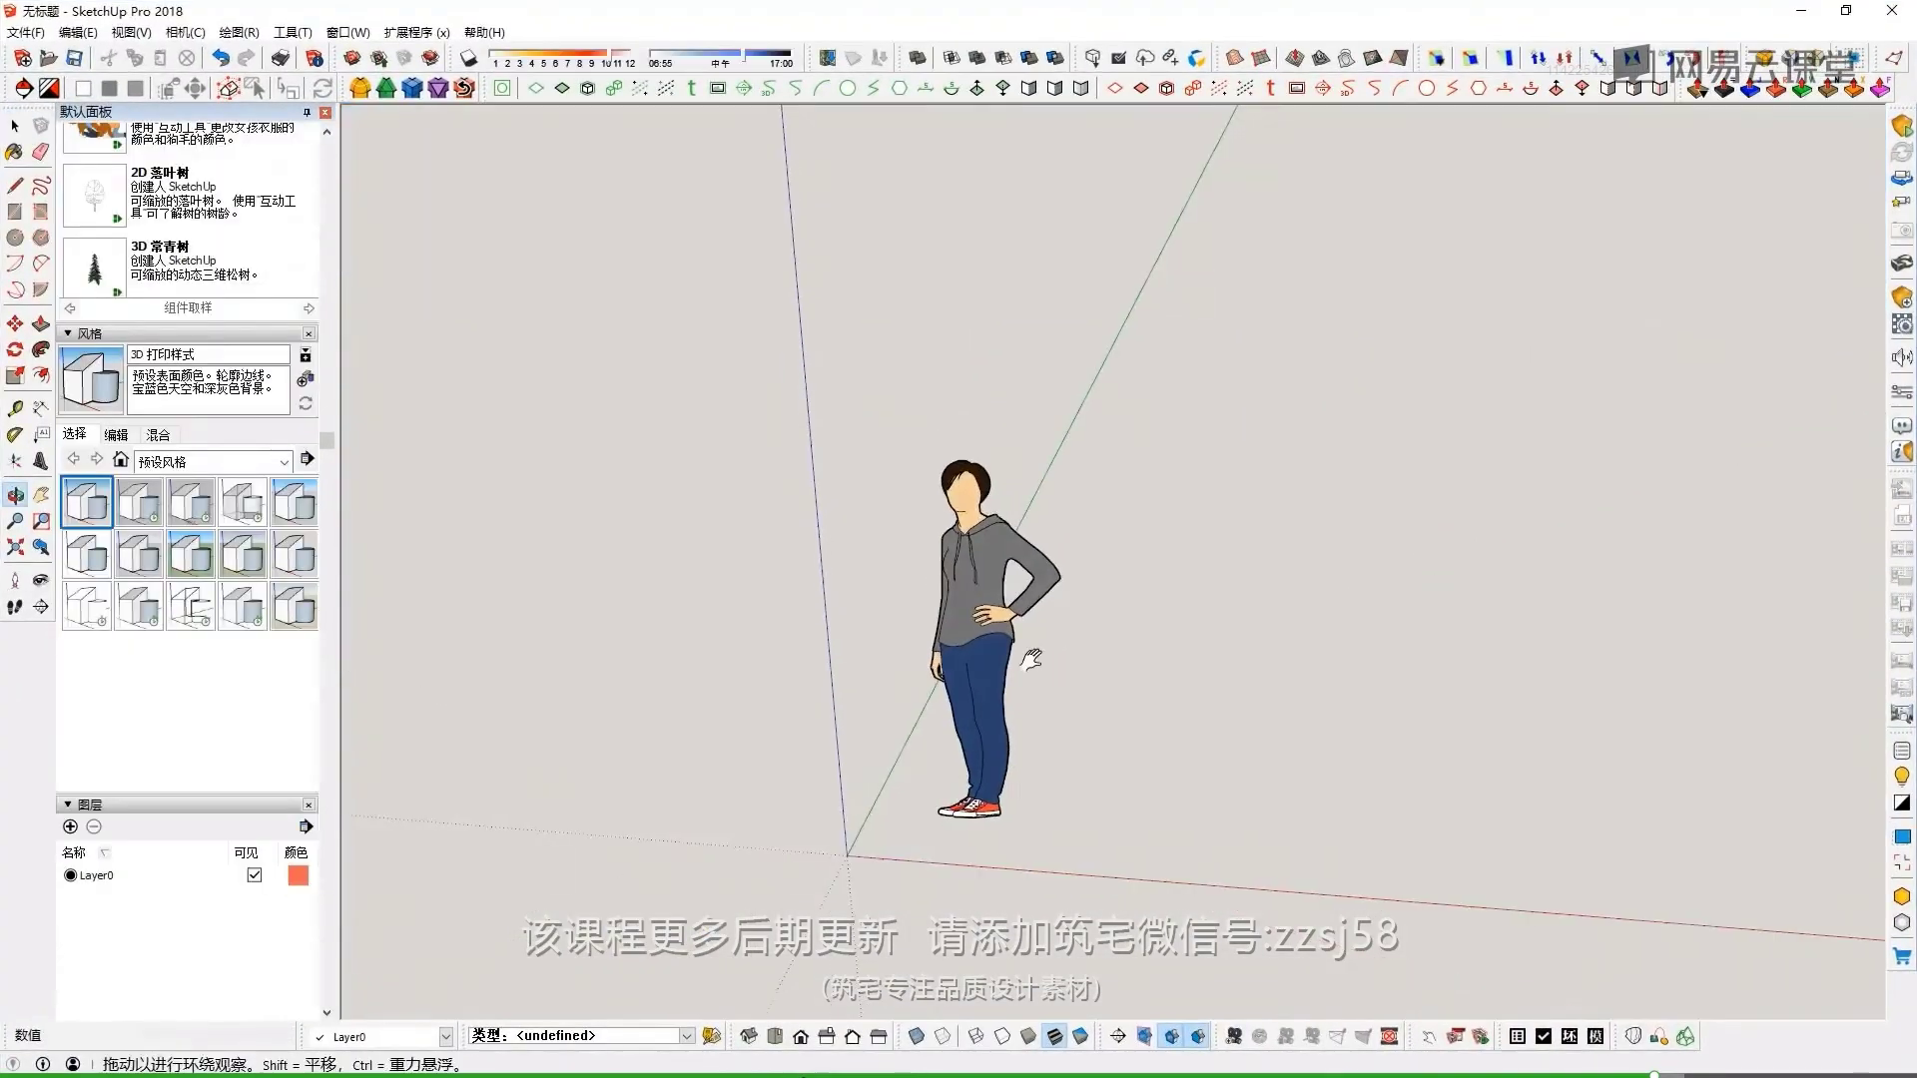
Show the 坯子插件库 panel, expand UV贴图-汉化-1.0.1, then return to the CleanUp slide
scroll(1069, 647, "down", 2)
scroll(1104, 639, "down", 2)
scroll(1104, 655, "down", 1)
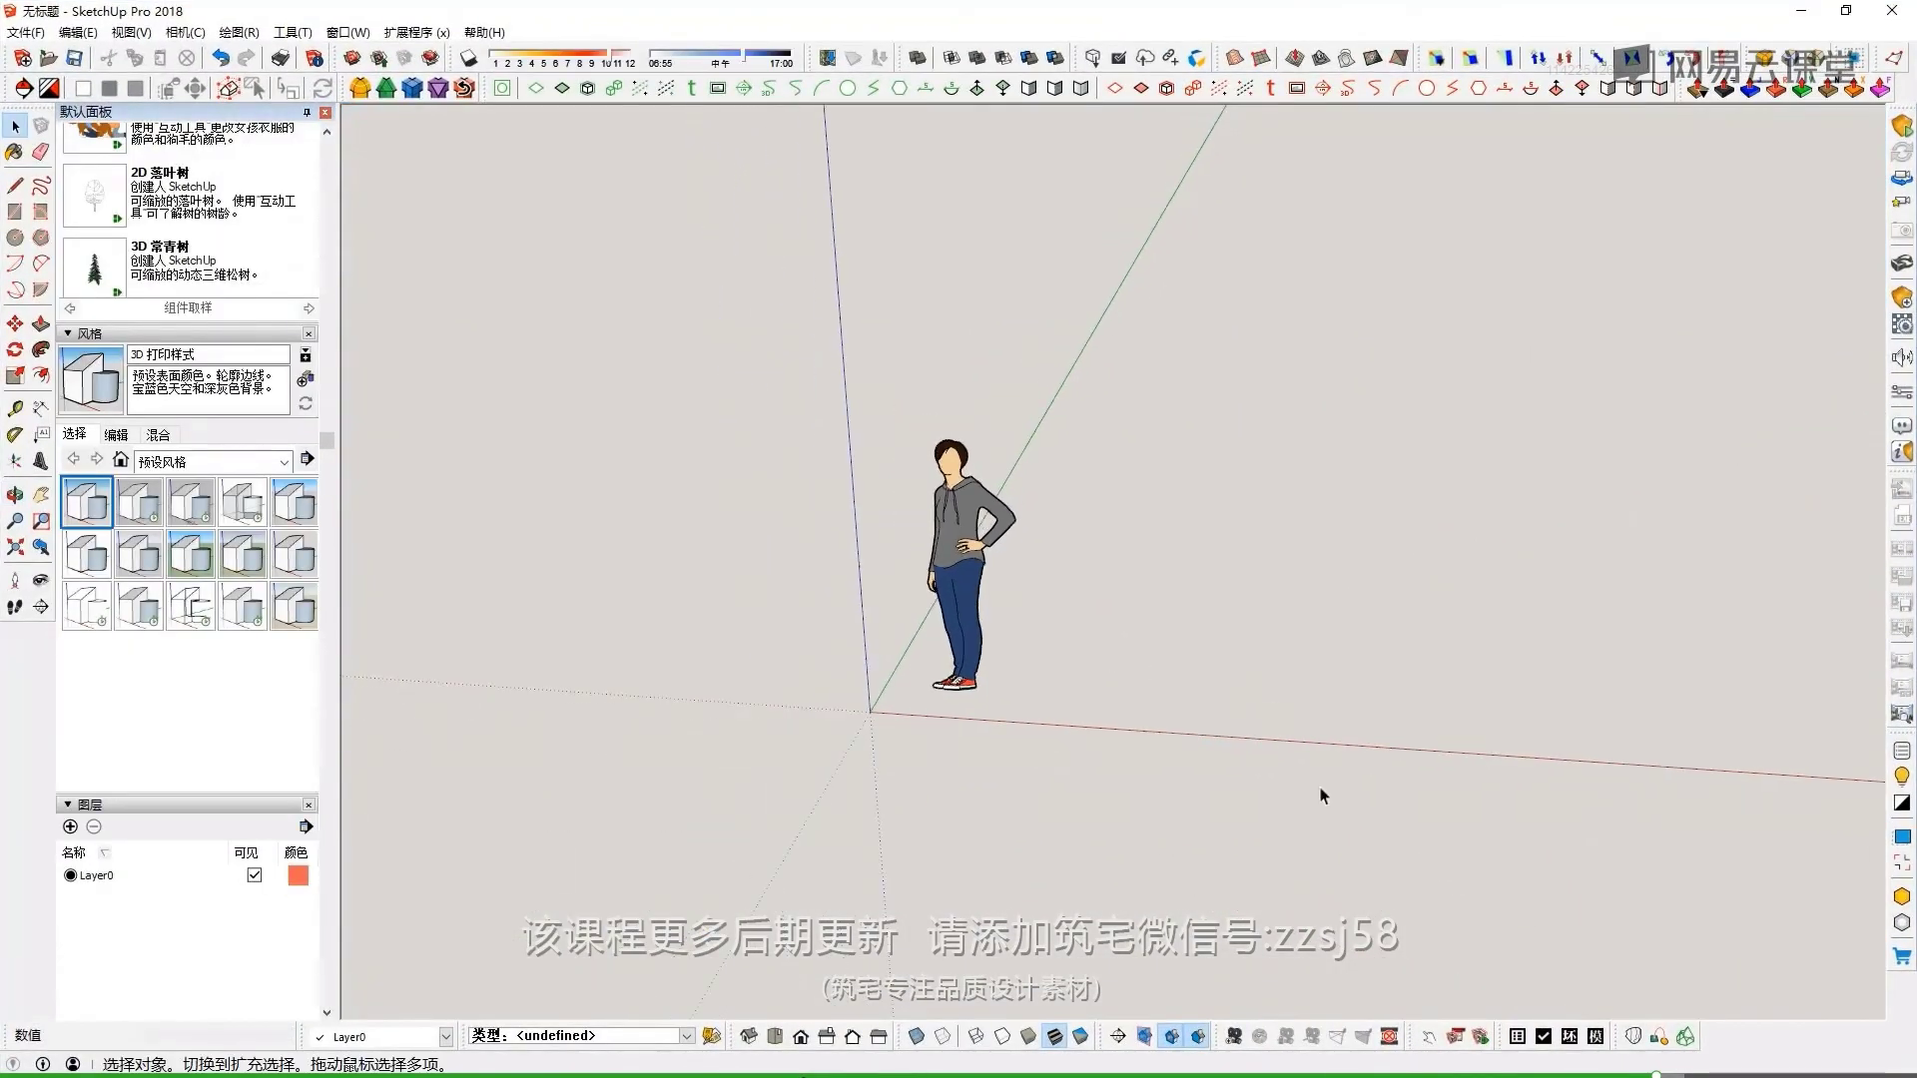
left_click(1533, 1043)
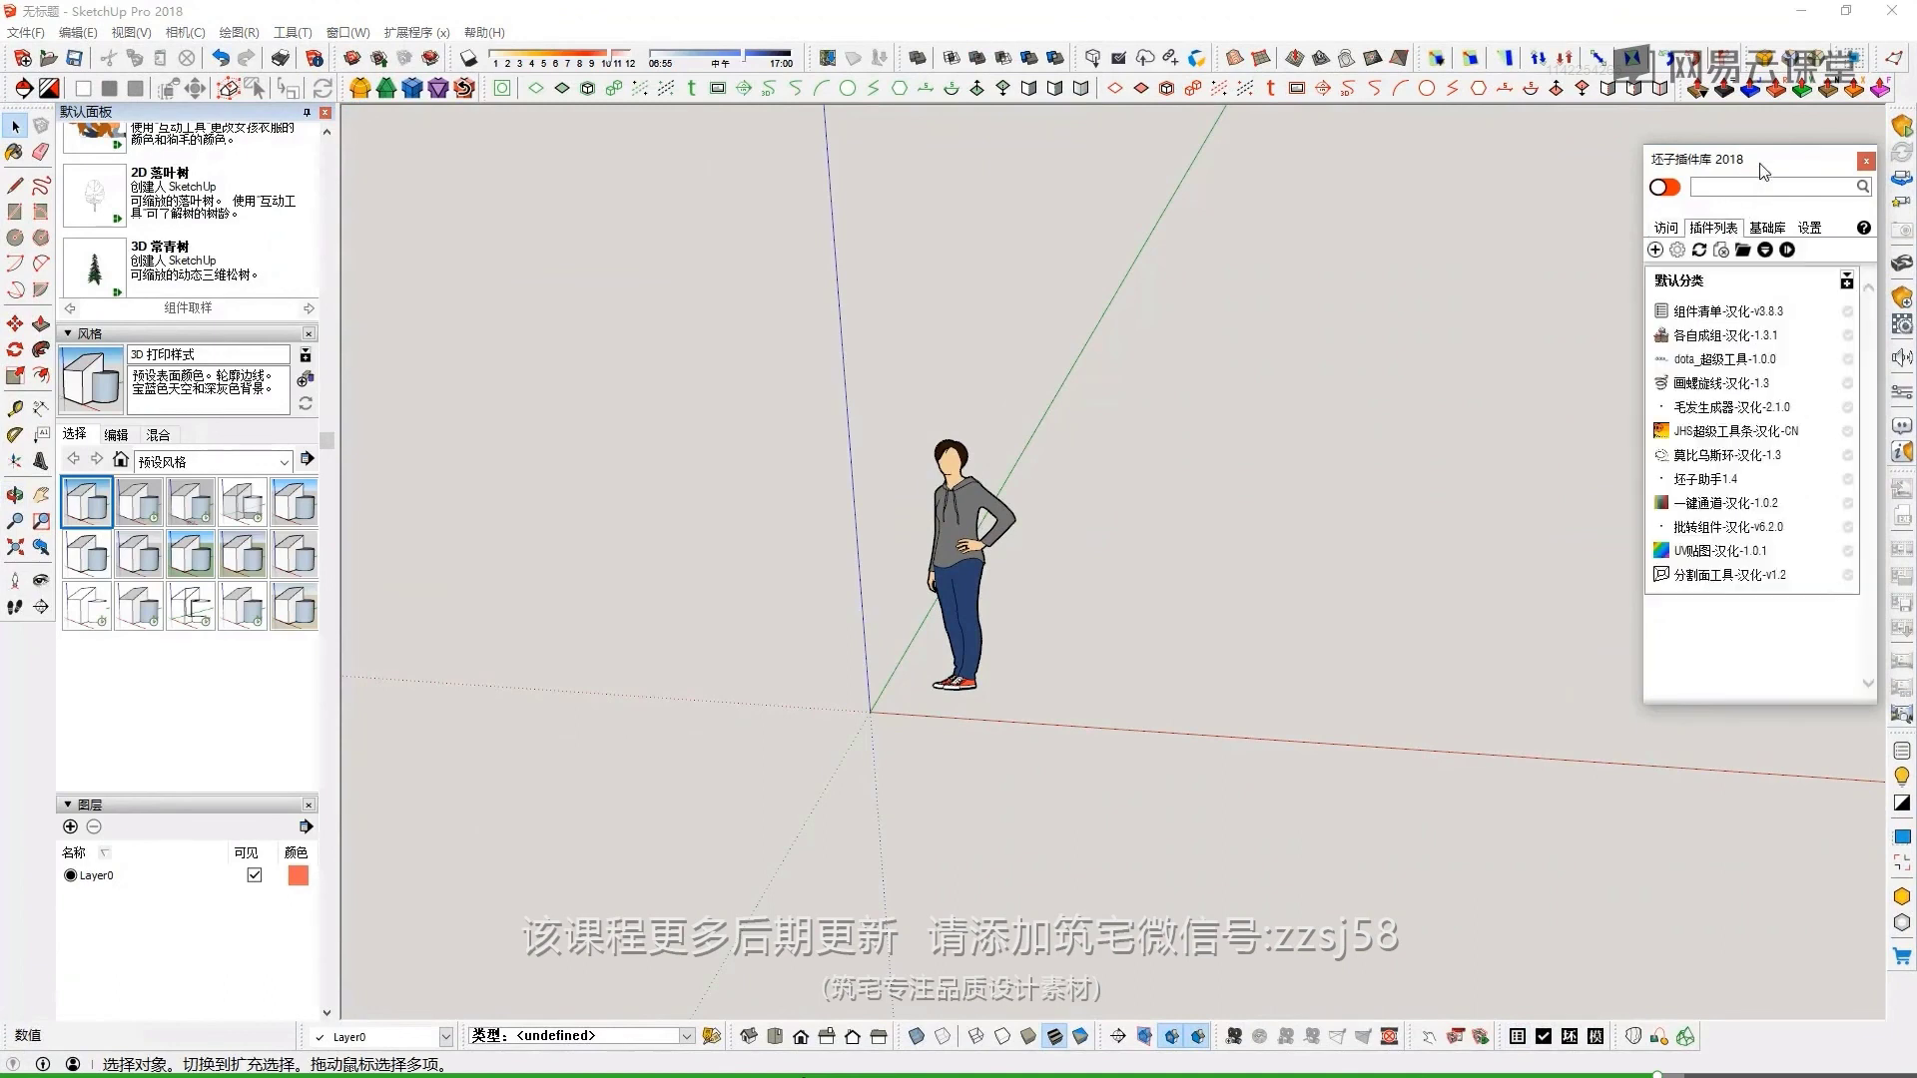
left_click_drag(1763, 172, 1487, 145)
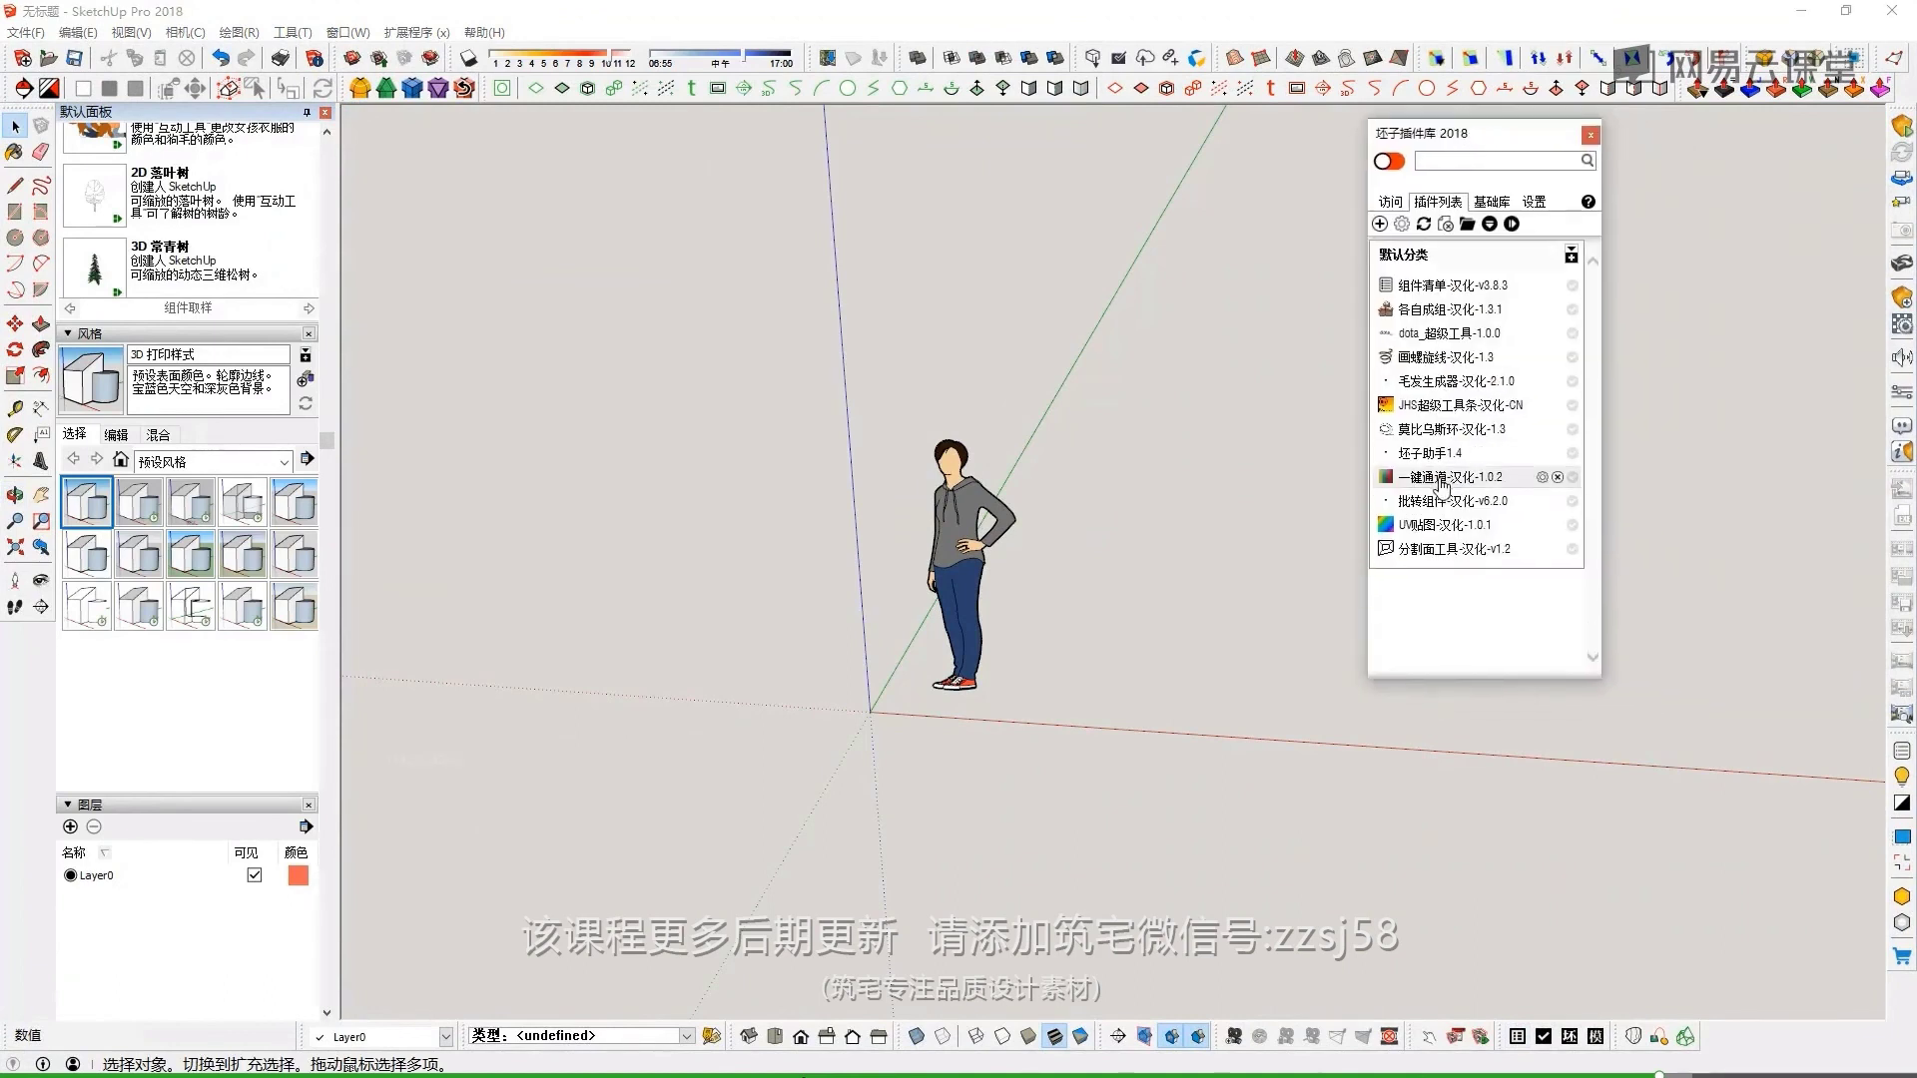
left_click(1438, 524)
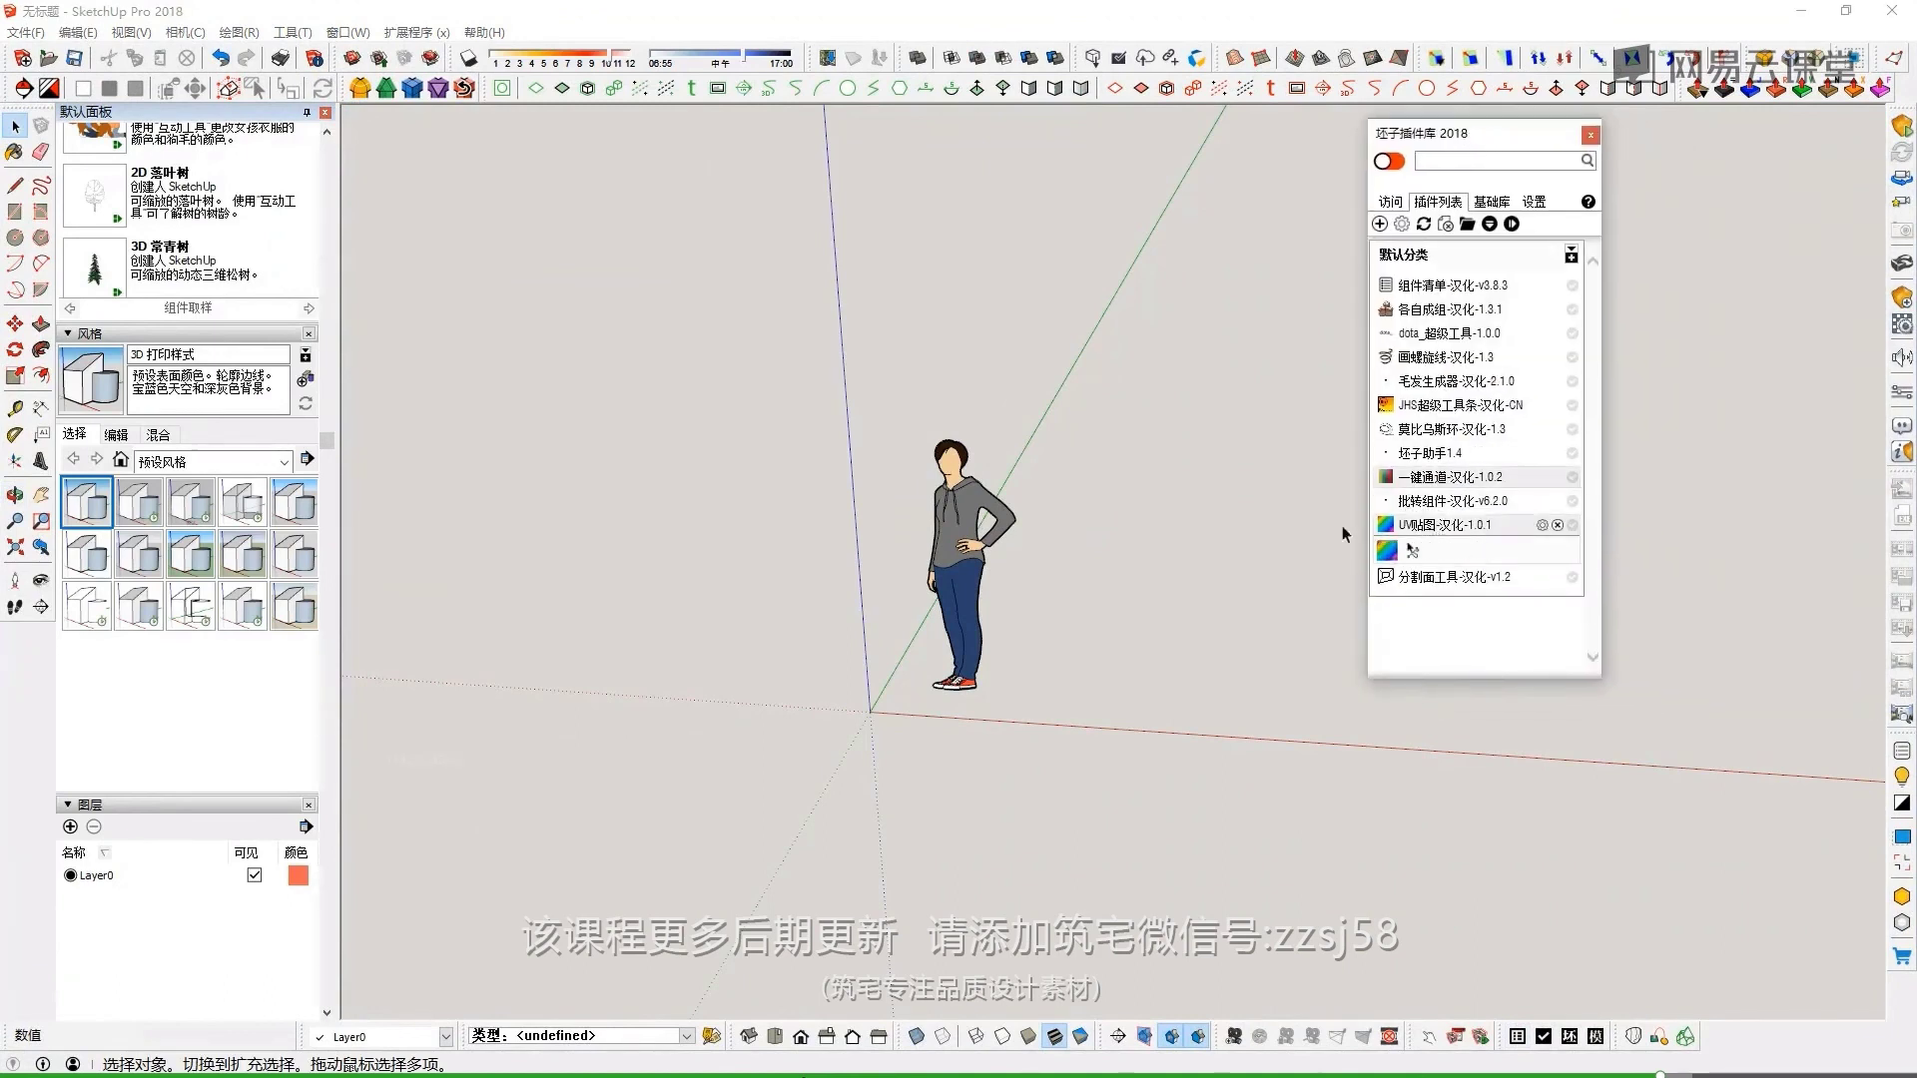
left_click(723, 600)
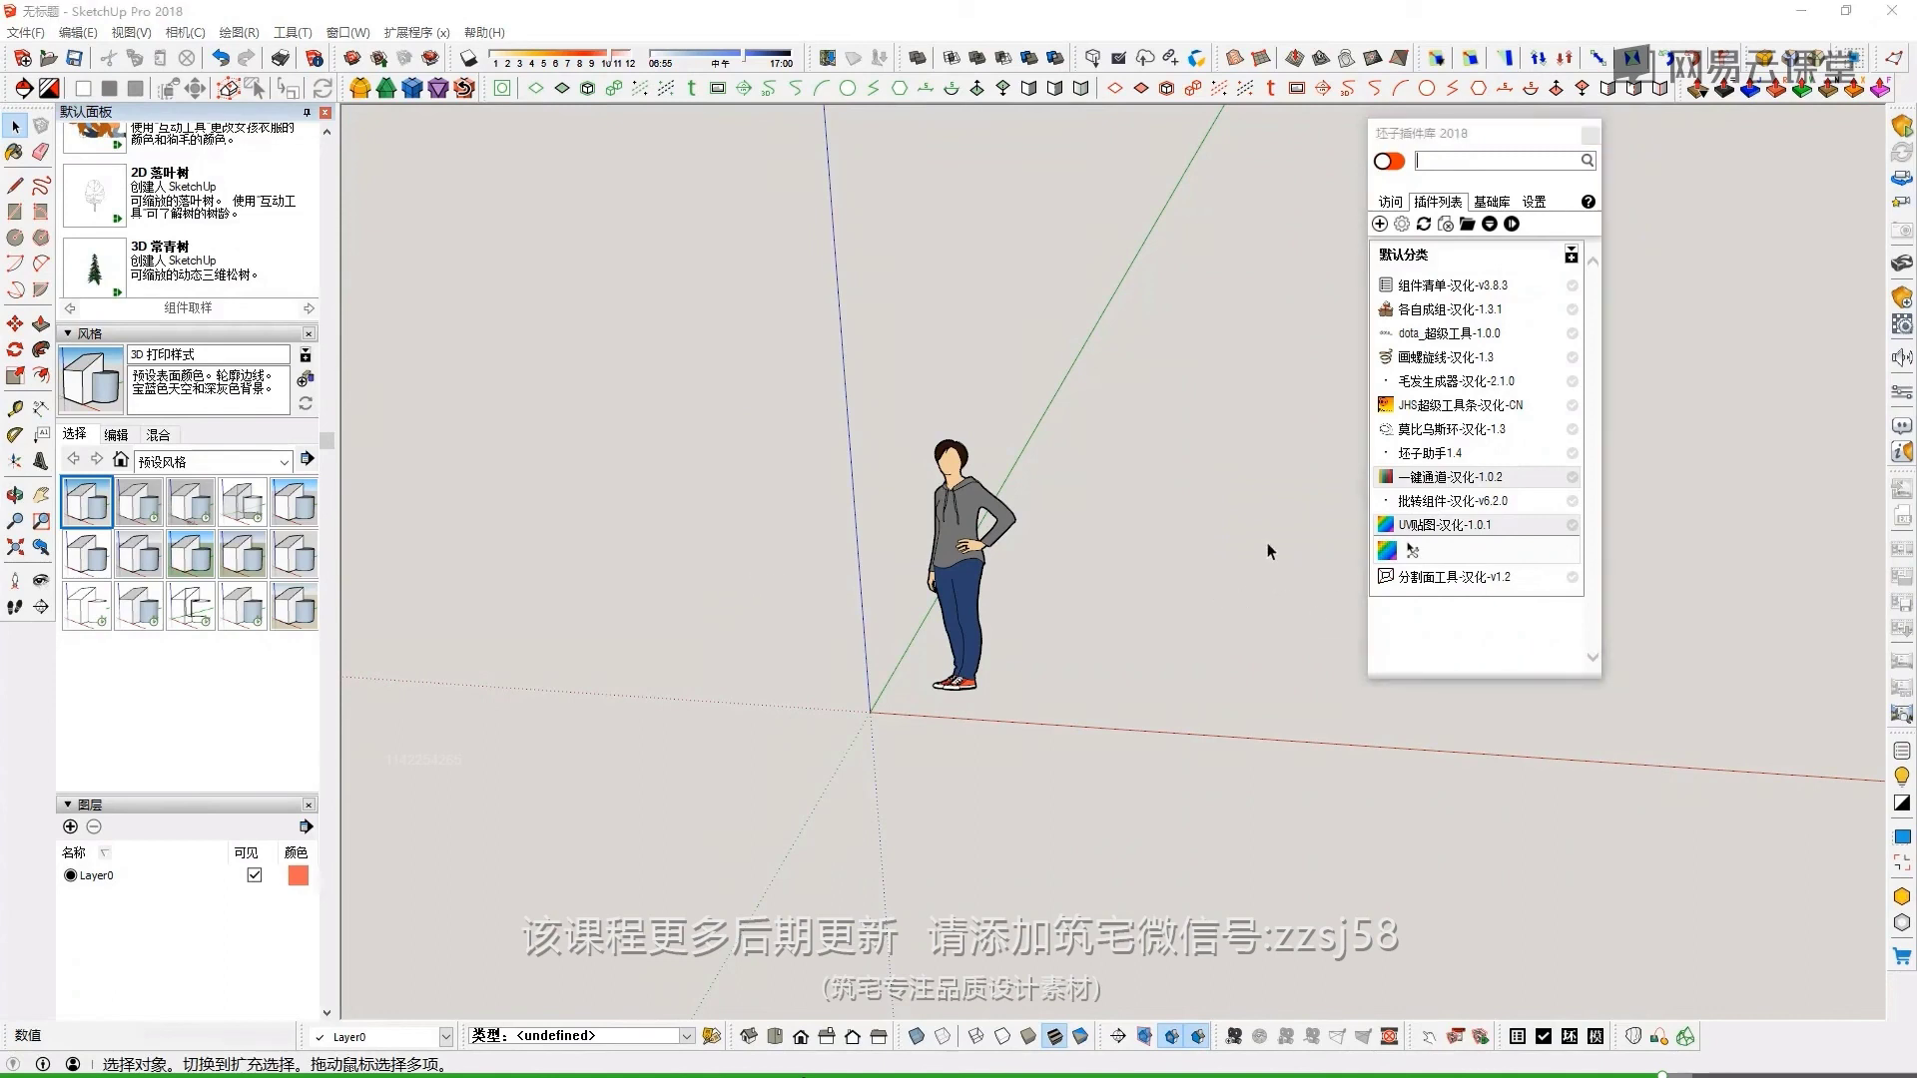
key("super+Tab")
left_click(954, 334)
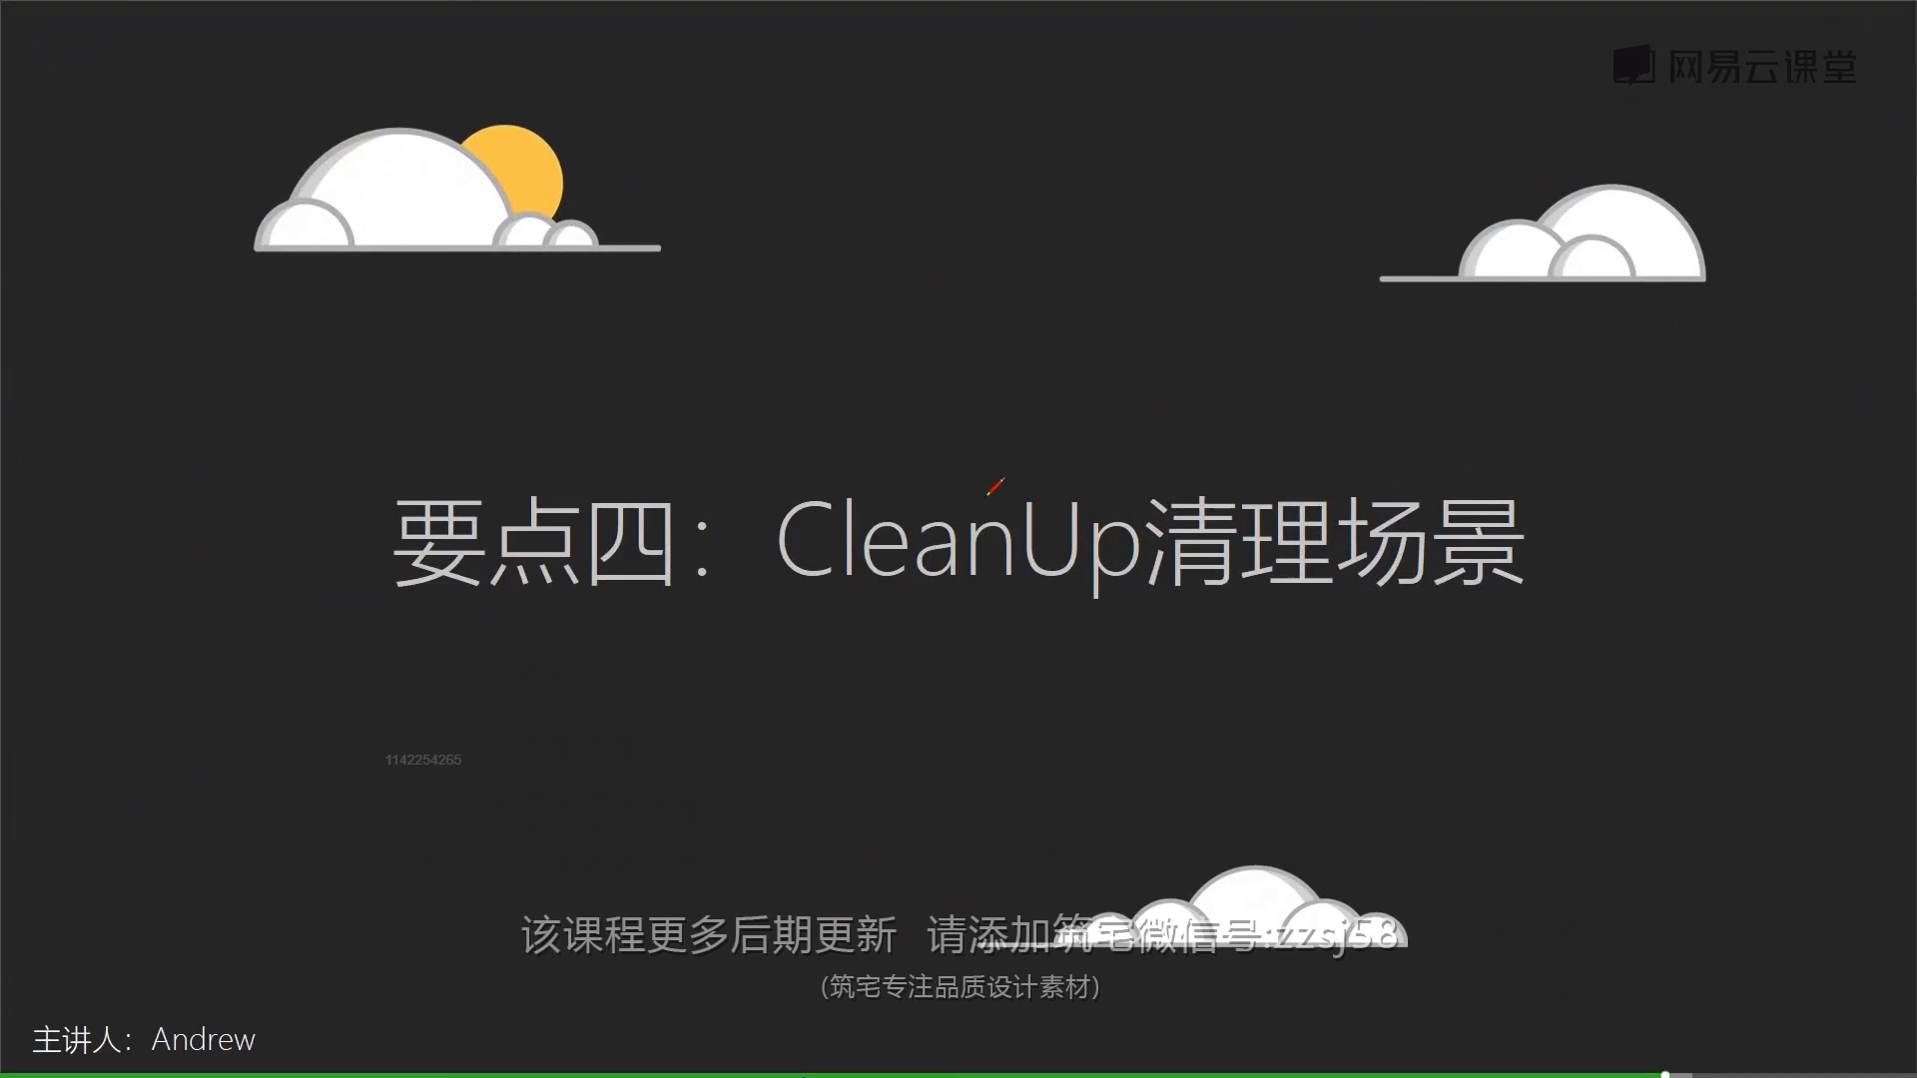
Preview the Extensions > CleanUp³ > Clean… options in SketchUp and cancel them
key("super+Tab")
left_click(930, 388)
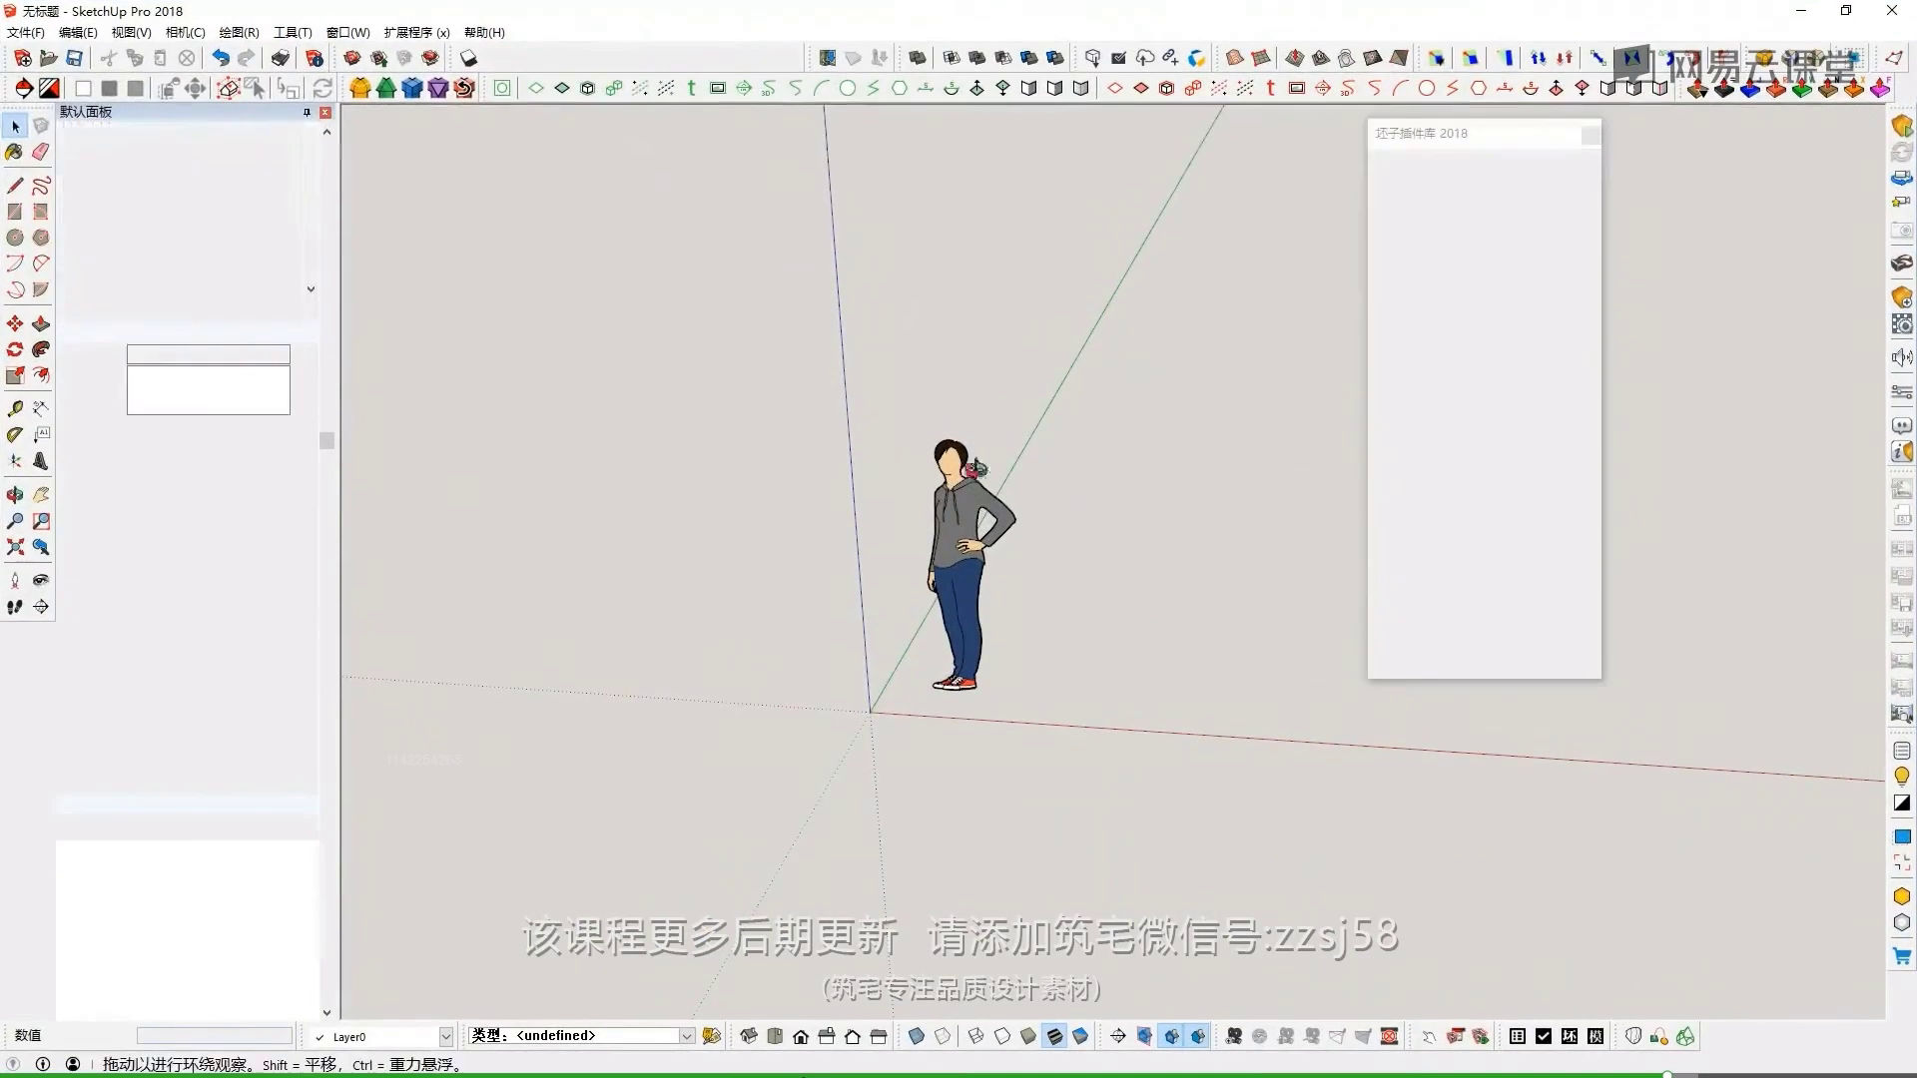
scroll(981, 472, "up", 1)
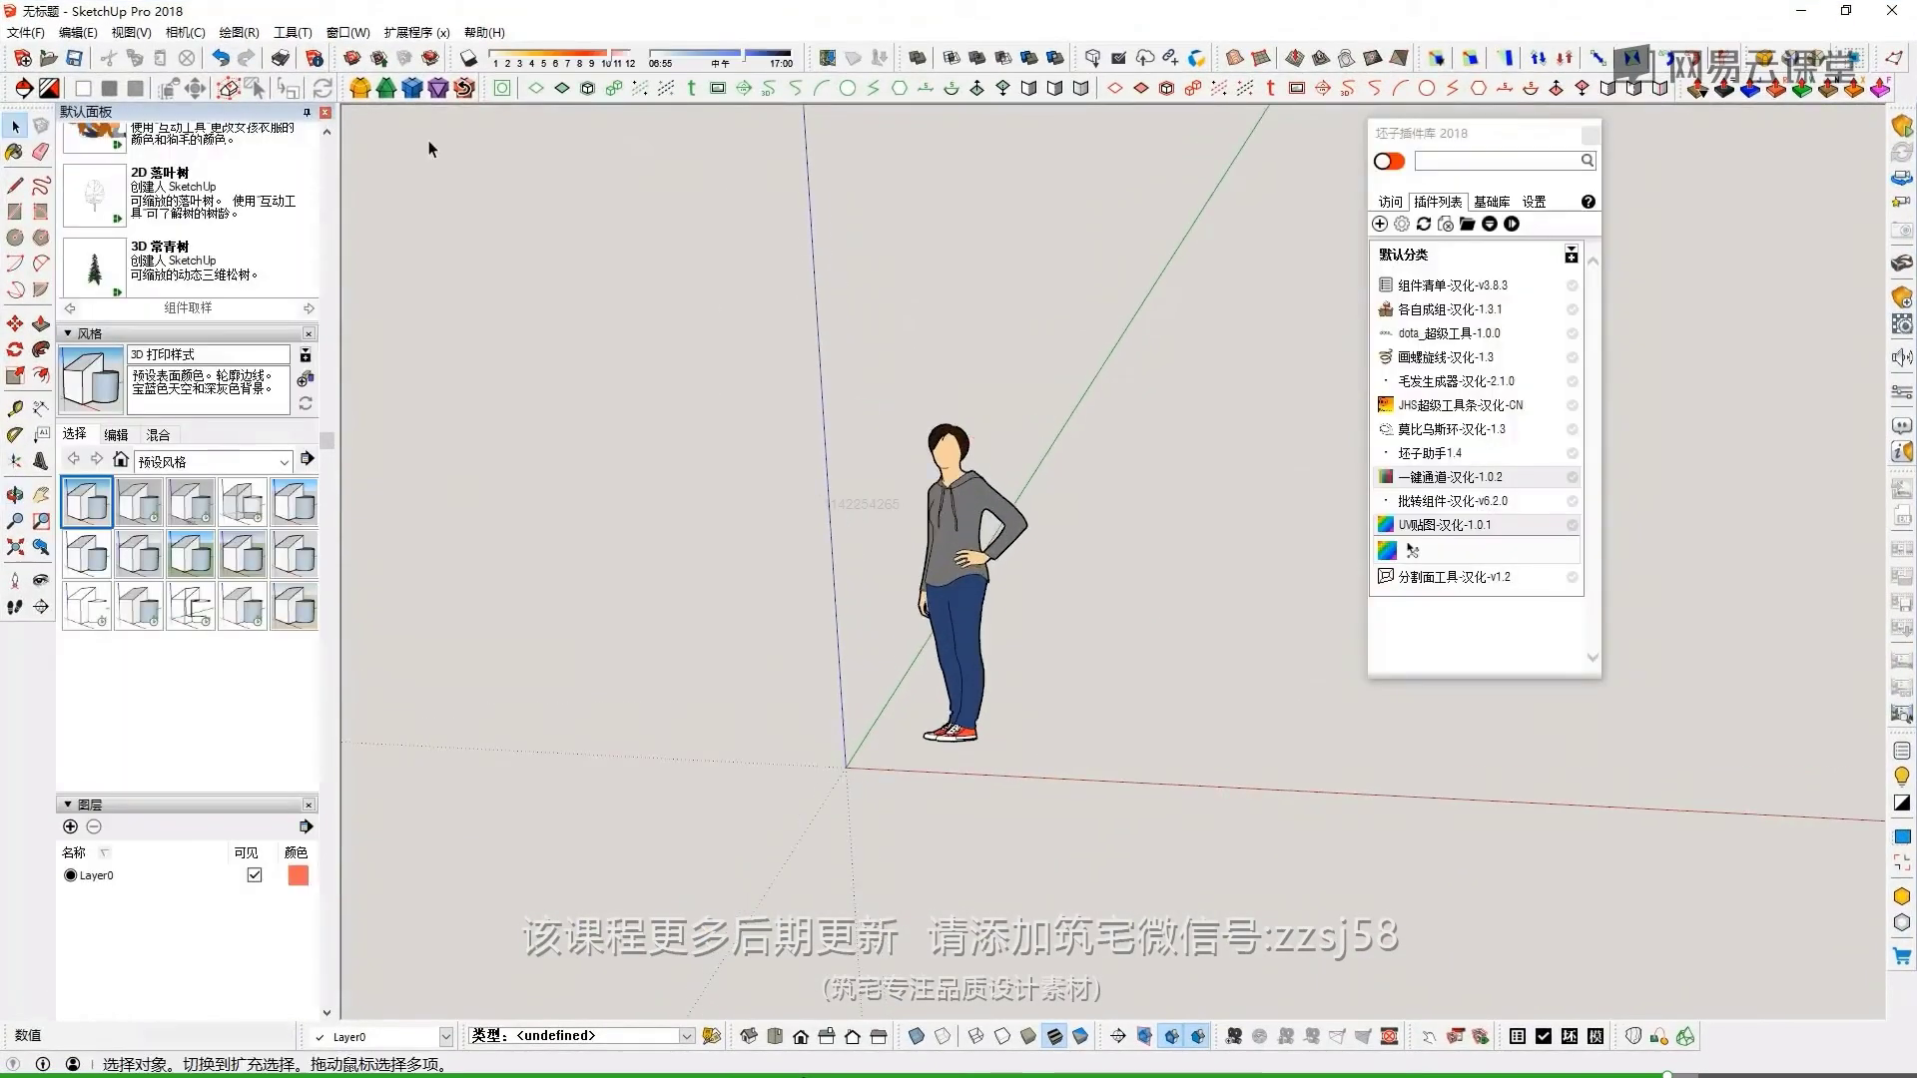
left_click(394, 34)
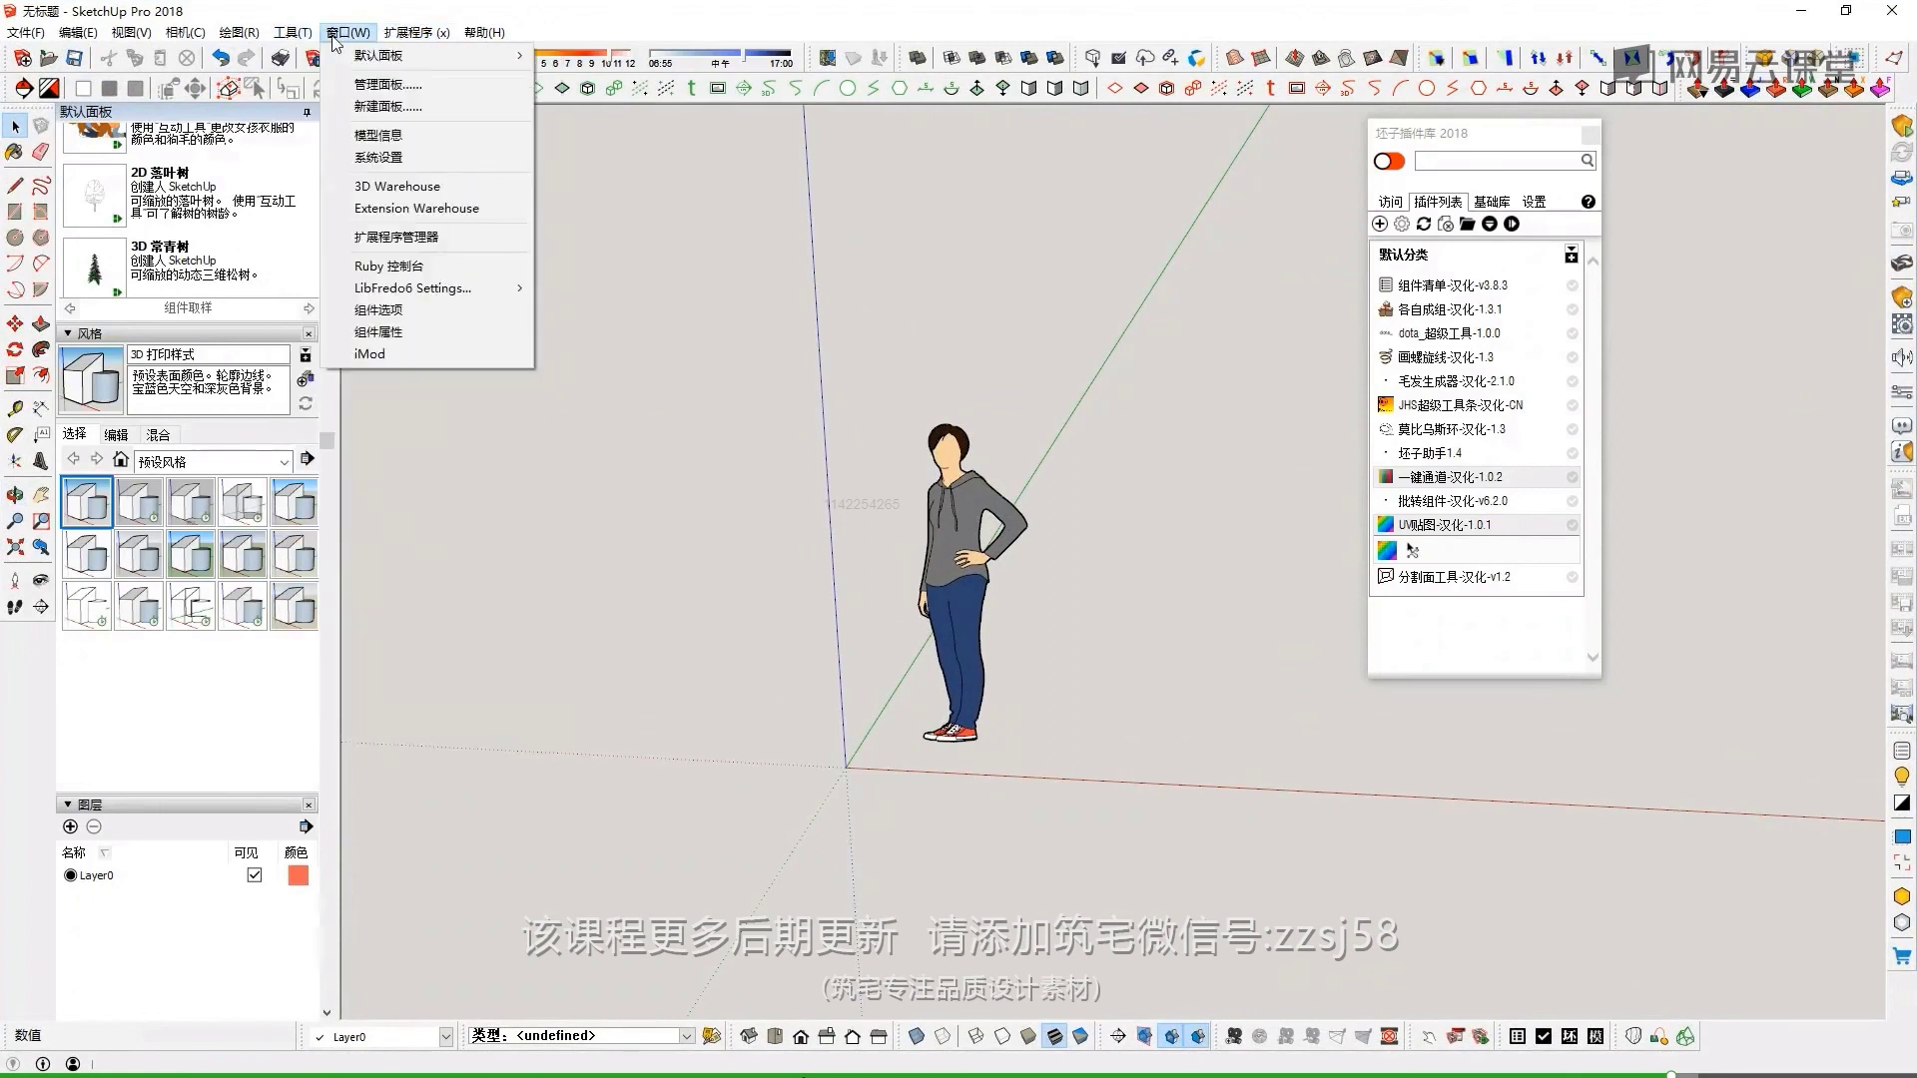
mouse_move(450, 188)
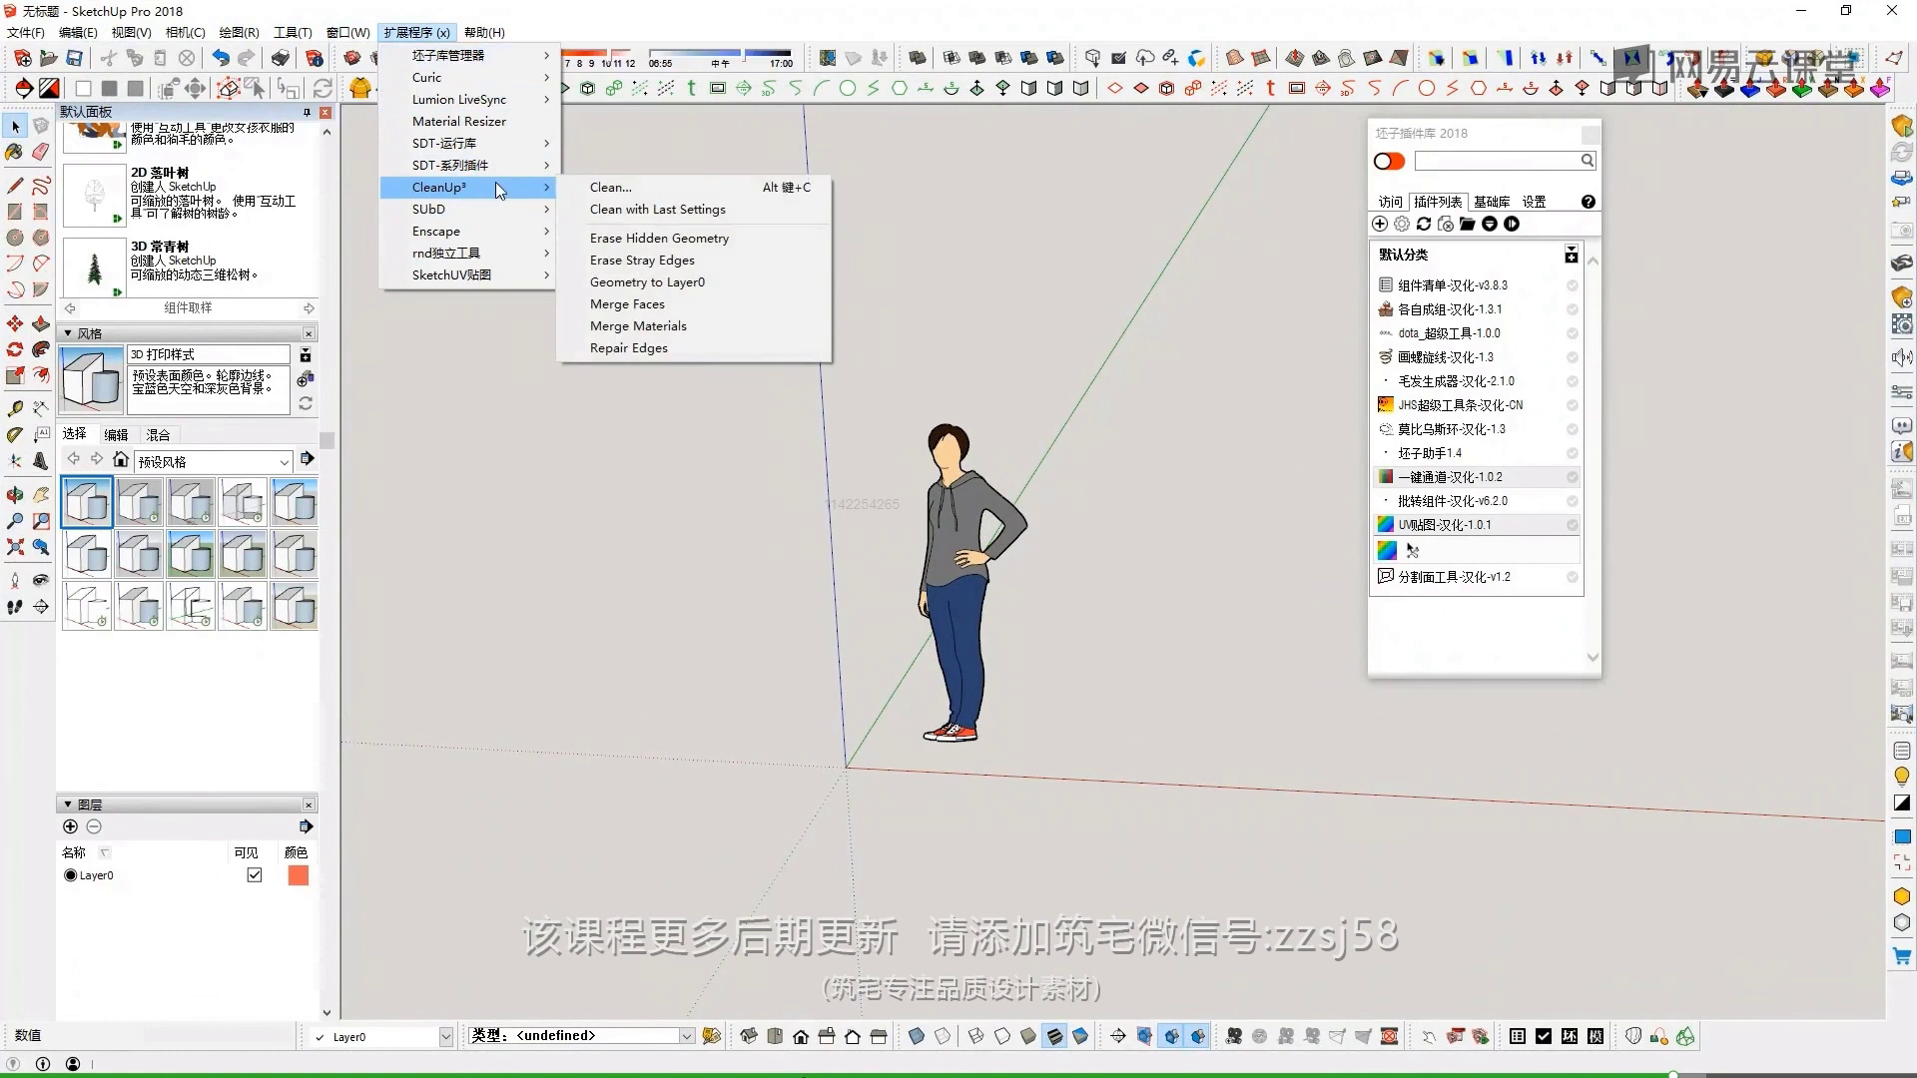
left_click(614, 187)
left_click(1342, 190)
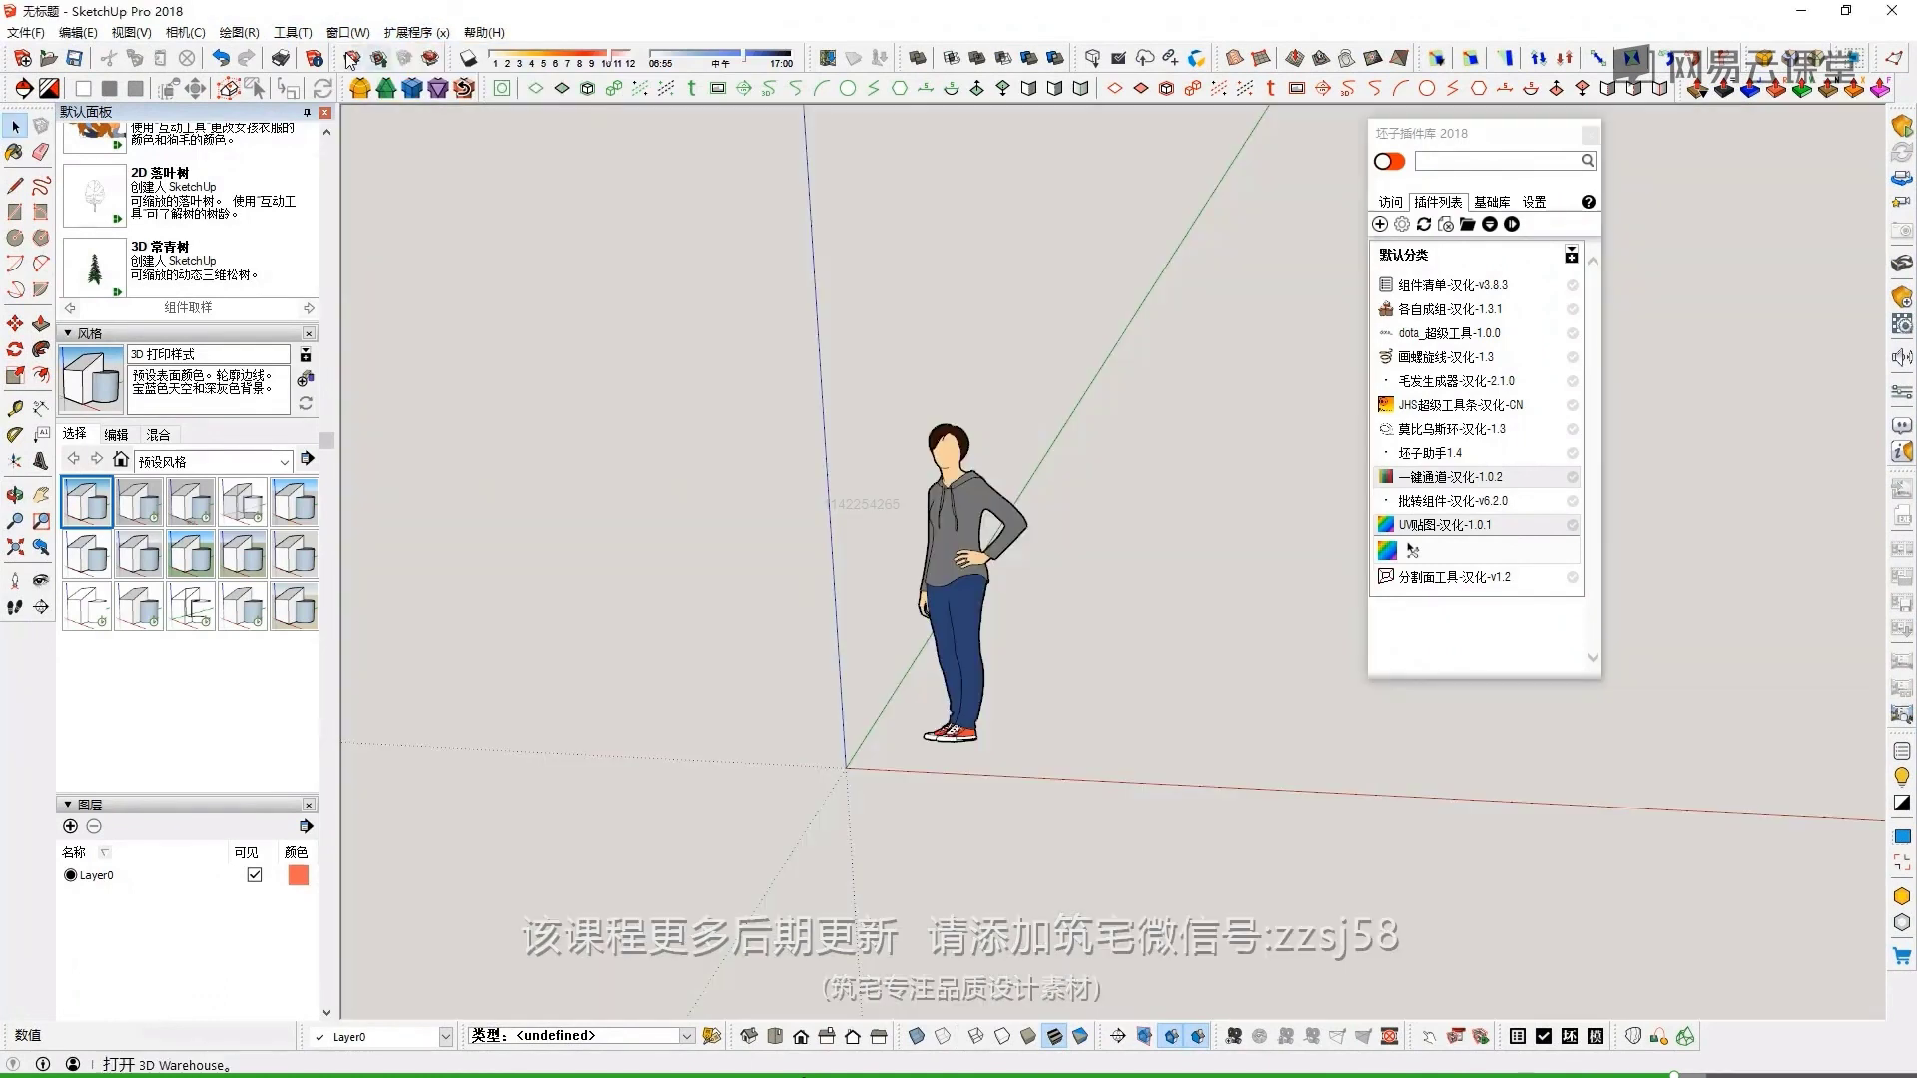
Filter the Preferences shortcuts by 'clean' to confirm Clean is bound to Alt+C
left_click(348, 32)
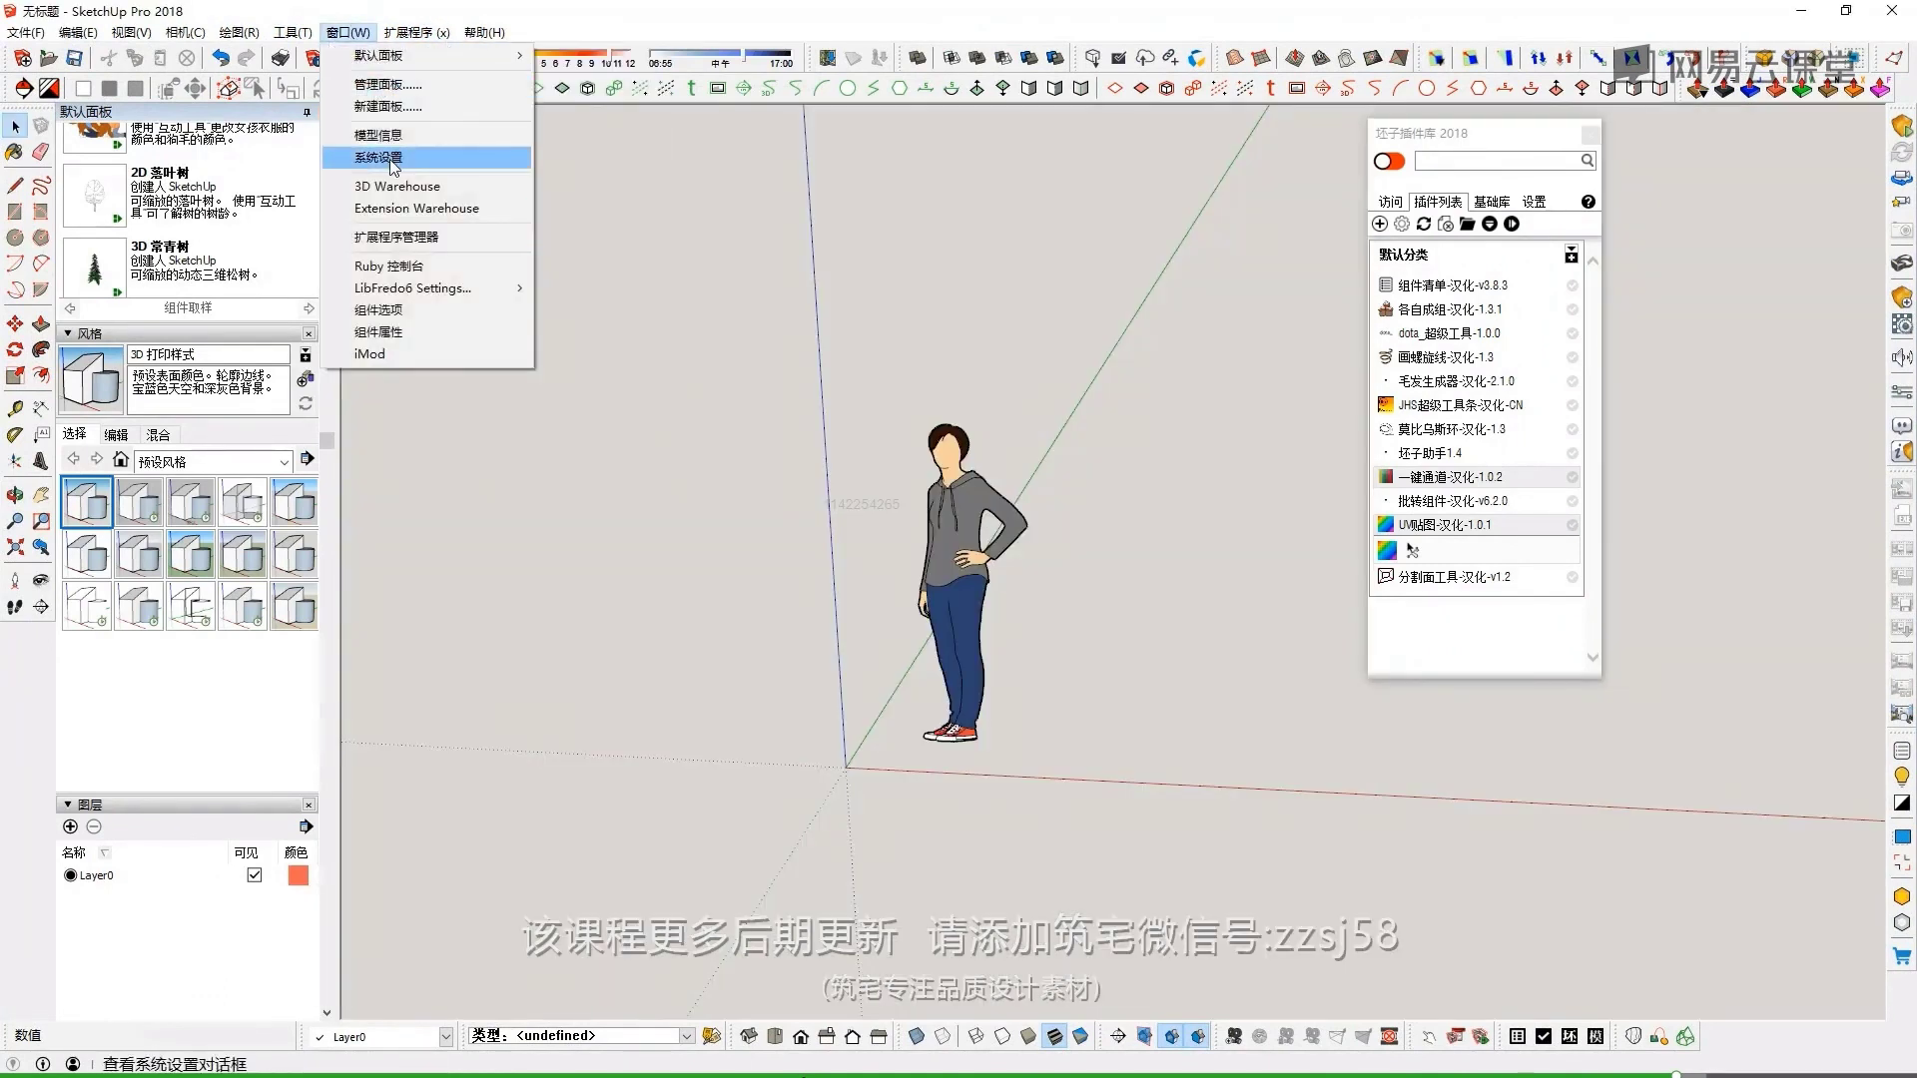
left_click(391, 160)
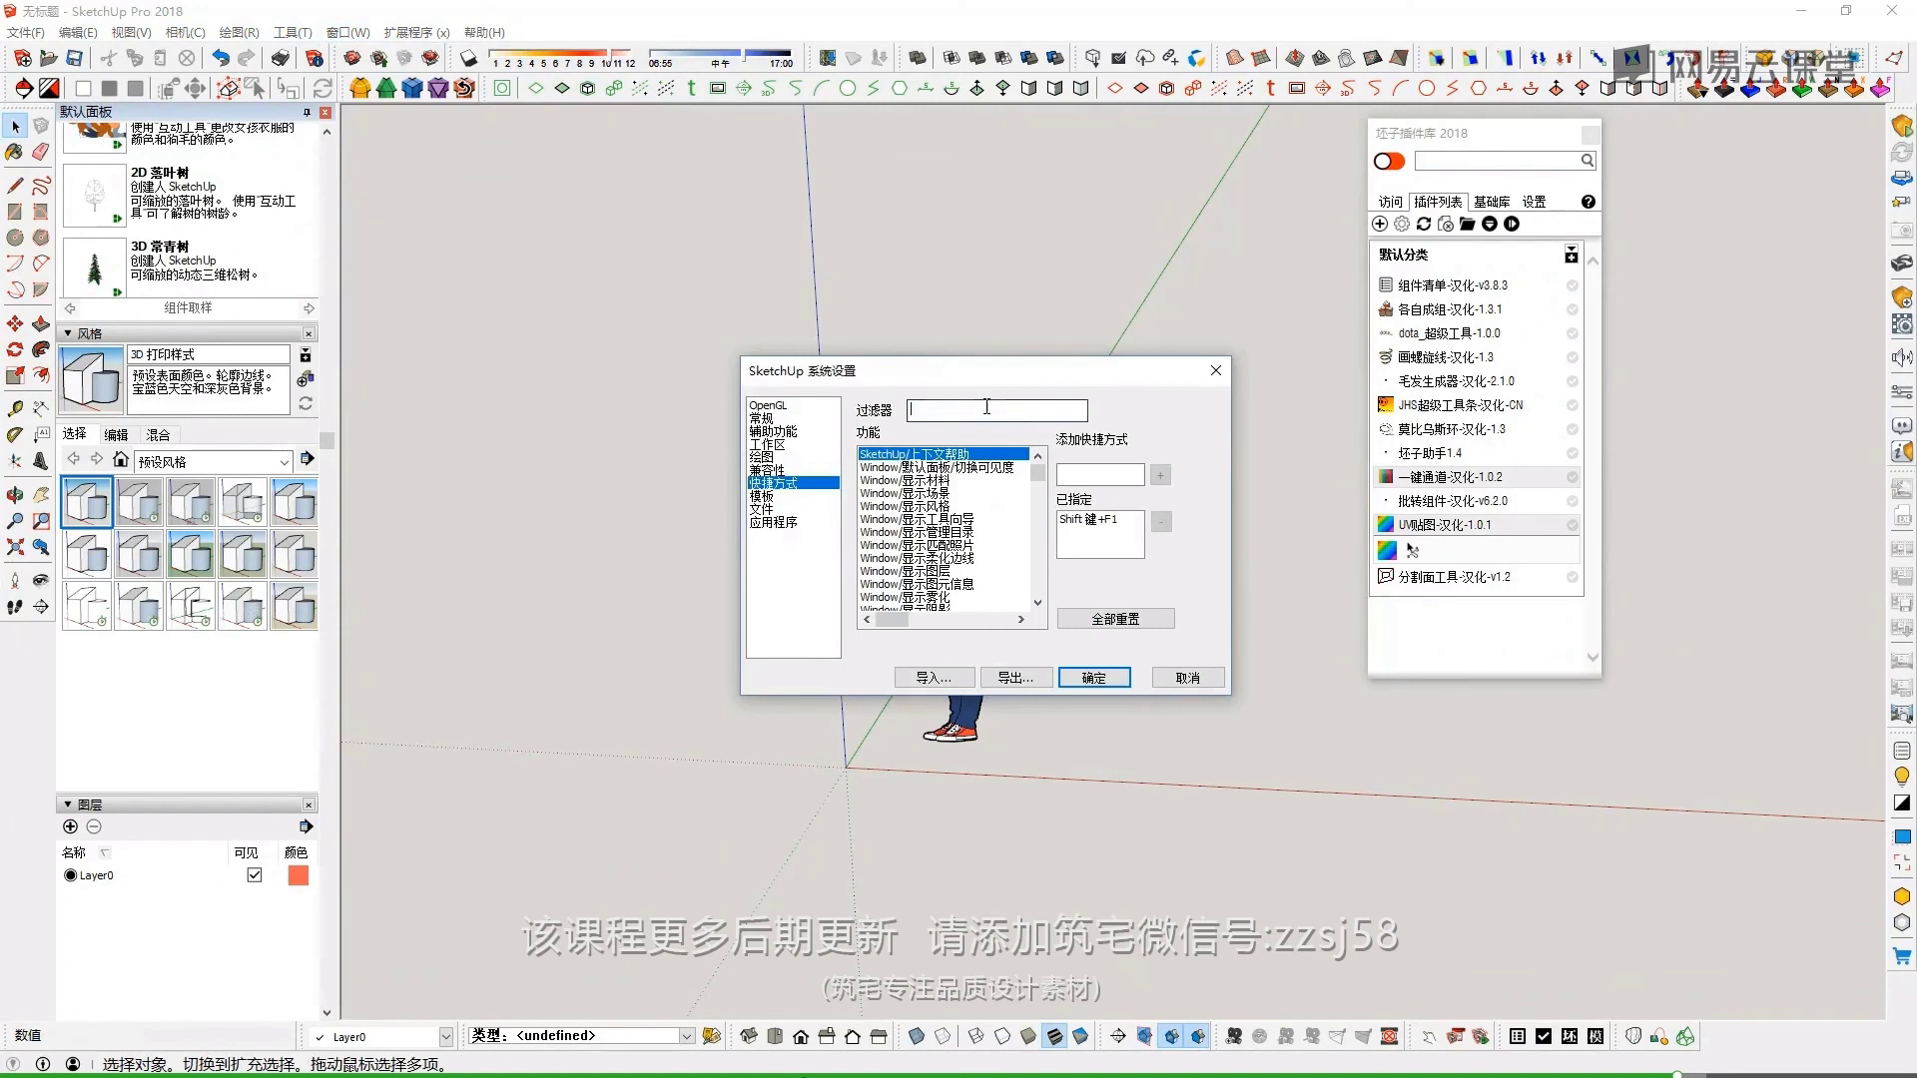
type("c")
type("all")
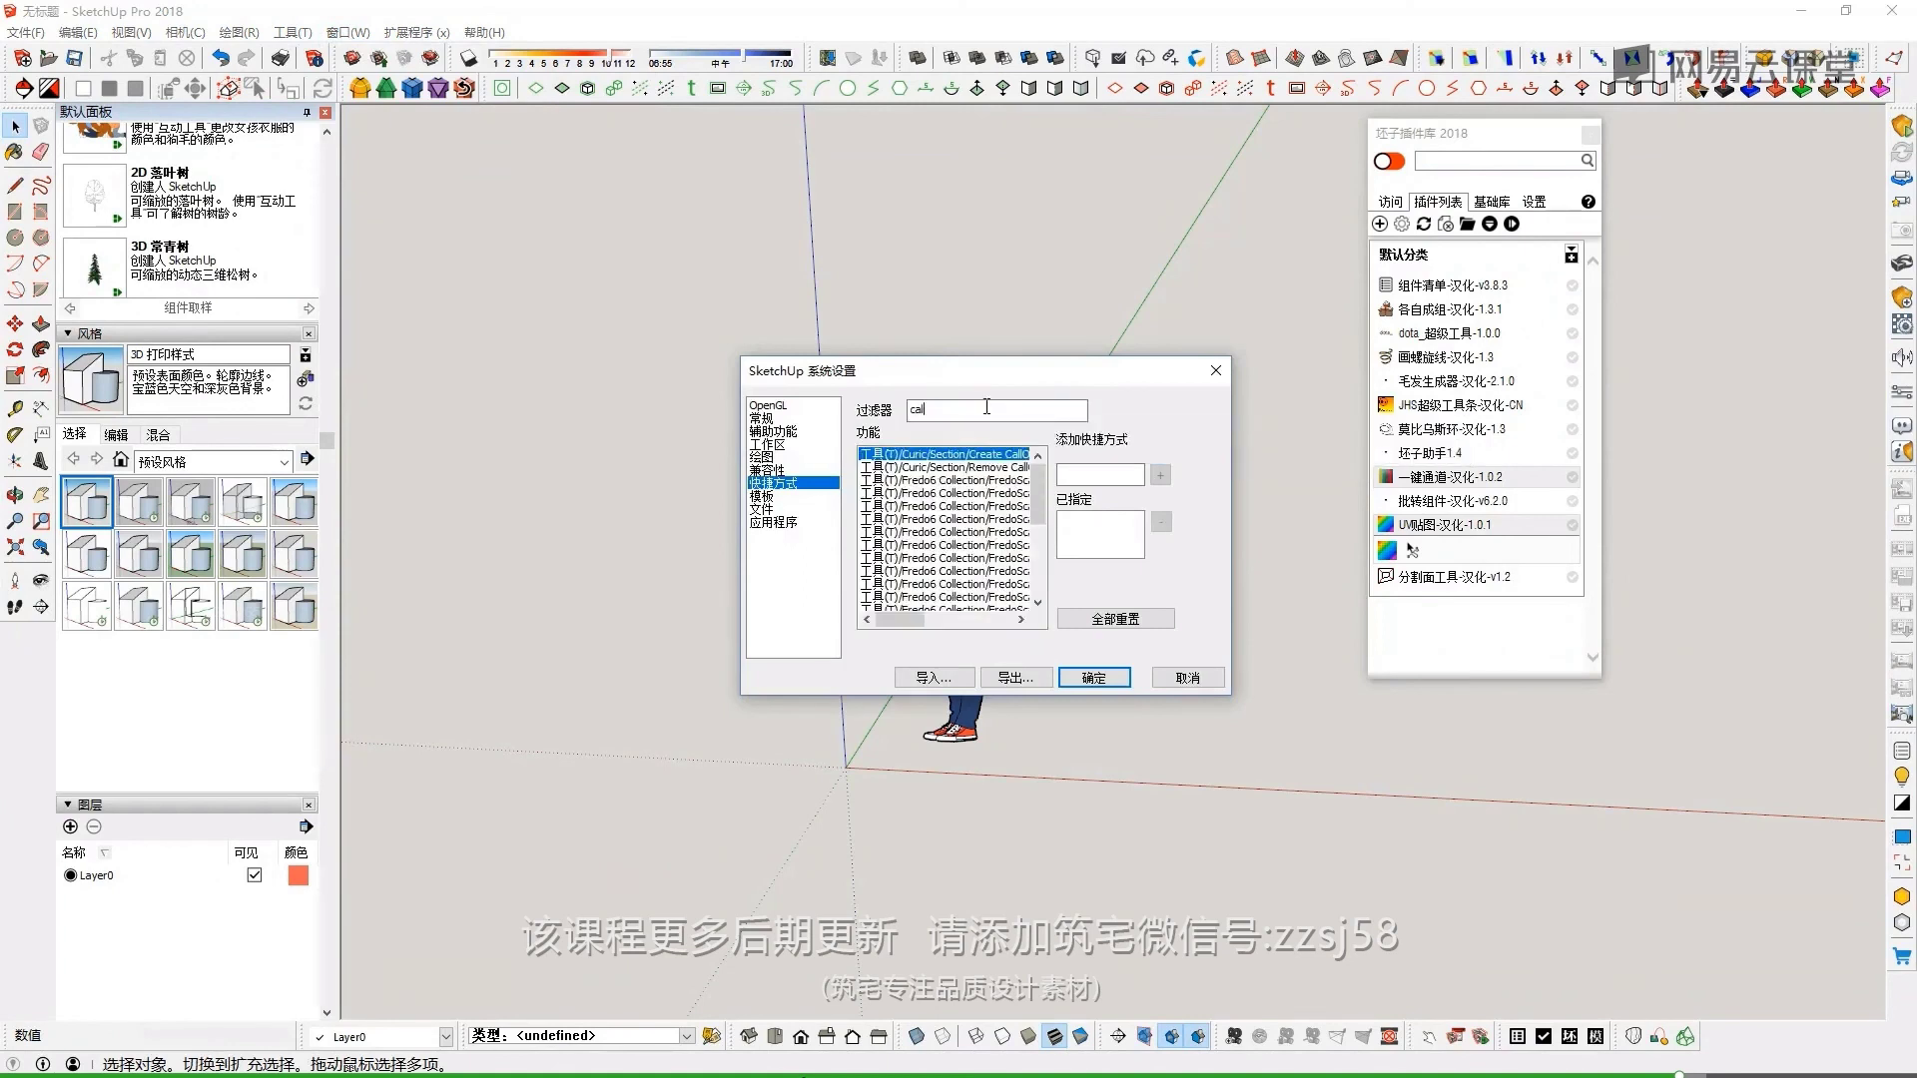
type("ean")
left_click_drag(935, 619, 965, 556)
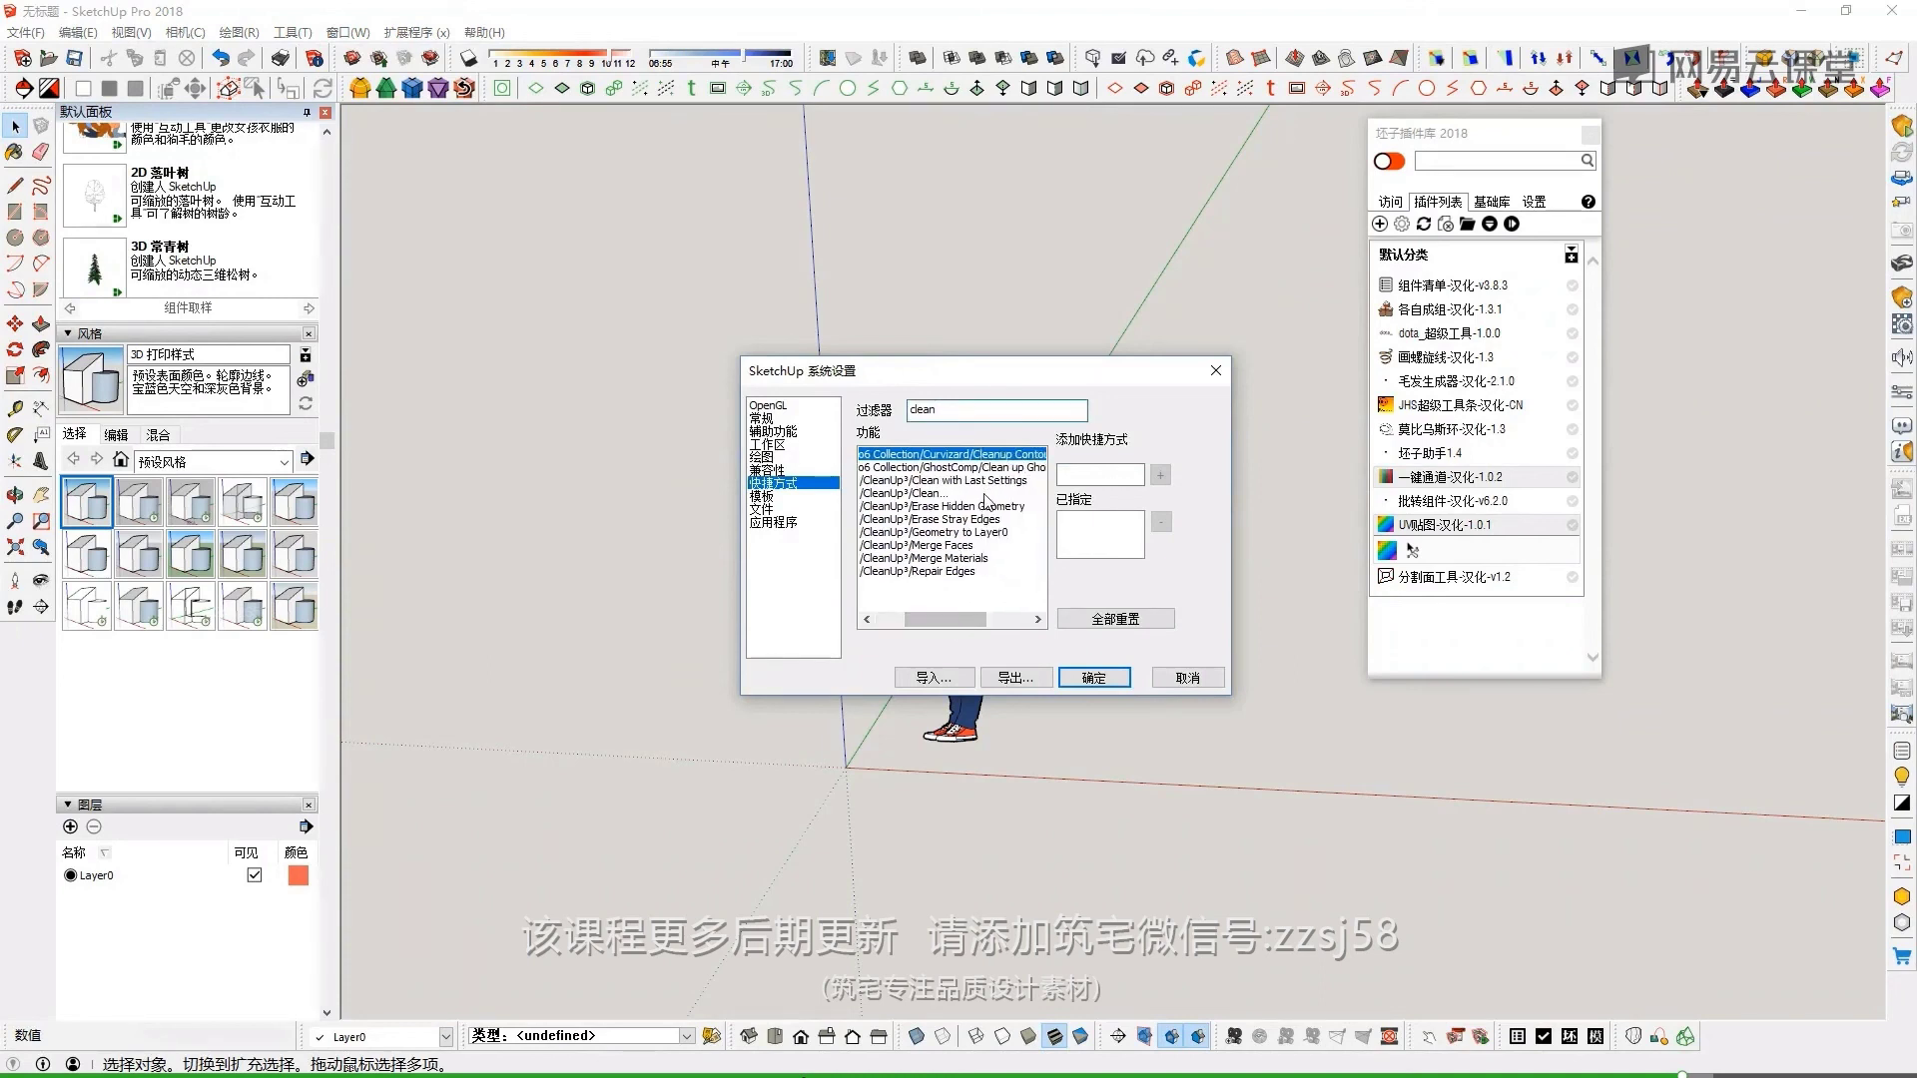
left_click(959, 493)
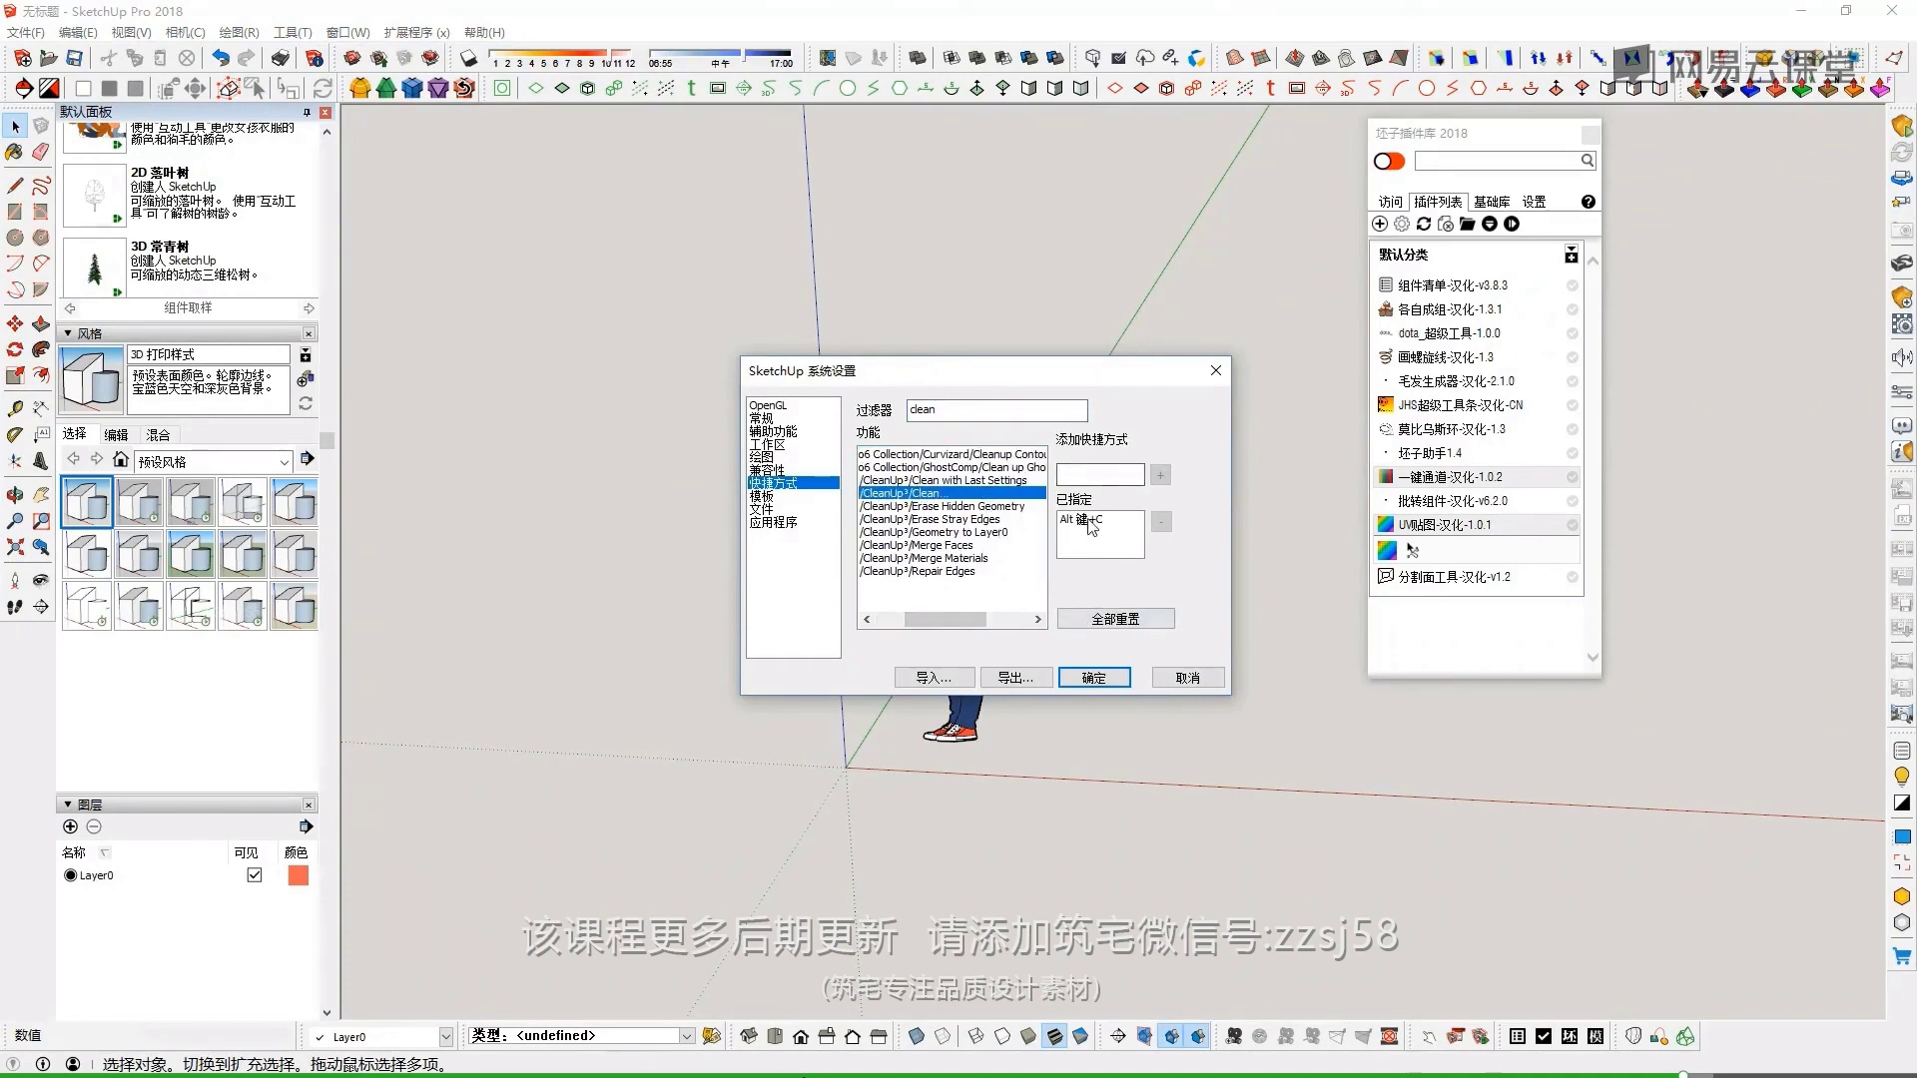
left_click(1186, 679)
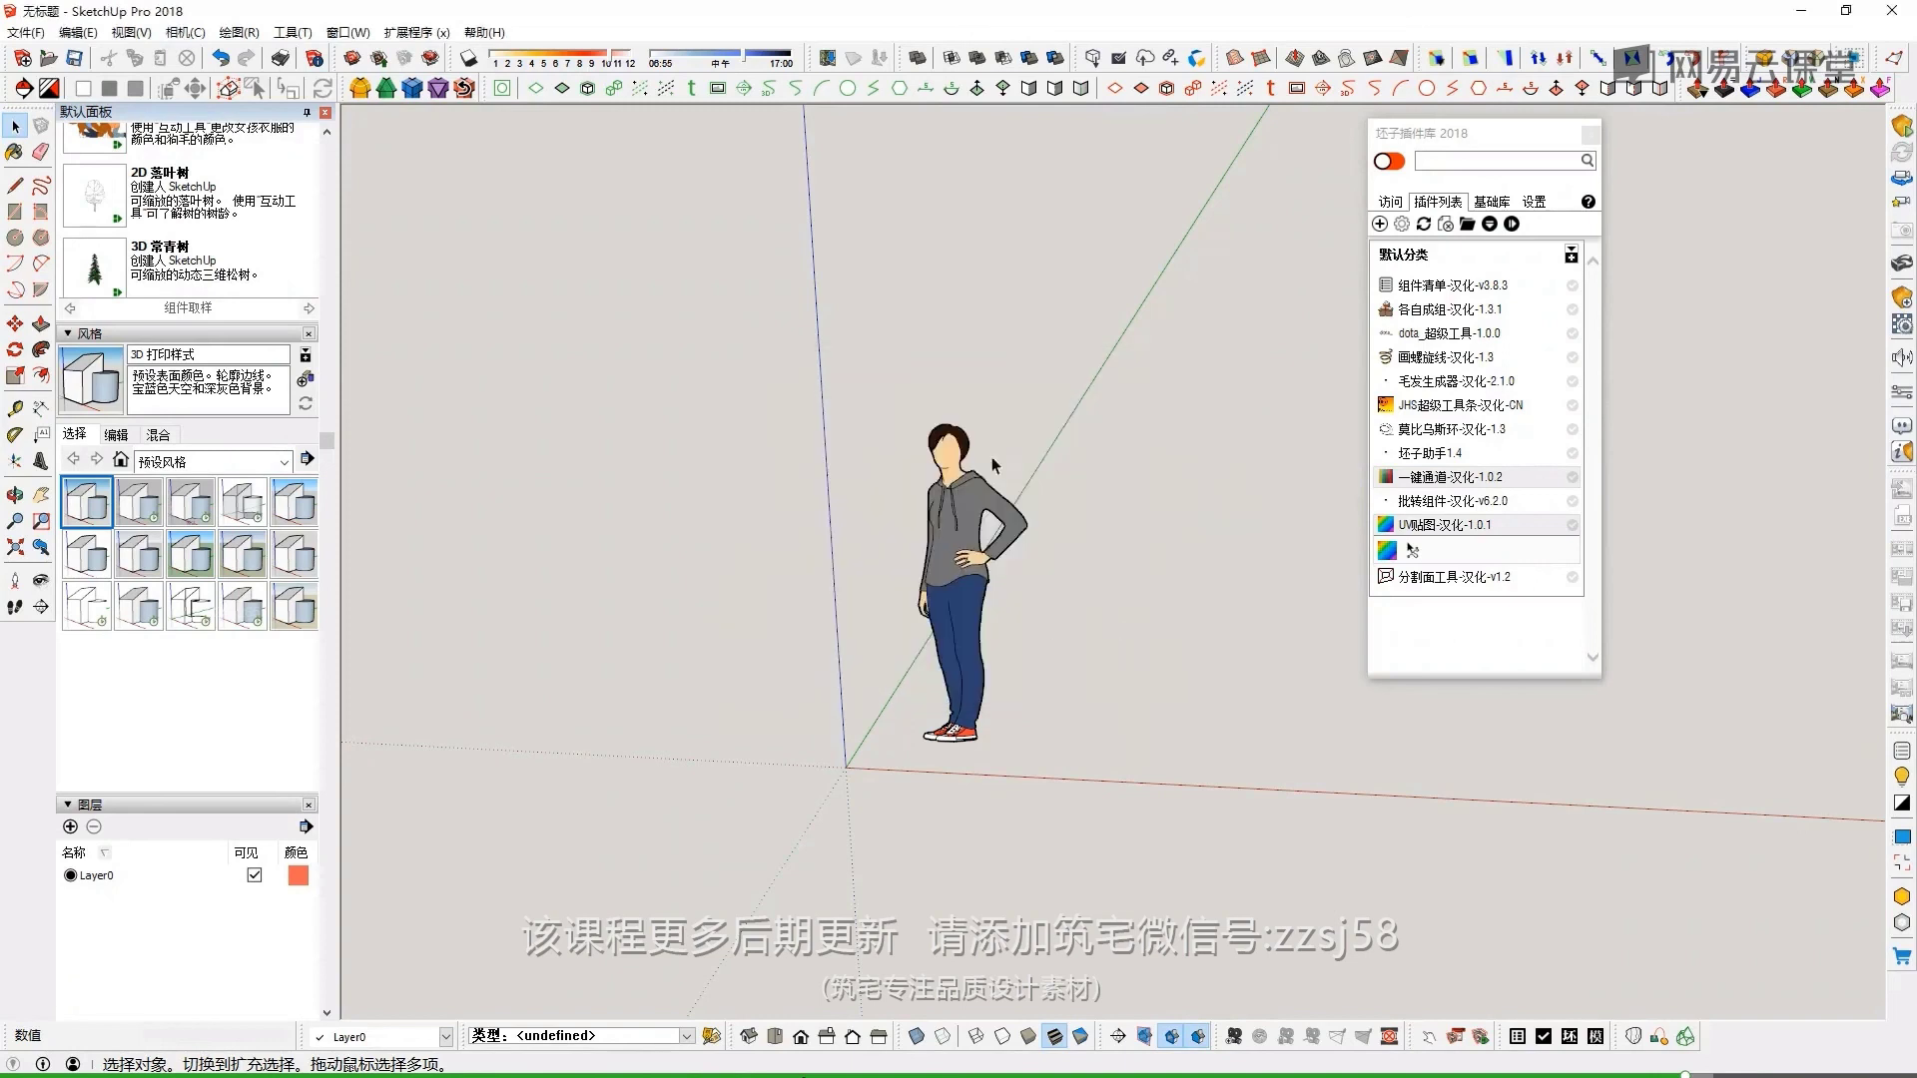
Bring up CleanUp³ with Alt+C, cancel, and advance the slides to point five
key("alt+c")
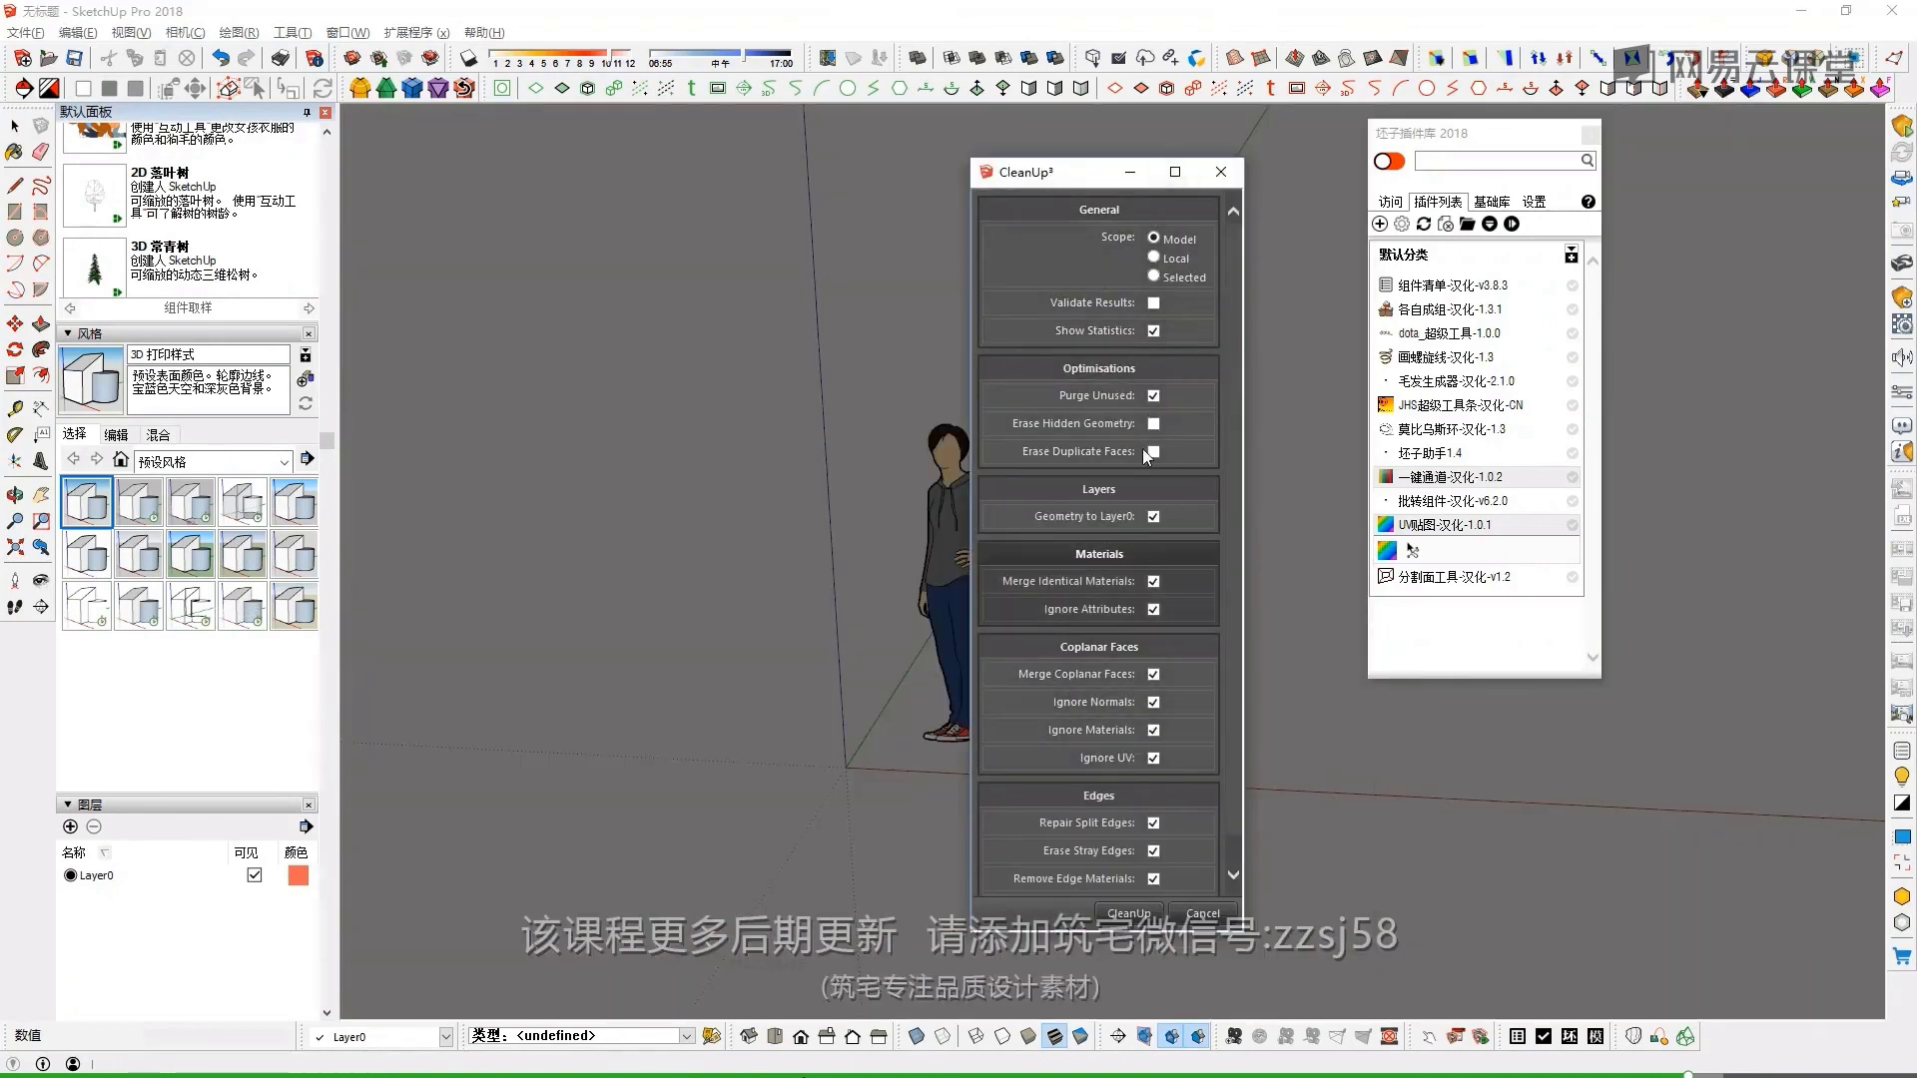
left_click(1222, 178)
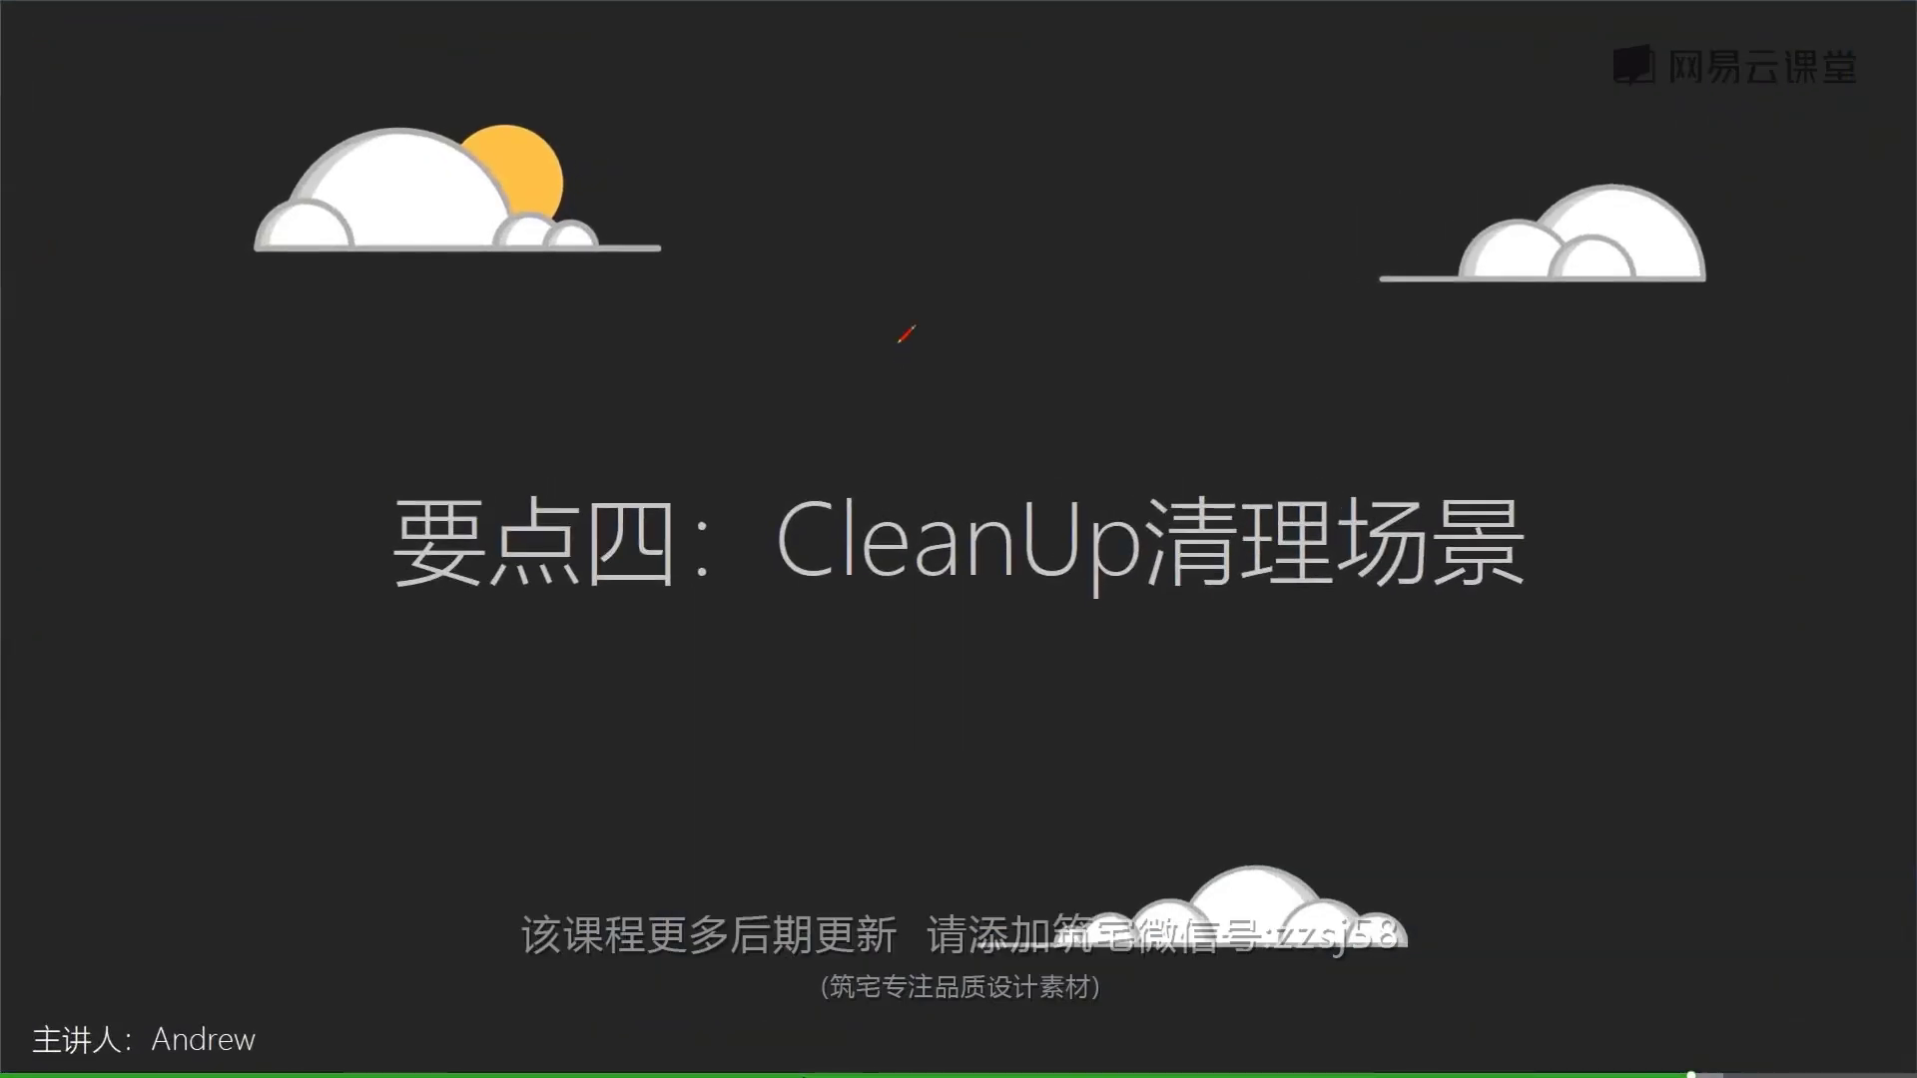
key("Right")
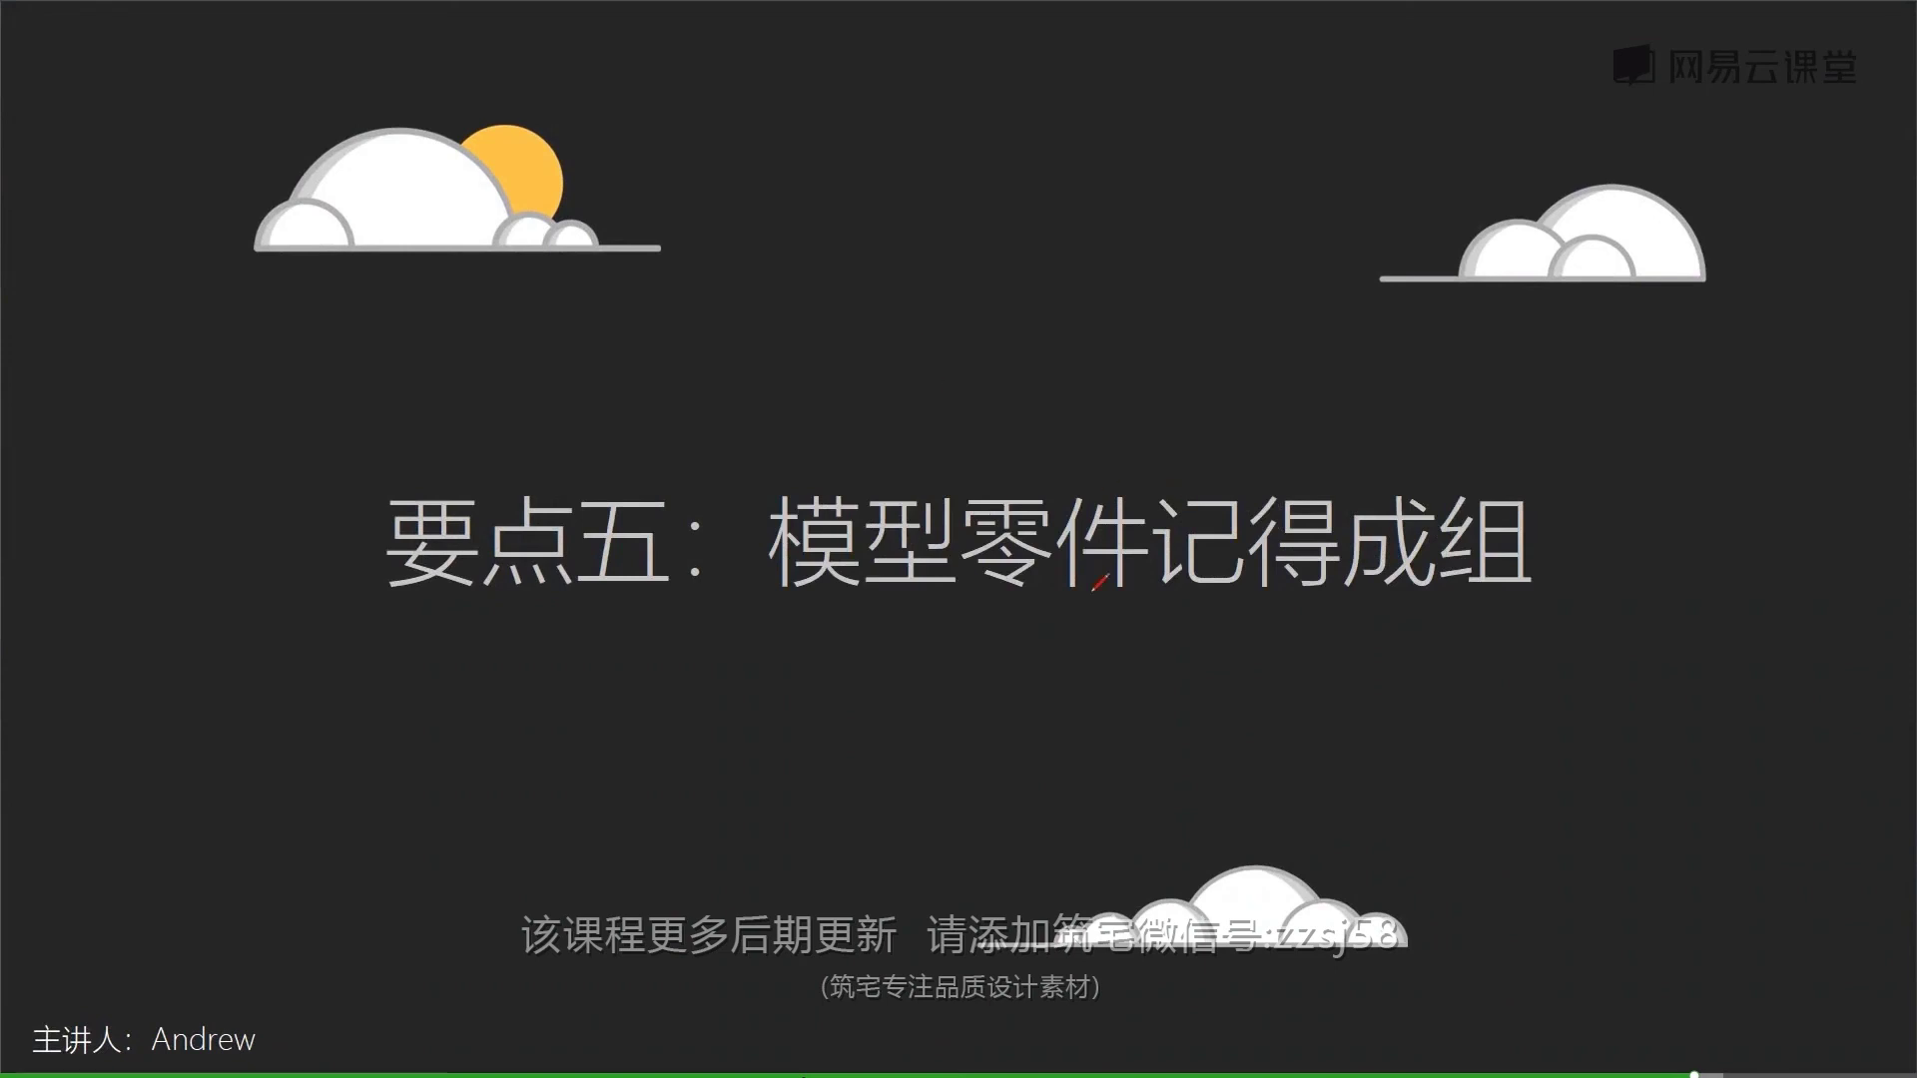
key("alt+Tab")
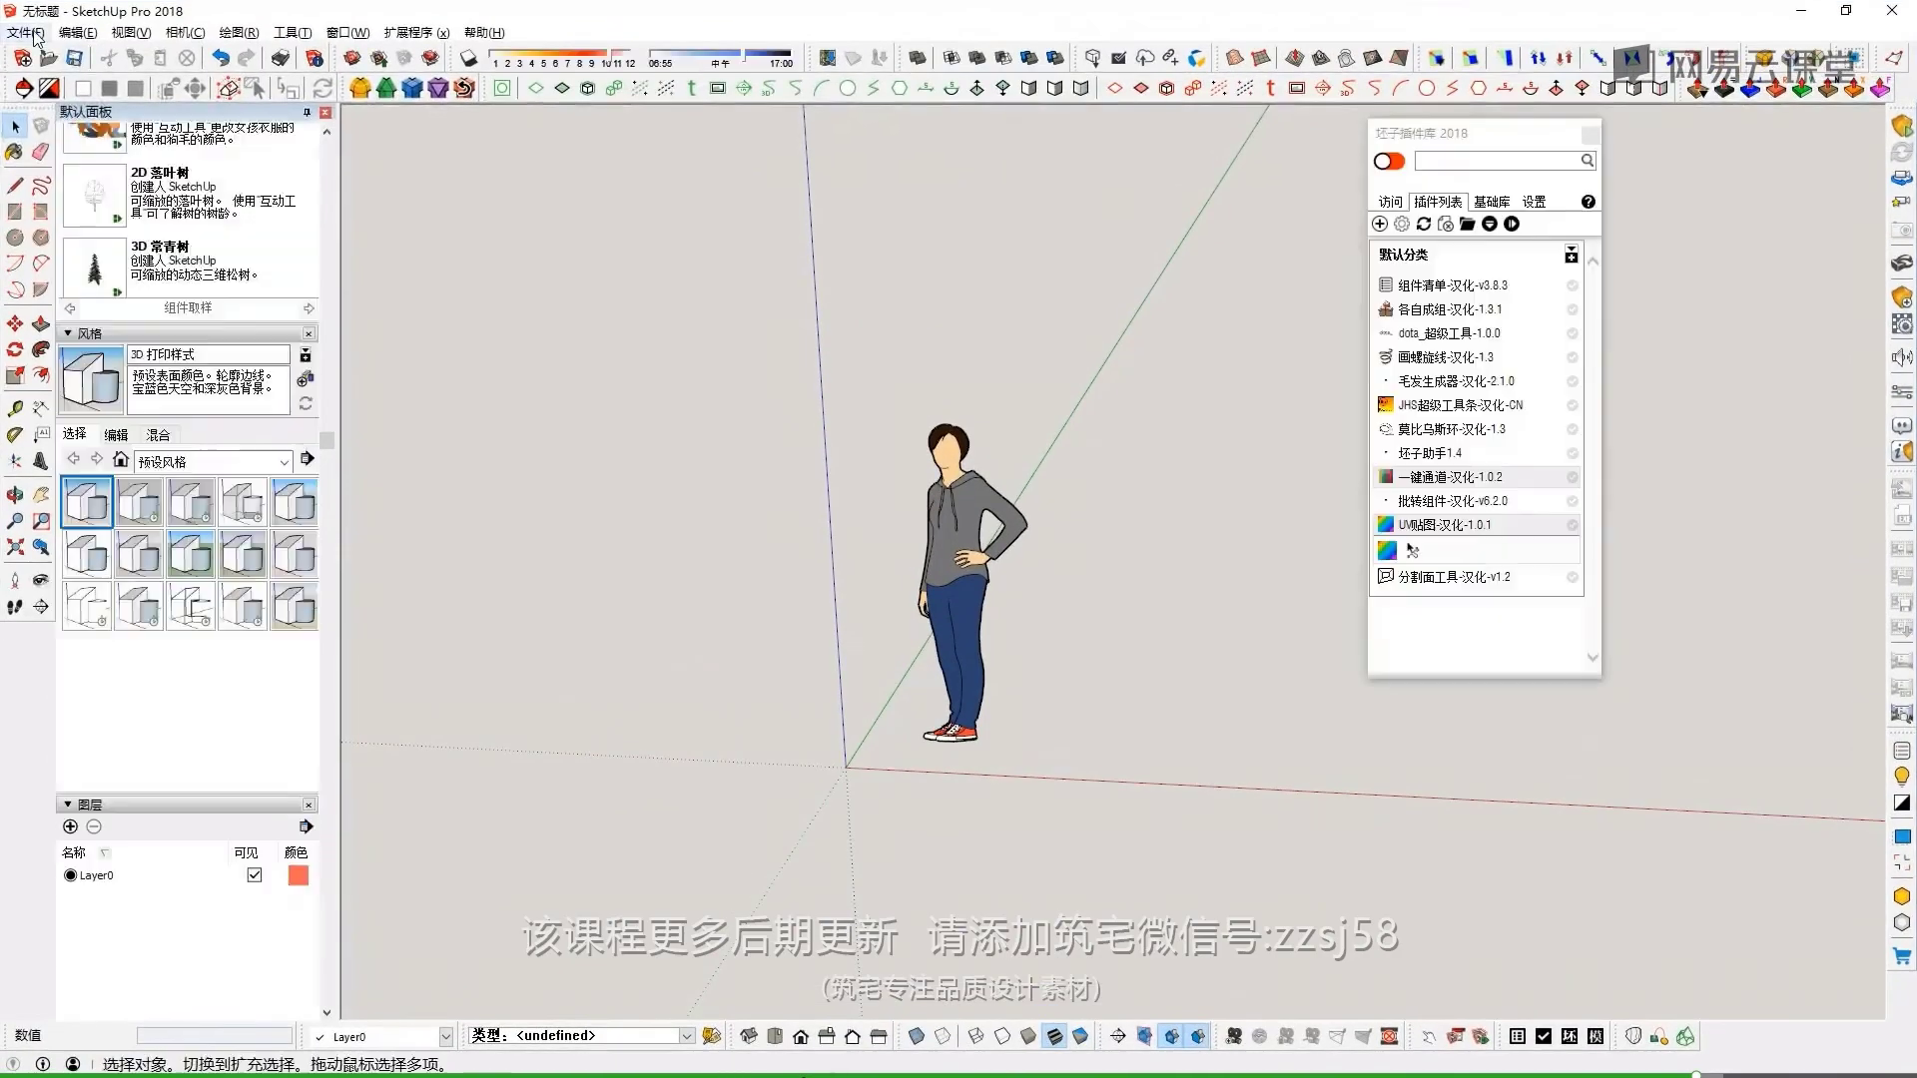
left_click(25, 32)
left_click(59, 77)
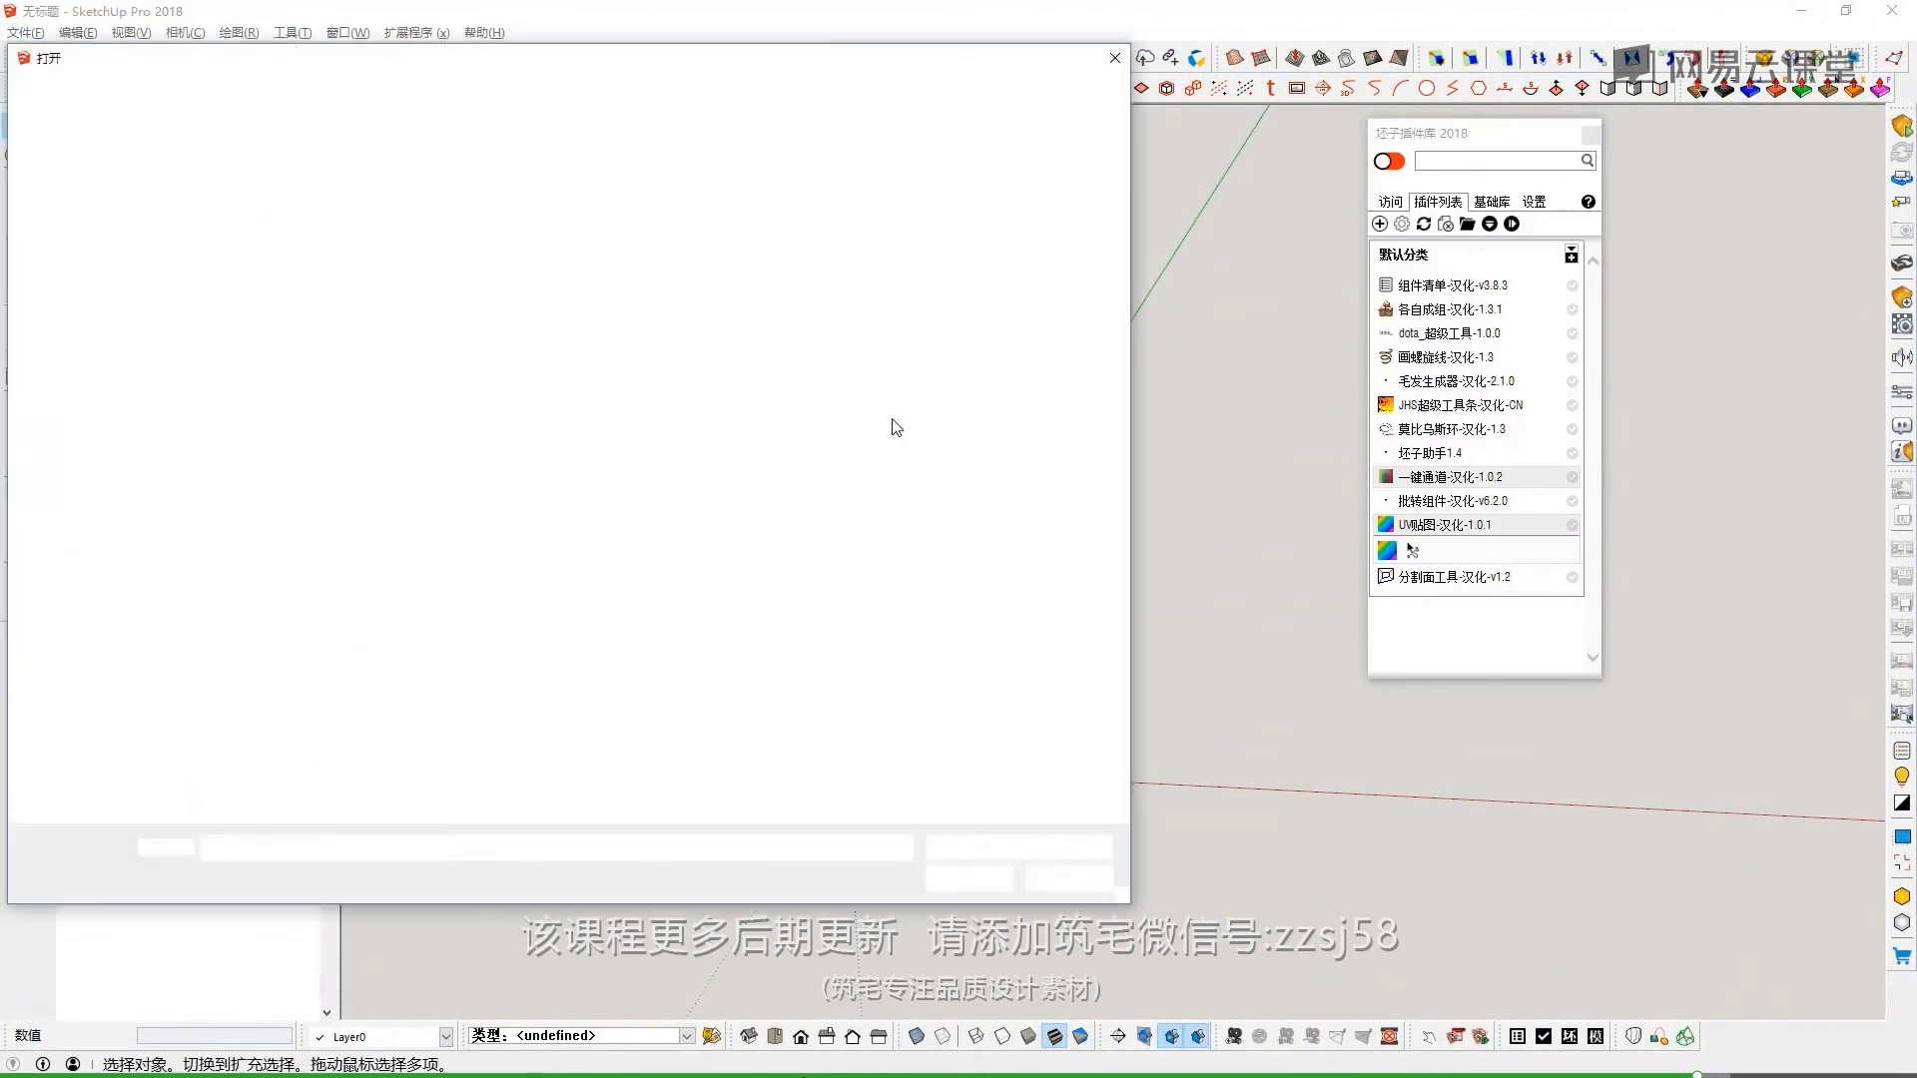
key("Escape")
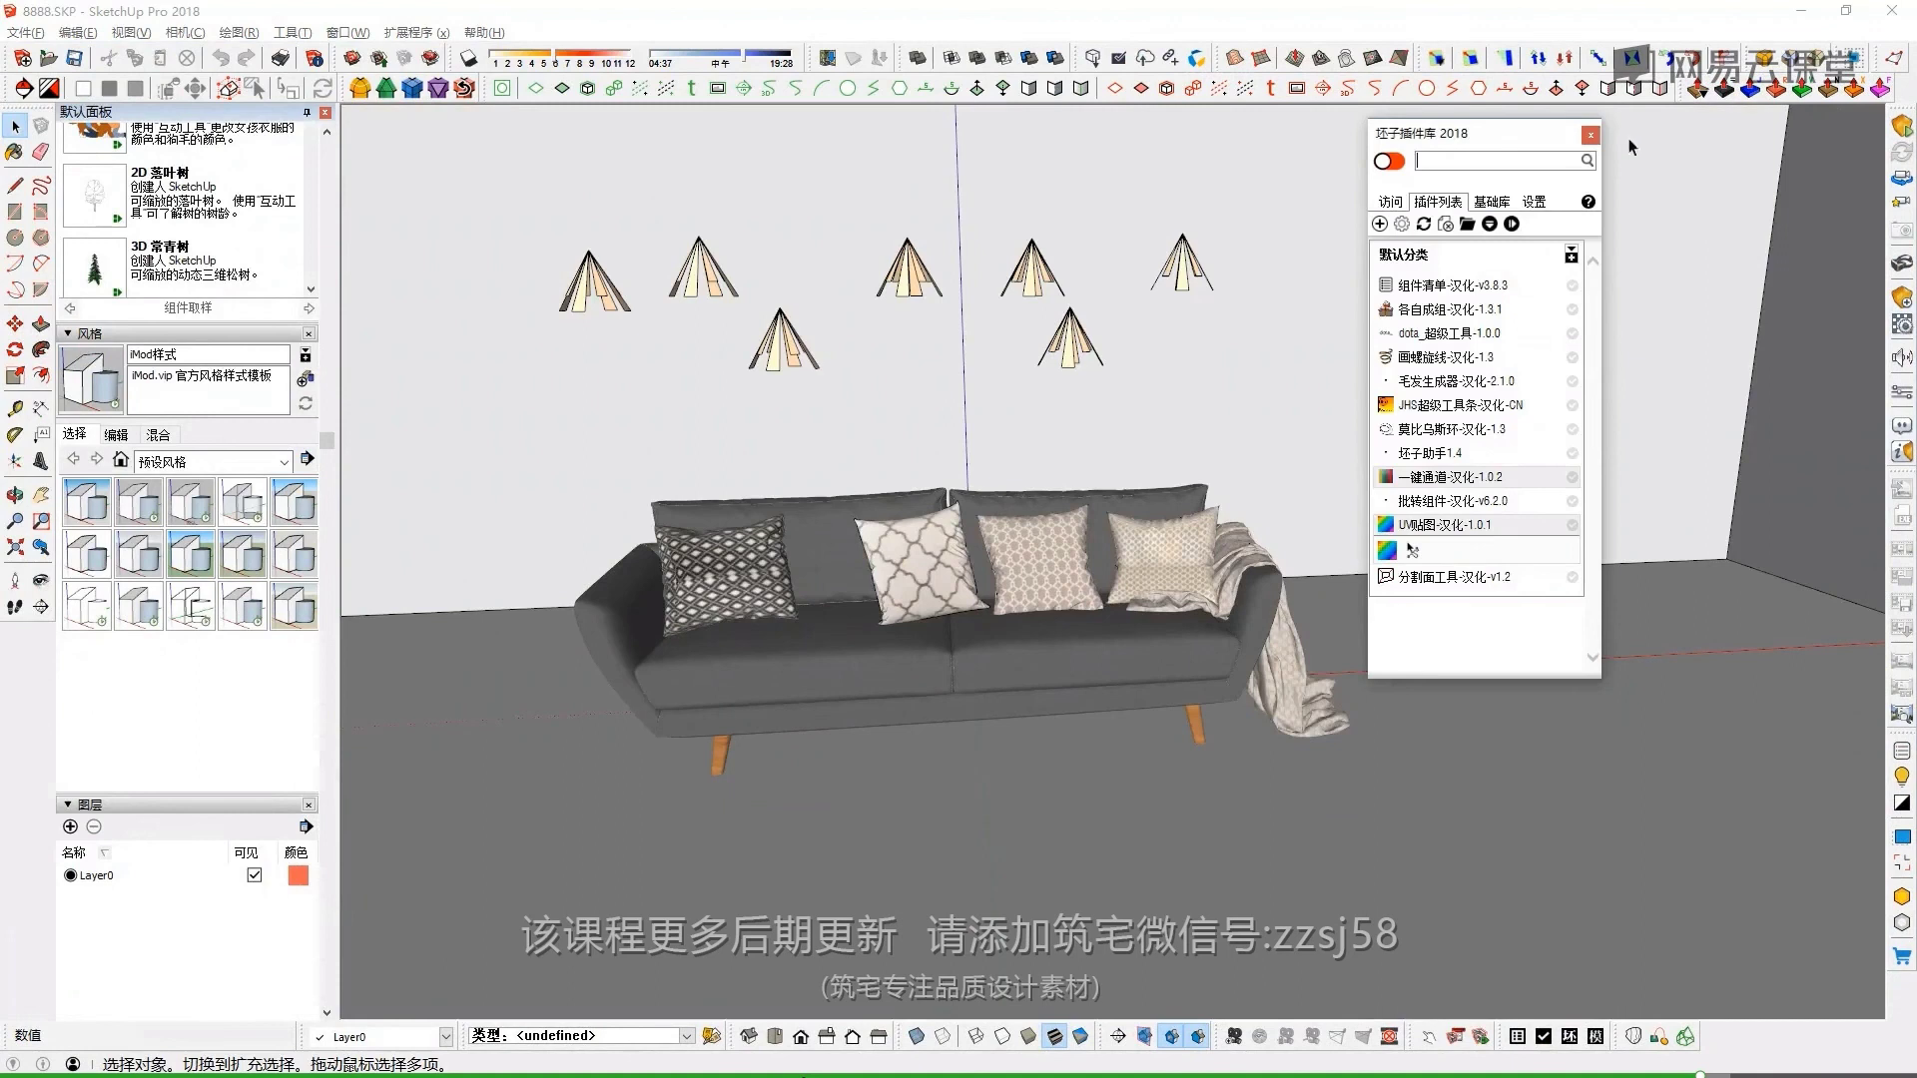
left_click(1591, 134)
scroll(946, 487, "down", 2)
scroll(945, 490, "down", 2)
scroll(942, 559, "down", 2)
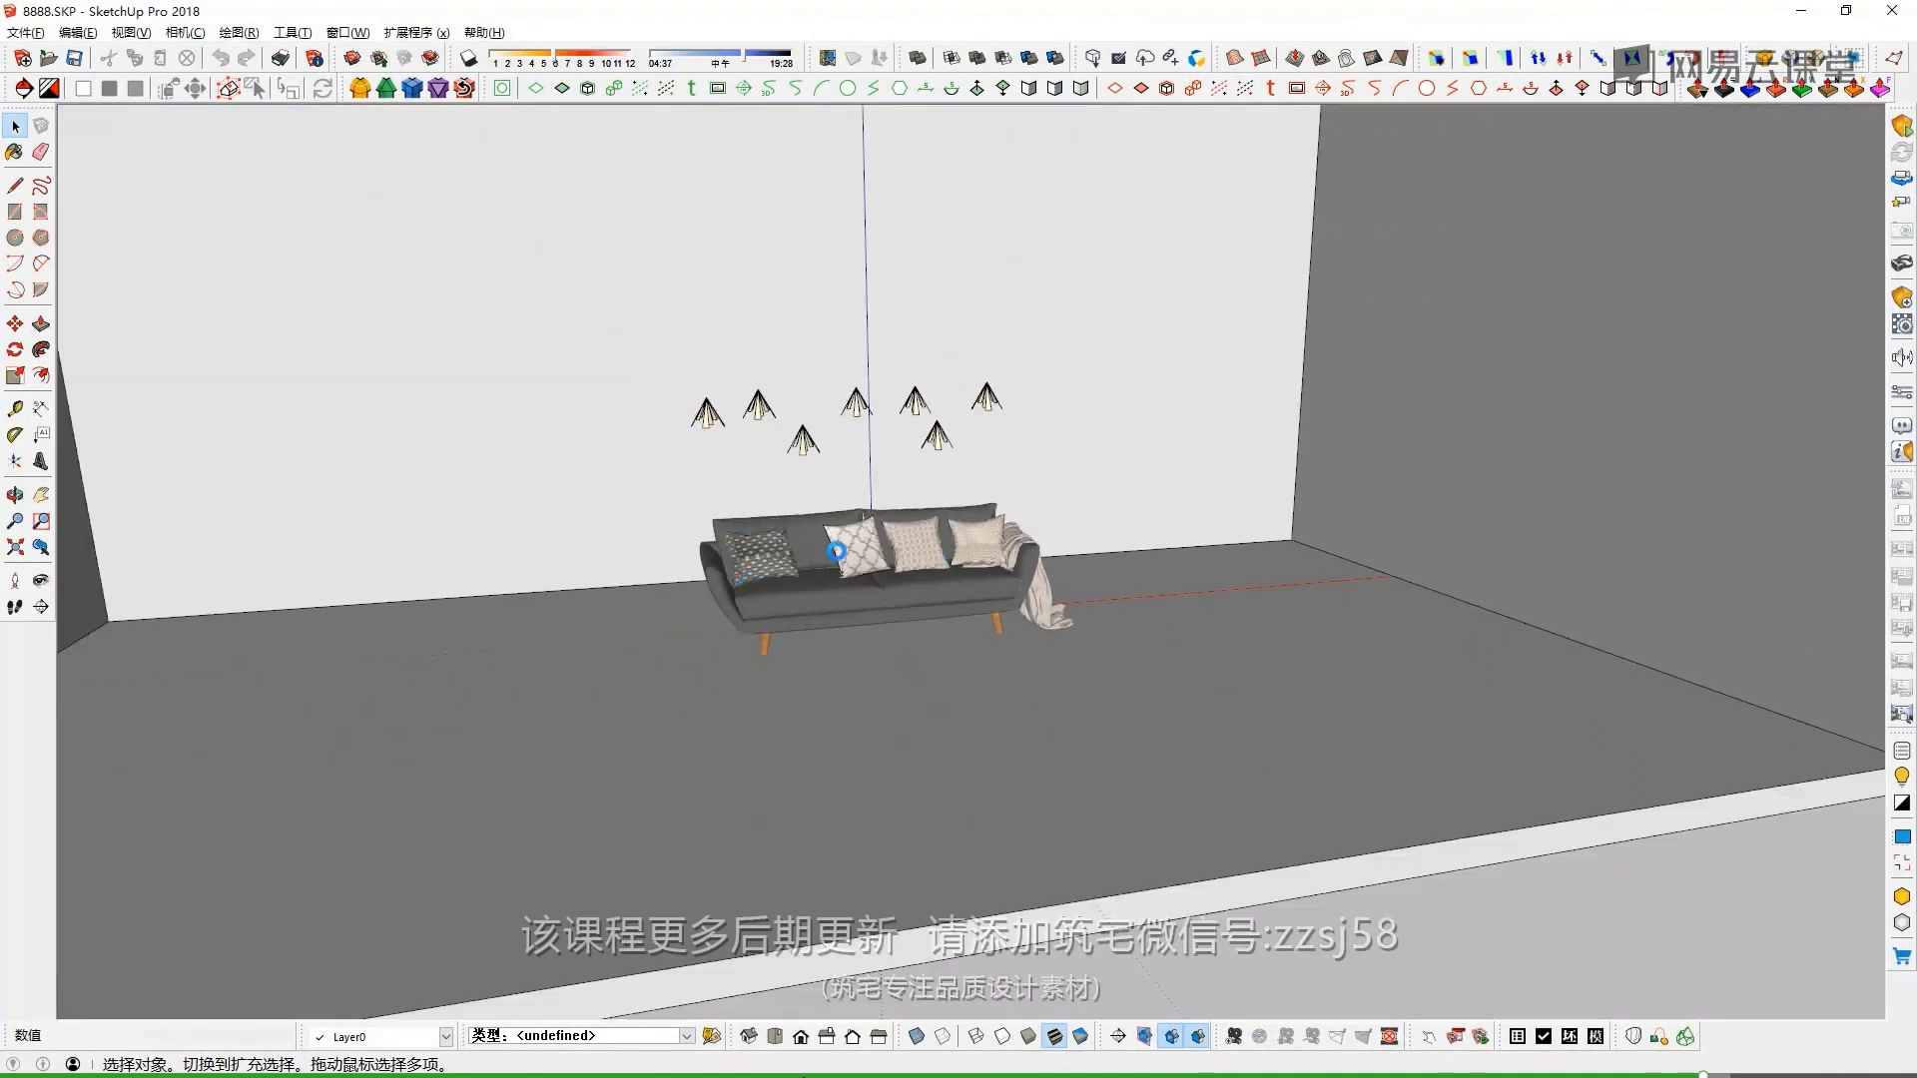
scroll(899, 650, "up", 2)
scroll(998, 724, "up", 2)
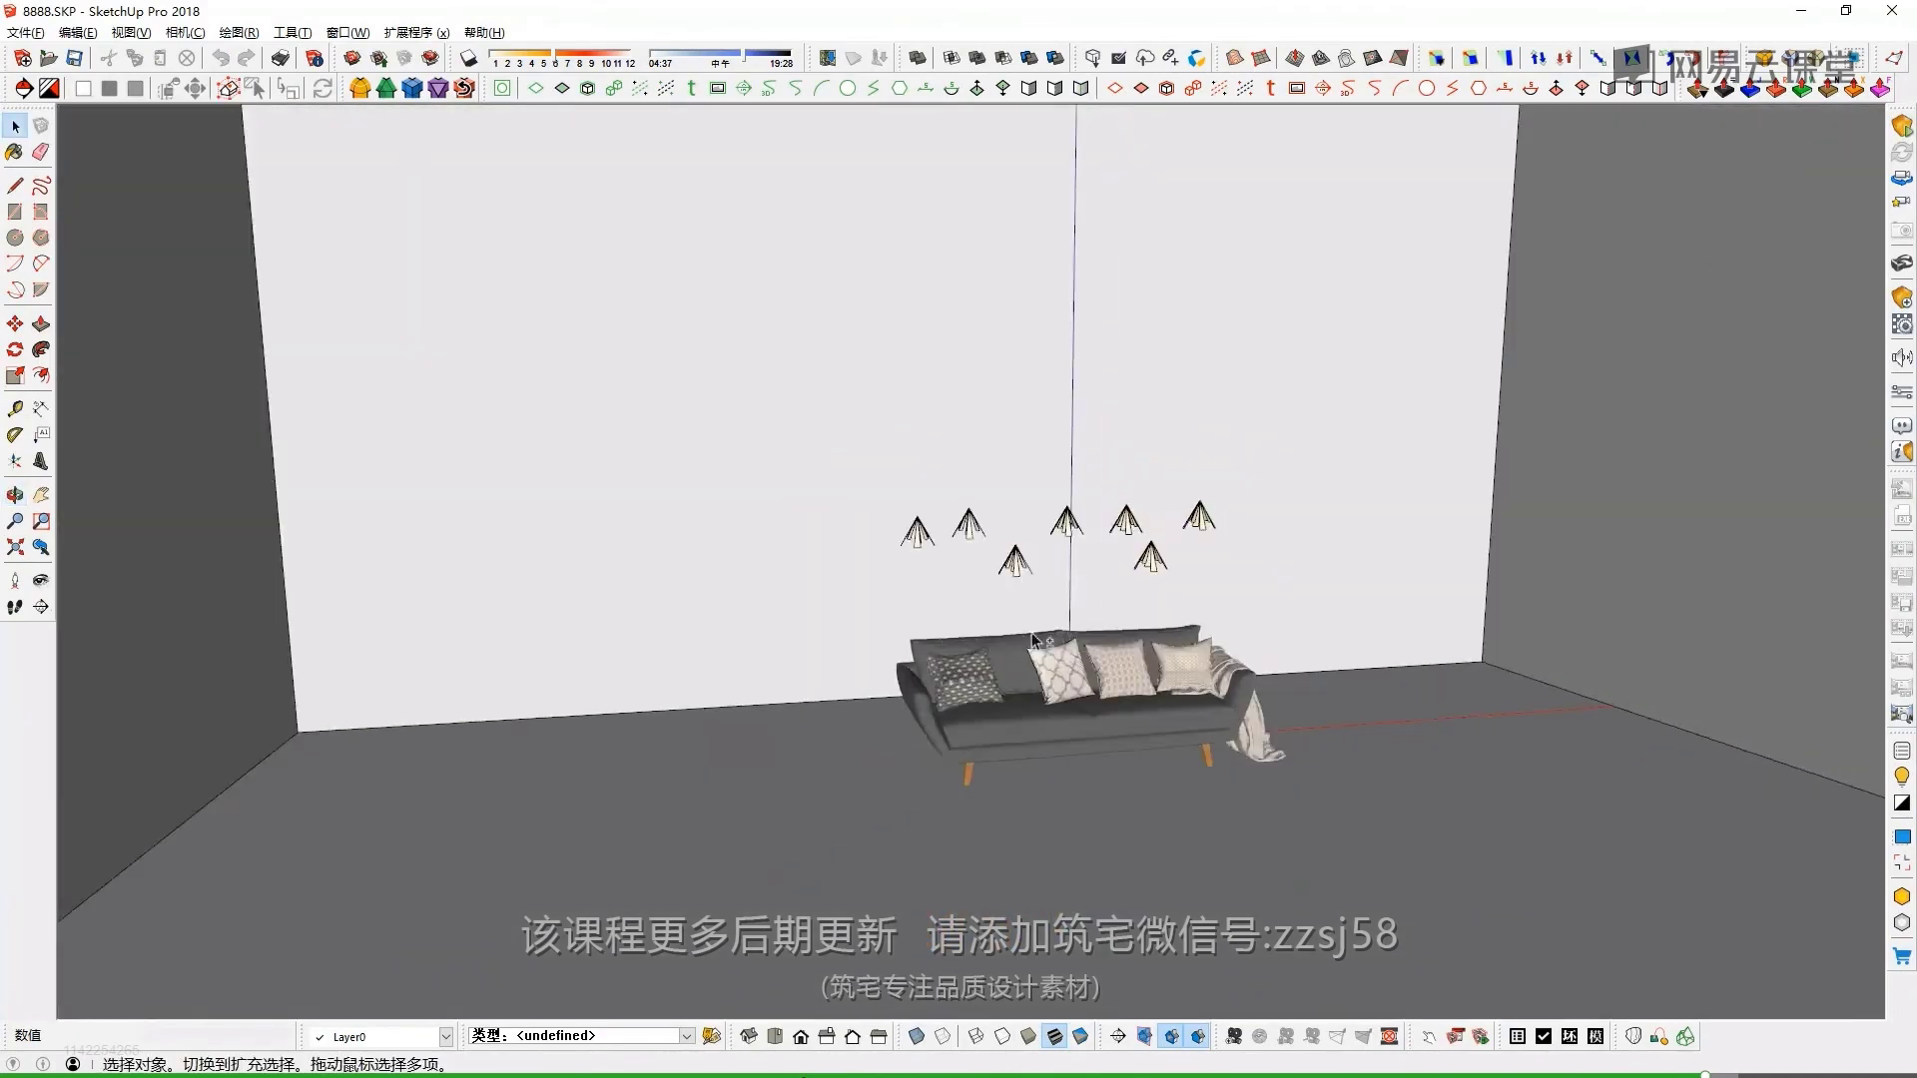
middle_click_drag(999, 724, 1108, 507)
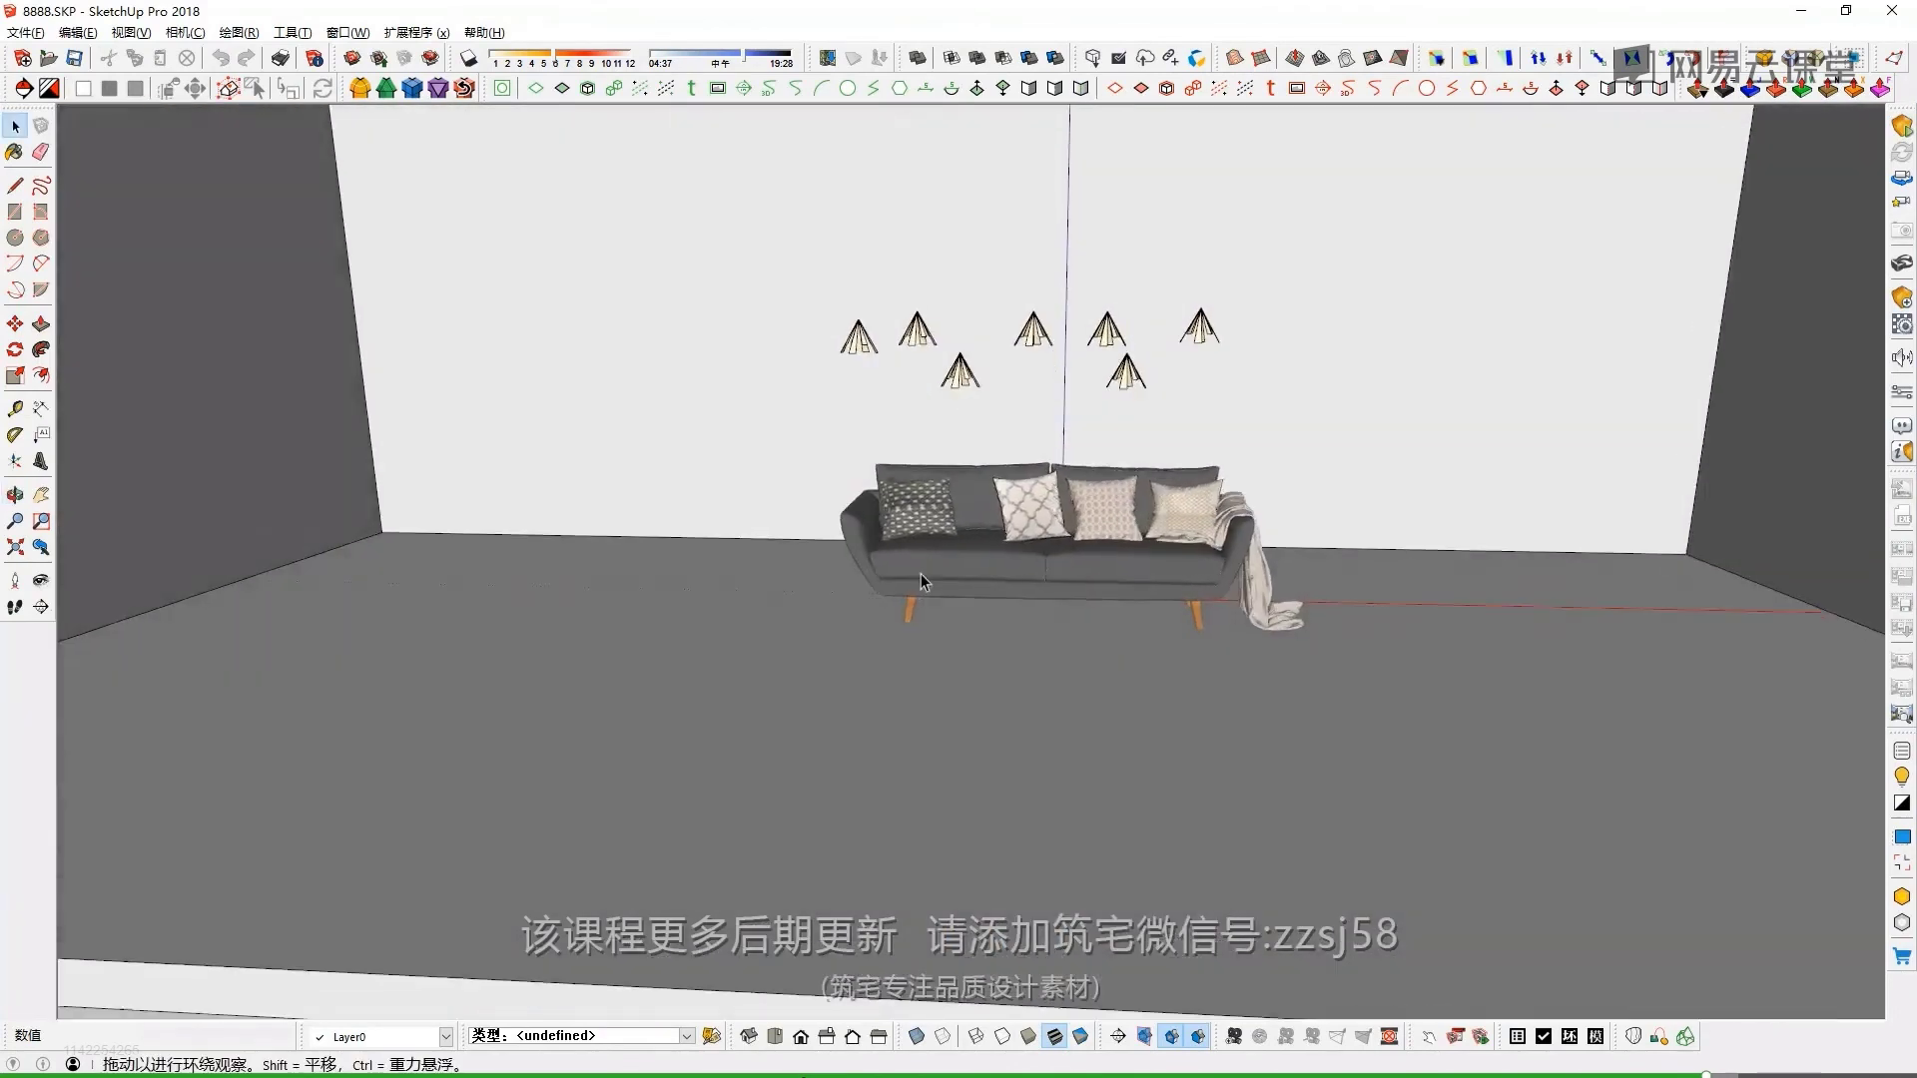
scroll(1109, 507, "up", 2)
scroll(1048, 579, "up", 2)
scroll(986, 648, "up", 2)
scroll(987, 647, "down", 3)
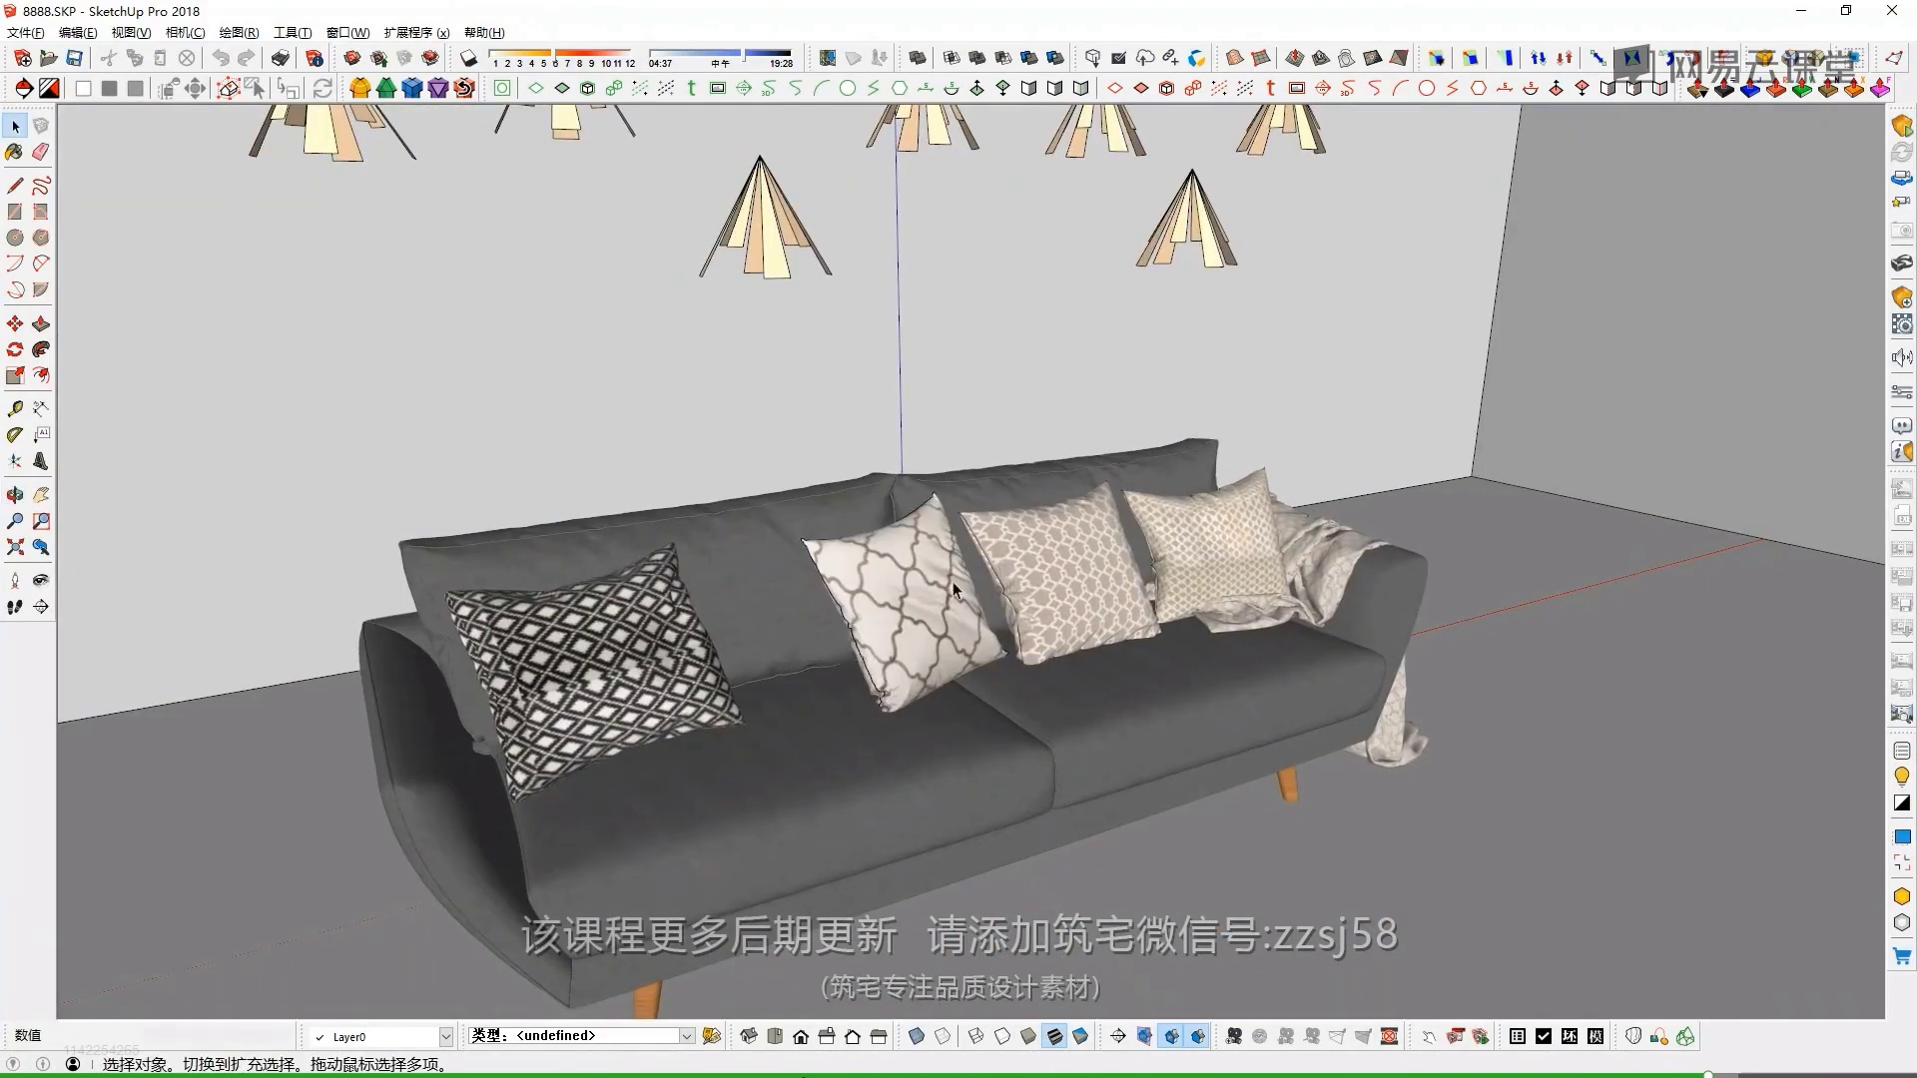
key("super+Tab")
left_click(867, 314)
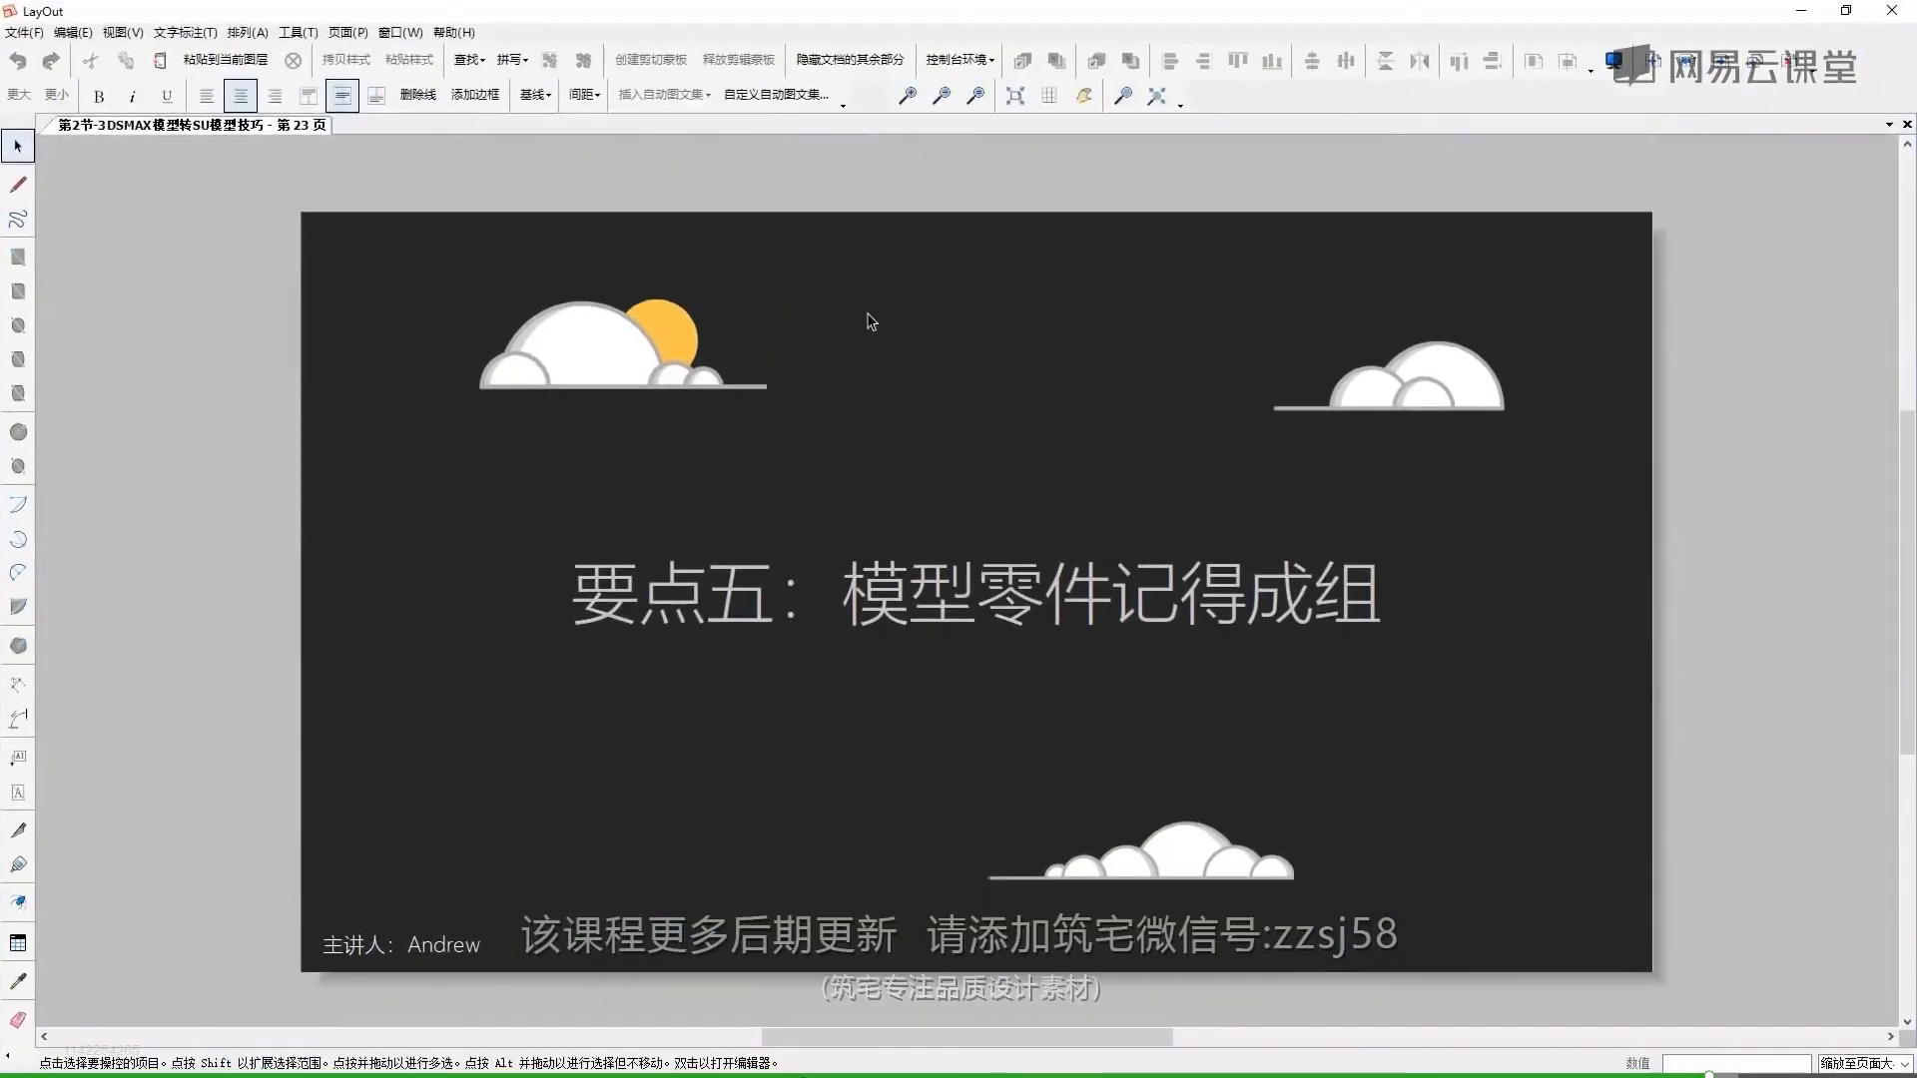
key("F5")
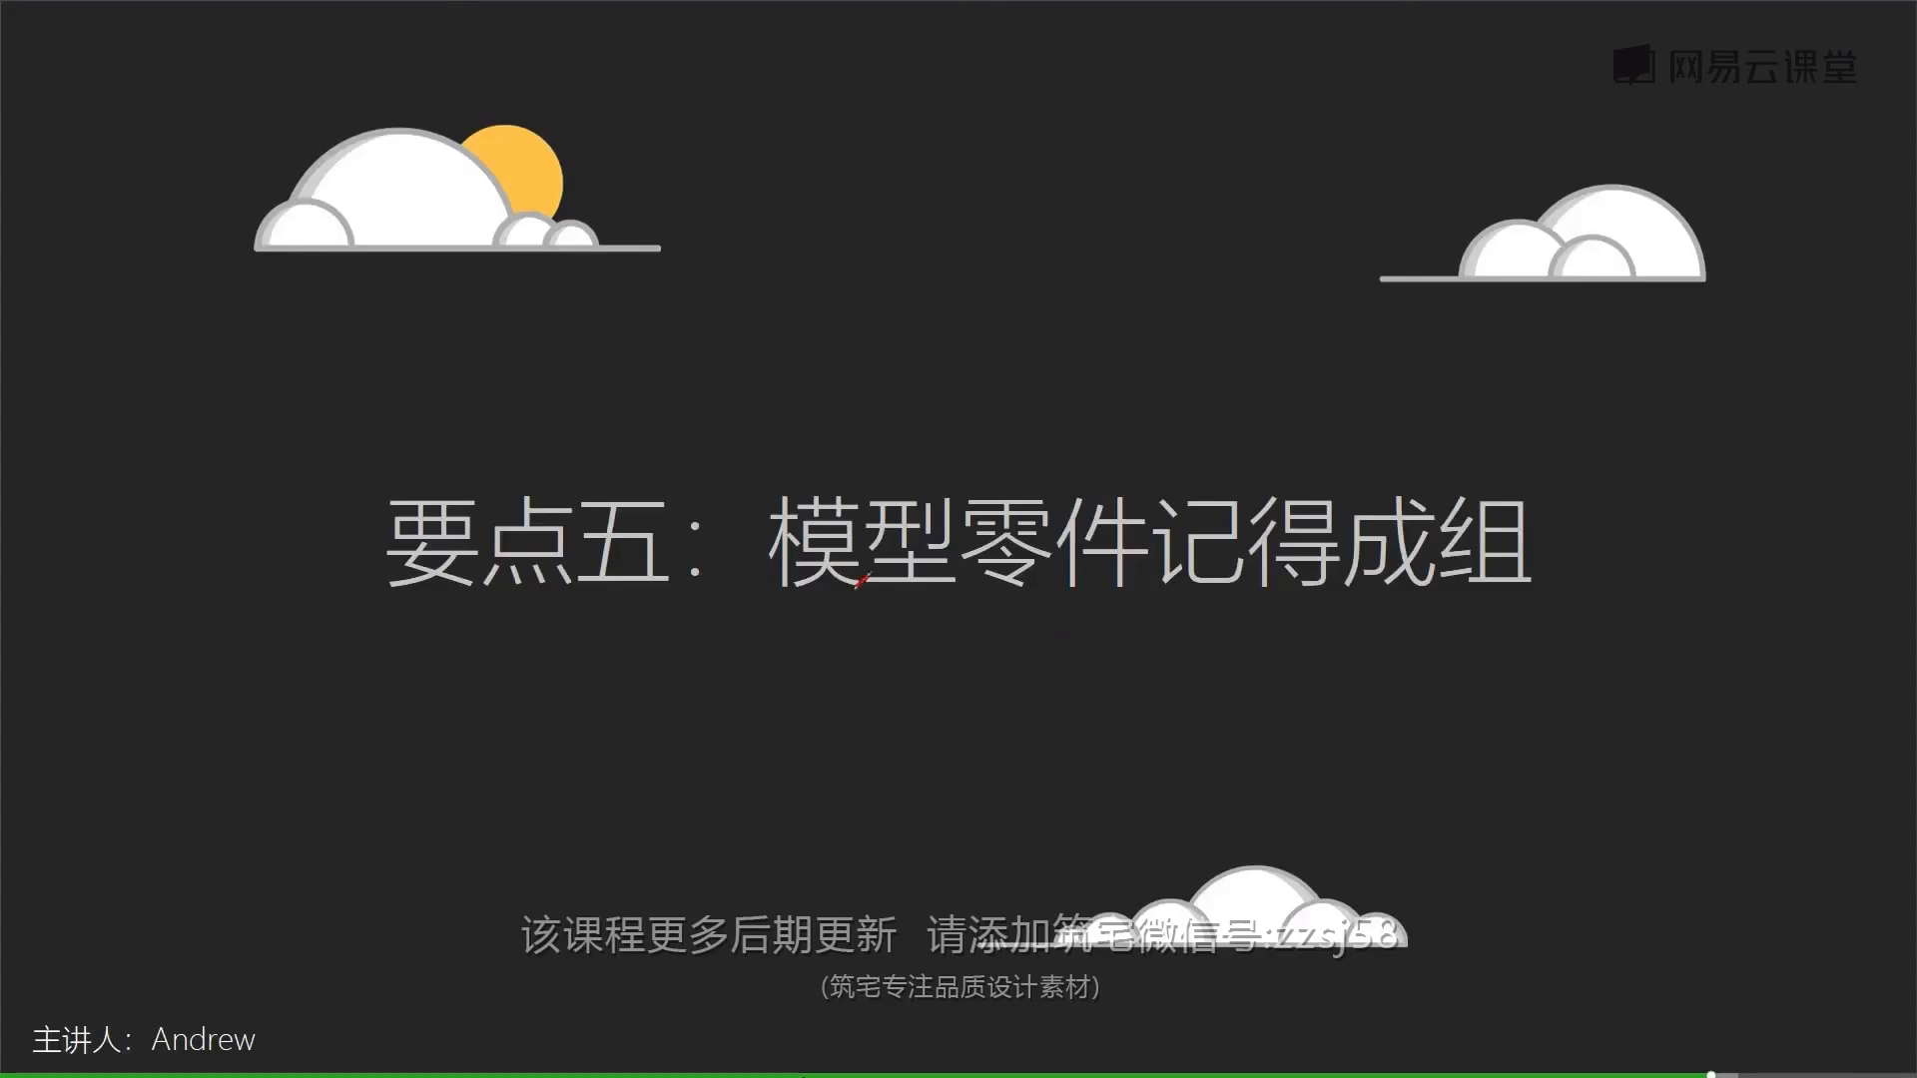
key("super+Tab")
left_click(891, 303)
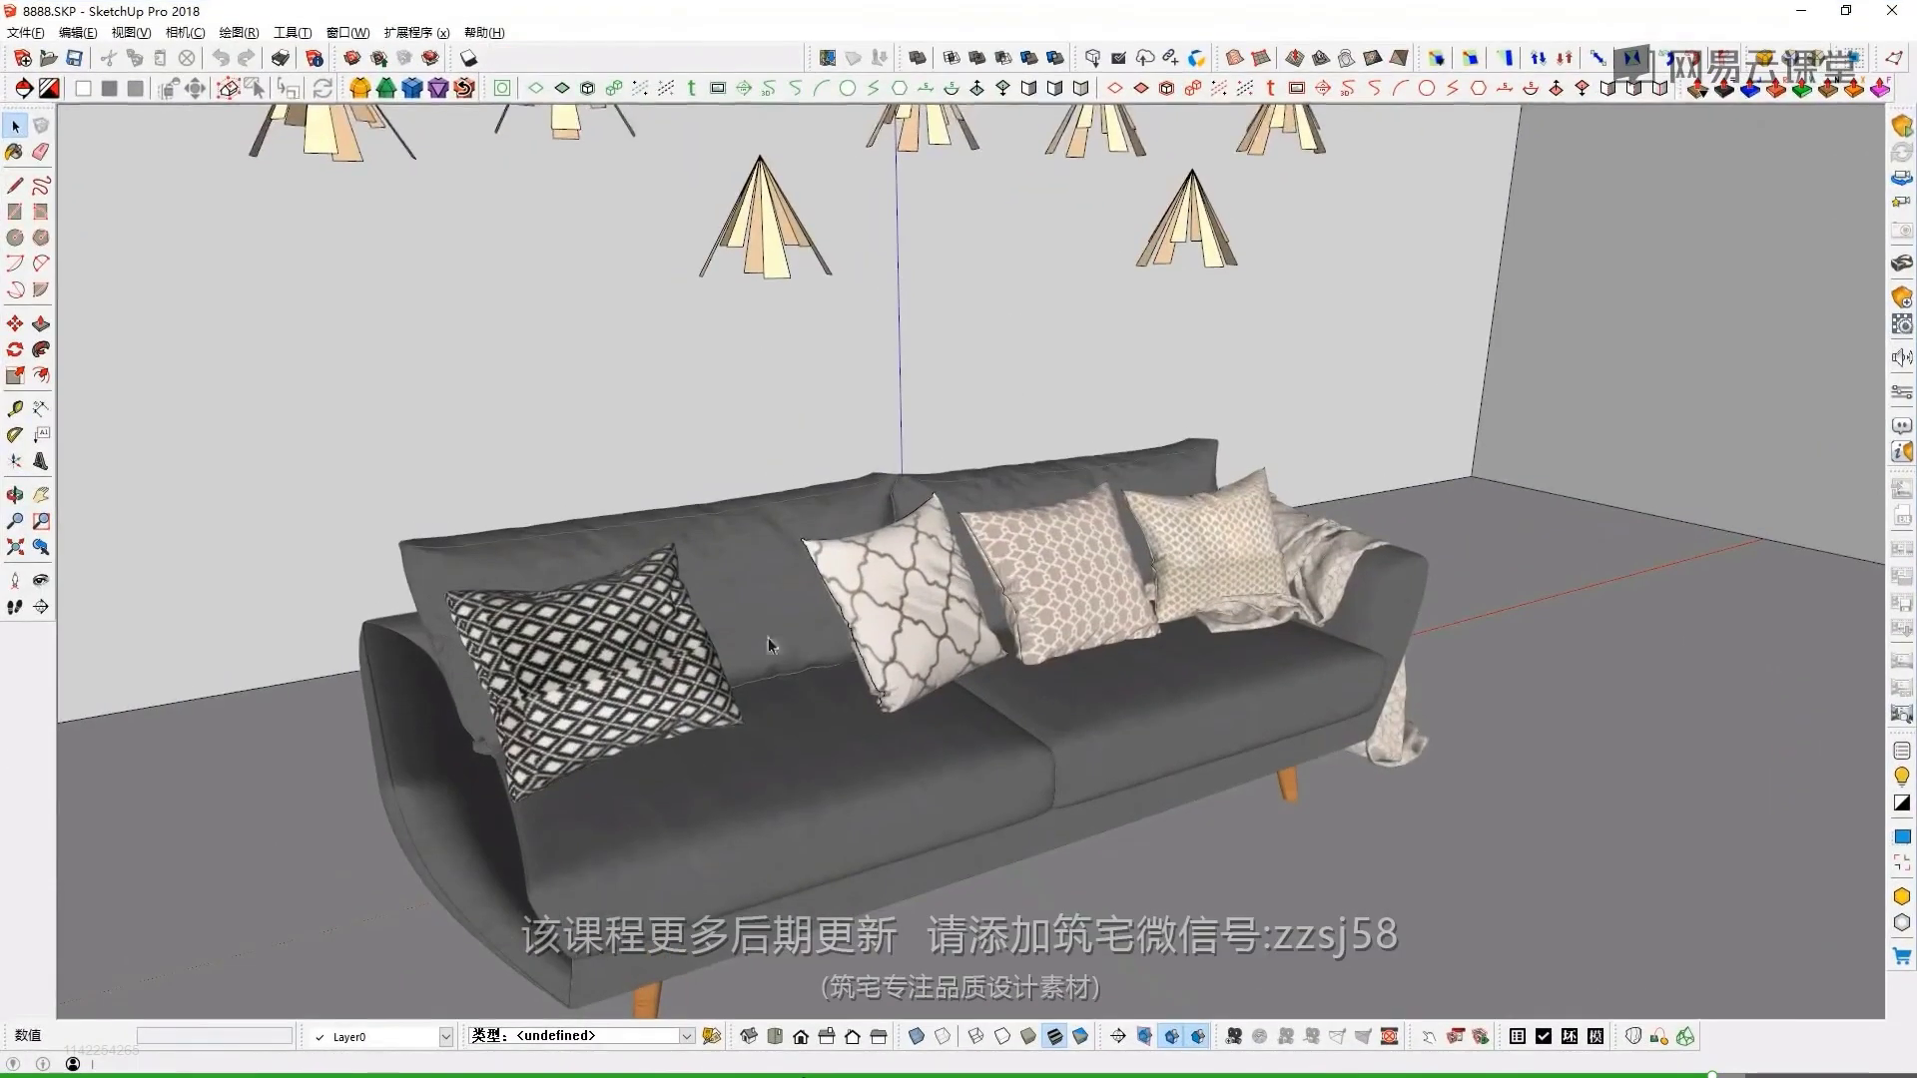
Delete the selected black-and-white pillow and undo, showing it is its own group
left_click(785, 575)
scroll(783, 565, "up", 3)
scroll(780, 556, "up", 3)
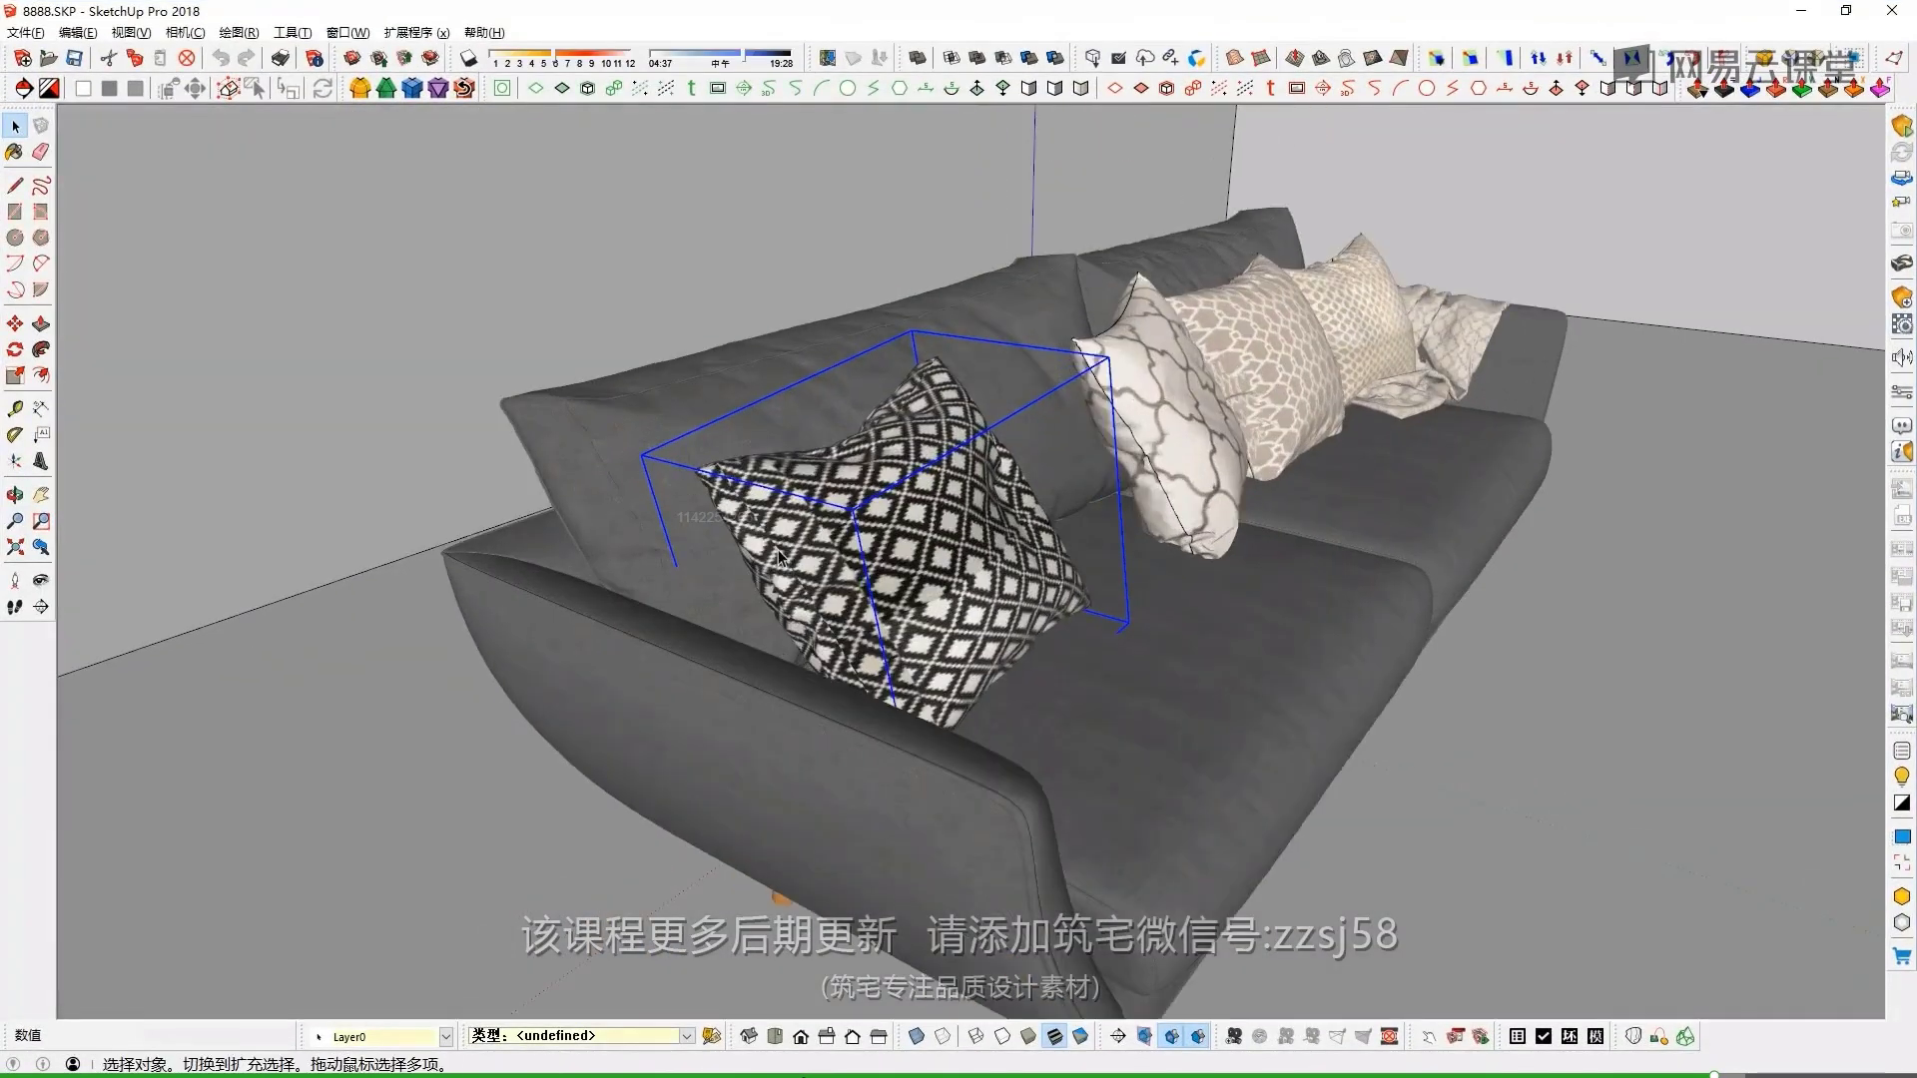
scroll(842, 539, "down", 2)
mouse_move(842, 540)
middle_mouse_down()
mouse_move(774, 515)
mouse_move(782, 579)
middle_mouse_up()
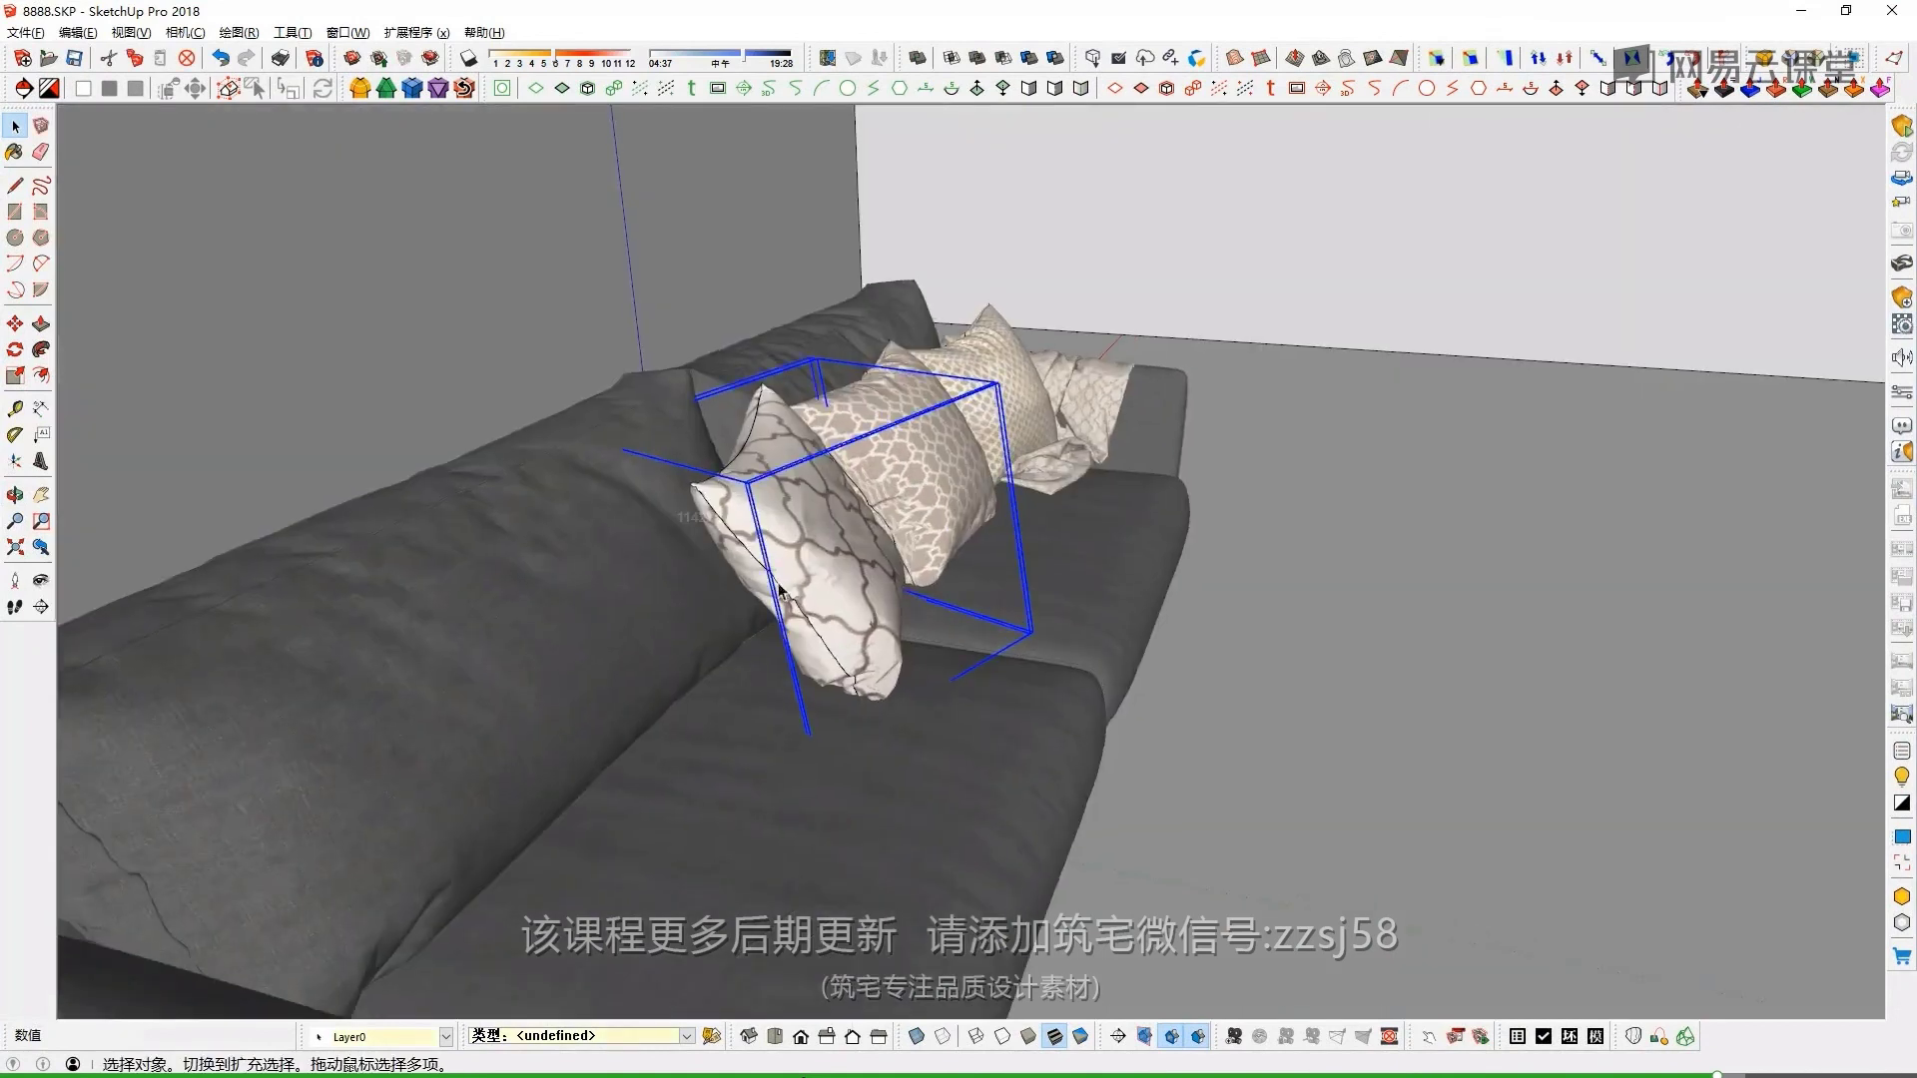
key("Delete")
key("ctrl+z")
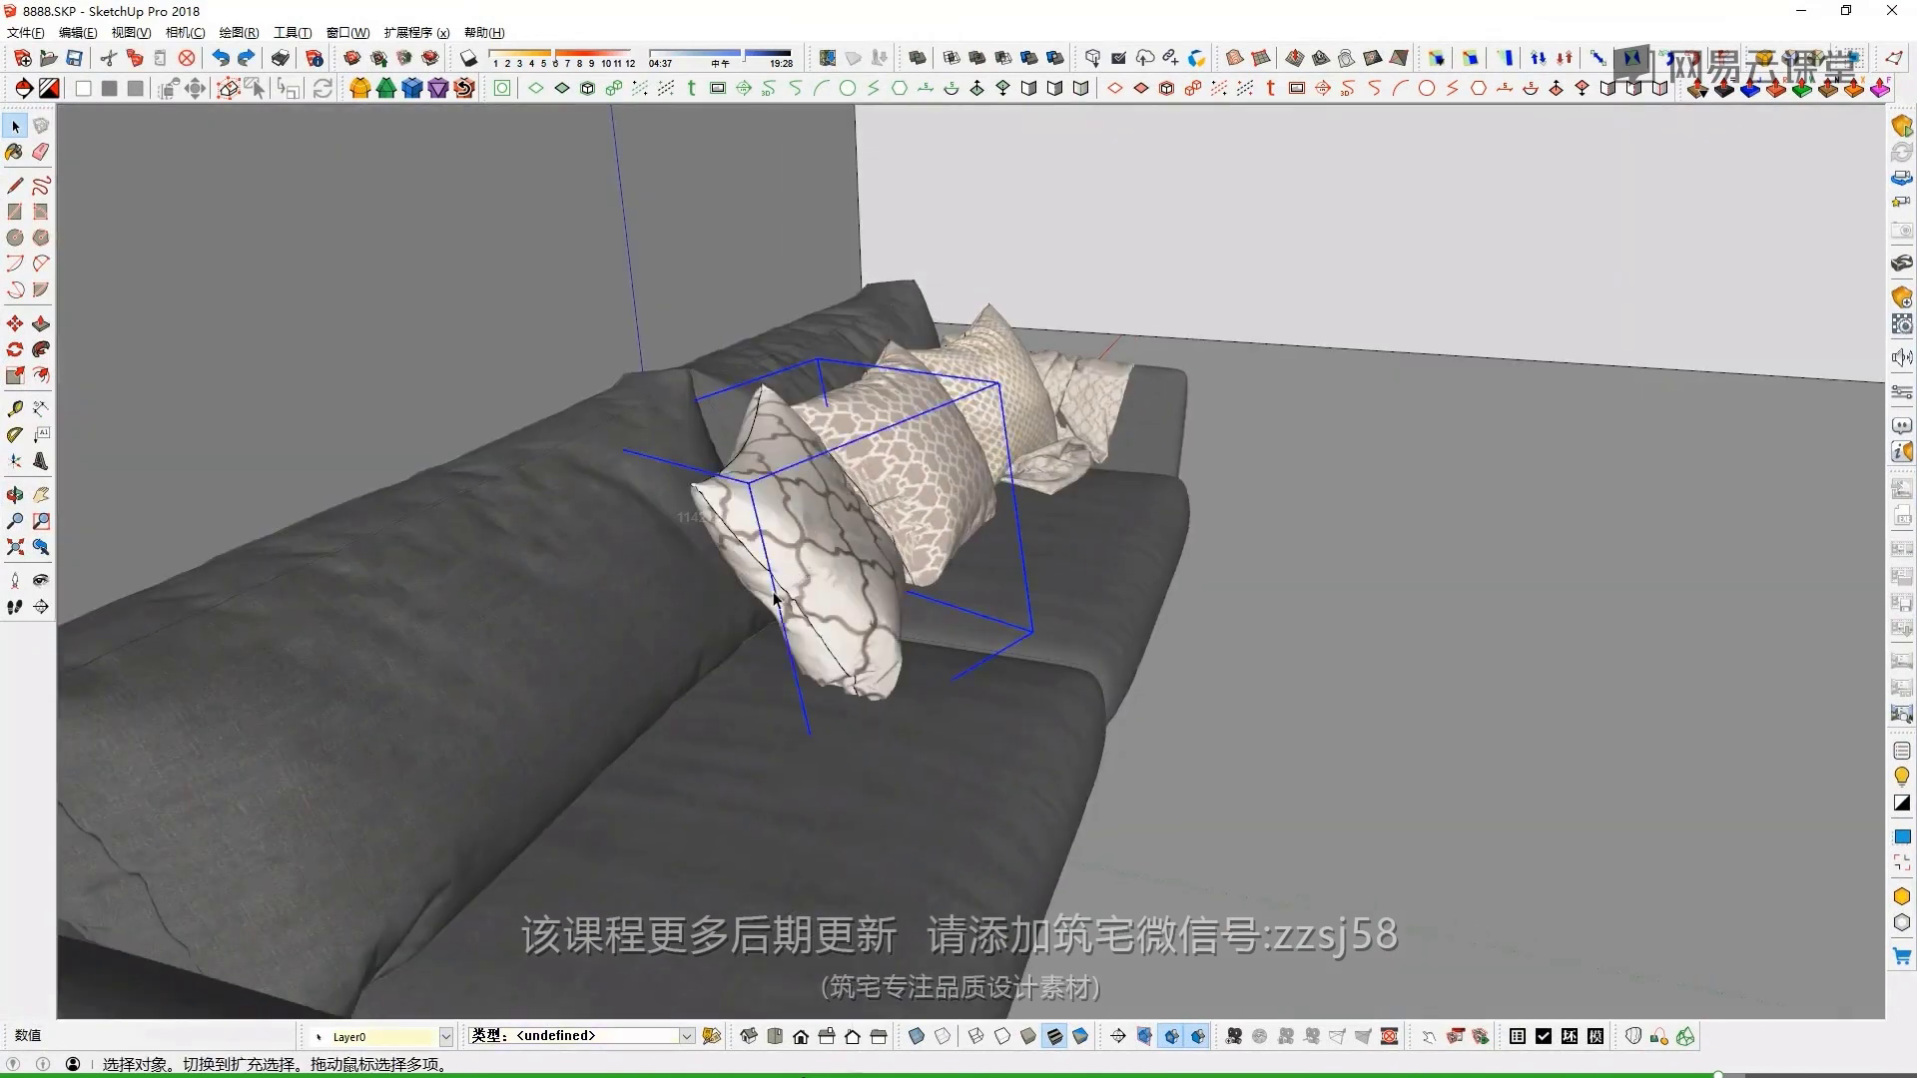
Add the next pillow, group them, undo, and select the patterned pillow near the throw
left_click(811, 655, "ctrl")
key("ctrl+g")
middle_click_drag(815, 578, 943, 475)
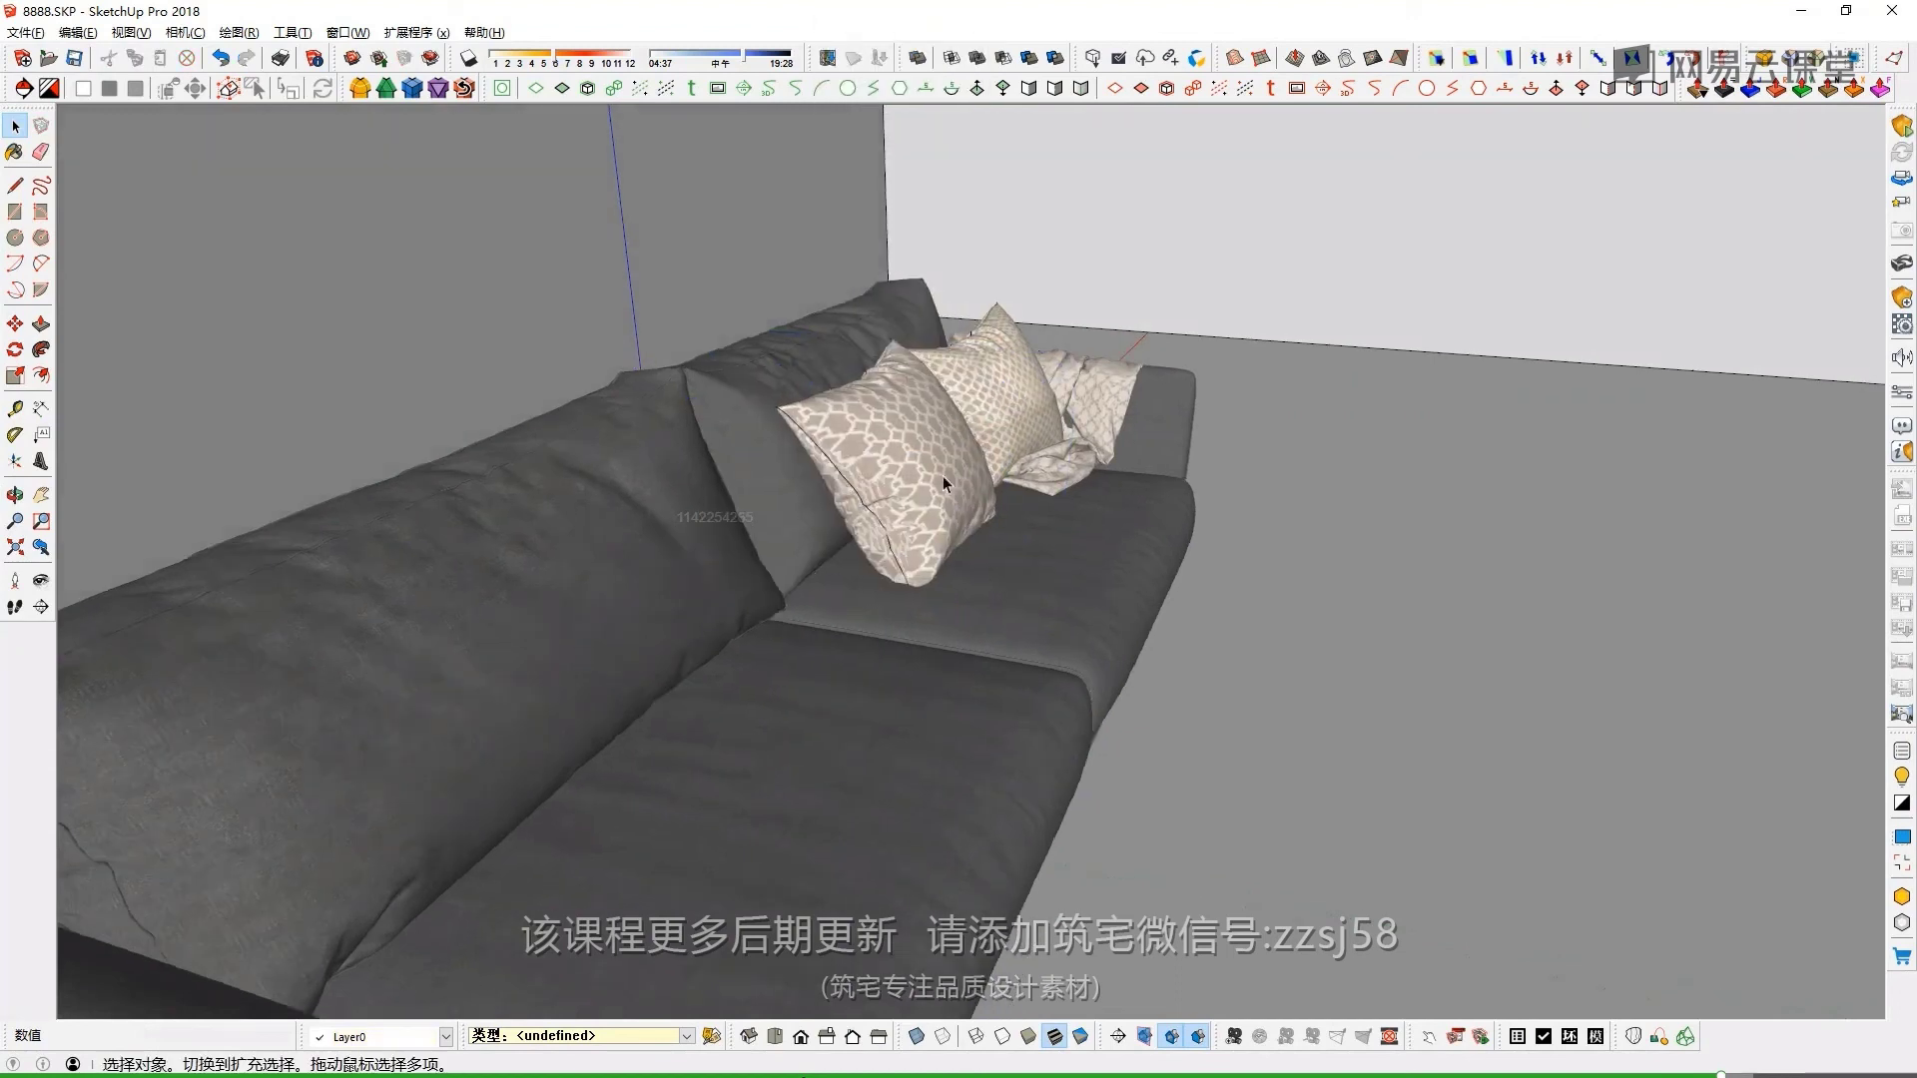
key("ctrl+z")
left_click(914, 449)
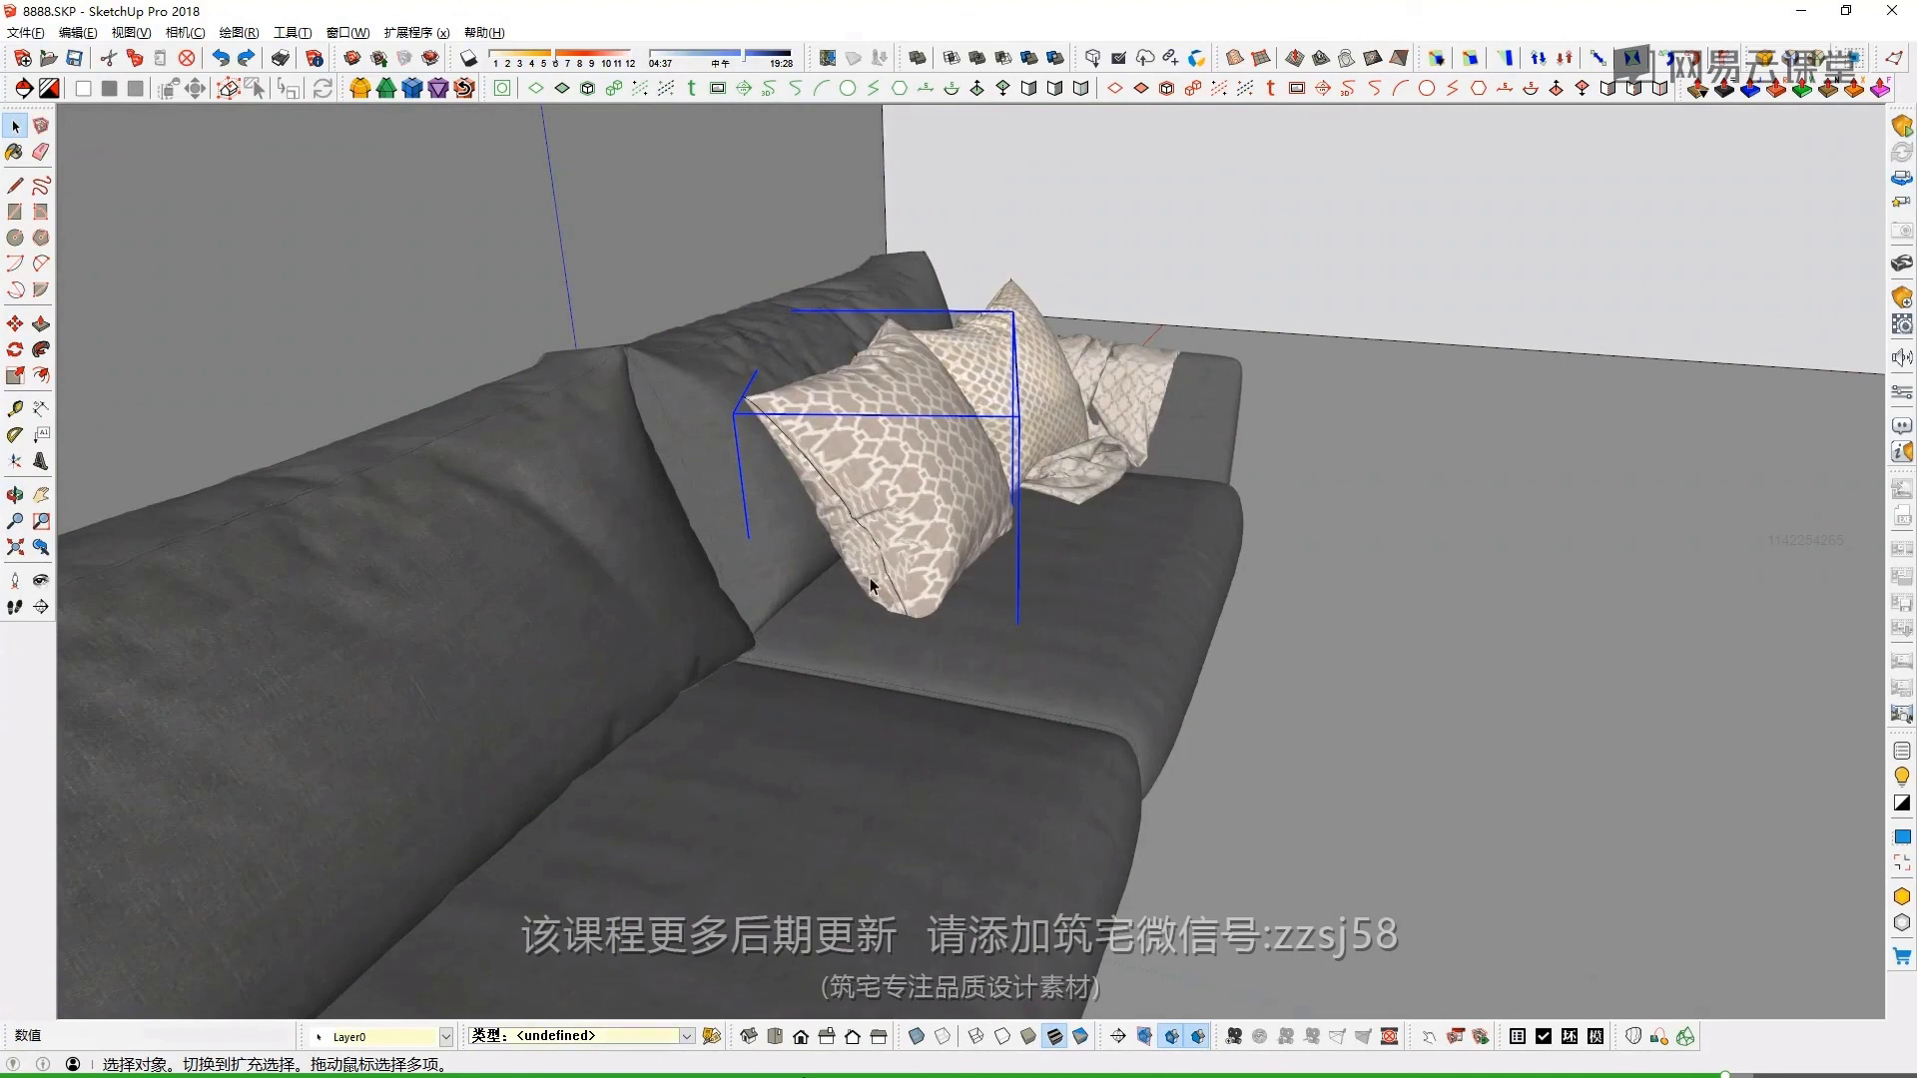
scroll(889, 444, "up", 2)
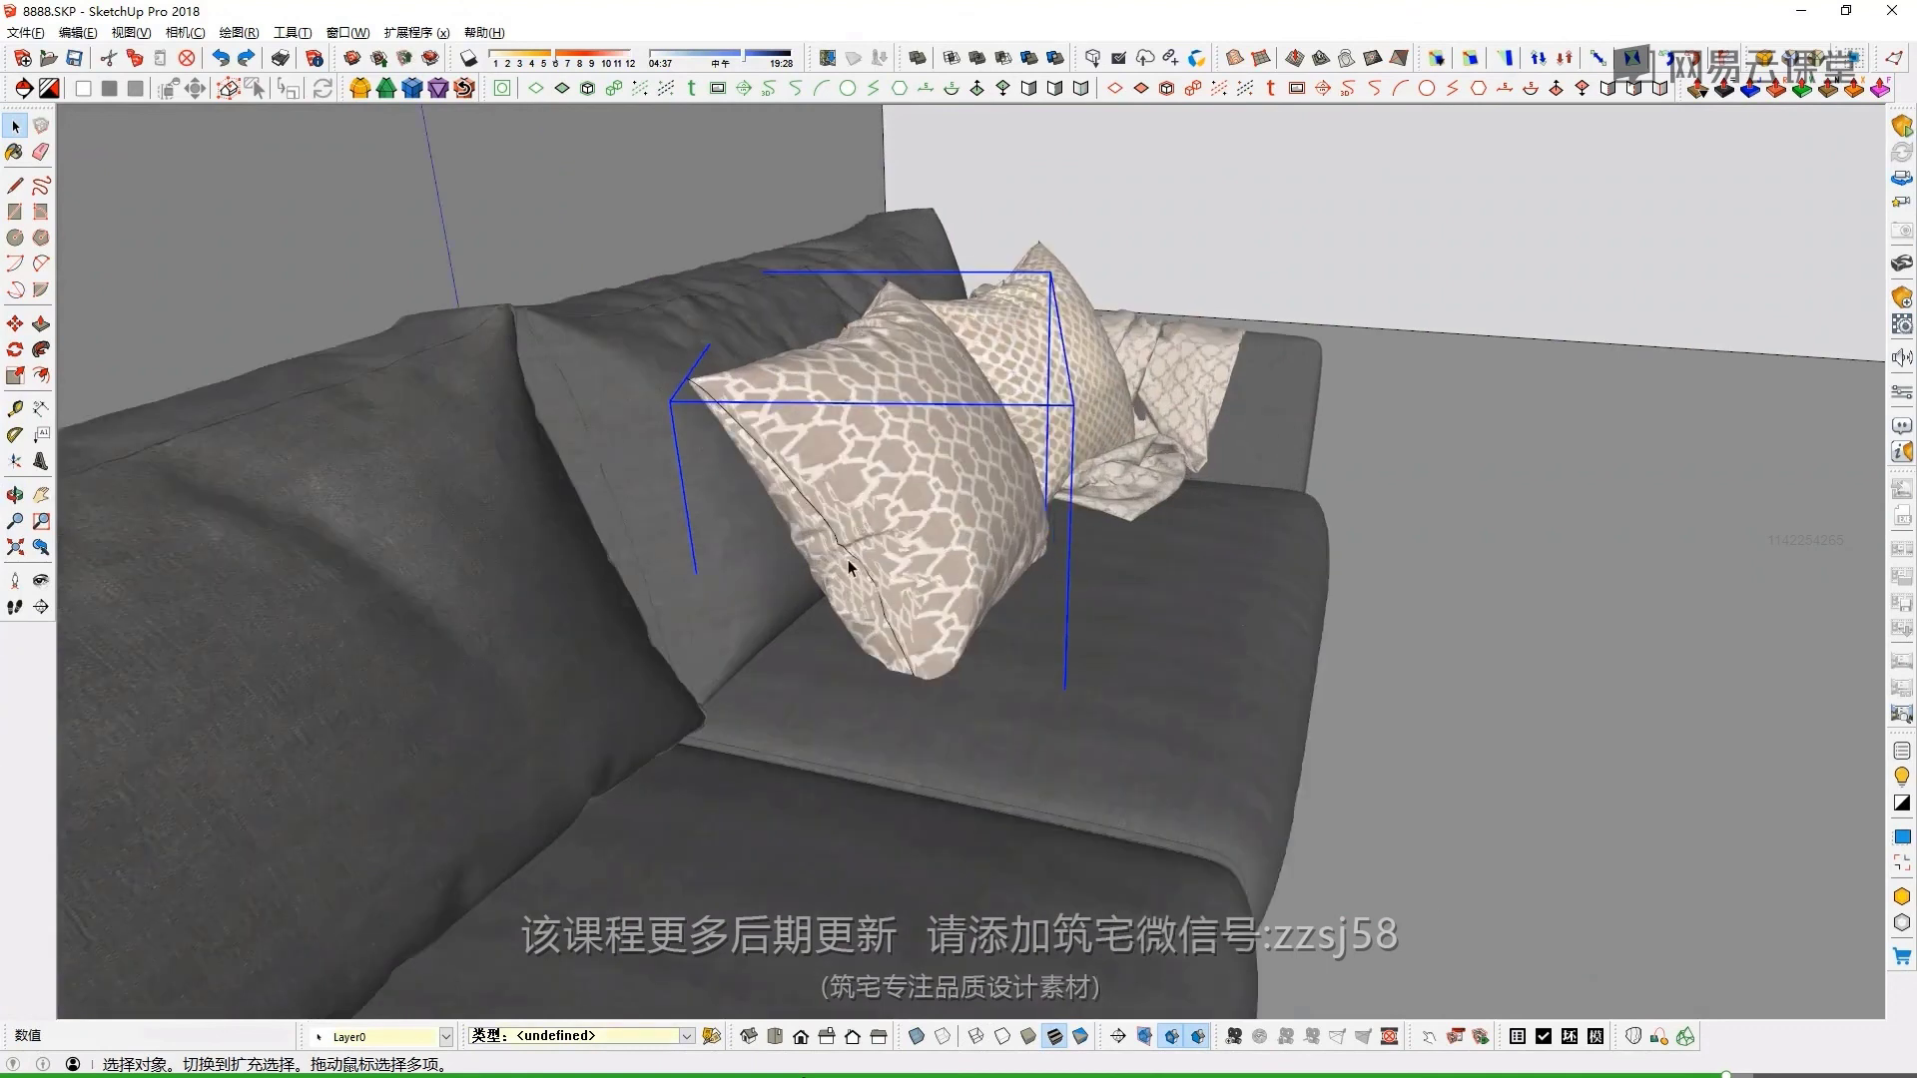
Show the context menu for the patterned pillow, then for the sofa body
right_click(886, 507)
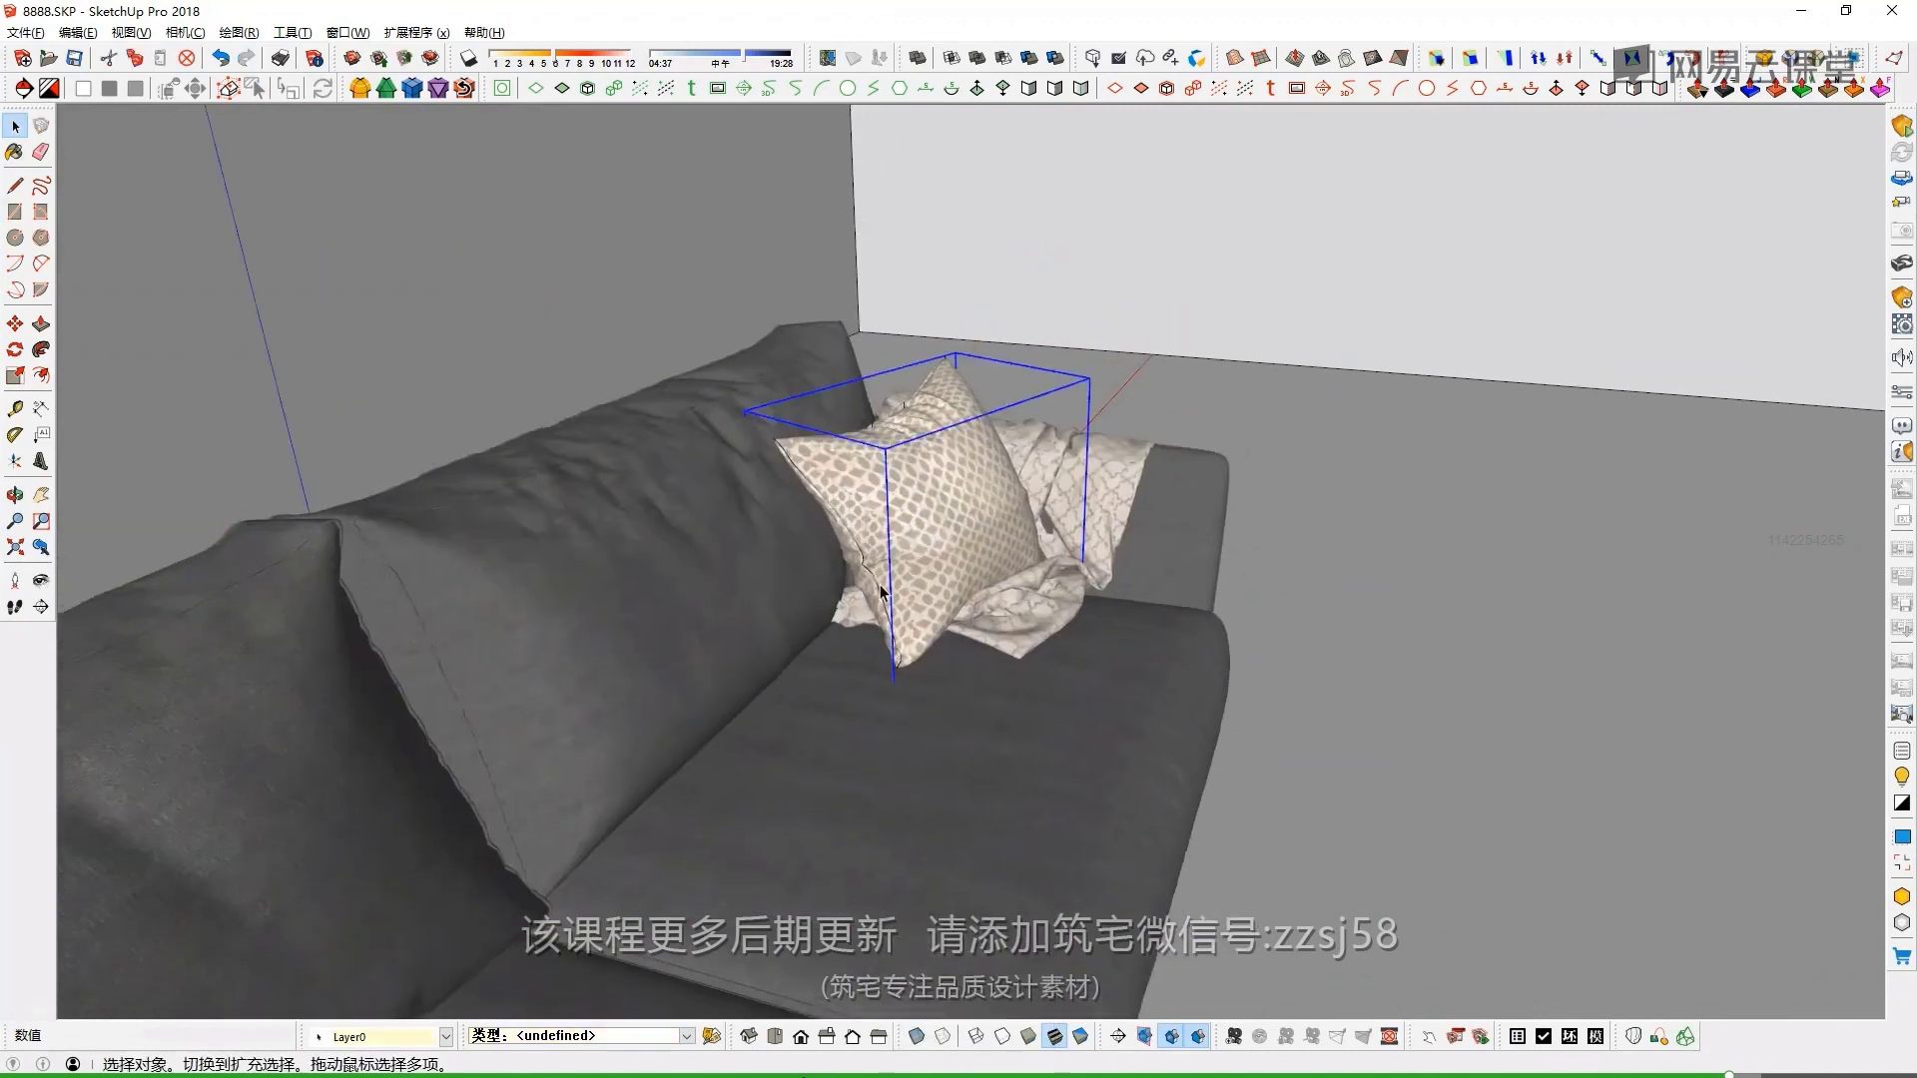
scroll(881, 592, "up", 2)
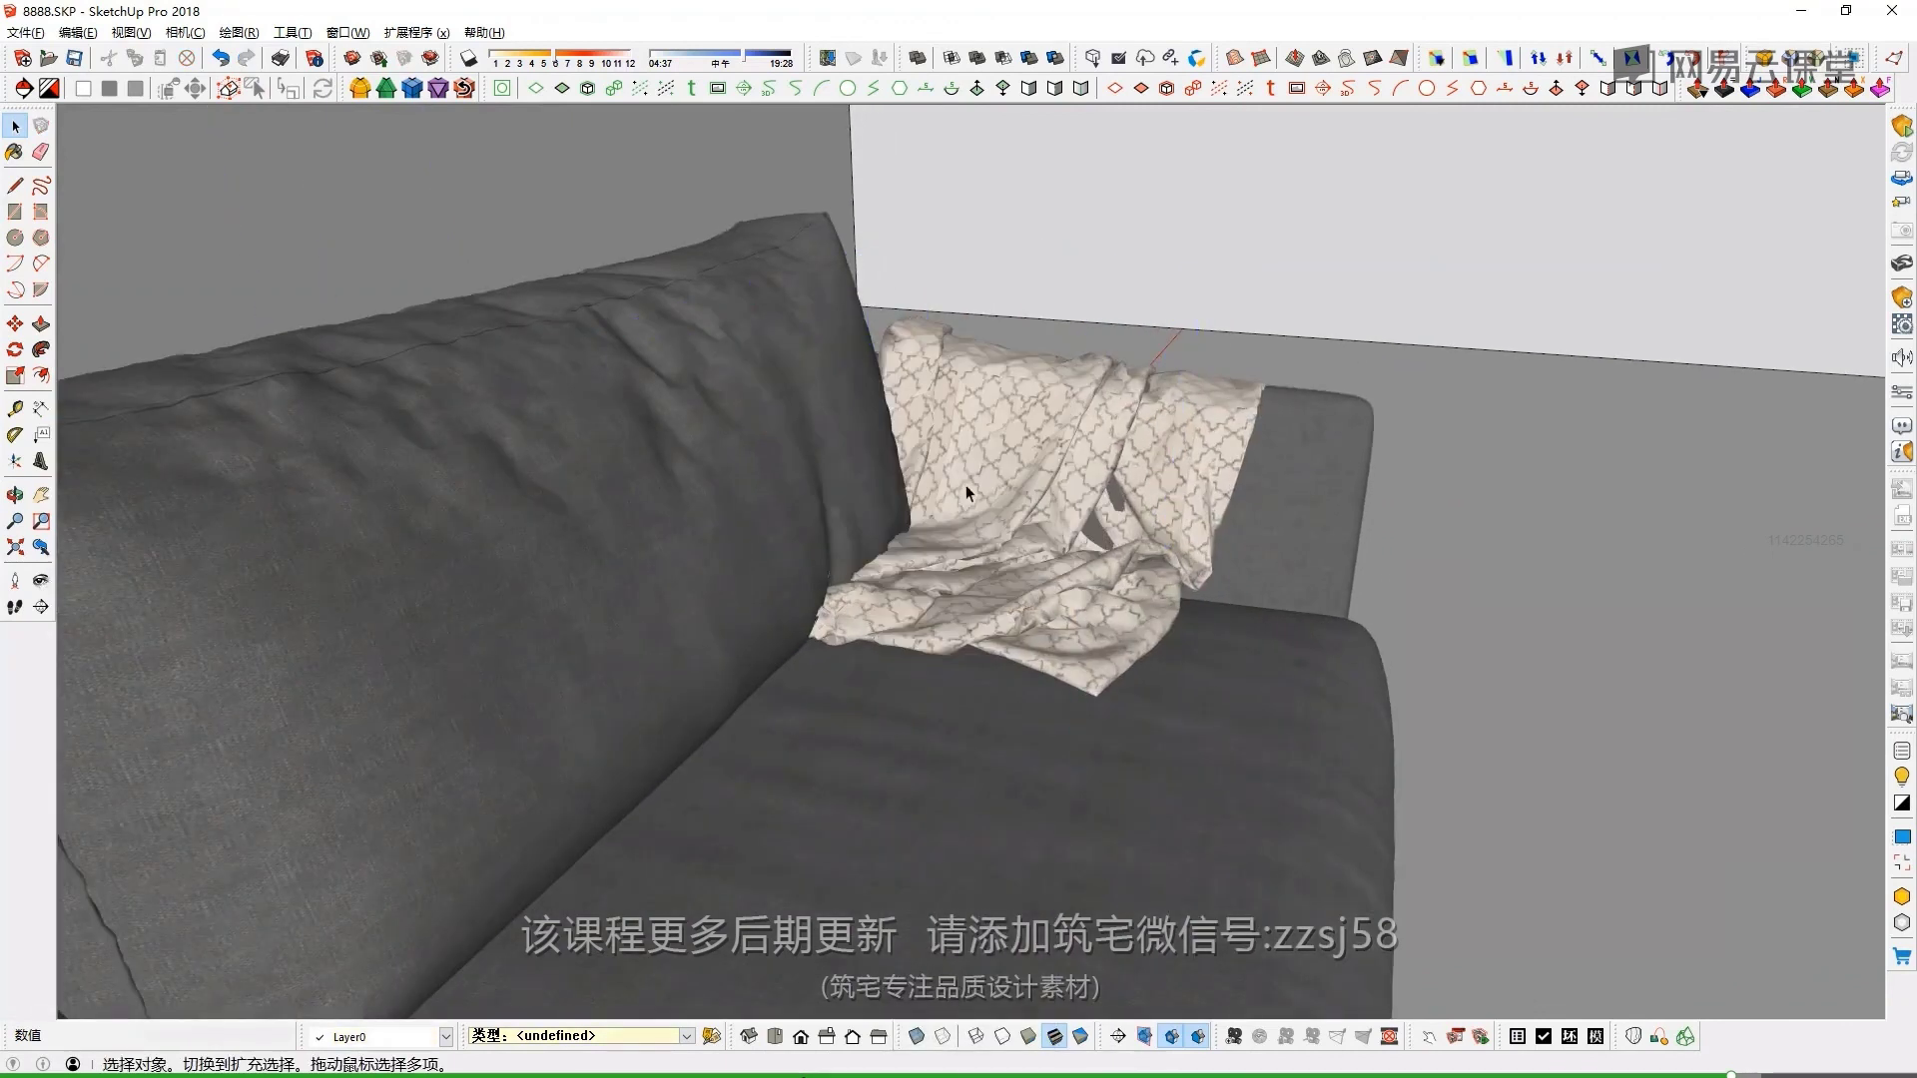
scroll(1013, 470, "down", 5)
left_click(1012, 470)
right_click(1012, 470)
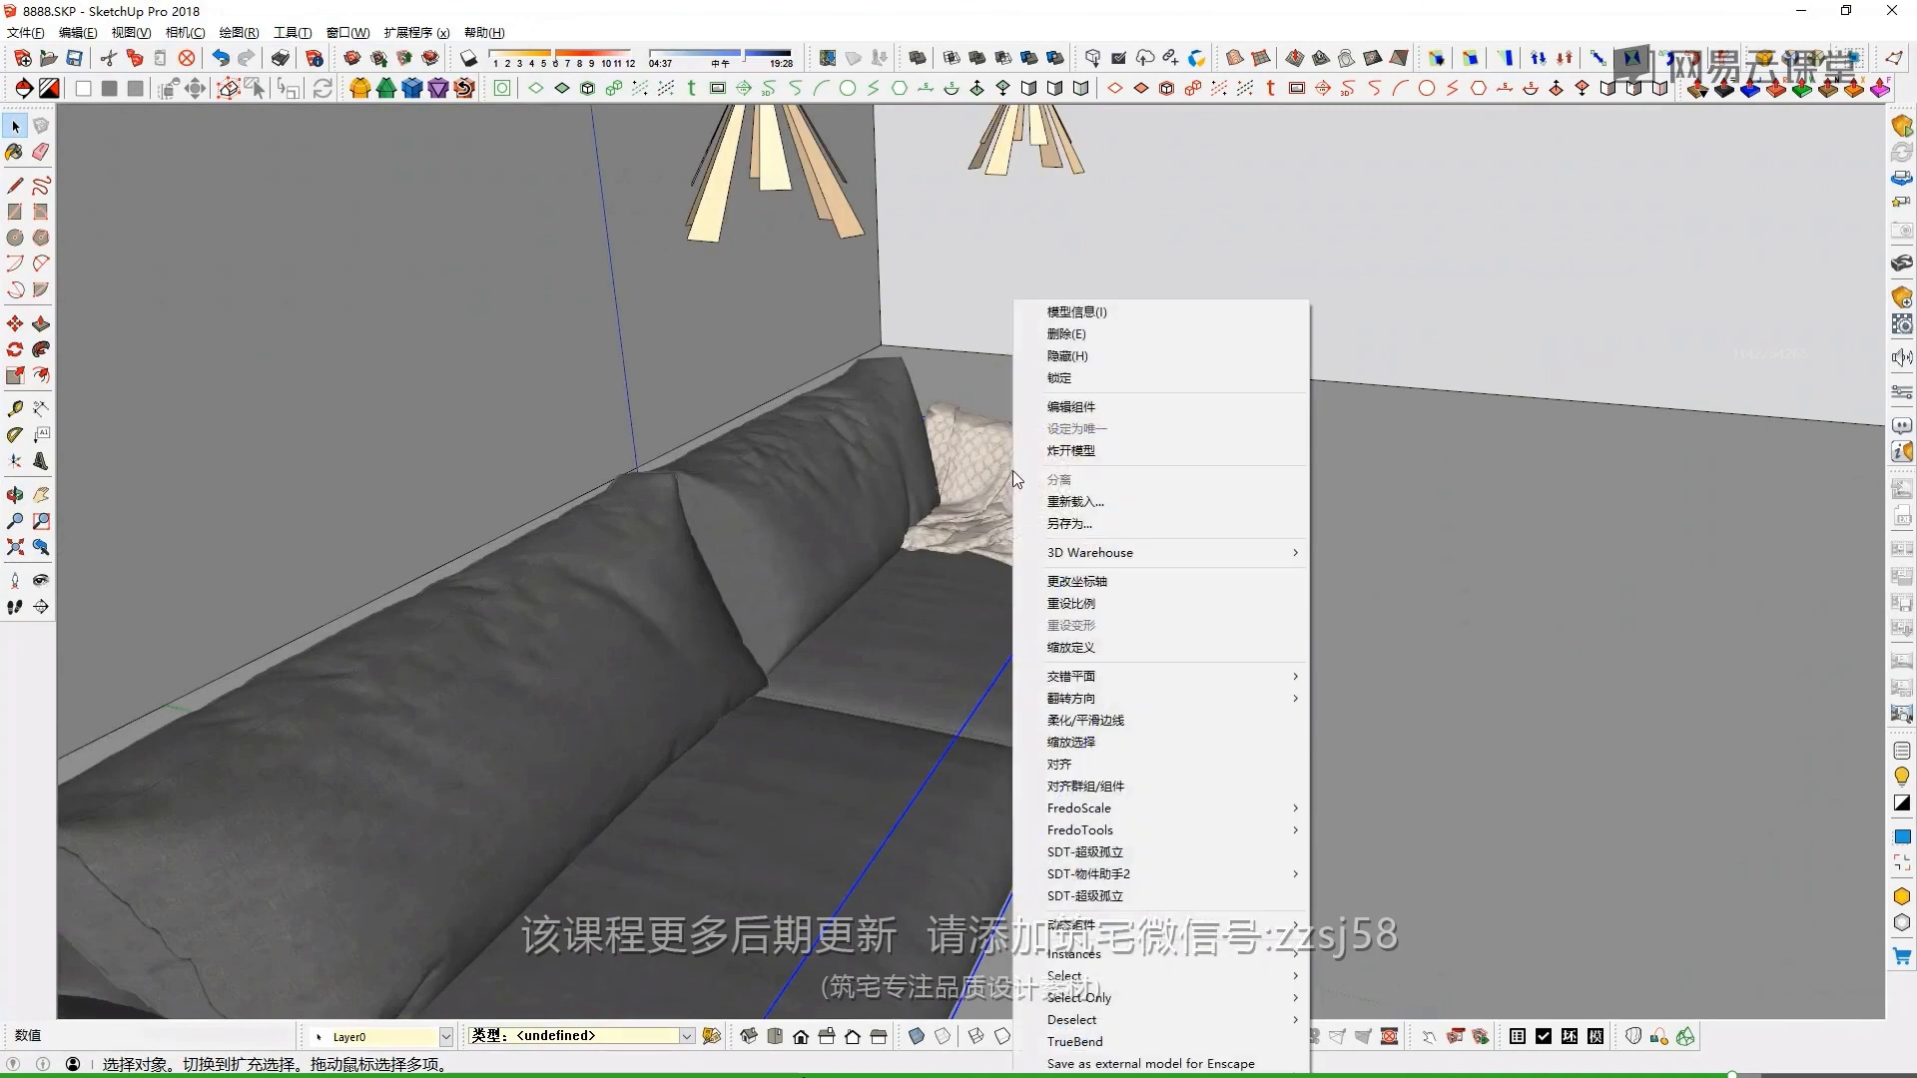
Delete a single pillow and orbit to a front view of the sofa
left_click(980, 495)
key("Delete")
scroll(1014, 536, "down", 5)
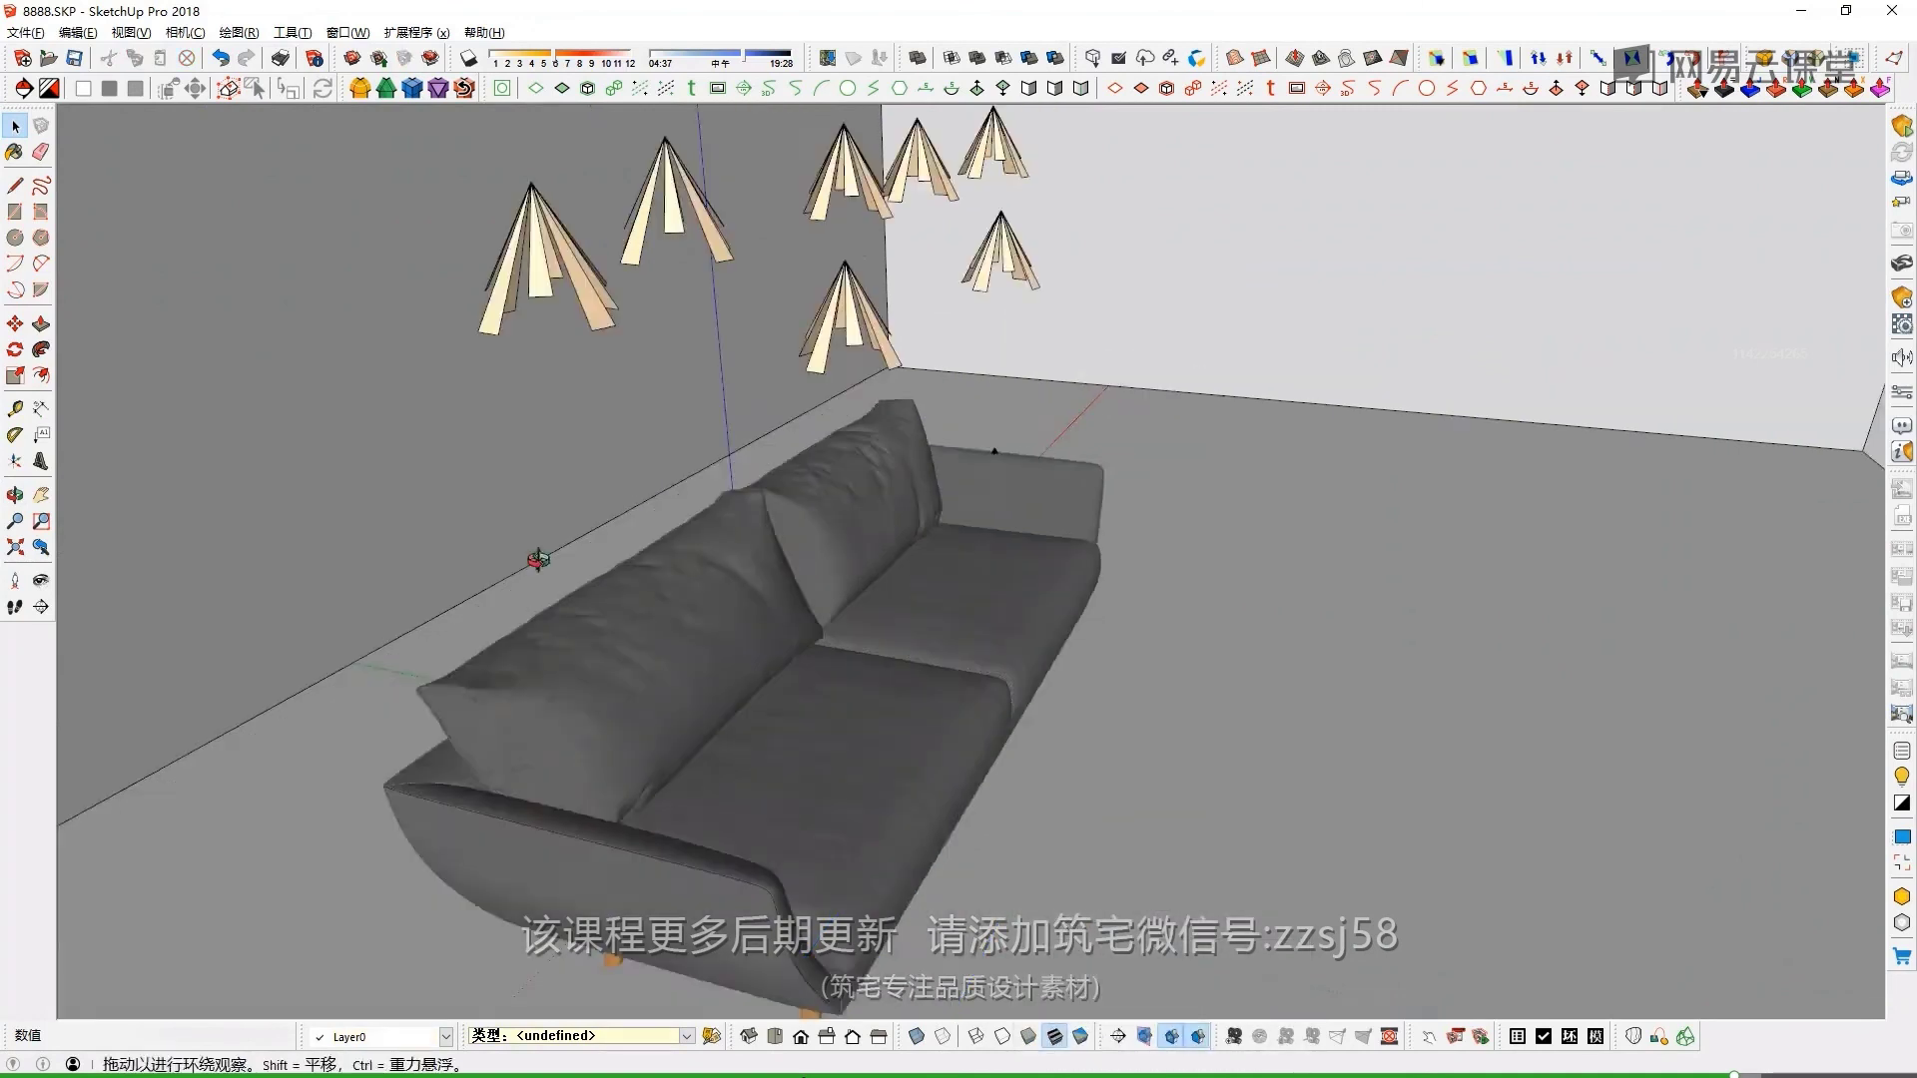
middle_click_drag(1015, 537, 1088, 500)
Select the left back and seat cushions as separate groups, then the whole sofa
left_click(1040, 604)
left_click(723, 518, "shift")
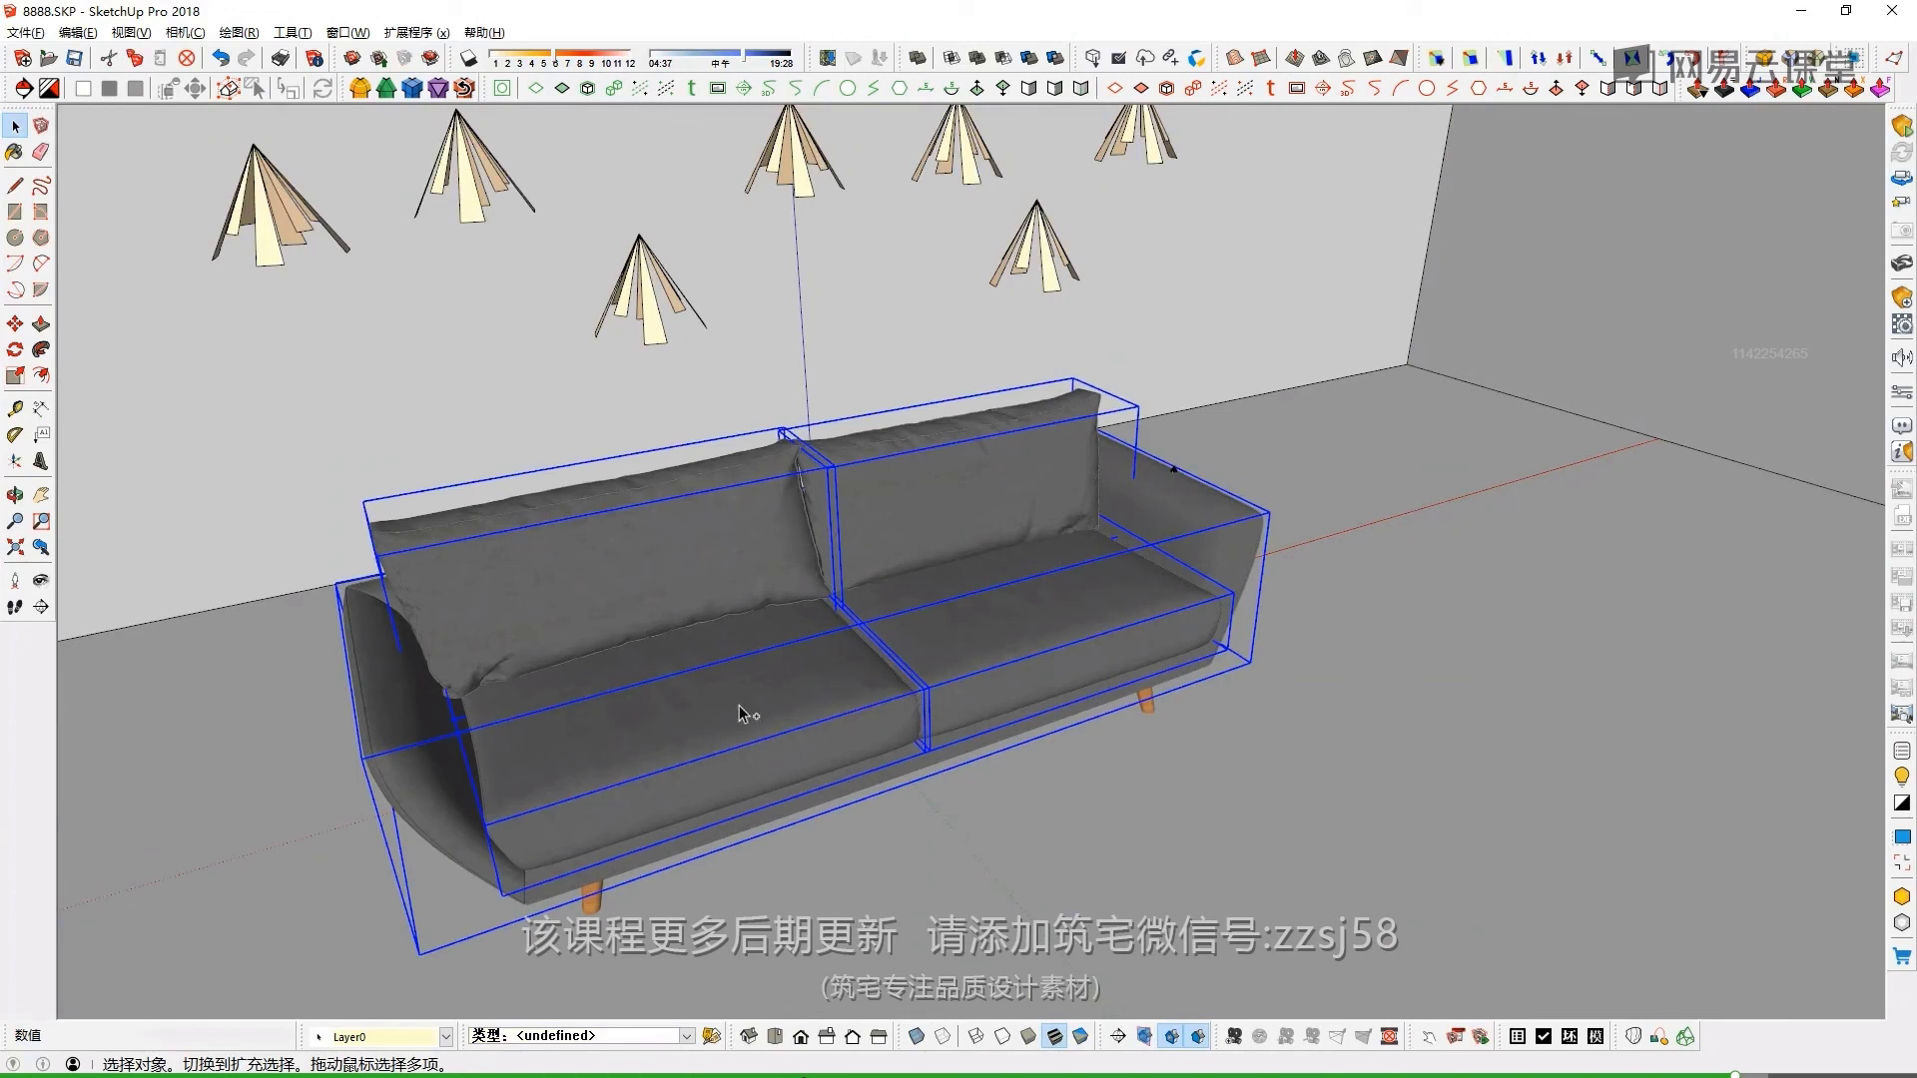
left_click(749, 715, "shift")
middle_click_drag(749, 715, 885, 343)
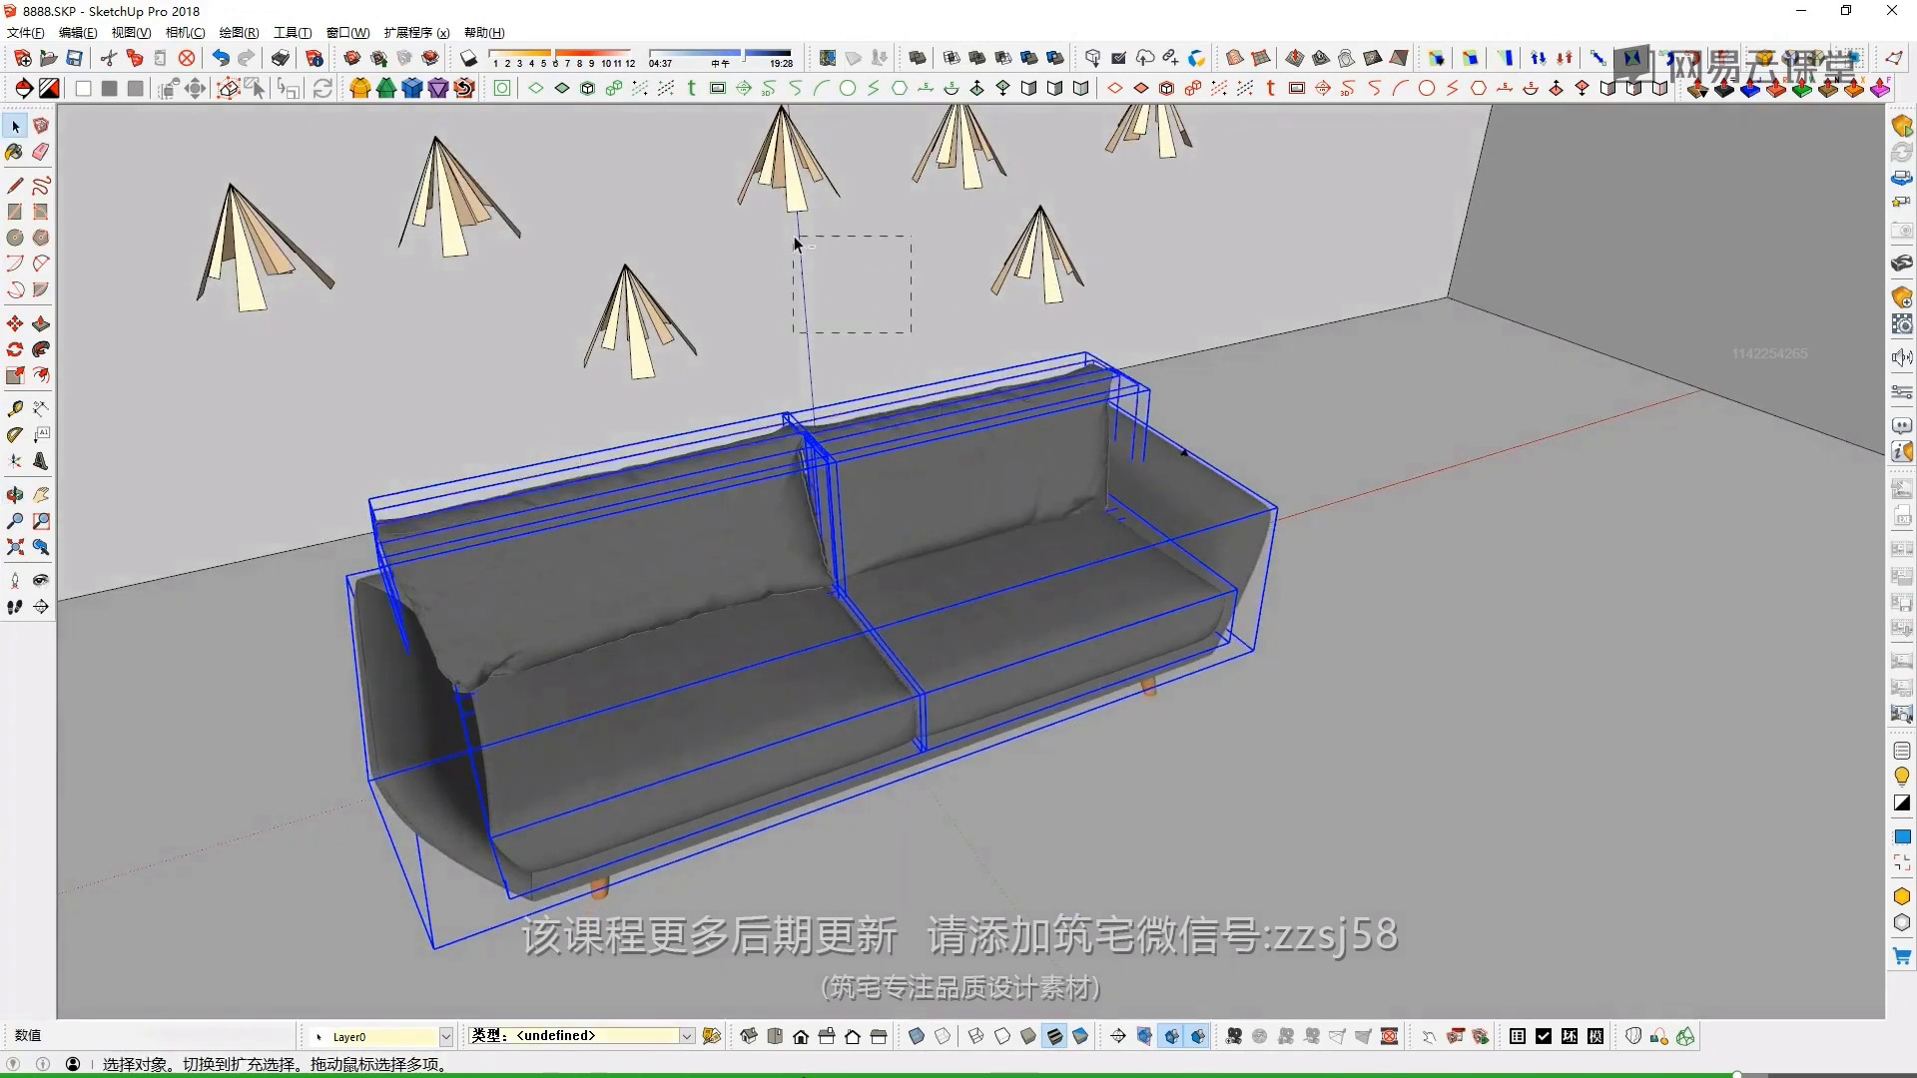
middle_click_drag(854, 717, 631, 857)
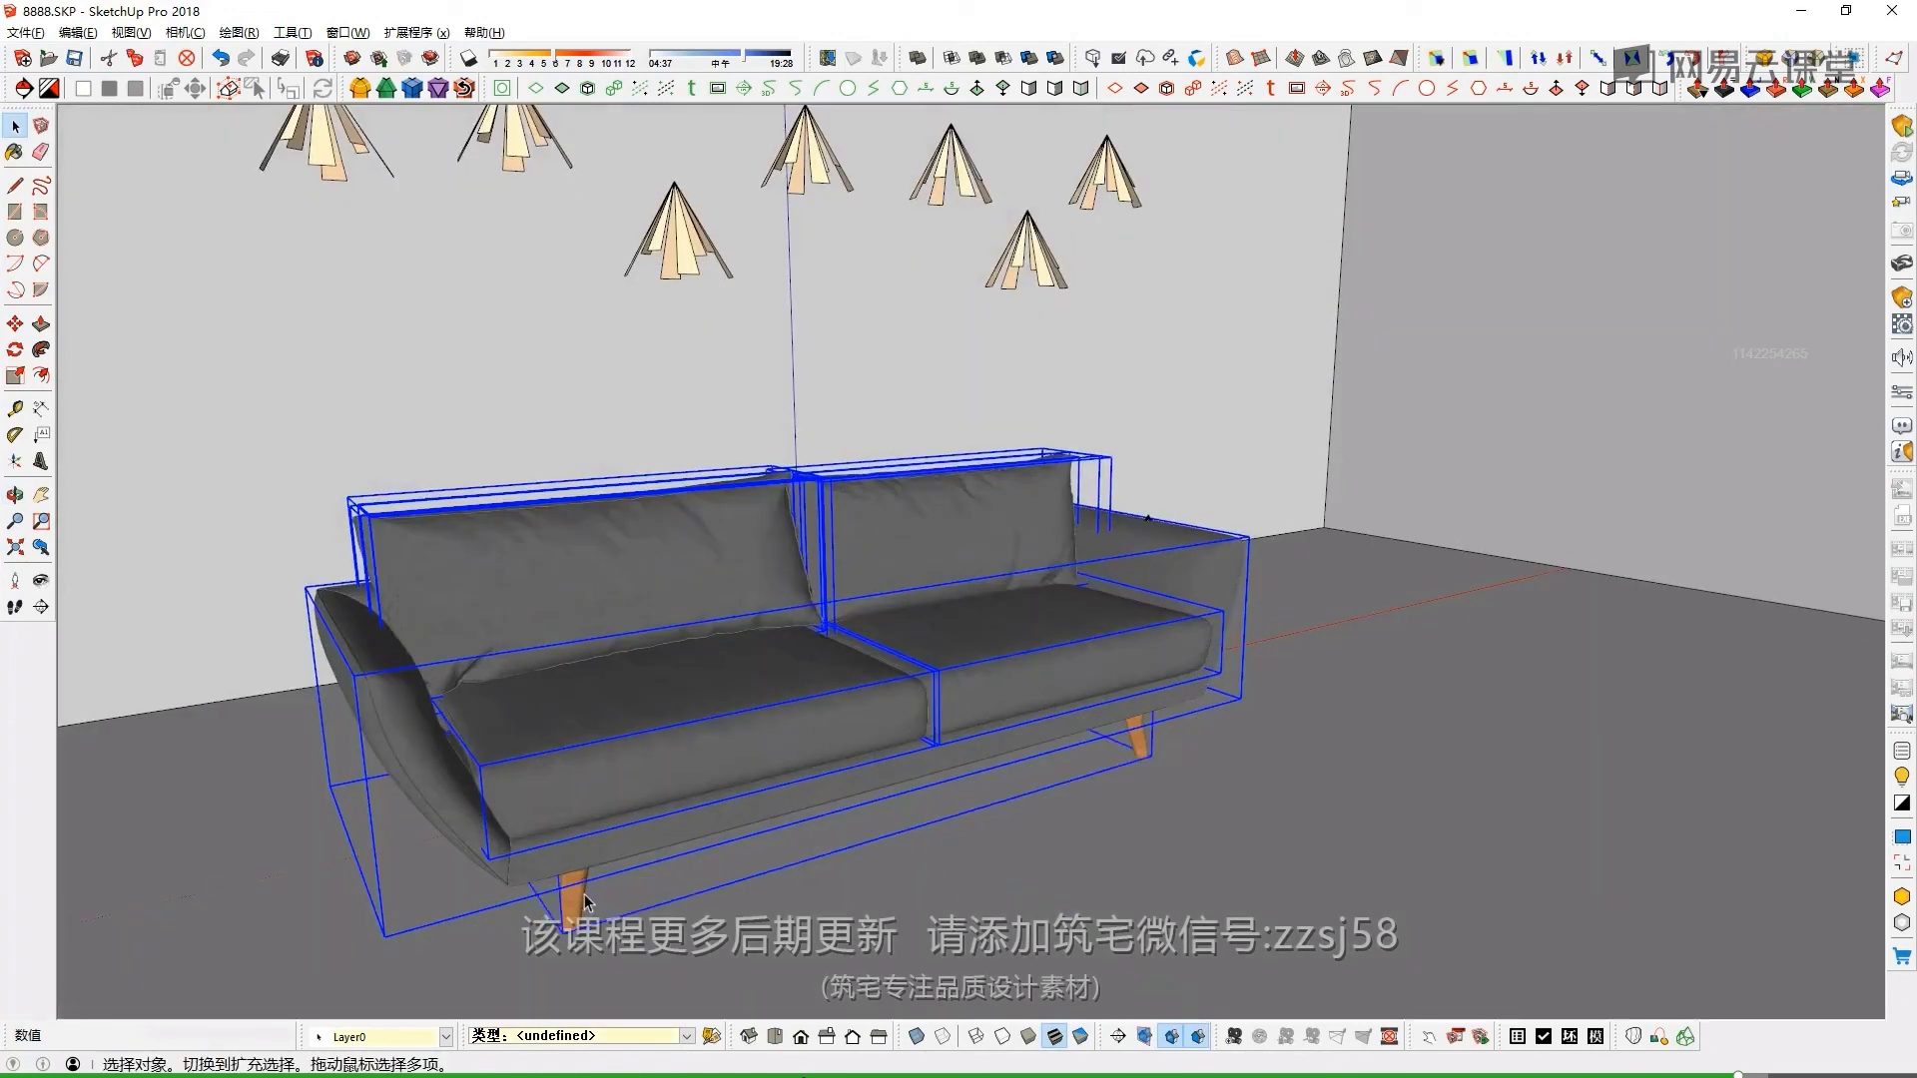
left_click(689, 764)
scroll(756, 687, "down", 2)
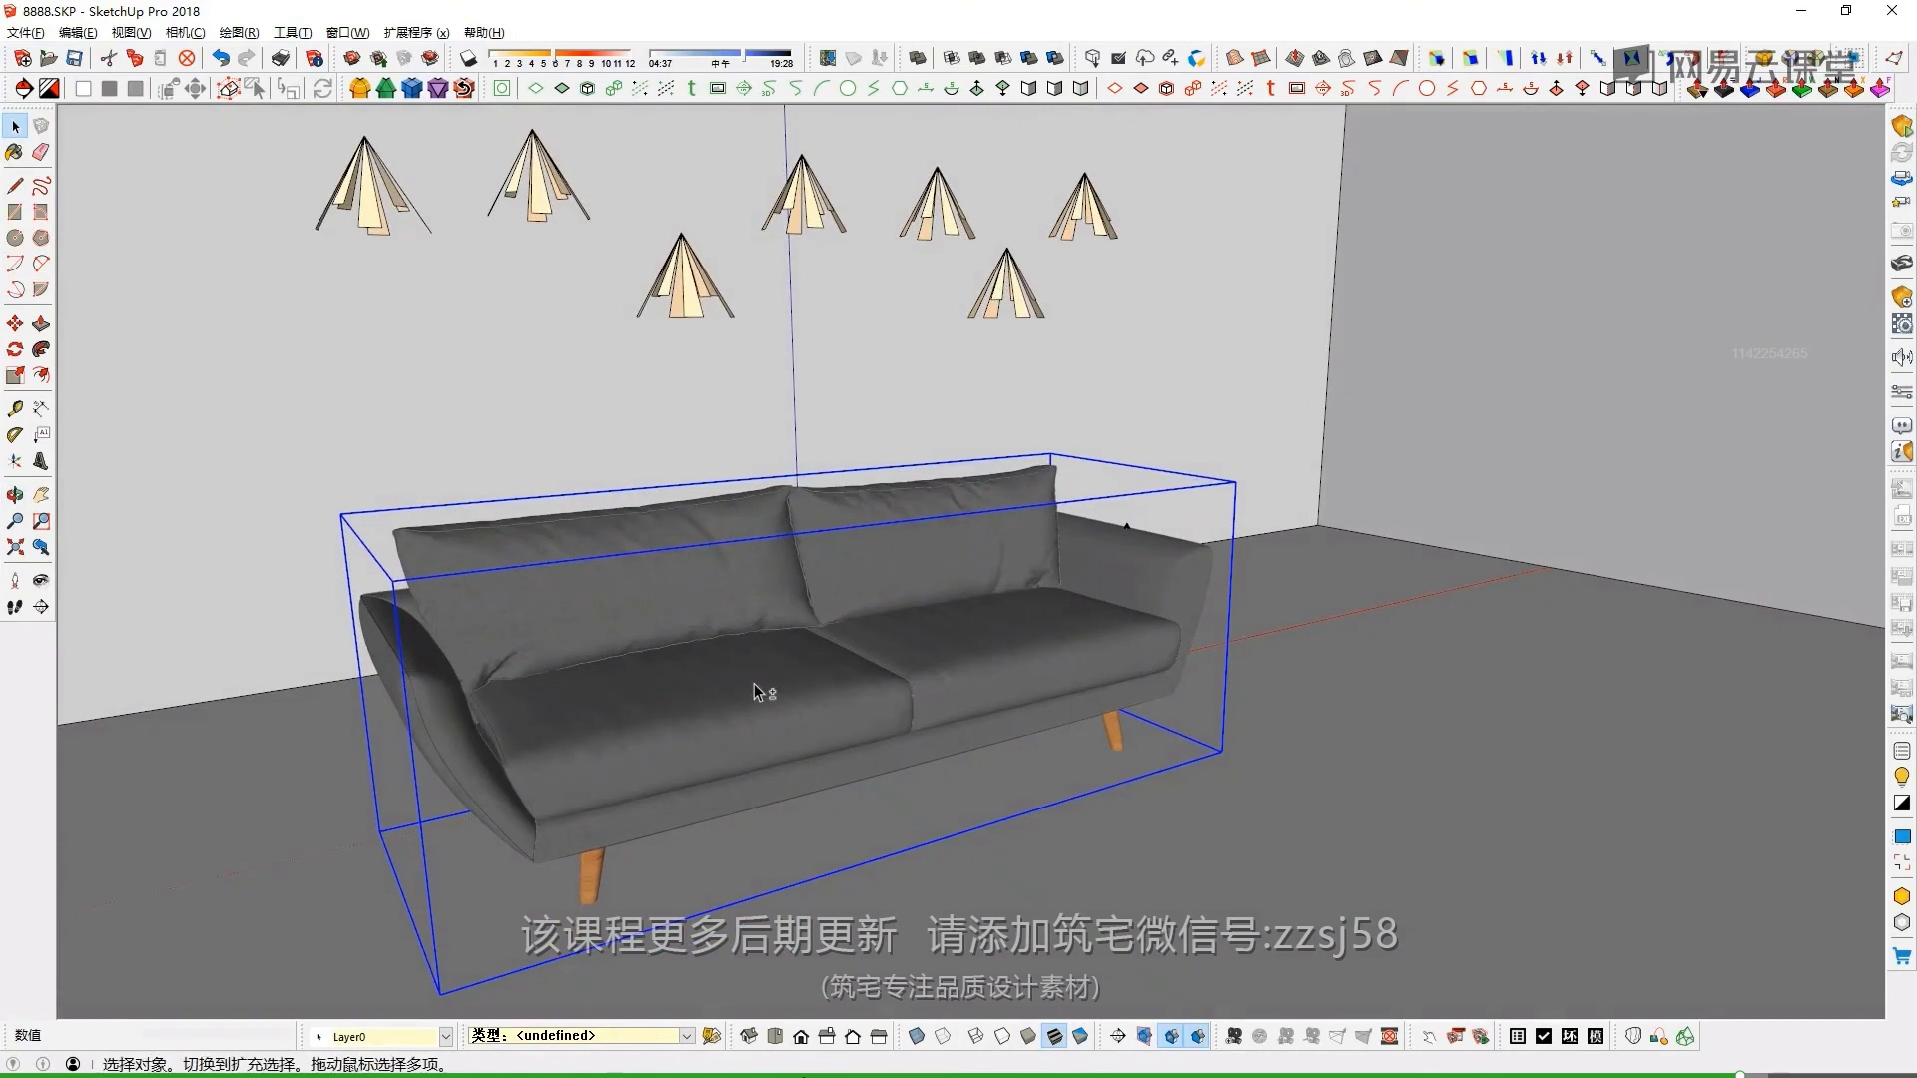
mouse_move(753, 683)
middle_mouse_down()
mouse_move(744, 546)
mouse_move(768, 549)
middle_mouse_up()
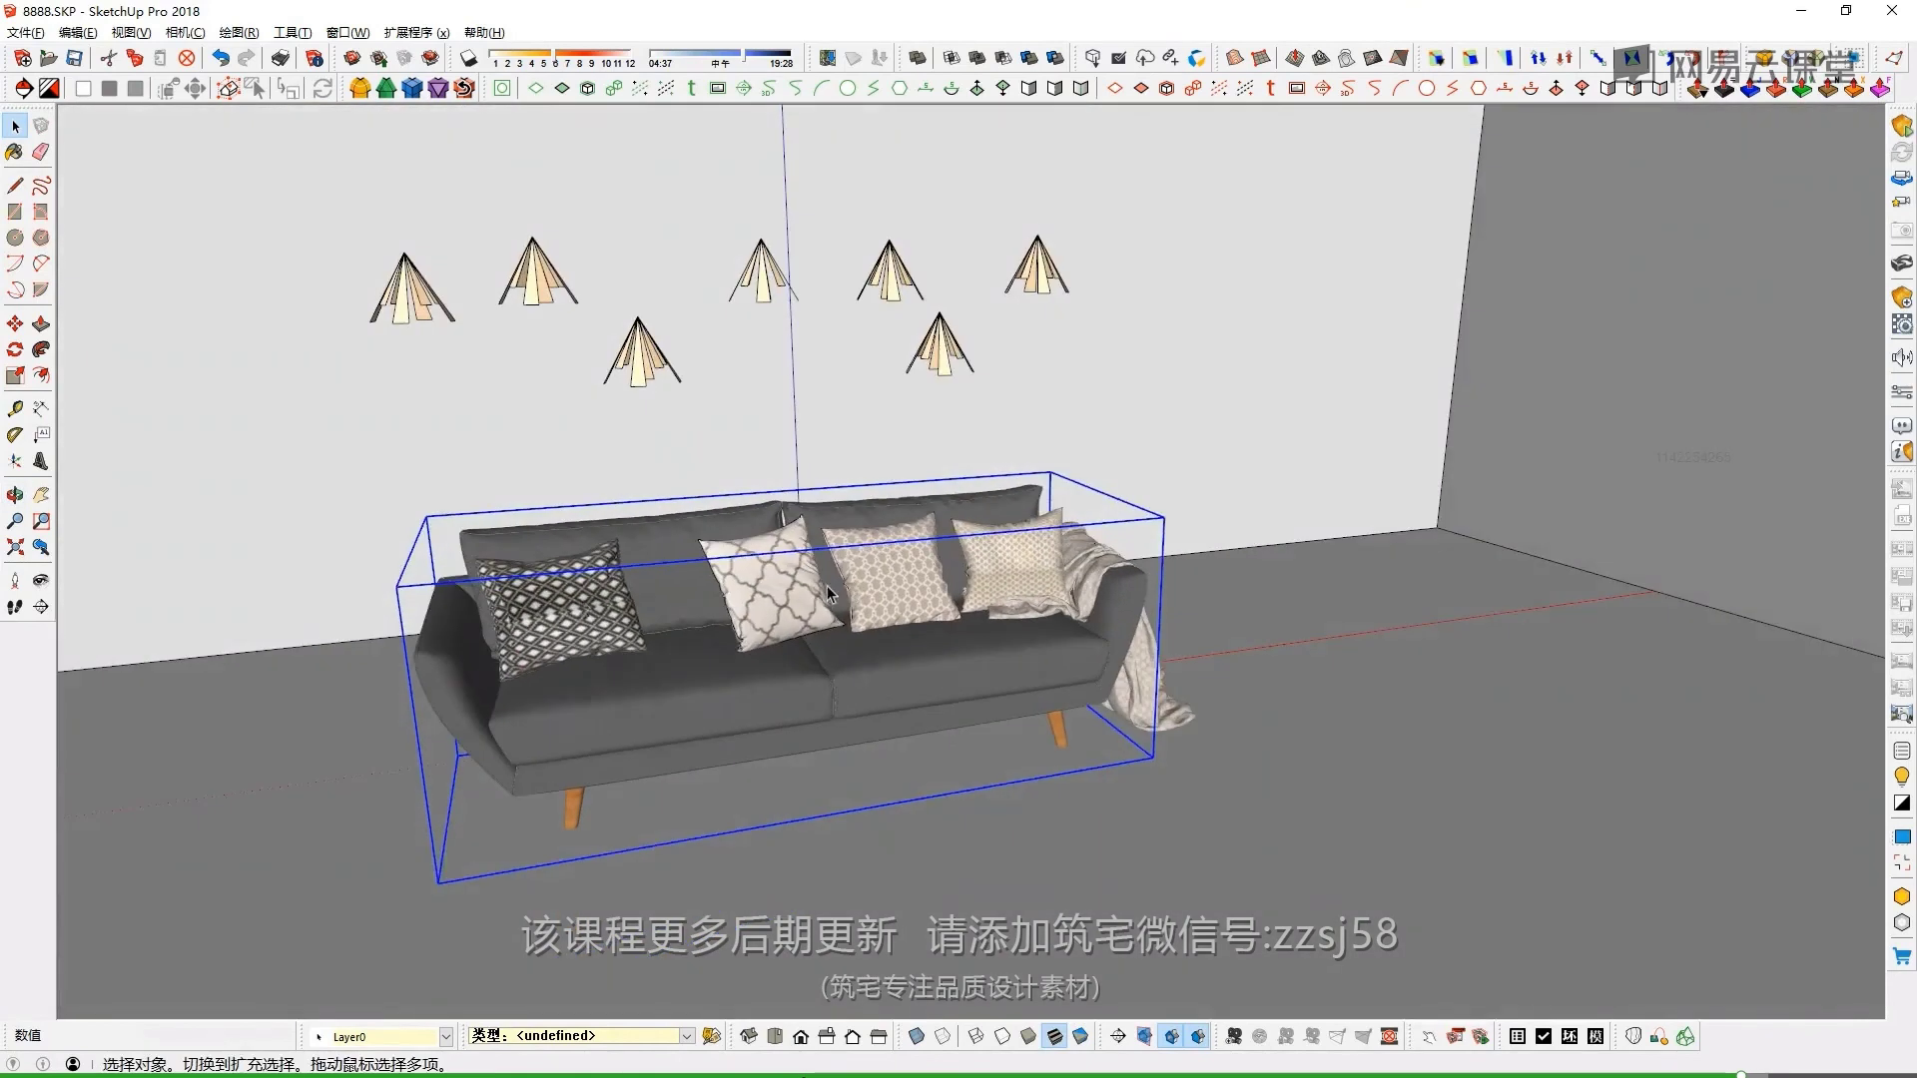
scroll(931, 561, "down", 2)
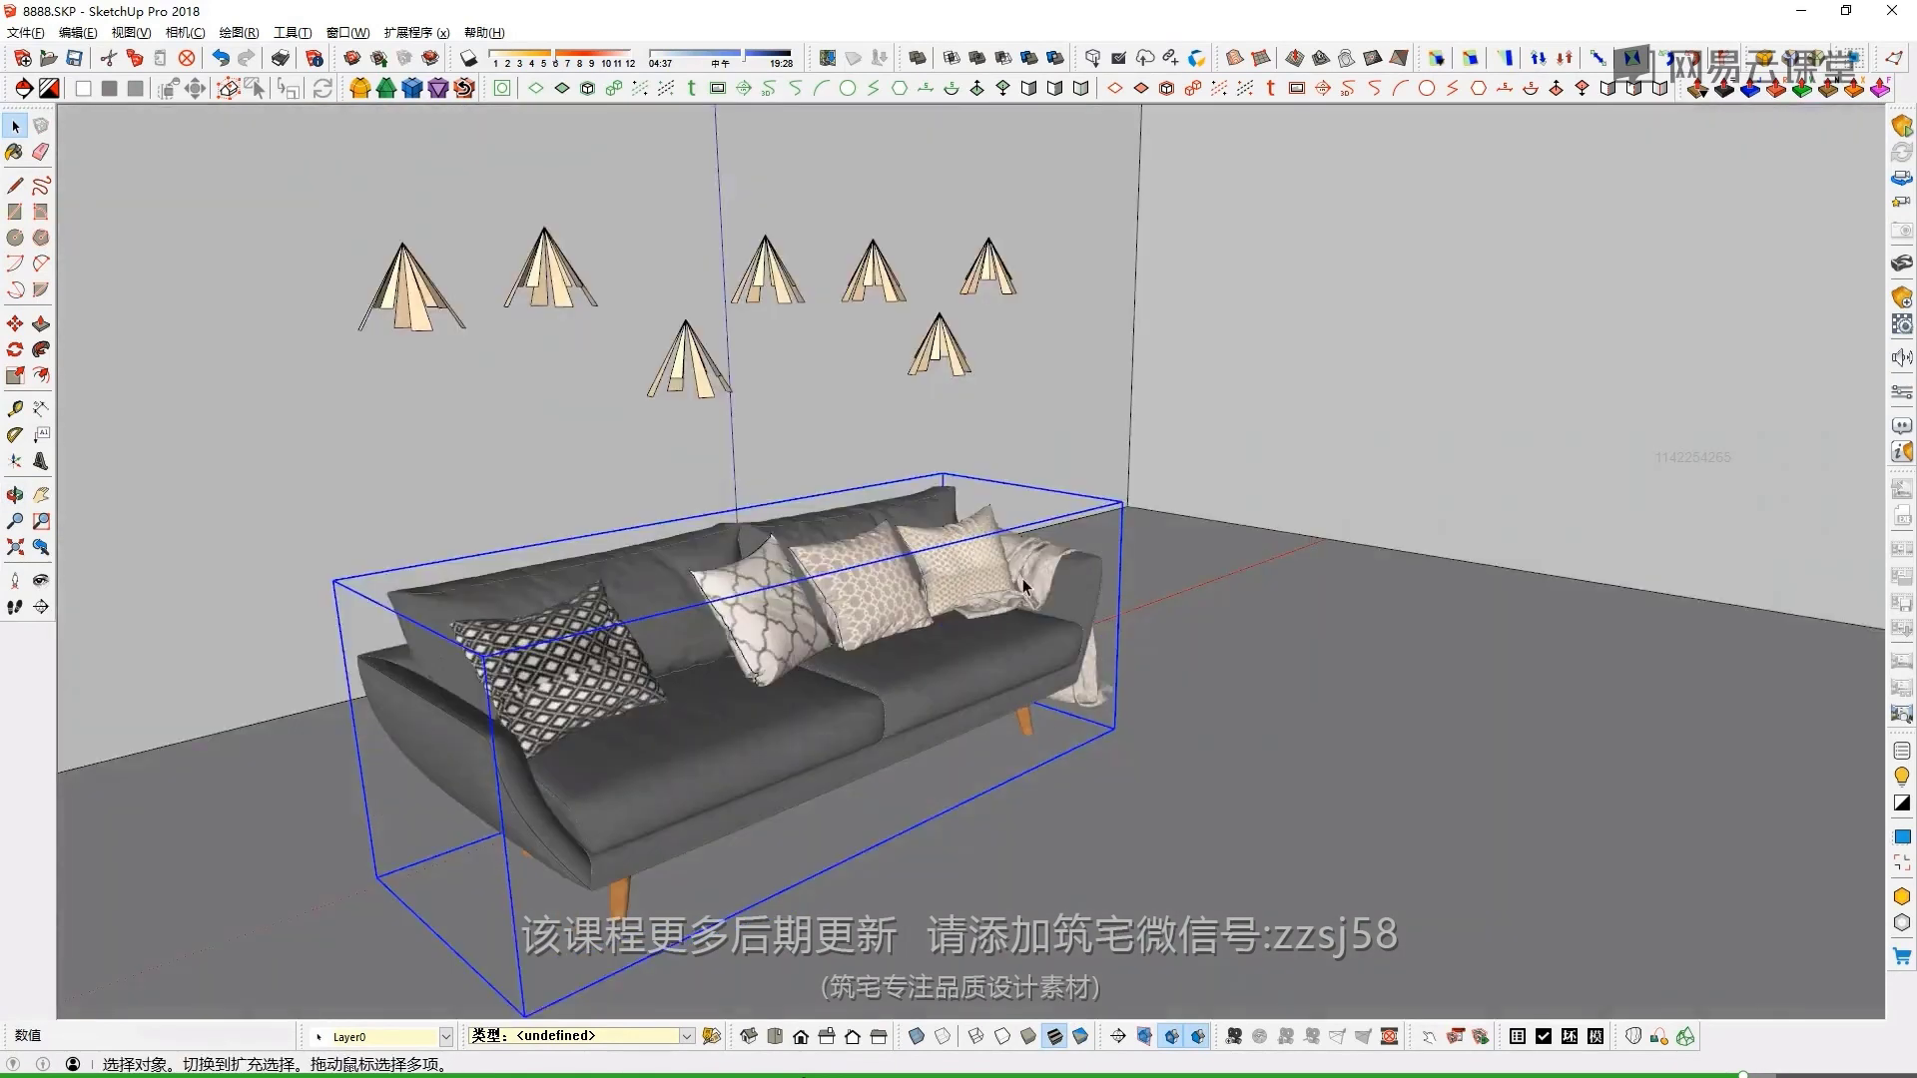
scroll(1033, 585, "up", 5)
Select the throw, then test moving the black and white patterned pillows with Move (M)
left_click(1034, 585)
scroll(1156, 791, "up", 2)
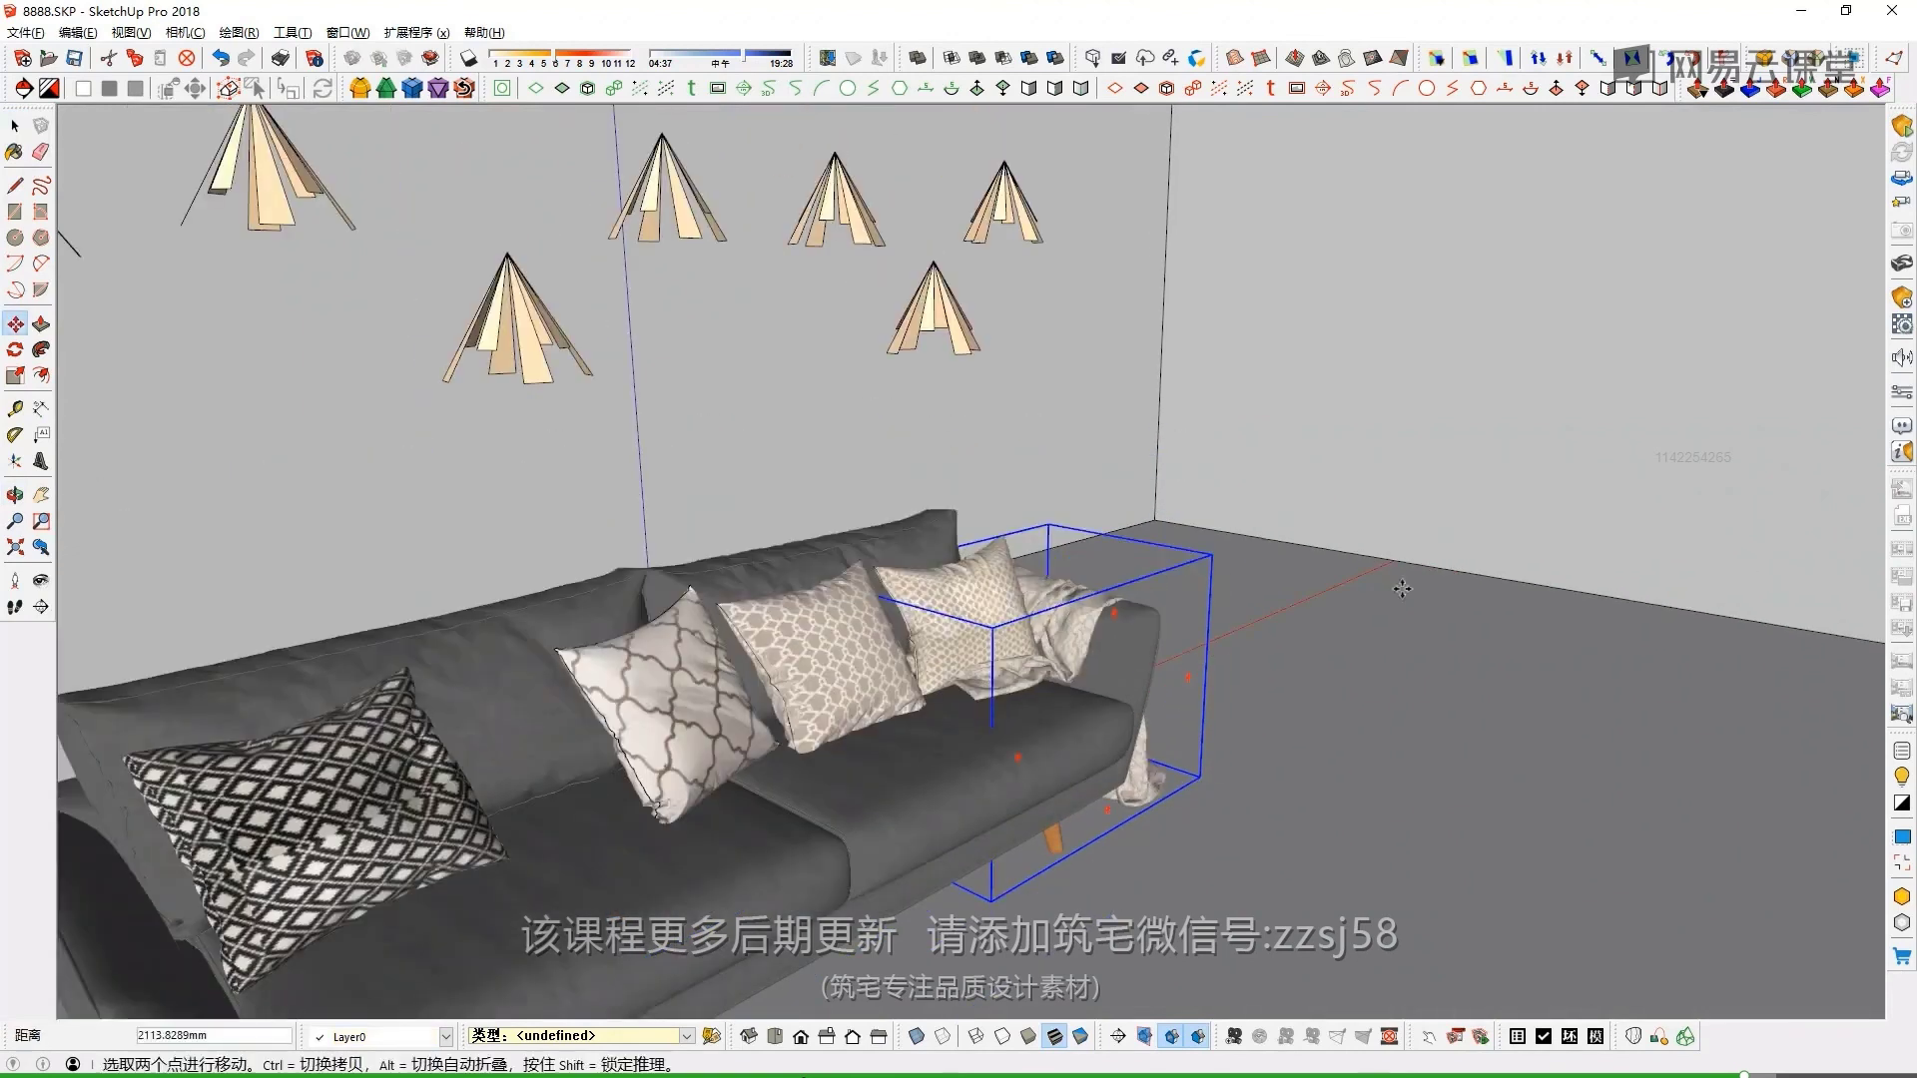
scroll(1350, 617, "down", 2)
scroll(1350, 618, "down", 2)
left_click(954, 677)
key("m")
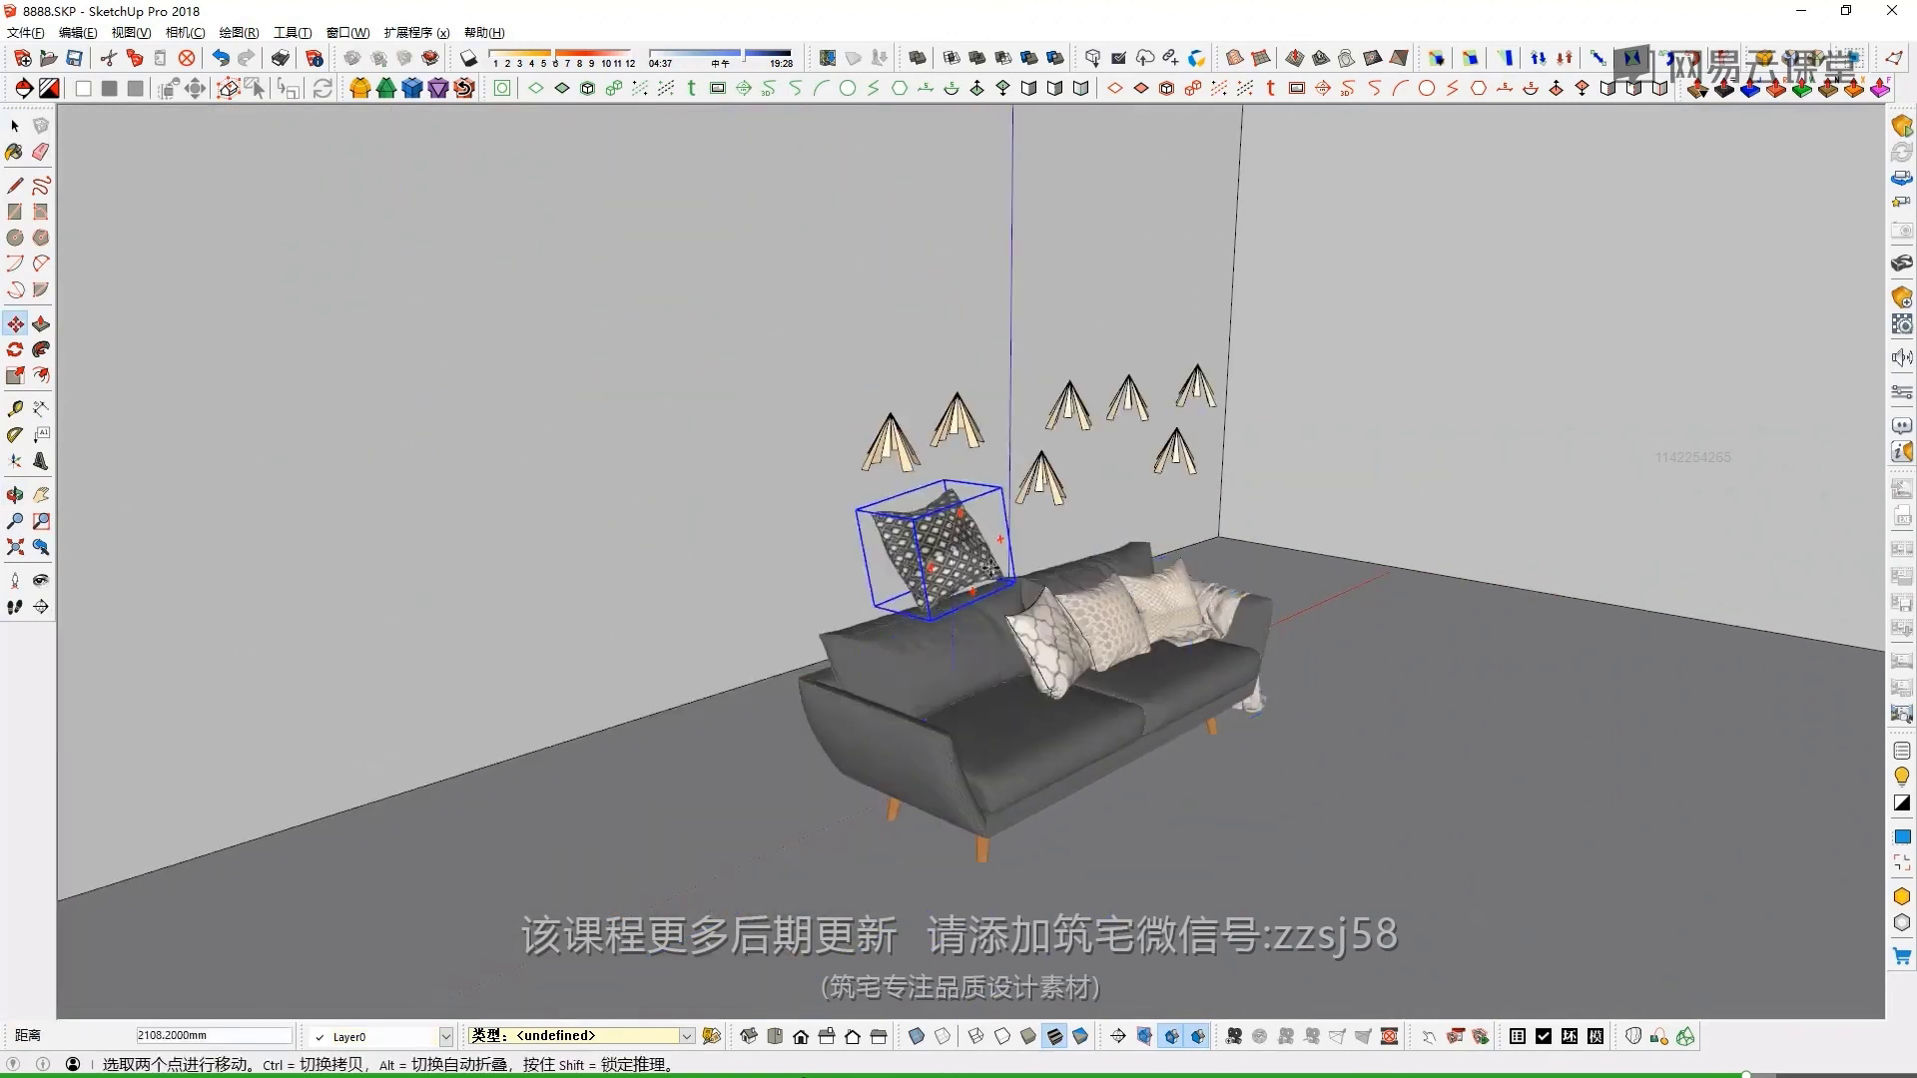
left_click(1039, 639)
key("Escape")
key("space")
scroll(987, 609, "up", 1)
Move the whole sofa to a new spot and orbit back to a frontal view
left_click(985, 609)
key("m")
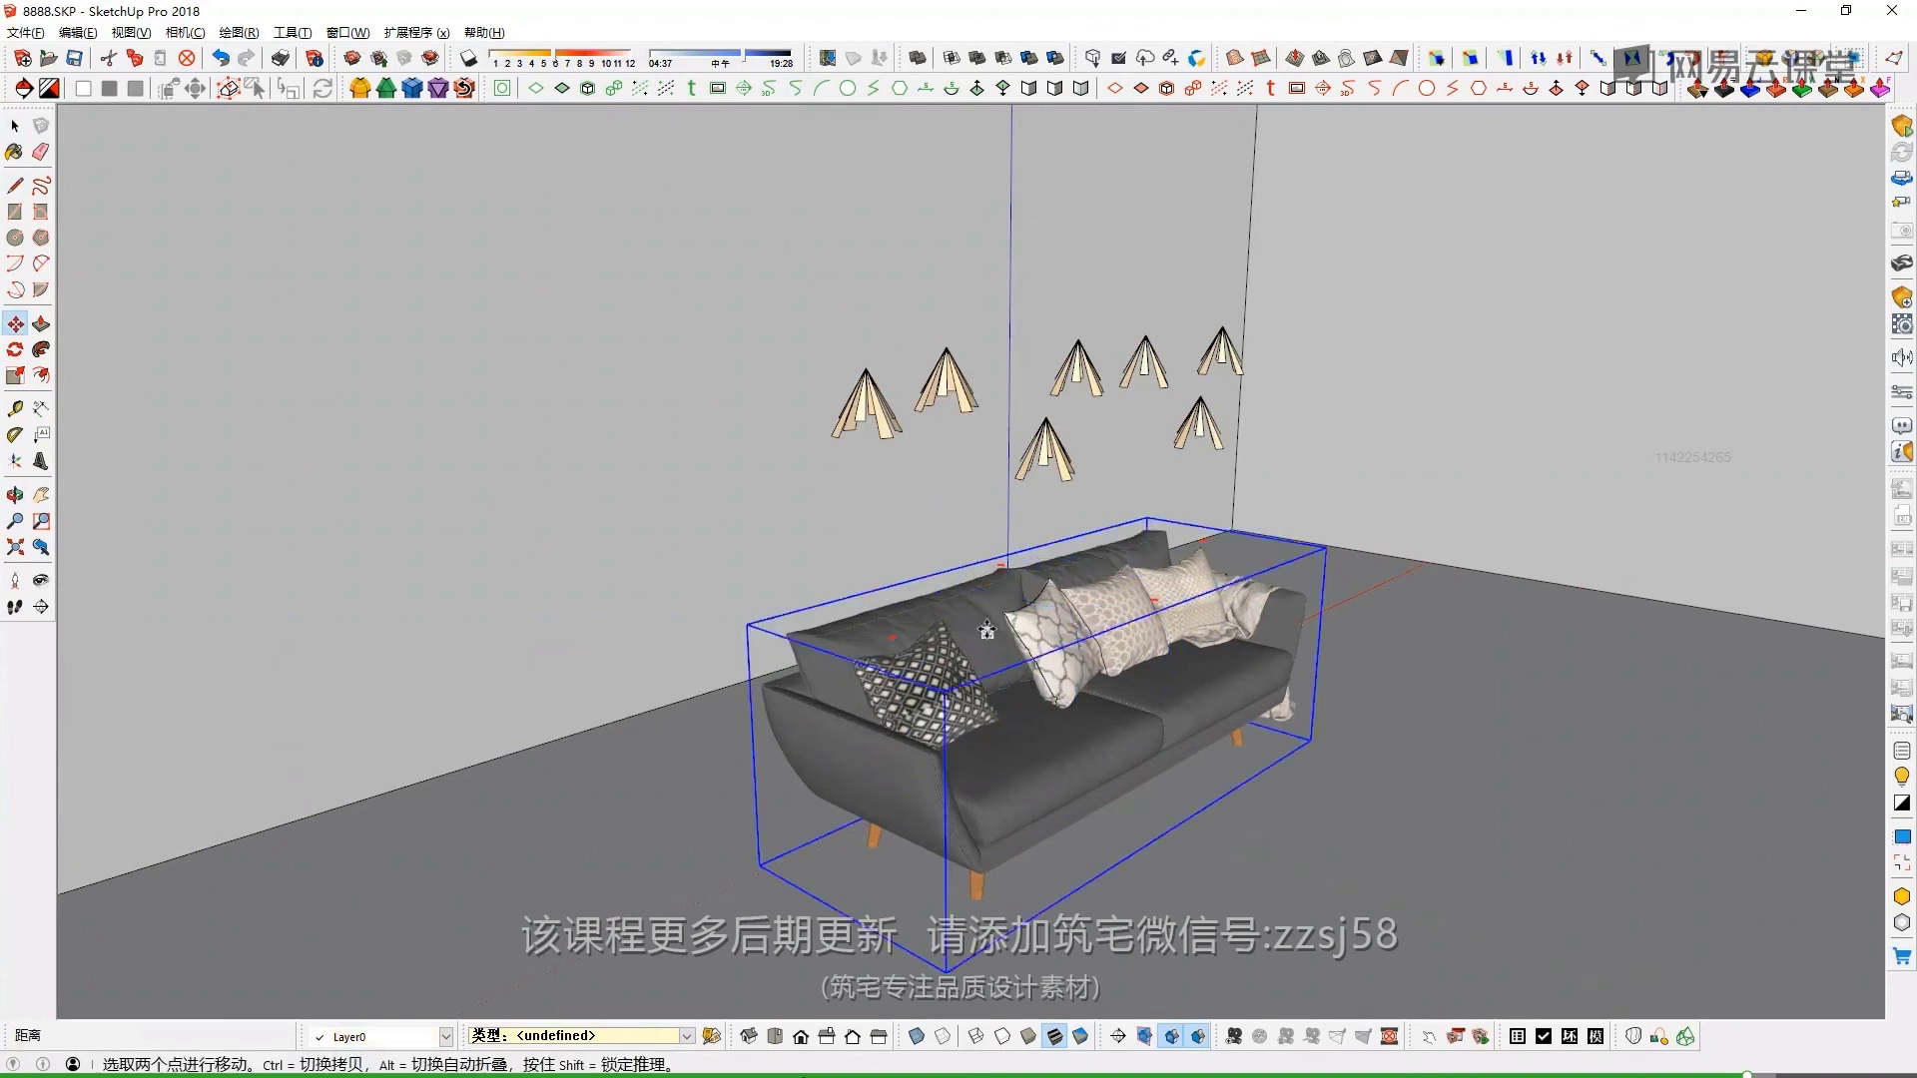
left_click(999, 649)
key("space")
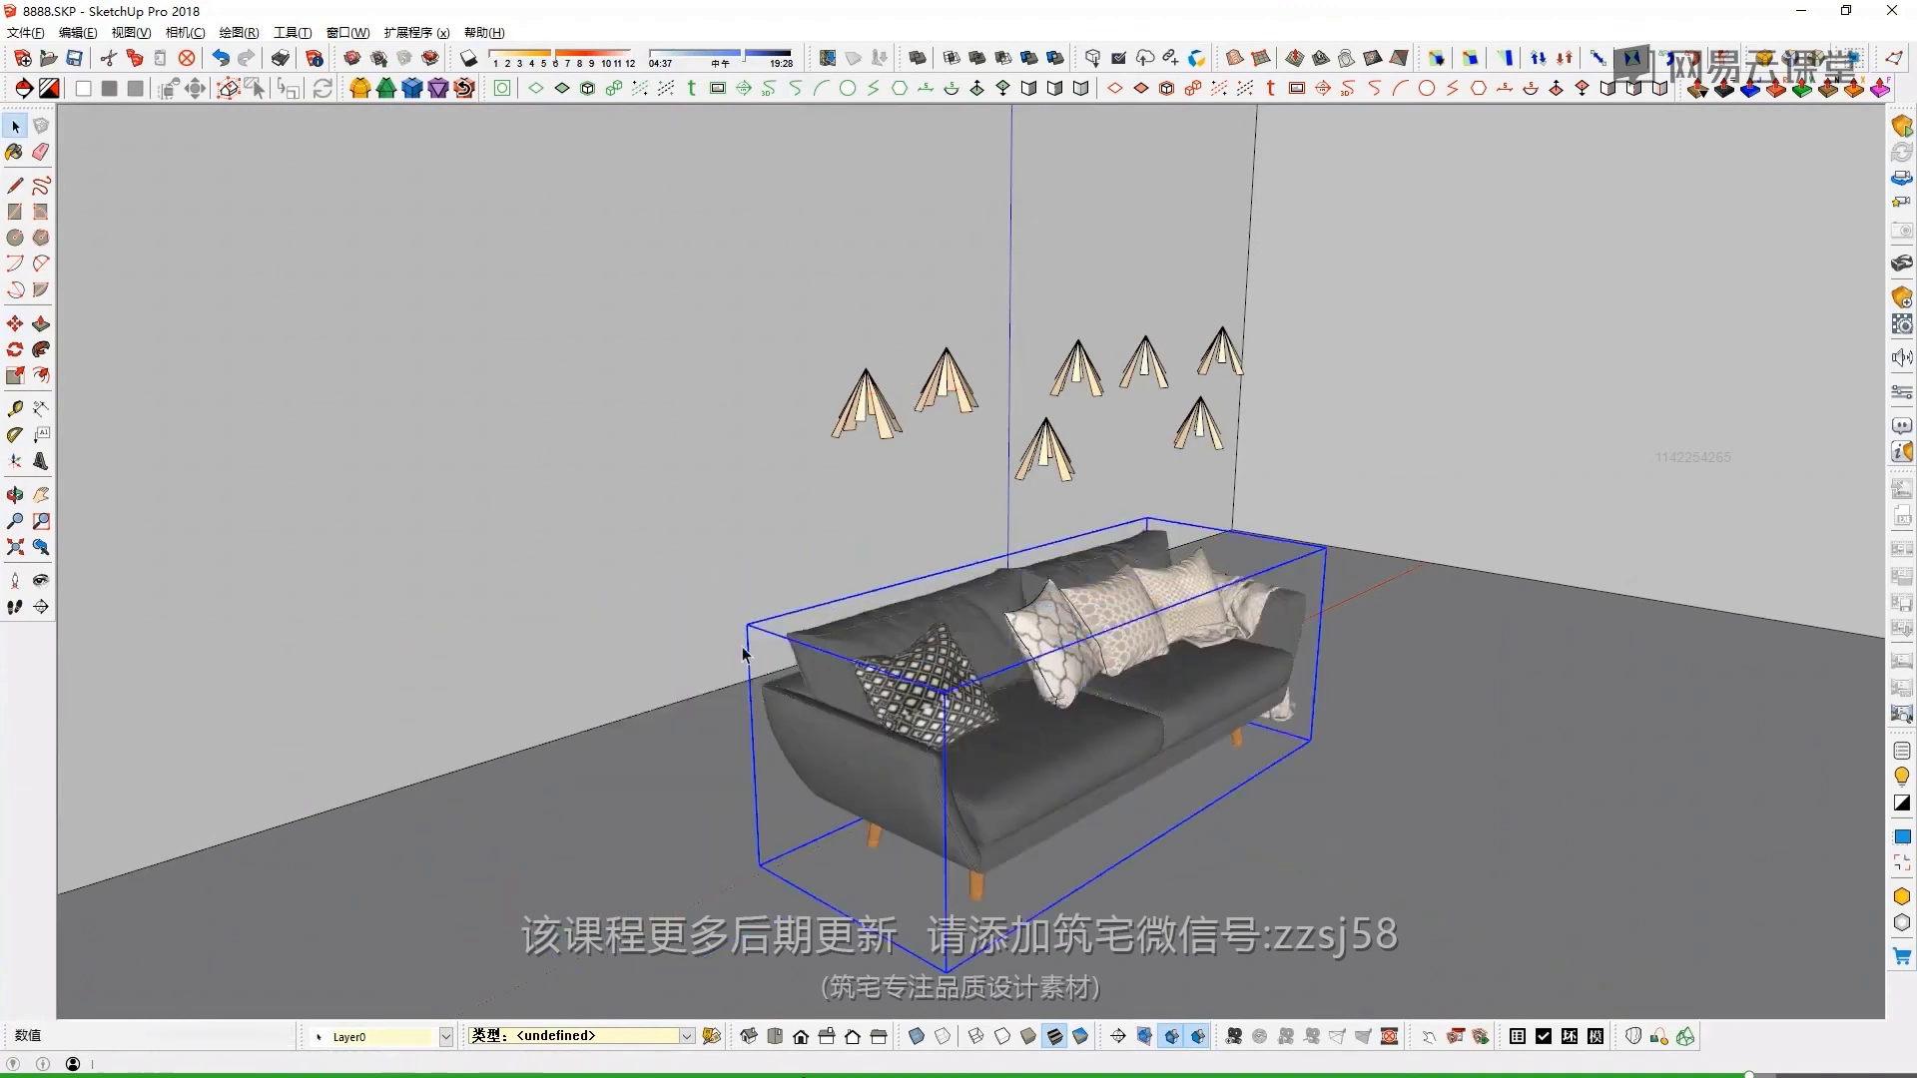
middle_click_drag(898, 599, 798, 579)
scroll(783, 570, "down", 2)
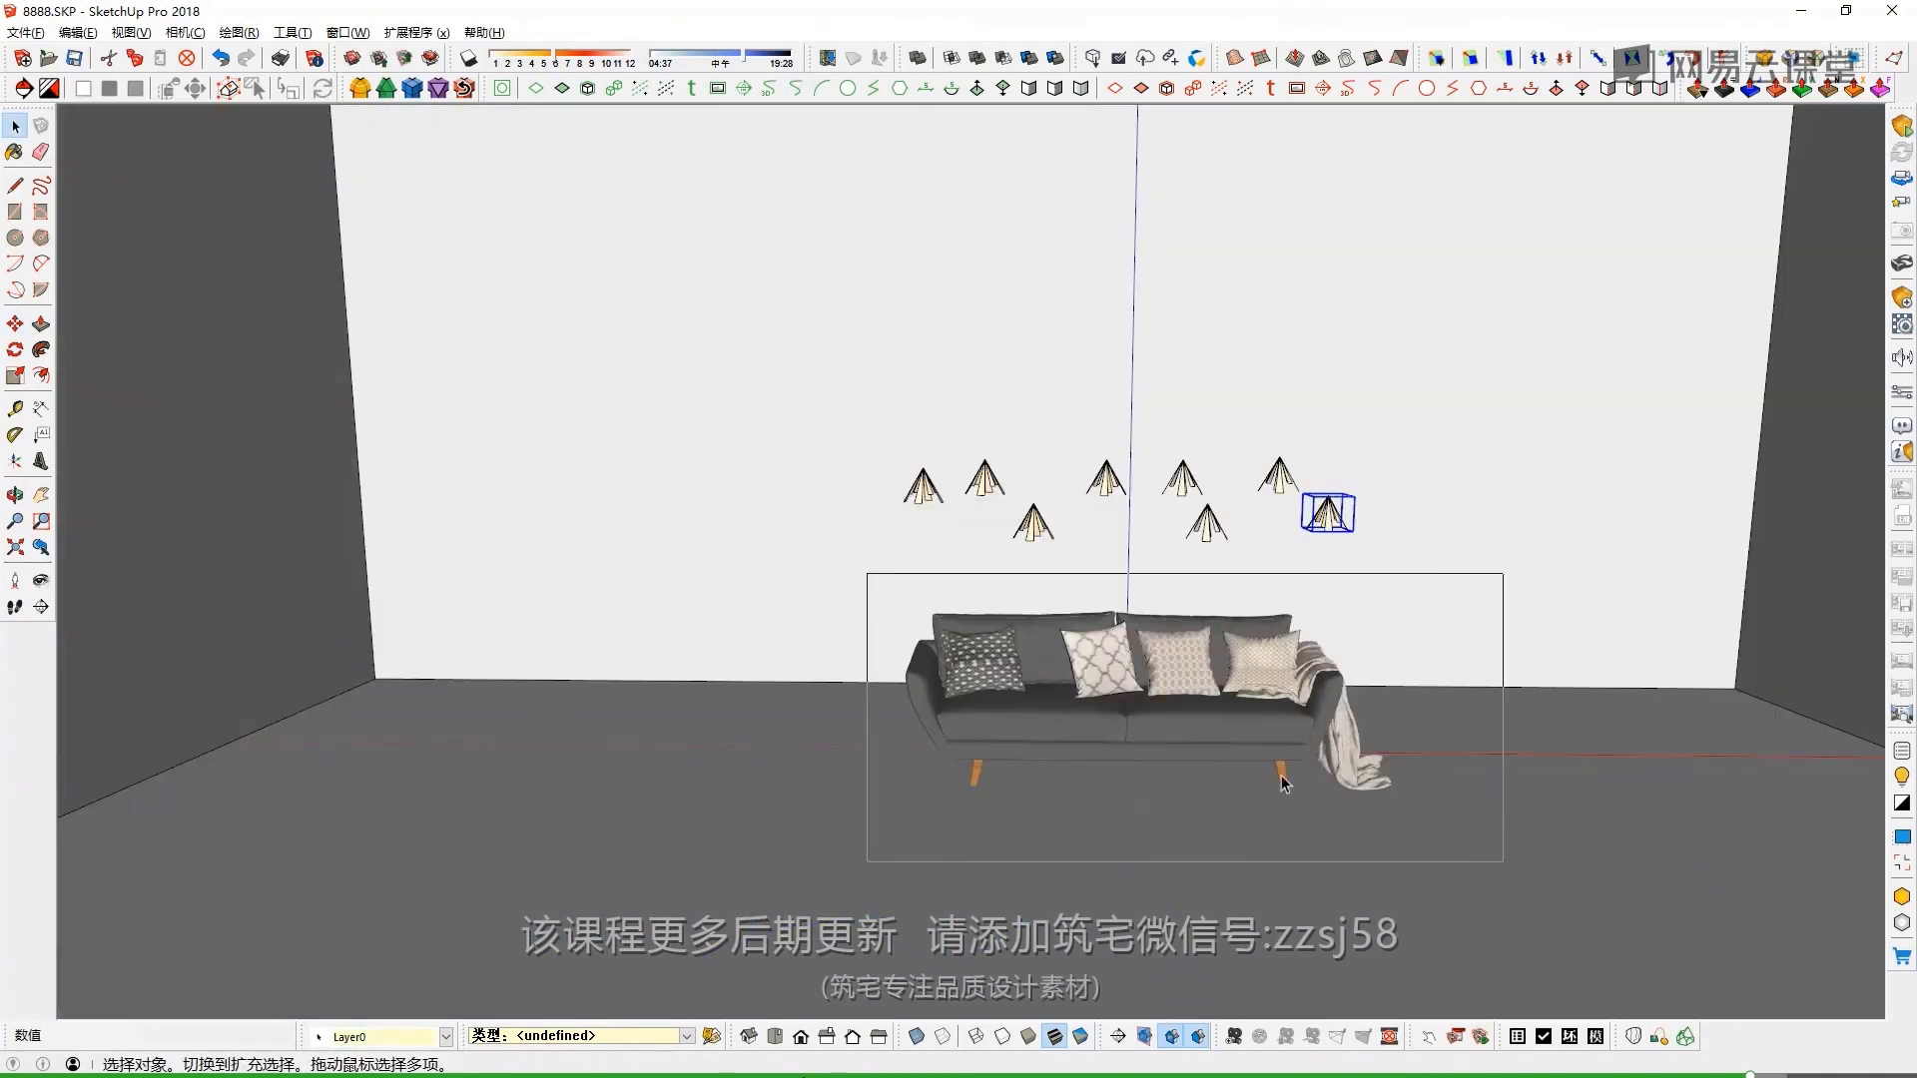
left_click_drag(883, 584, 1476, 855)
scroll(1192, 704, "up", 2)
key("ctrl+g")
middle_click_drag(1181, 703, 1165, 654)
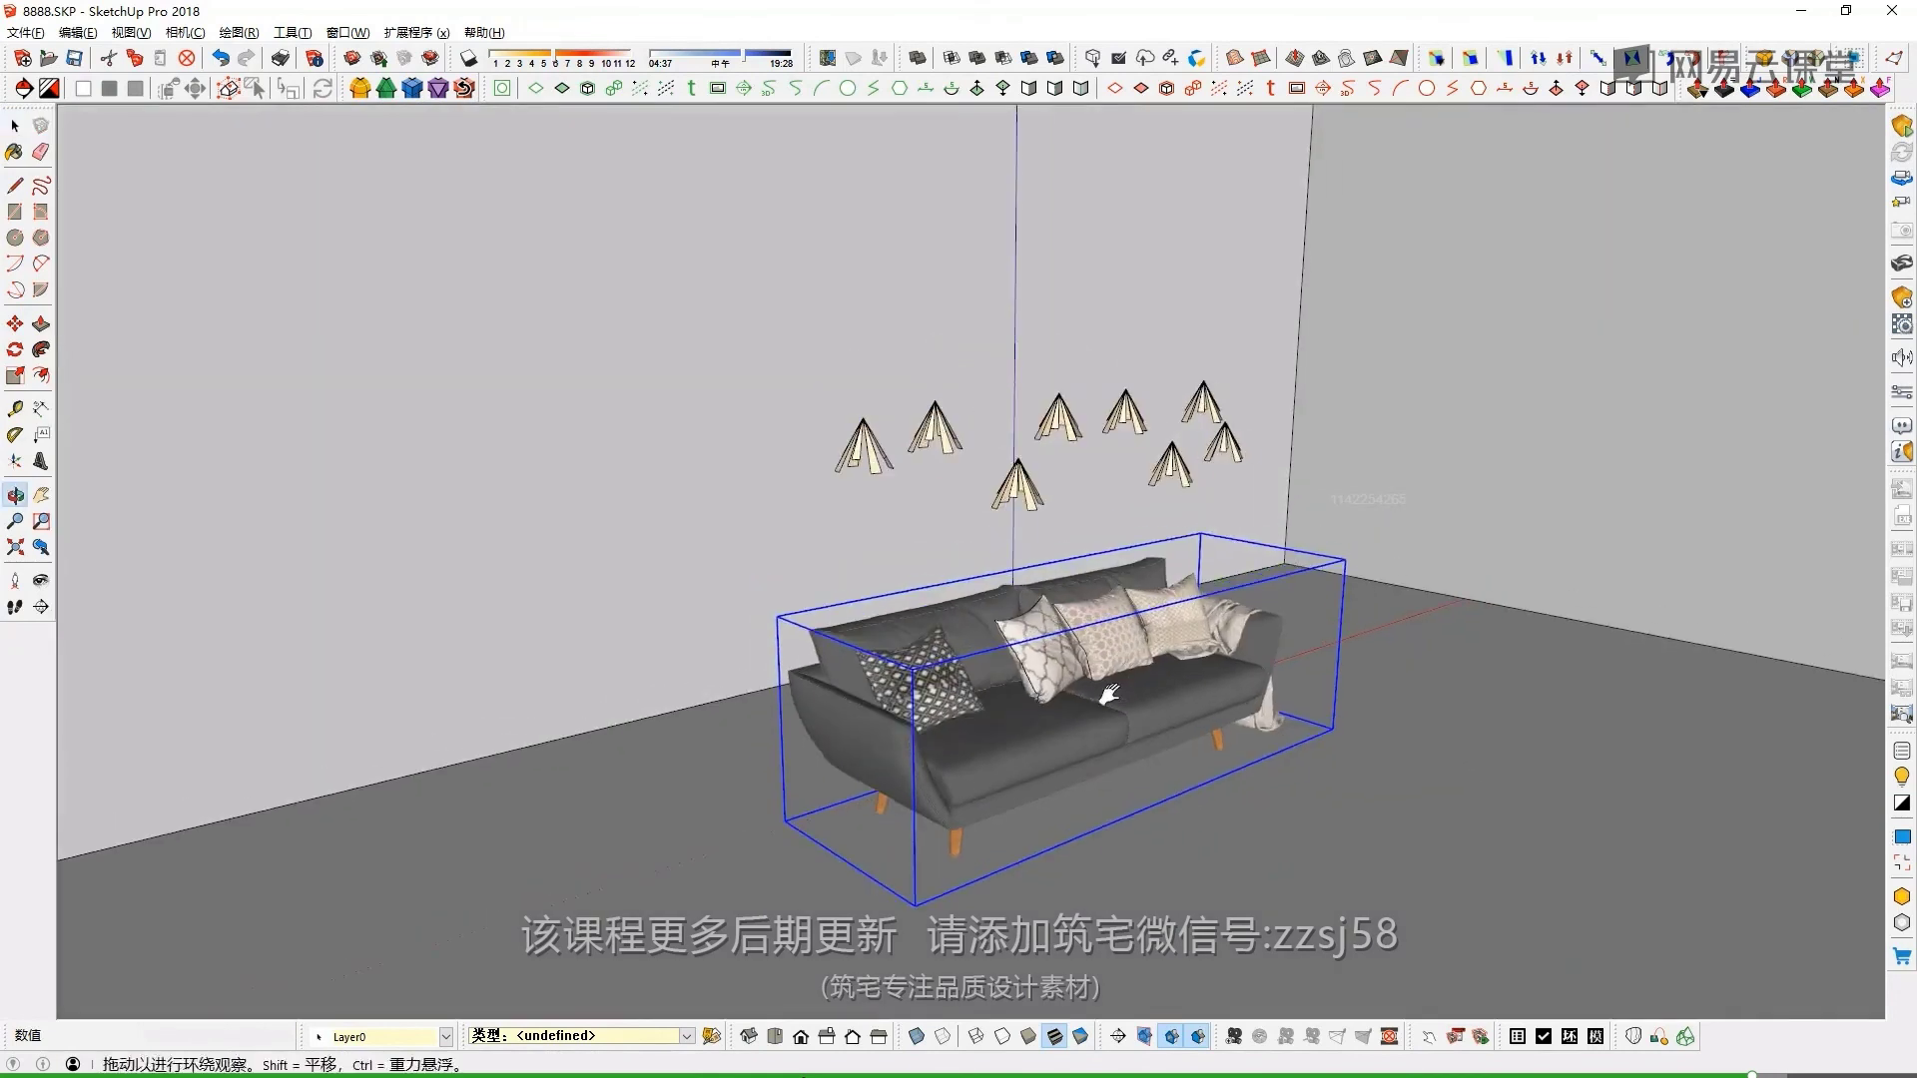
scroll(1165, 653, "up", 2)
key("m")
key("space")
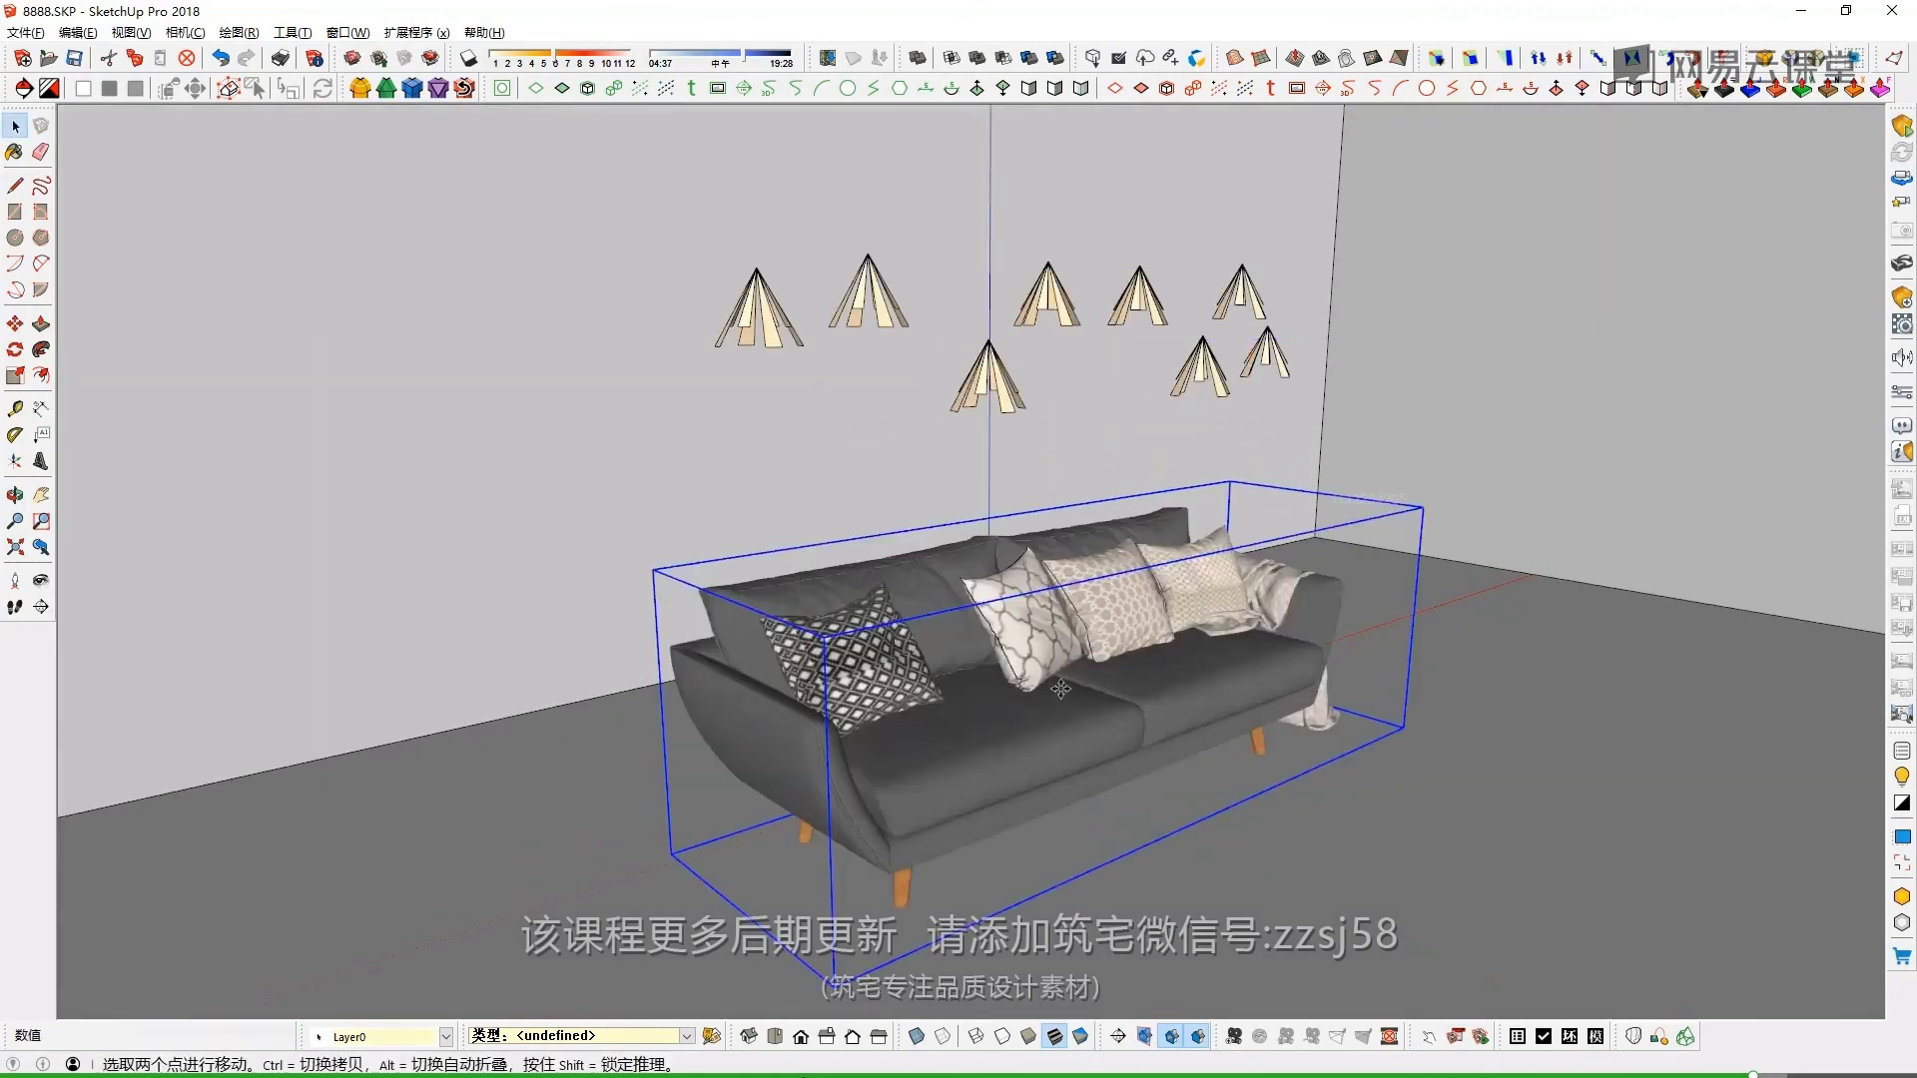
middle_click_drag(1202, 426, 918, 677)
scroll(981, 561, "down", 1)
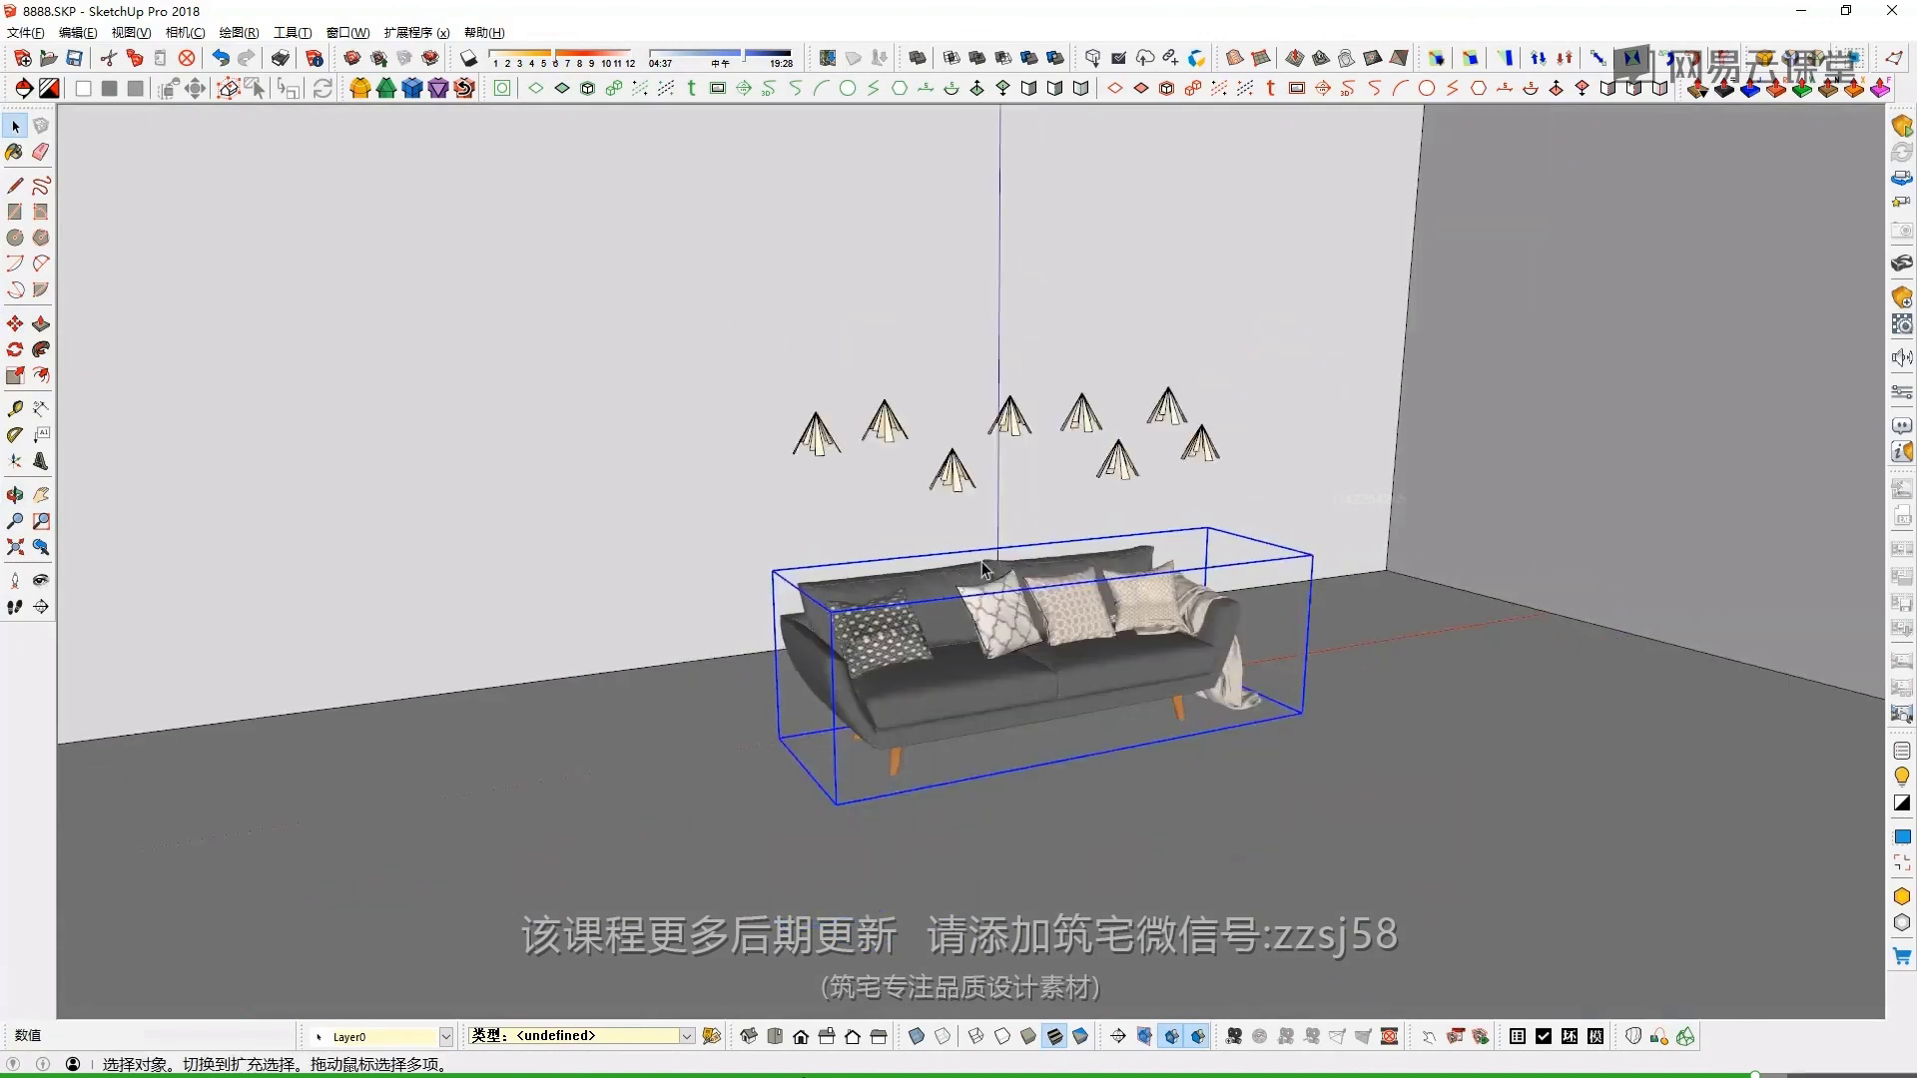
scroll(968, 556, "down", 5)
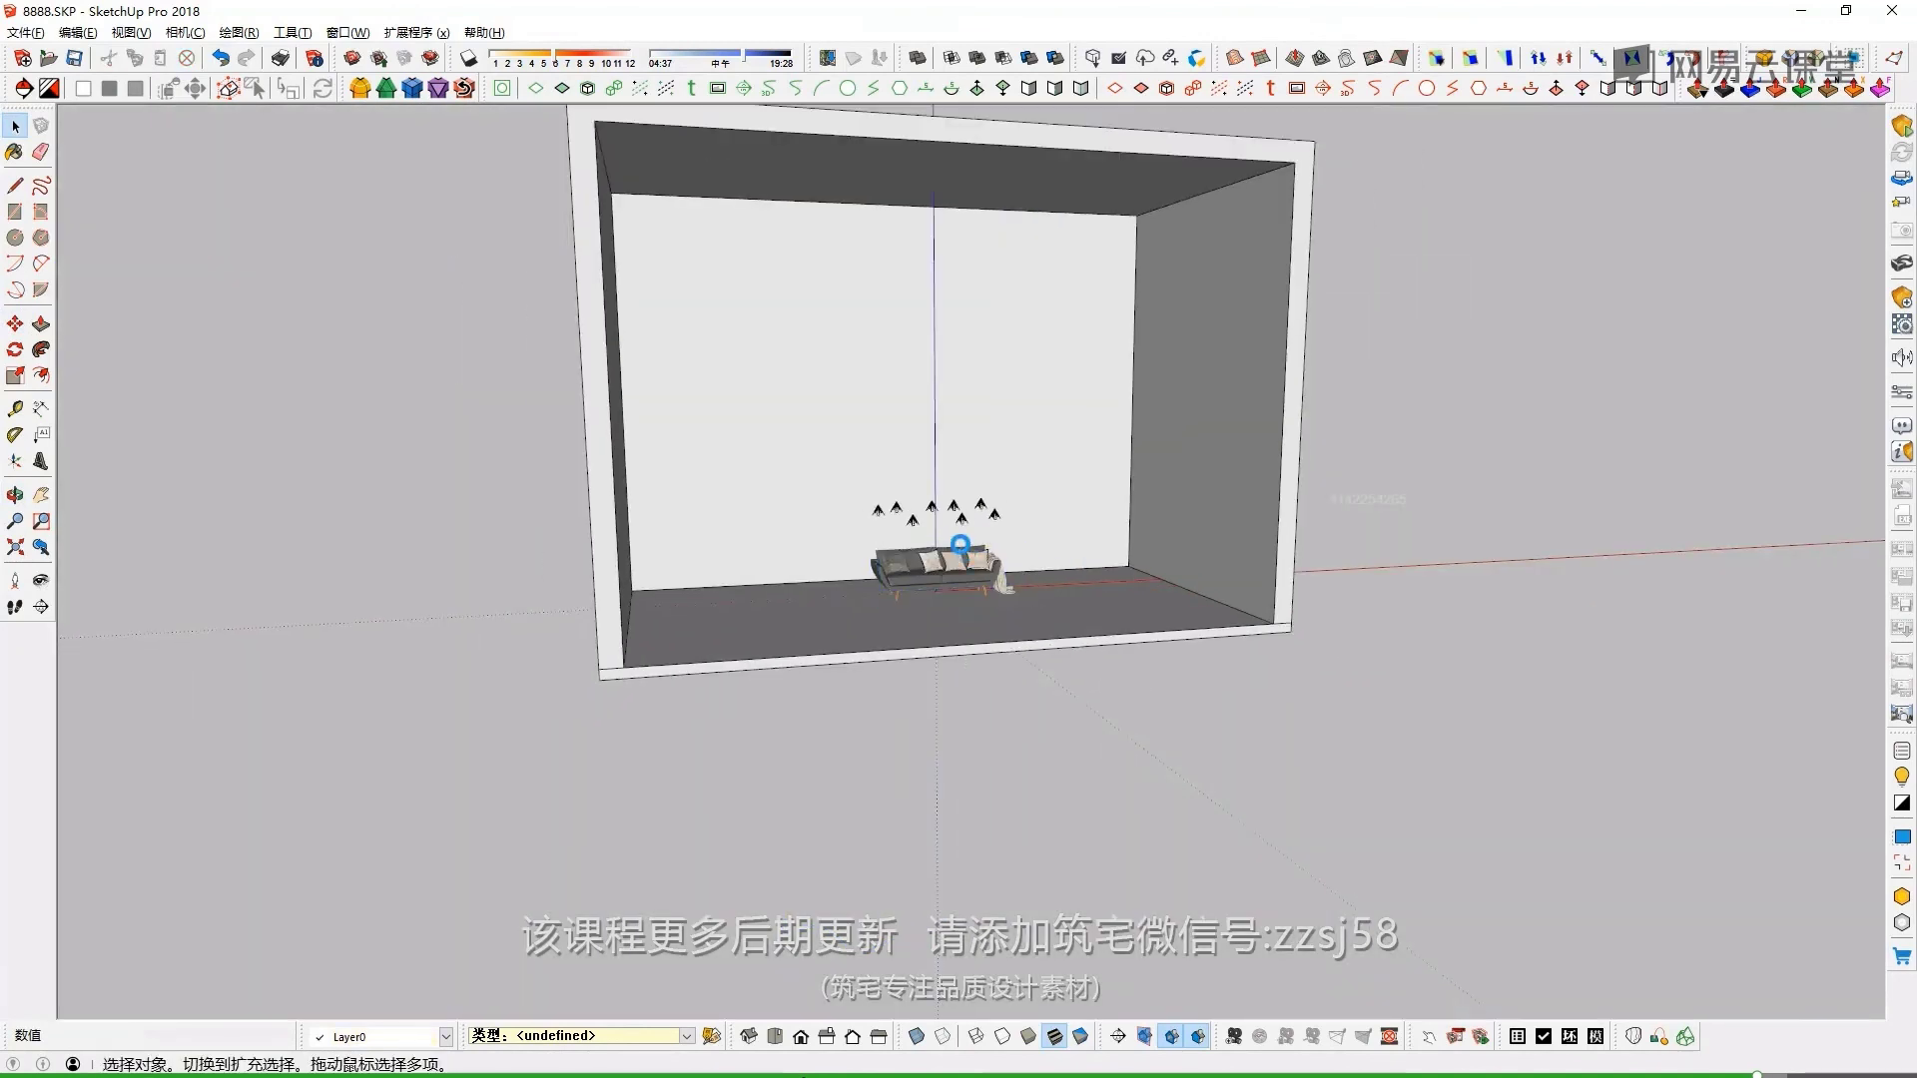
scroll(803, 662, "up", 1)
scroll(896, 591, "up", 2)
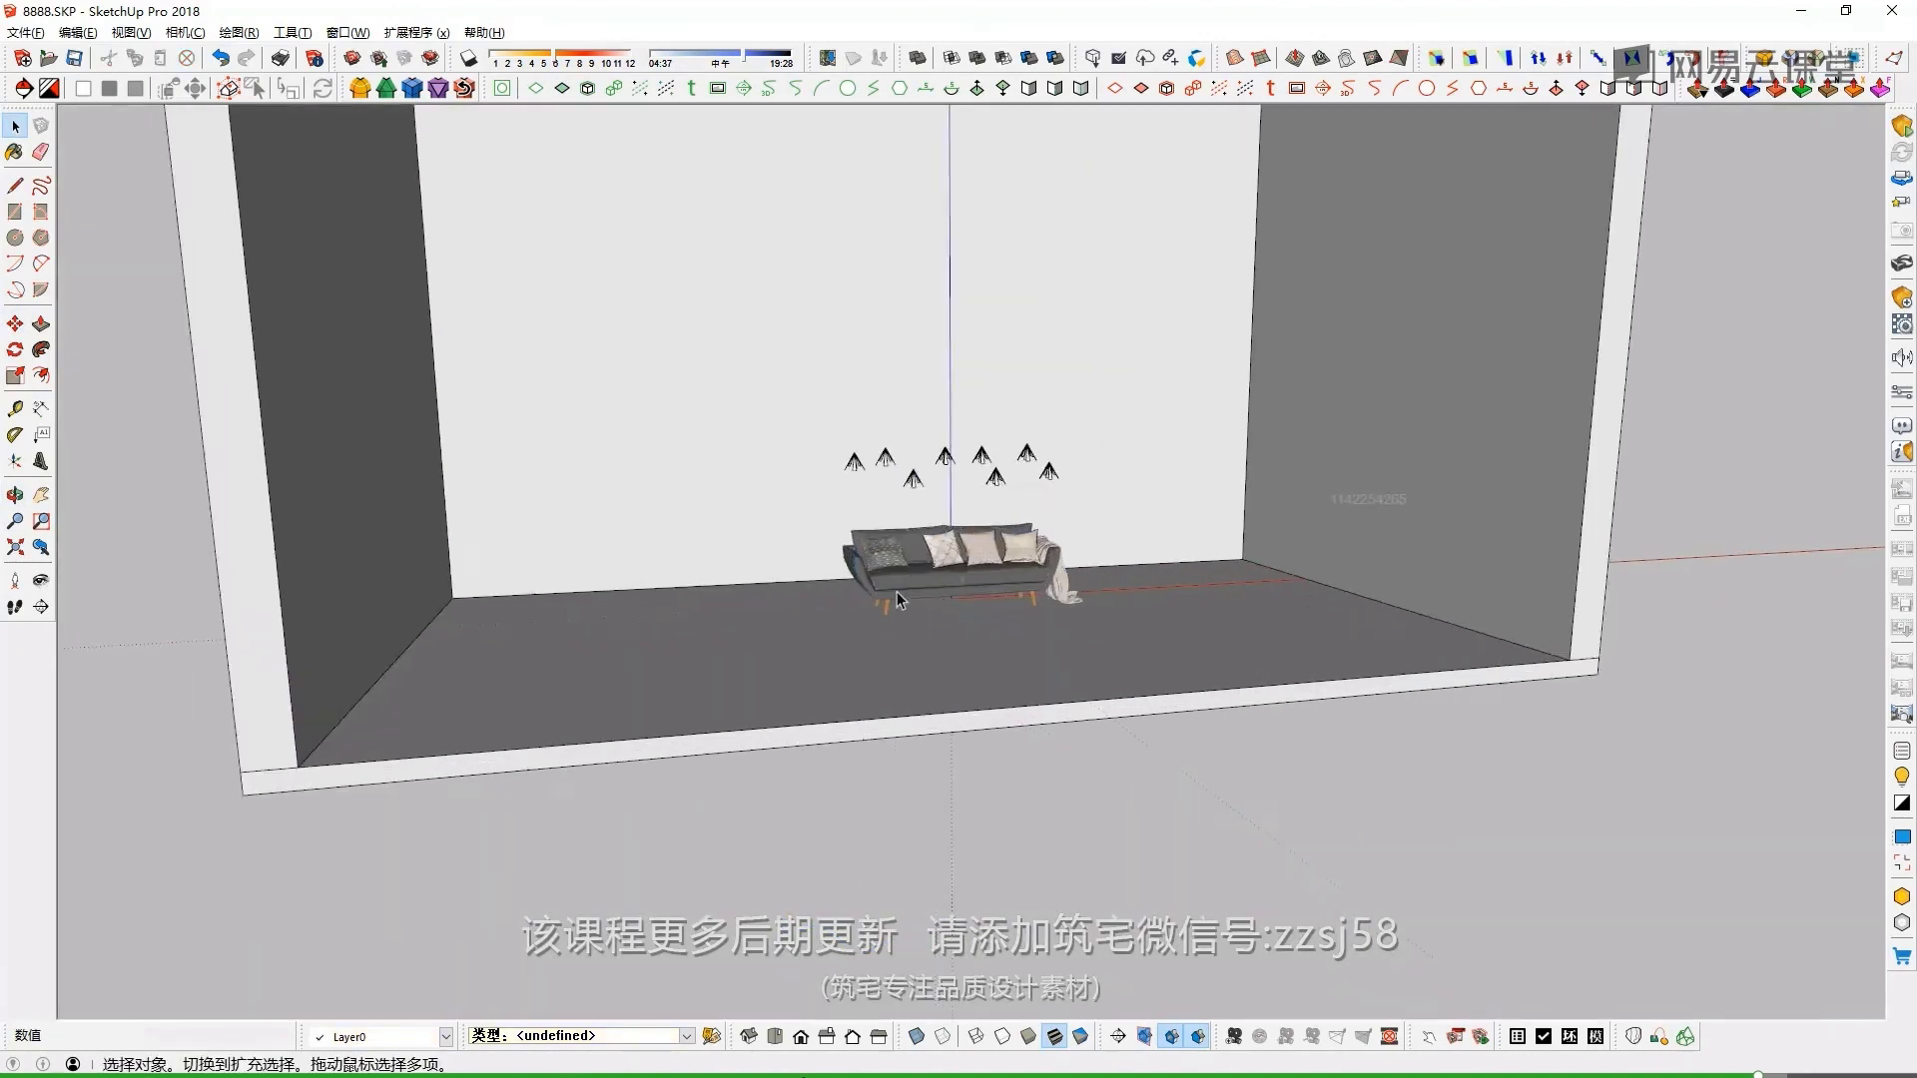
scroll(894, 584, "up", 1)
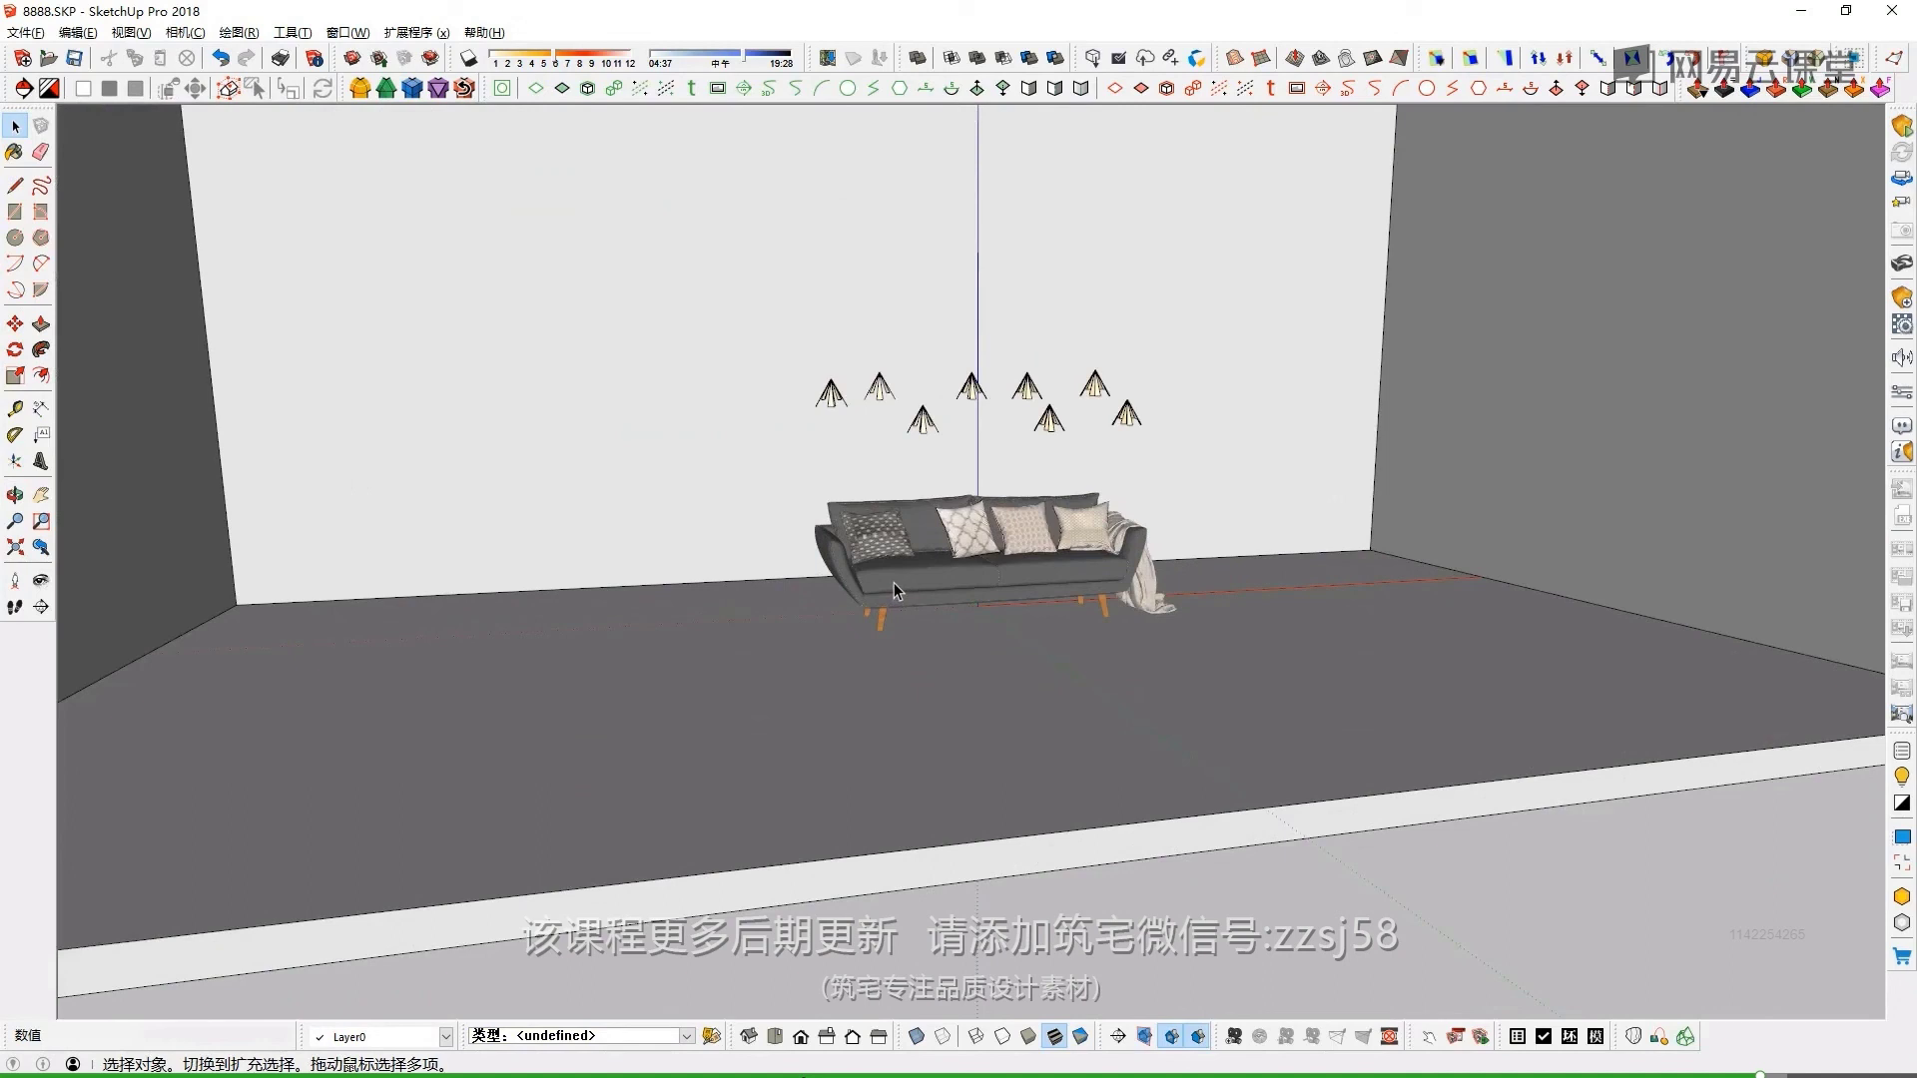
scroll(1031, 432, "up", 1)
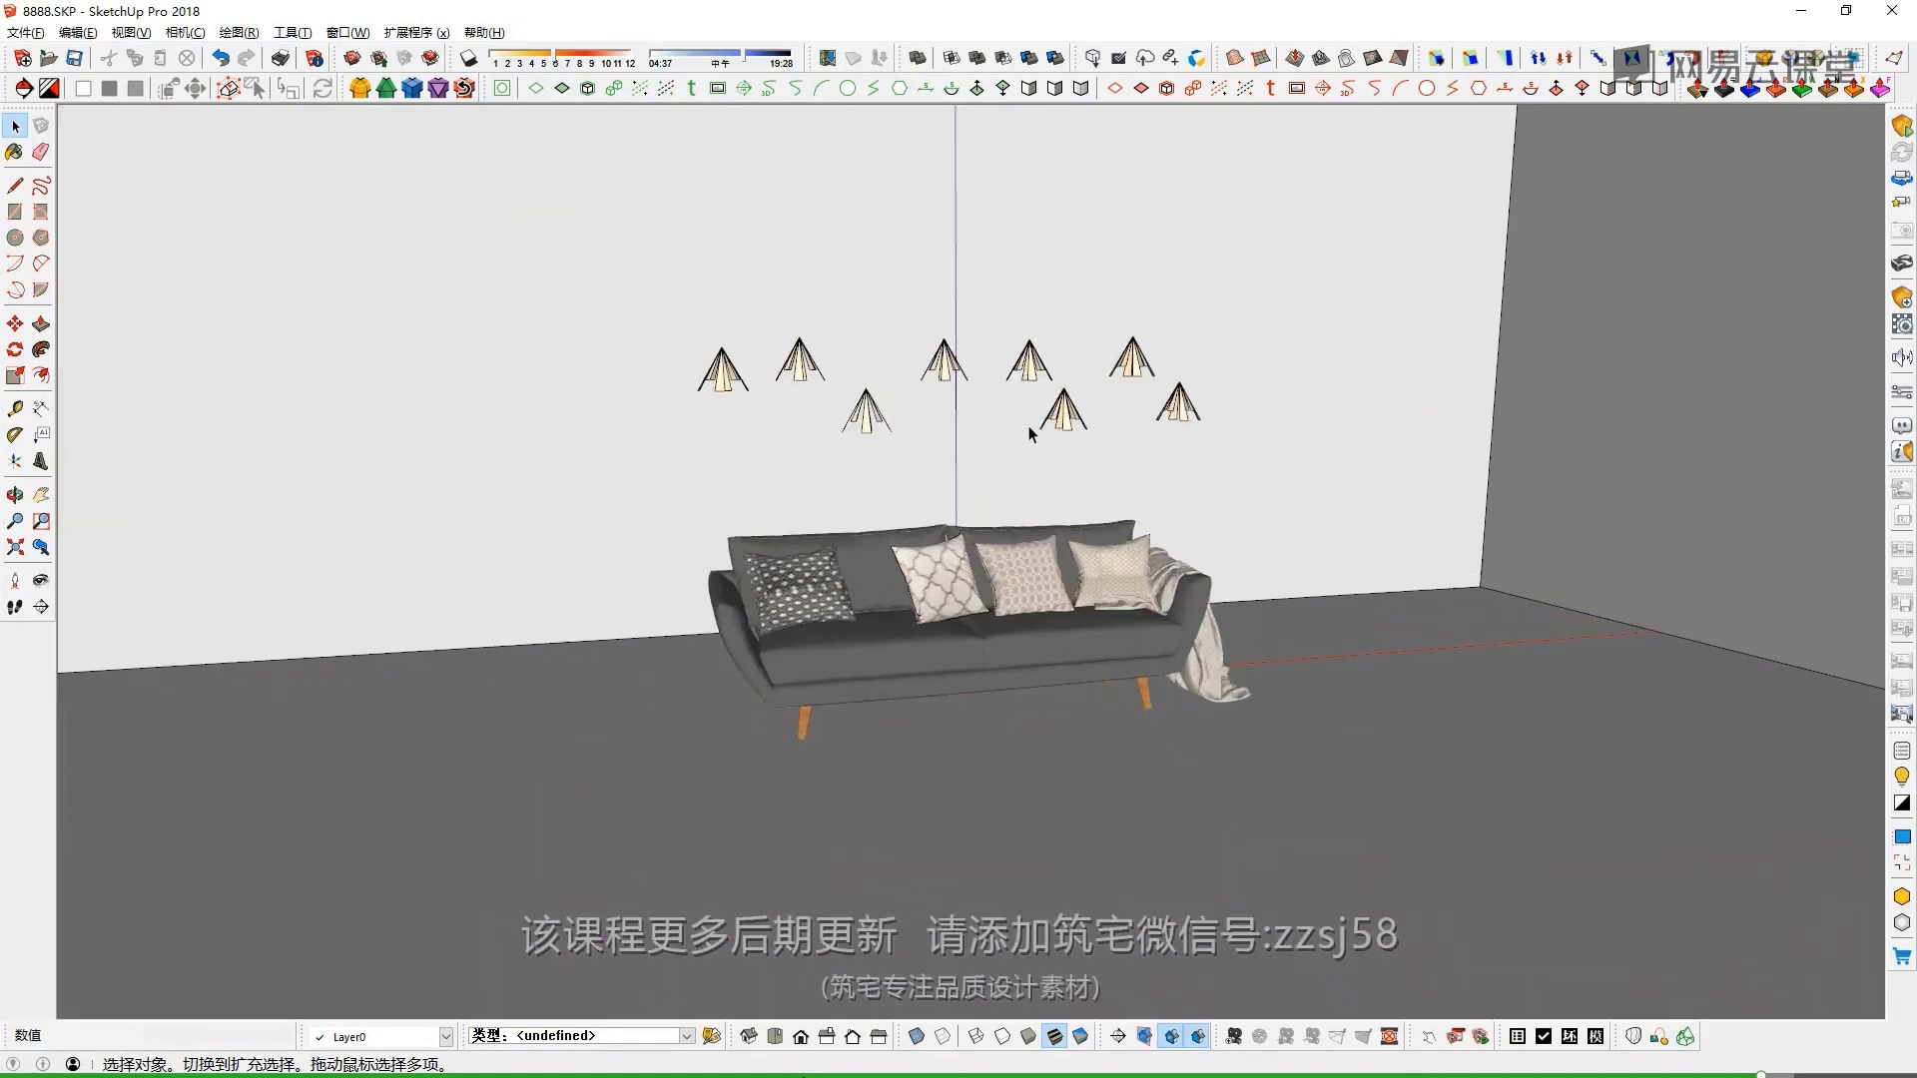
scroll(966, 467, "up", 2)
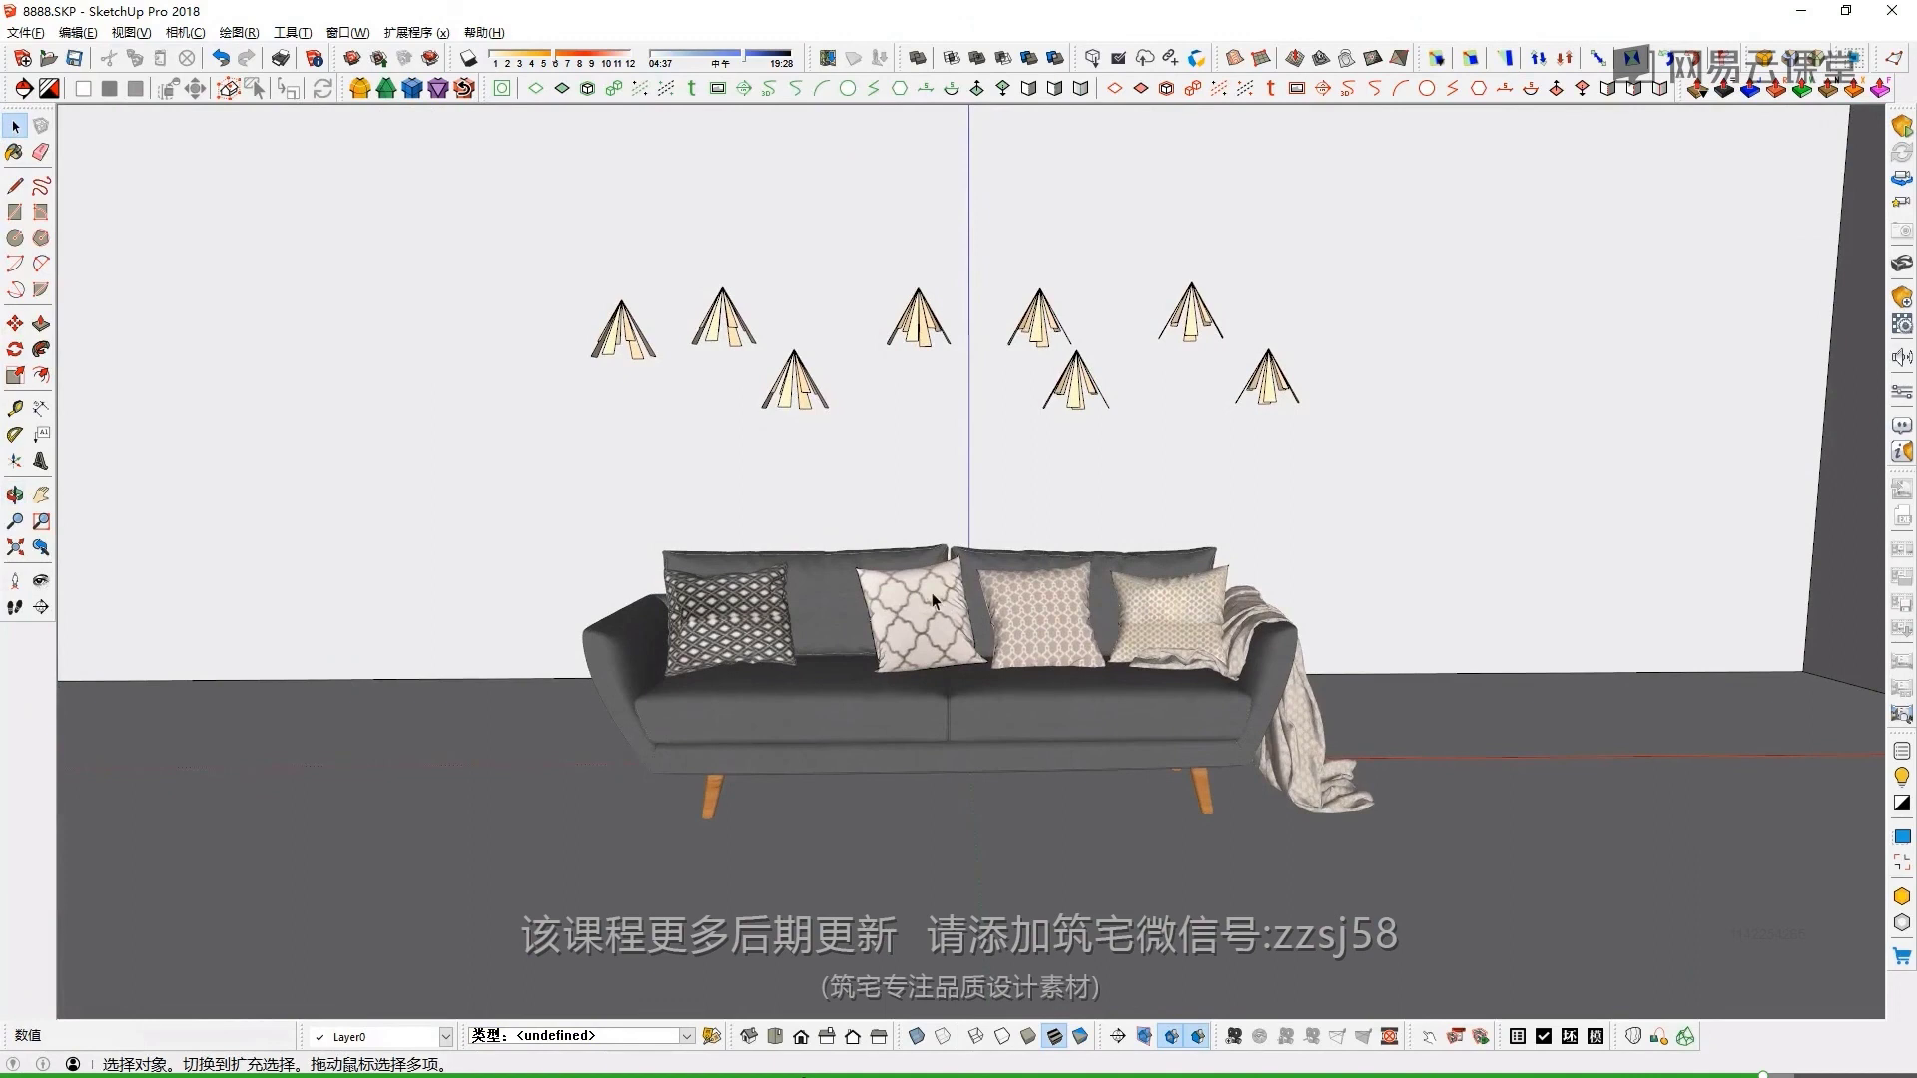
middle_click_drag(933, 599, 787, 625)
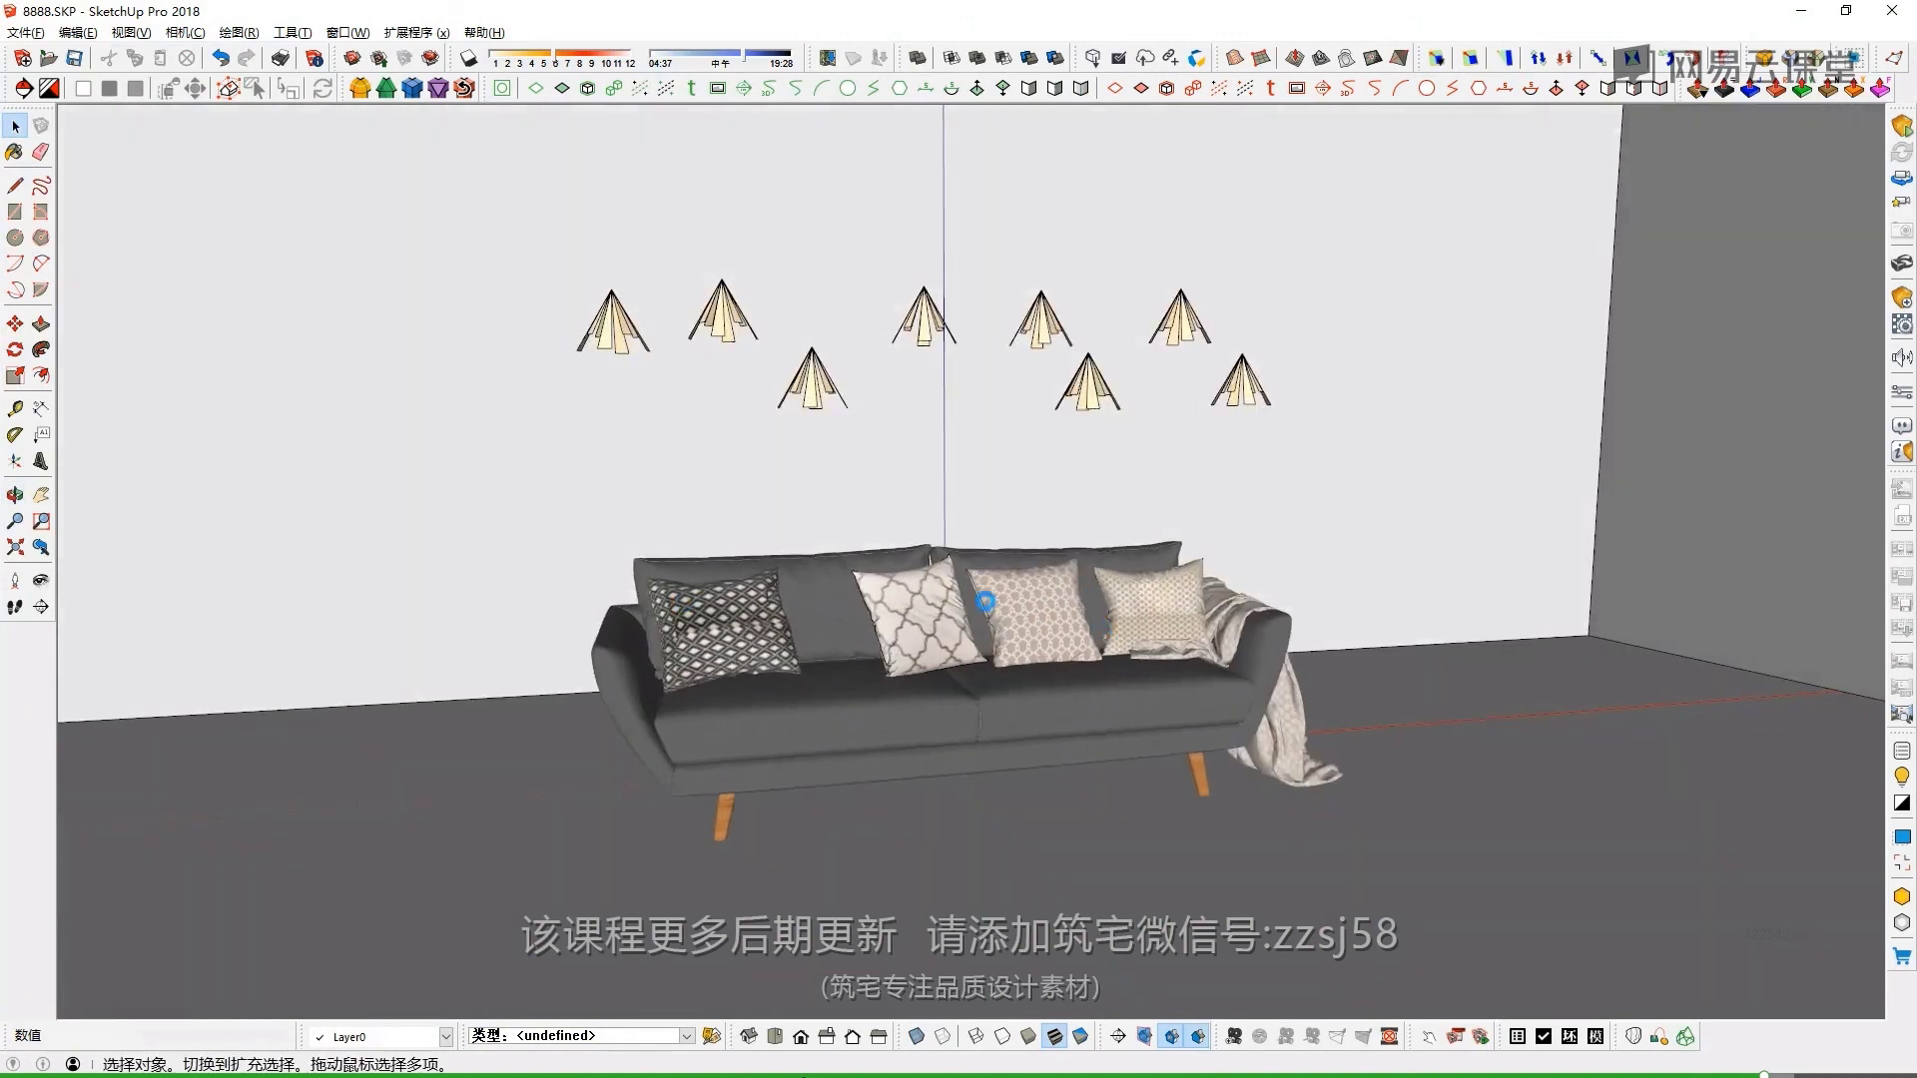
scroll(899, 739, "up", 1)
scroll(909, 752, "up", 1)
scroll(836, 717, "up", 2)
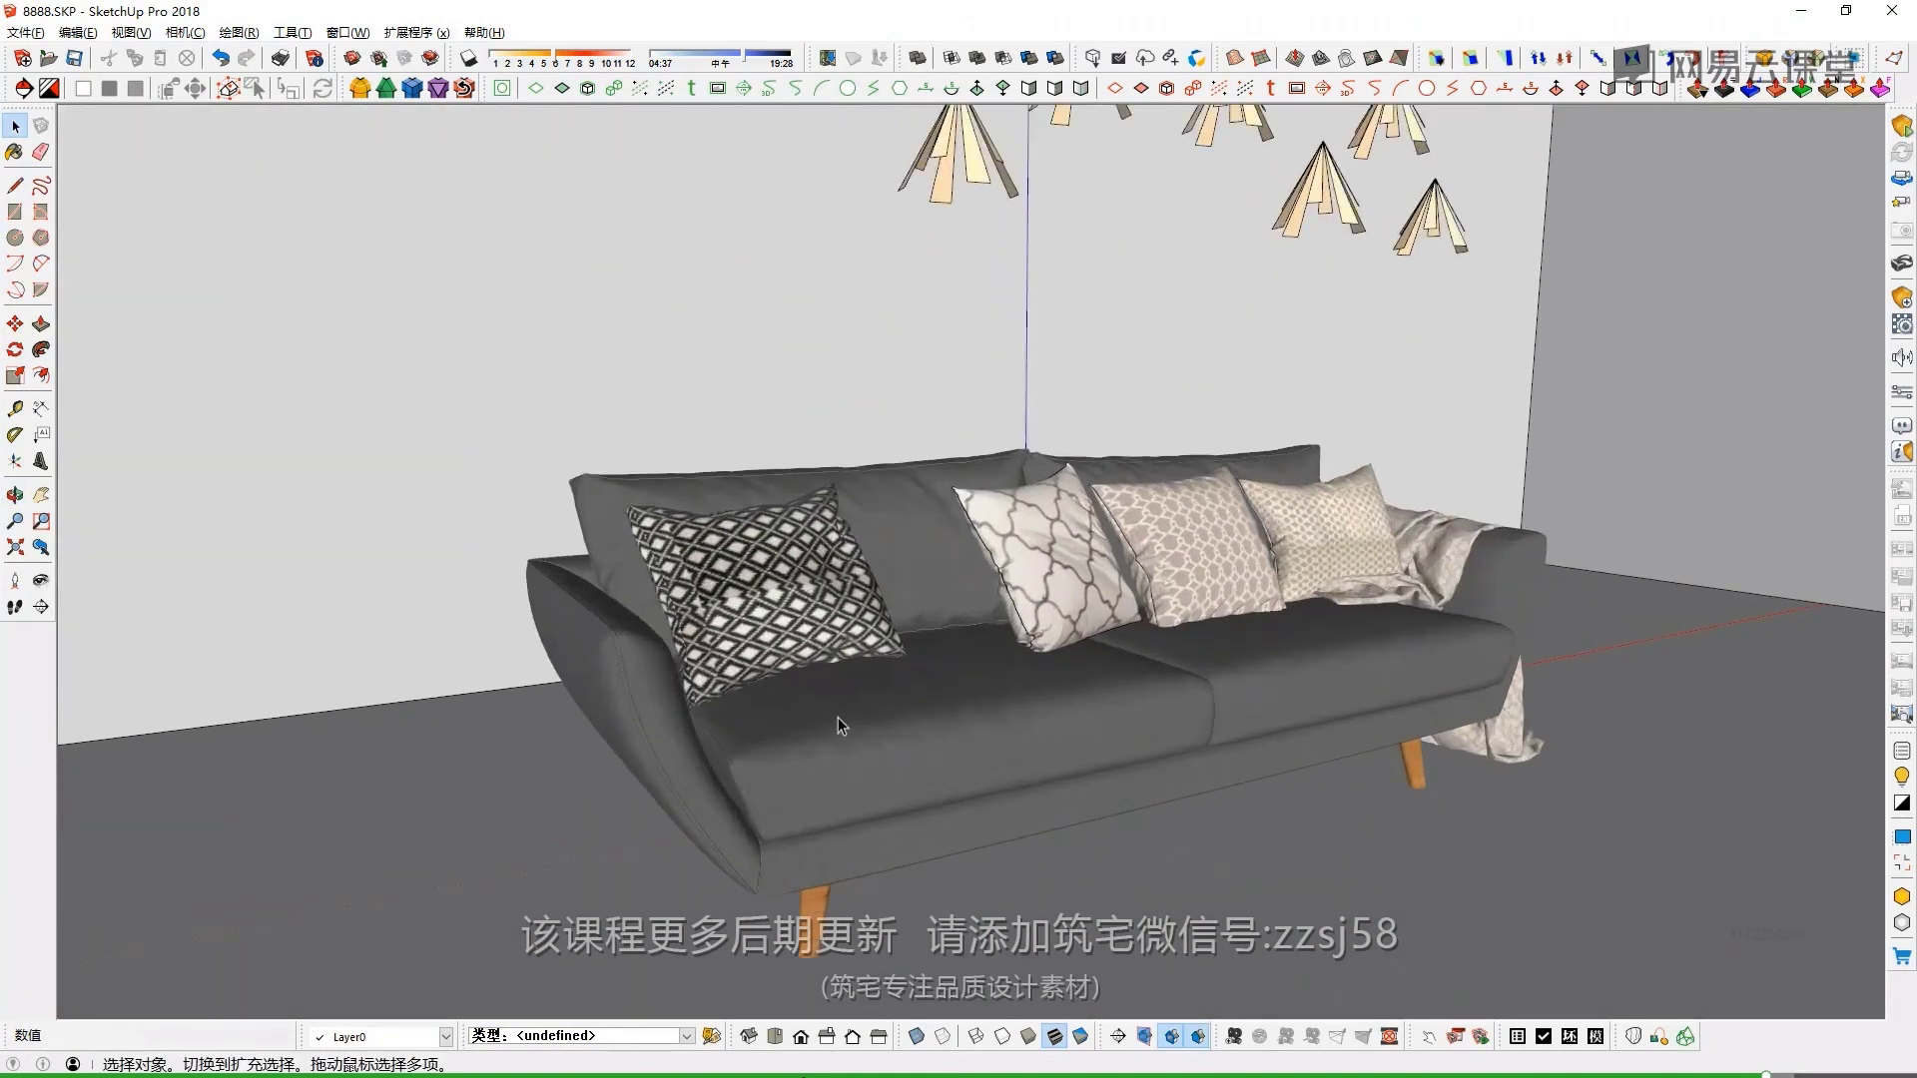
scroll(837, 717, "up", 2)
scroll(836, 529, "up", 1)
scroll(967, 525, "down", 3)
scroll(968, 527, "down", 1)
mouse_move(967, 527)
middle_mouse_down()
mouse_move(1018, 494)
mouse_move(951, 649)
mouse_move(1191, 558)
mouse_move(1047, 582)
mouse_move(980, 689)
middle_mouse_up()
scroll(1190, 557, "down", 2)
scroll(1190, 557, "up", 1)
scroll(1048, 581, "up", 2)
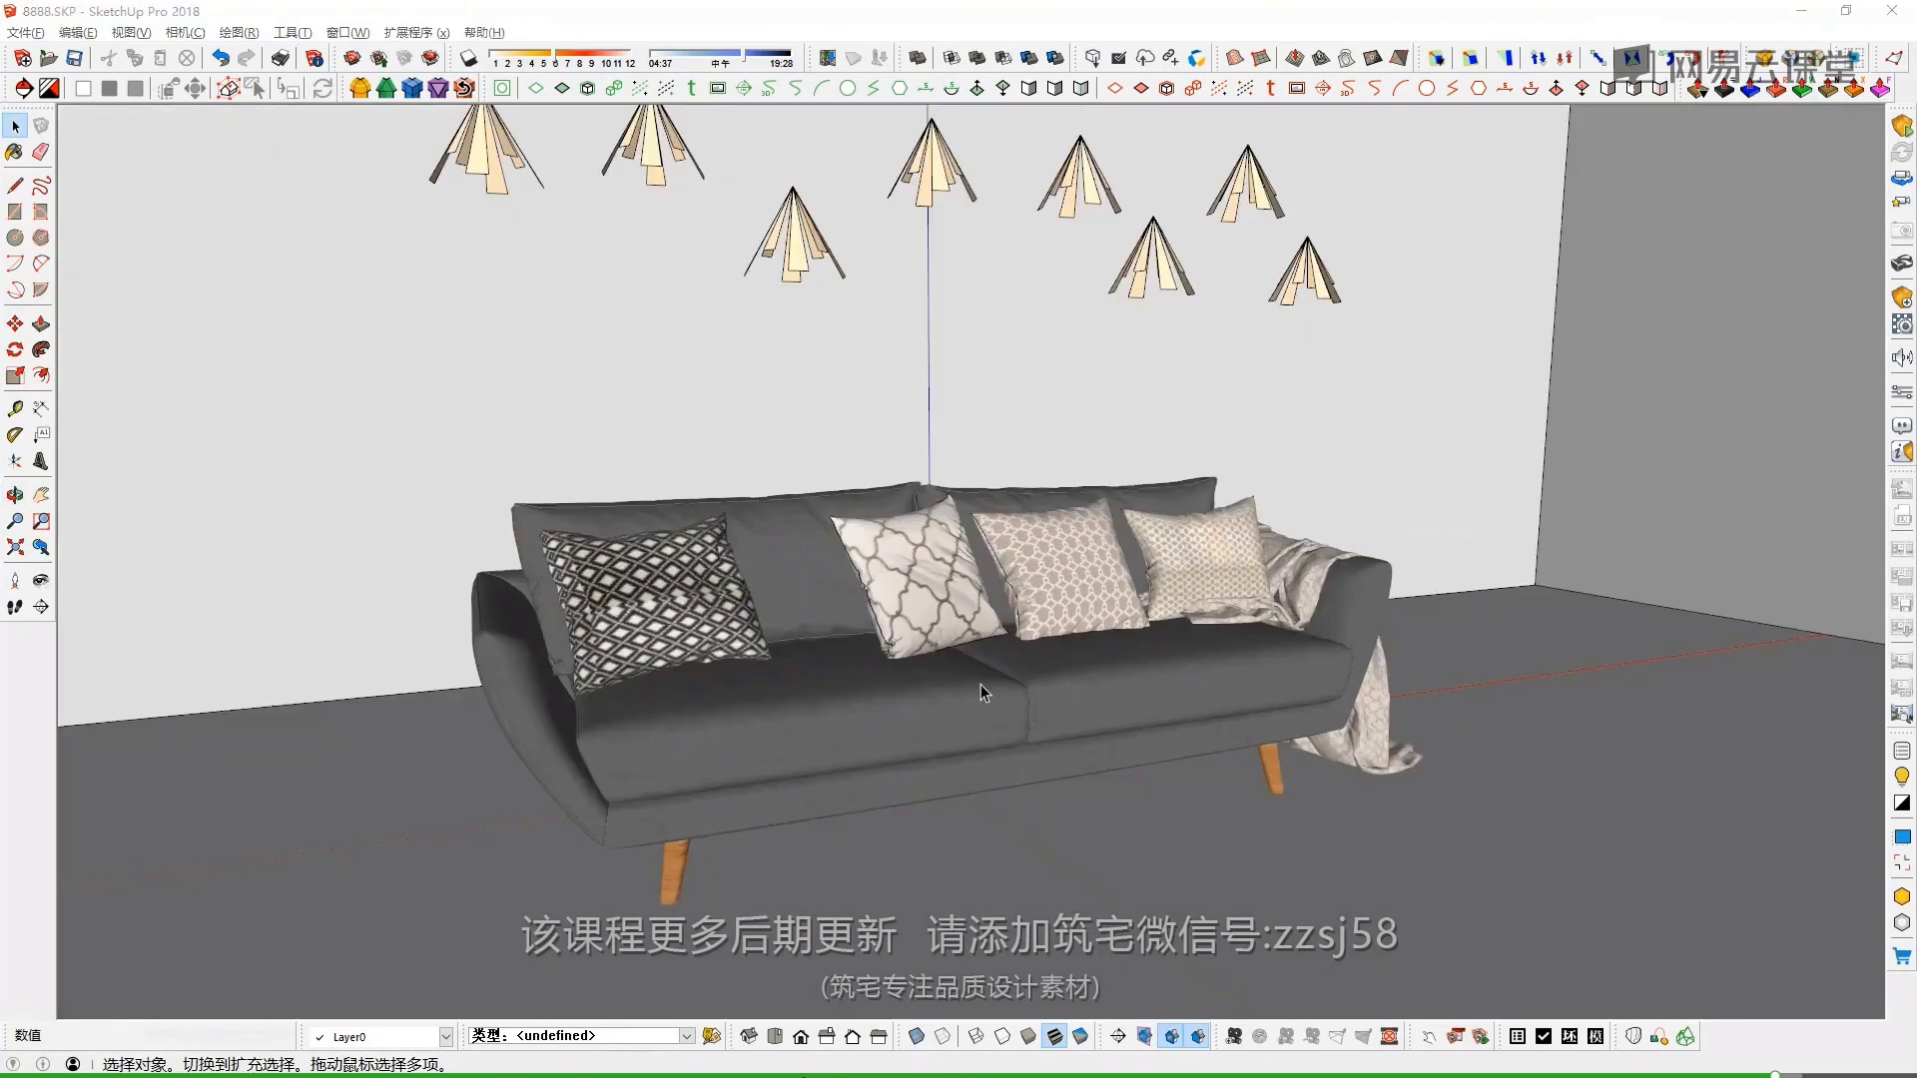
key("super+Tab")
Switch from SketchUp to the window showing the 知末 (znzmo) homepage
left_click(948, 344)
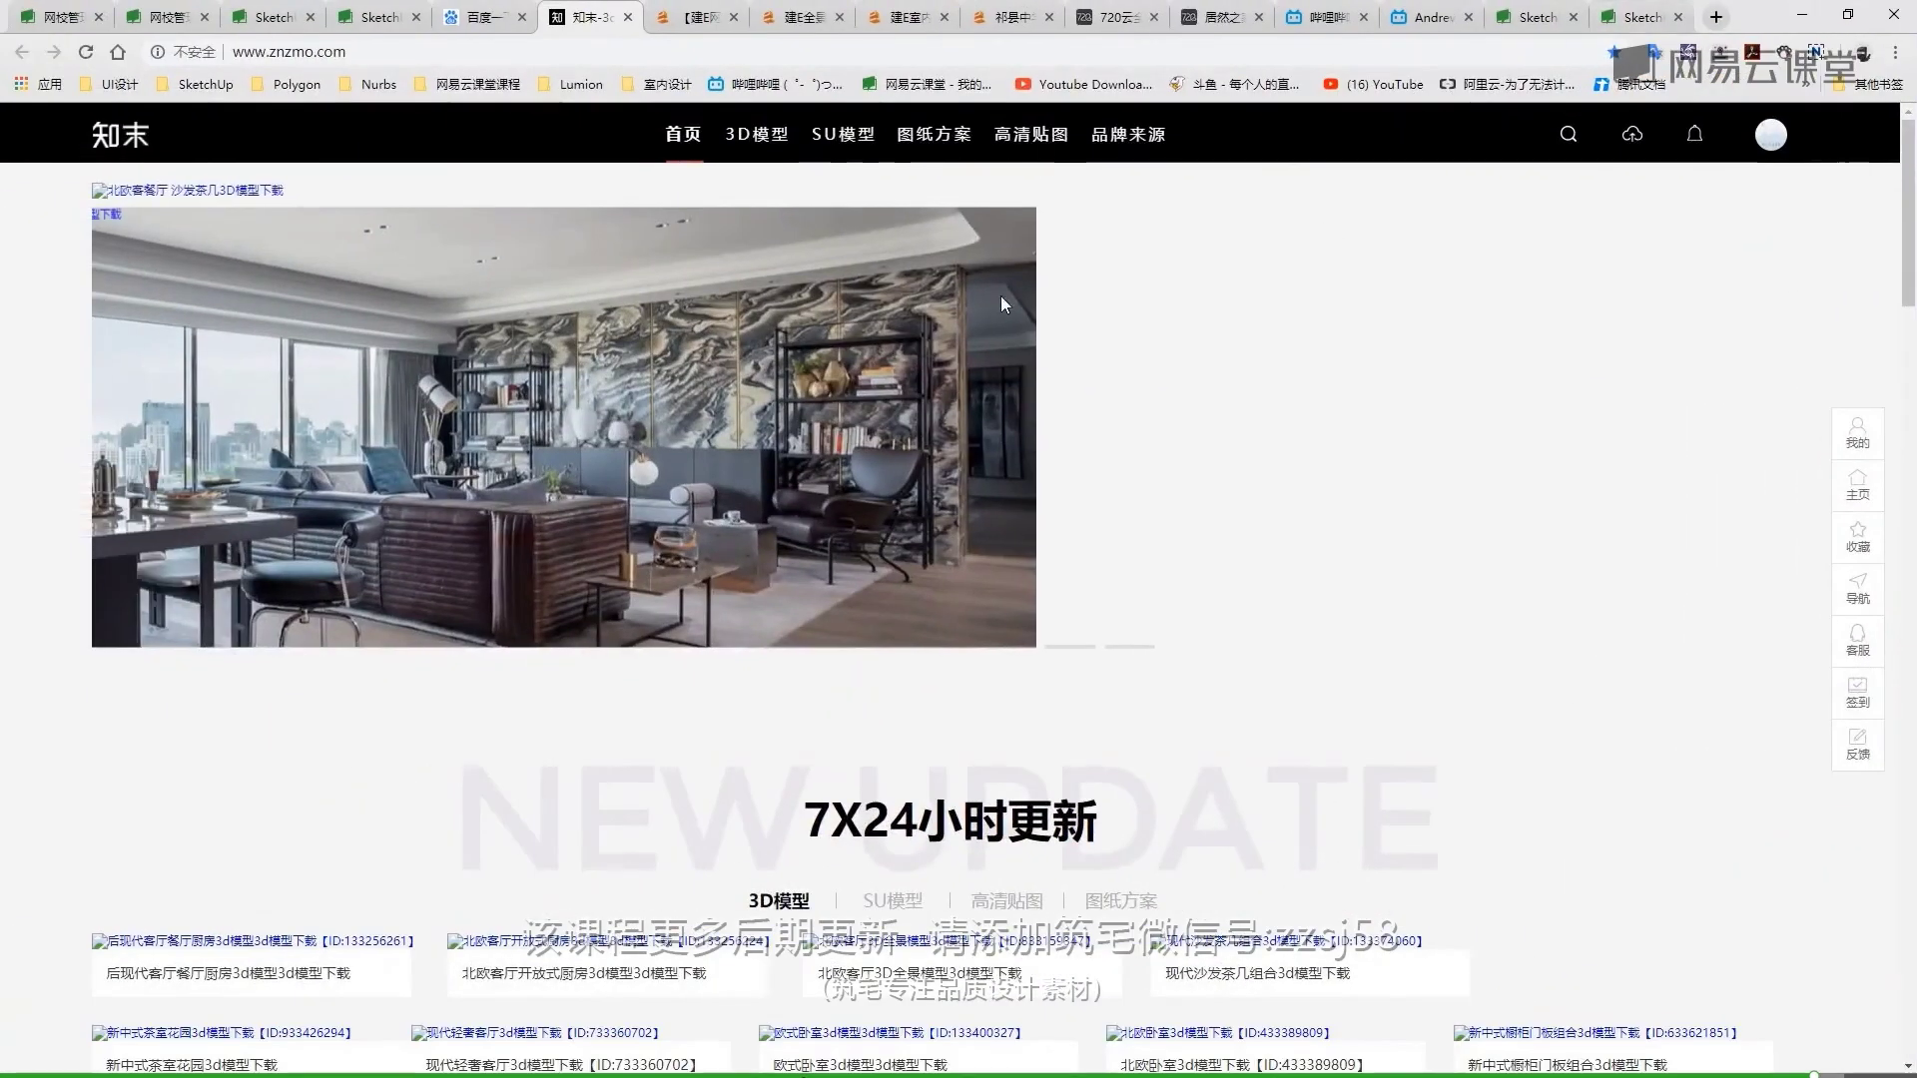
Open su.znzmo.com's SU模型 library and scroll its 免费模型 grid, e.g. 中式茶桌SU模型
left_click(842, 136)
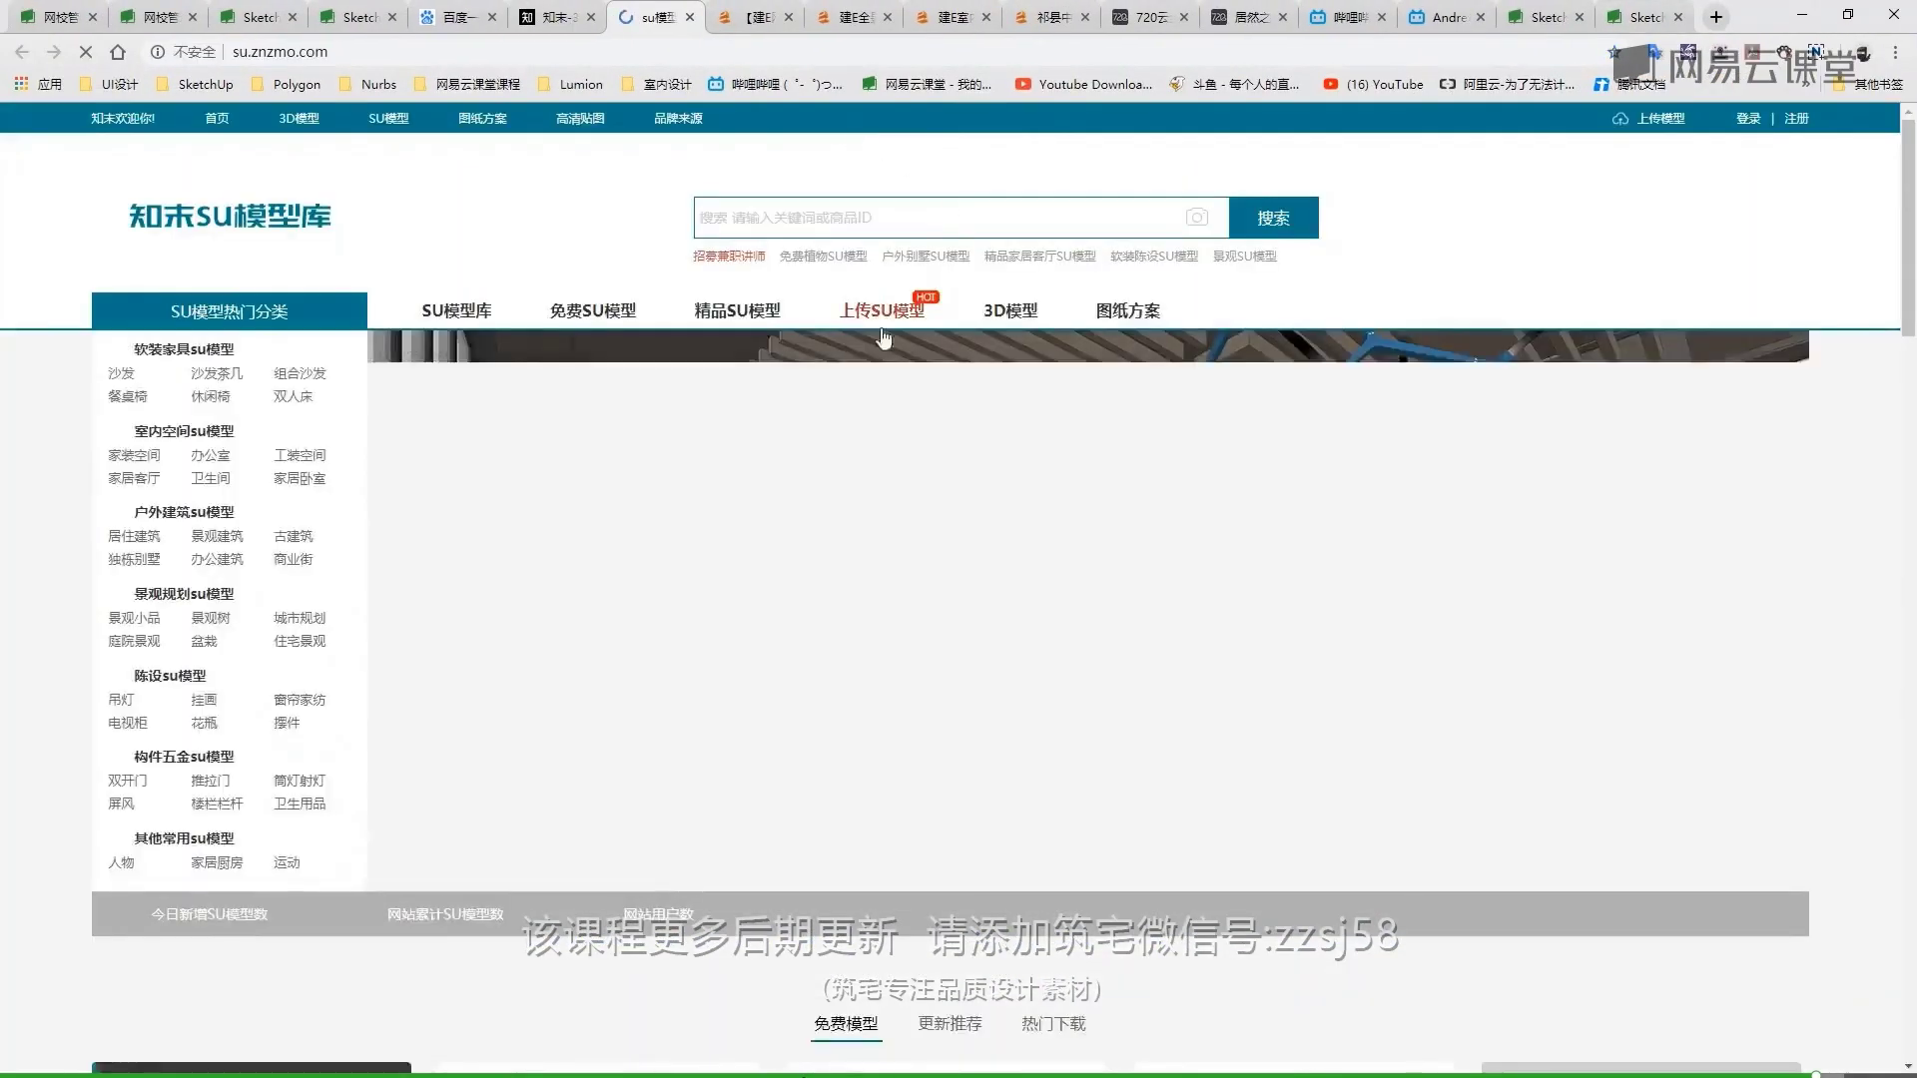
scroll(560, 502, "down", 5)
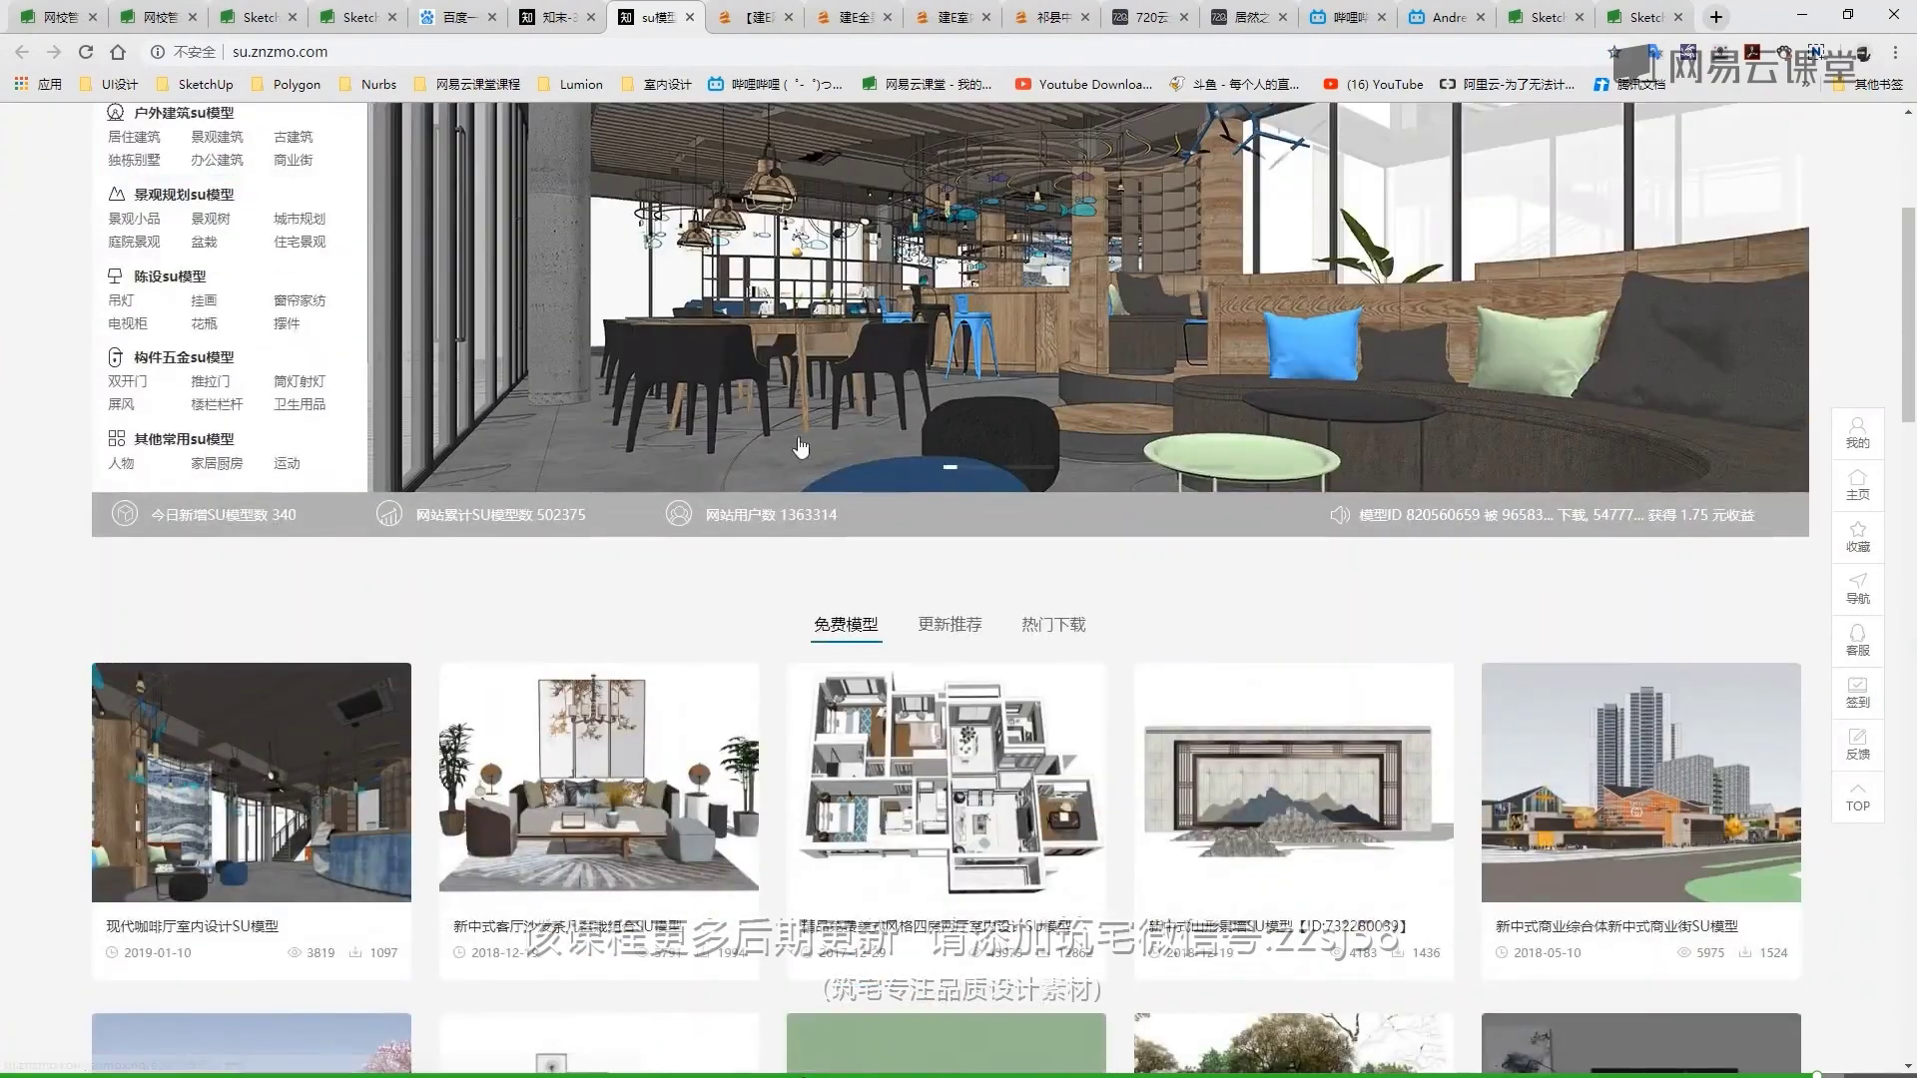
scroll(560, 503, "down", 3)
scroll(844, 494, "down", 2)
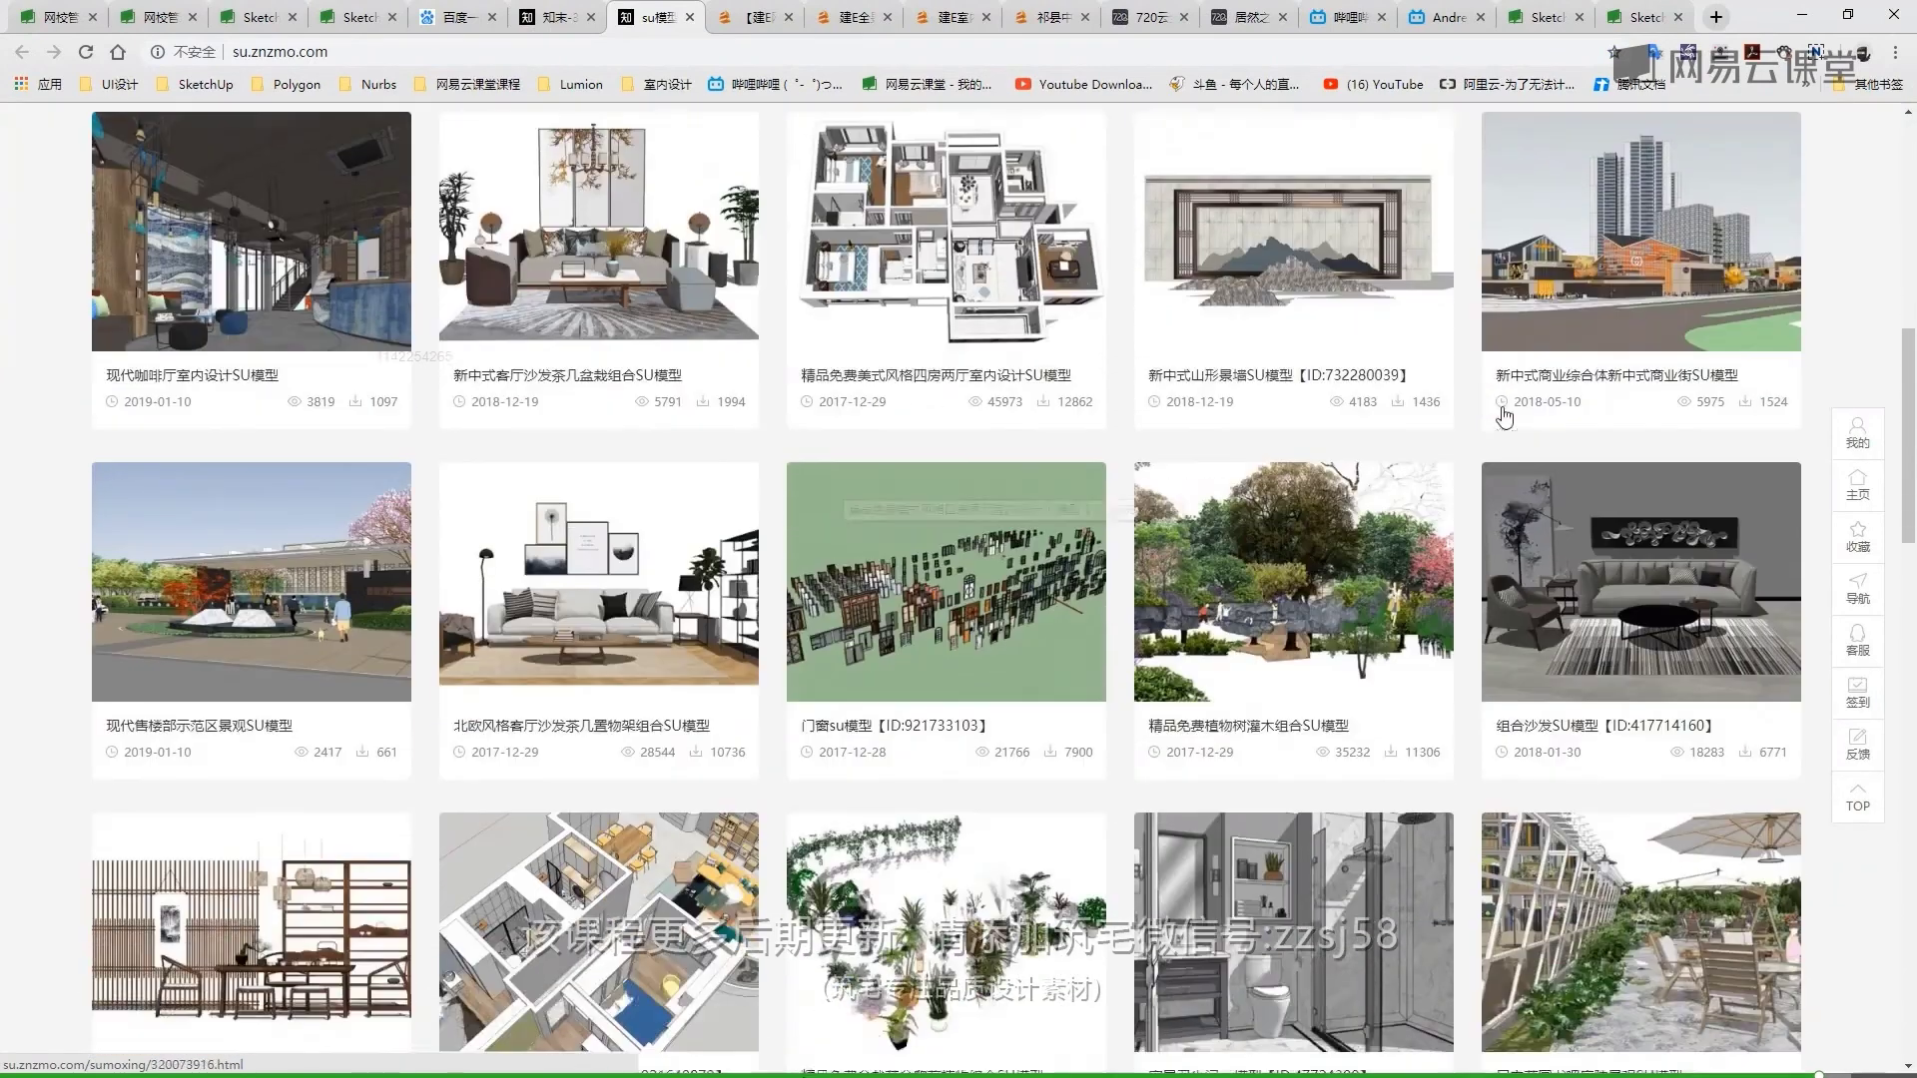
scroll(563, 594, "down", 1)
scroll(563, 594, "down", 2)
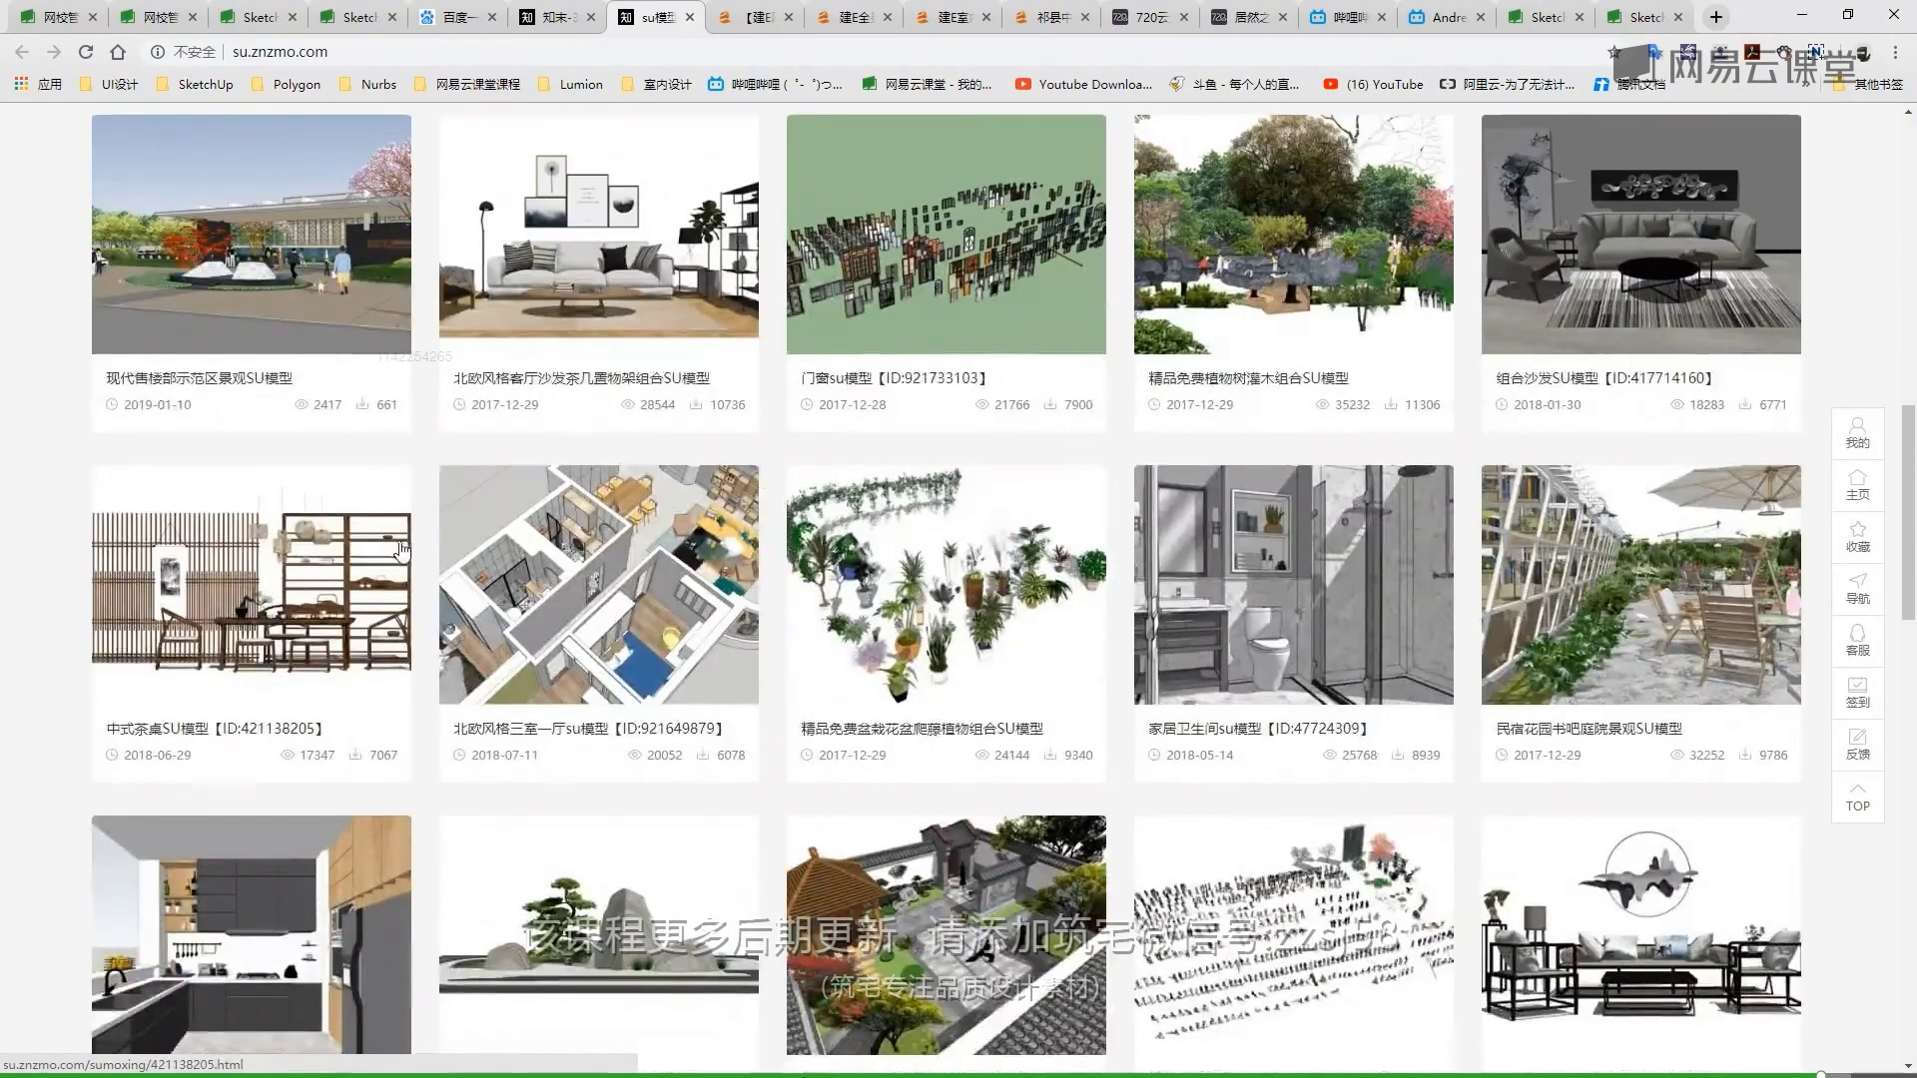
scroll(589, 609, "up", 5)
scroll(603, 618, "down", 6)
scroll(771, 492, "down", 2)
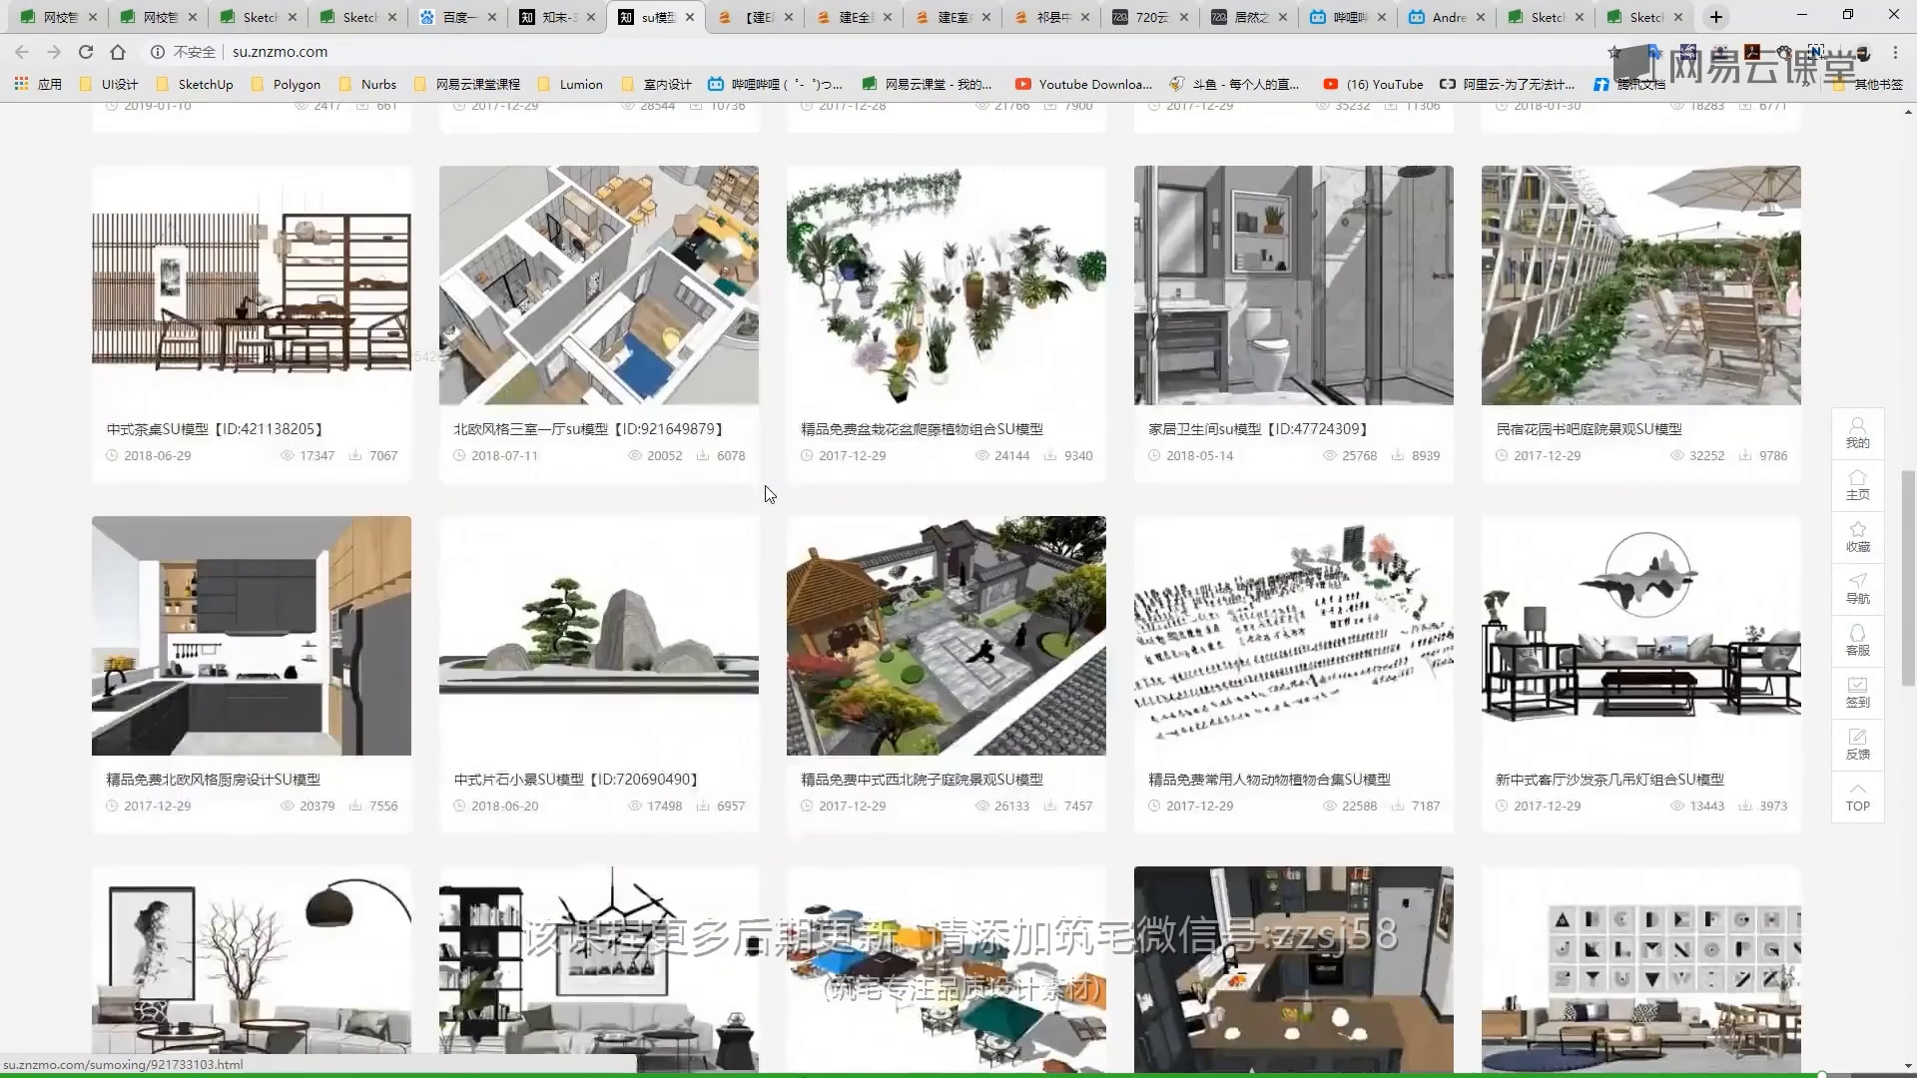
scroll(1173, 407, "down", 3)
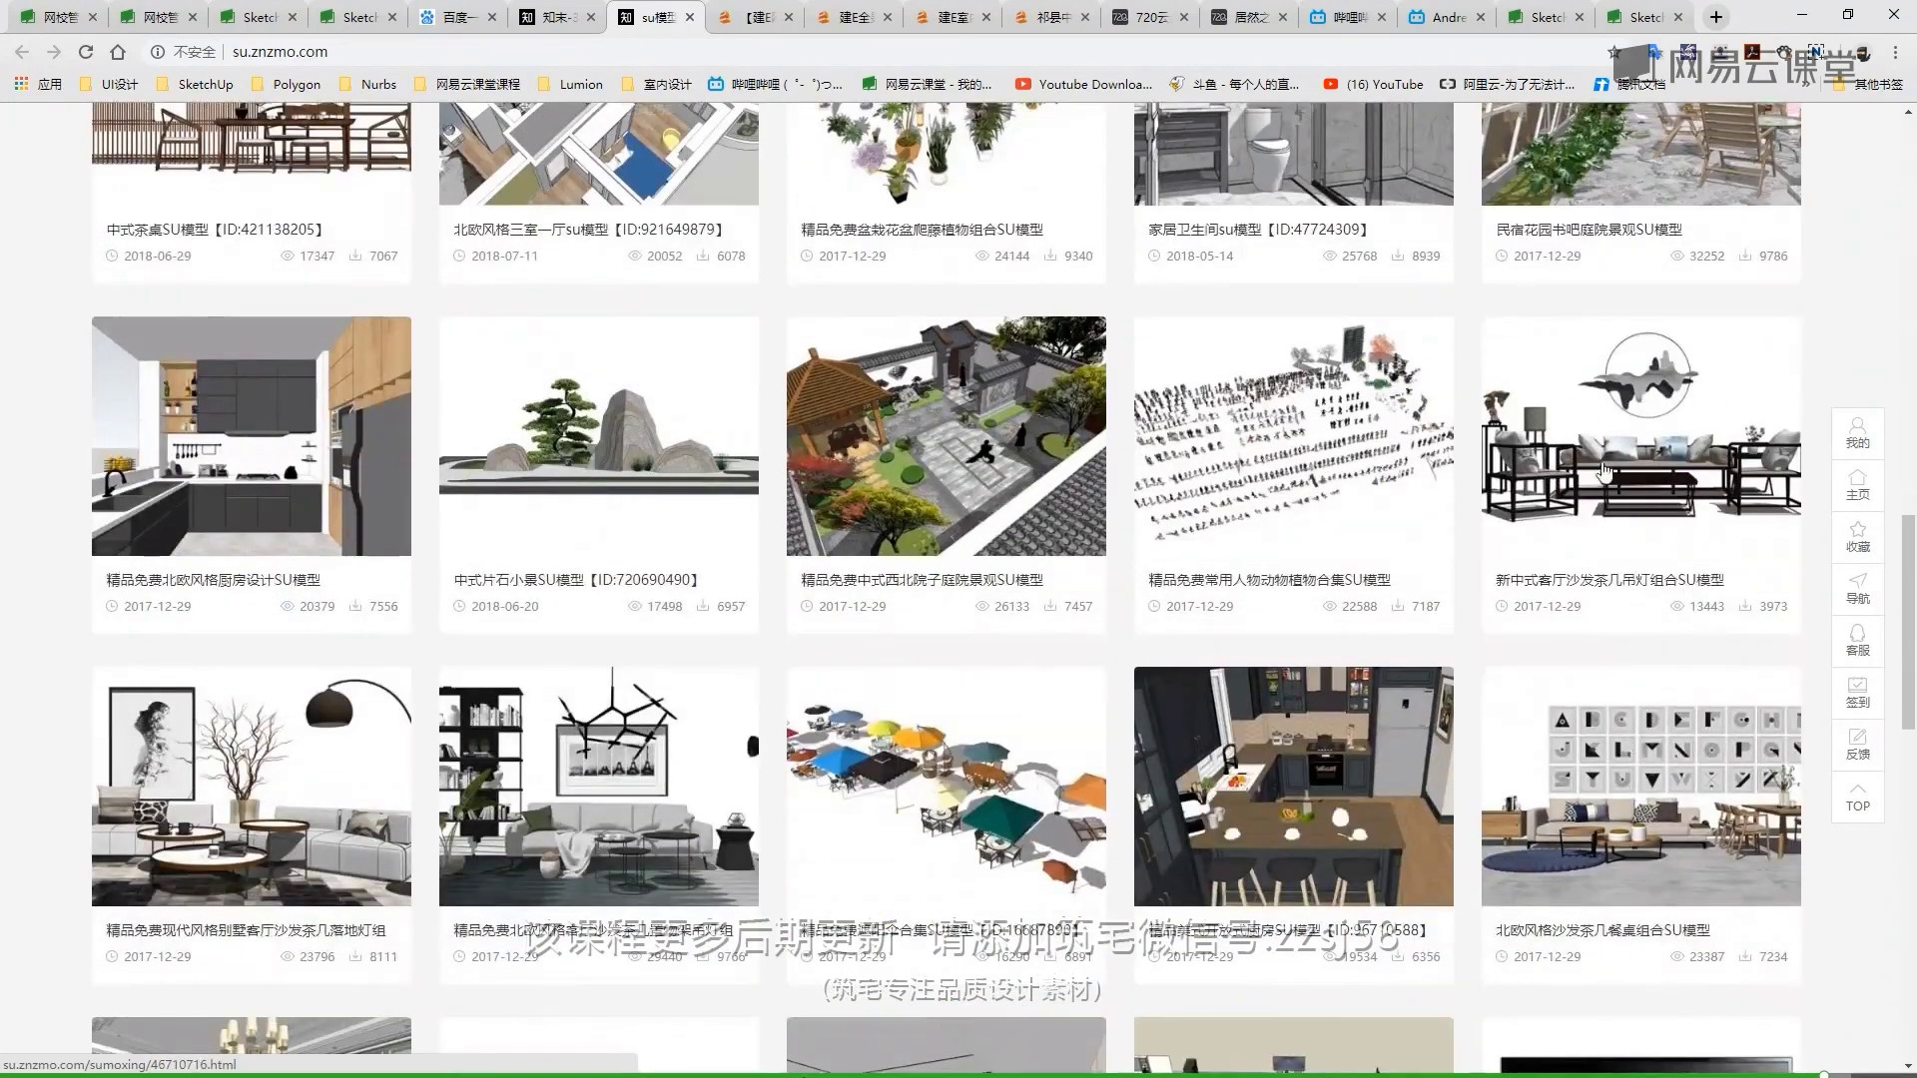
scroll(1604, 478, "down", 2)
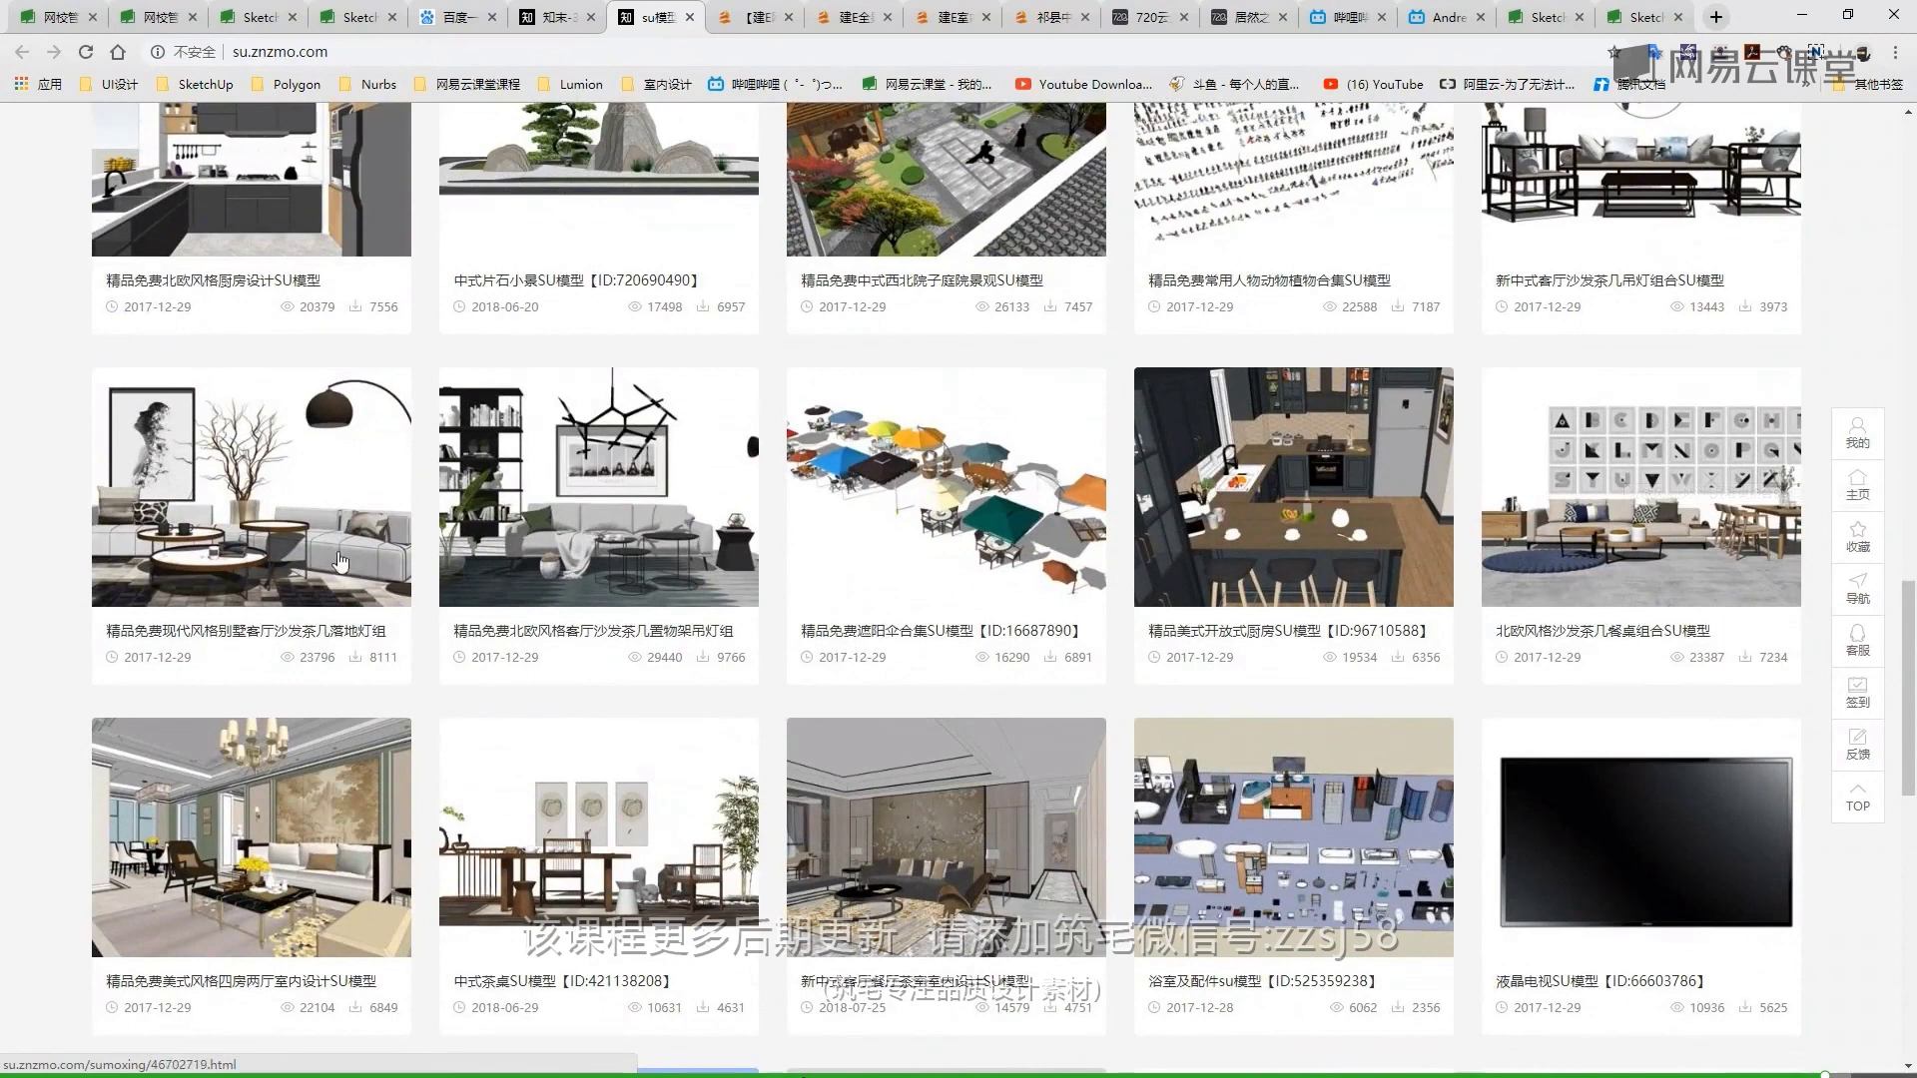
scroll(664, 480, "down", 3)
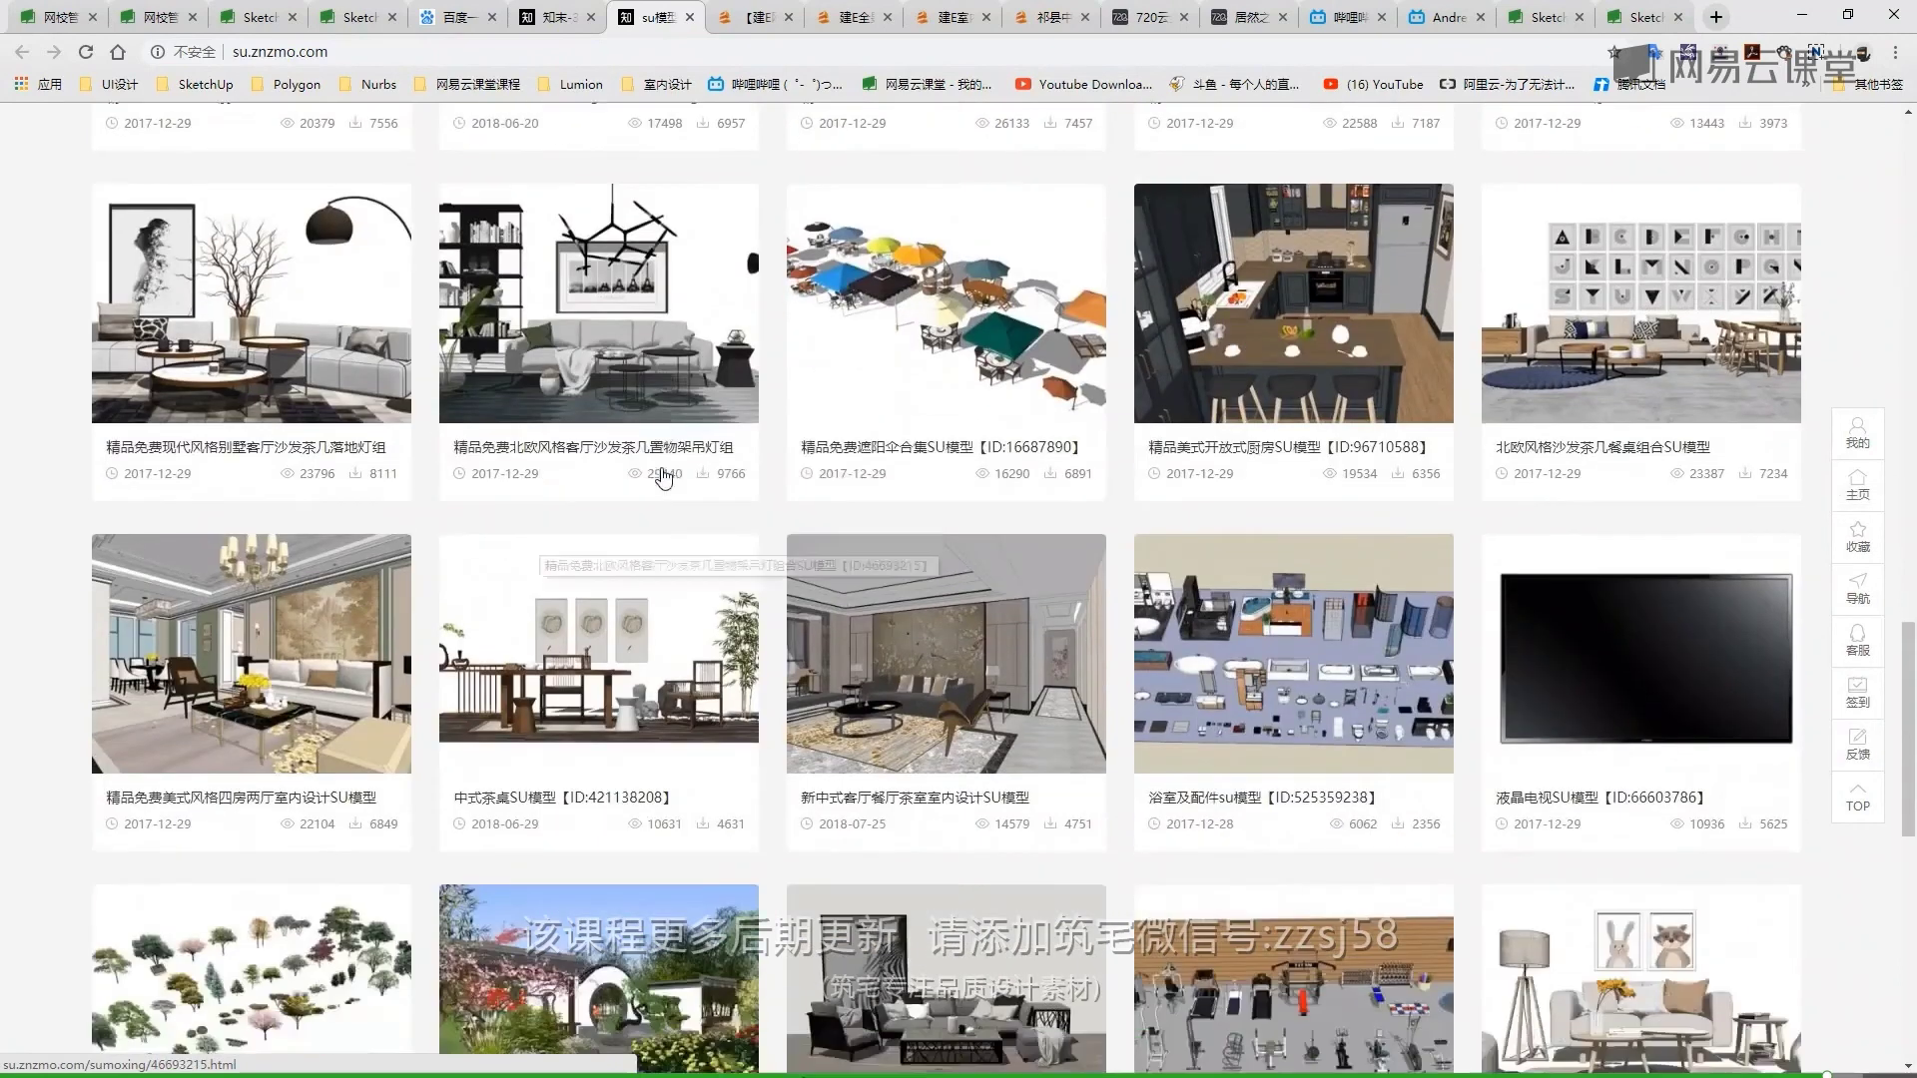
scroll(664, 479, "up", 6)
scroll(664, 477, "up", 7)
scroll(666, 479, "up", 3)
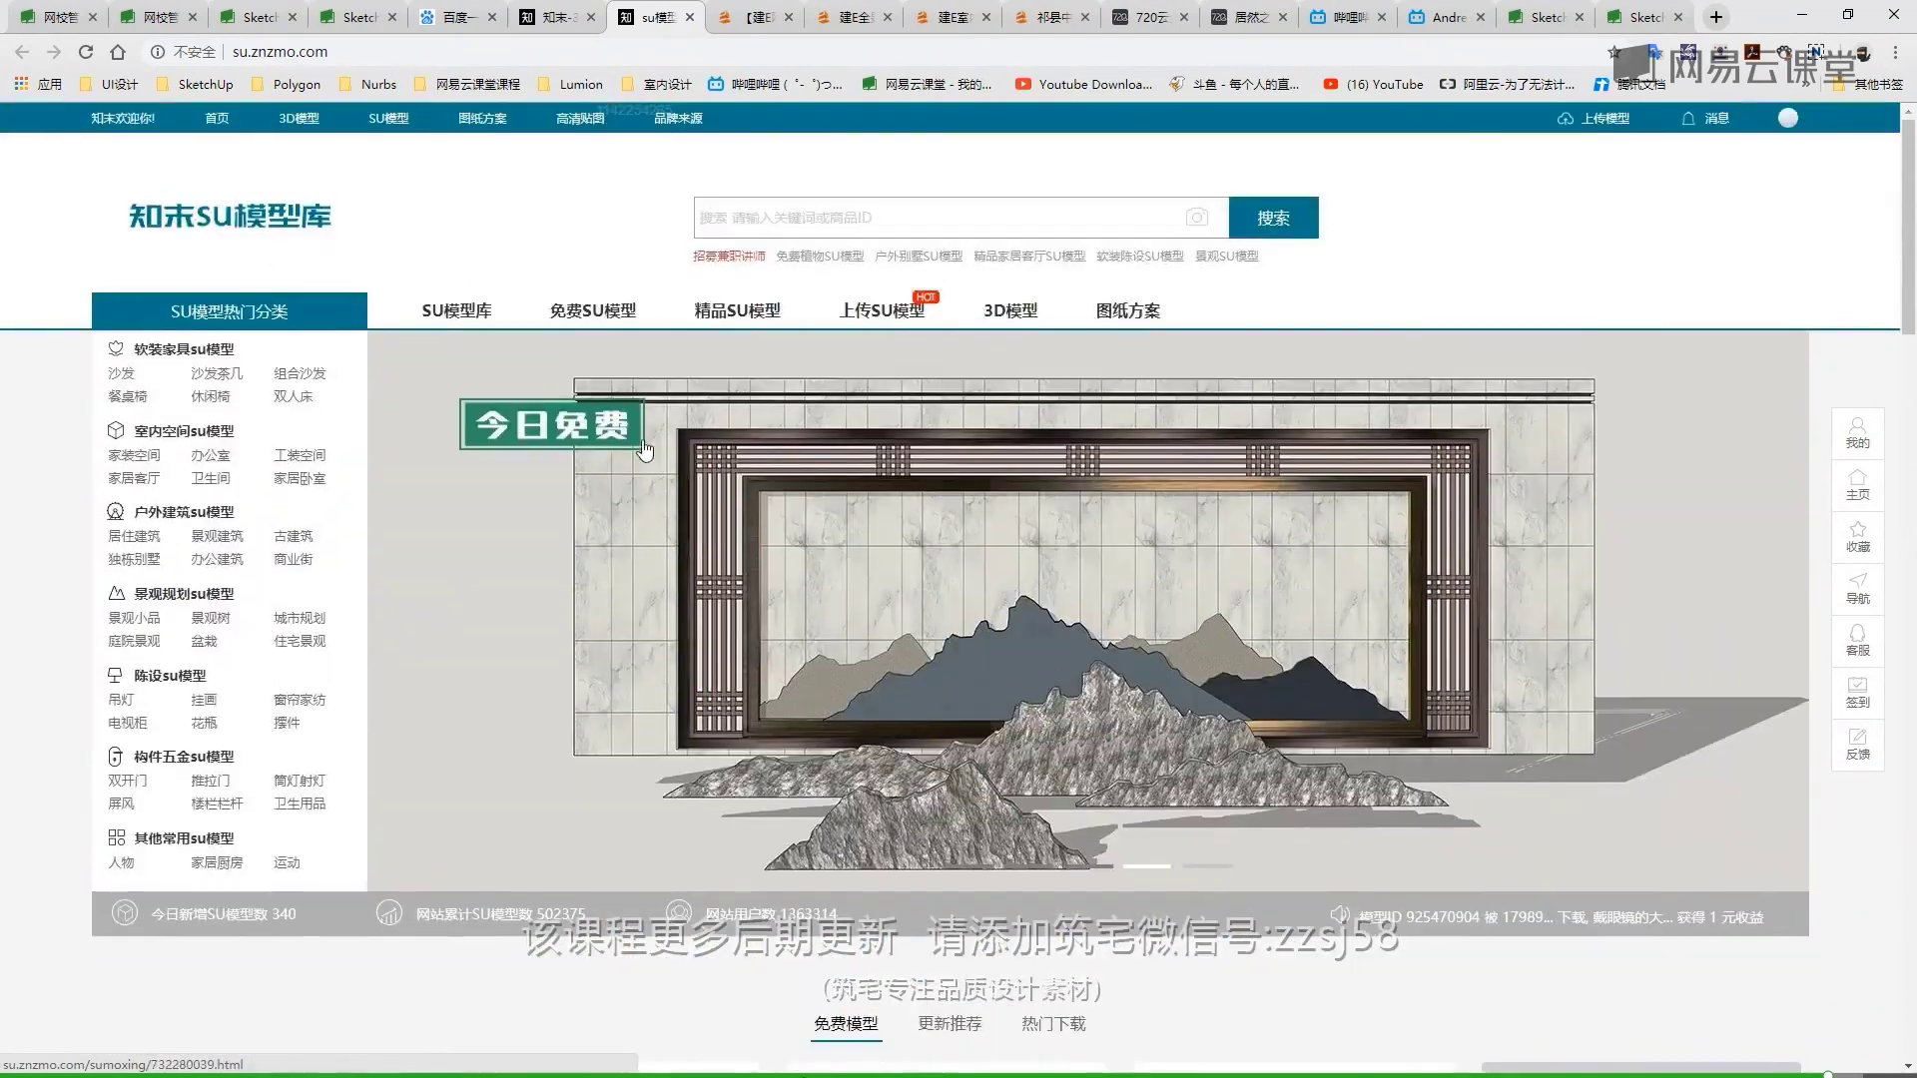
scroll(689, 510, "down", 7)
scroll(705, 546, "up", 5)
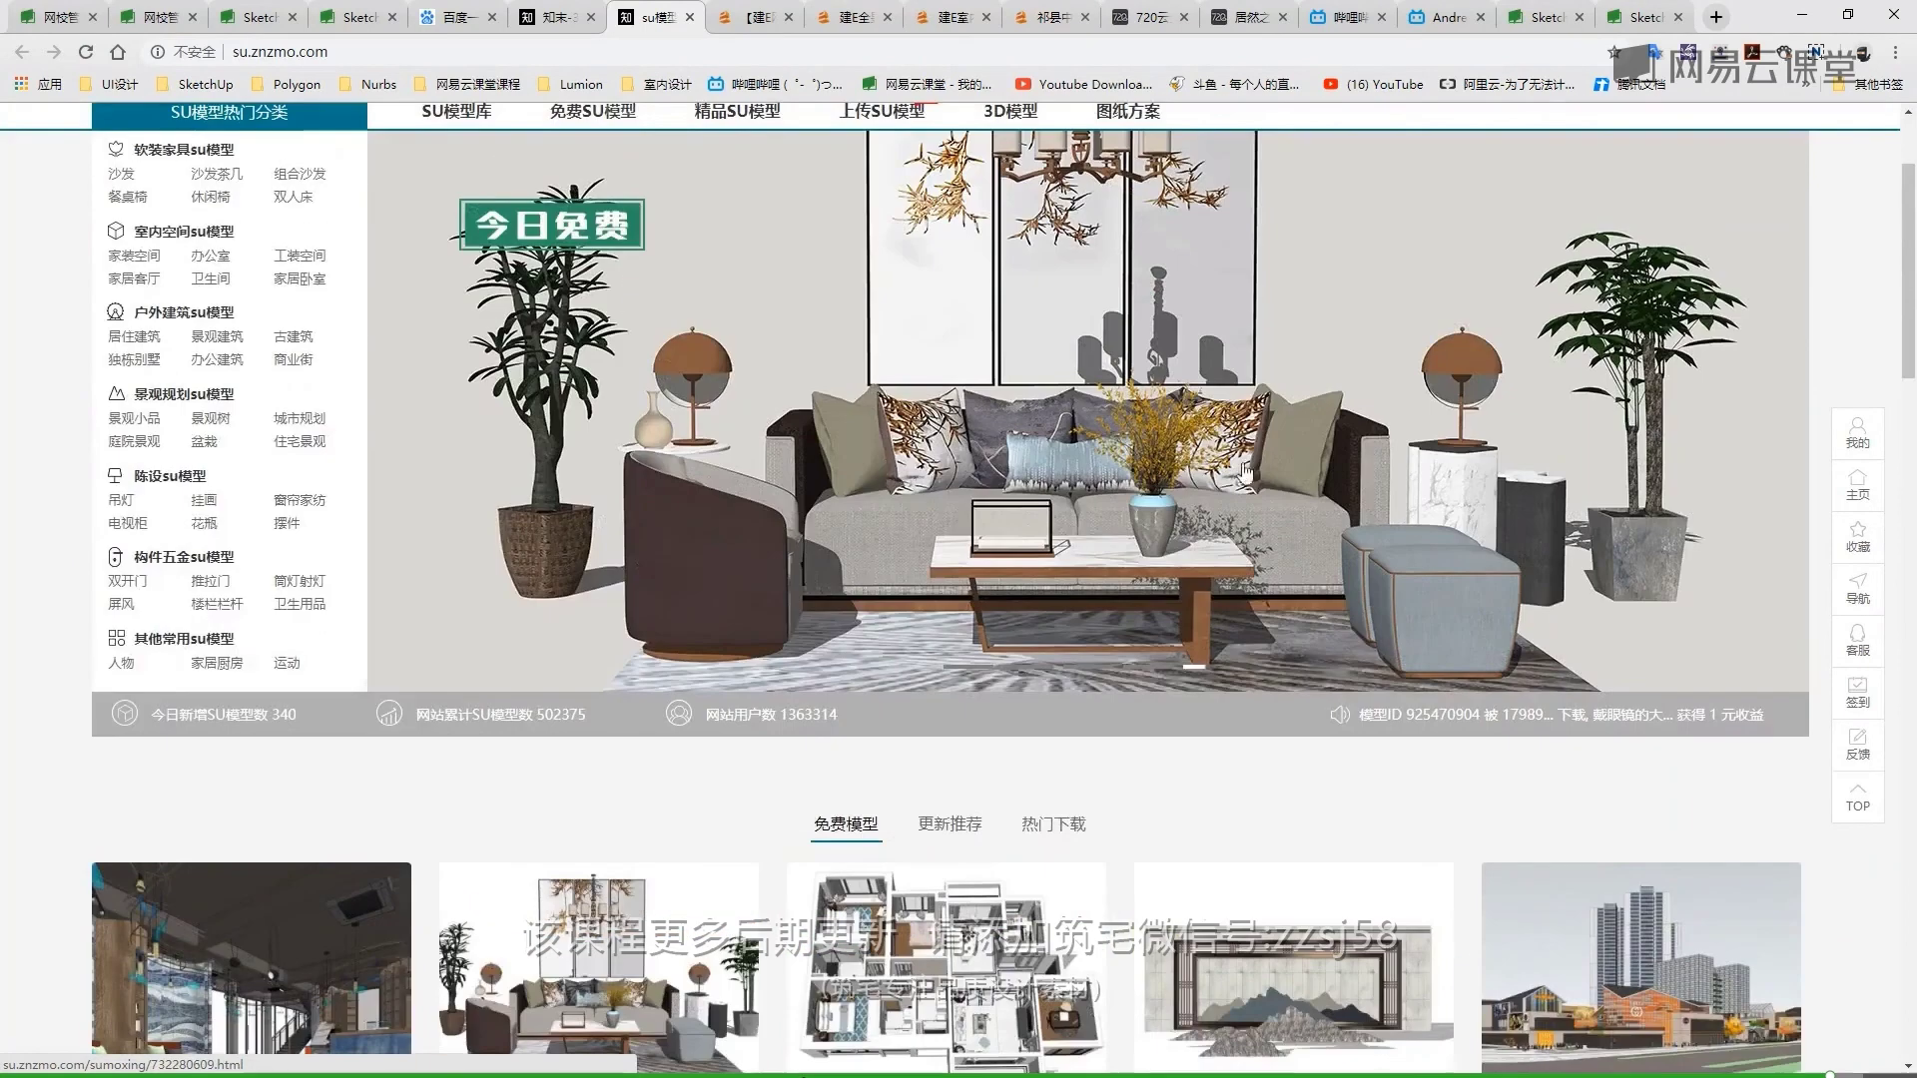
scroll(1242, 619, "up", 1)
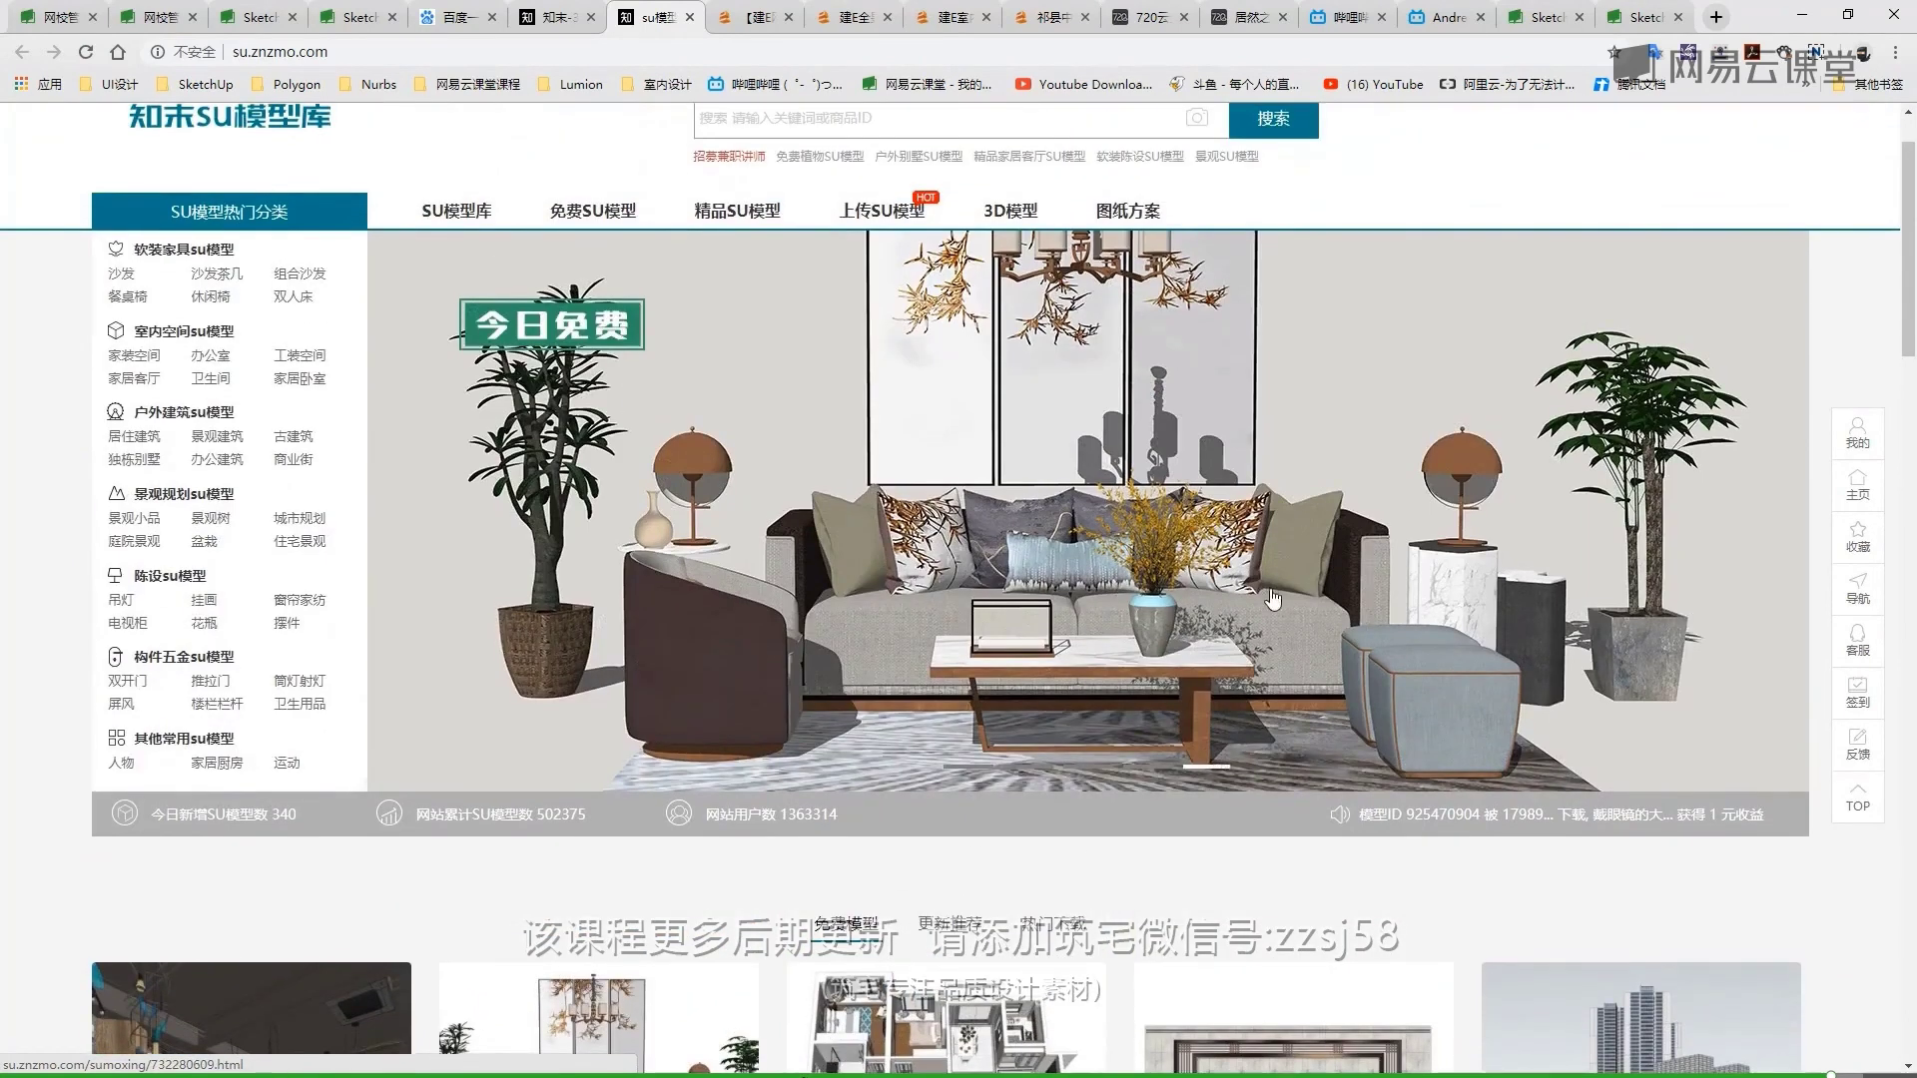
Open Justeasy's SU模型 section and scroll through models like 北欧沙发茶几组合
key("ctrl+Tab")
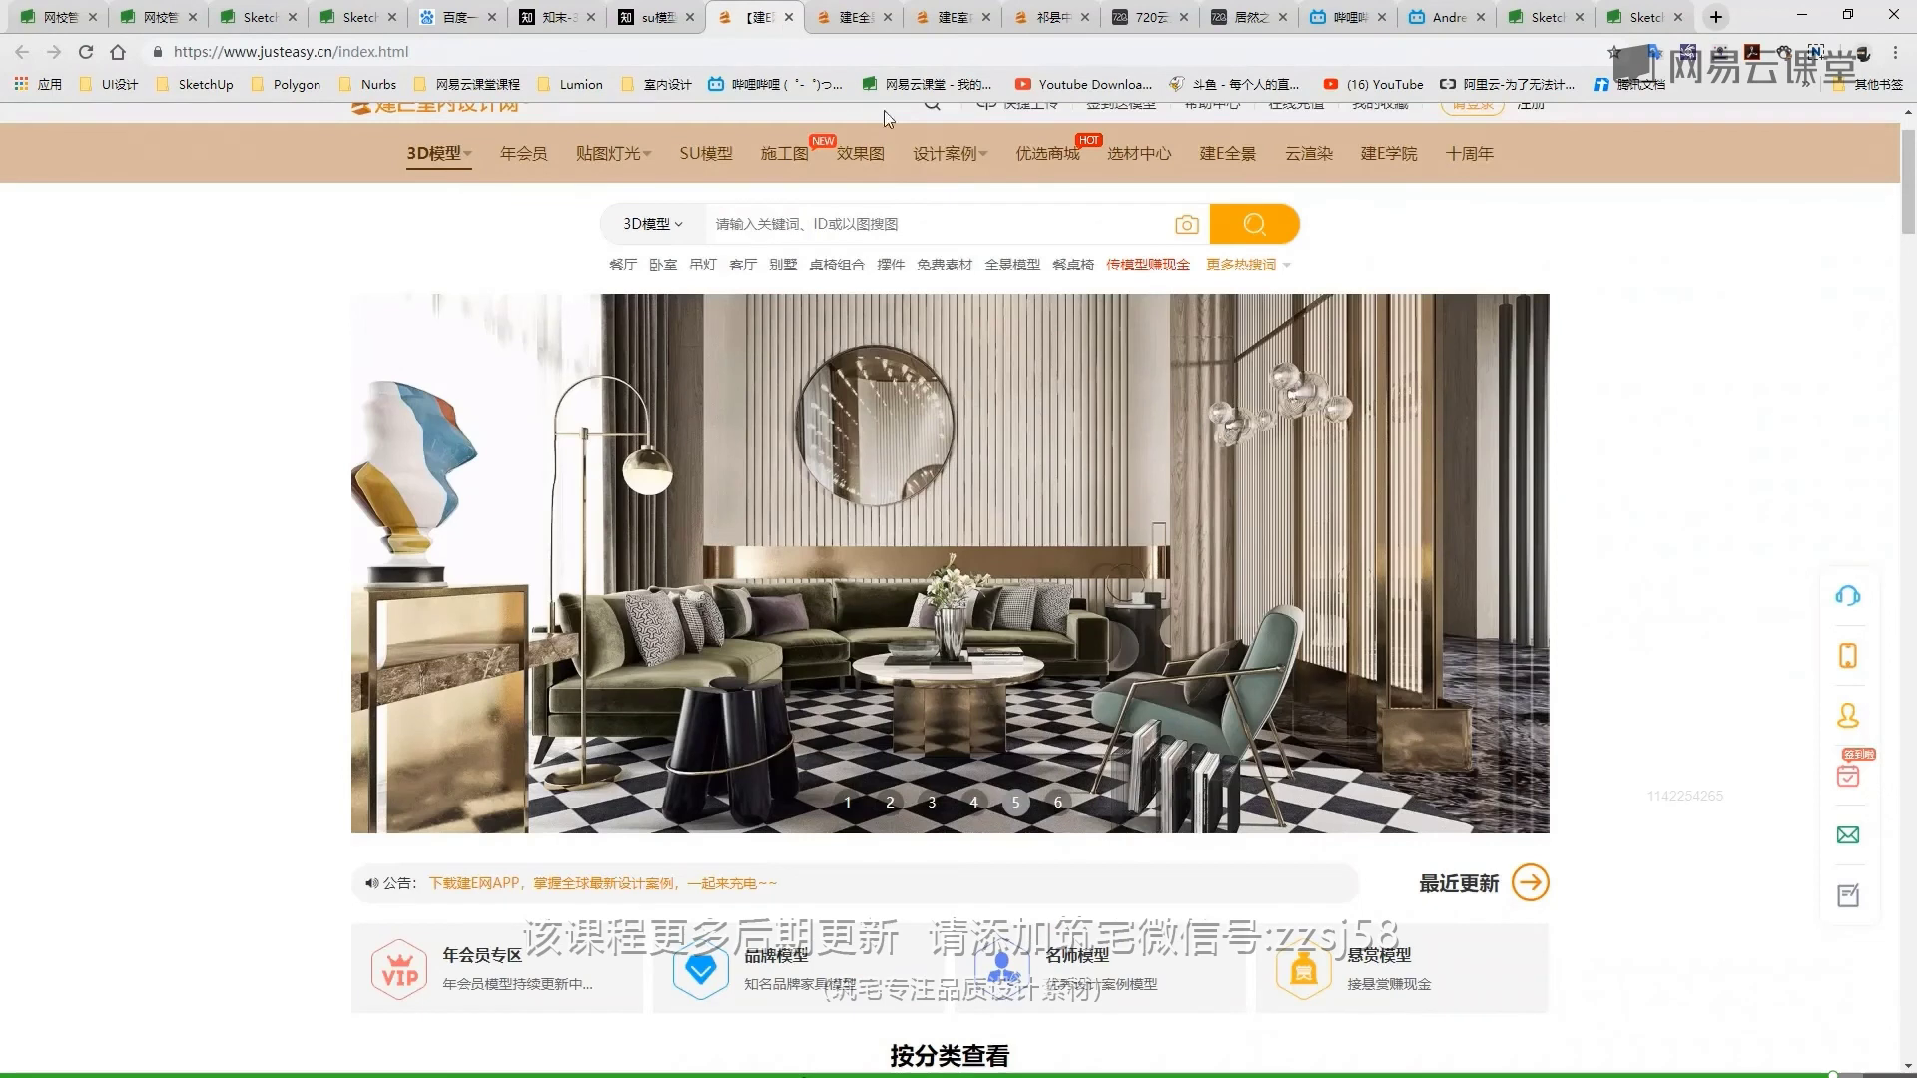
scroll(727, 377, "up", 1)
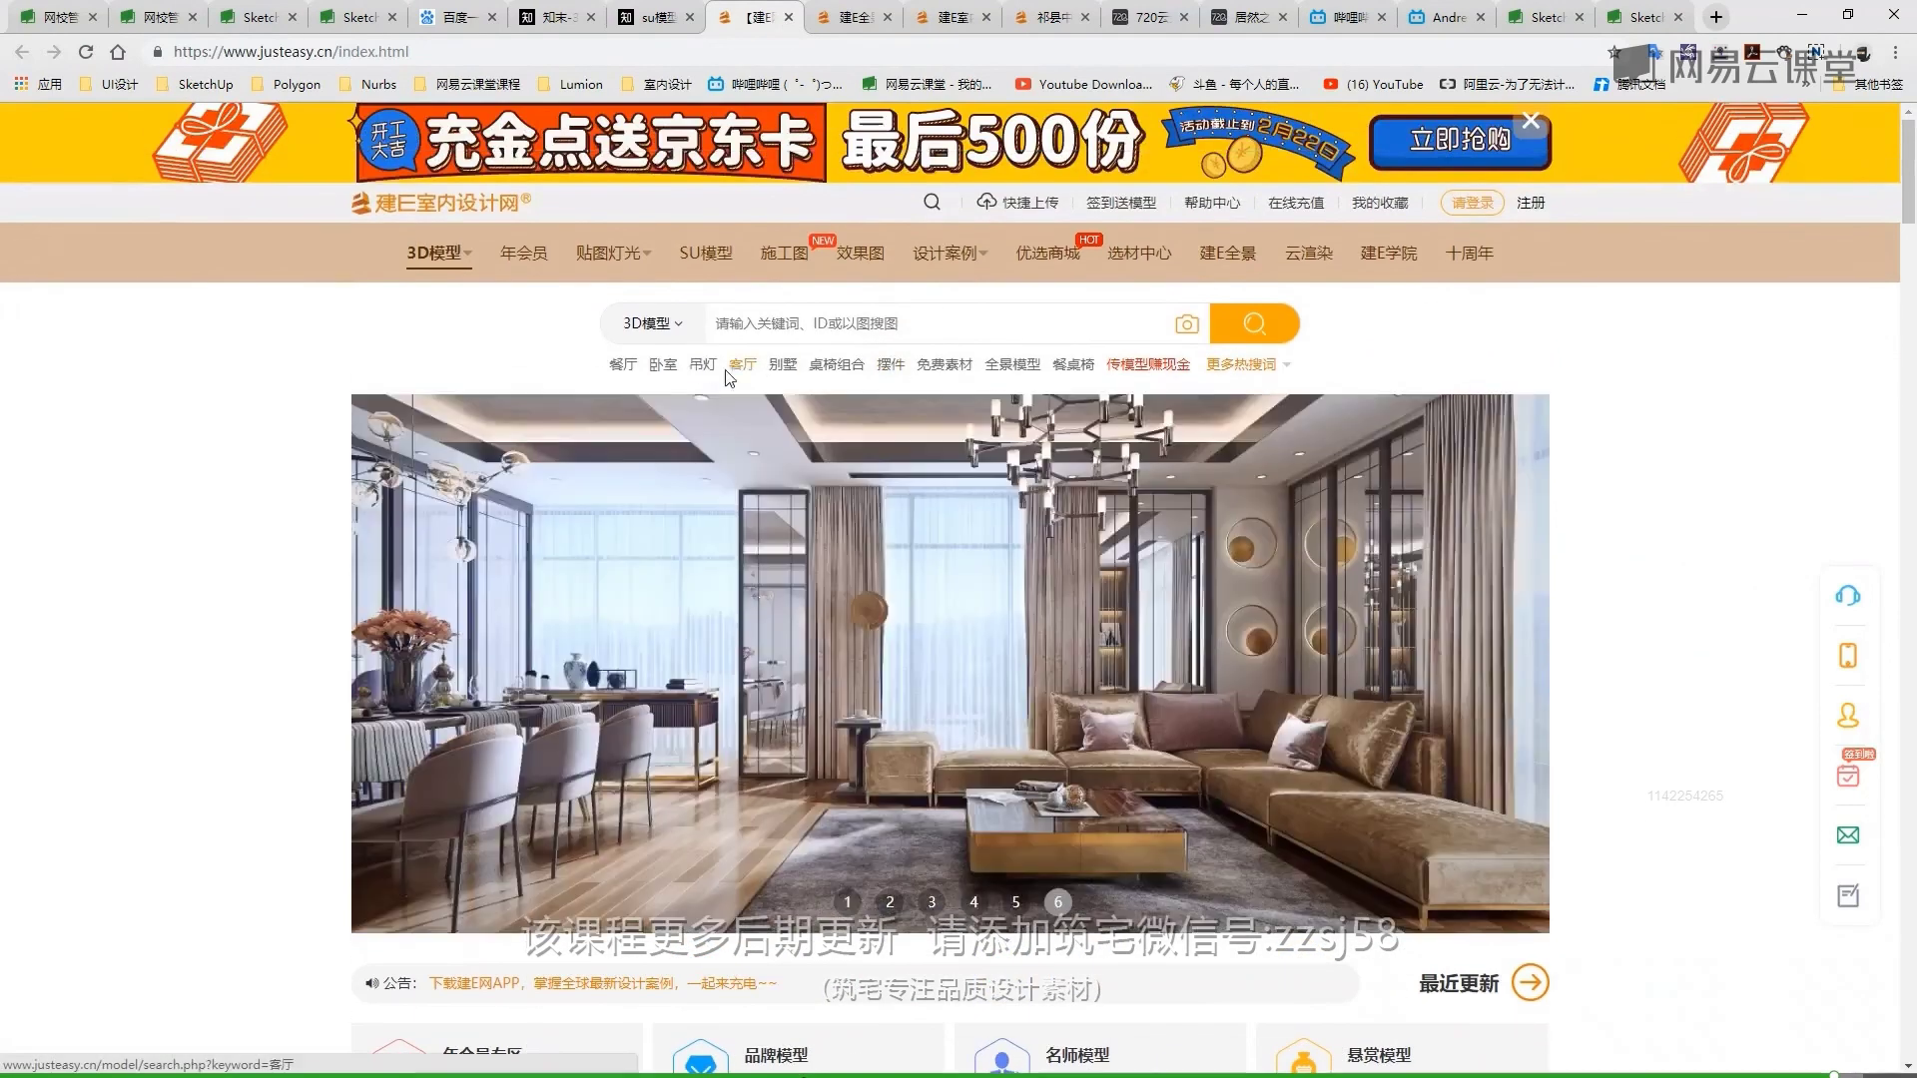
left_click(698, 261)
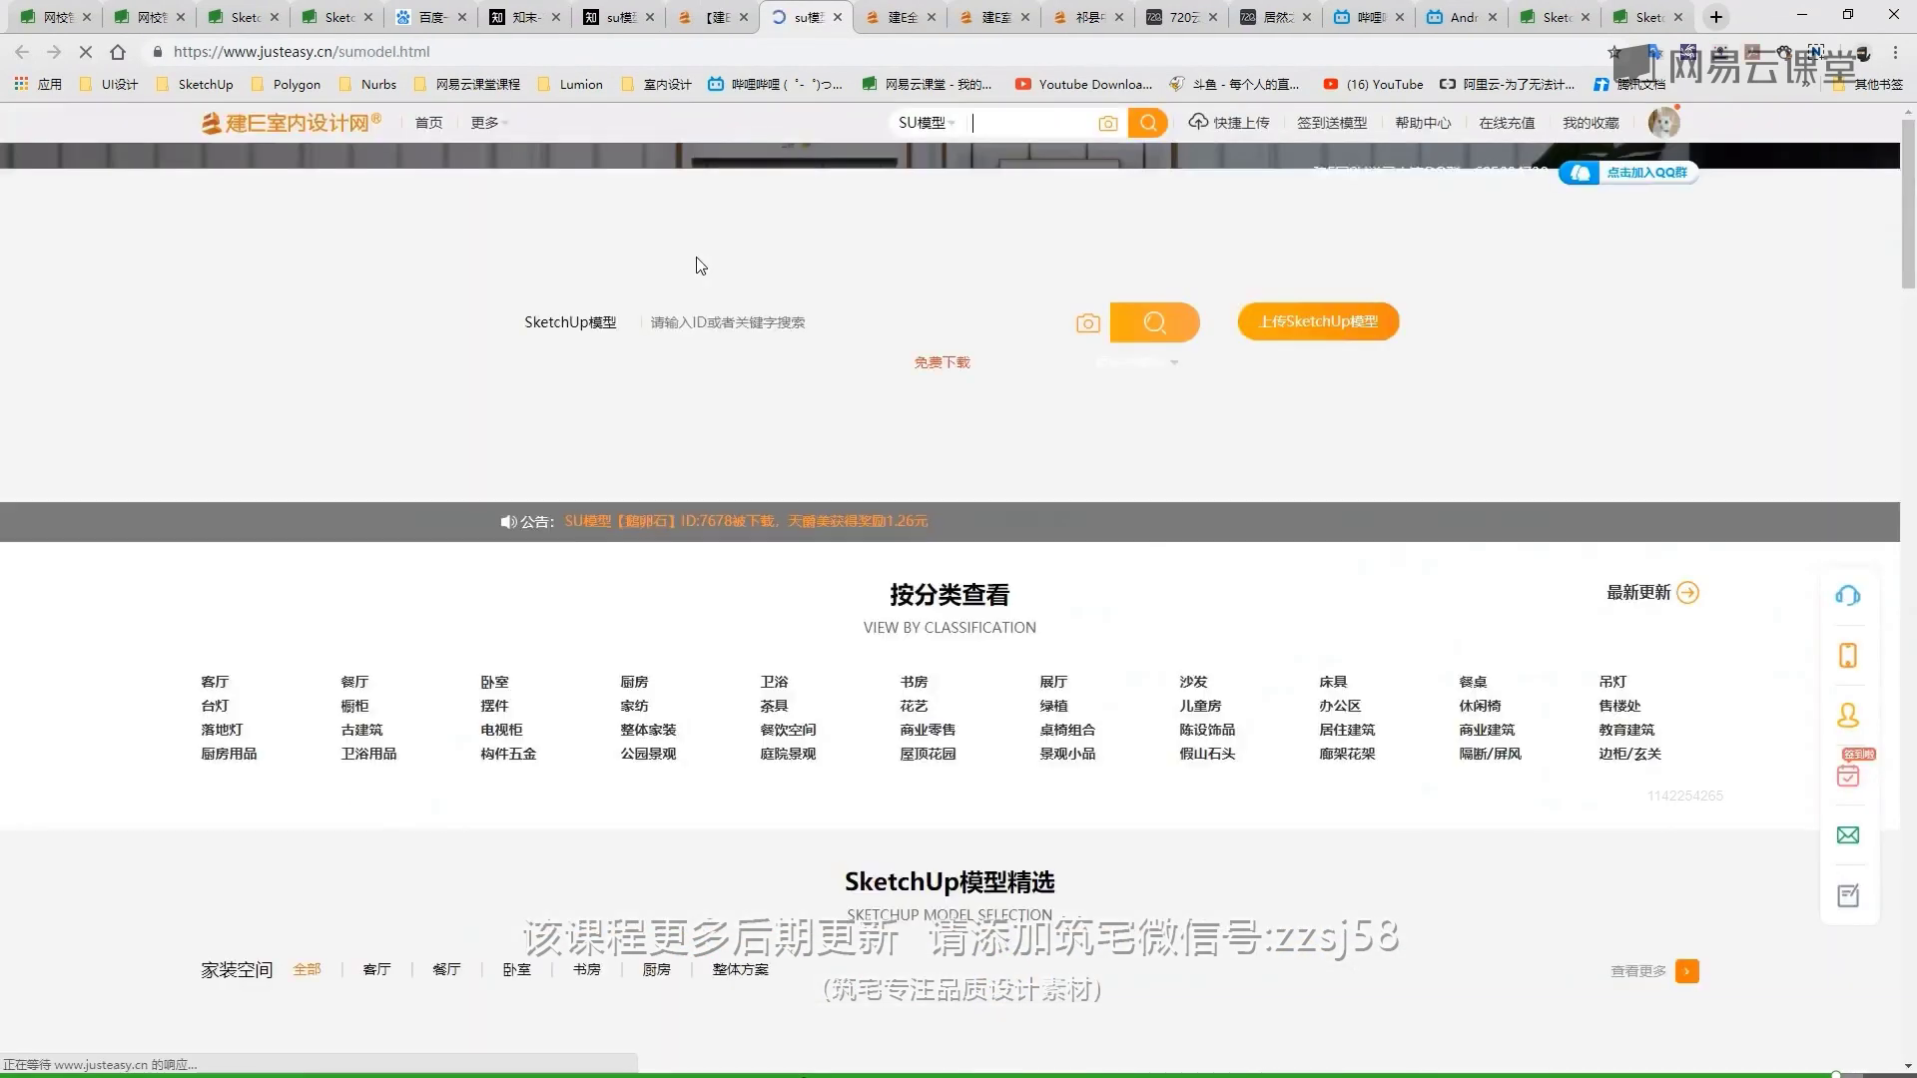
scroll(820, 501, "down", 6)
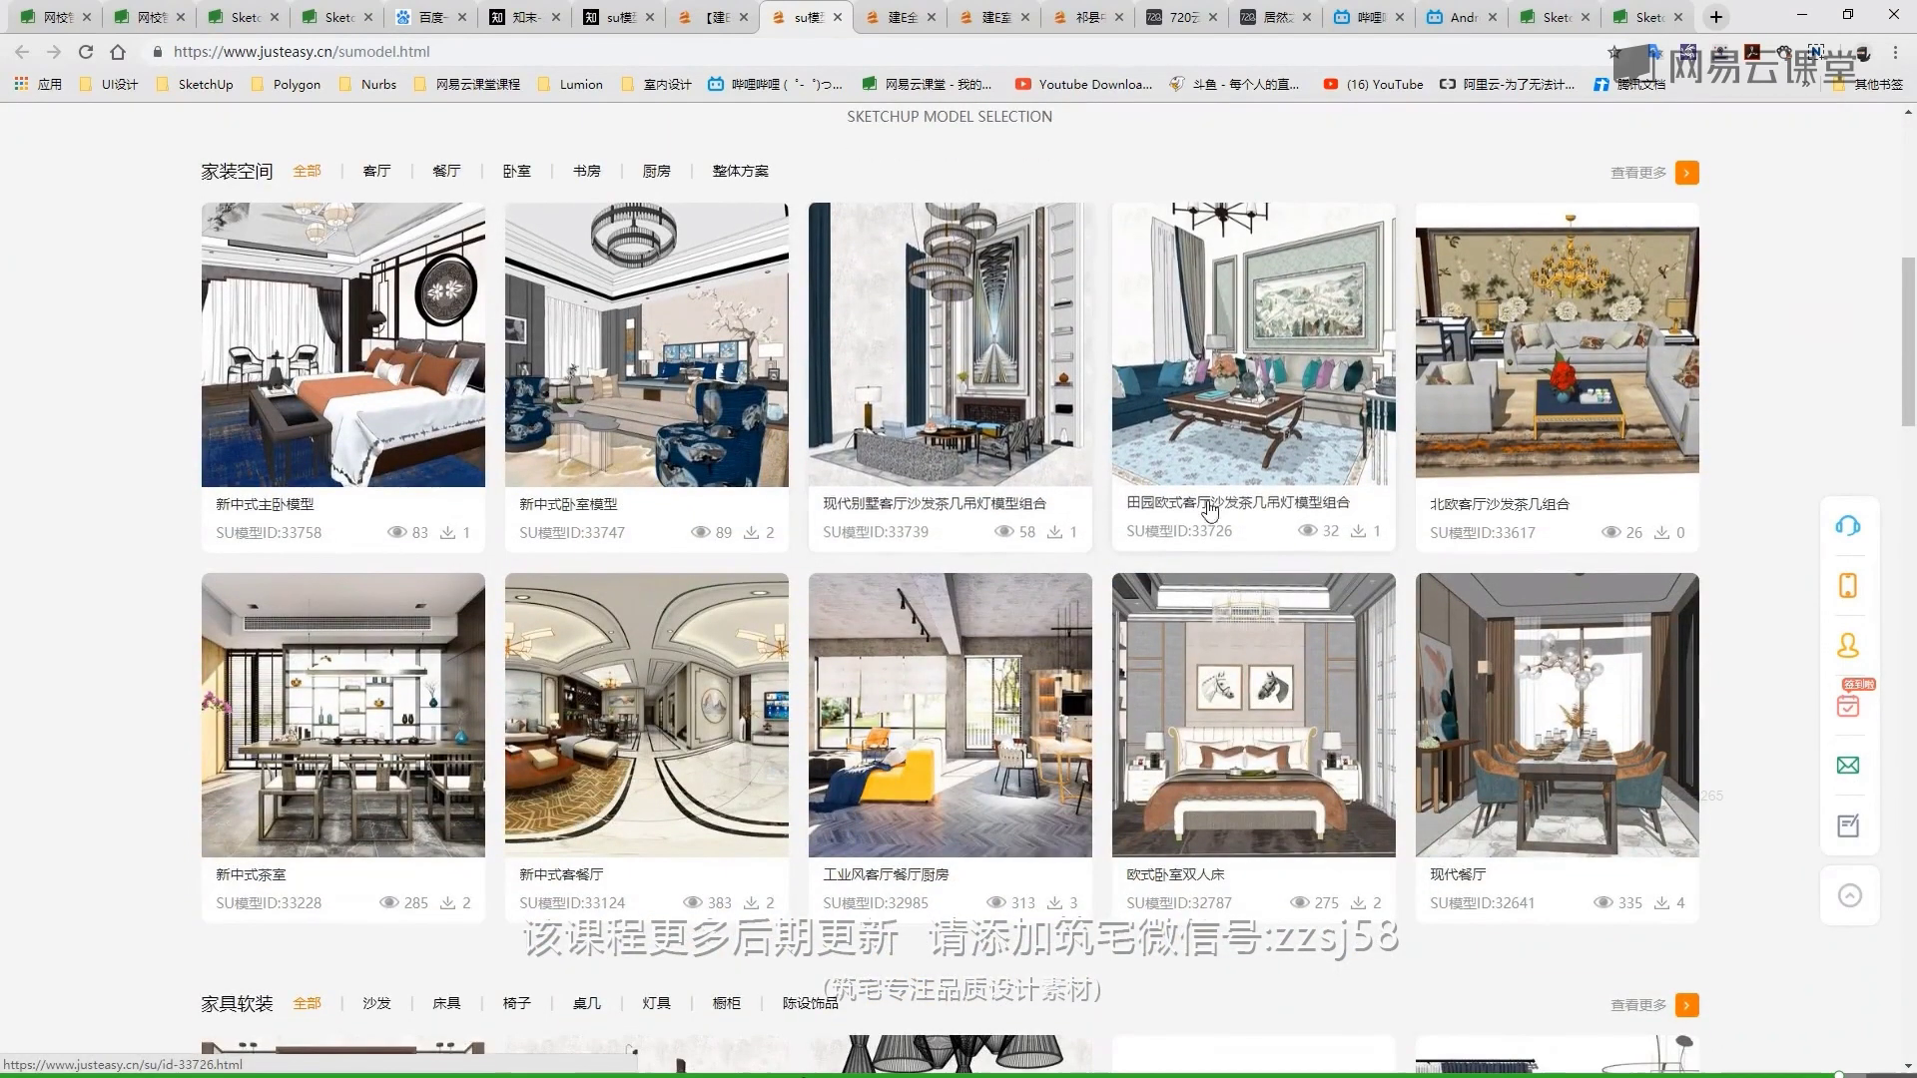
scroll(1243, 562, "down", 8)
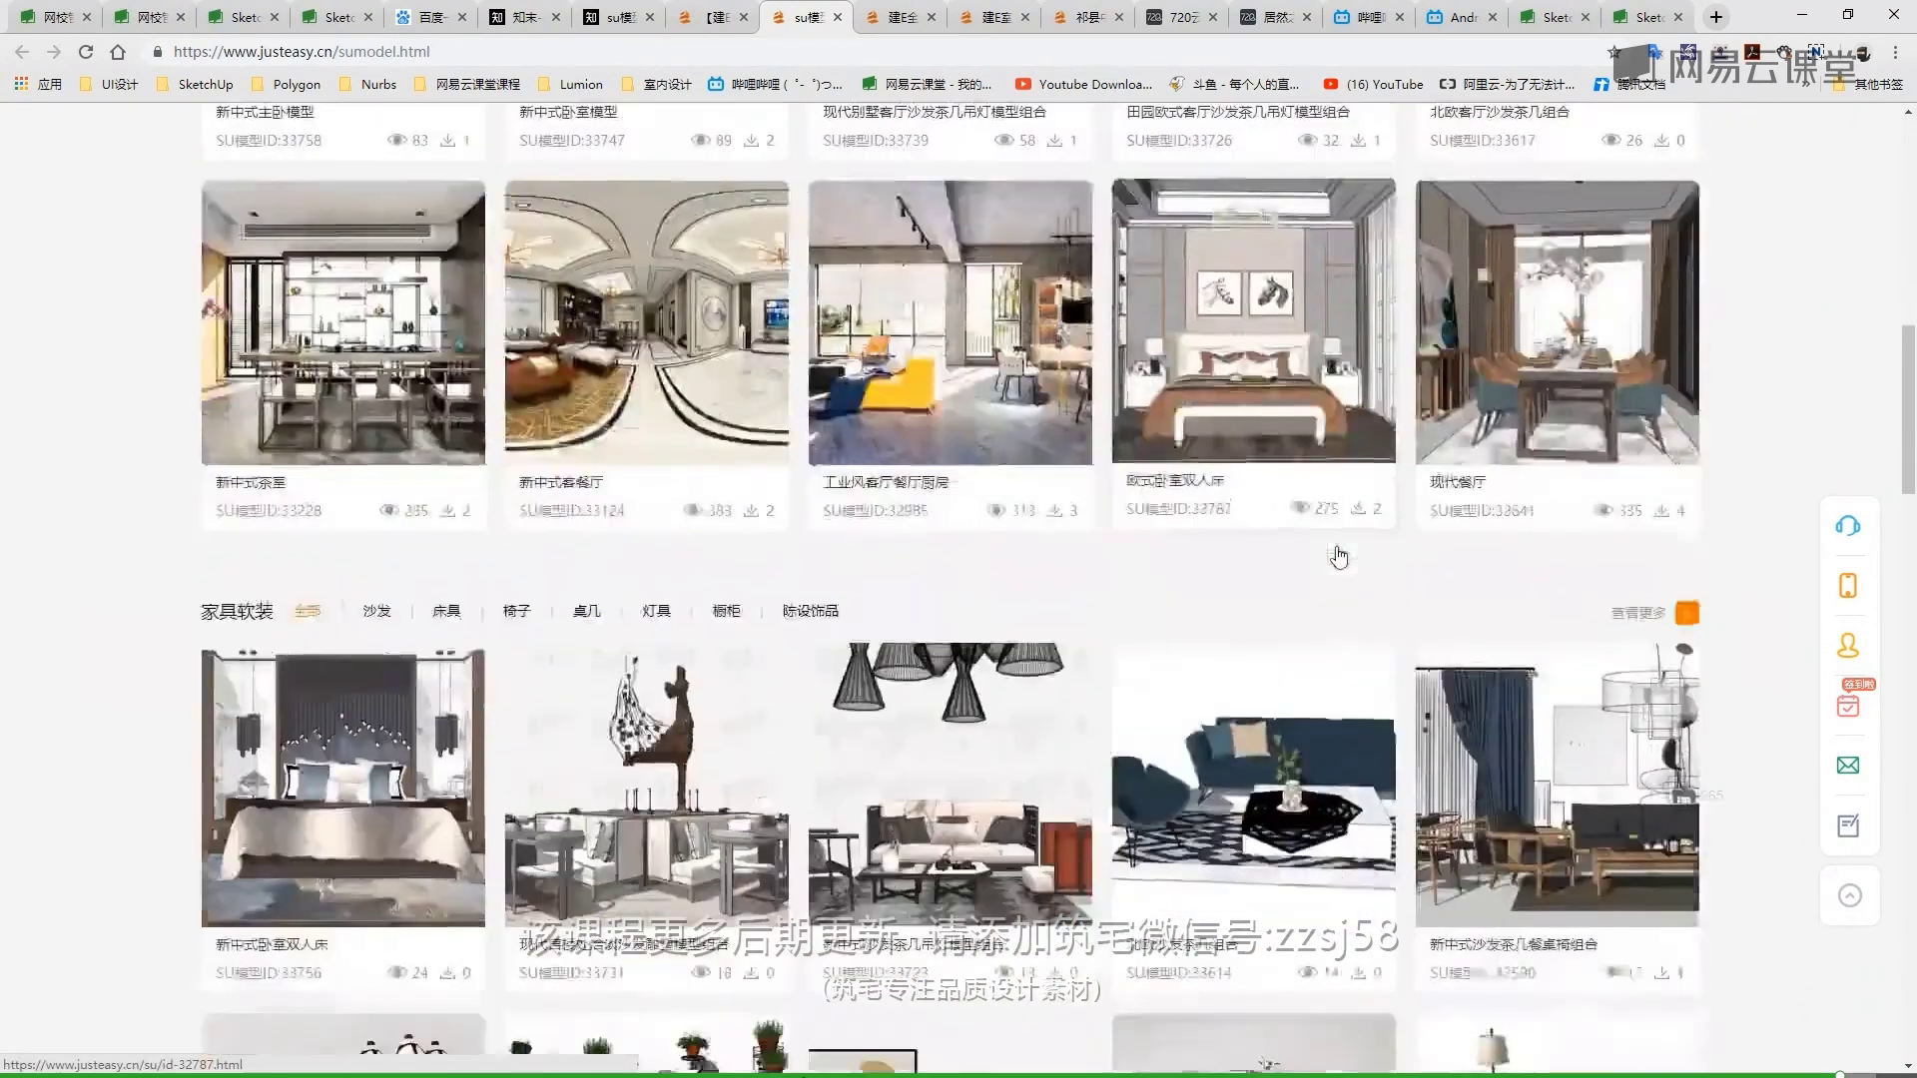
scroll(1008, 523, "down", 6)
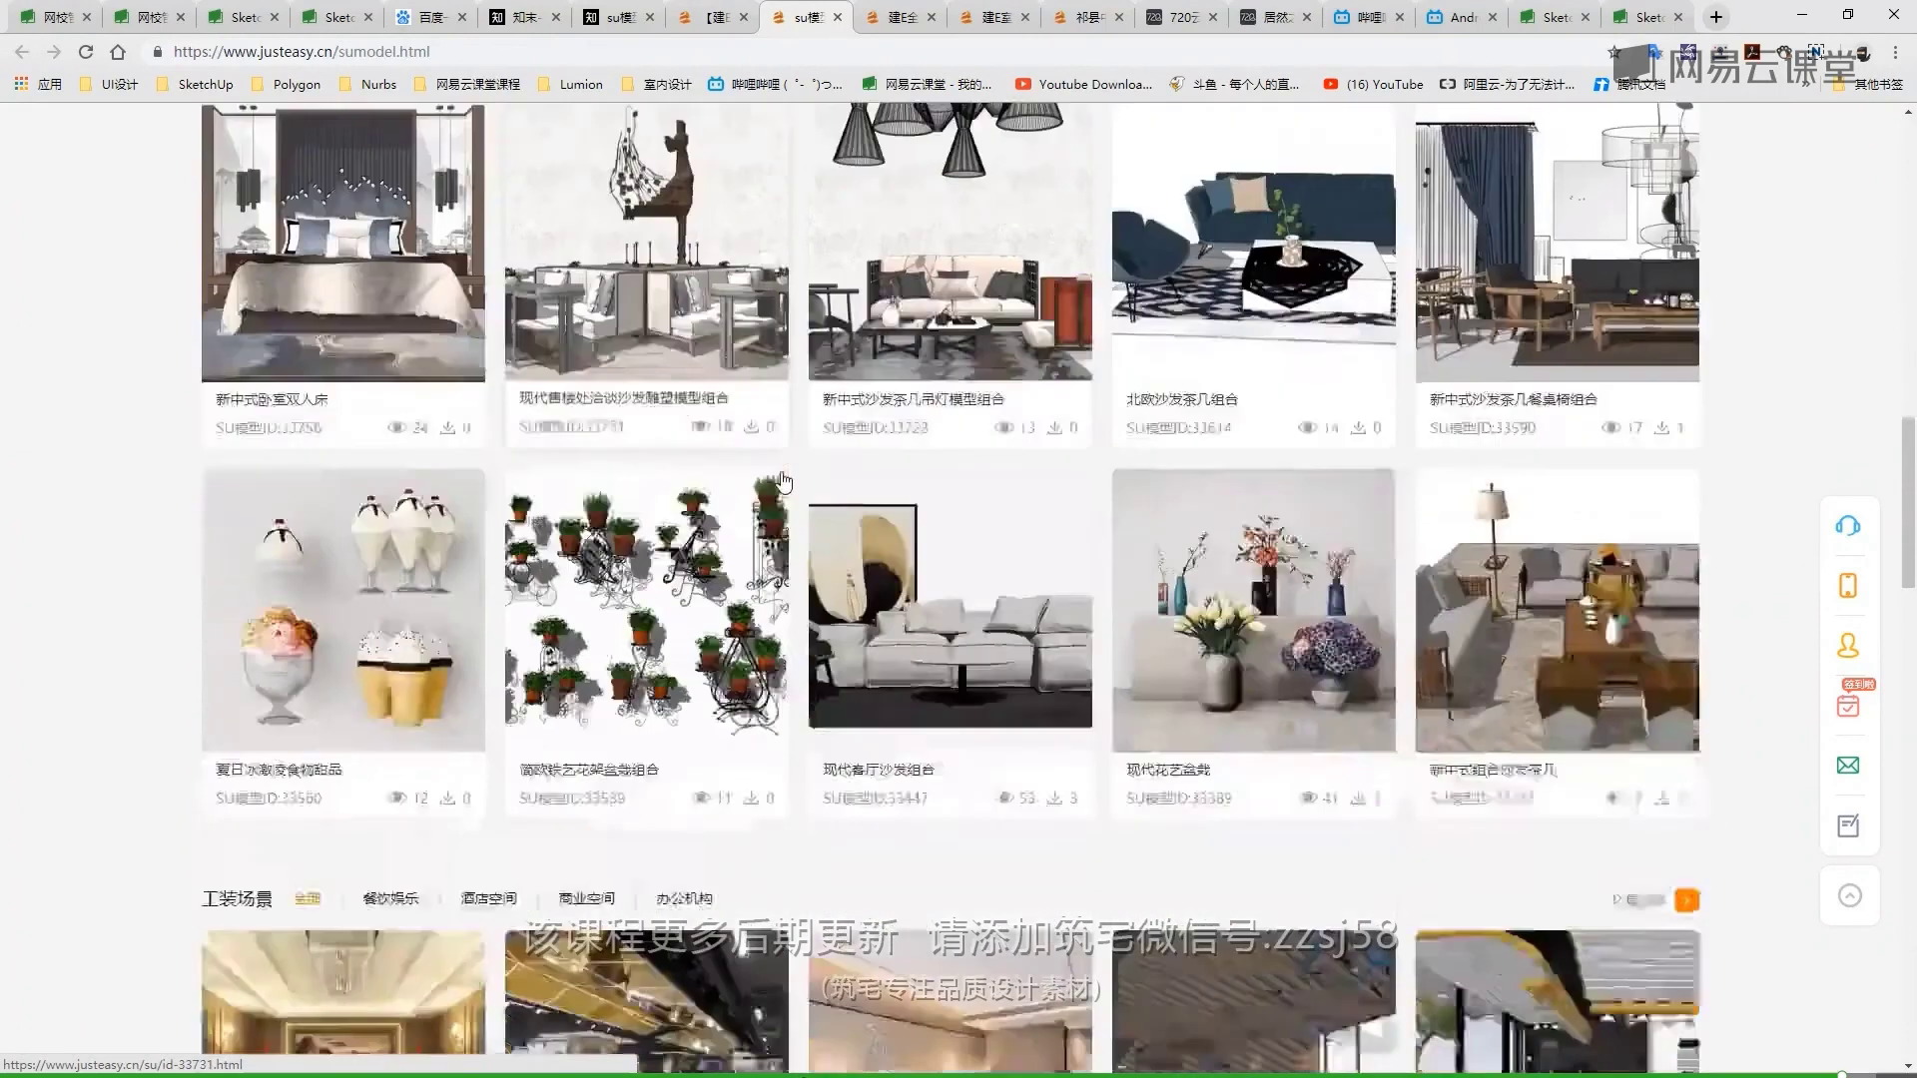
scroll(216, 215, "up", 5)
left_click(195, 86)
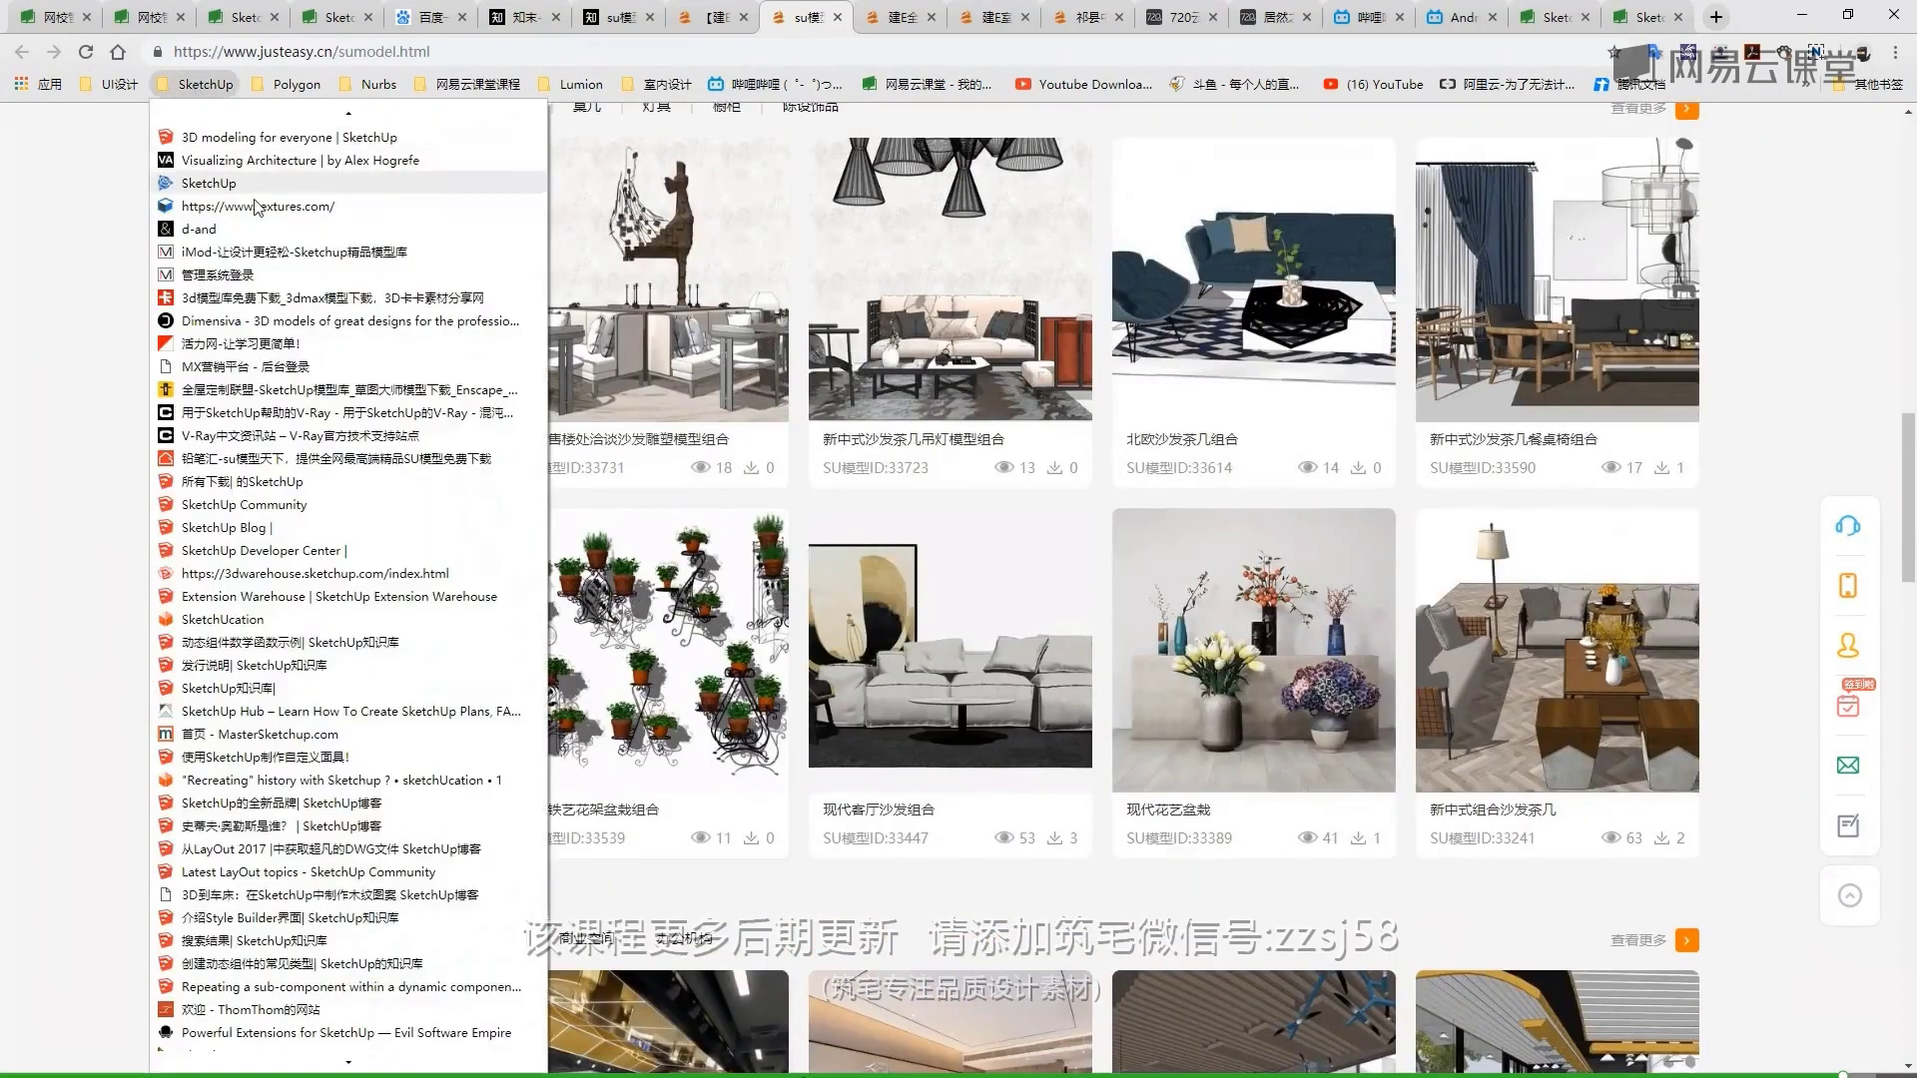
Open the iMod models page filtered to 组合 and scroll through the first page
left_click(272, 253)
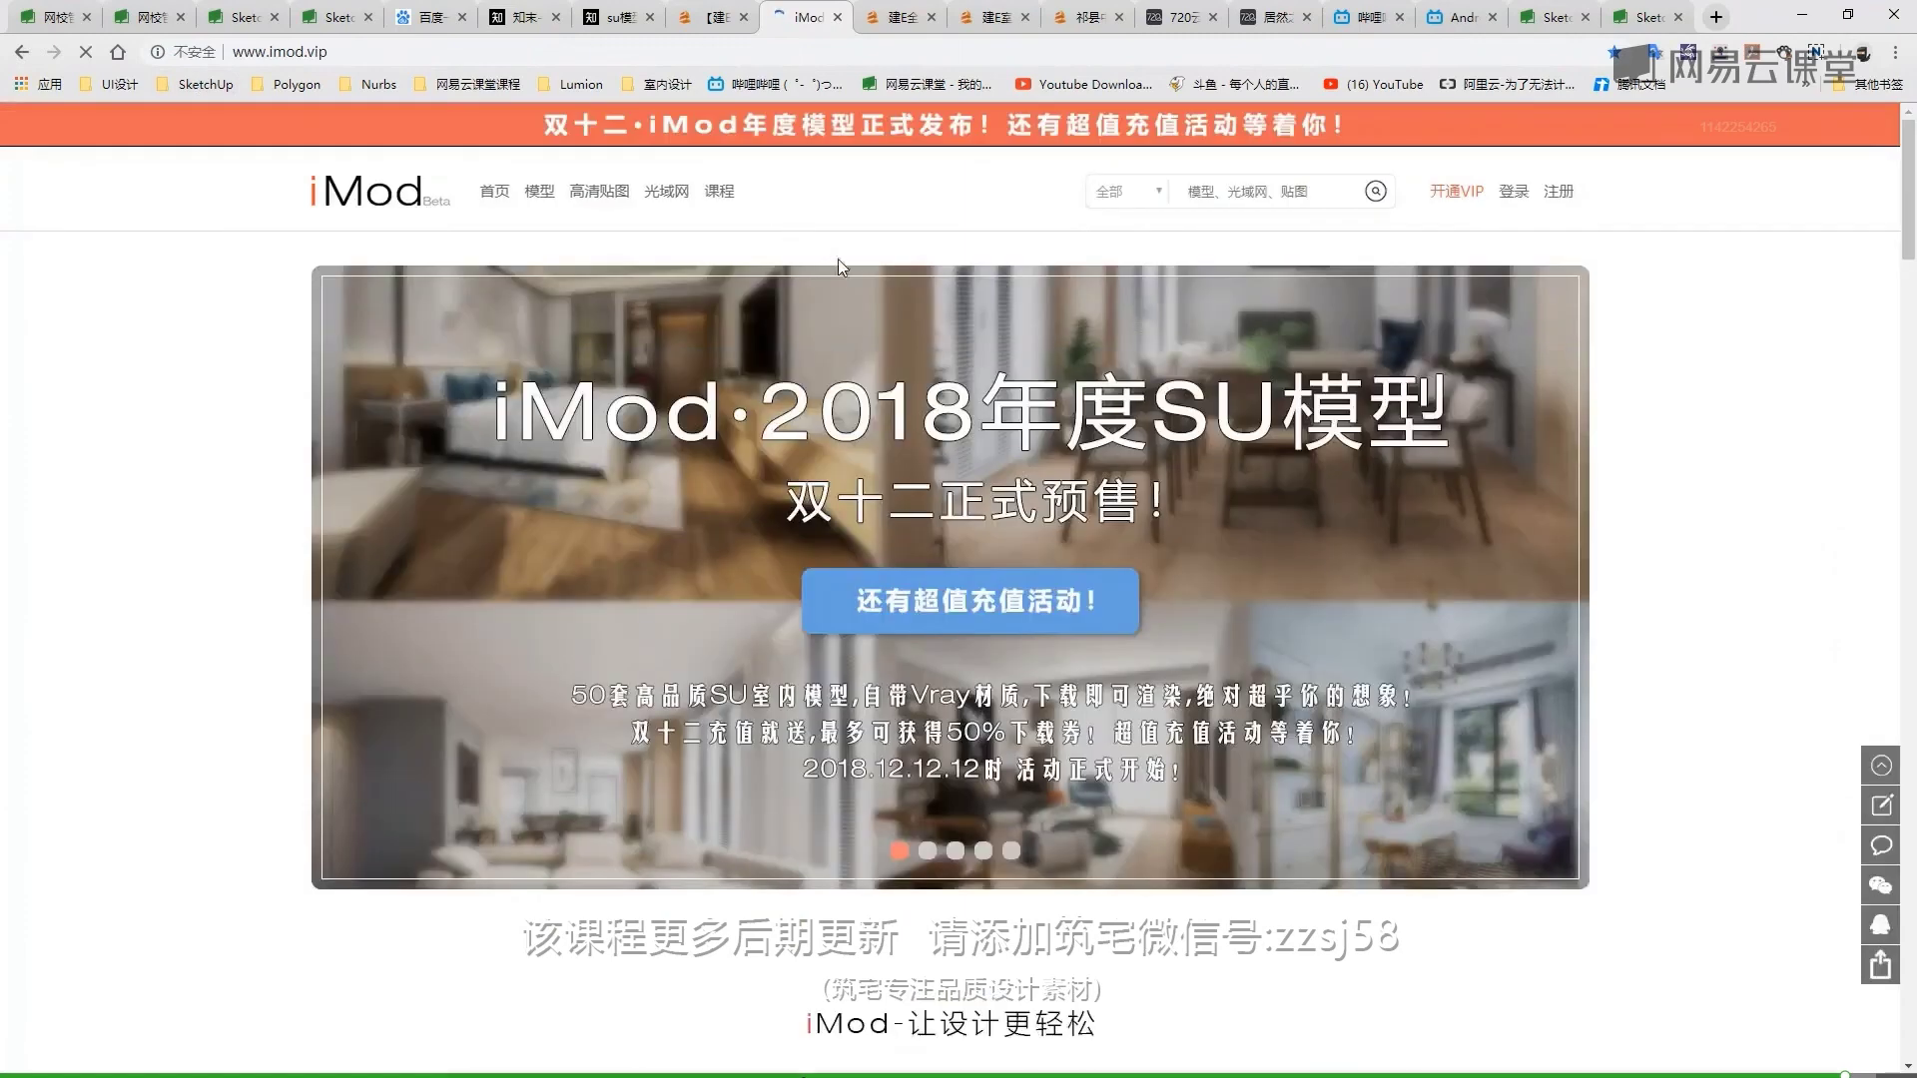
left_click(545, 191)
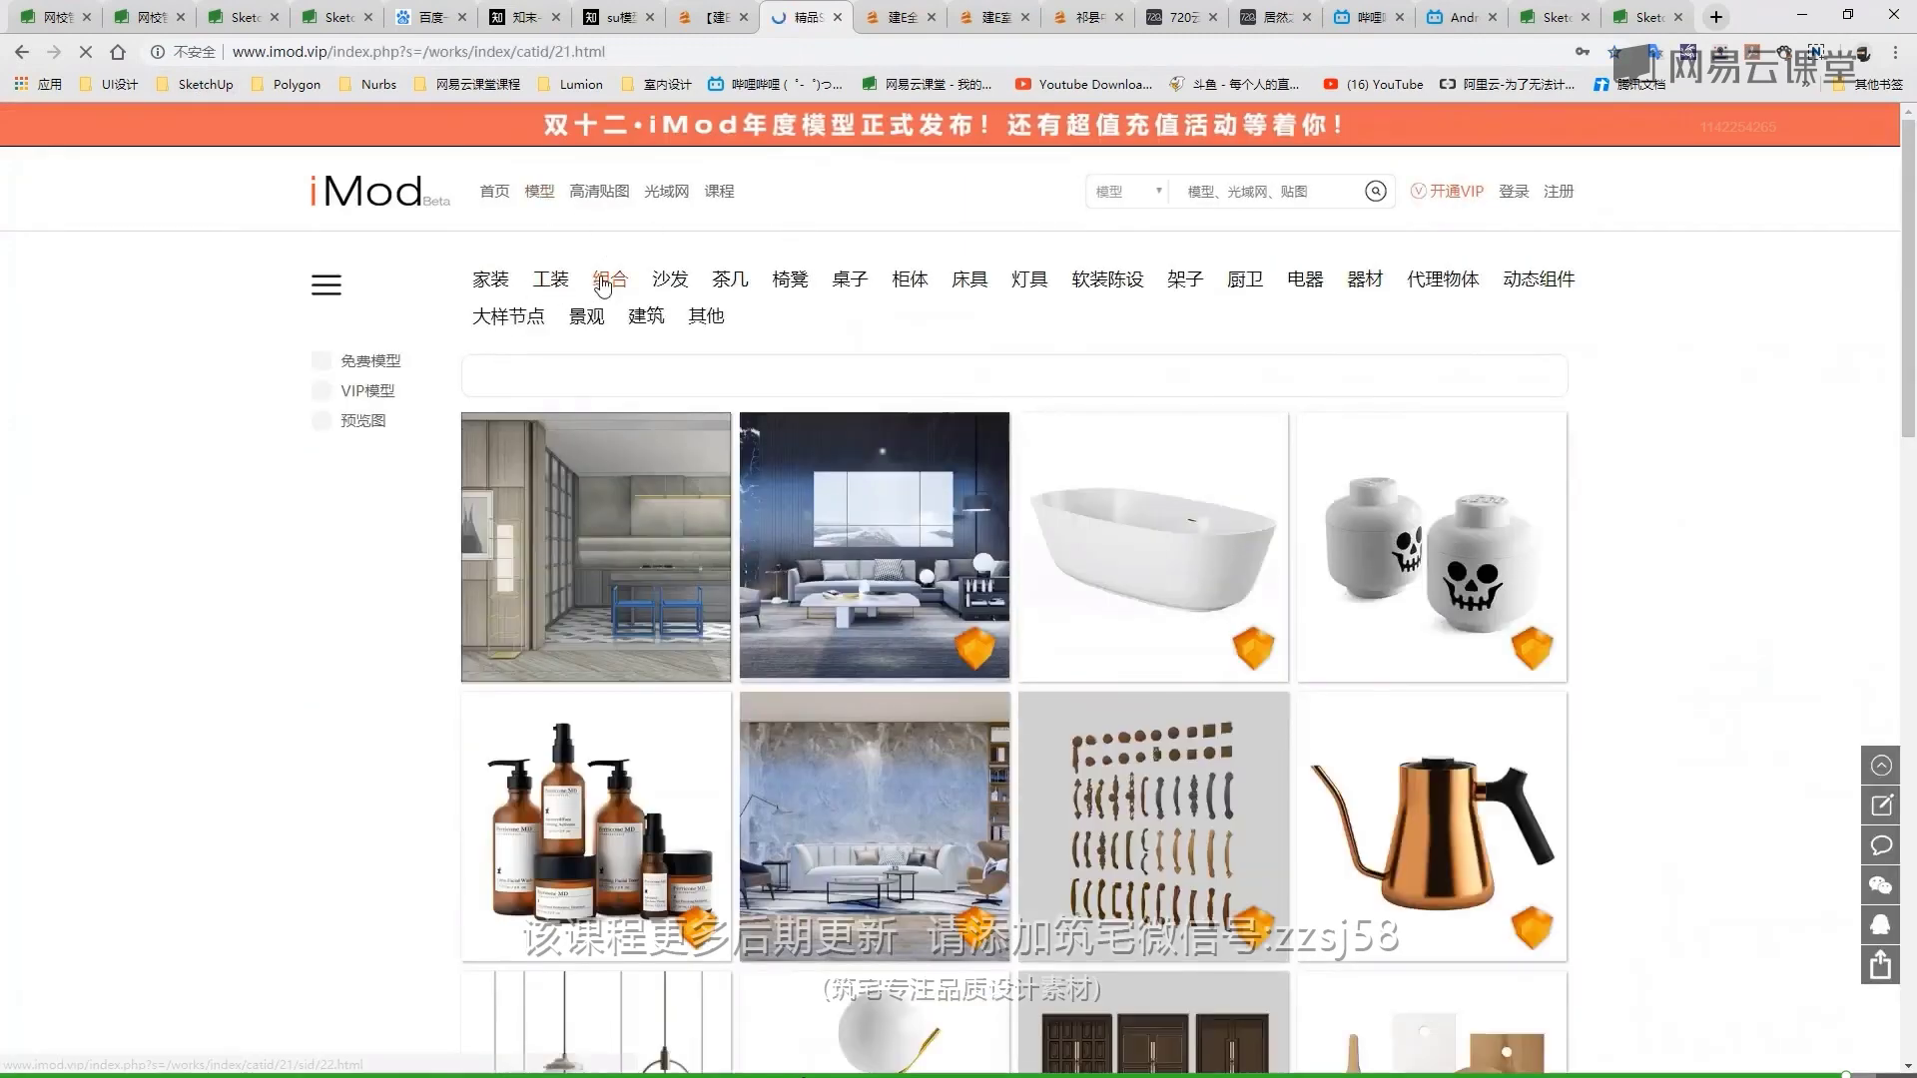
left_click(603, 282)
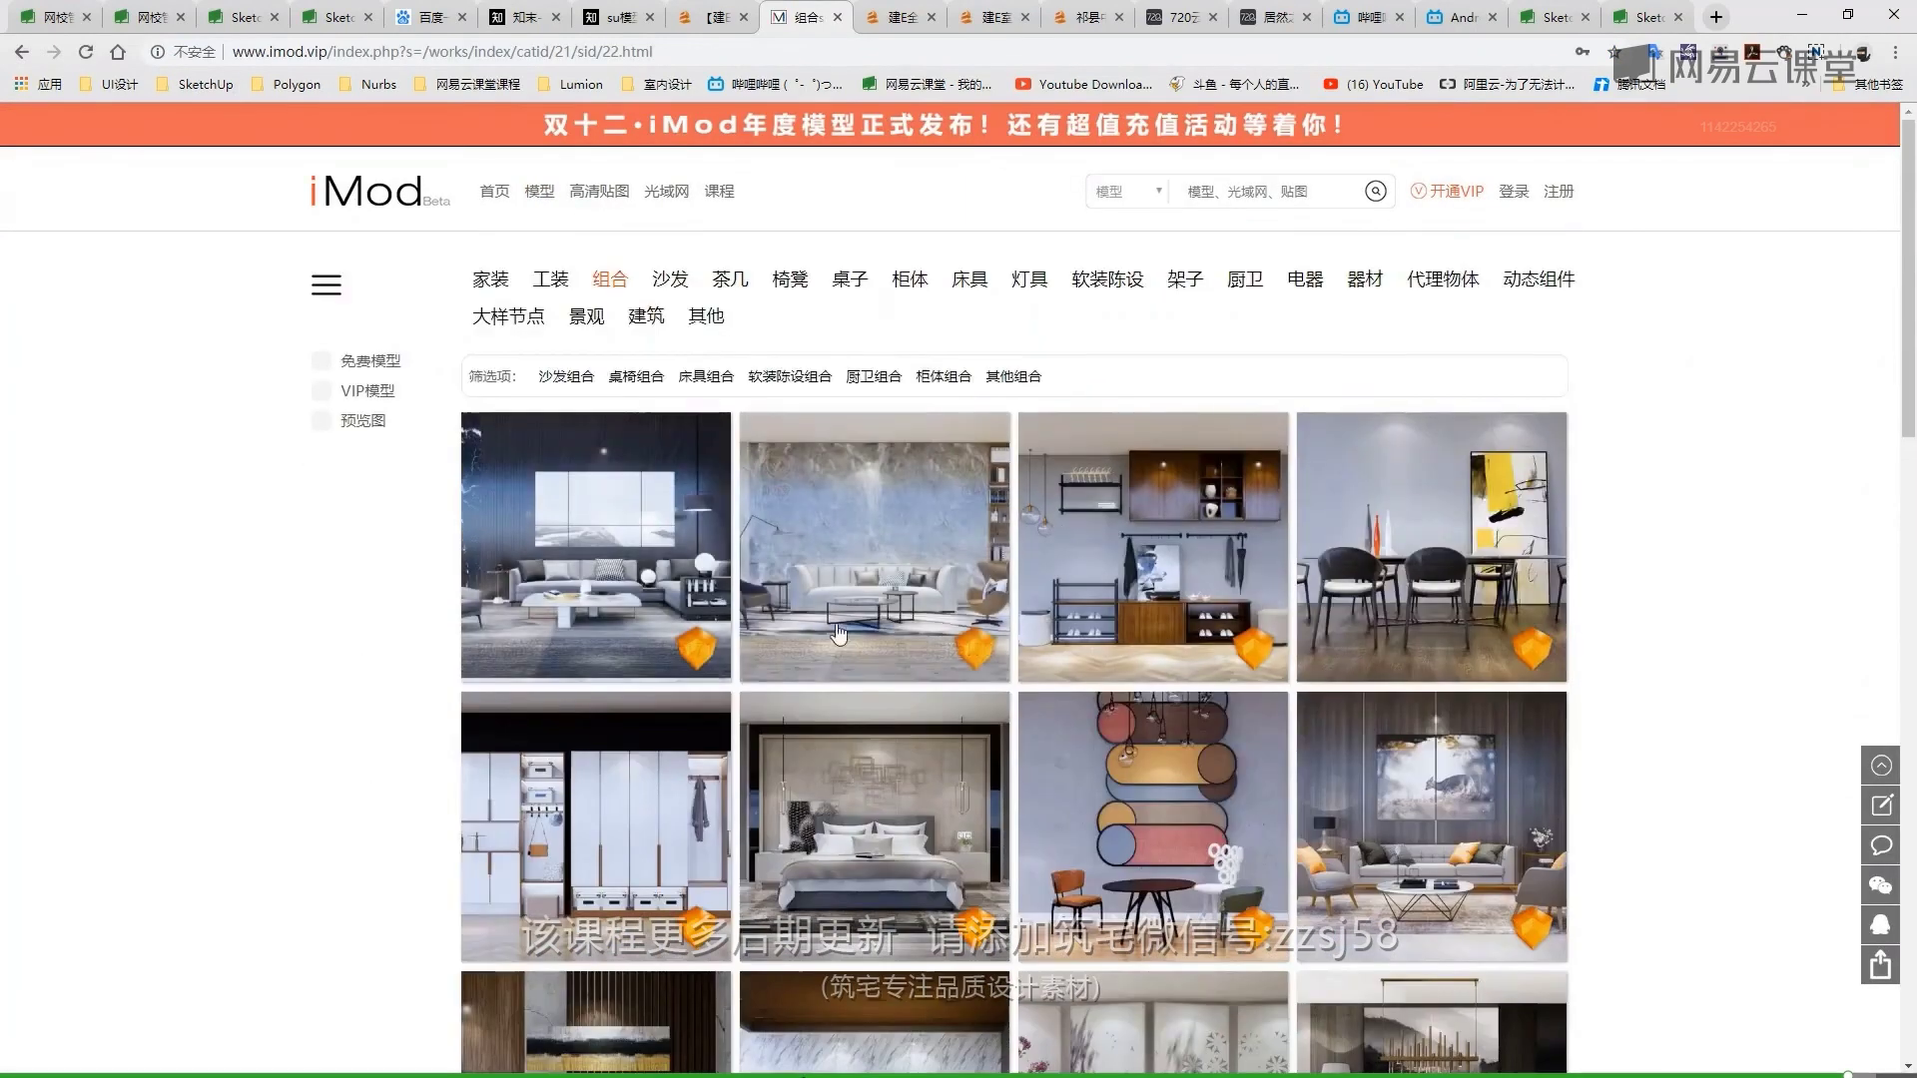
scroll(839, 634, "down", 5)
scroll(878, 787, "down", 5)
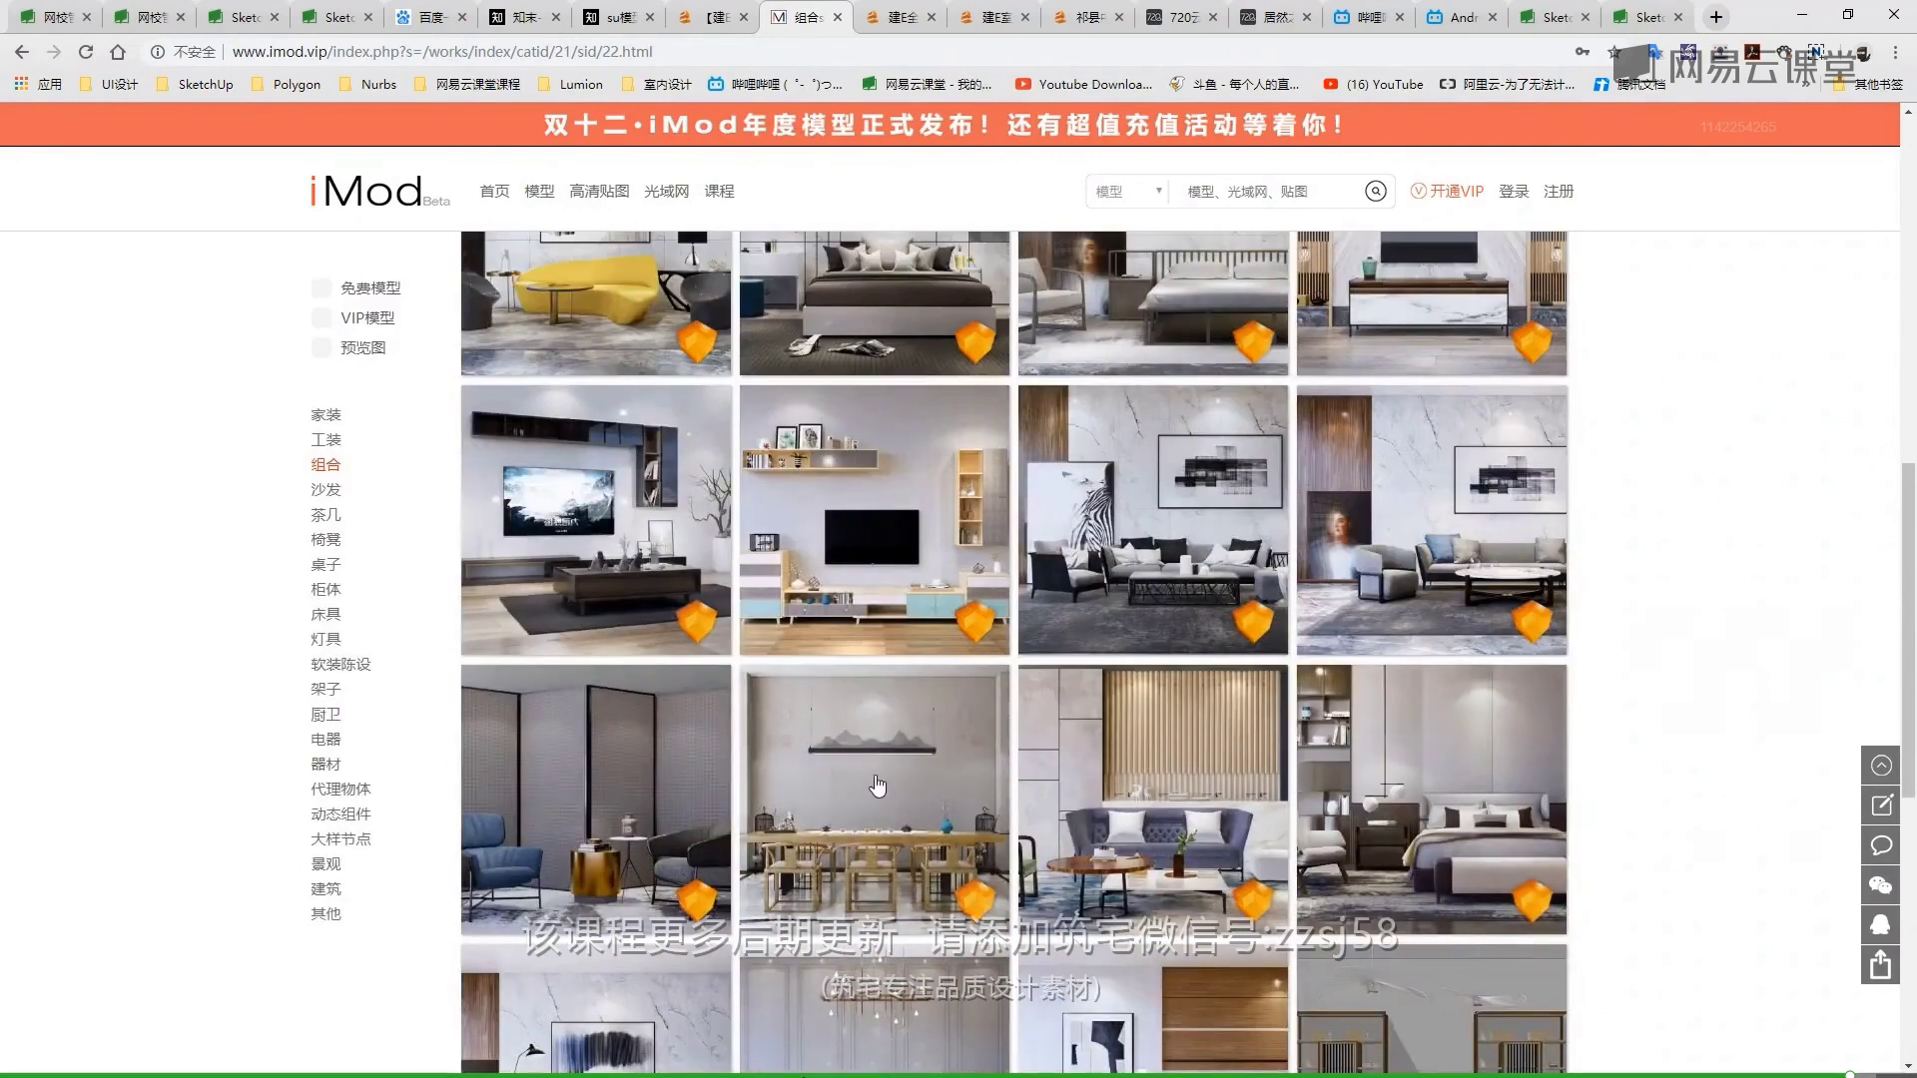
scroll(877, 787, "down", 6)
scroll(1225, 774, "down", 2)
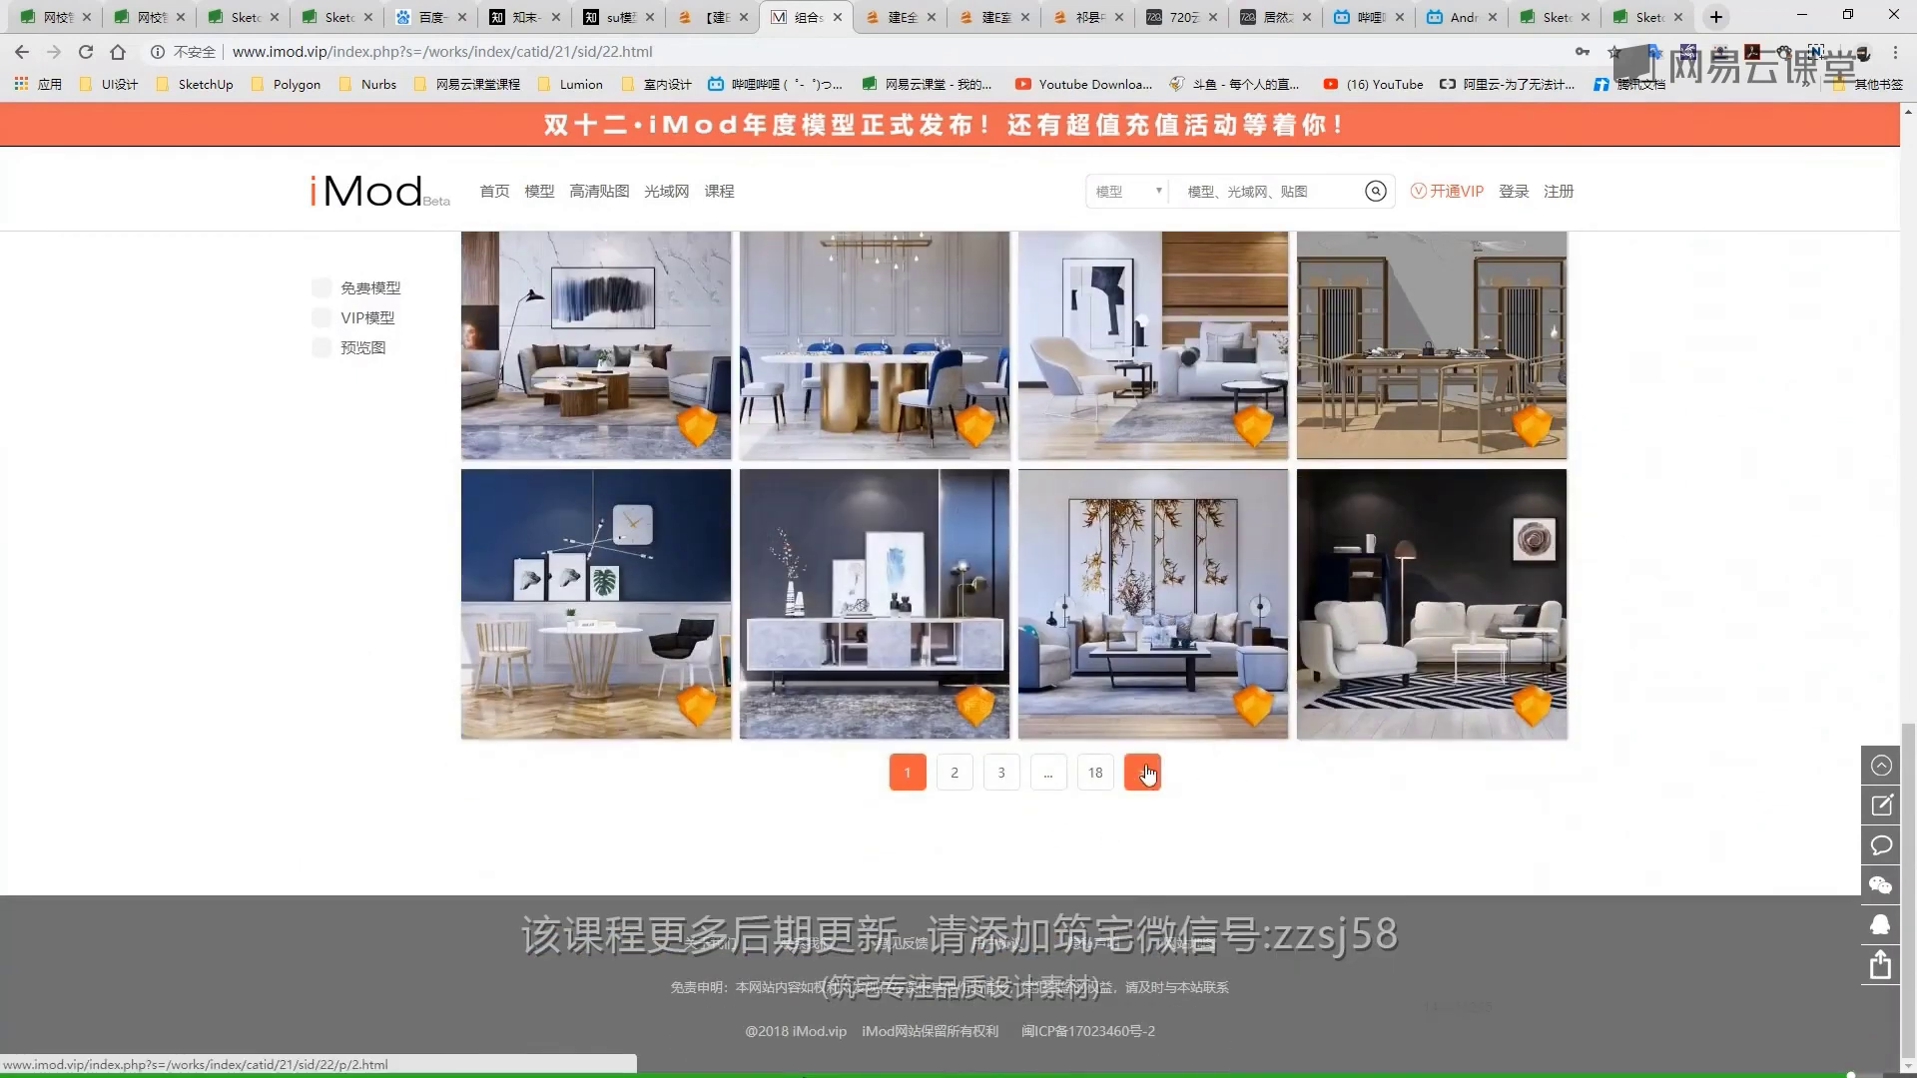
Advance through the following 组合 listing pages, scrolling each grid
left_click(1144, 772)
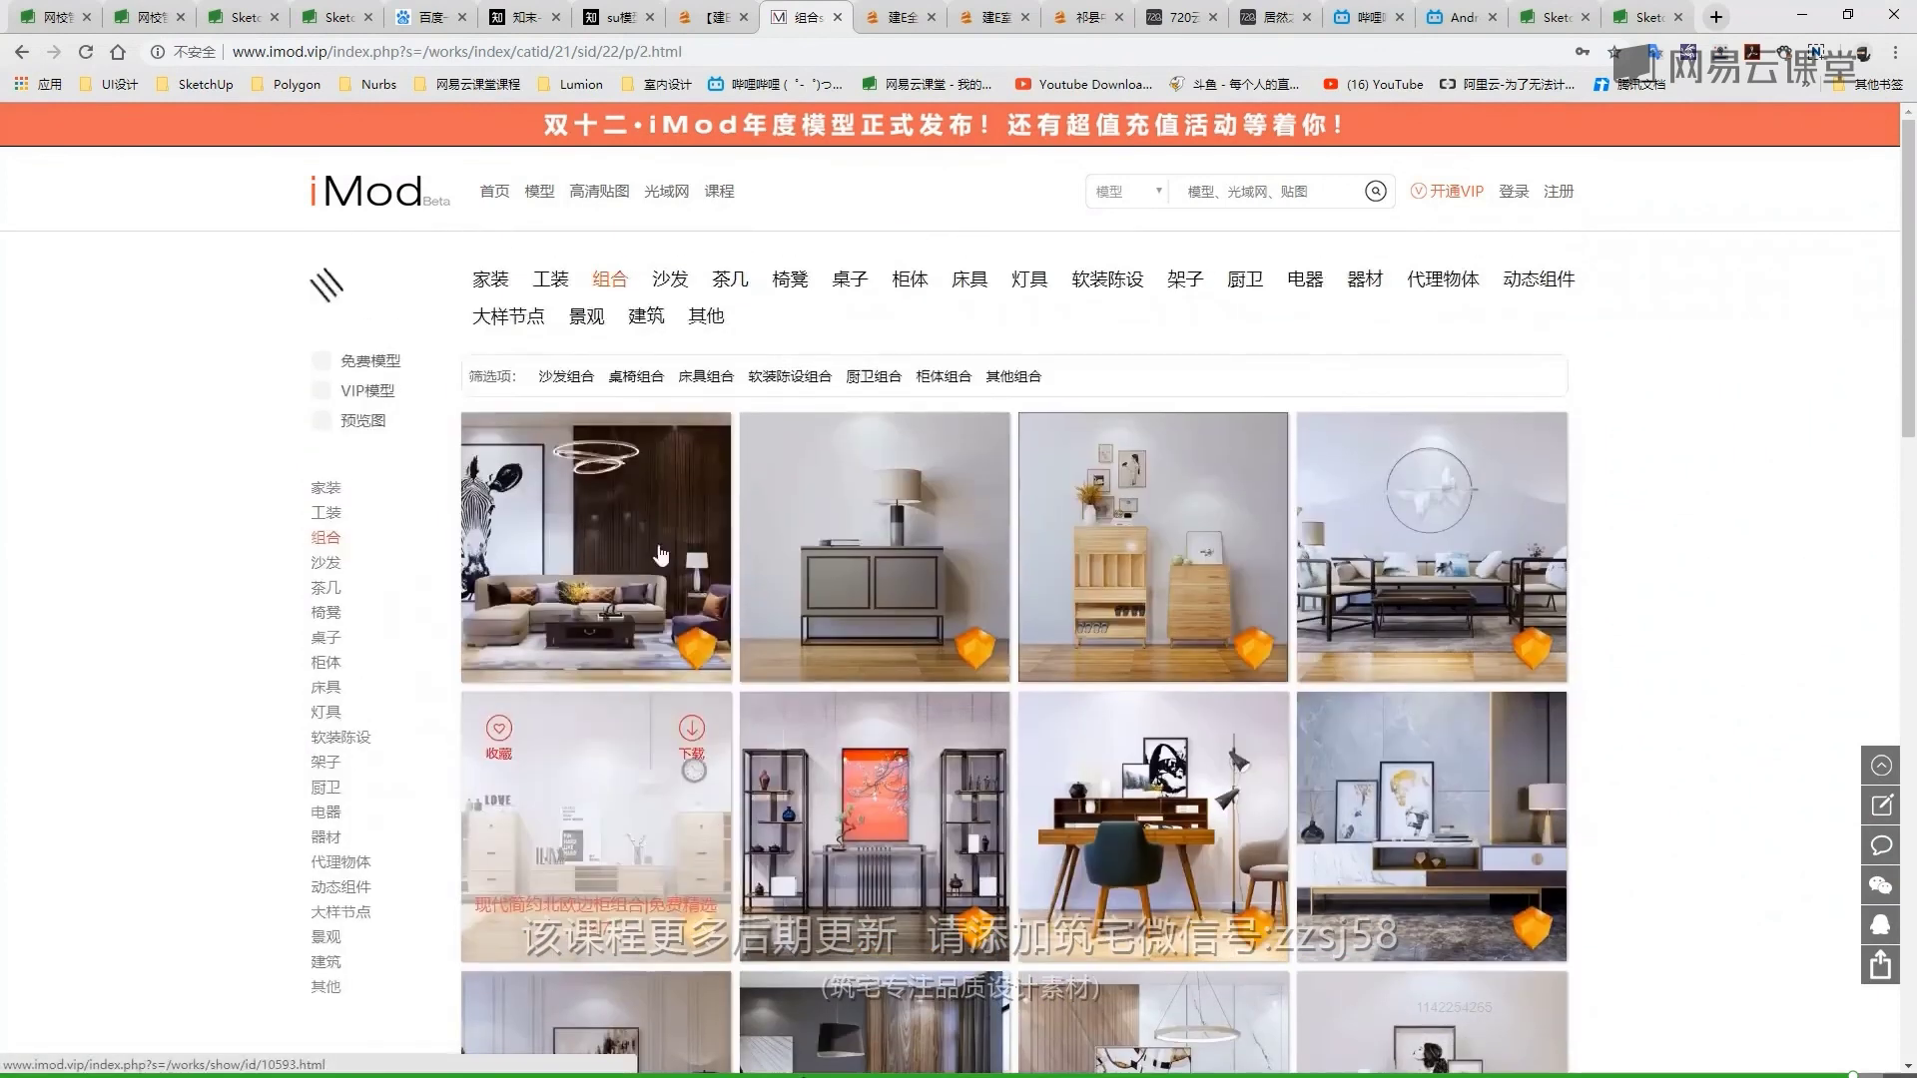
scroll(660, 555, "down", 5)
scroll(899, 580, "down", 2)
scroll(1228, 591, "down", 1)
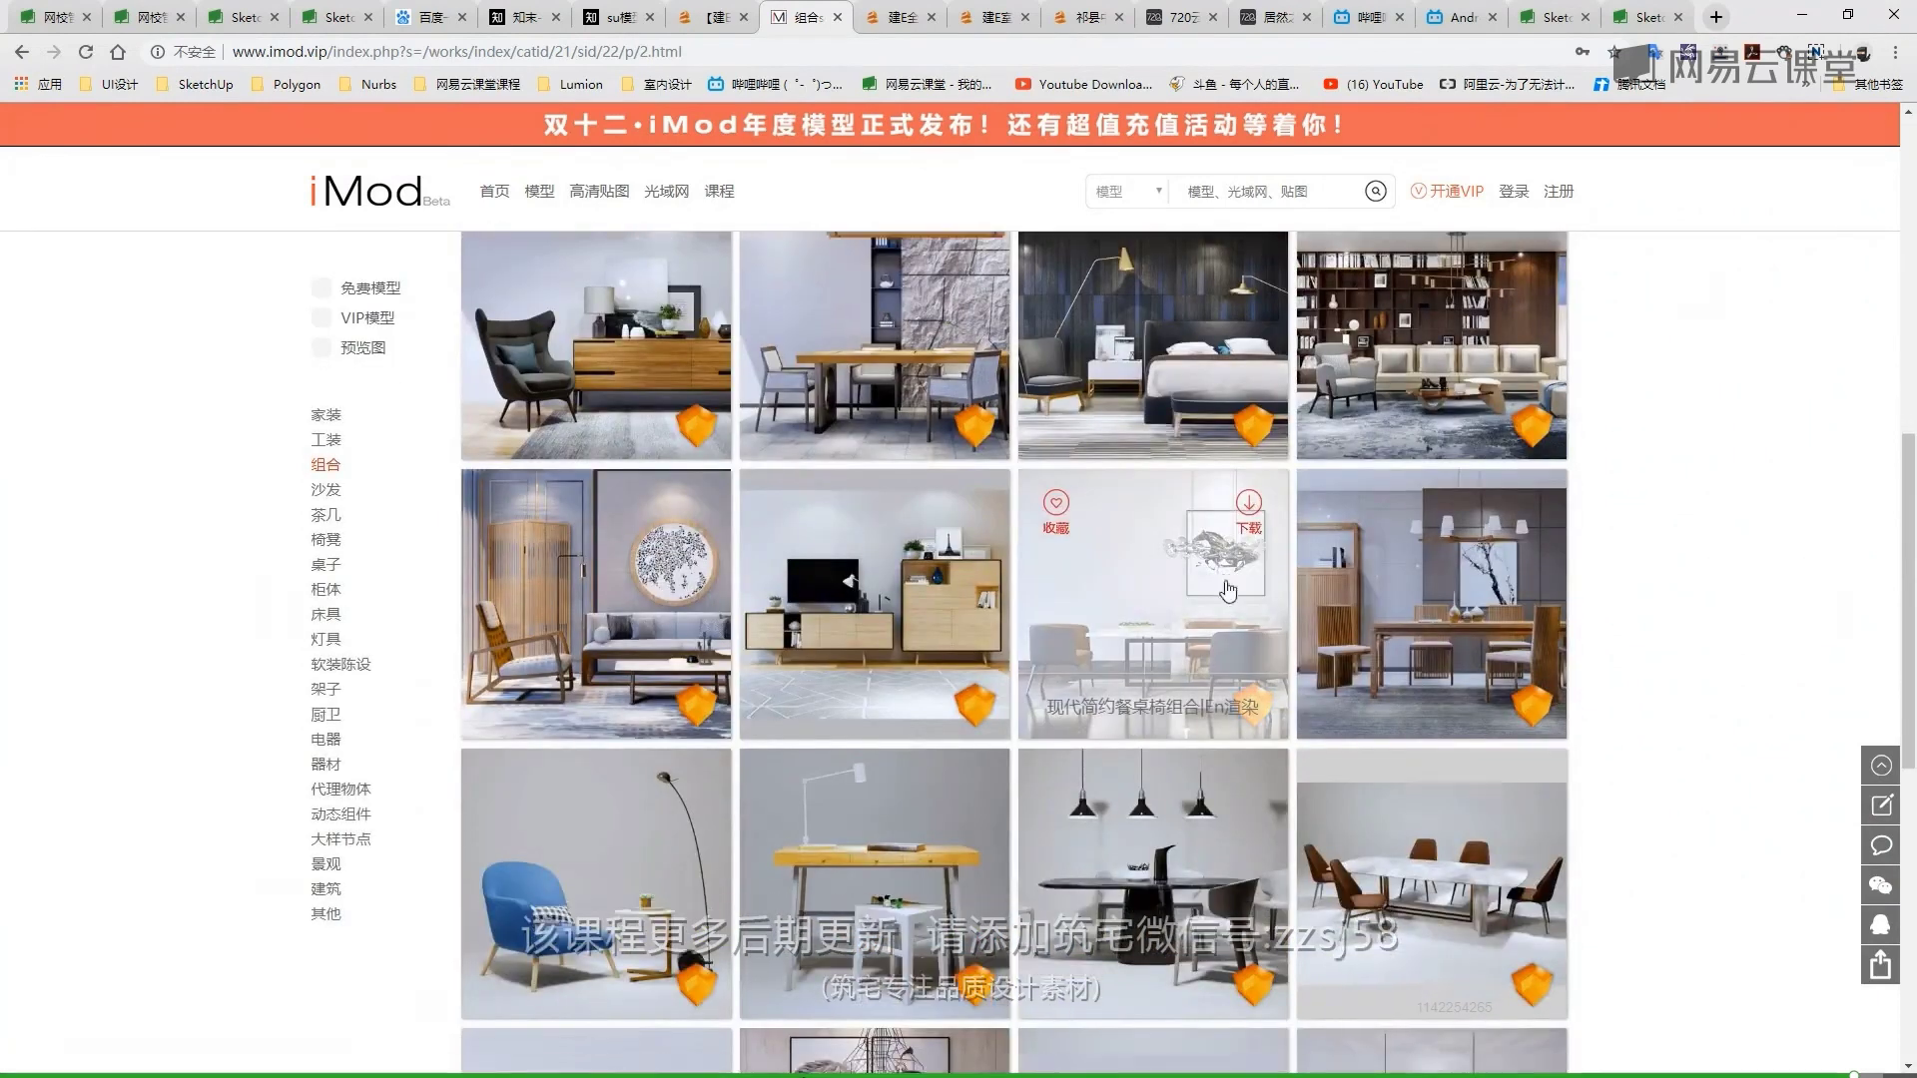
scroll(1228, 591, "down", 5)
left_click(1184, 773)
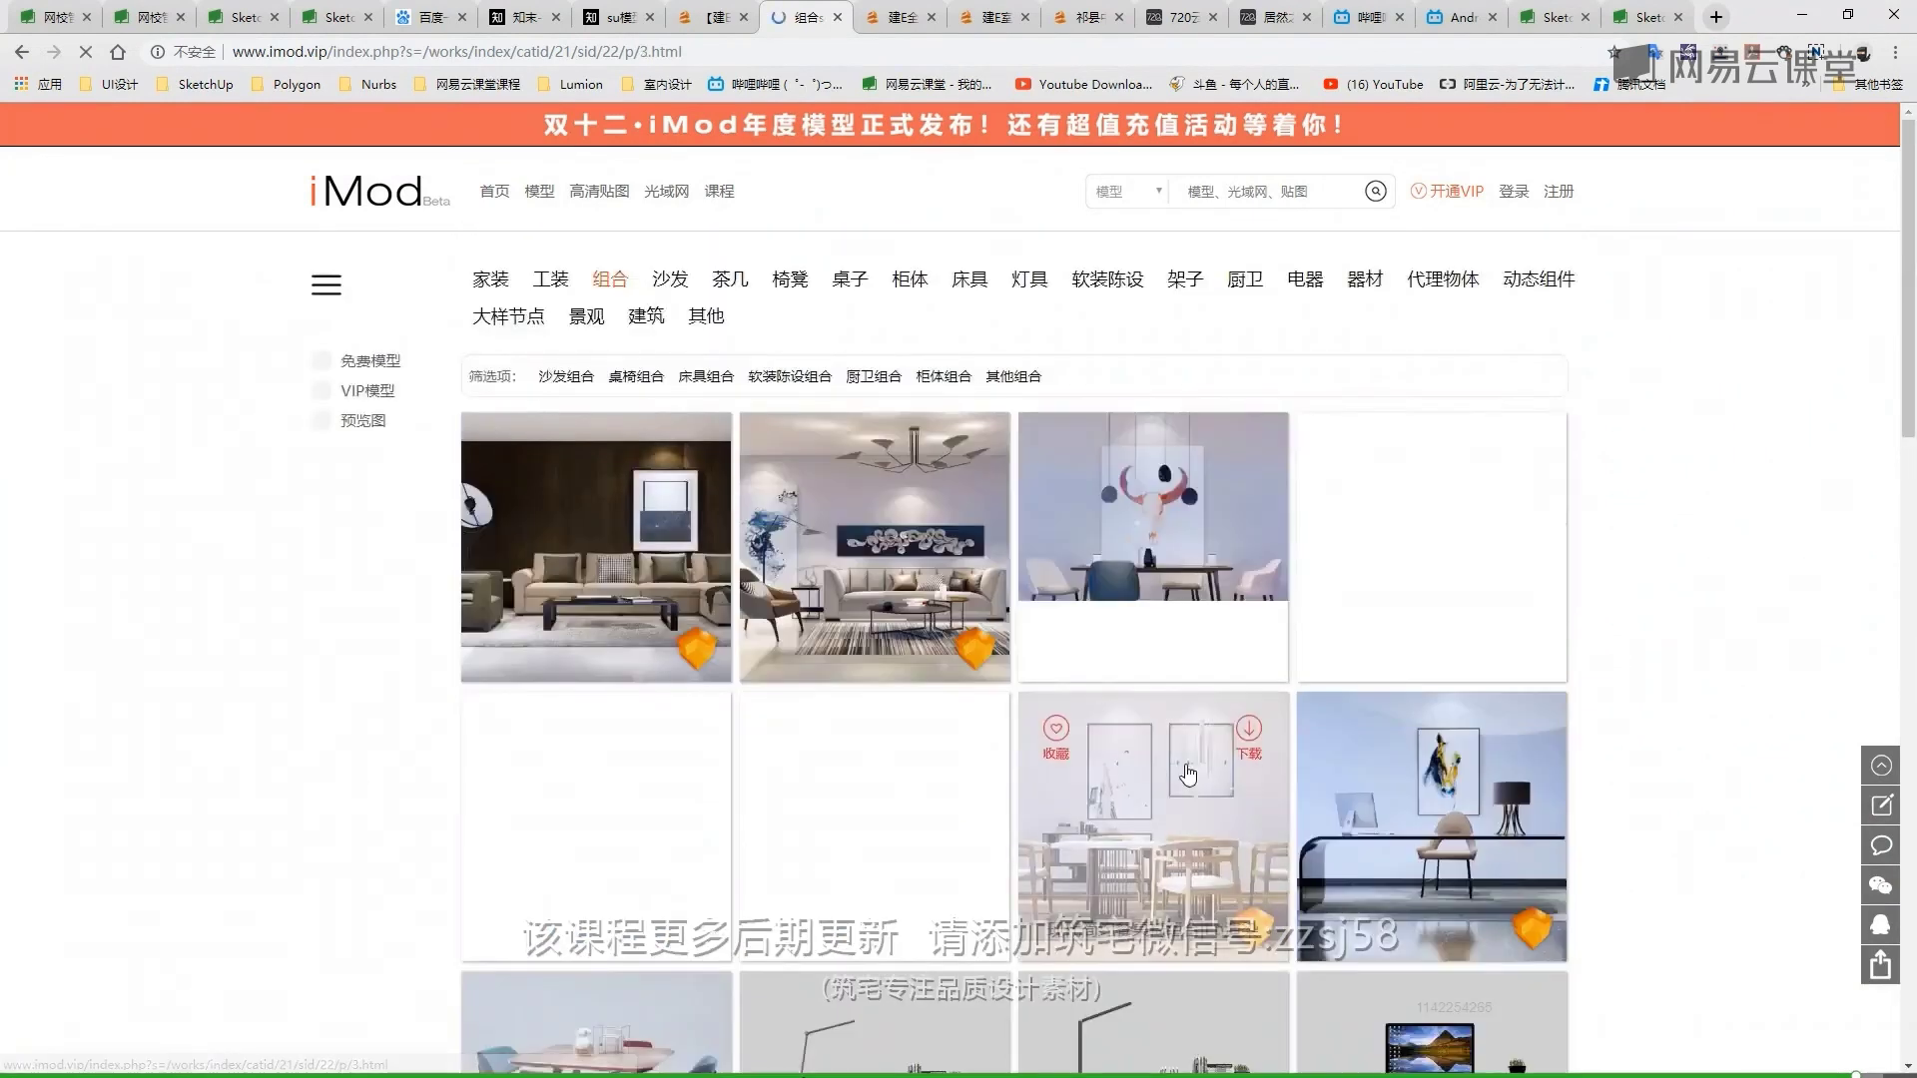
scroll(1188, 774, "down", 3)
scroll(1061, 624, "down", 1)
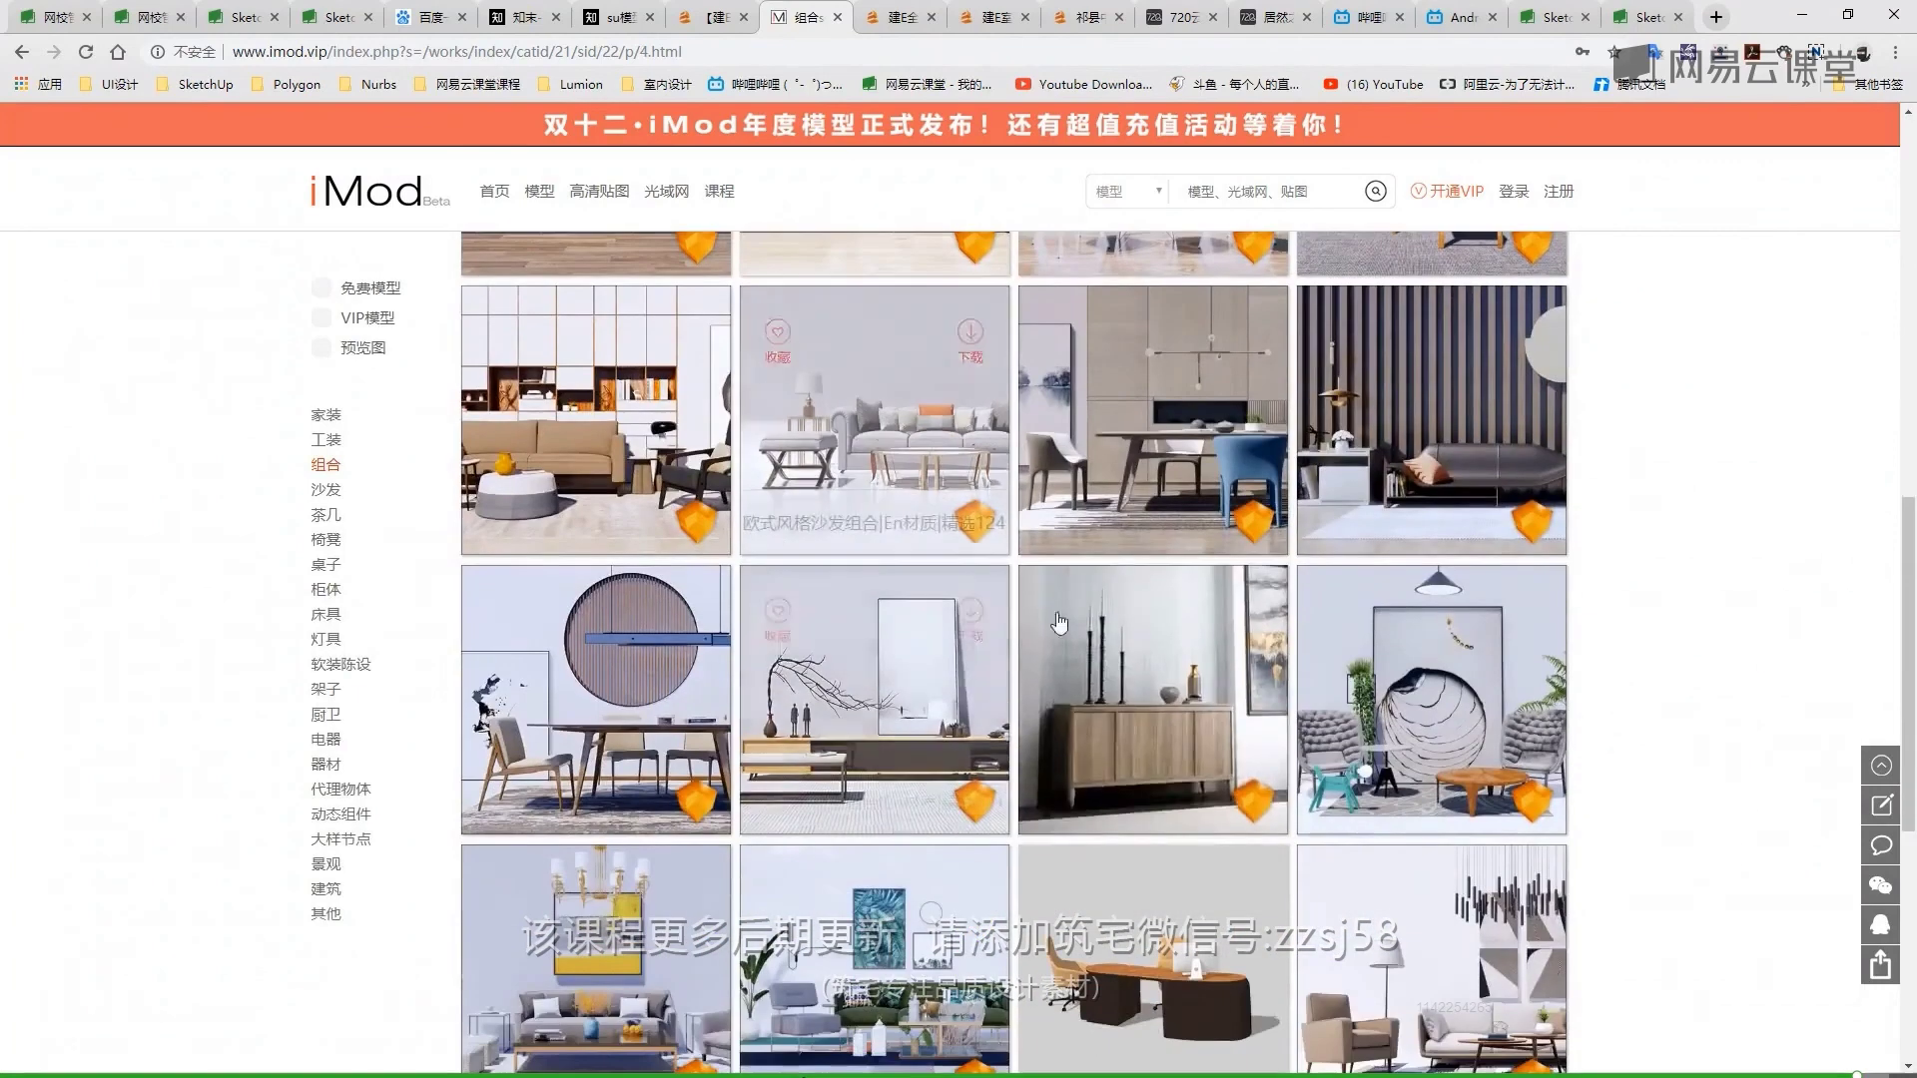
scroll(1060, 624, "down", 3)
scroll(1060, 624, "down", 5)
Reach page 5, return to page 1, and switch to the 建E全景 panorama tab
left_click(1185, 773)
scroll(996, 735, "down", 5)
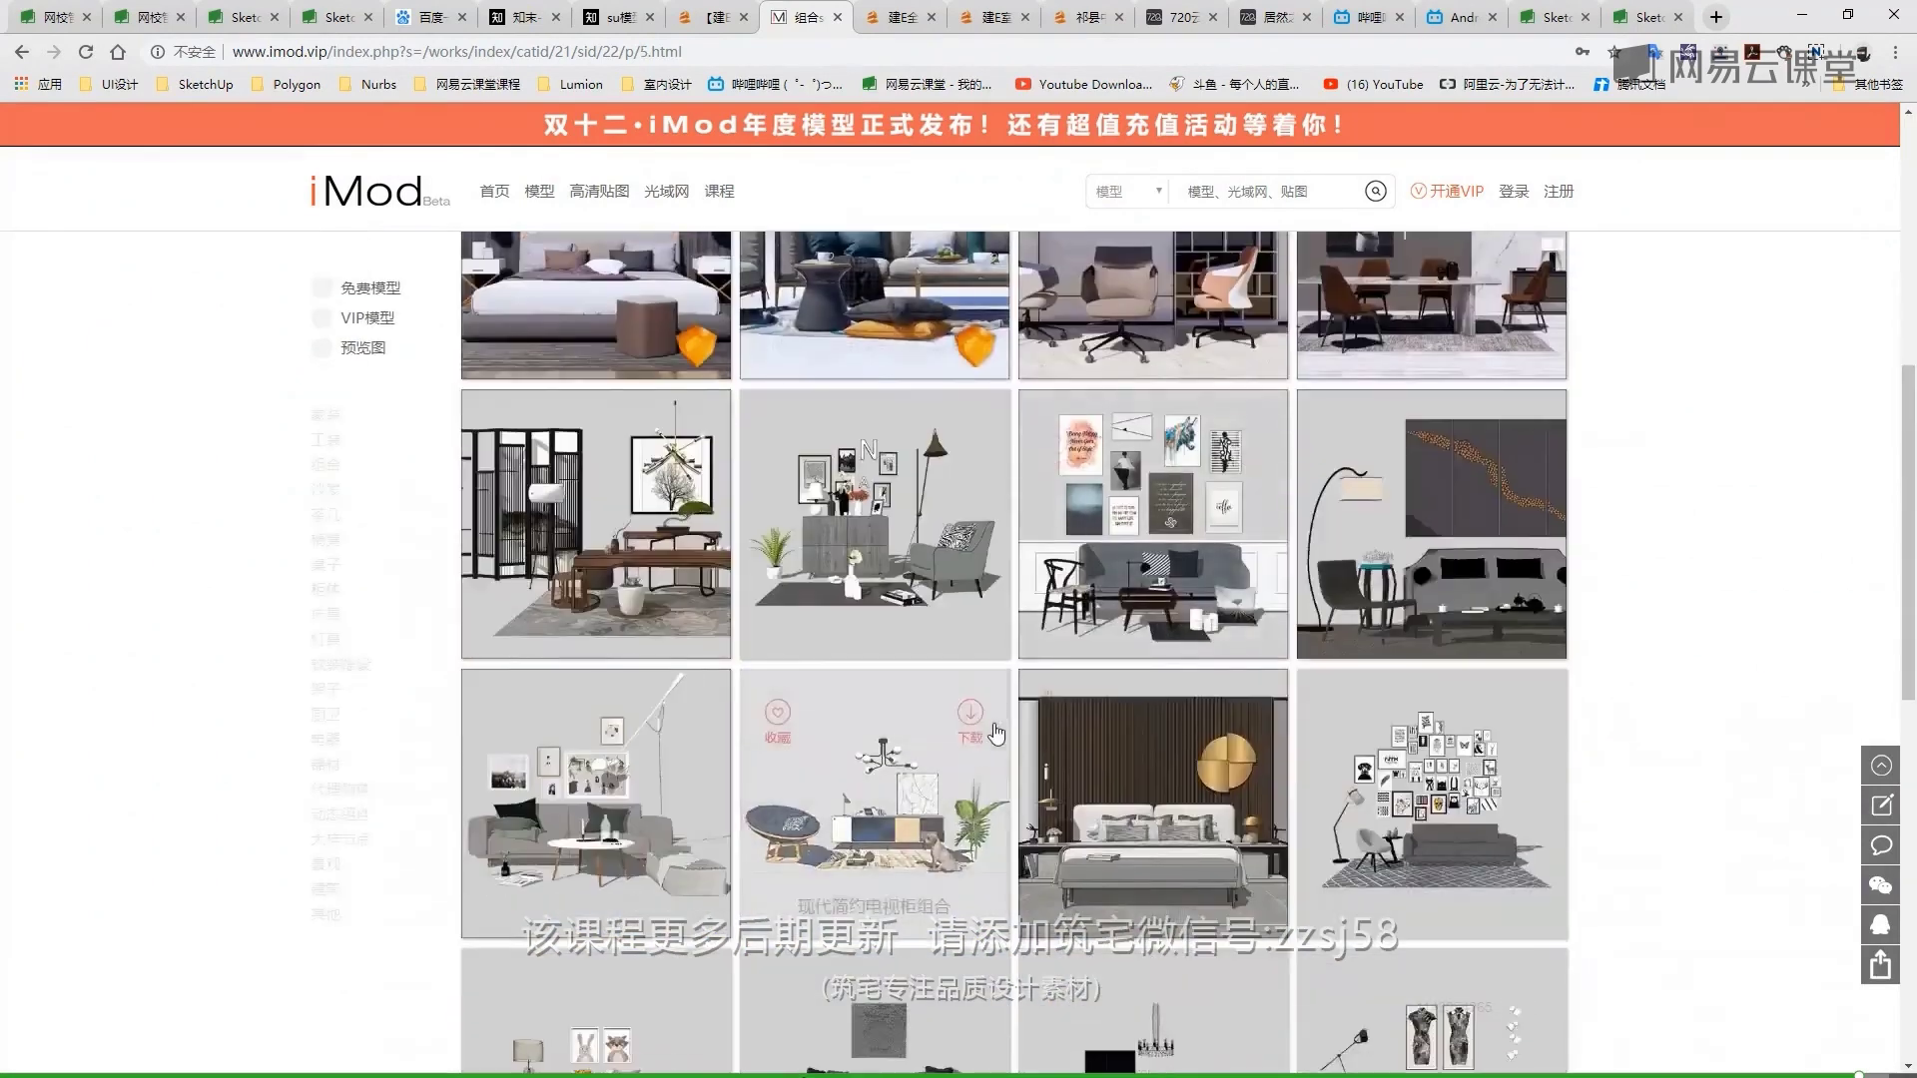
scroll(979, 789, "down", 5)
left_click(839, 772)
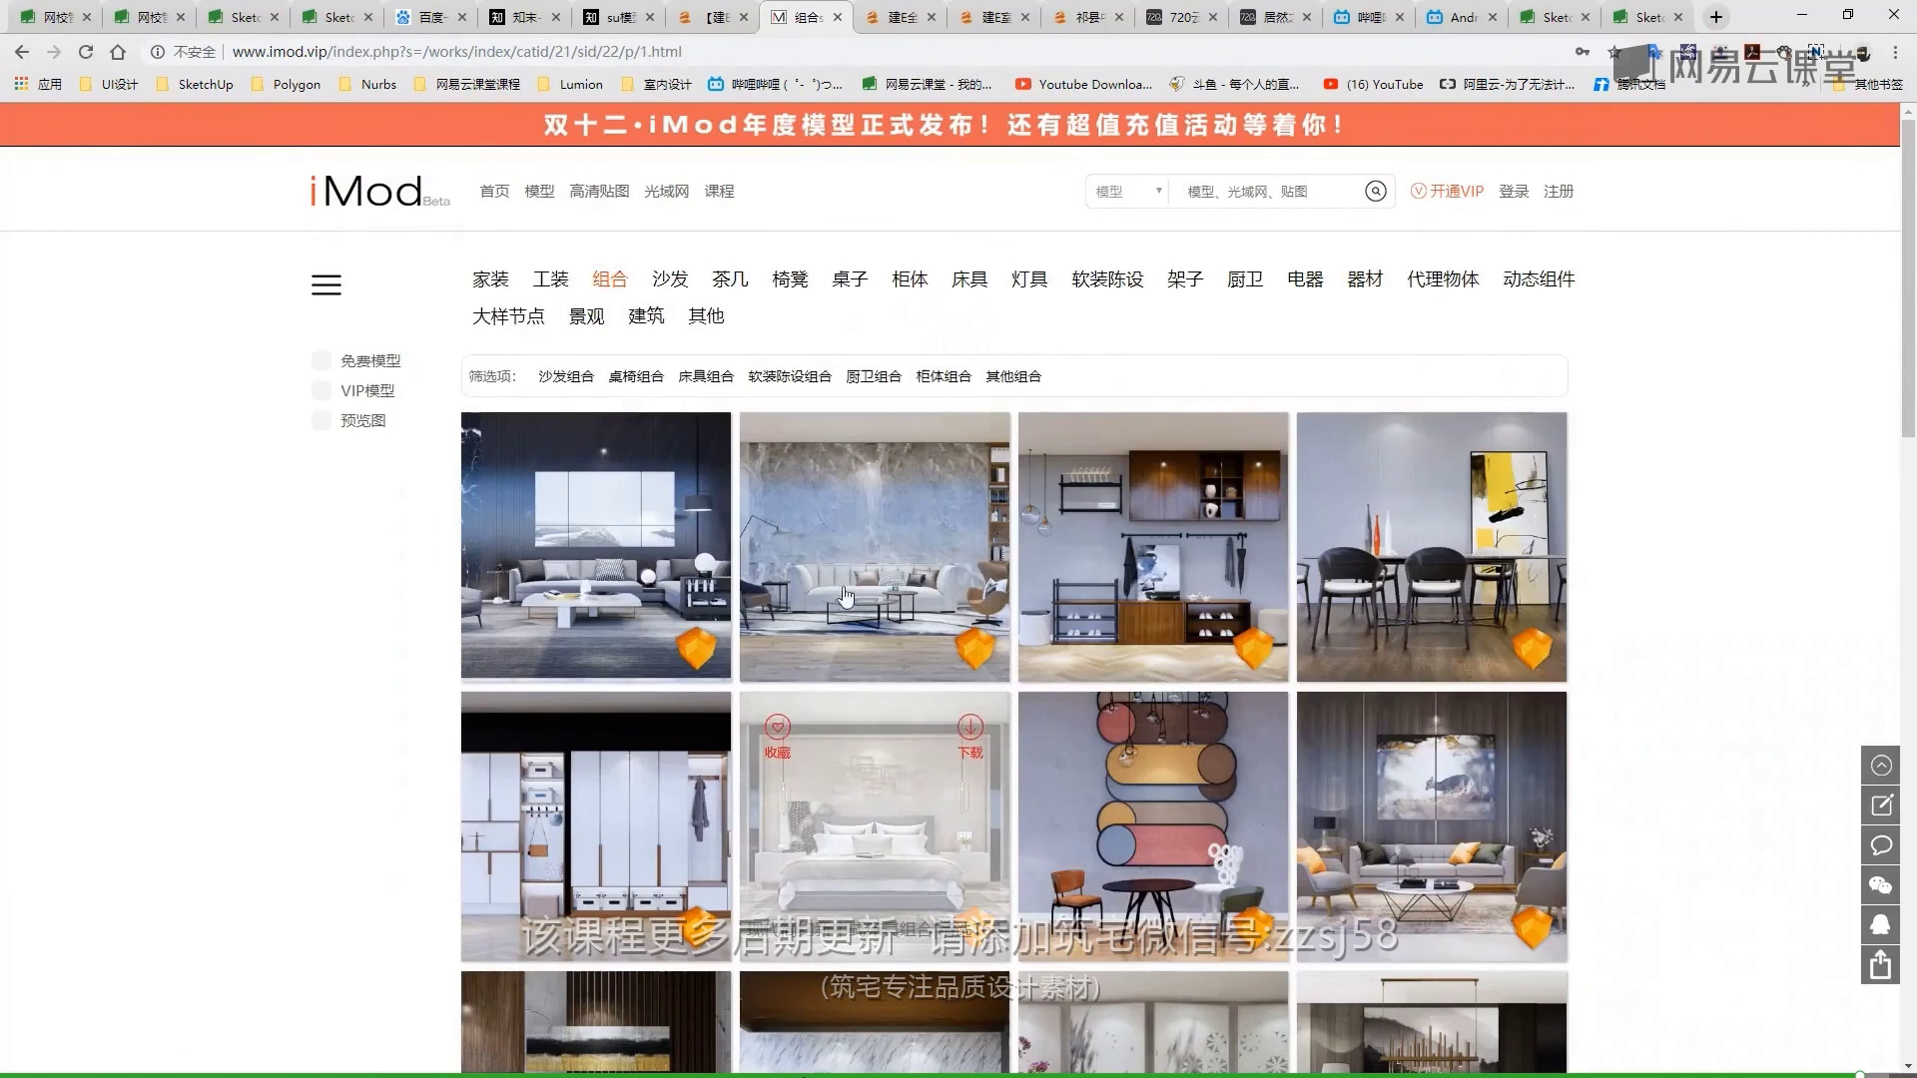
left_click(879, 25)
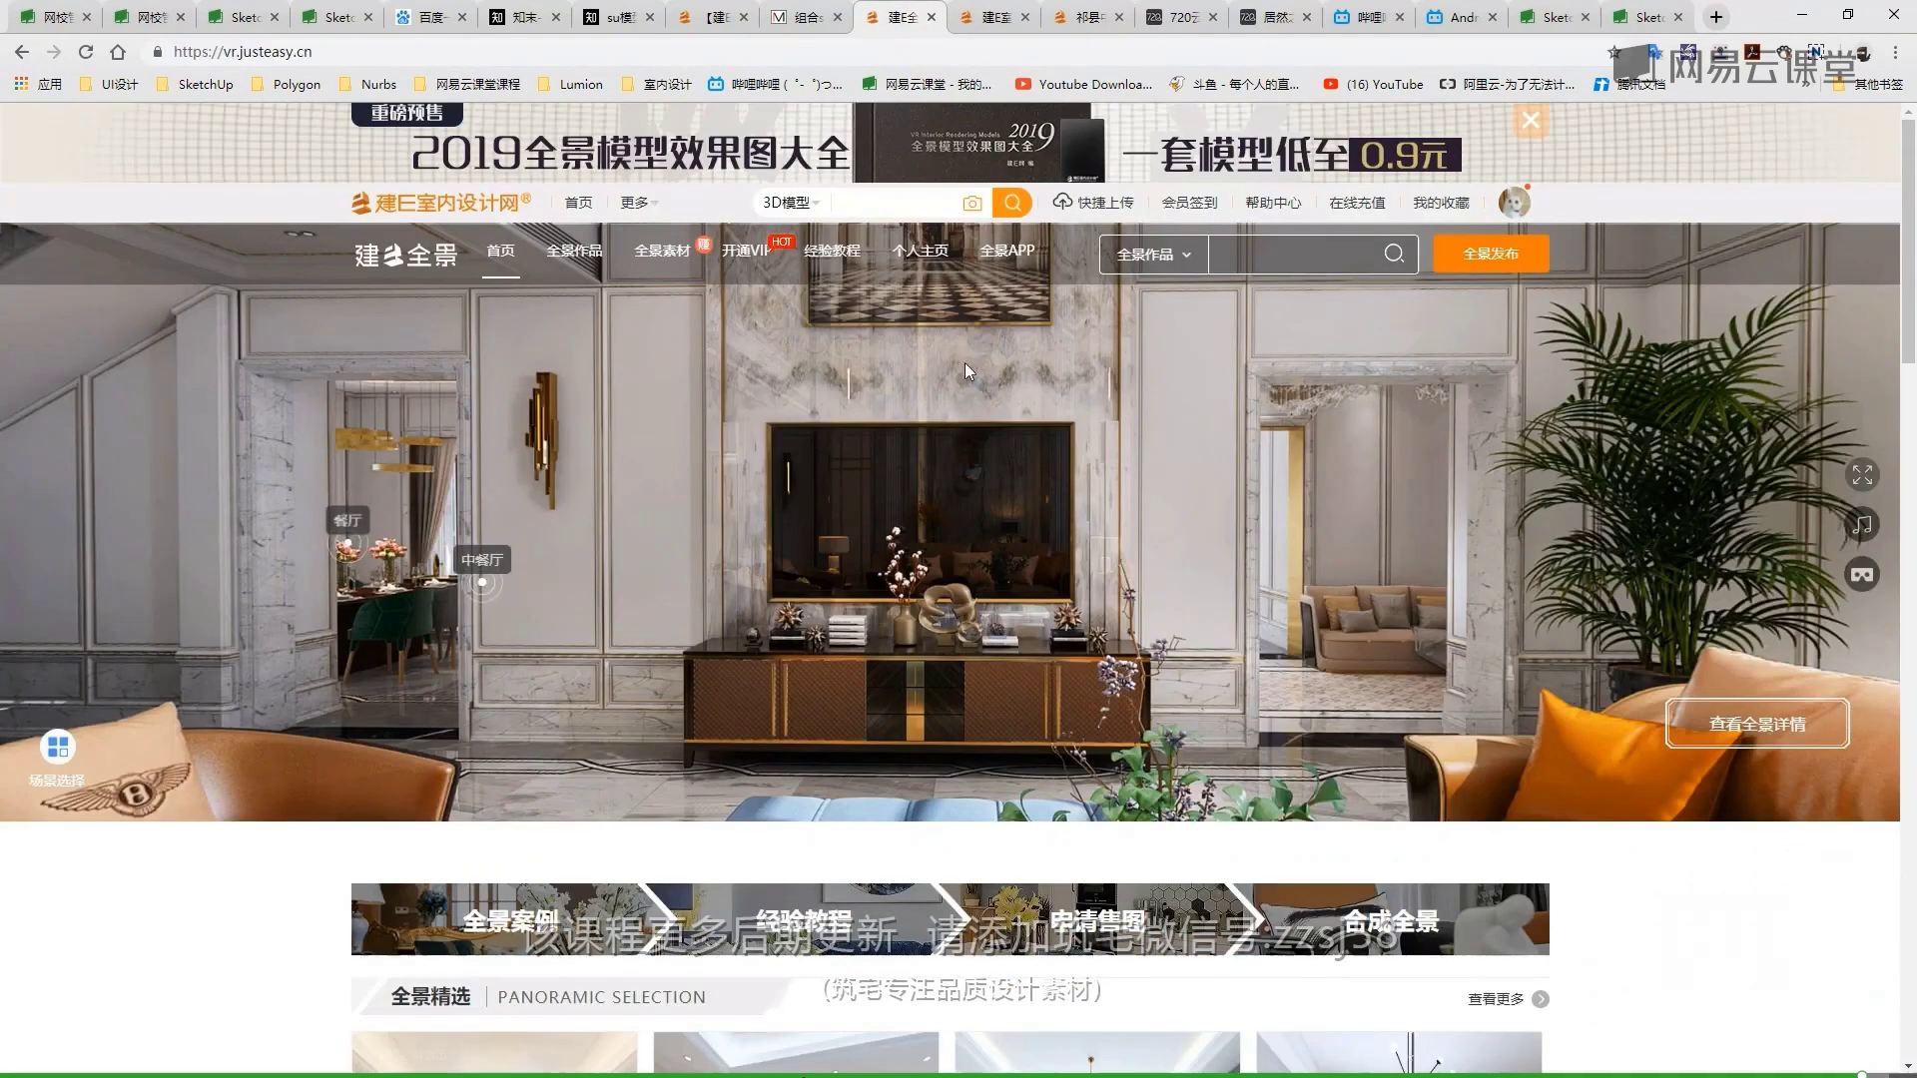
Cycle through the Justeasy tabs and open the su模型 library page (sumodel.html)
left_click(717, 17)
left_click(999, 15)
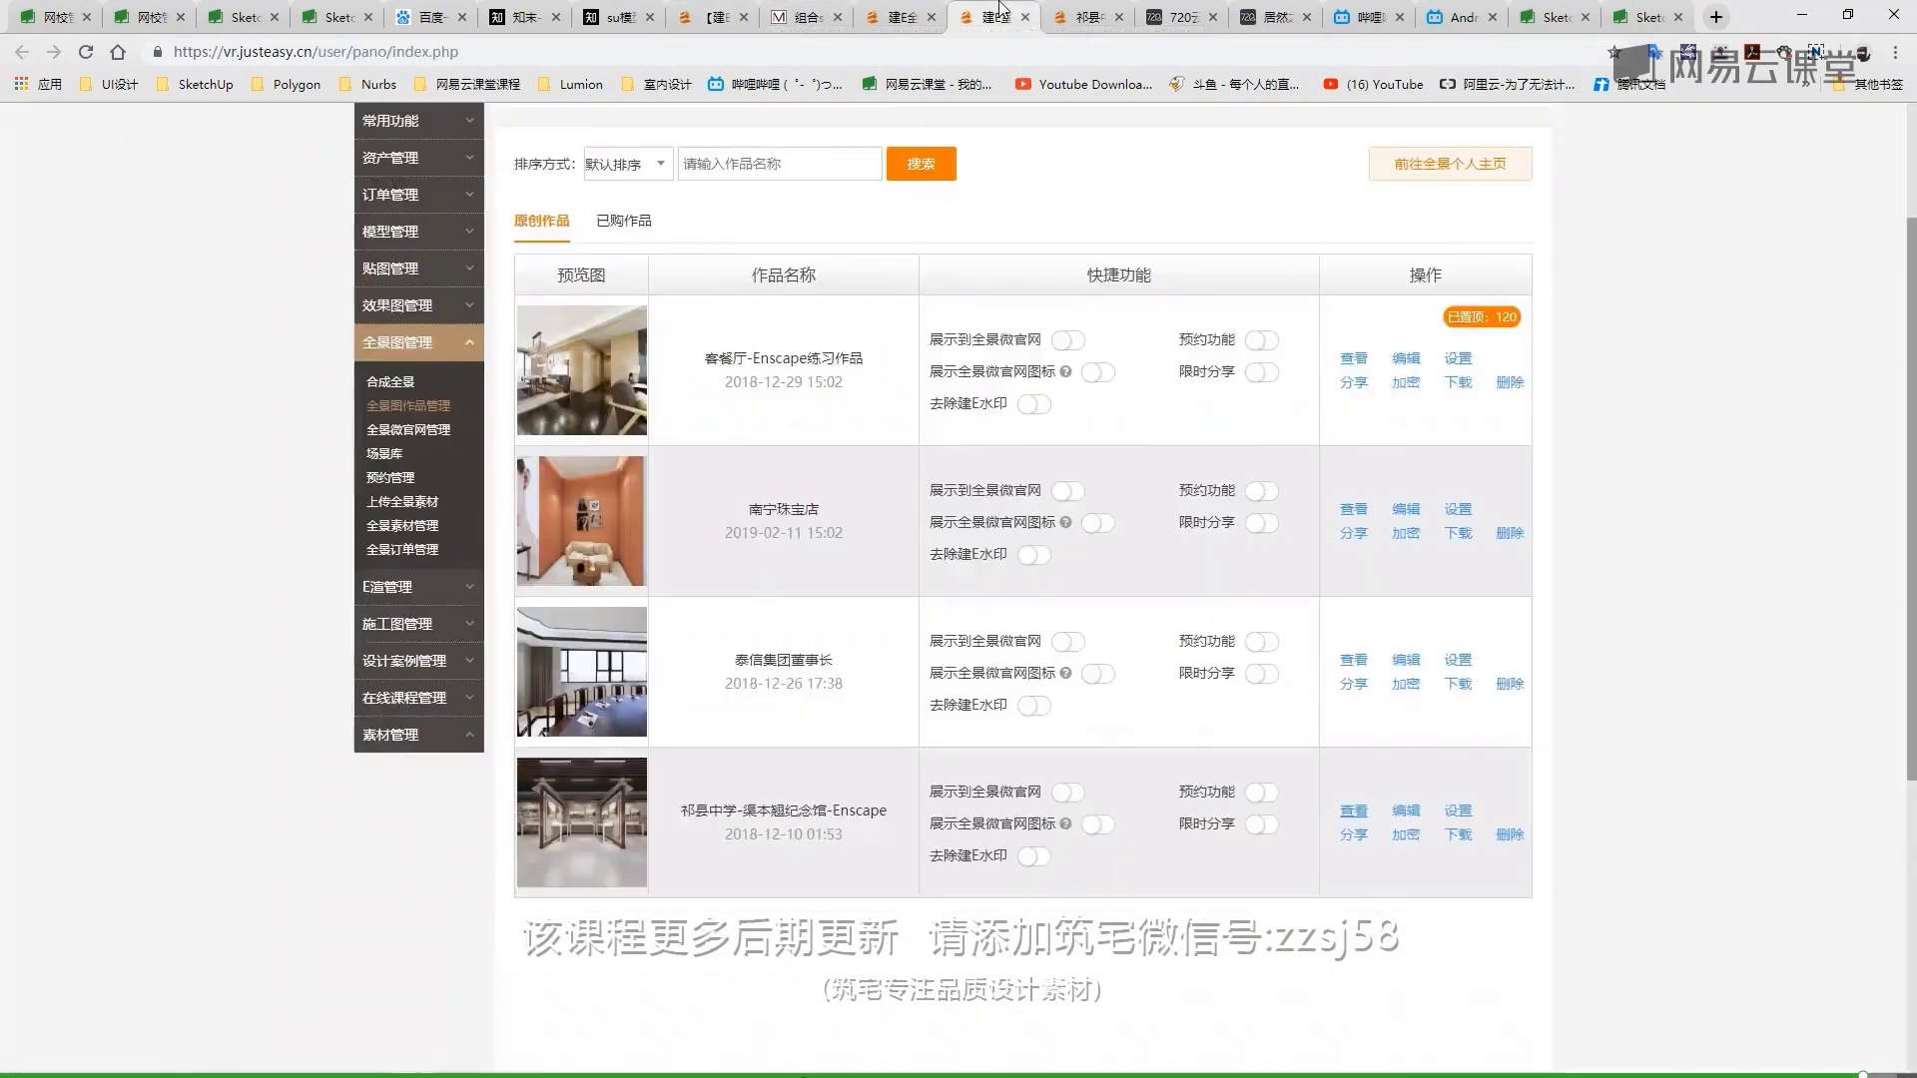
left_click(880, 20)
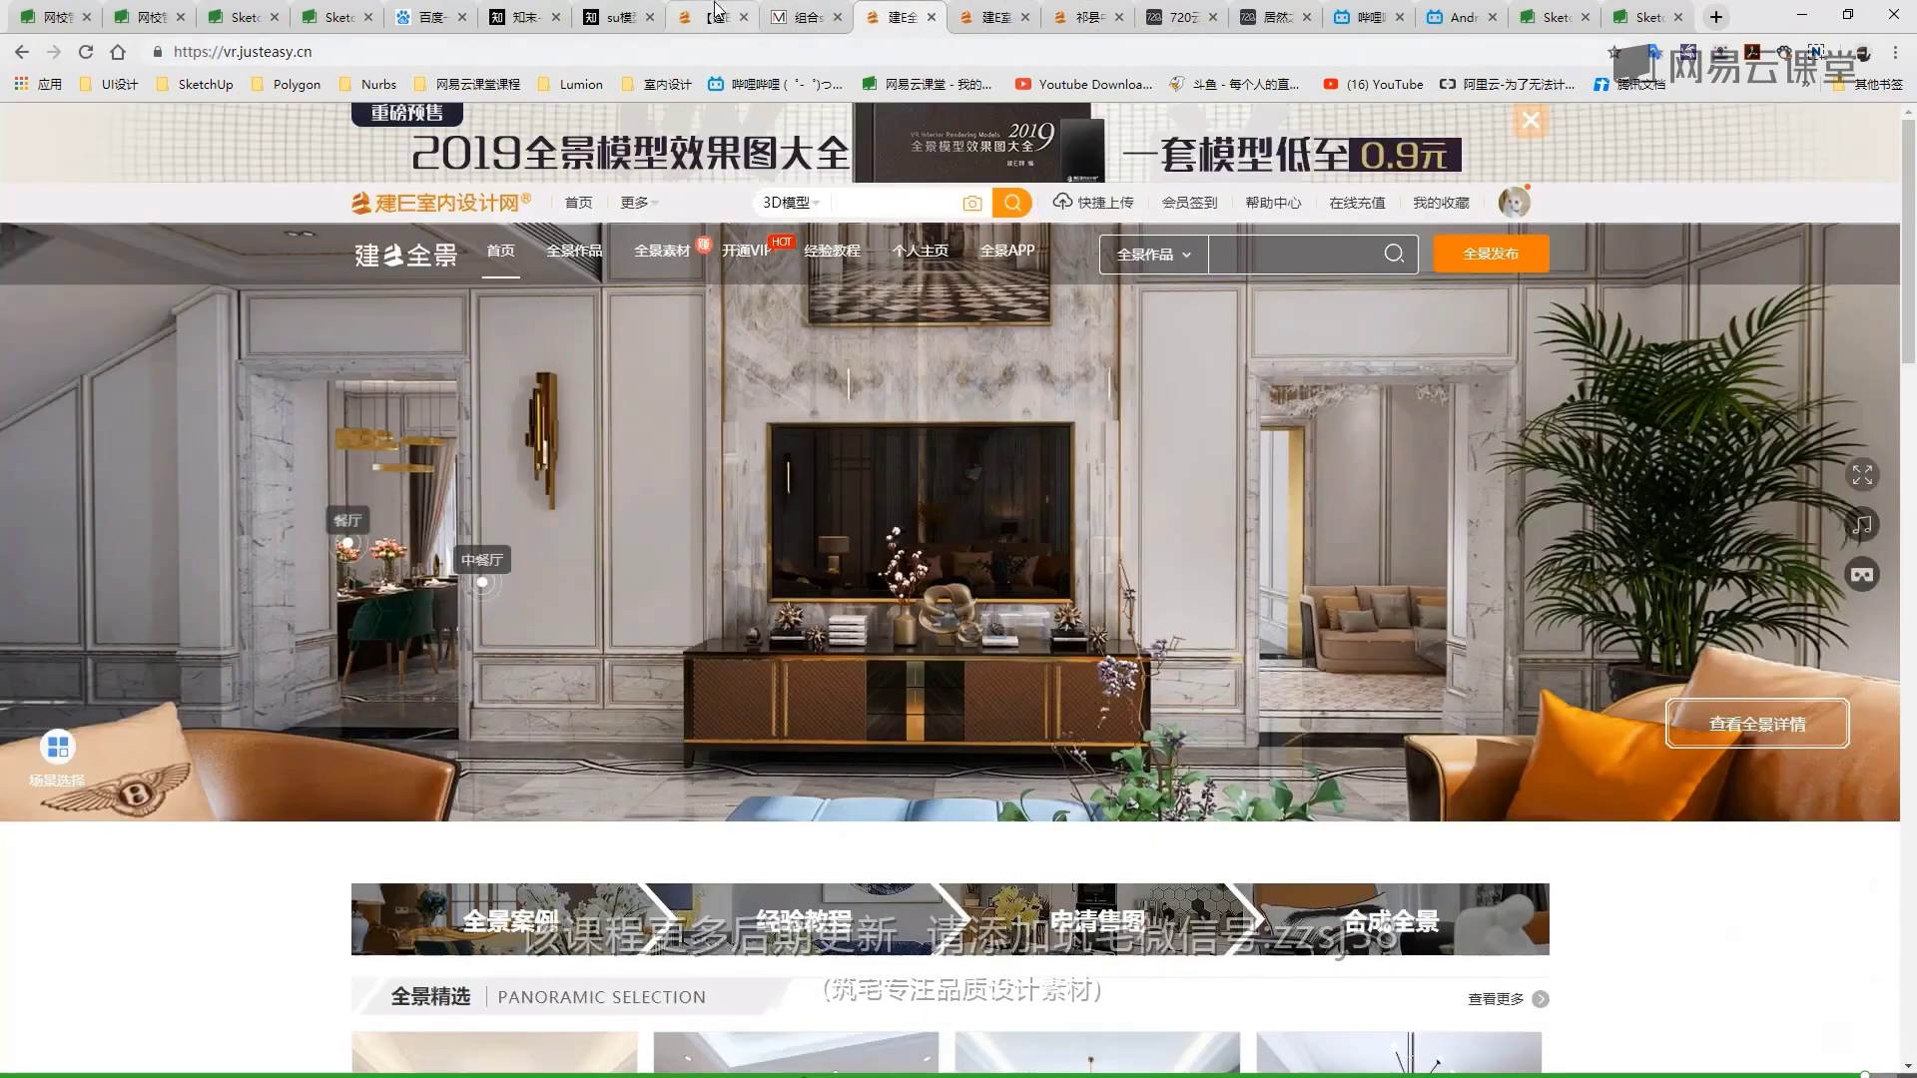
left_click(717, 14)
left_click(712, 267)
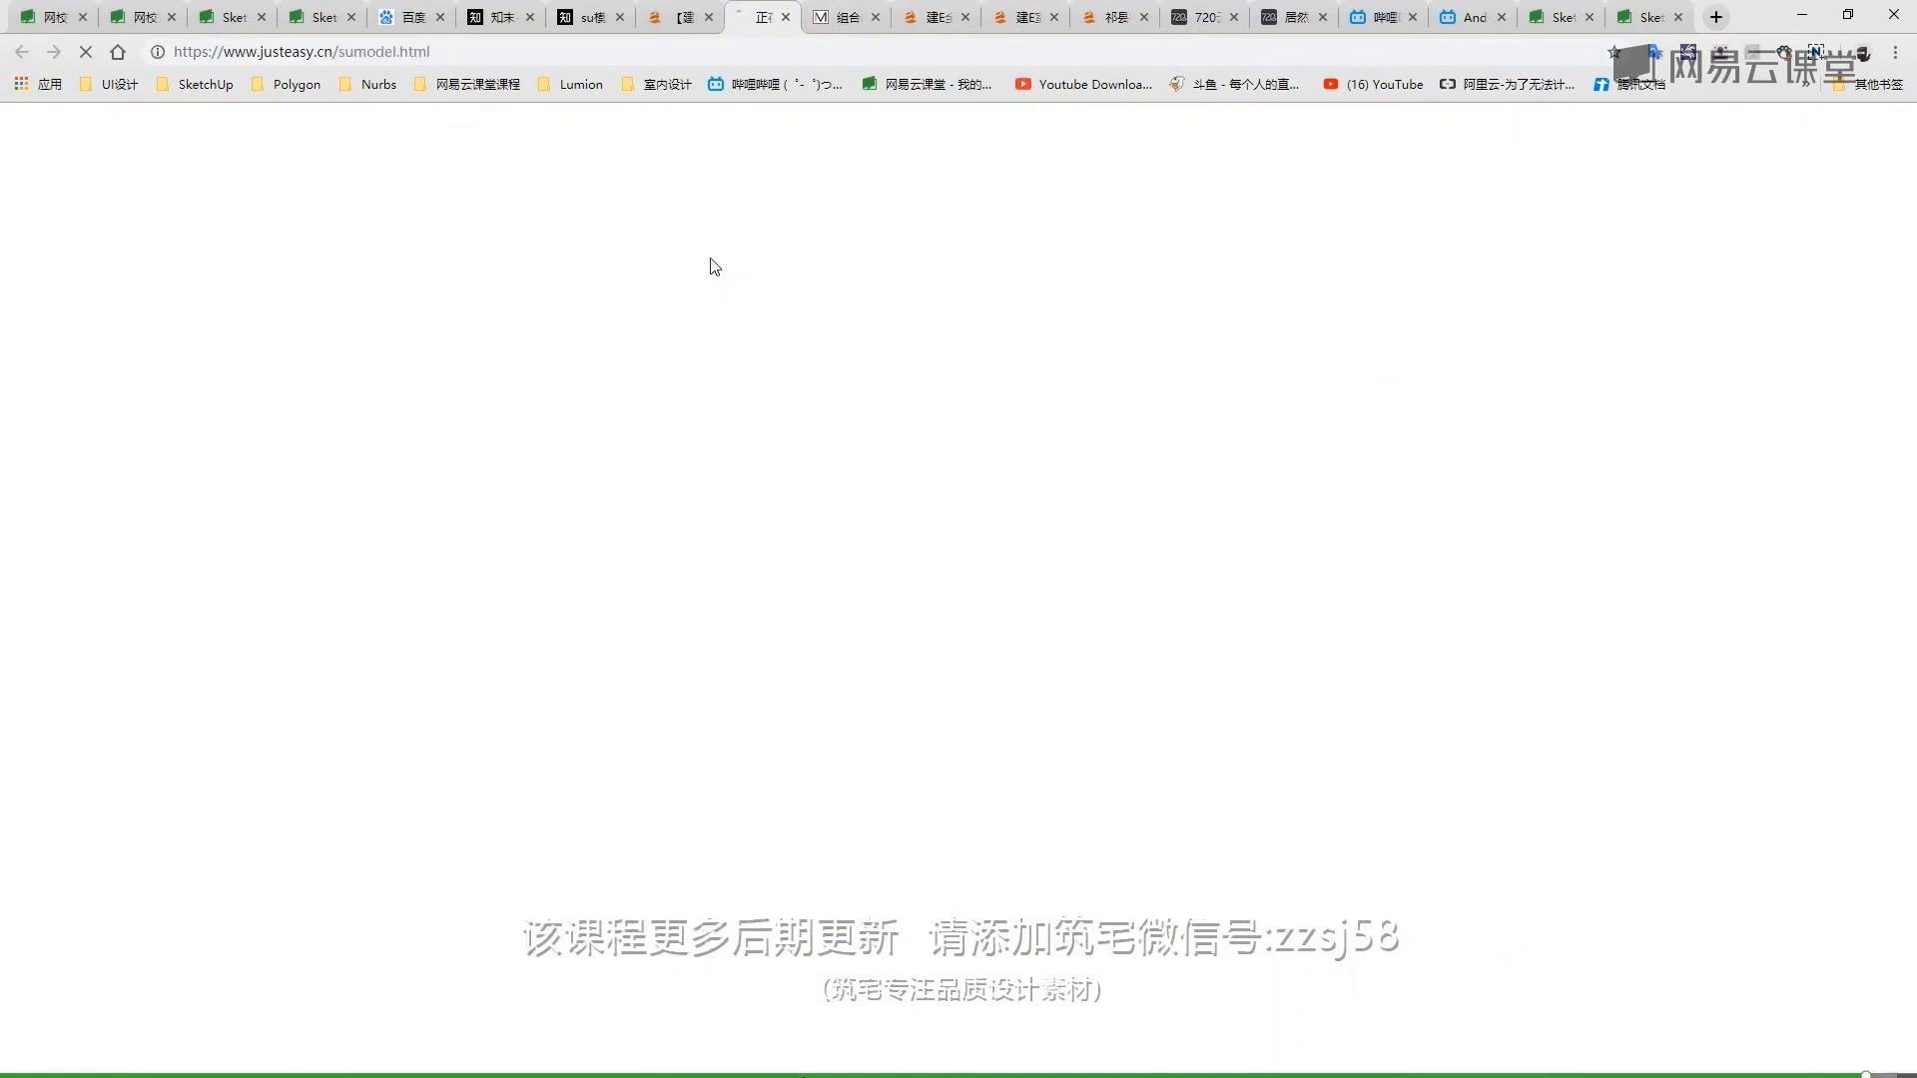
Scroll through the 家具软装 and 工装场景 model sections
scroll(879, 552, "down", 4)
scroll(879, 552, "down", 4)
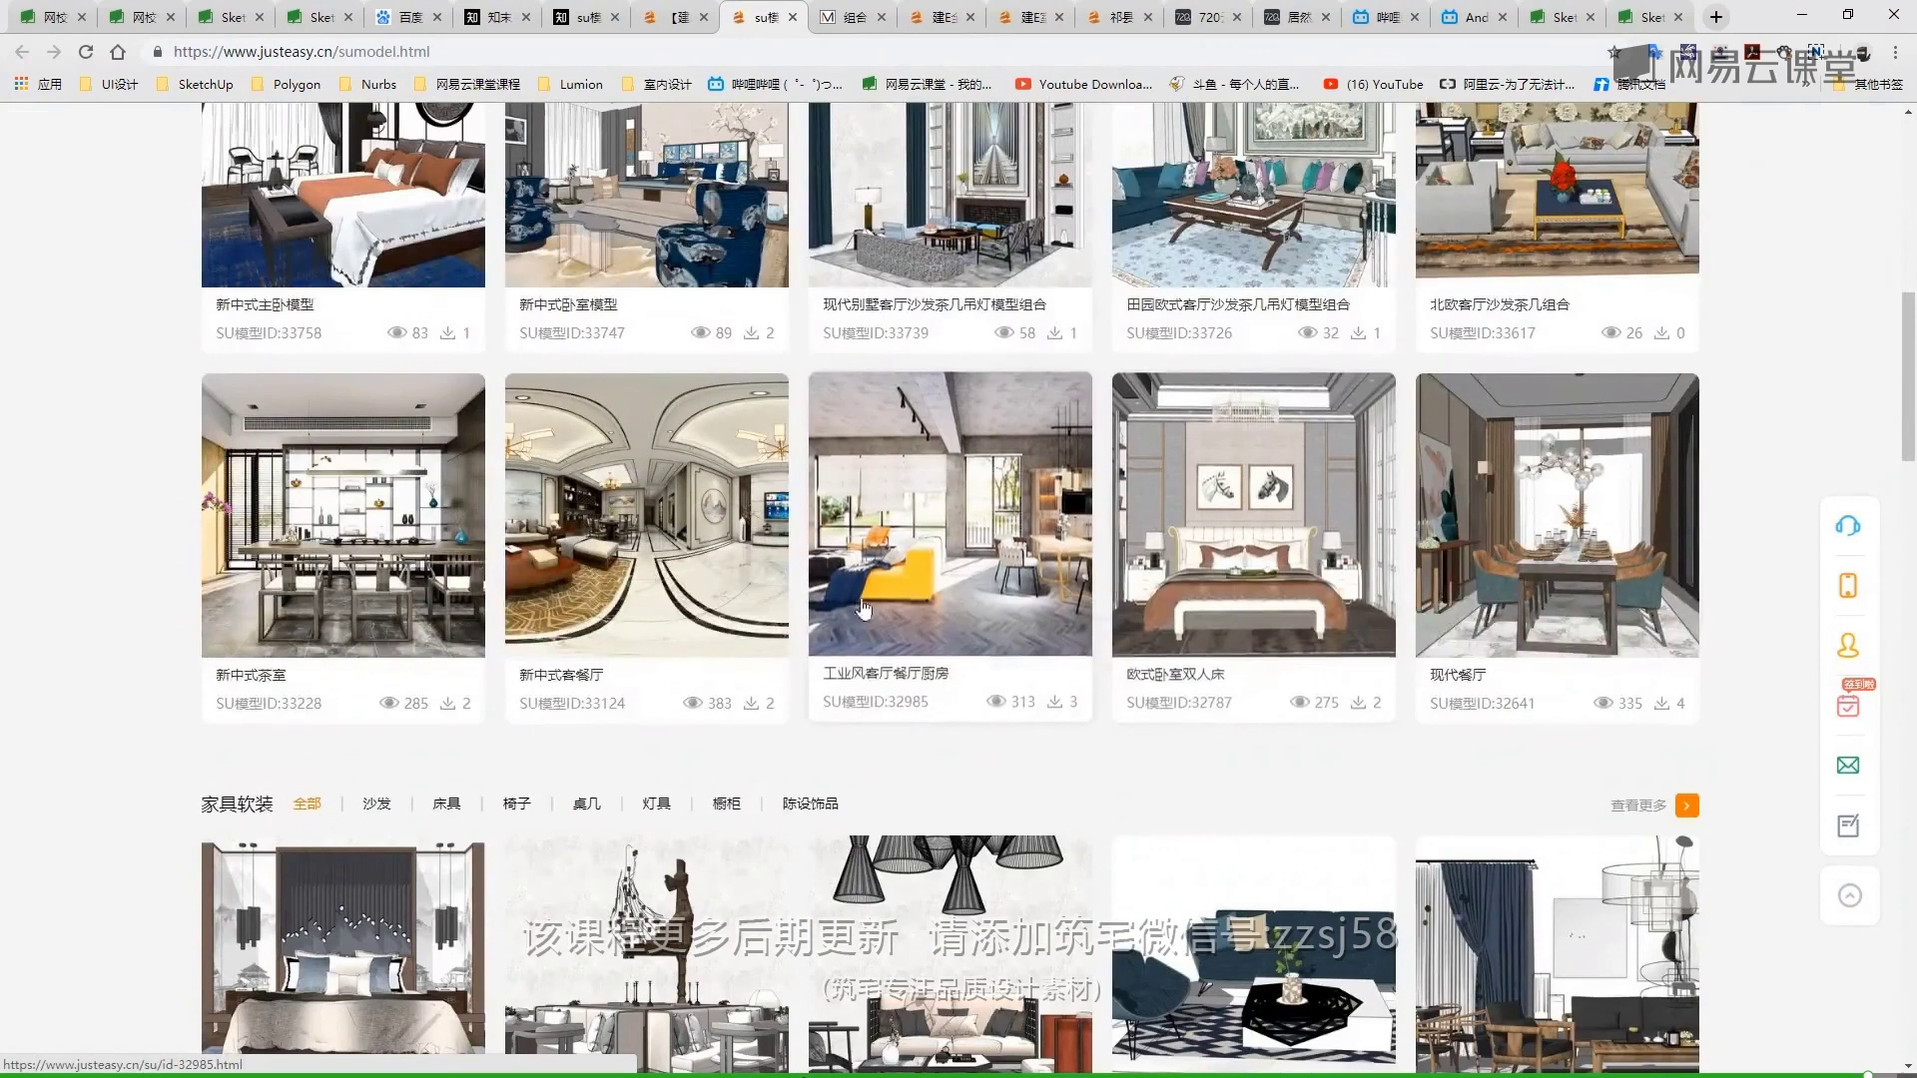
scroll(1053, 559, "down", 3)
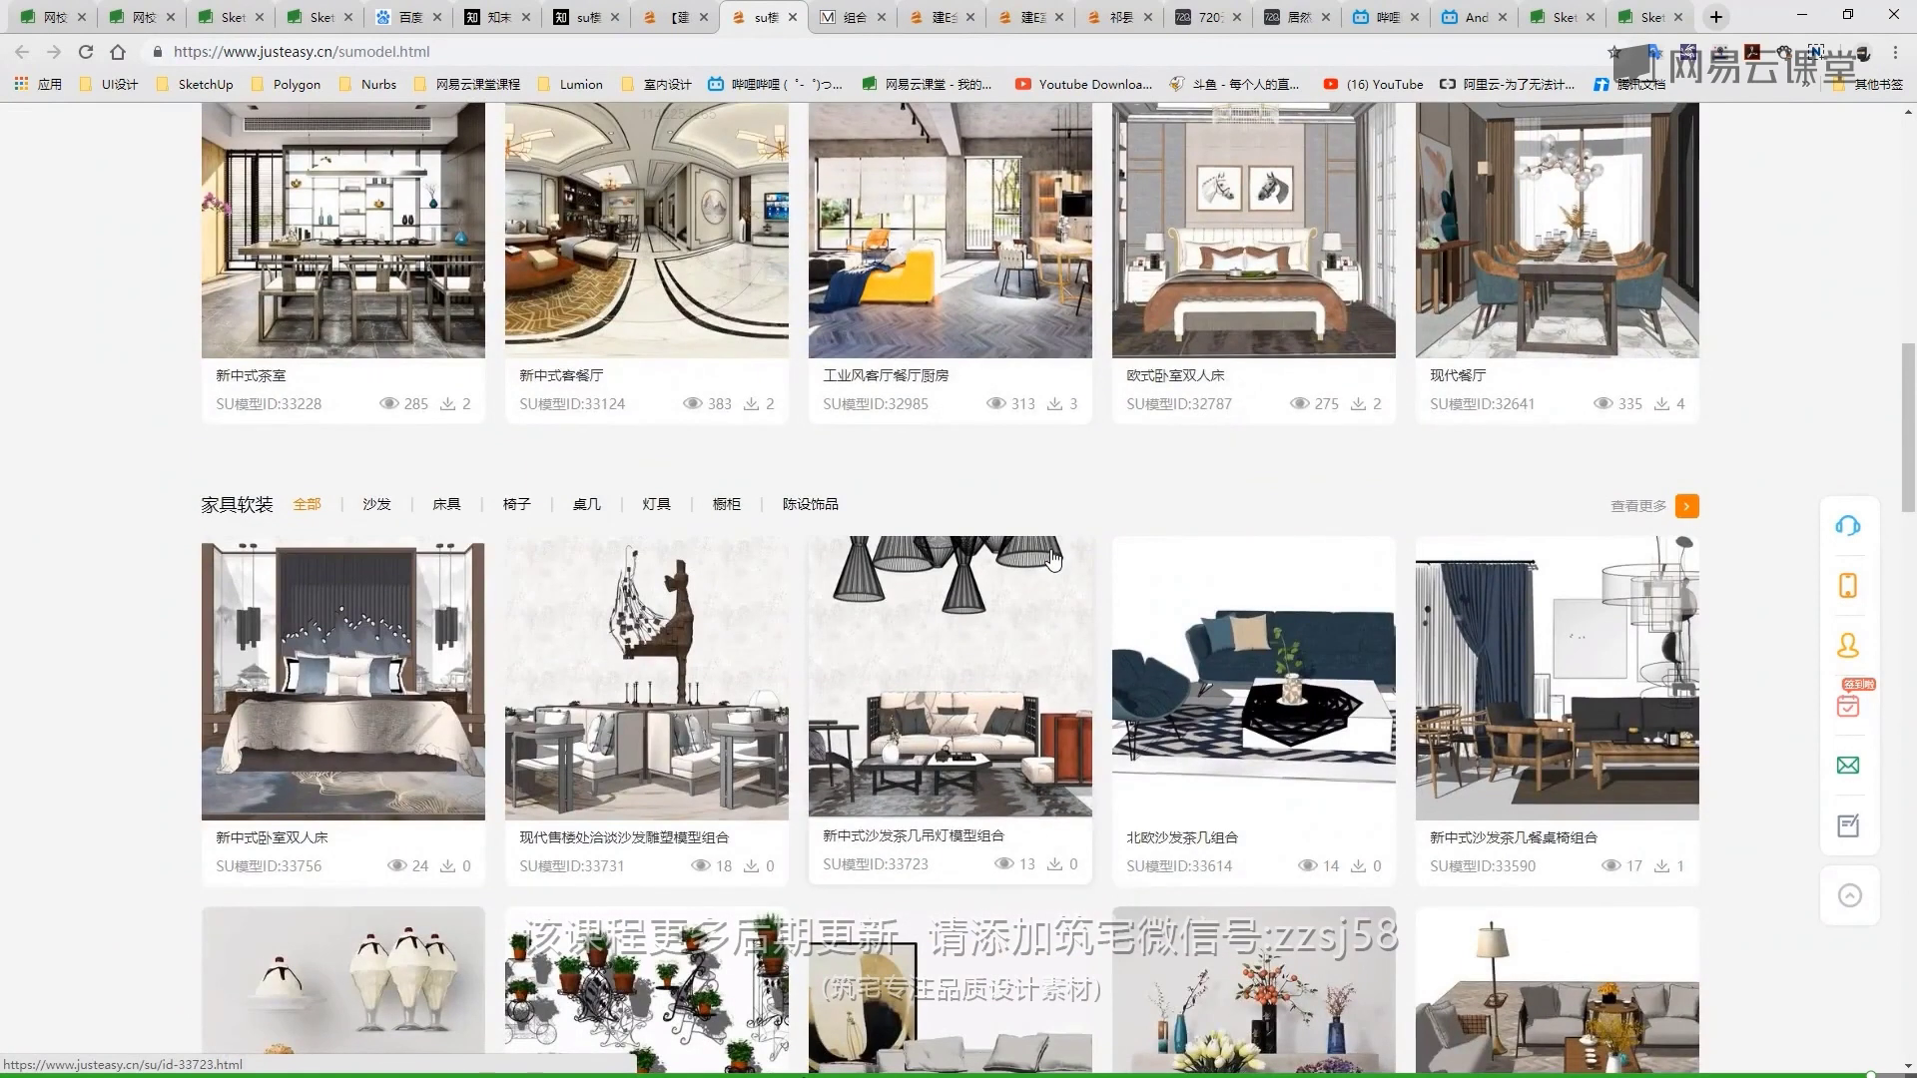
scroll(1030, 483, "down", 3)
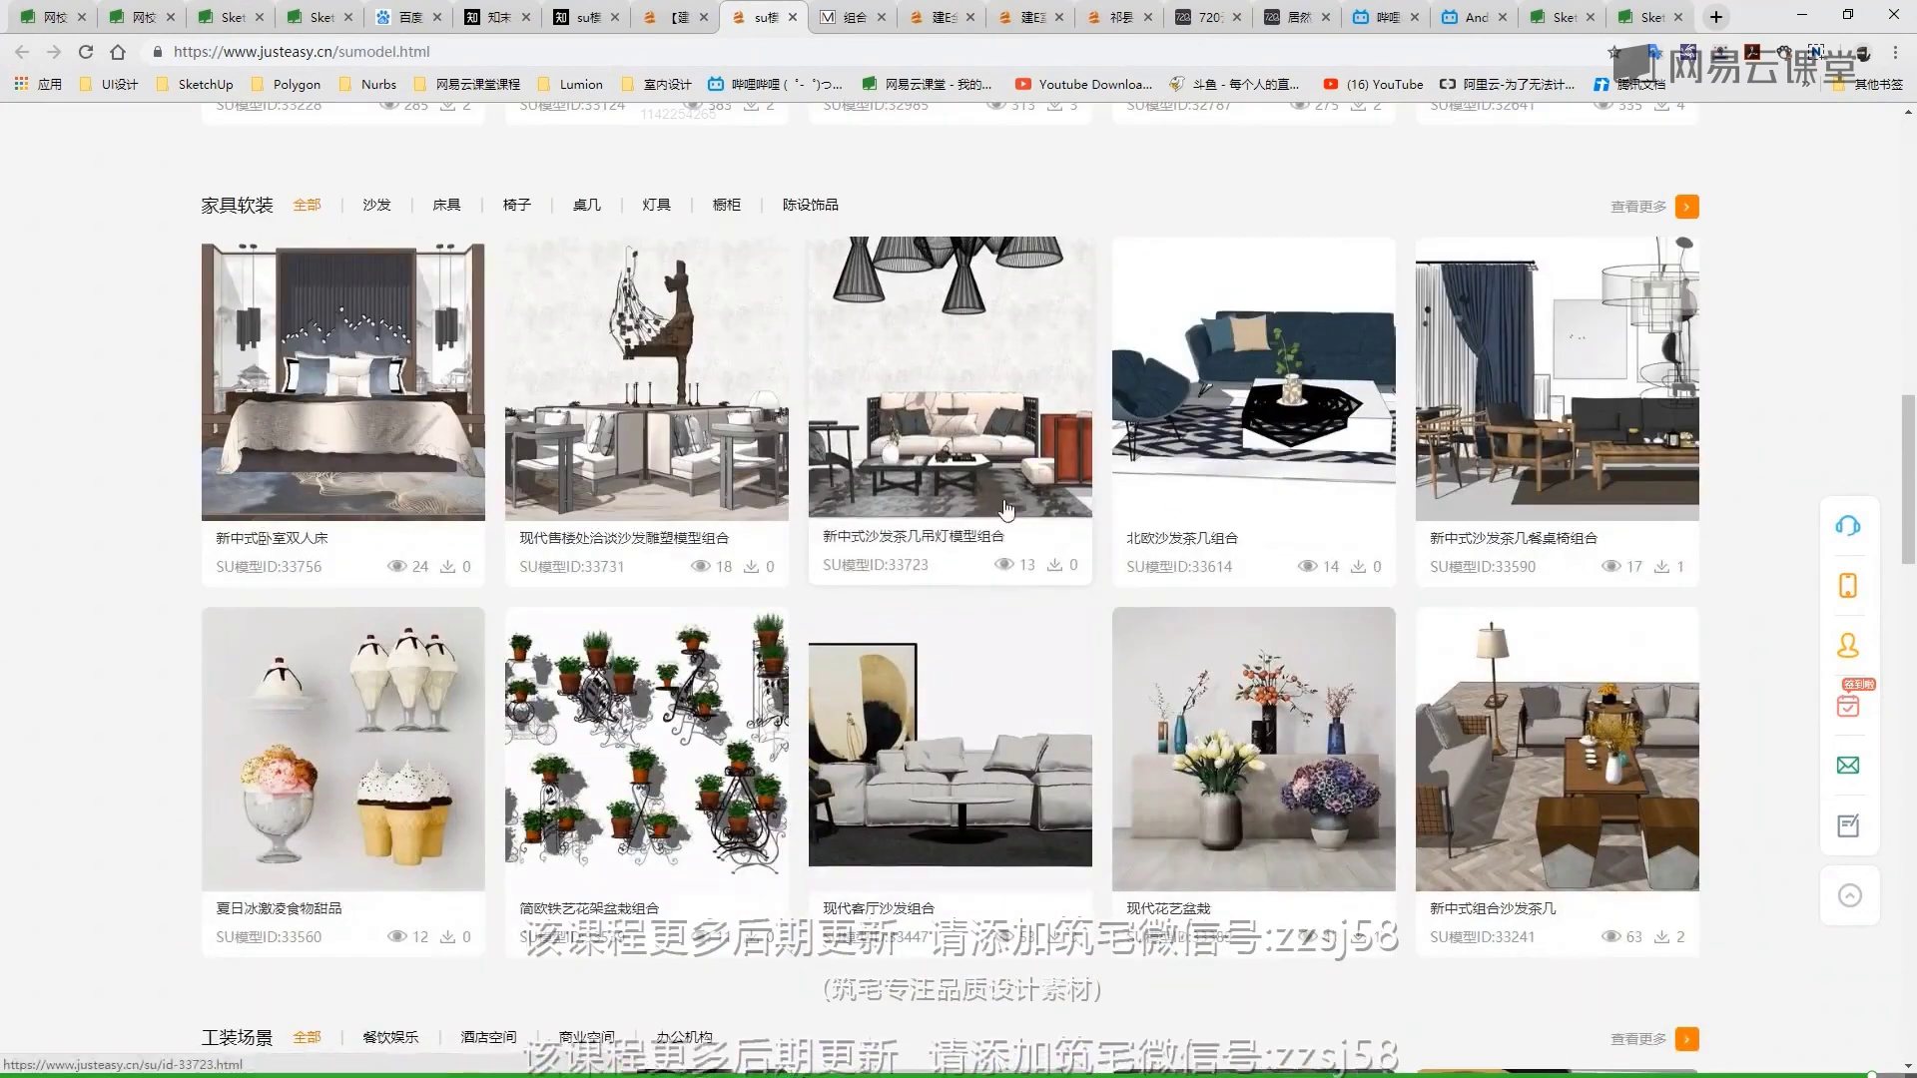
scroll(1009, 504, "down", 4)
scroll(1029, 470, "up", 2)
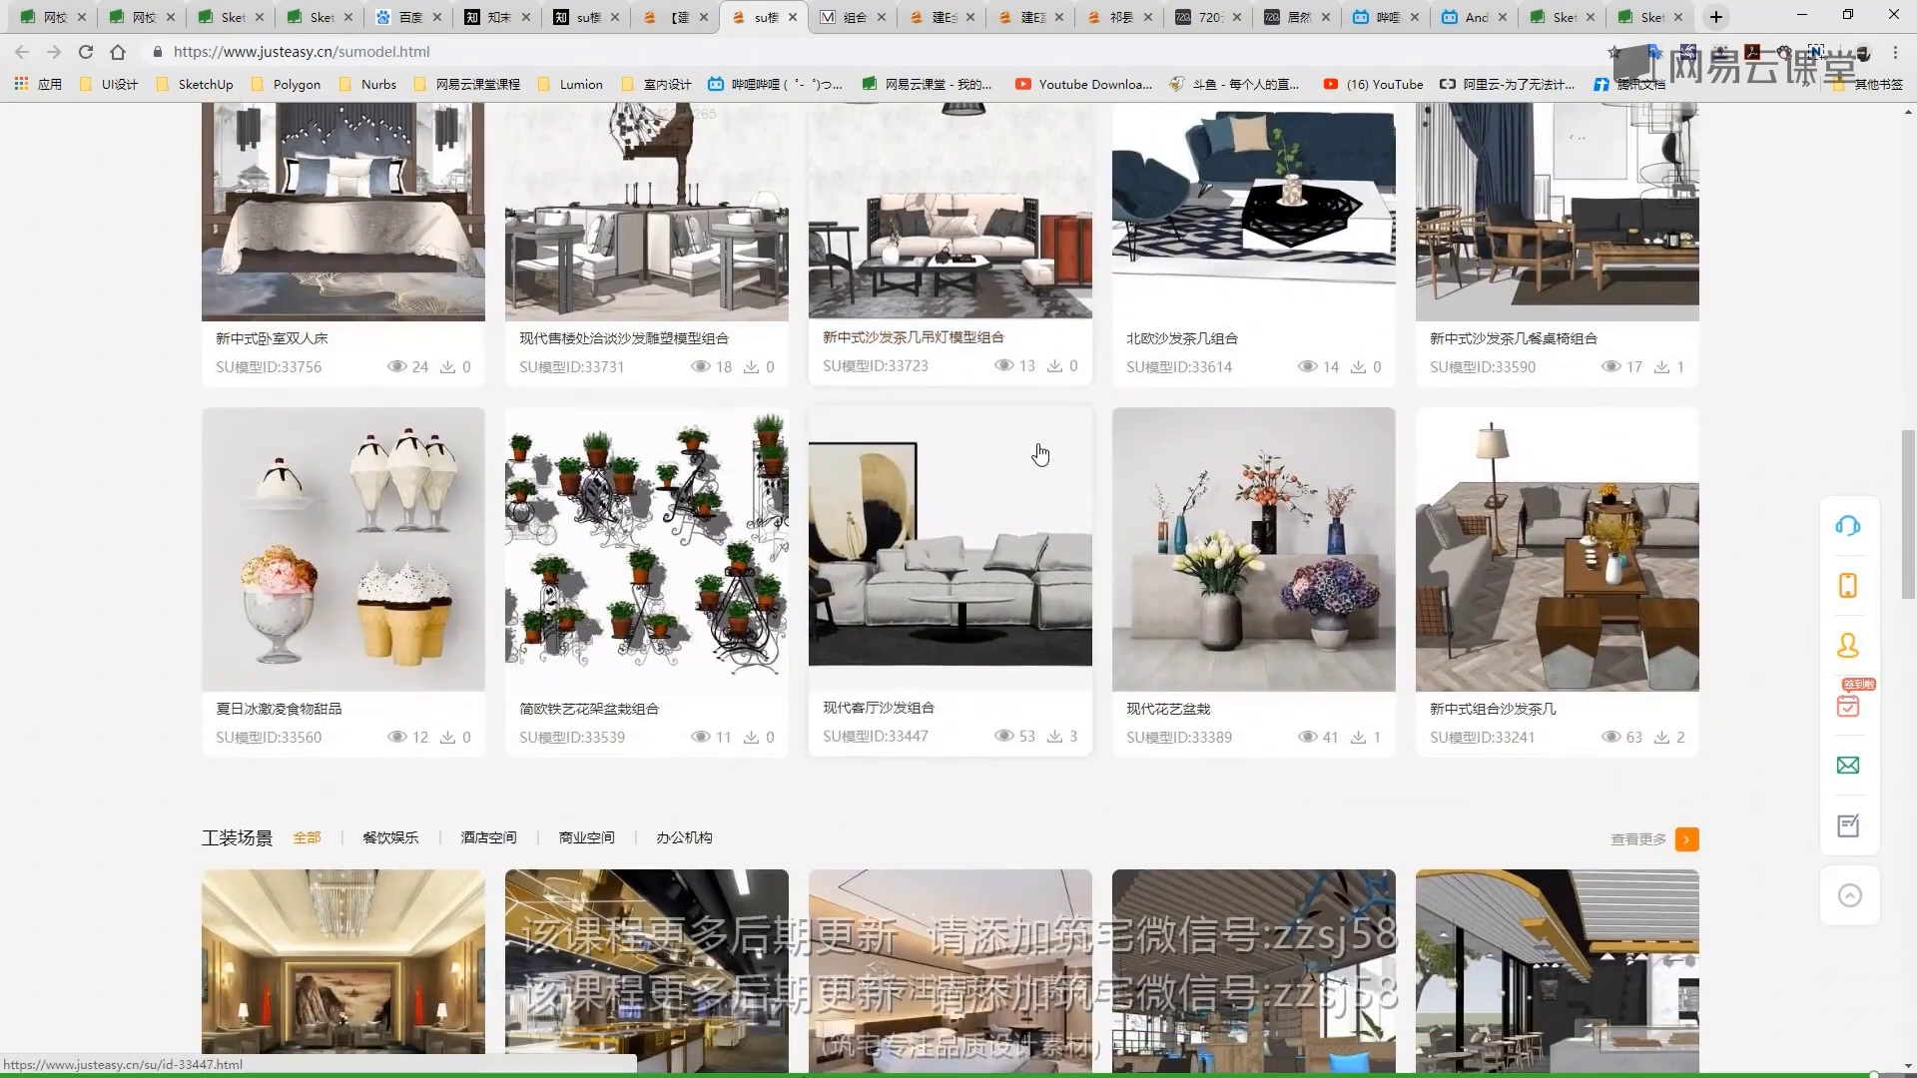
scroll(1039, 454, "up", 2)
scroll(699, 461, "up", 1)
scroll(659, 466, "up", 1)
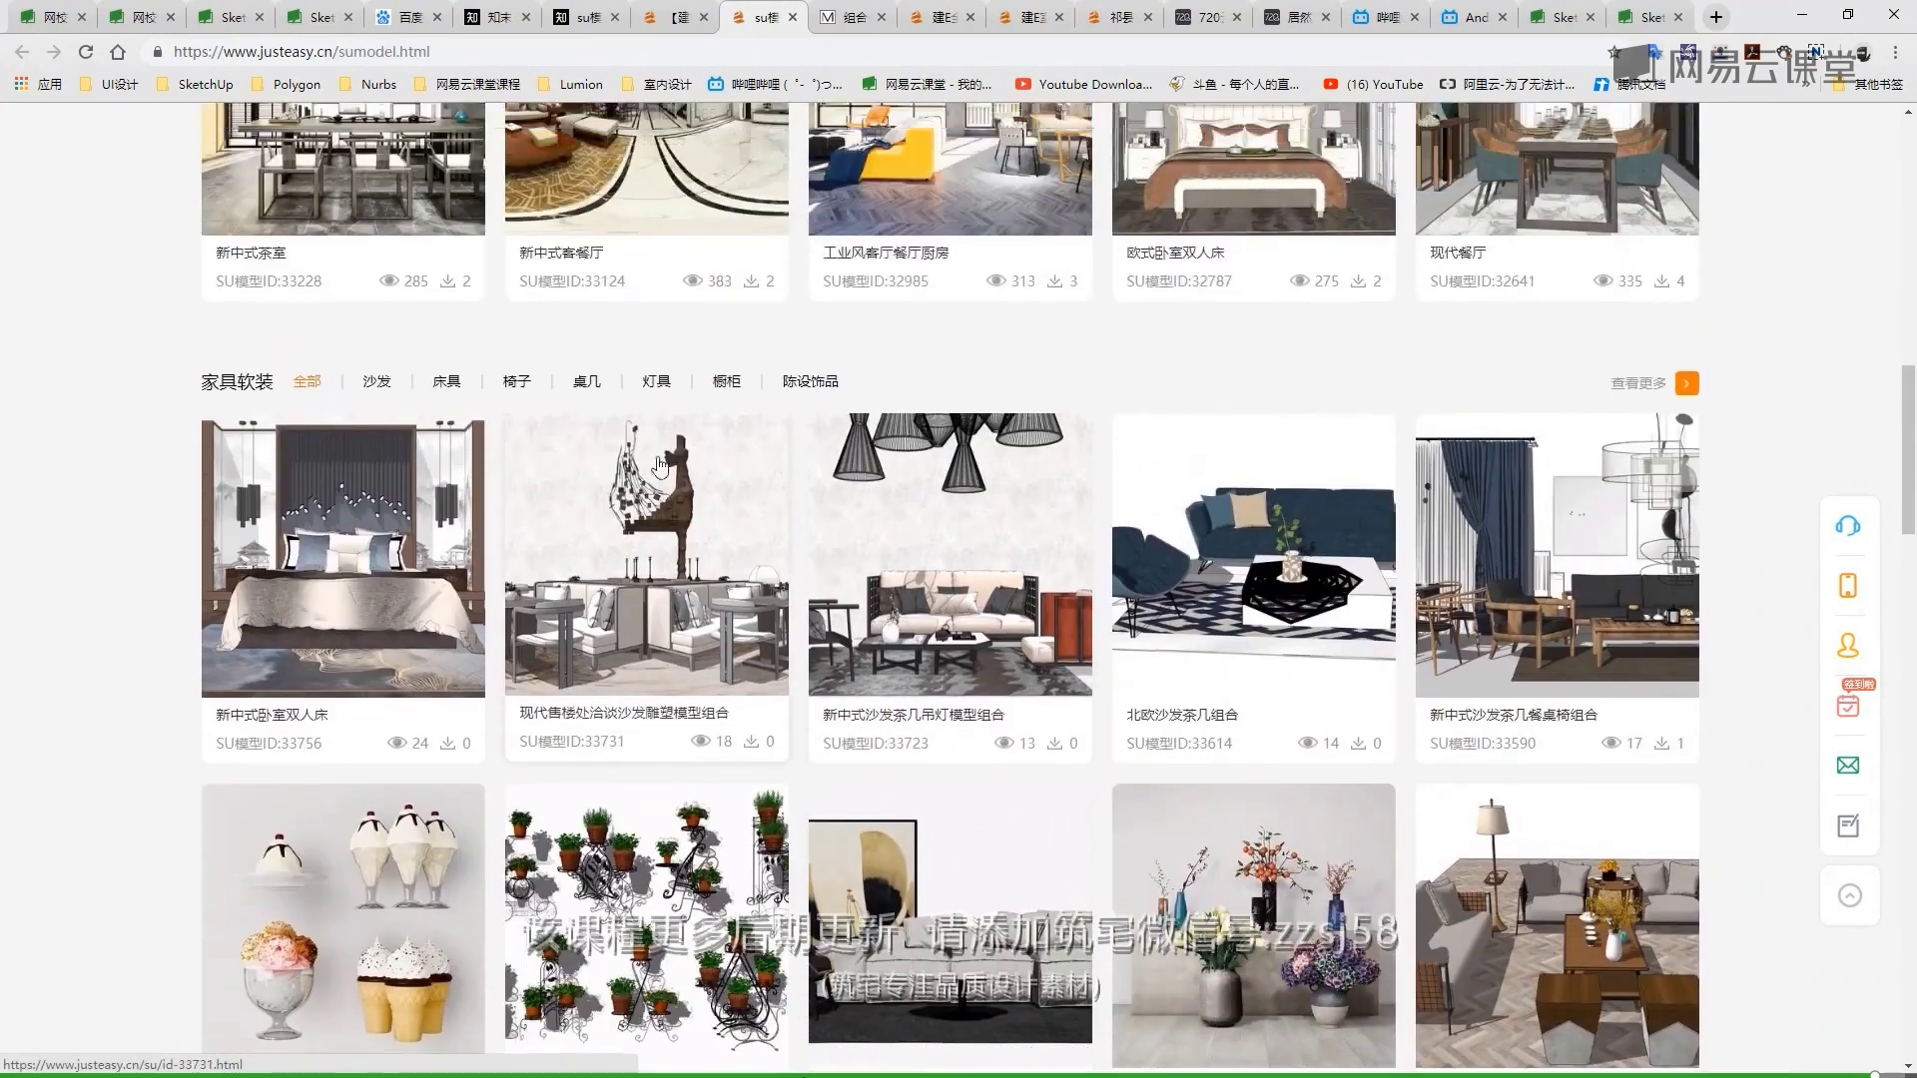
scroll(659, 466, "up", 3)
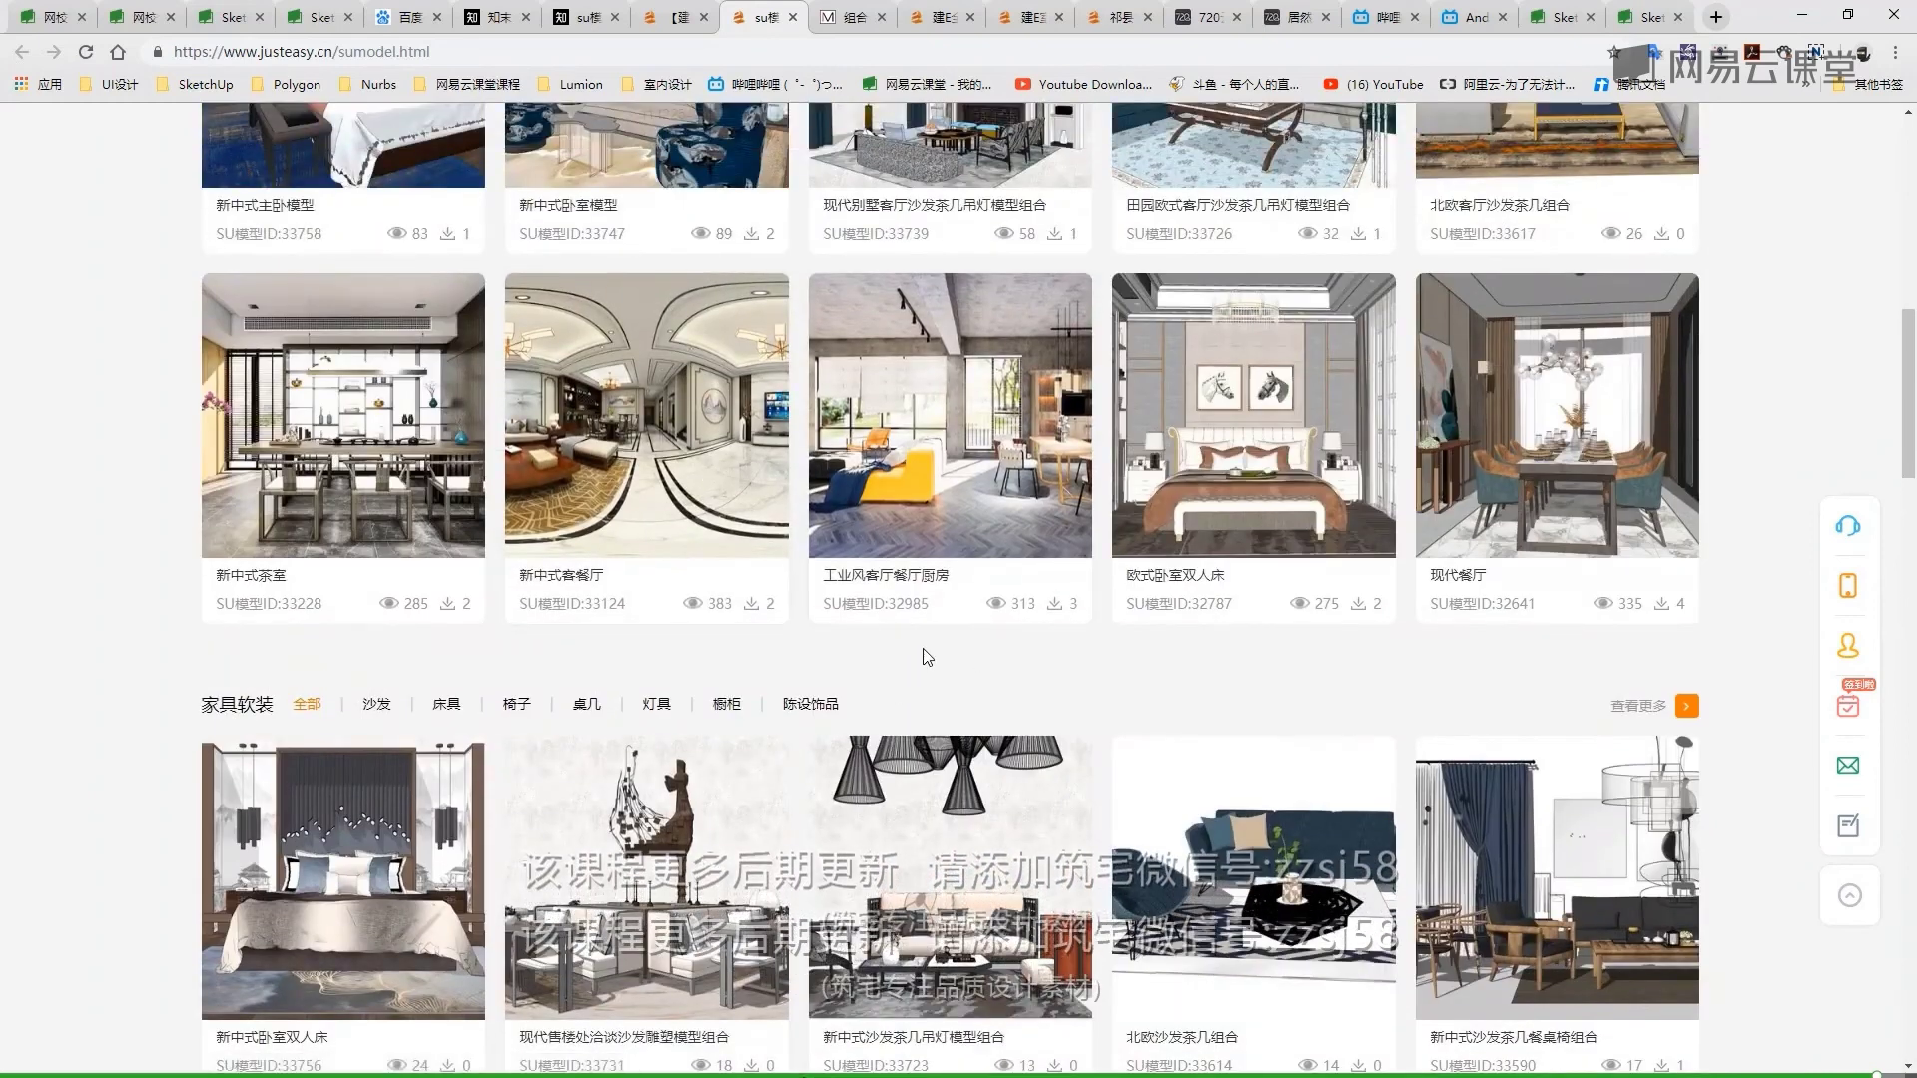
scroll(927, 658, "down", 2)
scroll(969, 536, "up", 3)
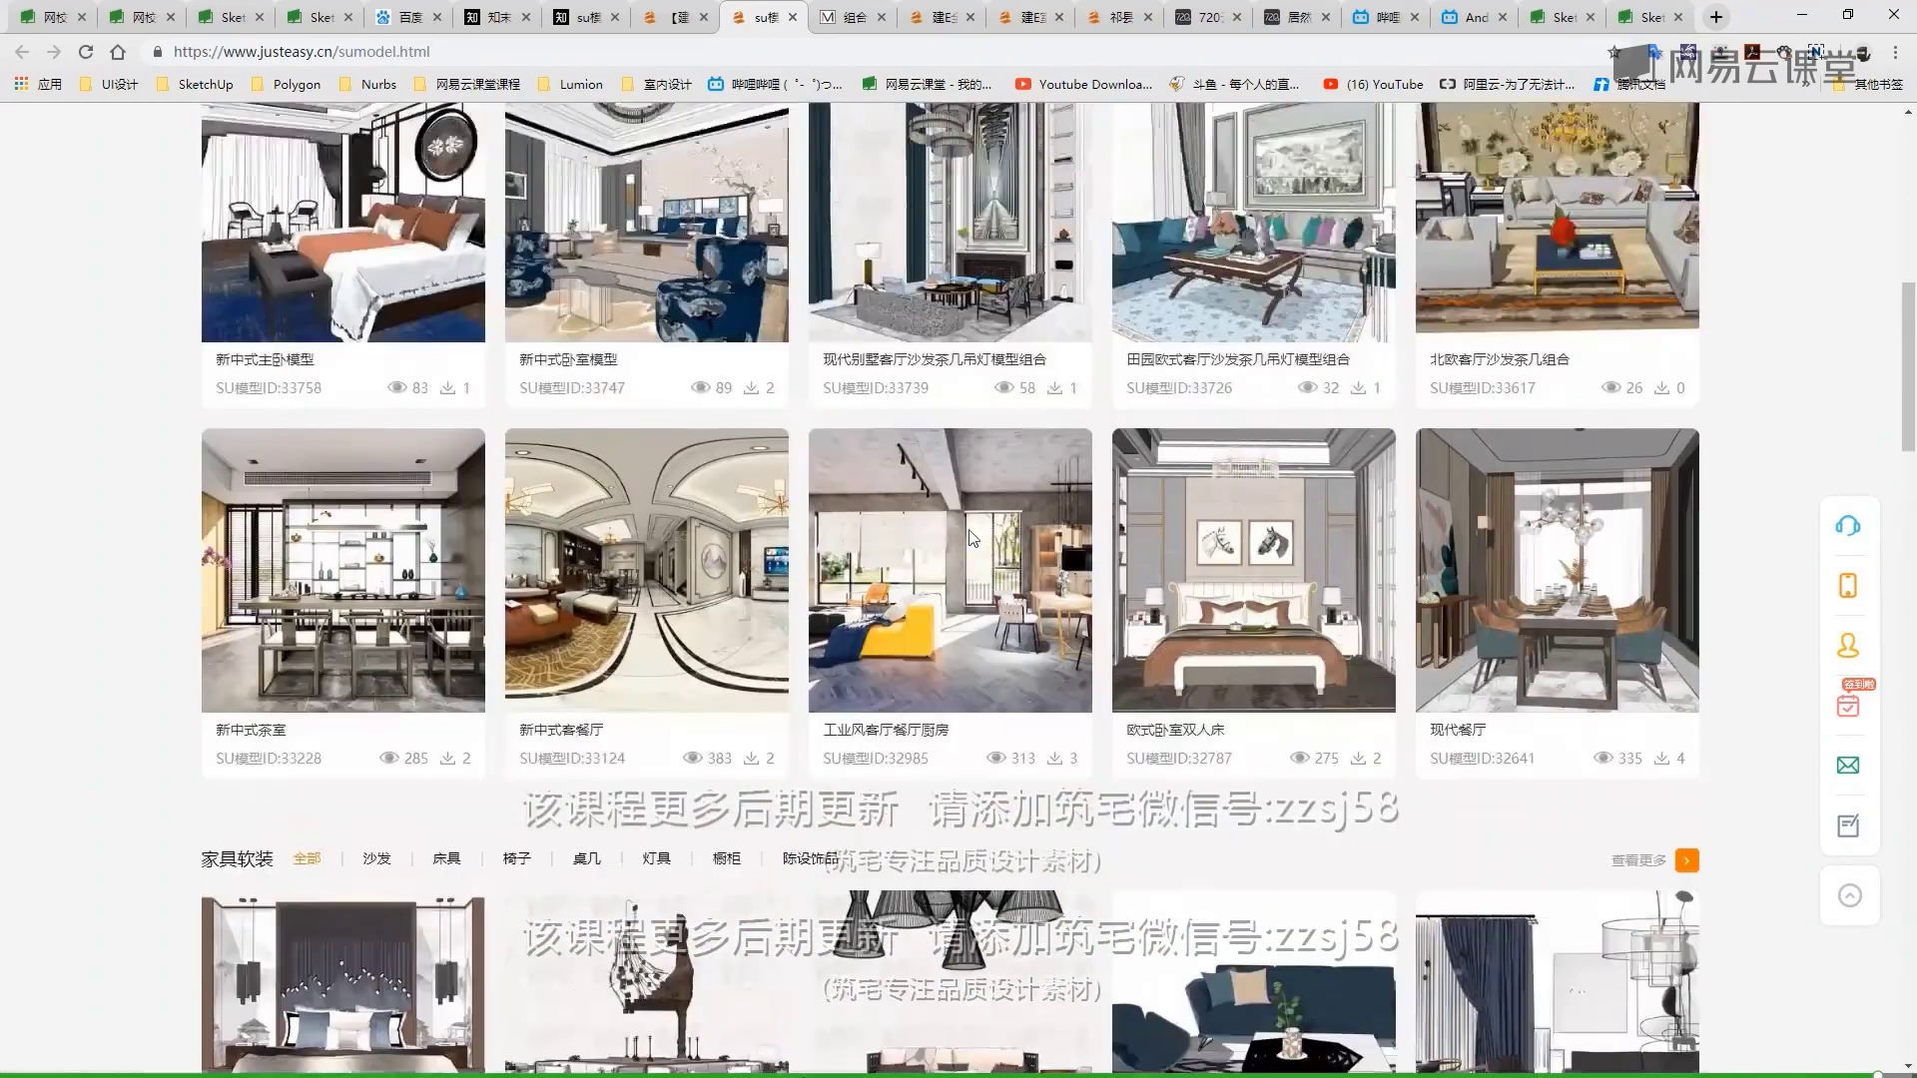
scroll(971, 549, "down", 10)
scroll(972, 567, "down", 4)
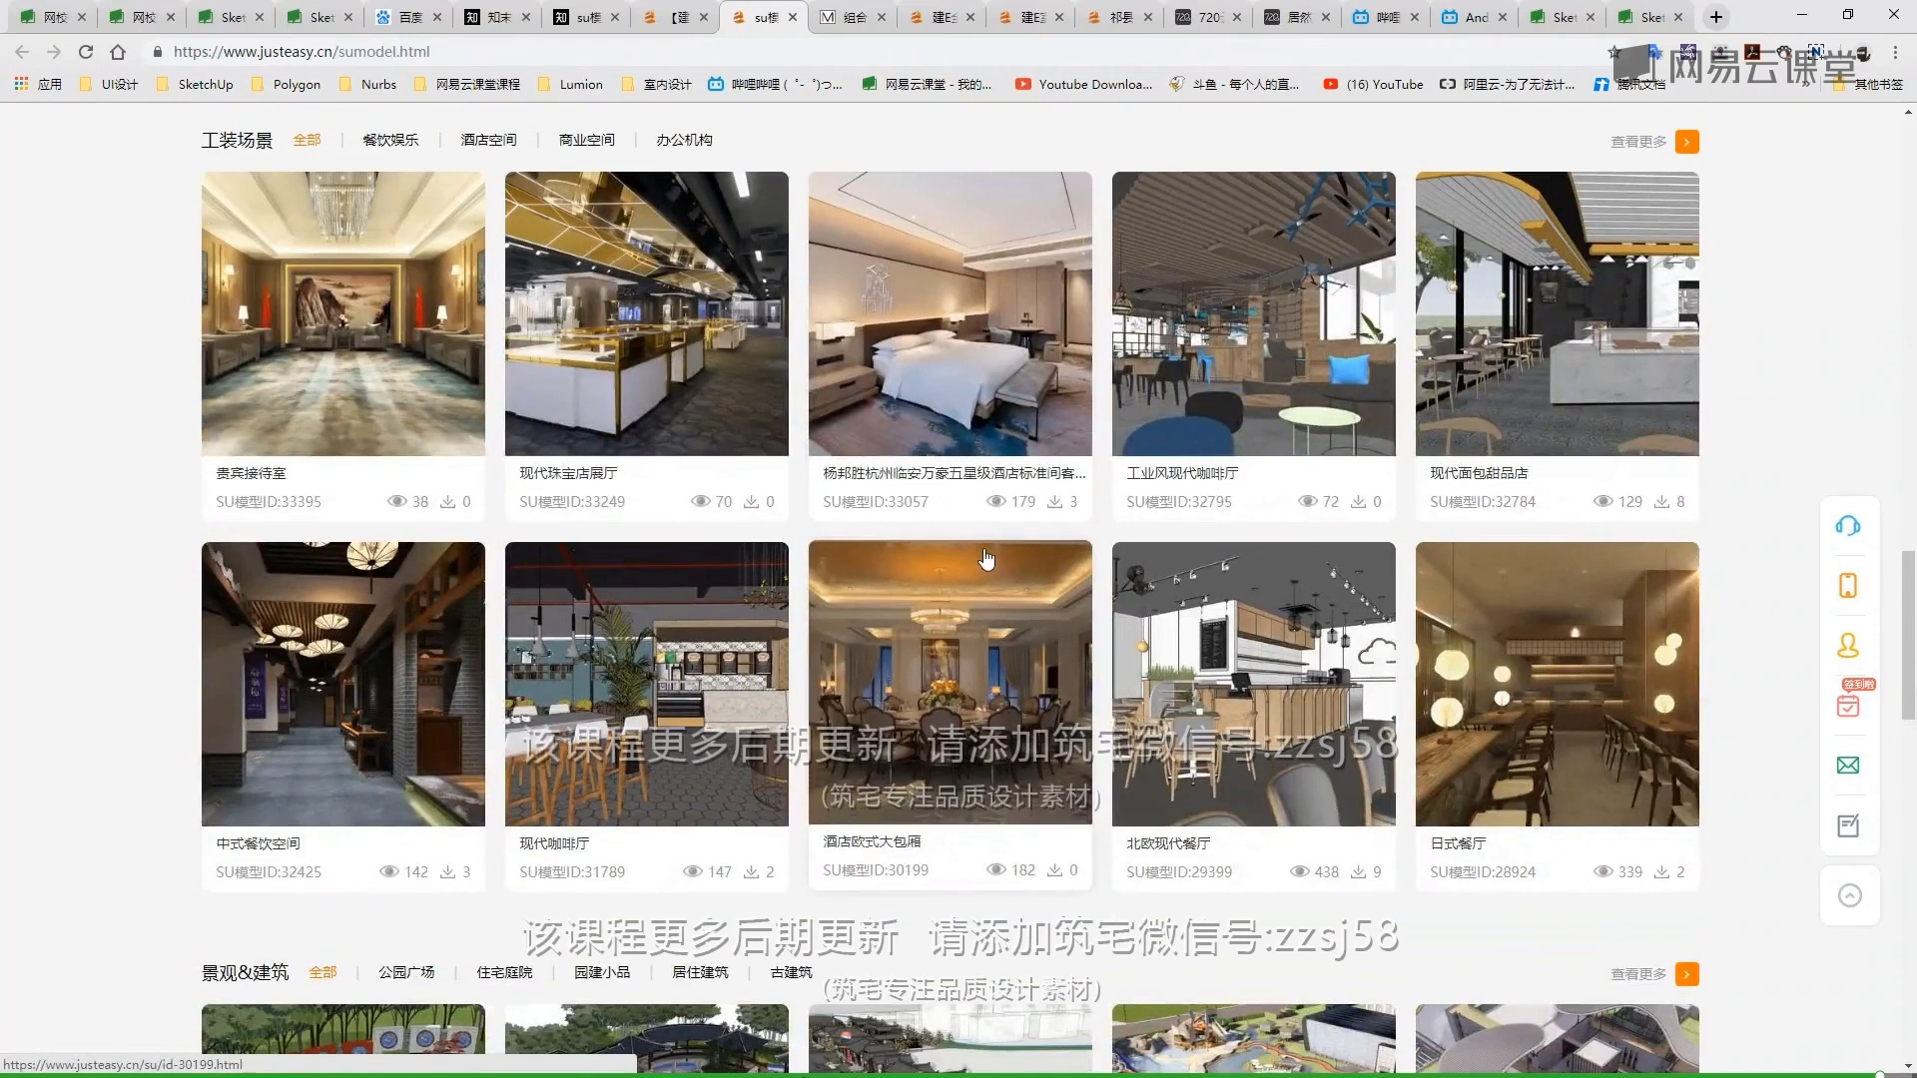
scroll(979, 563, "up", 2)
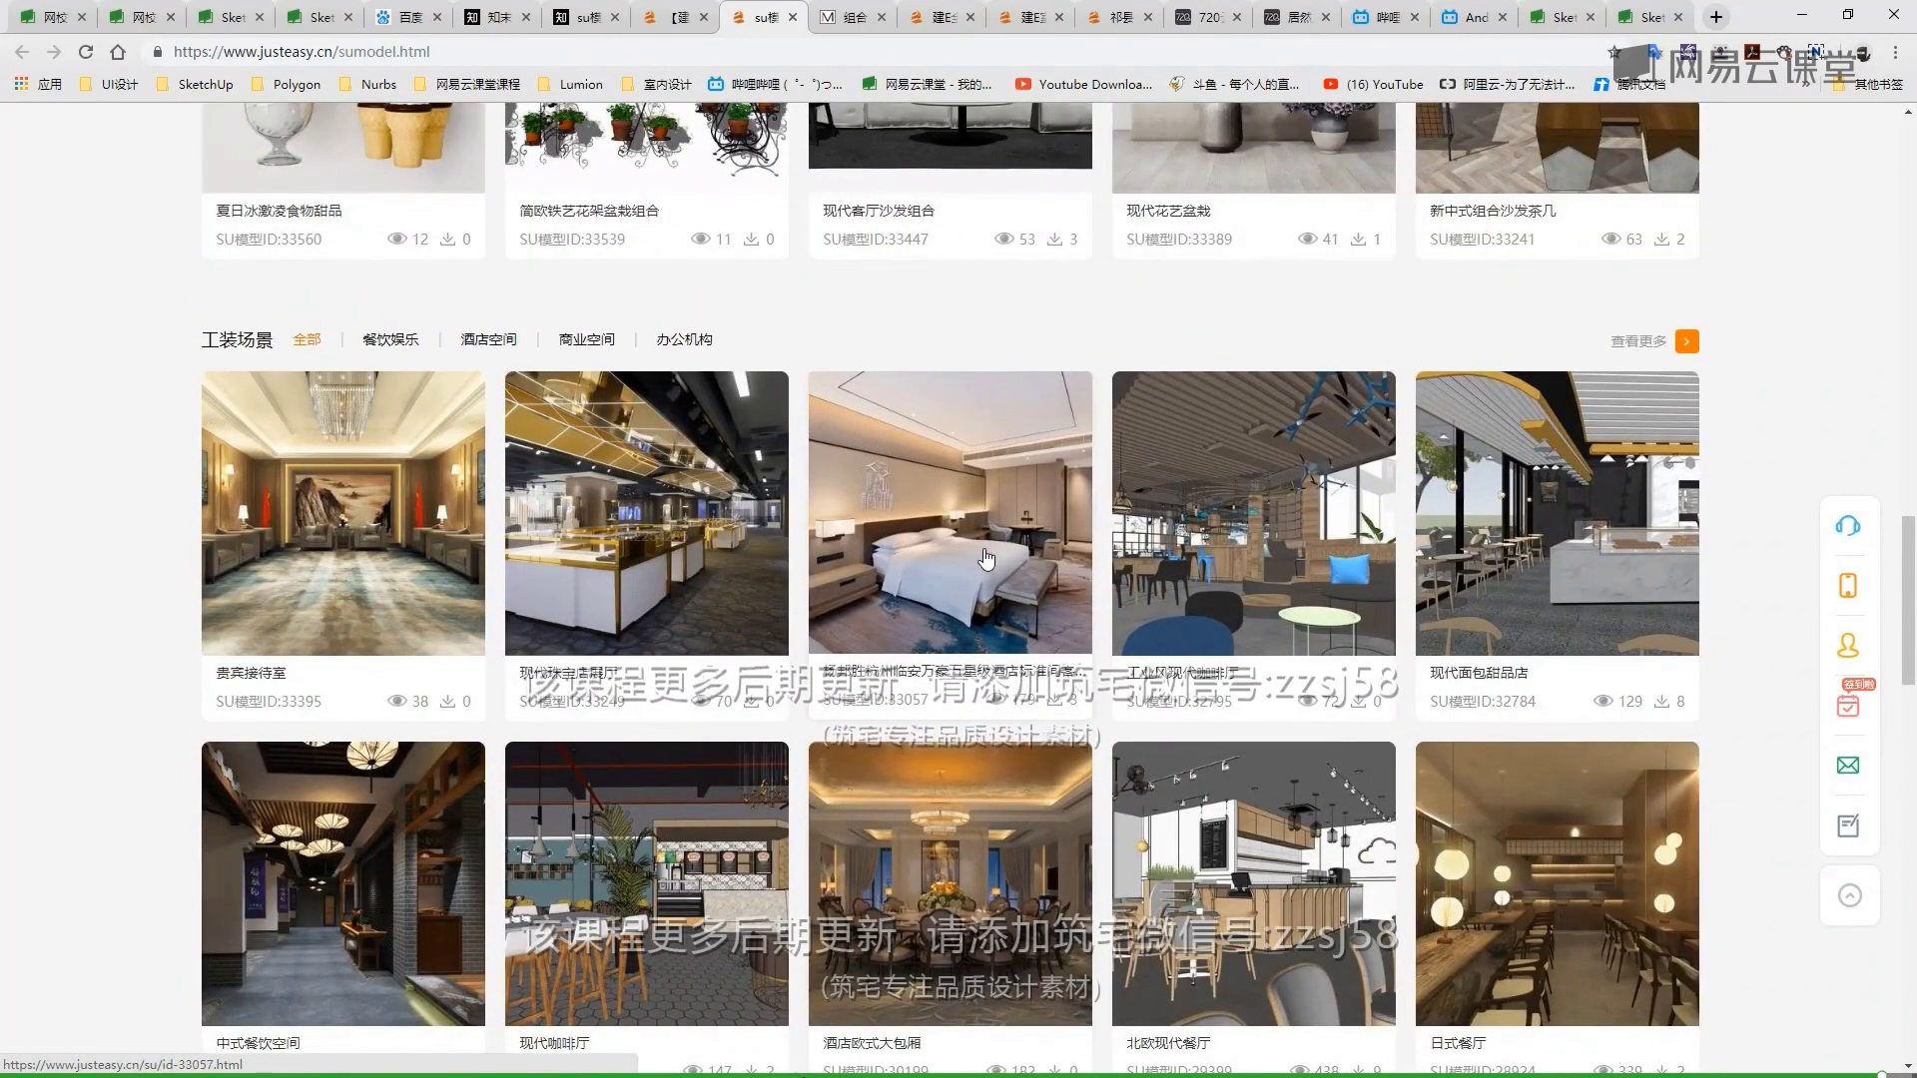
scroll(986, 559, "down", 1)
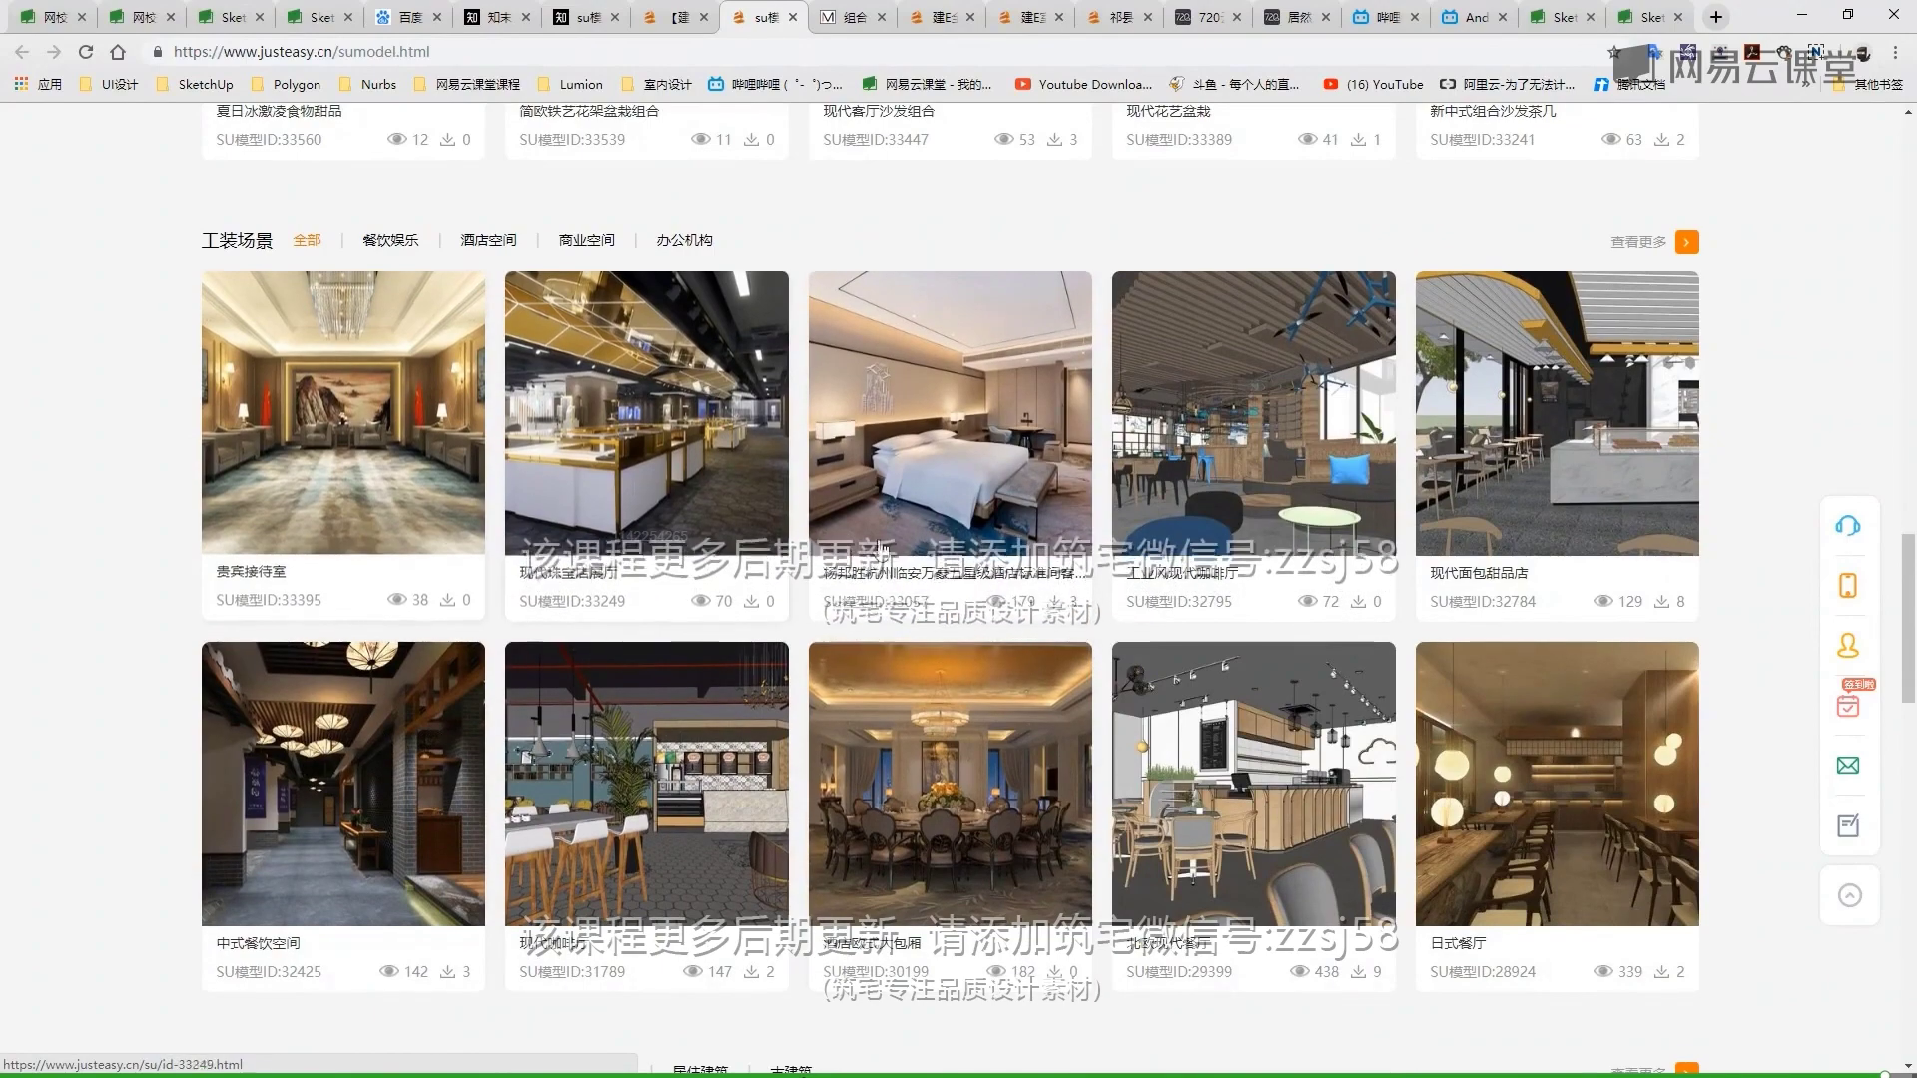
scroll(877, 545, "down", 5)
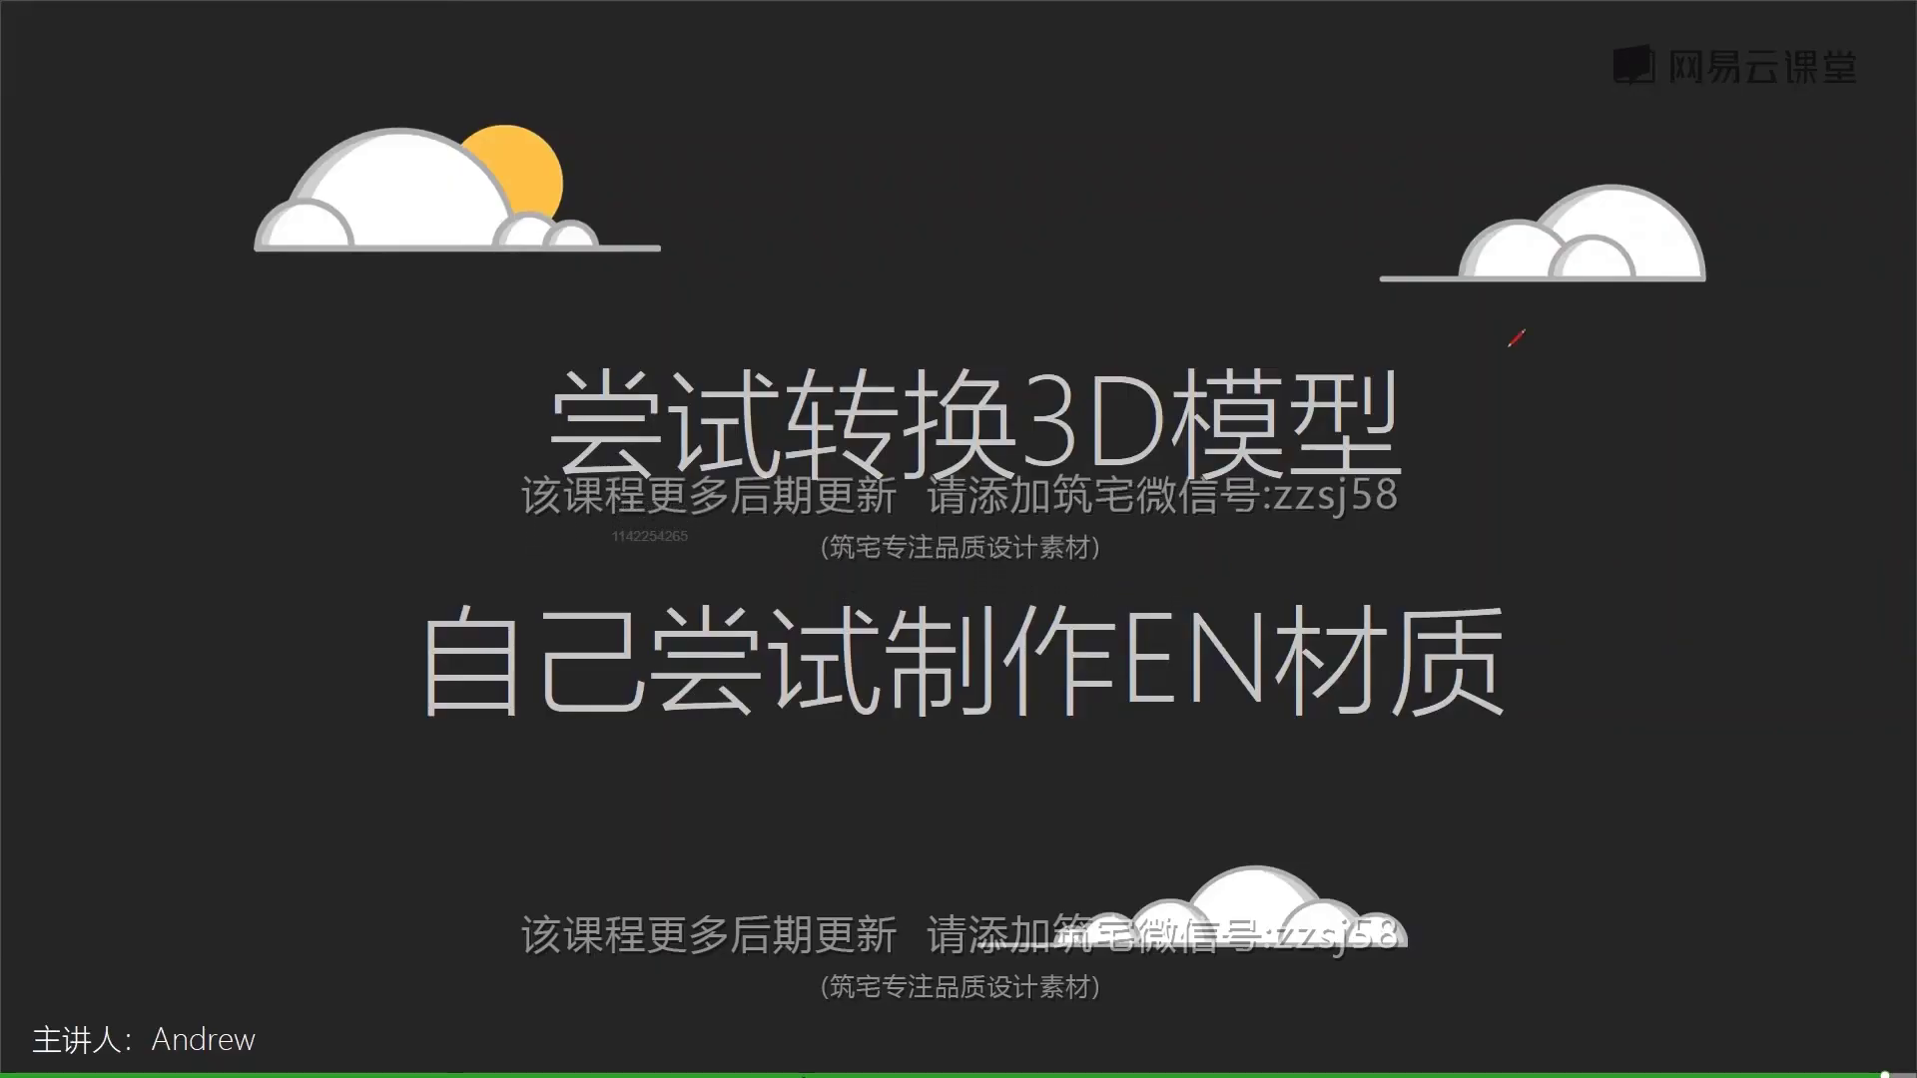